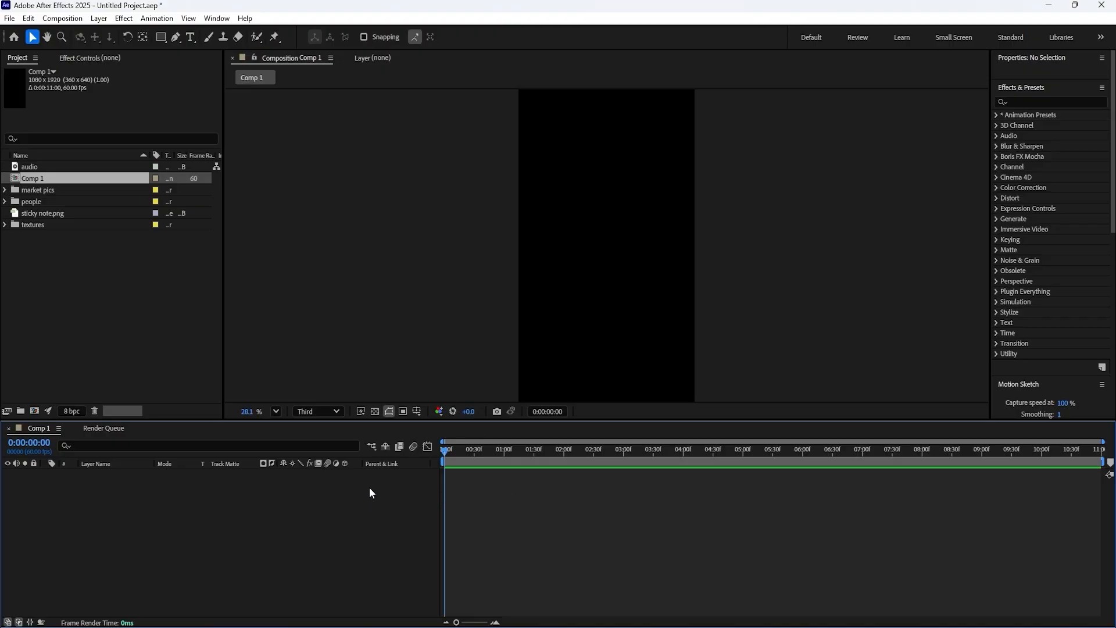
- Add the audio file to the Comp 1 timeline and review the opening scene of the reference video in Media Player
left_click_drag(32, 169, 161, 485)
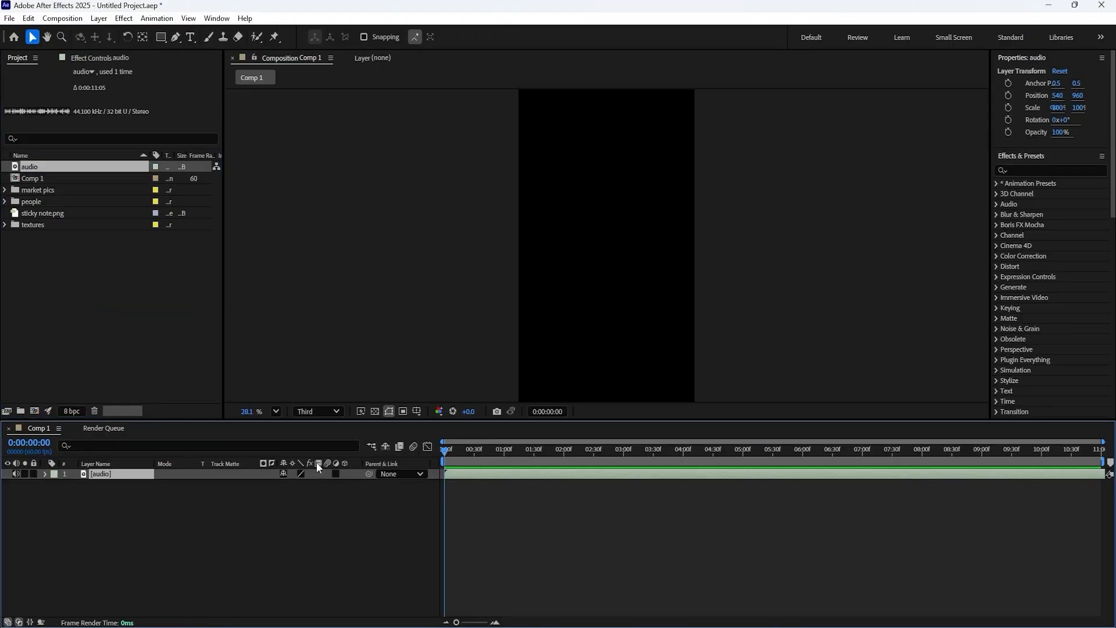
mouse_move(67, 348)
left_mouse_down()
mouse_move(12, 177)
mouse_move(55, 273)
mouse_move(62, 236)
mouse_move(51, 245)
mouse_move(77, 314)
left_mouse_up()
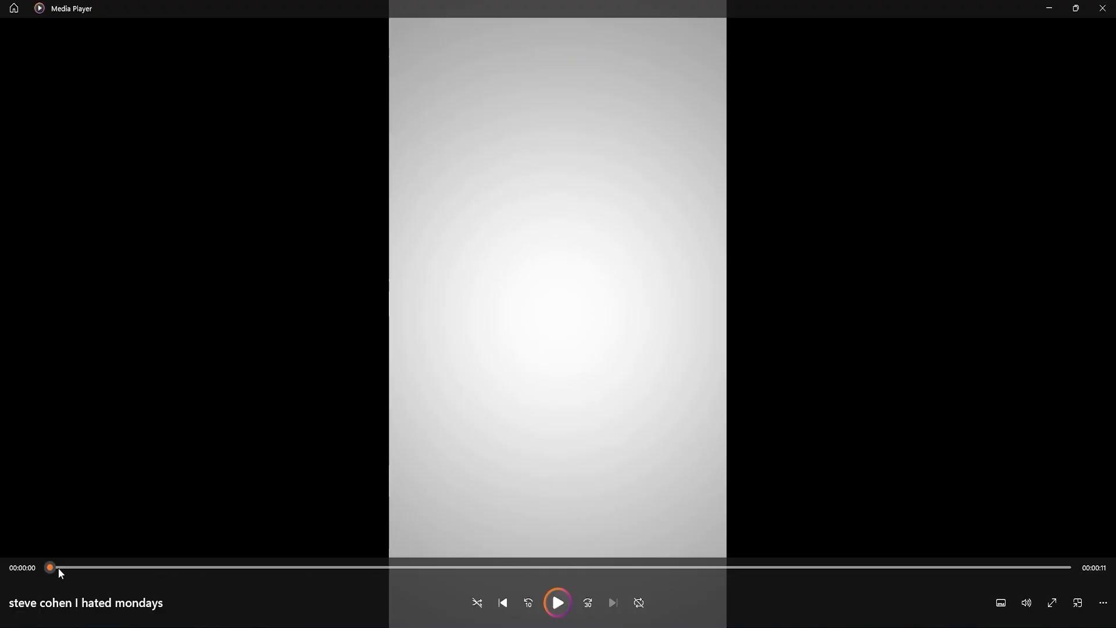
left_click_drag(59, 570, 179, 573)
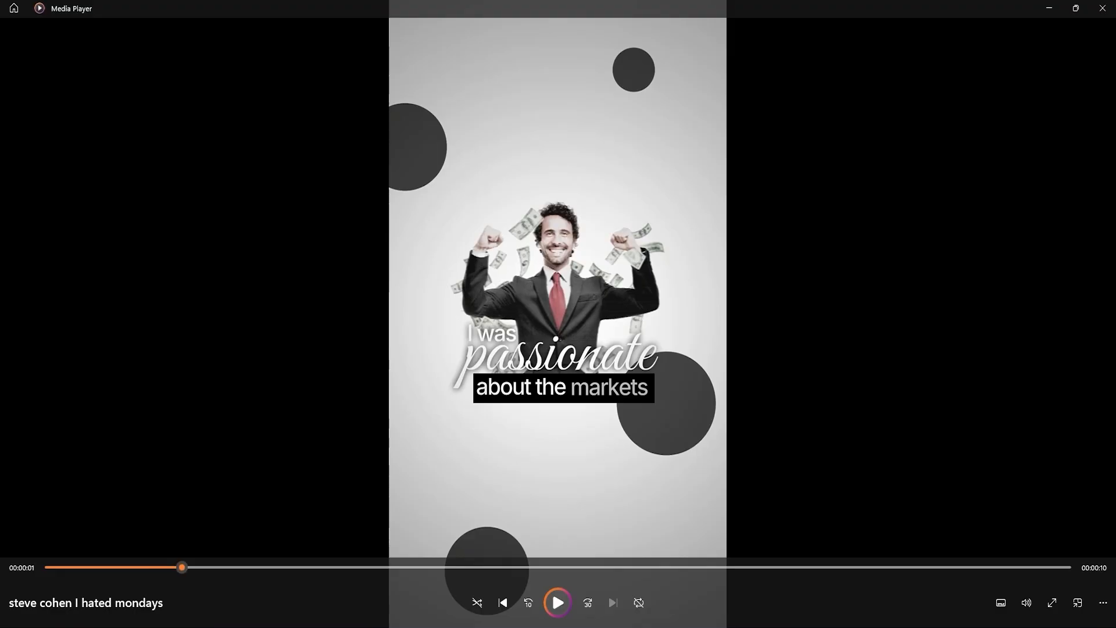
left_click(674, 626)
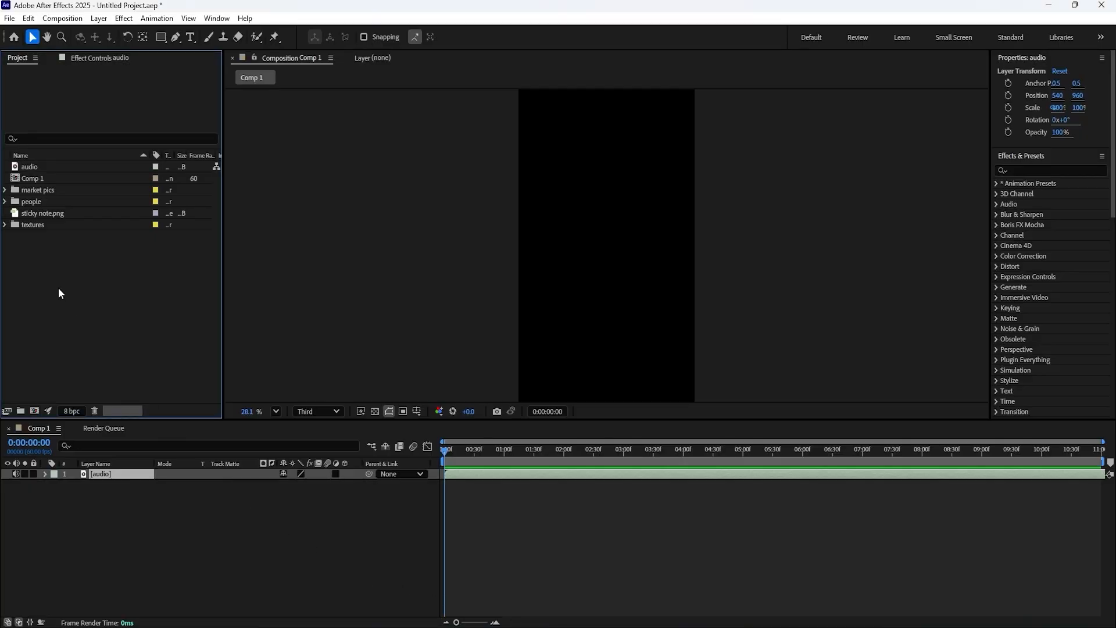
- Place happy business man.png from the people folder above the audio layer and rename the layer "happy person"
left_click(5, 201)
left_click(58, 224)
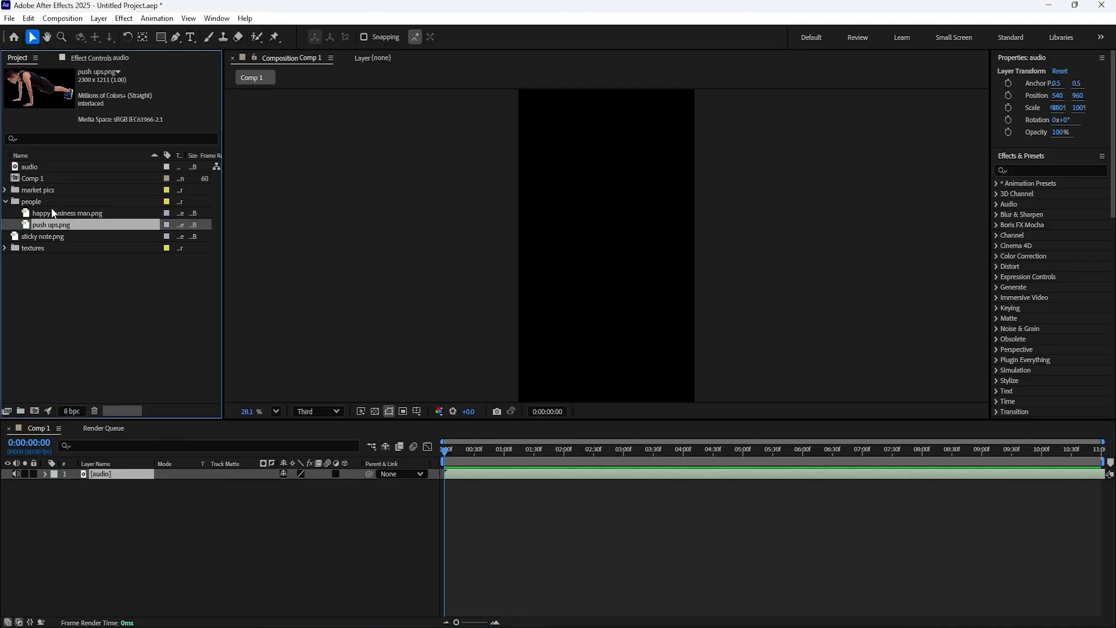
left_click_drag(54, 214, 130, 476)
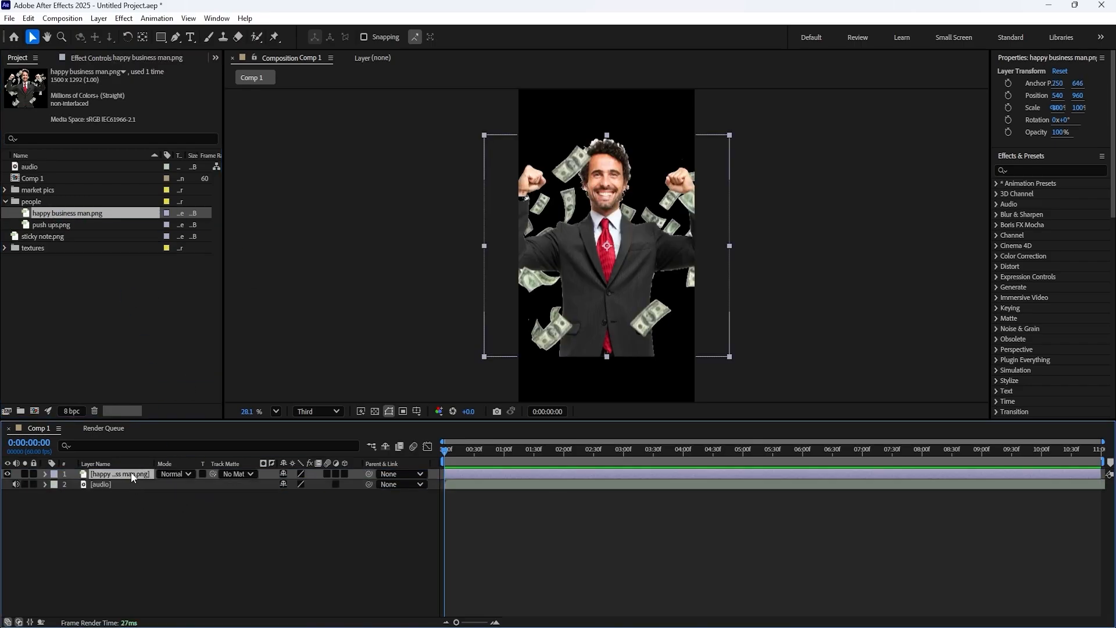
right_click(131, 473)
left_click(164, 440)
type("happy person")
key("Return")
left_click(193, 501)
- Create a white composition-sized solid, put it beneath all other layers and rename it "white bg"
key("ctrl+y")
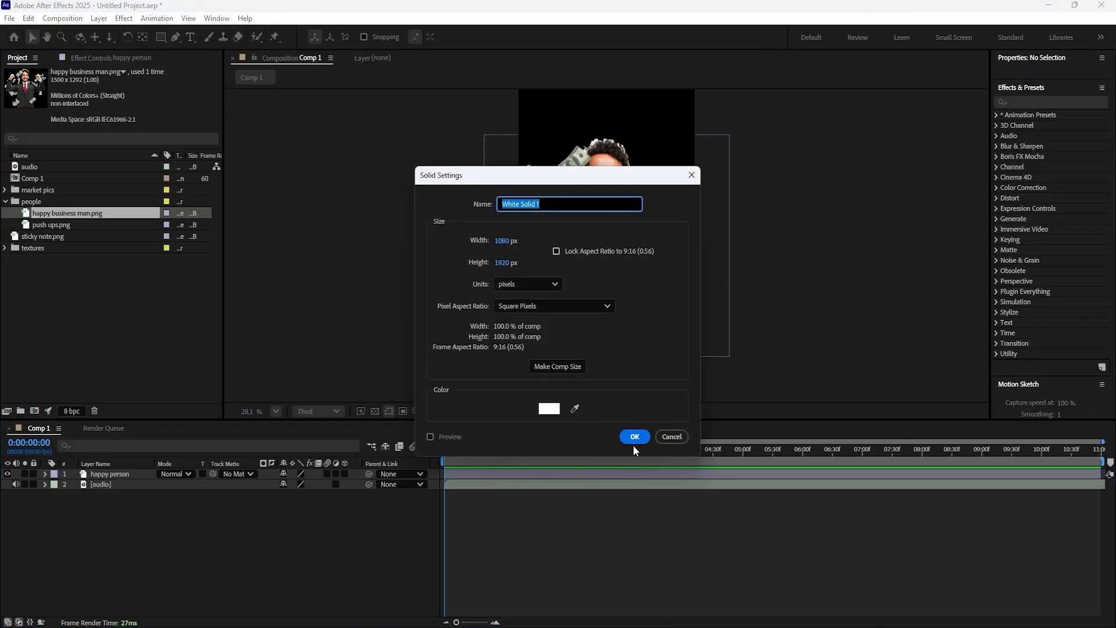
left_click(634, 436)
left_click_drag(107, 474, 116, 495)
right_click(126, 496)
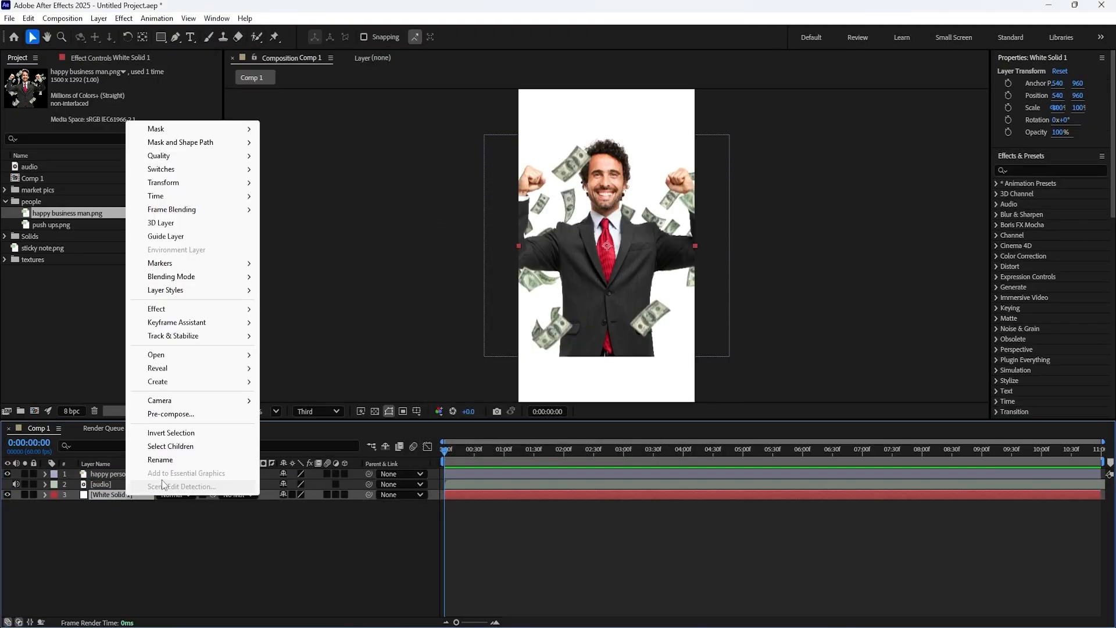
left_click(162, 460)
type("white bg")
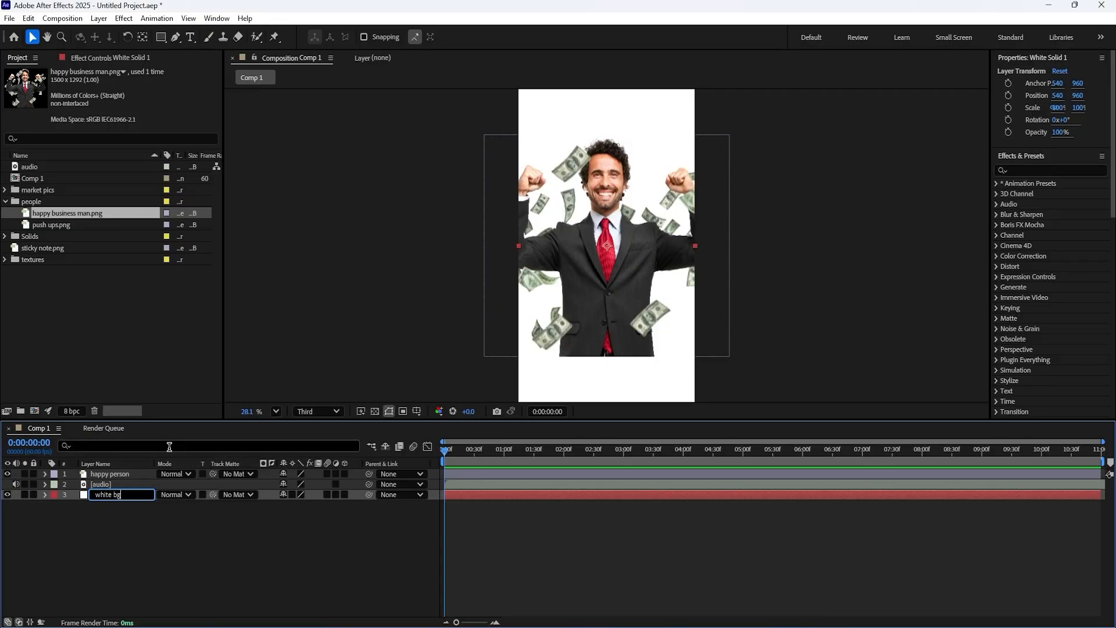
key("Return")
- Scale the happy person layer to 50% and move it straight up to a Y position of about 888
left_click(128, 475)
key("s")
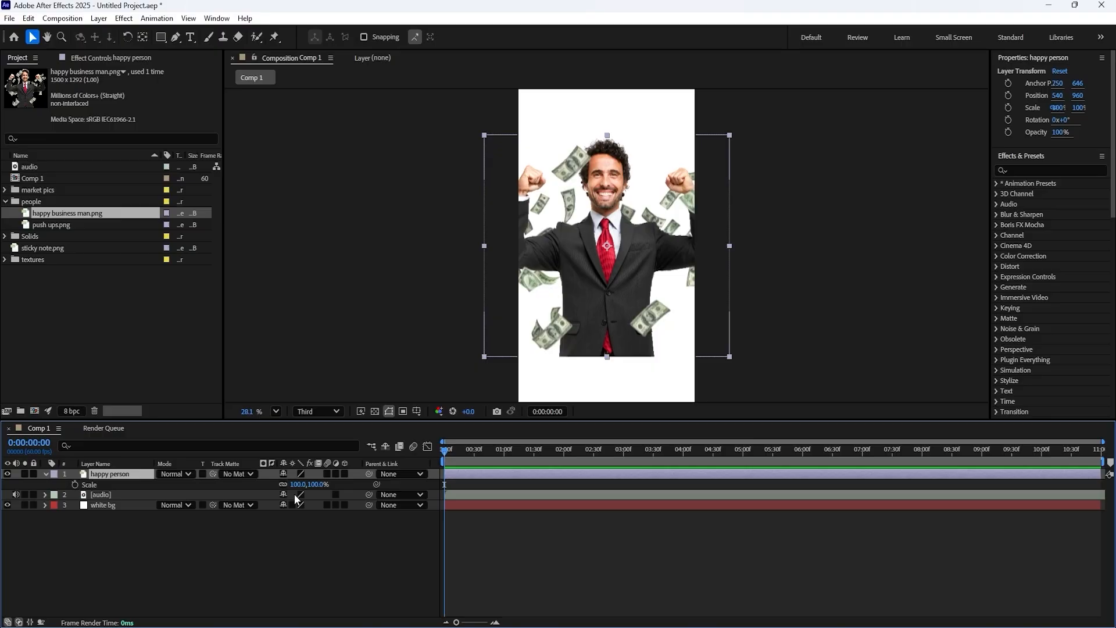
left_click(315, 485)
type("50")
key("Return")
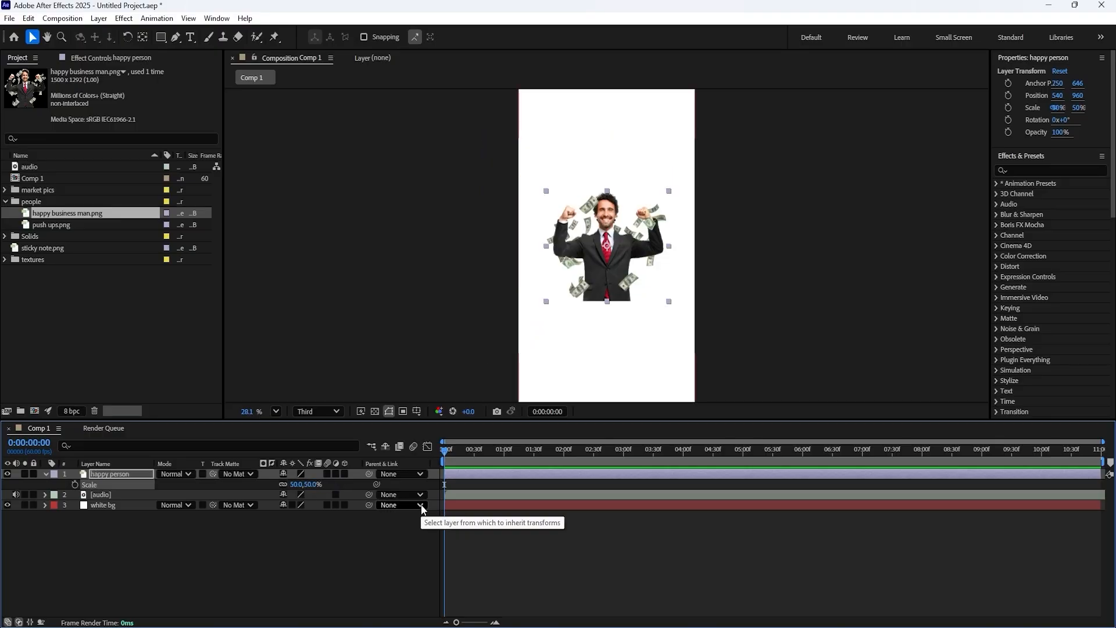
left_click(342, 511)
left_click(123, 474)
left_click_drag(618, 269, 618, 258)
- Check the caption layout in the reference video and add a white text layer reading "I was" below the man
left_click(41, 319)
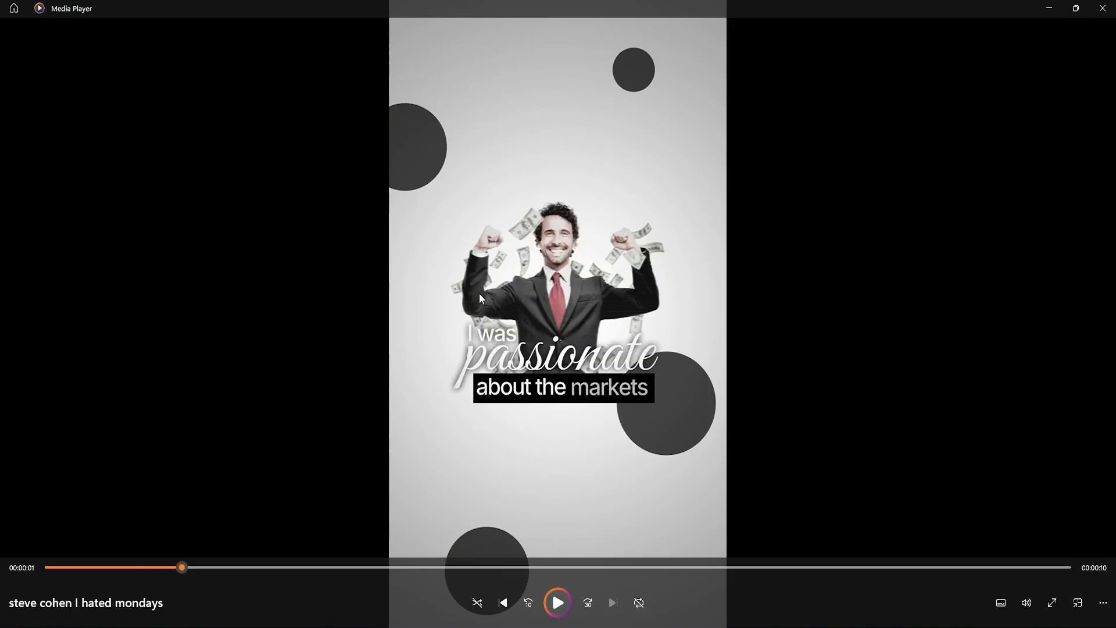
right_click(479, 293)
left_click(400, 372)
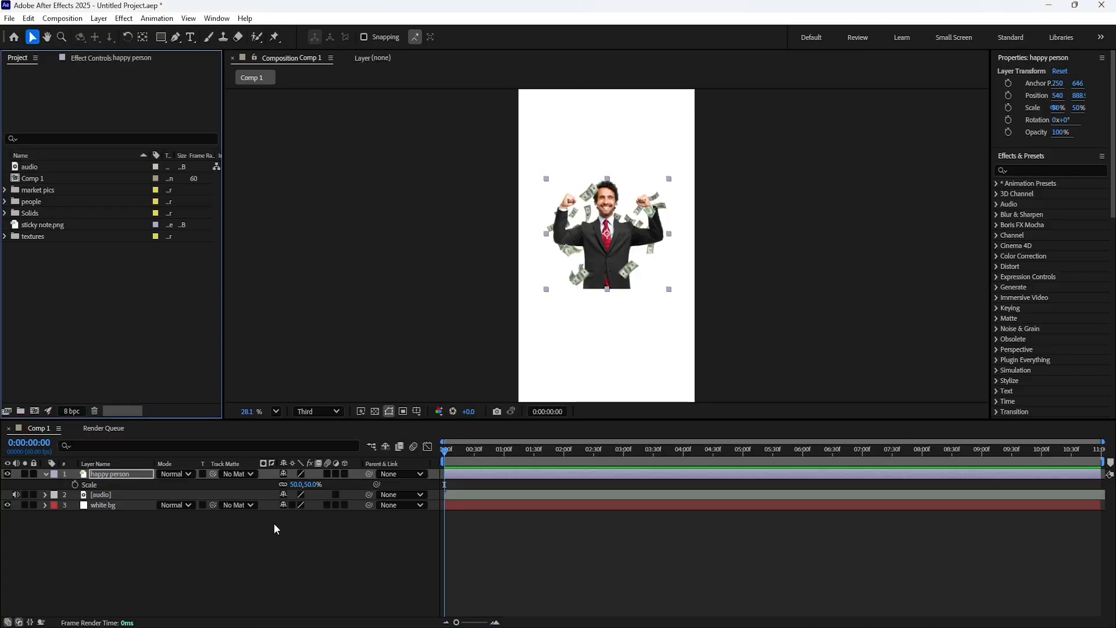
left_click(277, 518)
left_click(605, 331)
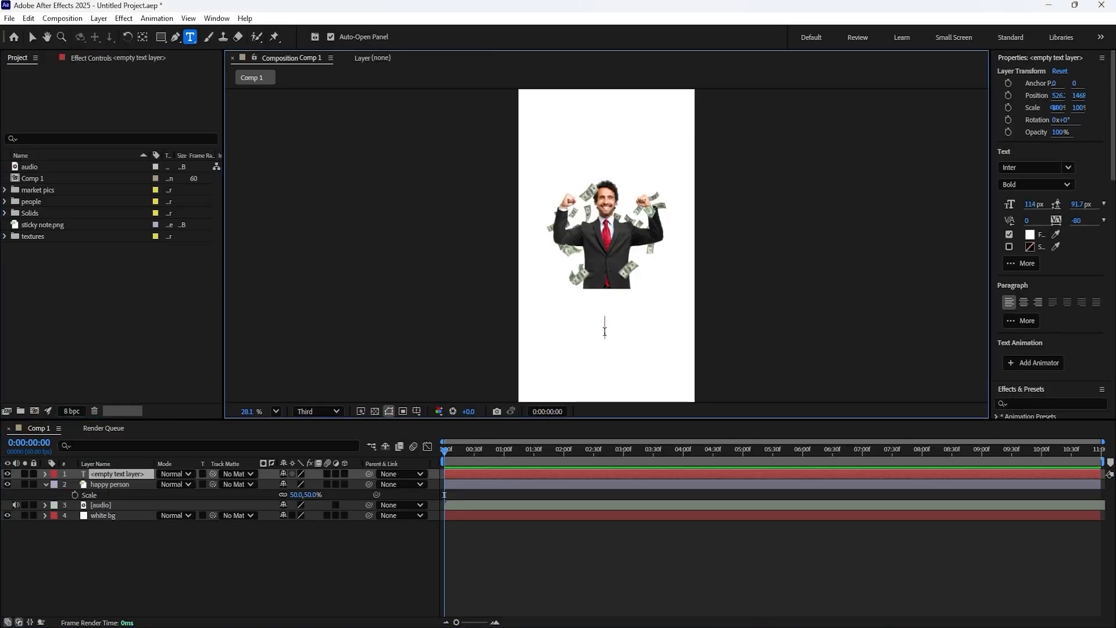
type("I was")
- Try a black stroke around the "I was" text and remove it again
key("ctrl+a")
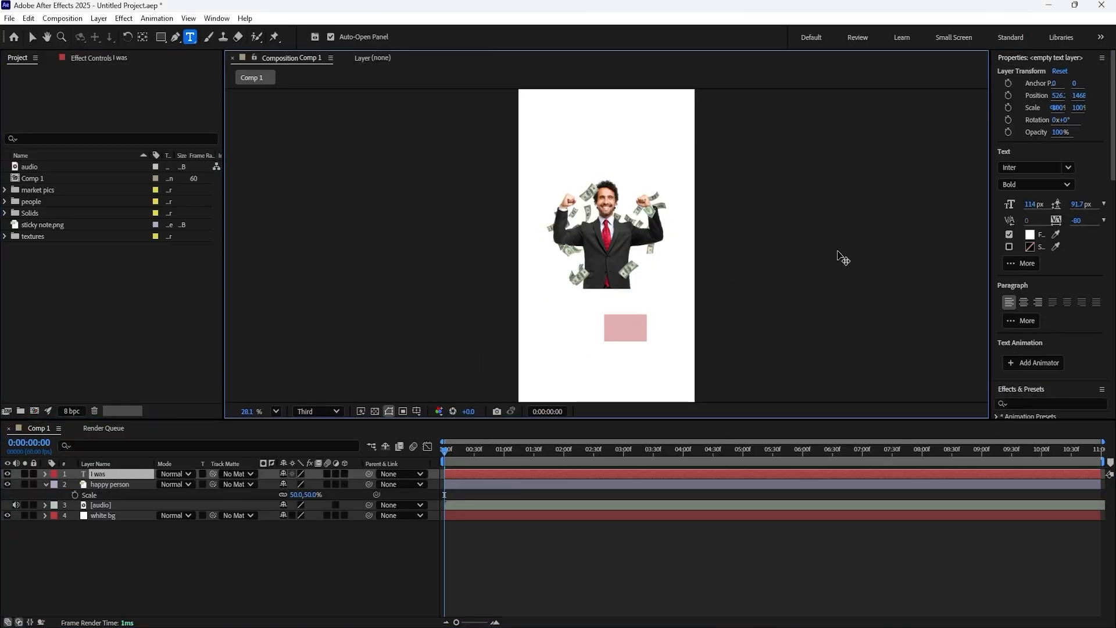
left_click(1030, 247)
left_click(488, 379)
left_click(673, 246)
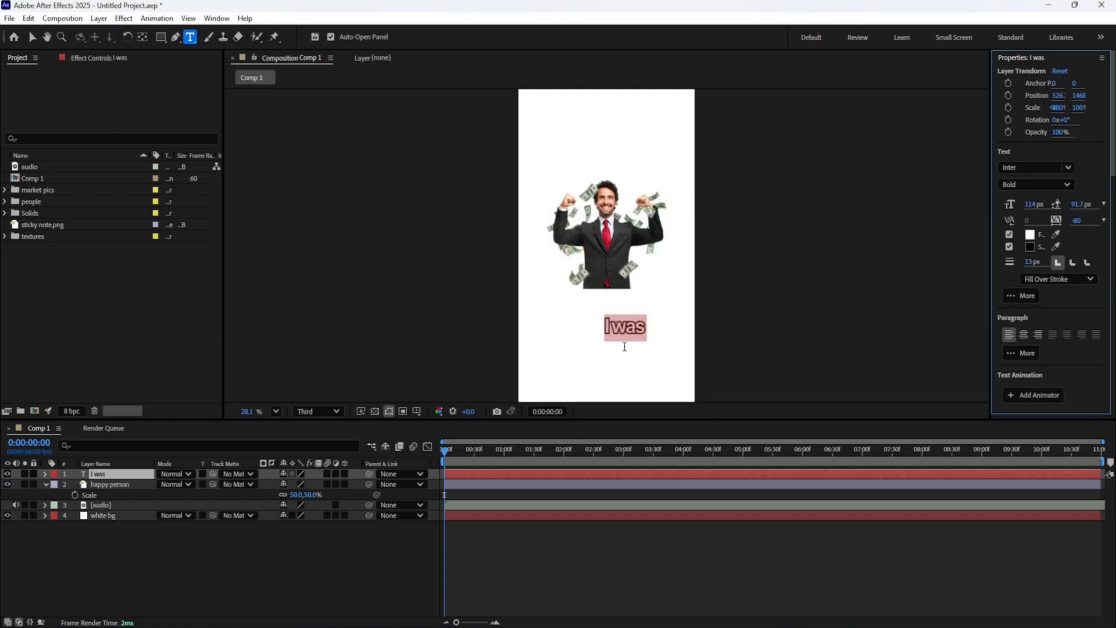
left_click(139, 474)
scroll(635, 348, "up", 1)
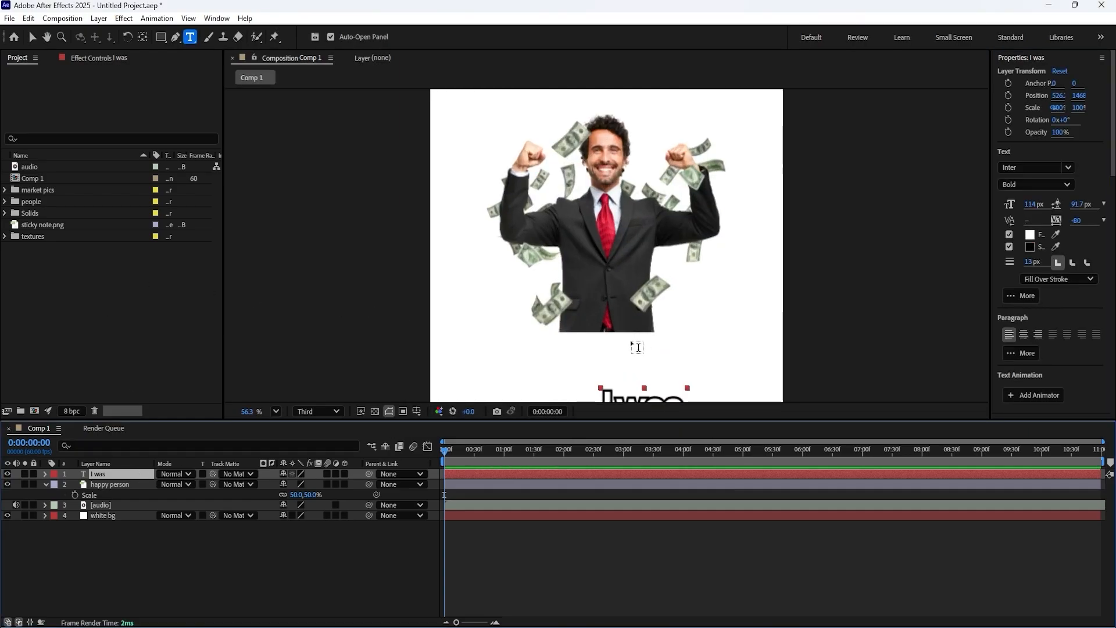
scroll(626, 332, "down", 2)
left_click(1009, 246)
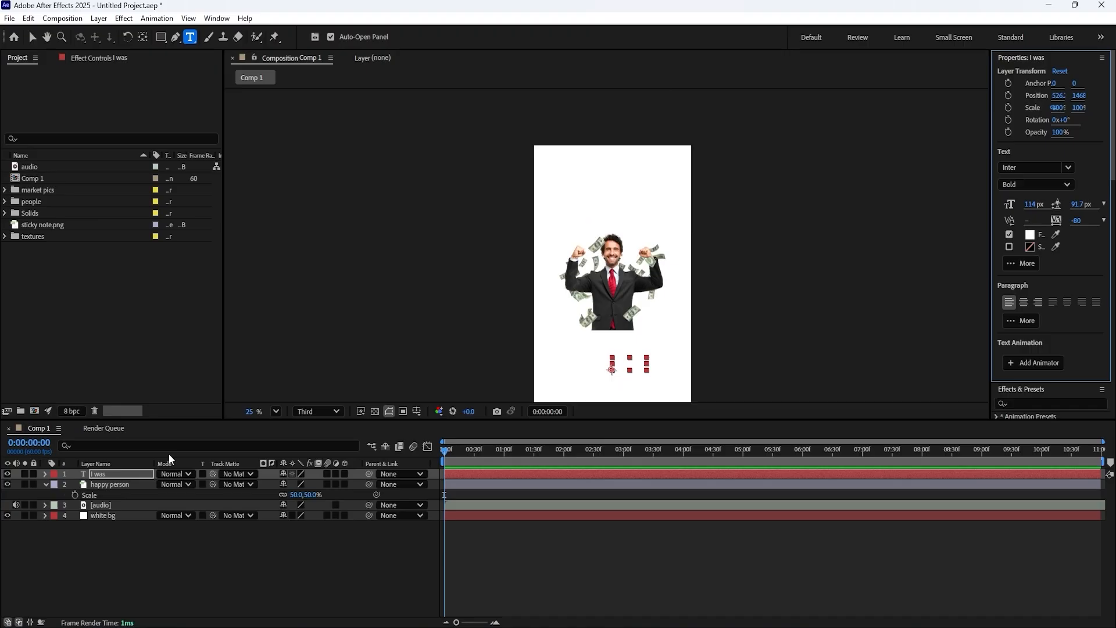
- Find the Drop Shadow effect and apply it to the "I was" text layer
left_click(1021, 389)
left_click(1034, 109)
type("drop")
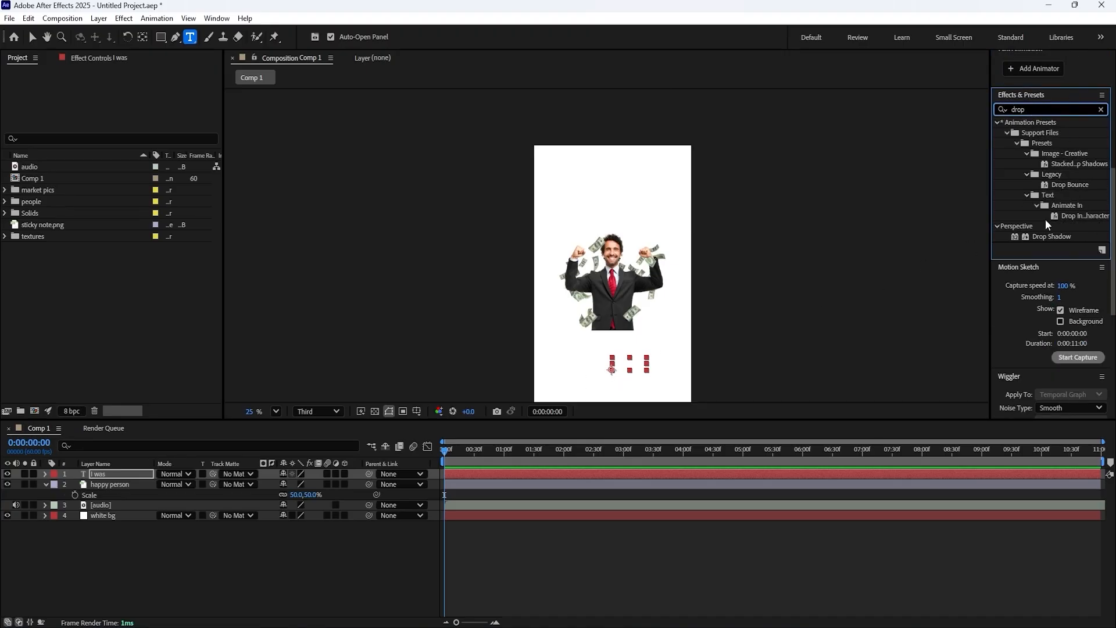
left_click_drag(1049, 236, 119, 474)
scroll(657, 354, "up", 2)
left_click_drag(686, 372, 600, 183)
scroll(601, 231, "up", 1)
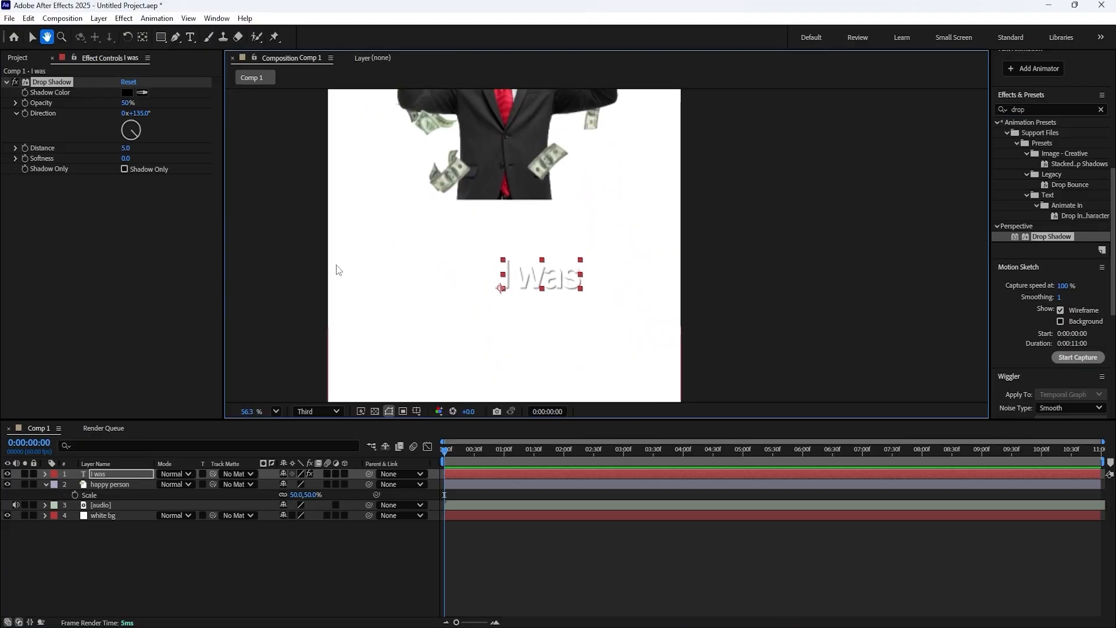
- Set the "I was" drop shadow to distance 0, softness 20 and opacity 100%
left_click(123, 155)
left_click(124, 149)
type("0")
key("Tab")
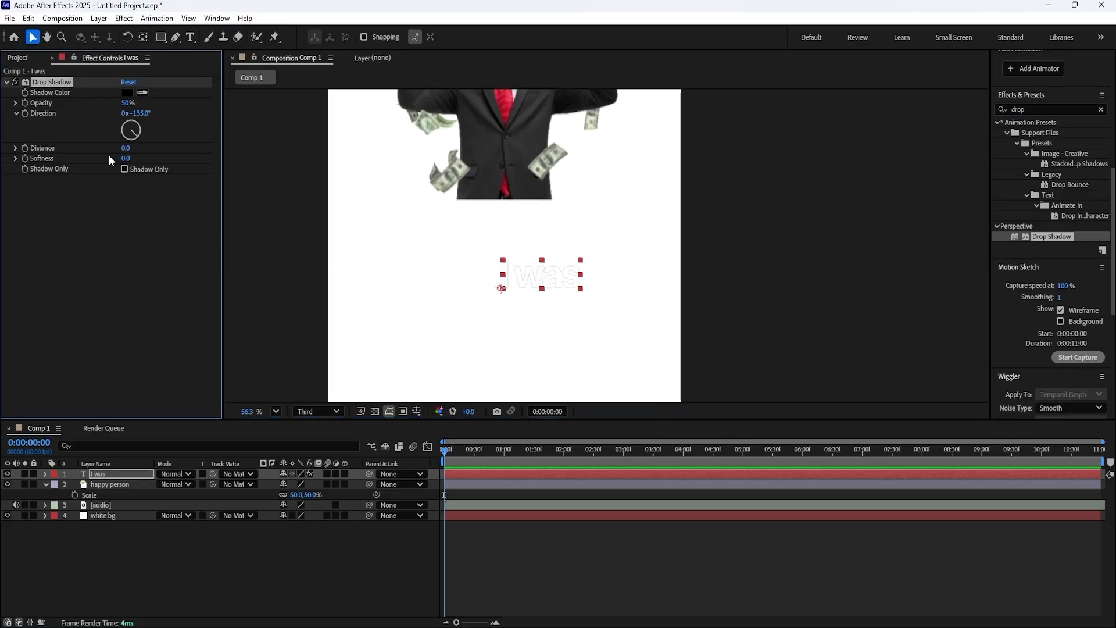
type("20")
key("Return")
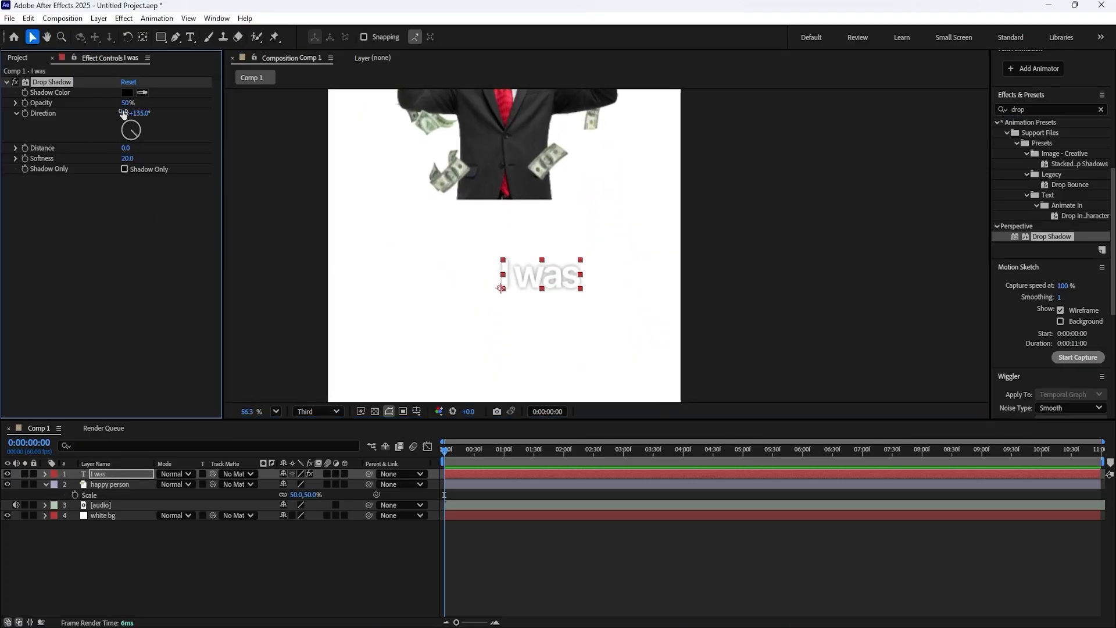
left_click_drag(125, 104, 401, 176)
left_click(6, 82)
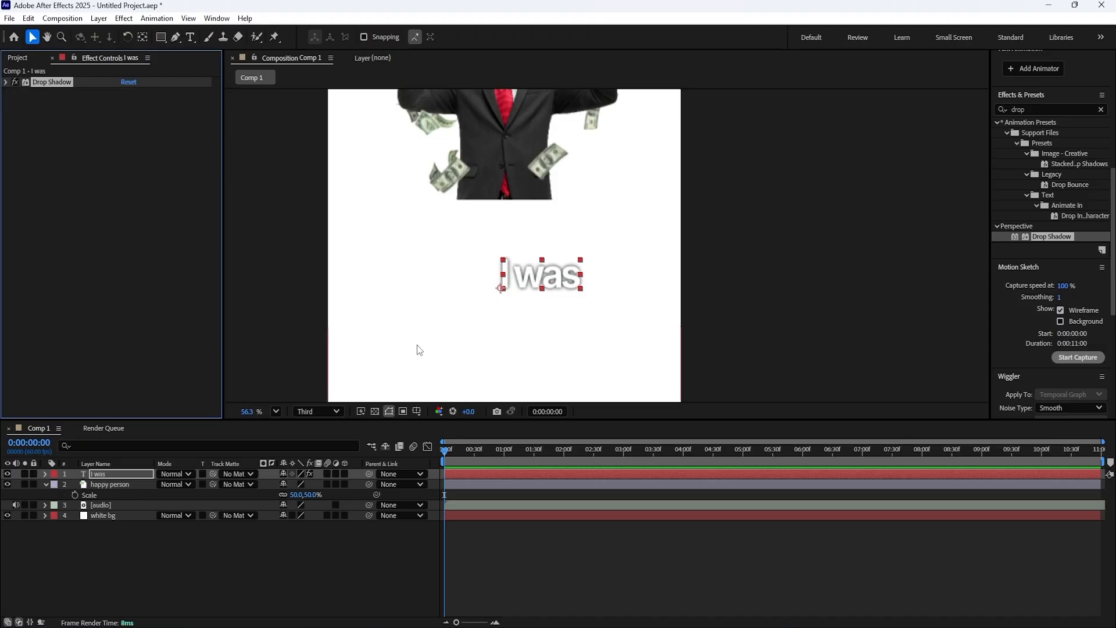
scroll(518, 319, "down", 4)
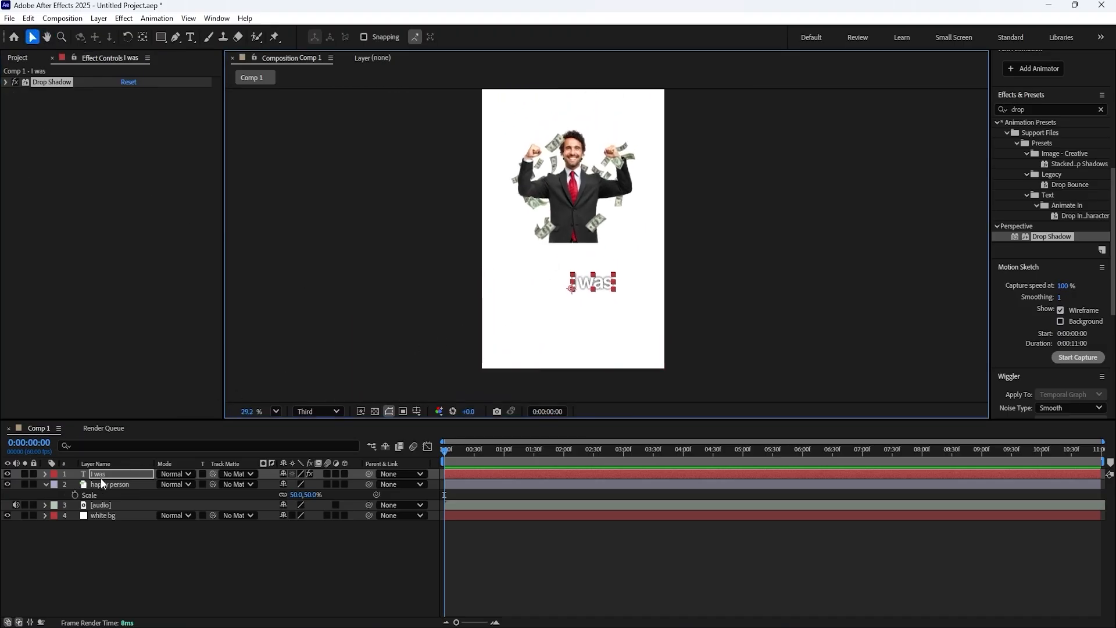
- Centre the "I was" layer's anchor point and place the text just left of the man's torso, below his raised arm
left_click(105, 475)
key("ctrl+alt+Home")
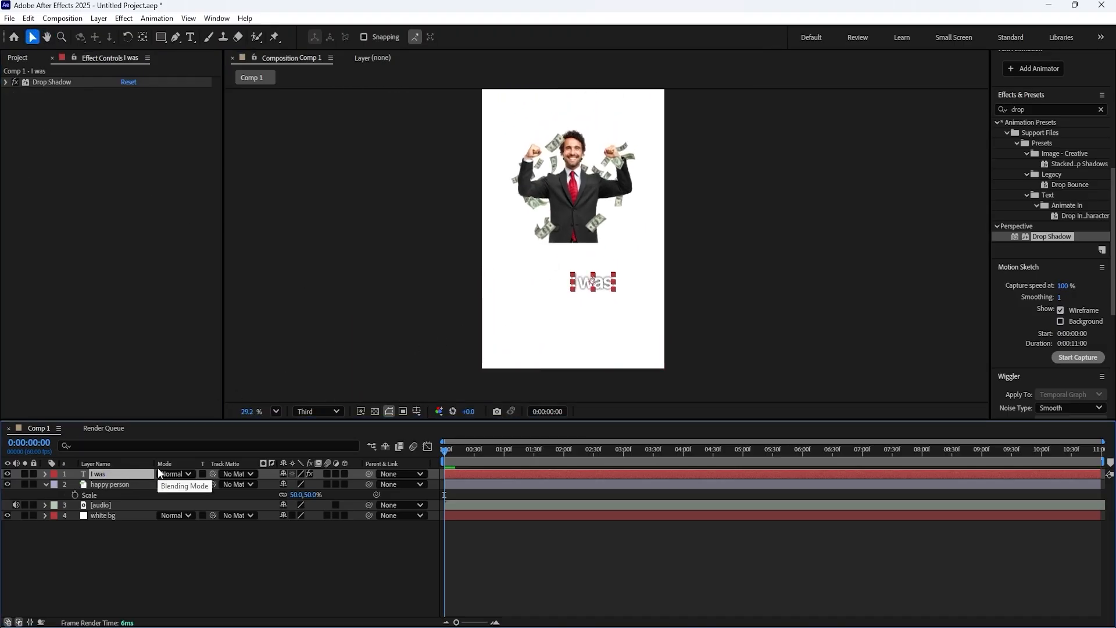
key("ctrl+Home")
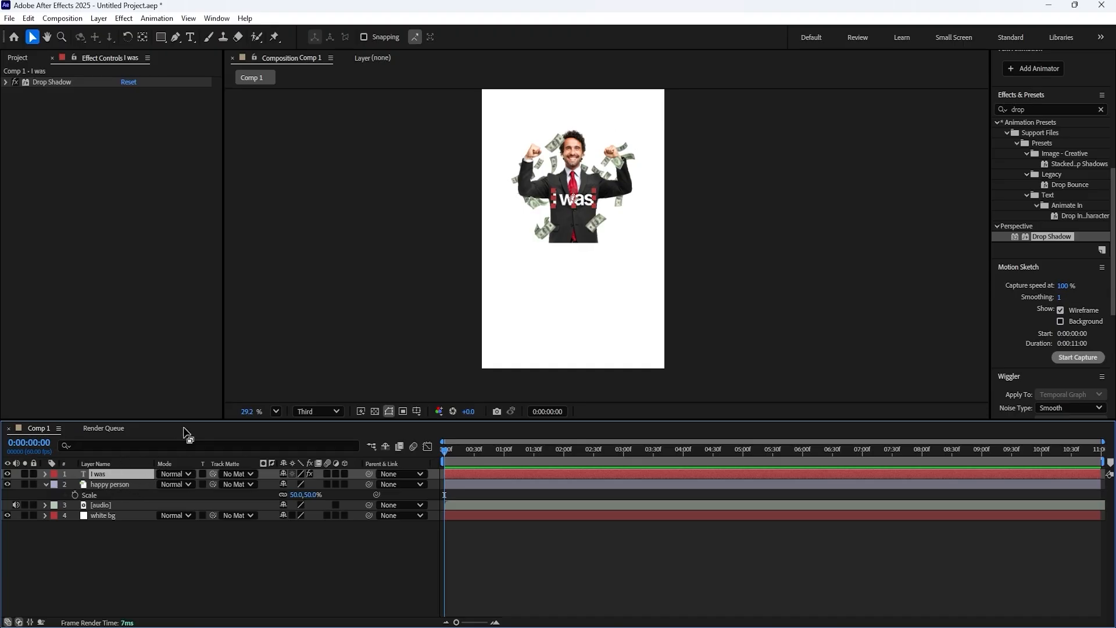
left_click_drag(583, 204, 544, 211)
scroll(545, 211, "up", 3)
scroll(545, 215, "up", 2)
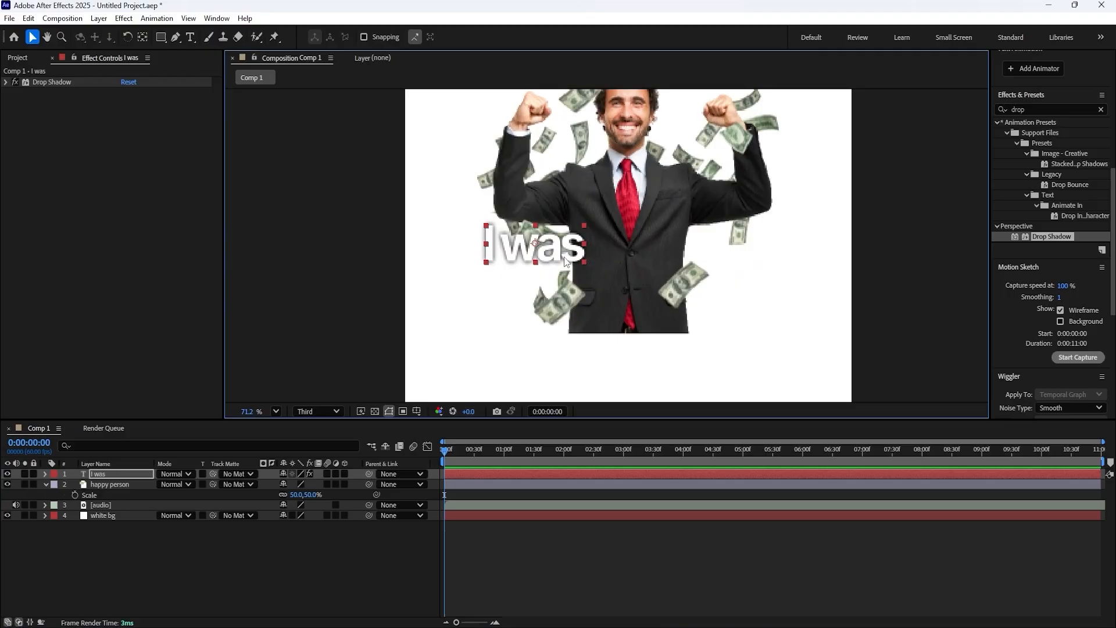
left_click_drag(549, 251, 537, 251)
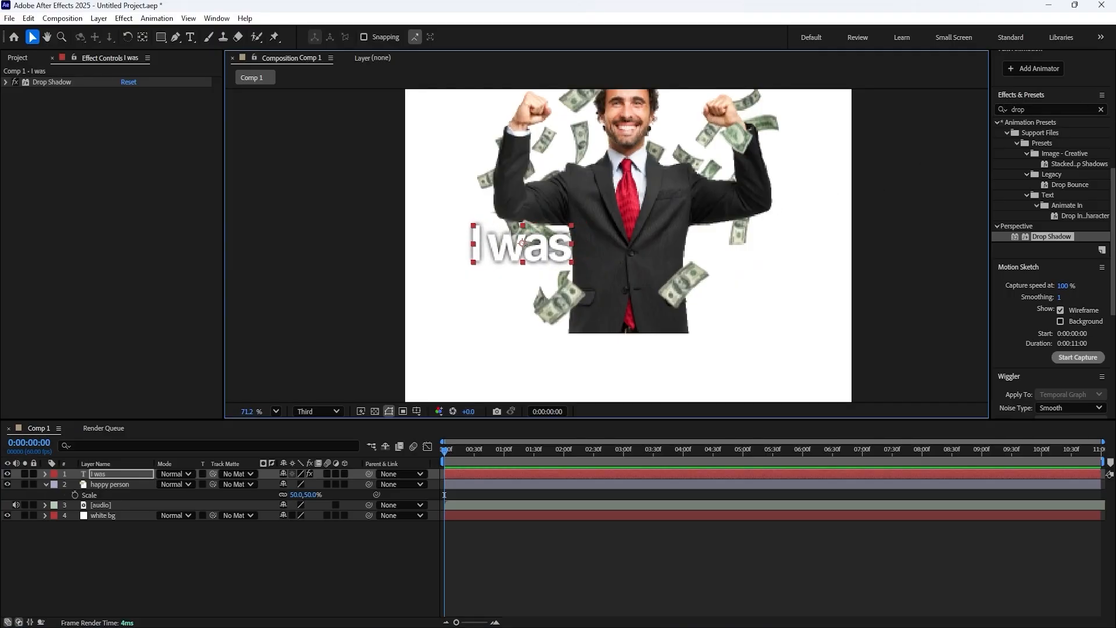
- Set the "I was" text's tracking to 0 and font size to 72 px, and shift it right to the jacket's edge
scroll(1109, 100, "up", 5)
left_click(1080, 220)
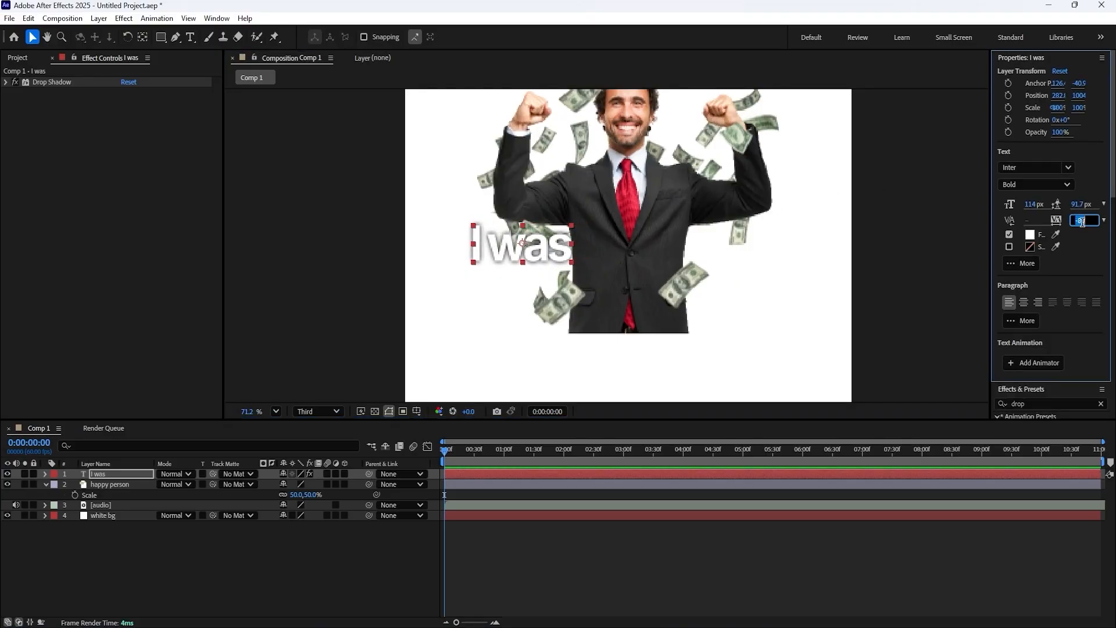
type("0")
key("Return")
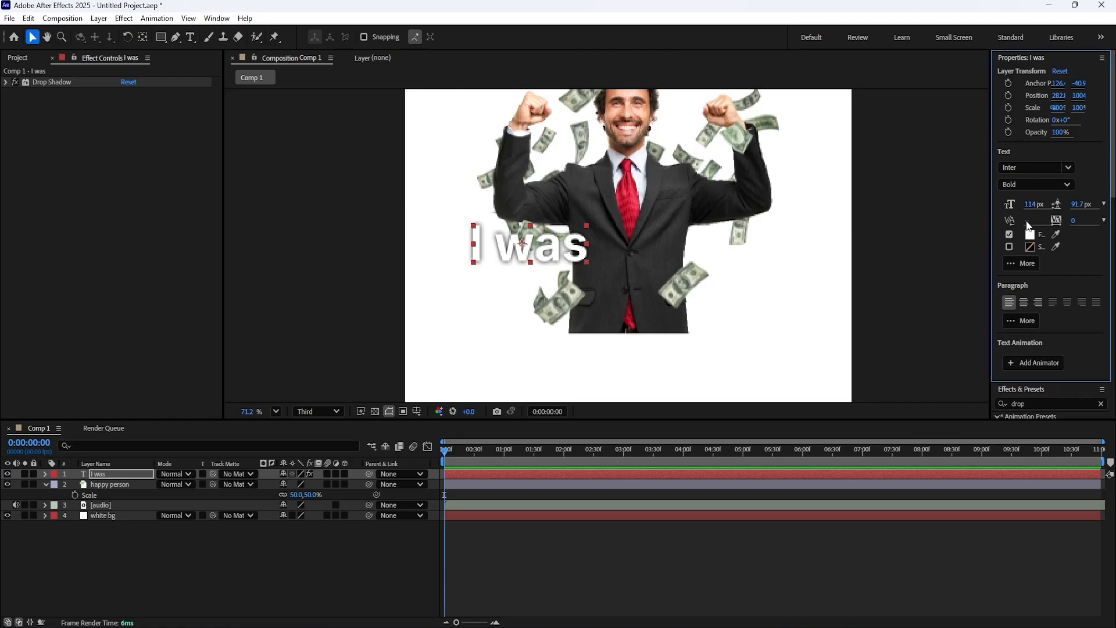
mouse_move(1033, 204)
left_mouse_down()
mouse_move(1012, 206)
mouse_move(1029, 204)
left_mouse_up()
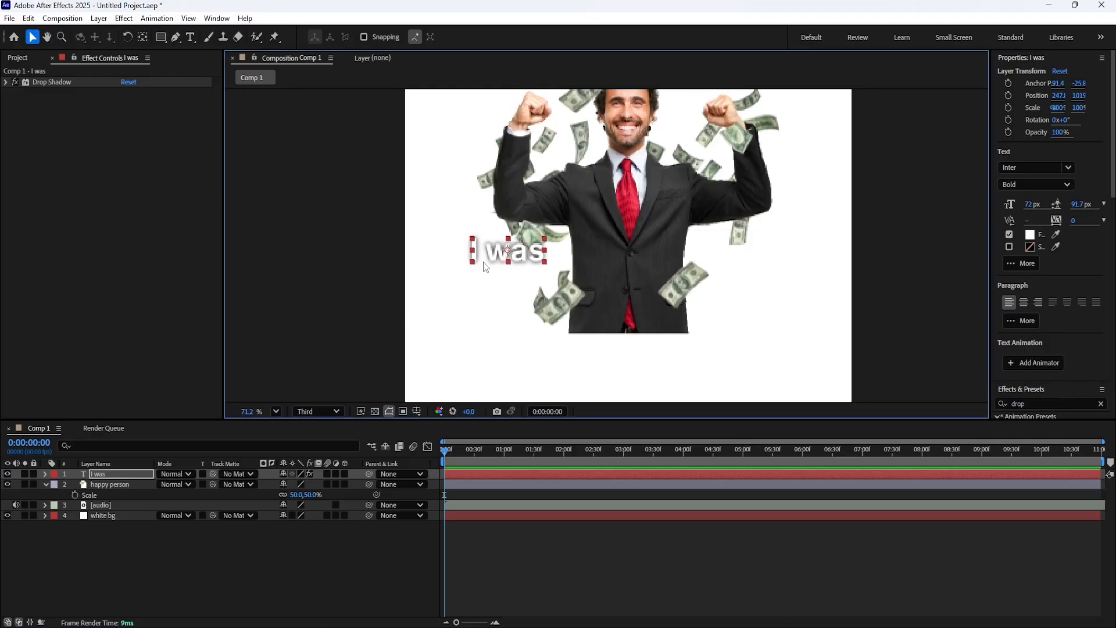
left_click_drag(516, 262, 550, 260)
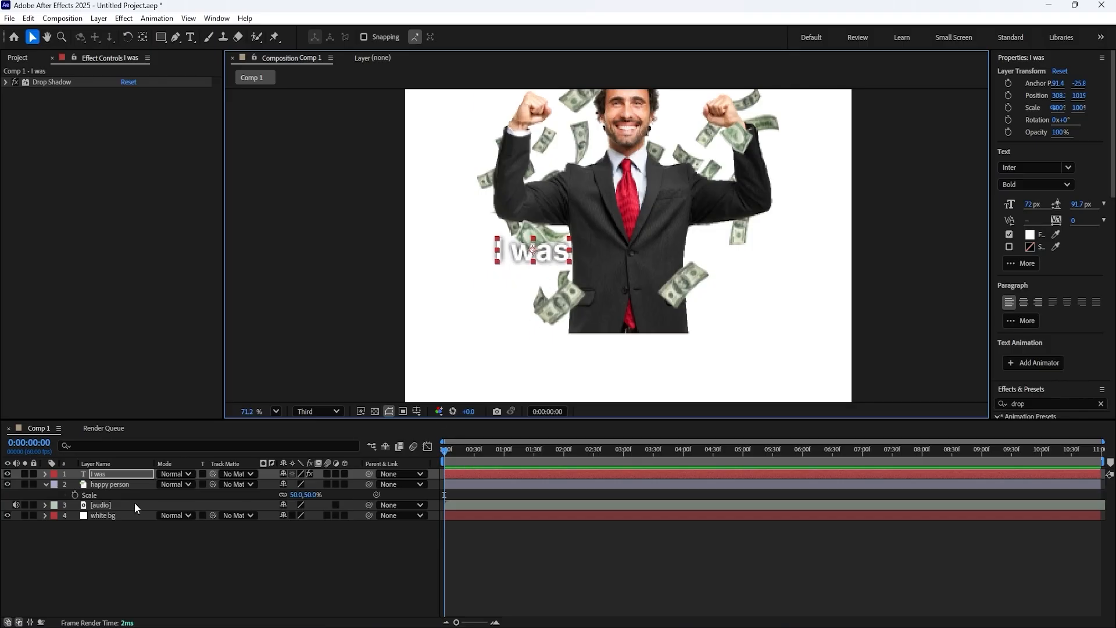
- Duplicate the "I was" text layer and replace the copy's text with "passionate"
left_click(119, 473)
key("ctrl+d")
right_click(130, 471)
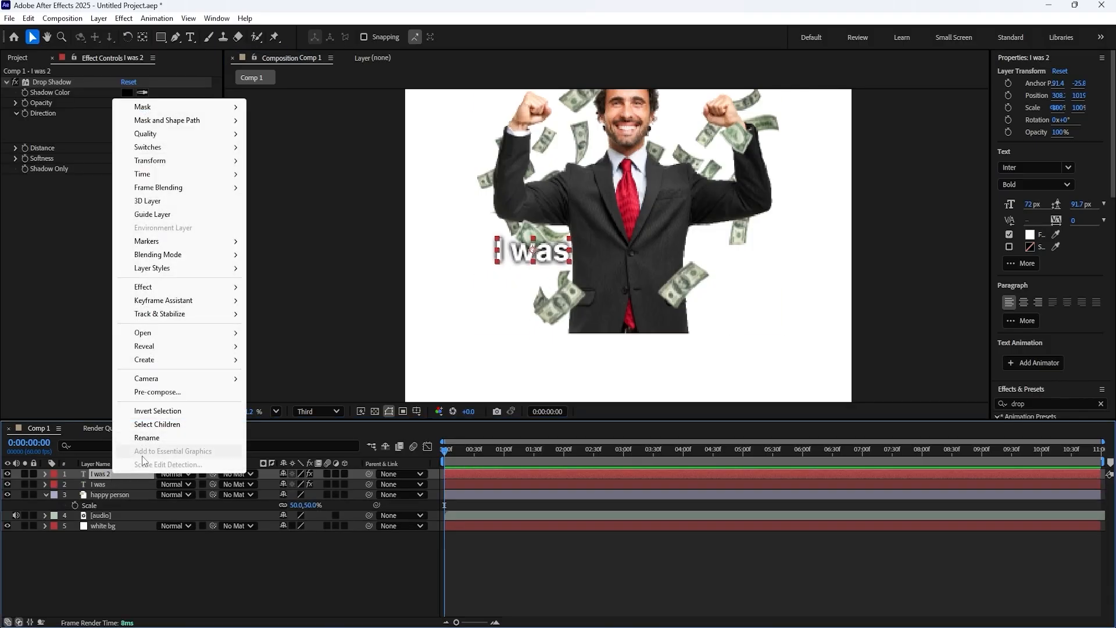
left_click(103, 475)
double_click(546, 246)
type("pa")
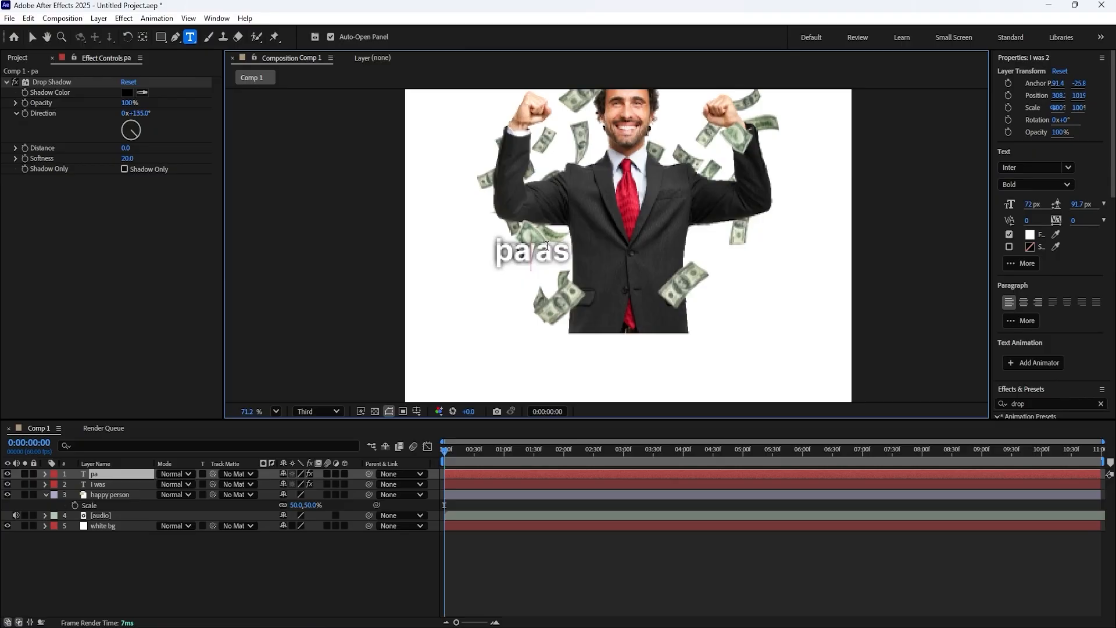
type("ssionate")
key("ctrl+a")
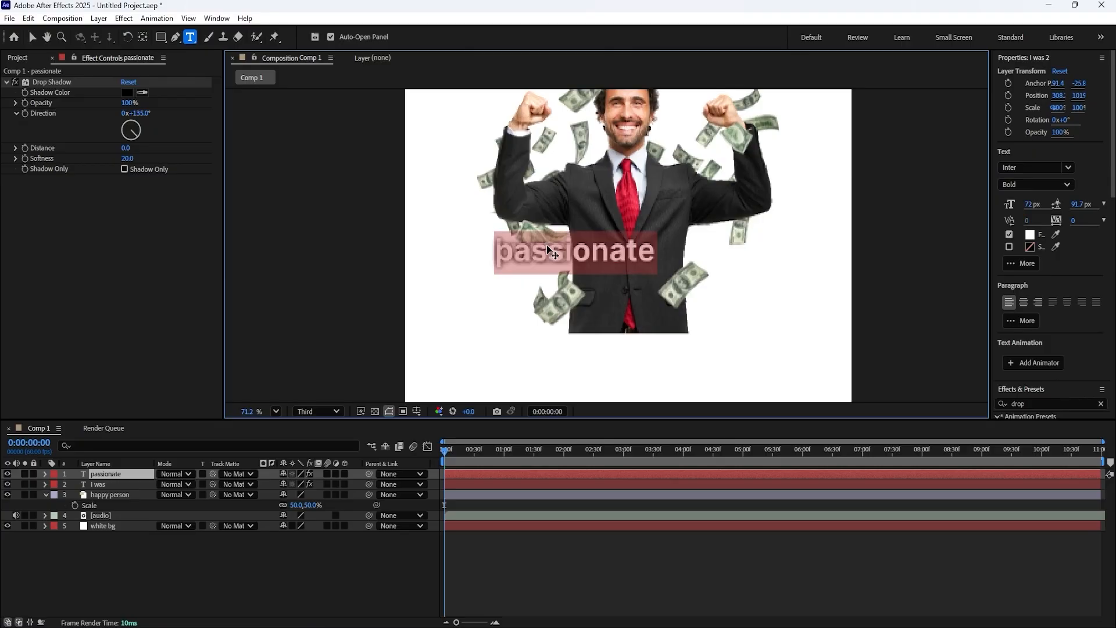
- Set the "passionate" text's font to Great Vibes Regular and its size to 250 px
left_click(1029, 167)
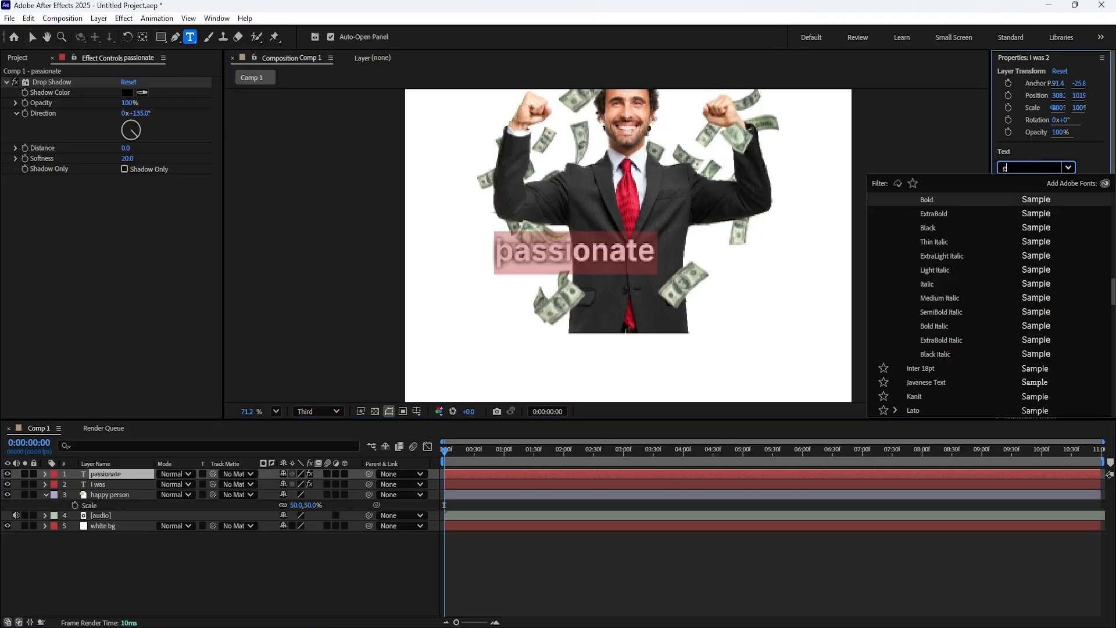
type("great")
left_click(998, 200)
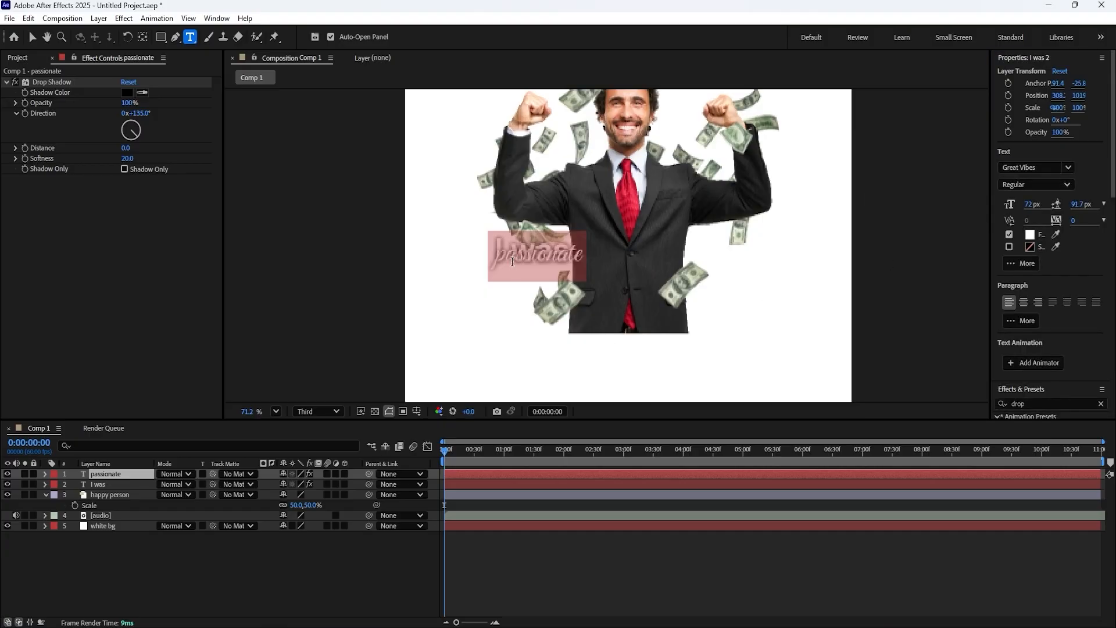
left_click(1037, 204)
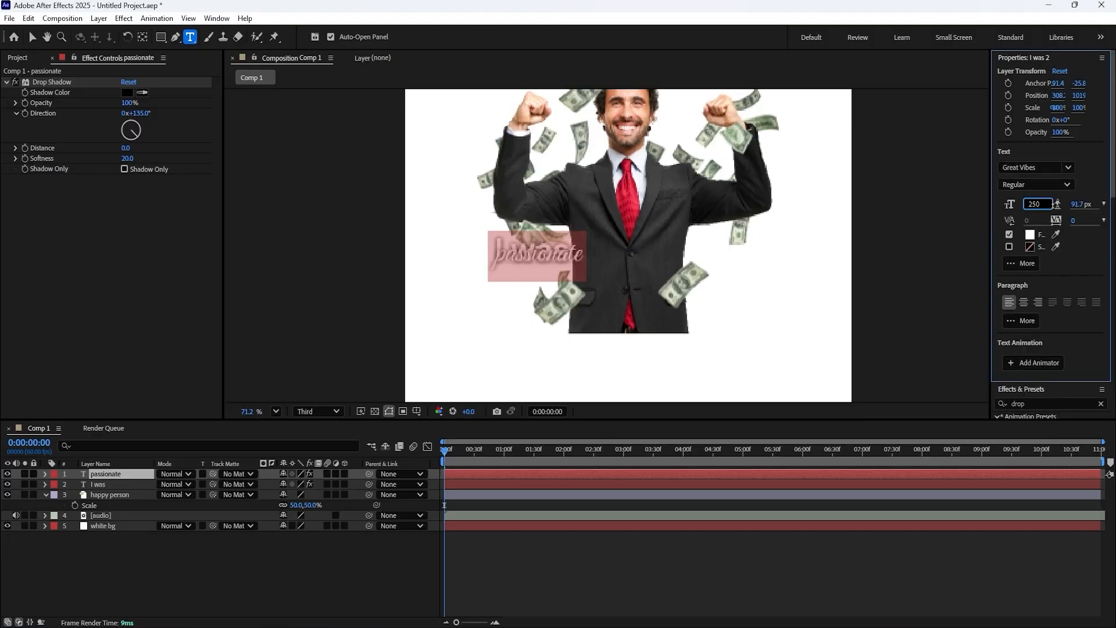
key("Return")
left_click(80, 267)
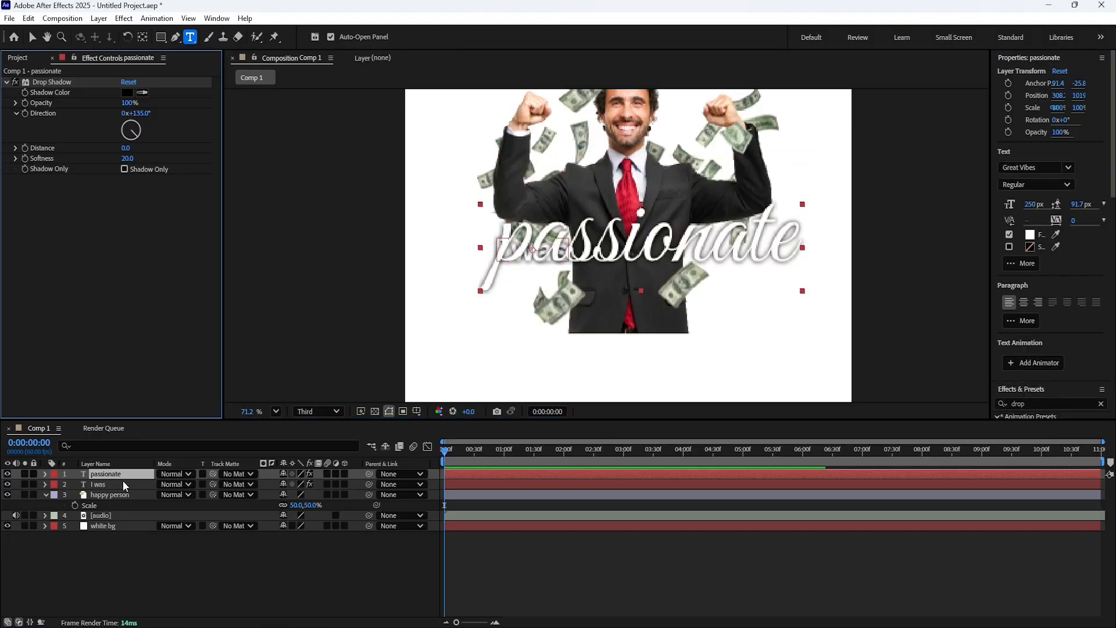
- Centre the "passionate" layer's anchor point, reduce the text to 235 px and place it across the torso just below "I was"
left_click(123, 476)
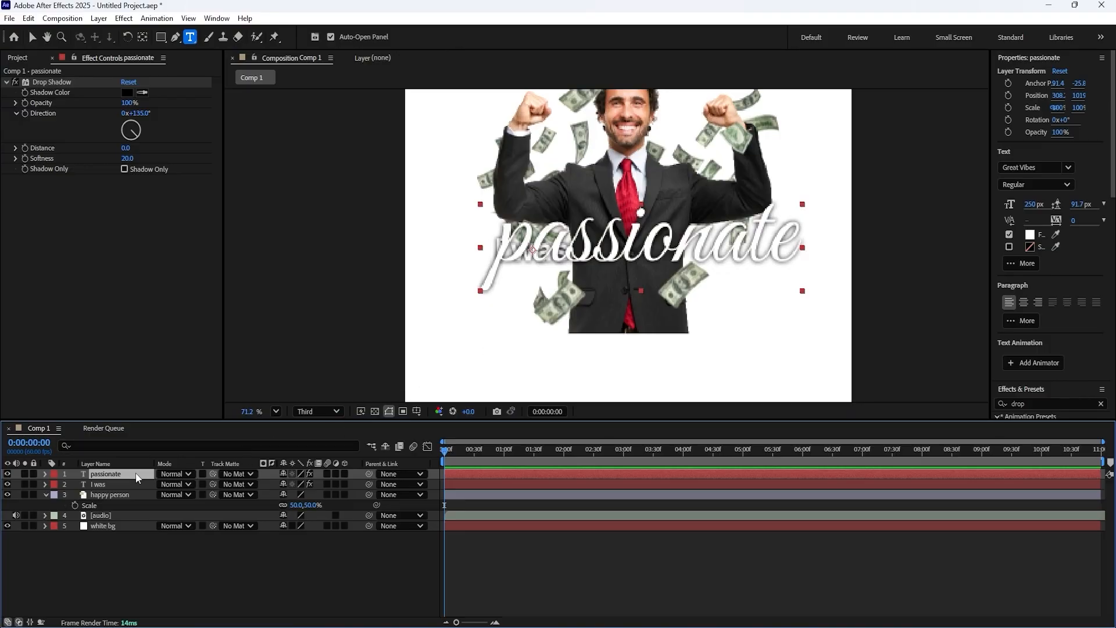
key("ctrl+alt+Home")
key("v")
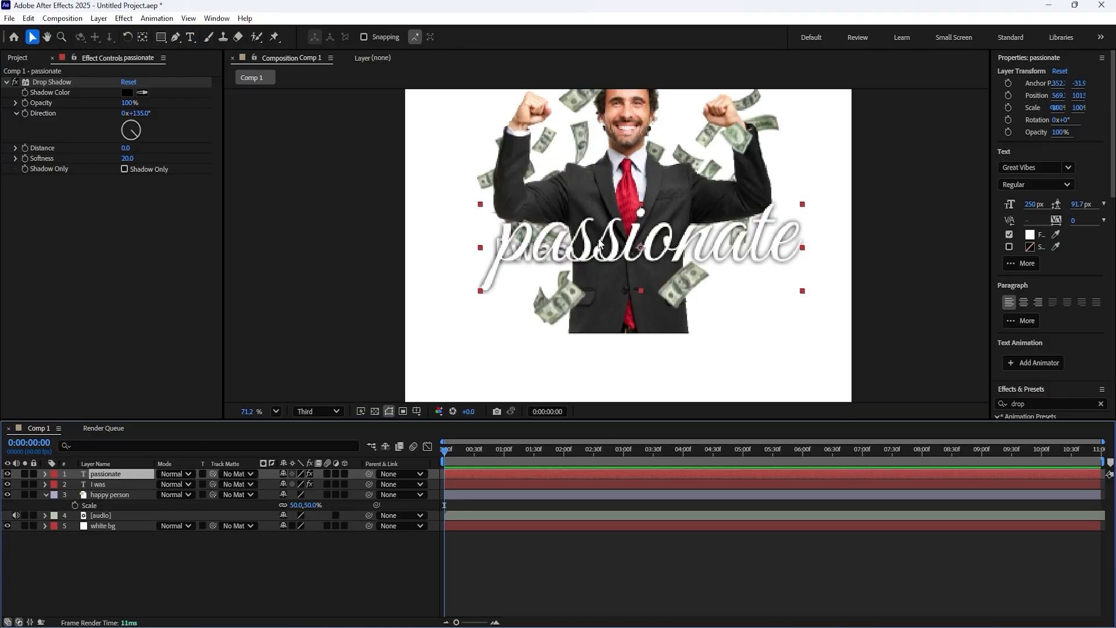
left_click_drag(606, 240, 597, 283)
left_click_drag(1034, 204, 1016, 204)
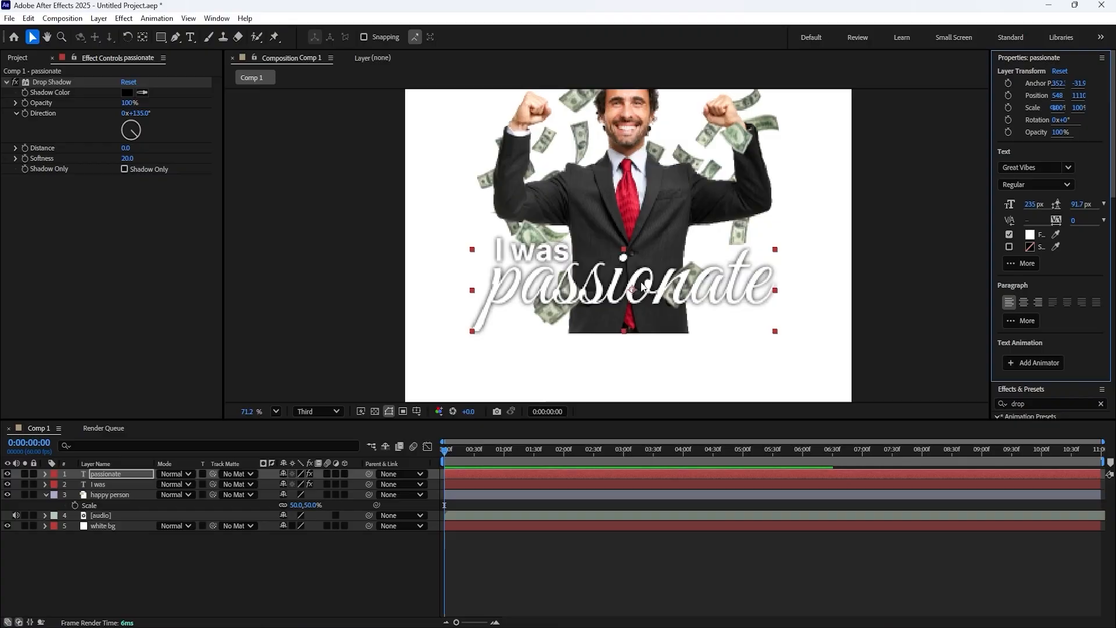
left_click_drag(644, 287, 615, 280)
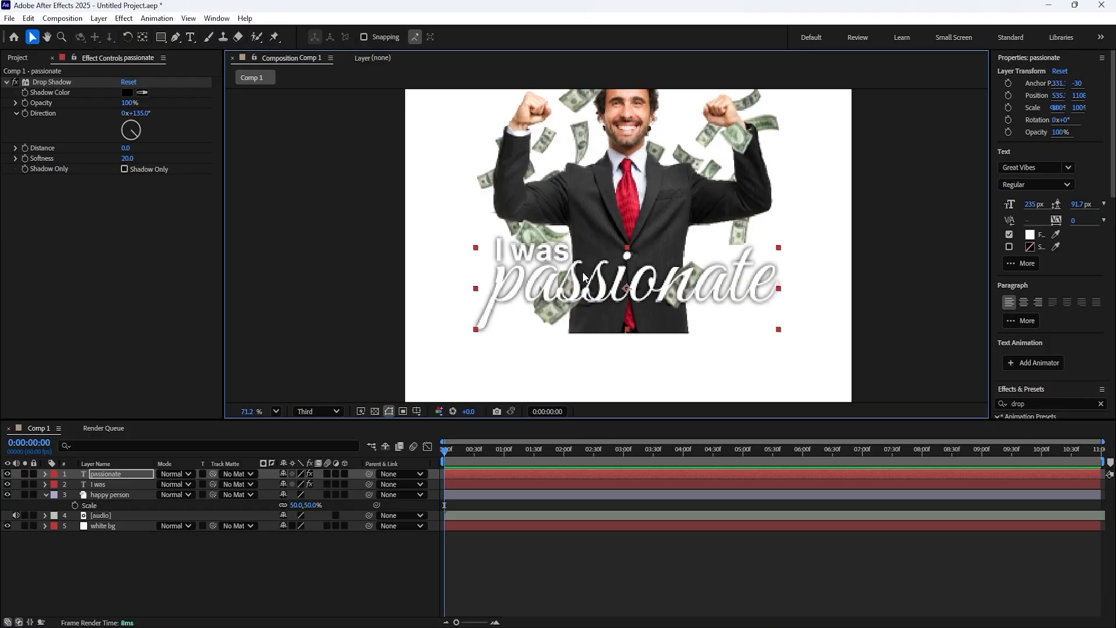
- Duplicate the "I was" text layer, move the copy below "passionate" and replace its text with "about the markets"
left_click(107, 484)
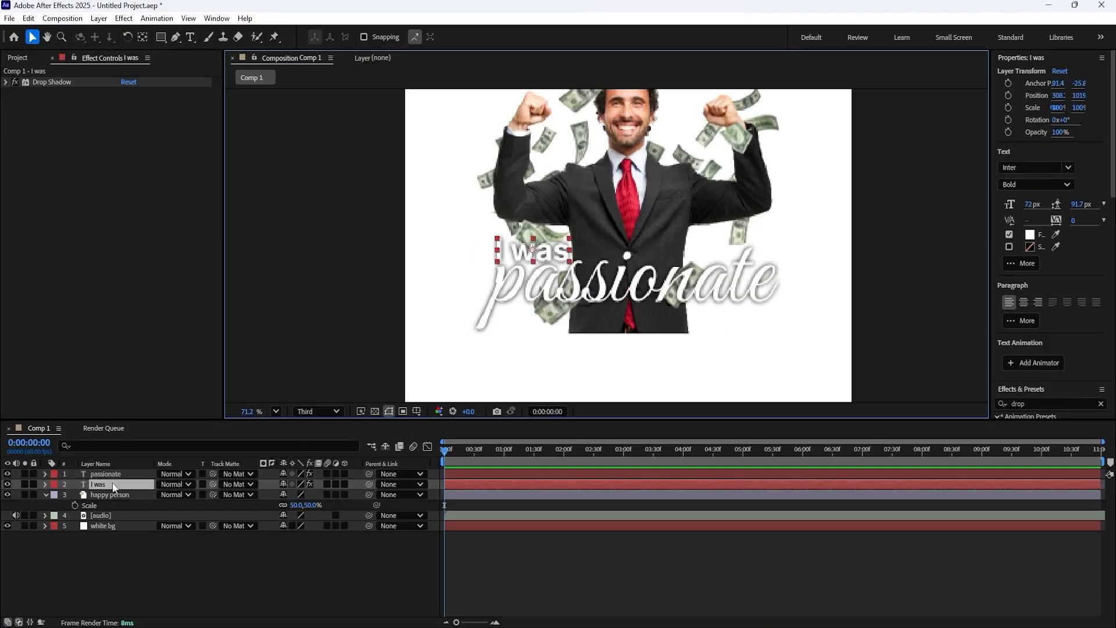
key("ctrl+d")
left_click_drag(548, 263, 566, 331)
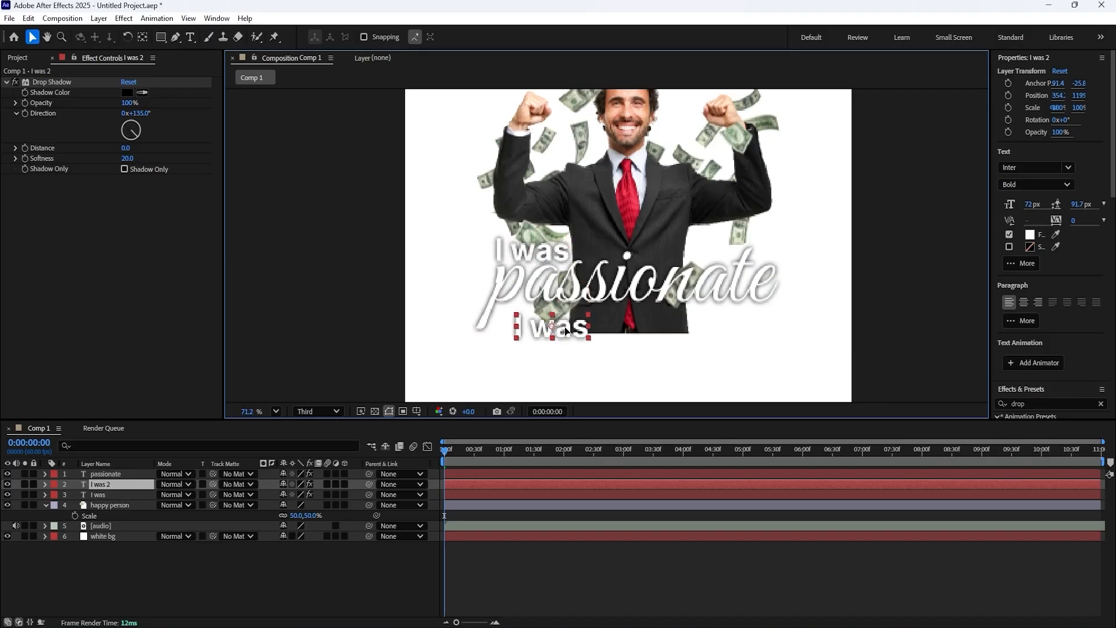
double_click(566, 327)
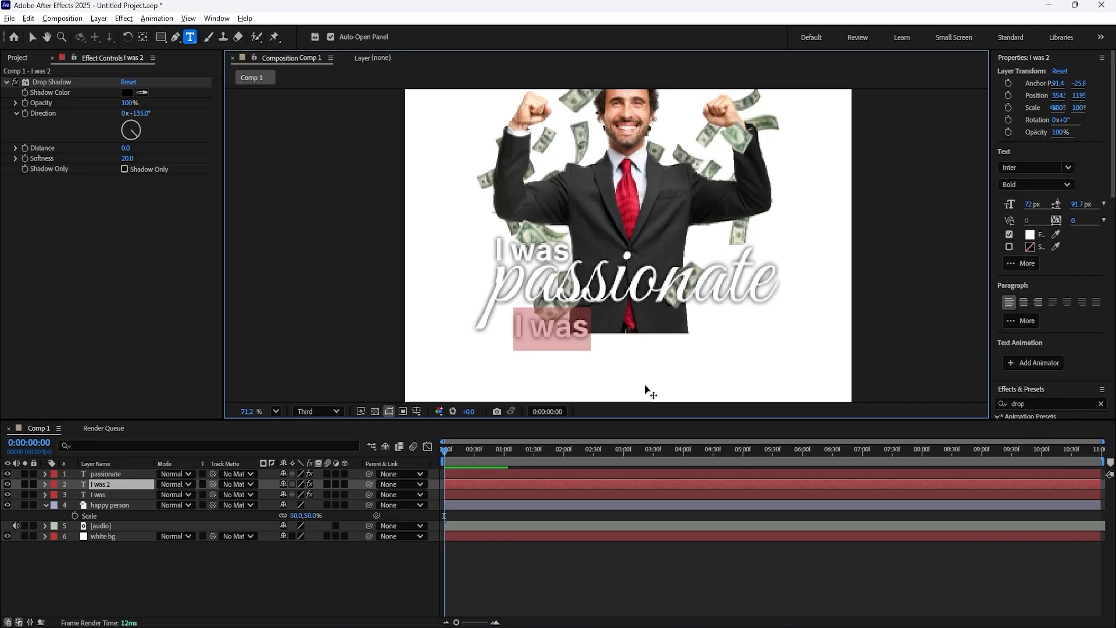
type("about")
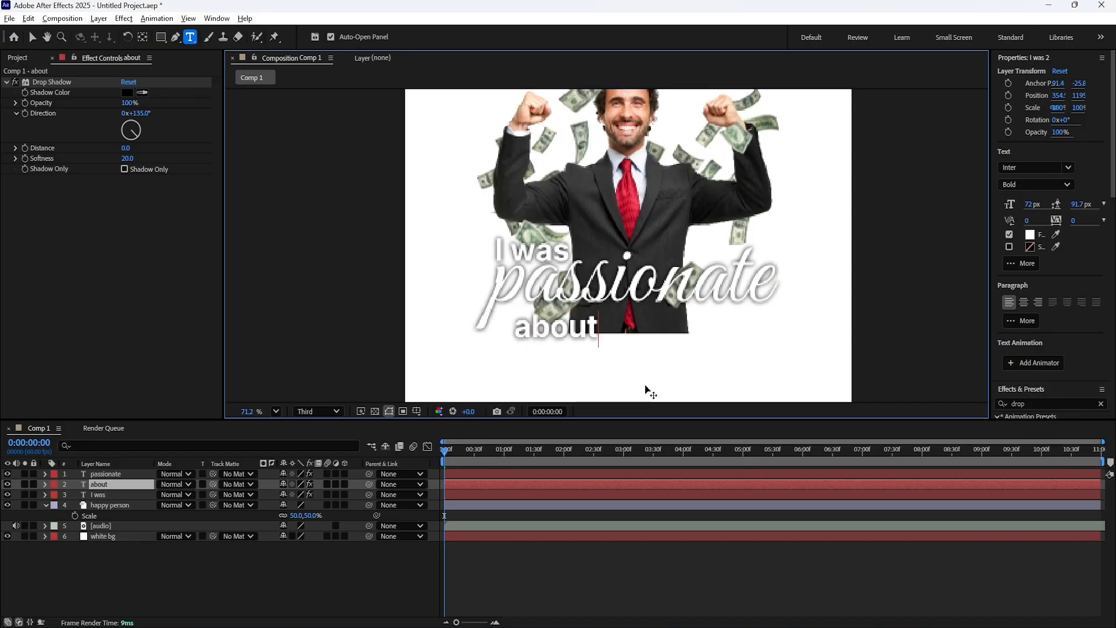
type(" the markets")
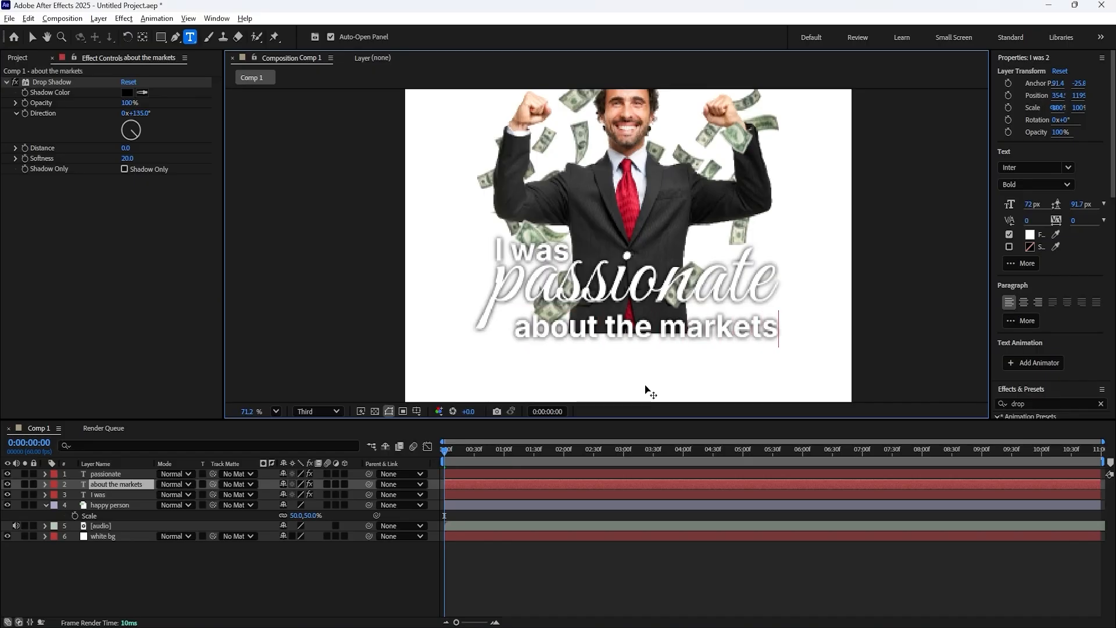
- Nudge the "about the markets" text slightly up and left towards "passionate", and centre its anchor point
left_click(31, 37)
left_click_drag(585, 346, 580, 340)
key("ctrl+alt+Home")
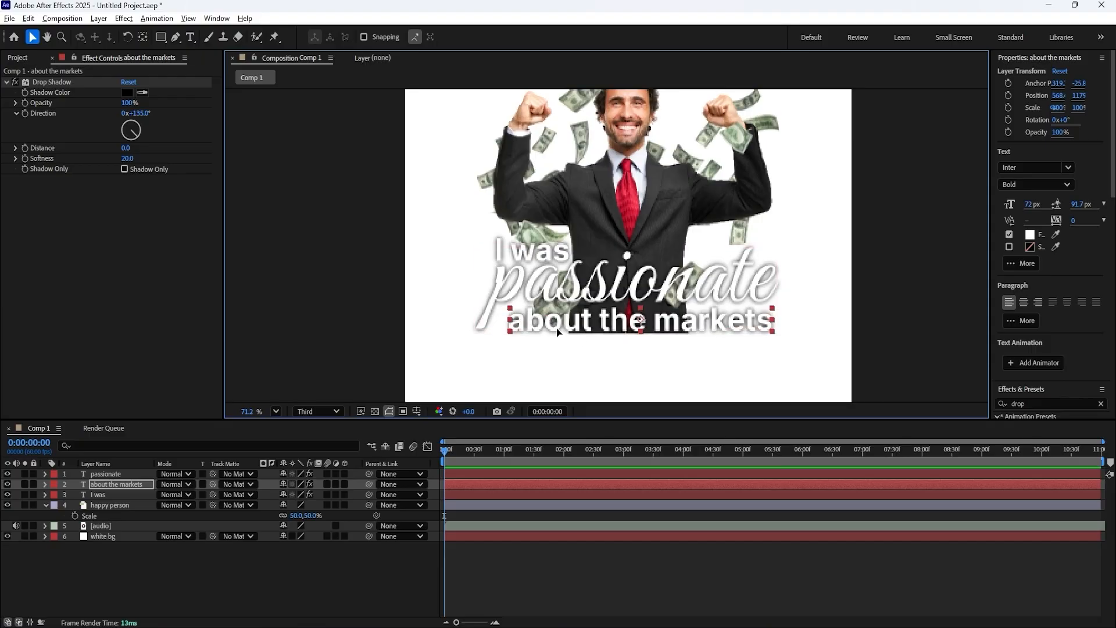
key("alt+Tab")
key("alt+Tab")
left_click(316, 414)
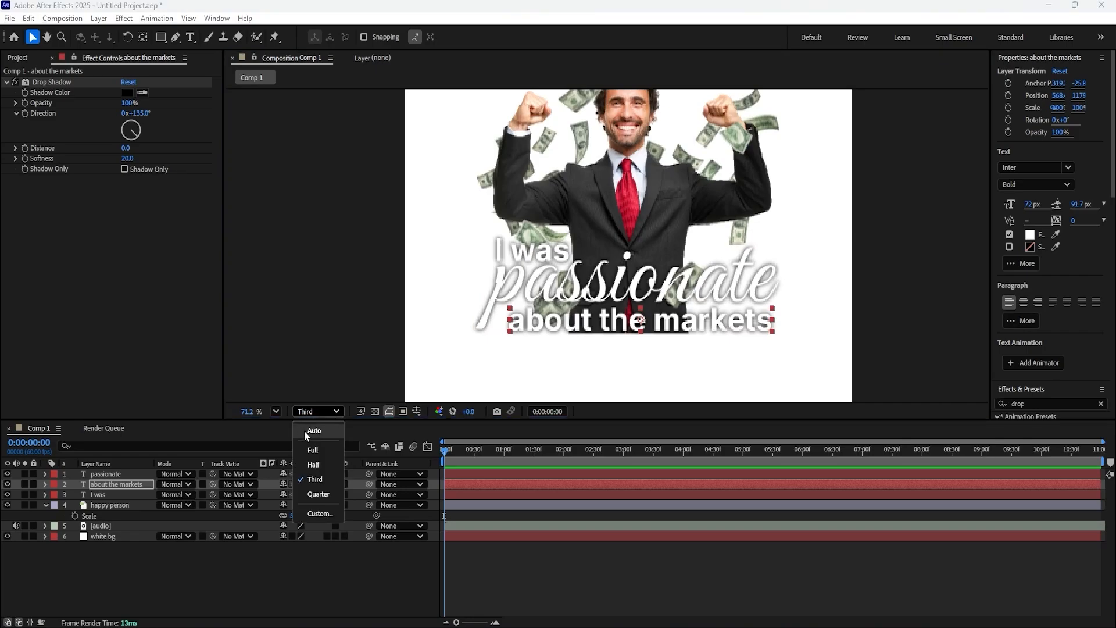
left_click(303, 362)
left_click(596, 298)
key("ctrl+alt+Home")
left_click(675, 356)
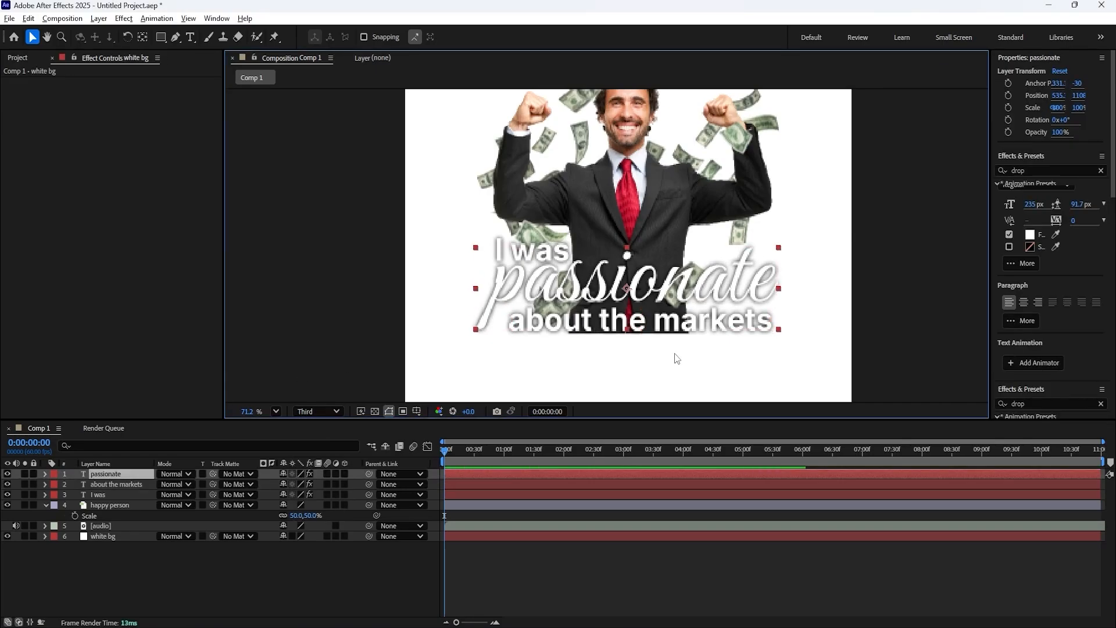
- Set the "about the markets" font size to 67 px and adjust its placement under "passionate"
left_click(610, 328)
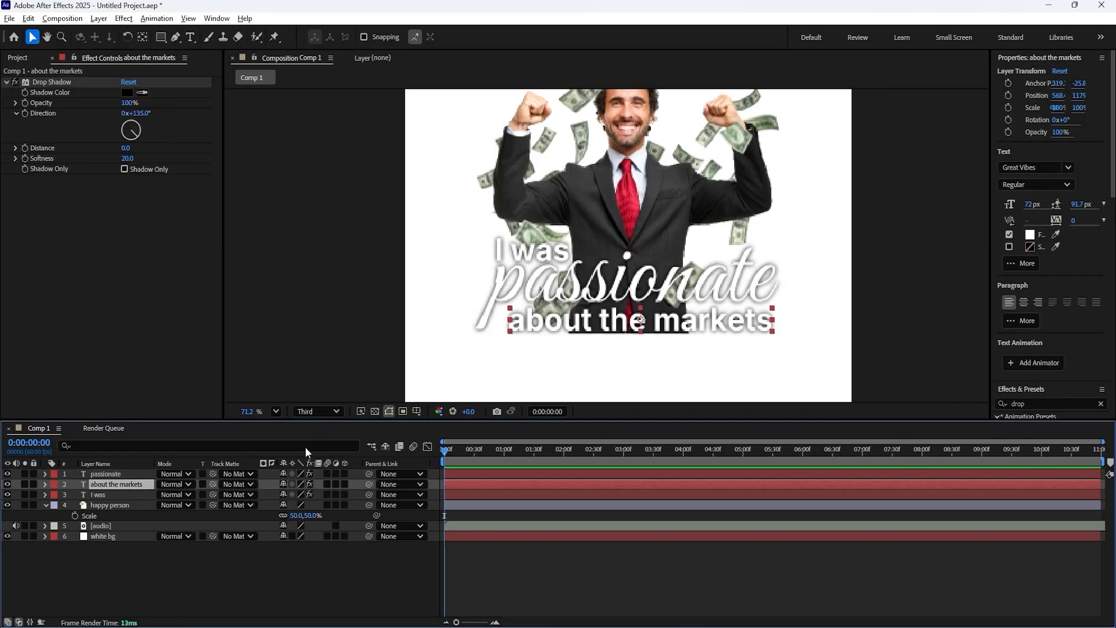
left_click_drag(1032, 204, 1025, 201)
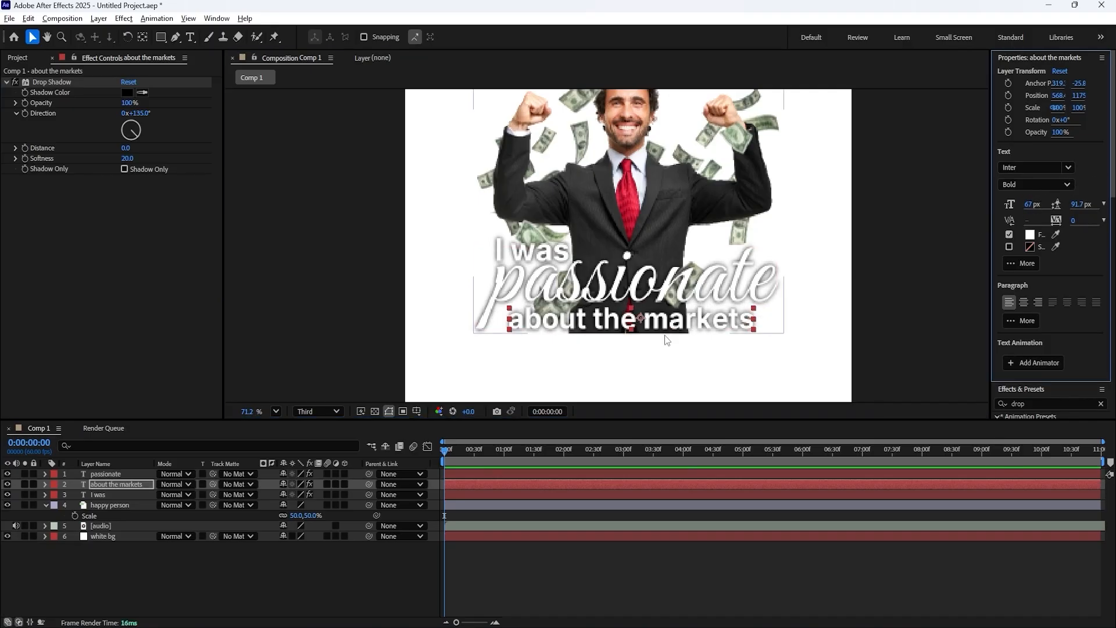
left_click_drag(649, 323, 652, 321)
- Check the caption bar in the Media Player reference, and draw a straight pen line through "about the markets", extending slightly past both ends
key("alt+Tab")
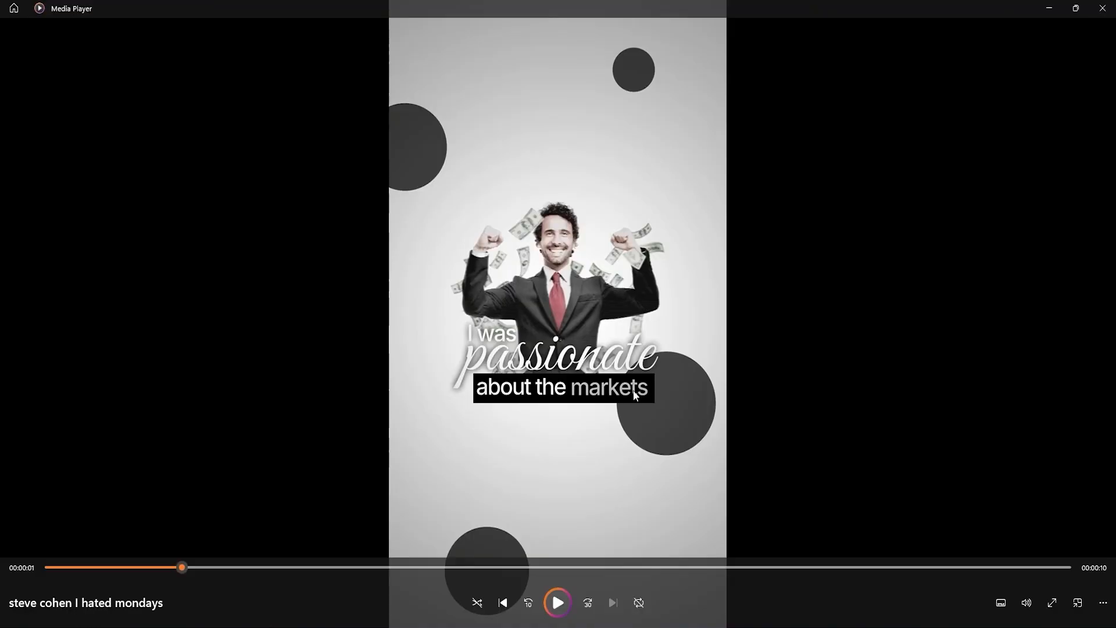
key("alt+Tab")
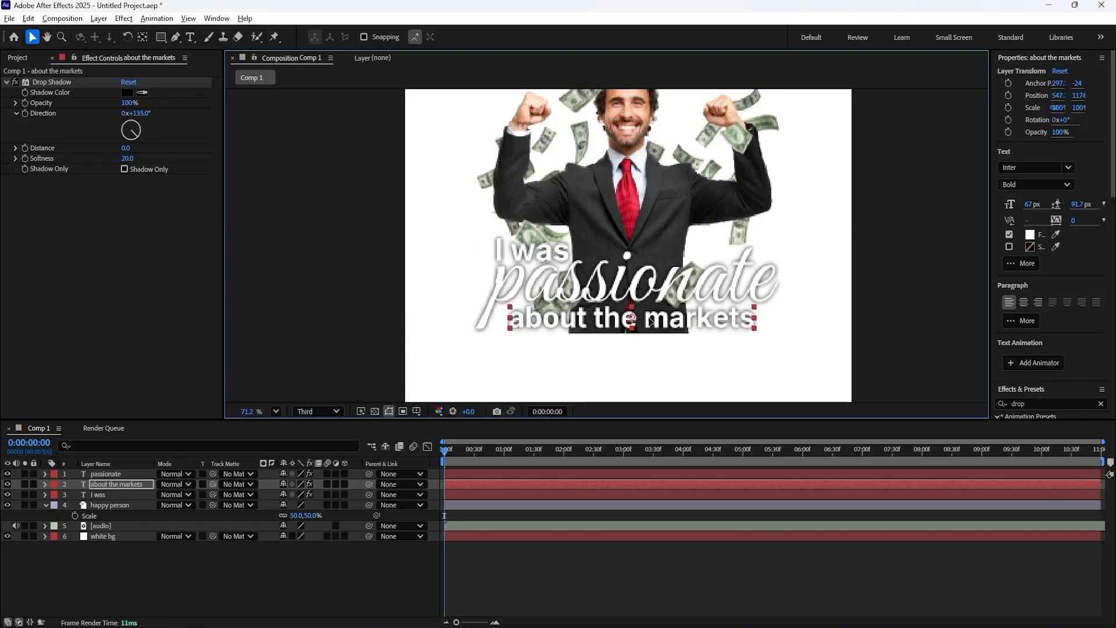
key("g")
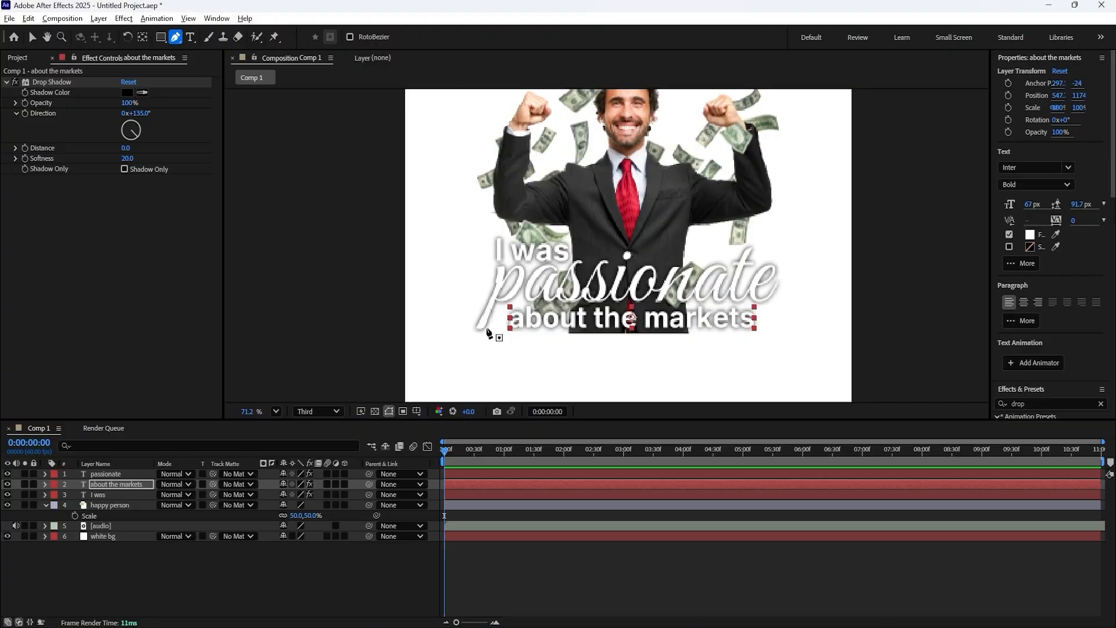
left_click(184, 561)
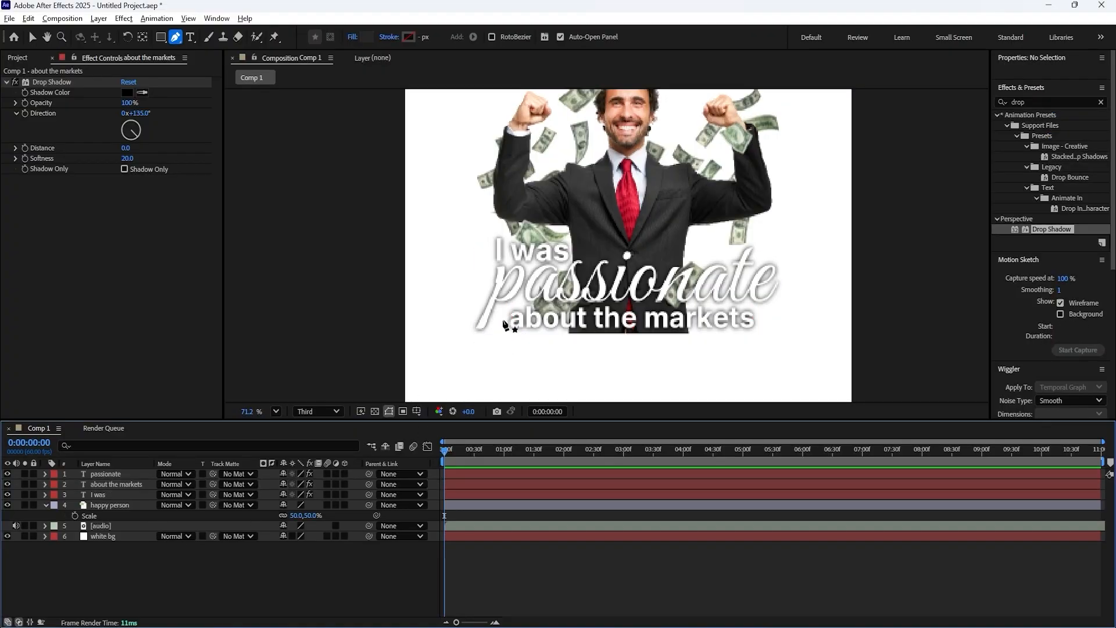
left_click(498, 318)
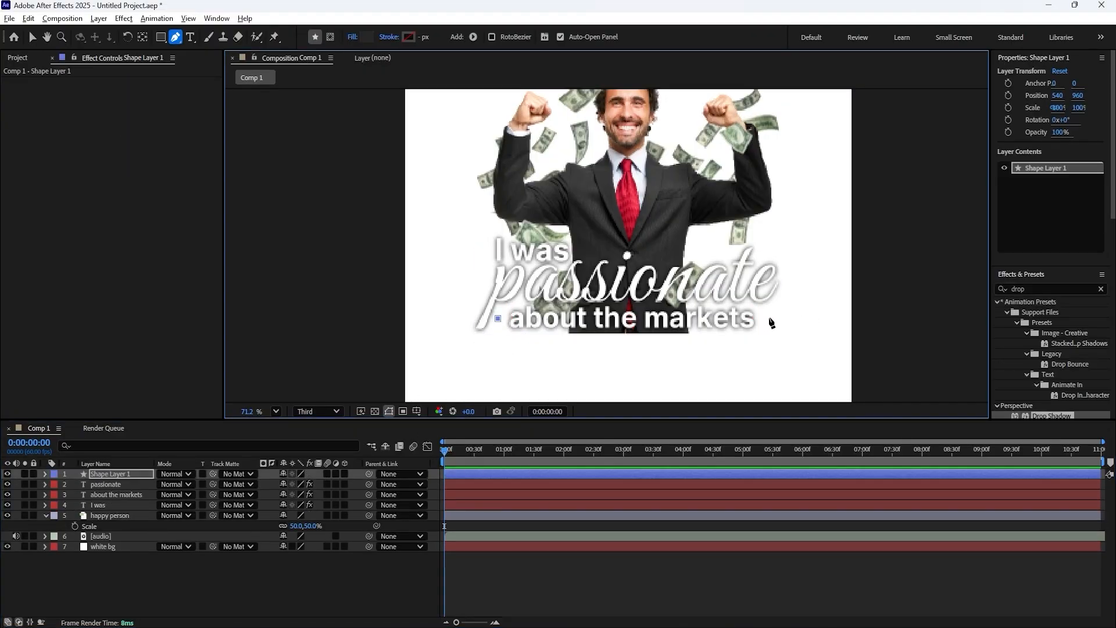
left_click(768, 319)
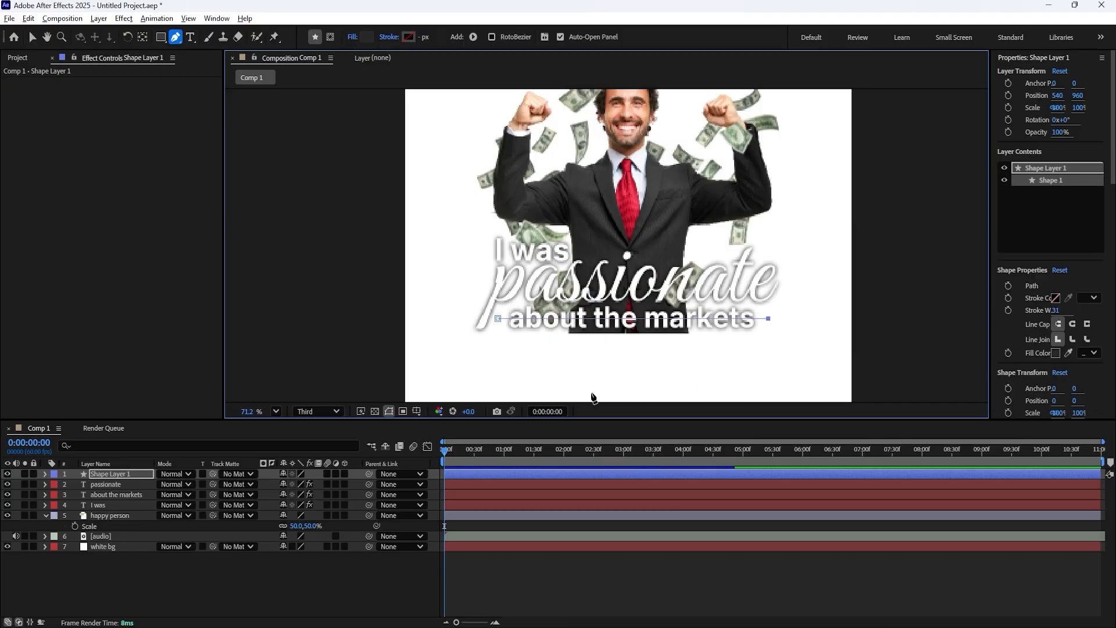
- Set the new line's stroke colour to black (000000) and its fill to None
left_click(408, 37)
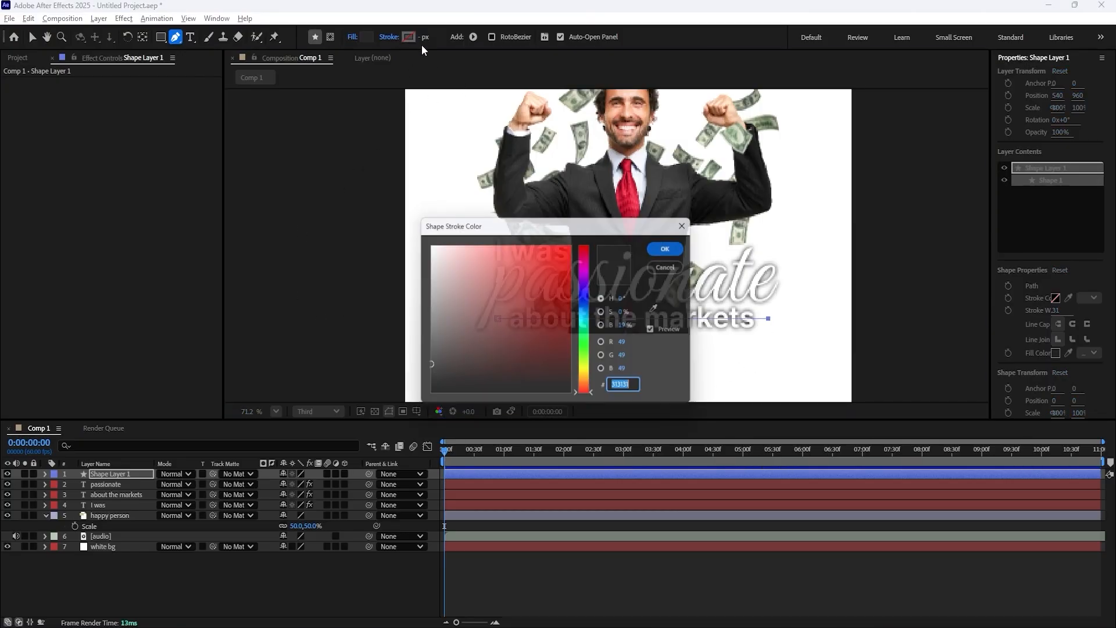
left_click_drag(456, 351, 425, 399)
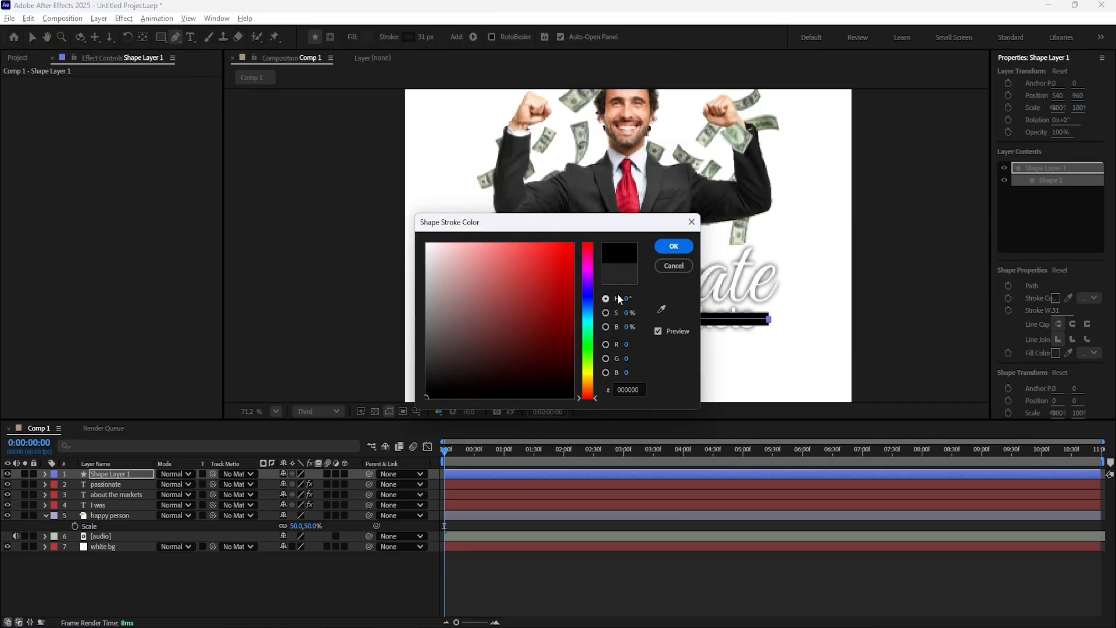
left_click(673, 246)
left_click(352, 37)
left_click(496, 287)
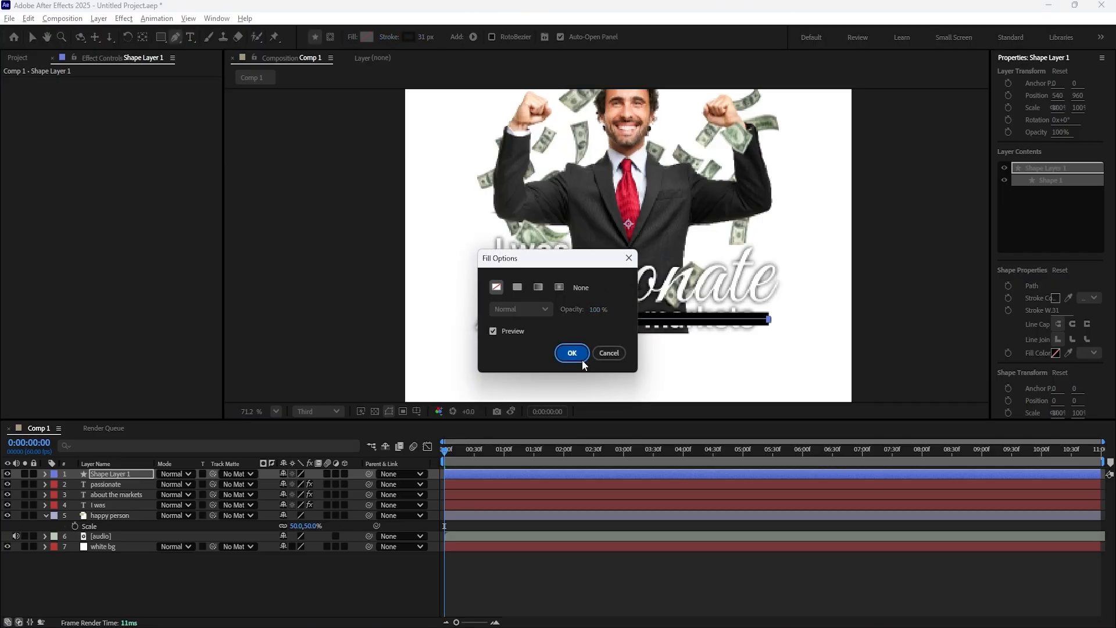
left_click(572, 353)
- Thicken the black line into a caption bar by setting its stroke width to 95 px
type("90")
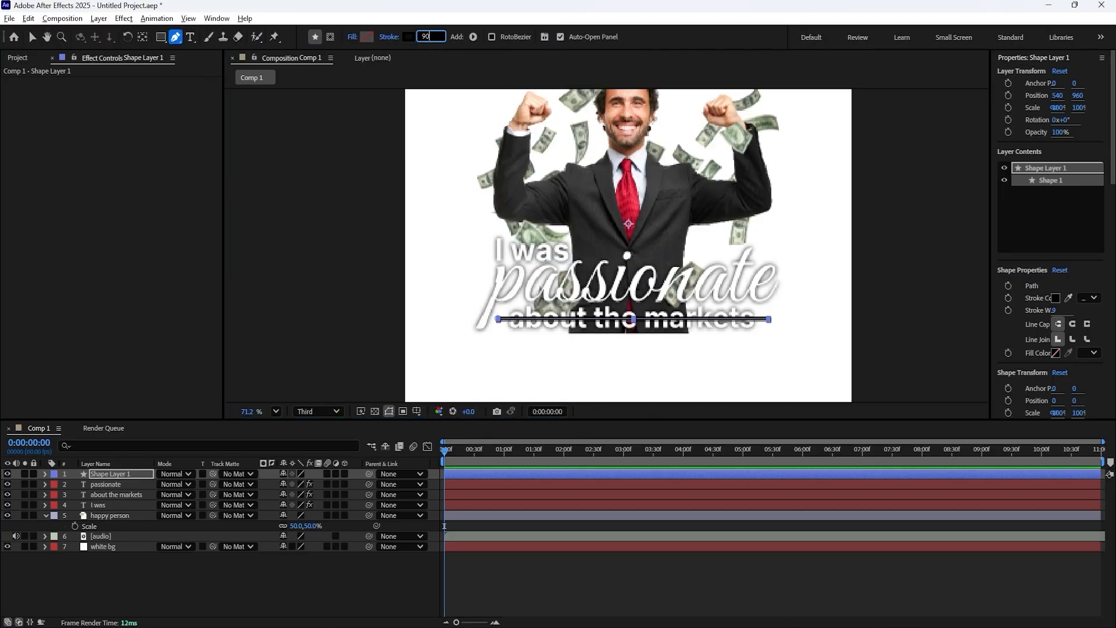
key("Return")
left_click(423, 36)
type("9")
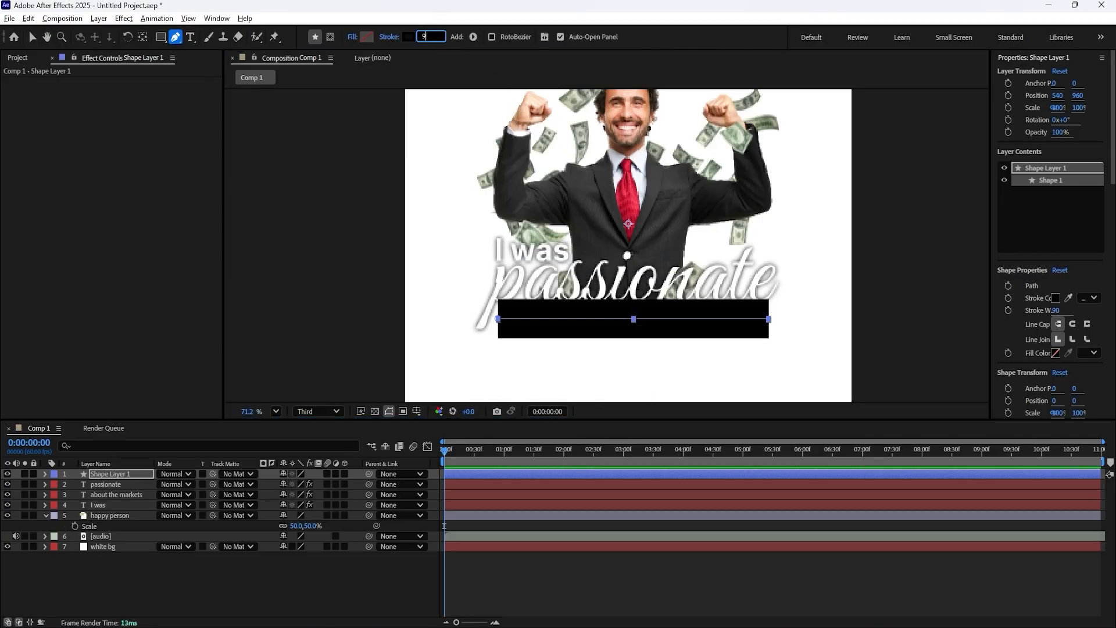
type("5")
key("Return")
- Rename the shape layer "underline" and move it beneath the three text layers, directly above "happy person"
right_click(121, 477)
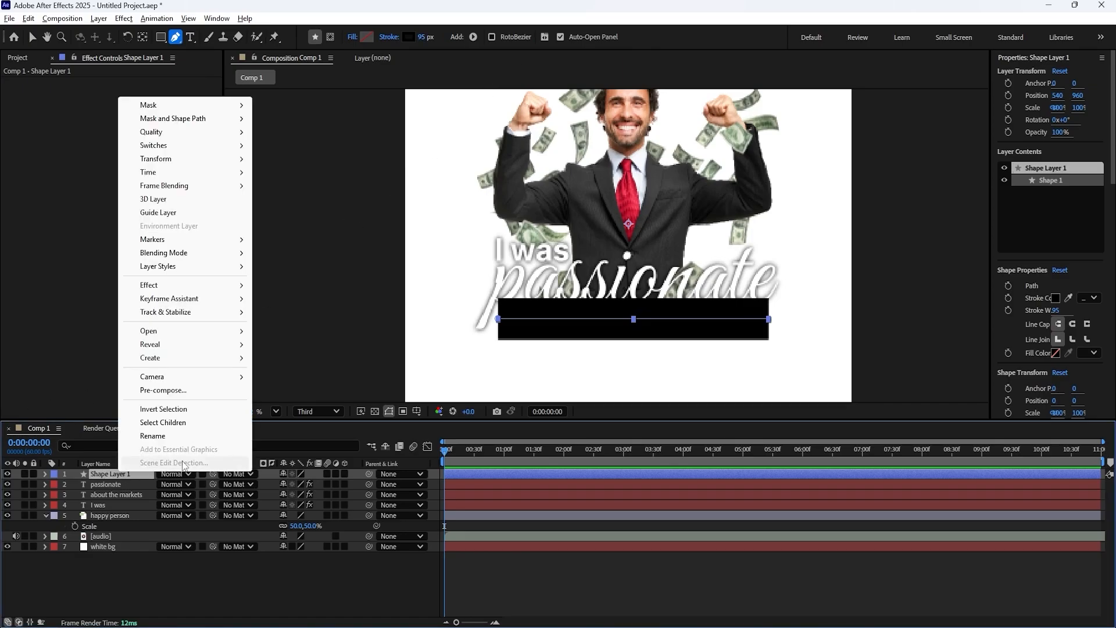
left_click(181, 437)
type("underline")
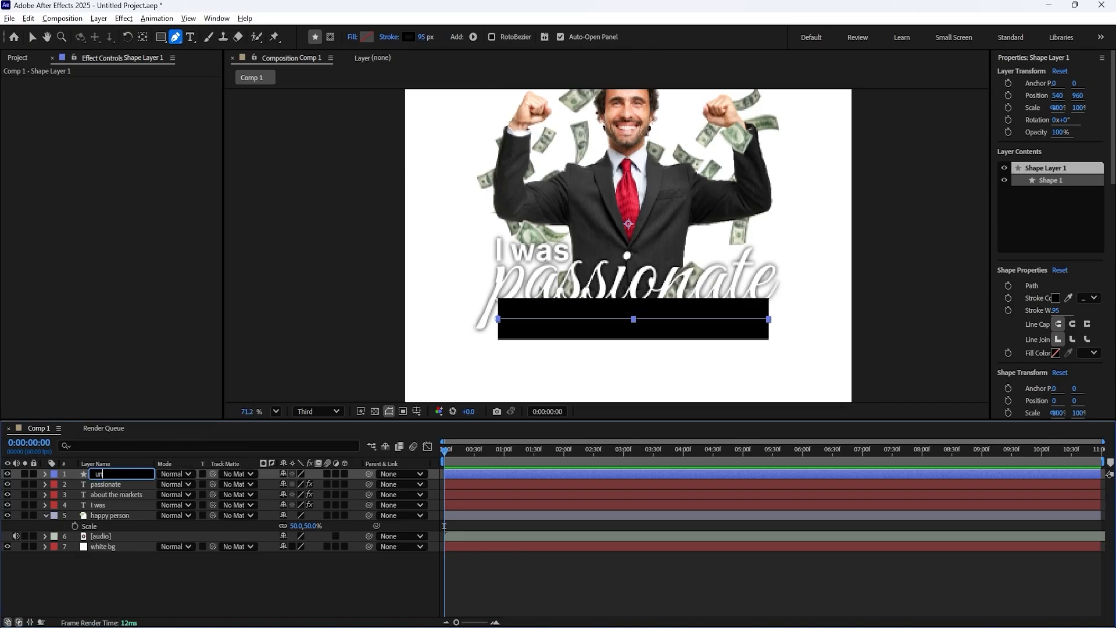
key("Return")
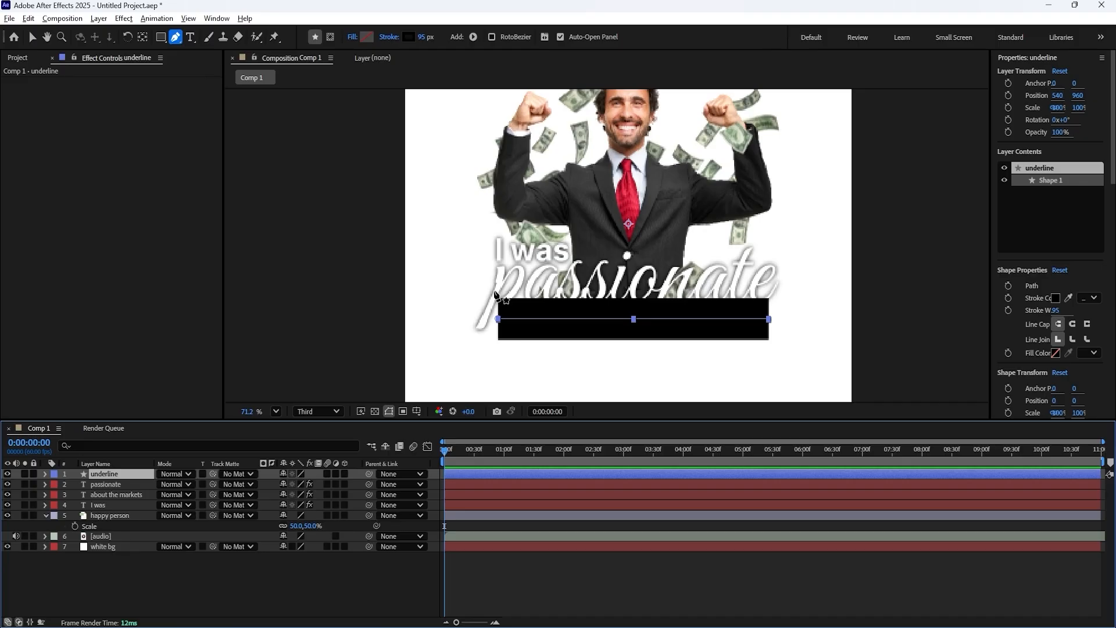
left_click_drag(129, 480, 129, 509)
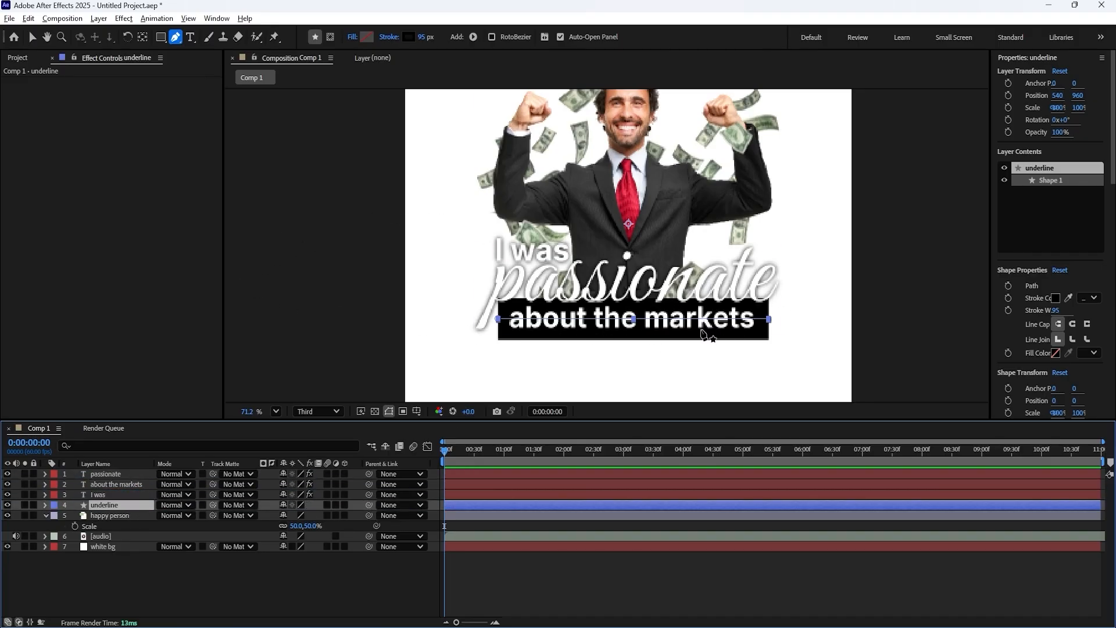
- Nudge the "about the markets" text and its underline bar down together, slightly away from "passionate"
left_click(33, 37)
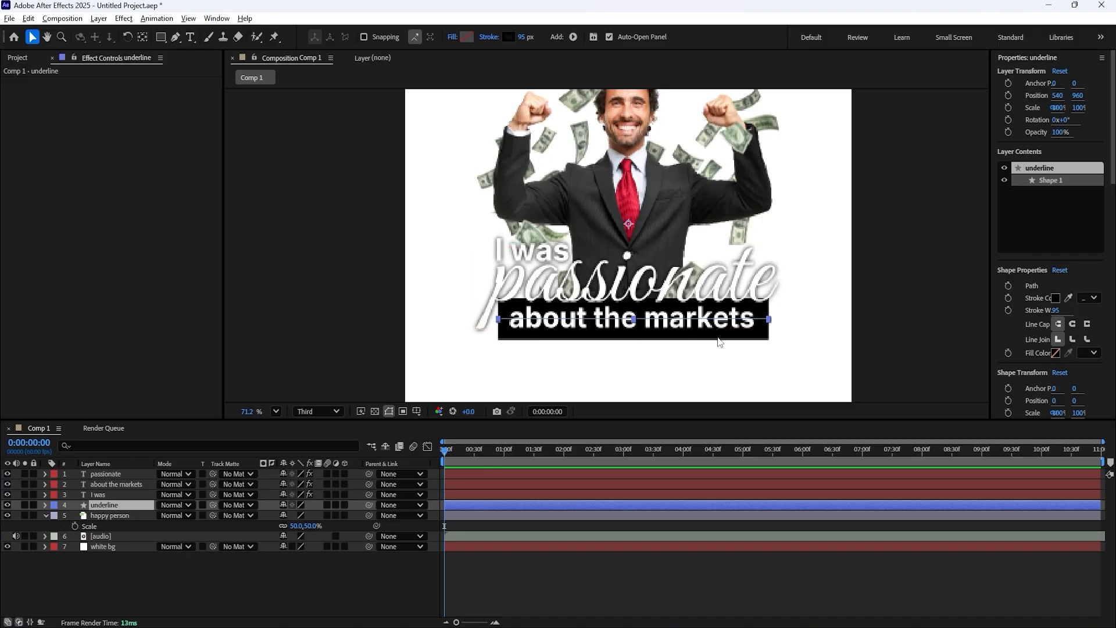
left_click(719, 346)
key("Return")
left_click(131, 516)
left_click(133, 484)
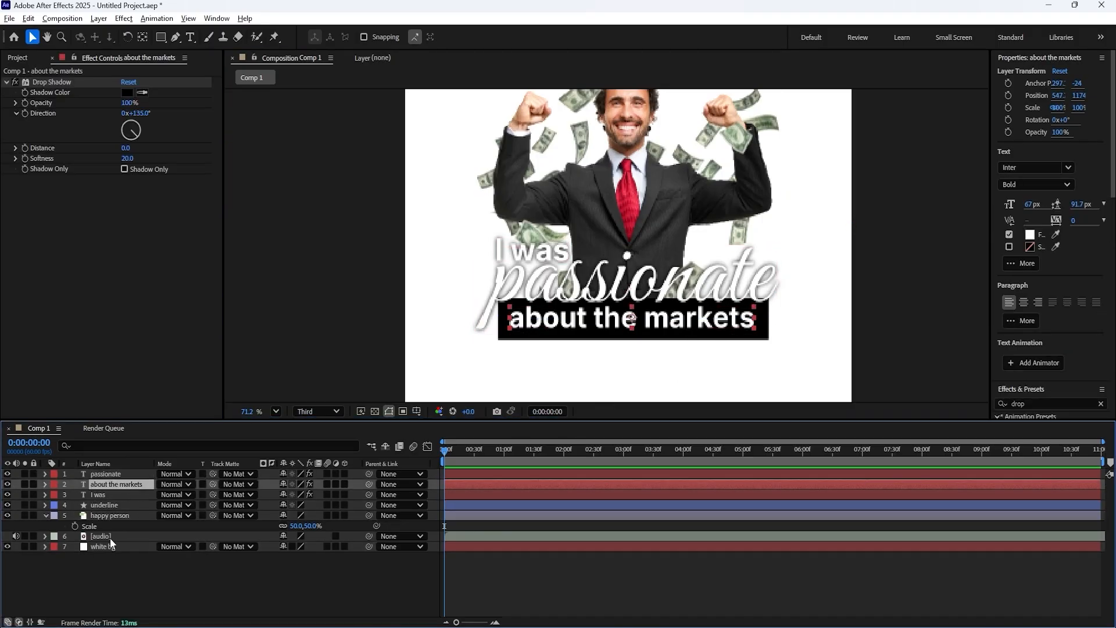
left_click(119, 505, "ctrl")
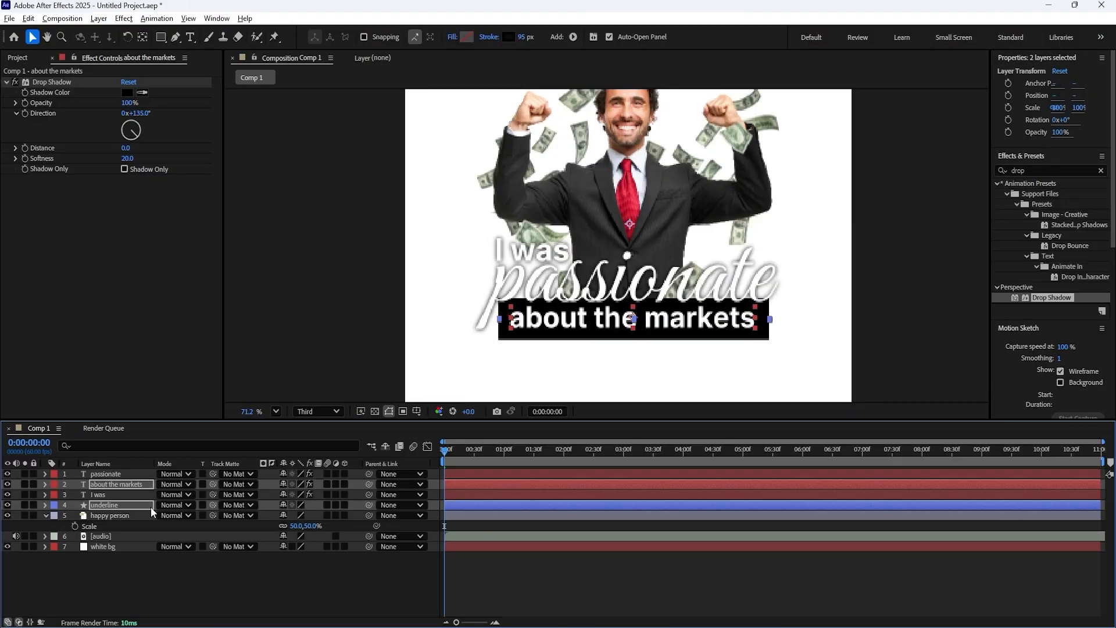
key("Down")
key("Down")
key("Down")
key("Down")
key("Down")
key("Down")
key("Down")
key("Down")
key("Down")
key("Down")
key("Down")
key("Down")
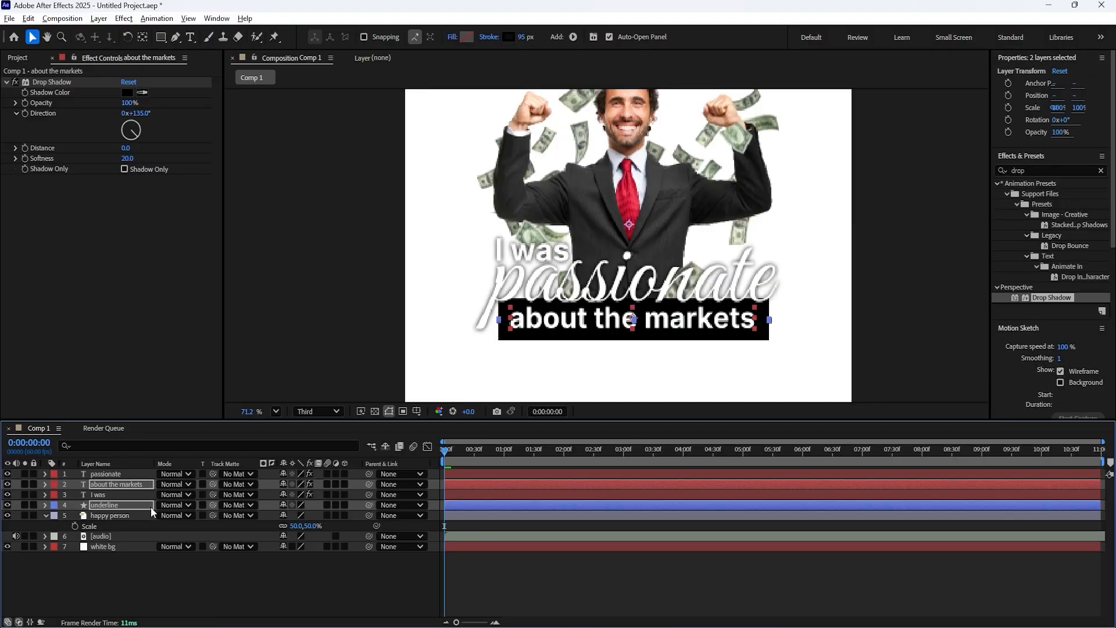
key("Down")
key("Down")
key("Down")
key("Down")
key("Down")
key("Down")
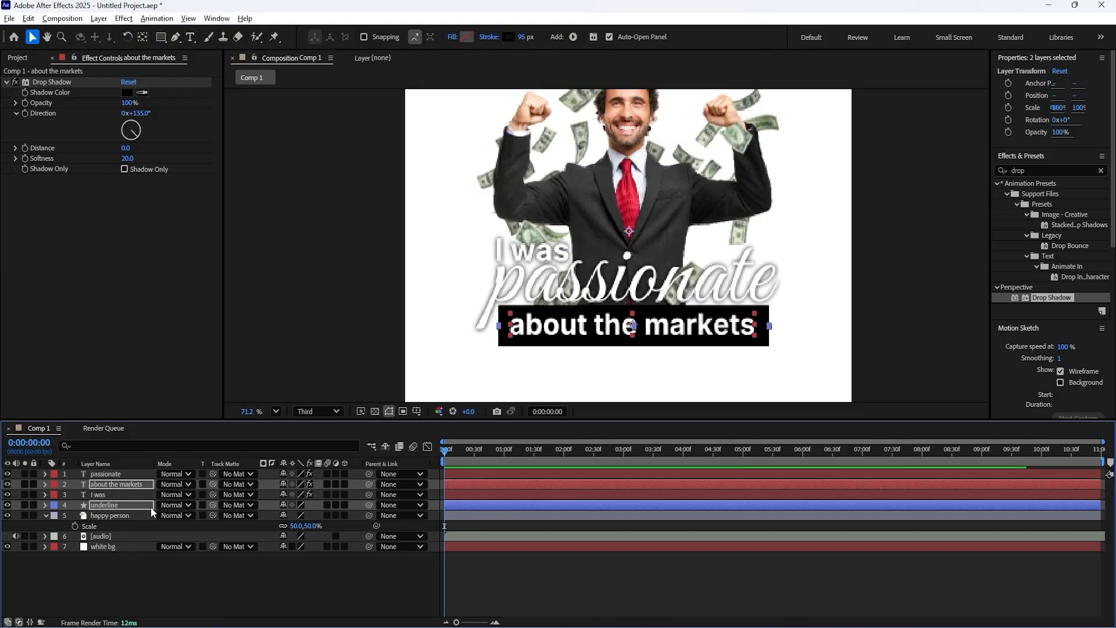
left_click(196, 587)
left_click(46, 516)
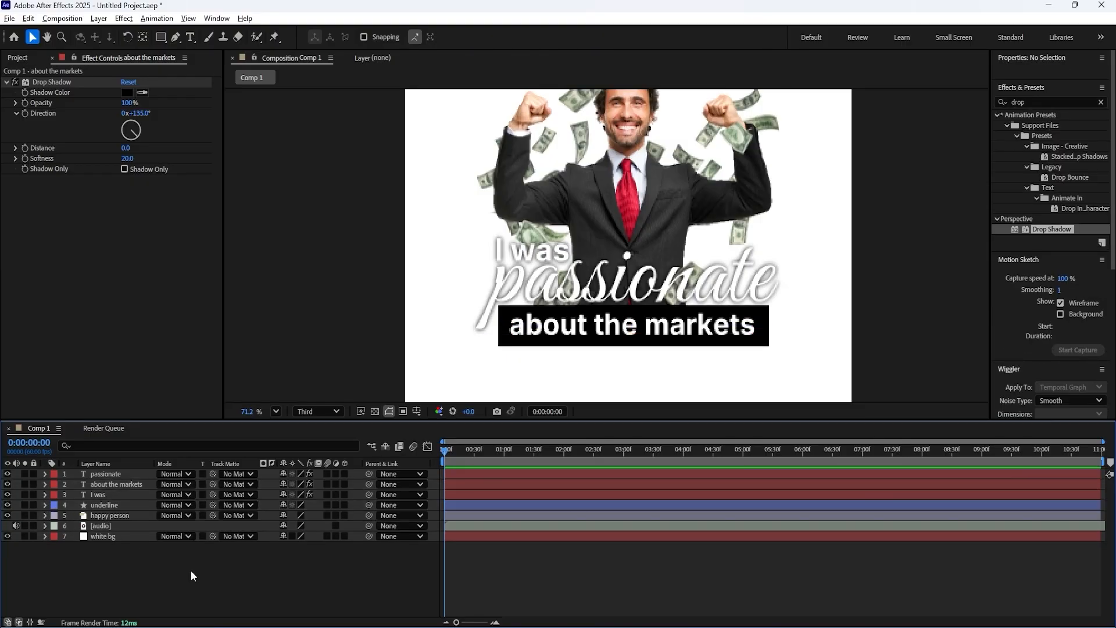
- Draw a circle about 280 px in diameter with the Ellipse tool on a new shape layer, just above the man's head
scroll(512, 349, "down", 5)
scroll(543, 263, "up", 1)
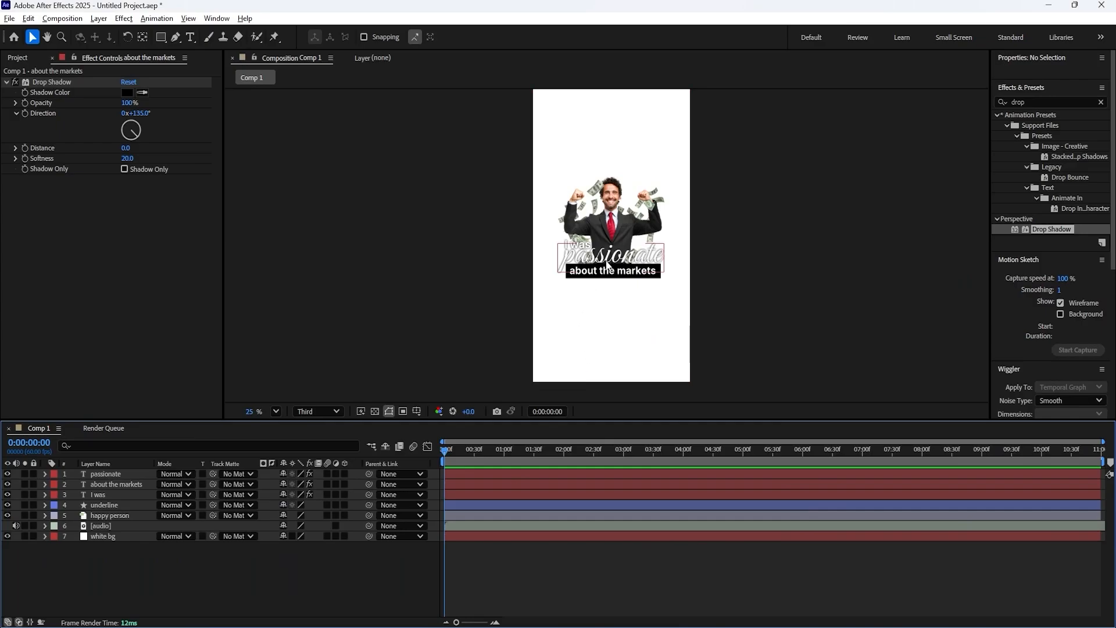
mouse_move(608, 245)
left_mouse_down()
mouse_move(604, 263)
mouse_move(604, 251)
left_mouse_up()
right_click(145, 560)
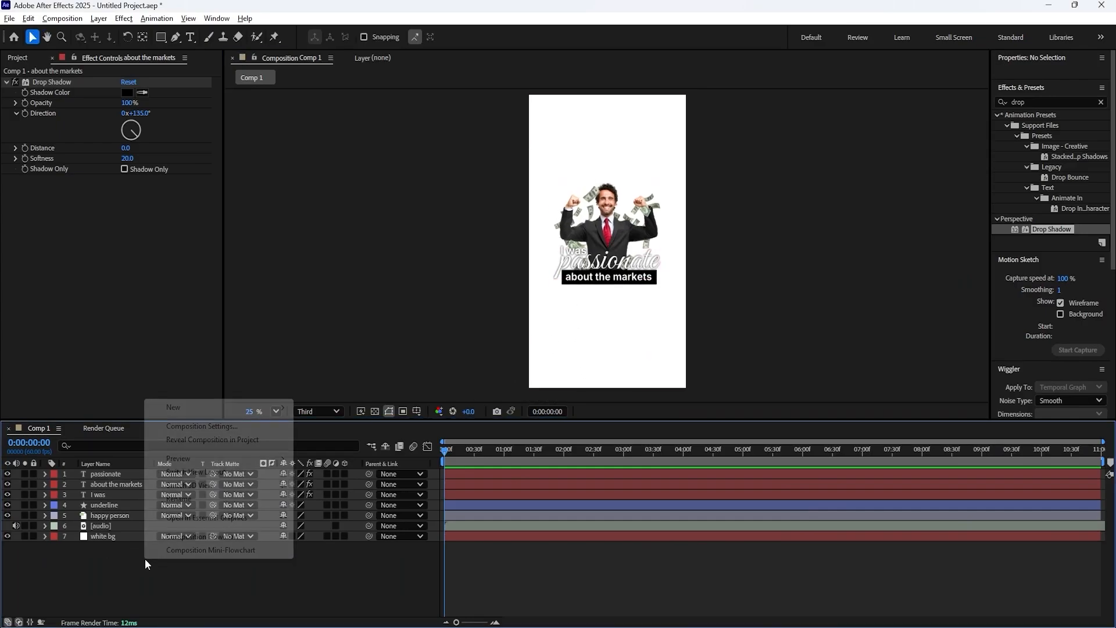
left_click(104, 555)
left_click_drag(161, 36, 197, 69)
left_click_drag(583, 144, 624, 177)
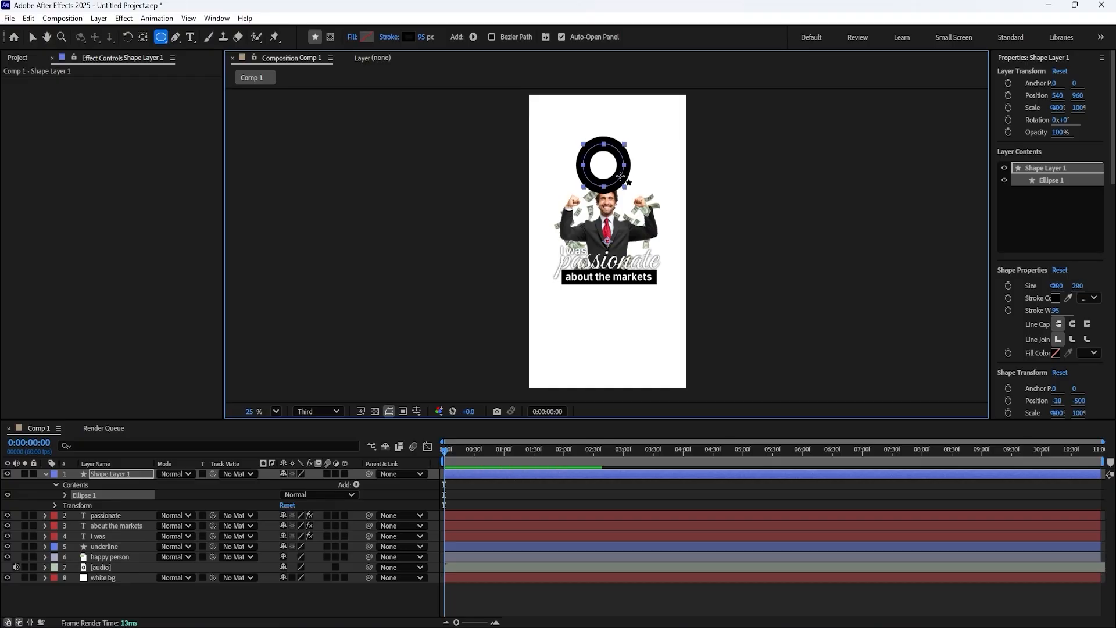
- Give the new circle a solid dark grey fill (313131)
left_click(354, 37)
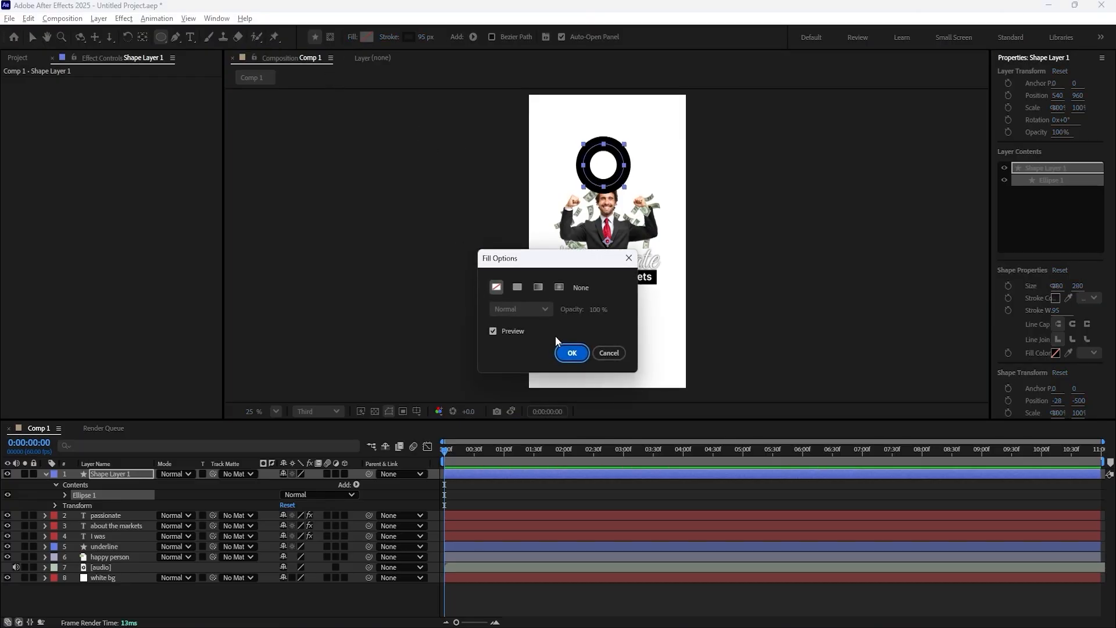
left_click(563, 350)
left_click(367, 38)
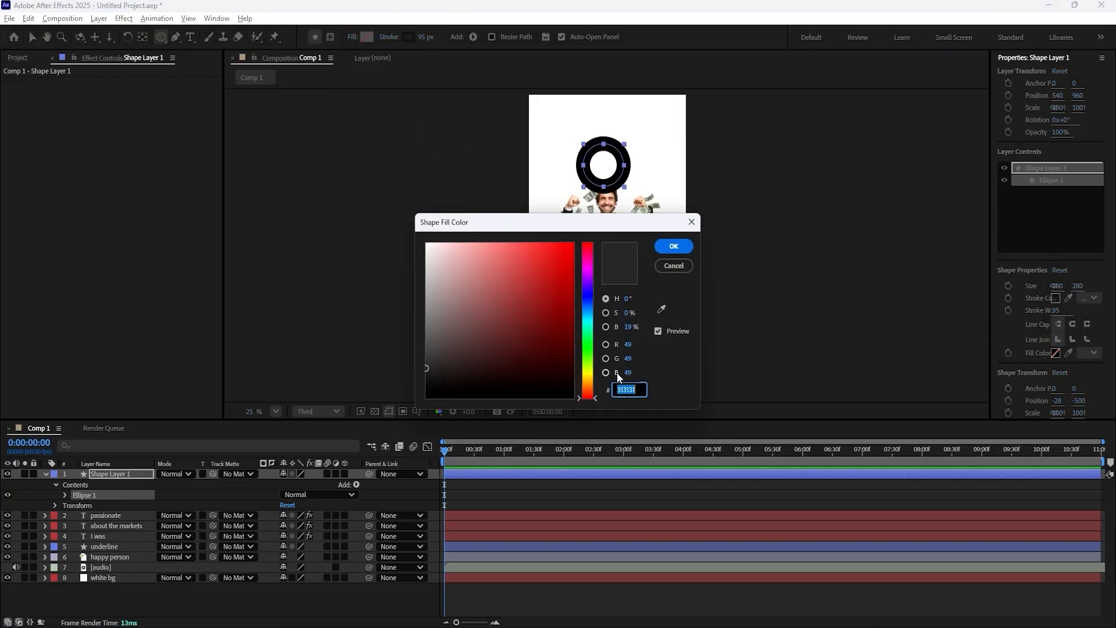
left_click(673, 247)
- Remove the circle's black outline by setting its stroke to None
left_click(403, 39)
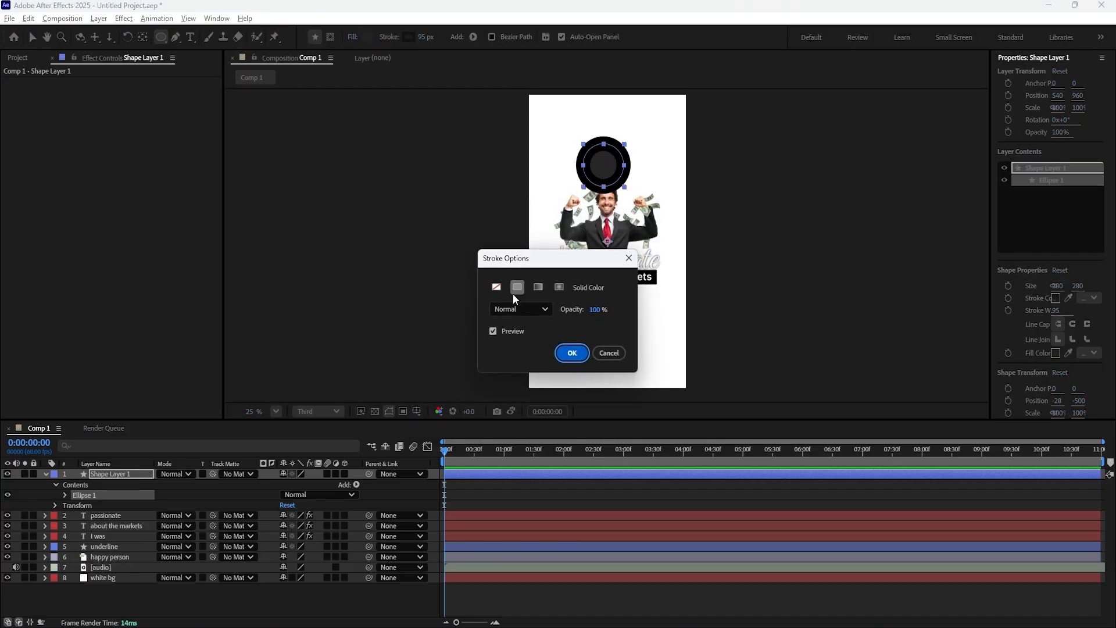
left_click(573, 354)
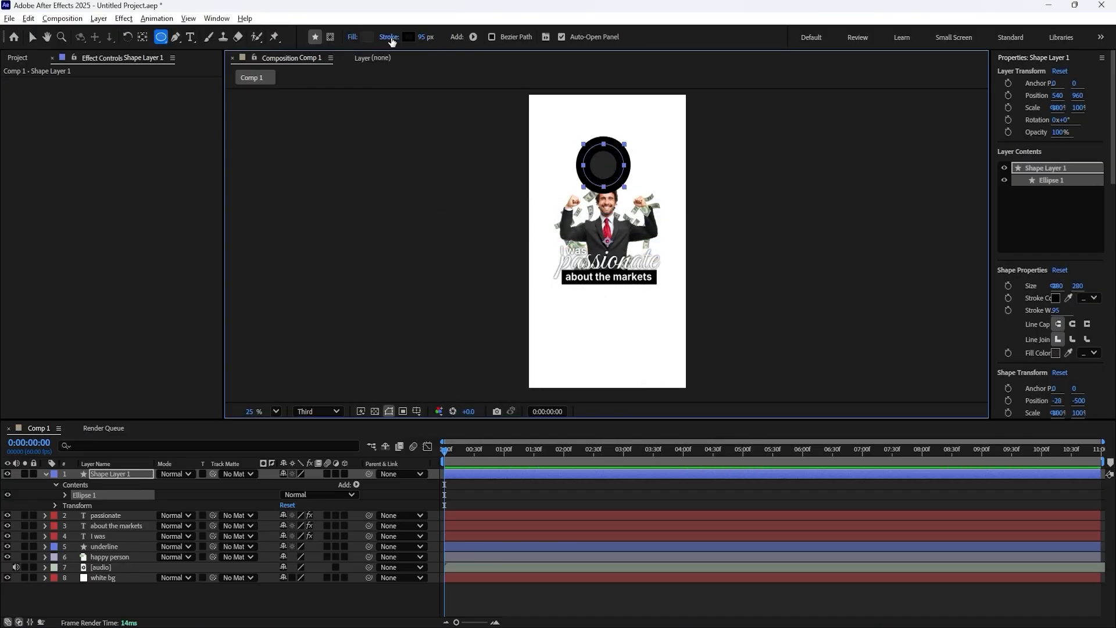
left_click(392, 39)
left_click(496, 286)
left_click(572, 353)
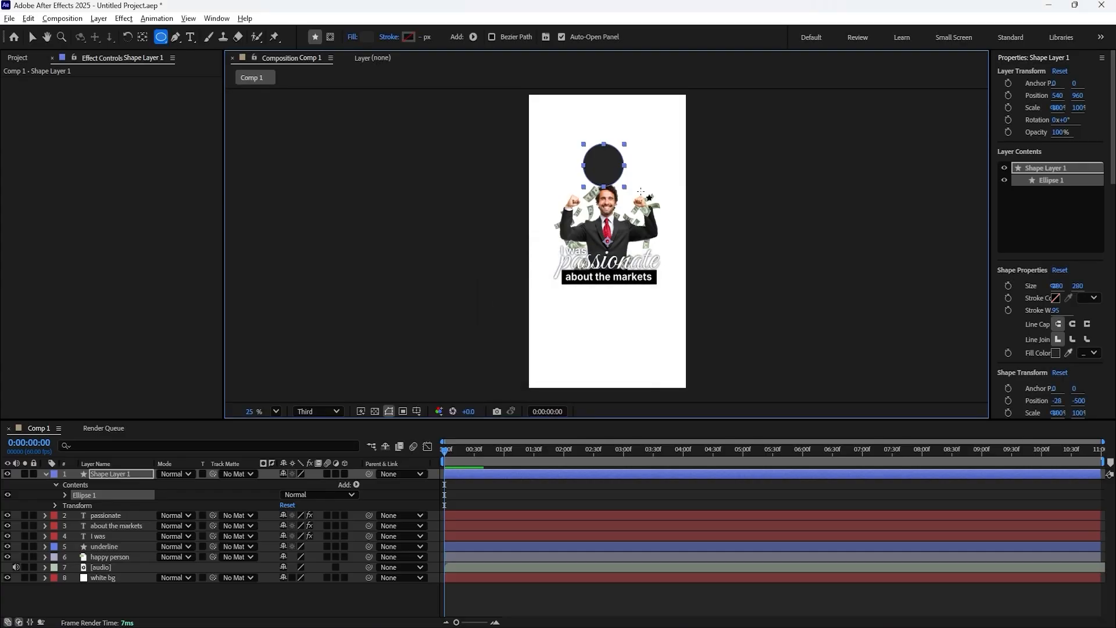
- Rename the new shape layer "circle"
key("period")
right_click(143, 470)
left_click(160, 434)
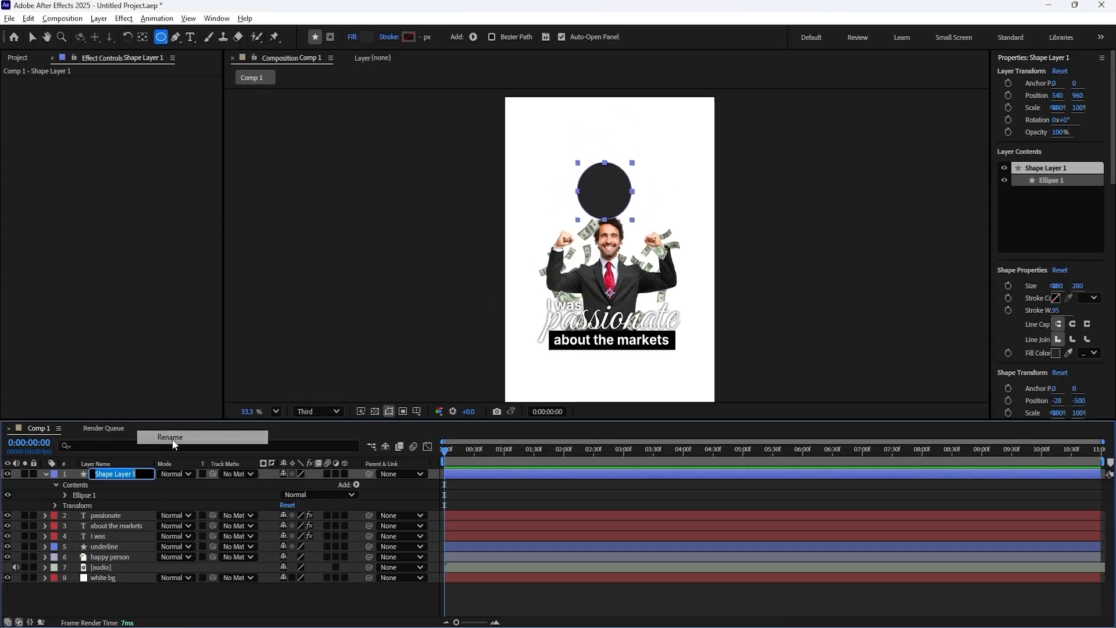
type("circle")
key("Return")
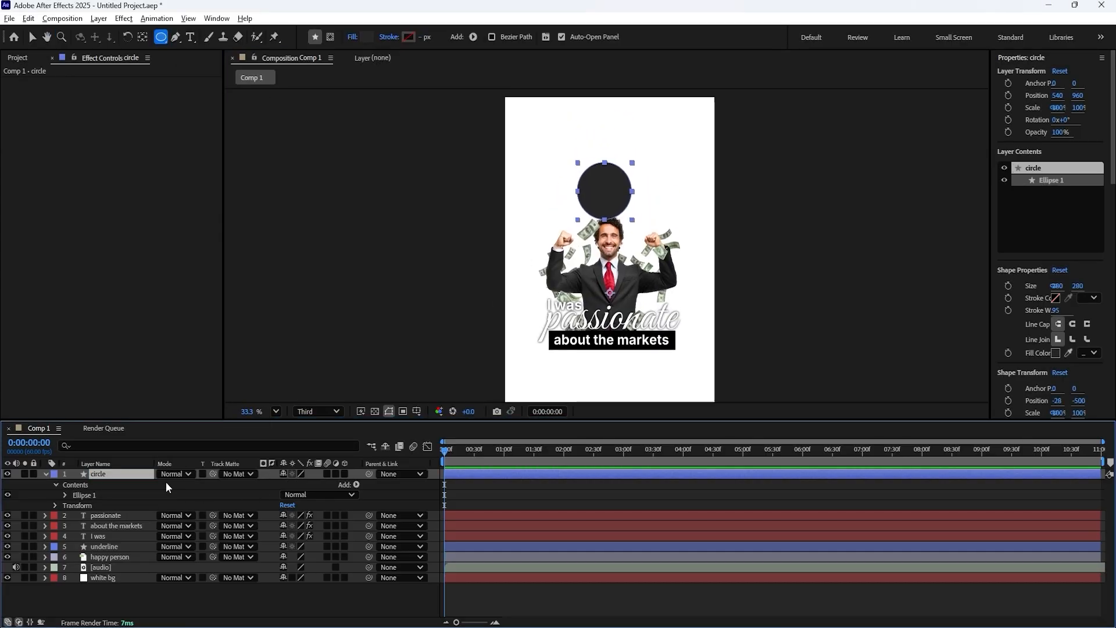
- Move the circle partly off the canvas's left edge, above the man's level, and centre its anchor point on the shape
key("p")
mouse_move(606, 208)
left_mouse_down()
mouse_move(603, 194)
mouse_move(523, 148)
mouse_move(513, 205)
left_mouse_up()
key("ctrl+z")
key("v")
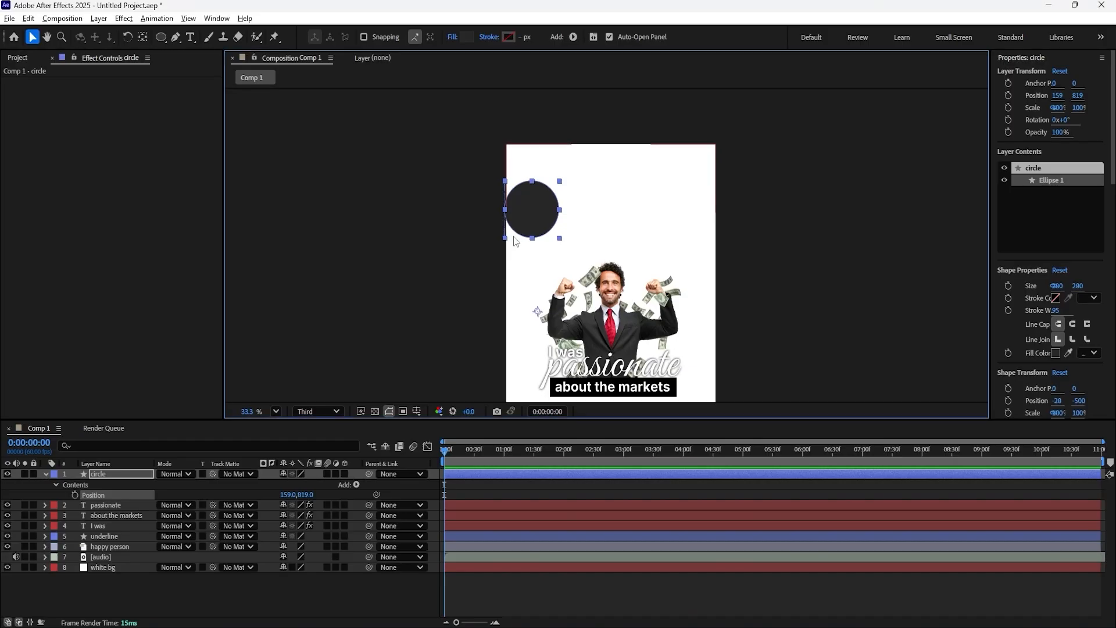
left_click_drag(528, 201, 513, 216)
key("ctrl+alt+Home")
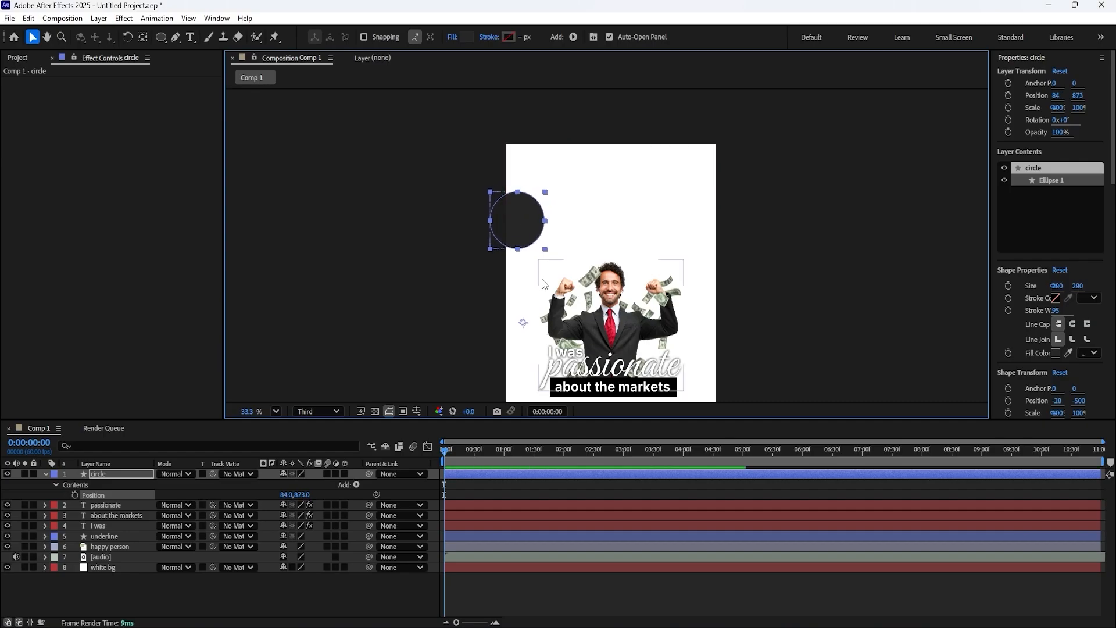
left_click_drag(512, 319, 495, 218)
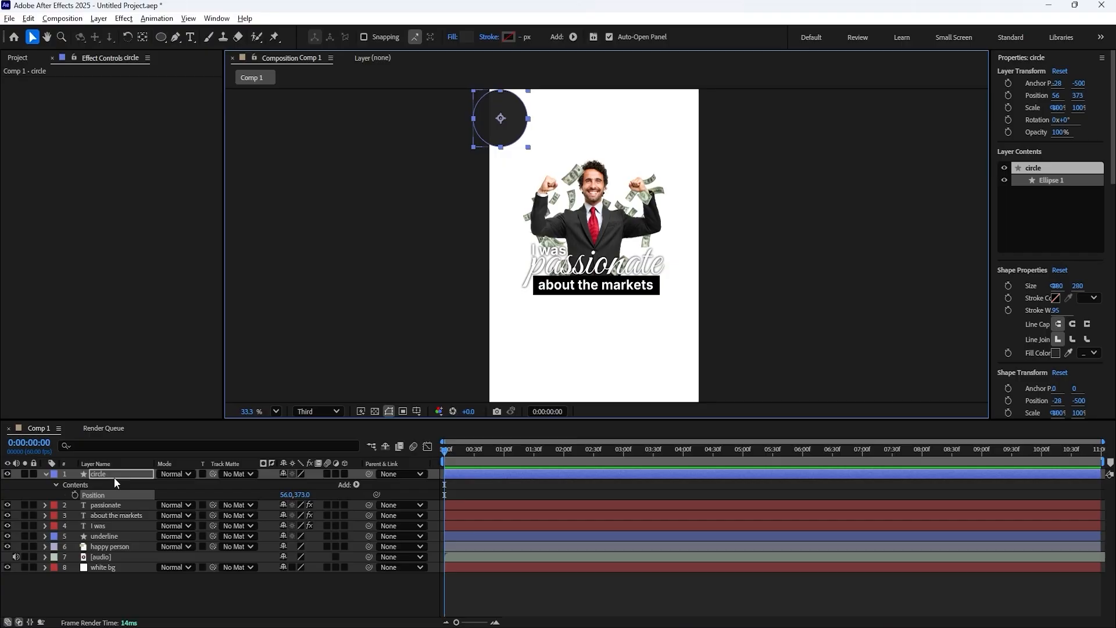
- Place a duplicate of the circle near the canvas's lower left, at about 326, 1671, scaled down to 81%
key("ctrl+d")
key("space")
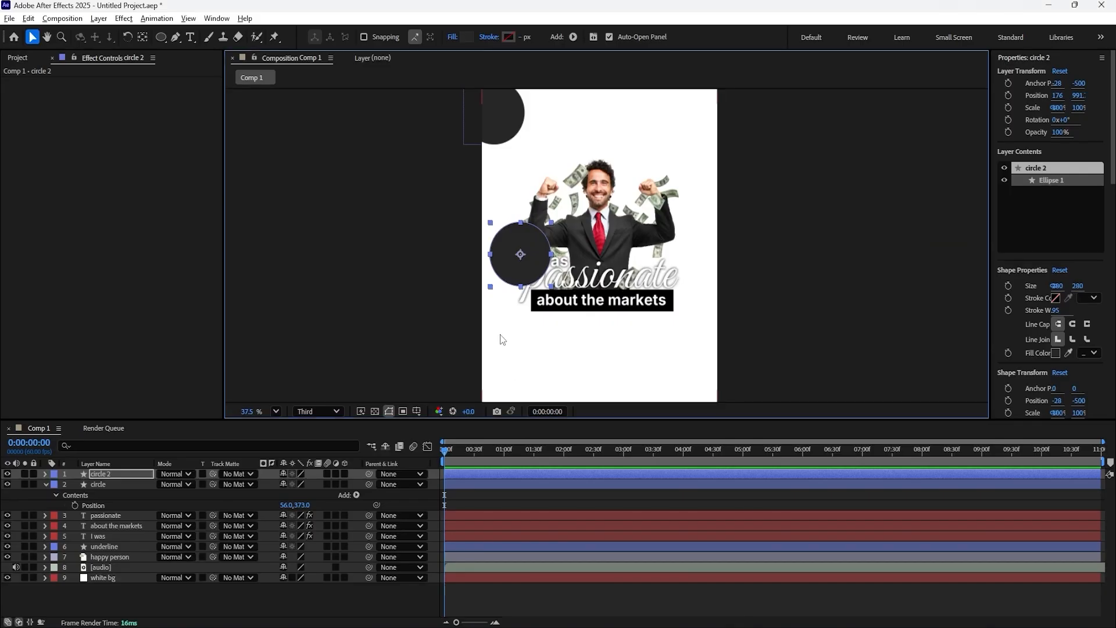
key("space")
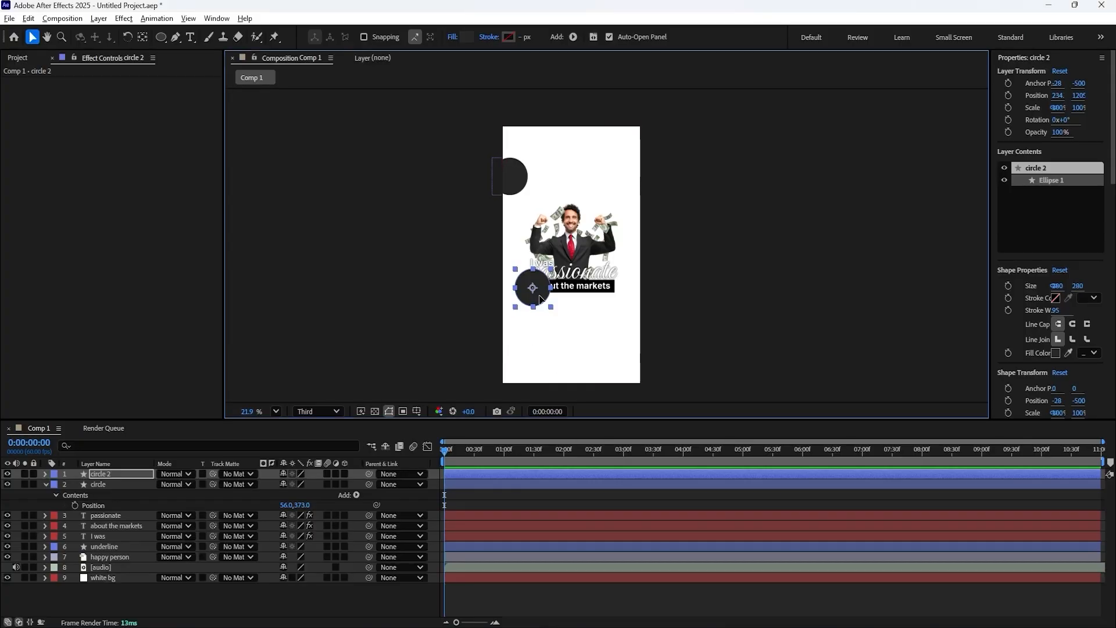
left_click_drag(537, 297, 551, 361)
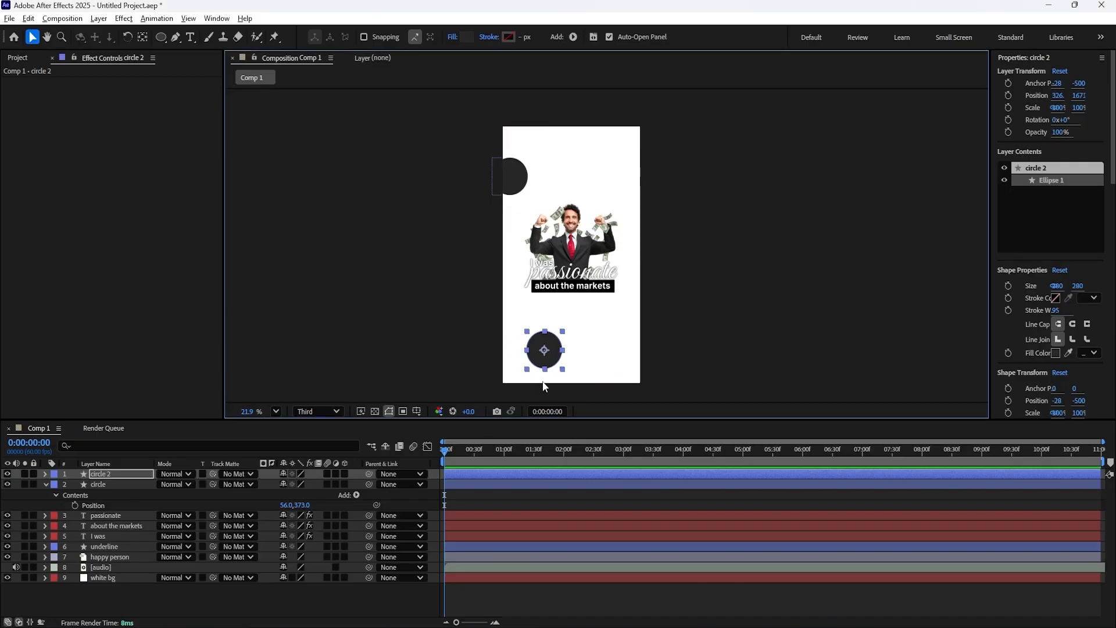
key("s")
left_click_drag(306, 485, 291, 483)
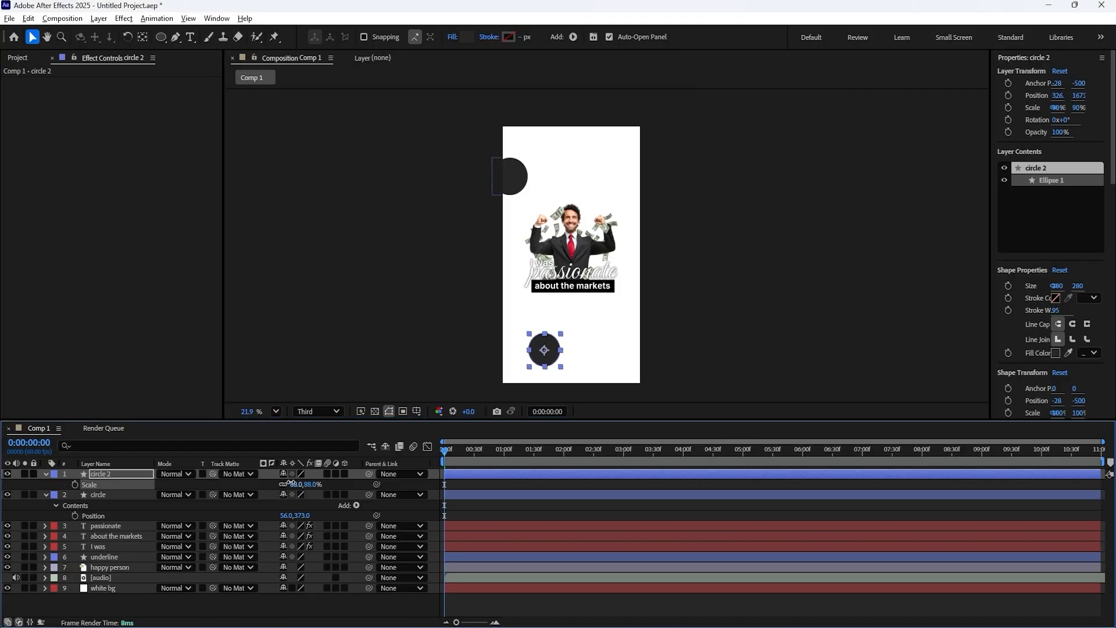
- Duplicate the lower circle and place the copy near the canvas's upper right, at about 833, 240
key("ctrl+d")
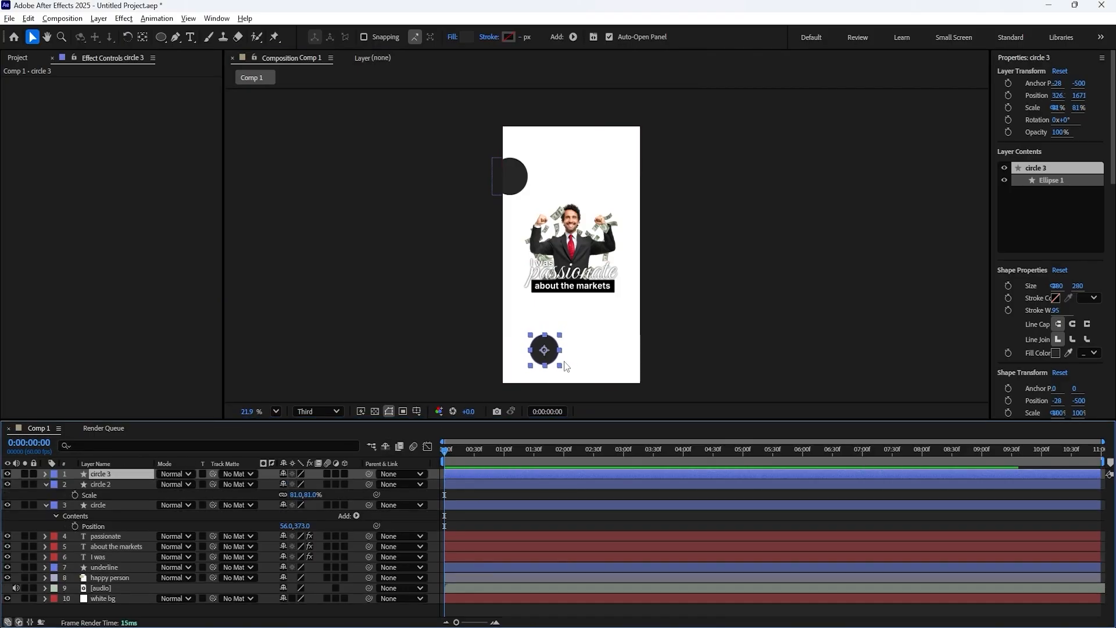
left_click_drag(553, 349, 625, 161)
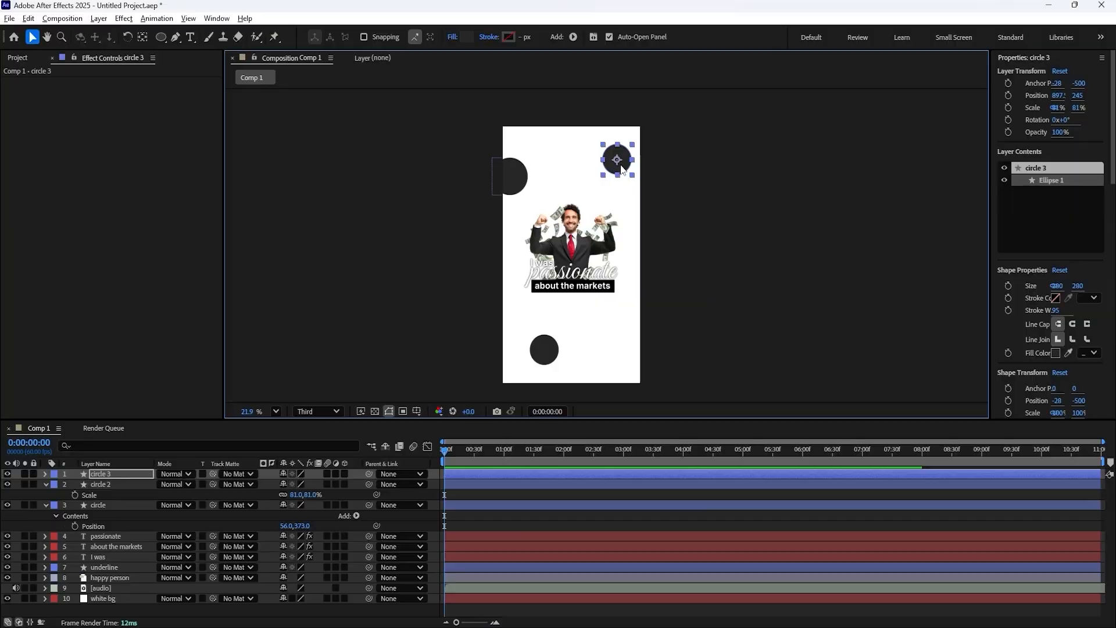
left_click_drag(621, 166, 613, 164)
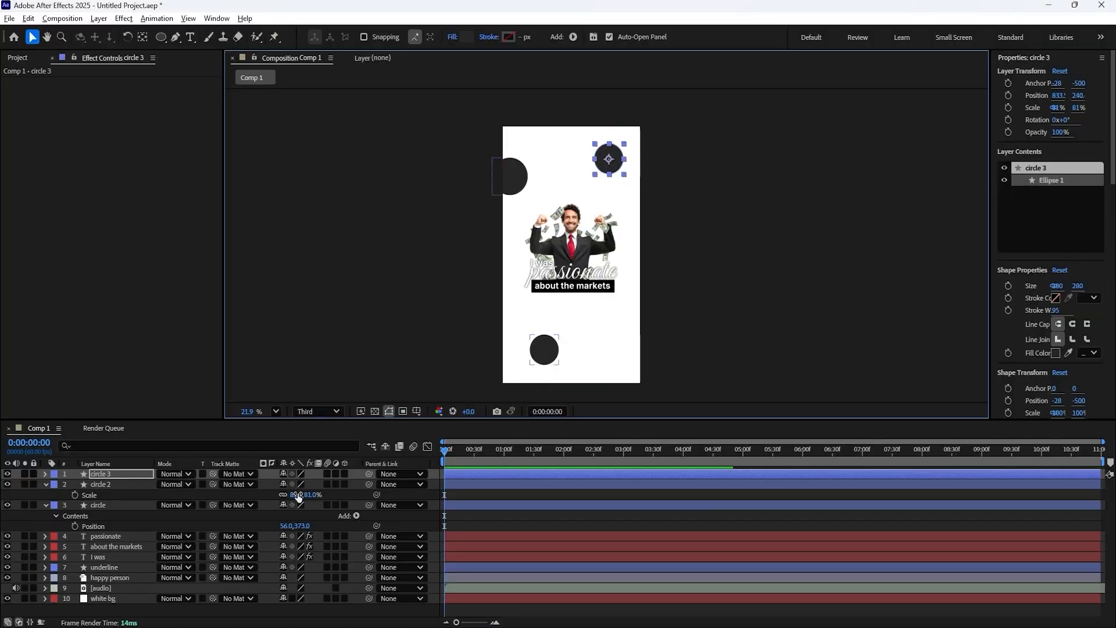
- Scale the upper-right circle, "circle 3", down to 65%
left_click_drag(298, 494, 286, 493)
key("ctrl+z")
left_click(129, 506)
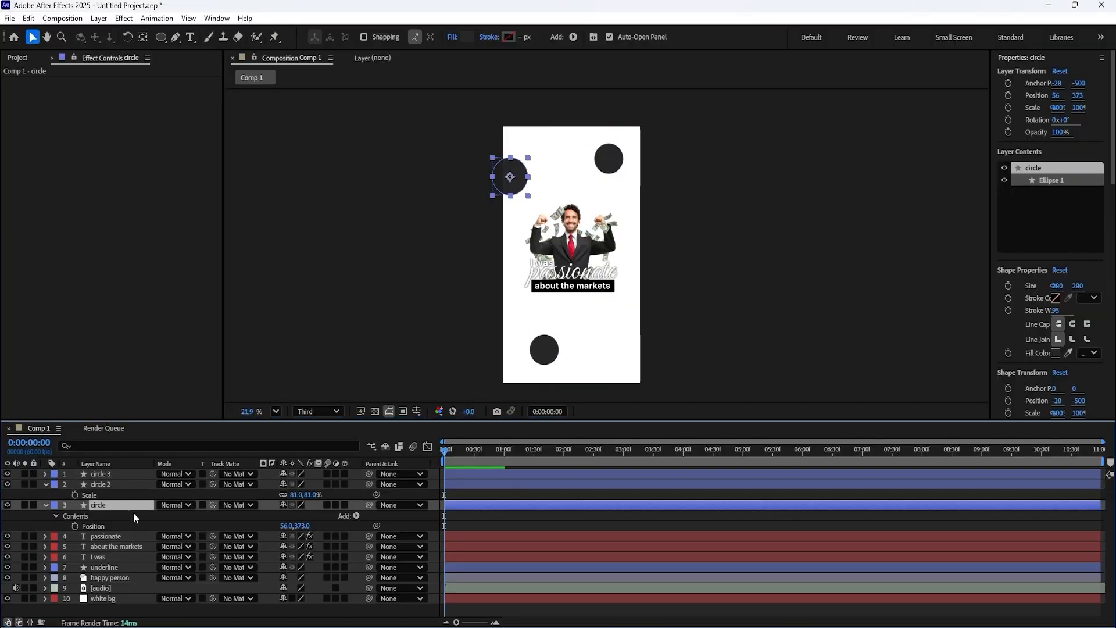
key("s")
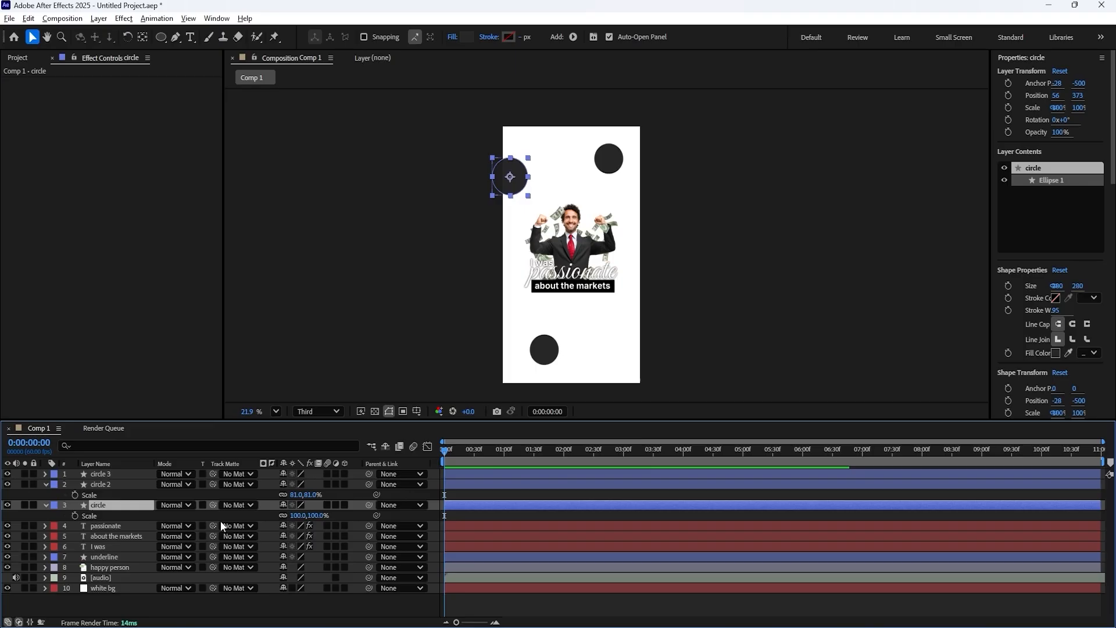
left_click(140, 475)
key("s")
left_click_drag(296, 484, 287, 484)
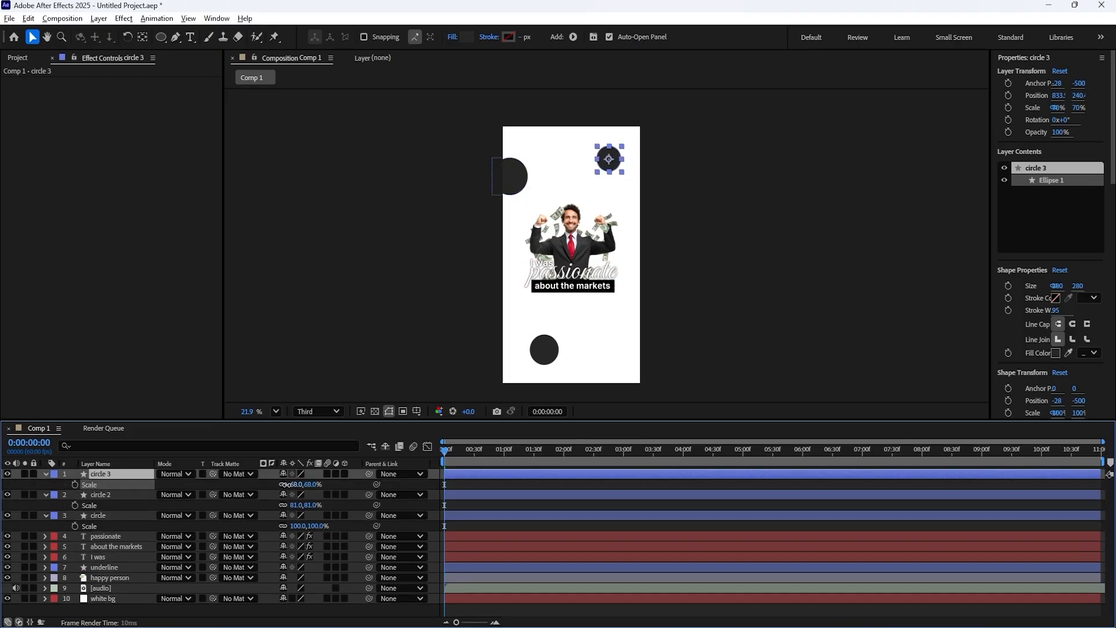
- Duplicate "circle 2" and place the copy in the canvas's lower right, at about 851, 1488
left_click(116, 495)
key("ctrl+d")
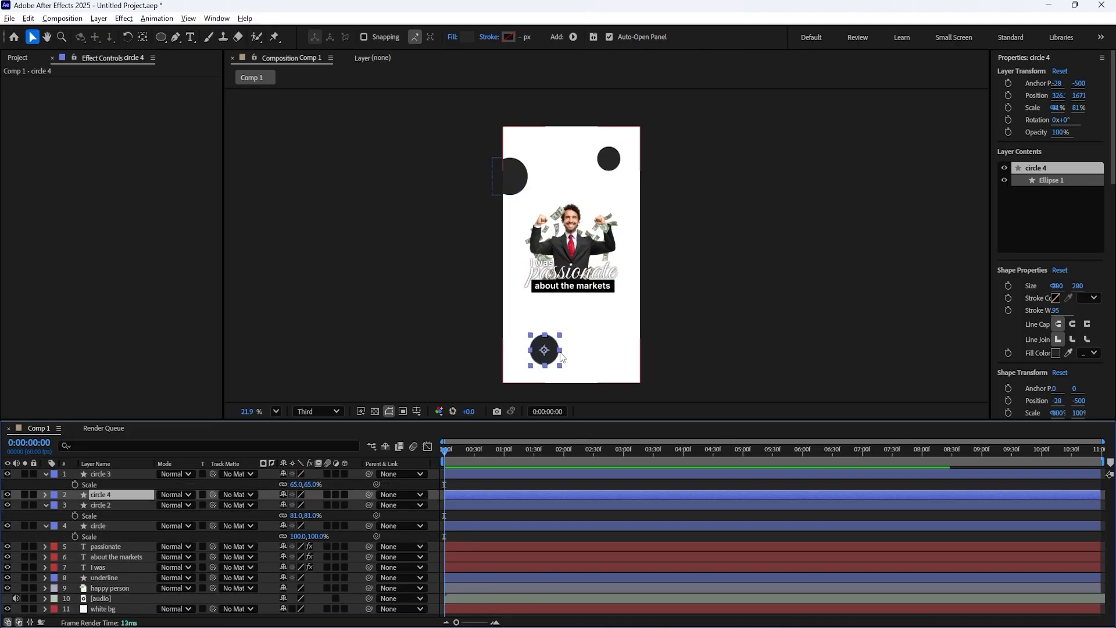
left_click_drag(554, 355, 604, 333)
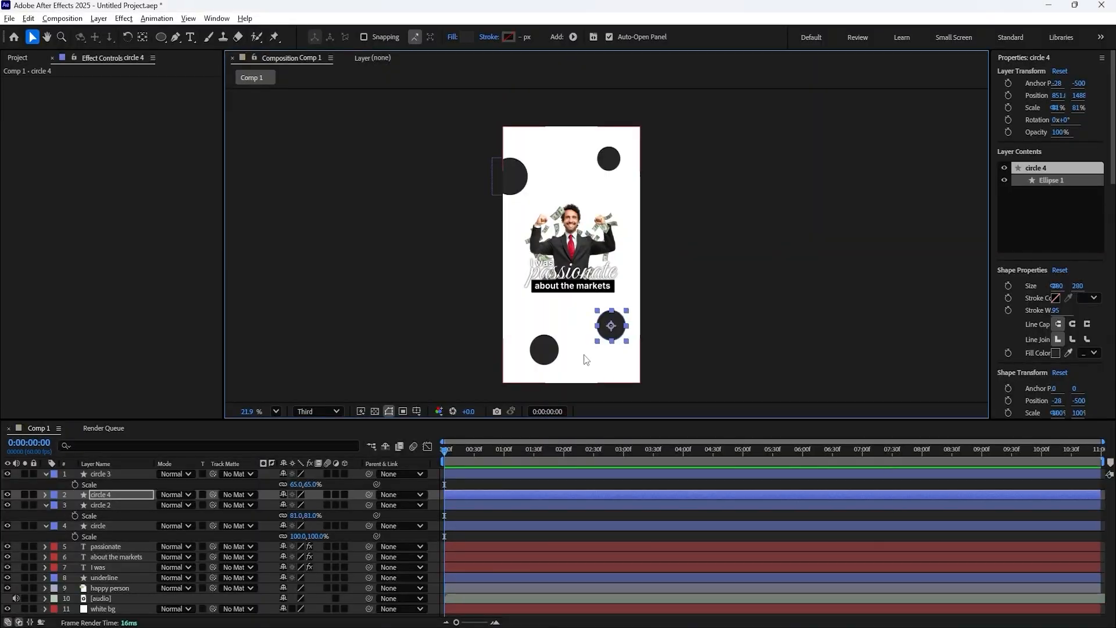
key("ctrl+Up")
- Enlarge "circle 4" to 125% and move it up to about 897, 1290, overlapping the right end of the caption bar
left_click(118, 494)
key("s")
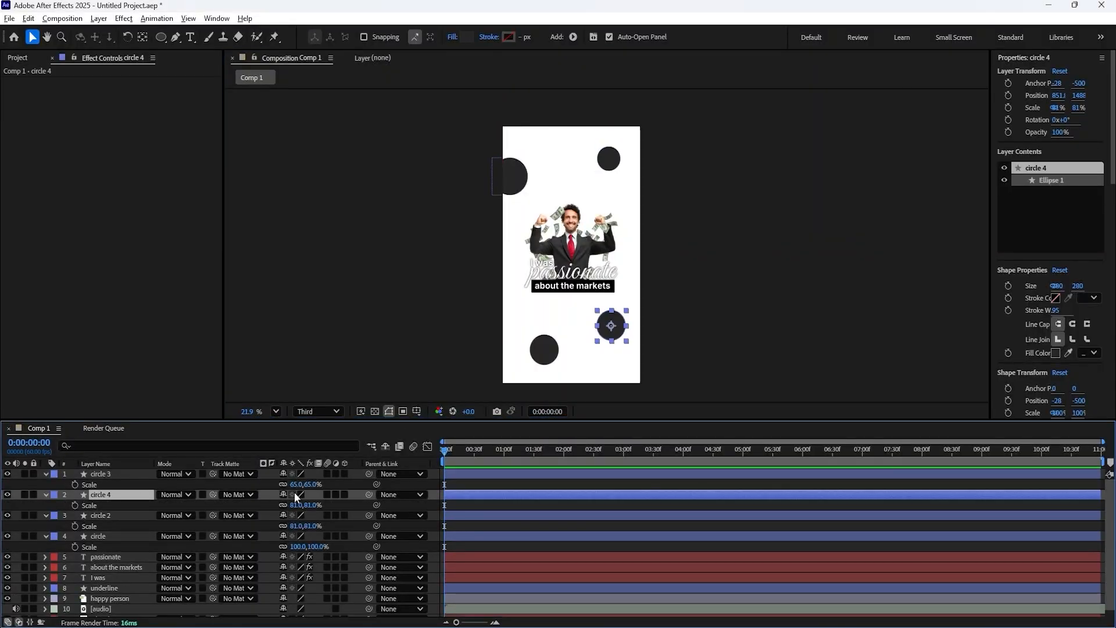
left_click_drag(295, 505, 320, 505)
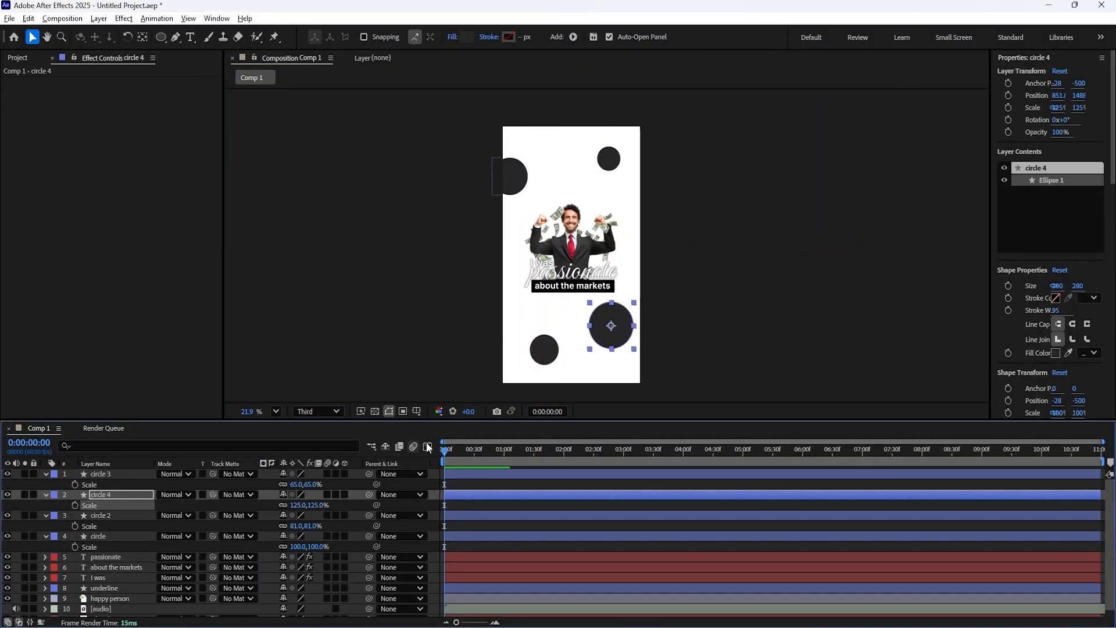
left_click_drag(625, 336, 627, 334)
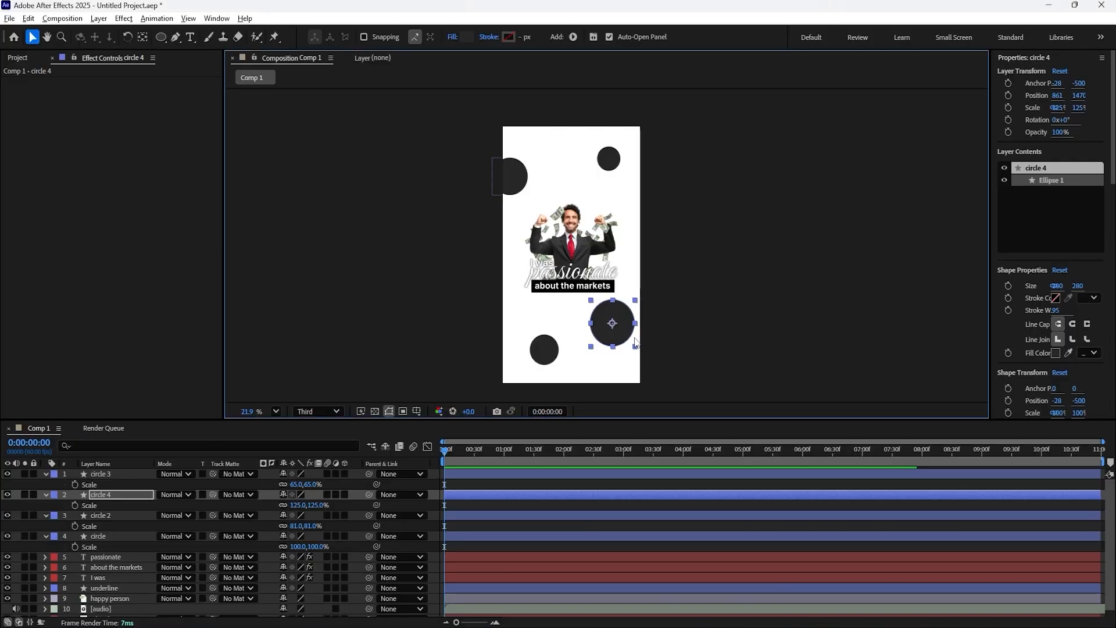
left_click_drag(634, 343, 646, 319)
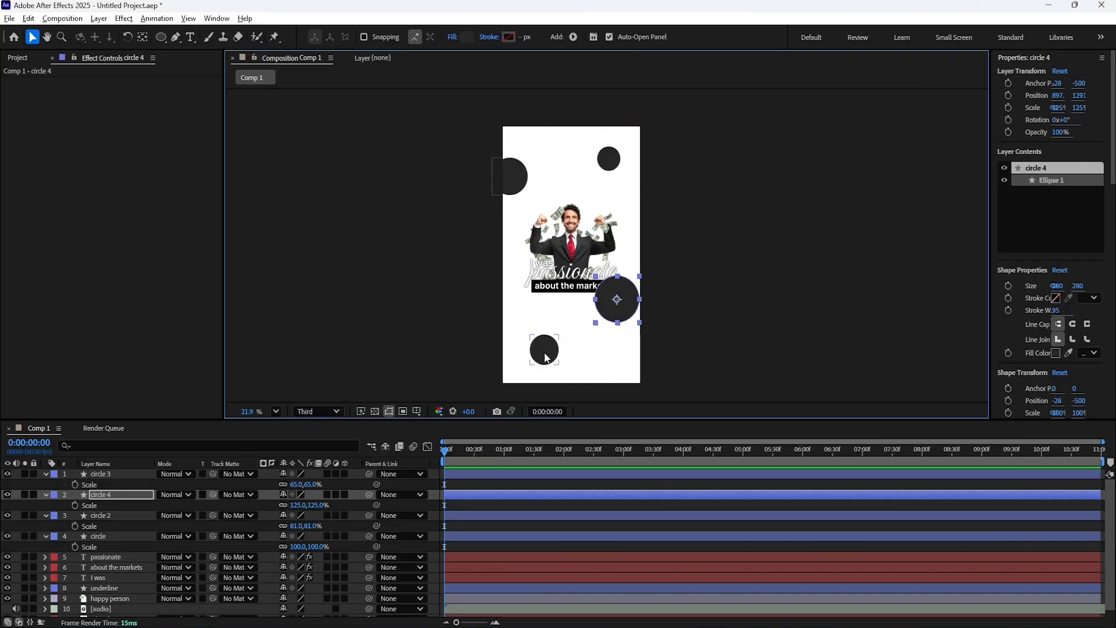
- Turn the nine layers from "happy person" up to "circle 3" into 3D layers
left_click(543, 349)
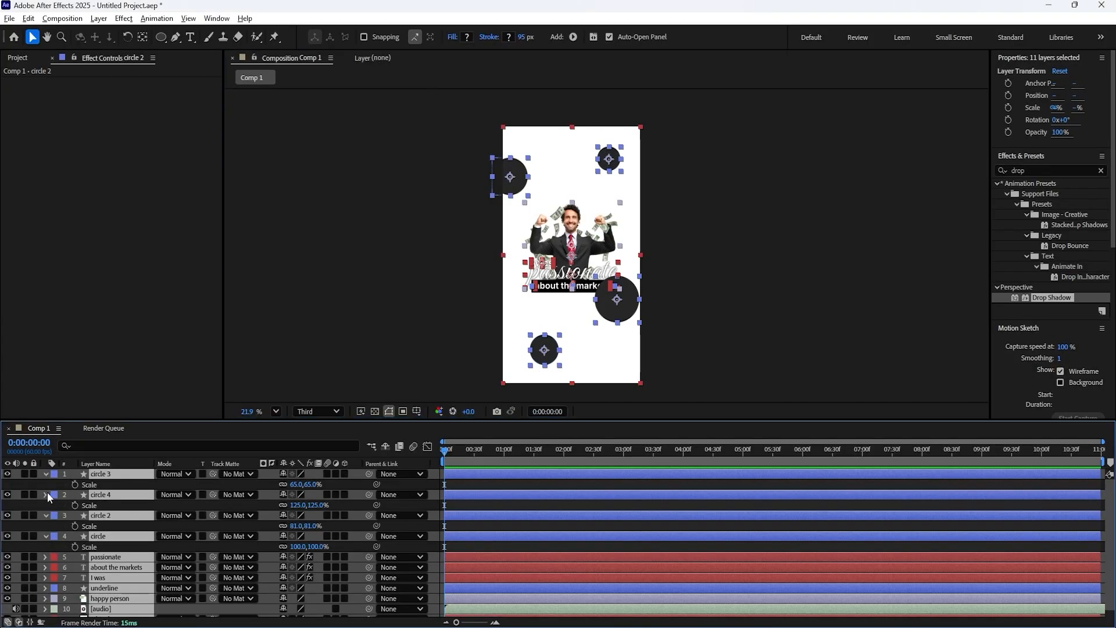
left_click(47, 491)
left_click(131, 594)
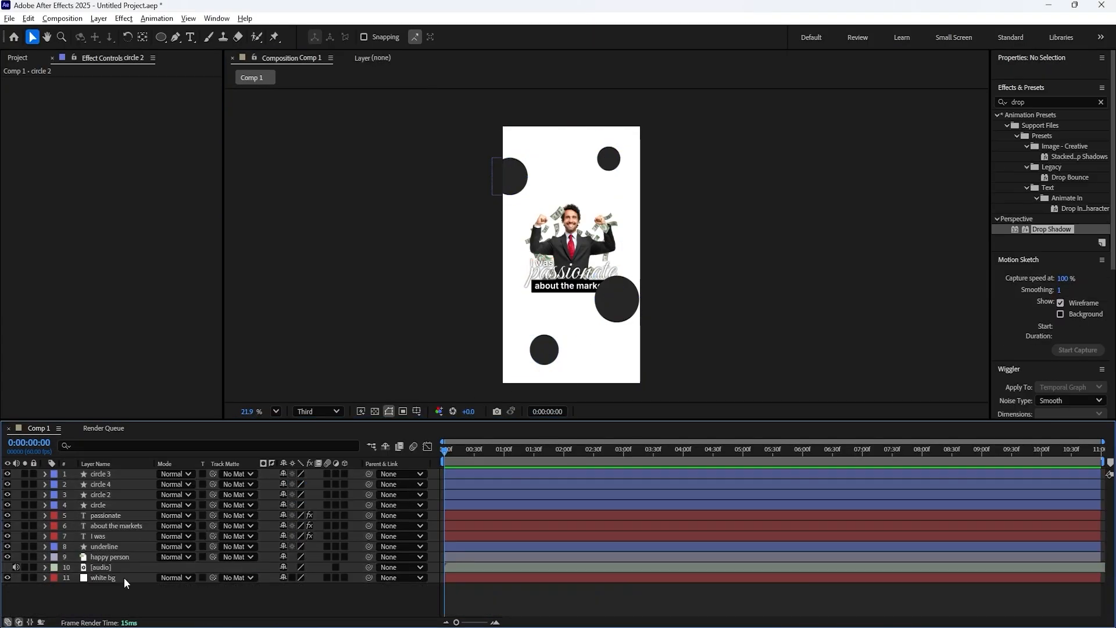
left_click(111, 556)
left_click(121, 473, "shift")
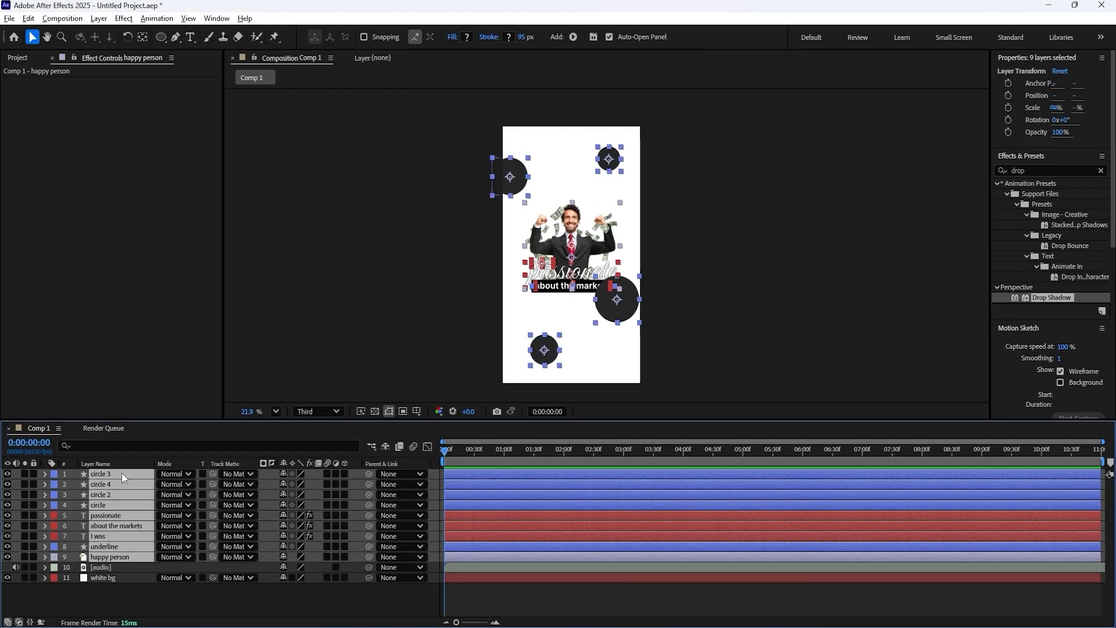
left_click(345, 489)
left_click(249, 600)
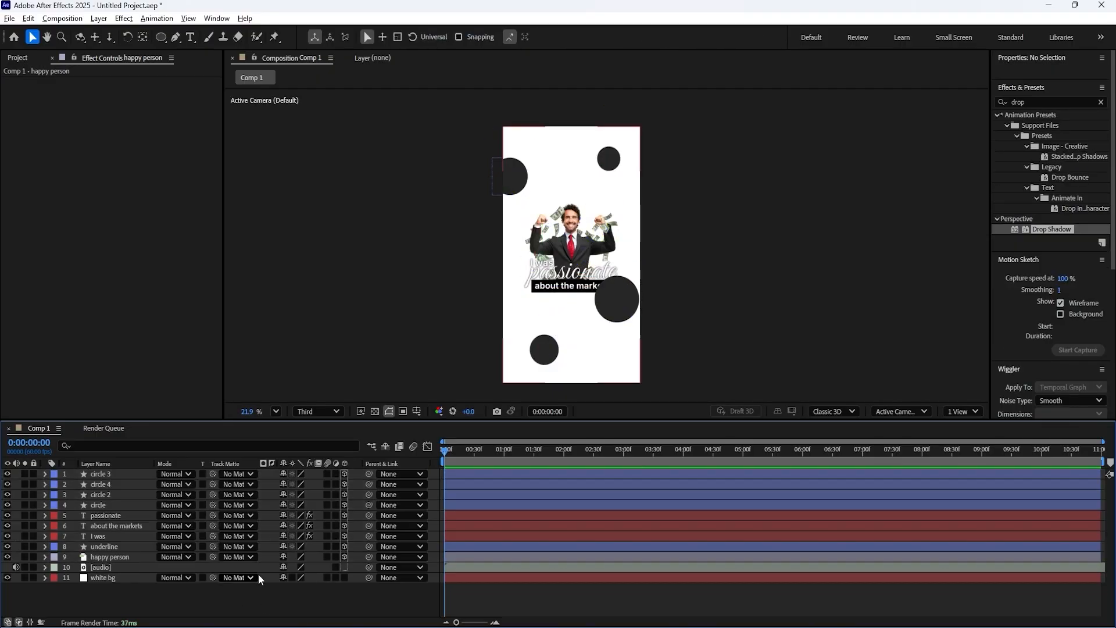
- Reorder the four circle layers so they sit directly below "happy person", behind the businessman and the caption
left_click(105, 506)
left_click(117, 476, "shift")
left_click_drag(117, 499, 136, 563)
key("ctrl+shift+a")
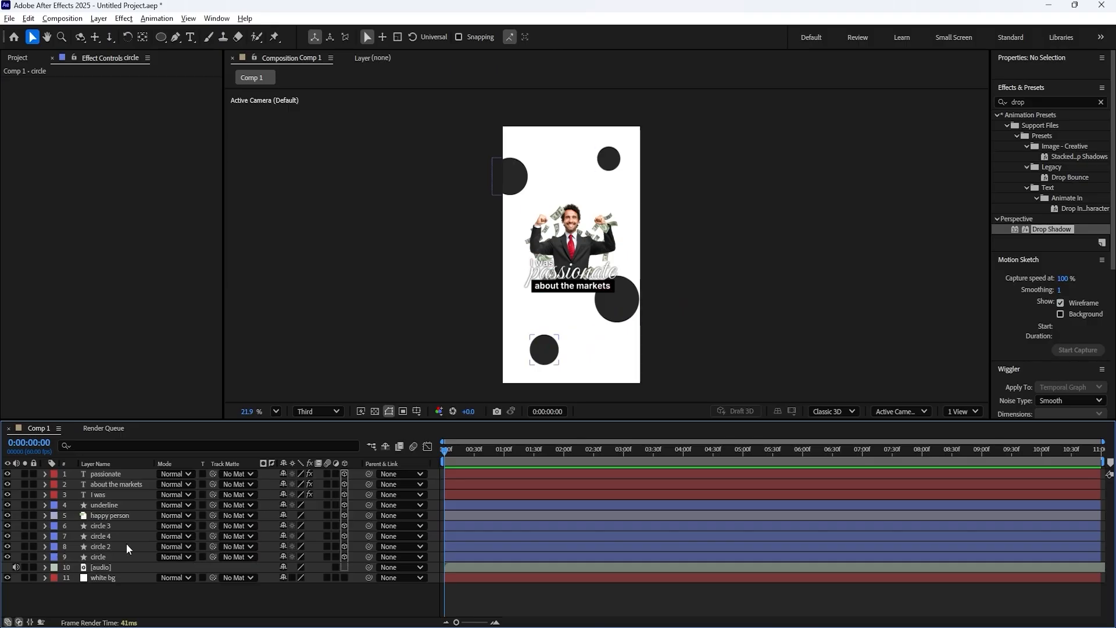
- Move "circle 3" to about 833.5, 297.4 with a depth of -216, and push "circle 4" back to a Z position of 151
left_click(111, 557)
left_click(113, 527, "shift")
key("p")
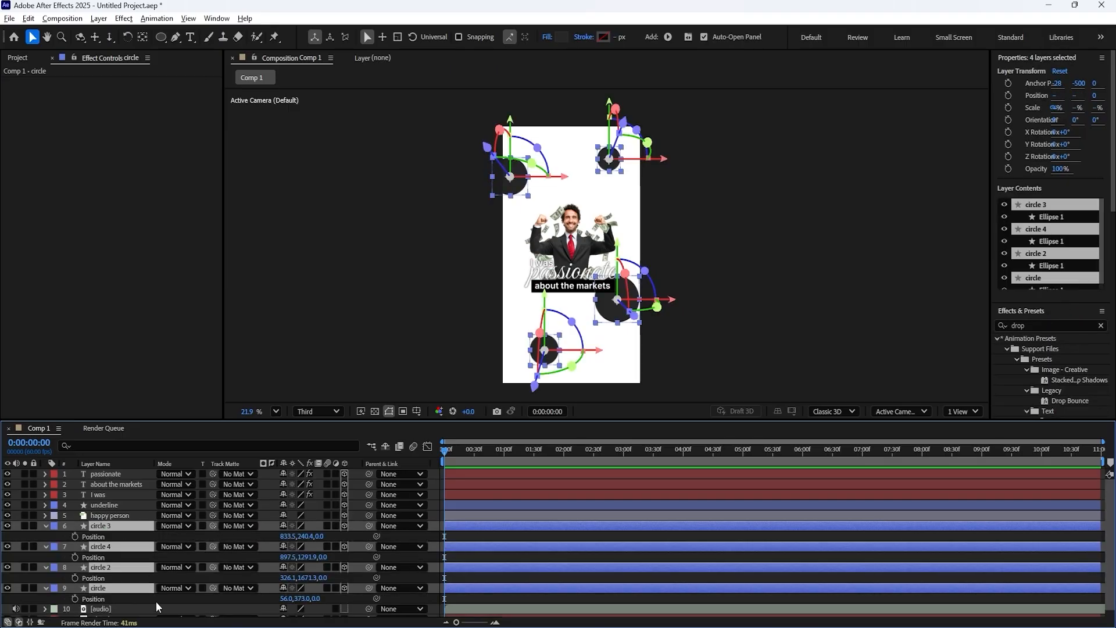
left_click(332, 537)
left_click_drag(321, 537, 160, 536)
left_click_drag(276, 537, 337, 533)
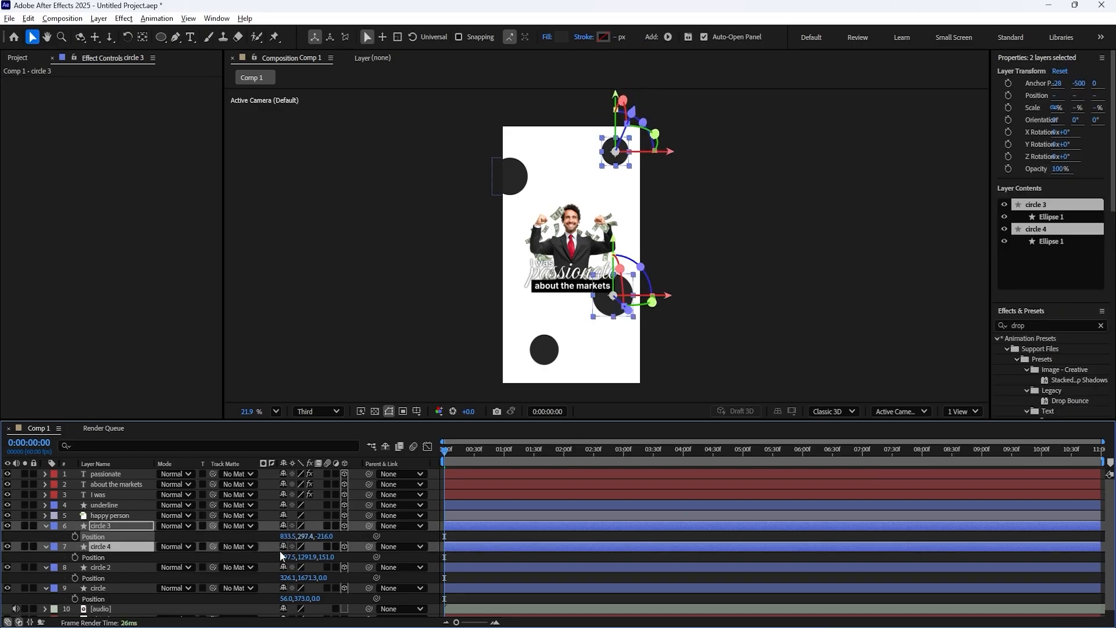
- Push the layer "circle" back to a Z position of 249 and shift its X position to -42
left_click(141, 590)
left_click_drag(318, 598, 393, 592)
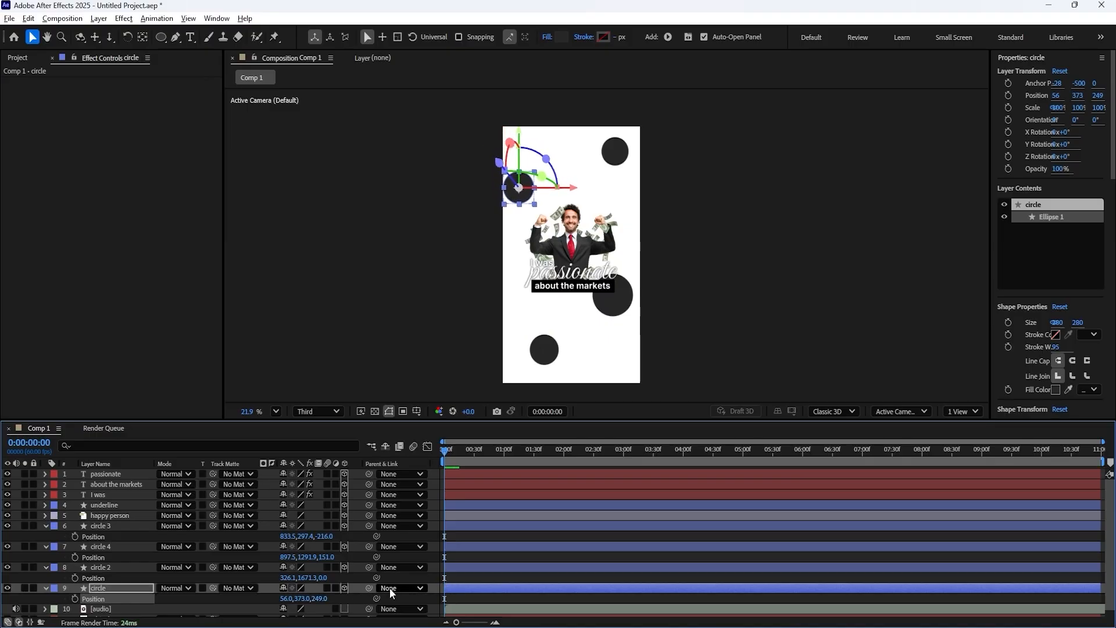
left_click_drag(285, 599, 228, 602)
- Scale the layer "circle" up to 119% and collapse the properties of all four circle layers
key("s")
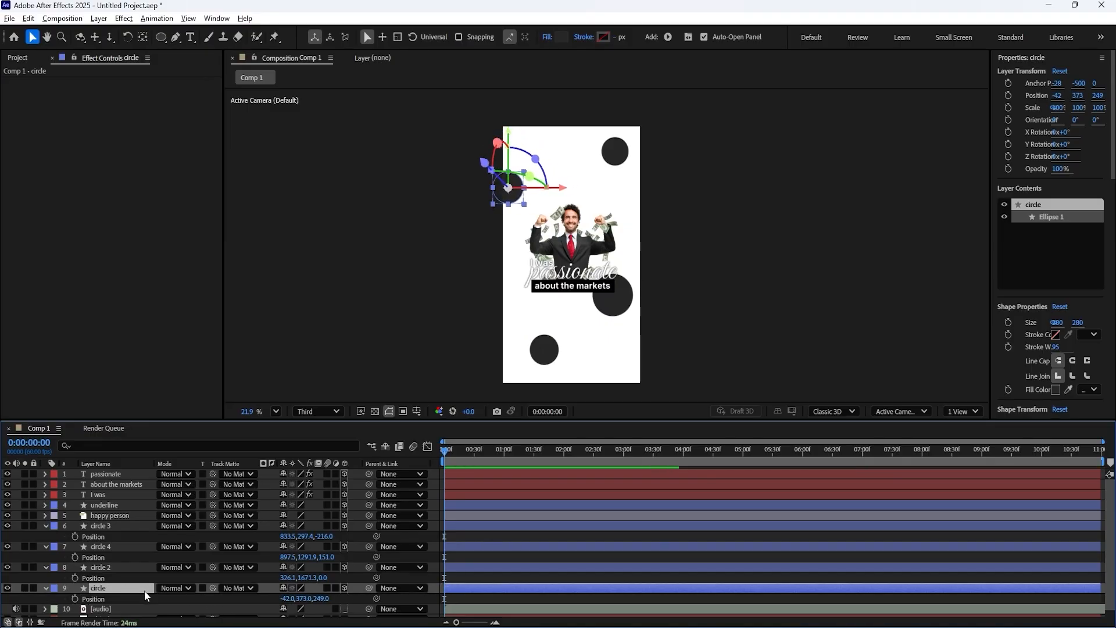
left_click_drag(314, 598, 333, 577)
left_click(125, 570)
key("ctrl+z")
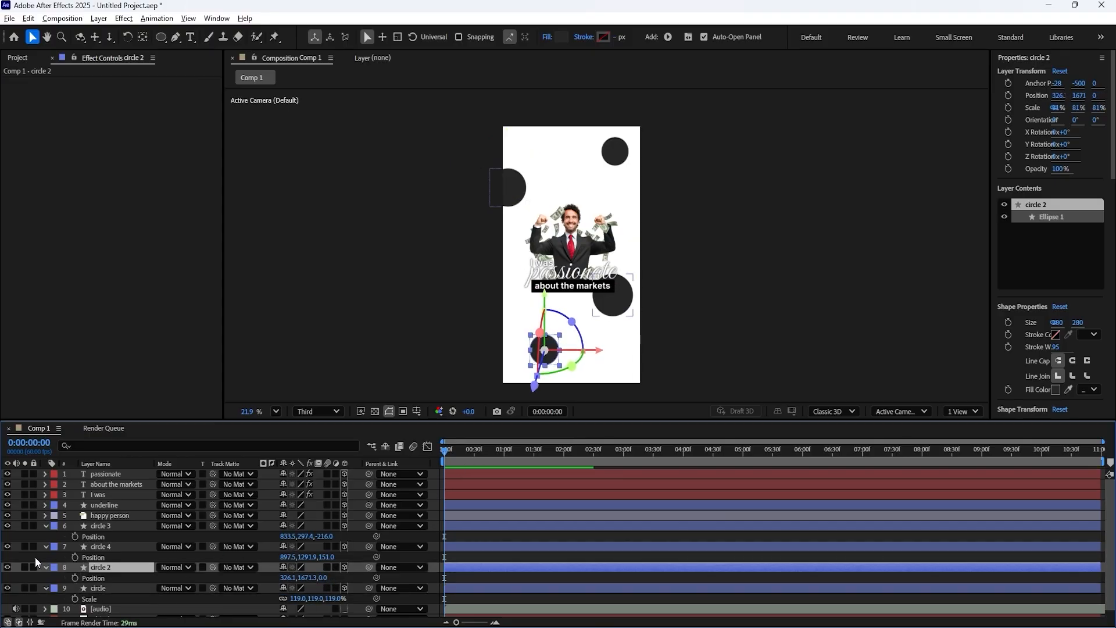
left_click(100, 526)
left_click(103, 588, "shift")
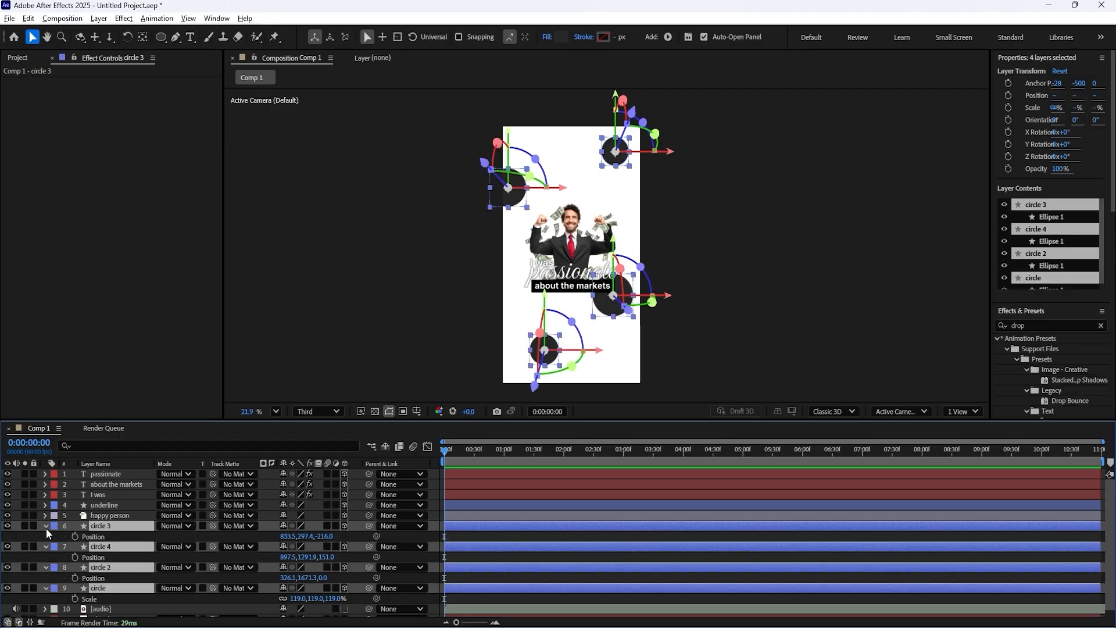
left_click(47, 526)
left_click(78, 594)
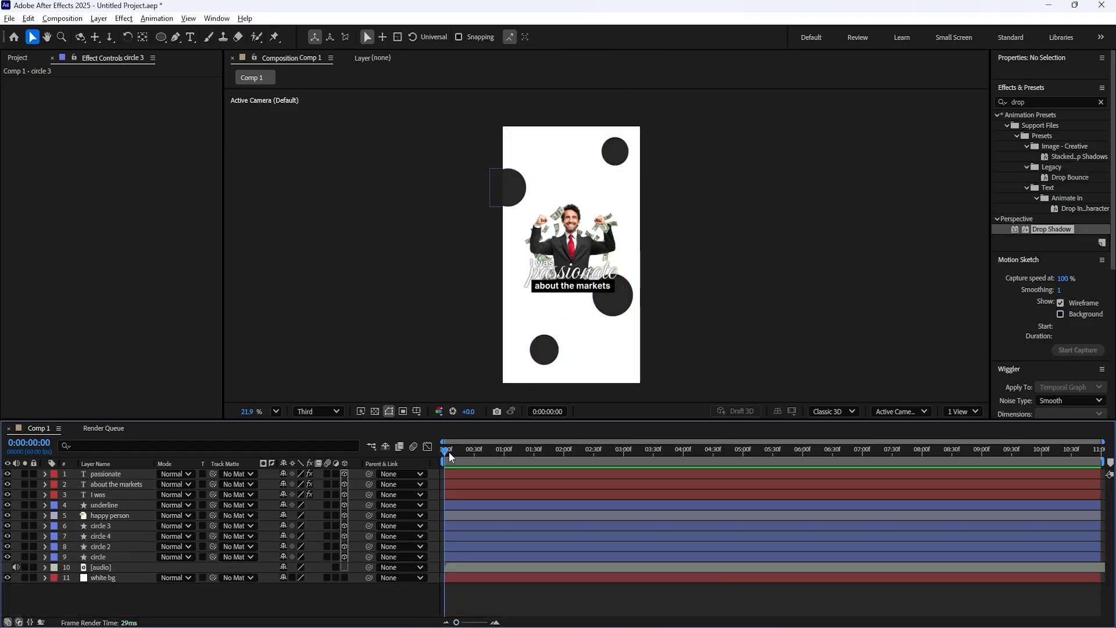
- Search the effects for "low" and apply the user preset for flicker and low saturation VHS to "happy person"
scroll(546, 254, "up", 6)
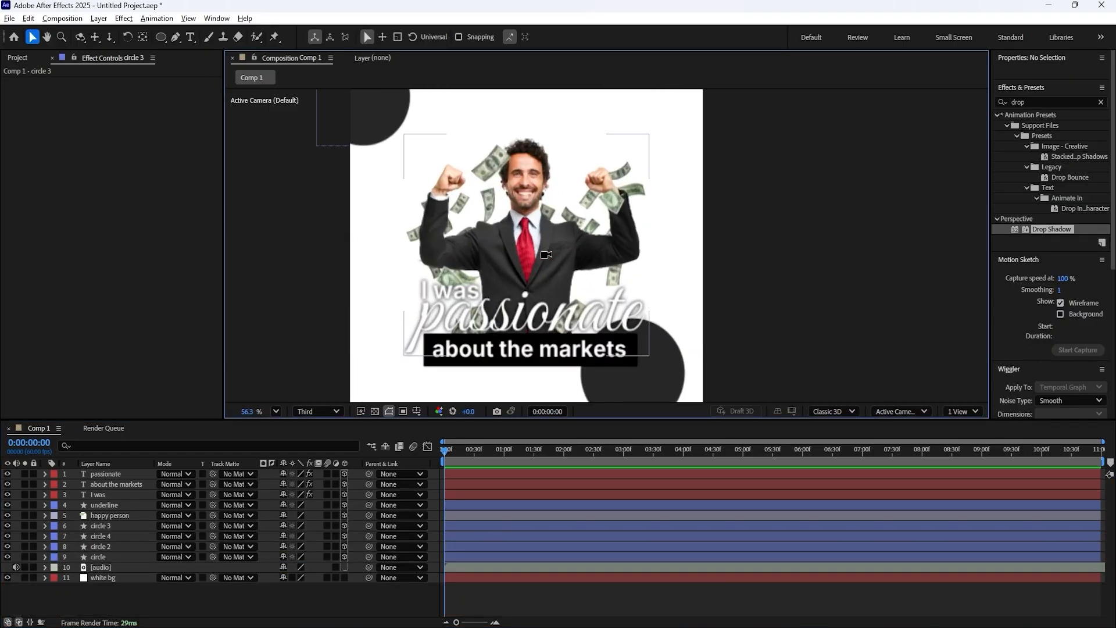
left_click(117, 514)
key("p")
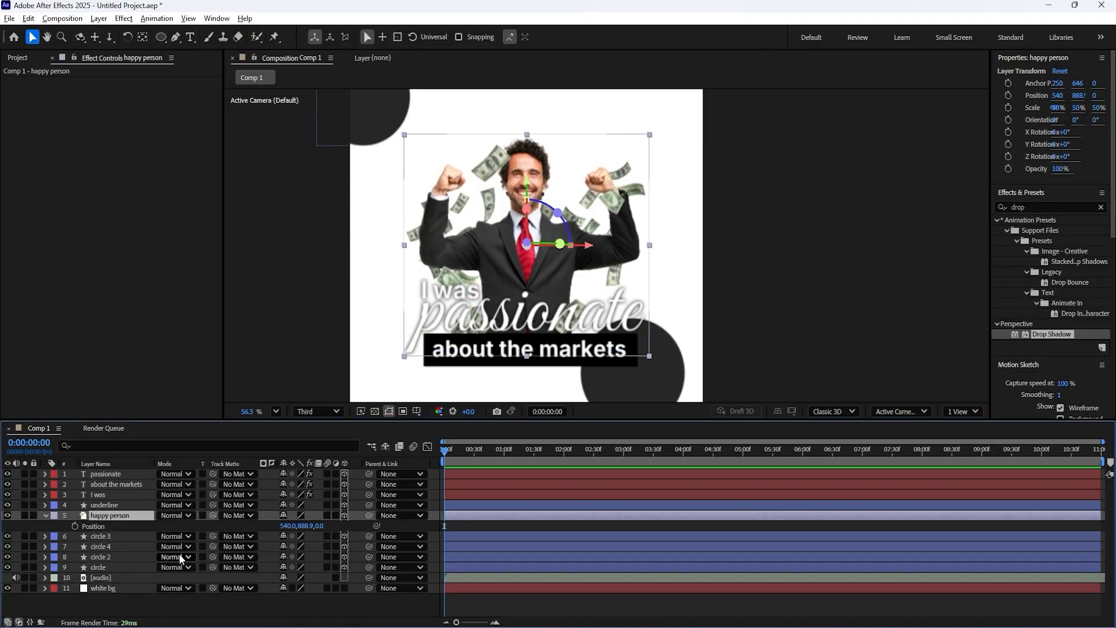
left_click(1041, 208)
type("low")
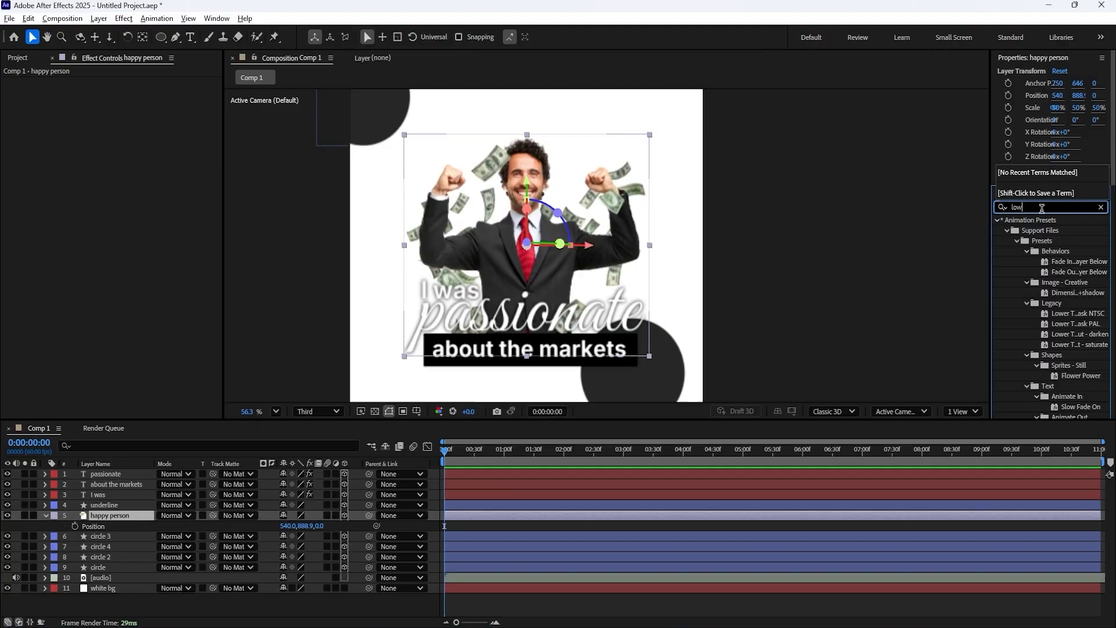
scroll(1071, 326, "down", 4)
scroll(1064, 349, "down", 3)
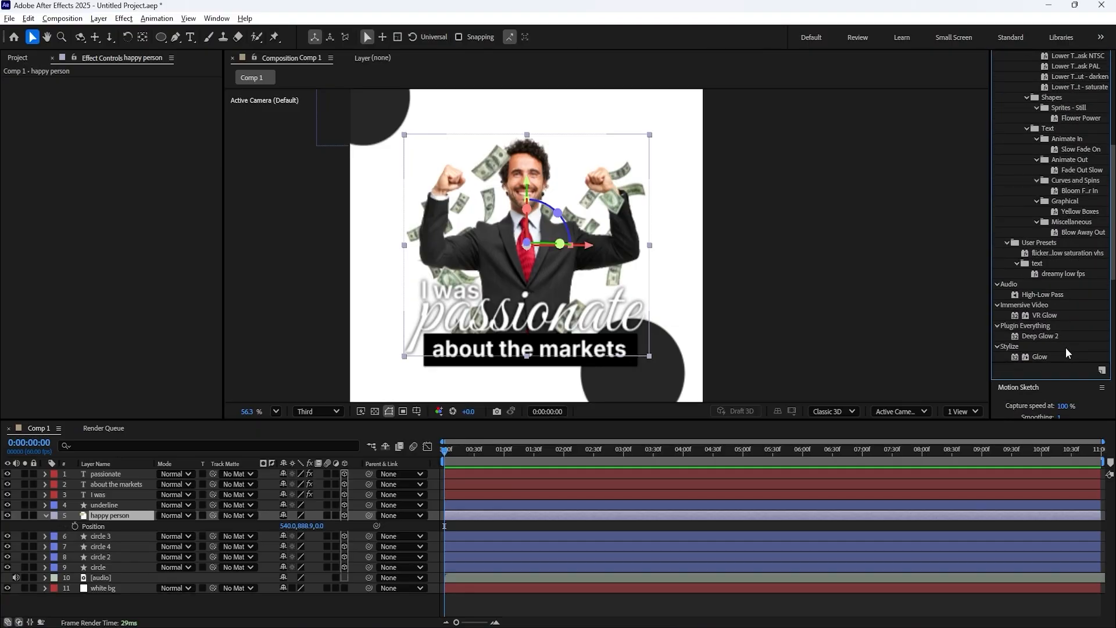
left_click_drag(1062, 258, 122, 516)
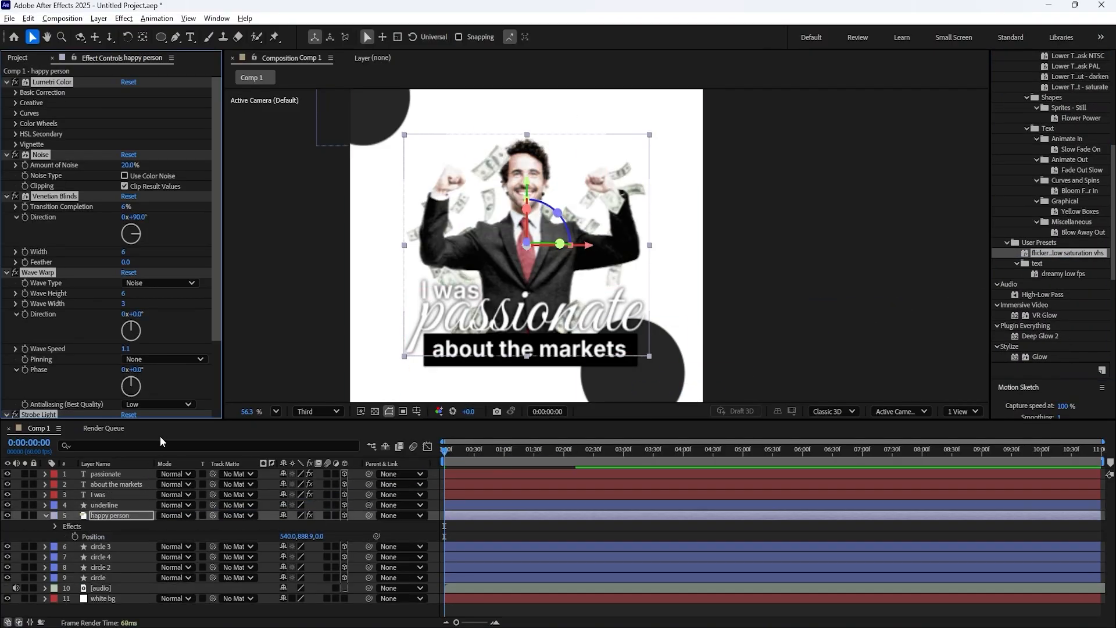
- Collapse the preset's effects on "happy person" and examine the Wave Warp, Venetian Blinds and Strobe Light settings
left_click(6, 83, "ctrl")
left_click(49, 215)
scroll(540, 253, "down", 2)
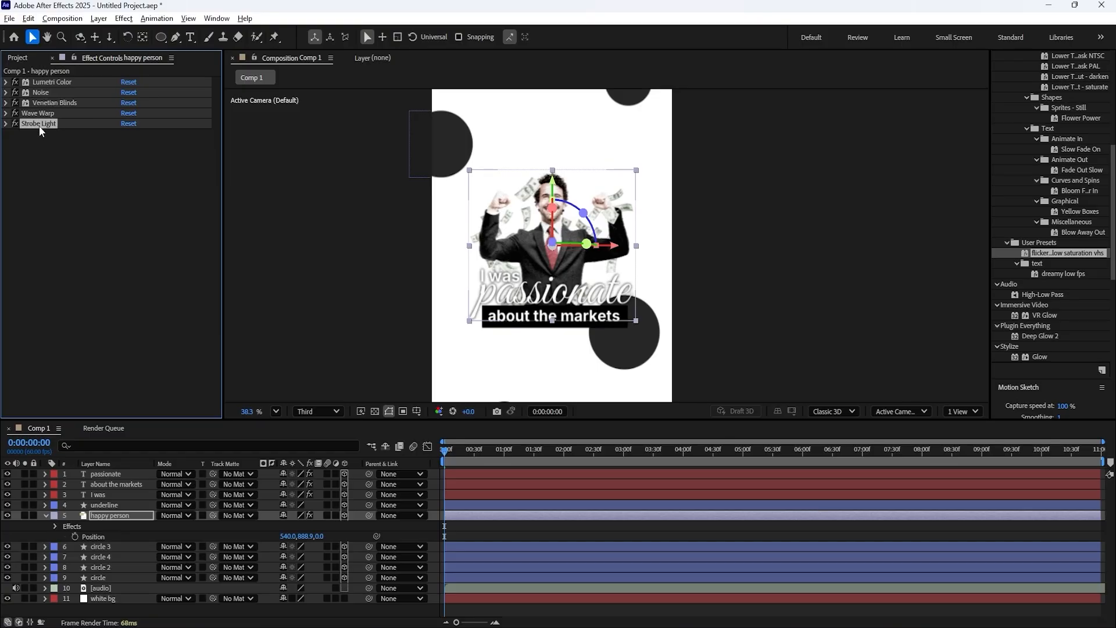
left_click(6, 113)
left_click(5, 113)
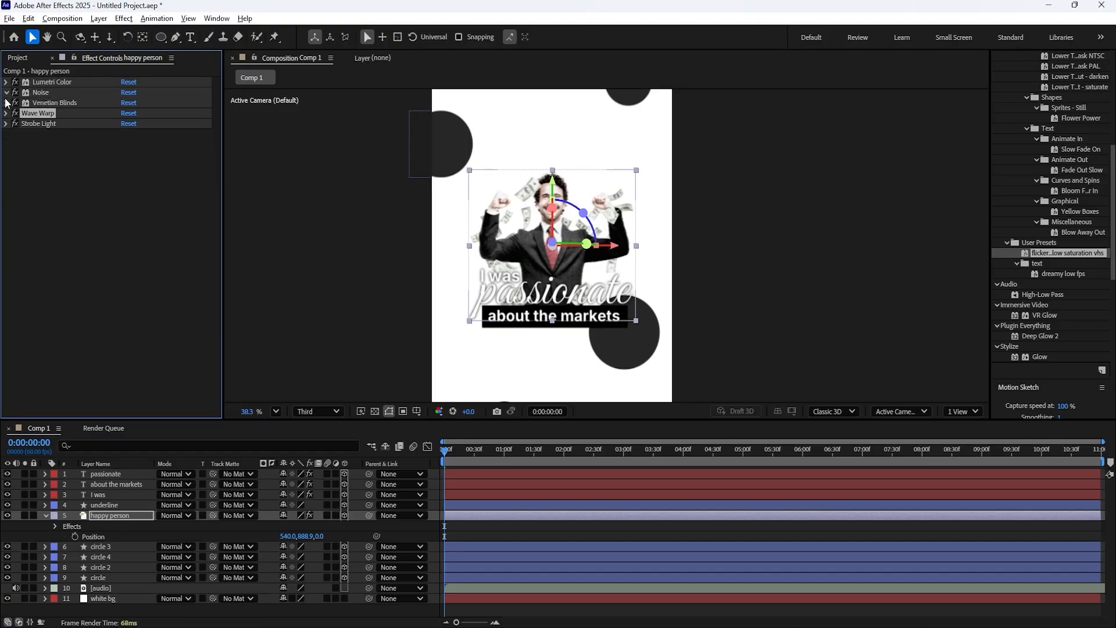
left_click(6, 103)
left_click(6, 103)
left_click(6, 103)
left_click(7, 103)
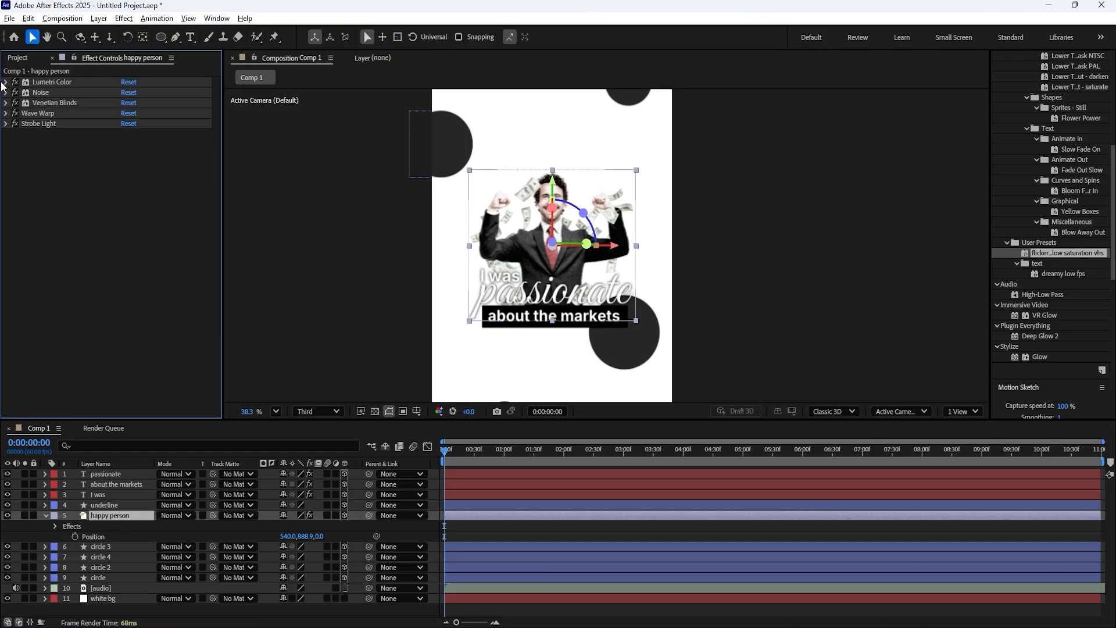
left_click(5, 124)
left_click(4, 123)
left_click(5, 124)
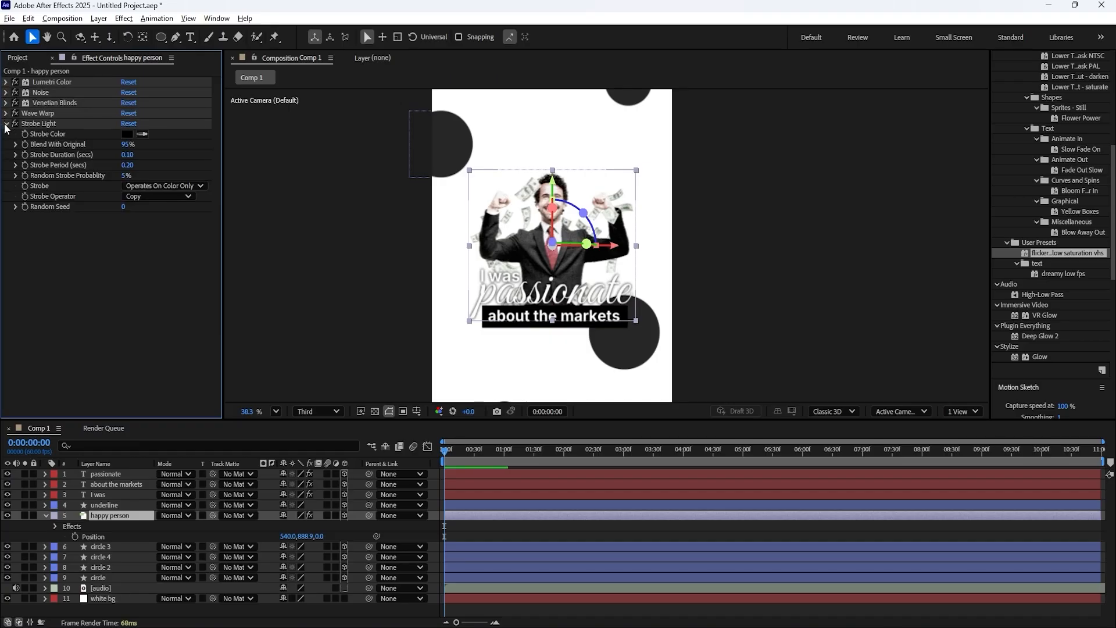
left_click(5, 124)
- Play the composition to check the VHS look on the businessman, and return to the first frame
key("space")
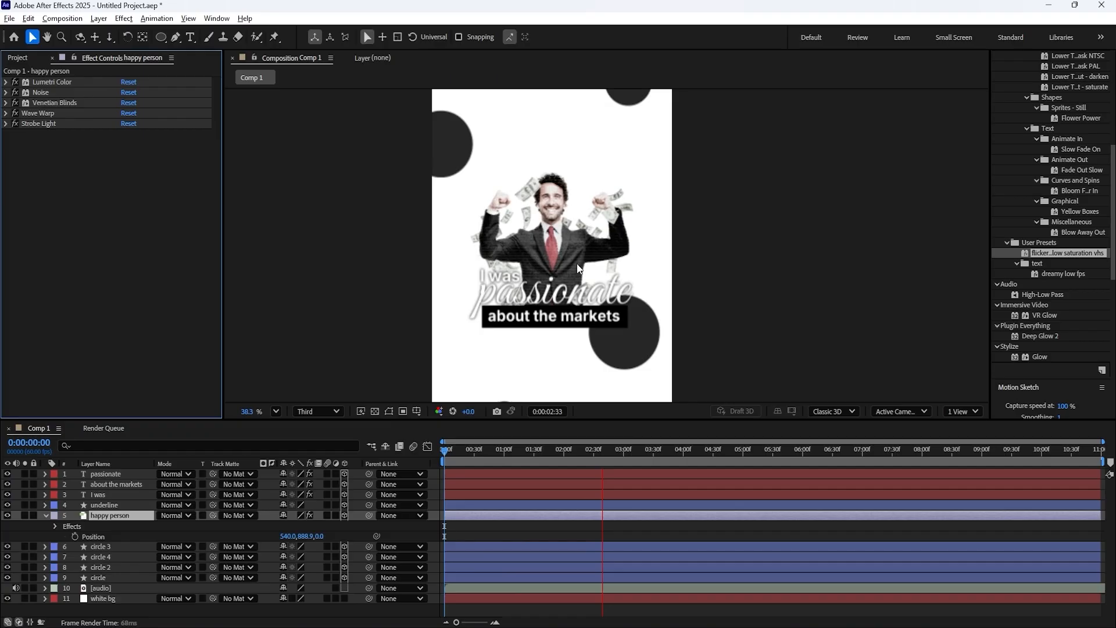
key("space")
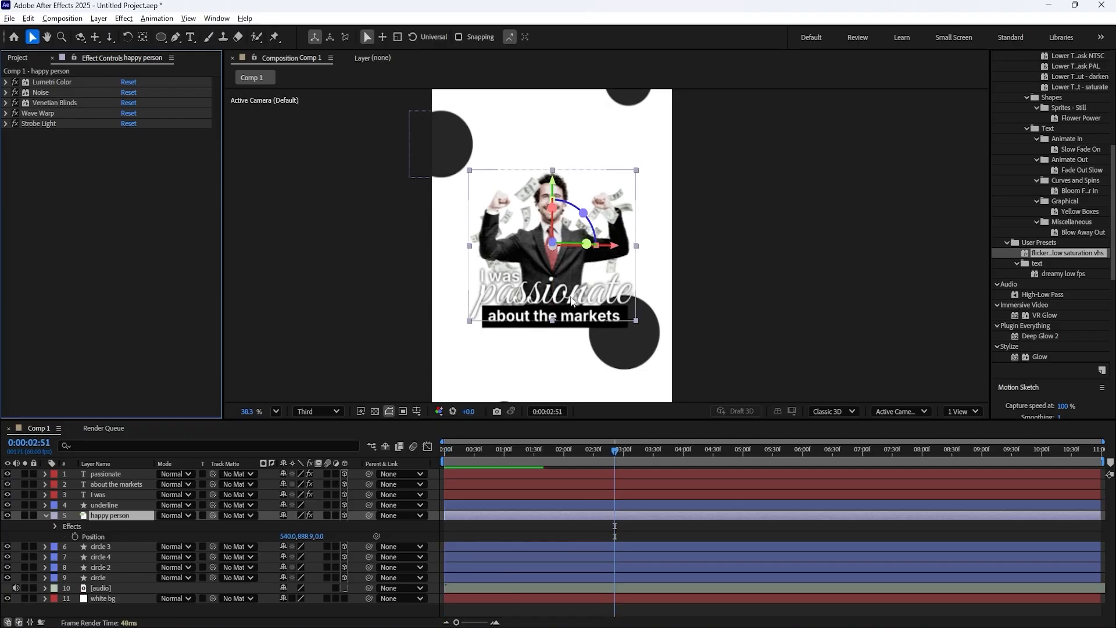
left_click_drag(615, 449, 91, 550)
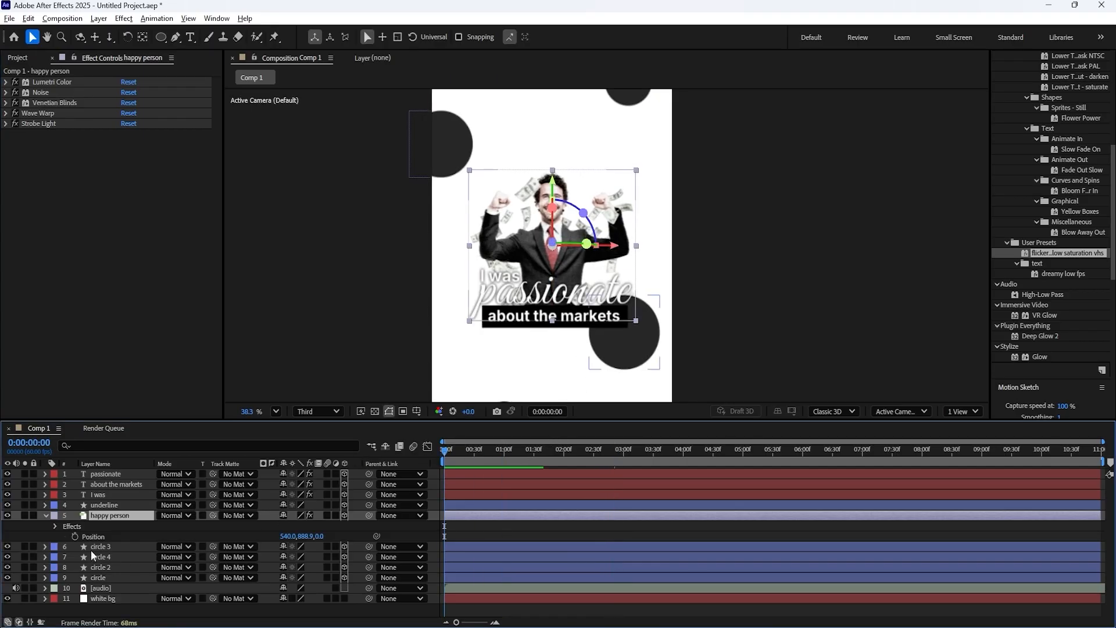
- Collapse the properties of "happy person" and switch to Media Player to review the businessman's entrance in the reference video
left_click(46, 515)
left_click(103, 591)
left_click(121, 513)
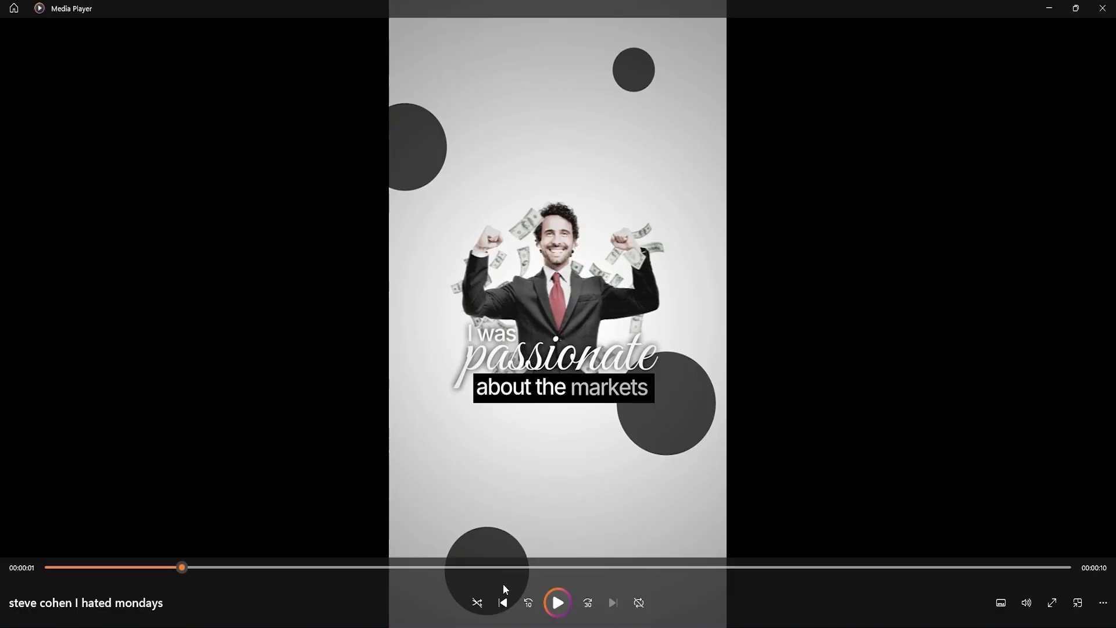
left_click_drag(180, 567, 132, 566)
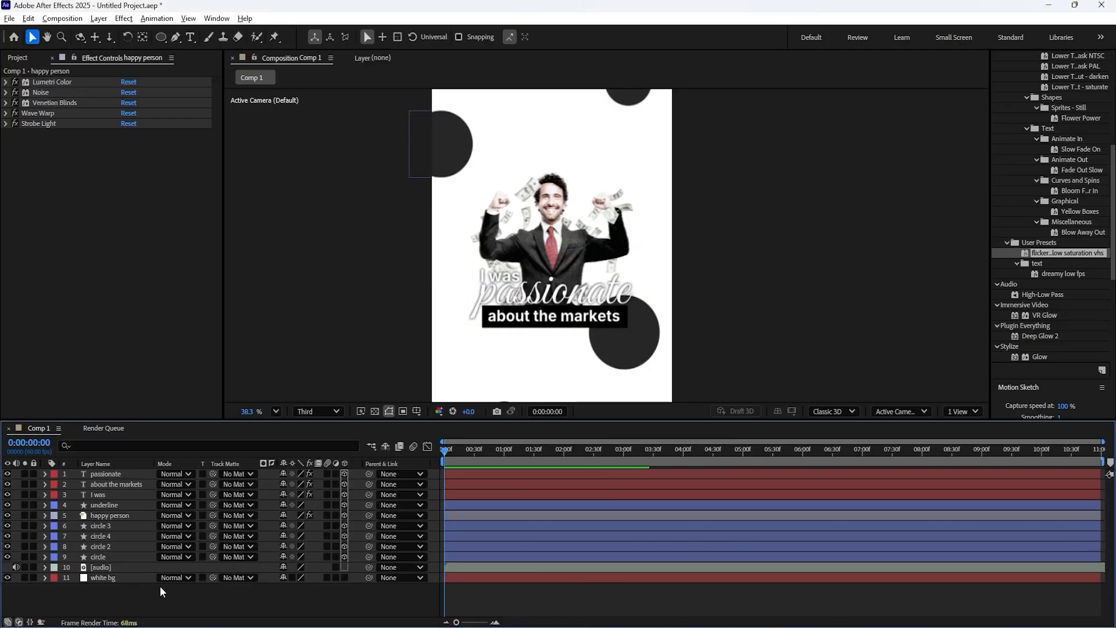
- Draw a dark rectangle about 970 px wide over the businessman as a new shape layer
left_click(123, 526)
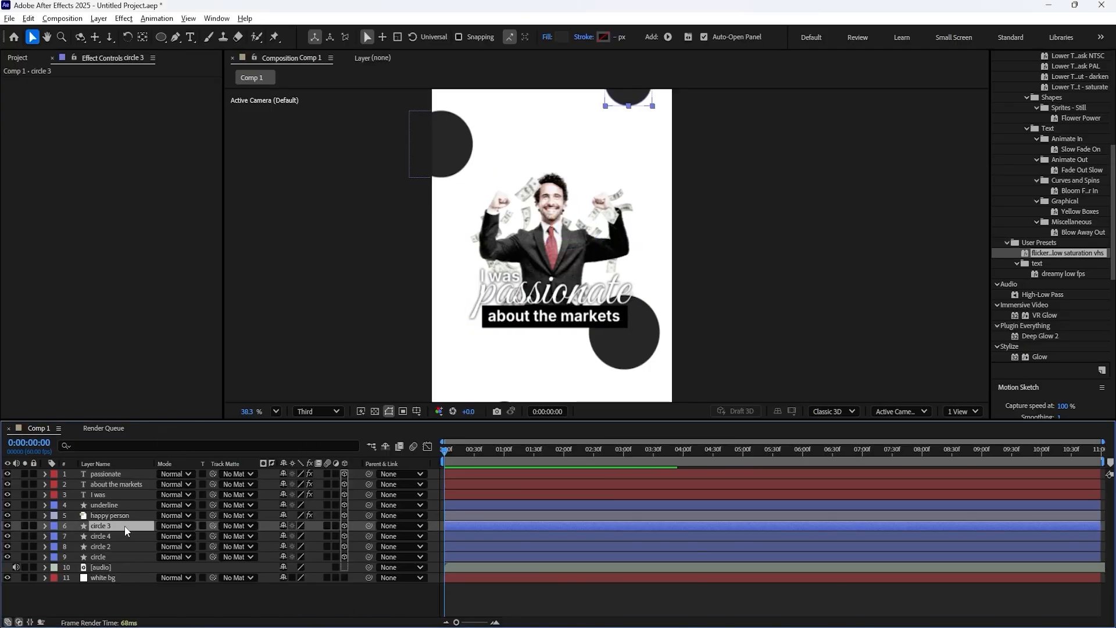
left_click(290, 589)
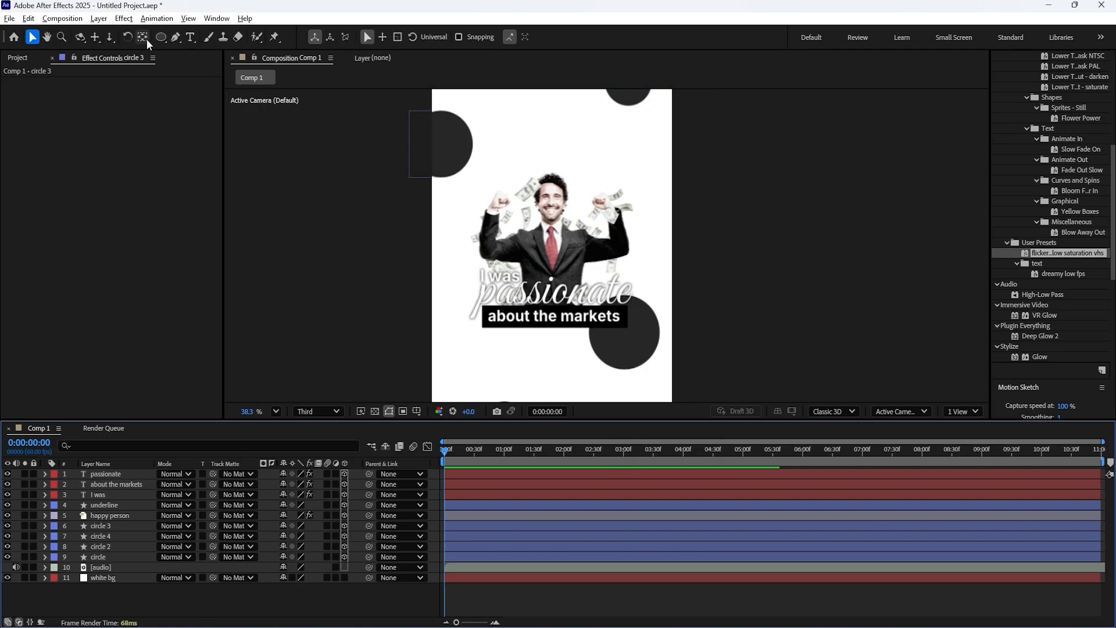
left_click_drag(161, 37, 198, 37)
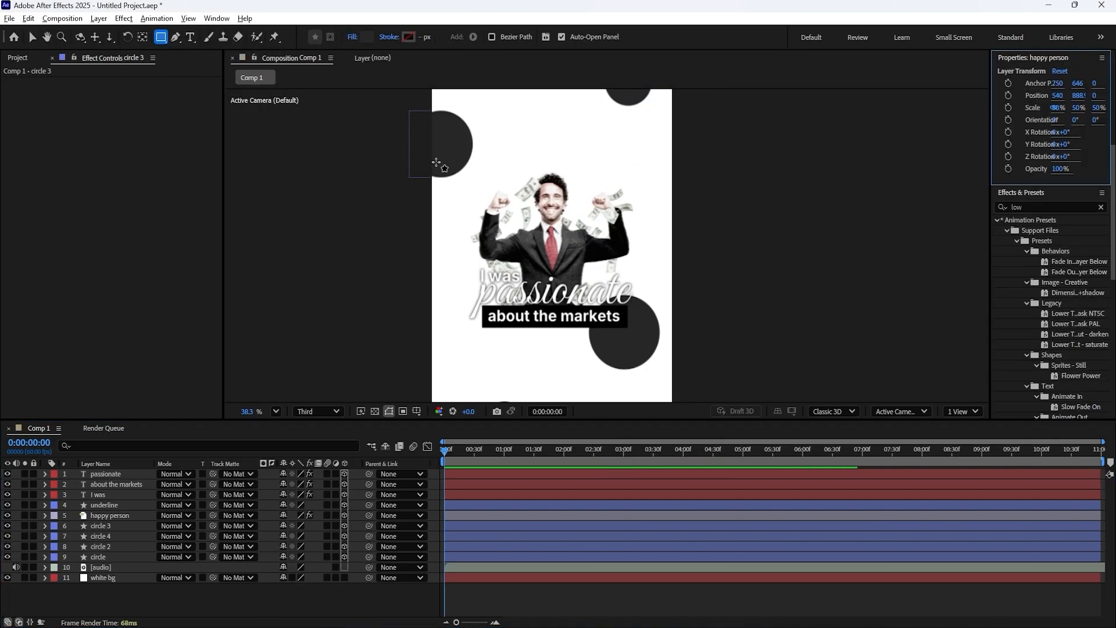
left_click_drag(445, 141, 662, 319)
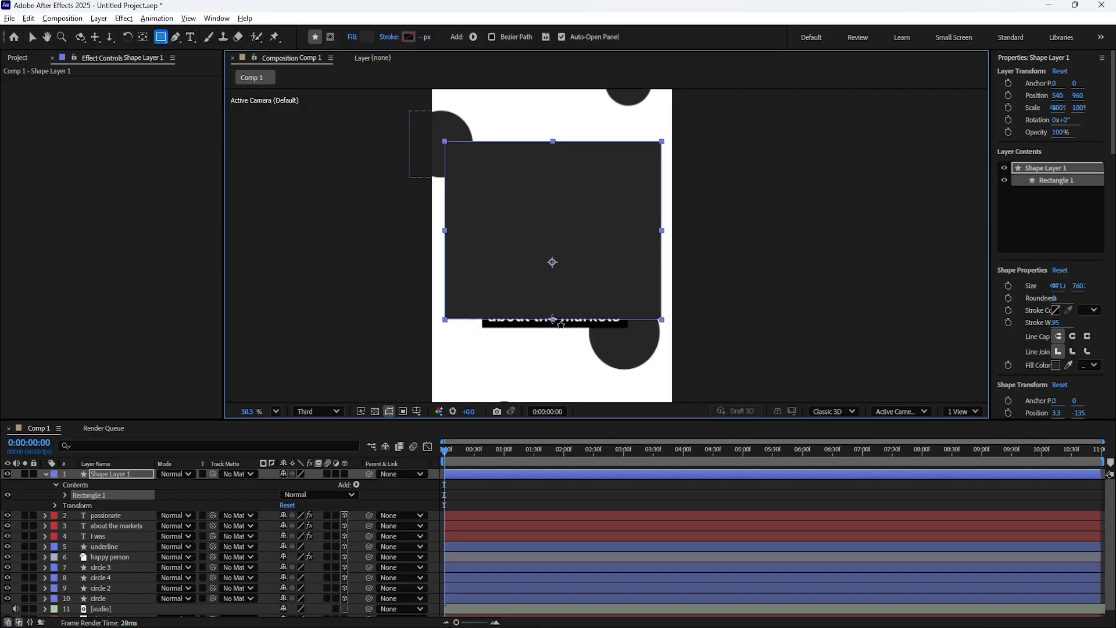
- Rename the new rectangle layer as "person matte"
right_click(117, 475)
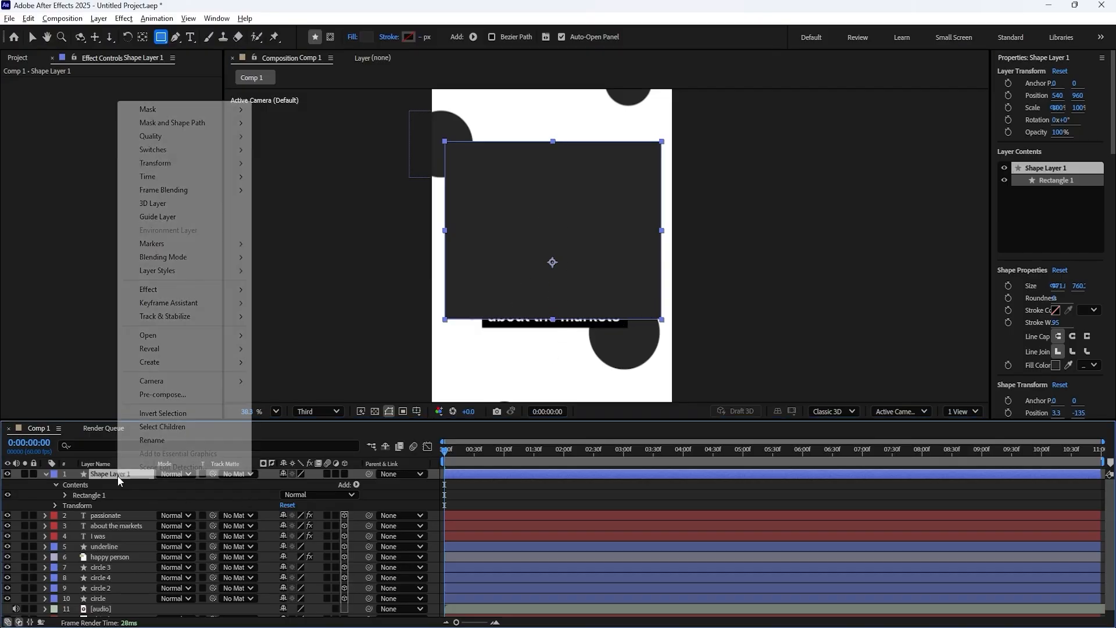
left_click(145, 440)
type("m")
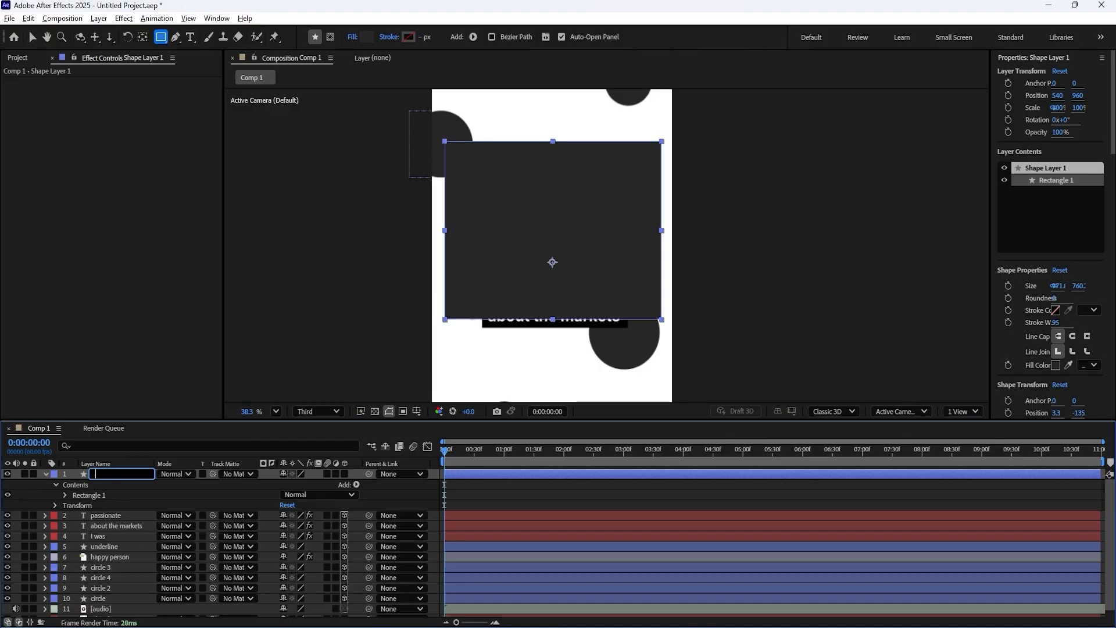
type("person matte")
key("Return")
- Place the "person matte" layer directly below "happy person" and turn it into a 3D layer
key("Delete")
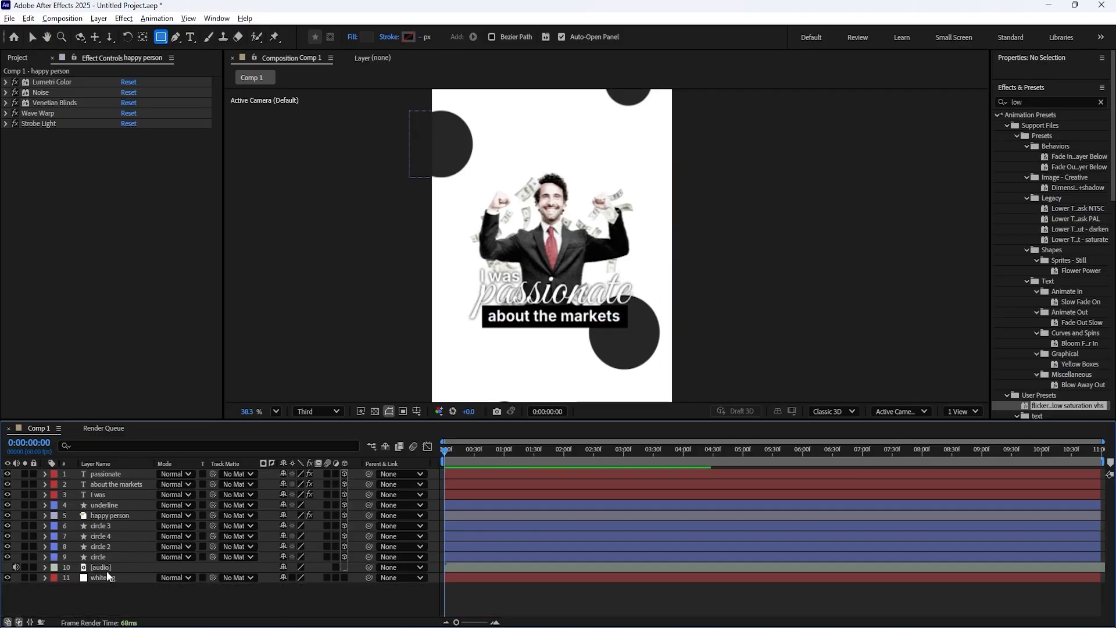
left_click(106, 568)
left_click(115, 517)
key("ctrl+z")
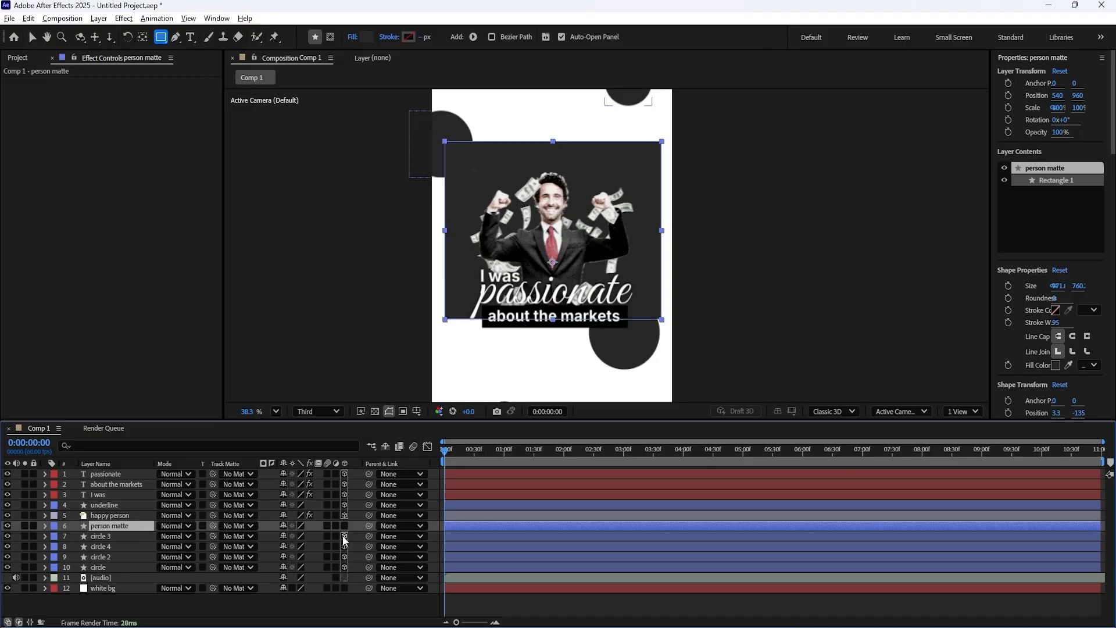
left_click(345, 526)
left_click(119, 517)
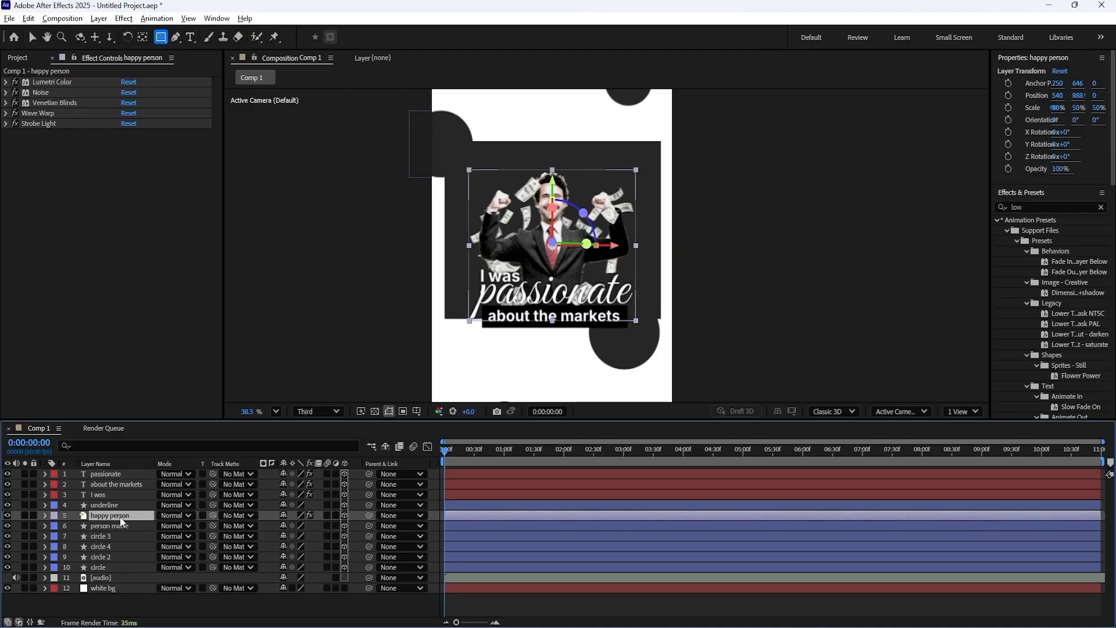
- Match the "person matte" position to "happy person", then lower the matte to a Y position of 942.9
key("p")
left_click(120, 536)
key("p")
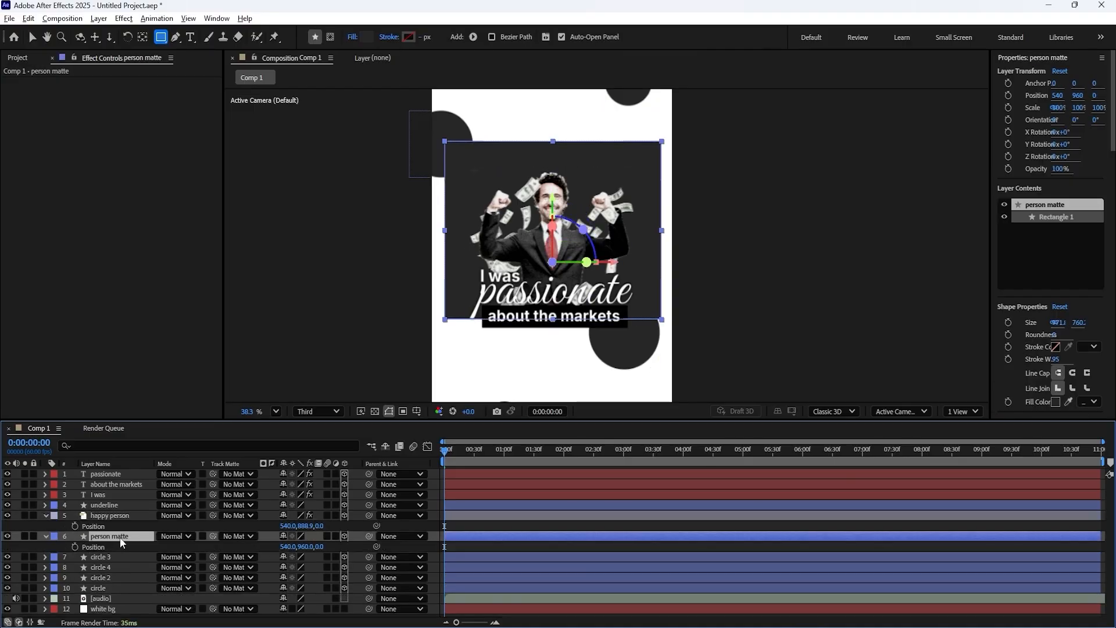
key("ctrl+v")
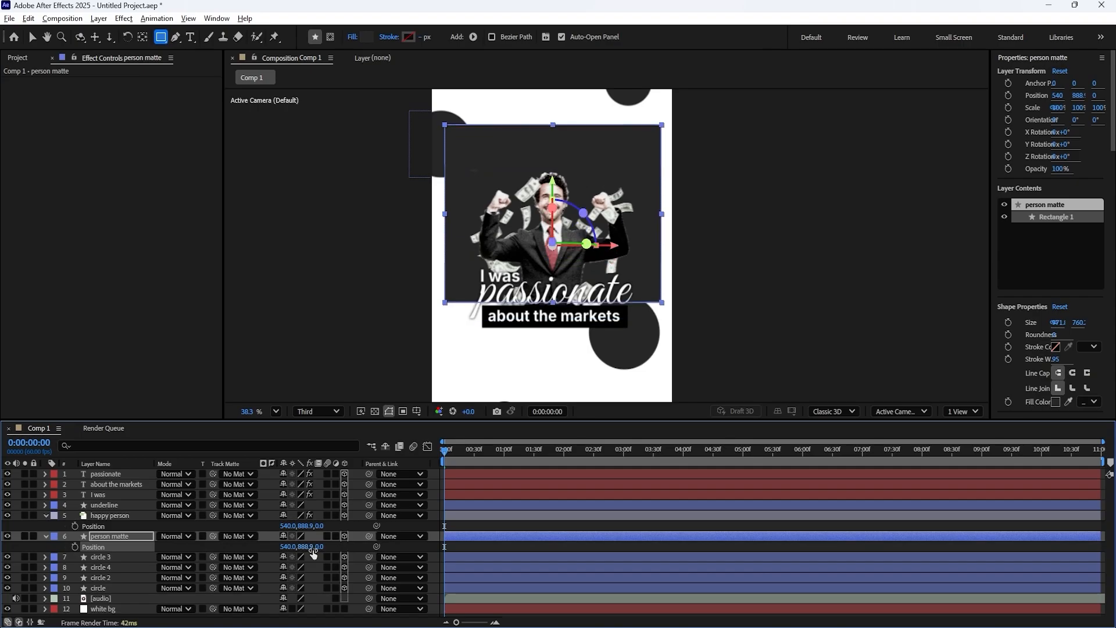
left_click_drag(310, 546, 334, 547)
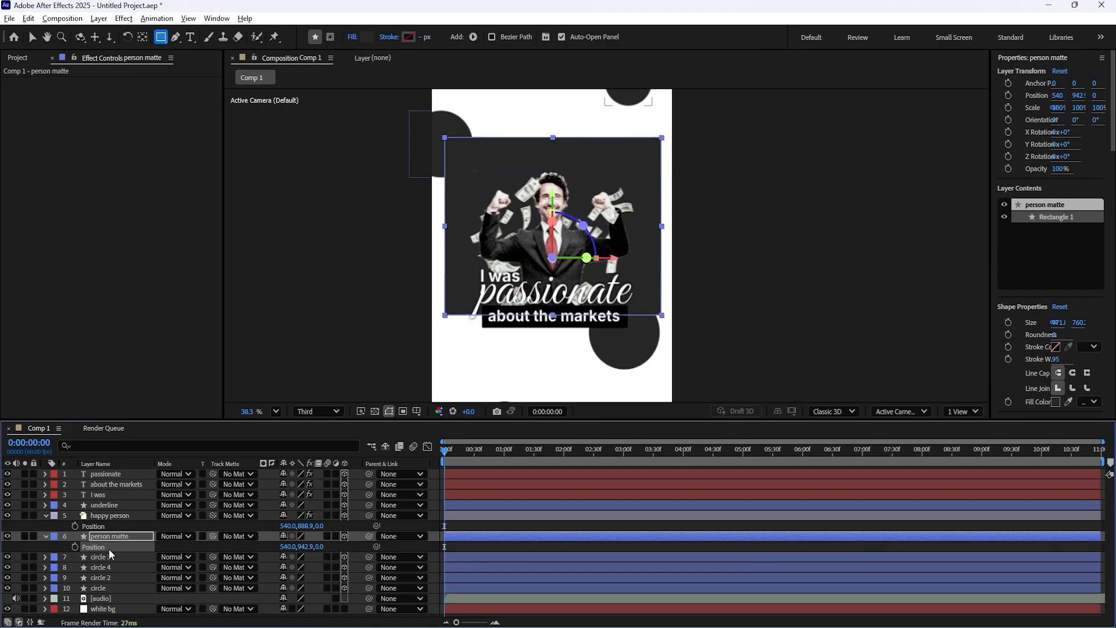
left_click(46, 535)
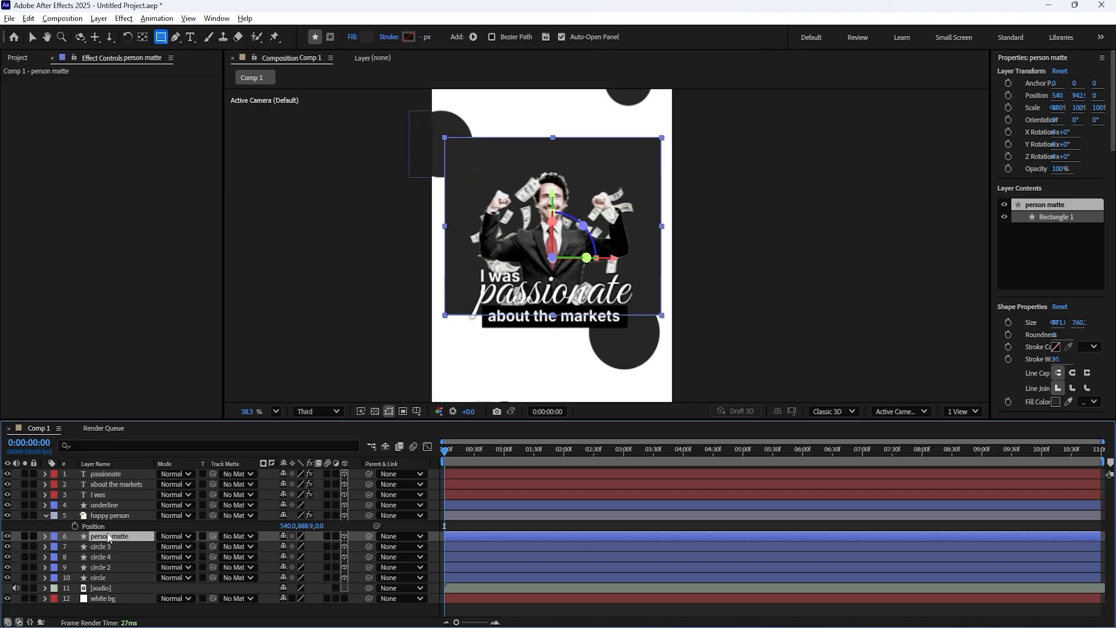
- Set "person matte" as the track matte of the "happy person" layer
left_click(109, 515)
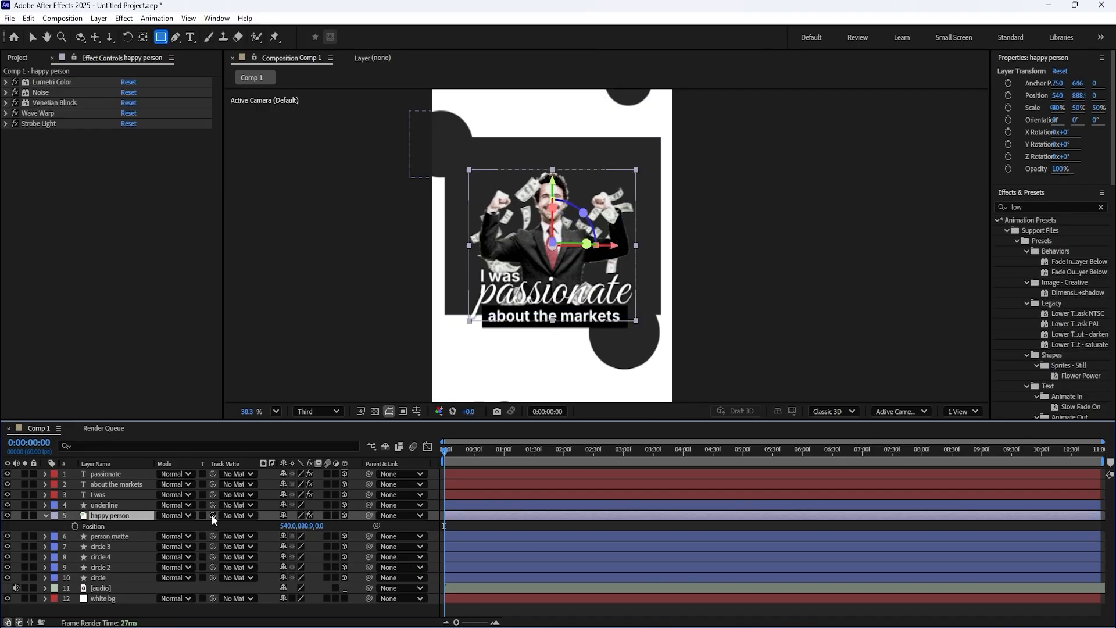
left_click_drag(213, 515, 138, 539)
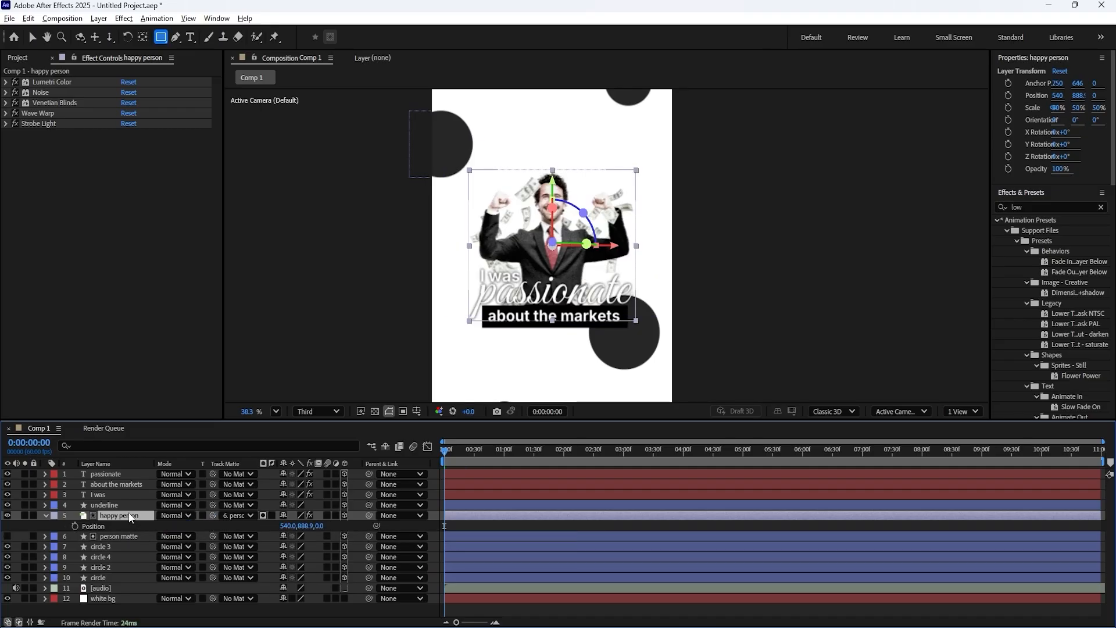
- Test the matte by shifting the "happy person" position, then undo the move
key("p")
key("p")
left_click_drag(305, 525, 382, 491)
key("ctrl+z")
- Search the effects for "fast box", then clear the search
left_click(1035, 207)
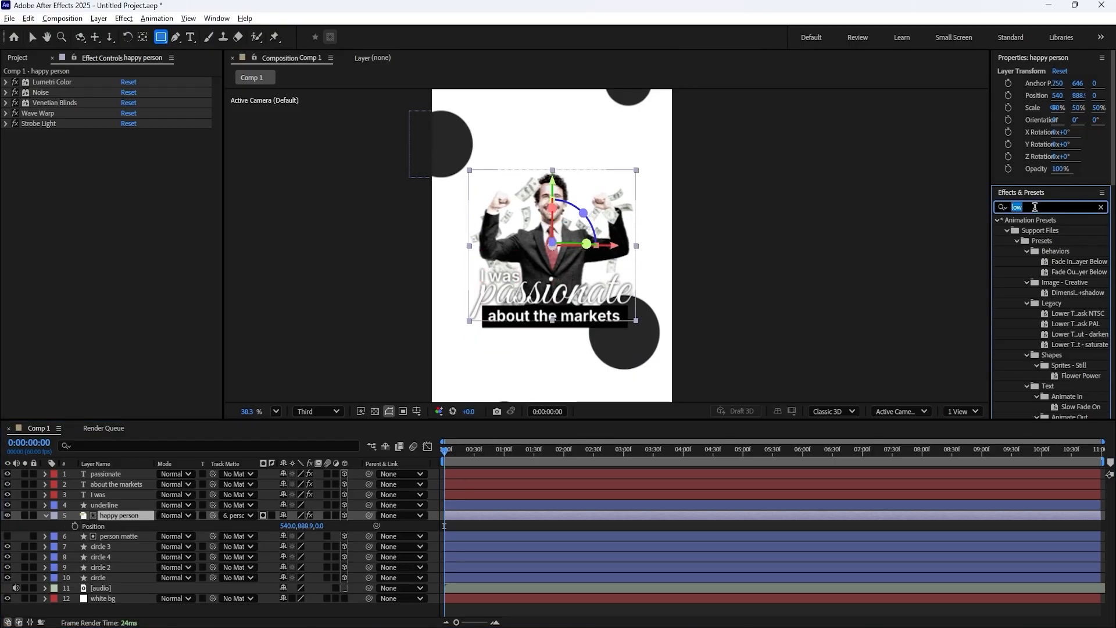
type("fast box")
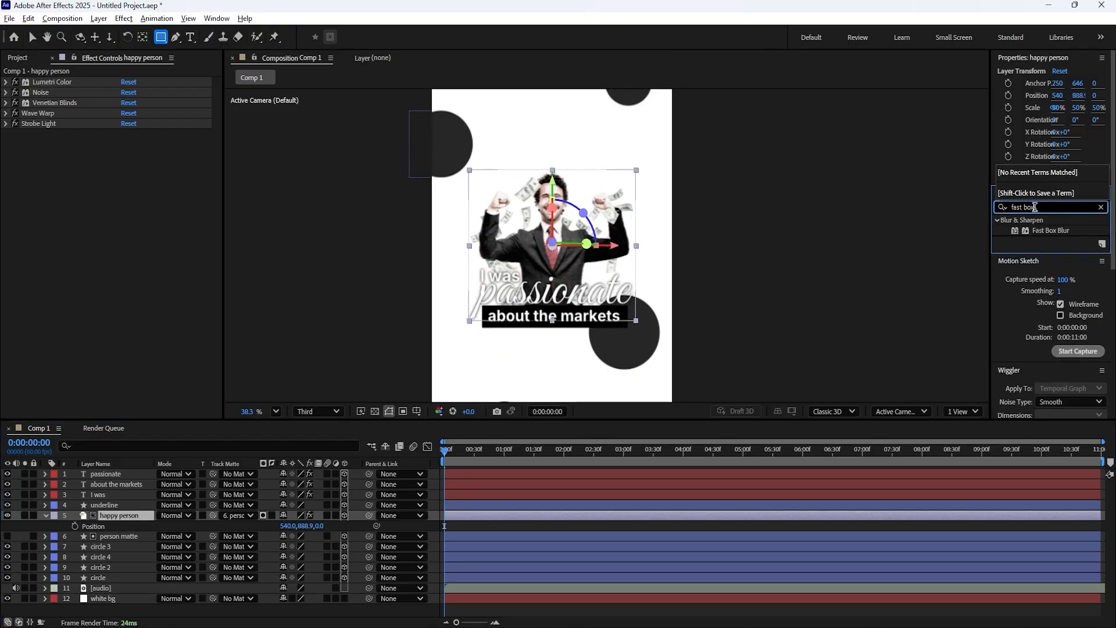
key("ctrl+a")
key("ctrl+BackSpace")
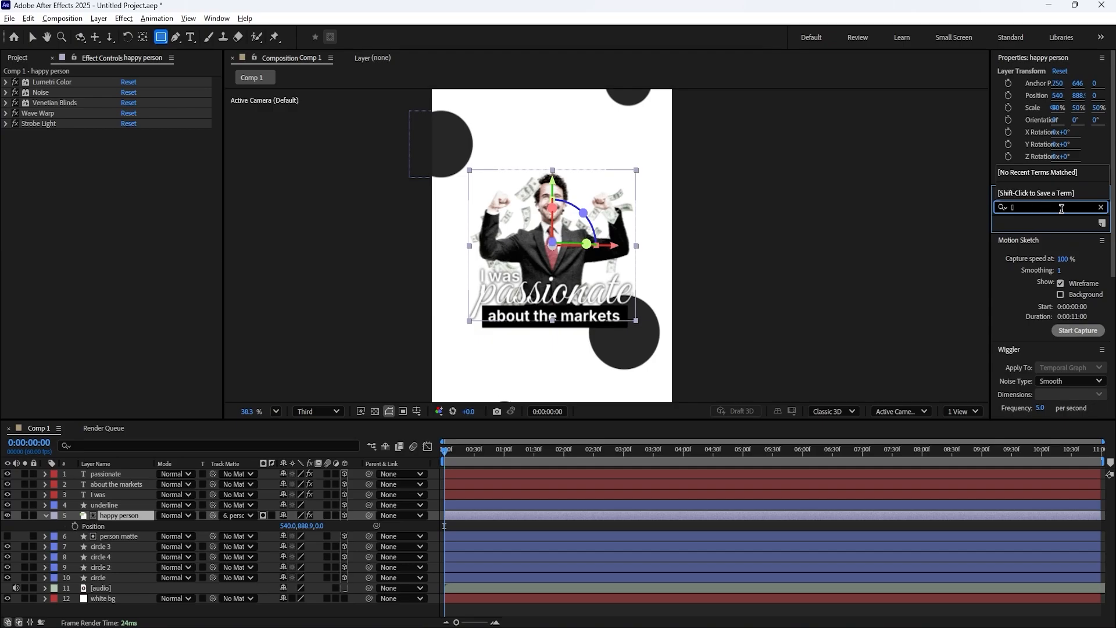
left_click(1100, 207)
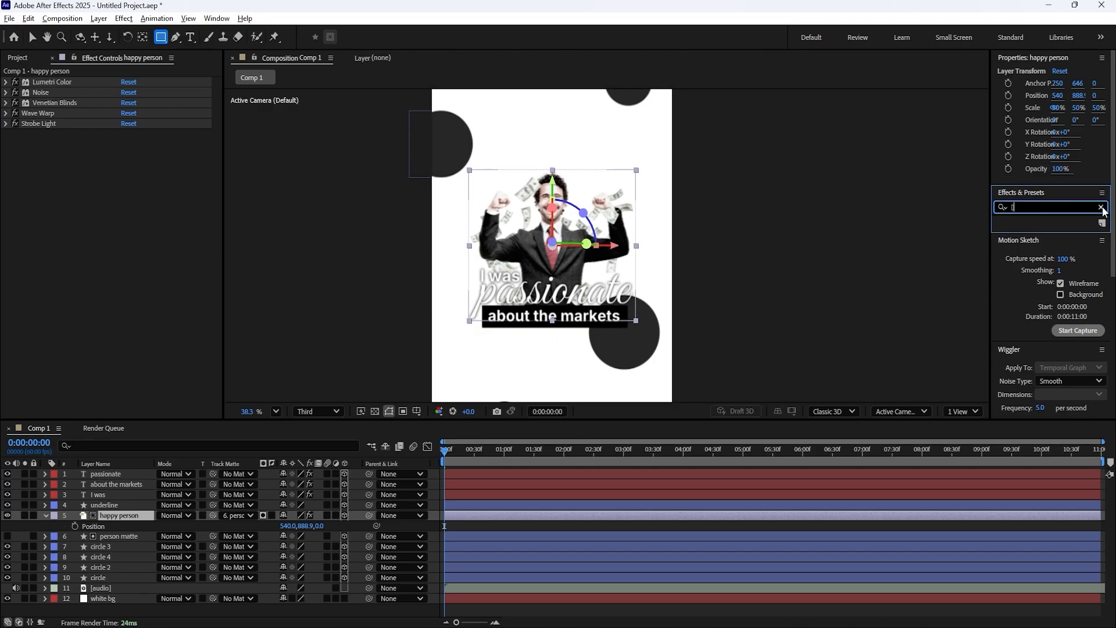
- Collapse the "happy person" properties and move the audio layer to the bottom of the stack, below "white bg"
left_click(46, 515)
left_click(163, 598)
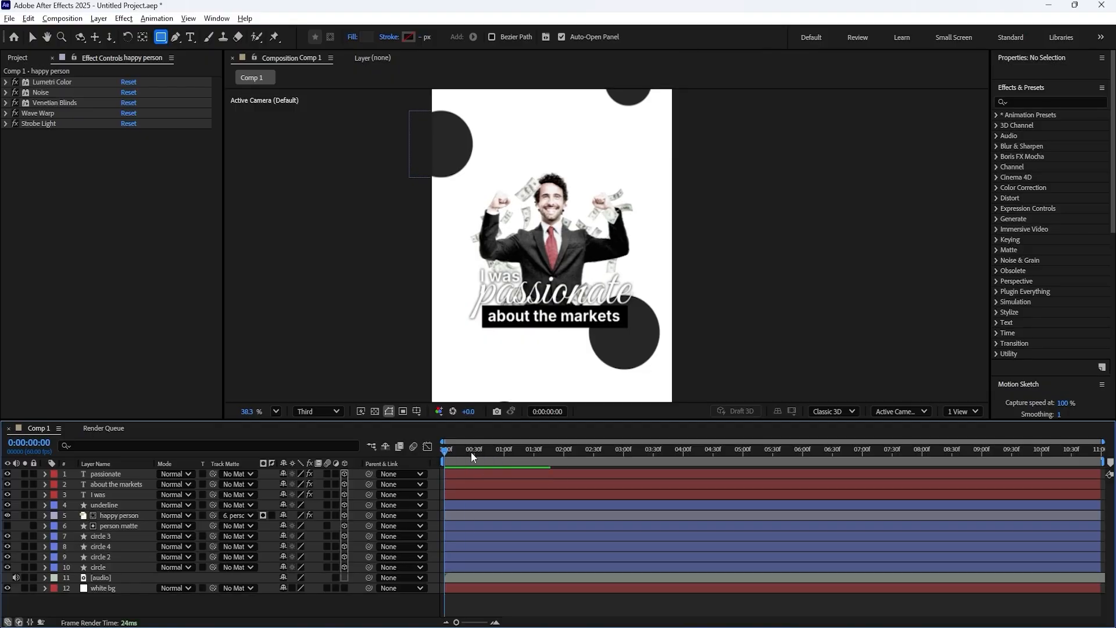
left_click(474, 581)
left_click_drag(116, 577, 116, 589)
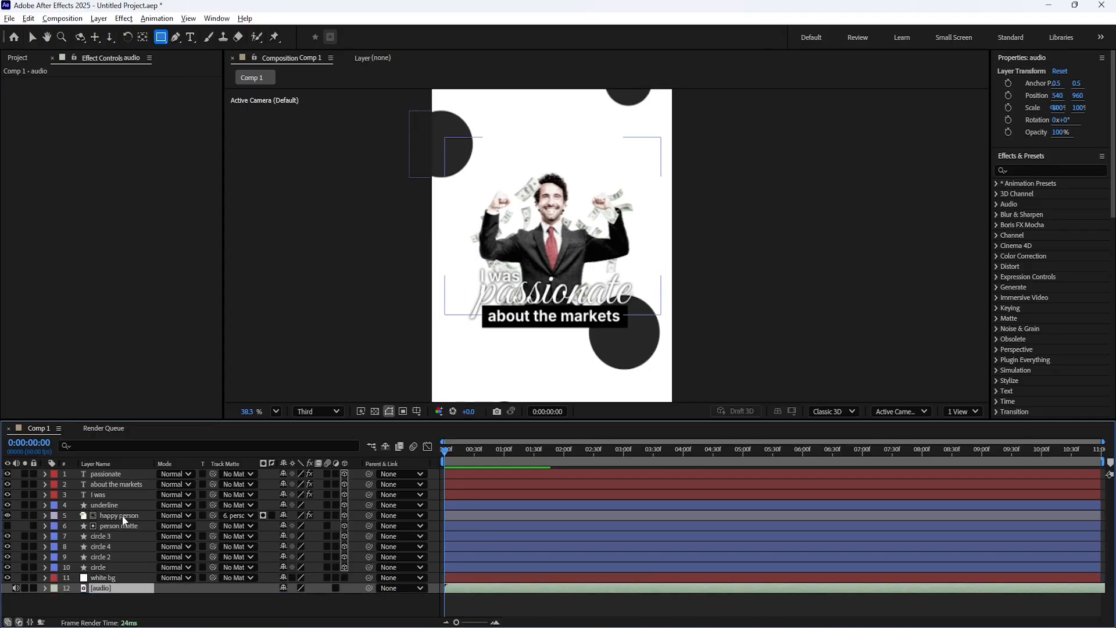
- Trim the start of the "passionate" text layer to 0:00:00:21, using the audio for timing
scroll(462, 488, "up", 3)
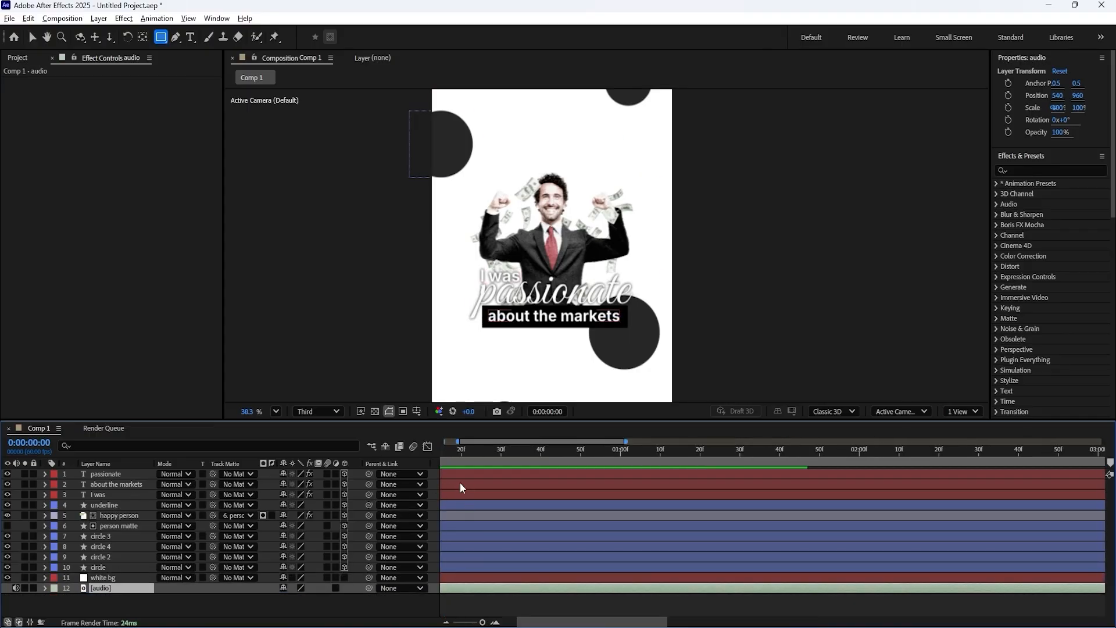
scroll(456, 472, "left", 3)
left_click(98, 496)
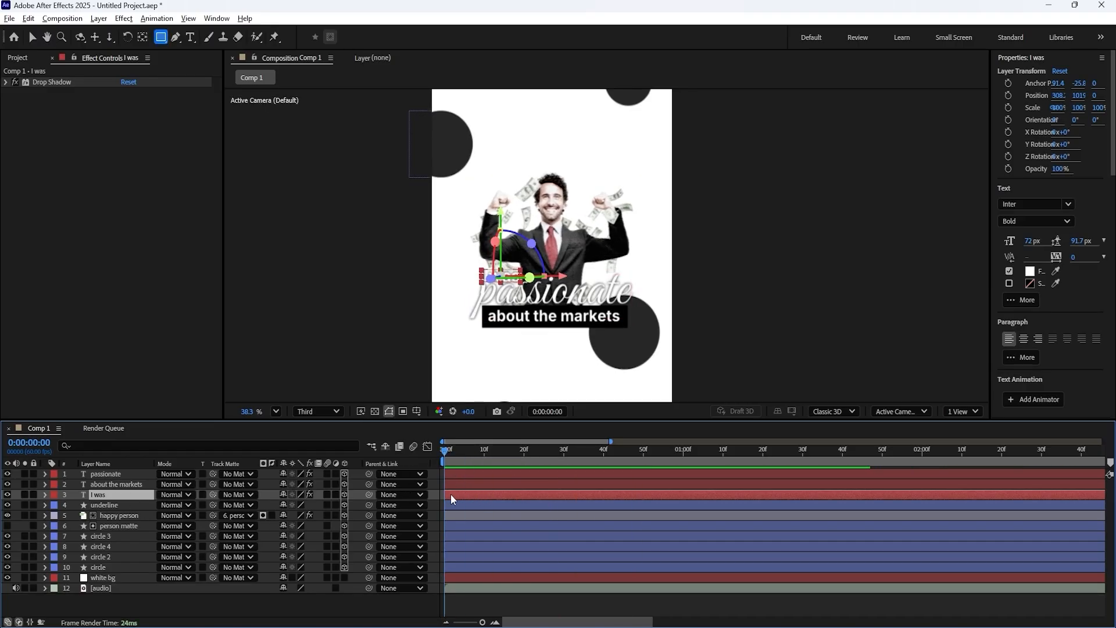
left_click_drag(470, 456, 528, 456)
key("space")
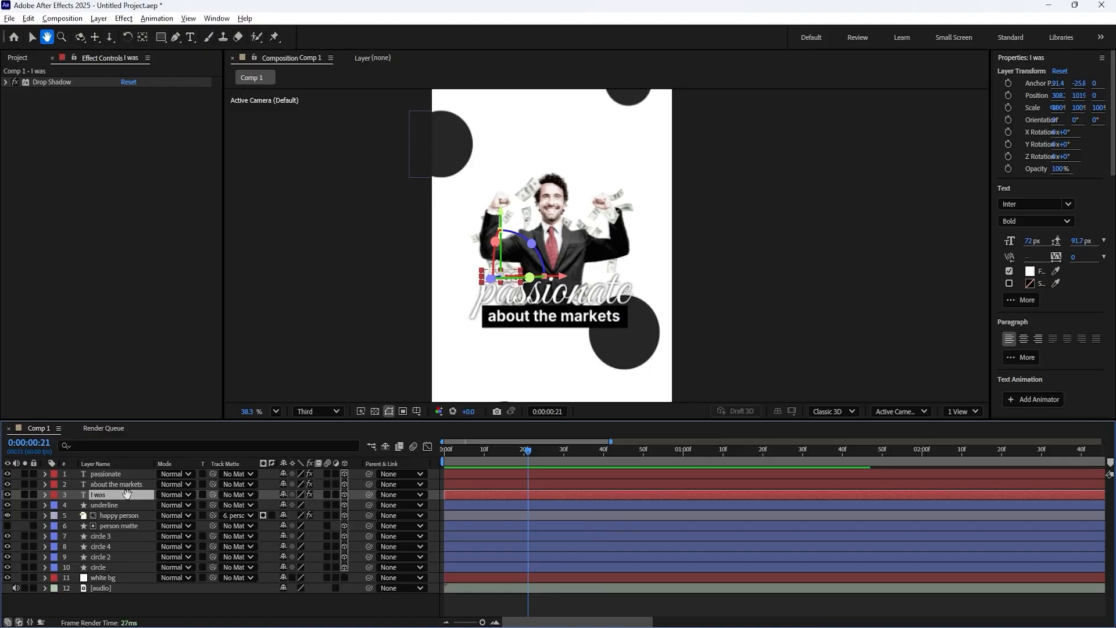
left_click(125, 474)
key("alt+bracketleft")
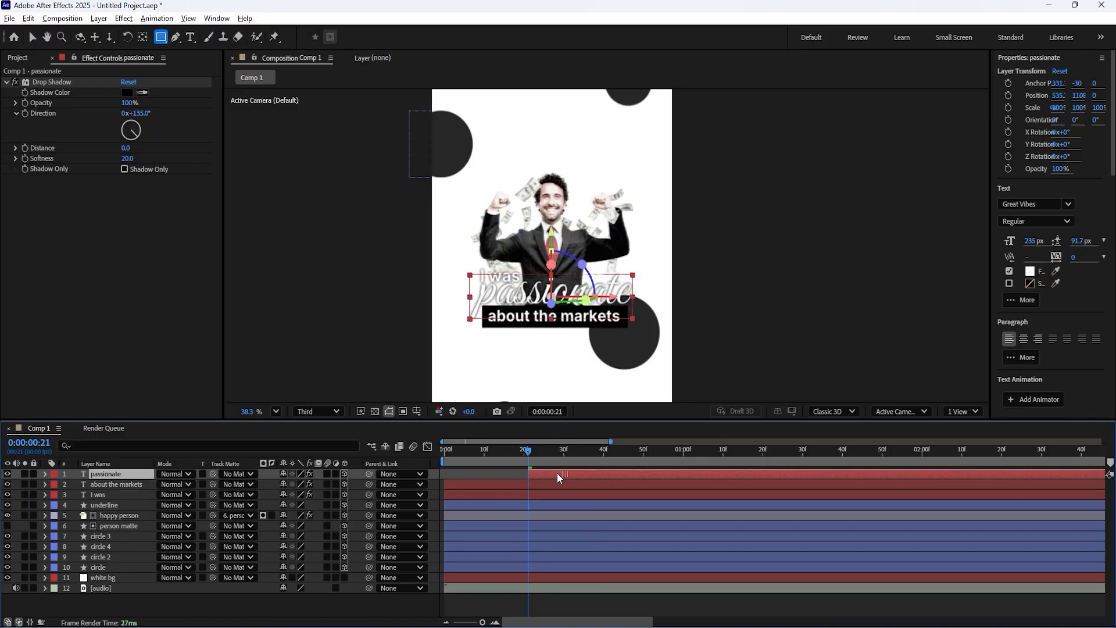
- Trim the start of the "about the markets" layer to 0:00:00:44 and place it above "passionate" in the stack
left_click_drag(597, 455, 628, 459)
left_click(618, 458)
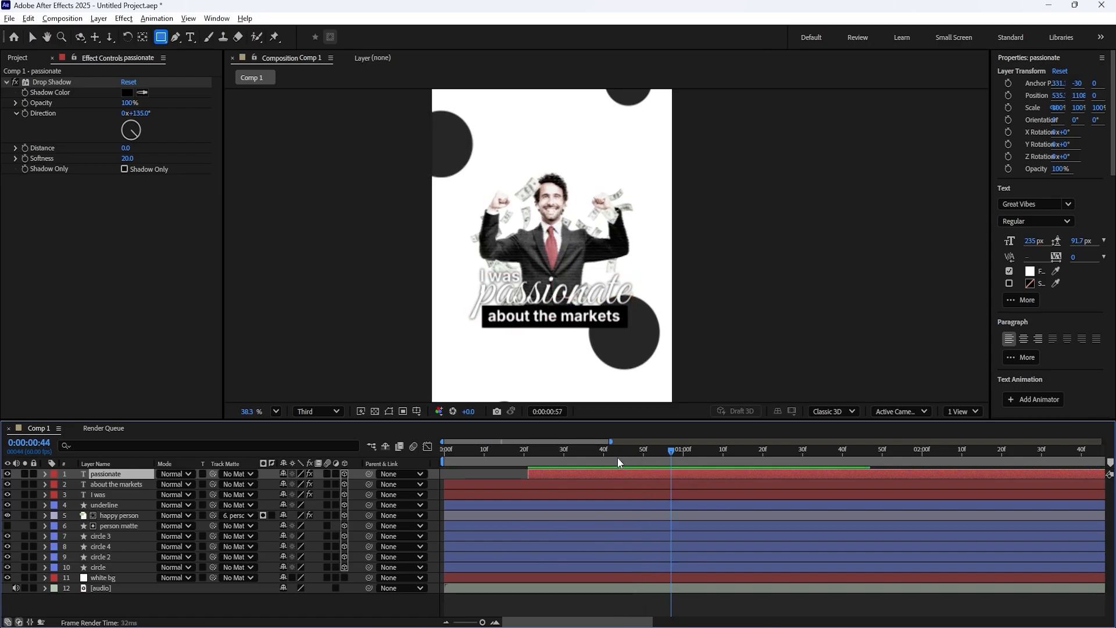
left_click(518, 486)
key("alt+bracketleft")
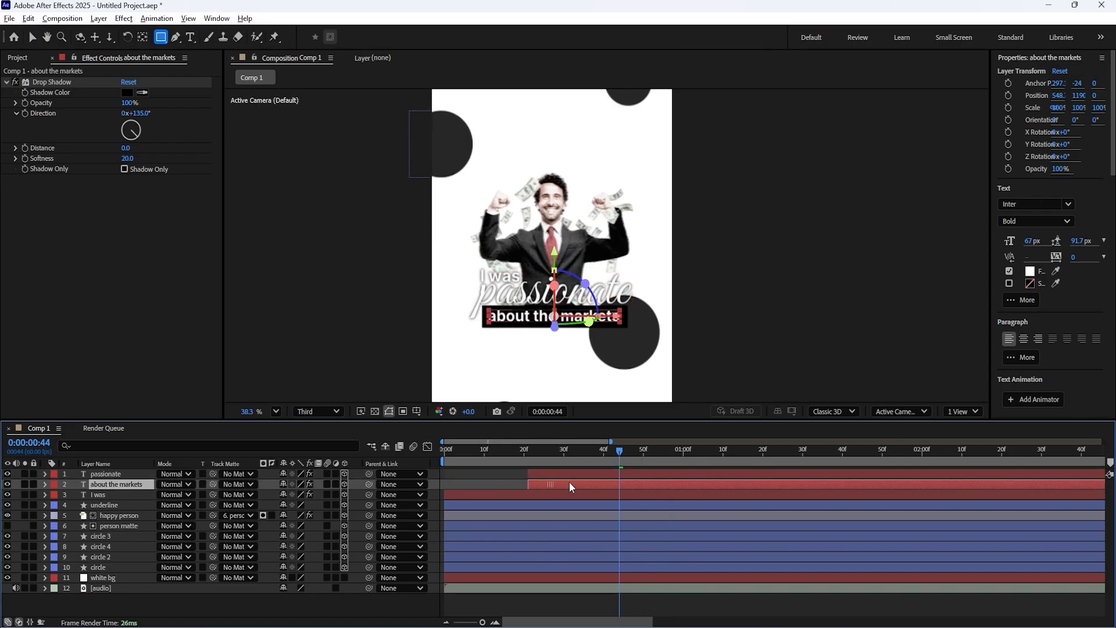
left_click_drag(121, 485, 129, 471)
- Expand the text folder of the user animation presets and examine the available presets from dreamy 1 to slide up 4
key("ctrl+5")
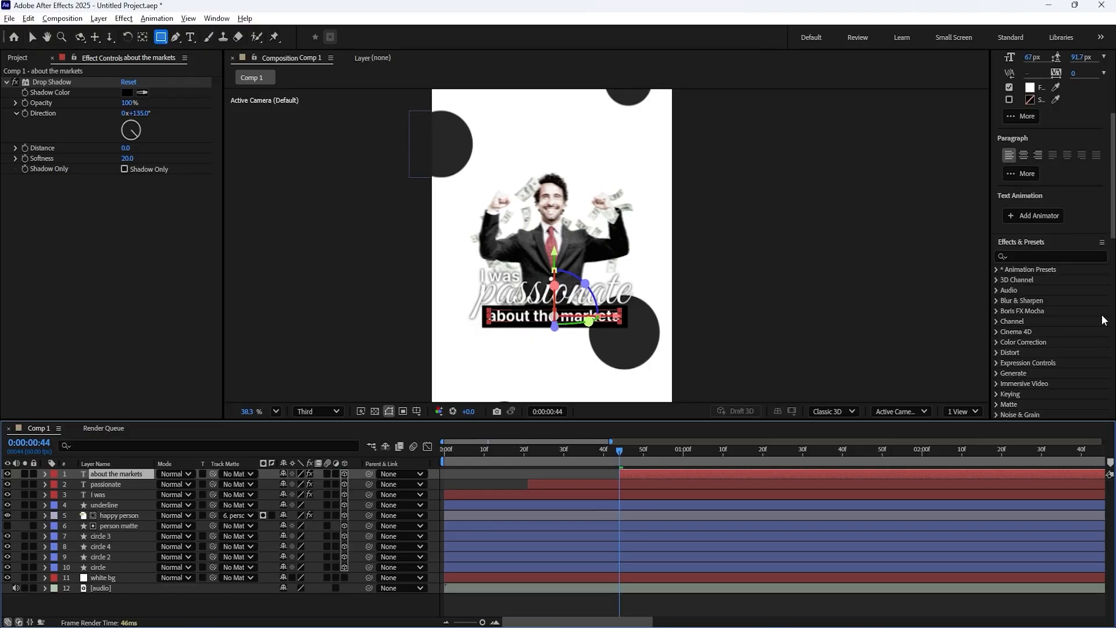
left_click(997, 123)
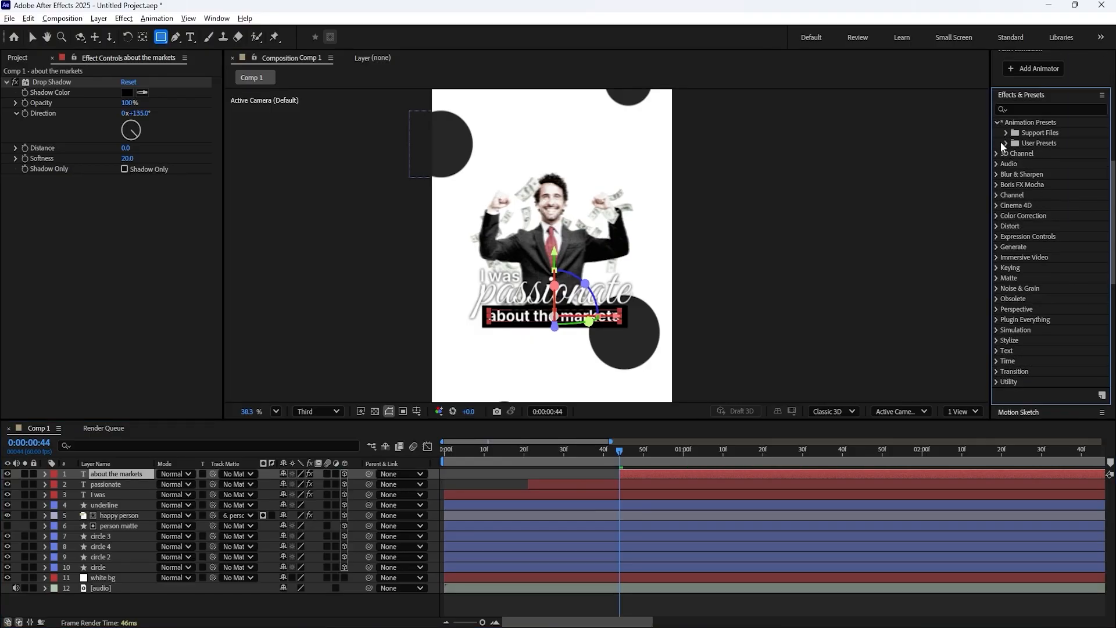
left_click(1003, 143)
double_click(1034, 277)
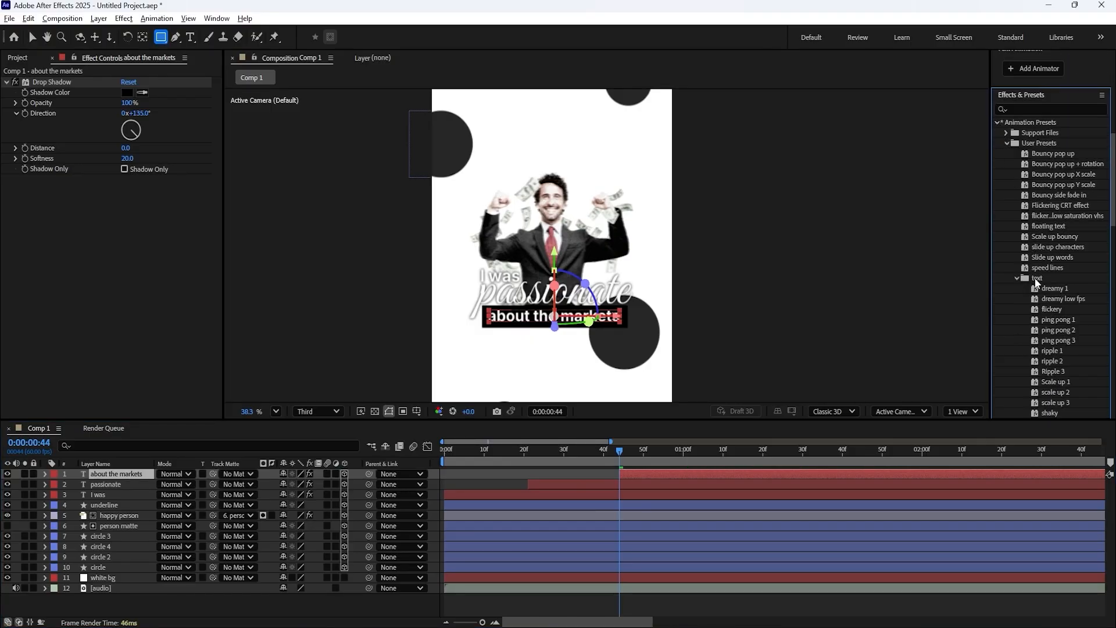
scroll(1040, 277, "down", 5)
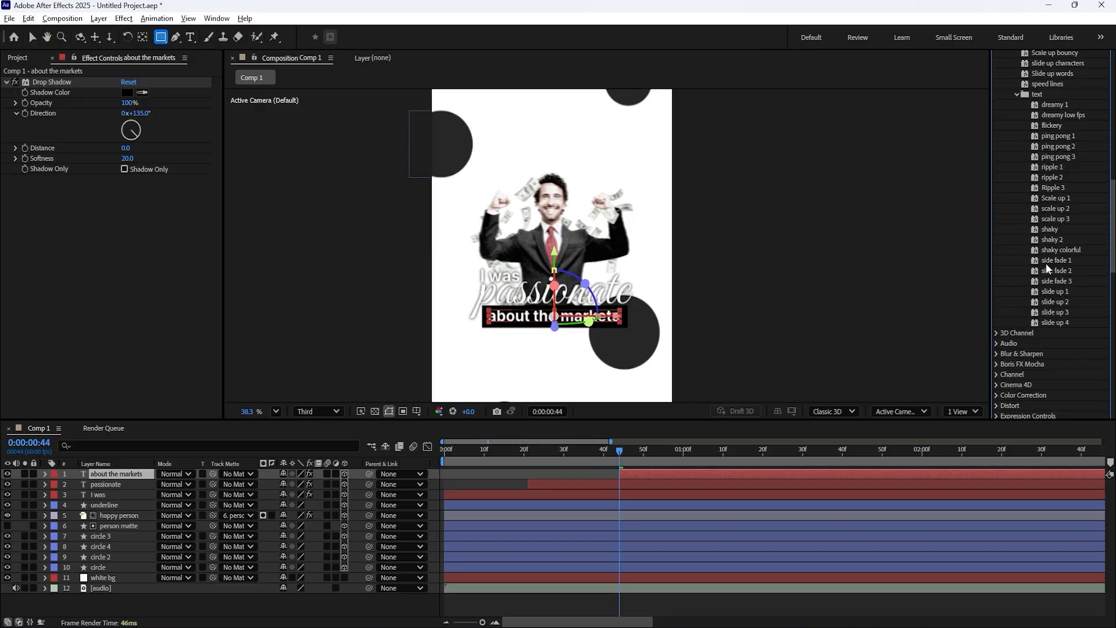
left_click(1056, 323)
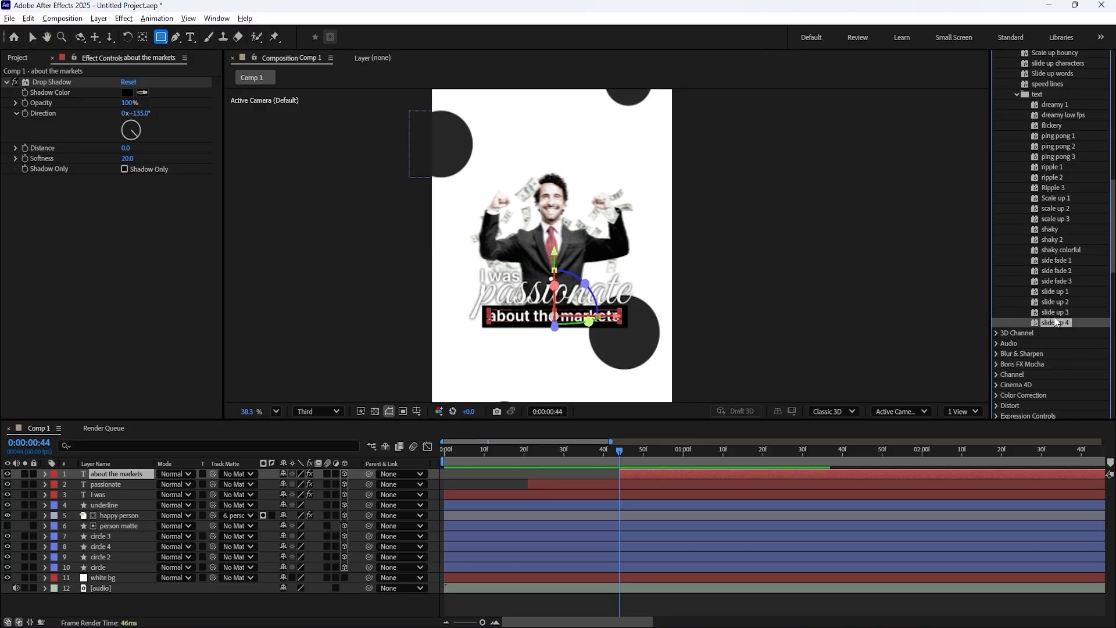
left_click(1059, 109, "shift")
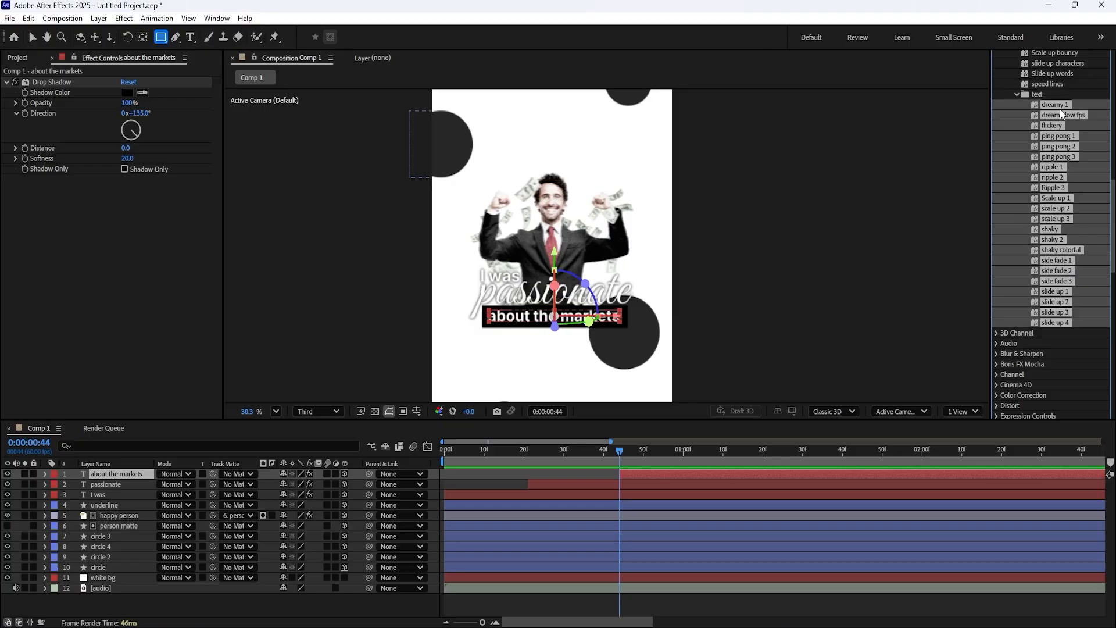
left_click(1048, 346)
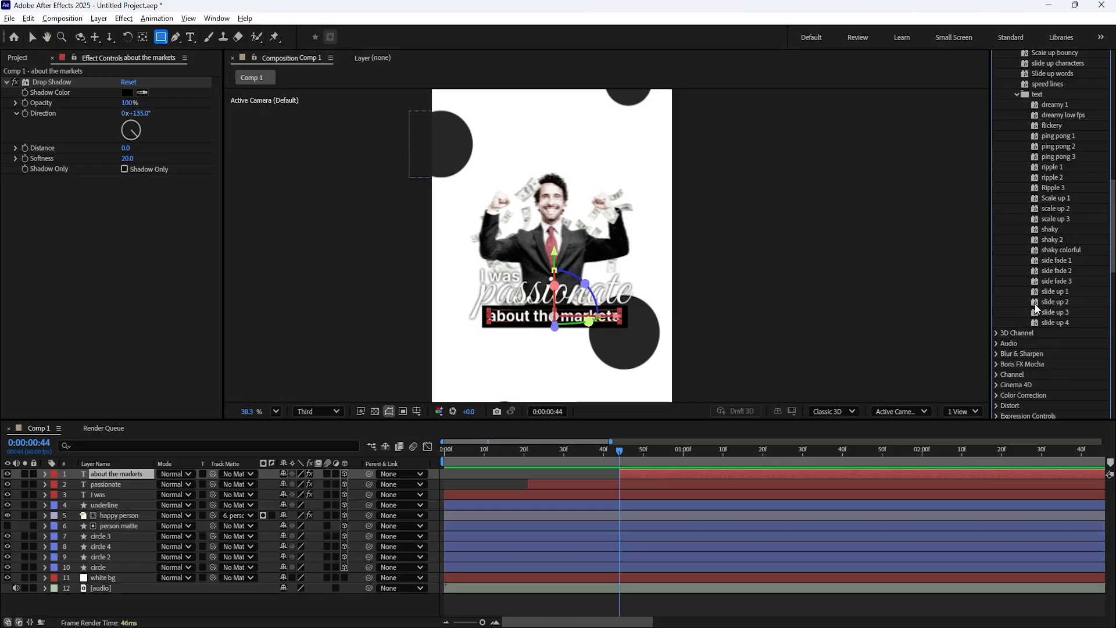
left_click(1083, 301)
scroll(1077, 224, "up", 2)
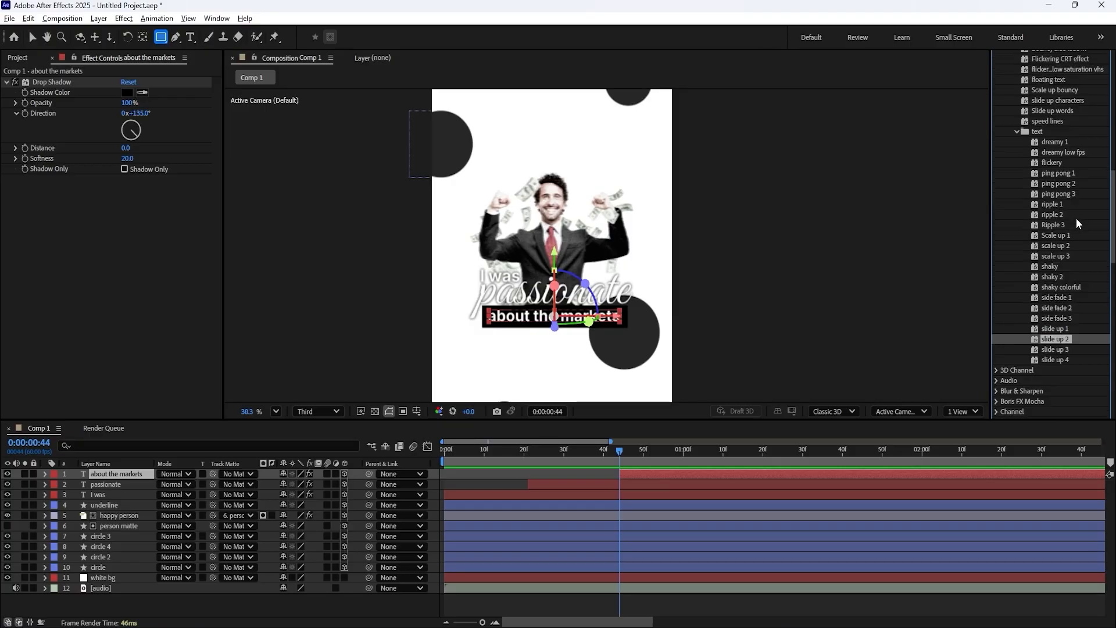
scroll(1062, 290, "down", 2)
left_click(1059, 291)
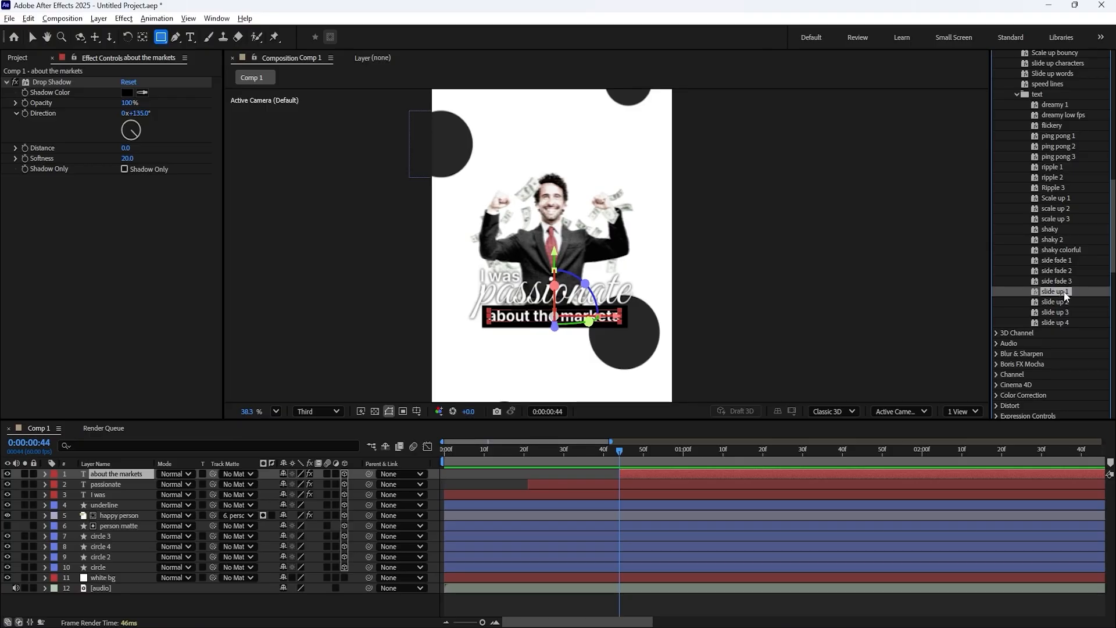
- Apply the "slide up 4" preset to the "I was" layer and preview the animation from the start
left_click_drag(1061, 323, 99, 497)
key("Home")
key("space")
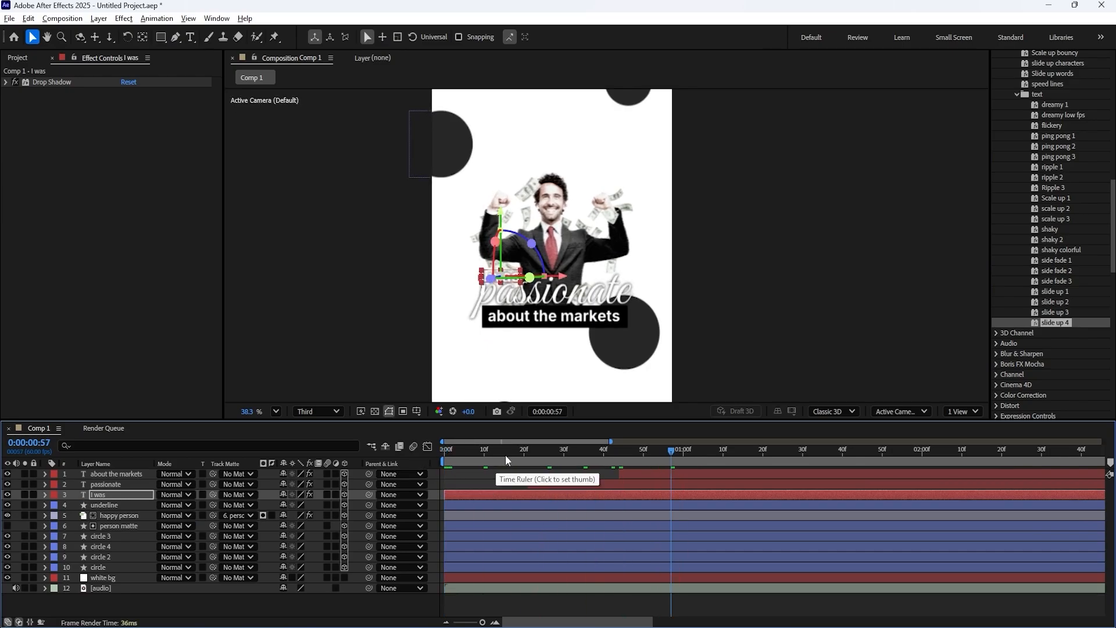
- Apply the "side fade 1" preset to the "passionate" layer and preview the text animation
left_click(562, 484)
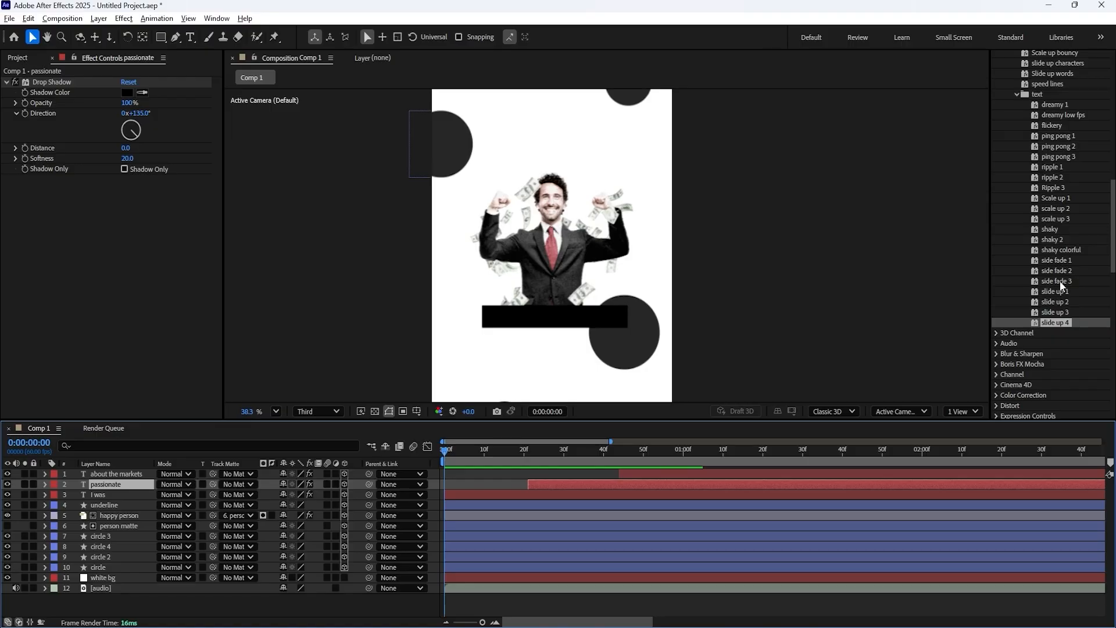
left_click_drag(1056, 260, 539, 485)
left_click(532, 451)
key("space")
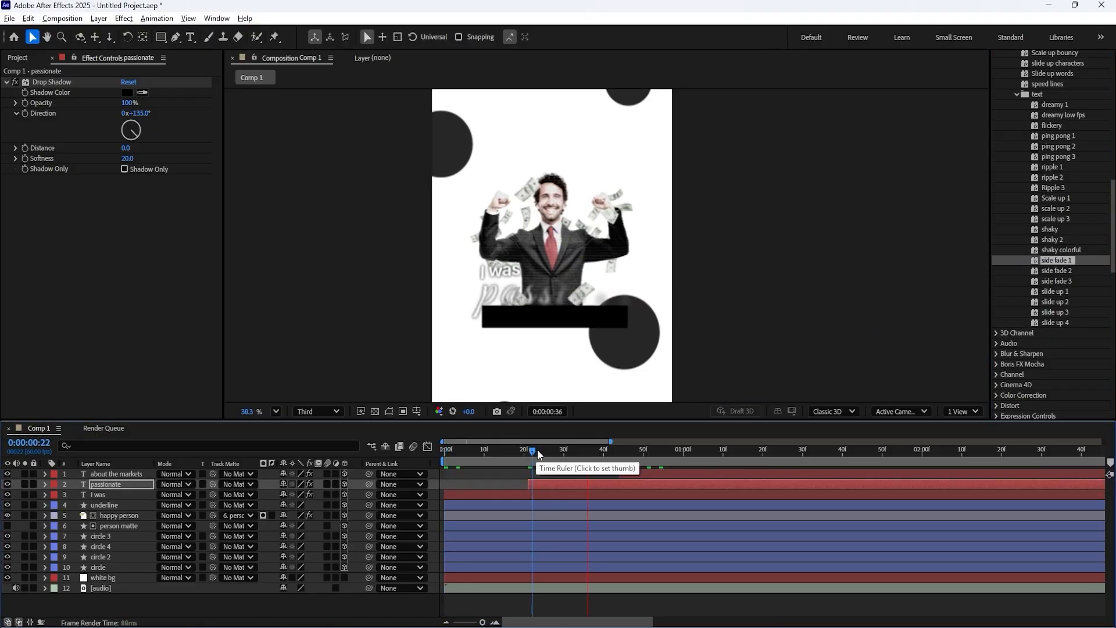
key("space")
key("space")
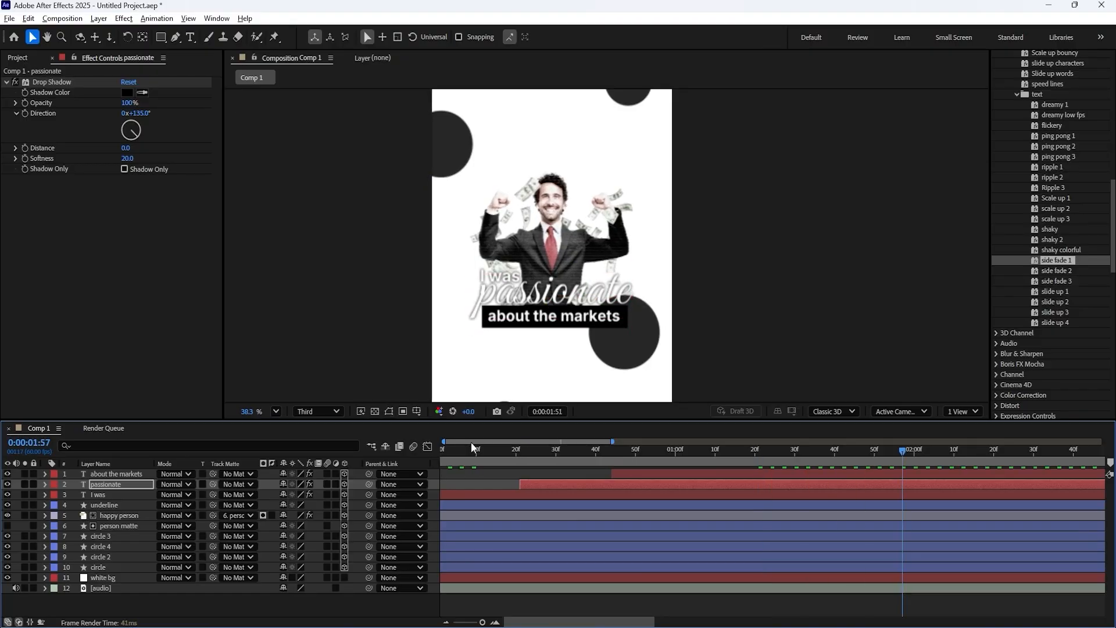
left_click_drag(464, 449, 414, 453)
key("space")
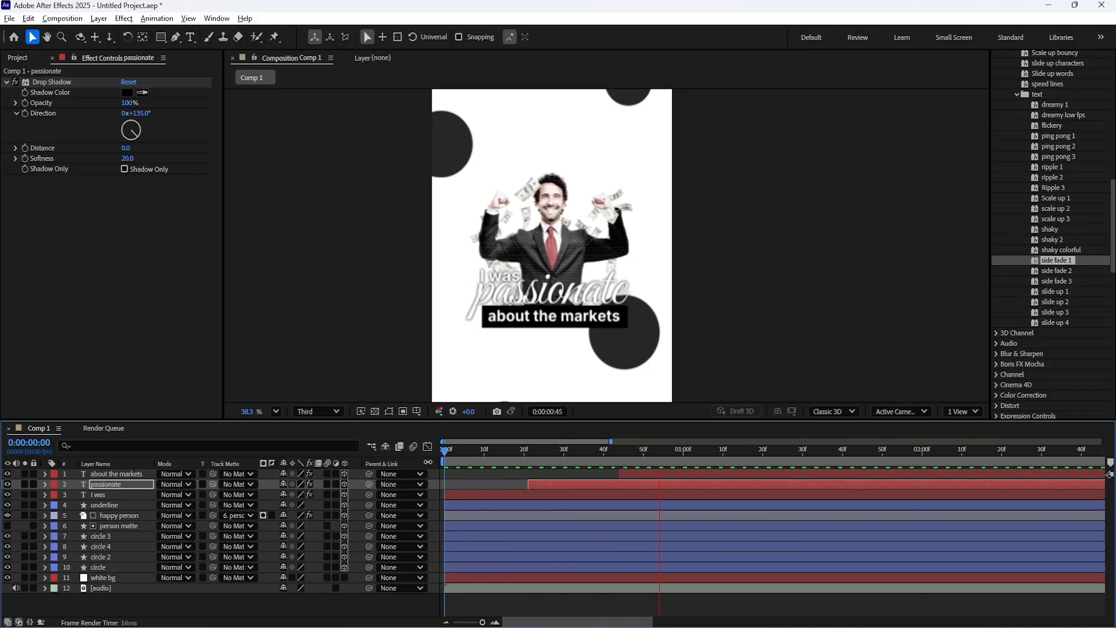
- Apply the "dreamy 1" preset to "about the markets" at 0:00:00:44 and step back one frame
left_click(619, 452)
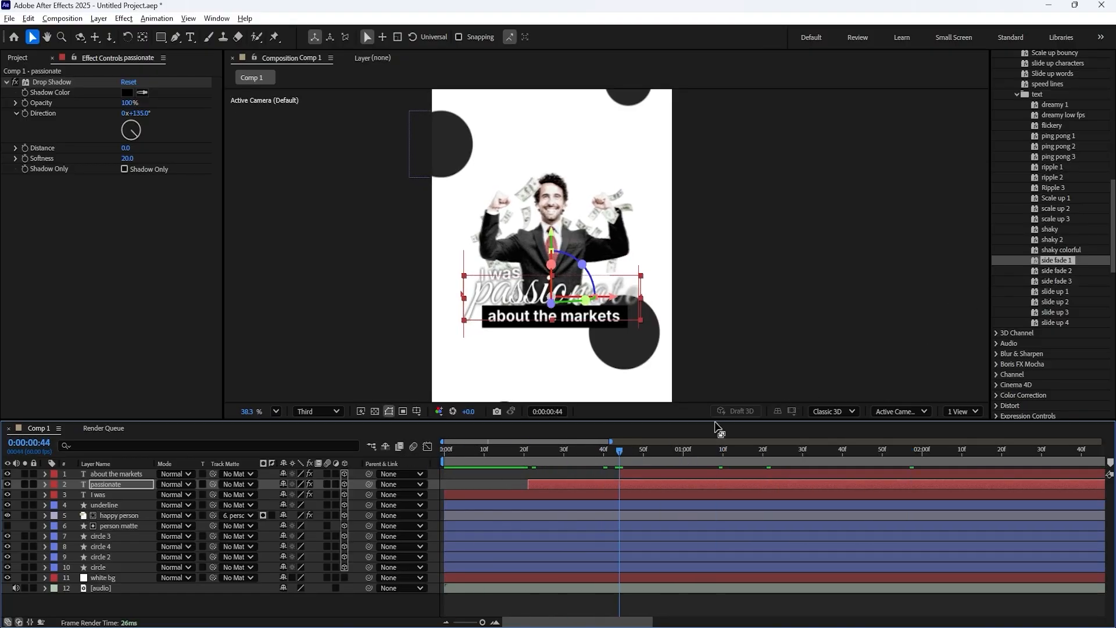
key("space")
left_click(619, 449)
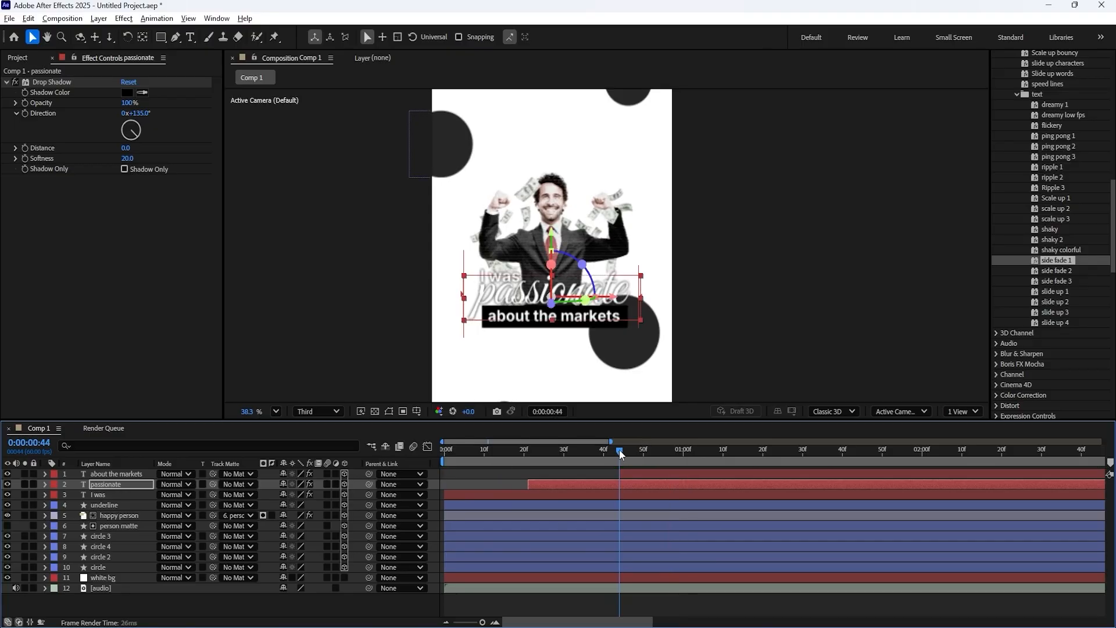
left_click(1056, 105)
key("ctrl+Up")
key("Page_Up")
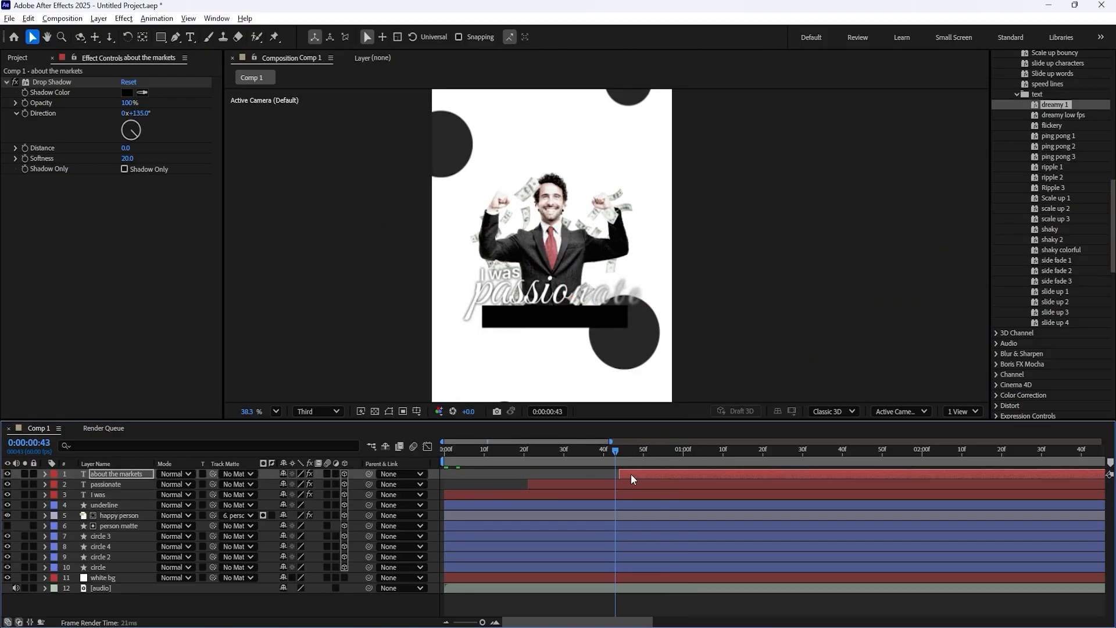
- Preview the "about the markets" text animation from 0:00:00:43 and scrub through it to 0:00:01:34
key("space")
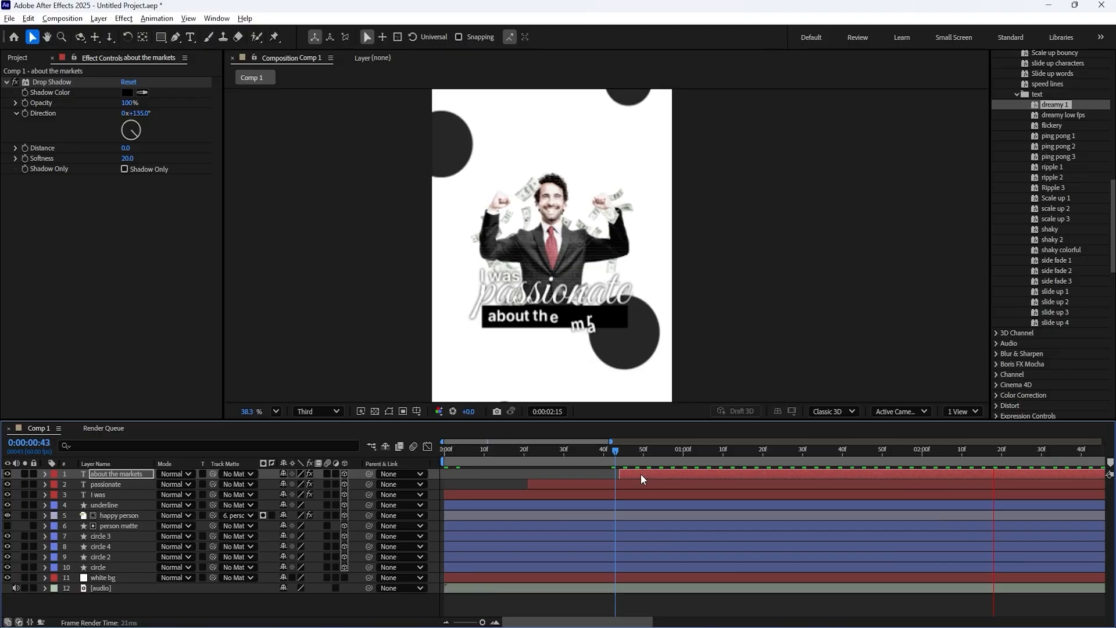
key("space")
right_click(651, 472)
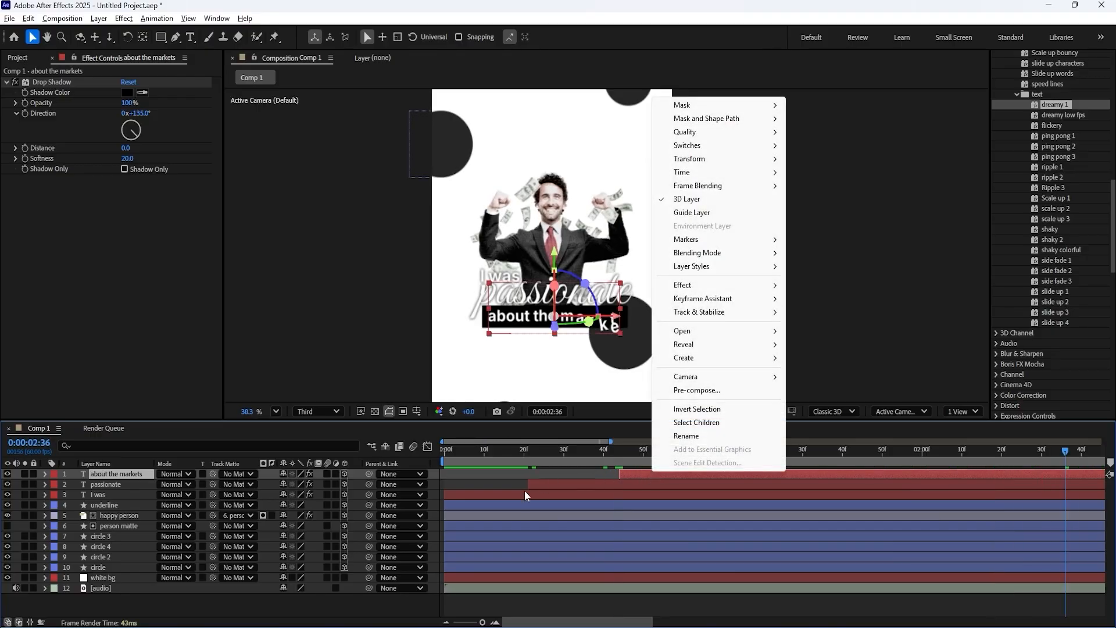
left_click(525, 491, "shift")
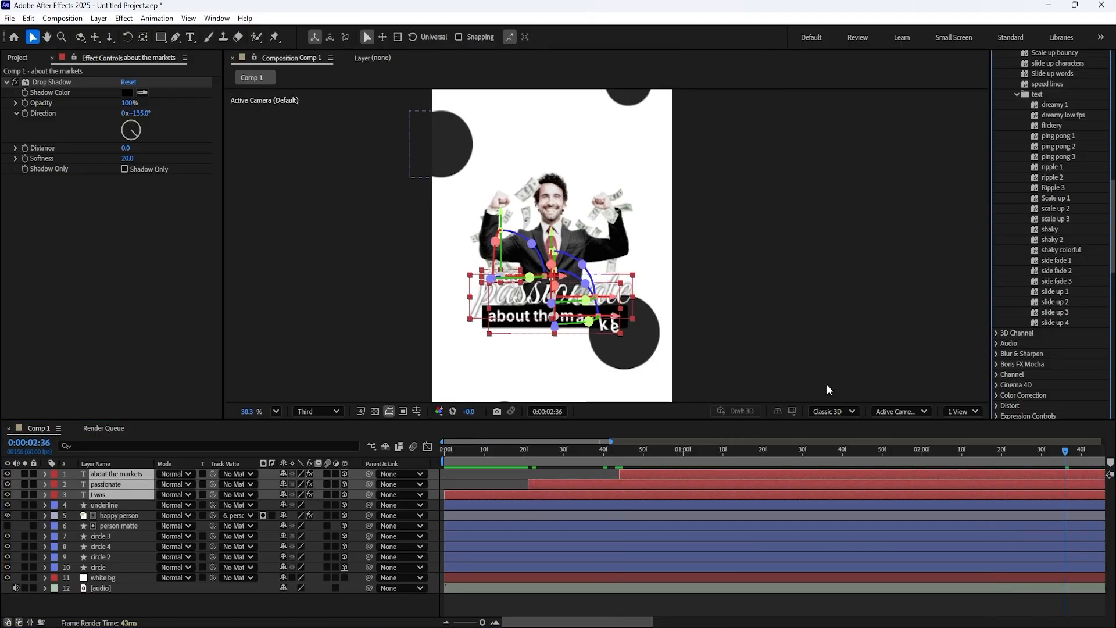
left_click(563, 473)
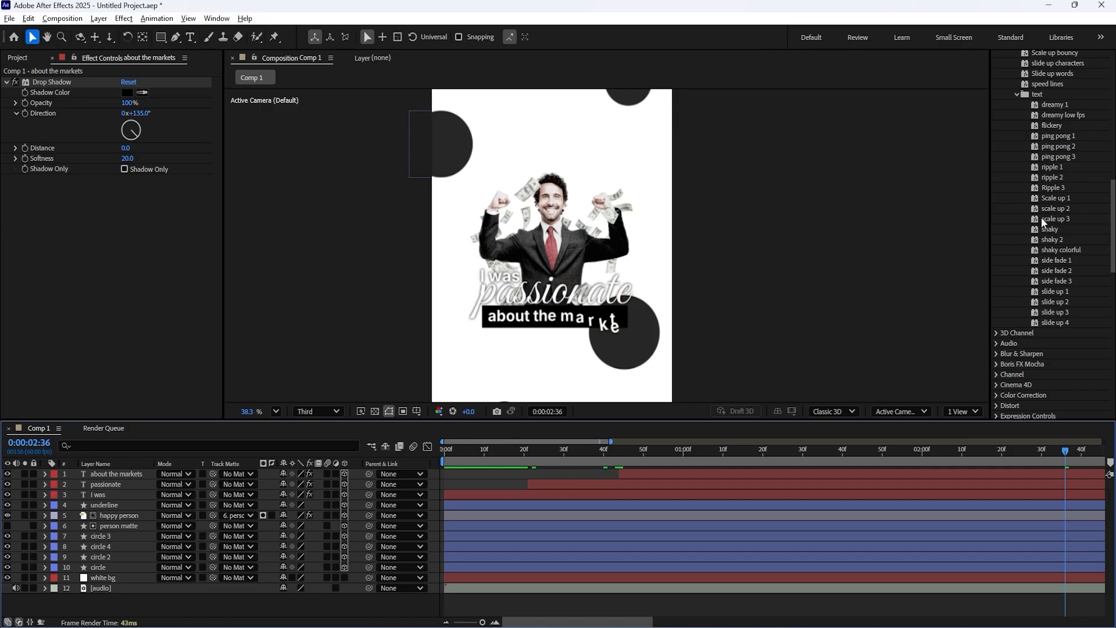
left_click(625, 476)
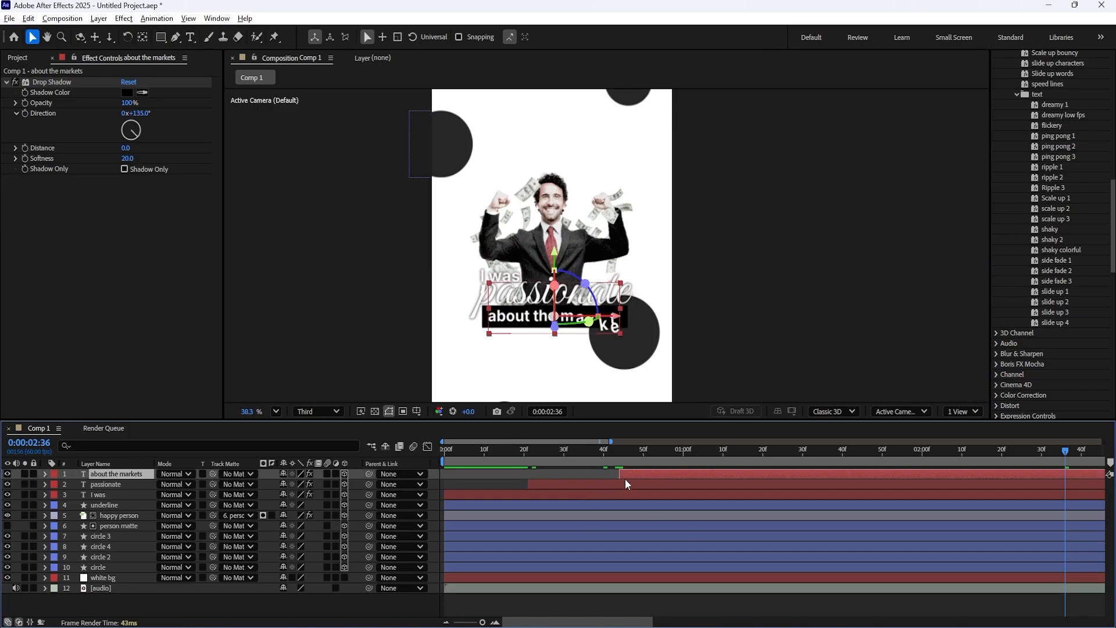
left_click_drag(592, 447, 792, 461)
- Open the Amount expression of Expression Selector 1 under Animator 2 on the "about the markets" layer
left_click(44, 474)
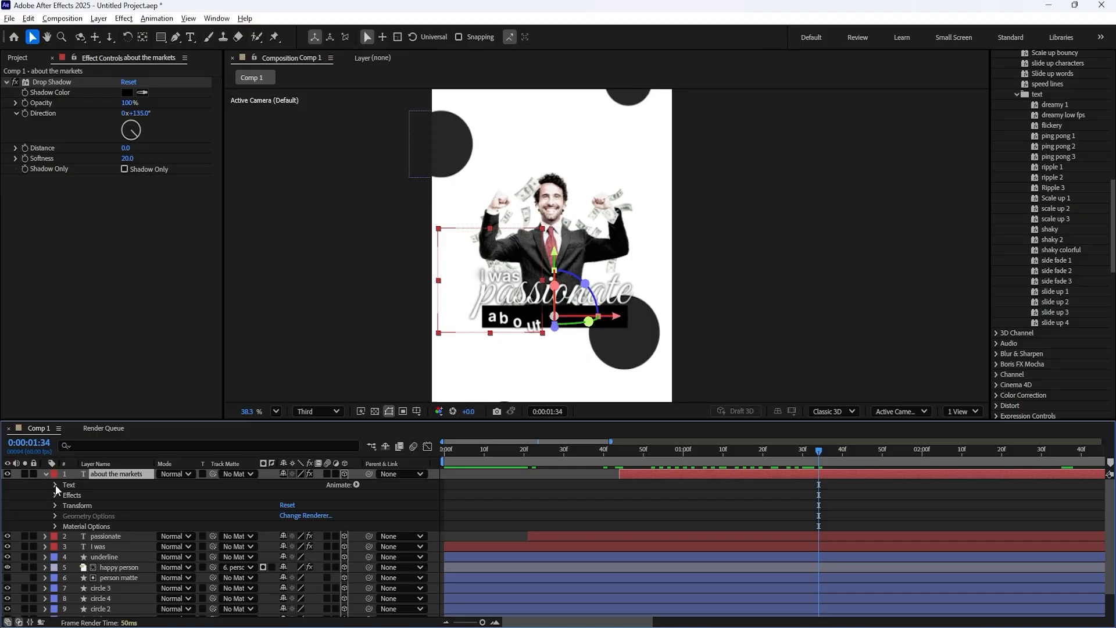
left_click(54, 485)
left_click(64, 527)
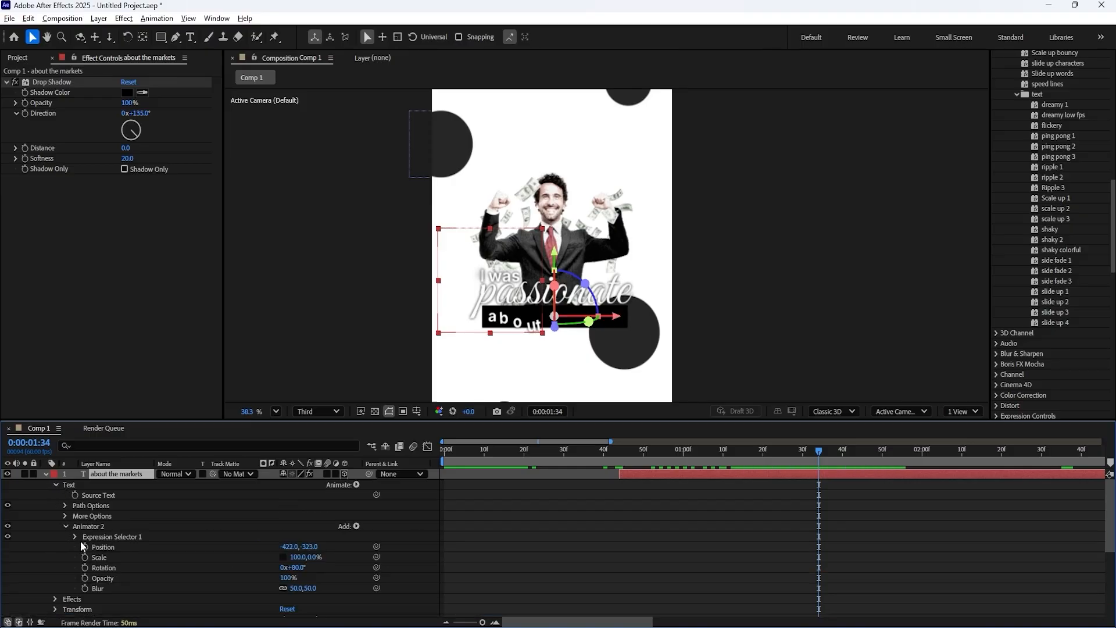
left_click(75, 537)
left_click(86, 557)
left_click(467, 565)
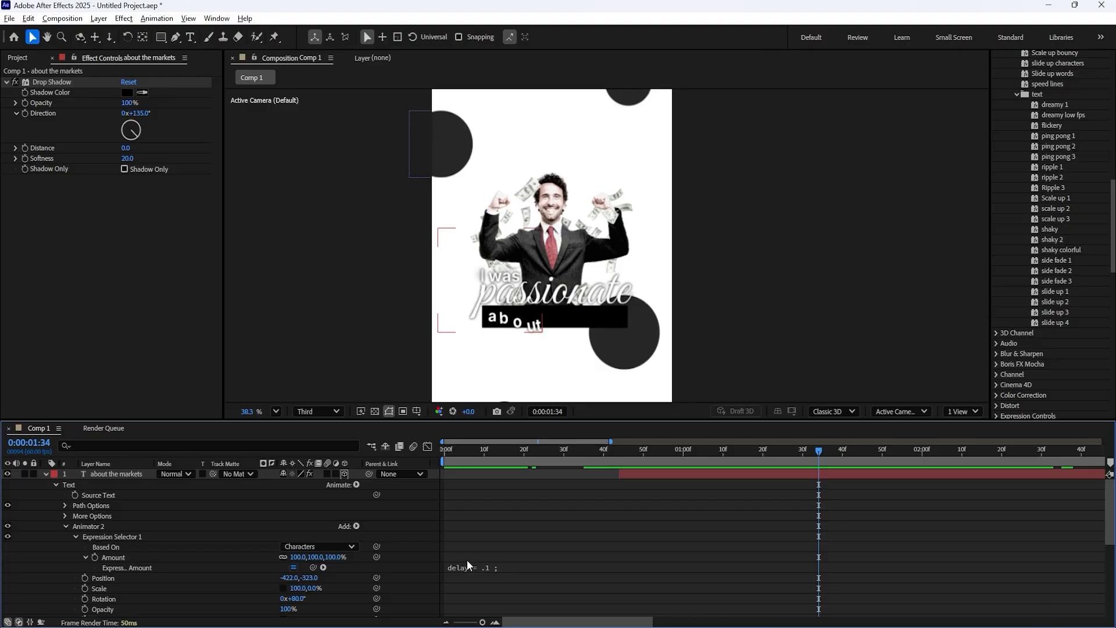
left_click(530, 567)
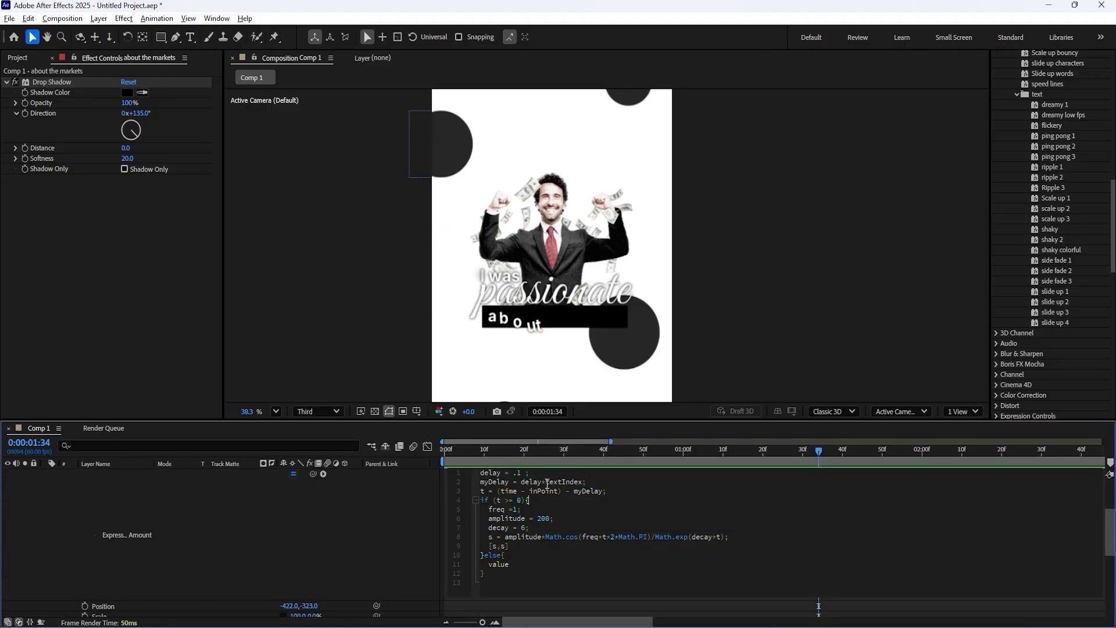
- Scrub through the caption's motion and examine the freq, amplitude and decay lines of its Amount expression
left_click_drag(602, 448, 779, 445)
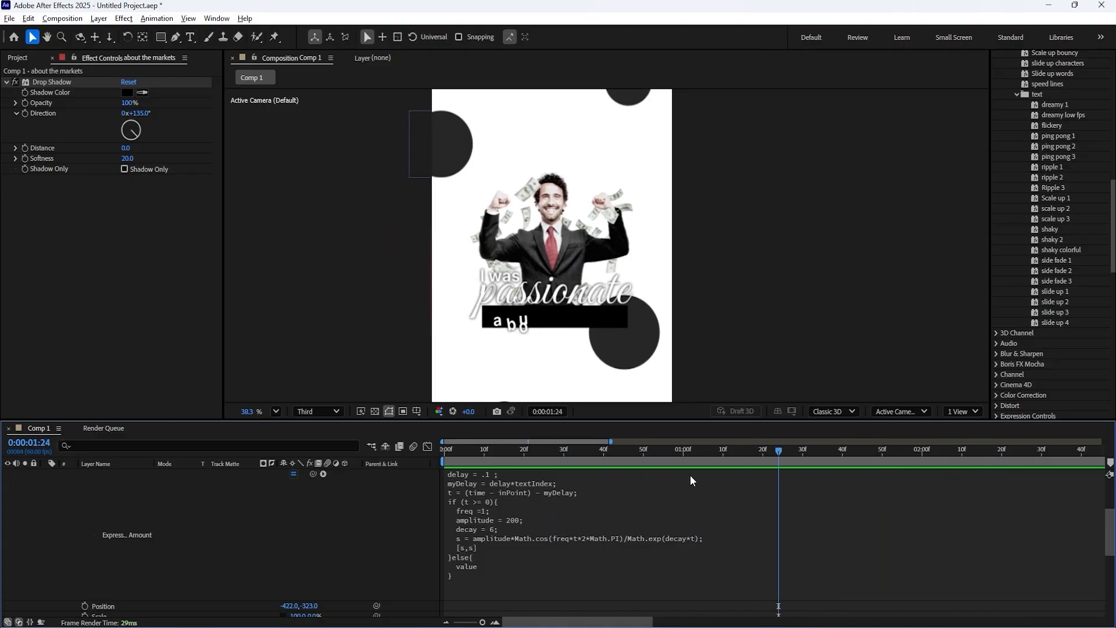
left_click(498, 490)
left_click(520, 509)
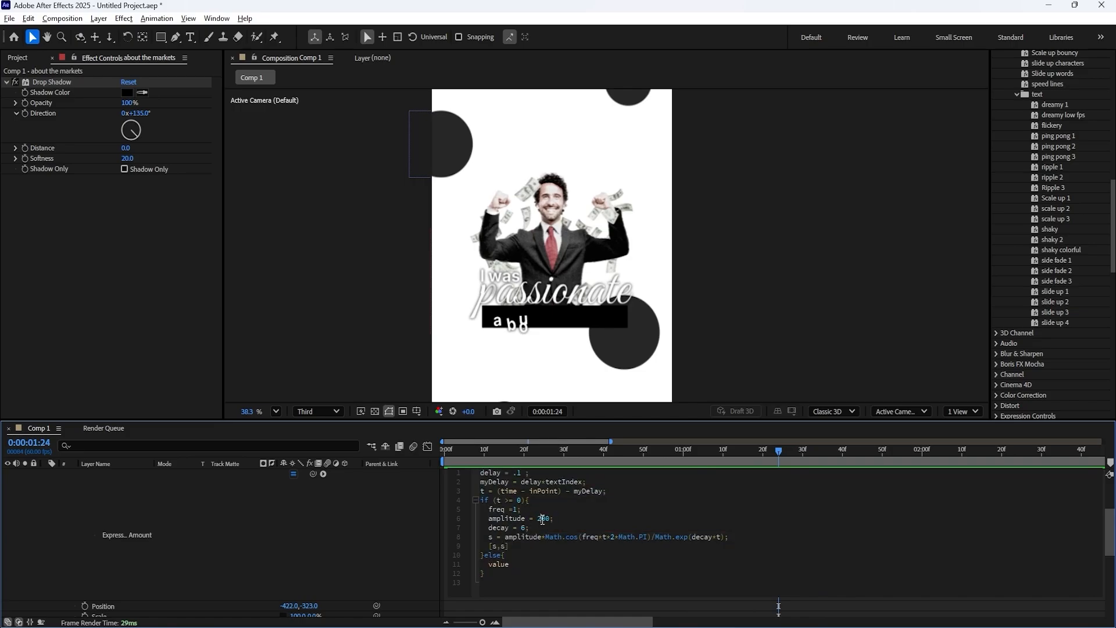
left_click_drag(612, 451, 646, 443)
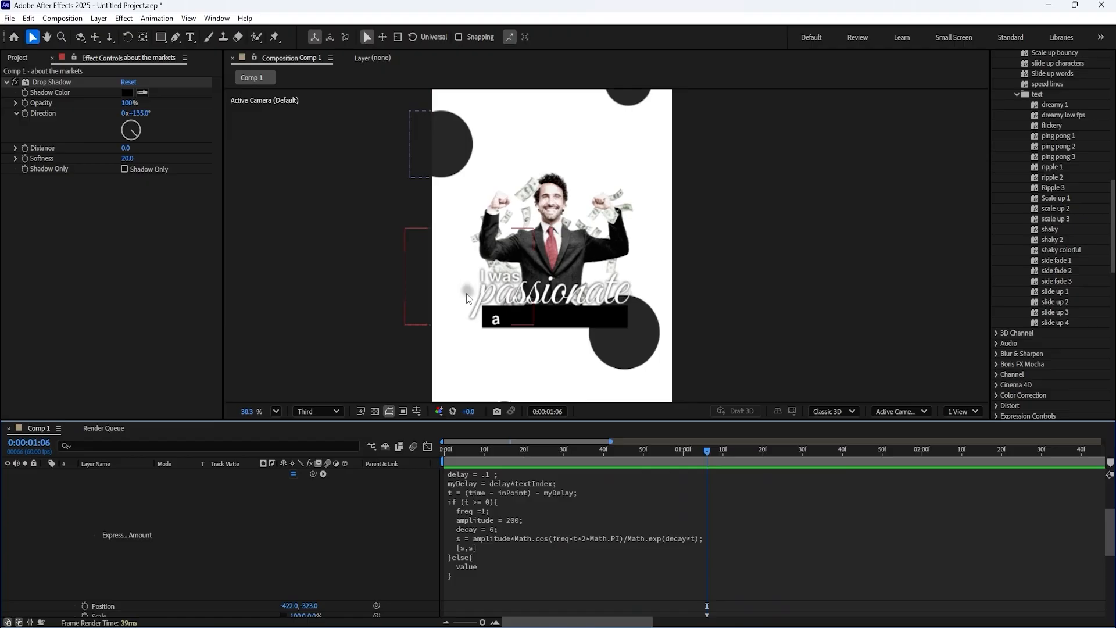
left_click(492, 314)
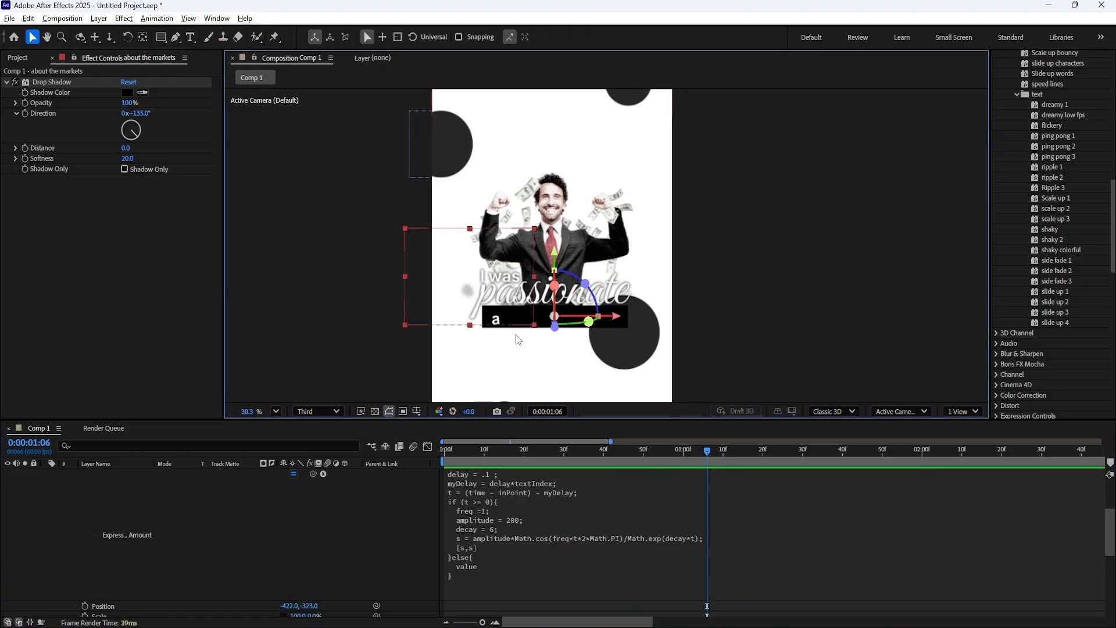
left_click(518, 526)
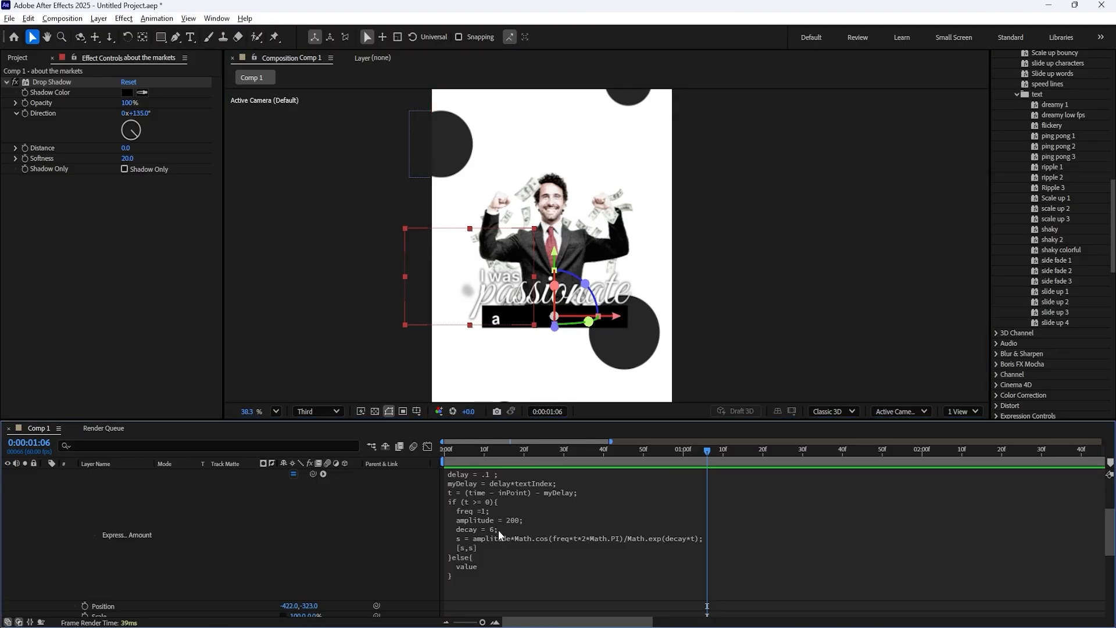
left_click(523, 527)
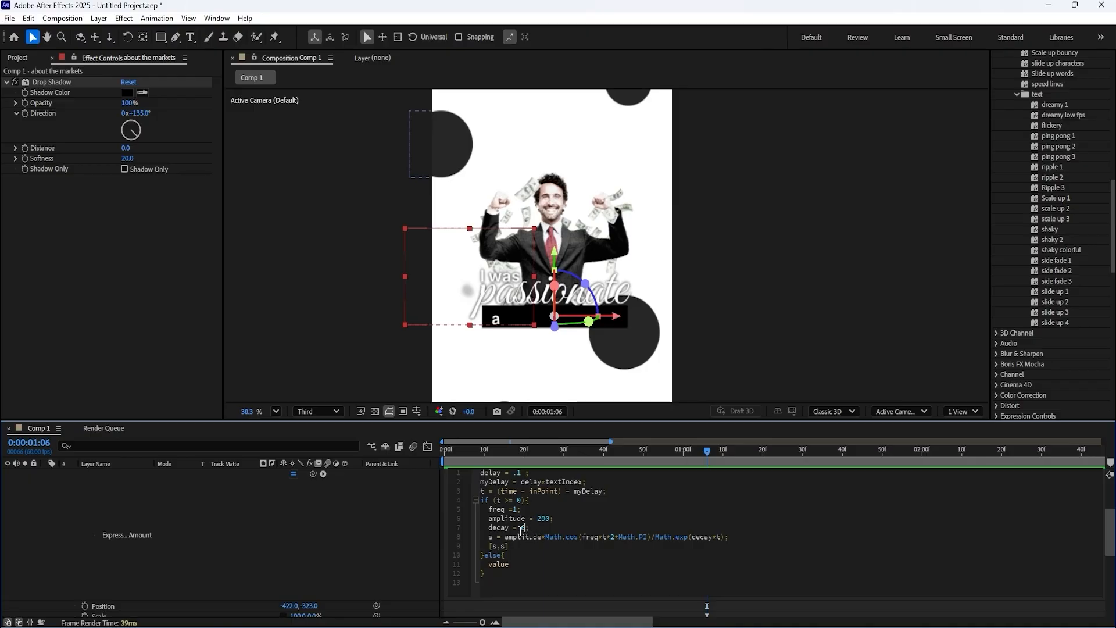
- Set the amplitude in the Amount expression to 100 and preview the composition from the start
left_click_drag(580, 465, 793, 452)
left_click(531, 517)
double_click(546, 518)
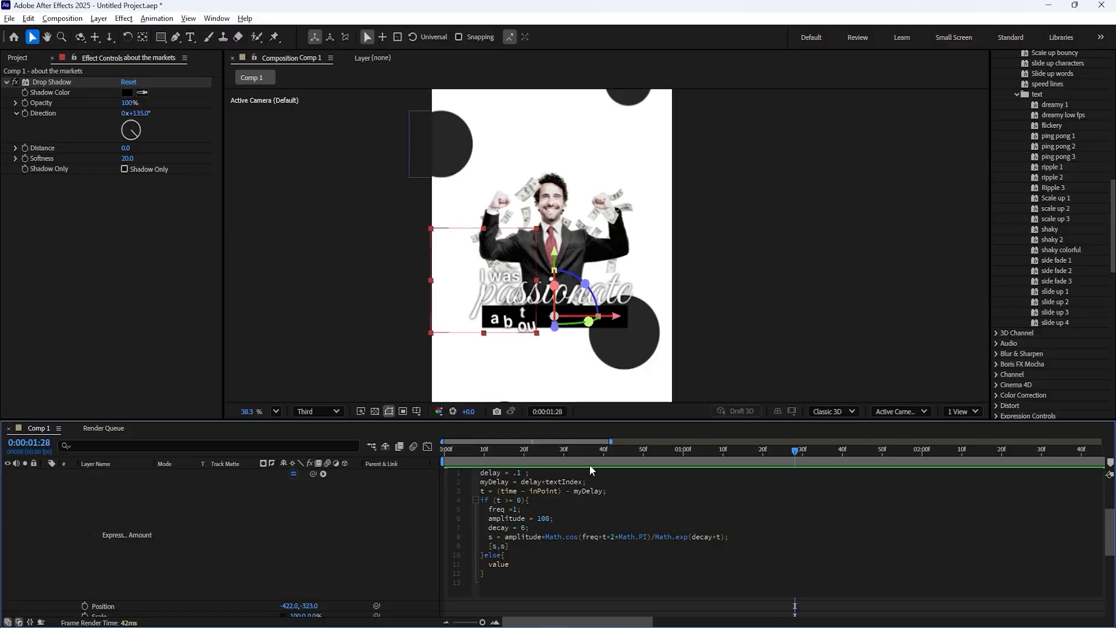
left_click_drag(561, 454, 393, 466)
key("space")
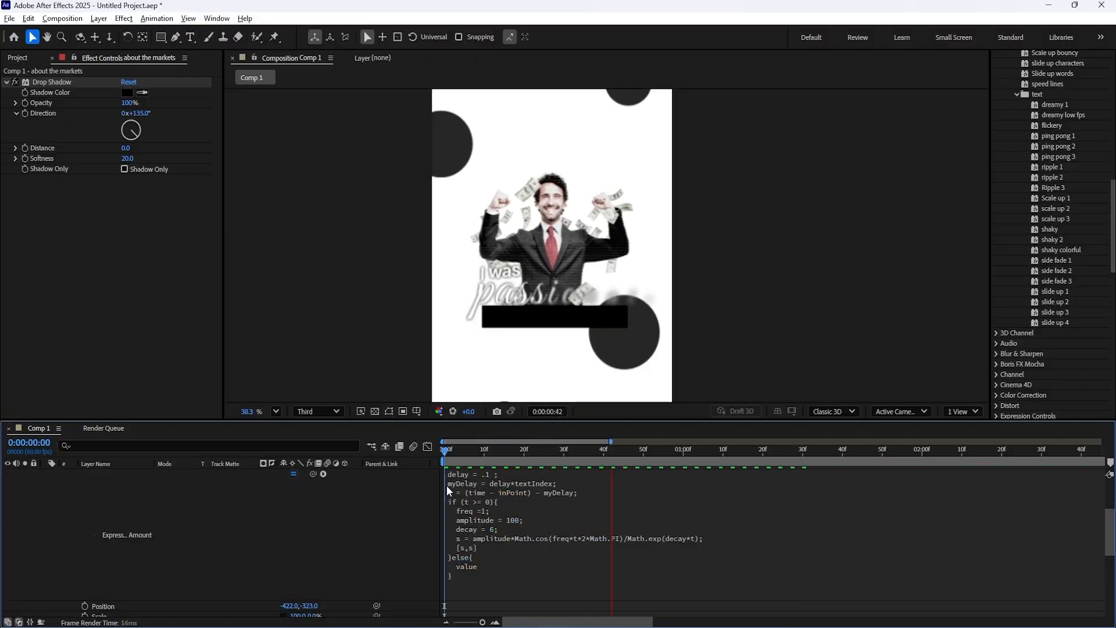
- Set the delay in the Amount expression to .05 and preview the composition from the start
left_click(480, 526)
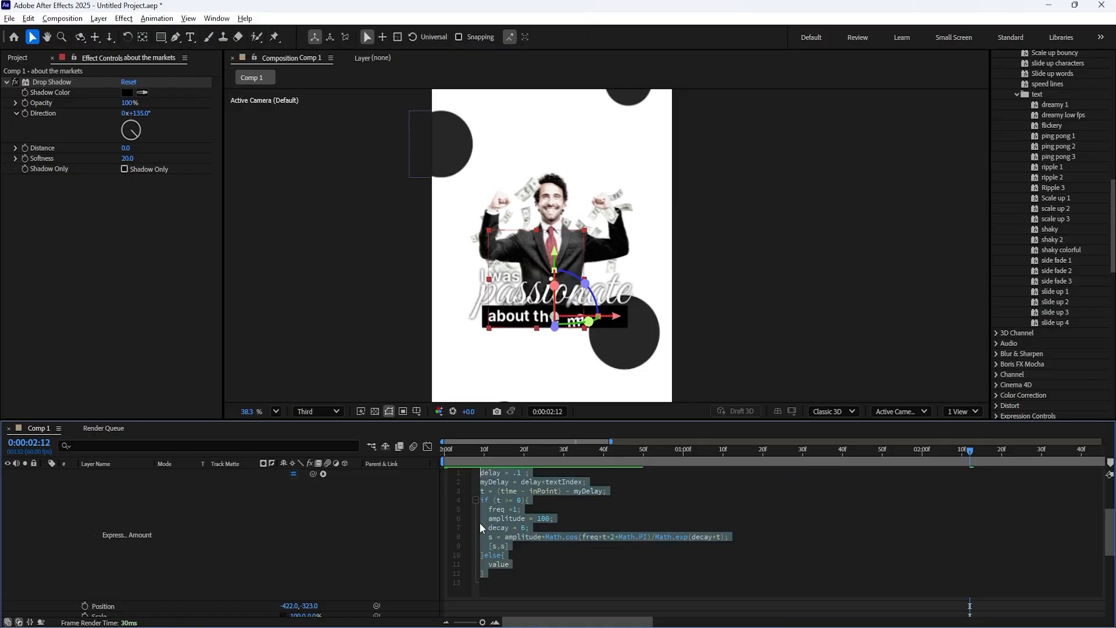
left_click(517, 473)
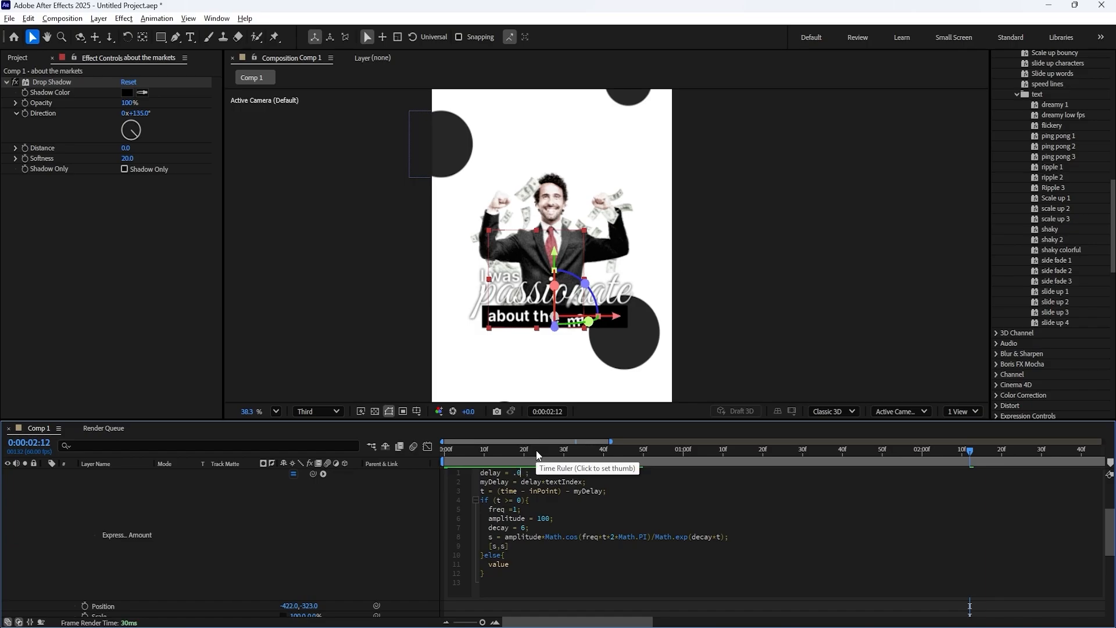
left_click_drag(536, 450, 423, 485)
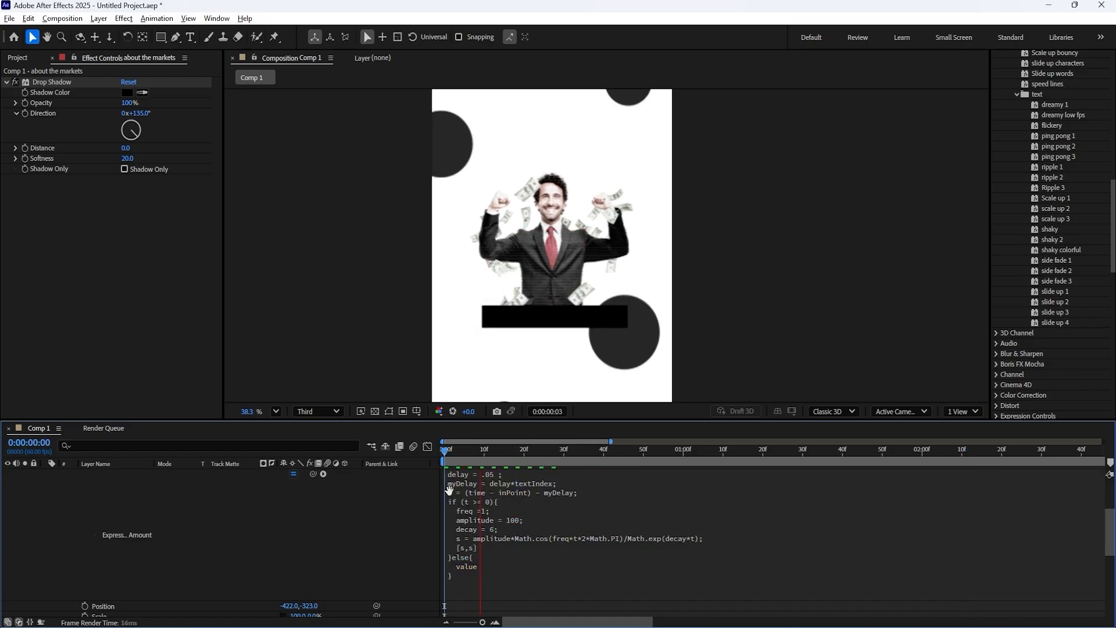
- Set the delay in the Amount expression to .03 and preview the composition from the start
left_click(515, 477)
left_click(525, 473)
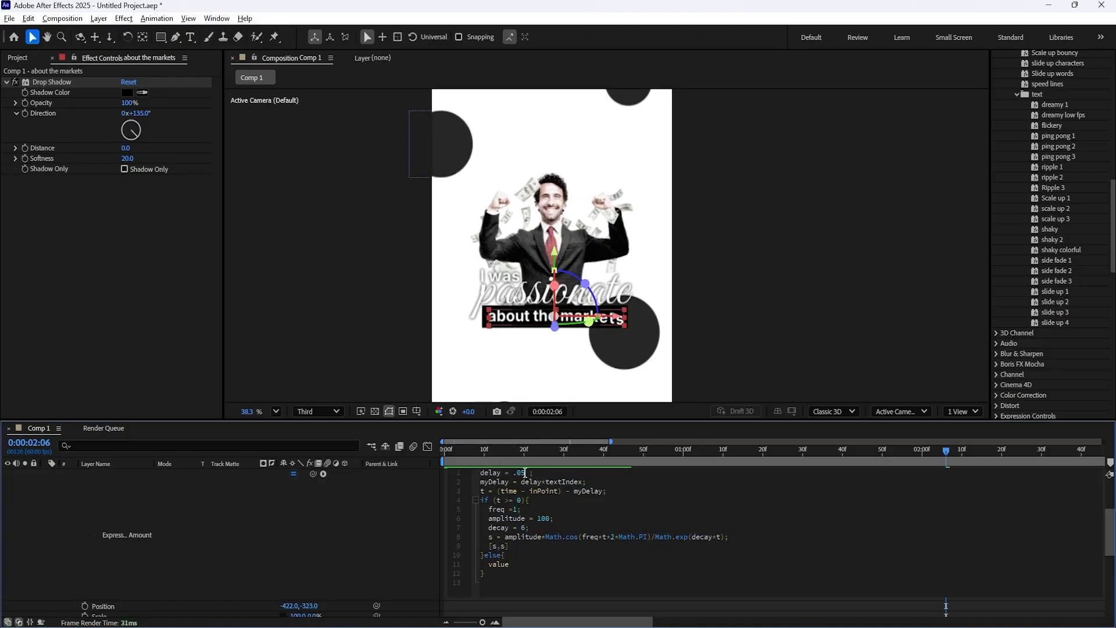
left_click_drag(499, 450, 406, 463)
key("space")
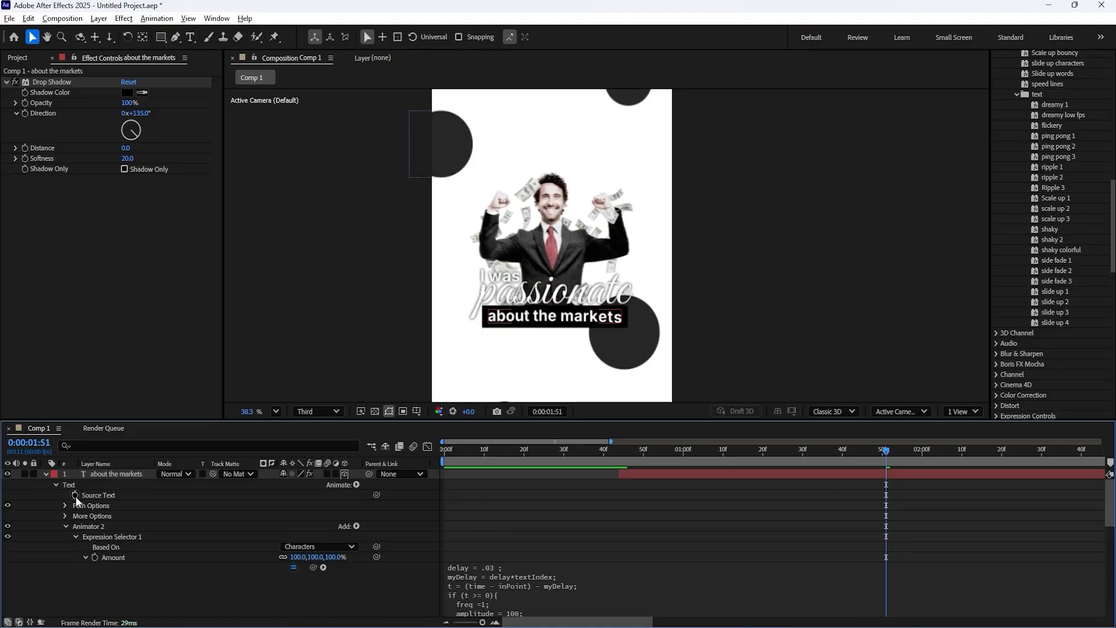
- Collapse the animator, text and layer properties of "about the markets", keeping the layer selected
left_click(65, 528)
left_click(53, 476)
left_click(56, 485)
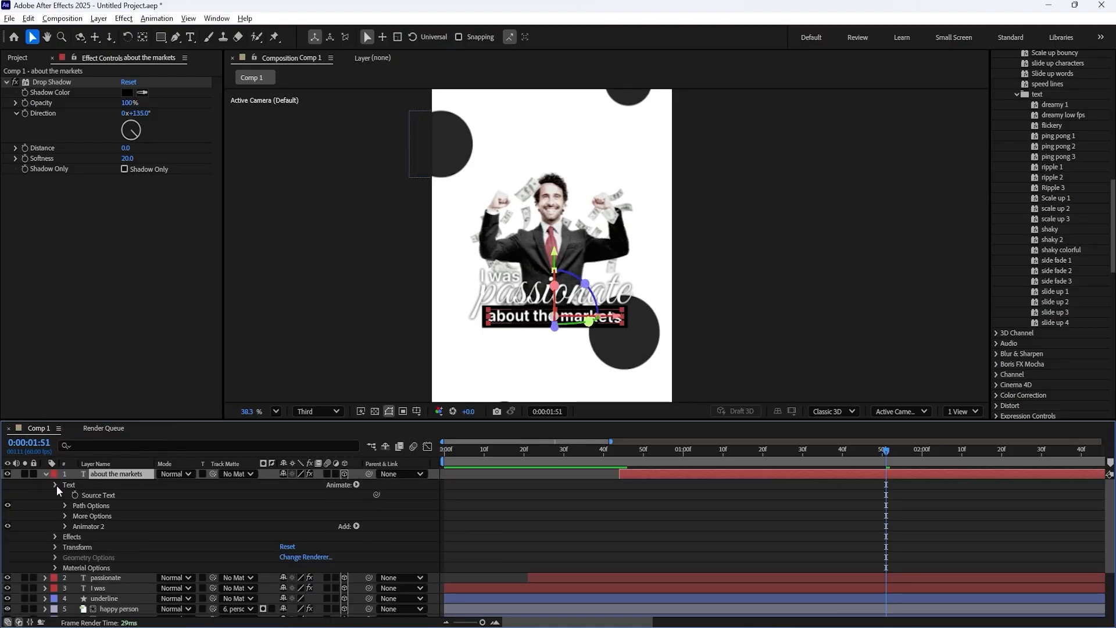
left_click(57, 485)
left_click(46, 475)
left_click(116, 474)
- Scrub from 0:00:00:58 to 0:00:01:40 to check how the "about the markets" caption comes in
left_click_drag(649, 453, 676, 455)
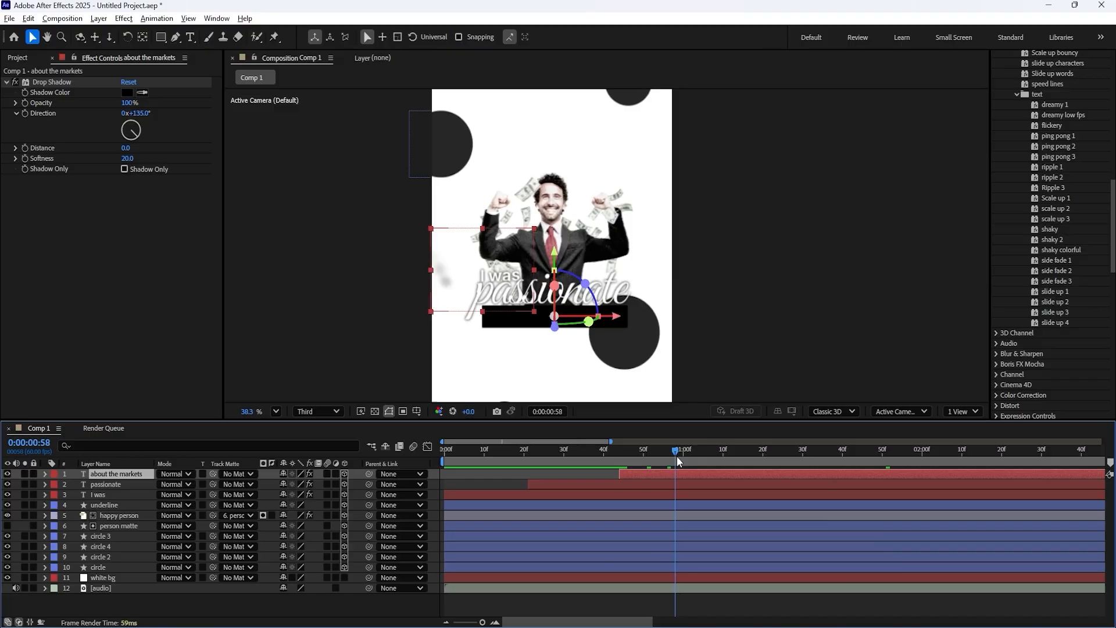
left_click(616, 494)
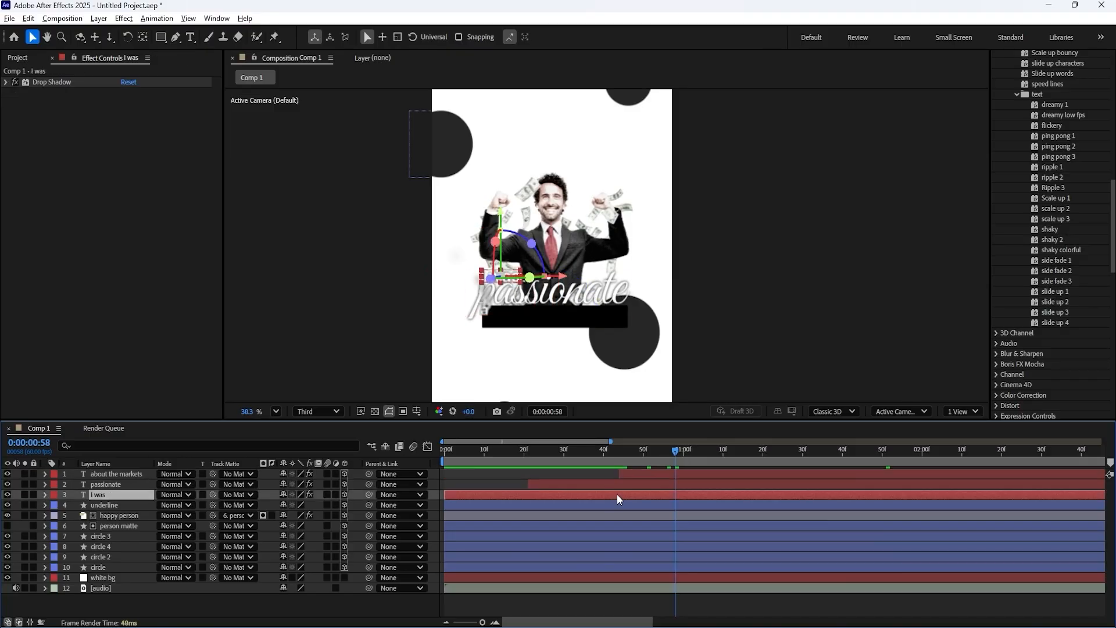
left_click(695, 455)
left_click_drag(714, 454, 843, 453)
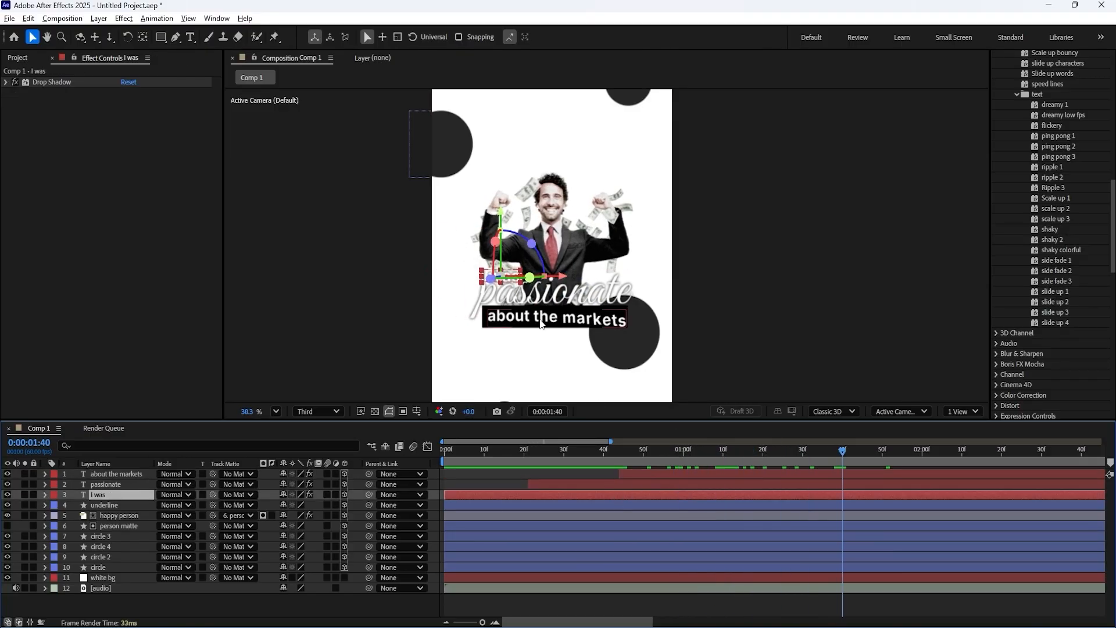
- Add Trim Paths to the contents of the "underline" shape layer
left_click(88, 507)
left_click(106, 497)
left_click(110, 504)
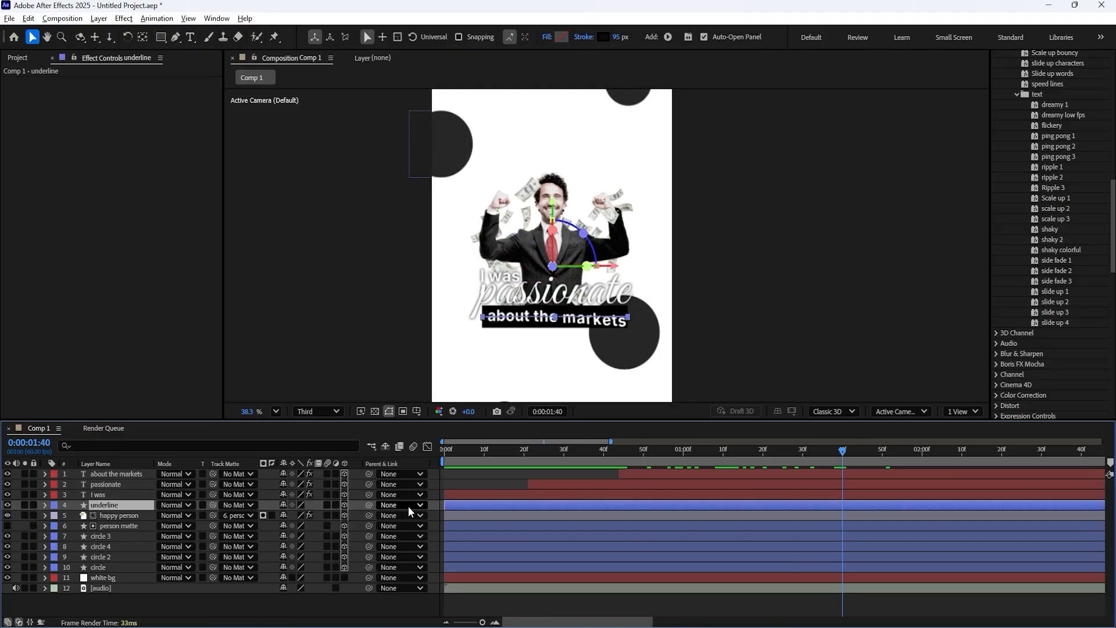
left_click(45, 505)
left_click(354, 516)
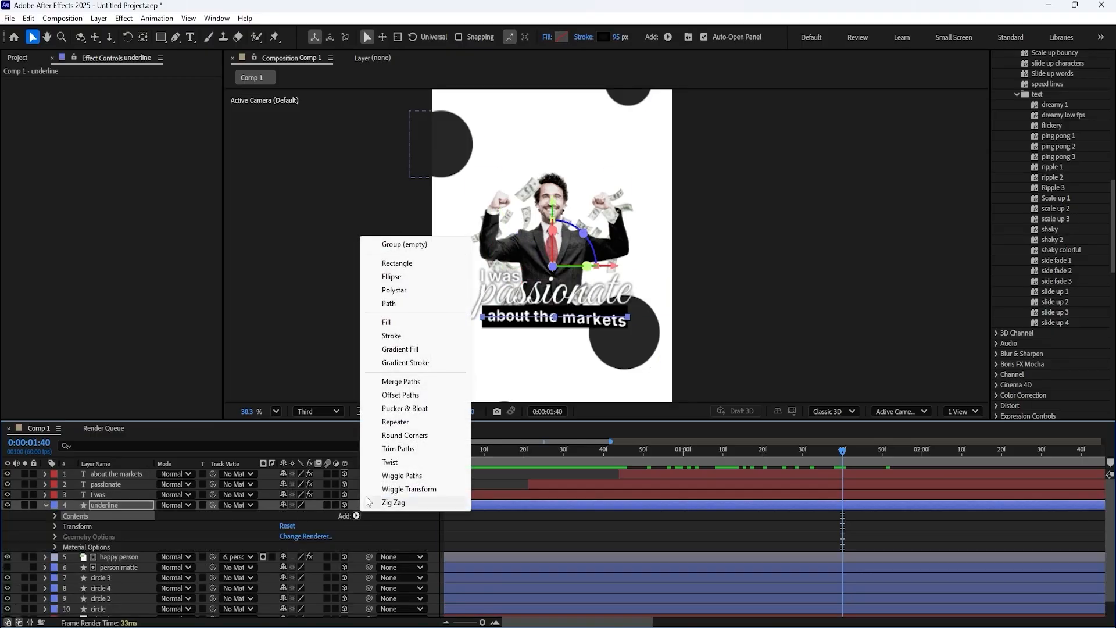
left_click(406, 448)
left_click(123, 505)
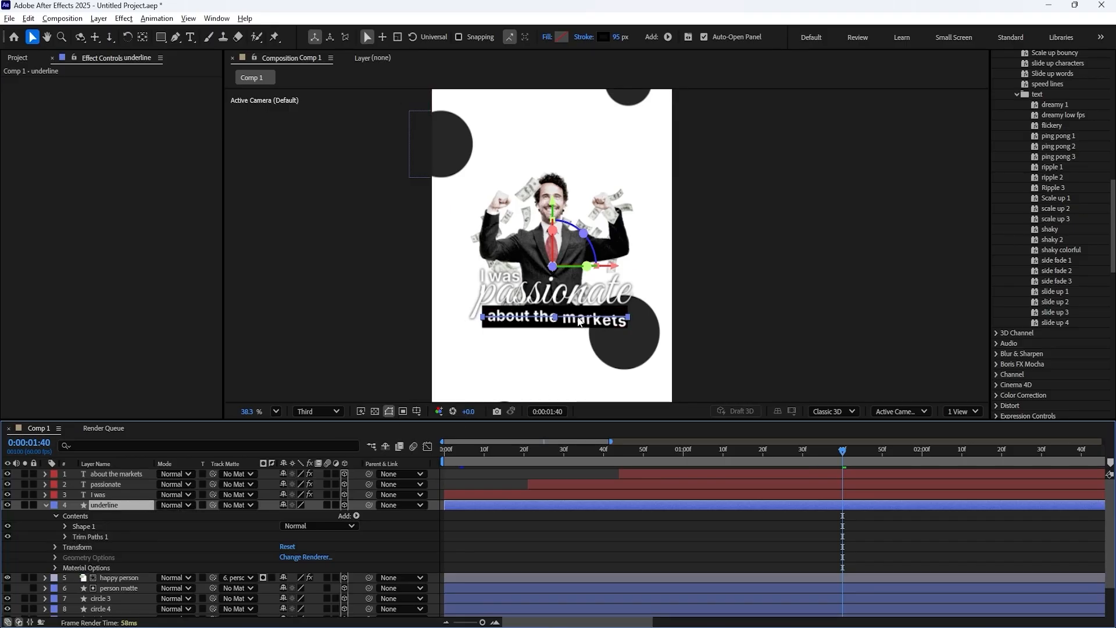
- Add a keyframe for the underline's Trim Paths End at 0:00:00:44, where the "about the markets" caption begins
left_click_drag(644, 450, 619, 448)
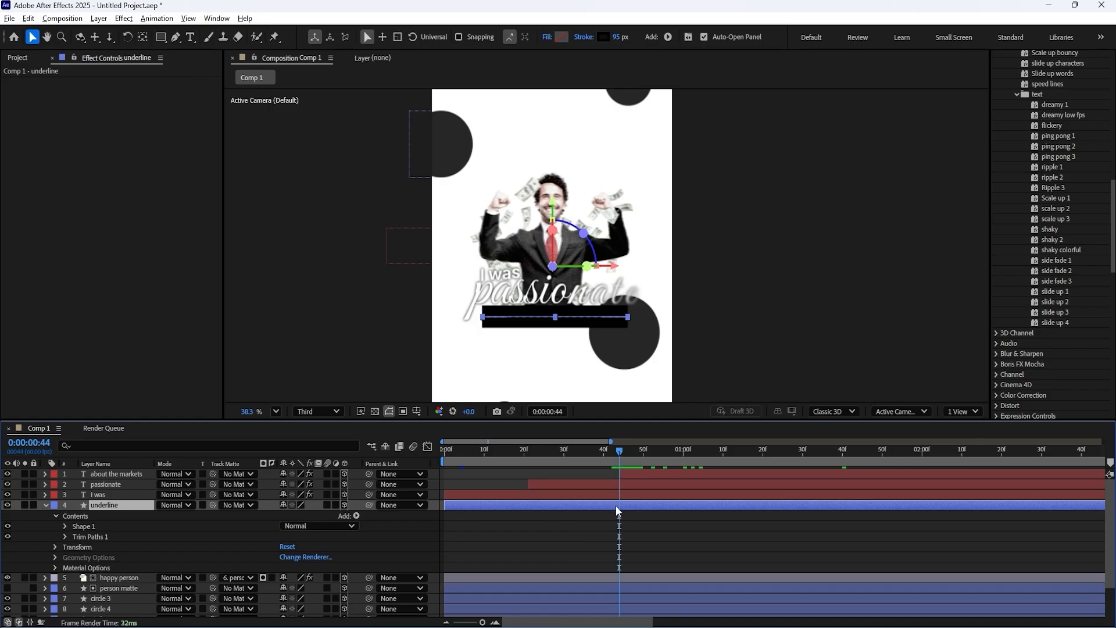
left_click(66, 526)
left_click(64, 525)
left_click(65, 537)
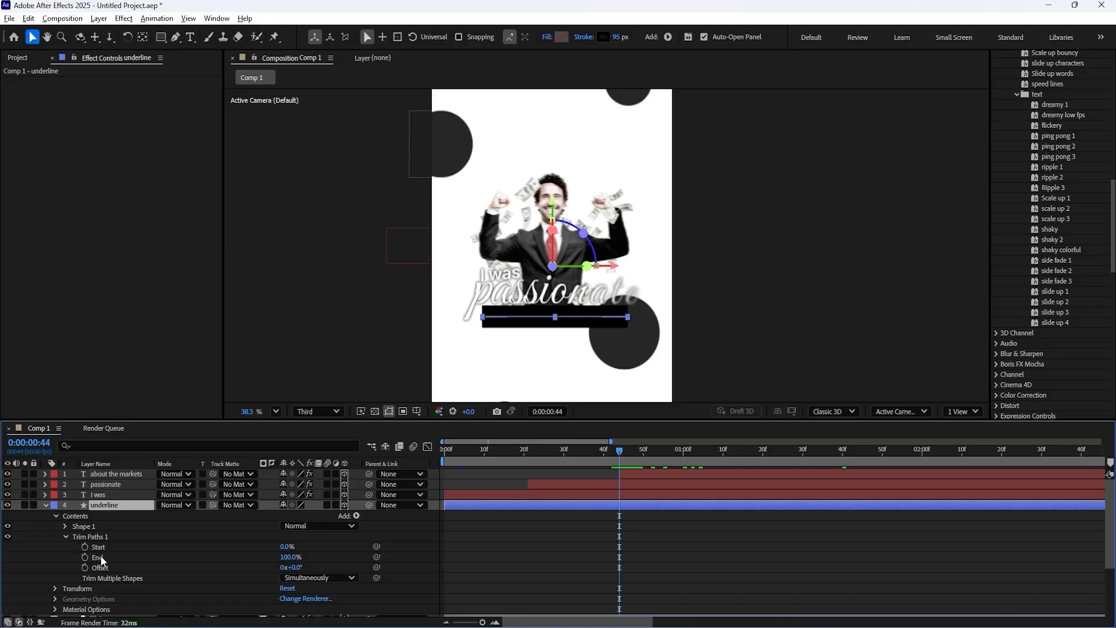
left_click(85, 556)
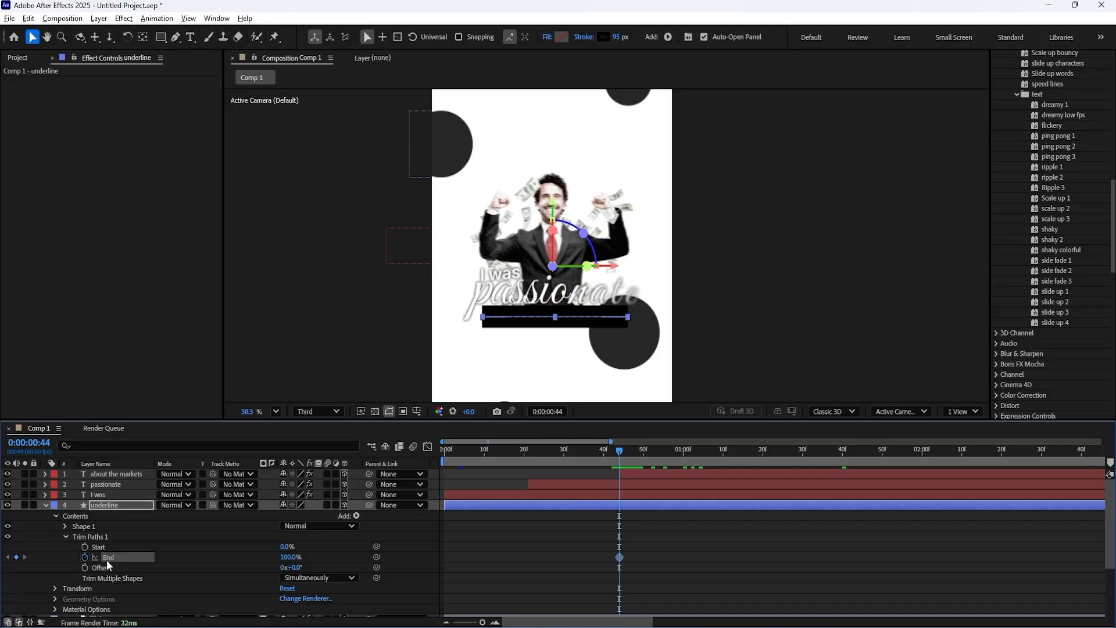
- Animate the underline's Trim Paths End from 0% at 0:00:00:44 to 100% at 0:00:01:47
left_click_drag(619, 451, 871, 451)
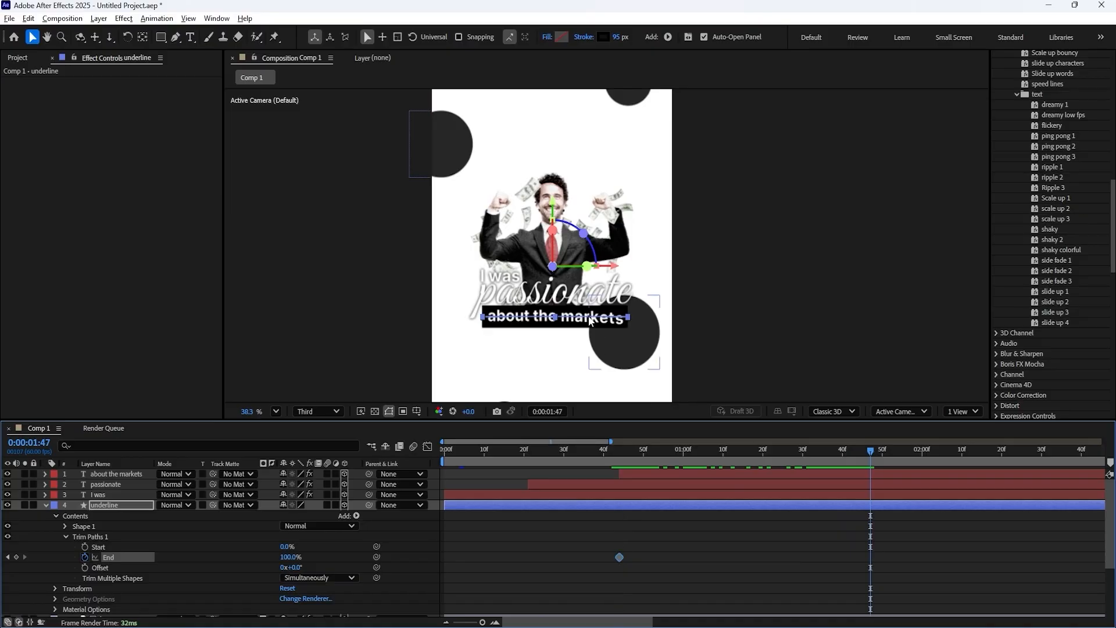
left_click(17, 557)
left_click(8, 556)
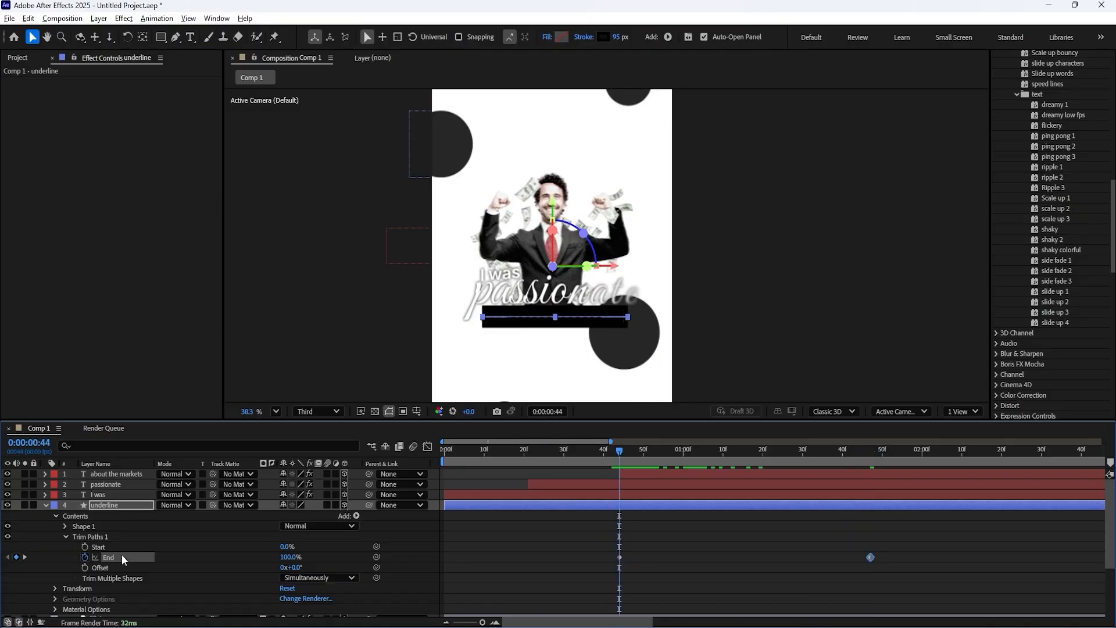
left_click(291, 556)
type("0")
key("Return")
- Reshape the speed graph of the underline's Trim Paths End keyframes so the reveal peaks early and slows gradually toward its end
left_click_drag(561, 544, 924, 573)
left_click(427, 447)
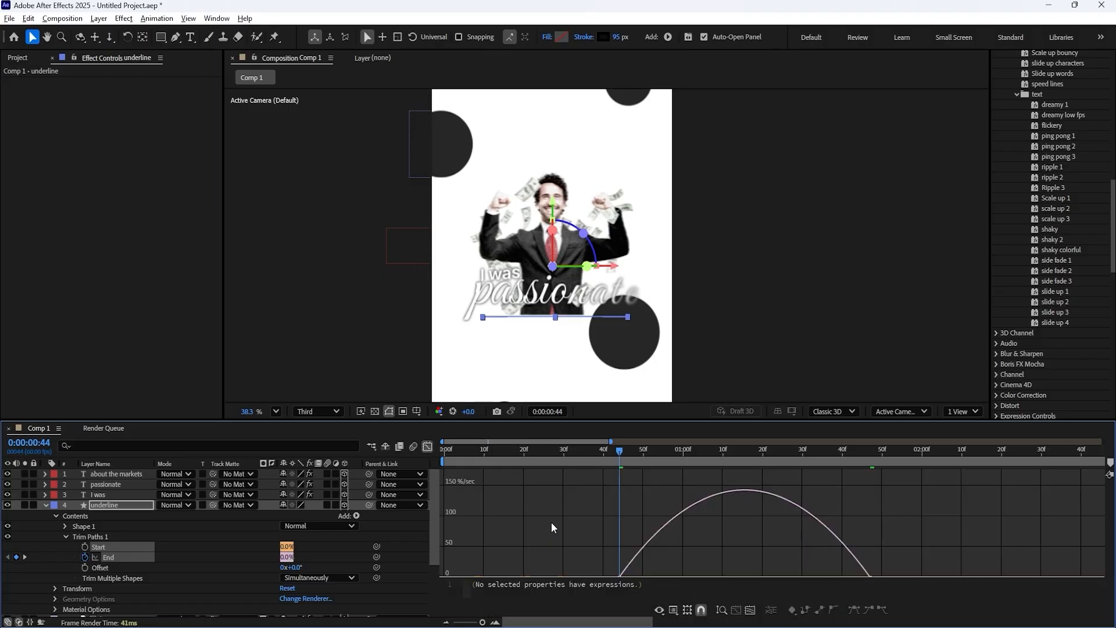
left_click(739, 609)
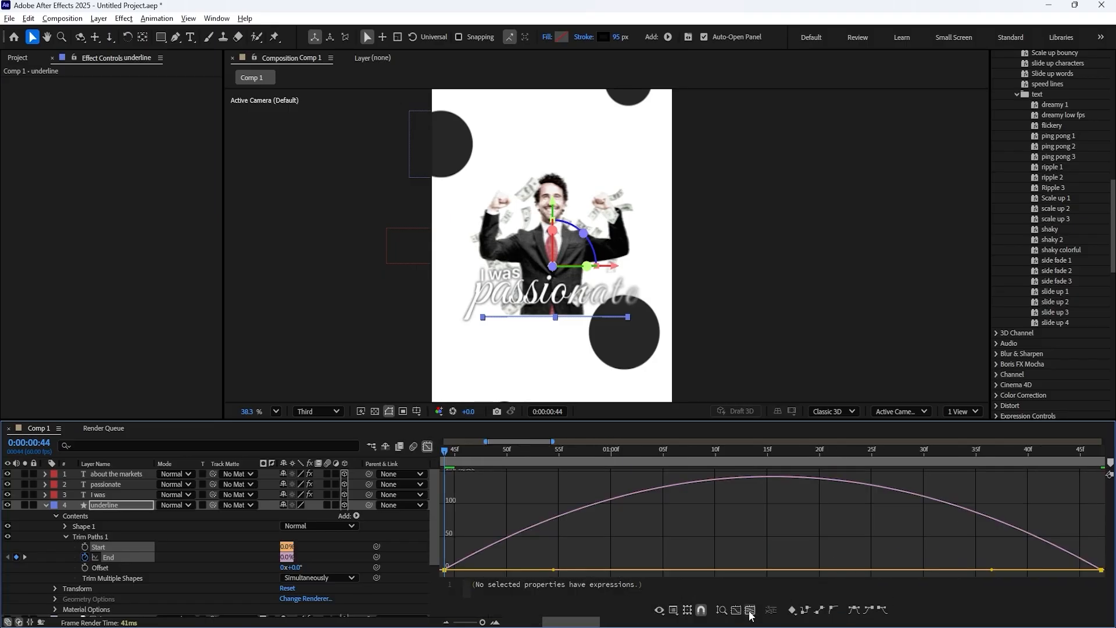
scroll(741, 559, "down", 3)
left_click_drag(637, 570, 548, 572)
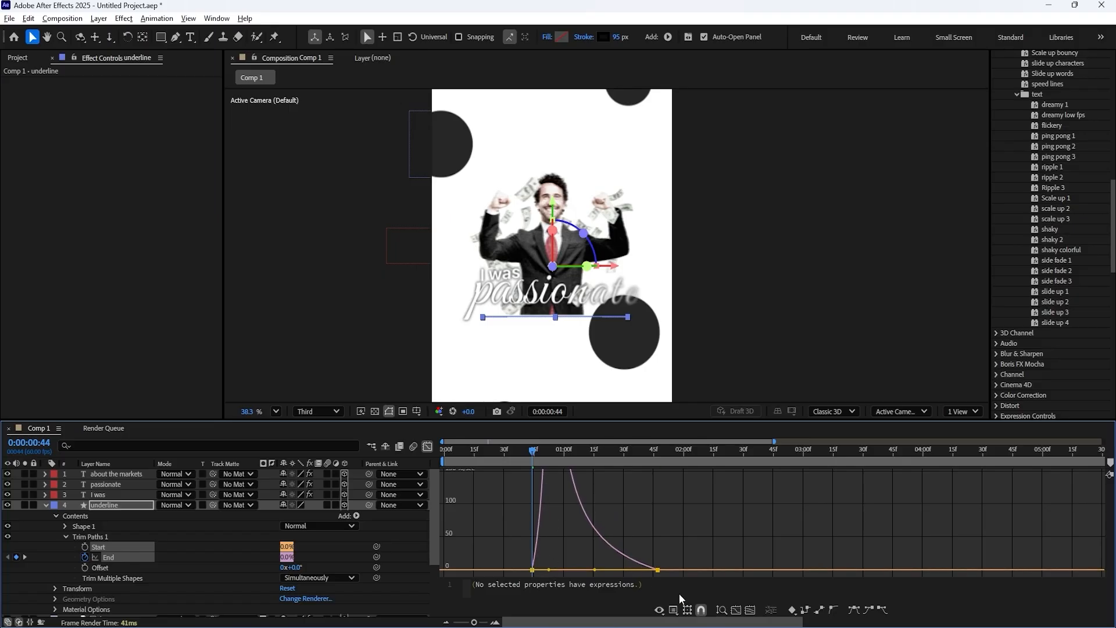
left_click(750, 609)
scroll(601, 532, "down", 2)
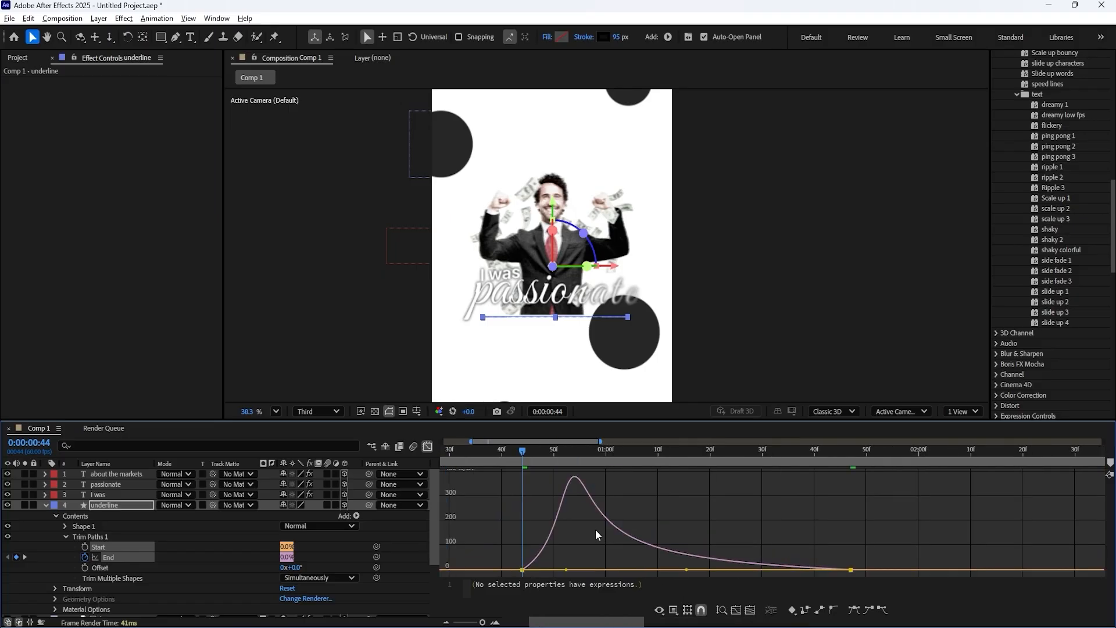
- Play the composition from 0:00:00:39 to check the eased underline reveal, then return to 0:00:00:35 in the layer-bar view
left_click_drag(561, 462, 508, 462)
key("space")
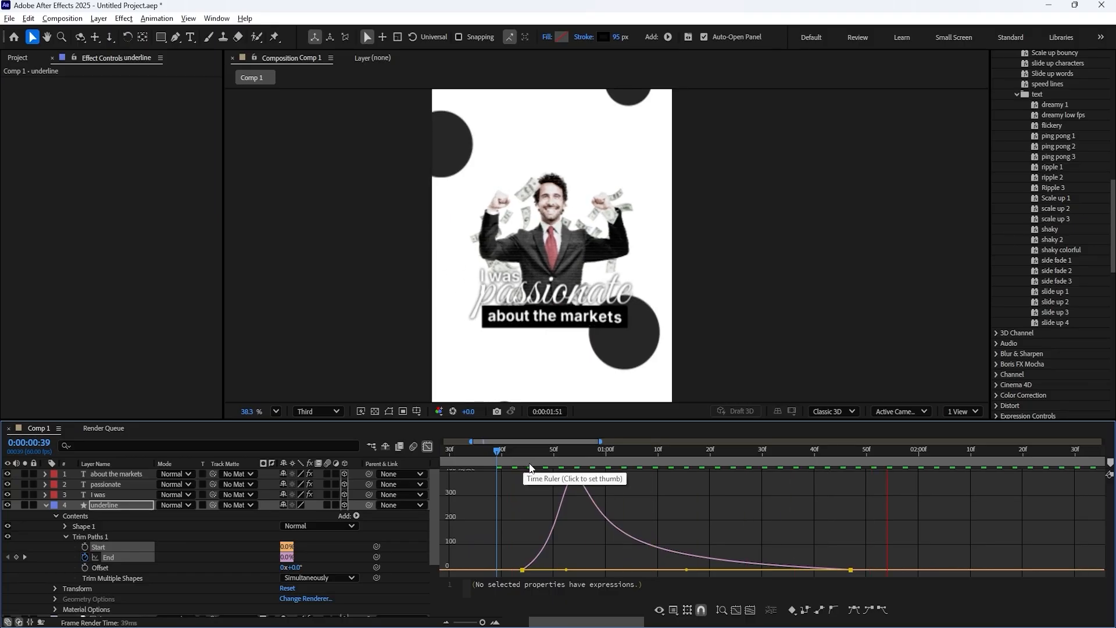
key("space")
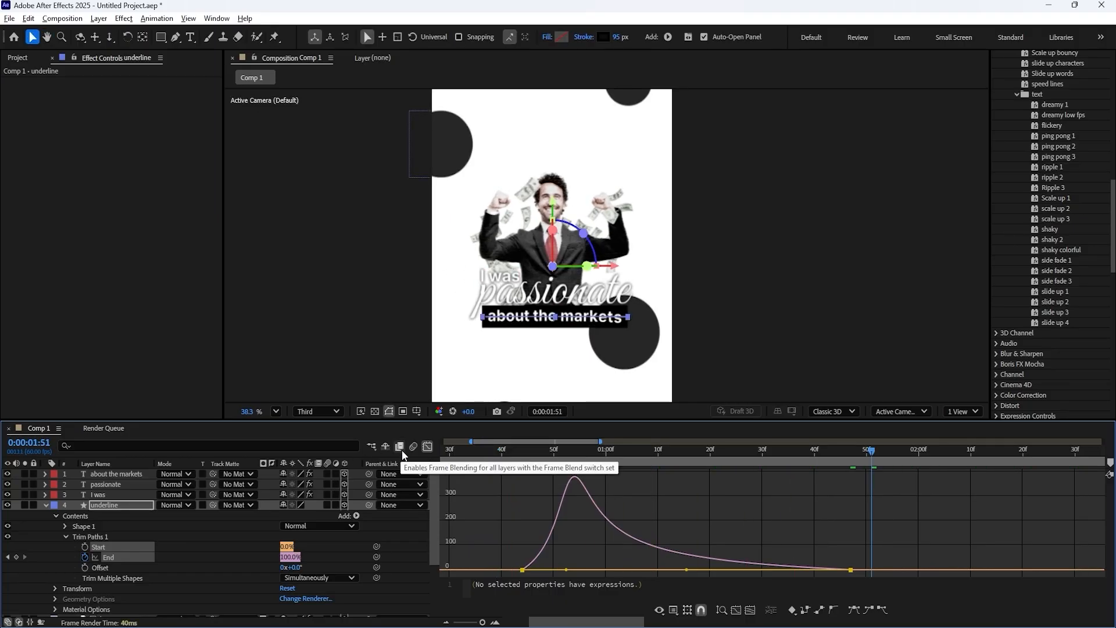
left_click(428, 447)
left_click_drag(544, 452, 475, 455)
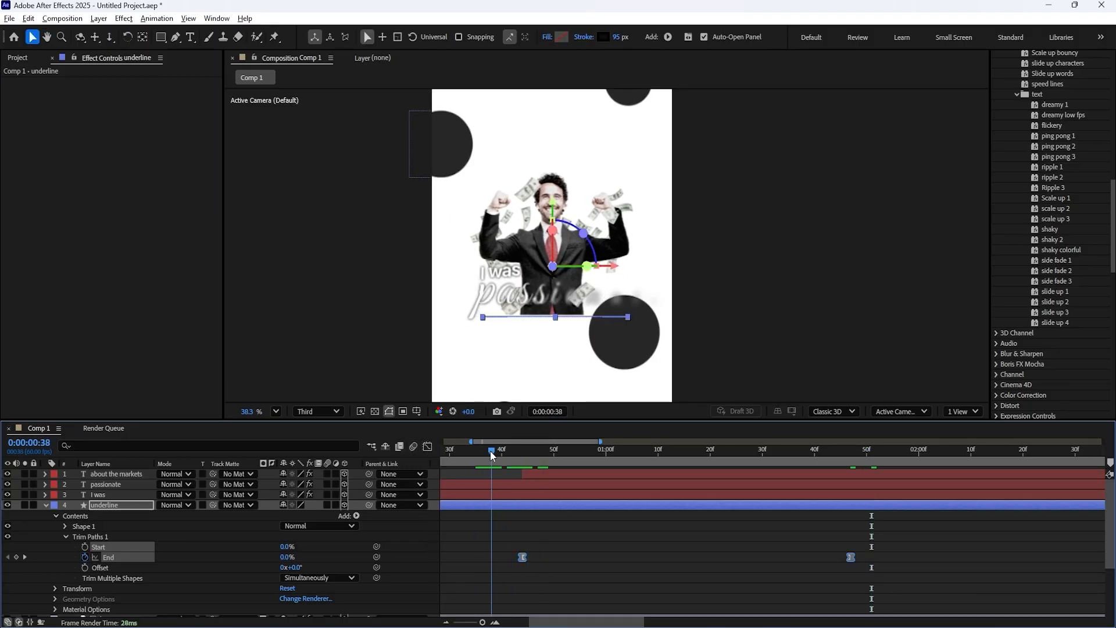
- Apply Fast Box Blur to the "person matte" layer with a Blur Radius of 38
scroll(539, 250, "up", 5)
left_click_drag(540, 250, 583, 306)
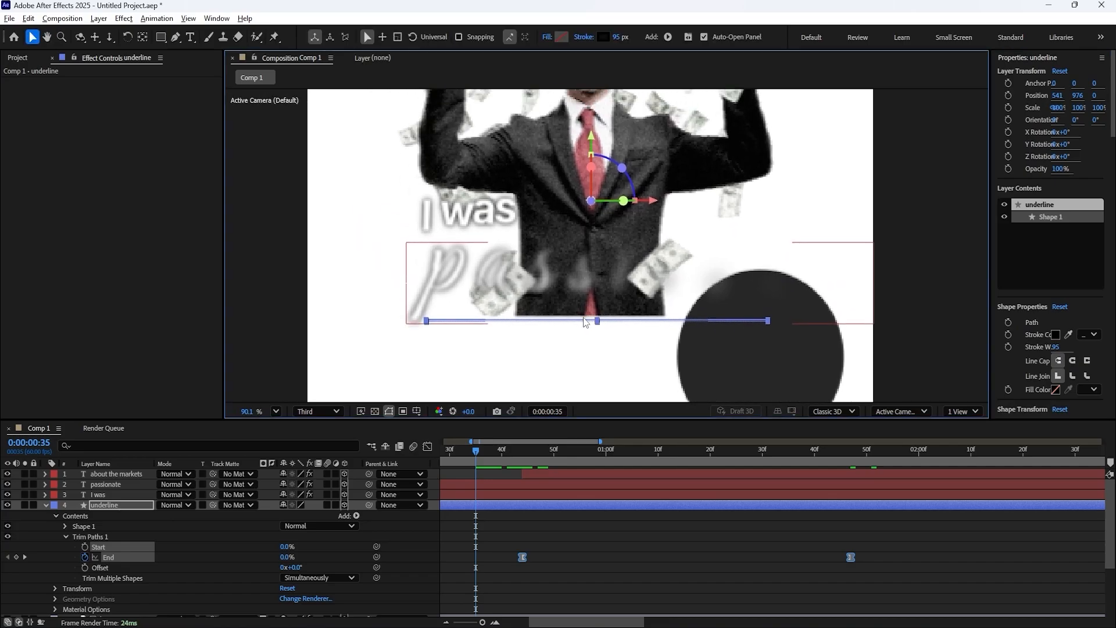
scroll(600, 319, "down", 4)
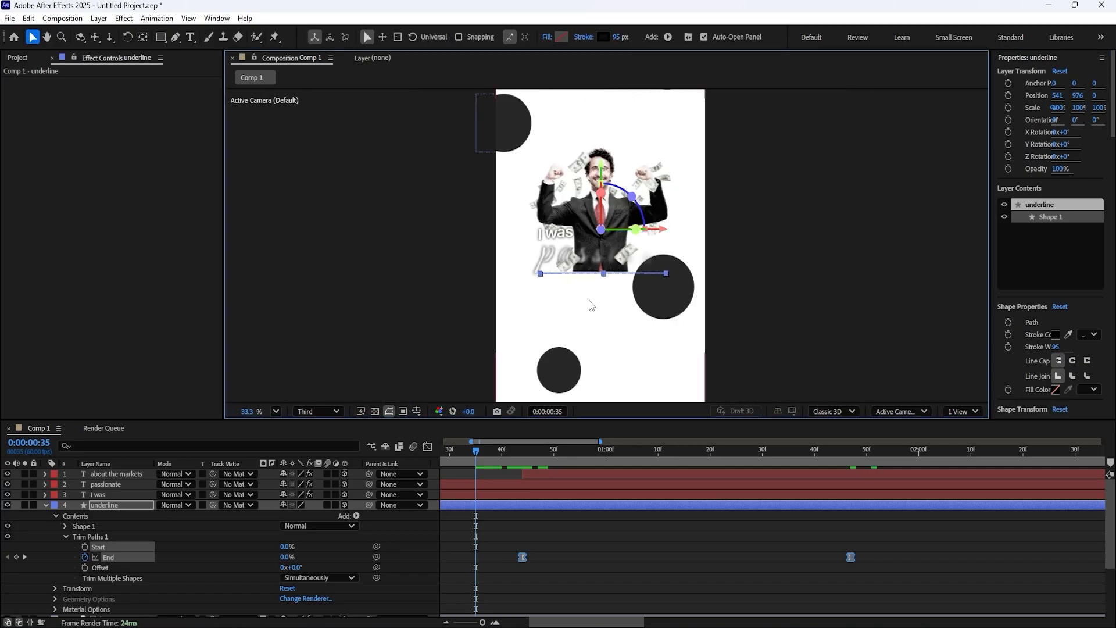
left_click(45, 505)
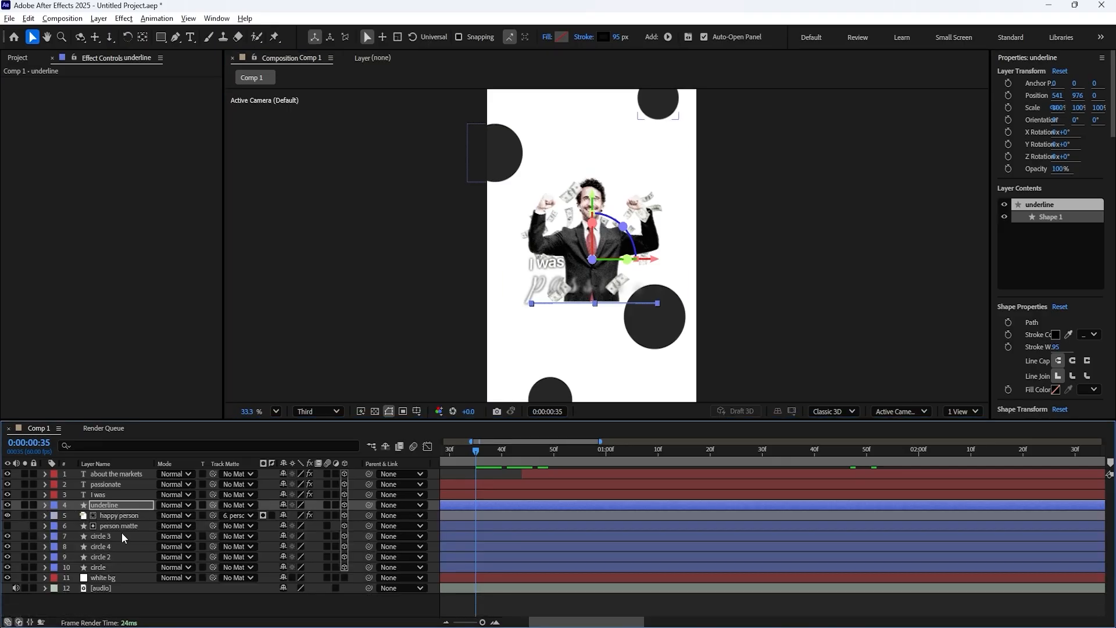
left_click(120, 516)
left_click(1024, 208)
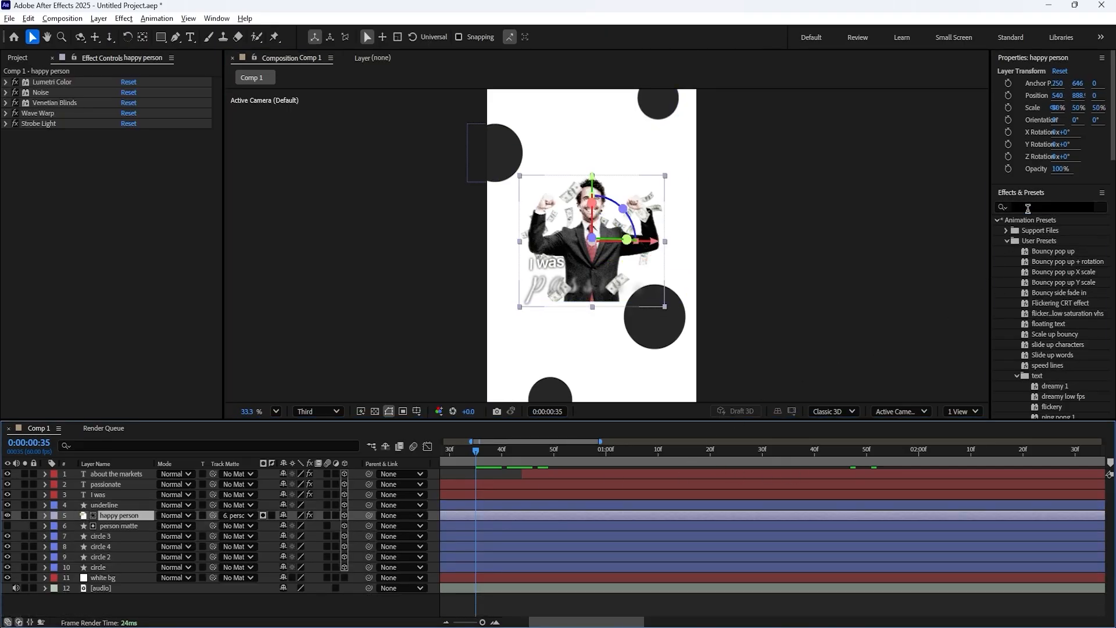
type("fast")
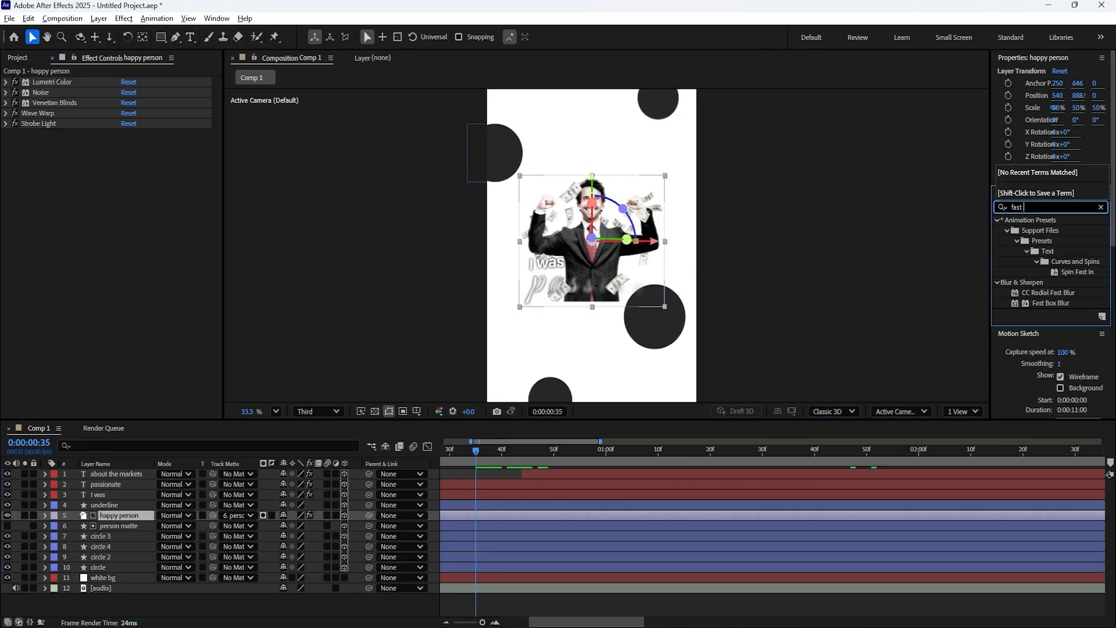
type(" box")
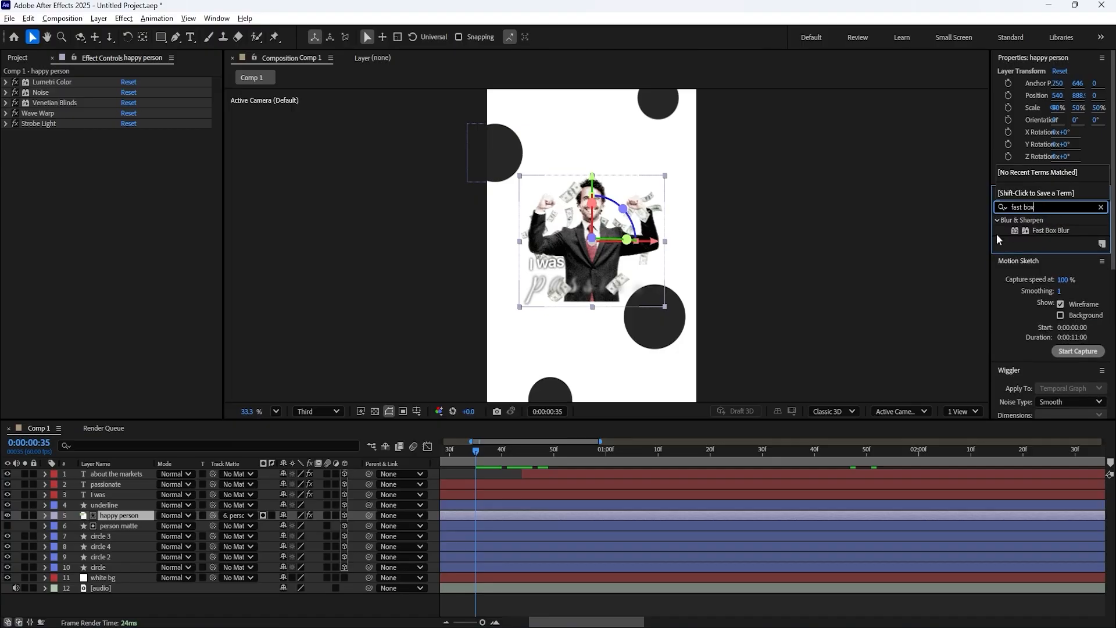
left_click_drag(1050, 238, 124, 528)
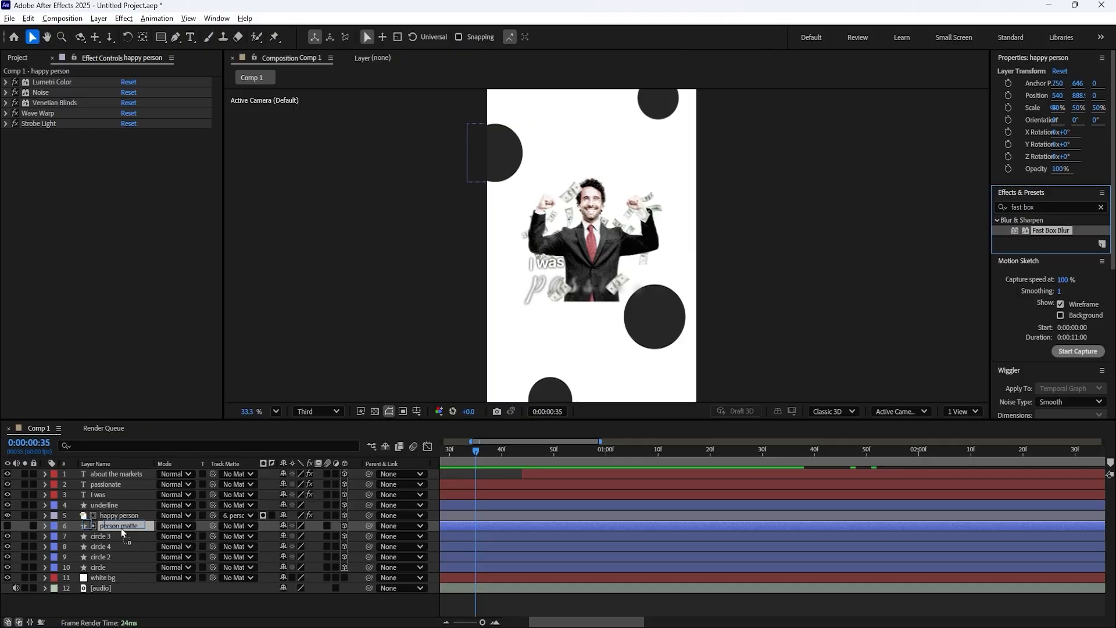
left_click_drag(118, 528, 656, 269)
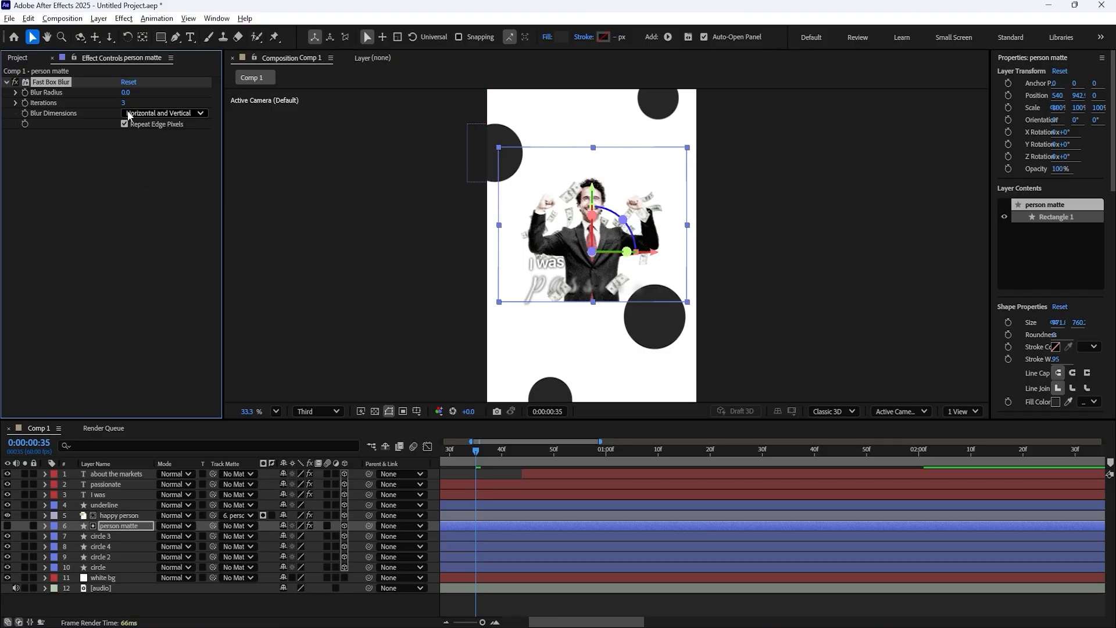
left_click_drag(125, 92, 155, 89)
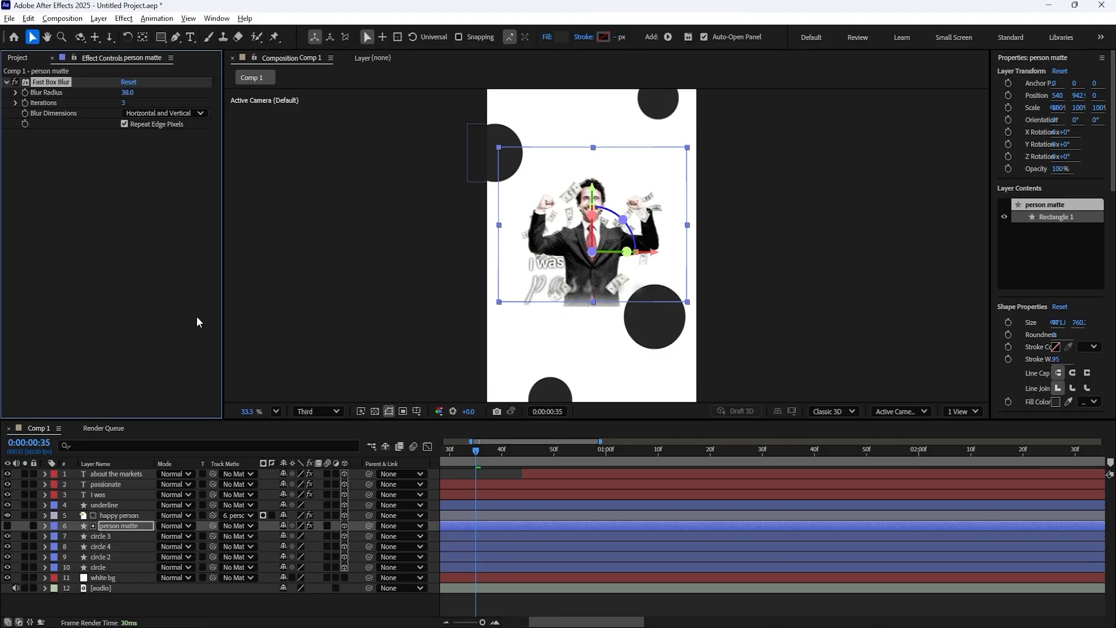
- Move the "person matte" layer up to about 537, 903 and set its Fast Box Blur radius to 24
left_click(121, 527)
left_click_drag(627, 273, 626, 265)
scroll(604, 262, "up", 3)
scroll(565, 311, "up", 2)
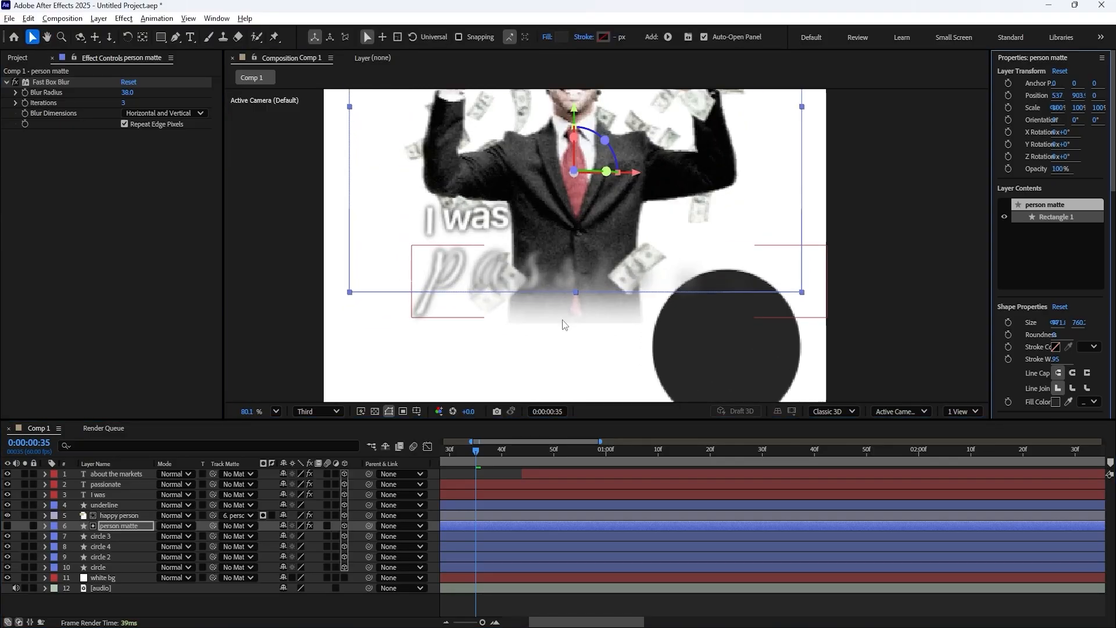
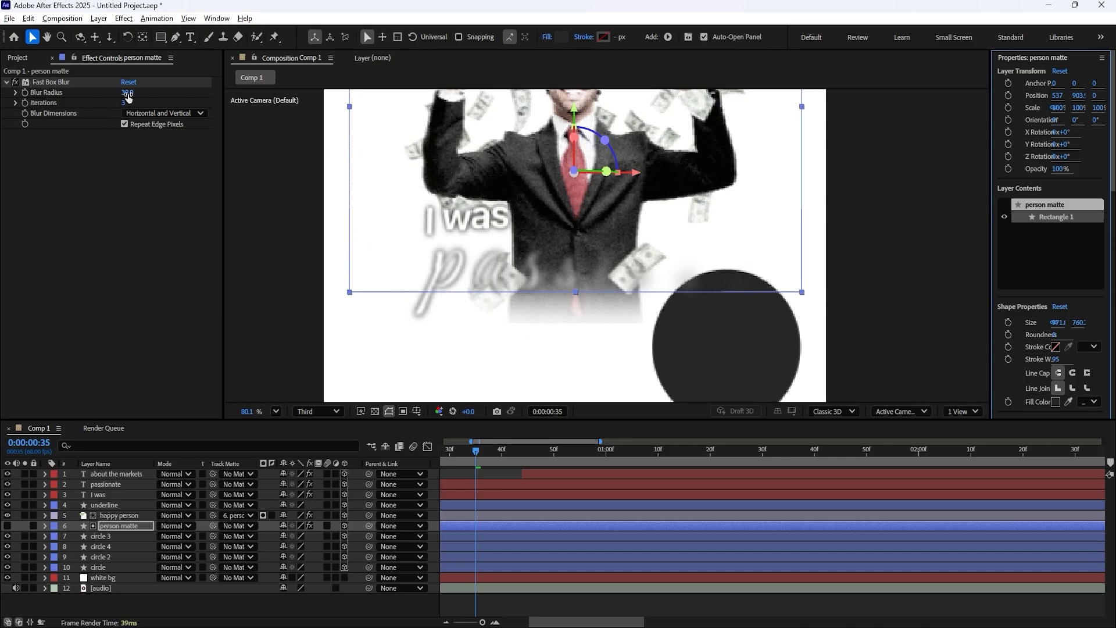
left_click_drag(128, 94, 116, 93)
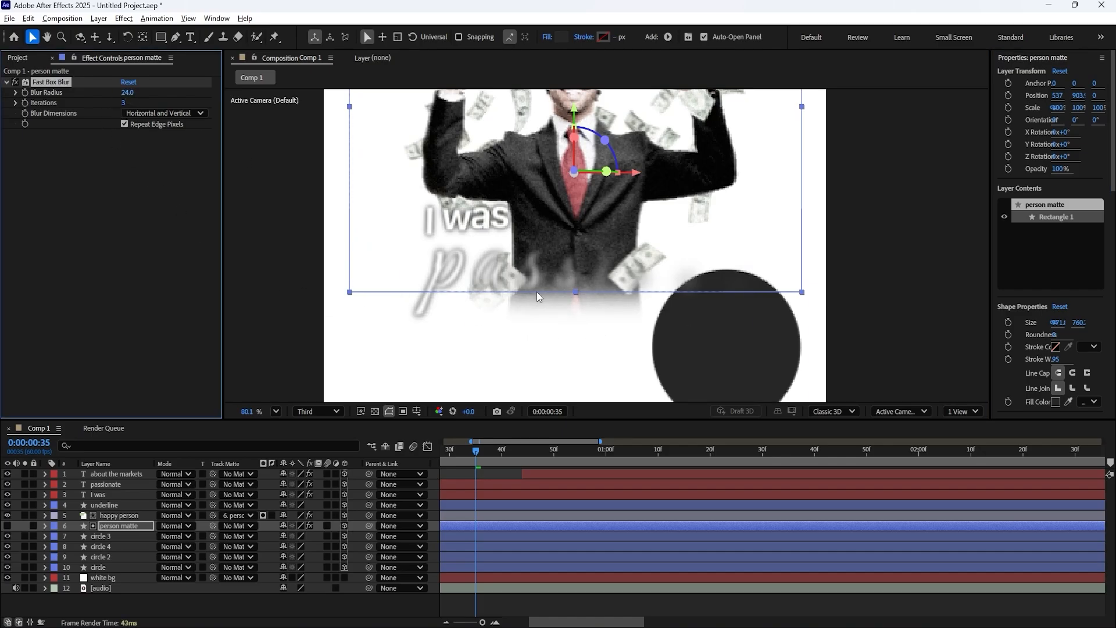
- Scrub to 0:00:01:39 and play the composition from the start to check the person's softened lower edge with the captions
left_click_drag(475, 451, 809, 449)
scroll(581, 279, "down", 3)
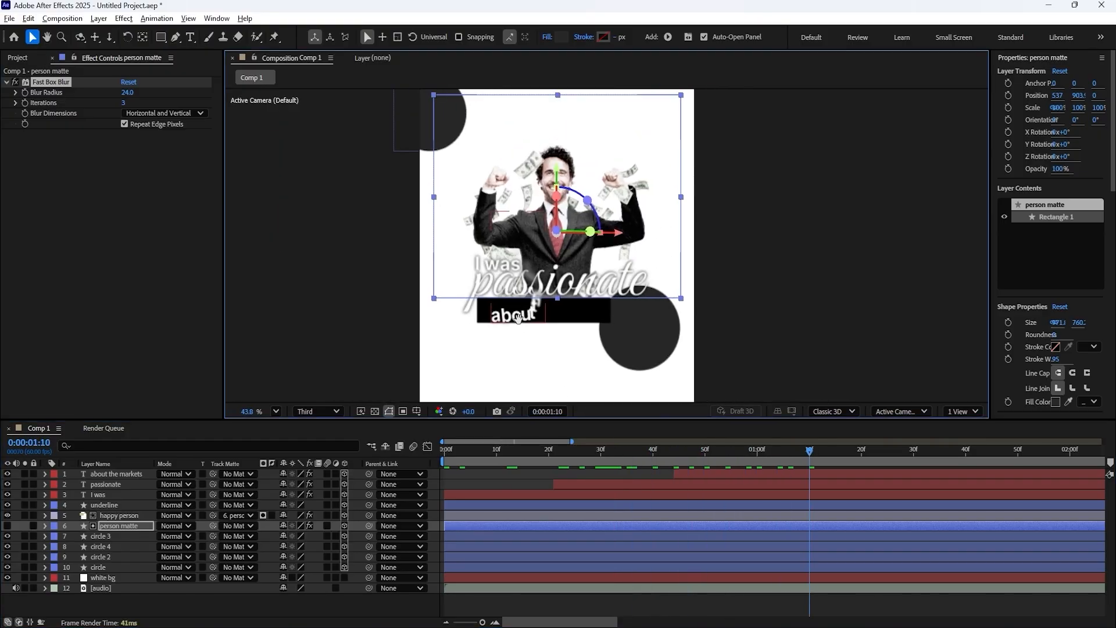
left_click_drag(517, 318, 470, 350)
left_click_drag(809, 449, 960, 451)
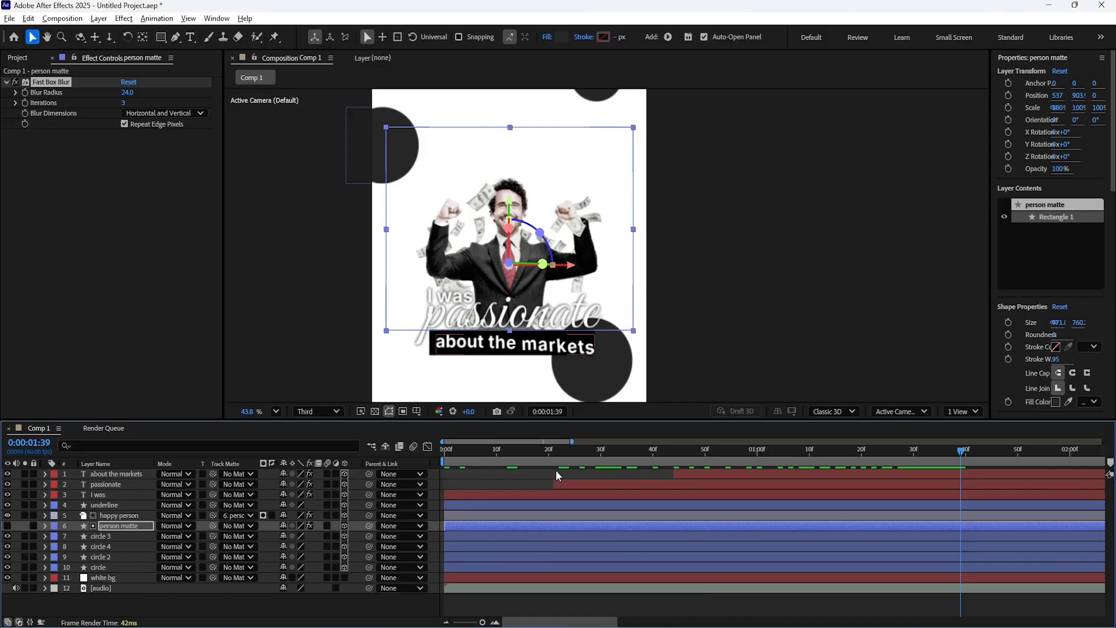
key("semicolon")
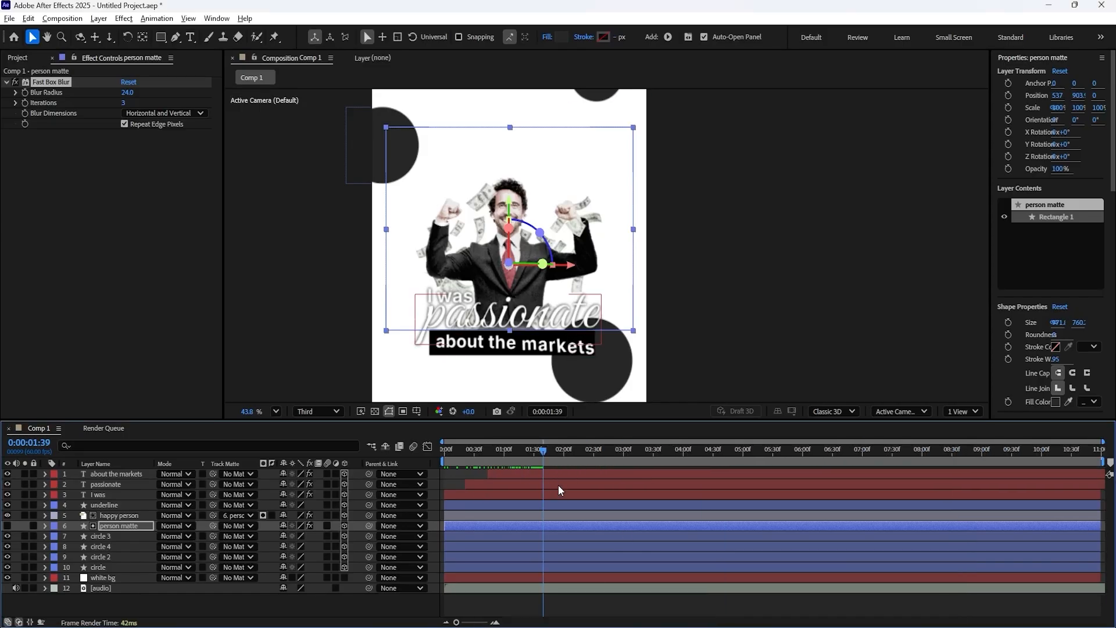
key("Home")
key("space")
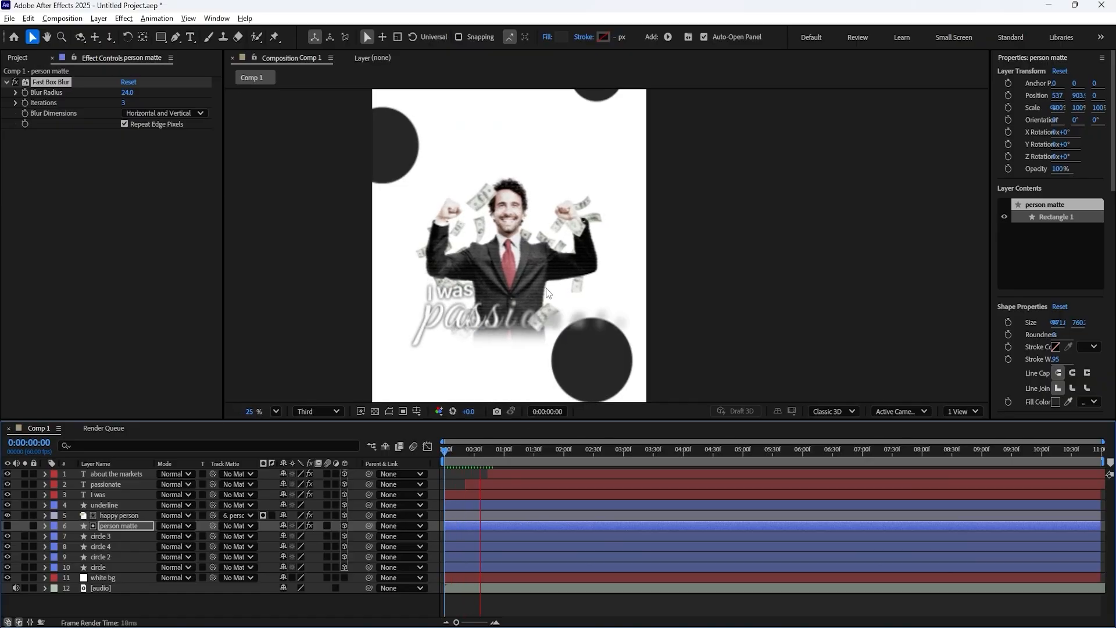
scroll(559, 311, "down", 2)
- Animate the "happy person" layer's Position from 540, 1222.9 at 0:00:00:00 to 540, 888.9 at 0:00:01:39
left_click(109, 519)
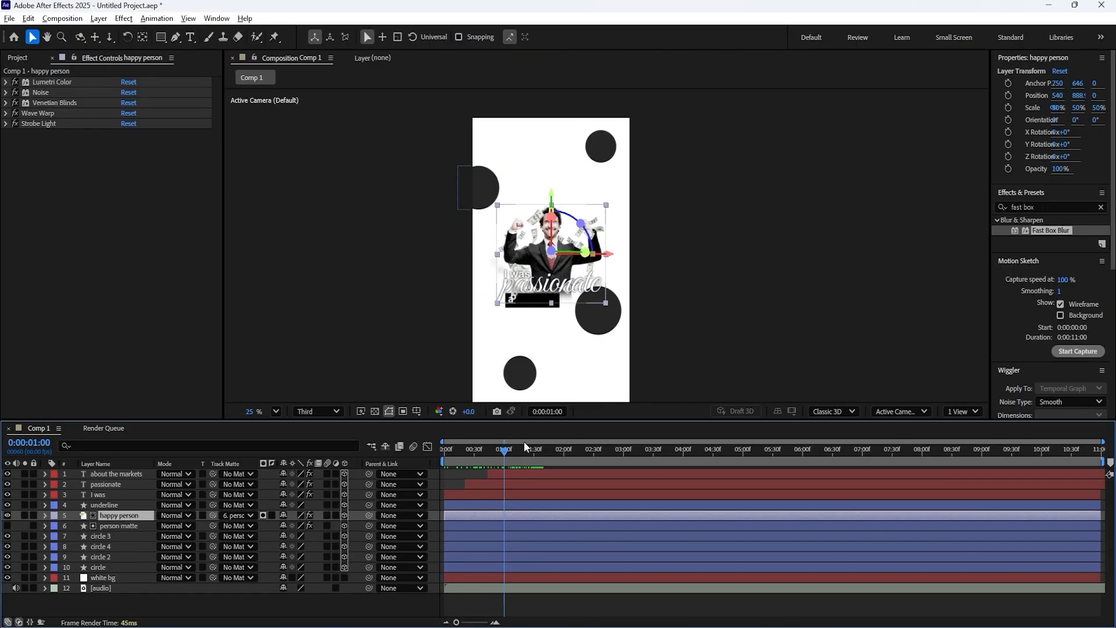
left_click_drag(524, 445, 336, 475)
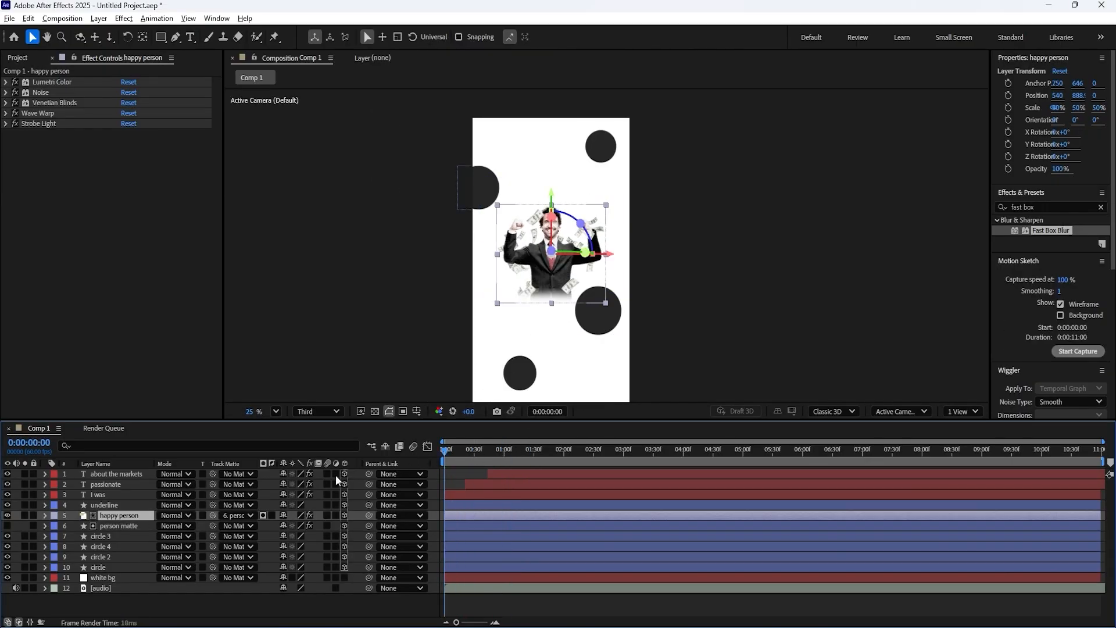
key("p")
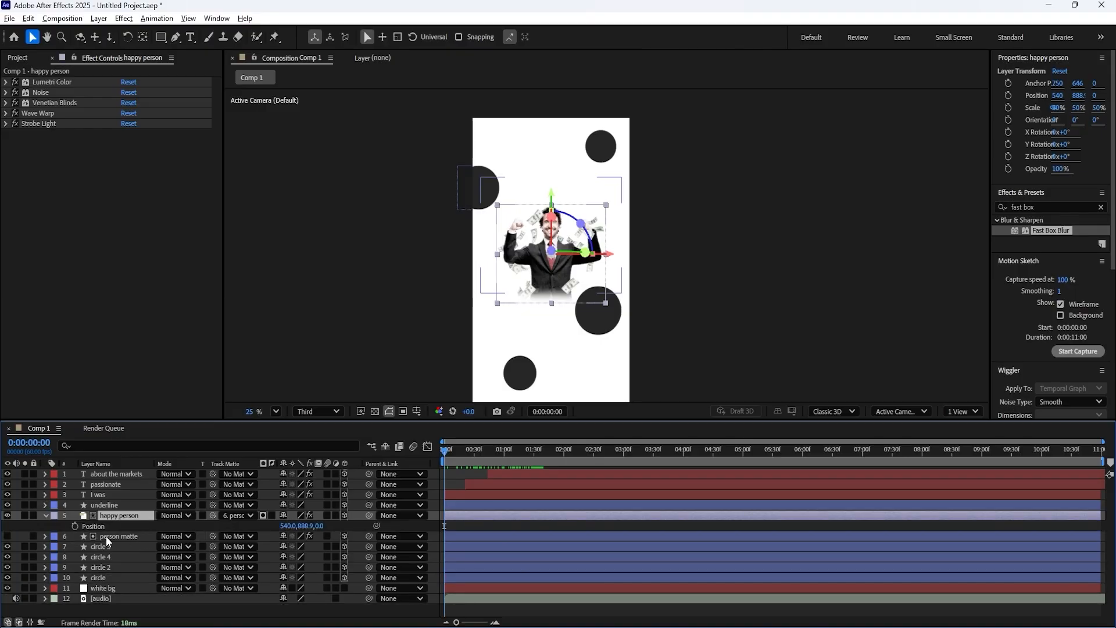
left_click(75, 526)
left_click(522, 449)
mouse_move(527, 448)
left_mouse_down()
mouse_move(544, 450)
mouse_move(505, 458)
mouse_move(541, 455)
left_mouse_up()
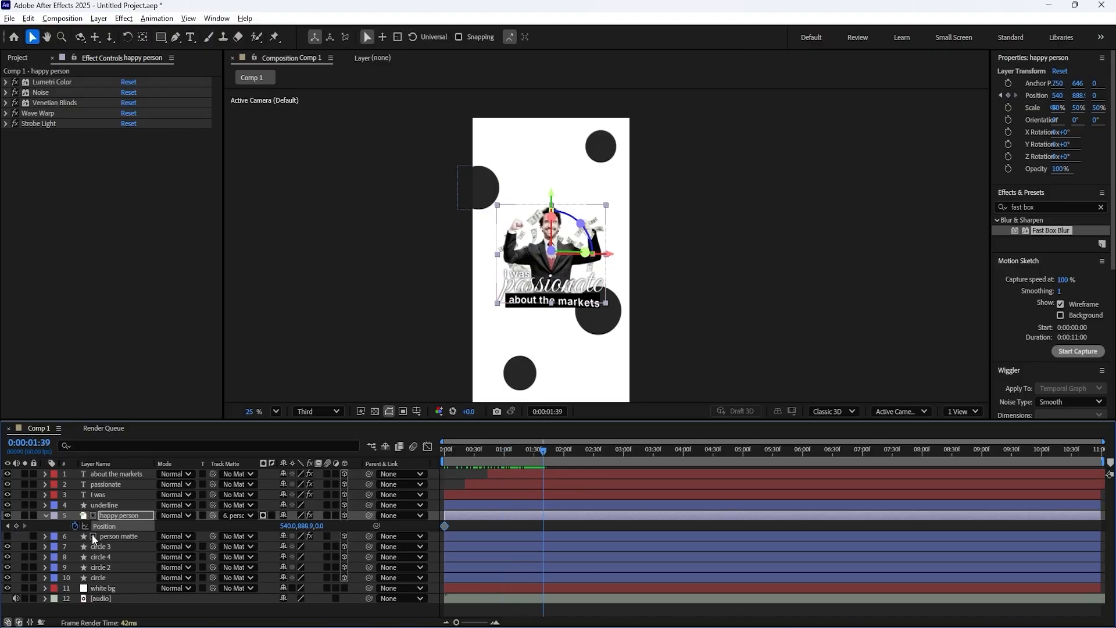
left_click(16, 526)
left_click(8, 526)
left_click_drag(305, 527, 434, 527)
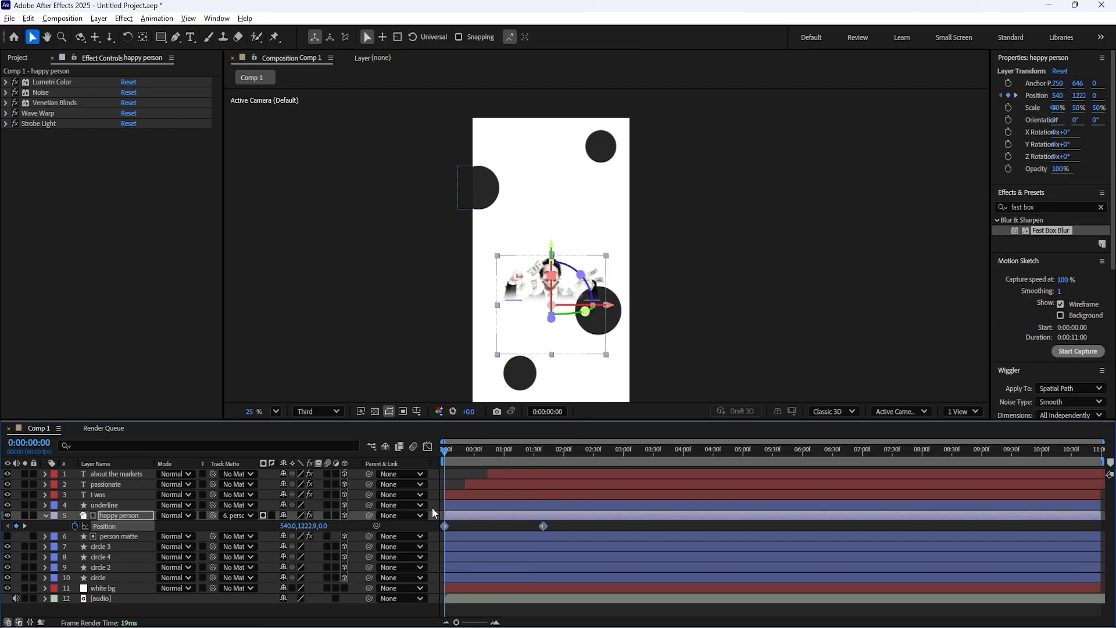
- Ease the "happy person" Position keyframes, shape the speed graph to start fast and slow down gradually, and preview the rise
key("F9")
left_click(428, 446)
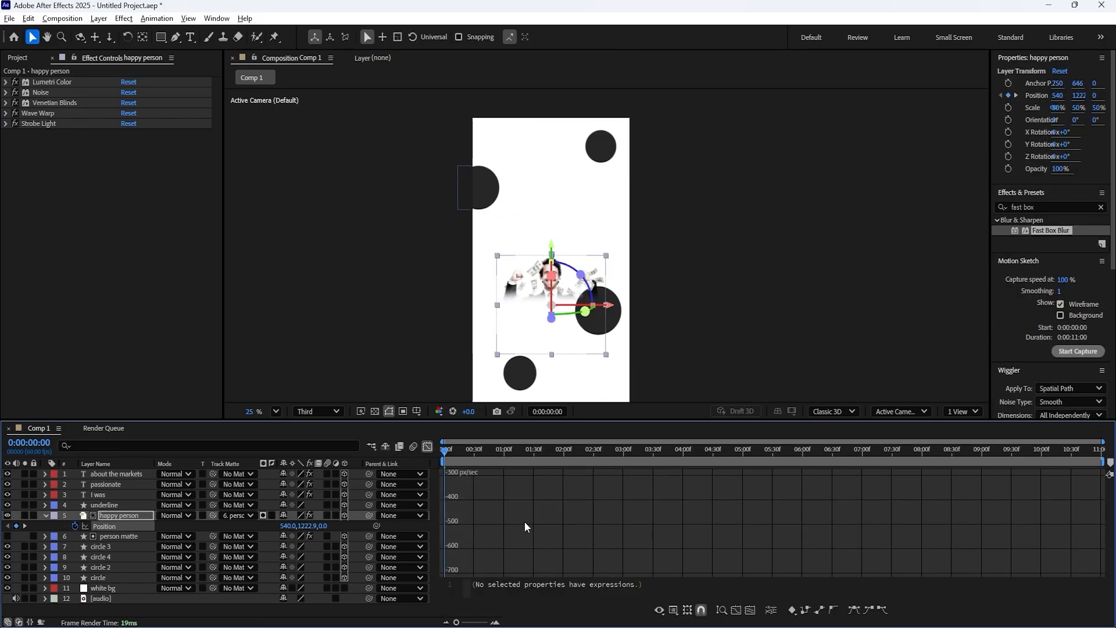
left_click_drag(526, 524, 447, 550)
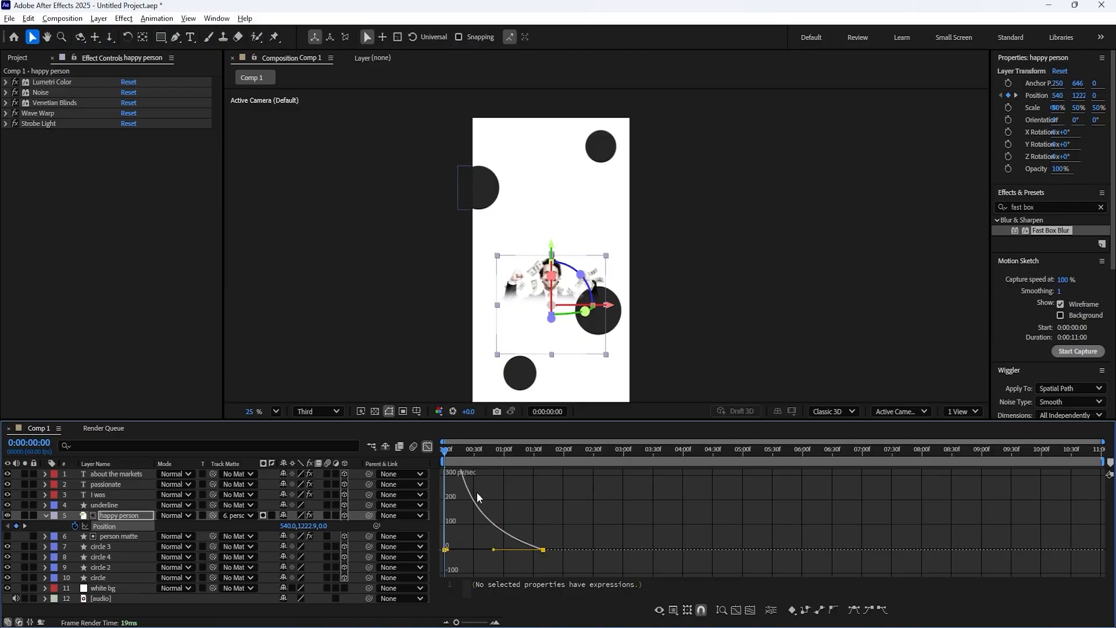
key("space")
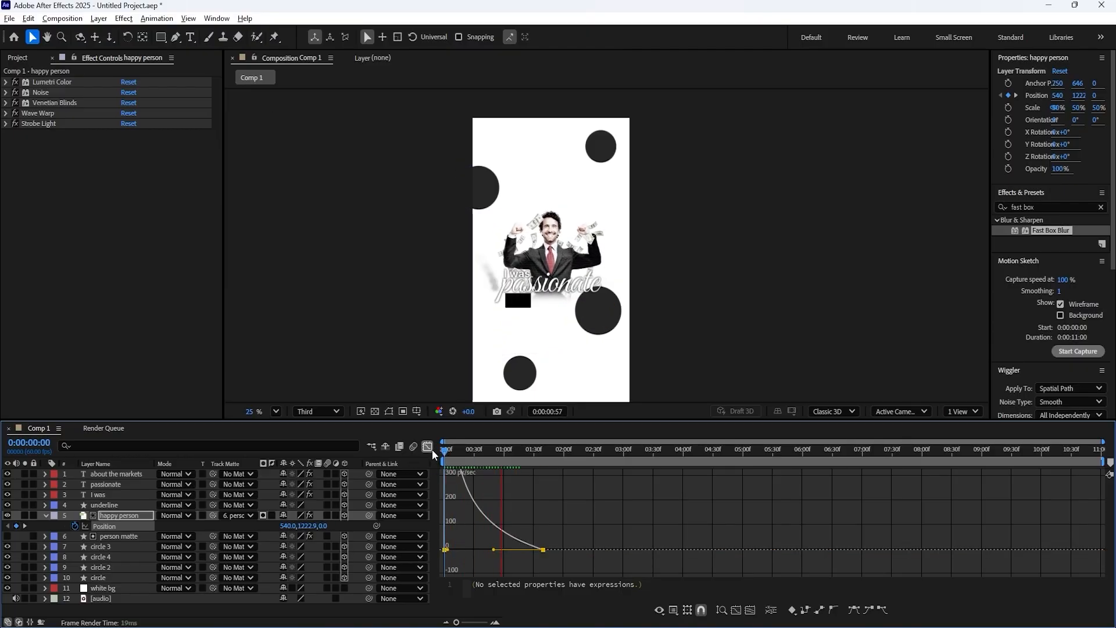
left_click(429, 446)
left_click(46, 515)
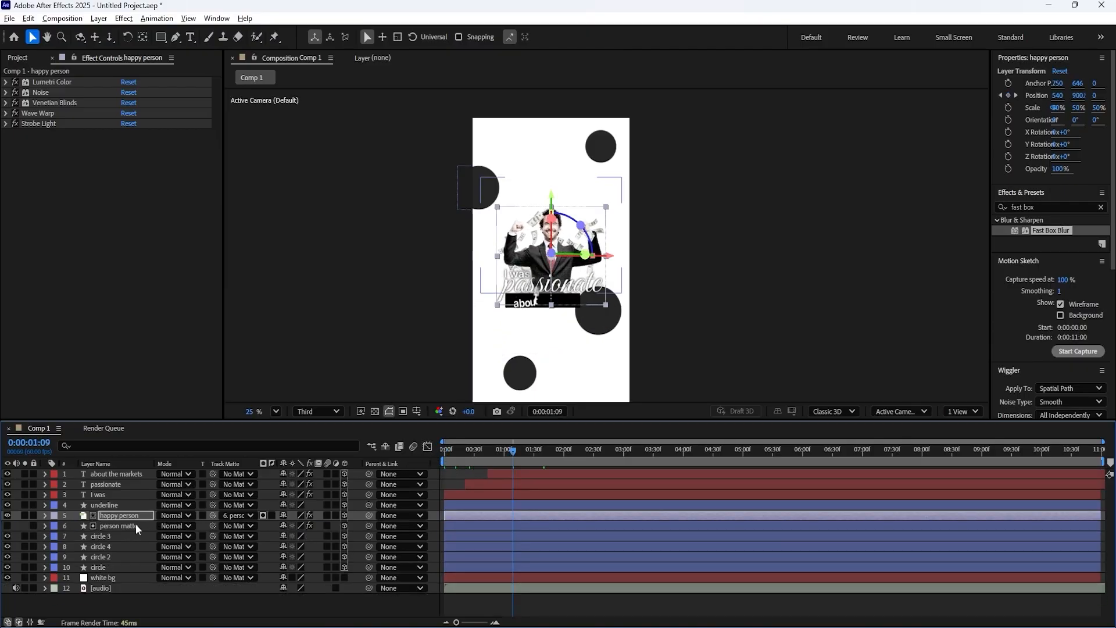
- Select the background circles one after another to check which layer each belongs to, finishing on the "circle" layer
left_click(517, 375)
left_click(597, 311)
left_click(480, 185)
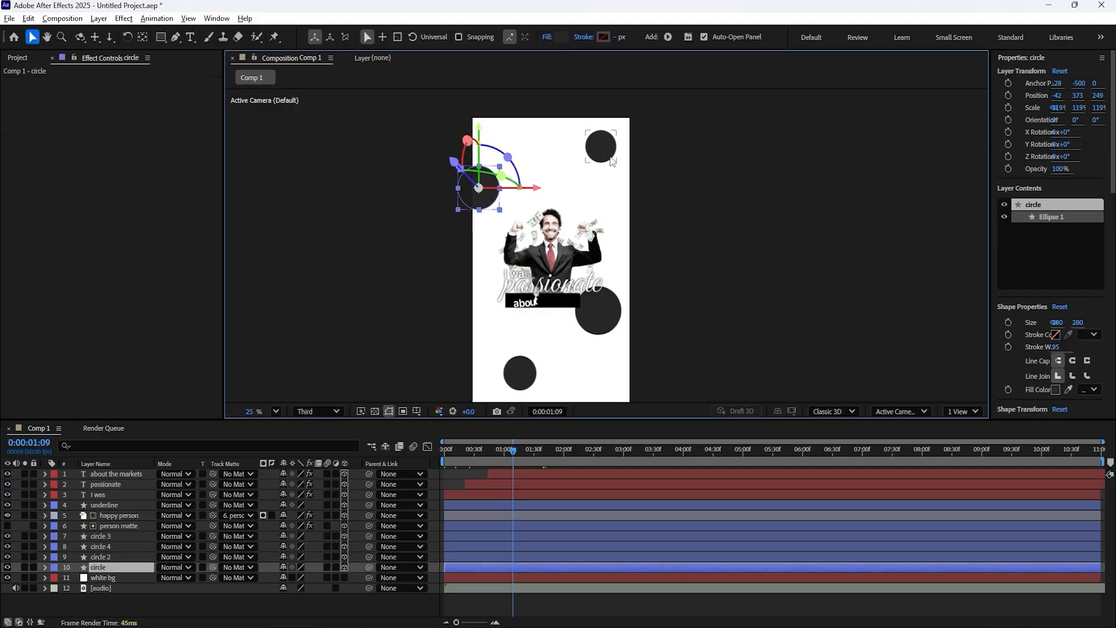
left_click(600, 146)
left_click(100, 547)
left_click(103, 567)
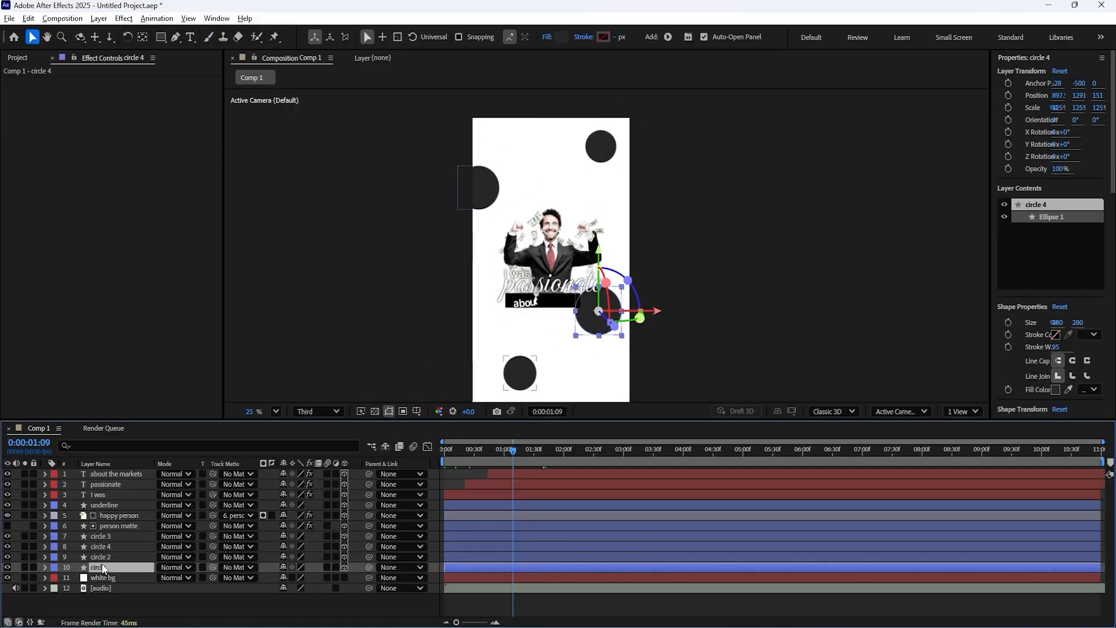
left_click(106, 557)
left_click(106, 547)
left_click(106, 536)
left_click(108, 567)
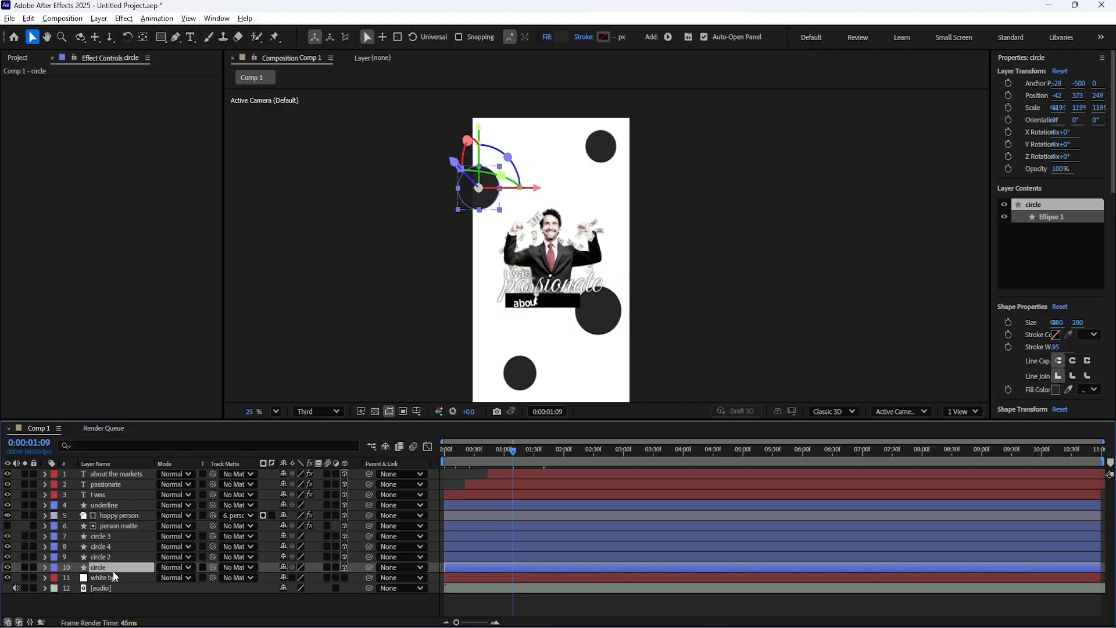
left_click(390, 598)
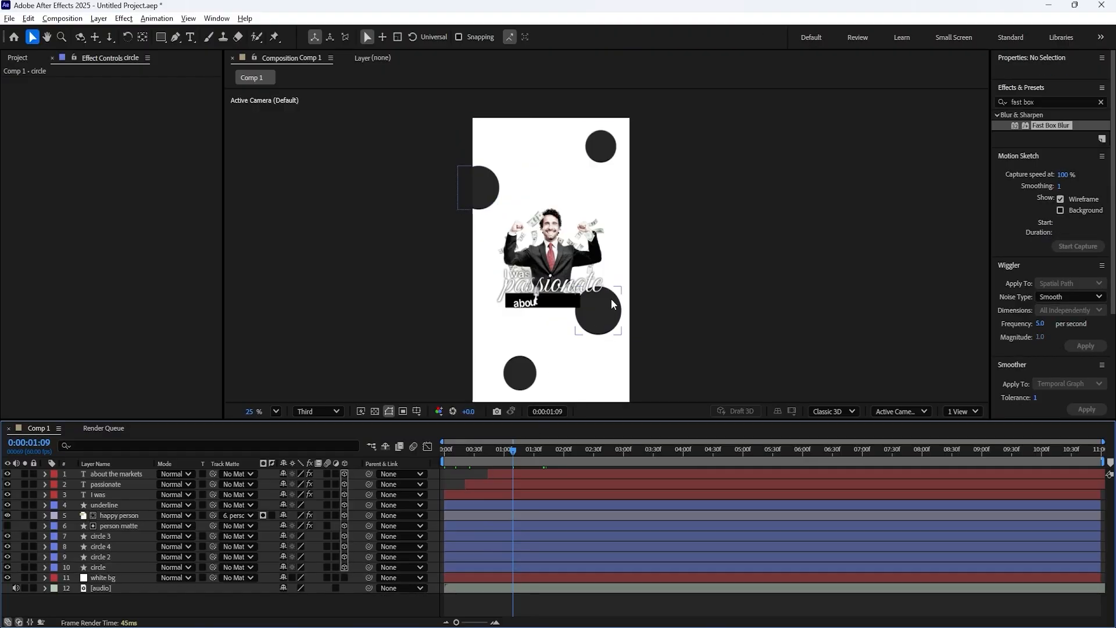
left_click(120, 567)
key("s")
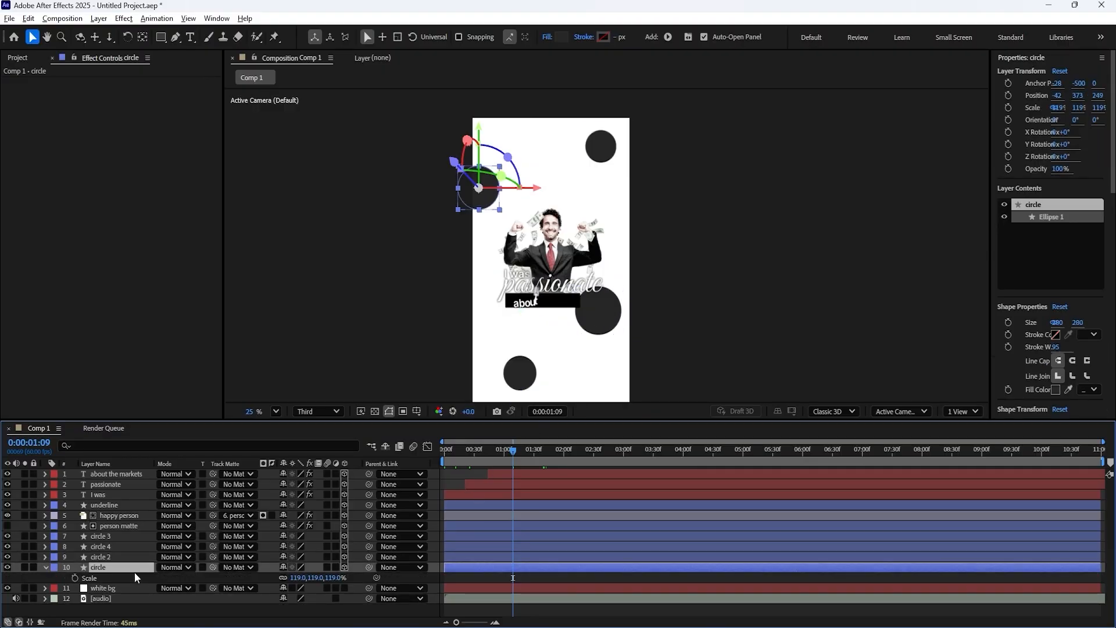
left_click(45, 567)
- Search the effects and presets for "bouncy" and pick the "Bouncy pop up" animation preset
scroll(1105, 264, "down", 6)
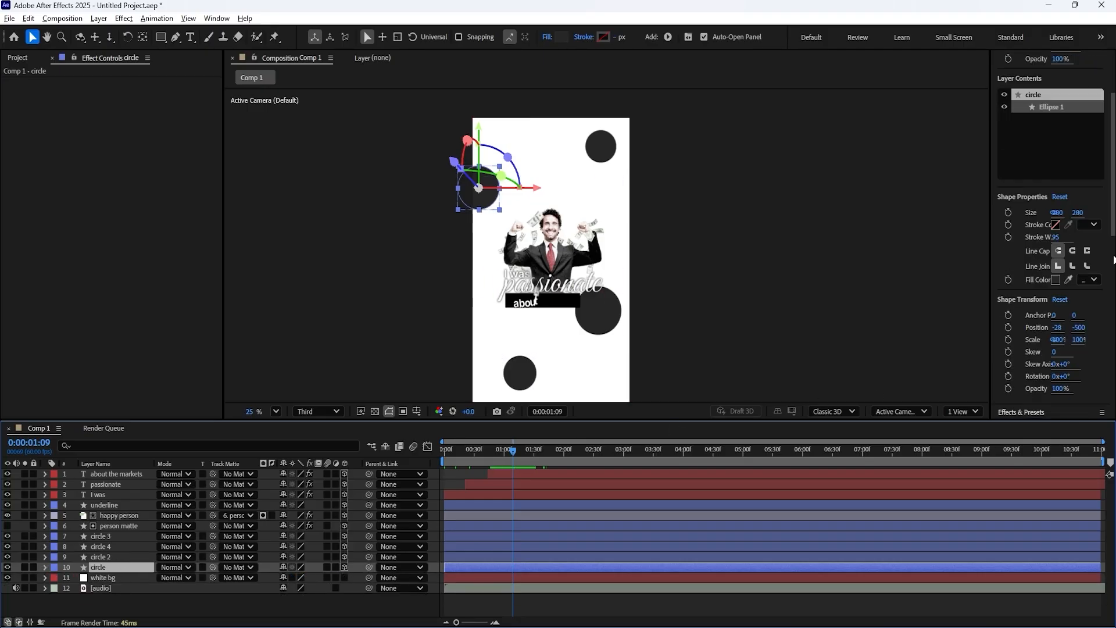
scroll(1104, 264, "down", 3)
left_click(1053, 132)
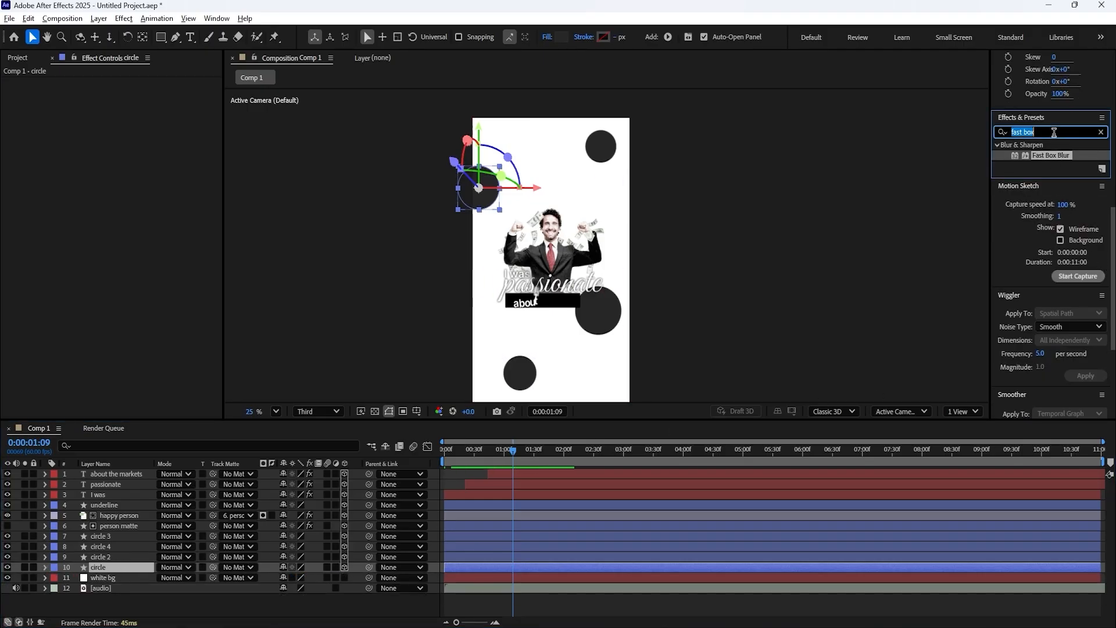
type("bouncy")
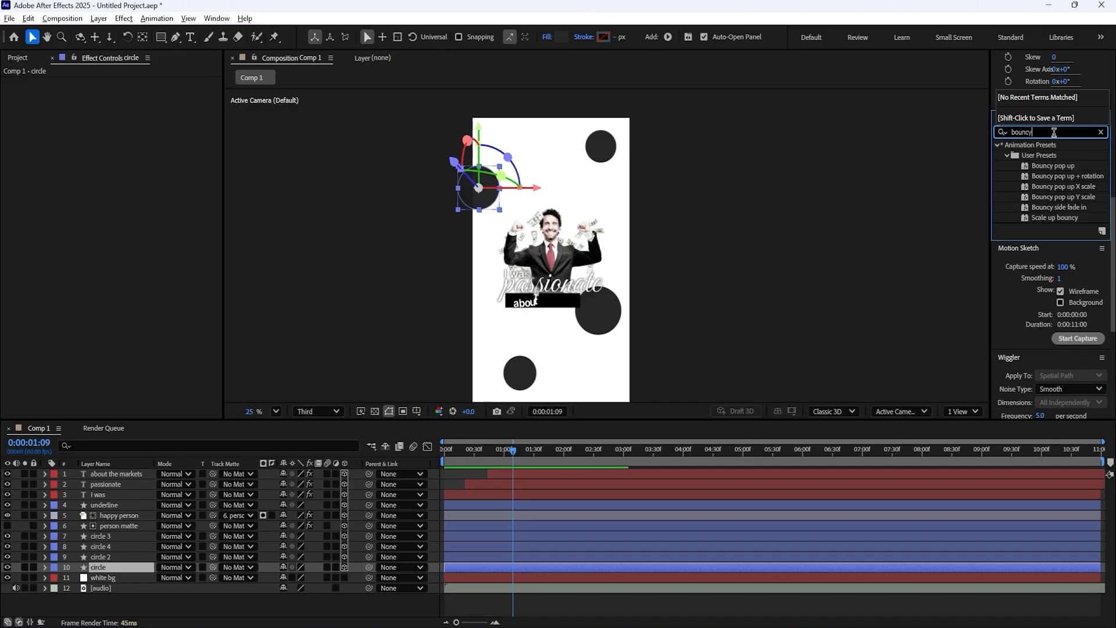
left_click(1073, 195)
left_click(1062, 174, "shift")
left_click(1063, 166, "shift")
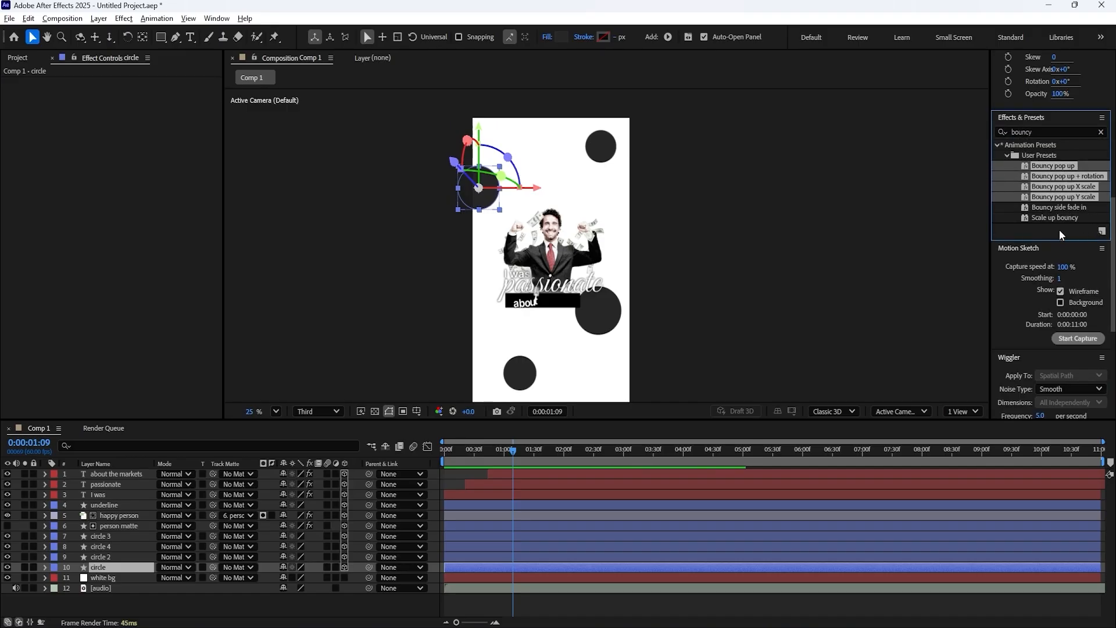
left_click(1089, 176)
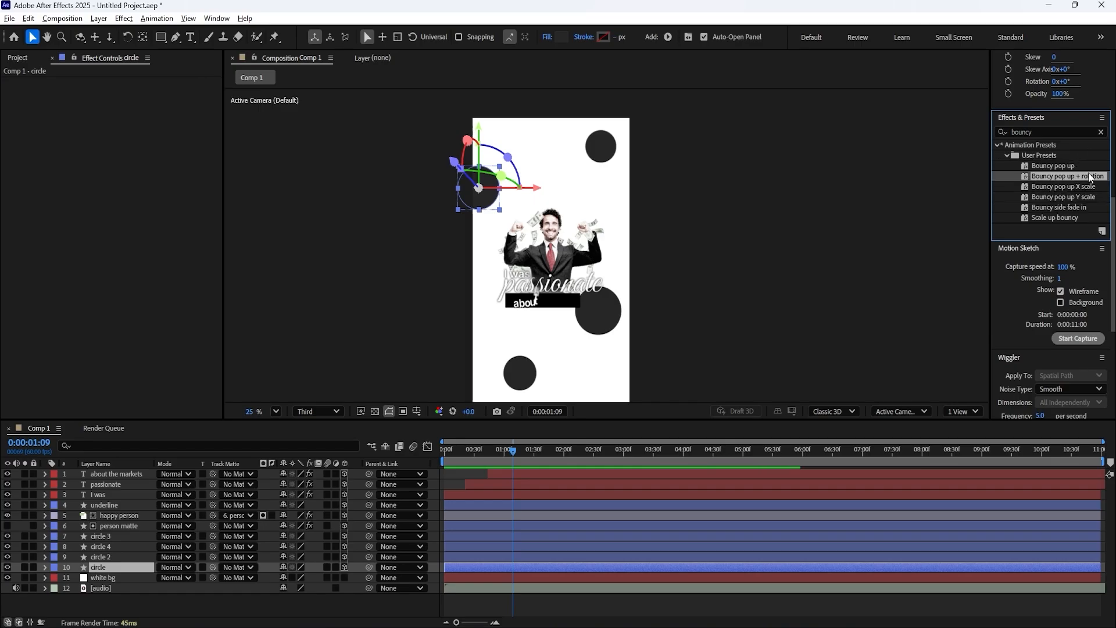
left_click(1026, 168)
- Apply the "Bouncy pop up" preset to the layers "circle", "circle 2", "circle 4" and "circle 3" at 0:00:01:09
left_click_drag(1059, 165, 96, 562)
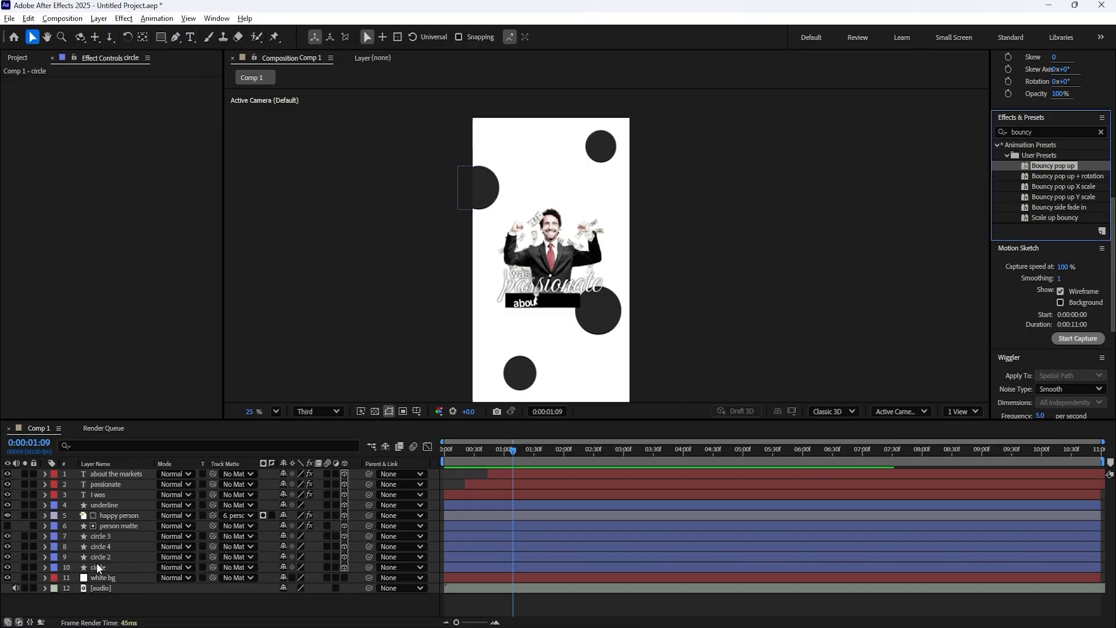
left_click(116, 536)
left_click(121, 557)
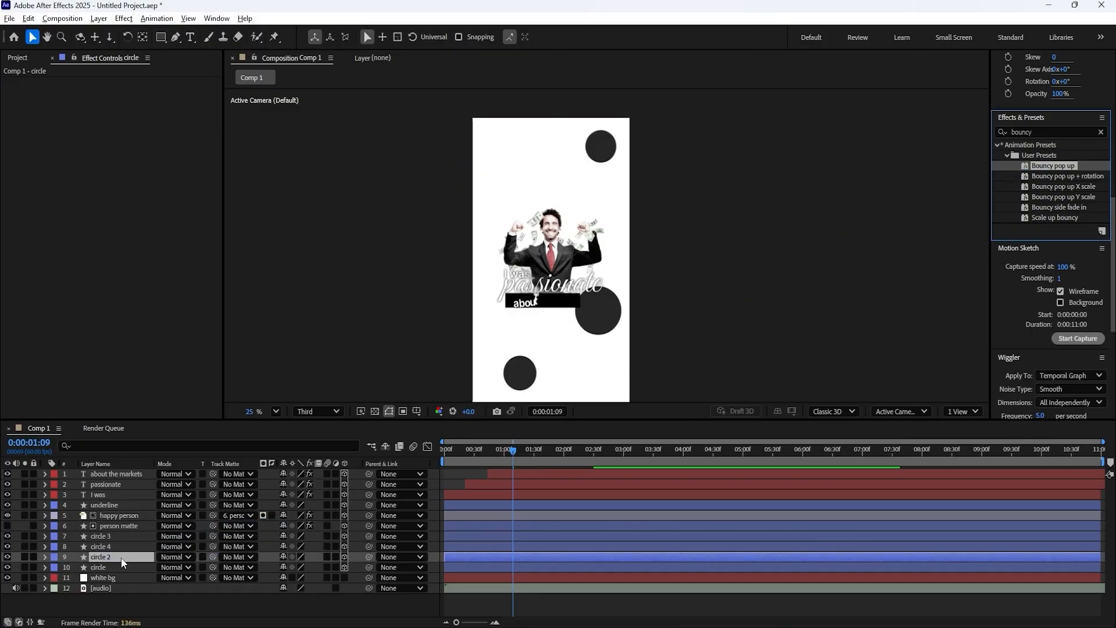
left_click_drag(1054, 166, 116, 547)
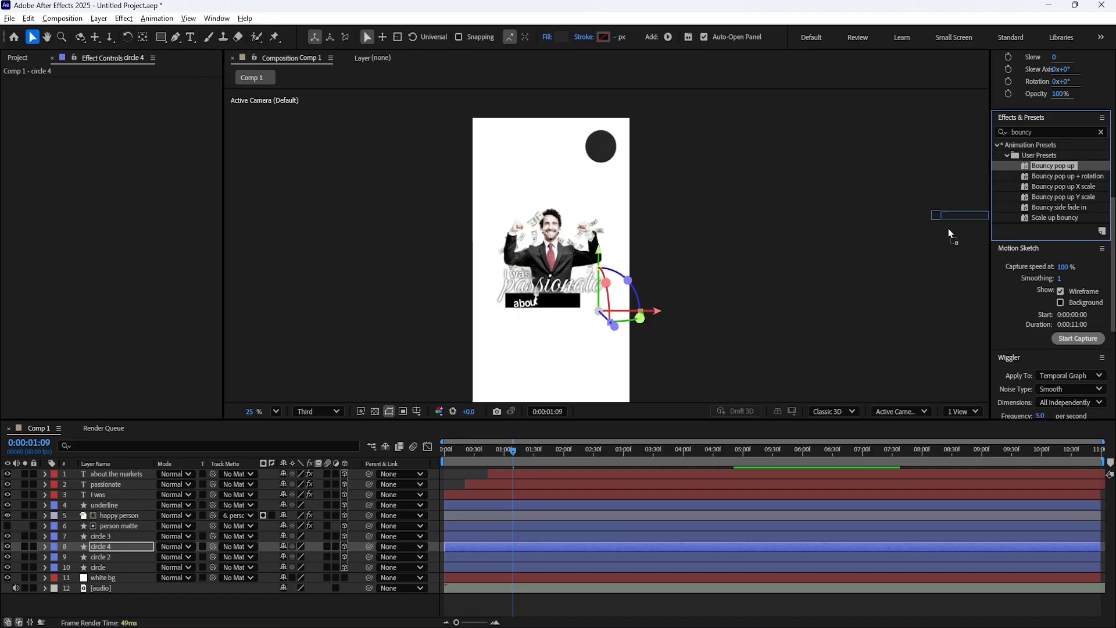
left_click_drag(948, 227, 127, 539)
- Reveal the Scale keyframes of all four circle layers and move them together to start at 0:00:00:00
left_click(114, 565)
left_click(116, 538, "shift")
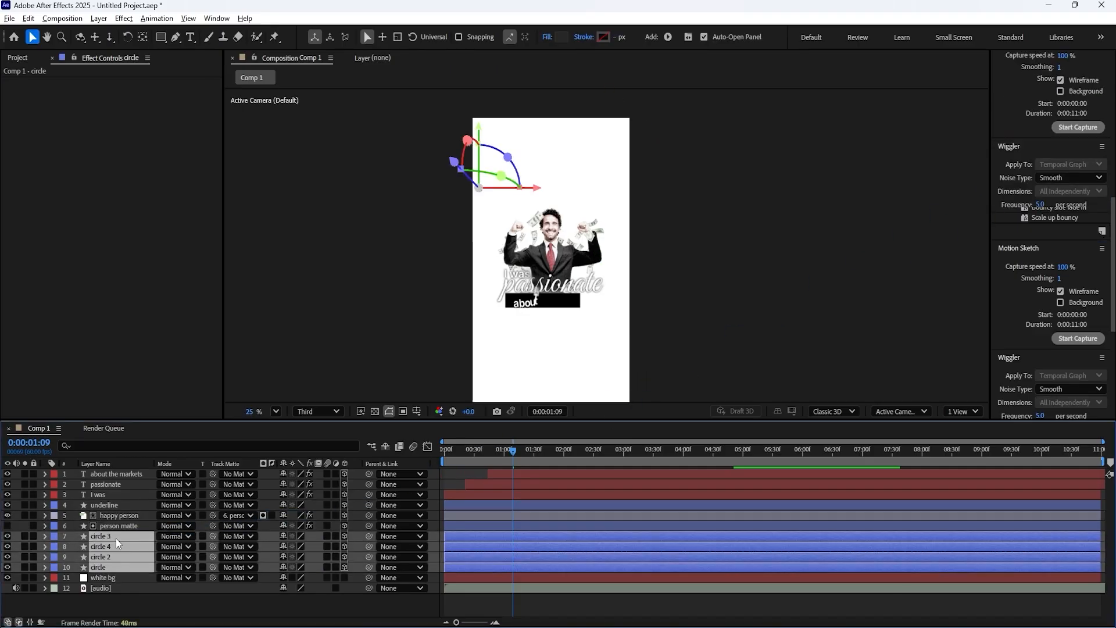
key("u")
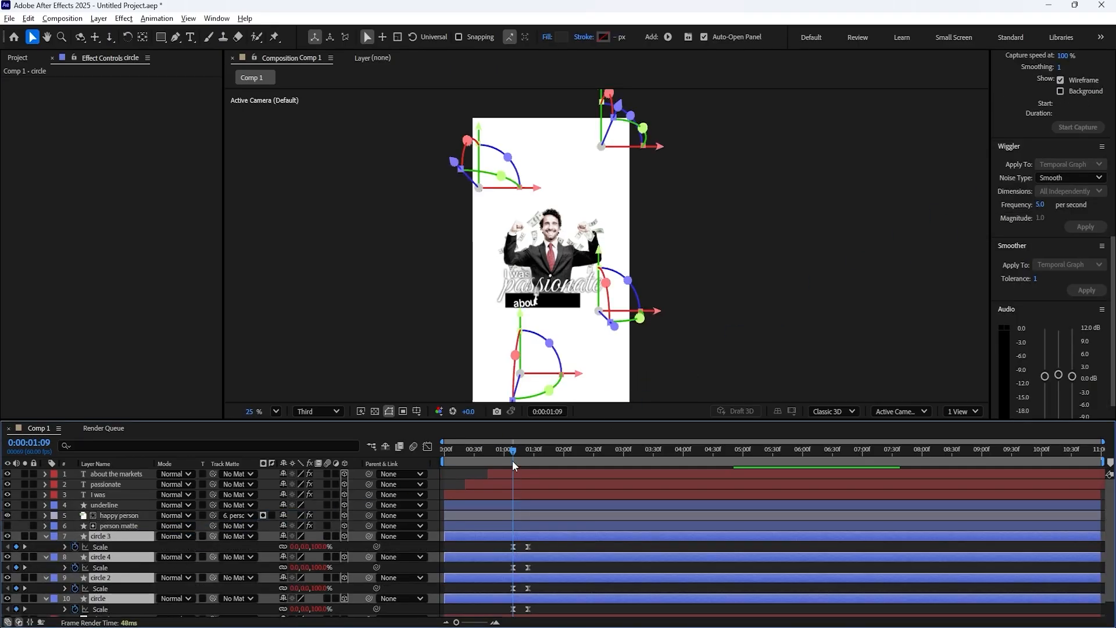
scroll(514, 462, "down", 2)
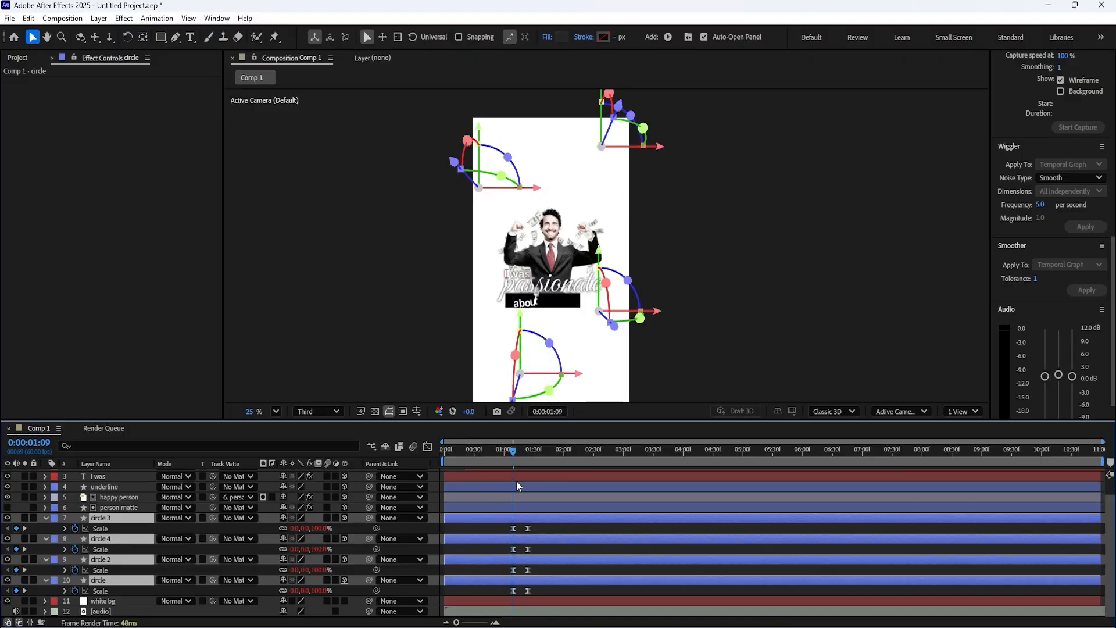
left_click_drag(536, 594, 448, 529)
left_click(457, 449)
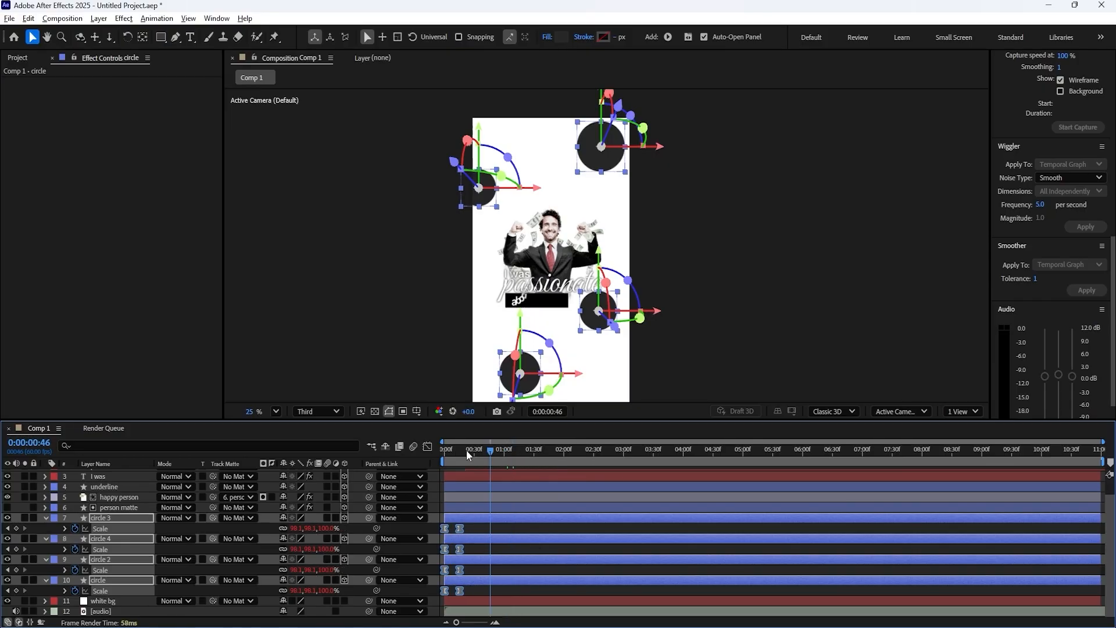
- Play the composition from the start to check how the background circles pop up
left_click(440, 460)
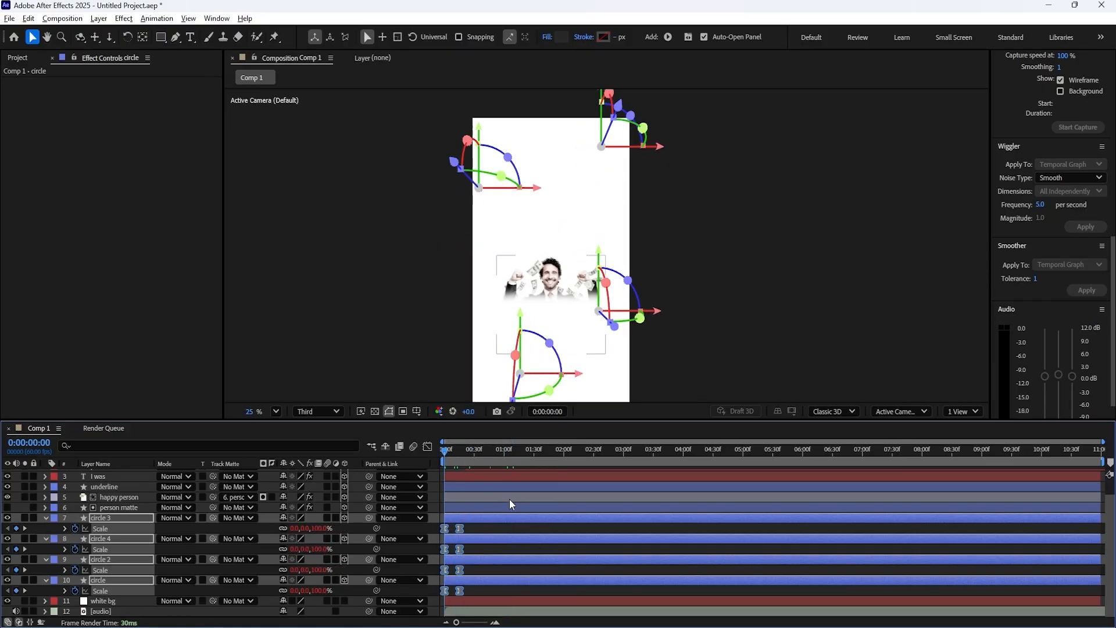
key("space")
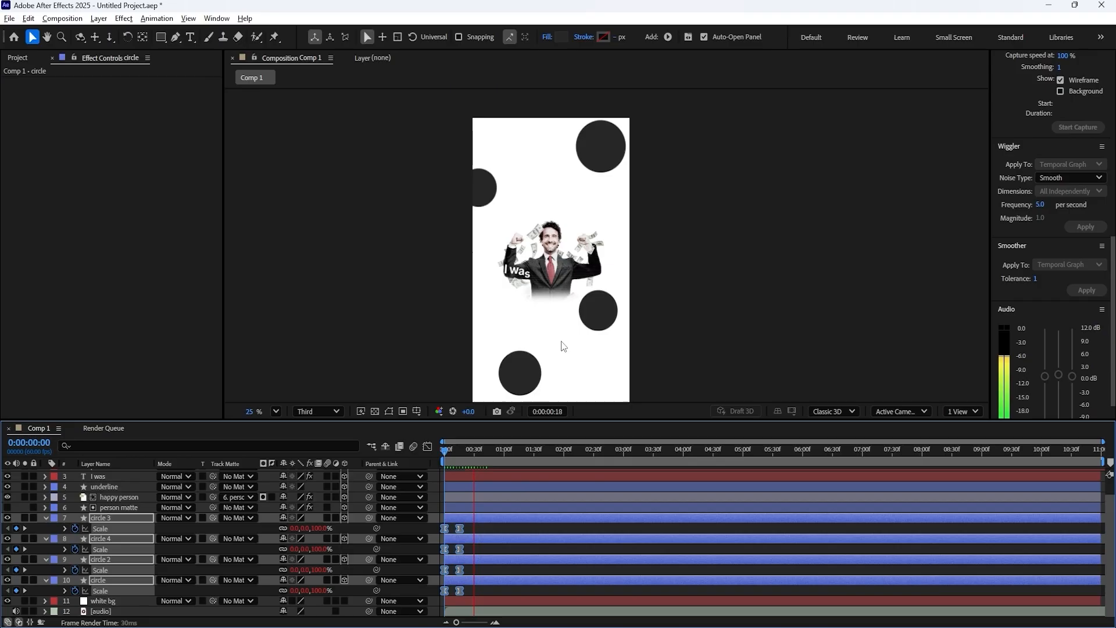
key("space")
left_click(443, 452)
key("space")
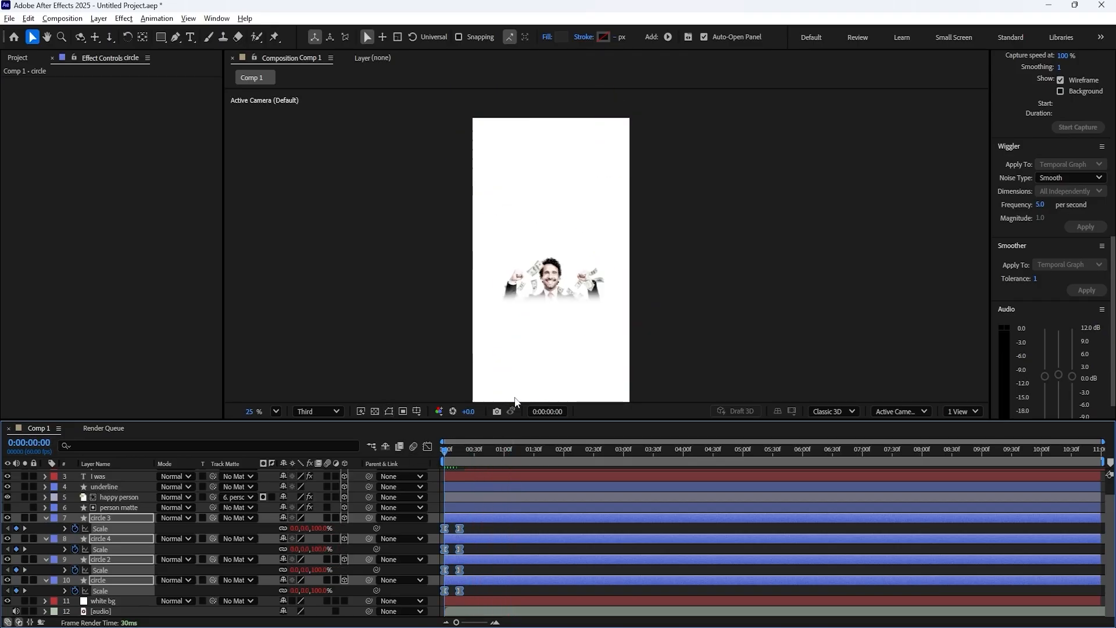
- Set amp to .2 in the Scale expression of "circle 3" and preview its bounce from the start
left_click(175, 532)
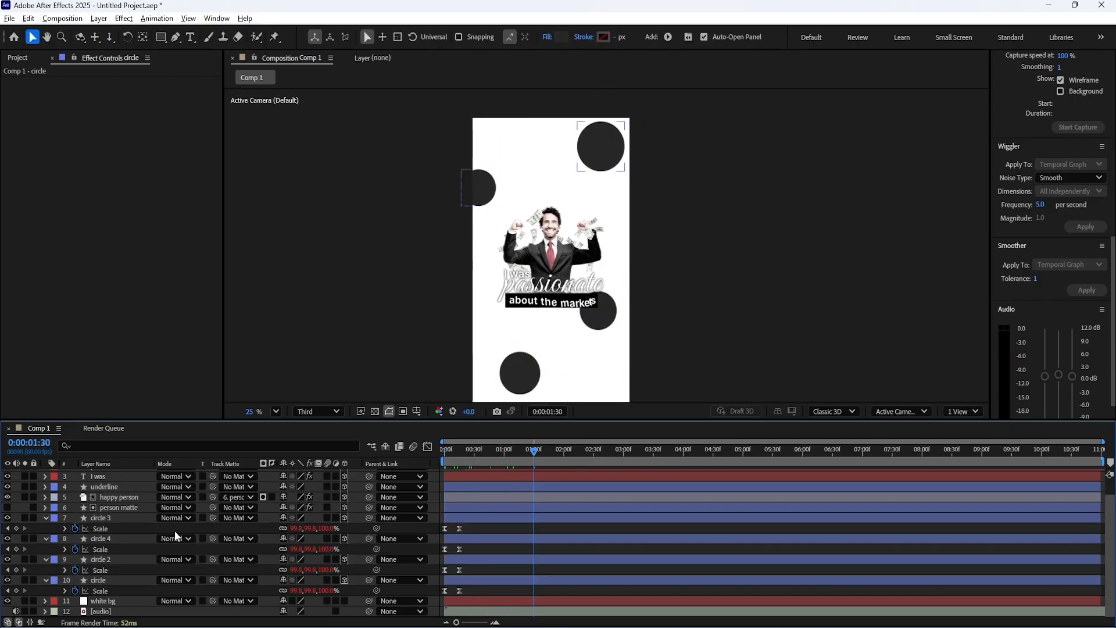
left_click(63, 528)
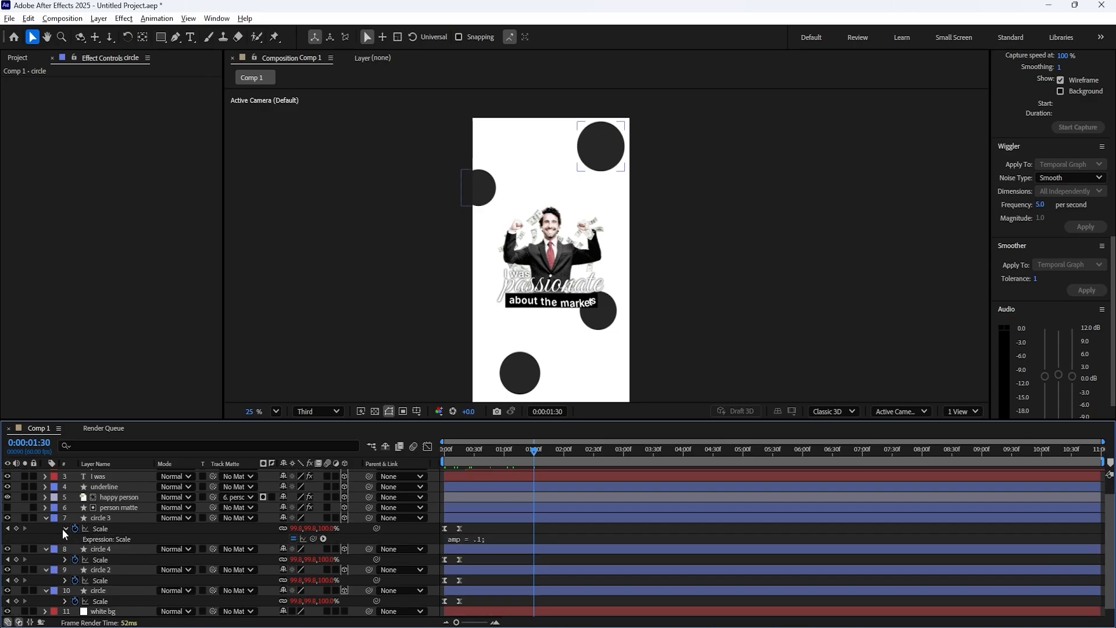
left_click(455, 541)
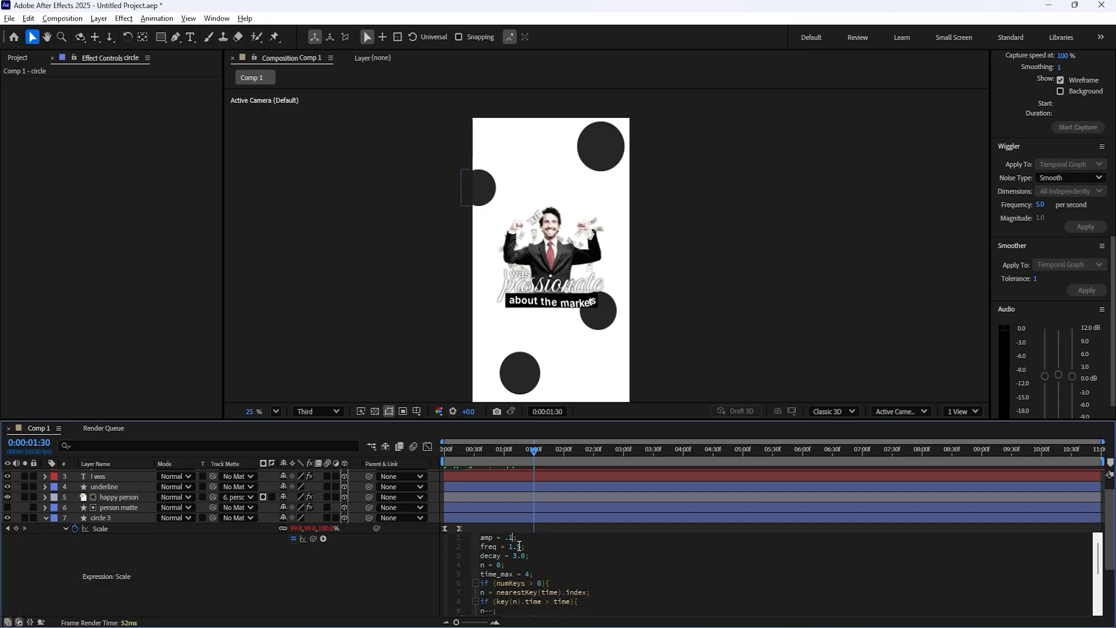
left_click_drag(534, 450, 443, 456)
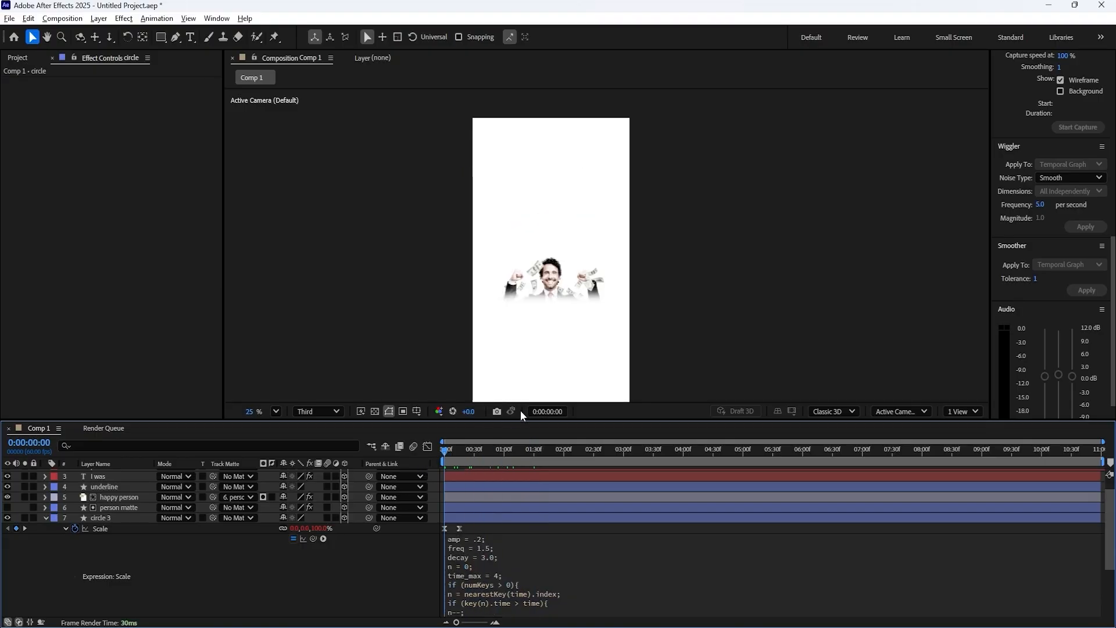
key("space")
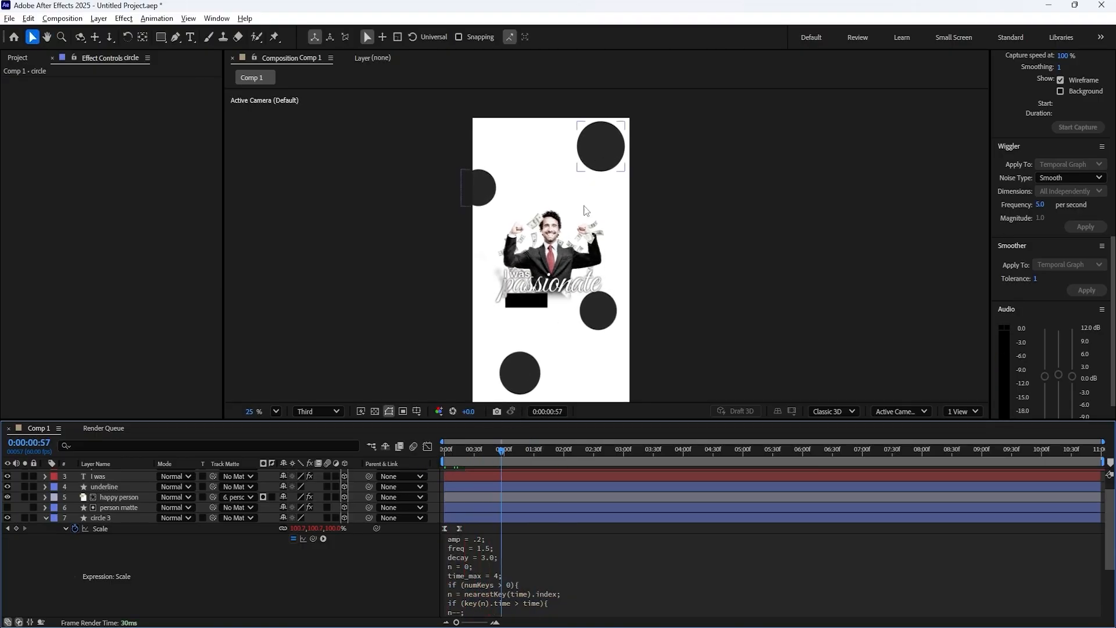
key("space")
key("space")
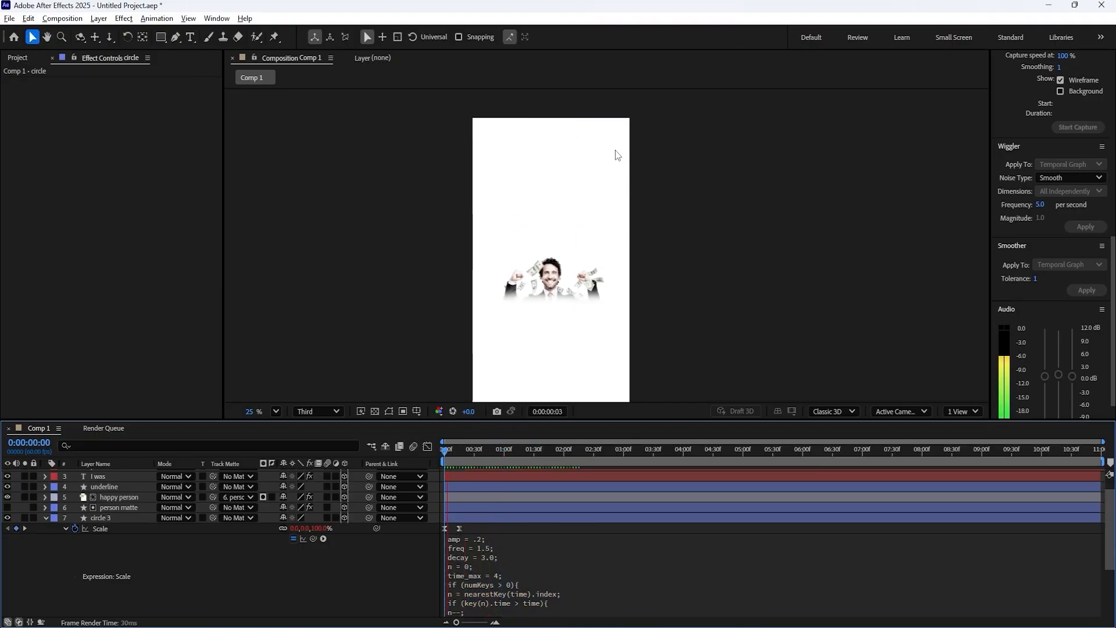
- Collapse "circle 3" and set amp to .2 in the Scale expression of "circle 4"
scroll(300, 530, "down", 2)
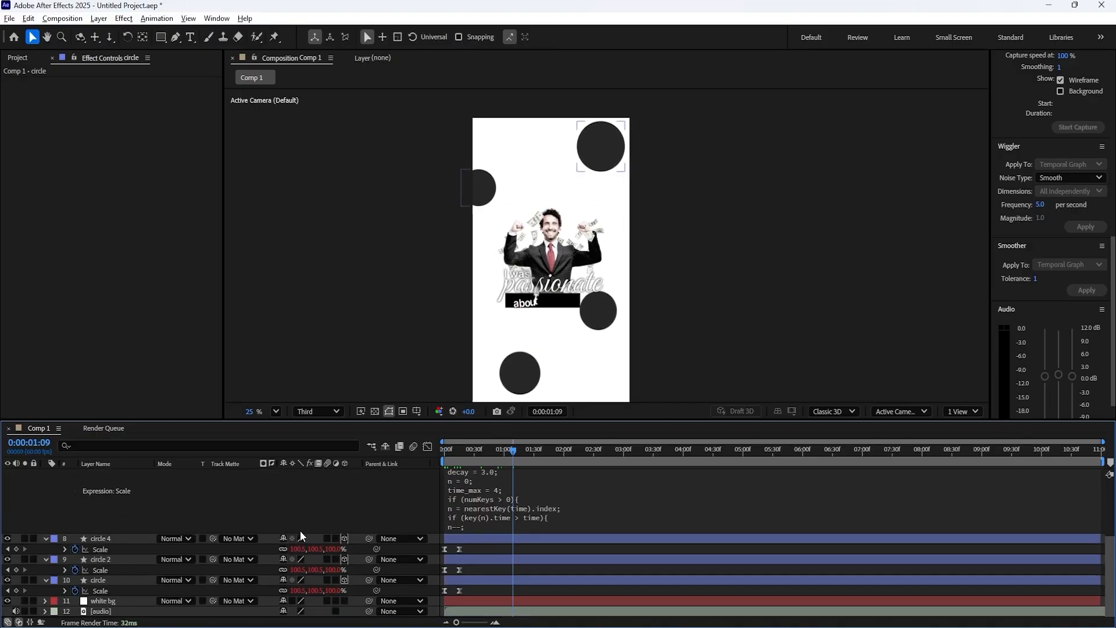
left_click(46, 495)
left_click(100, 559)
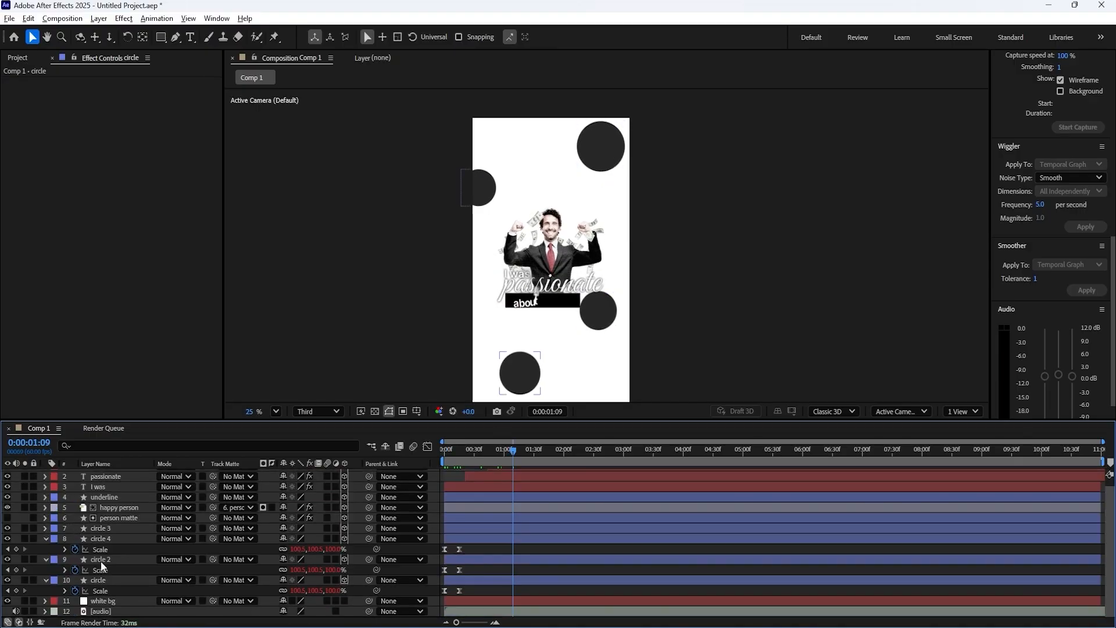
left_click(114, 550)
left_click(75, 548, "alt")
key("ctrl+v")
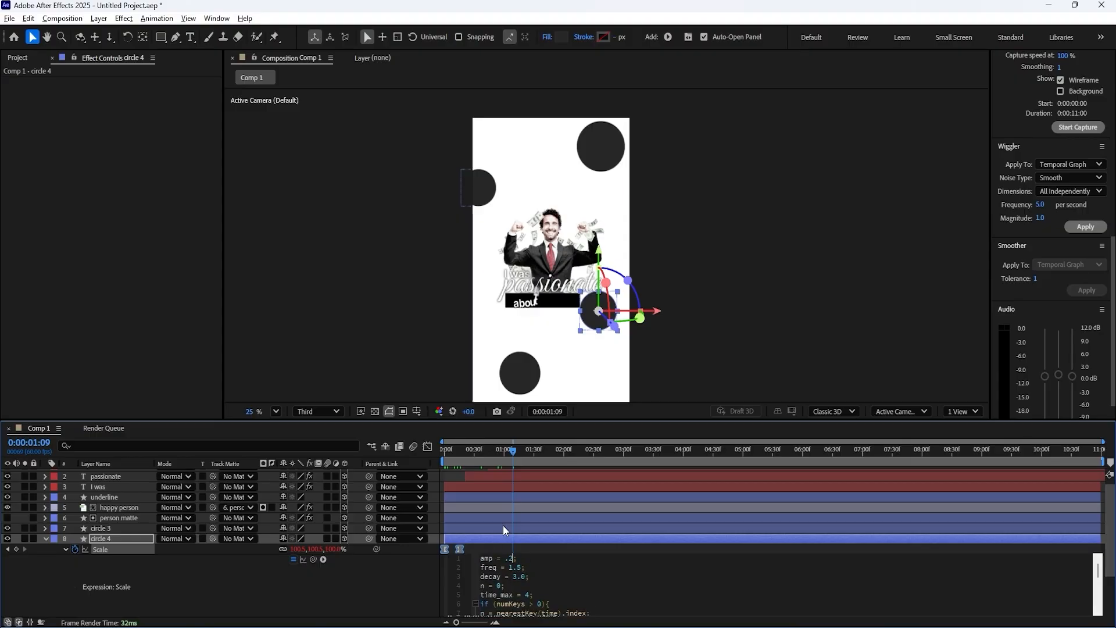
left_click(504, 509)
- Set amp to .2 in the Scale expressions of the "circle 2" and "circle" layers
scroll(501, 566, "down", 3)
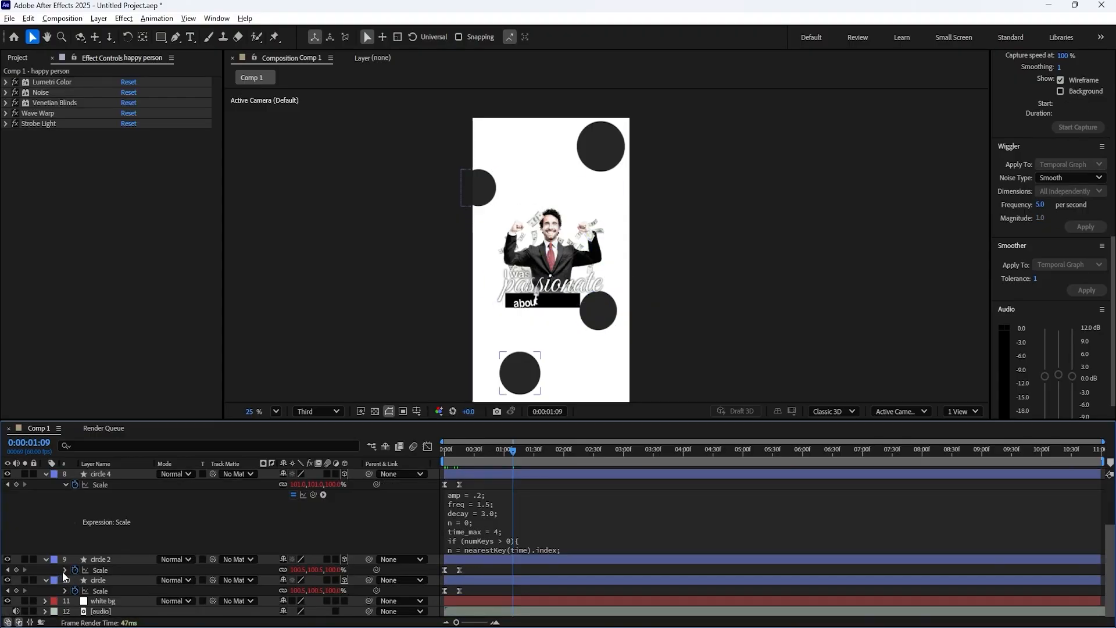
left_click(64, 570)
left_click(509, 579)
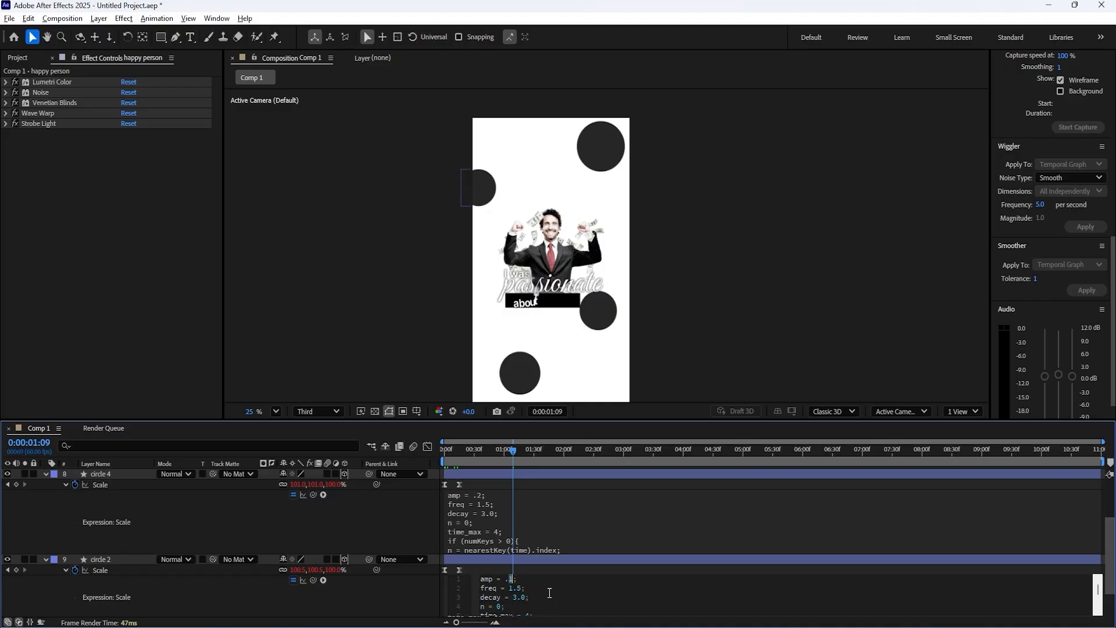
scroll(510, 547, "down", 2)
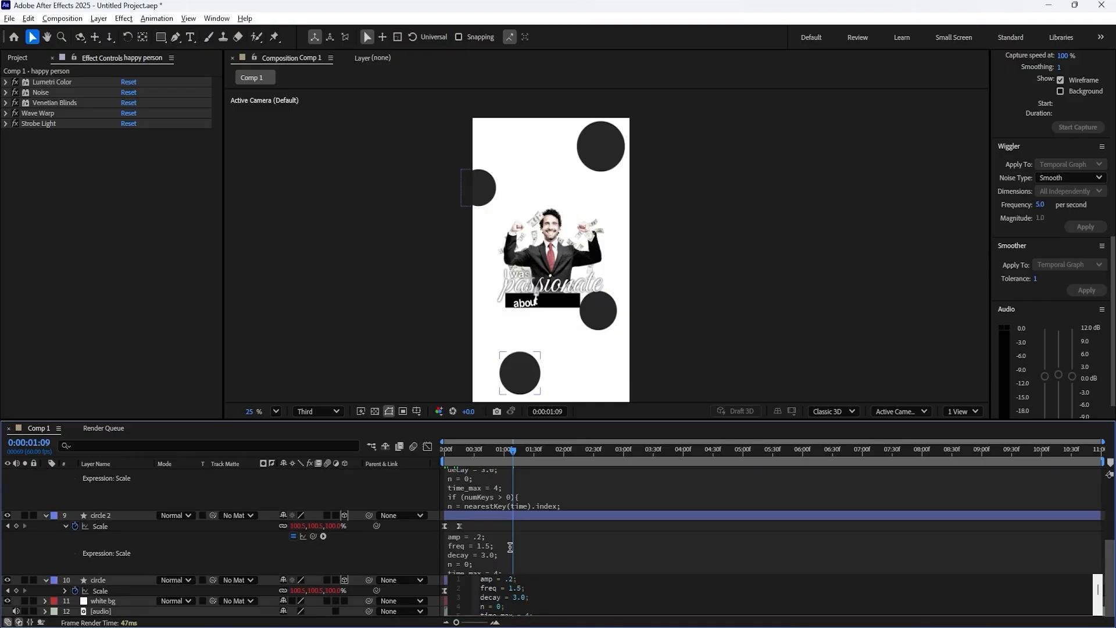
left_click(66, 592)
left_click(508, 601)
scroll(499, 599, "down", 1)
left_click(513, 600)
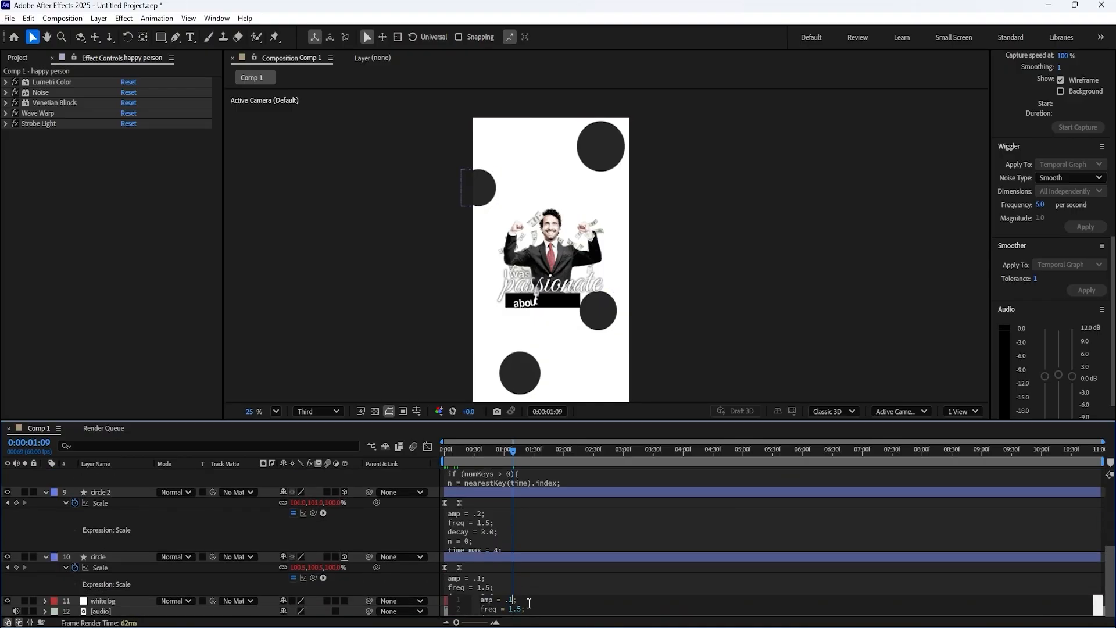
left_click(501, 588)
- Collapse the expanded properties of the "circle 4", "circle 2" and "circle" layers
key("Caps_Lock")
left_click(116, 556)
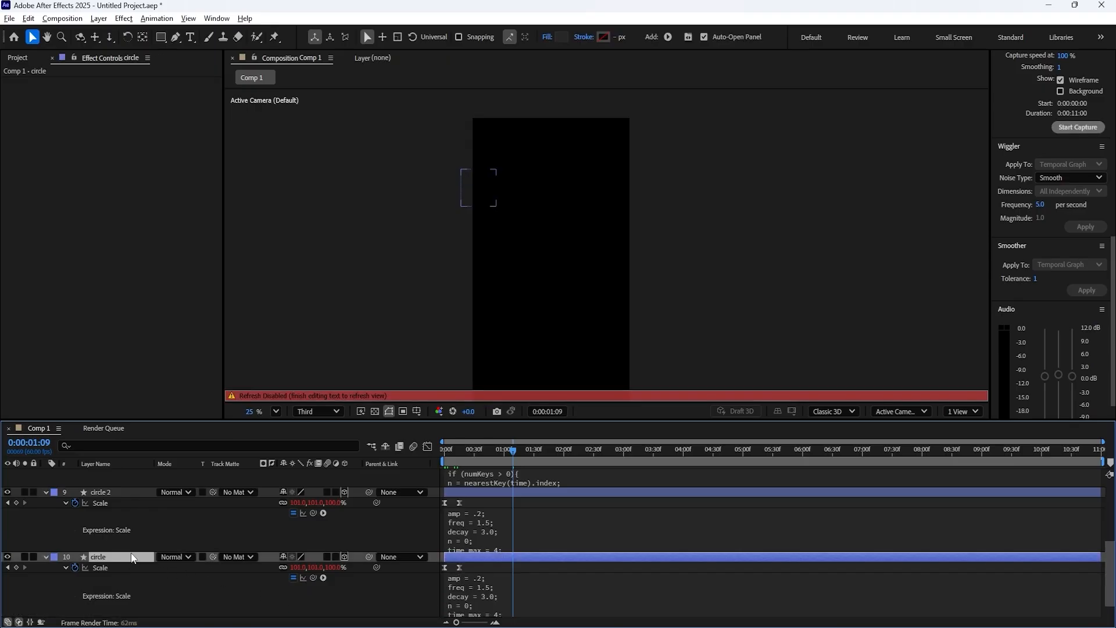
key("Caps_Lock")
scroll(115, 557, "up", 6)
left_click(113, 548)
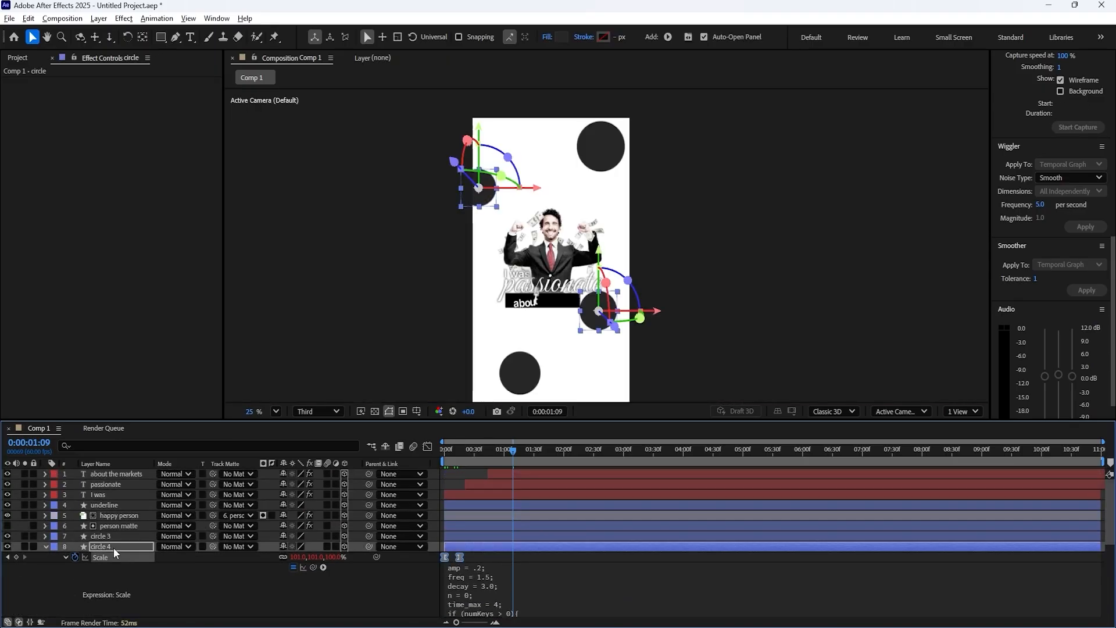
left_click(44, 547)
left_click(43, 568, "shift")
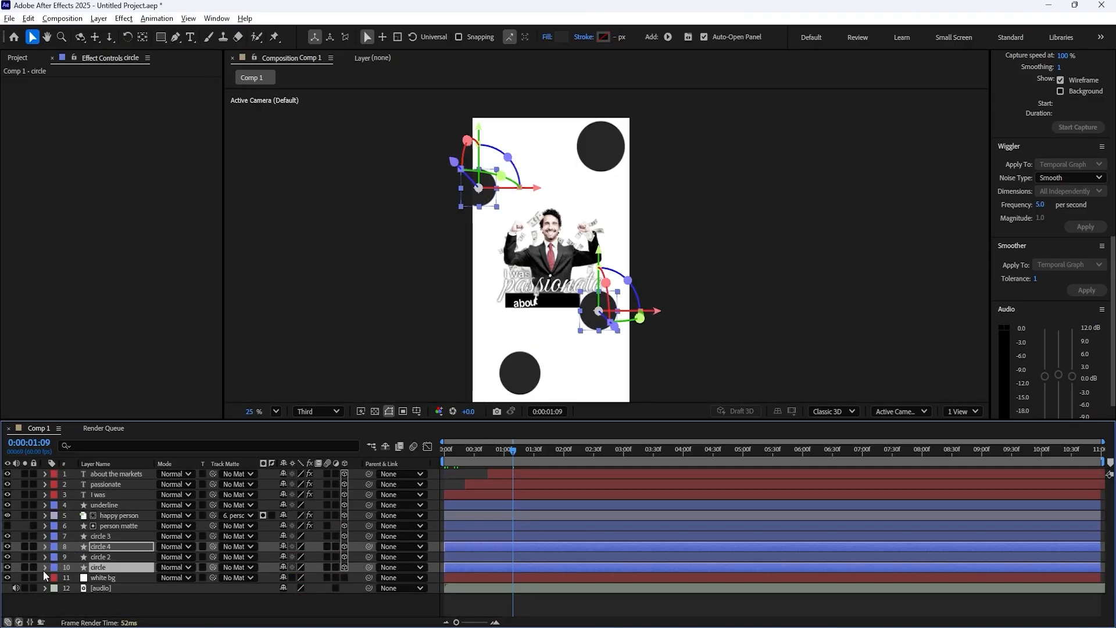
- Deselect all layers and play the composition from 0:00:00:00 to check the stronger bounce on all four circles
left_click(121, 608)
left_click_drag(512, 451, 384, 462)
key("space")
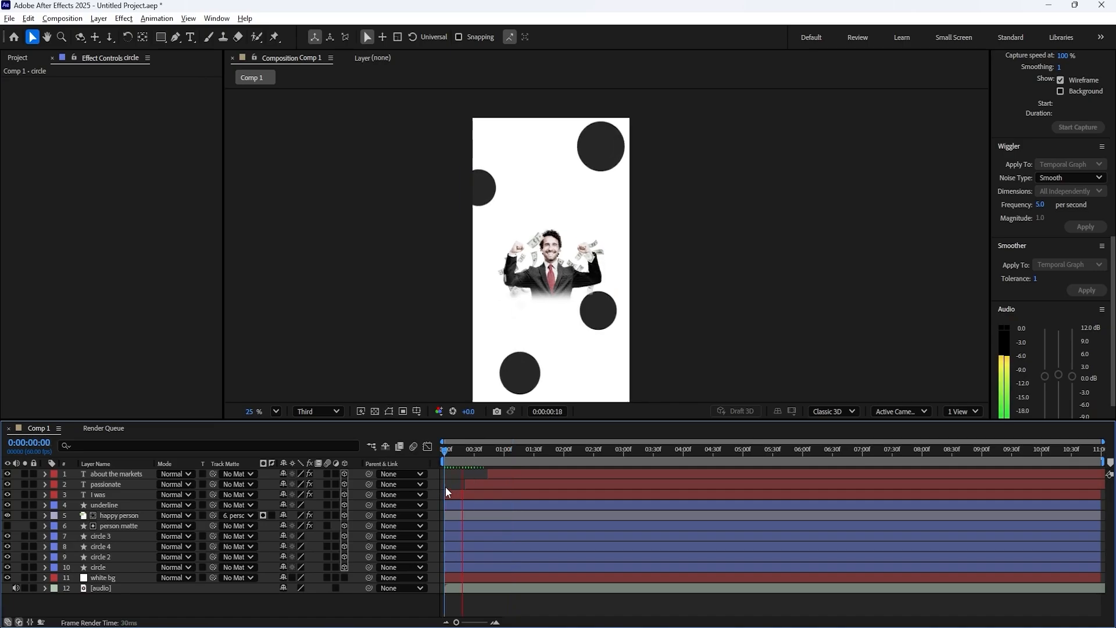
key("space")
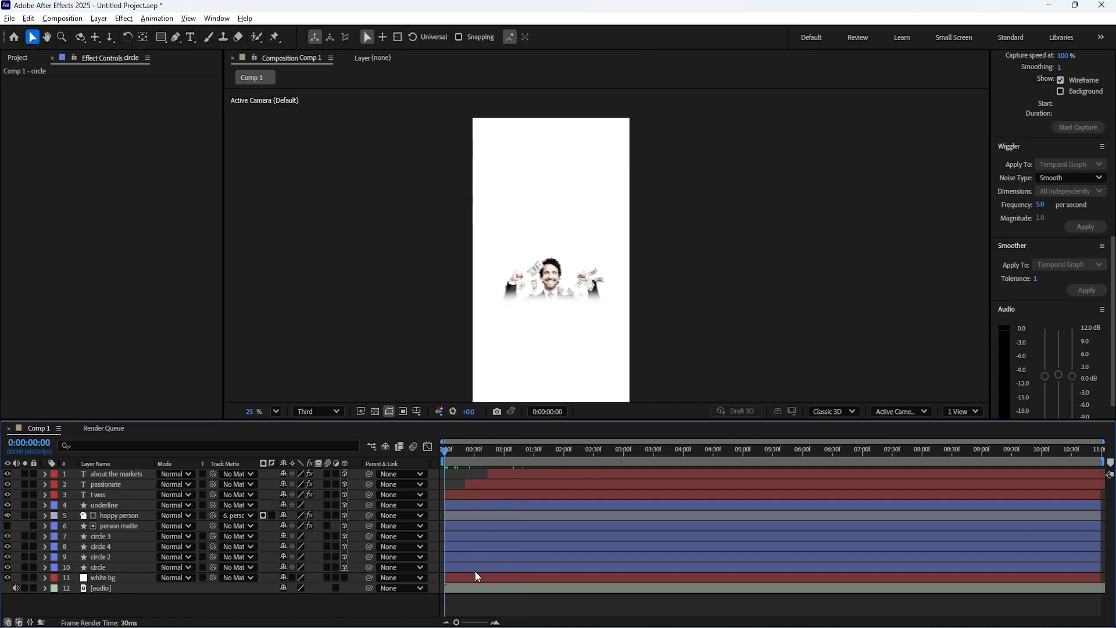
- Stagger the Scale keyframes of the four circles three frames apart in the order circle, circle 2, circle 4, circle 3, and preview them
left_click(84, 569)
left_click(118, 537, "shift")
key("u")
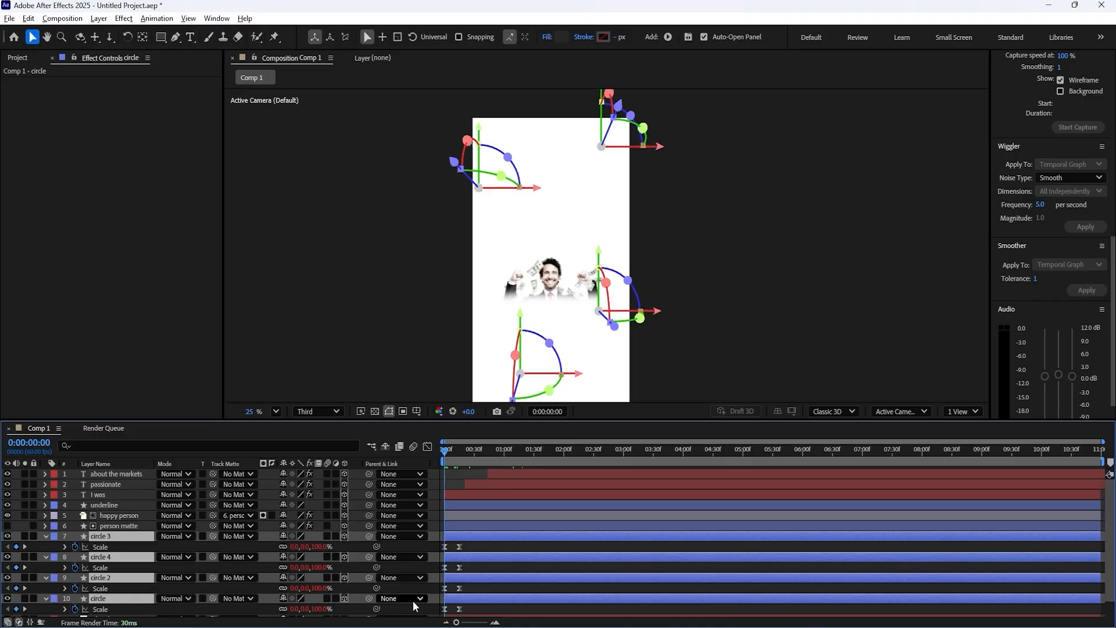
scroll(476, 574, "down", 2)
left_click(467, 589)
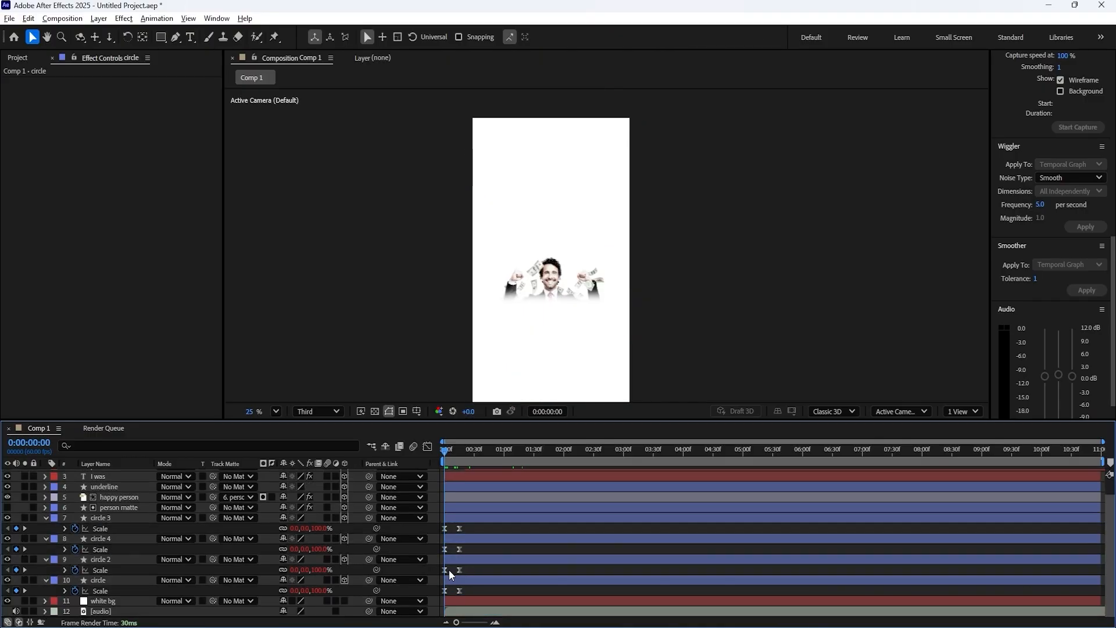
scroll(441, 573, "up", 2)
mouse_move(466, 566)
left_mouse_down()
mouse_move(441, 573)
mouse_move(462, 570)
mouse_move(443, 549)
mouse_move(469, 552)
left_mouse_up()
left_click_drag(536, 525, 481, 530)
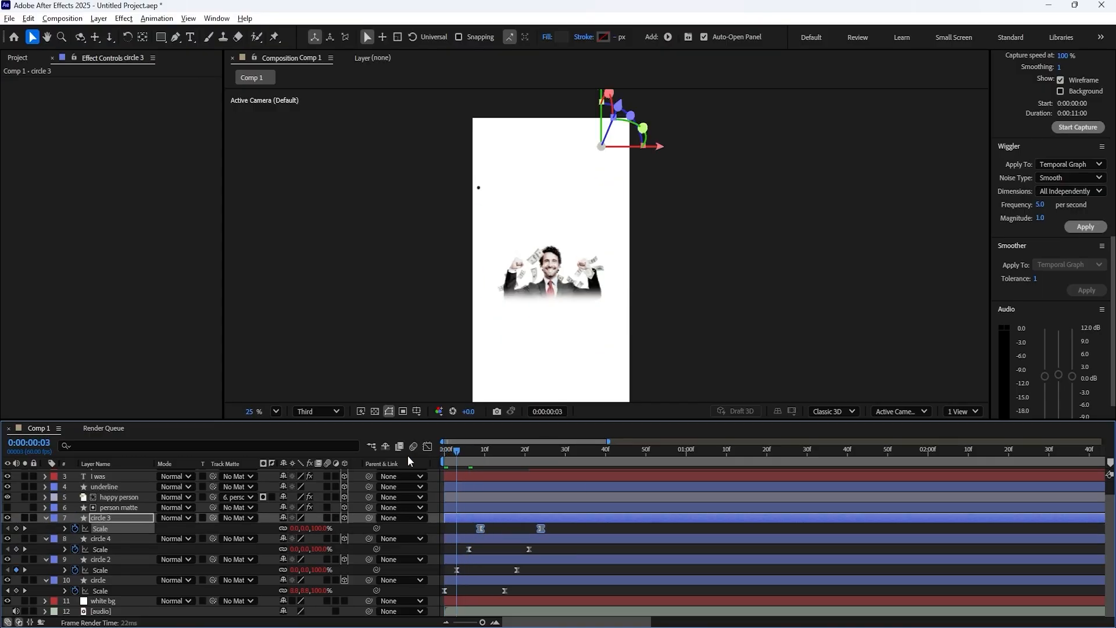
key("space")
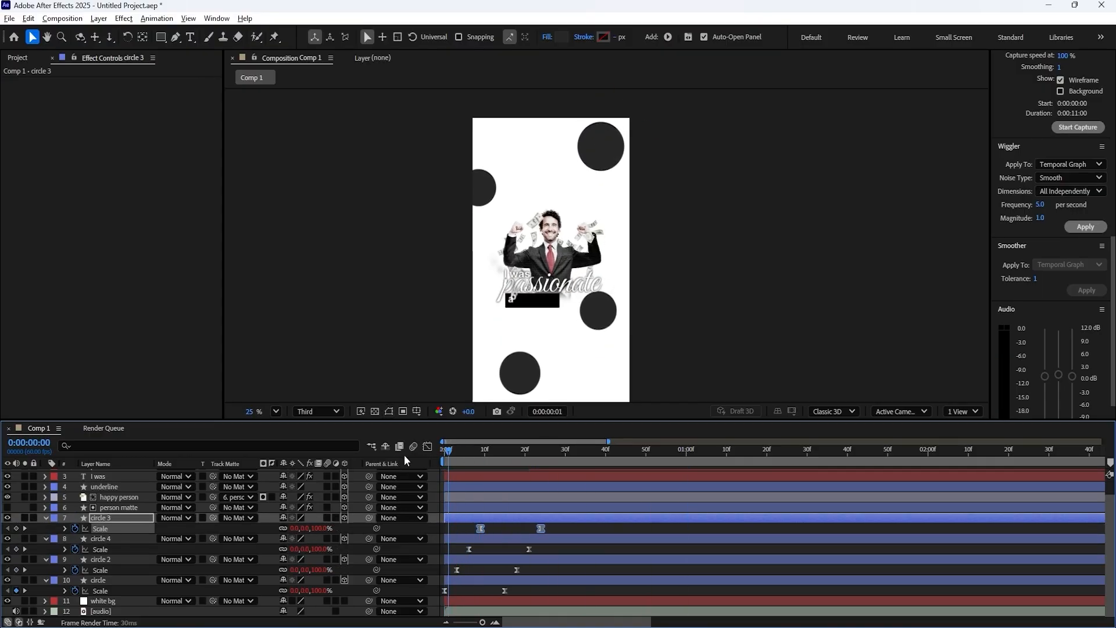
key("space")
- Try stretching the Scale keyframes of all four circles to about twice their duration, preview the slower pop-in and undo it
left_click_drag(567, 526, 408, 591)
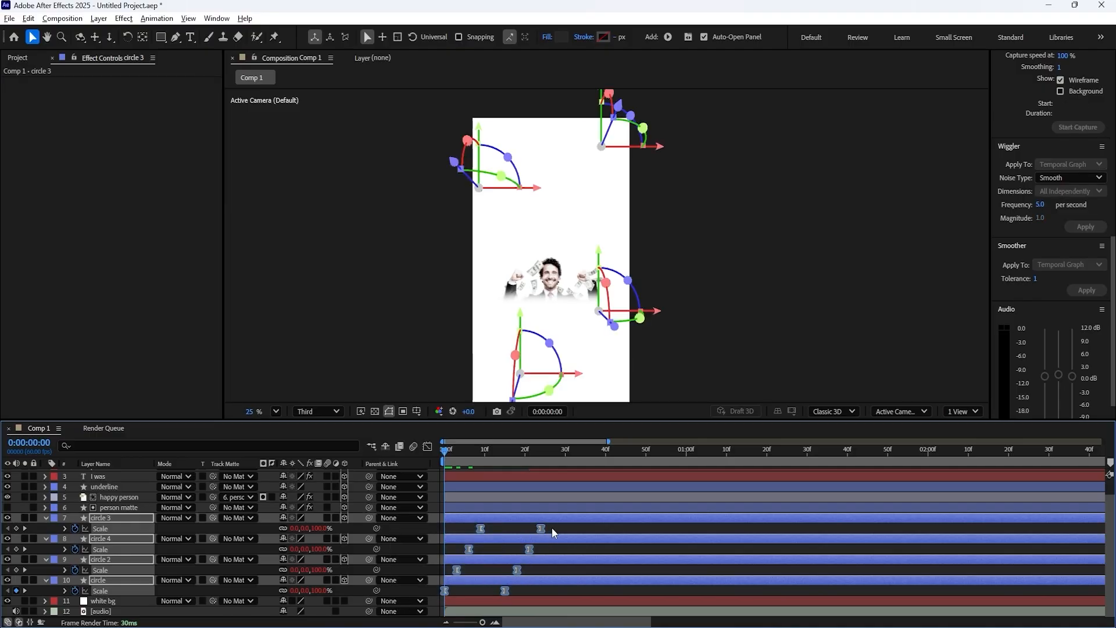
left_click_drag(542, 529, 644, 521)
key("space")
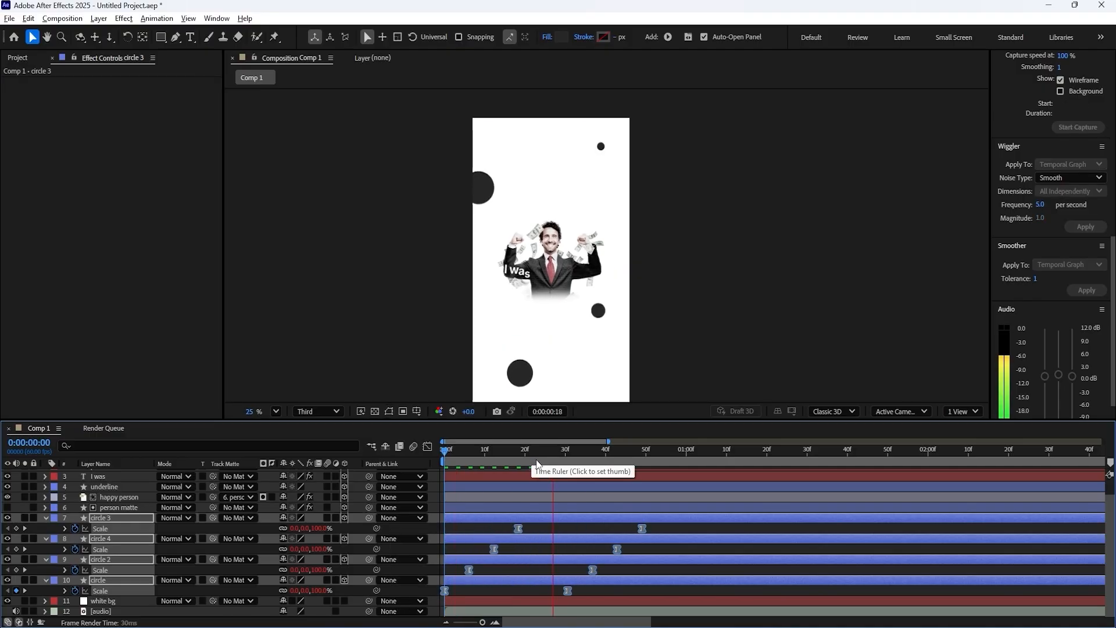
key("space")
key("ctrl+z")
key("space")
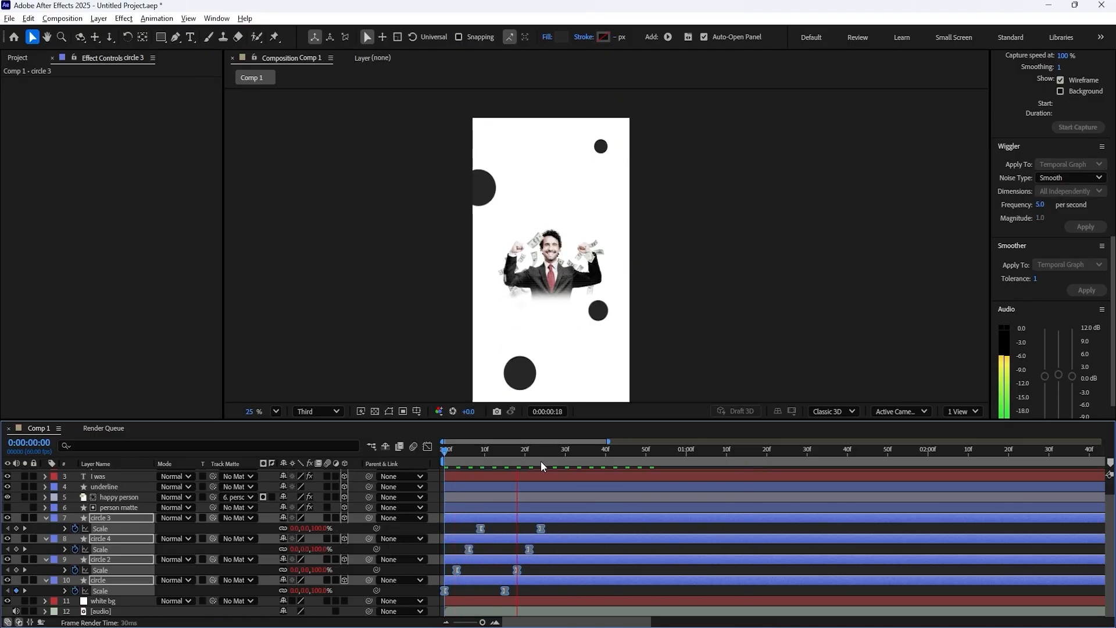
key("space")
- Collapse the expanded properties of the four circle layers, deselect them and return to 0:00:00:00
key("u")
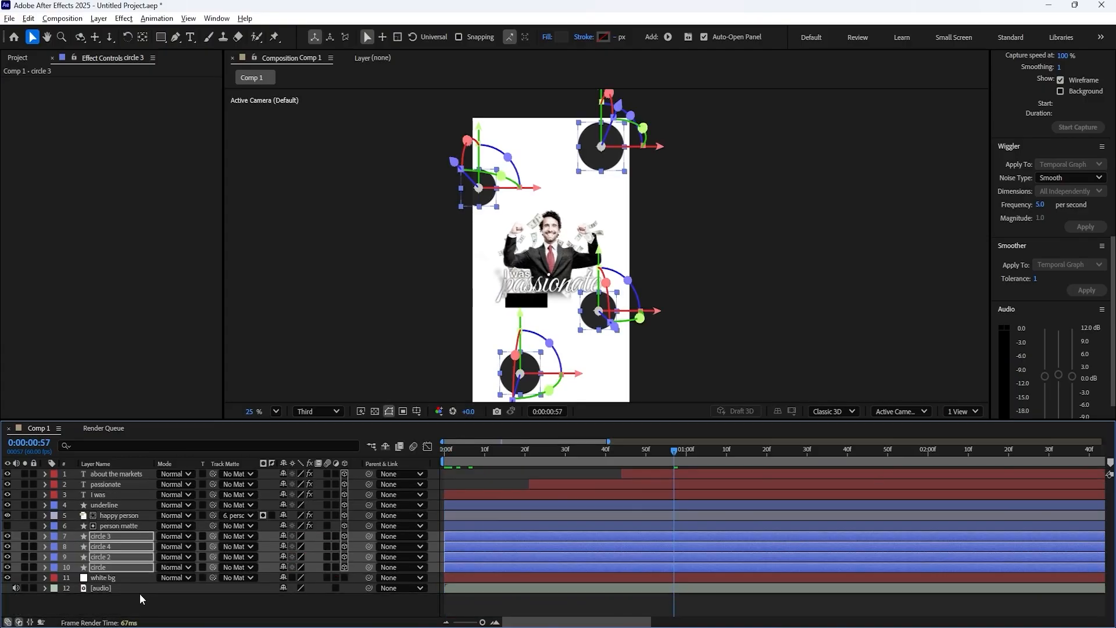
left_click(139, 592)
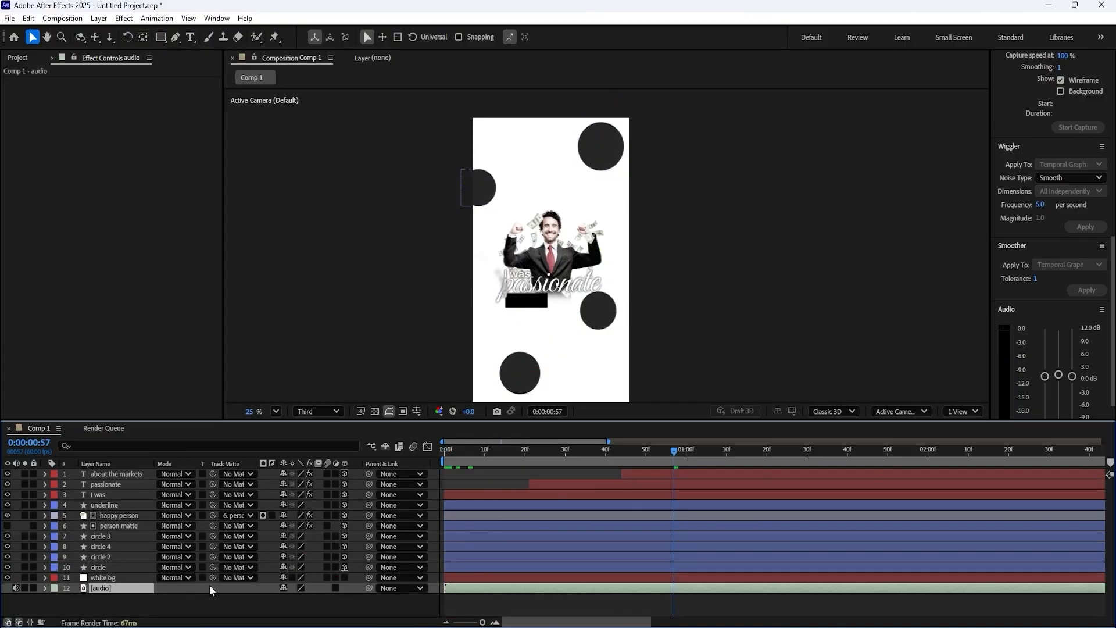
left_click(495, 483)
left_click_drag(492, 448, 444, 449)
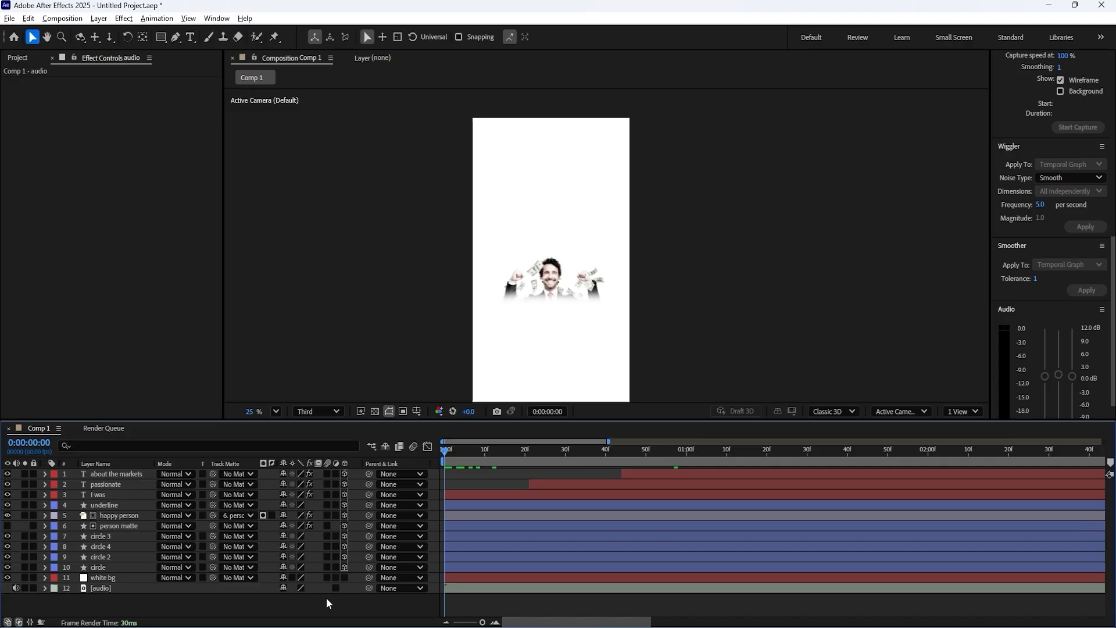
- Create an adjustment layer above all other layers and name it "vignette"
right_click(271, 594)
mouse_move(325, 443)
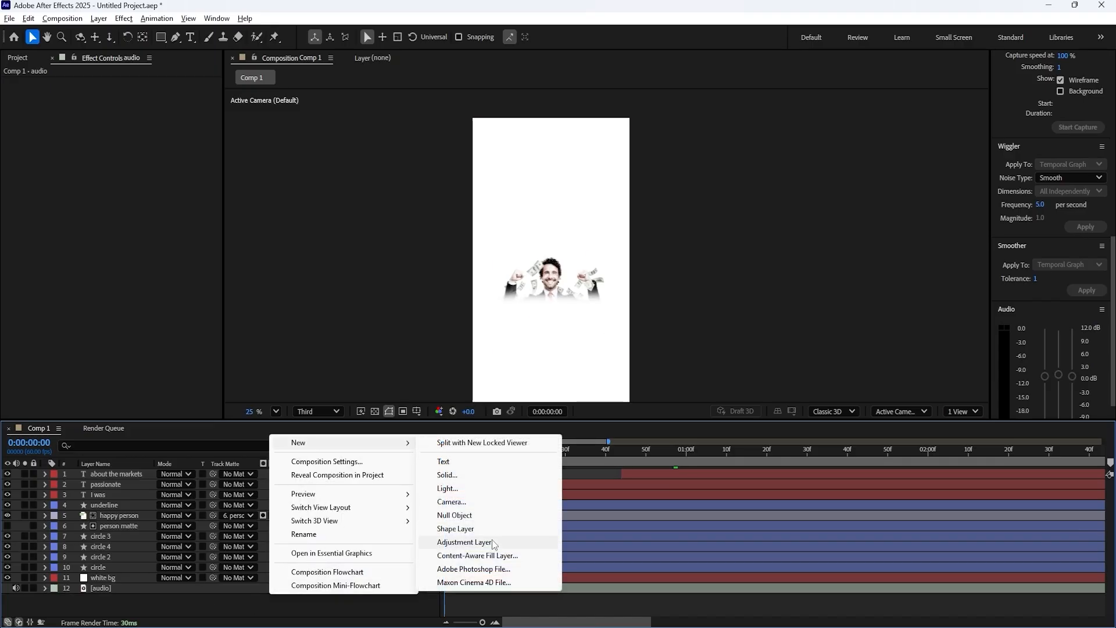
left_click(464, 542)
right_click(140, 474)
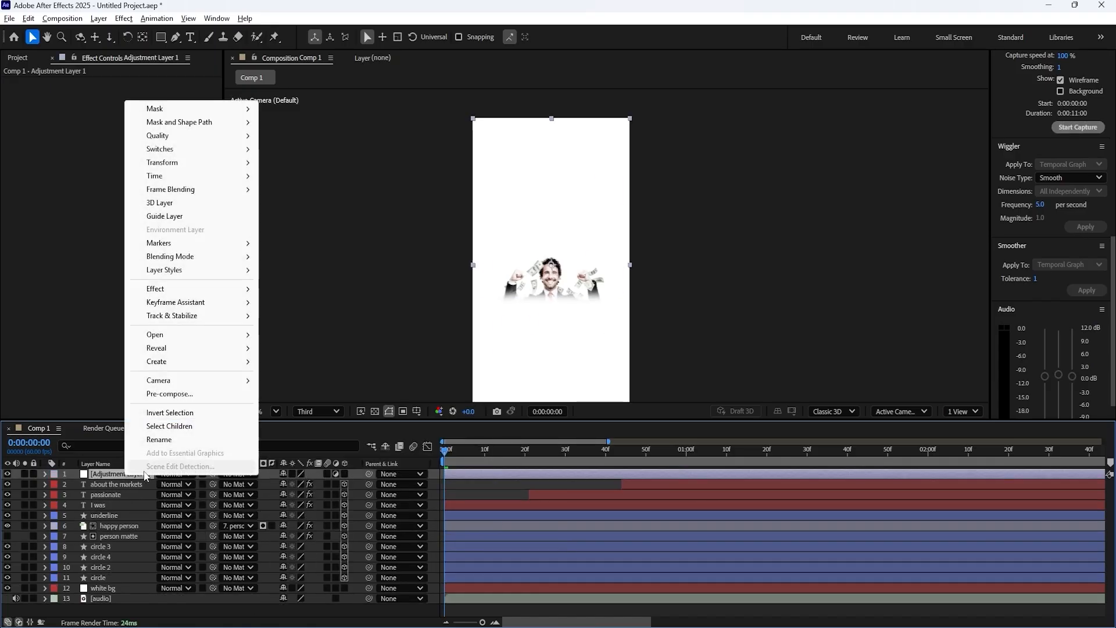
left_click(181, 439)
type("vignette")
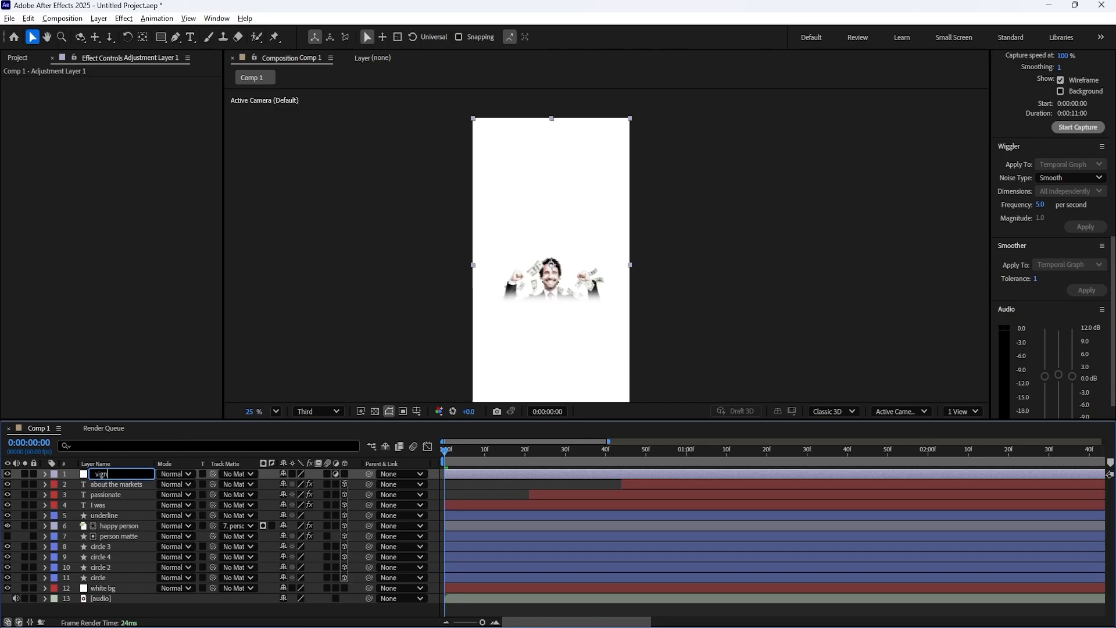
key("Return")
- Apply the CC Vignette effect to the "vignette" adjustment layer and set its Amount to 57
scroll(1059, 302, "up", 5)
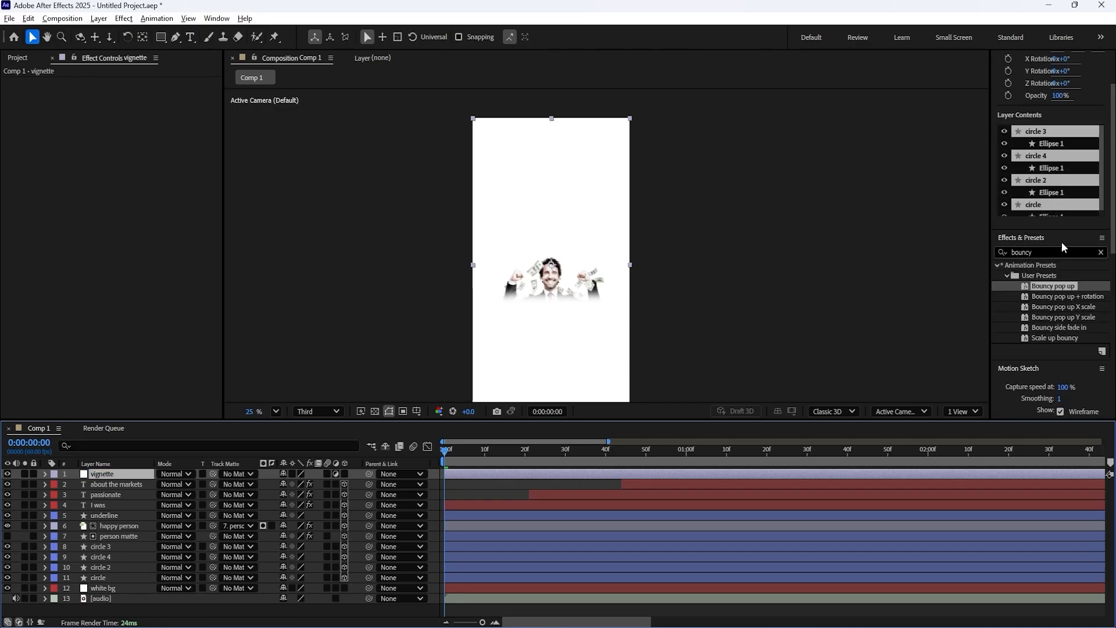
left_click(1047, 252)
left_click(1042, 102)
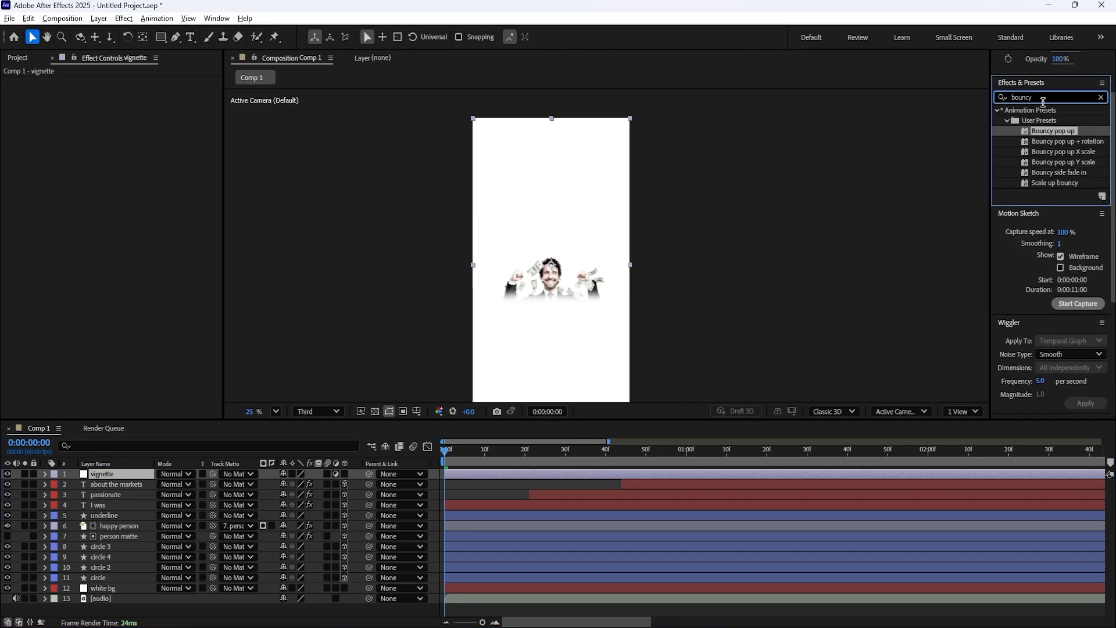
double_click(1038, 101)
type("vignette")
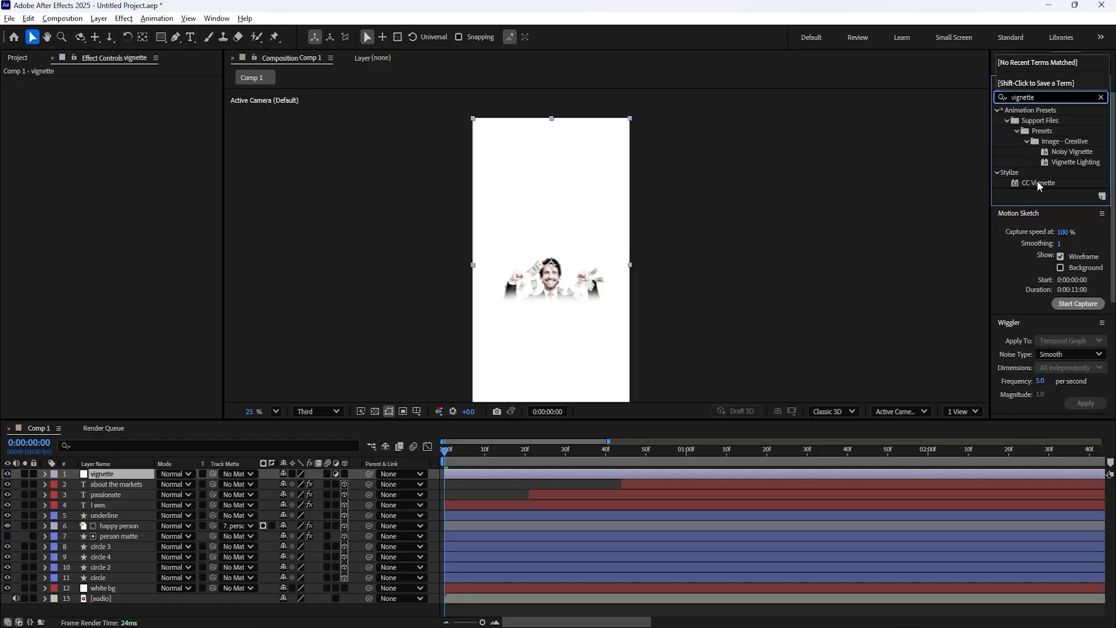
left_click_drag(1040, 186, 473, 322)
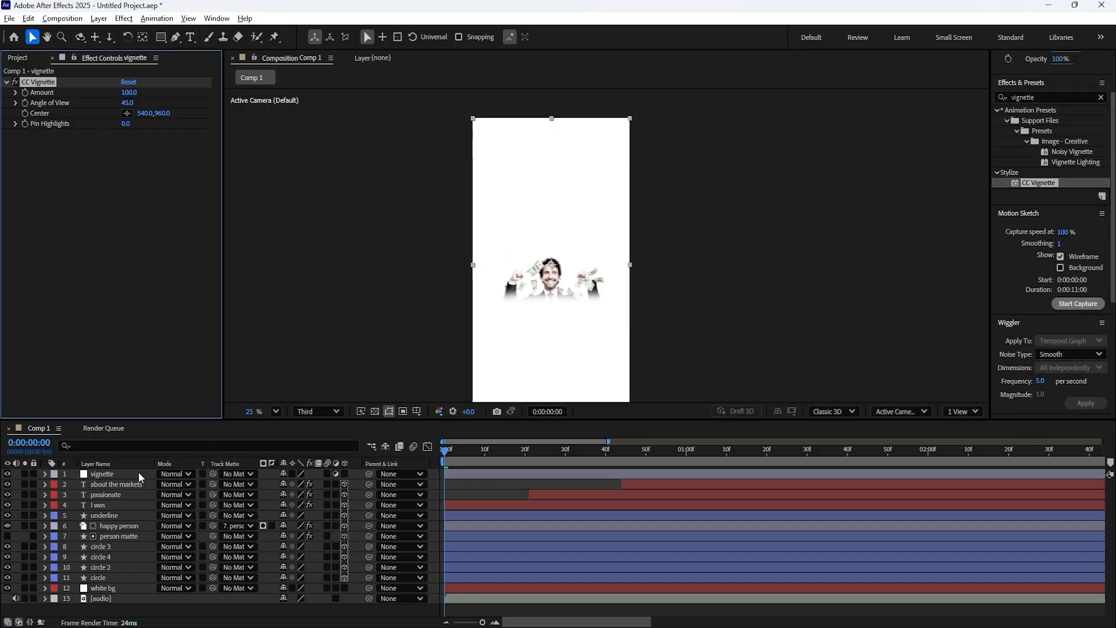
left_click_drag(129, 92, 107, 95)
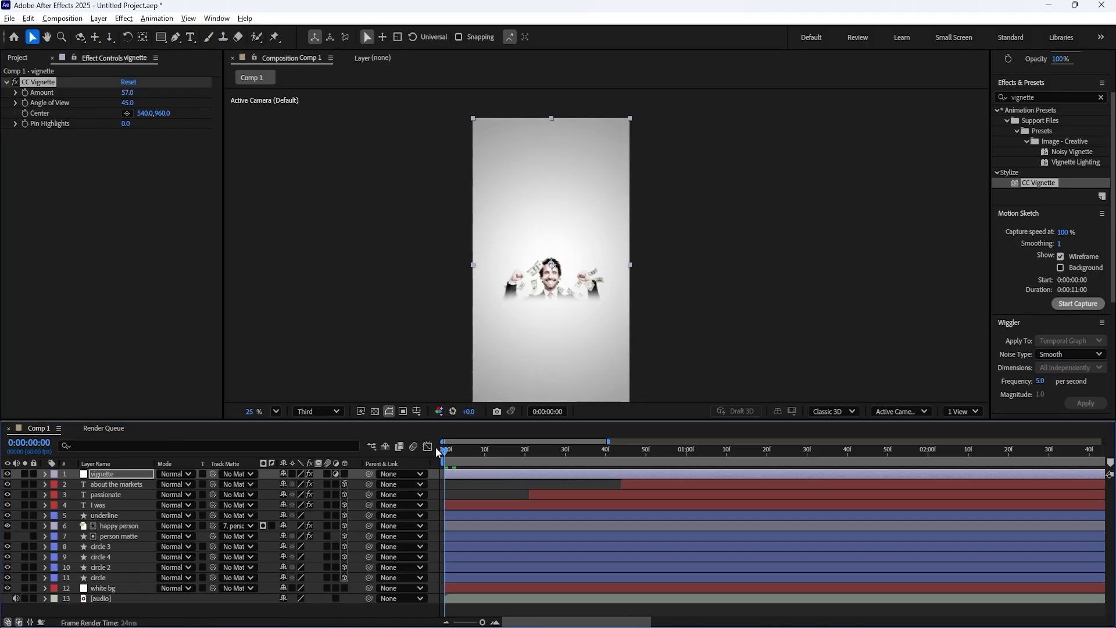
- Scrub the composition to 0:00:01:46, switch to Media Player and scrub the reference video to see which element follows the captions
left_click_drag(445, 448, 869, 455)
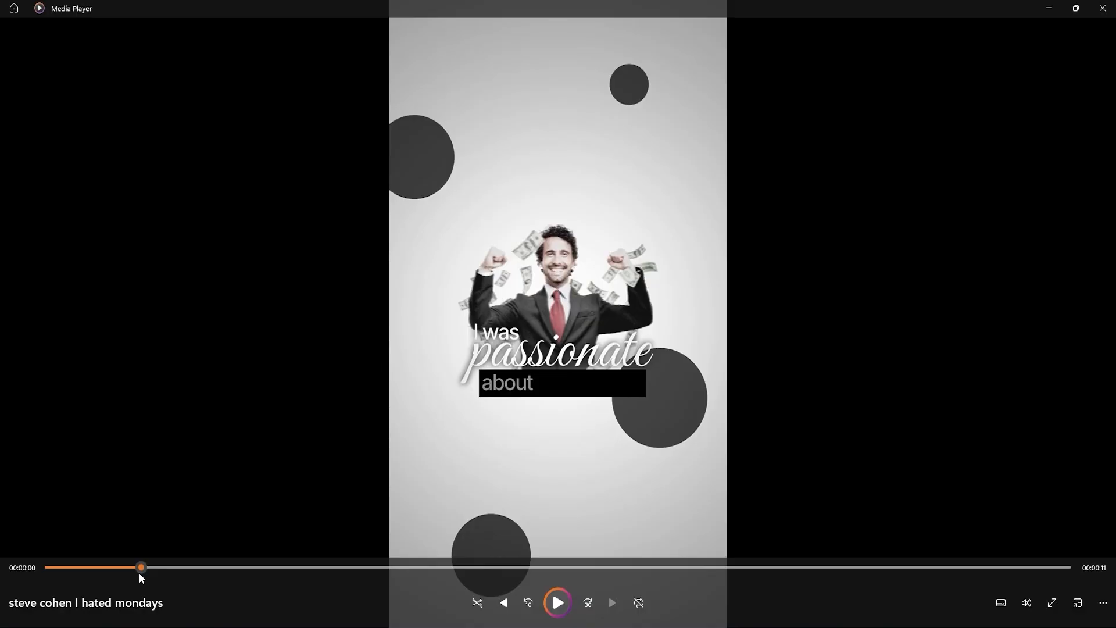
left_click_drag(140, 574, 201, 569)
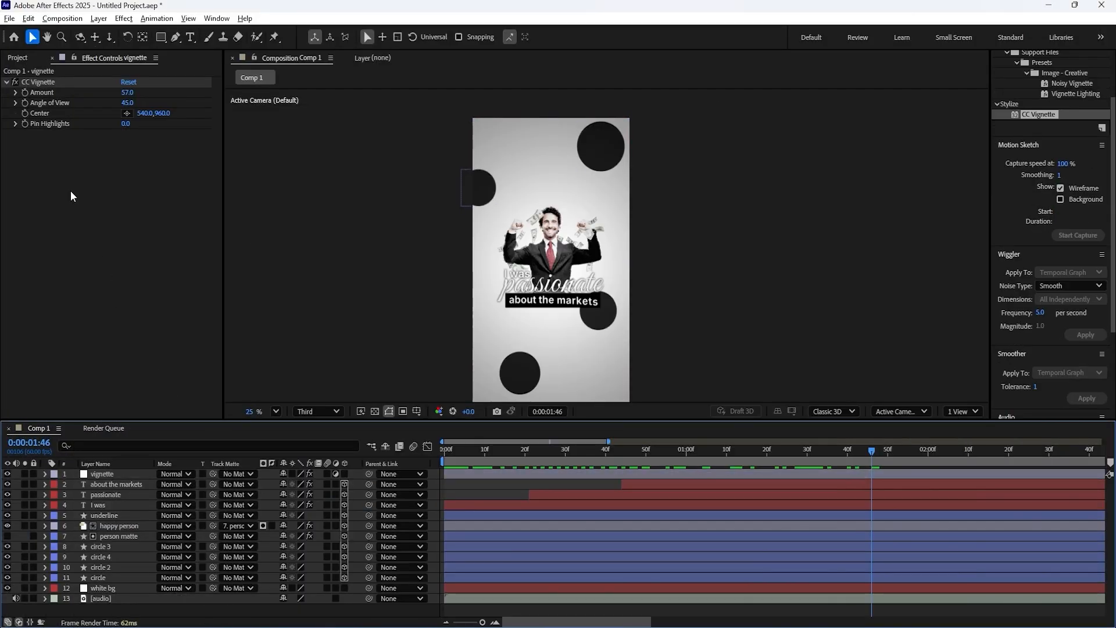
- Add sticky note.png to the composition directly below the "vignette" layer and rename its layer "sticky note"
left_click(17, 58)
left_click_drag(52, 224, 115, 485)
right_click(134, 486)
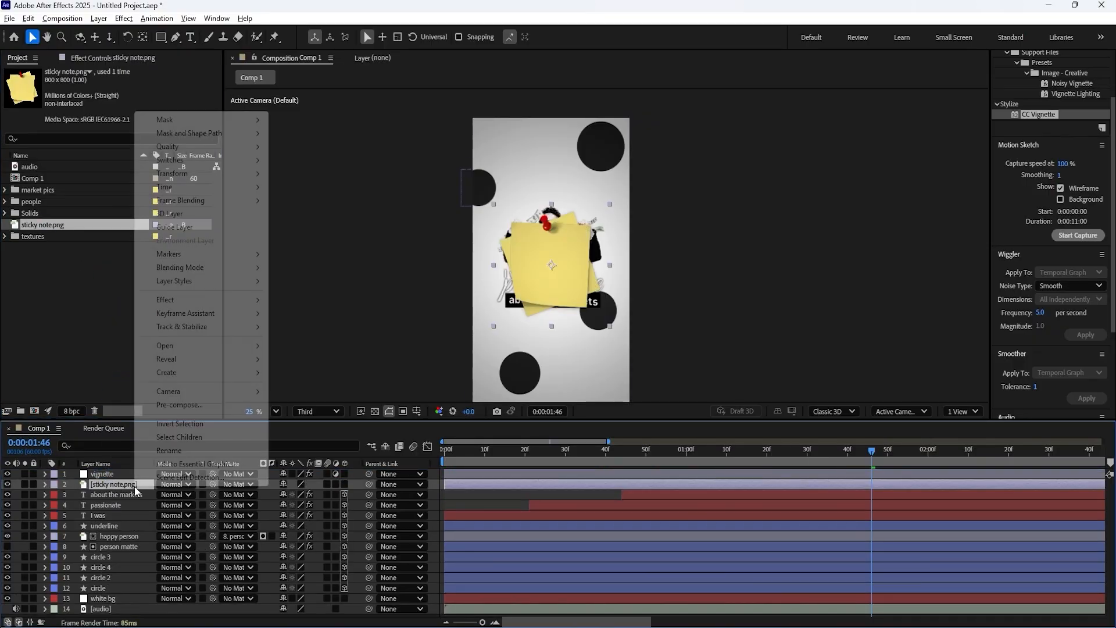
left_click(143, 432)
type("sticky note")
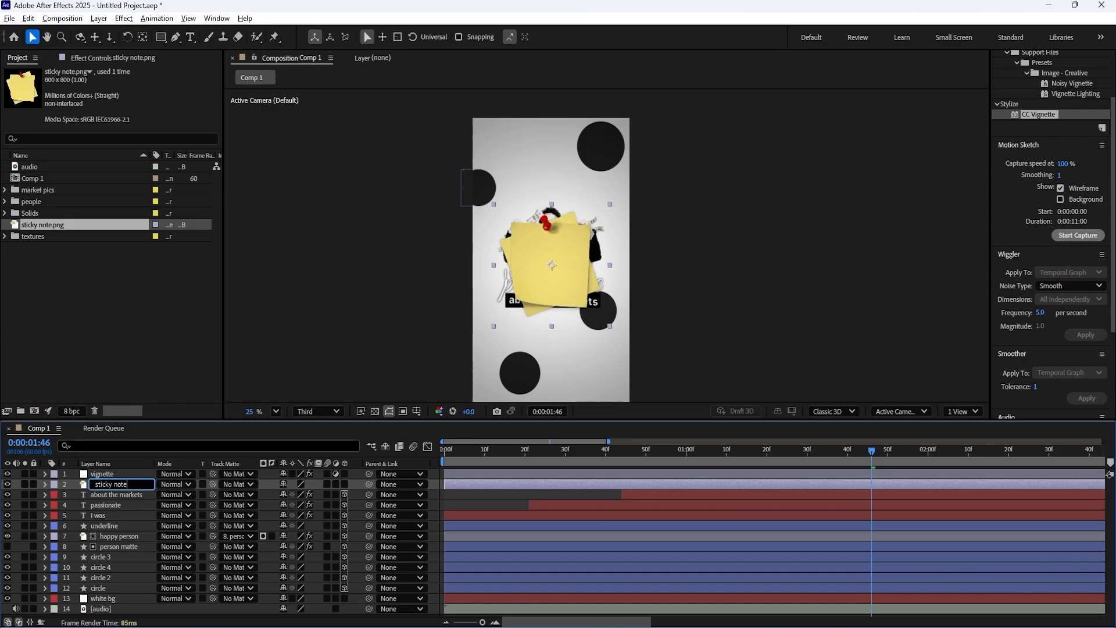
key("Return")
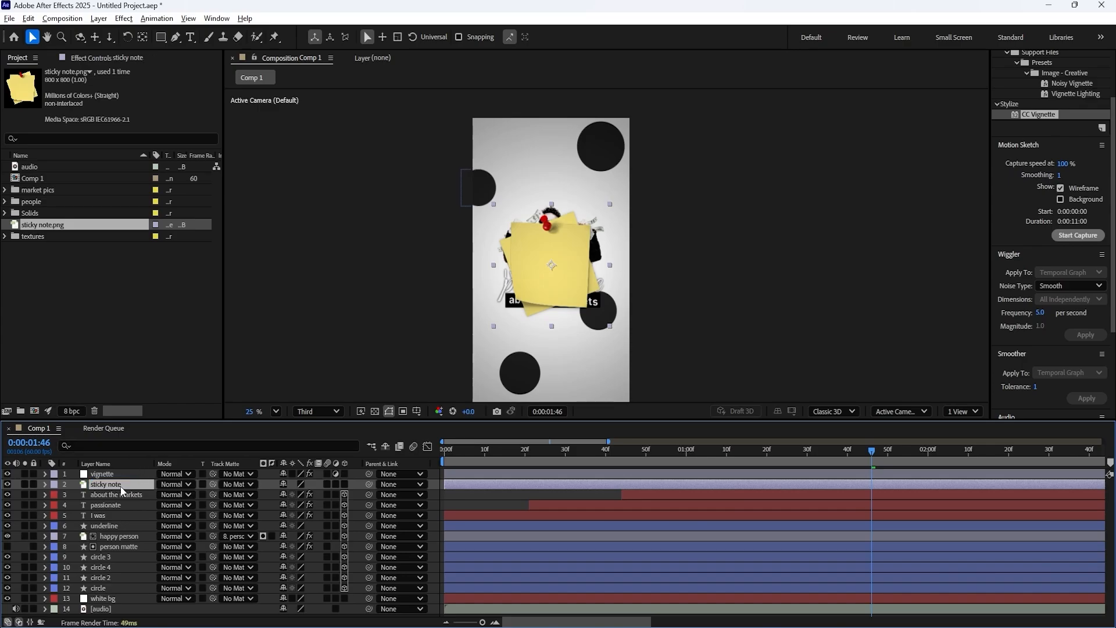
- Play the audio from the "about the markets" caption to find the cue and trim the start of "sticky note" to 0:00:01:41
left_click(617, 452)
key("space")
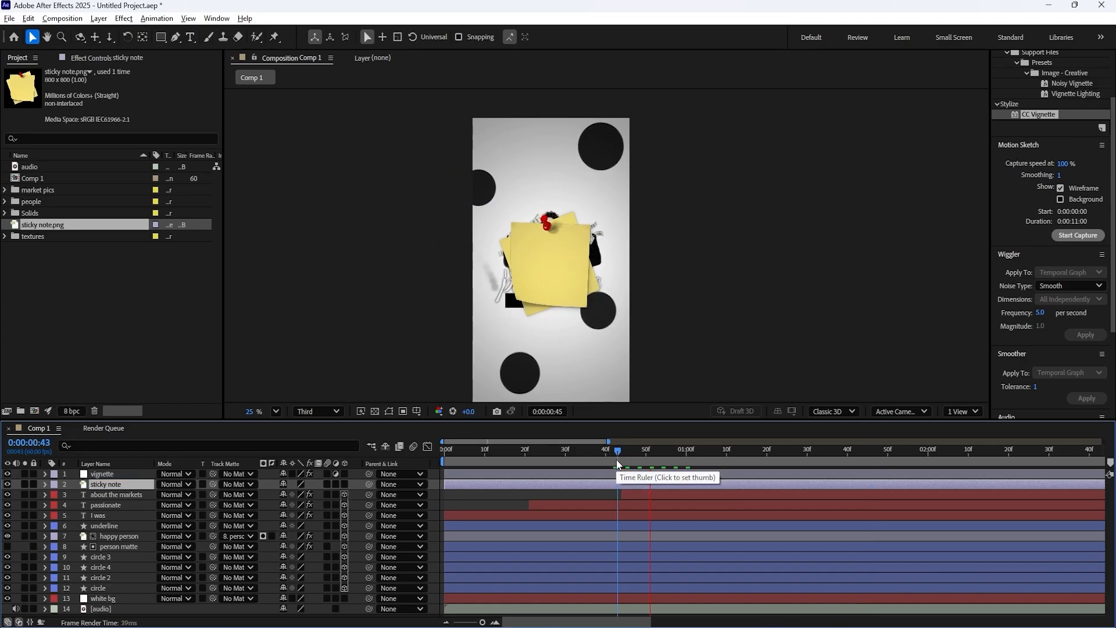
mouse_move(842, 450)
left_mouse_down()
mouse_move(809, 453)
mouse_move(852, 452)
left_mouse_up()
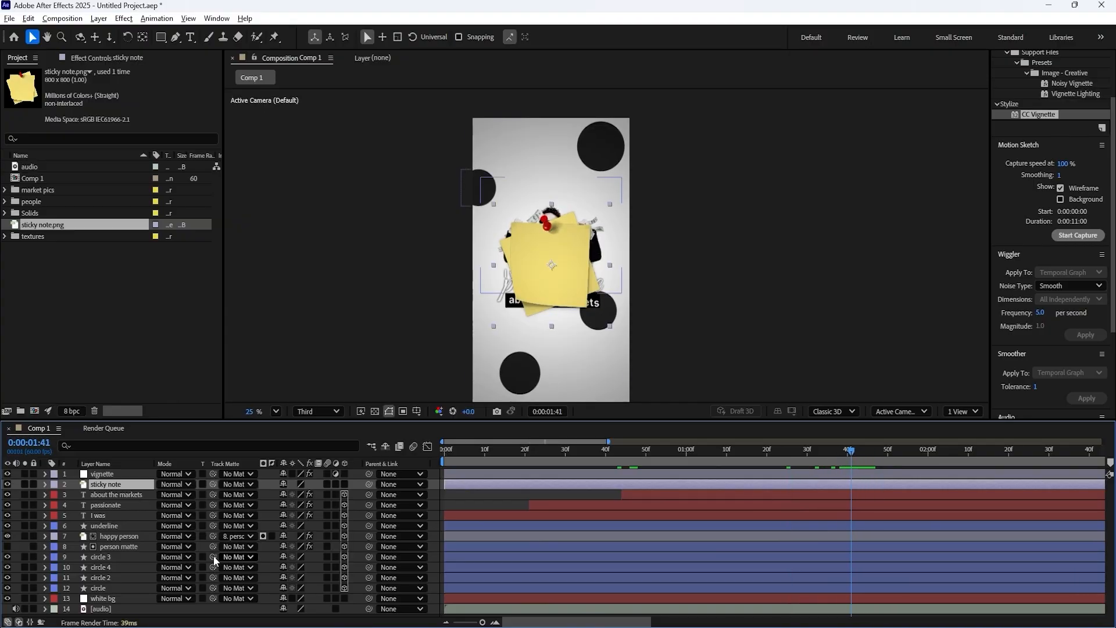
left_click_drag(446, 483, 848, 480)
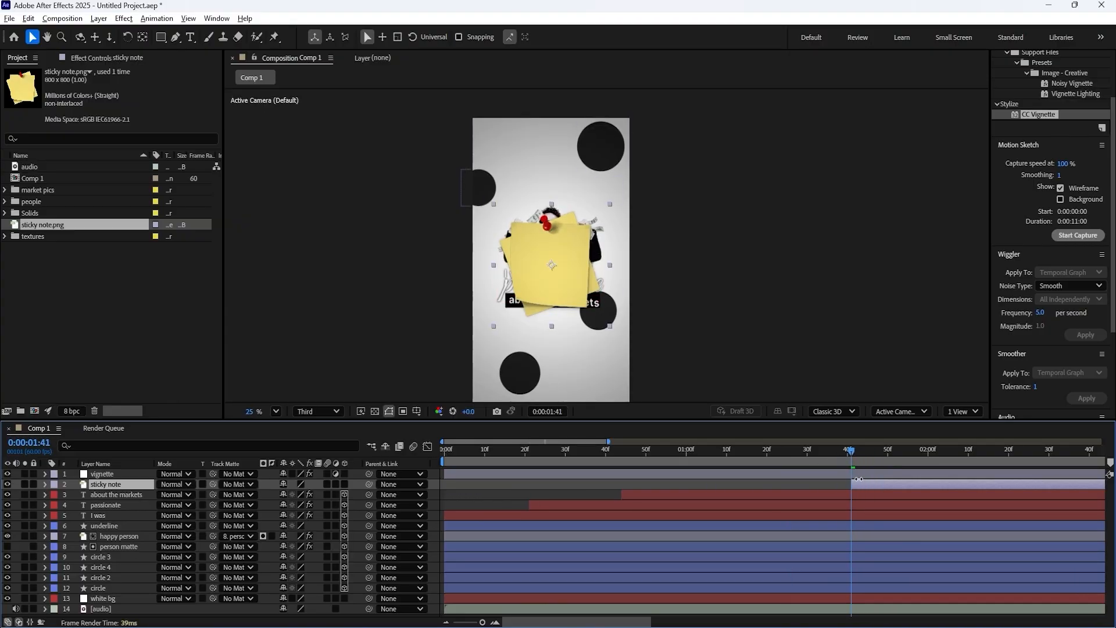
- Apply the Bouncy pop up preset to the "sticky note" layer at 0:00:01:41 and preview it
scroll(1088, 152, "up", 5)
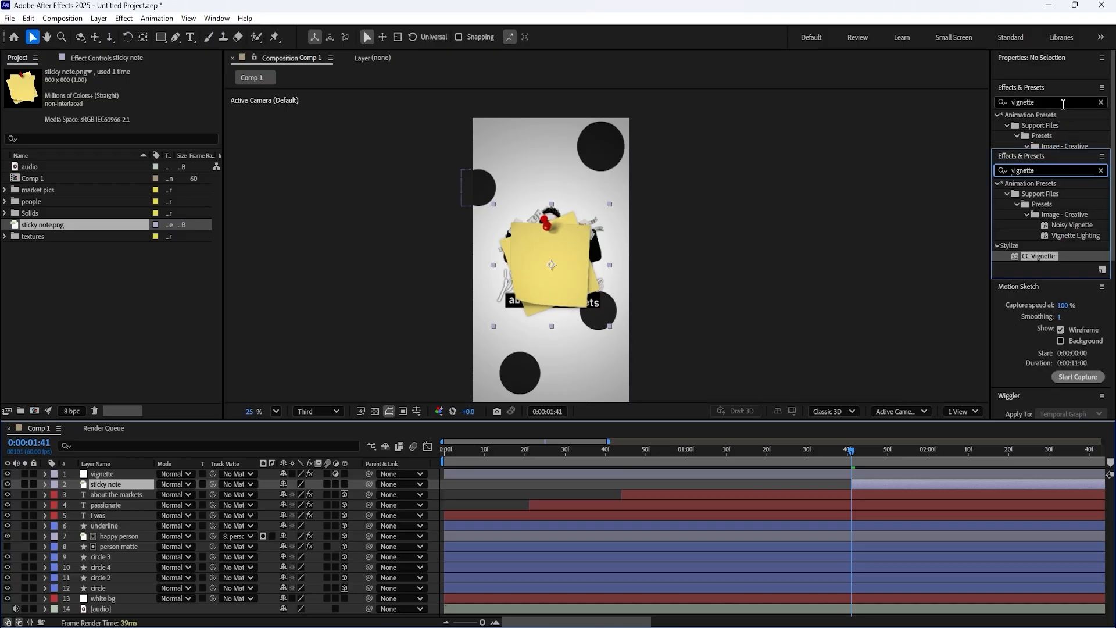
double_click(1037, 170)
type("bouncy")
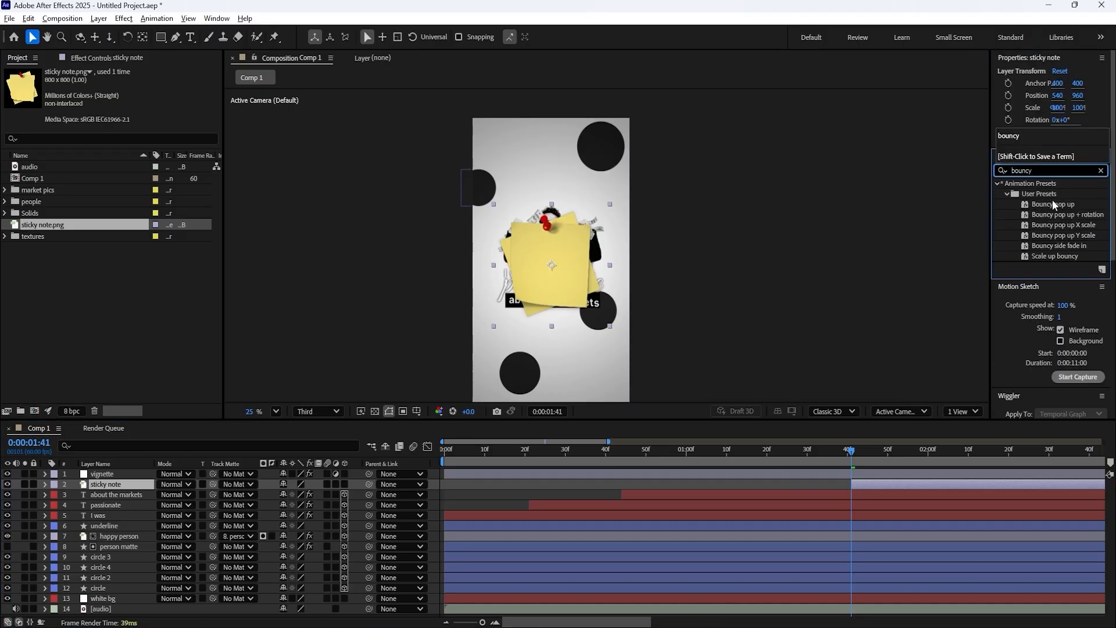
left_click_drag(1053, 204, 862, 484)
key("space")
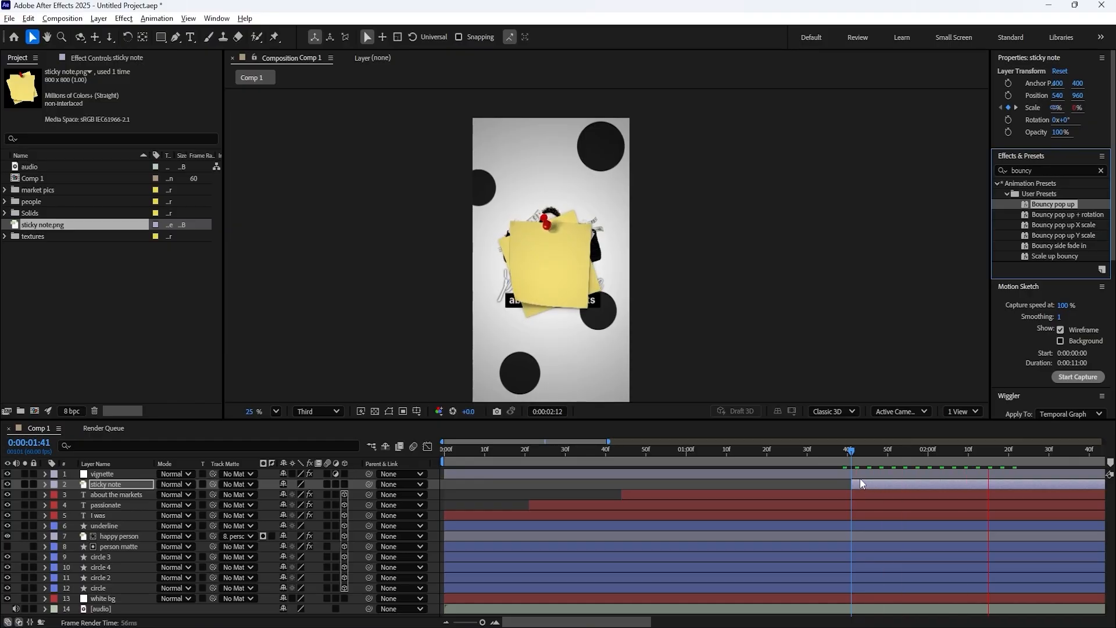
key("space")
- Search the presets for "low" and apply the low saturation VHS flicker user preset to the "sticky note" layer
left_click(868, 491)
left_click(864, 485)
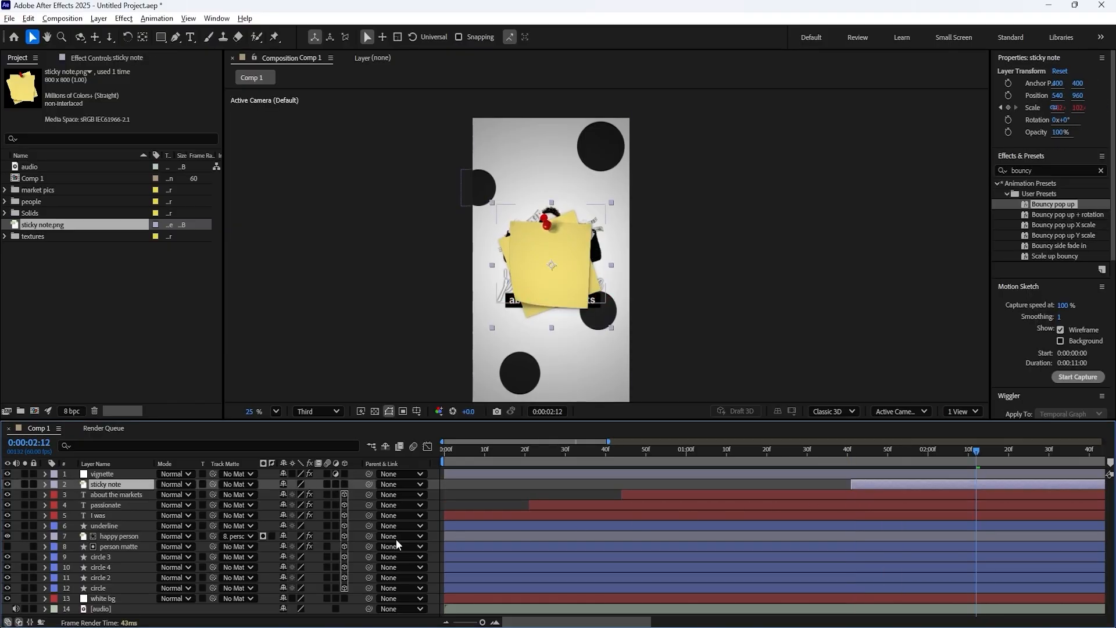
left_click(153, 369)
double_click(1039, 169)
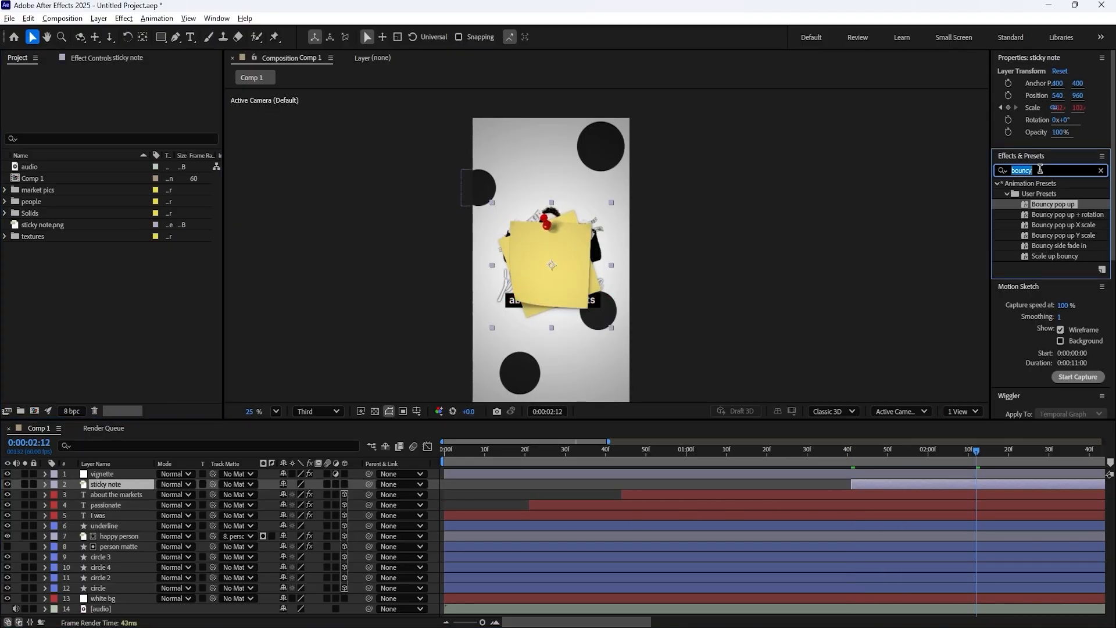
type("low")
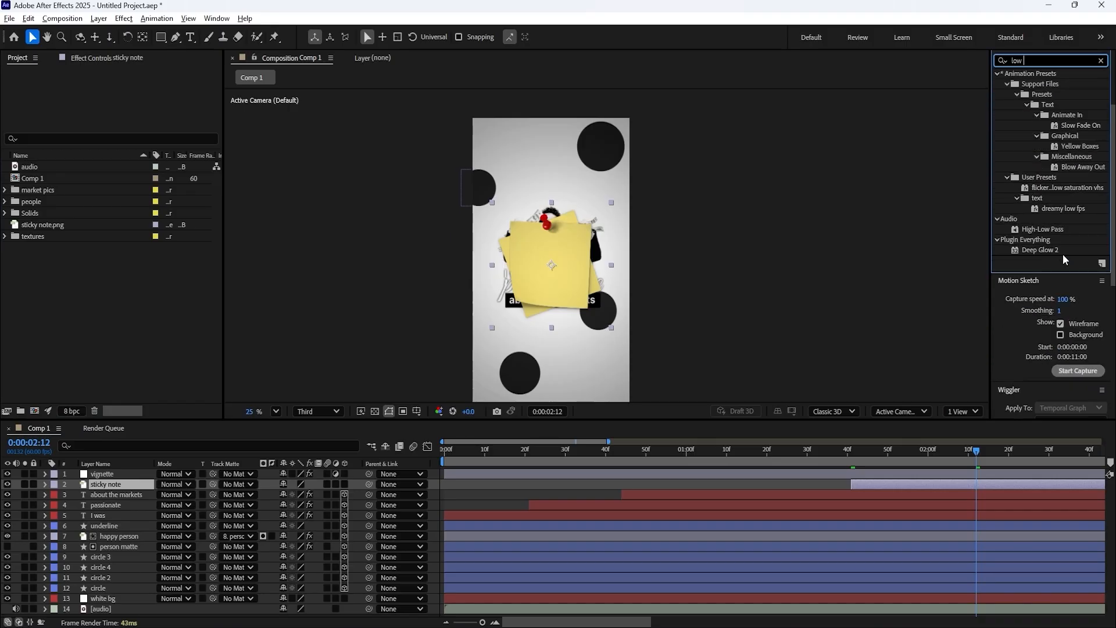
scroll(1066, 262, "up", 3)
left_click_drag(1066, 265, 110, 484)
- Review the effects on the "happy person" and "sticky note" layers and collapse all effect settings of "sticky note"
left_click(122, 535)
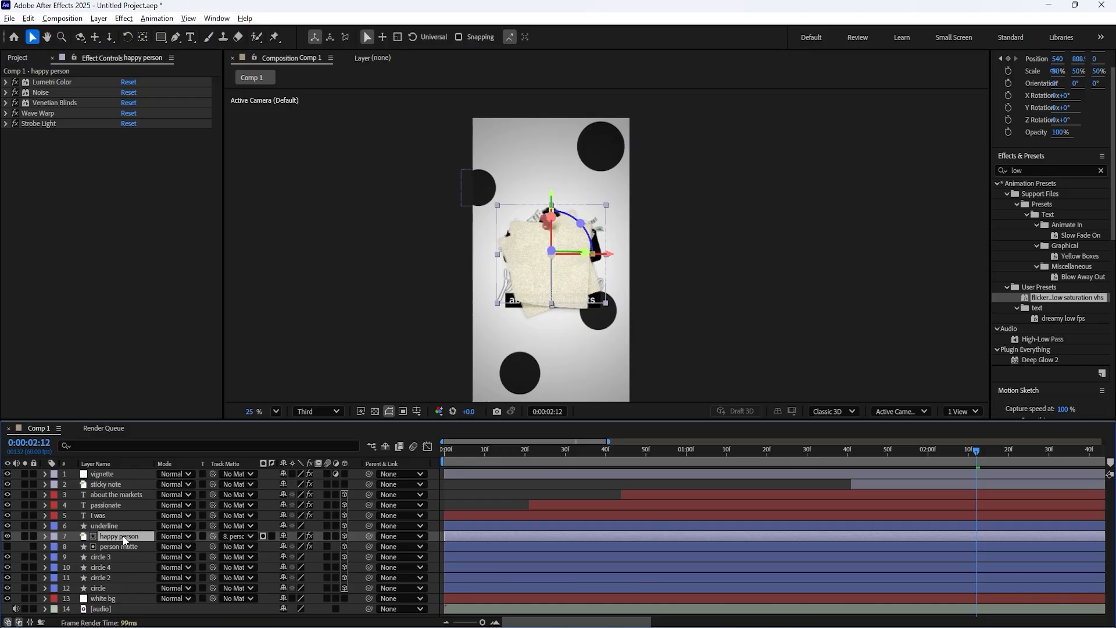
left_click(117, 484)
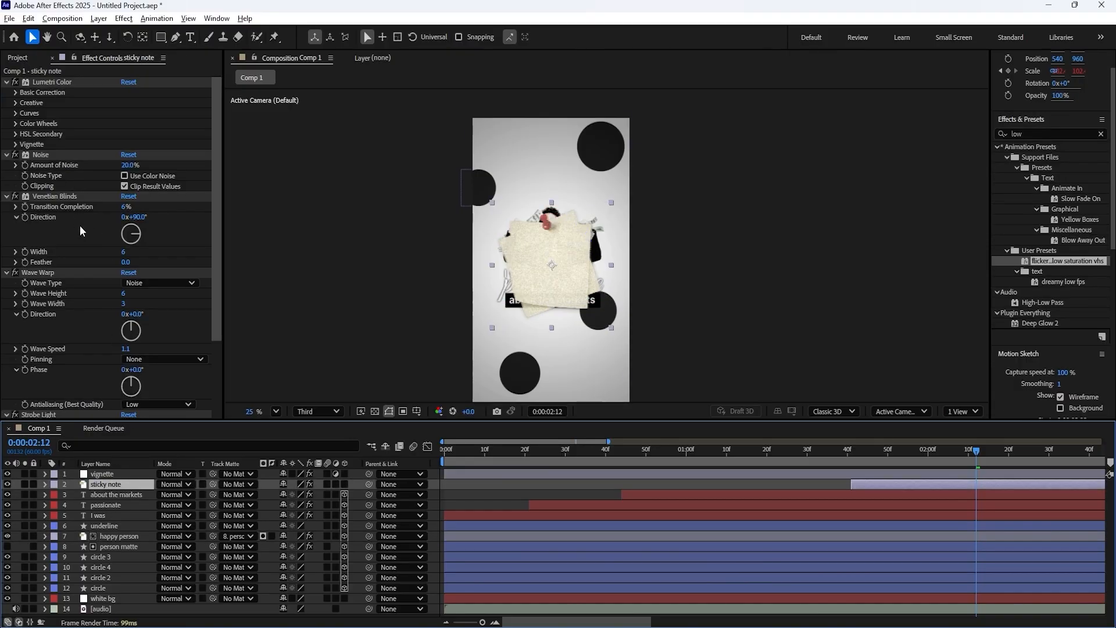
key("ctrl+a")
left_click(46, 106)
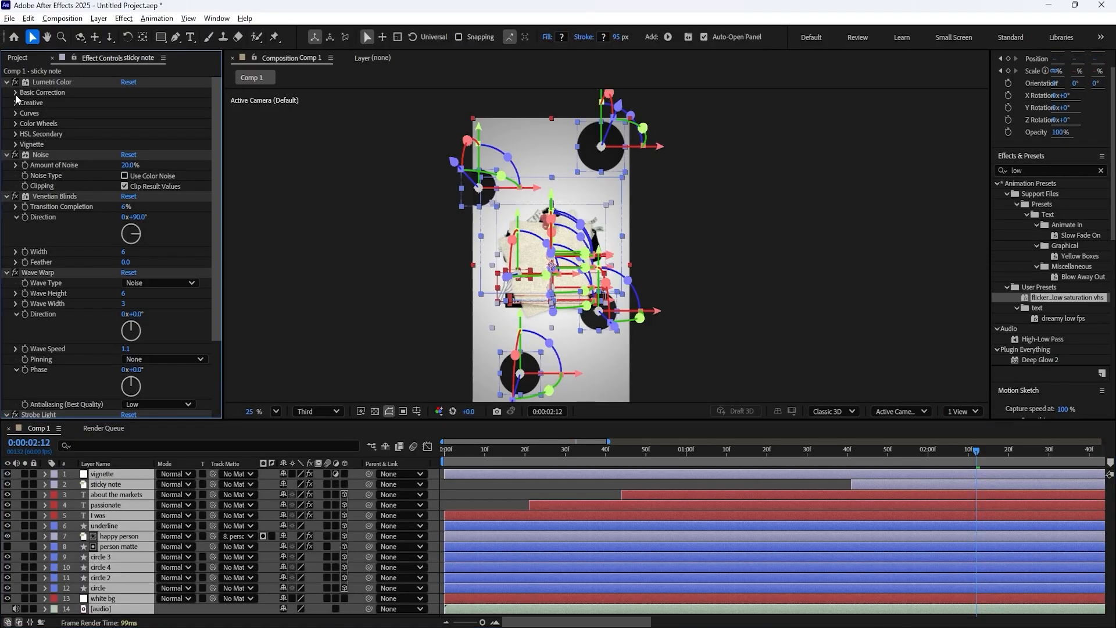
key("ctrl+a")
left_click(7, 83)
left_click(137, 313)
left_click(274, 516)
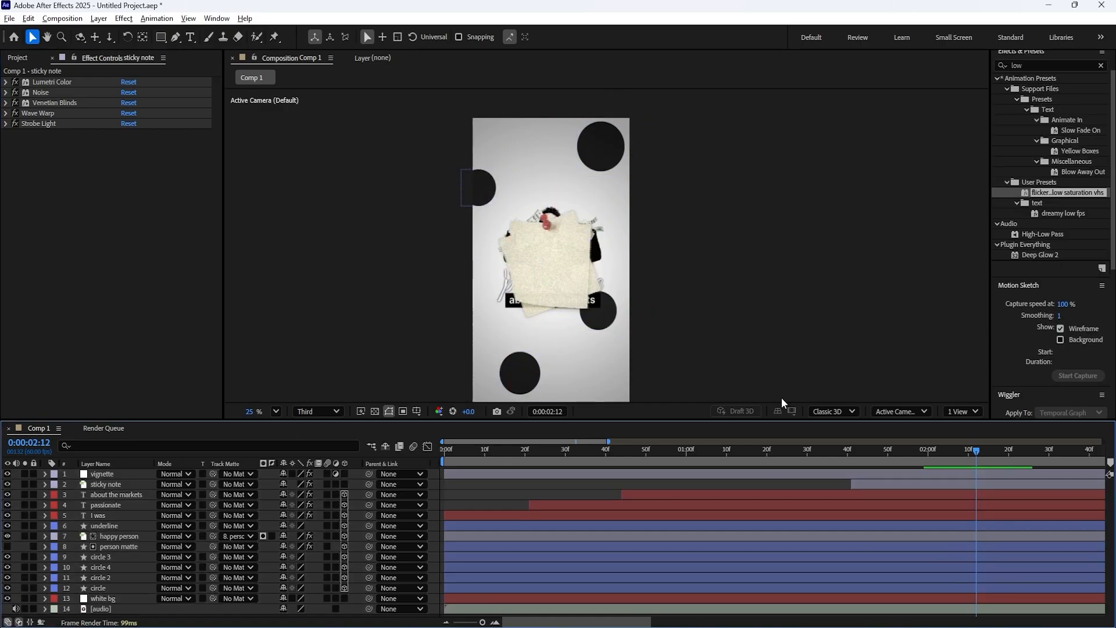
left_click(866, 485)
left_click(318, 504)
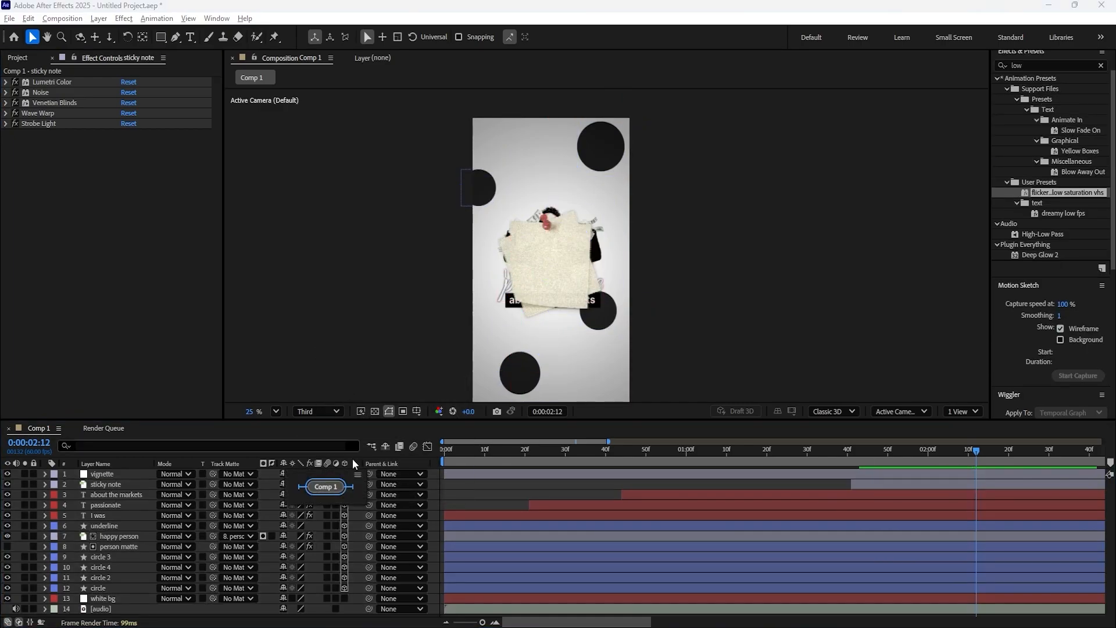
double_click(572, 307)
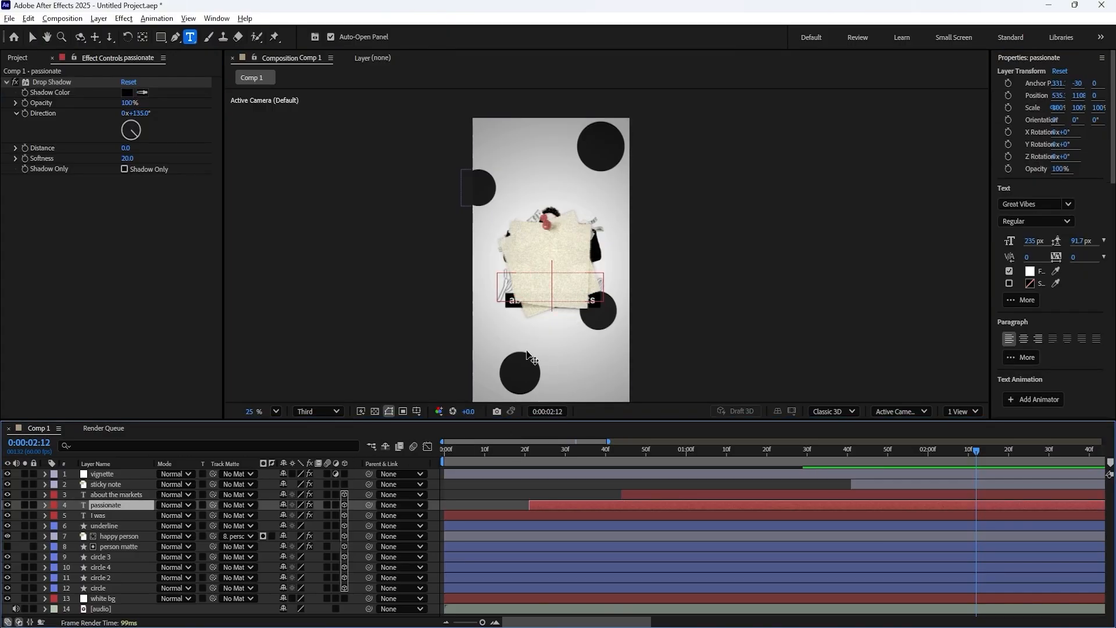
left_click(359, 493)
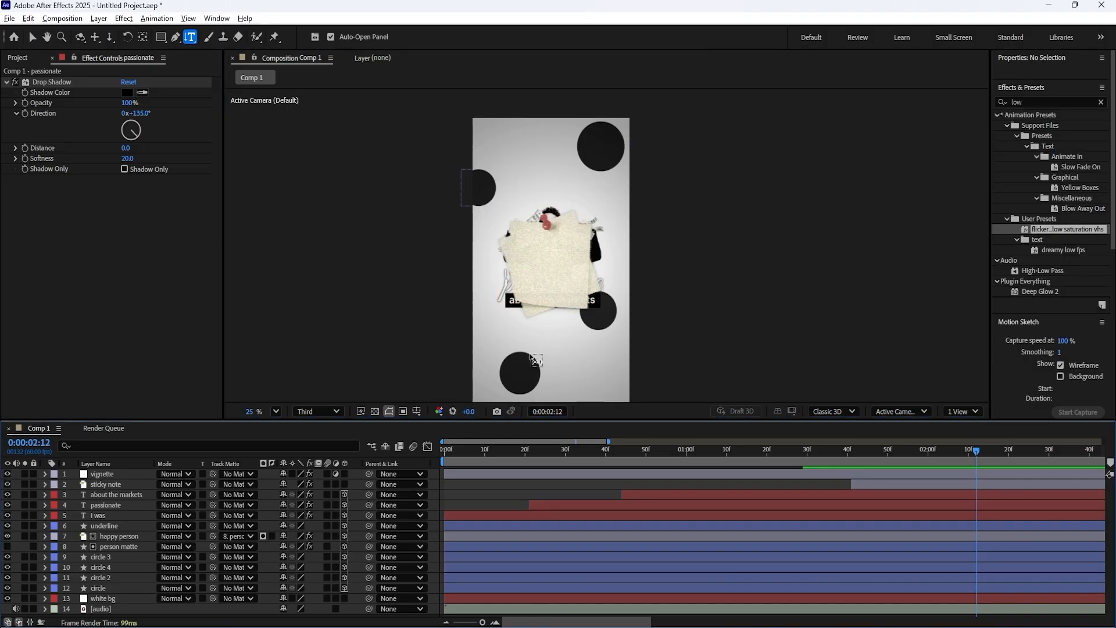
left_click(532, 351)
key("ctrl+z")
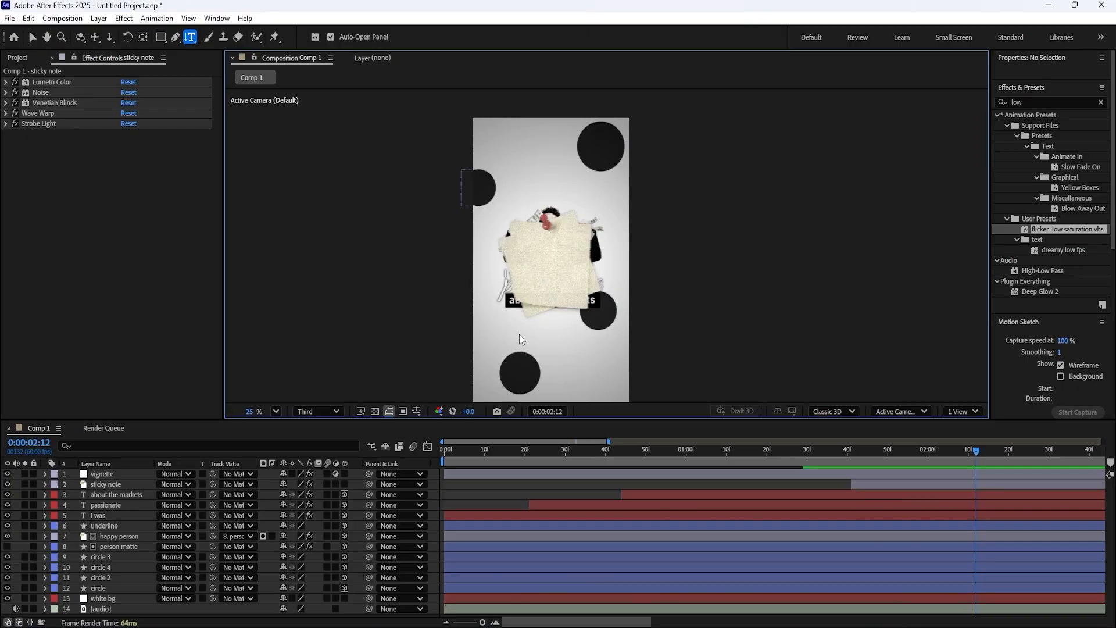
- Add a text layer reading "mondays" just below the sticky note in the composition
key("ctrl+t")
left_click(530, 340)
type("mondays")
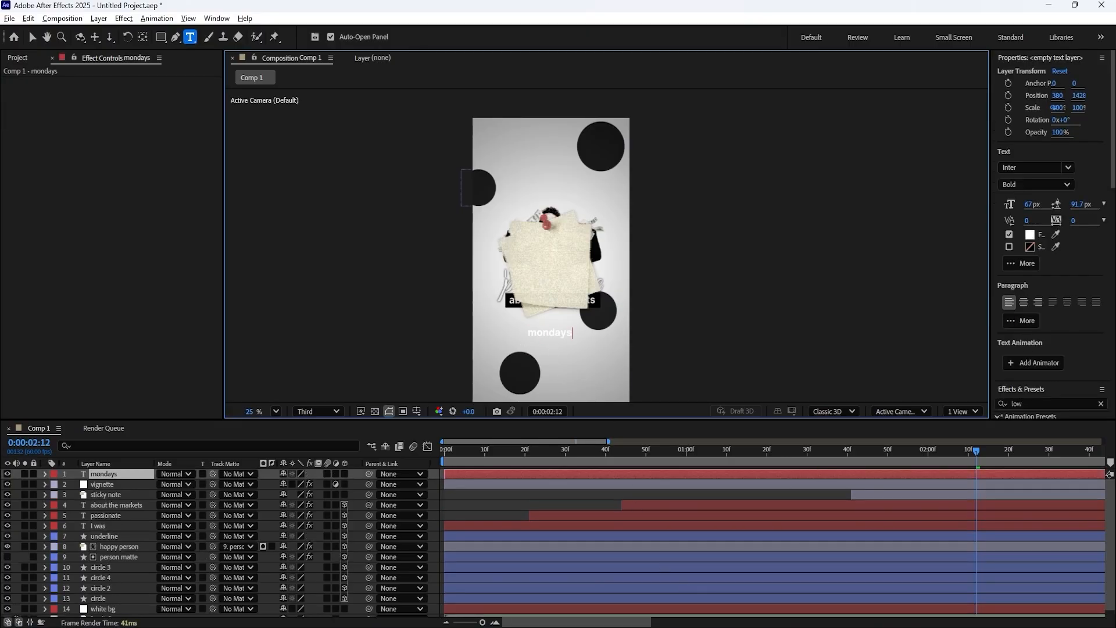
- Check the sticky note lettering in the reference video in Media Player and set the "mondays" font to Great Vibes in After Effects
key("alt+Tab")
left_click(264, 566)
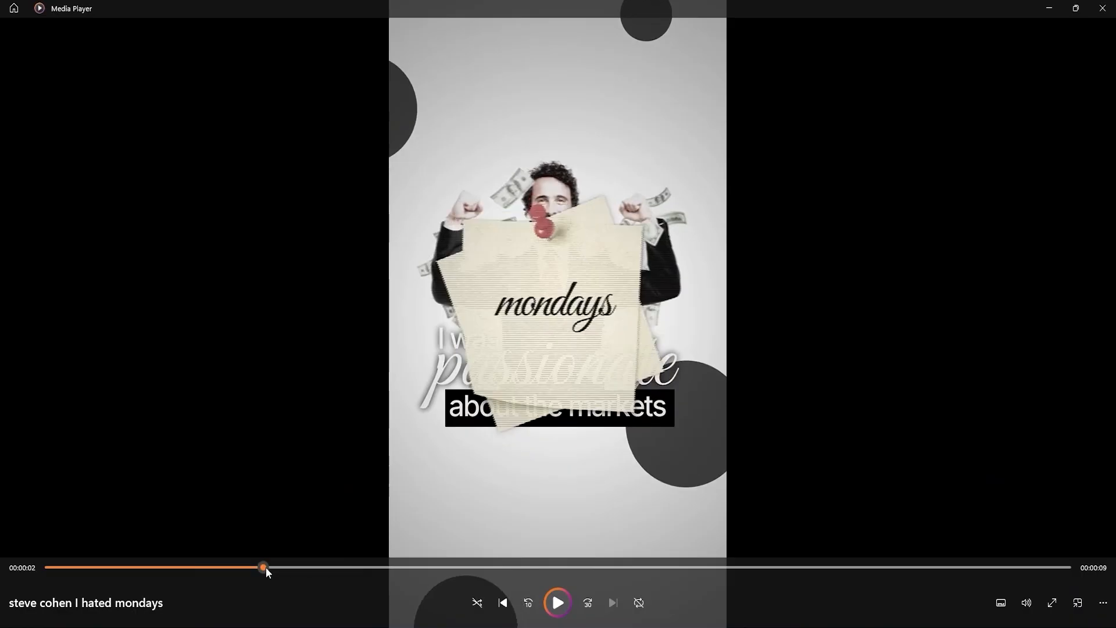
key("alt+Tab")
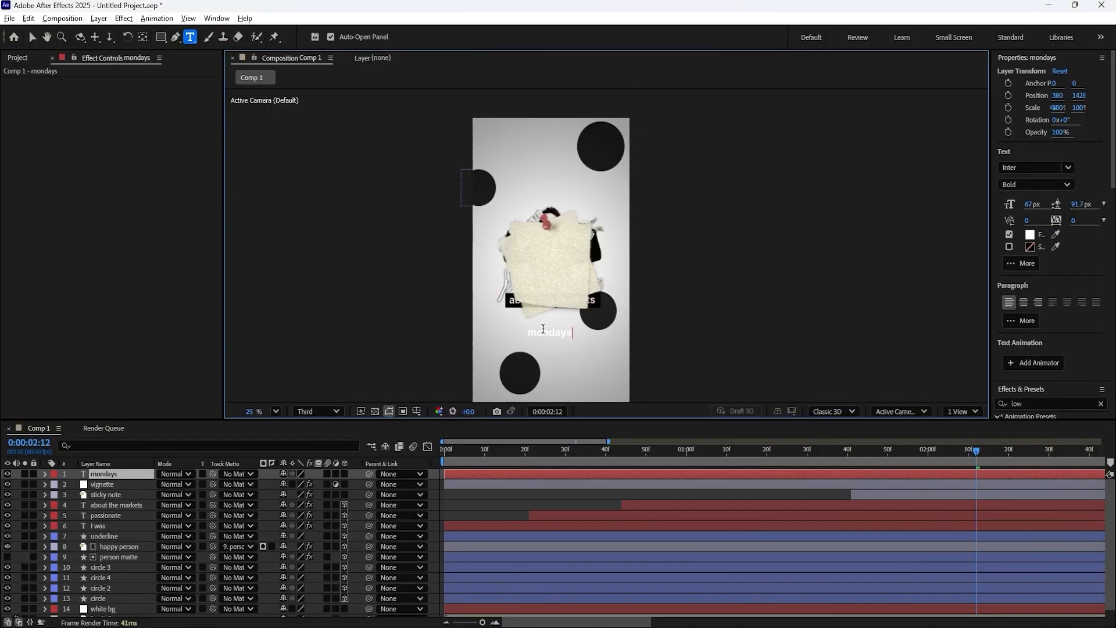
double_click(562, 337)
left_click(1029, 168)
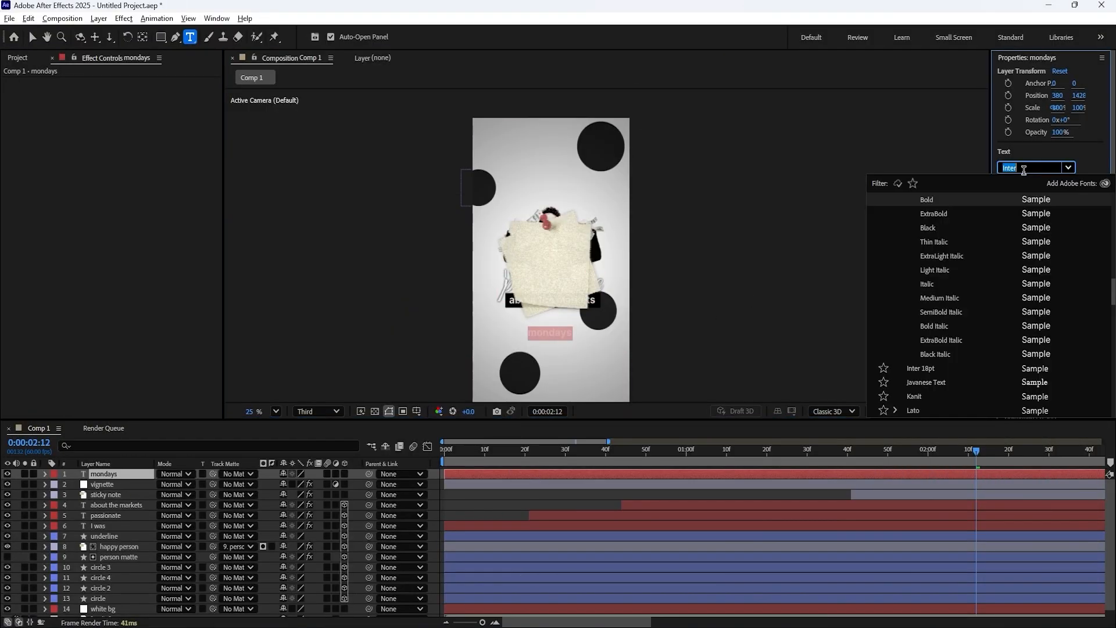
type("great")
left_click(998, 203)
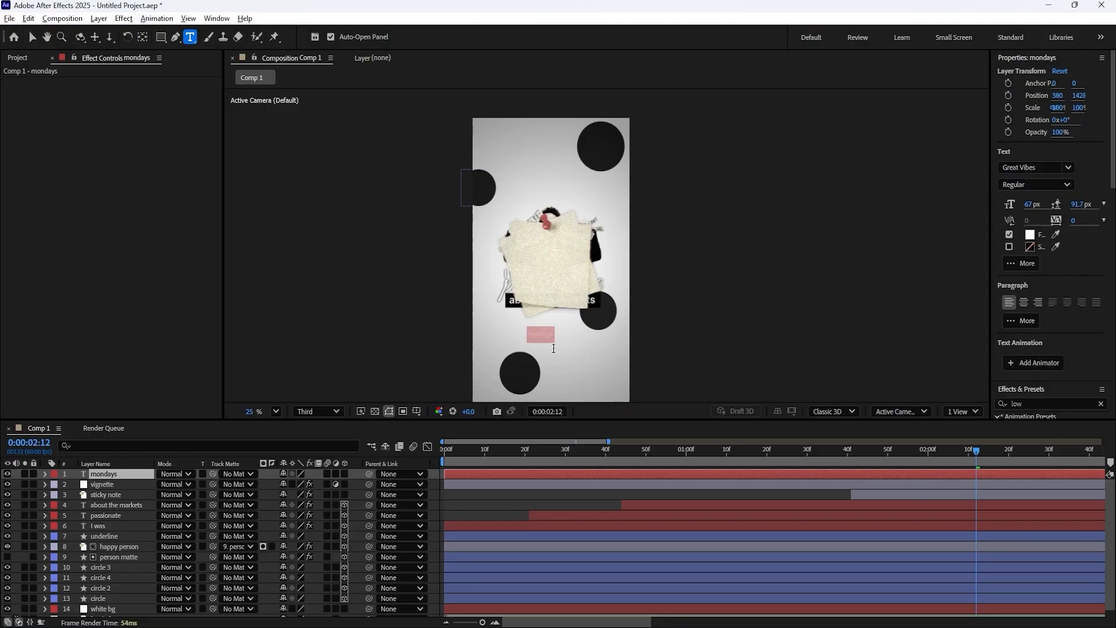
- Set the "mondays" text size to 150 px and its fill colour to black
left_click(1033, 204)
type("150")
key("Return")
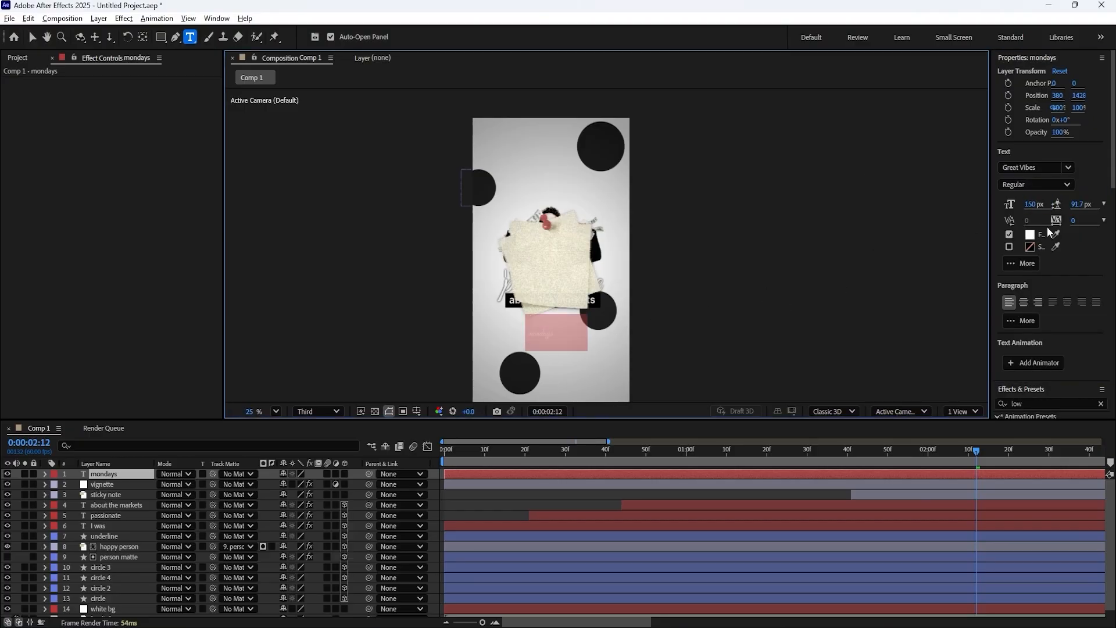
left_click(1030, 235)
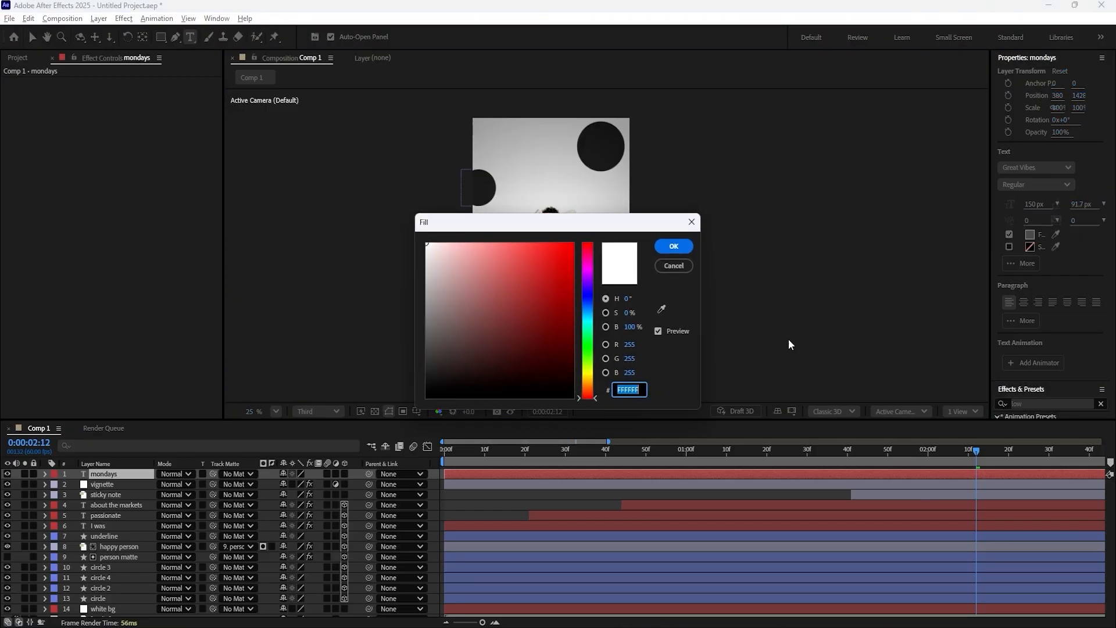
left_click(673, 246)
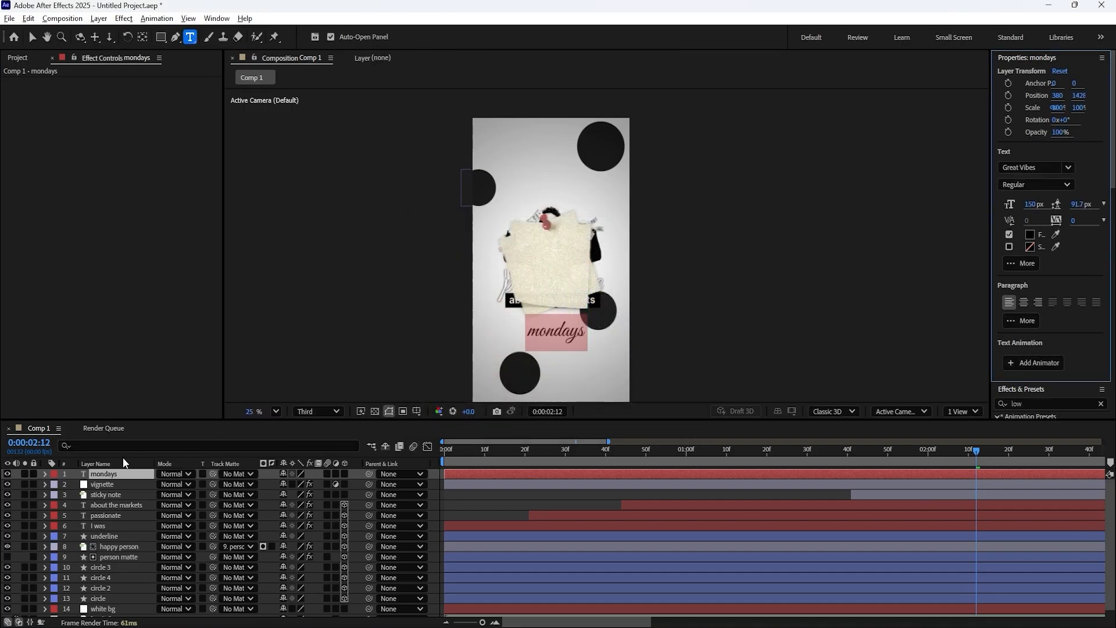
- Center the anchor point of the "mondays" layer in its content and center the layer in the composition
left_click(116, 475)
key("ctrl+alt+Home")
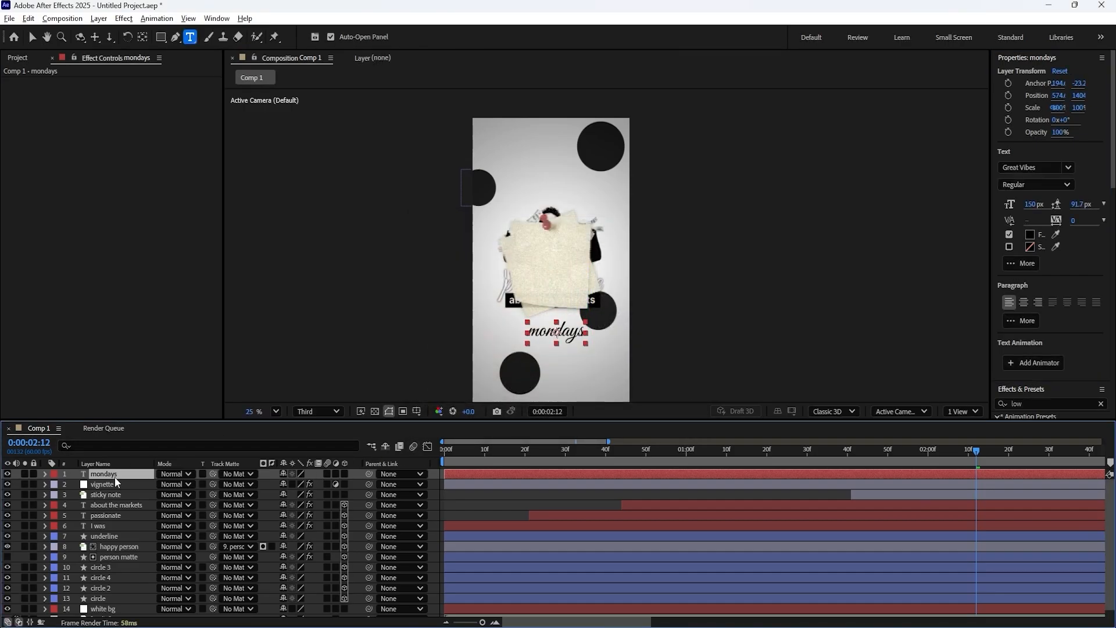
key("ctrl+Home")
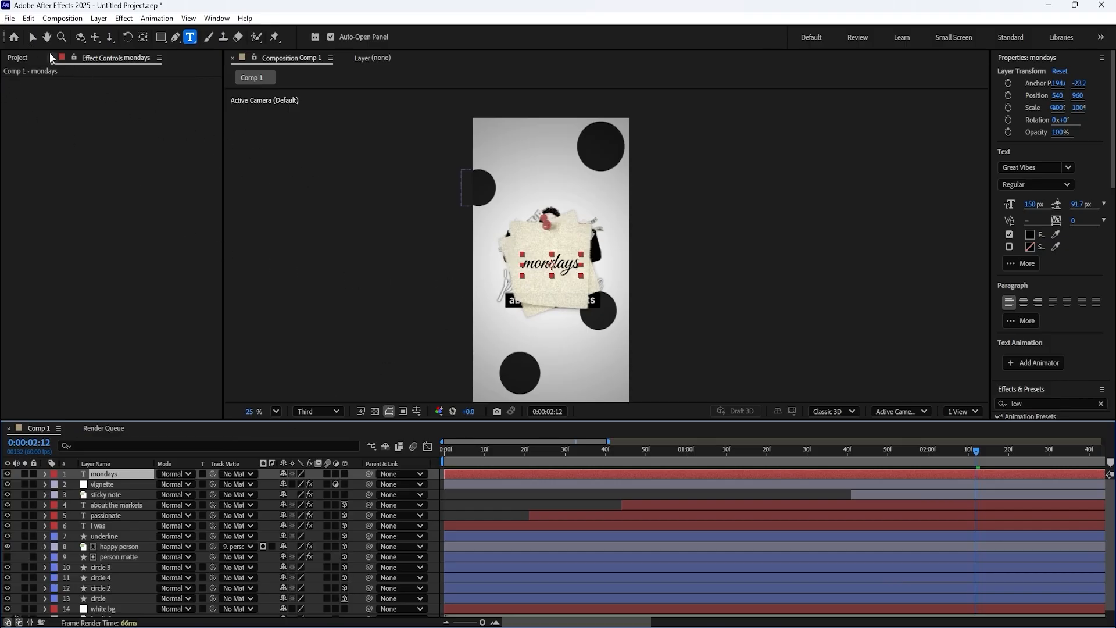
- Place the "mondays" layer directly below "vignette", parented to "sticky note", with both layers switched to 3D
key("v")
left_click_drag(895, 456, 969, 452)
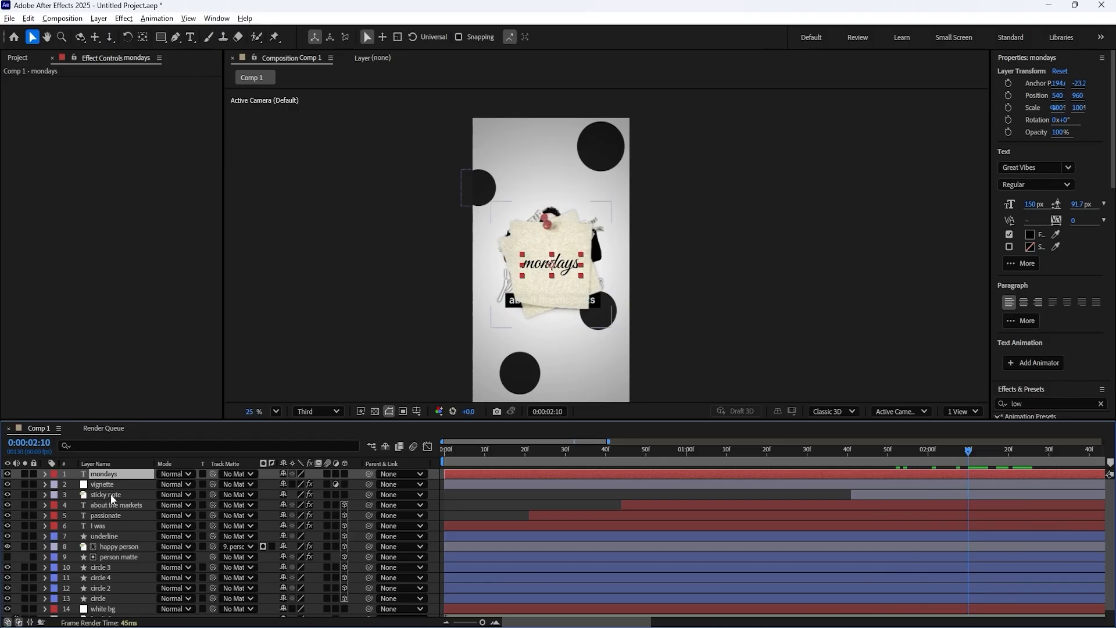
key("ctrl+[")
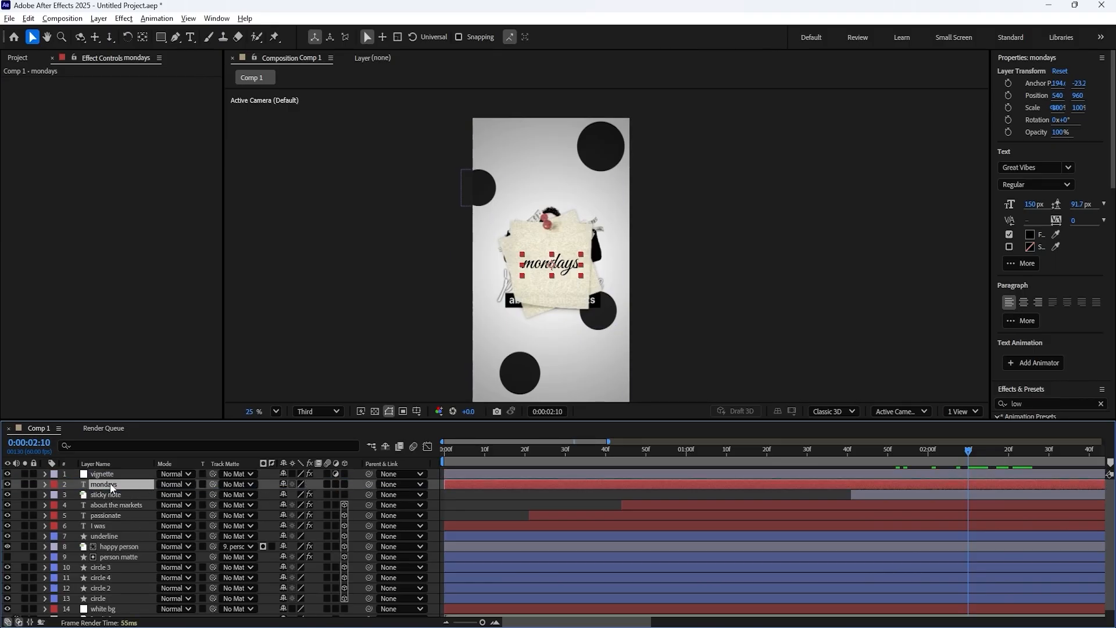
left_click_drag(368, 484, 345, 494)
left_click(344, 485)
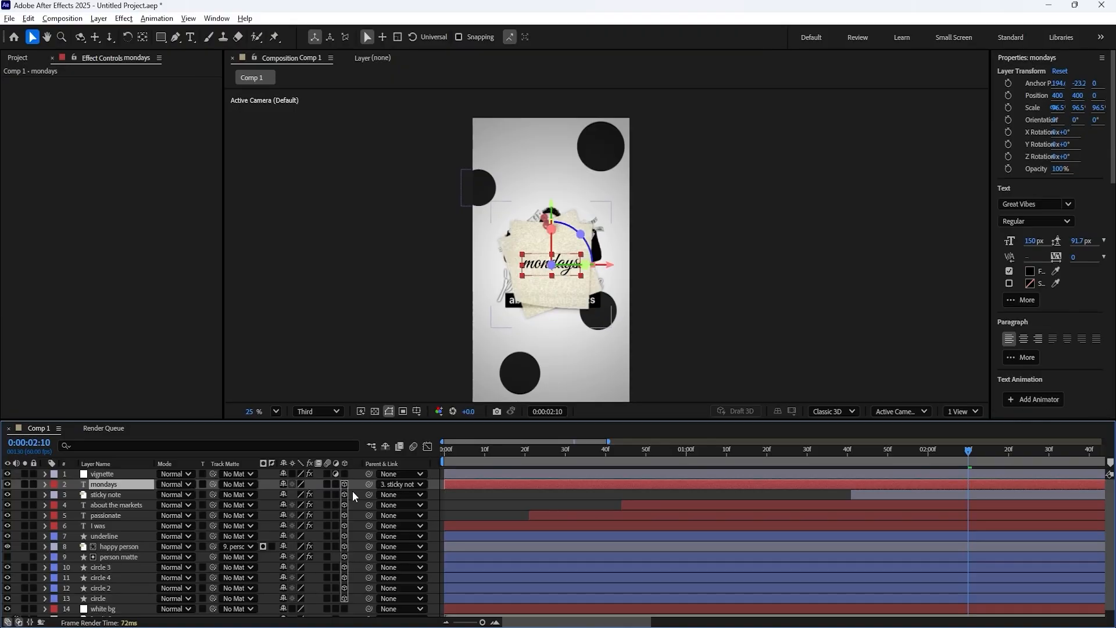
- Set the Z position of both the "mondays" and "sticky note" layers to -315
left_click(104, 494)
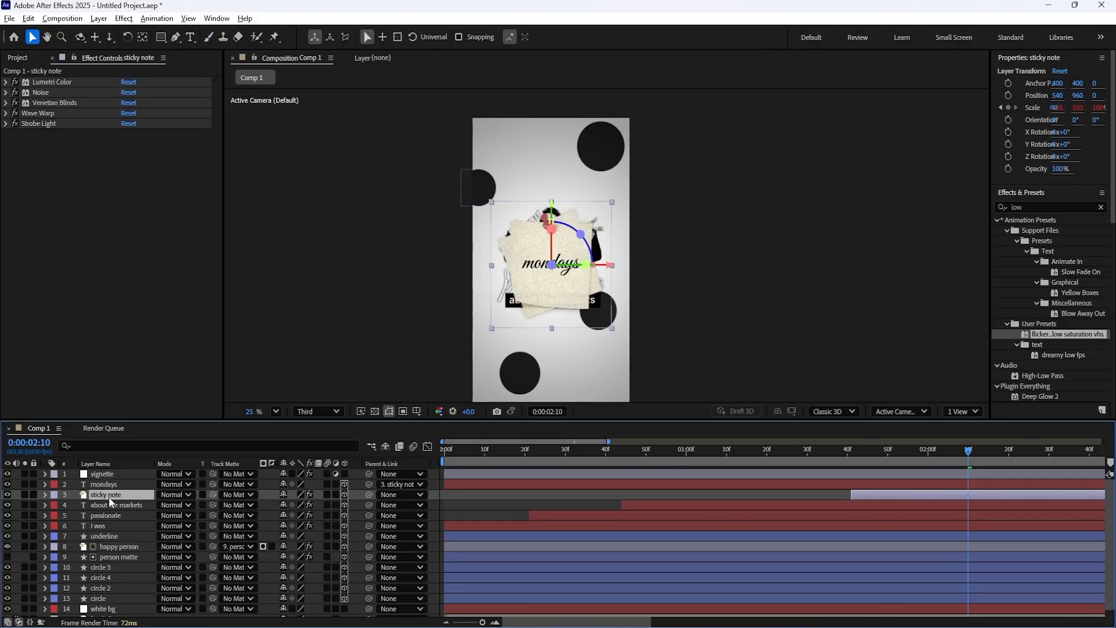
left_click(129, 485, "ctrl")
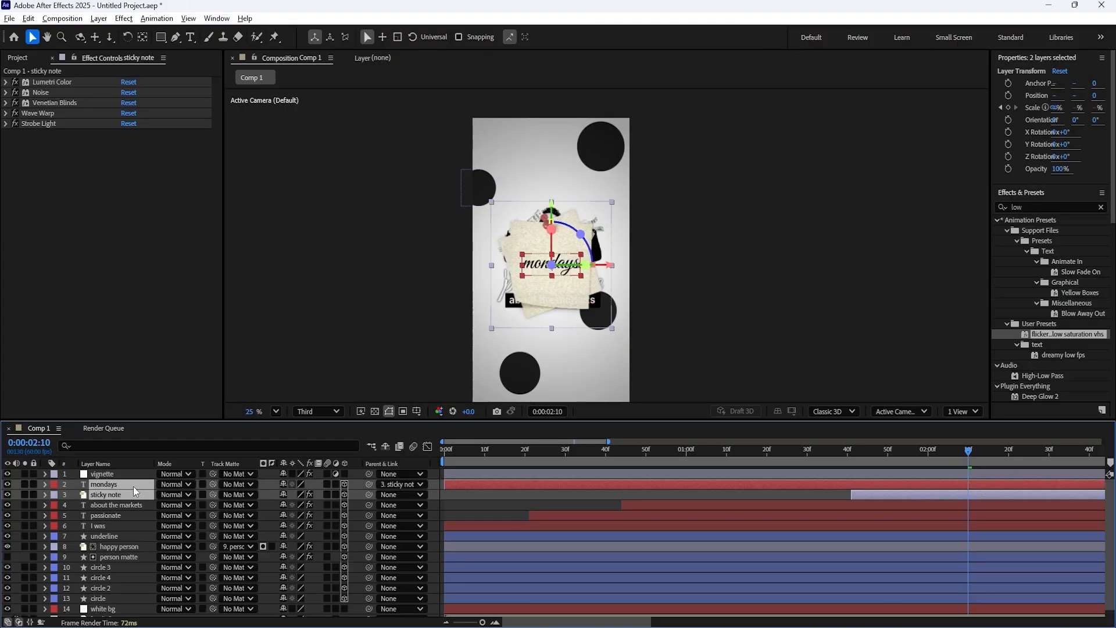
key("p")
left_click_drag(323, 494, 150, 504)
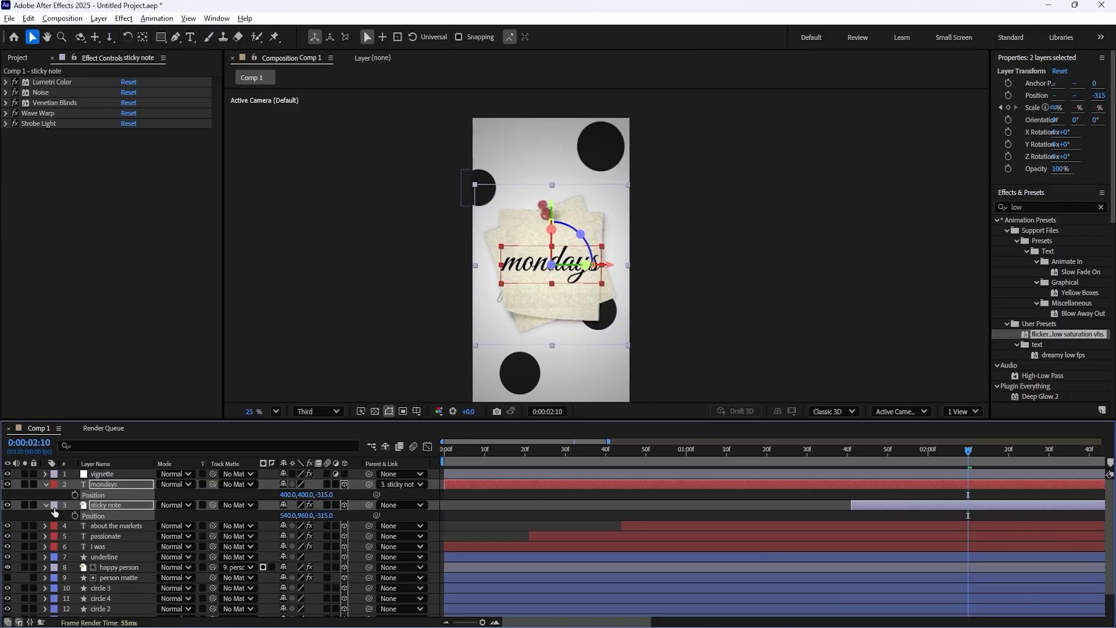
- Try scaling the "mondays" layer to 72.5% and undo the change
key("s")
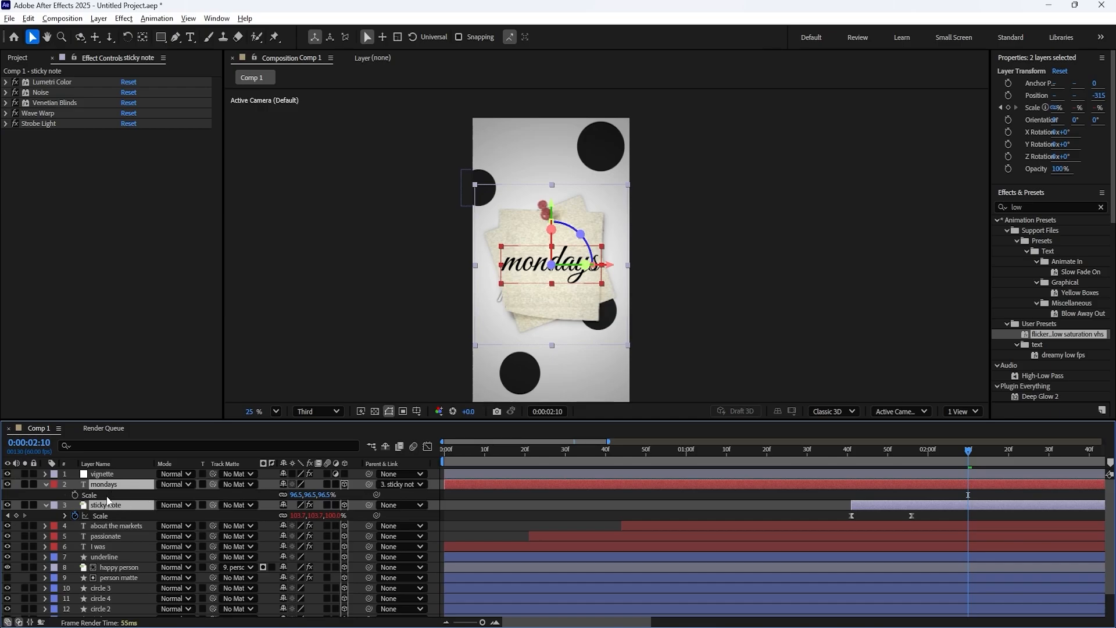
left_click_drag(313, 495, 293, 494)
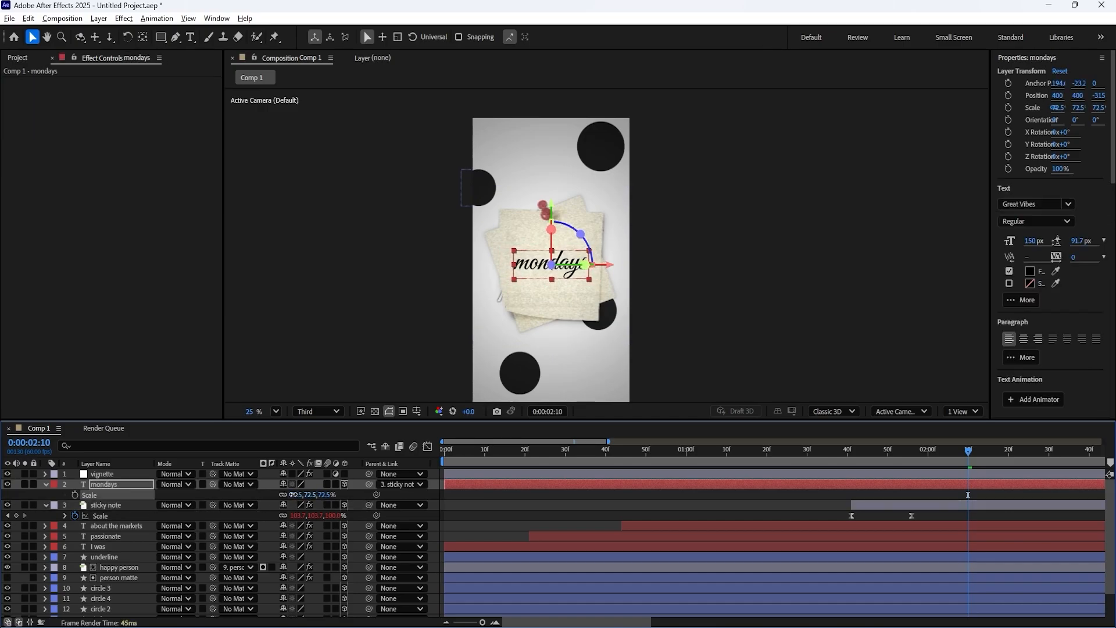
key("ctrl+z")
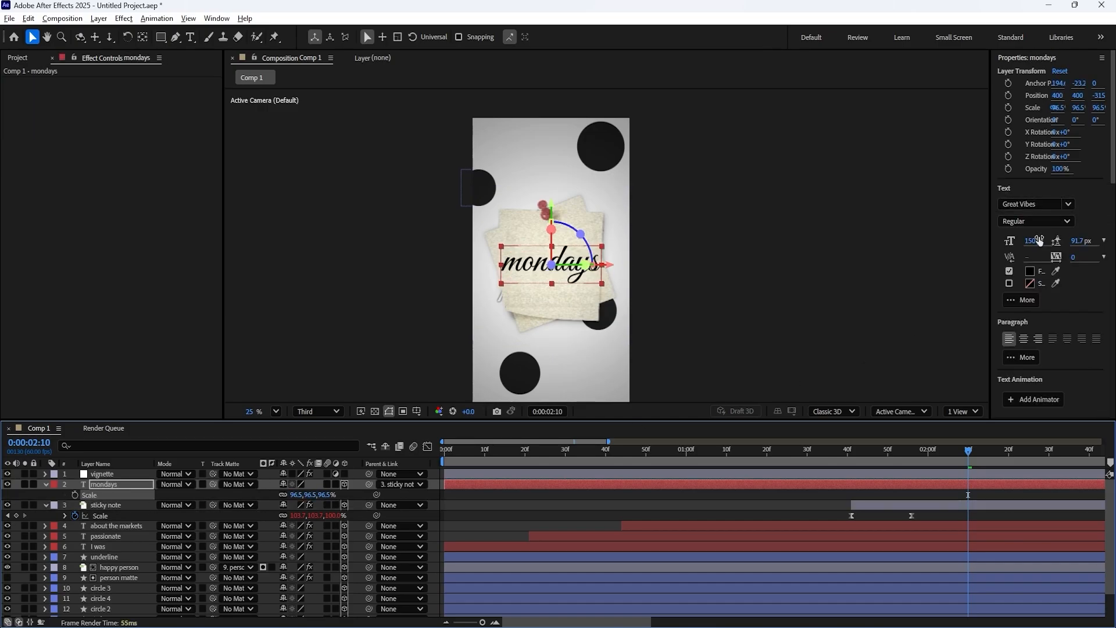
- Try a 105 px font size for "mondays" with the anchor and layer re-centered, and undo these changes
left_click_drag(1039, 240, 1001, 240)
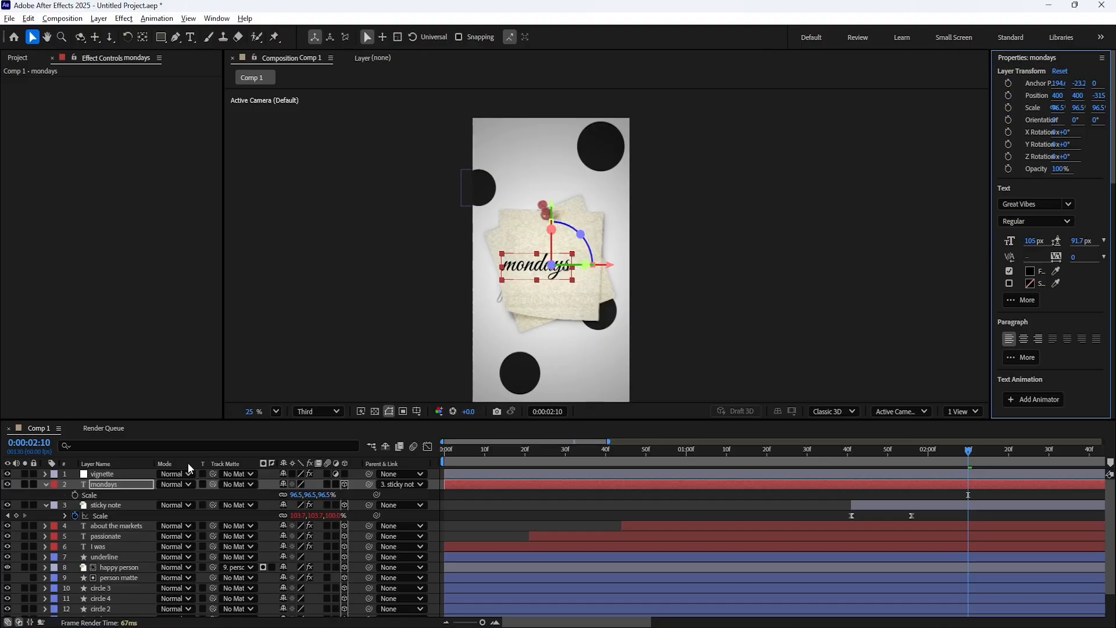
left_click(135, 487)
key("ctrl+alt+Home")
key("ctrl+Home")
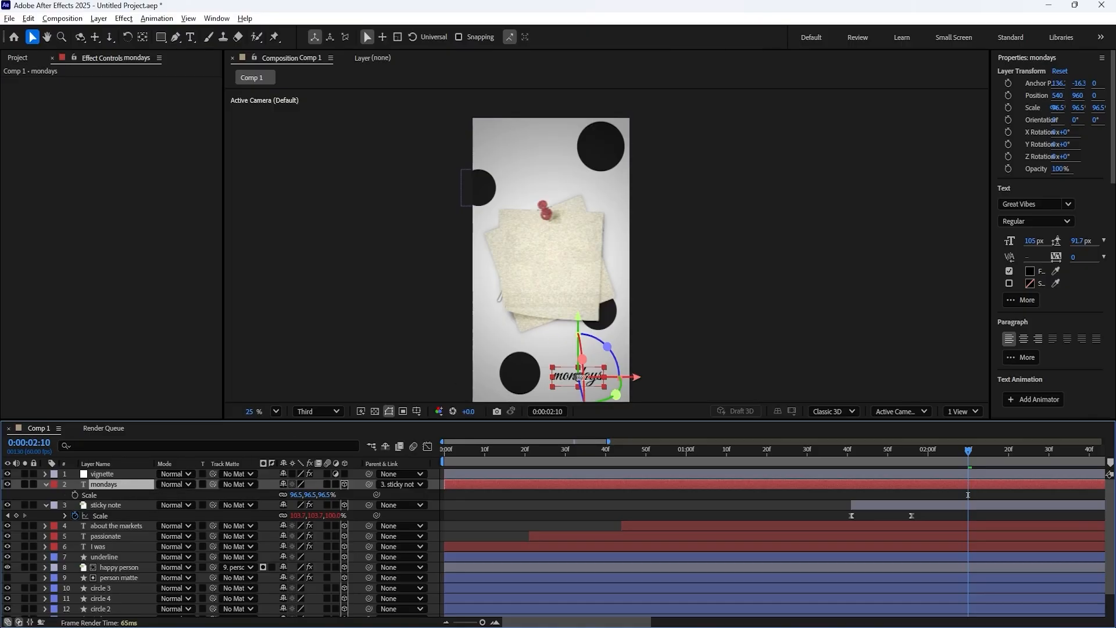
key("ctrl+z")
key("ctrl+z")
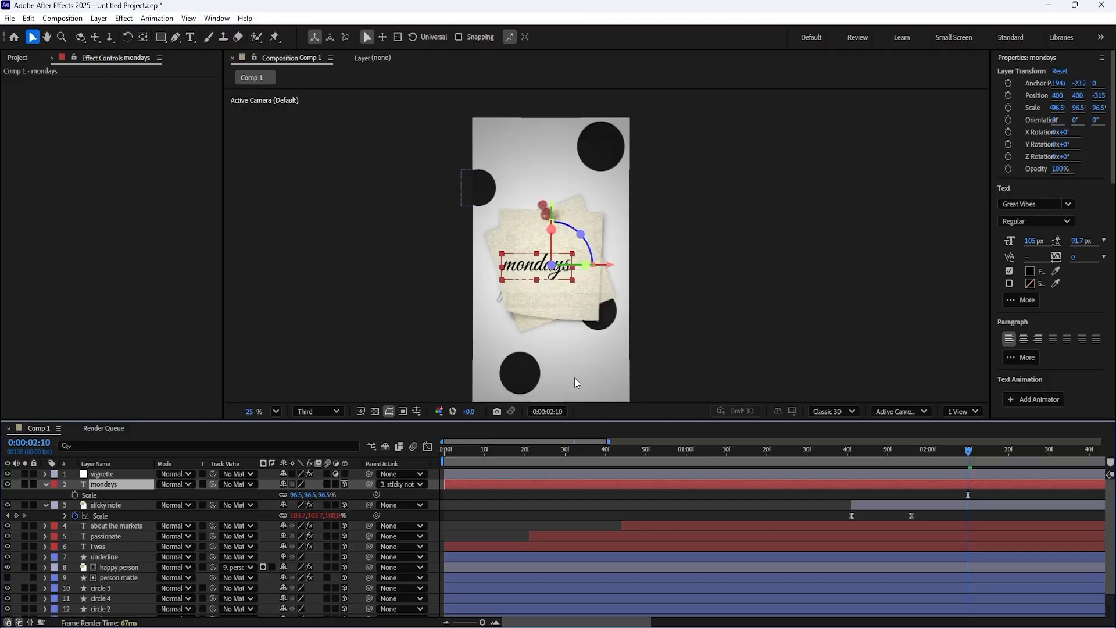
key("ctrl+z")
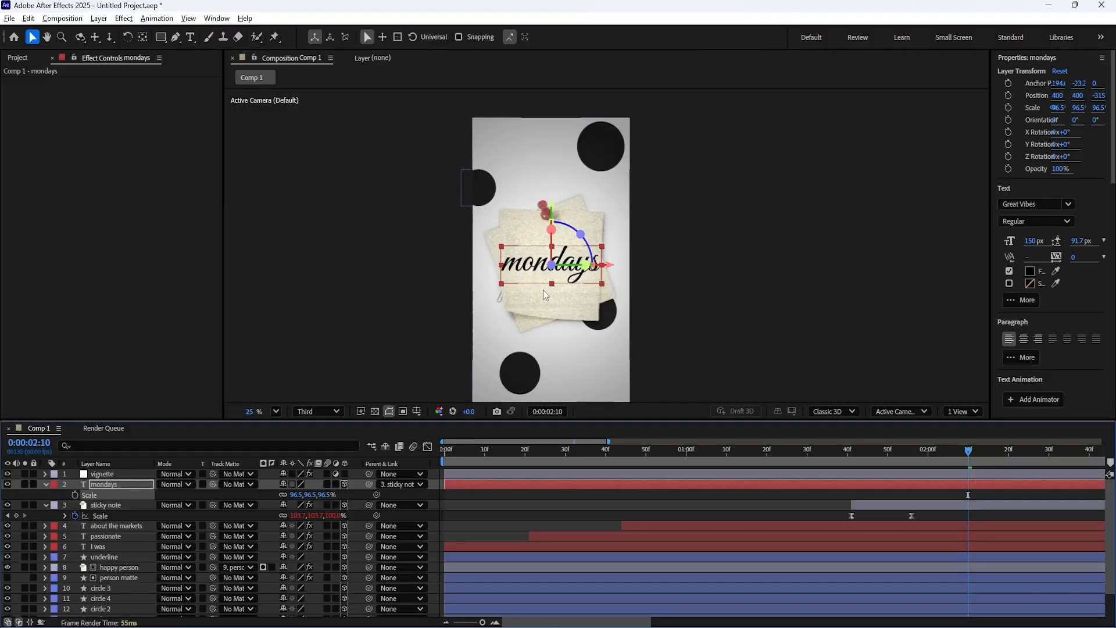
- Set the scale of the "mondays" layer to 80.5% and collapse the properties of both note layers
left_click_drag(295, 494, 283, 494)
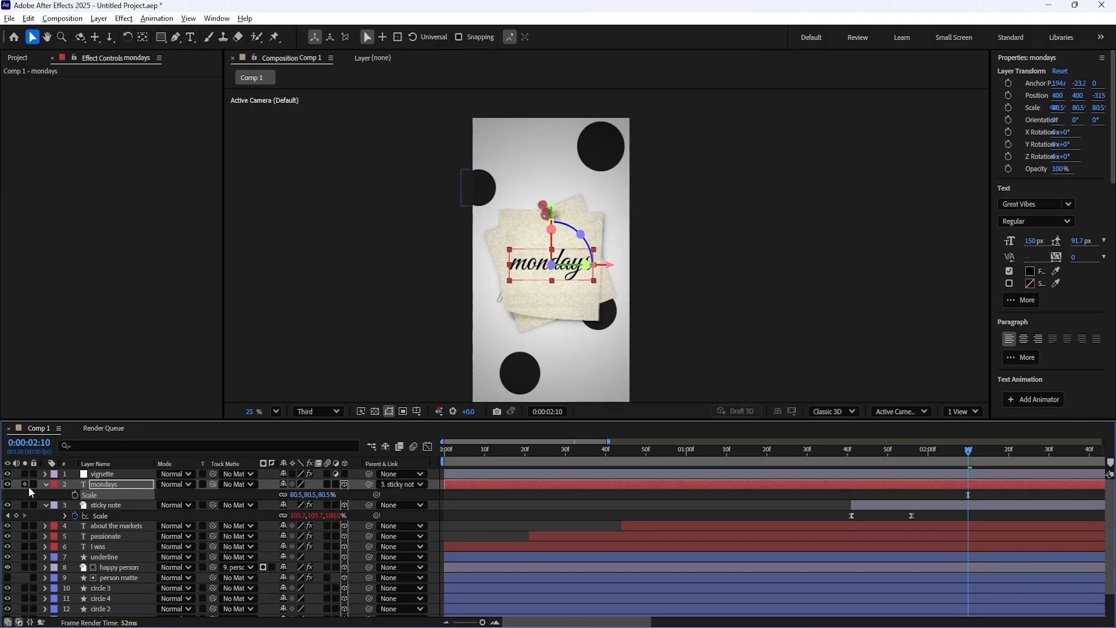
left_click(45, 485)
left_click(45, 494)
- Scale "sticky note" and "mondays" down together at 0:00:02:10, to 79% and 59.5% respectively
left_click(113, 494)
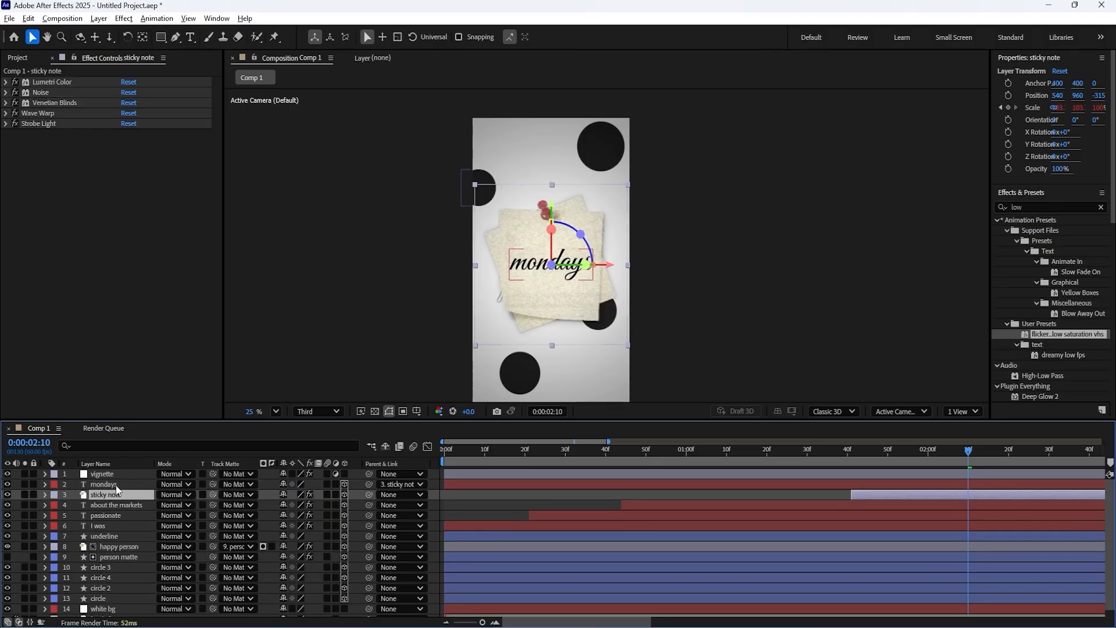
left_click(116, 485, "ctrl")
key("s")
left_click_drag(307, 494, 299, 494)
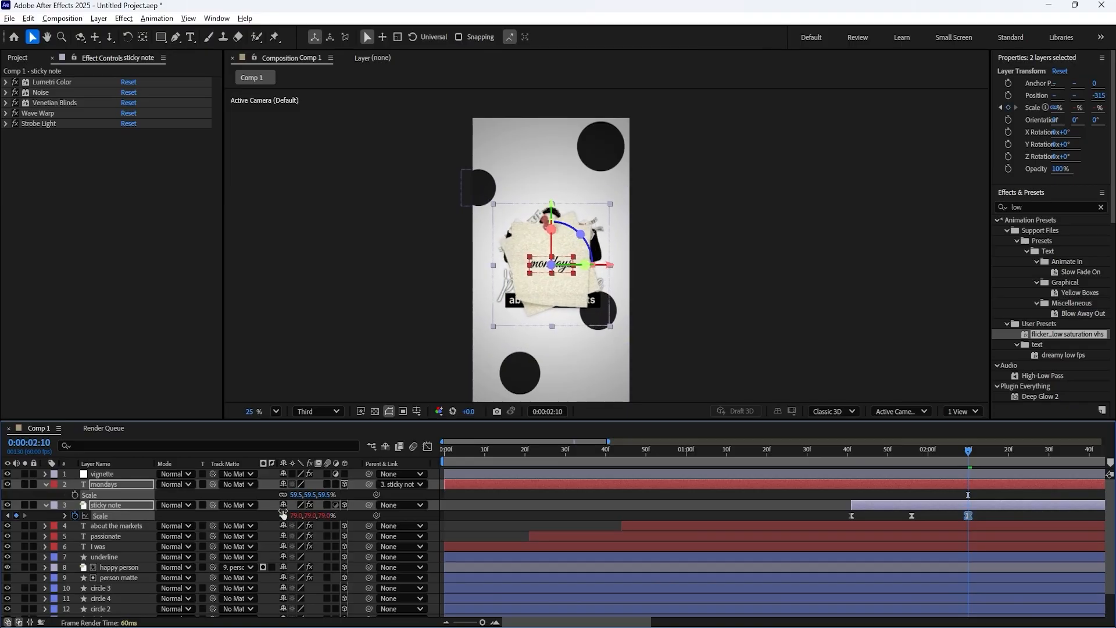
- Enlarge the "mondays" layer alone to a scale of 74.5%
left_click(134, 485)
key("s")
key("s")
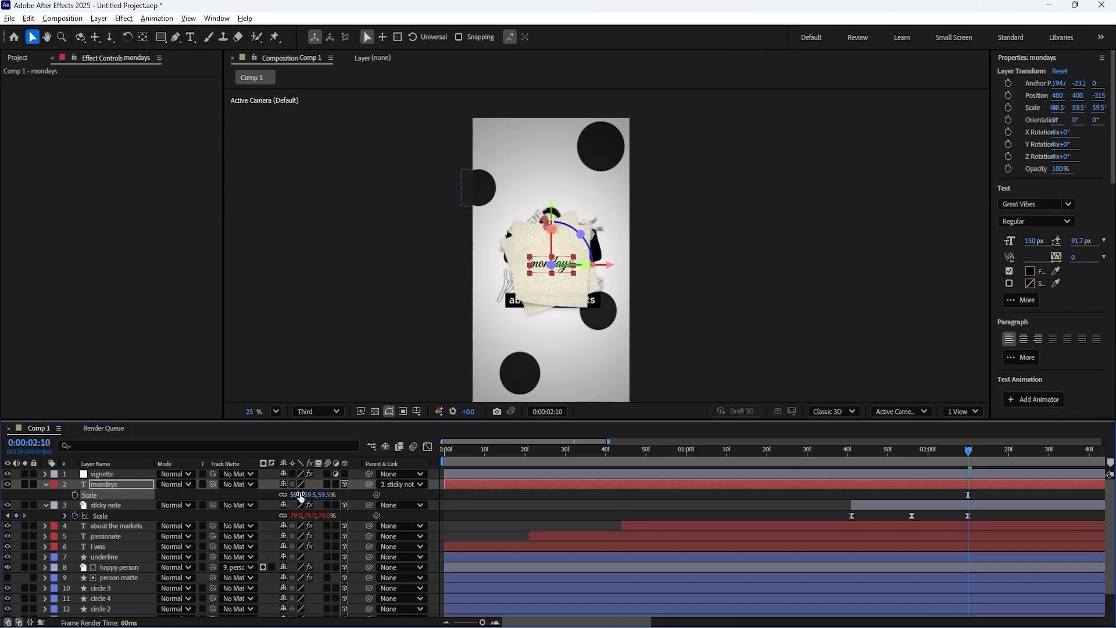
left_click_drag(311, 494, 317, 494)
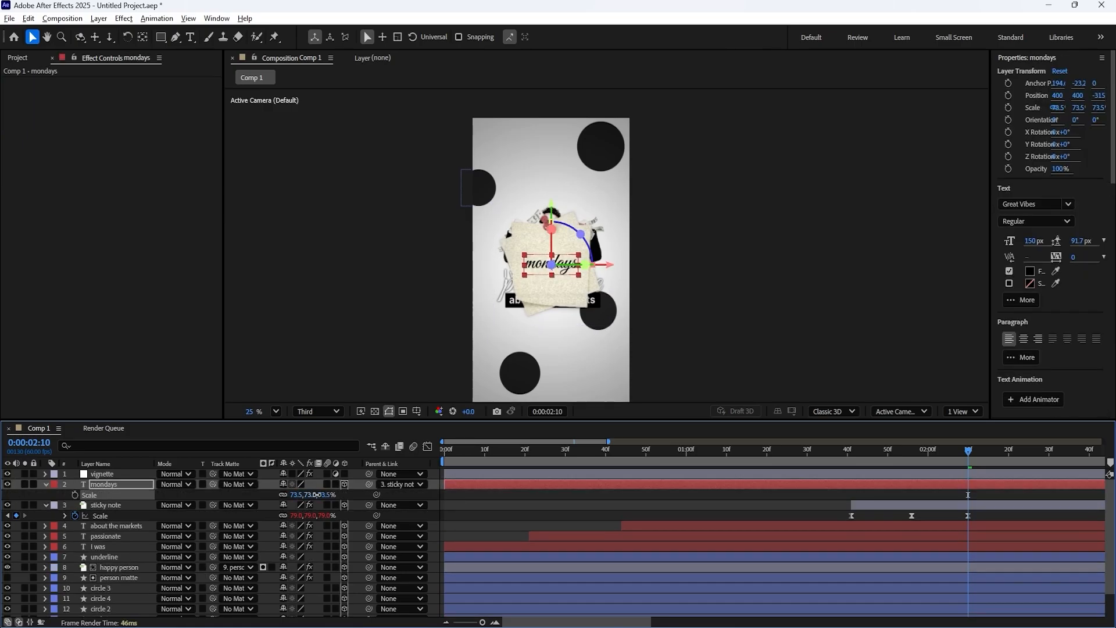
left_click(54, 496)
- Check the parent assignment of "mondays" and scrub through the sticky note's pop-up animation to 0:00:02:06
left_click(327, 484)
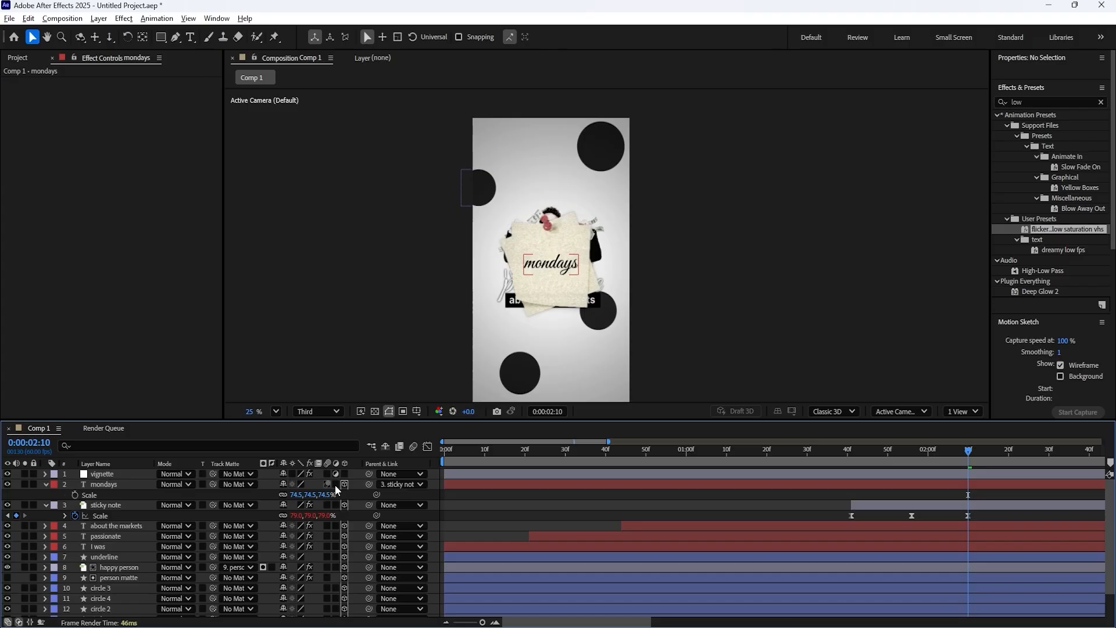
mouse_move(366, 487)
left_mouse_down()
mouse_move(226, 508)
mouse_move(369, 489)
left_mouse_up()
left_click(403, 485)
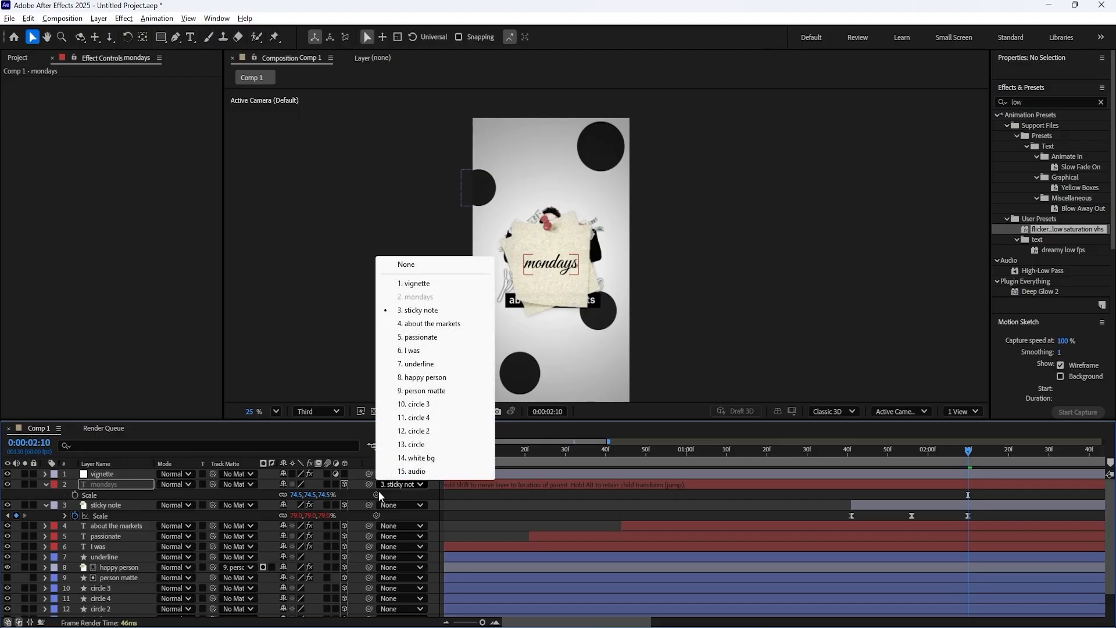
left_click(243, 508)
left_click_drag(901, 454, 953, 454)
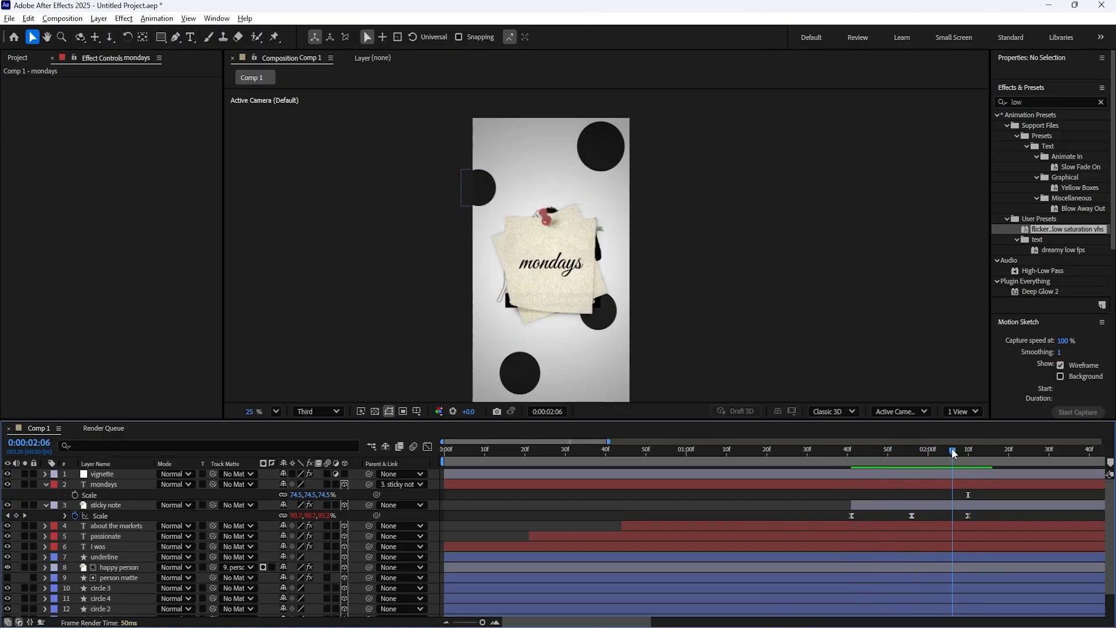
- Remove all effects from the sticky note layer
left_click(128, 505)
left_click(53, 89)
key("ctrl+a")
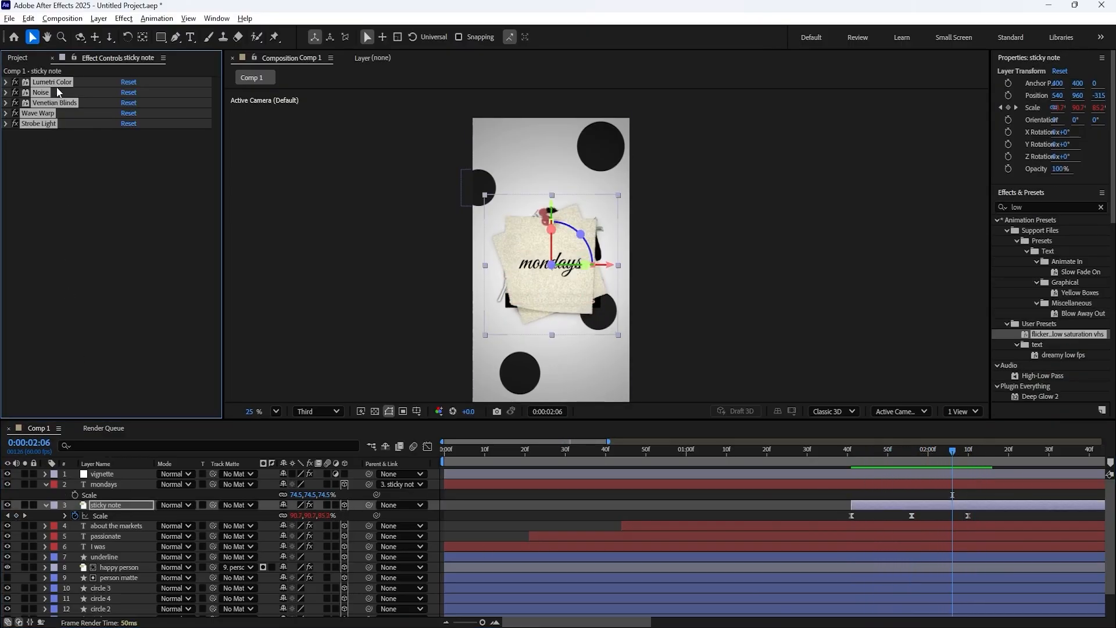
key("Delete")
- Pre-compose the mondays text and sticky note layers together, moving all attributes into the new composition
left_click(121, 484, "ctrl")
right_click(120, 485)
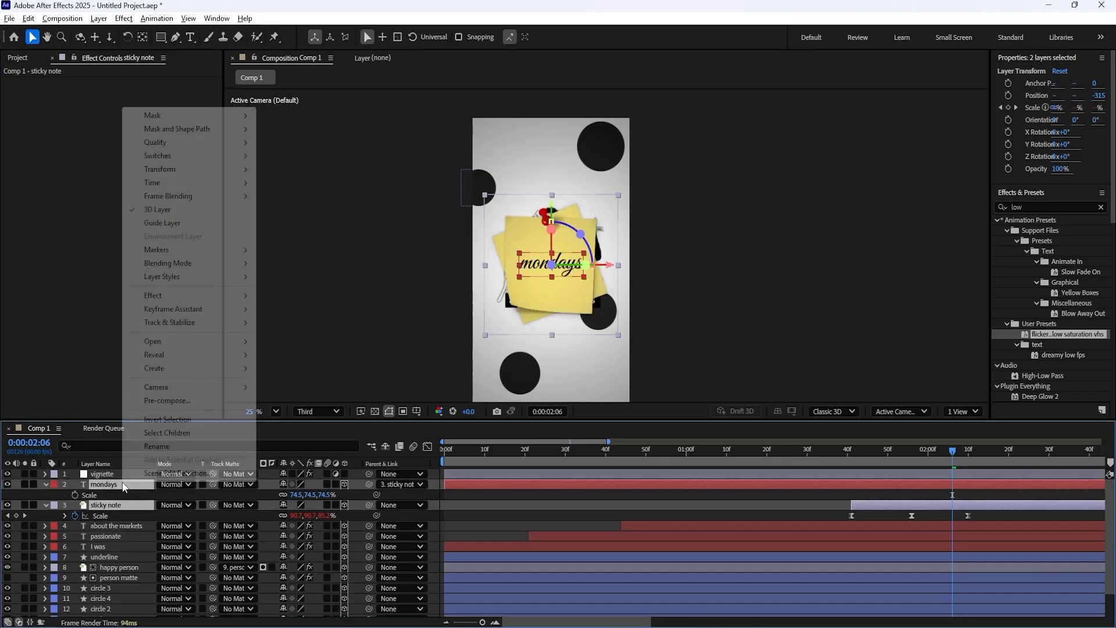
left_click(178, 400)
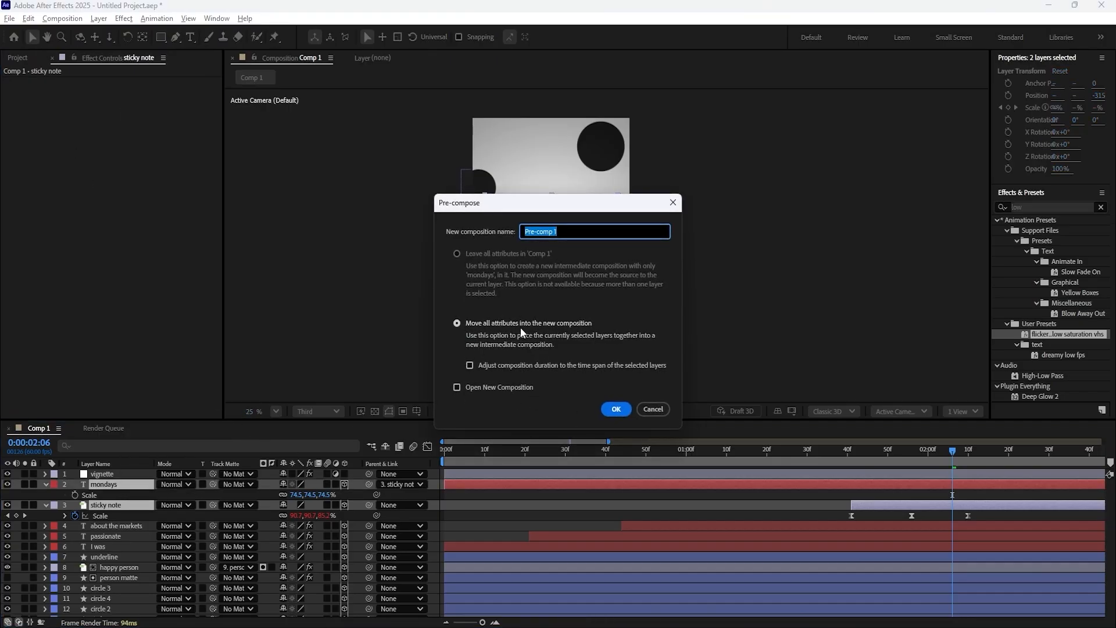
left_click(616, 410)
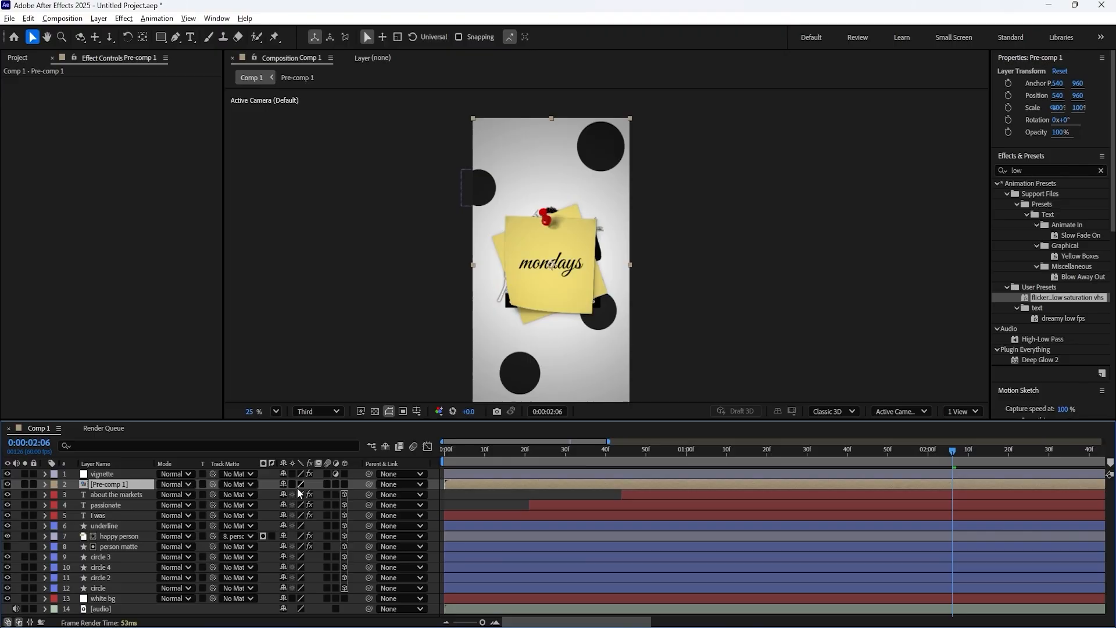
- Collapse transformations on the new pre-comp layer and make it a 3D layer
mouse_move(949, 452)
left_mouse_down()
mouse_move(804, 462)
mouse_move(932, 456)
left_mouse_up()
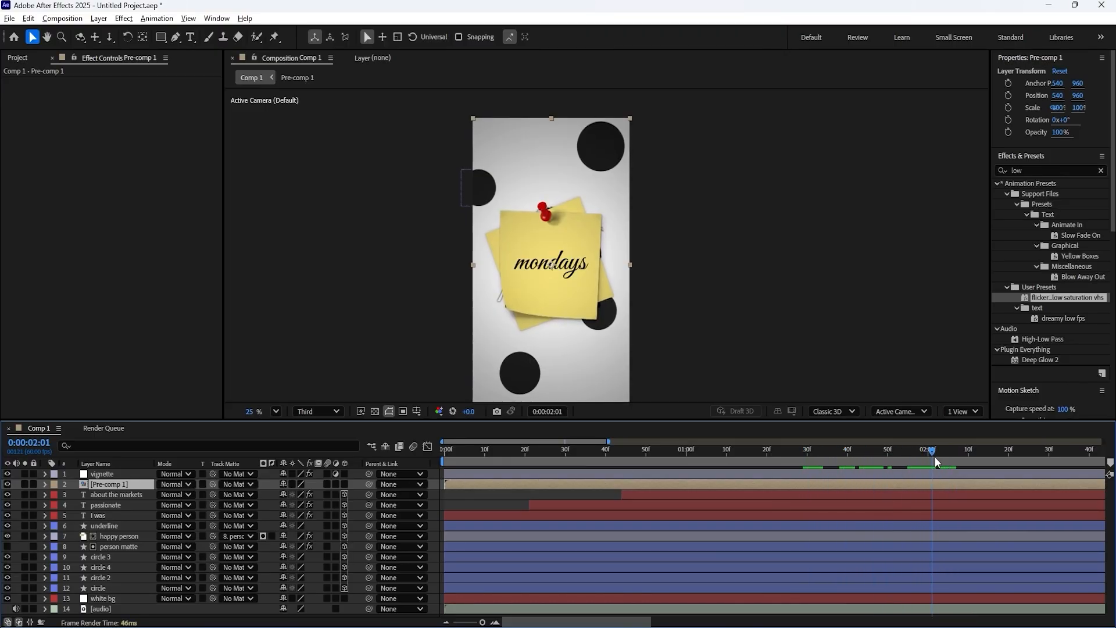
left_click(292, 485)
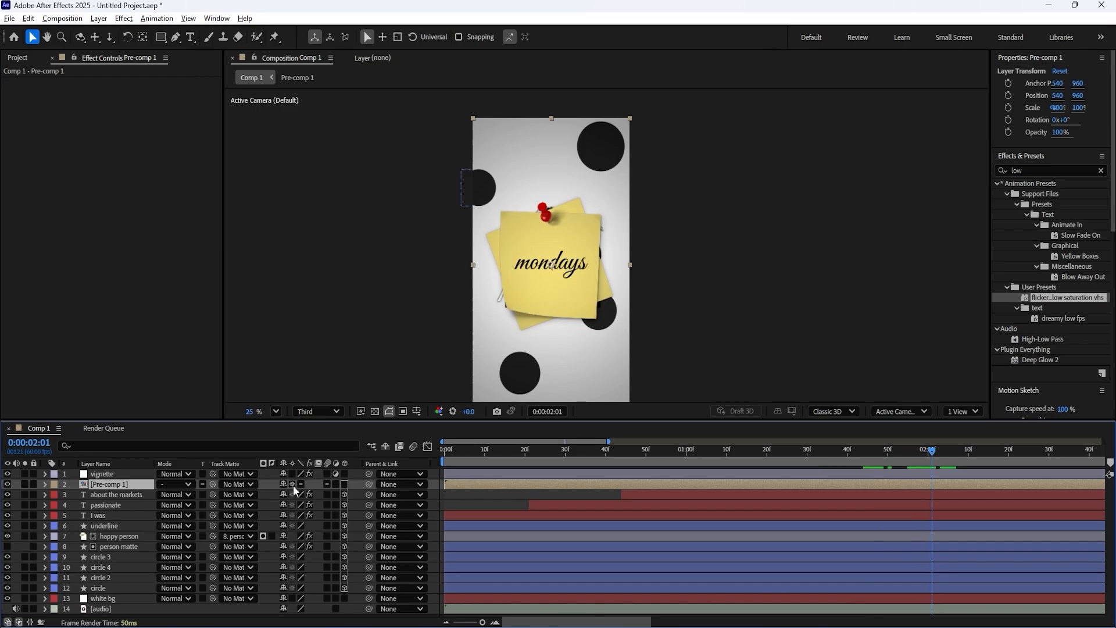
left_click(344, 484)
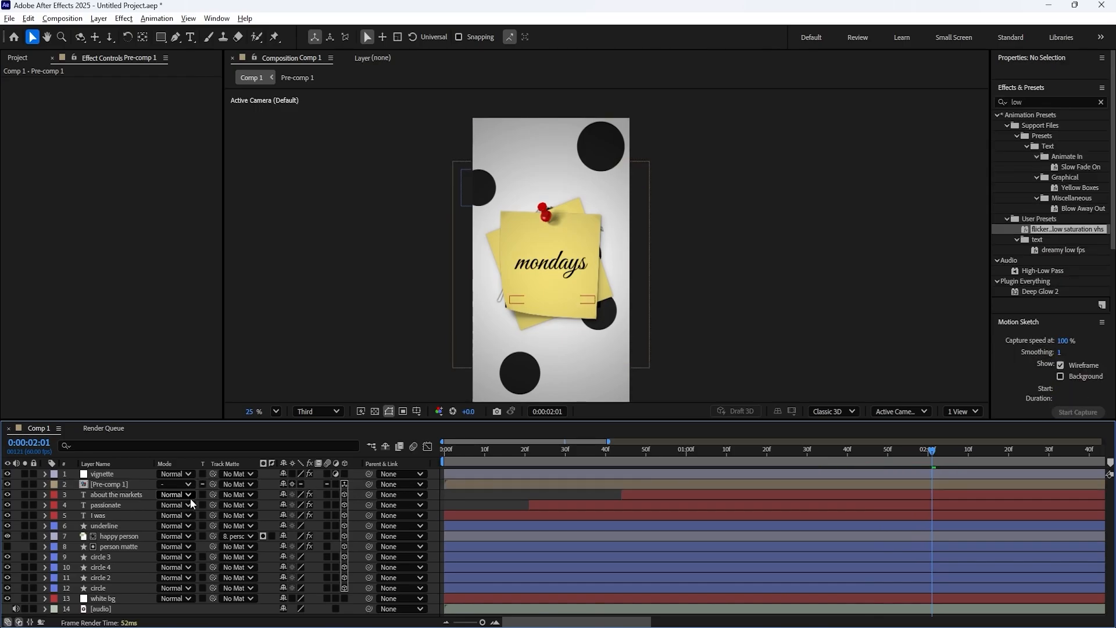
- Rename the pre-comp layer as sticky note
right_click(134, 485)
left_click(162, 447)
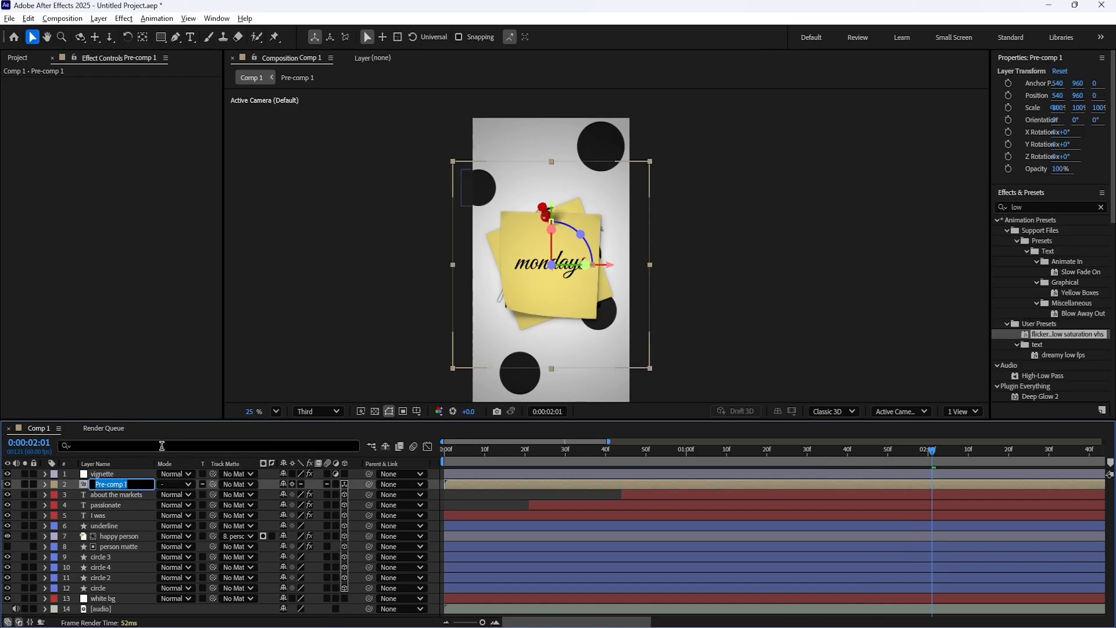
type("sticky note")
key("Return")
- Paste the Lumetri Color, Noise, Venetian Blinds, Wave Warp and Strobe Light effects onto the sticky note pre-comp and scrub through the result
left_click(138, 264)
key("ctrl+v")
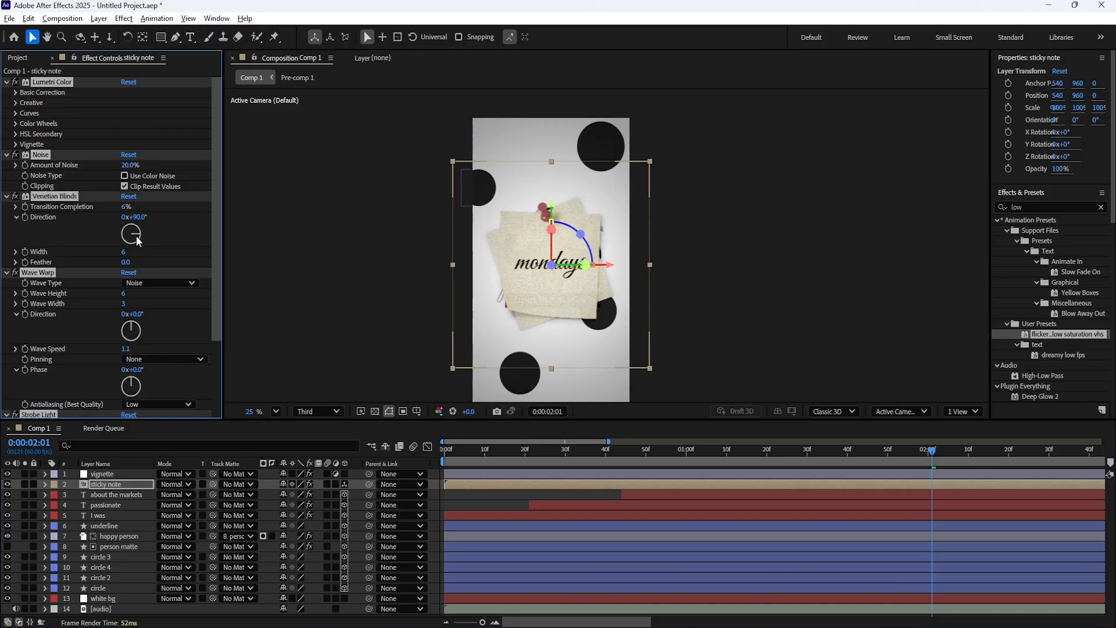
left_click_drag(899, 460, 947, 441)
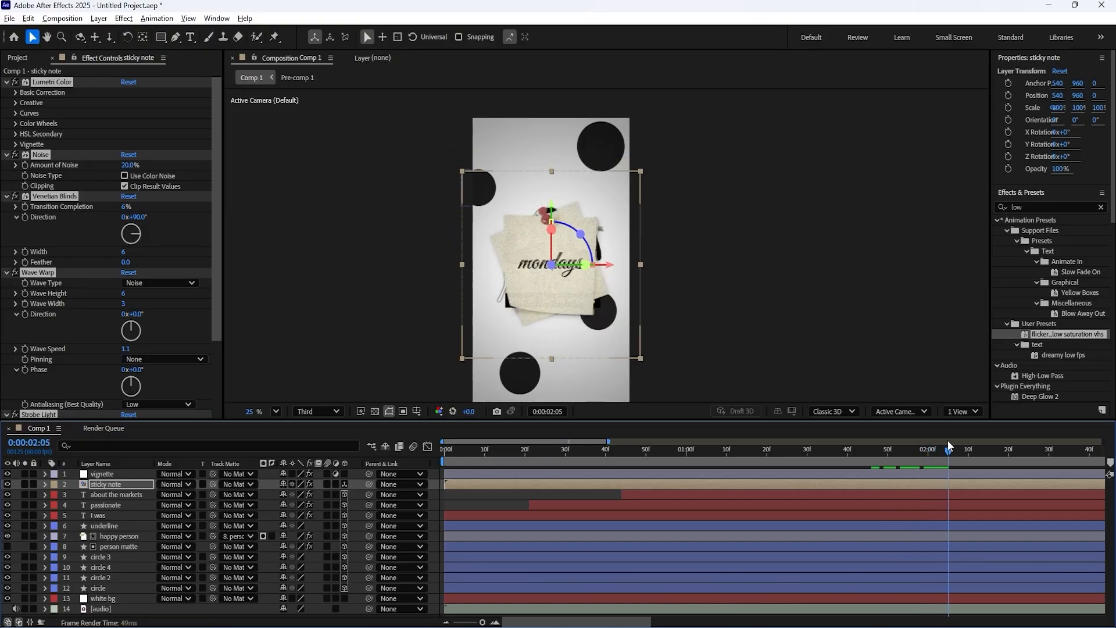
left_click(7, 273)
left_click(135, 285)
left_click_drag(915, 451, 996, 454)
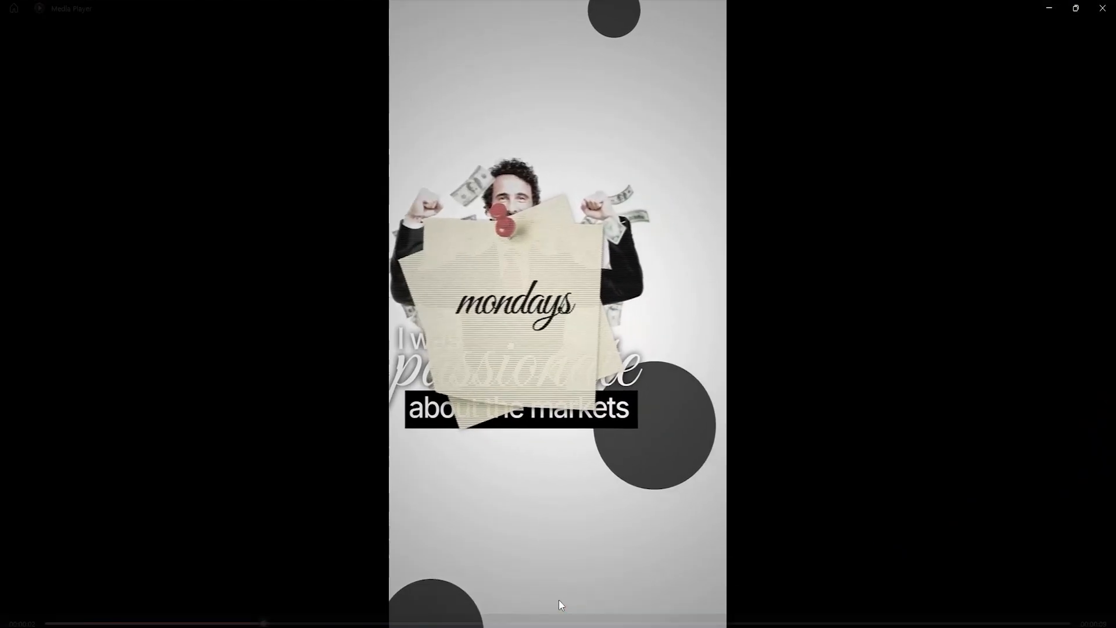
- Switch to Media Player and replay the reference video's mondays sticky note section
left_click(559, 599)
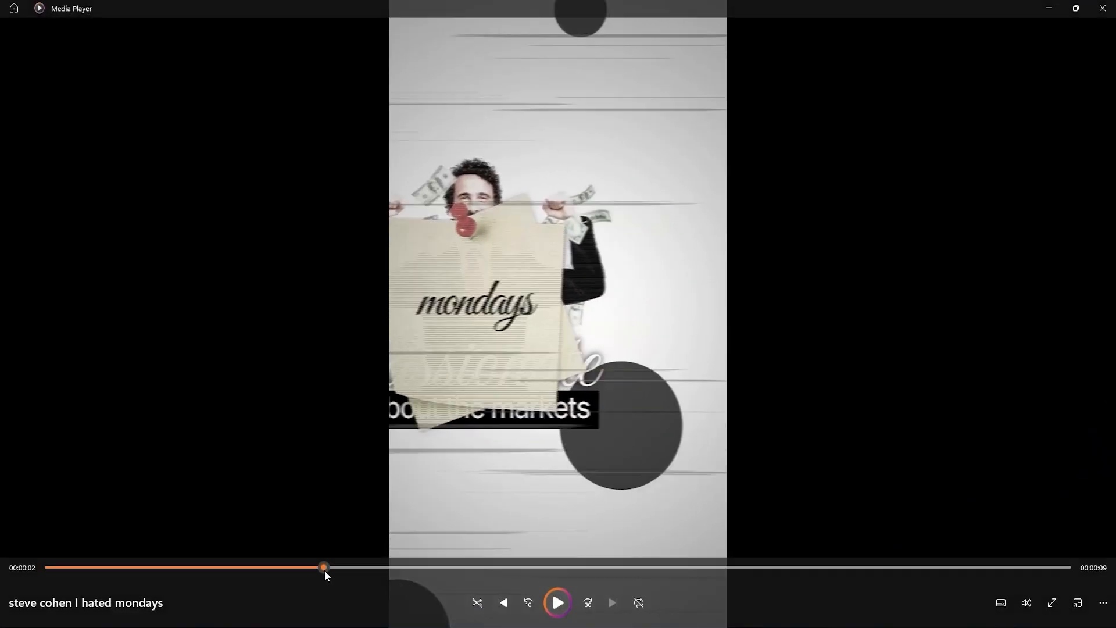
left_click_drag(324, 570, 151, 567)
left_click(556, 602)
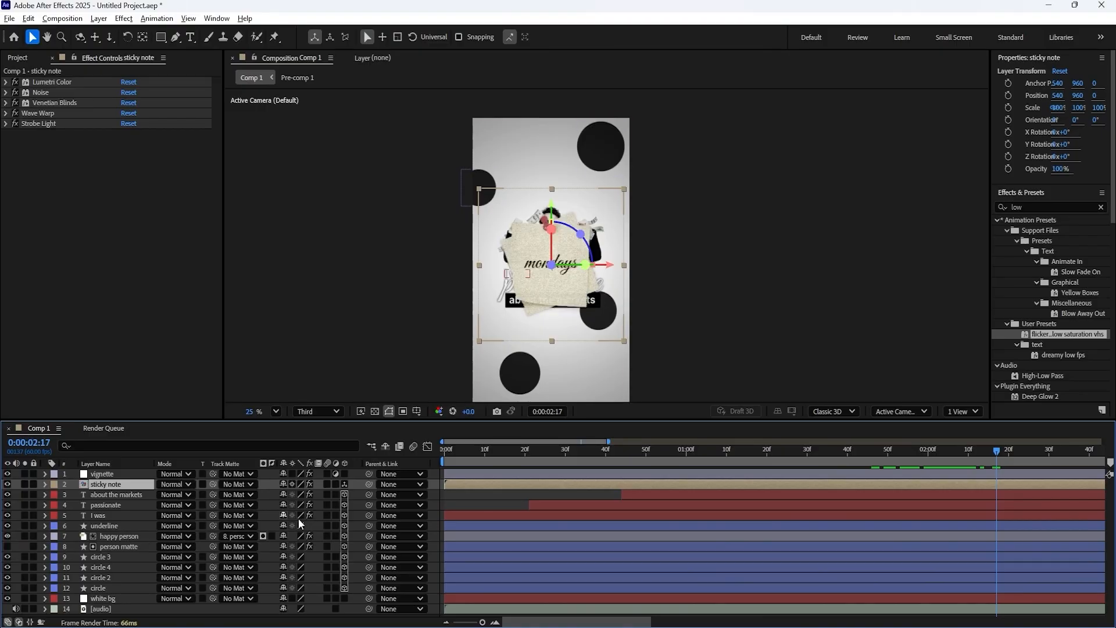
- Change the sticky note pre-comp's label colour to purple
left_click(355, 510)
left_click(46, 484)
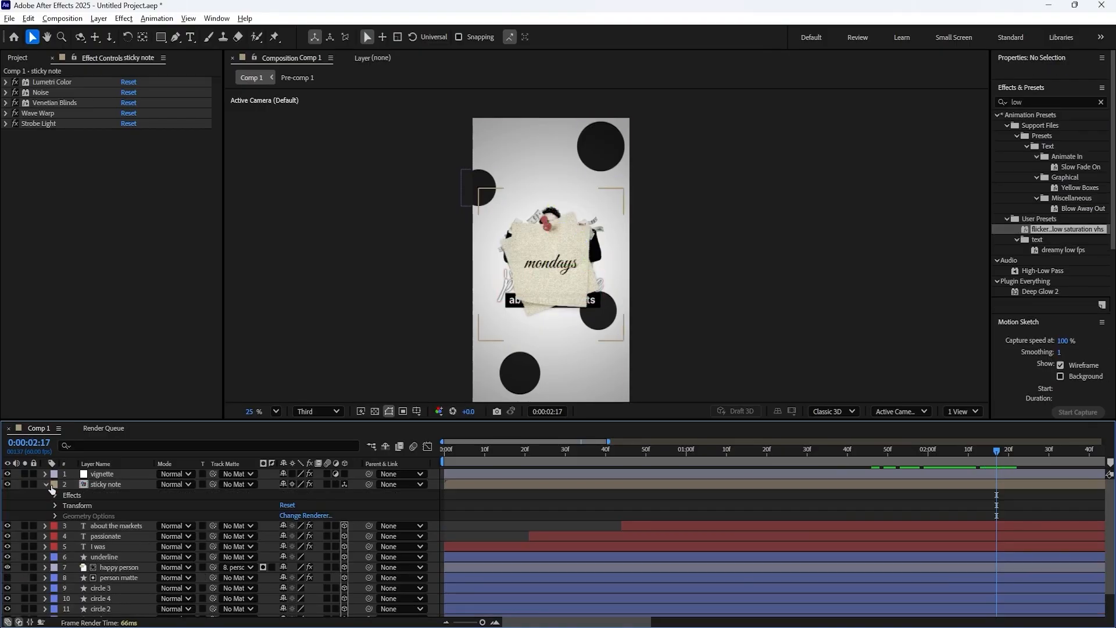
left_click(51, 486)
left_click(87, 389)
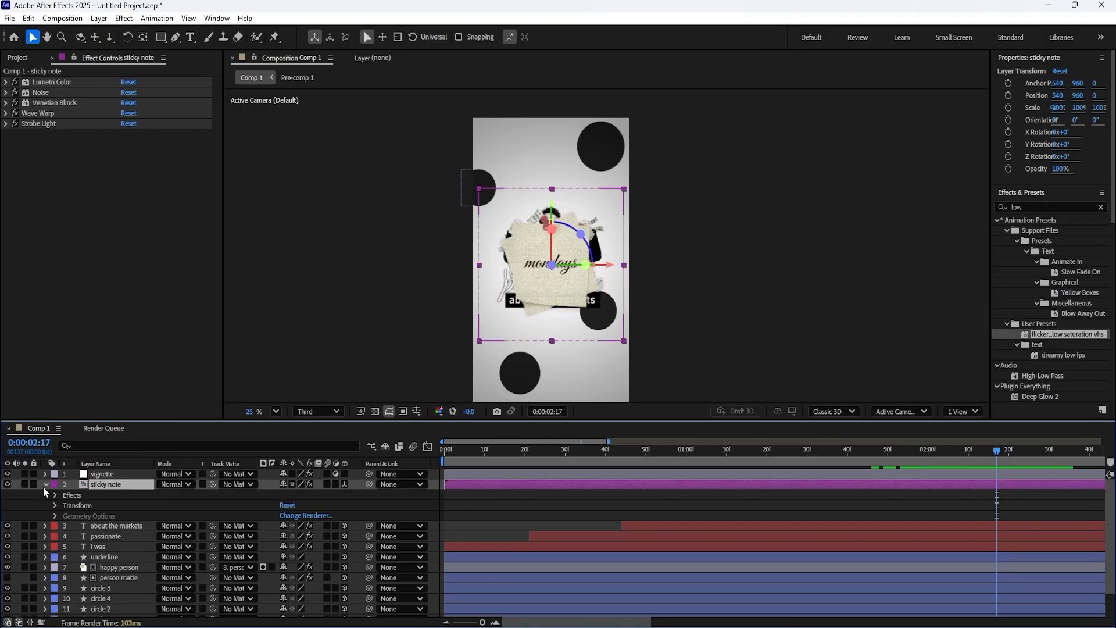
left_click(46, 485)
left_click(321, 493)
- Add a two-node camera with the 50mm preset to the composition
right_click(348, 486)
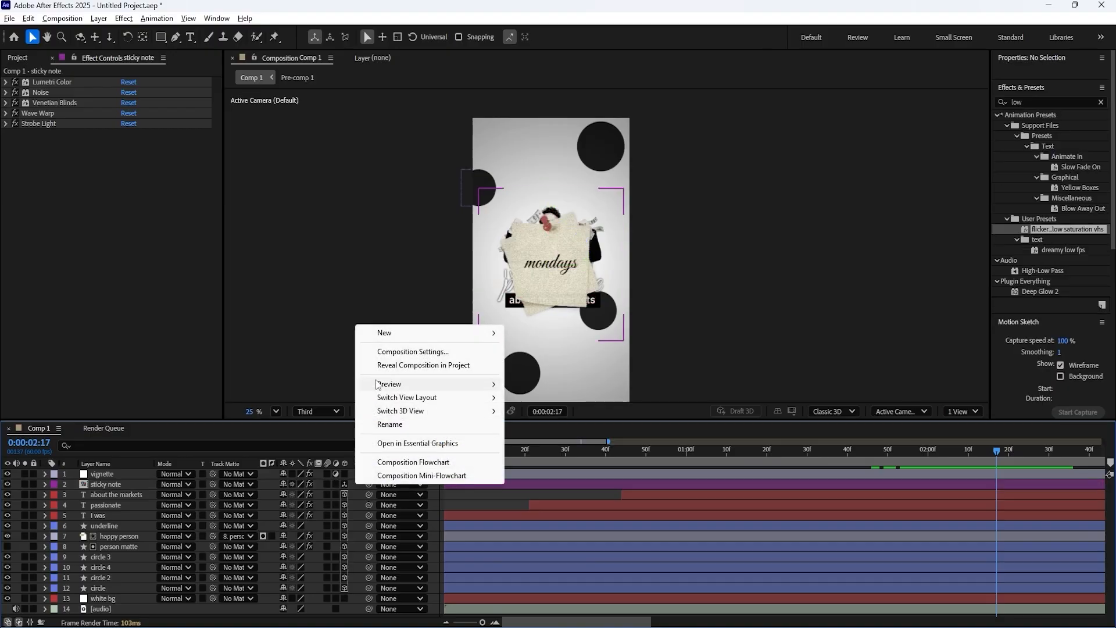
left_click(535, 431)
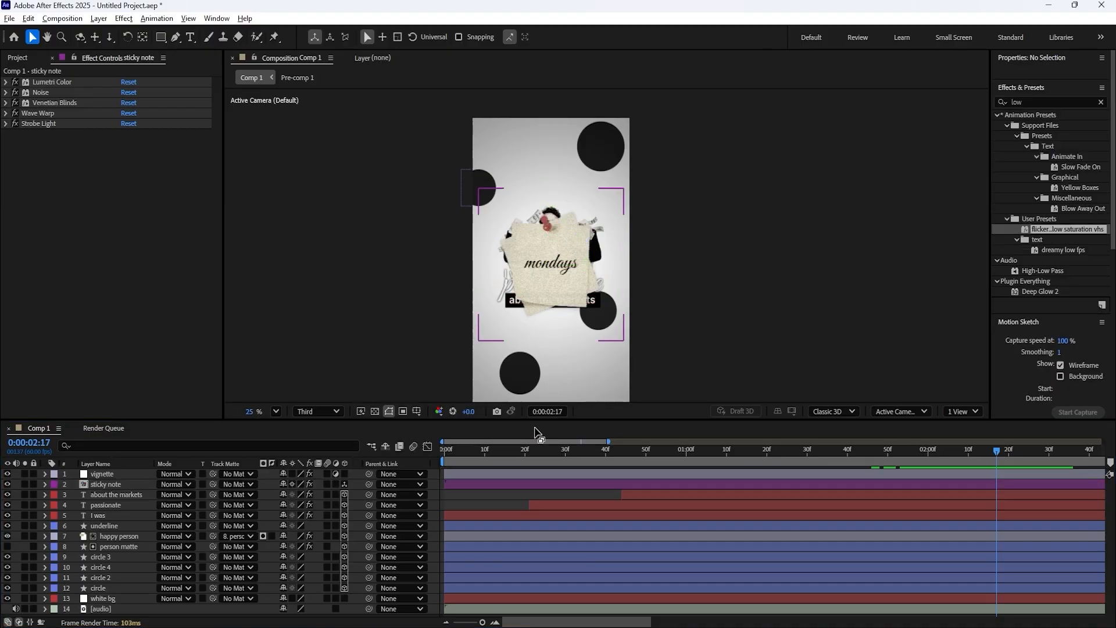
right_click(354, 483)
mouse_move(404, 336)
left_click(534, 391)
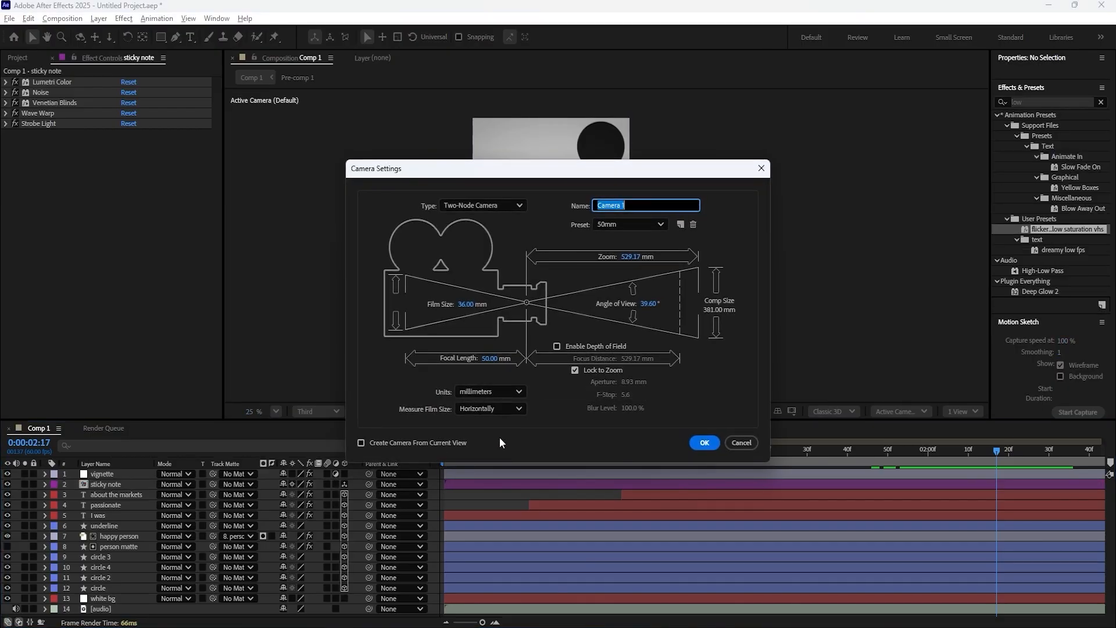
left_click(699, 441)
- Add a null object to the composition
right_click(357, 482)
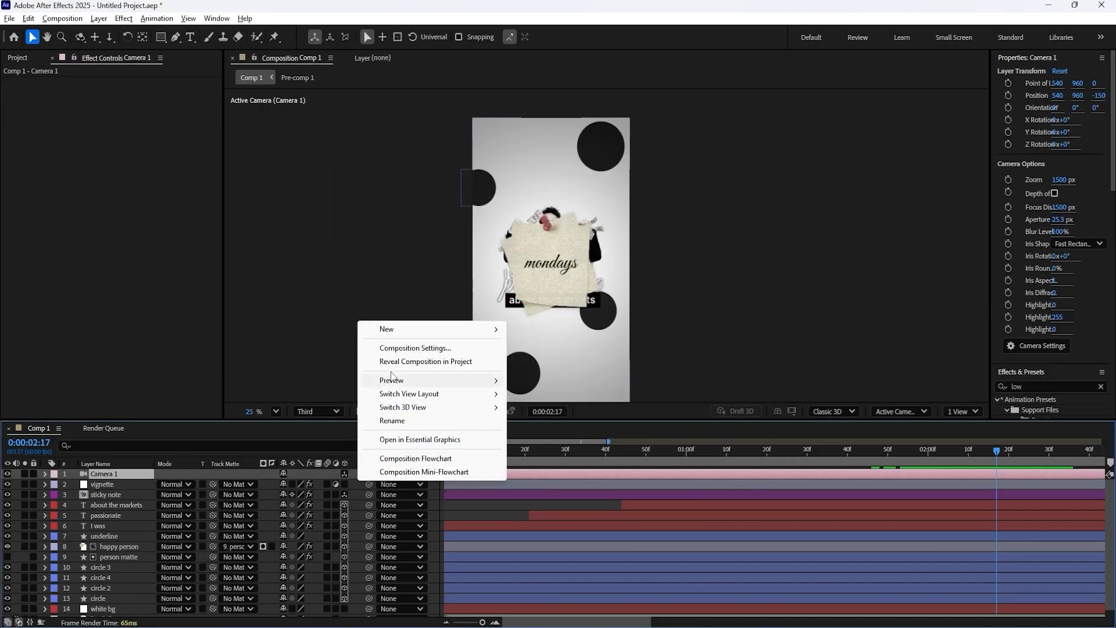
mouse_move(442, 329)
left_click(567, 400)
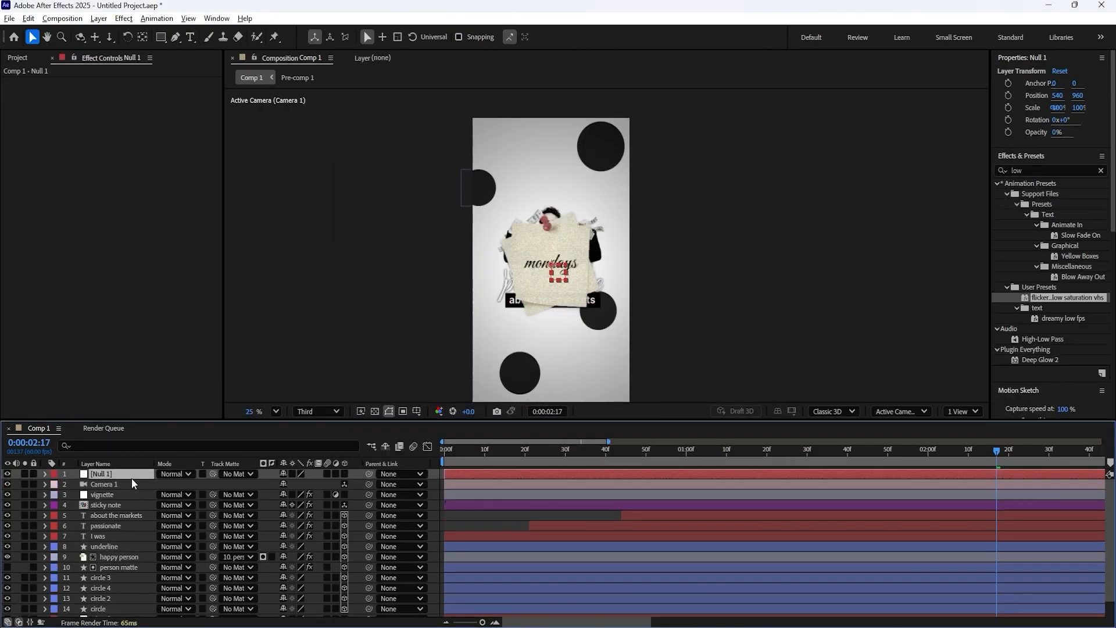
- Rename the null object layer as 1 and make it a 3D layer
right_click(133, 473)
left_click(192, 437)
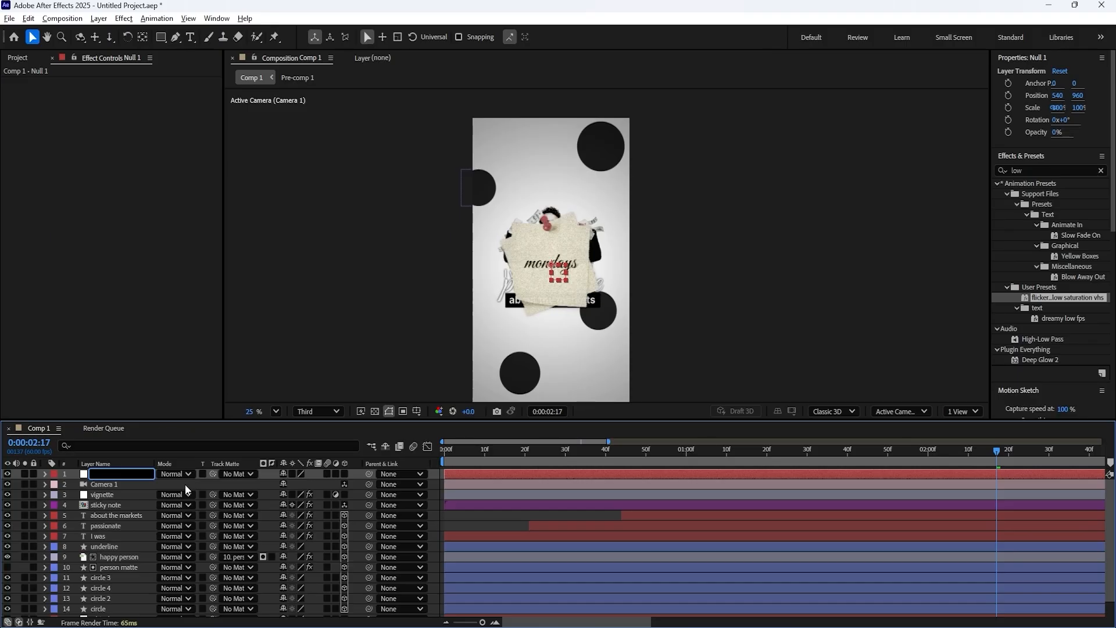
type("1")
right_click(131, 472)
left_click(175, 437)
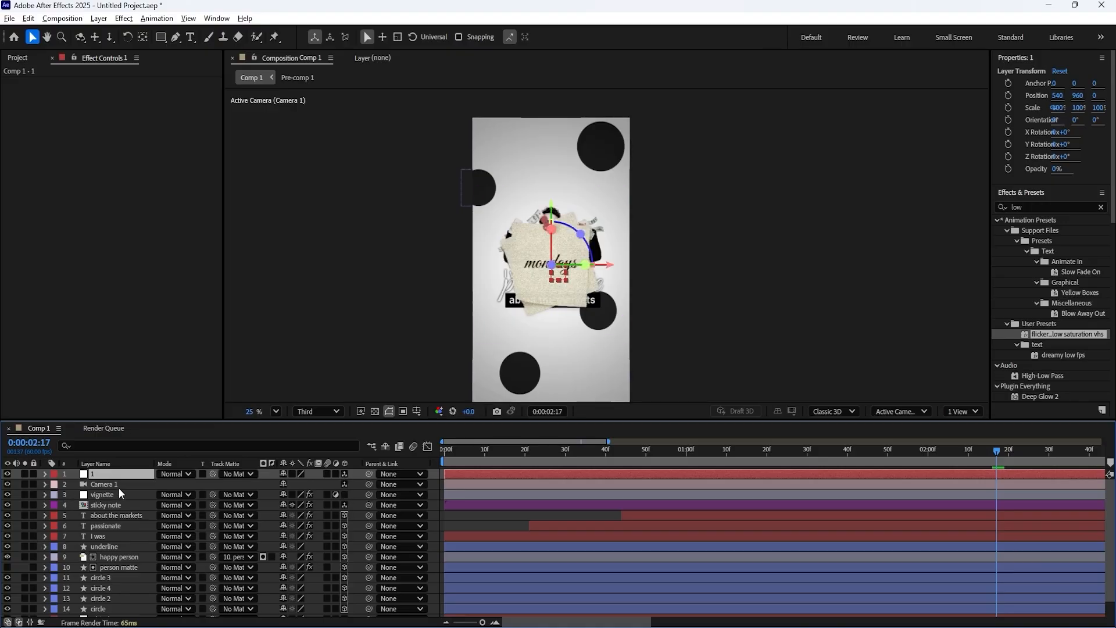
- Parent the camera to the null object layer and rename the null as null 1
left_click(358, 486)
left_click_drag(371, 484, 105, 473)
right_click(105, 473)
left_click(139, 437)
type("null")
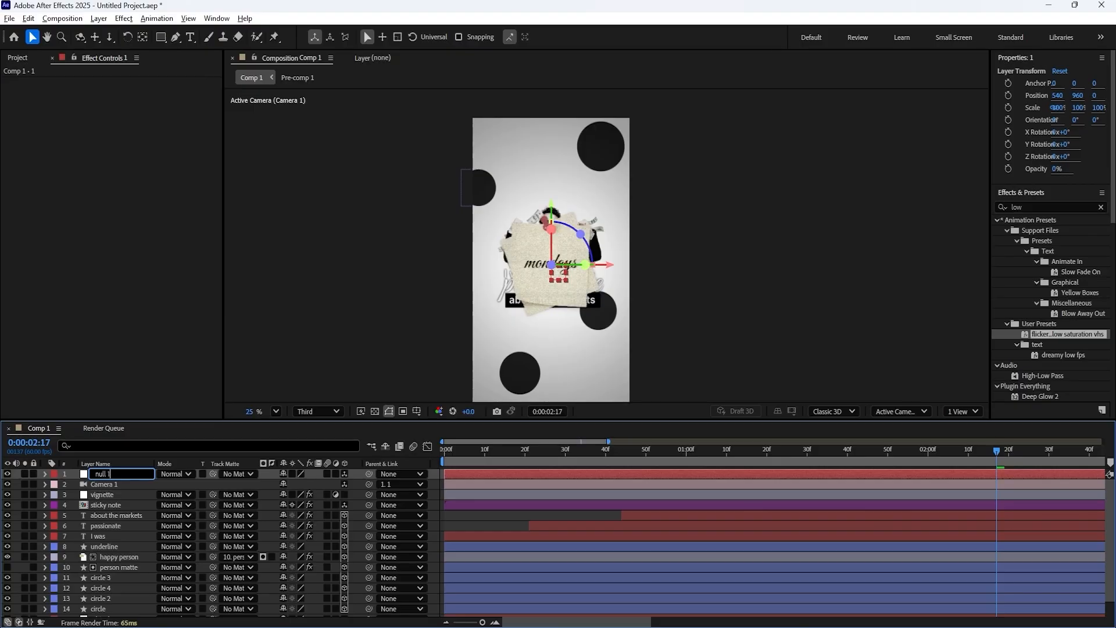
key("Return")
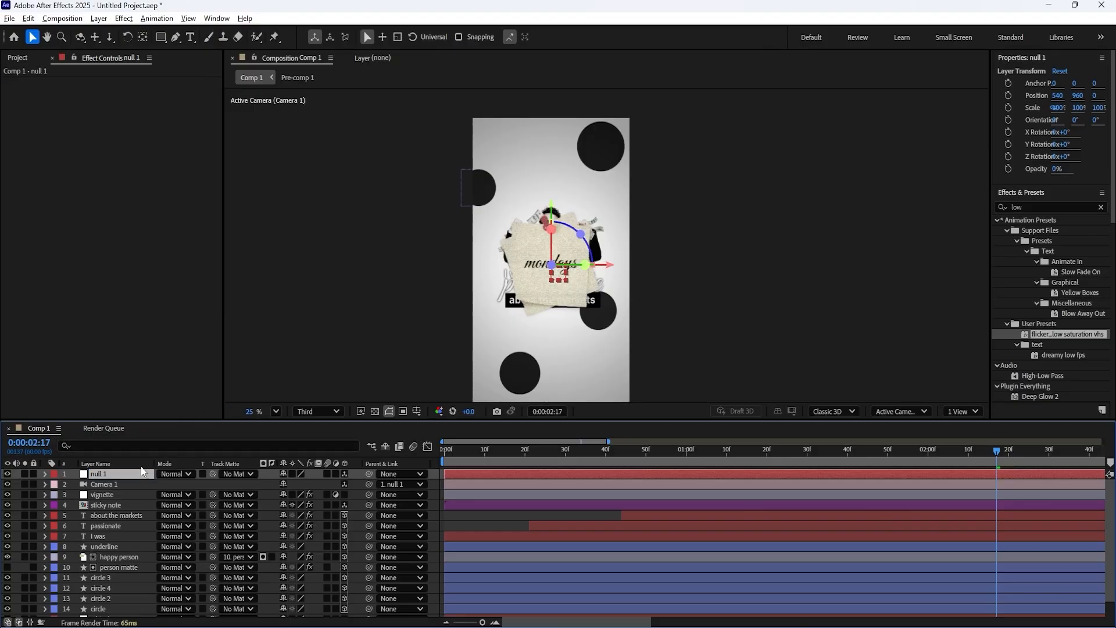
- Set a Position keyframe for null 1 at the very start of the composition
left_click(121, 481)
left_click_drag(518, 451, 384, 462)
key("Home")
left_click(155, 472)
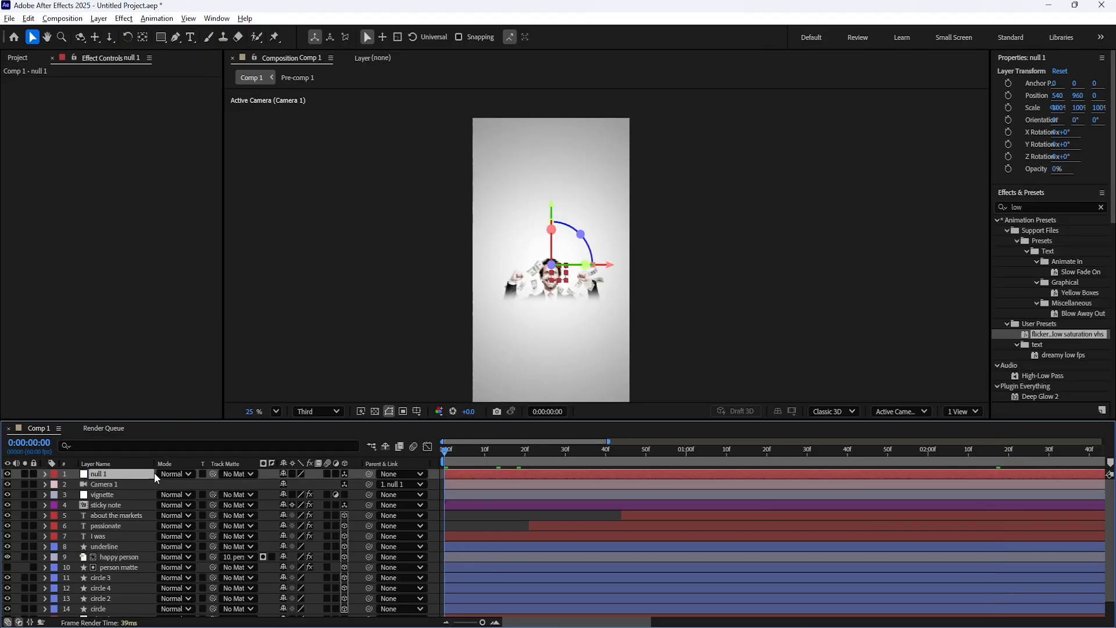
key("p")
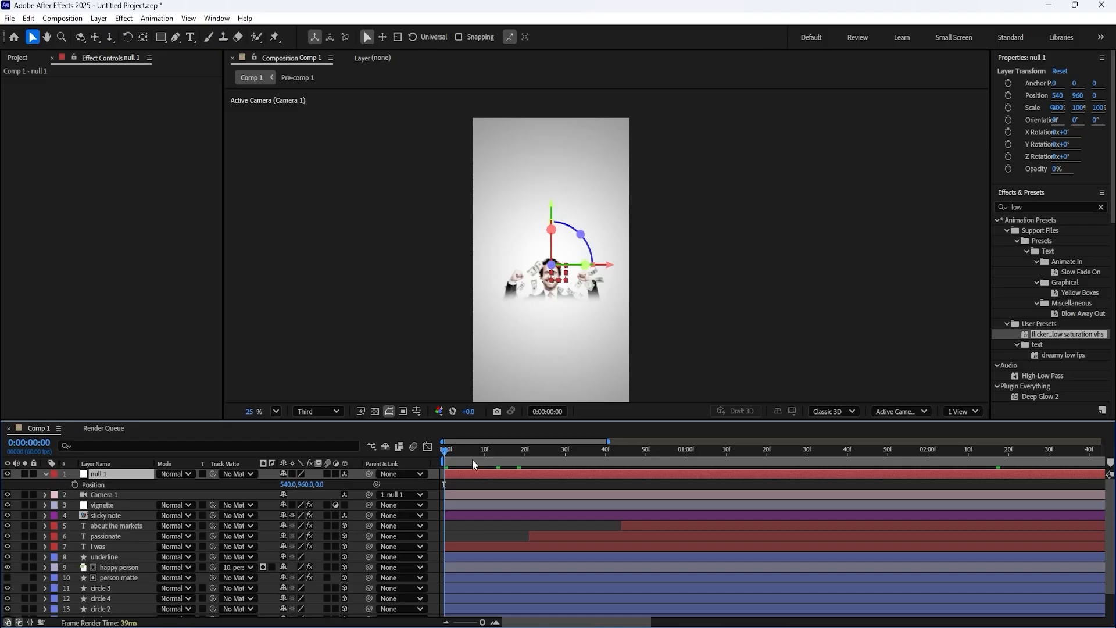
left_click(75, 484)
- Play the composition from the start several times to examine the timing of the person, text and sticky note animations
scroll(508, 515, "down", 4)
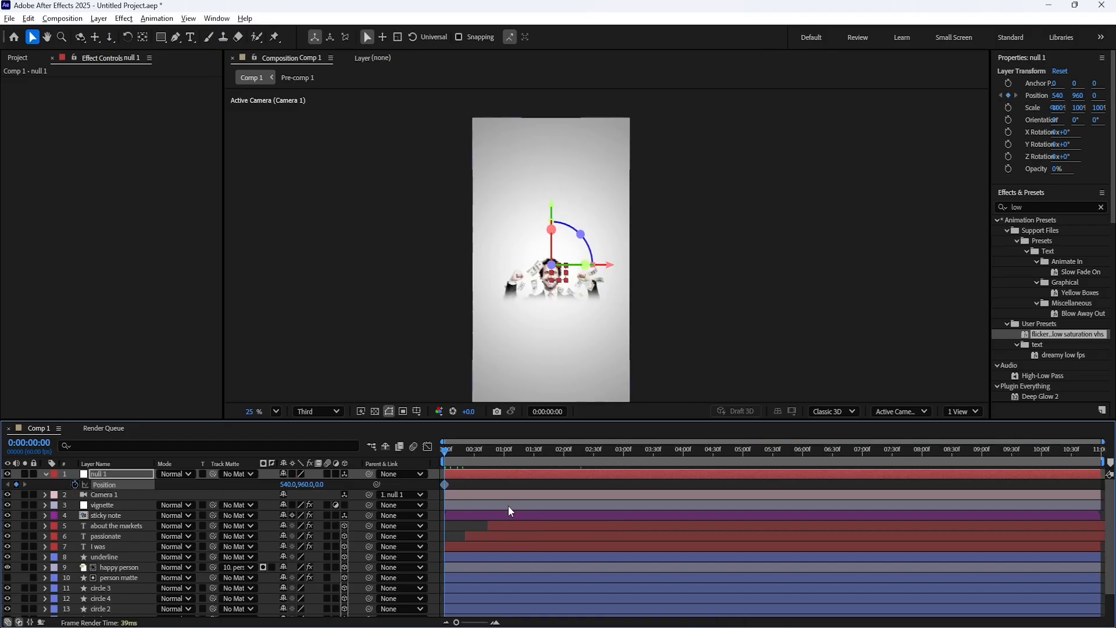
key("ctrl+shift+h")
key("space")
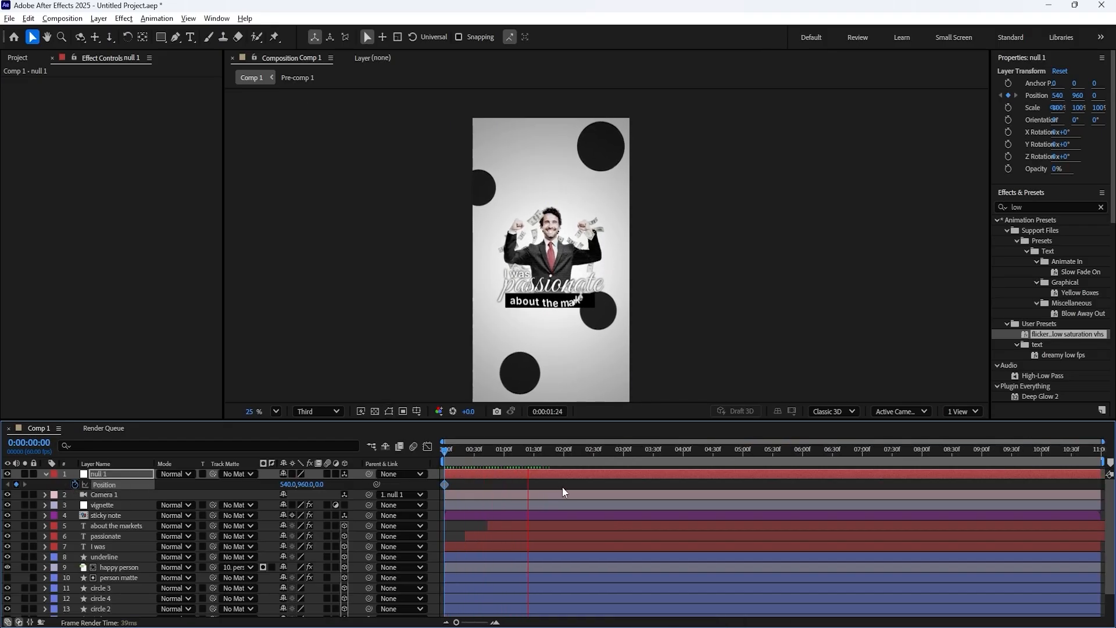
key("space")
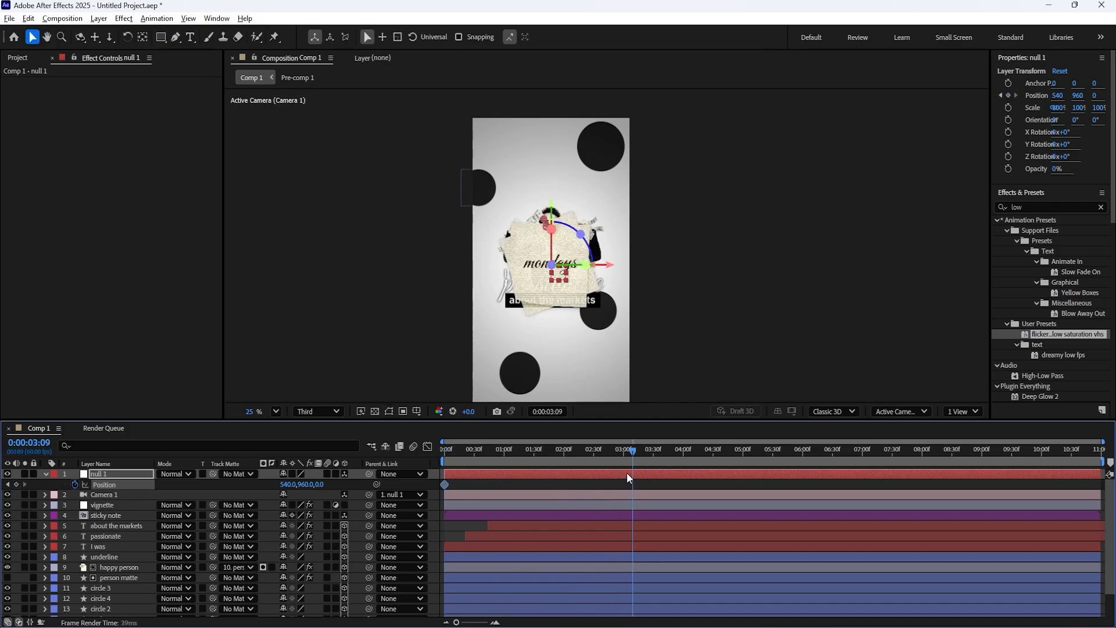
key("space")
key("space")
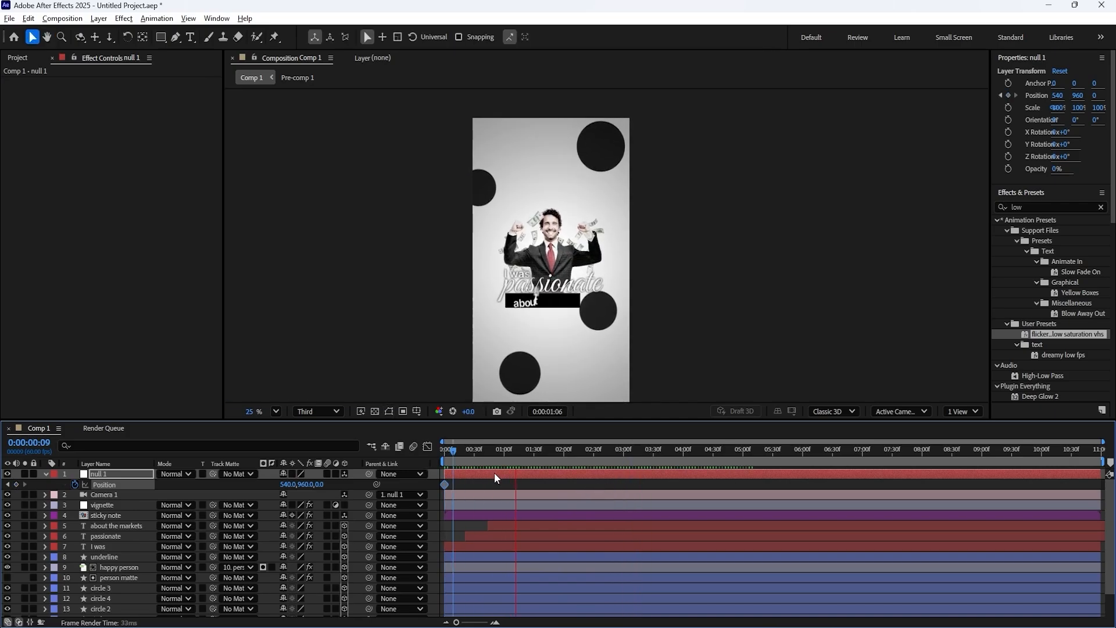
key("space")
left_click_drag(556, 452, 443, 452)
key("space")
key("space")
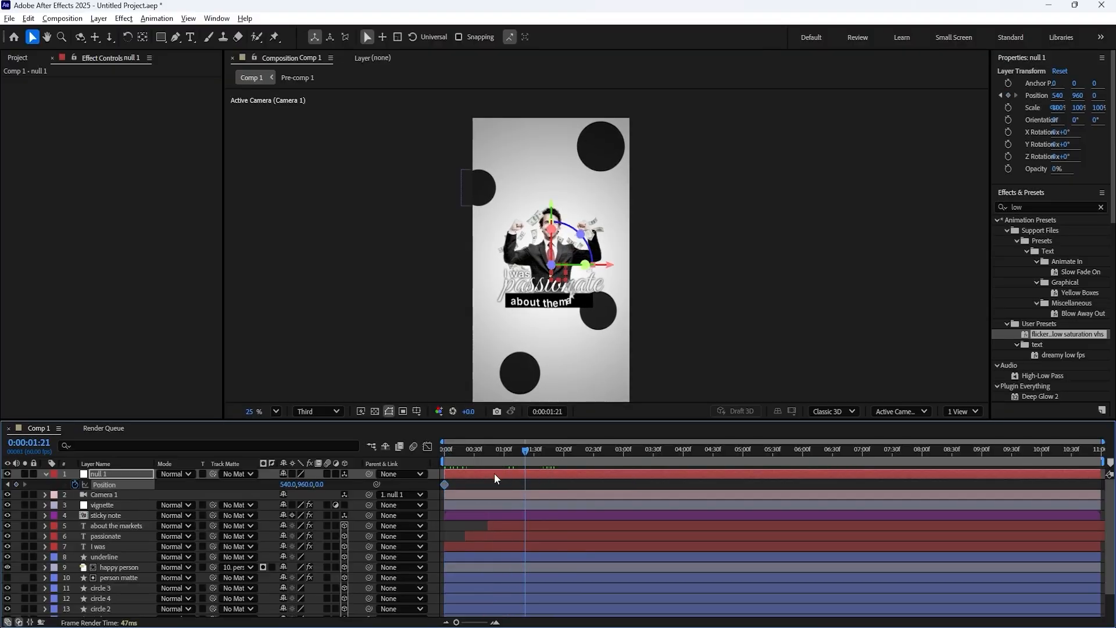
- Try a Z position of 35 for null 1 at 0:00:01:30, and undo that change
left_click(535, 454)
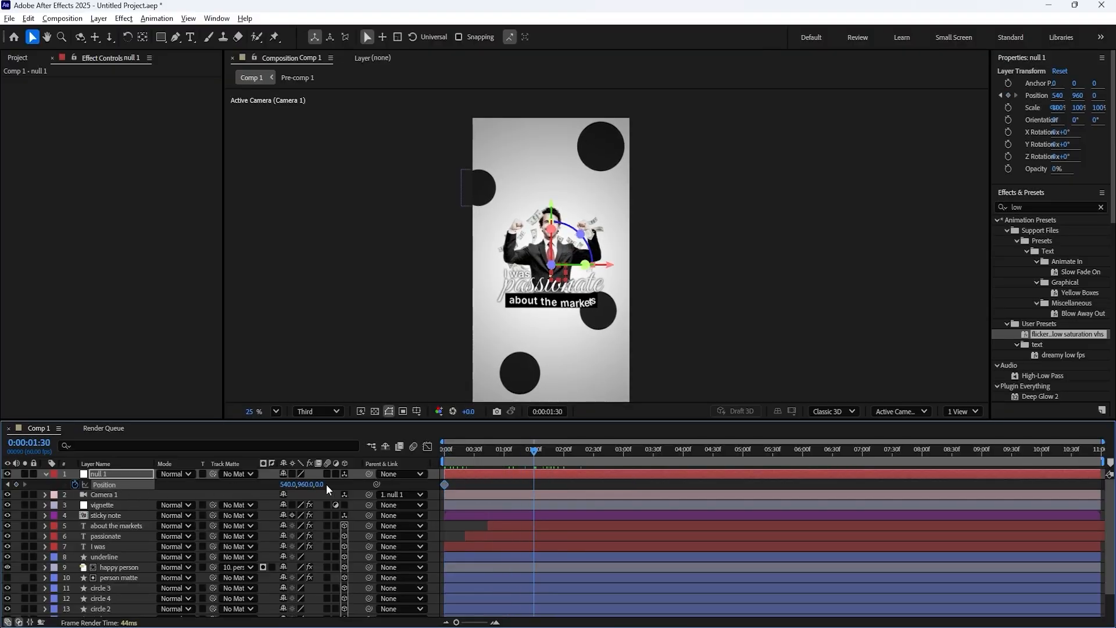
left_click_drag(320, 487, 338, 480)
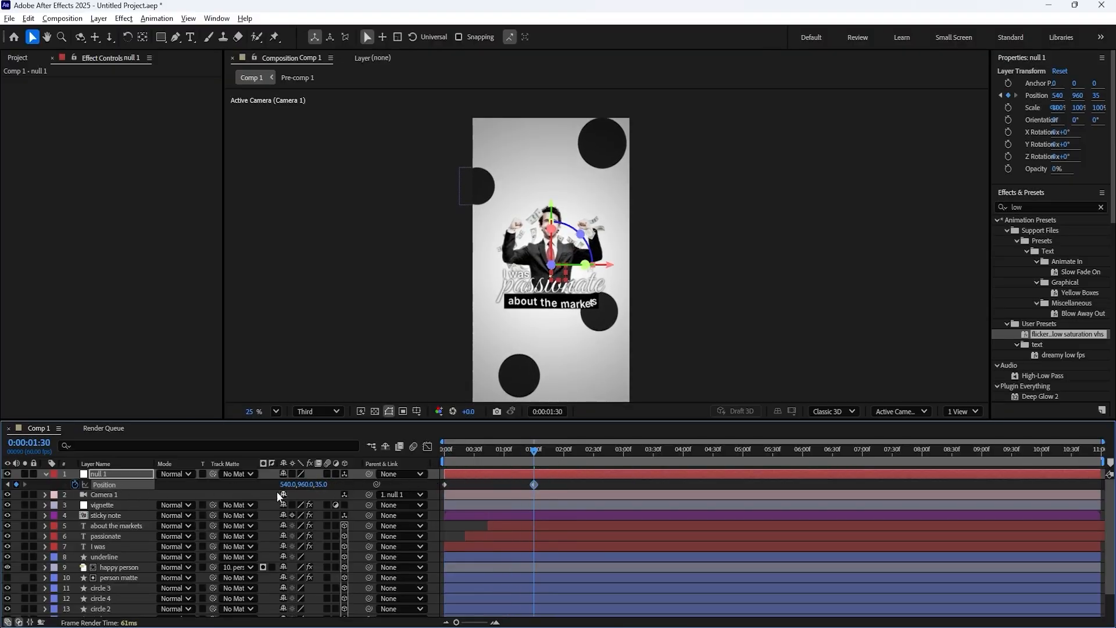
key("ctrl+z")
- Set null 1's Z position to -387 on the starting keyframe and add a Position keyframe at 0:00:01:40
left_click(7, 484)
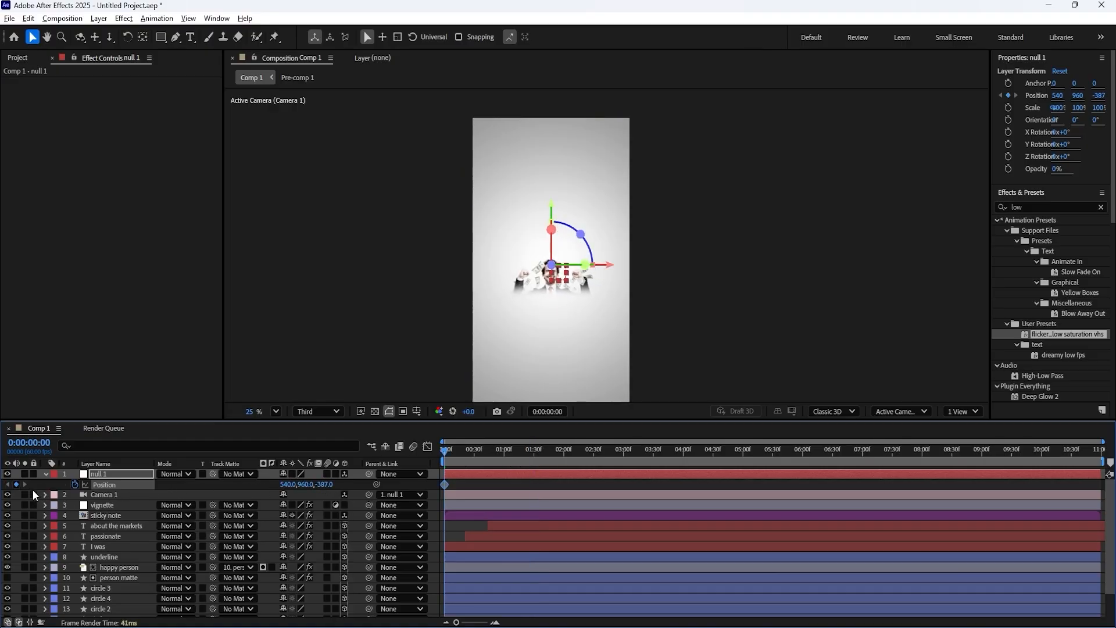
left_click_drag(451, 456, 543, 450)
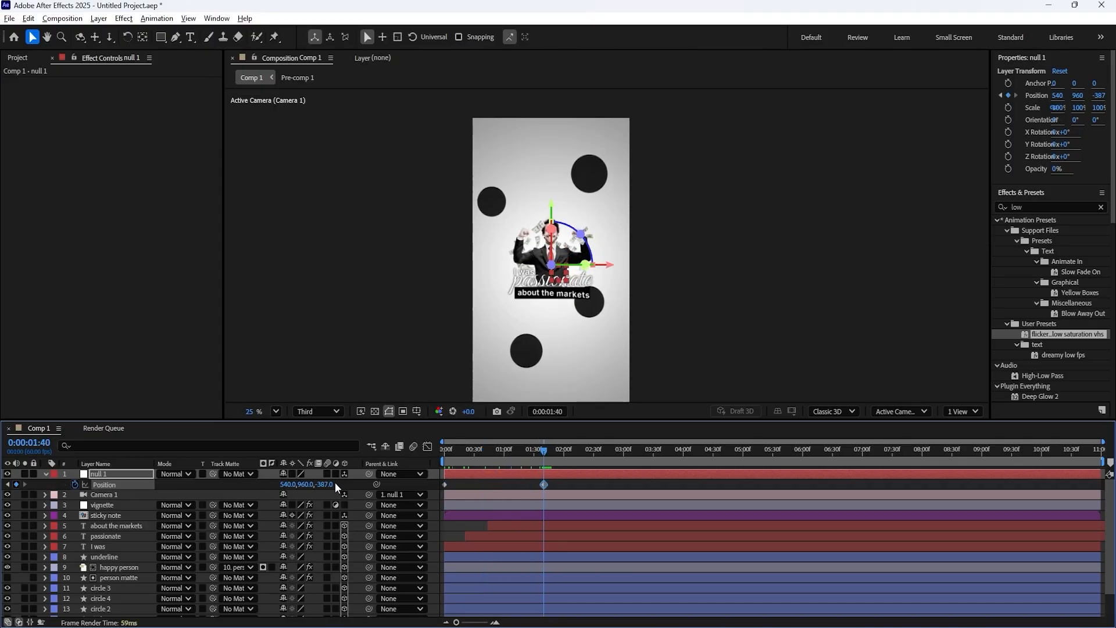
- Set null 1's Z position to -63 at 0:00:01:40, and ease its Position keyframes into a fast start with a long slow-down
left_click_drag(335, 482, 485, 457)
left_click_drag(570, 483, 439, 486)
left_click(427, 446)
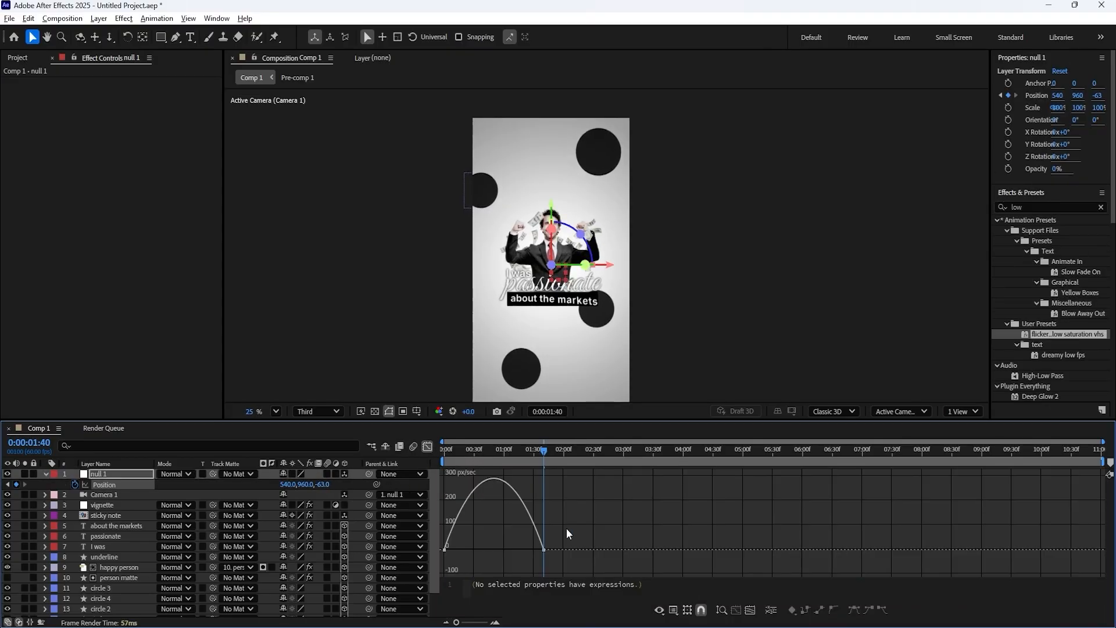
left_click_drag(527, 549, 494, 550)
left_click_drag(461, 549, 447, 549)
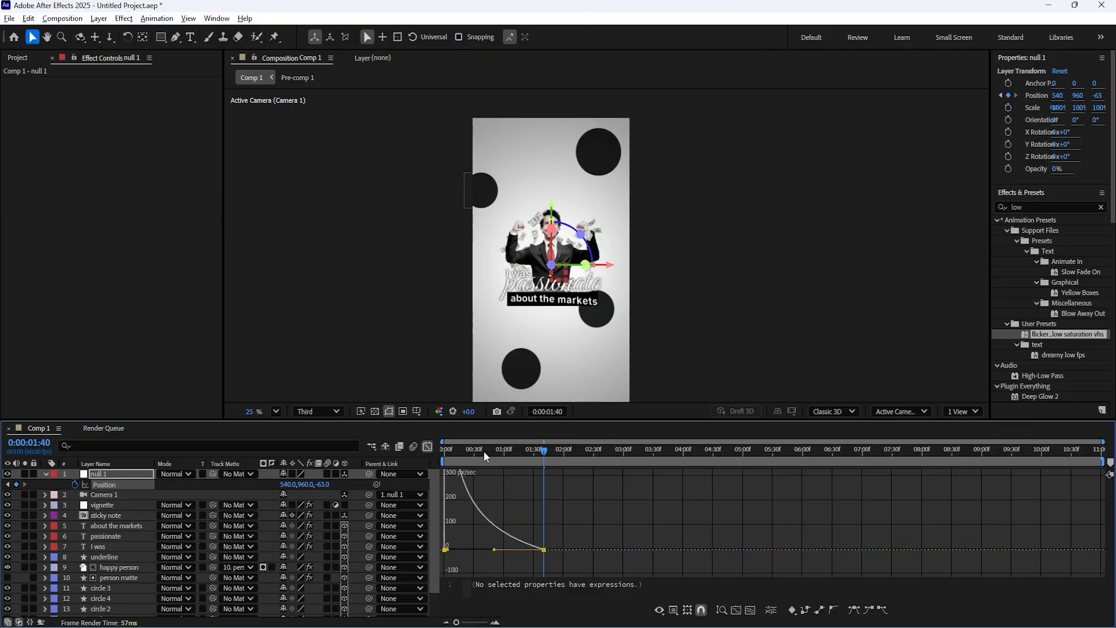
left_click_drag(471, 450, 395, 450)
key("space")
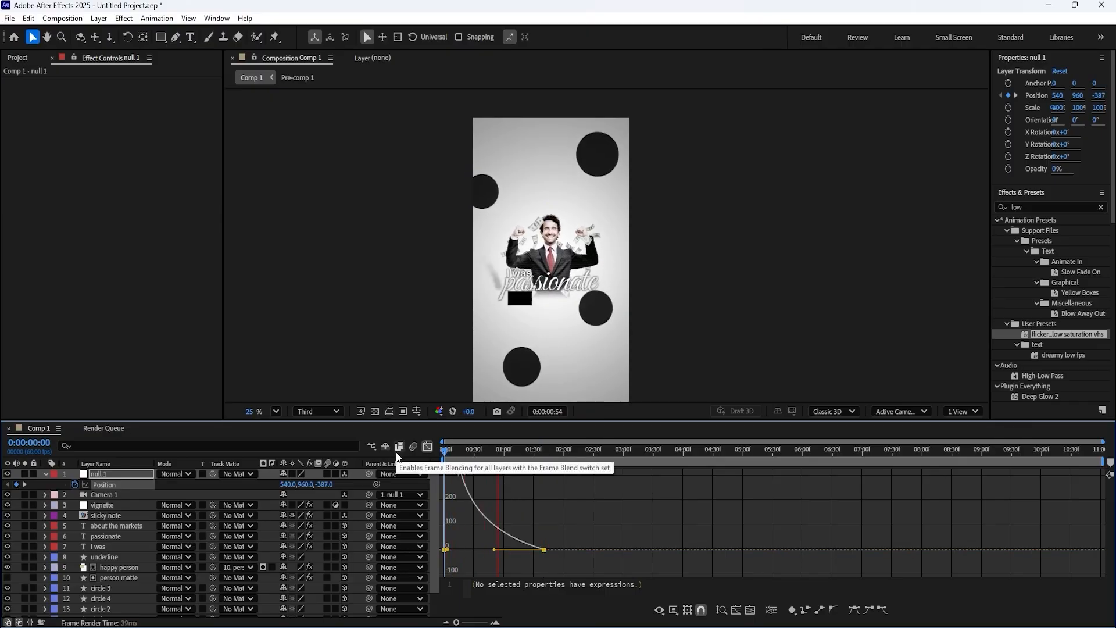
- Add a second null object above null 1 in Comp 1
left_click(45, 474)
right_click(183, 485)
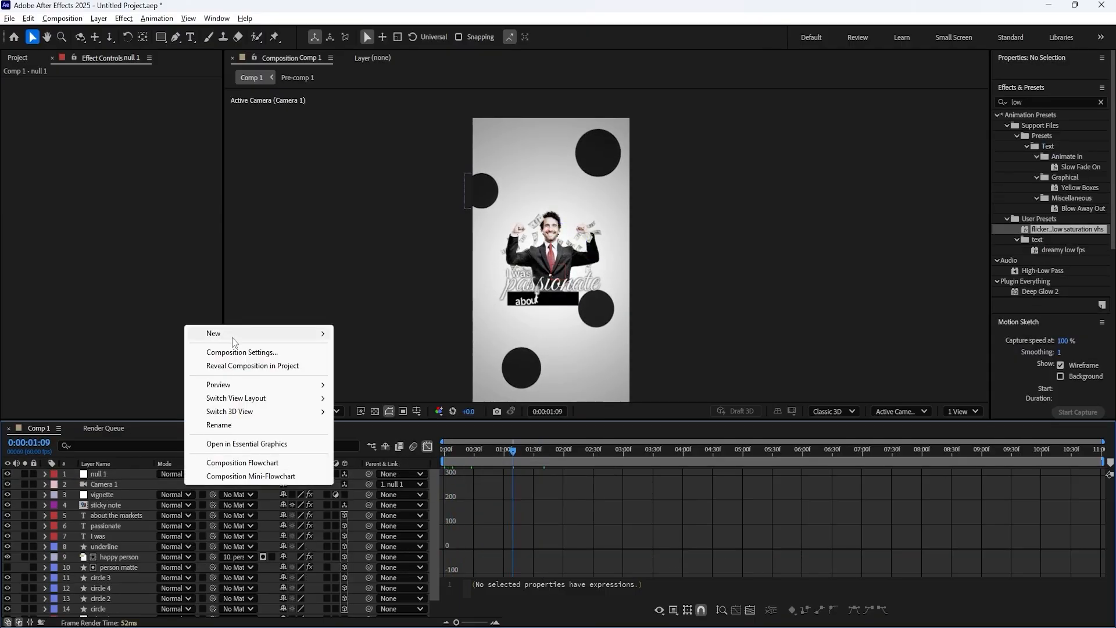
mouse_move(232, 335)
left_click(374, 405)
right_click(116, 478)
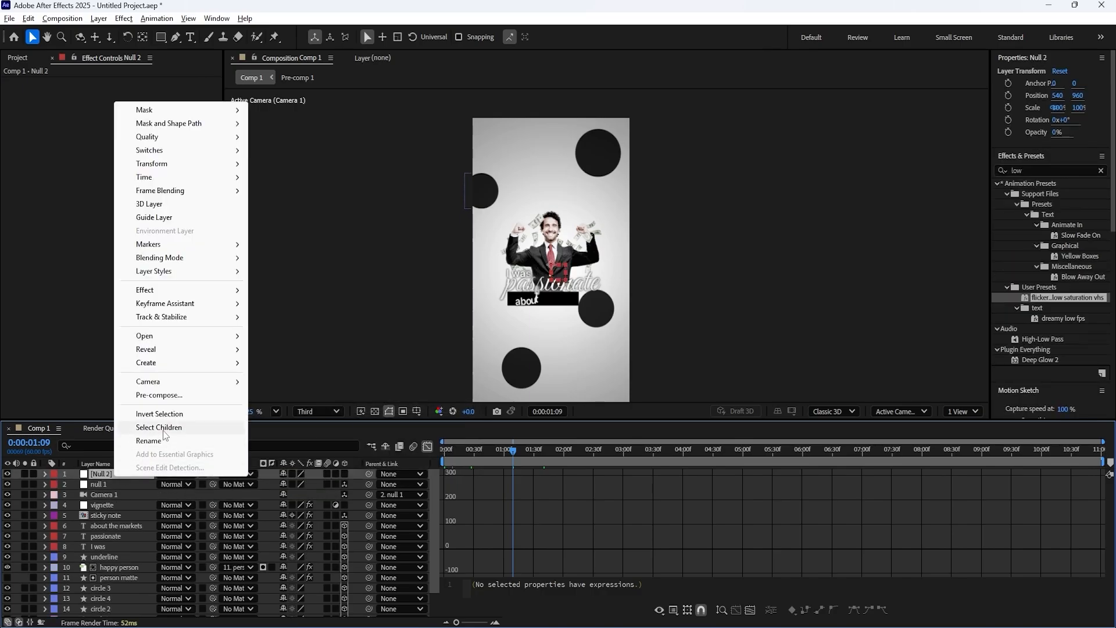
left_click(164, 440)
right_click(123, 471)
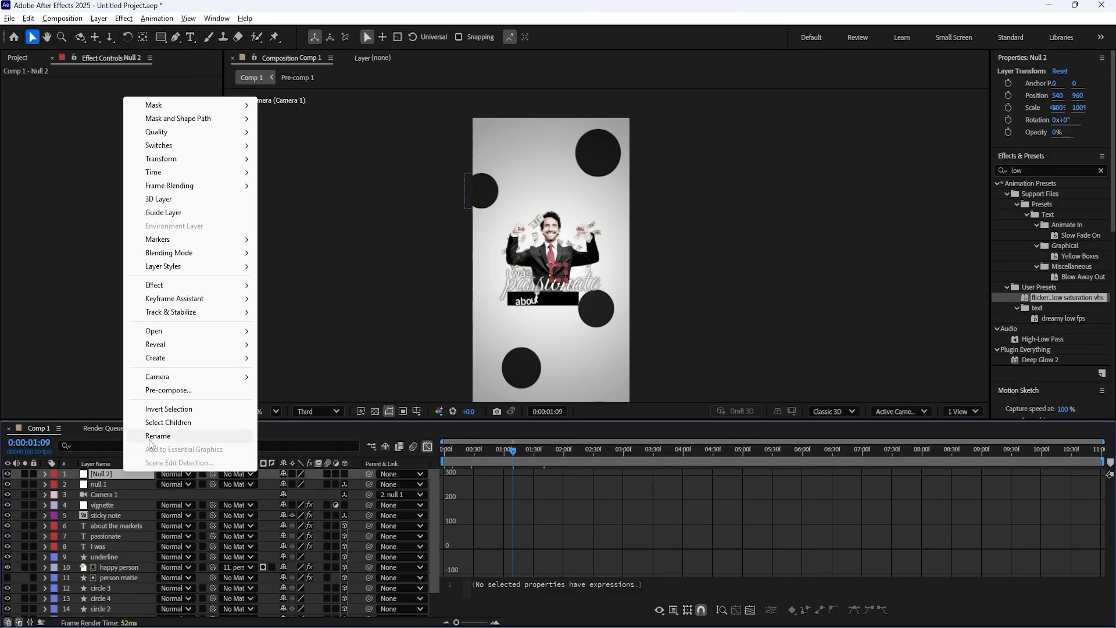
left_click(134, 482)
- Make Null 2 a 3D layer and parent null 1 to it
left_click(342, 476)
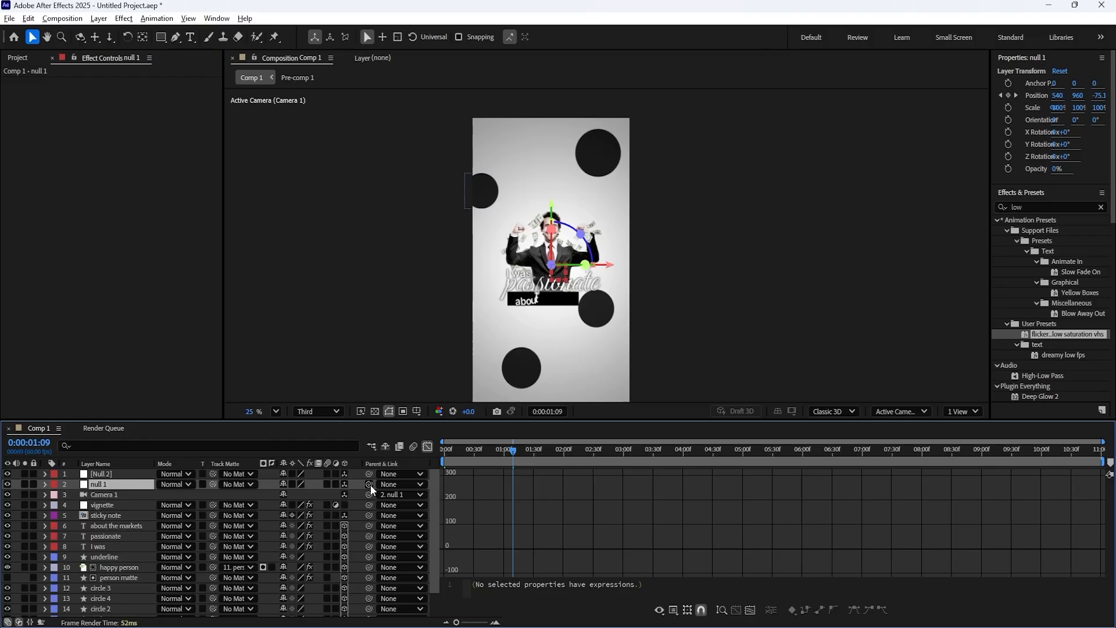
left_click_drag(370, 484, 145, 476)
- Keyframe Null 2's Position at 0:00:01:12 and 0:00:03:06, with a Z value of 175 on the second keyframe
left_click(145, 475)
key("p")
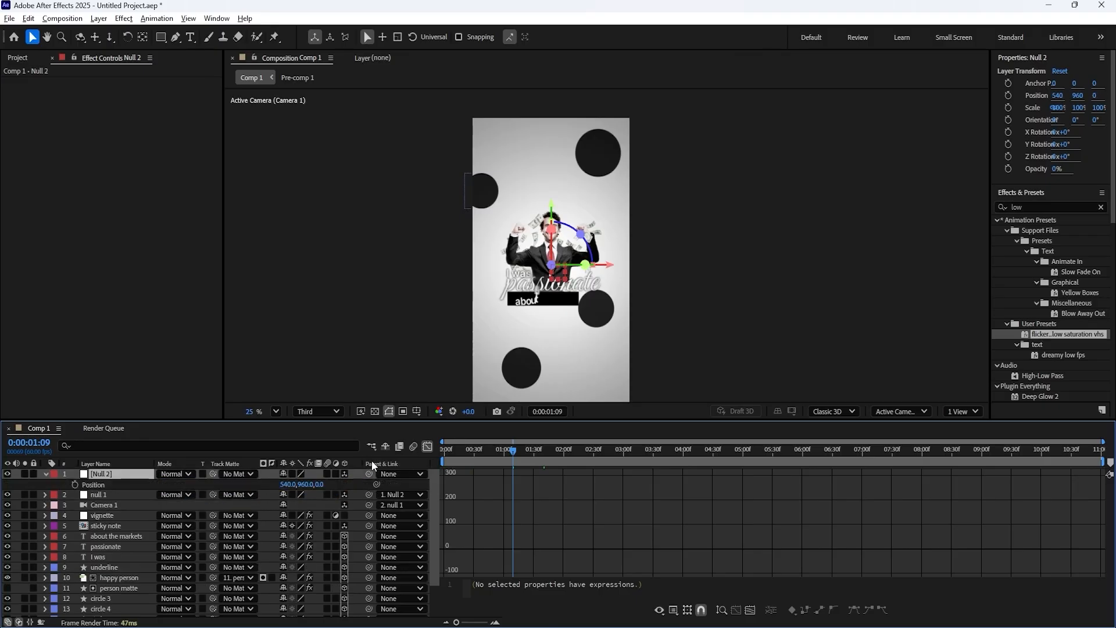
left_click(427, 448)
left_click_drag(514, 452, 551, 453)
left_click(114, 495)
key("u")
left_click(75, 484)
key("space")
key("space")
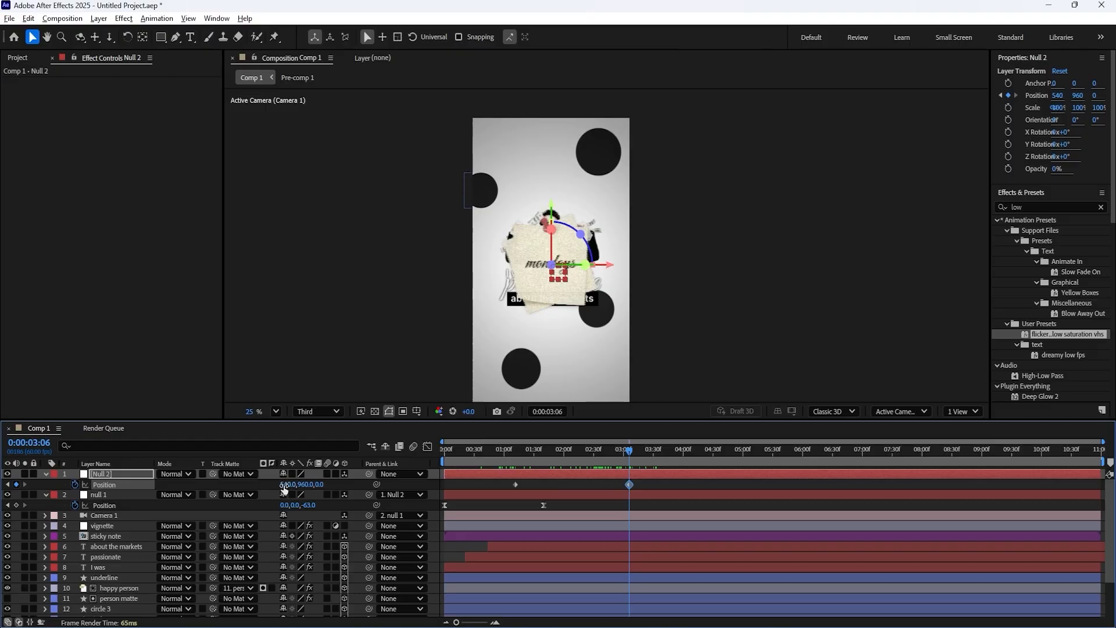
left_click_drag(323, 488, 416, 477)
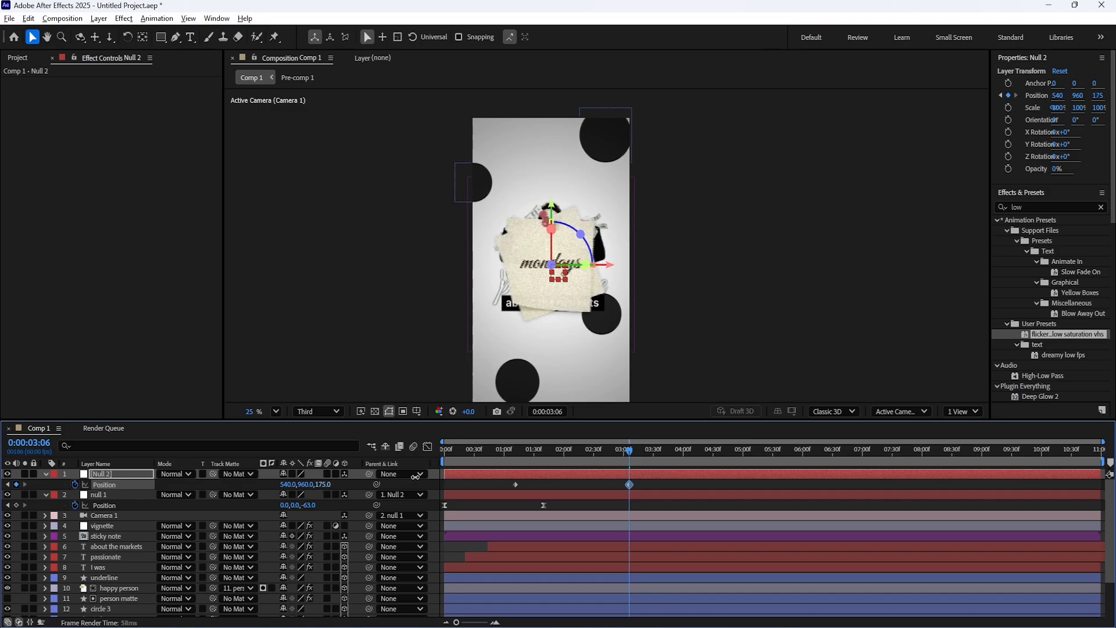
- Set null 1's Z position to -159 on its keyframe at 0:00:01:40
left_click_drag(537, 460, 542, 466)
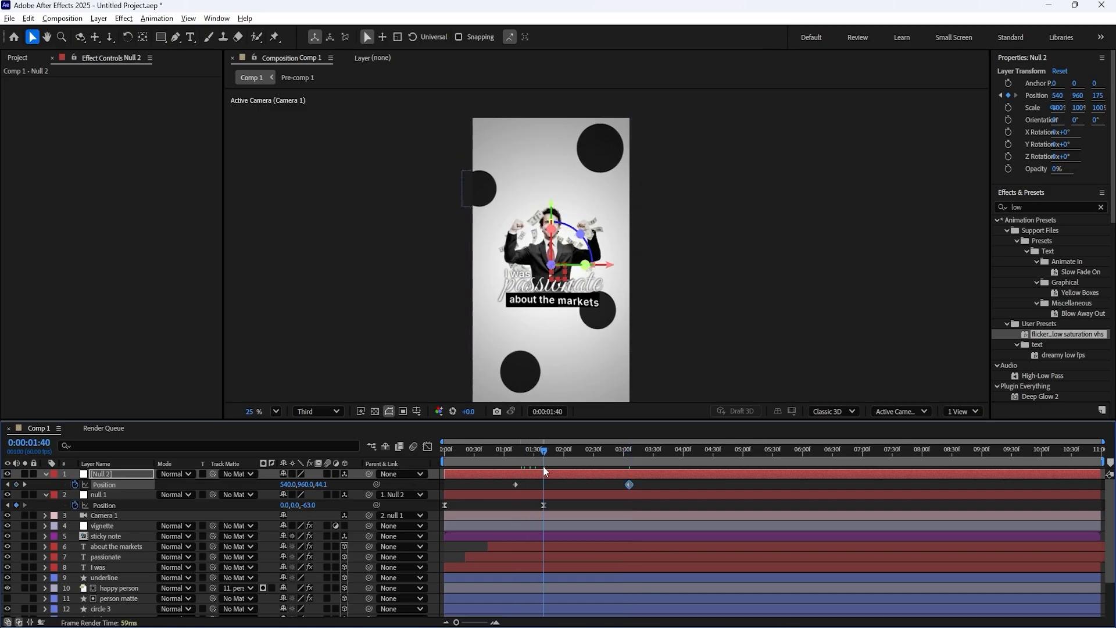
left_click(543, 505)
left_click_drag(313, 506, 255, 505)
- Ease both Position keyframes of Null 2 and shape its speed curve with an early peak and a longer slow-down
left_click_drag(544, 449, 632, 449)
left_click(601, 483)
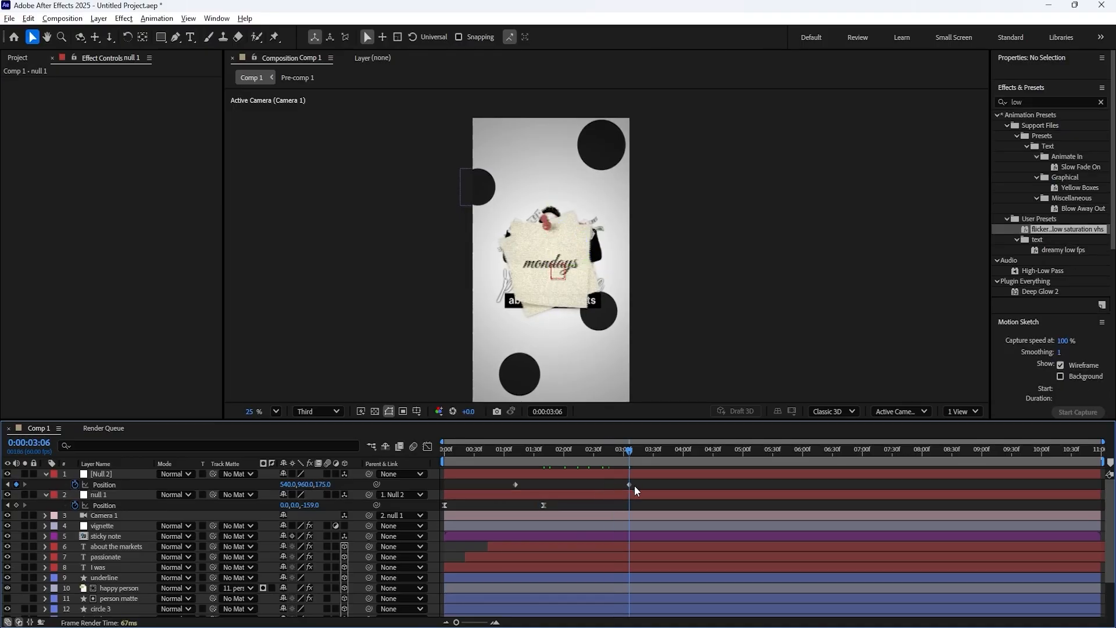
left_click_drag(651, 486, 499, 487)
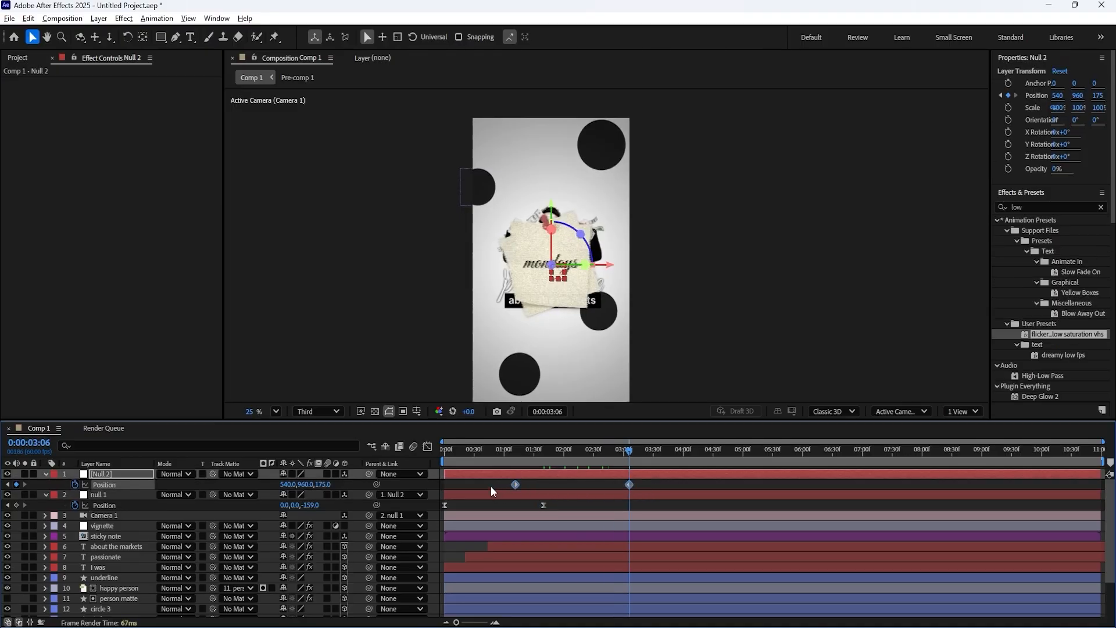
left_click(426, 447)
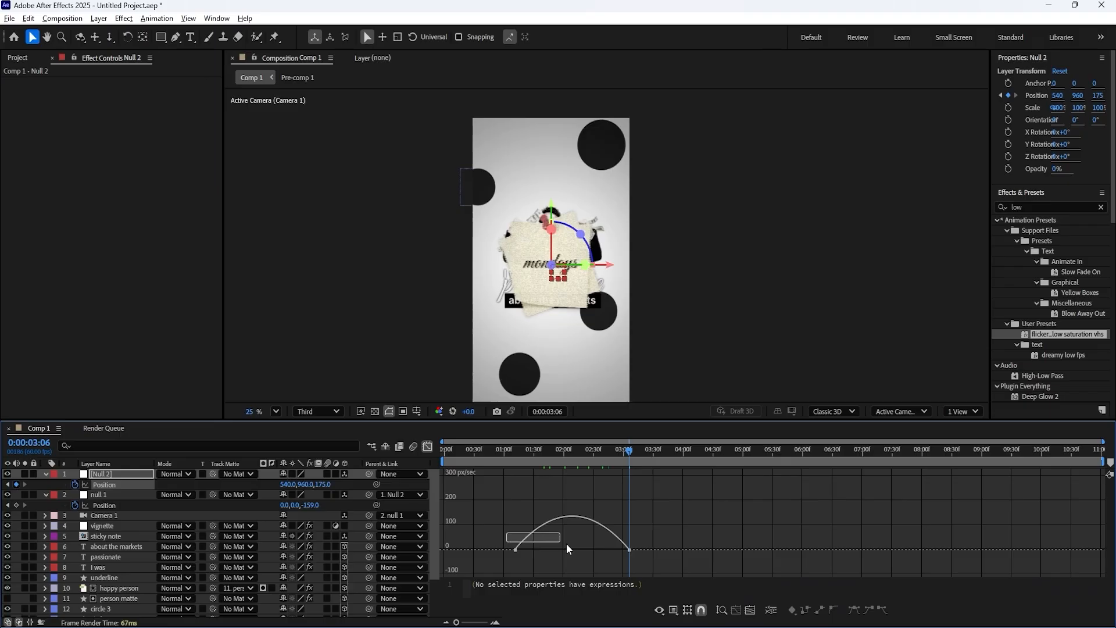
left_click_drag(623, 549, 540, 551)
left_click(584, 551)
left_click_drag(652, 542, 475, 555)
left_click(588, 549)
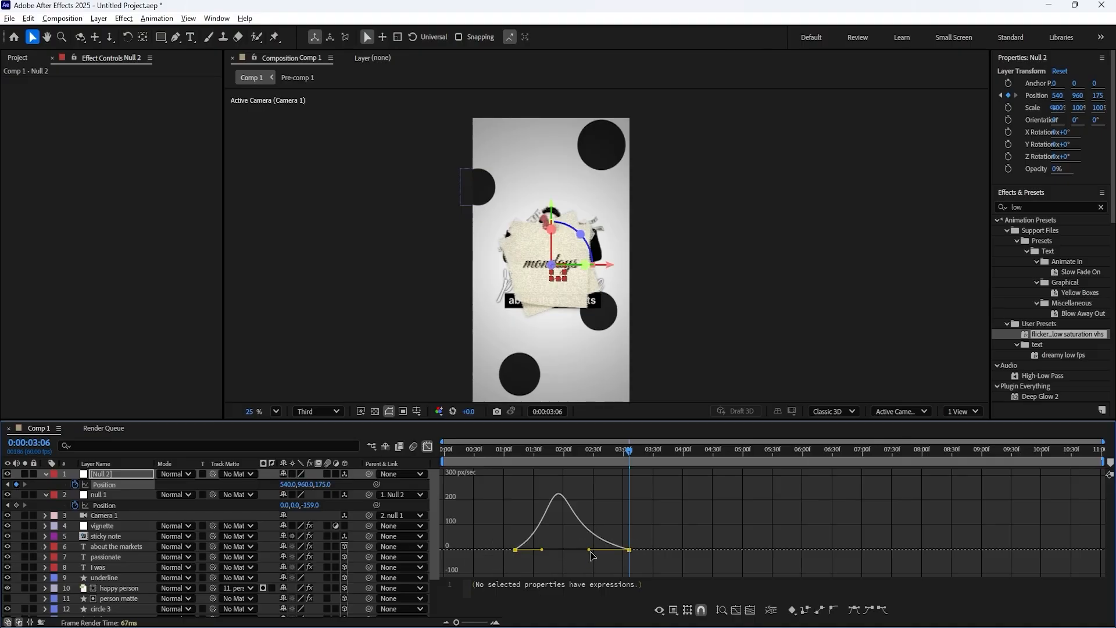
left_click_drag(588, 550, 542, 548)
left_click(427, 446)
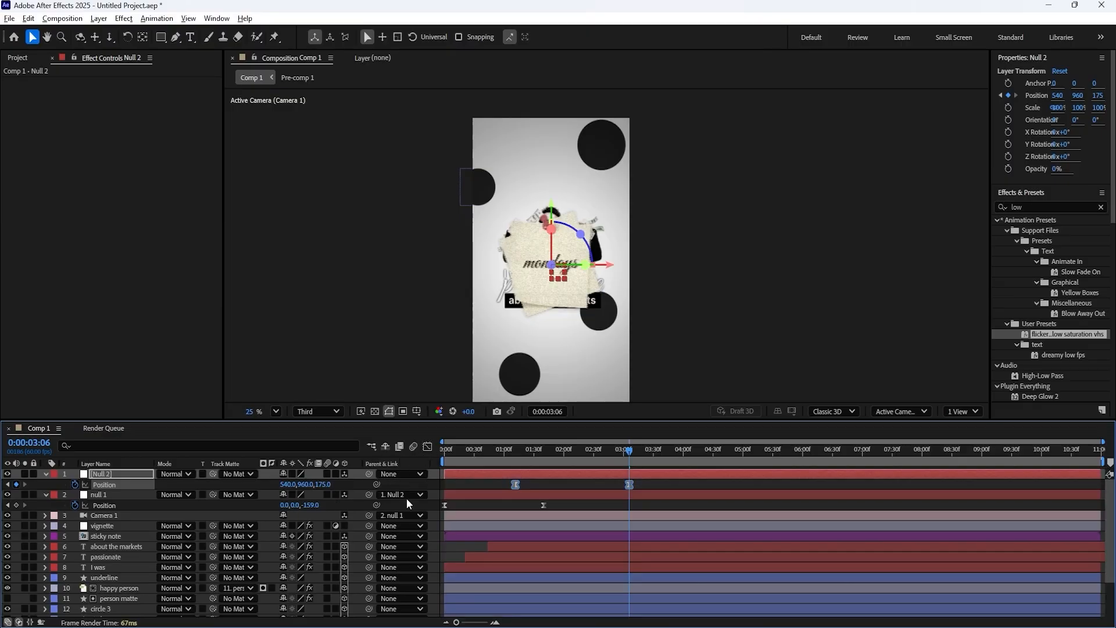
- Play the composition from the start to check the combined camera movement of both nulls
left_click(427, 447)
left_click_drag(580, 462, 423, 465)
left_click(430, 447)
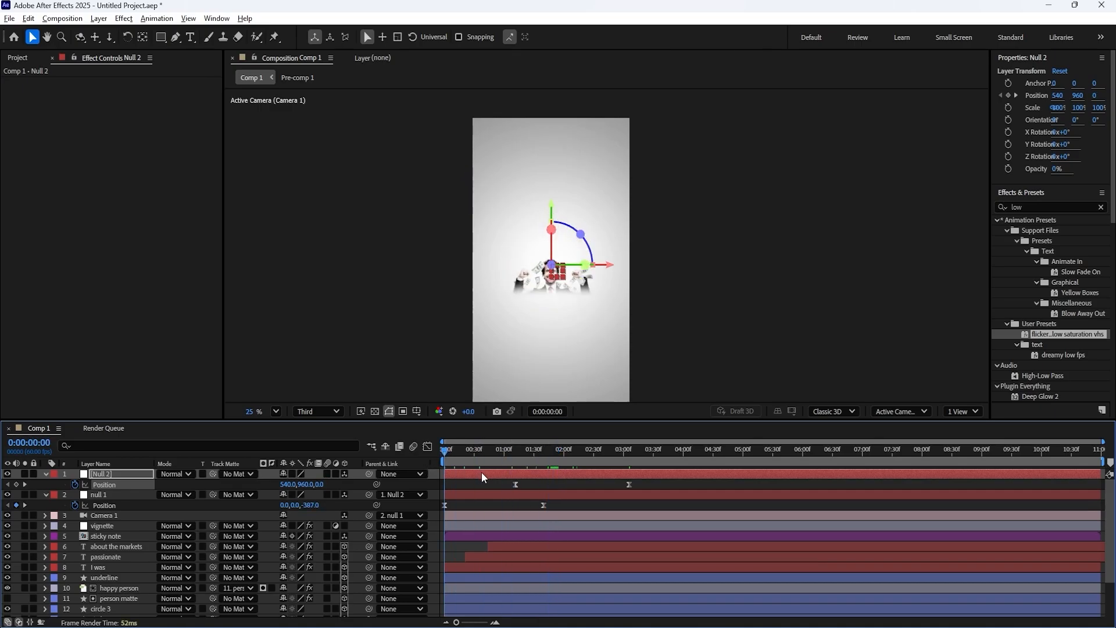
key("space")
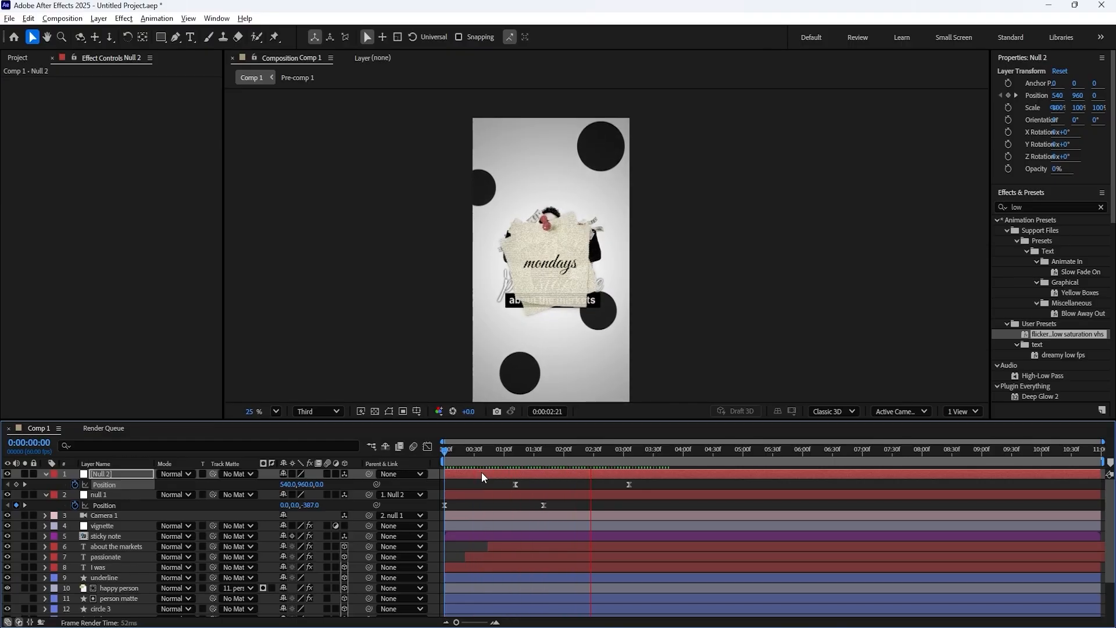
key("space")
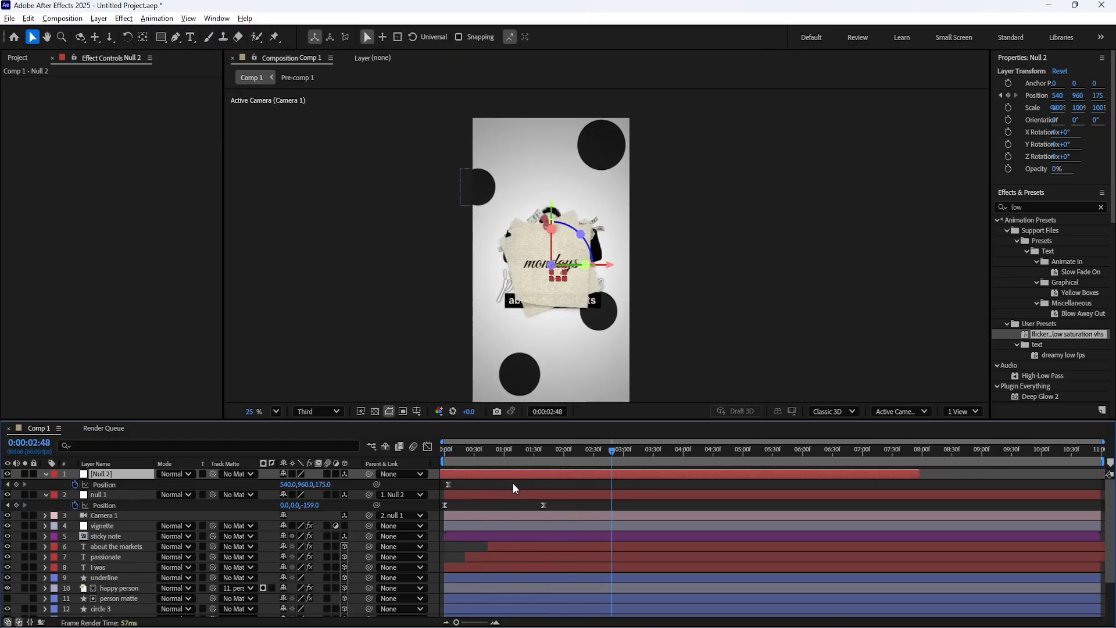
- Steepen Null 2's Position speed curve so its peak falls on the sticky note's entrance near 0:00:01:50, and preview the move
left_click(637, 490)
left_click_drag(658, 483, 487, 482)
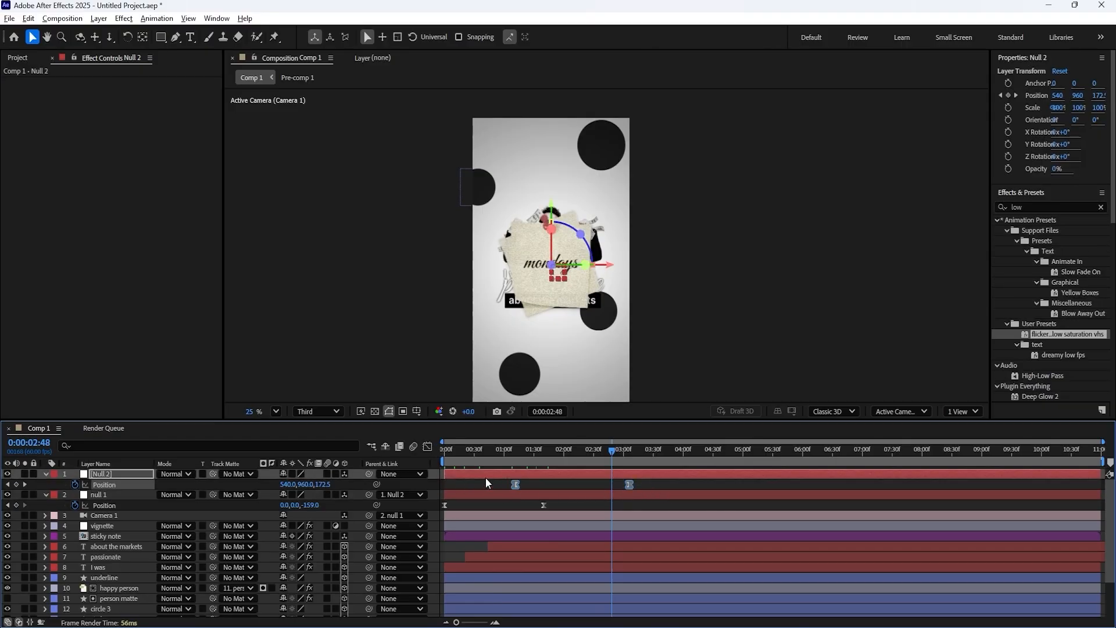
left_click(428, 445)
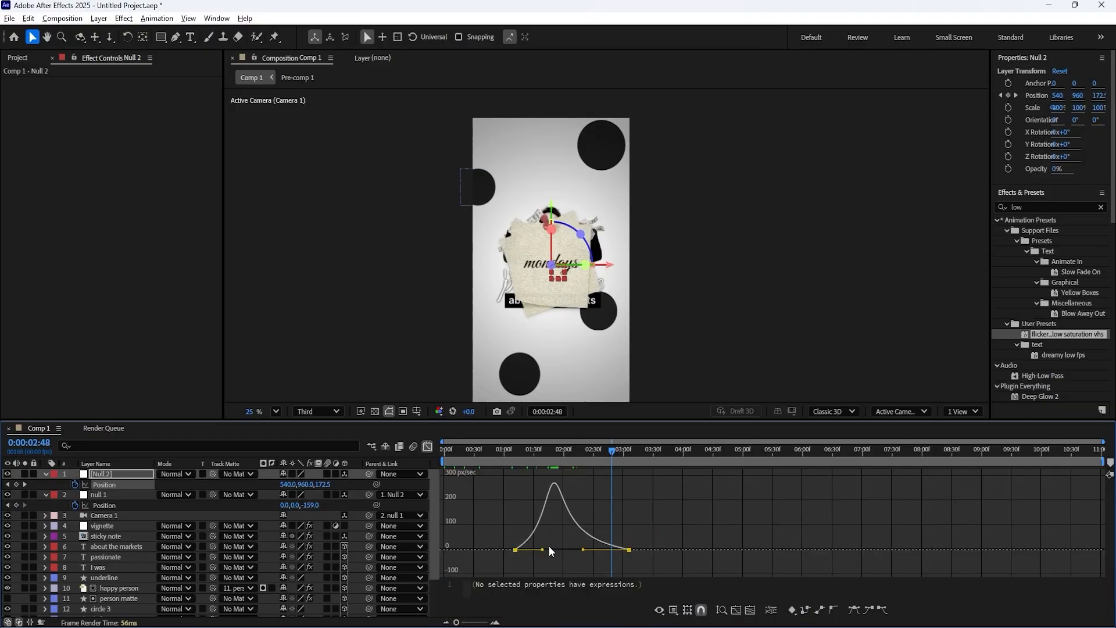
left_click_drag(560, 453, 553, 455)
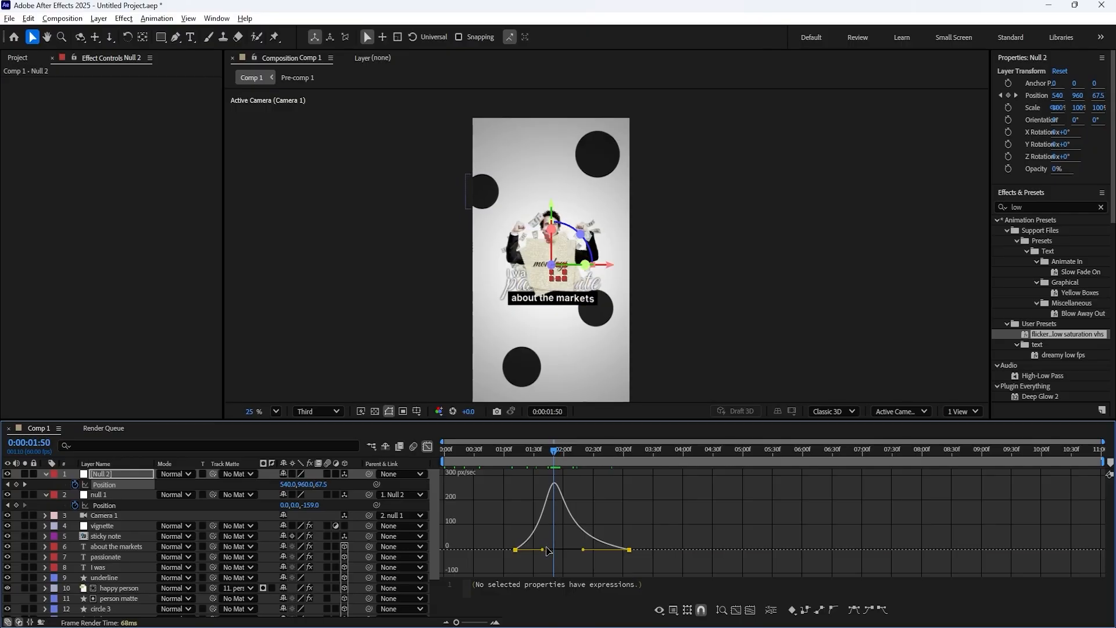
mouse_move(543, 550)
left_mouse_down()
mouse_move(570, 549)
mouse_move(550, 550)
left_mouse_up()
left_click(515, 455)
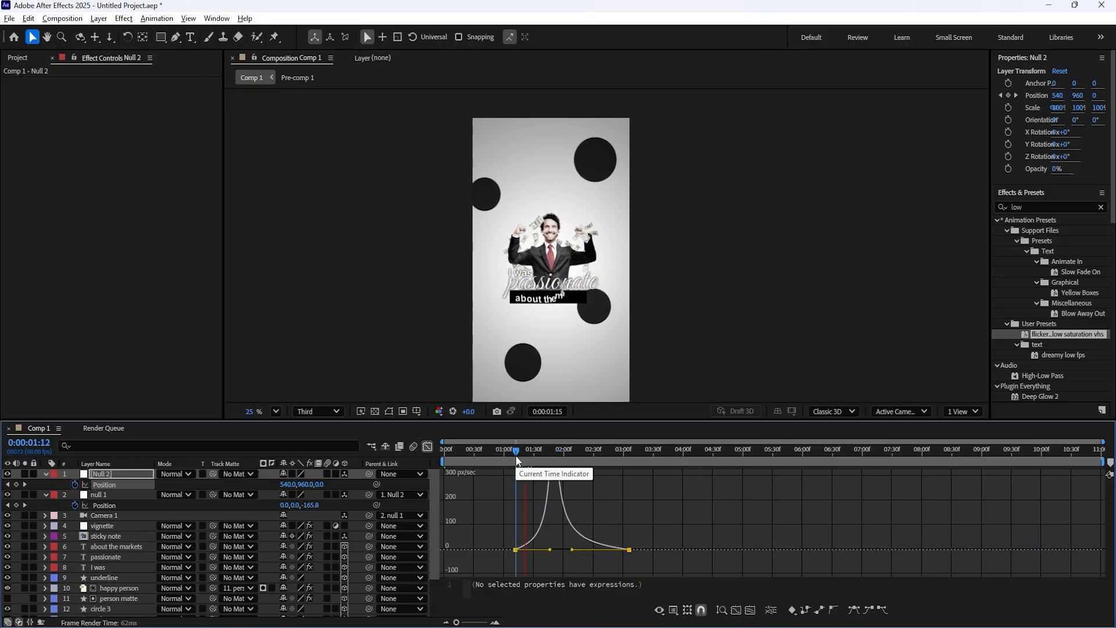
key("space")
left_click(427, 447)
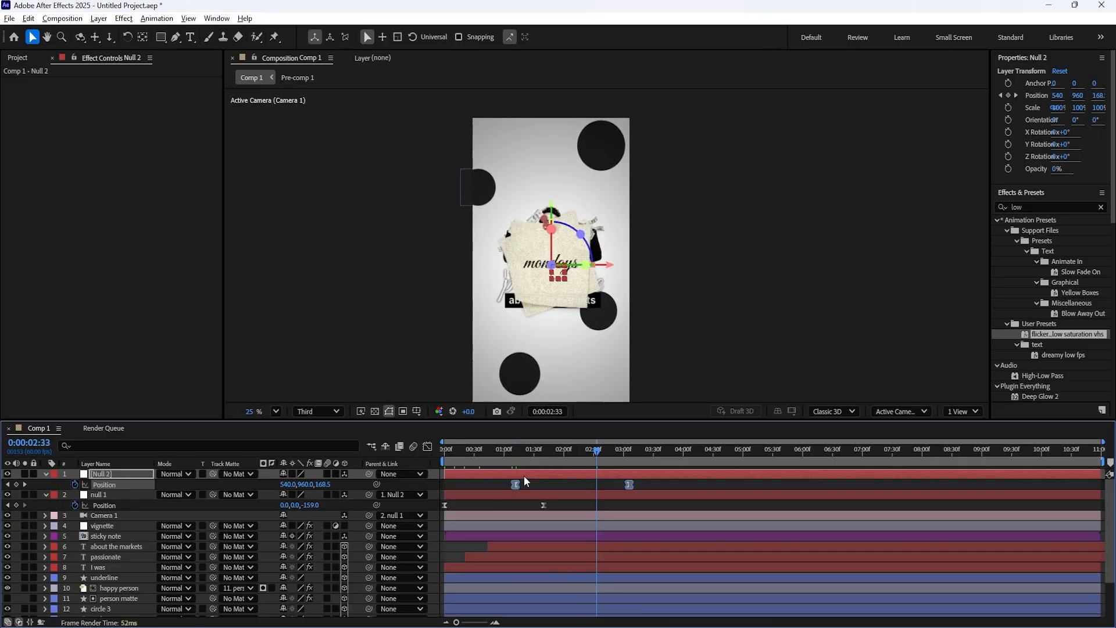
- Set Null 2's Z position to about 232 on the 0:00:03:06 keyframe and preview the stronger zoom
left_click_drag(597, 452, 634, 454)
left_click(560, 484)
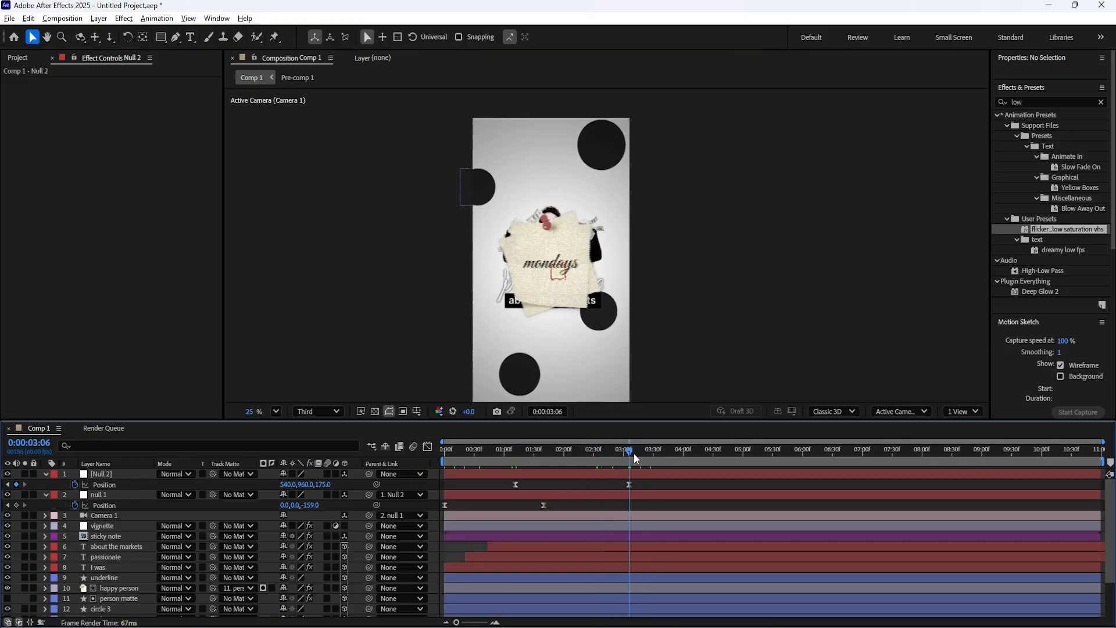
left_click_drag(329, 486, 361, 486)
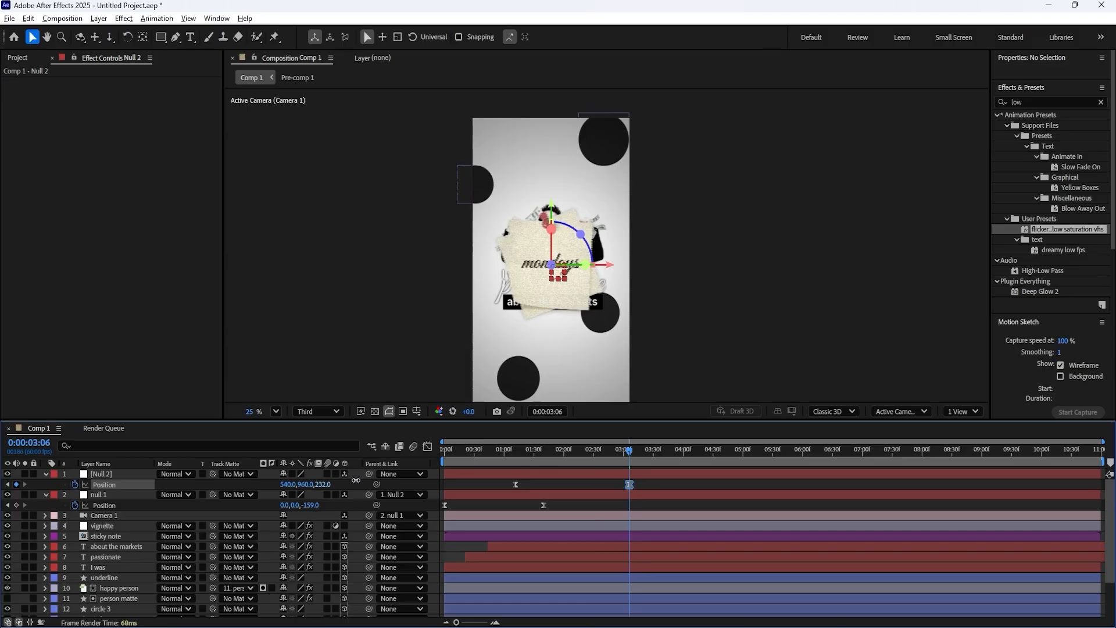
left_click_drag(494, 458, 505, 458)
key("space")
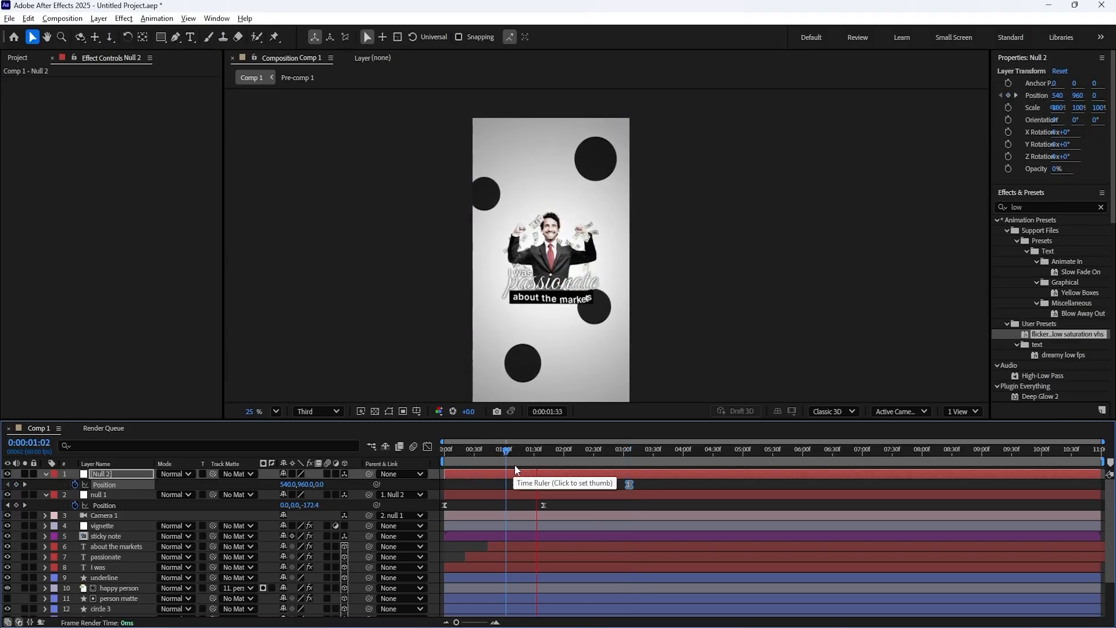
- Compare the peak of Null 2's speed curve with the sticky note's entrance around 0:00:01:50
left_click(546, 449)
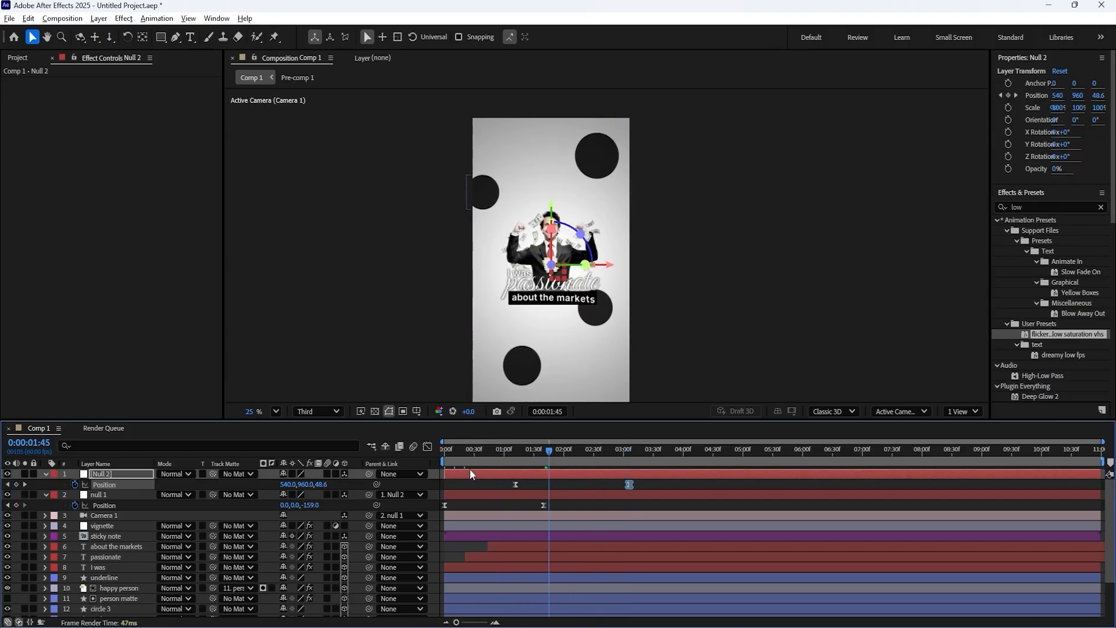
left_click(427, 446)
left_click(556, 452)
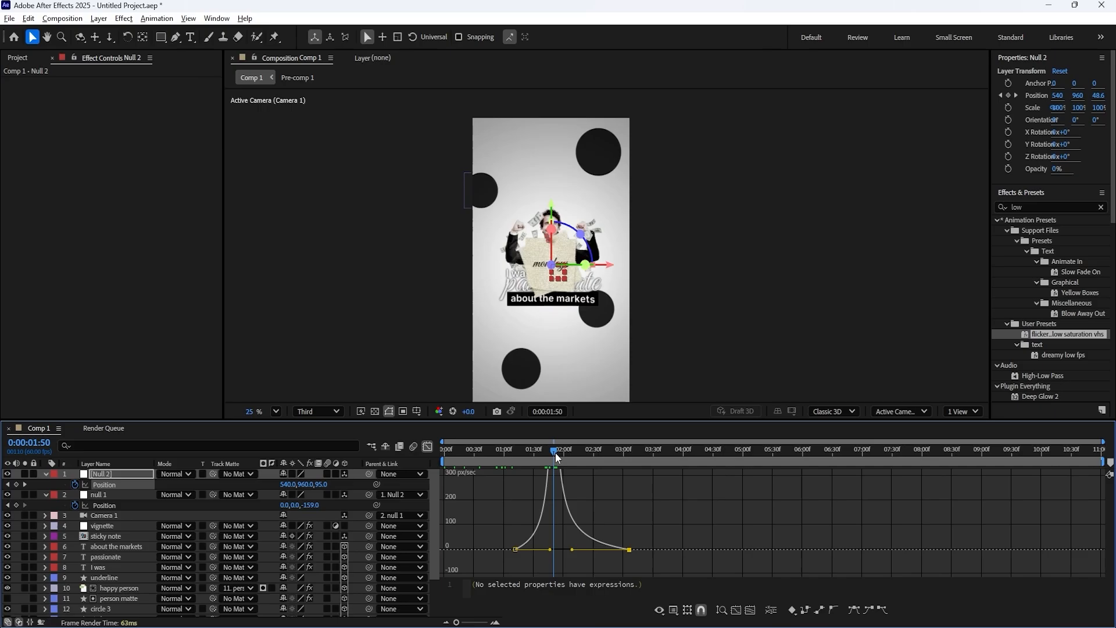
left_click(427, 445)
left_click(346, 502)
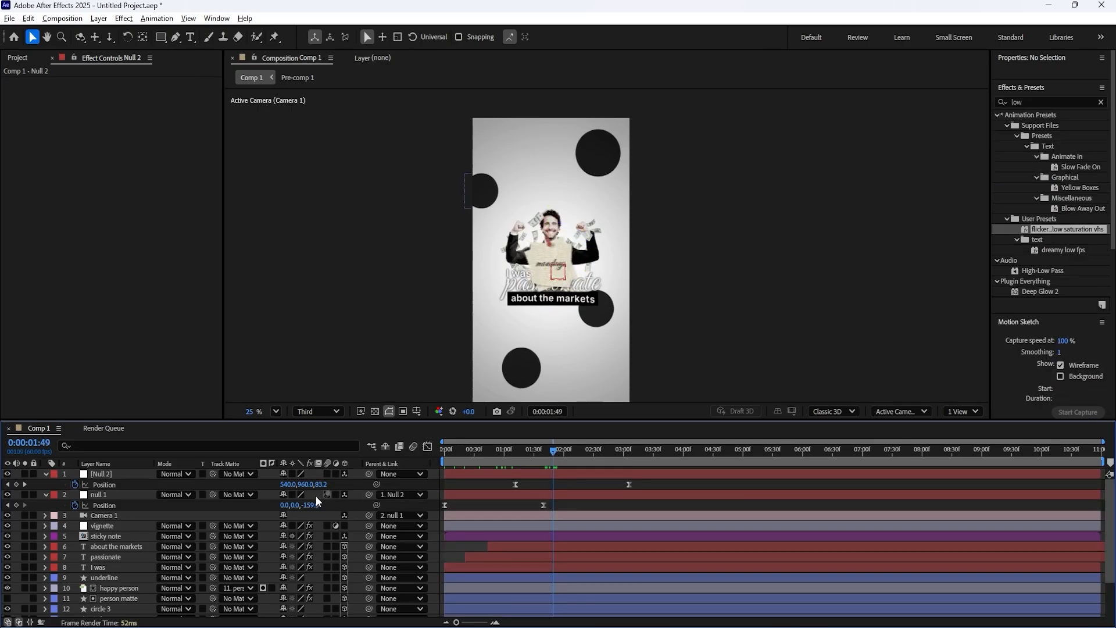
- Add a third null object at the top of the layer stack and make it a 3D layer
left_click(46, 494)
right_click(361, 486)
mouse_move(442, 334)
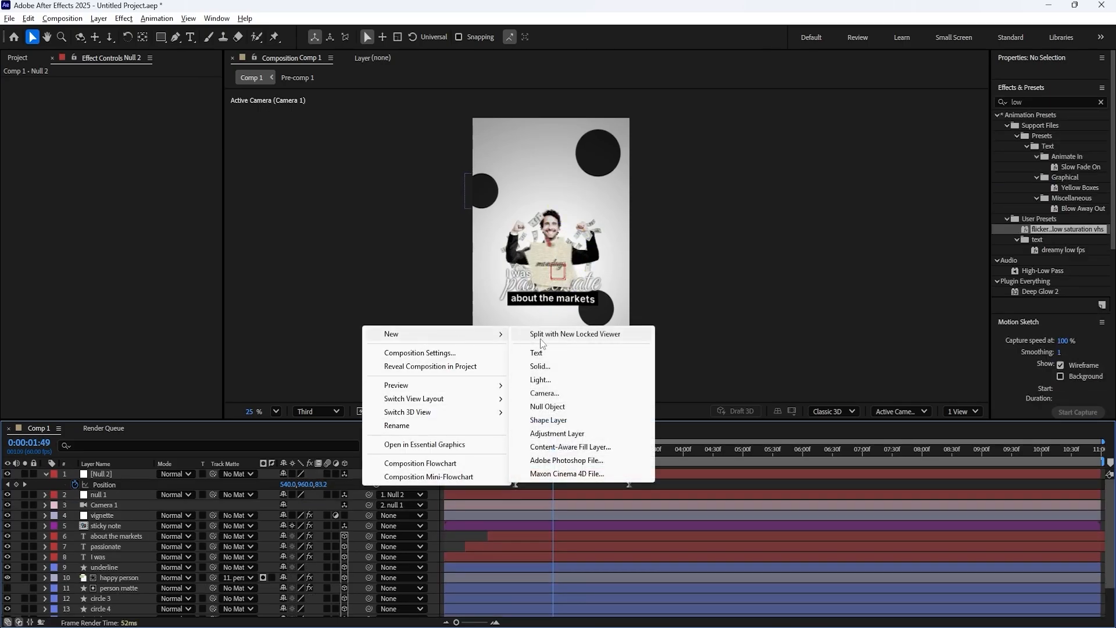
left_click(547, 406)
left_click(344, 473)
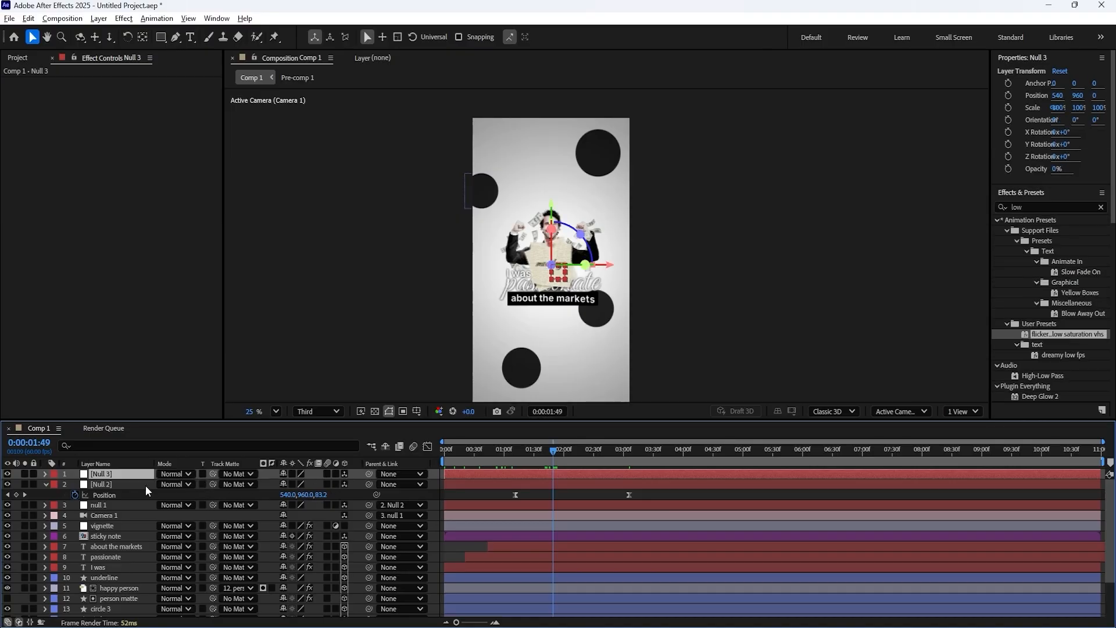
- Rename the third null as camswitch
right_click(141, 473)
left_click(159, 469)
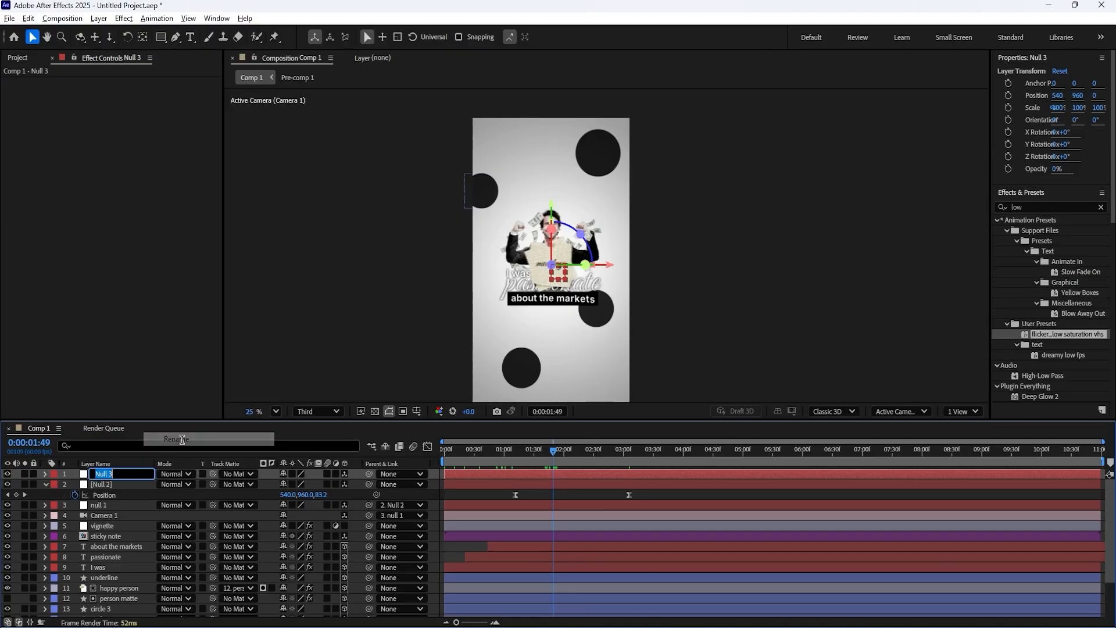
type("camswi")
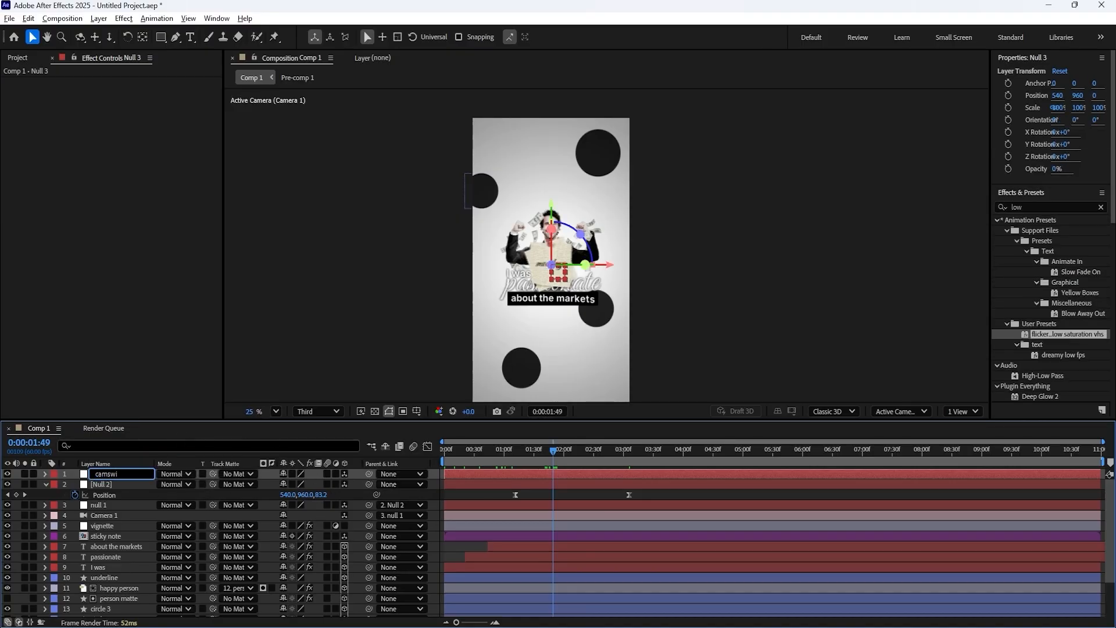
type("tch")
key("Return")
- Parent Null 2 to the camswitch null and start camswitch's Position animation with a keyframe at 0:00:01:49
left_click_drag(365, 479, 188, 510)
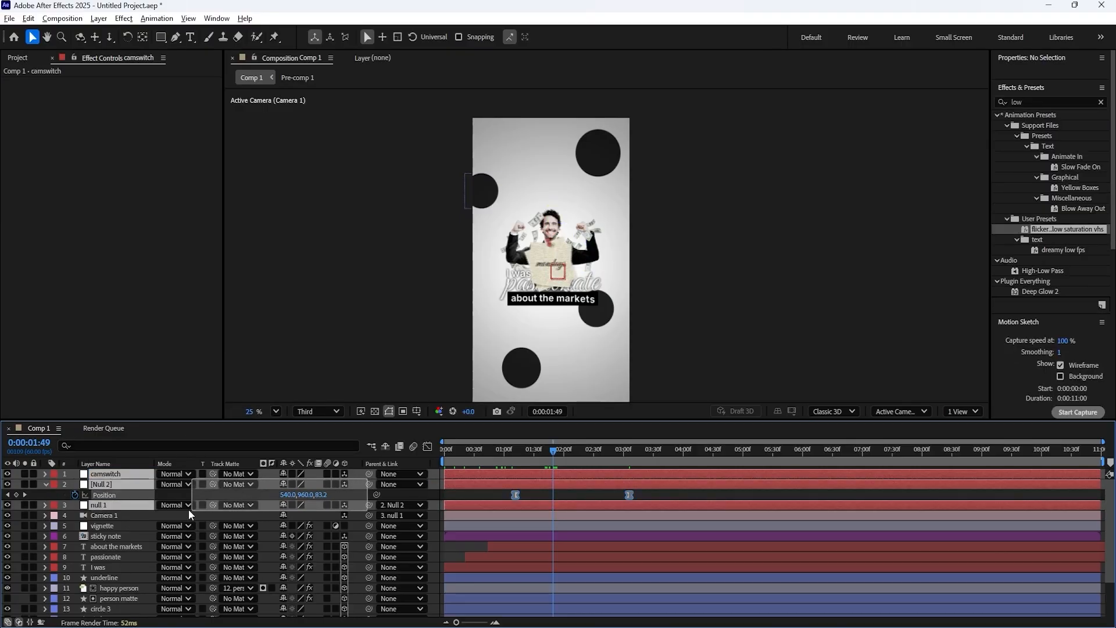
left_click_drag(369, 484, 110, 474)
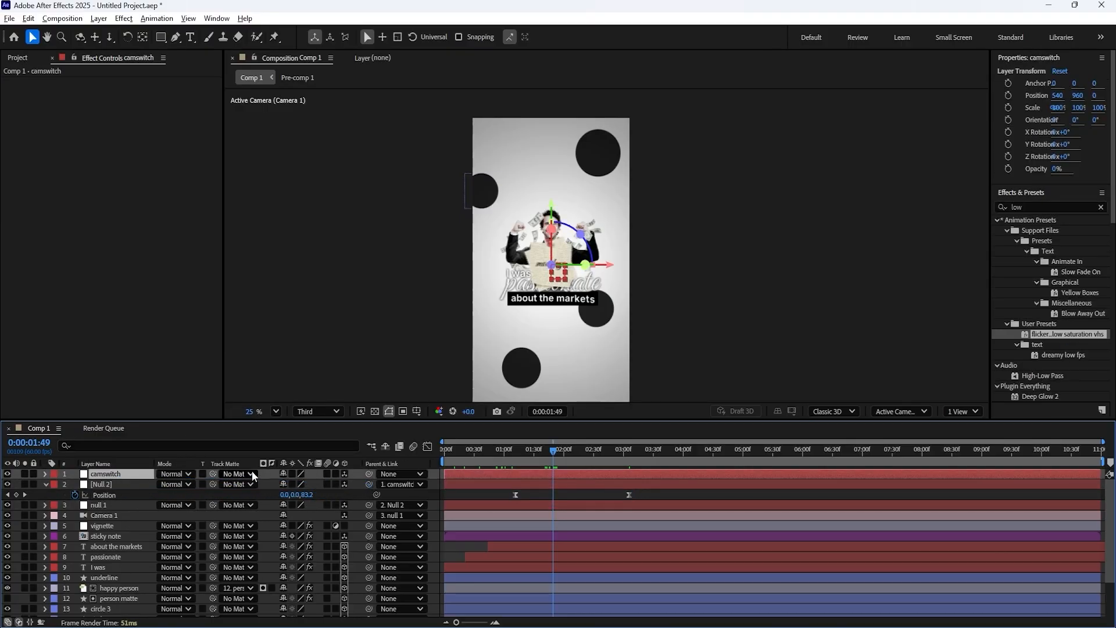
key("p")
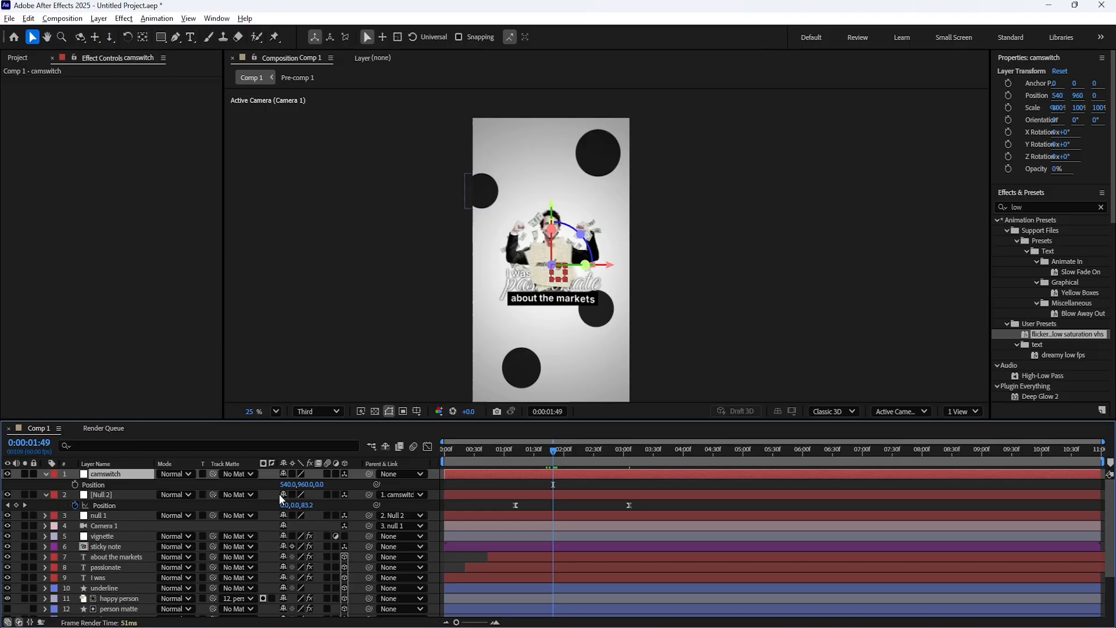
left_click(75, 484)
scroll(560, 491, "up", 5)
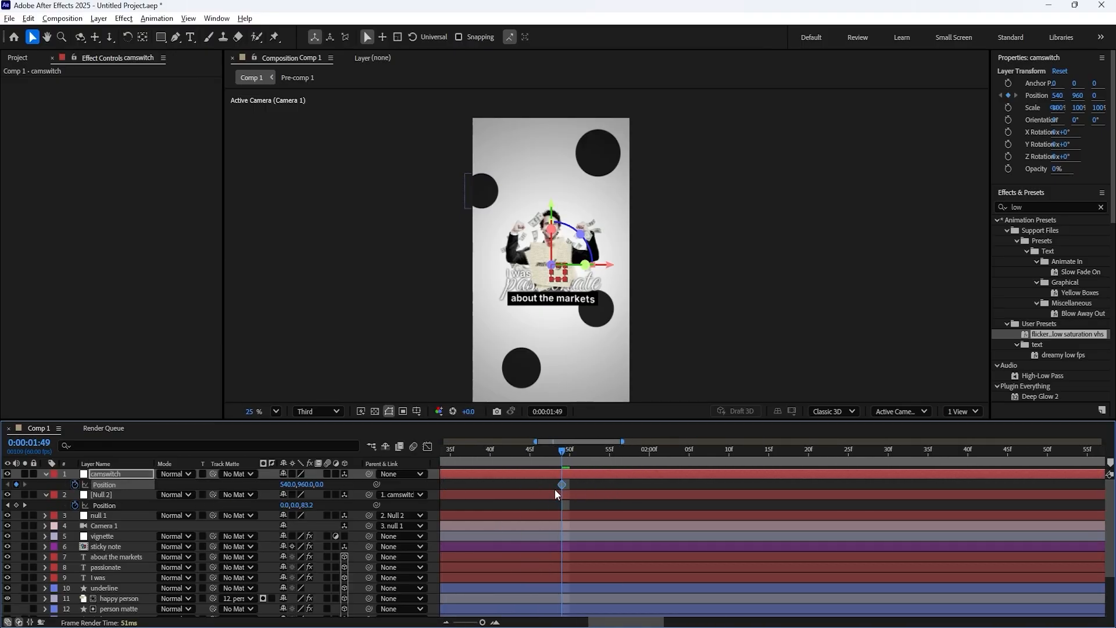
- Add a camswitch Position keyframe one frame on at 0:00:01:50 with Z at about 234, and preview the camera jump
key("Page_Down")
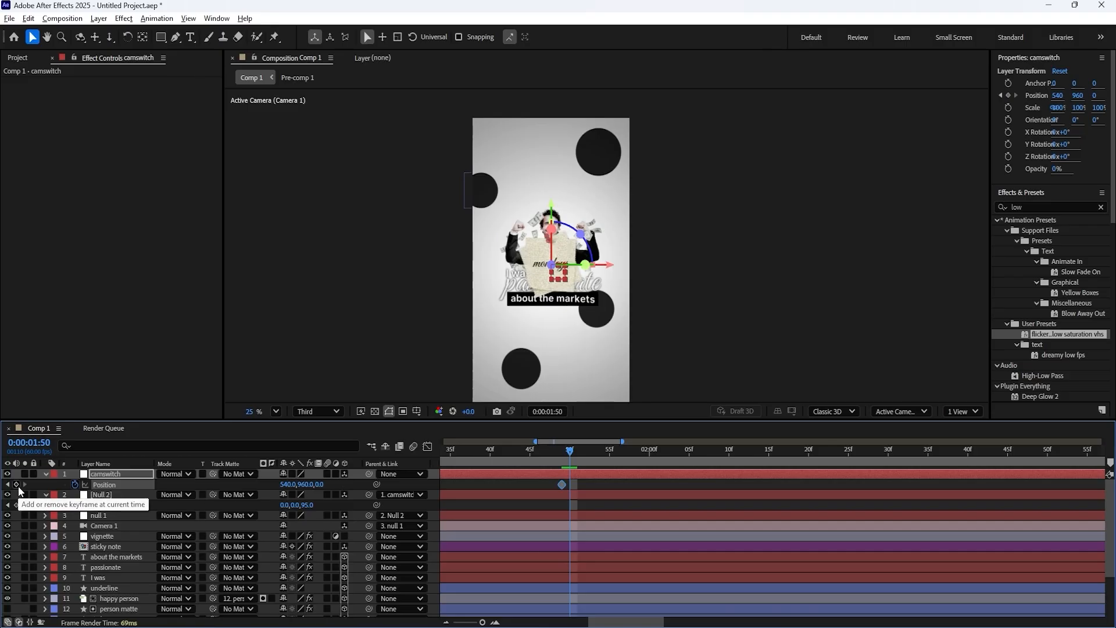
left_click(16, 485)
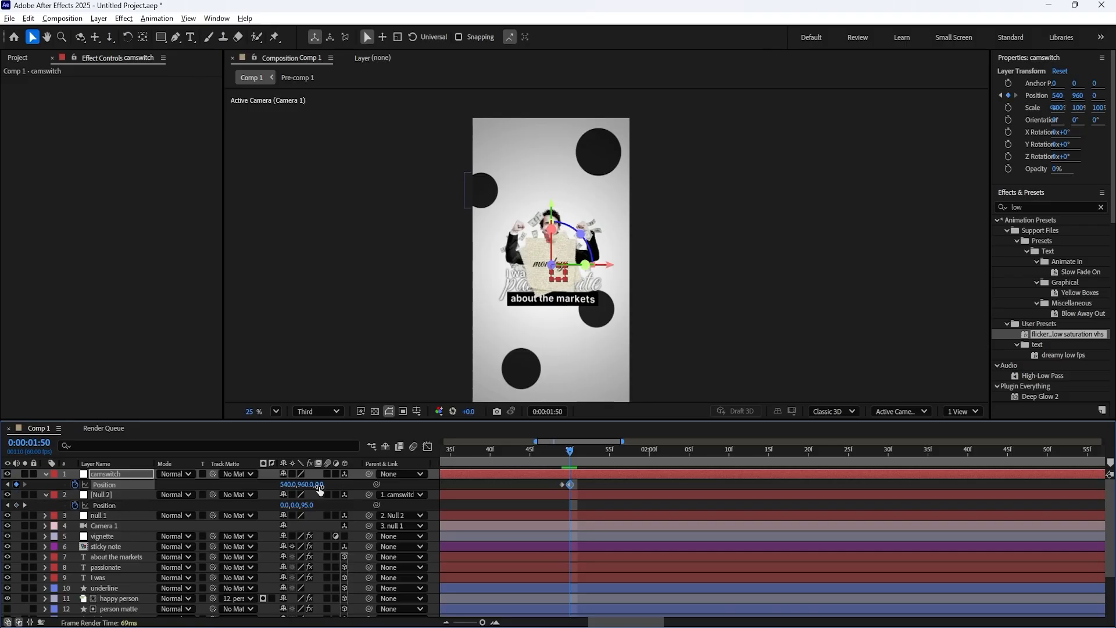
left_click_drag(326, 484, 435, 466)
scroll(581, 514, "down", 5)
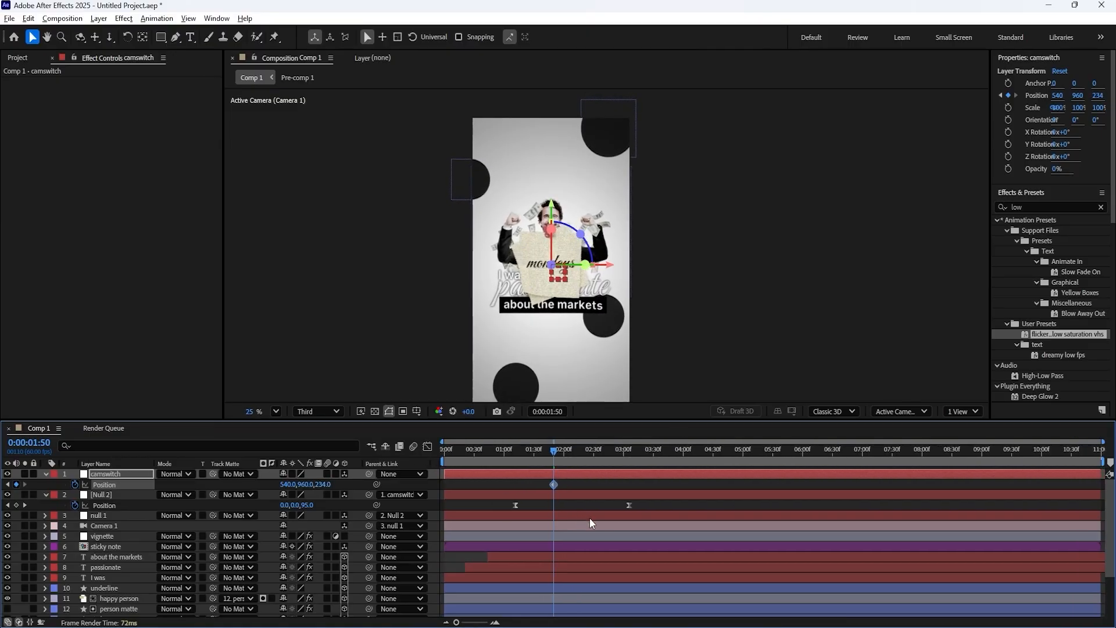
key("space")
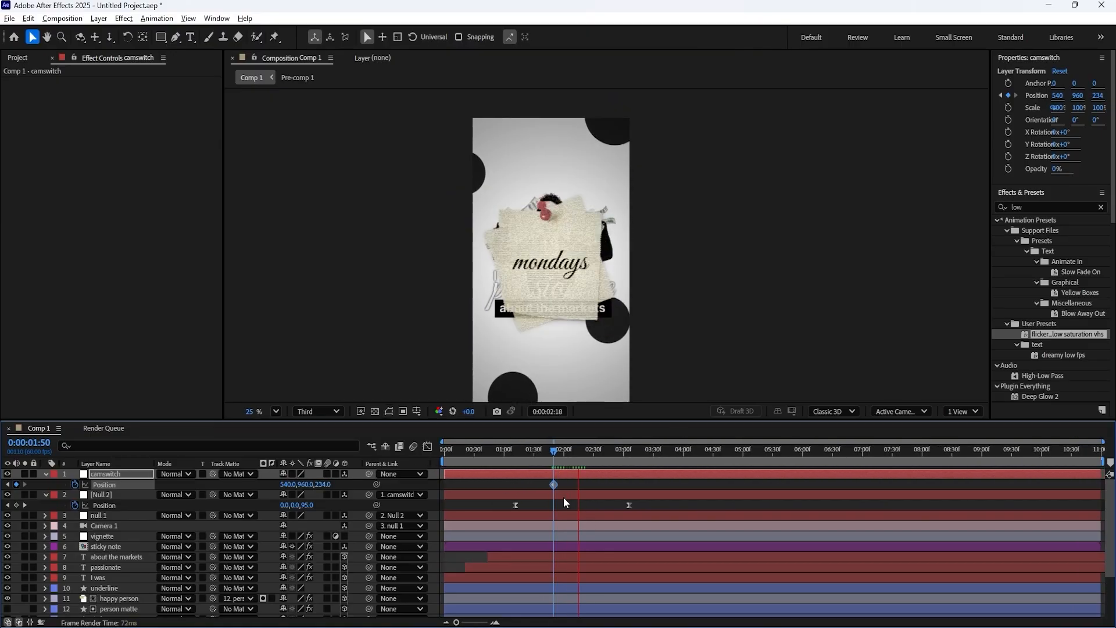
key("space")
- Try moving camswitch's second Position keyframe to 0:00:03:13 and lowering its Z to about 128
scroll(557, 486, "up", 3)
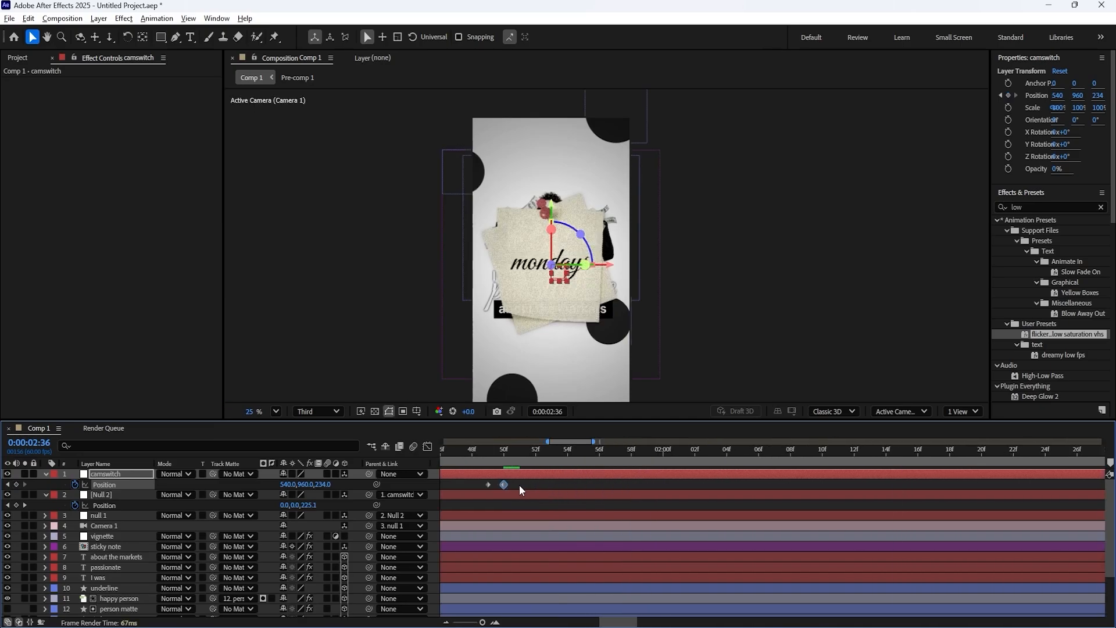
scroll(519, 485, "up", 2)
scroll(535, 488, "up", 2)
left_click_drag(521, 484, 848, 451)
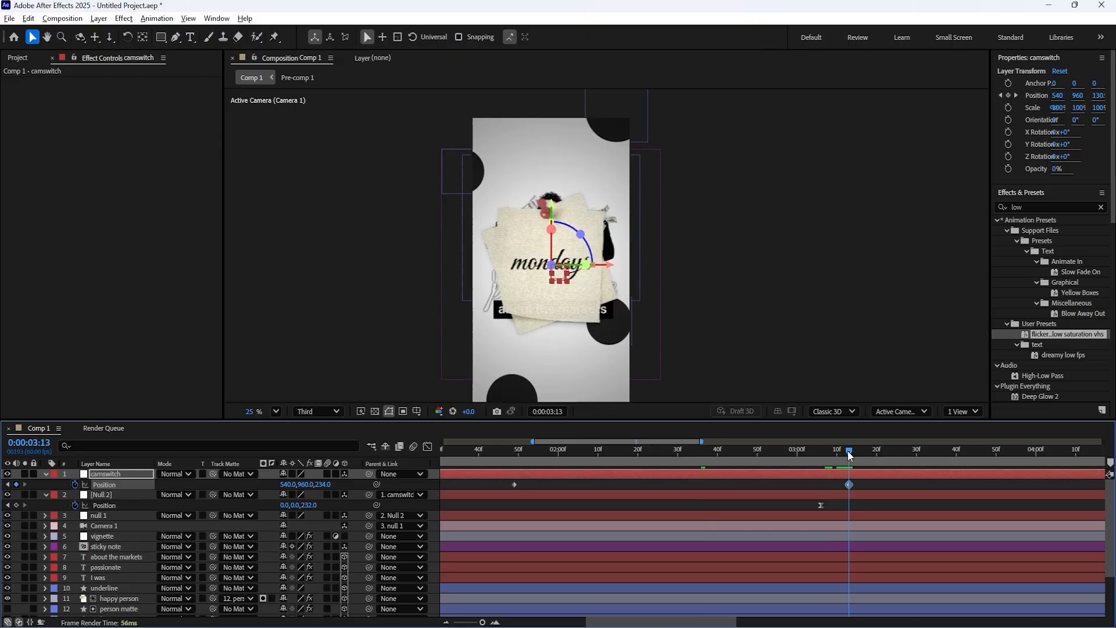
left_click_drag(323, 484, 270, 494)
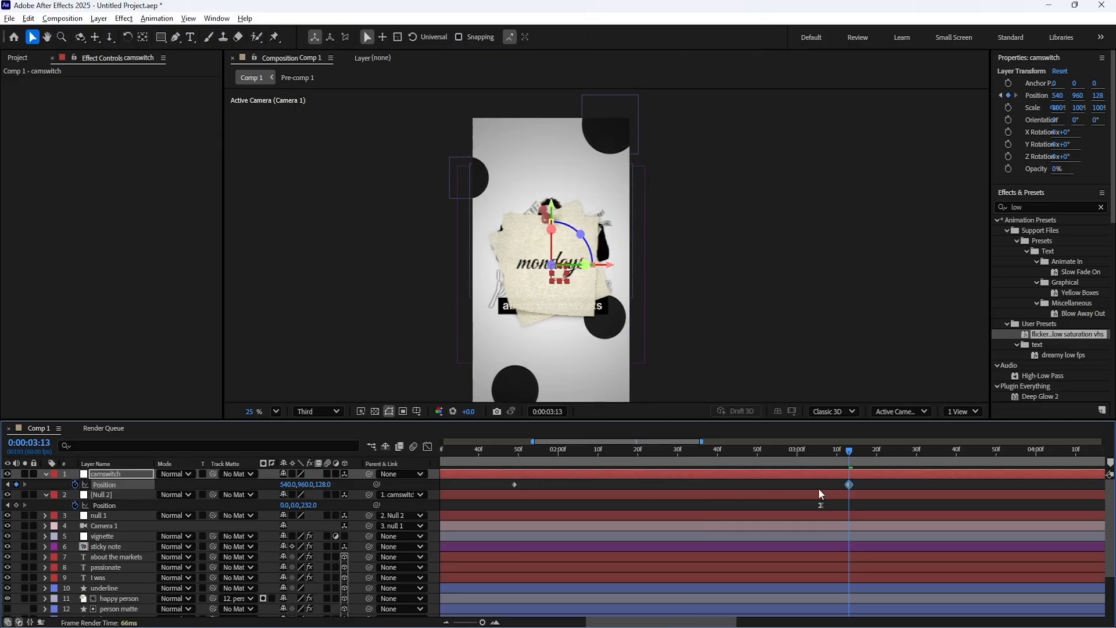
- Put camswitch's second Position keyframe back at 0:00:01:50 and set its Z to about 174
key("Delete")
mouse_move(537, 451)
left_mouse_down()
mouse_move(507, 459)
mouse_move(517, 458)
left_mouse_up()
key("Page_Down")
key("ctrl+v")
left_click(512, 458)
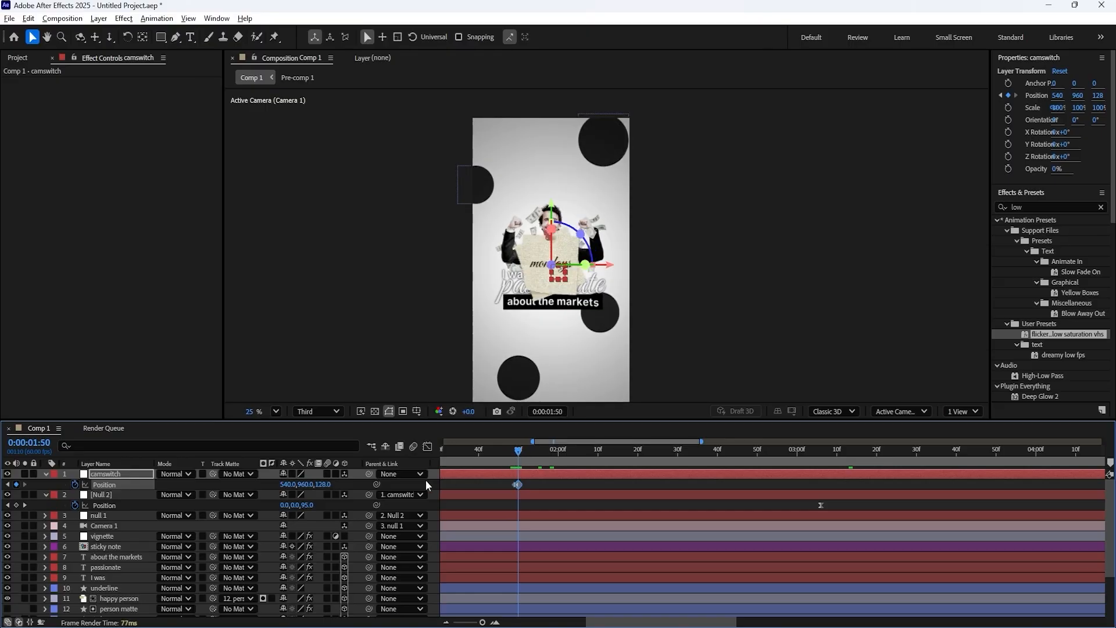
left_click_drag(326, 484, 437, 484)
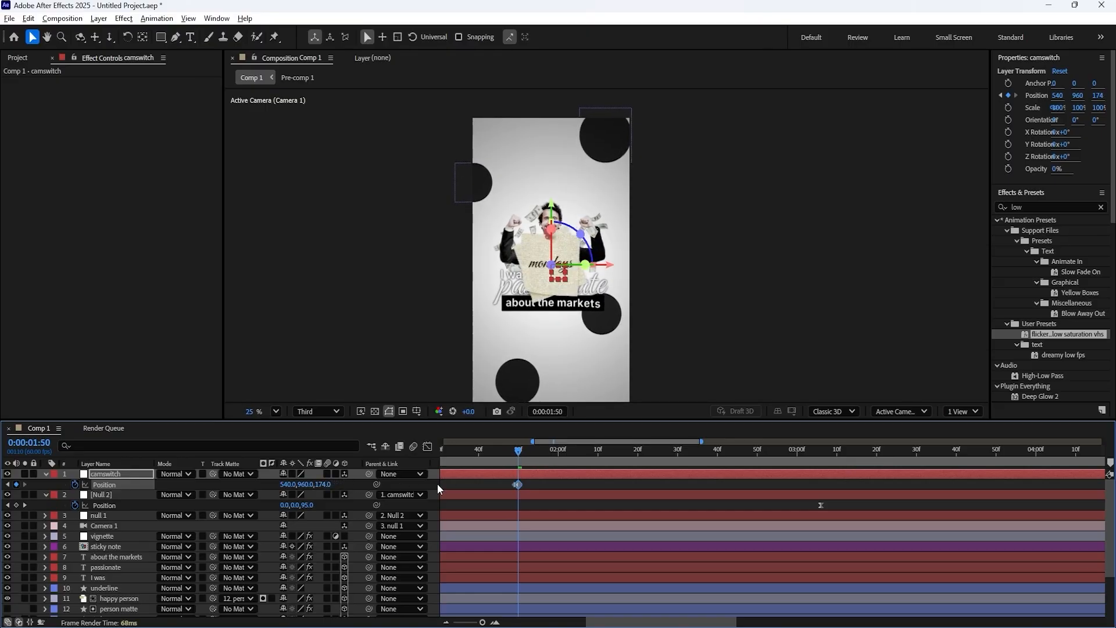
- Preview the camera jump by playing the composition from 0:00:00:57
scroll(582, 487, "down", 4)
left_click_drag(563, 482, 553, 483)
left_click(501, 459)
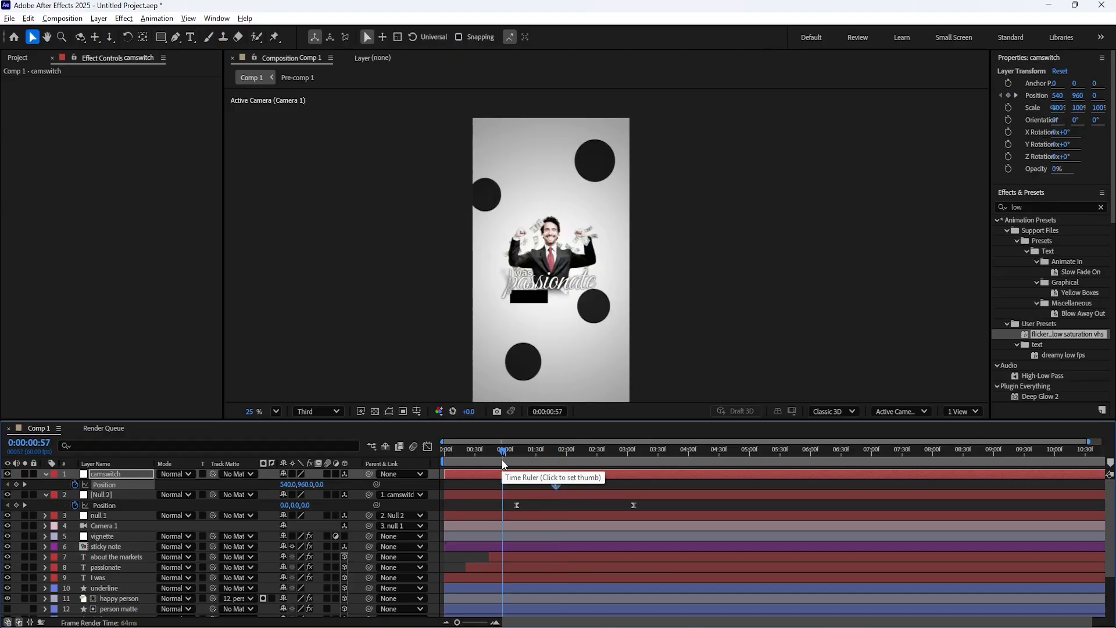
key("space")
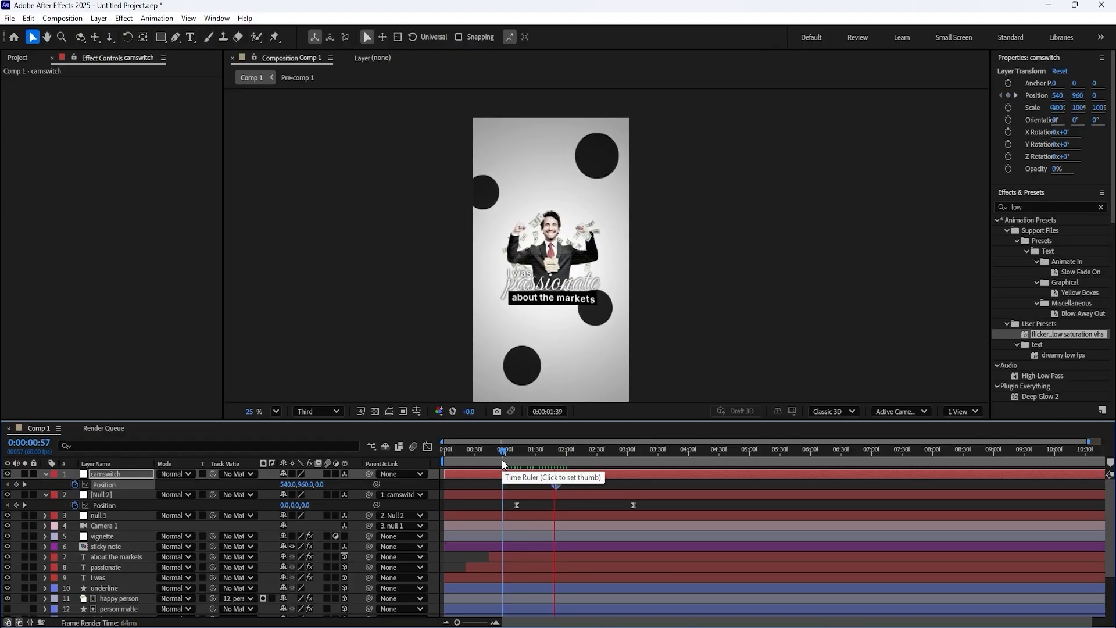
- Try delaying both camswitch Position keyframes to about 0:00:02:00 and preview the timing from 0:00:01:06
left_click(553, 484)
scroll(552, 485, "up", 3)
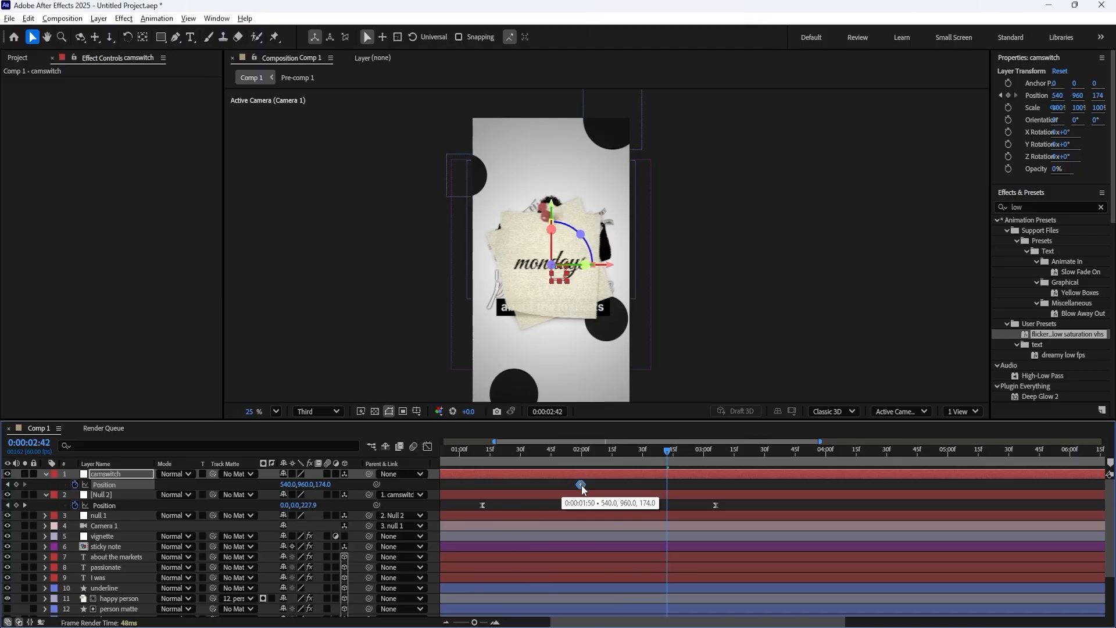
left_click(472, 448)
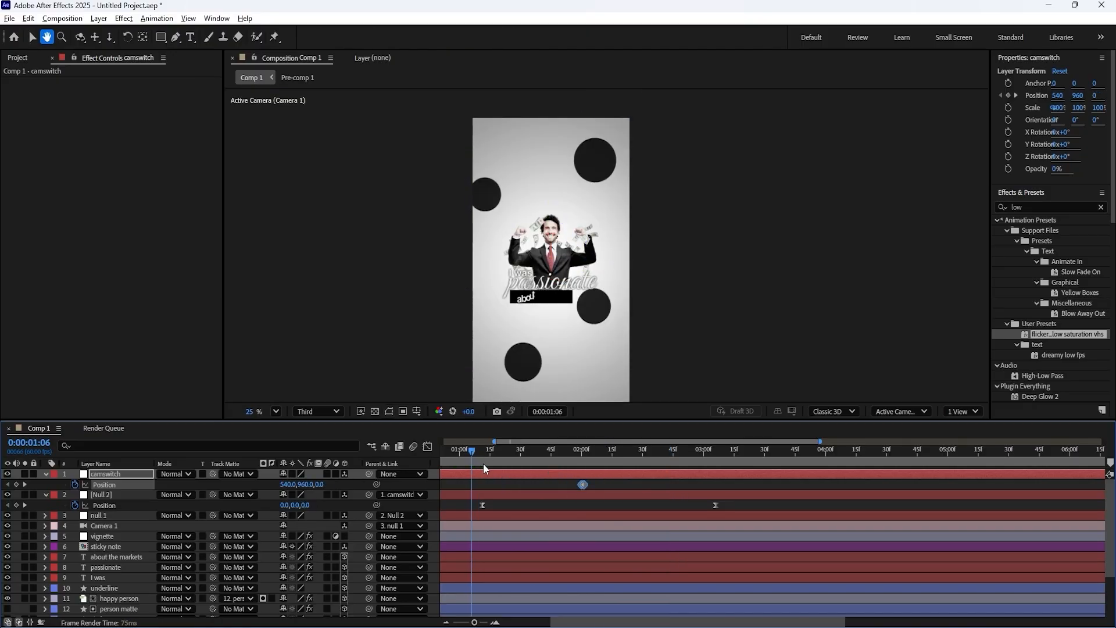
key("space")
- Return both camswitch Position keyframes to about 0:00:01:50 and preview from 0:00:01:07
left_click_drag(582, 484, 558, 471)
left_click(475, 456)
key("space")
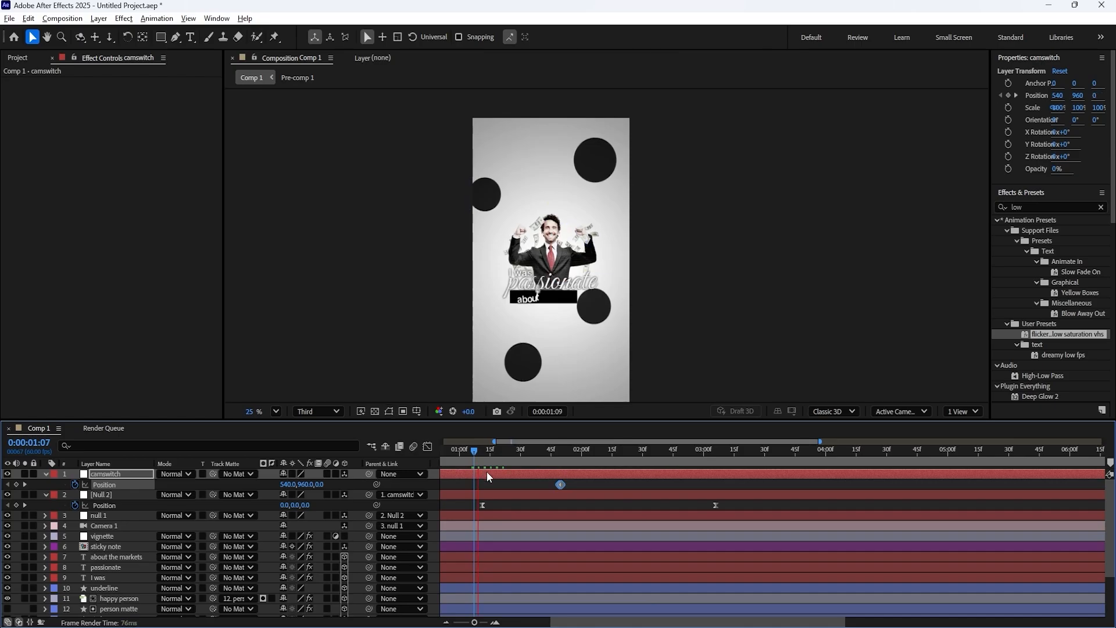
key("space")
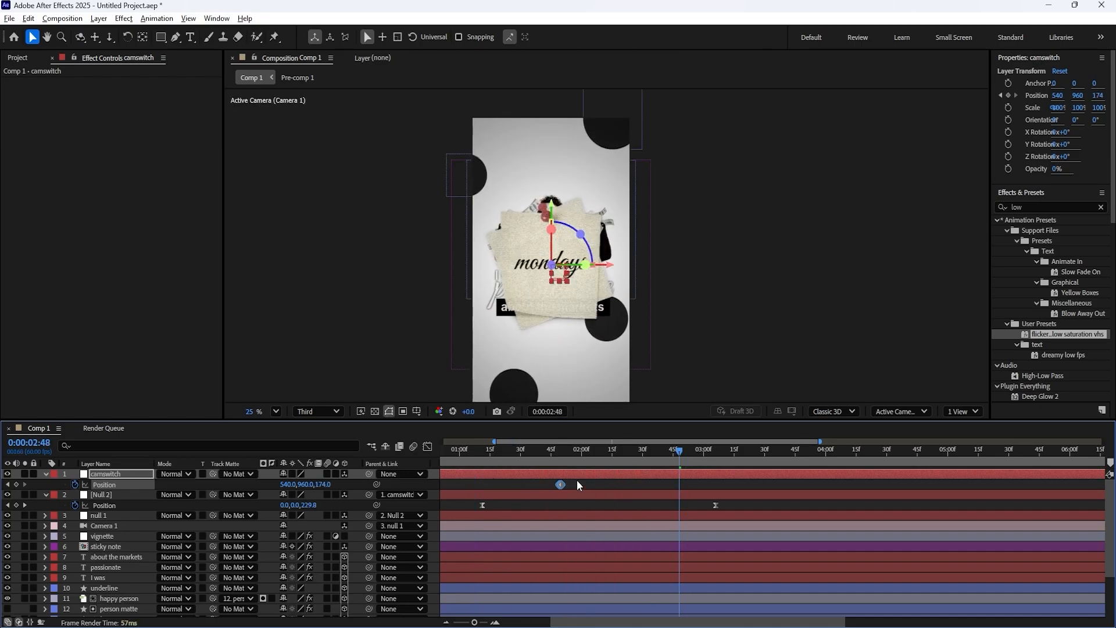
- Set Null 2's Z position to about 144 on its 0:00:03:06 keyframe
scroll(569, 490, "up", 3)
scroll(576, 485, "down", 3)
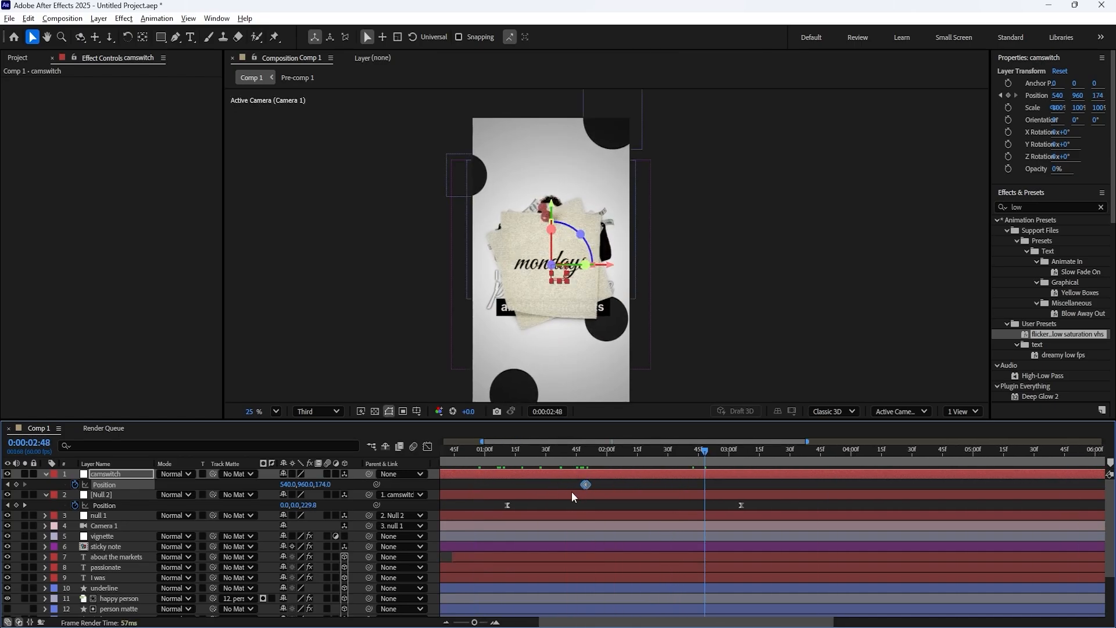
scroll(582, 497, "down", 2)
left_click_drag(616, 451, 629, 454)
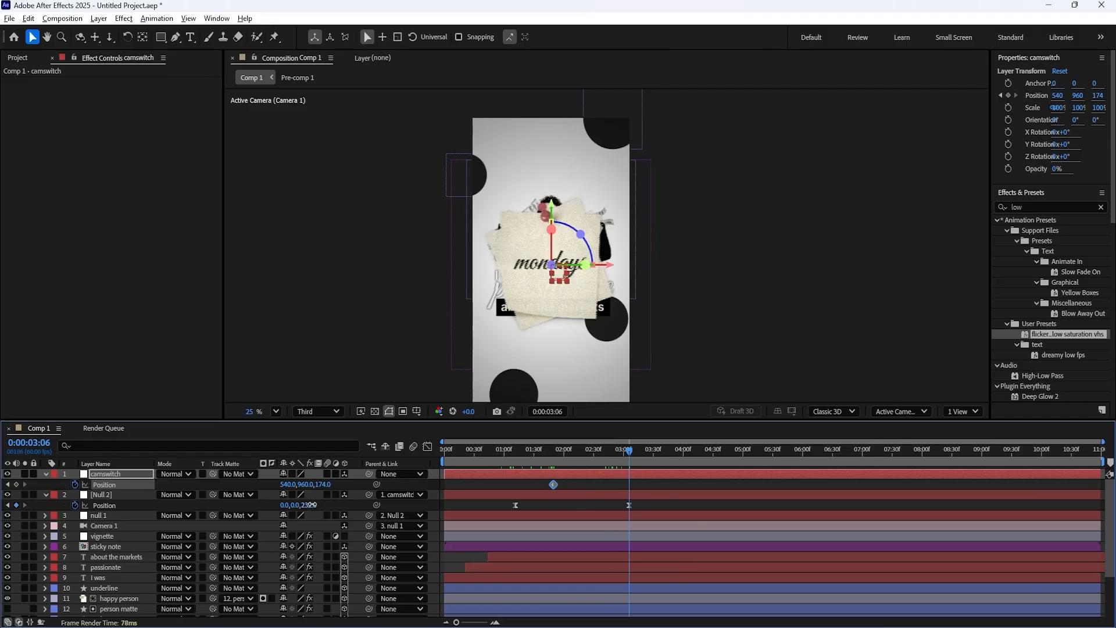
left_click_drag(312, 505, 265, 508)
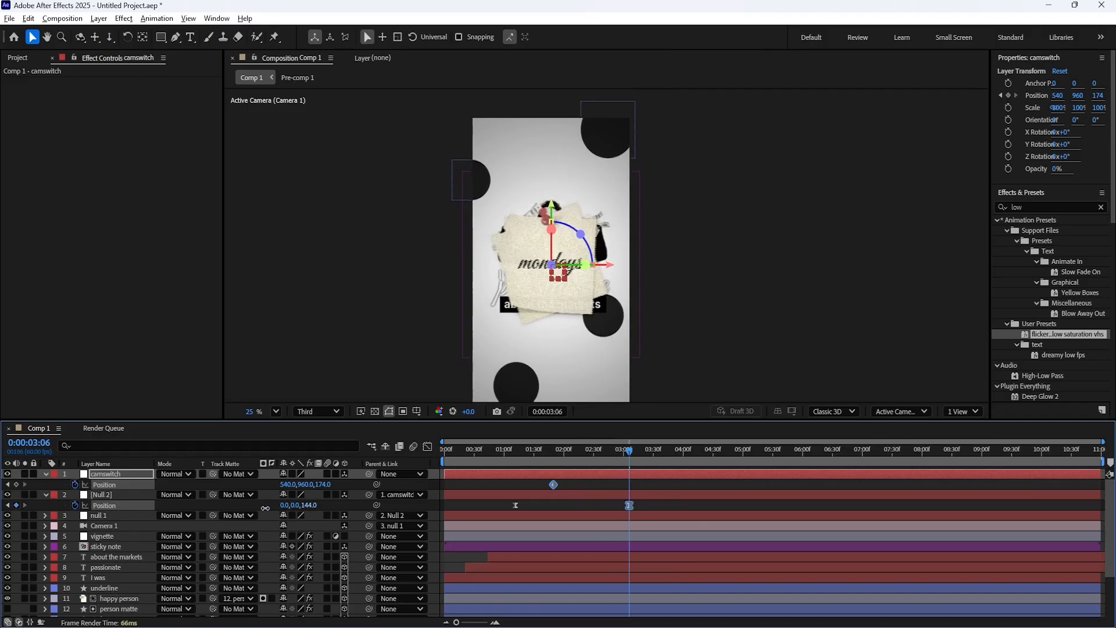
left_click(265, 508)
- Preview the softened camera zoom from 0:00:00:48
left_click(8, 505)
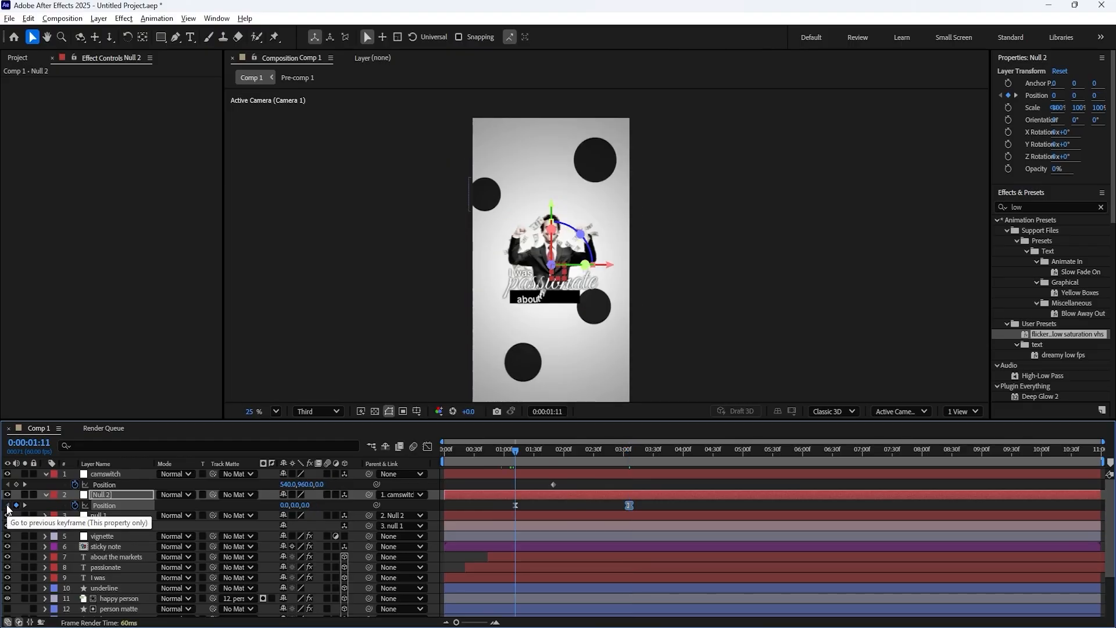
left_click_drag(516, 451, 493, 455)
key("space")
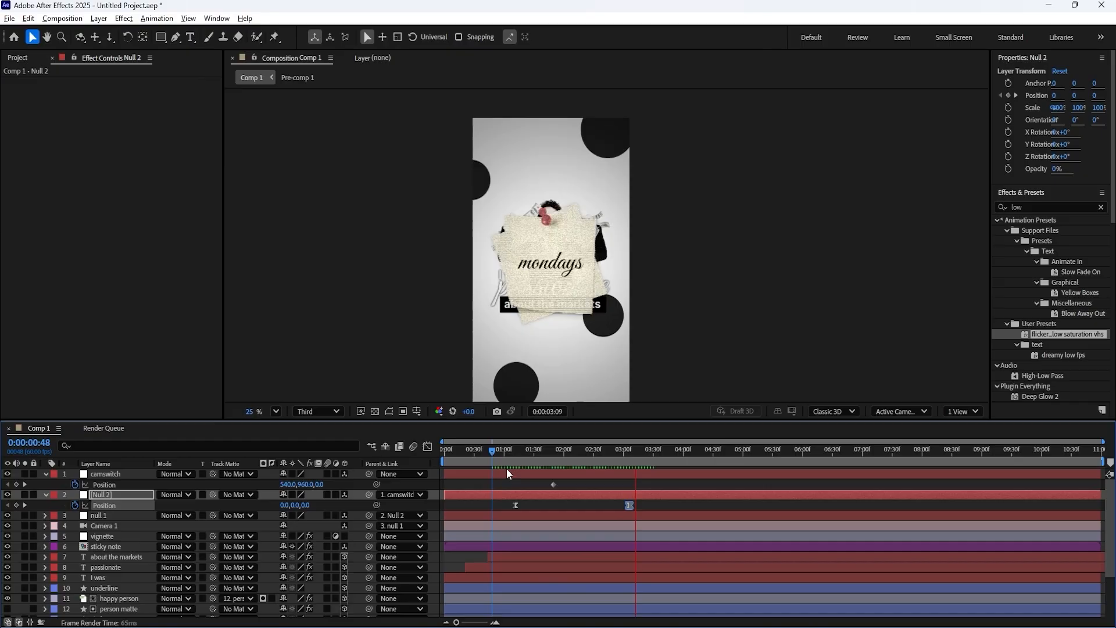
key("space")
- Collapse the camswitch and Null 2 properties and preview the animation from the start of the composition
left_click(653, 504)
left_click(597, 461)
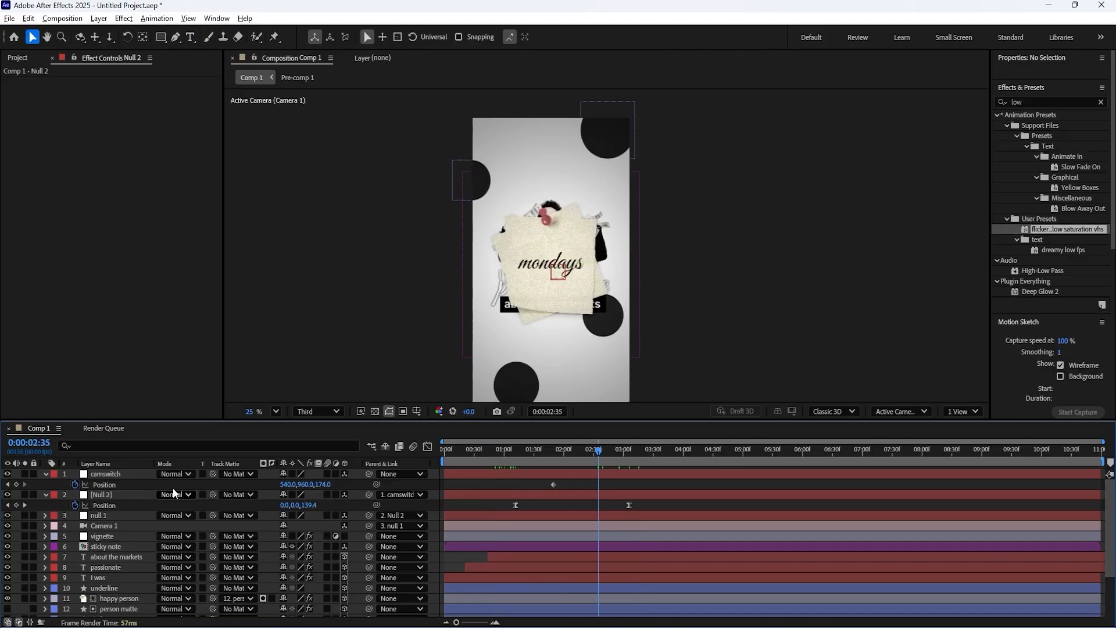
left_click(47, 493)
left_click(46, 474)
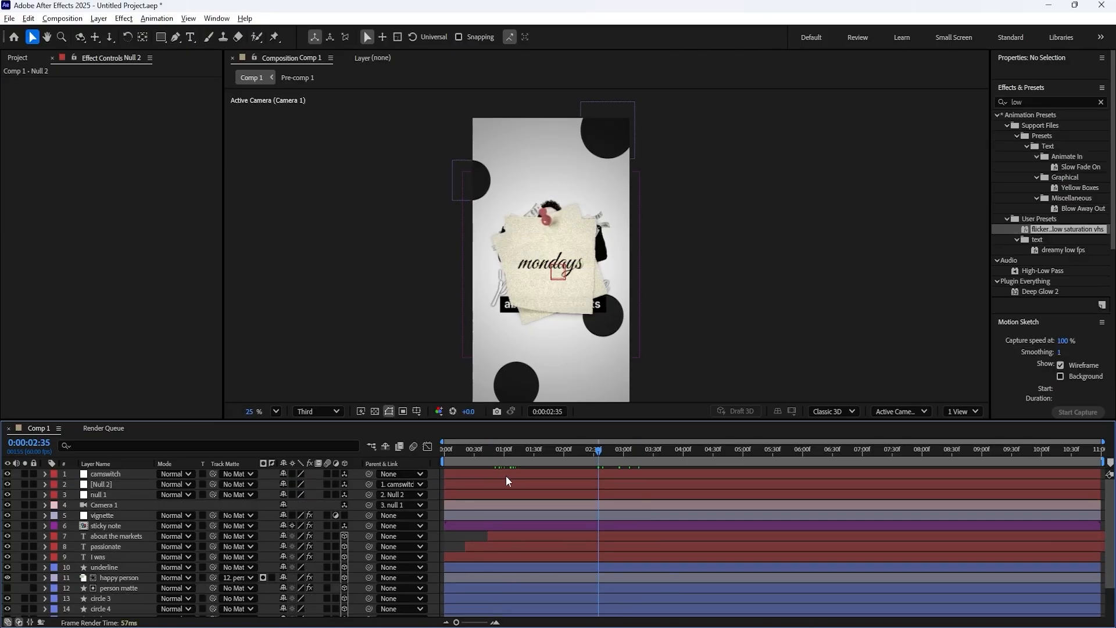
left_click_drag(600, 454, 444, 458)
key("space")
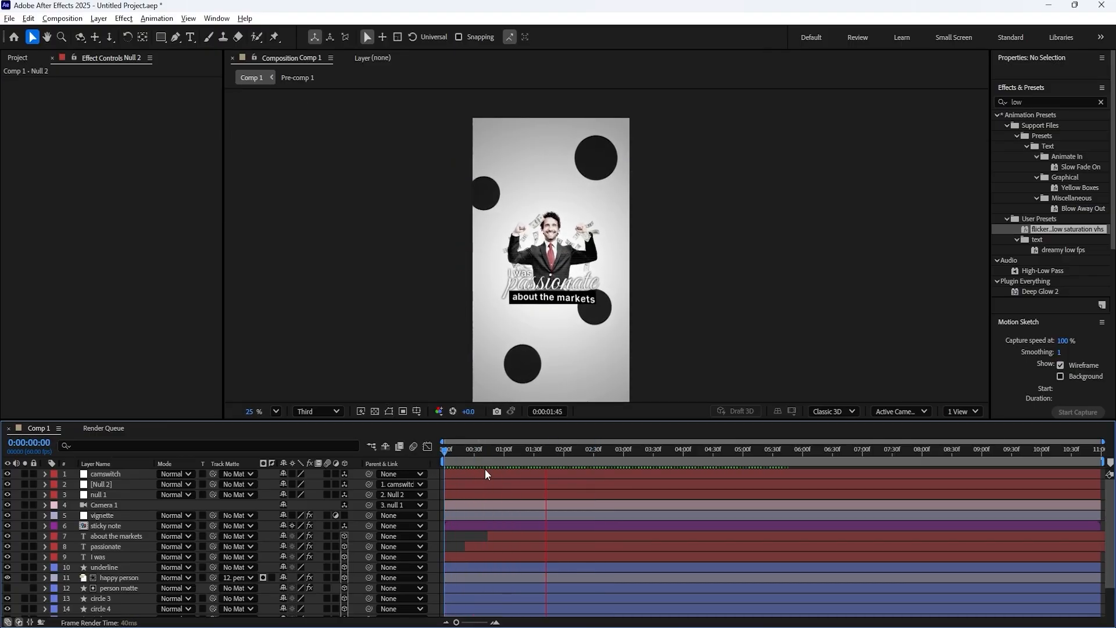
- Split every layer from camswitch down to circle at 0:00:03:10 and delete the later halves, leaving white bg and audio whole
left_click(623, 459)
mouse_move(625, 452)
left_mouse_down()
mouse_move(643, 454)
mouse_move(632, 451)
left_mouse_up()
scroll(640, 535, "down", 2)
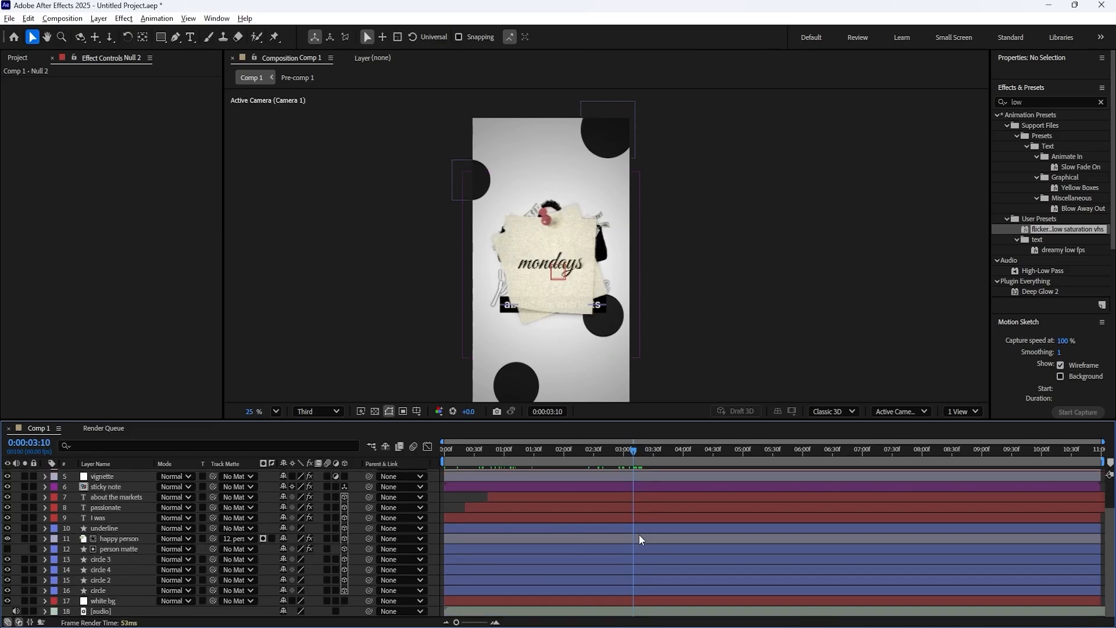
left_click(128, 591)
scroll(143, 549, "up", 2)
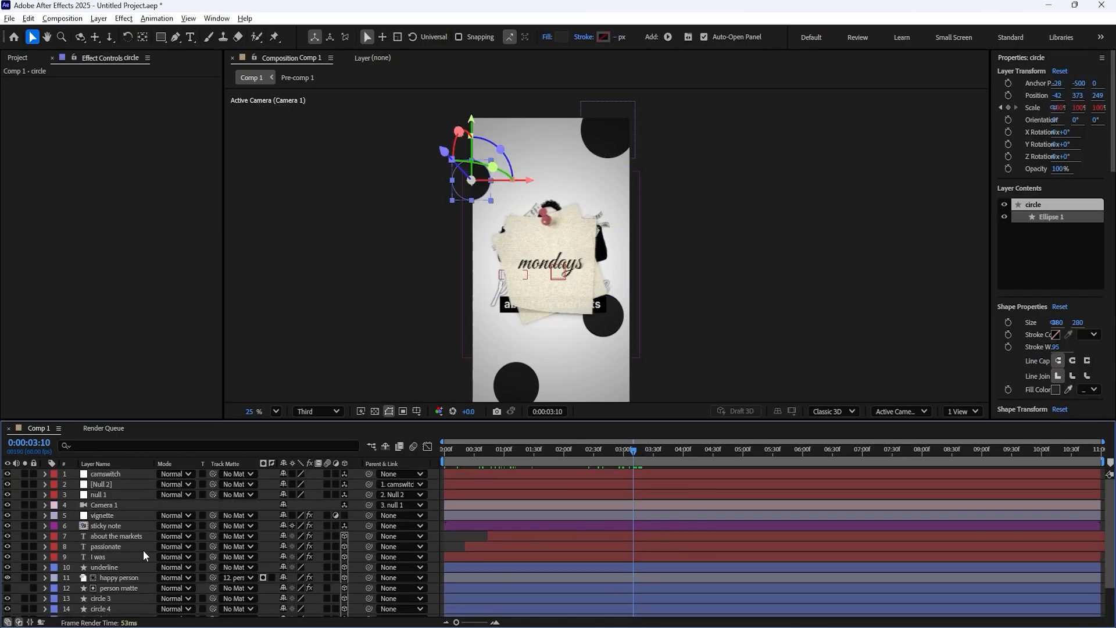
key("ctrl+a")
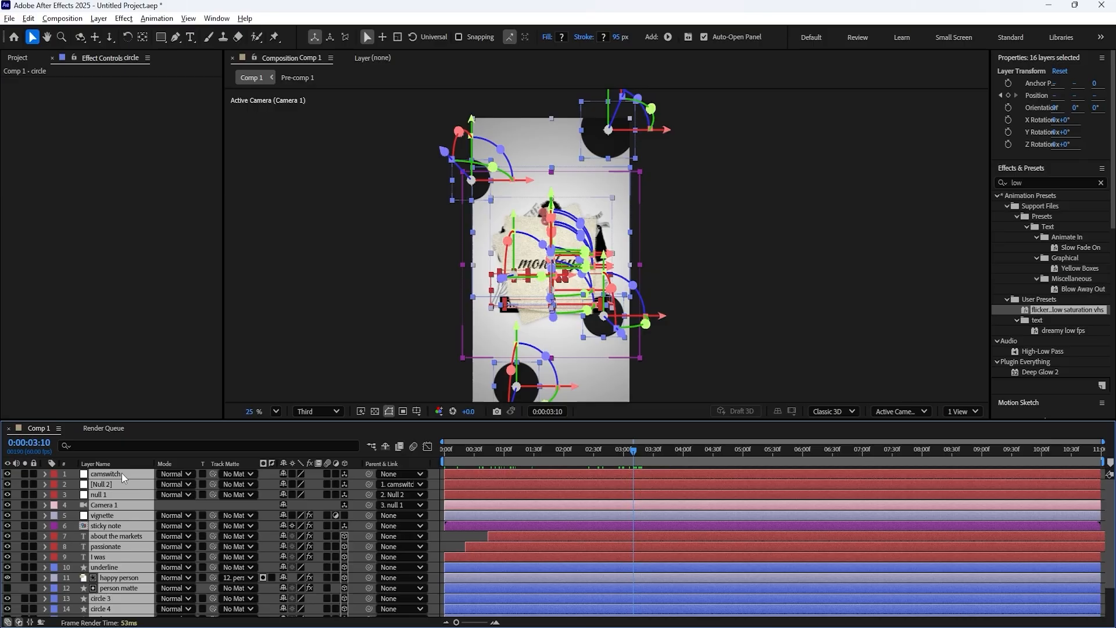
scroll(138, 563, "down", 2)
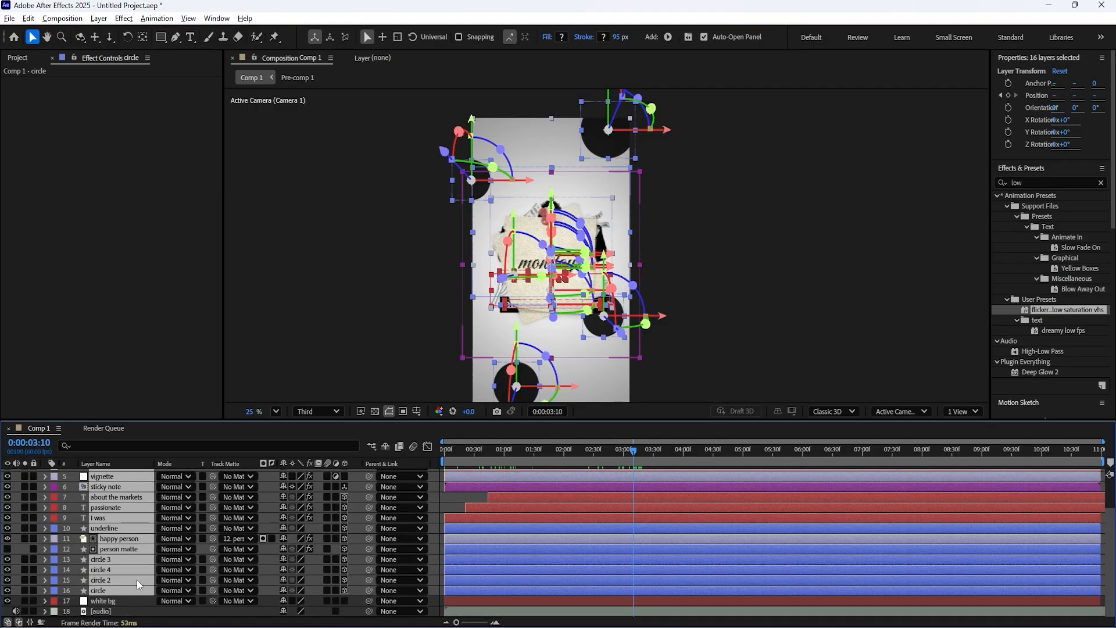
key("ctrl+shift+d")
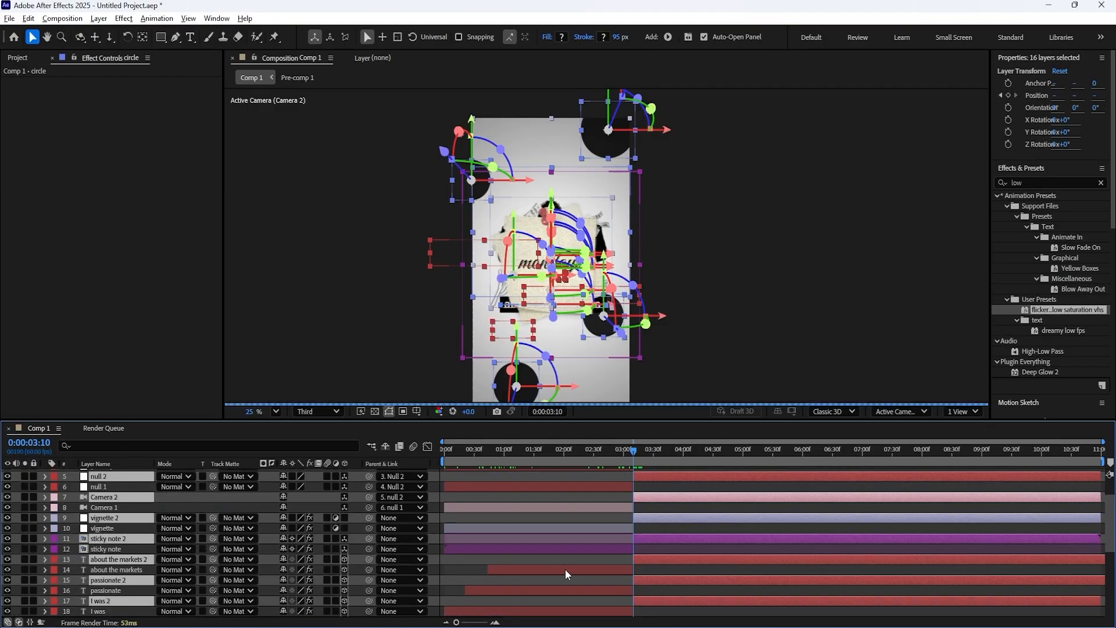
key("Delete")
scroll(666, 541, "up", 2)
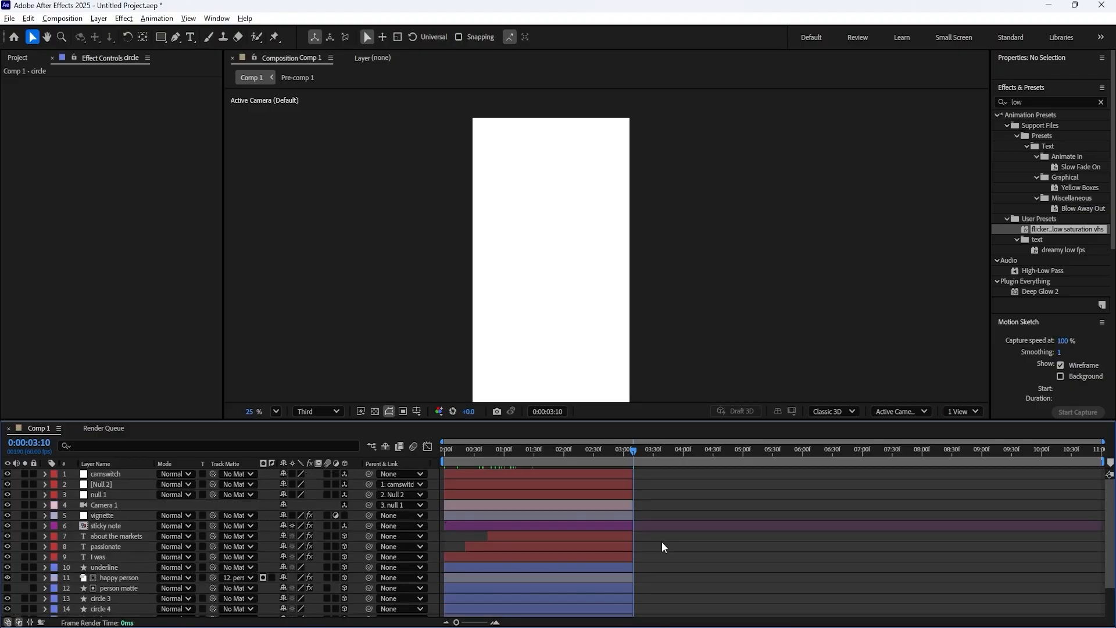
- Add a new null object at the top of the layer stack for the next scene
right_click(274, 493)
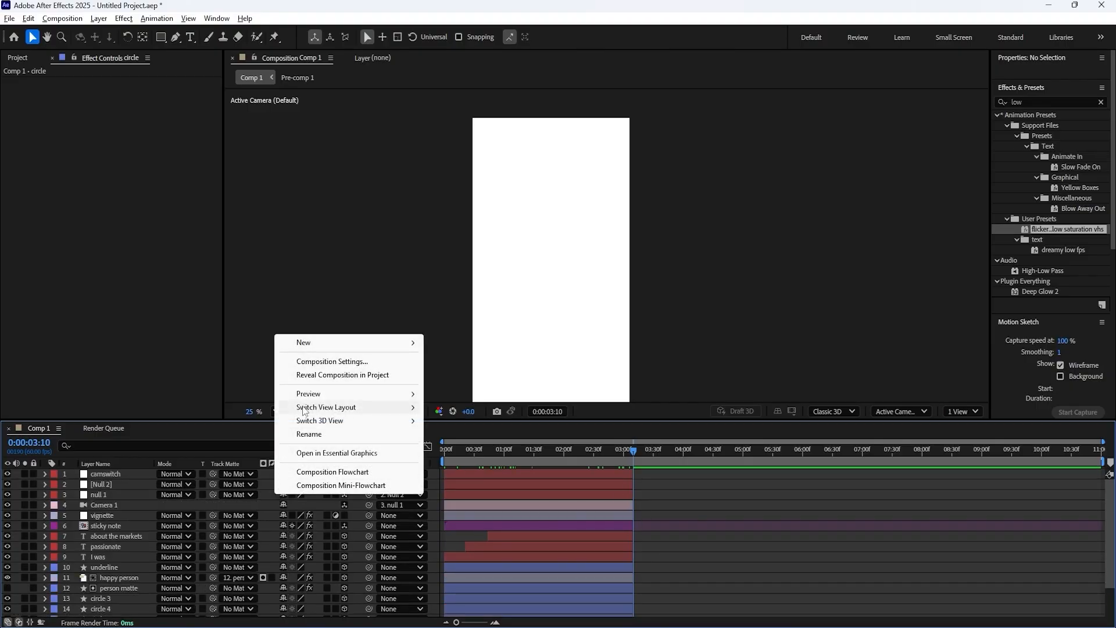
mouse_move(349, 343)
left_click(459, 415)
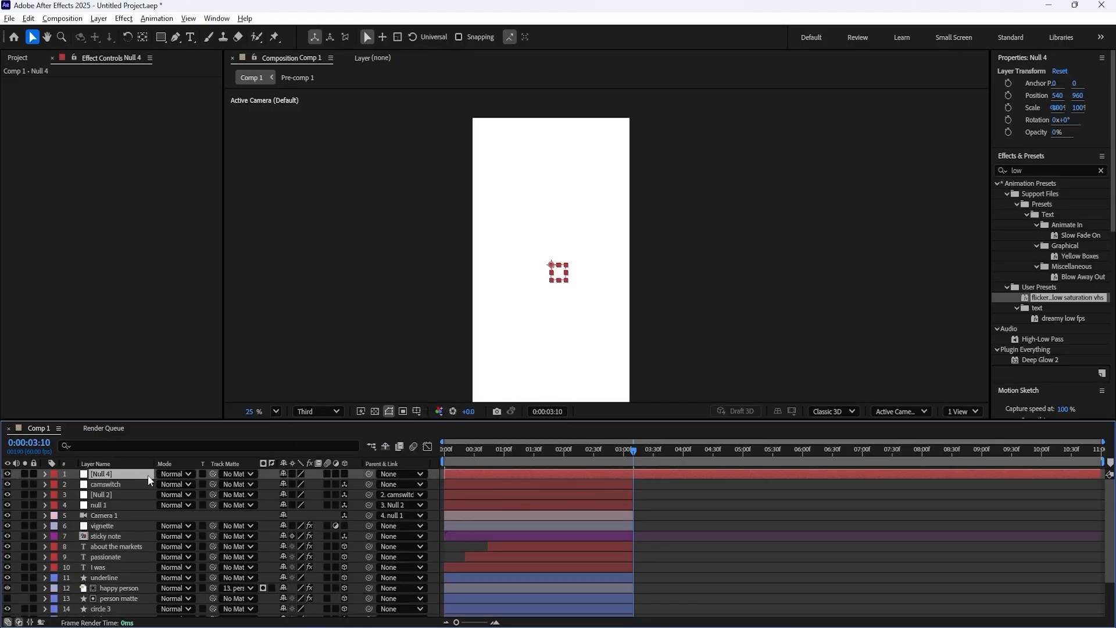
- Rename the new null at the top of the layer stack to transition
right_click(148, 476)
left_click(166, 445)
type("transition")
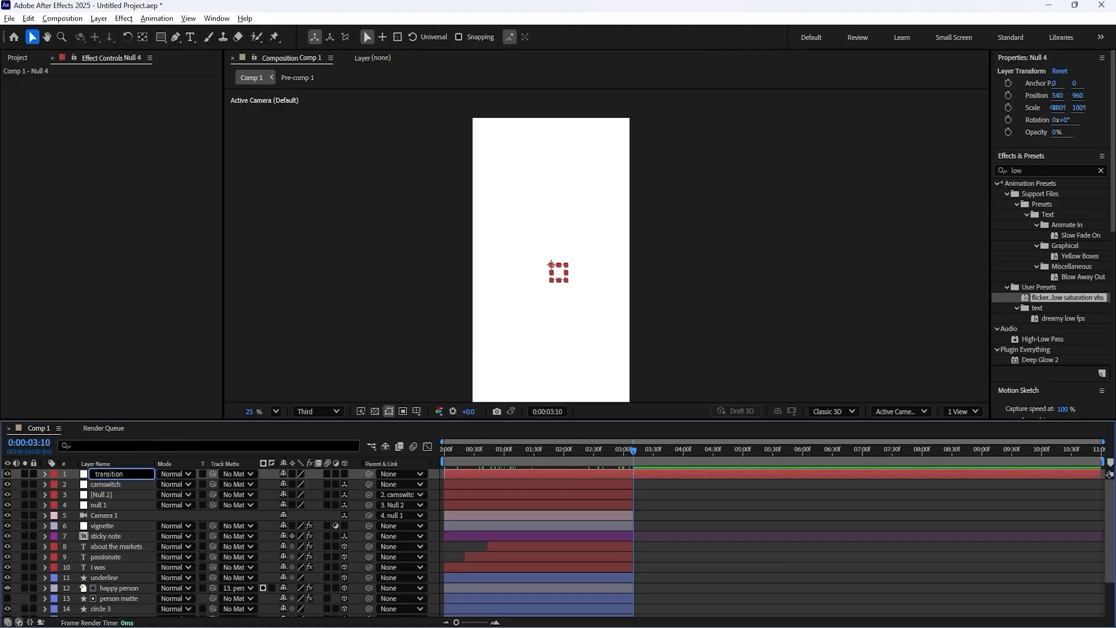
key("Return")
- Make the transition null a 3D layer and parent camswitch to it
left_click(167, 495)
left_click(144, 484)
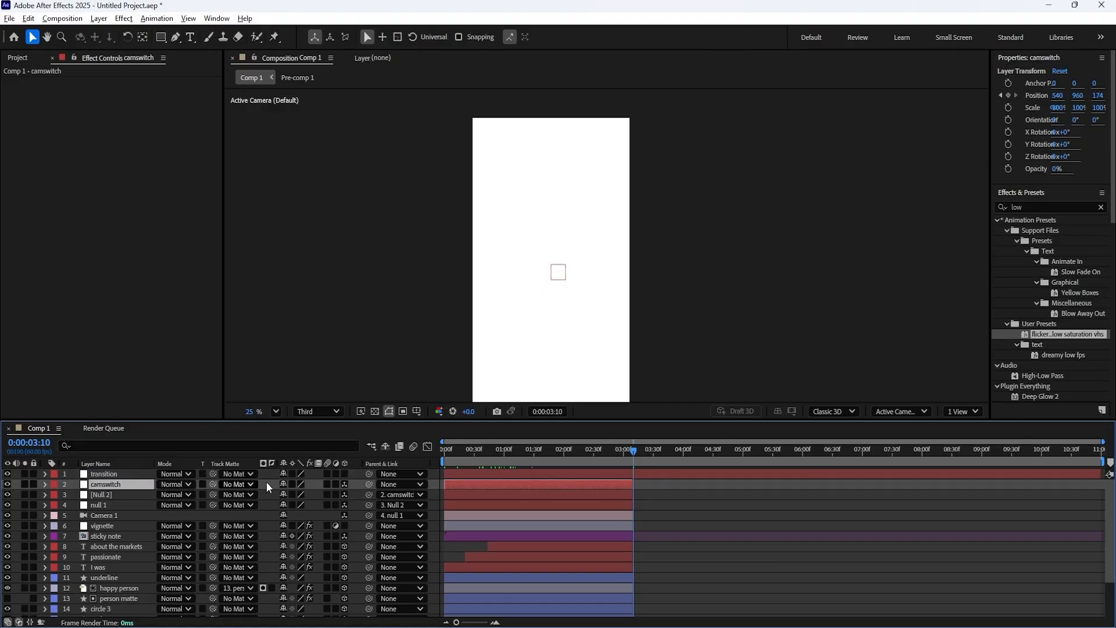
left_click(345, 474)
left_click_drag(370, 484, 146, 476)
left_click(145, 474)
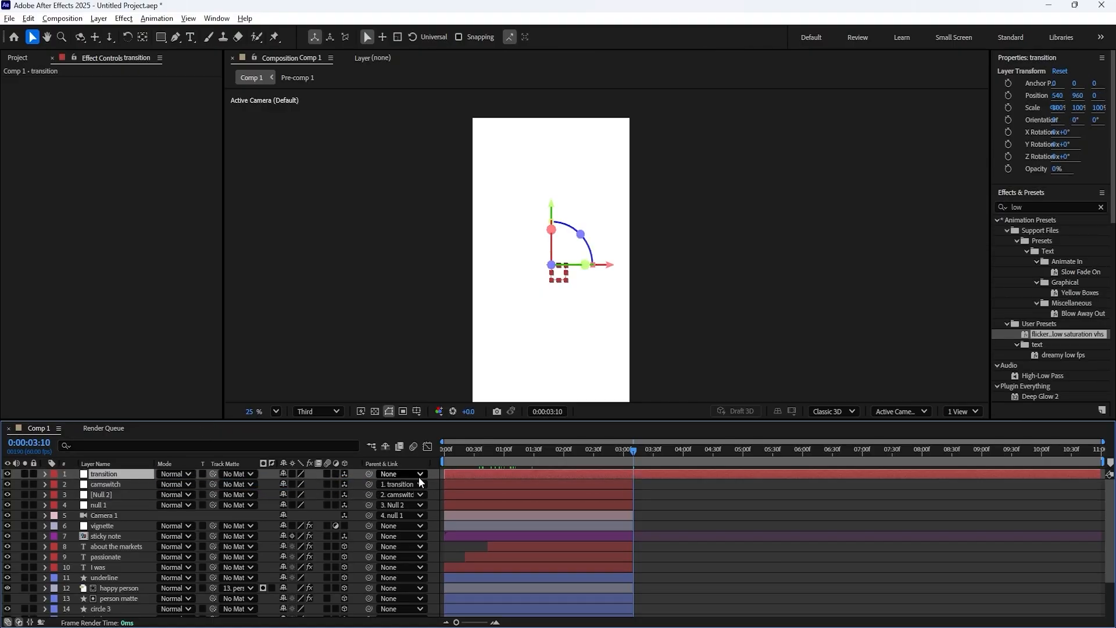
- Add keyframes for the transition null's unchanged position at 0:00:03:09 and 0:00:02:15
key("p")
left_click(631, 457)
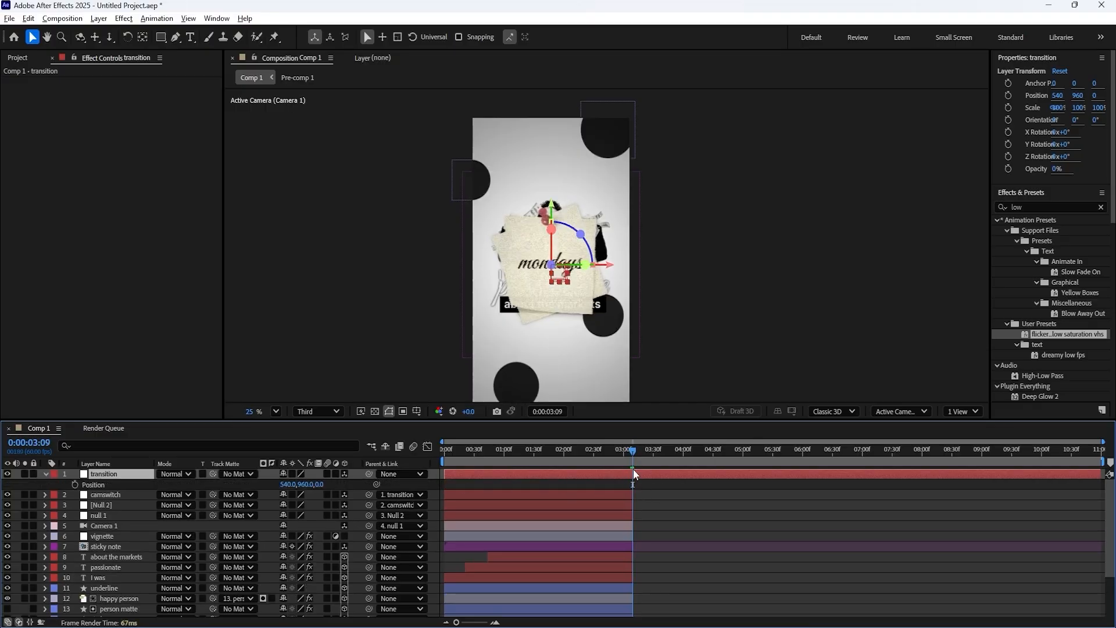
scroll(637, 488, "up", 4)
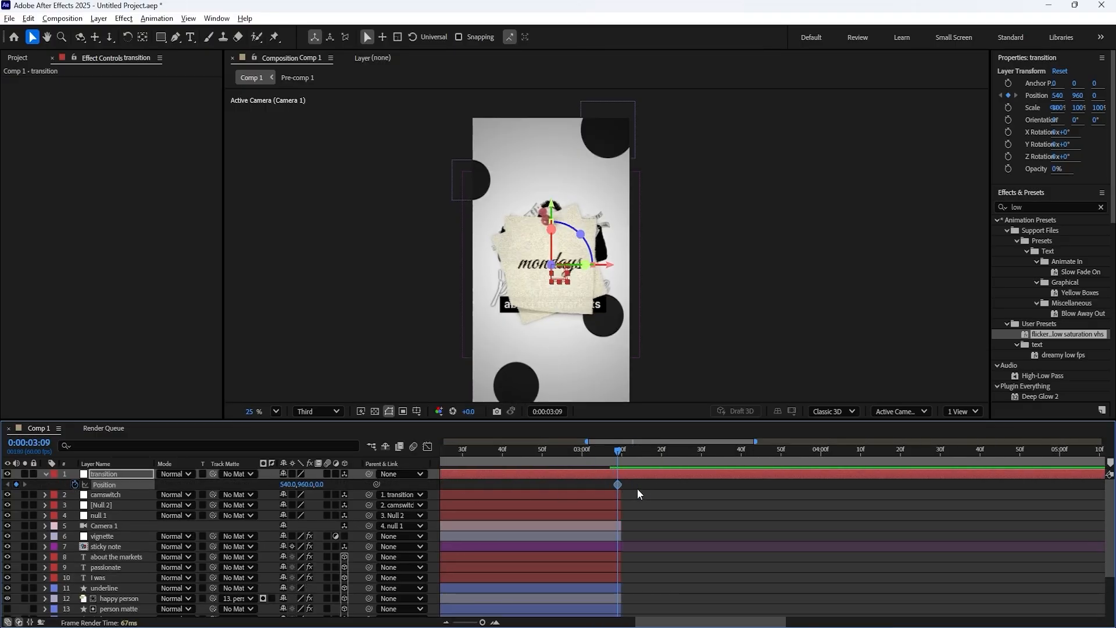
scroll(675, 486, "down", 4)
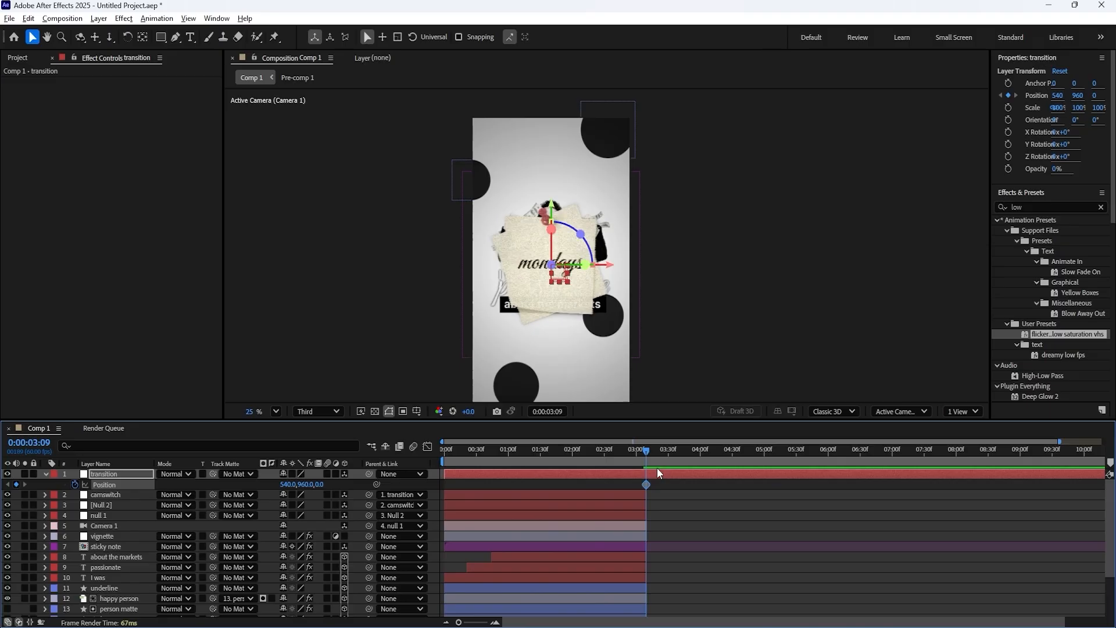
left_click(599, 459)
left_click_drag(597, 458, 588, 455)
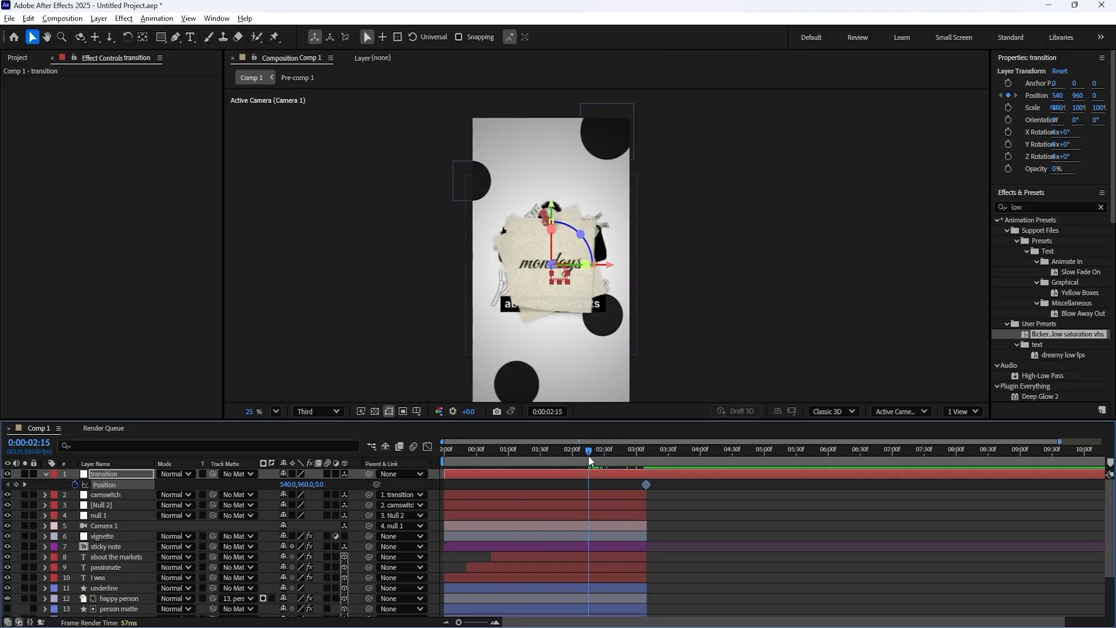
- Set the transition null's X position to 1009 at the 0:00:03:09 keyframe
left_click(25, 484)
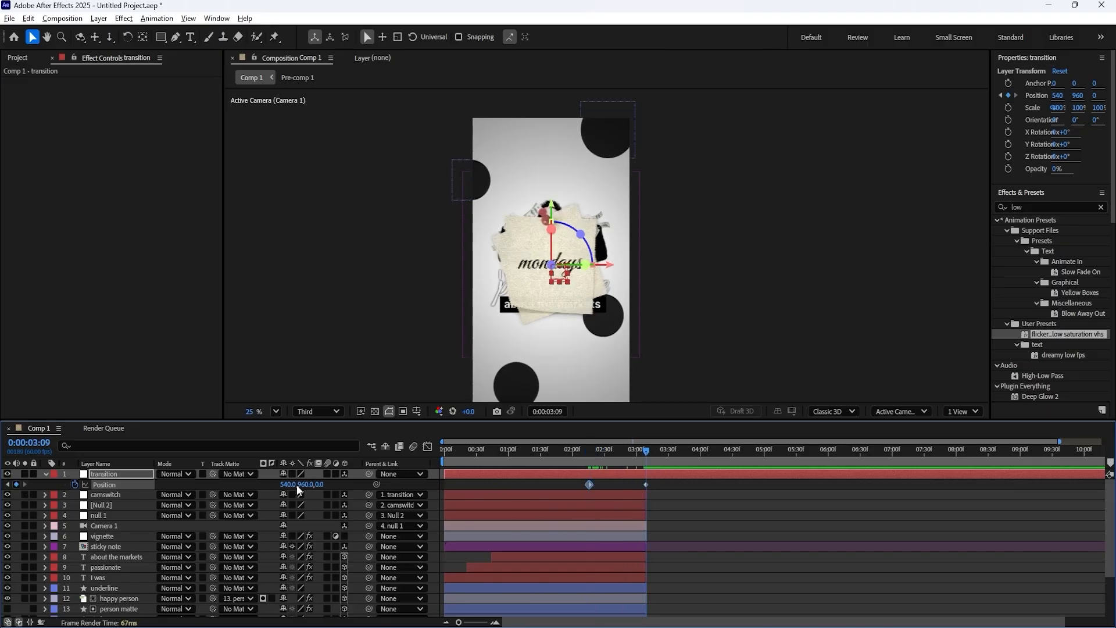
left_click_drag(521, 465, 554, 464)
left_click(691, 484)
left_click_drag(691, 484, 563, 484)
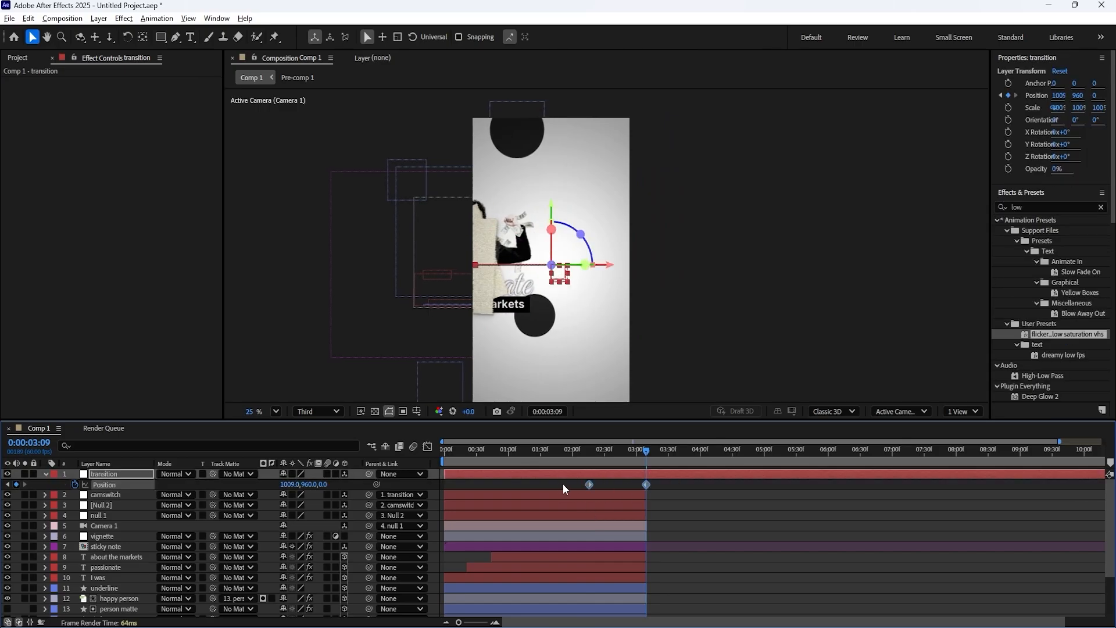
- Shape the transition null's position speed graph to start slowly and accelerate sharply into the last keyframe, and preview from 0:00:02:00
left_click(427, 446)
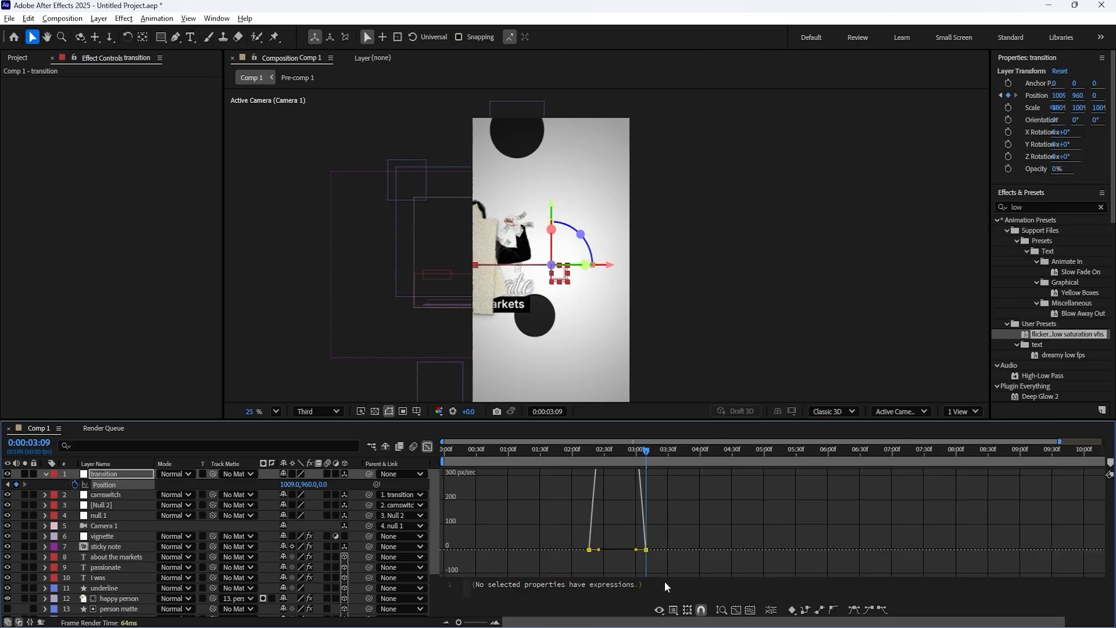
left_click(750, 610)
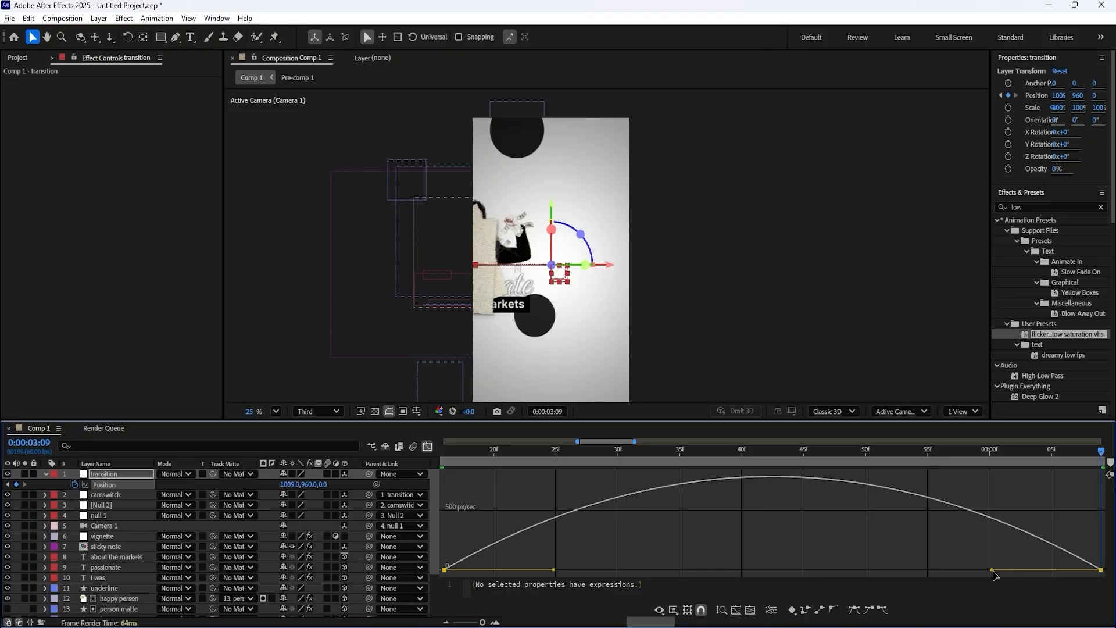
left_click_drag(992, 571, 1092, 564)
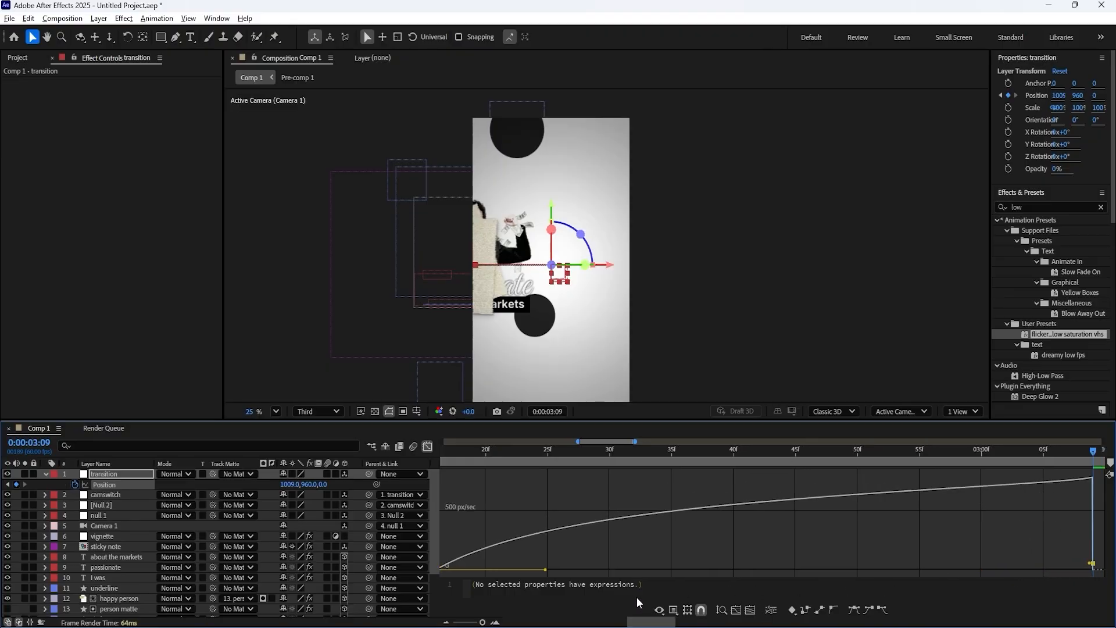
left_click(539, 572)
left_click(444, 566)
left_click_drag(545, 571, 910, 554)
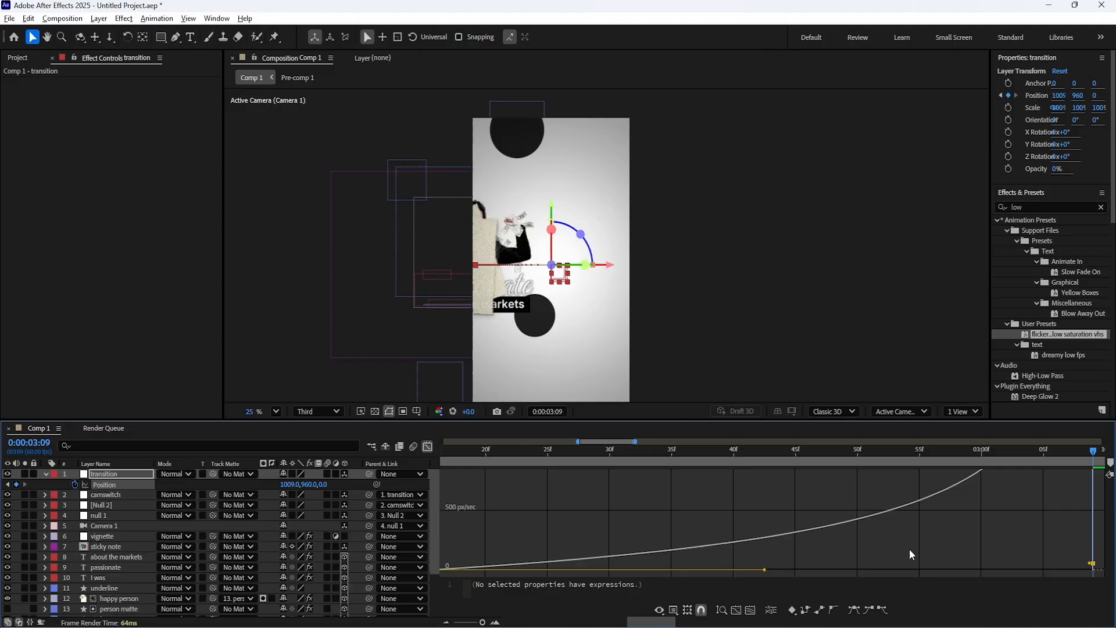
left_click(750, 610)
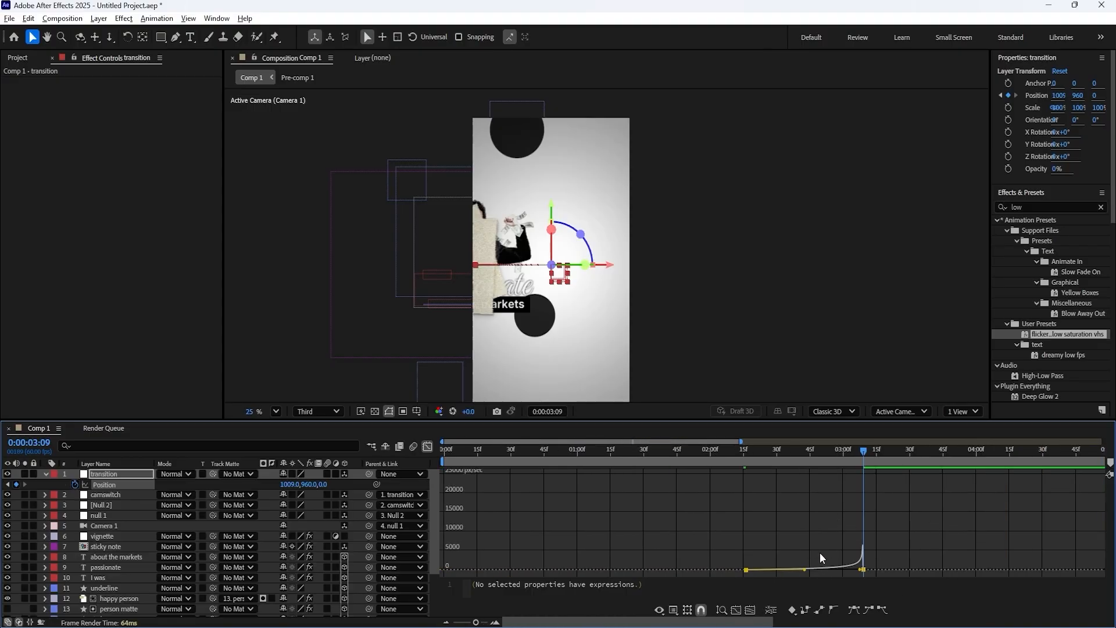
left_click(427, 446)
left_click(711, 449)
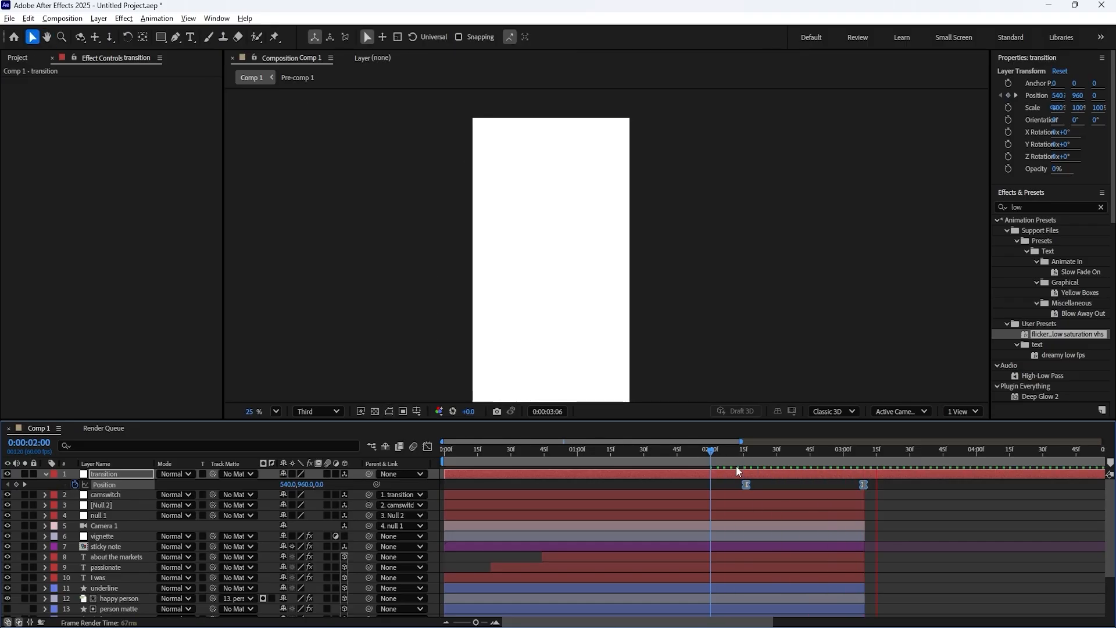
- Move the transition null's first position keyframe earlier, to about 0:00:02:00, and preview the slide
left_click(578, 485)
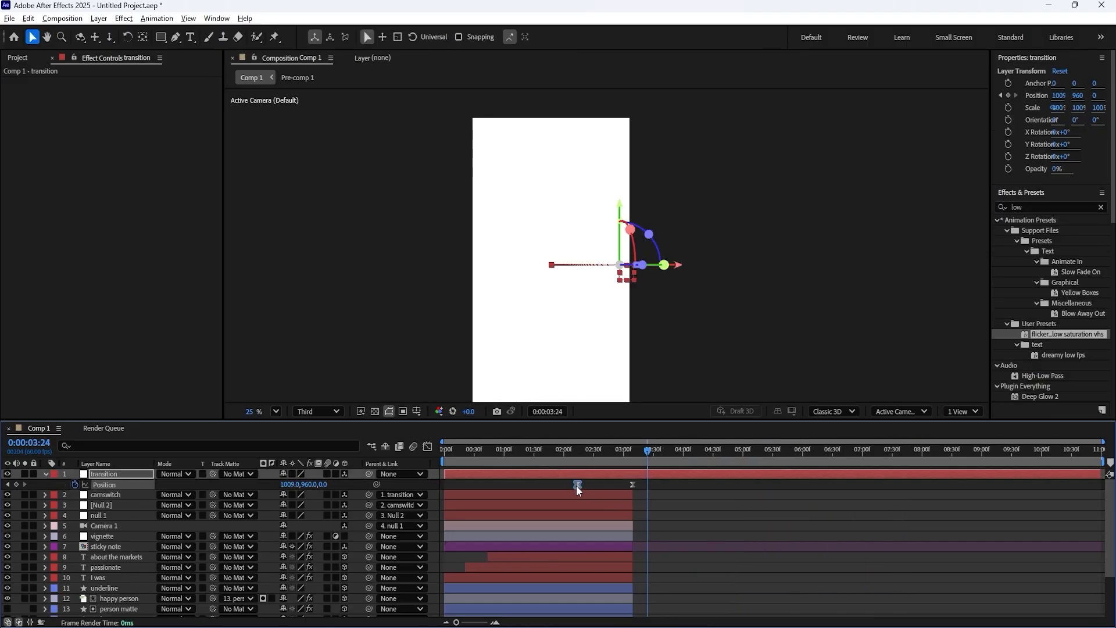
left_click_drag(555, 487, 551, 487)
left_click(546, 450)
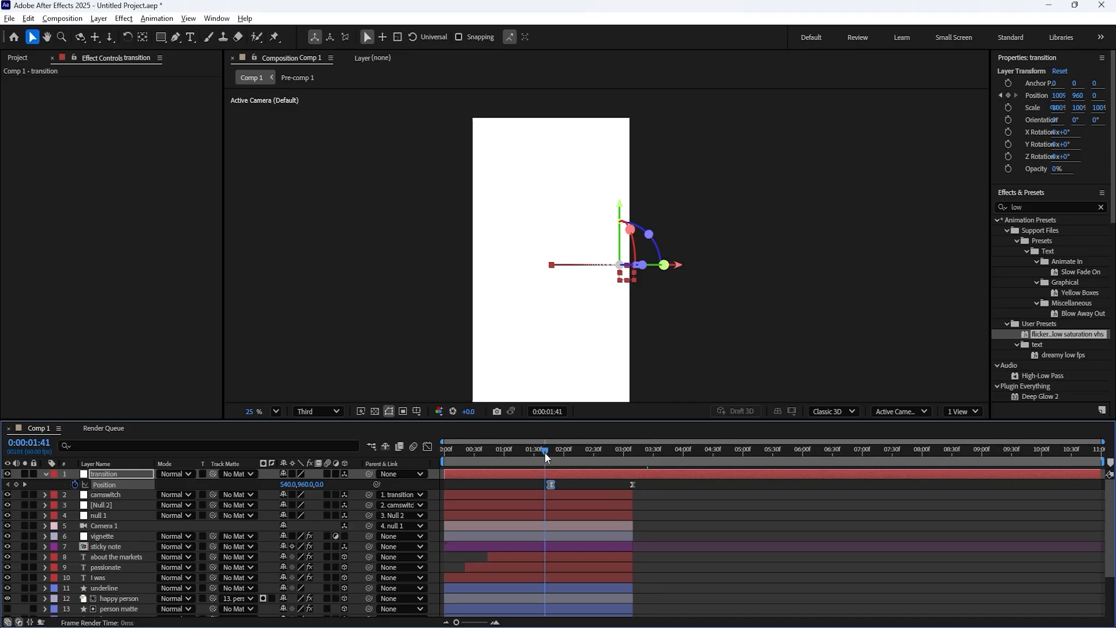
key("space")
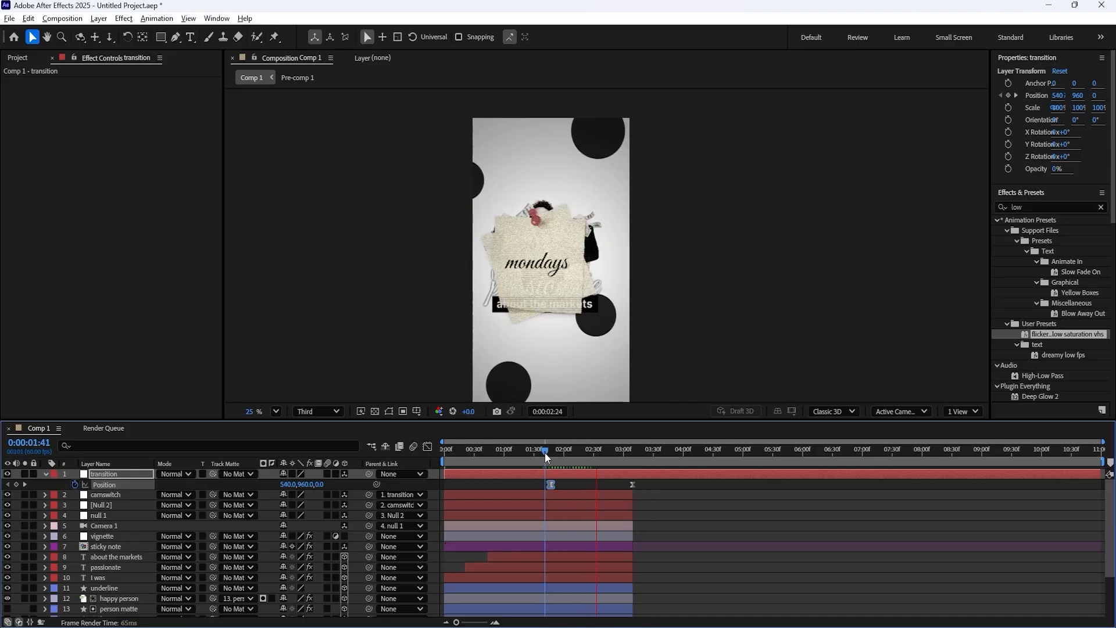
key("space")
left_click_drag(545, 452, 558, 484)
key("space")
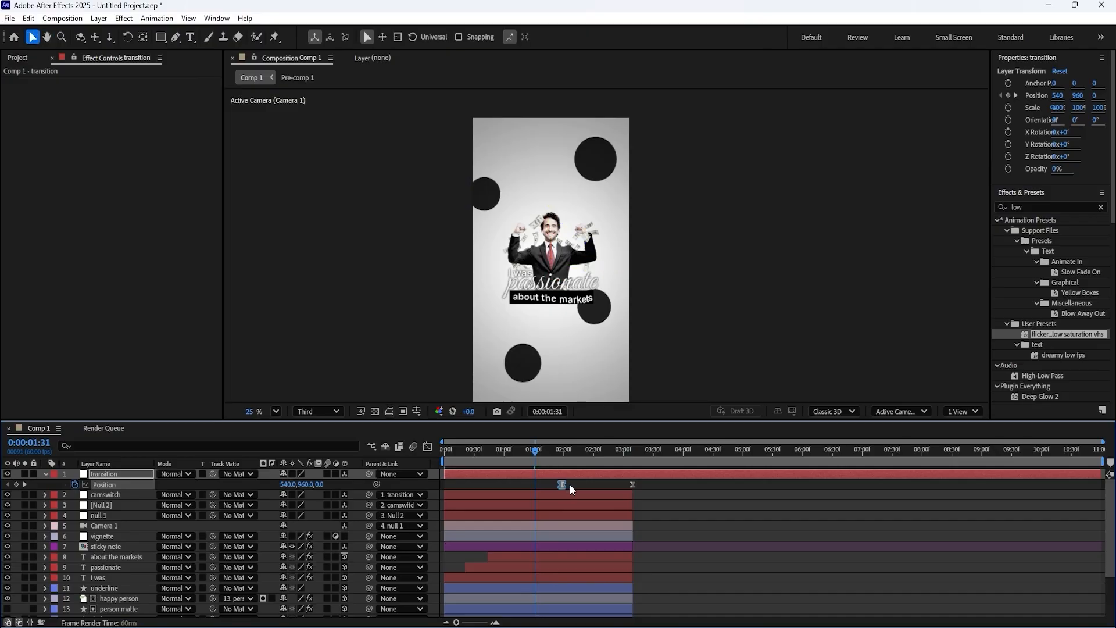
key("space")
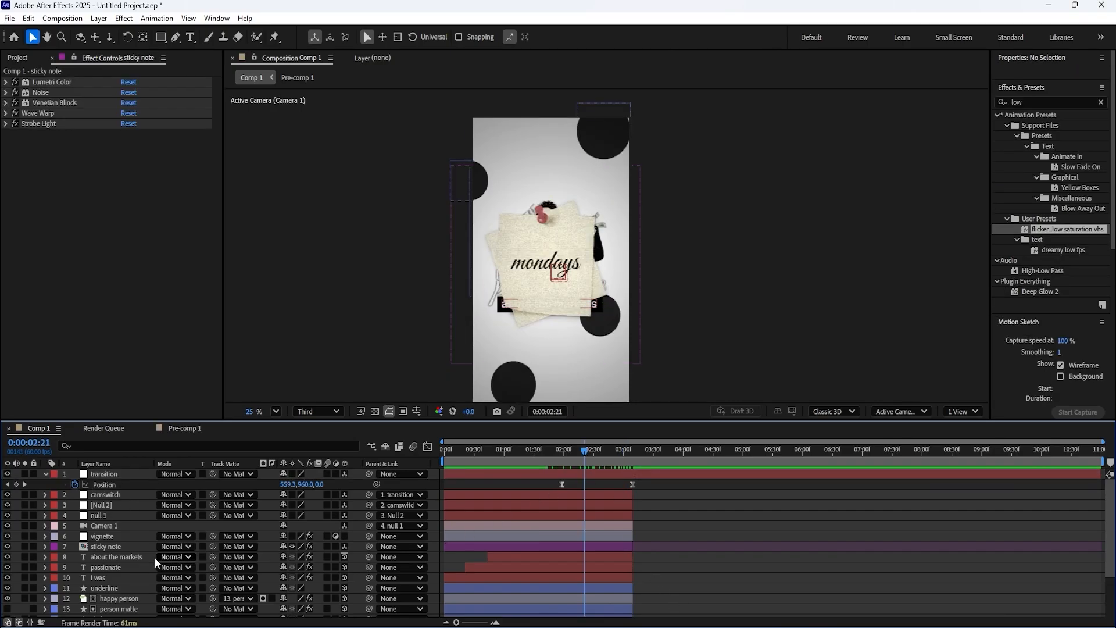
- Turn off Collapse Transformations for the sticky note layer and check the slide up to 0:00:02:40
left_click(114, 546)
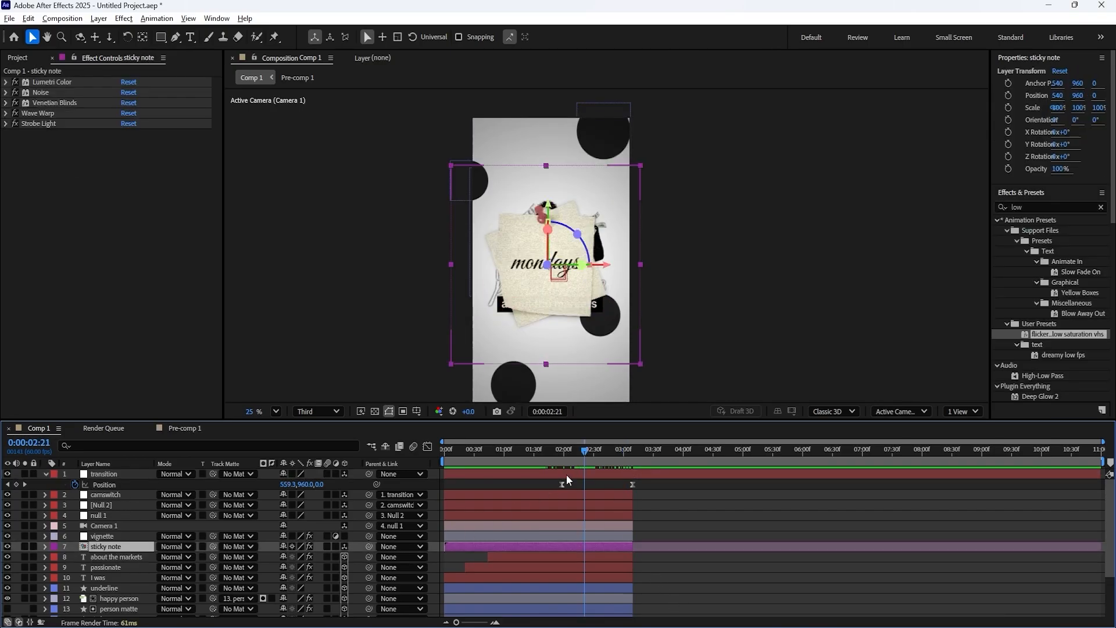
mouse_move(585, 451)
left_mouse_down()
mouse_move(622, 451)
mouse_move(583, 451)
left_mouse_up()
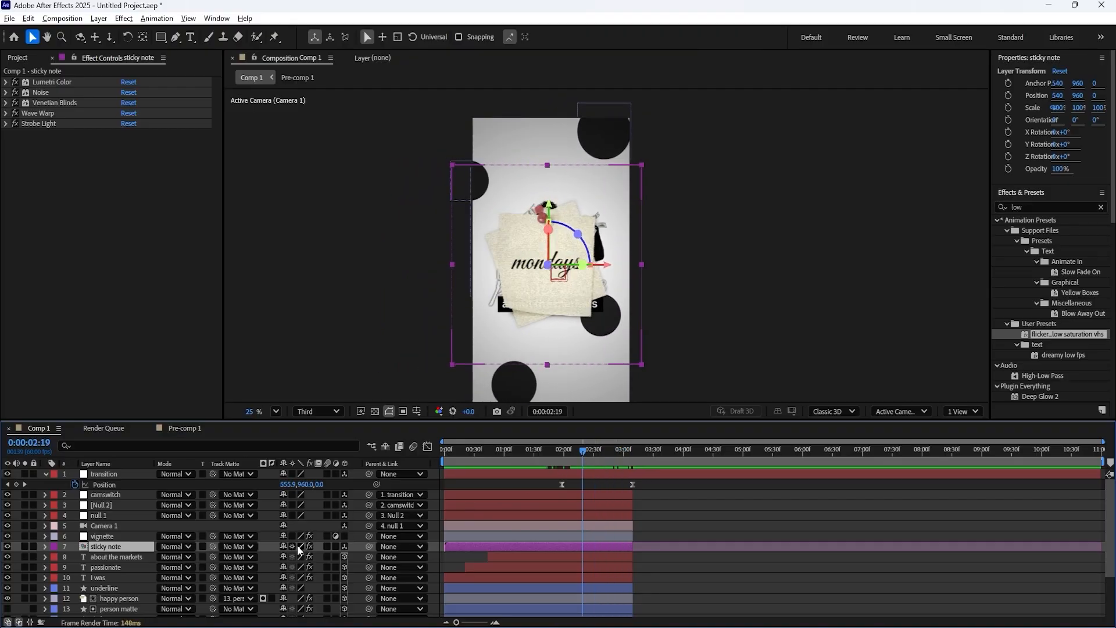
left_click(294, 545)
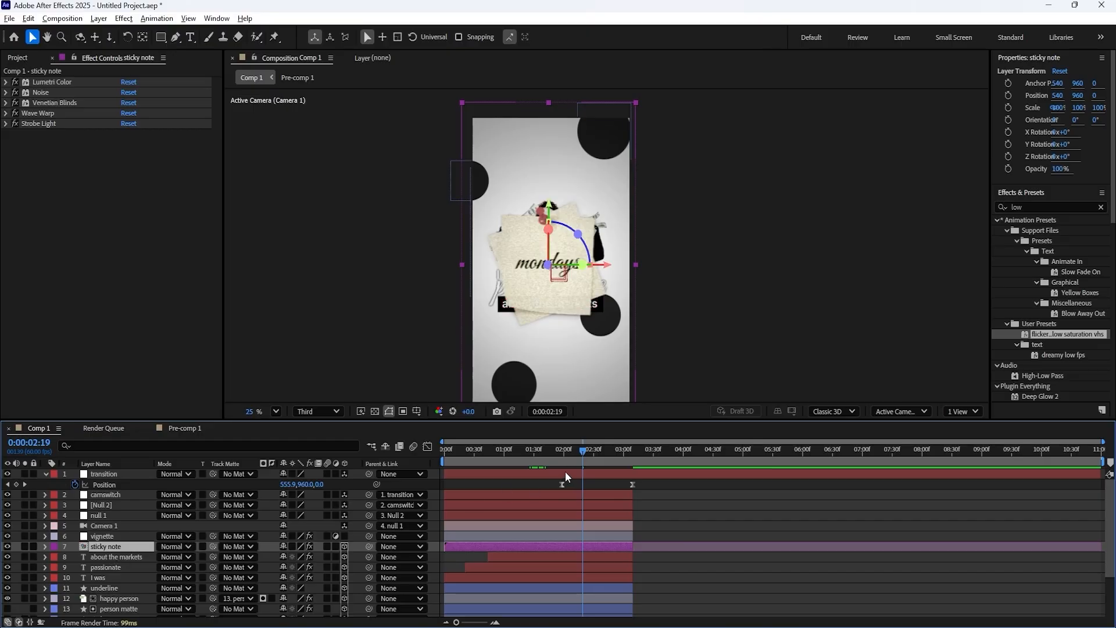
mouse_move(583, 459)
left_mouse_down()
mouse_move(635, 459)
mouse_move(583, 458)
mouse_move(624, 456)
mouse_move(604, 455)
left_mouse_up()
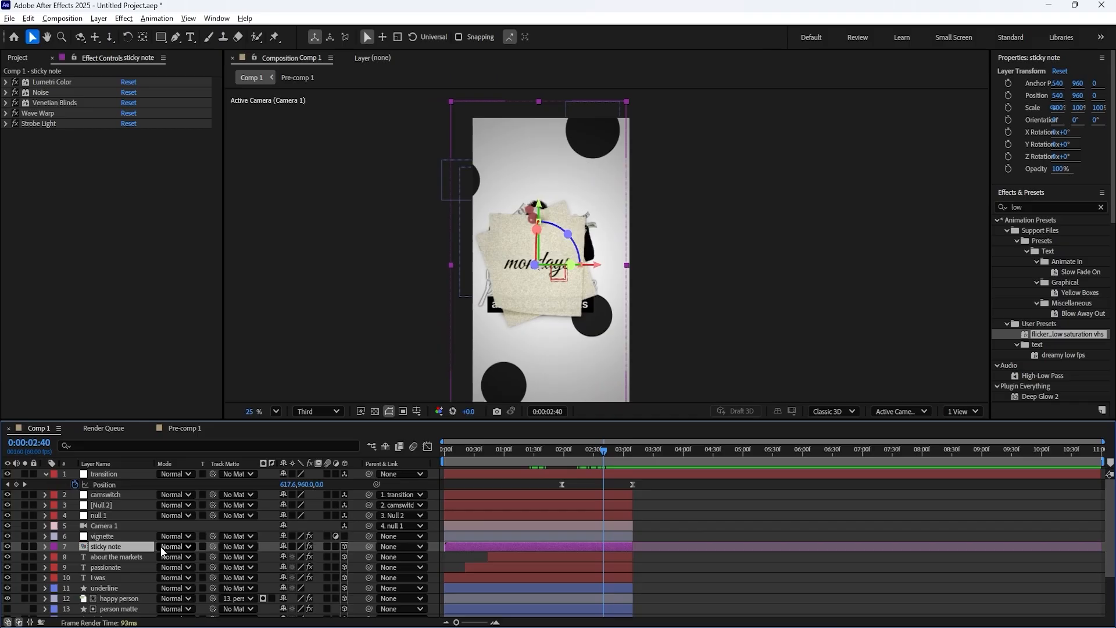
- Inspect the layers inside the sticky note pre-comp and the sticky note layer's scale and position in Comp 1
double_click(121, 546)
left_click(115, 474)
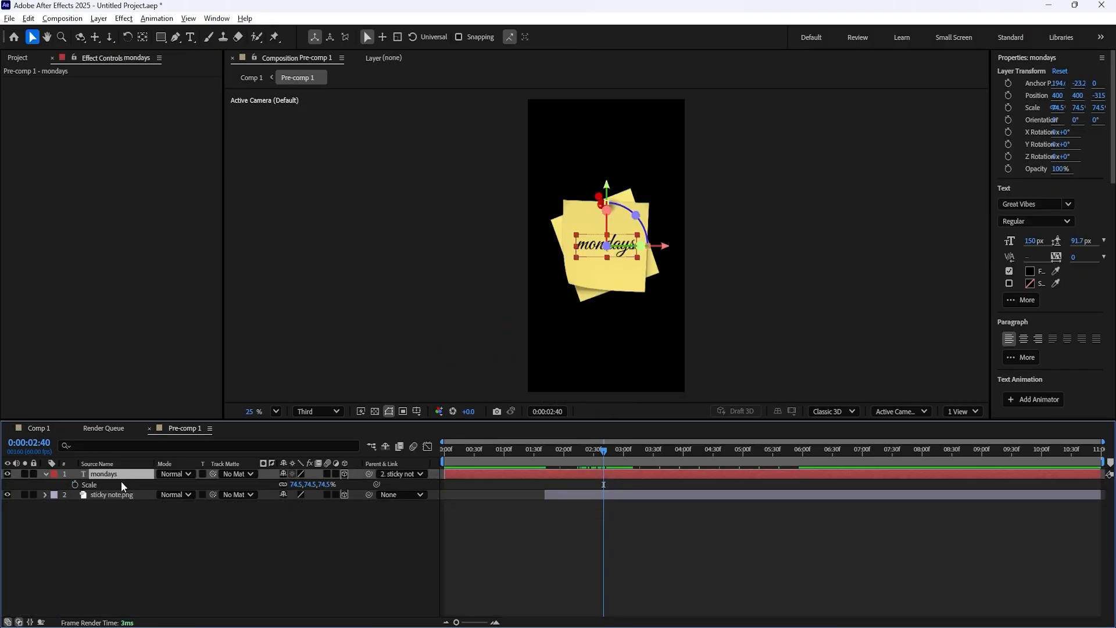
left_click(122, 532)
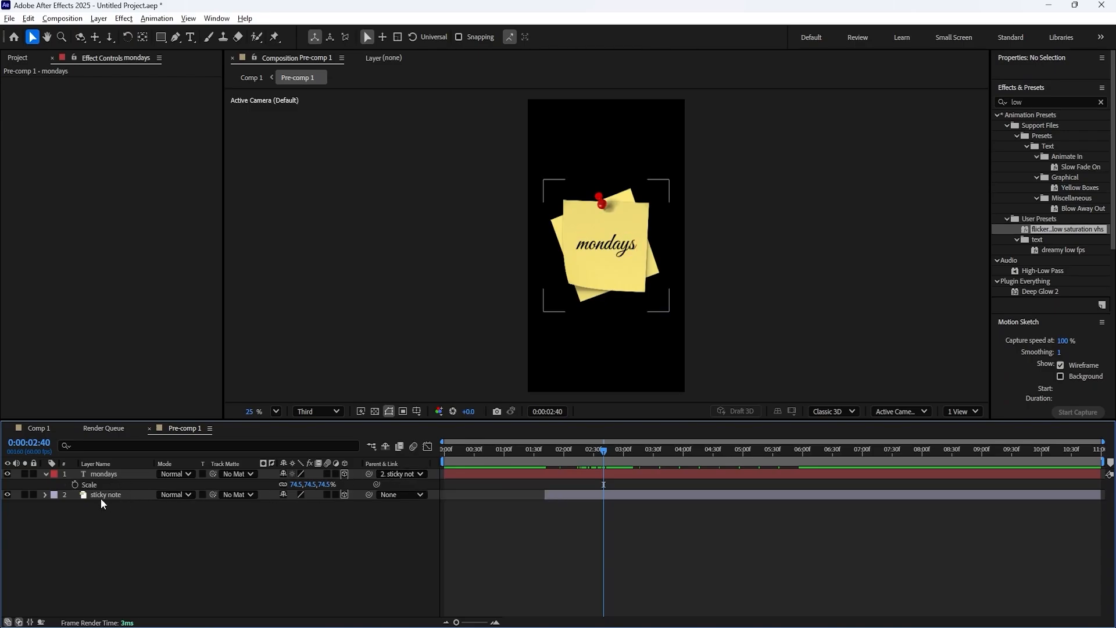
left_click(47, 428)
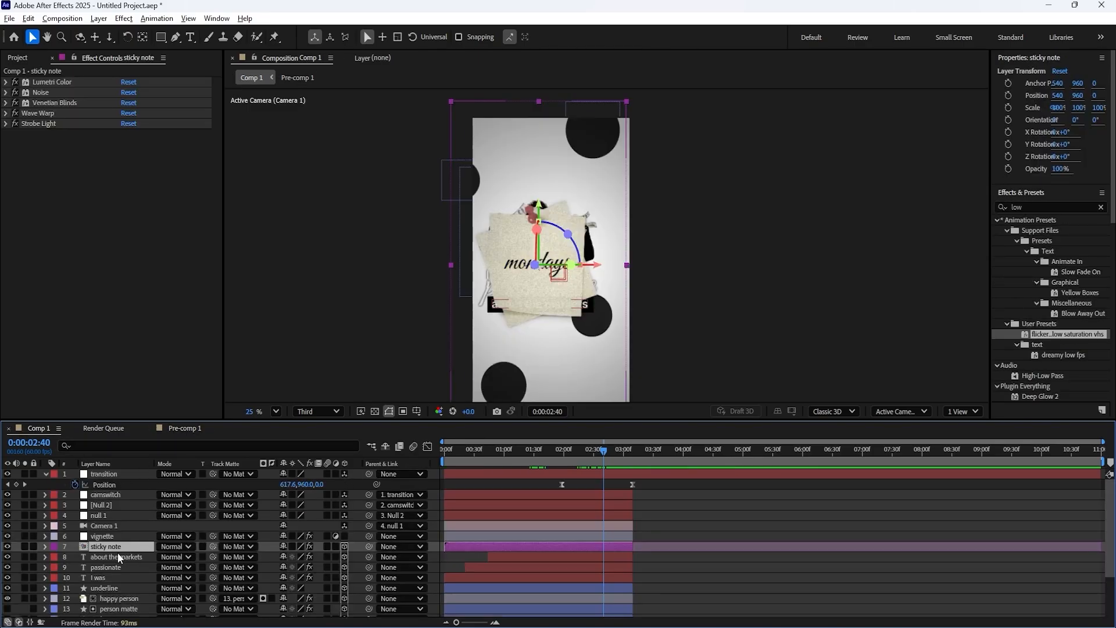
key("s")
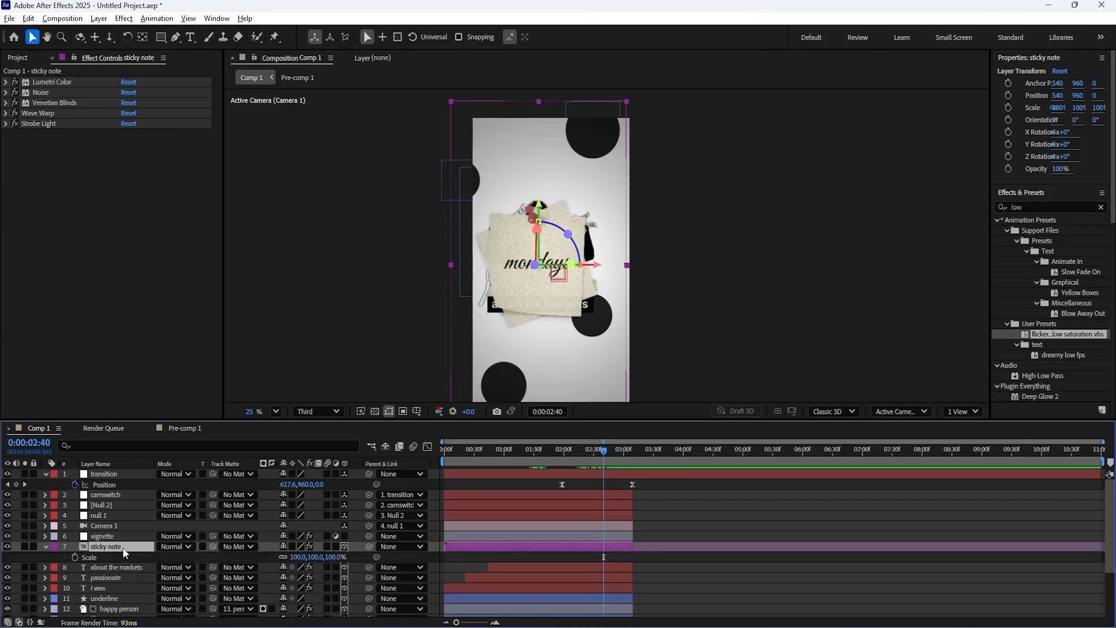
key("p")
left_click(45, 546)
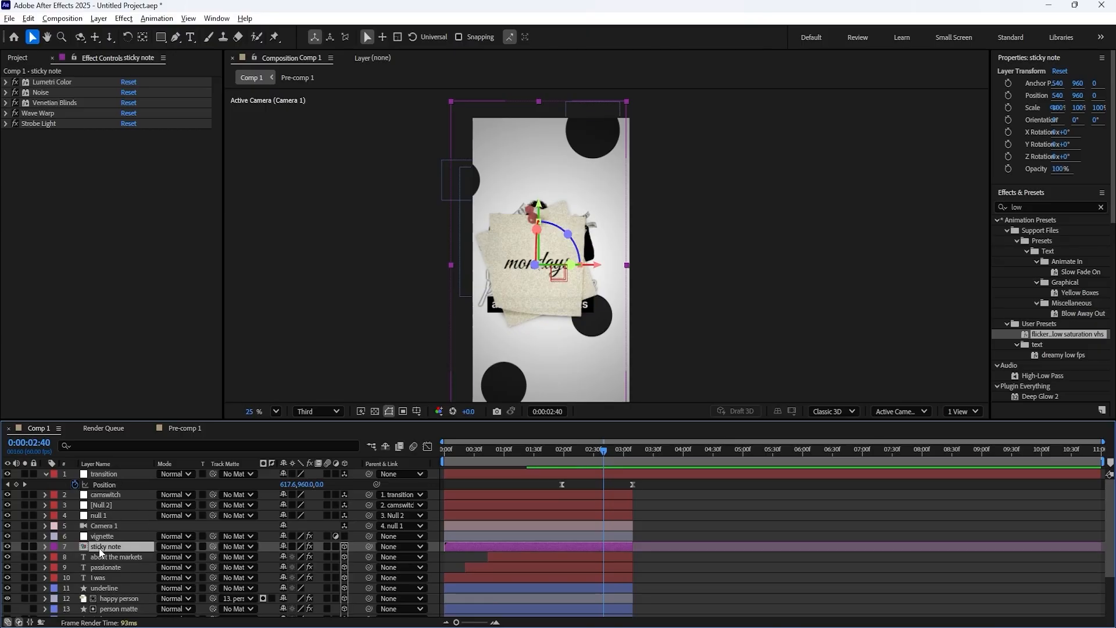
double_click(124, 548)
left_click(123, 476)
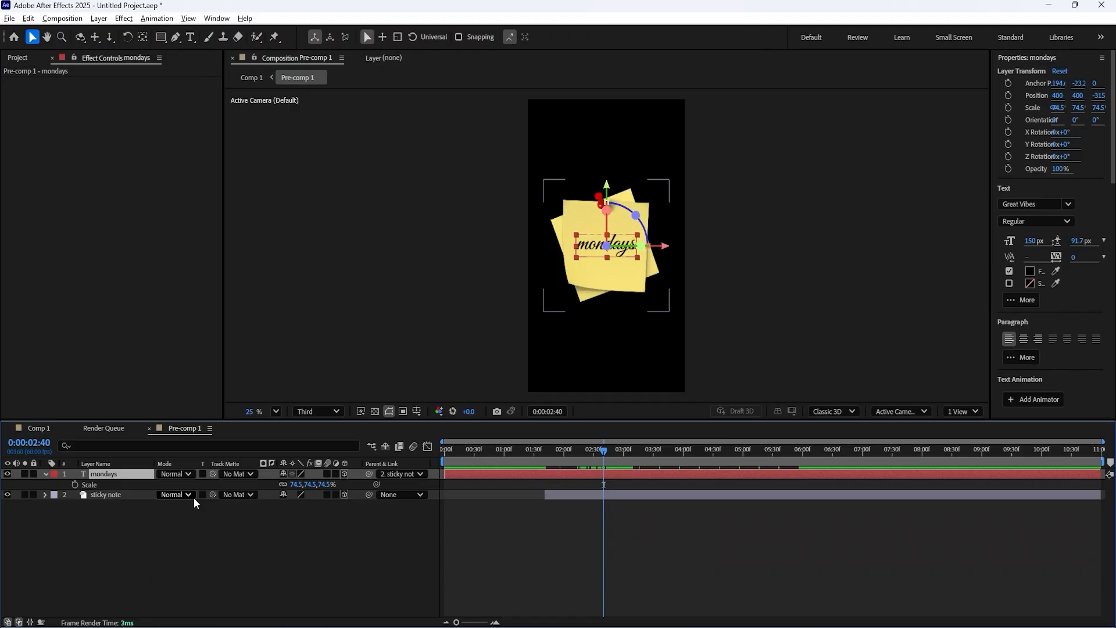
left_click(34, 427)
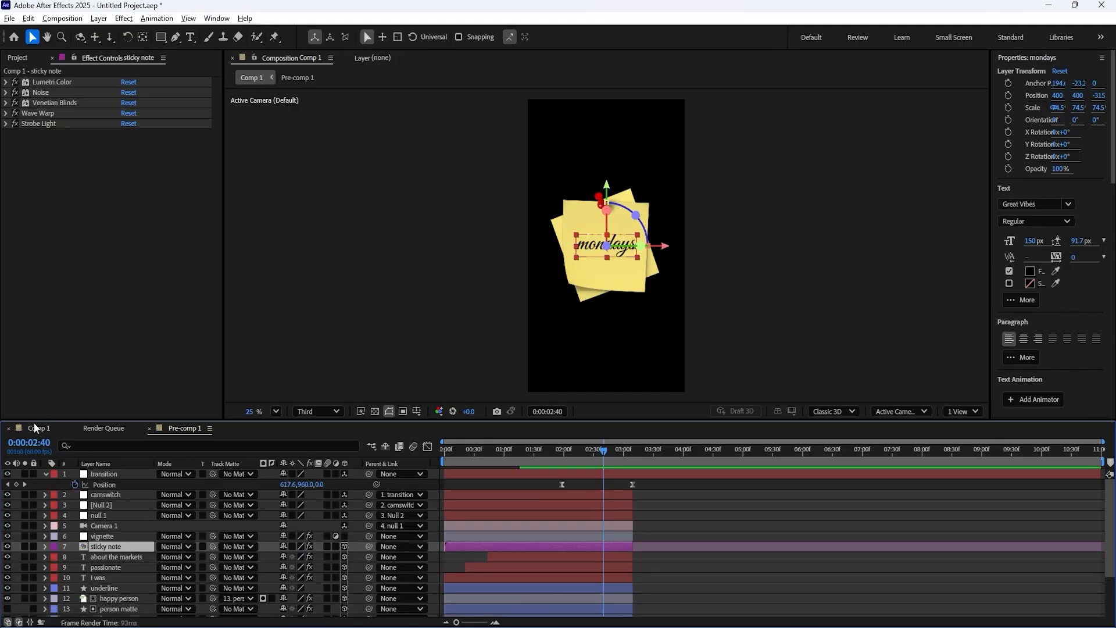
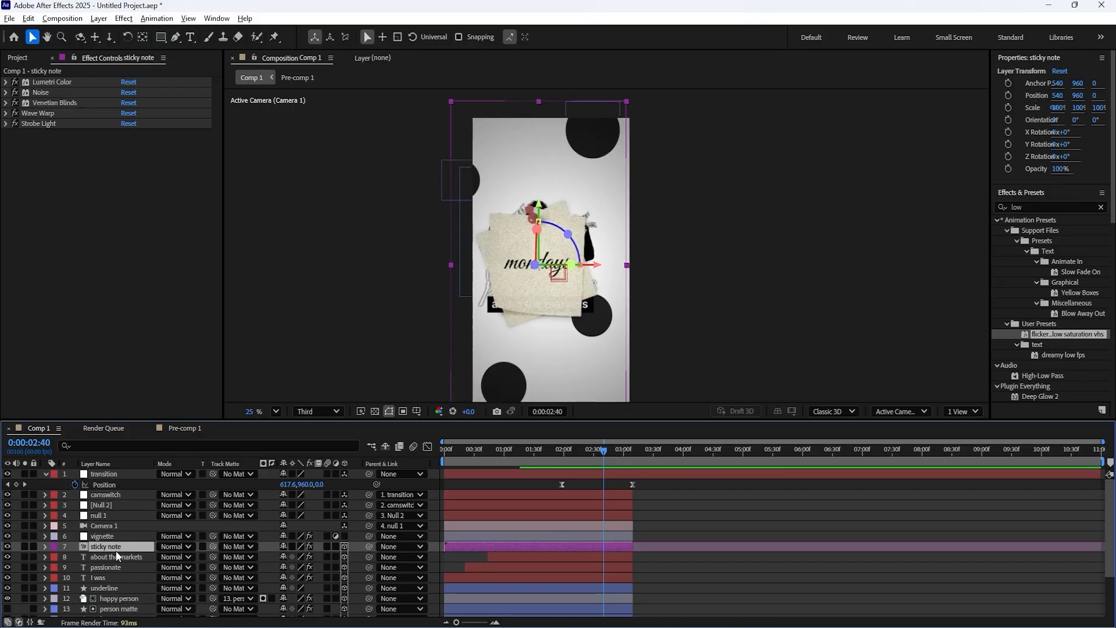
- Trim the transition null to end with the other layers at 0:00:03:10 and move its last position keyframe out to that end
left_click_drag(572, 451, 632, 447)
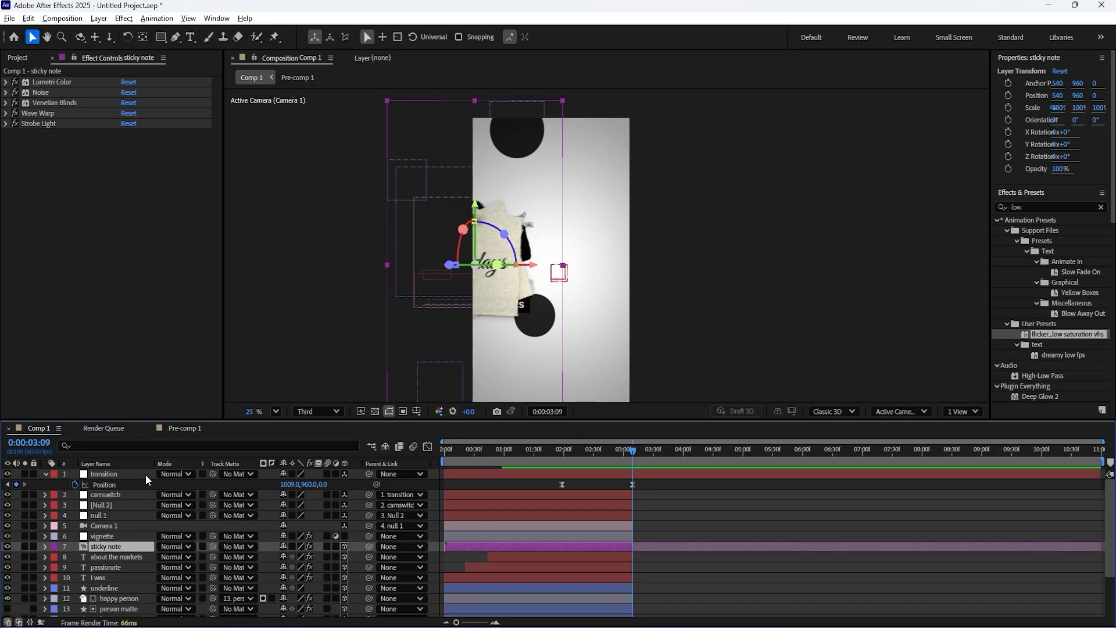
left_click(659, 473)
scroll(638, 492, "up", 5)
scroll(1055, 497, "down", 6)
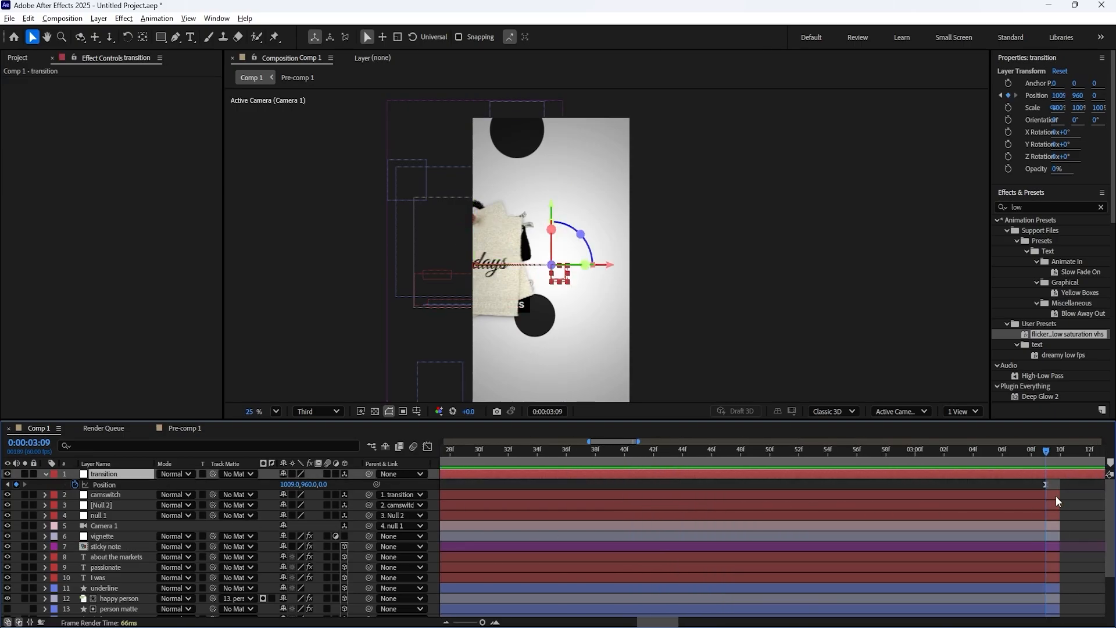
left_click_drag(1100, 473, 624, 486)
scroll(633, 480, "up", 5)
scroll(616, 497, "down", 5)
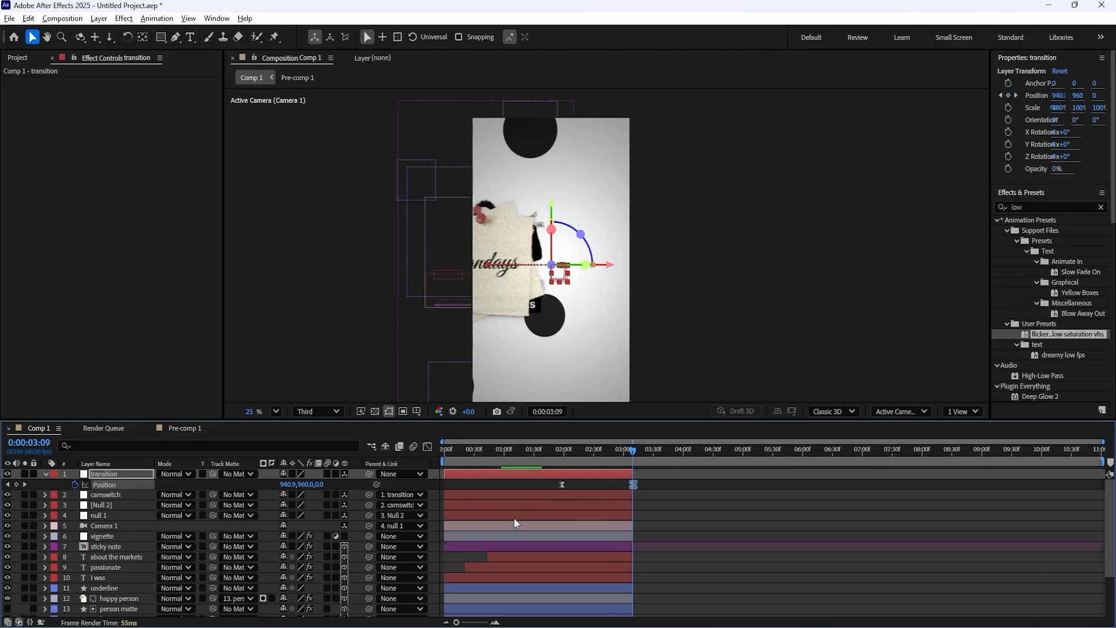
- Preview past the end of the transition, move the vignette layer above all others and extend it to the end of the composition
left_click(42, 474)
key("space")
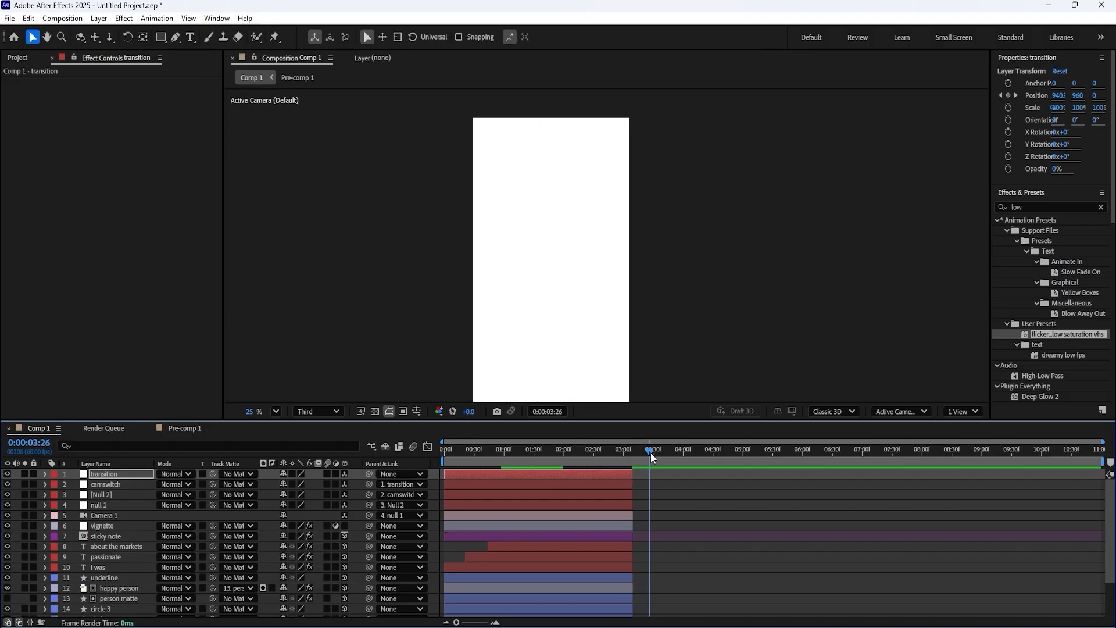
key("space")
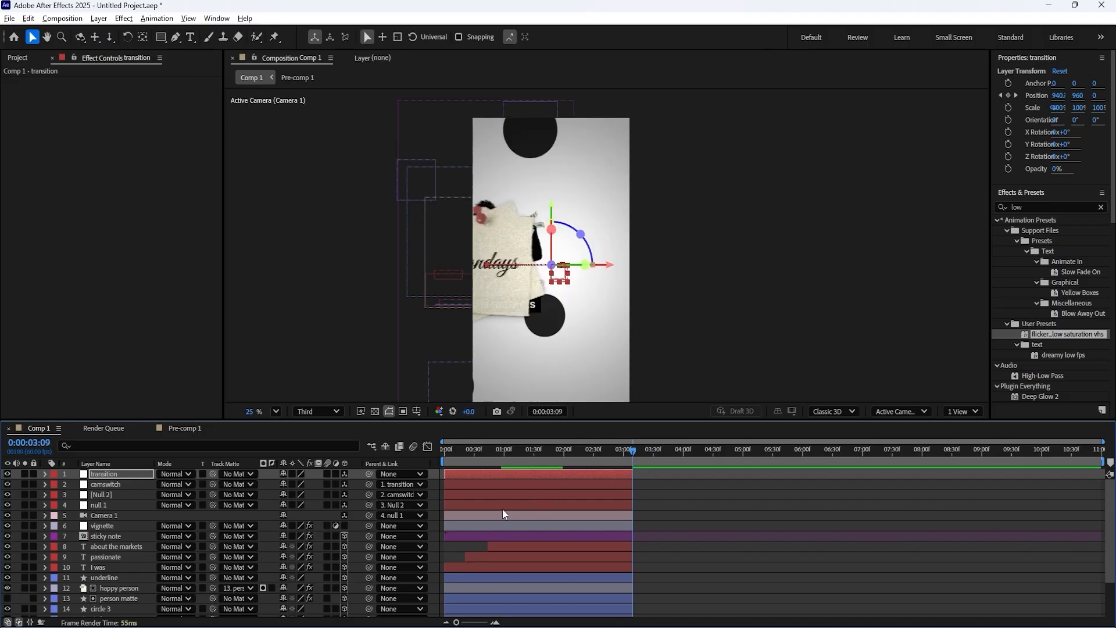
left_click_drag(110, 525, 124, 469)
left_click_drag(639, 474, 1112, 453)
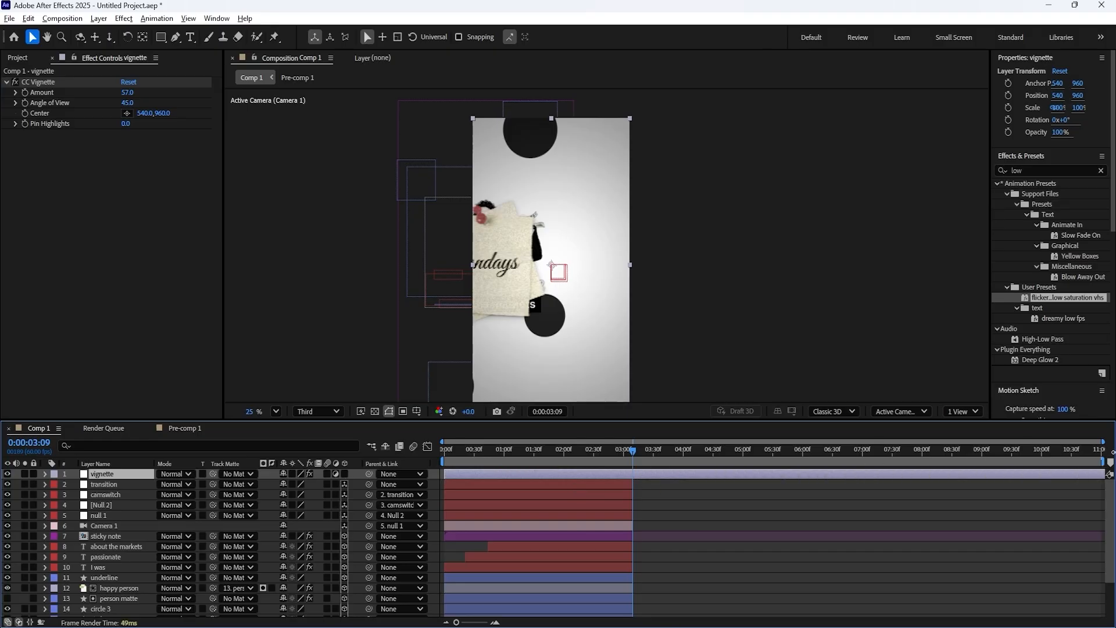
left_click(847, 514)
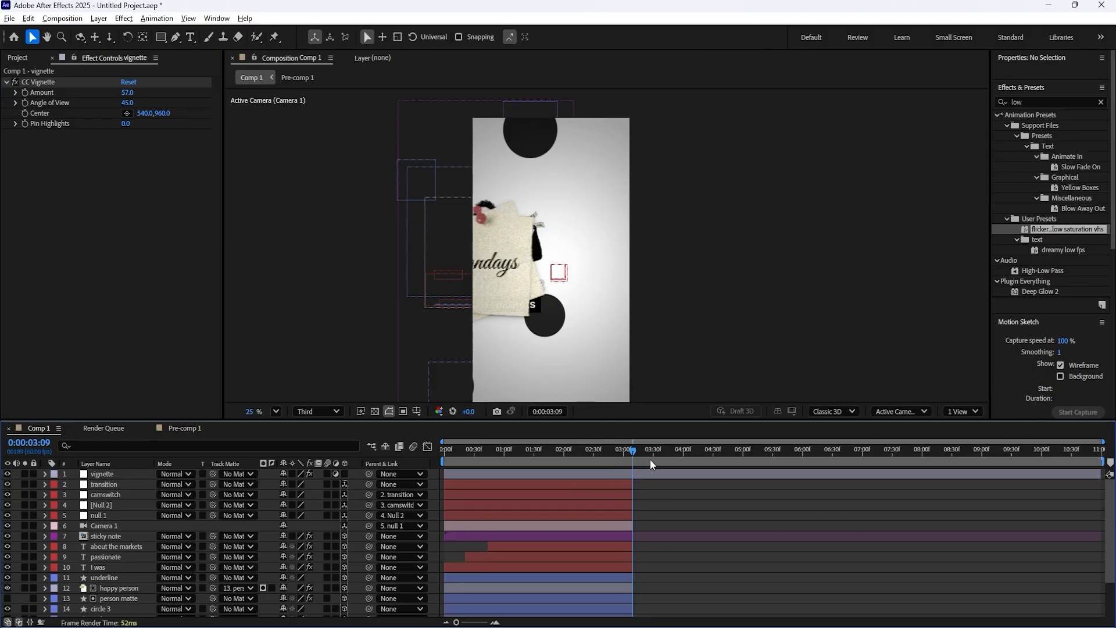
- Move to 0:00:03:10, where the first scene's layers end, and activate the Rectangle tool with no layer selected
left_click_drag(644, 451, 627, 452)
scroll(635, 475, "up", 5)
left_click(456, 459)
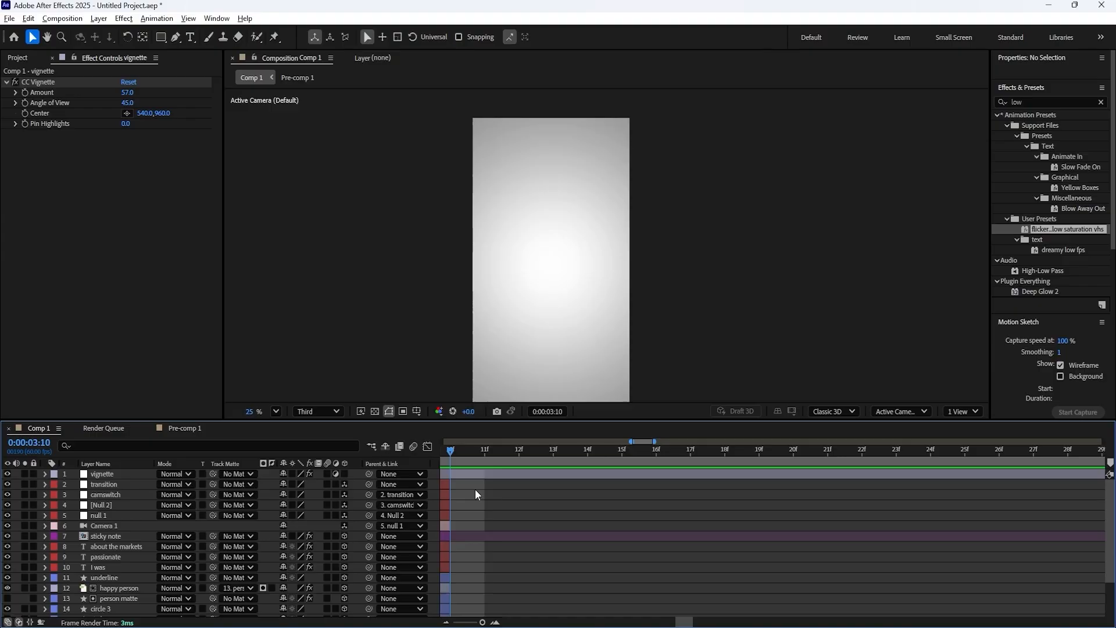
left_click(161, 37)
left_click_drag(483, 192, 598, 341)
key("ctrl+z")
left_click_drag(506, 192, 594, 349)
key("ctrl+z")
left_click_drag(502, 185, 613, 347)
key("ctrl+z")
- Draw a dark portrait rectangle about 760 by 1052 px, centre its anchor point and centre the layer in the composition
left_click_drag(497, 198, 607, 358)
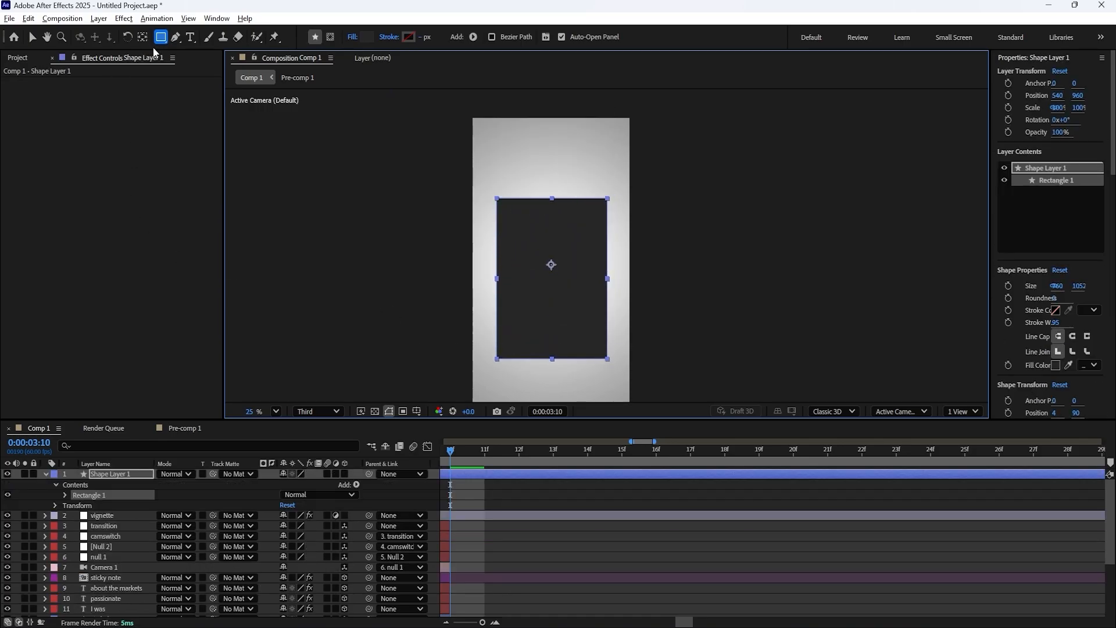
left_click(32, 37)
left_click(479, 475)
key("ctrl+alt+Home")
key("ctrl+Home")
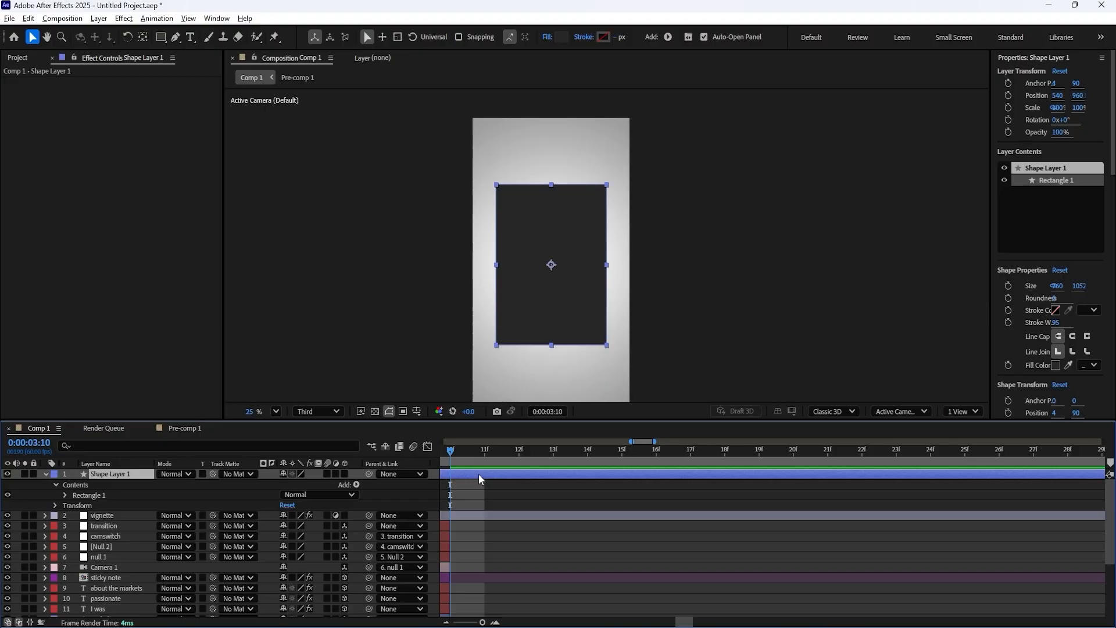
- Rename the new rectangle layer as shape
right_click(103, 472)
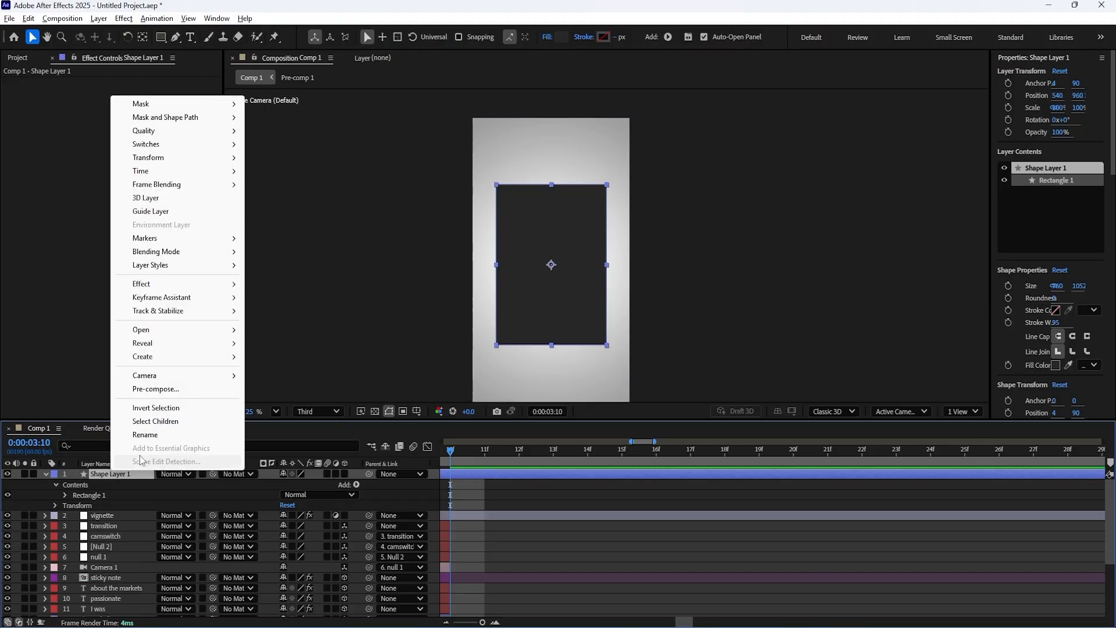
left_click(138, 438)
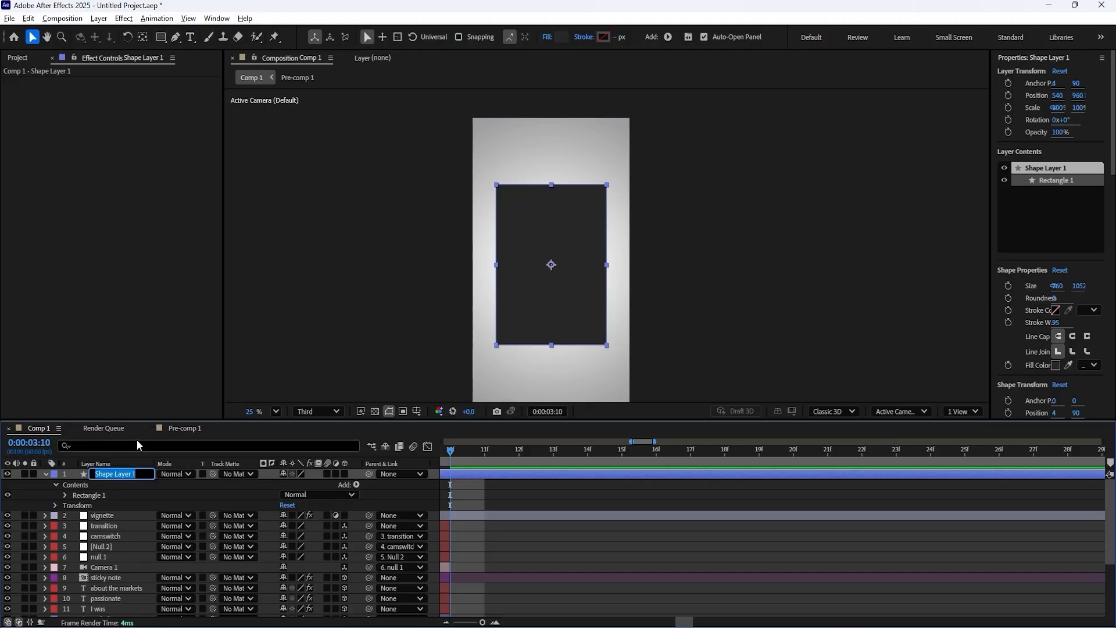
type("shape")
key("Return")
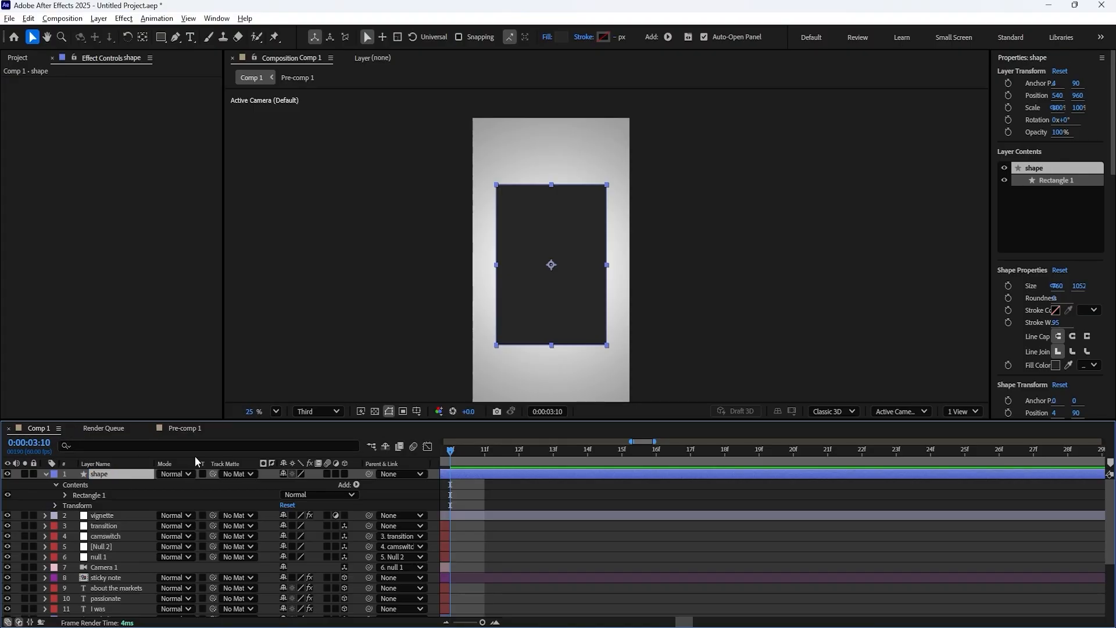
- Duplicate the shape layer and rename the copy beneath it as bg
key("ctrl+d")
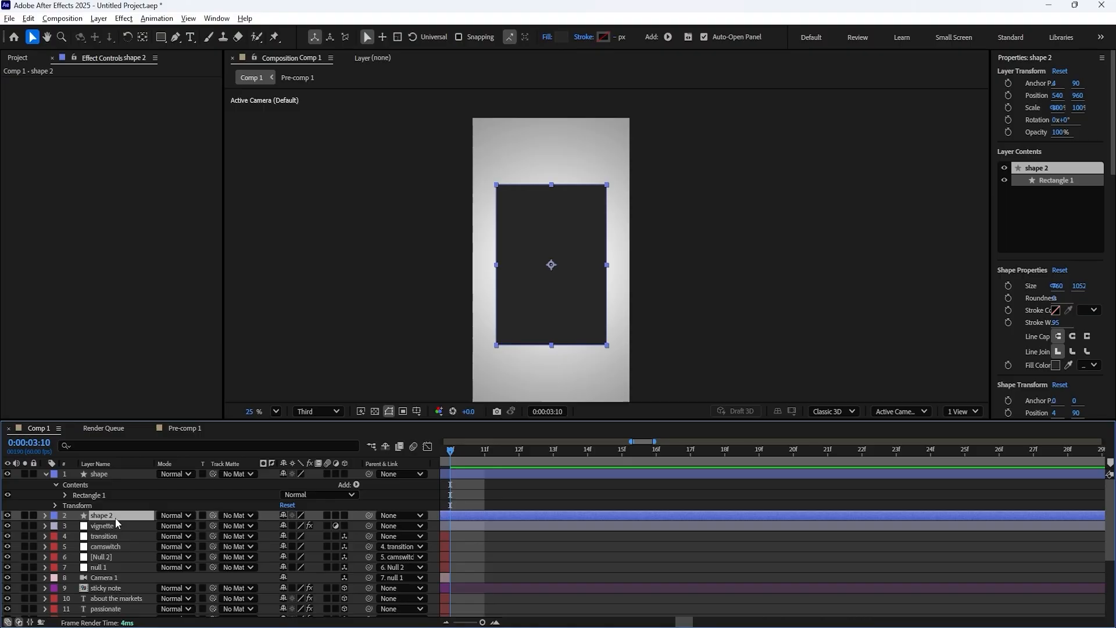
right_click(115, 518)
left_click(131, 480)
type("bg")
key("Return")
- Scale the shape layer down to 78% so it sits as an inner panel within the bg rectangle
left_click(119, 464)
left_click(116, 473)
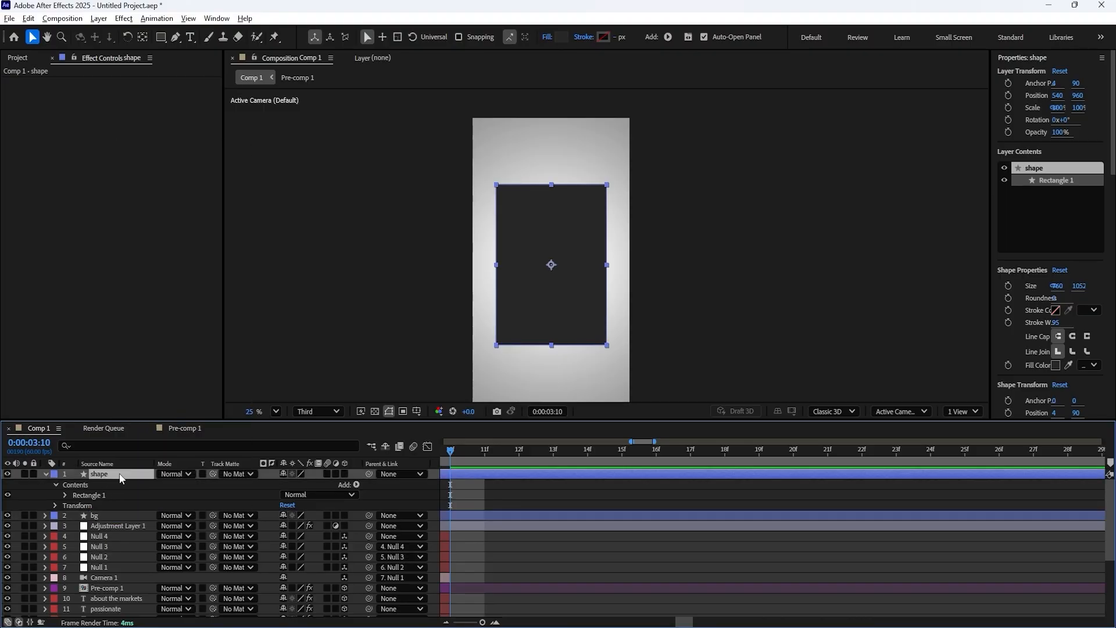
key("s")
left_click_drag(317, 484, 287, 490)
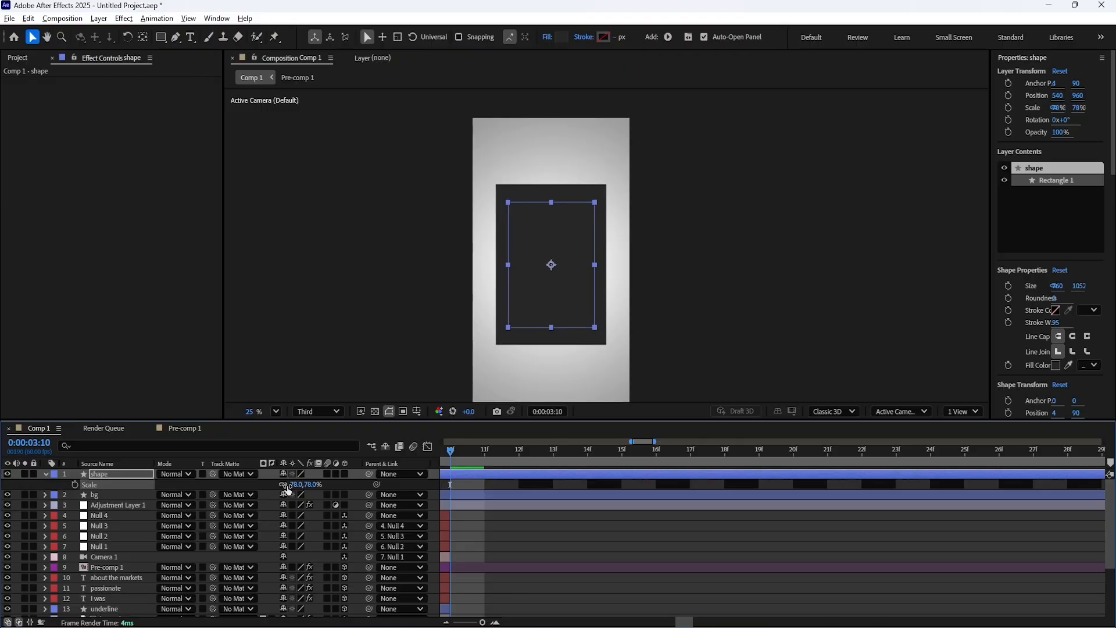
key("Return")
left_click(562, 37)
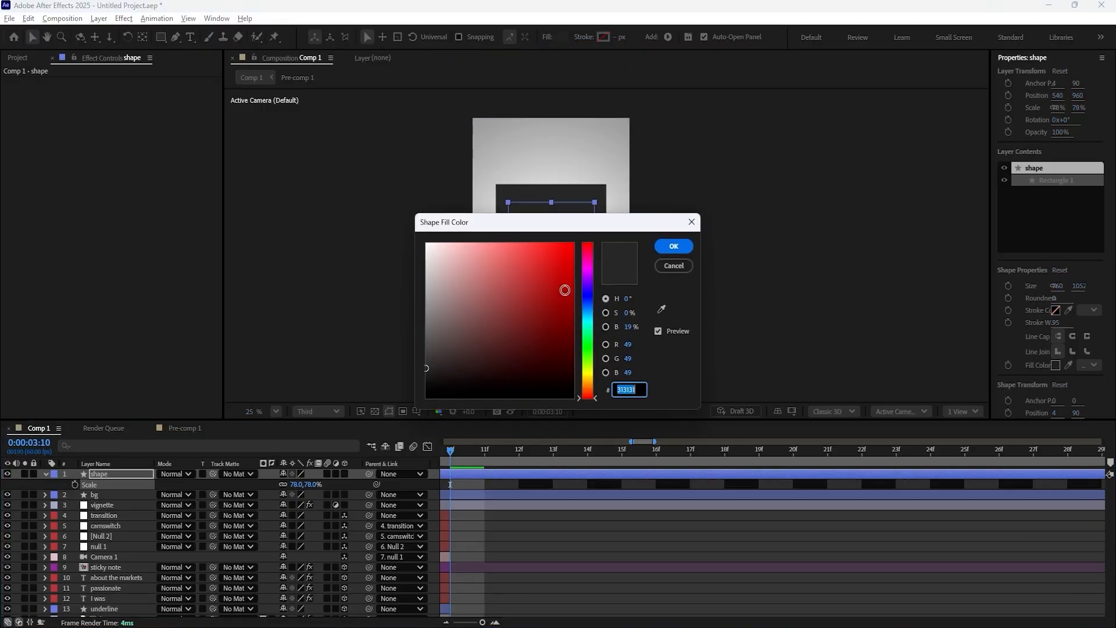
type("ffffff")
left_click(672, 245)
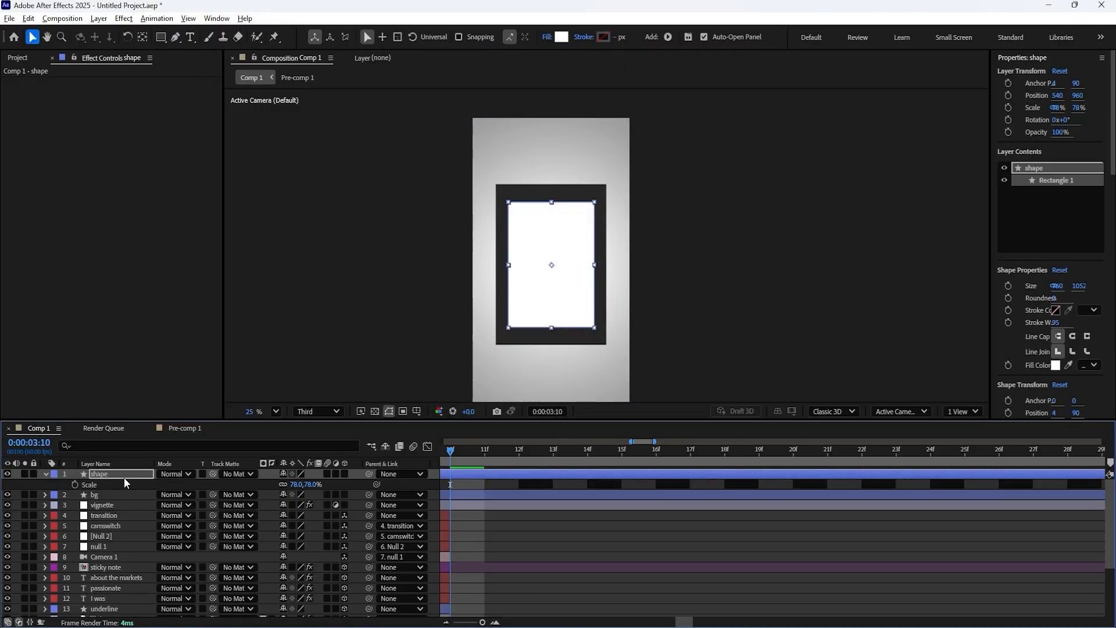
left_click(118, 488)
left_click(113, 472)
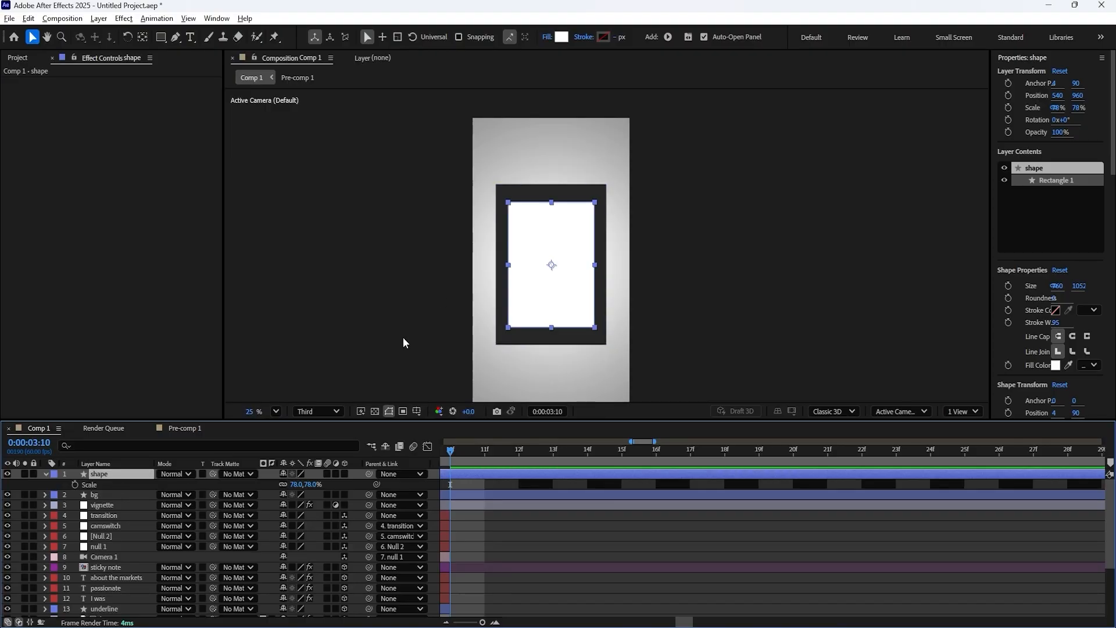
left_click(547, 37)
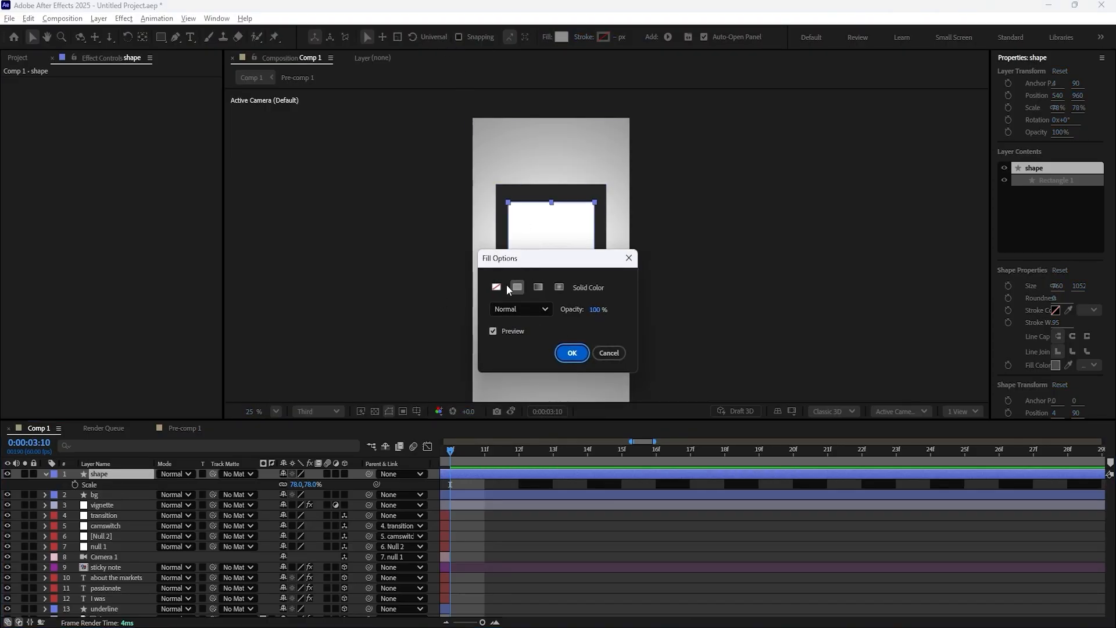
left_click(608, 353)
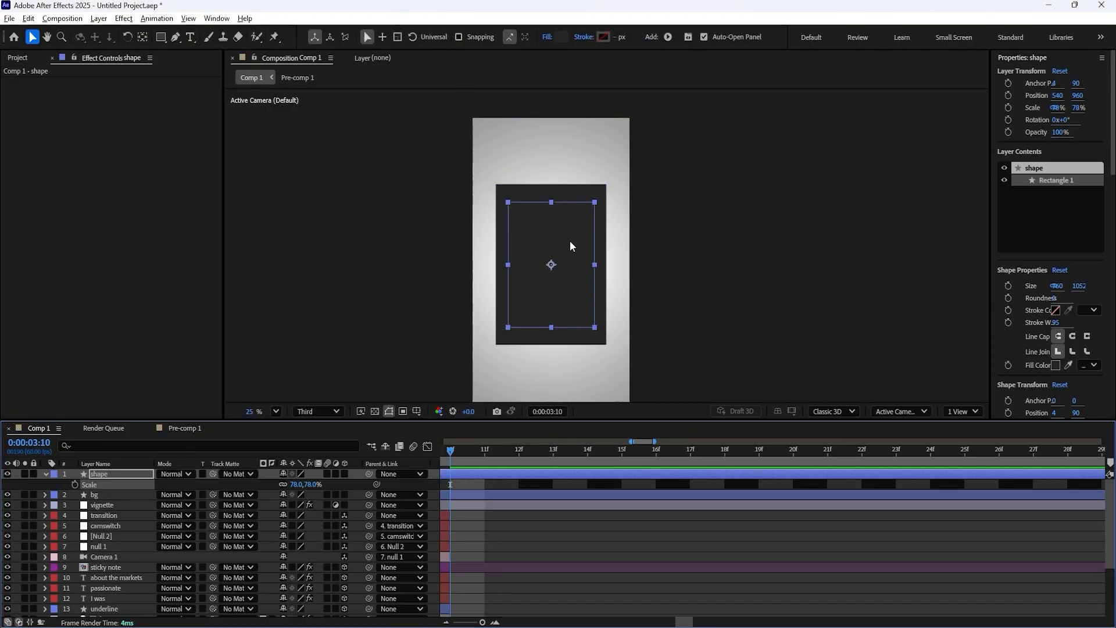
- Change the bg rectangle's fill color to white so it forms a border around the dark panel
left_click(111, 494)
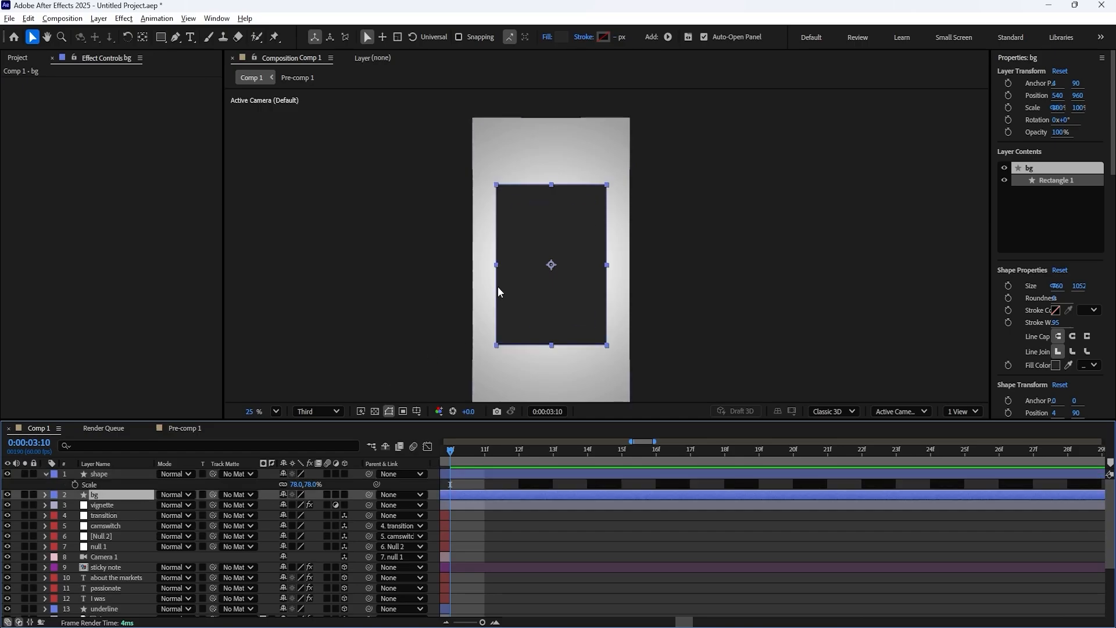
left_click(598, 37)
left_click(672, 266)
left_click(560, 37)
left_click(670, 247)
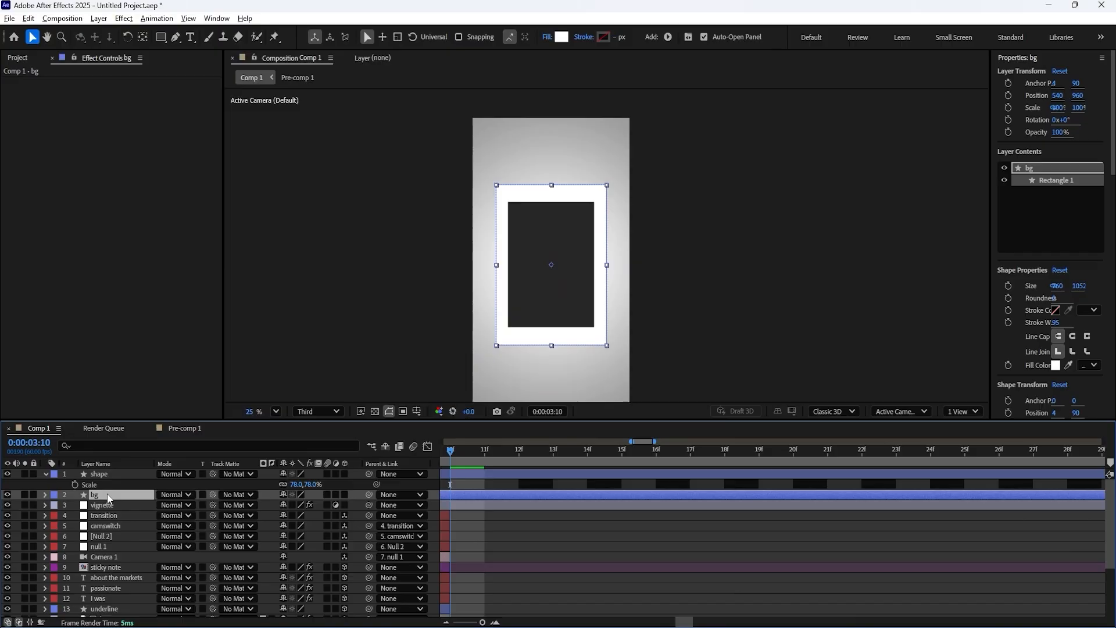
- Add a text layer reading "?" over the dark panel and set its font to Inter Black
left_click(108, 474)
left_click(261, 484)
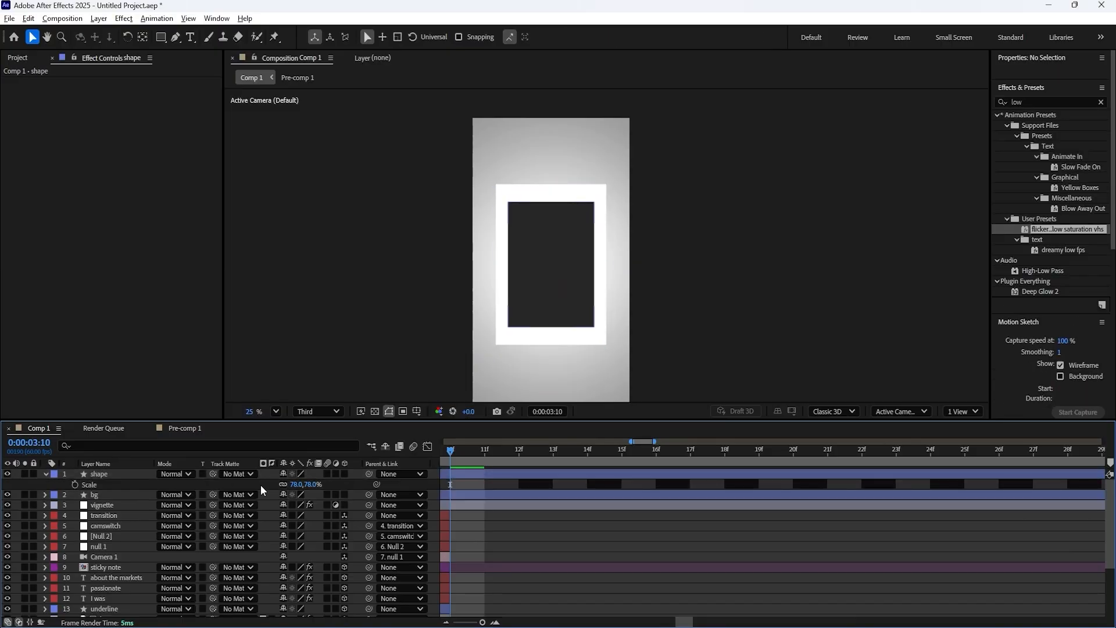
key("ctrl+t")
left_click(534, 260)
type("?")
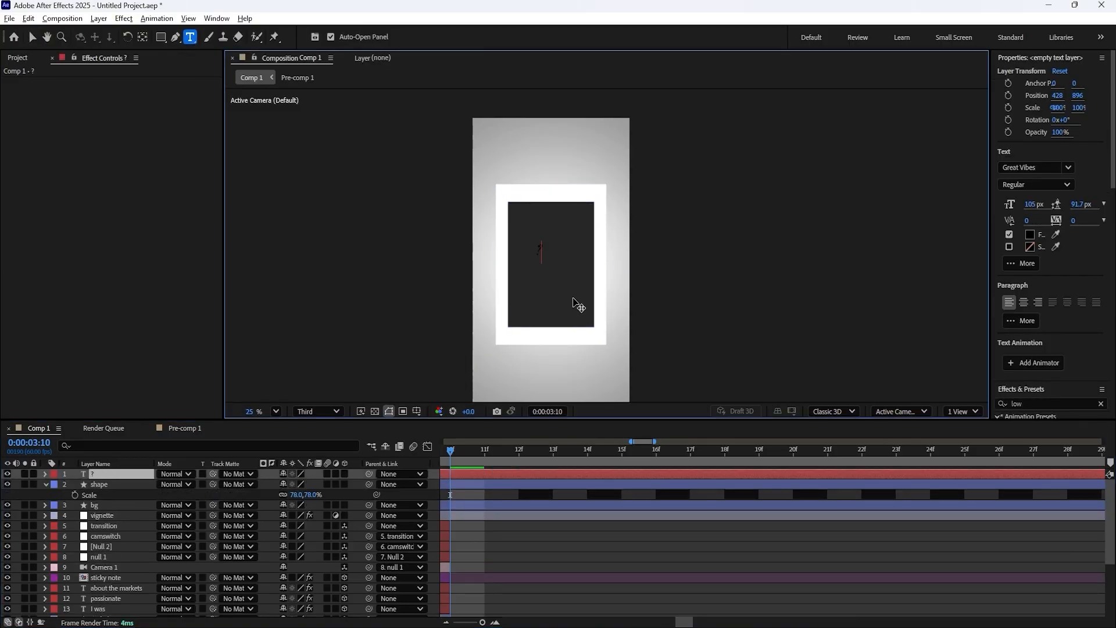
left_click(1033, 167)
type("inter")
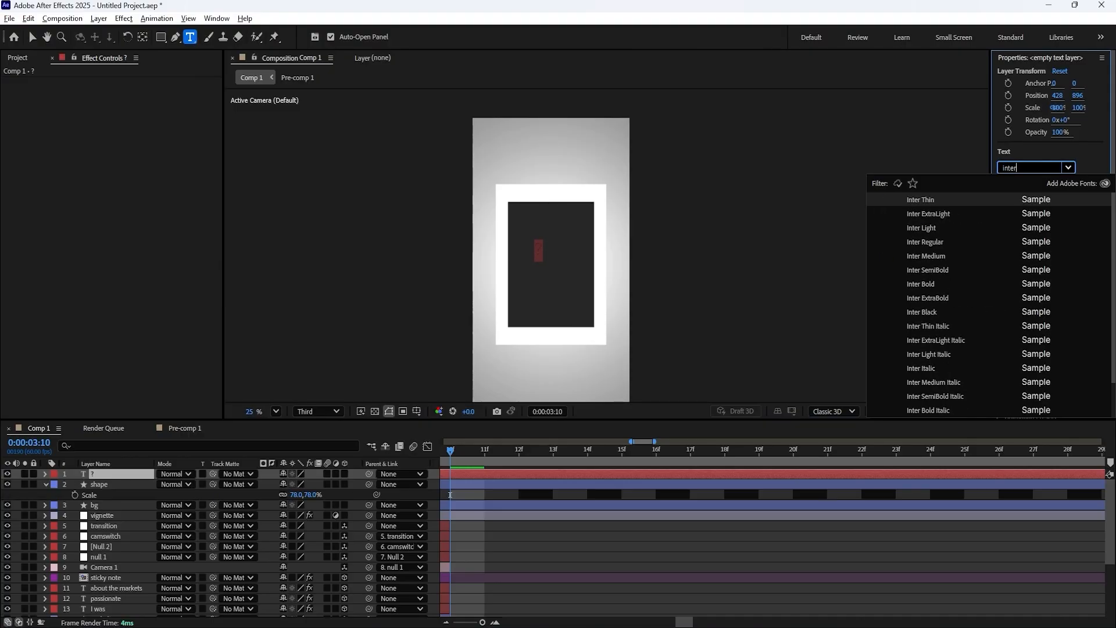
left_click(929, 312)
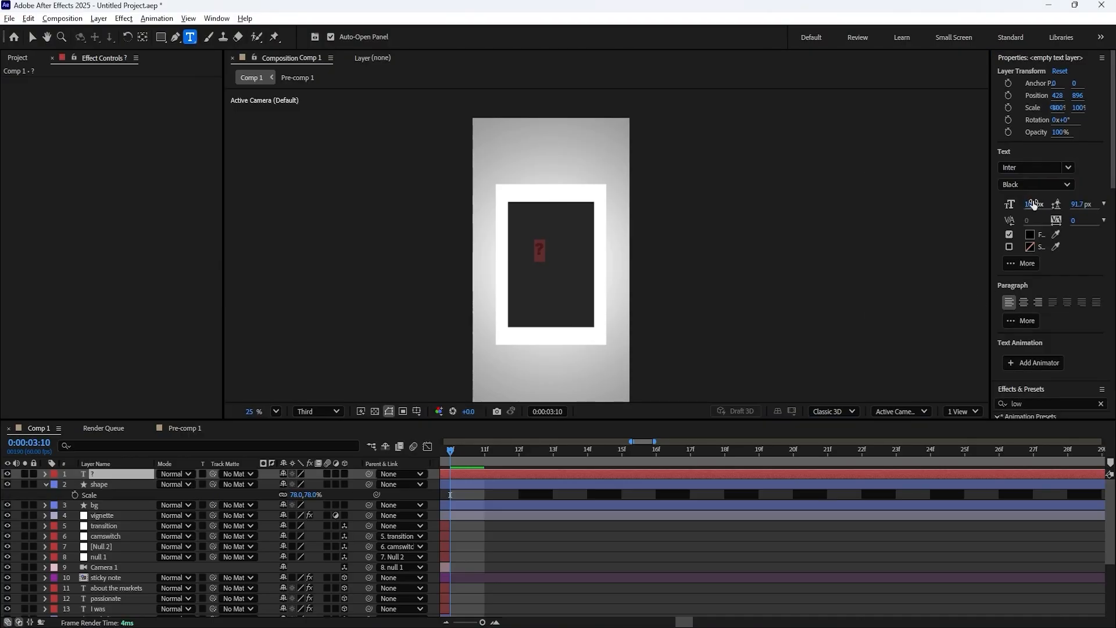
- Set the question mark's size to 500 px and its fill to white, and centre its anchor point and layer in the composition
left_click(1033, 204)
type("500")
key("Return")
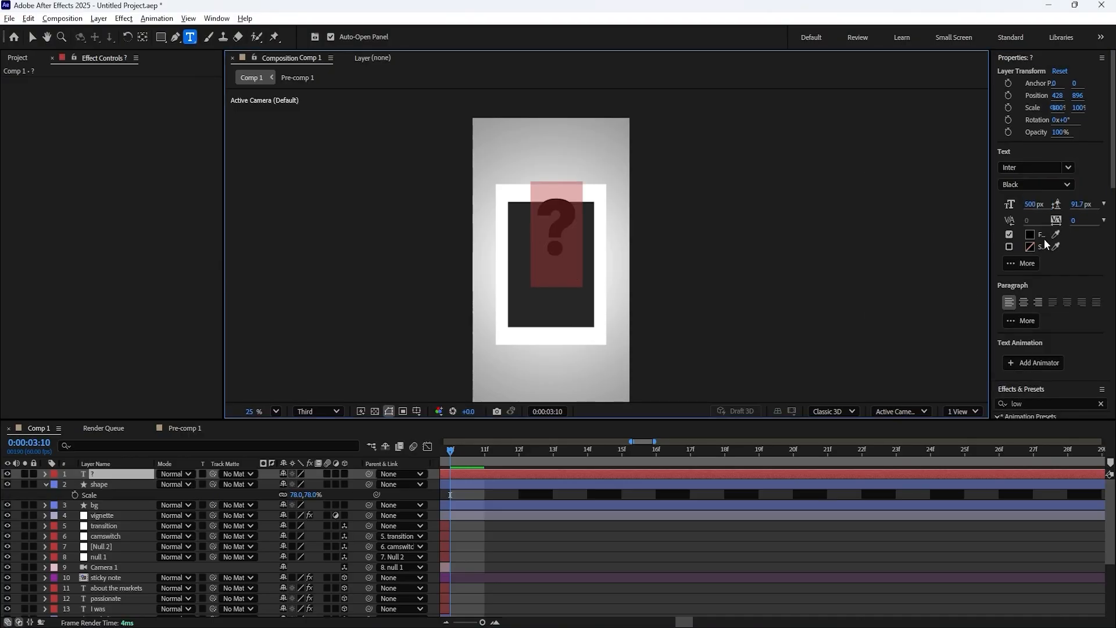
left_click(1029, 234)
left_click(427, 244)
left_click(673, 246)
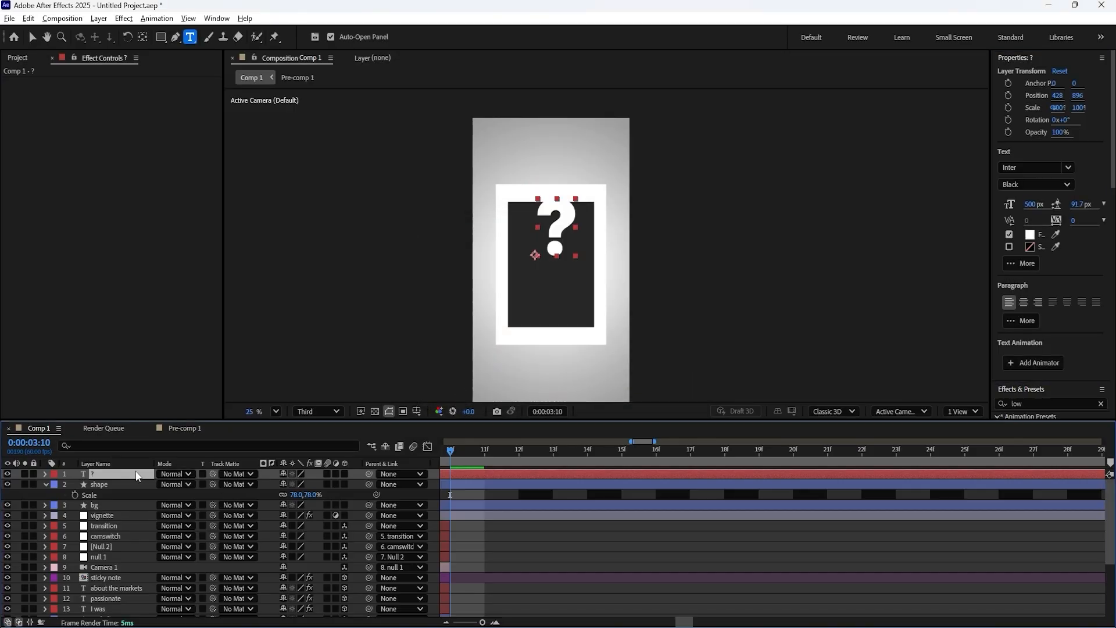
key("ctrl+alt+Home")
key("ctrl+Home")
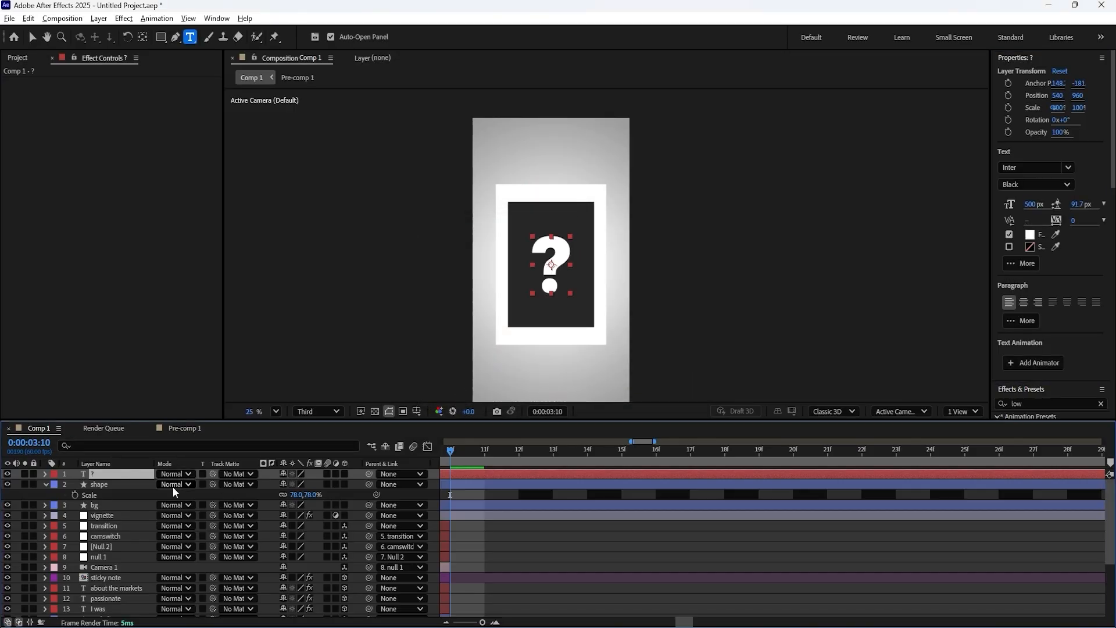
left_click(99, 504, "shift")
right_click(113, 474)
left_click(169, 393)
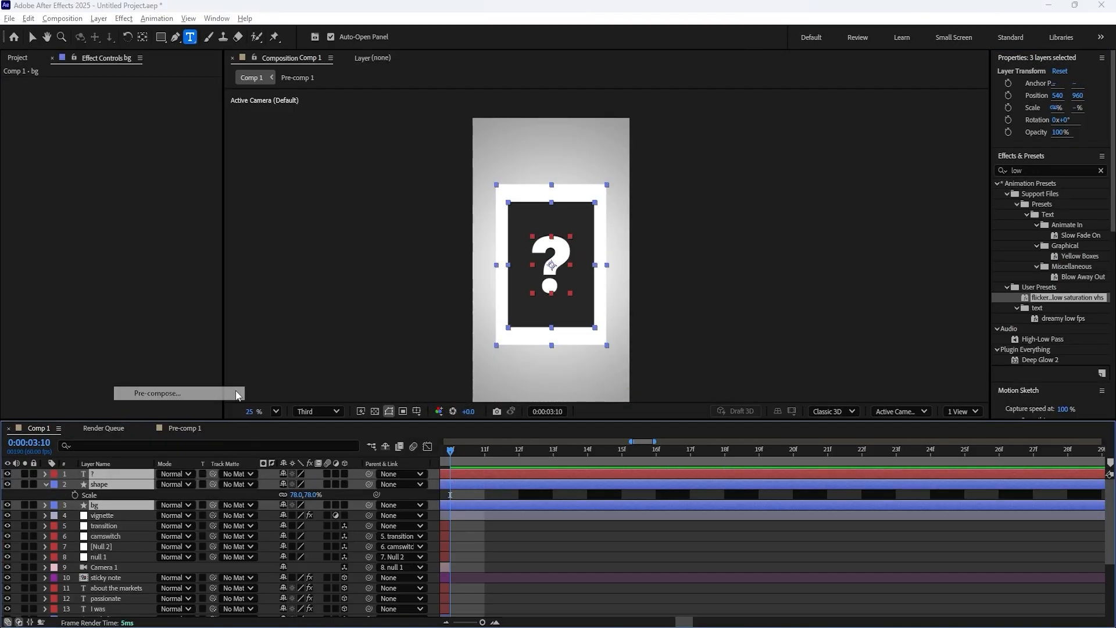
left_click(623, 406)
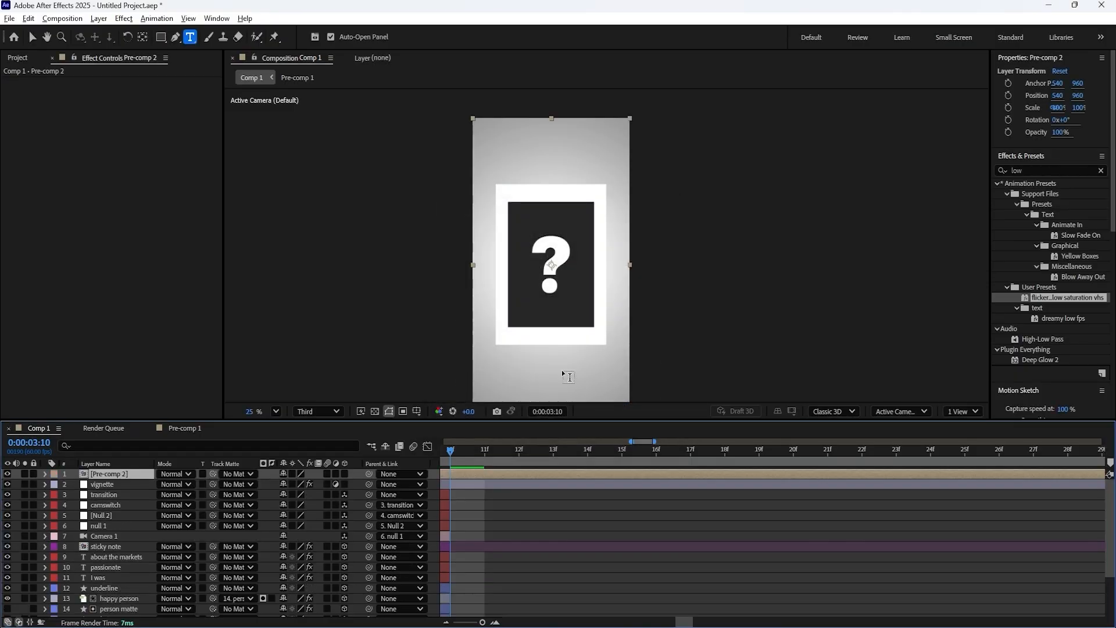
right_click(134, 474)
left_click(194, 430)
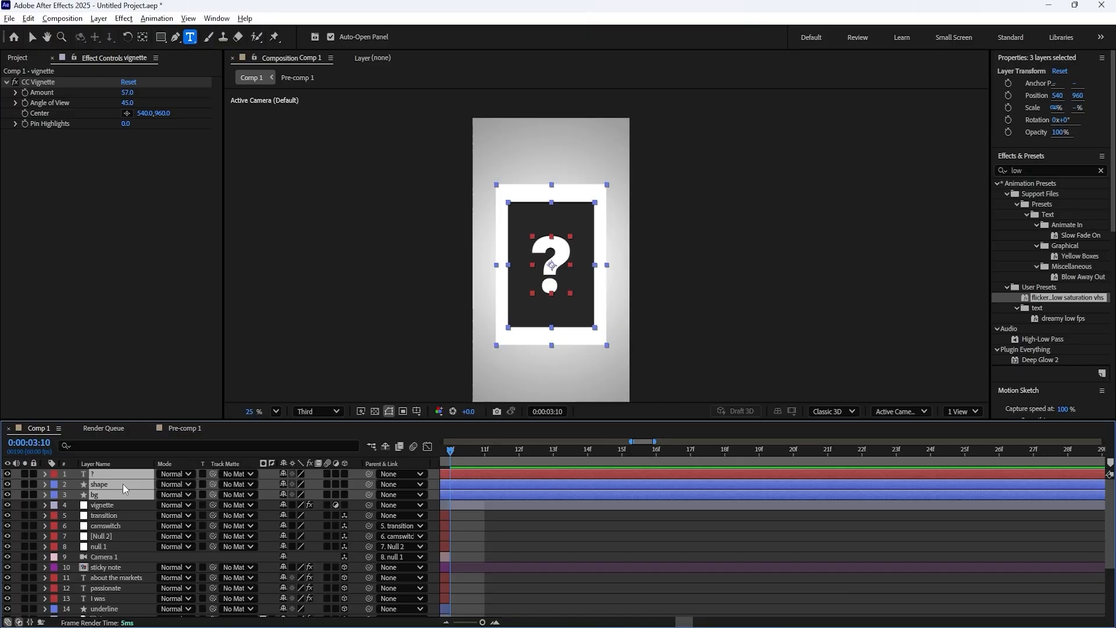
- Pre-compose the question mark, shape and bg layers together and rename the resulting layer as note 1
key("ctrl+shift+c")
key("Return")
right_click(126, 476)
left_click(154, 442)
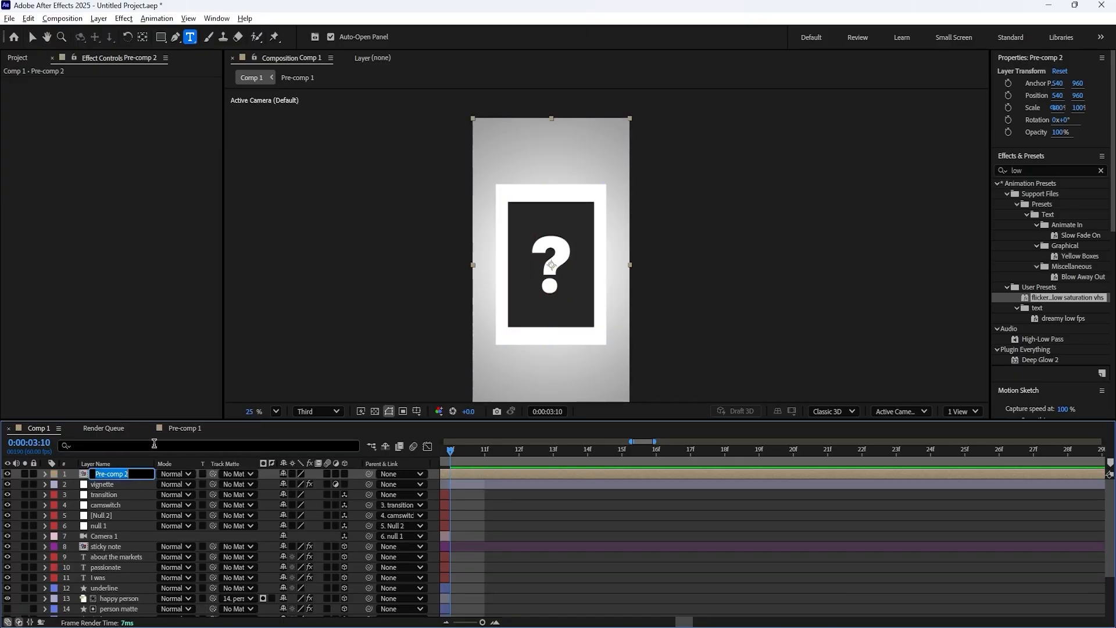
type("note 1")
key("Return")
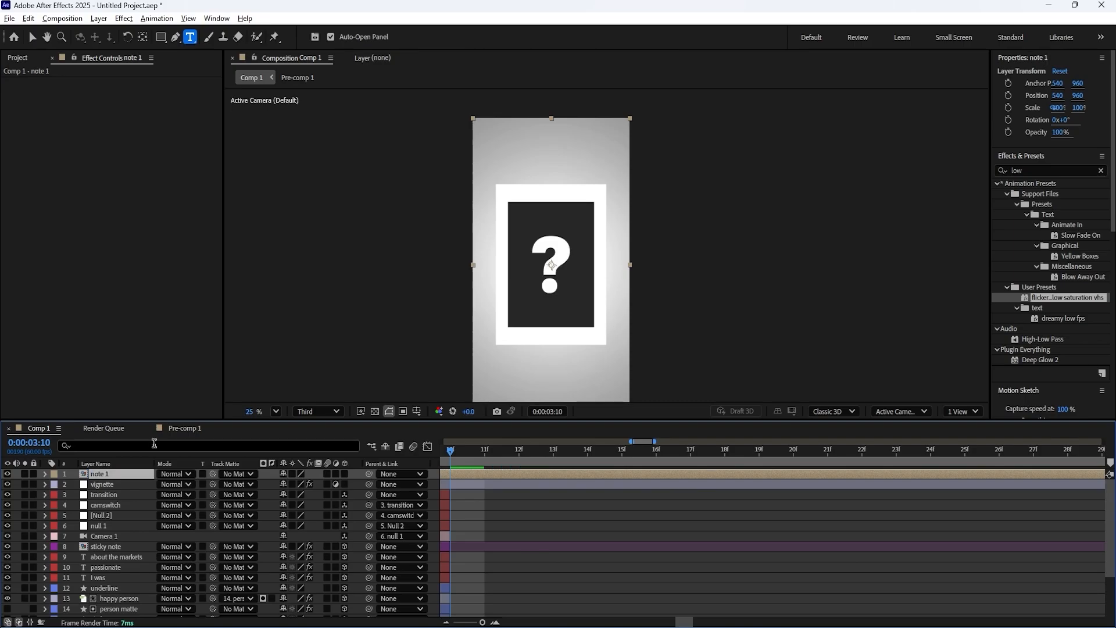
- Find the Drop Shadow effect, apply it to the note 1 layer and return to the Selection tool
left_click(1041, 171)
type("dr")
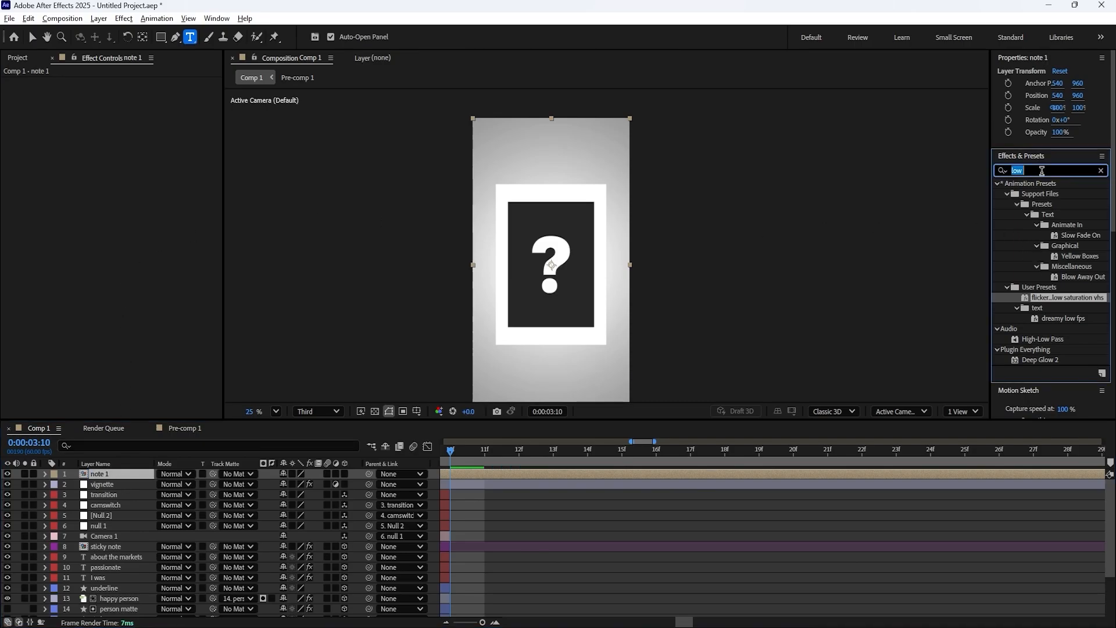
type("op")
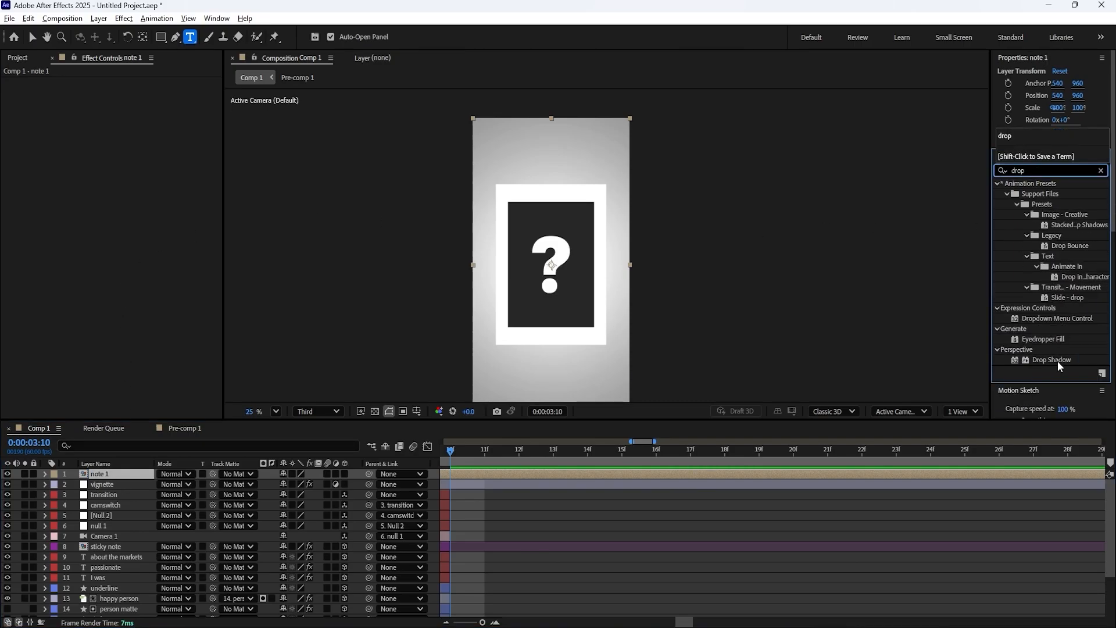
left_click_drag(1059, 365, 36, 195)
key("v")
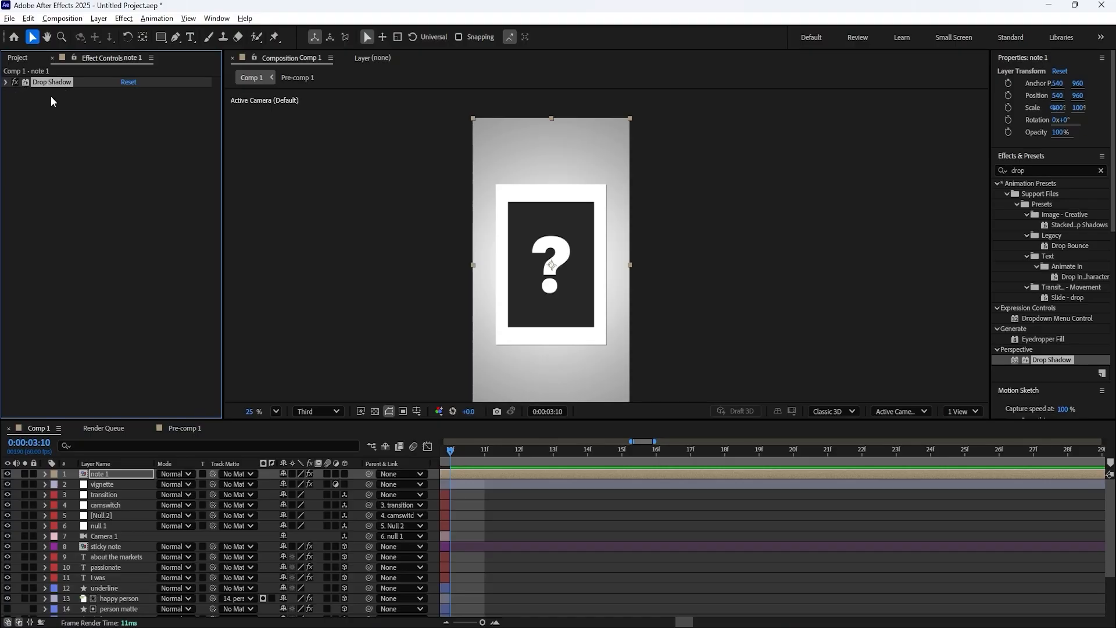
- Set the note 1 drop shadow's distance to 0 and its softness to 148
left_click(5, 82)
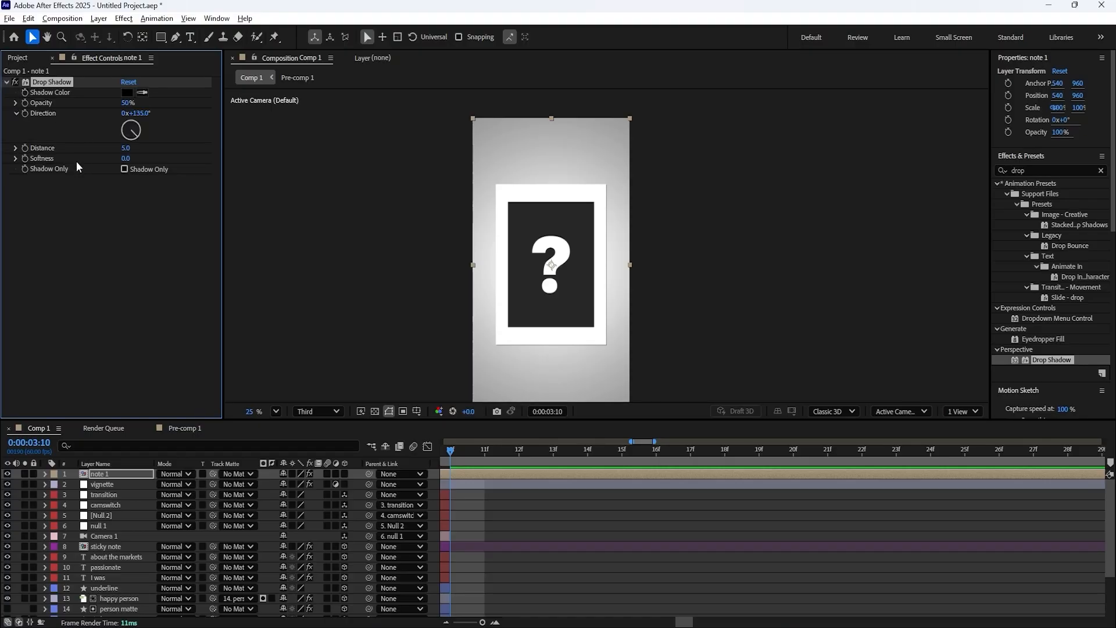
left_click(125, 148)
type("0")
key("Return")
left_click(126, 159)
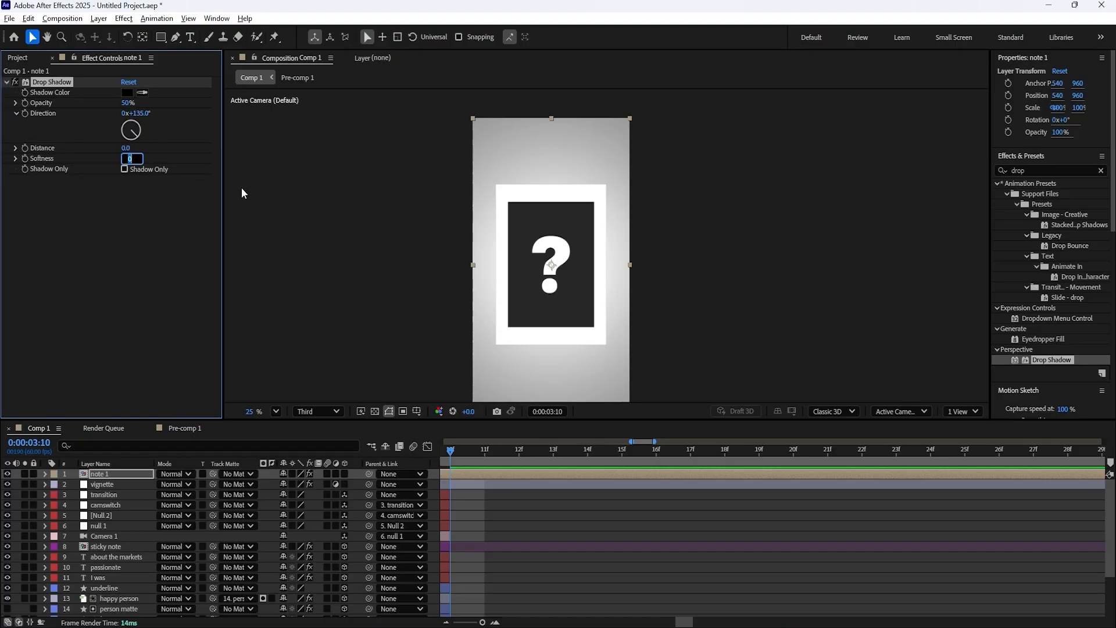
type("148")
key("Return")
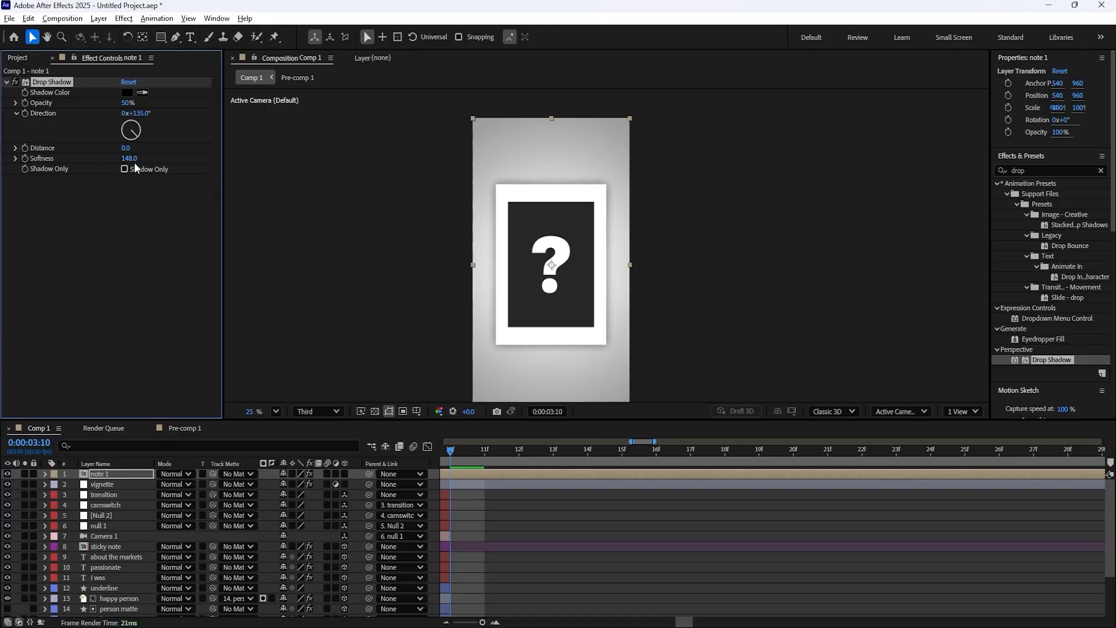
- Adjust the drop shadow's softness to 149 after trying 100, undoing a trial opacity change
left_click(129, 158)
type("100")
key("Return")
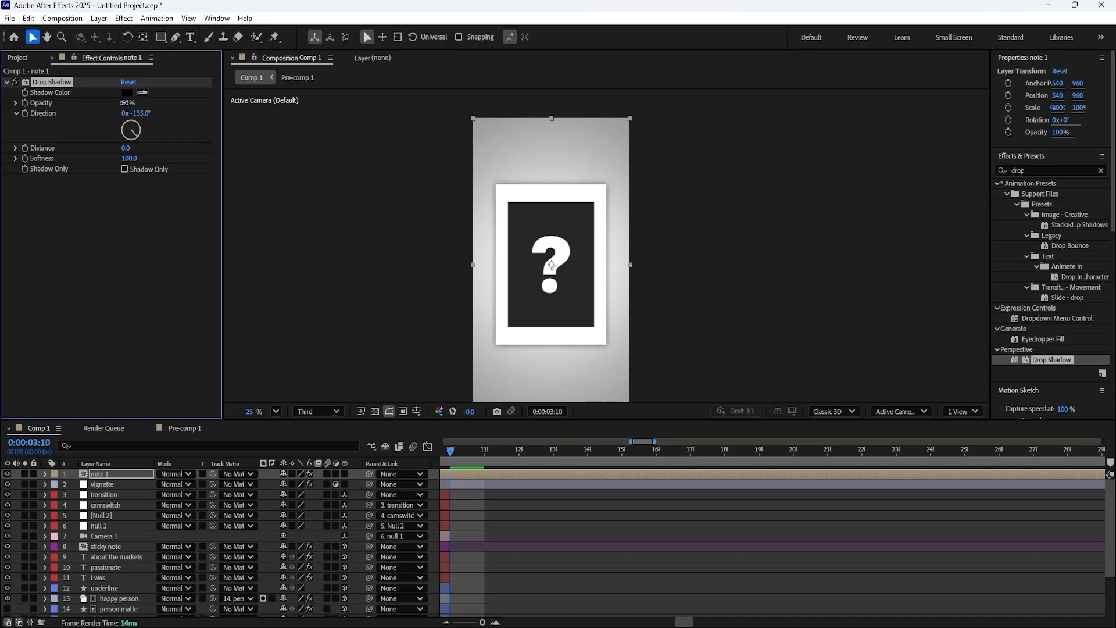
left_click_drag(124, 103, 98, 107)
key("ctrl+z")
left_click_drag(129, 158, 154, 155)
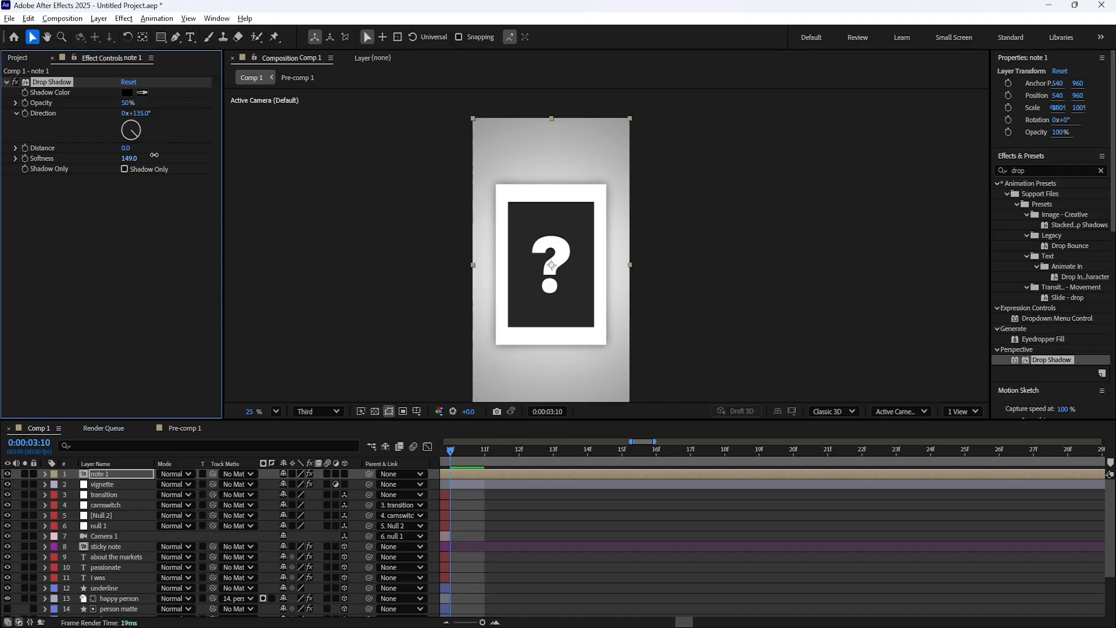
left_click(6, 82)
- Duplicate the note 1 layer into note 2 and note 3, deleting the surplus copy
left_click(133, 477)
key("ctrl+d")
key("ctrl+d")
key("ctrl+d")
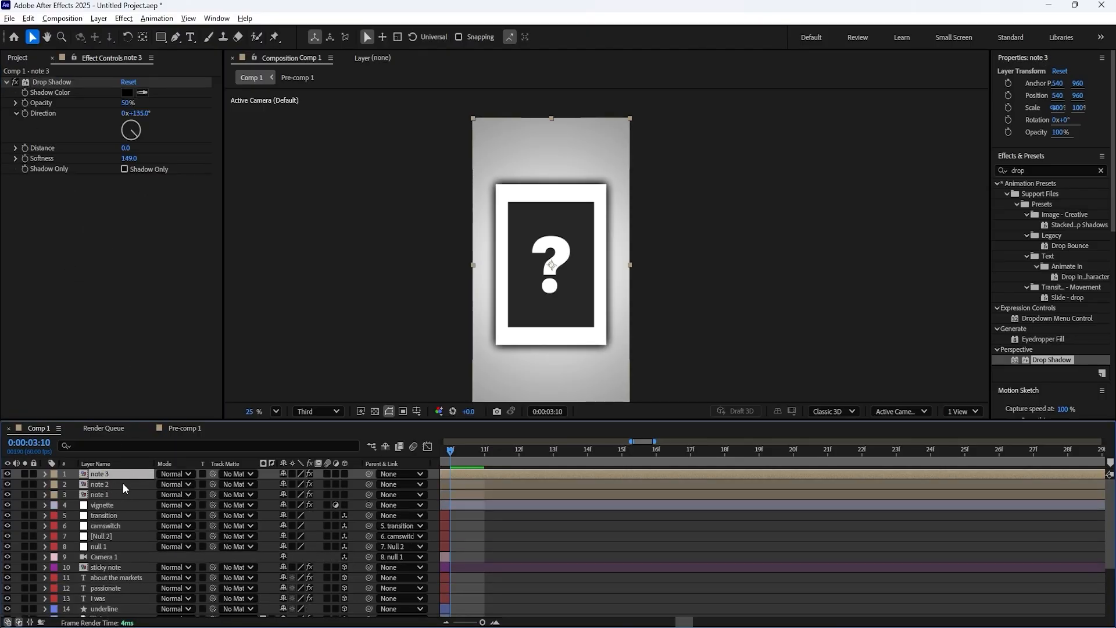
key("Delete")
left_click(132, 484)
left_click(137, 475, "shift")
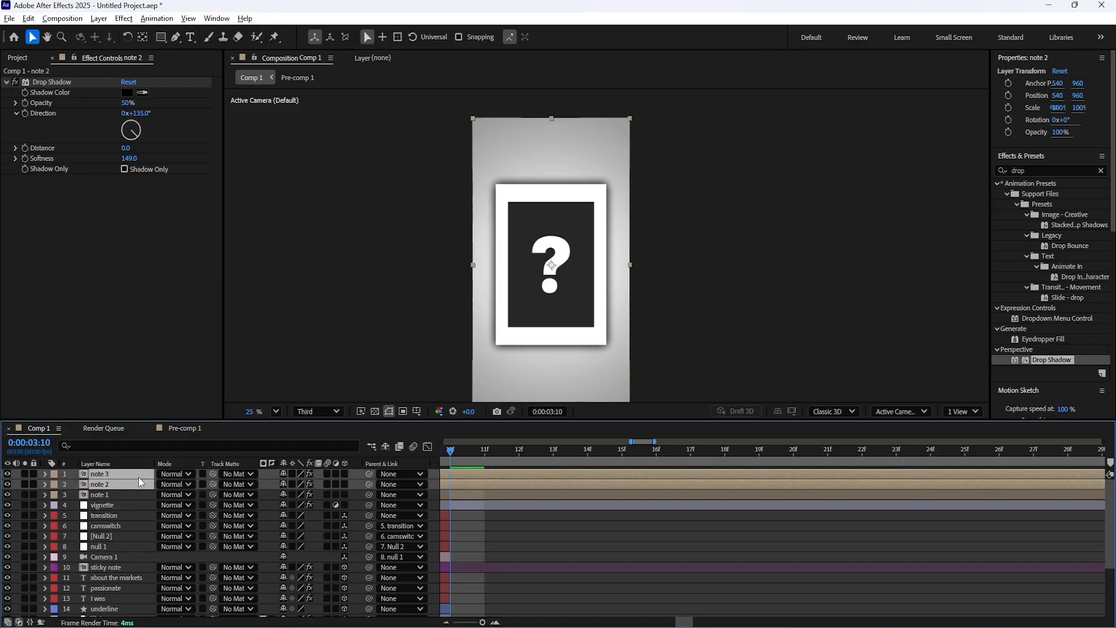
- Make the note 1, note 2 and note 3 layers 3D
left_click(129, 505)
left_click(131, 495)
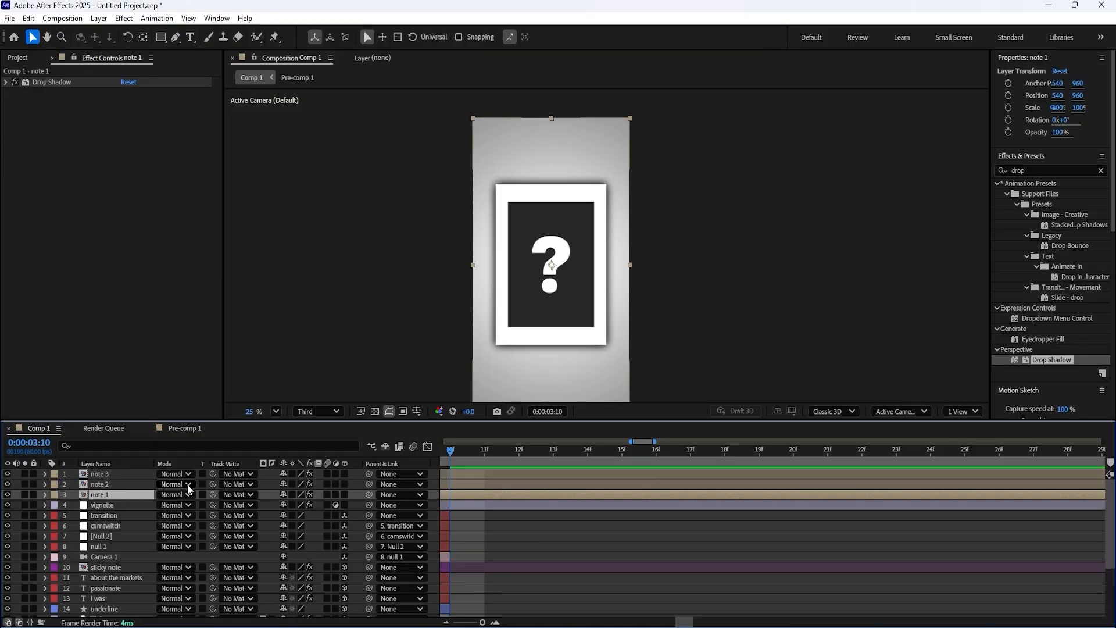
left_click_drag(344, 494, 344, 475)
left_click(354, 485)
- Reveal the position of all three note layers and set note 2's X position to 1340
left_click(113, 494)
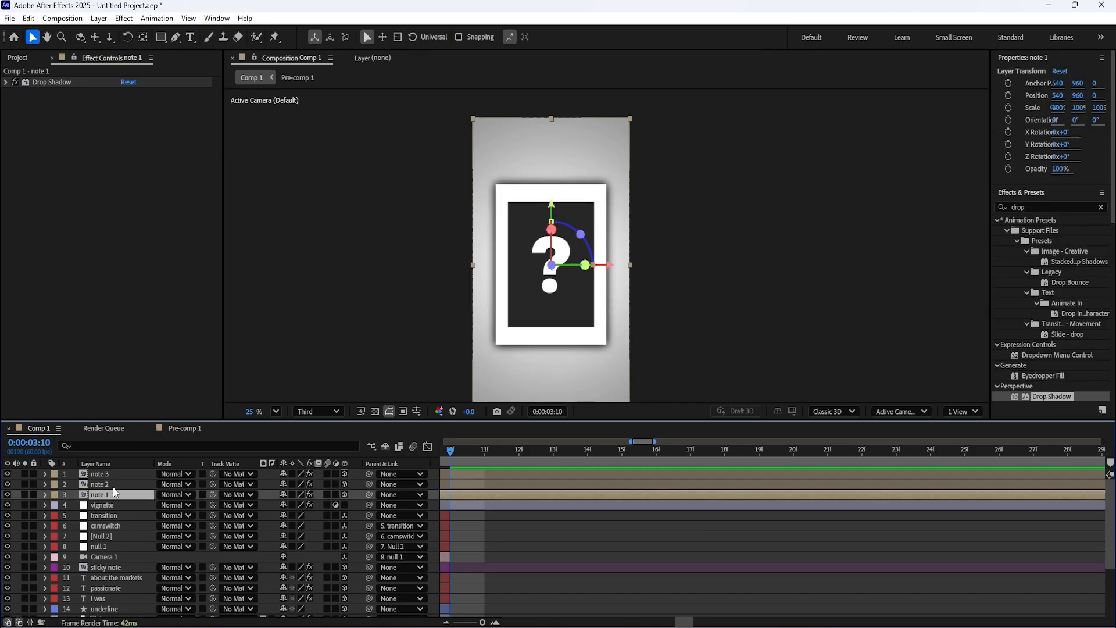
left_click(116, 476, "shift")
key("p")
left_click(120, 517)
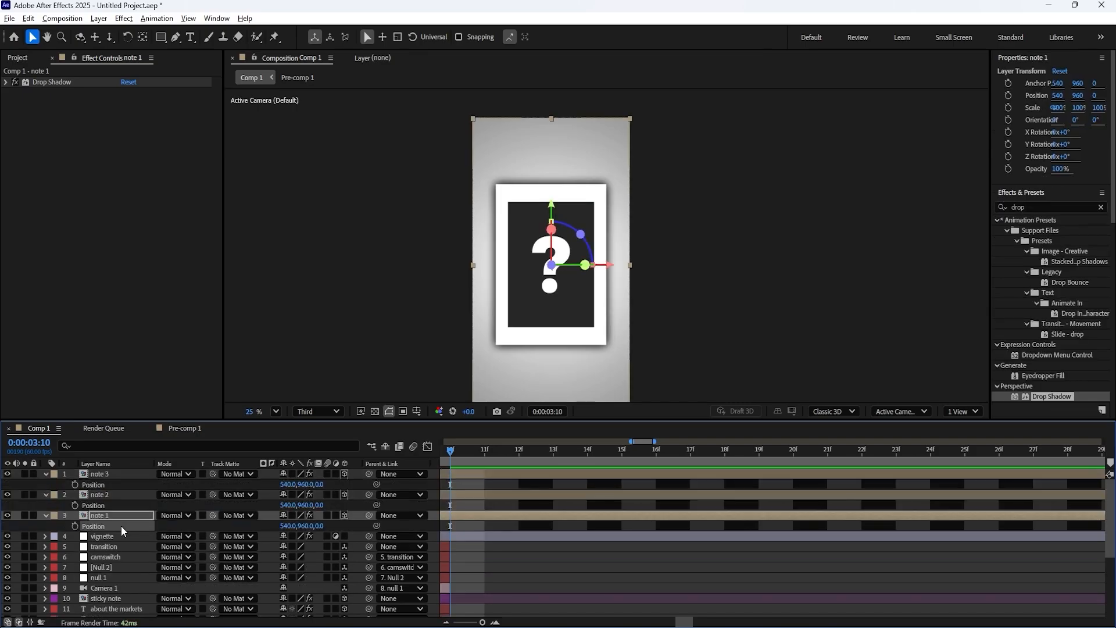
left_click(301, 507)
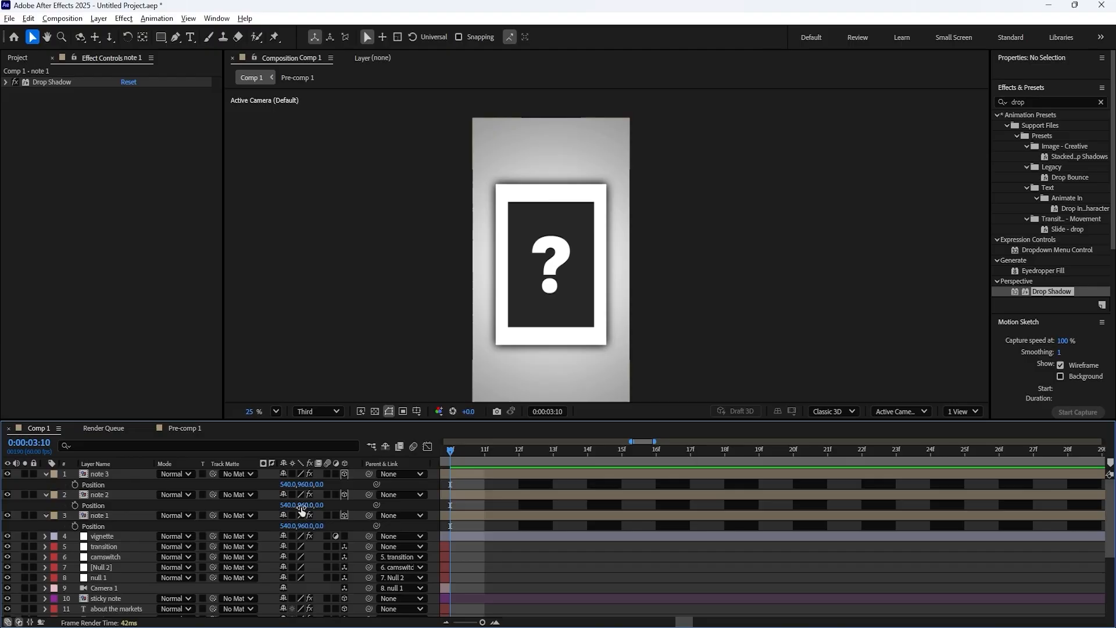
left_click(160, 504)
left_click_drag(284, 505, 731, 483)
left_click(292, 505)
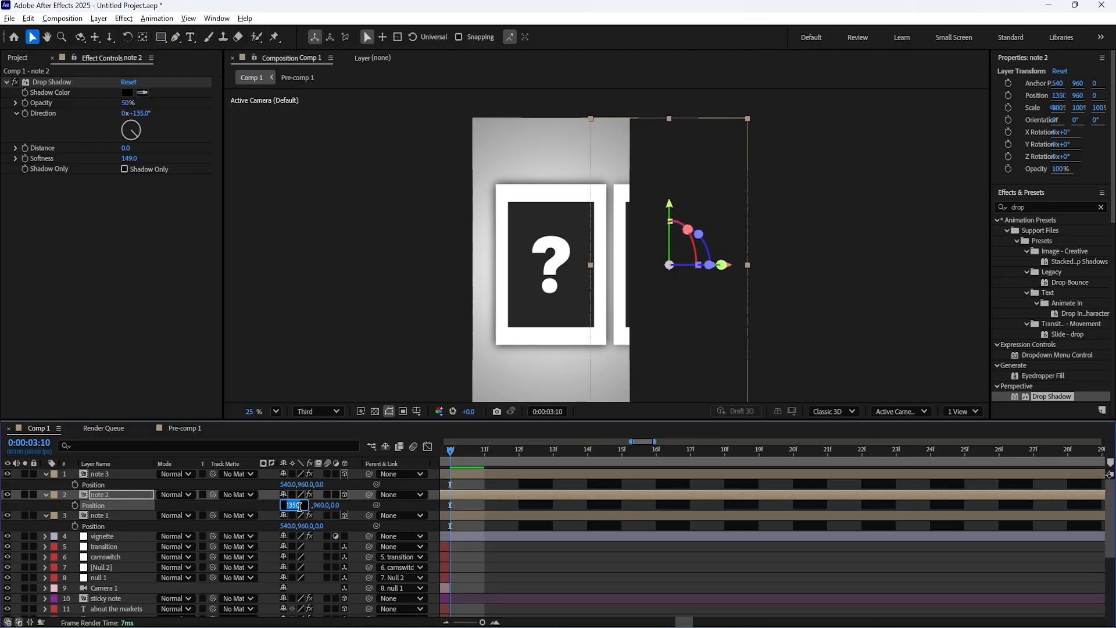
type("134")
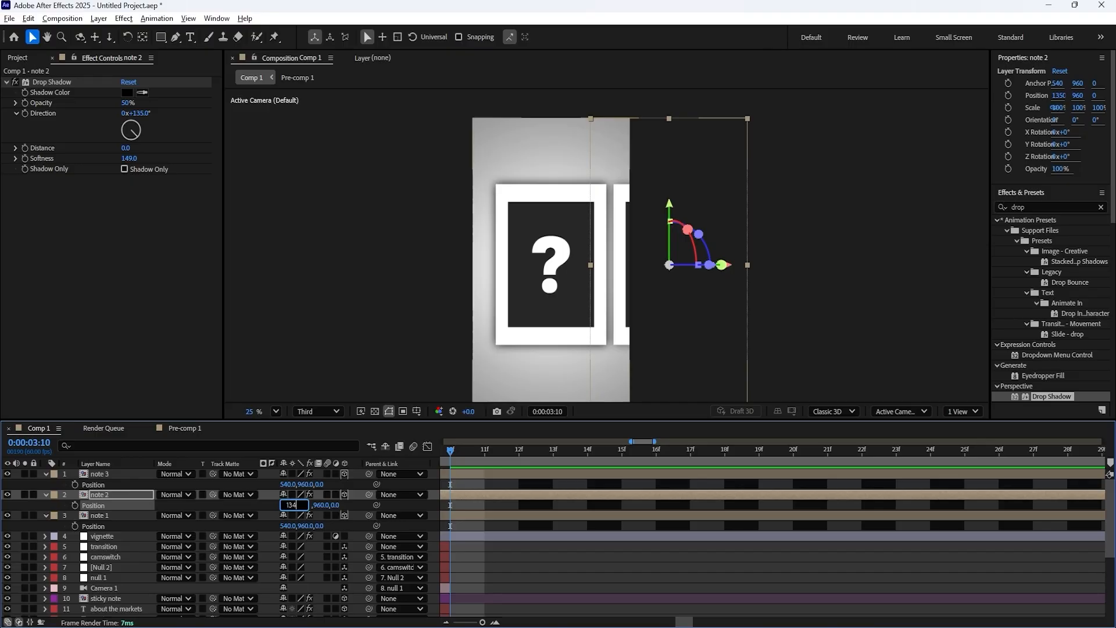
type("0")
key("Return")
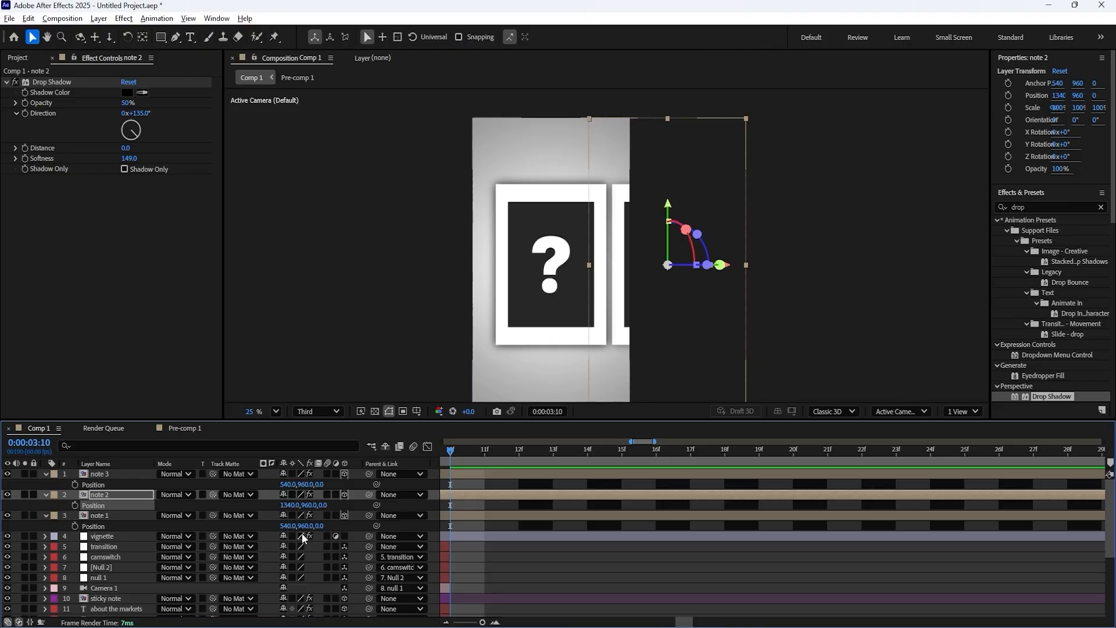
- Set note 3's X position to 2140 by adding 800 to note 2's copied X value
left_click(293, 494)
left_click(301, 485)
left_click(301, 484)
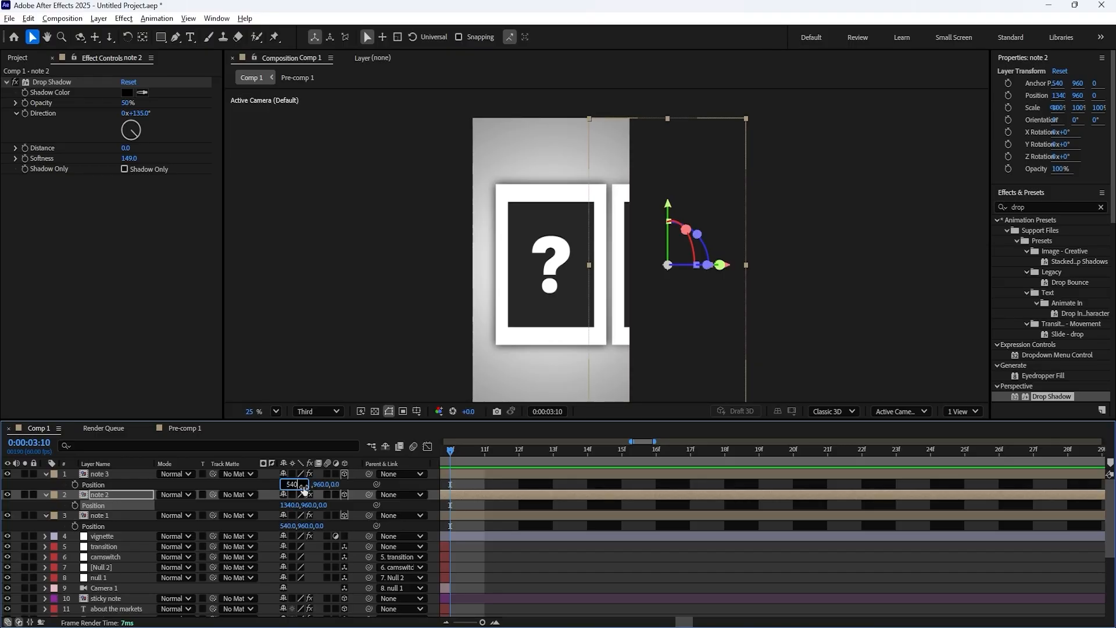
left_click(290, 505)
key("ctrl+c")
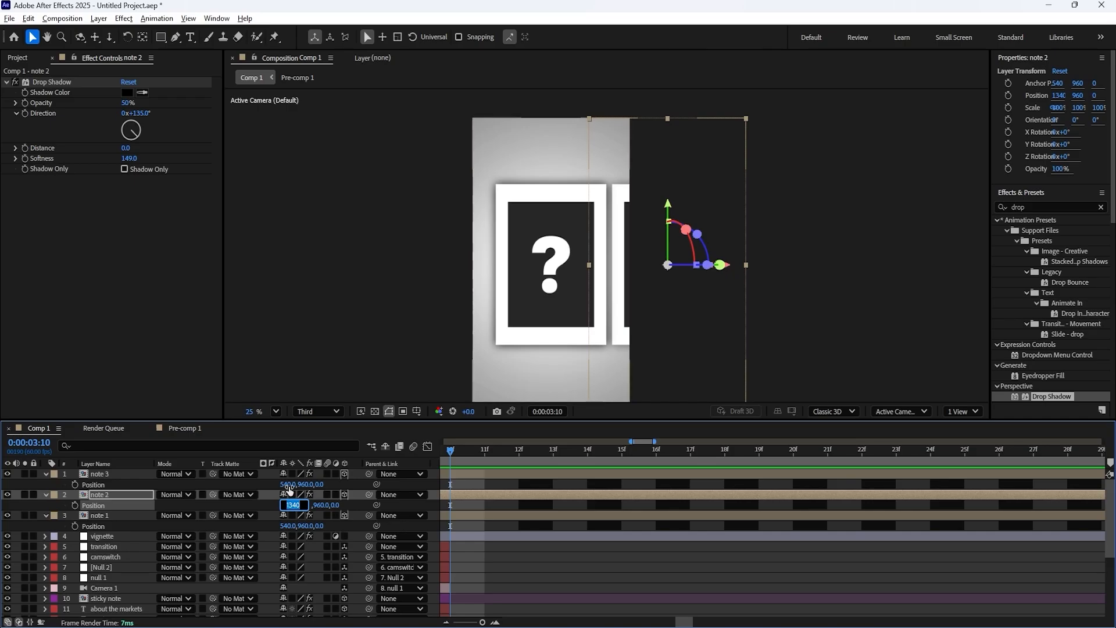
left_click(292, 485)
key("ctrl+v")
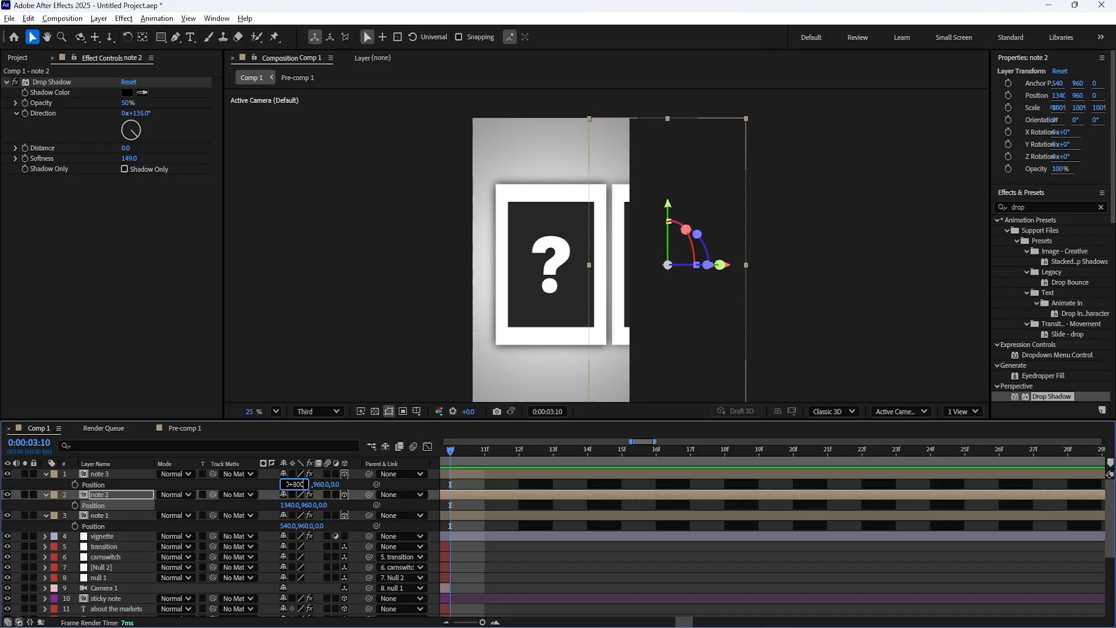
key("Return")
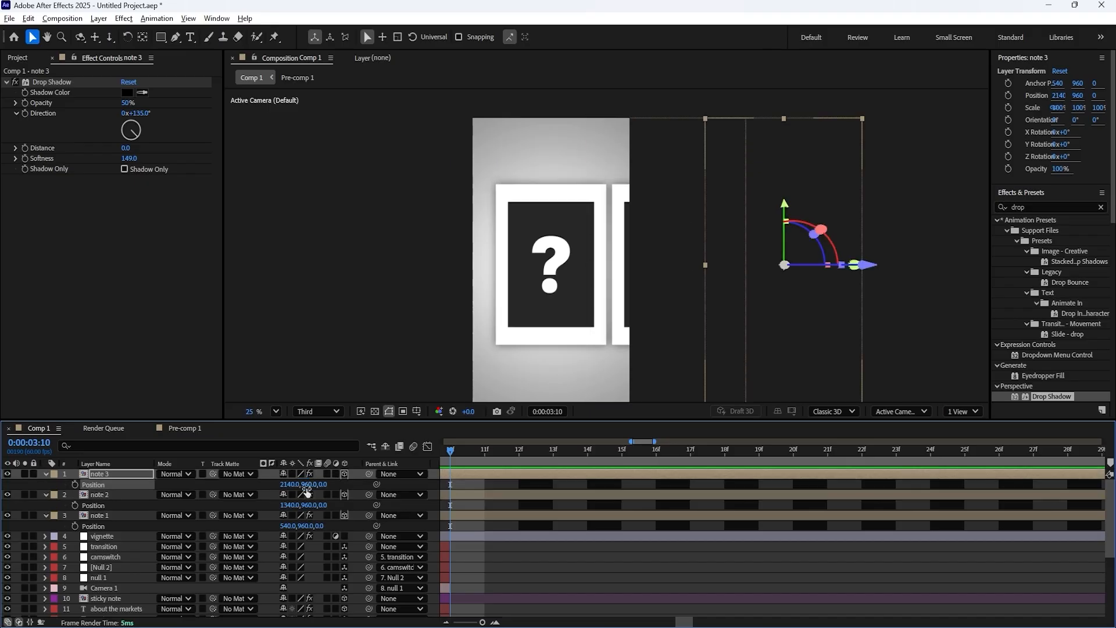
- Collapse the three note layers' properties and add a new camera with its default settings
left_click(124, 499)
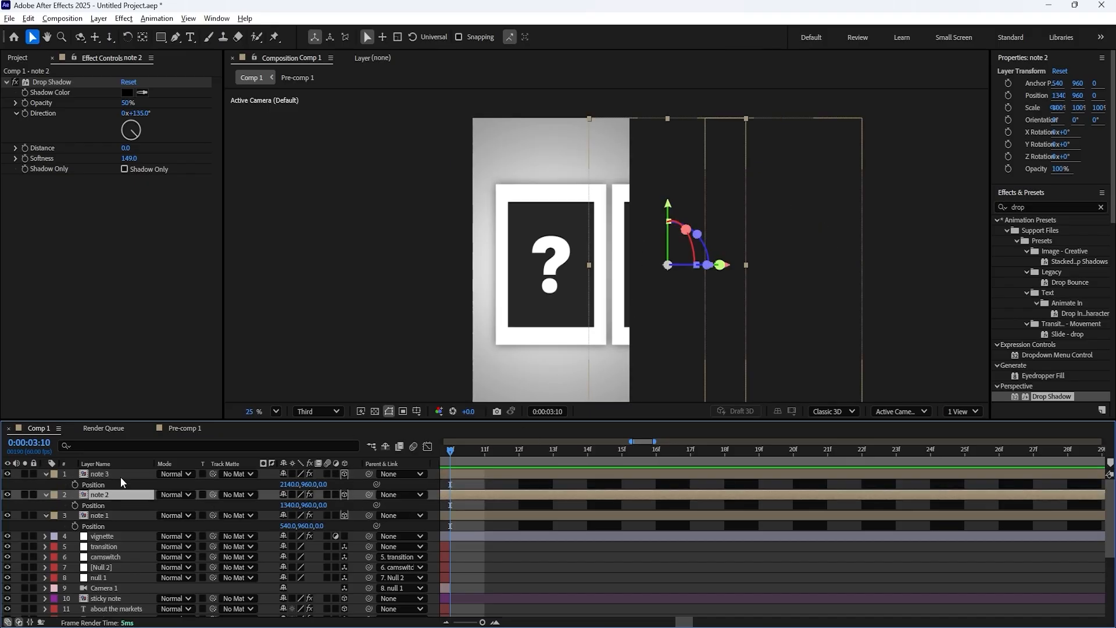
left_click(120, 475)
left_click(110, 518)
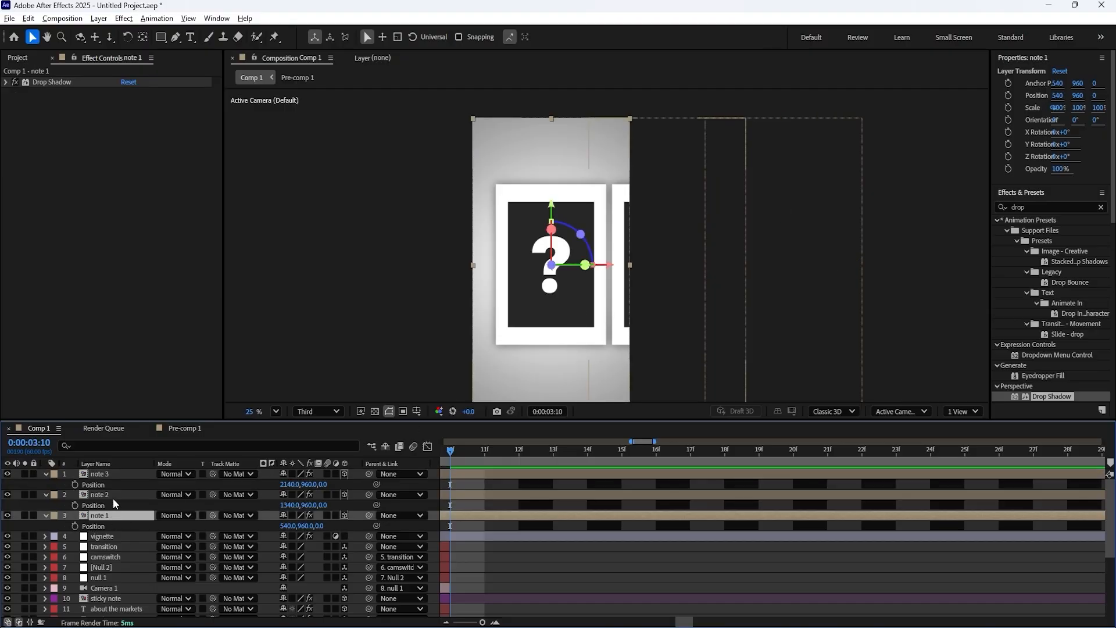
left_click(113, 498)
left_click(46, 515)
left_click(46, 495)
left_click(46, 475)
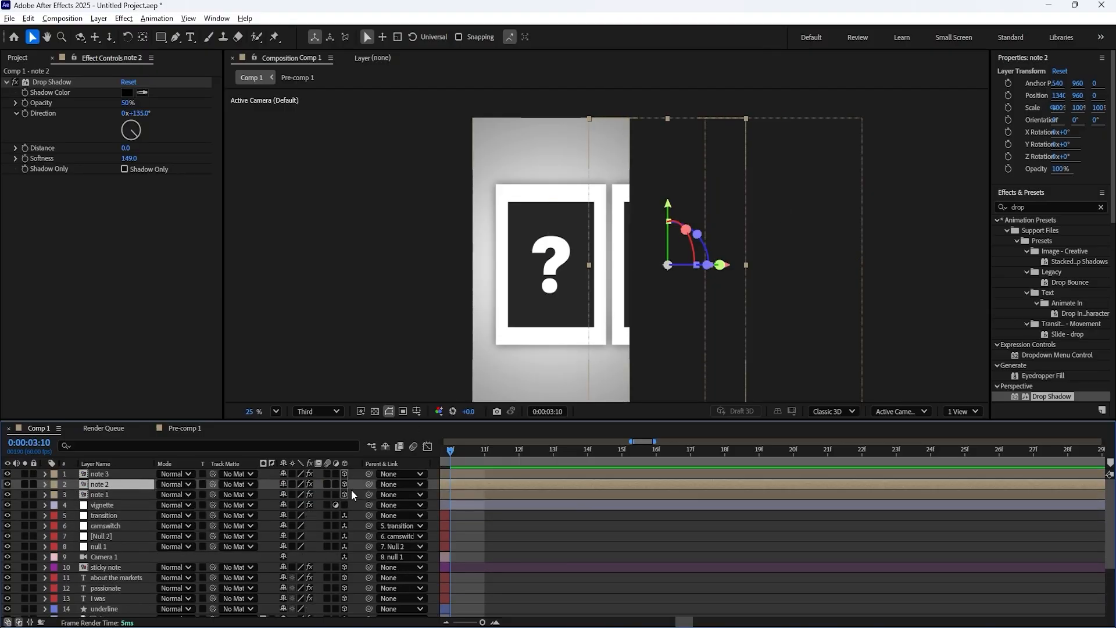
right_click(353, 490)
mouse_move(470, 340)
left_click(538, 392)
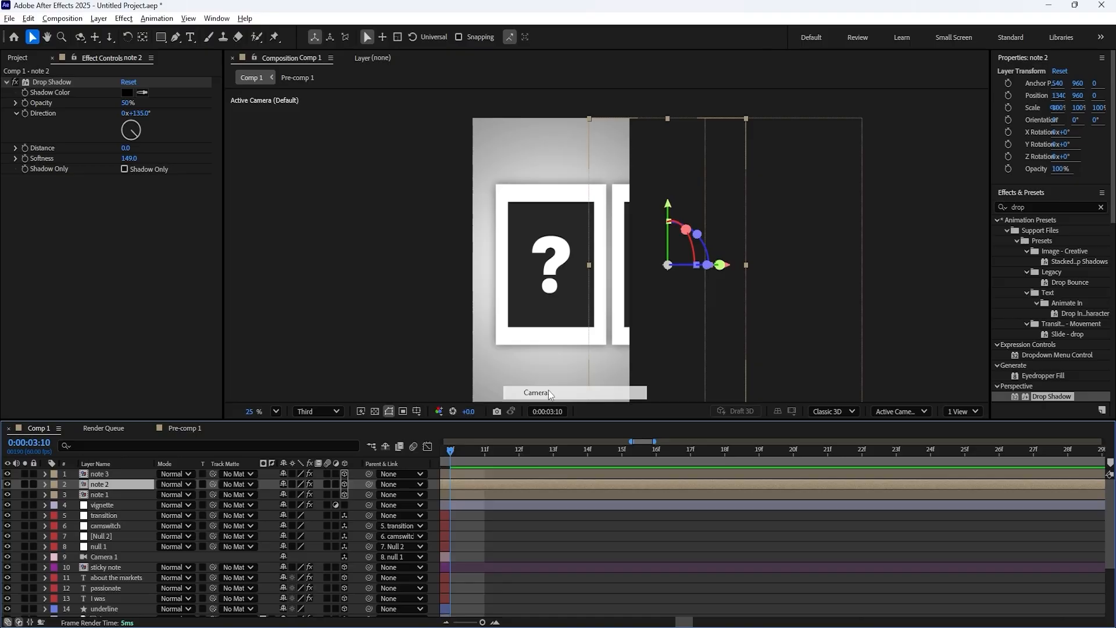
key("Return")
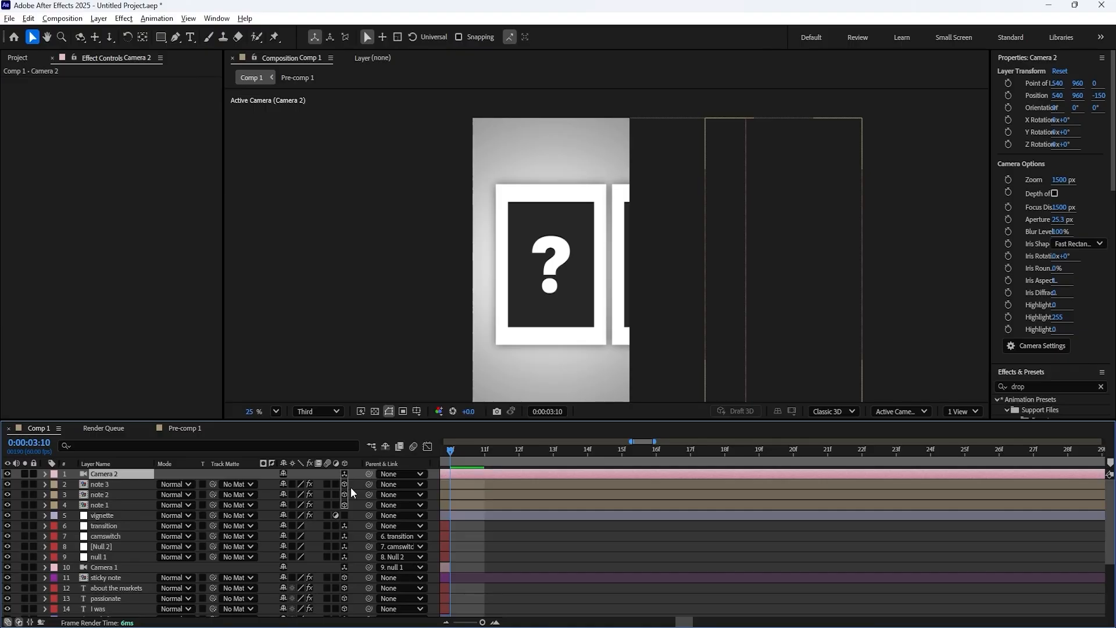
- Examine the row of notes and the new camera in Custom View 1, and return to the active camera view
left_click(899, 411)
left_click(906, 313)
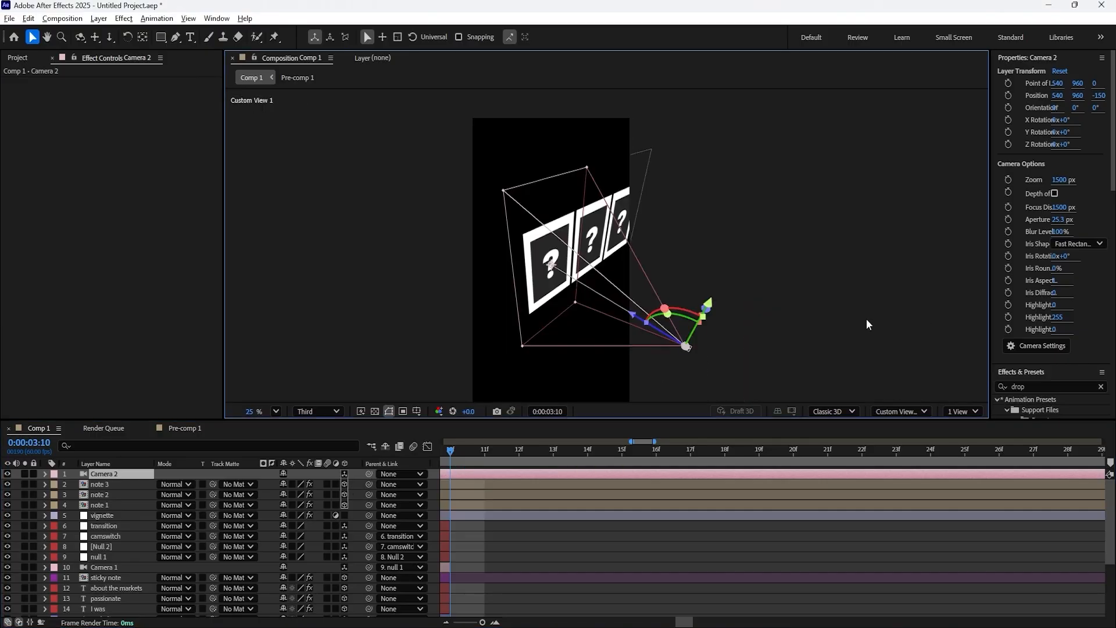
left_click_drag(603, 291, 573, 229)
left_click(557, 347)
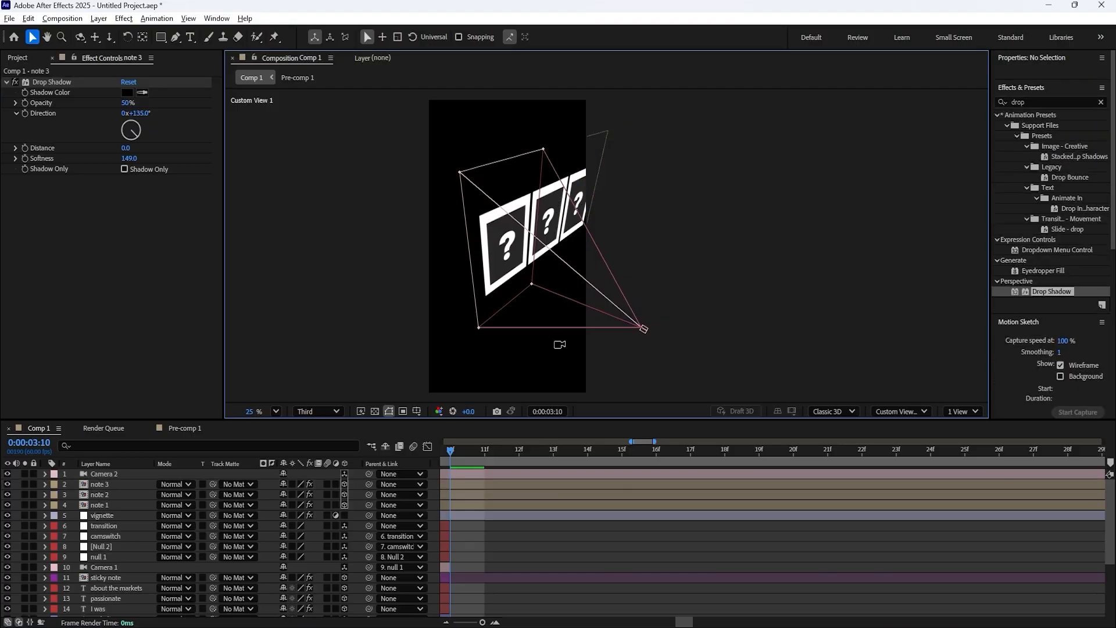
left_click_drag(560, 344, 511, 337)
key("ctrl+z")
left_click(564, 348)
key("ctrl+z")
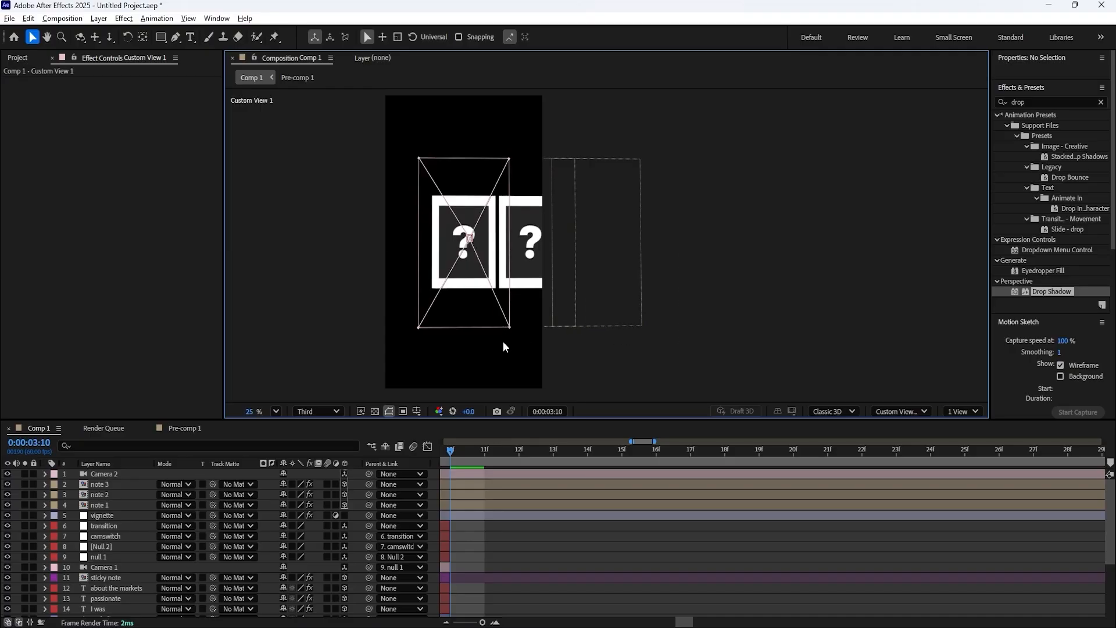
left_click(94, 37)
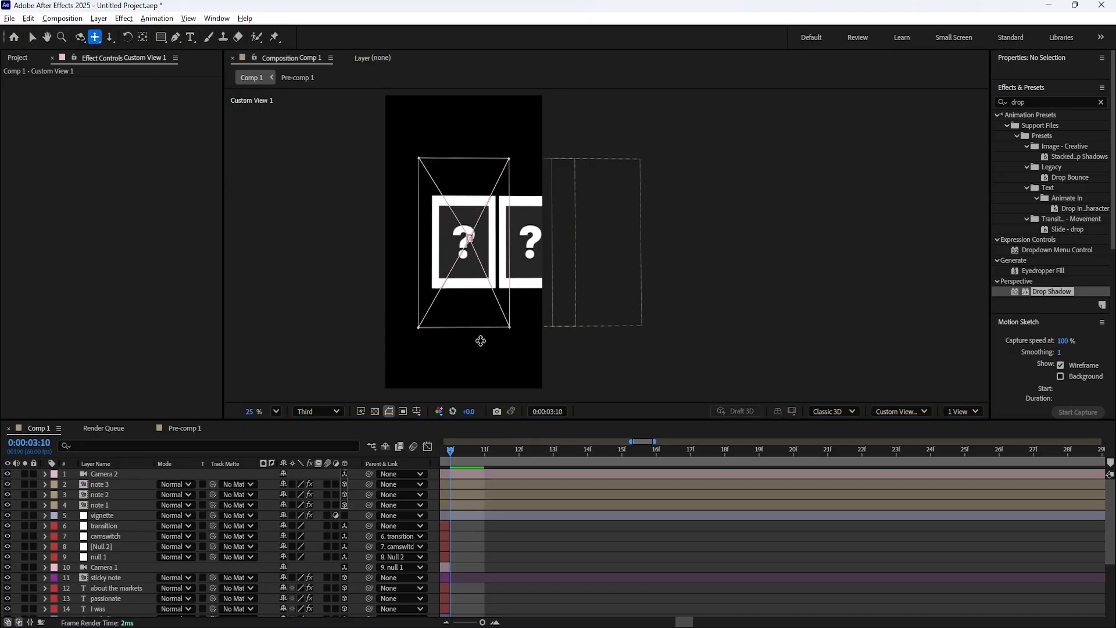
left_click_drag(480, 341, 367, 349)
left_click(898, 411)
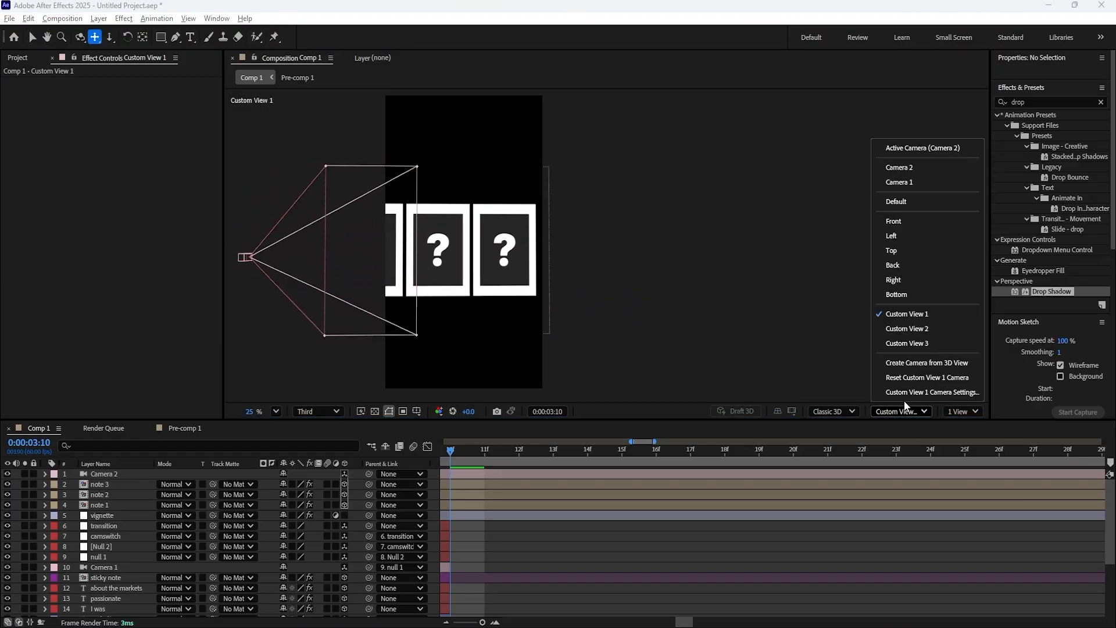
left_click(898, 153)
- Add a new null object above the Camera 2 layer and open its name for editing
left_click(145, 473)
right_click(232, 475)
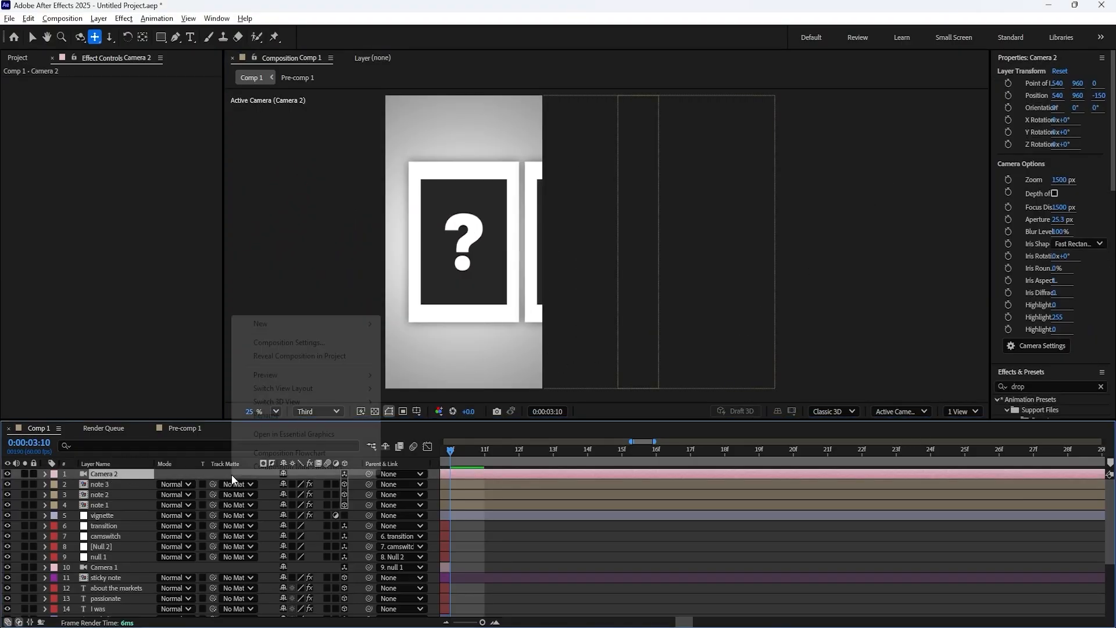
mouse_move(279, 324)
left_click(431, 395)
right_click(138, 474)
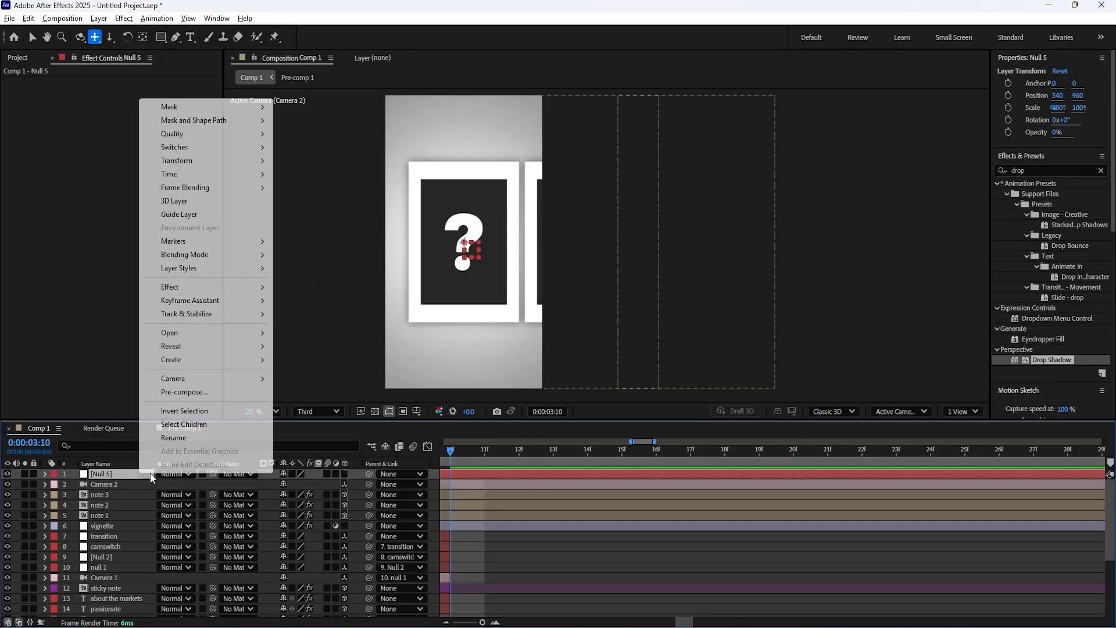
left_click(150, 471)
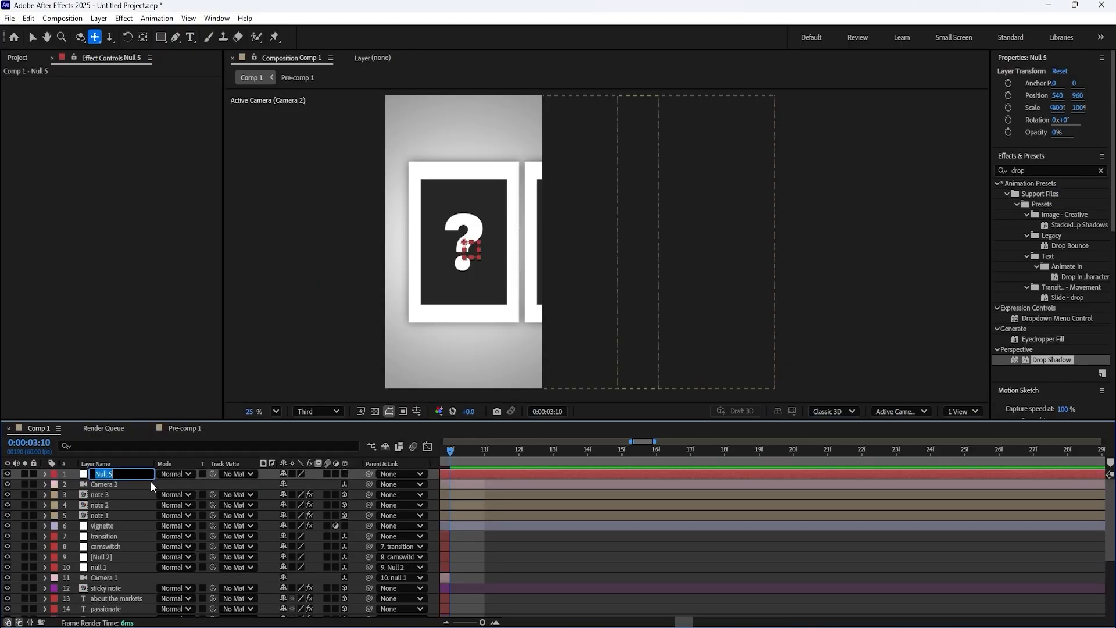
- Make the new null a 3D layer and parent Camera 2 to it
left_click(125, 485)
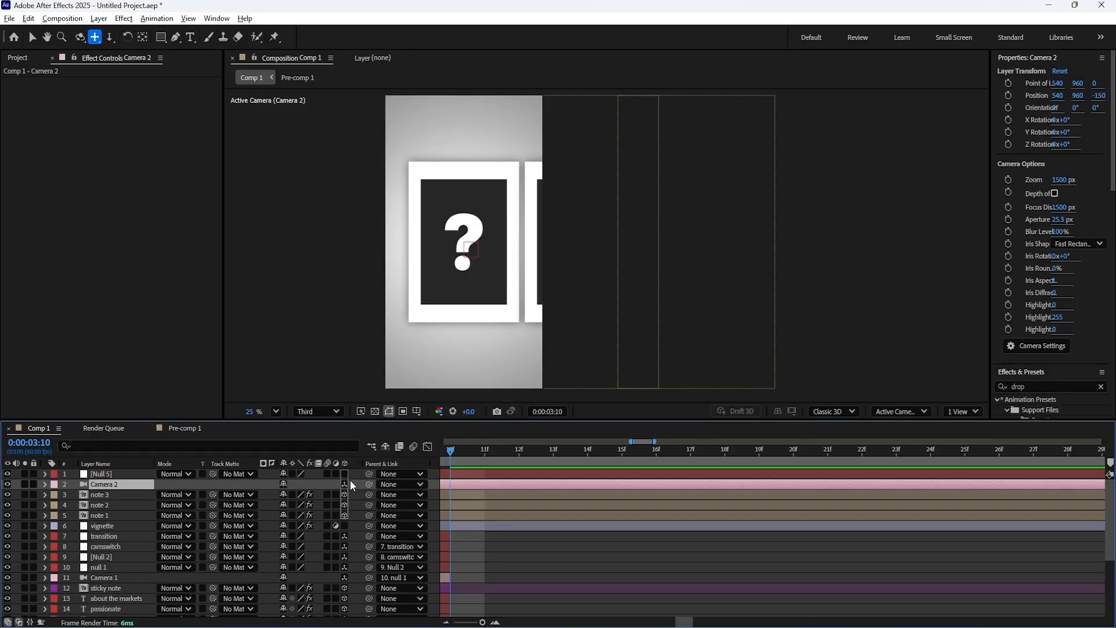
left_click_drag(369, 484, 134, 474)
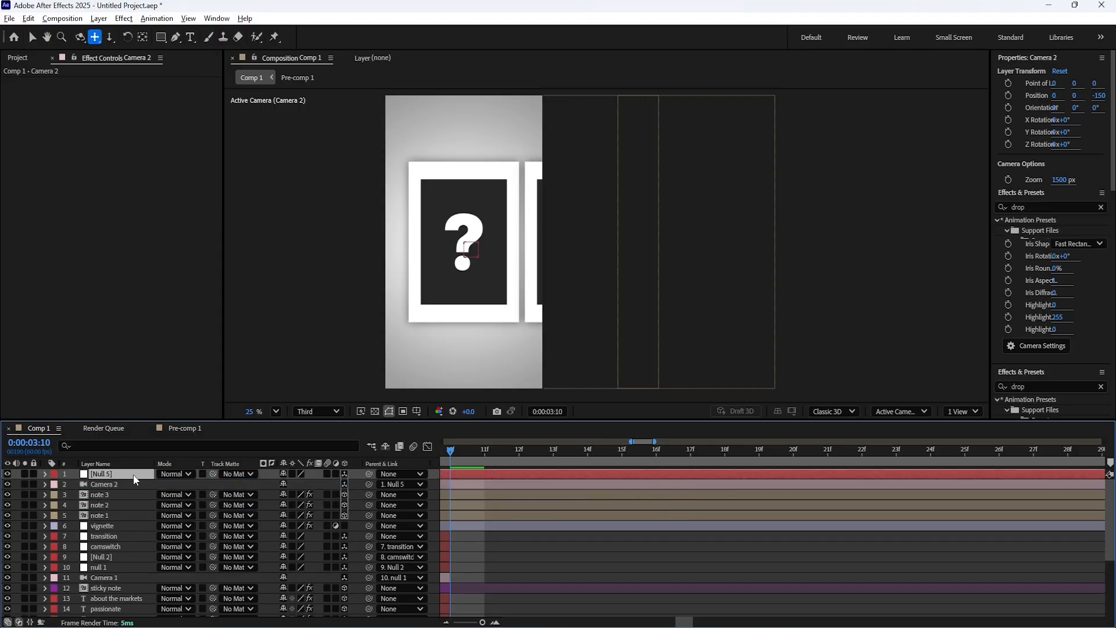
left_click(109, 496)
left_click(17, 57)
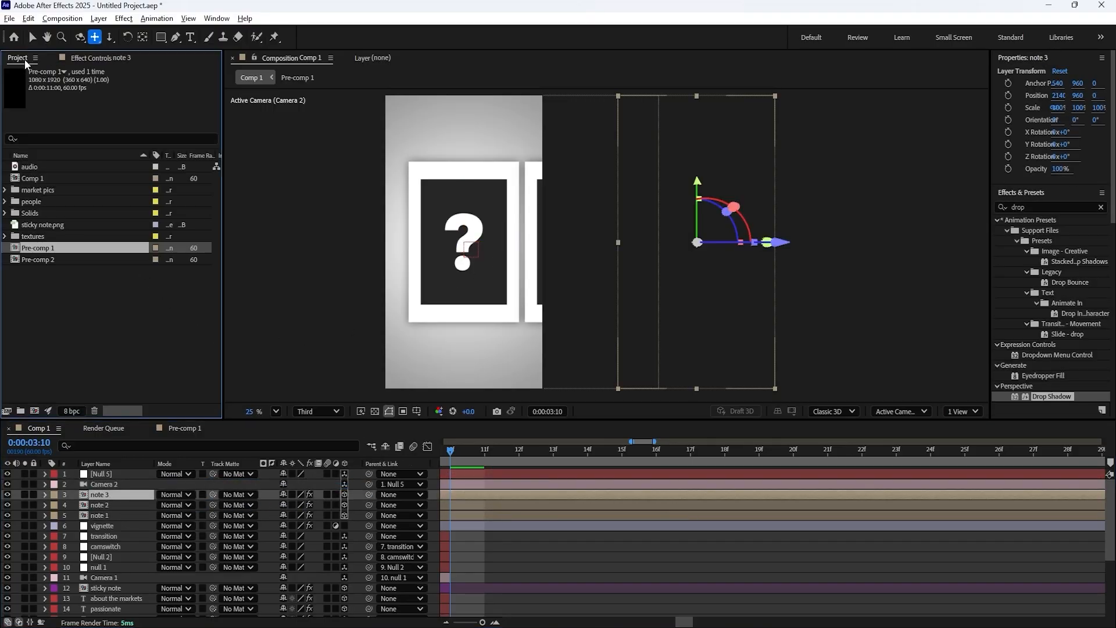
- Reveal the new null's position and move it along X to about 2712, carrying the camera past the notes
left_click(117, 474)
key("p")
left_click_drag(285, 483, 700, 454)
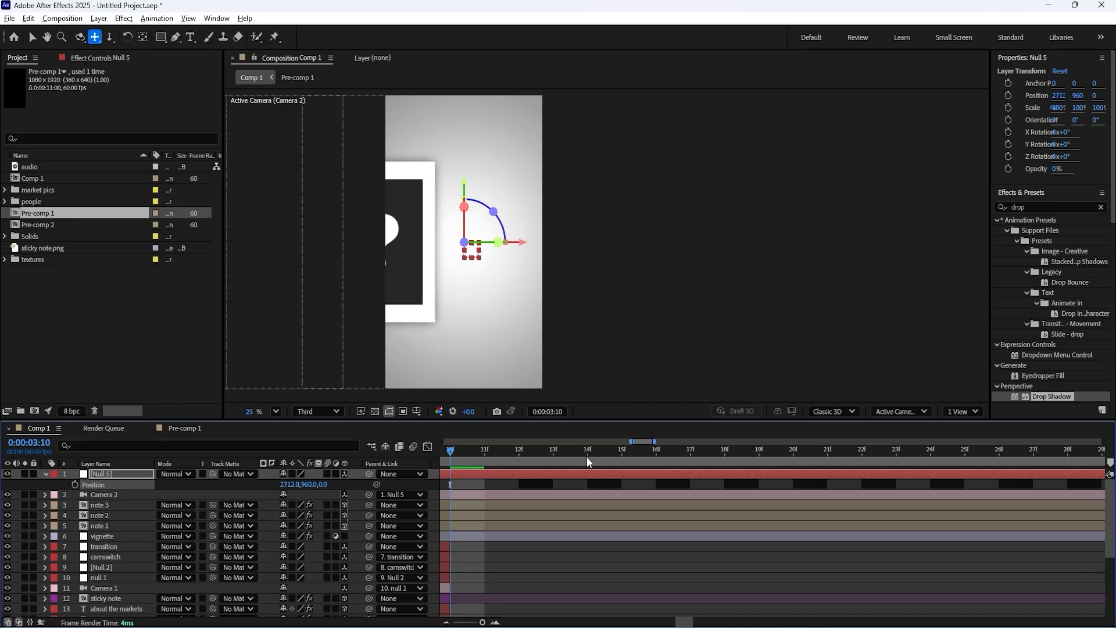
- Move the camera's null to about X 2829 and Z -621, pulling the camera back from the notes
left_click_drag(284, 485, 311, 488)
left_click(143, 507)
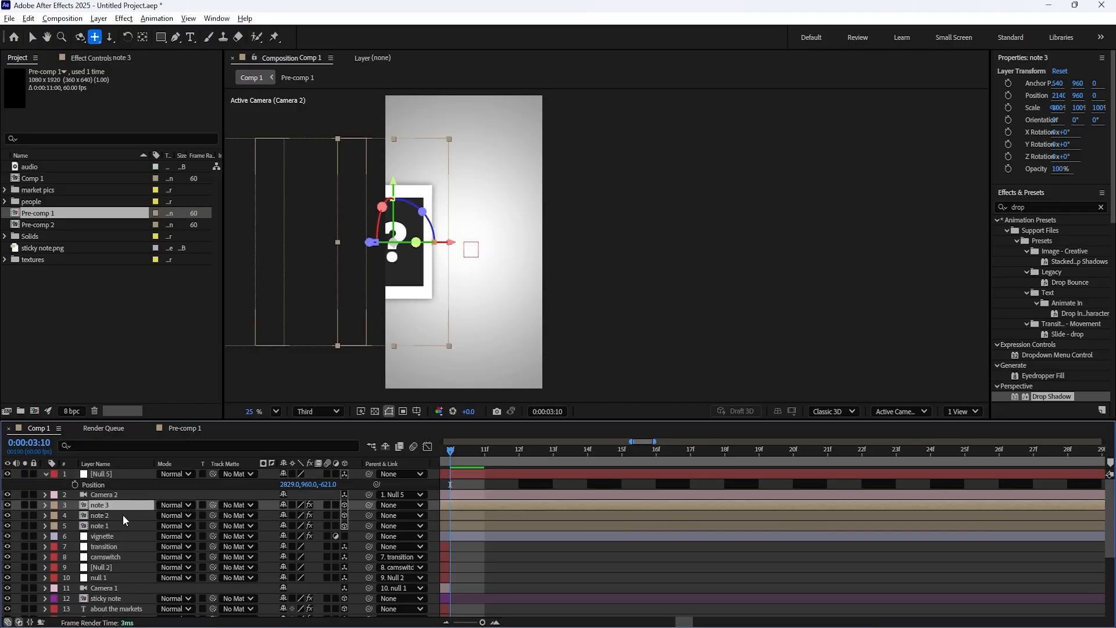
left_click(114, 526)
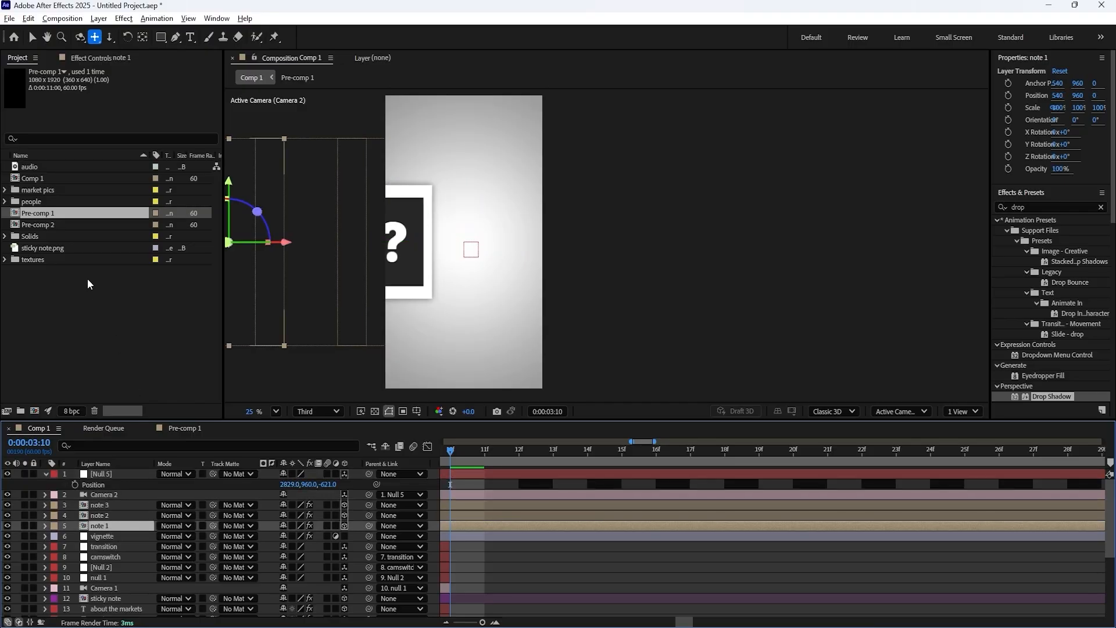
- Try adding Pre-comp 2 and Pre-comp 1 to Comp 1 above Camera 2, undoing each addition
left_click(36, 222)
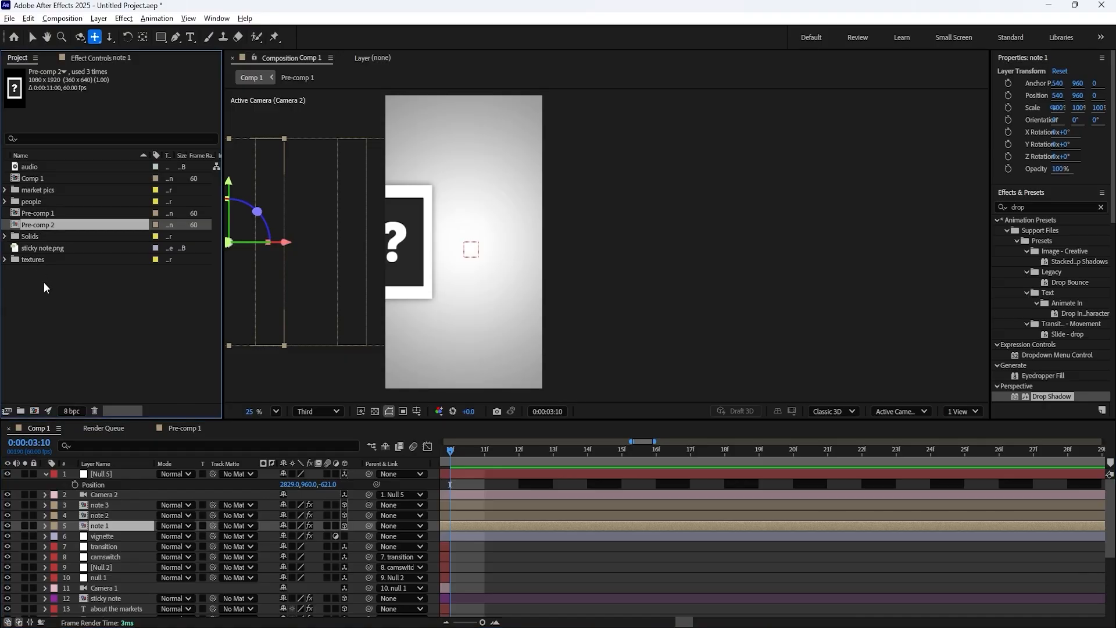
left_click(111, 525)
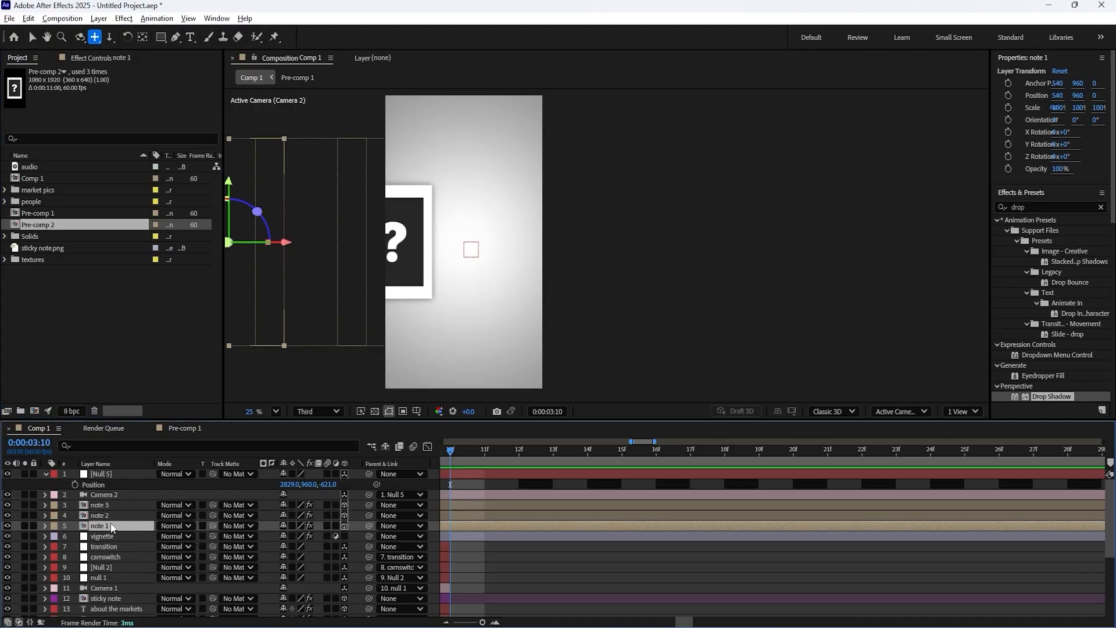
left_click_drag(36, 224, 131, 487)
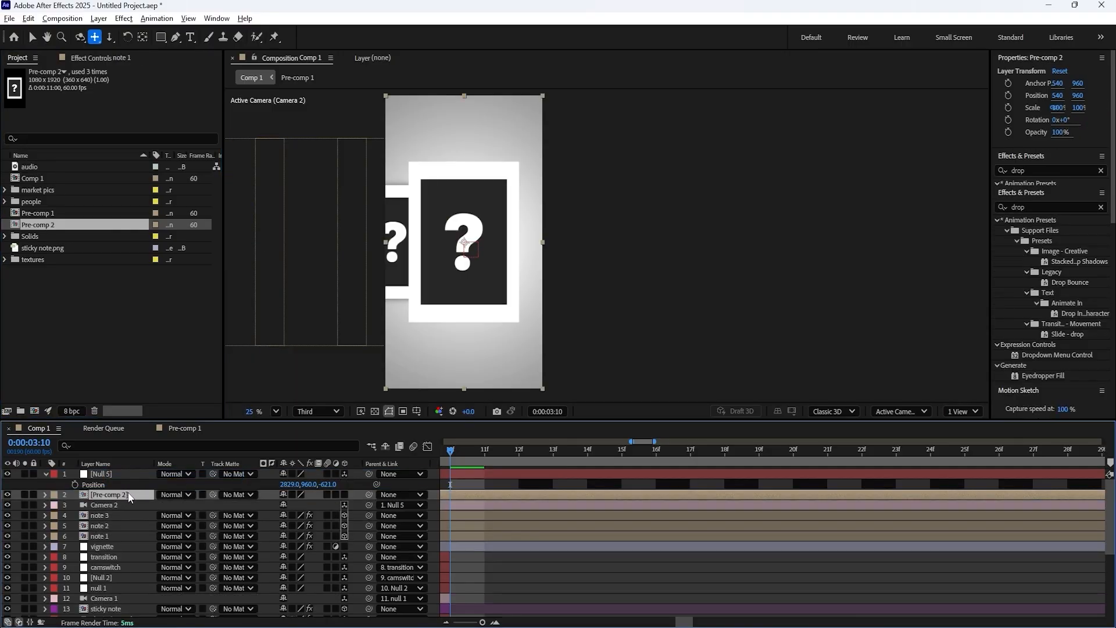
key("ctrl+z")
left_click(40, 212)
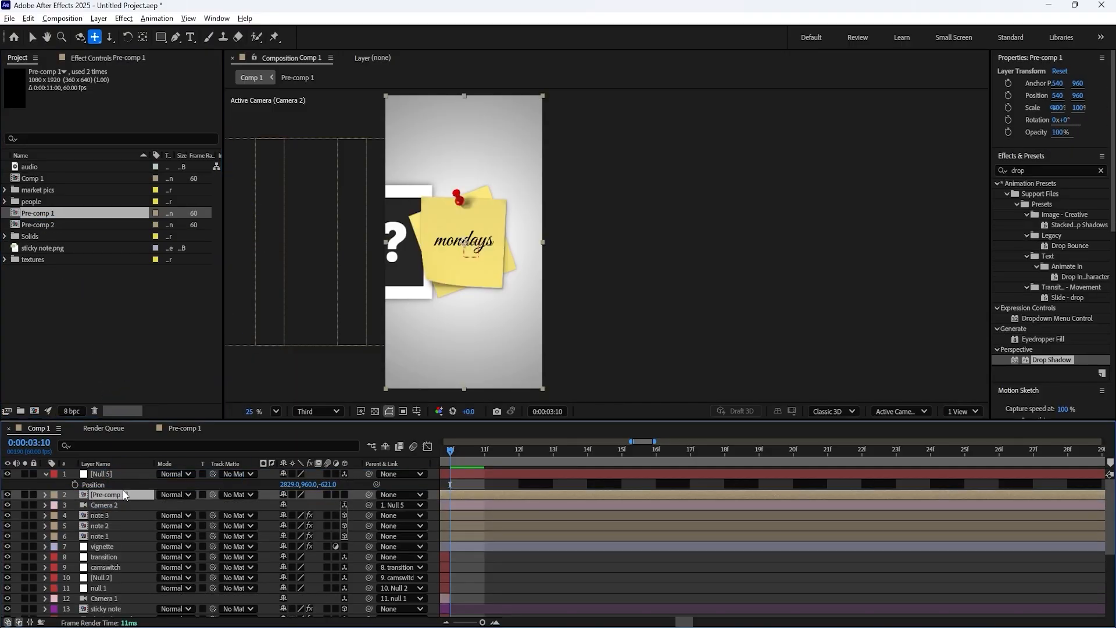
key("ctrl+z")
left_click(38, 225)
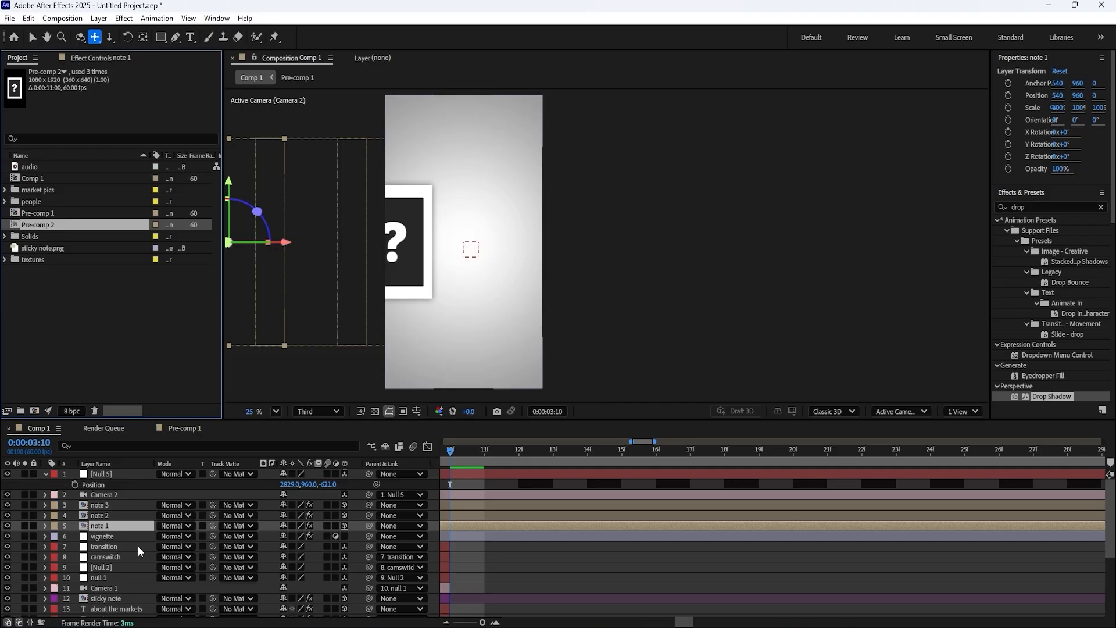
left_click(101, 527)
- Duplicate Pre-comp 2 in the project and delete the duplicate
left_click(48, 225)
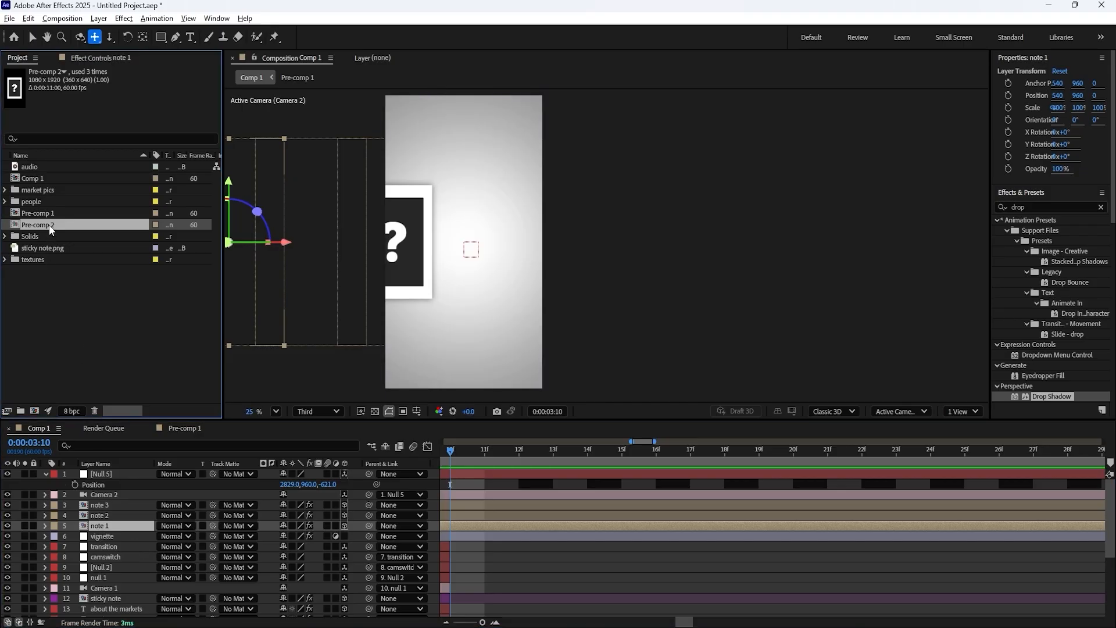
key("ctrl+d")
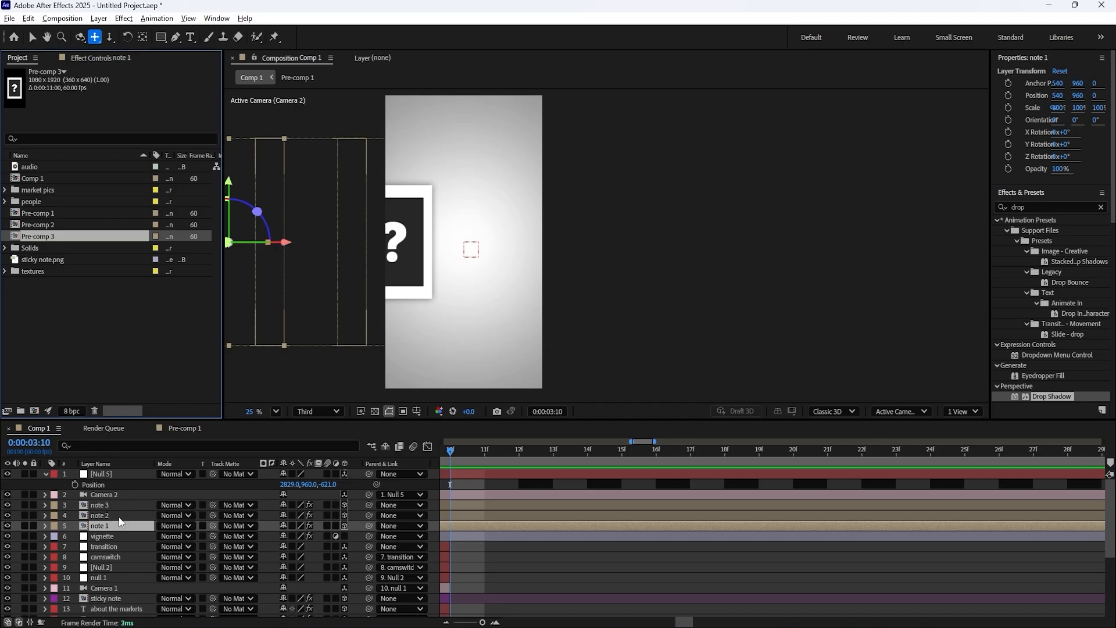
left_click(111, 504)
left_click(107, 524)
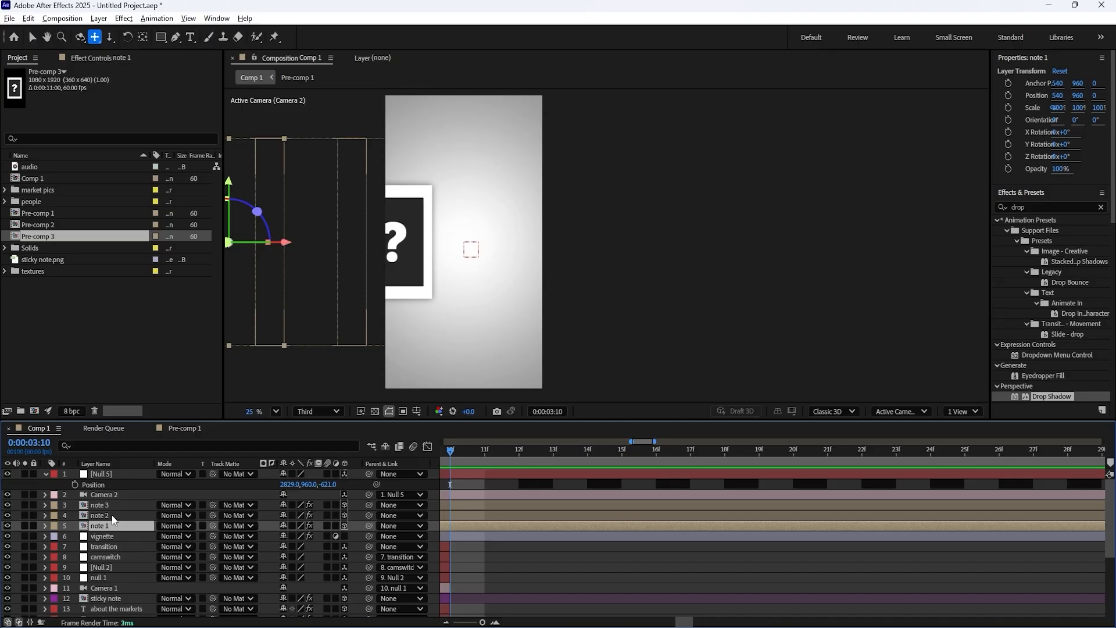
left_click(53, 238)
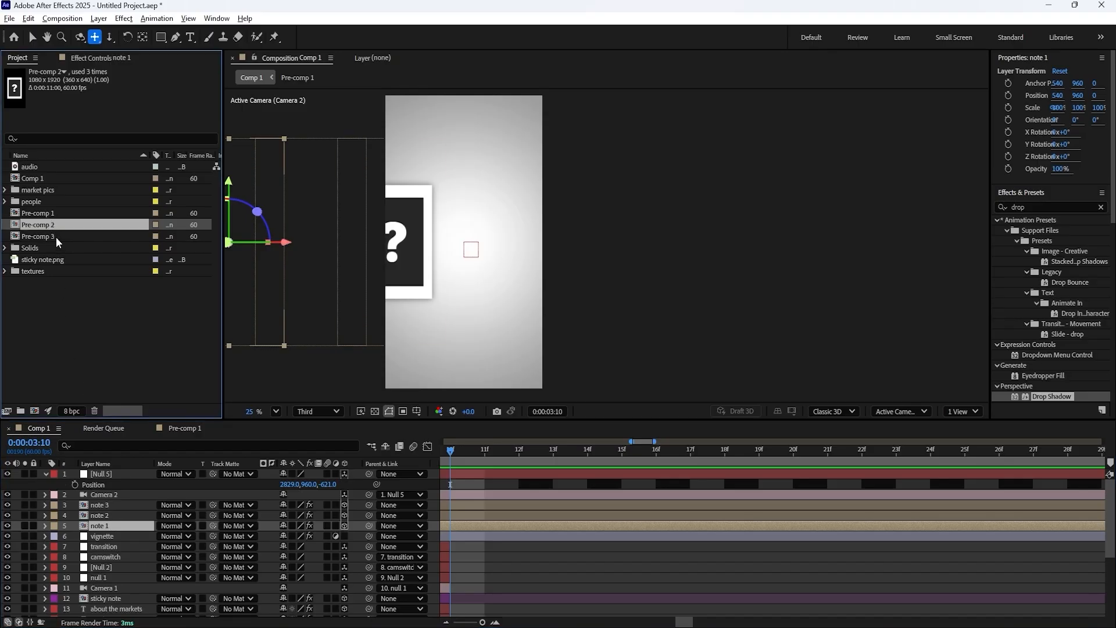
key("Delete")
- Try placing Pre-comp 1 and Pre-comp 2 in Comp 1 again, and undo both placements
left_click(51, 214)
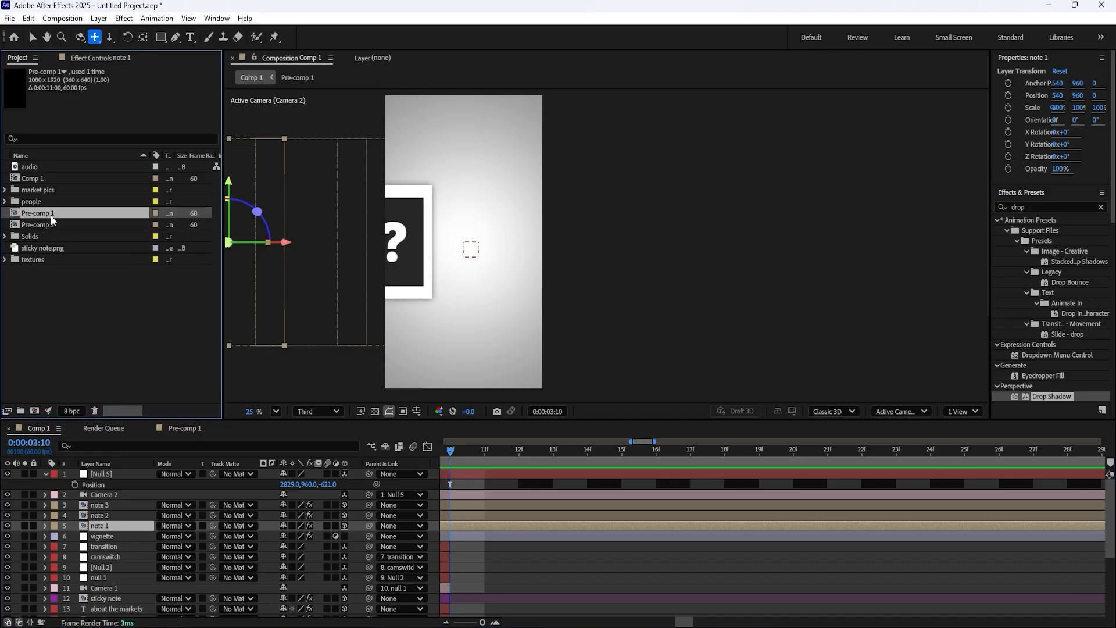
left_click_drag(51, 215, 161, 490)
key("ctrl+z")
left_click_drag(51, 226, 123, 490)
key("ctrl+z")
- Duplicate Pre-comp 2 in the project and rename the copy "weekend note"
left_click(61, 225)
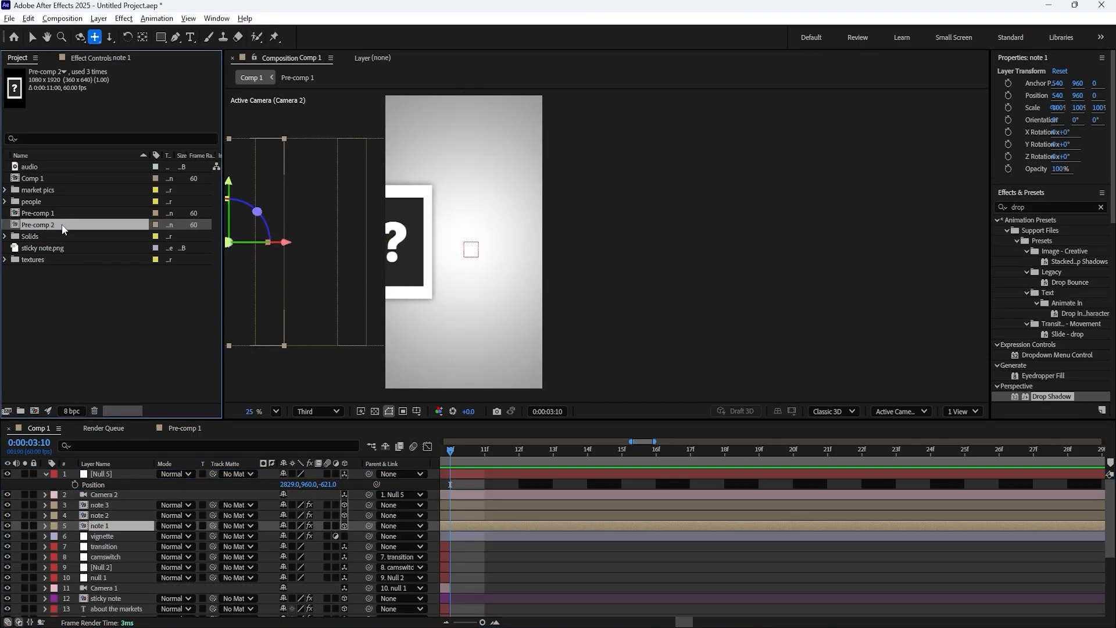
key("ctrl+d")
right_click(54, 238)
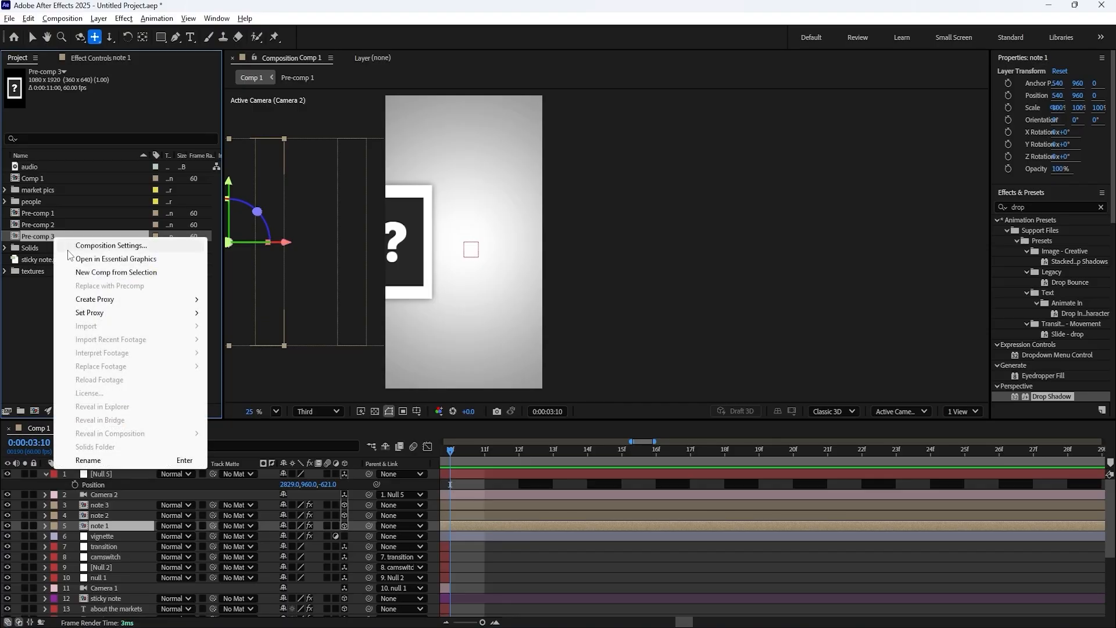
left_click(111, 460)
type("weekend sticky")
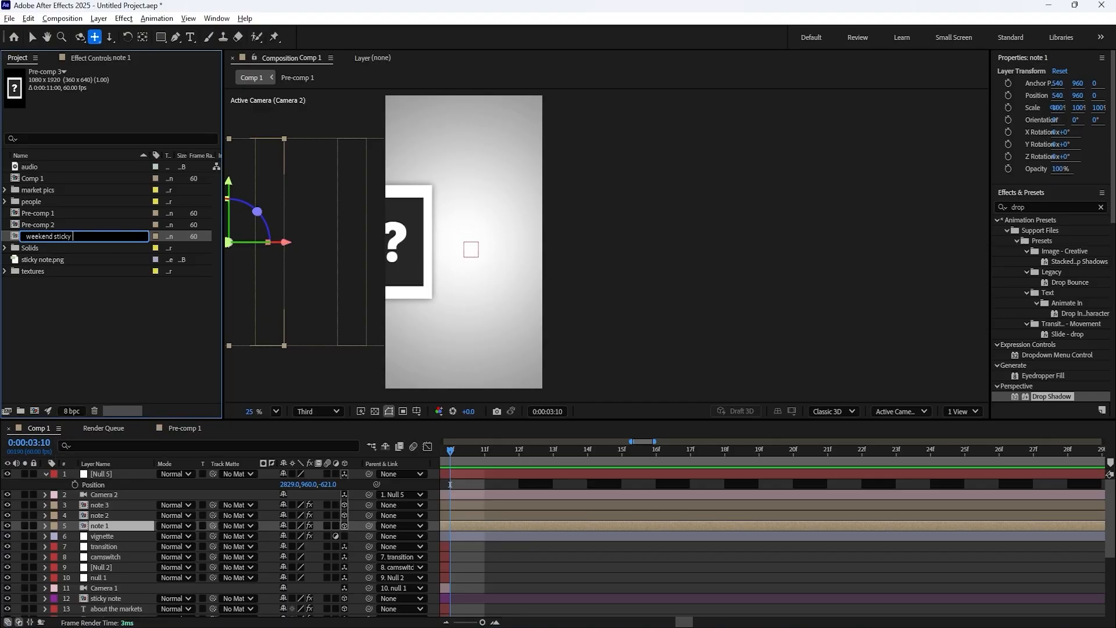
type(" not")
key("BackSpace")
key("BackSpace")
key("BackSpace")
key("BackSpace")
key("BackSpace")
key("BackSpace")
key("BackSpace")
key("BackSpace")
key("BackSpace")
key("BackSpace")
type("p")
type("ote")
key("Return")
- Add the weekend note composition to Comp 1 between Camera 2 and note 3, and make it a 3D layer
left_click_drag(58, 272, 116, 504)
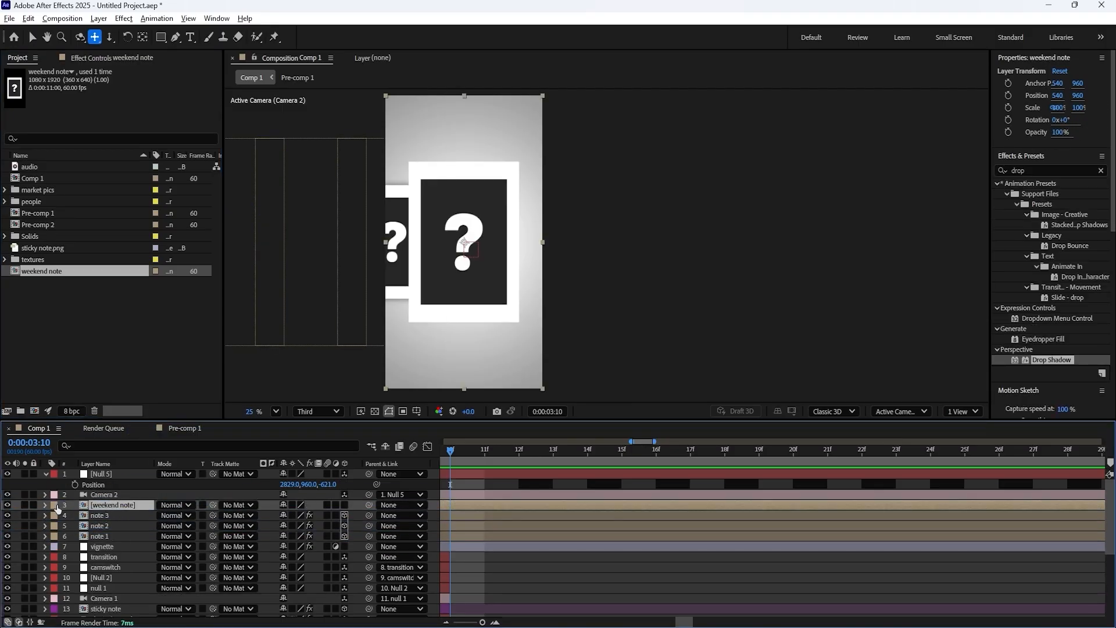
left_click(125, 514)
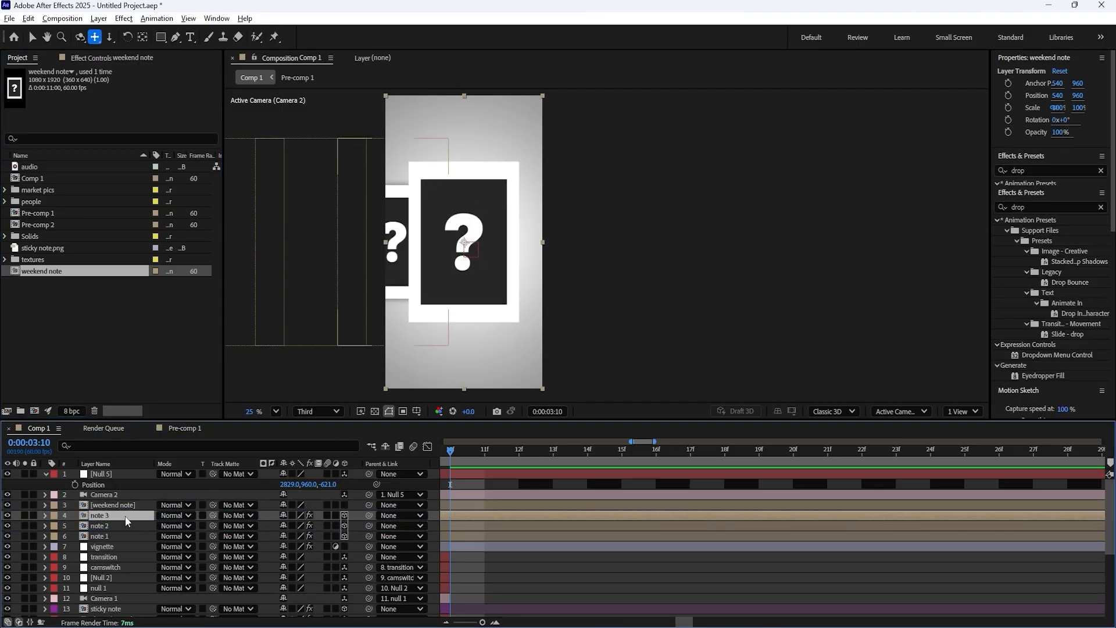
left_click(117, 505)
left_click(344, 505)
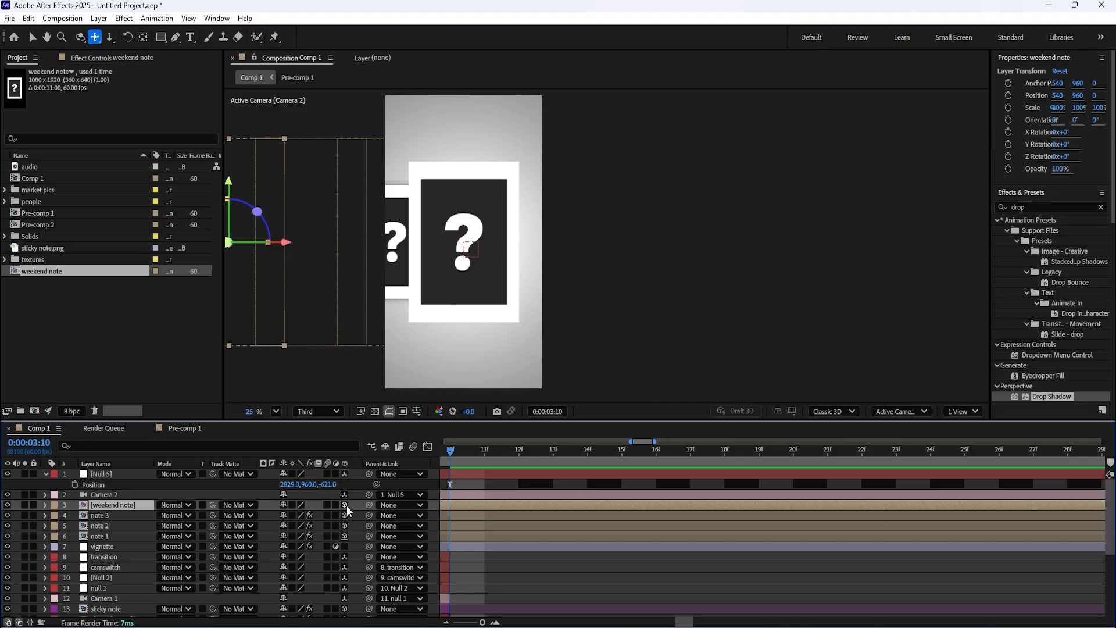
- Copy note 3's position onto the weekend note layer and set the weekend note's X position to 2940
left_click(109, 516)
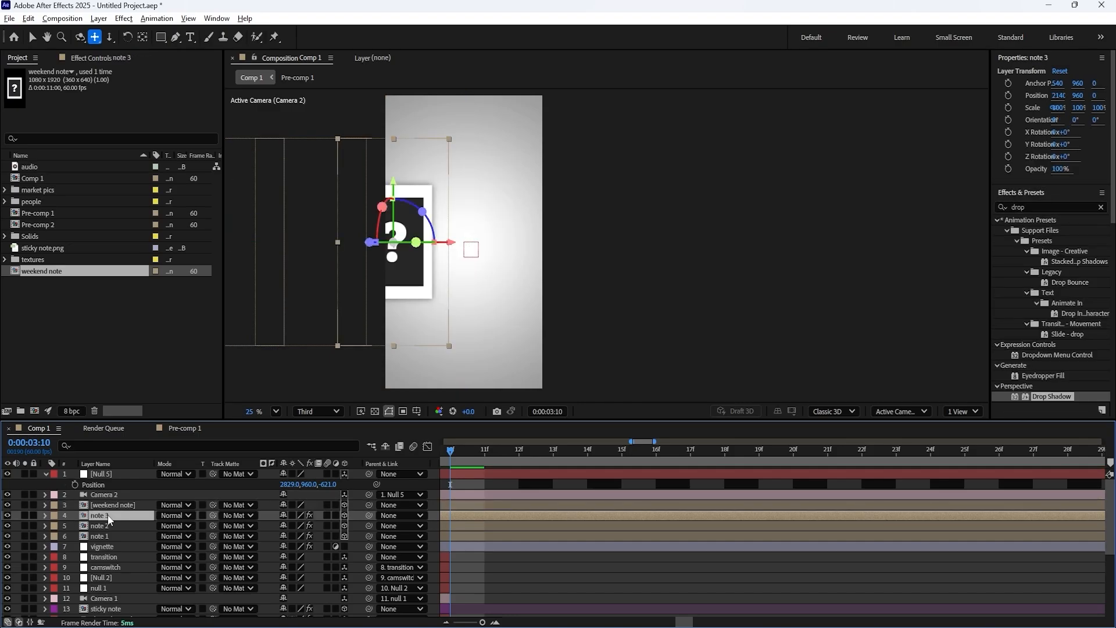
key("p")
left_click(113, 505)
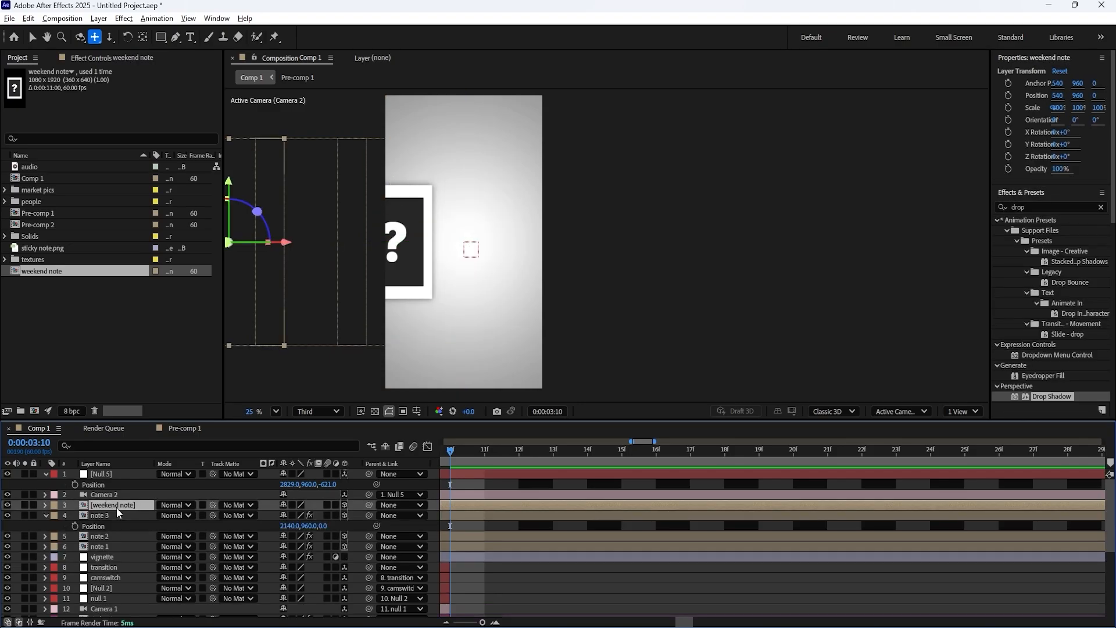
key("p")
left_click(106, 533)
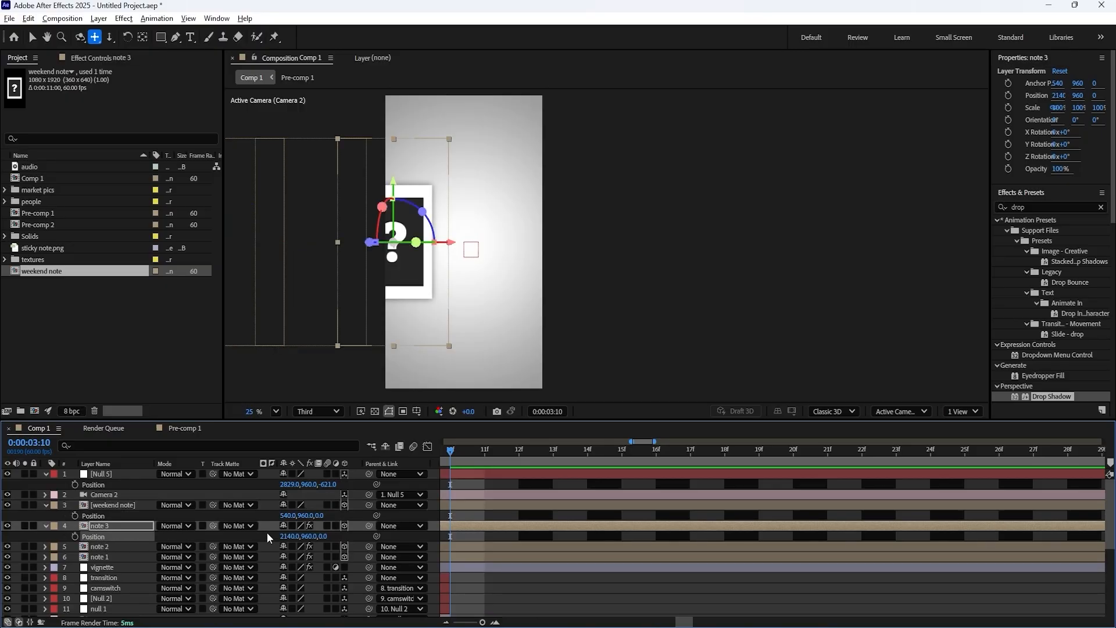
key("ctrl+c")
left_click(99, 515)
key("ctrl+v")
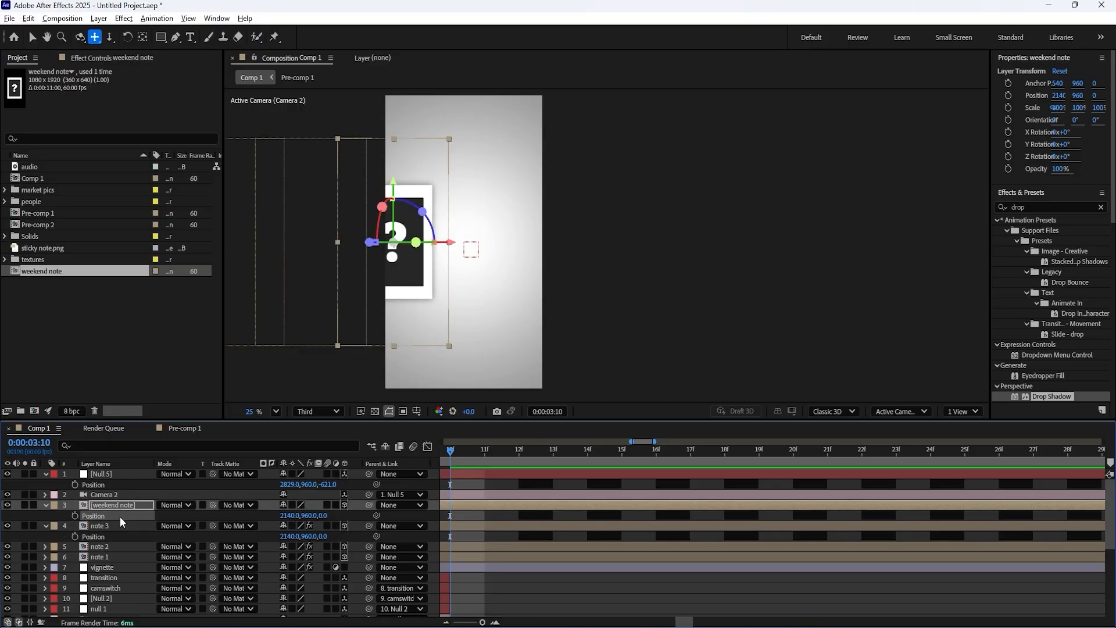
left_click(294, 517)
key("Return")
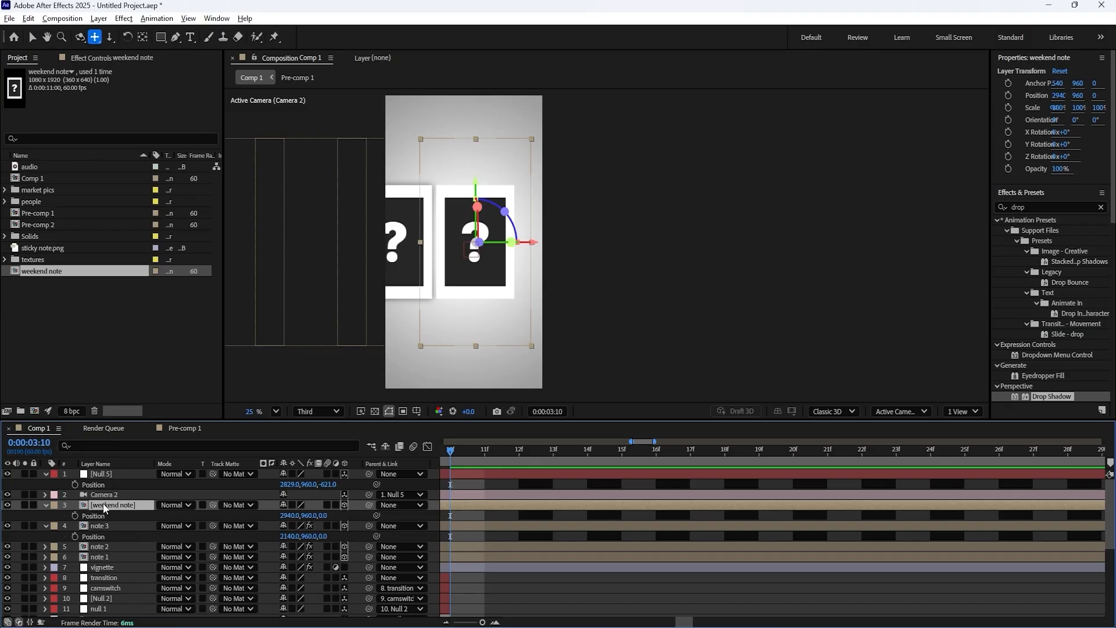
- Copy the Drop Shadow effect from note 3 onto the weekend note layer
left_click(106, 60)
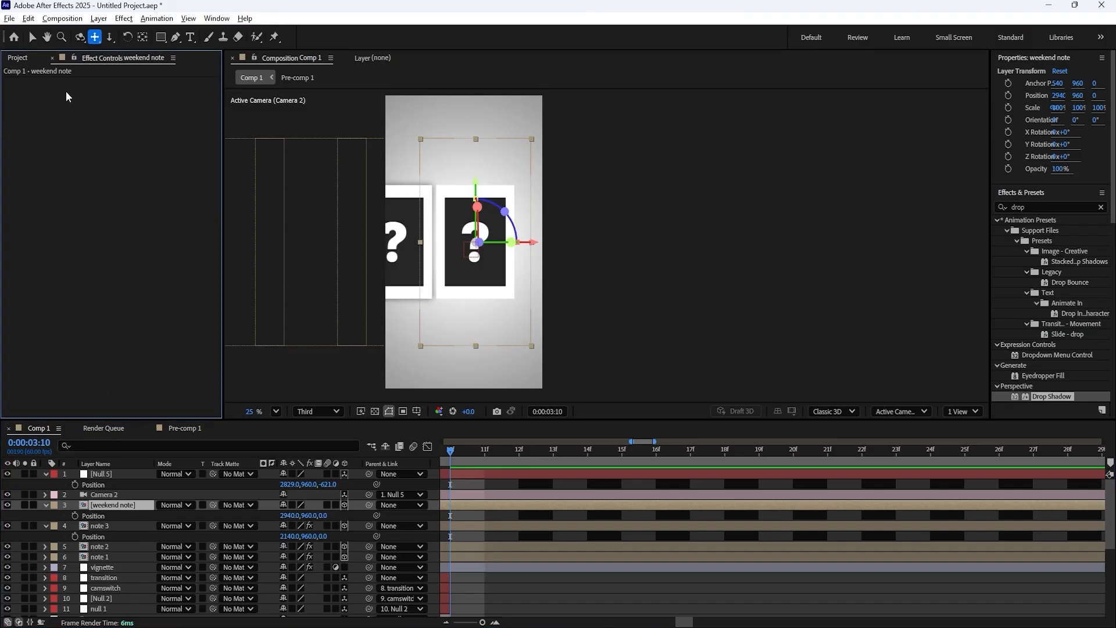
left_click(109, 525)
left_click(53, 82)
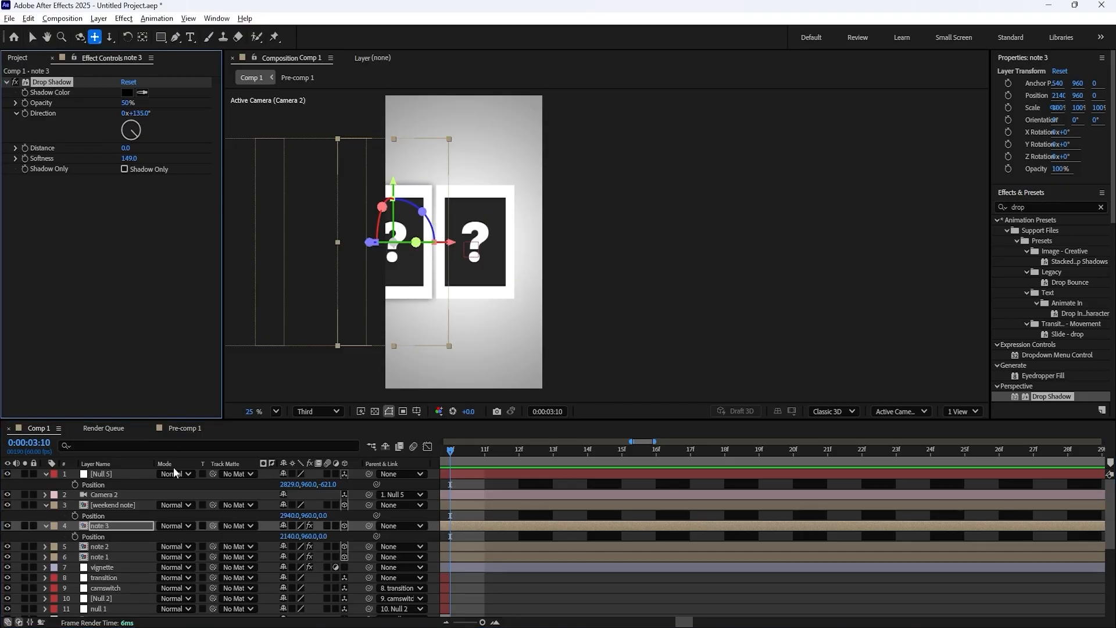
left_click(130, 509)
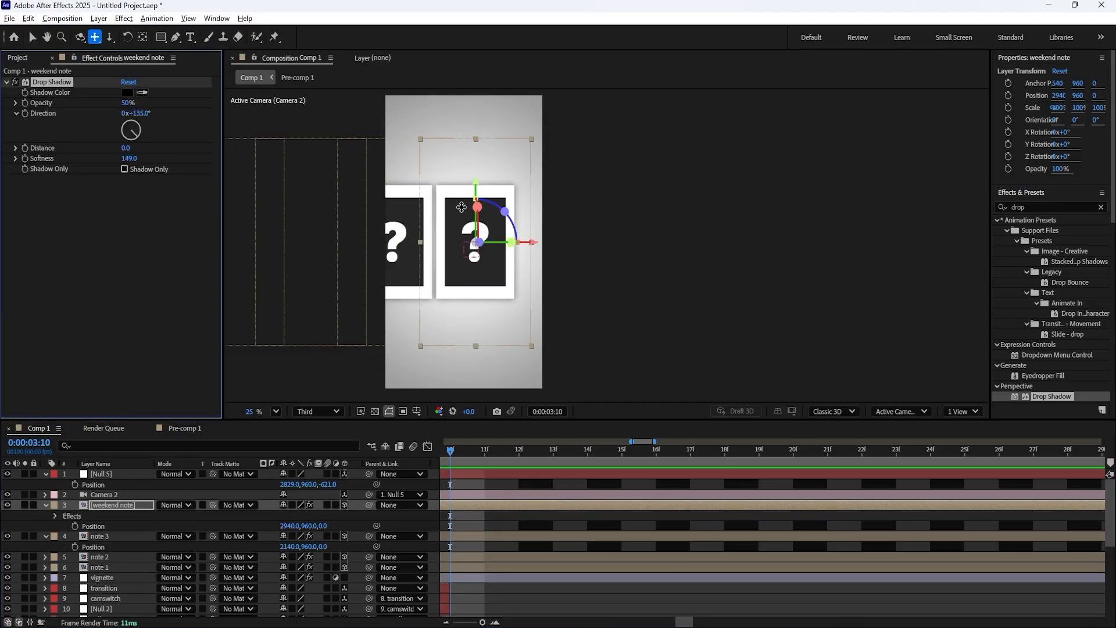
- Open the weekend note composition and replace its question mark text with "weekend"
left_click(138, 506)
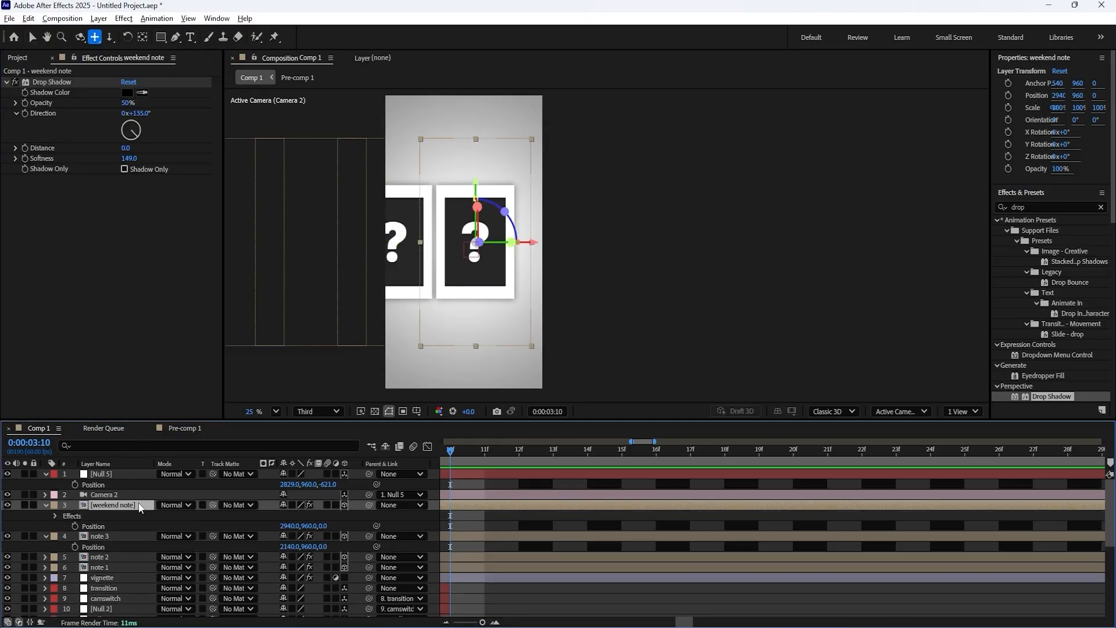
double_click(131, 505)
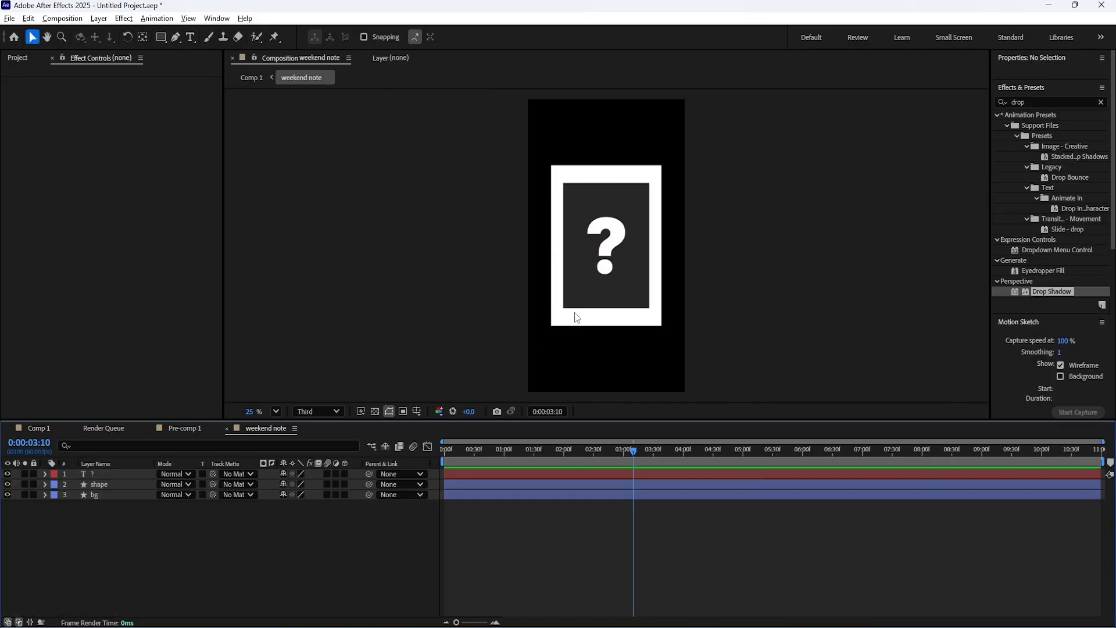
left_click(610, 243)
double_click(610, 245)
type("w")
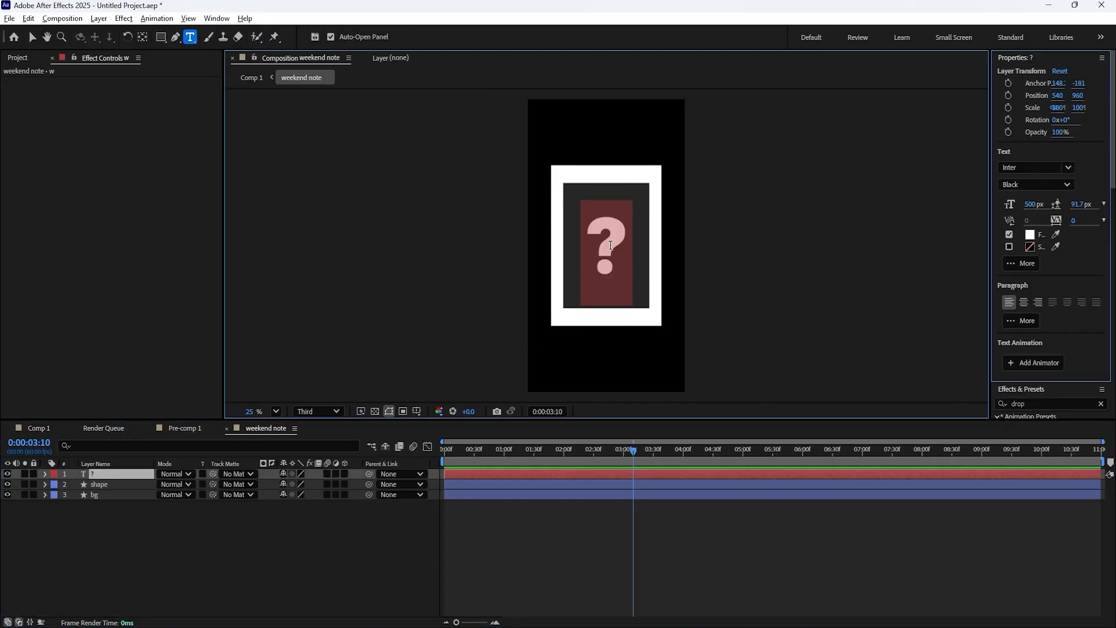
type("eekend")
- Set the weekend text's font size to 100 px and center its anchor point so the word sits mid-frame
key("ctrl+a")
left_click(1031, 203)
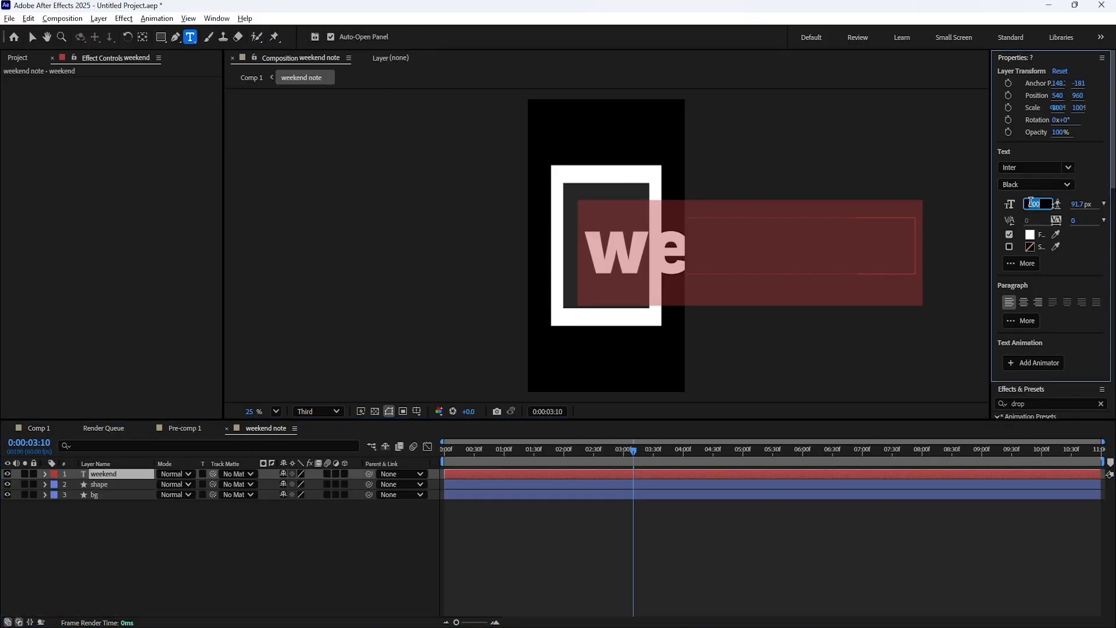
type("100")
key("Return")
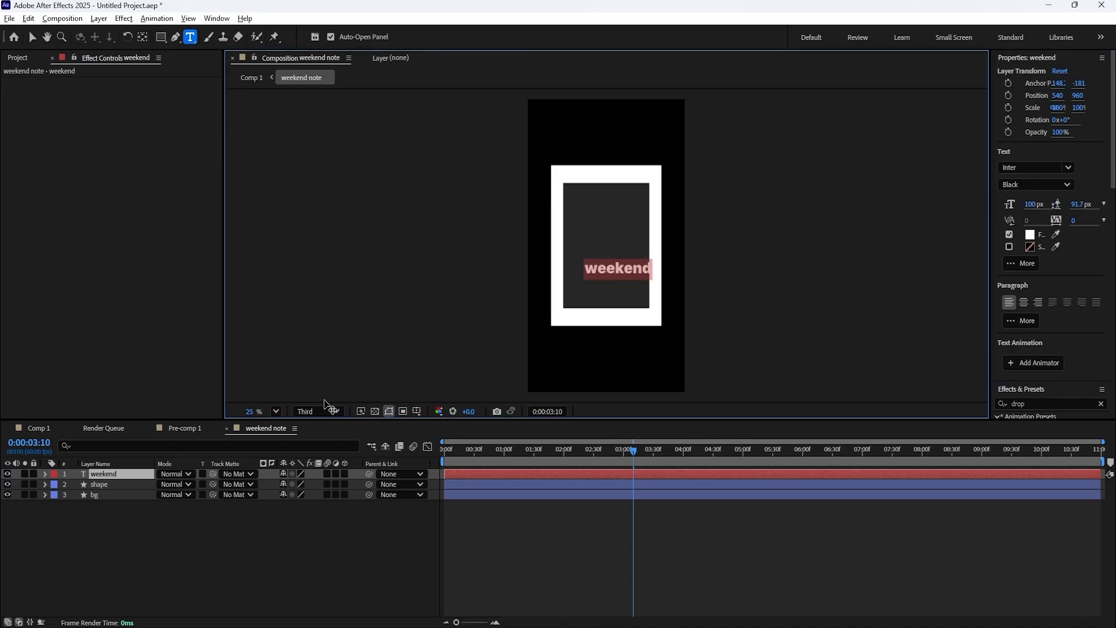
left_click(133, 480)
key("ctrl+alt+Home")
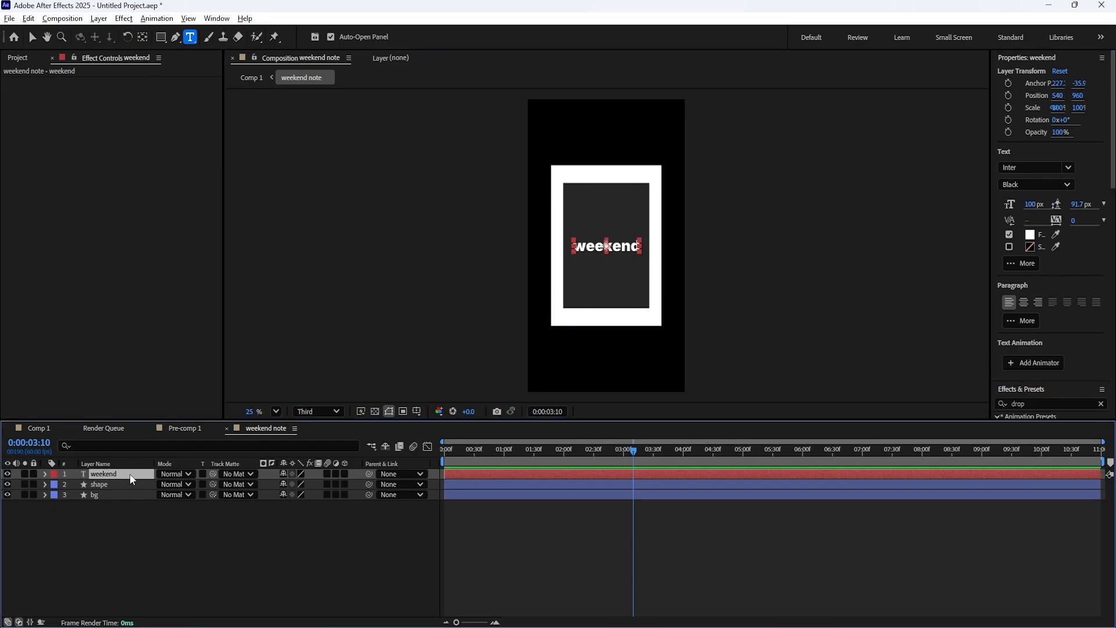
- Return to Comp 1 with the project items showing and collapse the note 3 and weekend note layers
left_click(19, 58)
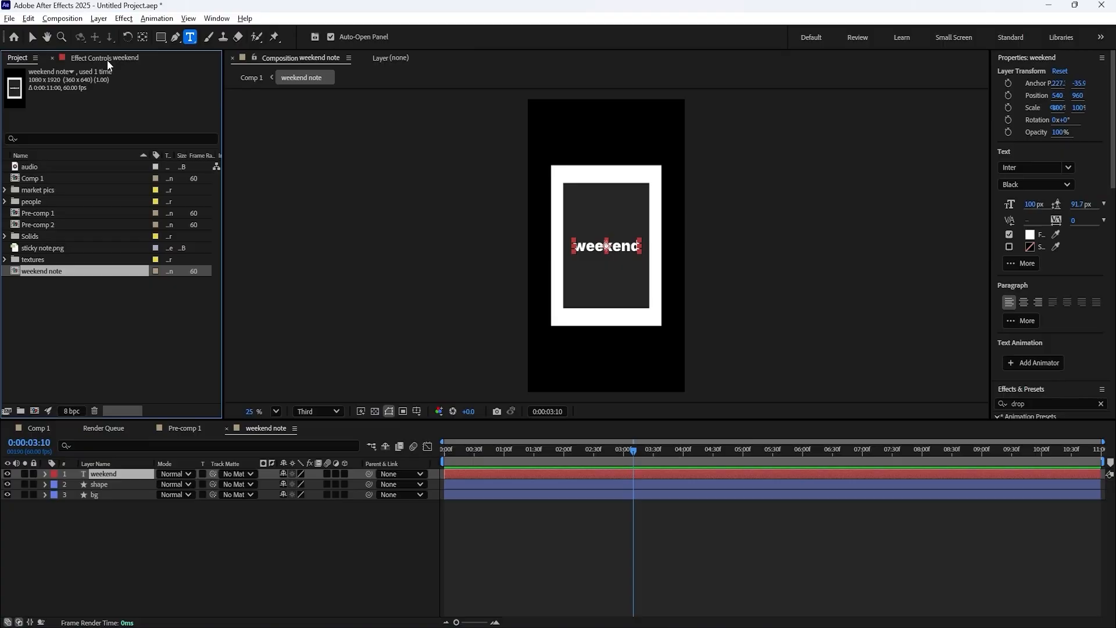
left_click(54, 433)
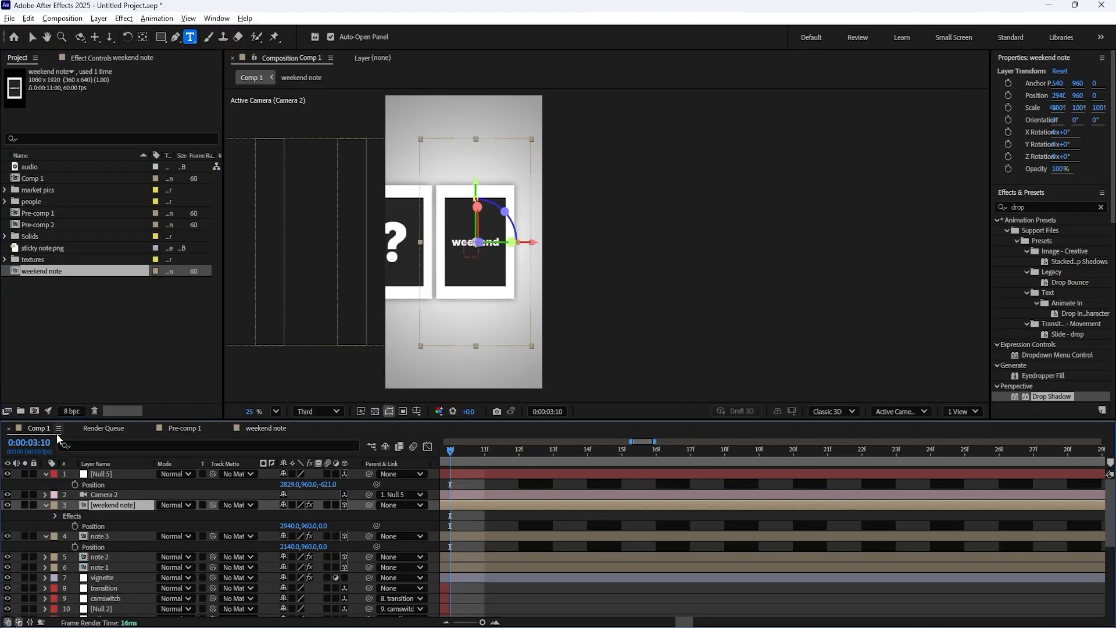
left_click(45, 536)
left_click(46, 505)
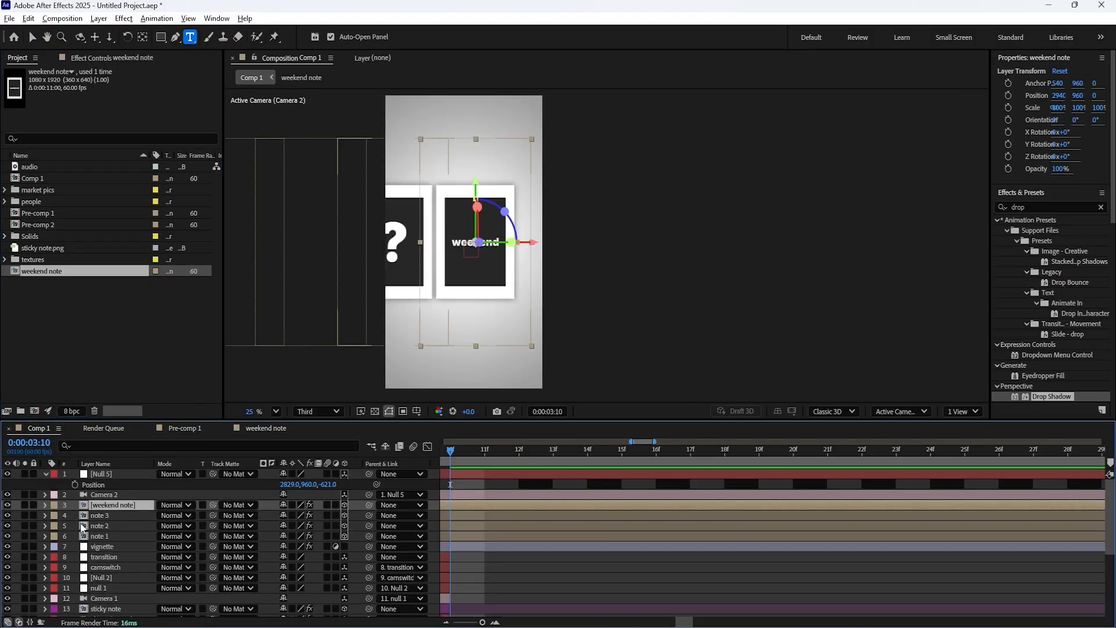
- Trim the in-points of the weekend note, note 3, note 2 and note 1 layers to 0:00:03:10
right_click(134, 508)
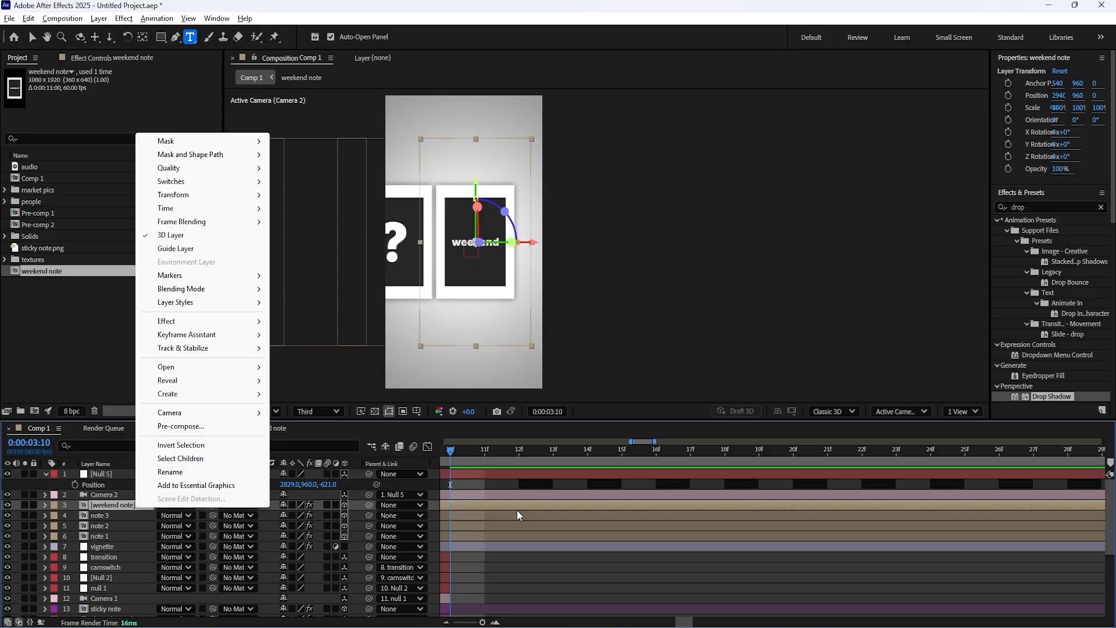
left_click(518, 509)
scroll(642, 505, "down", 9)
left_click_drag(541, 454, 641, 460)
scroll(647, 535, "up", 9)
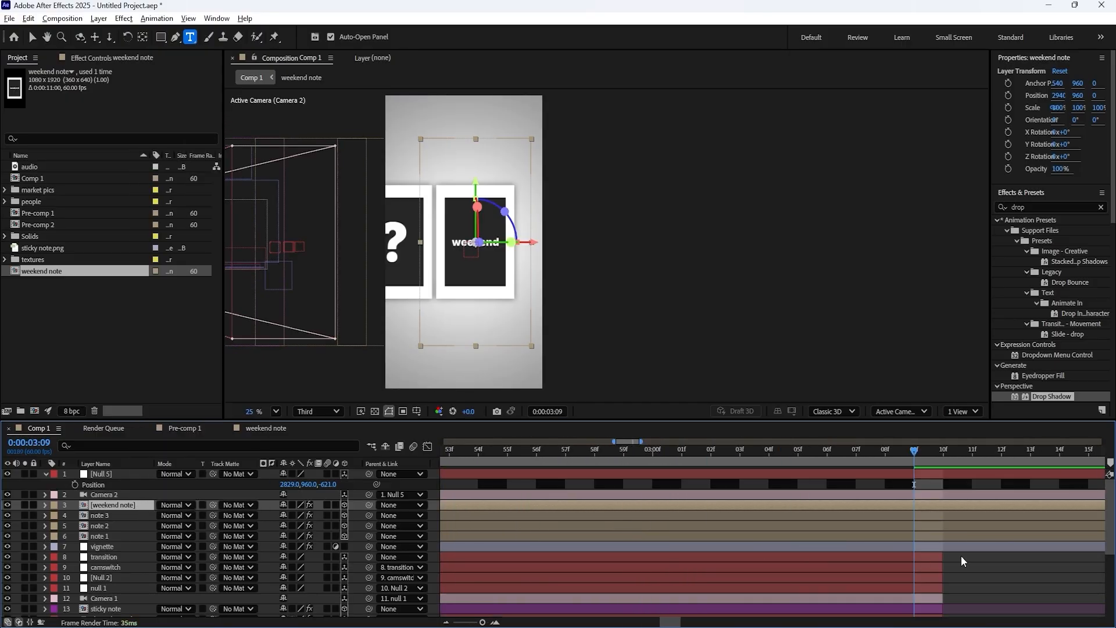
left_click(937, 462)
scroll(825, 571, "down", 9)
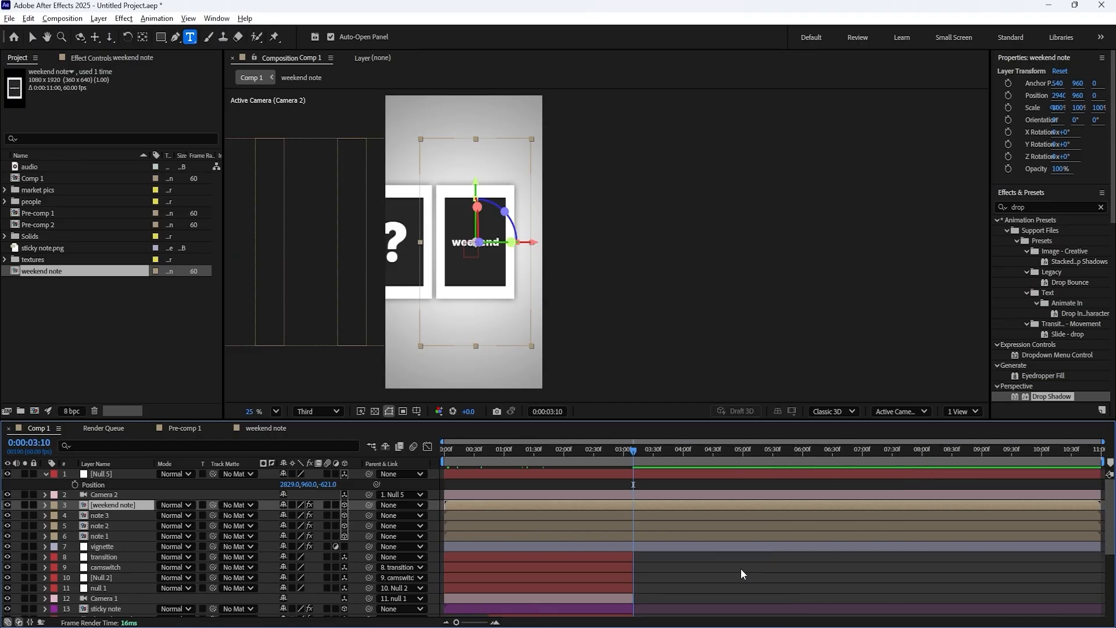
left_click(451, 534)
left_click(450, 506, "shift")
left_click_drag(450, 505, 633, 504)
scroll(657, 531, "up", 8)
scroll(595, 528, "down", 8)
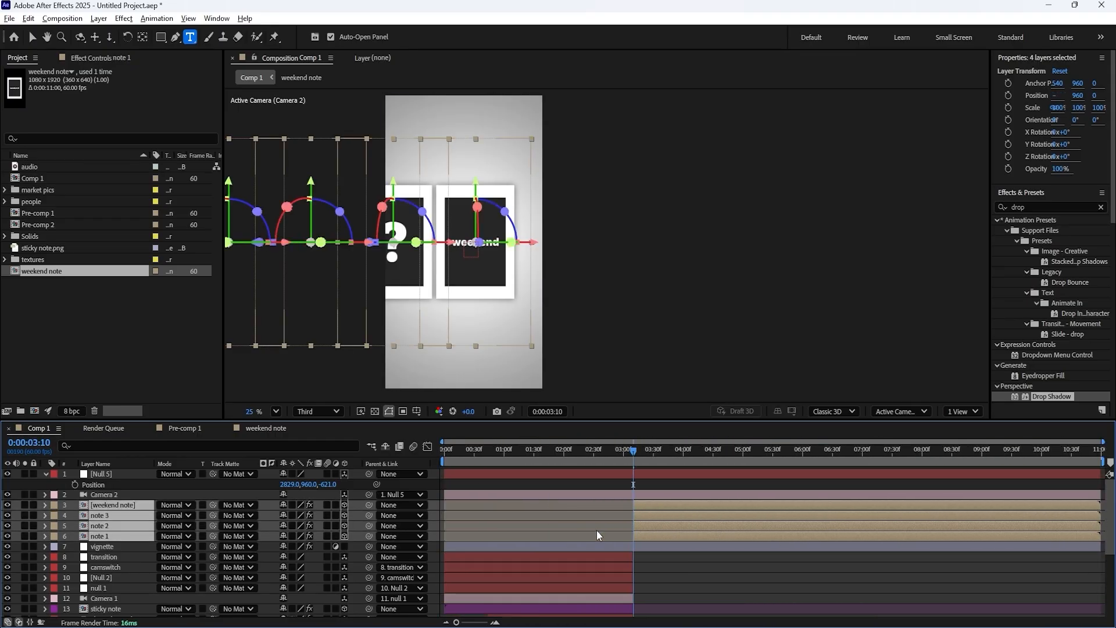
- Trim the in-points of Null 5 and Camera 2 to 0:00:03:10, matching the note layers
left_click(553, 476)
left_click(537, 492, "shift")
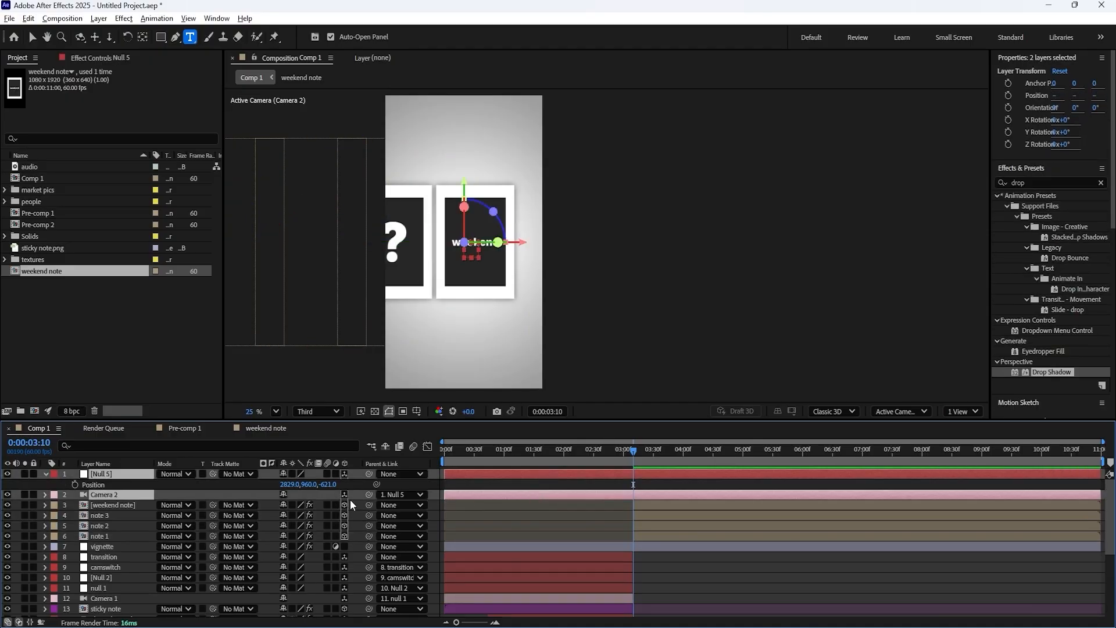
key("ctrl+z")
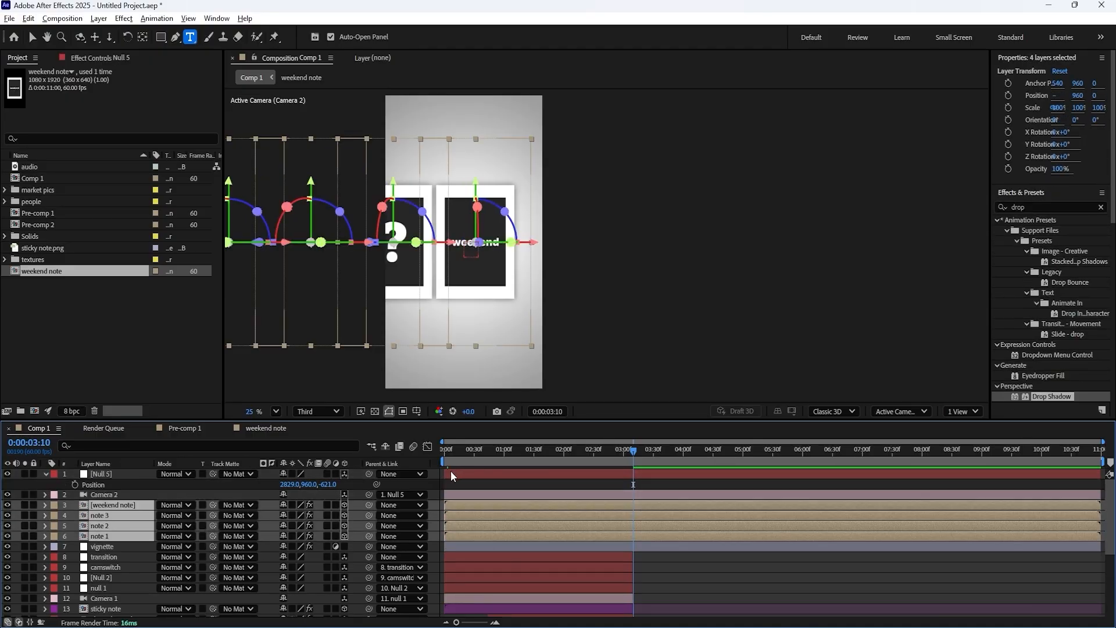
key("ctrl+shift+z")
key("ctrl+shift+z")
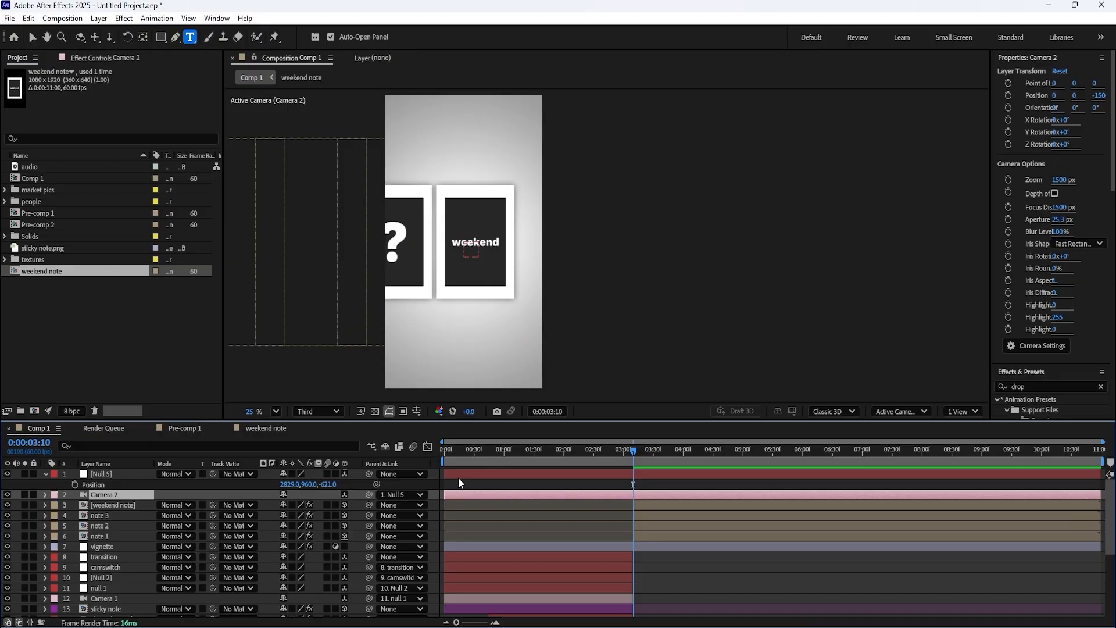
left_click_drag(446, 473, 633, 474)
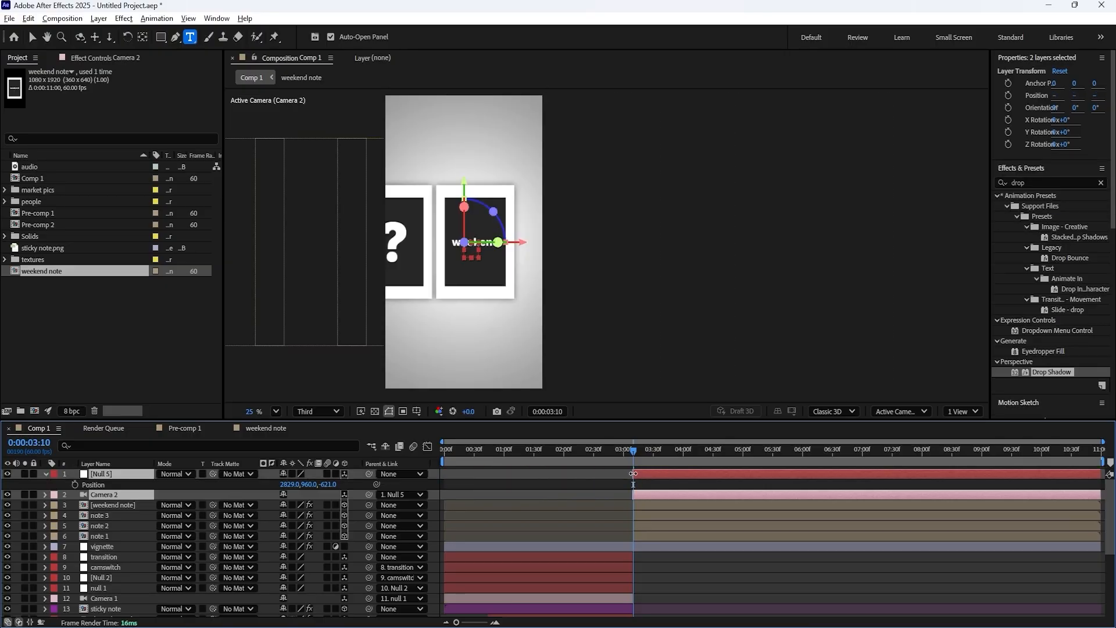
scroll(615, 503, "up", 5)
scroll(615, 504, "down", 2)
scroll(558, 501, "up", 5)
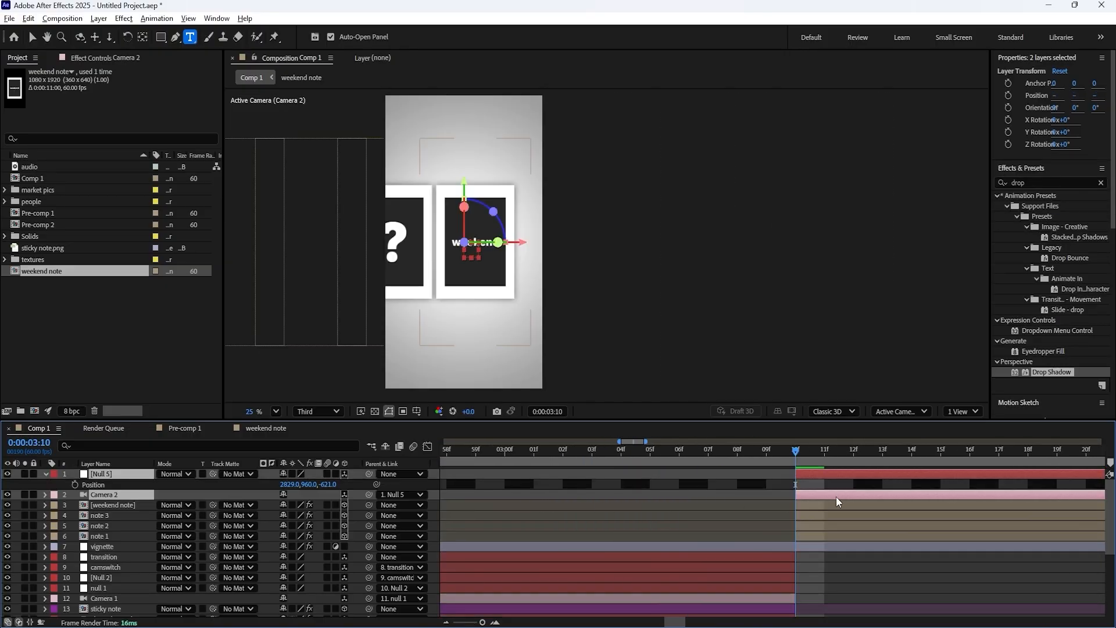
- Play back the second scene from the cut at about 0:00:03:09
key("space")
key("space")
scroll(667, 501, "down", 7)
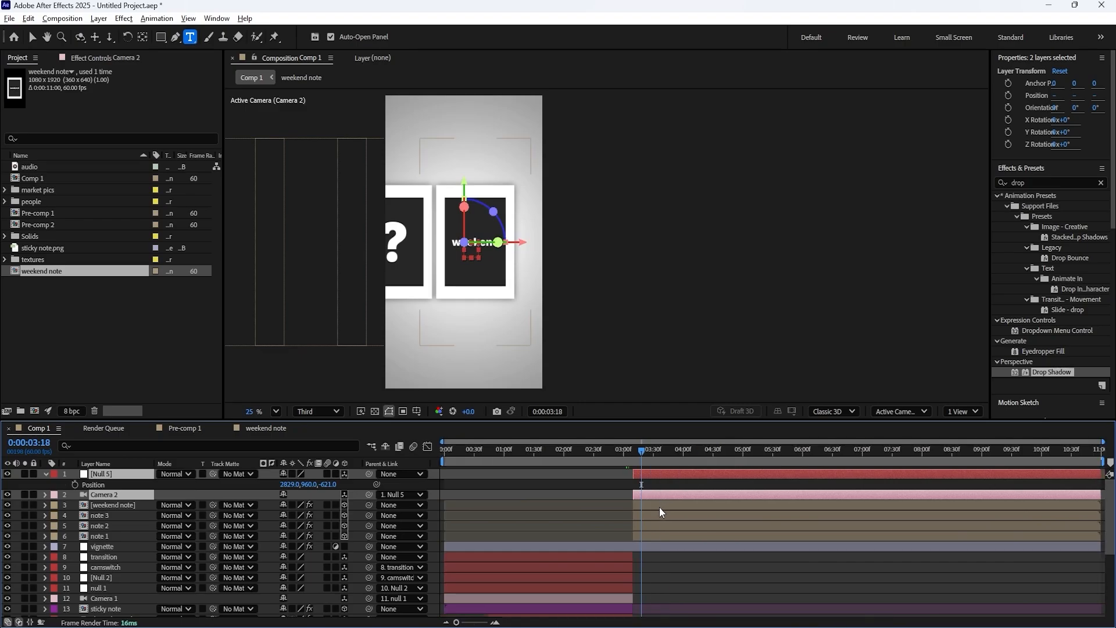
key("space")
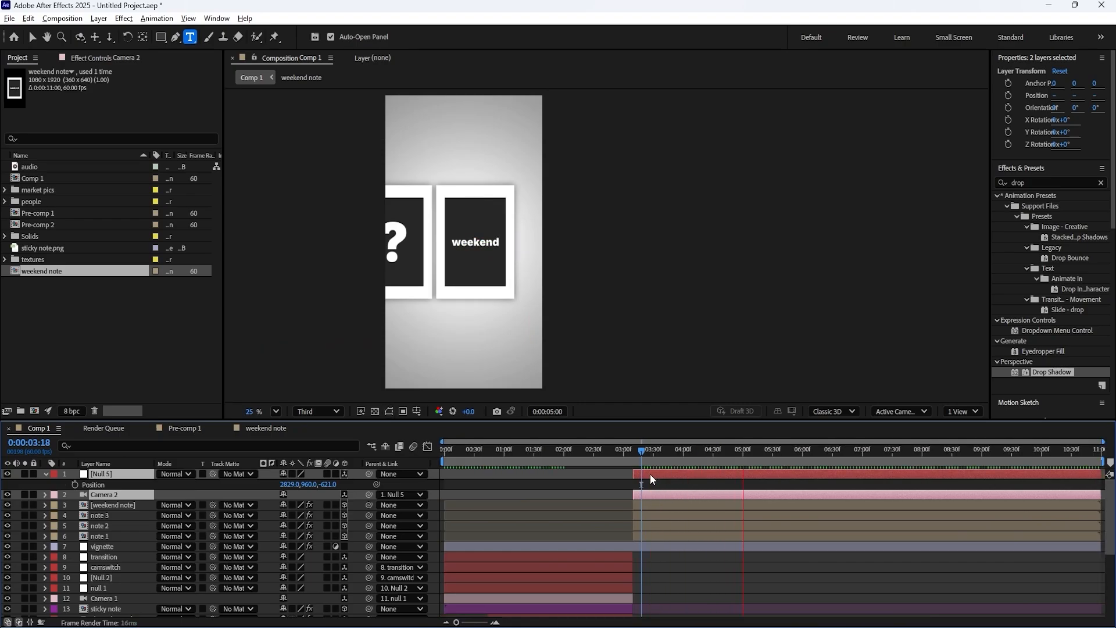
left_click(633, 458)
key("space")
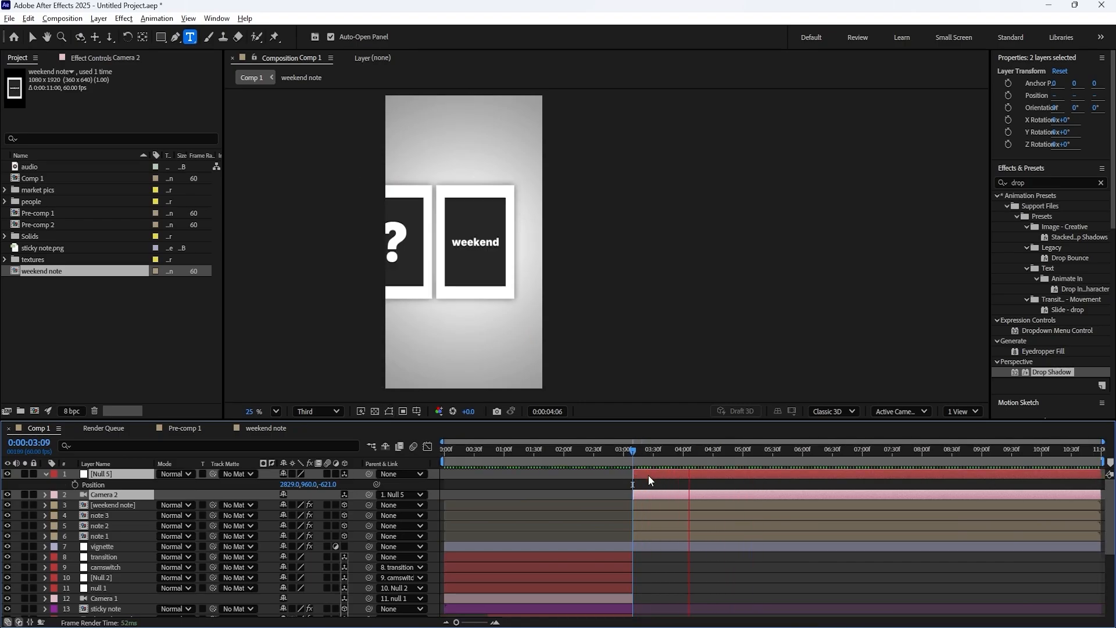
key("space")
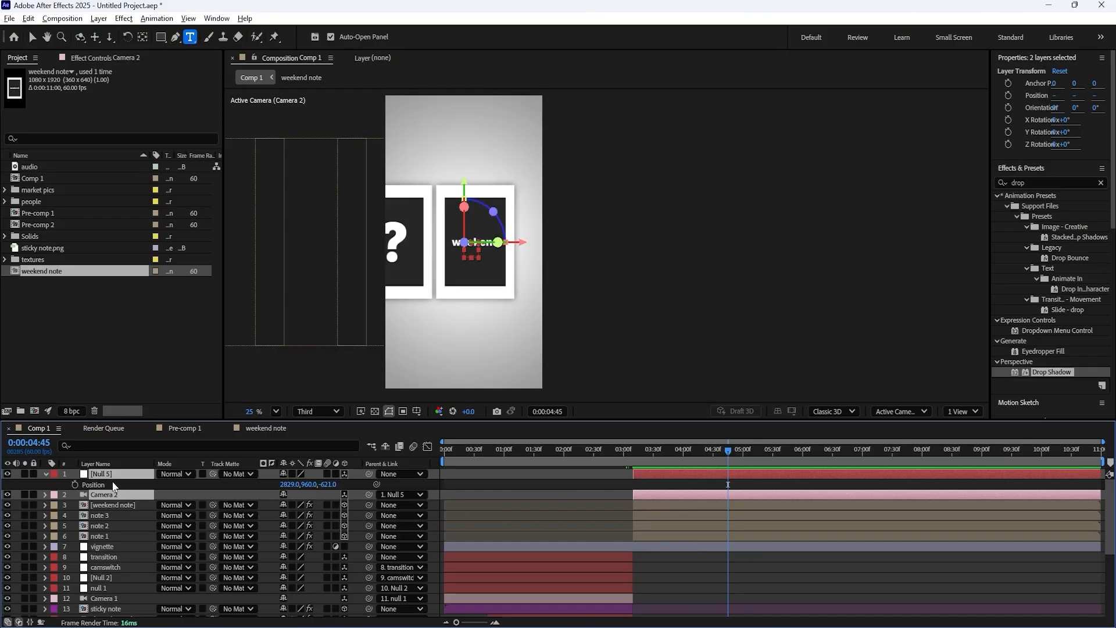
- Reset Null 5's Position and set its Z value to -300
left_click(105, 484)
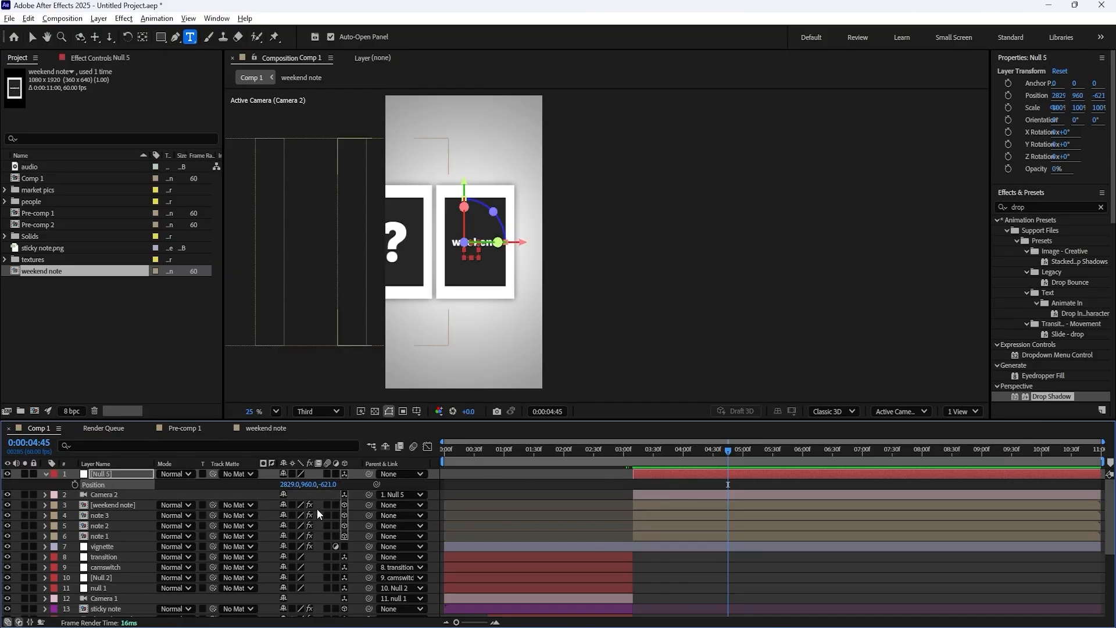
right_click(109, 490)
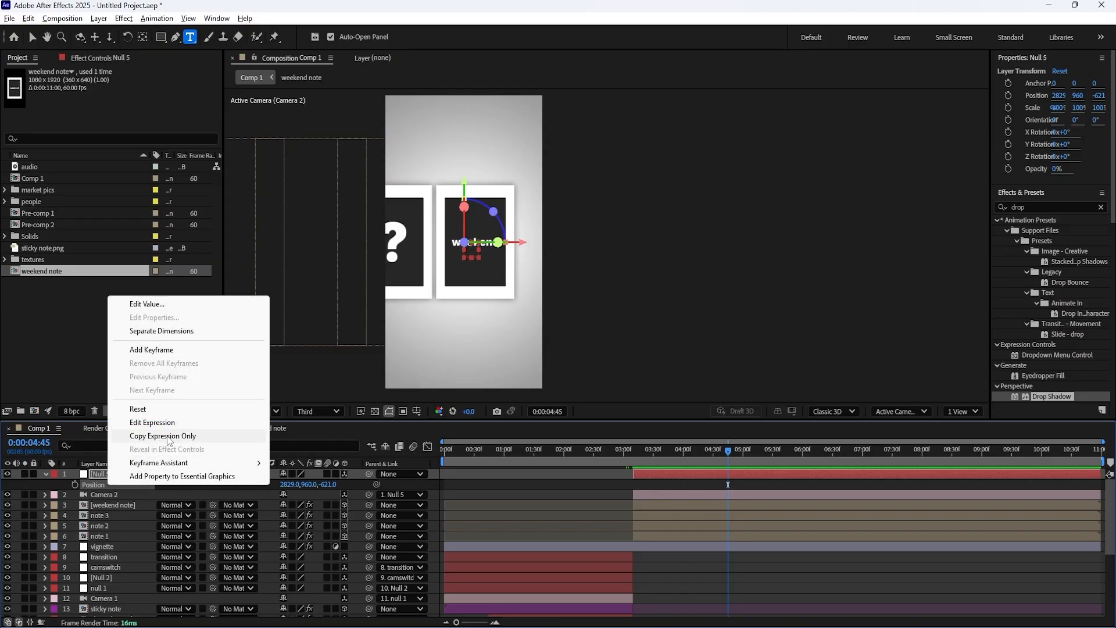
left_click(140, 407)
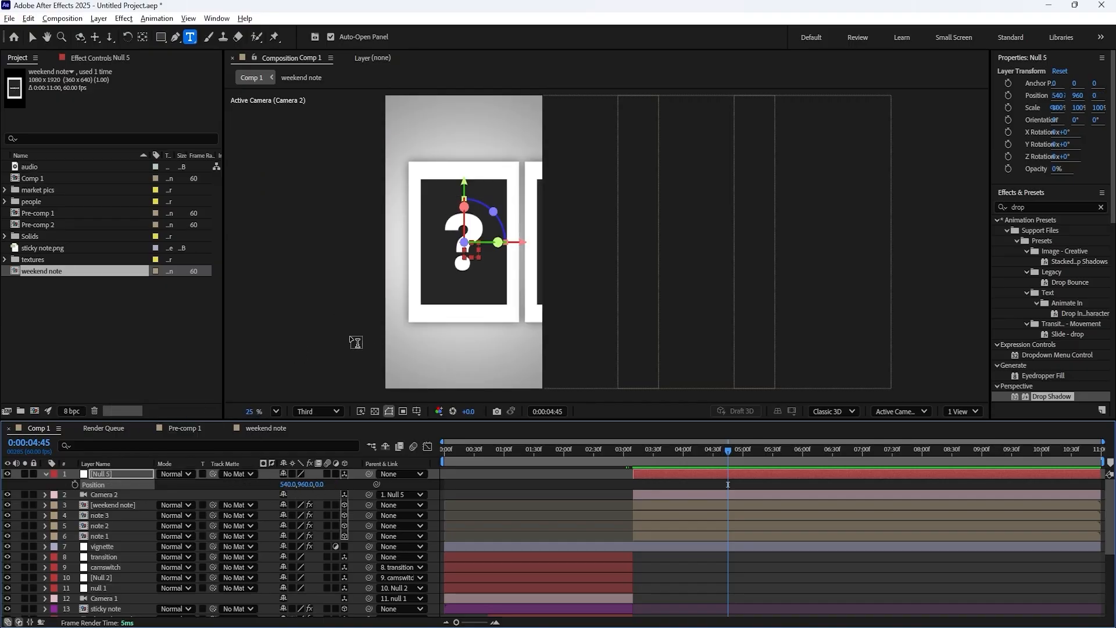
left_click_drag(319, 486, 150, 494)
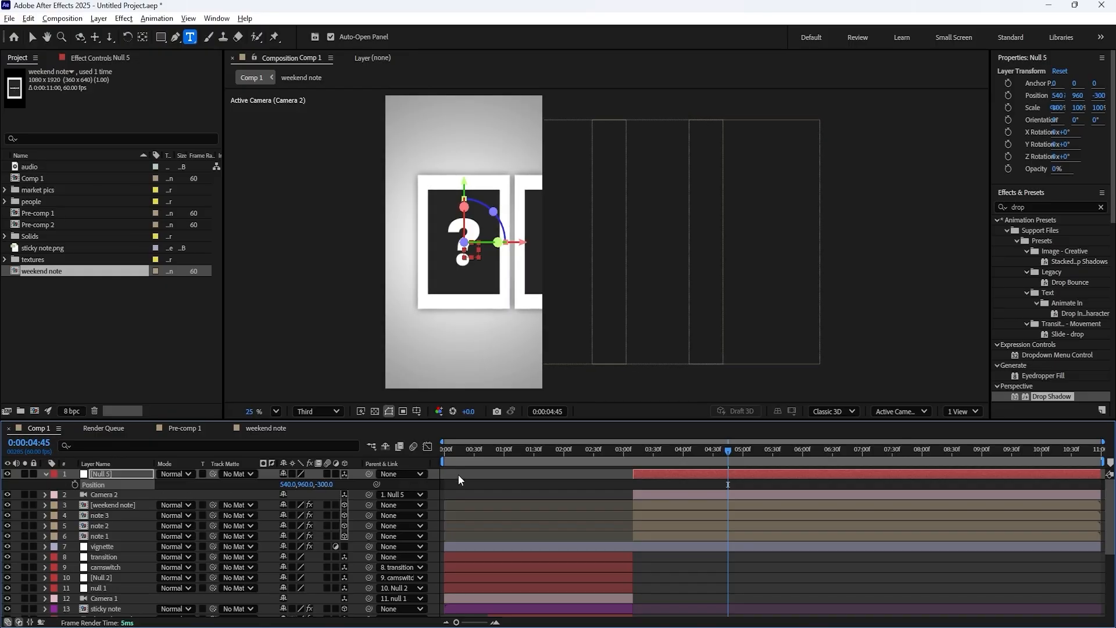
- Keyframe Null 5's Position at the start of its layer and set its X value to 2881 at 0:00:05:17
mouse_move(728, 454)
left_mouse_down()
mouse_move(512, 461)
mouse_move(722, 464)
left_mouse_up()
left_click(526, 558)
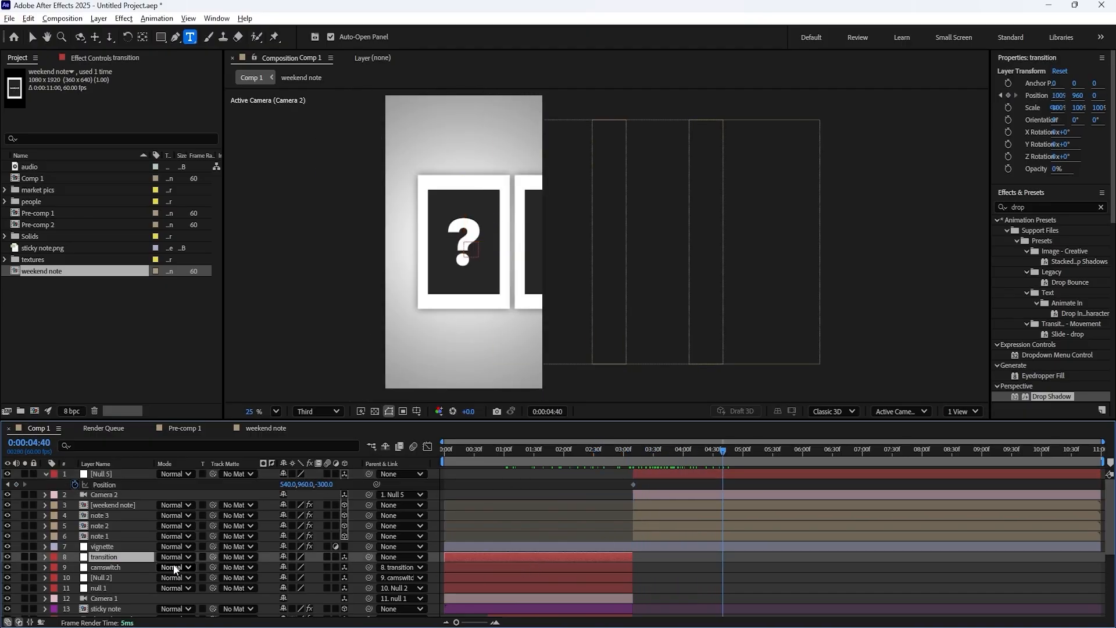
key("p")
left_click_drag(612, 459, 760, 467)
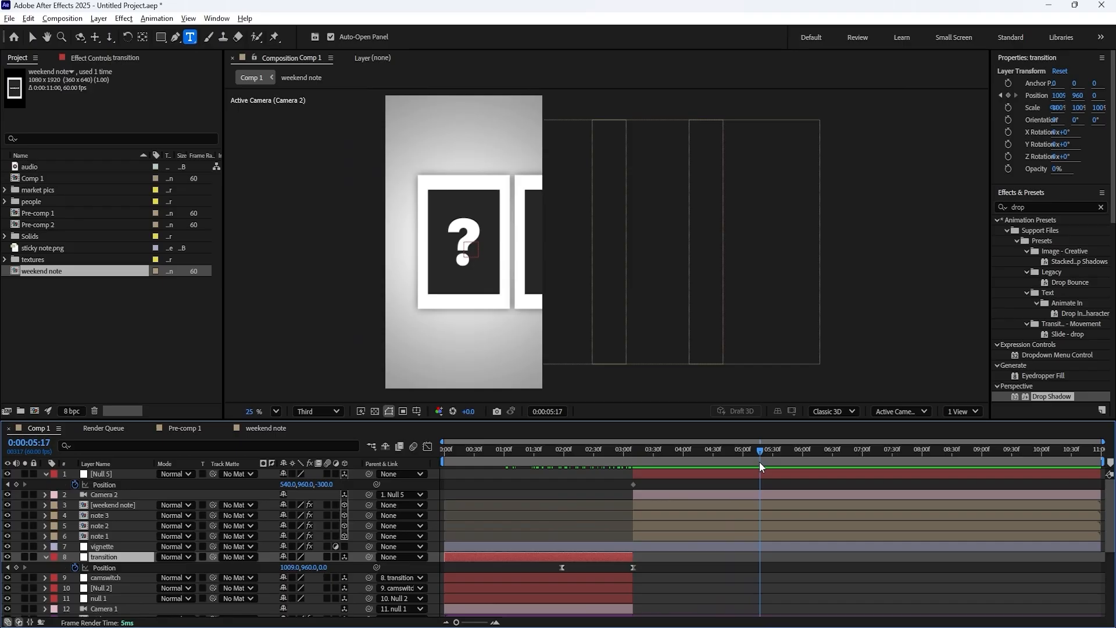
left_click(16, 484)
left_click_drag(285, 486, 356, 509)
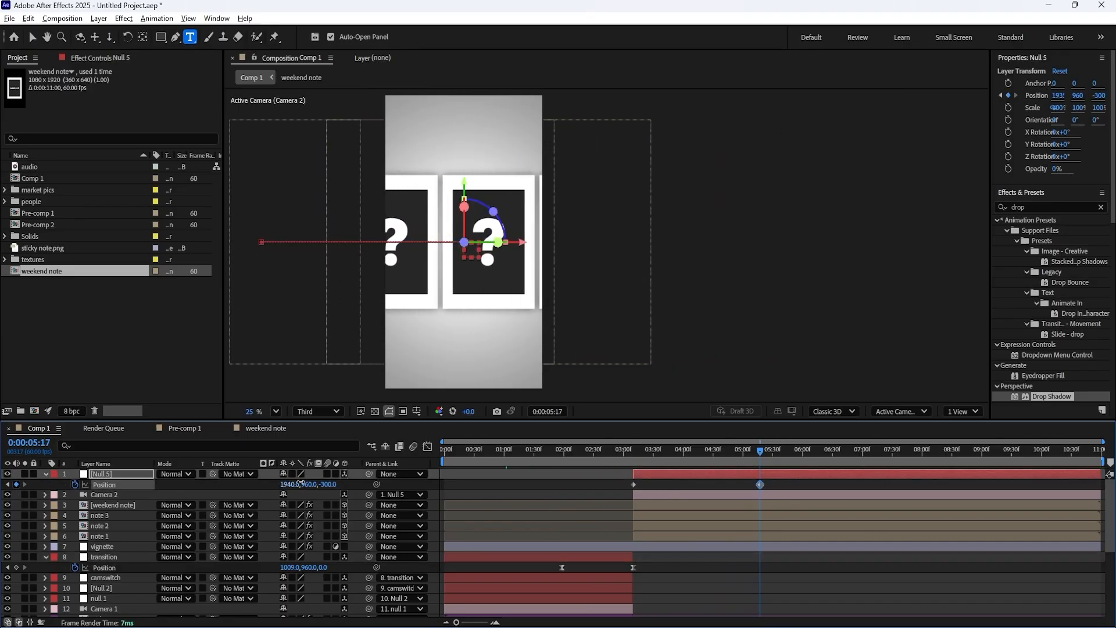
left_click_drag(301, 483, 610, 499)
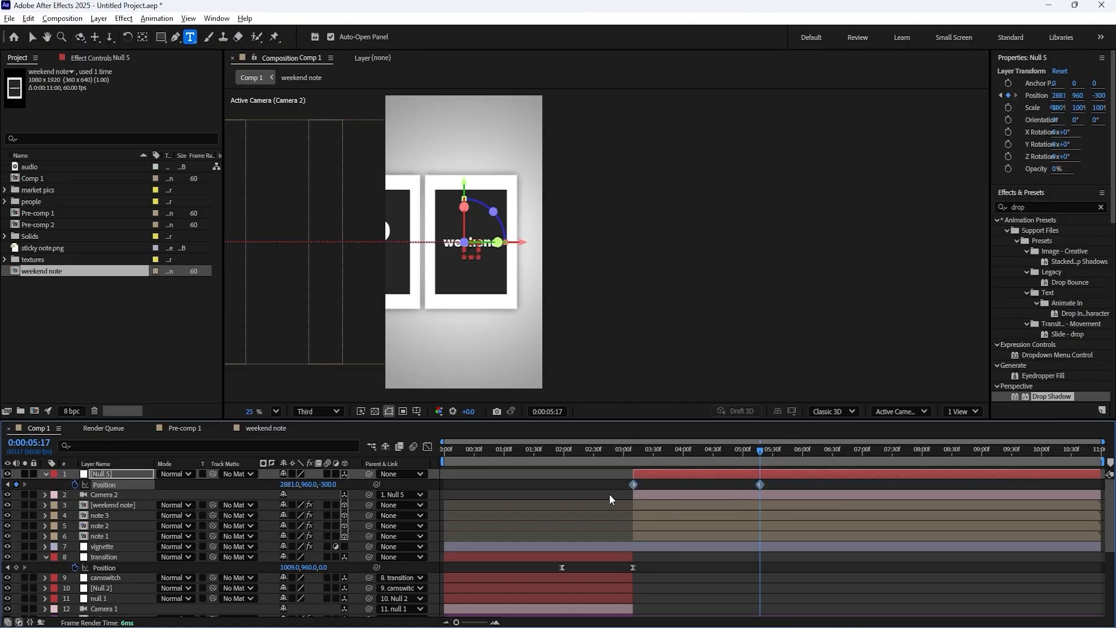
- Shorten the outgoing influence of Null 5's first Position keyframe in the speed graph so the camera move starts fast
left_click(428, 447)
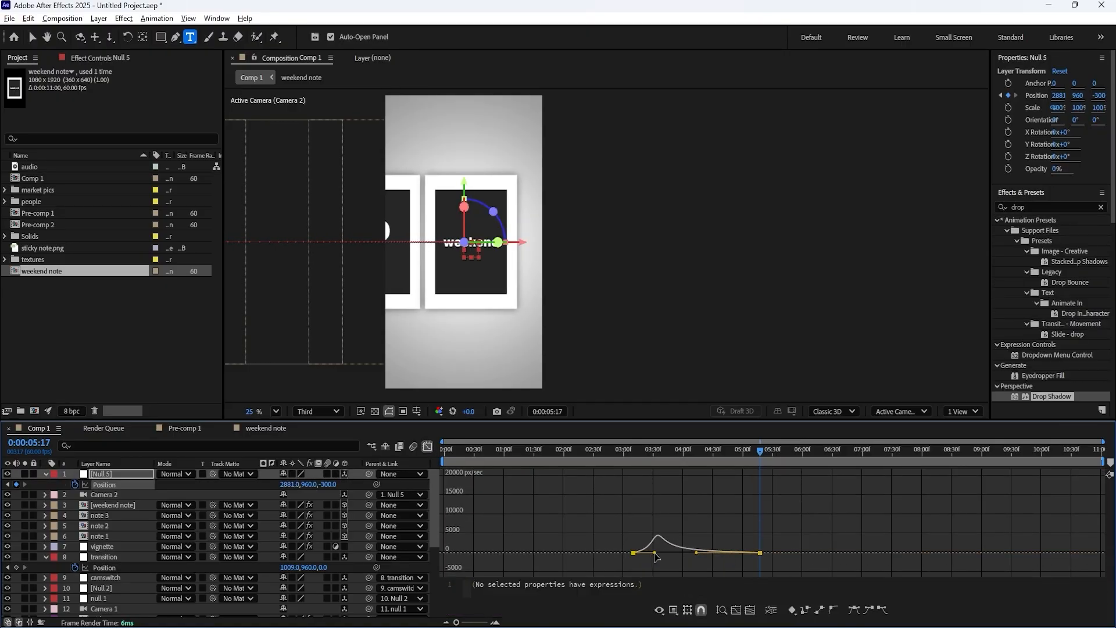
left_click_drag(655, 557, 640, 553)
left_click(428, 446)
- Preview the transition from the first scene and scrub through Null 5's camera move across the notes
left_click(551, 454)
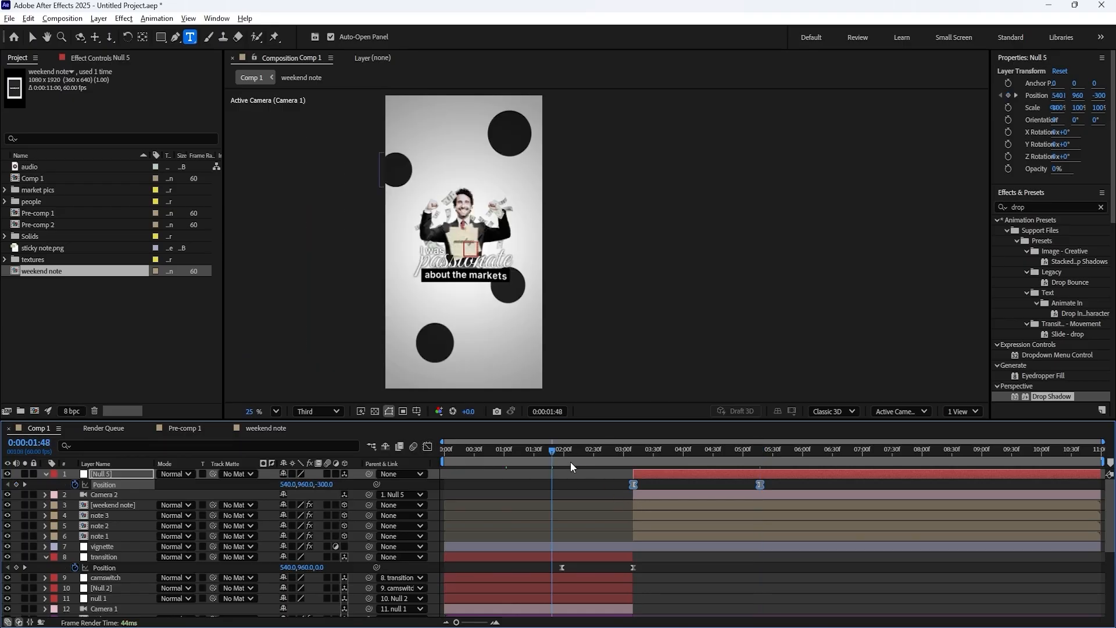
left_click(577, 451)
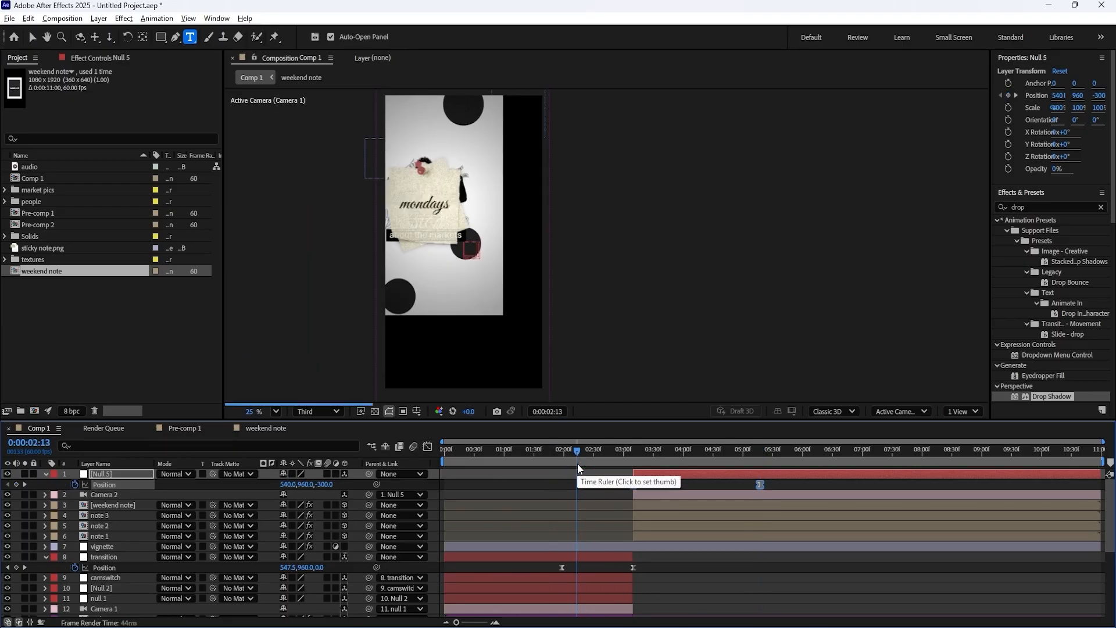
key("space")
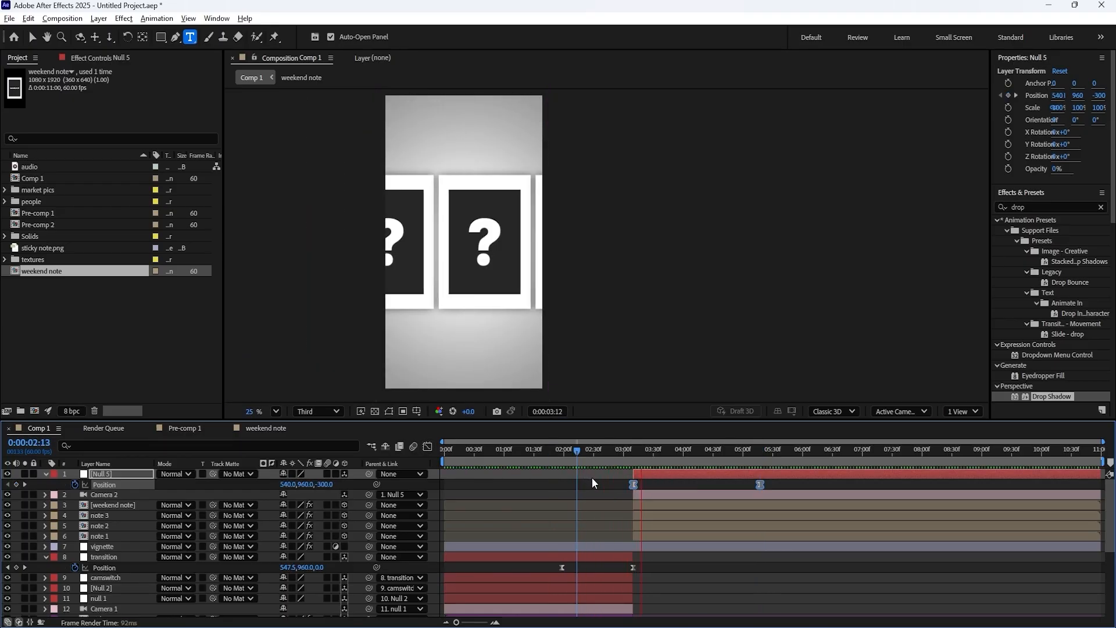
left_click(636, 452)
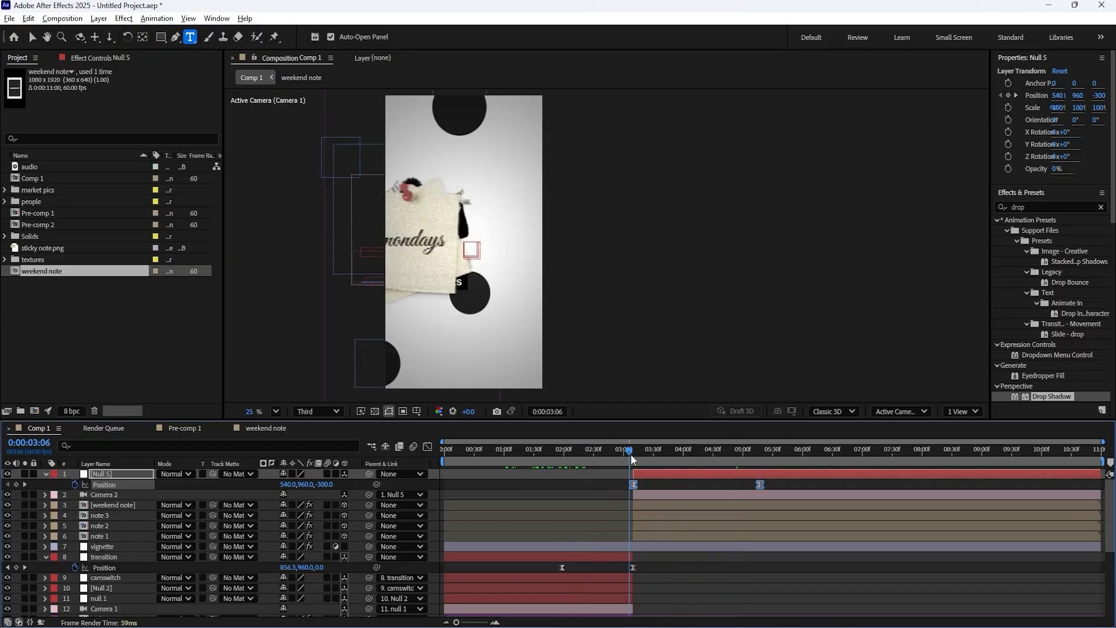
left_click_drag(637, 452, 707, 453)
- Move Null 5's ending Position keyframe earlier to about 0:00:04:55 and play back the shortened camera move
left_click(739, 488)
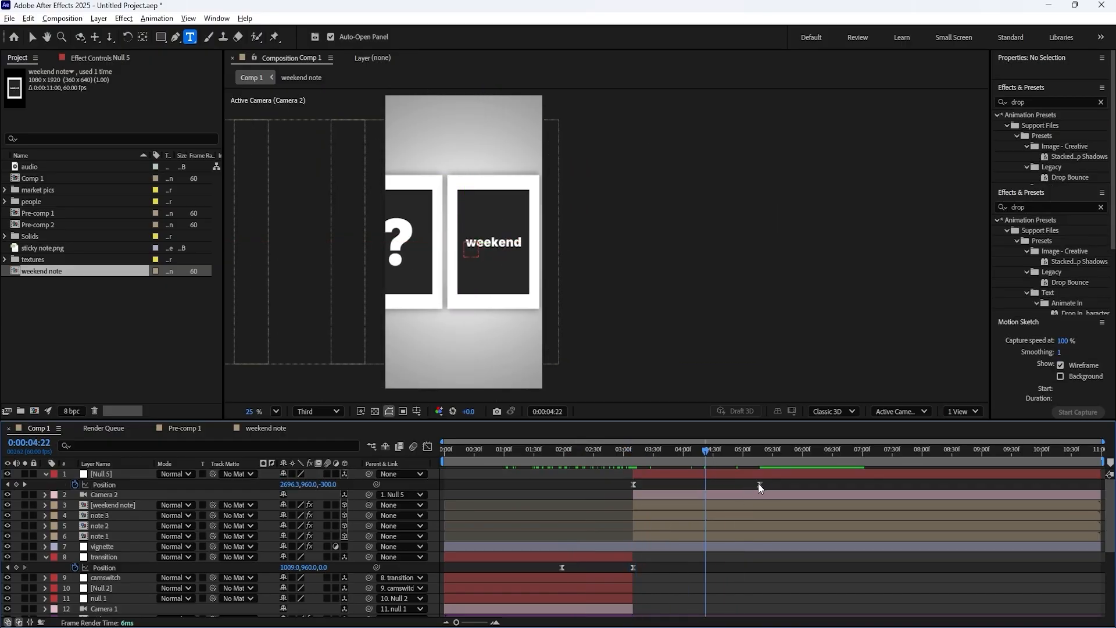
left_click_drag(759, 484, 738, 484)
left_click(635, 452)
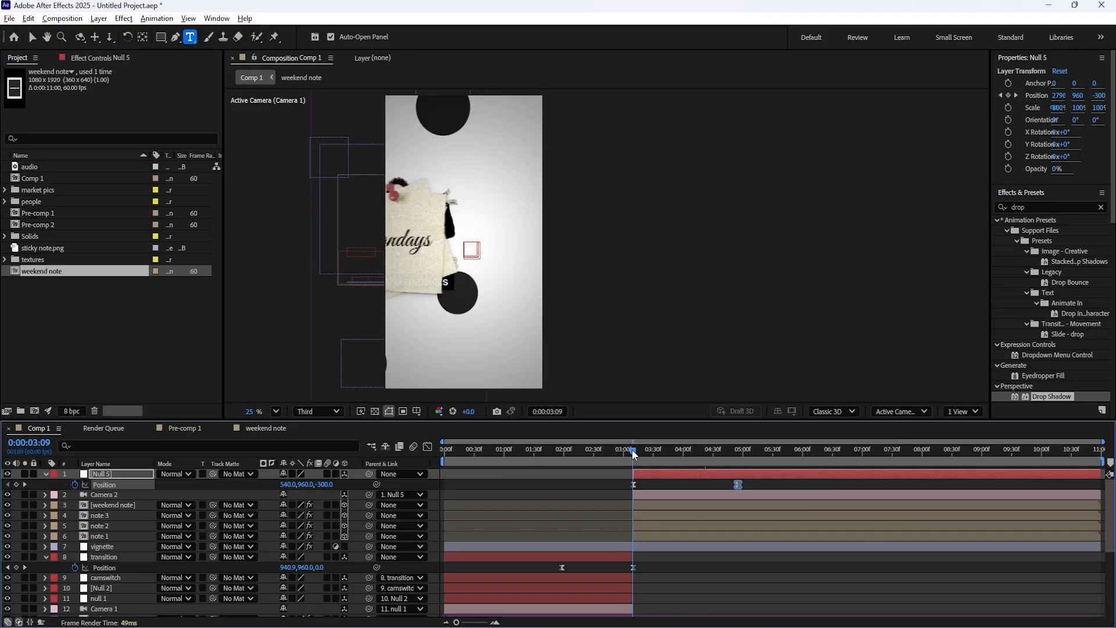
key("space")
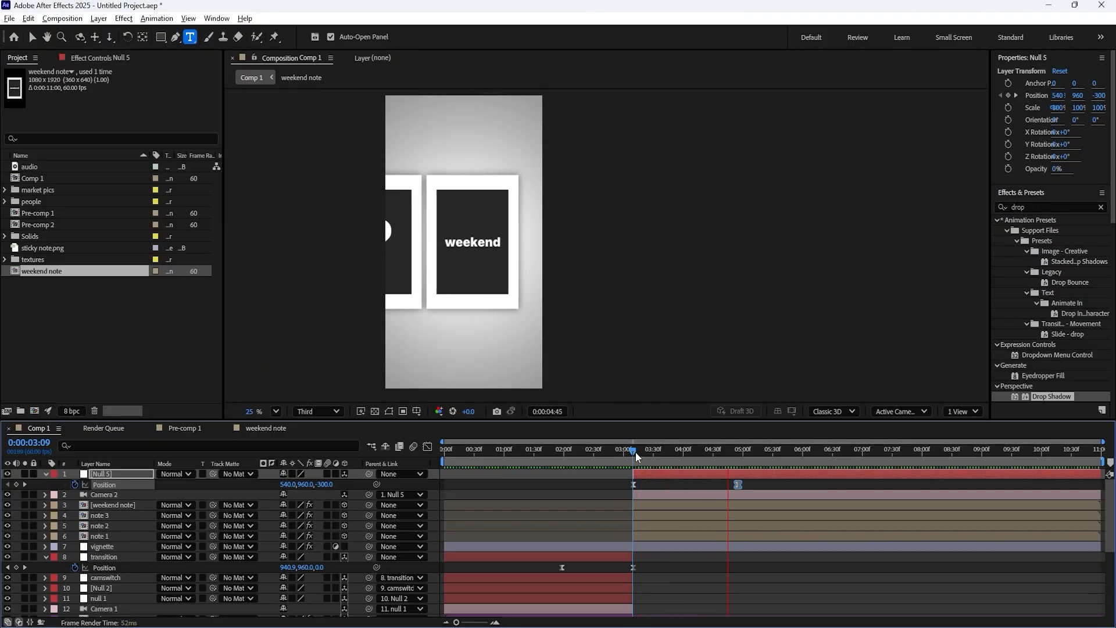
key("space")
- Select the weekend note, note 3, note 2 and note 1 layers and search the effects and presets for "bouncy"
left_click(652, 501)
left_click(647, 530)
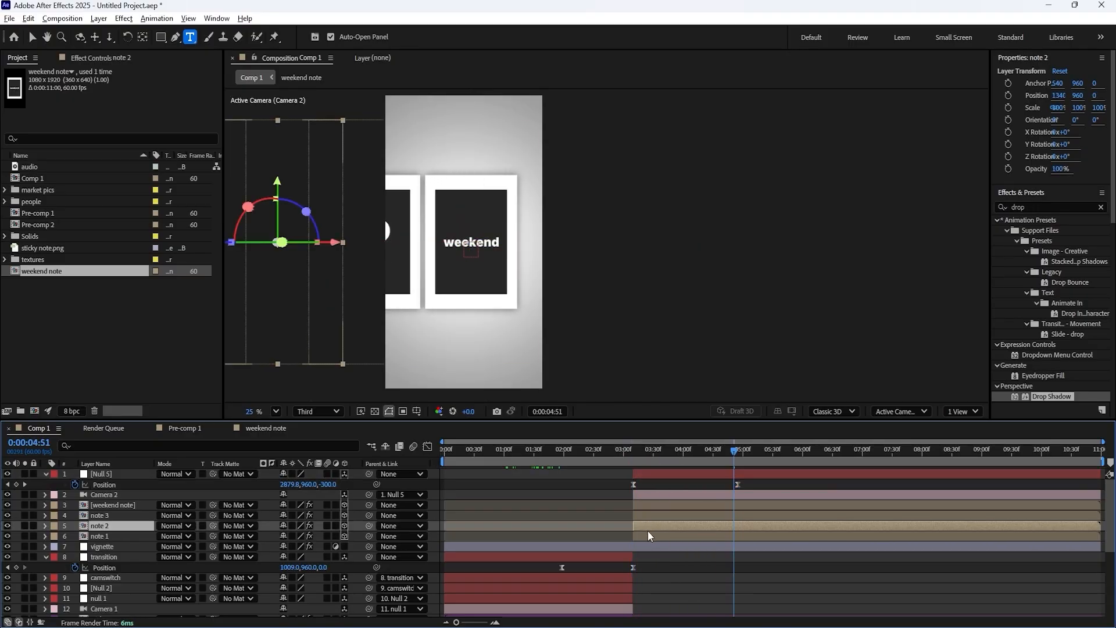
left_click(647, 533)
left_click(648, 504, "shift")
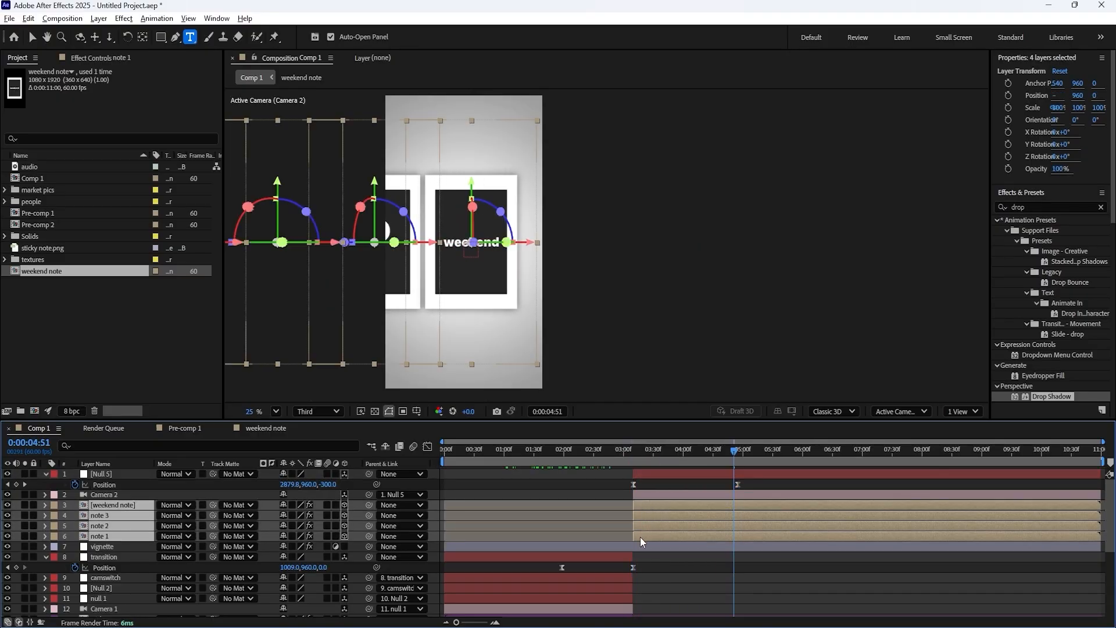
double_click(1041, 208)
type("bouncy")
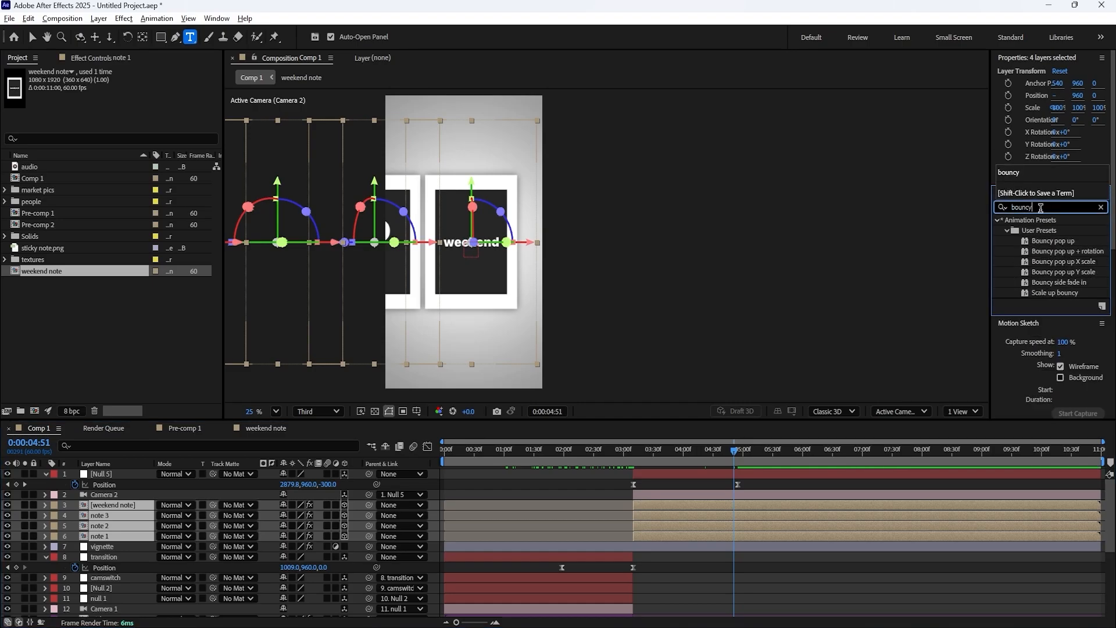
- Try the Bouncy pop up + rotation preset on the note 1 layer at 0:00:04:51
left_click(1055, 272)
left_click(1058, 243, "shift")
left_click(1053, 282)
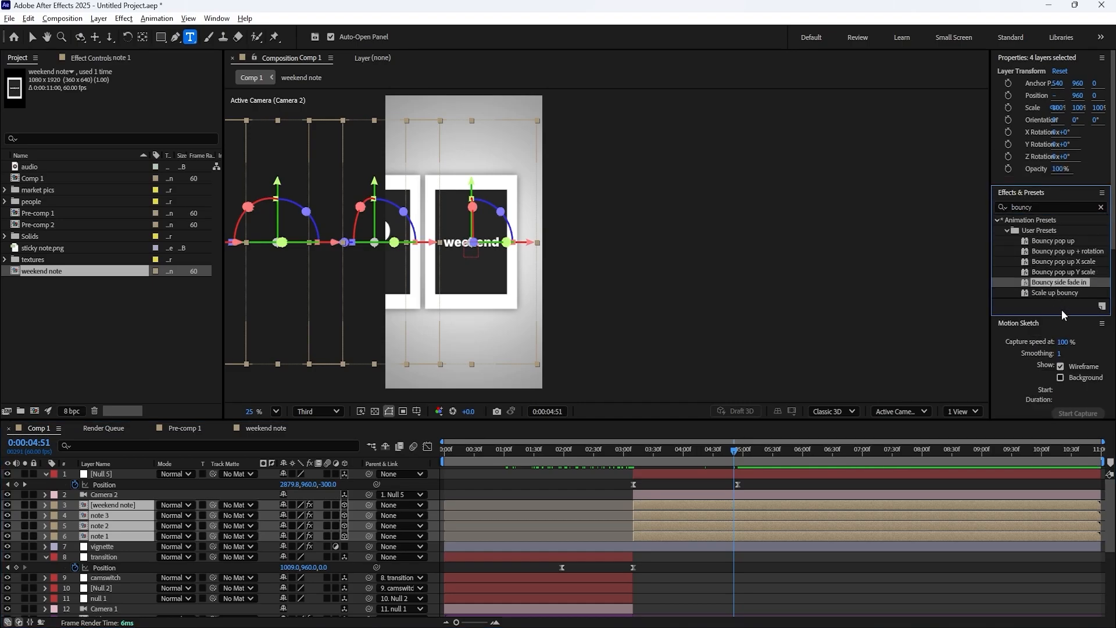
left_click(1070, 252)
left_click(1061, 270)
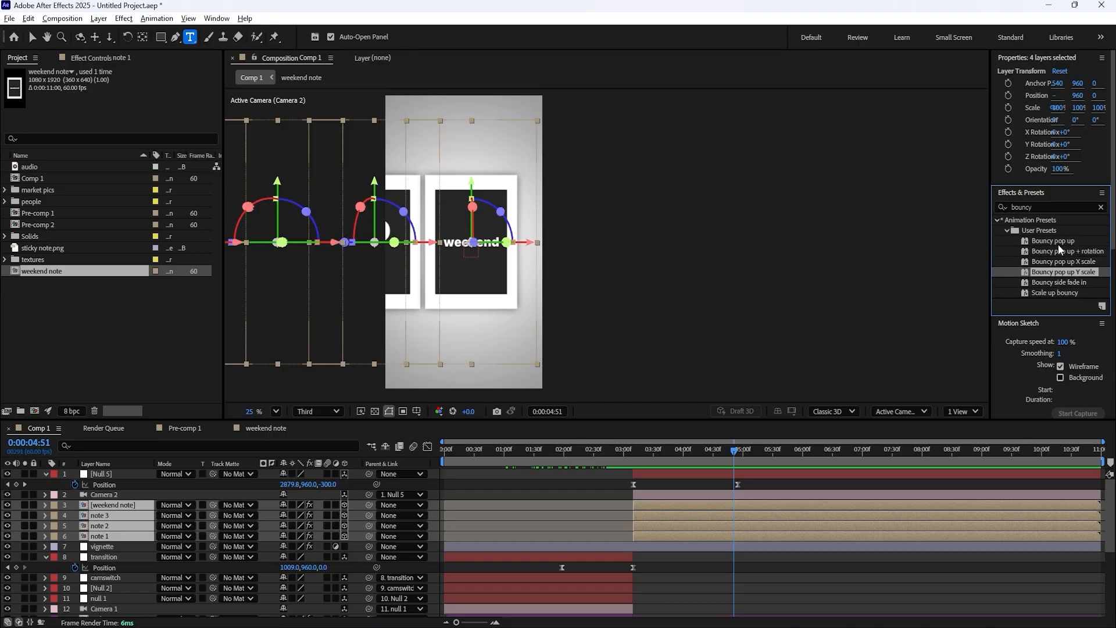
left_click(1058, 242, "shift")
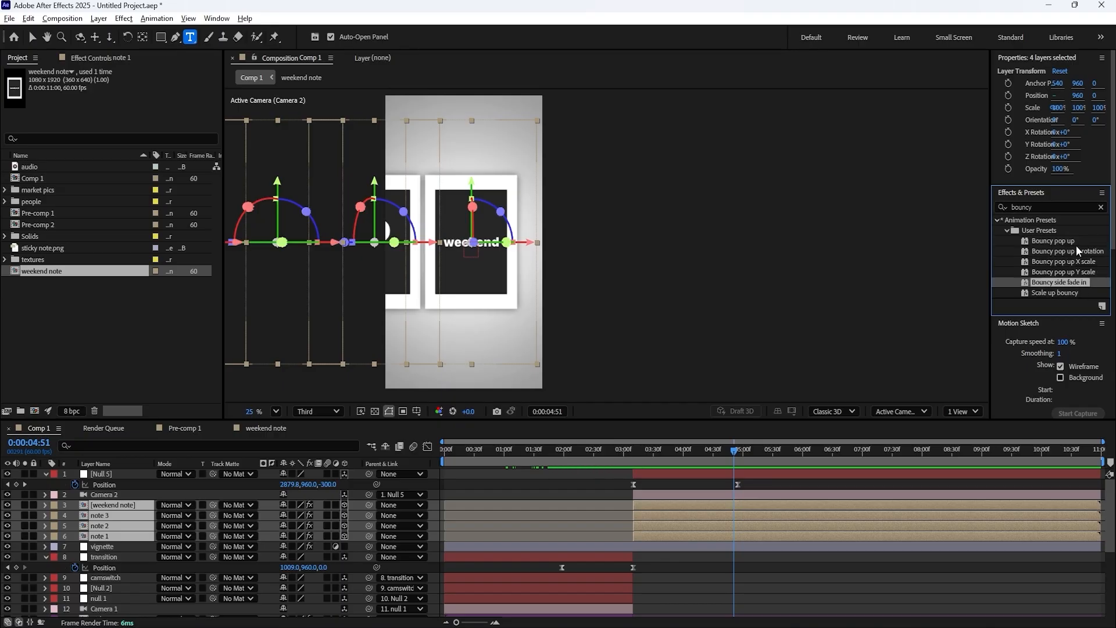
left_click(1063, 253)
left_click_drag(1069, 253, 630, 534)
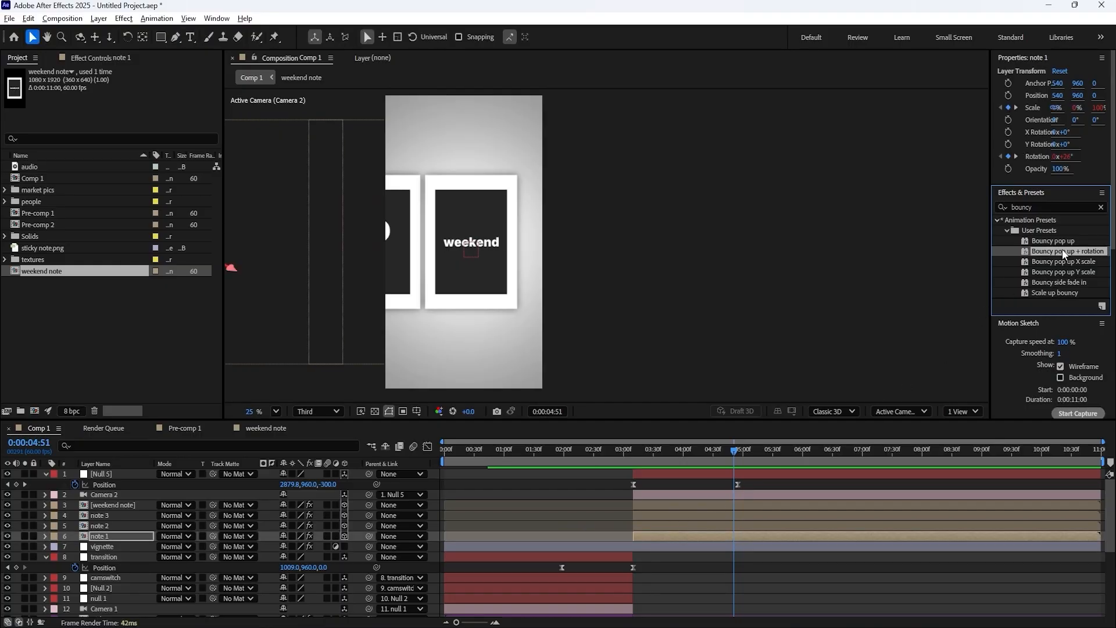
key("F2")
- Apply the Bouncy pop up + rotation preset to note 1, note 2, note 3 and weekend note at 0:00:03:10 and play it back
left_click_drag(705, 451, 640, 459)
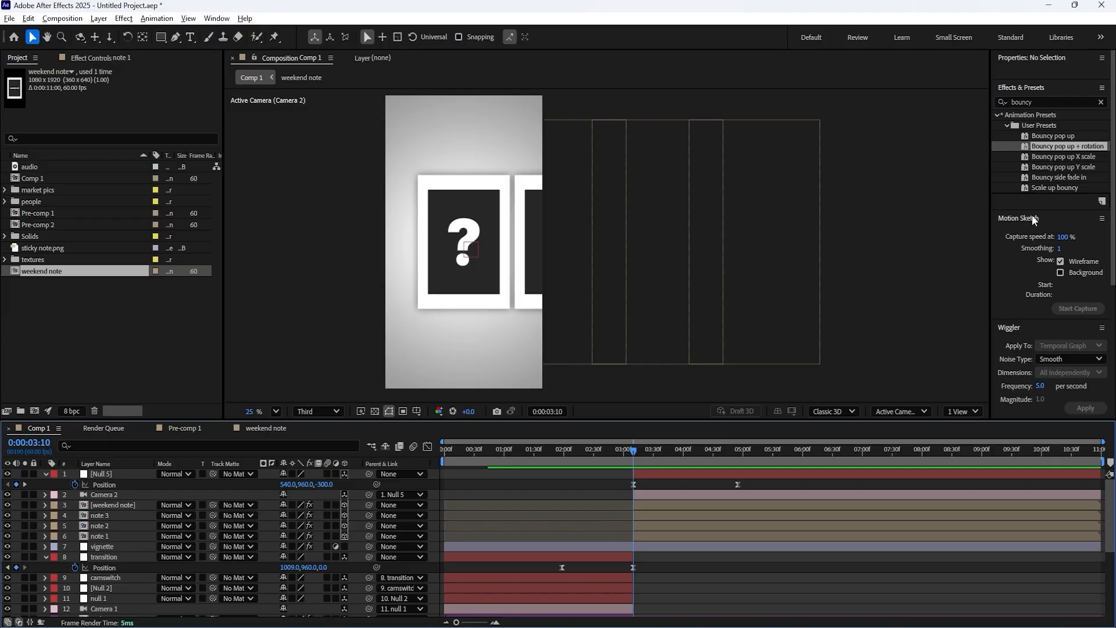
left_click_drag(1056, 147, 651, 536)
left_click_drag(1068, 251, 650, 528)
left_click_drag(981, 294, 650, 515)
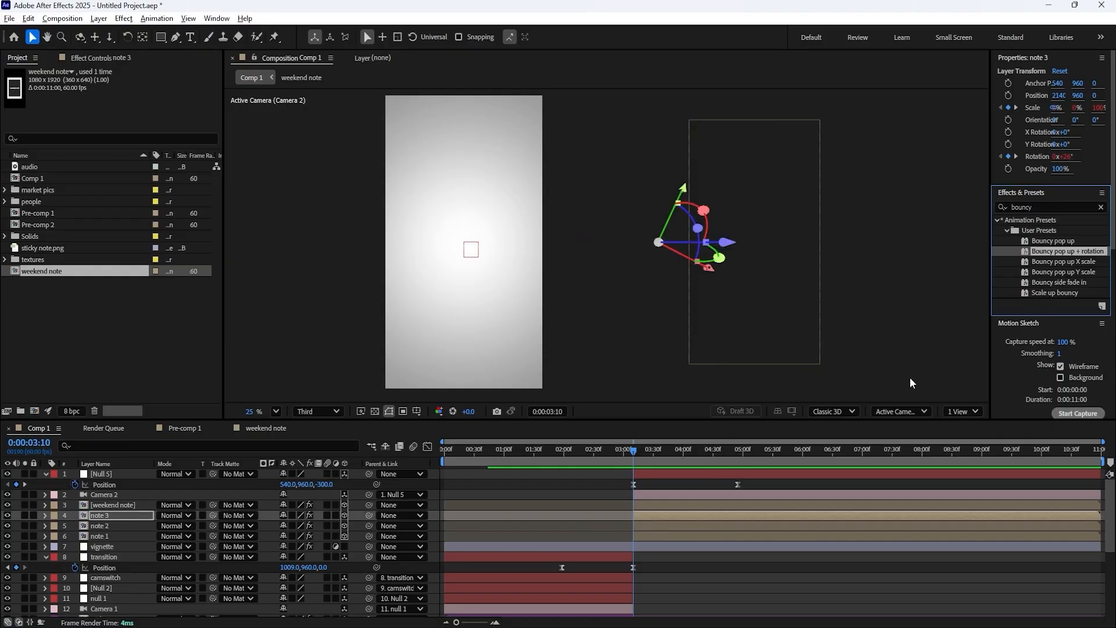
left_click_drag(1049, 256, 661, 507)
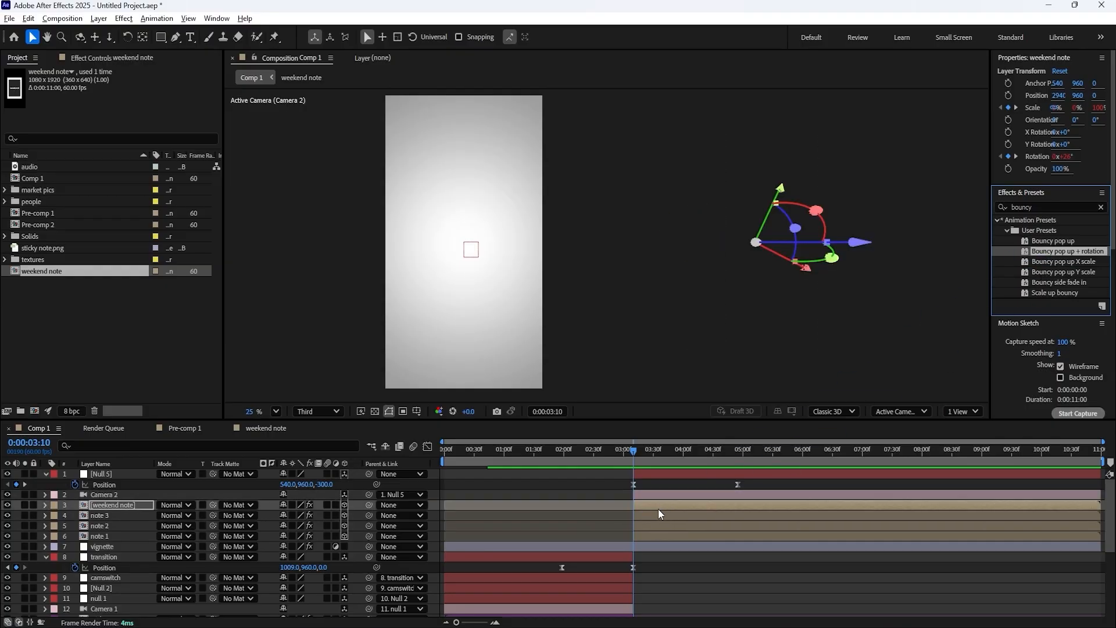
key("space")
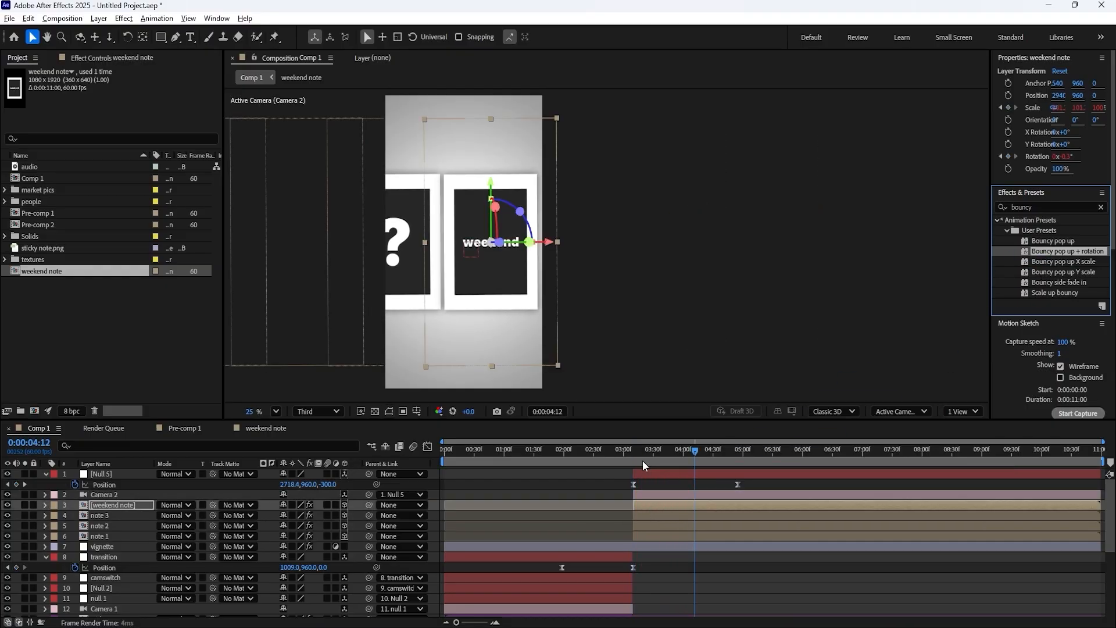
left_click(632, 459)
left_click_drag(632, 459, 636, 460)
- Reveal the four notes' keyframes and shift note 1's Scale and Rotation keyframes earlier to start at about 0:00:03:04
left_click(658, 535)
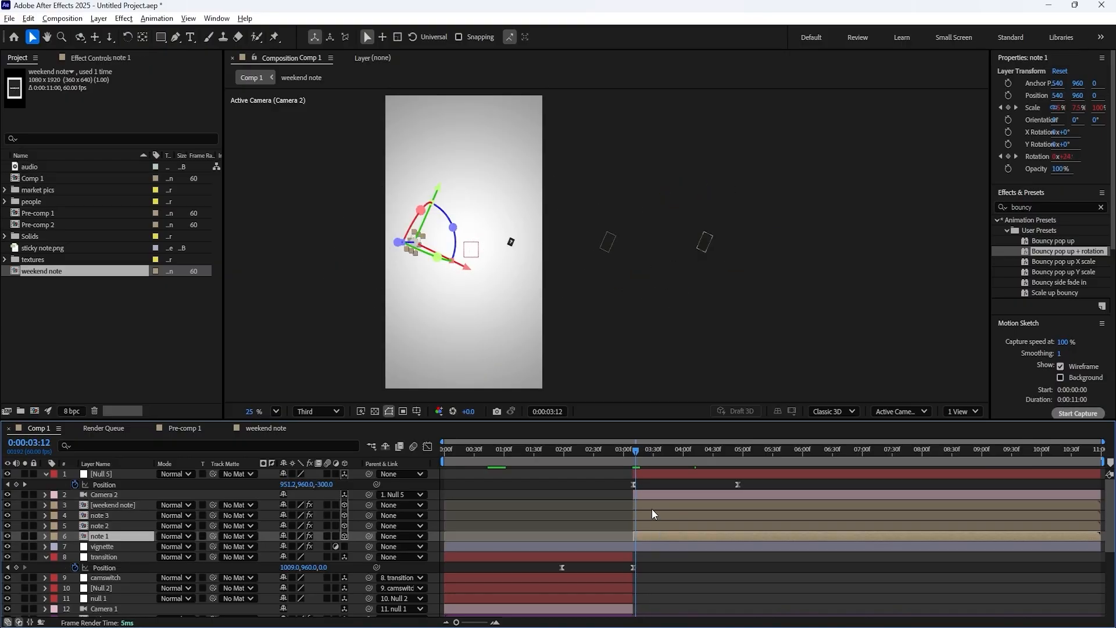
left_click(651, 509, "shift")
key("u")
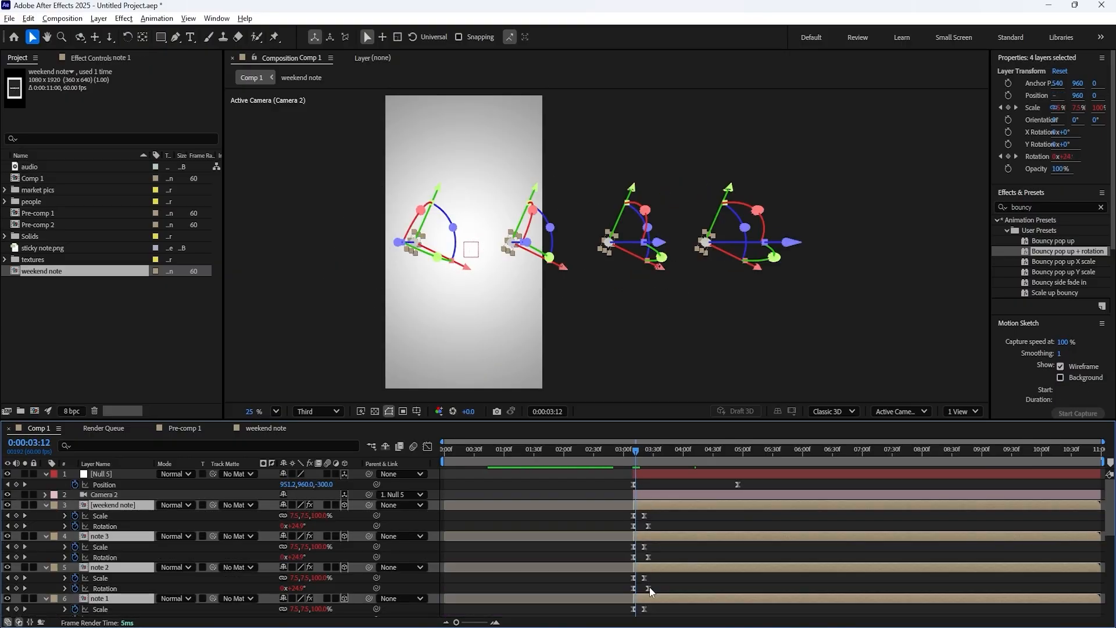
scroll(650, 587, "down", 1)
left_click(668, 571)
mouse_move(629, 573)
left_mouse_down()
mouse_move(649, 588)
mouse_move(627, 583)
left_mouse_up()
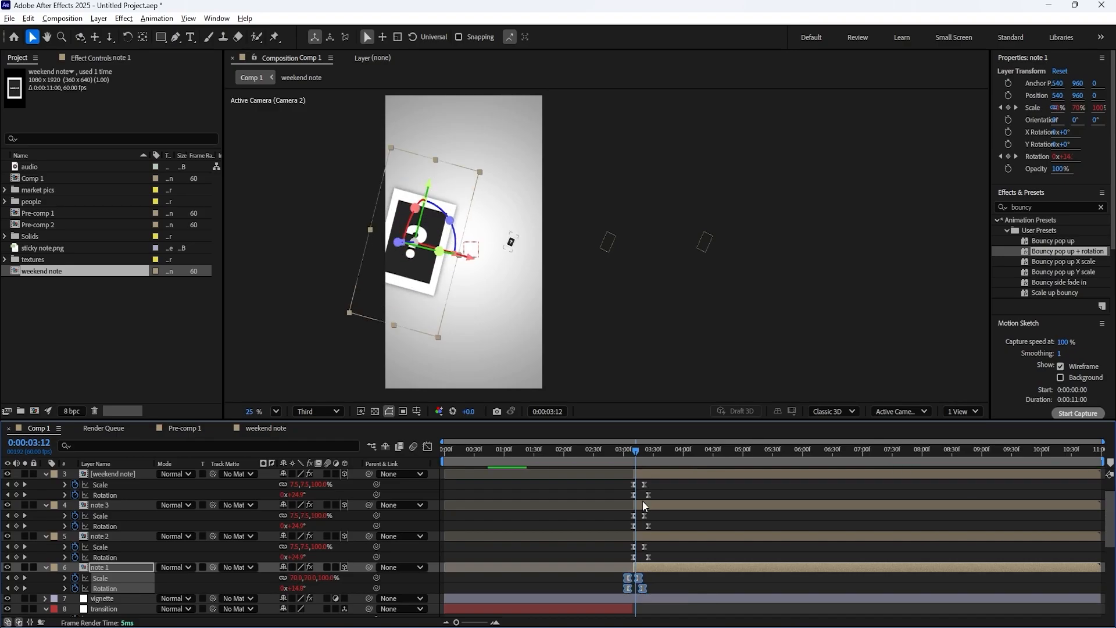
left_click(623, 459)
left_click_drag(623, 459, 634, 461)
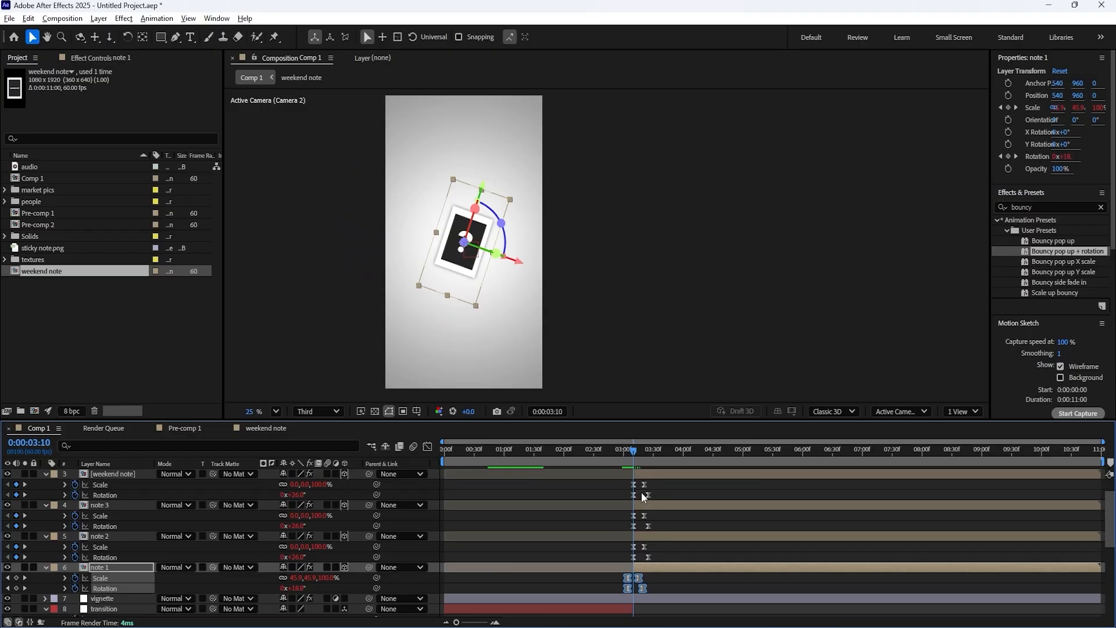
- Stagger the Scale and Rotation keyframes of note 2, note 3 and weekend note to start at about 0:00:03:07, 0:00:03:09 and 0:00:03:12
left_click(656, 557)
mouse_move(657, 556)
left_mouse_down()
mouse_move(629, 548)
mouse_move(669, 551)
mouse_move(650, 551)
left_mouse_up()
scroll(630, 561, "up", 5)
left_click_drag(828, 522, 664, 519)
left_click_drag(662, 481, 800, 497)
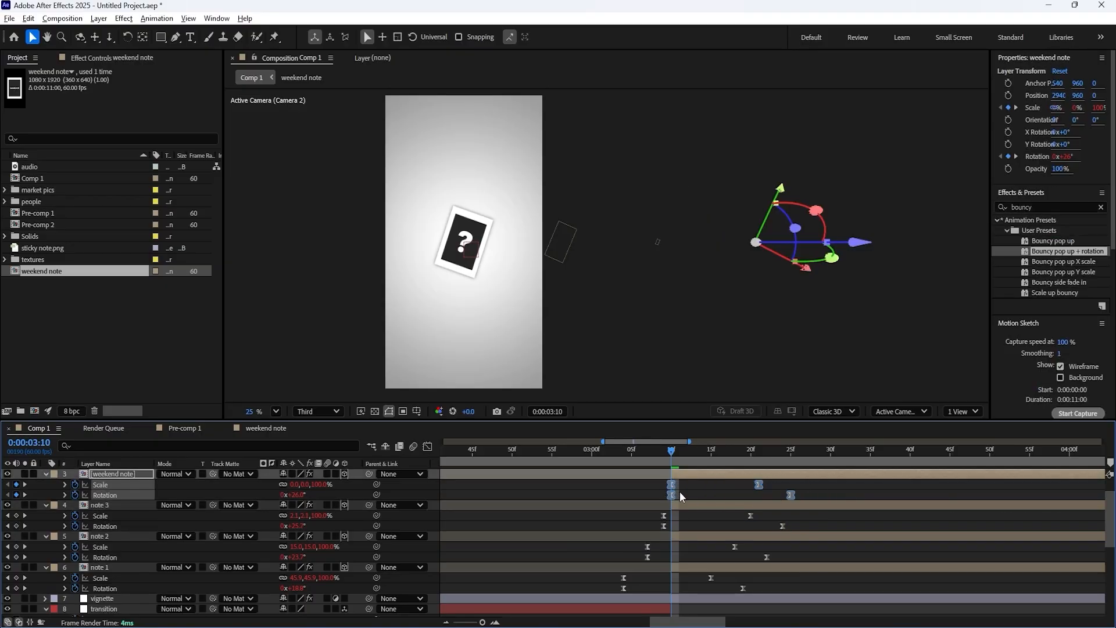
left_click_drag(674, 487, 688, 485)
key("semicolon")
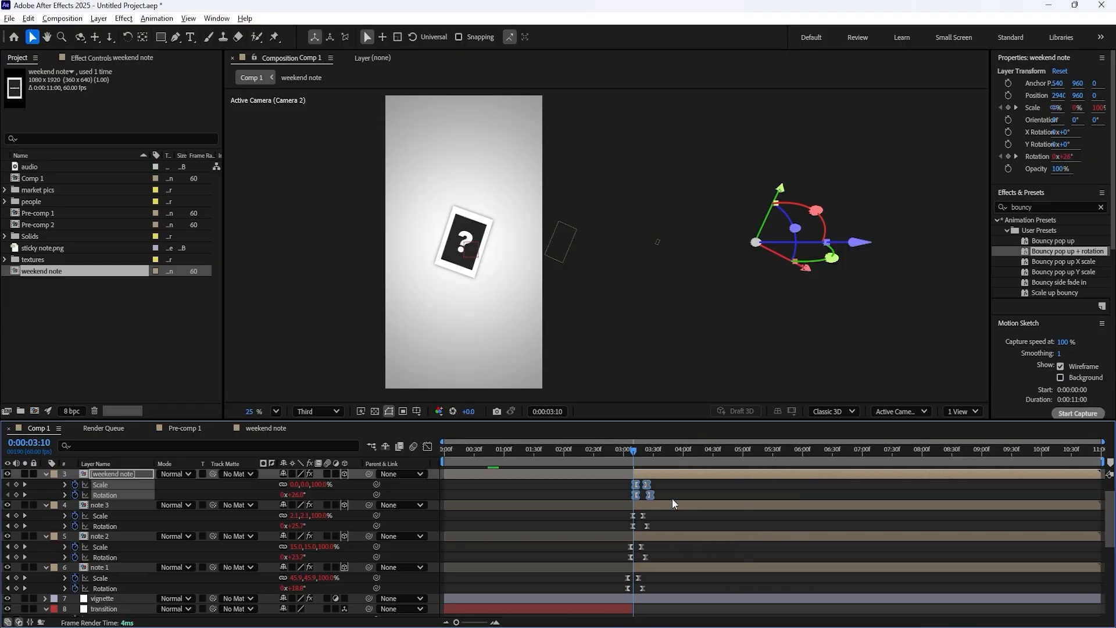
- Preview the entrances and delay the keyframes of note 2, note 3 and weekend note to about 0:00:03:09, 0:00:03:13 and 0:00:03:18
left_click_drag(630, 456, 621, 454)
key("space")
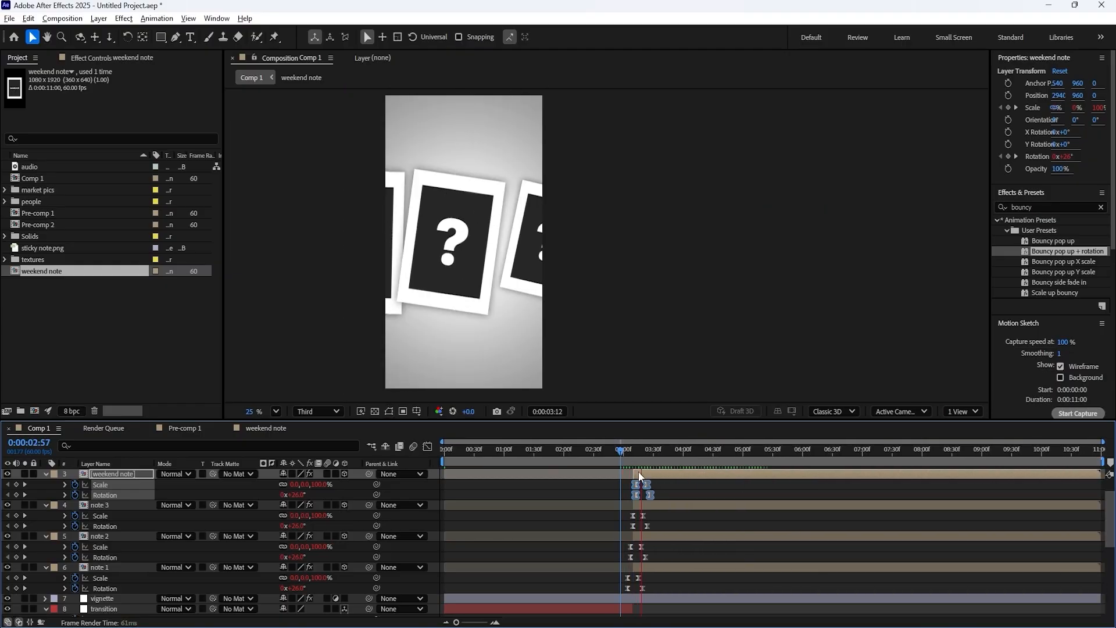
key("space")
key("semicolon")
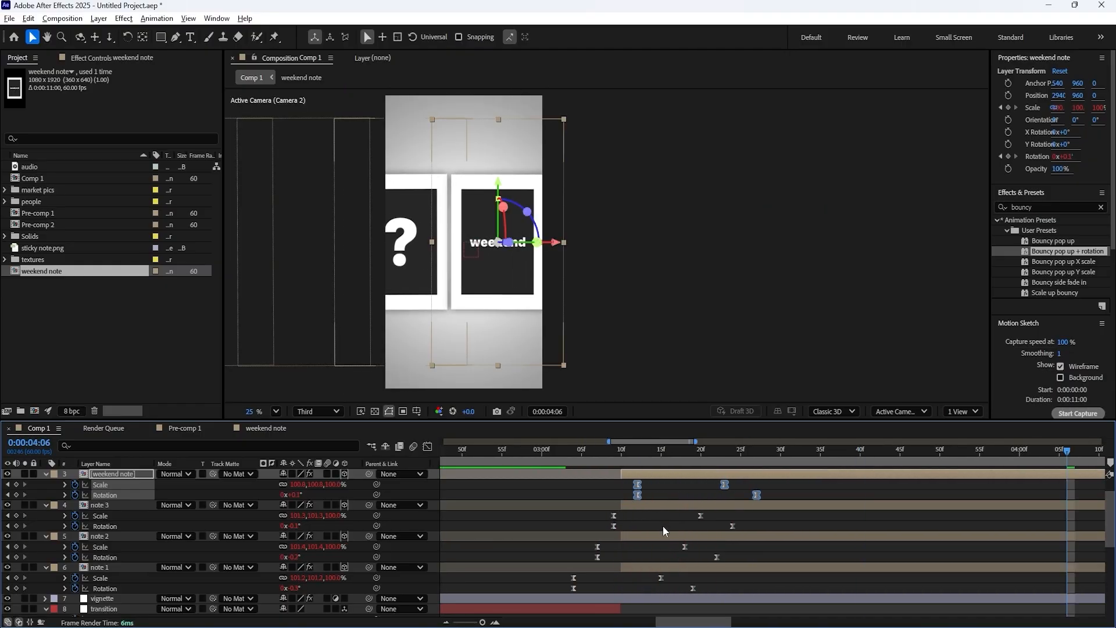
left_click_drag(588, 541, 740, 559)
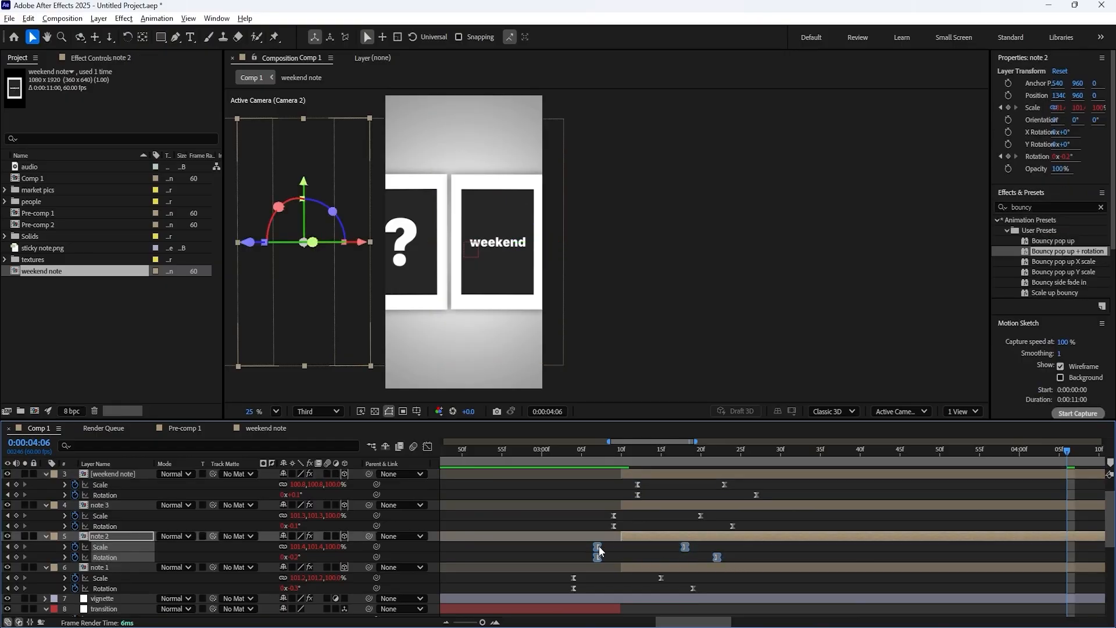
left_click_drag(602, 546, 740, 530)
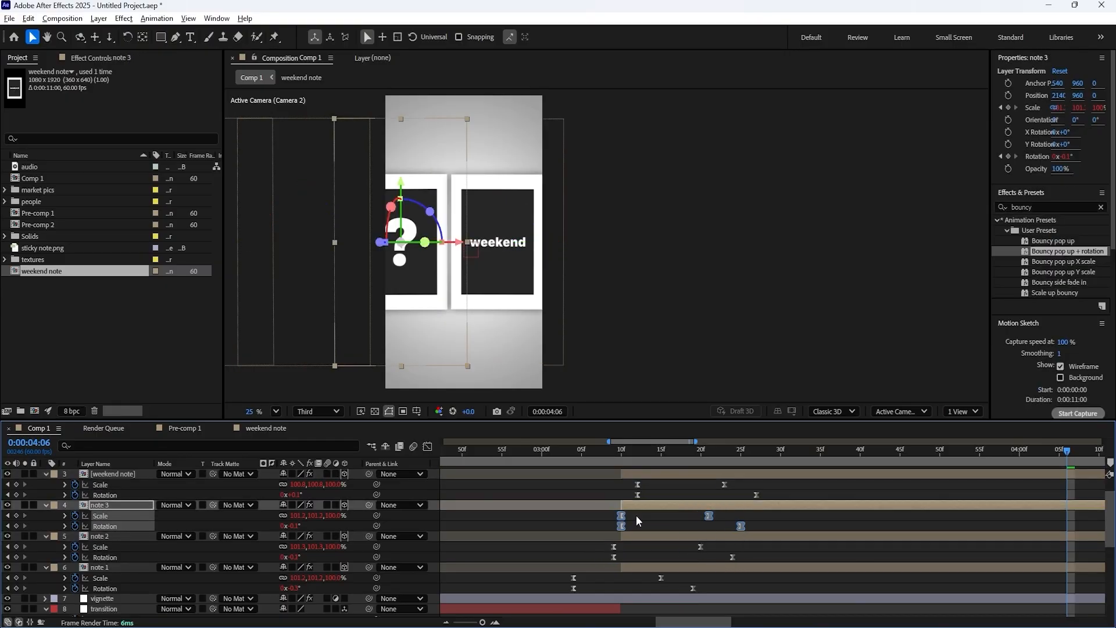
left_click_drag(621, 516, 685, 485)
key("minus")
key("minus")
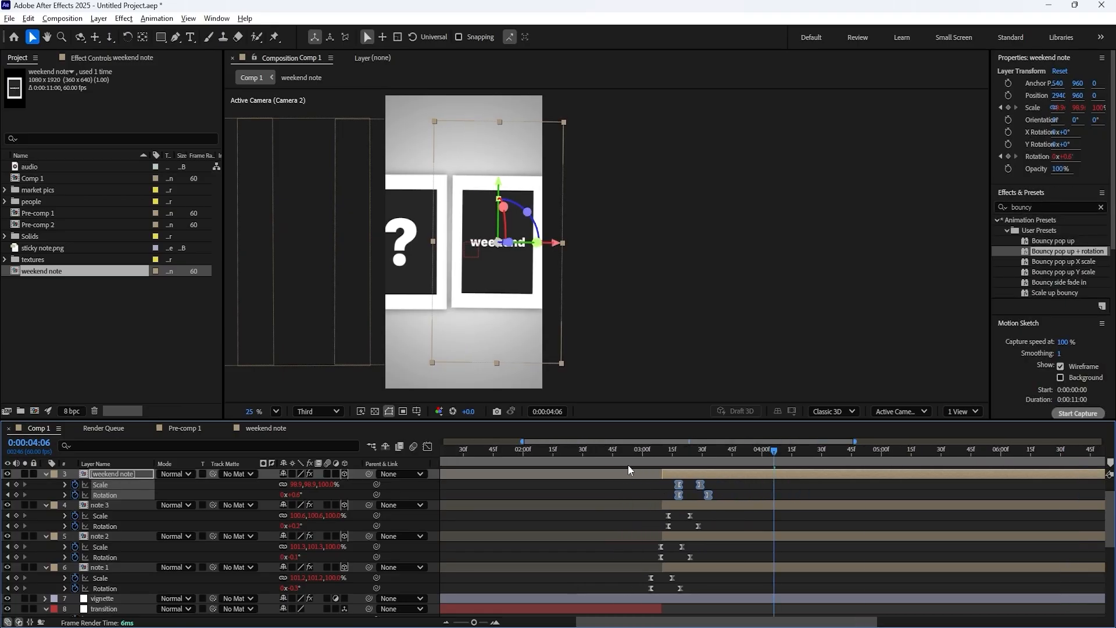
- Delay the weekend note's Scale and Rotation keyframes to start at about 0:00:03:27 and replay the entrances
left_click(637, 450)
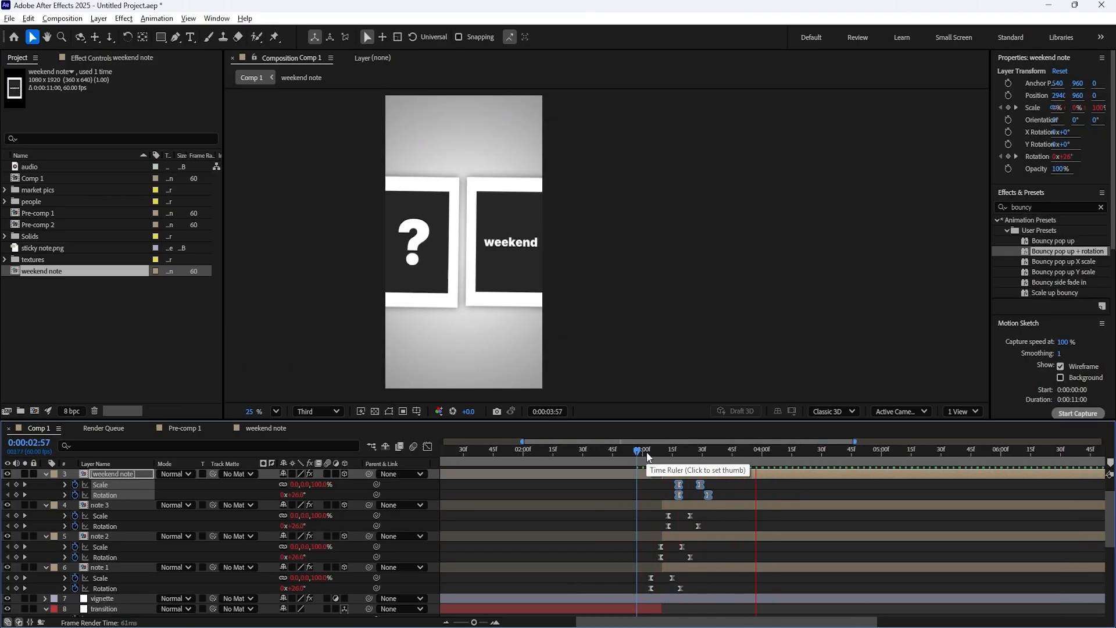
key("space")
left_click_drag(679, 485, 696, 484)
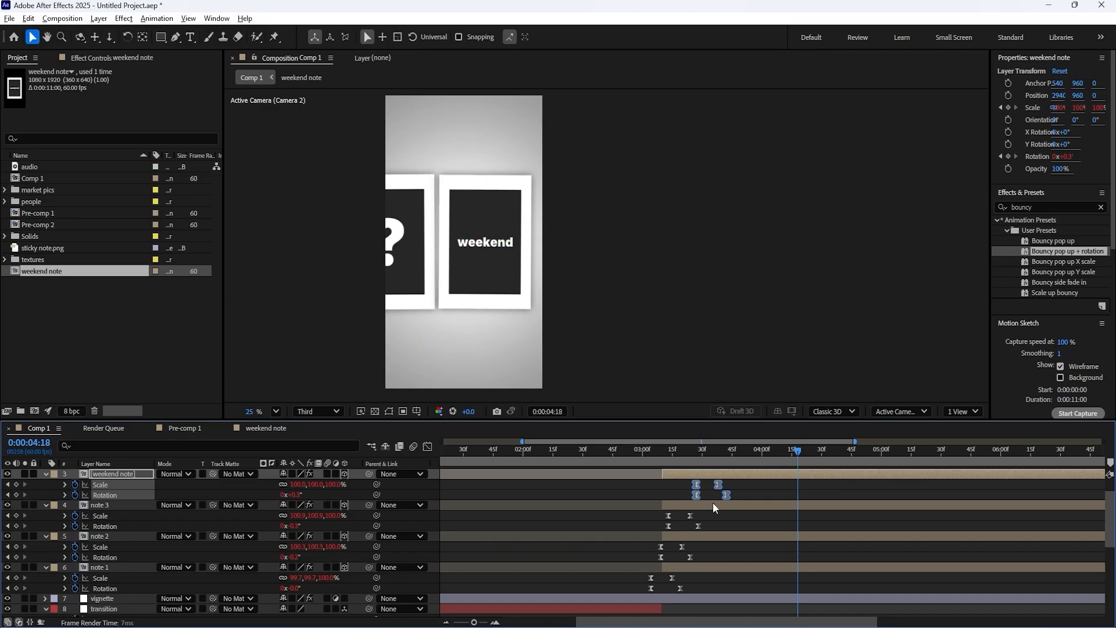
left_click(657, 452)
key("space")
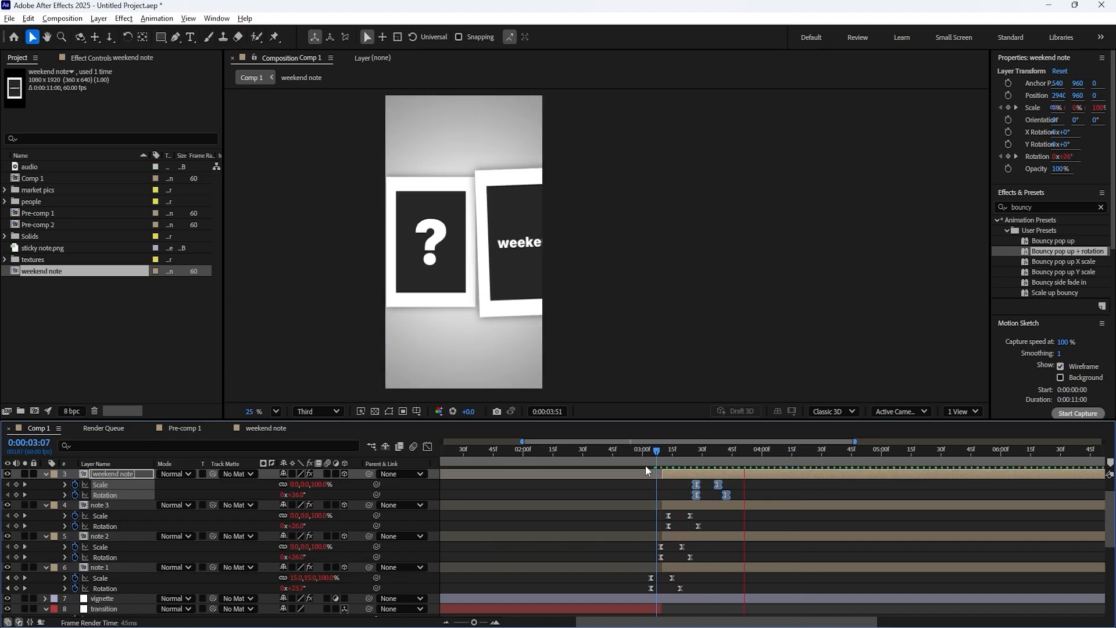
left_click(637, 451)
key("space")
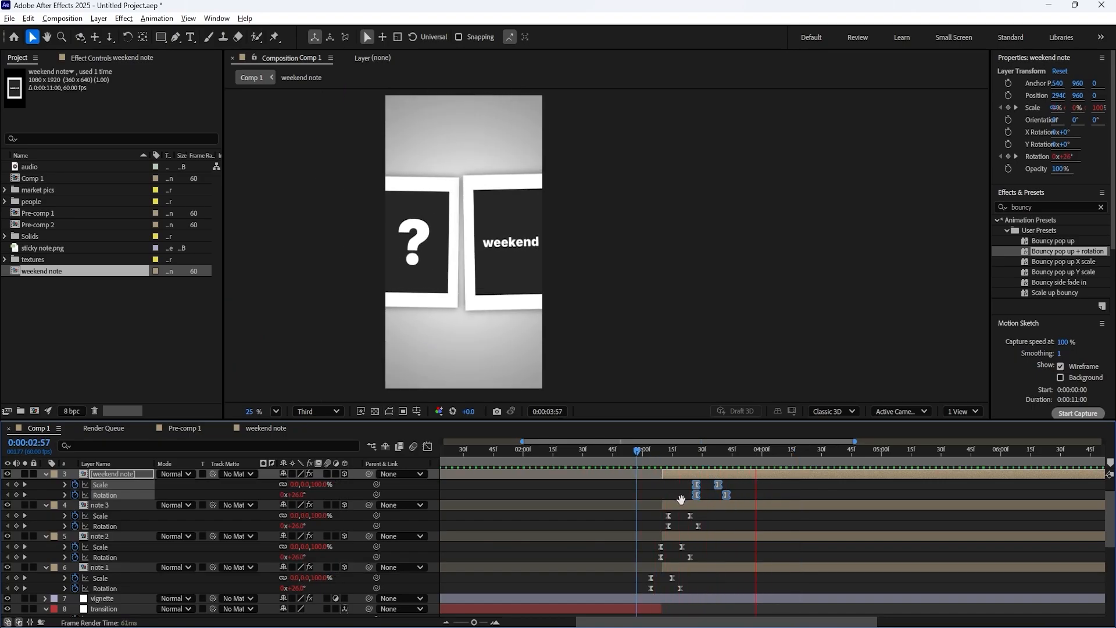
key("space")
- Respace the keyframes of note 2, note 3 and weekend note to start at about 0:00:03:14, 0:00:03:22 and 0:00:03:29, and play back
scroll(692, 521, "up", 2)
left_click_drag(703, 561, 610, 549)
left_click_drag(758, 533, 664, 517)
left_click_drag(857, 496, 730, 494)
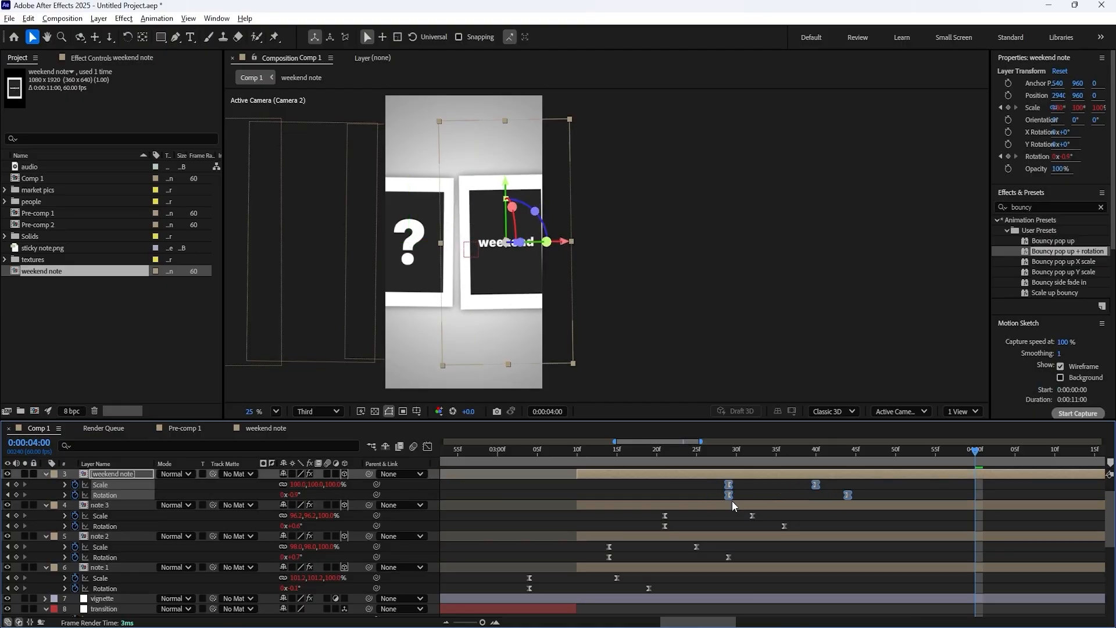
left_click_drag(795, 510, 672, 517)
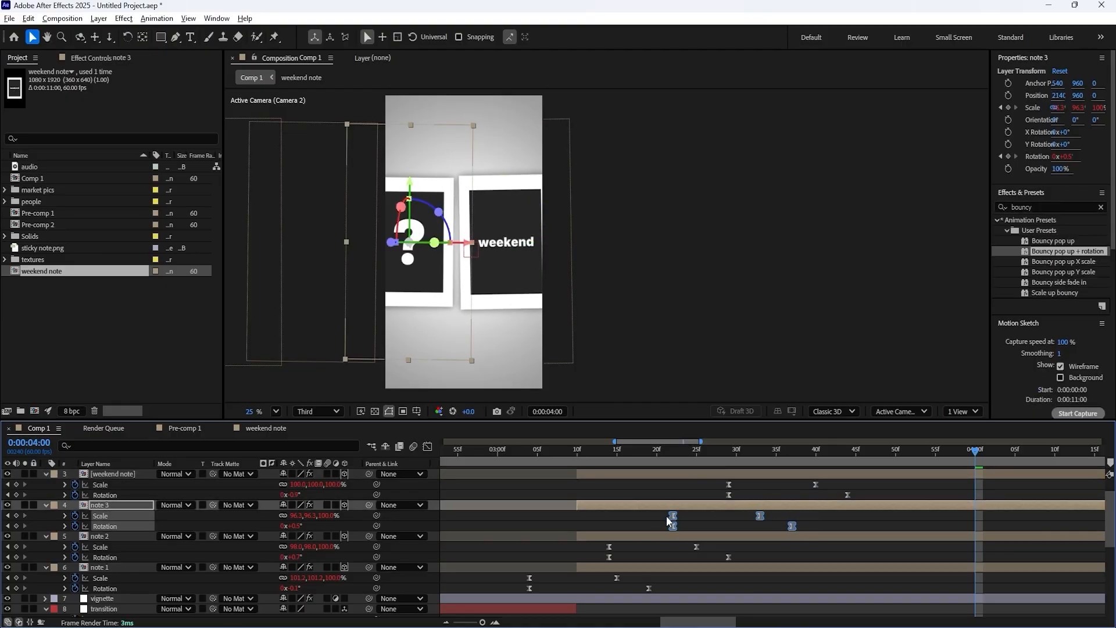
scroll(670, 517, "down", 3)
left_click(626, 449)
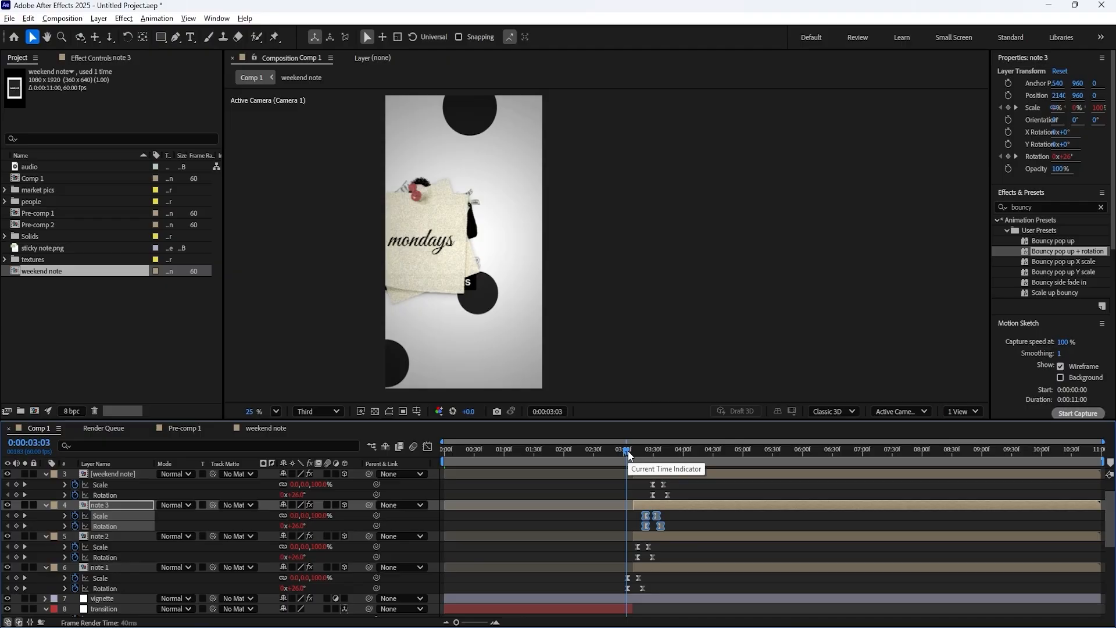
left_click(617, 448)
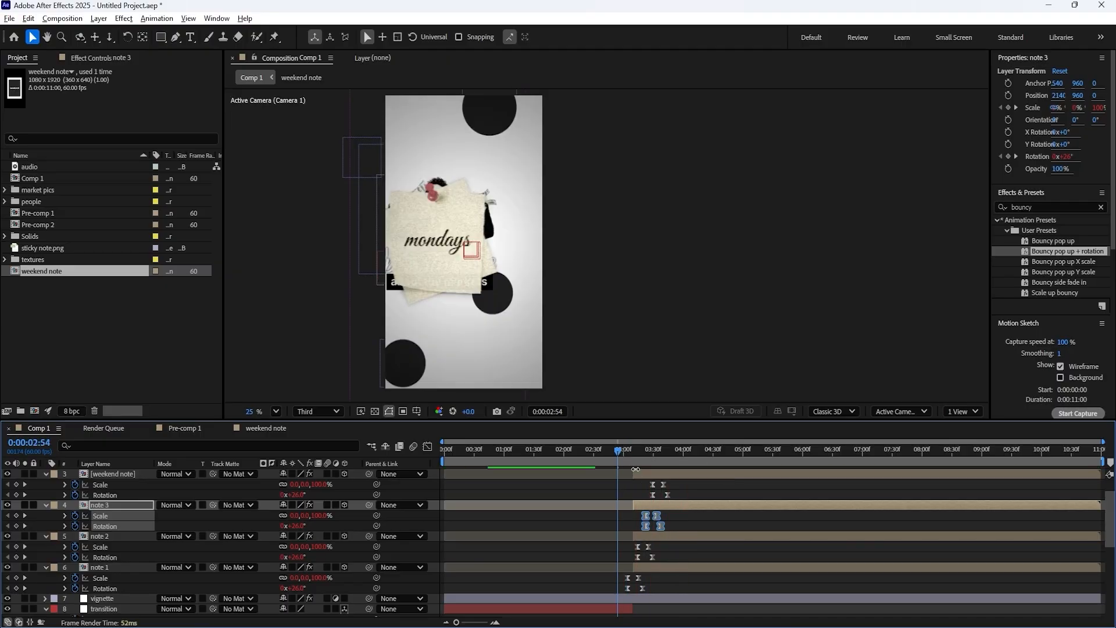
key("space")
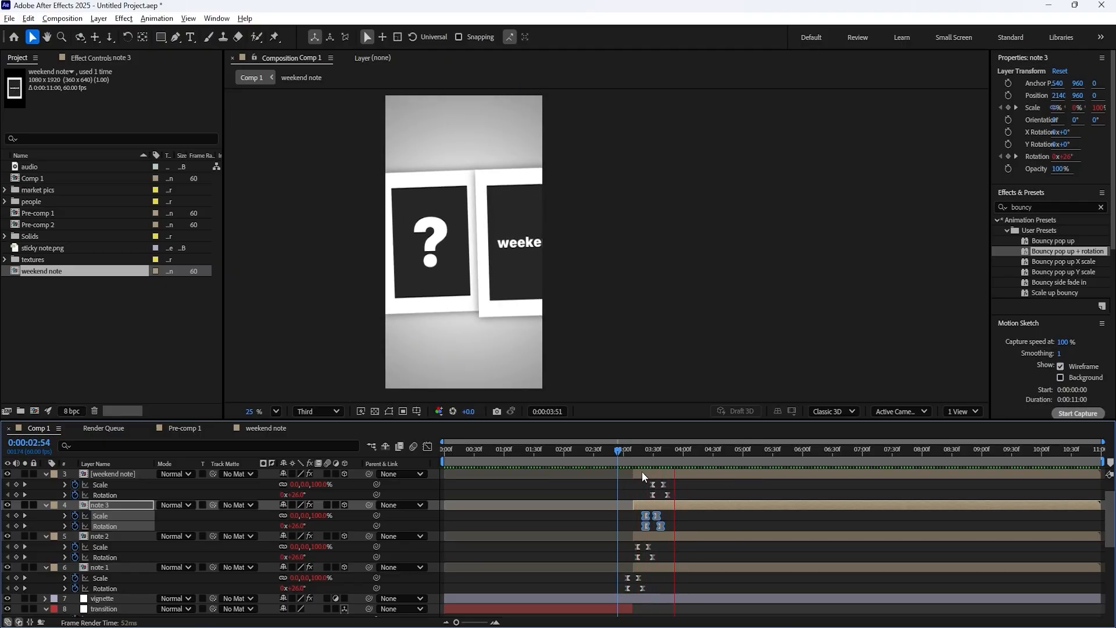
- Remove the Scale and Rotation keyframes from the weekend note layer
left_click_drag(653, 476, 664, 491)
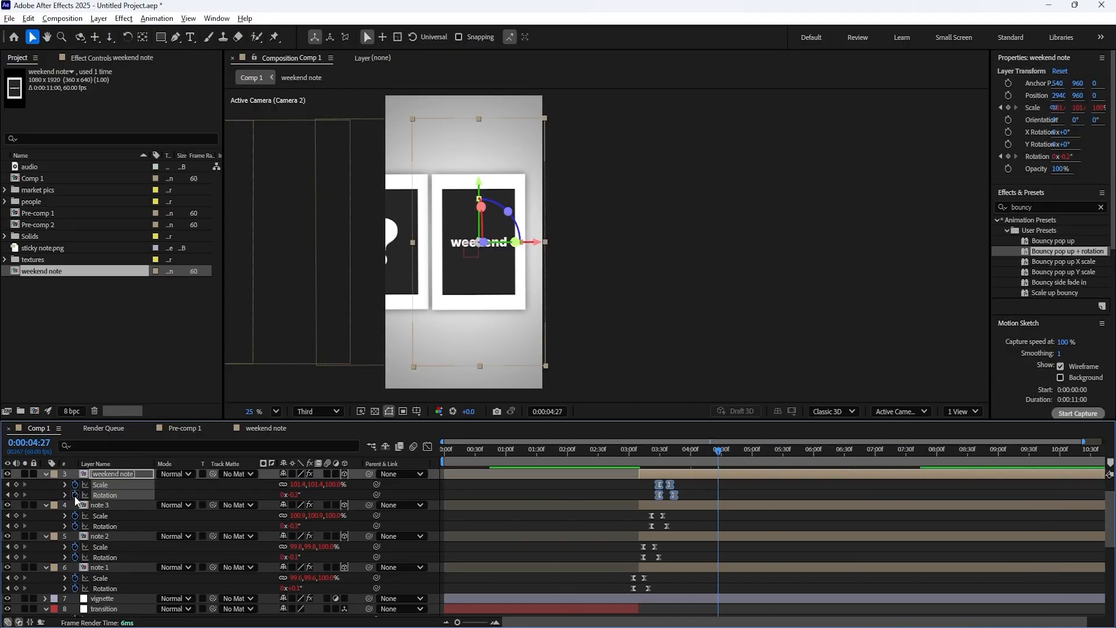
key("Delete")
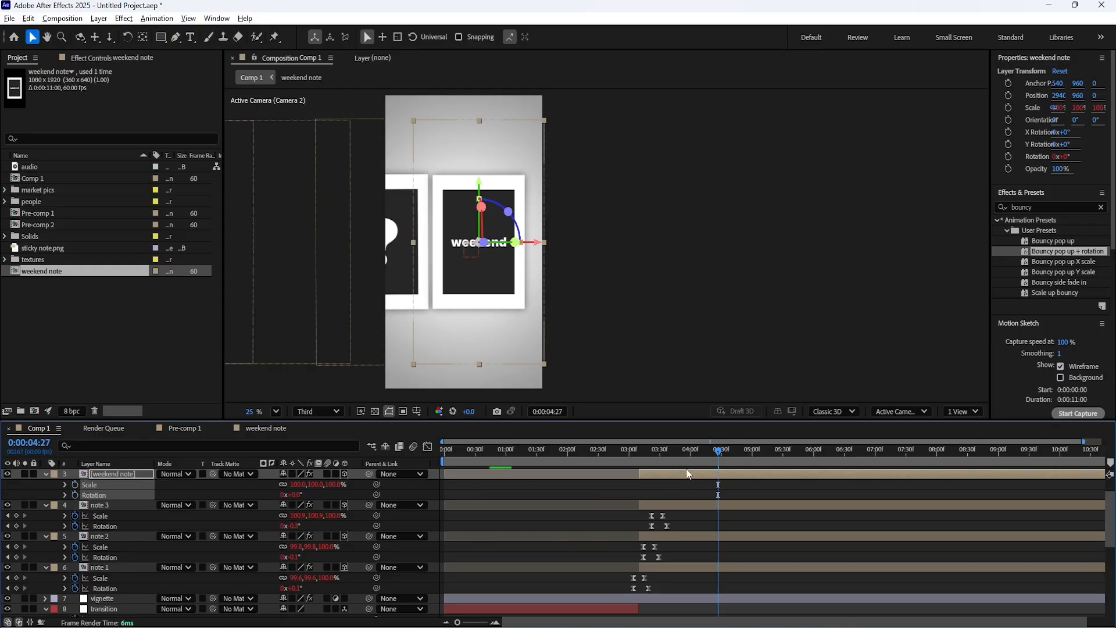
mouse_move(674, 451)
left_mouse_down()
mouse_move(663, 451)
mouse_move(706, 451)
mouse_move(657, 453)
mouse_move(678, 455)
left_mouse_up()
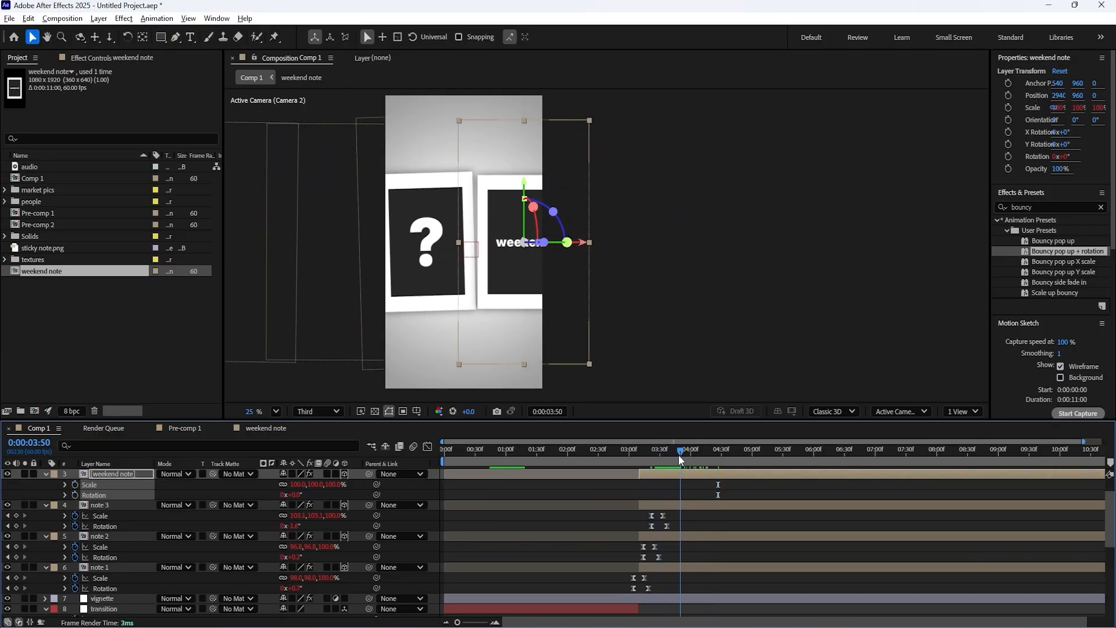
- Collapse the other notes' properties and add Position keyframes to the weekend note at about 0:00:03:35 and 0:00:04:29
left_click(44, 504)
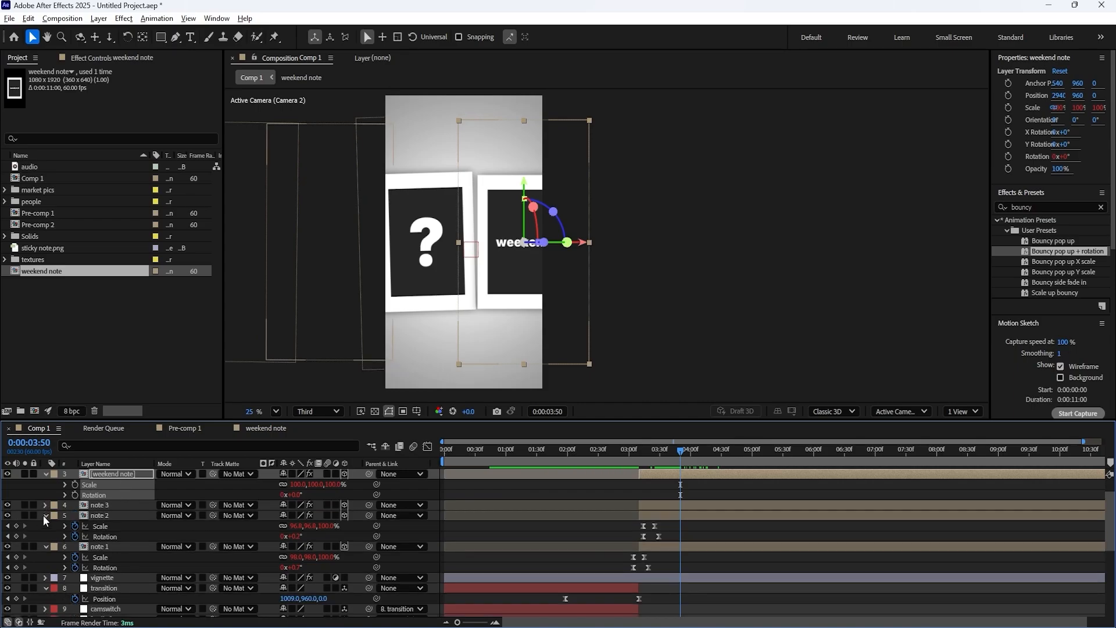
left_click(45, 515)
left_click(44, 524)
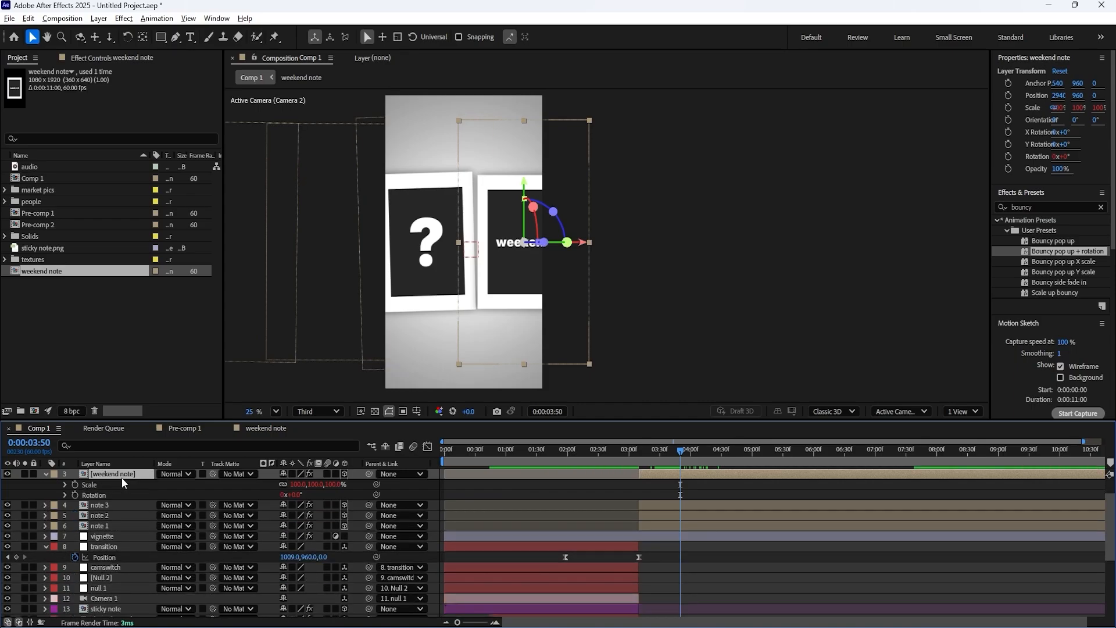
key("p")
left_click(661, 463)
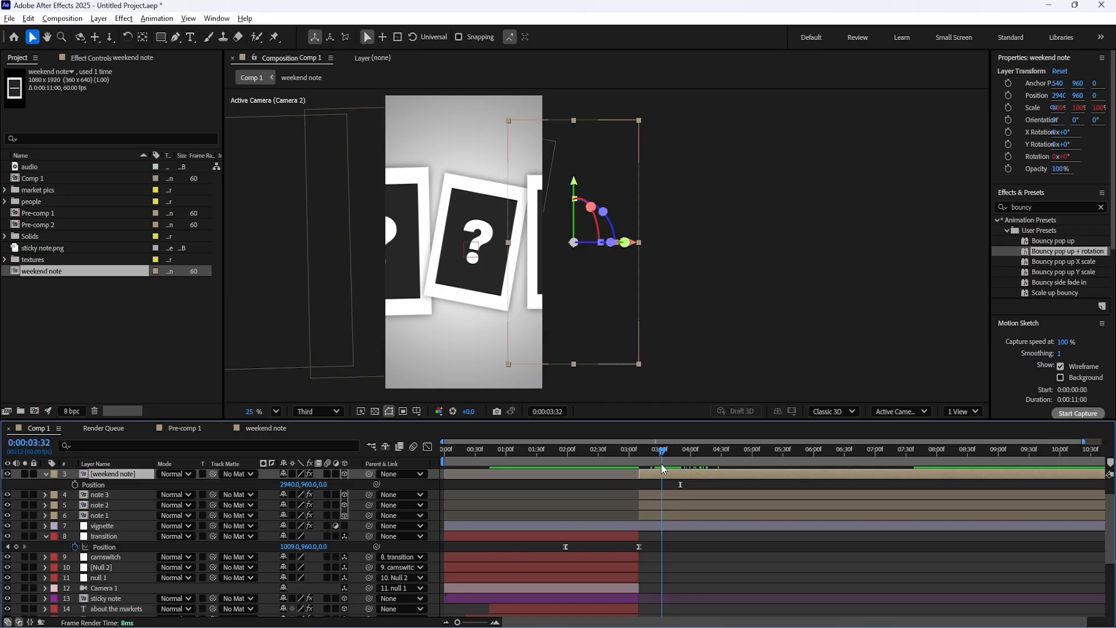
left_click_drag(661, 463, 664, 461)
left_click(107, 483)
key("space")
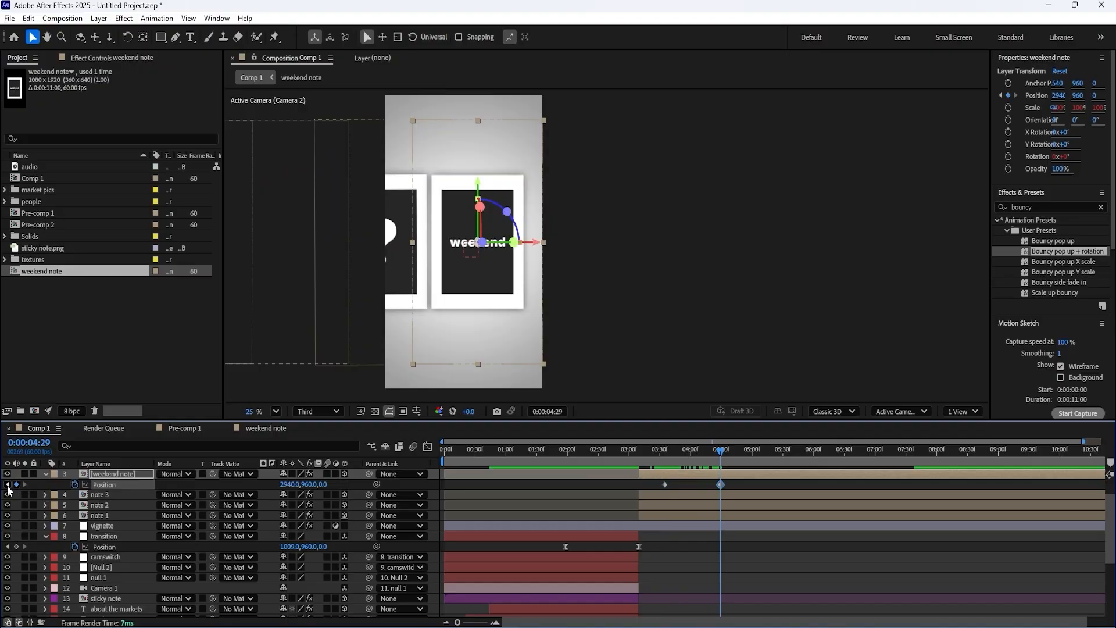
- Set the weekend note's Y position to -755 at its first Position keyframe, 0:00:03:35
left_click(7, 485)
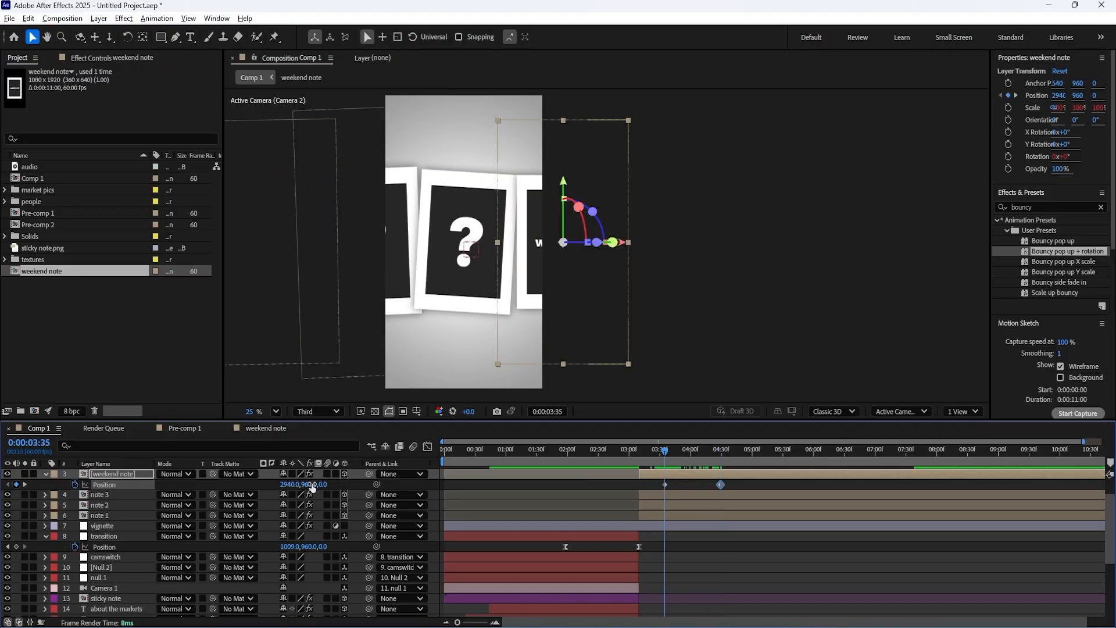
mouse_move(312, 487)
left_mouse_down()
mouse_move(283, 483)
mouse_move(312, 488)
left_mouse_up()
left_click_drag(735, 483, 642, 489)
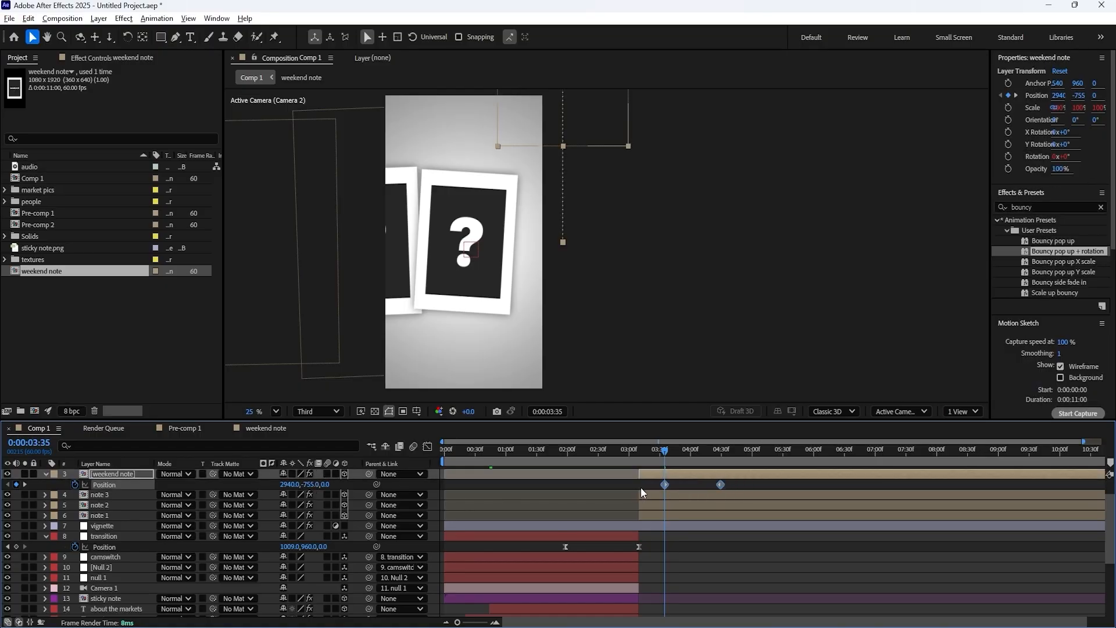
- Reshape the weekend note's Position speed curve with a steep early peak and long ease-out, play it back and recheck the curve
left_click(427, 447)
left_click_drag(612, 531, 789, 581)
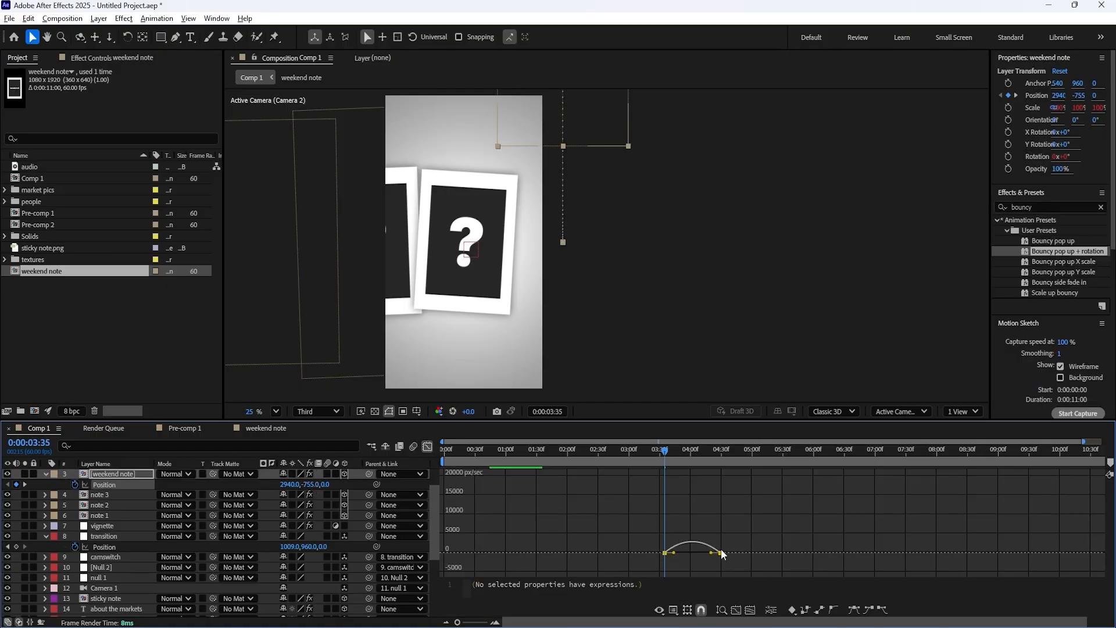
left_click_drag(711, 552, 686, 553)
left_click(428, 447)
key("space")
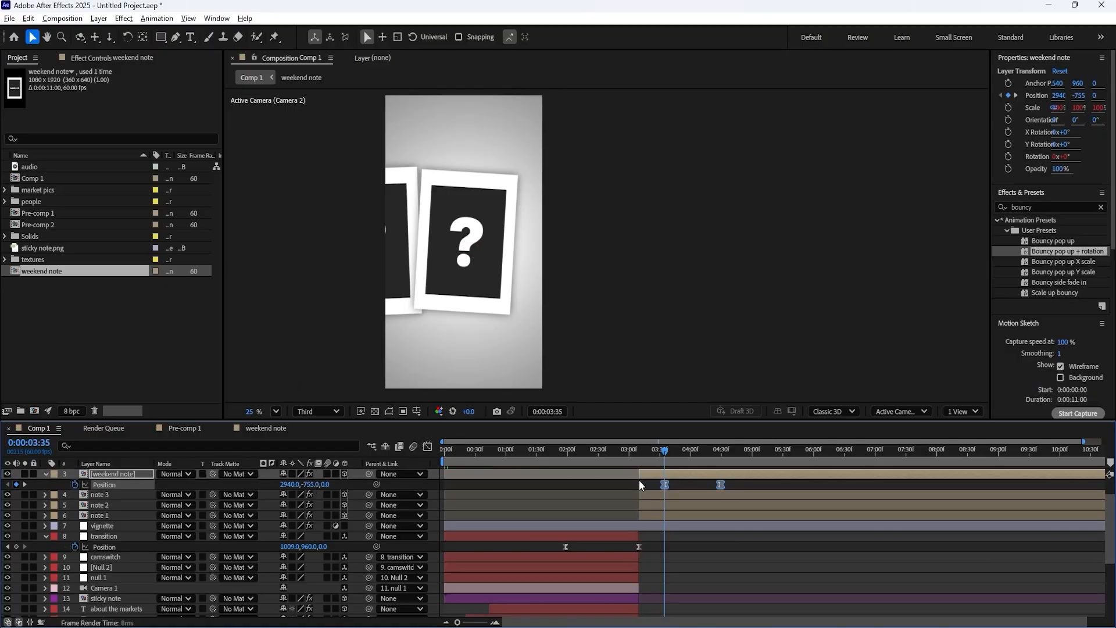
key("space")
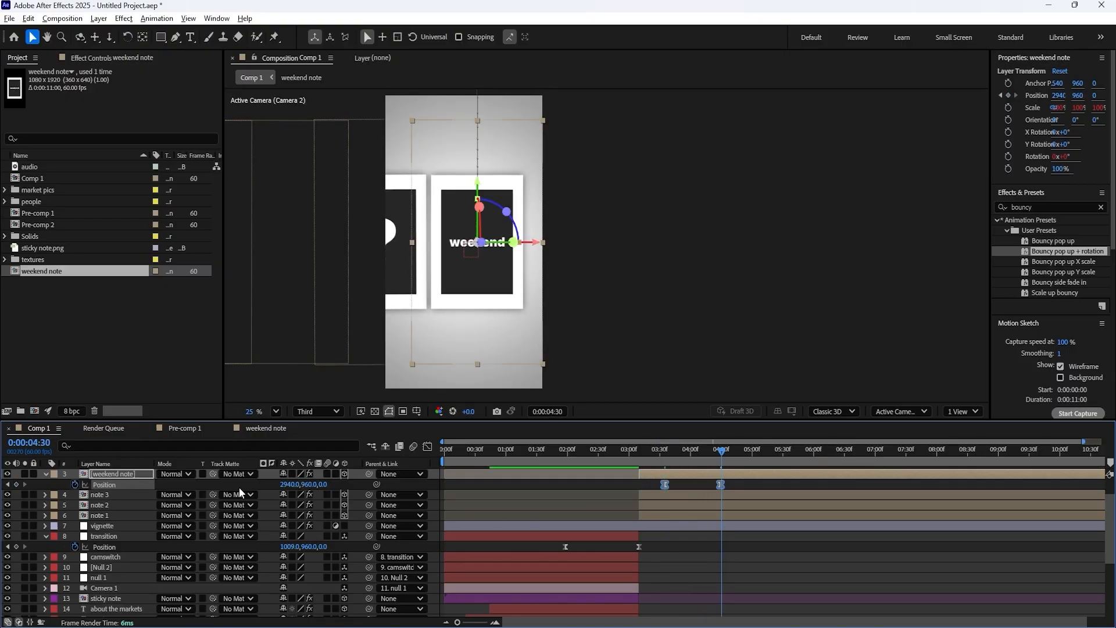
key("j")
key("shift+F3")
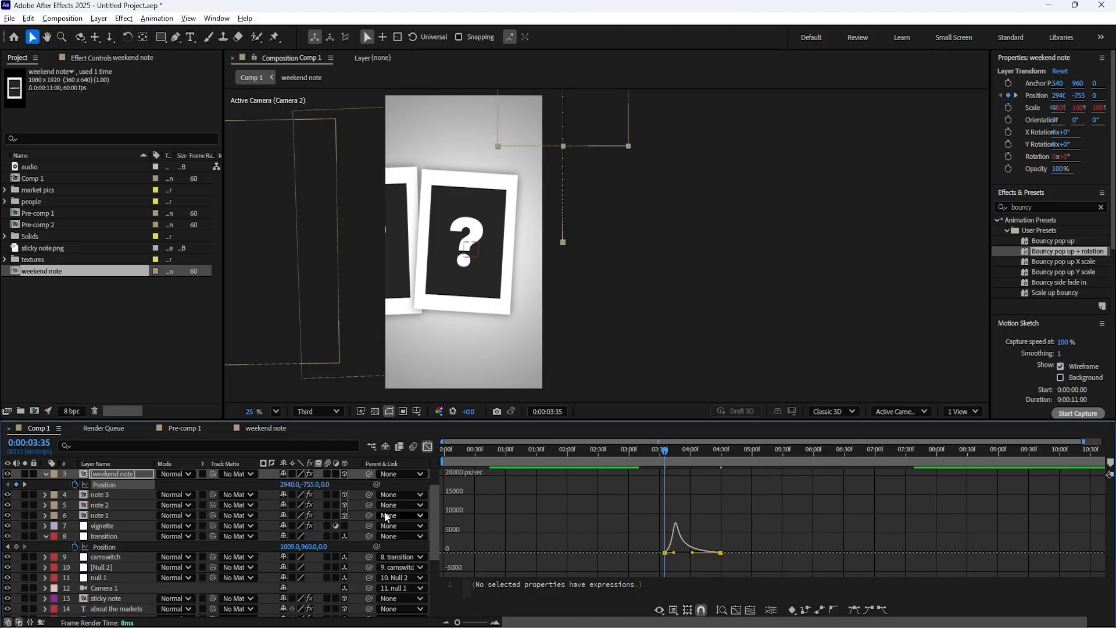
left_click(427, 445)
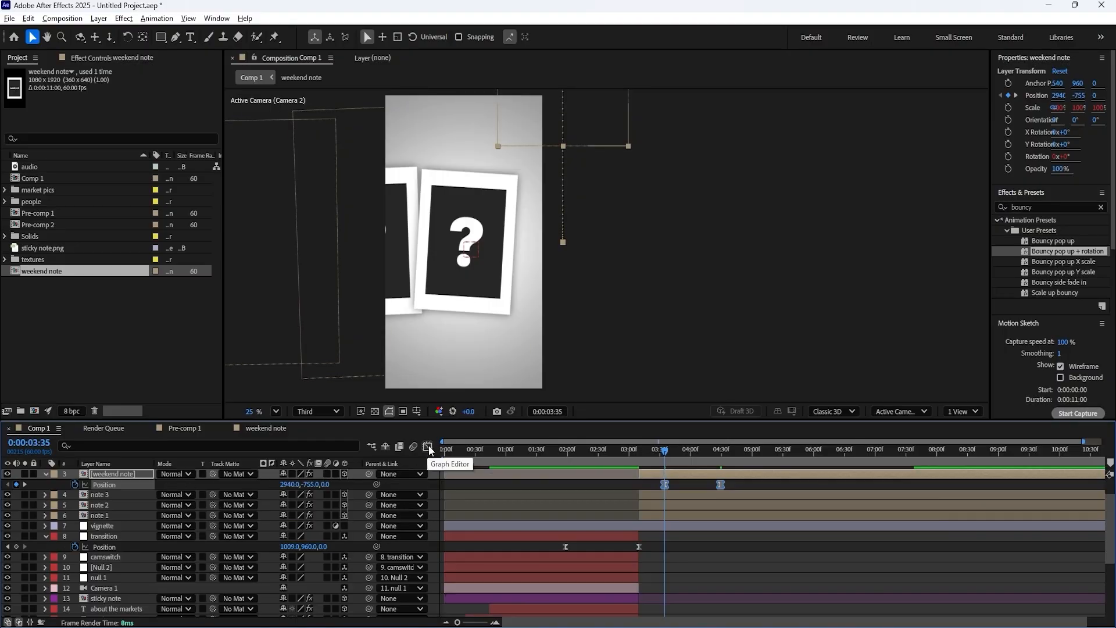
- Move the weekend note's second Position keyframe to about 0:00:04:07
left_click(708, 486)
scroll(684, 485, "up", 3, "alt")
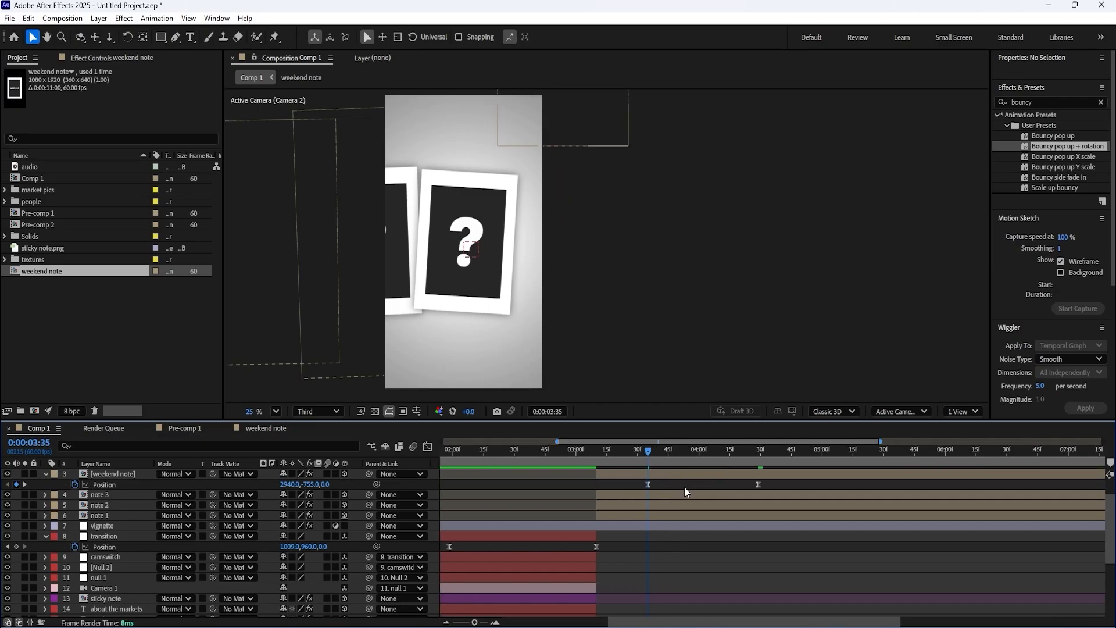
left_click_drag(758, 484, 713, 484)
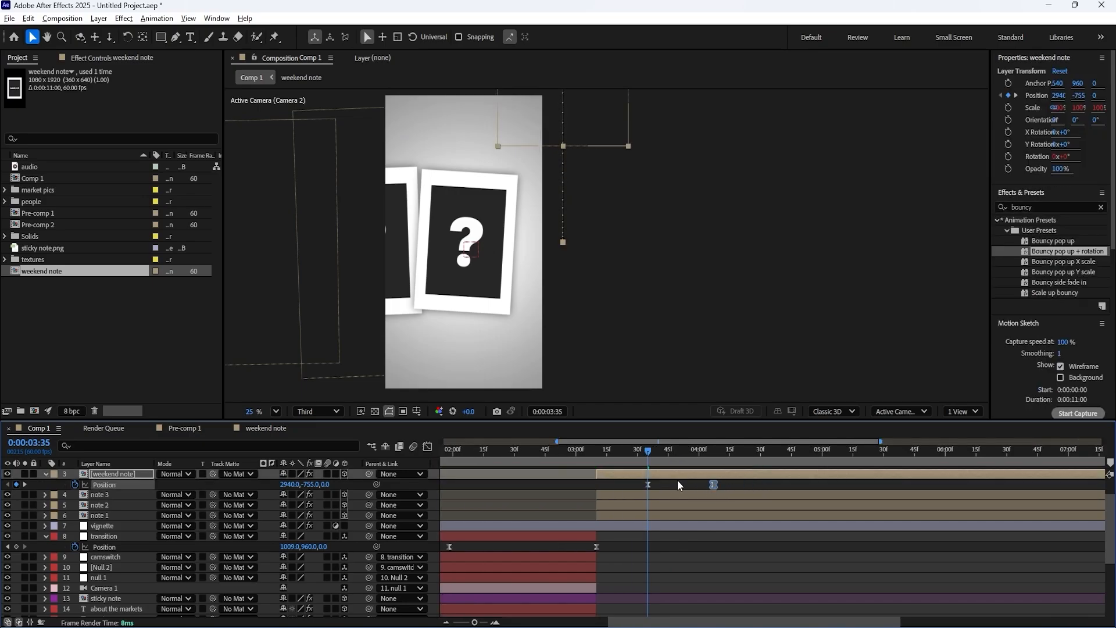
- Move the weekend note's second Position keyframe to 0:00:03:45, ten frames after the first one
left_click(650, 458)
left_click_drag(648, 459, 648, 459)
key("Page_Down")
key("Page_Down")
key("Page_Down")
key("Page_Down")
key("Page_Down")
key("Page_Down")
key("Page_Down")
key("Page_Down")
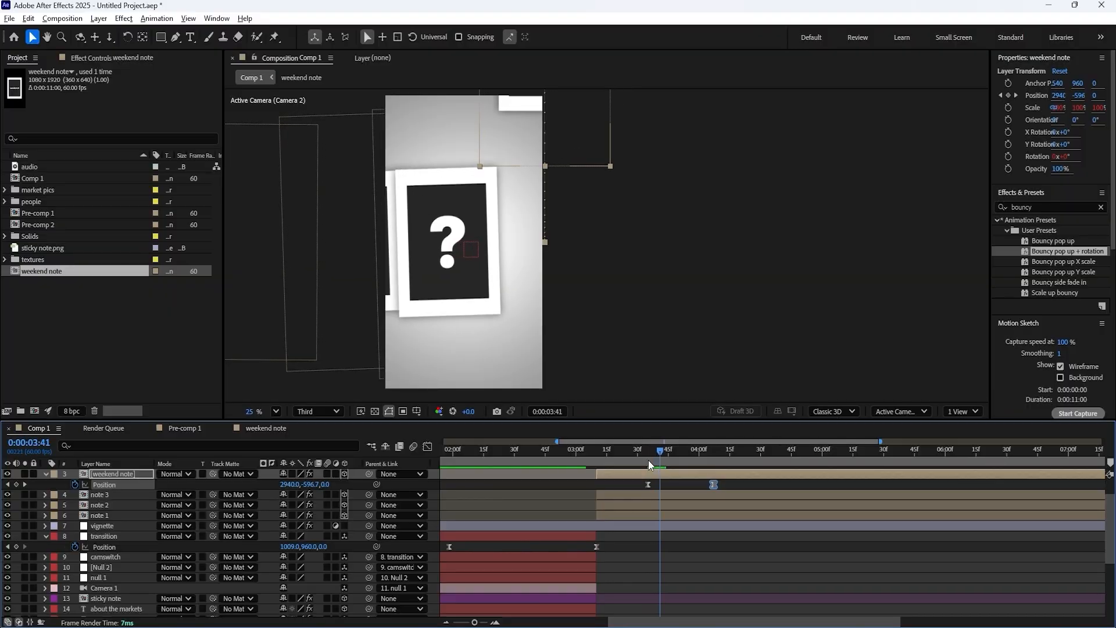
key("Page_Down")
key("Page_Down")
left_click(724, 483)
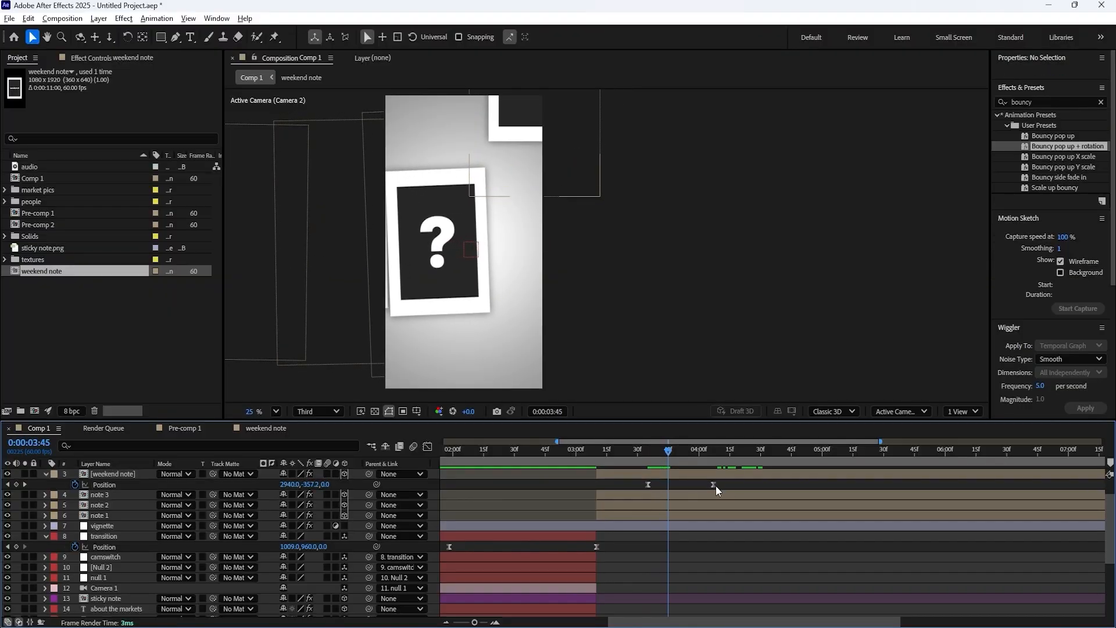
left_click_drag(715, 484, 673, 486)
left_click(658, 485)
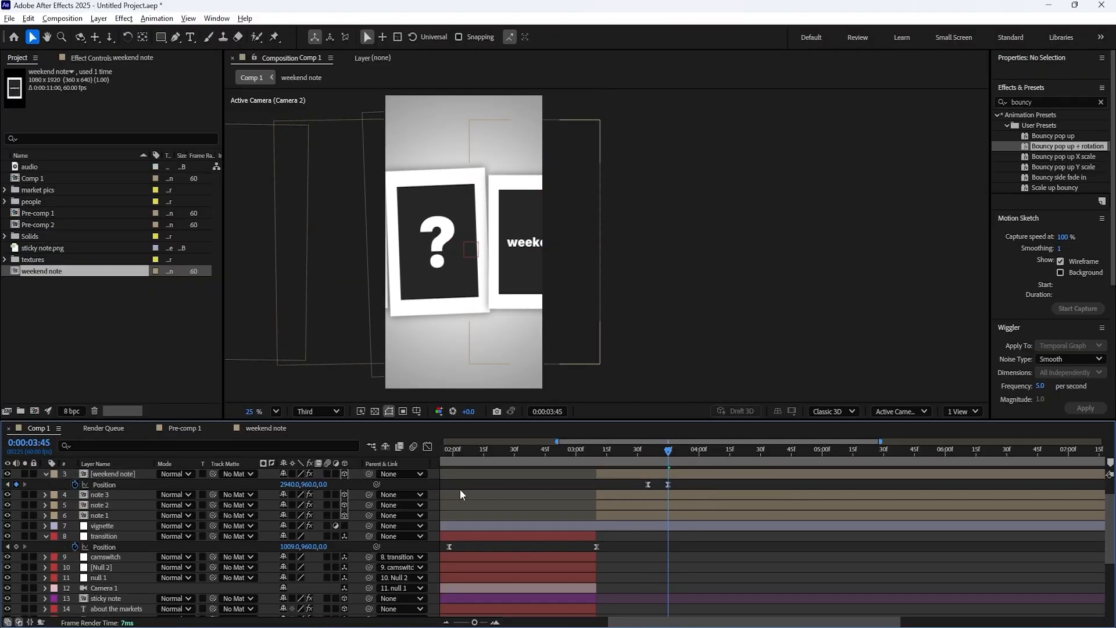
- Copy the entire bounce expression from note 1's Scale property and collapse that layer's properties
left_click(99, 480)
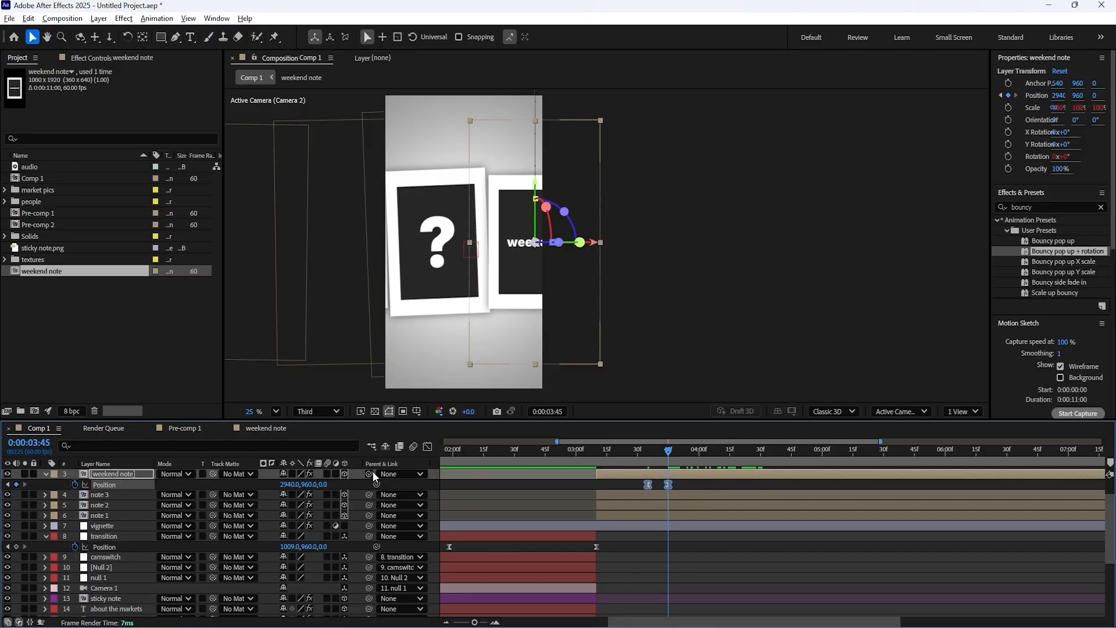
left_click(121, 516)
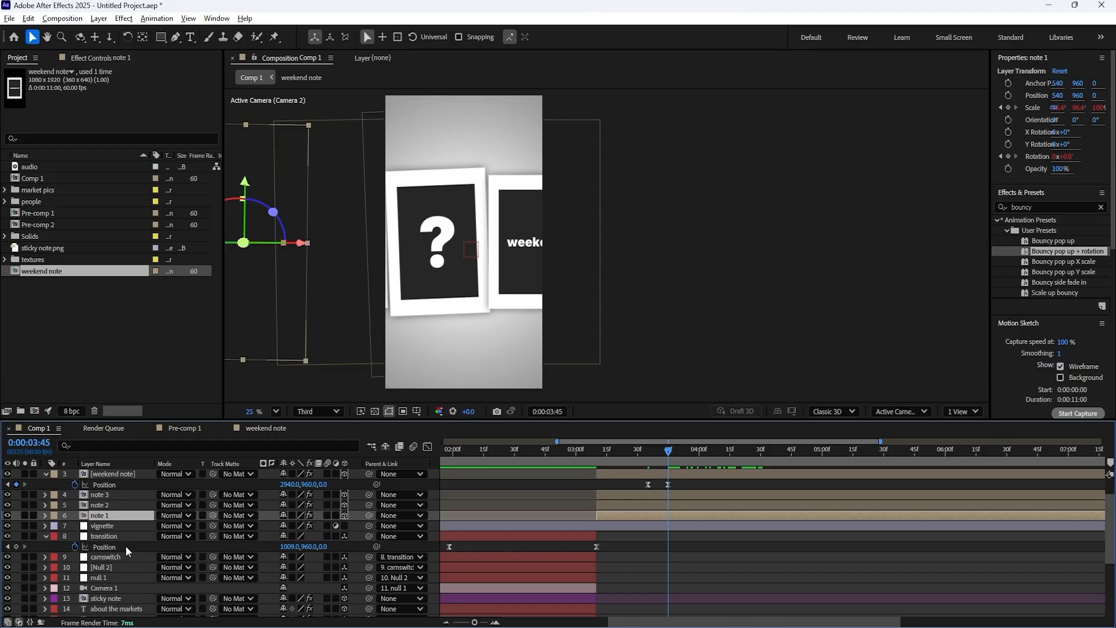
left_click(45, 515)
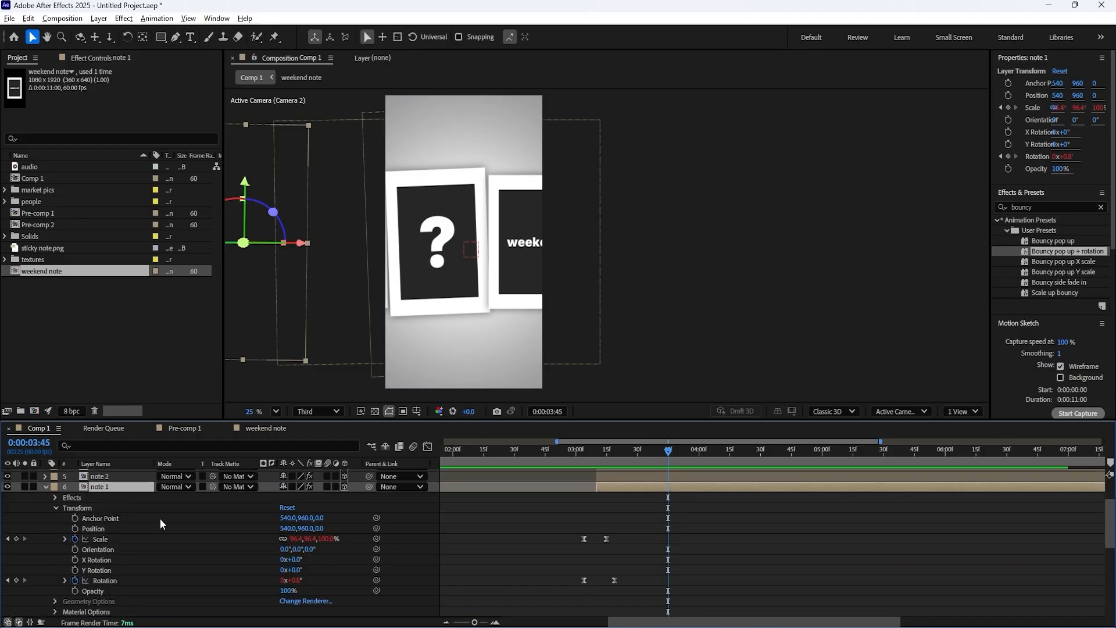
left_click(65, 539)
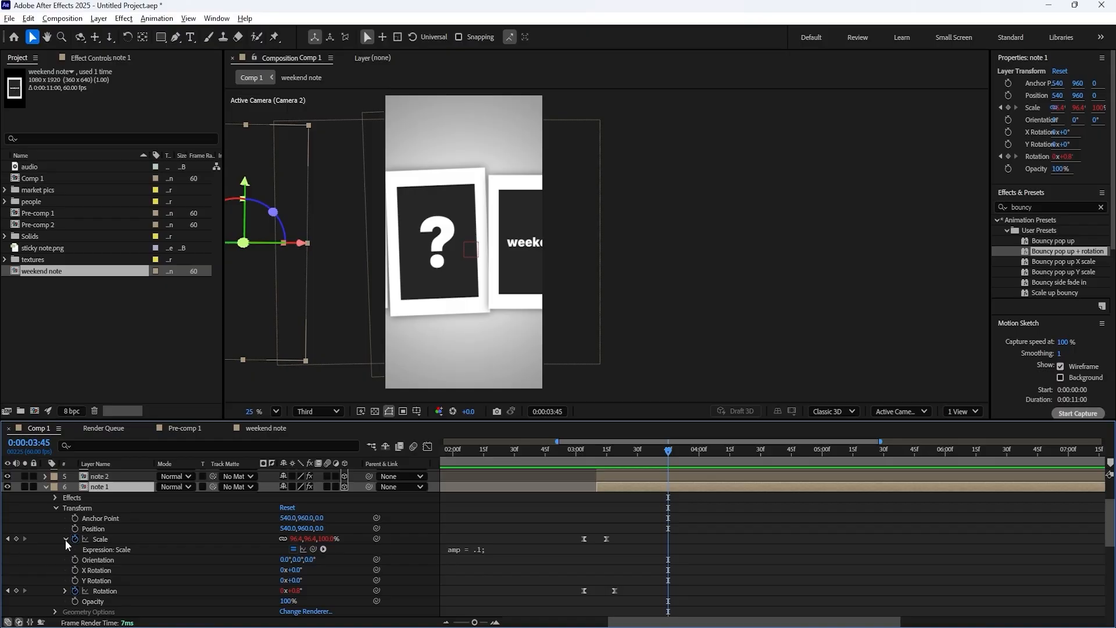
left_click(497, 548)
scroll(543, 553, "down", 4)
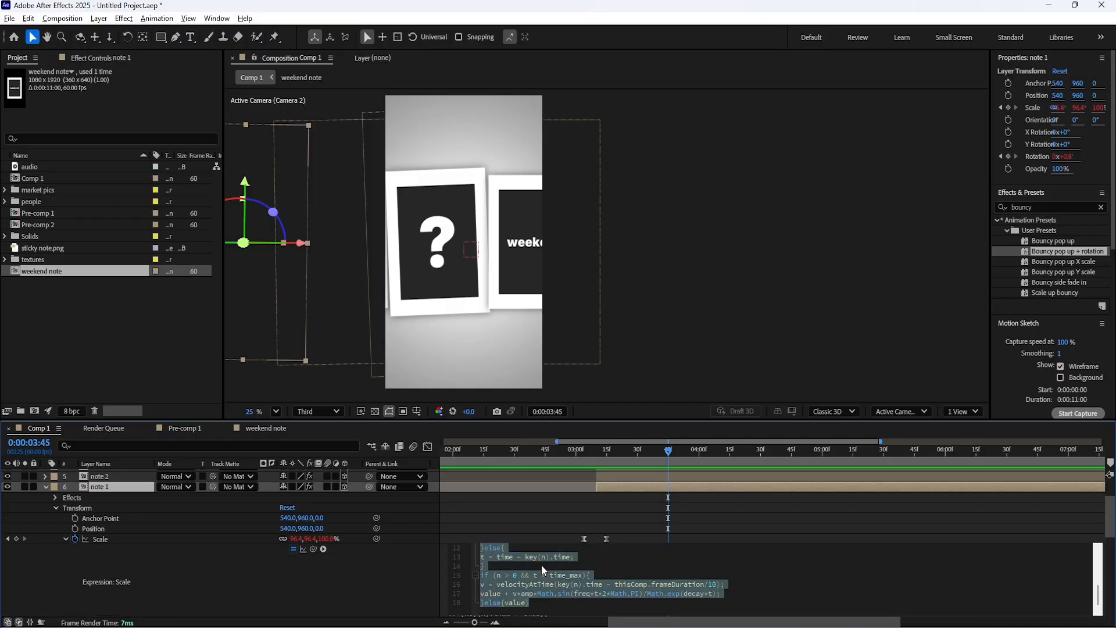
right_click(529, 581)
left_click(551, 527)
scroll(465, 572, "up", 3)
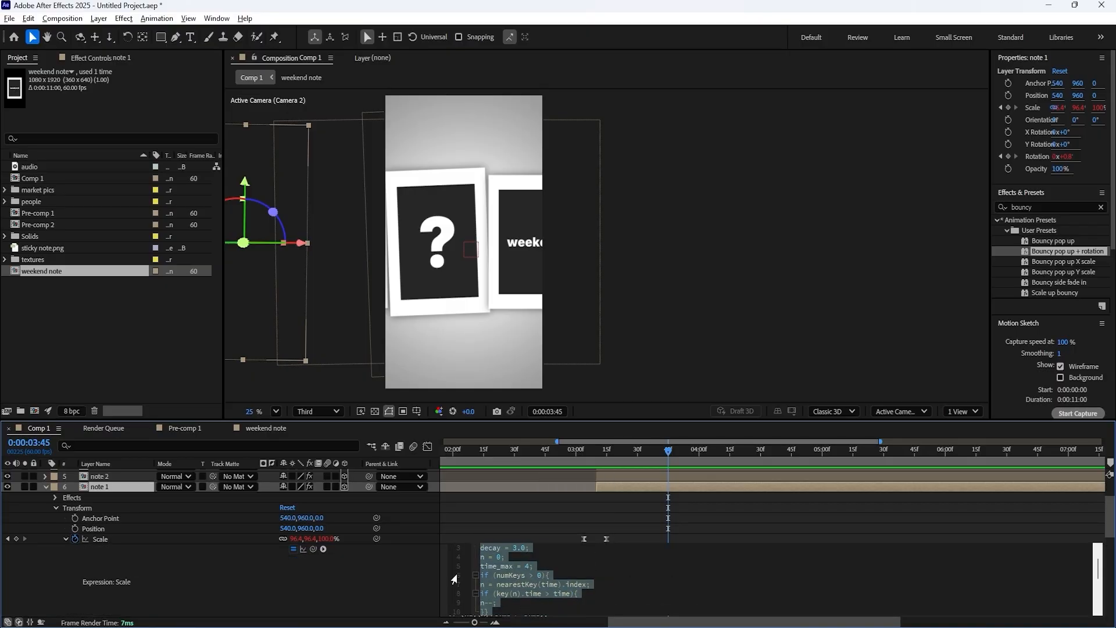
left_click(45, 486)
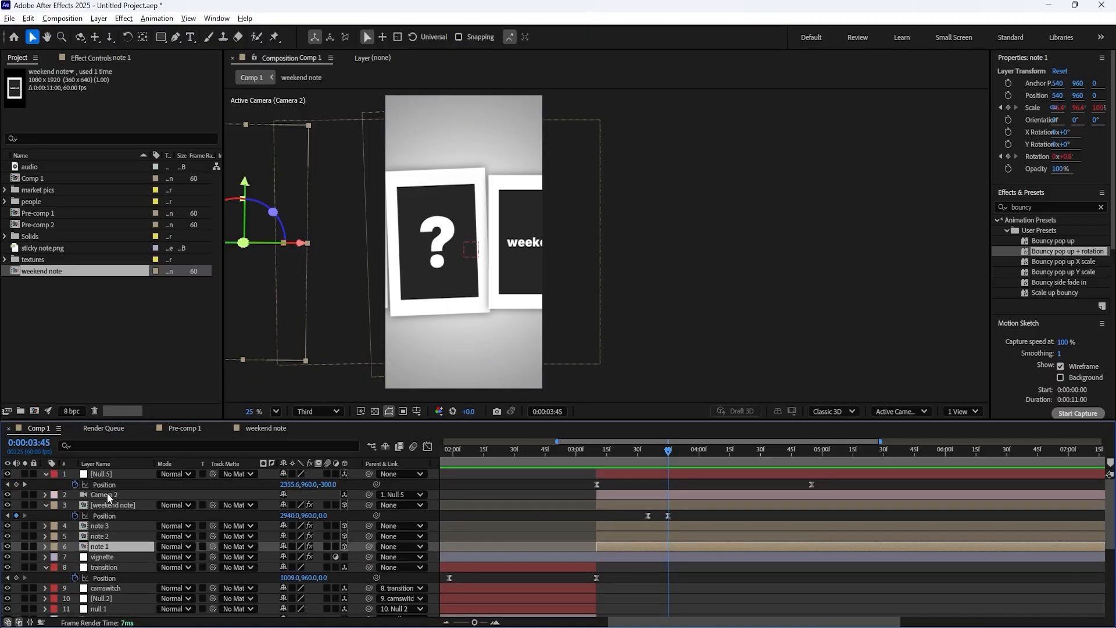
- Add the copied bounce expression to the weekend note's Position property and play back from 0:00:03:35
left_click(113, 504)
left_click(75, 515, "alt")
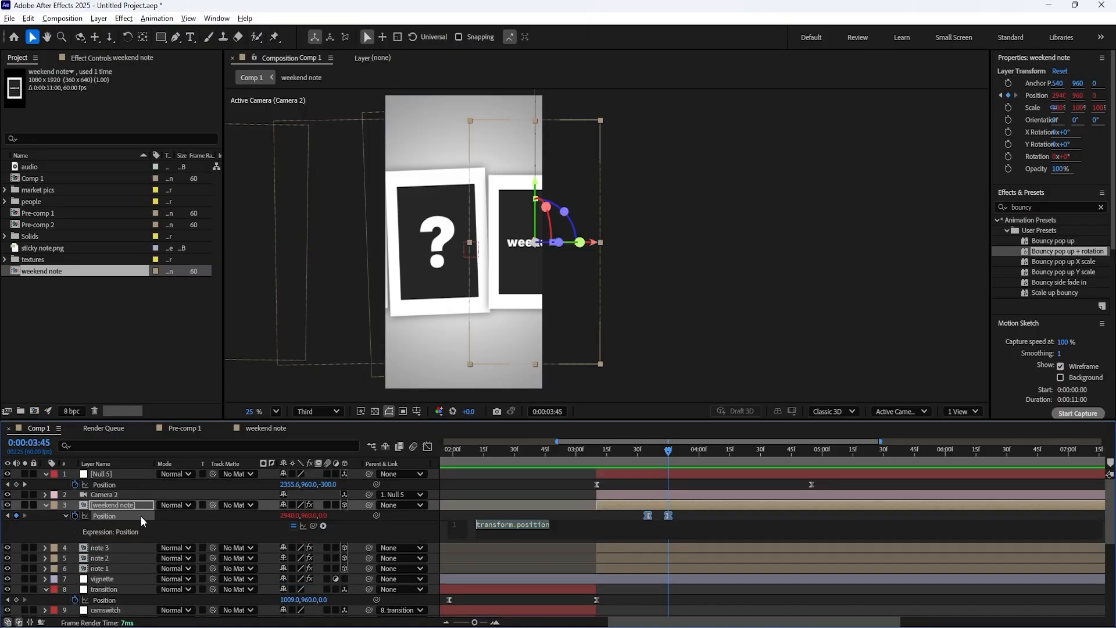
key("ctrl+v")
left_click(581, 513)
left_click(634, 452)
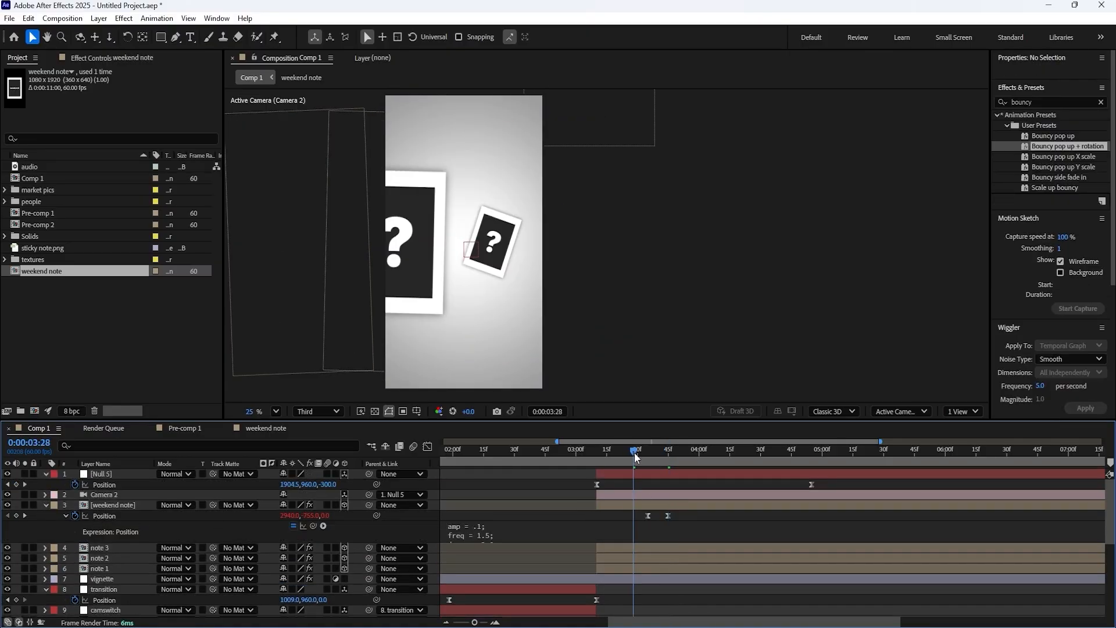
left_click(647, 458)
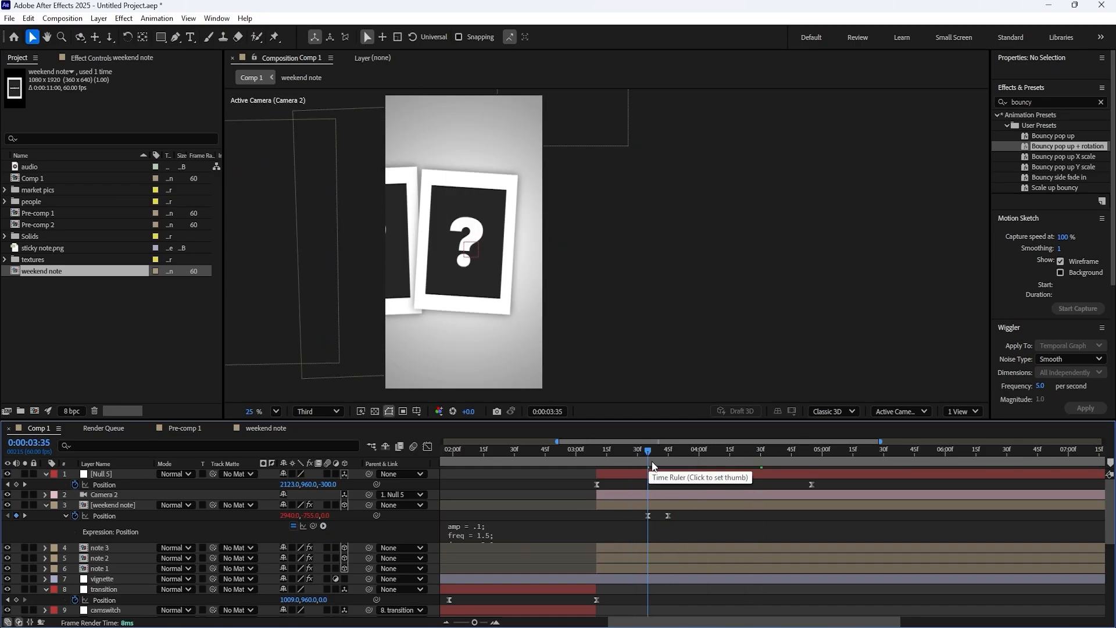
key("space")
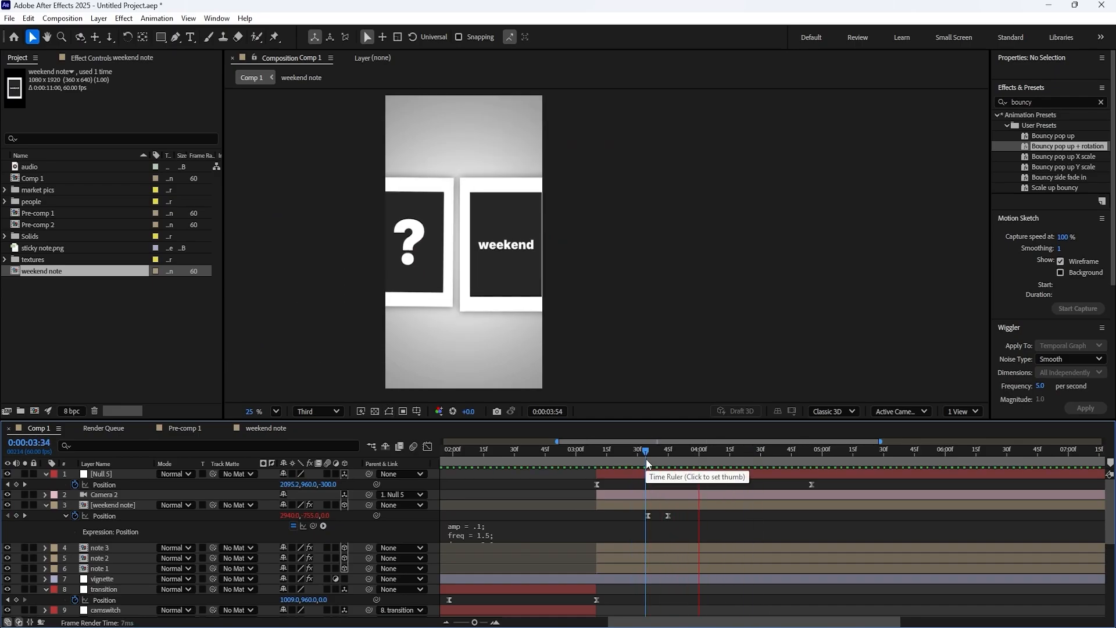
- Move the weekend note's second Position keyframe to 0:00:04:03, set its expression's amp to .3 and play it back
left_click_drag(668, 516, 698, 516)
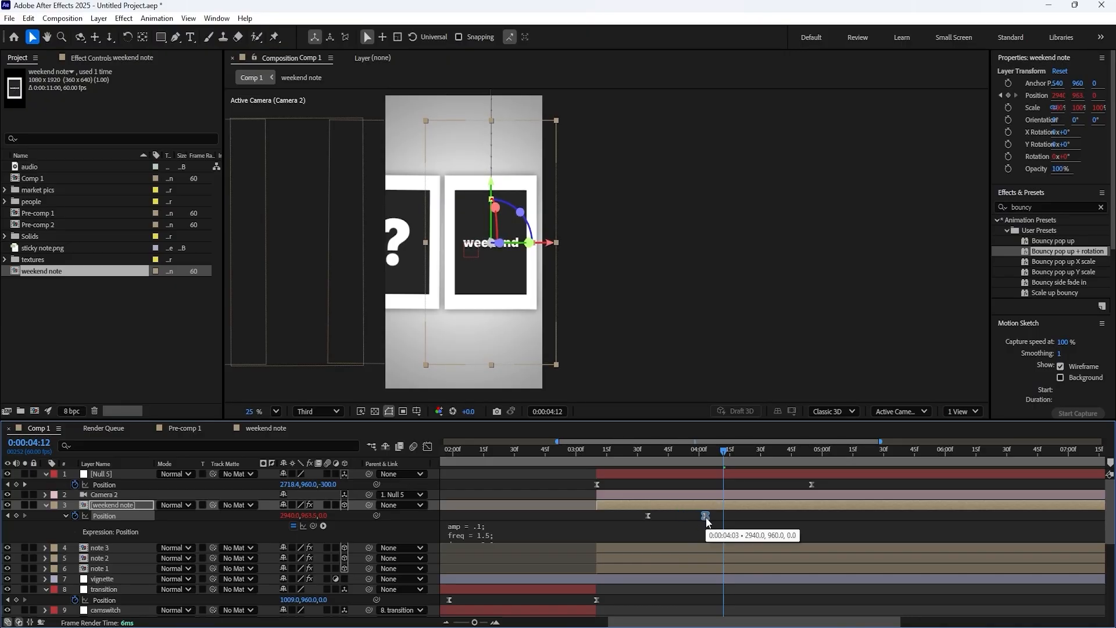
left_click(641, 451)
left_click(527, 525)
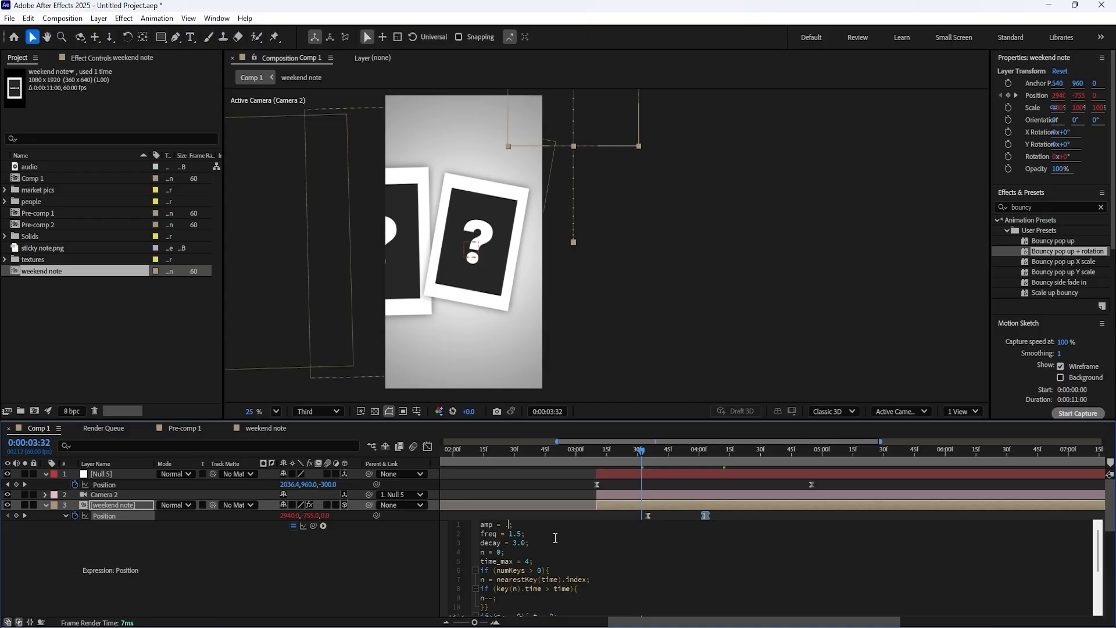
left_click(634, 450)
key("space")
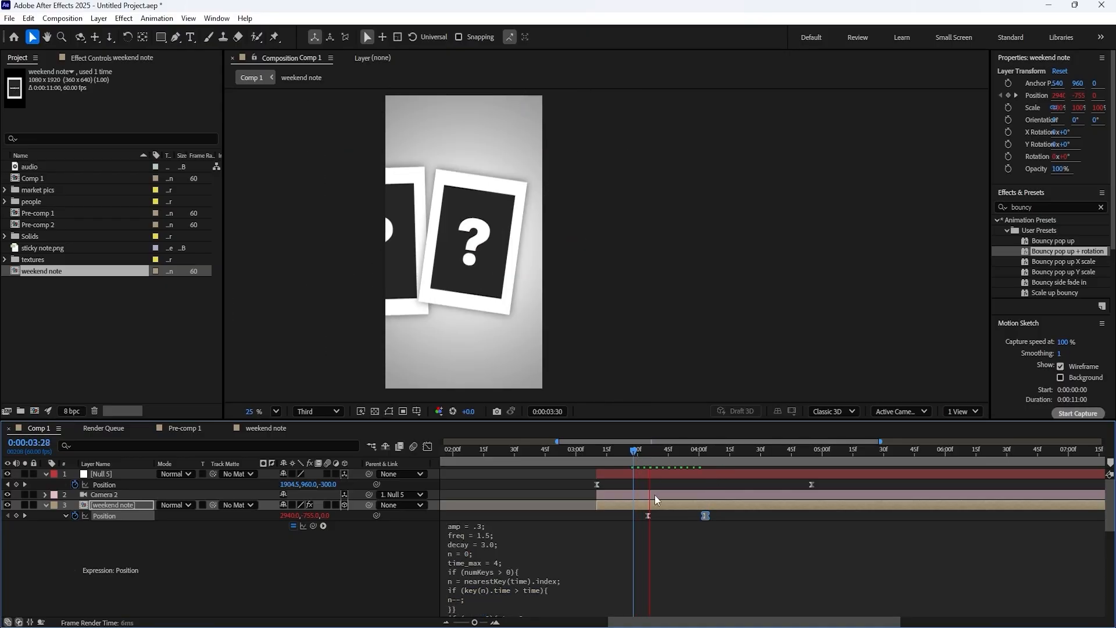
- Set amp to .6 in the weekend note's Position expression and play back the drop
left_click(518, 525)
left_click(518, 525)
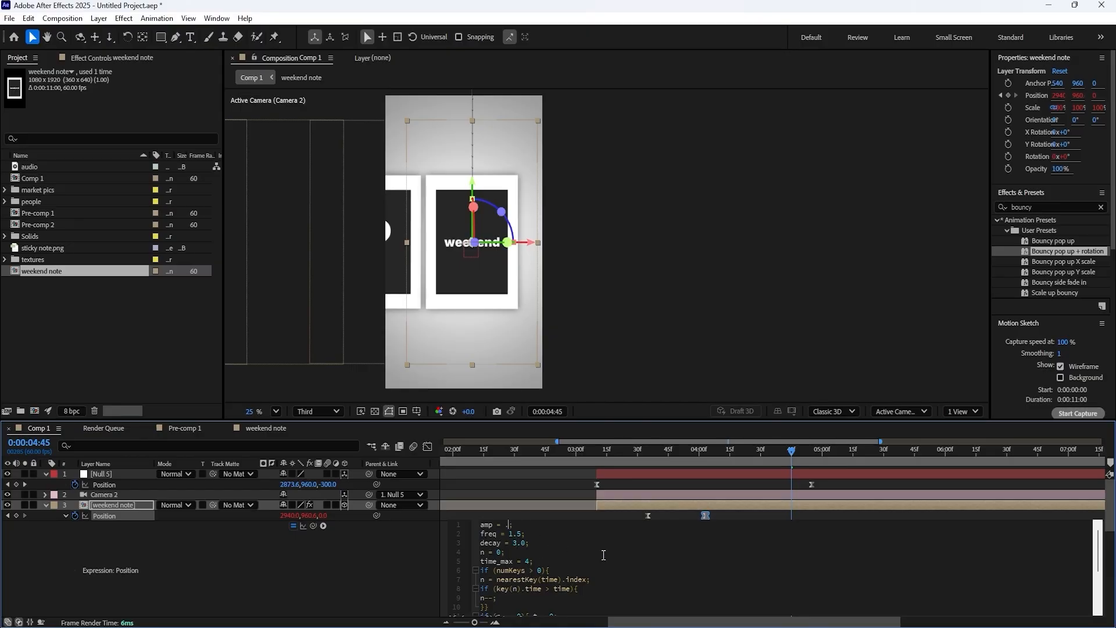
left_click(648, 449)
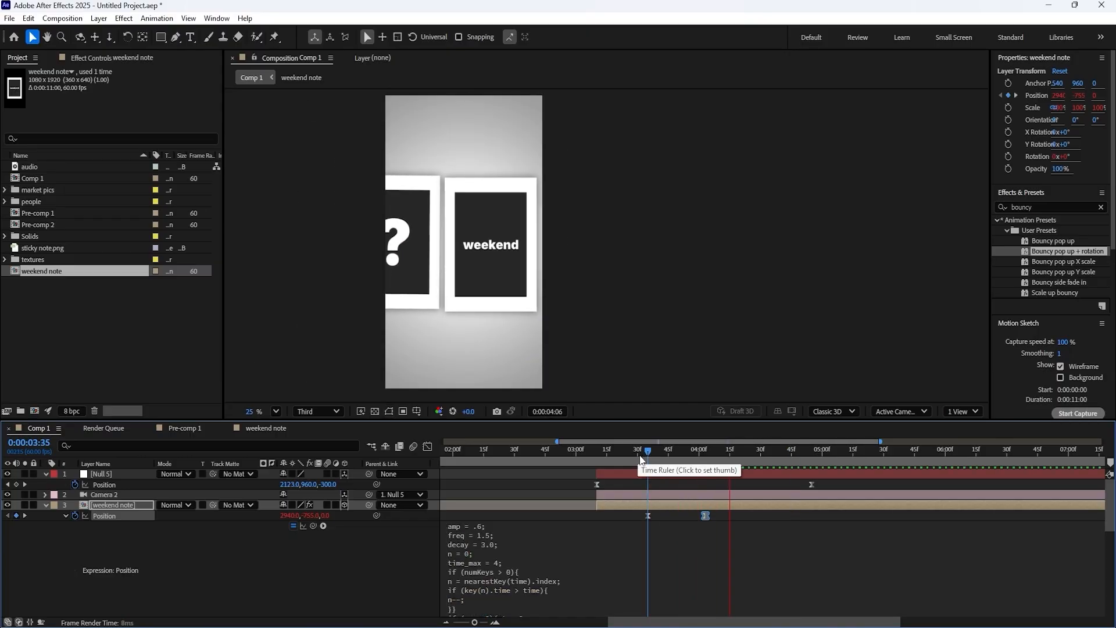
left_click(637, 453)
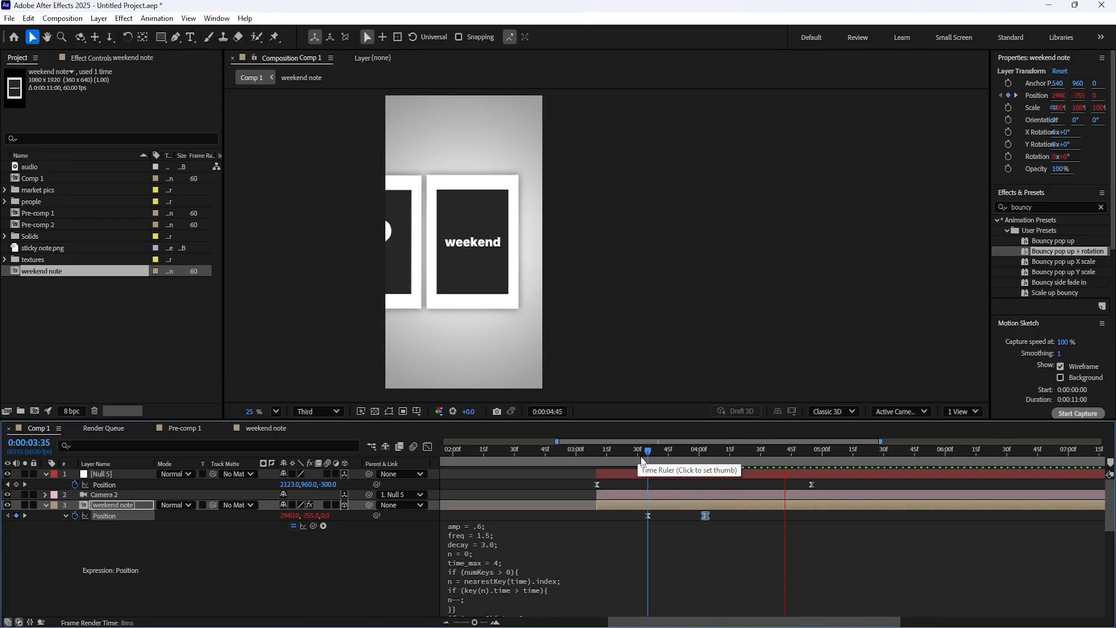
- Set amp to 1 in the weekend note's Position expression and play back from 0:00:03:30
left_click(504, 535)
left_click(515, 525)
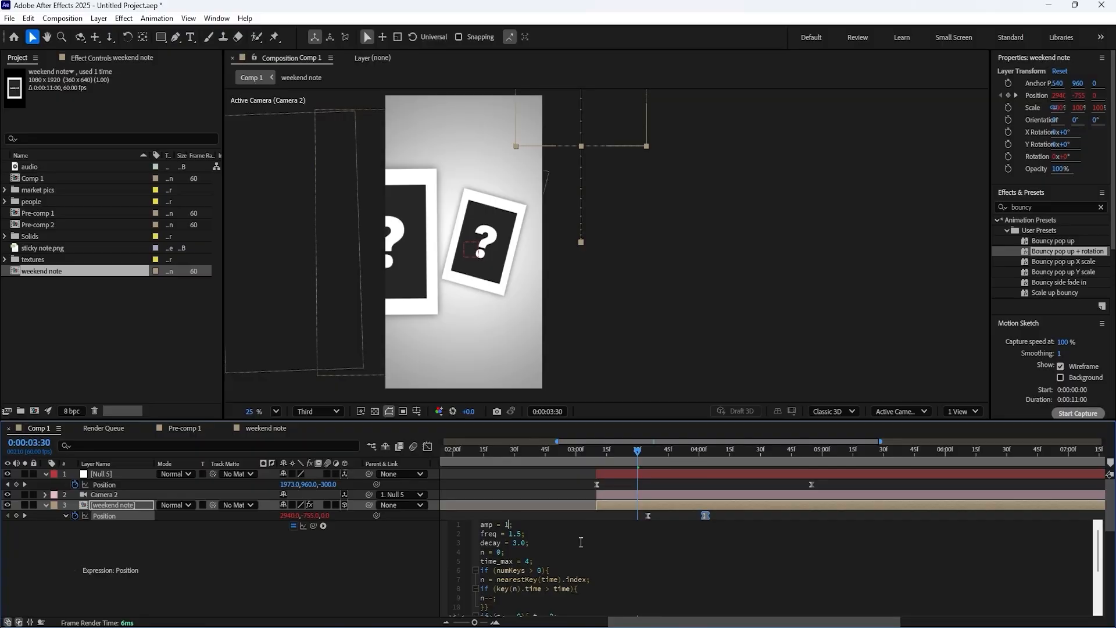
left_click(640, 450)
key("space")
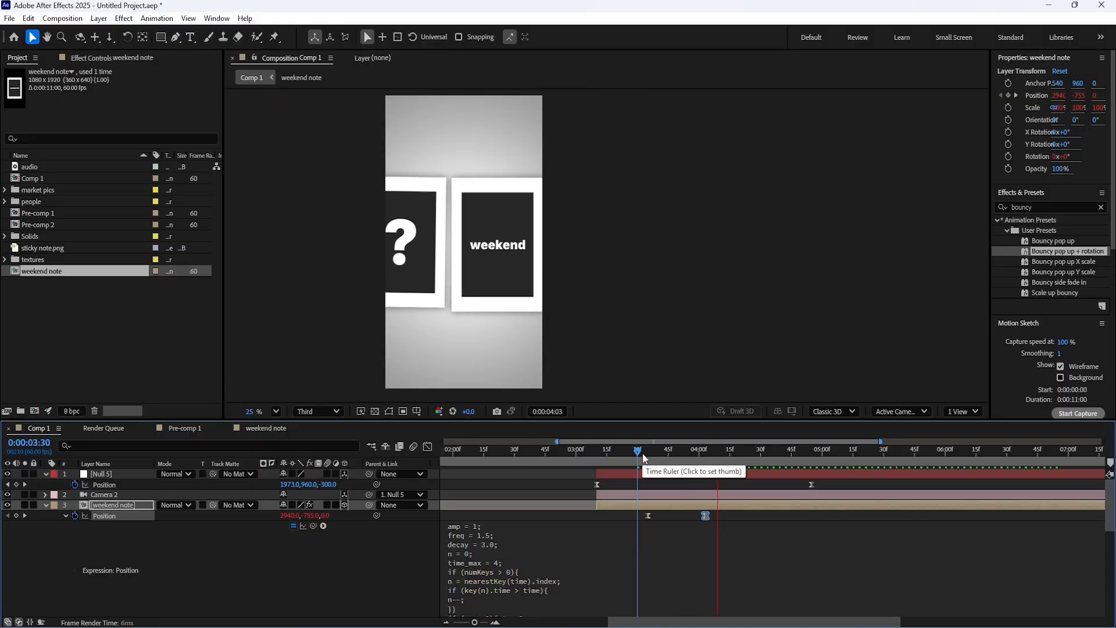
- Try a decay of 1.0 in the weekend note's Position expression, play it back and undo the change
left_click(525, 543)
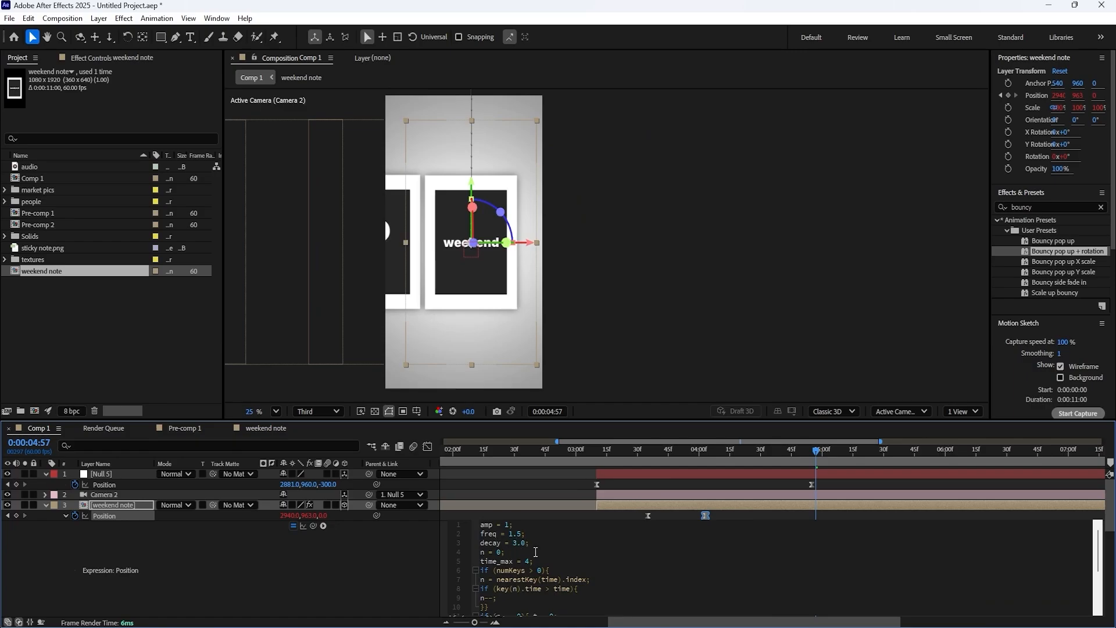
left_click(637, 450)
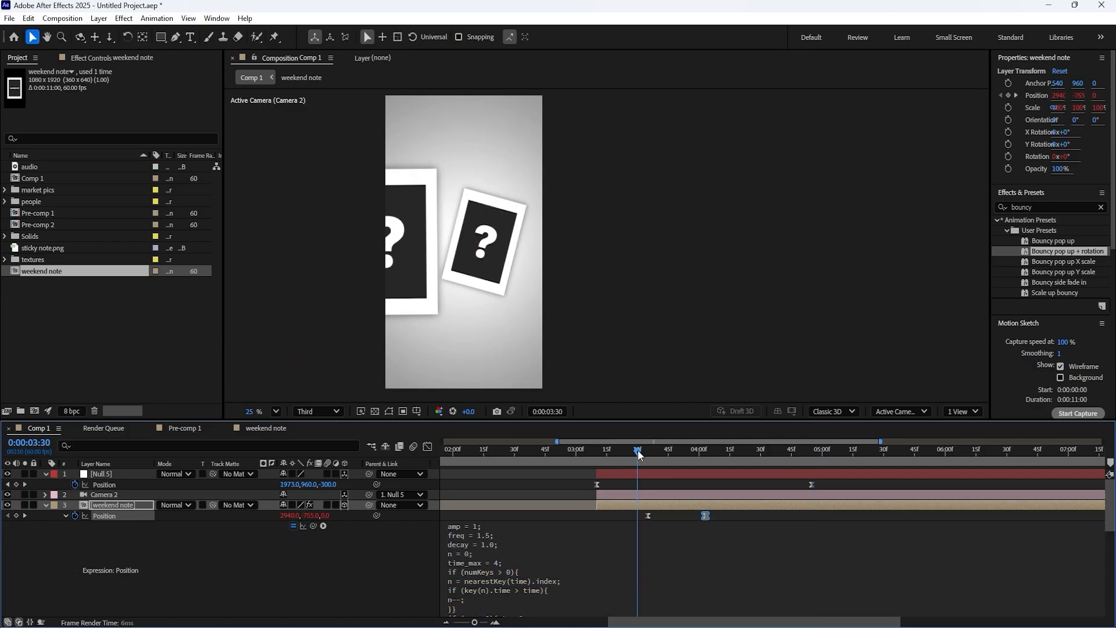
key("space")
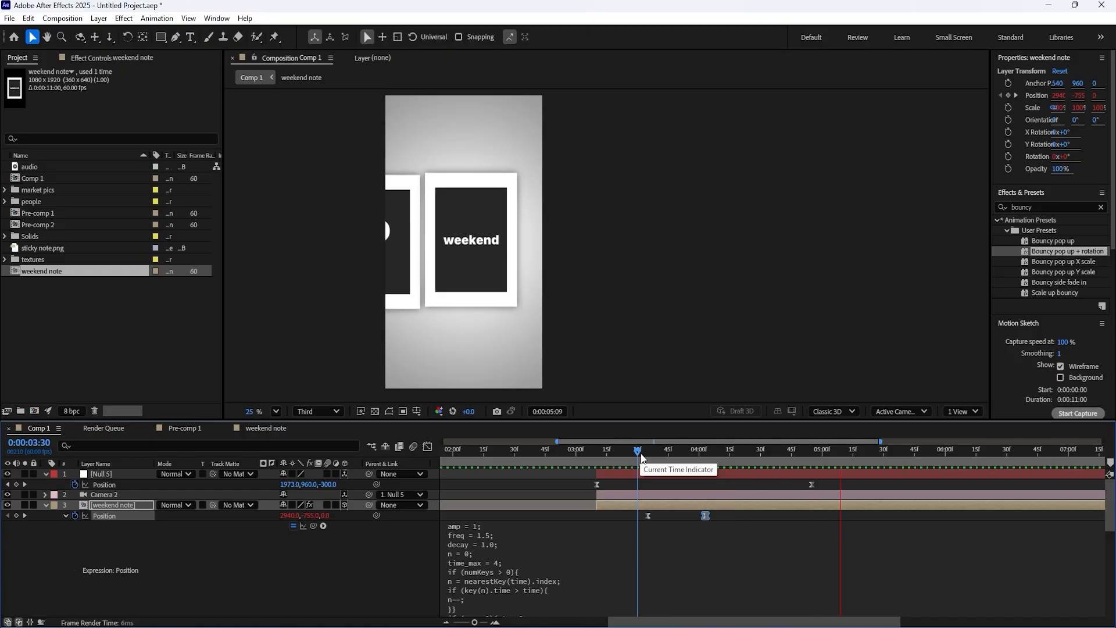
key("space")
key("ctrl+z")
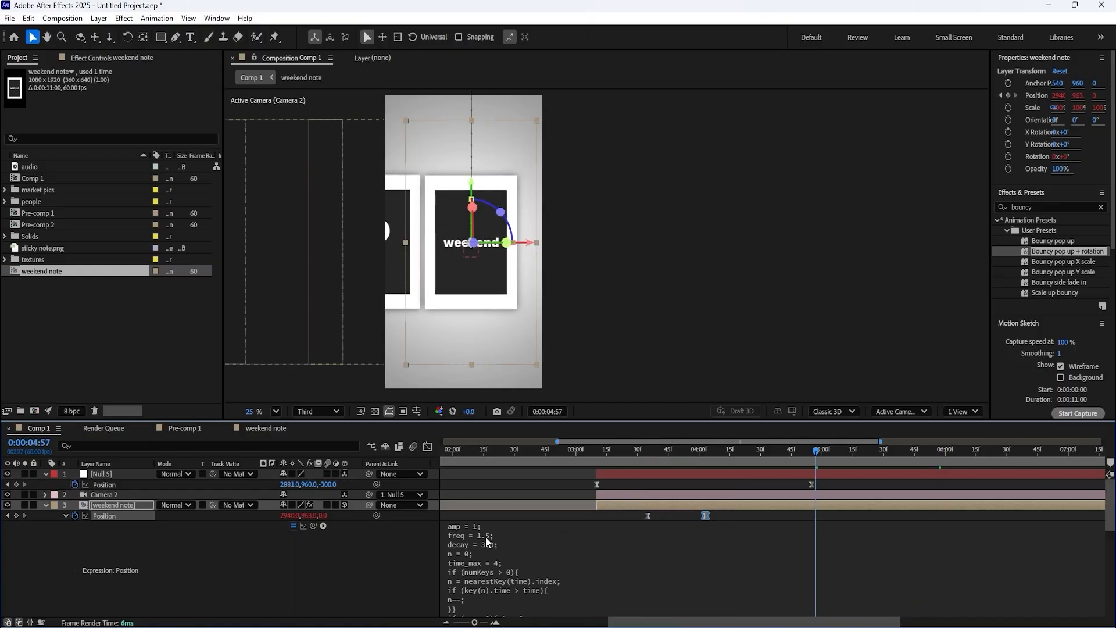
- Open the weekend note's Position expression for editing at the freq value
left_click(486, 536)
left_click(521, 533)
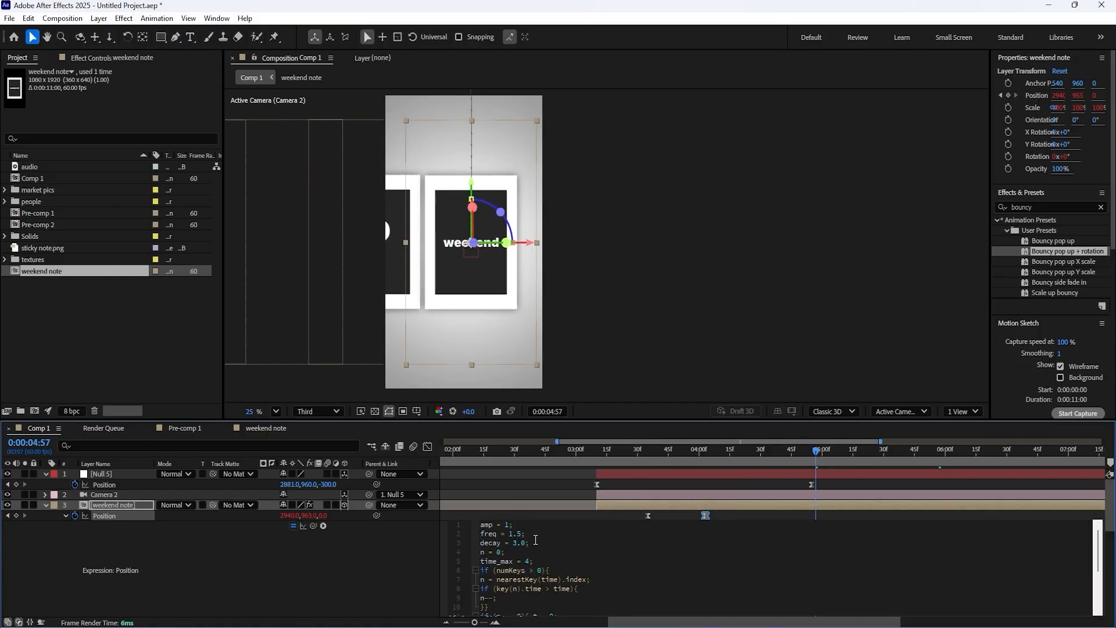
- Set freq to 1 and amp to 5 in the weekend note's position expression, and preview the bounce
left_click(643, 451)
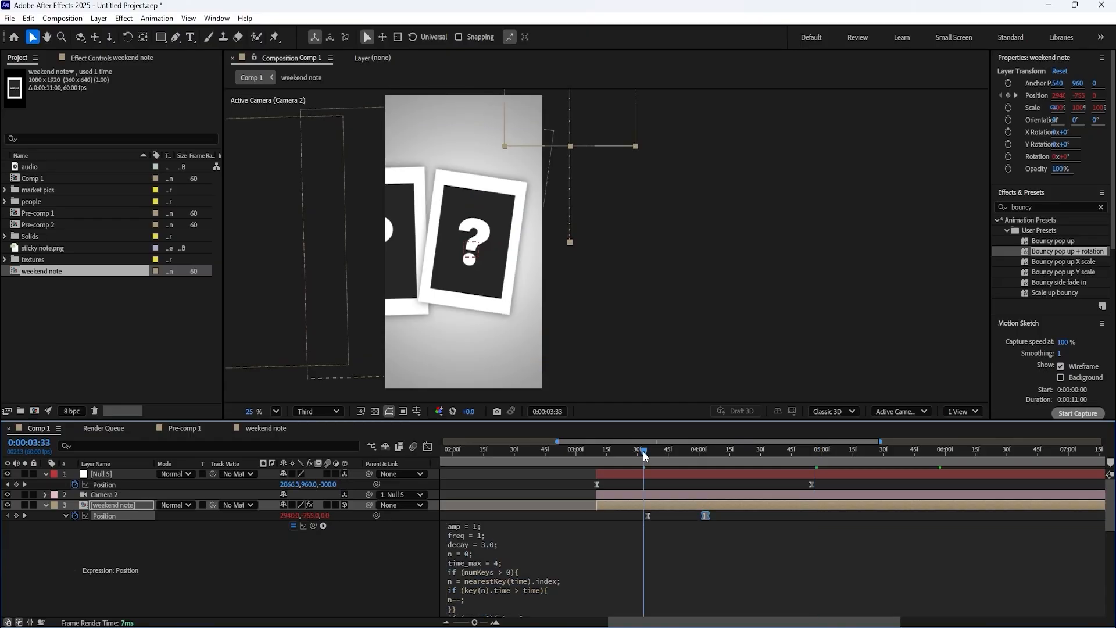
key("space")
left_click(494, 531)
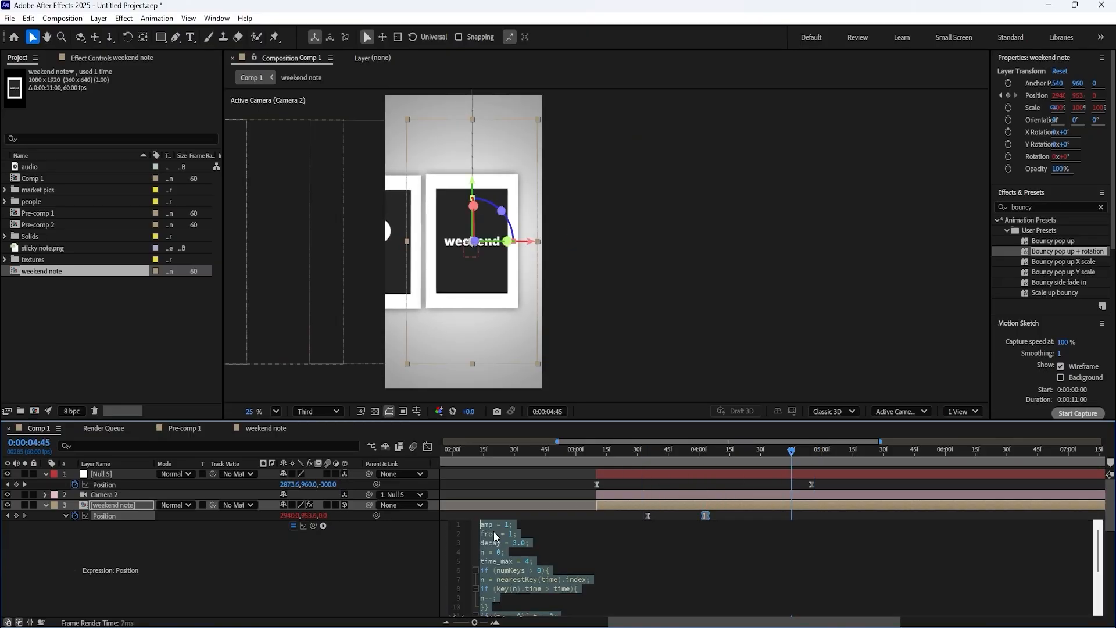
left_click(511, 524)
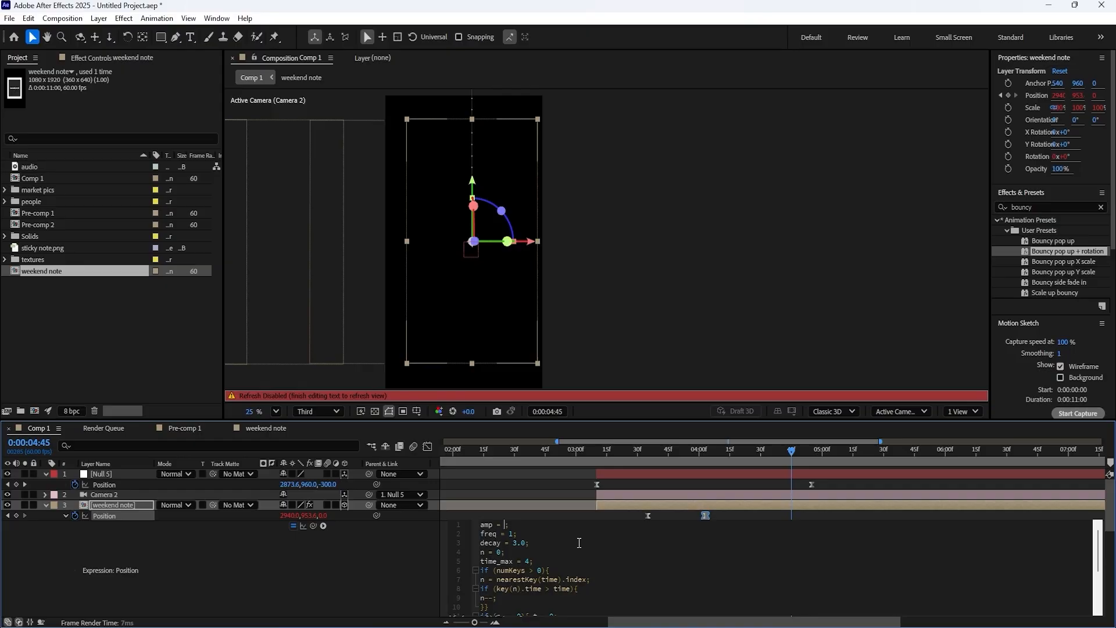
left_click(648, 459)
key("space")
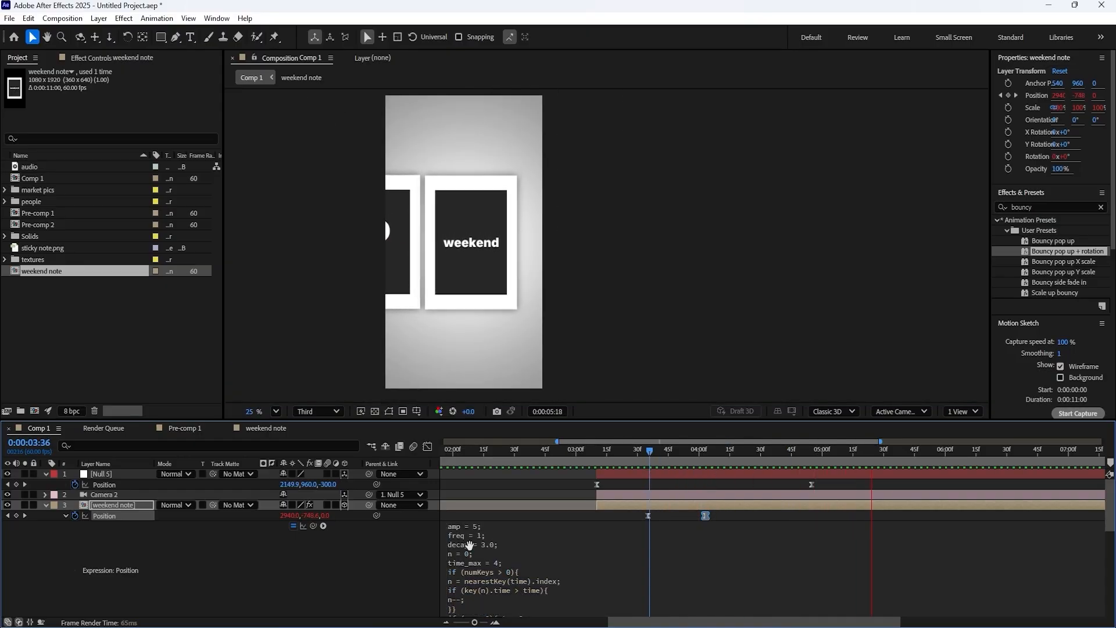
- Set amp to 3 in the position expression and preview the note's drop again
left_click(506, 531)
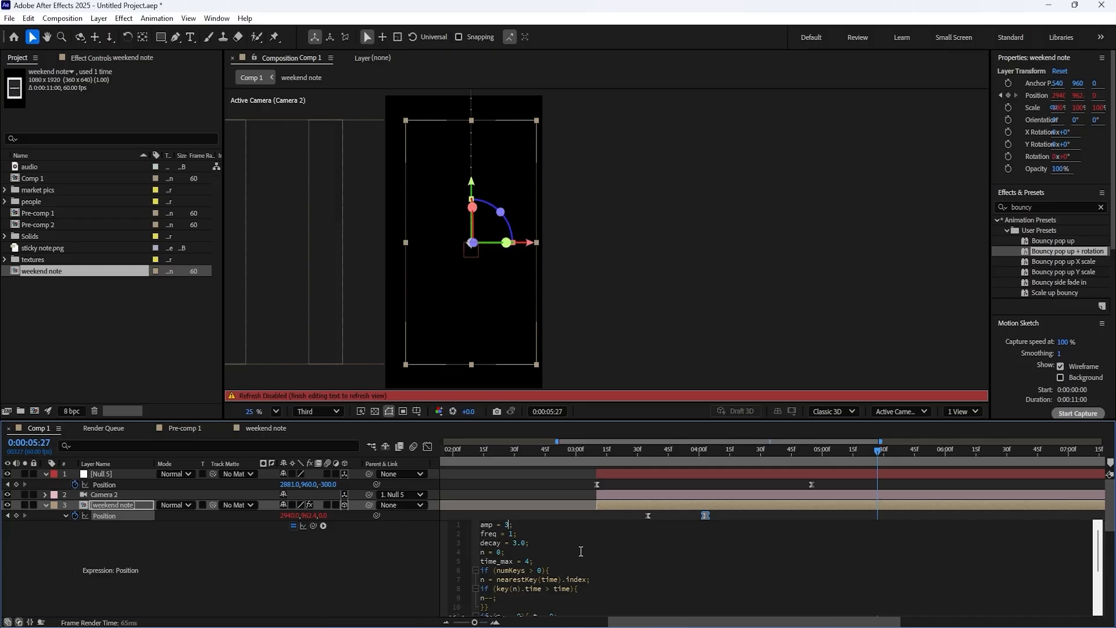
left_click(633, 455)
key("space")
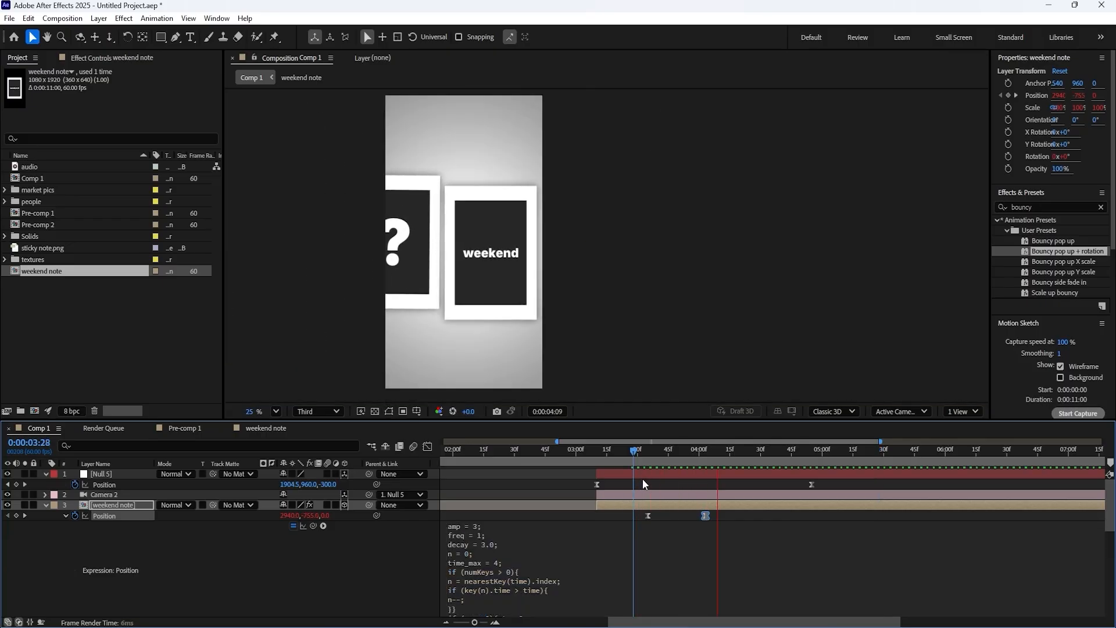
key("space")
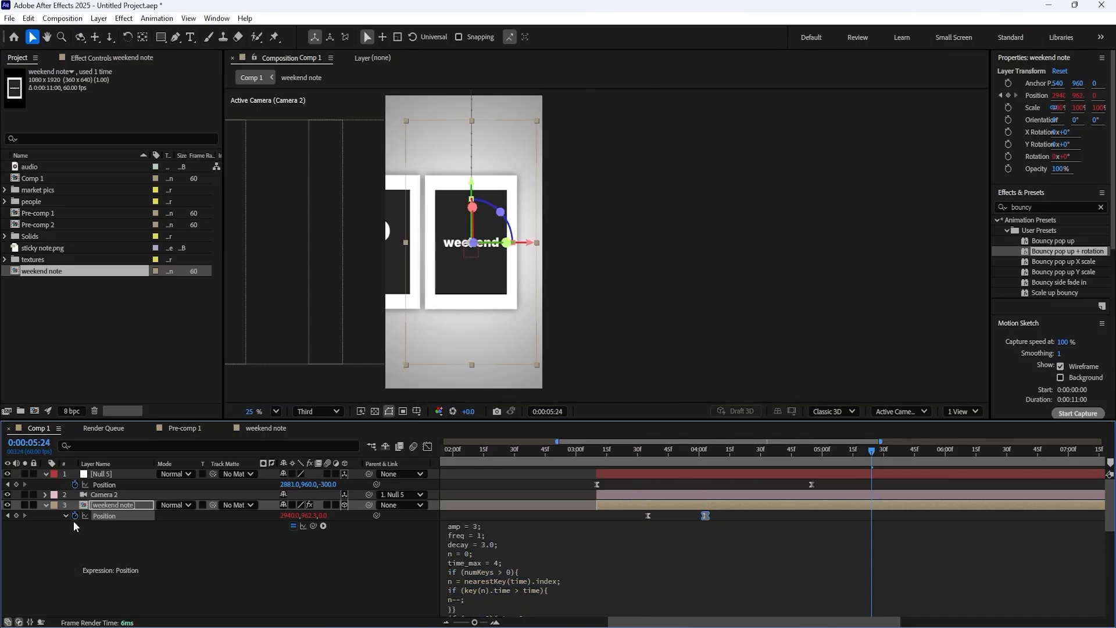
- Add posterizeTime(16) as the first line of the weekend note's position expression, preview the motion and collapse the layer's properties
left_click(43, 506)
left_click(45, 504)
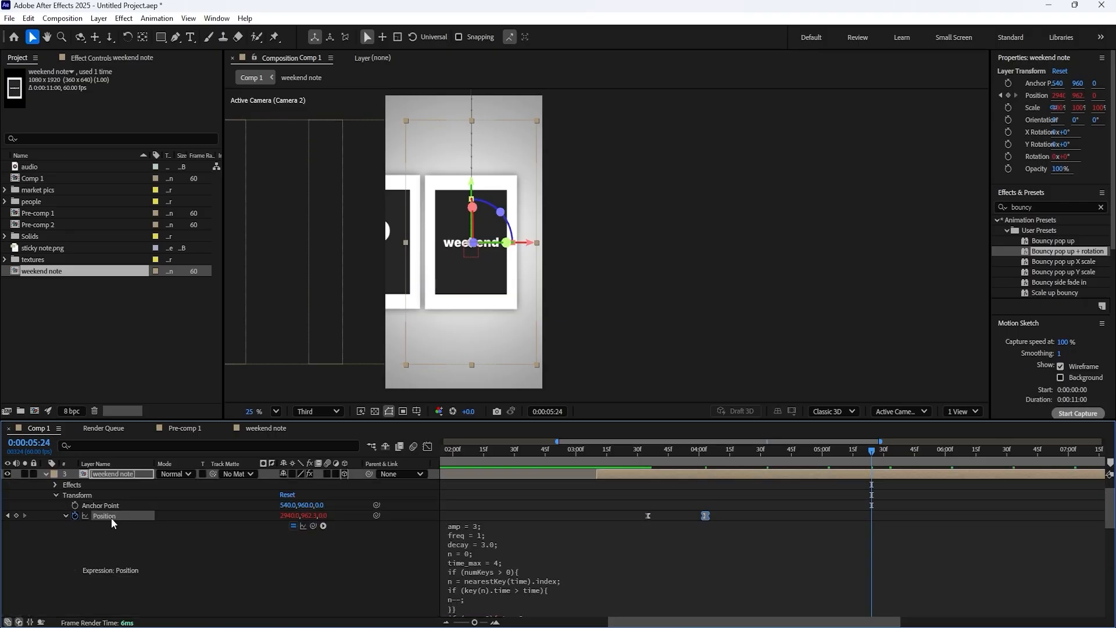
left_click(490, 533)
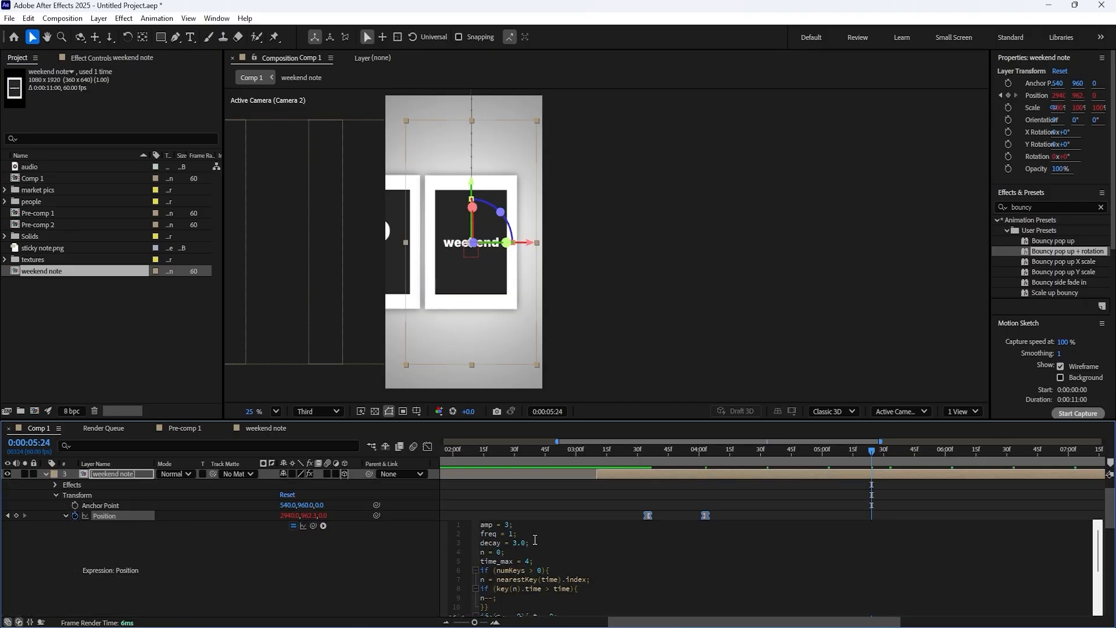
key("Return")
type("poste")
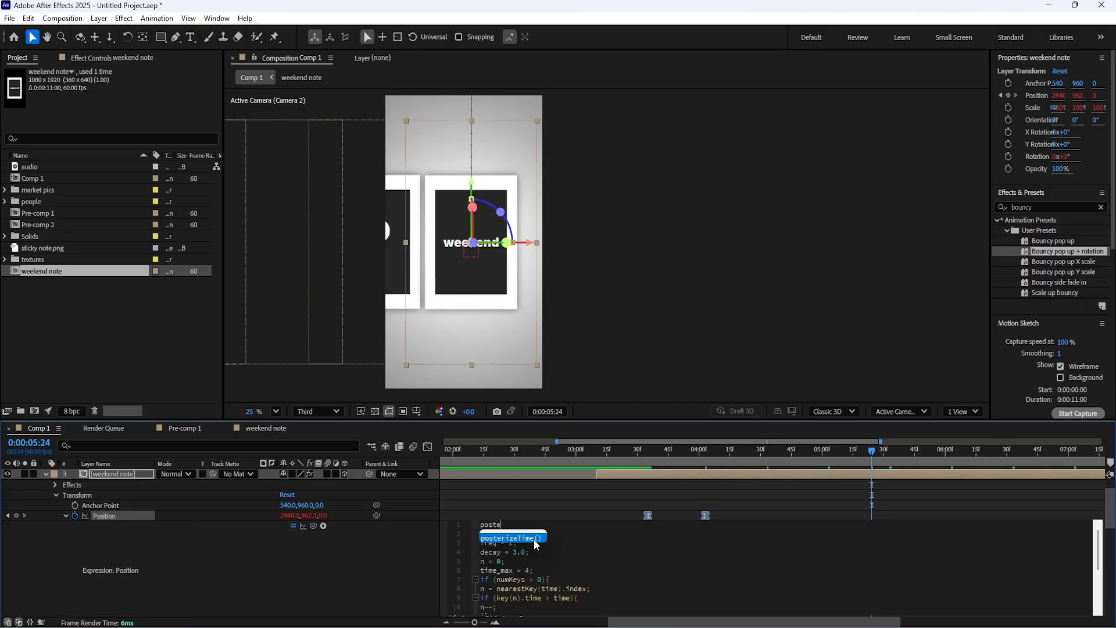
type("r")
left_click(534, 540)
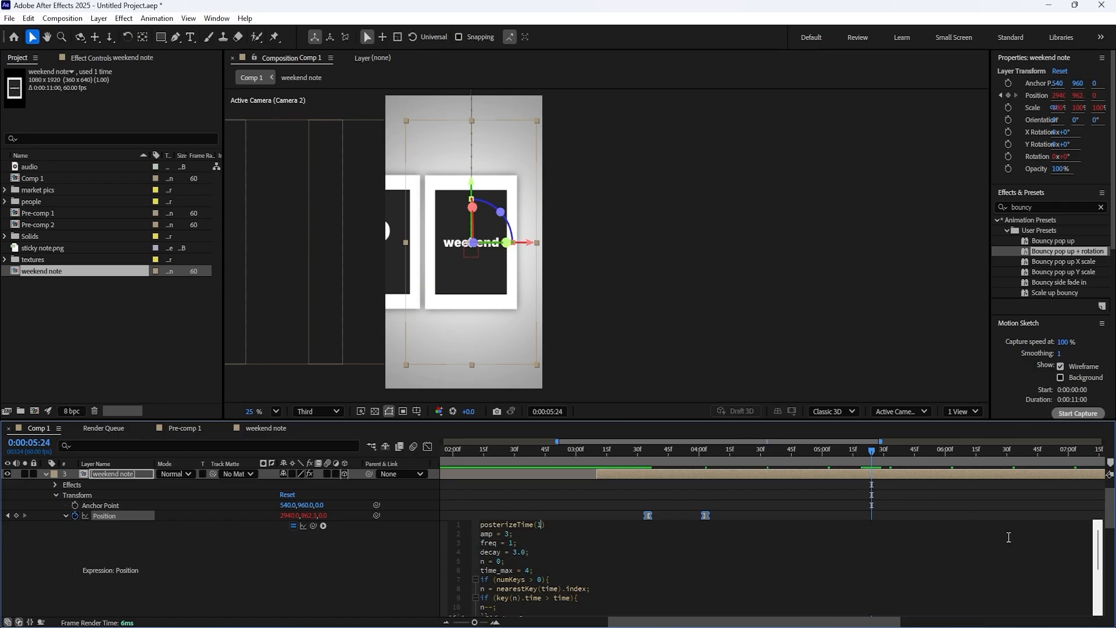
left_click(644, 452)
key("space")
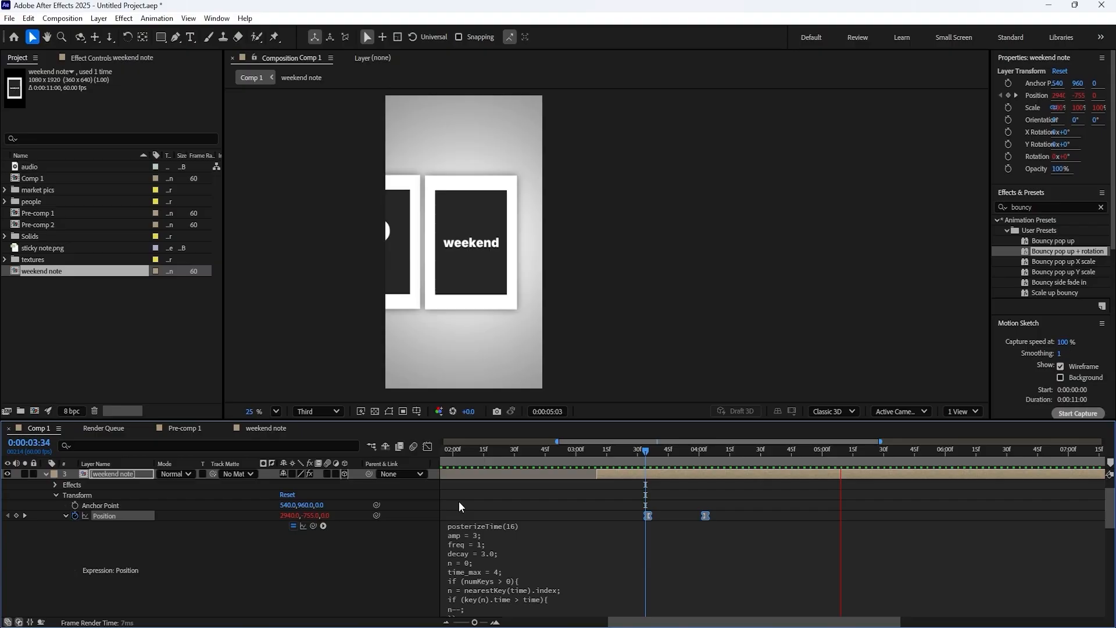
key("space")
left_click(55, 495)
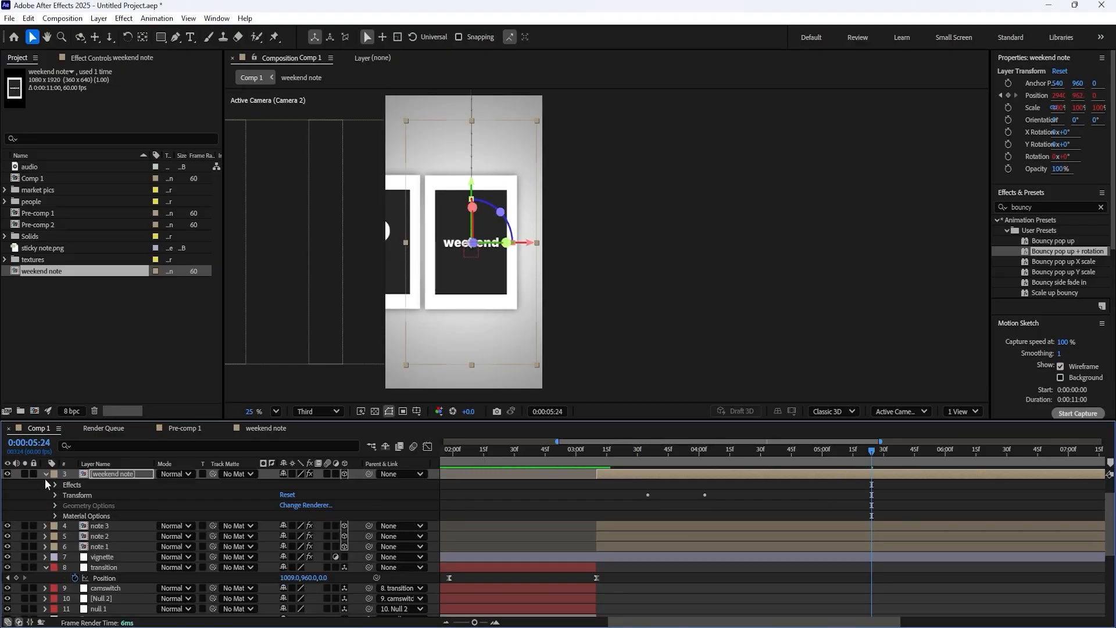
left_click(45, 474)
- Find the Stylize Glow effect and apply it to the weekend note layer below Drop Shadow
left_click(144, 401)
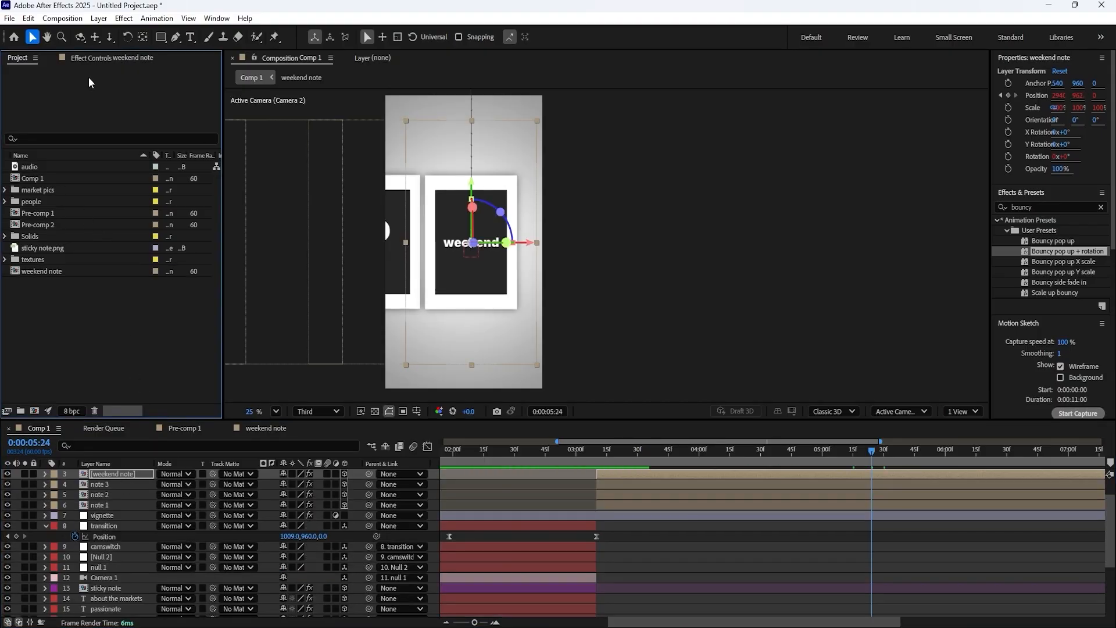
left_click(100, 61)
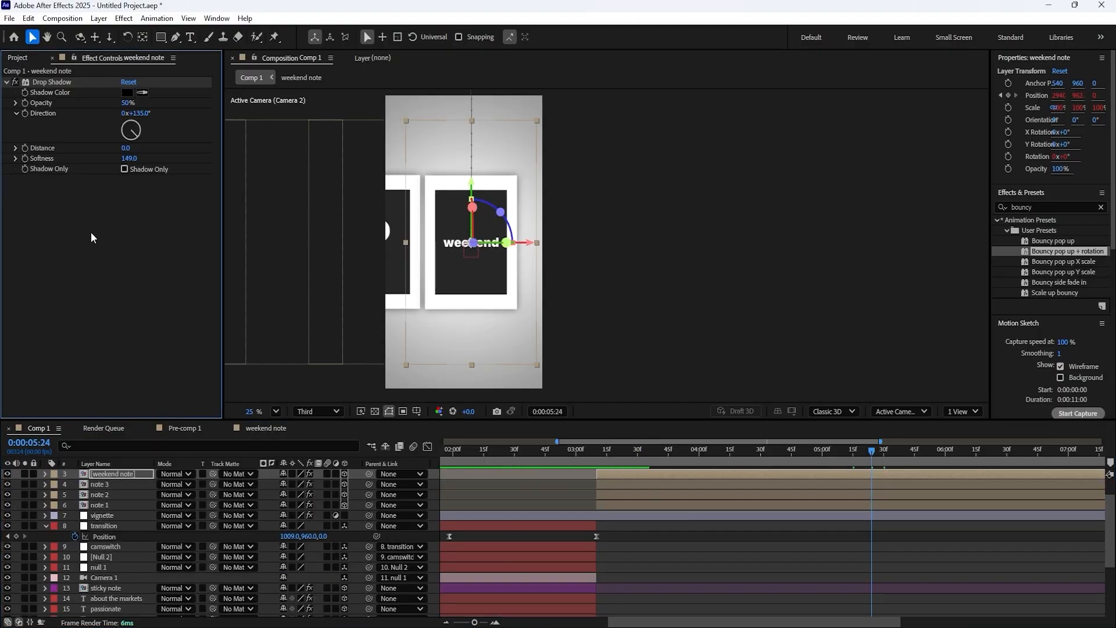
left_click(1024, 205)
double_click(1025, 205)
type("glow")
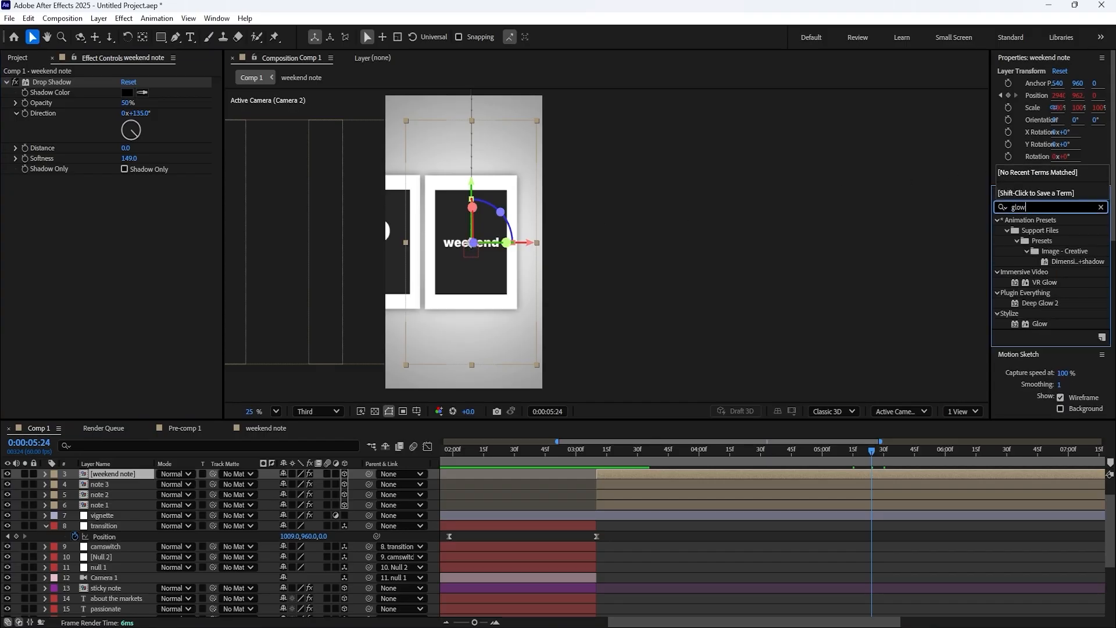
left_click_drag(1041, 323, 201, 203)
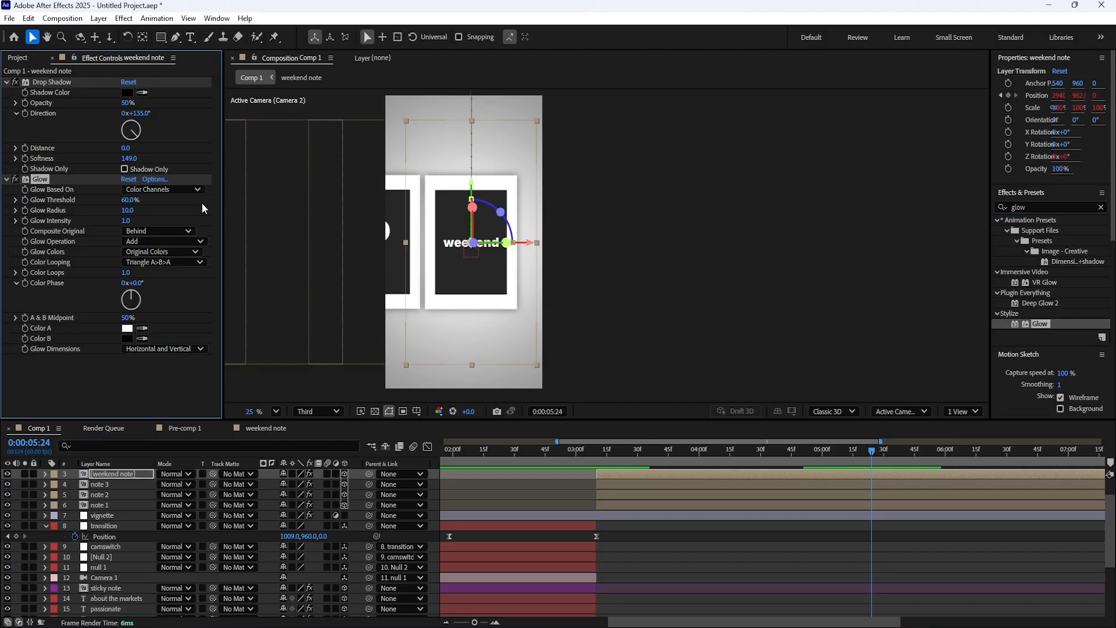
- Set the weekend note's Glow Radius to 150 and lower its Glow Intensity
left_click(131, 210)
type("150")
key("Return")
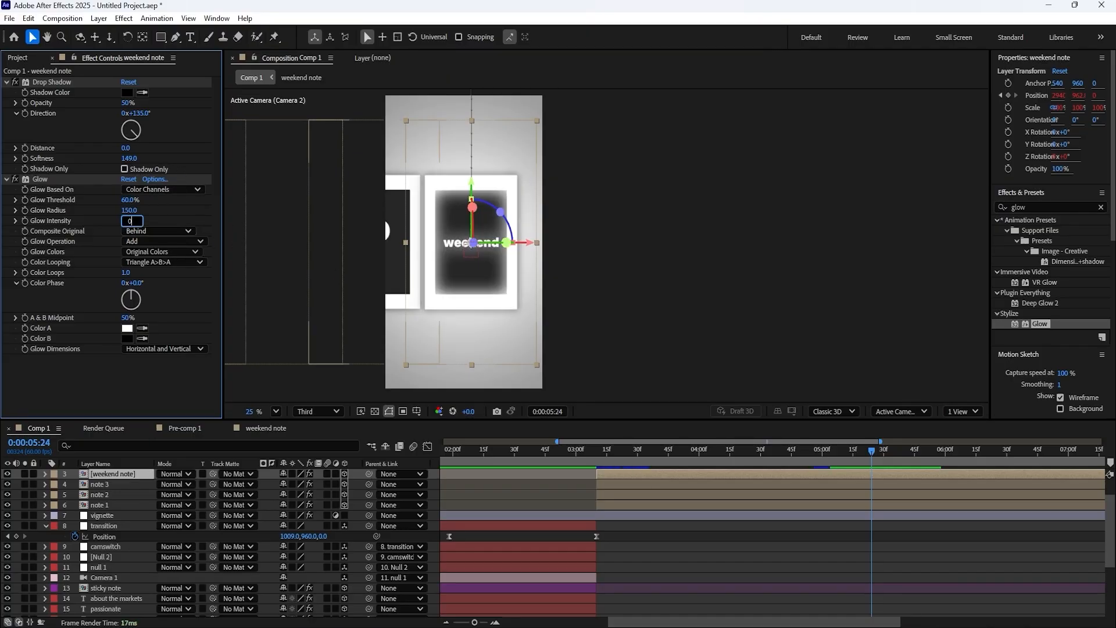
left_click_drag(125, 222, 131, 221)
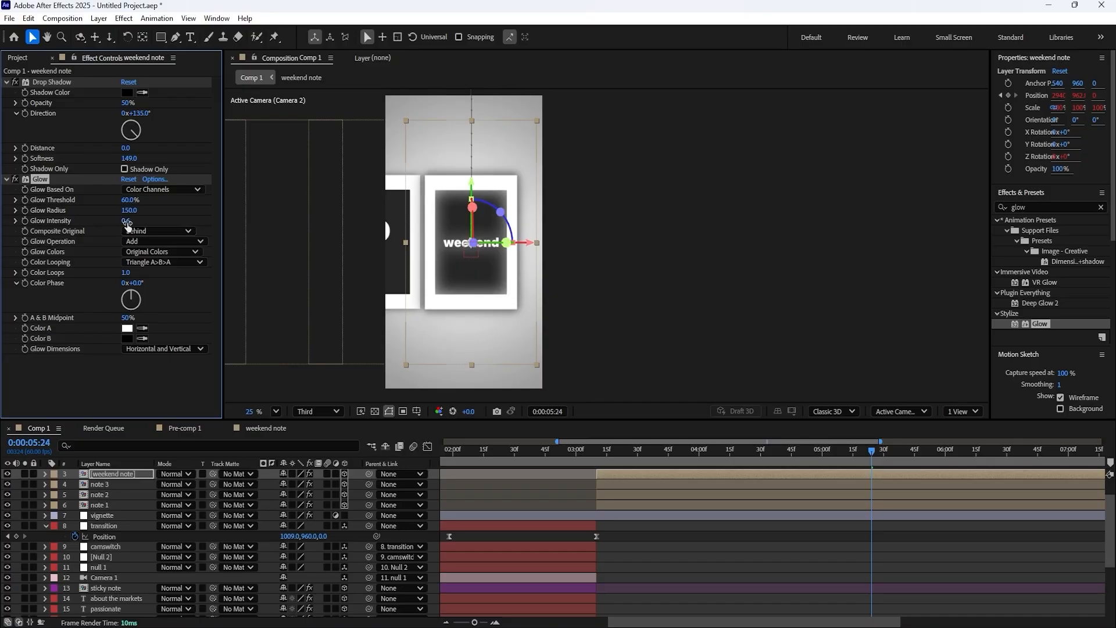
- Apply CC Page Turn to the weekend note and place it above Drop Shadow and Glow in the effect stack
left_click(6, 179)
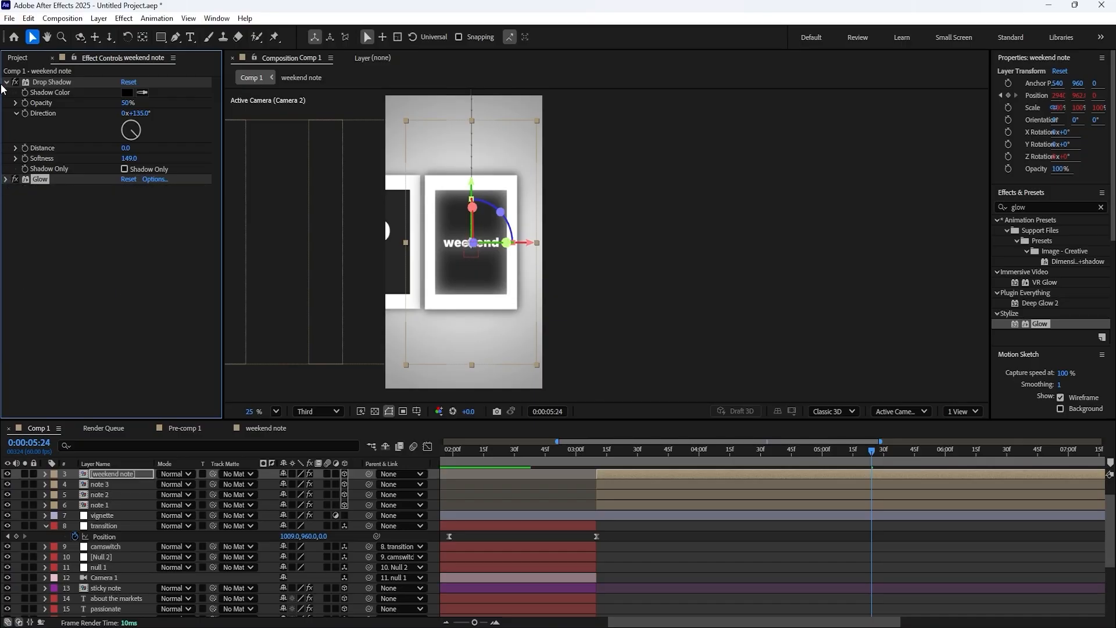
left_click(5, 82)
left_click(1020, 201)
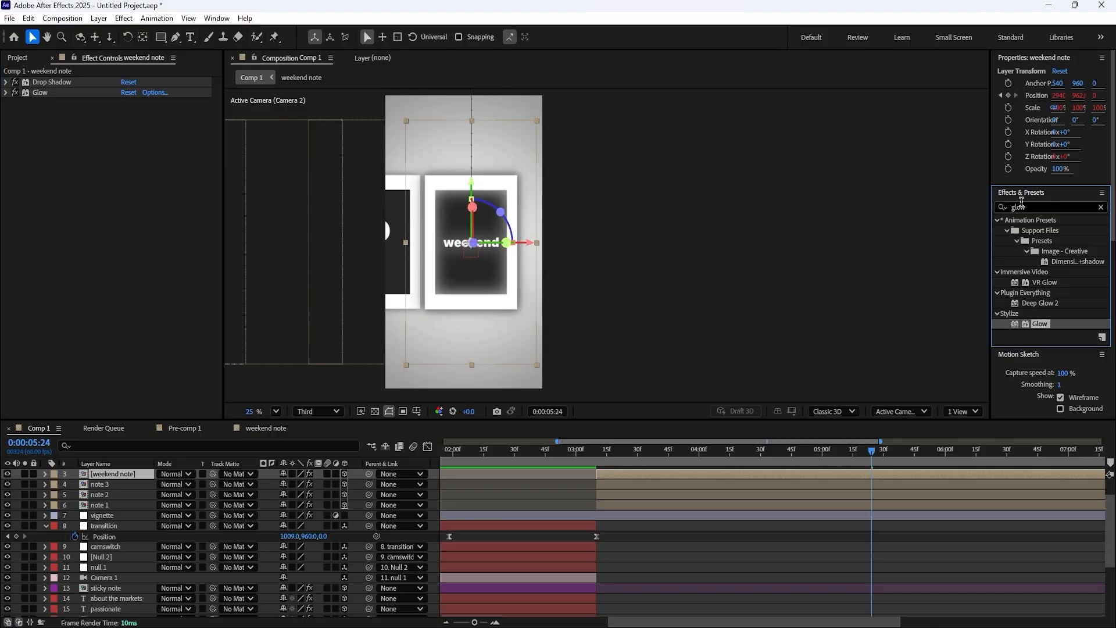
left_click(1030, 208)
type("page")
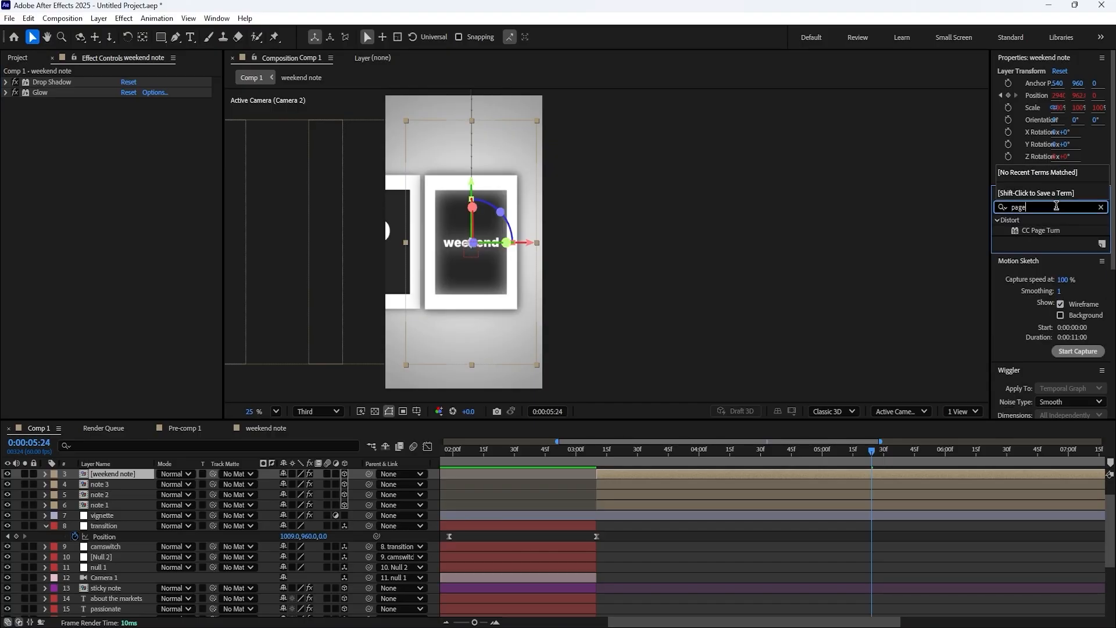
left_click_drag(1038, 230, 68, 78)
left_click_drag(57, 244, 44, 82)
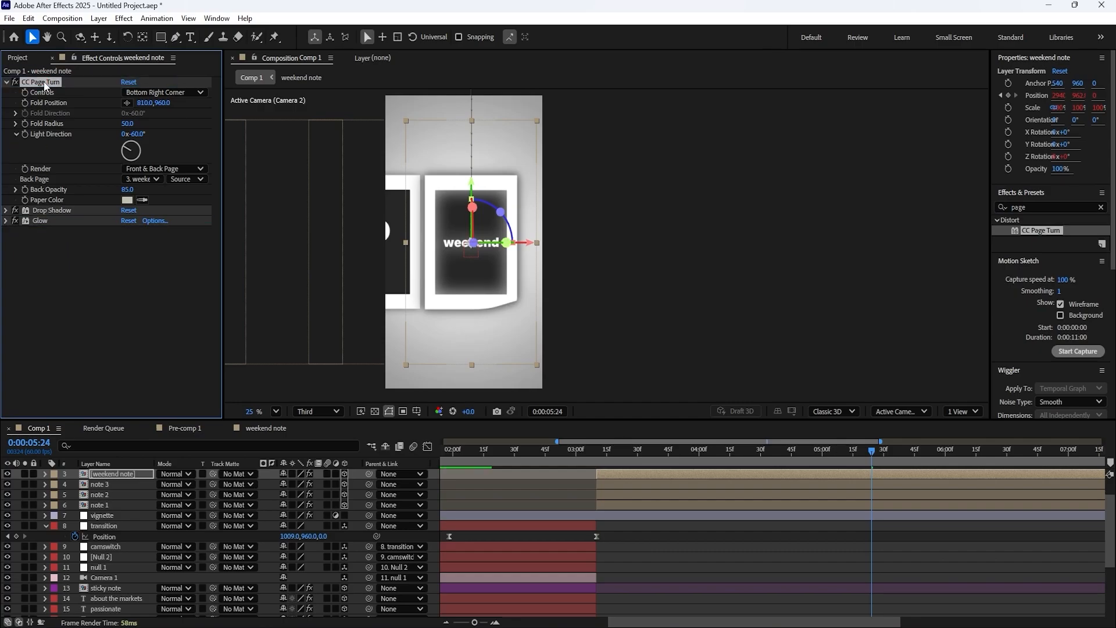
left_click(51, 233)
left_click(44, 220)
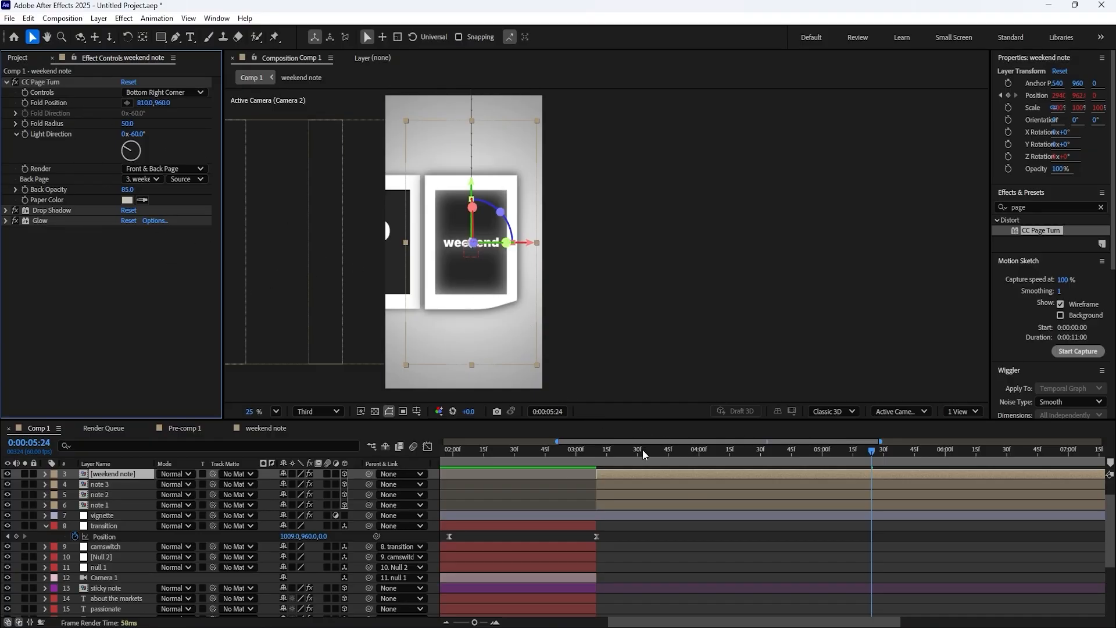
- Place the page turn's fold position at about 322.6, 491.6, and try a Fold Radius of 150 before setting it to 100
left_click(127, 103)
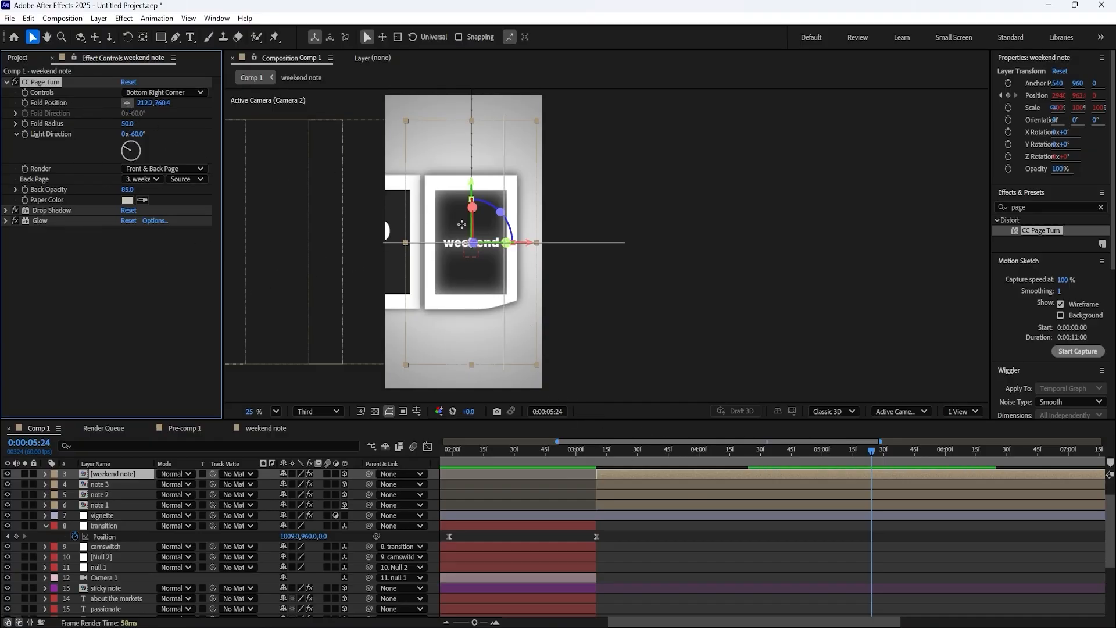
left_click(445, 183)
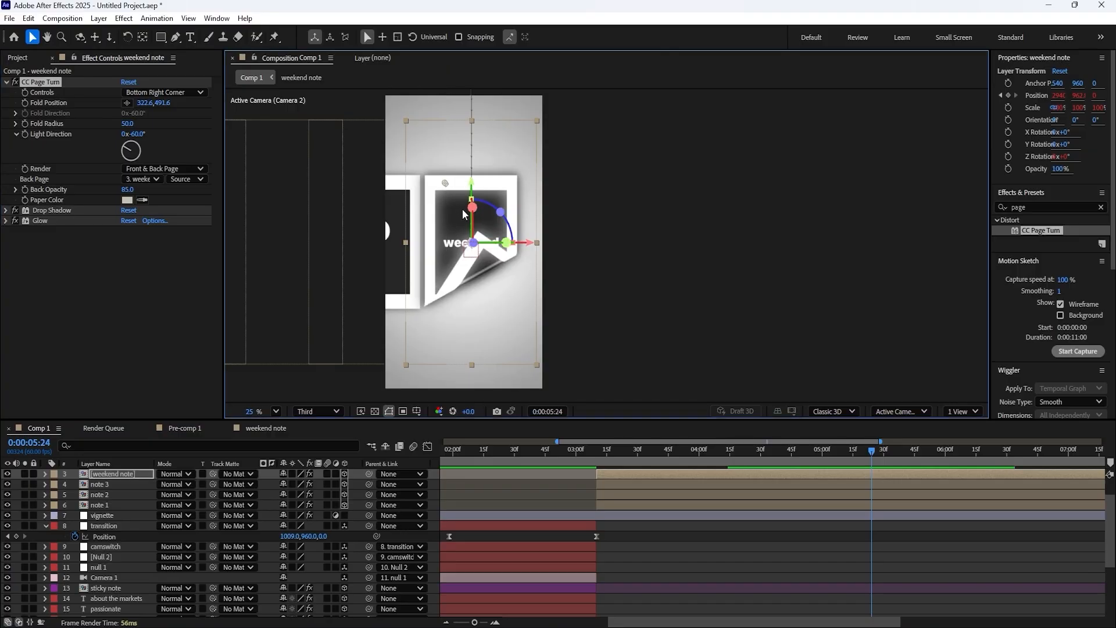
left_click(129, 124)
type("150")
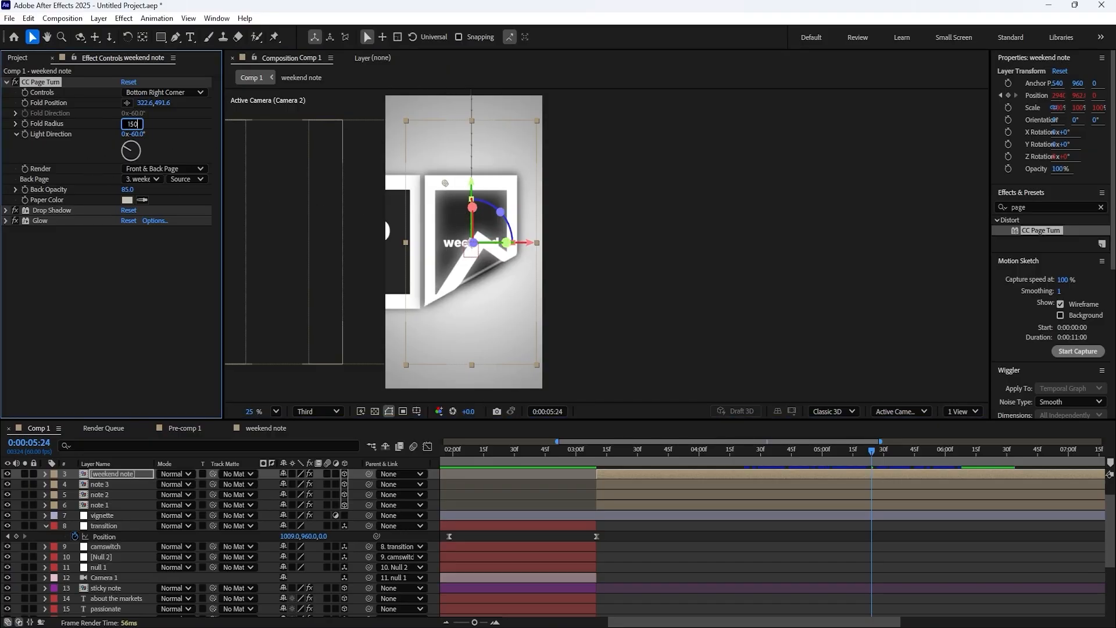
key("Return")
left_click(129, 124)
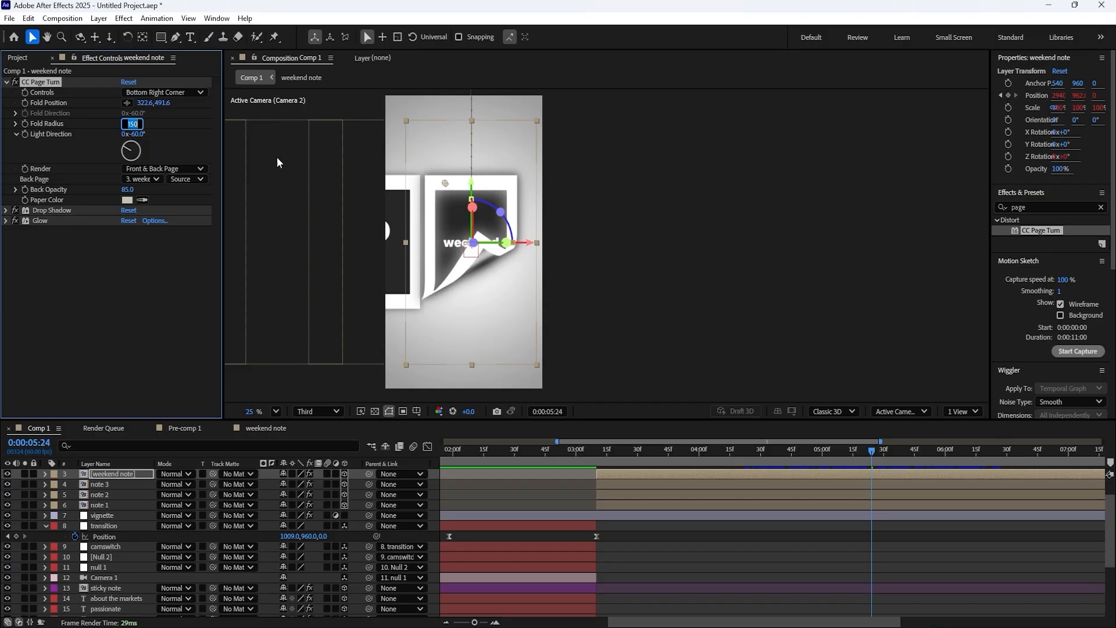
type("100")
key("Return")
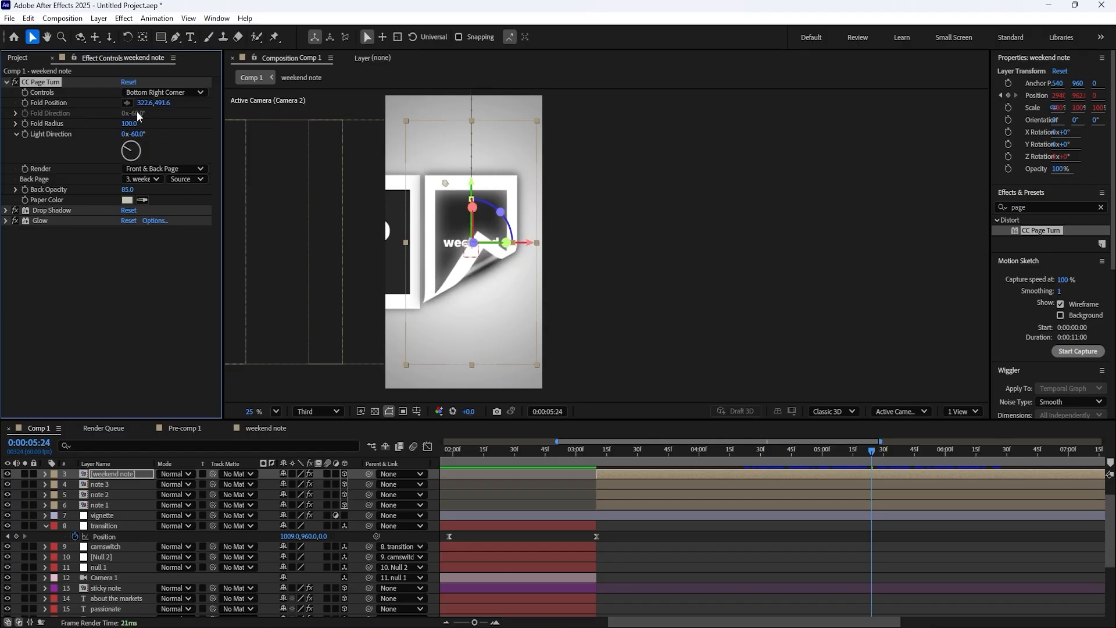
- Keyframe Fold Position at about 236.2, 976.4 at 0:00:05:24 and about 183.4, -242.8 at 0:00:04:50, and preview the page turn
left_click_drag(446, 185, 435, 243)
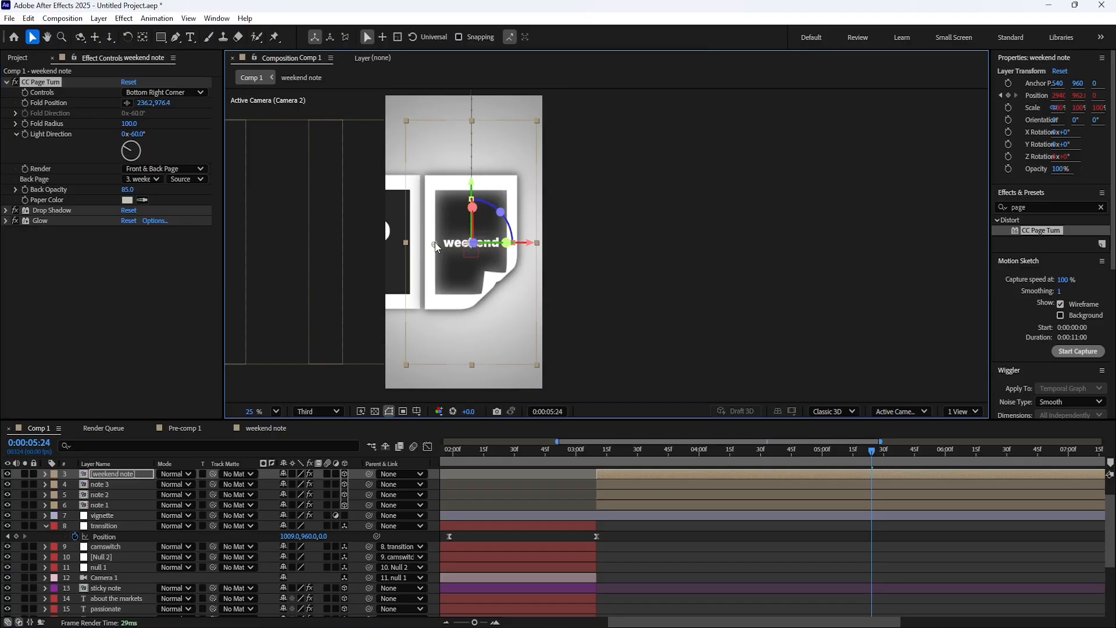
left_click(26, 102)
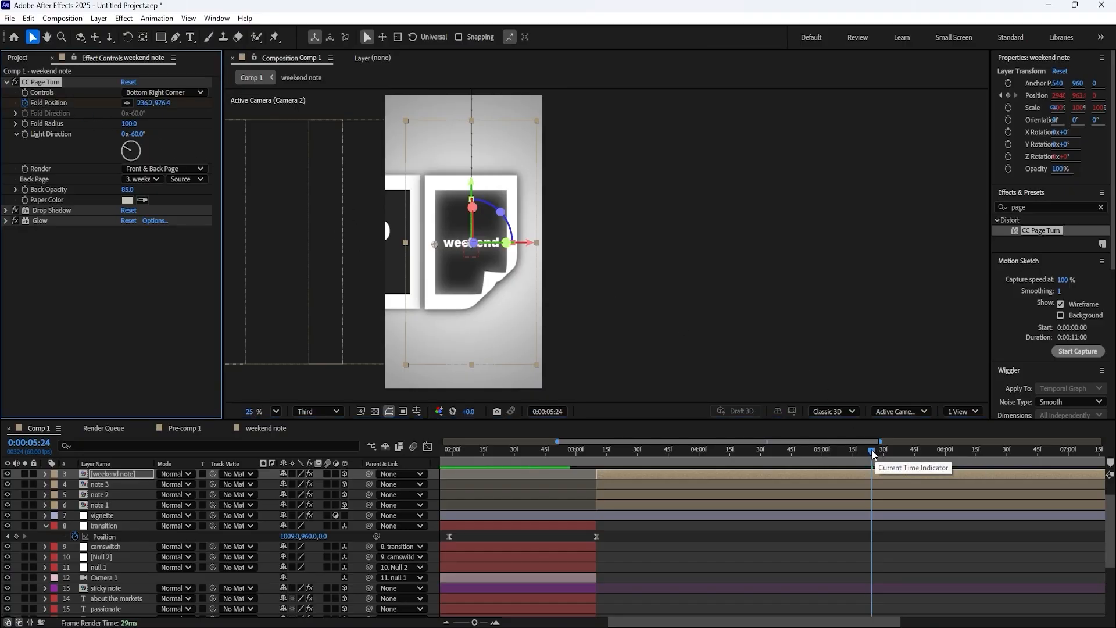
left_click_drag(872, 449, 801, 457)
left_click_drag(431, 236, 426, 84)
key("space")
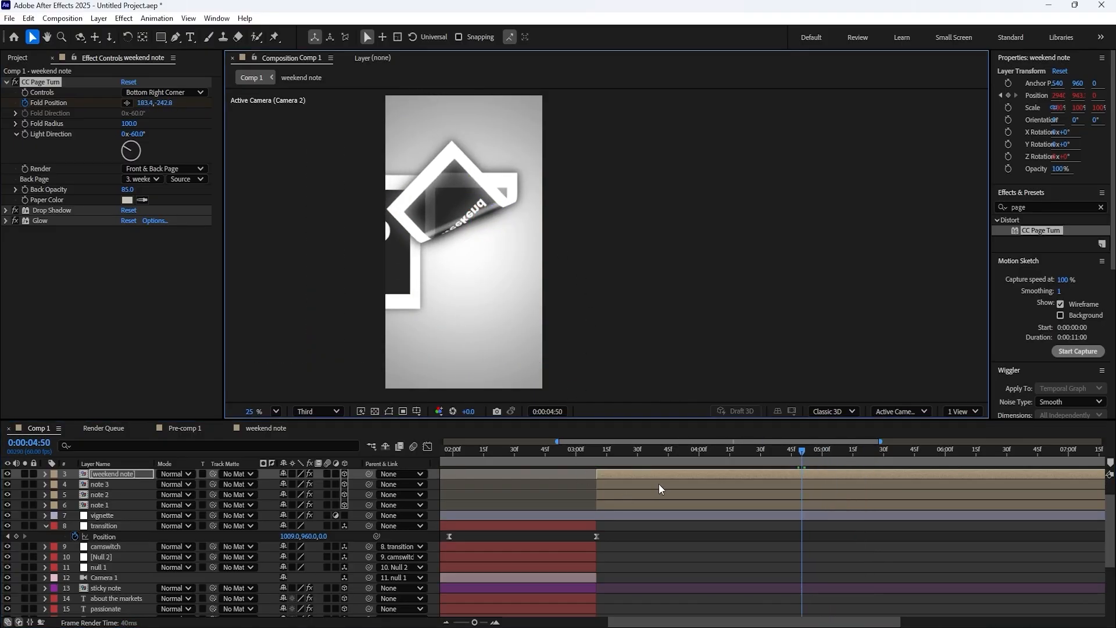
key("space")
- Move the weekend note's Fold Position keyframes earlier so the first aligns with its first Position keyframe, and preview the combined animation
left_click(138, 476)
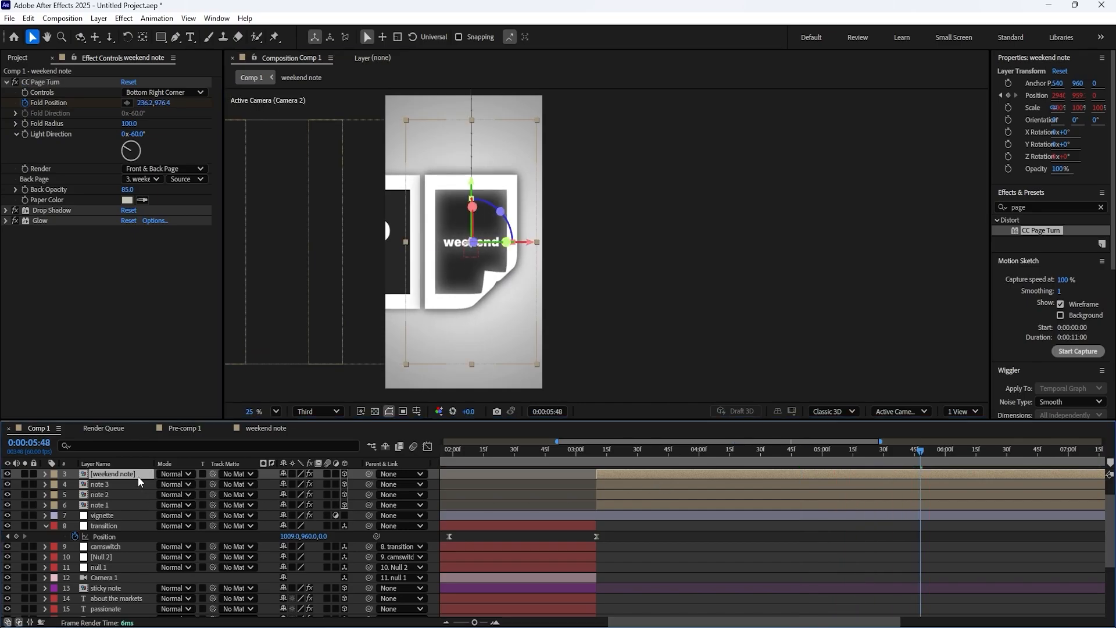
key("u")
left_click_drag(915, 489, 651, 498)
mouse_move(650, 460)
left_mouse_down()
mouse_move(677, 461)
mouse_move(650, 460)
left_mouse_up()
key("space")
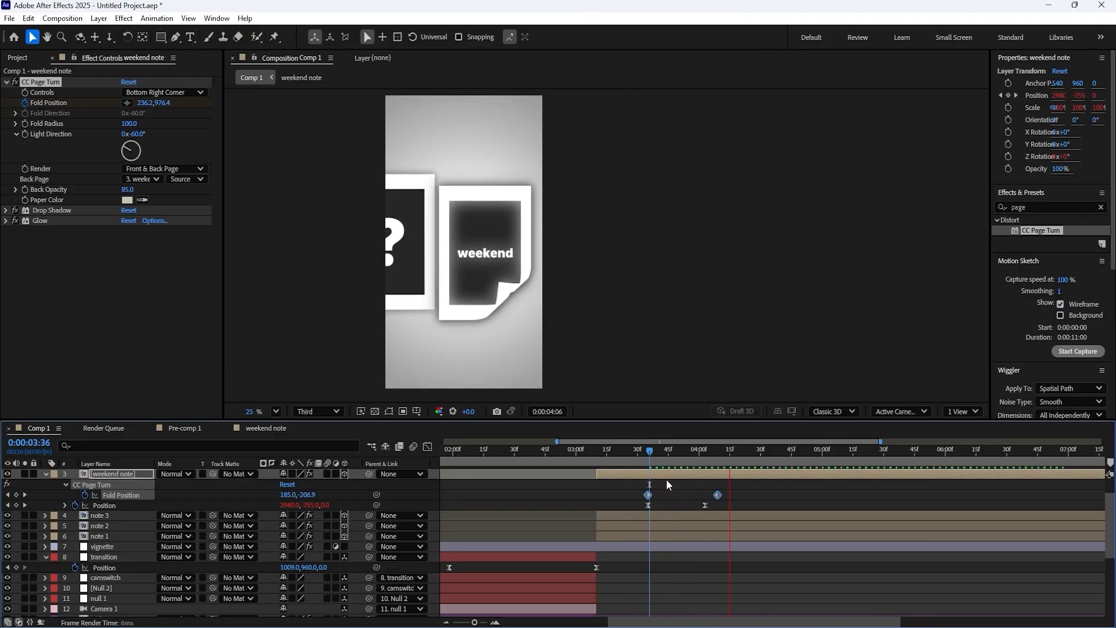
left_click(636, 455)
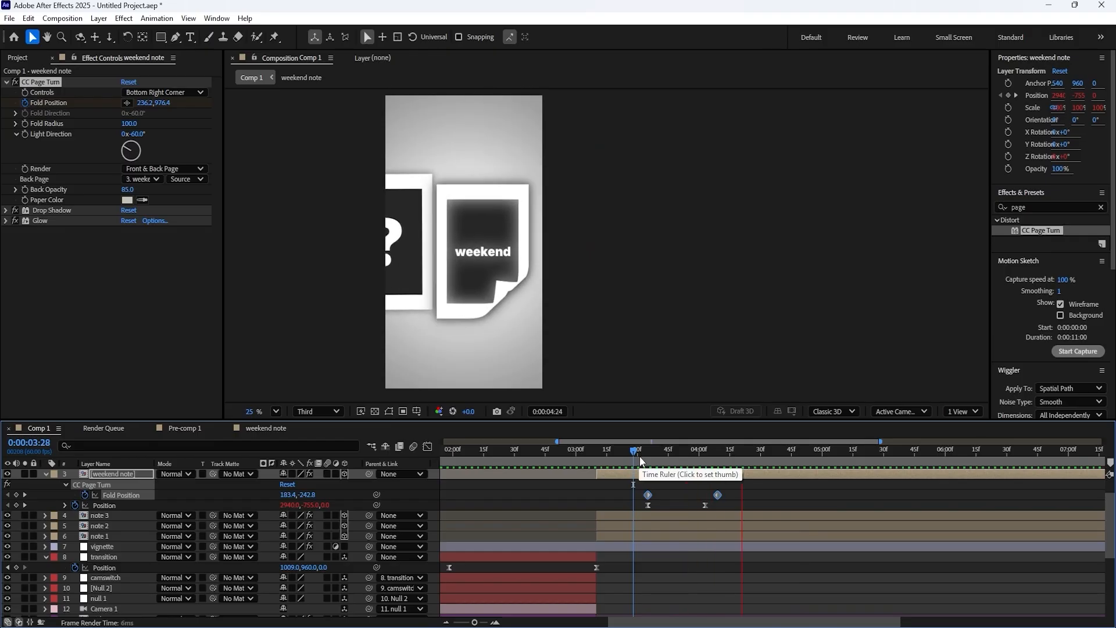
- Move the weekend note's last Fold Position keyframe later and lengthen both ease handles in the speed graph for a steeper central peak
key("space")
left_click(694, 487)
mouse_move(717, 495)
left_mouse_down()
mouse_move(744, 494)
mouse_move(626, 492)
left_mouse_up()
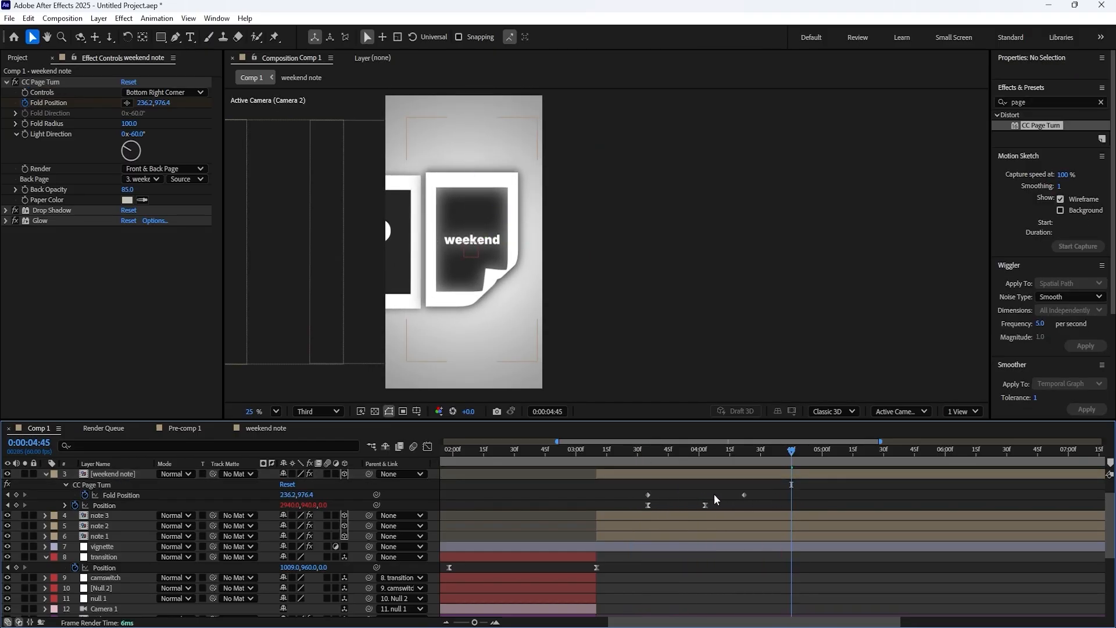
left_click_drag(714, 493, 626, 496)
left_click(427, 446)
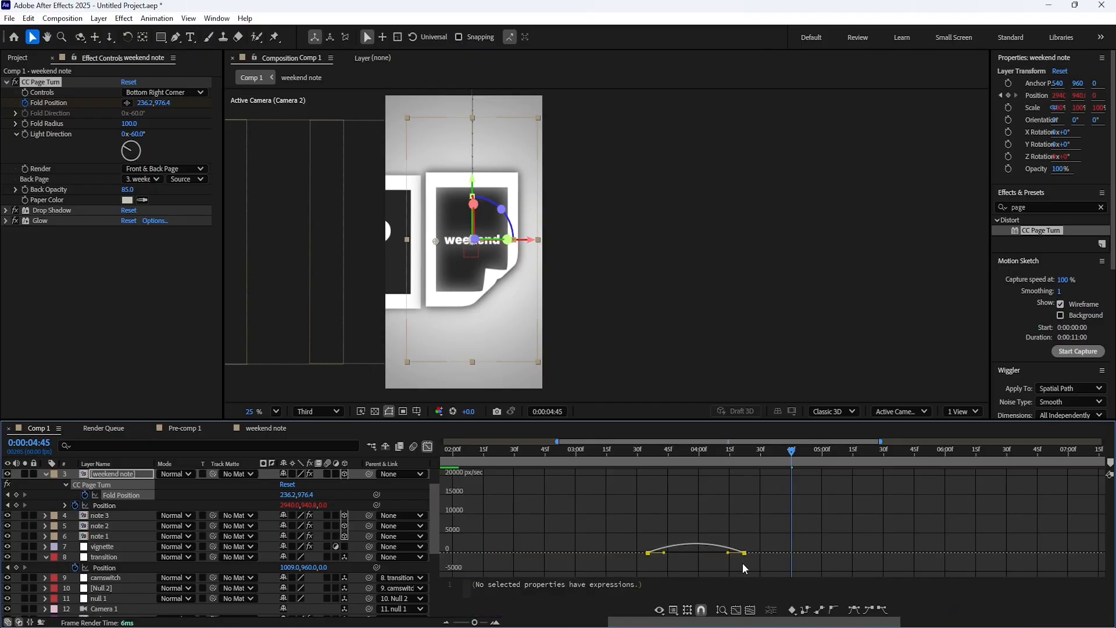
mouse_move(727, 552)
left_mouse_down()
mouse_move(668, 550)
mouse_move(725, 553)
mouse_move(709, 552)
left_mouse_up()
left_click(720, 559)
left_click_drag(641, 541, 677, 552)
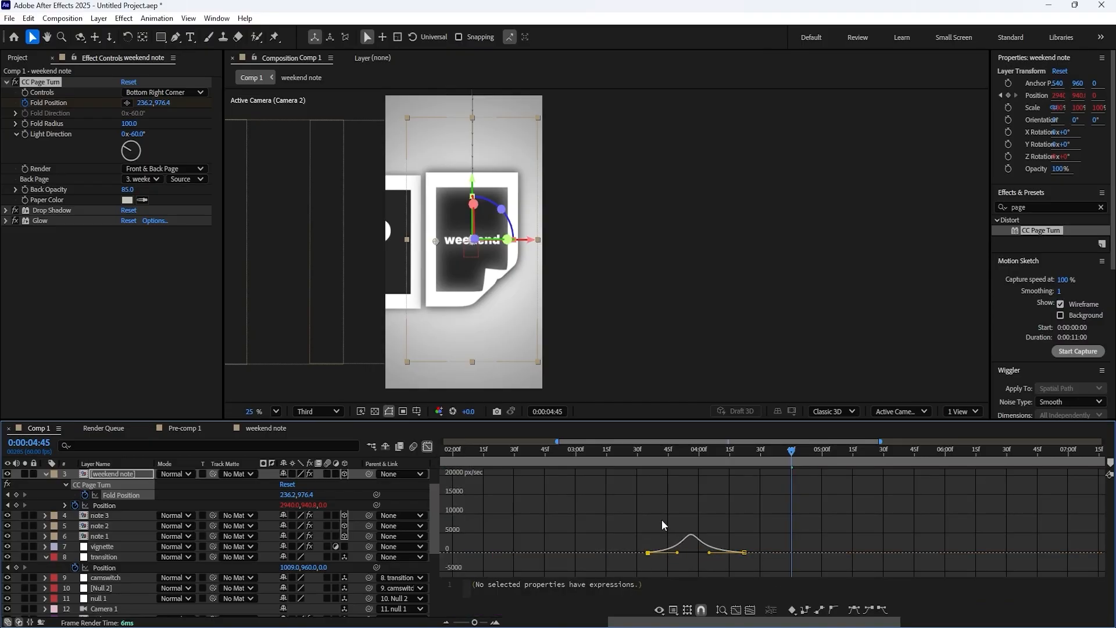
left_click(646, 458)
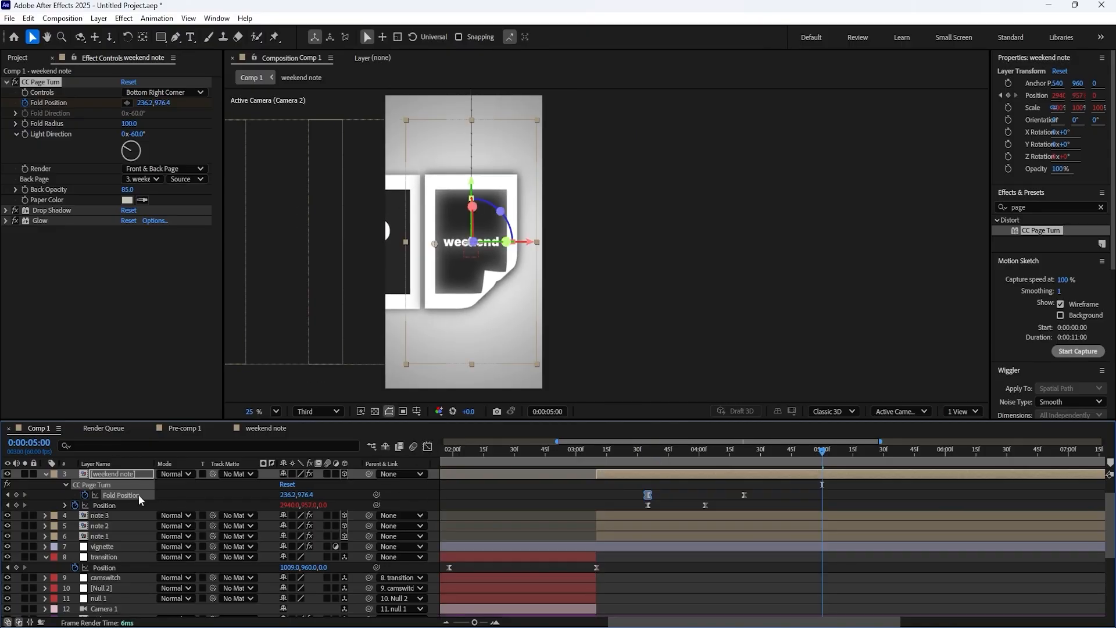
- Add a posterizeTime(16) expression to the weekend note's Fold Position and preview from about 0:00:03:30
left_click(78, 494)
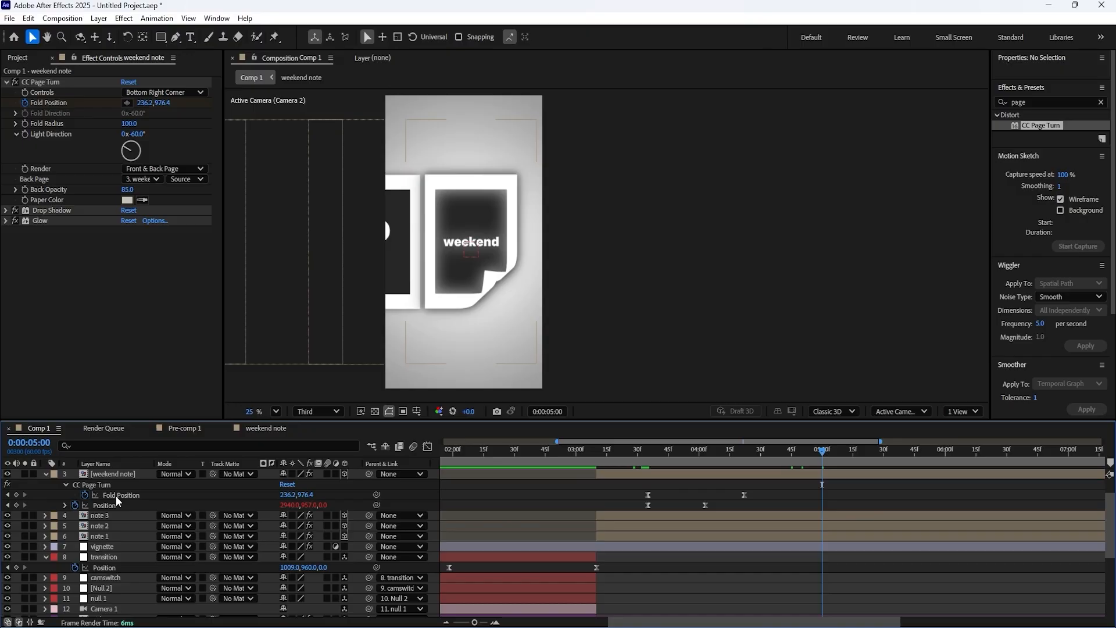
left_click(85, 495, "alt")
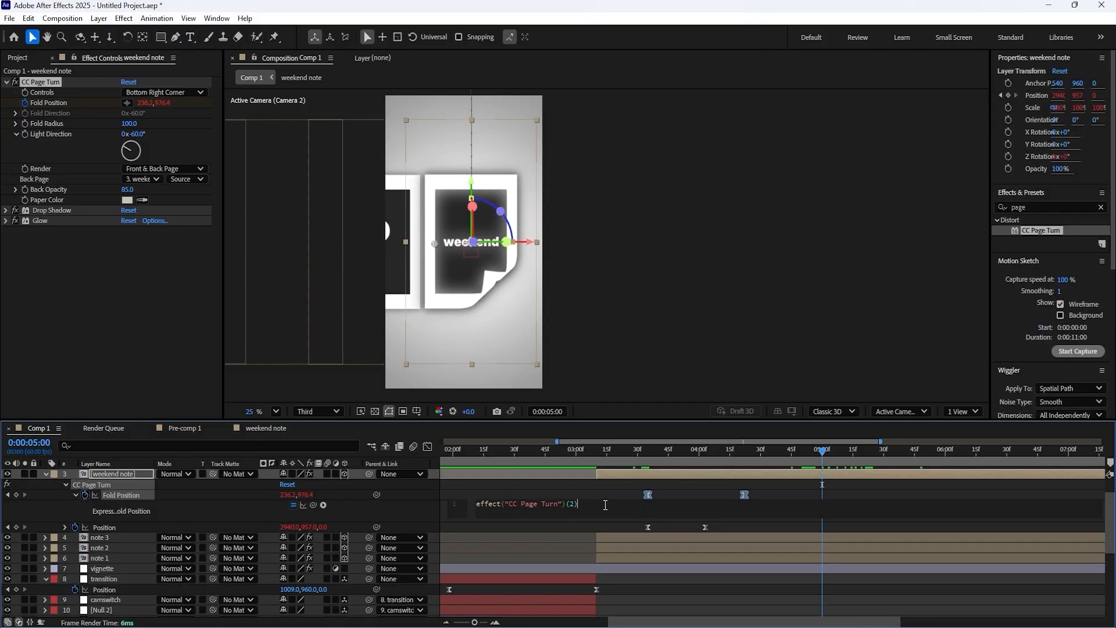
type("poste")
key("Return")
type("16")
left_click(637, 450)
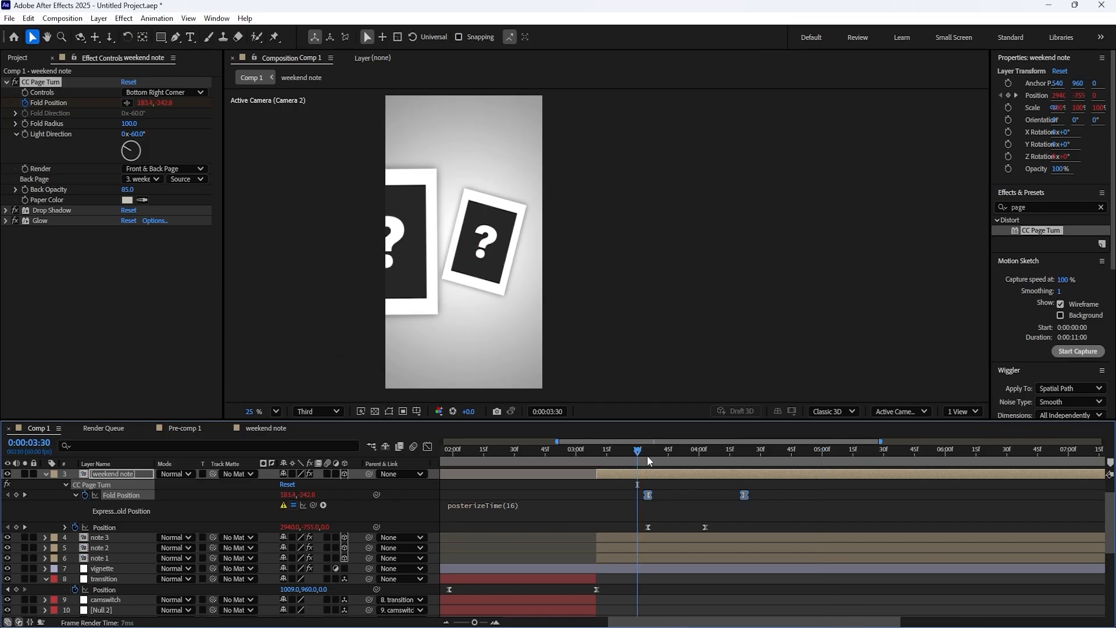
- Add wiggle(5,20) on a second line of the Fold Position expression and preview the page curl
left_click(543, 510)
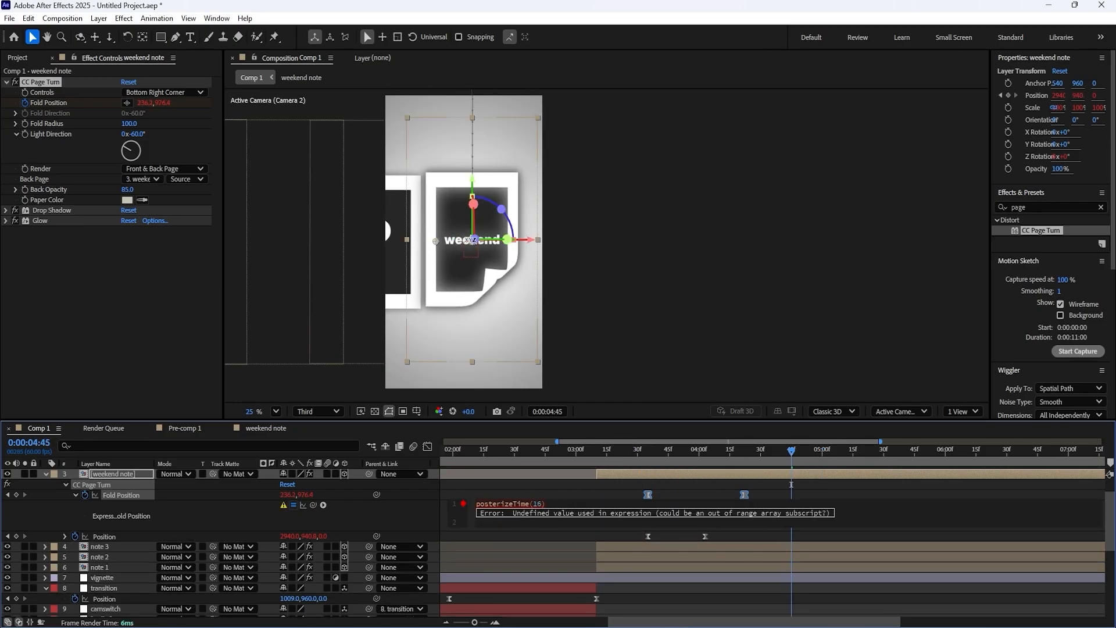
type("wiggle")
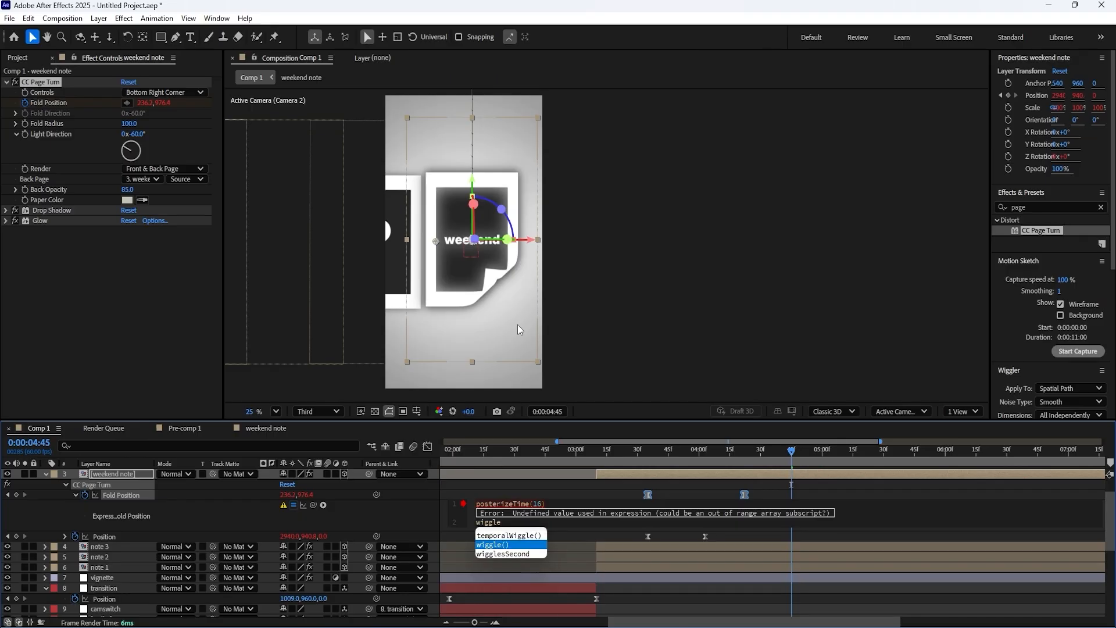
key("Return")
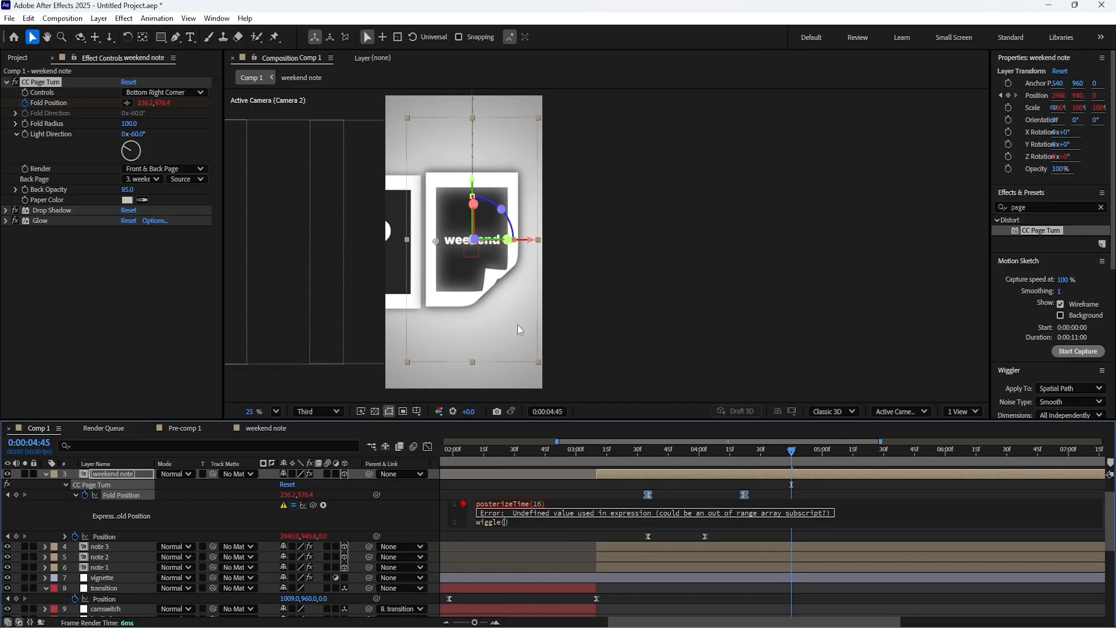
key("KP_Enter")
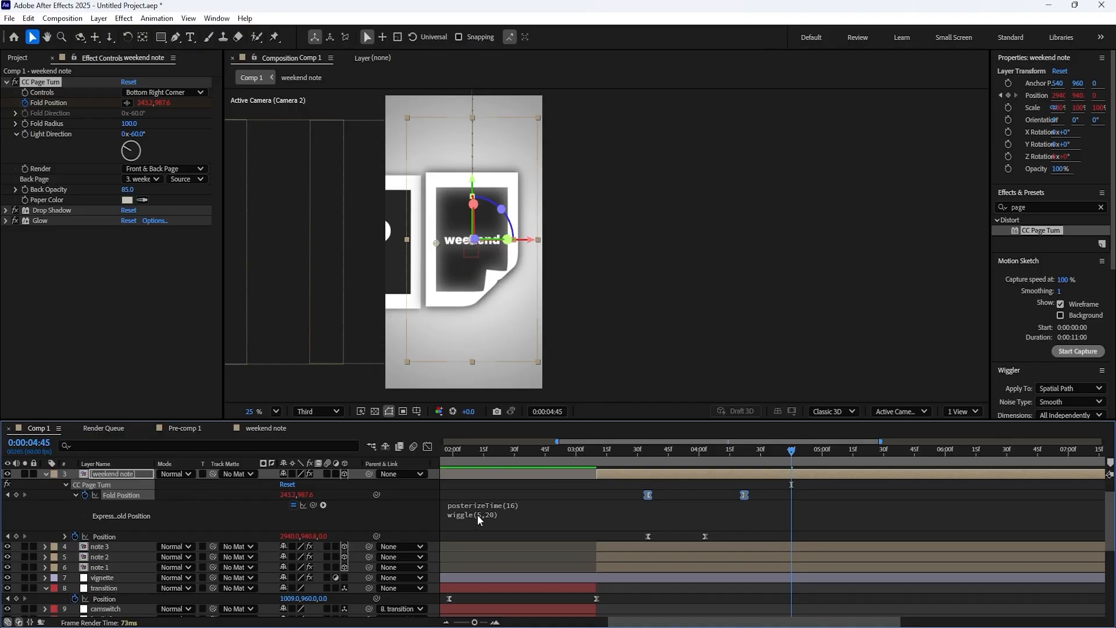
left_click(640, 453)
key("space")
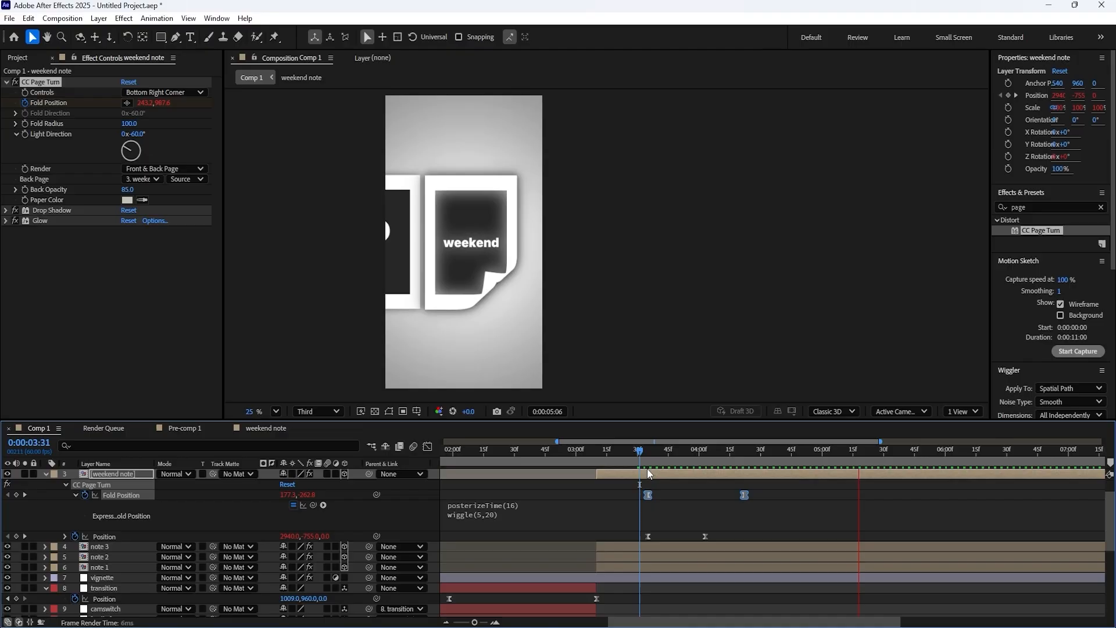
key("space")
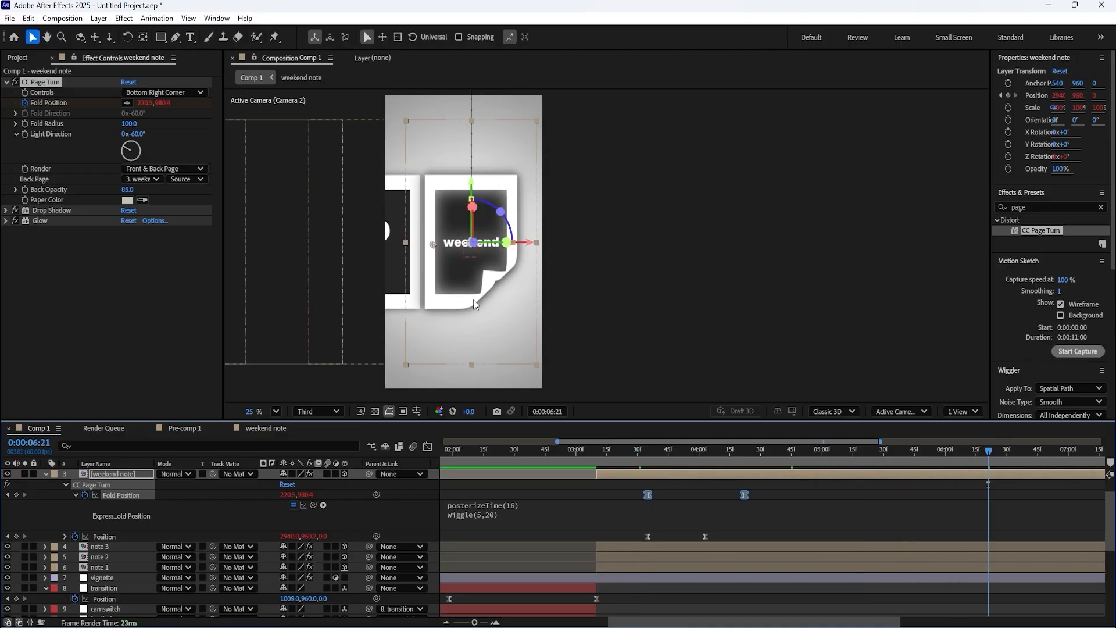
- Collapse the weekend note's properties and preview the notes' animation from 0:00:03:10 through the page curl
left_click(45, 474)
left_click(46, 523)
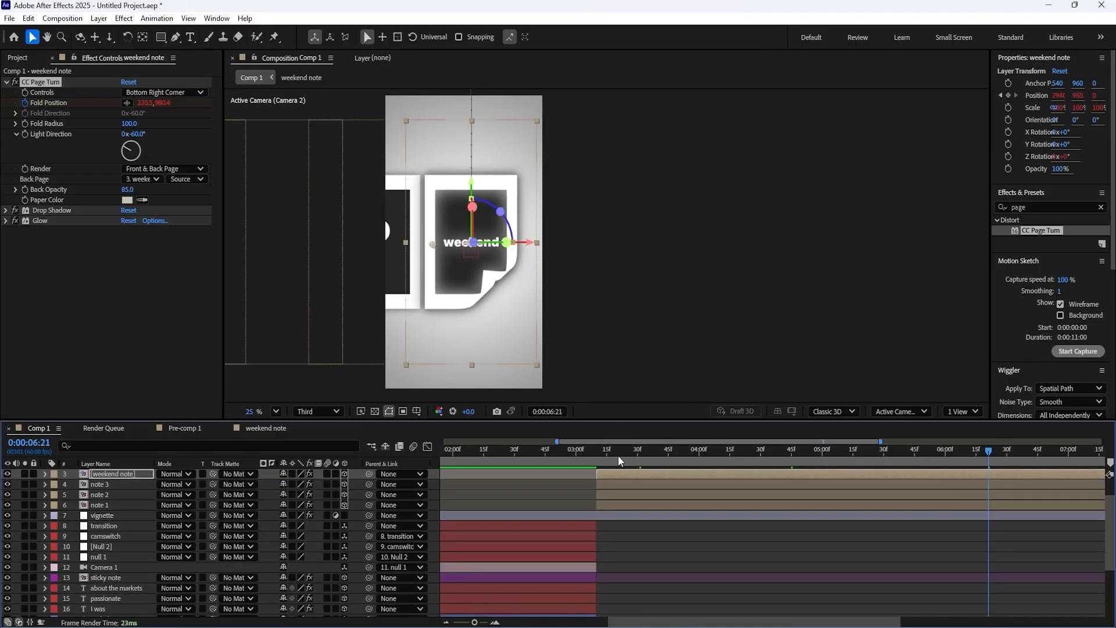
left_click(601, 456)
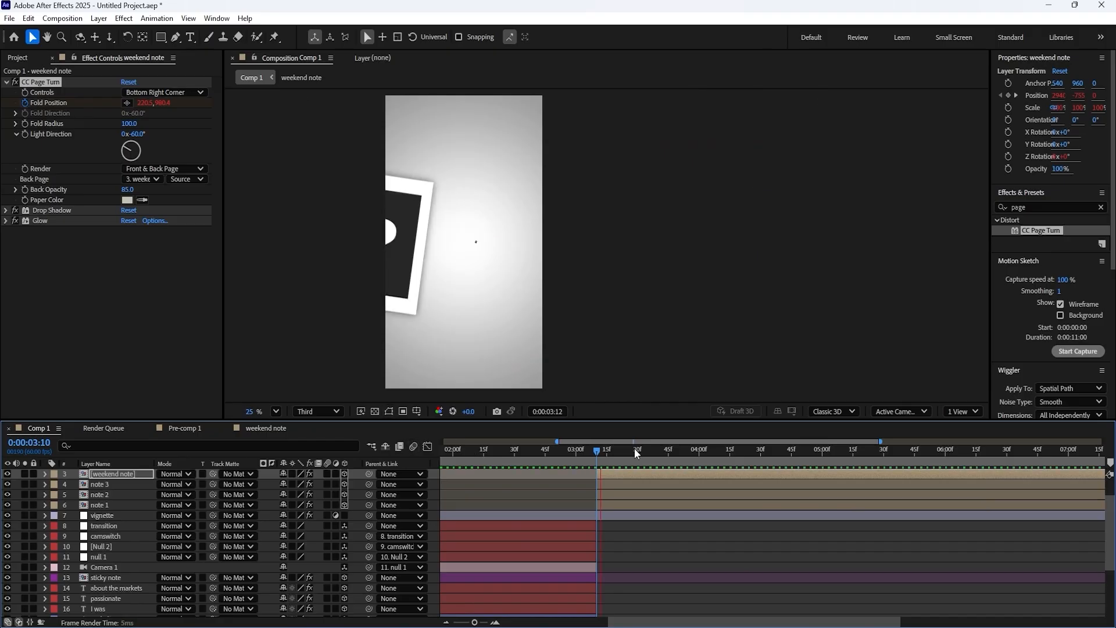
key("space")
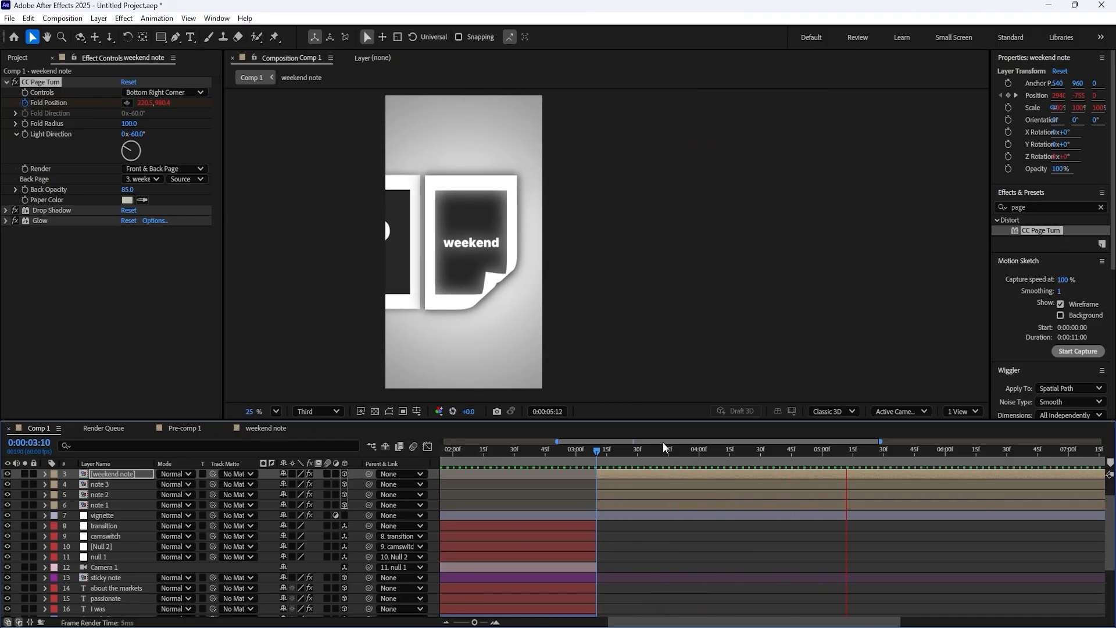
key("space")
left_click_drag(870, 453, 636, 459)
key("space")
key("space")
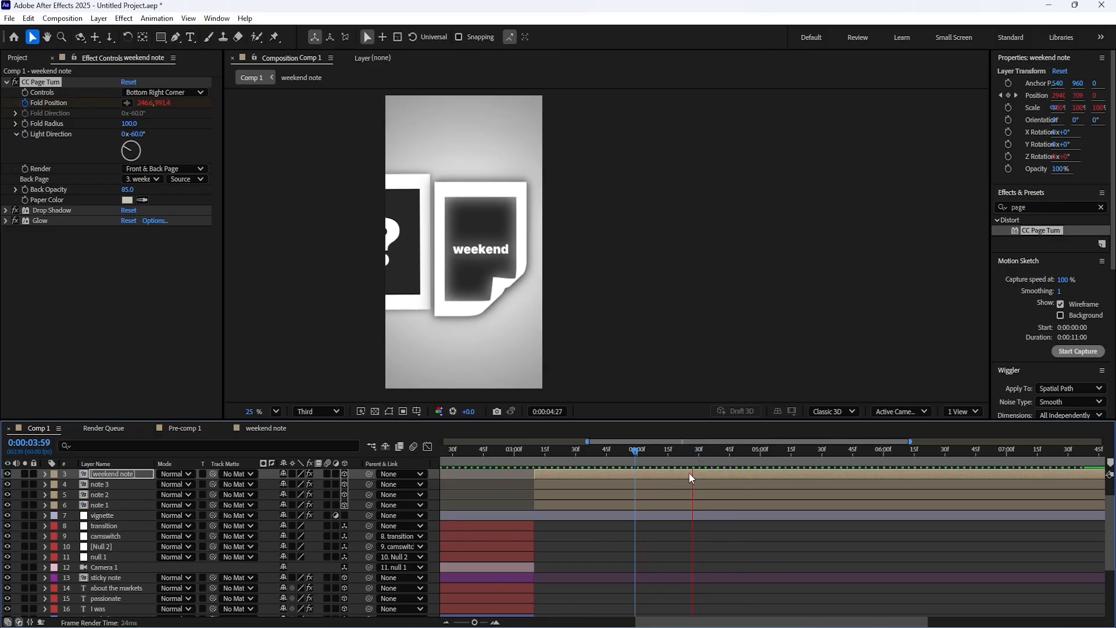
left_click_drag(735, 458, 722, 455)
key("space")
- Collapse the Null 5 layer's properties and move the vignette layer to the top of the layer stack
left_click(721, 505)
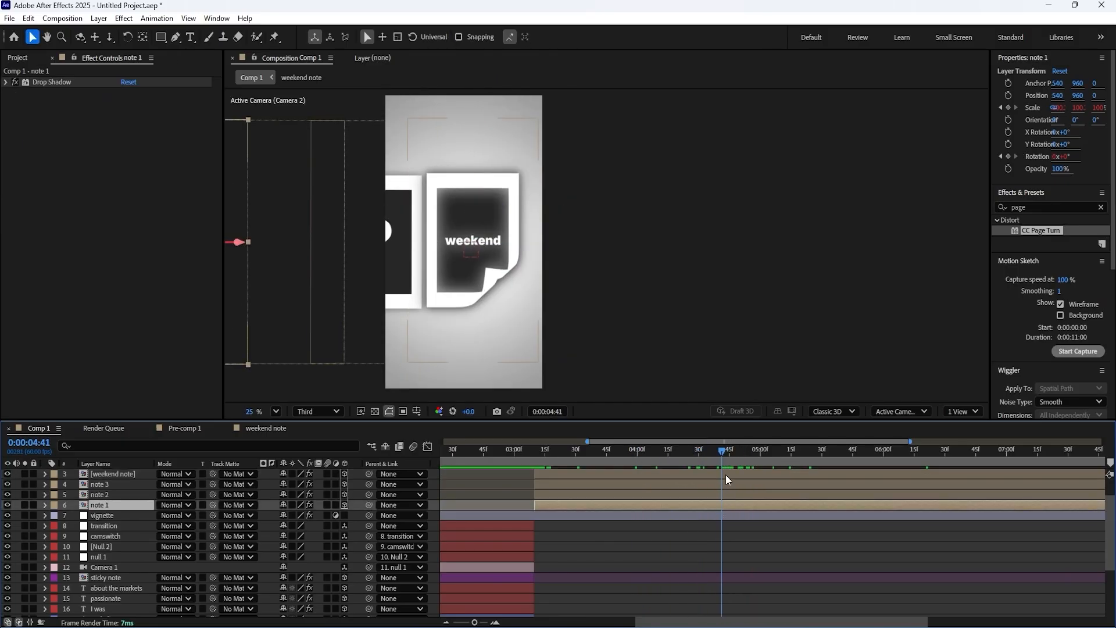
left_click(725, 475, "shift")
key("minus")
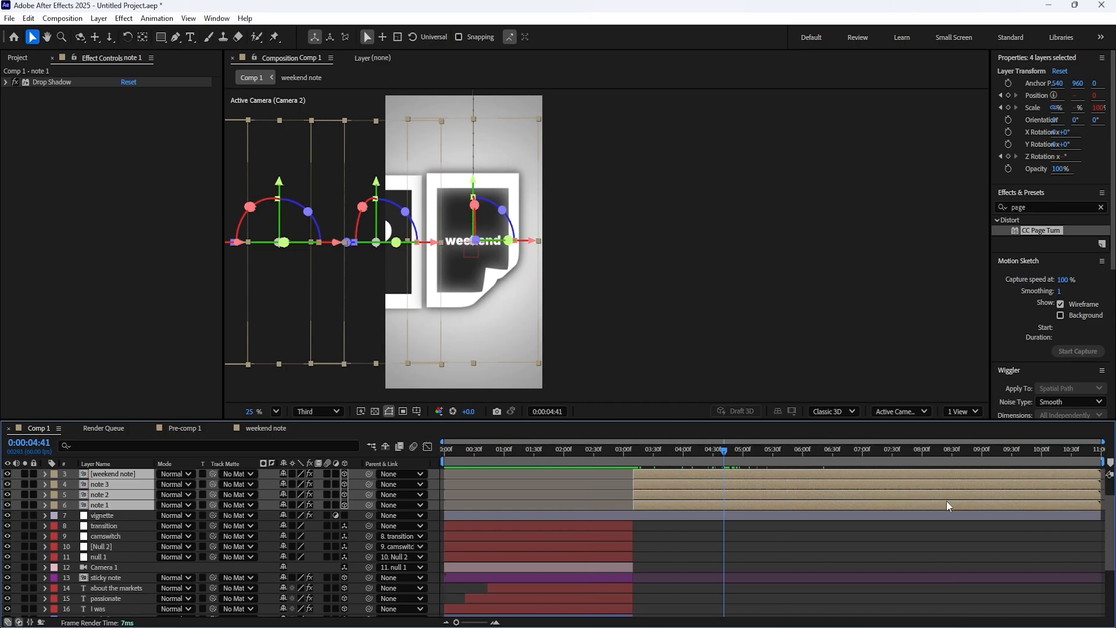
scroll(689, 514, "up", 3)
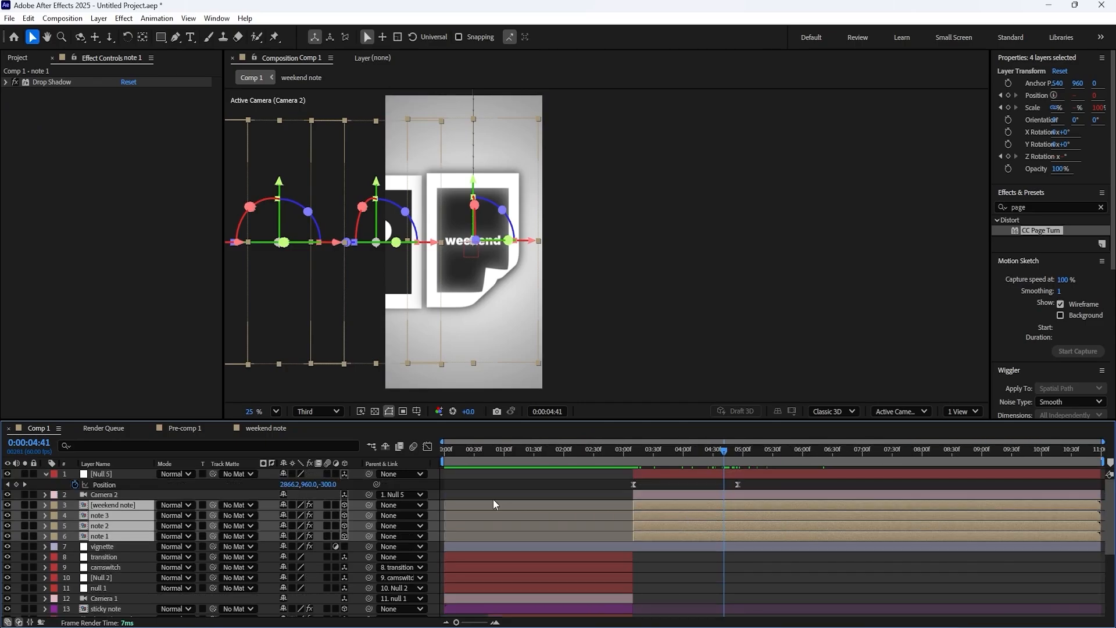
left_click(46, 473)
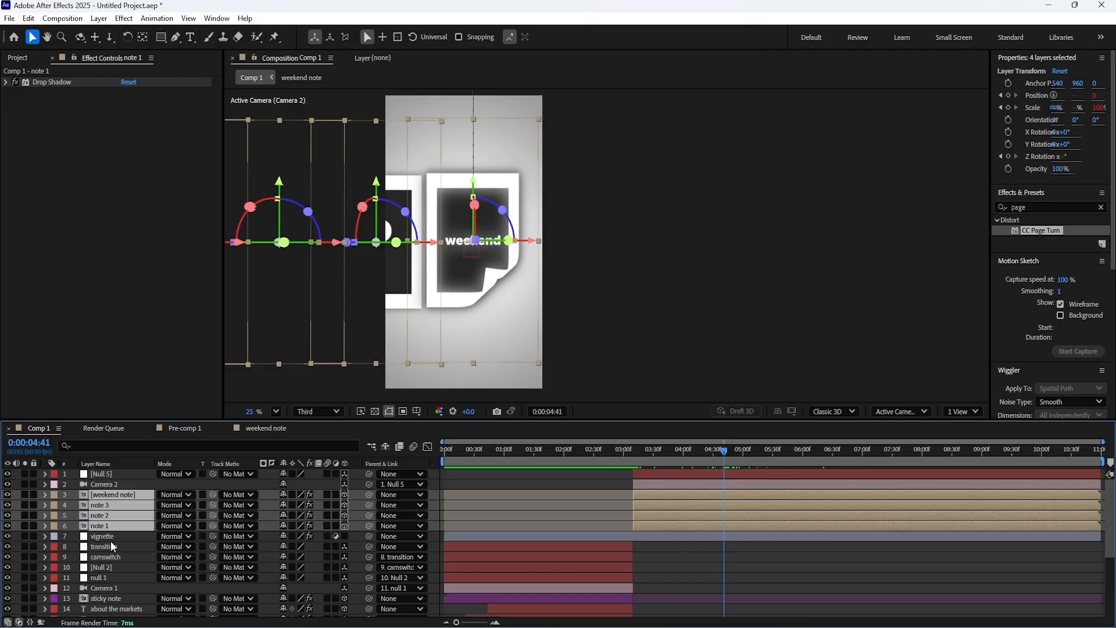
left_click_drag(111, 537, 129, 470)
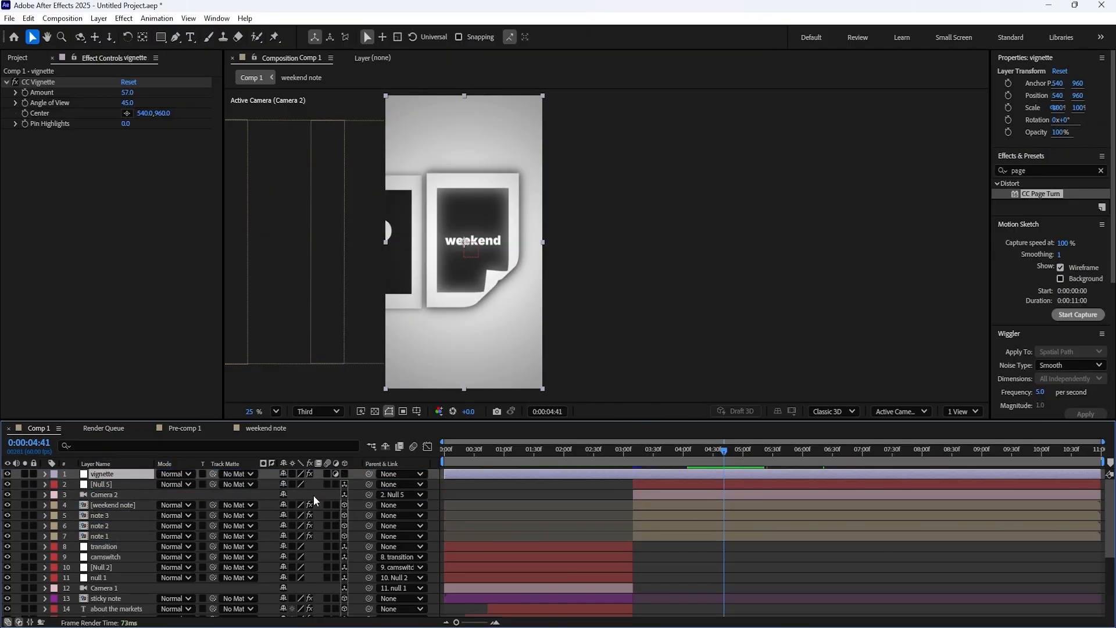
key("F2")
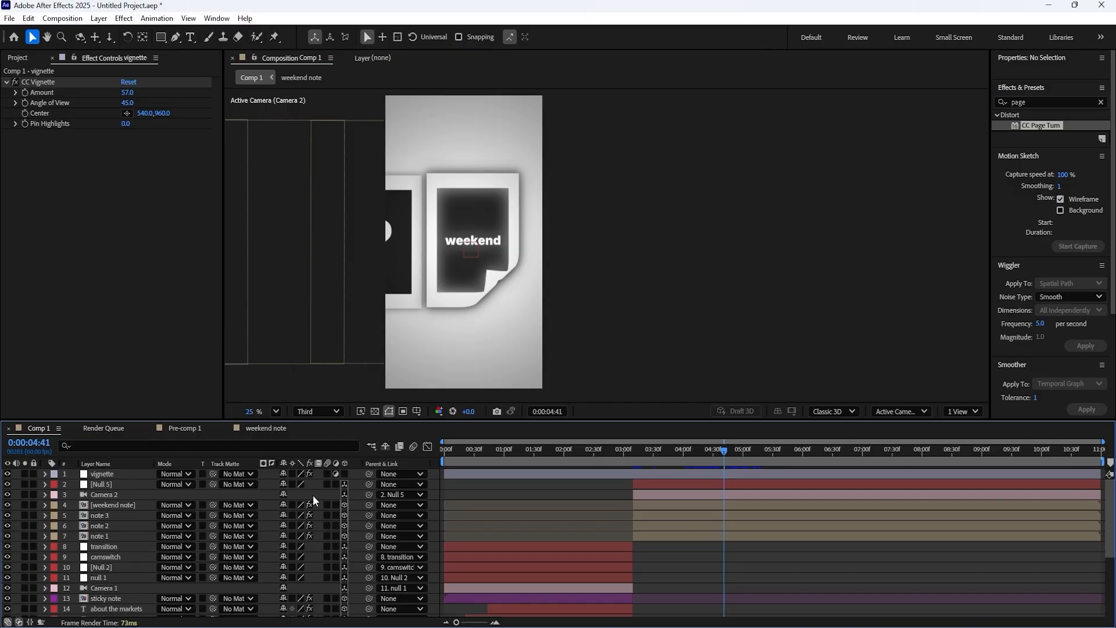
- Add a text layer reading "cause I couldn't wait to get back" below the weekend note, checking the reference video in Media Player for the wording
key("ctrl+t")
left_click(455, 340)
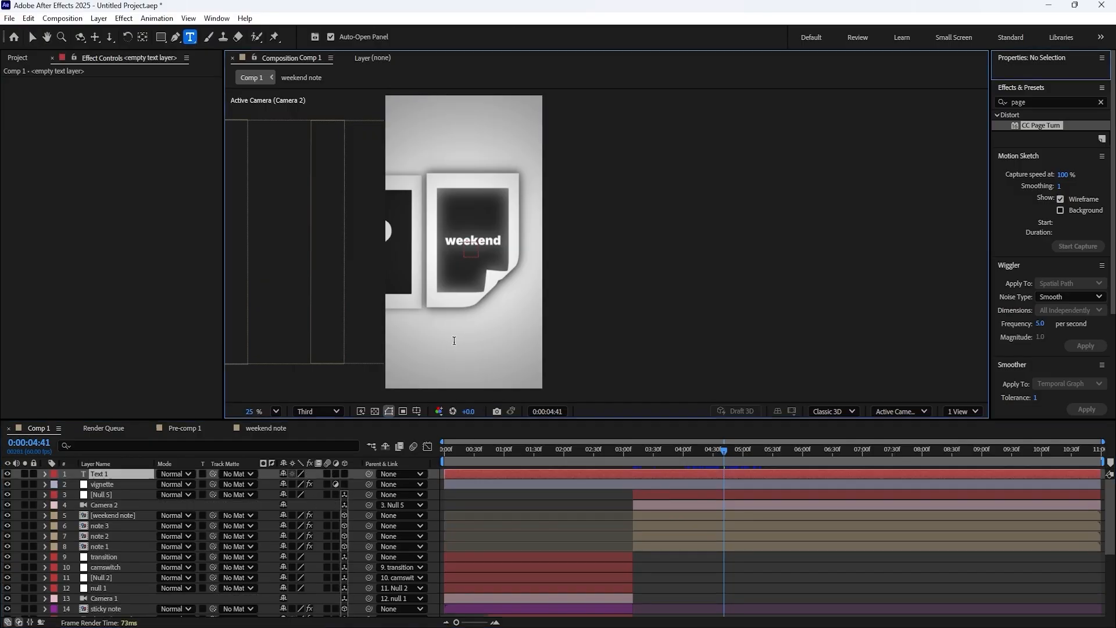
type("cause")
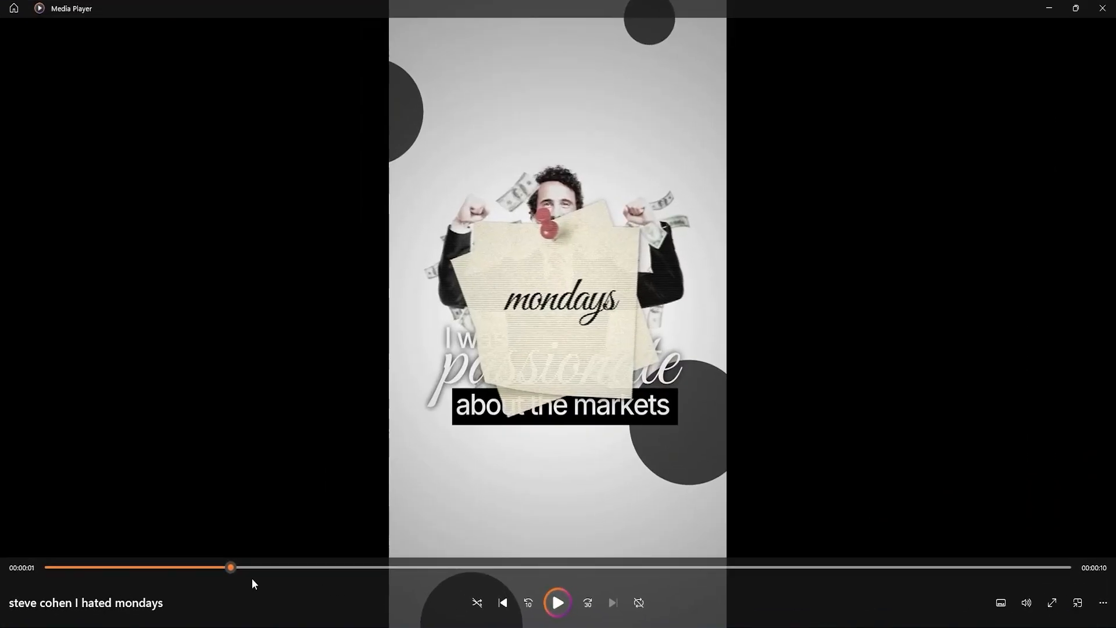
left_click_drag(256, 567, 558, 568)
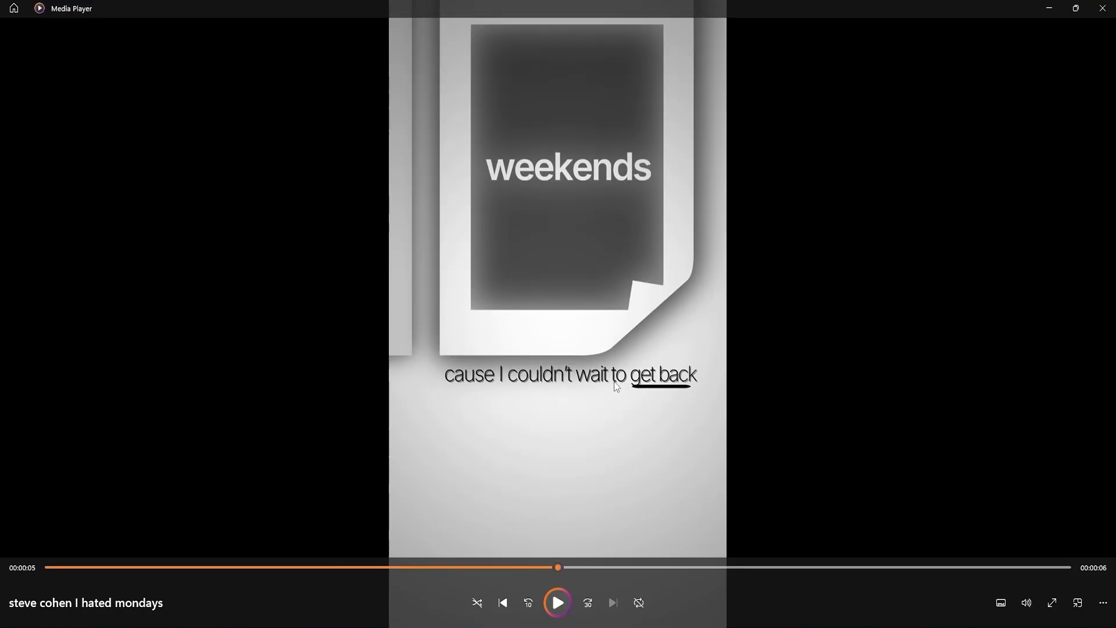
key("alt+Tab")
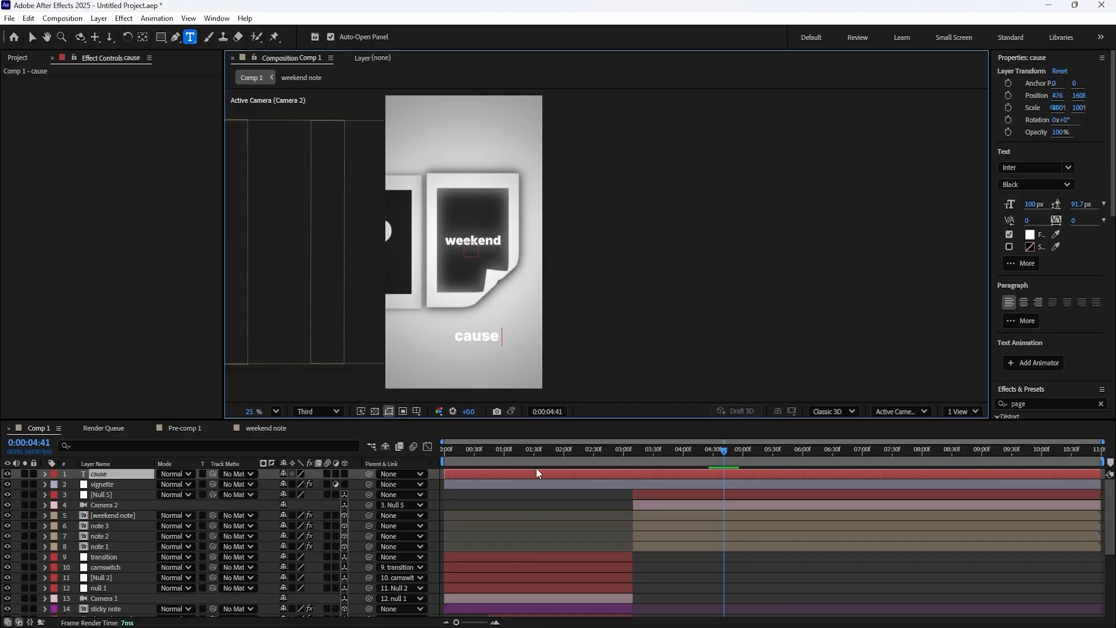
type("I couldn't")
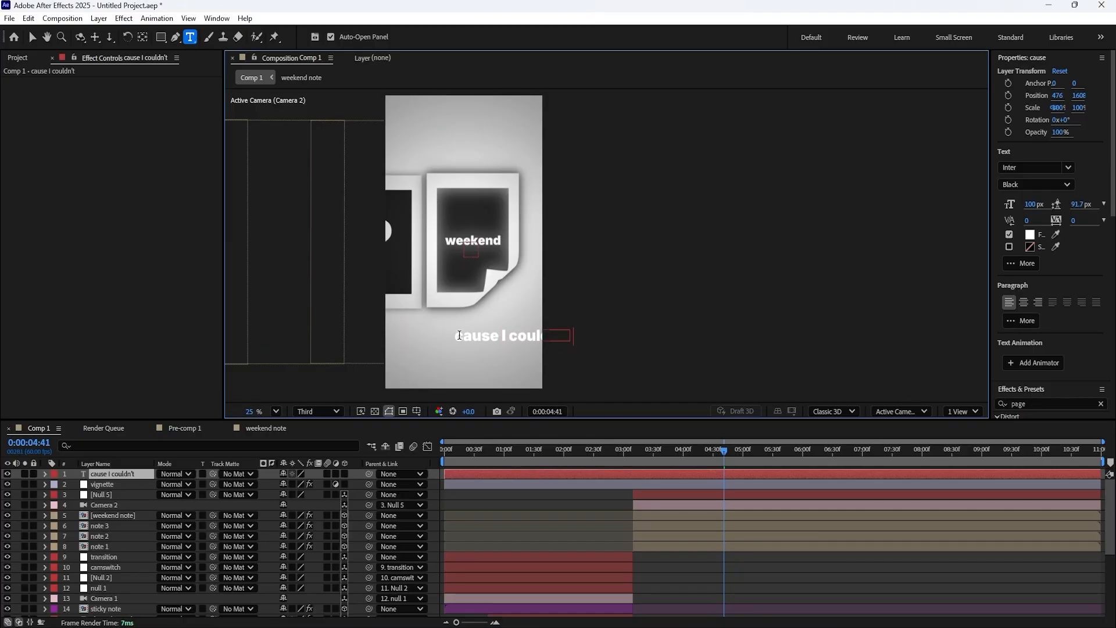
type(" wait to get back")
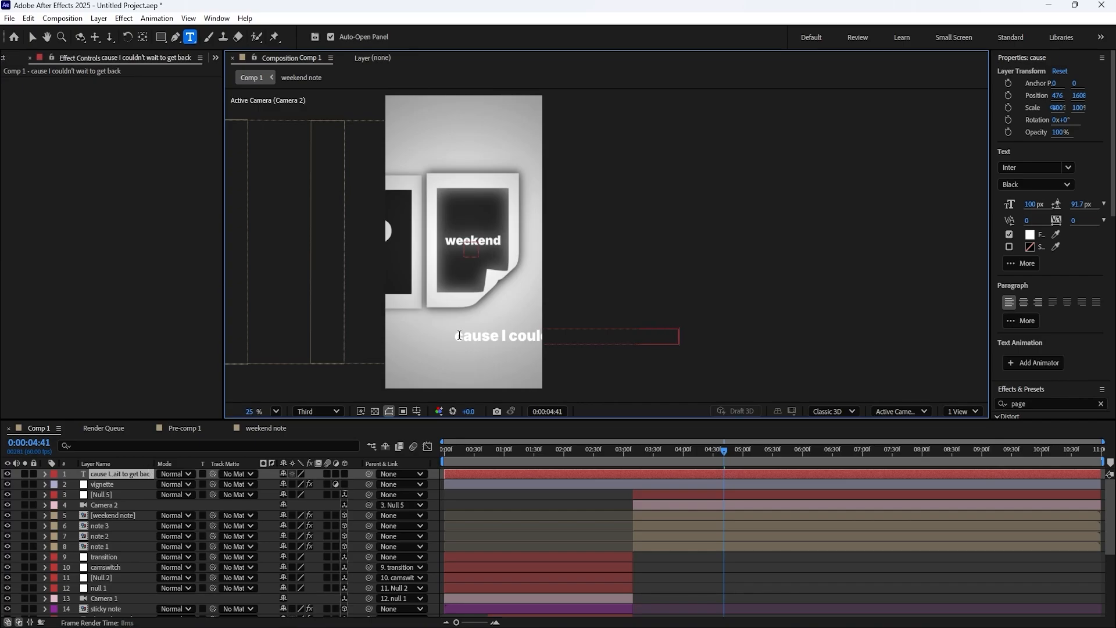
- Try the ExtraLight font style on the whole caption, then set it to Light
key("ctrl+a")
left_click(1044, 185)
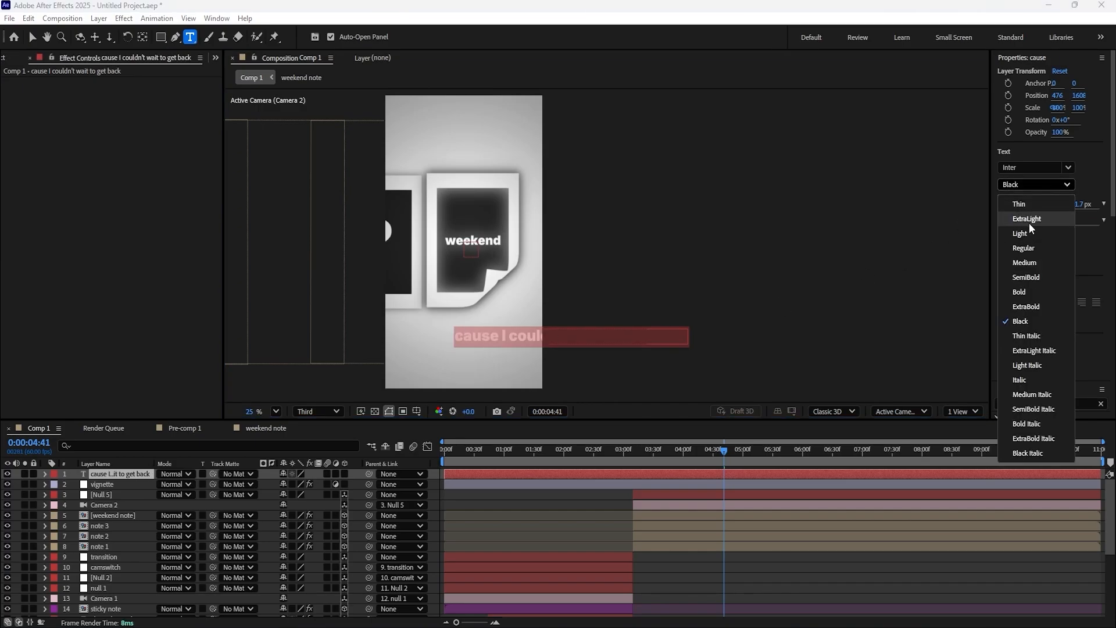
left_click(1028, 220)
left_click(1051, 186)
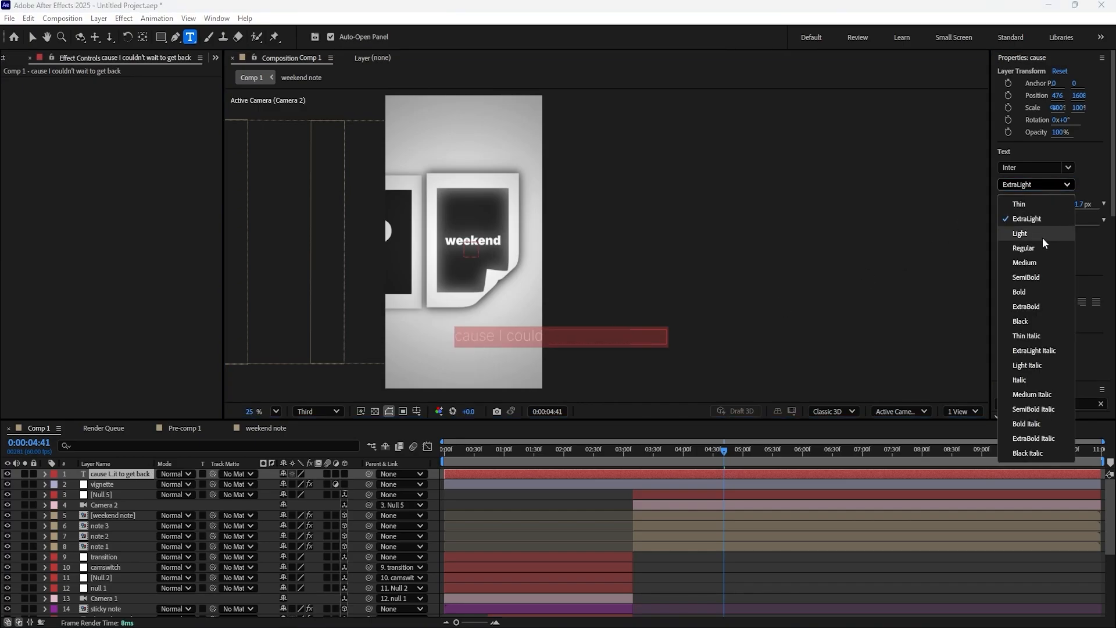
left_click(1041, 233)
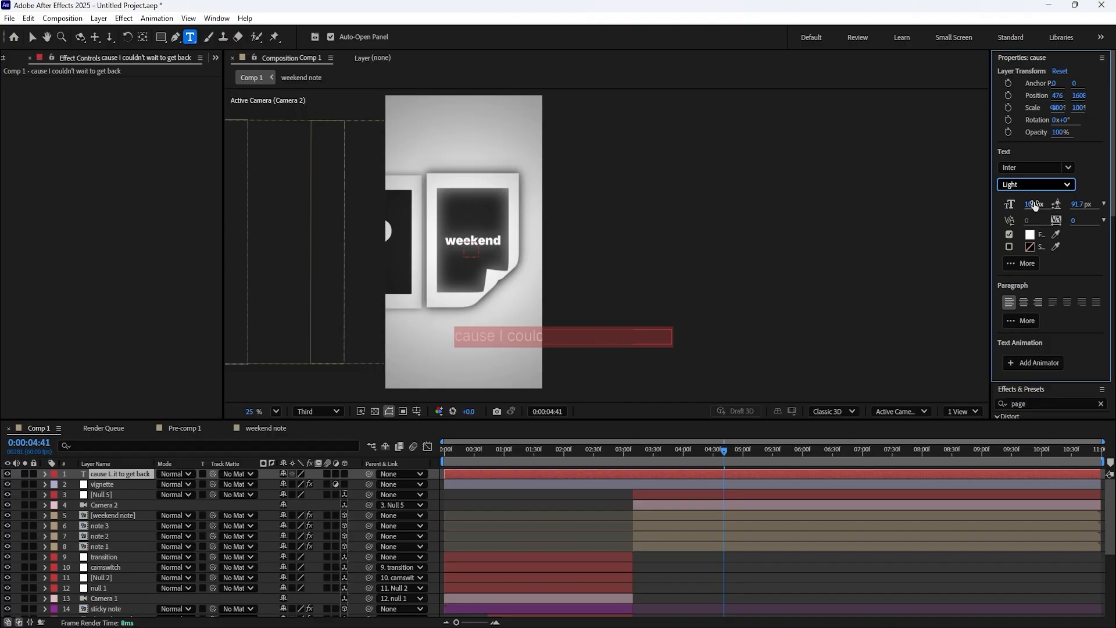
- Set the caption's font size to 80 px and its tracking to -30
left_click(1034, 204)
type("80")
key("Return")
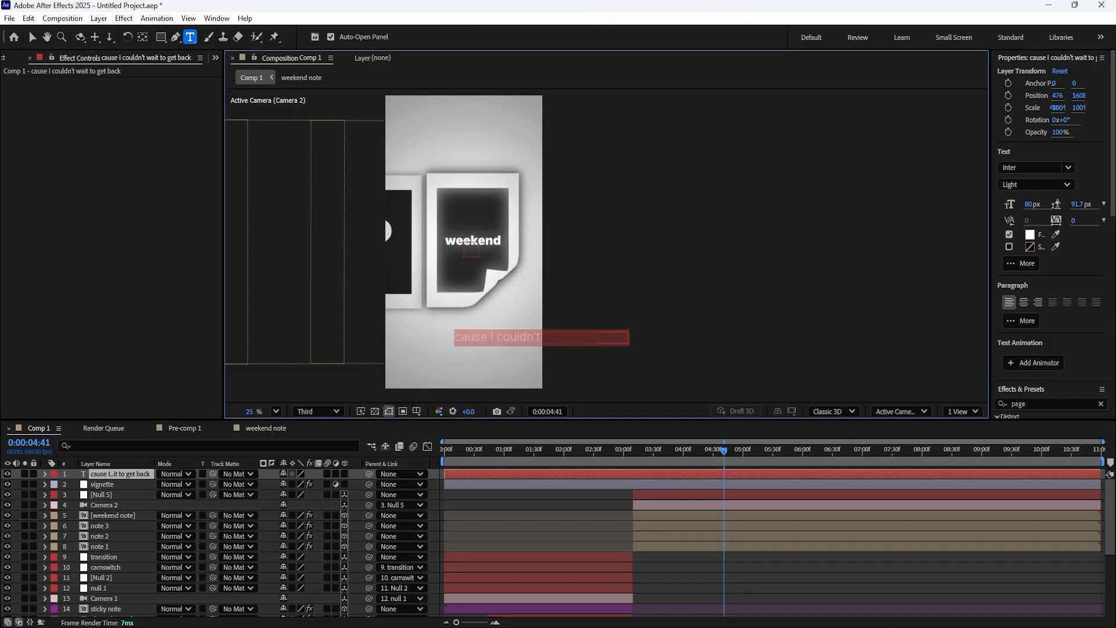
left_click(1075, 221)
left_click(1073, 221)
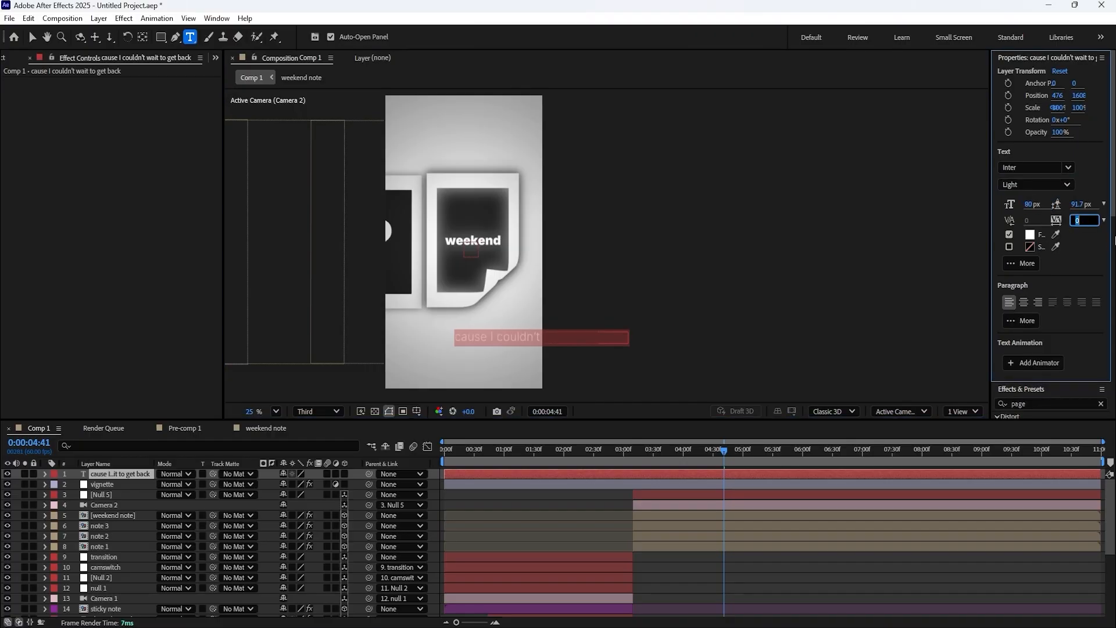
type("-30")
key("Return")
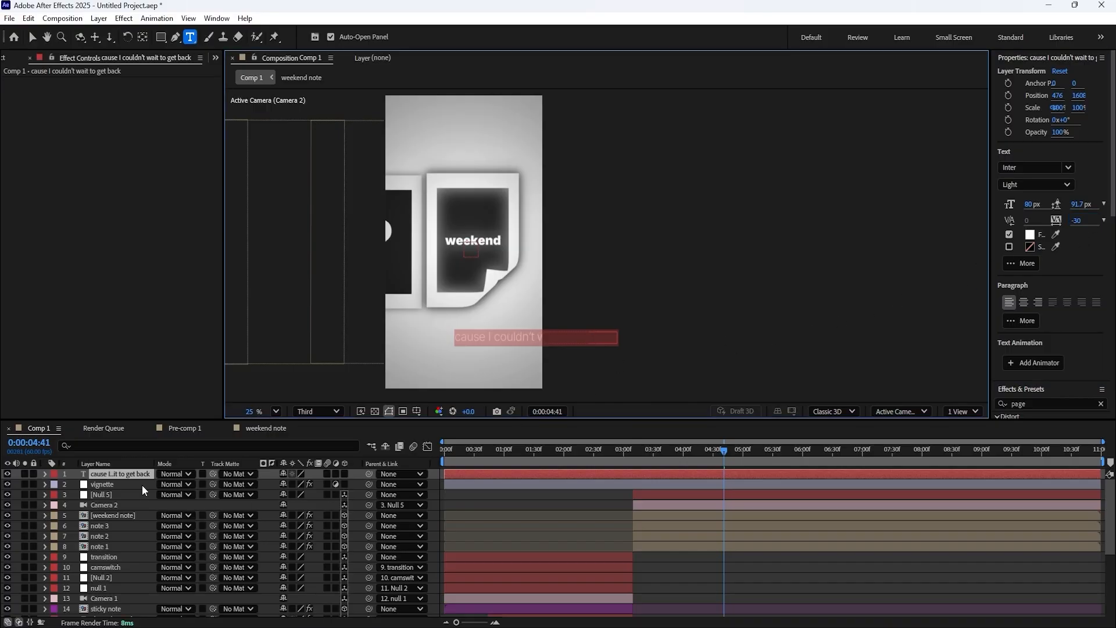
- Centre the caption's anchor point and the caption itself in the composition, then move the caption below the weekend note
left_click(144, 479)
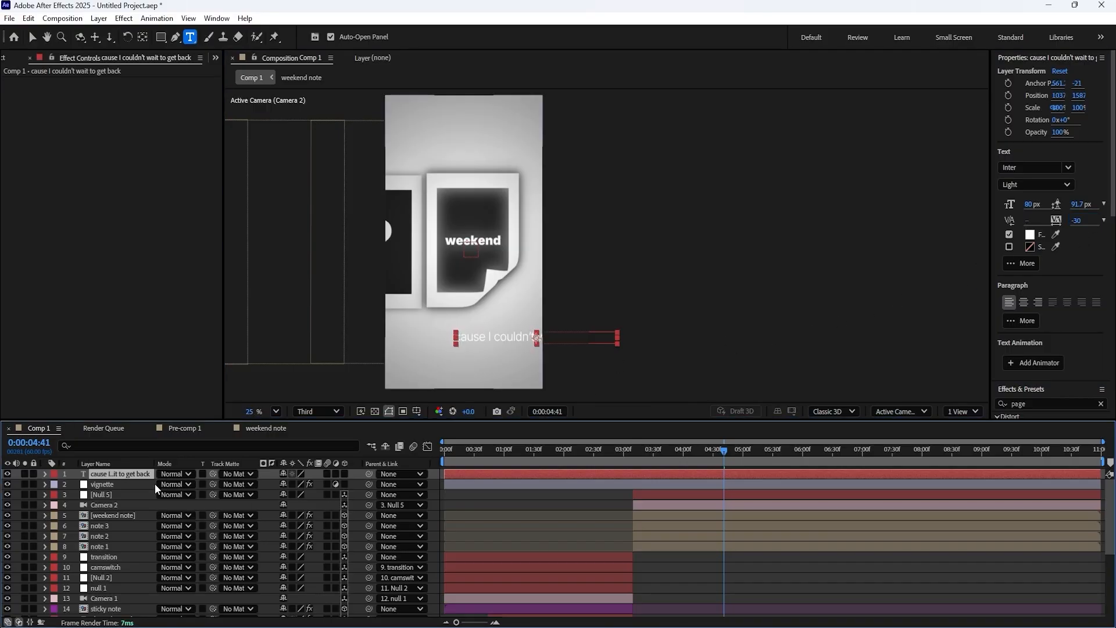
key("ctrl+Home")
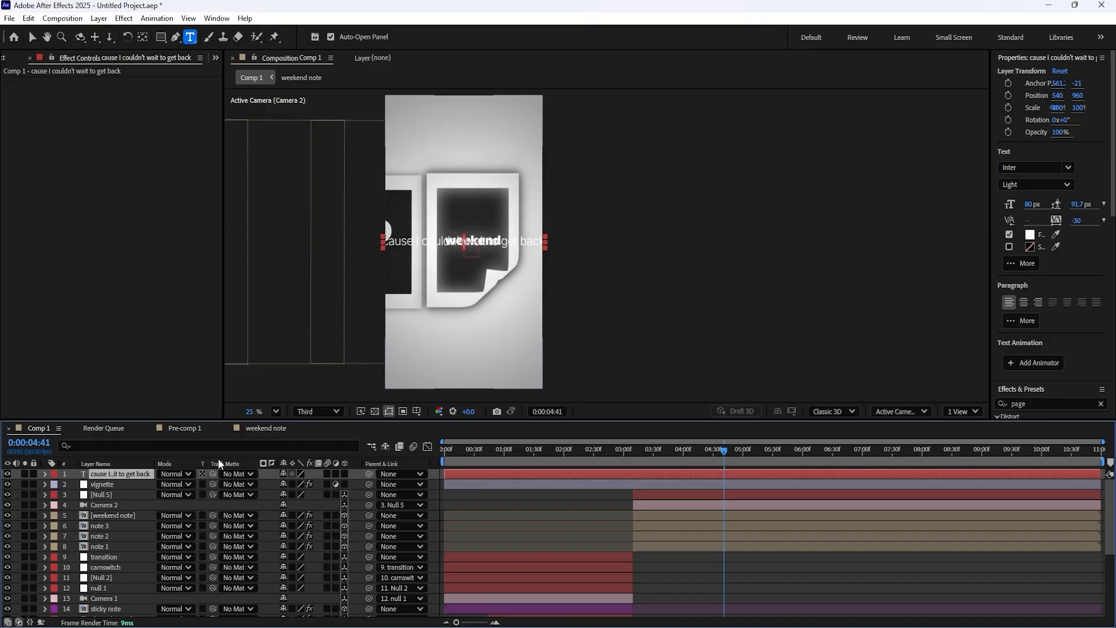
key("v")
left_click_drag(440, 239, 451, 318)
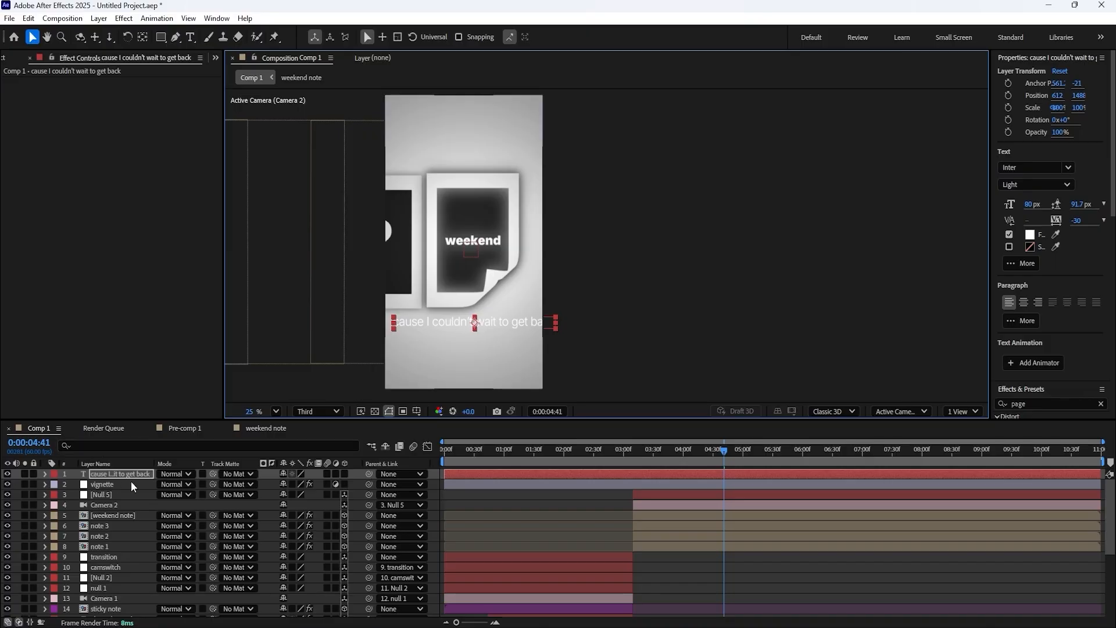
- Make the caption a 3D layer and paste the weekend note's position keyframes onto it
left_click(344, 474)
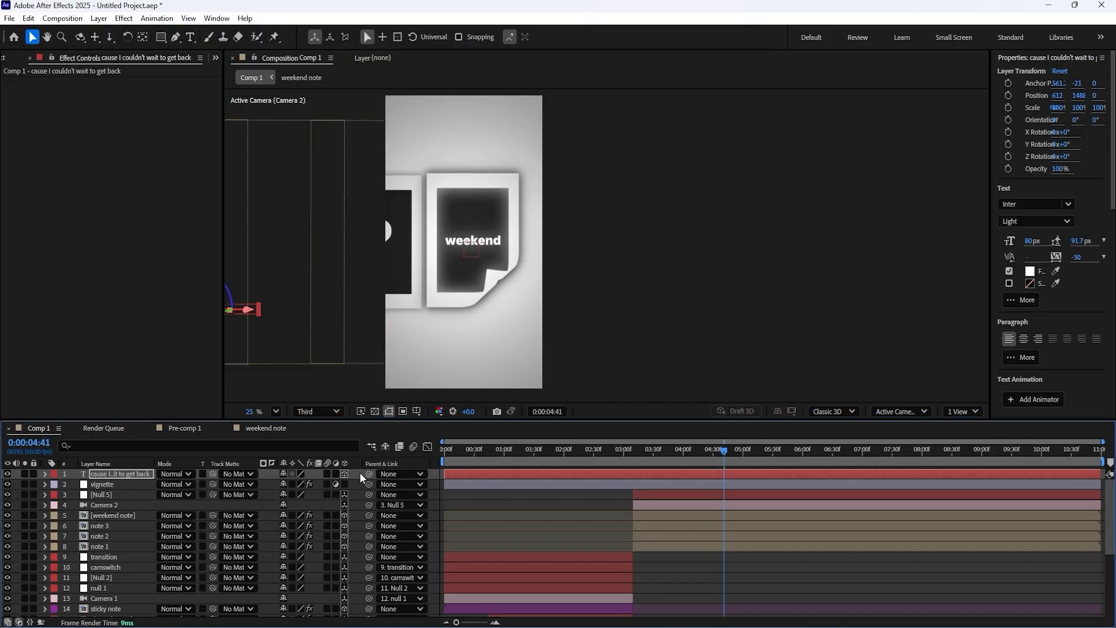
left_click(106, 495)
left_click(119, 516)
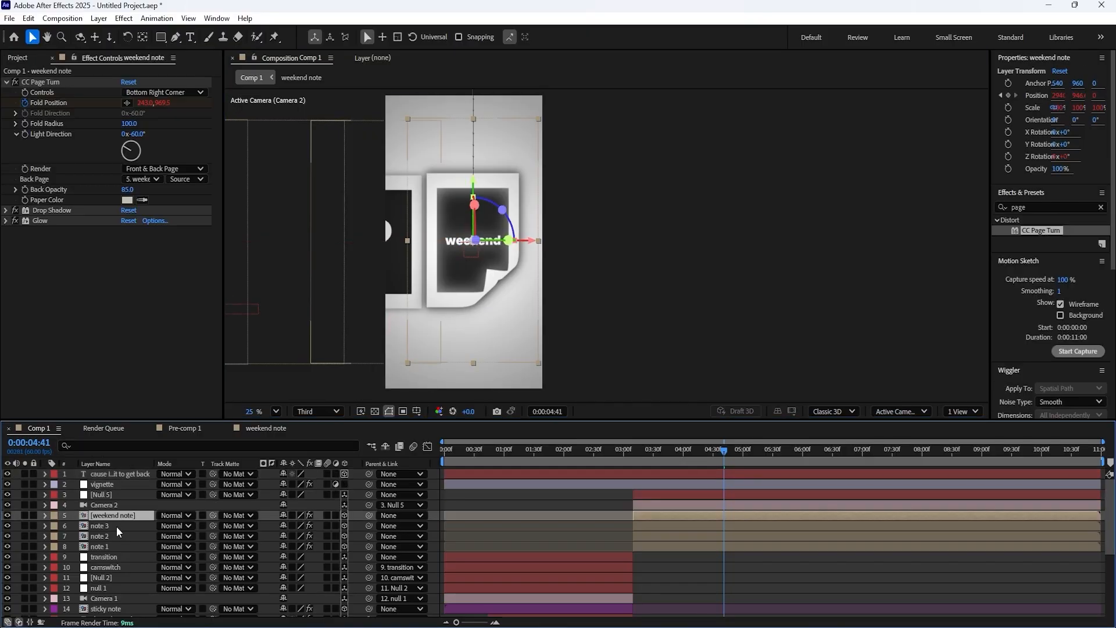
key("p")
left_click(121, 475)
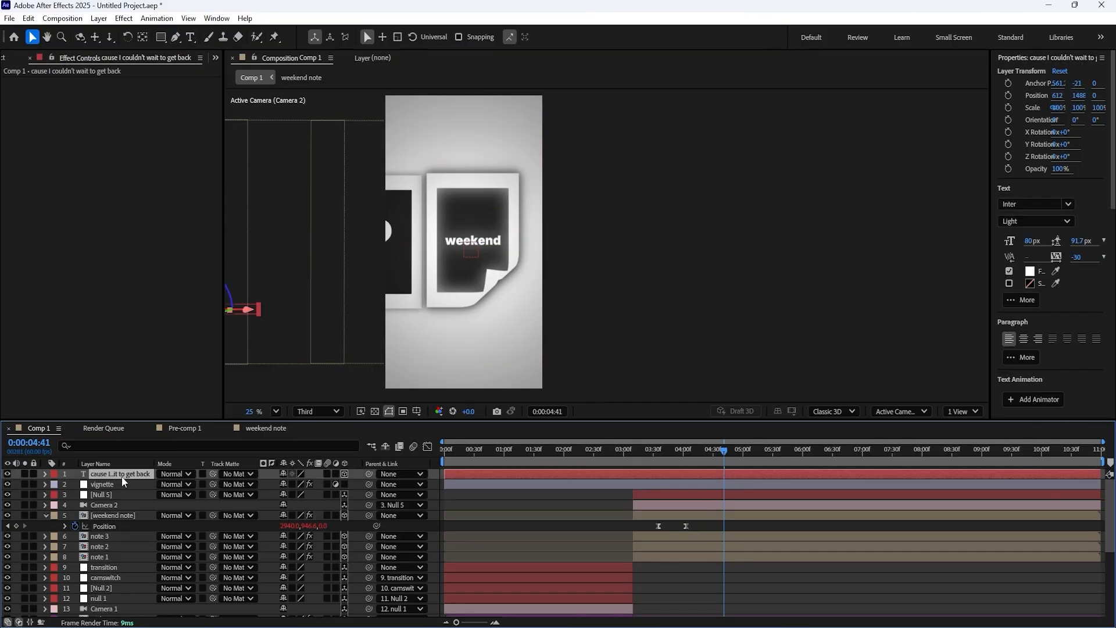
key("ctrl+v")
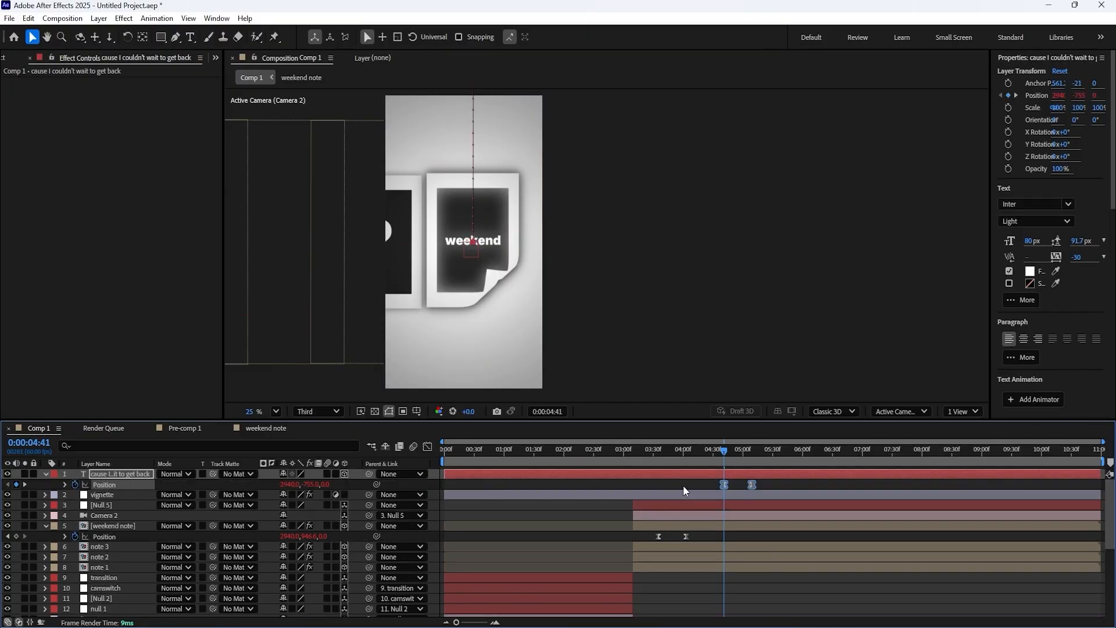
- At 0:00:05:09, remove the caption's position keyframes and delete its posterizeTime(16) position expression
left_click(753, 451)
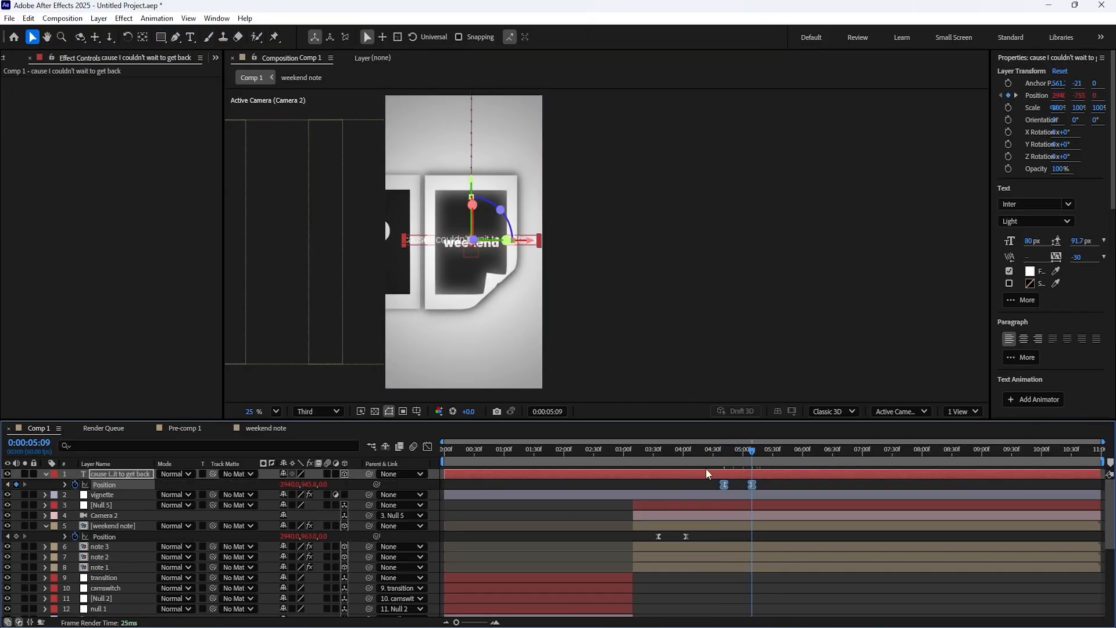
left_click(65, 484)
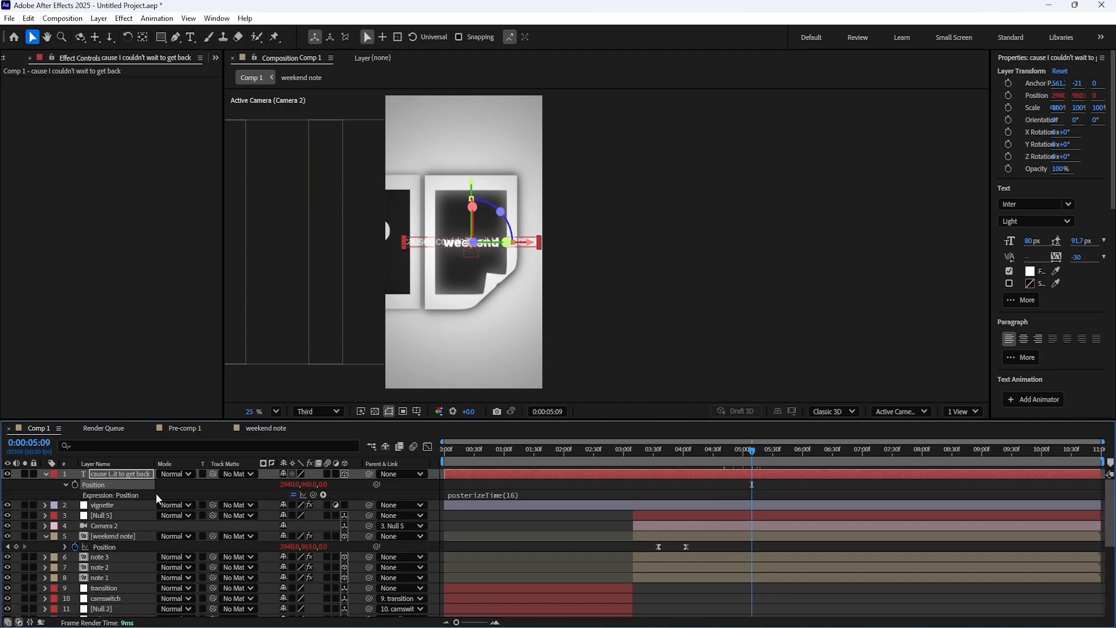
left_click(534, 492)
key("BackSpace")
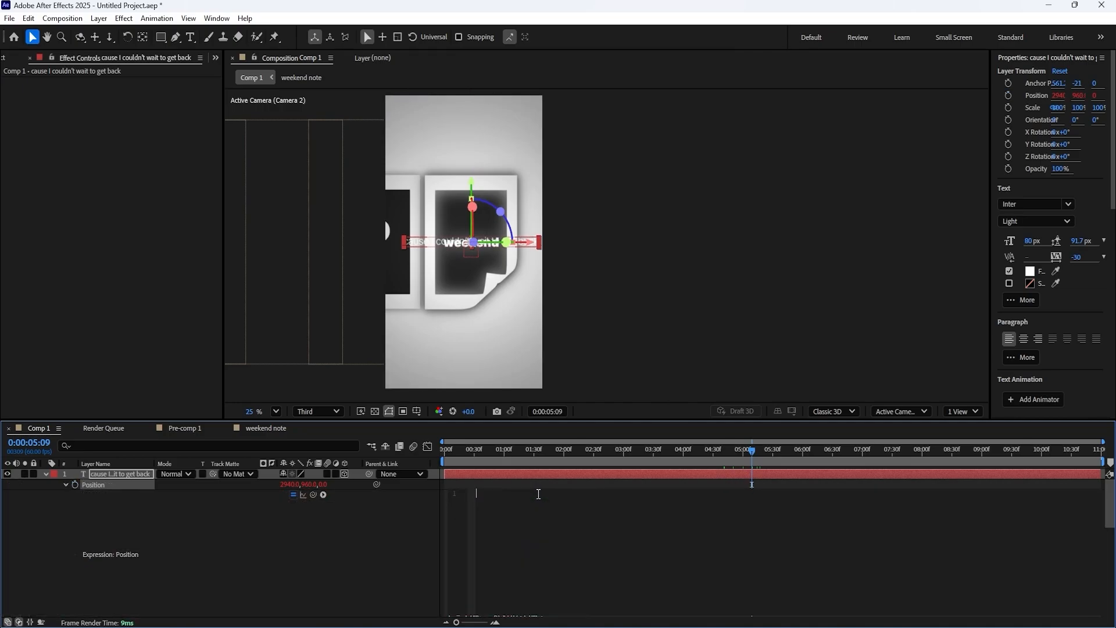
left_click(488, 483)
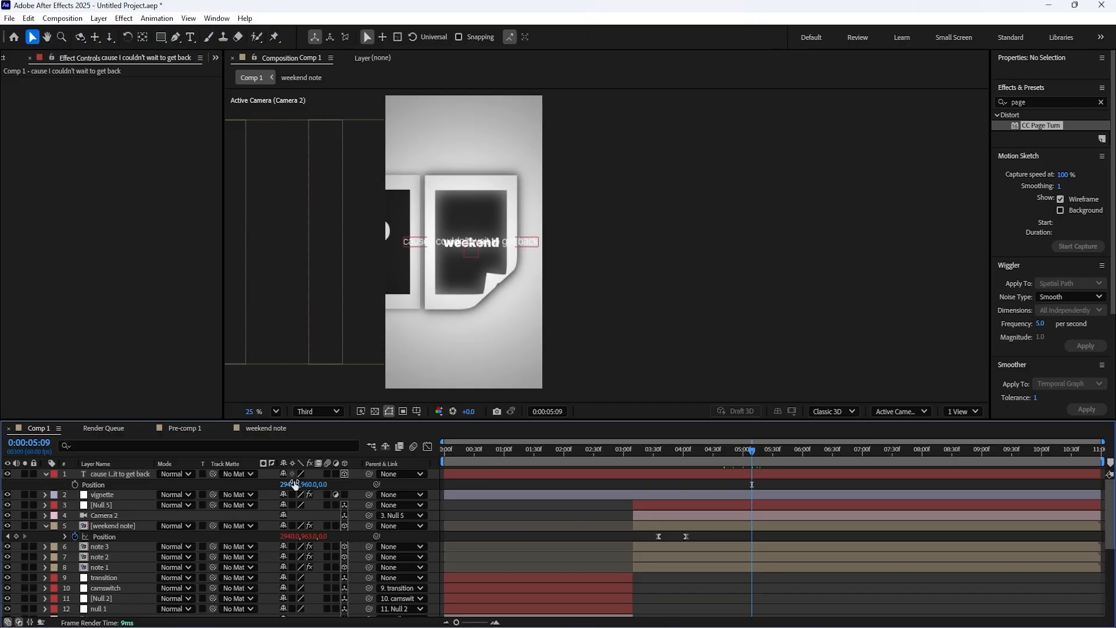
left_click(45, 474)
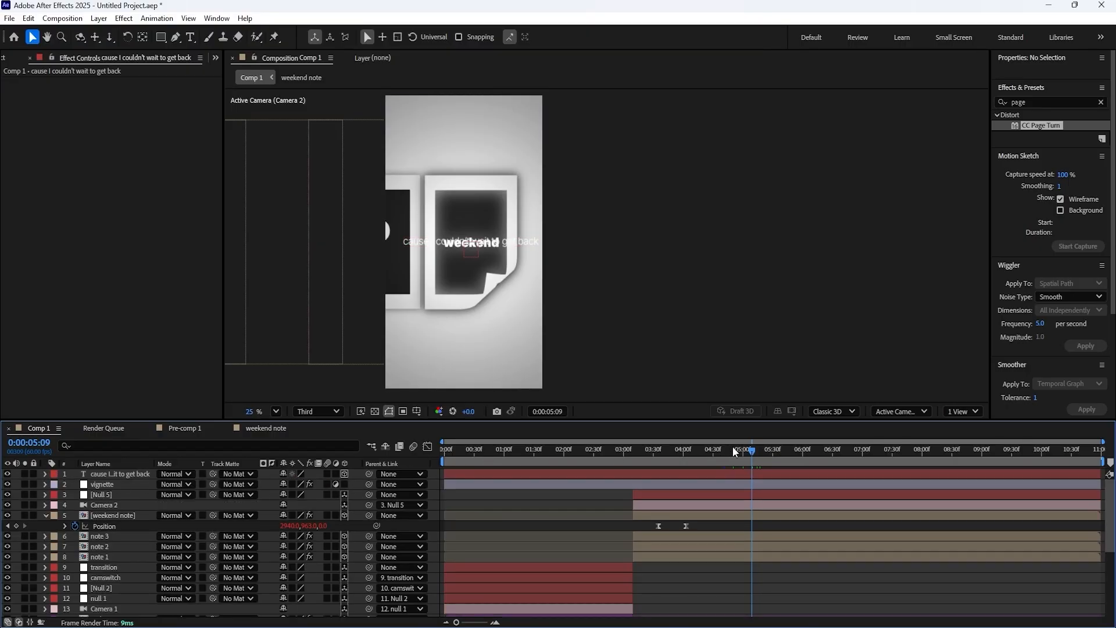
- Move the caption just below the weekend note and change its fill colour to black
mouse_move(734, 451)
left_mouse_down()
mouse_move(718, 451)
mouse_move(740, 450)
left_mouse_up()
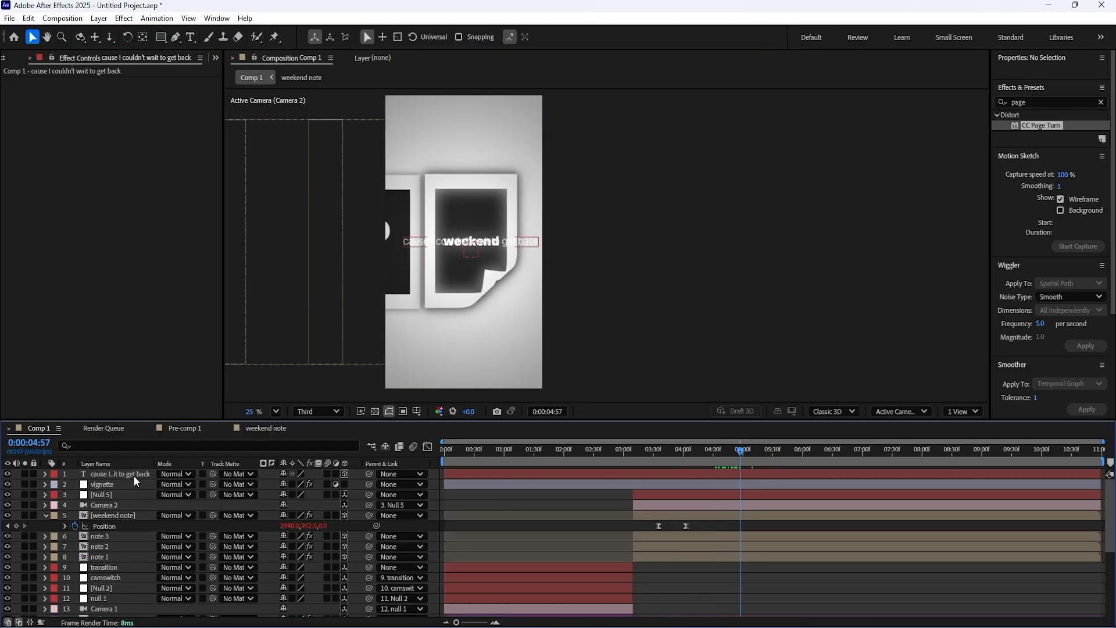
left_click_drag(445, 251, 446, 326)
double_click(445, 325)
left_click(1031, 272)
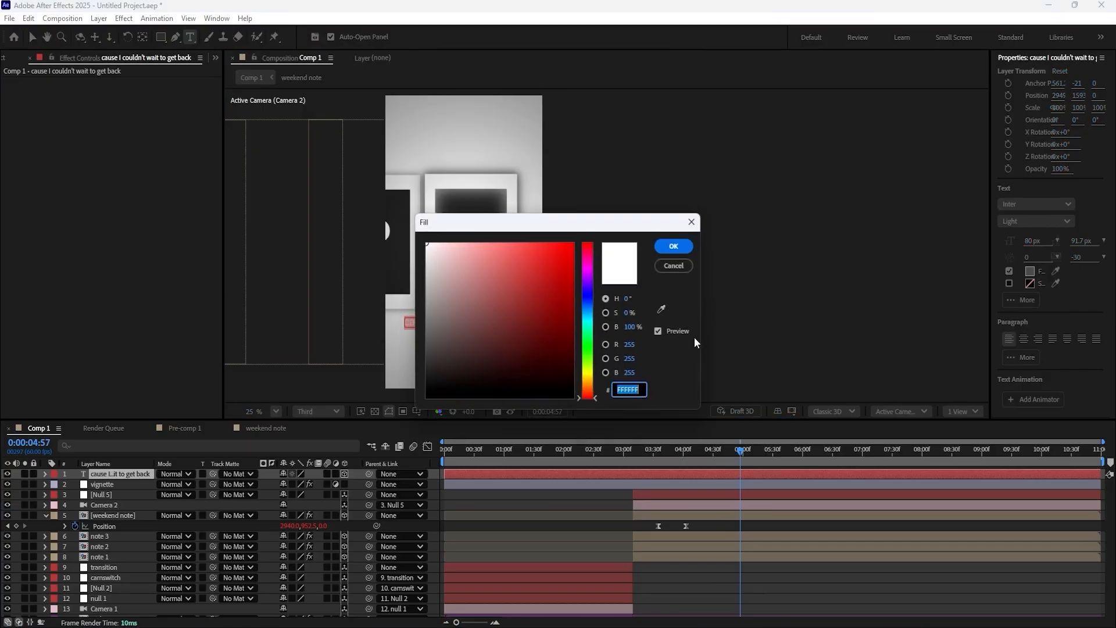
left_click_drag(454, 278, 330, 452)
left_click(666, 246)
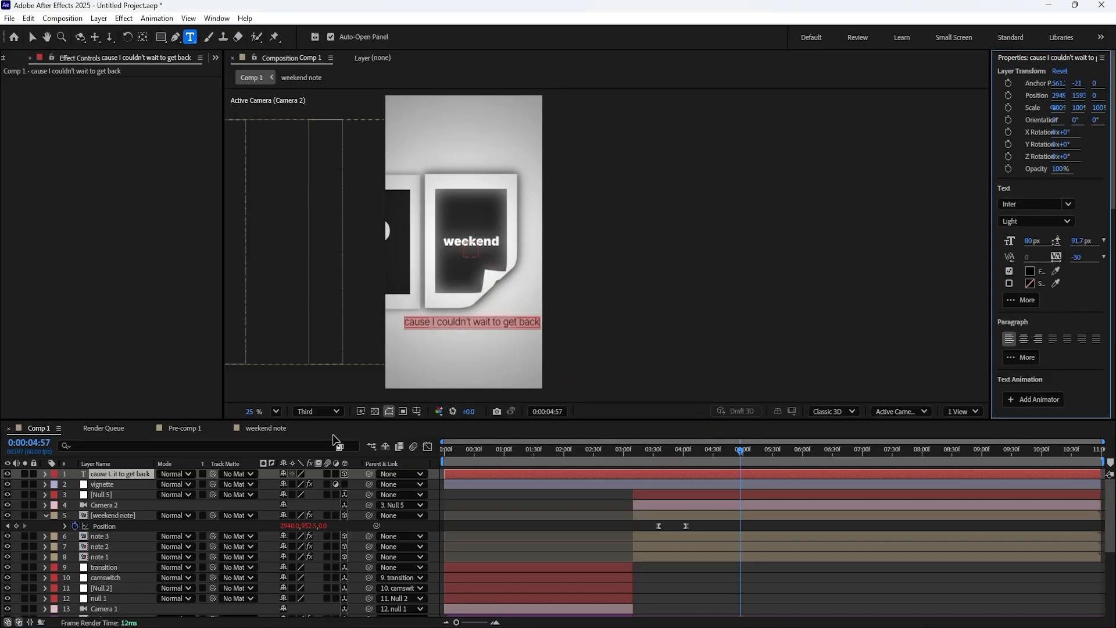
- Scale the caption down to 67.4% and raise it closer to the weekend note at a Y position of 1552.4
left_click(128, 473)
key("s")
left_click_drag(291, 484, 290, 487)
left_click(182, 488)
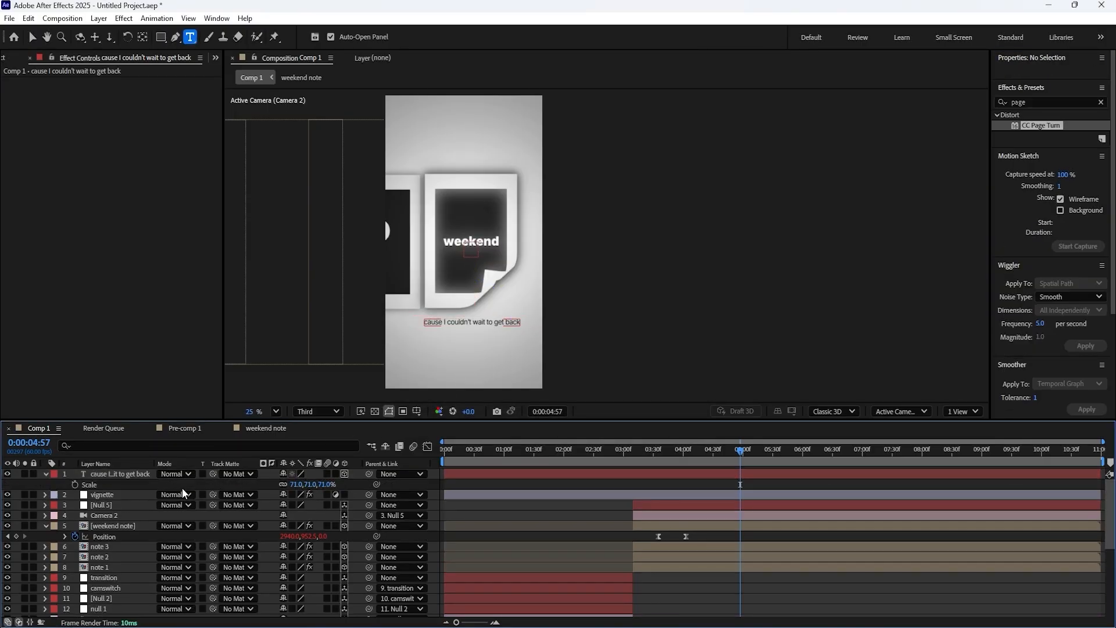
left_click(119, 473)
left_click_drag(297, 486, 173, 488)
key("p")
left_click(350, 487)
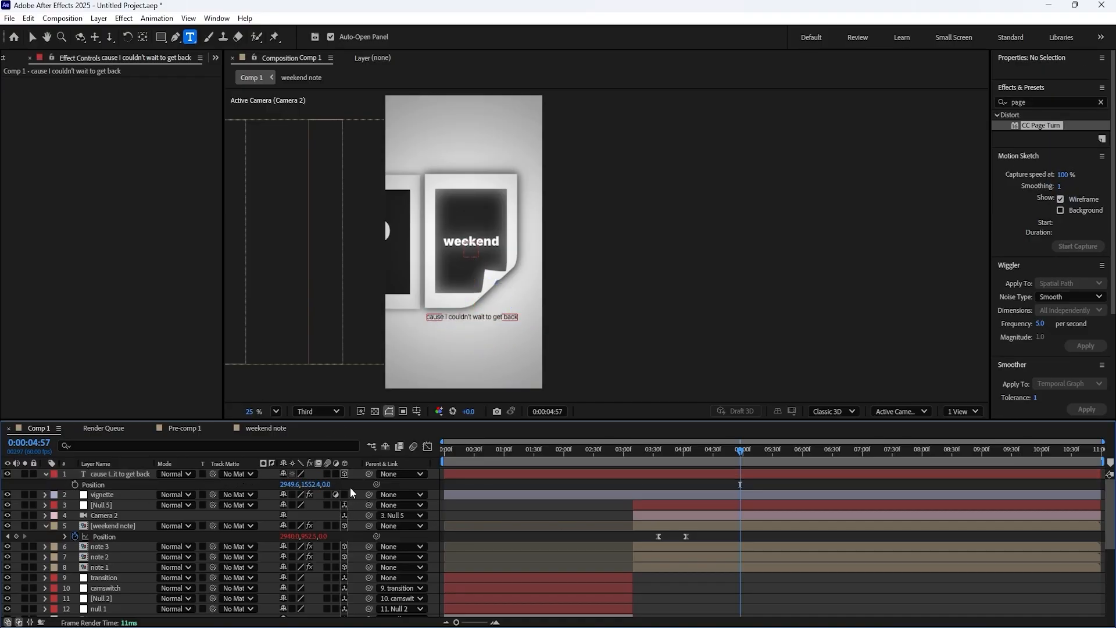
- Preview the camera move to the weekend note from about 0:00:03:03 to check the black caption beneath it
left_click(99, 474)
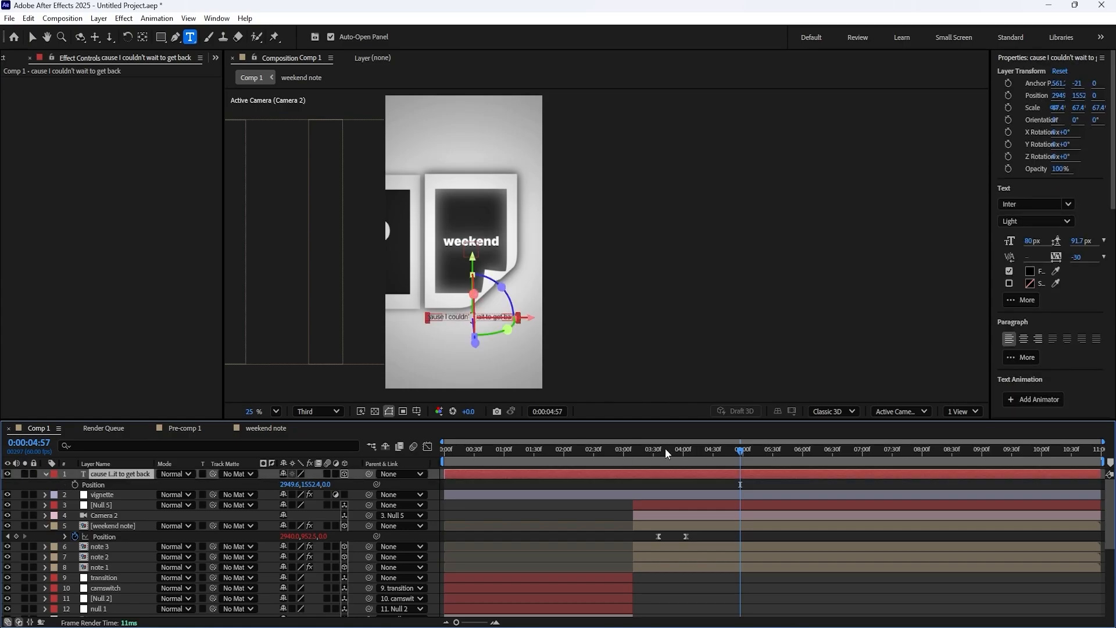
left_click(673, 450)
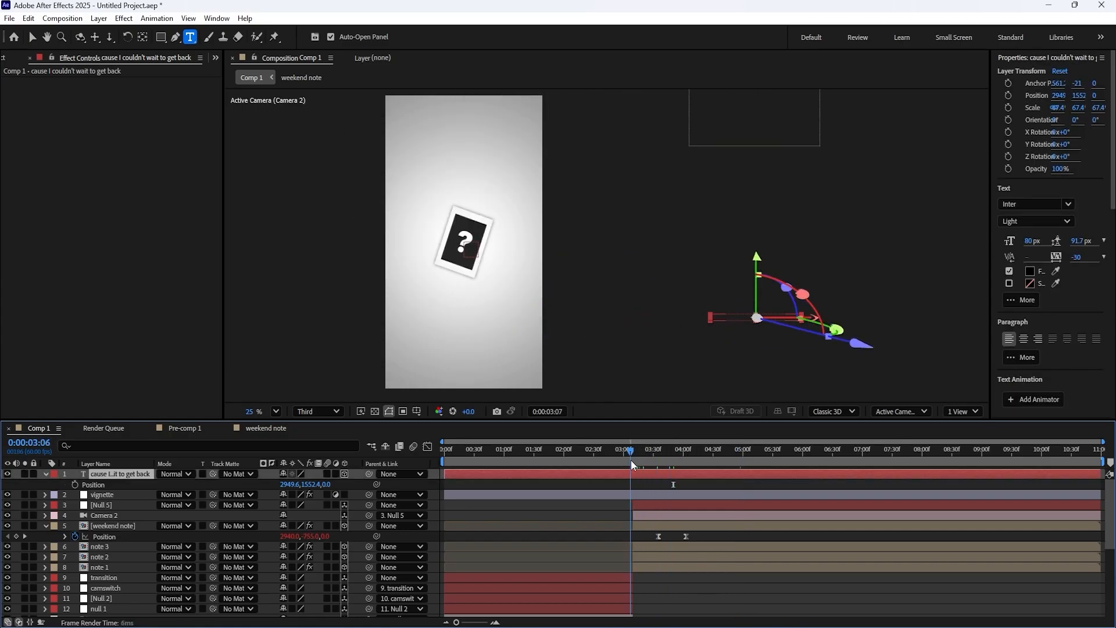
key("space")
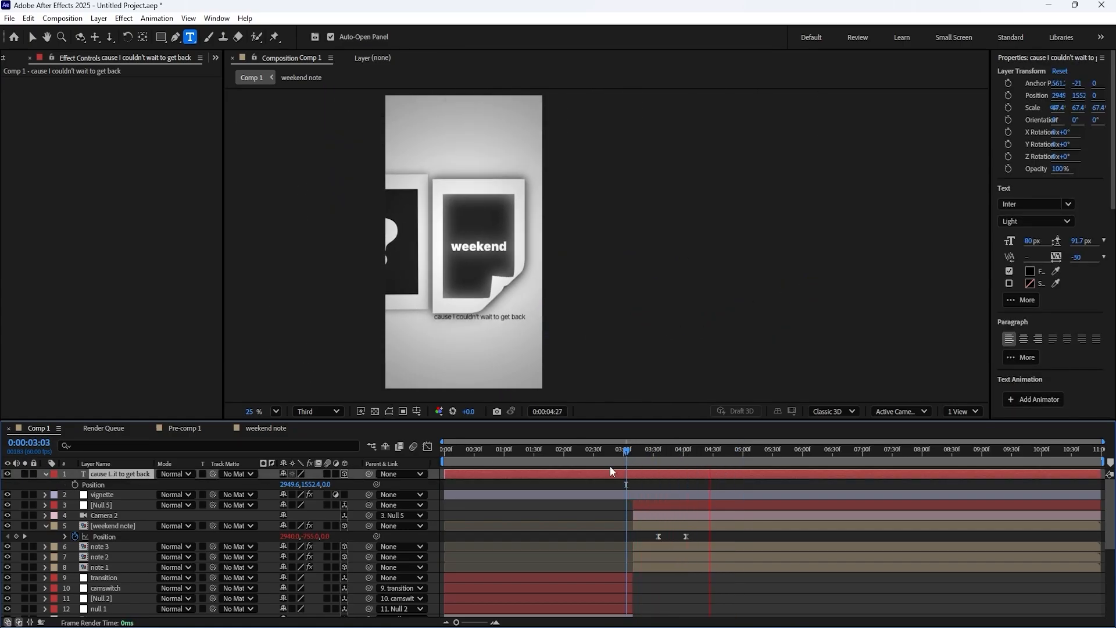
key("space")
key("space")
key("space")
left_click(723, 454)
key("space")
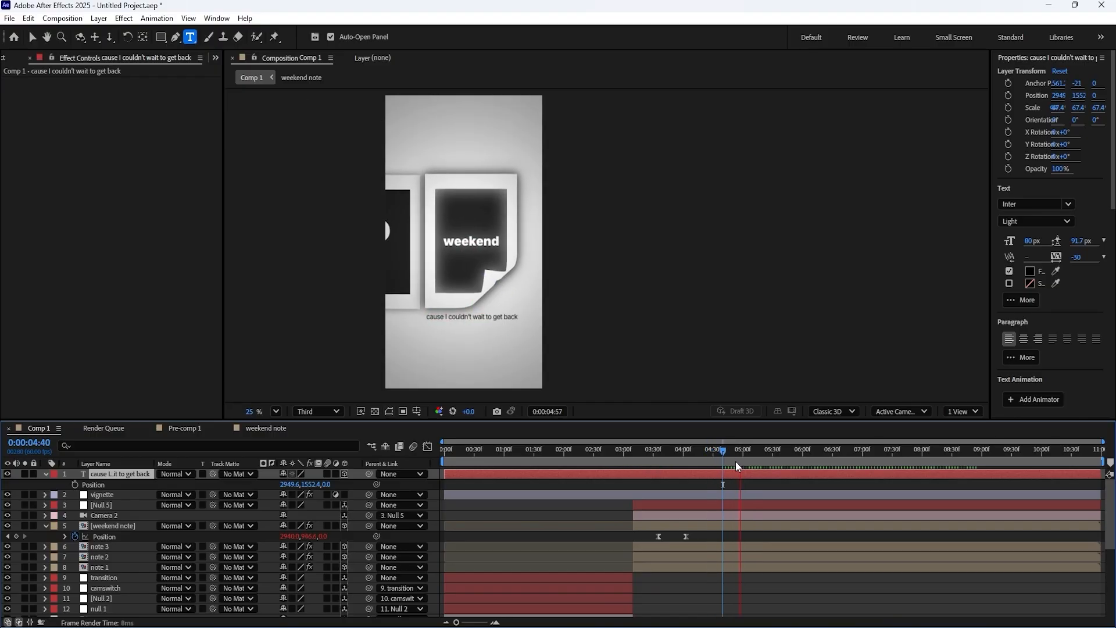
left_click_drag(739, 453, 689, 453)
key("space")
key("space")
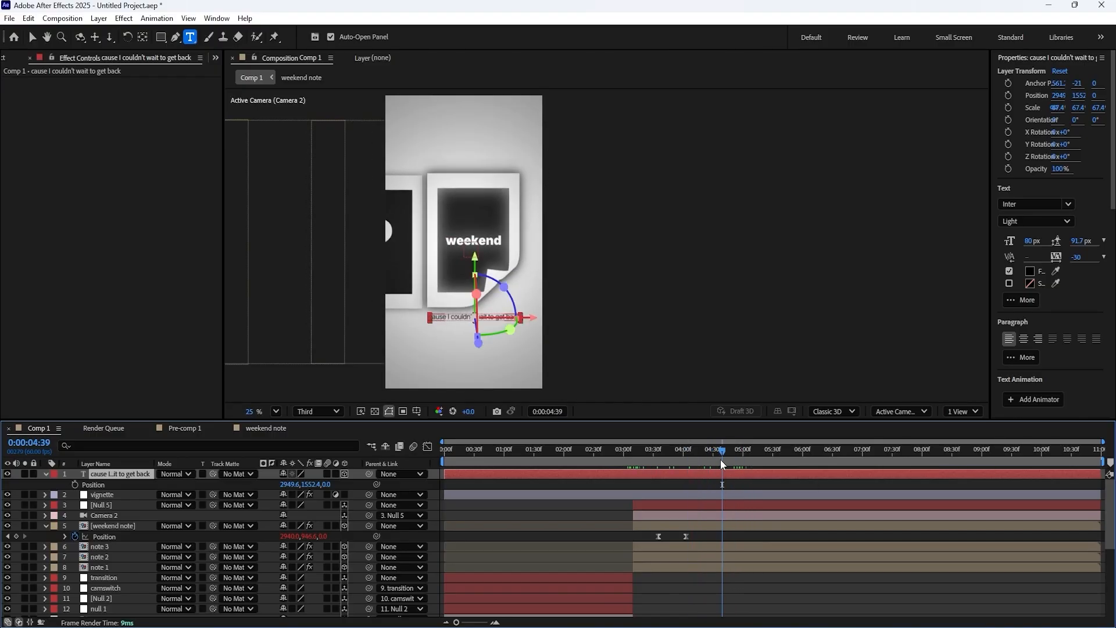
key("space")
key("space")
left_click(723, 454)
key("space")
key("space")
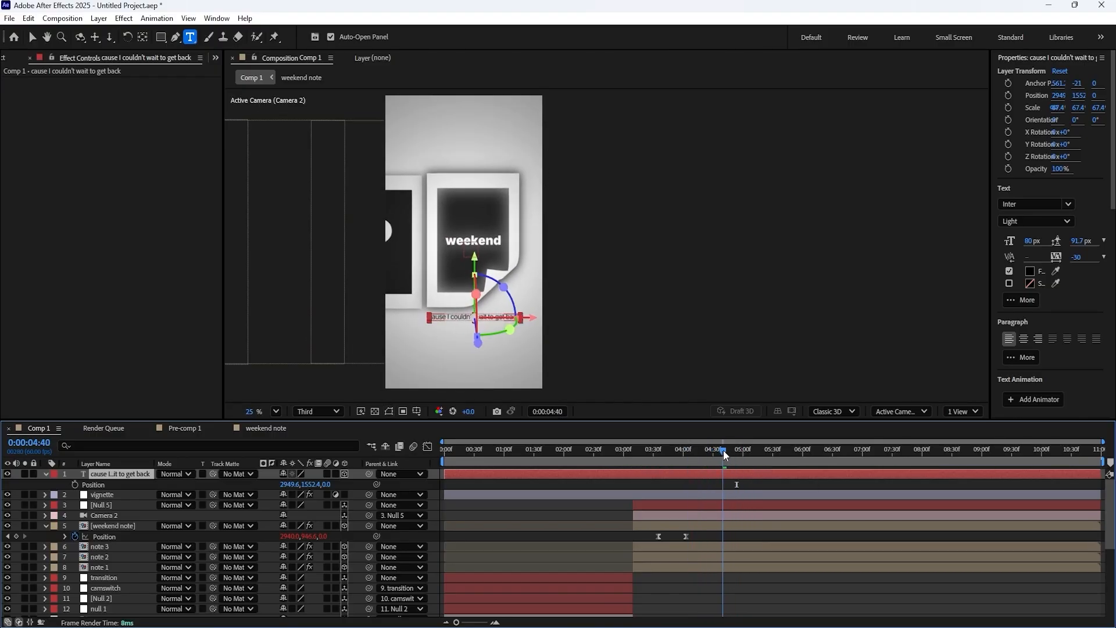
- Search the effects and presets for "side" and try to apply the side fade 3 preset to the caption
scroll(1081, 289, "down", 5)
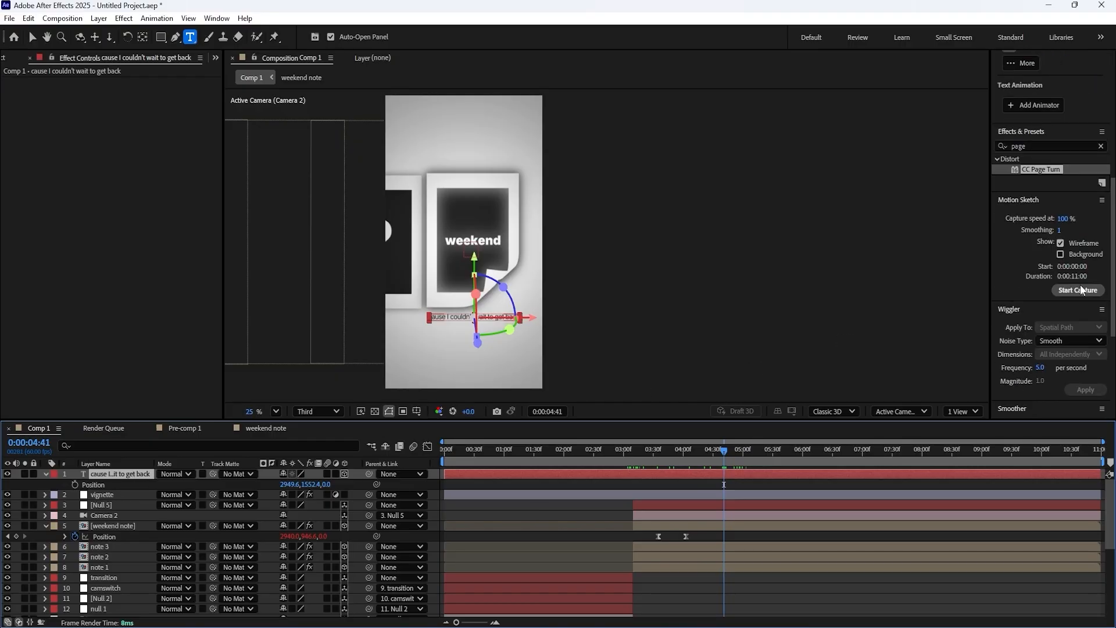
left_click(1044, 146)
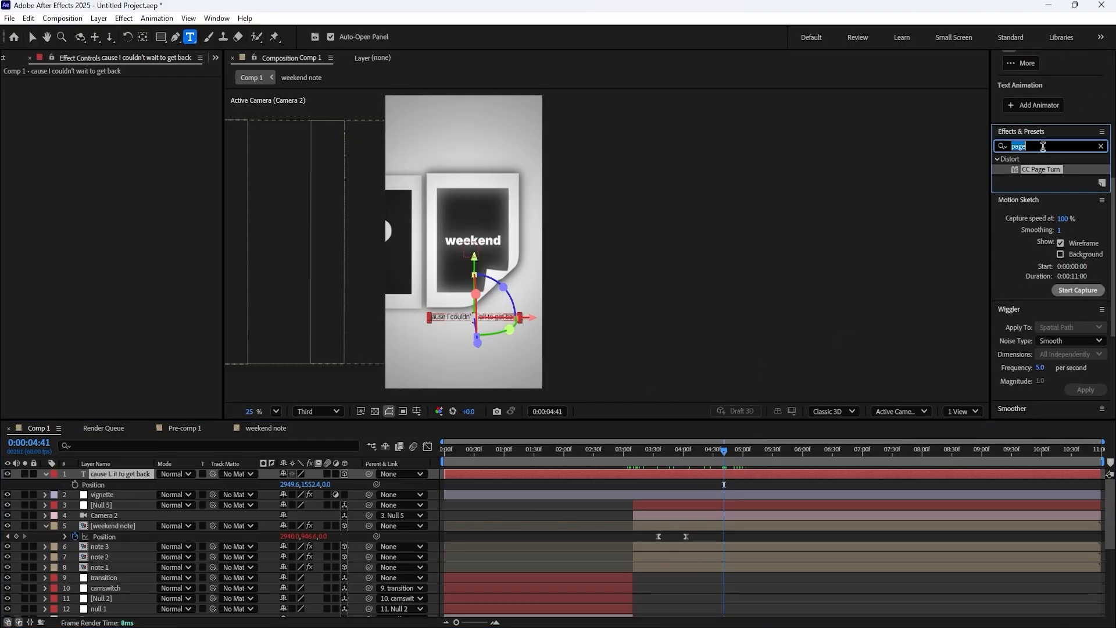
type("side")
double_click(1060, 294)
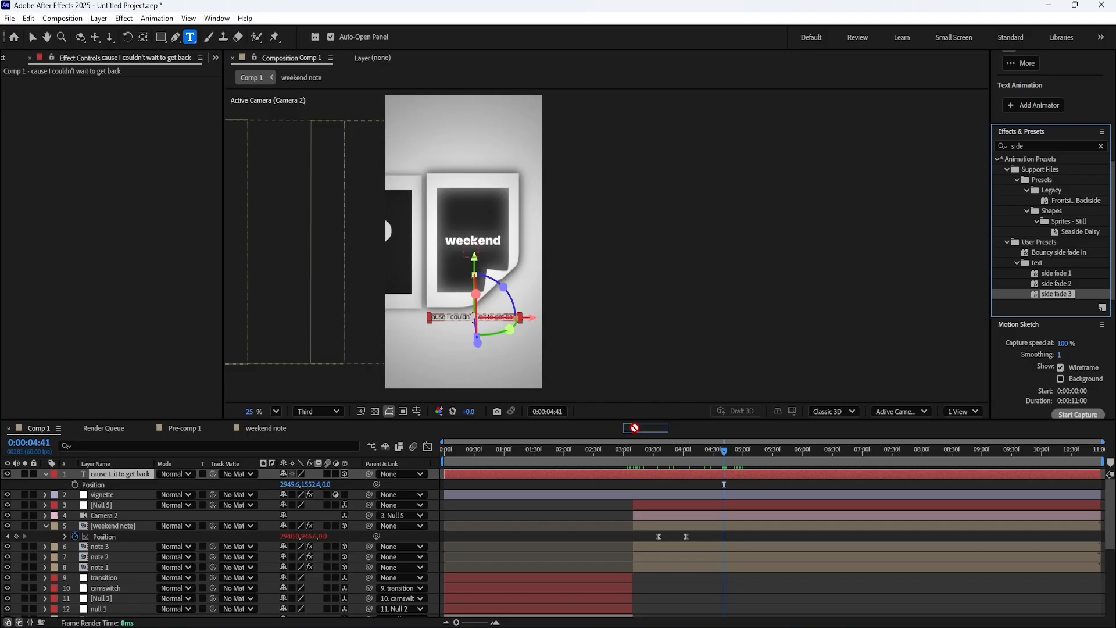
scroll(1067, 283, "down", 5)
scroll(1082, 185, "up", 5)
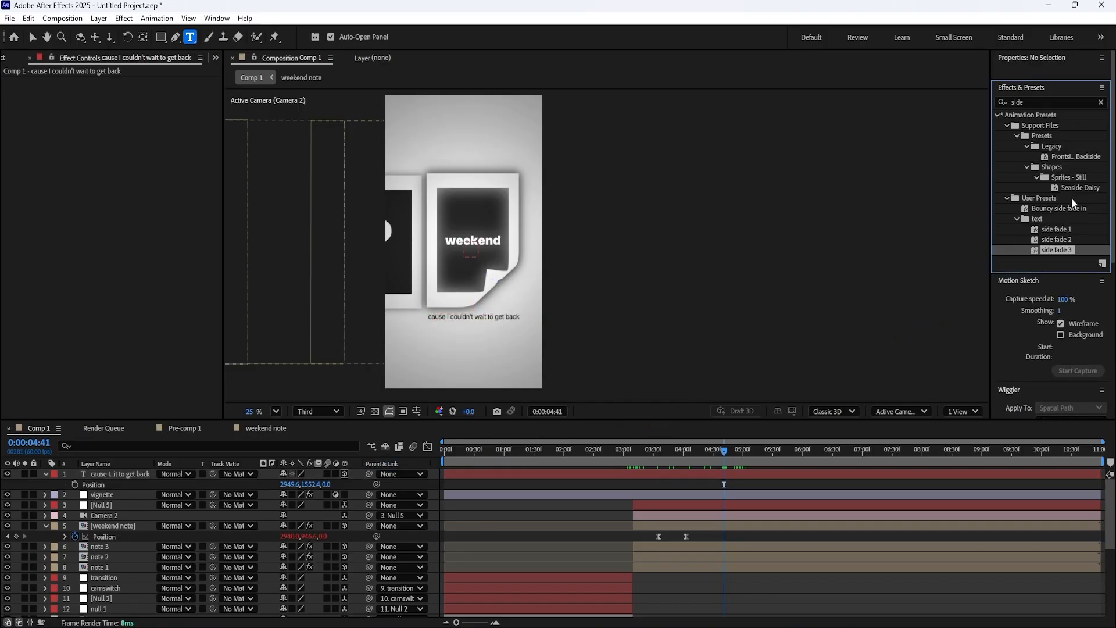
- Undo and redo the caption's last position change, then try the side fade 1 preset on the caption layer
key("ctrl+z")
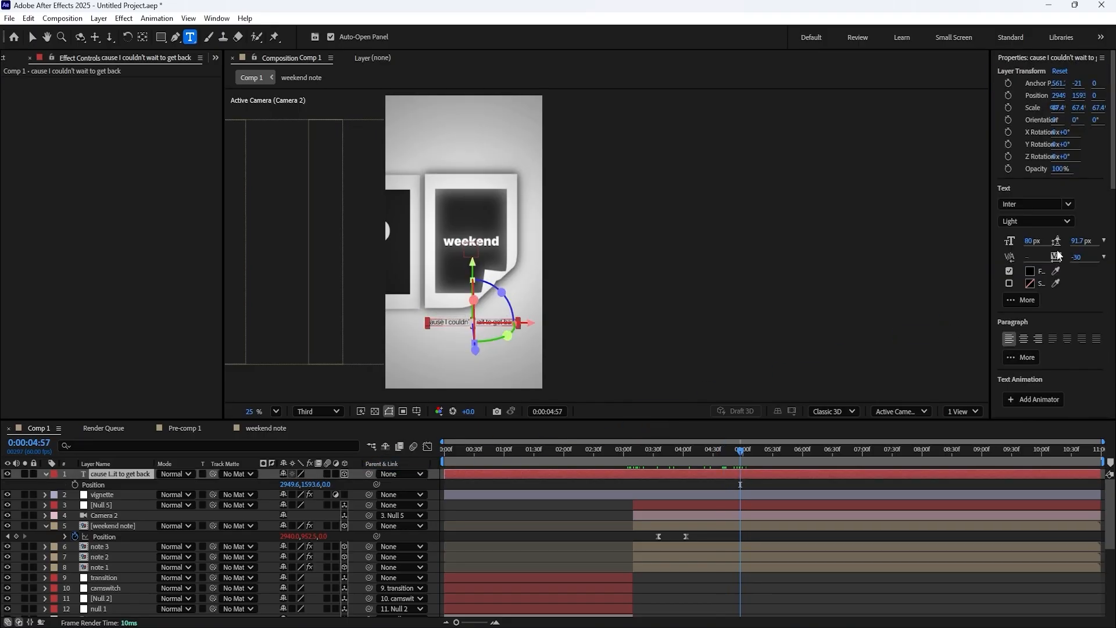
key("ctrl+shift+z")
scroll(1087, 199, "down", 5)
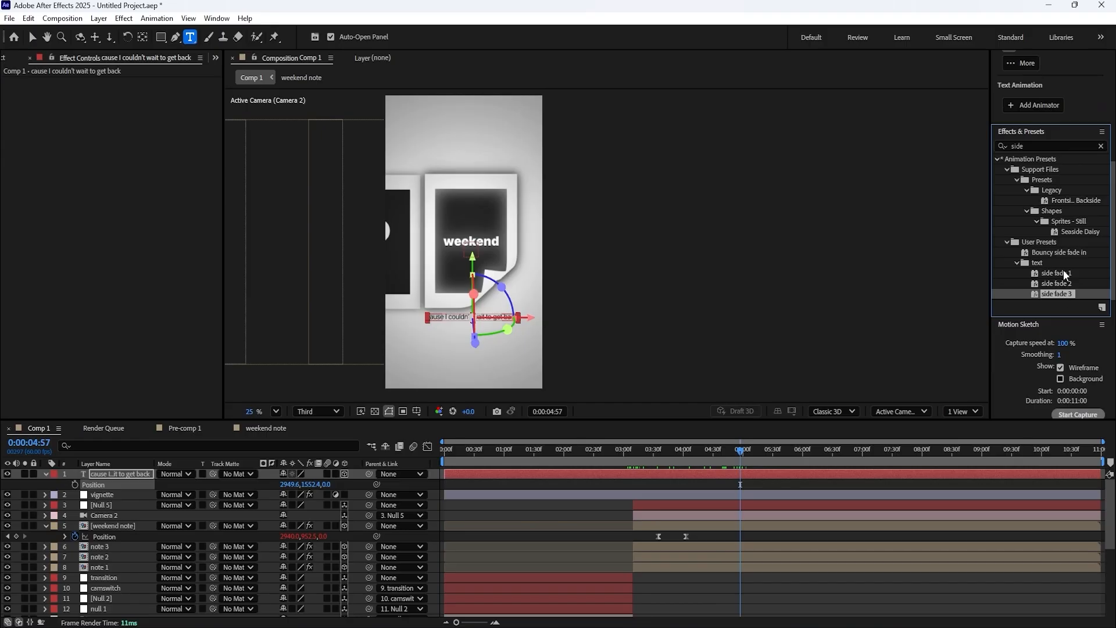
left_click_drag(1063, 272, 121, 474)
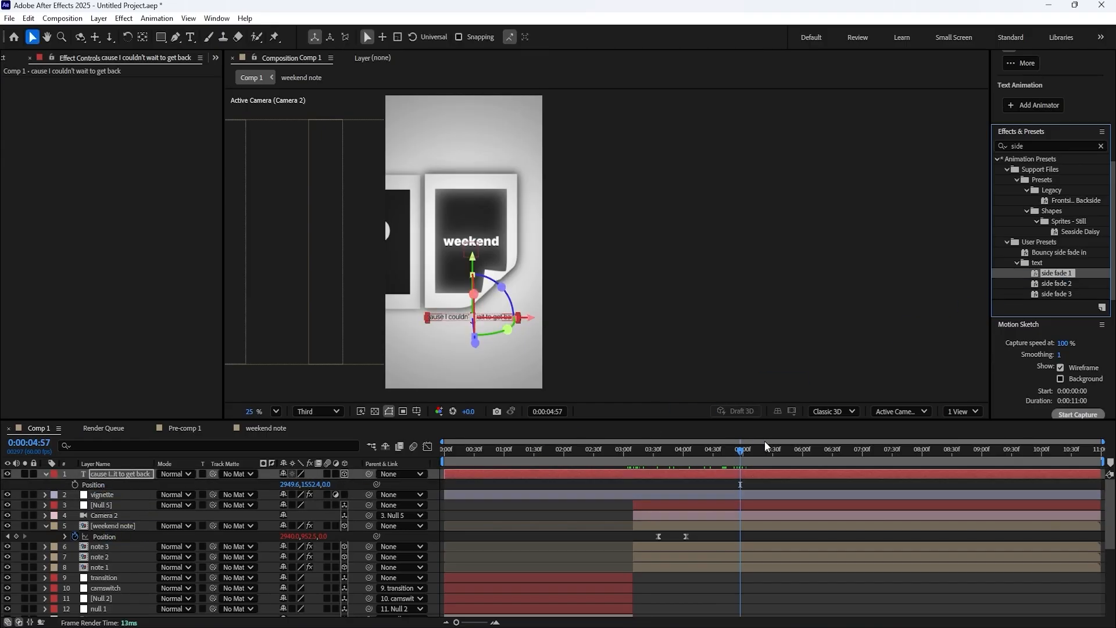
- Try shifting the whole caption layer to start just after 0:00:03:30, then undo the shift
left_click_drag(657, 454, 633, 454)
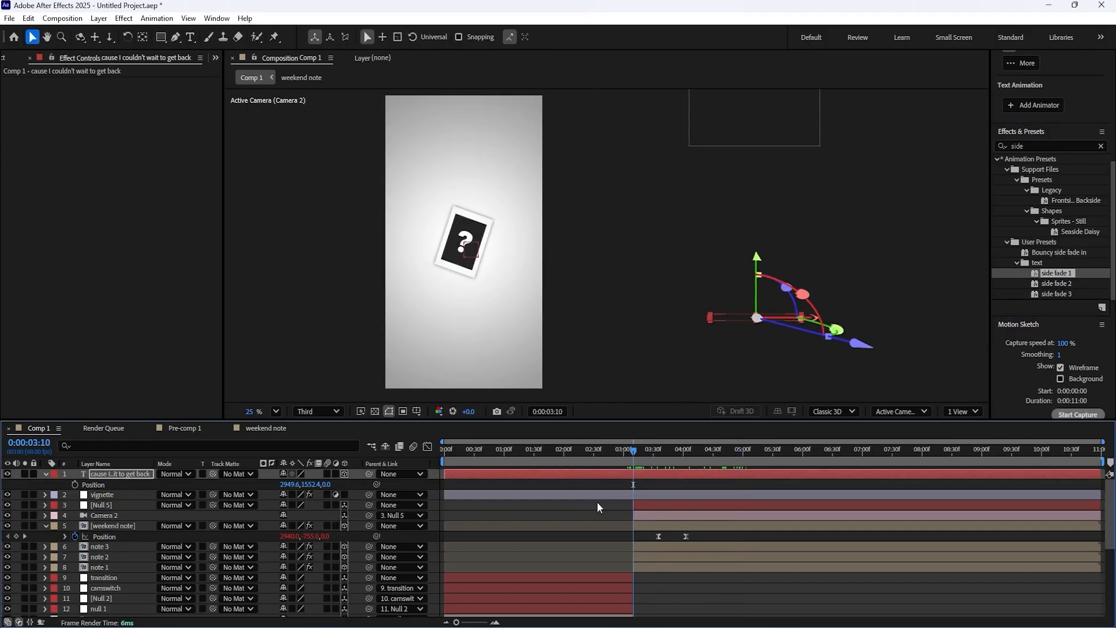
left_click(483, 498)
left_click(460, 476)
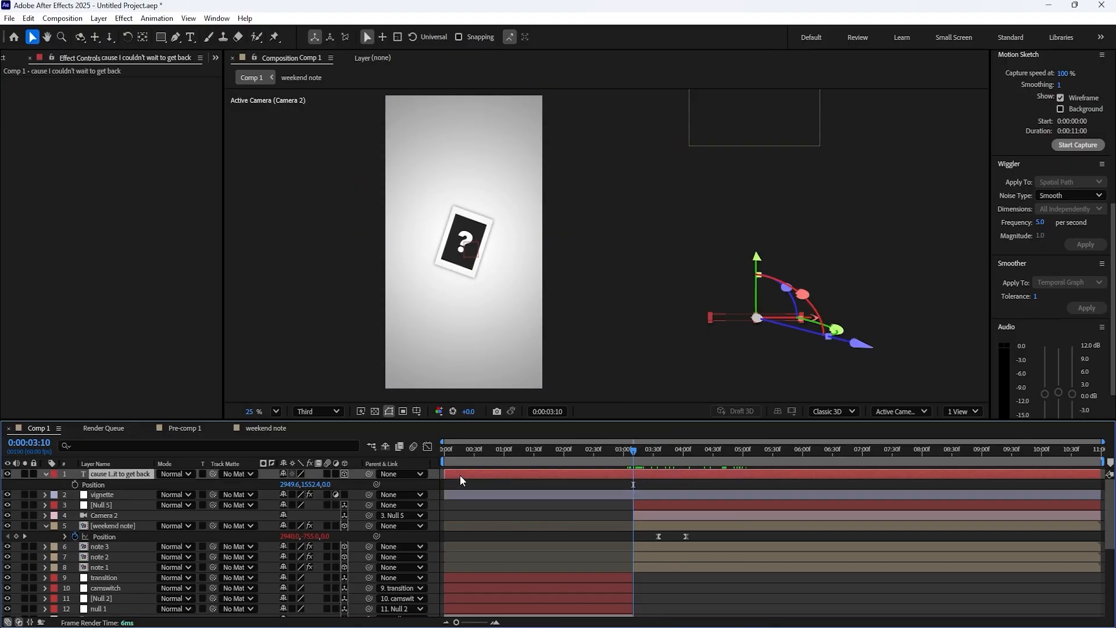
left_click_drag(605, 473, 675, 474)
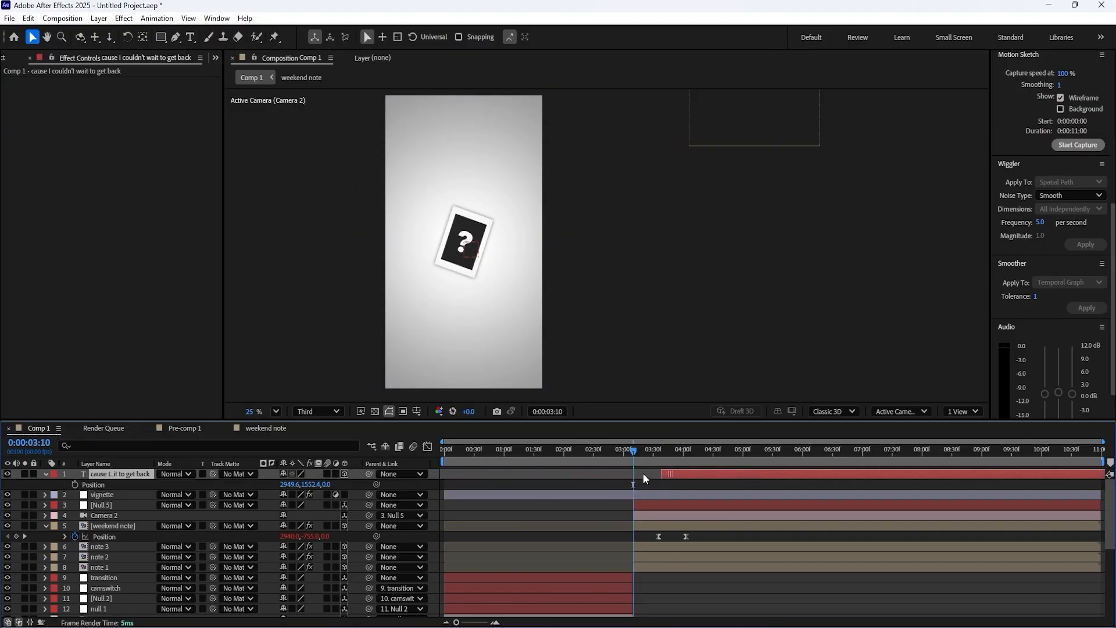
key("ctrl+z")
key("ctrl+z")
- Trim the caption layer's end to about 0:00:04:00 and shift the shortened layer to start just before the four-second mark
left_click_drag(1102, 473, 684, 473)
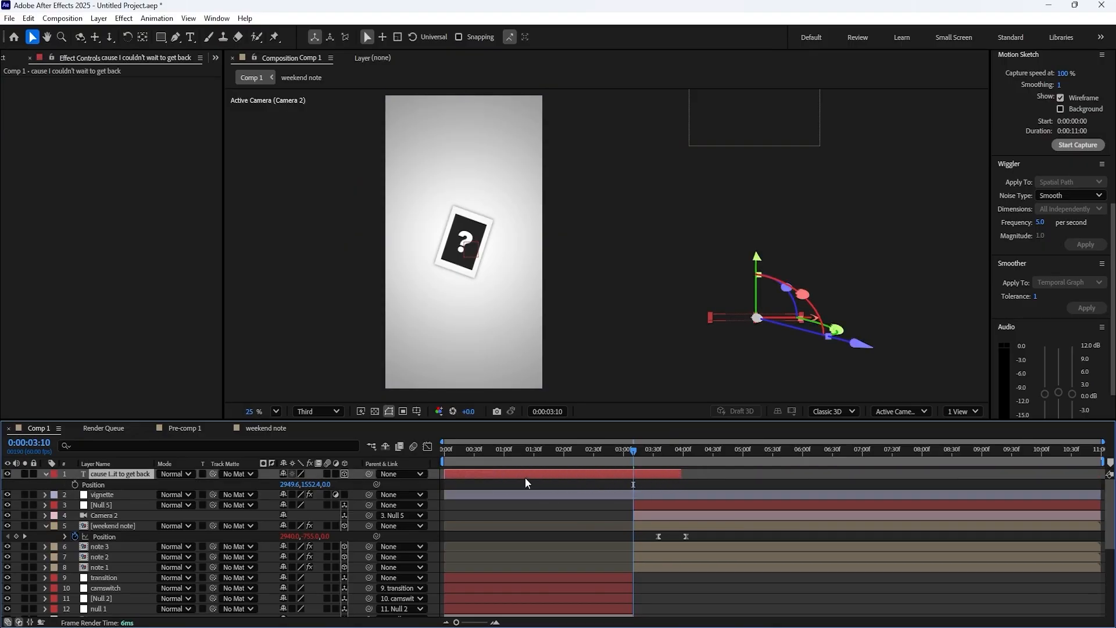
left_click_drag(525, 479, 730, 477)
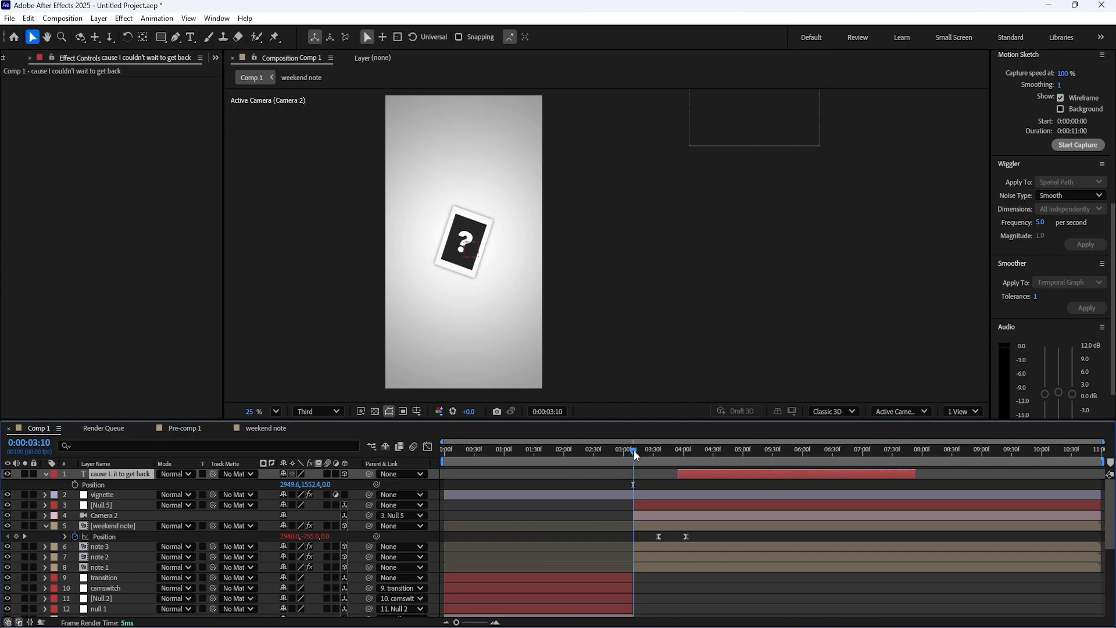
- Shift the caption layer to start at 0:00:04:46 and play back its text animation
left_click_drag(634, 449, 761, 472)
key("space")
left_click(729, 456)
key("space")
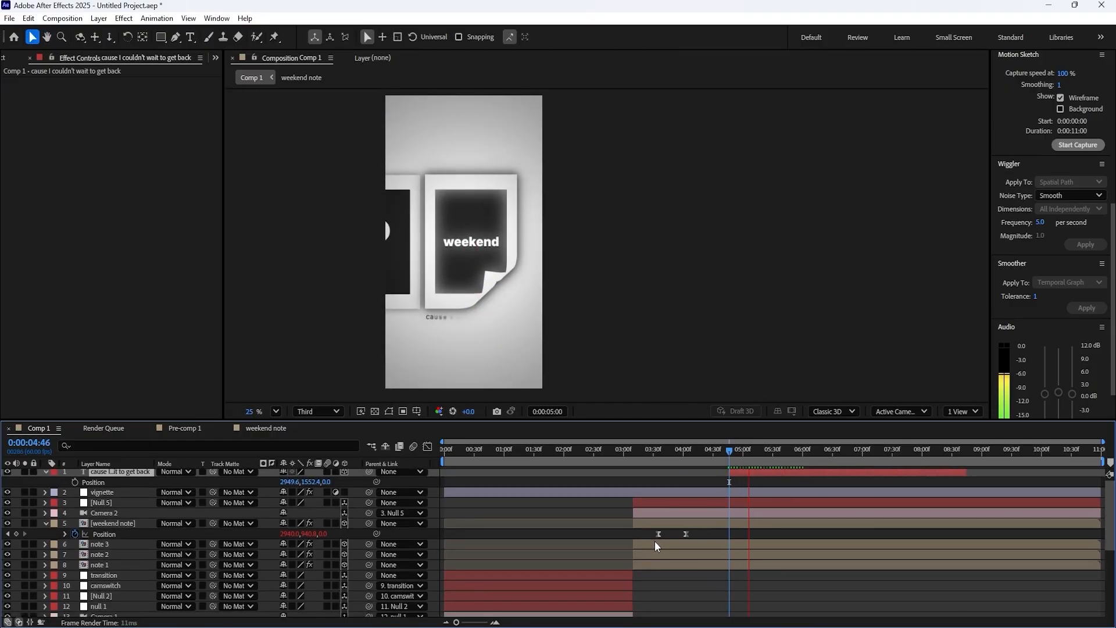
key("space")
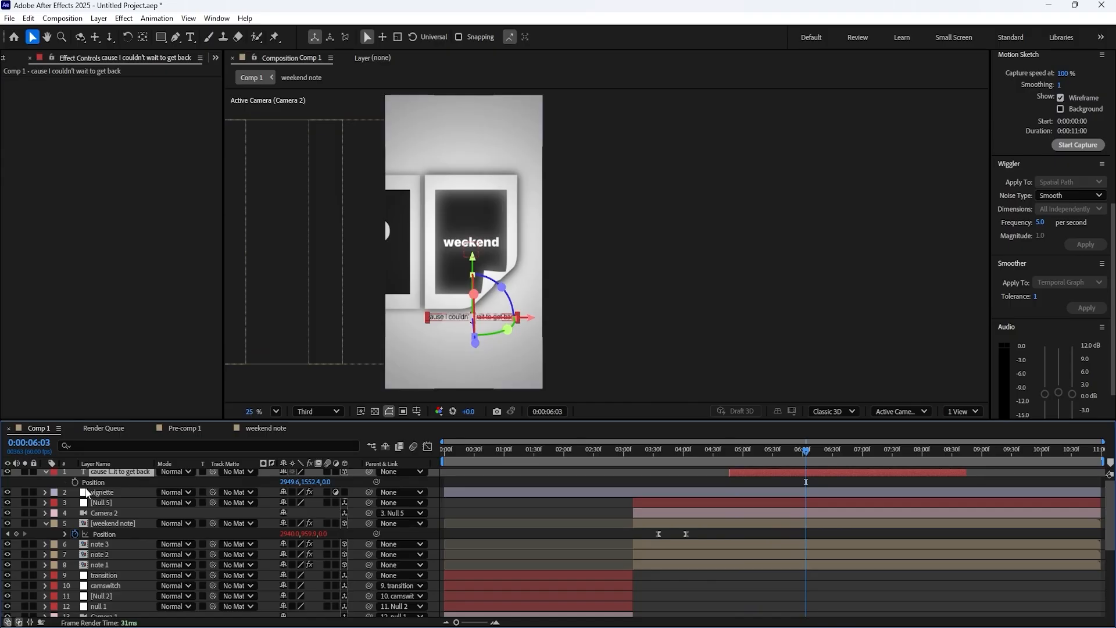
- Expand the caption's Animator 1 down to Expression Selector 1 and open its Amount expression for editing
scroll(122, 481, "up", 1)
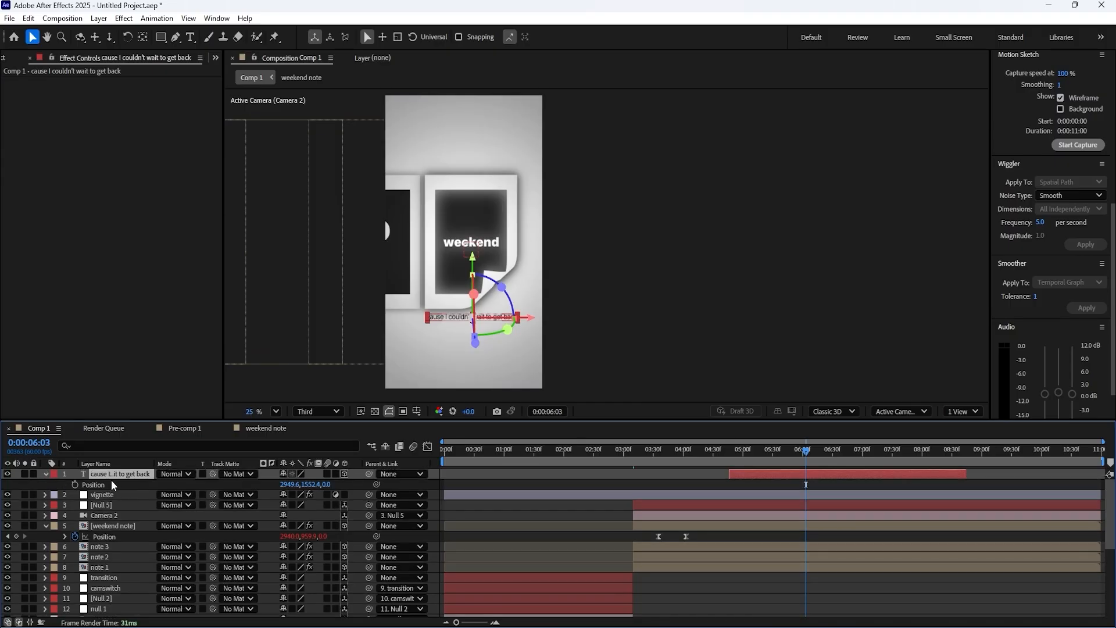
double_click(45, 475)
left_click(55, 495)
left_click(53, 485)
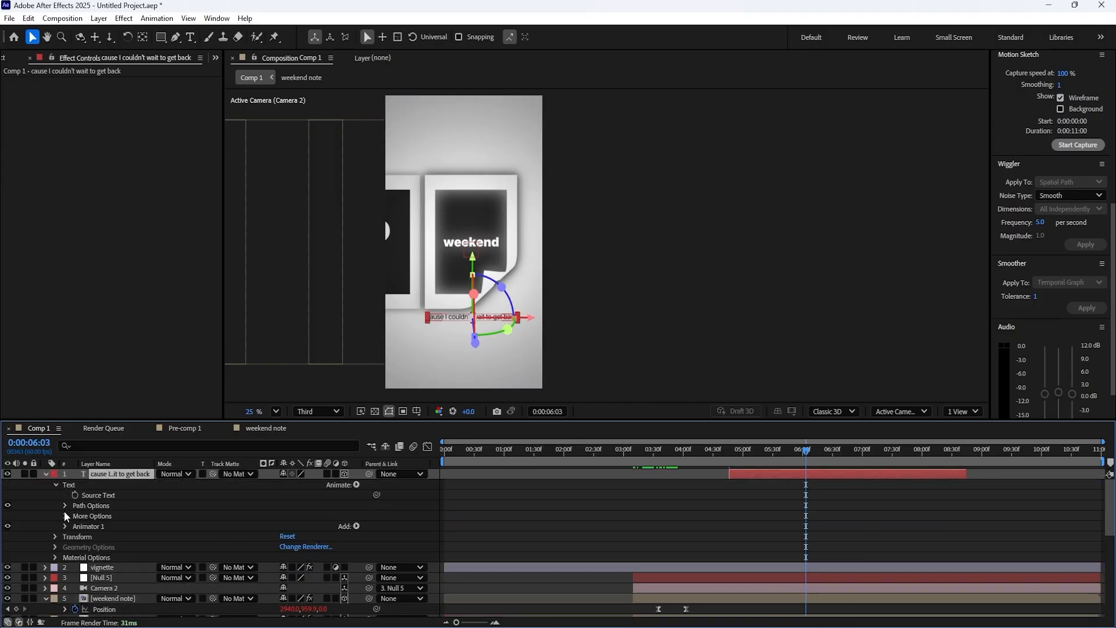
left_click(65, 526)
left_click(75, 547)
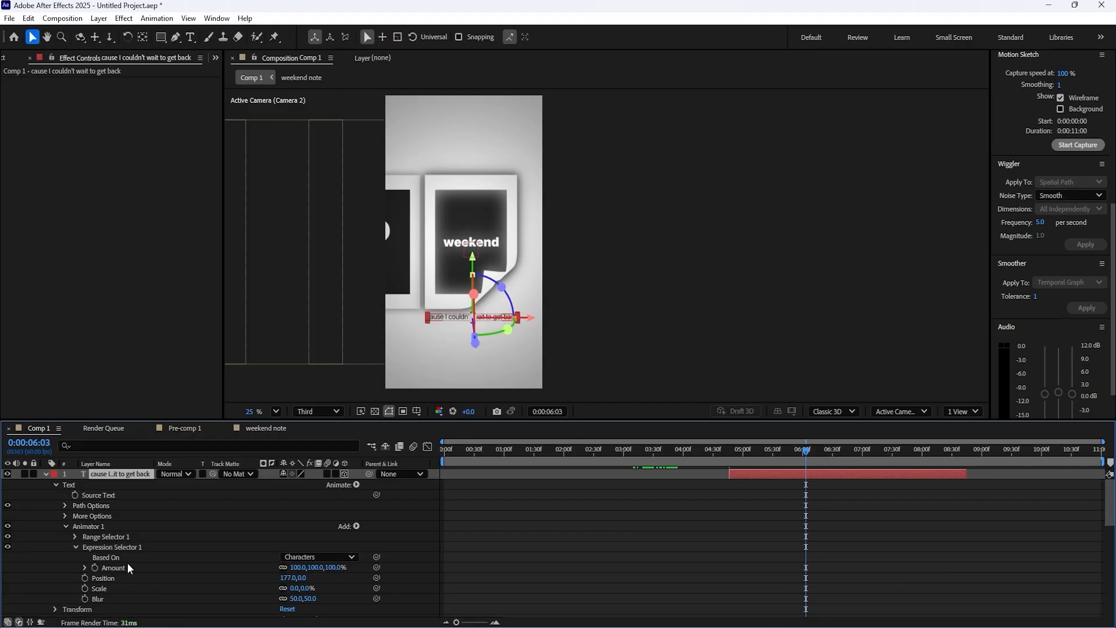
left_click(114, 568)
left_click(85, 567)
left_click(507, 578)
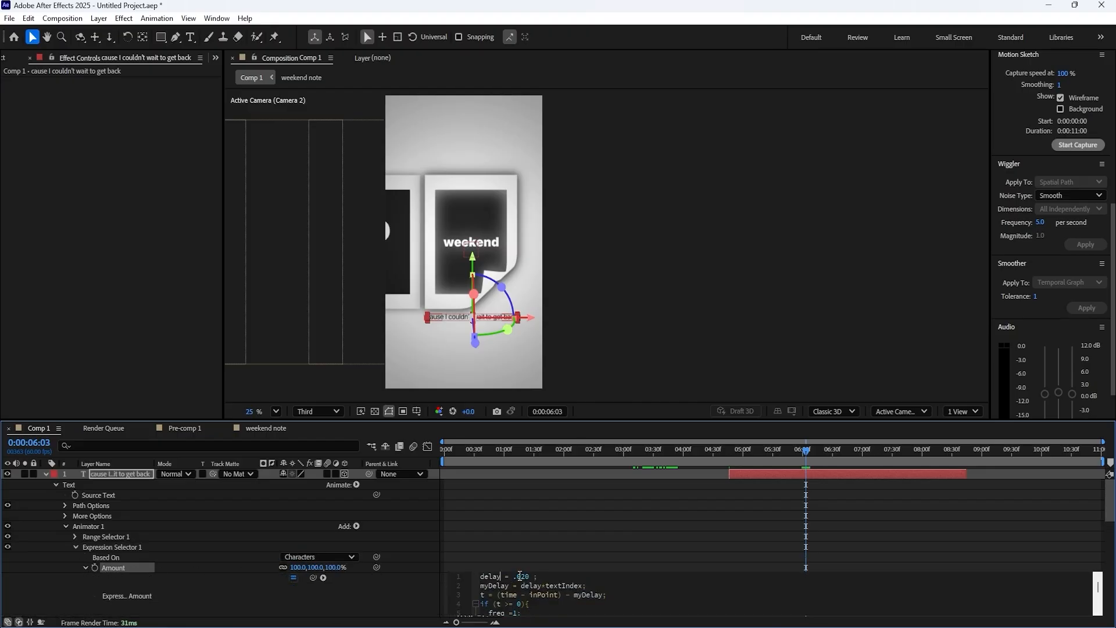
scroll(546, 582, "down", 2)
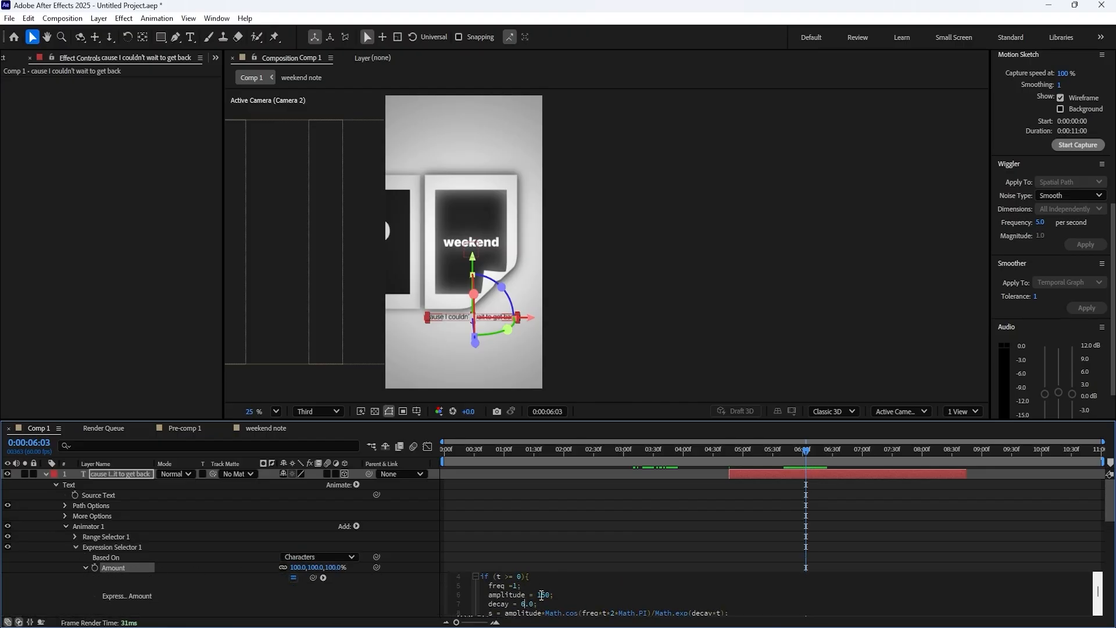
- Preview the caption's text animation, try a freq of 0.5 in its Amount expression, and replay it
left_click(595, 496)
left_click(728, 460)
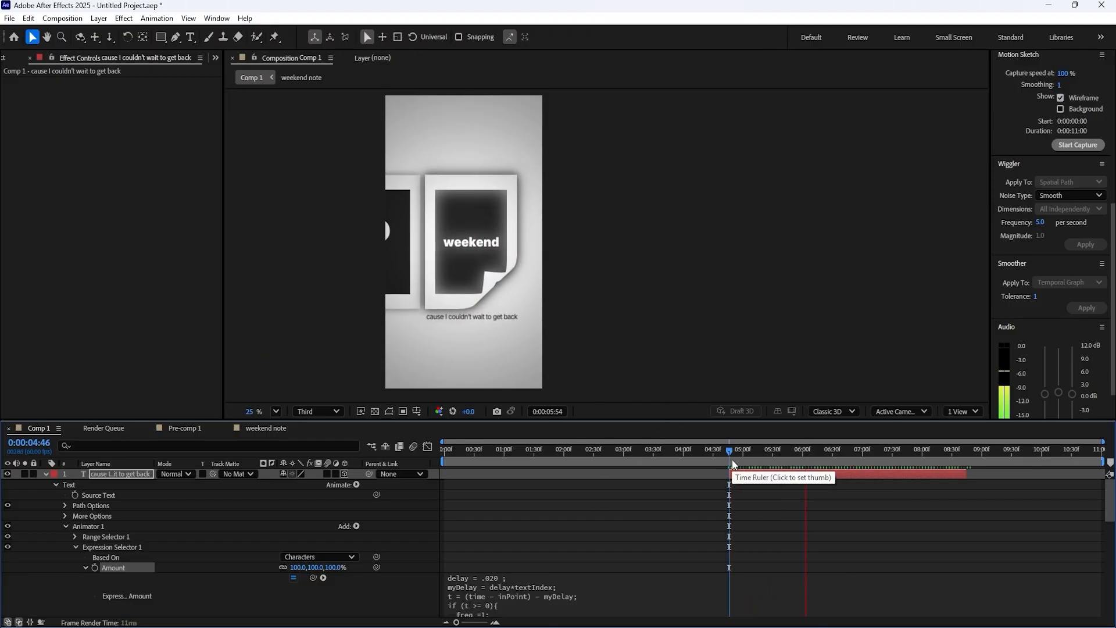
key("space")
left_click(523, 593)
left_click(532, 588)
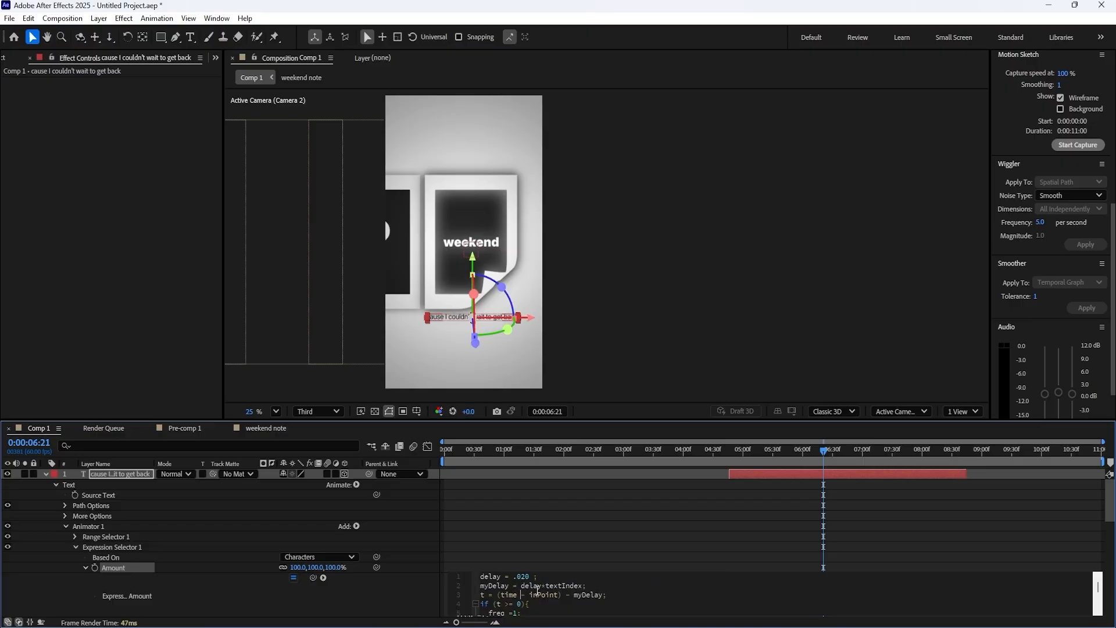
scroll(533, 585, "down", 2)
scroll(533, 587, "up", 1)
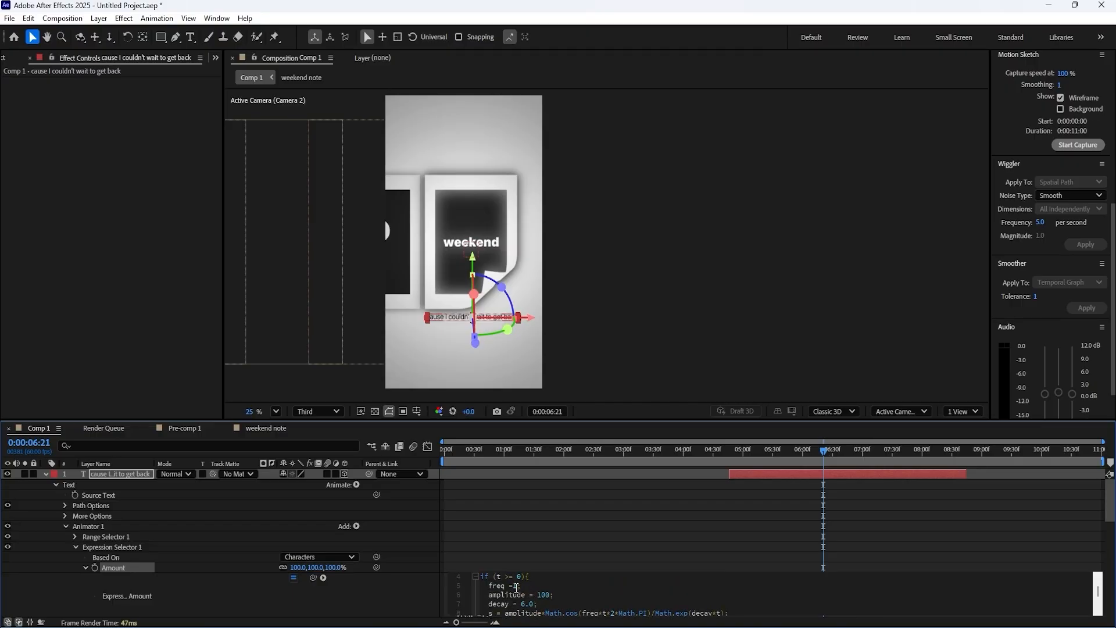
key("KP_Enter")
left_click(727, 455)
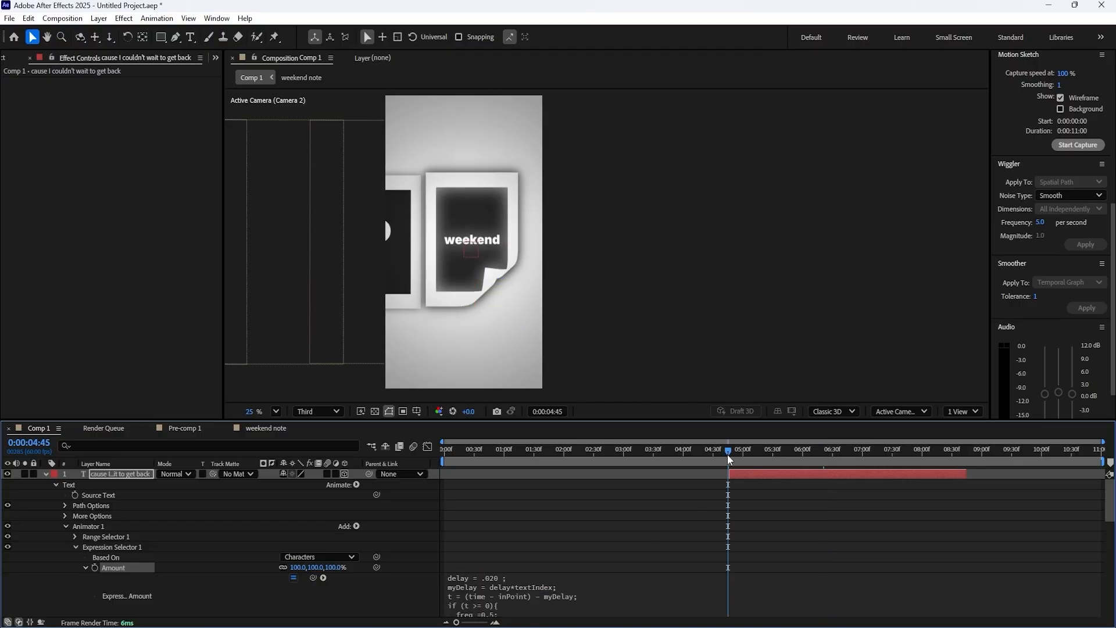
key("space")
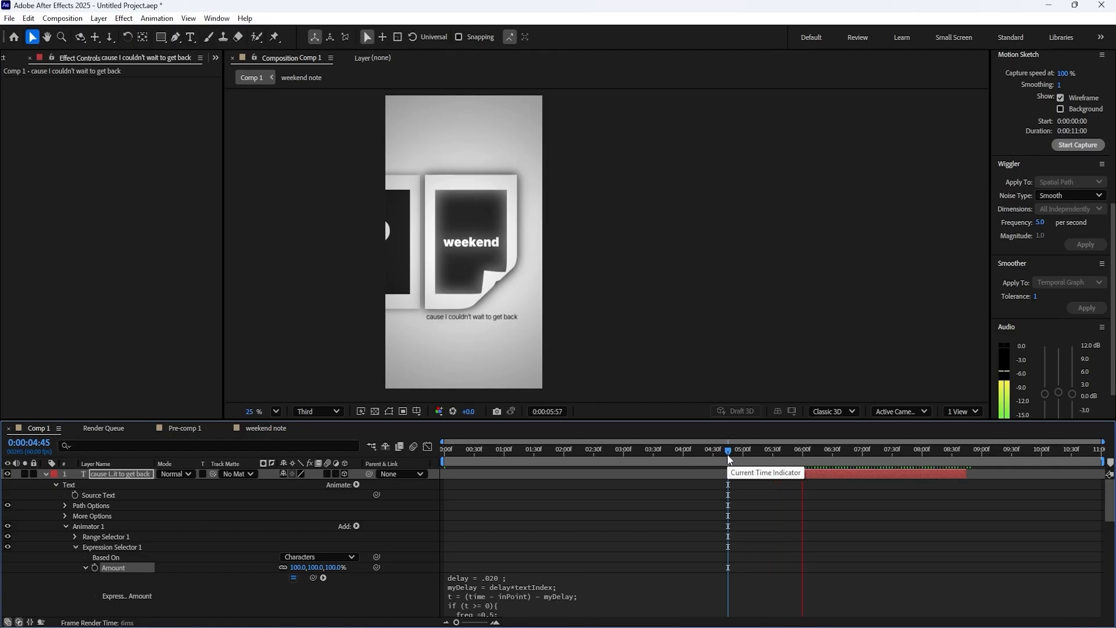
- Set freq to 0.7 in the caption's Amount expression, preview the animation from 0:00:04:45, and collapse the layer
left_click(503, 582)
left_click(541, 599)
scroll(550, 601, "down", 1)
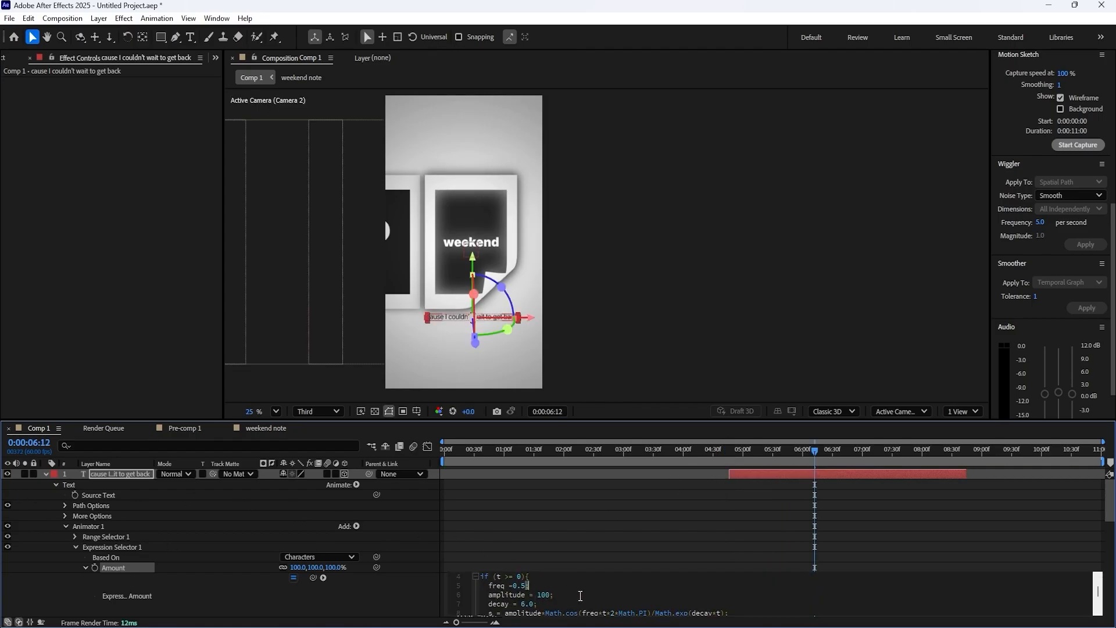
left_click(728, 455)
key("space")
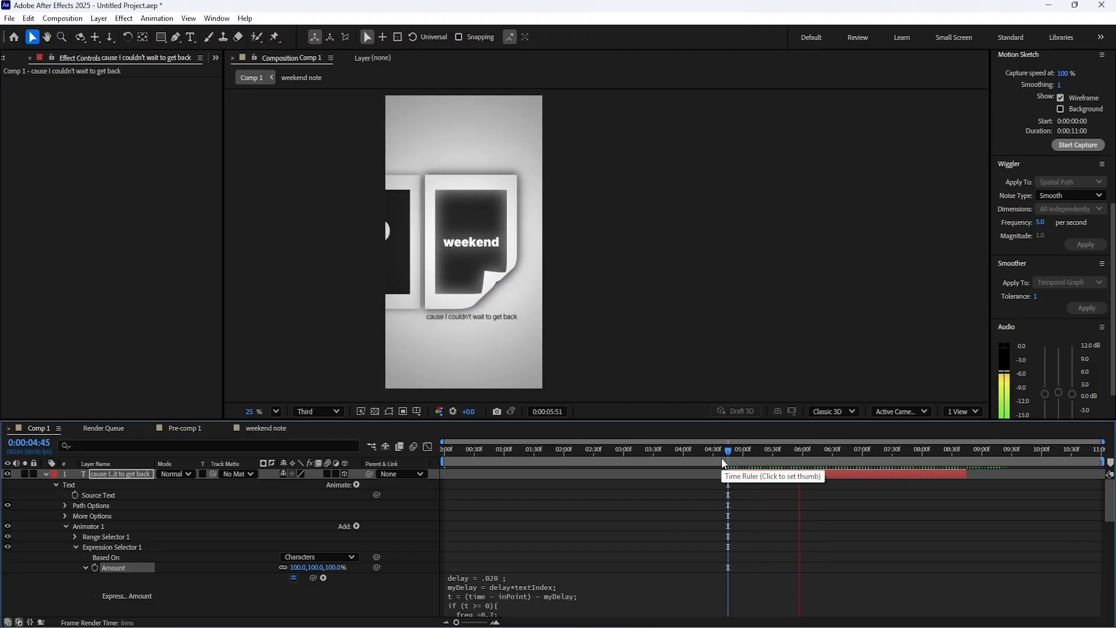
left_click(46, 474)
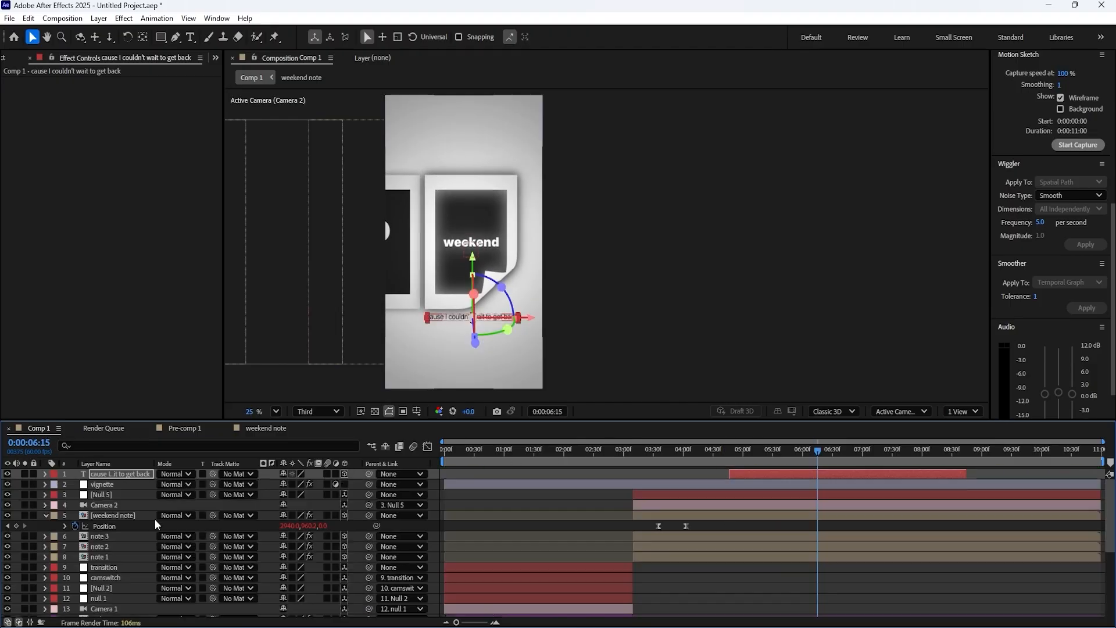
- Create a new null object and parent Null 5 to it
left_click(194, 523)
right_click(273, 468)
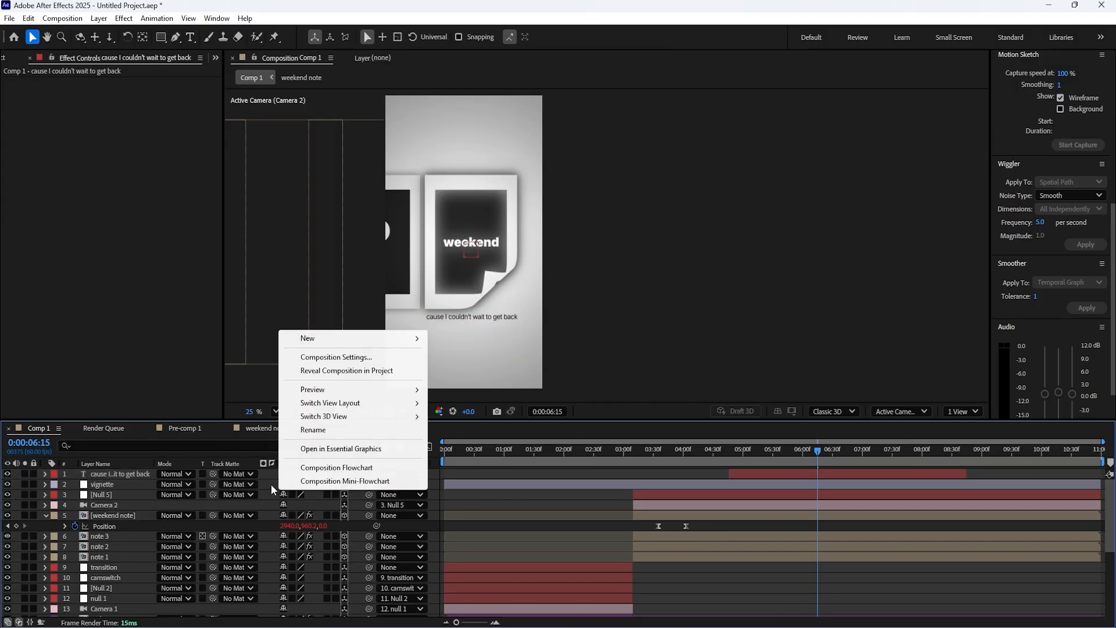
mouse_move(305, 339)
left_click(465, 410)
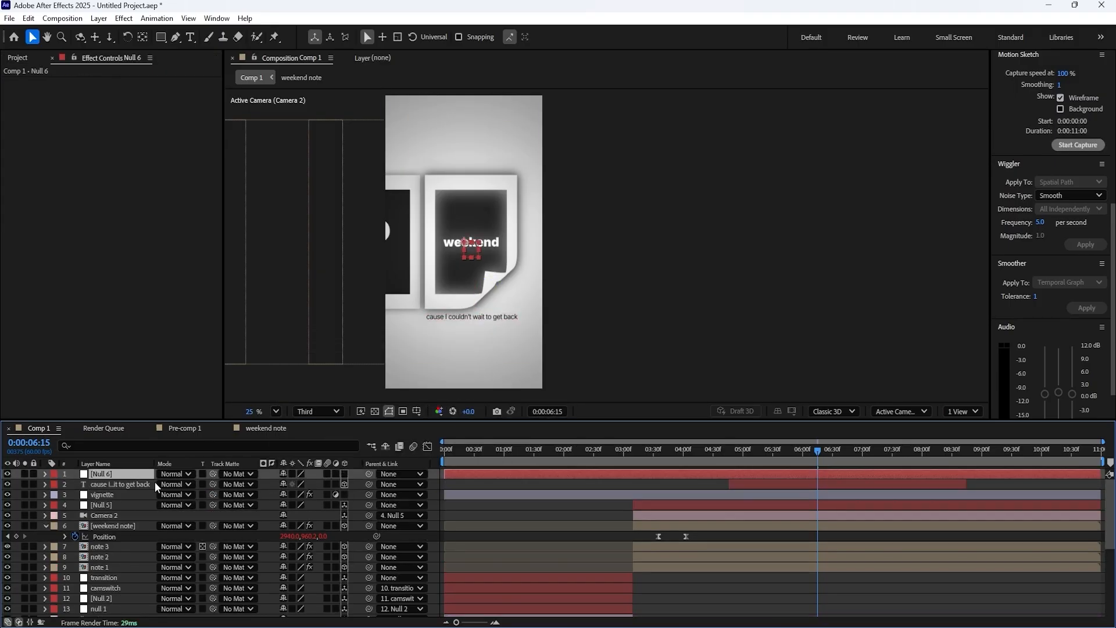
left_click(355, 504)
left_click_drag(352, 506, 131, 473)
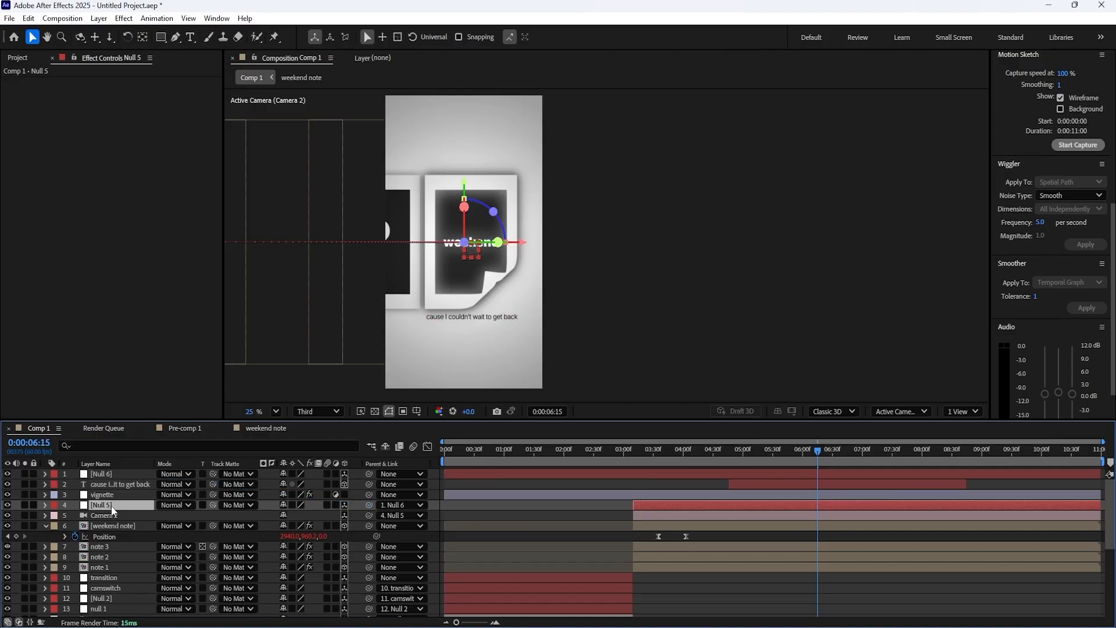
- Show the positions of Null 5 and Null 6 and add a Null 6 position keyframe at 0:00:04:22
key("p")
left_click_drag(733, 453, 712, 452)
left_click(134, 473)
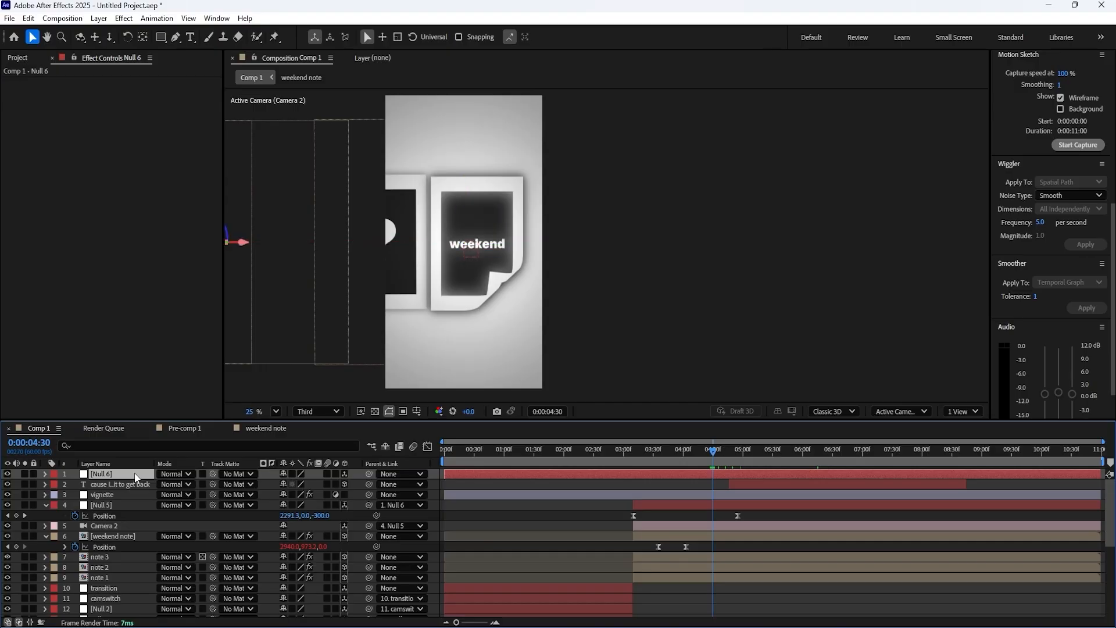
key("p")
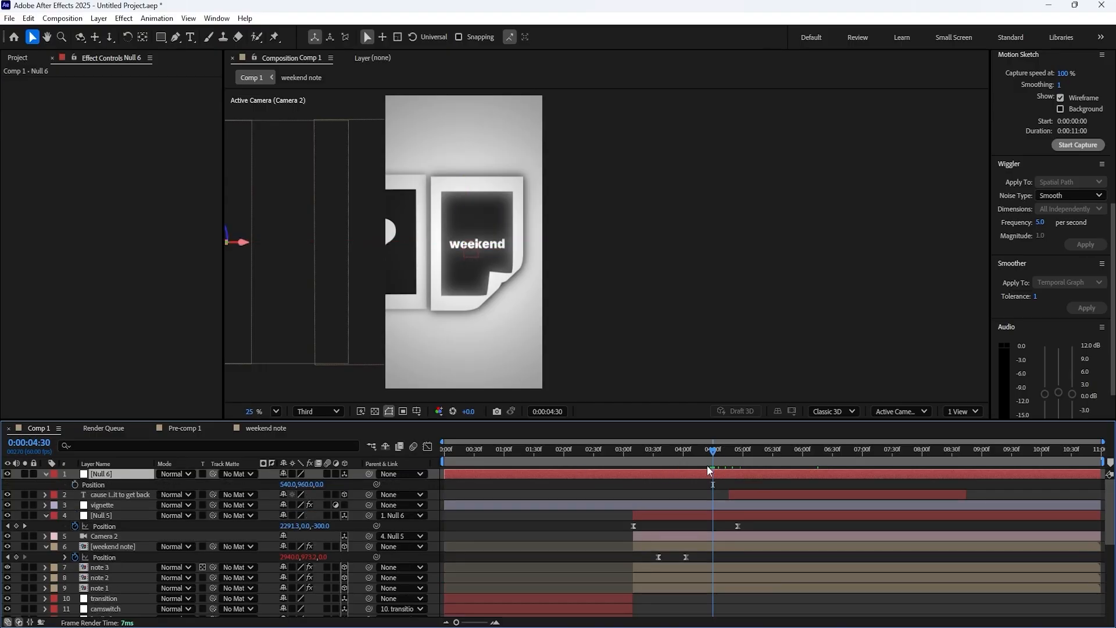
key("space")
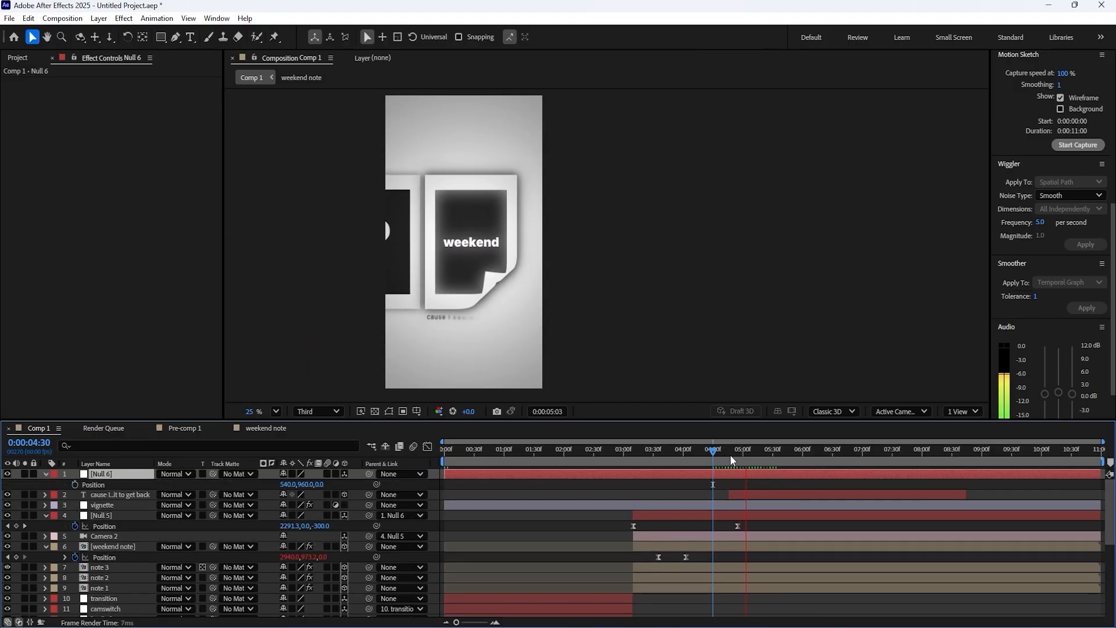
left_click_drag(730, 455, 705, 453)
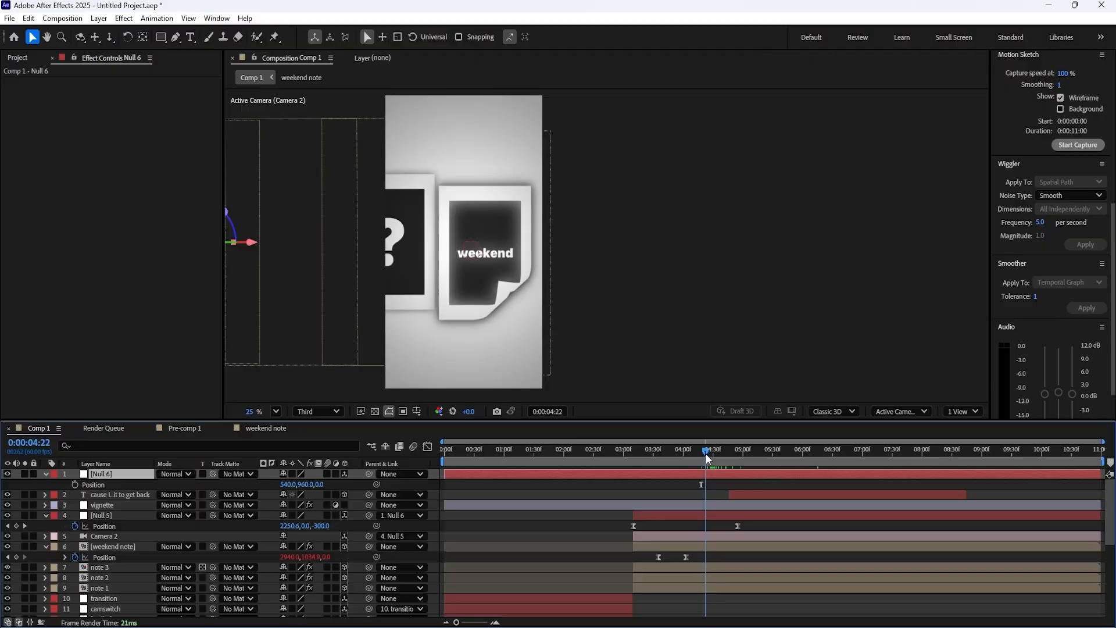
left_click(74, 484)
- Add a second Null 6 position keyframe at 0:00:06:22 and set its position to 540, 1454, 325
key("space")
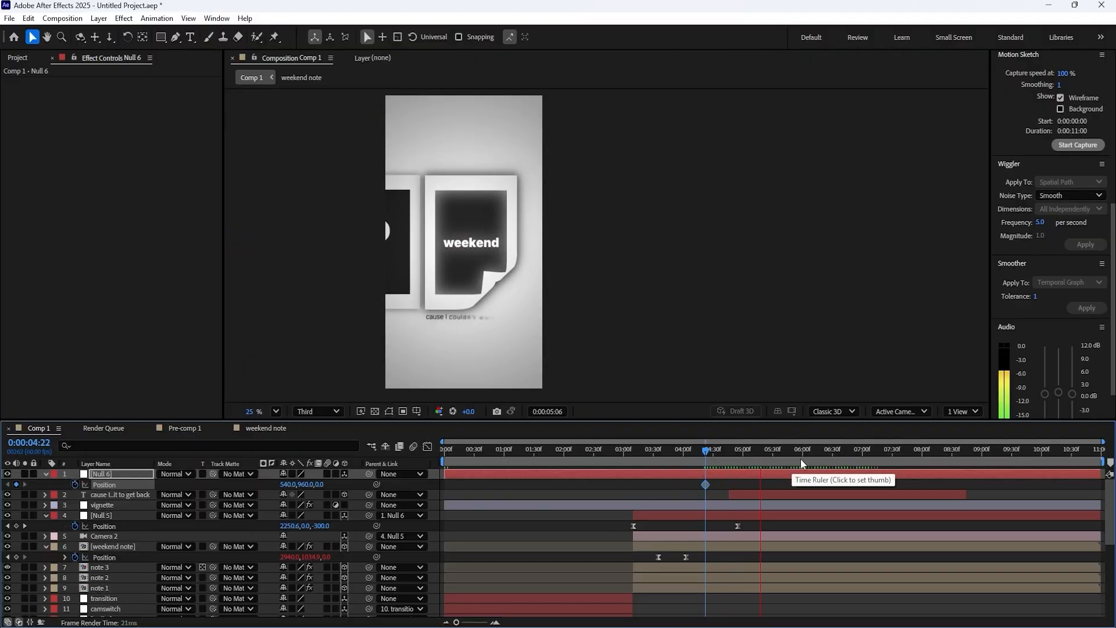
key("space")
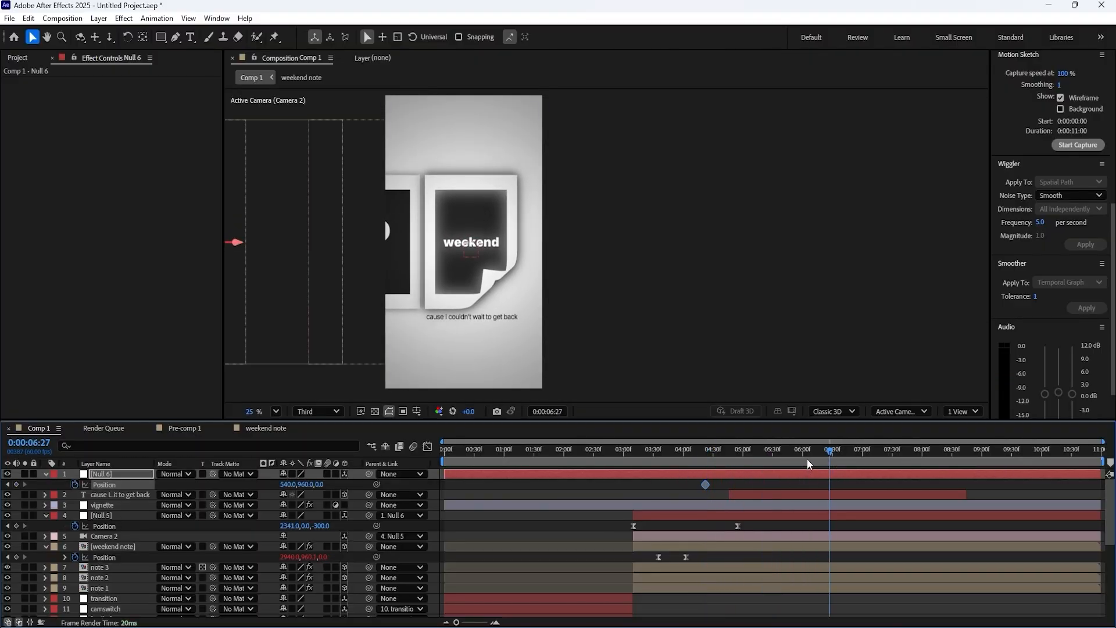
left_click(806, 459)
key("space")
left_click(16, 484)
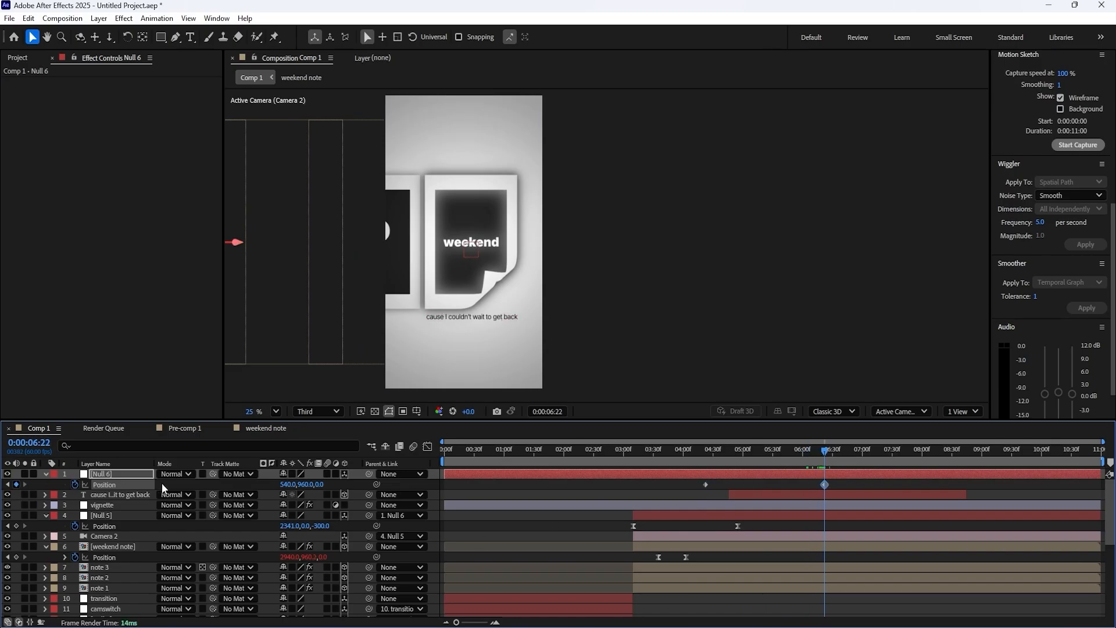
left_click_drag(314, 484, 378, 476)
left_click_drag(311, 487, 491, 454)
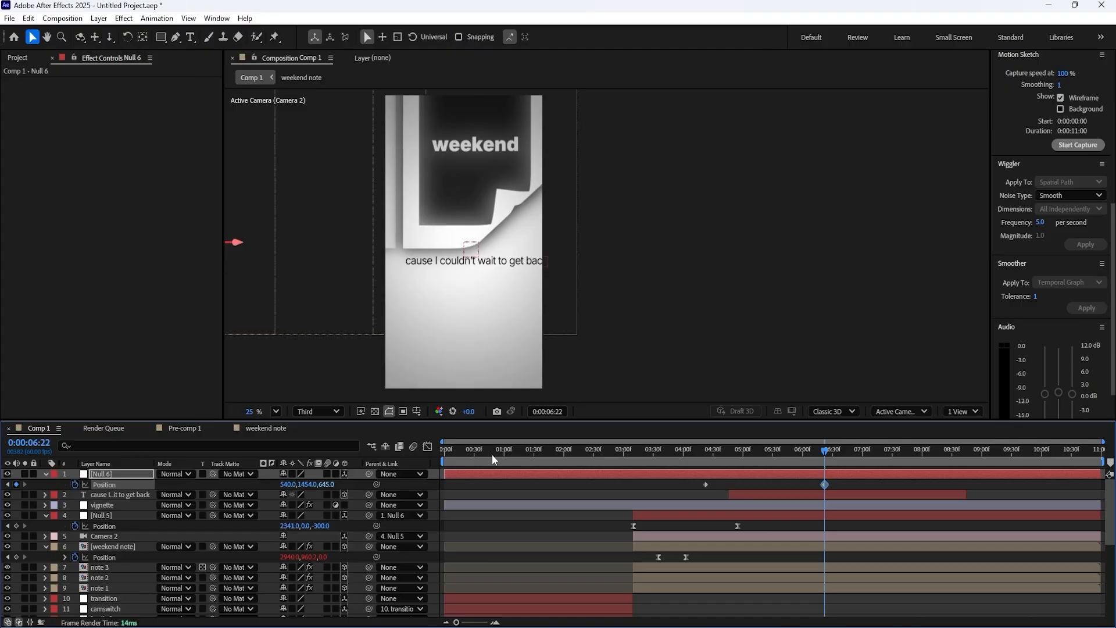
key("ctrl+z")
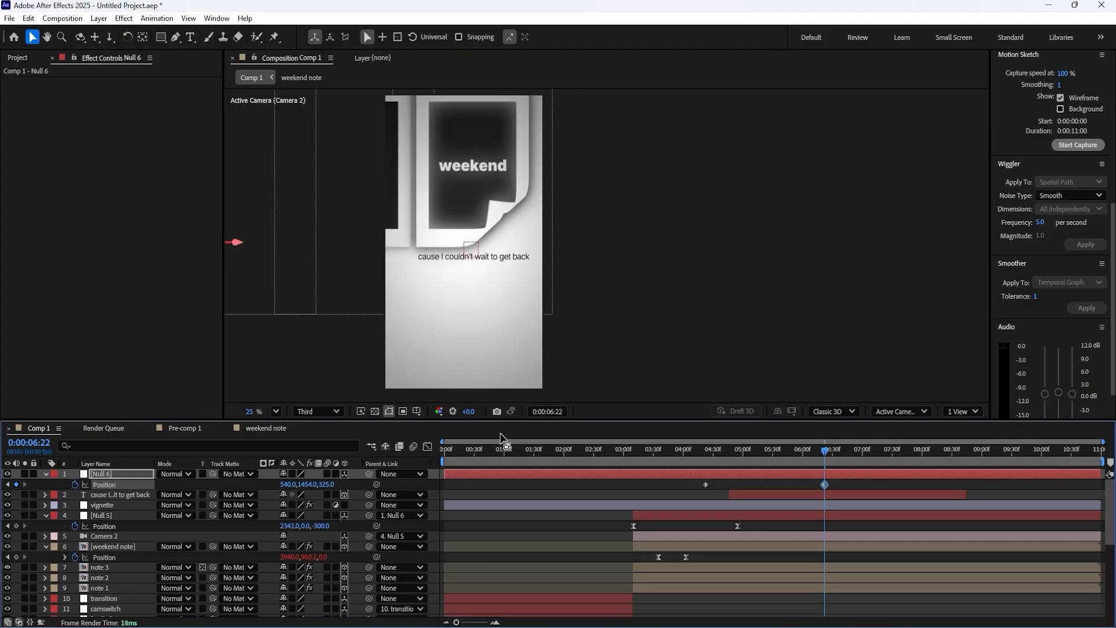
- Set the caption layer's X position to 2938.6
left_click(520, 261)
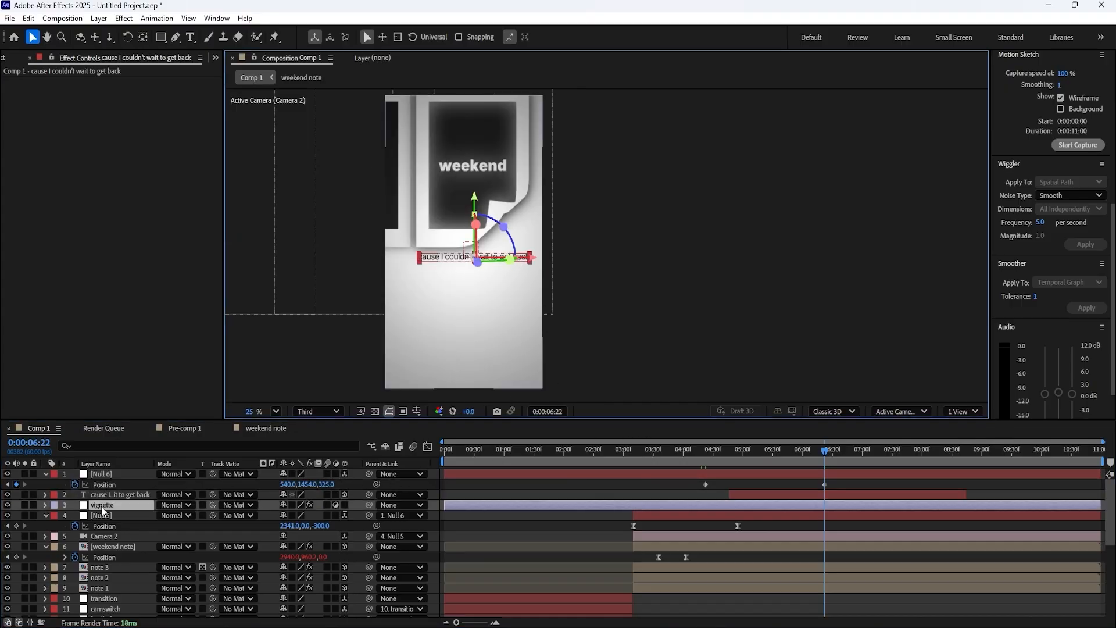
key("s")
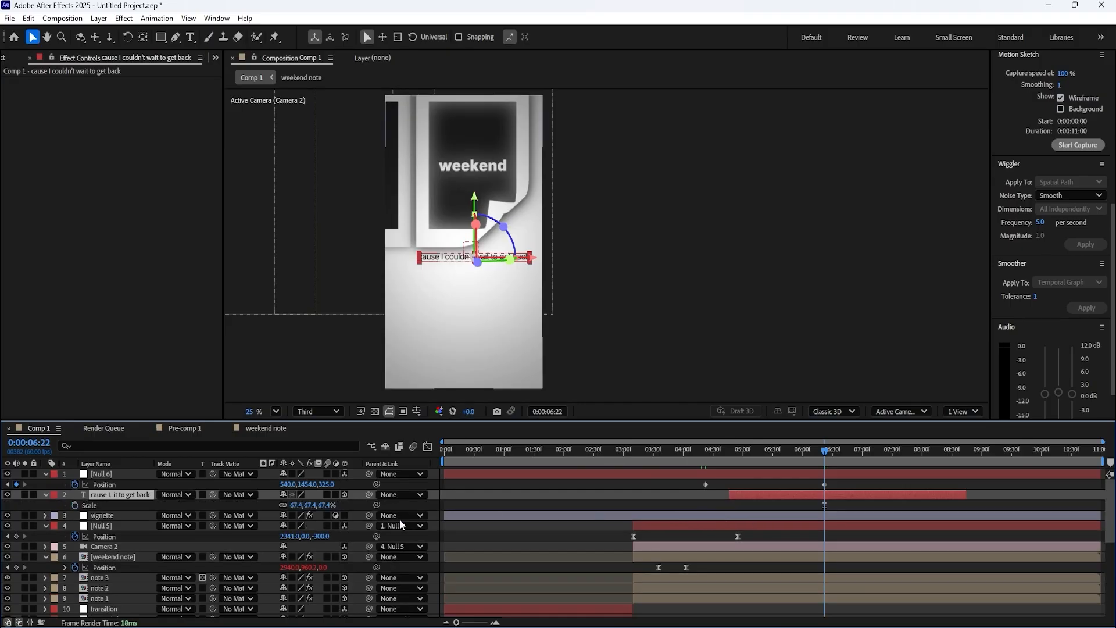
key("p")
left_click_drag(283, 504, 277, 504)
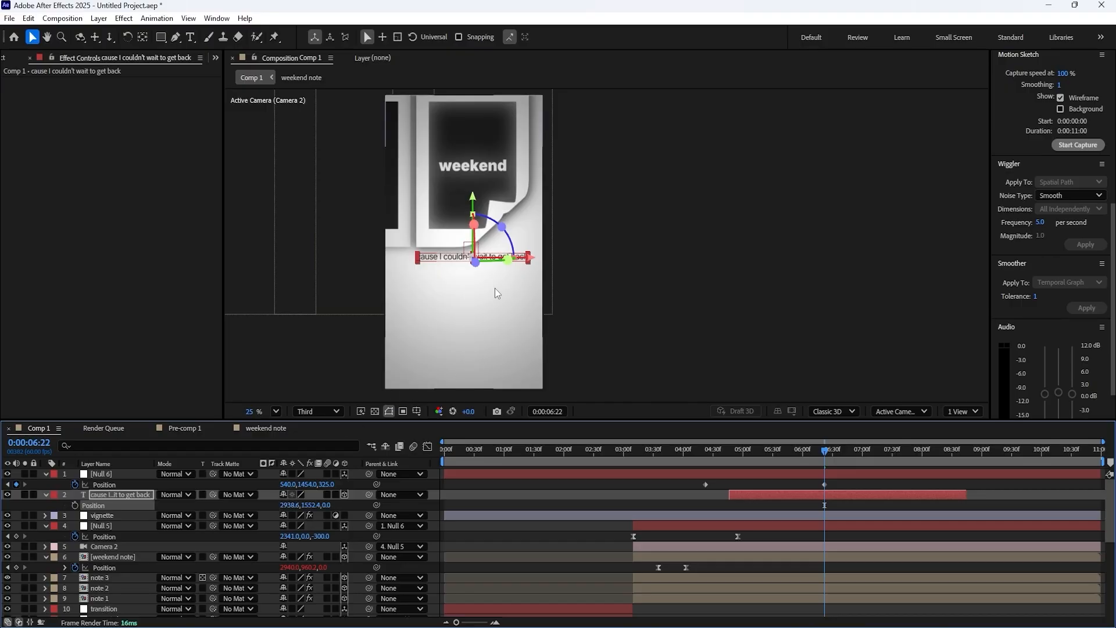
- Set Null 5's X position to 2392 at its second position keyframe, at 0:00:04:55
left_click(127, 527)
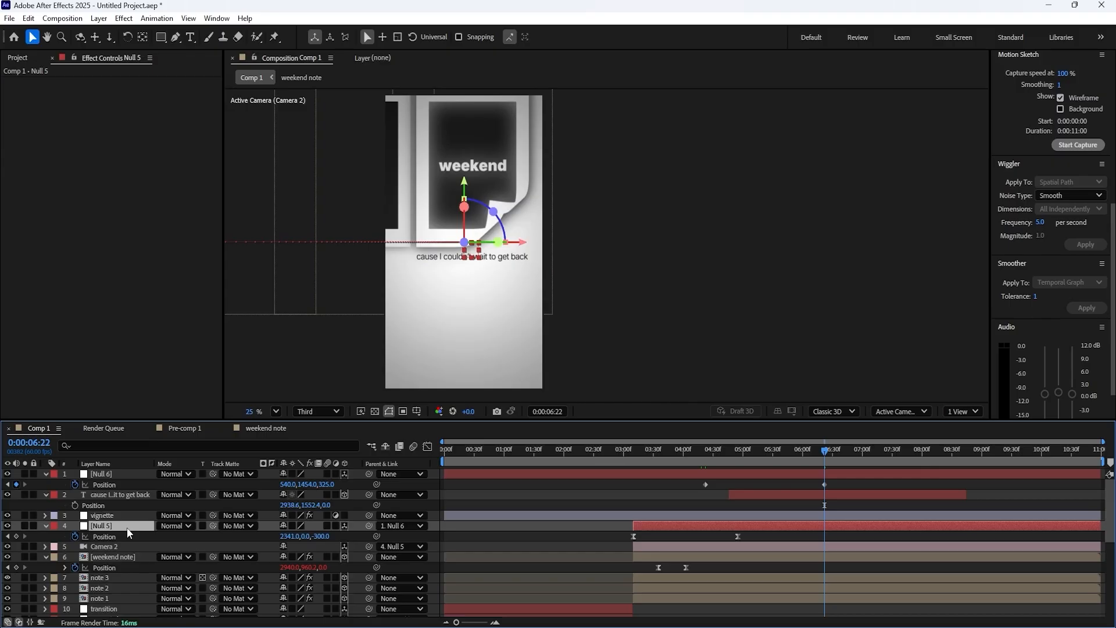
mouse_move(750, 451)
left_mouse_down()
mouse_move(741, 452)
mouse_move(769, 450)
left_mouse_up()
left_click(736, 452)
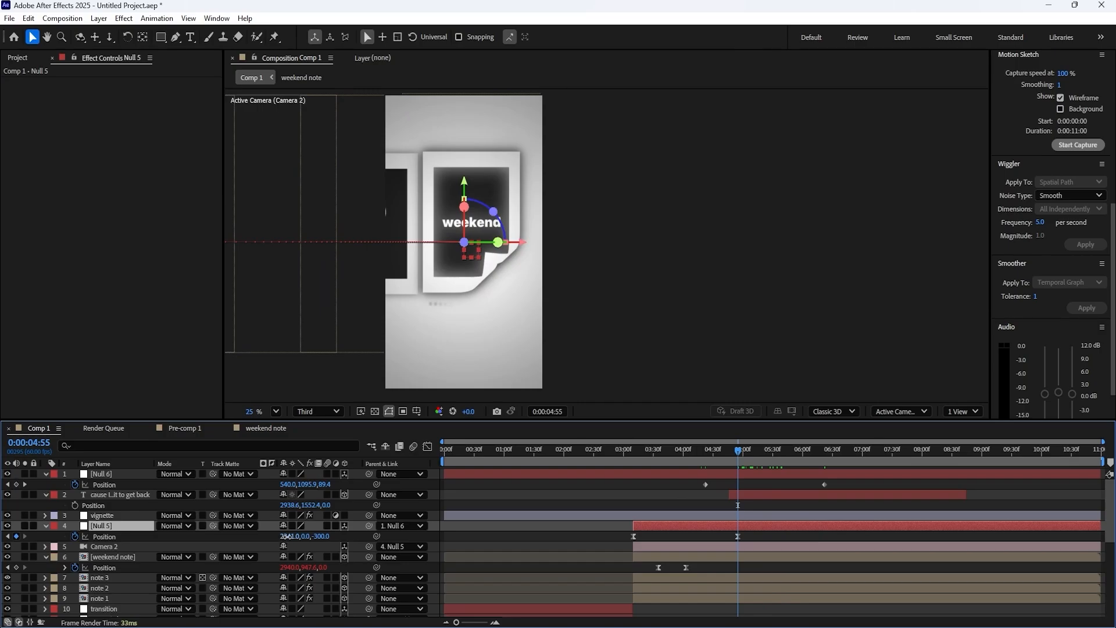
left_click_drag(287, 535, 315, 535)
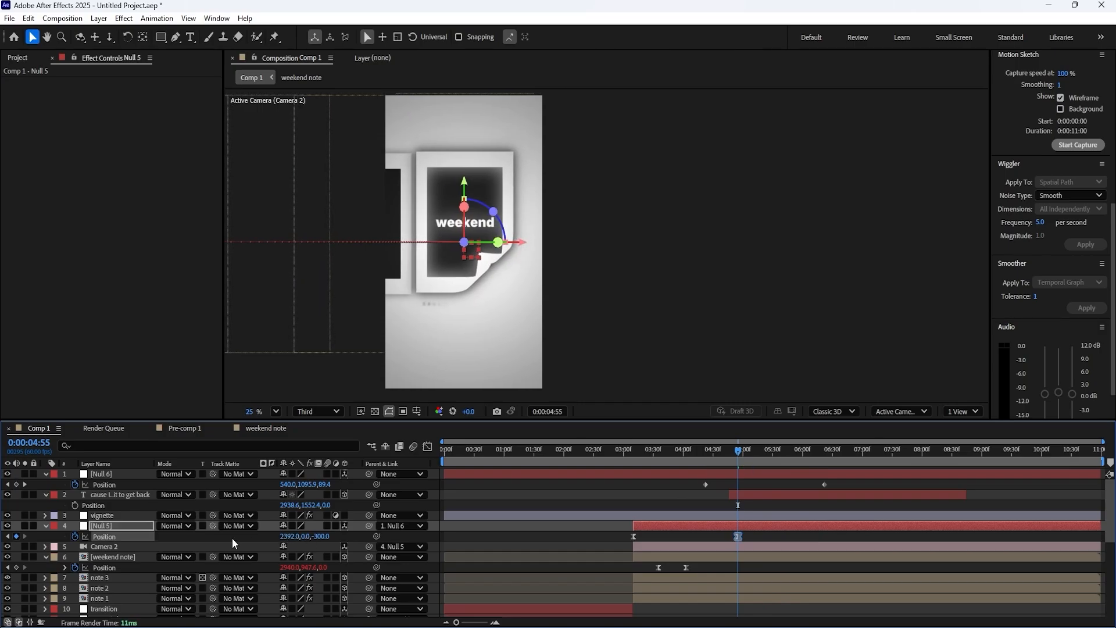
- Ease Null 6's two position keyframes and lengthen their speed-graph handles into a steep central peak, then preview the move
left_click(102, 474)
left_click_drag(738, 452, 696, 493)
left_click(427, 450)
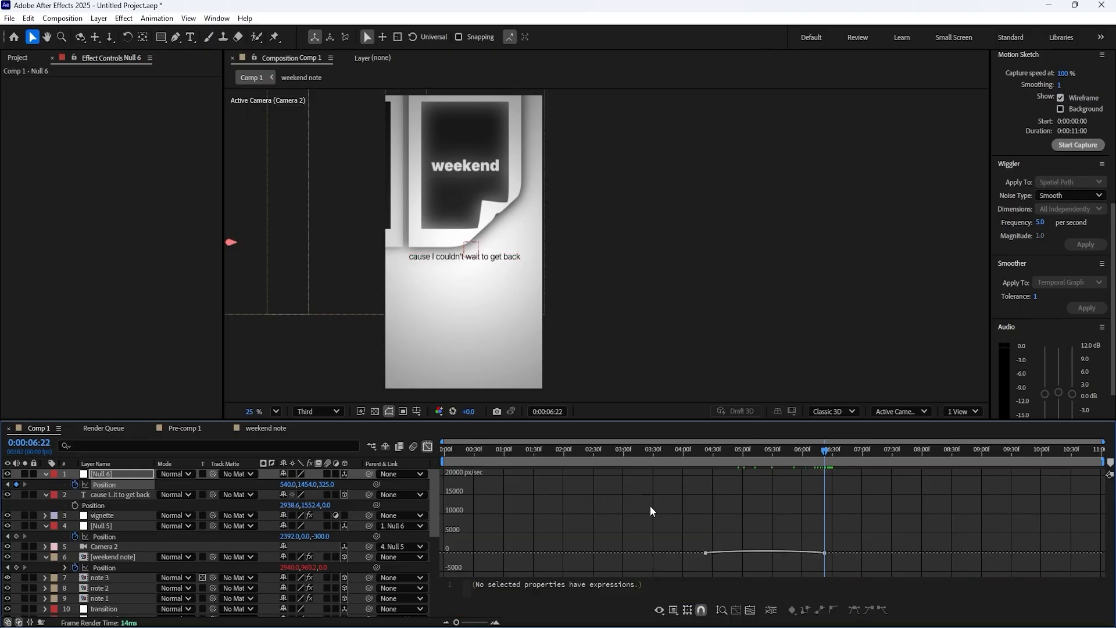
left_click(750, 610)
scroll(764, 552, "down", 2)
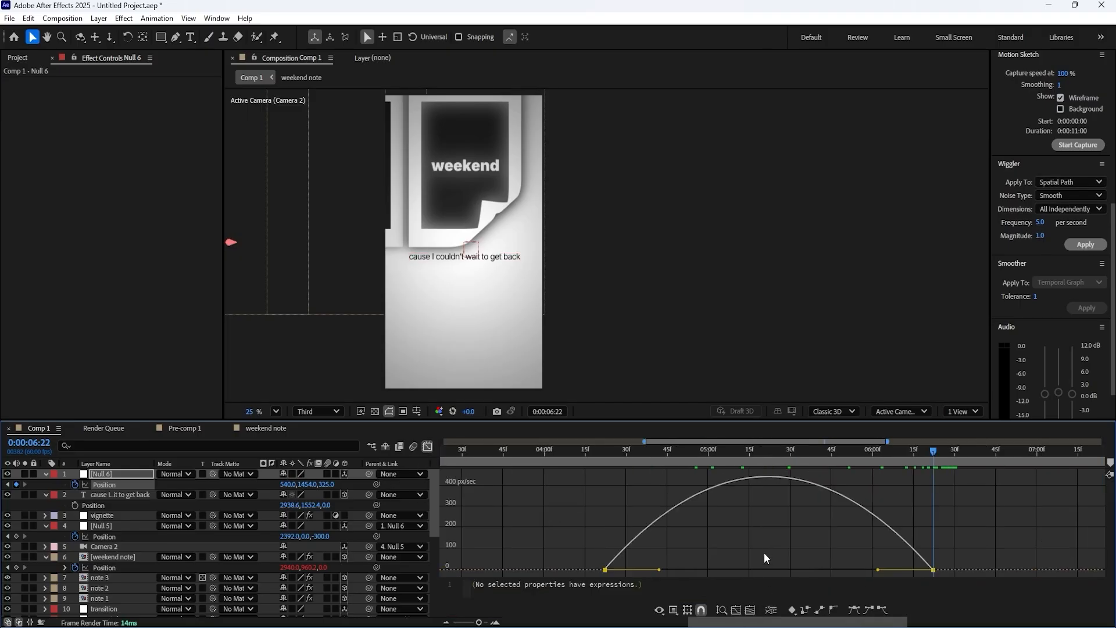
left_click_drag(822, 569, 733, 570)
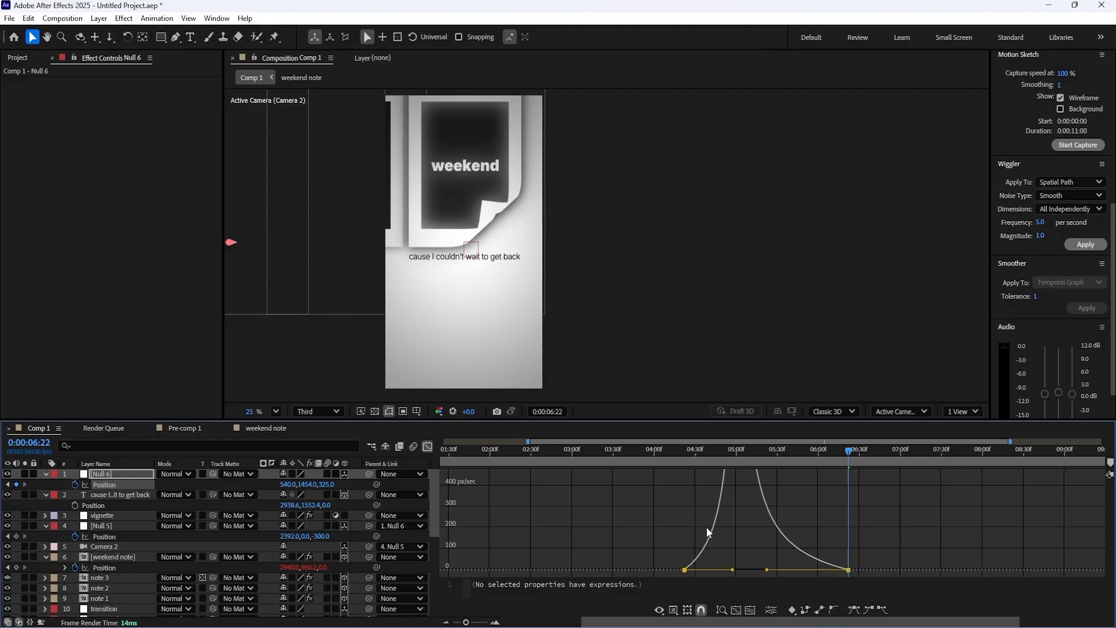
left_click(682, 460)
key("space")
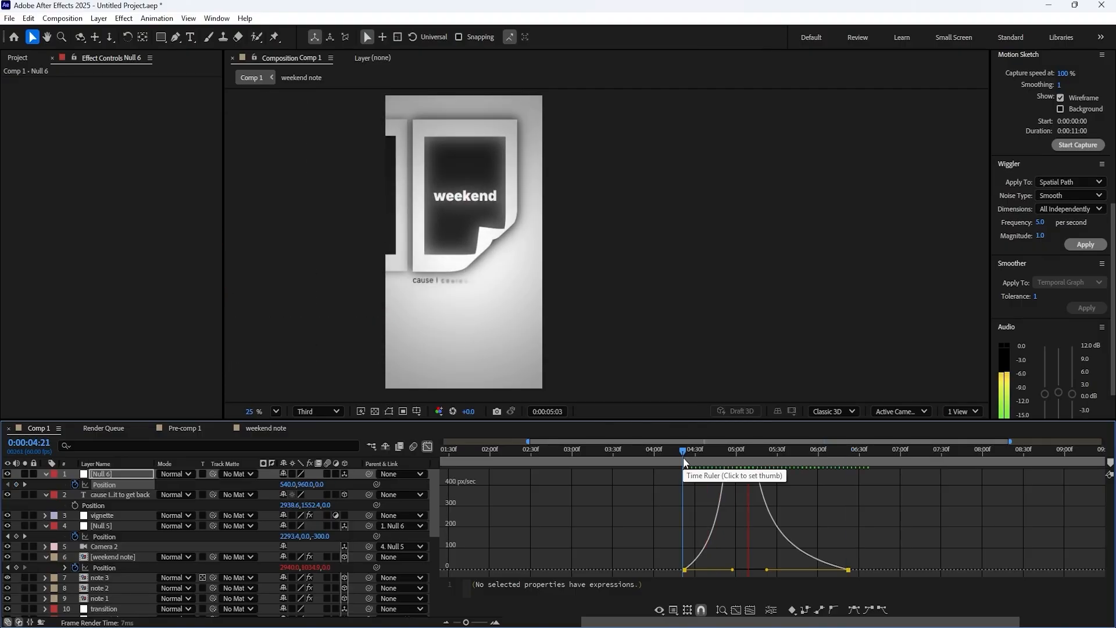
- Shorten the incoming influence handle of Null 6's last position keyframe slightly and play back the camera push
left_click_drag(767, 569, 785, 569)
left_click(682, 458)
key("space")
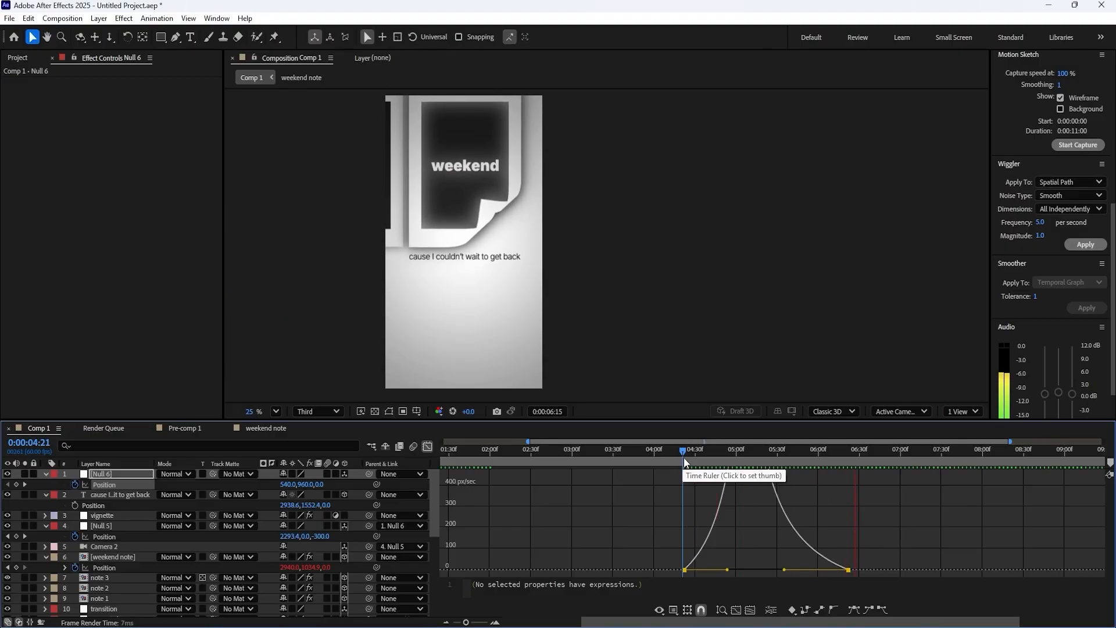
key("space")
- Create a new null object and parent Null 6 to it
left_click(44, 487)
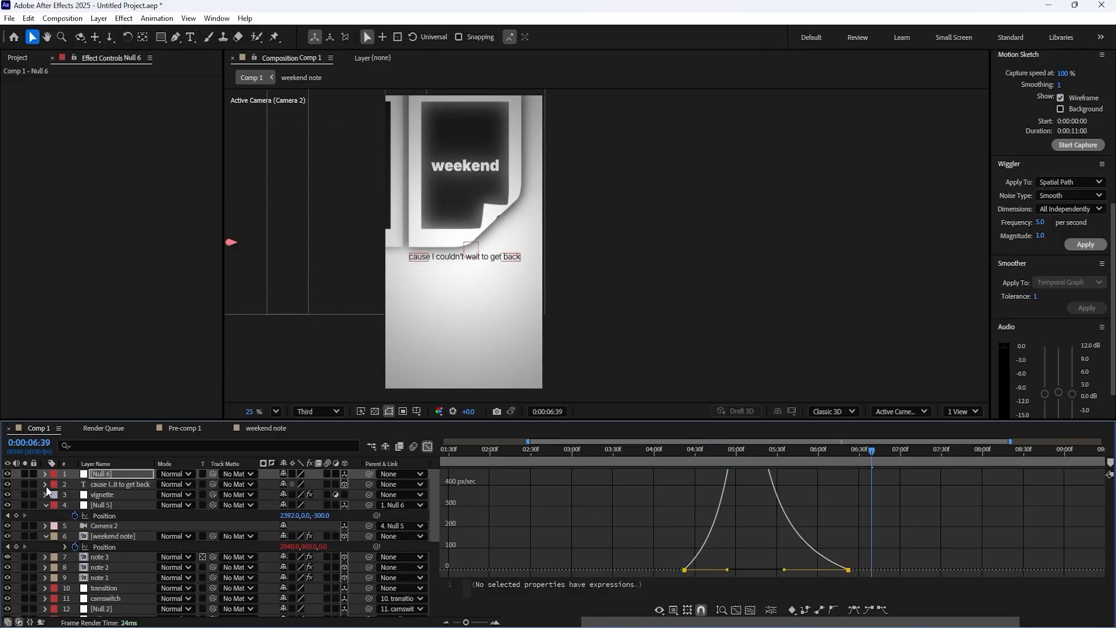
left_click(46, 494)
left_click(46, 494)
right_click(271, 319)
mouse_move(349, 328)
left_click(456, 400)
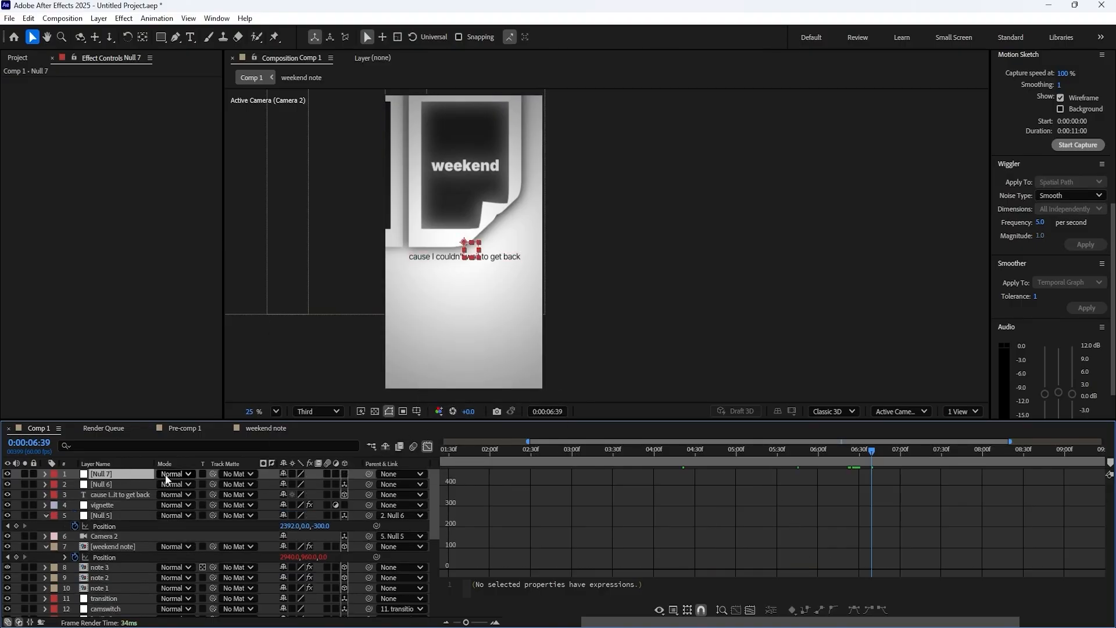
left_click_drag(369, 484, 111, 477)
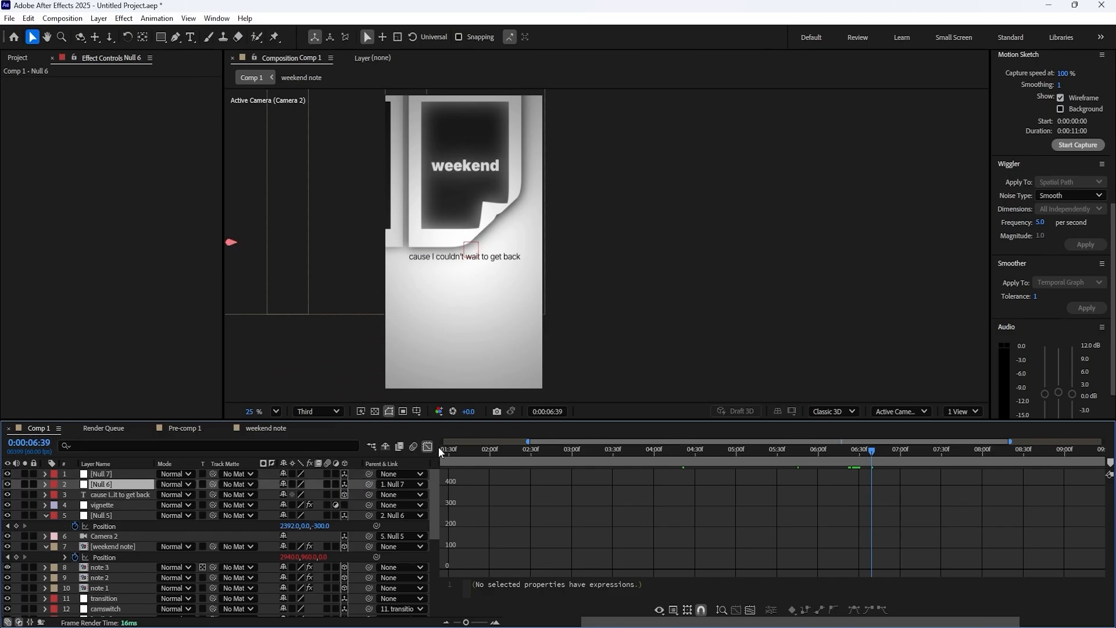
- Show the positions of Null 6 and Null 7 and add a Null 7 position keyframe at 0:00:05:33
left_click(429, 447)
key("u")
left_click(135, 475)
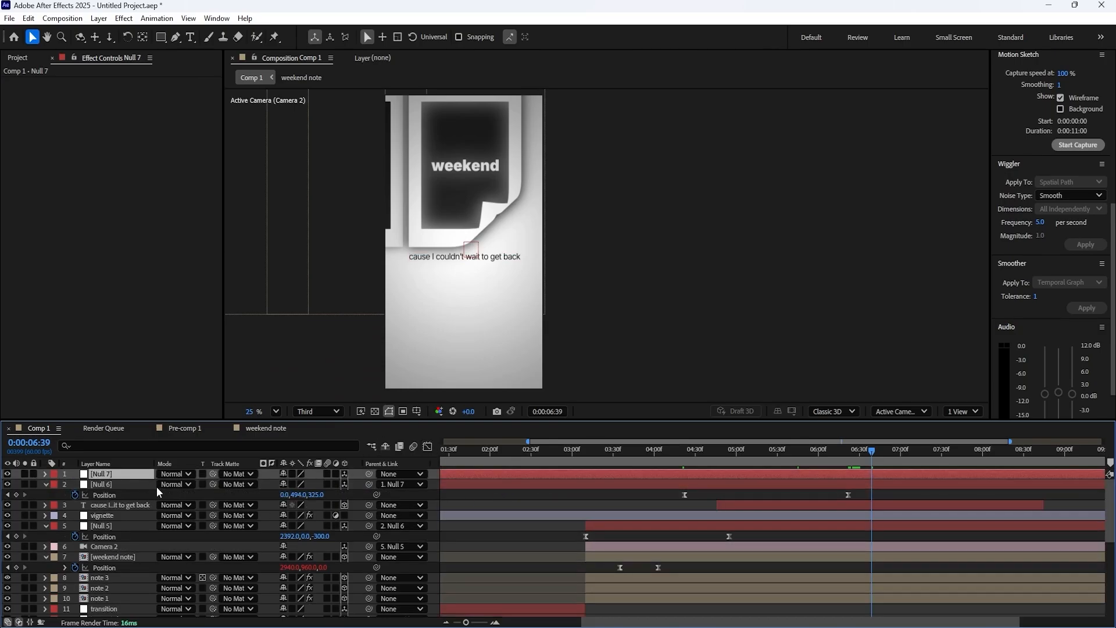
key("p")
left_click_drag(776, 459, 731, 461)
left_click(389, 411)
key("space")
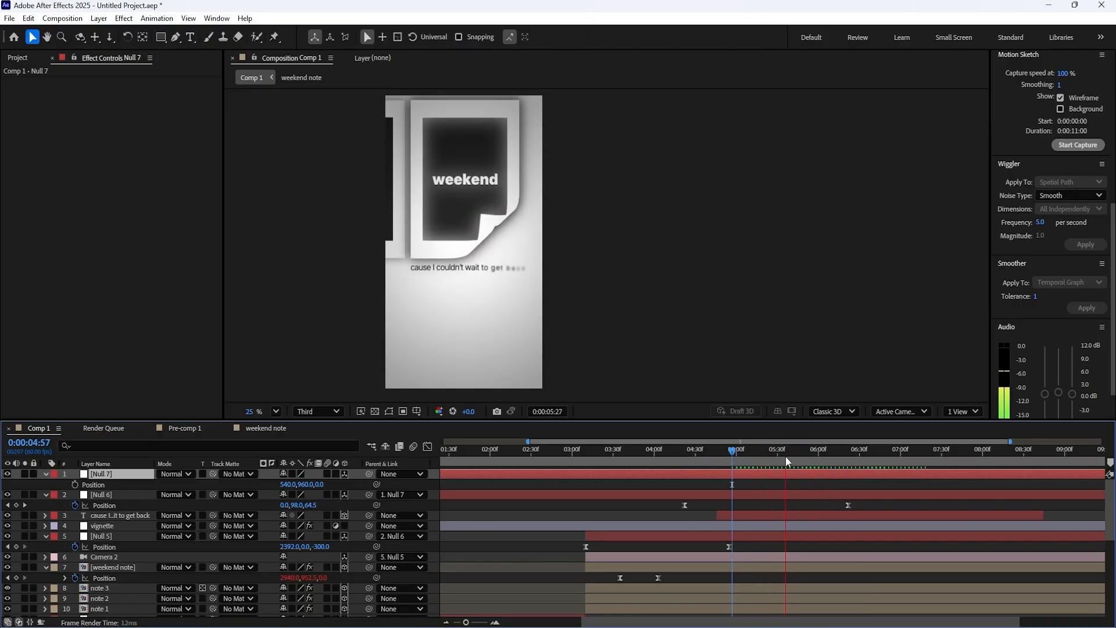
key("space")
key("alt+shift+p")
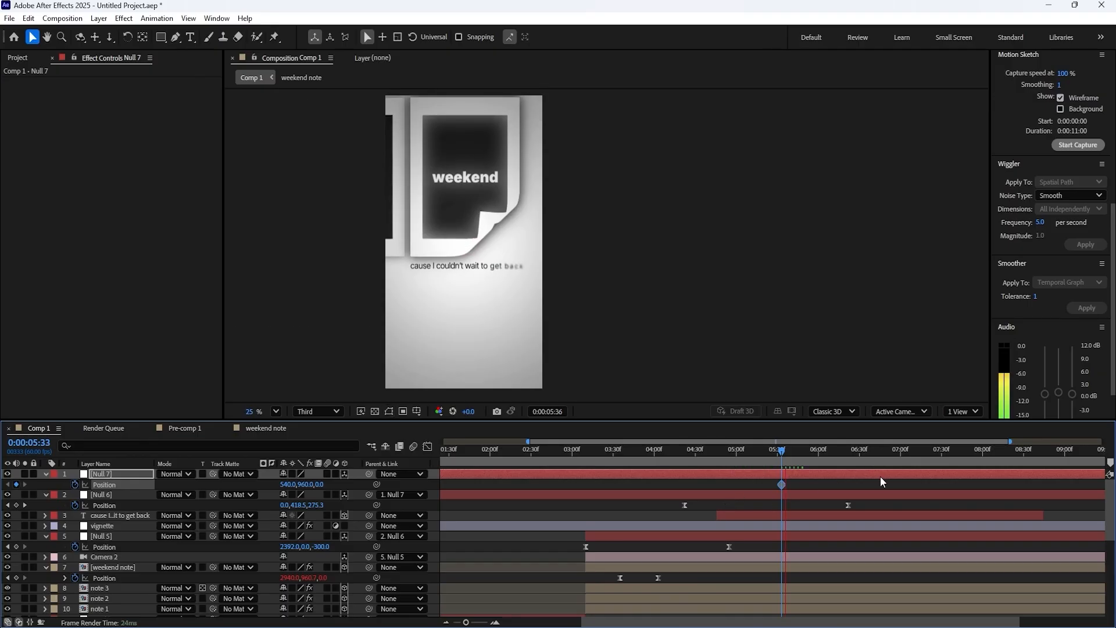
- Add a second Null 7 position keyframe at 0:00:07:41 with its Y position set to 1870
key("space")
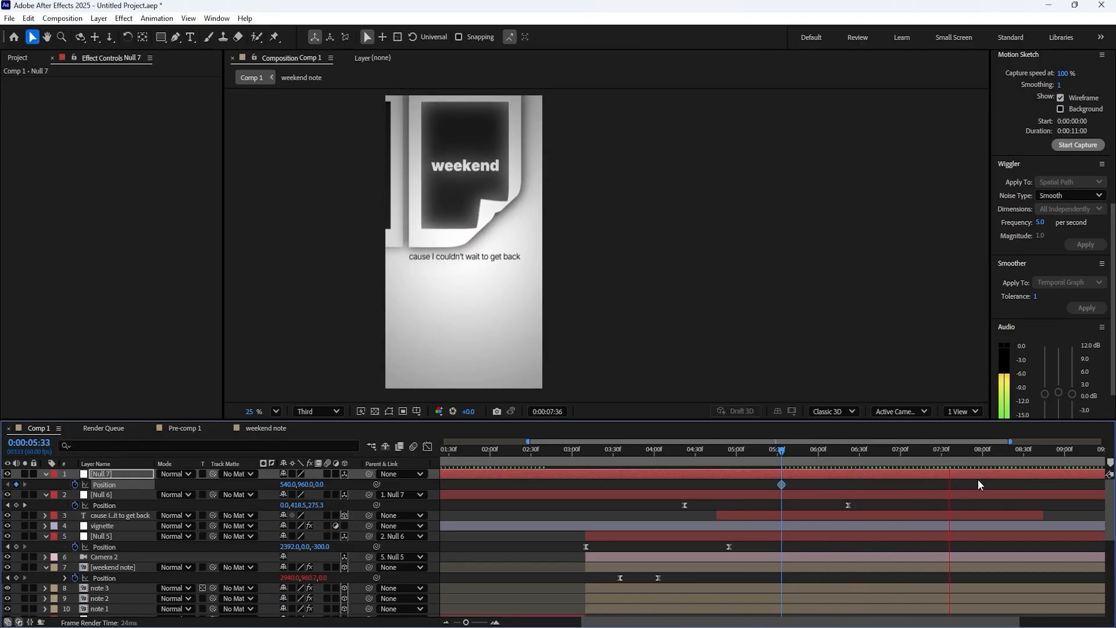
left_click_drag(964, 458, 956, 458)
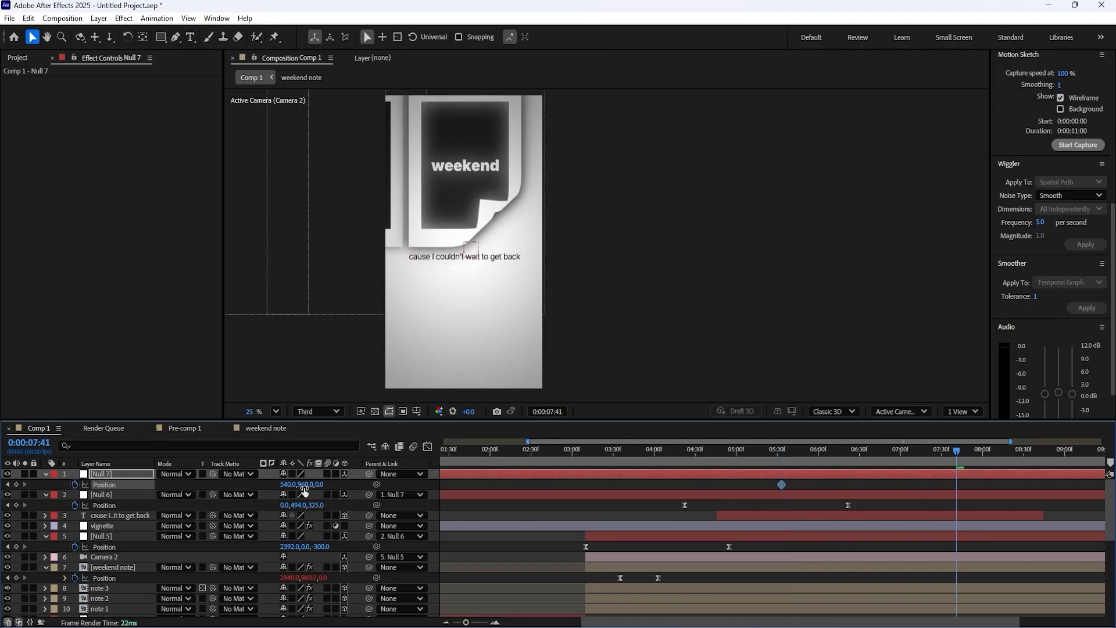
left_click_drag(303, 486, 908, 407)
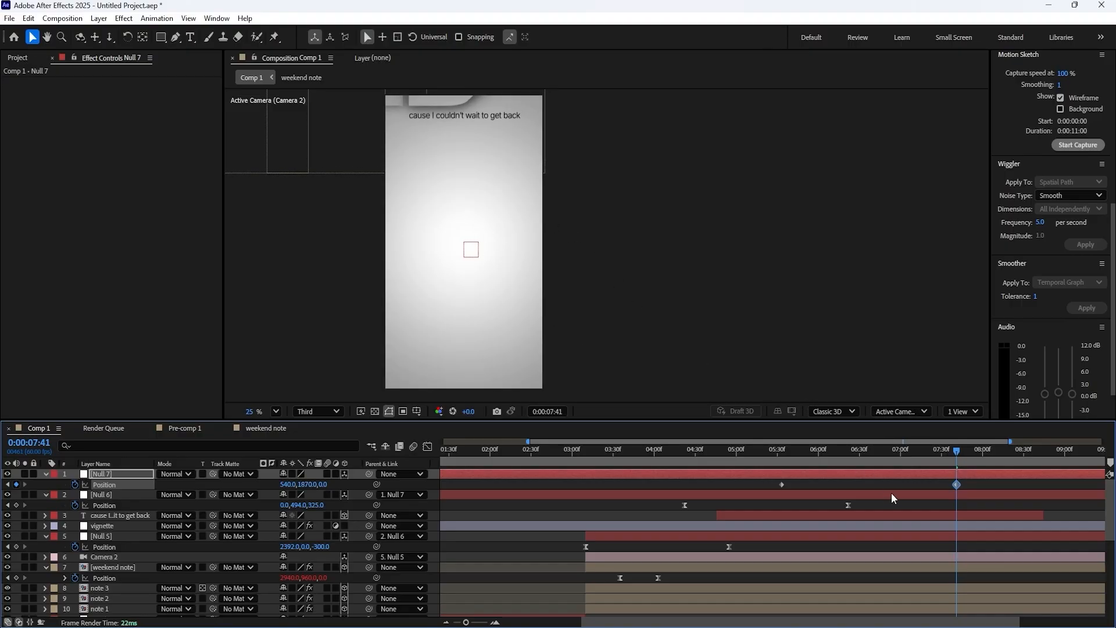
- Easy-ease both Null 7 position keyframes, extend their speed-graph handles toward the middle, and preview the downward camera move
left_click_drag(980, 487, 725, 488)
key("F9")
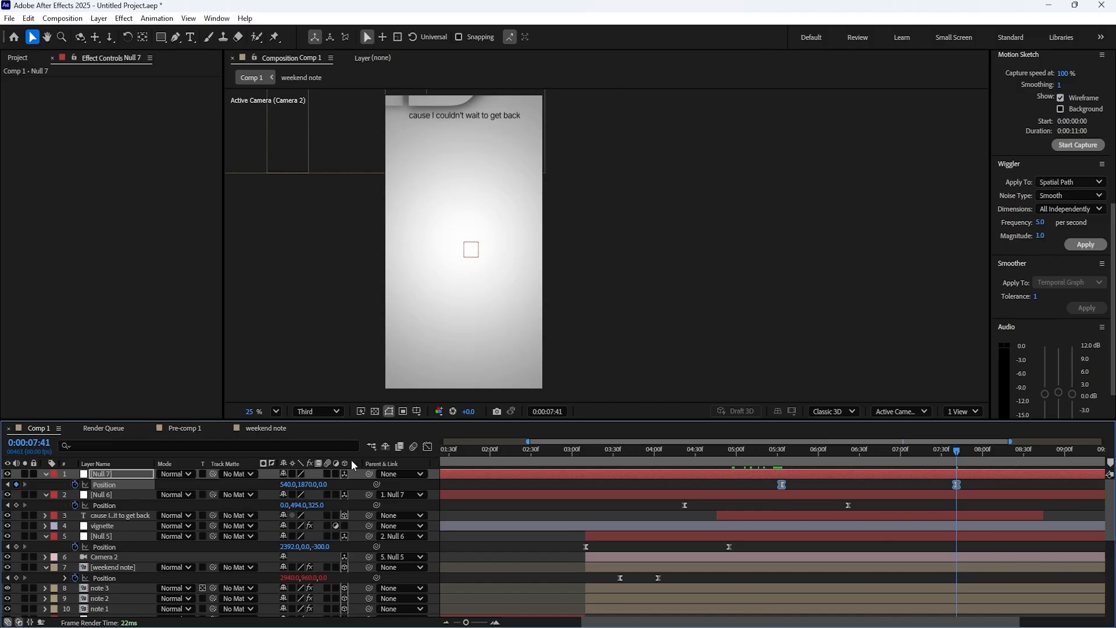
left_click(427, 446)
left_click_drag(675, 534, 879, 575)
left_click_drag(807, 571, 839, 573)
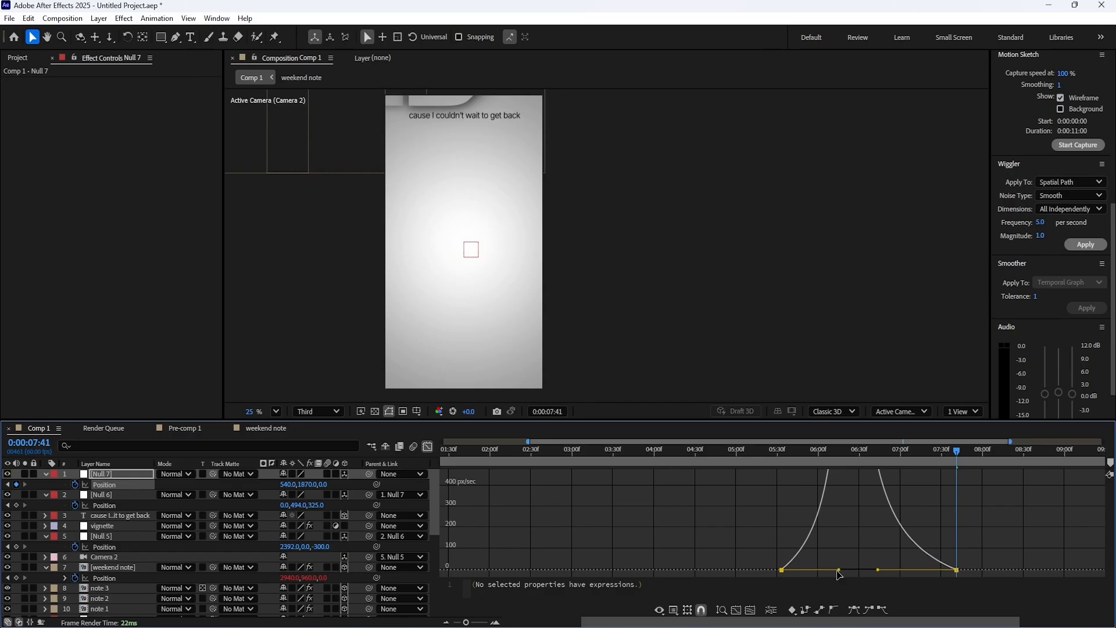
left_click(751, 610)
left_click(428, 446)
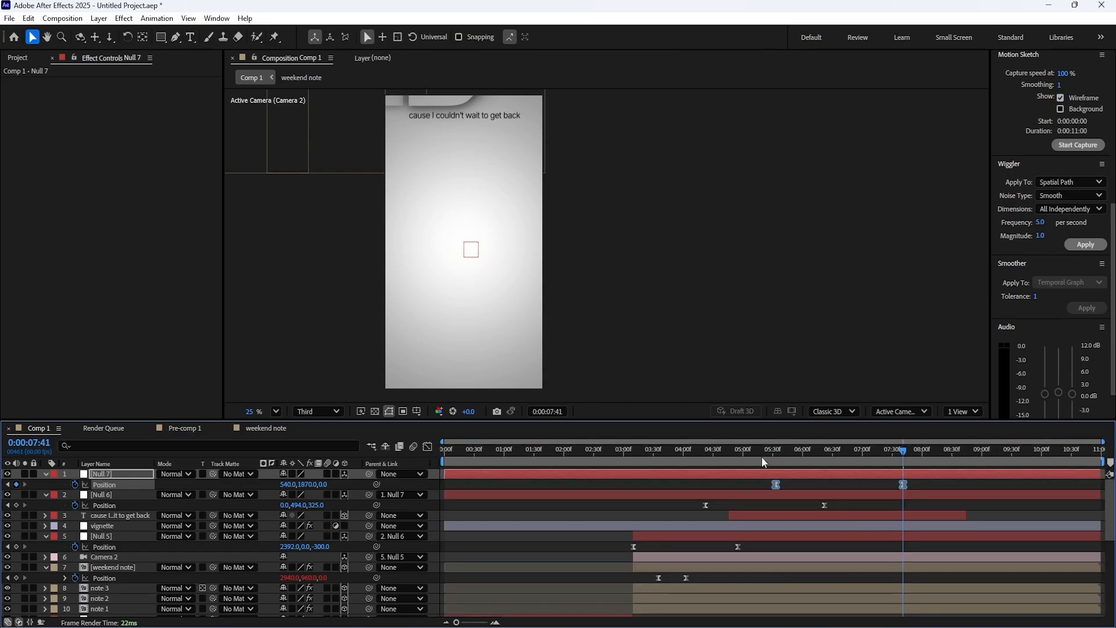
left_click(756, 457)
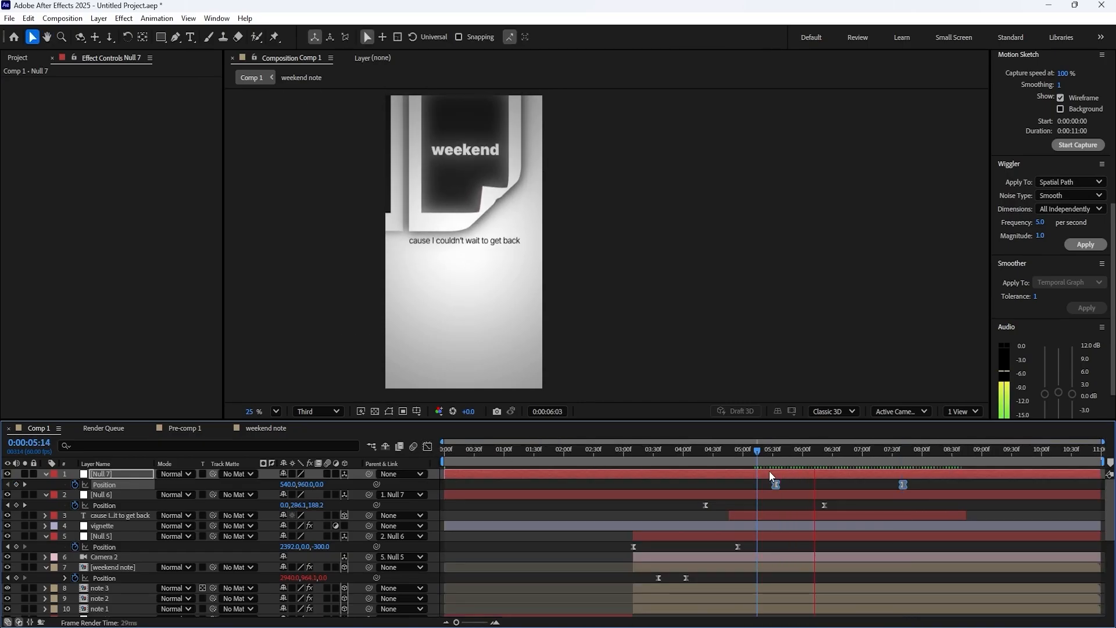
- Fine-tune the outgoing influence handle of Null 7's first position keyframe in the speed graph and replay the move
left_click(898, 486)
left_click(902, 484)
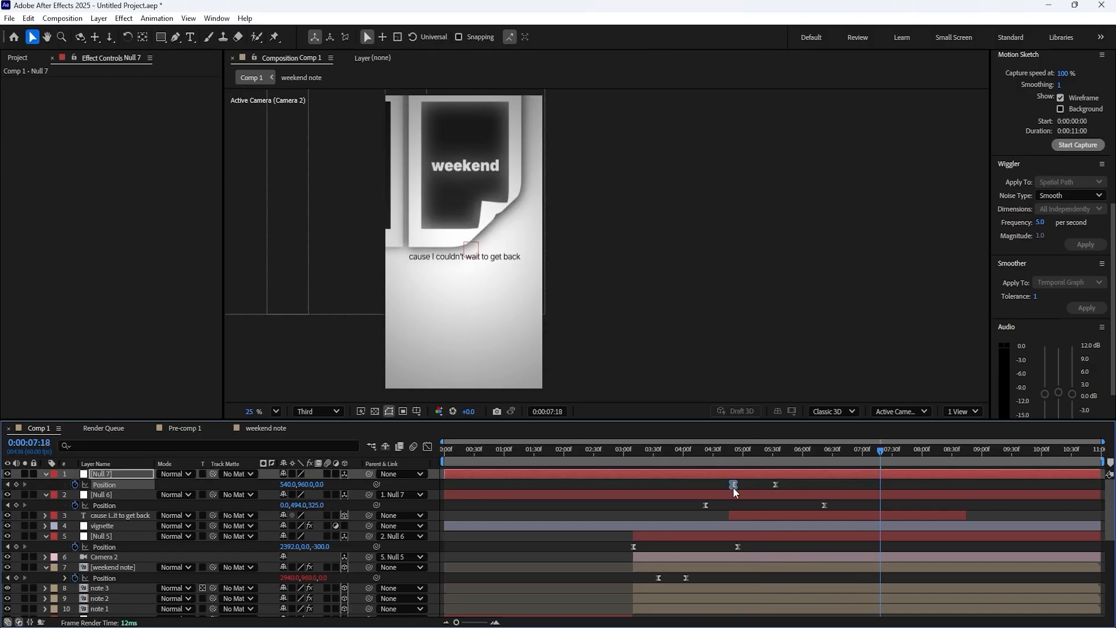
left_click(427, 447)
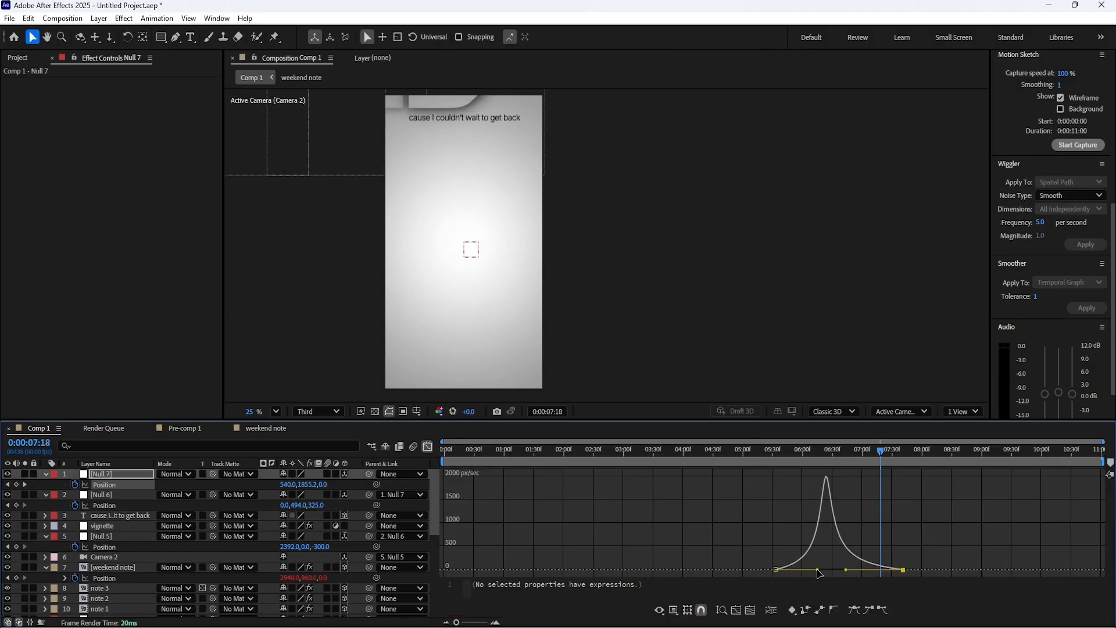
mouse_move(817, 570)
left_mouse_down()
mouse_move(853, 570)
mouse_move(815, 570)
left_mouse_up()
left_click(427, 447)
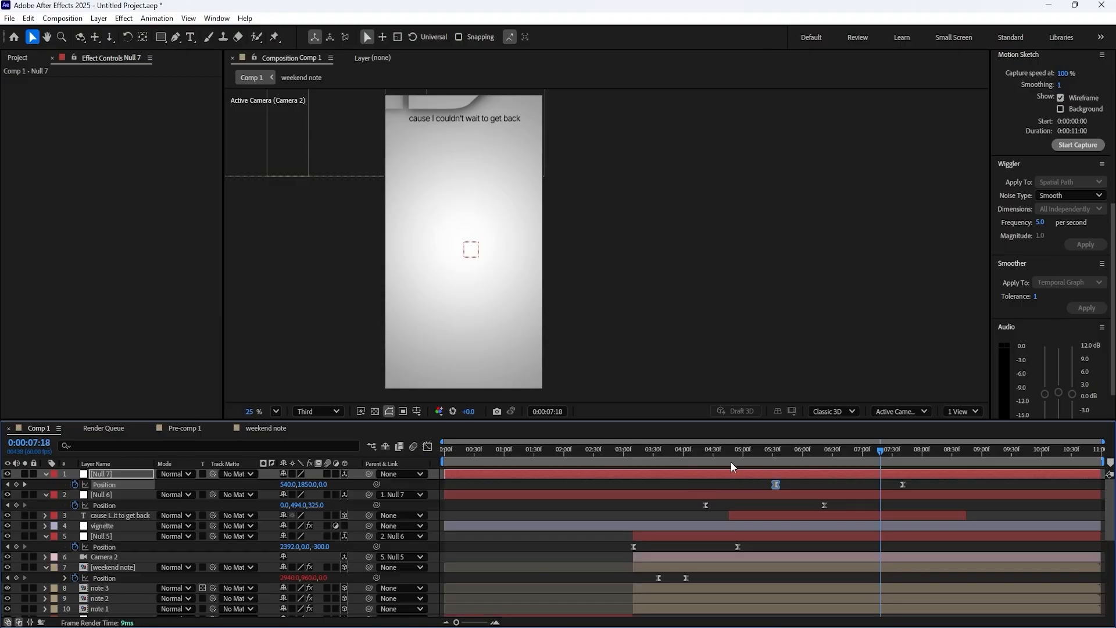
left_click(730, 462)
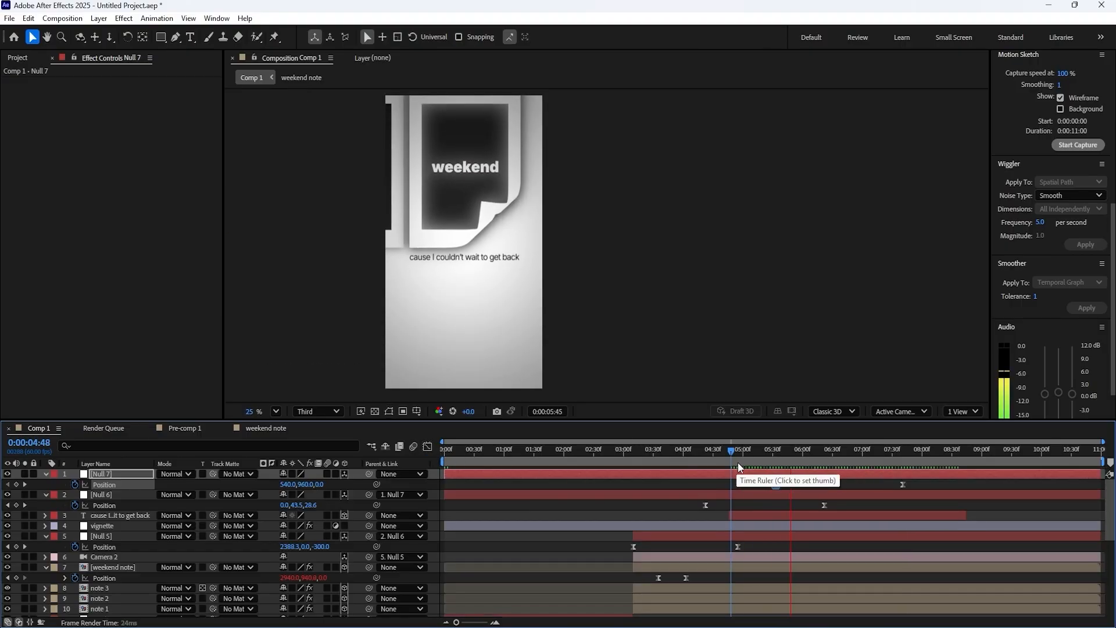
key("space")
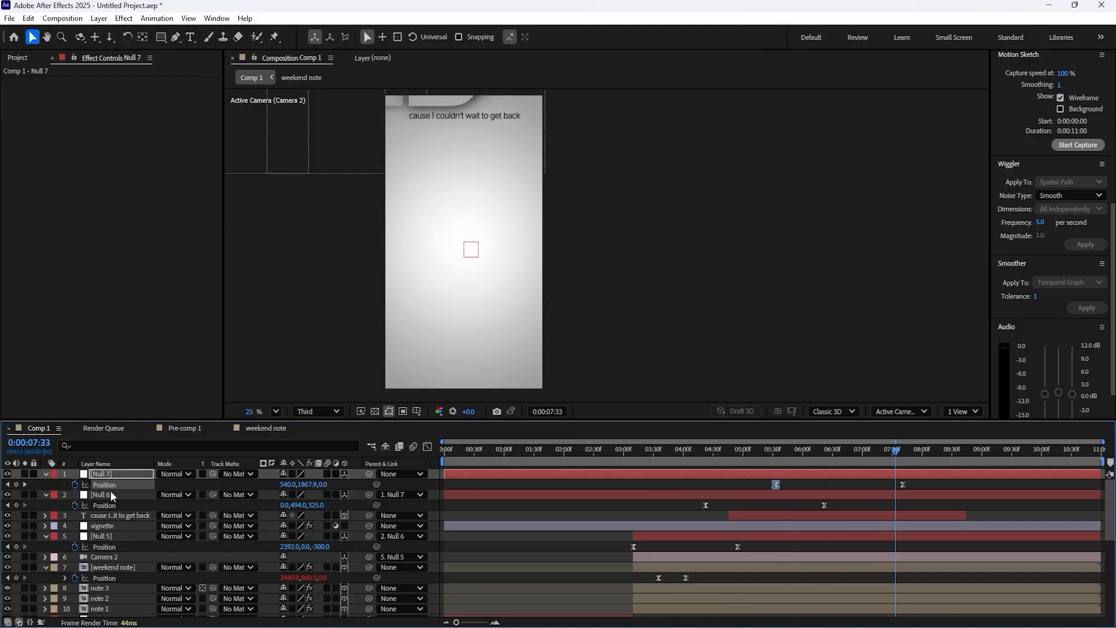
- Add market pic 1.jpg through market pic 4.jpg to Comp 1 above Null 7 and move market pic 1.jpg to the top
left_click(46, 496)
left_click(46, 474)
left_click(143, 482)
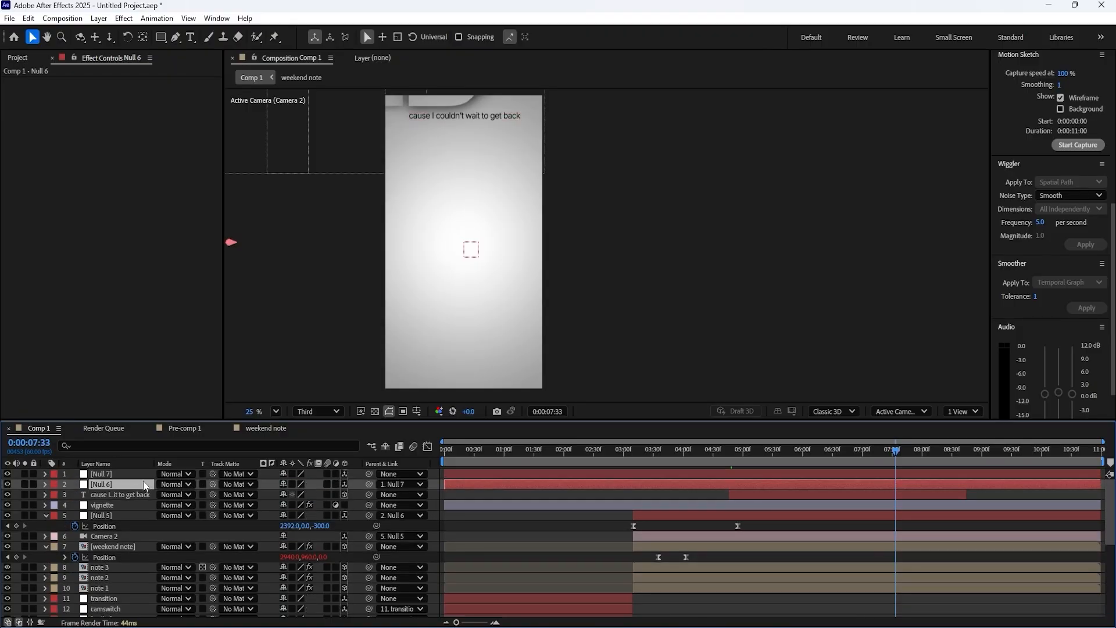
left_click(17, 57)
left_click(5, 190)
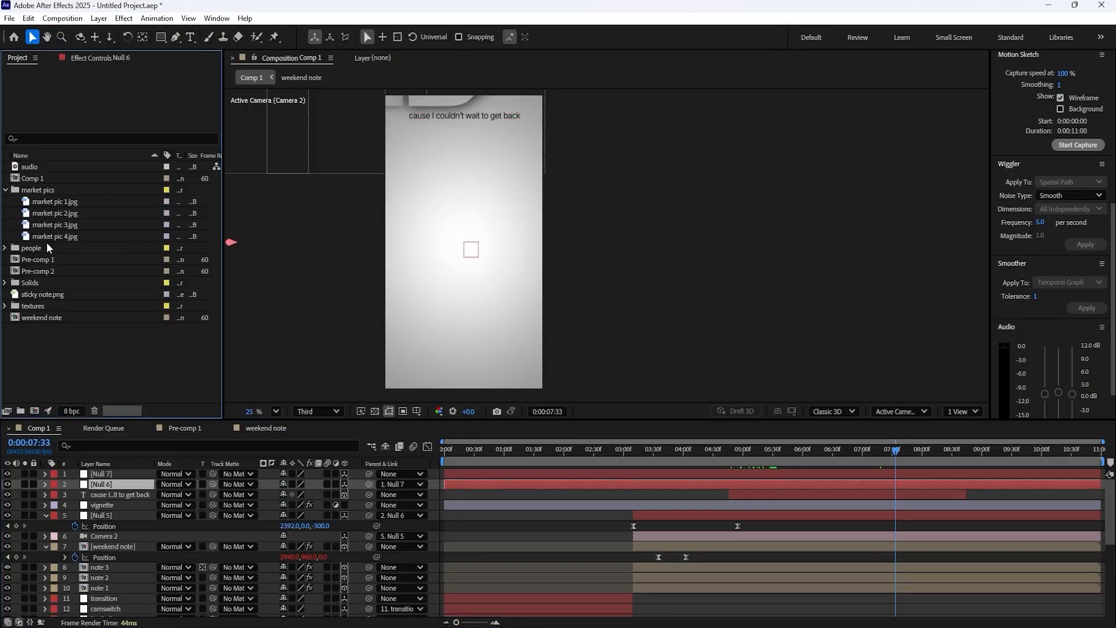
left_click(48, 236)
left_click(72, 204, "shift")
left_click_drag(81, 226, 140, 479)
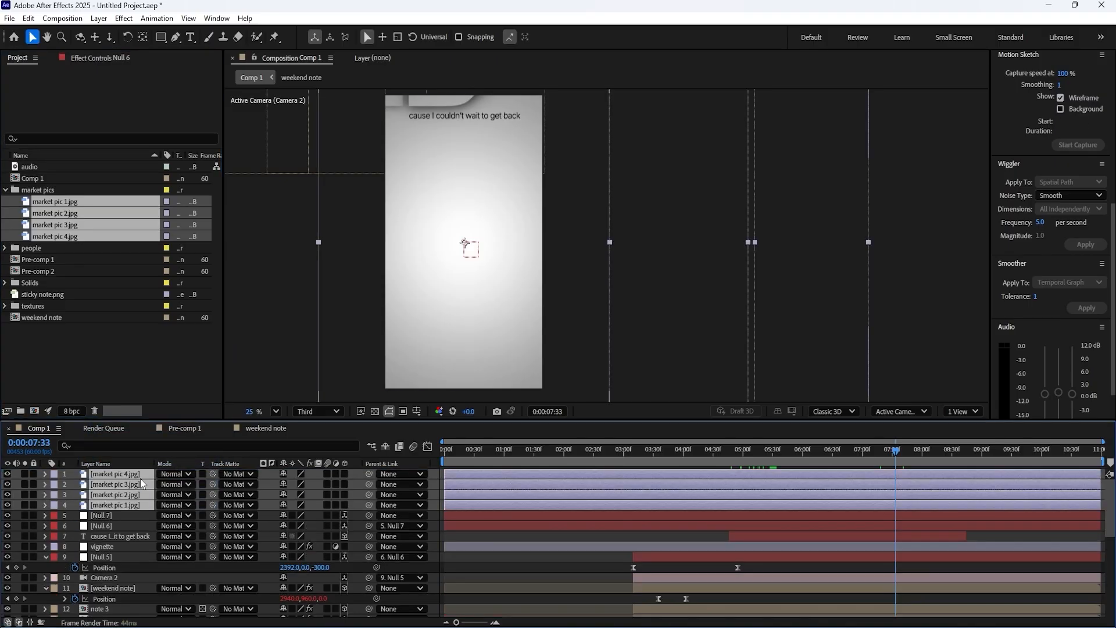
left_click(111, 503)
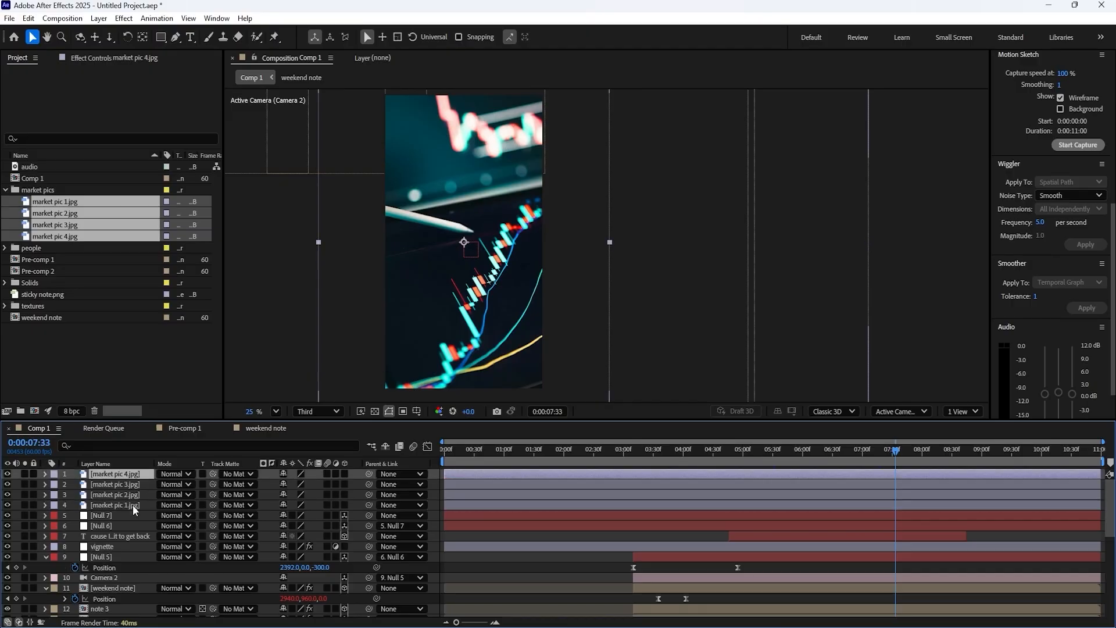
left_click_drag(132, 505, 137, 473)
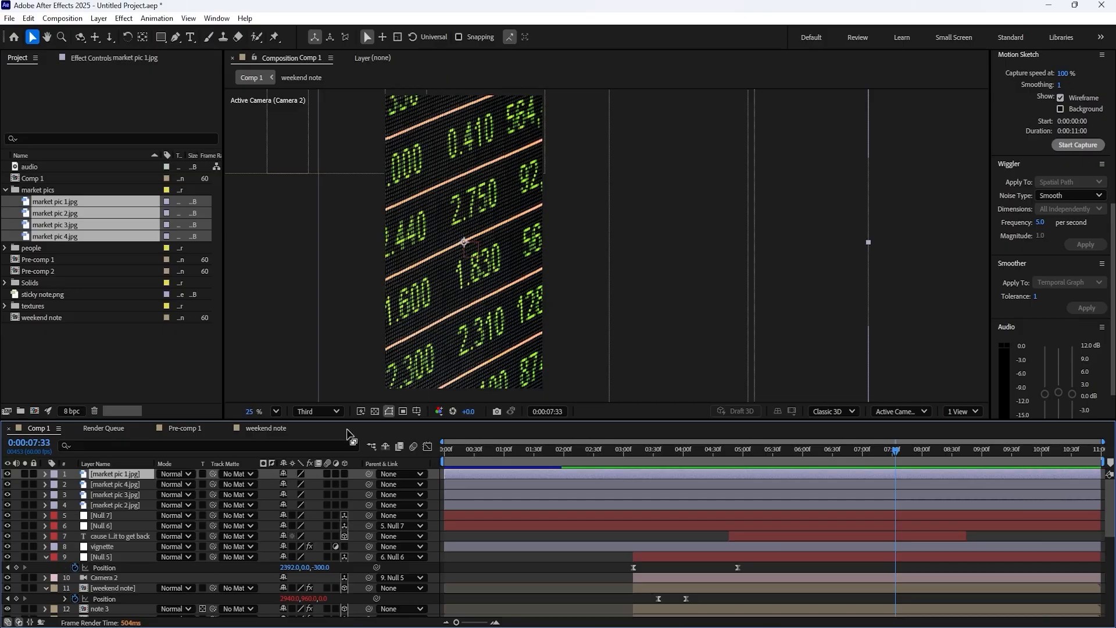
- Switch to Media Player and scrub the reference video onward from the underlined caption shot
right_click(135, 474)
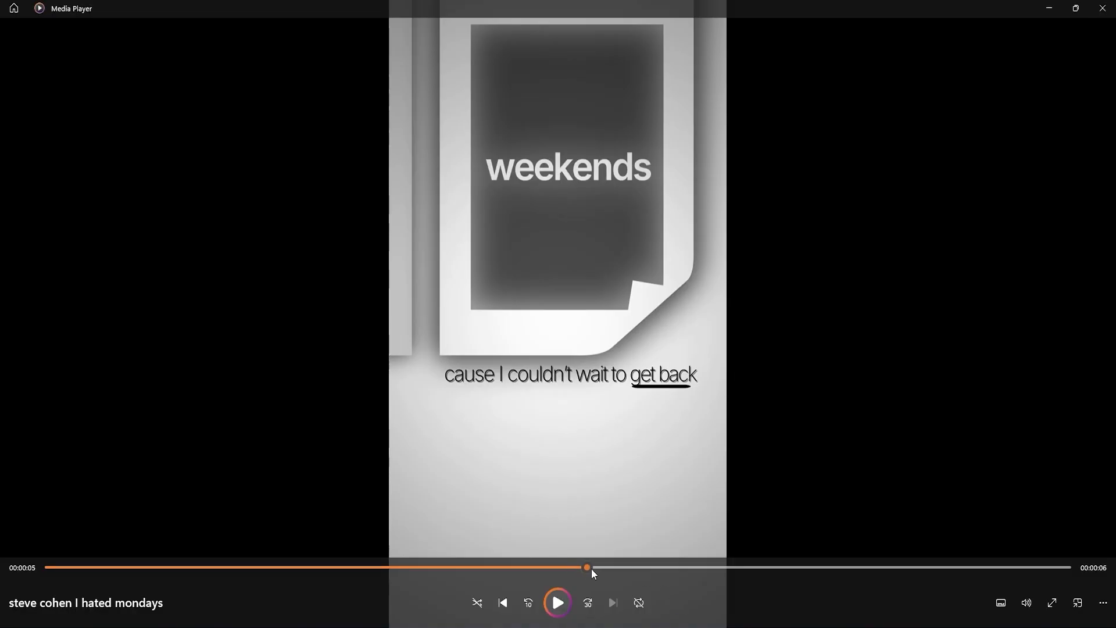
left_click_drag(591, 568, 679, 574)
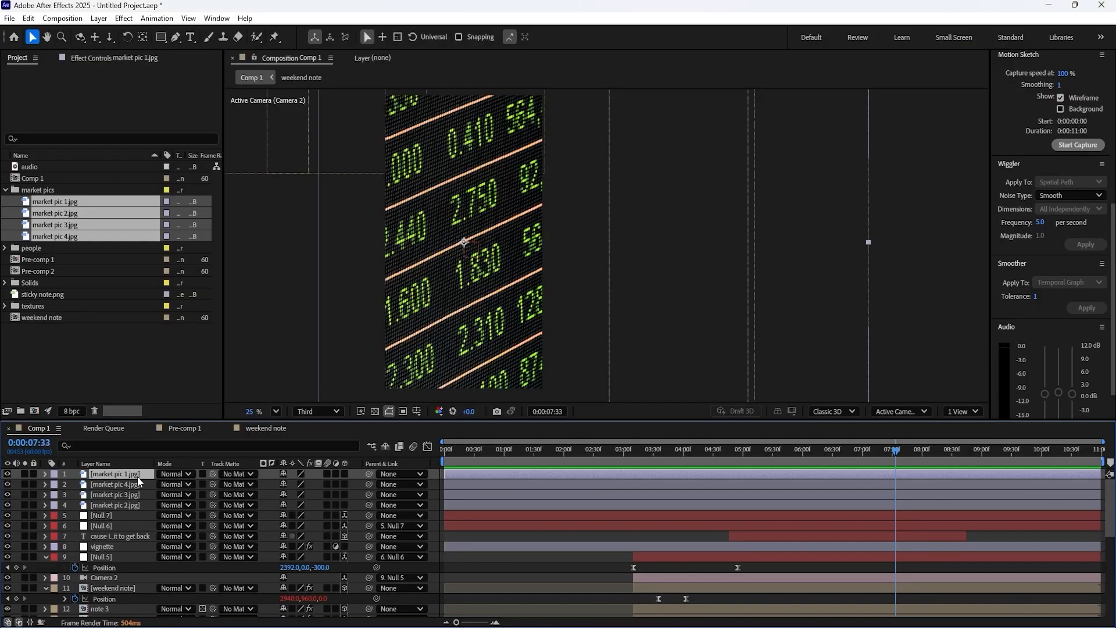
- Pre-compose the market pic 1.jpg layer as "market pic 1", moving all attributes into the new composition
right_click(127, 472)
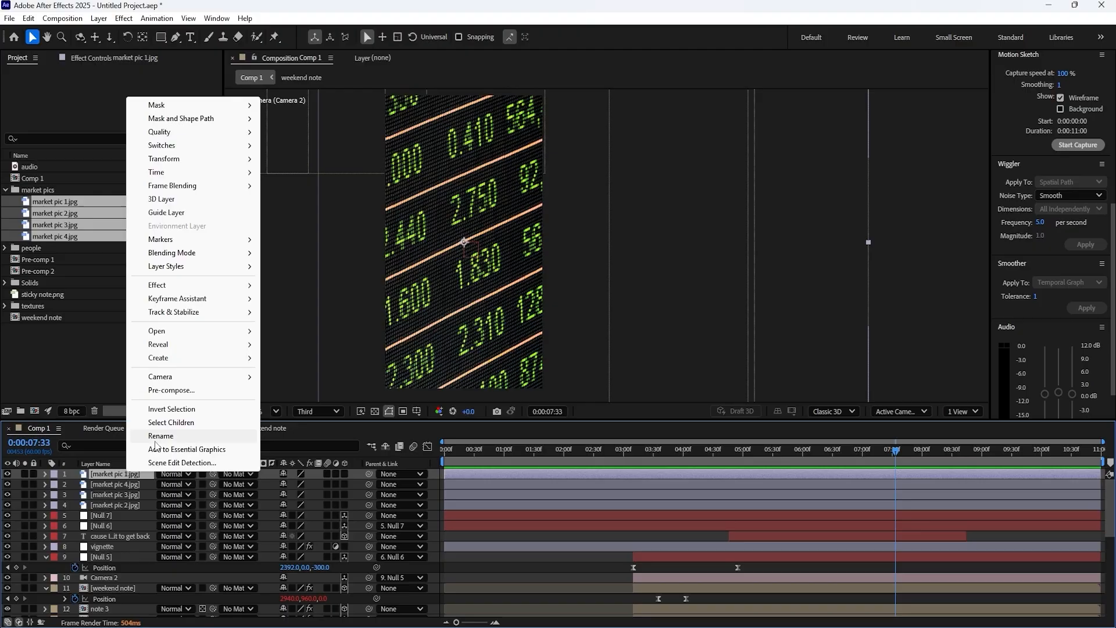
left_click(173, 390)
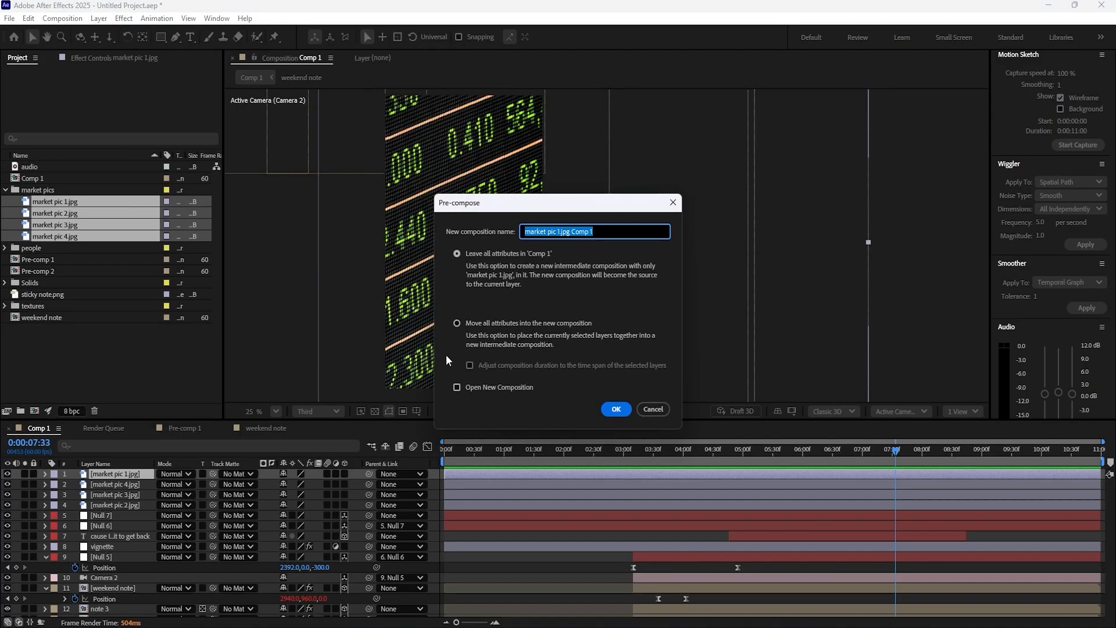
type("market pic")
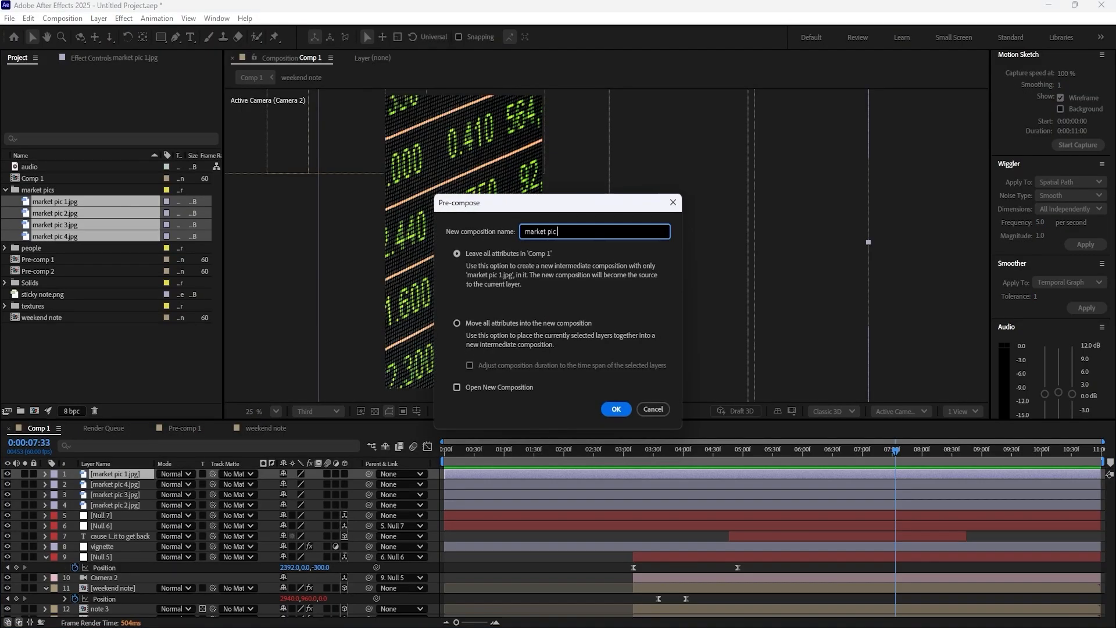
left_click(458, 323)
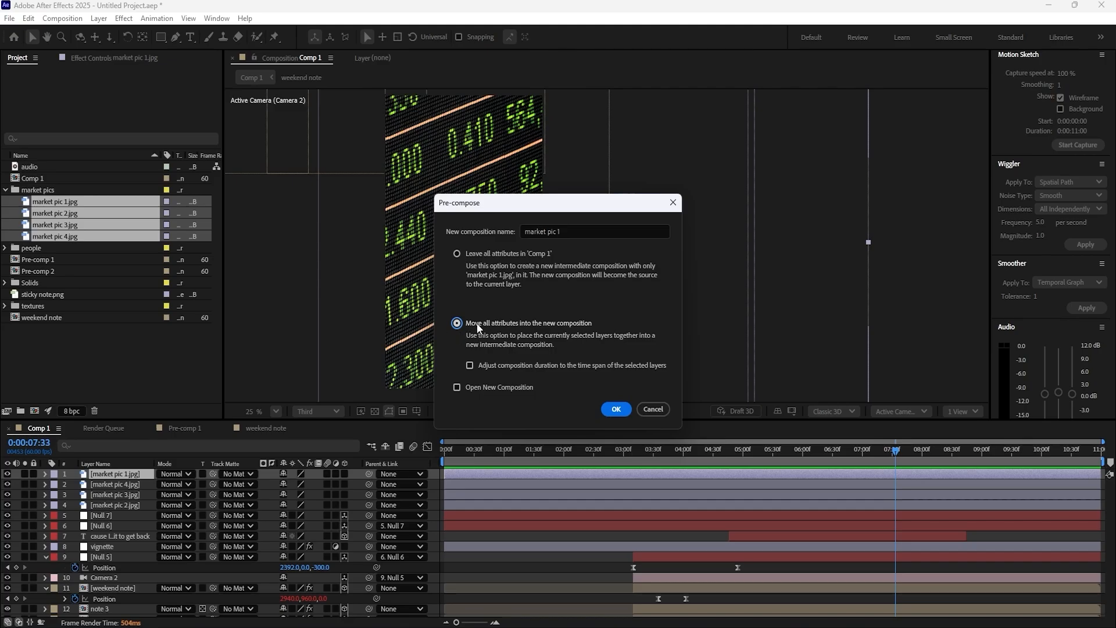
left_click(616, 409)
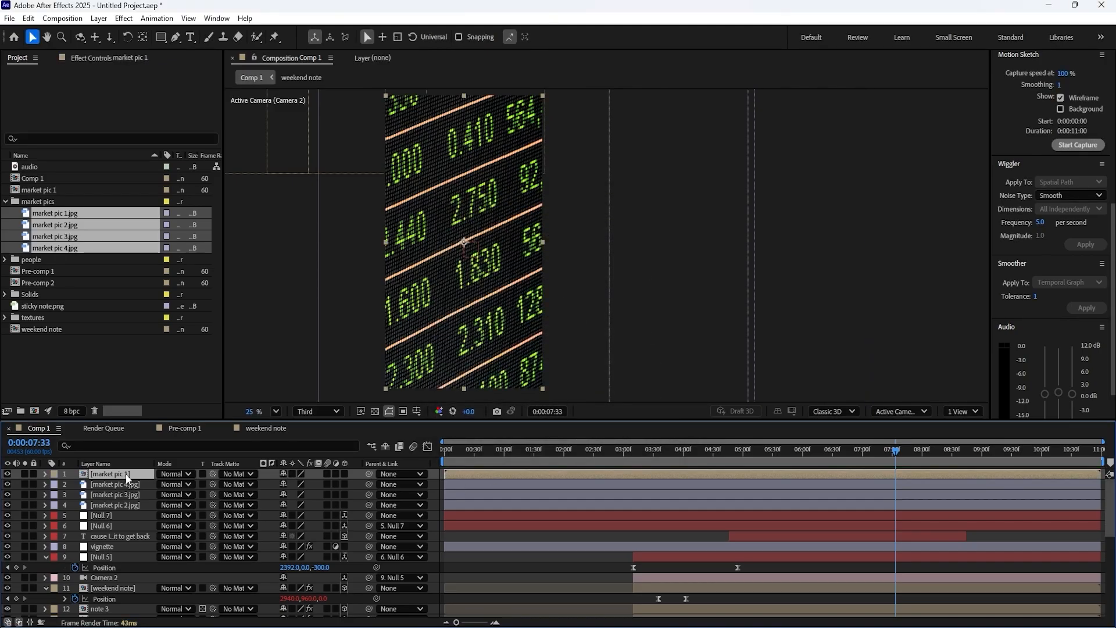
- Open the market pic 1 composition and scale its market pic 1.jpg layer down to 12.7%
double_click(126, 473)
left_click(122, 473)
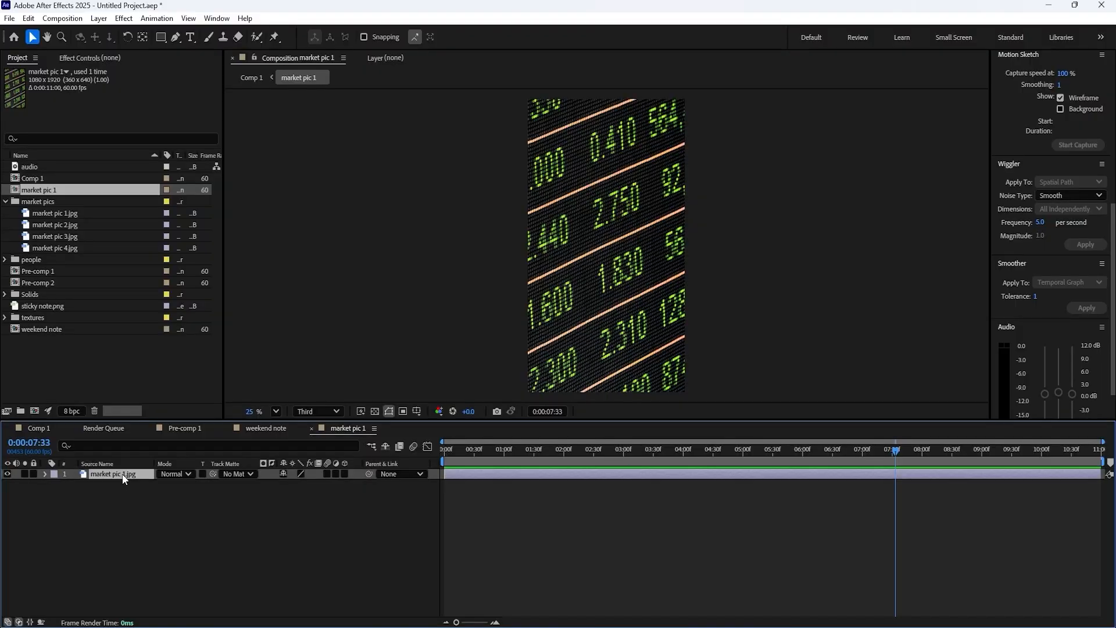
key("s")
left_click(293, 485)
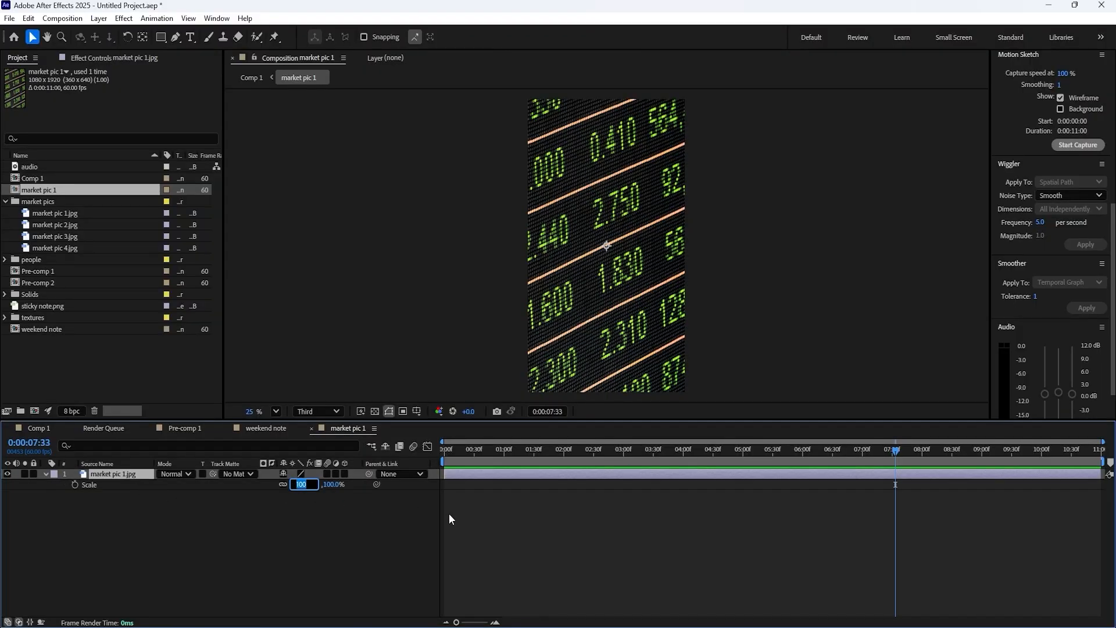
type("20")
key("Return")
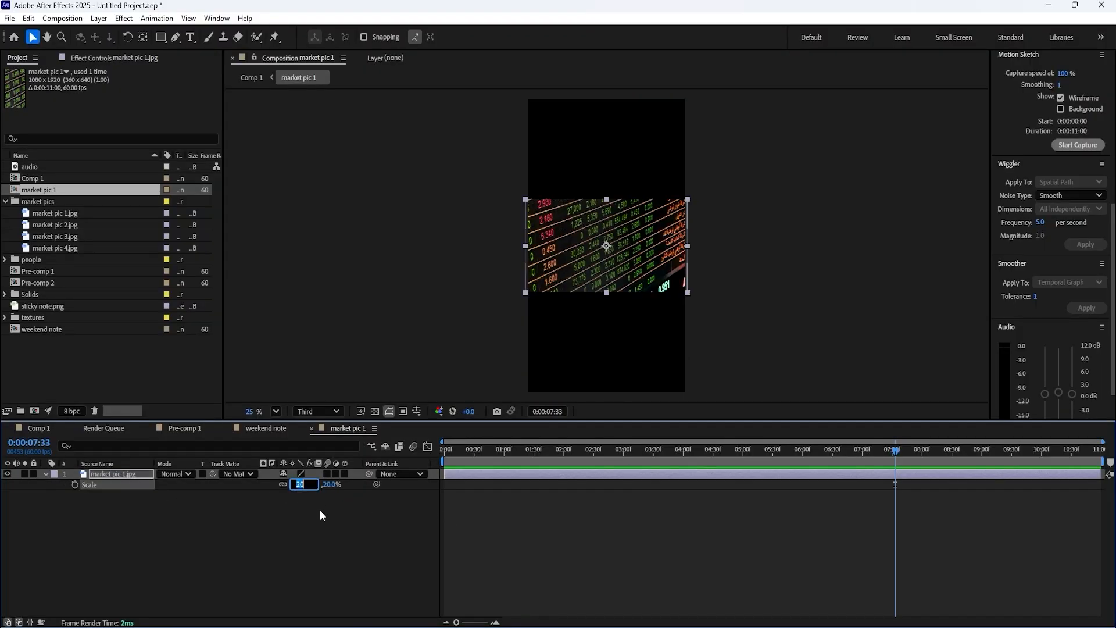
type("15")
key("Return")
left_click_drag(293, 485, 291, 485)
left_click(294, 517)
- Duplicate the market pic 1.jpg layer and rename the lower copy "bg"
left_click(151, 479)
key("ctrl+d")
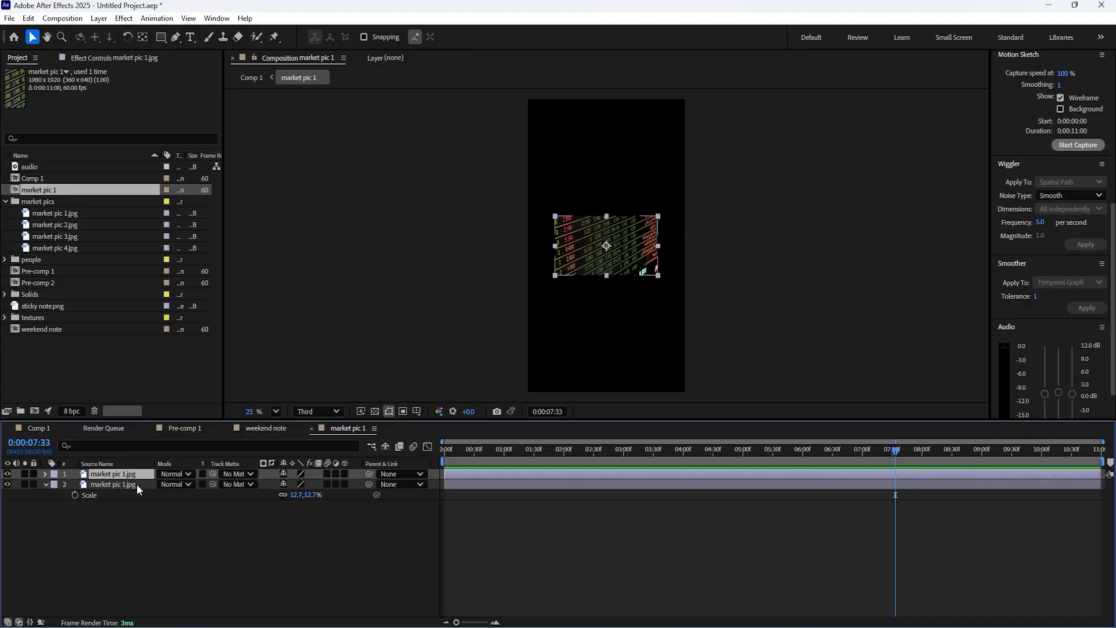
left_click(123, 483)
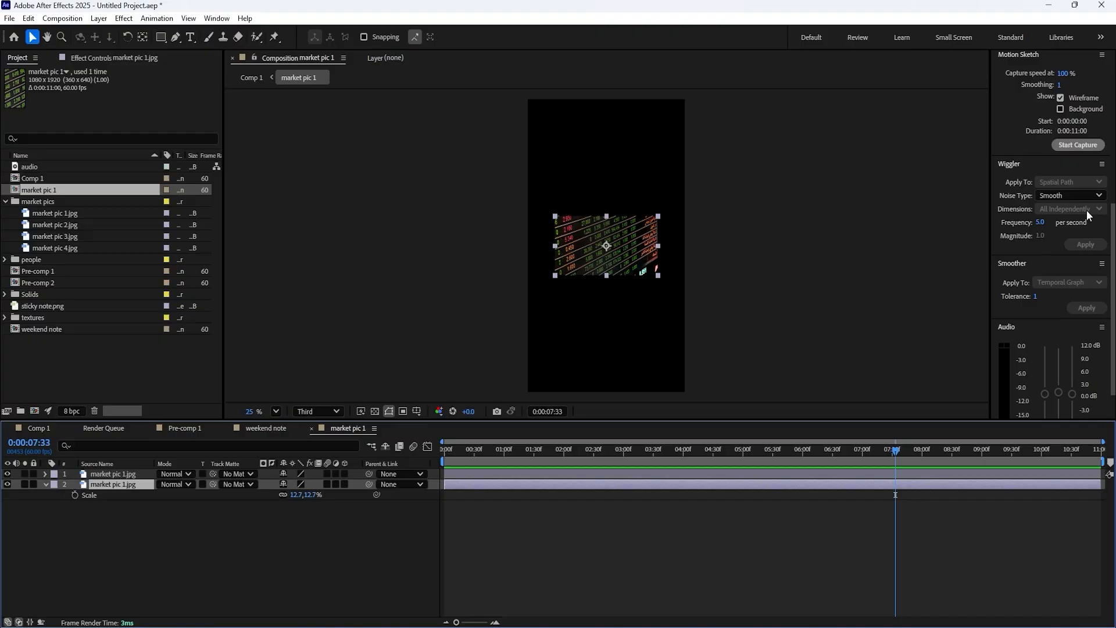
right_click(129, 487)
left_click(169, 459)
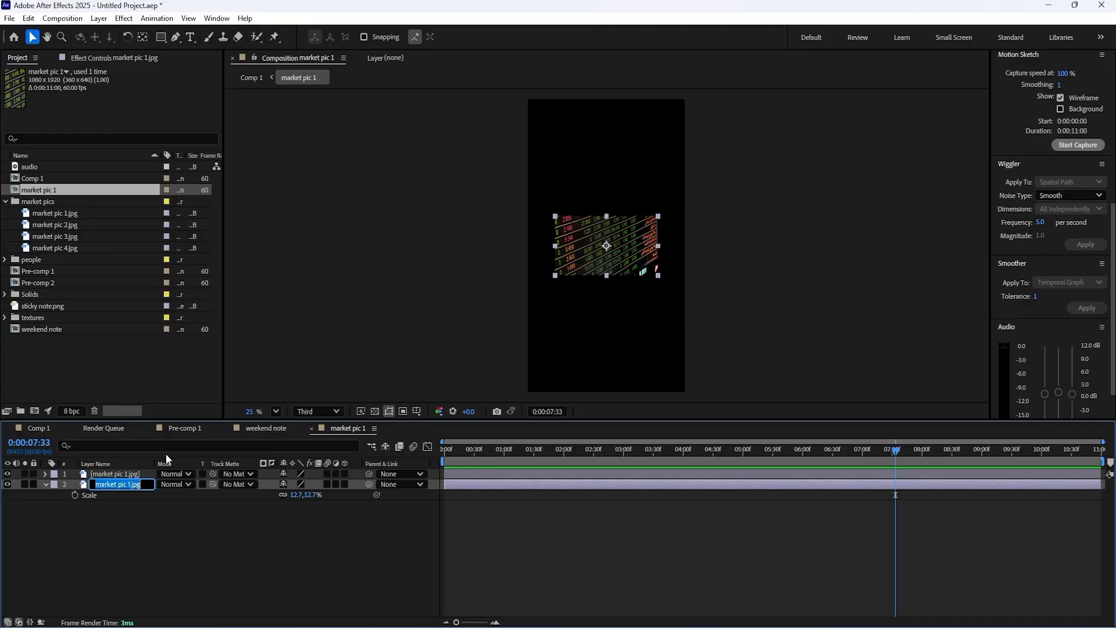
type("gg")
key("Return")
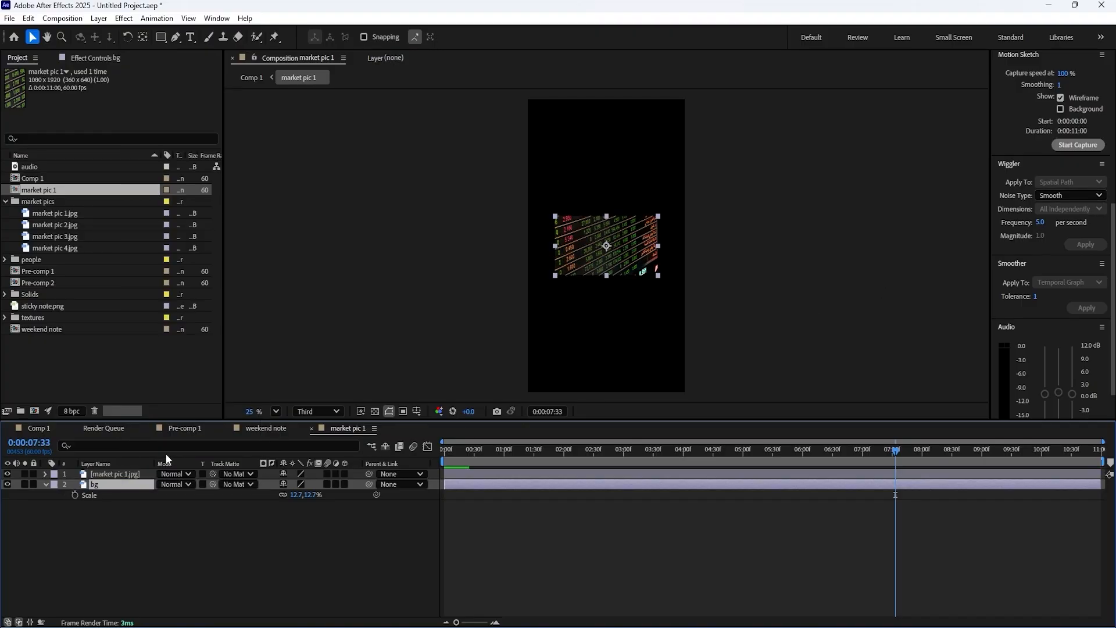
- Turn bg into a white frame with a Tint effect mapping black to white, and scale it to 13.8, 16.3%
left_click_drag(293, 497, 303, 497)
key("ctrl+5")
left_click(1046, 170)
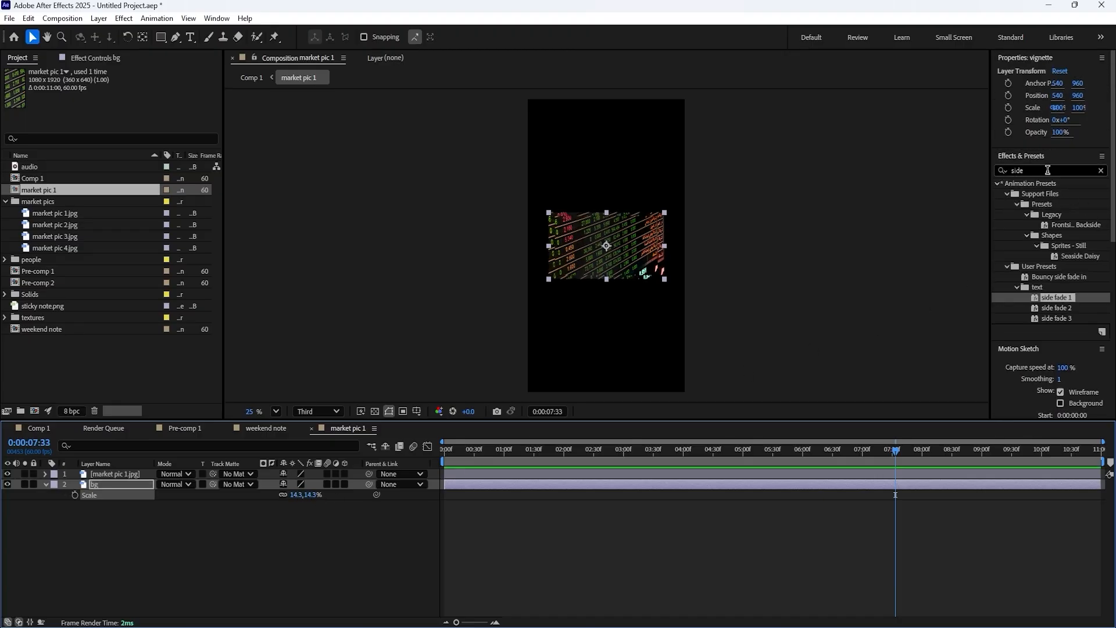
type("tint")
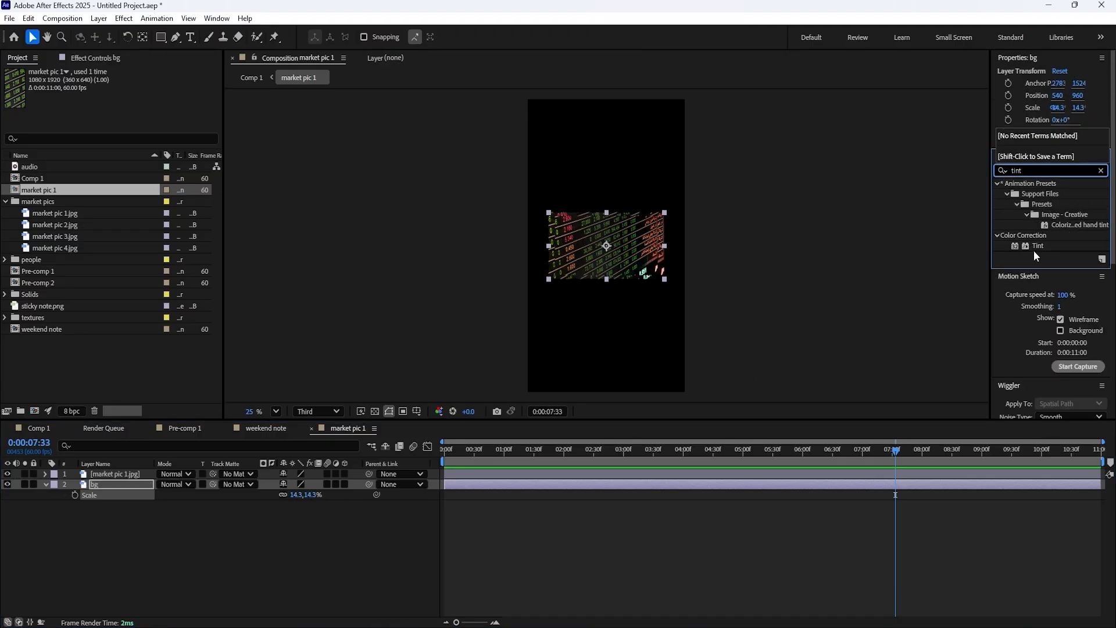
left_click_drag(1036, 246, 109, 488)
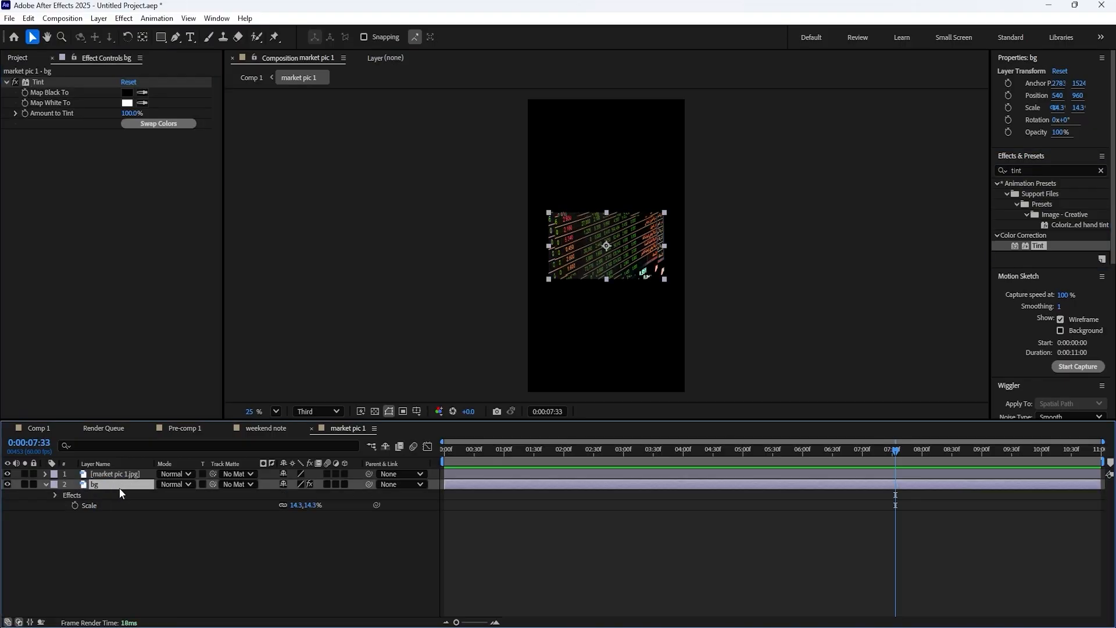
left_click(128, 93)
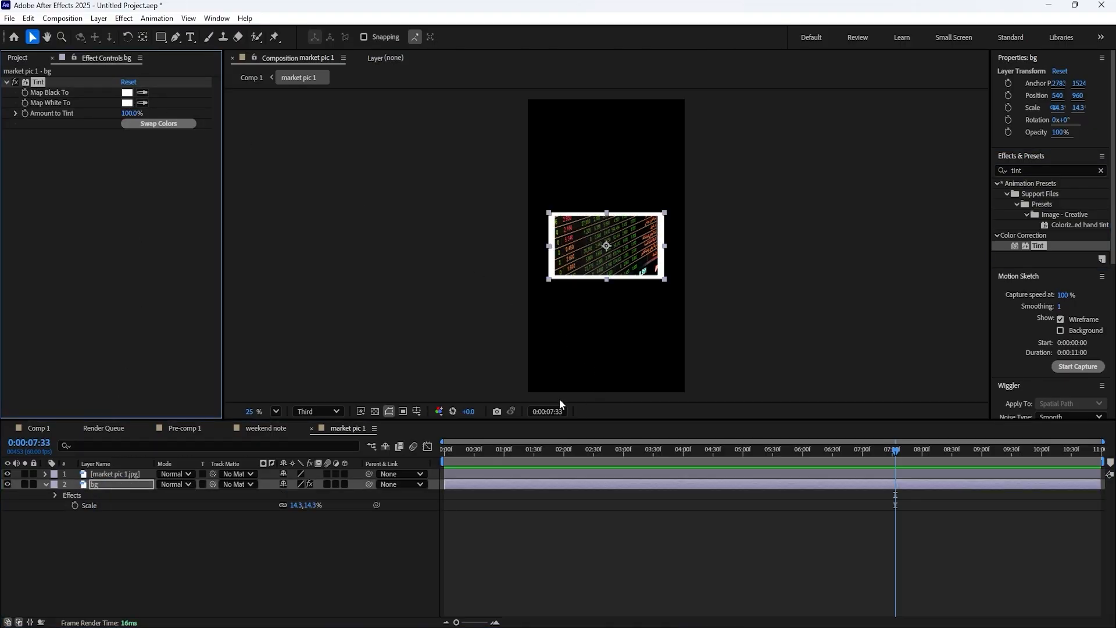
scroll(610, 255, "up", 5)
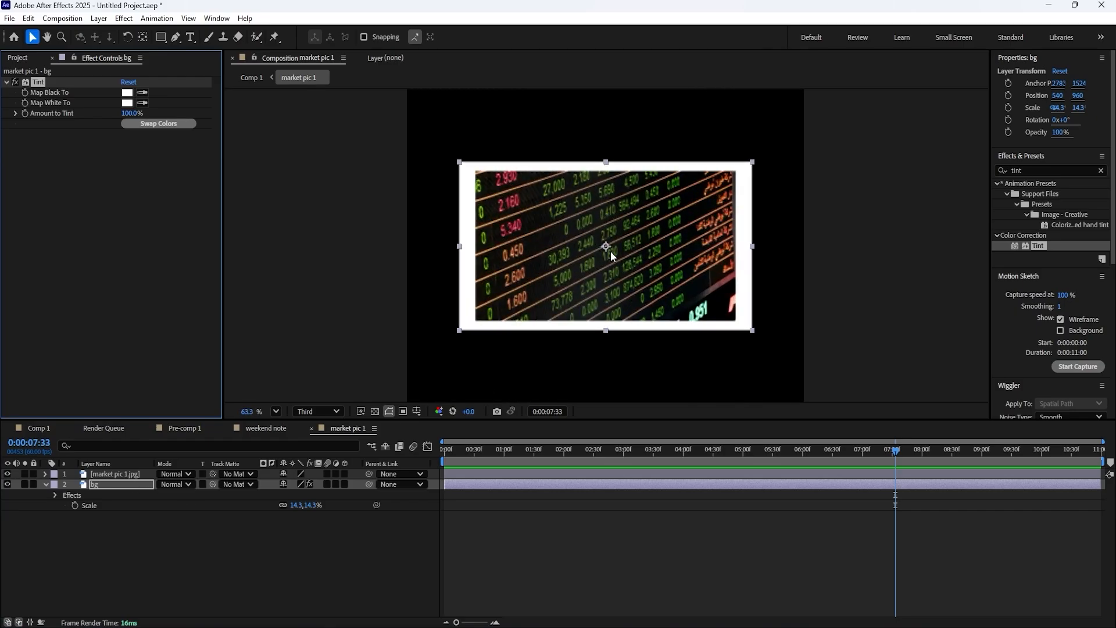
left_click_drag(312, 510, 284, 505)
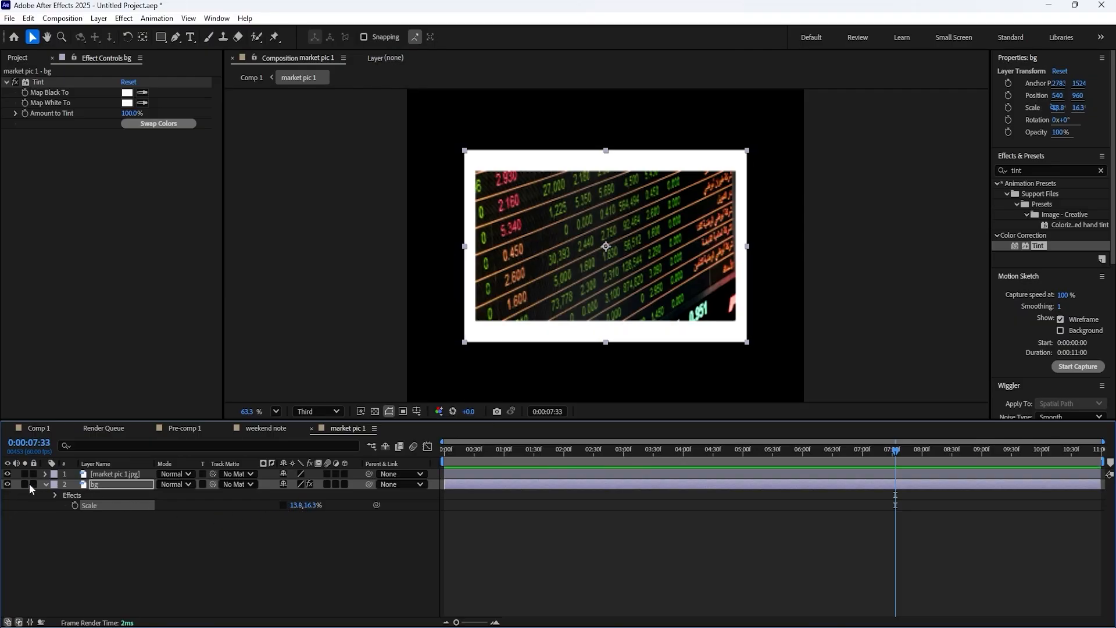
- Apply a Drop Shadow effect to the market pic 1 layer in Comp 1
left_click(42, 427)
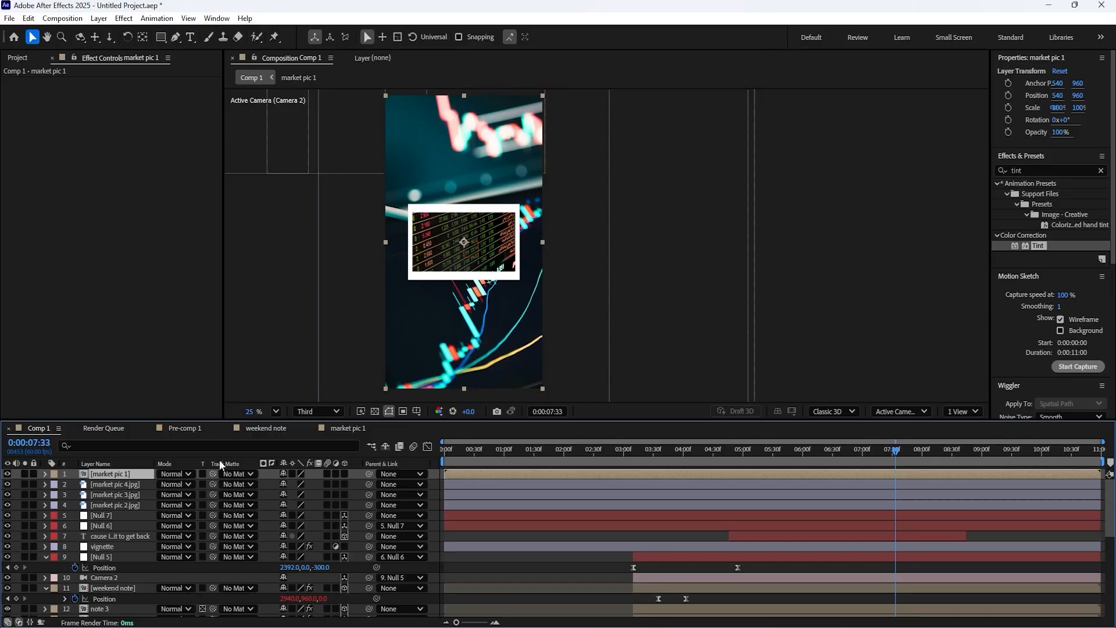
left_click(1040, 170)
type("drop")
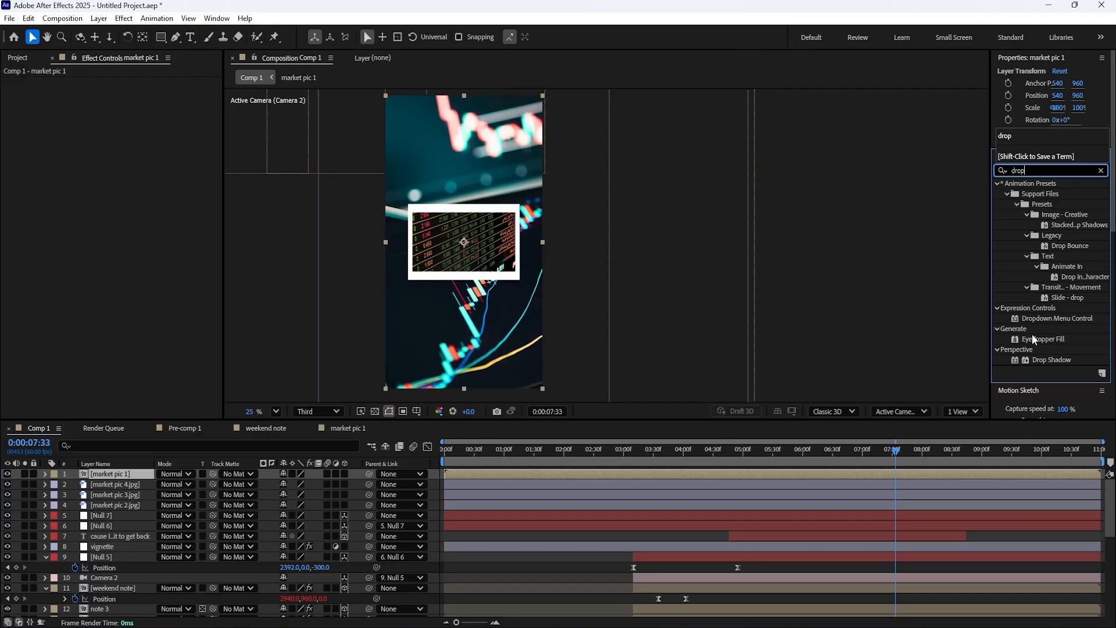
left_click_drag(1051, 360, 755, 474)
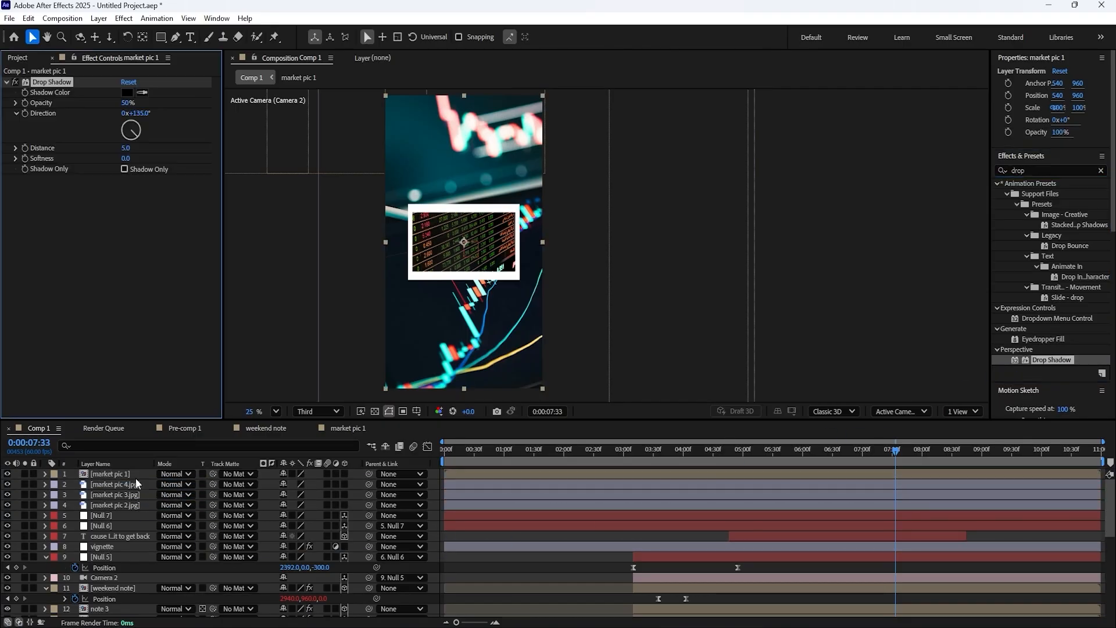
- Set the drop shadow's softness to 150 and its distance to 0, and collapse the effect's settings
left_click(125, 160)
key("Return")
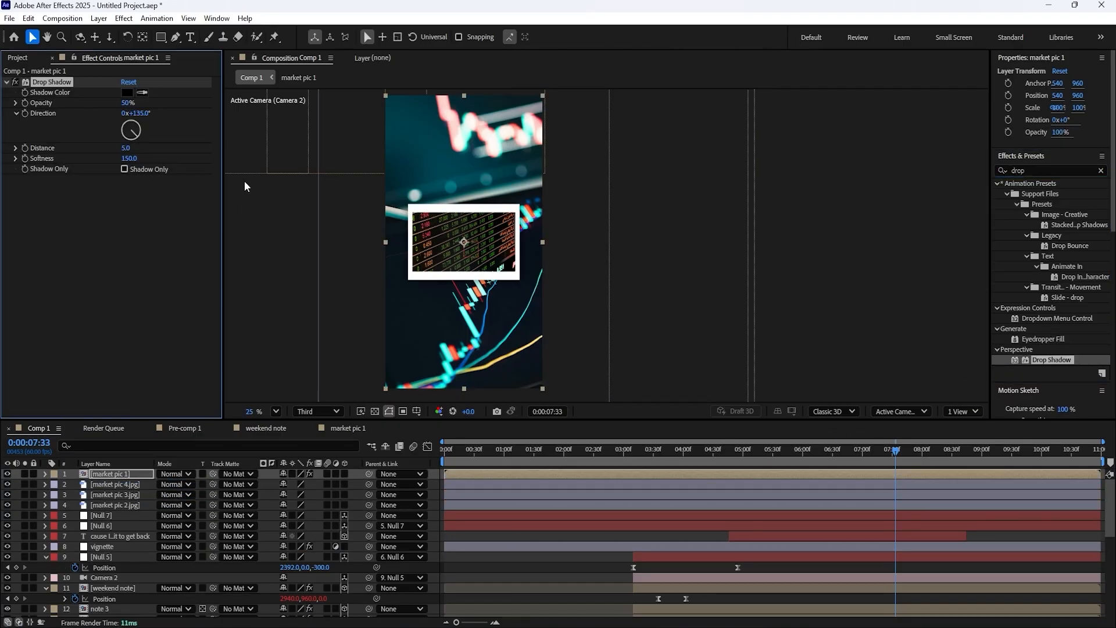
left_click(136, 150)
left_click(123, 149)
type("0")
key("Return")
scroll(446, 241, "up", 3)
left_click_drag(351, 247, 464, 251)
scroll(464, 243, "down", 3)
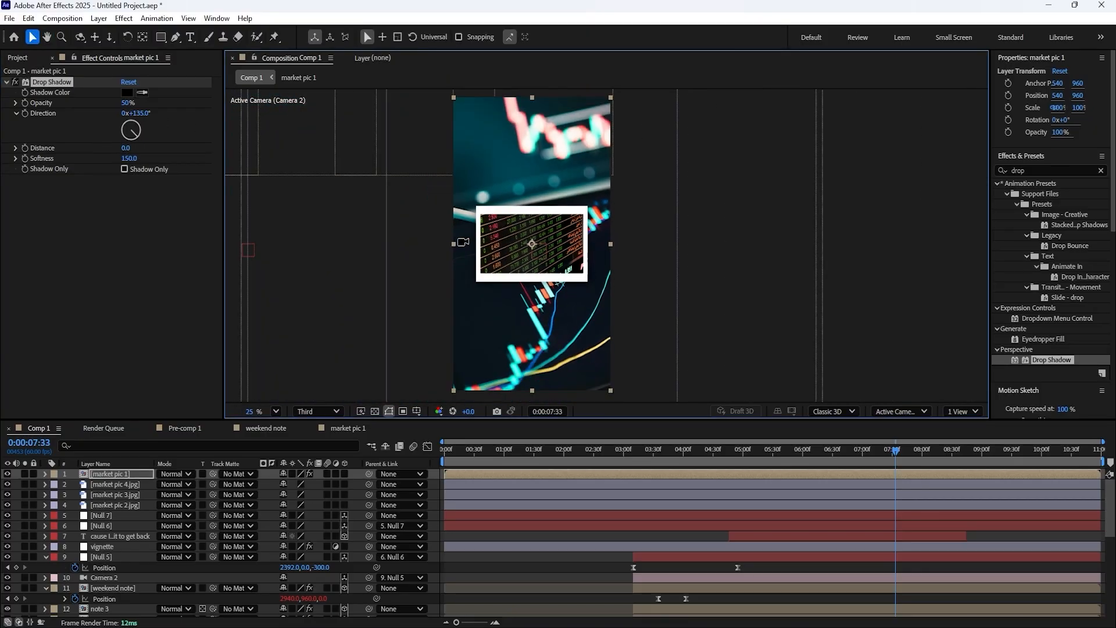
left_click_drag(515, 221, 478, 221)
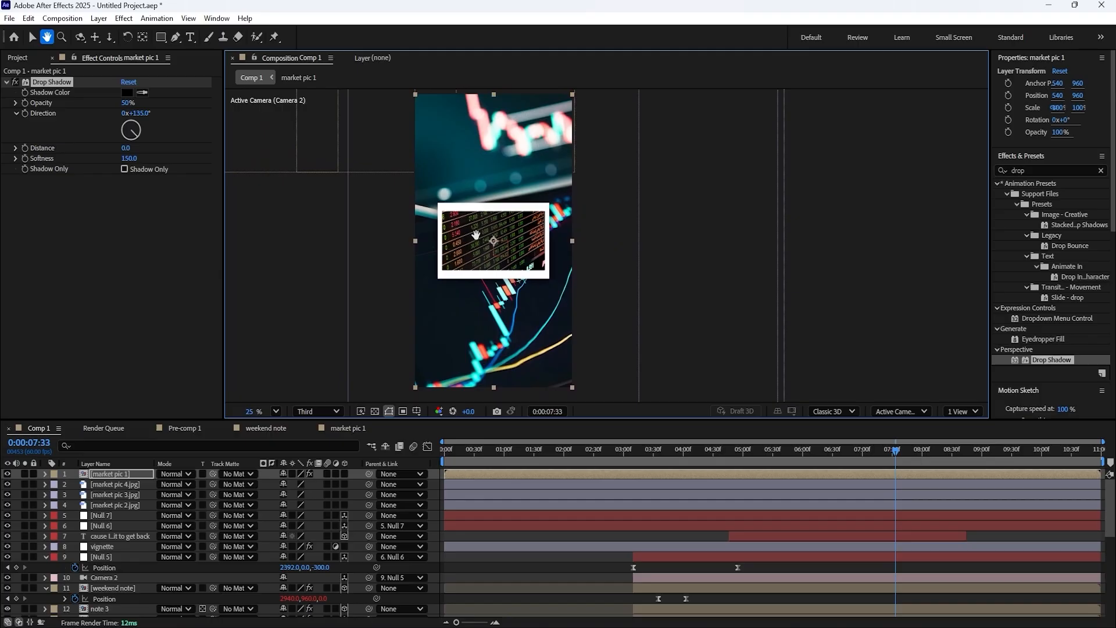
left_click(6, 82)
- Pre-compose the market pic 4.jpg layer as "market pic 4" and open the new composition with its picture's scale shown
left_click(133, 487)
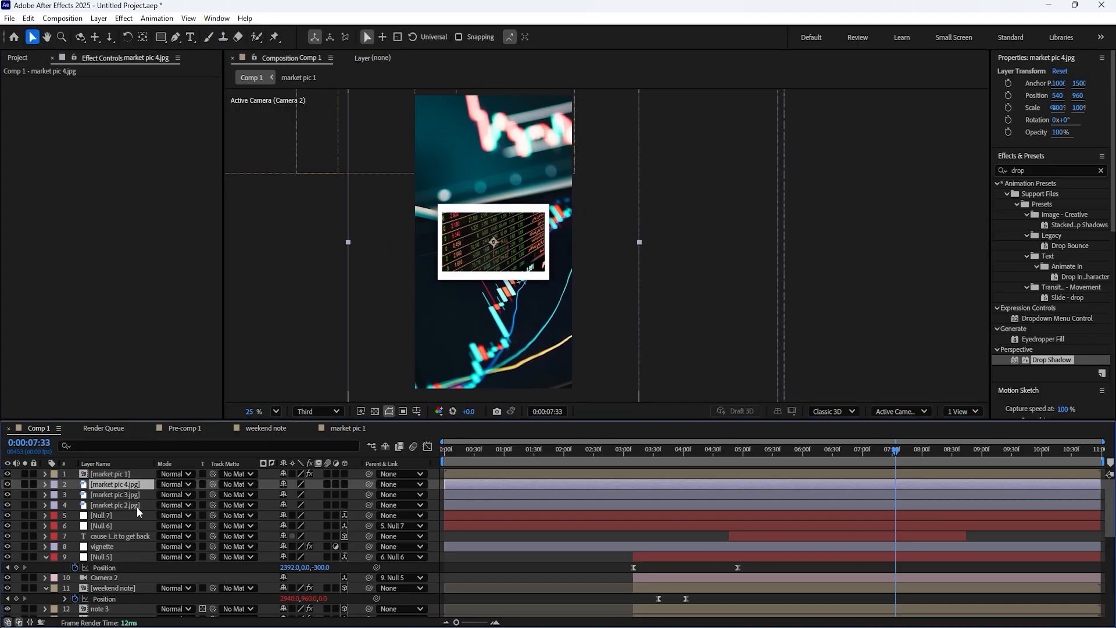
left_click(138, 506, "shift")
double_click(125, 485)
key("ctrl+w")
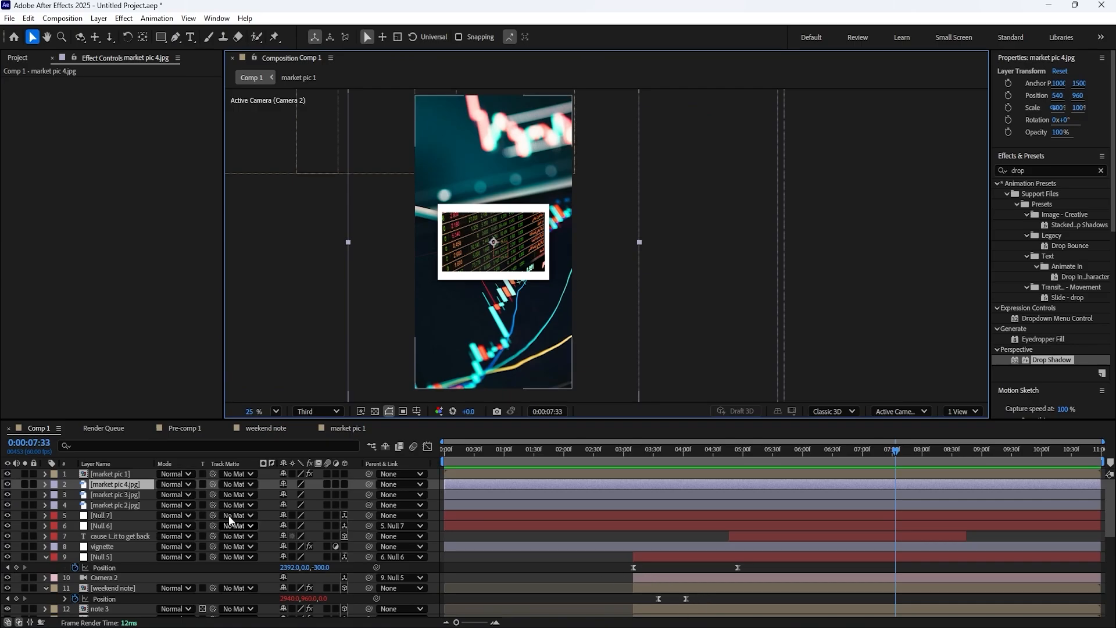
key("ctrl+shift+c")
type("market pic 4")
key("Return")
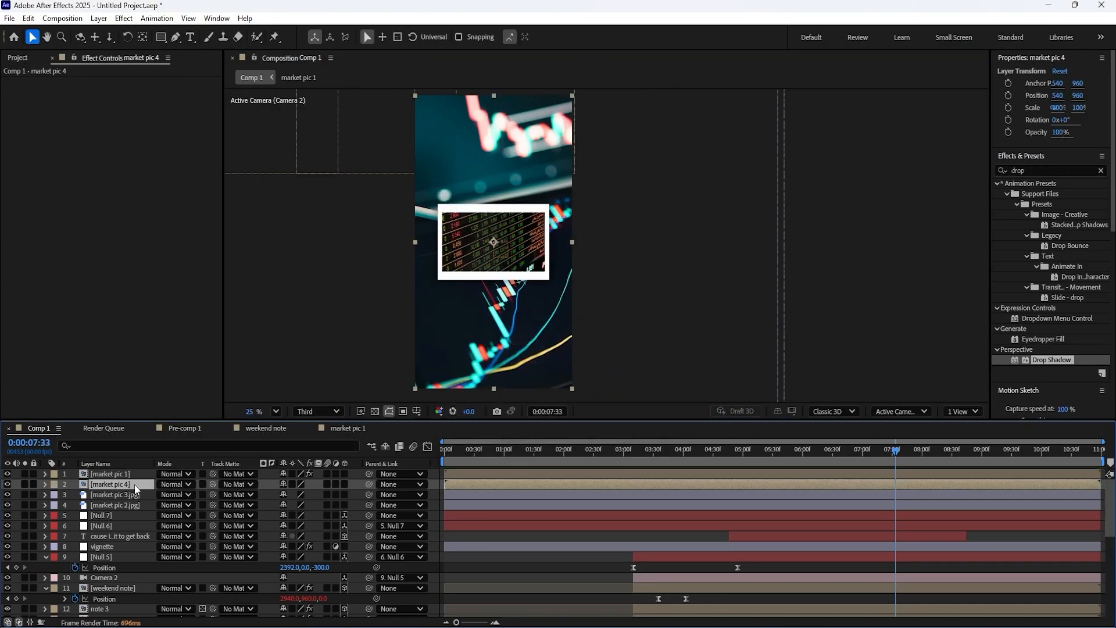
double_click(135, 483)
key("s")
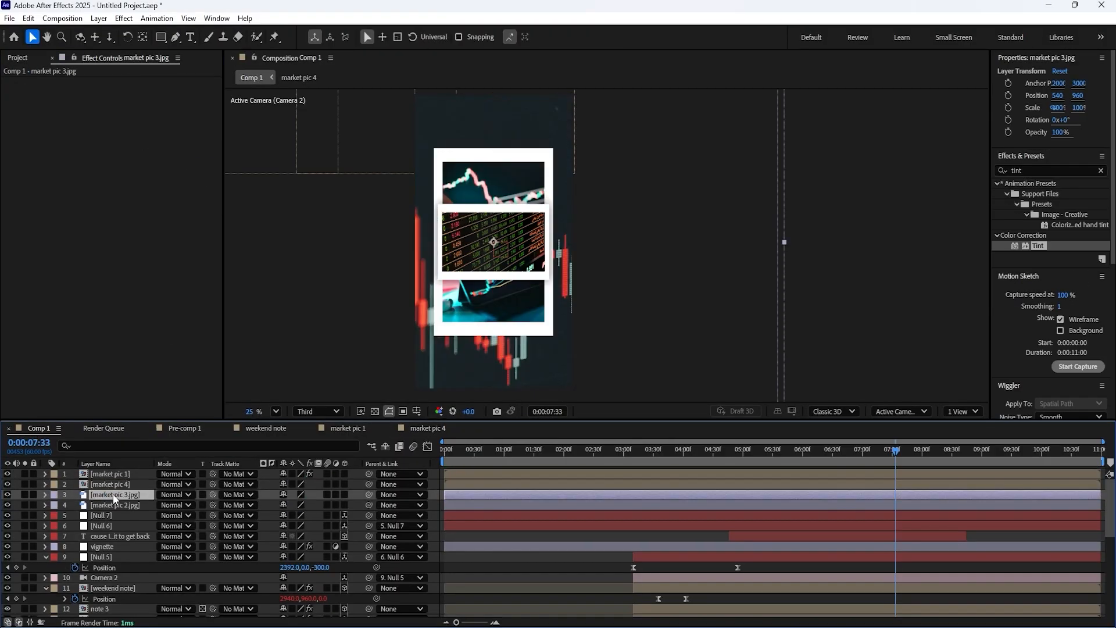
- Pre-compose the market pic 3.jpg layer as "market pic 3", moving all attributes into the new composition
right_click(113, 494)
left_click(174, 433)
type("market pic 3")
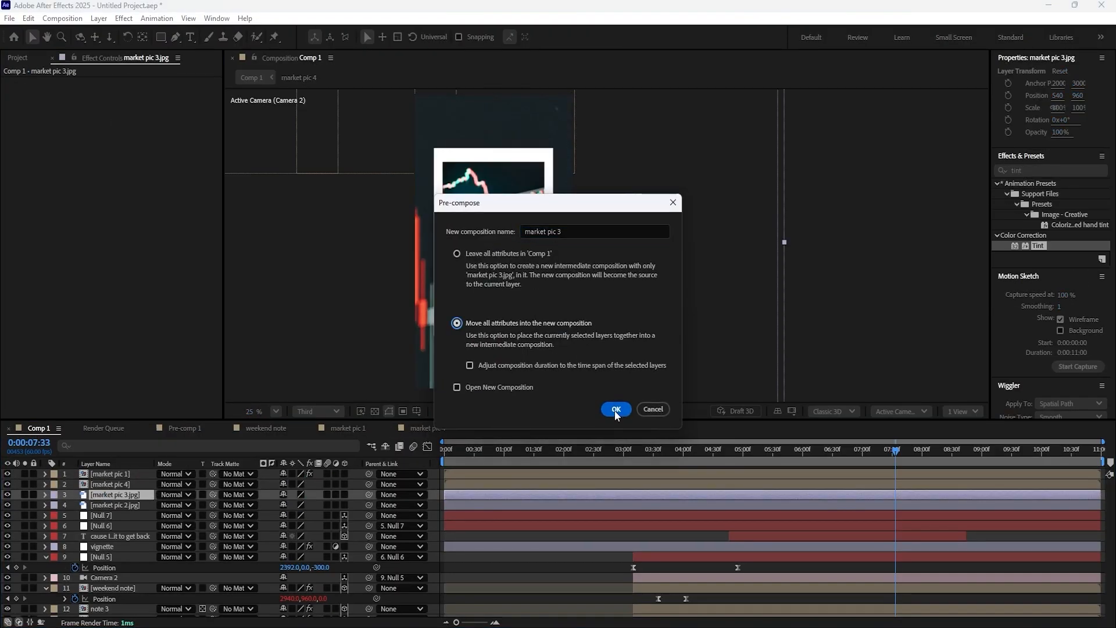
left_click(617, 410)
- Inside market pic 3, scale the picture to 17% and place a duplicate named "bg" beneath it
double_click(134, 494)
key("s")
left_click(138, 475)
left_click_drag(320, 484, 301, 489)
left_click(125, 473)
right_click(127, 474)
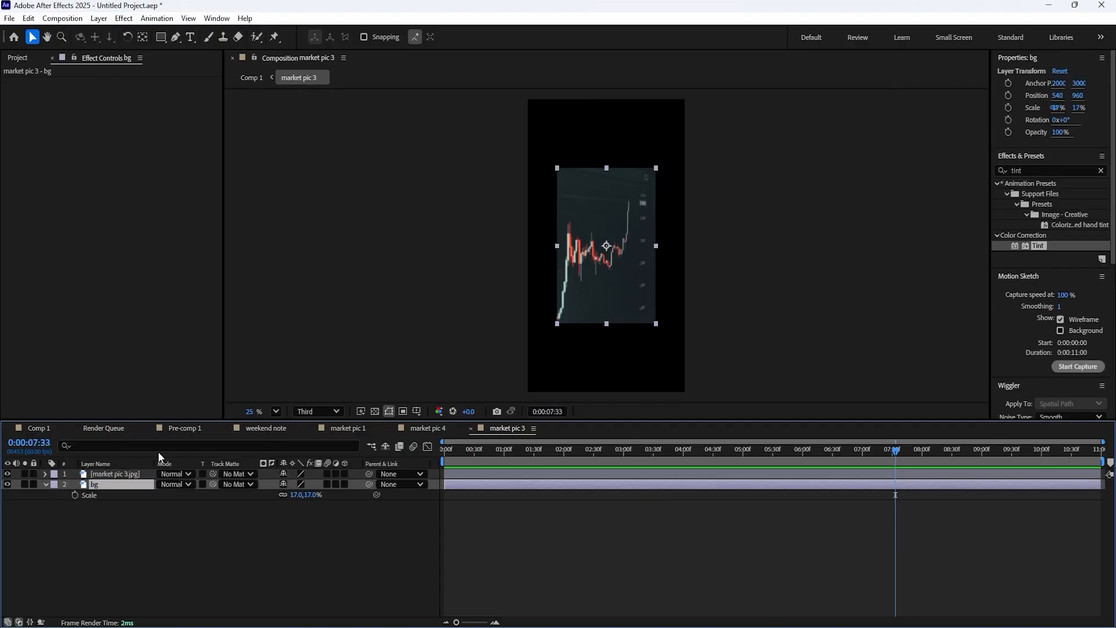
- Pre-compose the market pic 2.jpg layer in Comp 1 as "market pic2", moving all attributes into the new composition
right_click(119, 504)
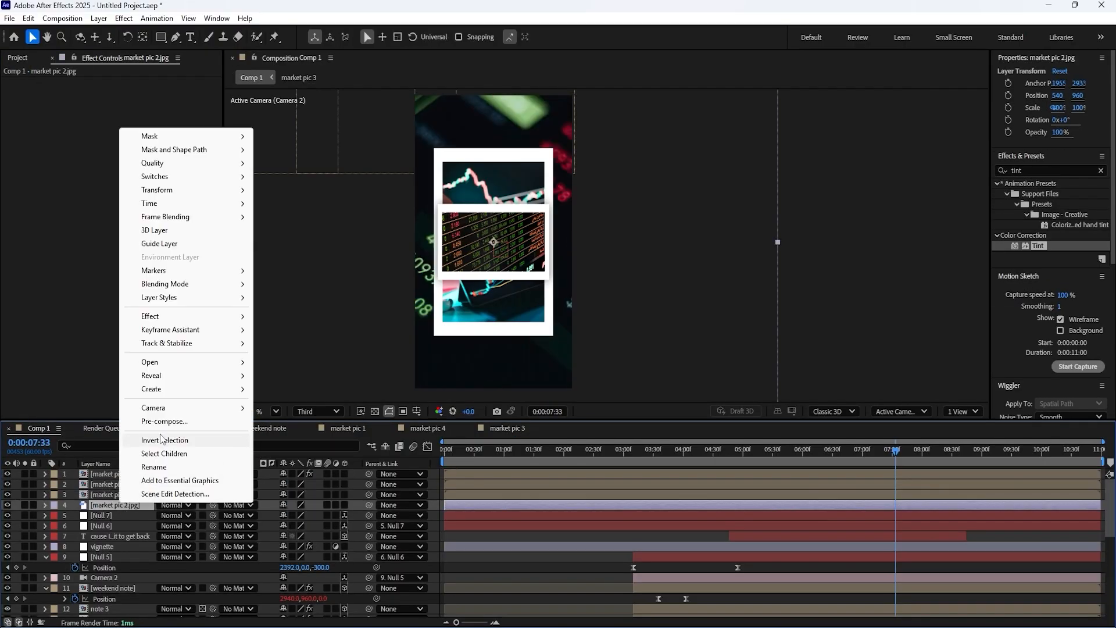
left_click(164, 421)
type("mnar")
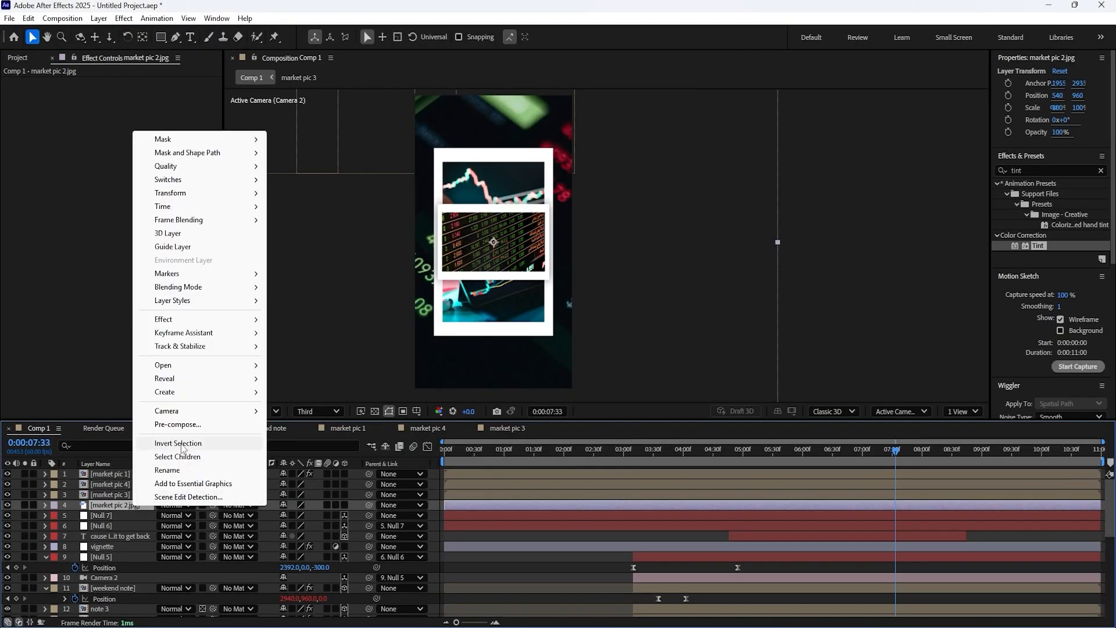
left_click(164, 421)
type("market pic ")
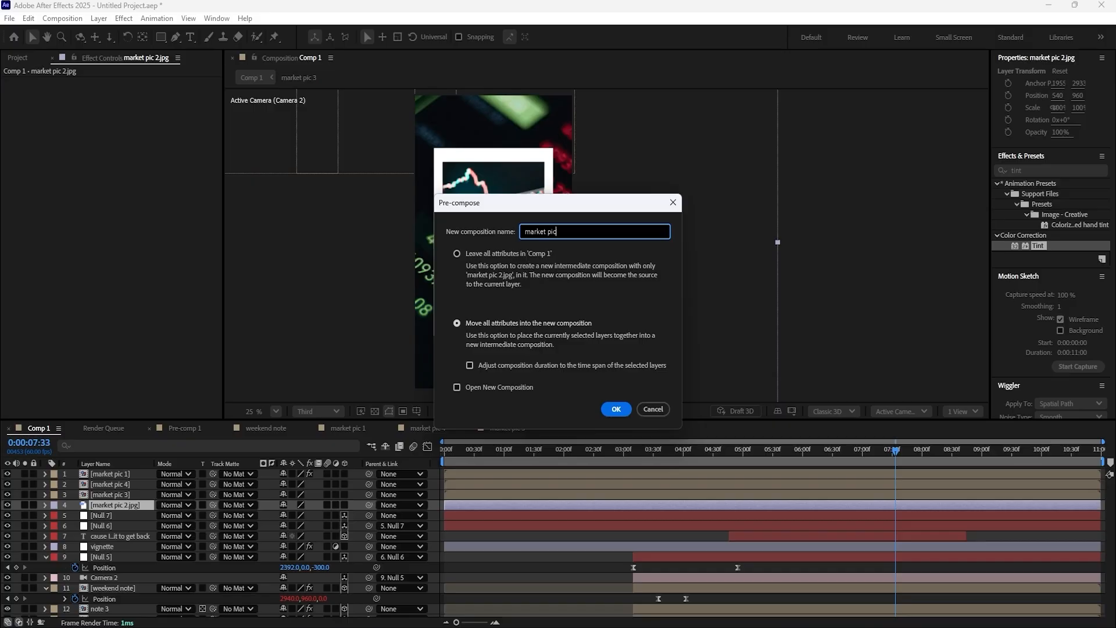
type("2")
key("Return")
- Inside market pic2, scale the market pic 2.jpg layer down to 16.7% and duplicate it
double_click(117, 504)
left_click(116, 474)
key("s")
left_click_drag(308, 484, 292, 484)
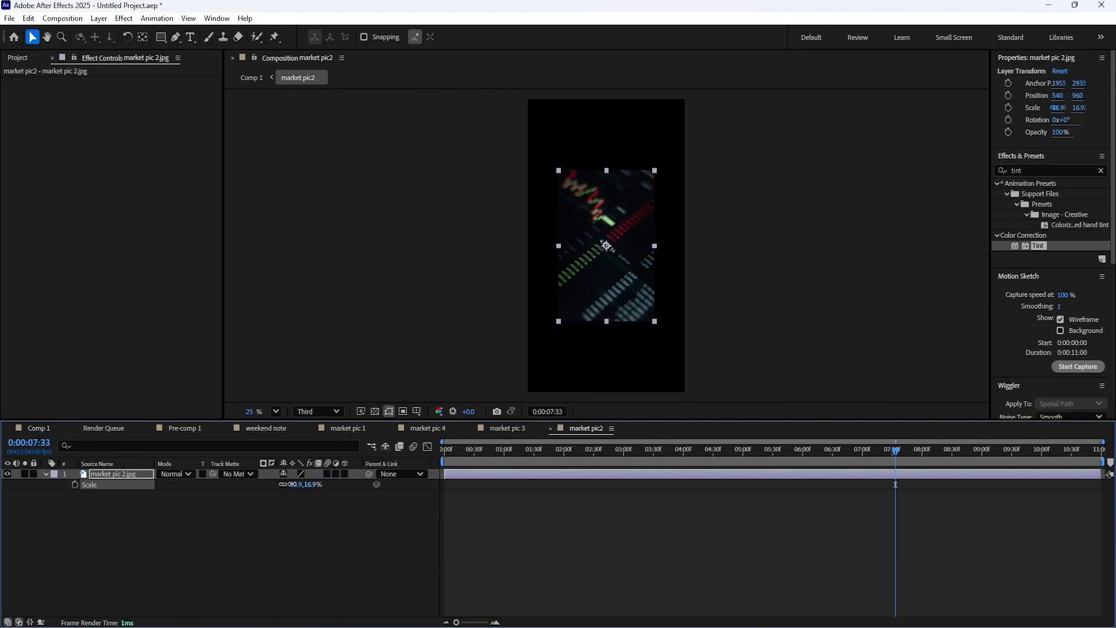
key("ctrl+d")
- Tint the lower market pic 2.jpg copy fully white and resize it as a frame behind the picture
left_click(119, 485)
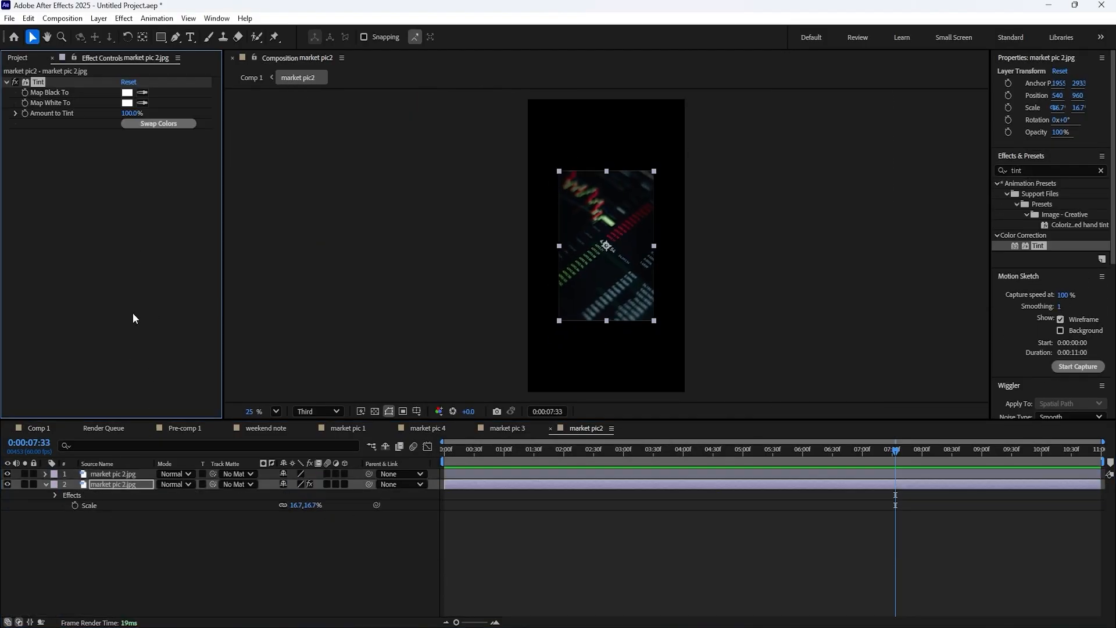
left_click_drag(311, 506, 313, 506)
left_click(256, 549)
- Return to Comp 1 and move the market pic 1 layer below the other three market pictures
left_click(38, 429)
left_click_drag(119, 474, 119, 509)
left_click(131, 495)
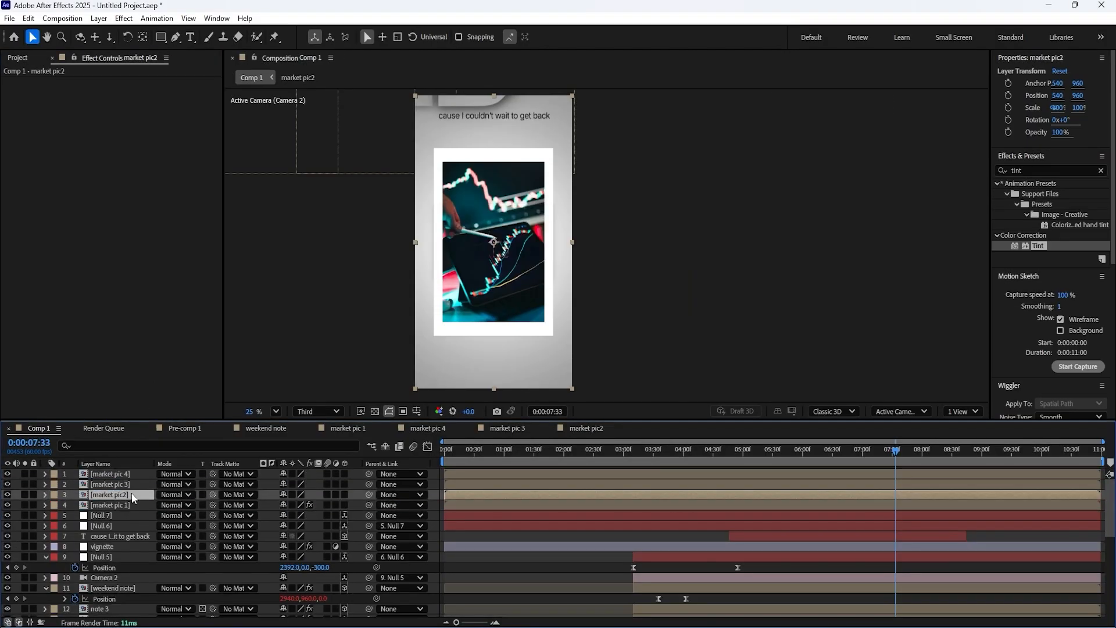
- Trim the starts of all four market picture layers to 0:00:03:10
left_click(132, 504)
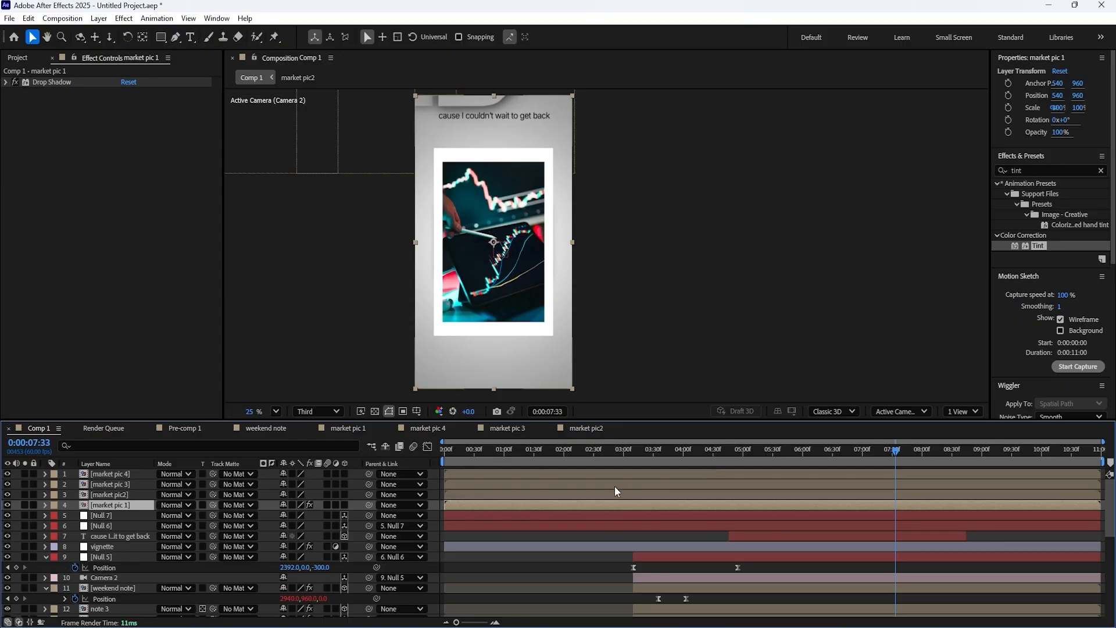
left_click(604, 474, "shift")
left_click_drag(442, 474, 644, 486)
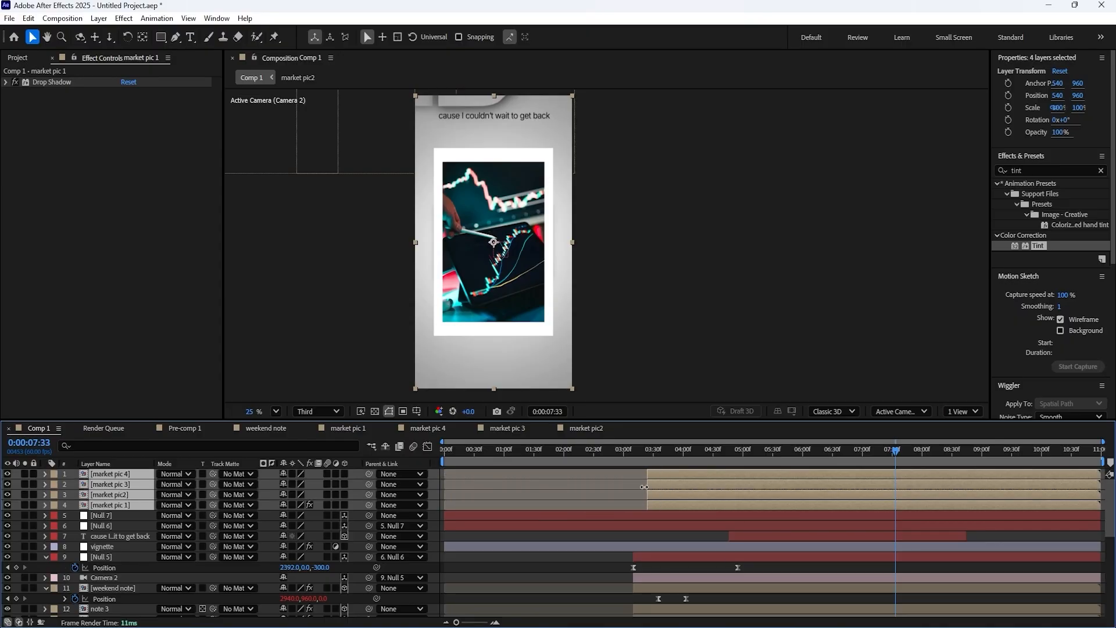
scroll(644, 534, "up", 5)
left_click(587, 453)
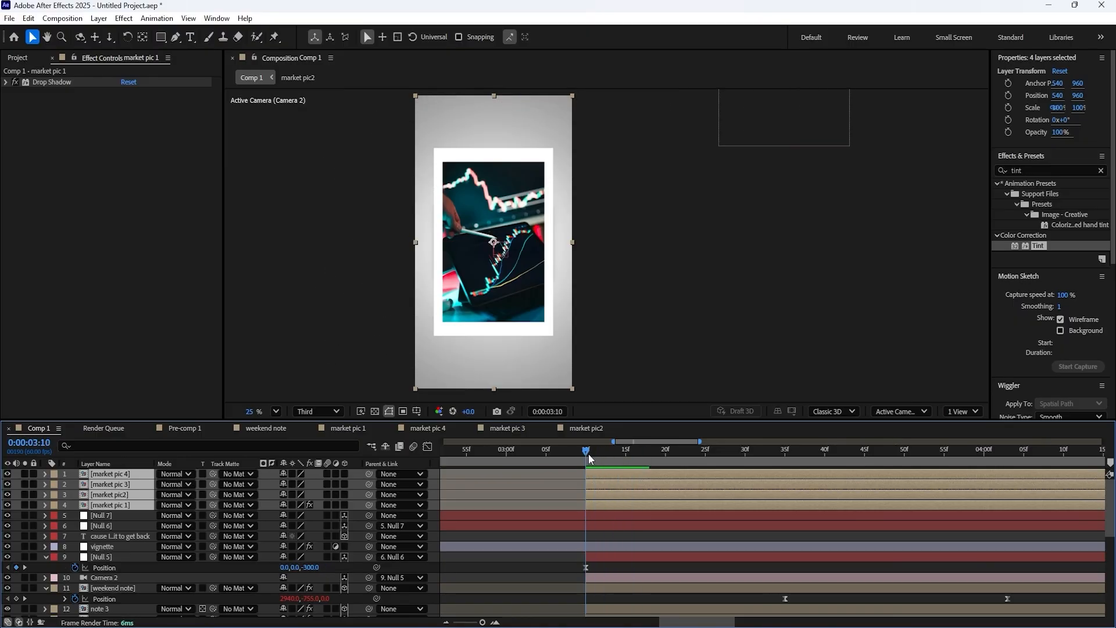
- Trim the starts of Null 6 and Null 7 to 0:00:03:10
left_click(131, 526)
left_click(127, 517, "ctrl")
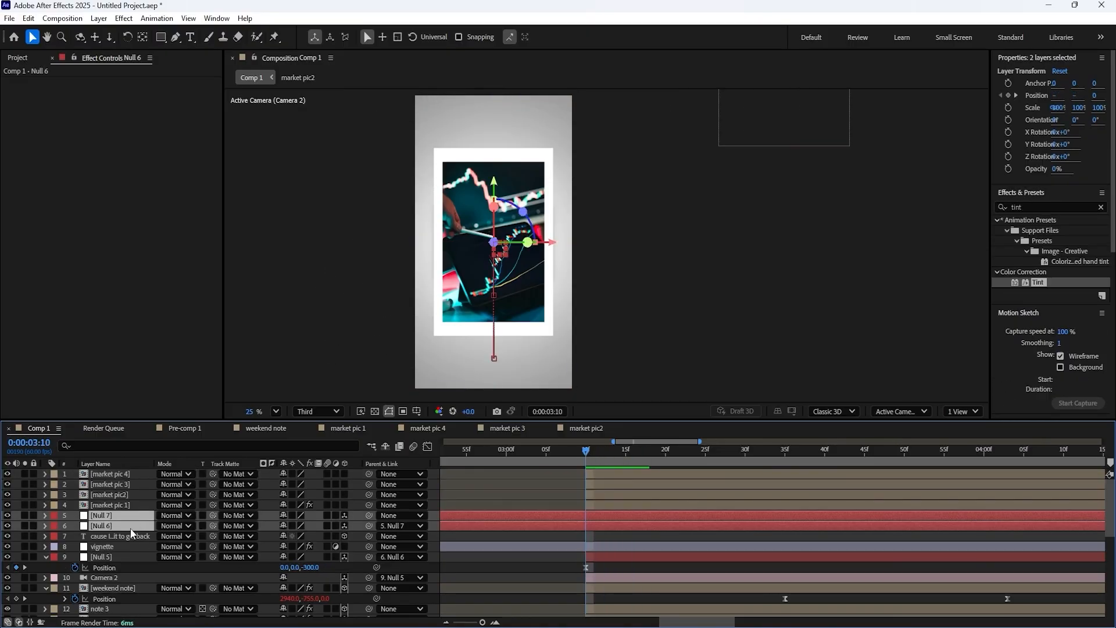
left_click(123, 536, "ctrl")
left_click(128, 557)
left_click(125, 526)
left_click(124, 517, "ctrl")
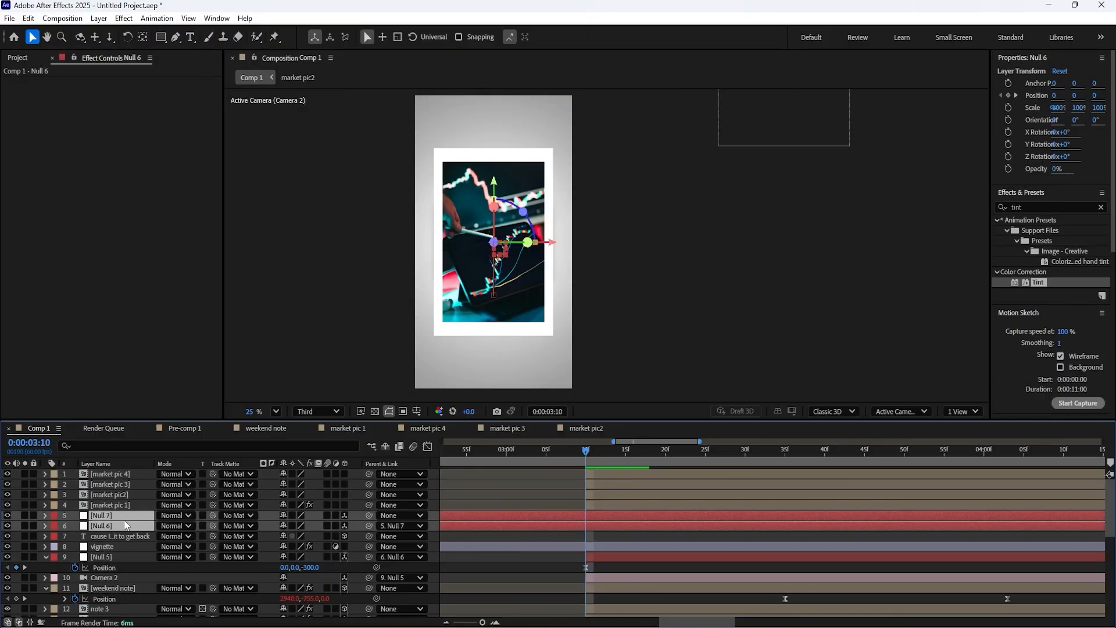
scroll(495, 522, "down", 3)
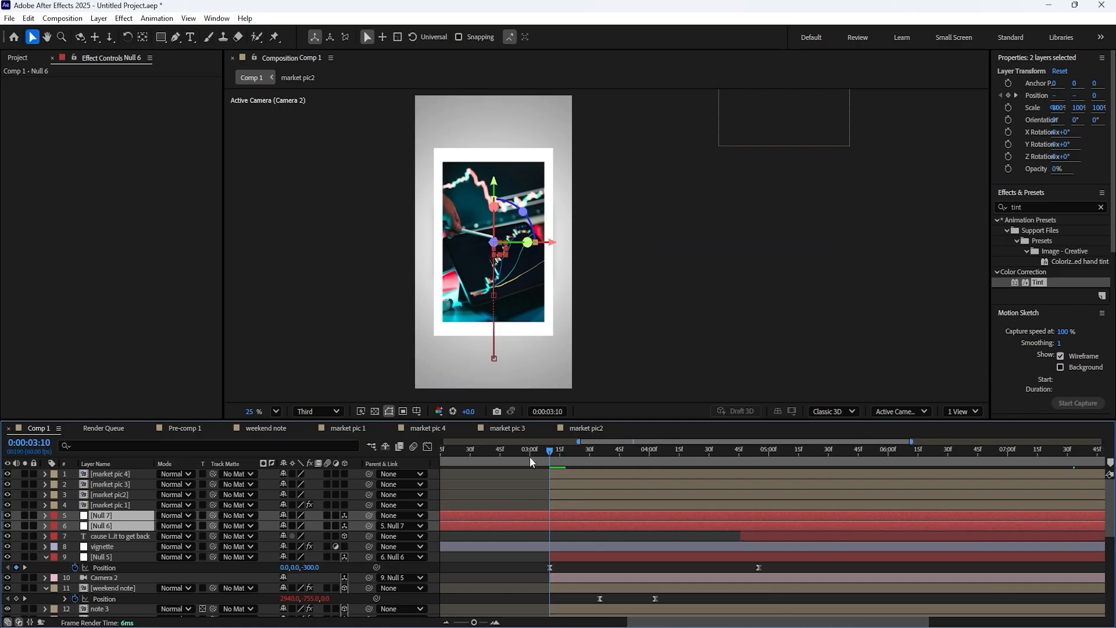
left_click_drag(529, 453, 440, 474)
key("minus")
left_click_drag(447, 517, 630, 516)
left_click(636, 452)
scroll(635, 498, "up", 5)
key("Page_Up")
key("Page_Up")
key("Page_Up")
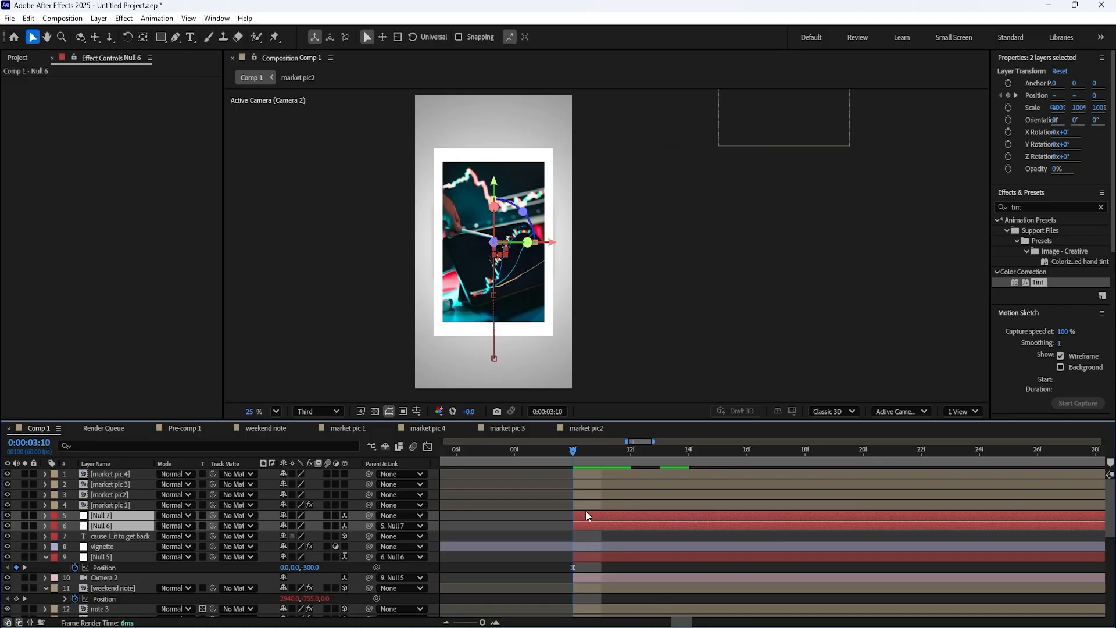
- Trim the starts of all four market picture layers to 0:00:06:23
scroll(585, 515, "down", 5)
left_click_drag(633, 459, 828, 453)
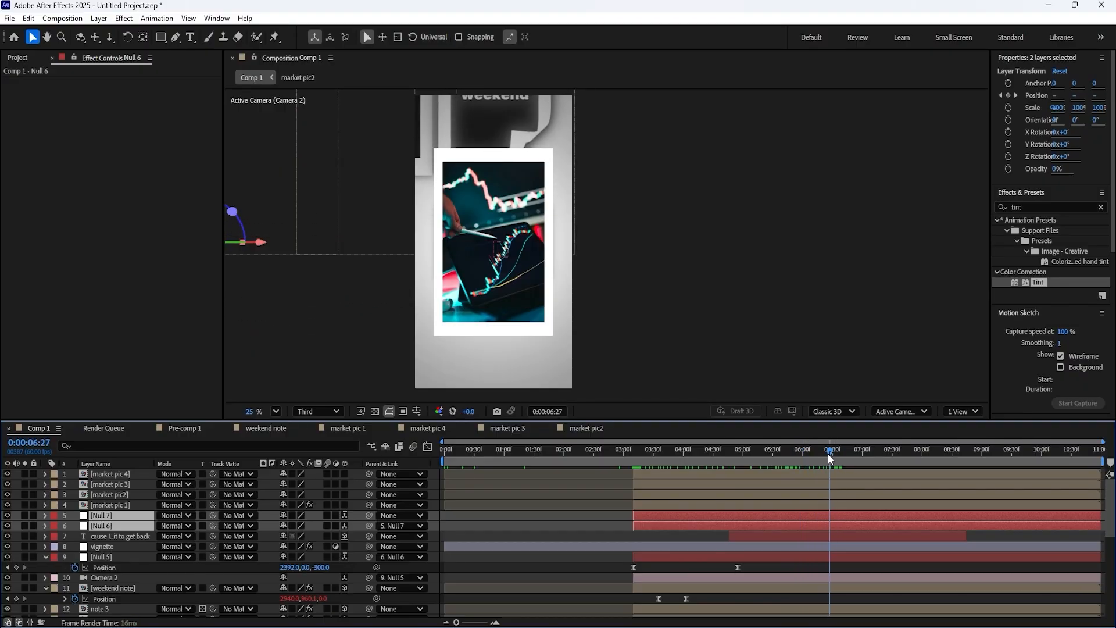
left_click(636, 473)
left_click(651, 503)
left_click(636, 474, "shift")
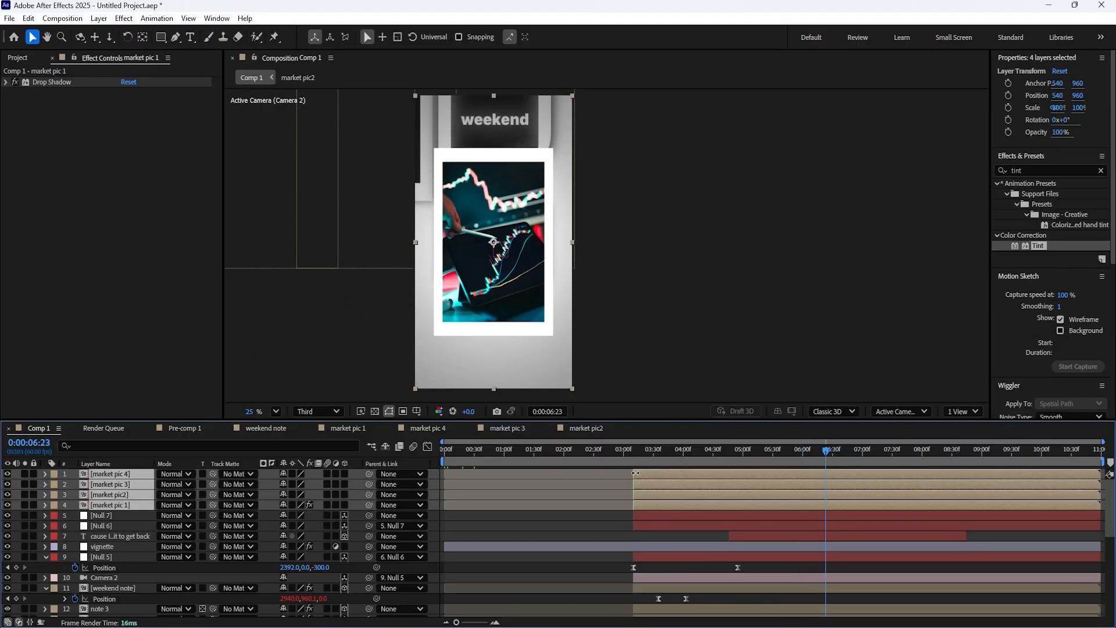
left_click_drag(635, 473, 872, 456)
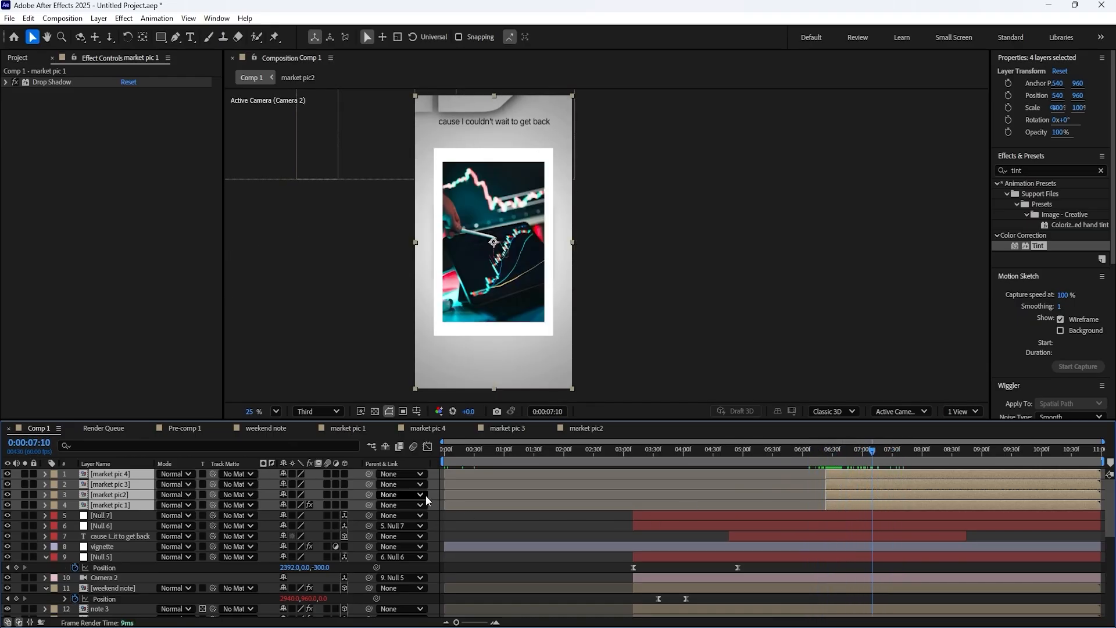
- Make the four market picture layers 3D and copy the "cause I couldn't wait to get back" text's position onto them
left_click(345, 505)
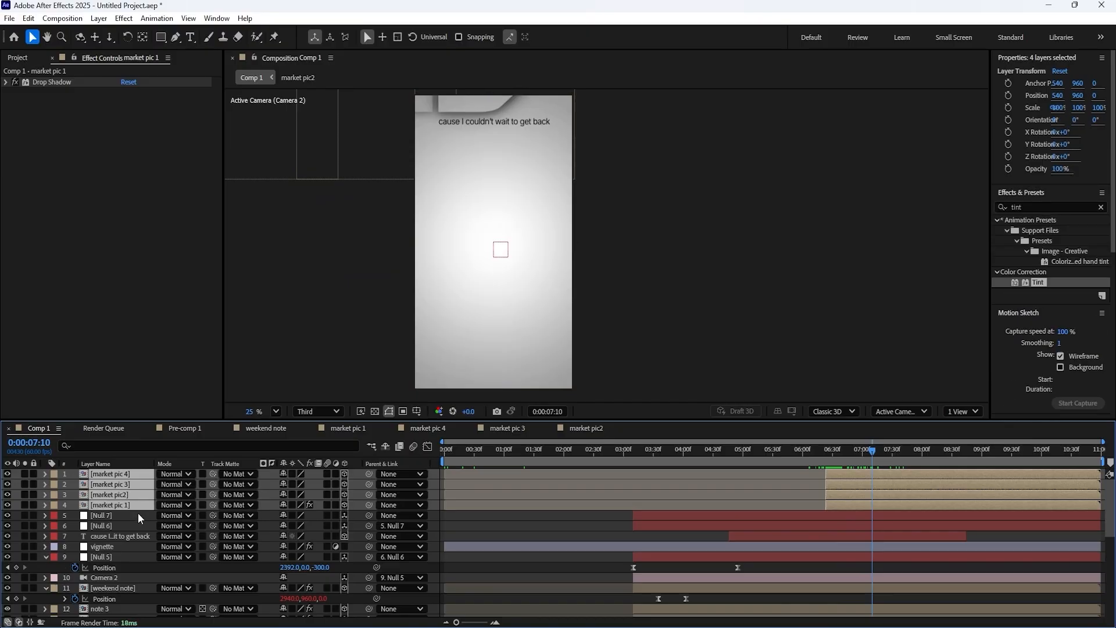
key("p")
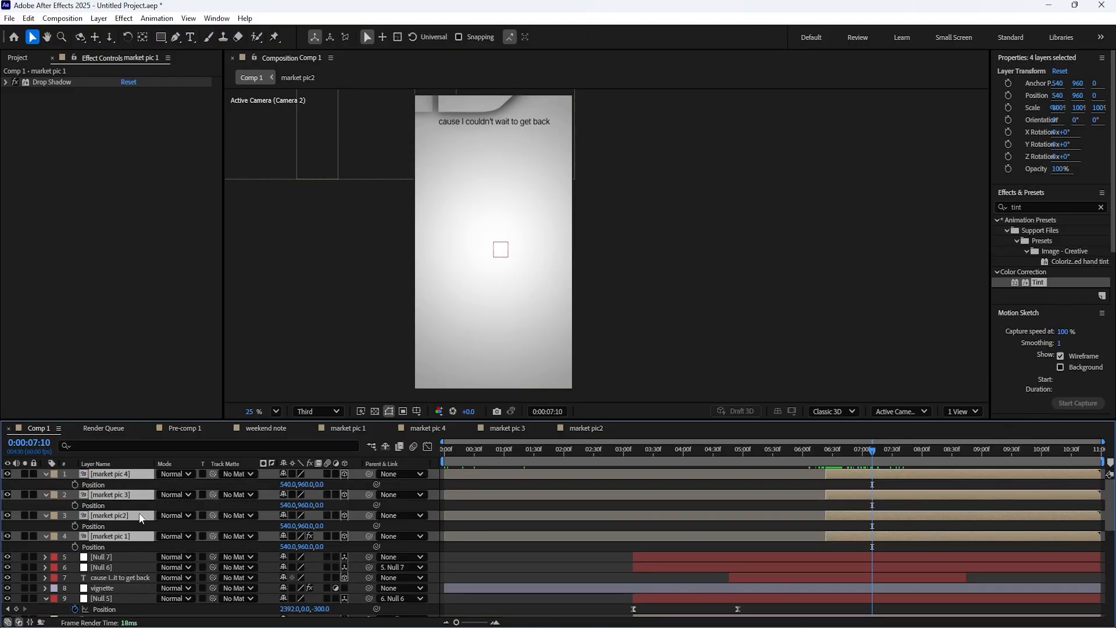
left_click(130, 557)
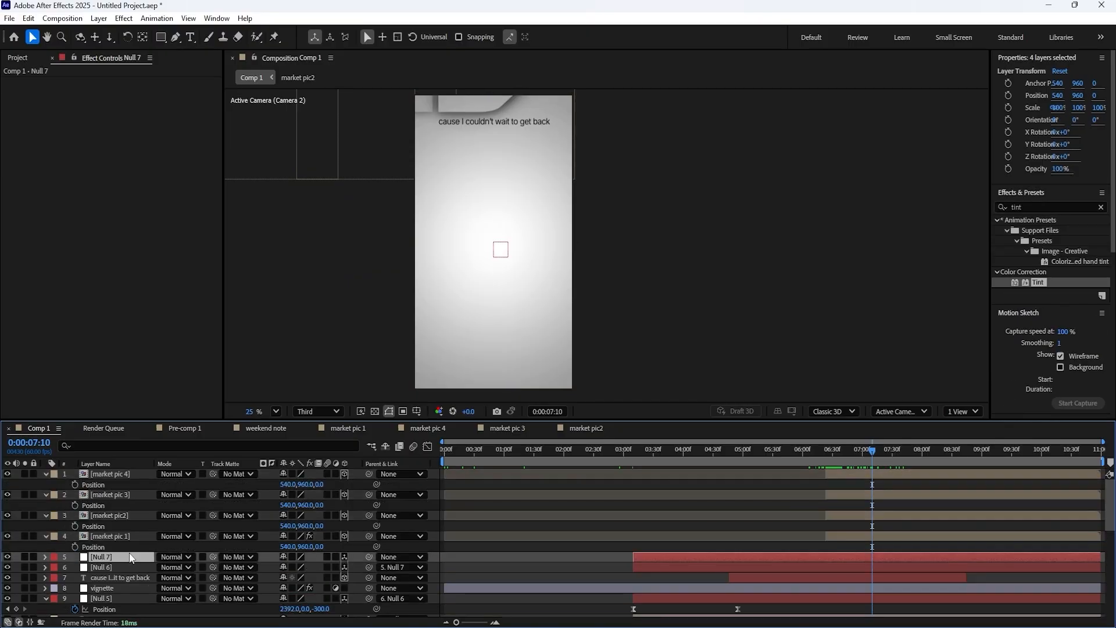
left_click(499, 122)
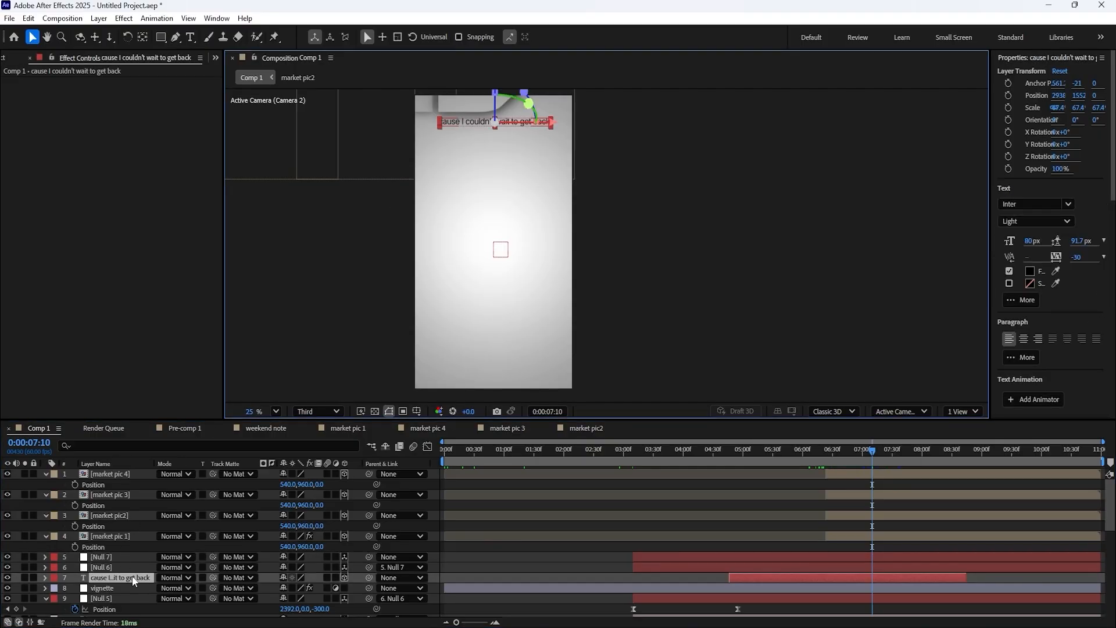
key("p")
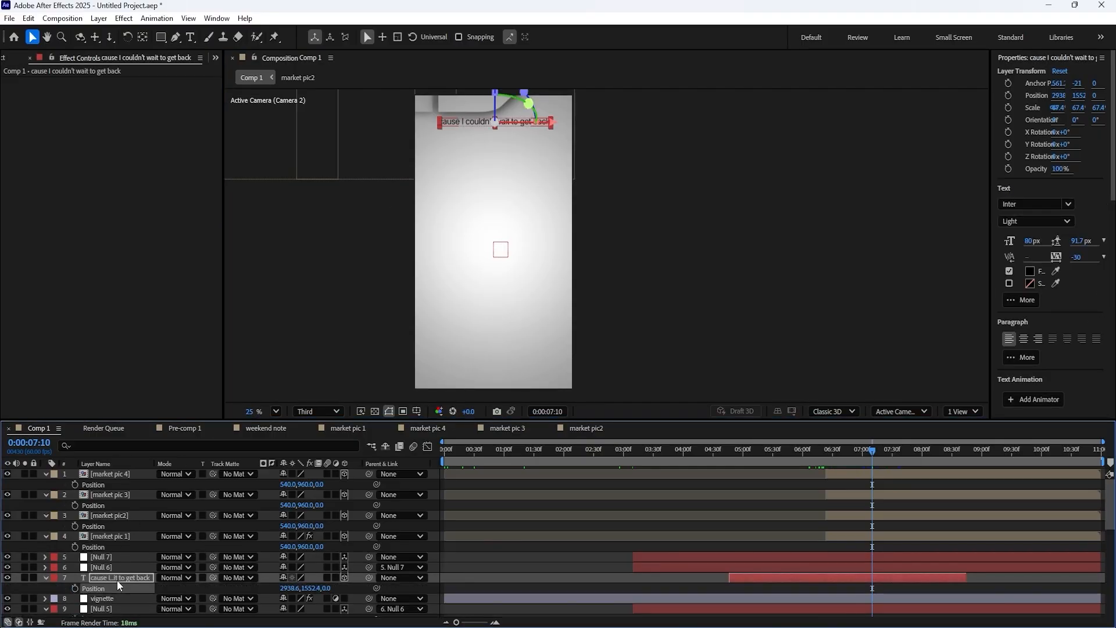
left_click(44, 577)
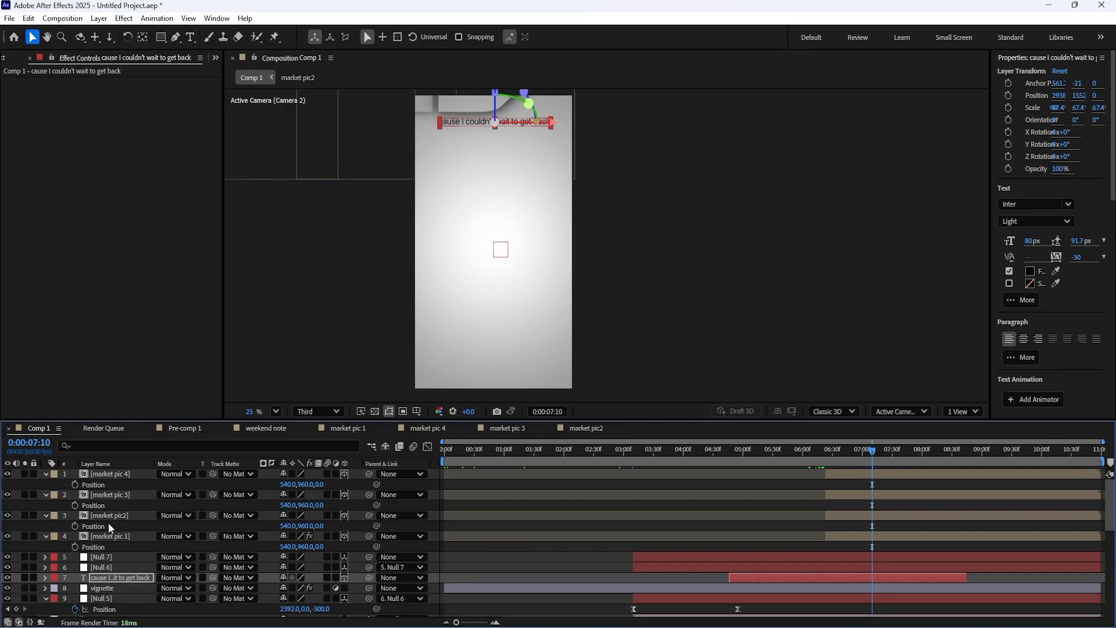
left_click(110, 535)
left_click(124, 474, "shift")
key("ctrl+v")
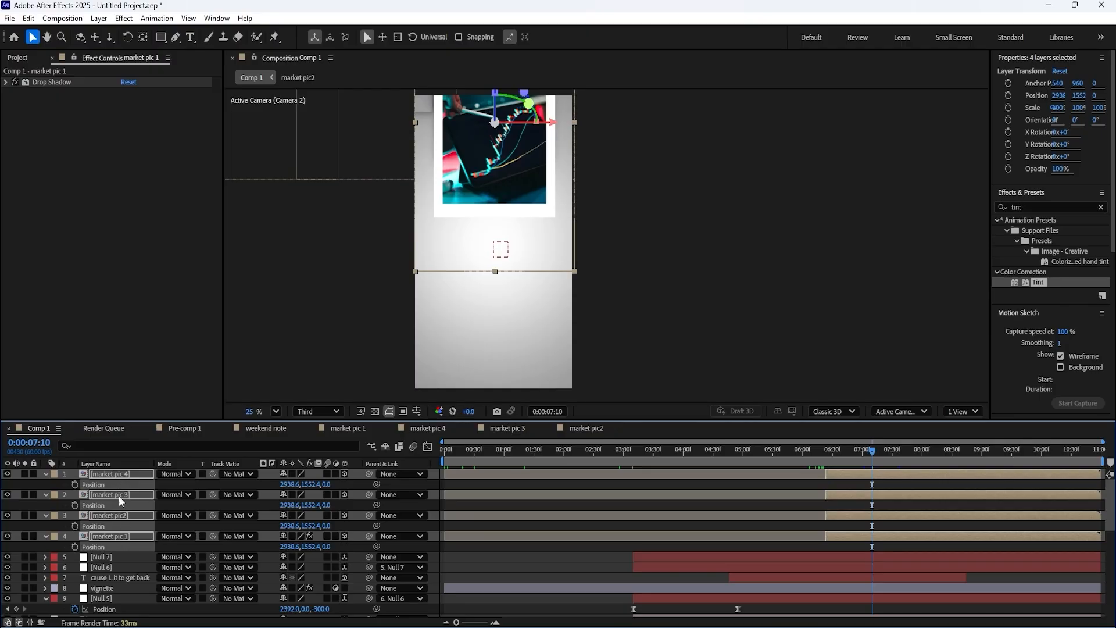
- Move the four market picture layers below the caption by setting their Y position to 2354.4
left_click_drag(325, 481, 899, 442)
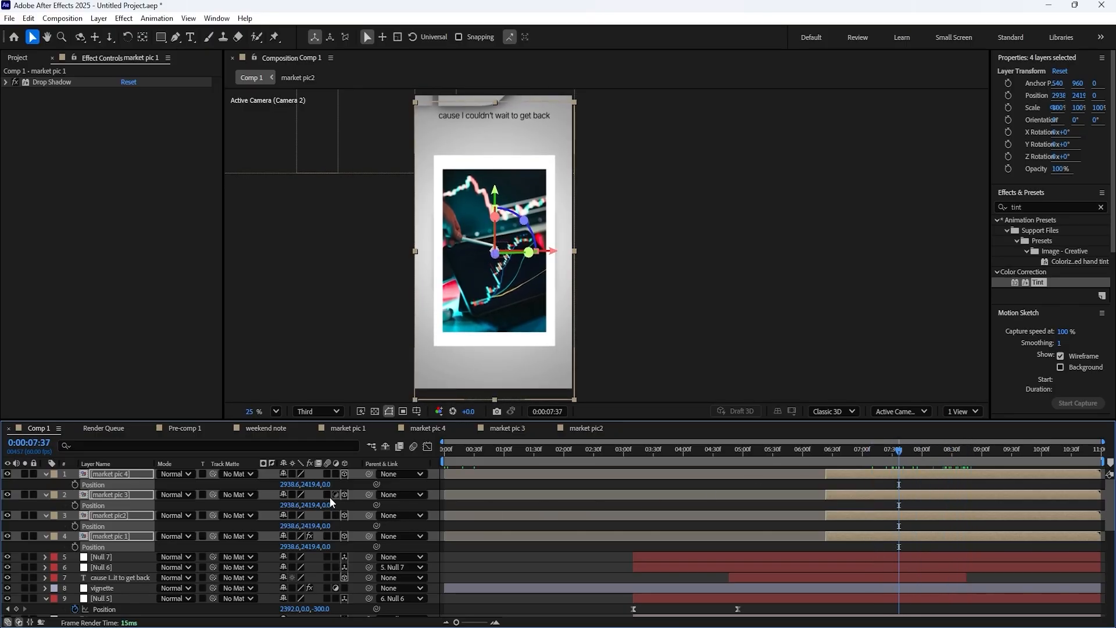
left_click_drag(311, 485, 269, 485)
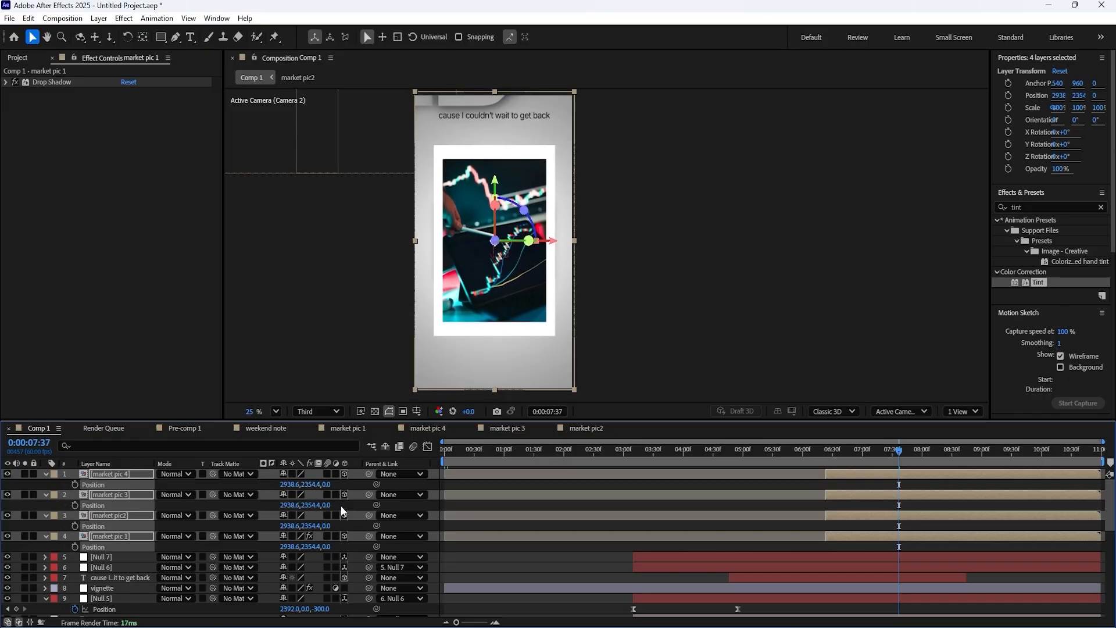
left_click(338, 505)
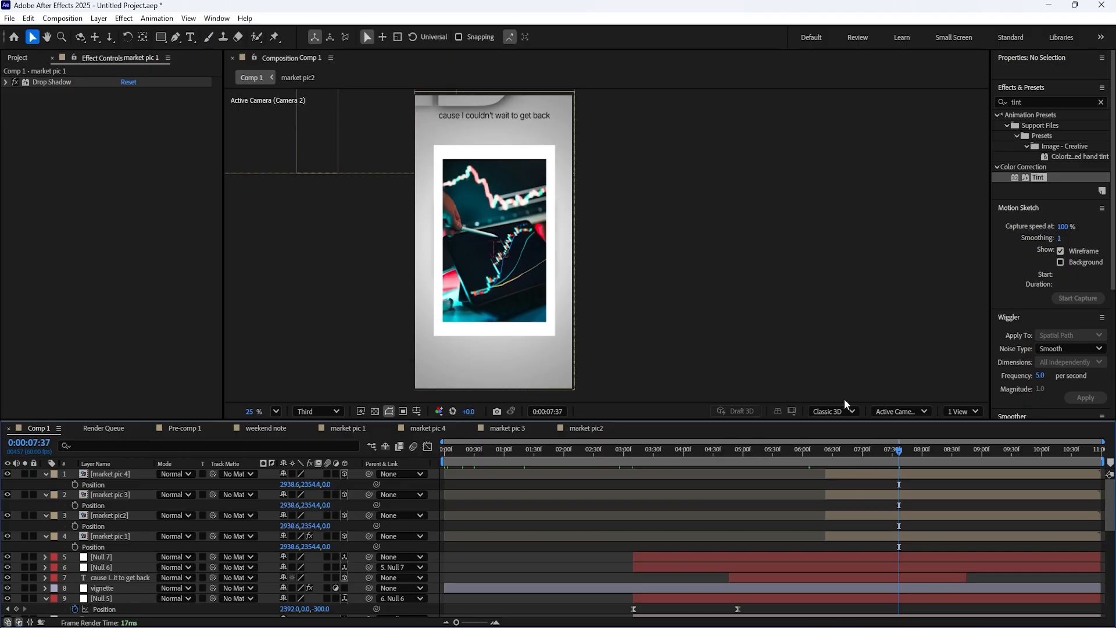
- Switch the 3D view to Custom View 1 and orbit it to show the layers and camera from the side
left_click(907, 410)
left_click(911, 313)
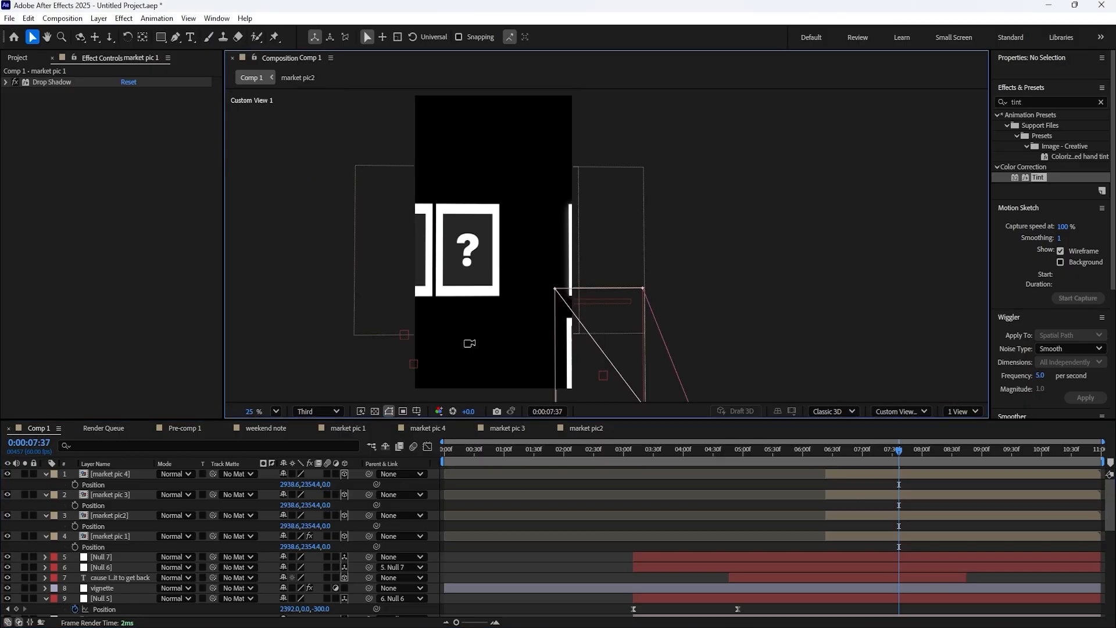
left_click_drag(470, 343, 432, 291)
left_click(95, 37)
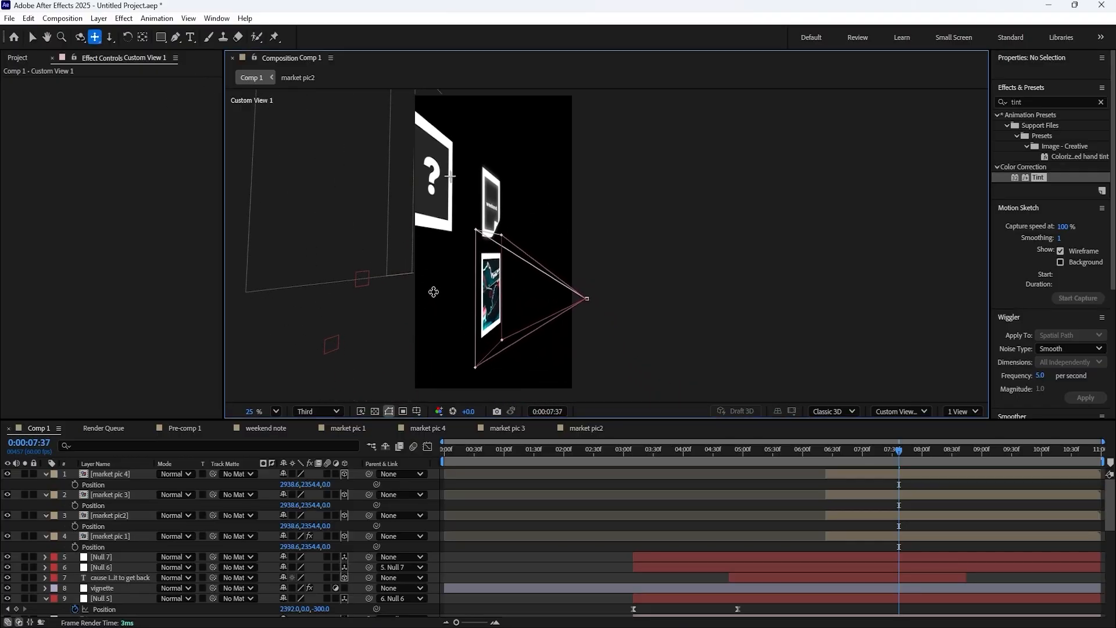
key("v")
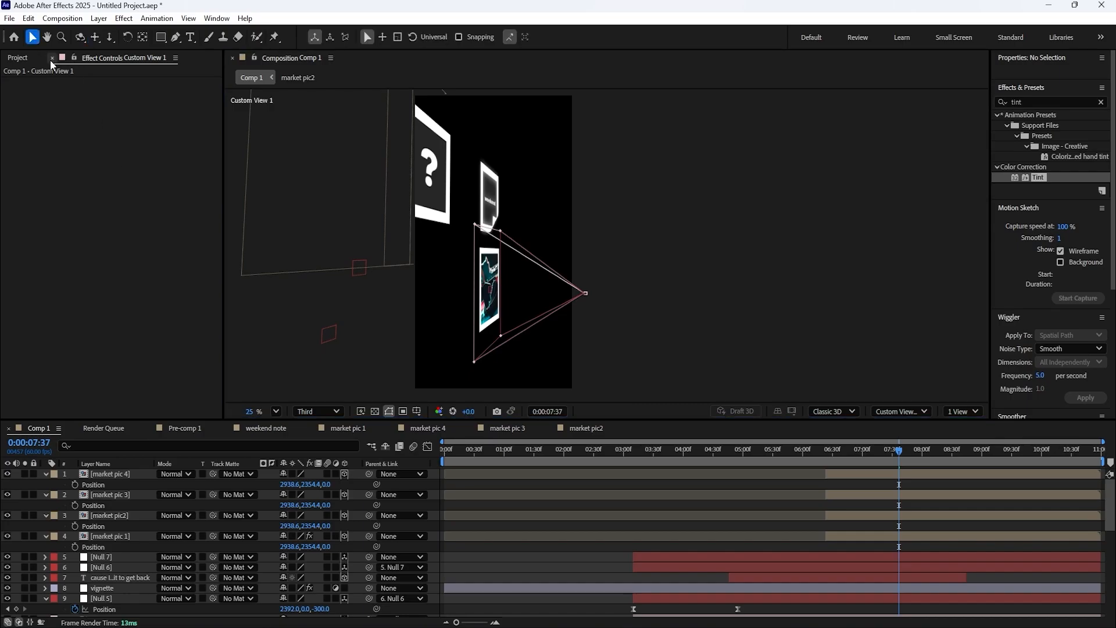
- Bring the market pic2 layer toward the camera by setting its Z position to -200
left_click(146, 536)
left_click(142, 517)
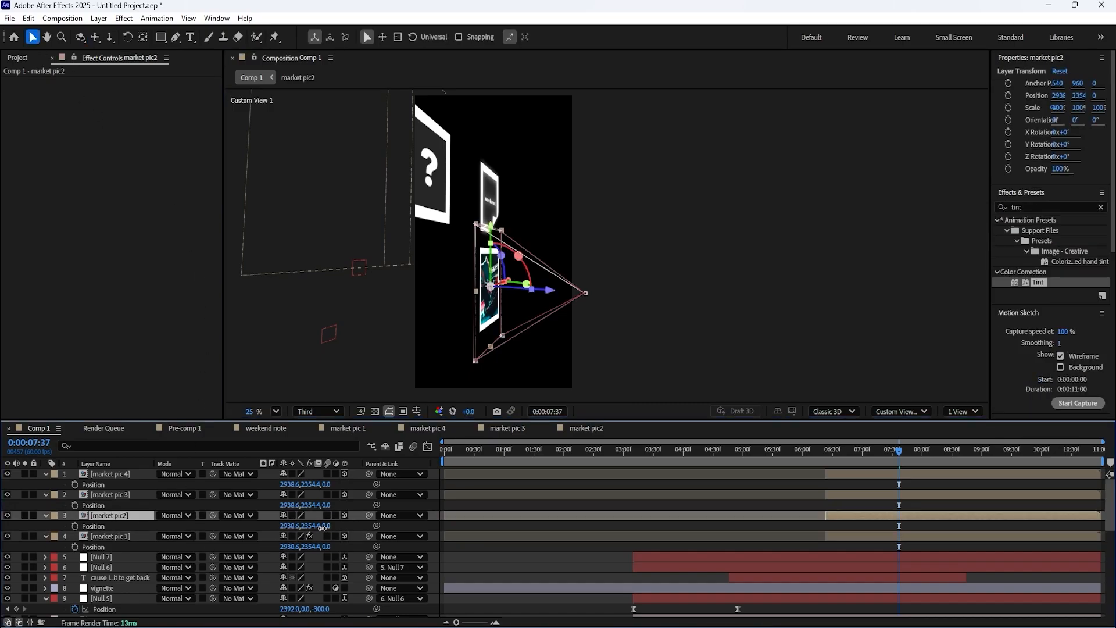
left_click_drag(321, 526, 339, 530)
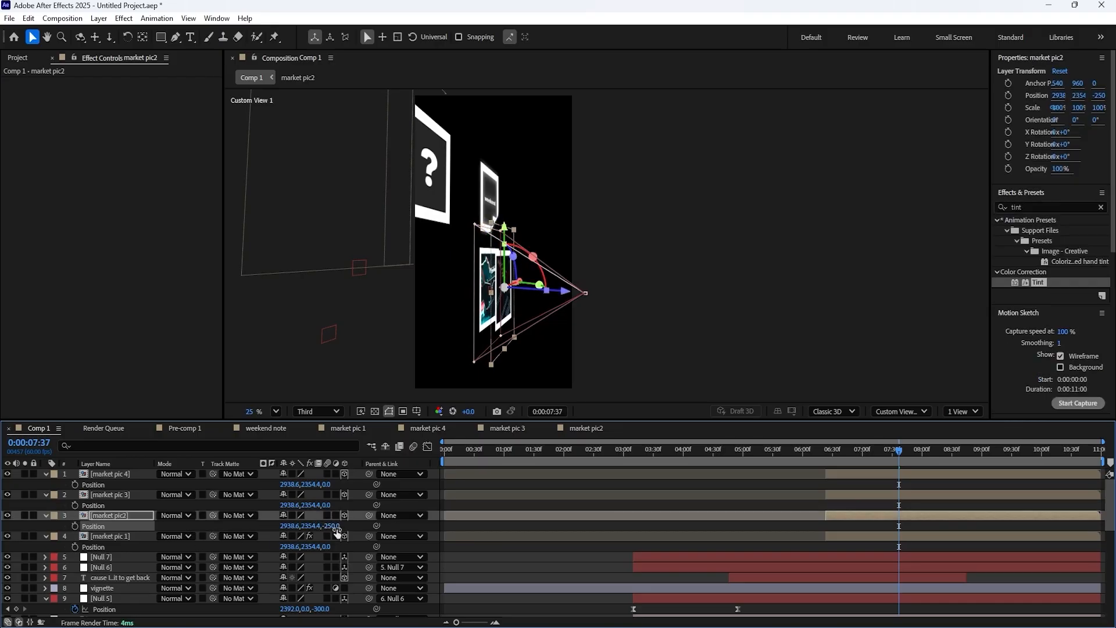
left_click(338, 527)
left_click(368, 525)
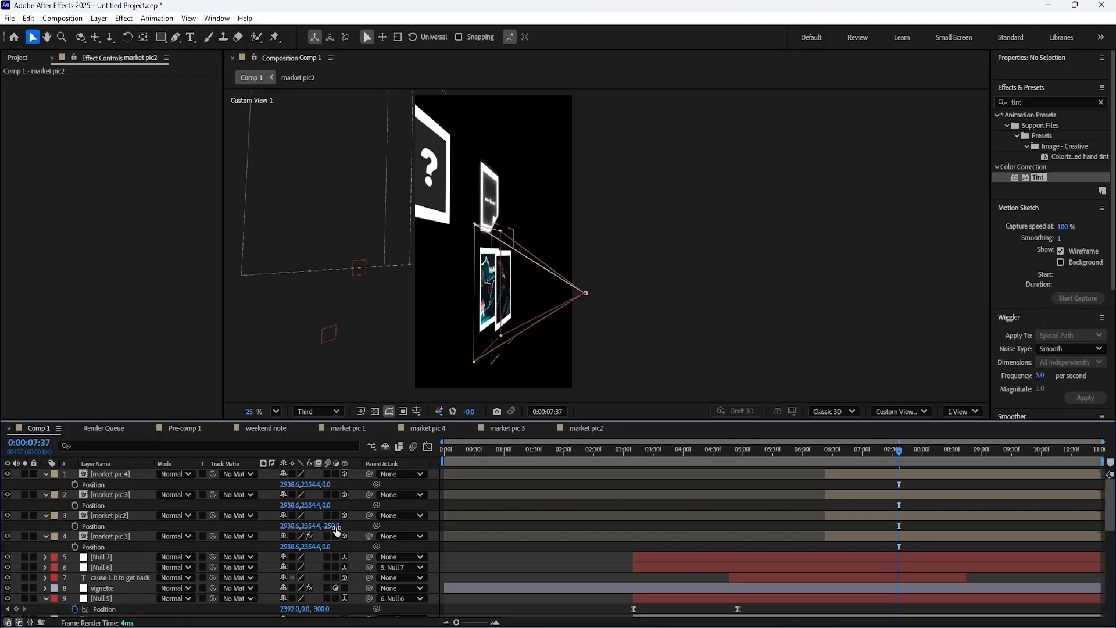
type("-200")
key("Return")
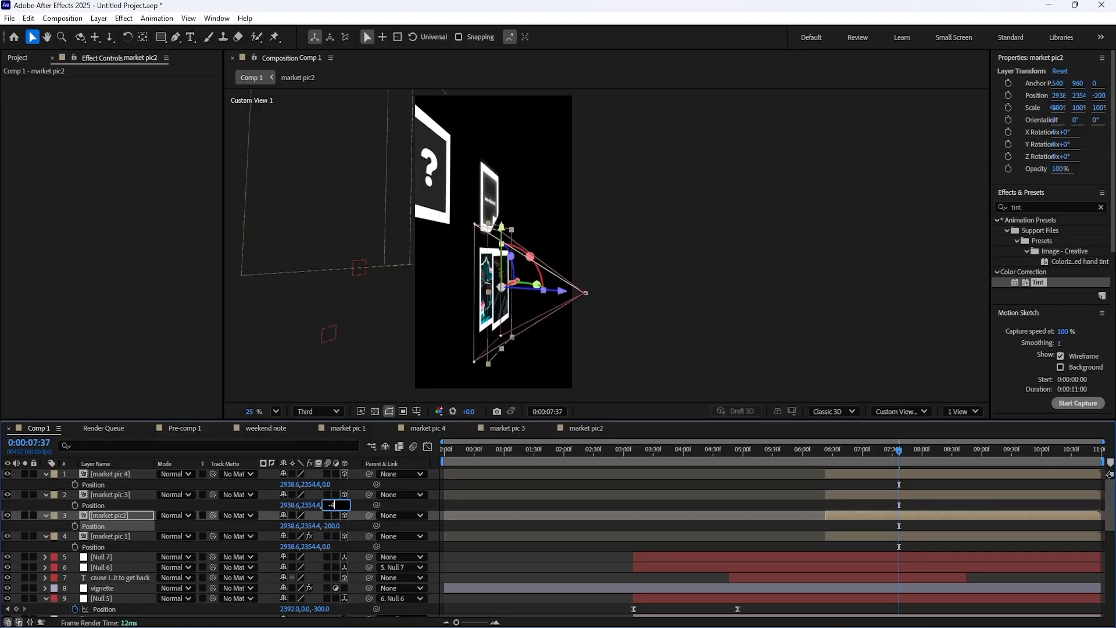
- Set the Z position of market pic 3 to -400 and of market pic 4 to -600
key("Return")
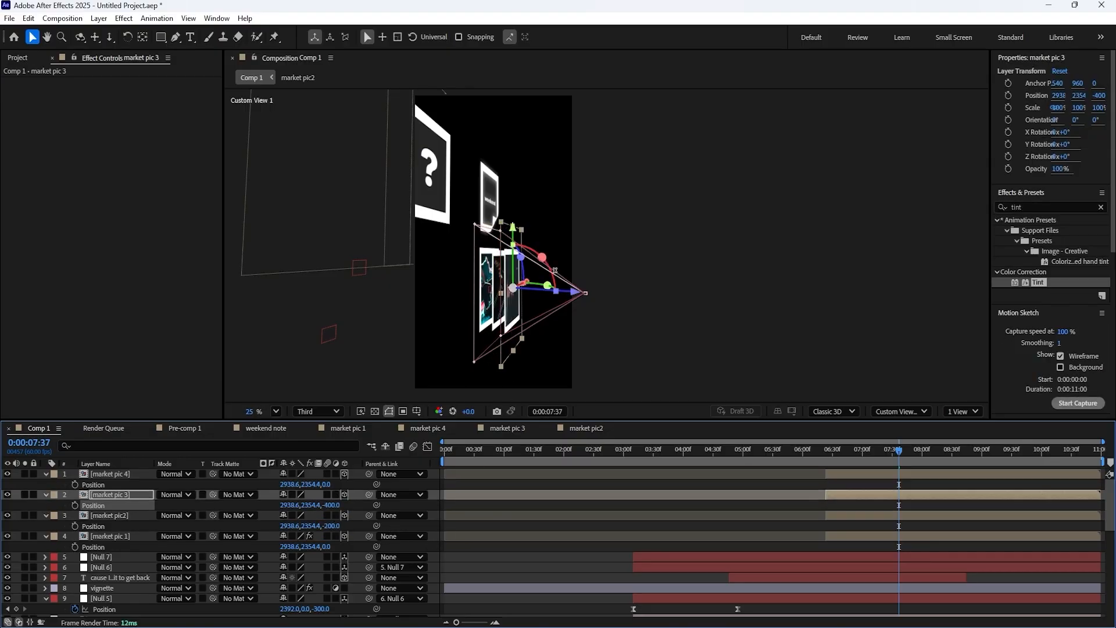
left_click(335, 487)
left_click(328, 485)
type("-600")
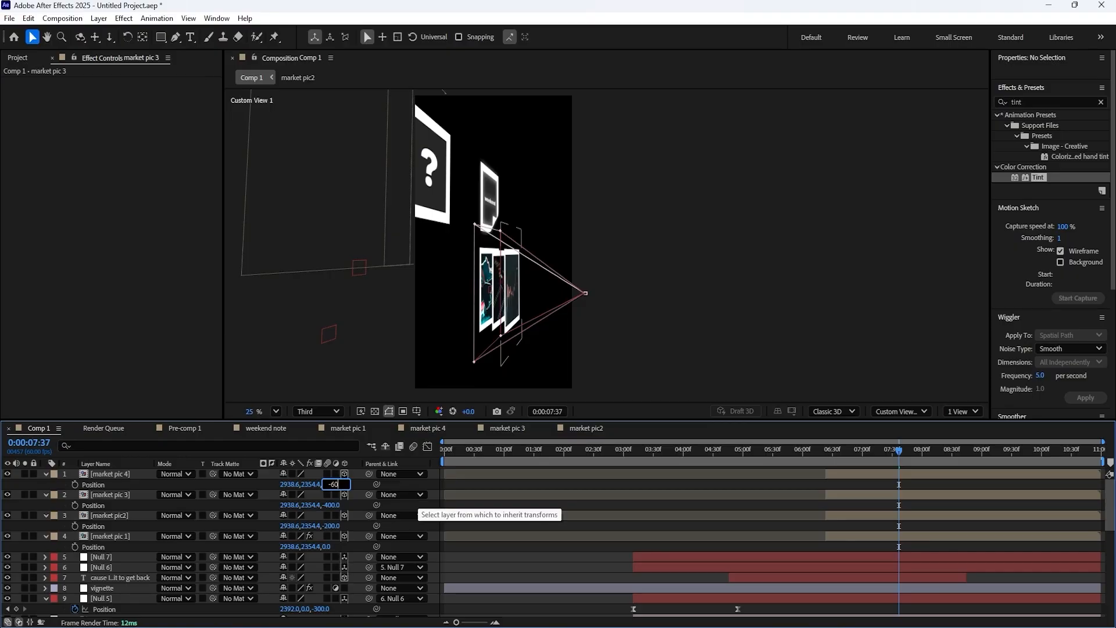
key("Return")
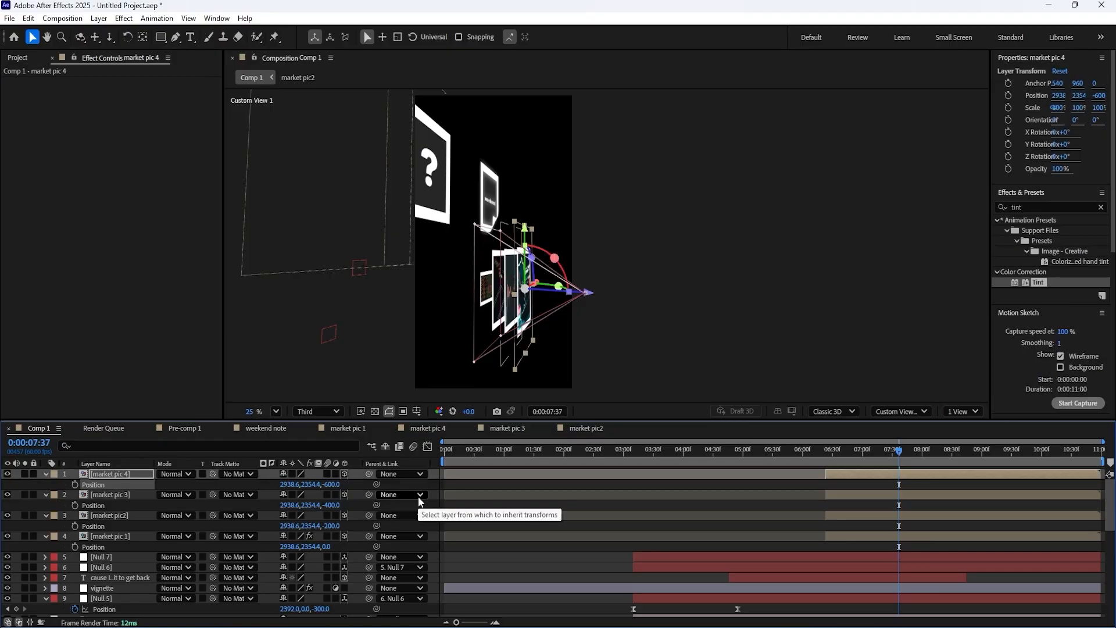
- Replace the position properties shown for the four market picture layers with their rotation properties
left_click(127, 515)
left_click(118, 536)
left_click(127, 473, "shift")
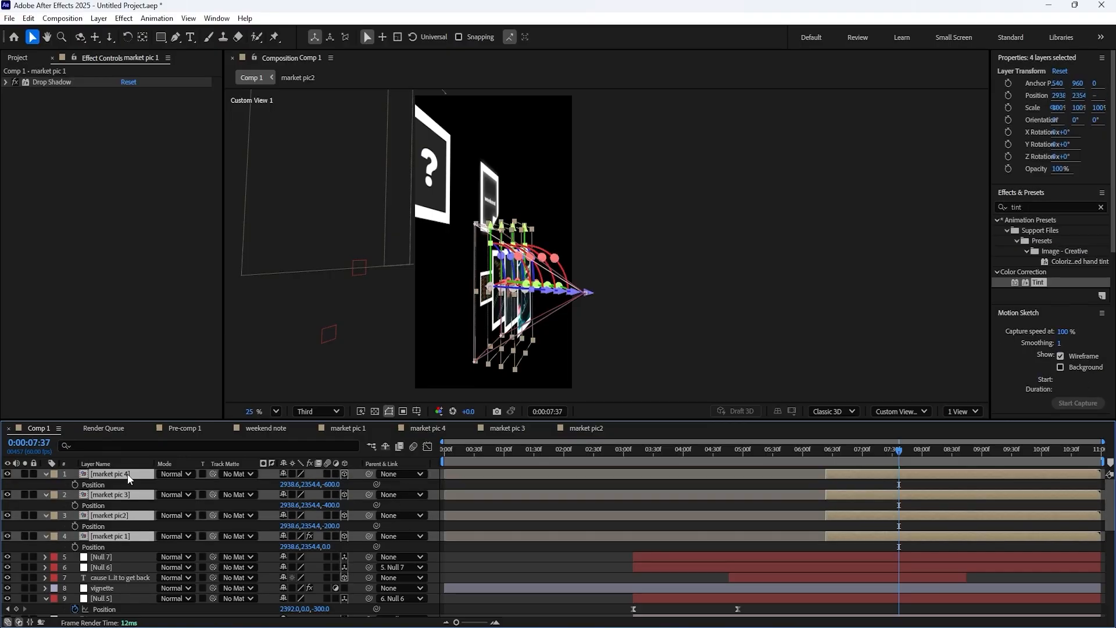
key("p")
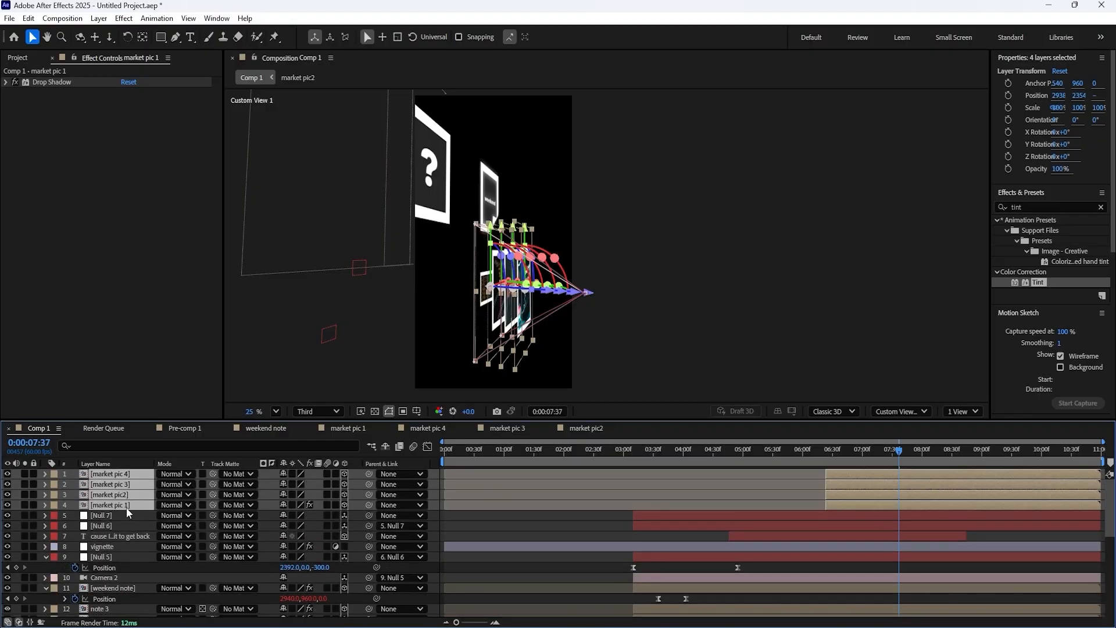
key("F2")
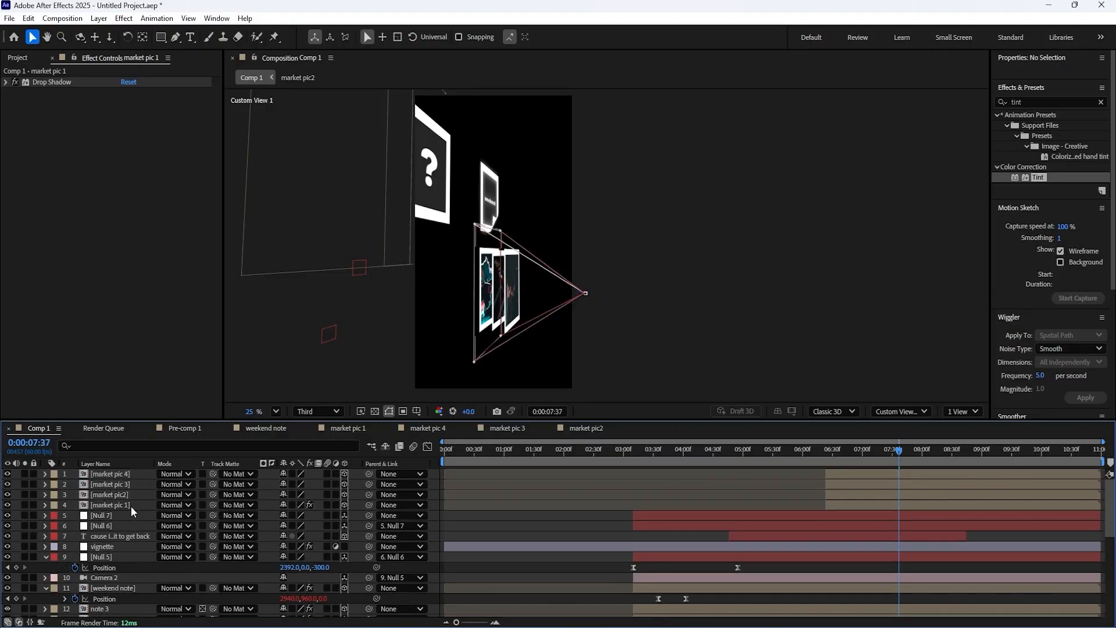
key("ctrl+z")
left_click(134, 504, "shift")
key("r")
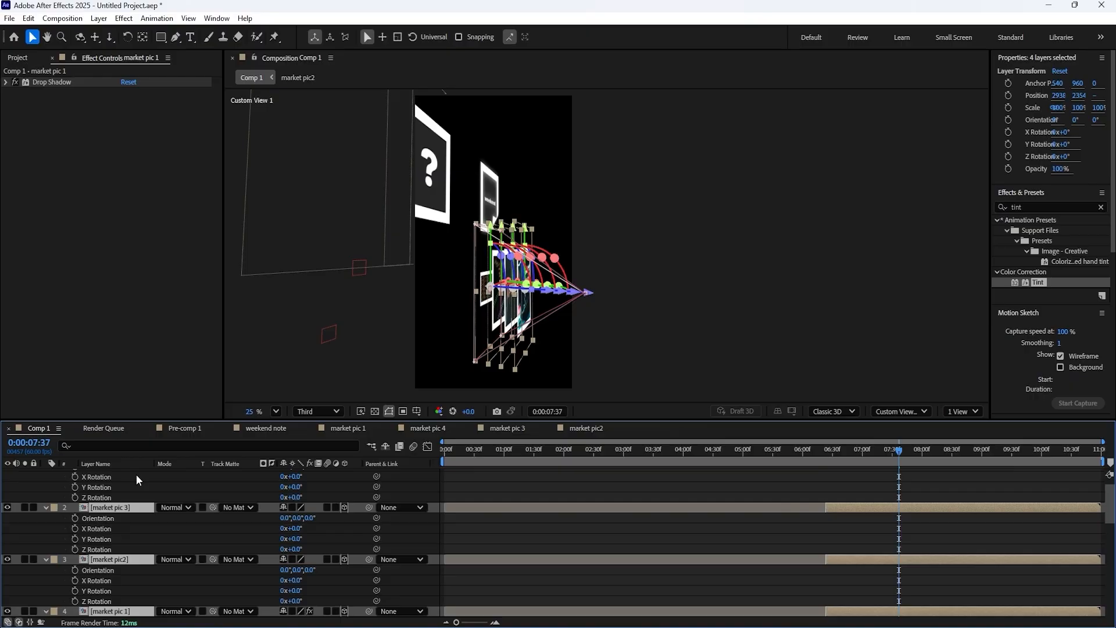
key("F2")
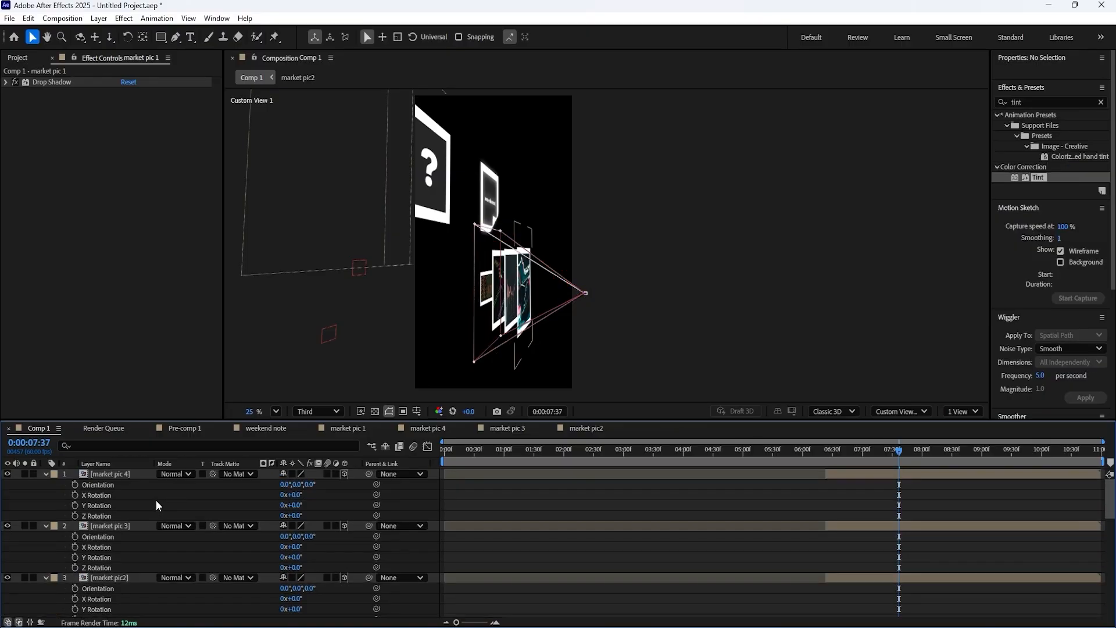
- Set the Z rotation of the market pic 3 layer to 7°
left_click(124, 473)
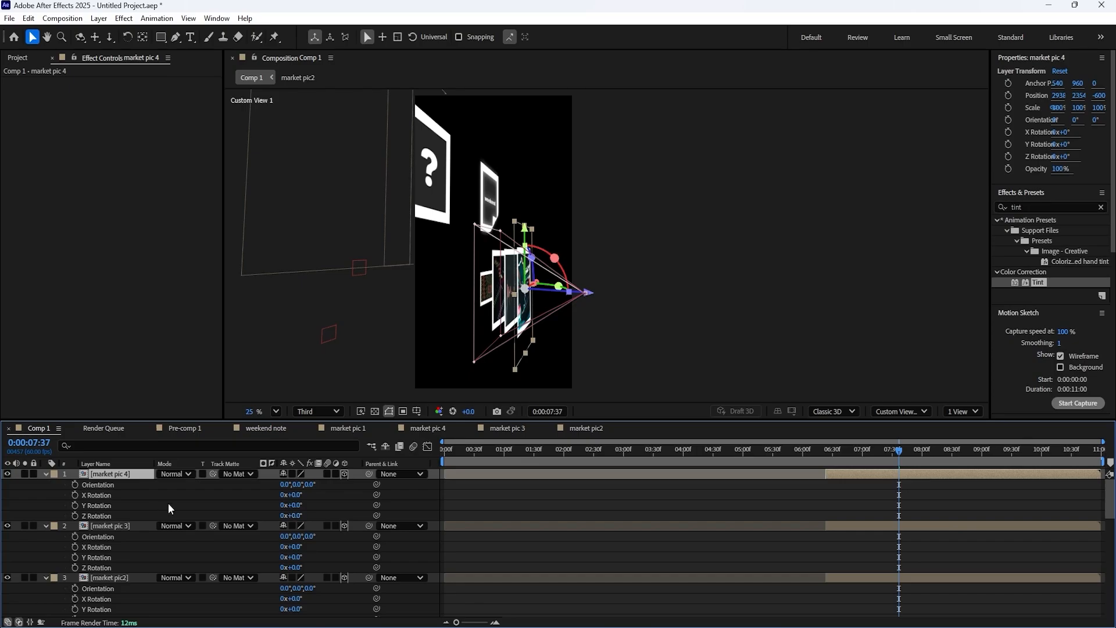
left_click(121, 525)
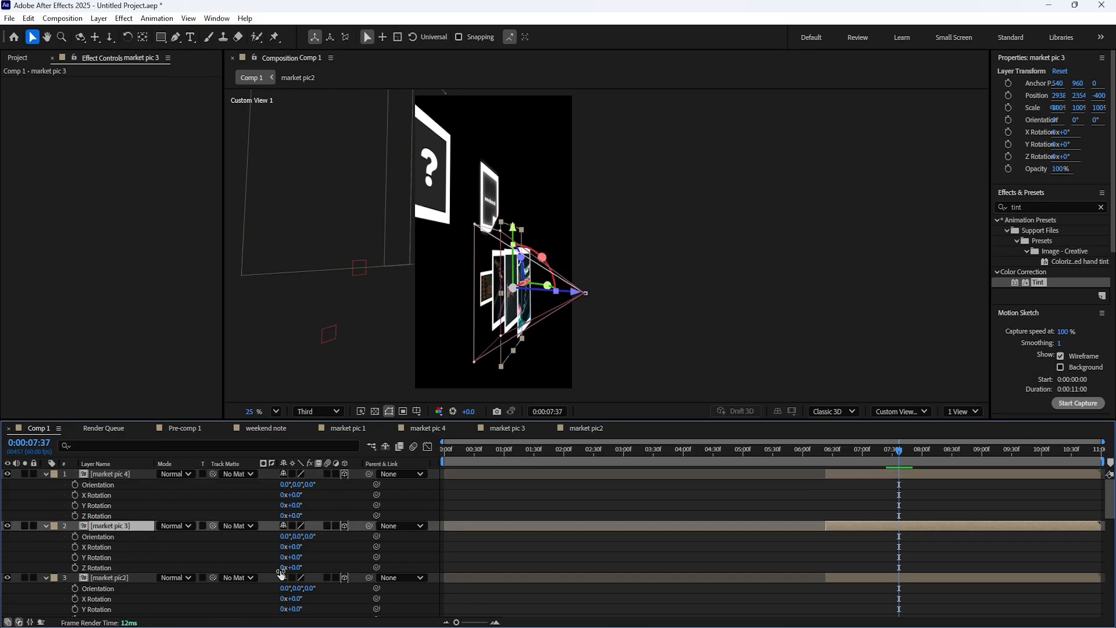
left_click_drag(287, 572, 301, 570)
left_click(302, 570)
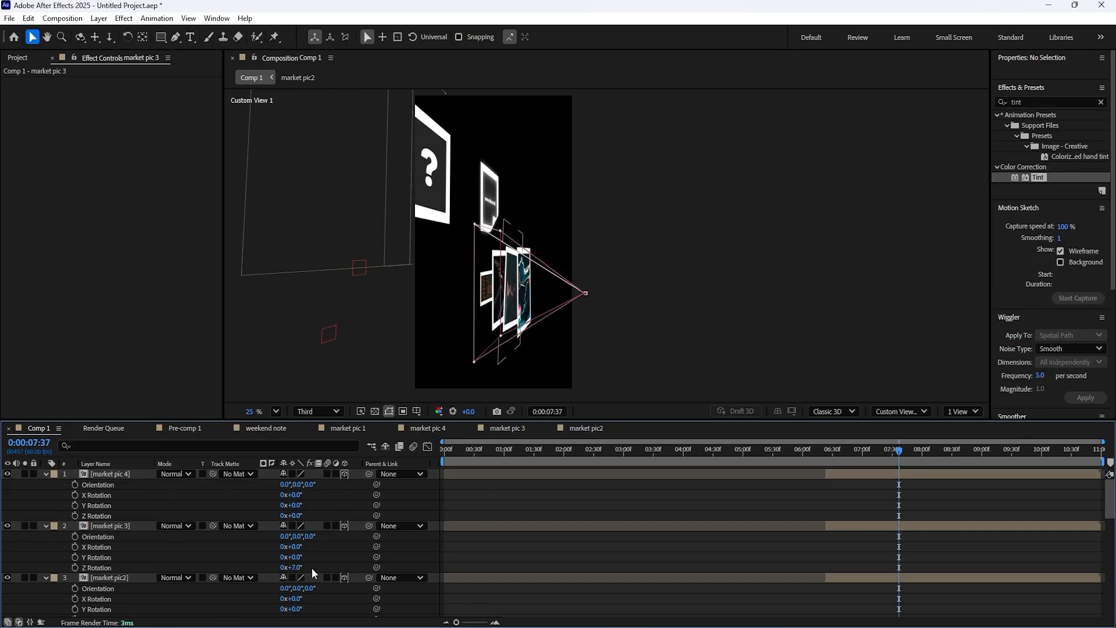
- Set the Z rotation of market pic 3 to 13° and of market pic2 to -15°
left_click(299, 567)
type("123")
key("Return")
scroll(357, 584, "down", 2)
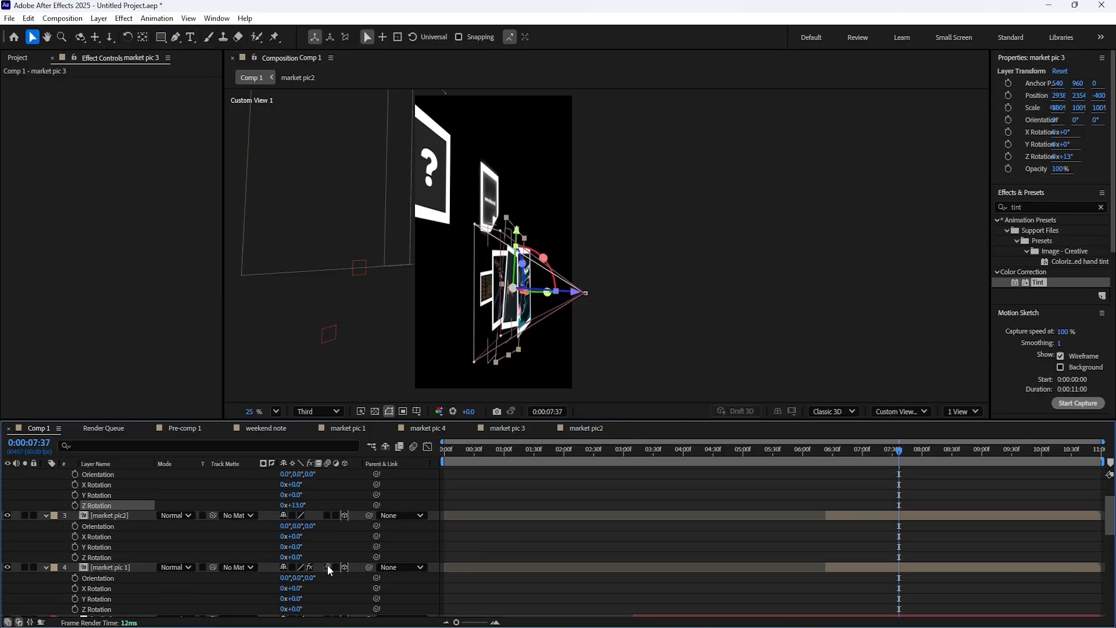
left_click(296, 557)
type("-15")
key("Return")
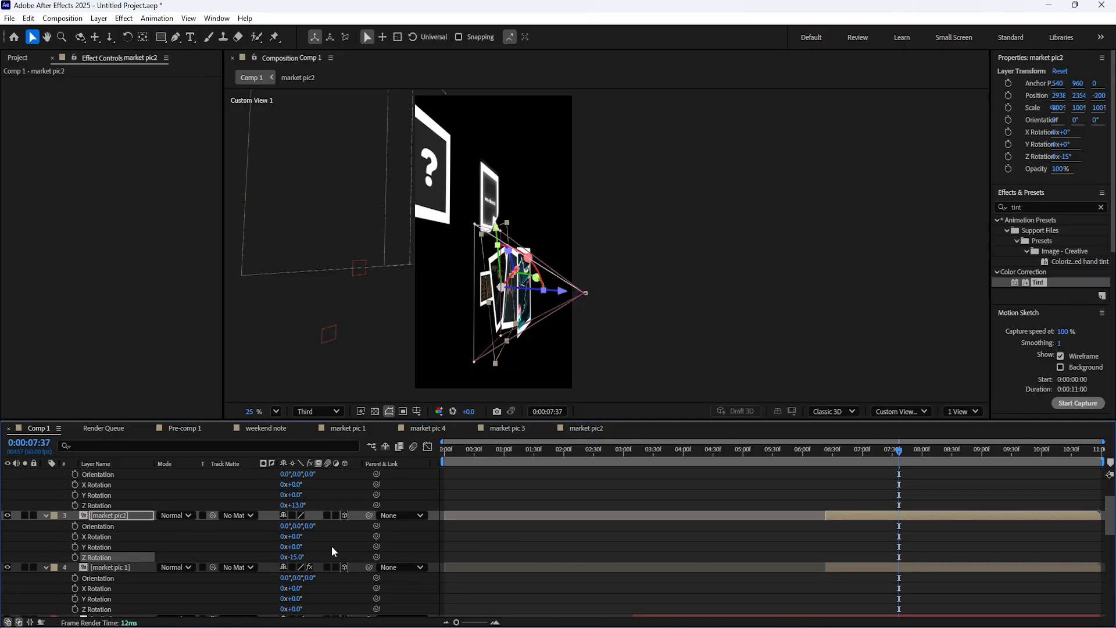
- Set the Z rotation of the market pic 1 layer to 20°
scroll(345, 545, "down", 3)
left_click(296, 578)
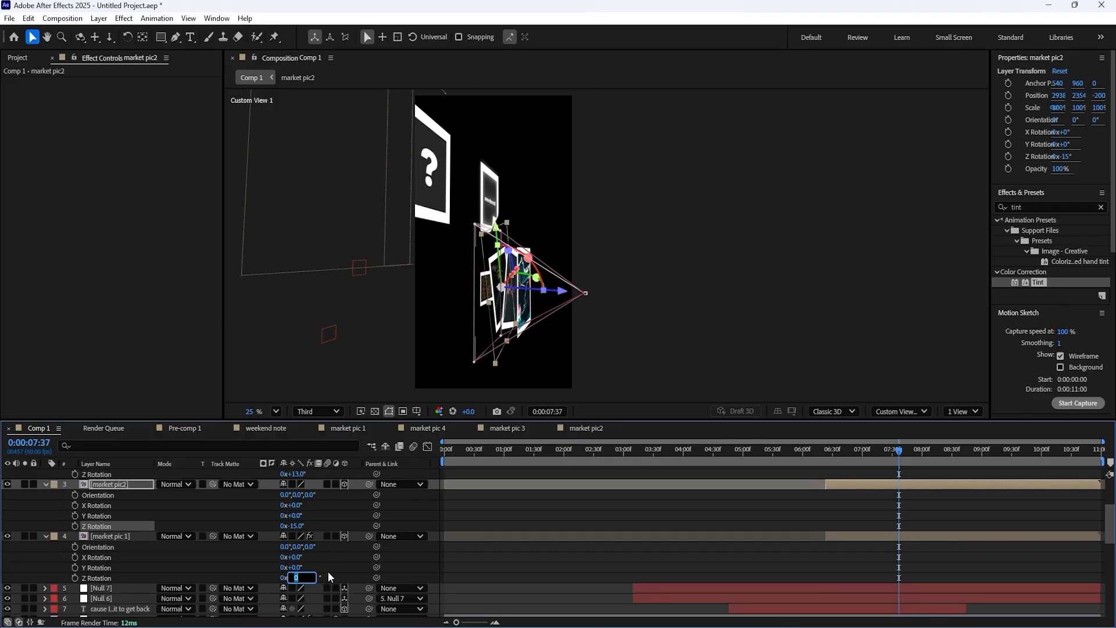
type("20")
key("Return")
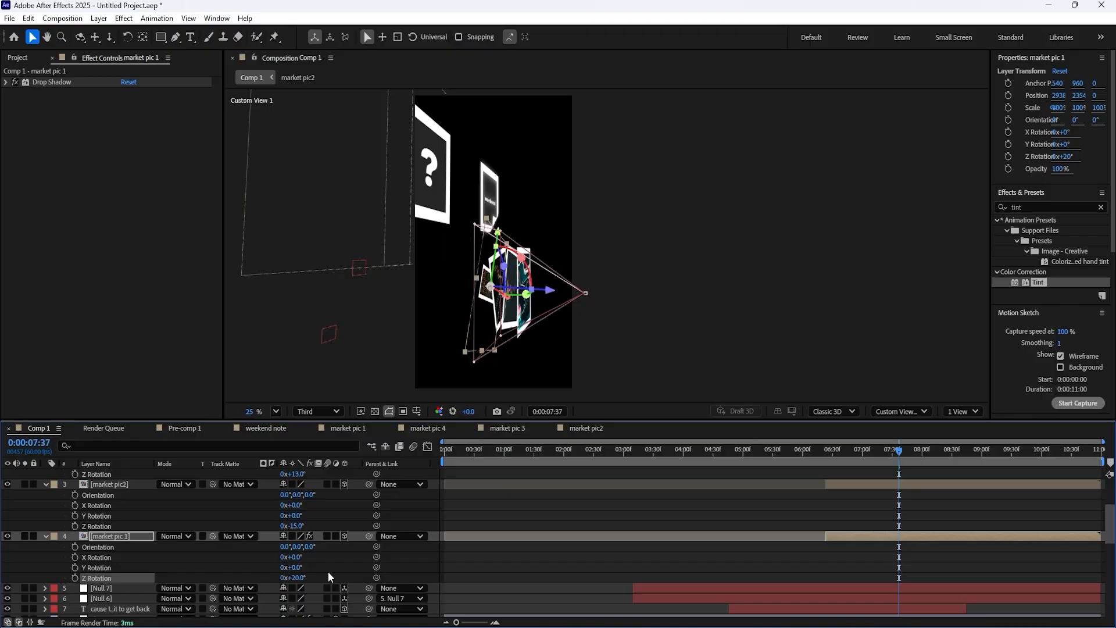
- Collapse the rotation properties of the four market picture layers
left_click(46, 536)
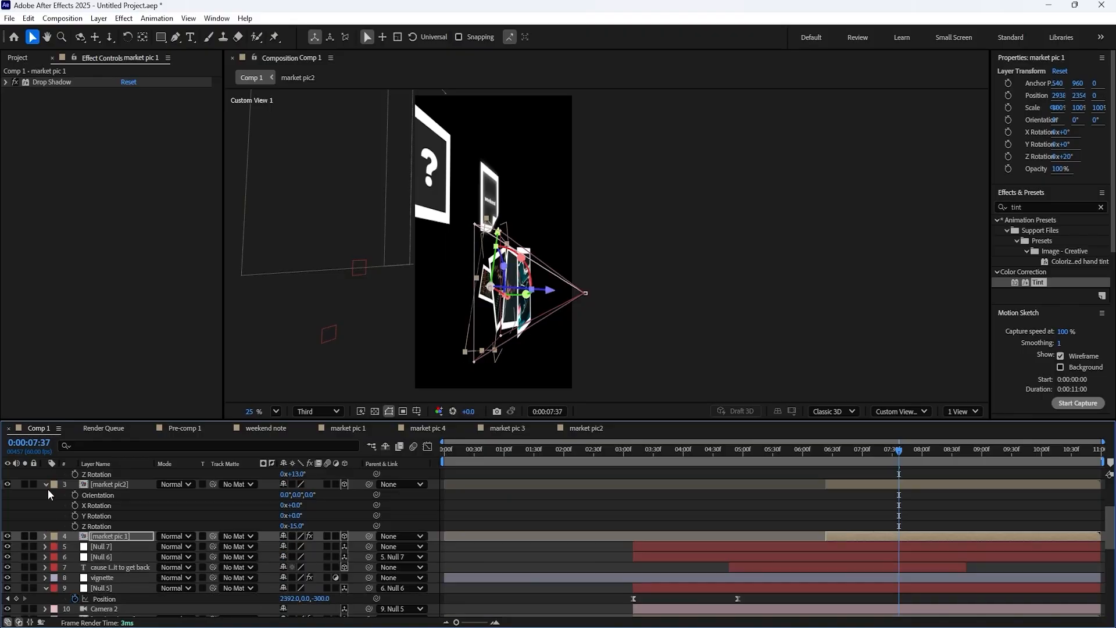
left_click(47, 485)
scroll(57, 514, "up", 2)
left_click(46, 494)
scroll(65, 511, "up", 1)
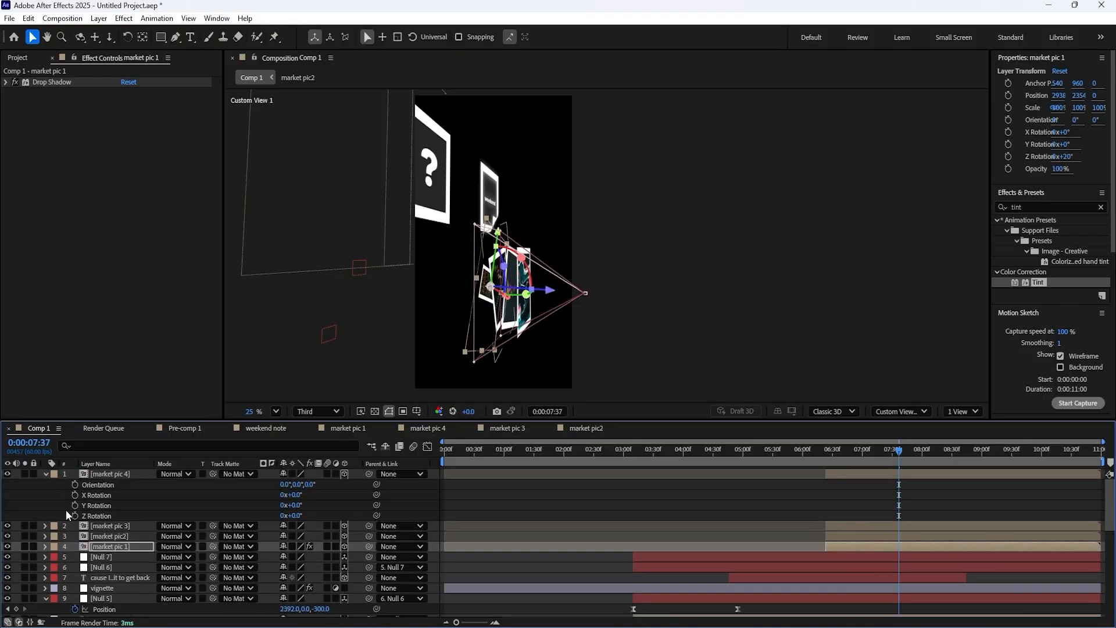
left_click(46, 474)
- Show the composition through the active camera and move the current time to 6:51
left_click(829, 458)
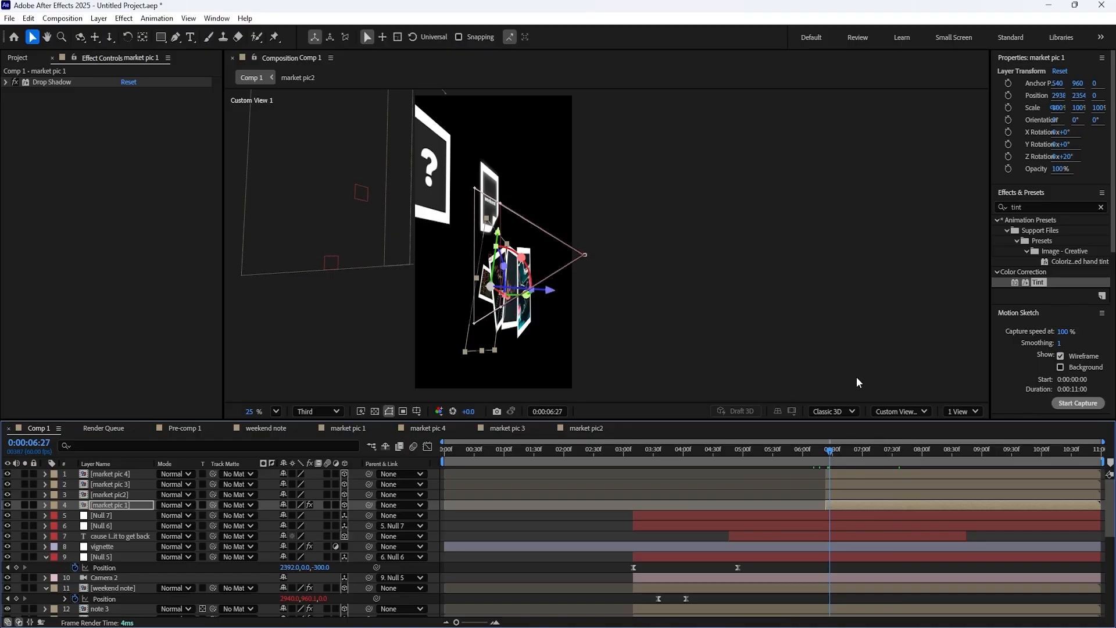
left_click(895, 410)
left_click(906, 149)
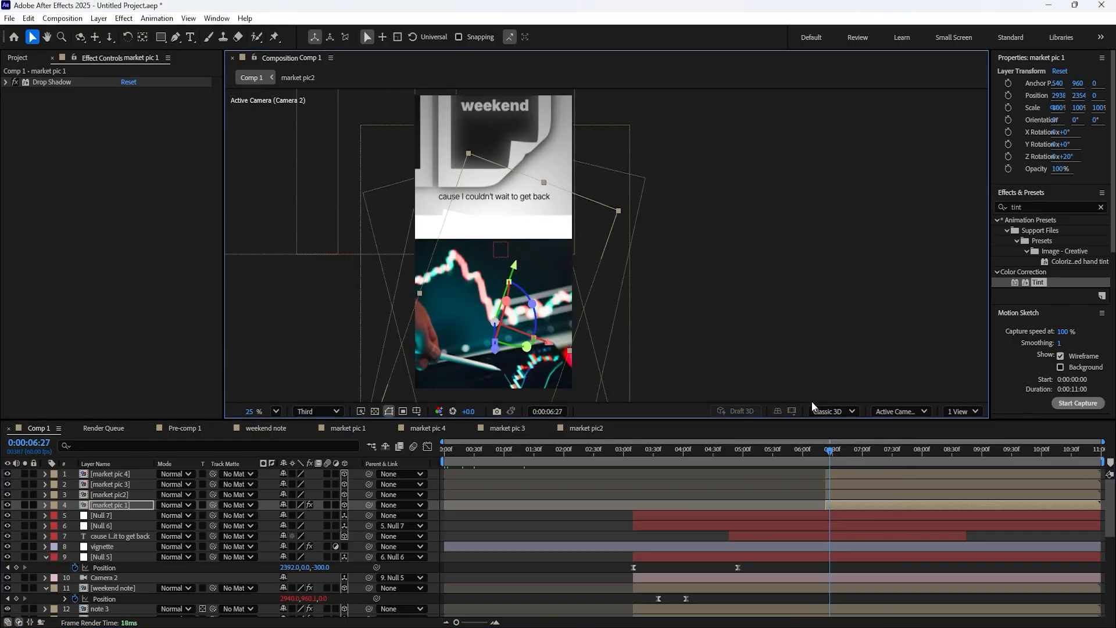
left_click_drag(829, 455, 853, 451)
left_click(347, 307)
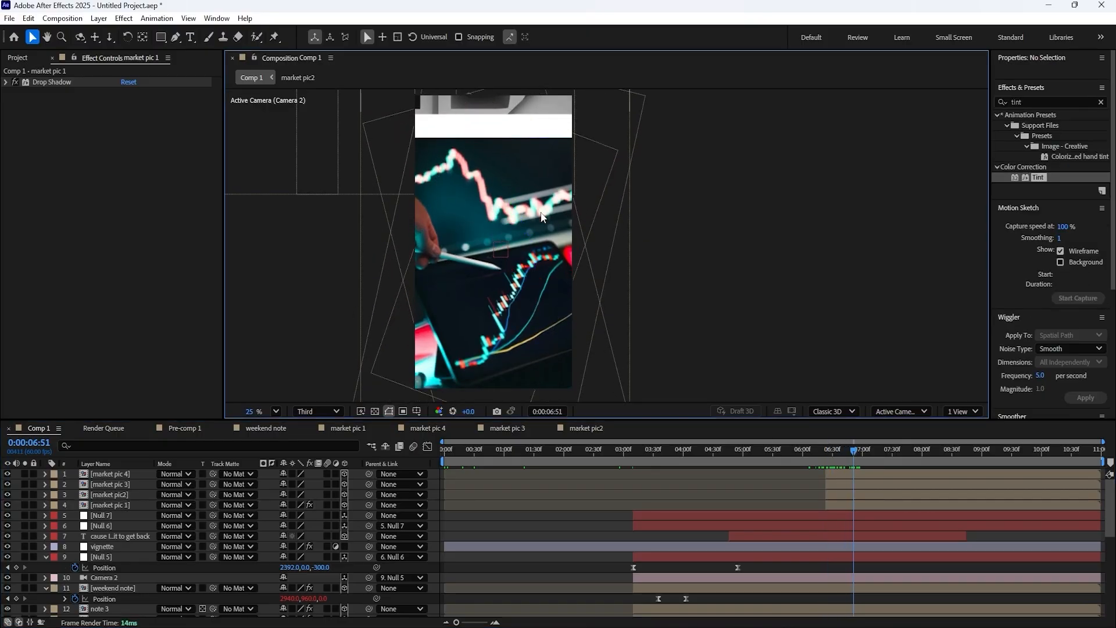
- Stagger the layer starts by trimming market pic2 to about 6:38, market pic 3 to about 6:53 and market pic 4 to about 7:04
left_click(826, 474)
left_click_drag(825, 474, 854, 485)
left_click(829, 495)
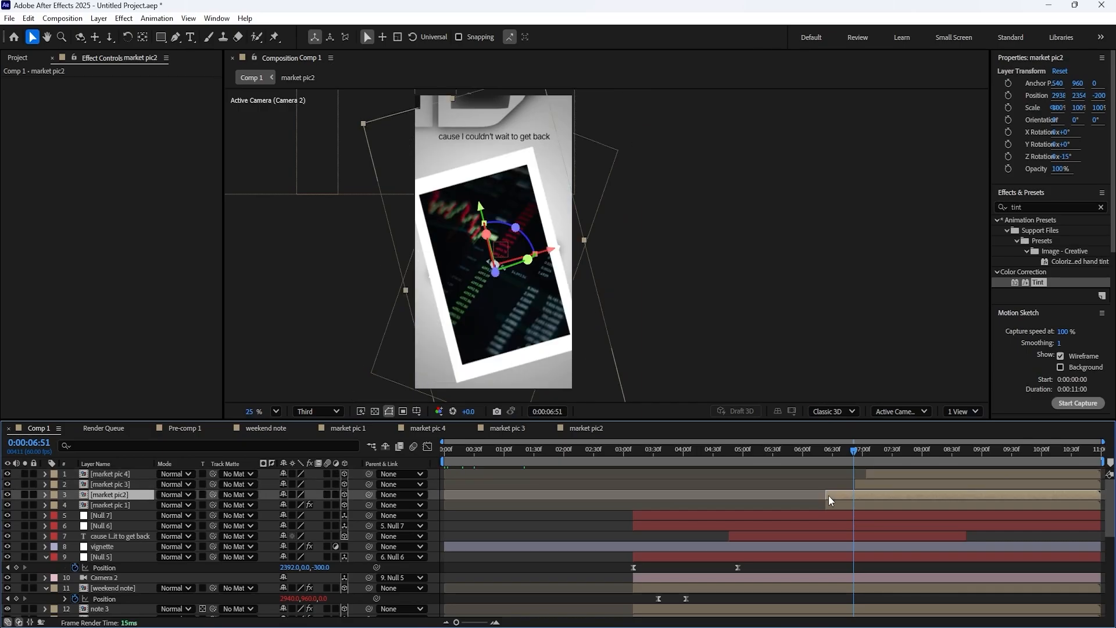
left_click_drag(829, 494, 843, 494)
scroll(919, 493, "up", 5, "alt")
left_click(631, 506)
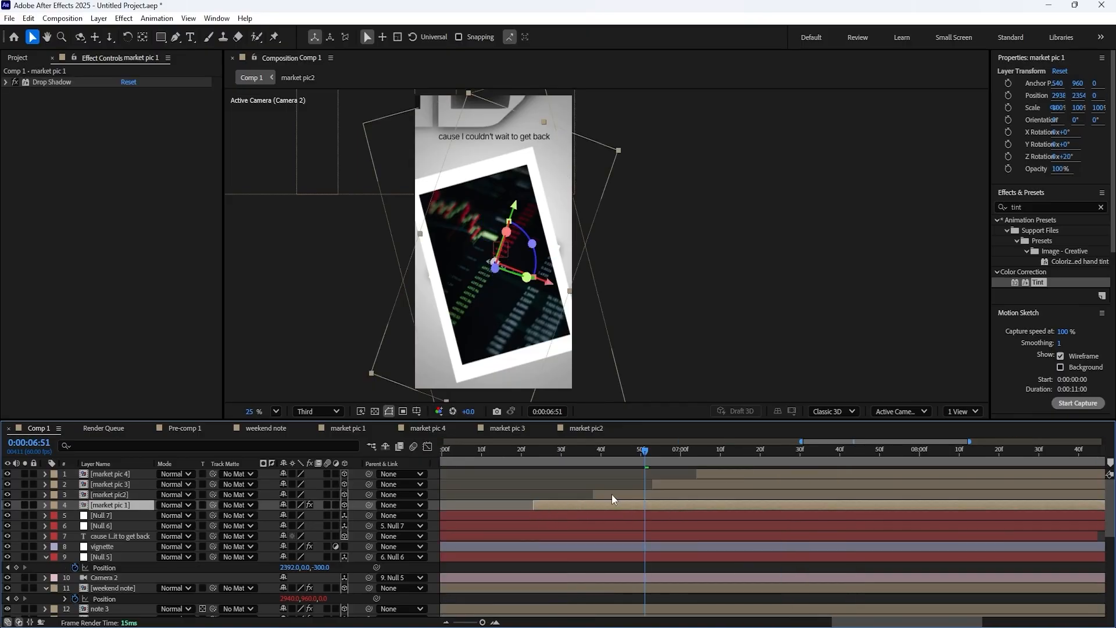
left_click(616, 494)
left_click(691, 484)
left_click(725, 474)
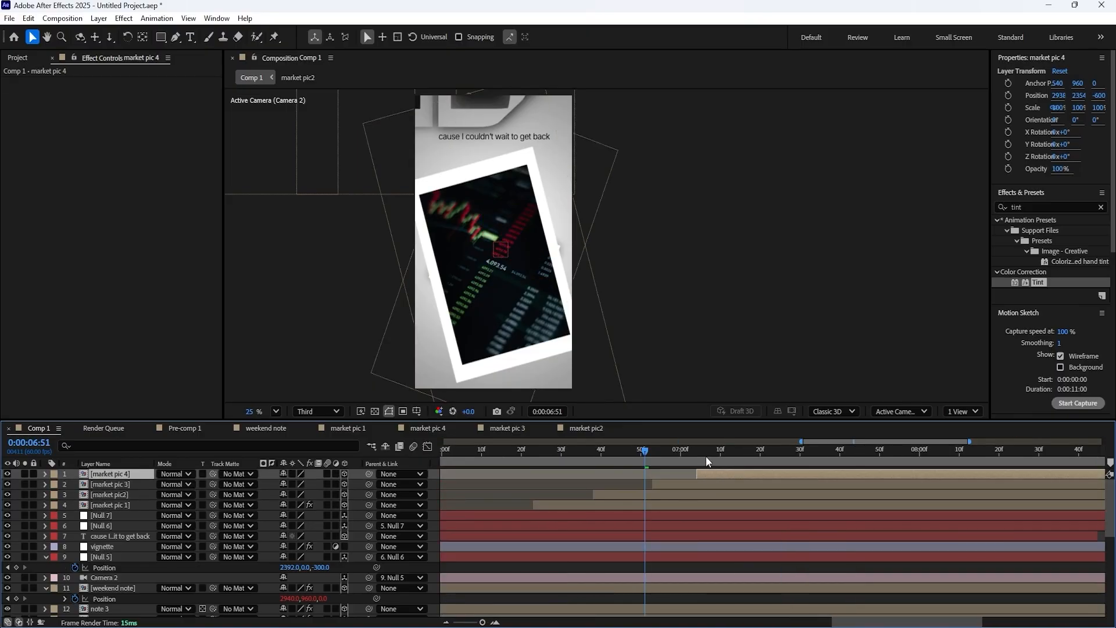
- Set the Z rotation of market pic 1 to 7° while viewing it at 6:34
left_click_drag(706, 456, 578, 468)
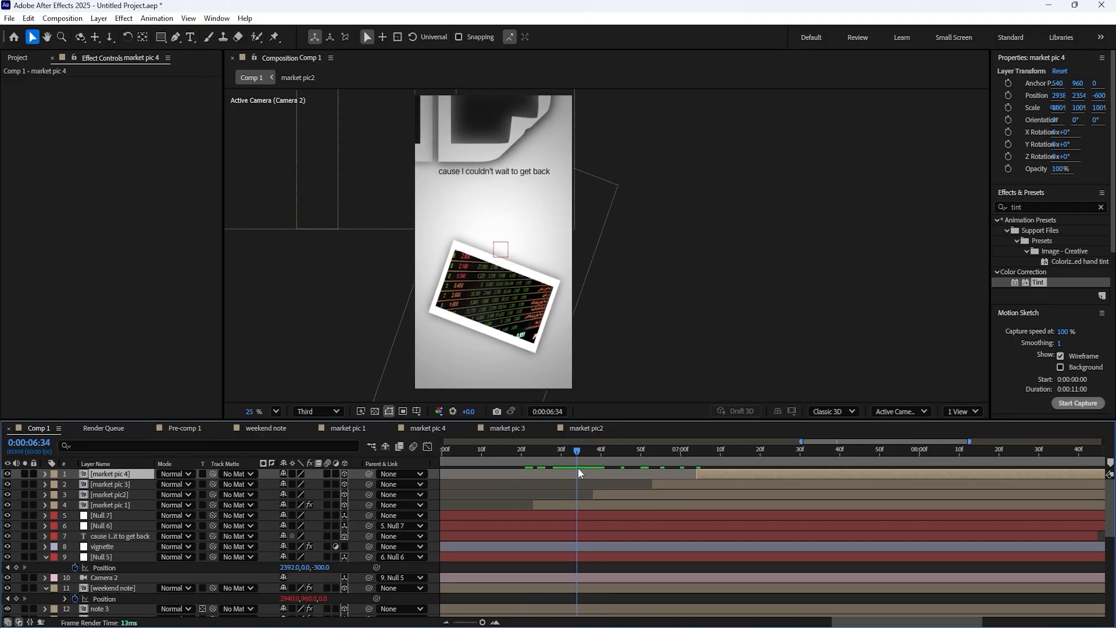
left_click(582, 502)
key("r")
left_click(299, 547)
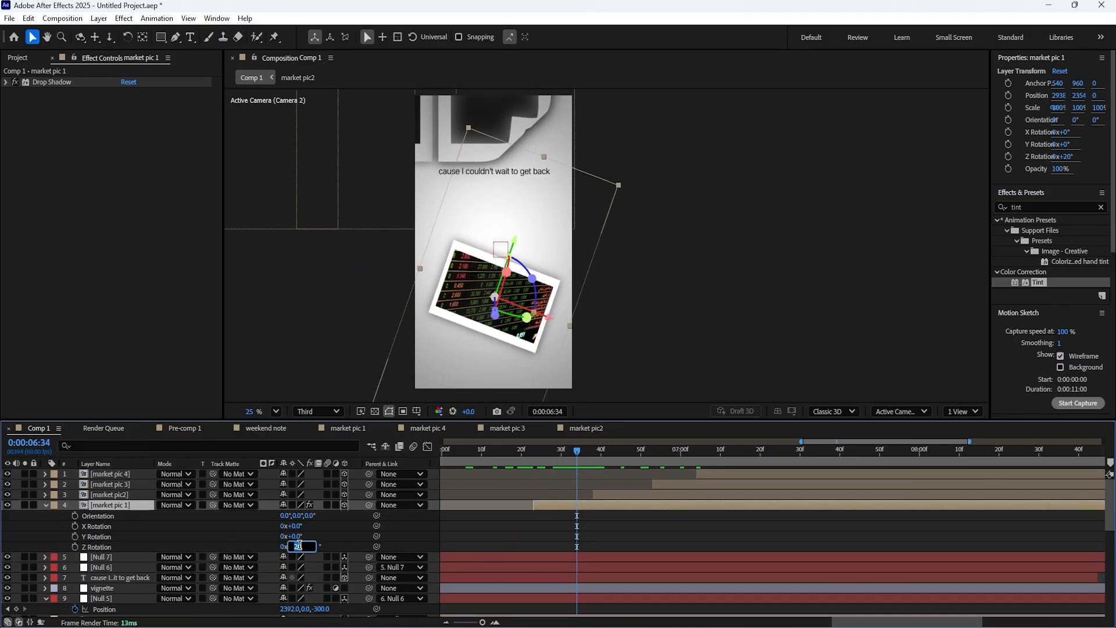
left_click(341, 549)
left_click_drag(299, 546, 291, 545)
- Keyframe the Z rotation of market pic 1 at its start, 6:23, and add a second keyframe at 6:38
left_click(534, 451)
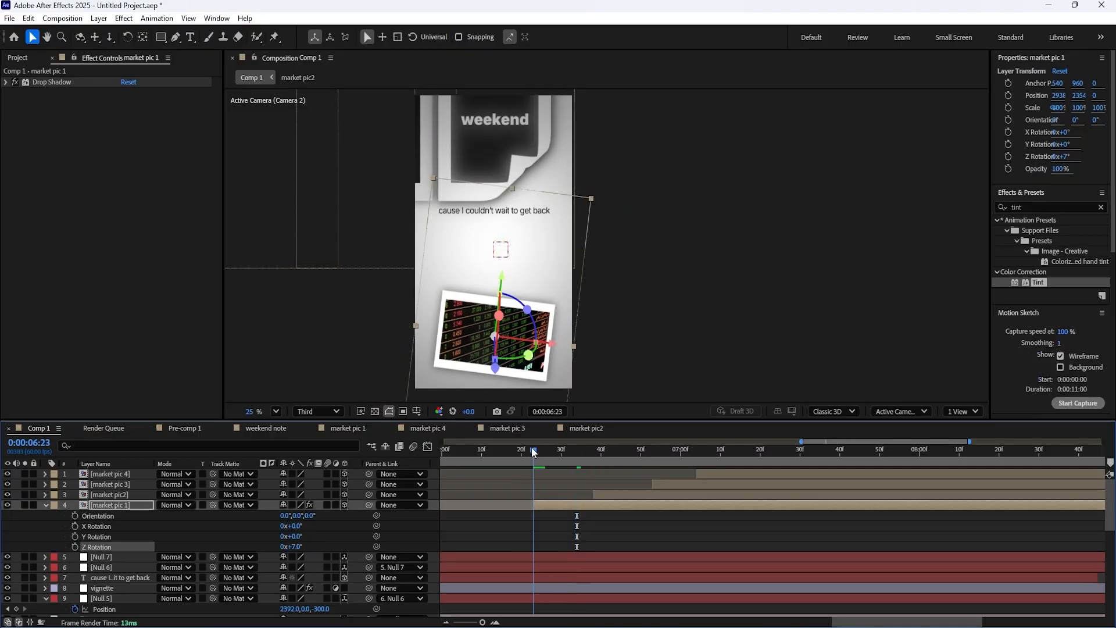
left_click(75, 547)
left_click_drag(512, 460, 593, 458)
left_click(619, 472)
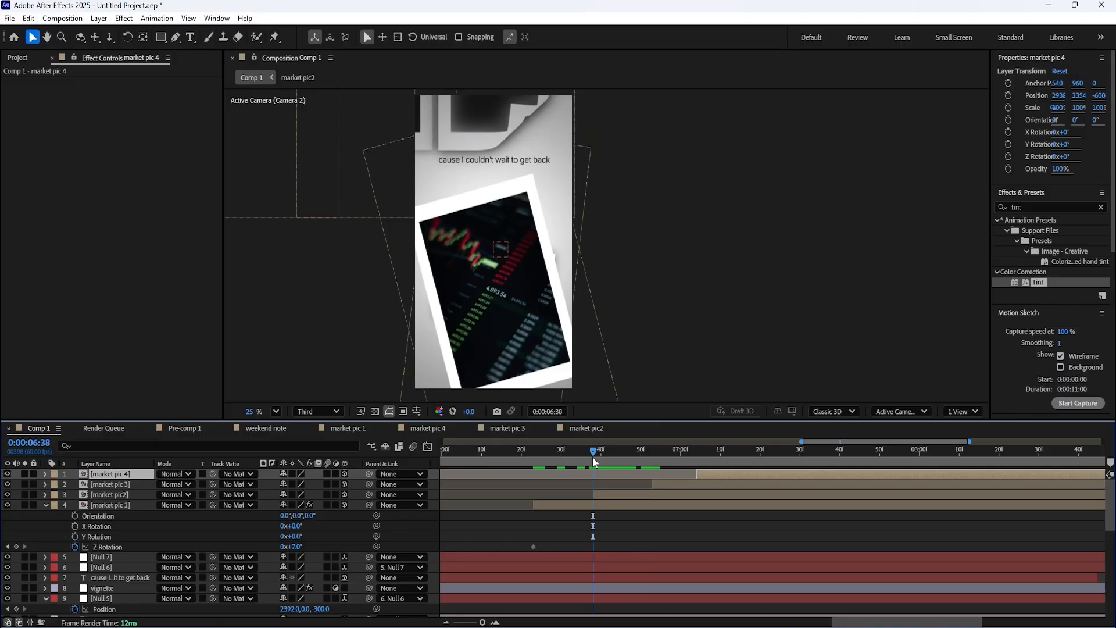
left_click(17, 546)
- Set market pic 1's Z rotation to 0° on the 6:38 keyframe
left_click(8, 547)
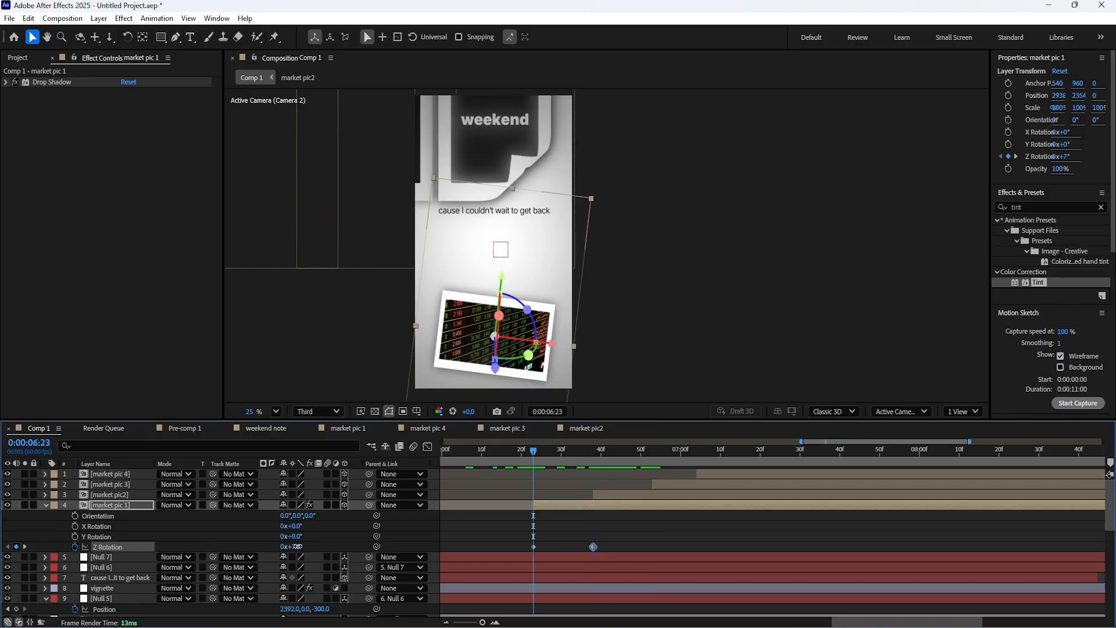
left_click(296, 546)
left_click(345, 539)
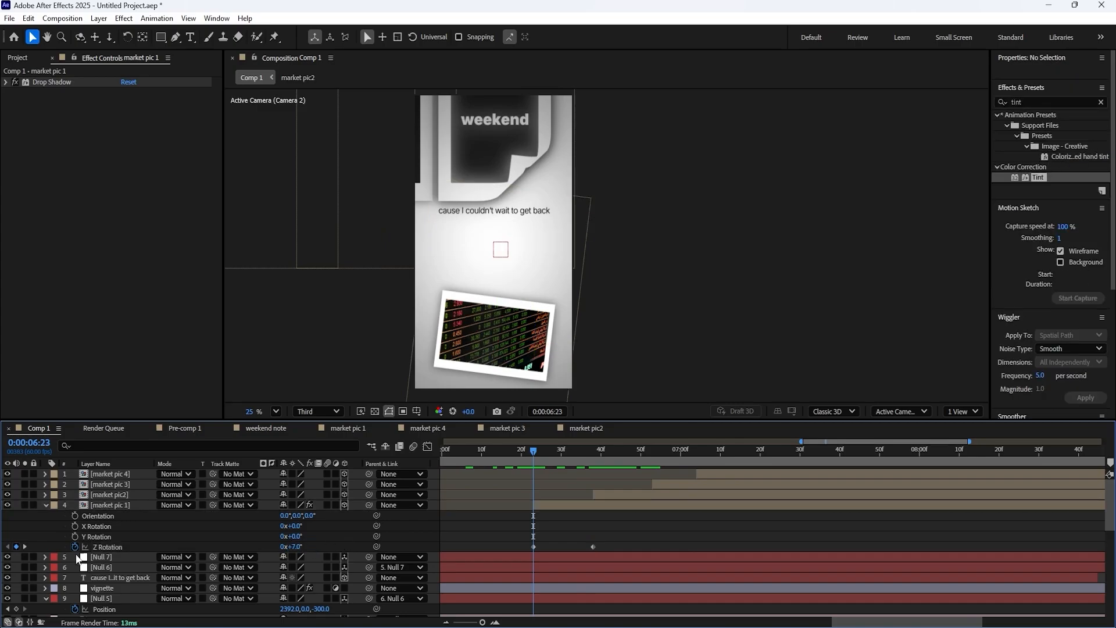
left_click(24, 546)
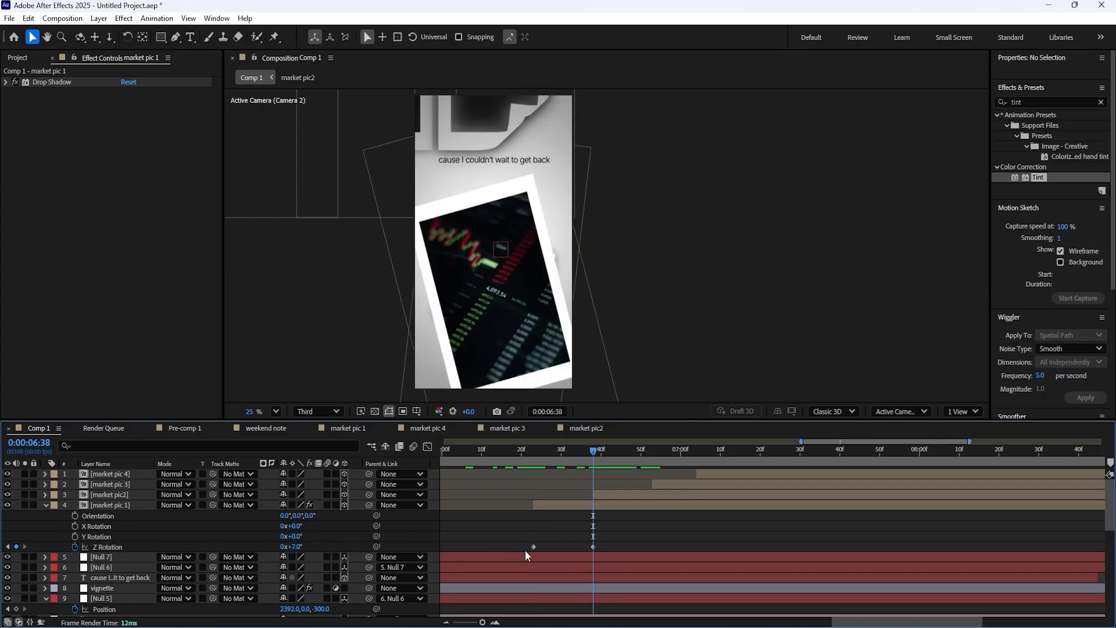
left_click(592, 546)
left_click(298, 546)
type("0")
key("Return")
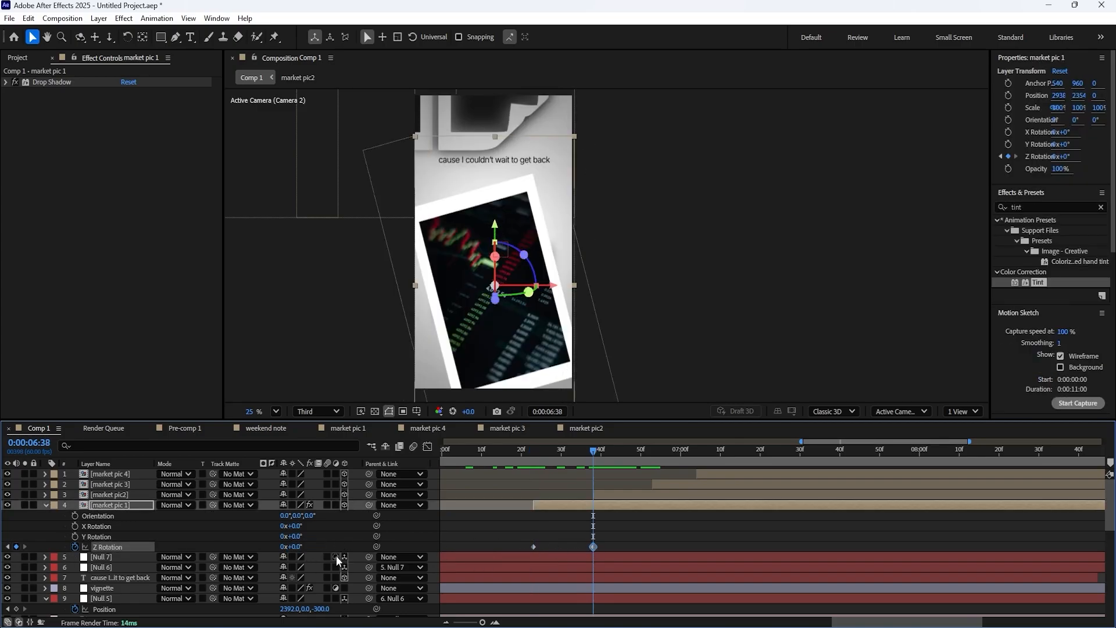
- Easy-ease both Z rotation keyframes of market pic 1 and shape the speed graph to start fast and slow down gradually
left_click_drag(609, 538, 493, 549)
key("F9")
left_click(427, 447)
left_click(747, 607)
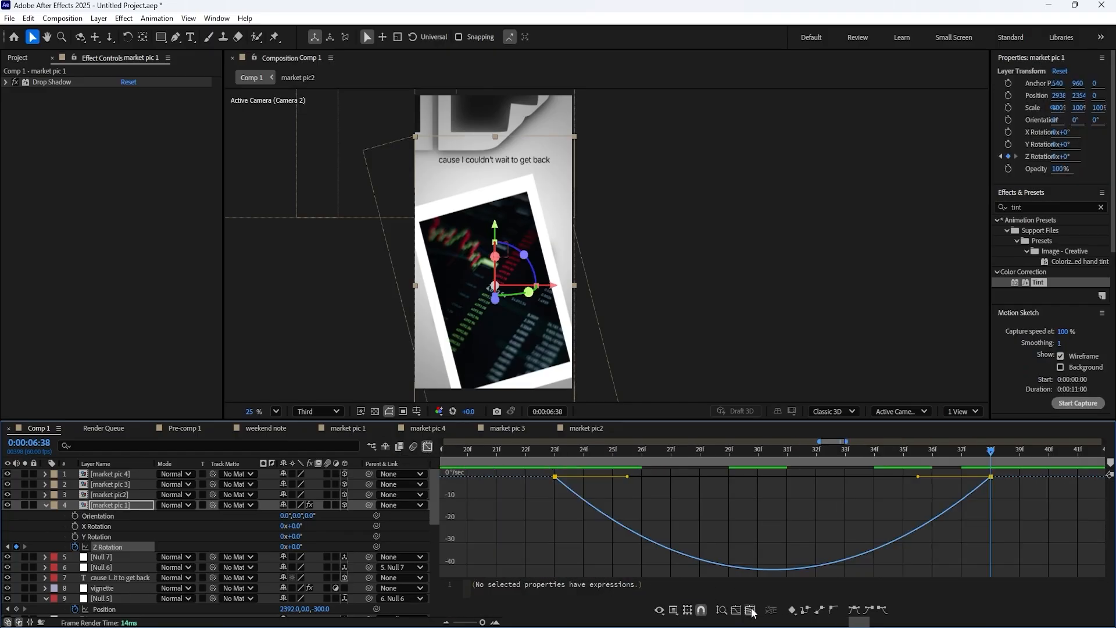
left_click_drag(919, 477, 771, 486)
left_click_drag(628, 477, 474, 477)
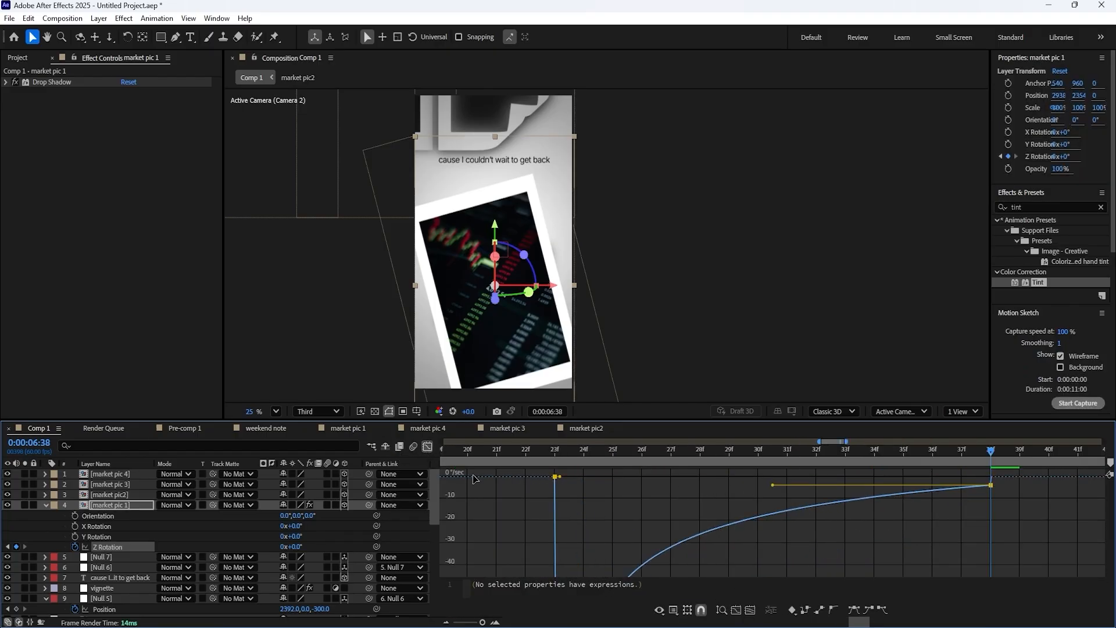
left_click(427, 447)
- Play back the rotation of market pic 1 from shortly before its first keyframe
left_click(553, 450)
key("minus")
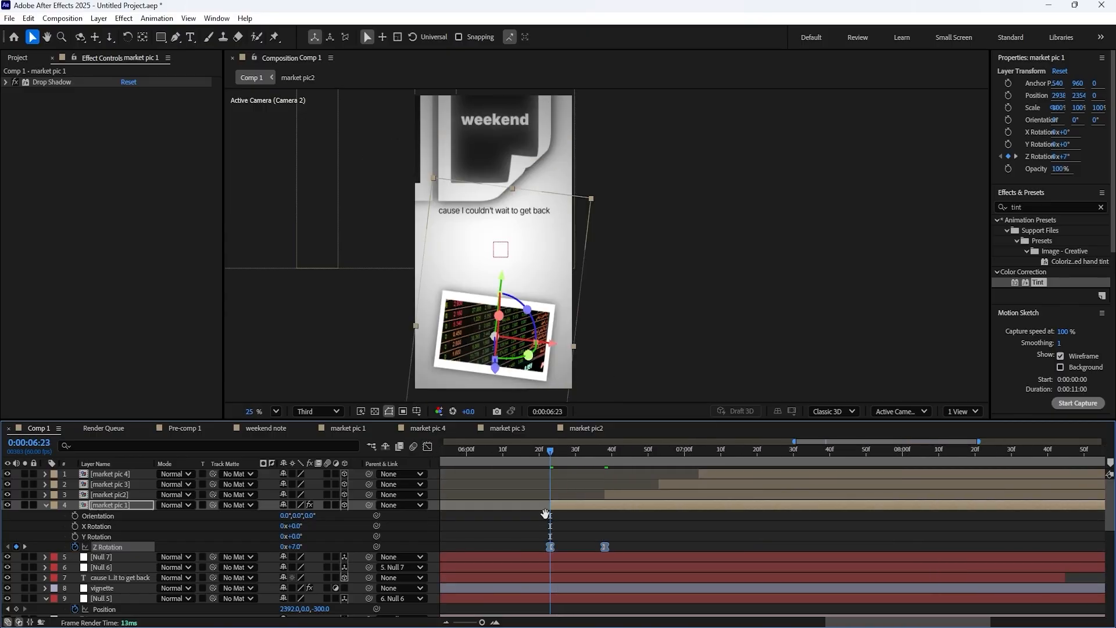
key("space")
left_click(494, 452)
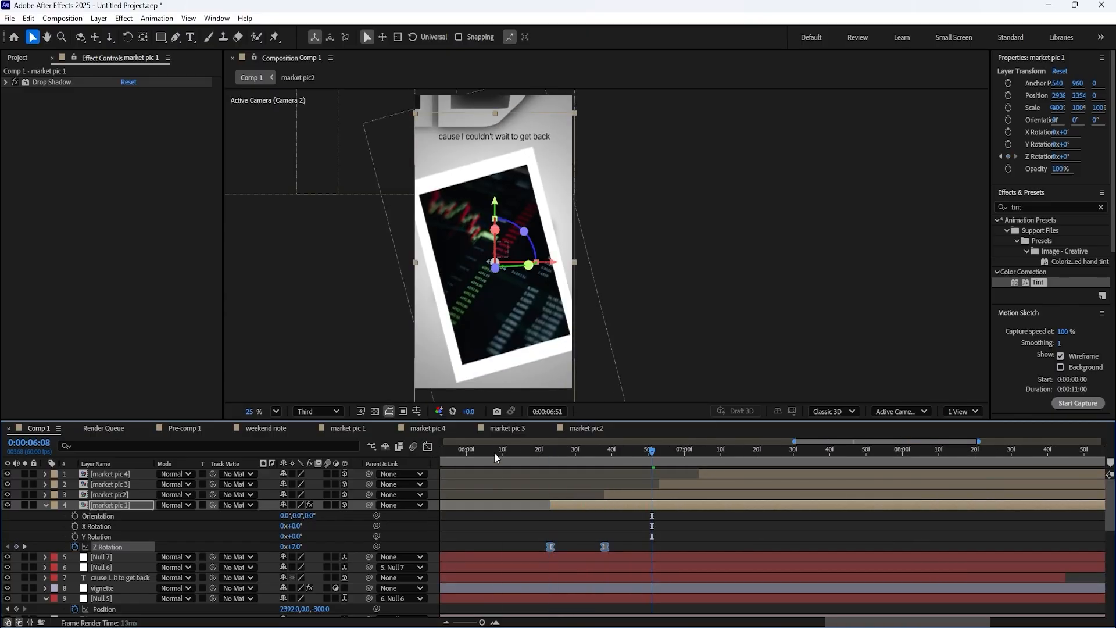
left_click(524, 451)
key("space")
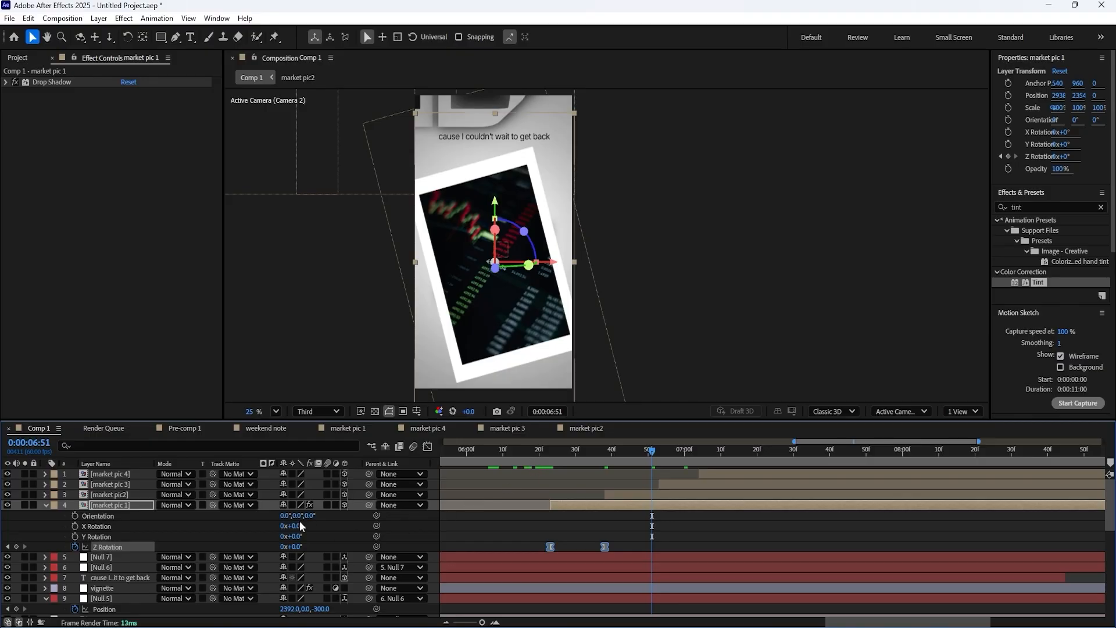
- Place the four market picture layers below the caption text layer and move the vignette layer to the top of the stack
left_click(45, 505)
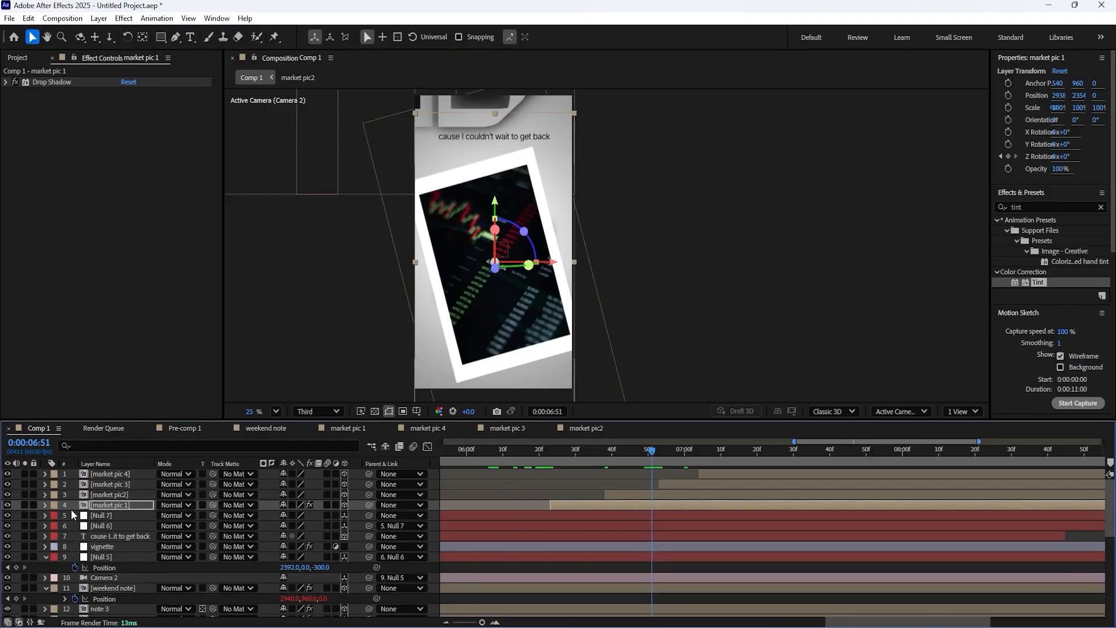
left_click(121, 505)
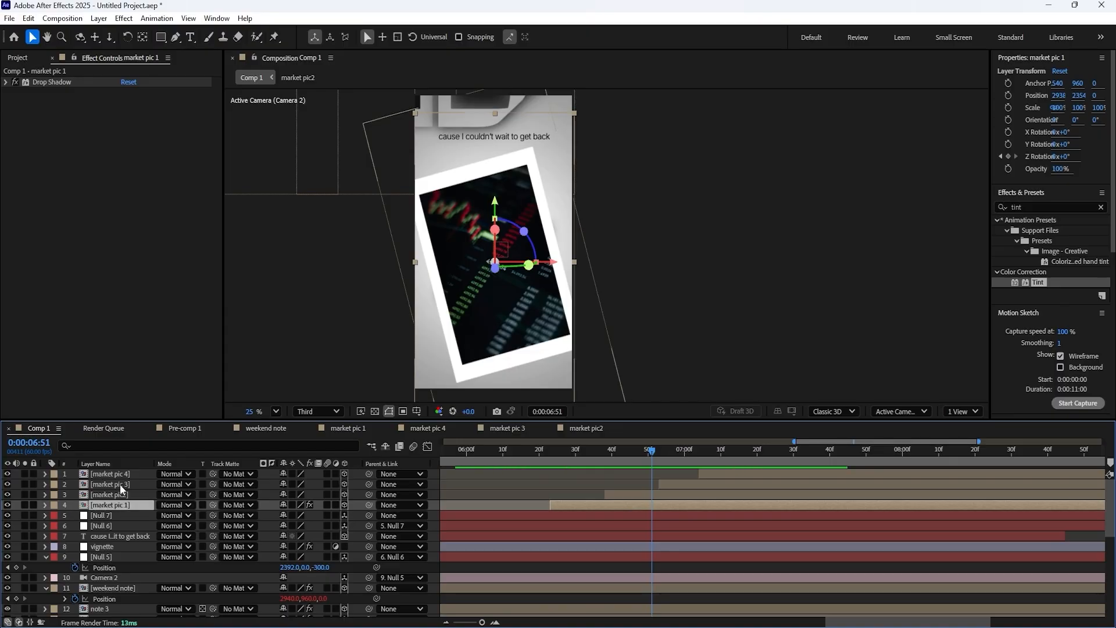
left_click(120, 475, "shift")
mouse_move(125, 486)
left_mouse_down()
mouse_move(130, 546)
mouse_move(121, 474)
left_mouse_up()
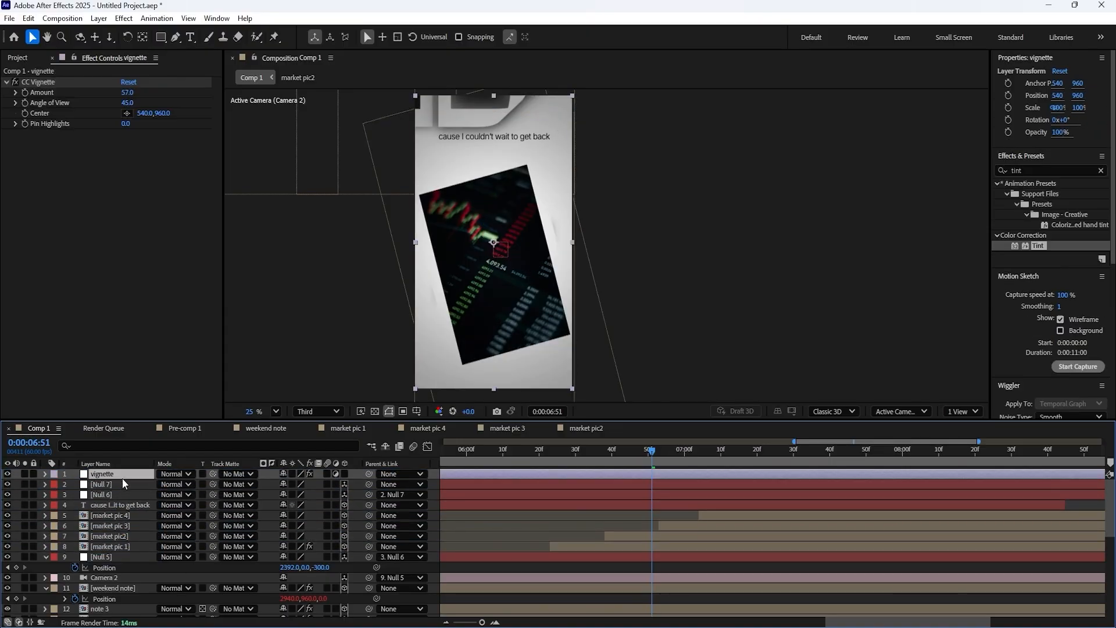
left_click(116, 515)
left_click(131, 505)
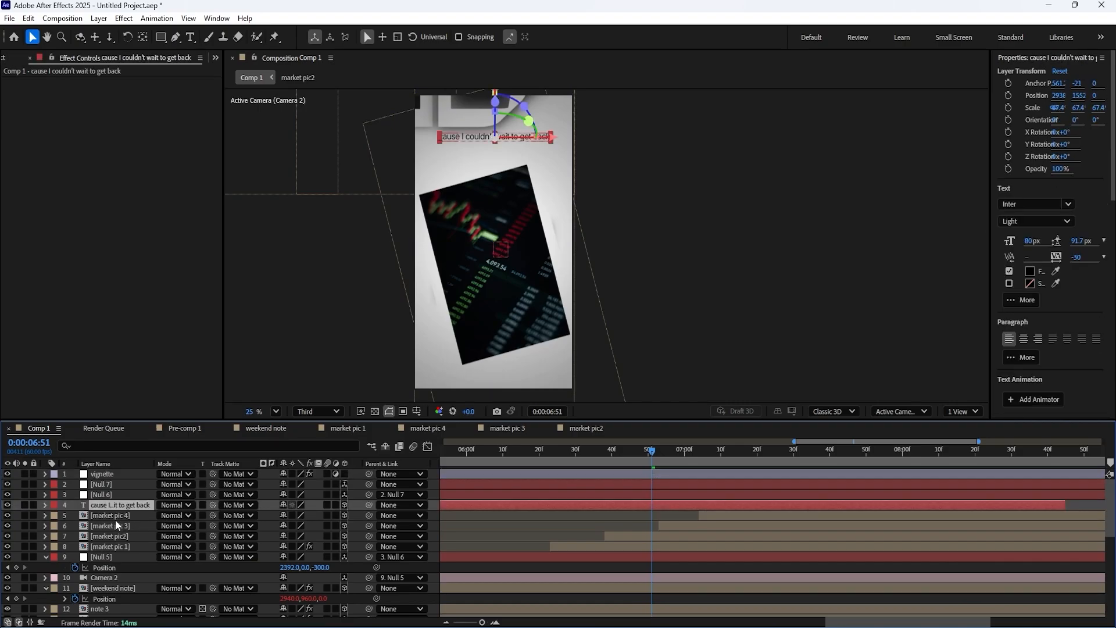
left_click(115, 516)
- Add a new null object above Null 7, just below the vignette layer
left_click(113, 493)
right_click(308, 492)
mouse_move(361, 340)
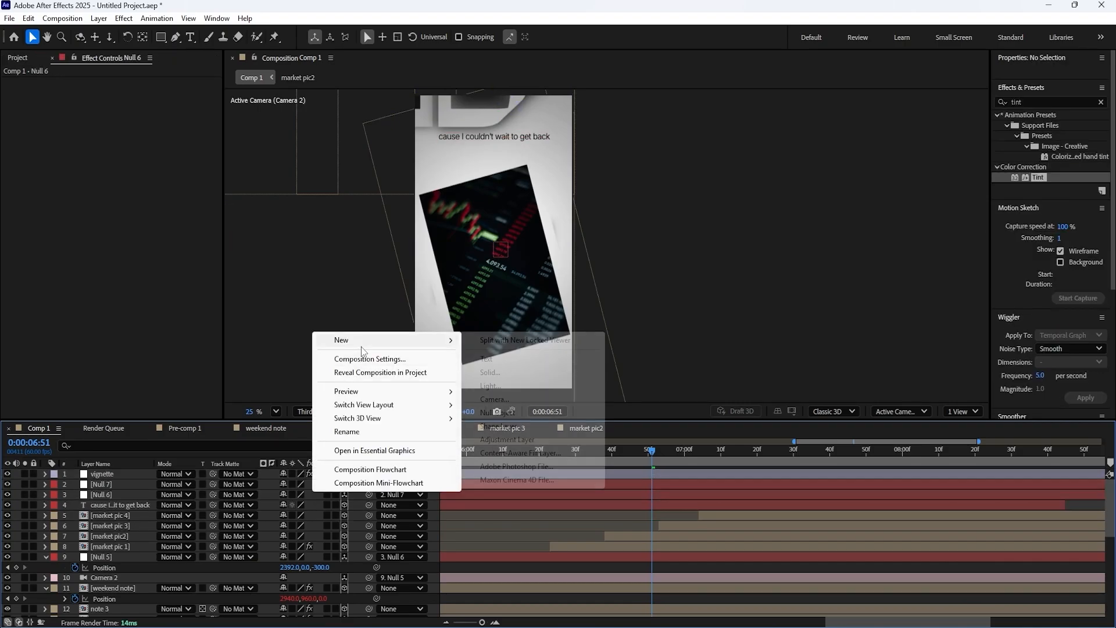
left_click(478, 414)
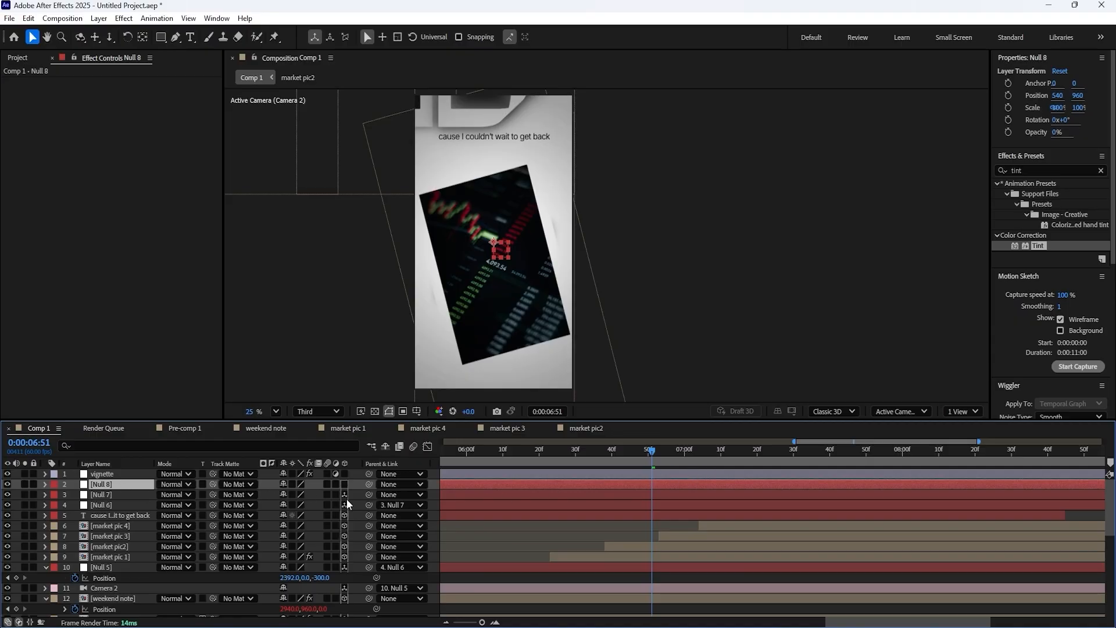
- Reveal Null 7's position keyframes and move the current time to 6:09, between them
left_click(102, 495)
key("u")
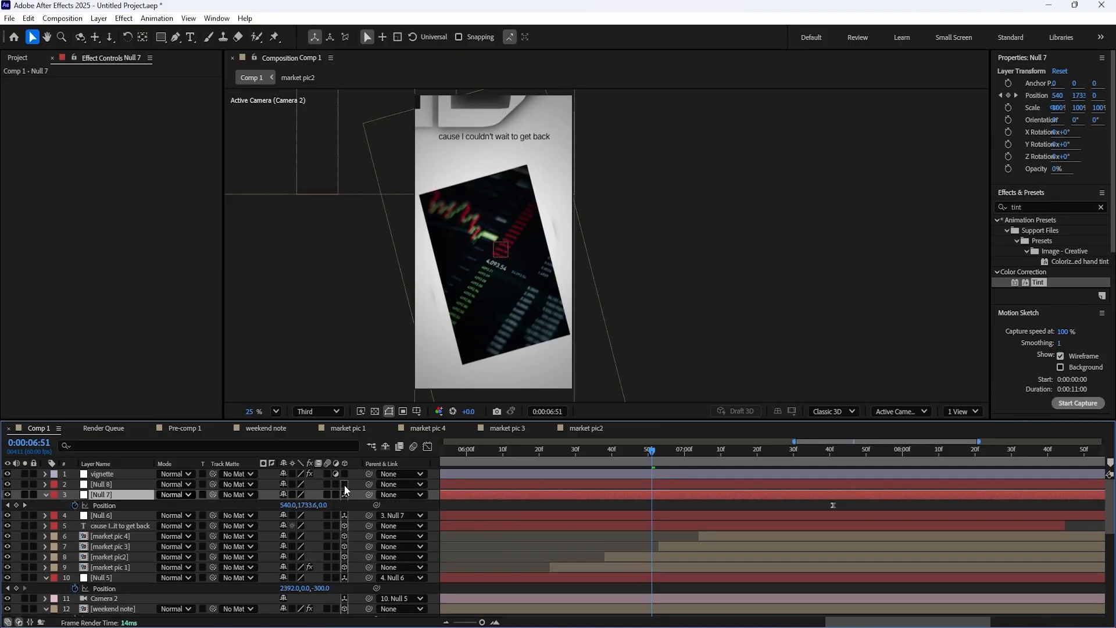
left_click_drag(674, 452, 725, 499)
key("minus")
key("minus")
mouse_move(790, 465)
left_mouse_down()
mouse_move(811, 466)
mouse_move(766, 464)
mouse_move(847, 465)
mouse_move(776, 465)
mouse_move(811, 459)
left_mouse_up()
- Make the new null, Null 8, a 3D layer and parent Null 7 to it
left_click(124, 488)
key("s")
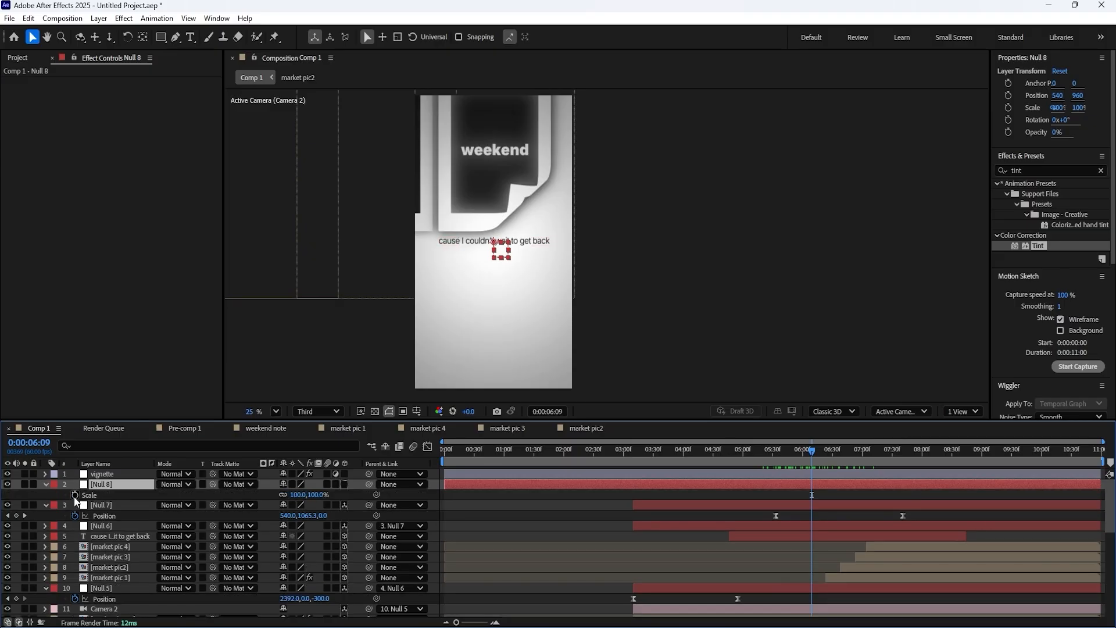
left_click(344, 484)
left_click_drag(370, 547, 132, 485)
- Keyframe Null 8's position at 6:09, and at 7:41 set its Z to -506 and Null 7's Y to 1108 and Z to -162
key("alt+shift+p")
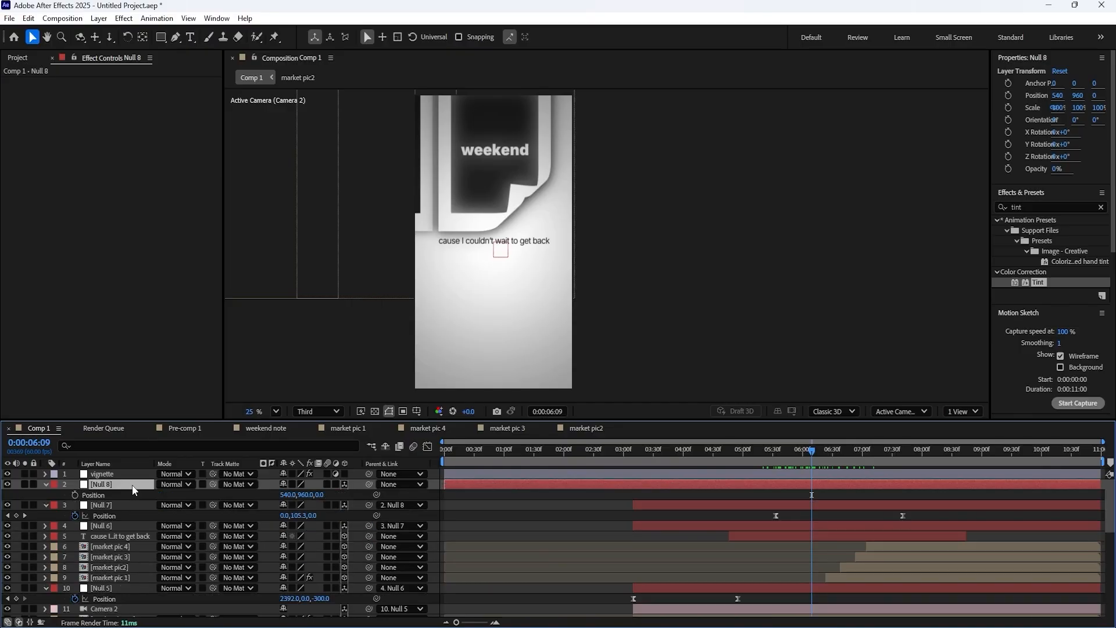
left_click_drag(825, 465, 903, 462)
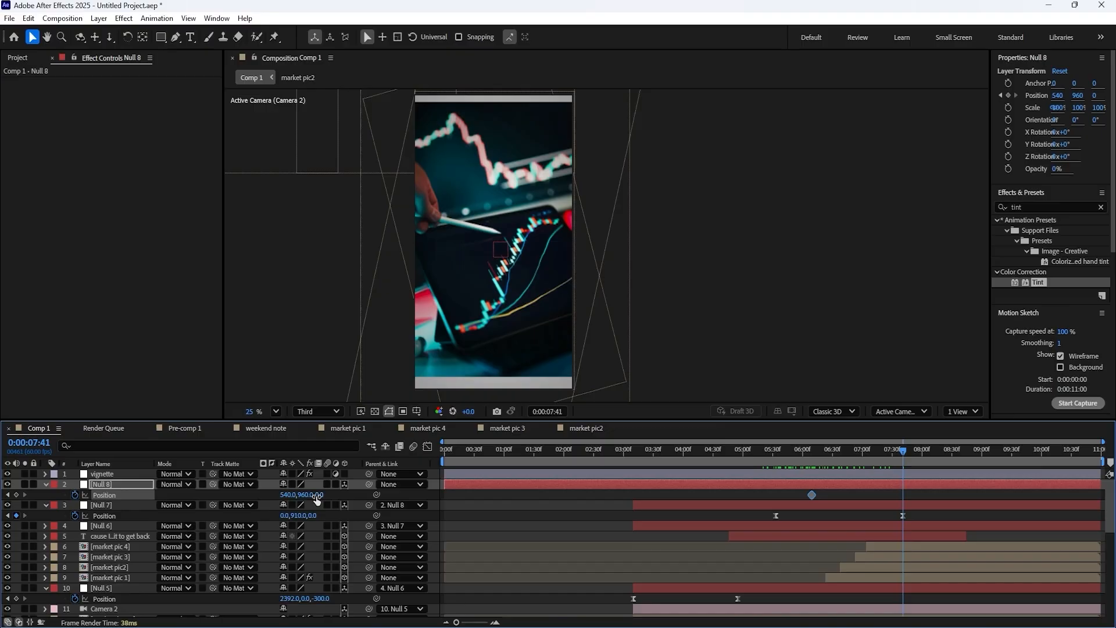
left_click_drag(317, 495, 32, 520)
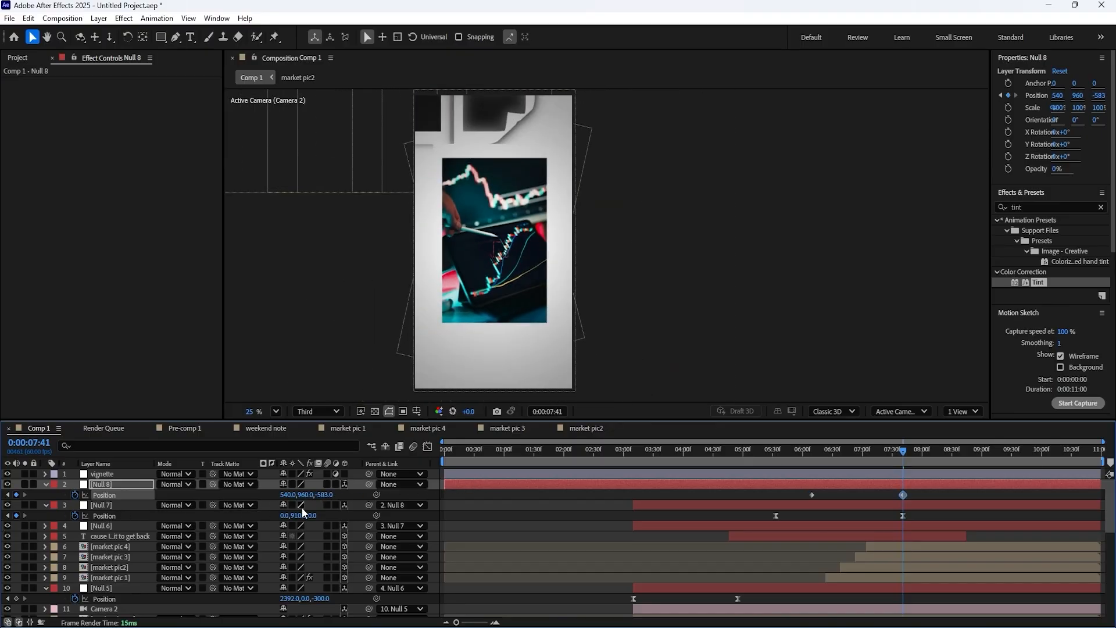
left_click_drag(317, 515, 216, 513)
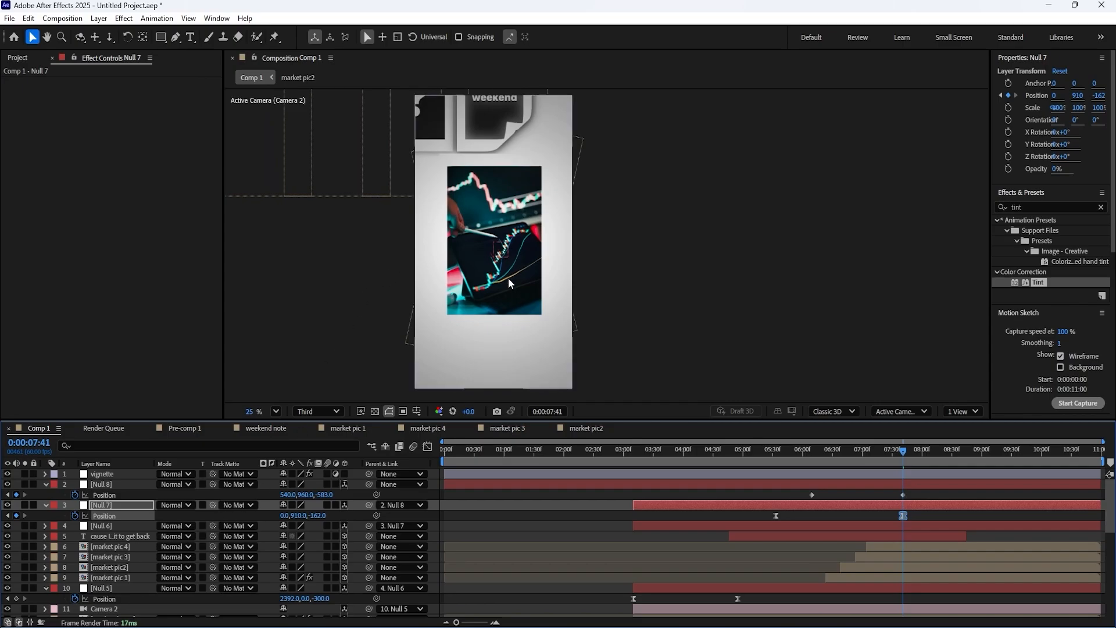
left_click_drag(325, 494, 358, 487)
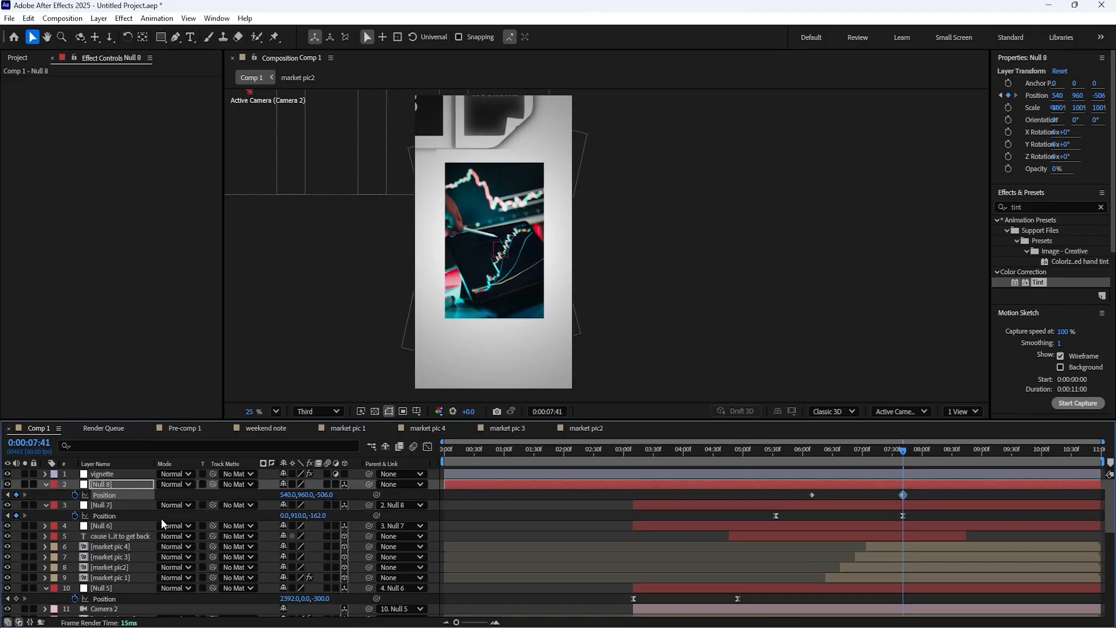
left_click(115, 504)
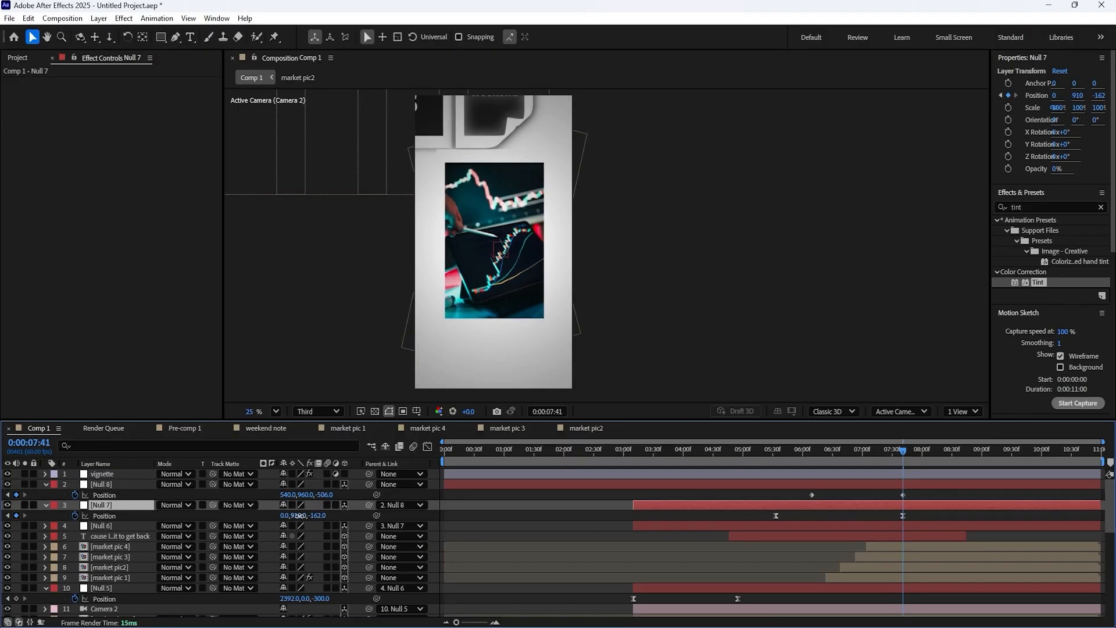
left_click_drag(299, 515, 146, 545)
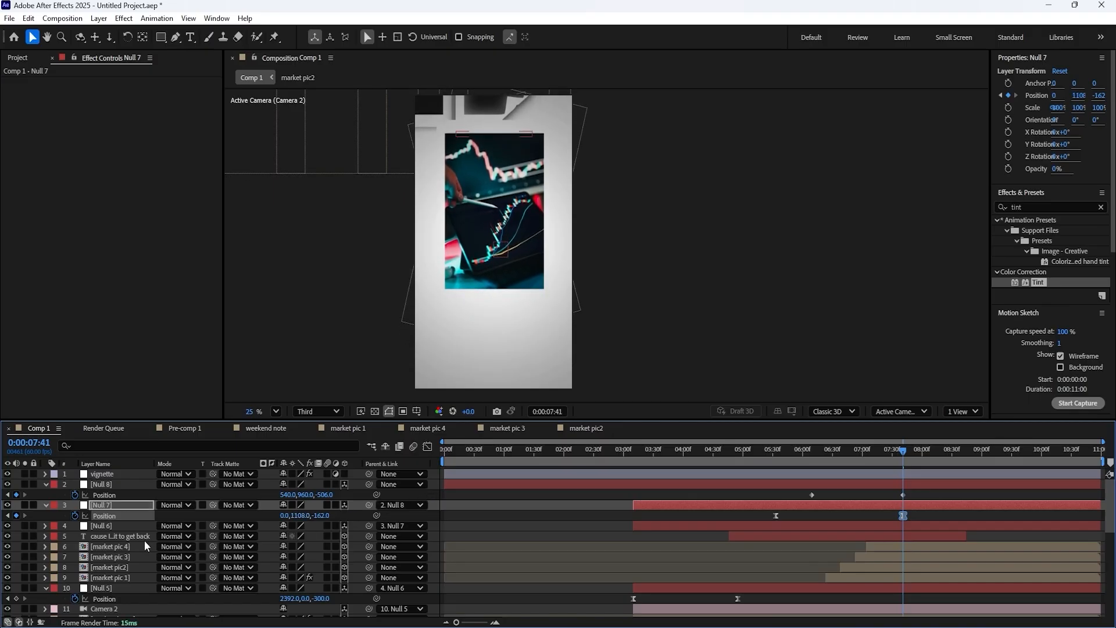
- Set the Y position of all four market picture layers to 2588.4
left_click(145, 545)
left_click(146, 577, "shift")
key("p")
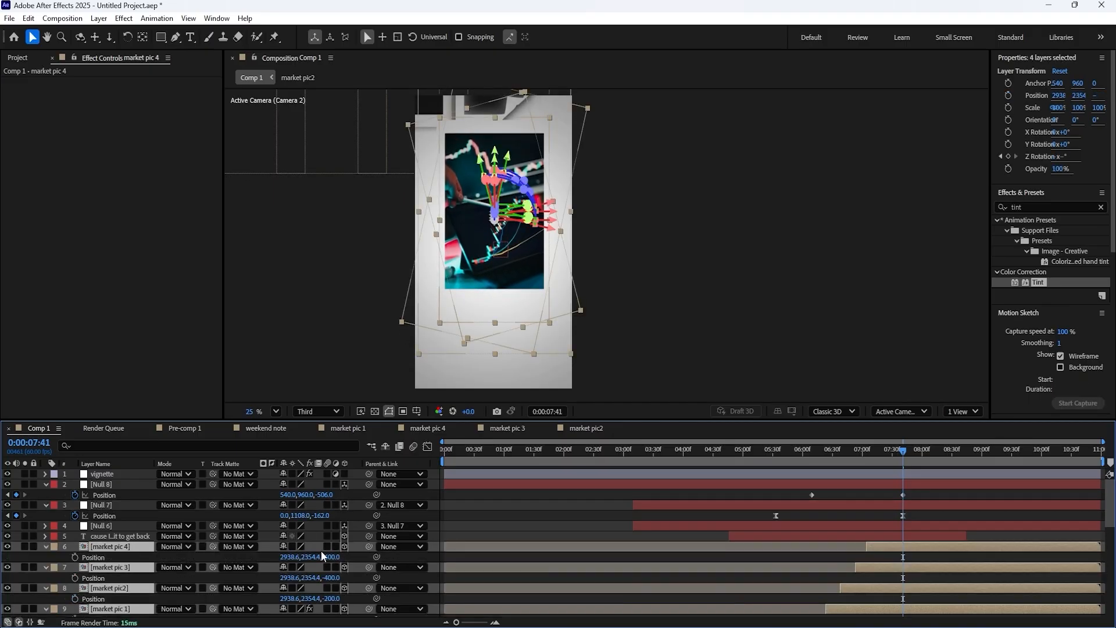
left_click_drag(312, 557, 512, 526)
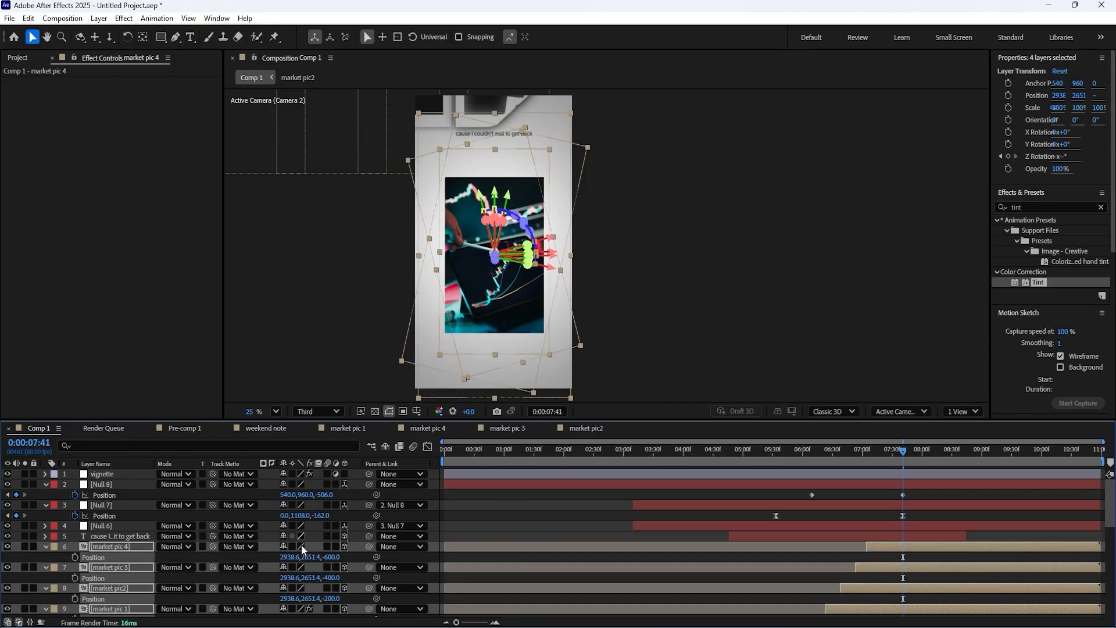
left_click_drag(306, 559, 280, 554)
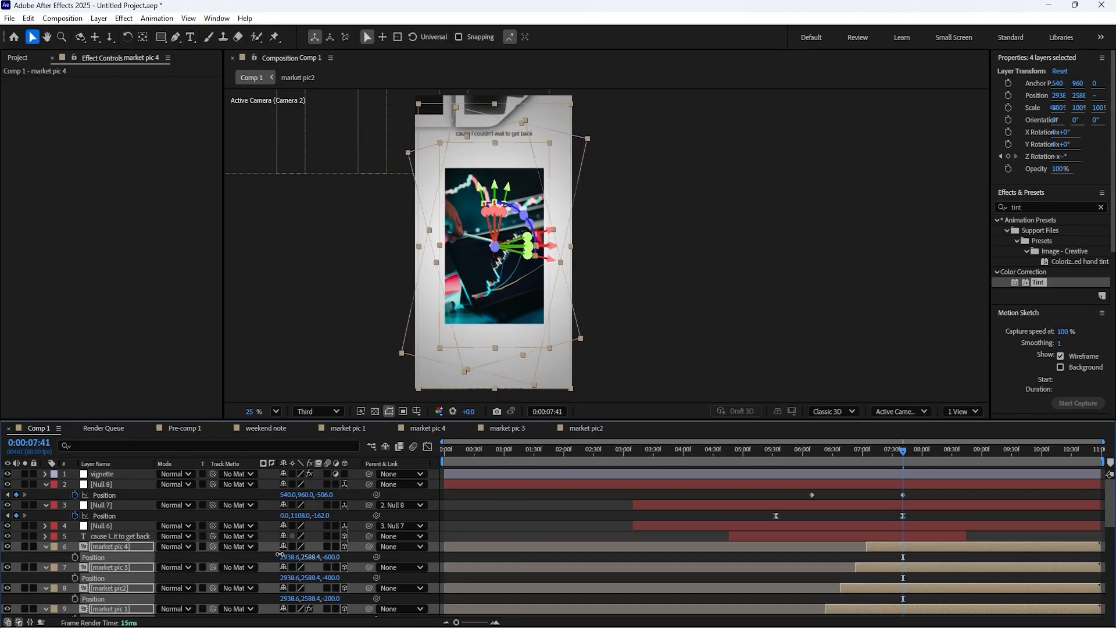
left_click(46, 547)
- Copy the Drop Shadow effect from market pic 1 to market pic2, market pic 3 and market pic 4
left_click(125, 577)
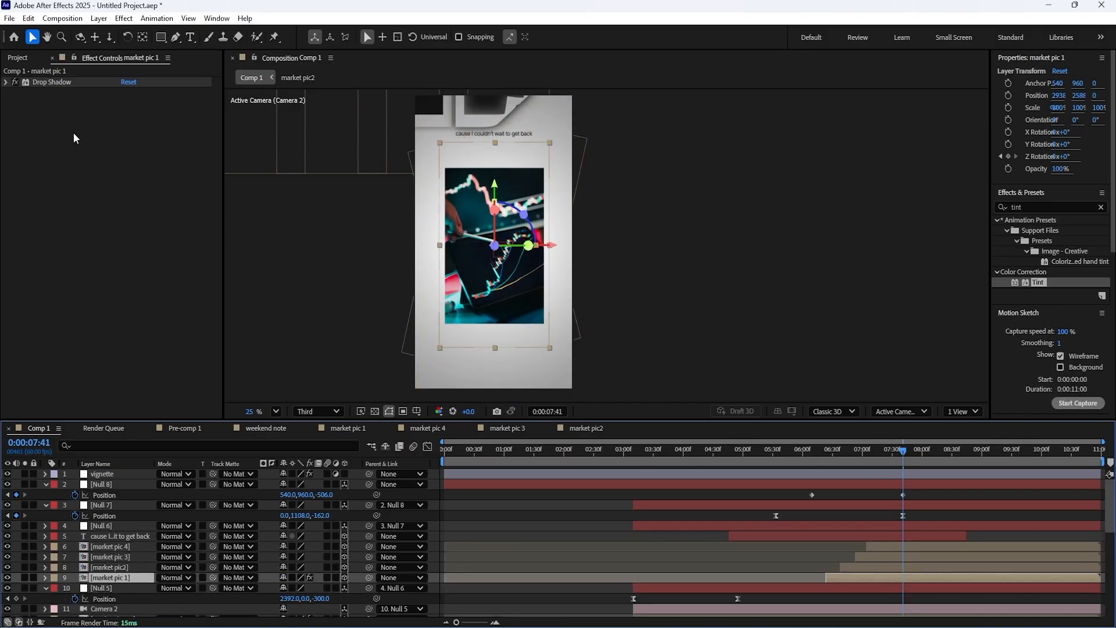
left_click(124, 568)
left_click(120, 574)
left_click(122, 568)
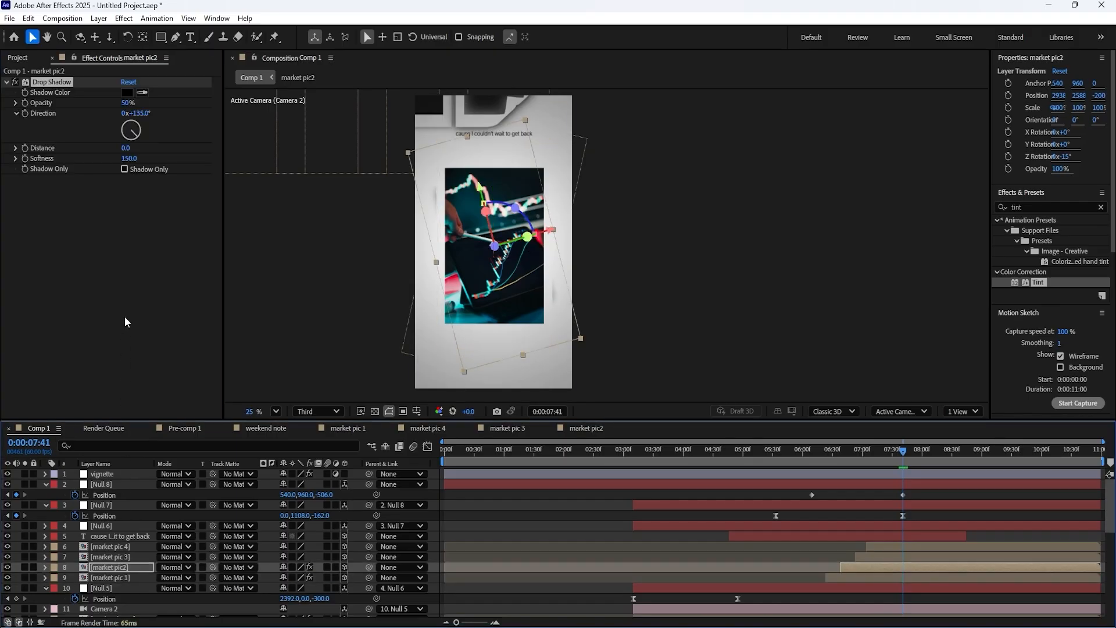
left_click(110, 557)
left_click(124, 545)
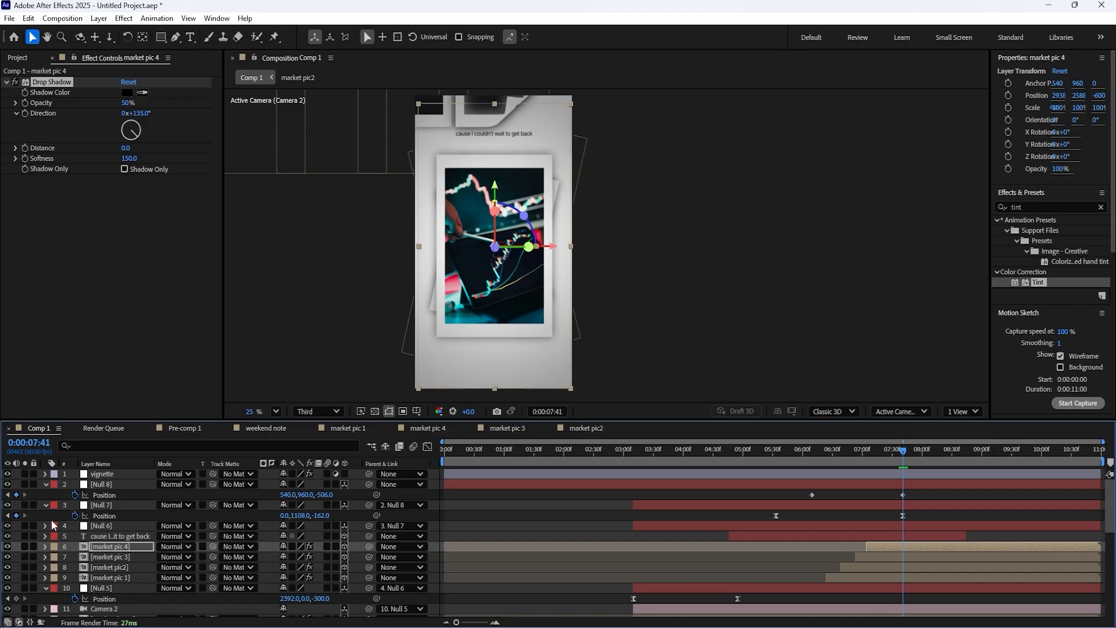
- Apply Easy Ease to Null 8's two position keyframes and fit their speed curve in the Graph Editor
left_click_drag(931, 491, 761, 500)
left_click_drag(832, 461, 881, 458)
left_click(882, 497)
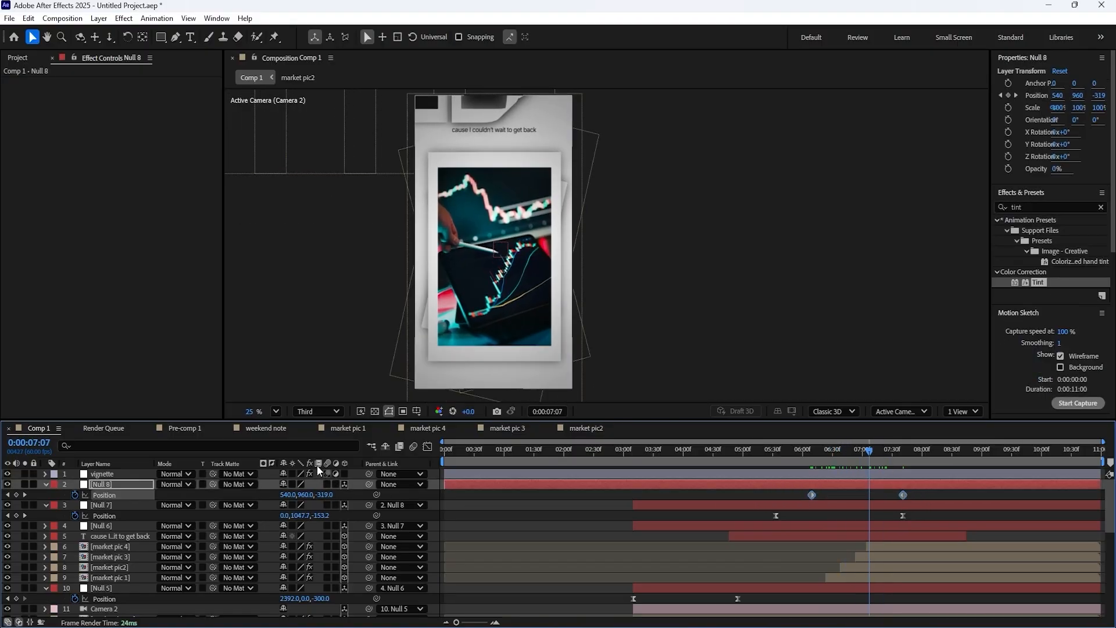
left_click(427, 448)
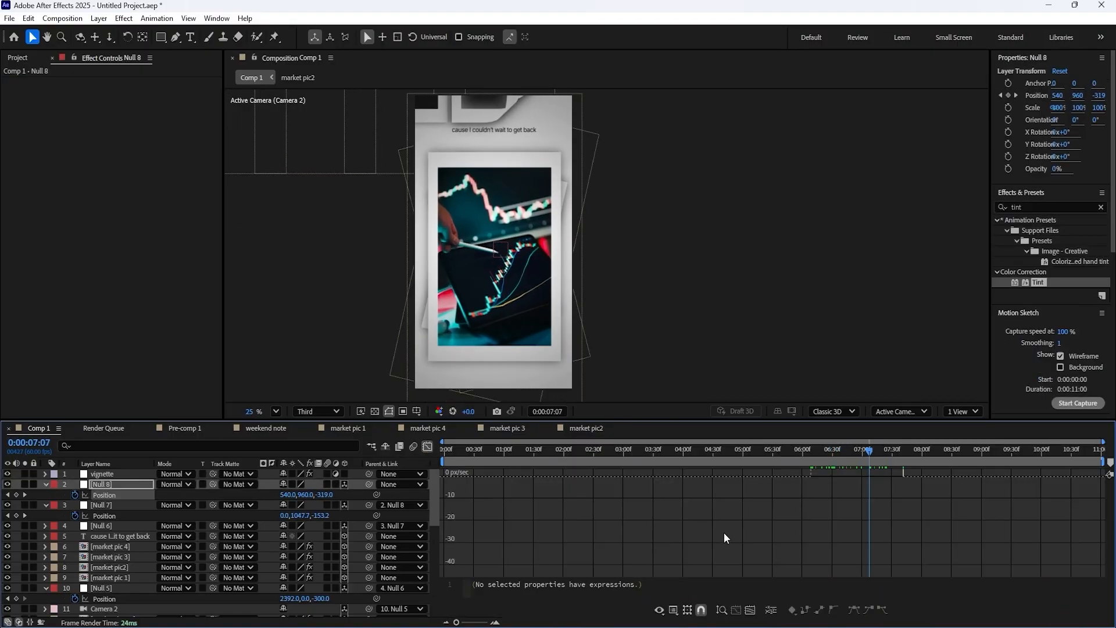
left_click(742, 611)
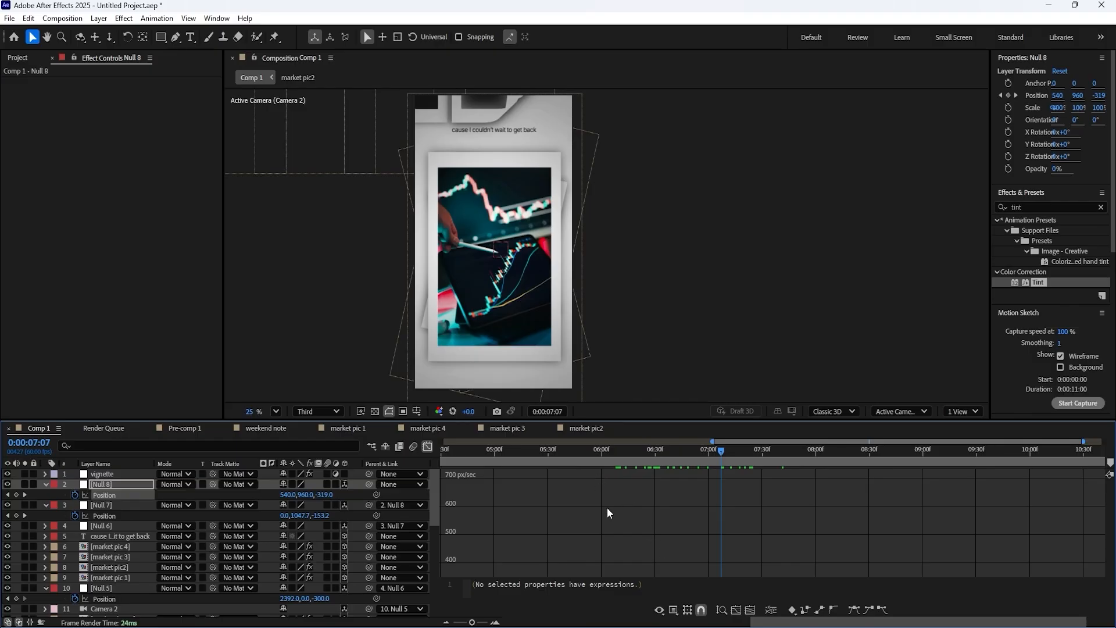
key("F9")
left_click(750, 611)
scroll(629, 562, "down", 2)
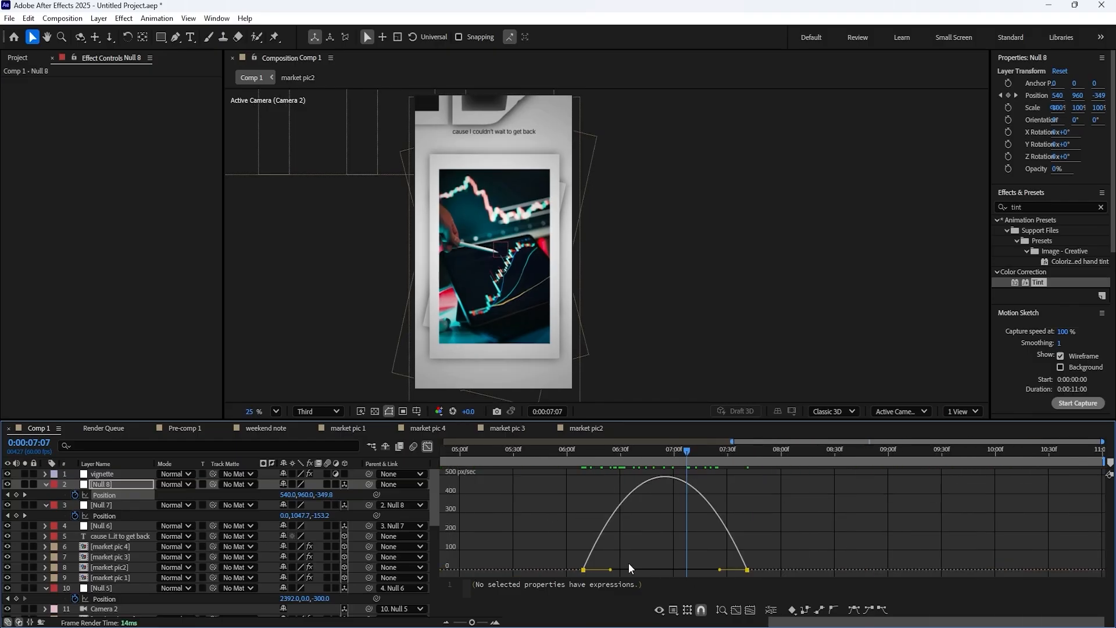
- Lengthen both ease handles of Null 8's speed curve toward the middle for a sharp peak, and preview the move from about 6:02
scroll(629, 563, "down", 2)
left_click(703, 568)
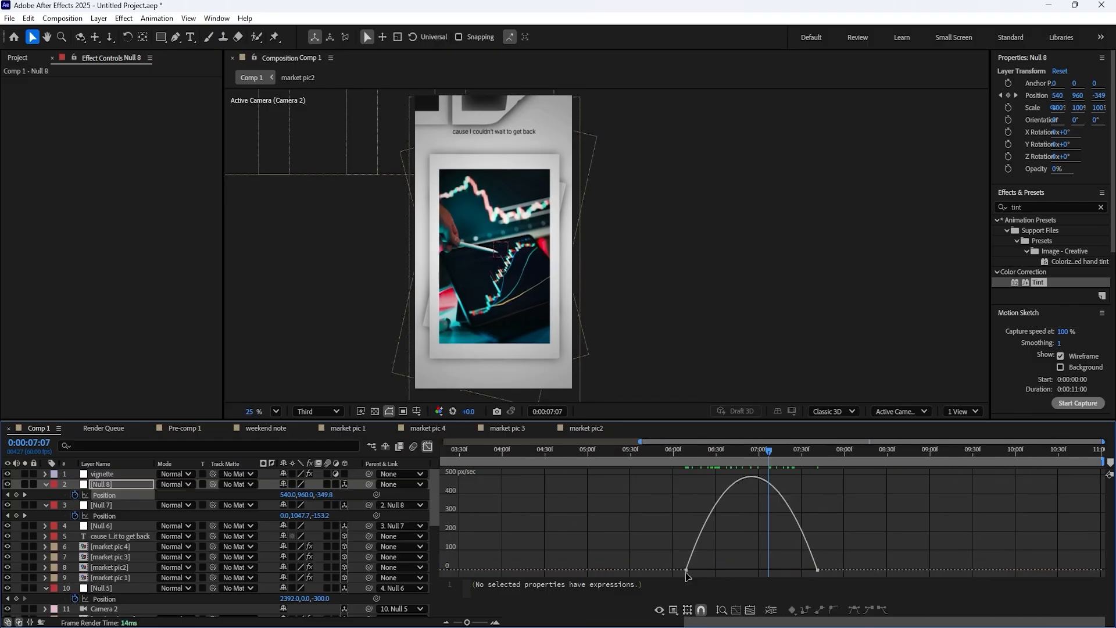
left_click(685, 571)
left_click_drag(709, 571, 726, 571)
left_click_drag(795, 570, 731, 571)
left_click(675, 455)
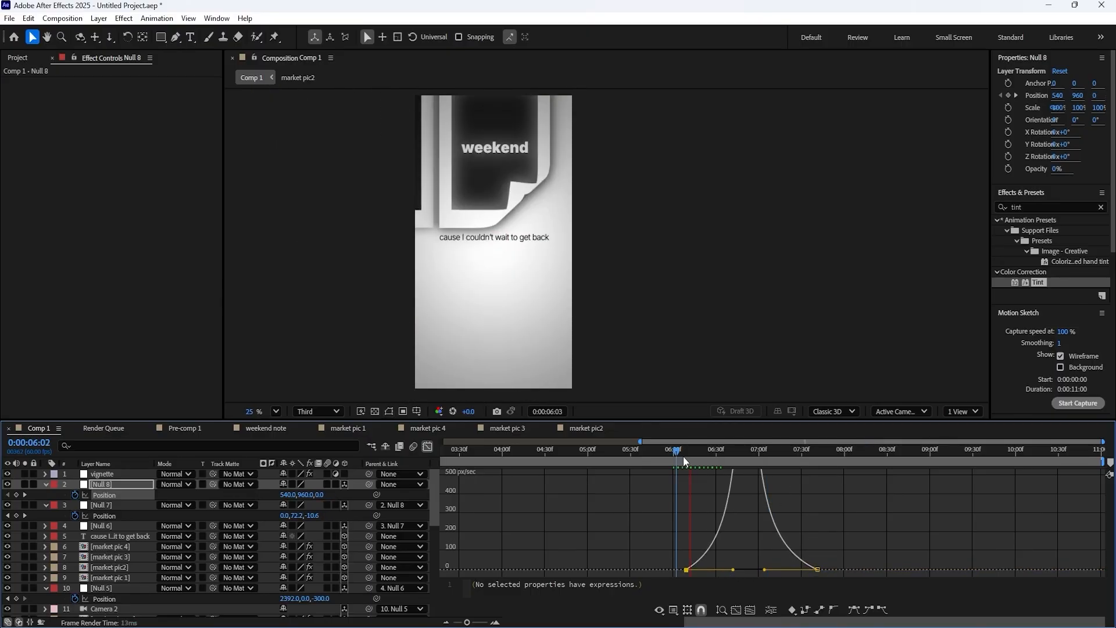
key("space")
key("space")
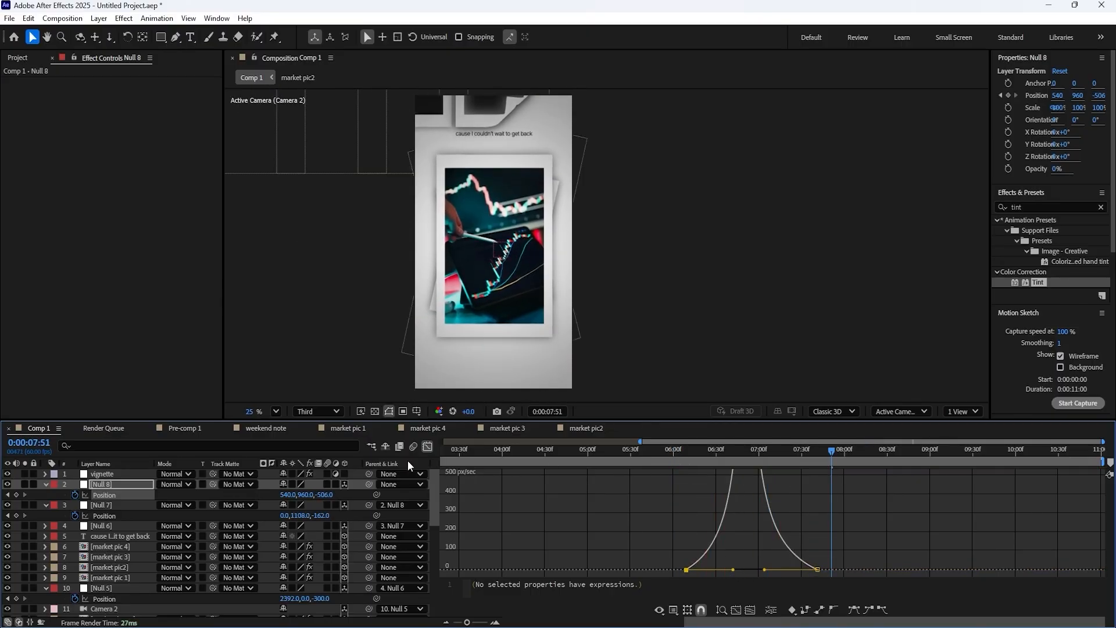
- Collapse the Null 8 and Null 7 properties and remove the Z Rotation keyframes from market pic 1
left_click(43, 483)
left_click(43, 494)
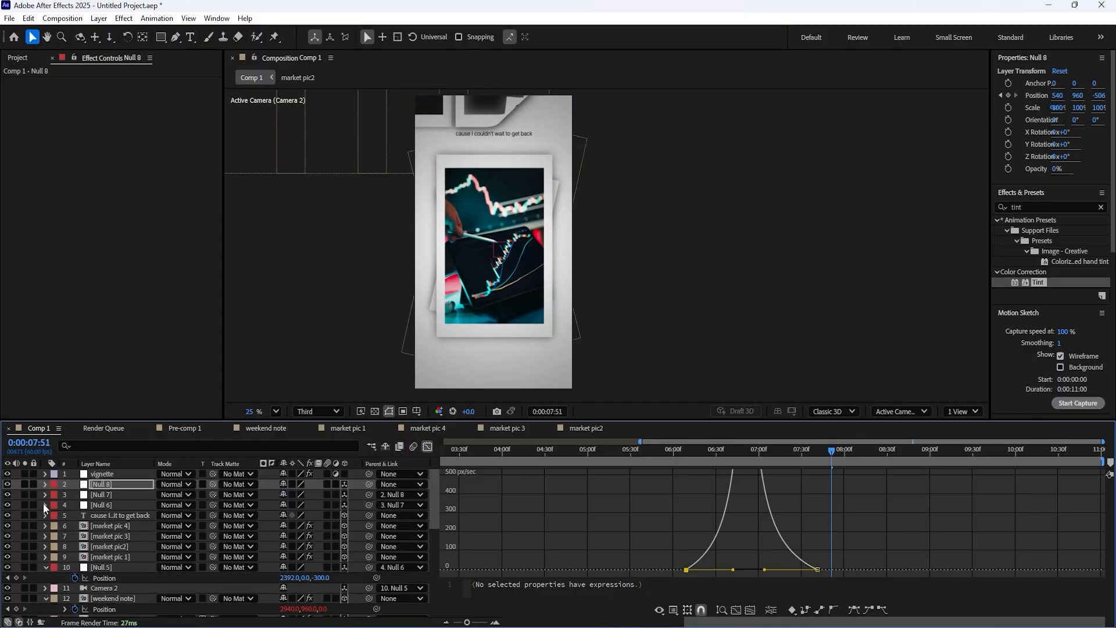
left_click(96, 473)
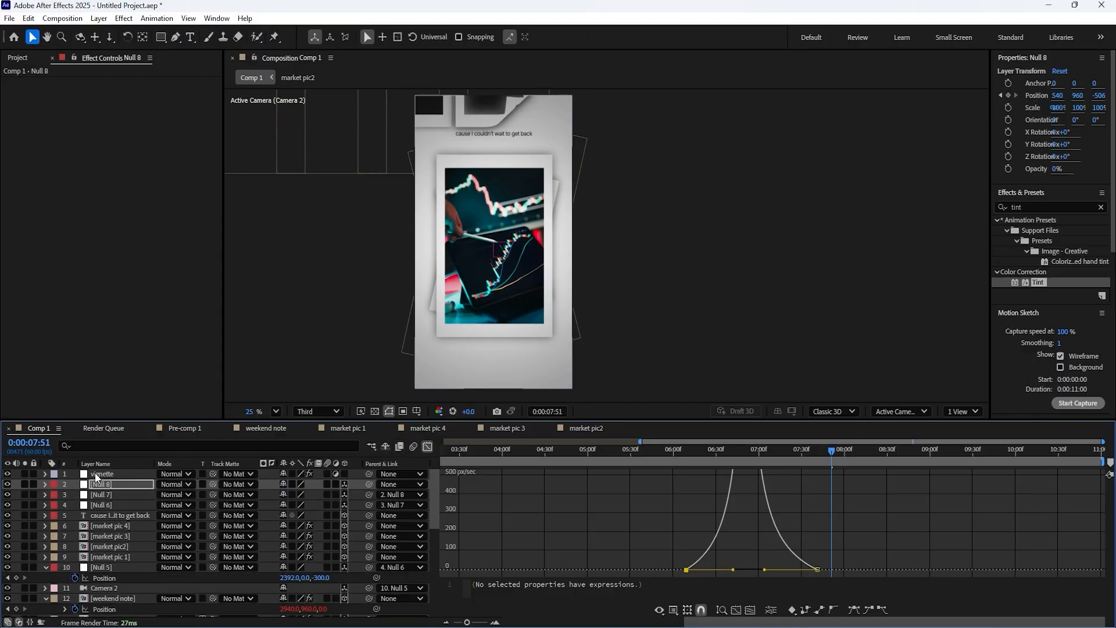
left_click(110, 556)
key("r")
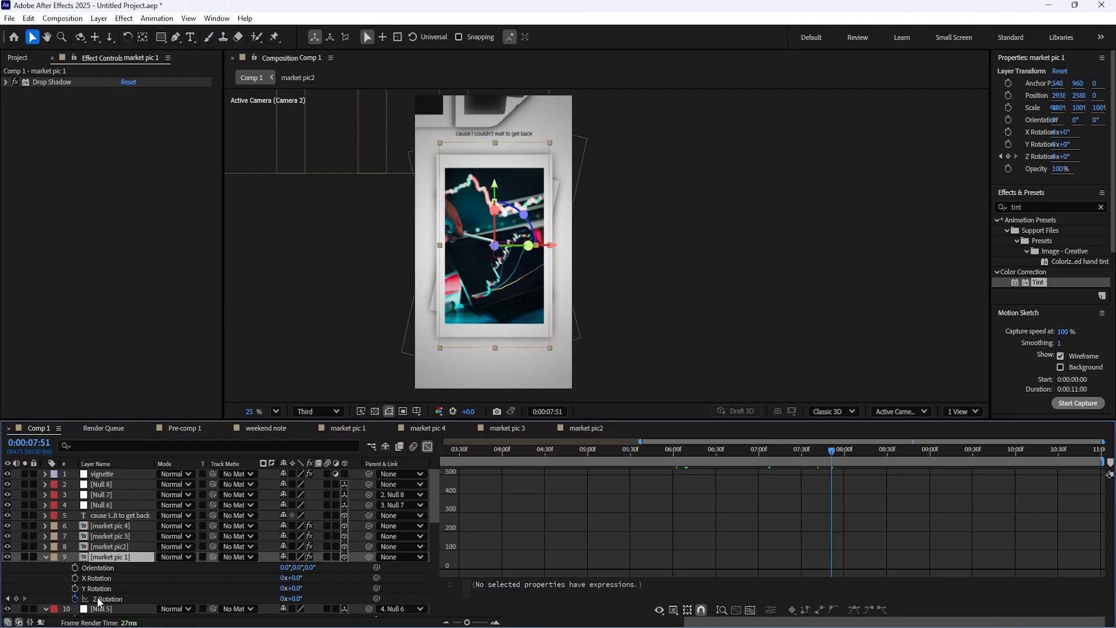
left_click(78, 599)
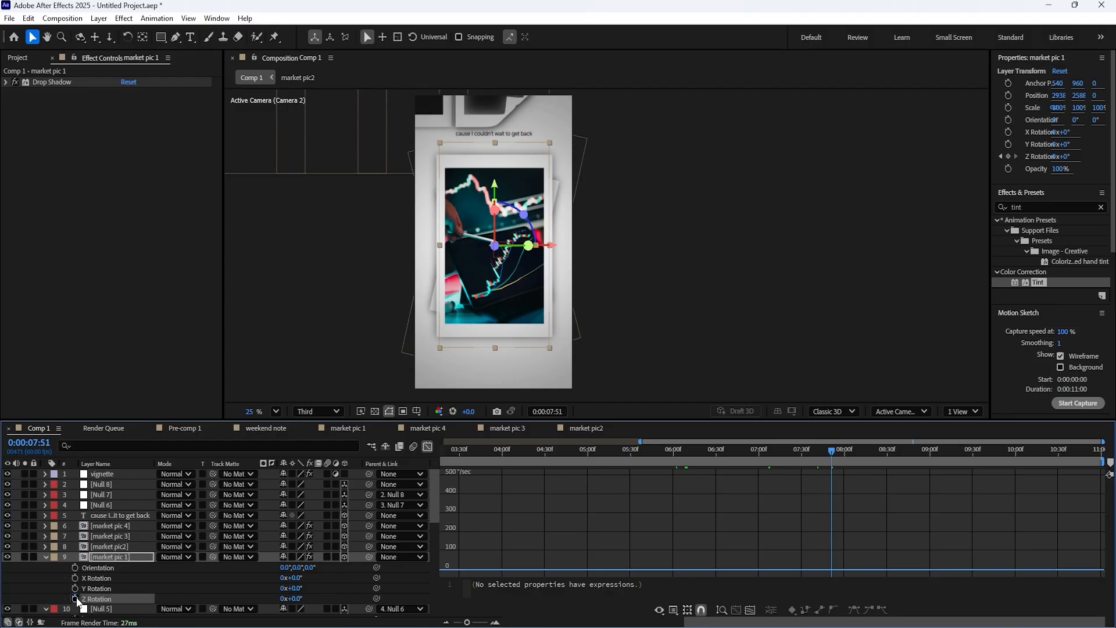
left_click(45, 557)
- Add a new null object and place it between the caption text layer and market pic 4
left_click(135, 567)
left_click(267, 551)
key("Tab")
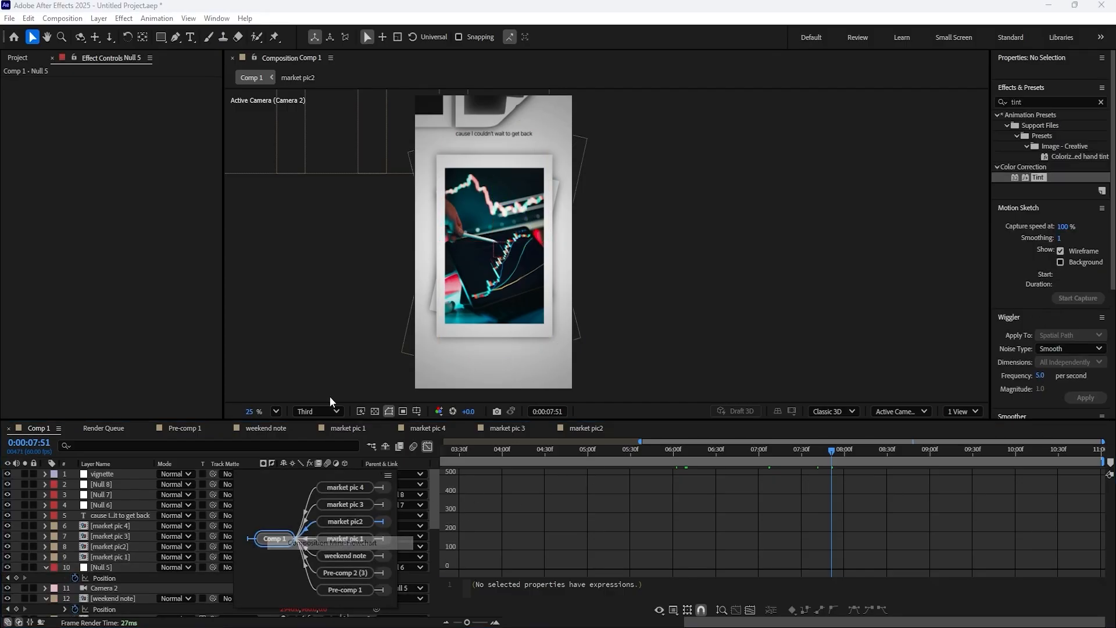
left_click(146, 571)
right_click(269, 398)
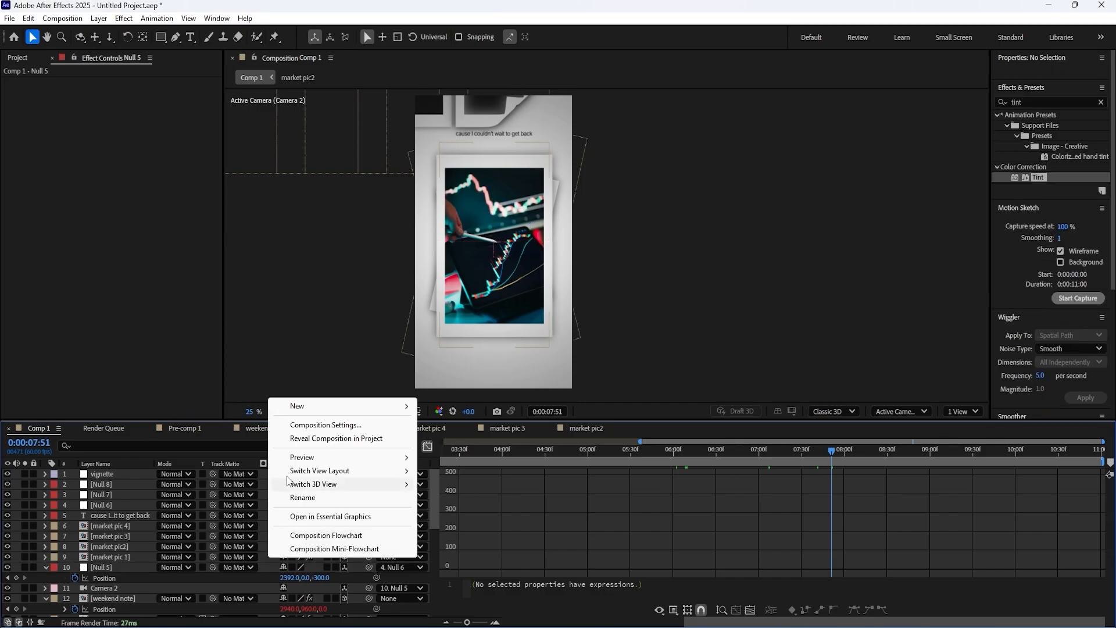
mouse_move(296, 406)
left_click(479, 479)
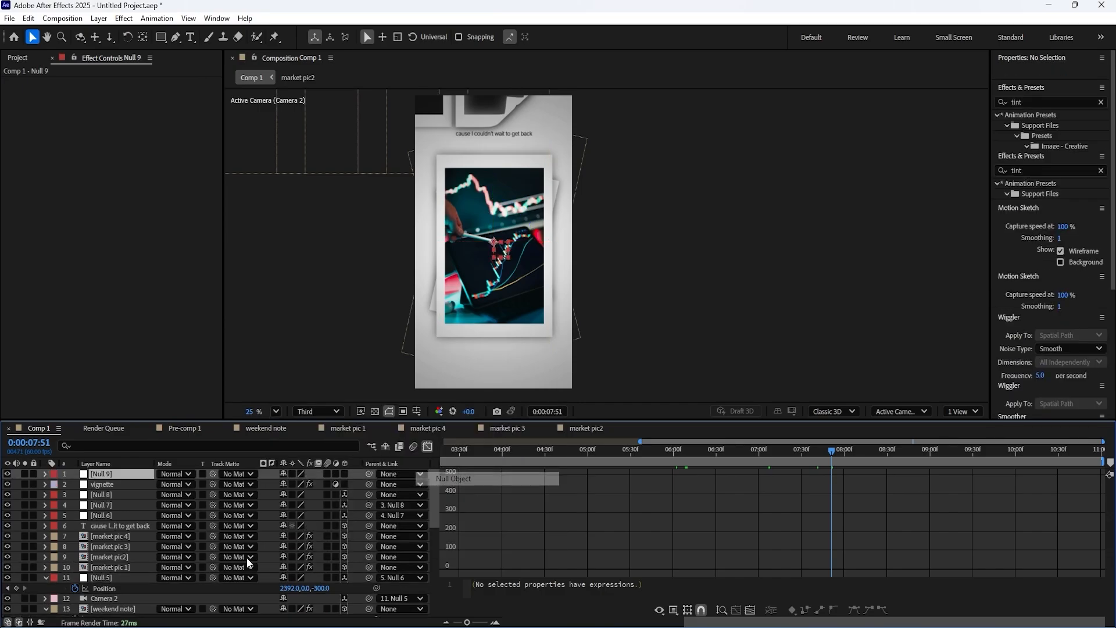
left_click(127, 566)
left_click(129, 535, "shift")
left_click_drag(108, 474, 113, 530)
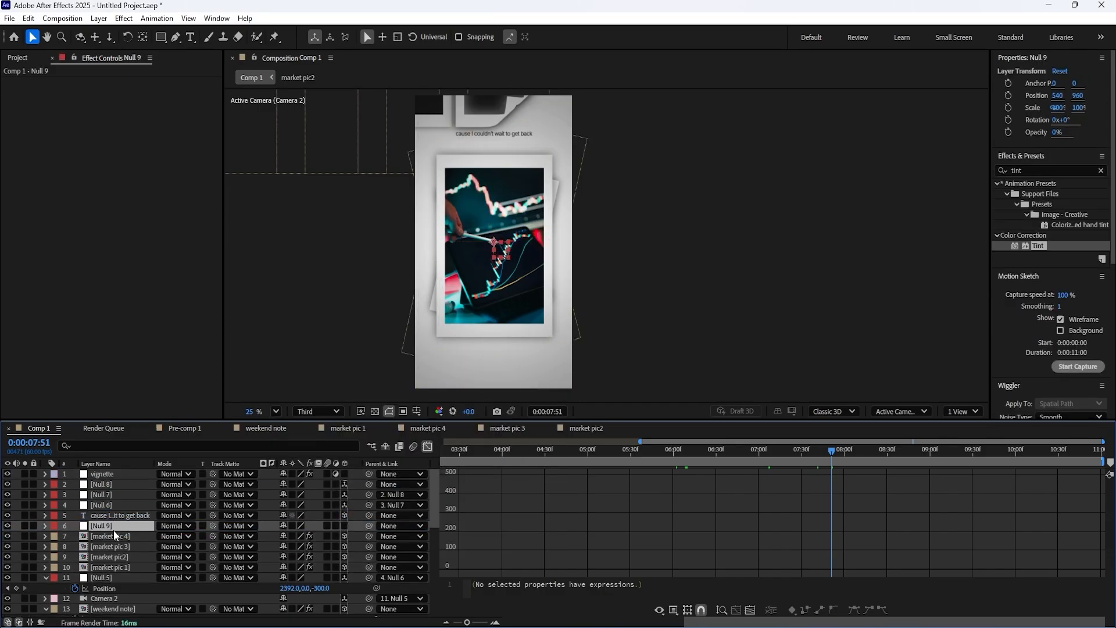
- Make the new null, Null 9, a 3D layer and copy market pic 4's position onto it
key("p")
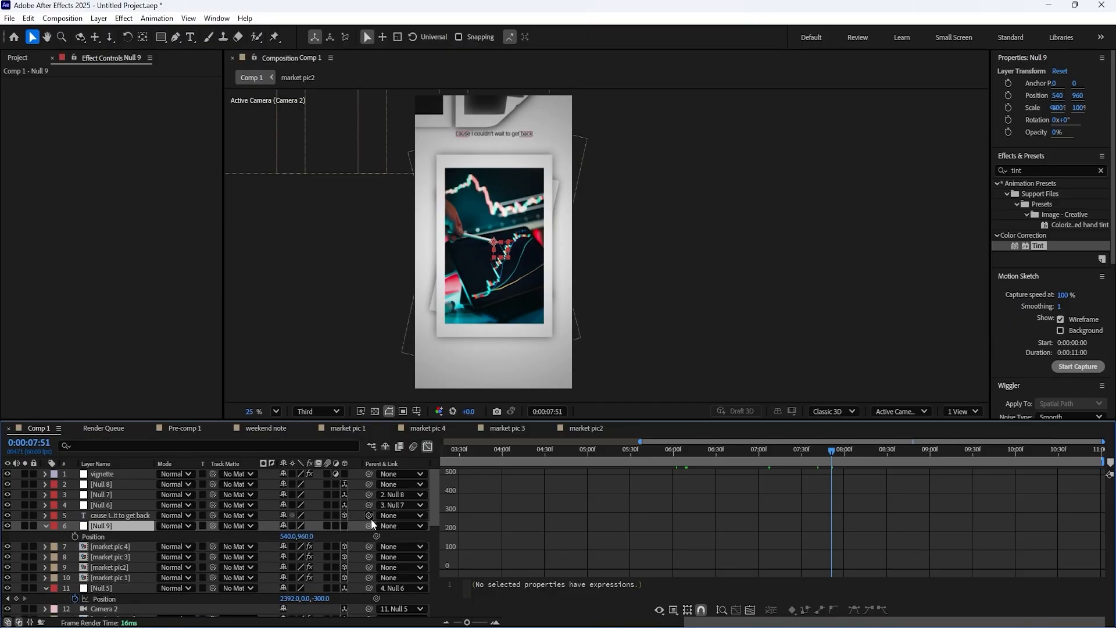
left_click(344, 525)
left_click(106, 587)
scroll(155, 575, "down", 2)
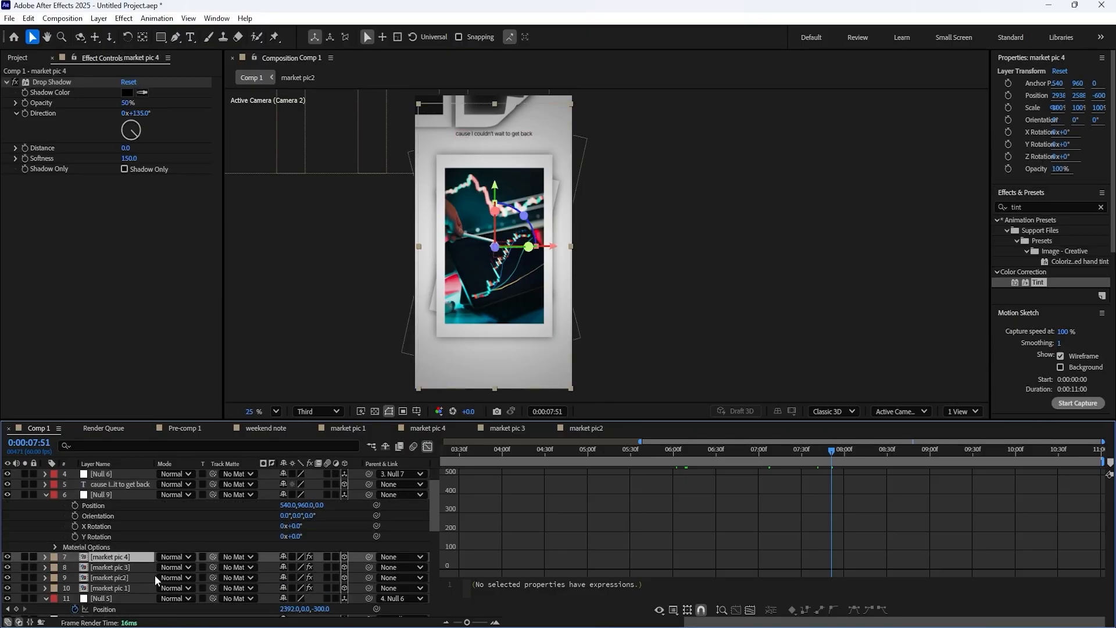
key("p")
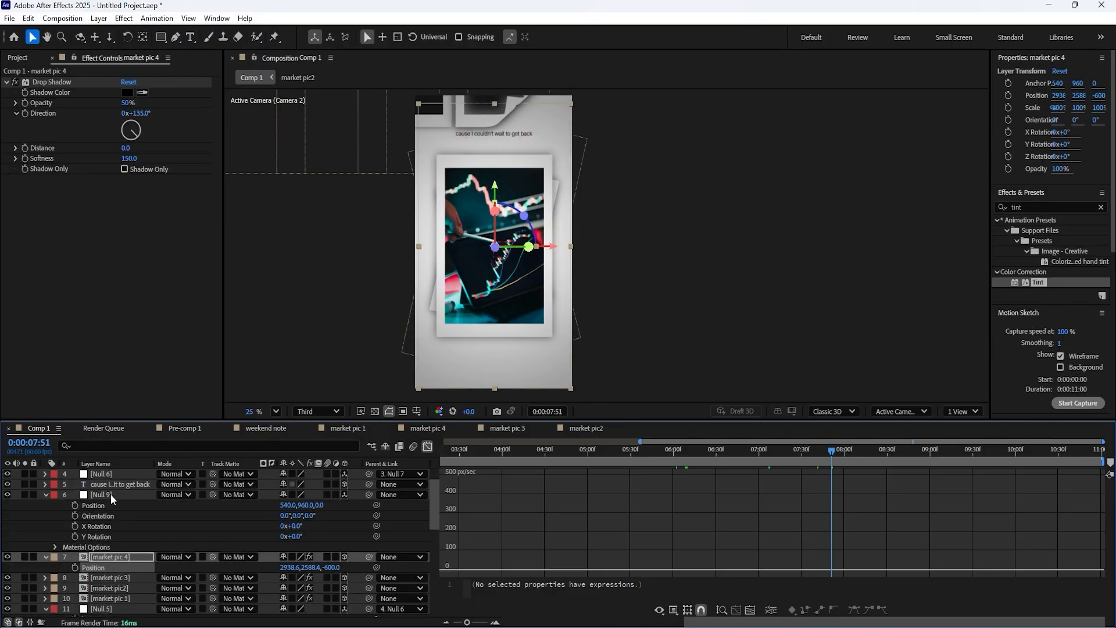
left_click(110, 494)
key("ctrl+v")
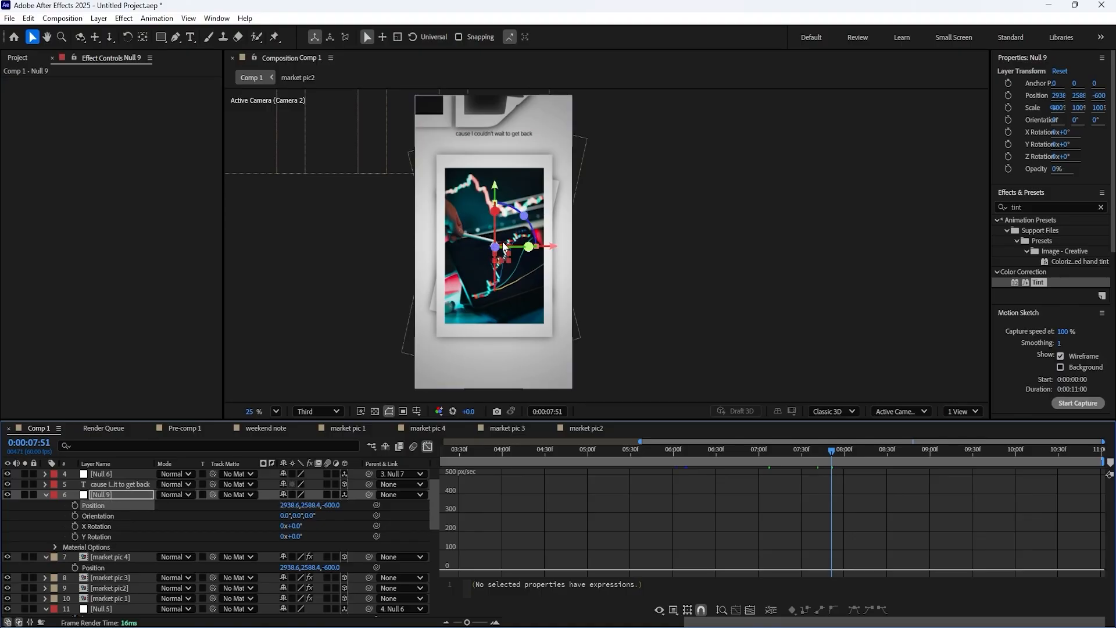
left_click(47, 557)
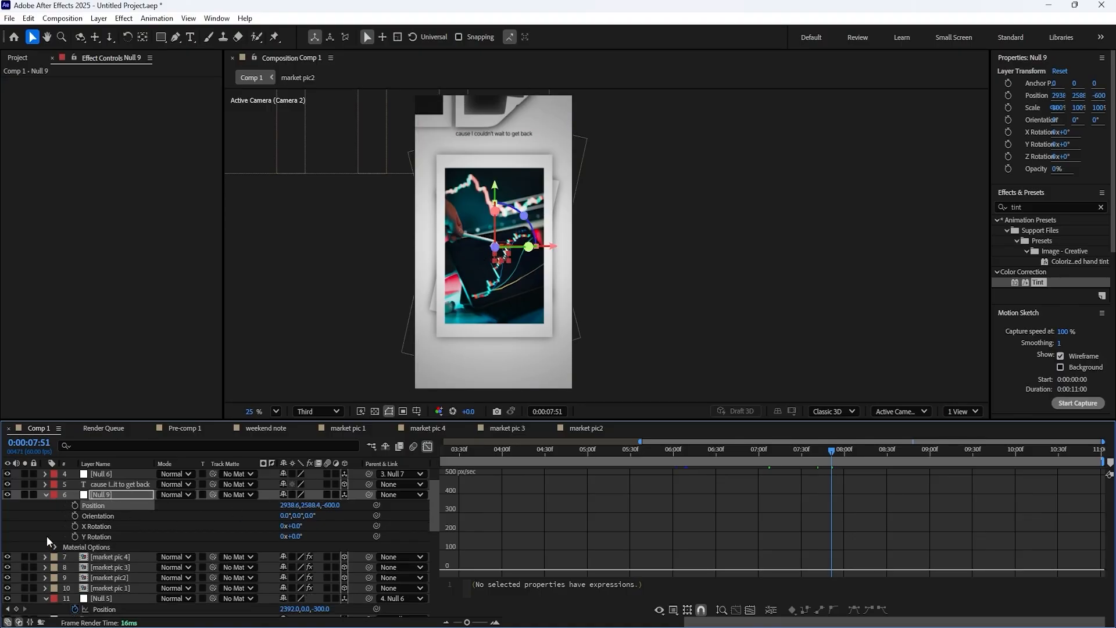
left_click(45, 494)
- Parent the four market picture layers to Null 9
left_click(122, 536)
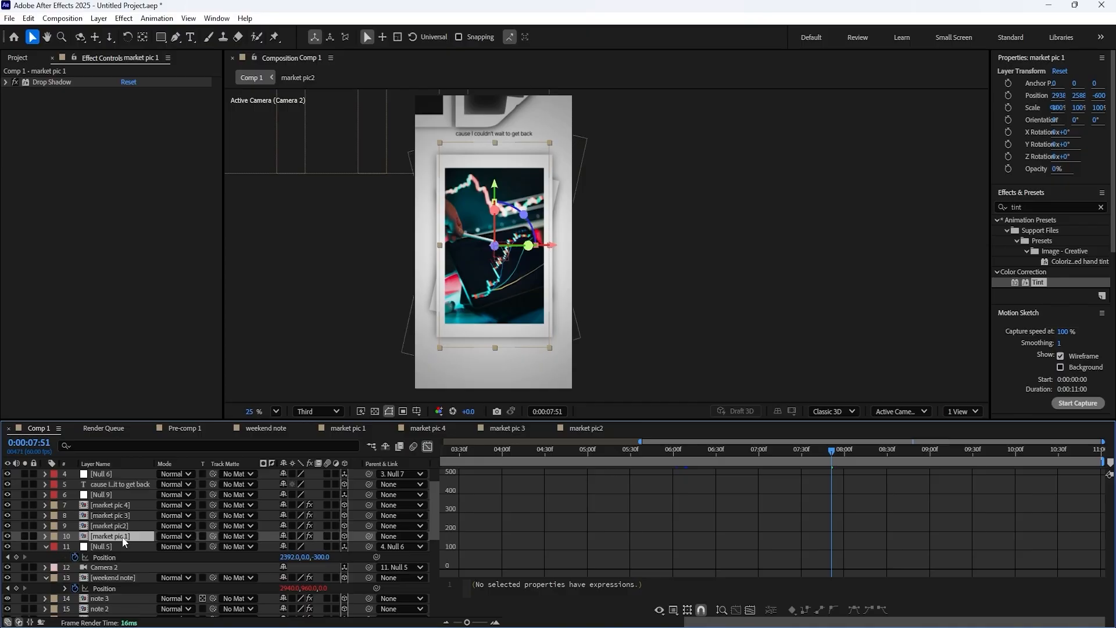
left_click(116, 504, "shift")
left_click_drag(368, 510, 134, 497)
left_click(140, 495)
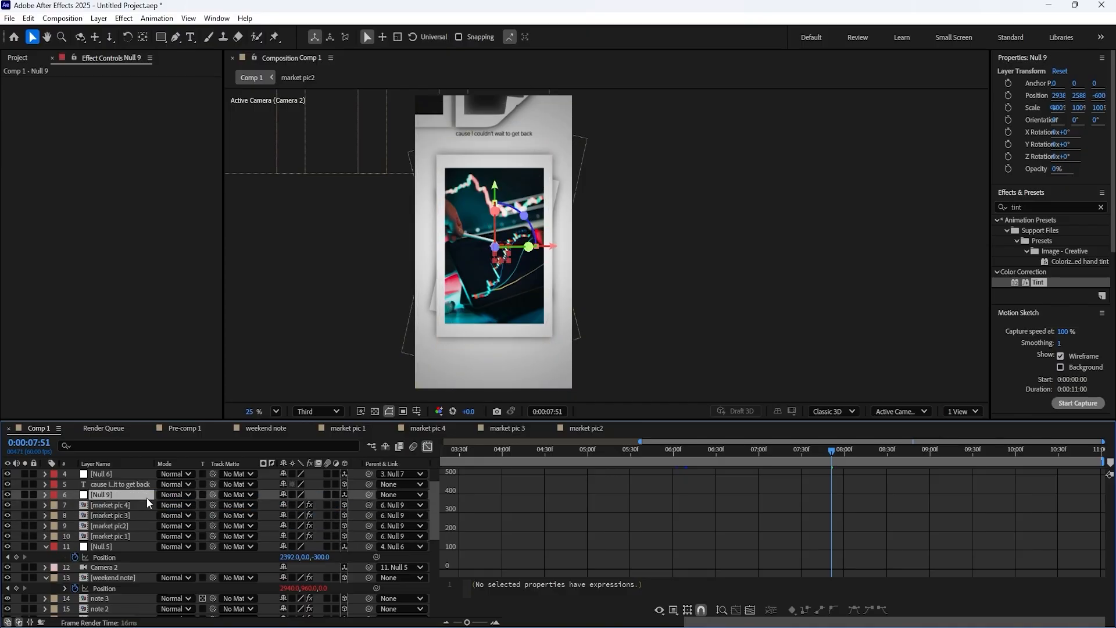
- Keyframe Null 9's Z Rotation from -23° at 0:00:06:23 to 0° at 0:00:07:36
key("r")
mouse_move(294, 538)
left_mouse_down()
mouse_move(305, 536)
mouse_move(291, 536)
left_mouse_up()
key("ctrl+z")
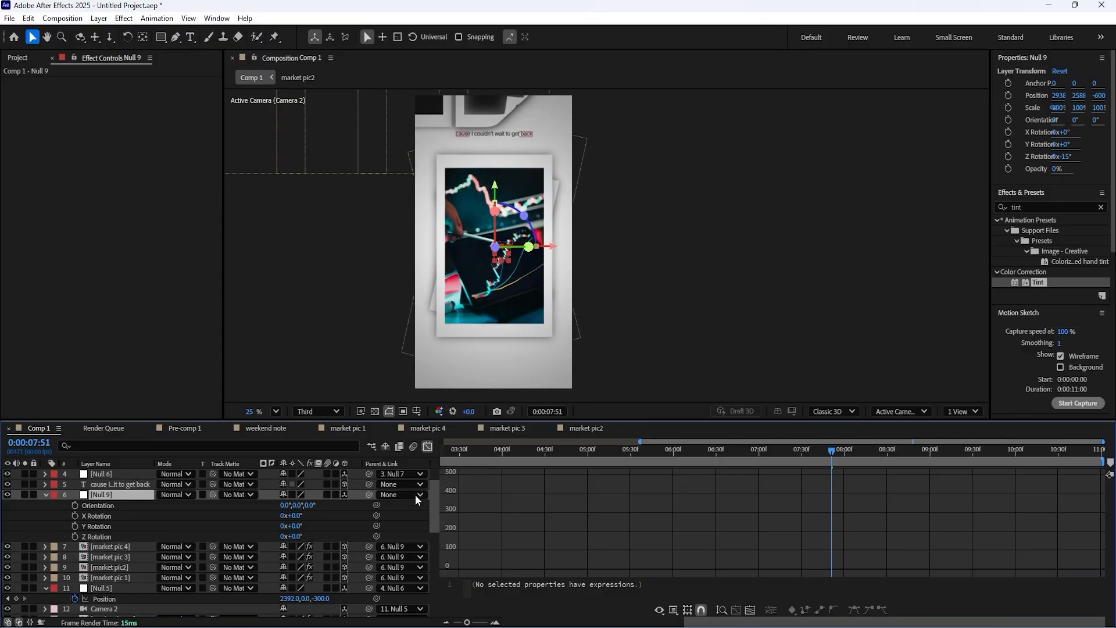
left_click(427, 446)
left_click_drag(744, 461, 810, 462)
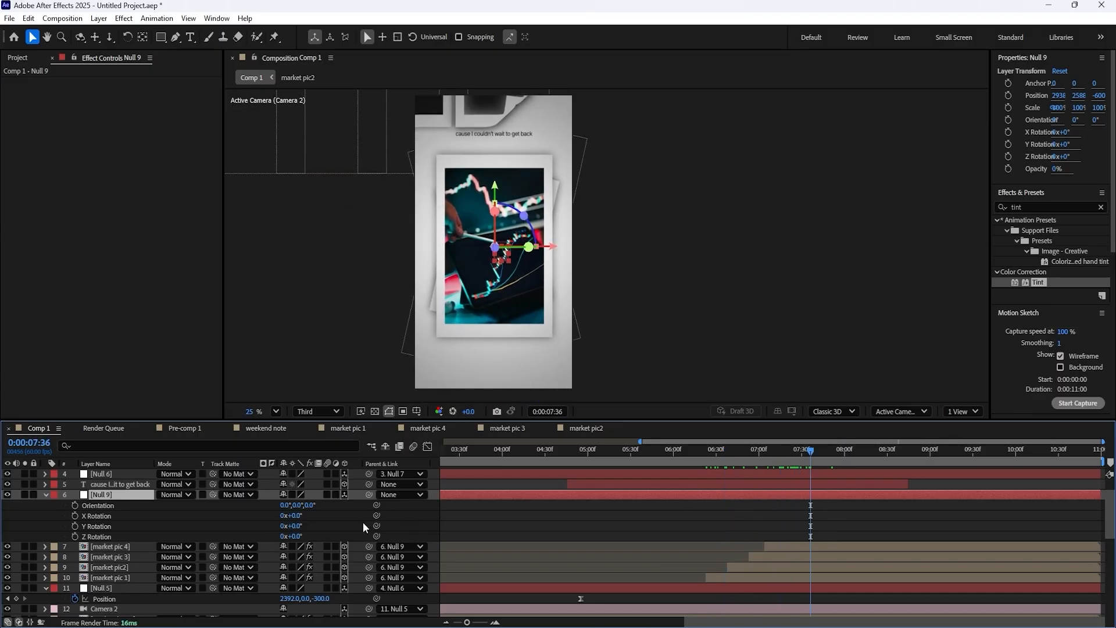
left_click(75, 535)
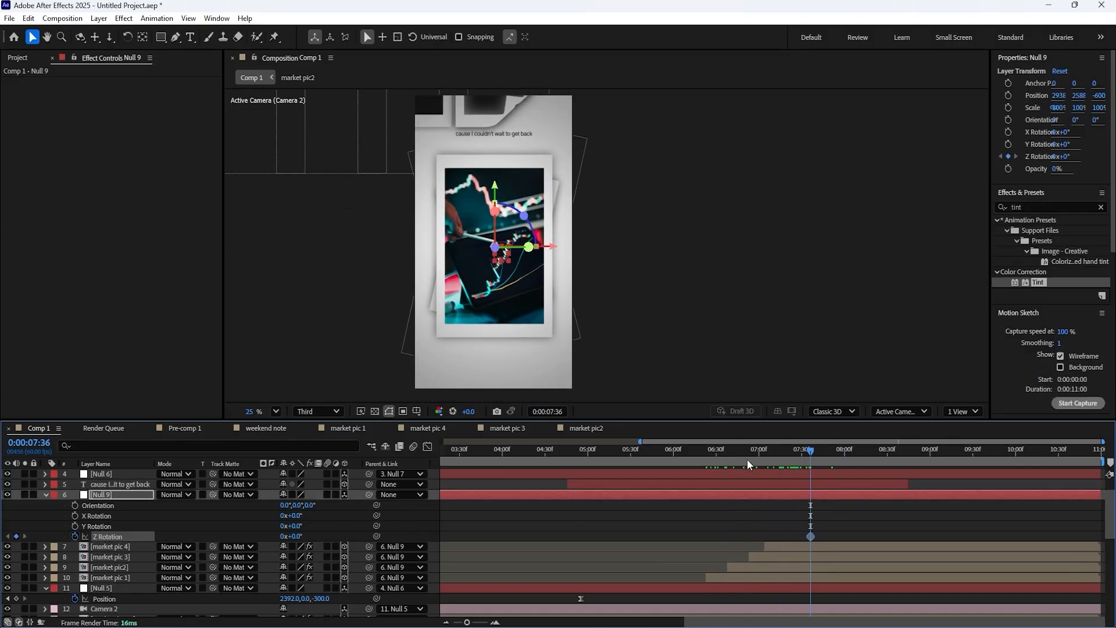
left_click_drag(748, 459, 706, 462)
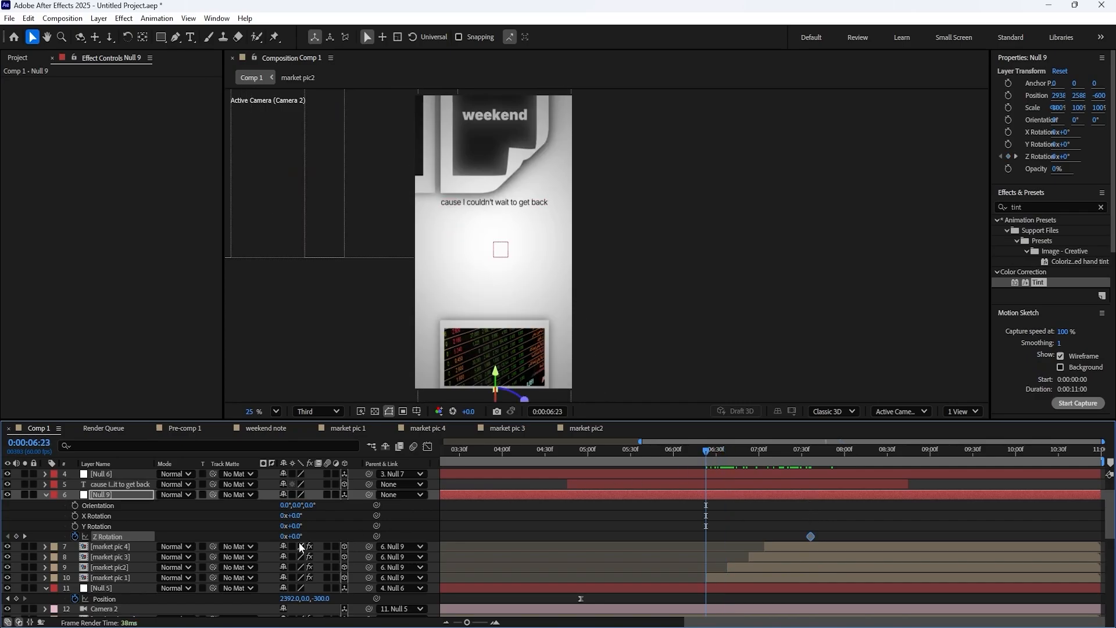
left_click_drag(297, 536, 284, 537)
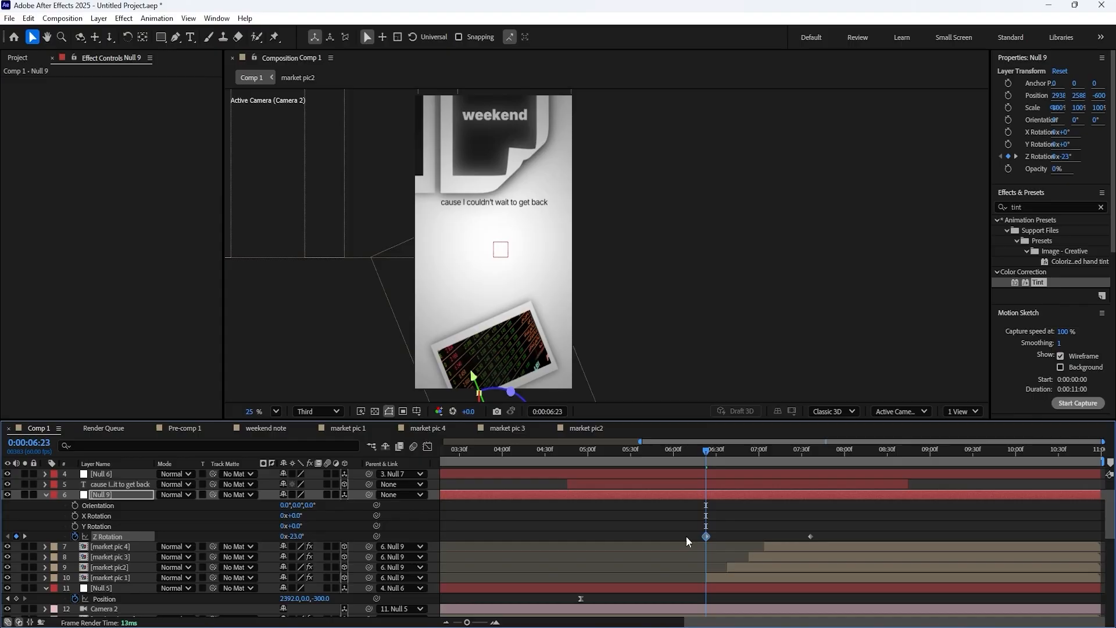
- Apply Easy Ease to both of Null 9's Z Rotation keyframes and shape the speed curve to peak early, previewing the motion
left_click_drag(688, 542, 873, 532)
key("F9")
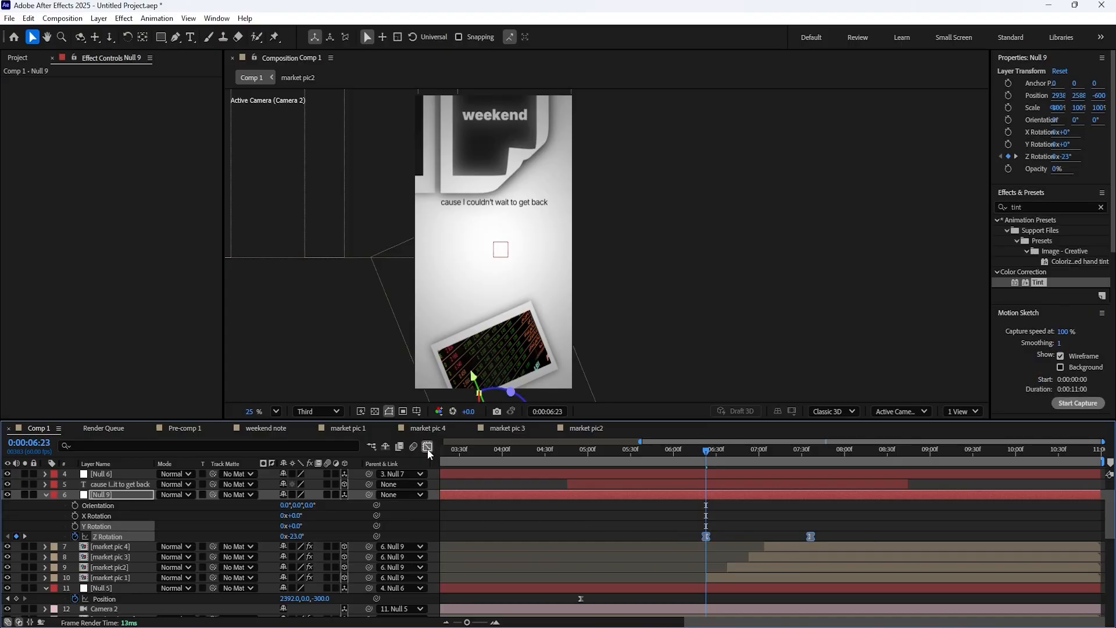
left_click(428, 448)
left_click_drag(792, 574, 758, 571)
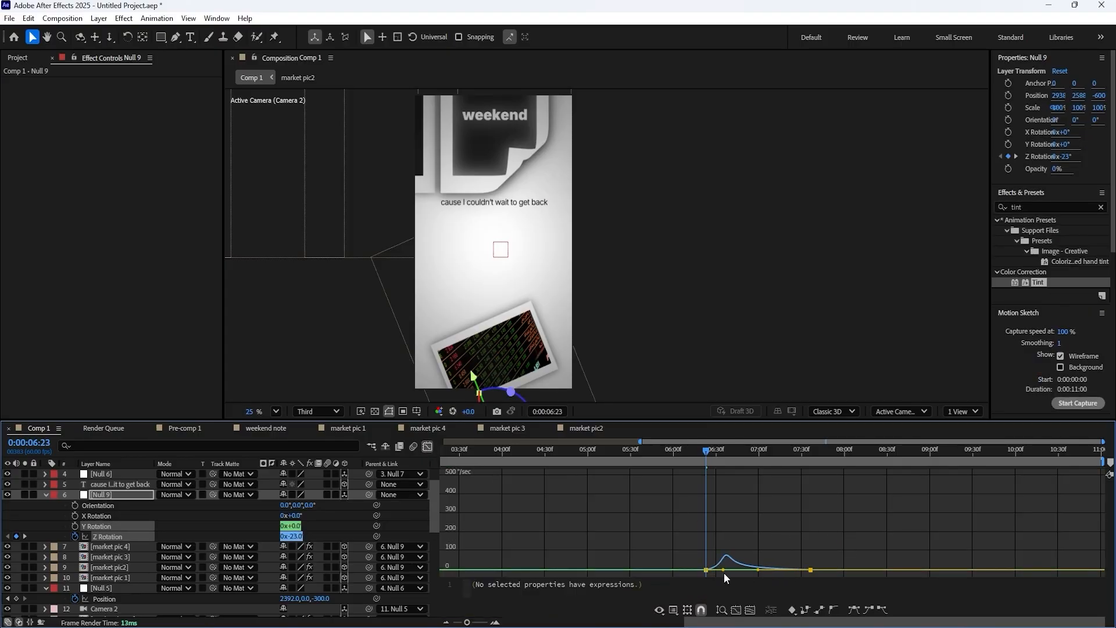
key("space")
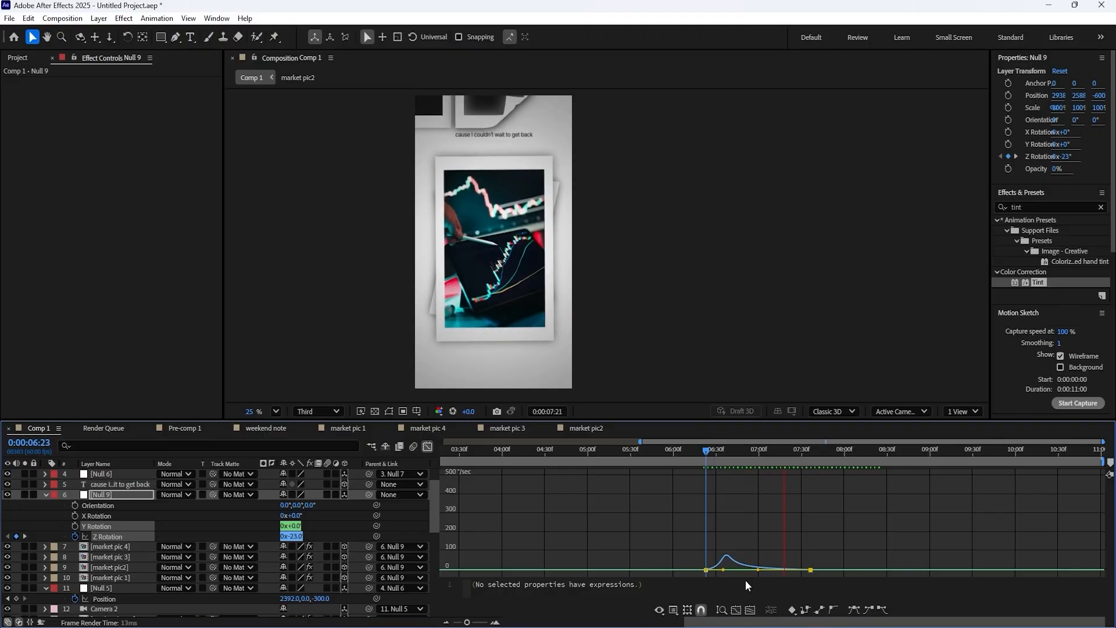
key("space")
- Try an abrupt start for Null 9's rotation by shortening the first keyframe's ease, and preview it
left_click_drag(719, 573, 708, 571)
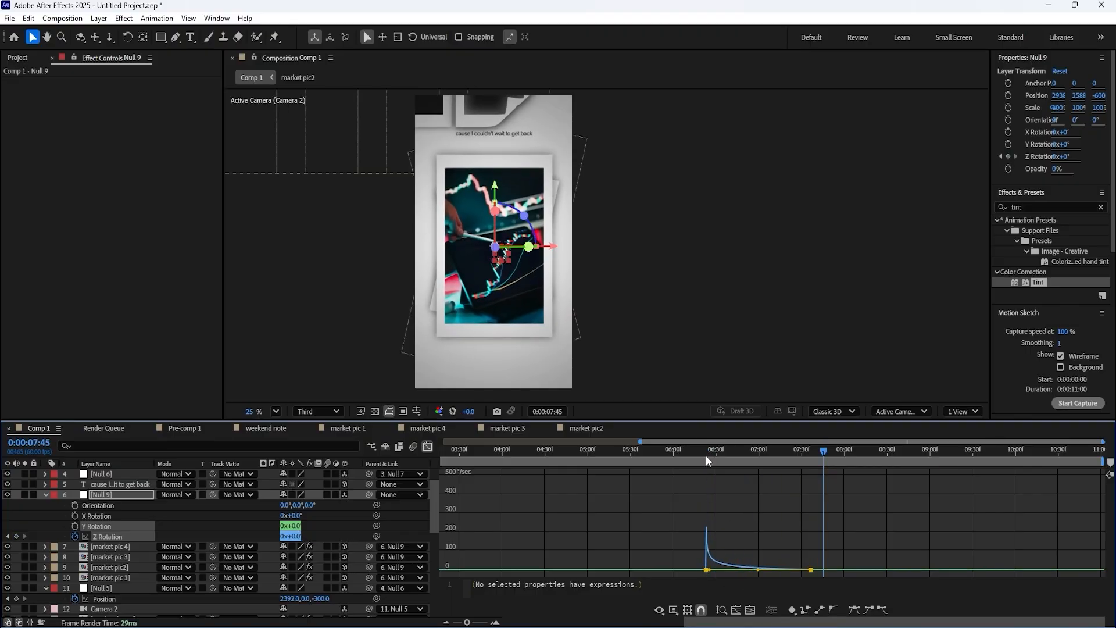
left_click(706, 456)
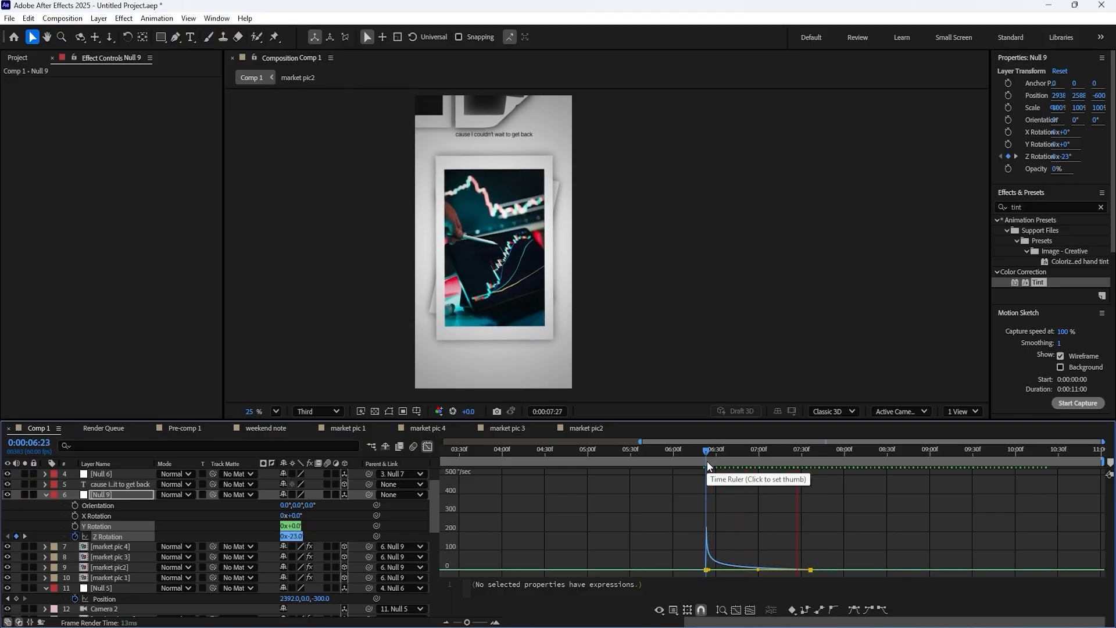
left_click(650, 454)
key("space")
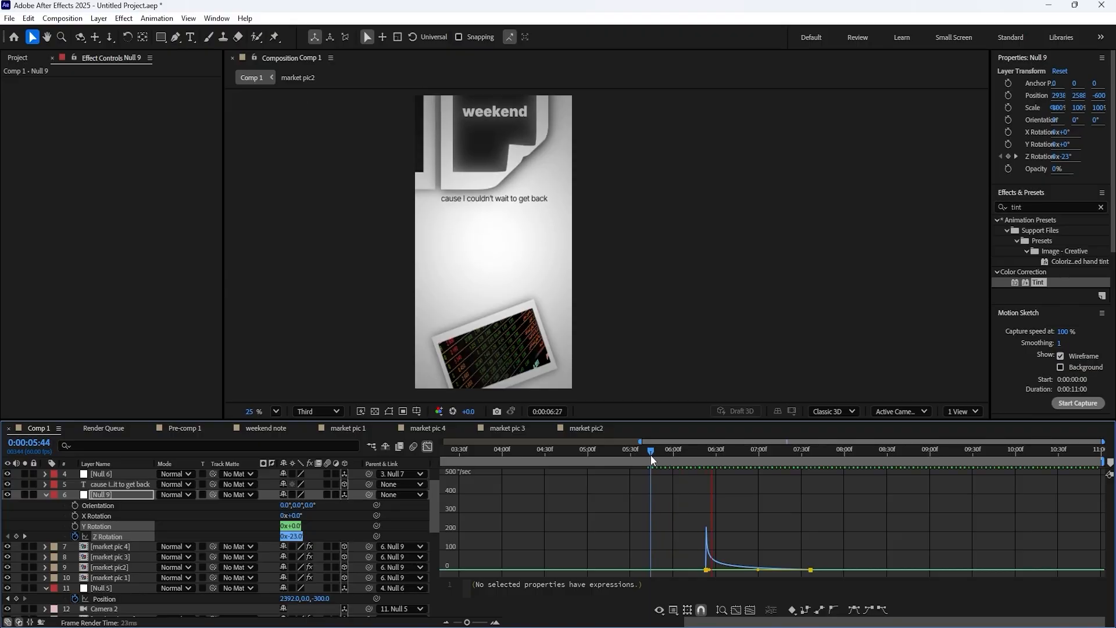
key("space")
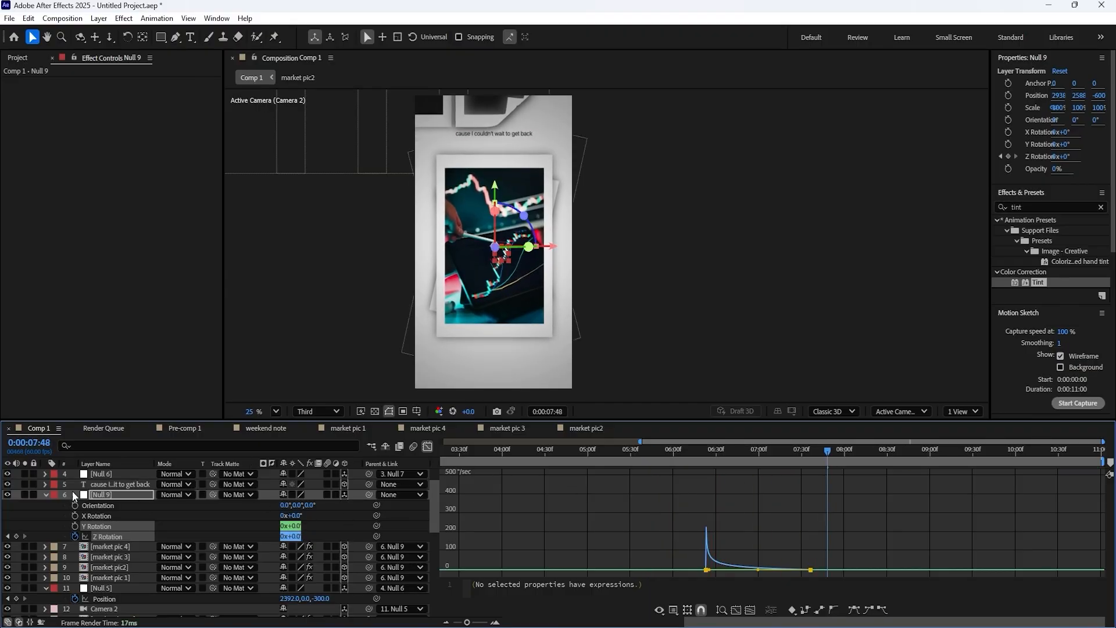
- Collapse Null 9's properties and refine its rotation speed curve to a gentler ramp-up, previewing the motion
left_click(46, 495)
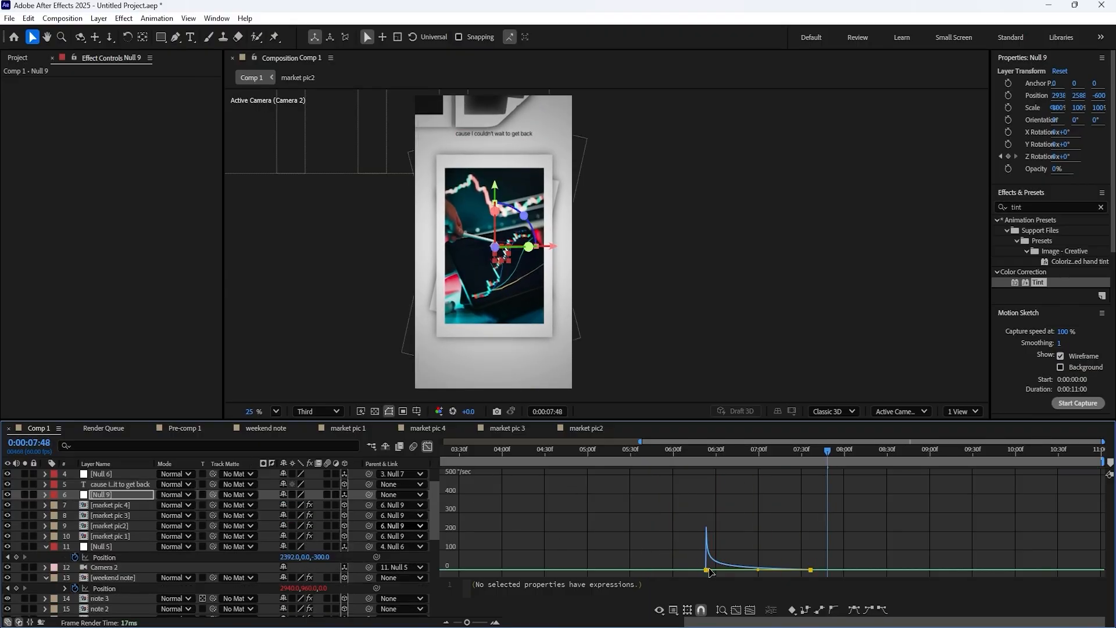
left_click(692, 465)
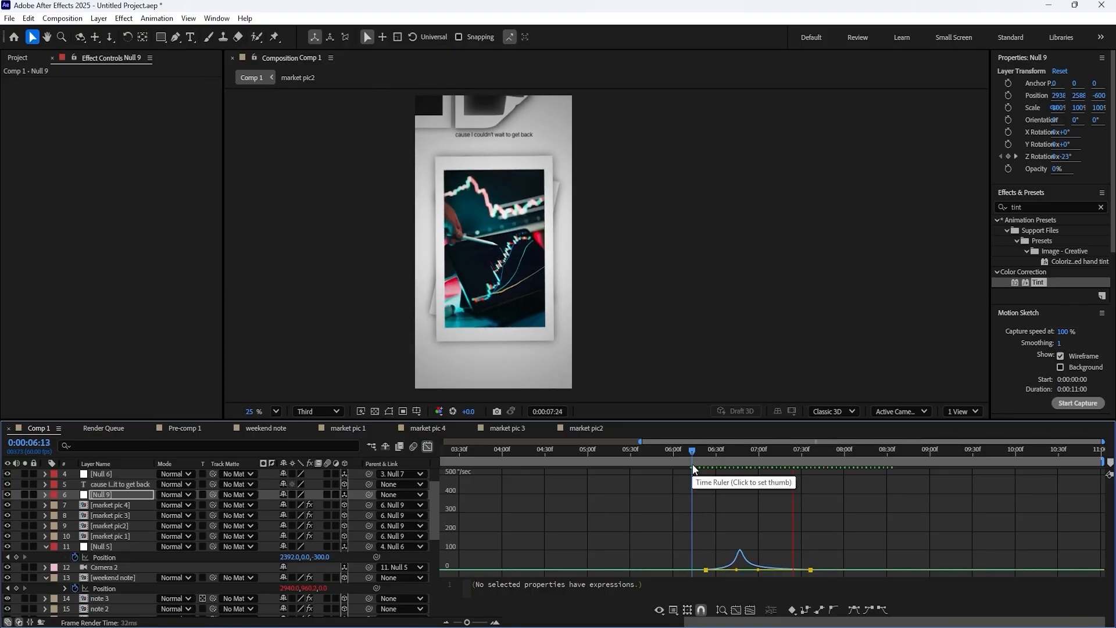
key("space")
left_click_drag(737, 570, 735, 572)
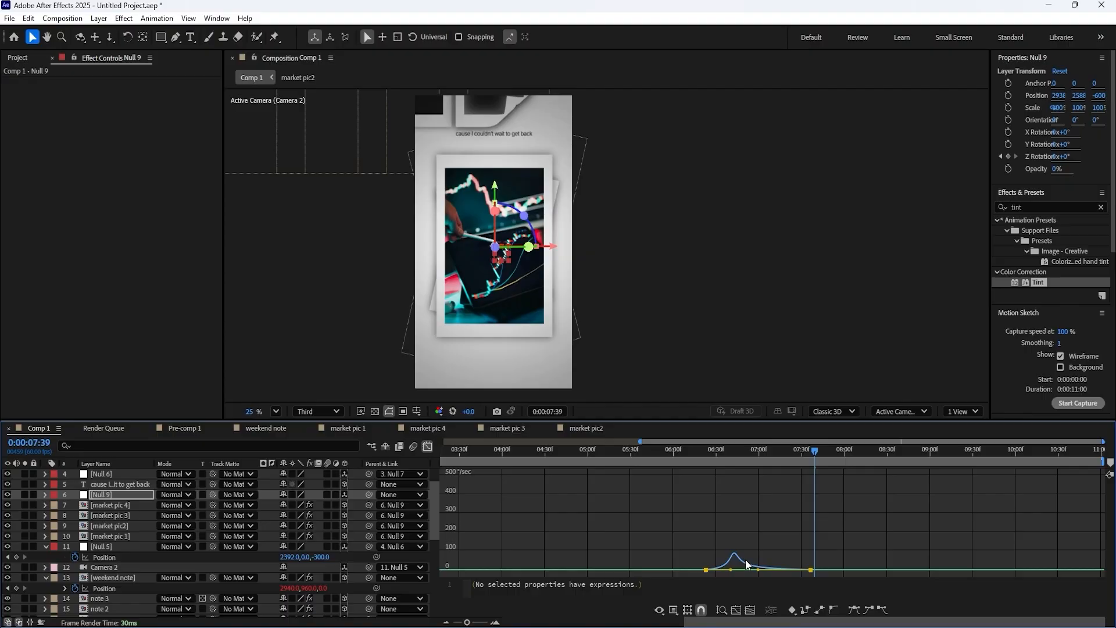
left_click(703, 455)
key("space")
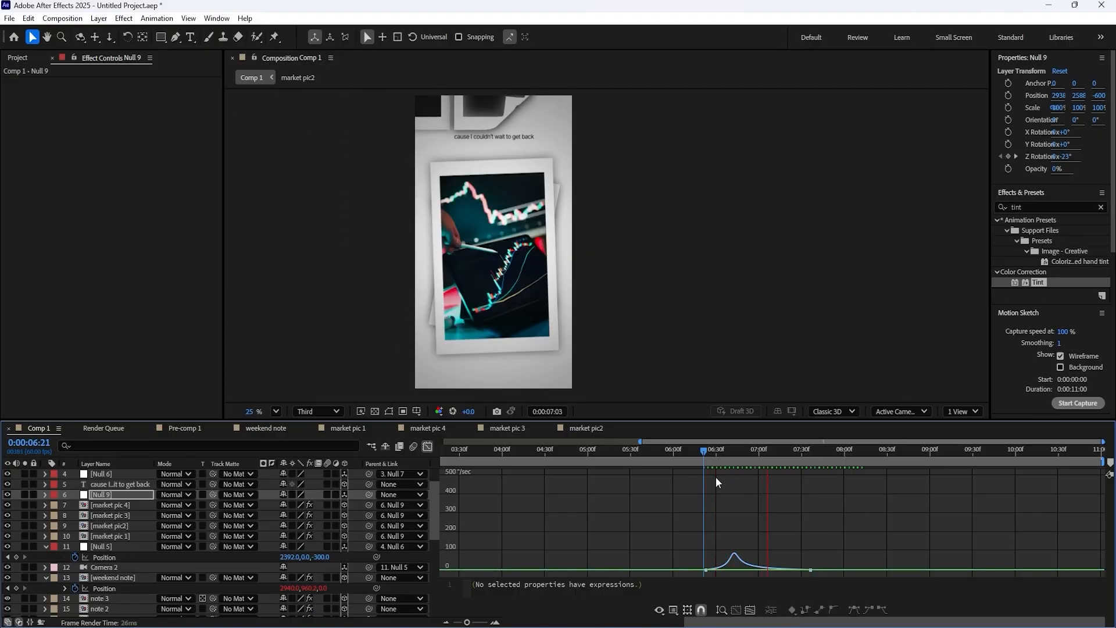
key("space")
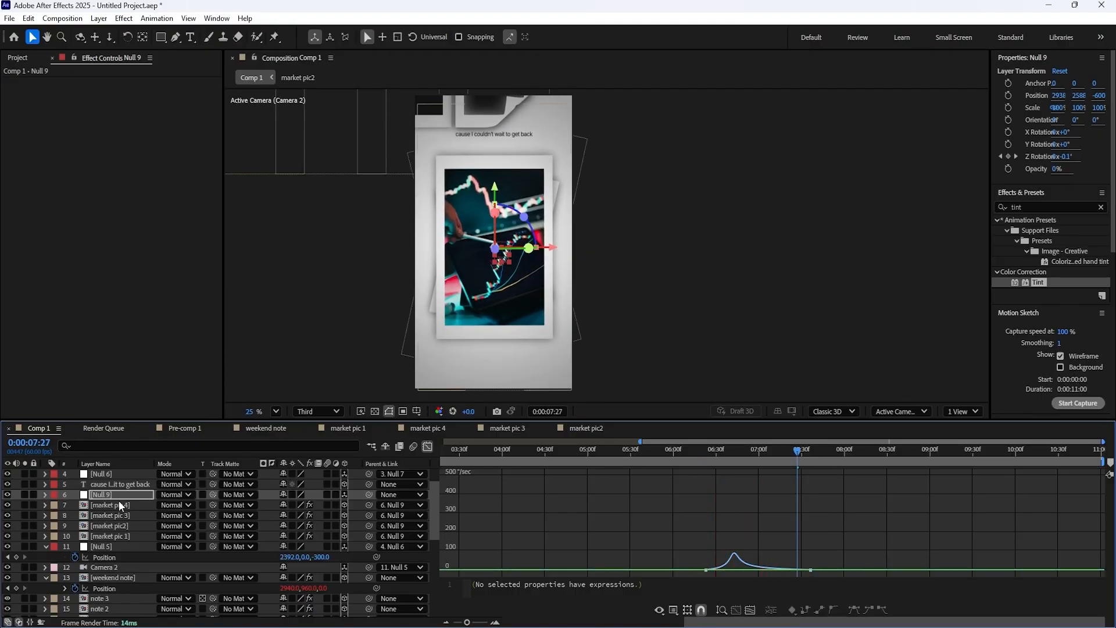
left_click(120, 517)
left_click(121, 503)
left_click(123, 534)
left_click(127, 507, "shift")
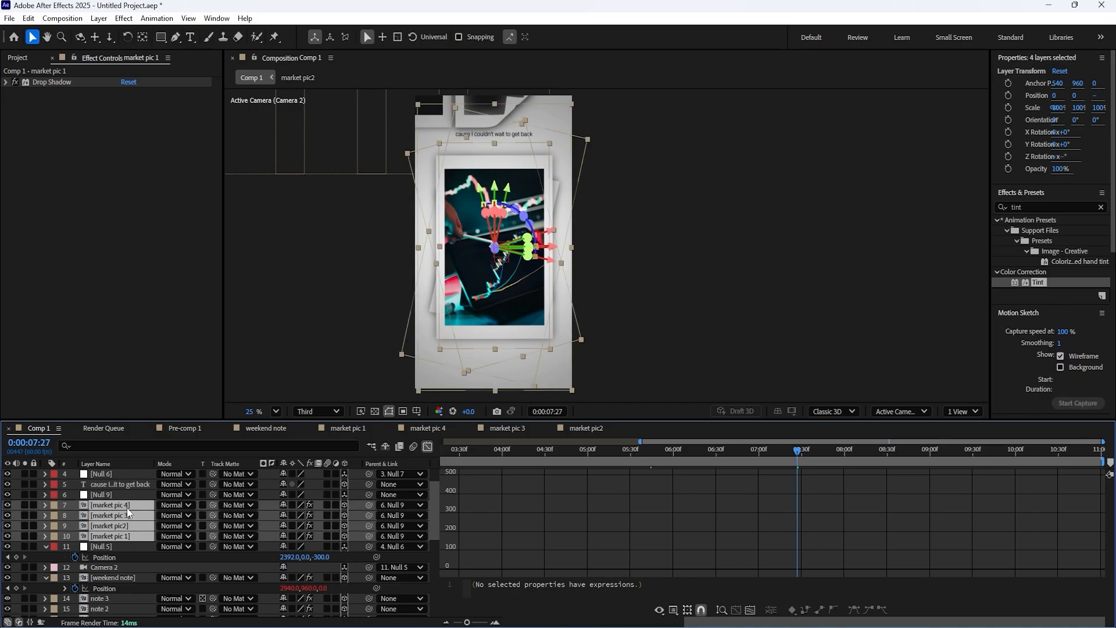
left_click(131, 548)
left_click(130, 526)
left_click(131, 536)
left_click(132, 506, "shift")
left_click(24, 64)
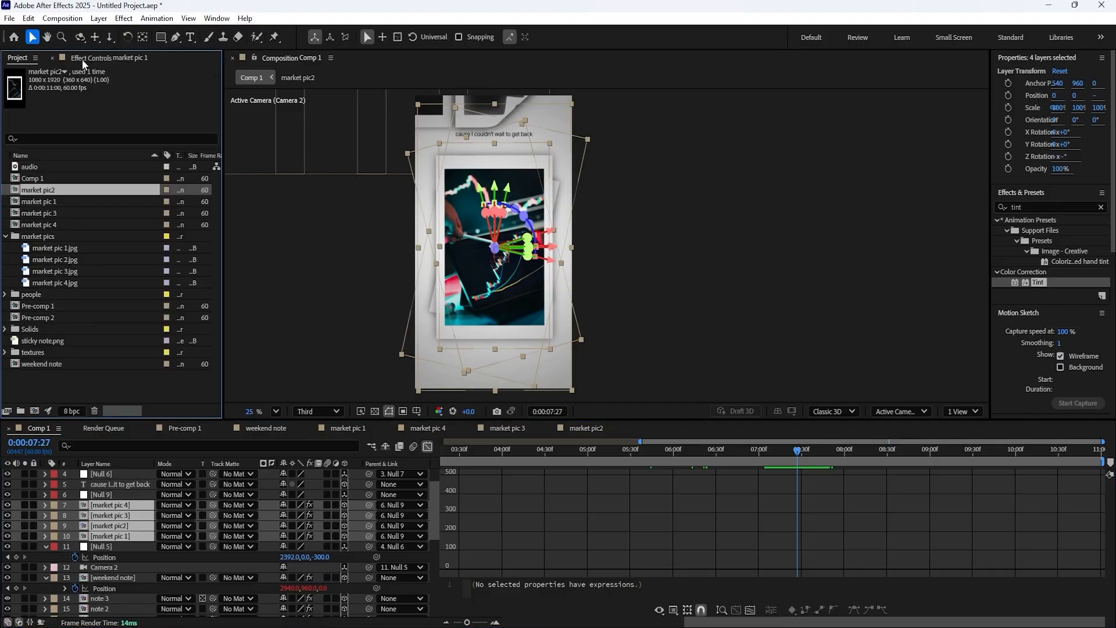
left_click(106, 59)
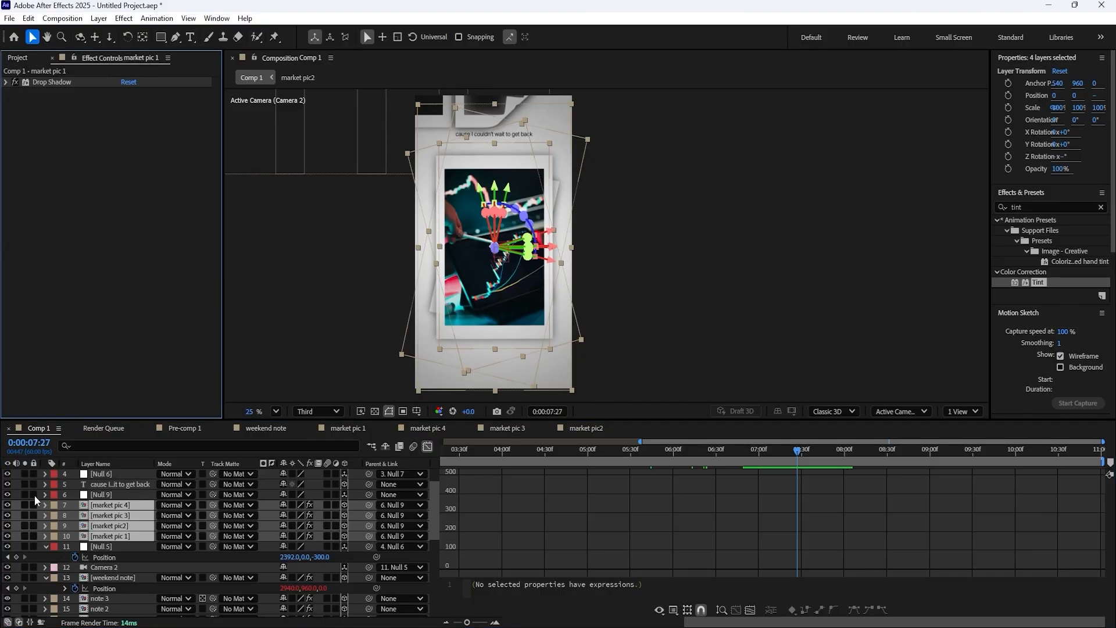
- Collapse the properties of Null 5 and weekend note, and examine weekend note's CC Page Turn effect around 0:00:04:20
scroll(106, 521, "up", 1)
left_click(47, 578)
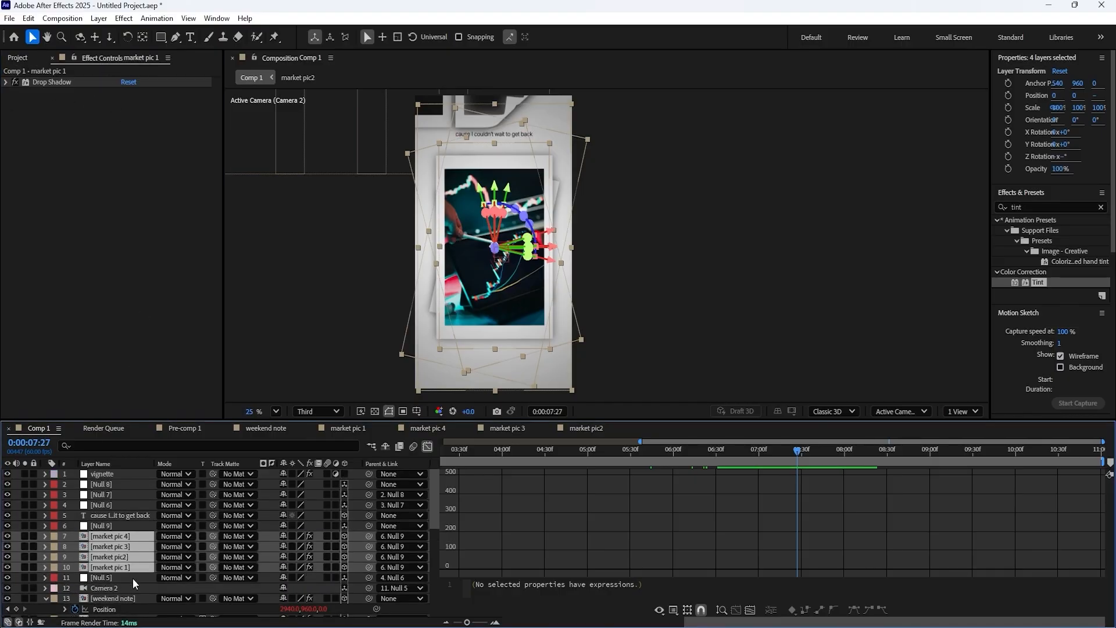
scroll(125, 568, "down", 2)
scroll(120, 560, "down", 2)
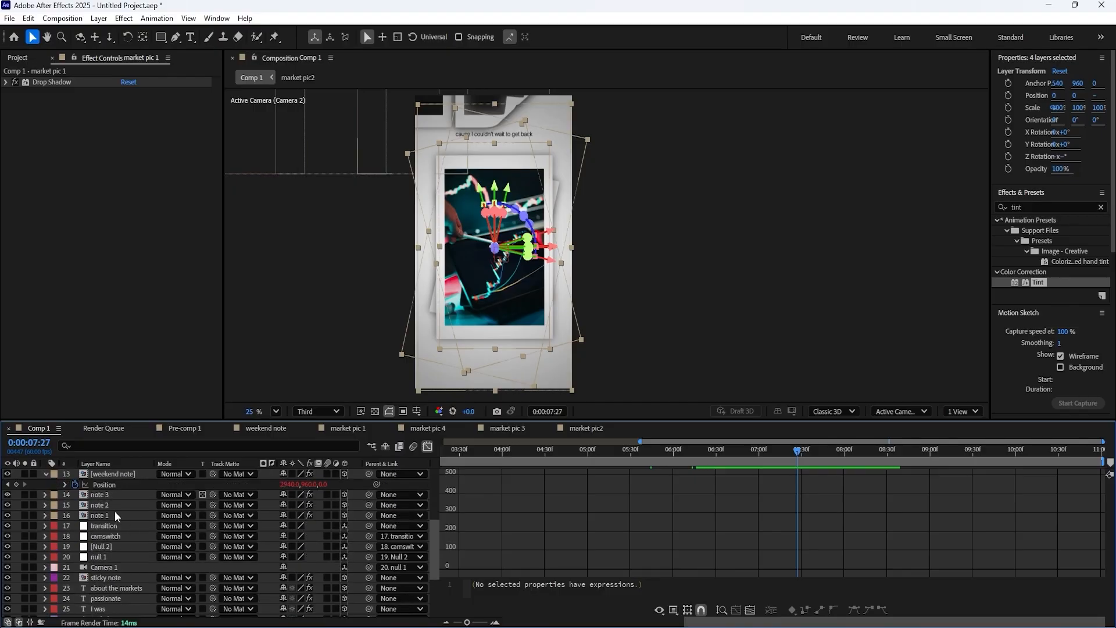
left_click(121, 479)
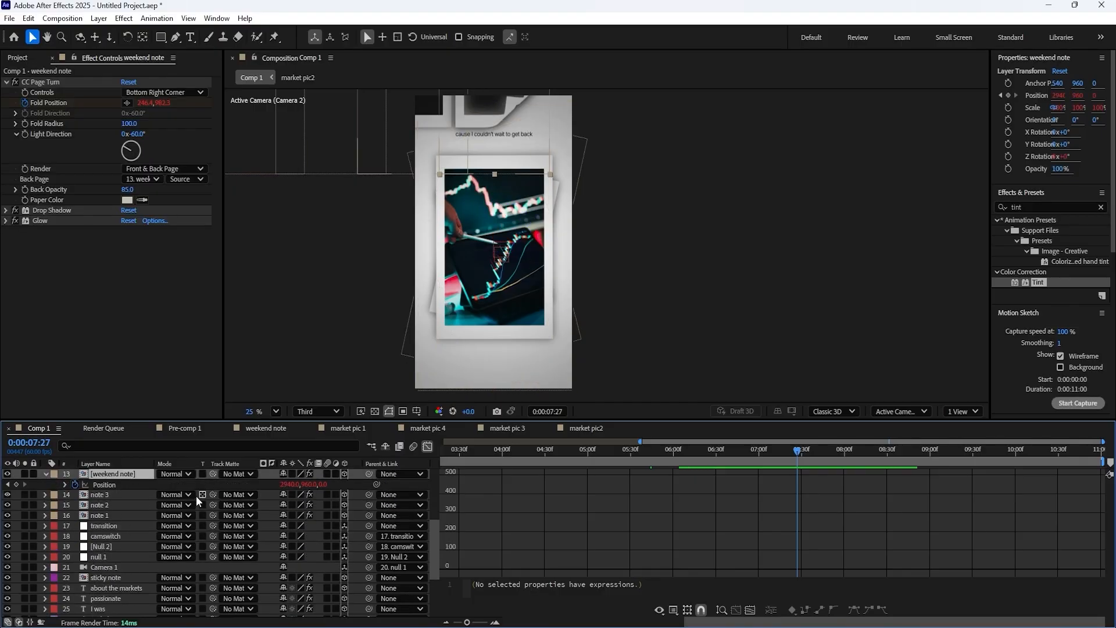
left_click(501, 452)
scroll(638, 476, "down", 3)
left_click_drag(665, 452, 703, 451)
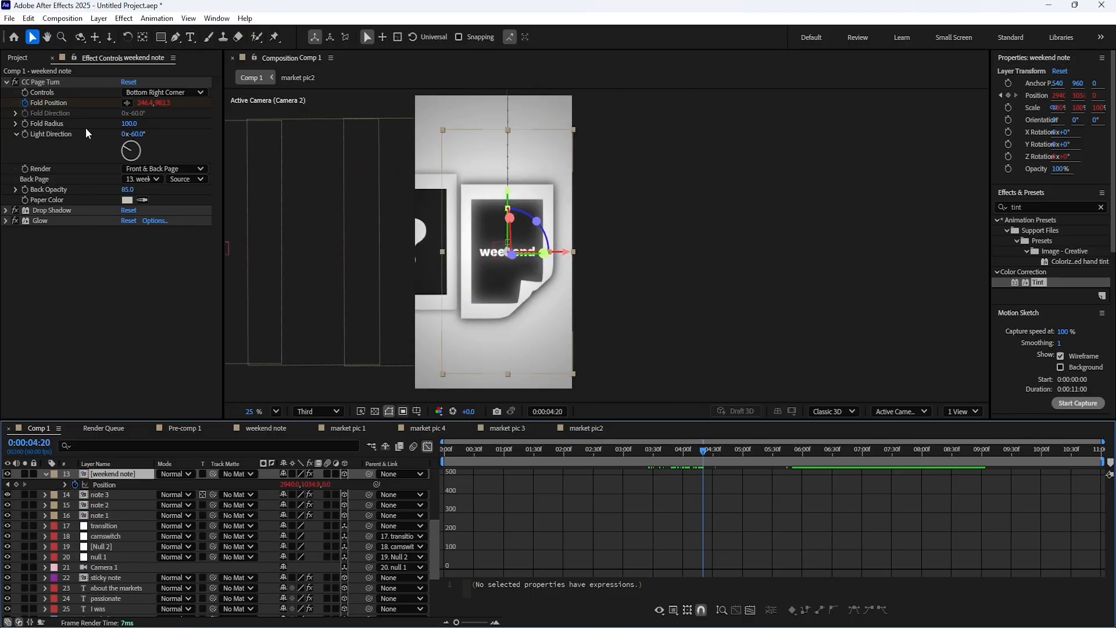
left_click(46, 81)
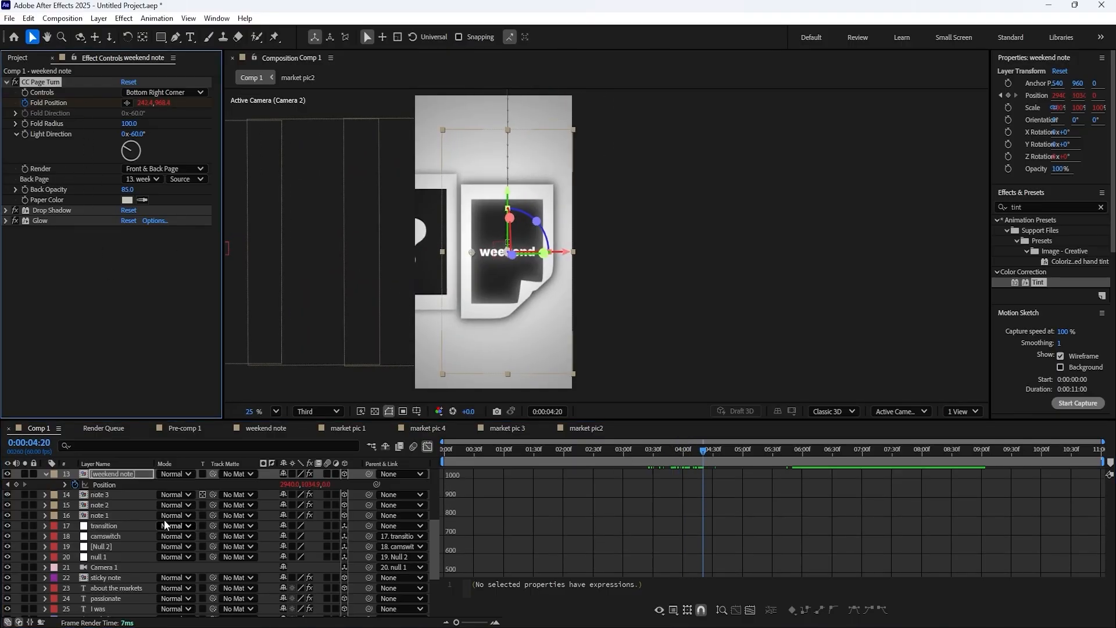
left_click(45, 474)
scroll(110, 522, "up", 5)
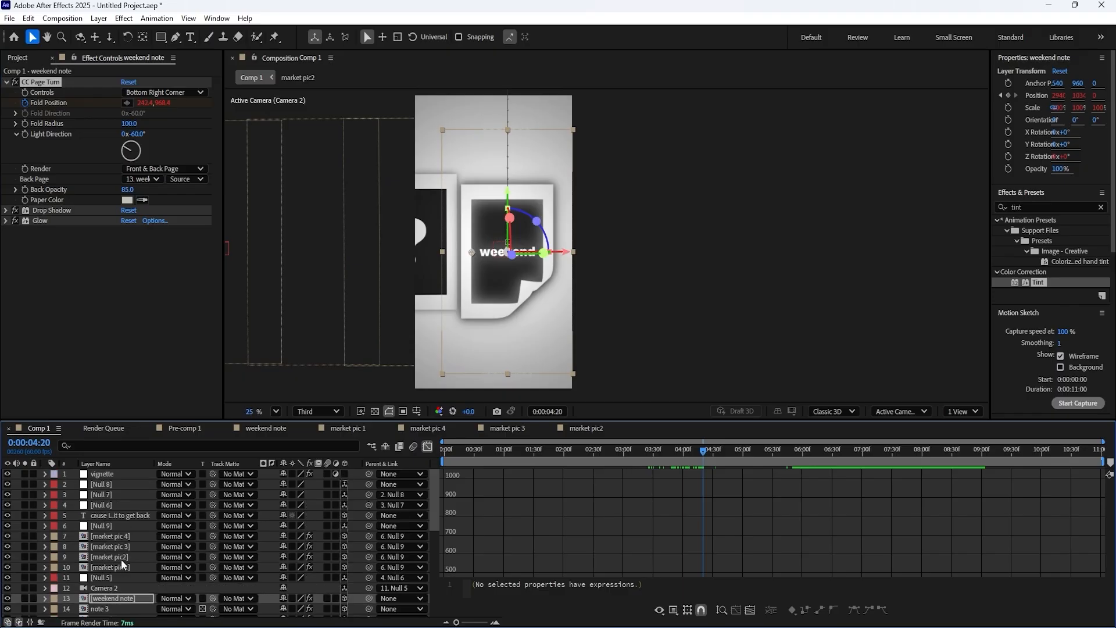
- Select the four market picture layers, move to 0:00:08:19 and return the timeline from the Graph Editor to layer bars
left_click(123, 567)
left_click(130, 537, "shift")
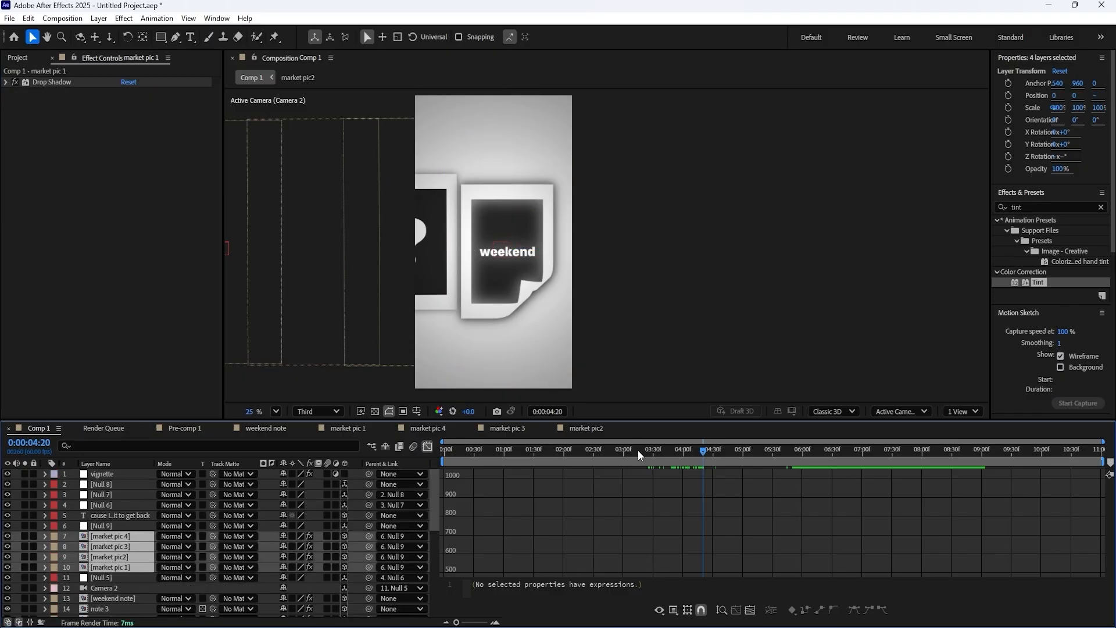
left_click_drag(639, 450, 940, 461)
left_click(428, 446)
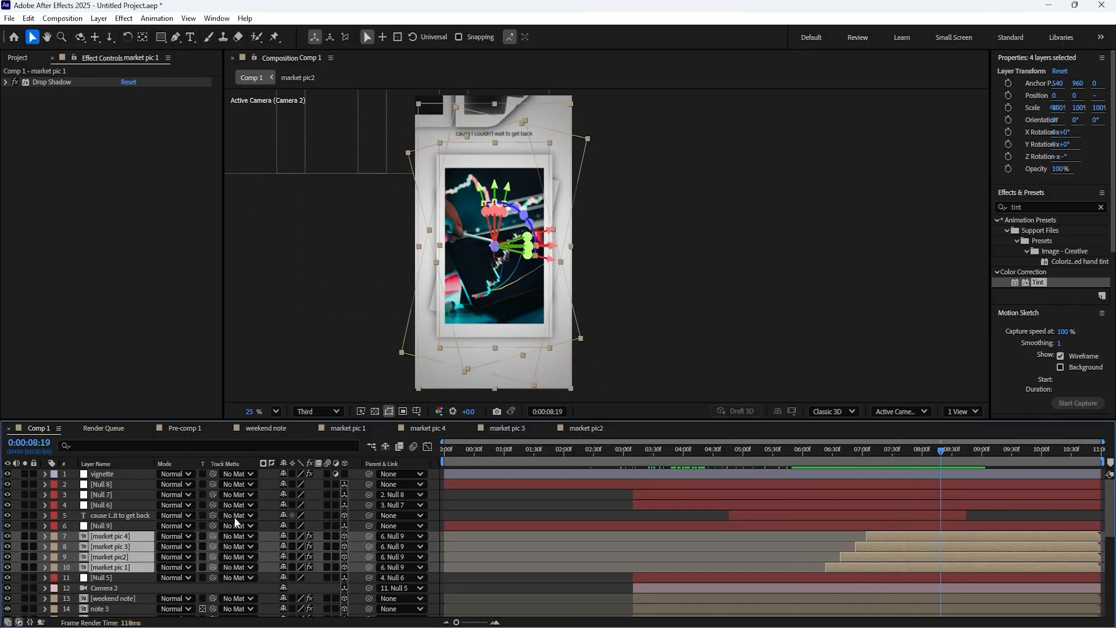
left_click(126, 526)
left_click(121, 507)
left_click(111, 547)
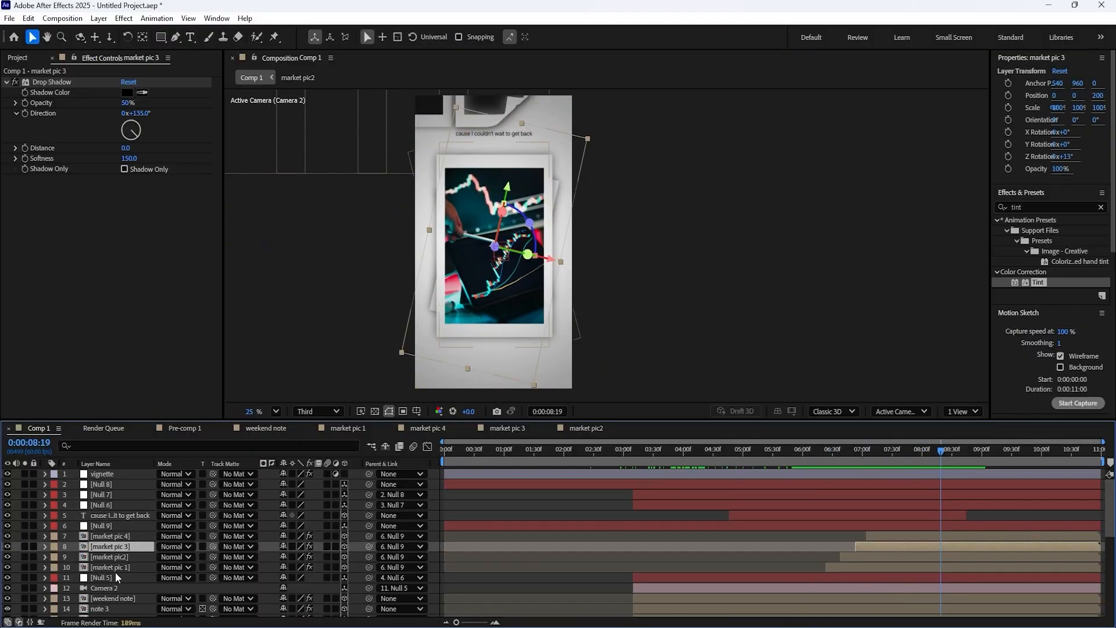
left_click(116, 567)
left_click(126, 523, "shift")
left_click(125, 578)
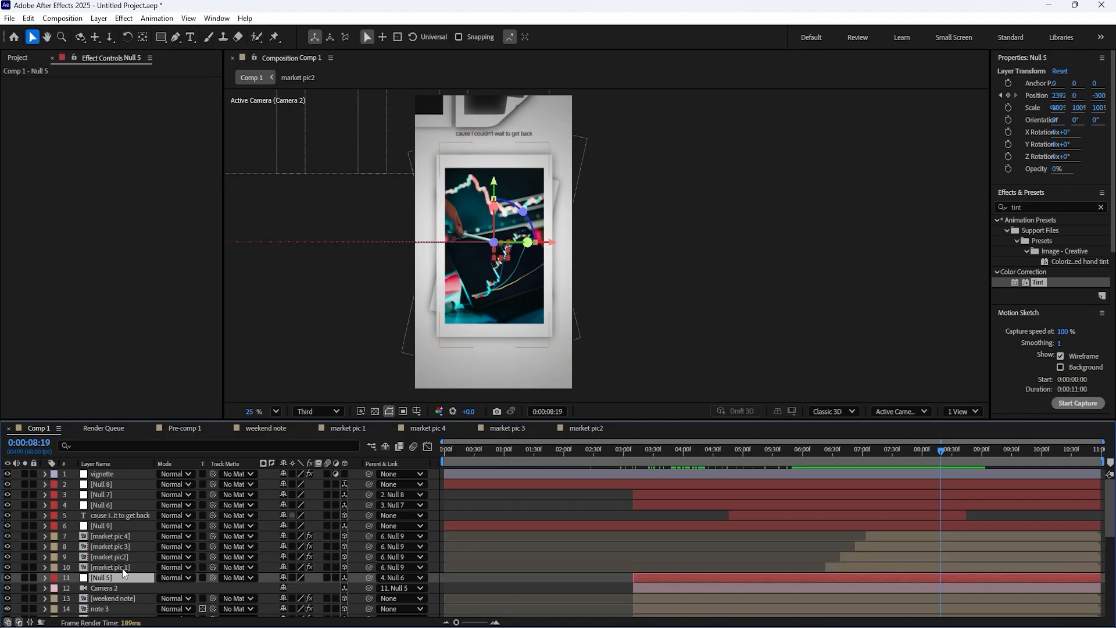
- Find the Glow effect and try it above Drop Shadow on market pic 1
left_click(122, 567)
left_click(126, 535, "shift")
left_click(1046, 207)
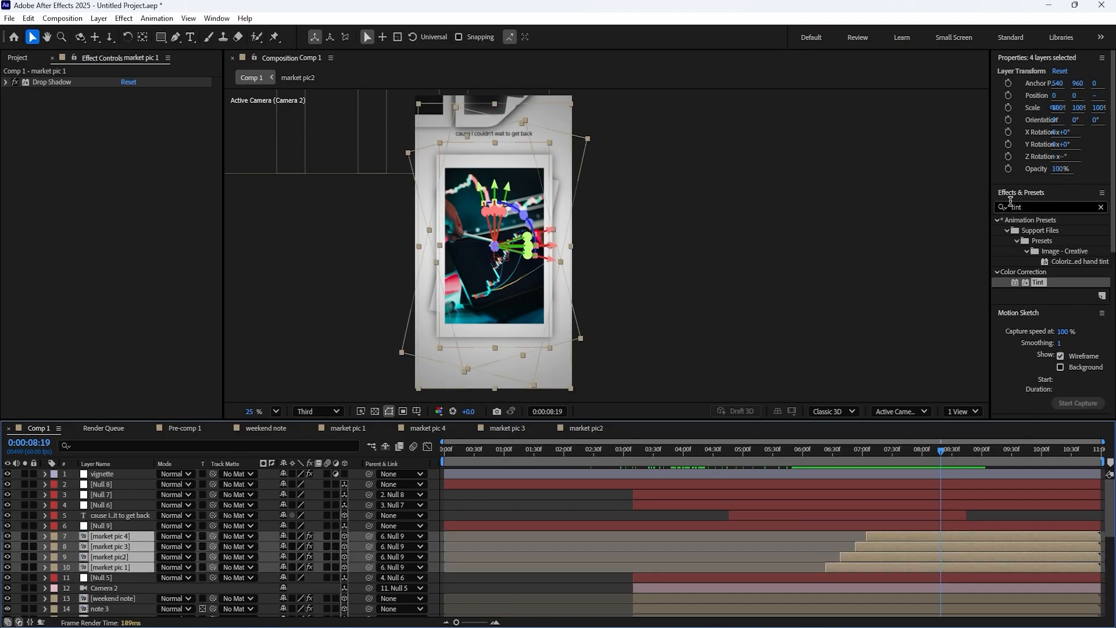
type("glow")
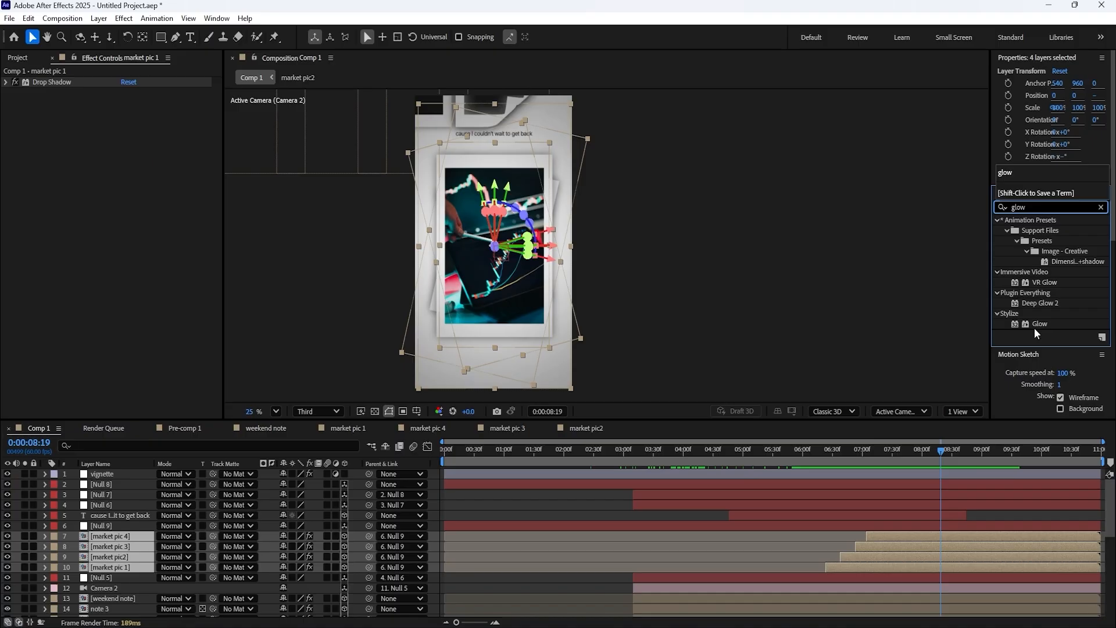
left_click_drag(1036, 325, 50, 79)
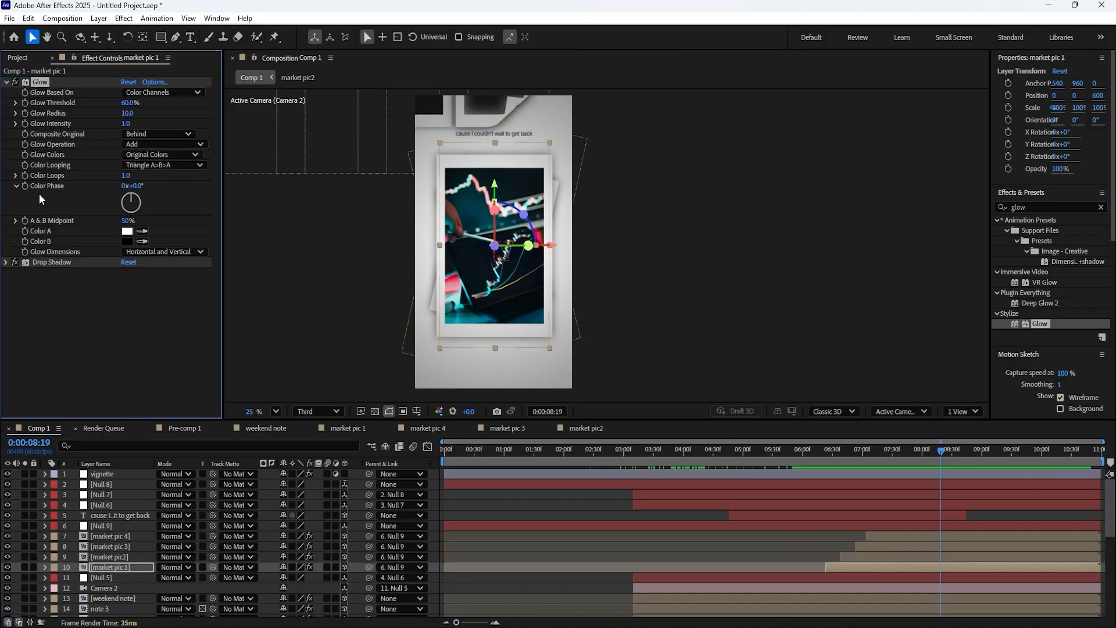
key("Delete")
- Add Glow to market pic 4 above Drop Shadow, with Glow Radius 89 and Glow Intensity 0.5
left_click(117, 535)
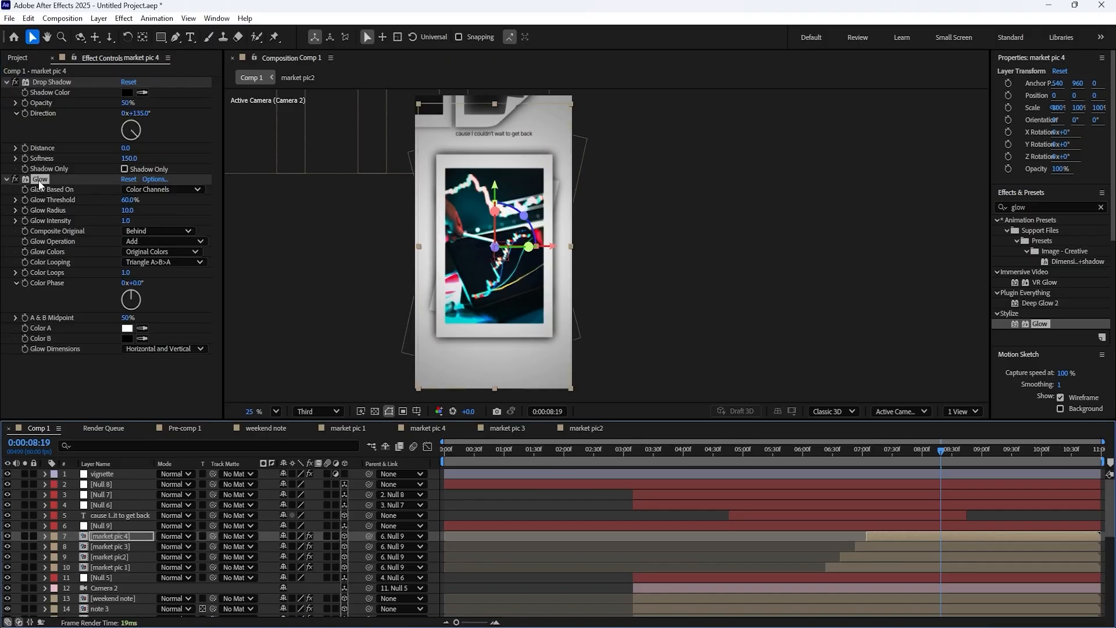
left_click_drag(39, 181, 54, 79)
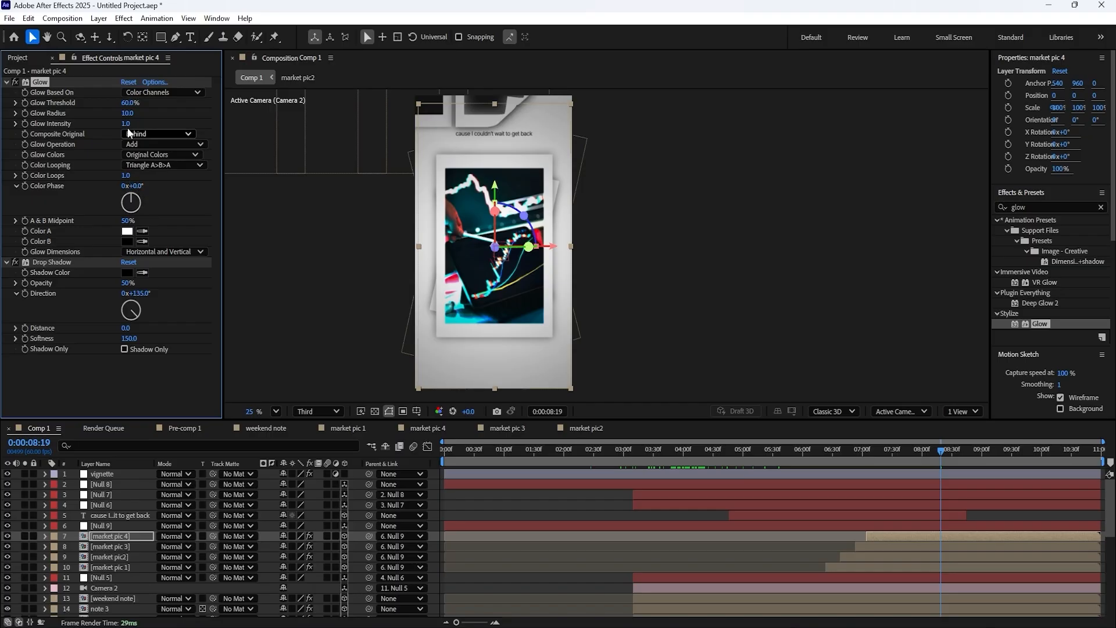
left_click_drag(126, 113, 171, 113)
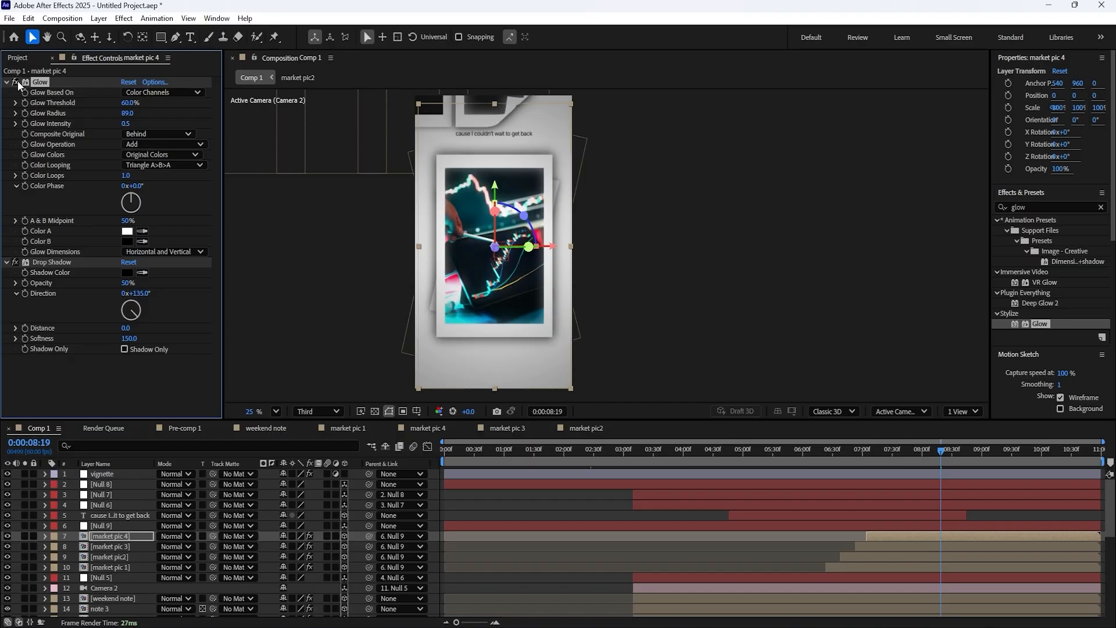
- Remove Glow from market pic 4 and place it on market pic 1 with Glow Radius 89 and Glow Intensity 0.5
key("Delete")
left_click(116, 546)
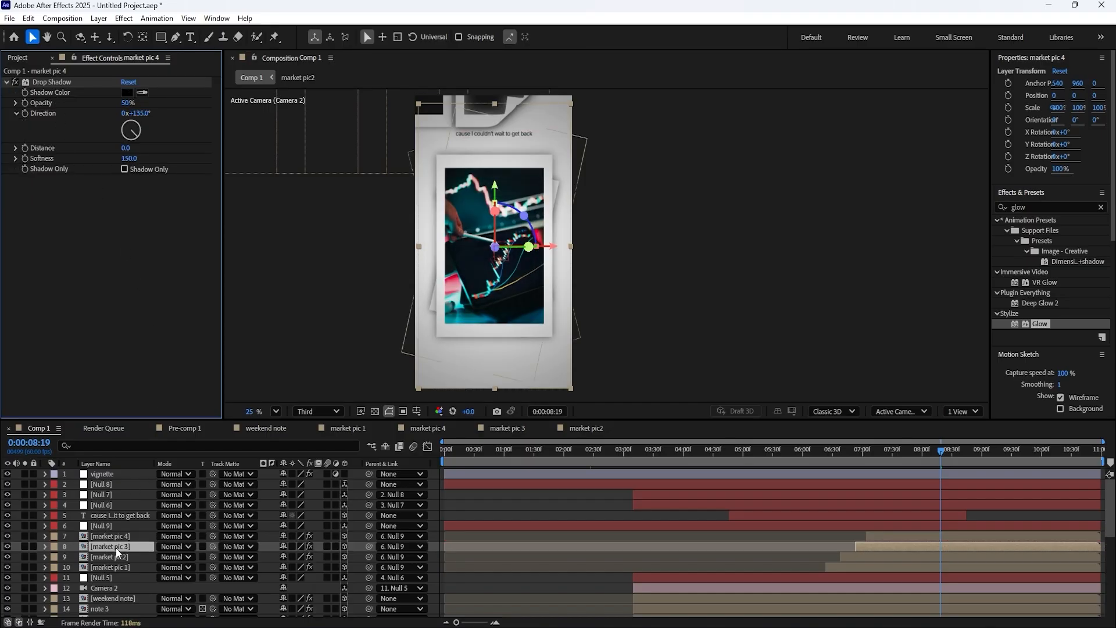
left_click(120, 557)
left_click(124, 567)
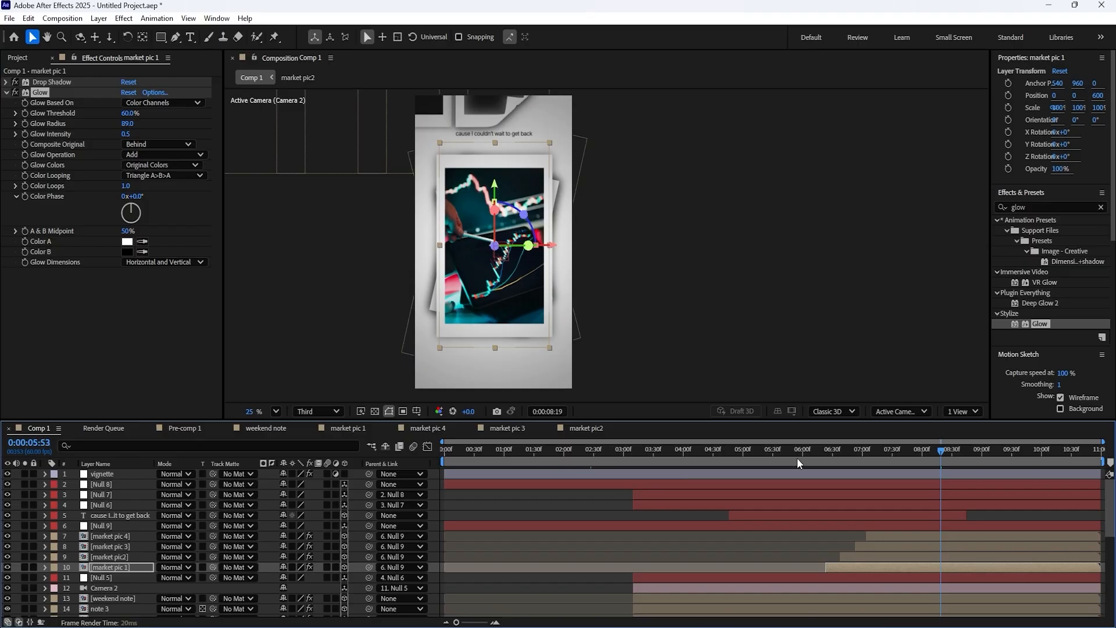
left_click_drag(797, 458, 904, 458)
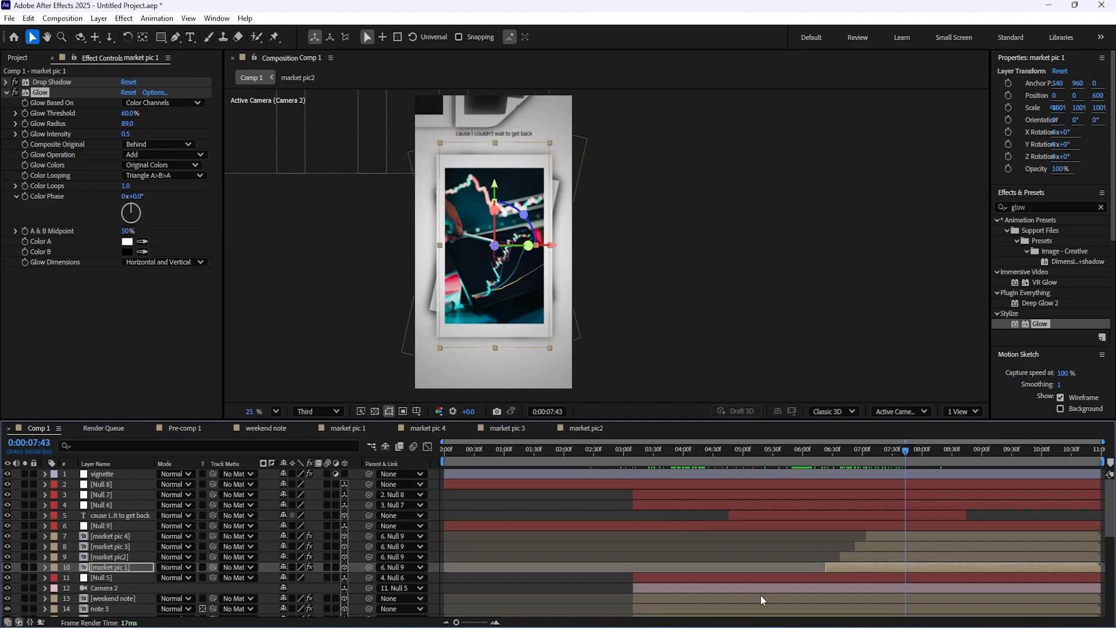
key("alt+Tab")
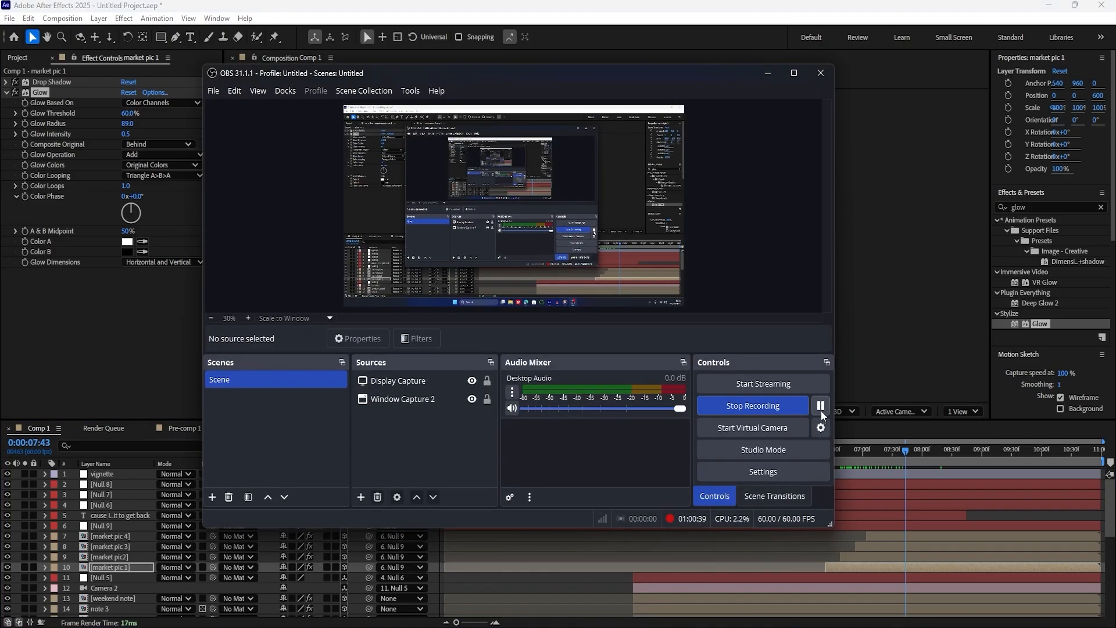
left_click(821, 406)
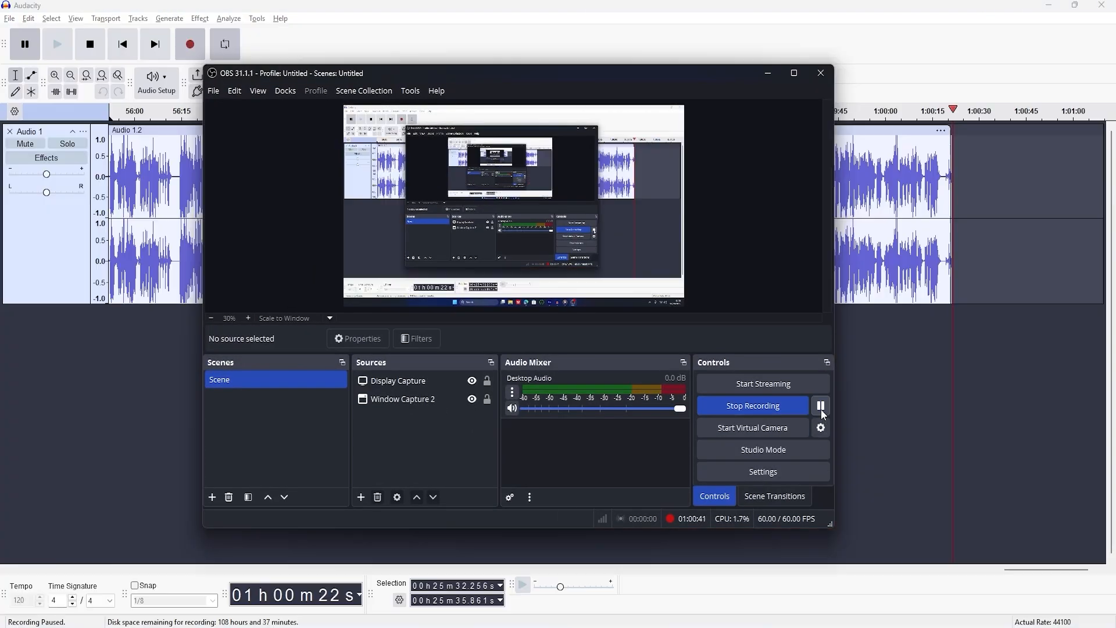
left_click(860, 403)
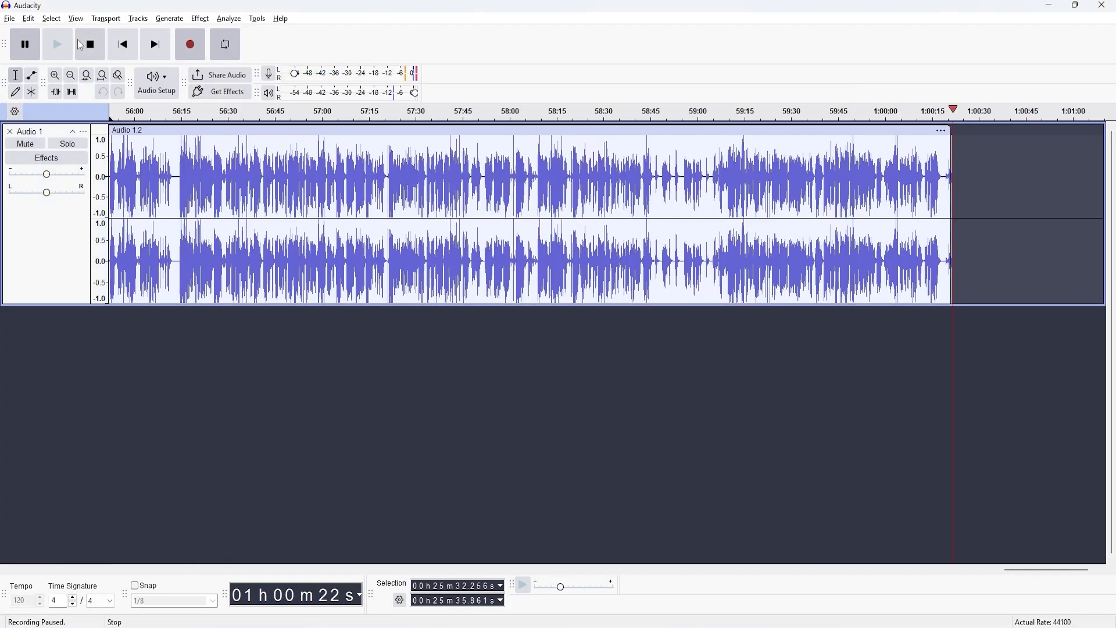
left_click(25, 48)
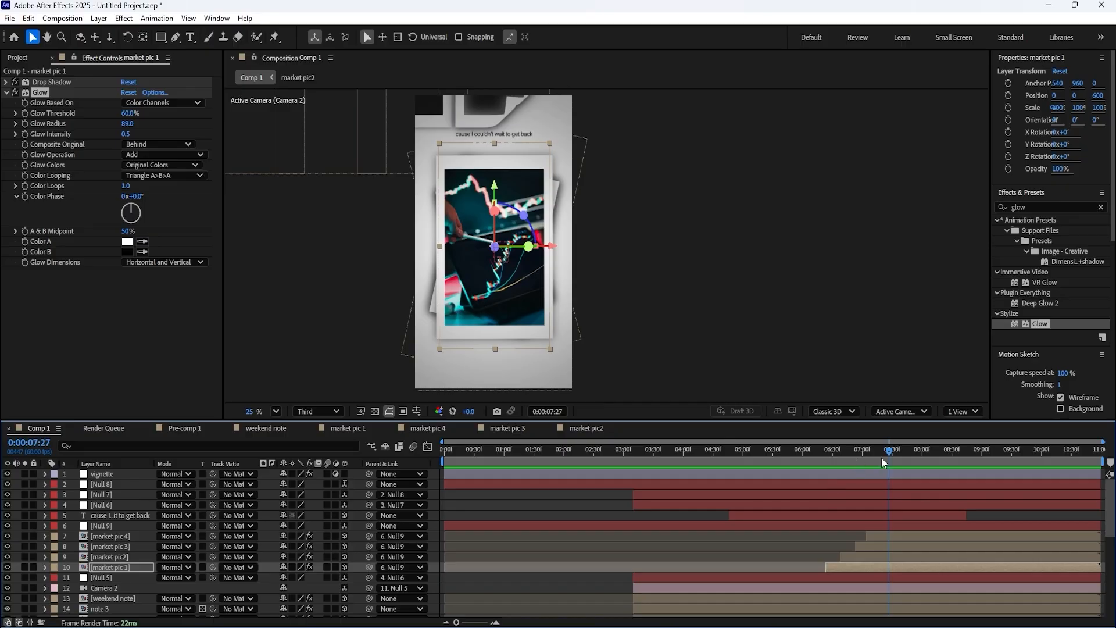
- Preview the market picture section and place the current time at 0:00:07:27, where the scene should end
mouse_move(882, 458)
left_mouse_down()
mouse_move(924, 452)
mouse_move(850, 459)
mouse_move(885, 460)
left_mouse_up()
key("space")
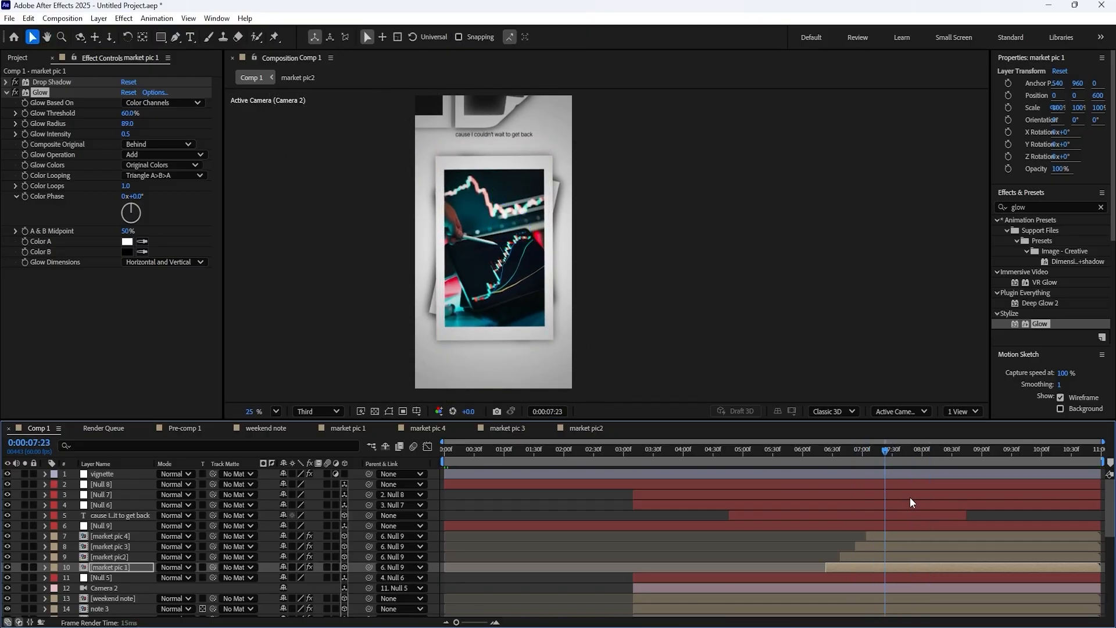
left_click(853, 453)
key("space")
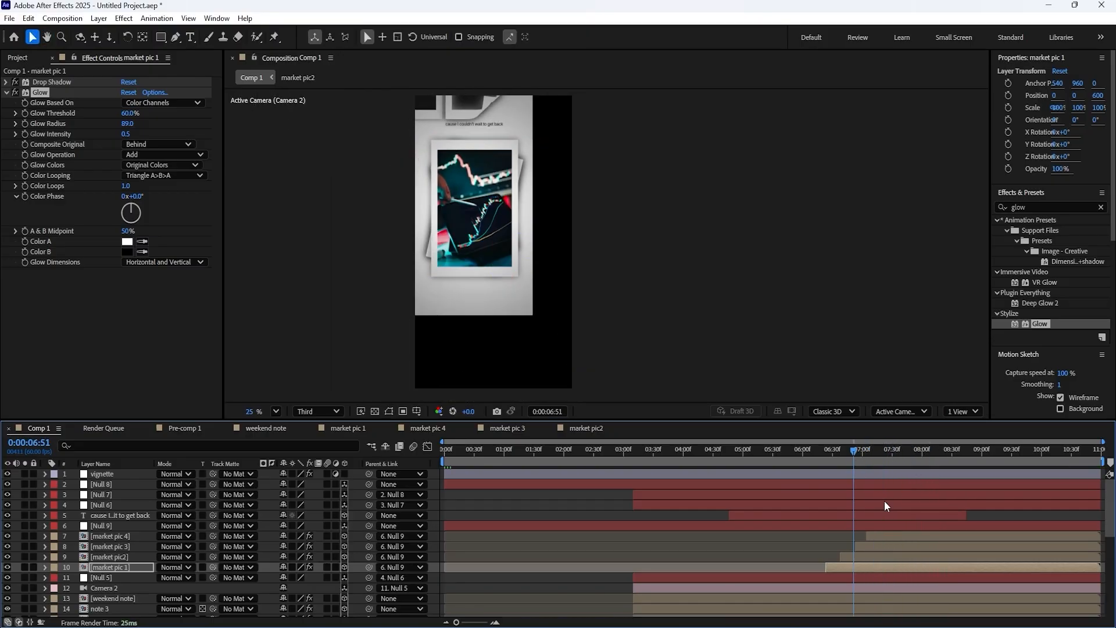
left_click(892, 454)
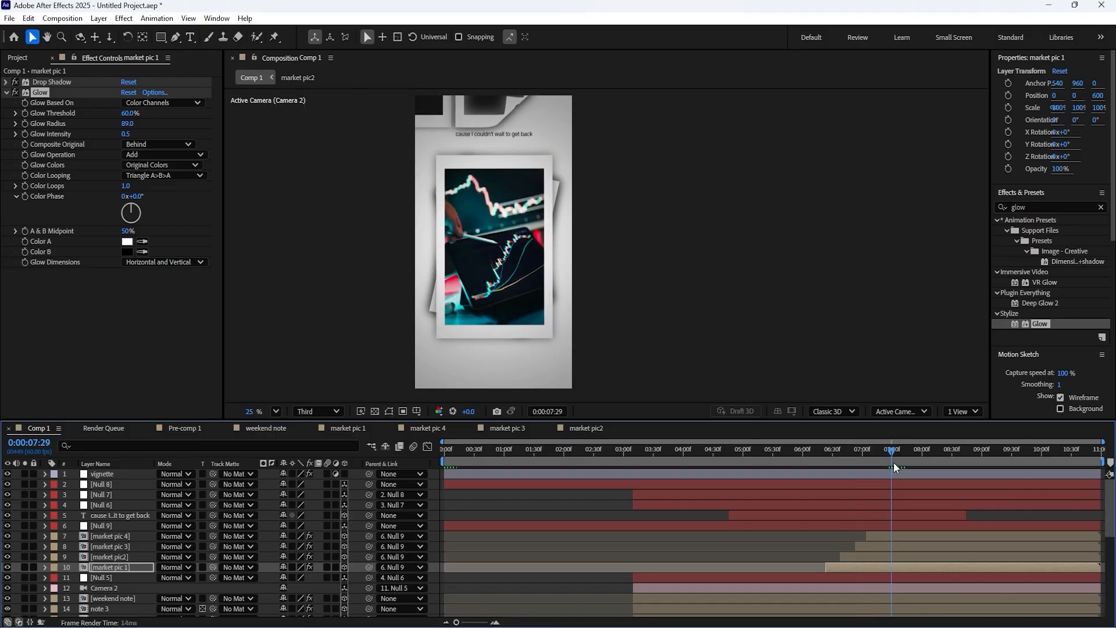
left_click(889, 453)
key("space")
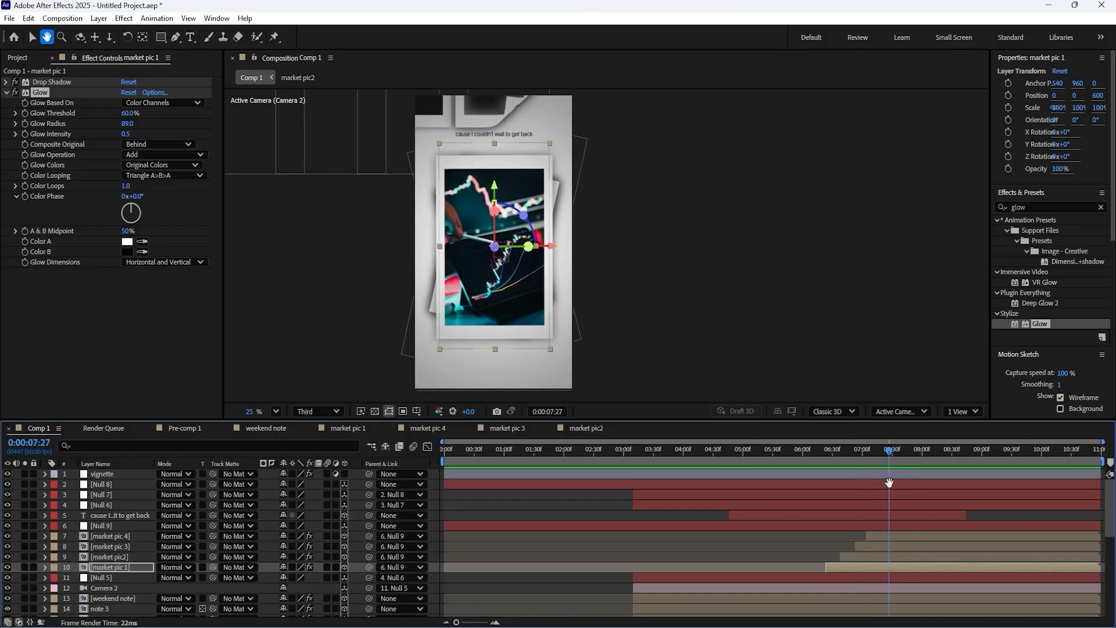
- Try to trim the ends of all layers from Null 8 through note 1 to the current time at once
left_click(889, 483)
scroll(123, 562, "down", 2)
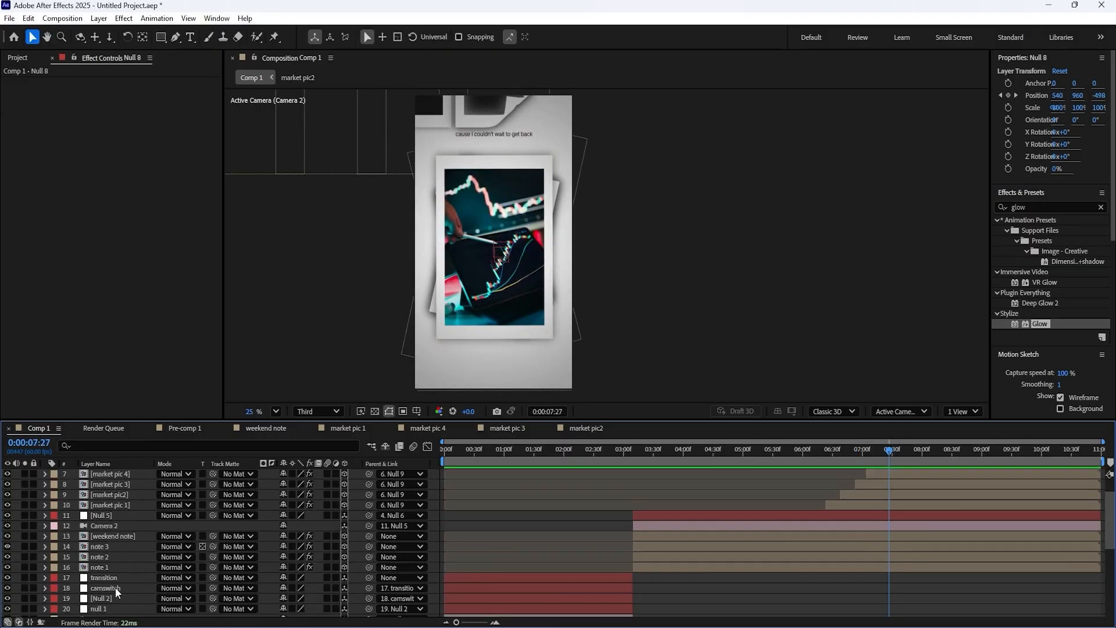
left_click(694, 566, "shift")
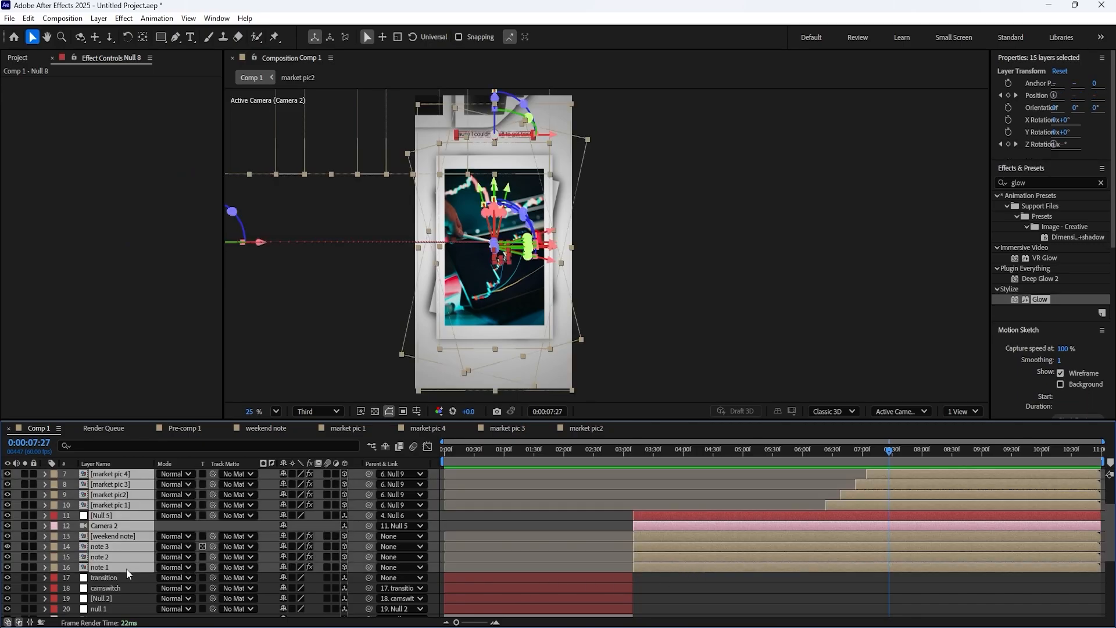
scroll(126, 569, "up", 2)
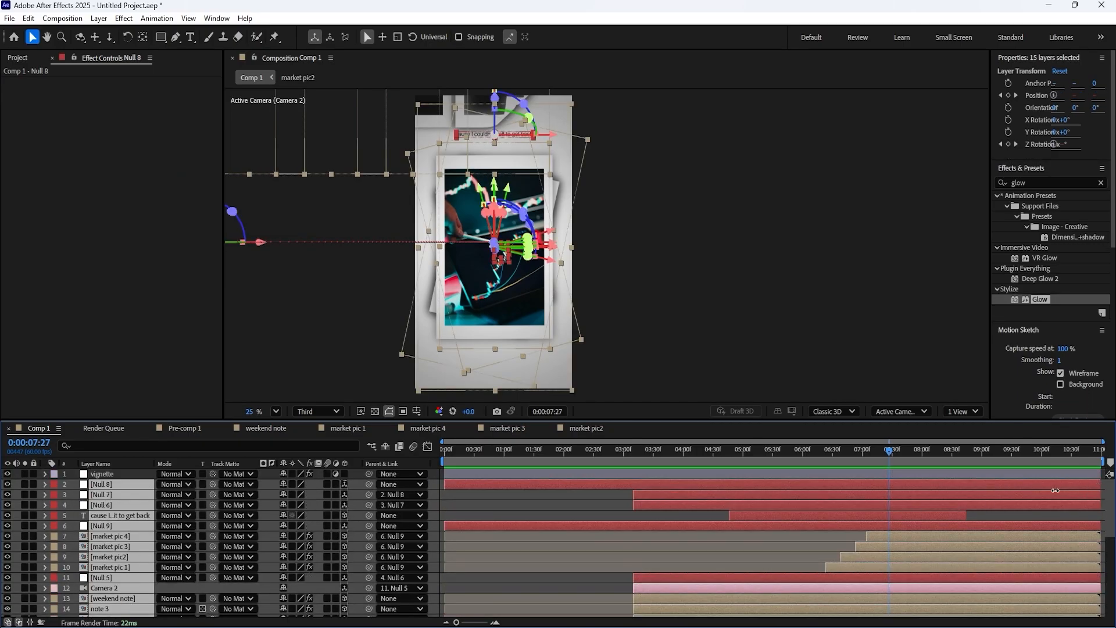
left_click_drag(1055, 490, 889, 494)
key("ctrl+z")
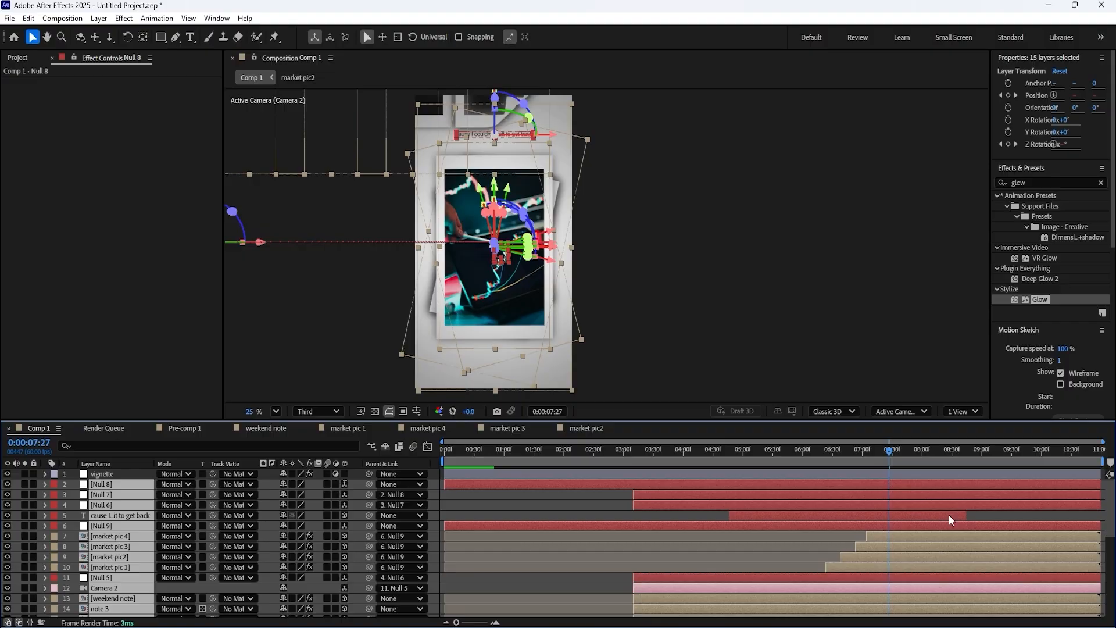
- Trim the "cause I couldn't wait to get back" text layer and the layers from market pic 4 through note 1 to end at 0:00:07:27
left_click(982, 514)
left_click_drag(963, 514, 899, 516)
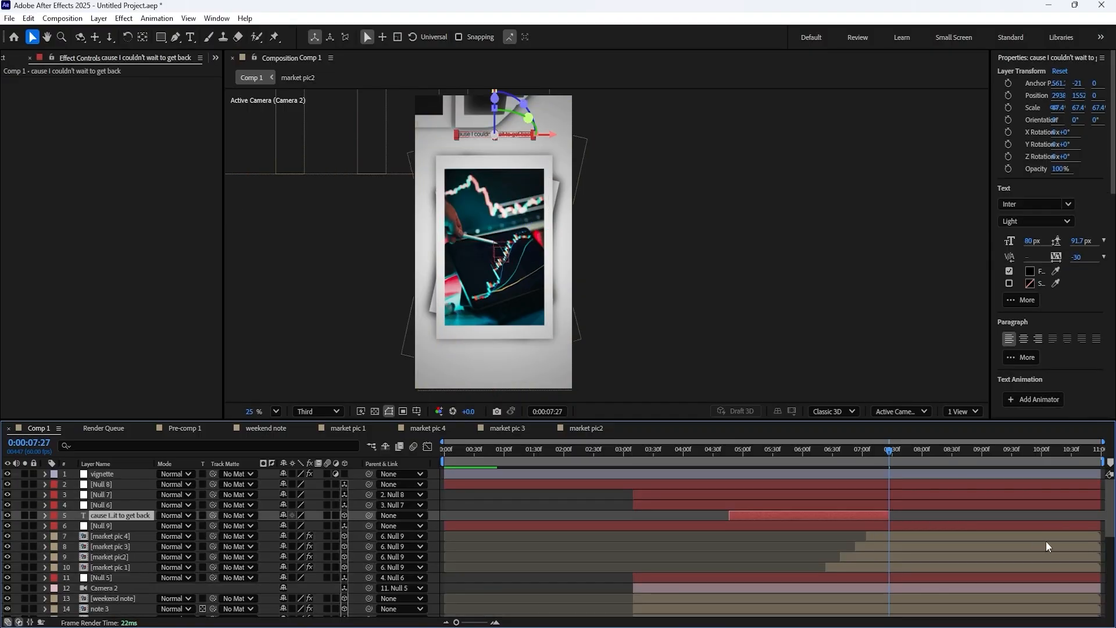
scroll(1045, 541, "down", 2)
left_click(1044, 565)
left_click(985, 476, "shift")
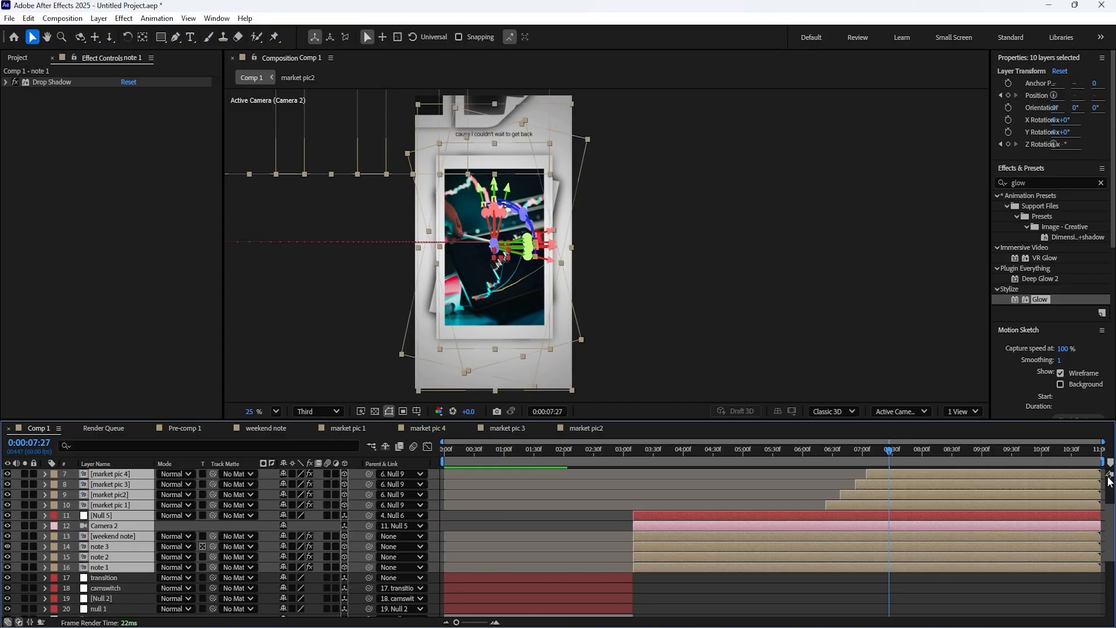
left_click_drag(1074, 474, 888, 476)
- Try to trim the Null 7, Null 6 and Null 9 layers together to the current time
scroll(907, 500, "up", 2)
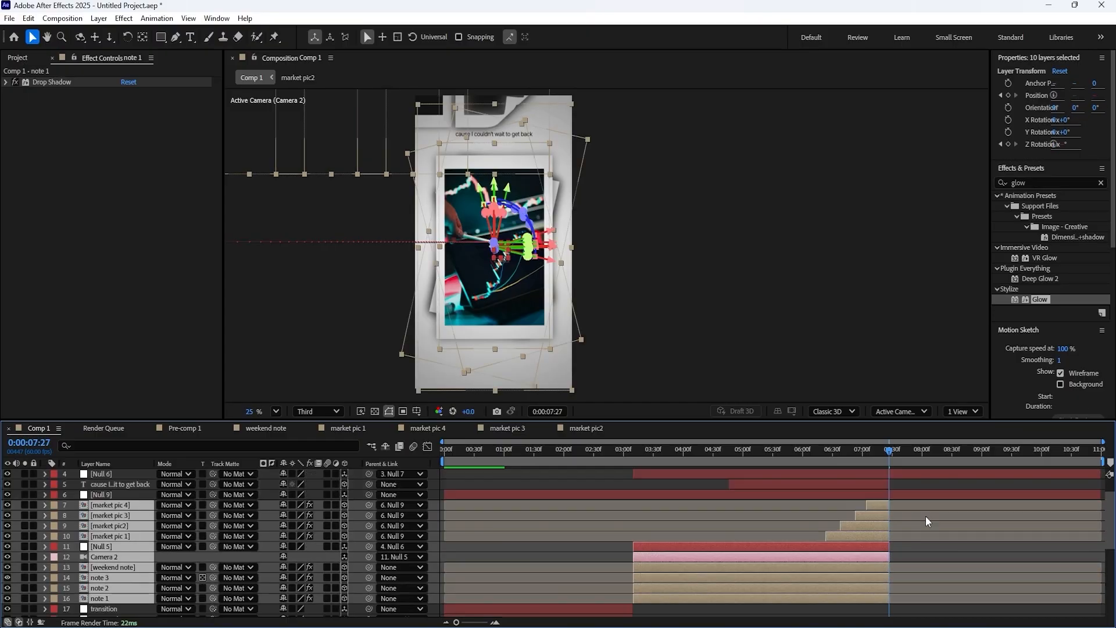
left_click(946, 525)
left_click(921, 504, "shift")
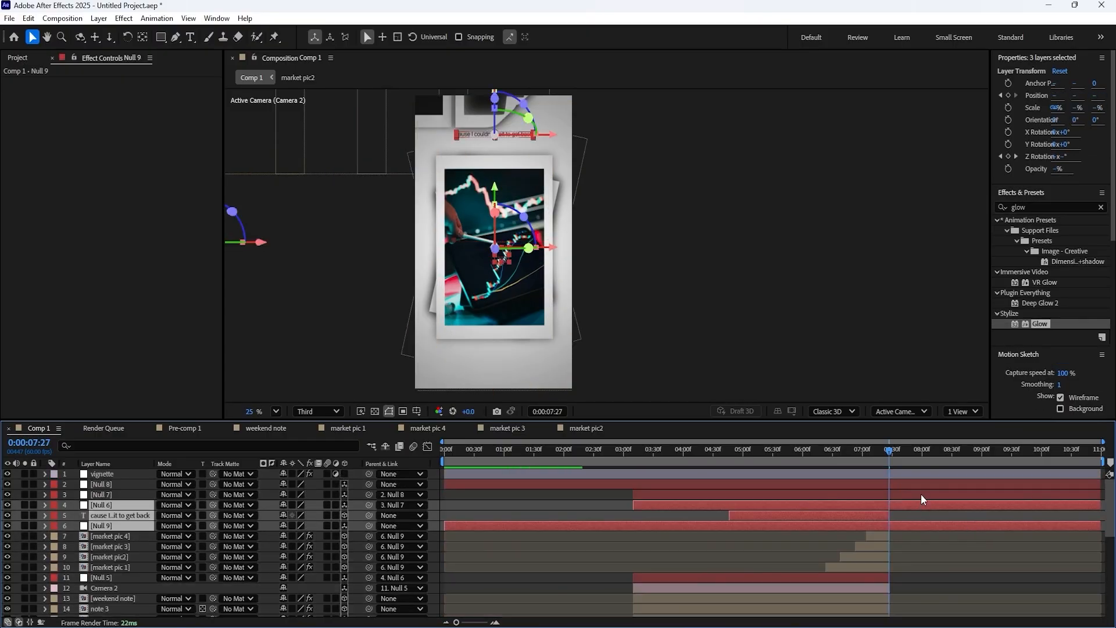
left_click(921, 494, "shift")
left_click(919, 484, "shift")
left_click(883, 515, "ctrl")
left_click_drag(1100, 494, 916, 499)
key("ctrl+z")
left_click(880, 515, "ctrl")
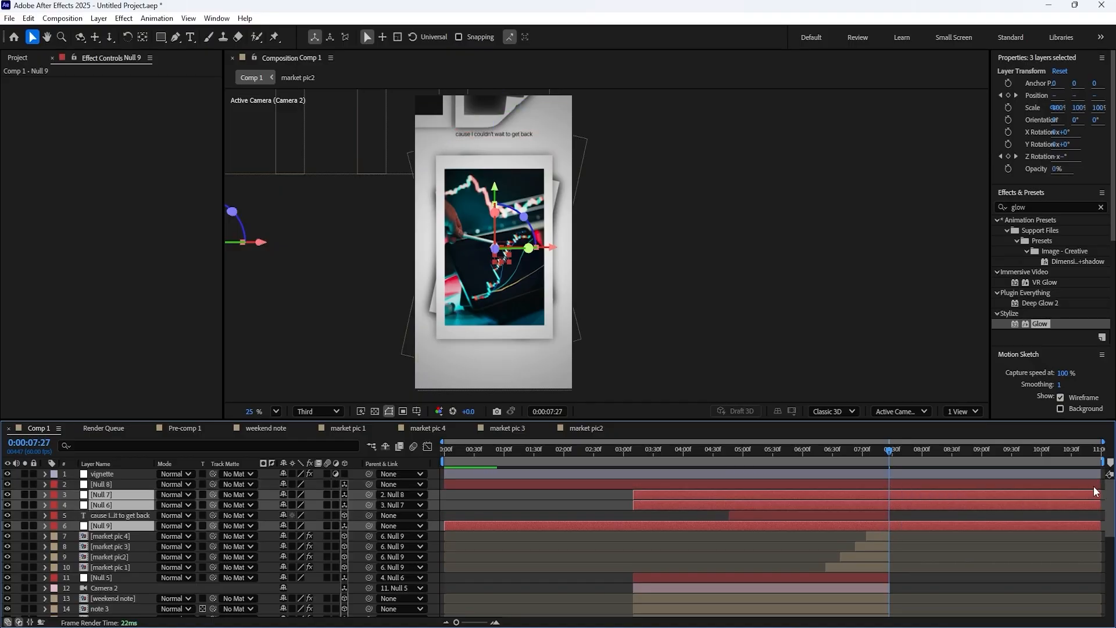
left_click_drag(1100, 496, 895, 510)
key("ctrl+z")
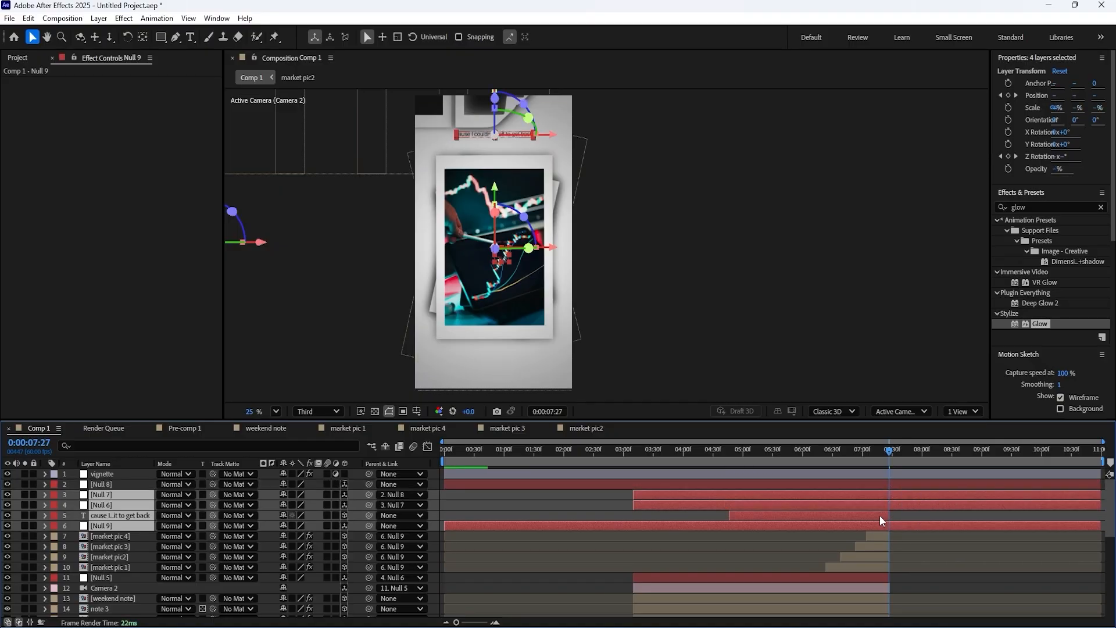
- Trim the ends of the Null 6, Null 7, Null 9 and Null 8 layers to 0:00:07:27, excluding the text layer
left_click(880, 515, "ctrl")
left_click(1098, 497)
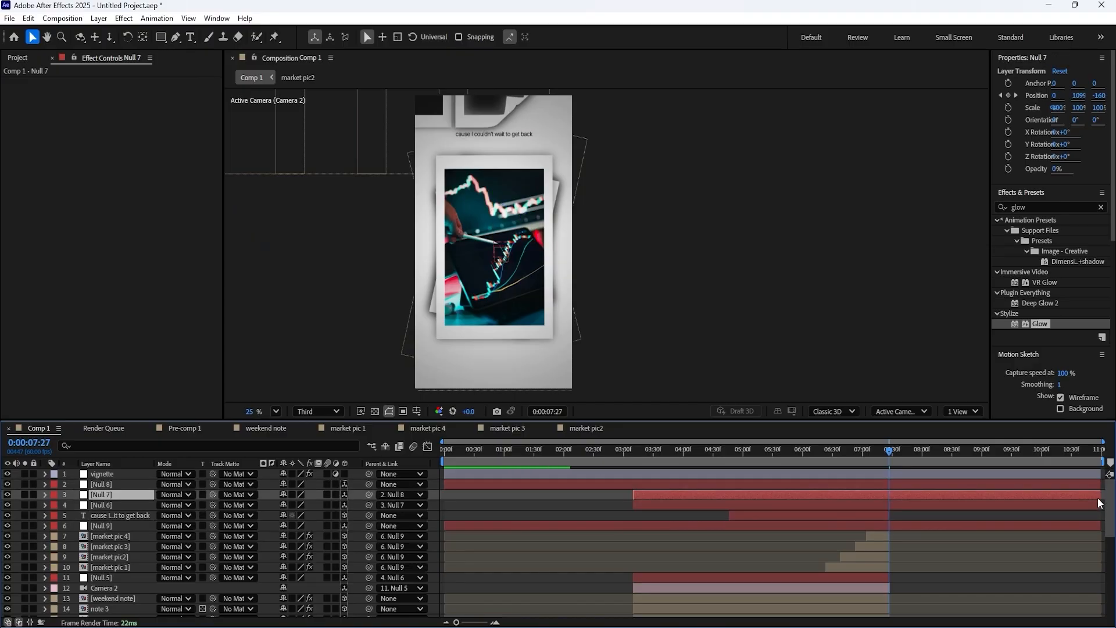
left_click(1086, 526, "shift")
left_click(867, 517, "ctrl")
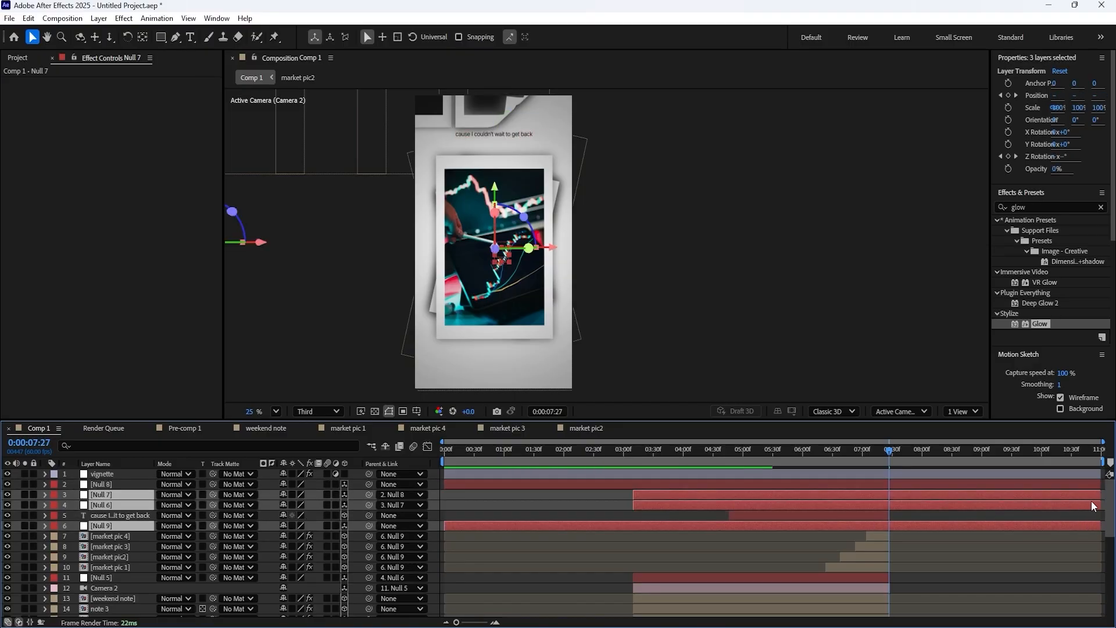
left_click_drag(1098, 503, 889, 504)
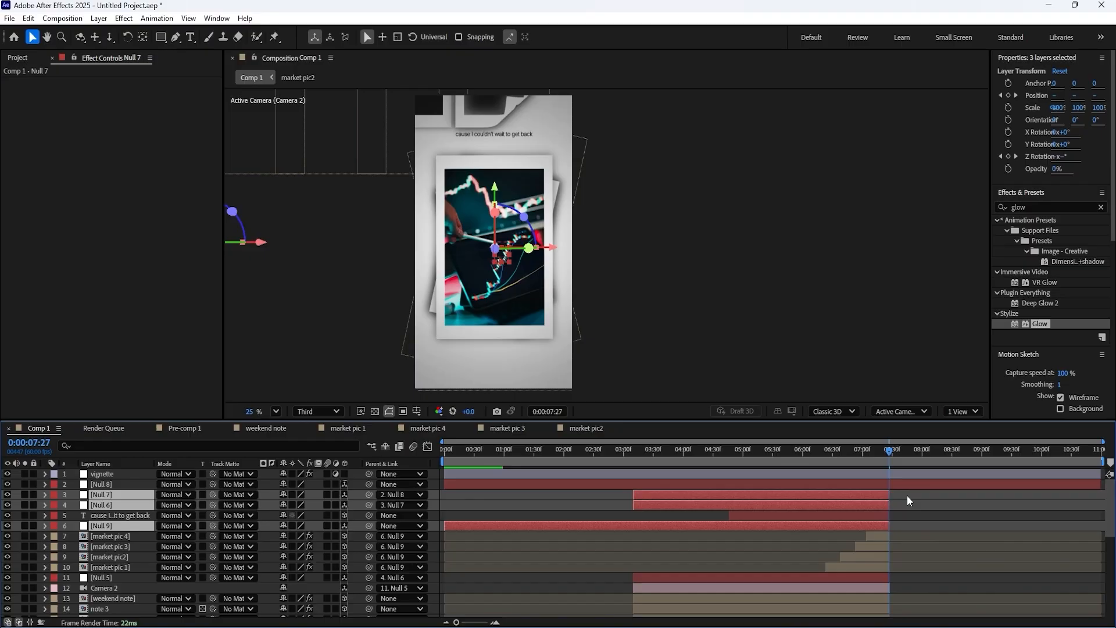
left_click(134, 484)
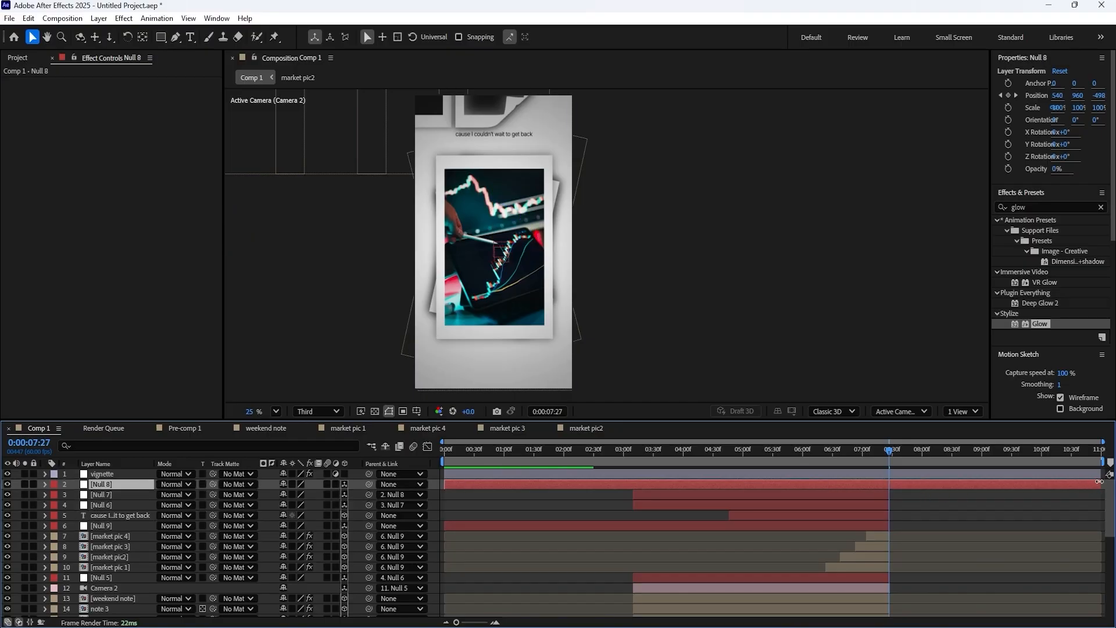
left_click_drag(1098, 484, 887, 484)
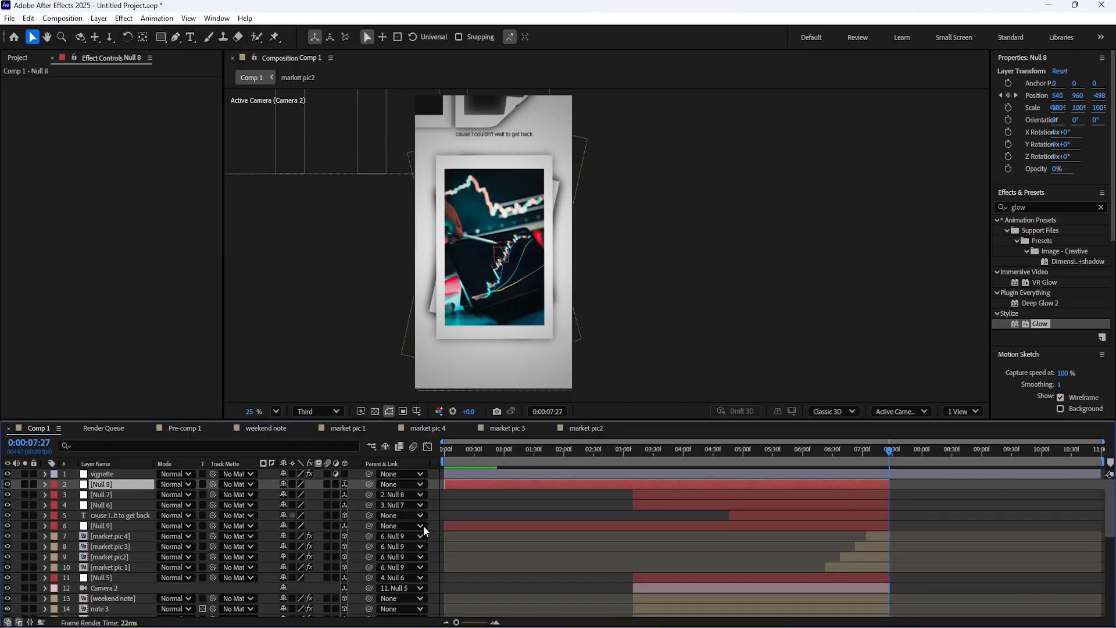
- Set the current time to 0:00:07:28, the first frame after the trimmed layers, and clear the layer selection
scroll(898, 529, "up", 6)
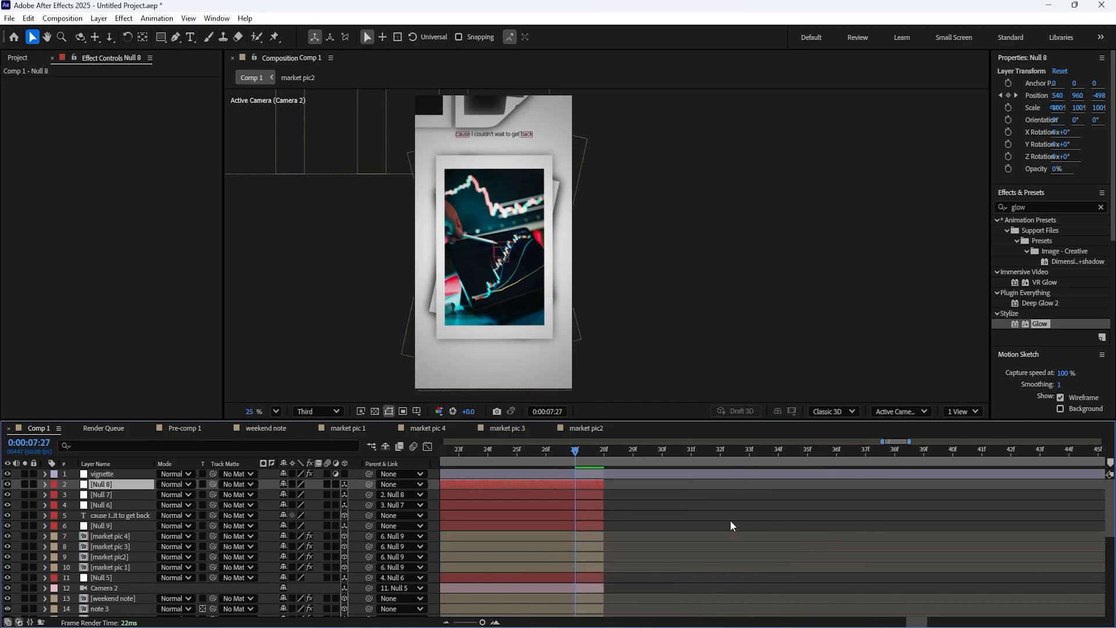
left_click_drag(581, 457, 594, 460)
left_click(610, 492)
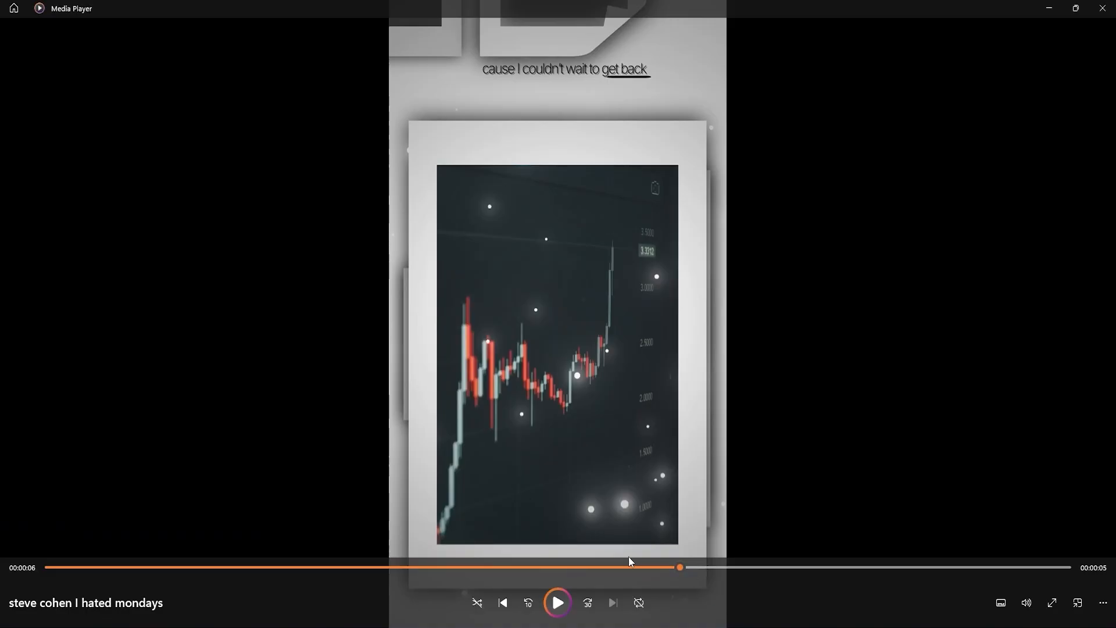
- Check the push-up scene with the newspaper background in the Media Player reference video, and return to After Effects
left_click_drag(629, 556, 970, 546)
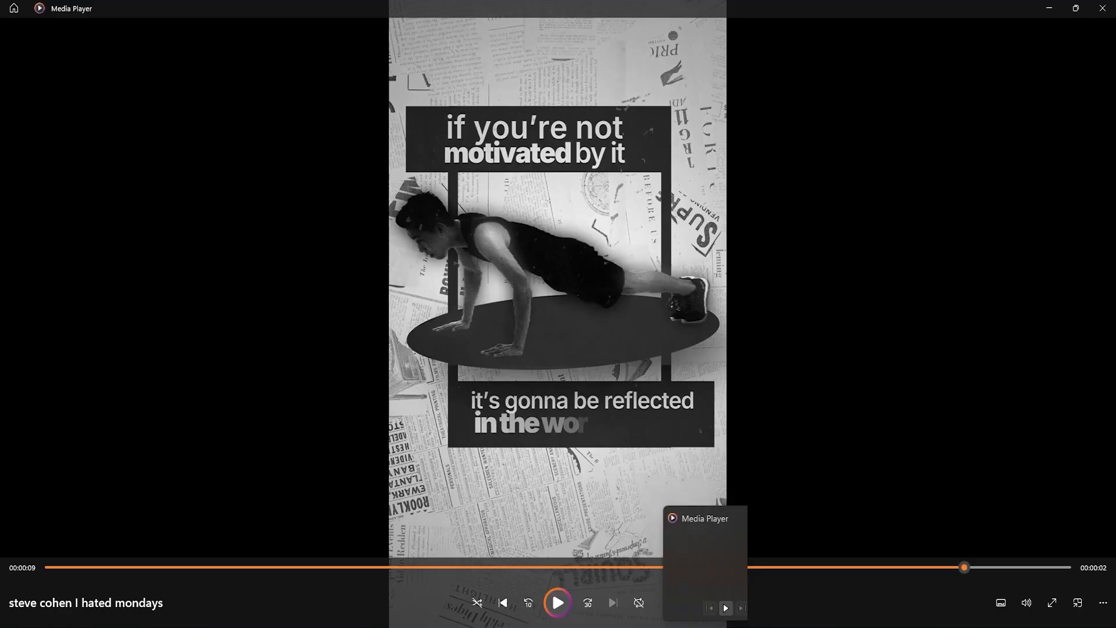
left_click(678, 625)
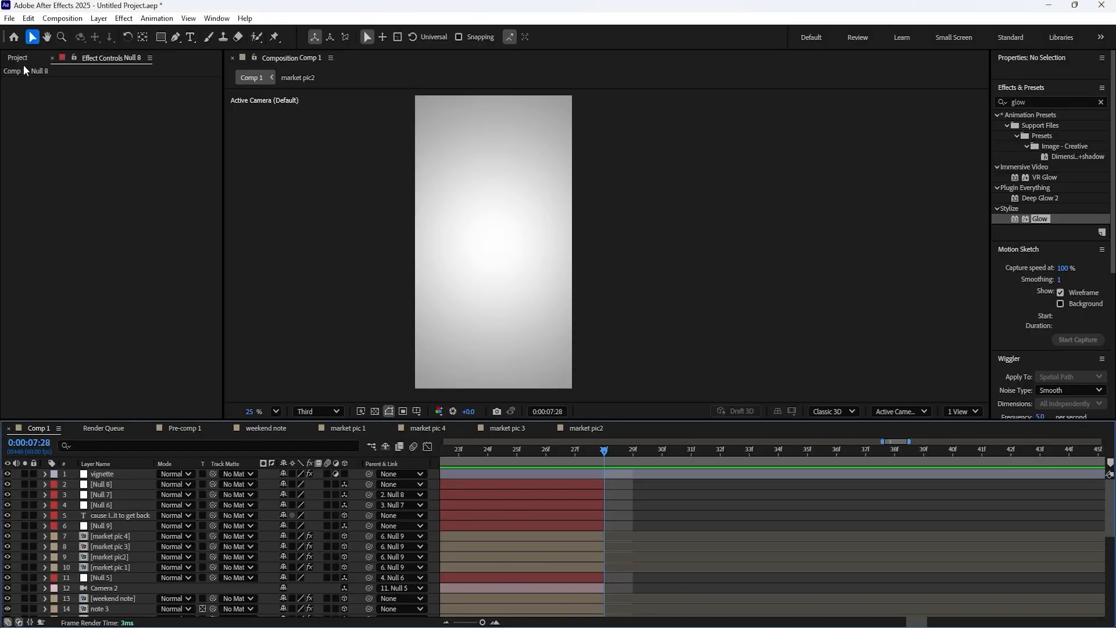
- Add newspapers.jpg from the project's textures folder to Comp 1, directly below the vignette layer
key("ctrl+0")
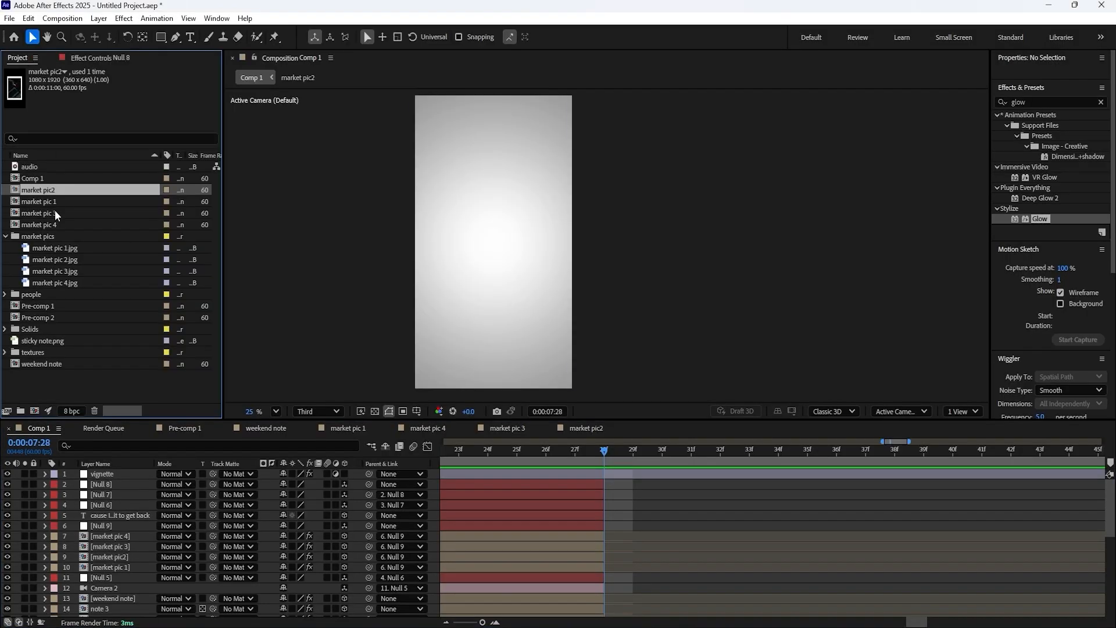
left_click(6, 353)
left_click(57, 376)
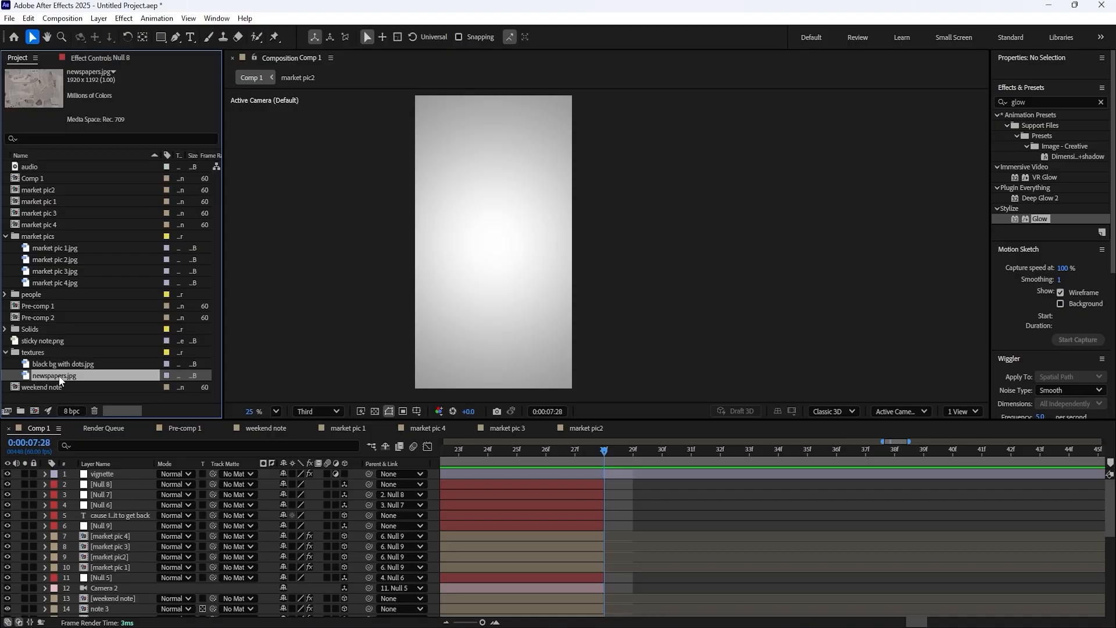
left_click_drag(60, 381, 115, 483)
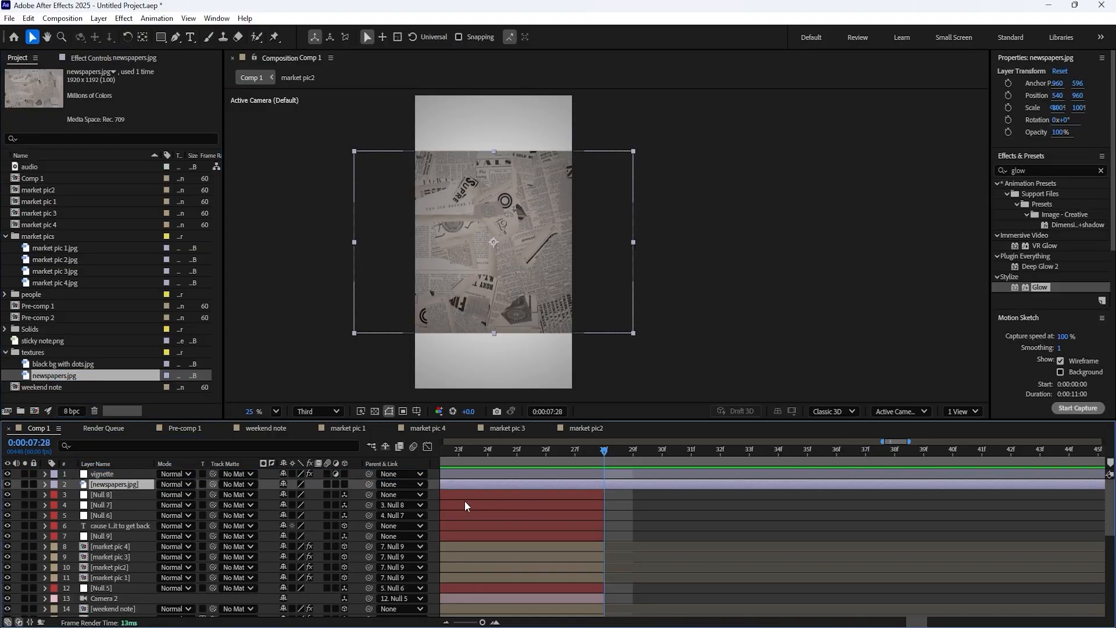
- Make the newspapers.jpg layer 3D and set its Z orientation to 90° so the texture stands upright
key("r")
left_click(298, 495)
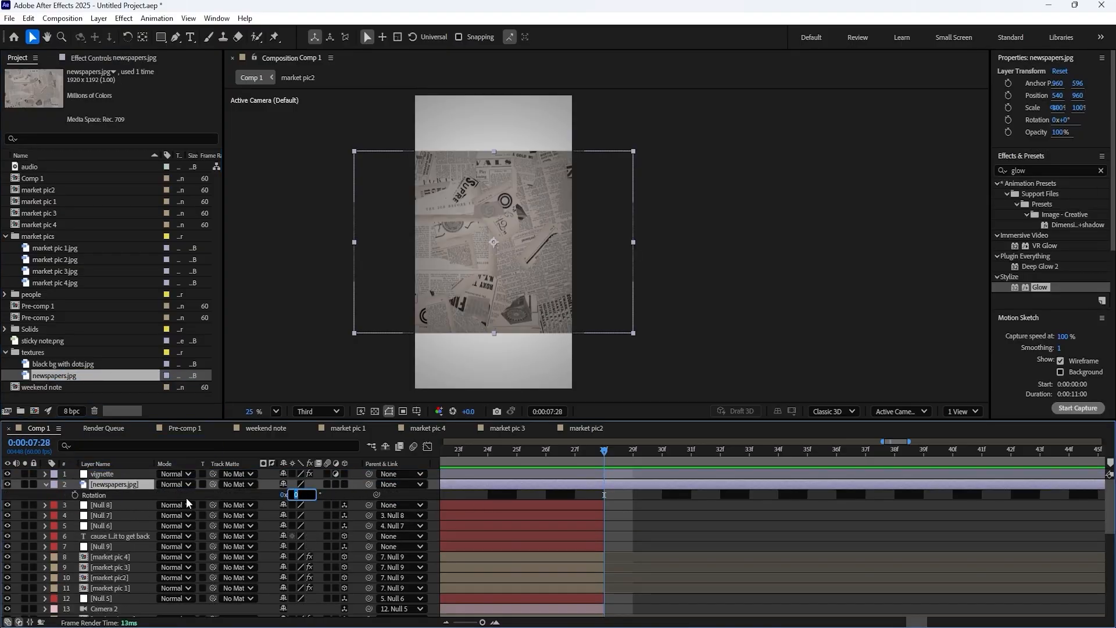
left_click(127, 488)
left_click(345, 484)
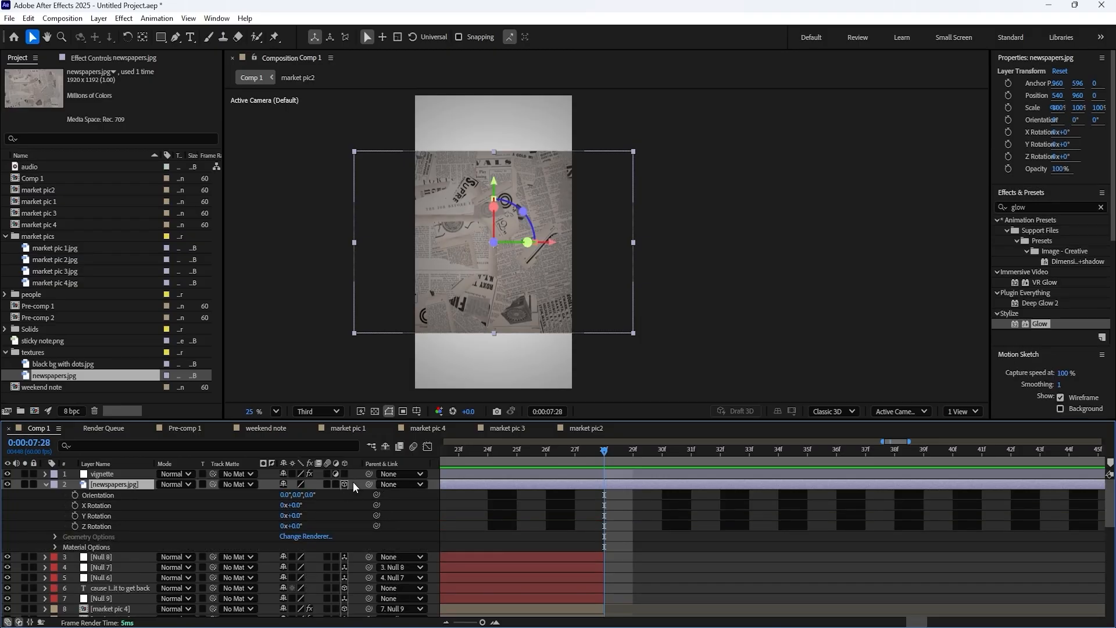
key("r")
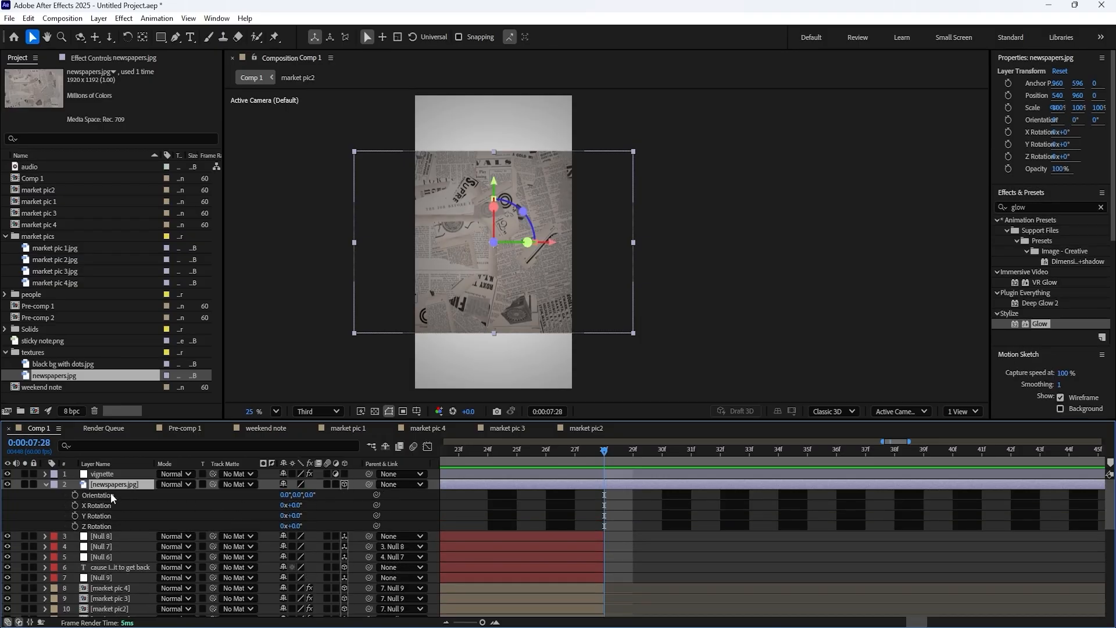
left_click(309, 495)
type("90")
key("Return")
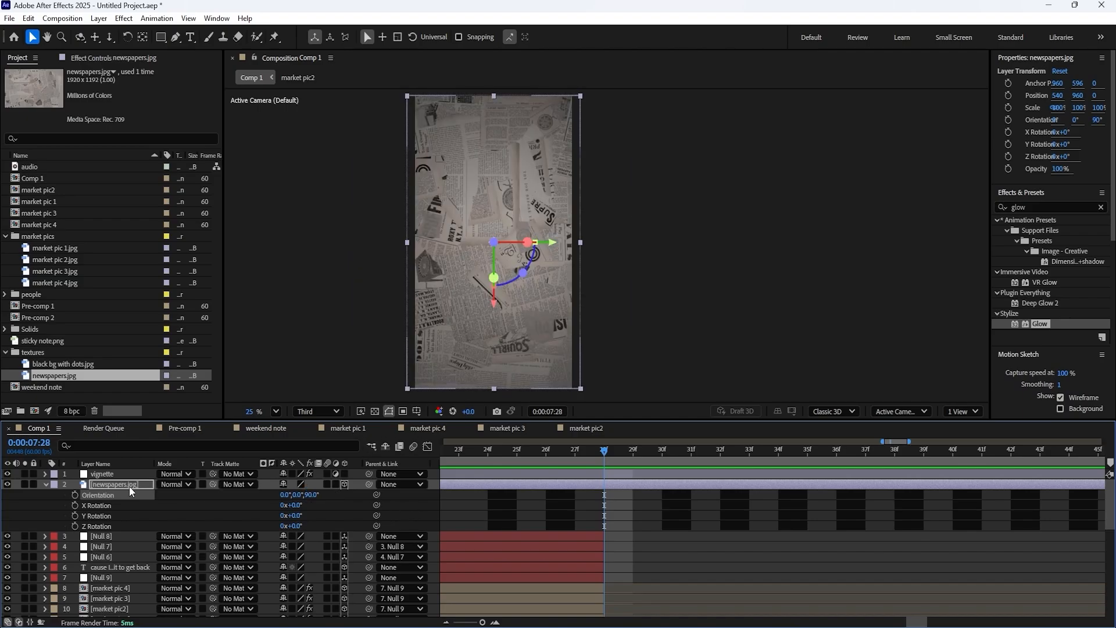
- Scale the newspapers.jpg layer to 114%, apply the Lumetri Color effect to it, and expand the effect's Basic Correction settings
key("s")
left_click_drag(320, 495, 326, 495)
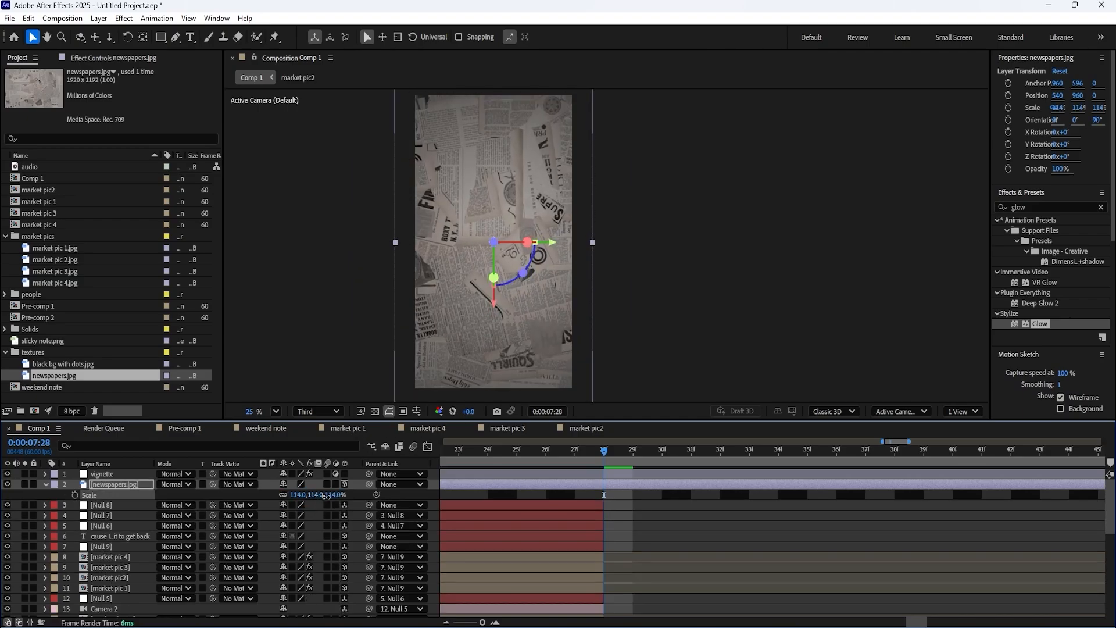
left_click(1058, 206)
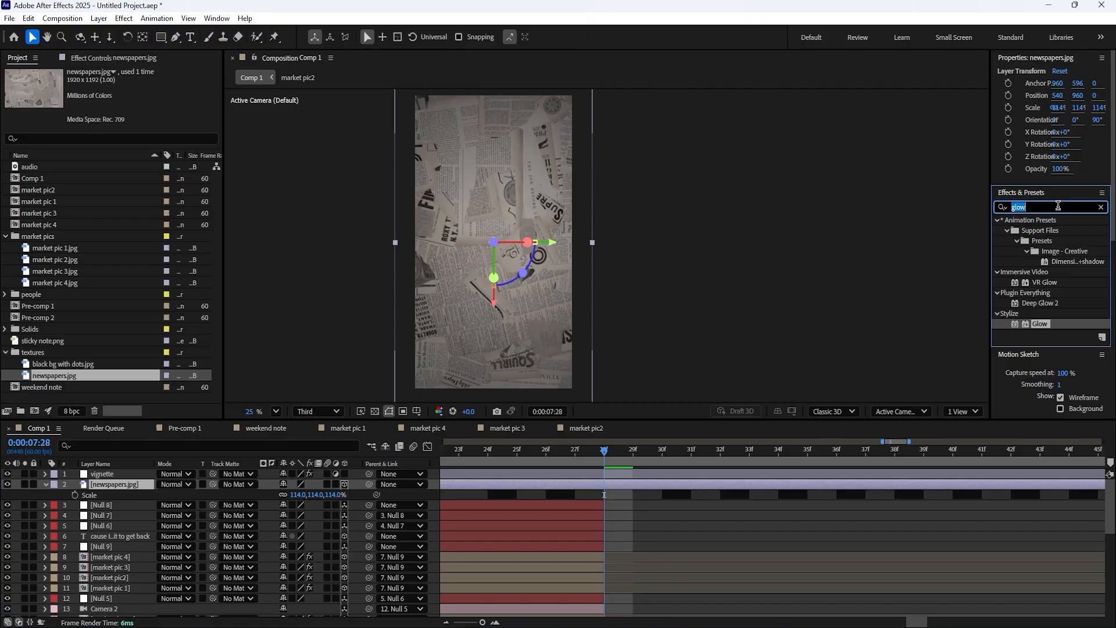
type("lum")
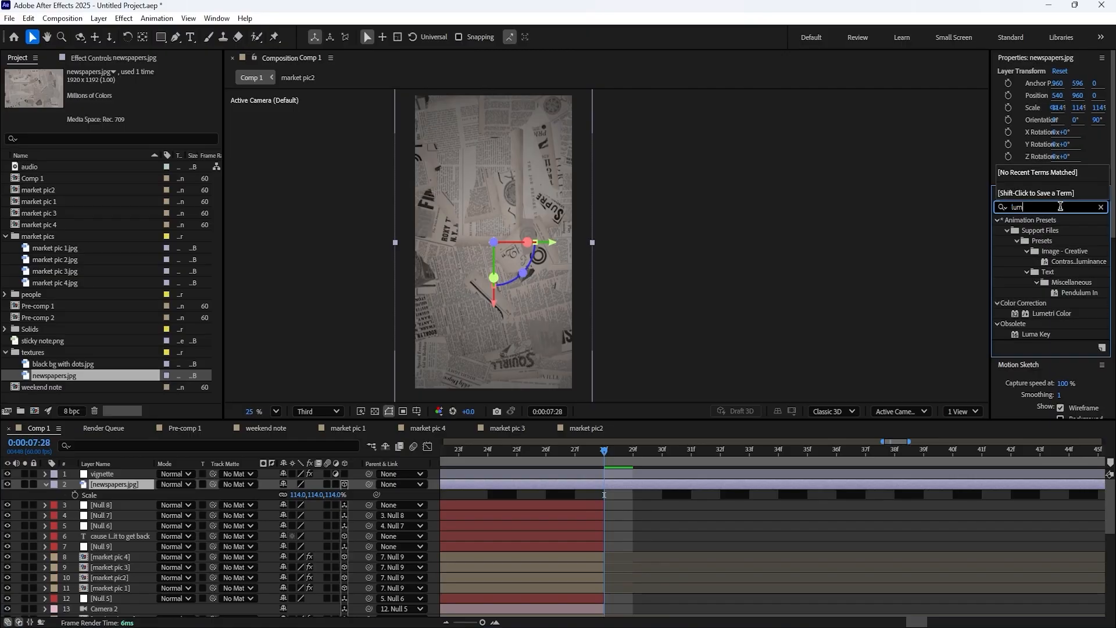
left_click_drag(1049, 314, 131, 486)
left_click(14, 93)
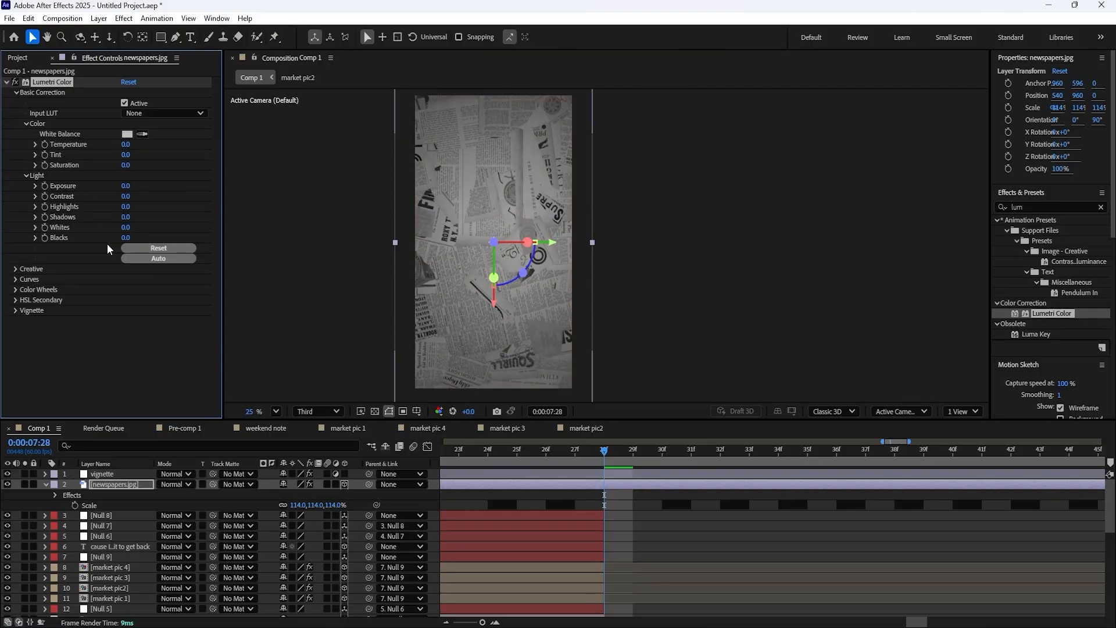
- Set the newspaper's Lumetri contrast to 150, shadows to -37 and whites to 21, and compare the image with and without the effect
left_click_drag(125, 196, 358, 195)
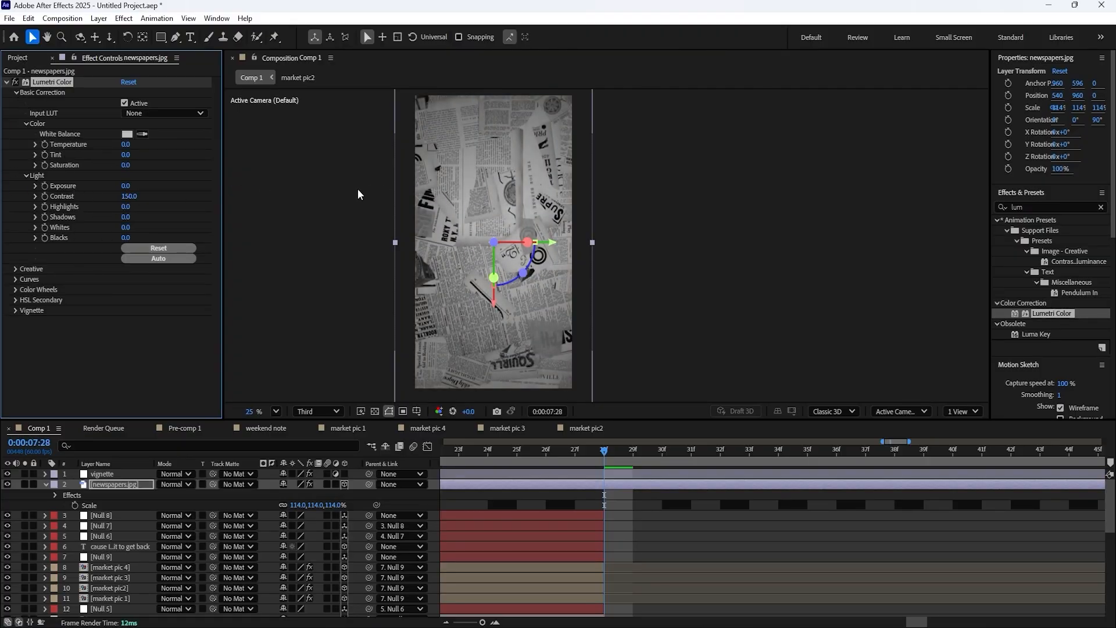
left_click_drag(125, 218, 89, 215)
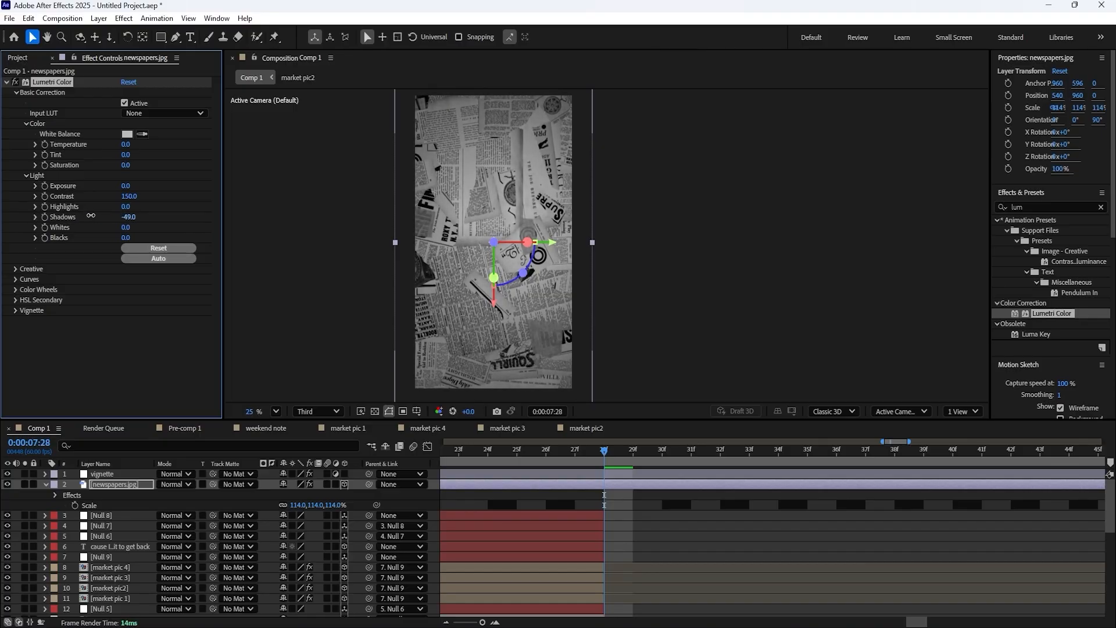
mouse_move(128, 227)
left_mouse_down()
mouse_move(156, 228)
mouse_move(136, 227)
left_mouse_up()
left_click(16, 83)
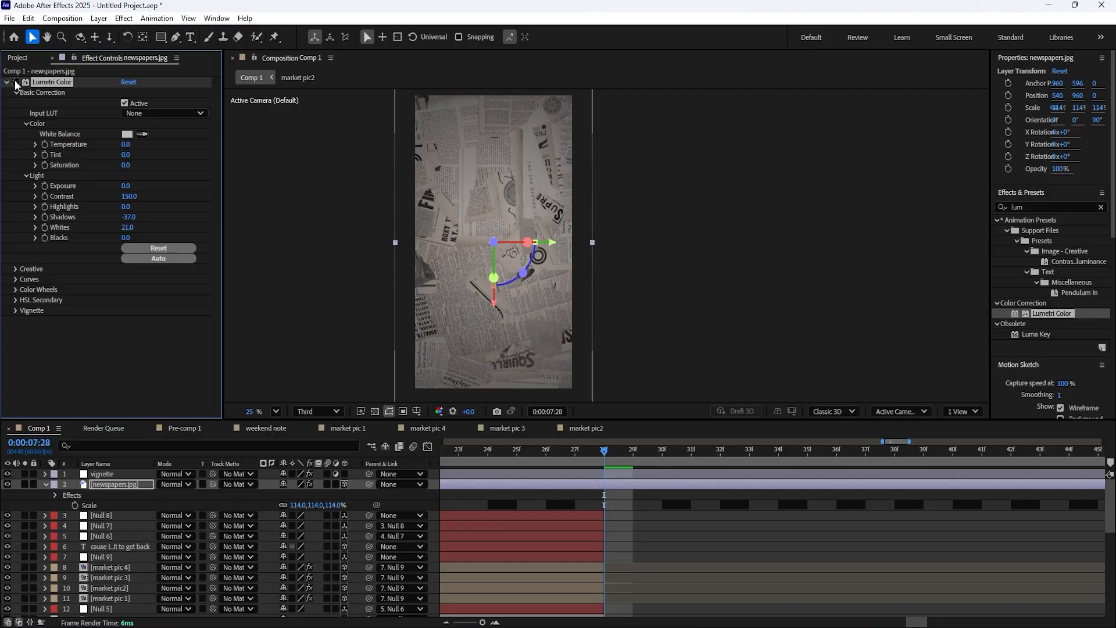
left_click(16, 83)
left_click(16, 84)
left_click(16, 83)
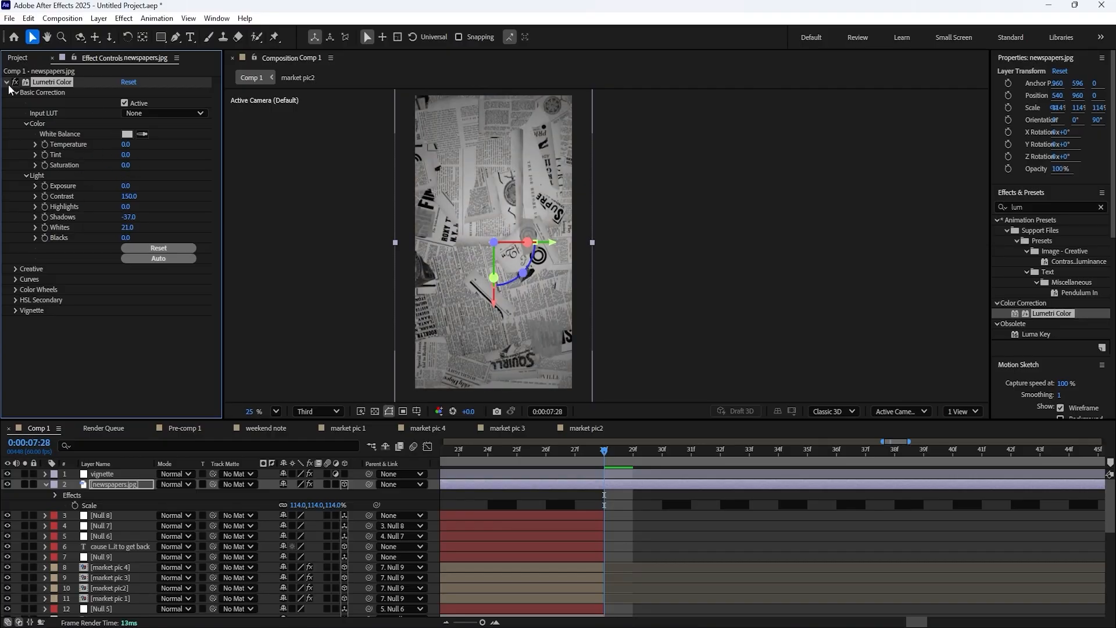
left_click(7, 82)
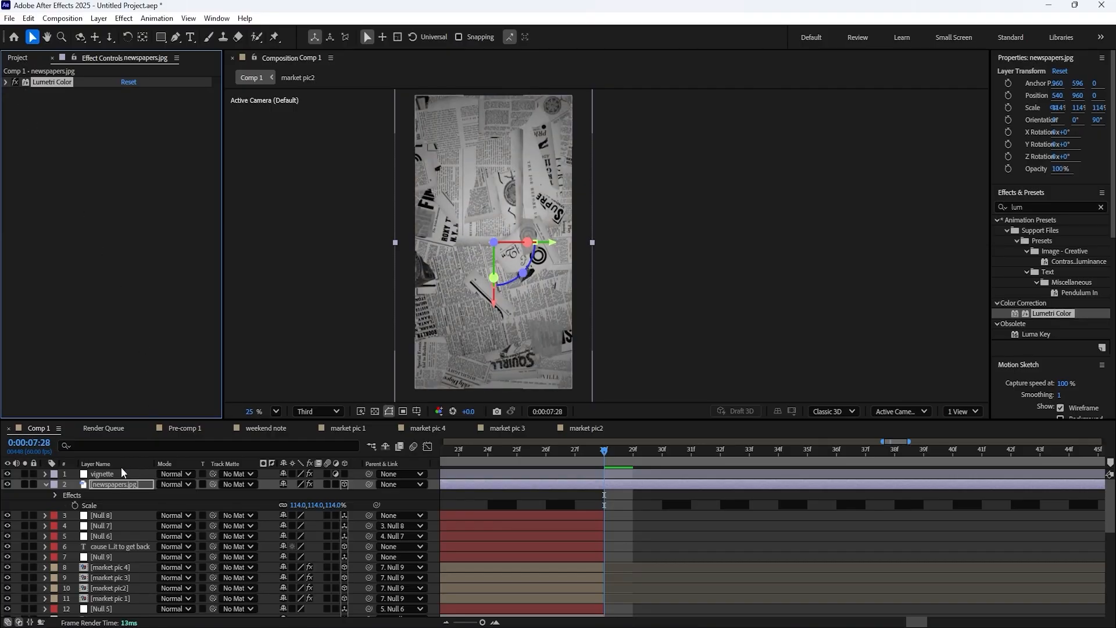
- Compare the scene with and without the vignette layer, and set its CC Vignette amount to 64
left_click(7, 474)
left_click(7, 473)
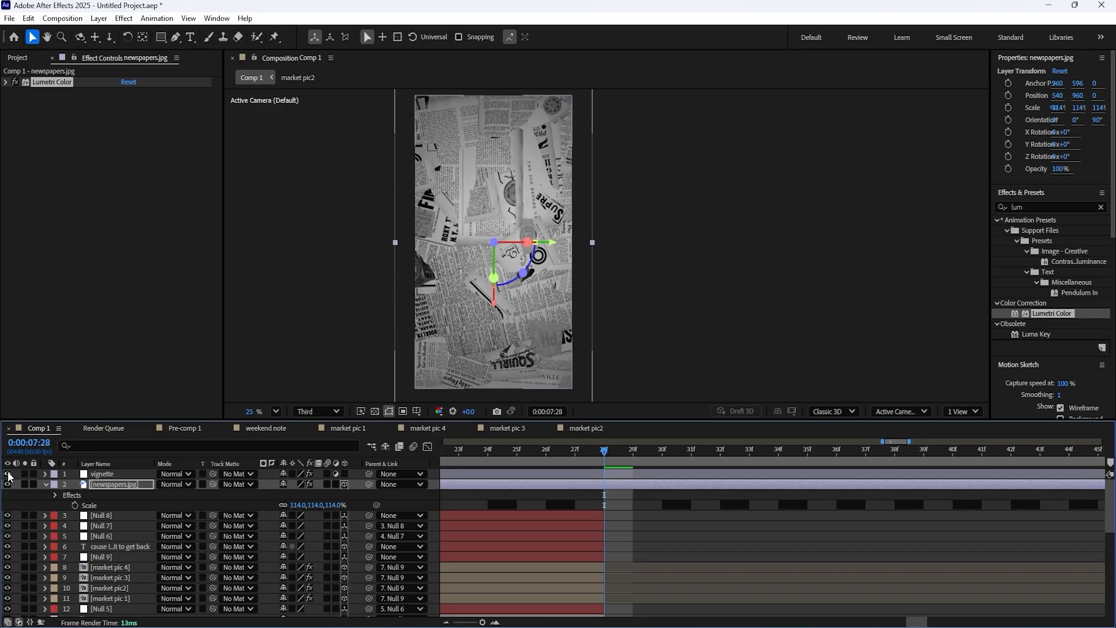
left_click(122, 474)
left_click_drag(126, 93, 140, 92)
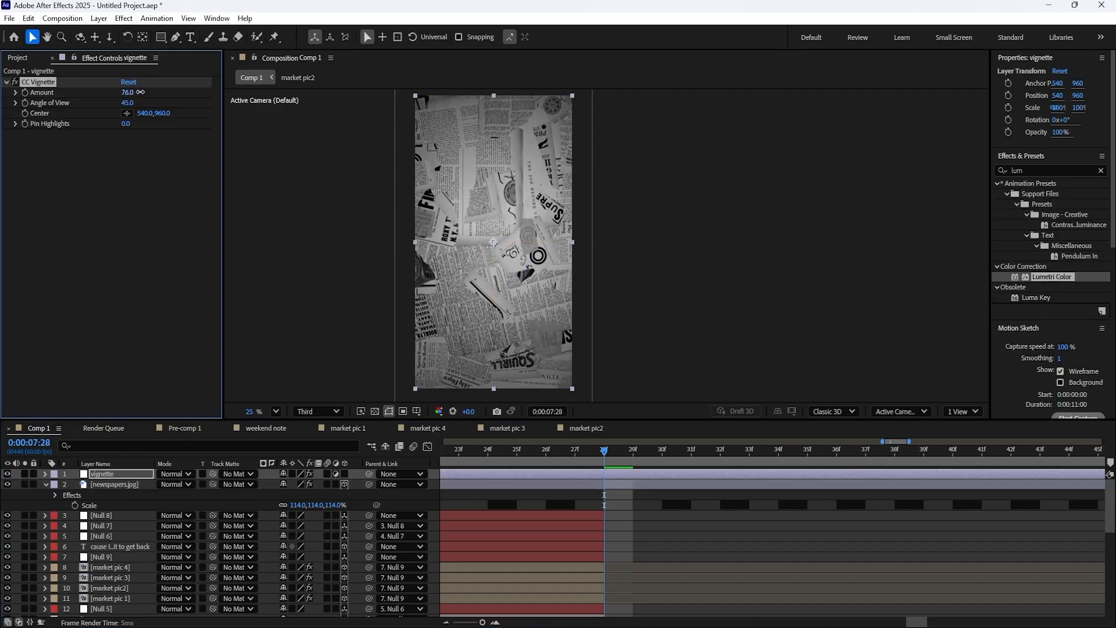
key("ctrl+z")
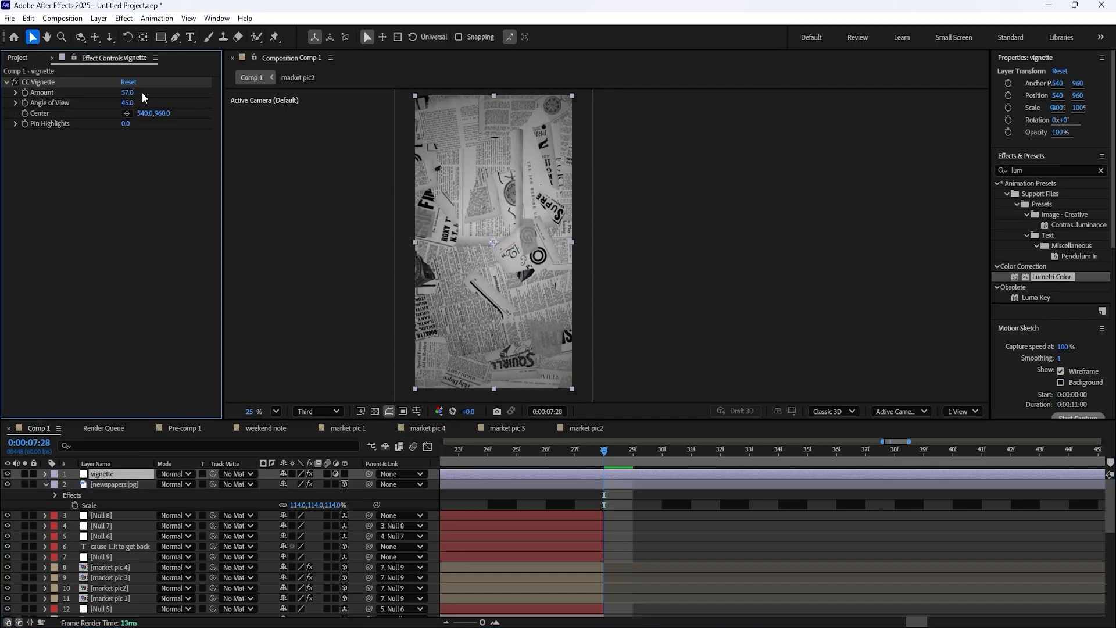
left_click_drag(127, 92, 131, 90)
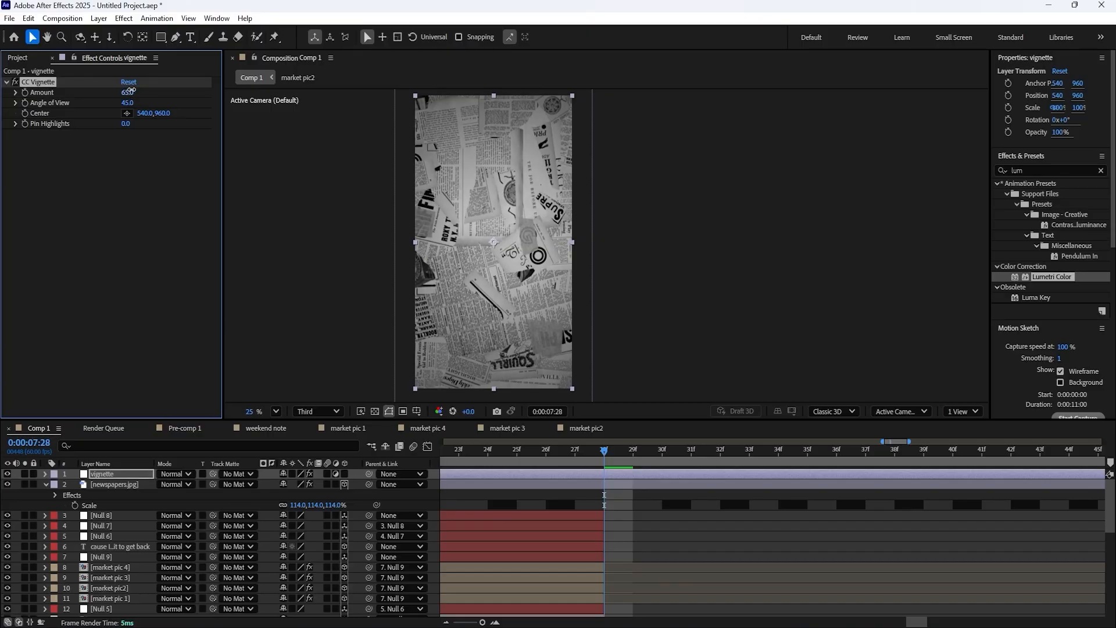
- Add black bg with dots.jpg from the project's textures folder directly above the newspapers.jpg layer and rotate it to 90°
left_click(46, 484)
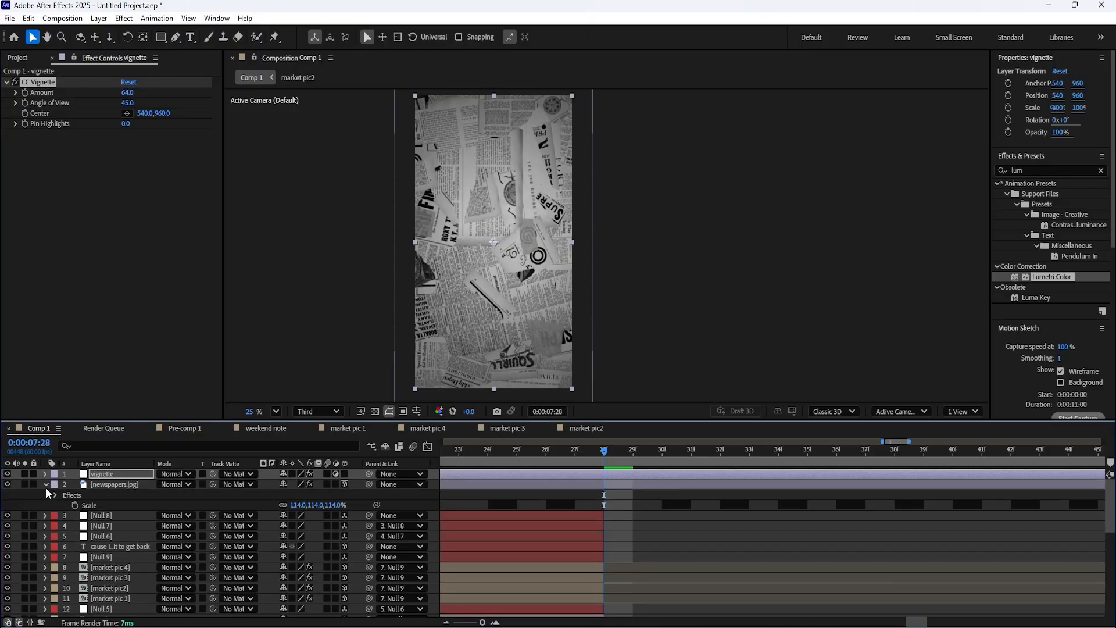
left_click(117, 485)
left_click(25, 56)
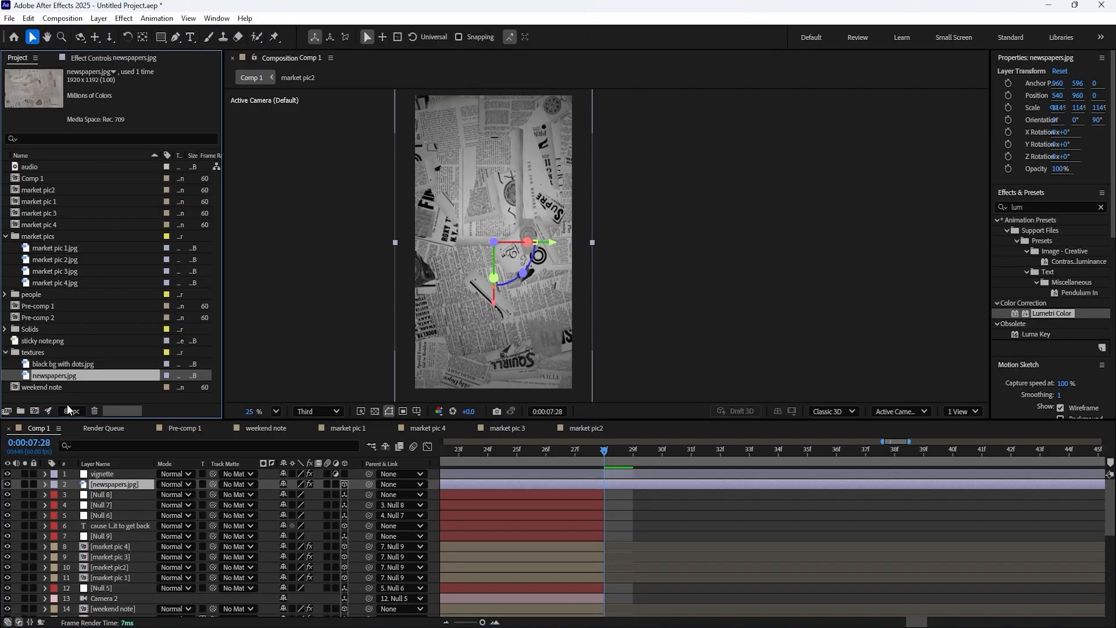
left_click_drag(64, 364, 120, 480)
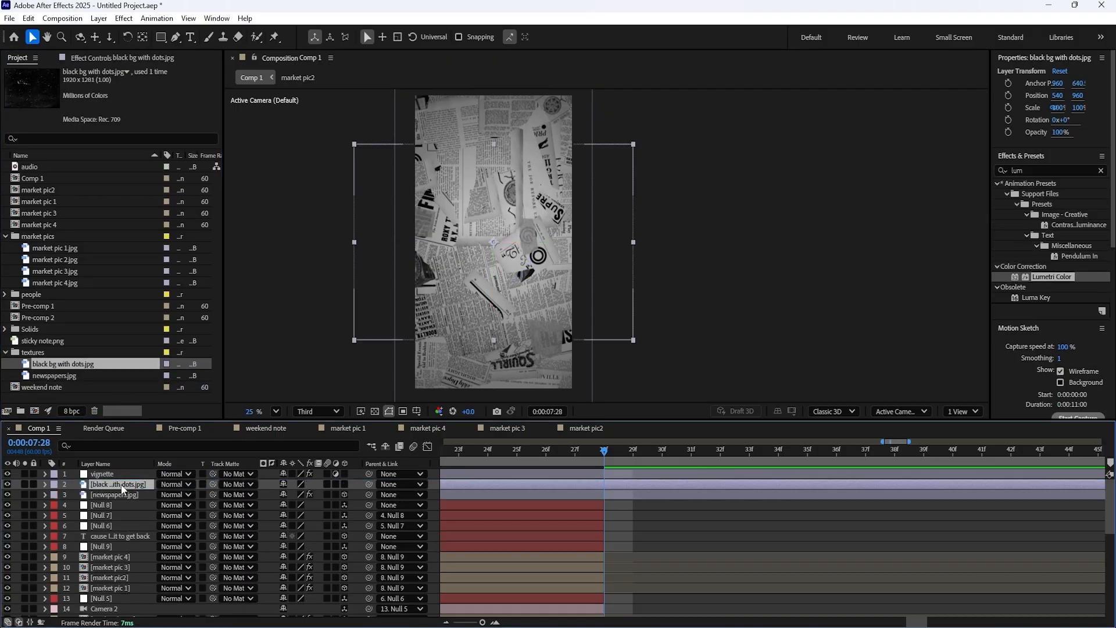
key("r")
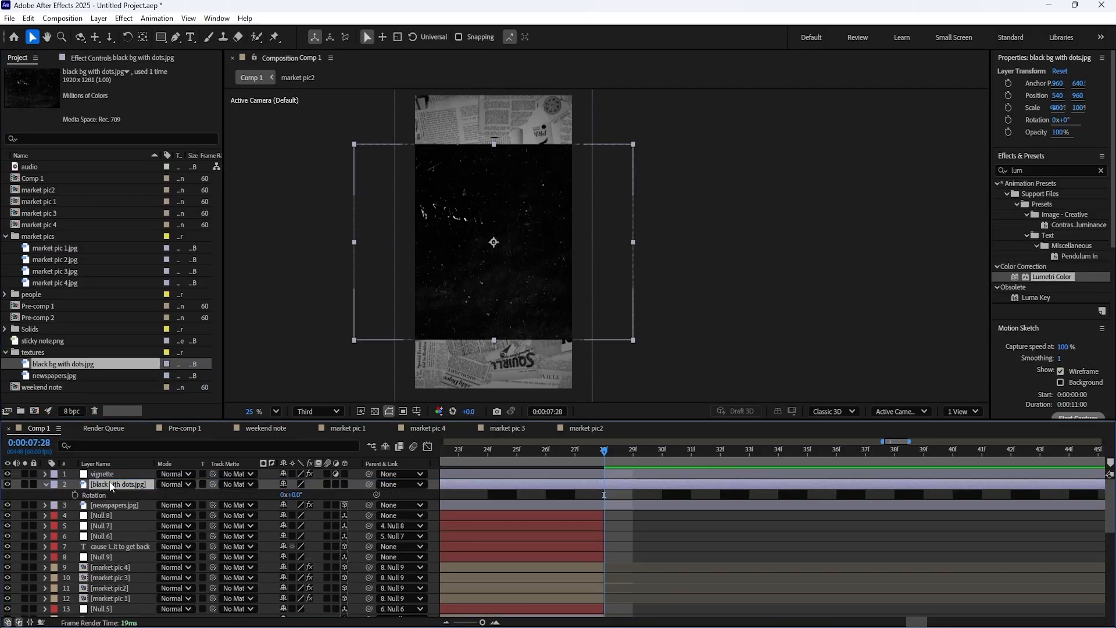
left_click(298, 494)
type("90")
key("Return")
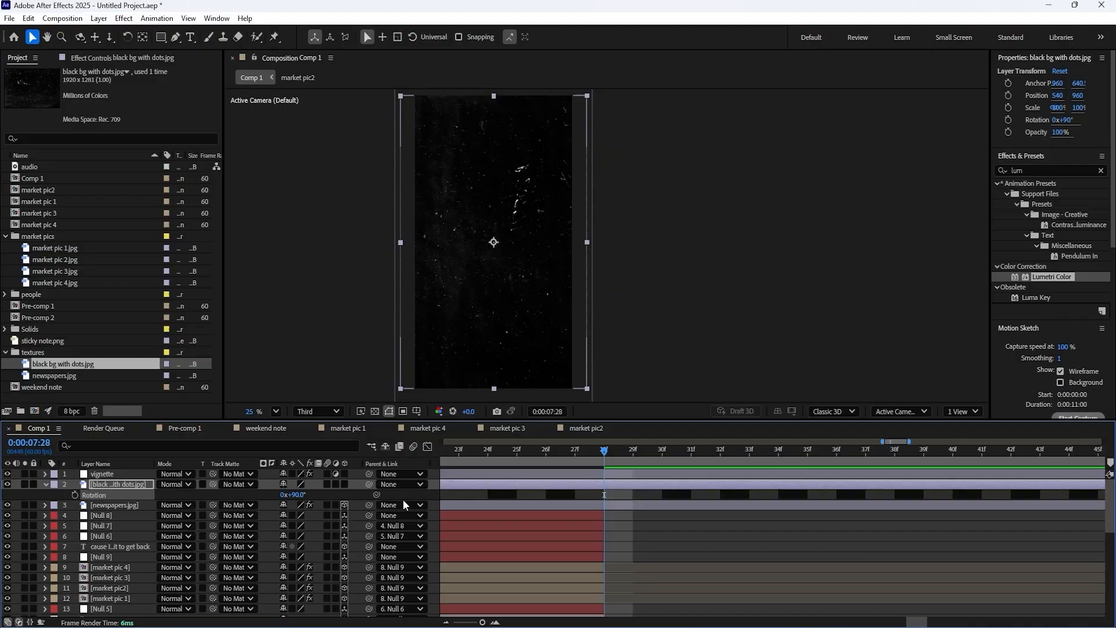
- Make the black bg with dots.jpg layer 3D and scale it to 112% so it covers the frame
left_click(345, 484)
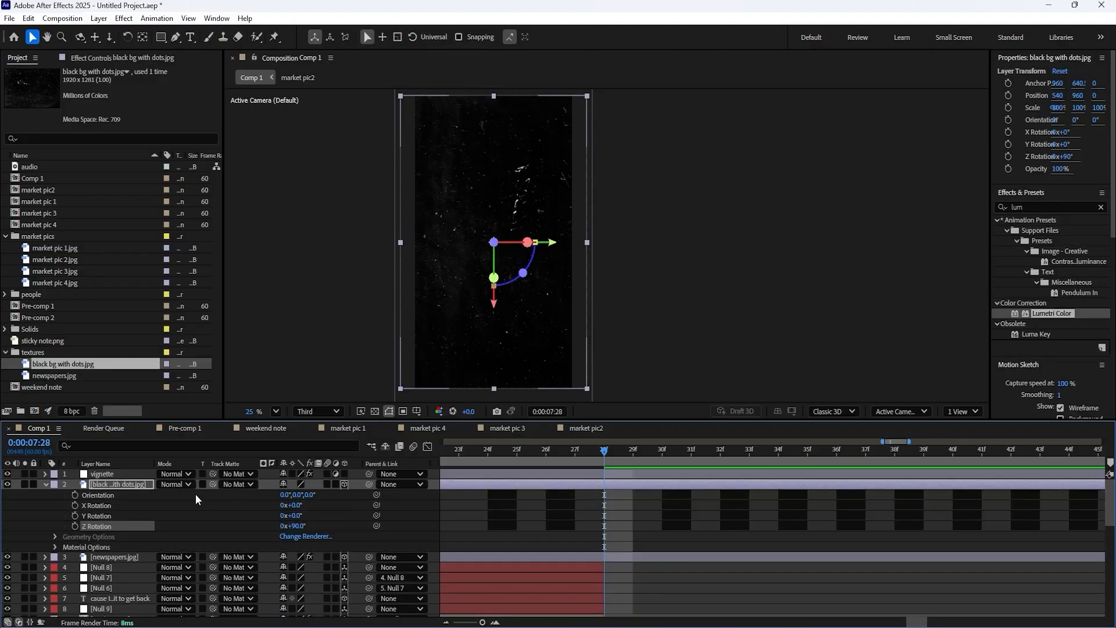
key("s")
left_click_drag(314, 494, 323, 494)
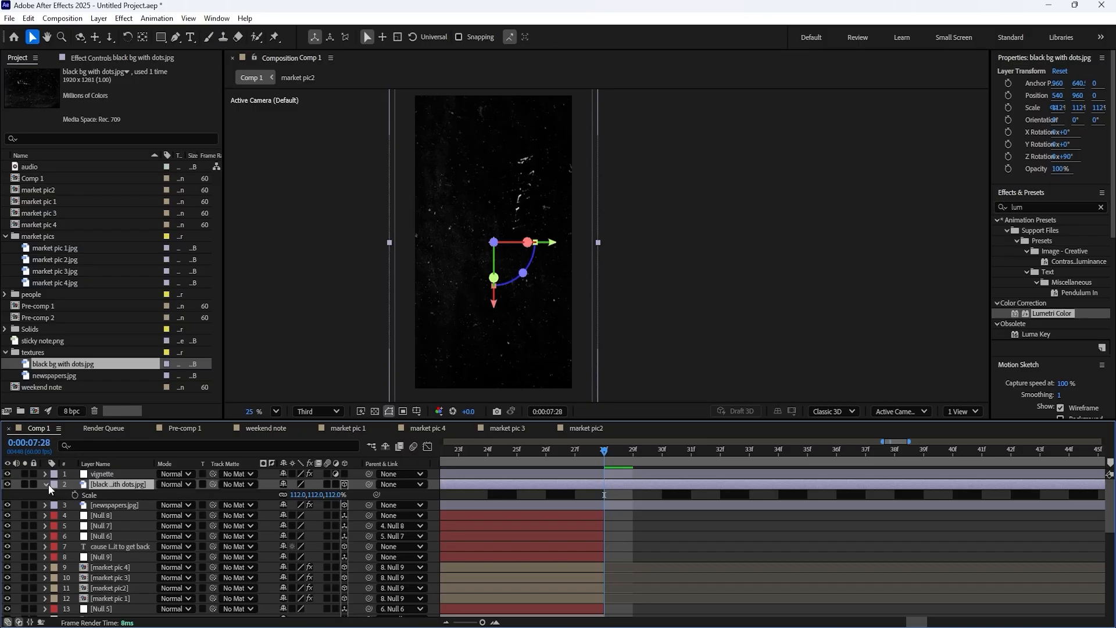
left_click(46, 484)
- Rename the black bg with dots.jpg layer as "texture"
right_click(122, 486)
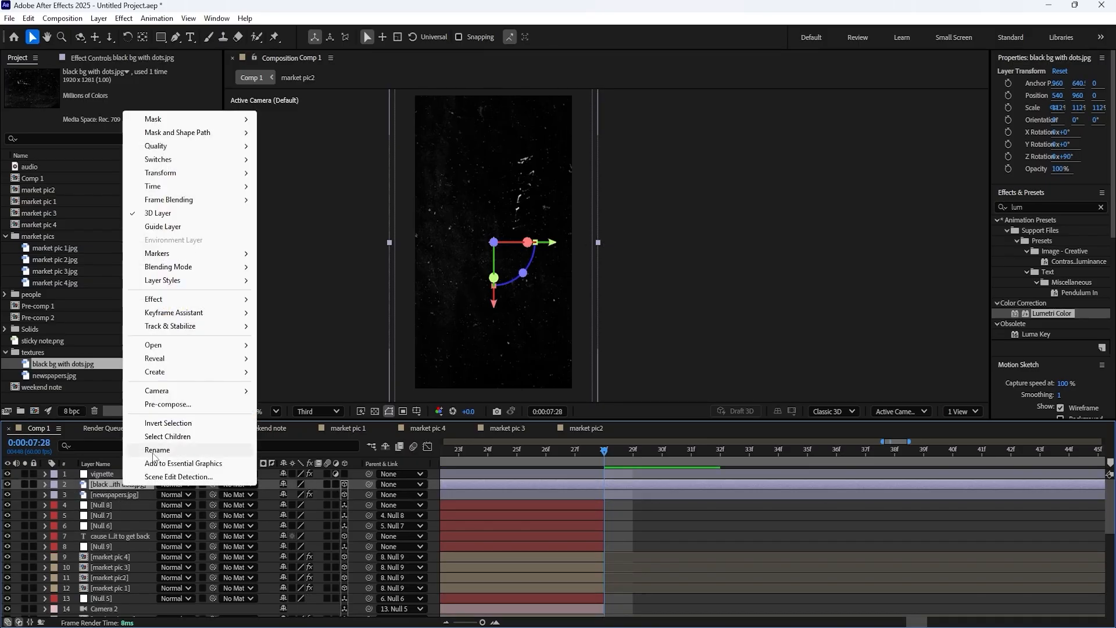
left_click(150, 452)
type("te")
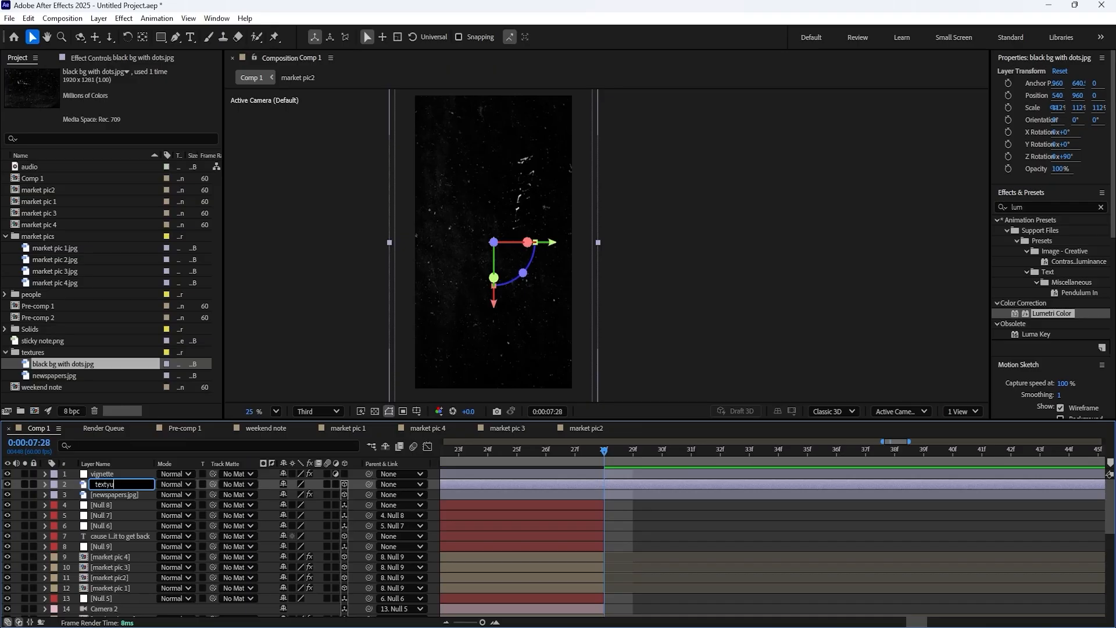
type("xty")
key("BackSpace")
type("ure")
key("Return")
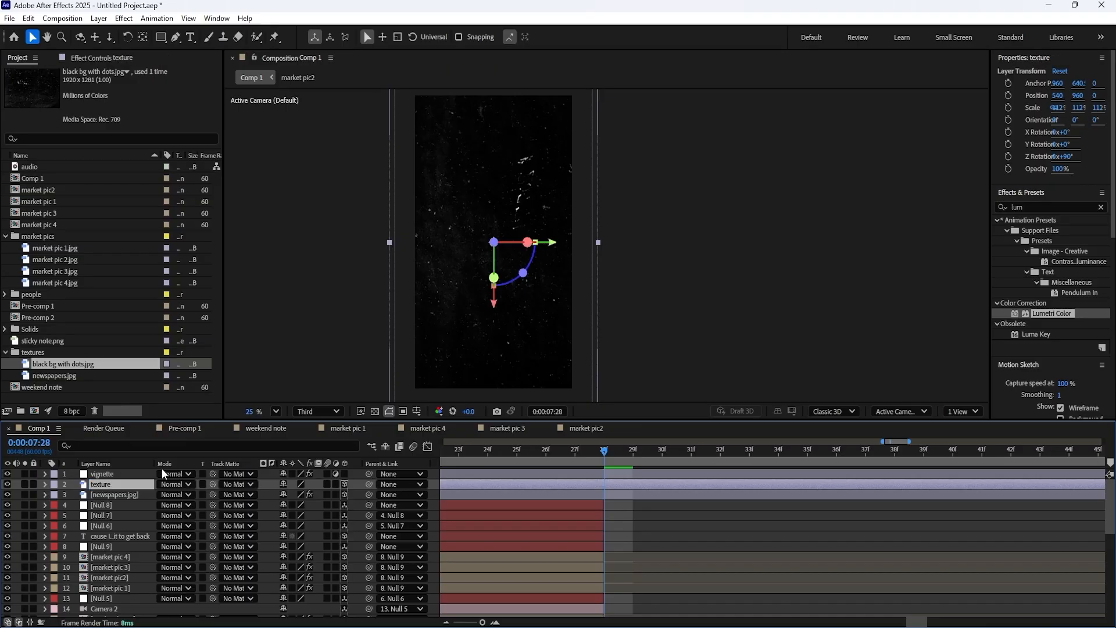
- Rename the newspapers.jpg layer as "newspaper"
right_click(129, 494)
left_click(163, 460)
type("m")
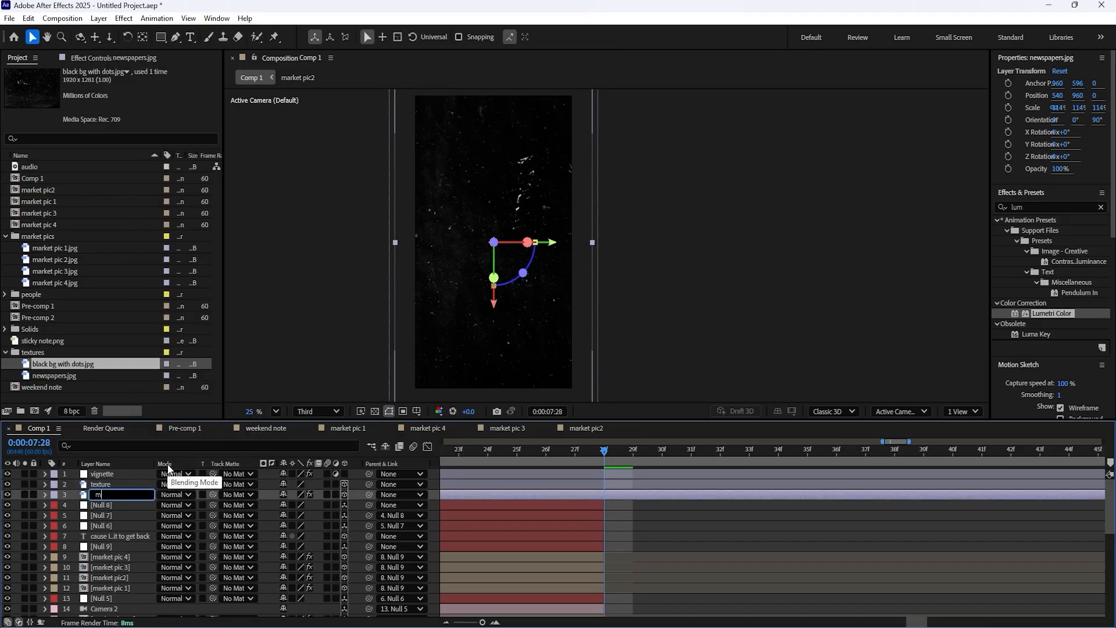
type("ewspaper")
key("Return")
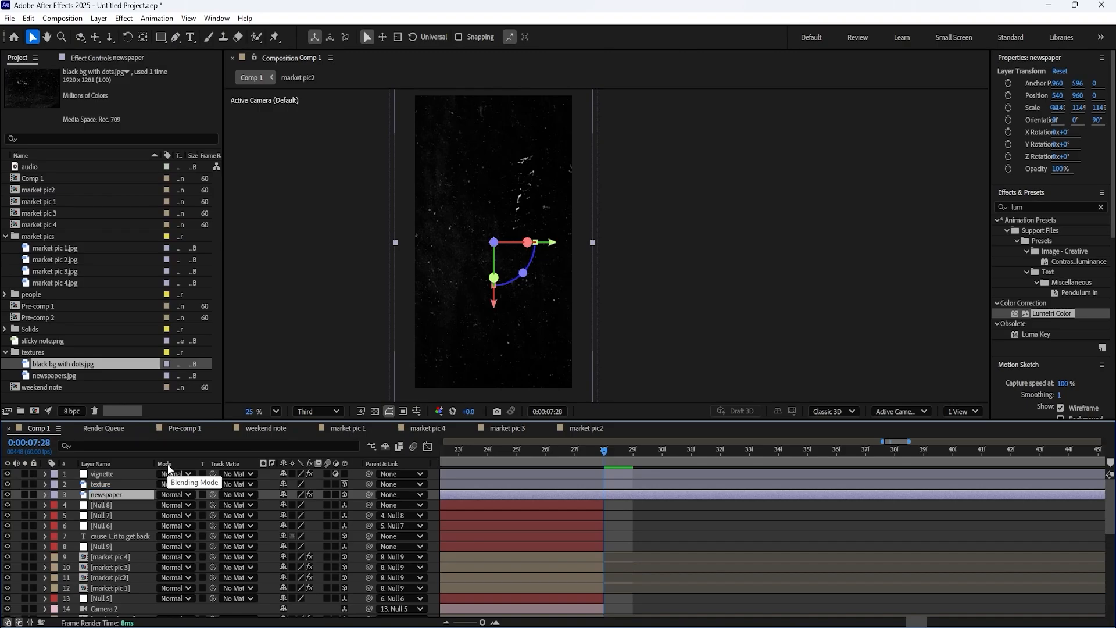
- Add push ups.png from the project's people folder to Comp 1, between the texture and newspaper layers
left_click(6, 352)
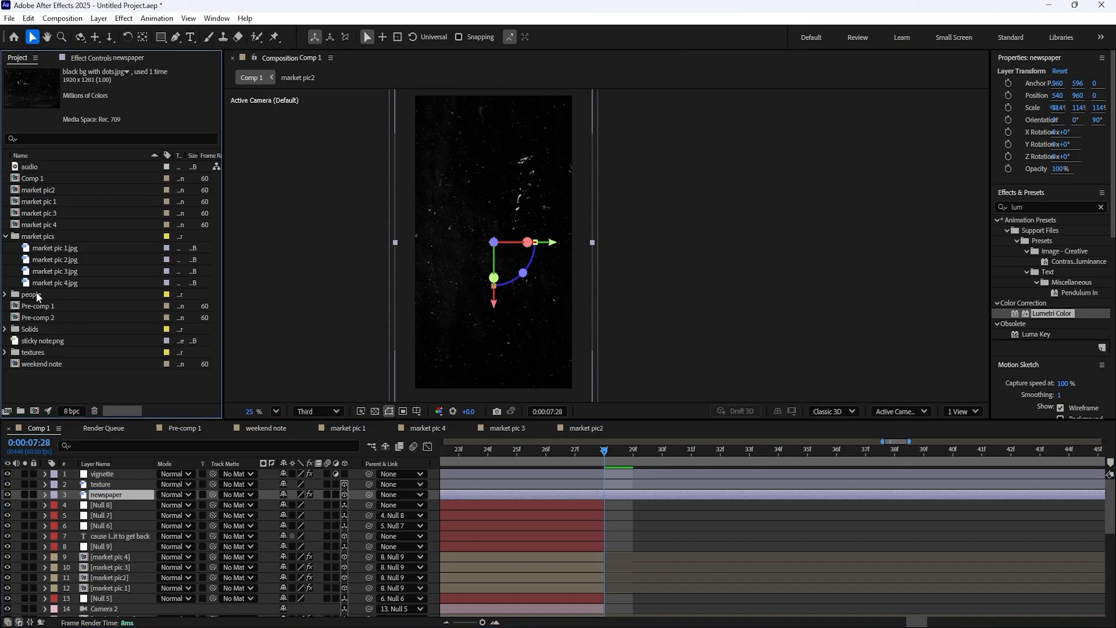
left_click(36, 294)
left_click(5, 294)
left_click_drag(56, 317, 121, 489)
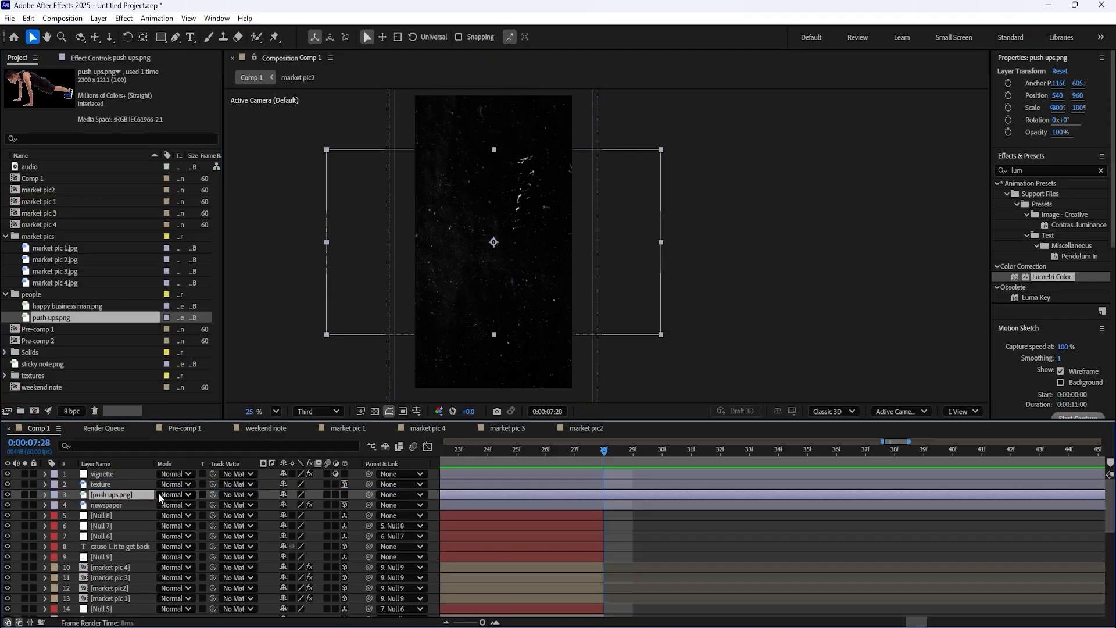
- Set the texture layer's blending mode to Difference
left_click(116, 502)
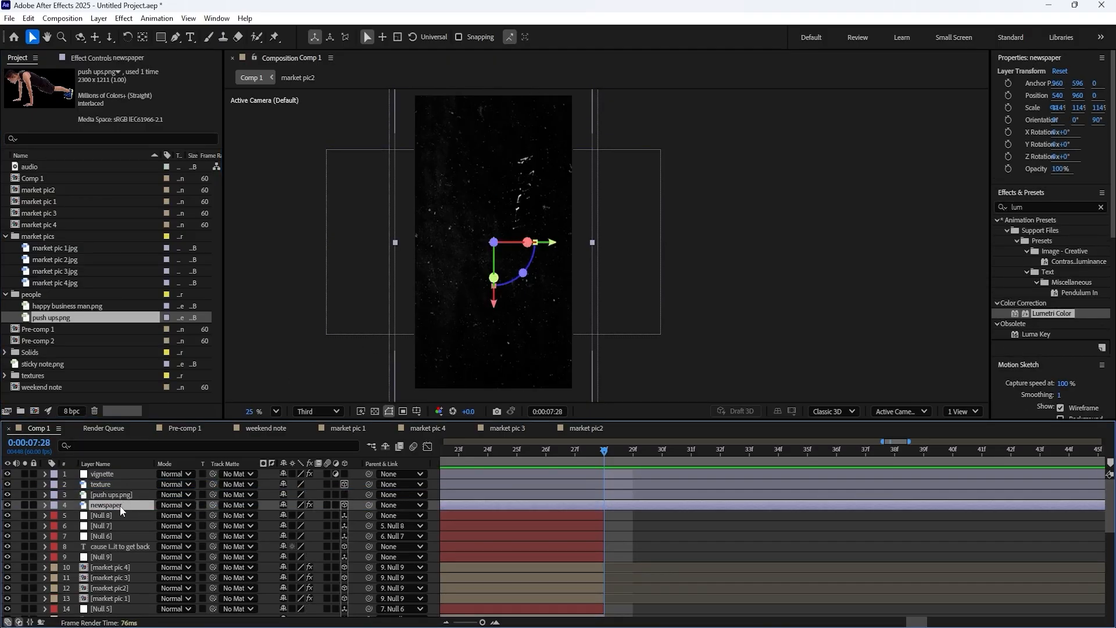
left_click(113, 485)
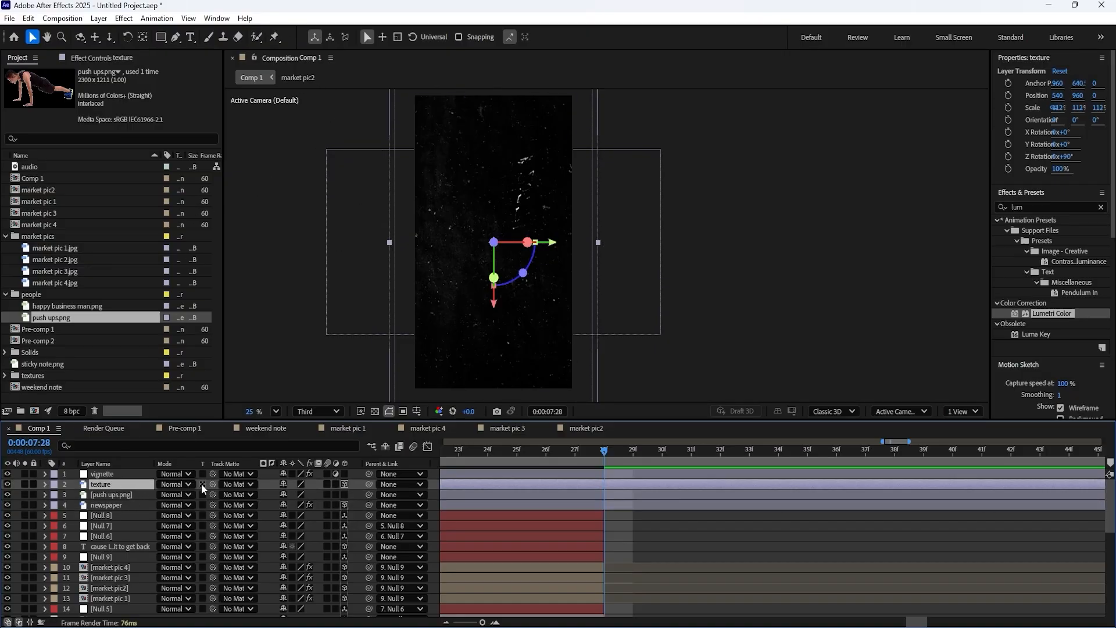
left_click(174, 484)
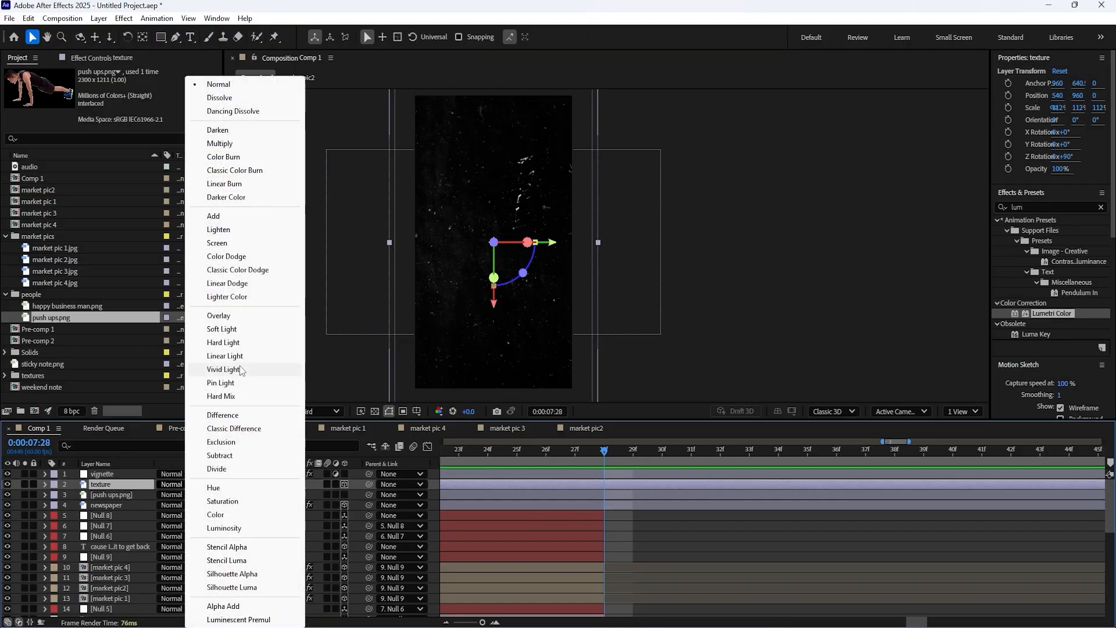
left_click(238, 419)
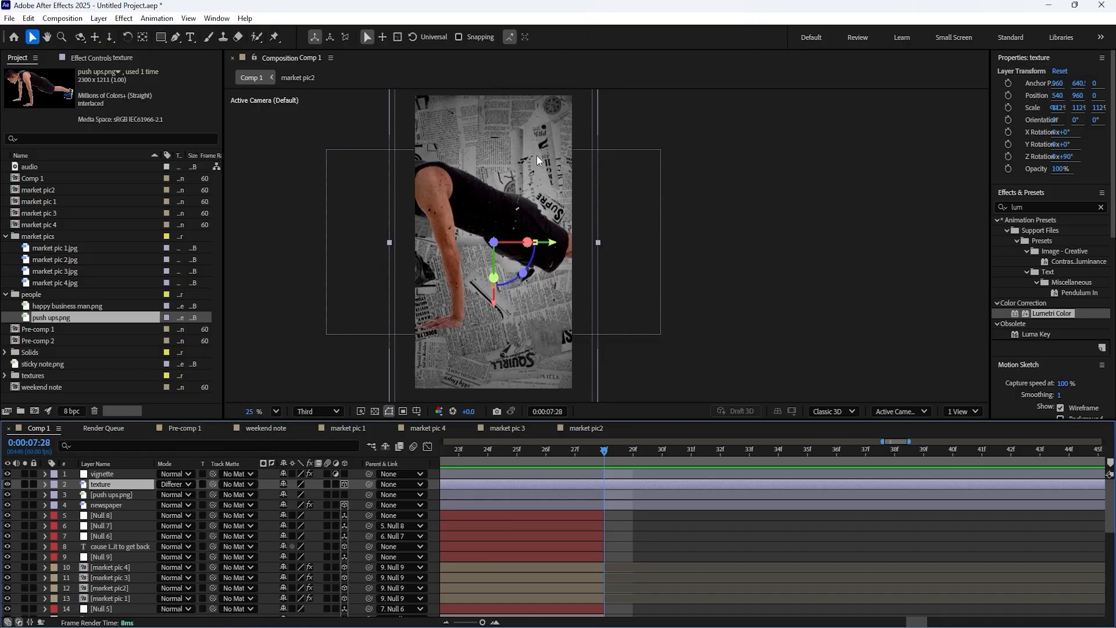
- Move the push ups.png layer directly above the texture layer and return to the Comp 1 view
double_click(111, 496)
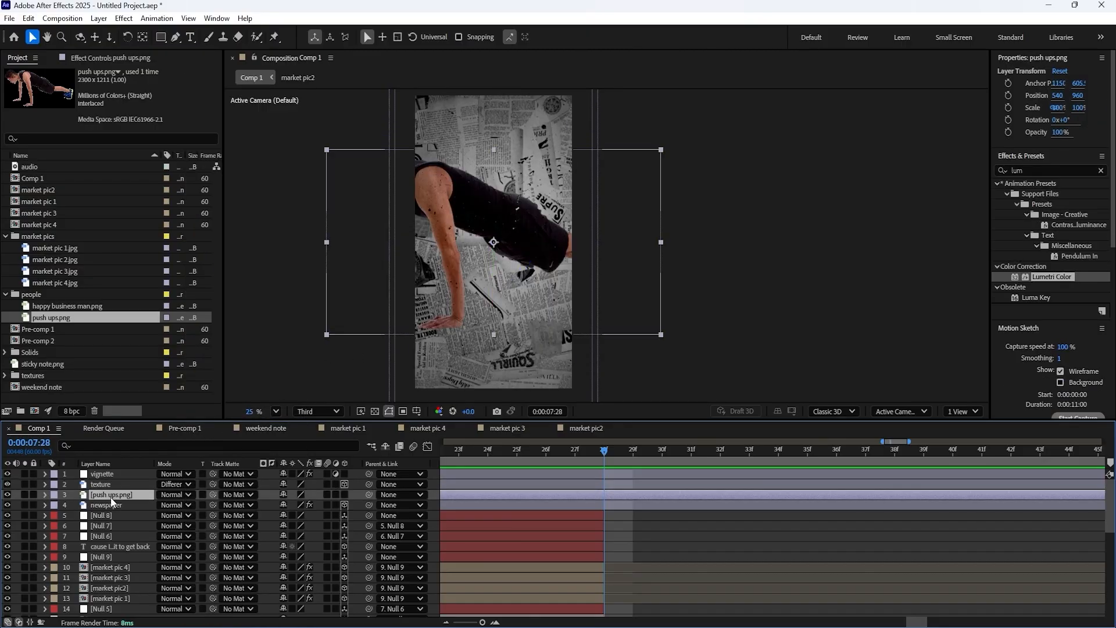
key("ctrl+bracketright")
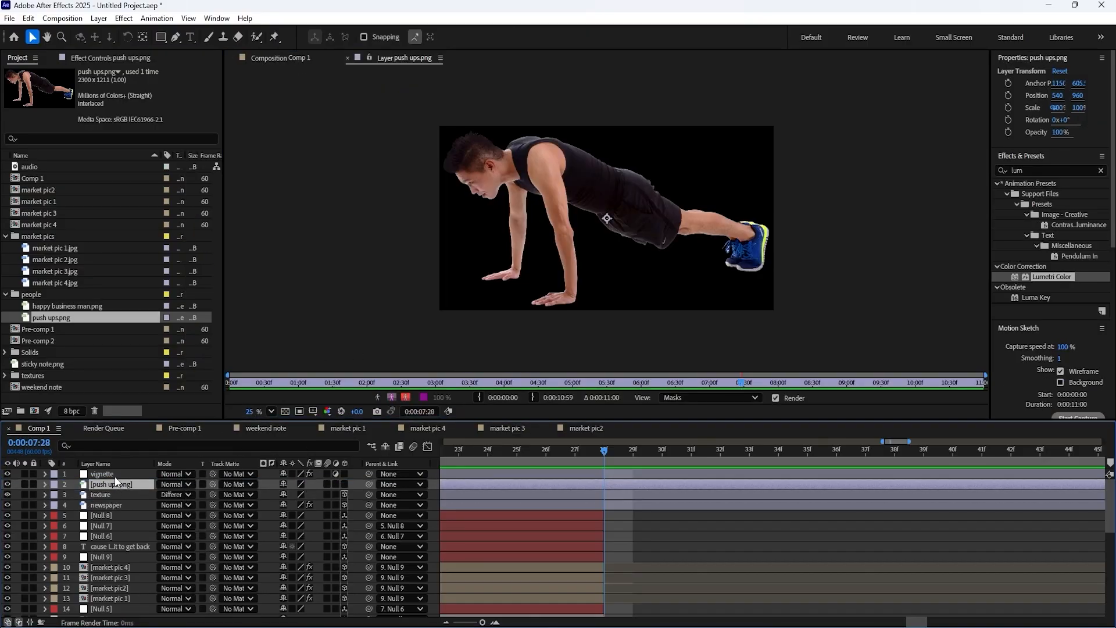
left_click(348, 57)
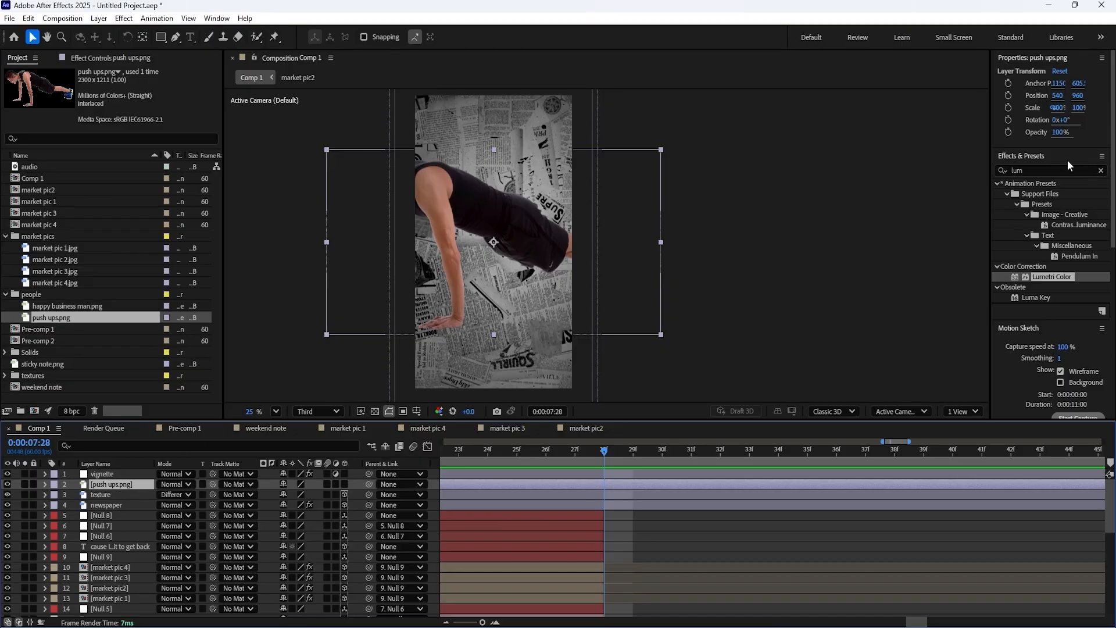
- Apply the saved flicker low-saturation VHS preset to the push ups.png layer
left_click(1044, 169)
type("low")
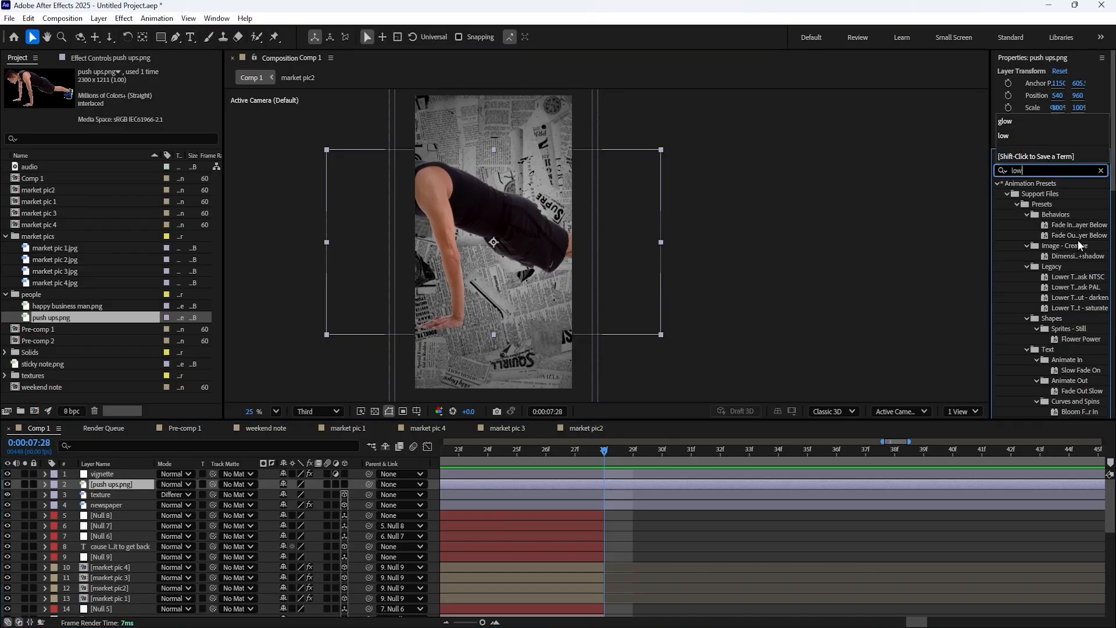
scroll(1052, 232, "down", 5)
left_click_drag(1067, 290, 128, 485)
key("e")
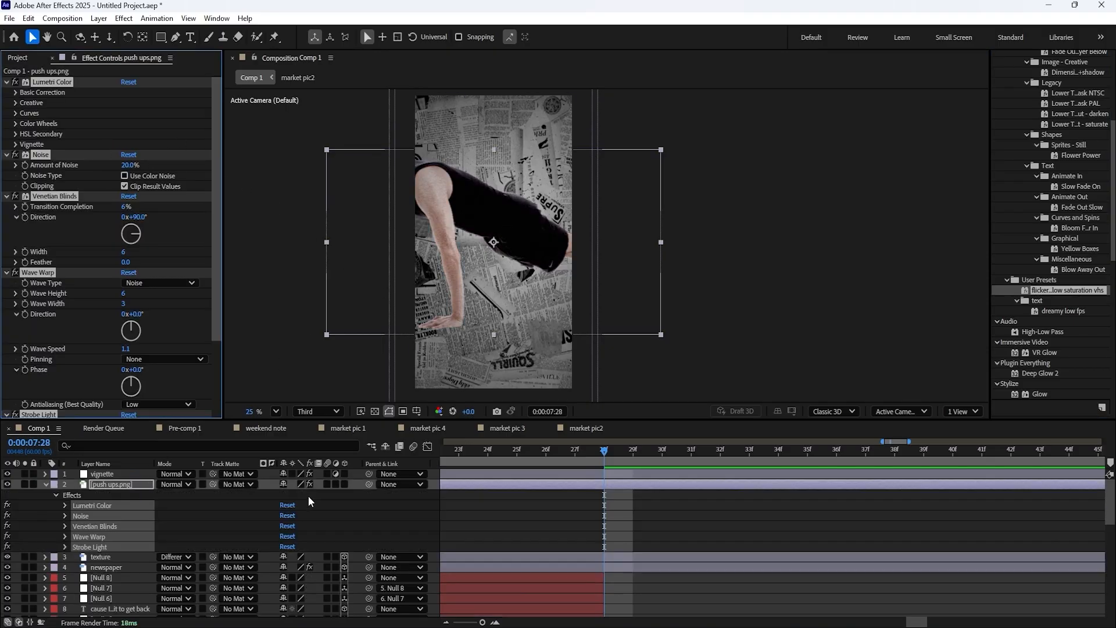
- Scale the push ups.png layer to 40% so the whole figure fits within the frame
left_click(99, 485)
key("s")
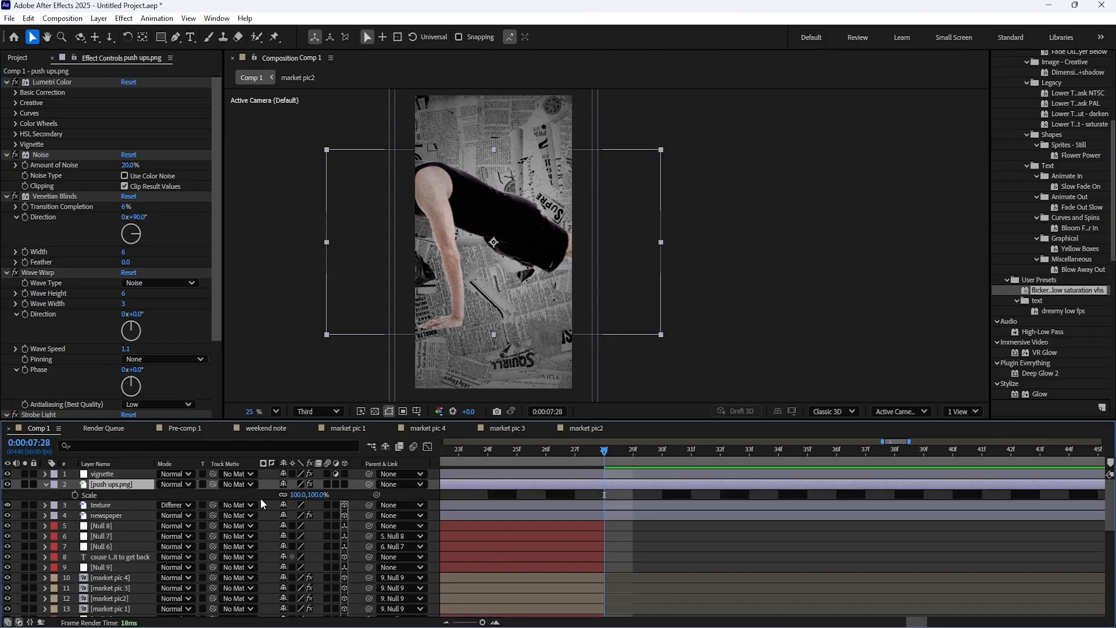
left_click_drag(294, 495, 261, 495)
left_click(298, 495)
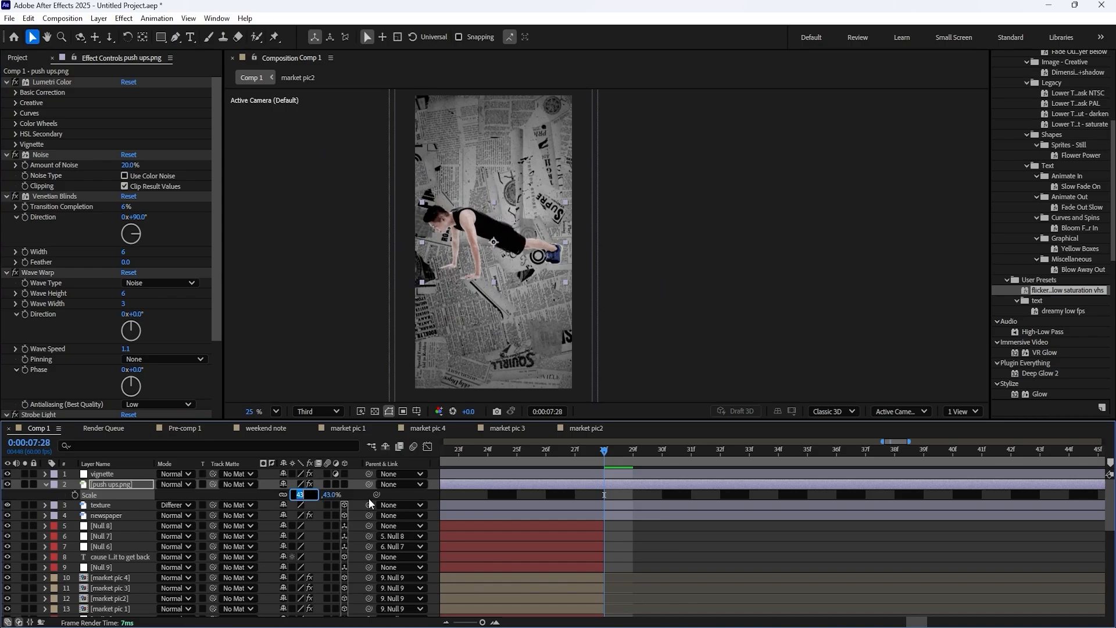
left_click(223, 494)
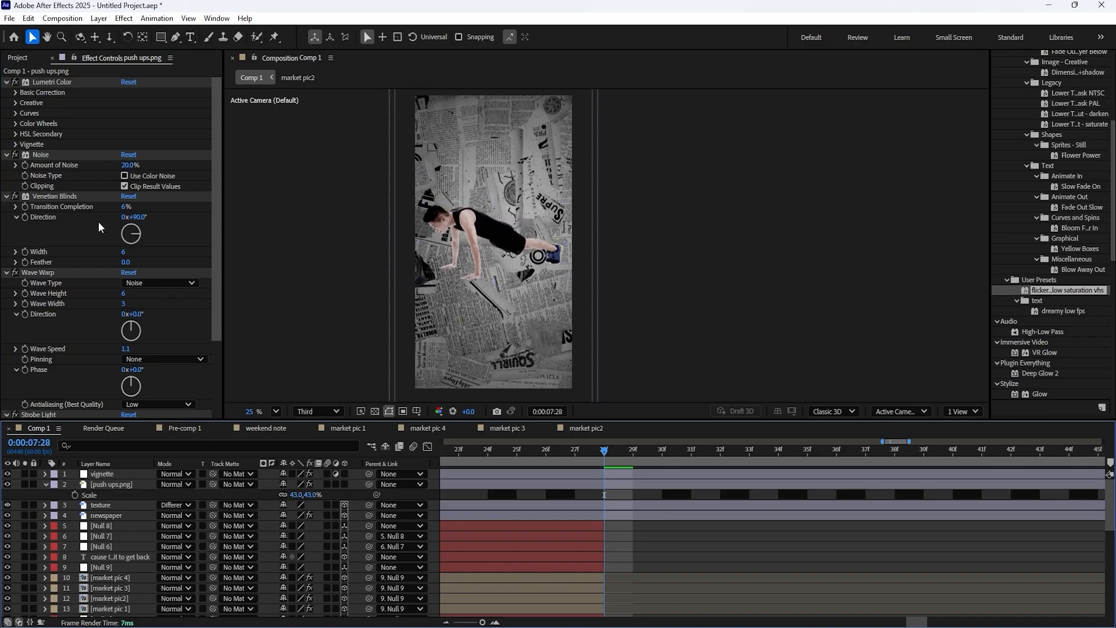
left_click(296, 495)
type("40")
key("Return")
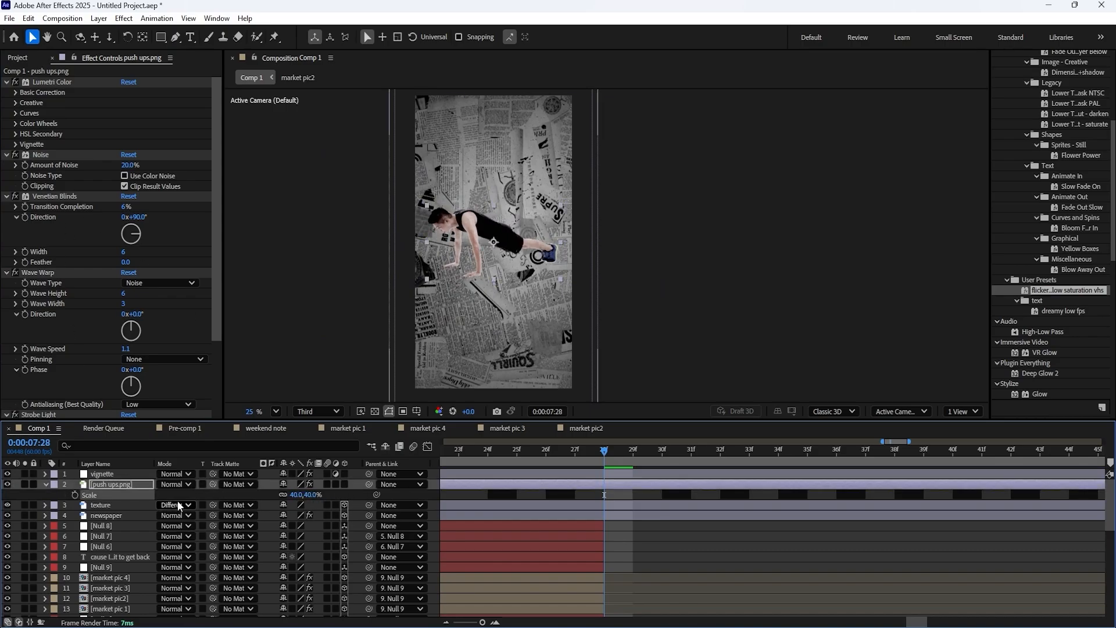
left_click(176, 497)
scroll(459, 250, "up", 3)
scroll(256, 227, "down", 2)
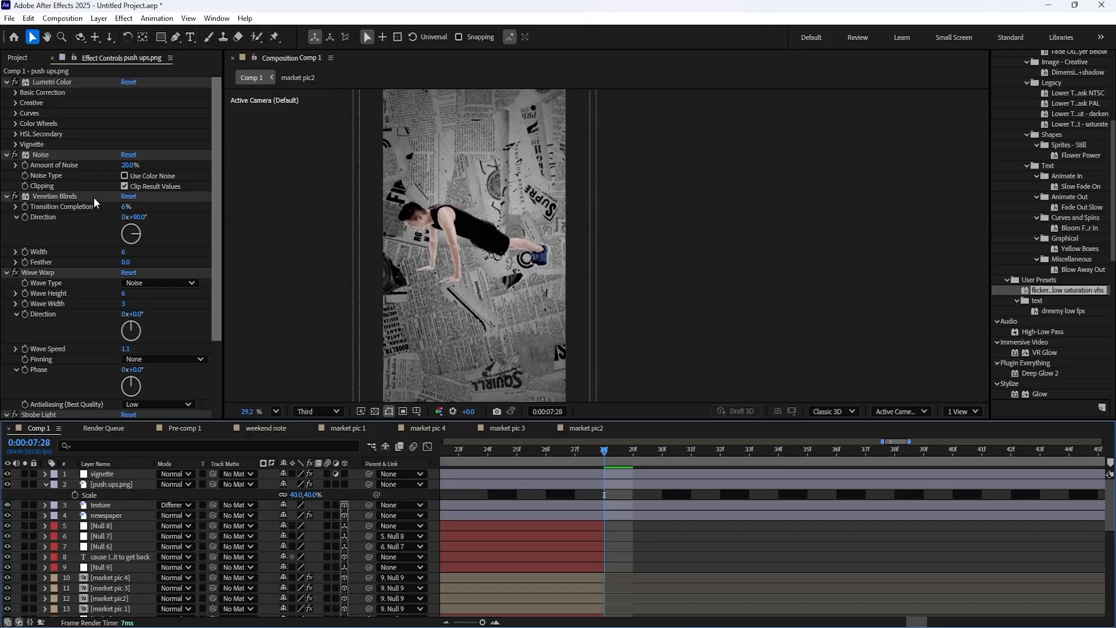
- In the push ups.png layer's Lumetri Color effect, set saturation and exposure to 0, contrast to 150 and shadows to -40
left_click(42, 157)
key("ctrl+a")
left_click(6, 155)
left_click(84, 233)
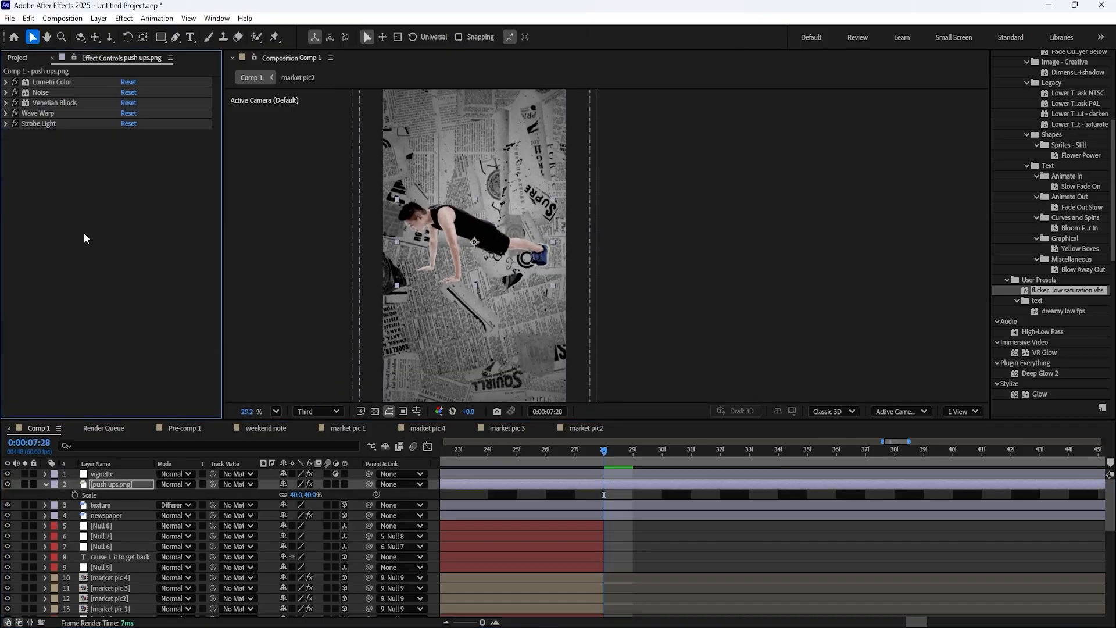
left_click(6, 82)
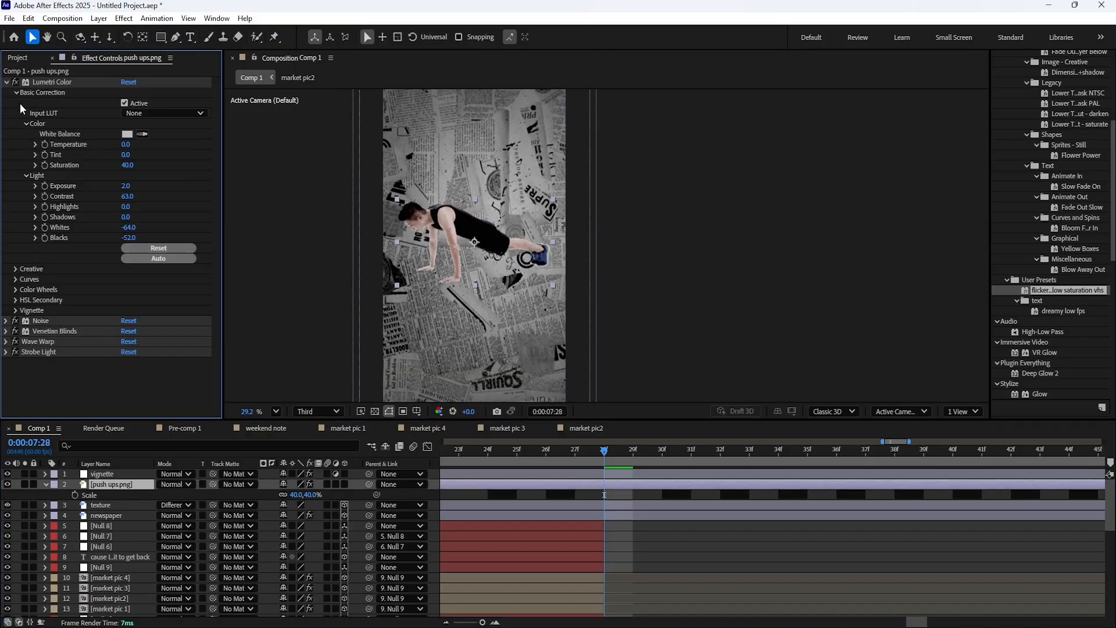
left_click(124, 165)
key("Return")
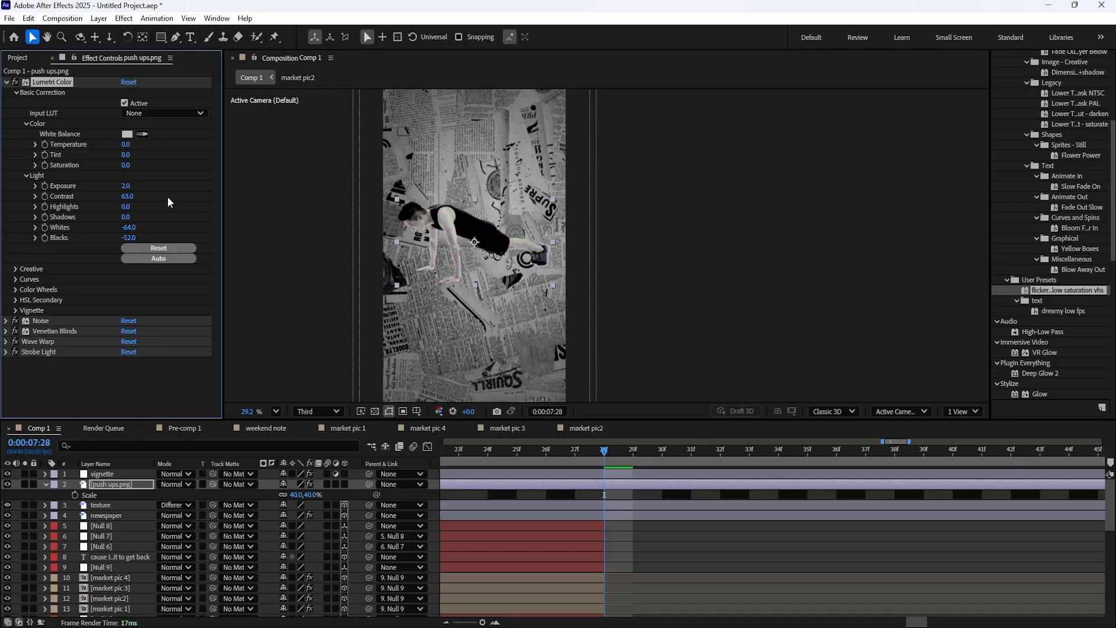
left_click_drag(124, 185, 114, 185)
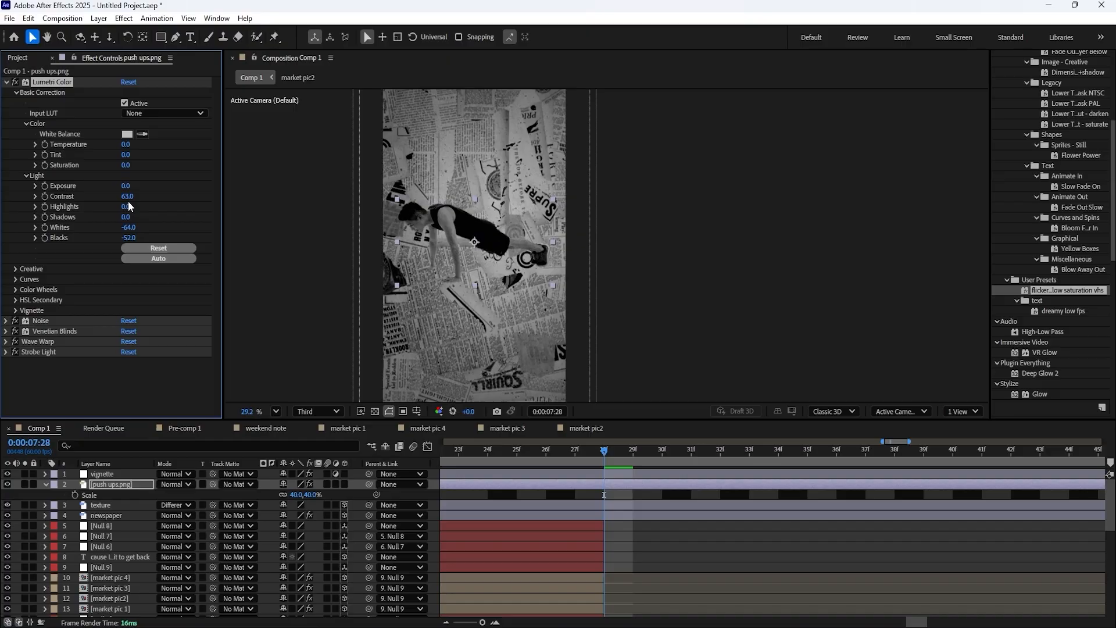
left_click_drag(137, 196, 140, 226)
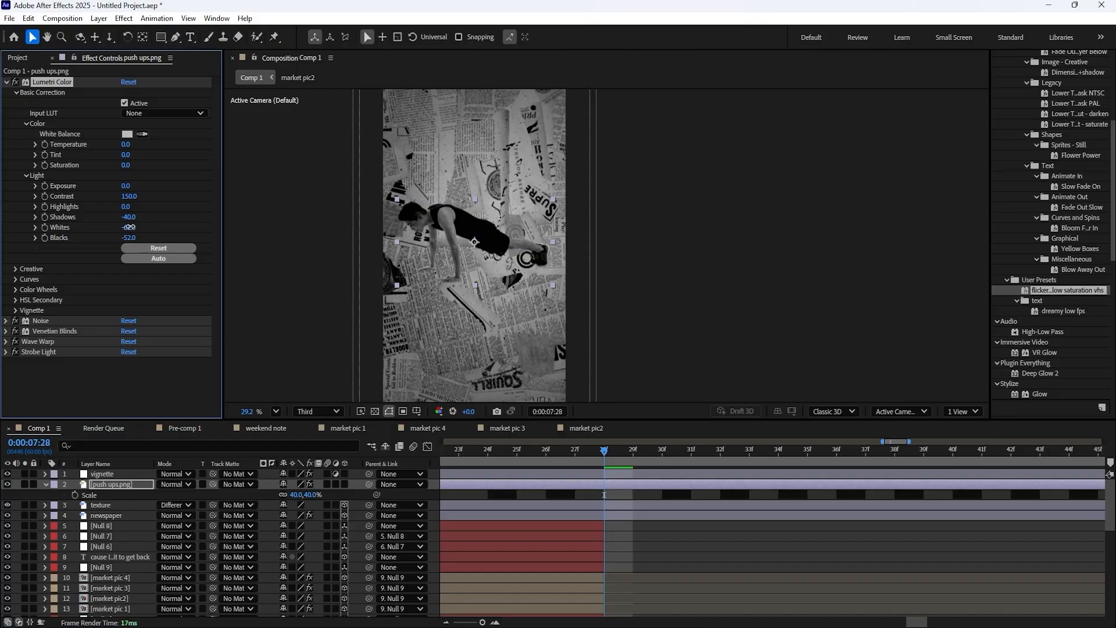
left_click(130, 228)
type("0")
key("Return")
key("ctrl+z")
- Lower the Lumetri Color shadows further on the push ups.png layer and collapse the effect
left_click_drag(126, 217, 107, 217)
left_click(7, 83)
- Find the Stylize Glow effect and apply it to the push ups.png layer
scroll(1033, 274, "up", 5)
left_click(1054, 134)
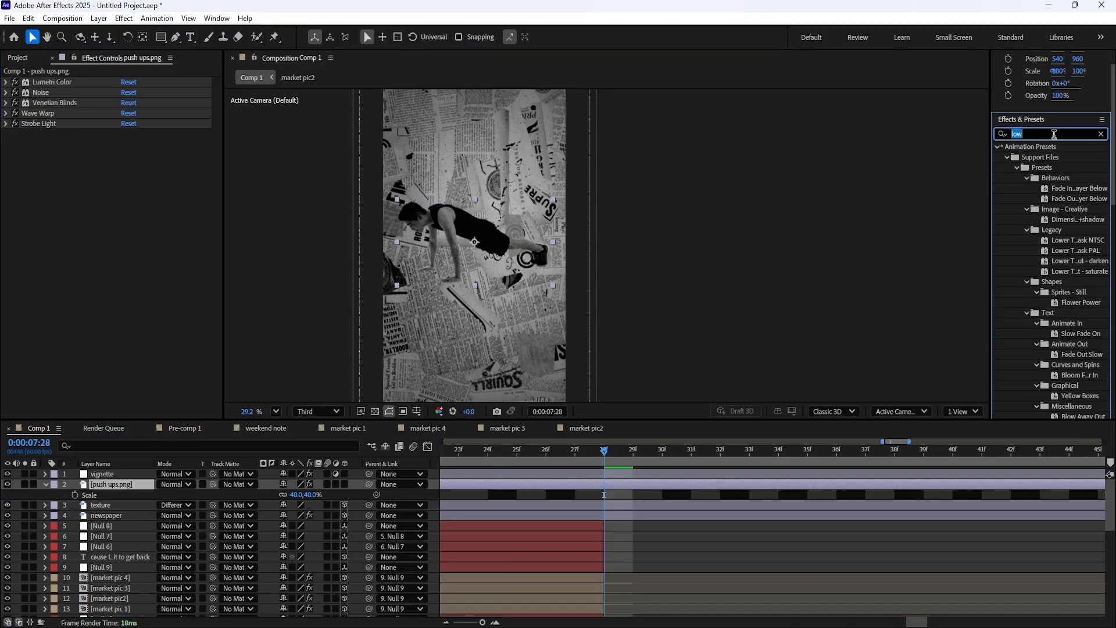
type("gllw")
key("BackSpace")
key("BackSpace")
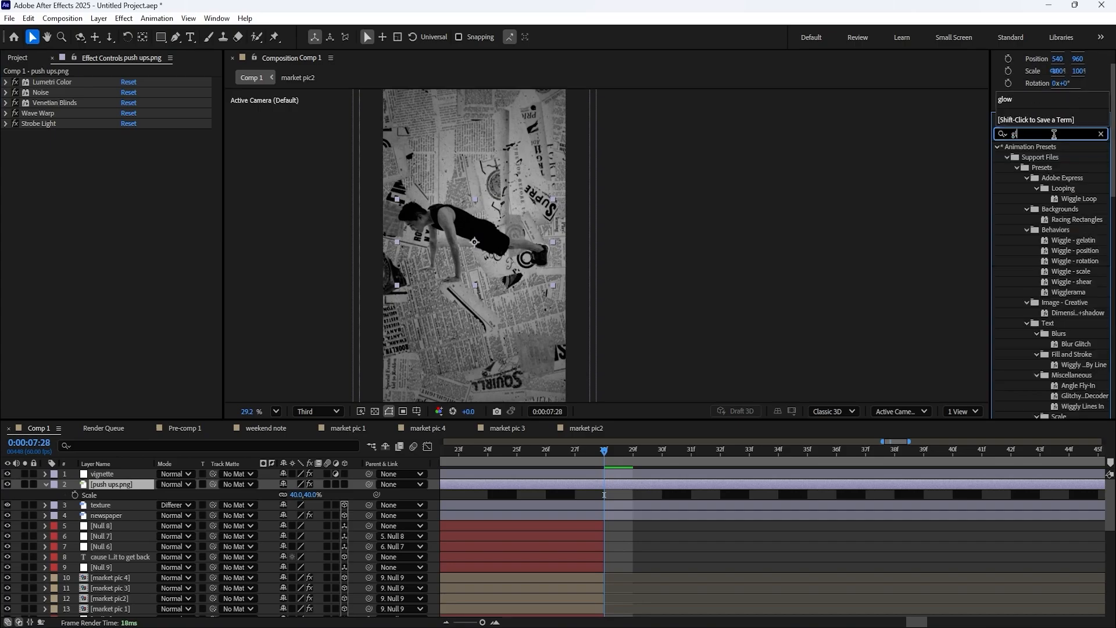
type("ow")
left_click_drag(1039, 250, 91, 203)
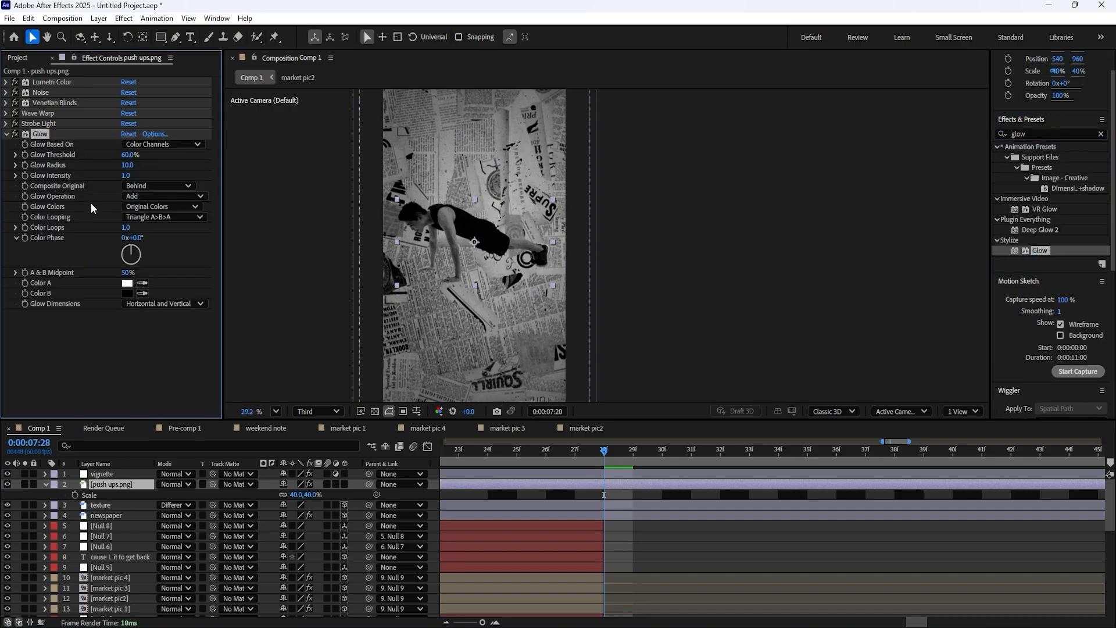
- Set the push ups.png layer's glow radius to 100 and glow intensity to 0.5
left_click(128, 165)
type("100")
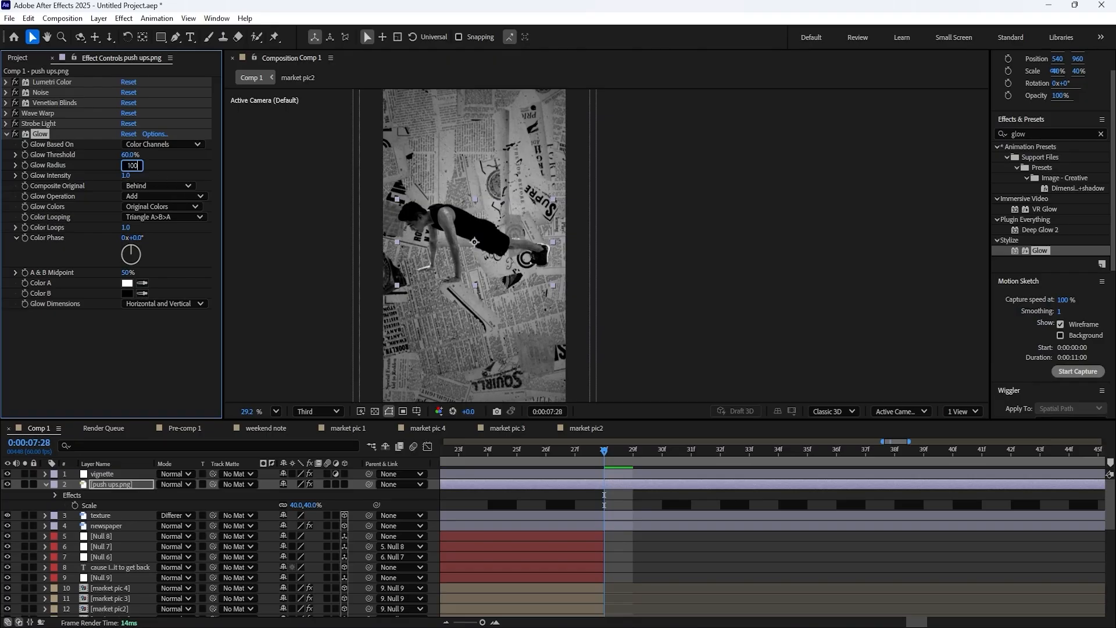
key("Return")
left_click(131, 176)
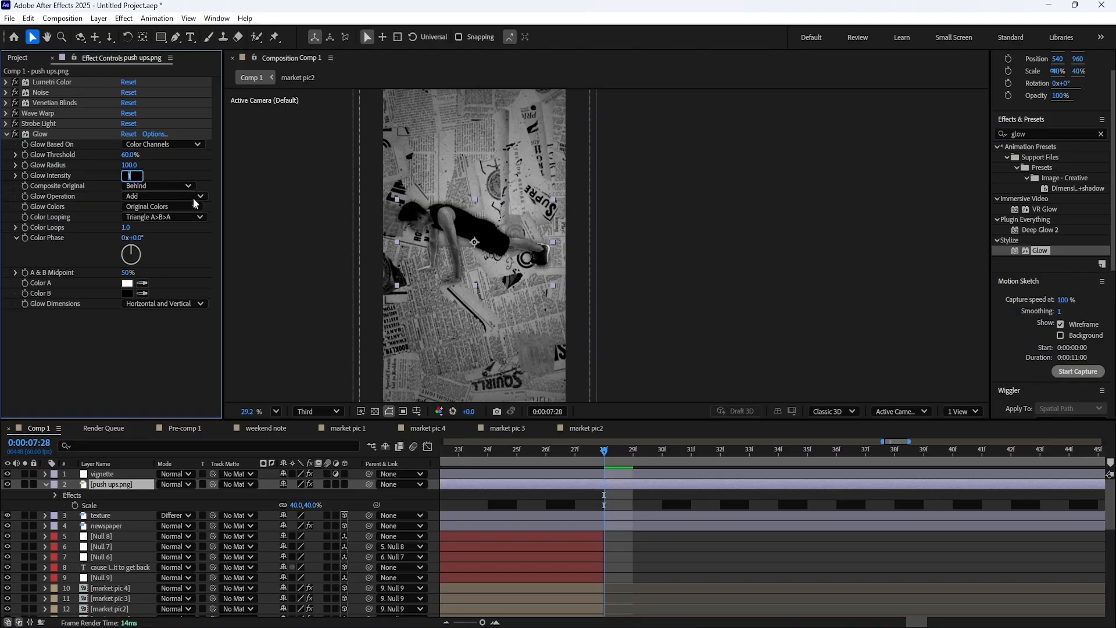
type("0.5")
key("Return")
- Set the composition preview resolution to Full to inspect the push-up figure closely
scroll(455, 224, "up", 3)
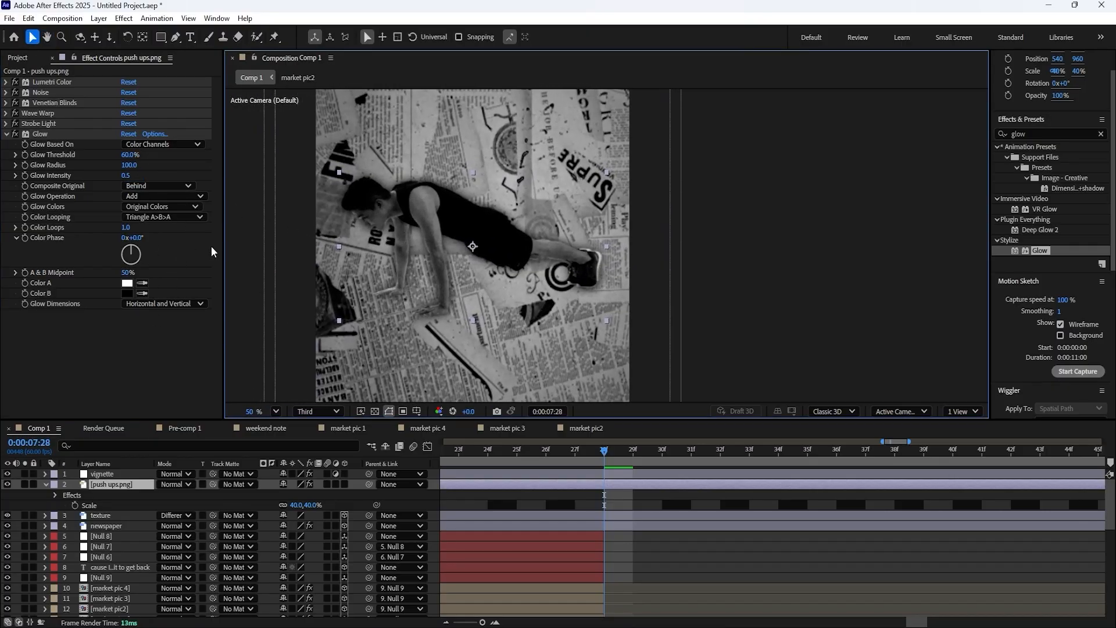
left_click(308, 408)
left_click(317, 456)
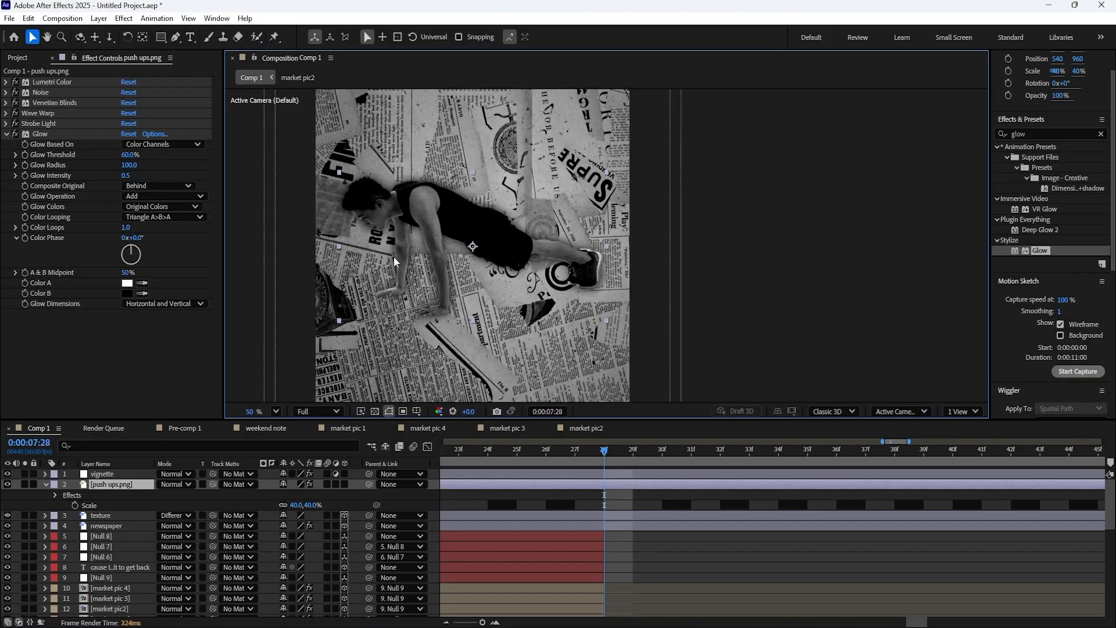
scroll(372, 245, "up", 2)
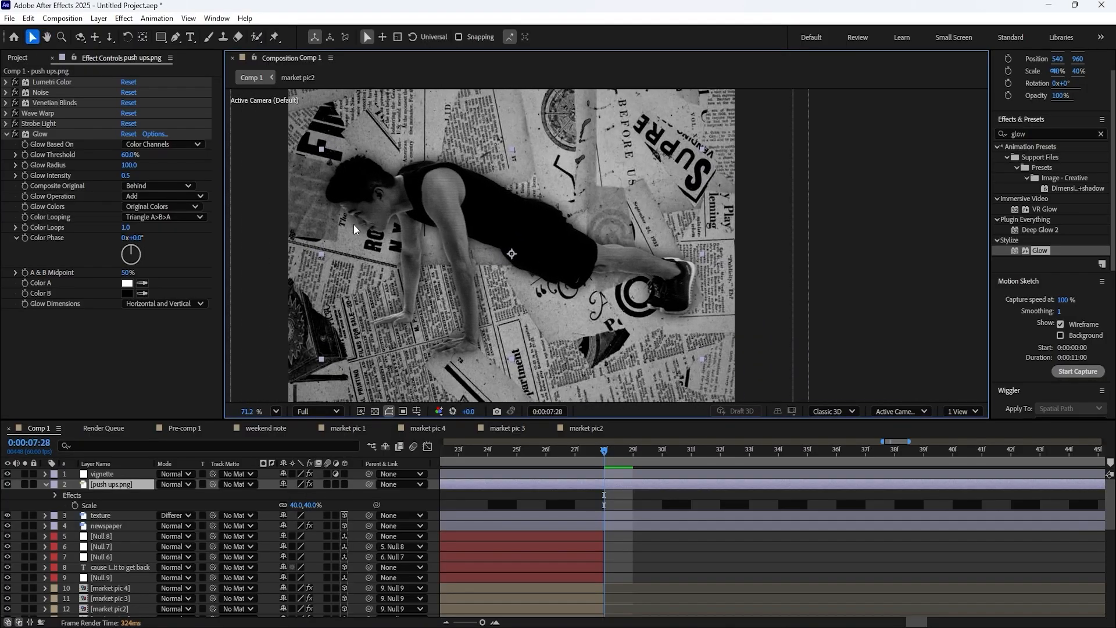
- Lower the glow threshold to about 37%, raise the glow radius to 114, and collapse the Glow effect
left_click_drag(128, 154, 95, 161)
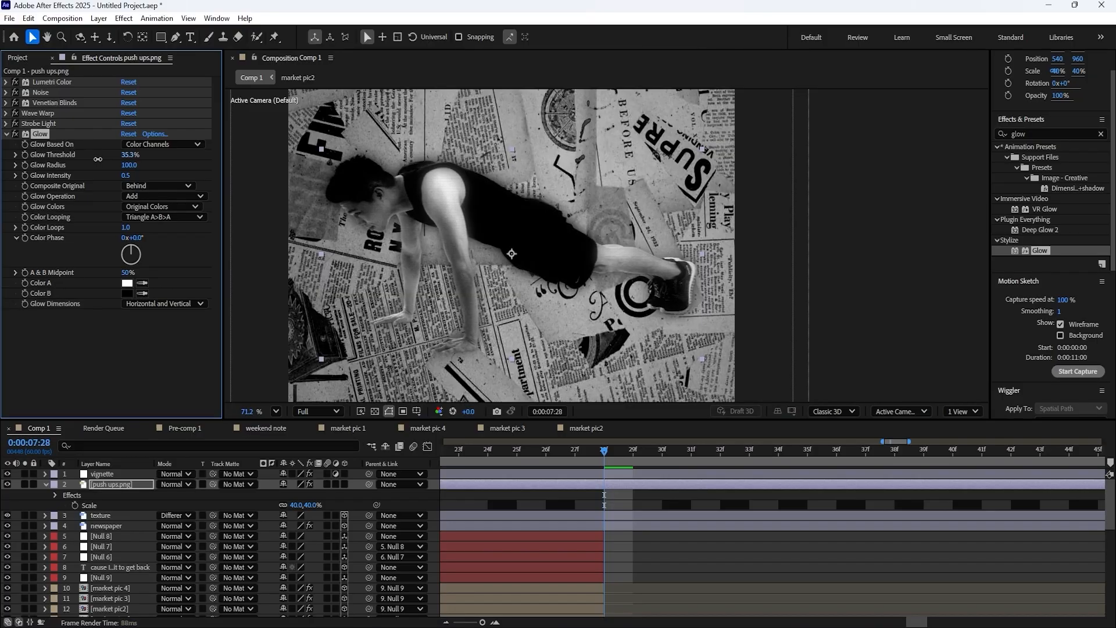
key("ctrl+z")
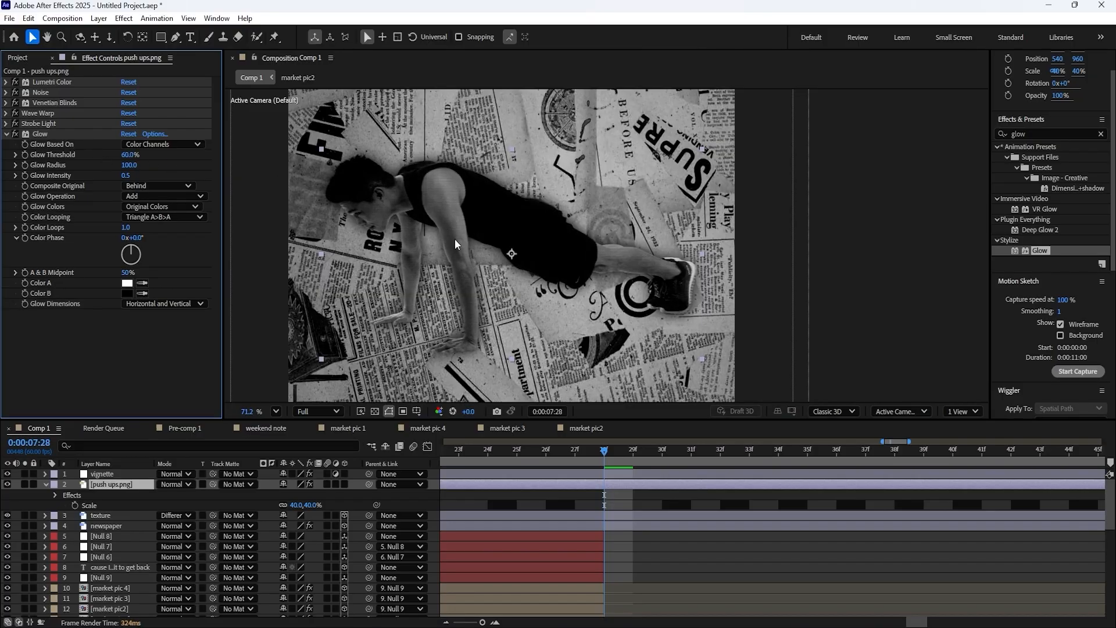
mouse_move(131, 155)
left_mouse_down()
mouse_move(91, 154)
mouse_move(199, 144)
mouse_move(49, 166)
mouse_move(161, 163)
mouse_move(120, 166)
mouse_move(120, 155)
left_mouse_up()
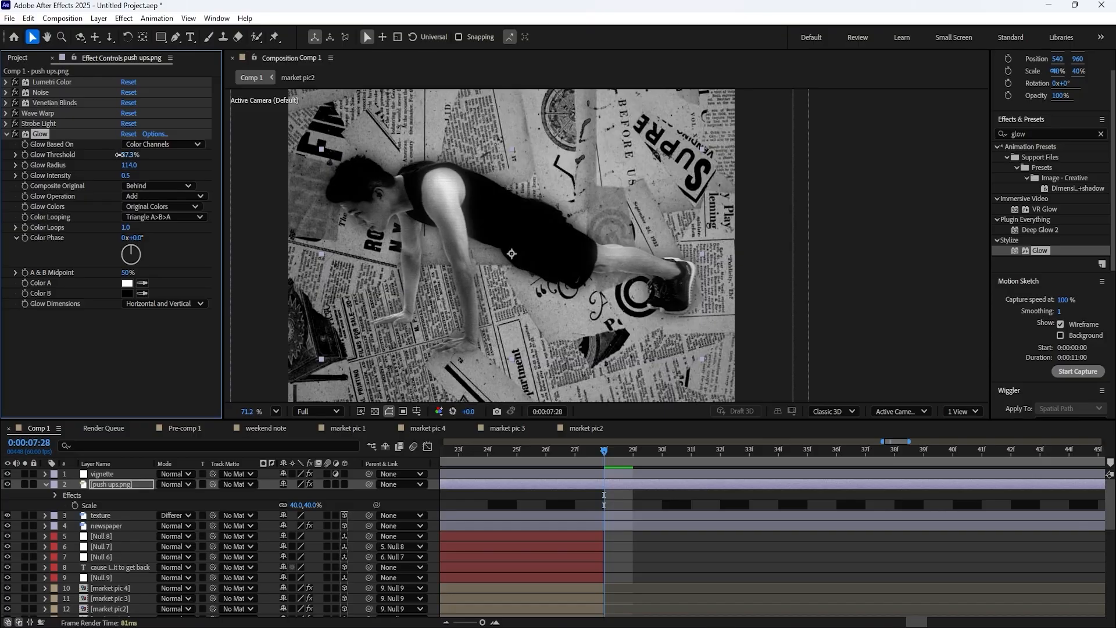
left_click(6, 134)
- Apply CC Vignette to the push ups.png layer and reduce its amount to about 84
left_click(1036, 126)
left_click(1037, 128)
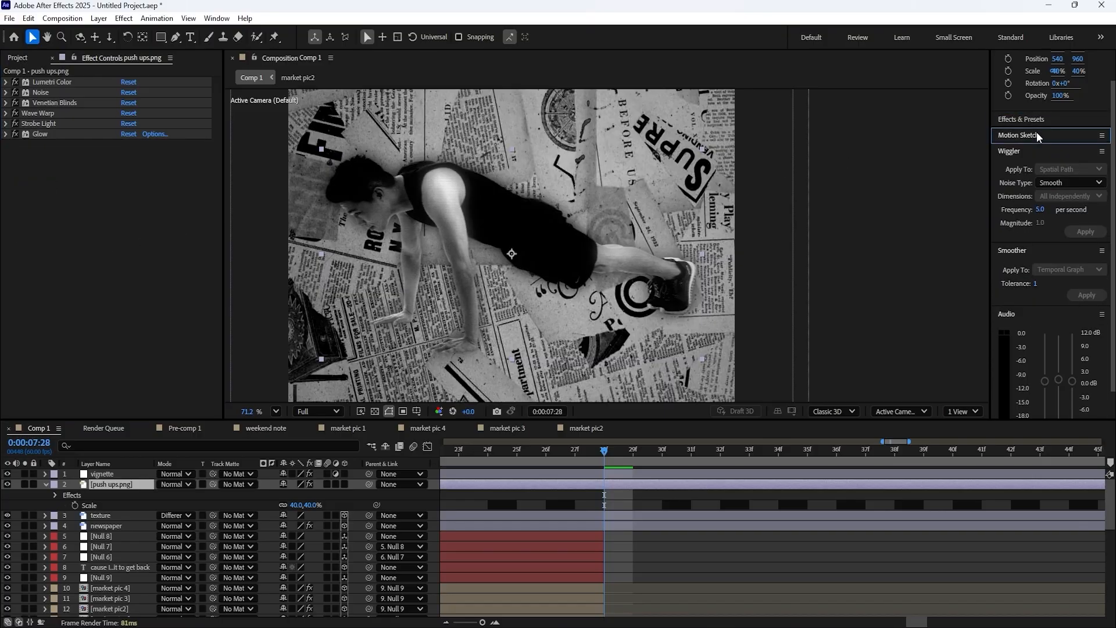
left_click(1036, 129)
left_click(1034, 122)
double_click(1034, 135)
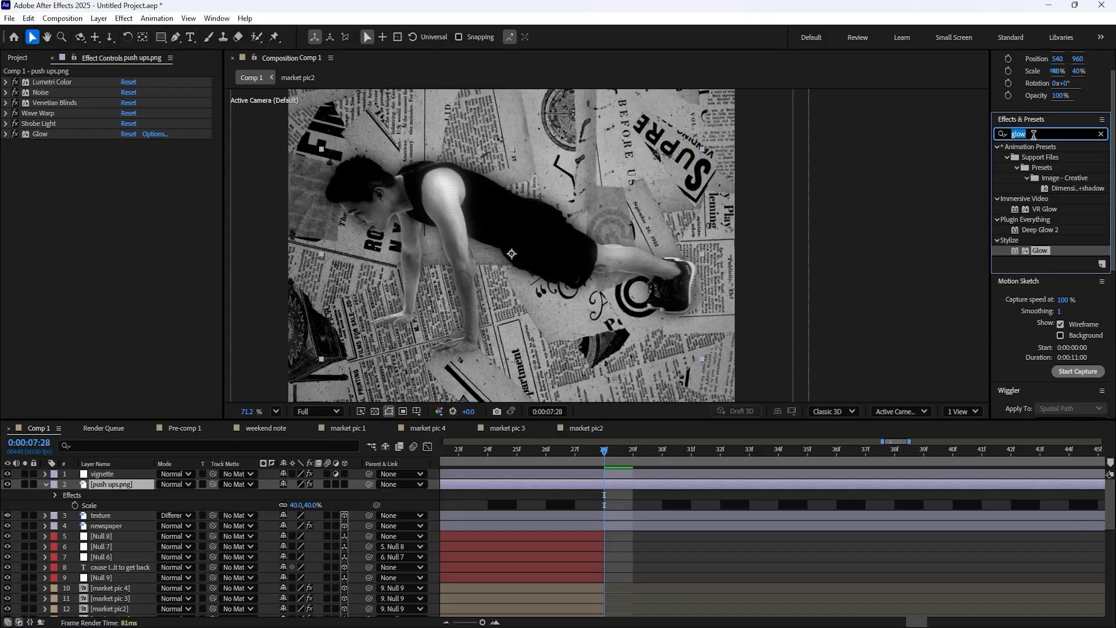
type("vign")
left_click_drag(1038, 219, 61, 197)
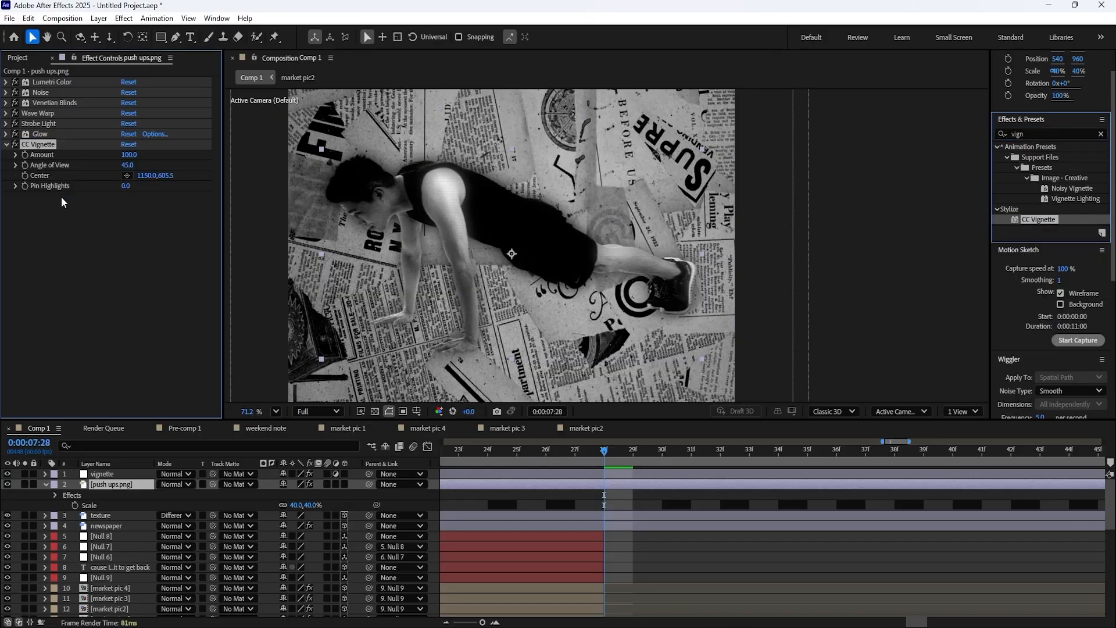
mouse_move(134, 155)
left_mouse_down()
mouse_move(209, 155)
mouse_move(64, 160)
mouse_move(136, 153)
left_mouse_up()
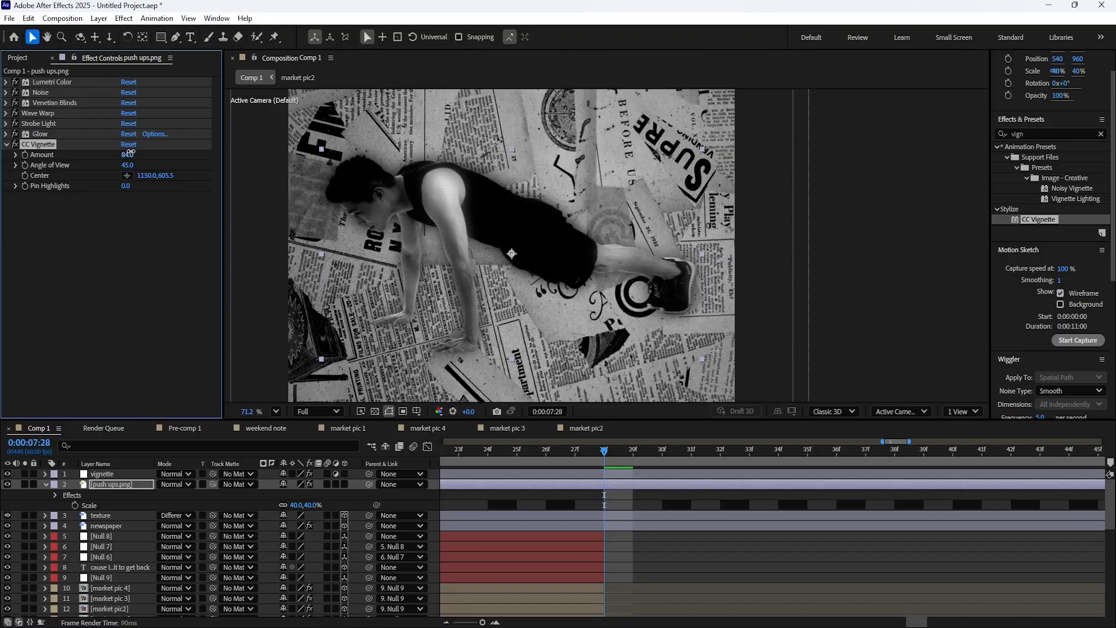
left_click(8, 145)
- Turn the push ups.png layer into a 3D layer
scroll(312, 330, "down", 5)
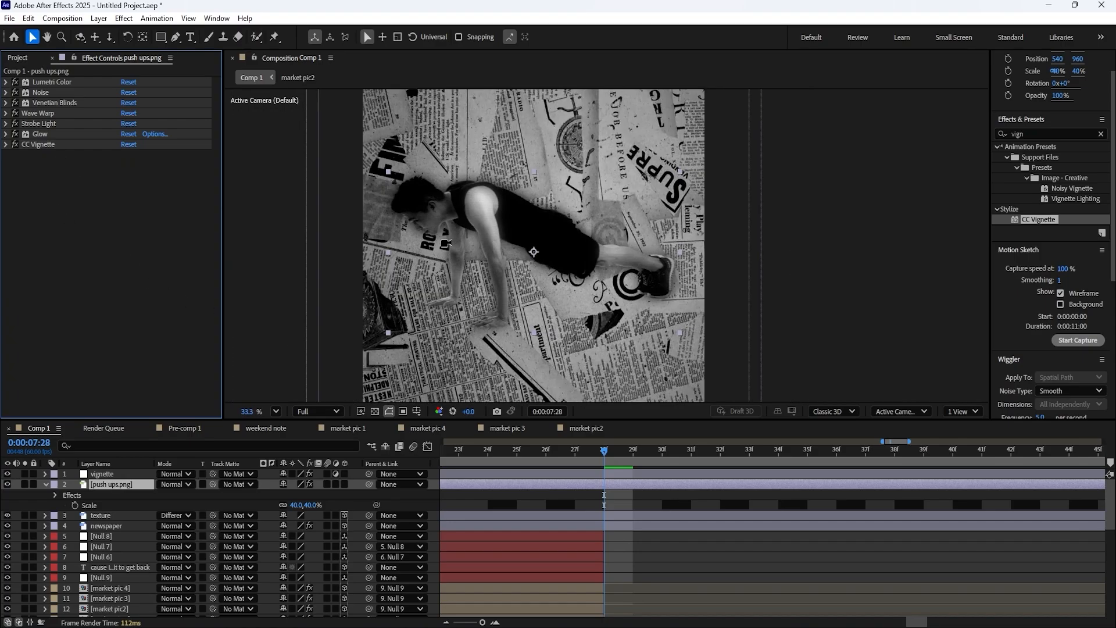
left_click(129, 504)
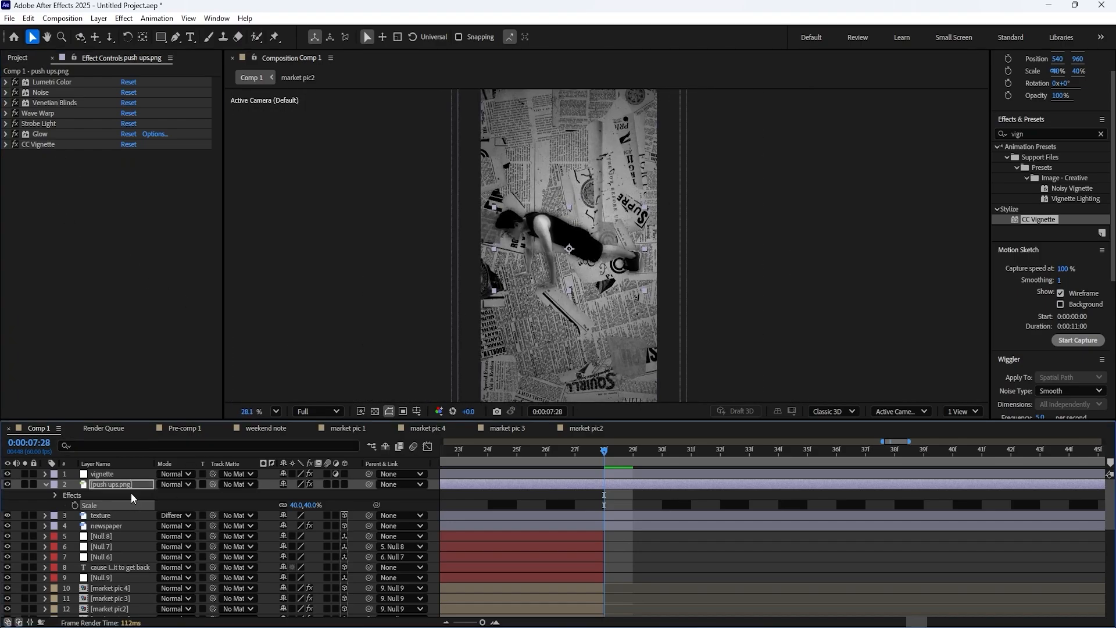
left_click(346, 485)
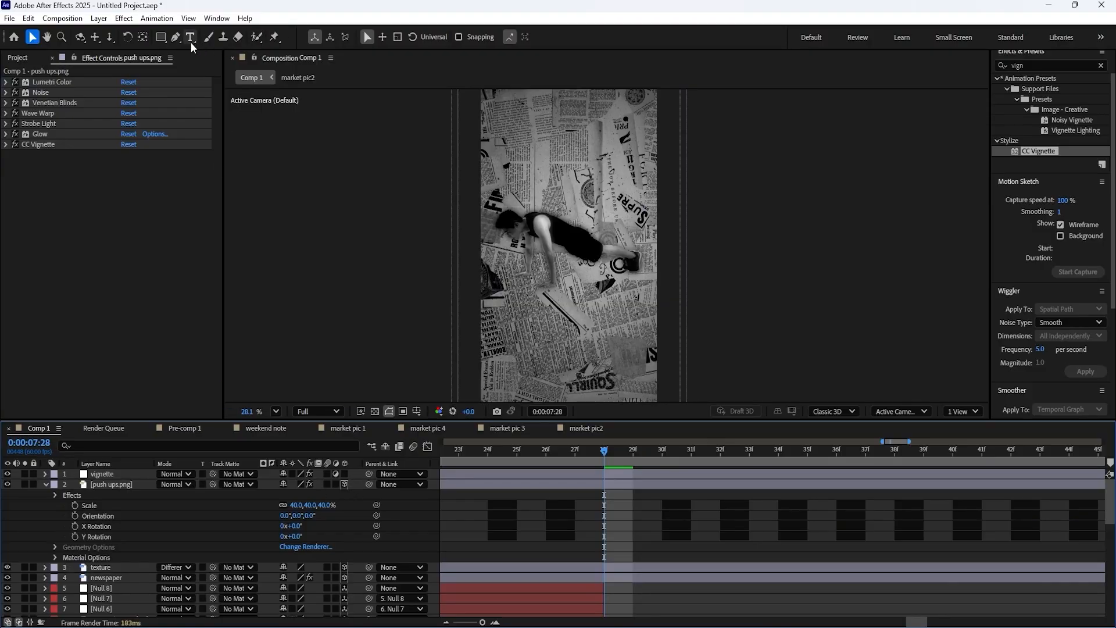
- Draw a rectangle shape about 760 by 1002 px around the push-up figure and set its fill to None
left_click(160, 36)
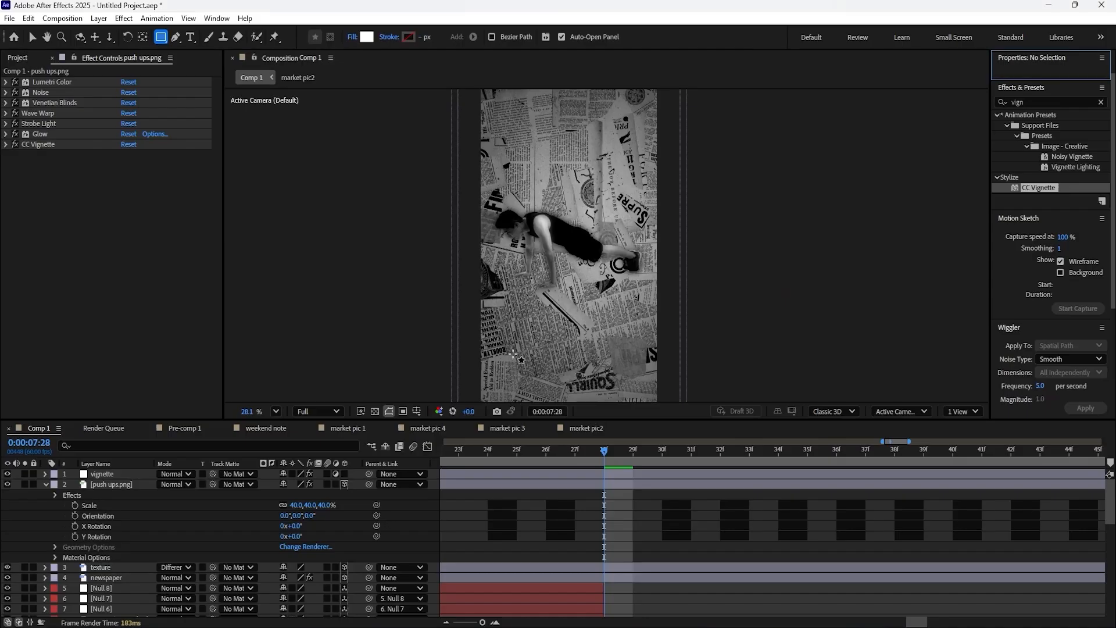
mouse_move(503, 162)
left_mouse_down()
mouse_move(631, 320)
mouse_move(628, 335)
left_mouse_up()
left_click(351, 37)
left_click(495, 289)
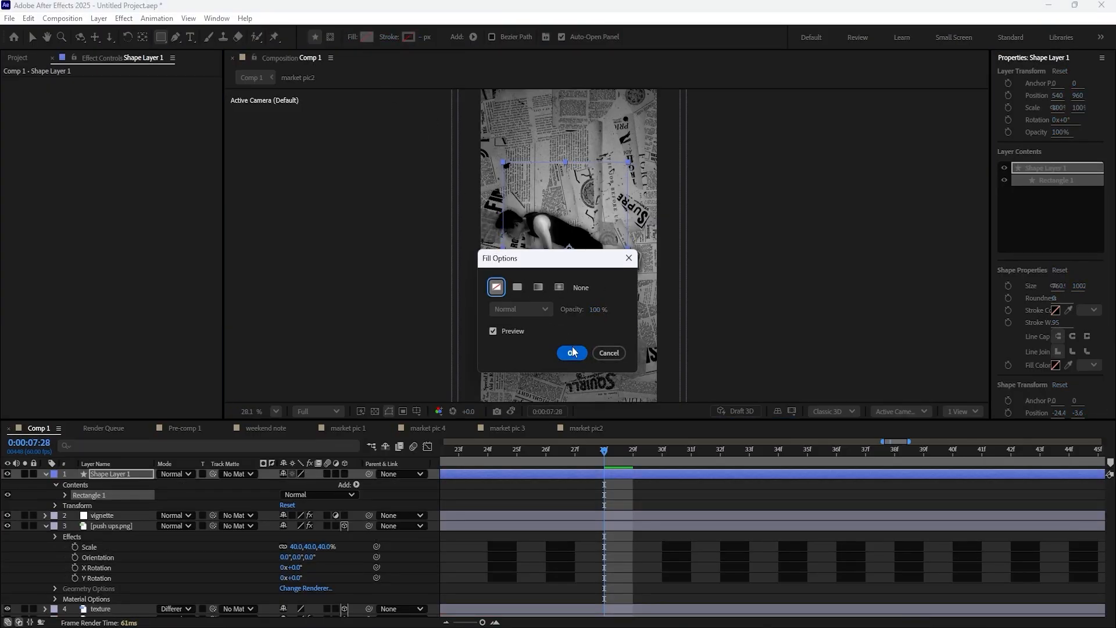
left_click(570, 352)
- Give the rectangle a dark gray stroke with color 2D2D2D
left_click(409, 37)
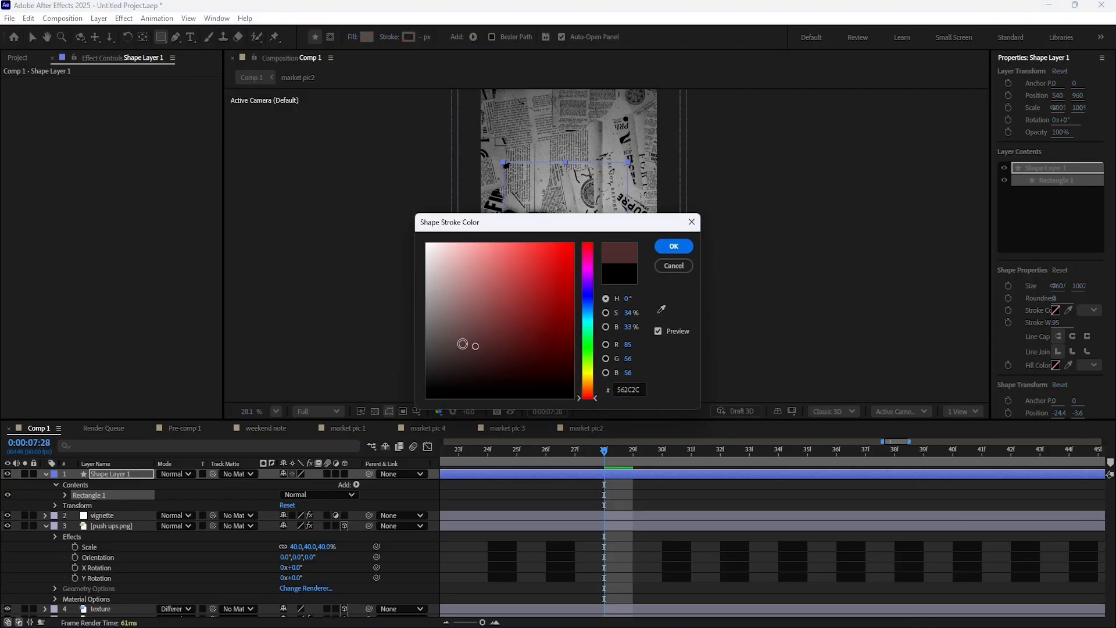
mouse_move(469, 344)
left_mouse_down()
mouse_move(364, 374)
mouse_move(419, 355)
mouse_move(379, 375)
mouse_move(459, 369)
mouse_move(401, 375)
mouse_move(401, 362)
left_mouse_up()
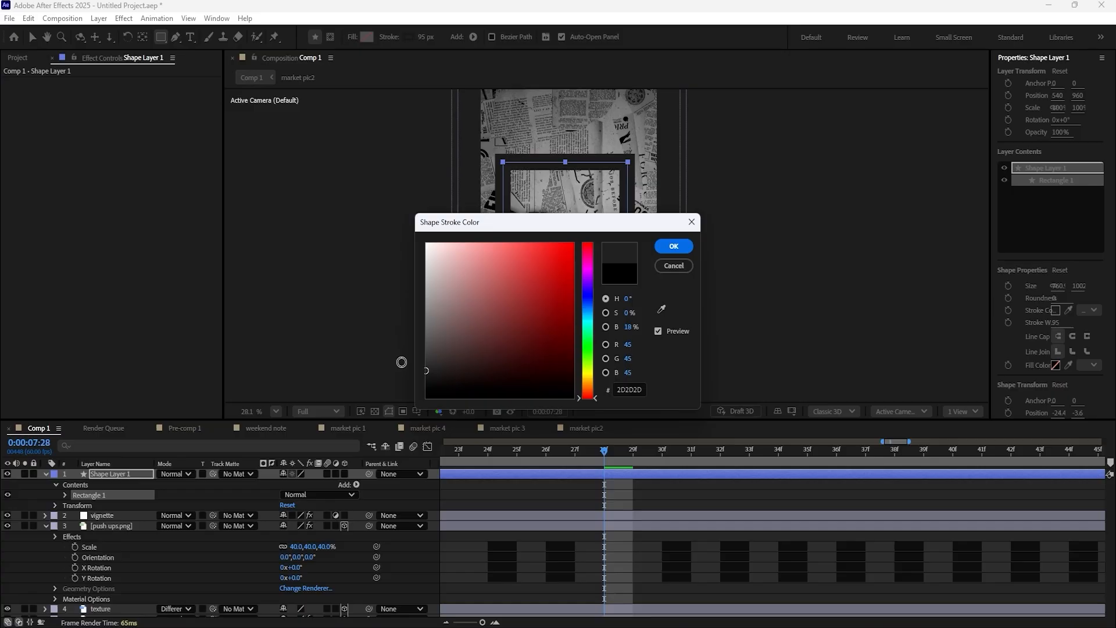
left_click(683, 249)
- Try stroke widths of 10 and 40 px on the rectangle, ending with 35 px
left_click(425, 37)
type("1")
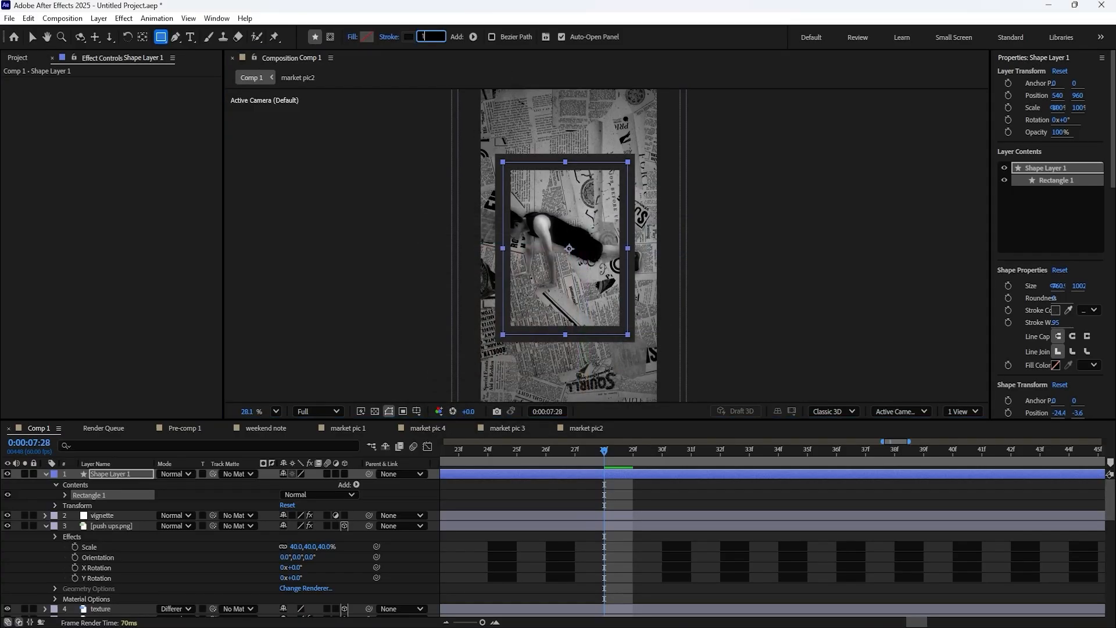
type("0")
key("Return")
left_click(424, 37)
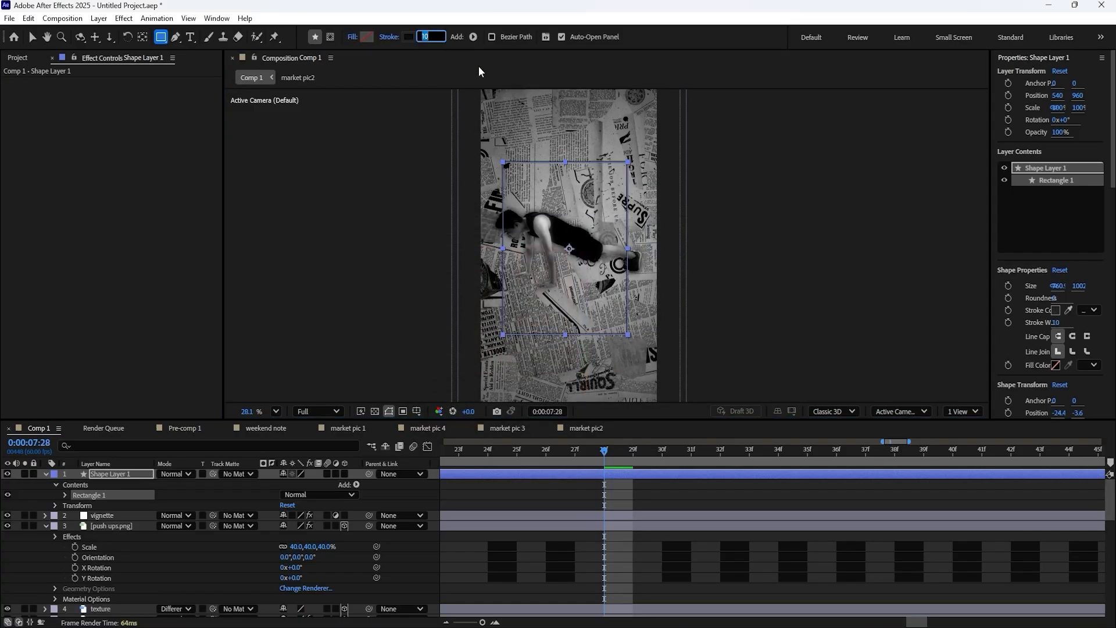
type("40")
key("Return")
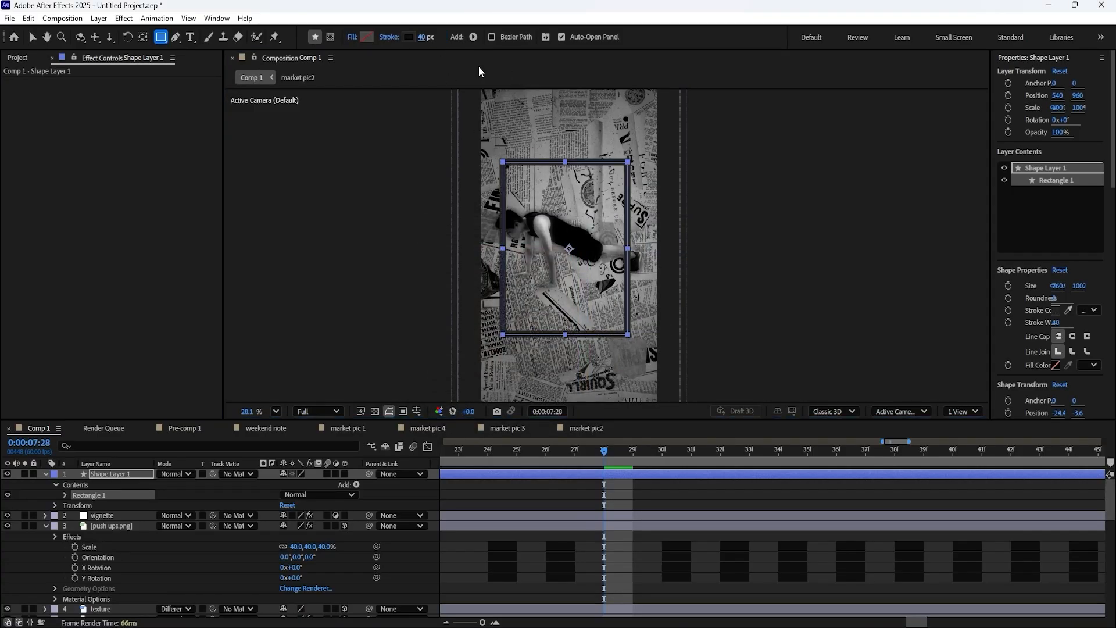
left_click(420, 37)
type("35")
key("Return")
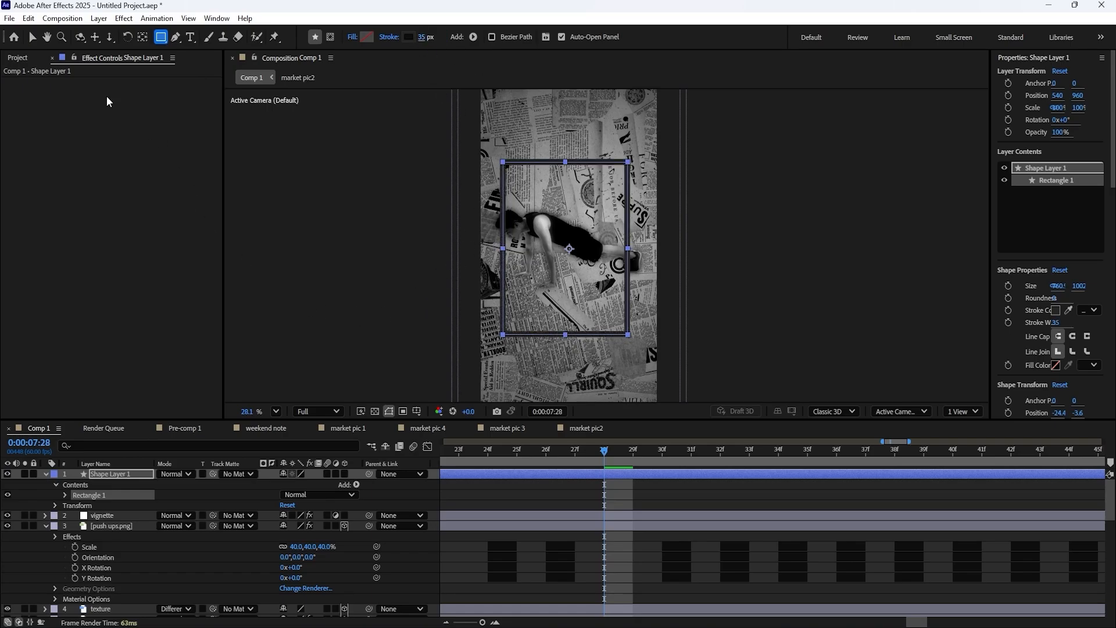
- Rename the rectangle's shape layer as outline
left_click(32, 37)
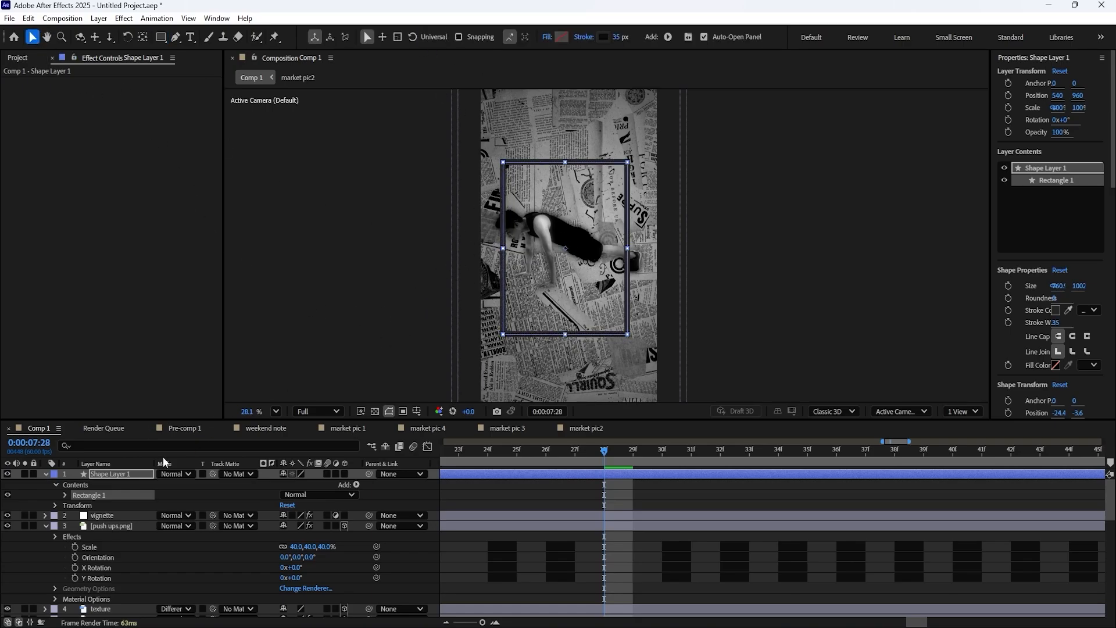
right_click(137, 476)
left_click(183, 438)
type("outl")
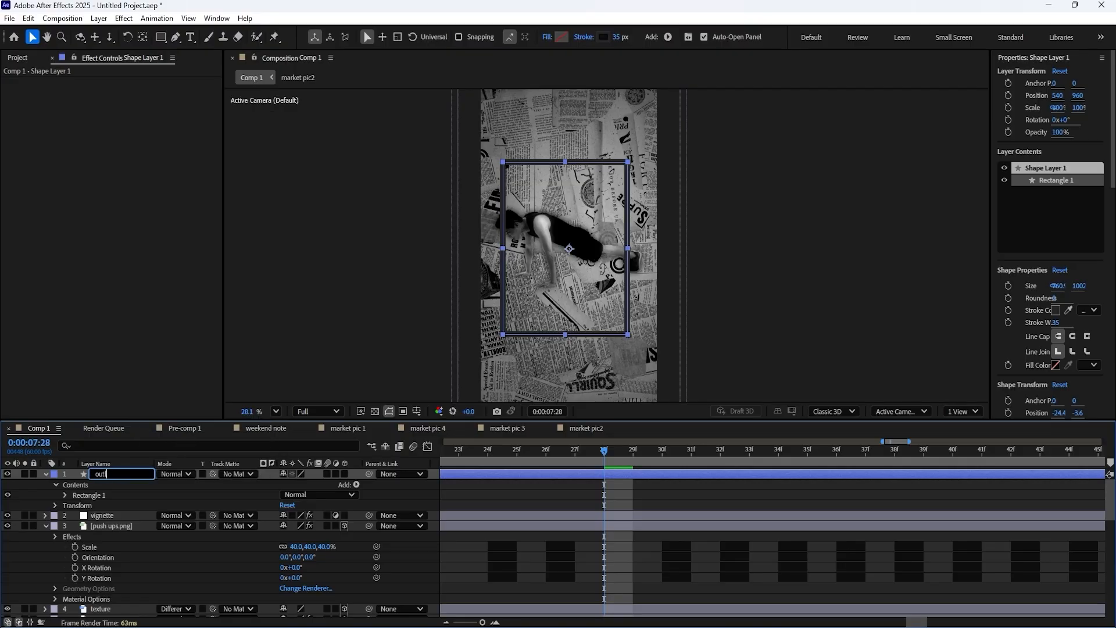
type("ine")
key("Return")
- Center the outline layer's anchor point on its content and center the layer in the composition
key("ctrl+alt+Home")
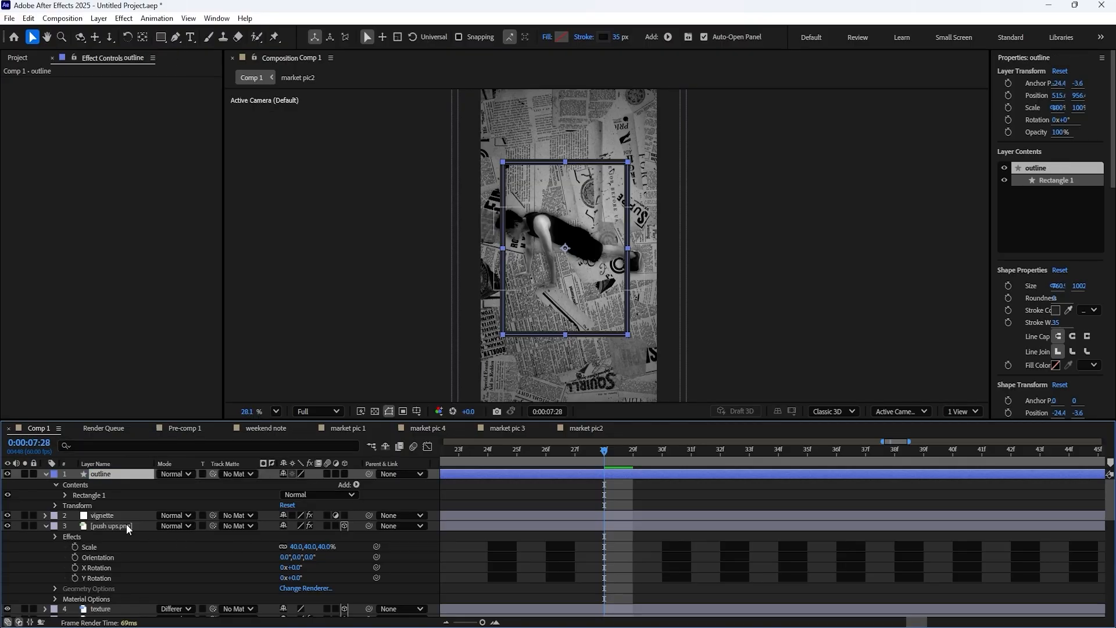
key("ctrl+Home")
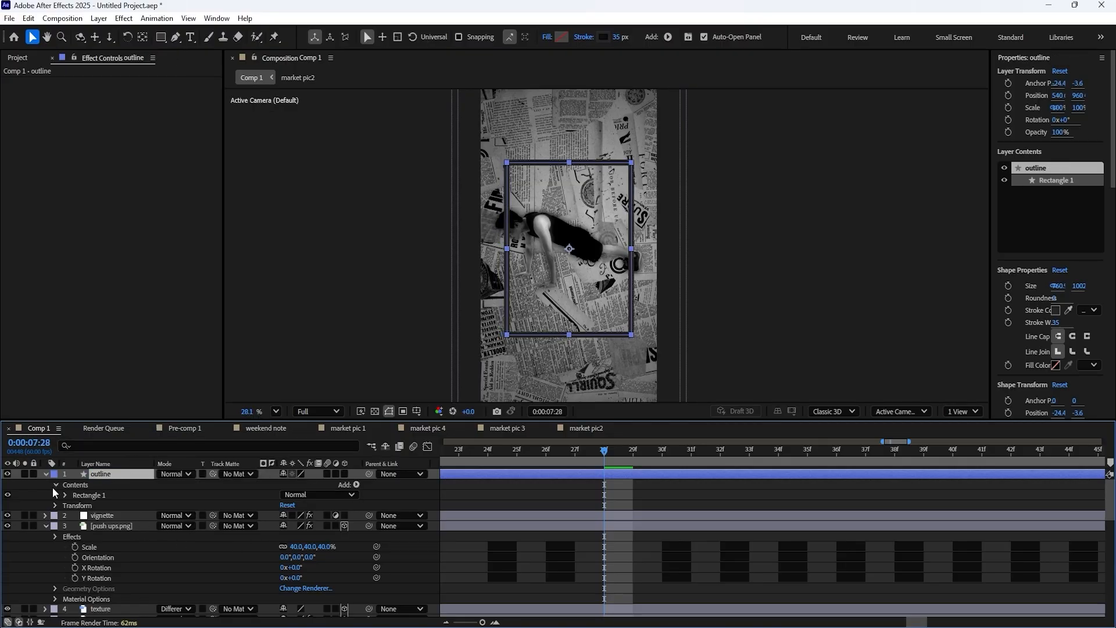
left_click(56, 485)
left_click(56, 485)
- Show the rulers and place guides along the four outer edges of the outline rectangle
key("ctrl+r")
left_click_drag(508, 94, 577, 282)
scroll(529, 172, "up", 1)
scroll(528, 171, "up", 2)
left_click_drag(467, 165, 465, 176)
left_click_drag(231, 208, 466, 168)
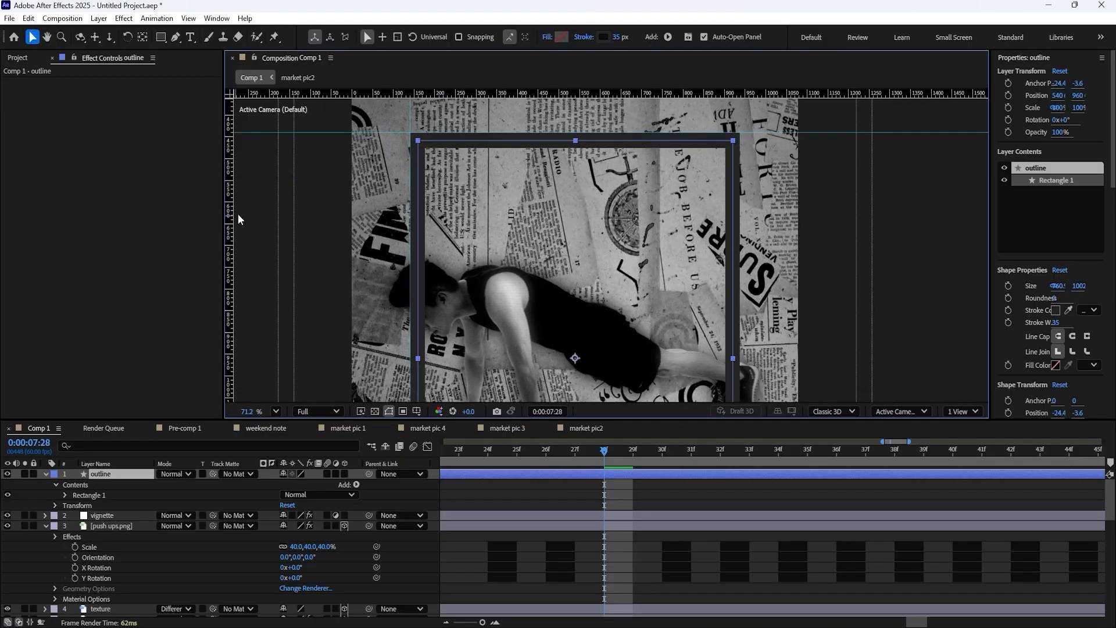
left_click_drag(232, 209, 740, 205)
left_click_drag(579, 249, 570, 92)
mouse_move(551, 234)
left_mouse_down()
mouse_move(545, 93)
mouse_move(545, 285)
left_mouse_up()
scroll(532, 192, "down", 3)
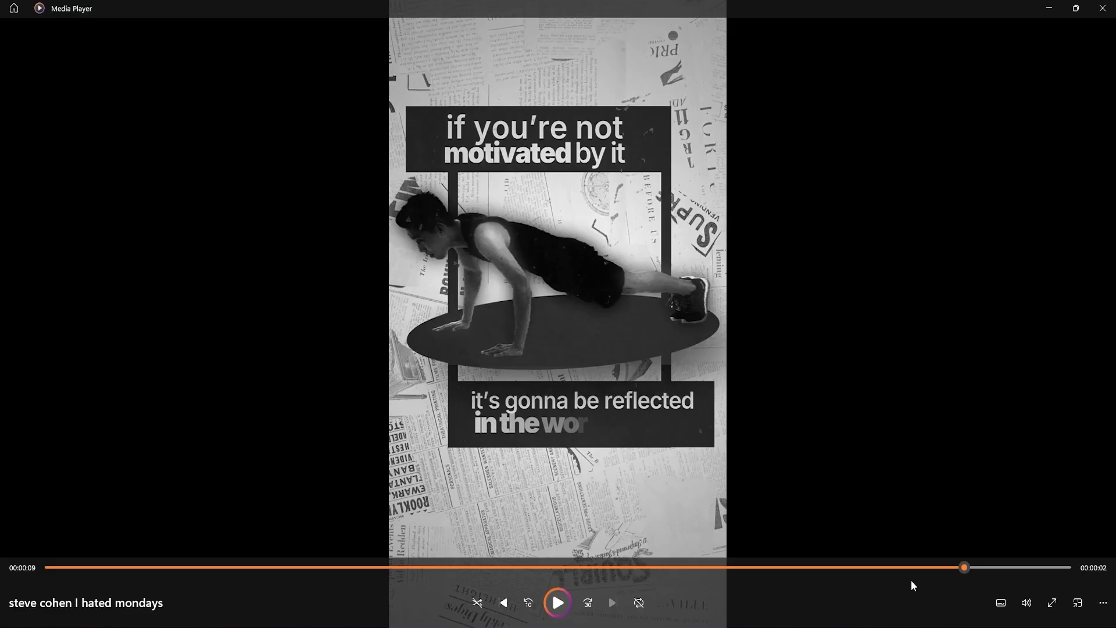
- Switch to Media Player to examine the frame's proportions in the reference push-up scene, and return to After Effects
left_click(931, 567)
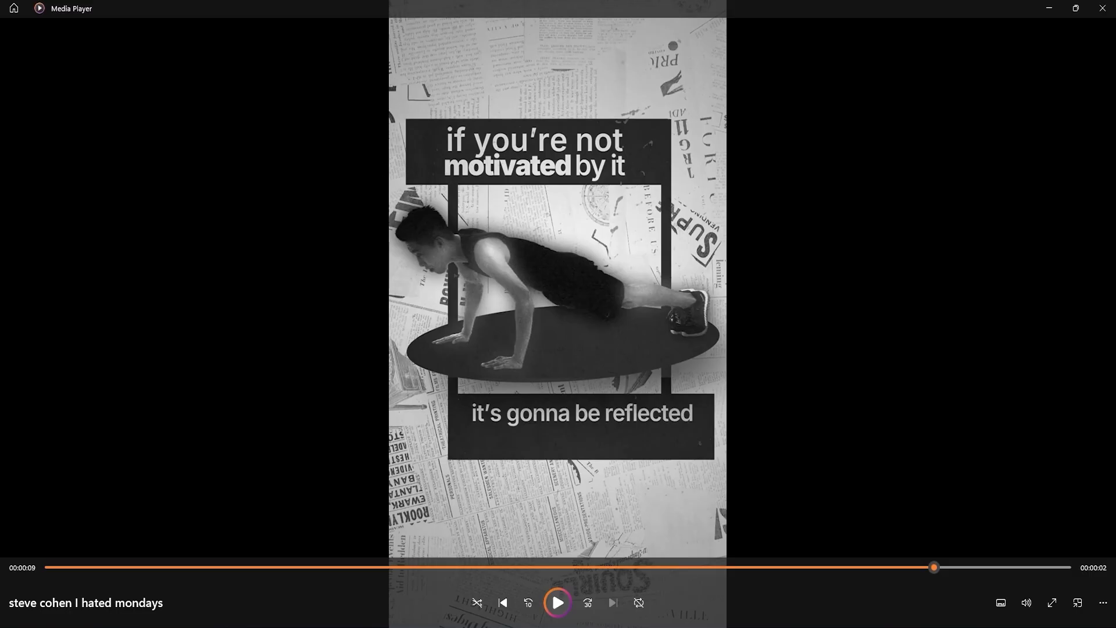
left_click(672, 626)
left_click_drag(539, 185, 556, 228)
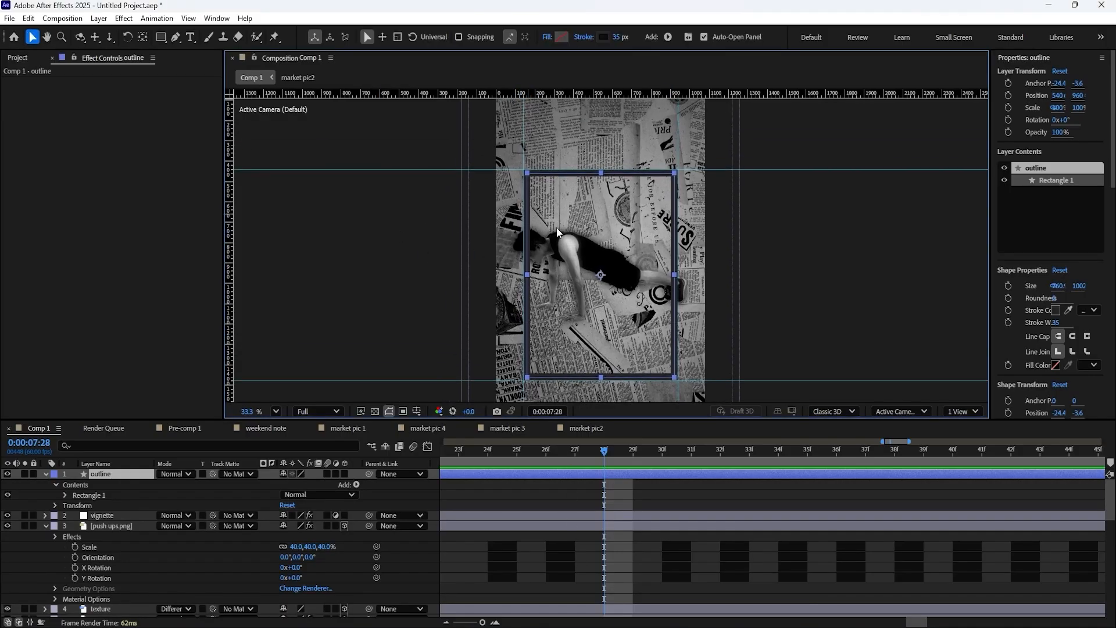
- Unlink the size proportions of the outline's rectangle path and reduce its width to about 604 px
left_click(97, 474)
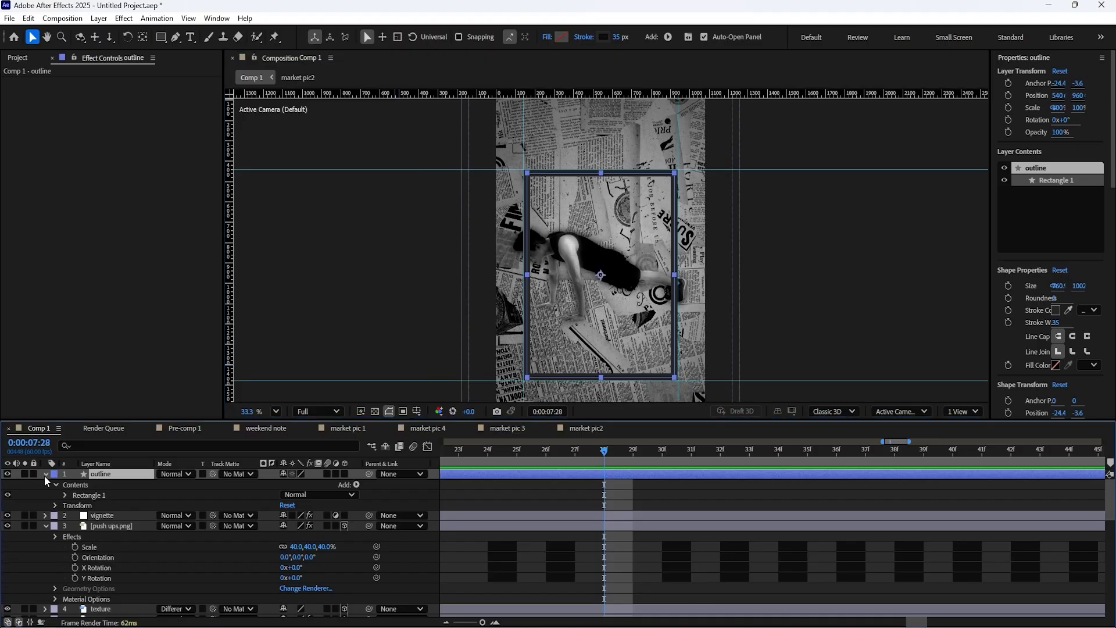
left_click(45, 475)
left_click(45, 474)
left_click(55, 484)
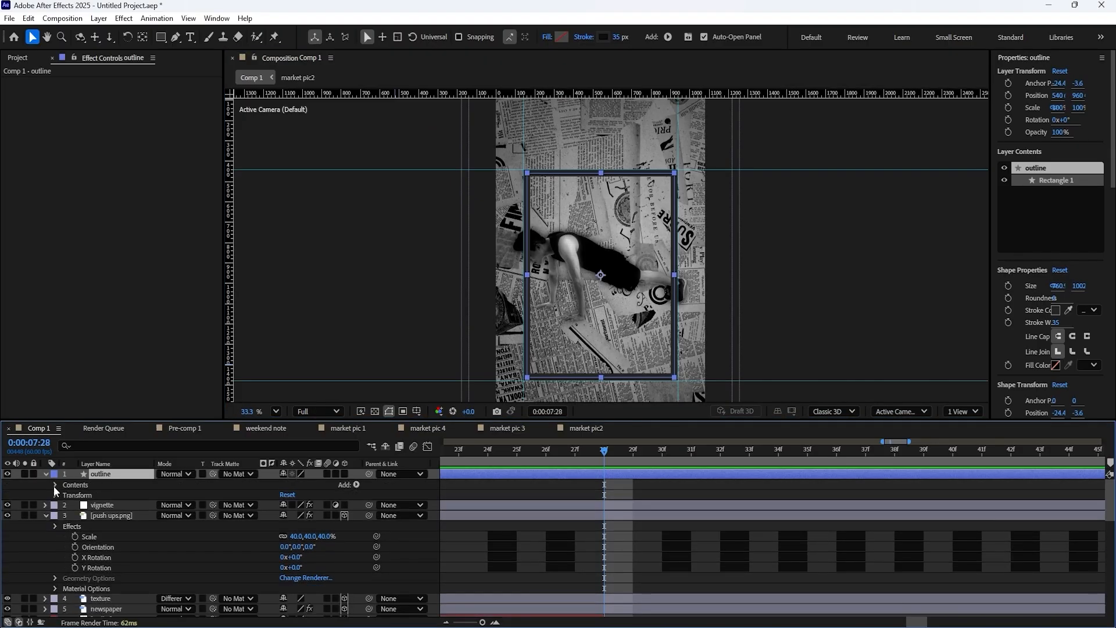
left_click(55, 485)
left_click(64, 496)
left_click(75, 517)
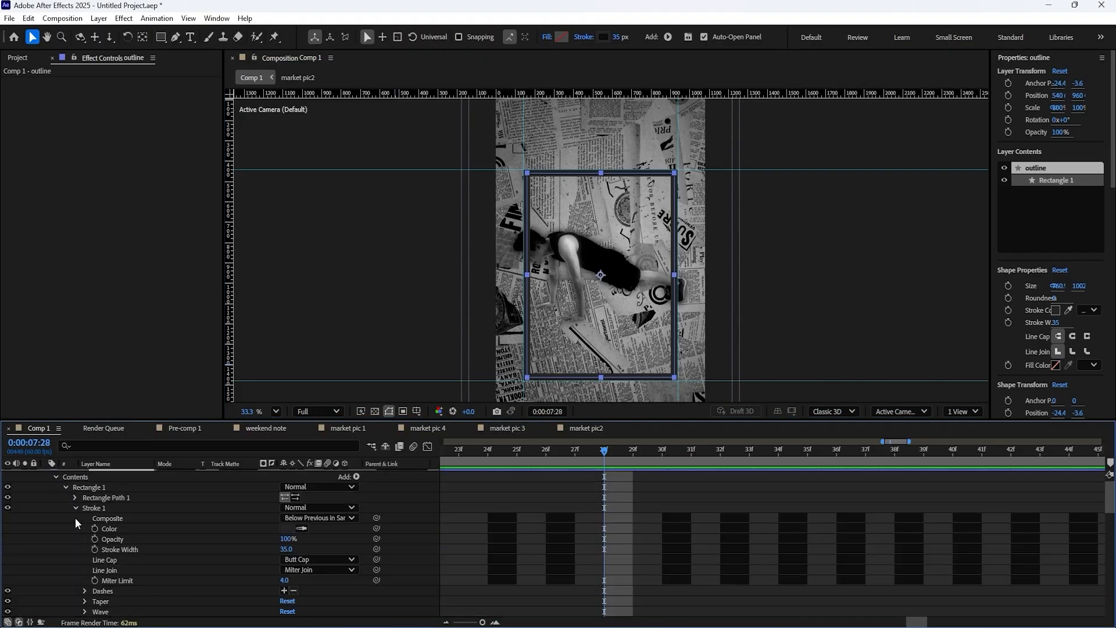
left_click(76, 508)
left_click(75, 497)
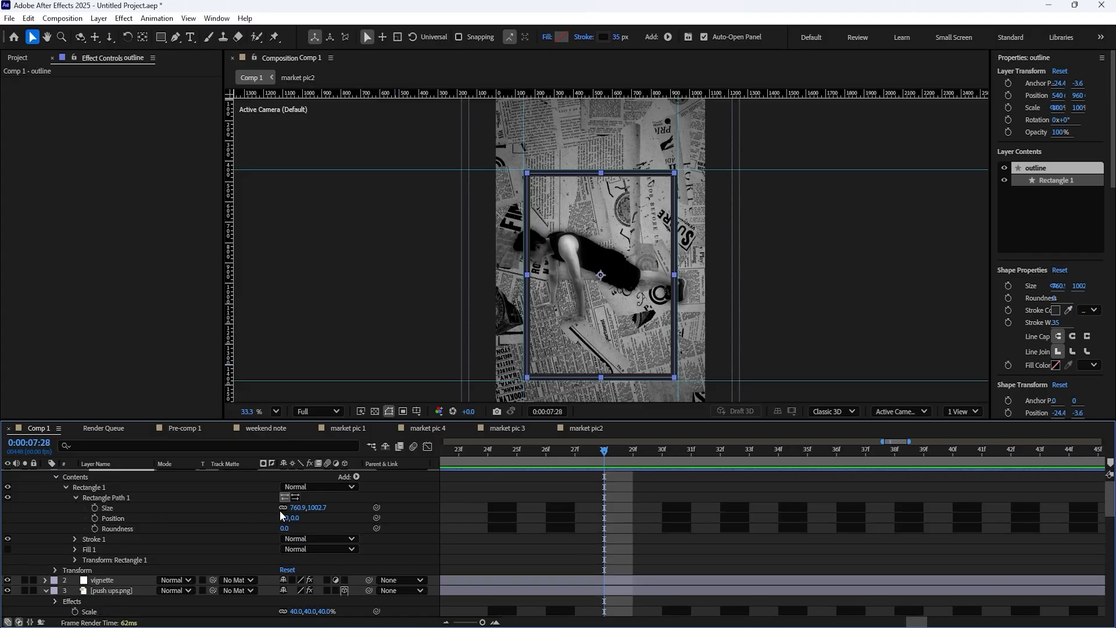
left_click_drag(318, 509, 214, 514)
key("ctrl+z")
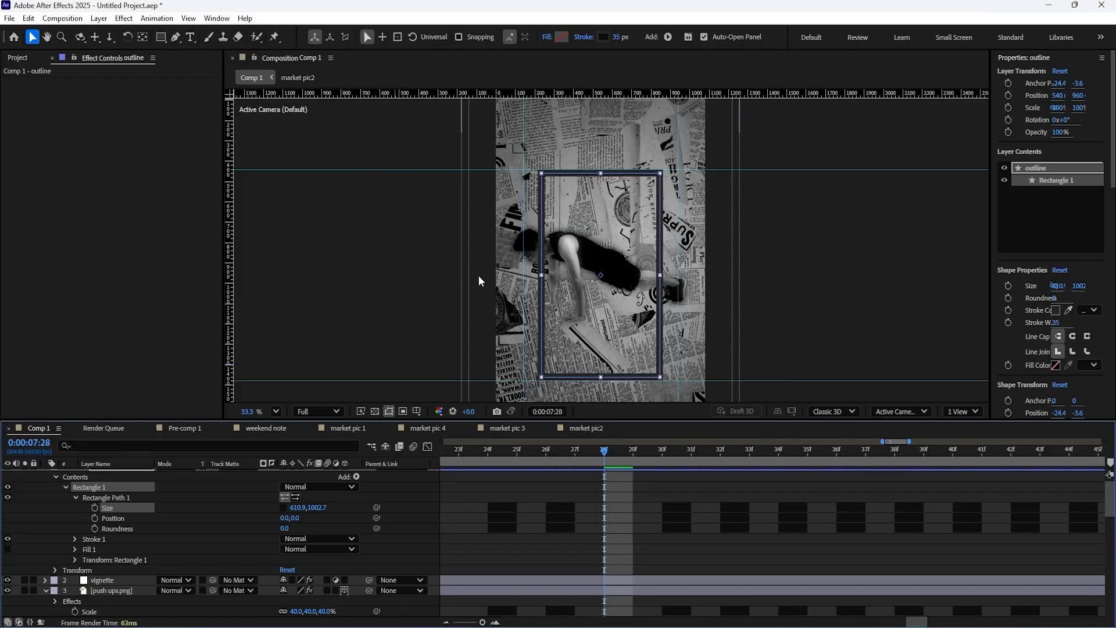
left_click_drag(296, 511, 293, 509)
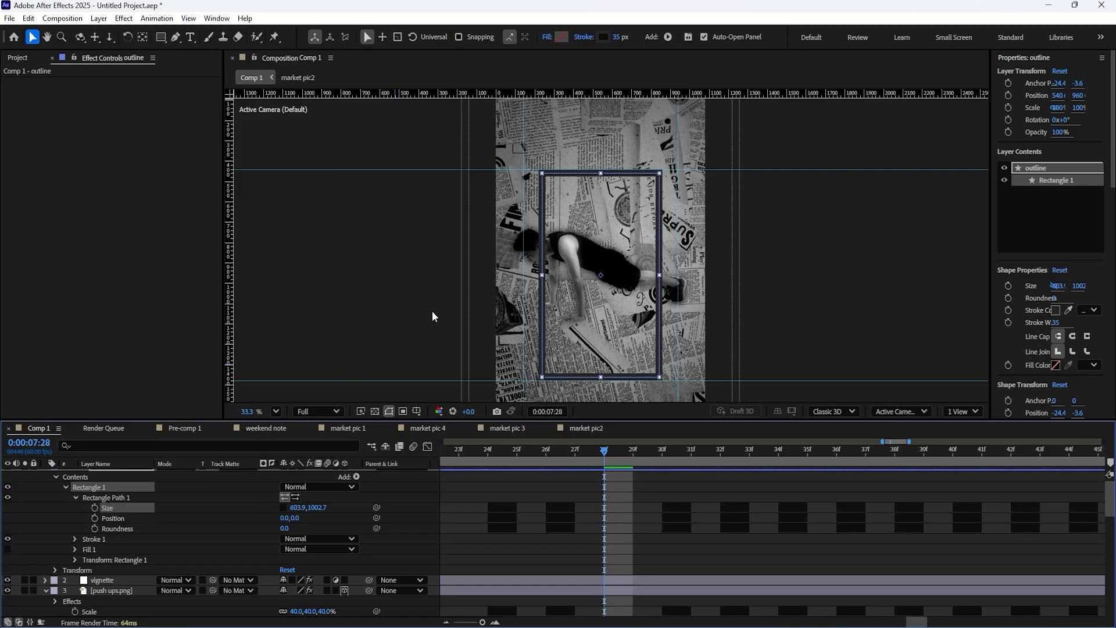
- Set the outline rectangle's stroke width to 30 px and collapse the layer's properties
left_click(617, 38)
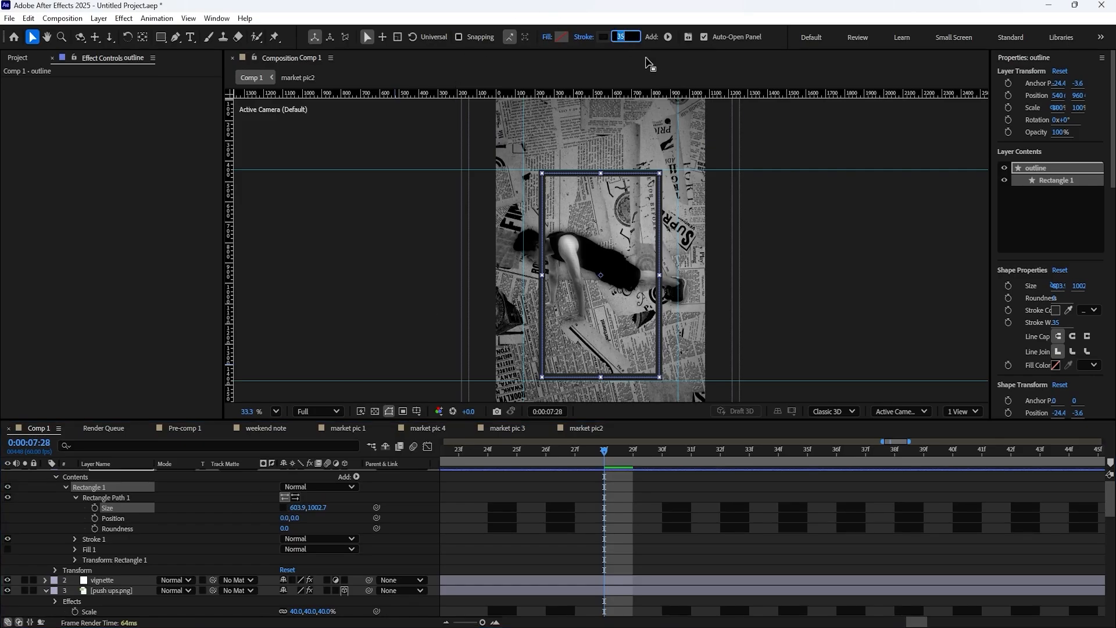
type("30")
key("Return")
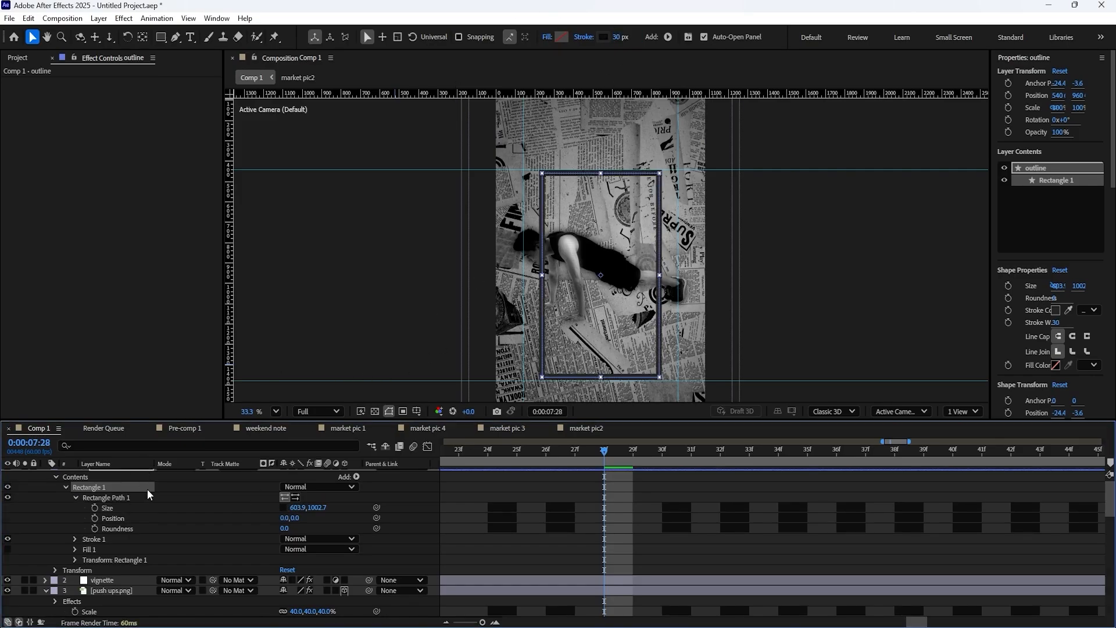
scroll(147, 489, "up", 1)
left_click(46, 474)
- Reposition the guides to align with the outer edges of the narrowed outline frame
key("period")
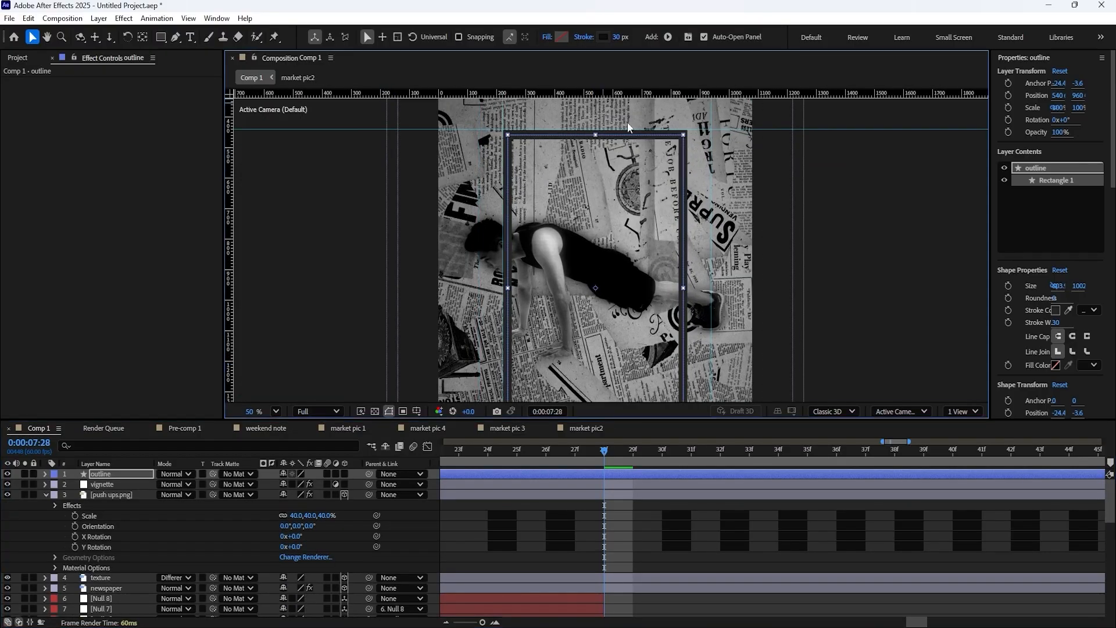
scroll(651, 127, "up", 5)
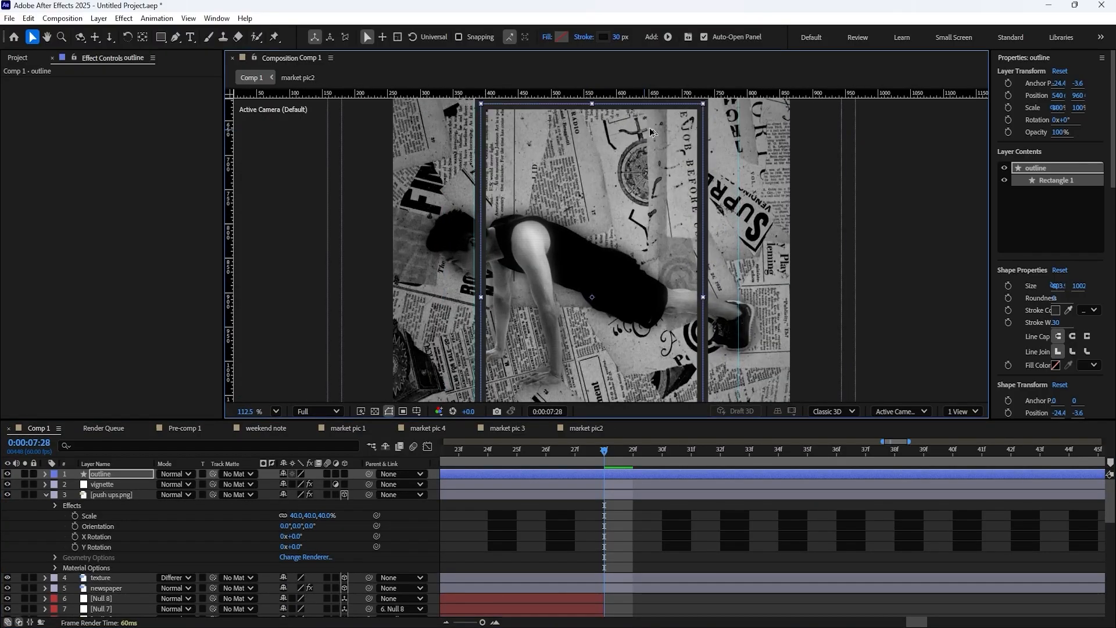
scroll(609, 149, "up", 2)
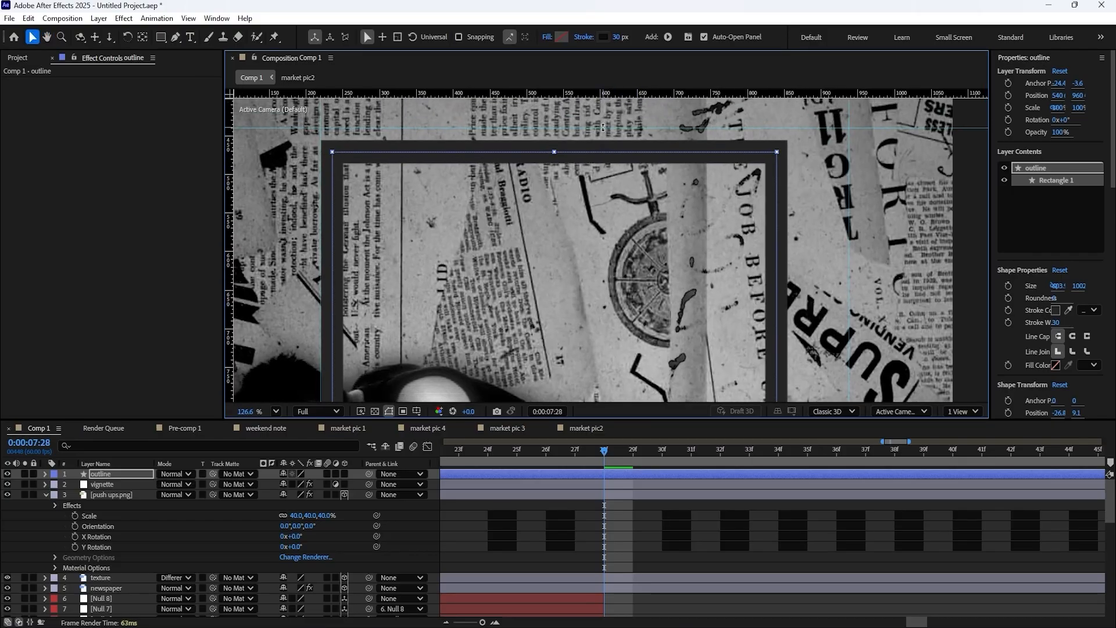
left_click_drag(602, 127, 603, 139)
scroll(633, 242, "down", 5)
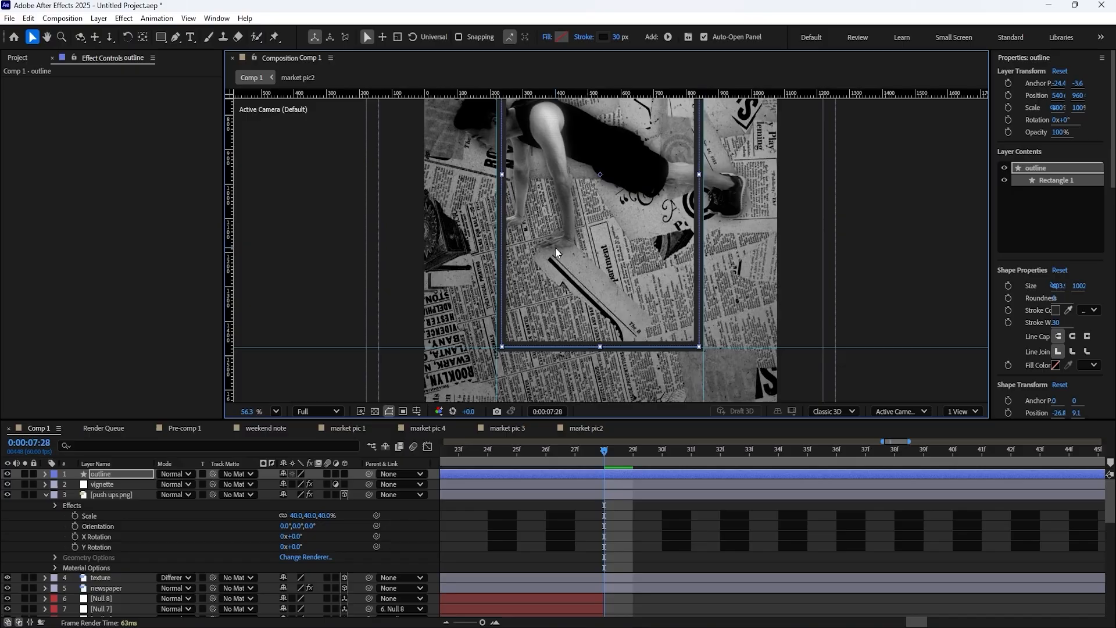
scroll(555, 246, "up", 5)
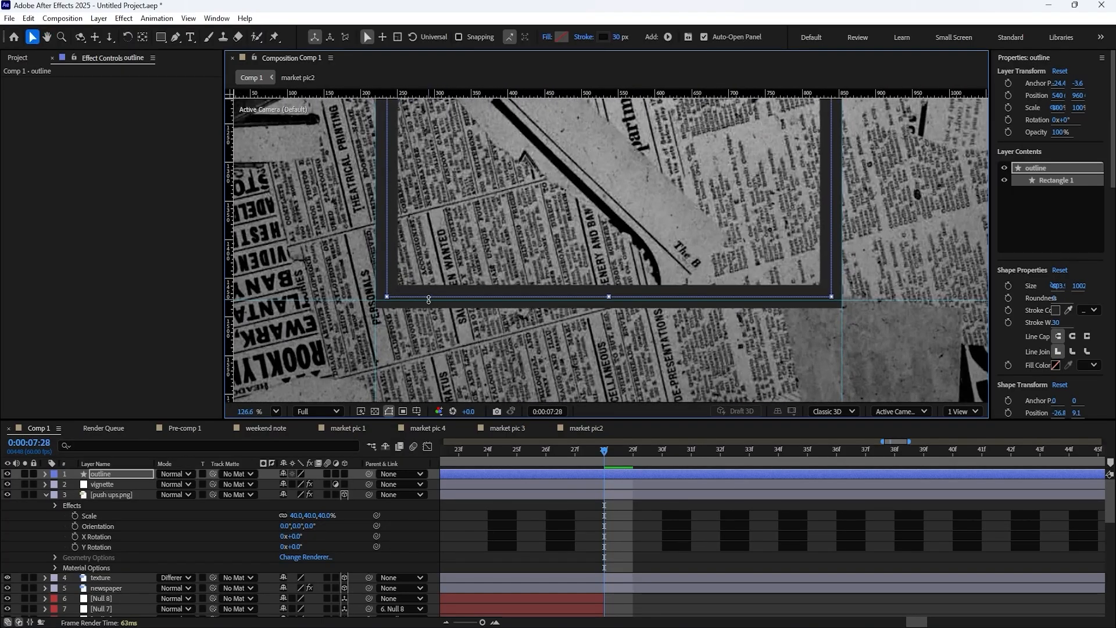
left_click_drag(429, 300, 429, 308)
left_click_drag(566, 226, 538, 321)
scroll(572, 211, "down", 3)
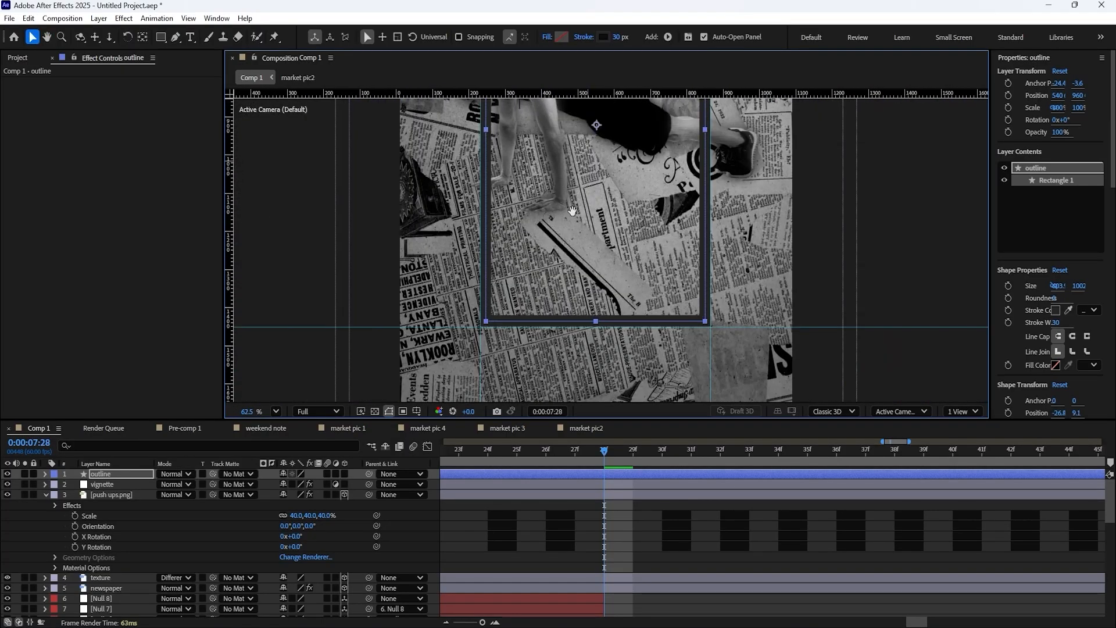
scroll(573, 210, "down", 3)
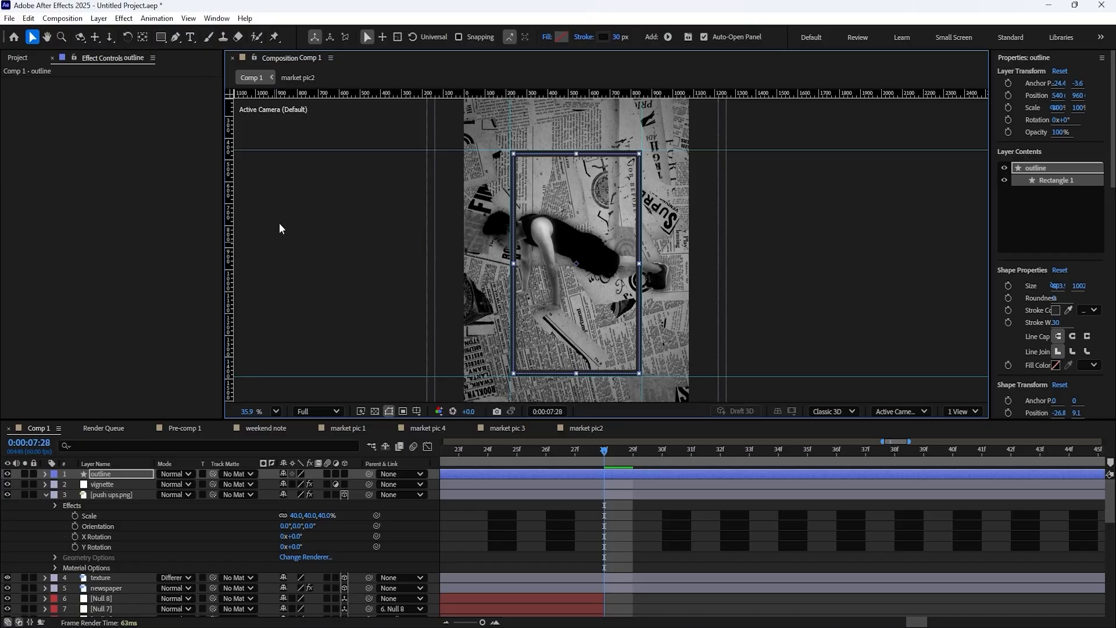
- With no layer selected, try to draw a rectangle about 760 by 142 px across the frame's upper edge, and undo it
key("q")
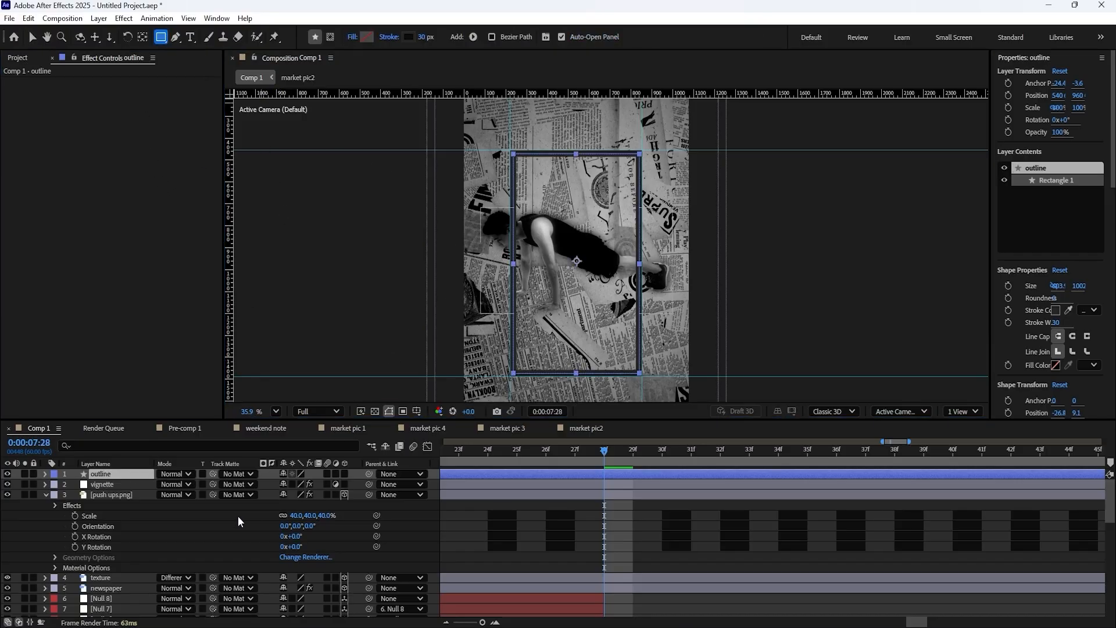
left_click(239, 521)
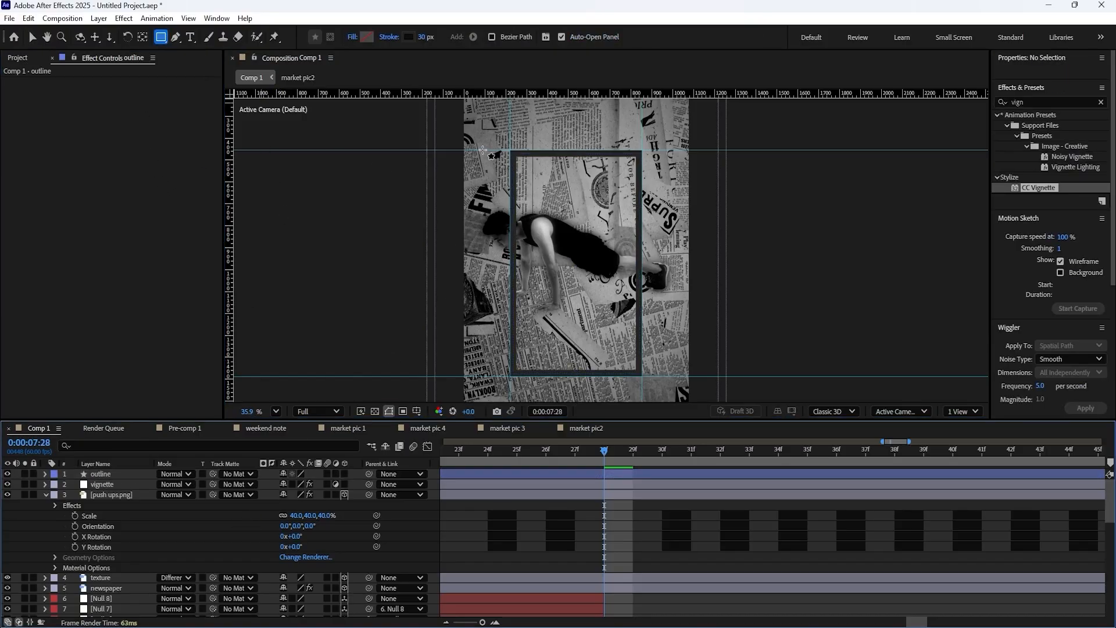
scroll(483, 150, "up", 4)
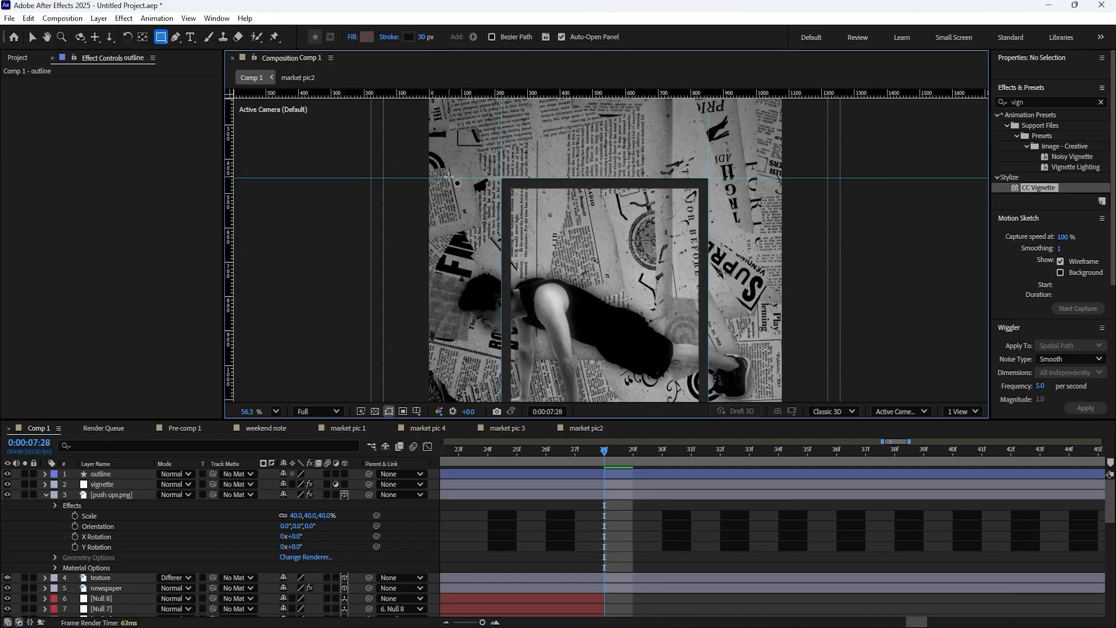
left_click_drag(460, 179, 709, 226)
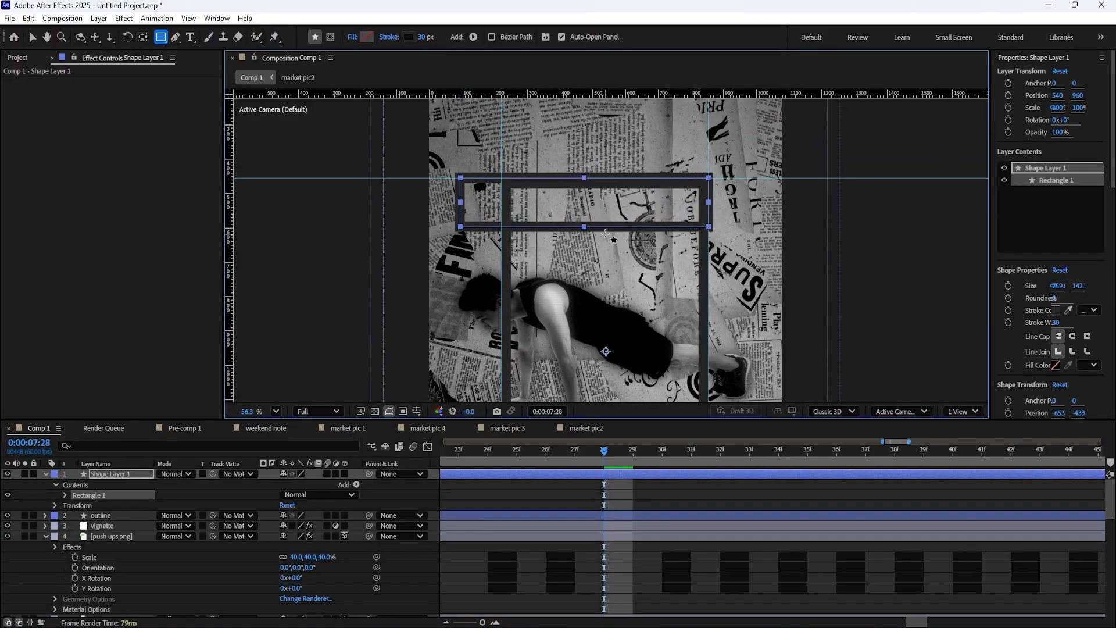
key("ctrl+z")
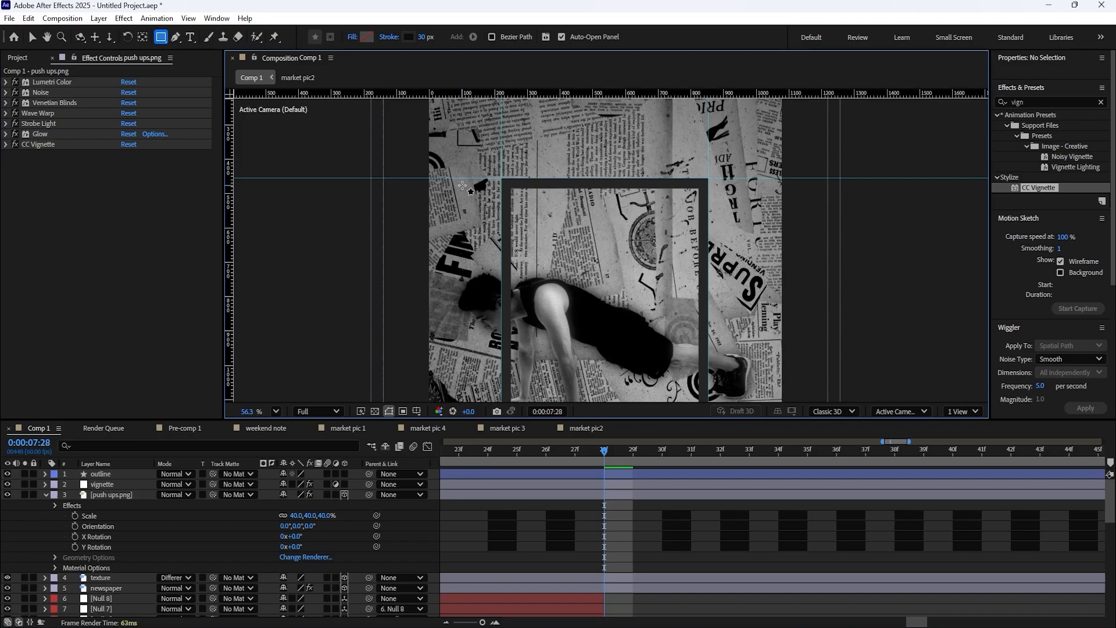
- Draw a rectangle about 760 by 195 px across the frame's upper edge, with no stroke and fill color 2F2F2F sampled from the frame
left_click(394, 38)
left_click(500, 292)
left_click(575, 352)
left_click(366, 37)
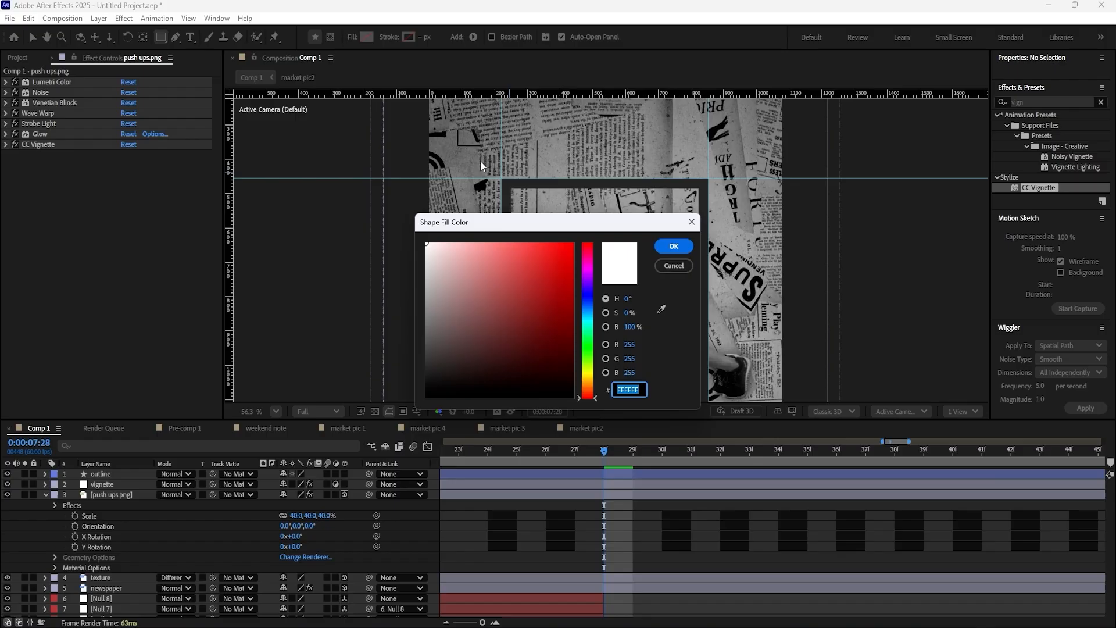
left_click(660, 308)
left_click(635, 187)
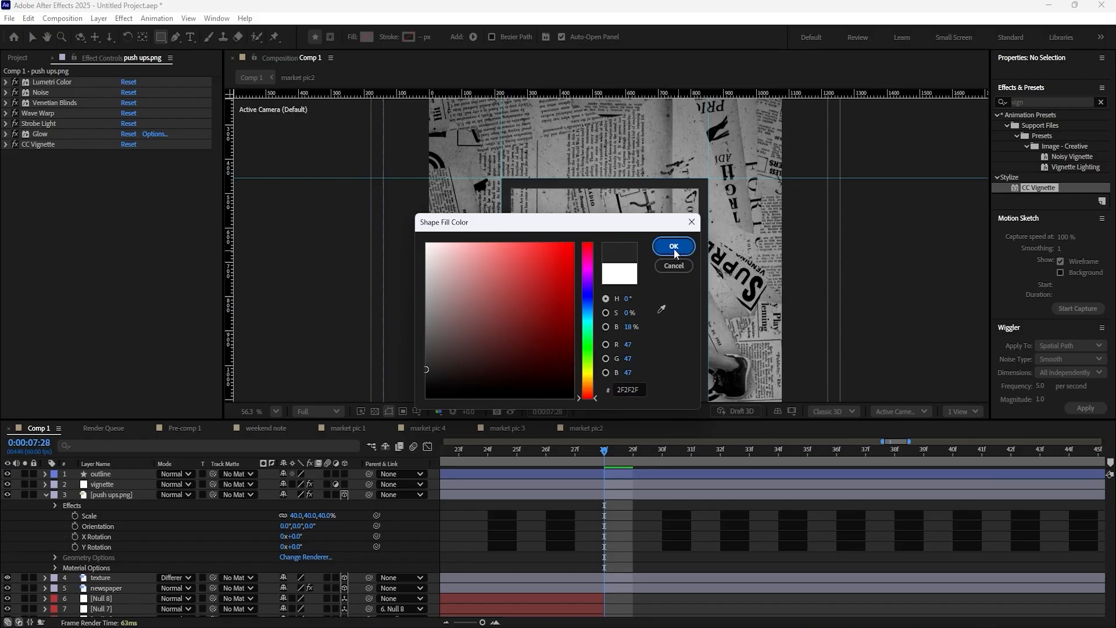
left_click(673, 246)
mouse_move(460, 178)
left_mouse_down()
mouse_move(477, 256)
mouse_move(708, 245)
left_mouse_up()
scroll(709, 245, "down", 5)
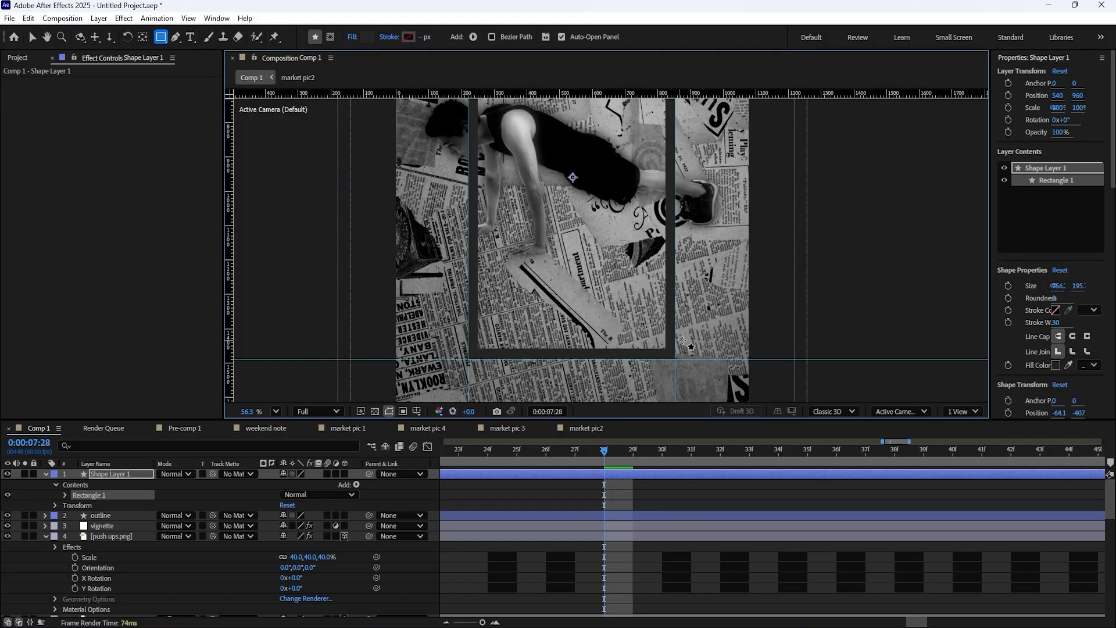
- Rename the new rectangle's shape layer as "upper shape"
right_click(129, 474)
left_click(166, 441)
type("upper shape")
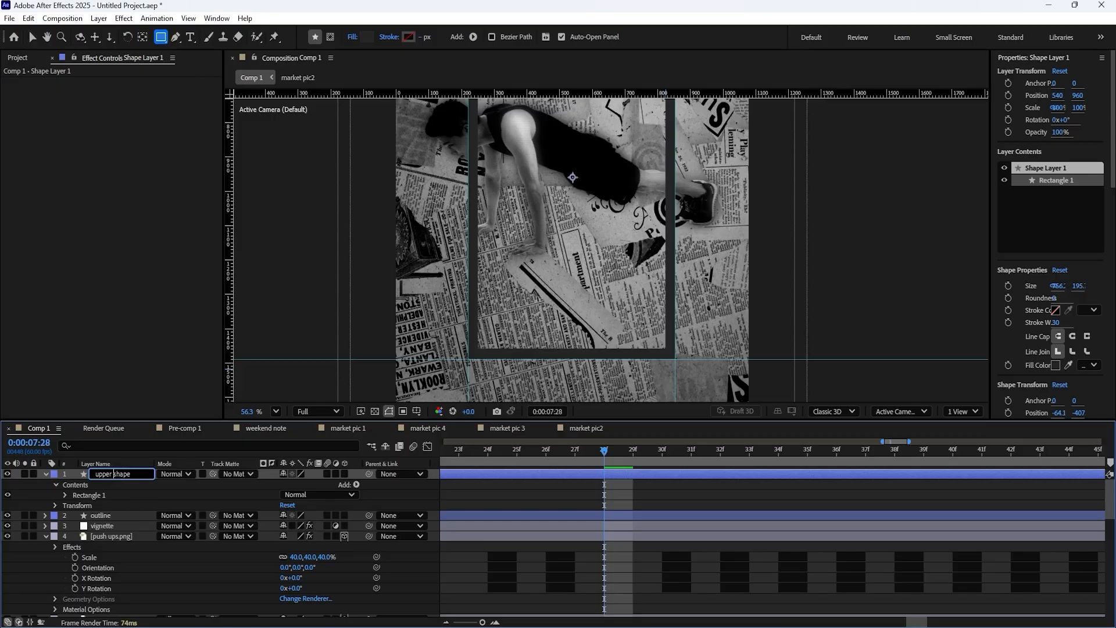
key("Return")
- Duplicate the upper shape layer and move the copy down onto the outline frame's lower edge, aligned with the guides
key("ctrl+d")
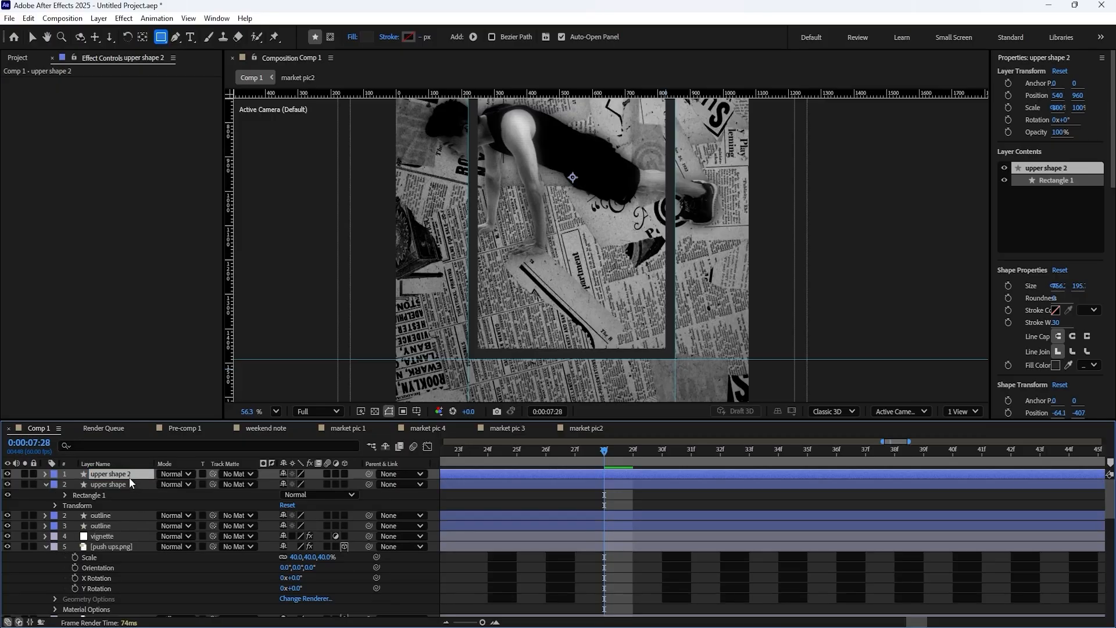
scroll(548, 189, "up", 3)
left_click_drag(546, 169, 535, 349)
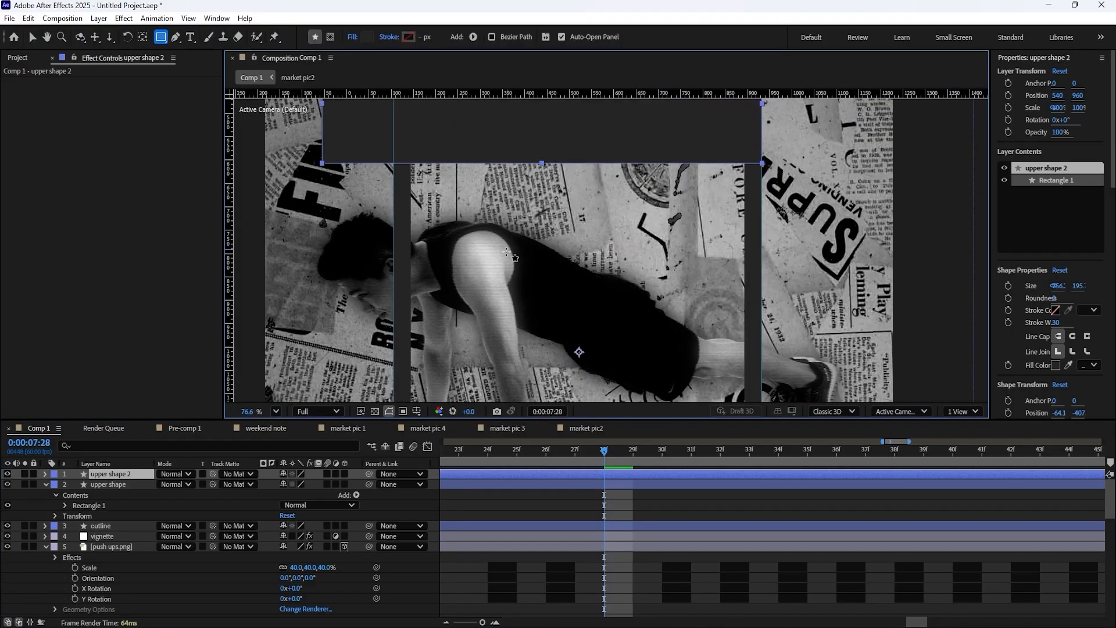
scroll(515, 174, "down", 2)
key("v")
mouse_move(594, 181)
left_mouse_down()
mouse_move(597, 282)
mouse_move(605, 170)
left_mouse_up()
left_click_drag(485, 139, 551, 388)
left_click_drag(530, 241, 522, 199)
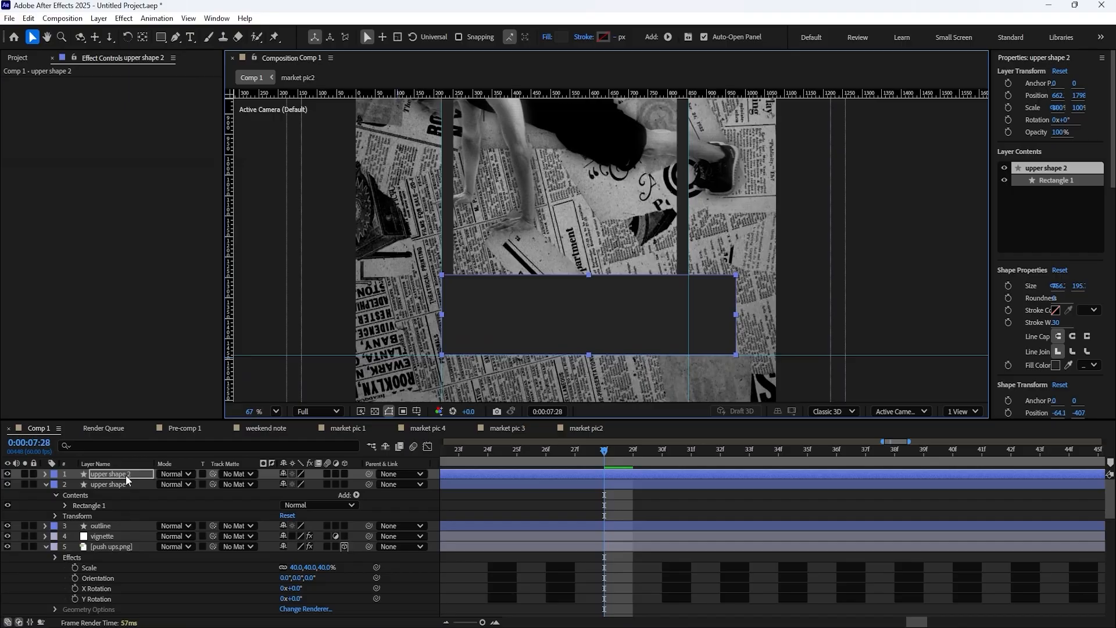
- Rename the duplicated rectangle layer as "bottom shape"
left_click(126, 483)
left_click(126, 477)
right_click(125, 480)
left_click(142, 455)
type("bo")
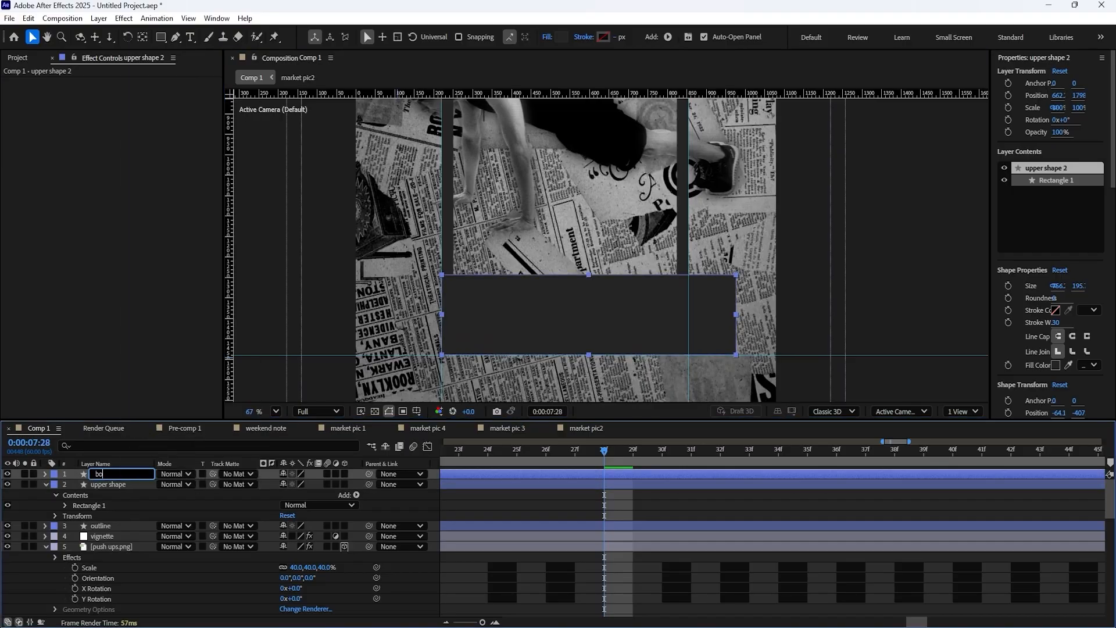
type("ttom shape")
key("Return")
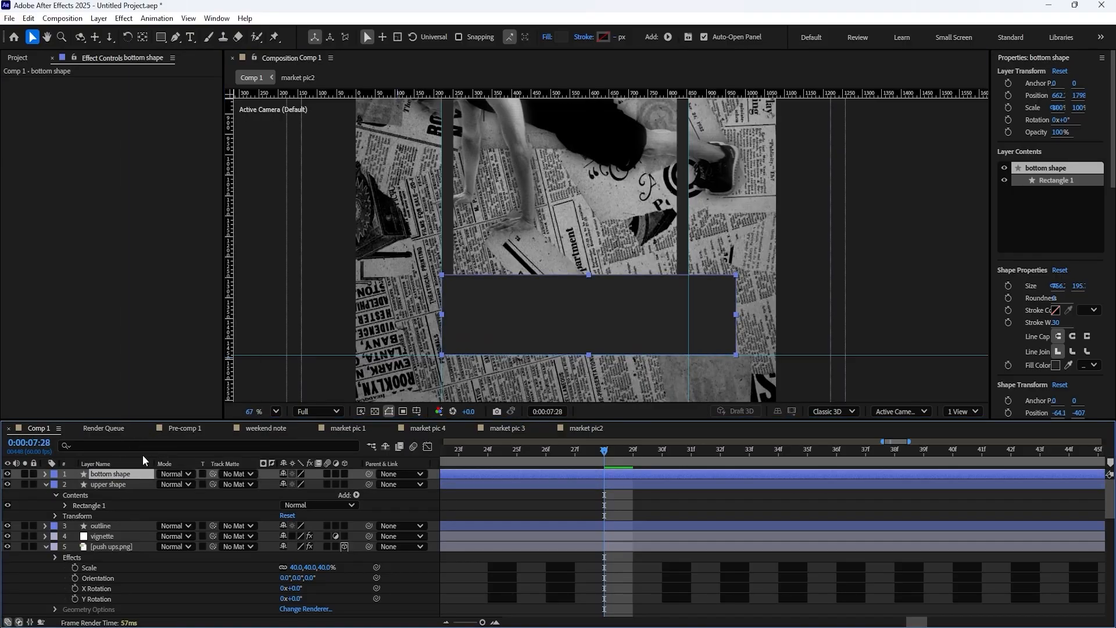
- Turn the bottom shape, upper shape and outline layers into 3D layers
left_click(131, 483, "shift")
left_click(345, 484)
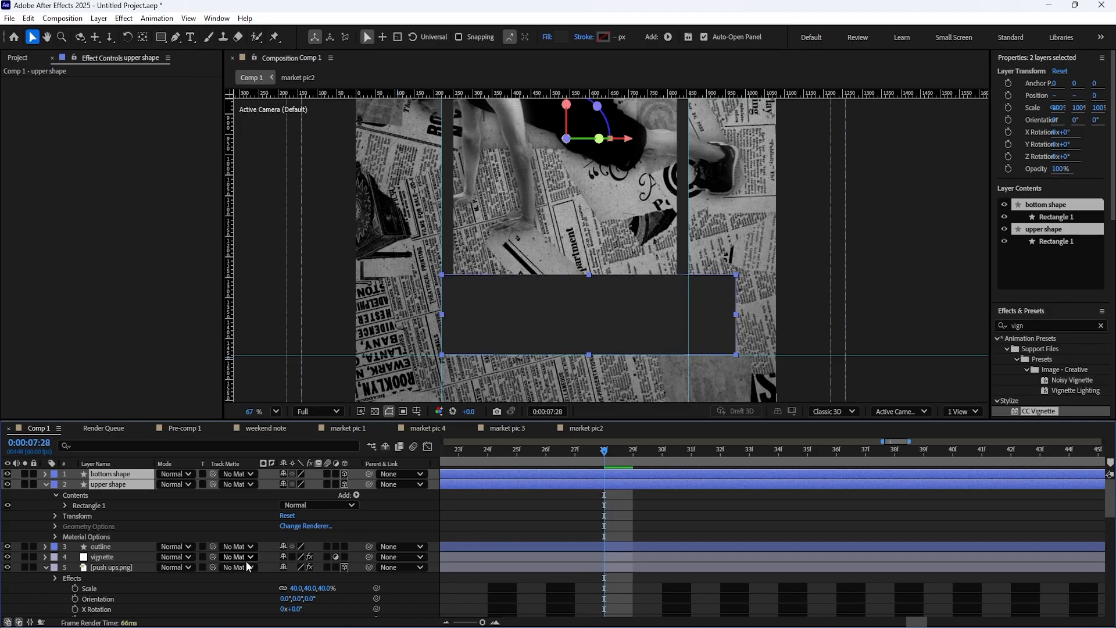
left_click(105, 546)
left_click(344, 547)
scroll(487, 358, "down", 3)
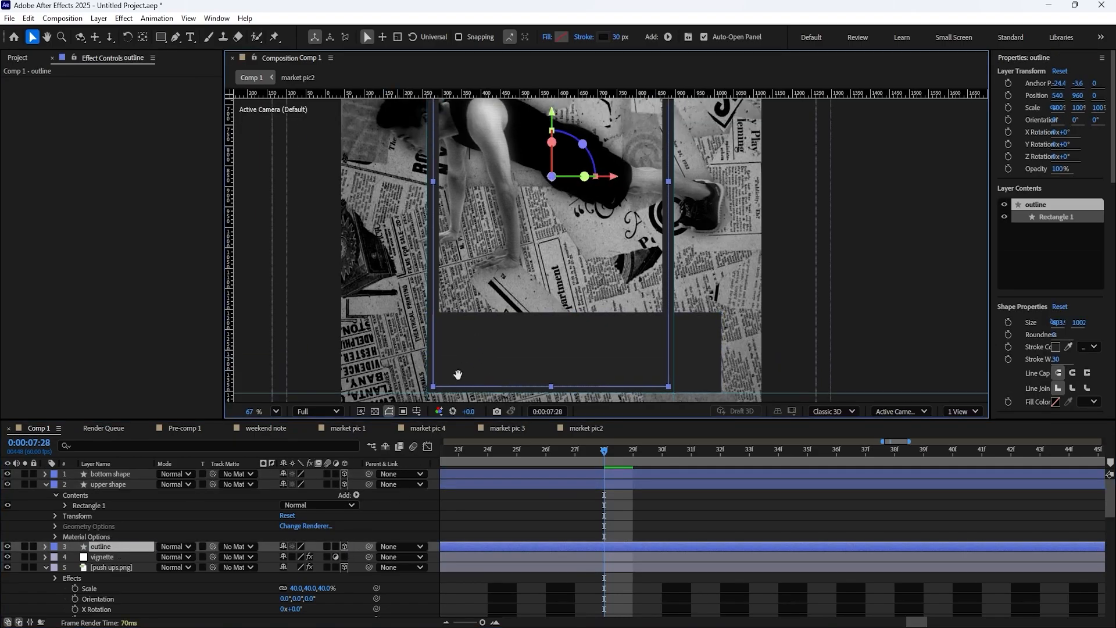
- Move the bottom shape, upper shape and outline layers below push ups.png in the layer stack
left_click(110, 473, "shift")
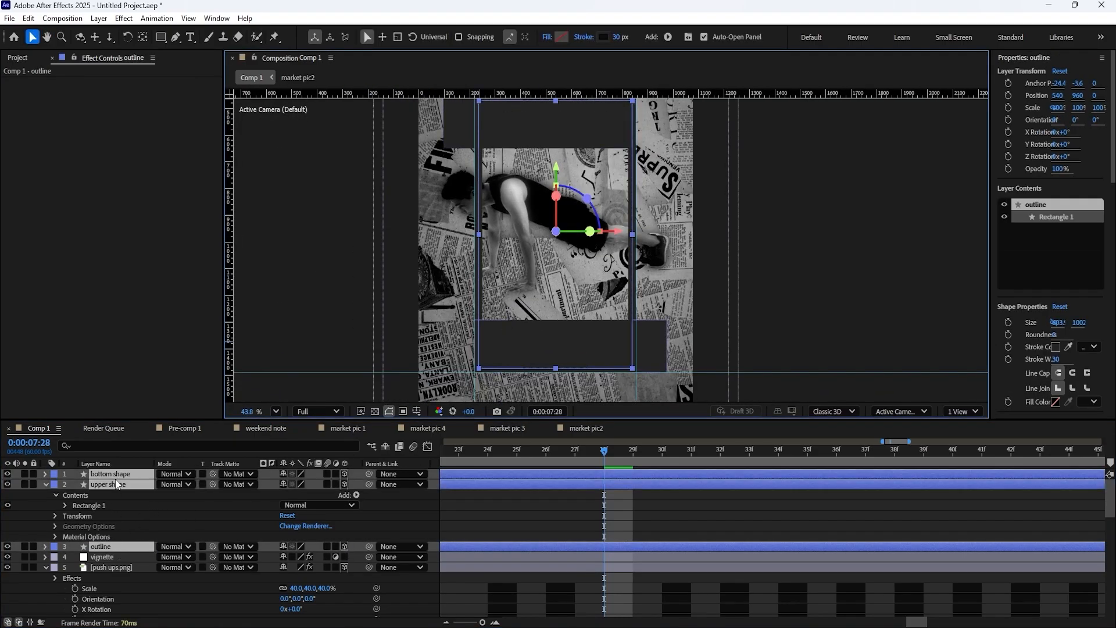
left_click_drag(122, 495, 118, 564)
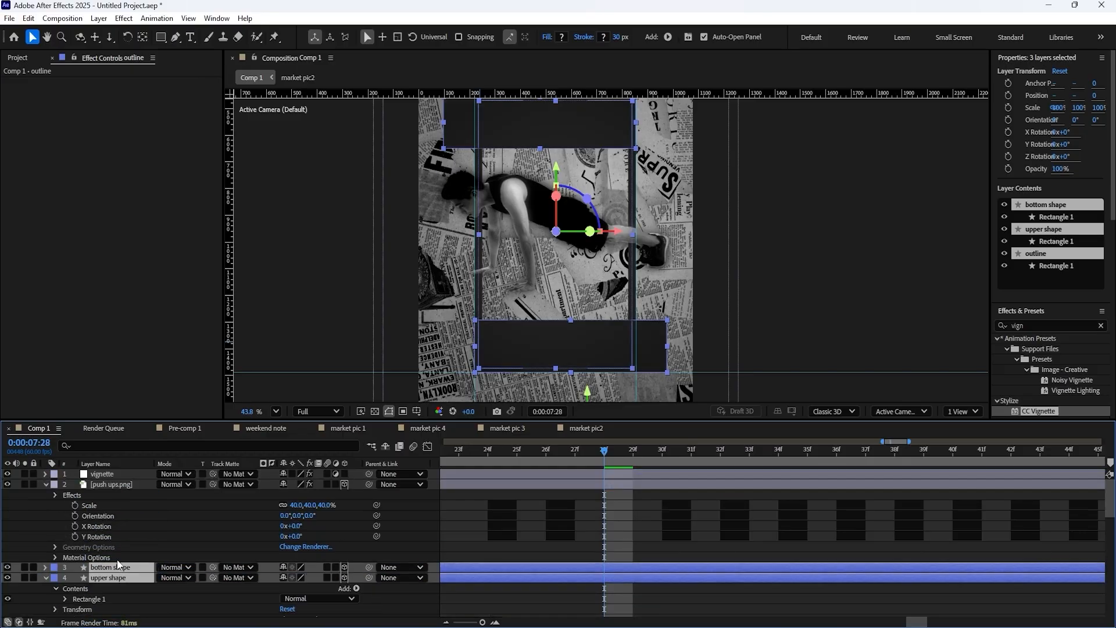
left_click(109, 474)
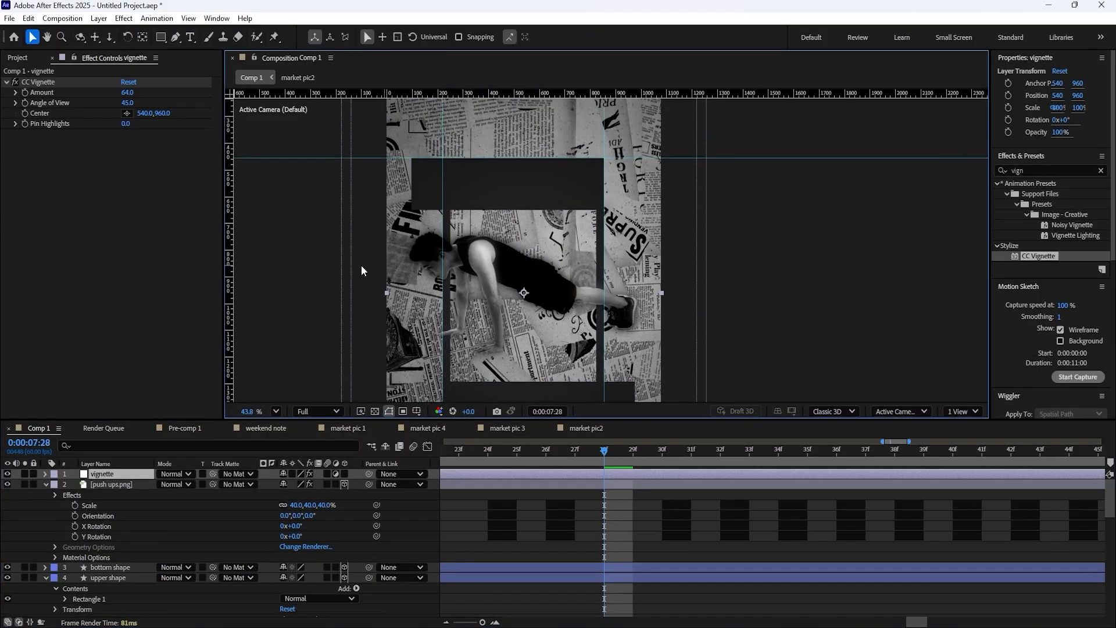
left_click(261, 144)
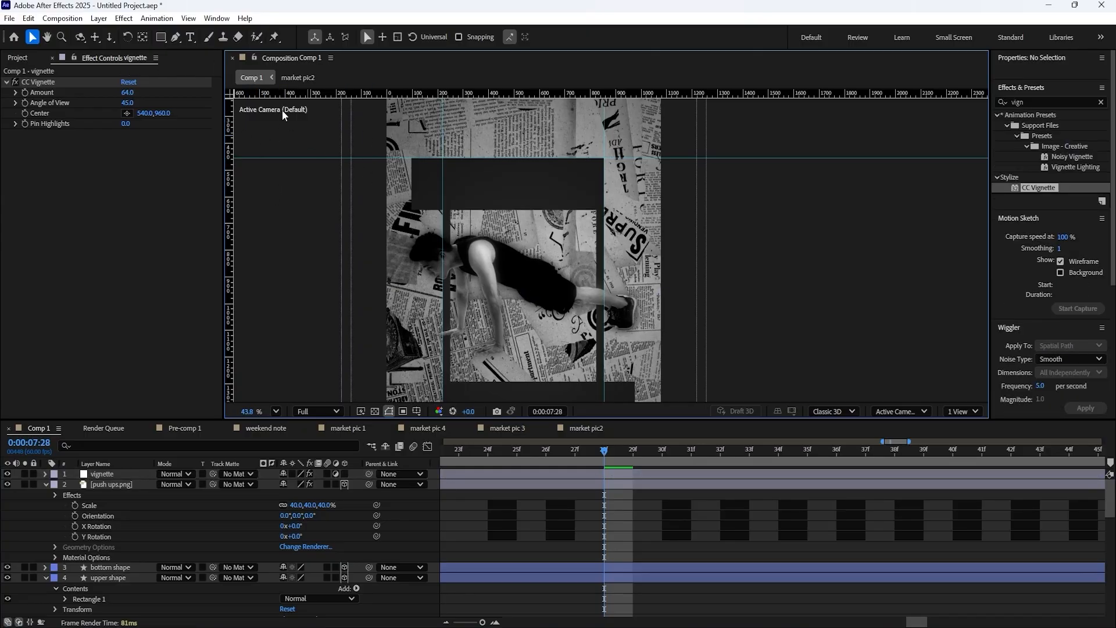
- Hide the rulers and remove the guides from around the outline frame
key("ctrl+r")
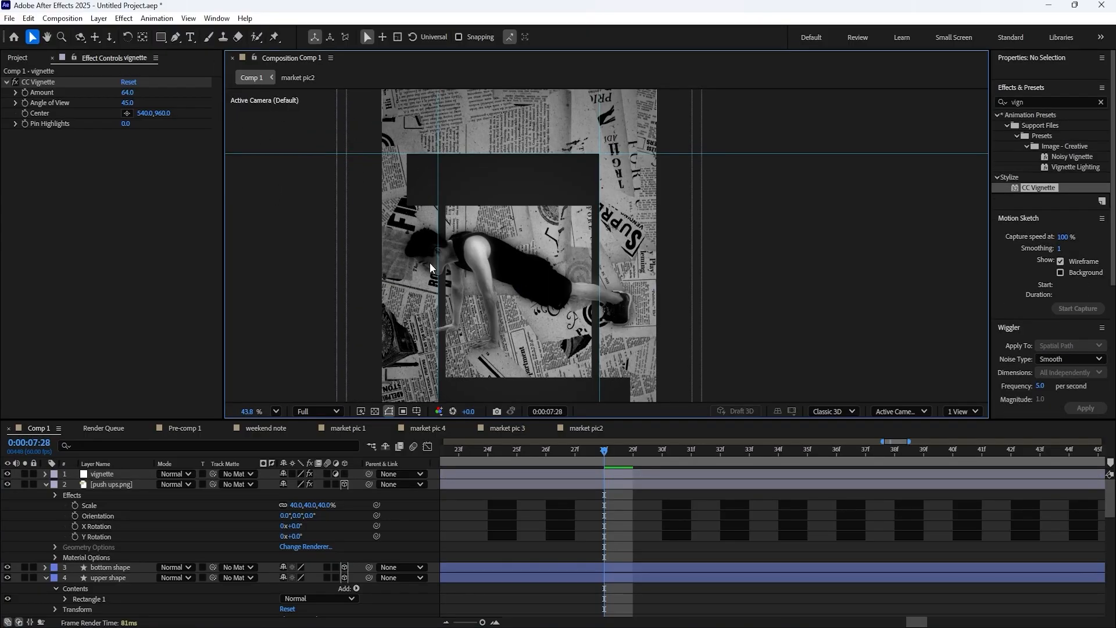
left_click_drag(429, 239, 193, 133)
left_click(454, 121)
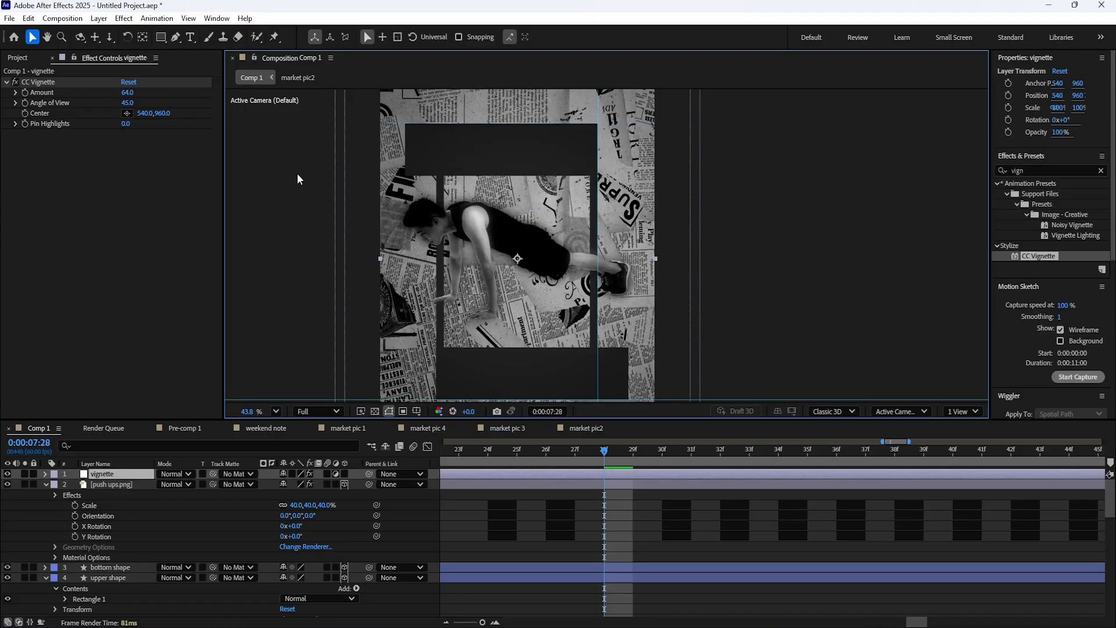
left_click_drag(568, 255, 560, 198)
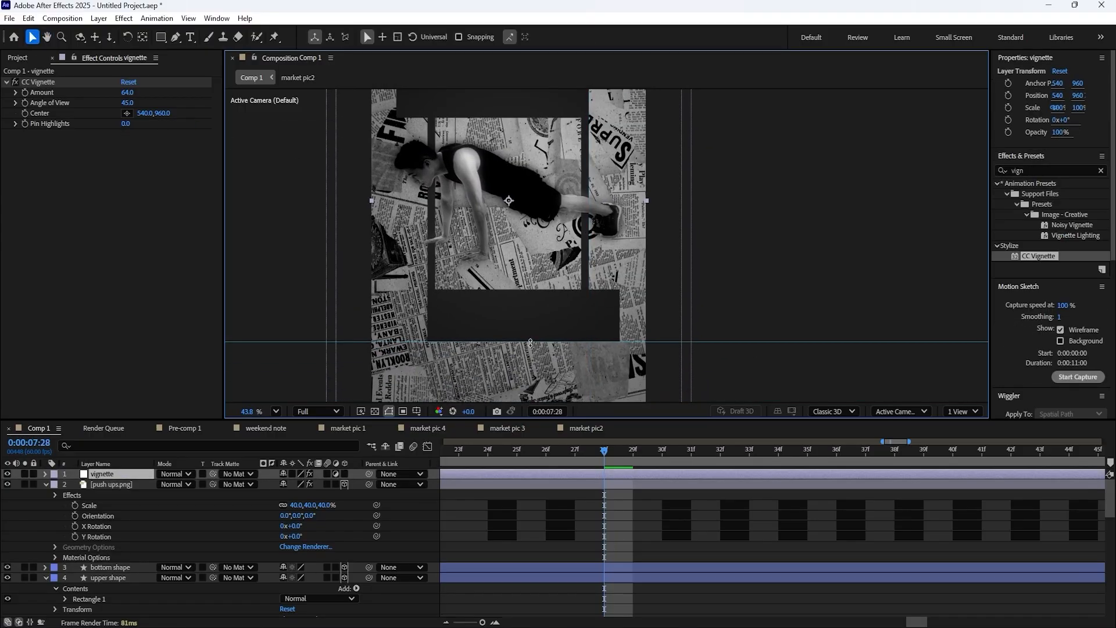
left_click_drag(530, 342, 163, 342)
left_click_drag(448, 285, 431, 364)
left_click(202, 517)
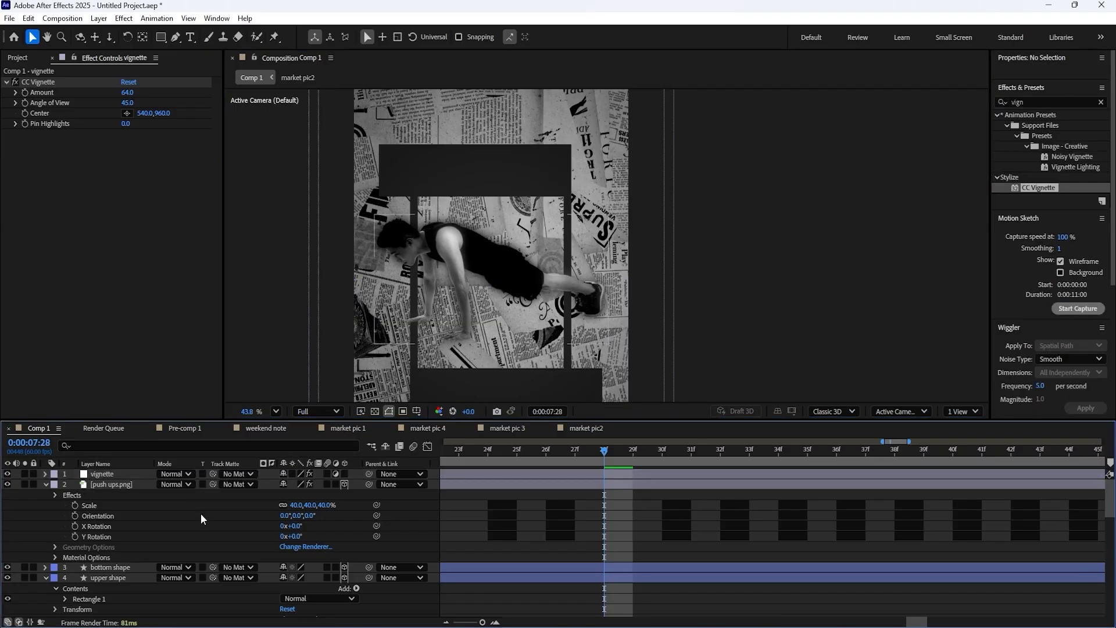
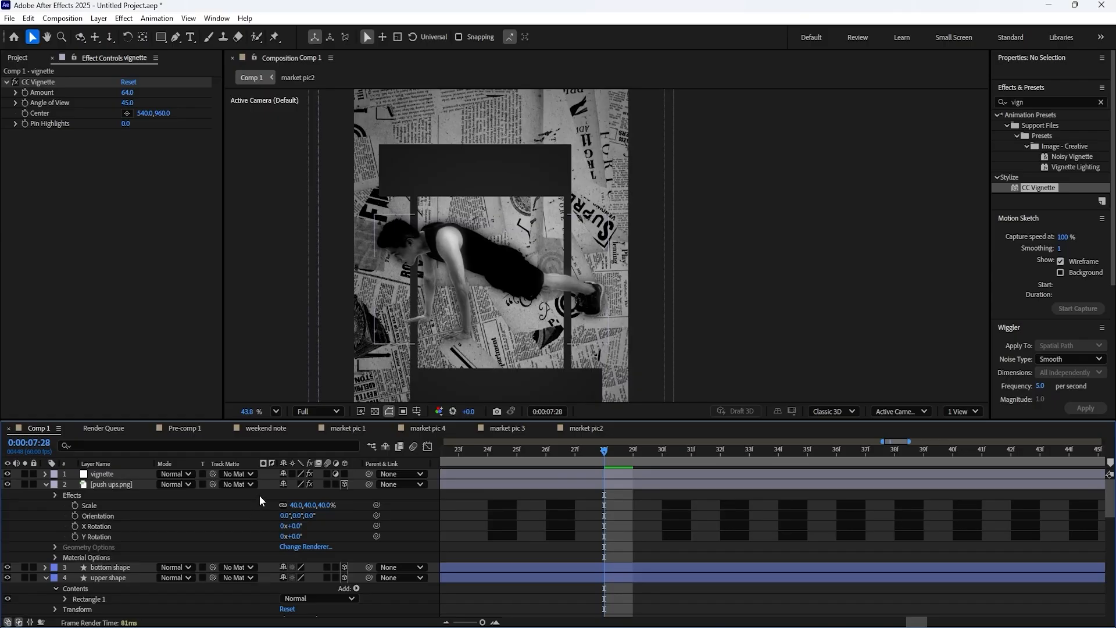
- Add a two-line text over the upper dark rectangle reading "if you're not" and "motivated by it"
key("ctrl+t")
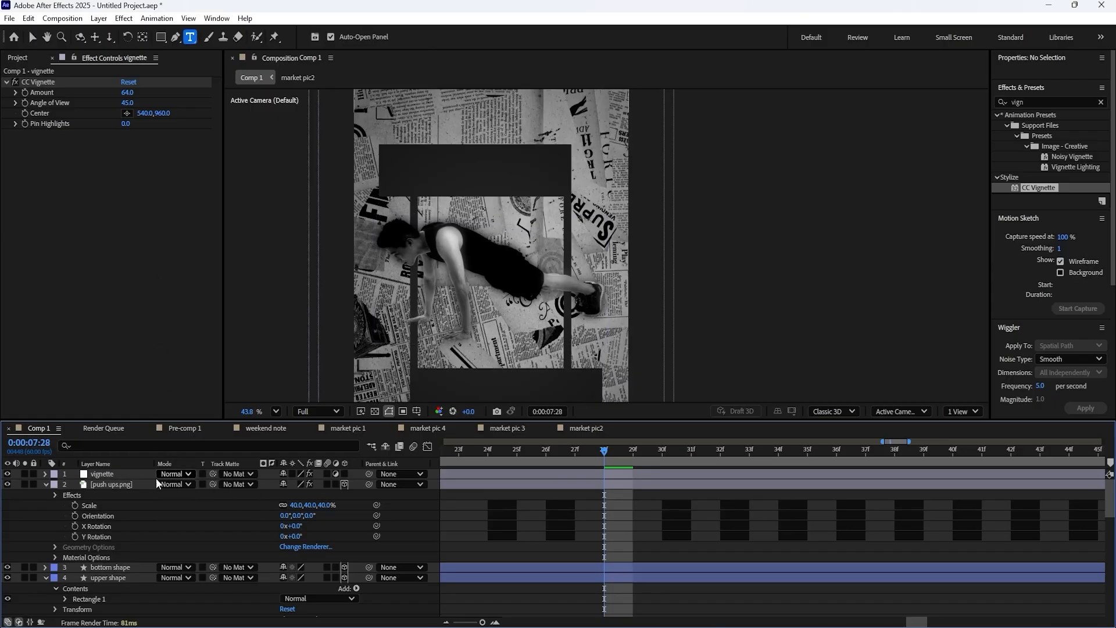
left_click(429, 178)
type("if you're m")
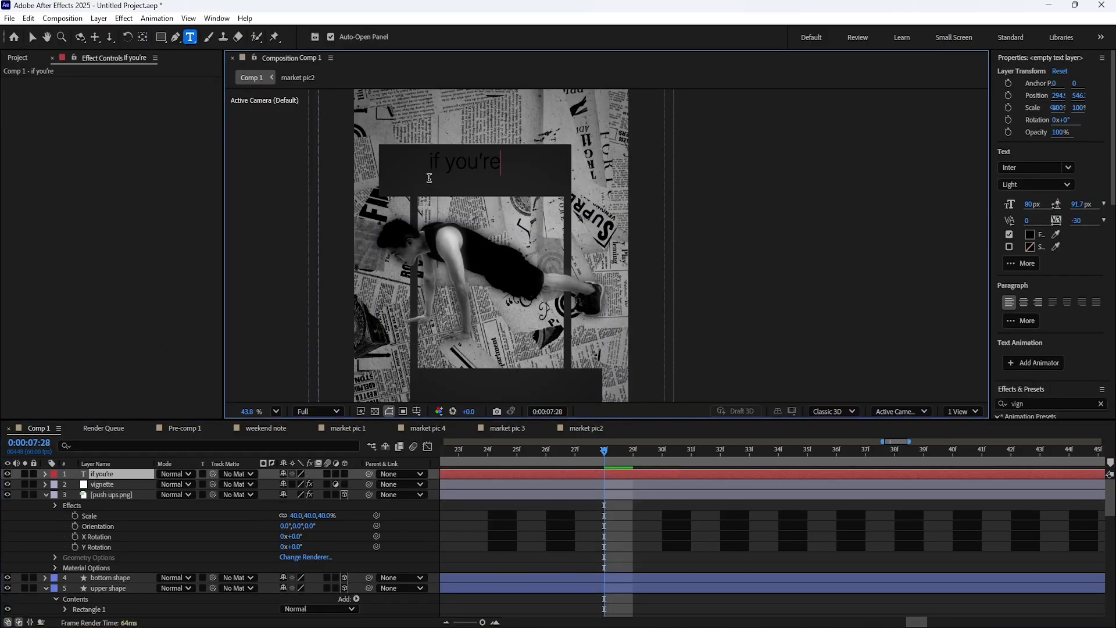
type("otivated")
key("BackSpace")
key("BackSpace")
key("BackSpace")
key("BackSpace")
key("BackSpace")
key("BackSpace")
key("BackSpace")
key("BackSpace")
key("BackSpace")
key("BackSpace")
key("BackSpace")
type("not")
key("Return")
type("motivated by it")
- Set the word "motivated" to the Black style of the Inter font
double_click(437, 186)
left_click(1035, 185)
left_click(1024, 441)
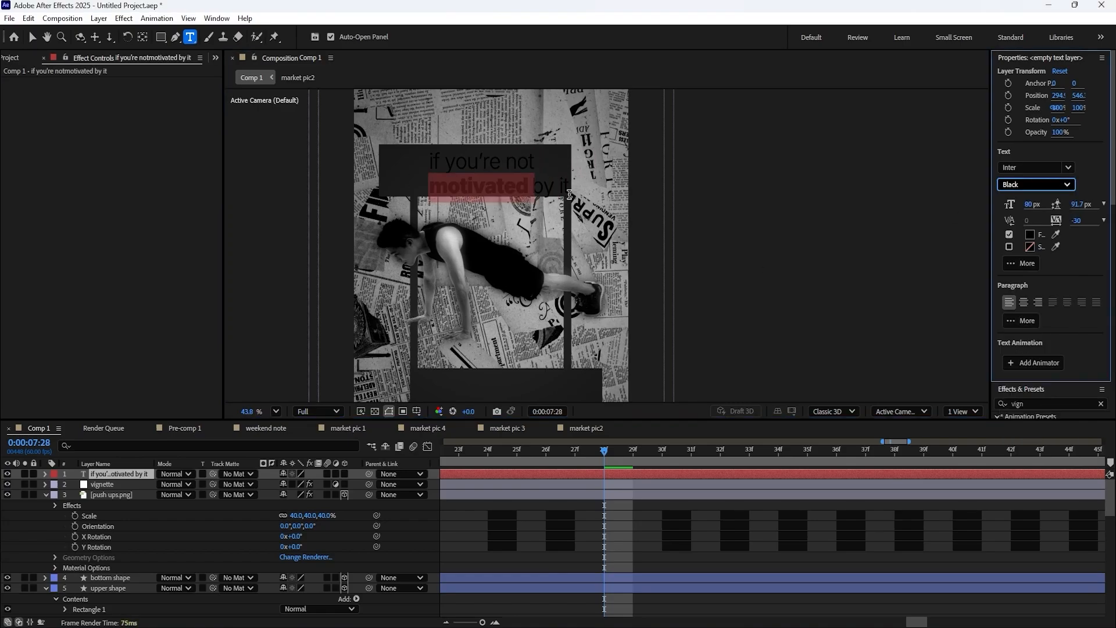
- Set the first text line to 84 px with tracking 53, and the second line to 77 px with 65.7 px leading
left_click_drag(531, 164, 437, 161)
key("ctrl+a")
left_click(1033, 206)
left_click_drag(538, 164, 432, 162)
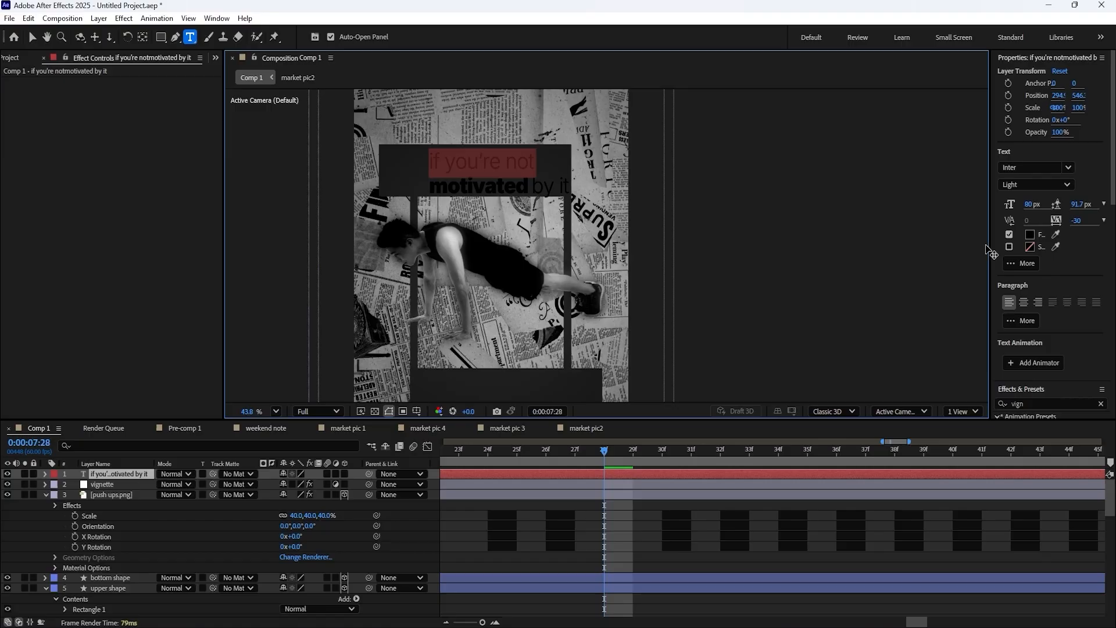
left_click(1074, 221)
type("0")
key("Return")
left_click_drag(1072, 221, 1102, 213)
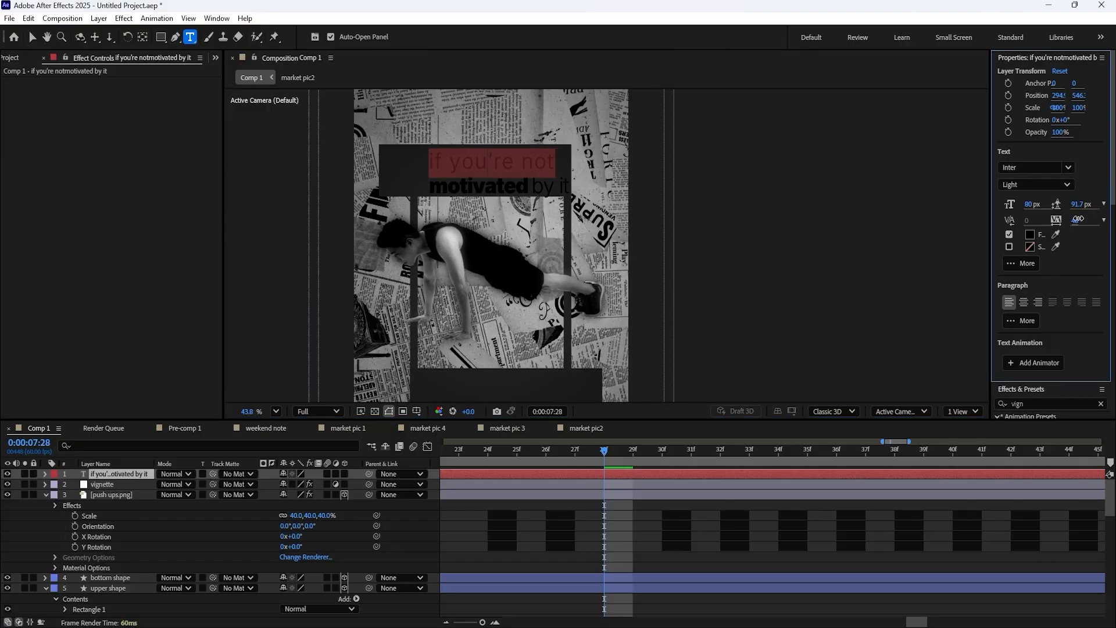
left_click_drag(1032, 204, 1034, 204)
triple_click(539, 185)
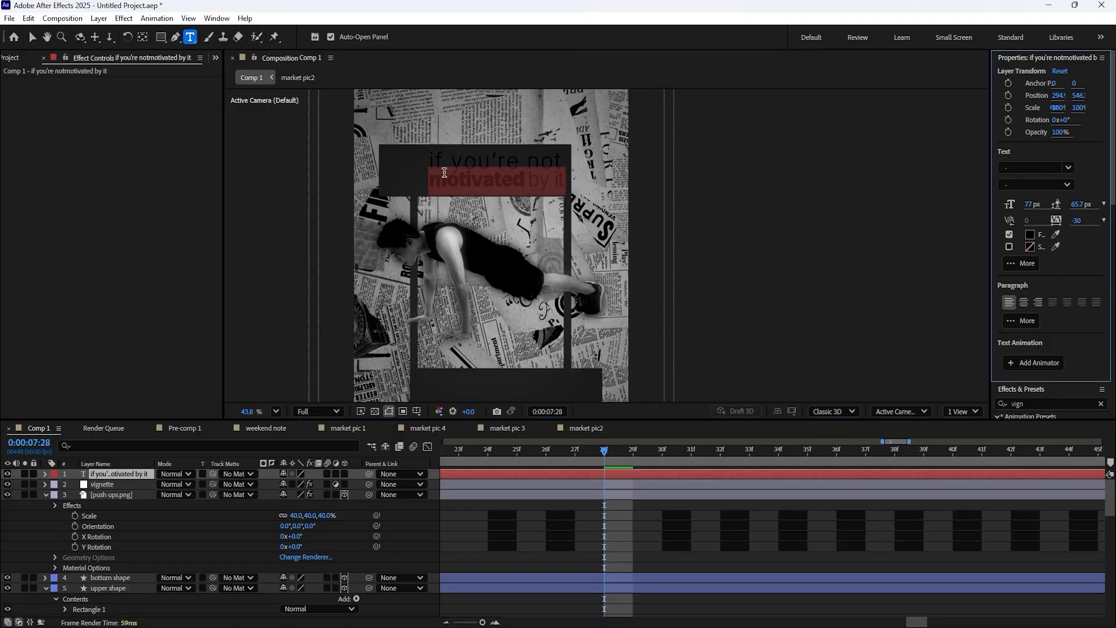
- Center the text layer's anchor point and place the text over the middle of the upper dark rectangle
key("Escape")
key("ctrl+alt+Home")
key("ctrl+Home")
key("v")
left_click_drag(469, 277, 457, 174)
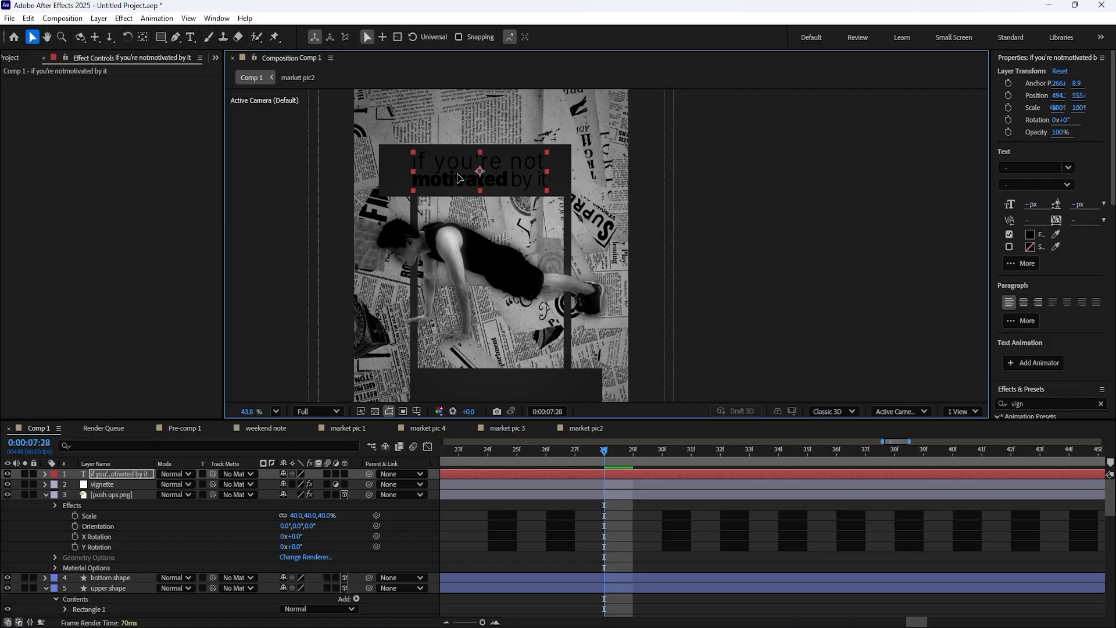
- Examine the upper shape layer's anchor point and its rectangle's transform properties
scroll(132, 486, "down", 2)
left_click(117, 558)
key("a")
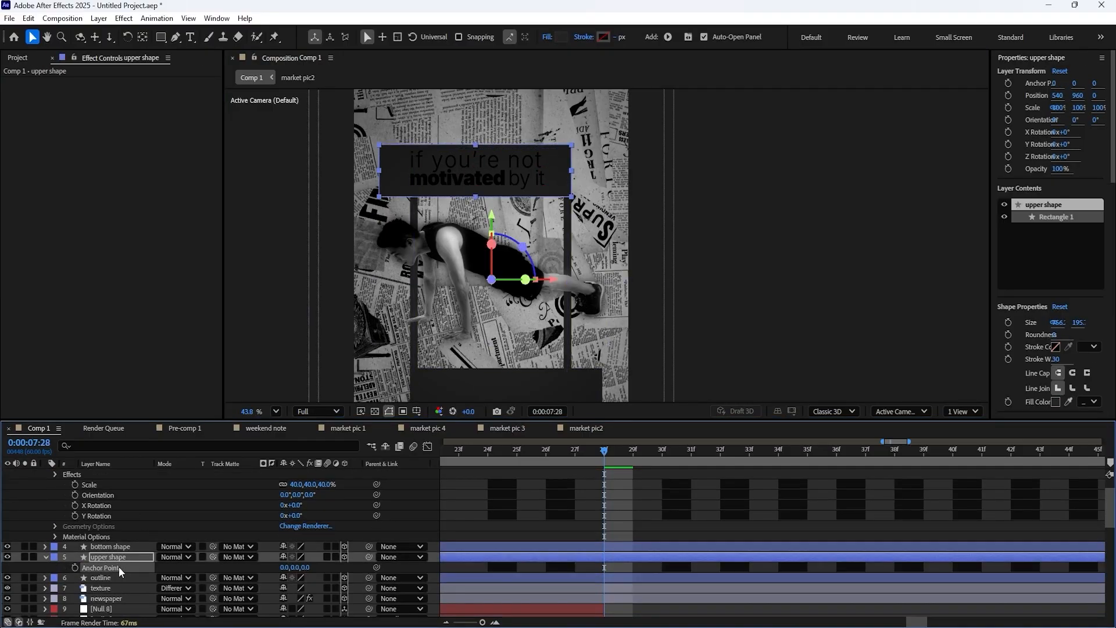
left_click(46, 557)
left_click(46, 557)
left_click(55, 509)
left_click(55, 498)
left_click(75, 549)
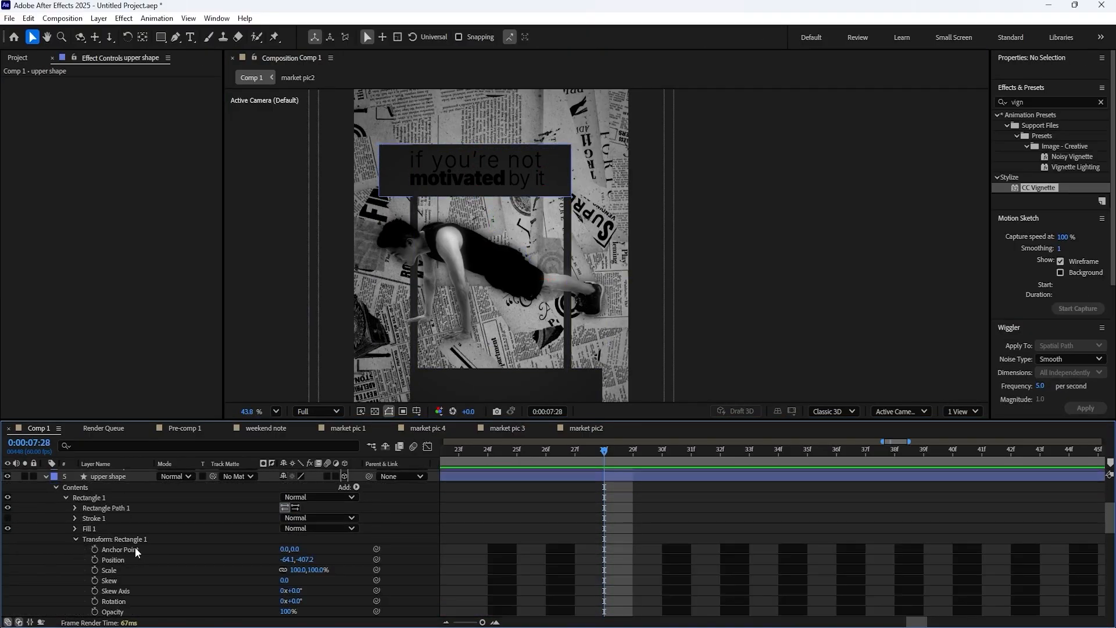
left_click(76, 539)
left_click(75, 528)
- Collapse the properties of the upper shape and push ups.png layers
scroll(64, 517, "up", 1)
left_click(46, 508)
left_click(90, 508)
scroll(87, 507, "up", 7)
left_click(46, 495)
- Make the "if you're not motivated by it" text a 3D layer and move it below the vignette layer
left_click(116, 474)
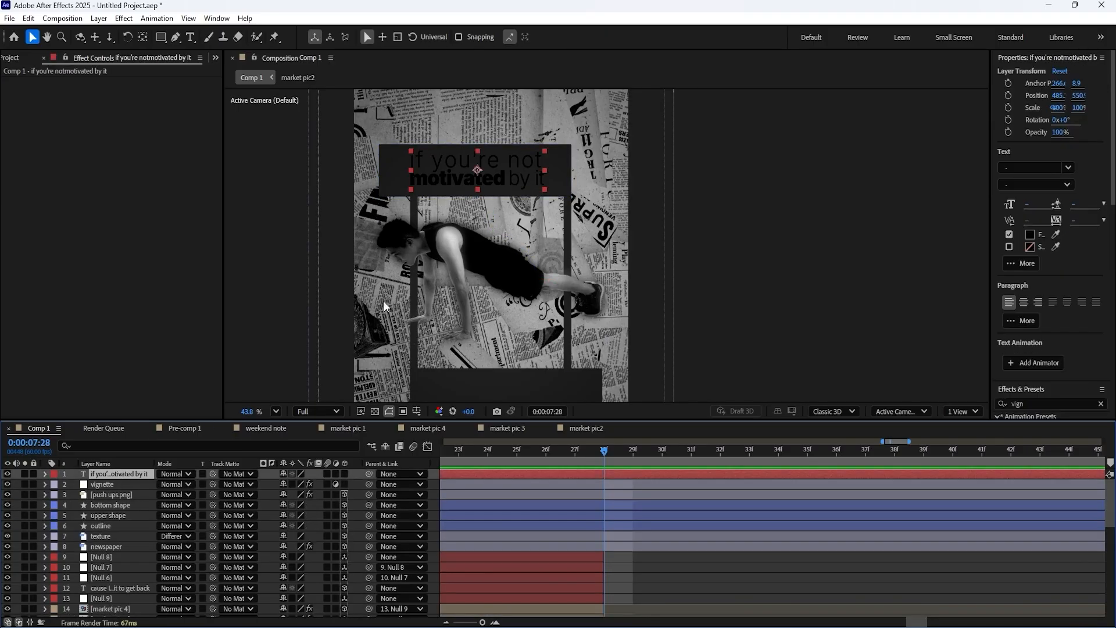
left_click(346, 473)
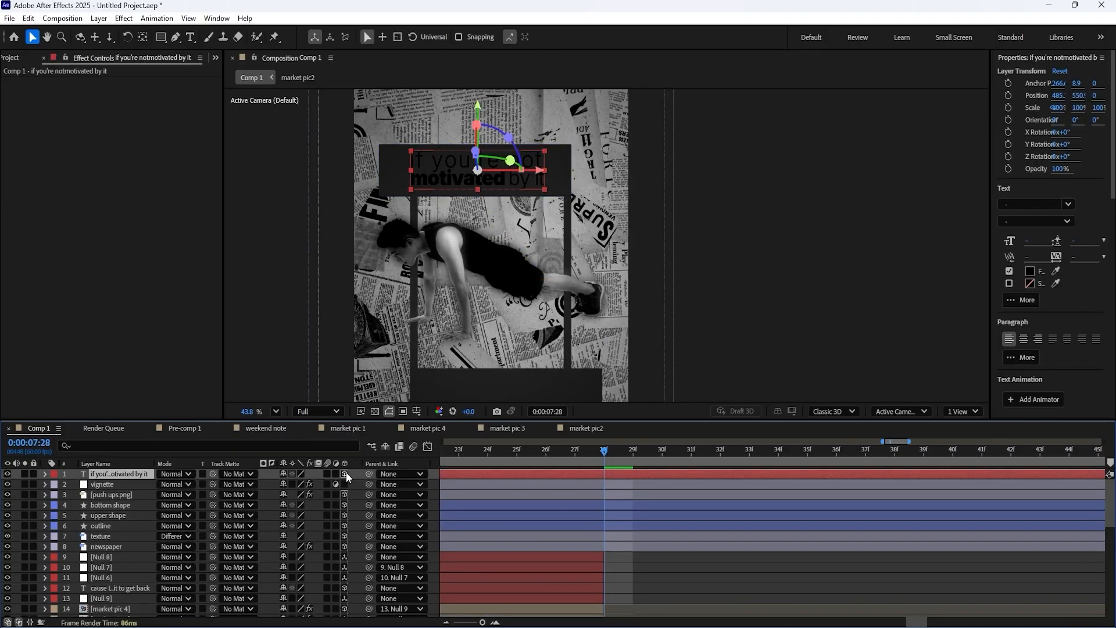
left_click_drag(137, 473, 134, 488)
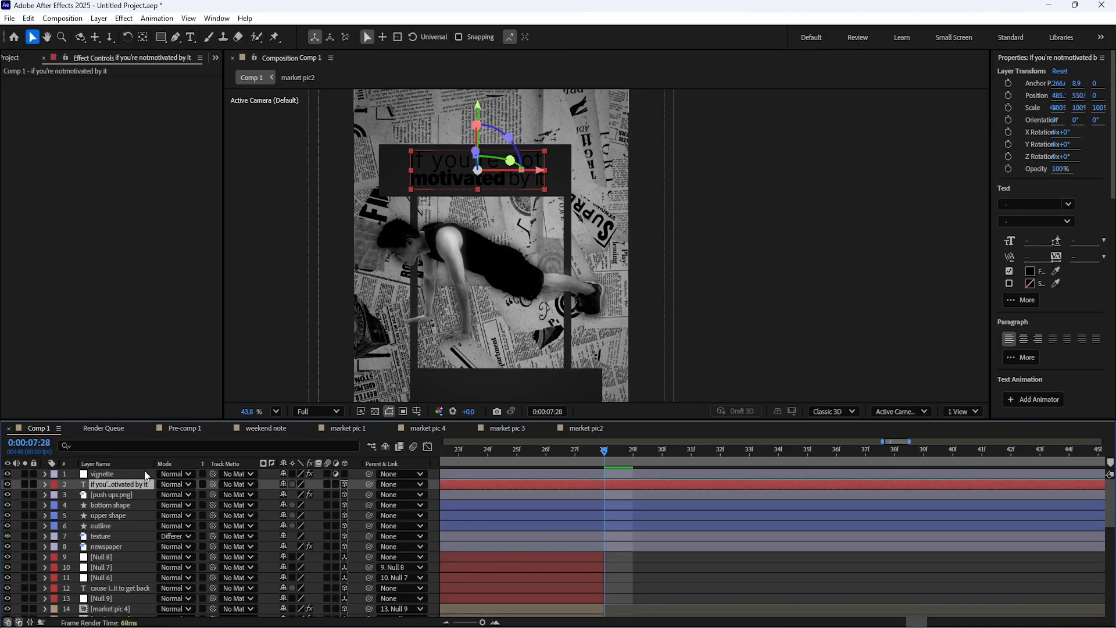
- Set the fill color of both lines of the text to white
double_click(448, 175)
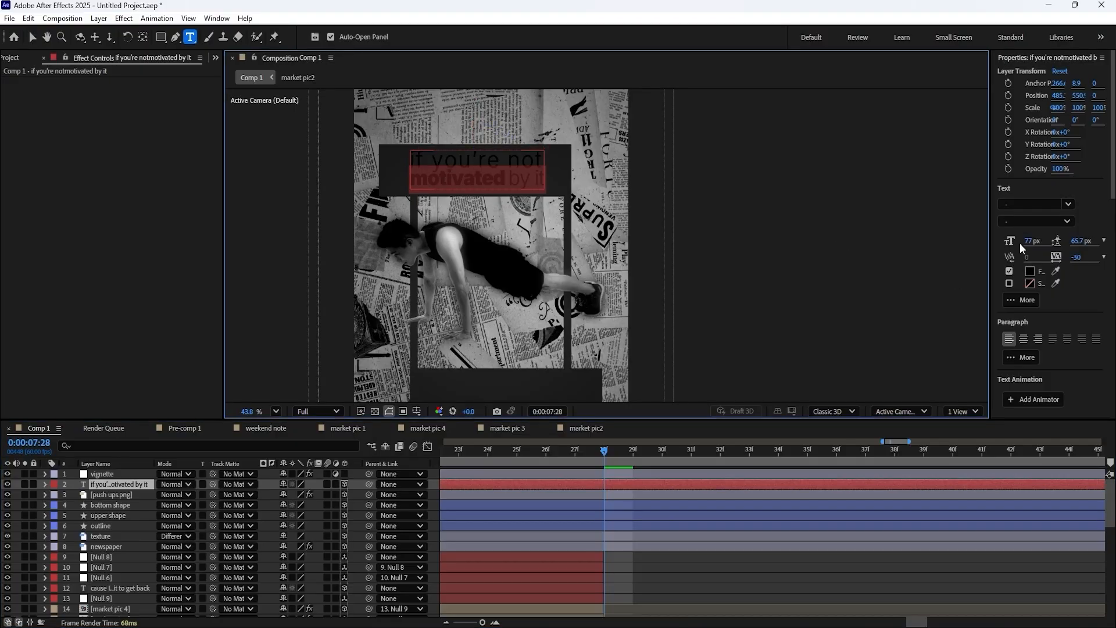
left_click(1031, 273)
left_click_drag(531, 354, 392, 216)
left_click(668, 250)
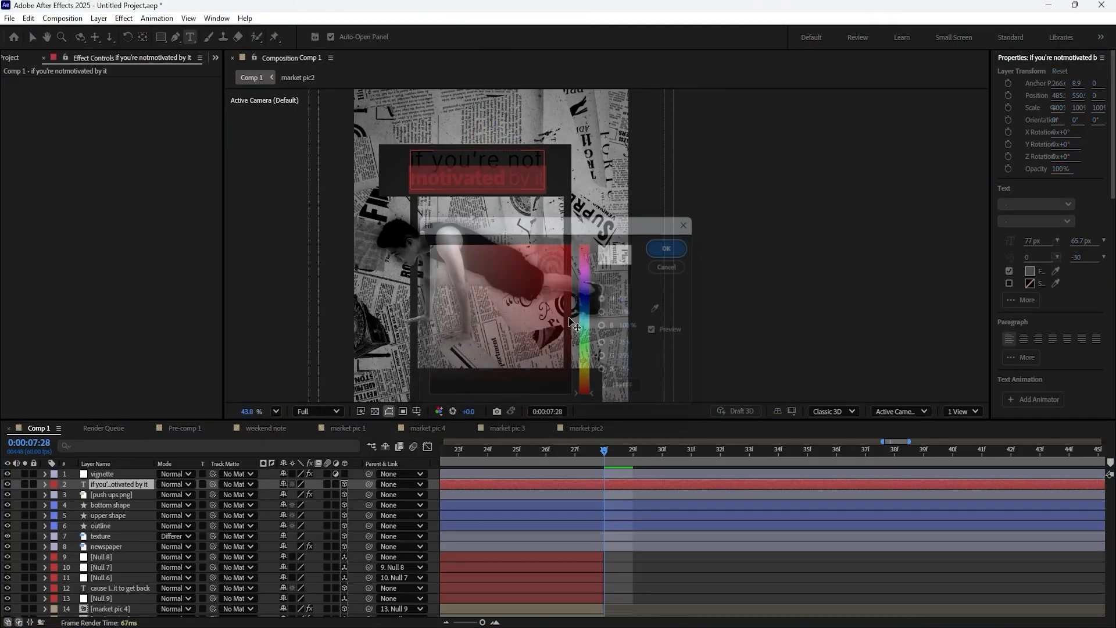
left_click(482, 164)
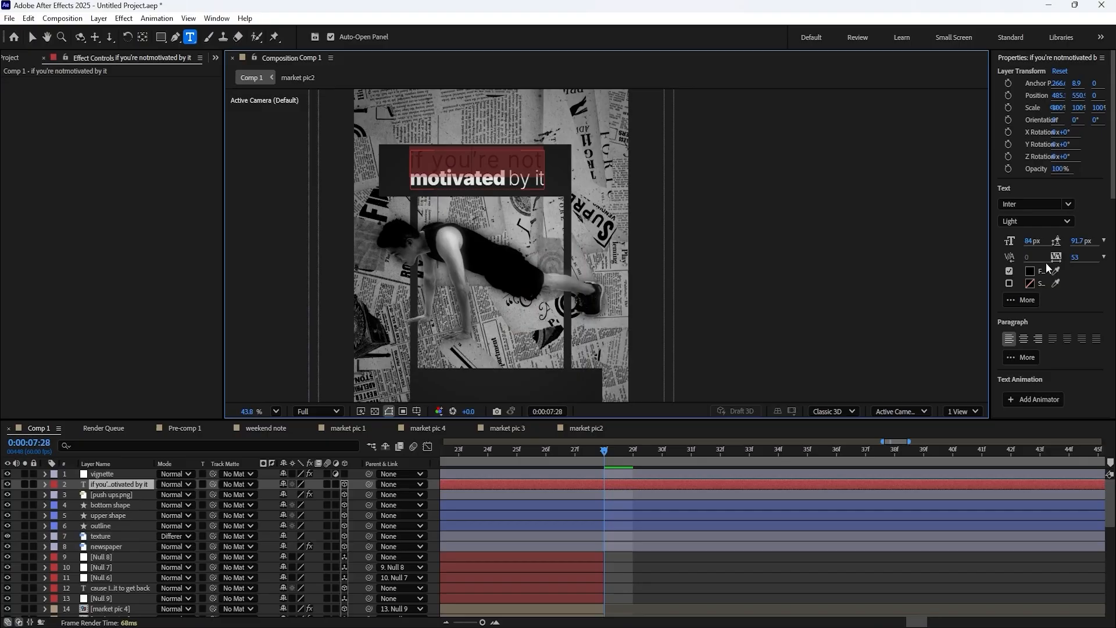
left_click(1029, 271)
left_click(428, 243)
left_click(672, 247)
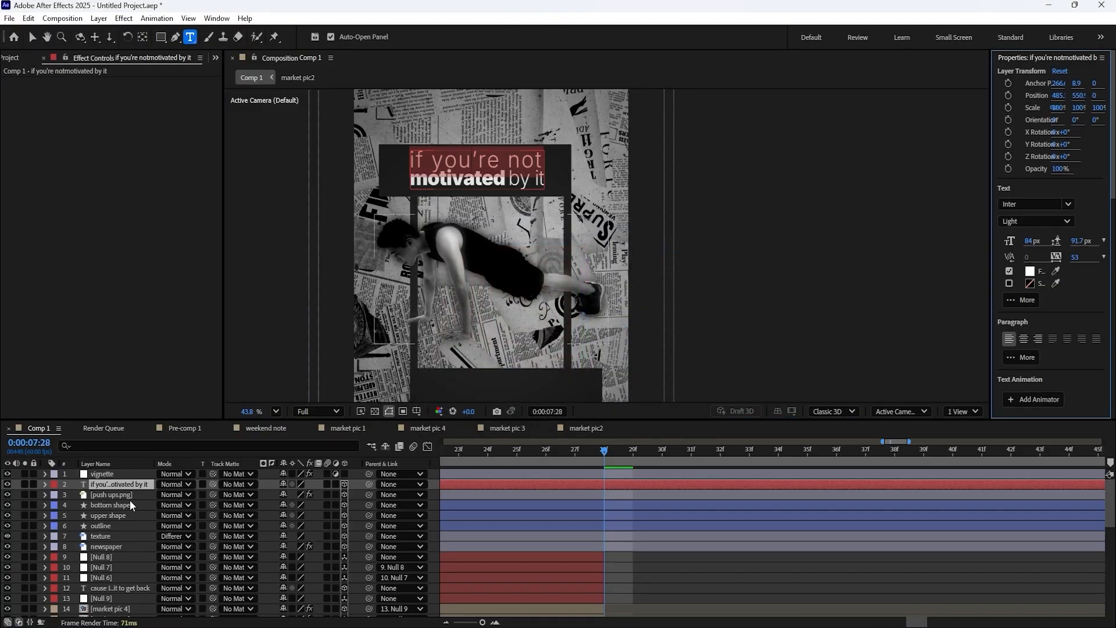
- Duplicate the text layer and move the copy onto the lower dark rectangle
left_click(127, 483)
key("ctrl+d")
key("v")
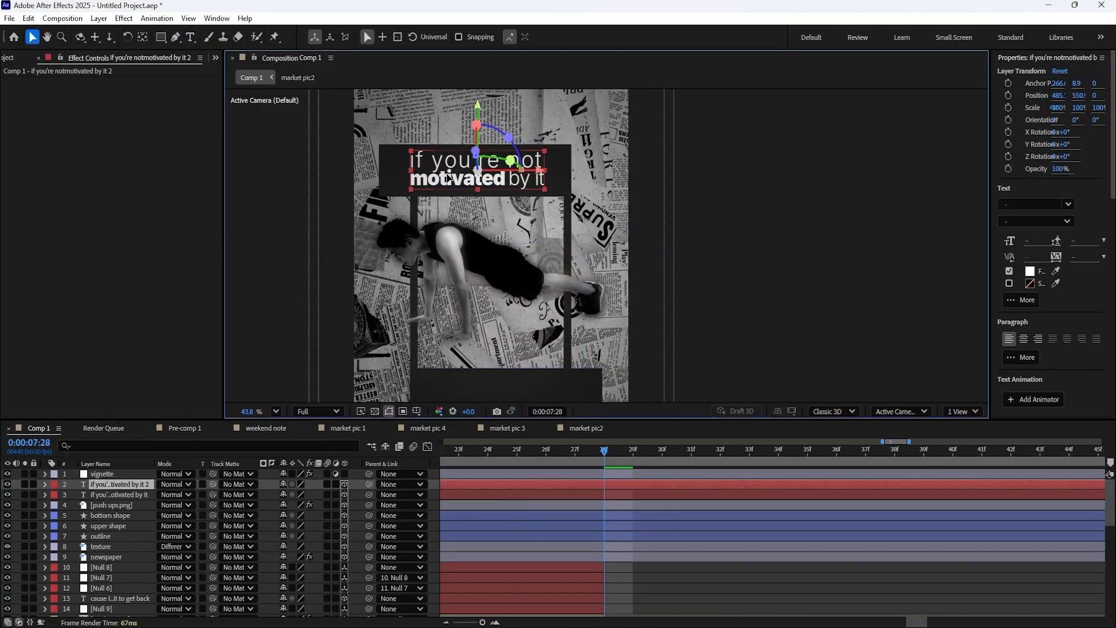
left_click_drag(448, 178, 478, 308)
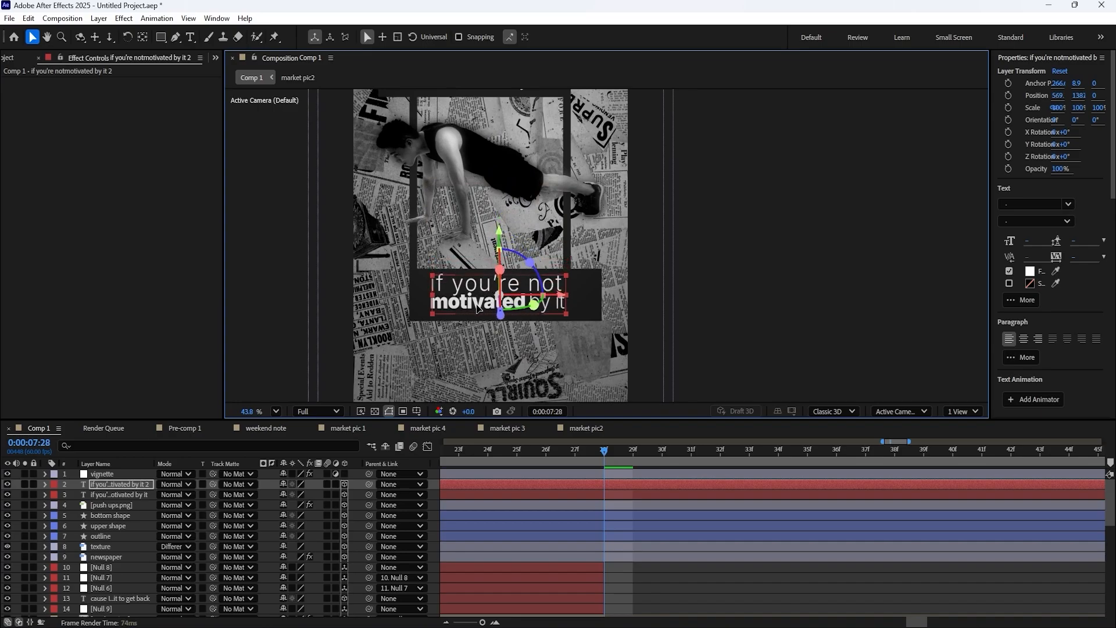
- Check the reference video and replace the copied text with "it's gonna be reflected" over "in the work you do"
double_click(478, 308)
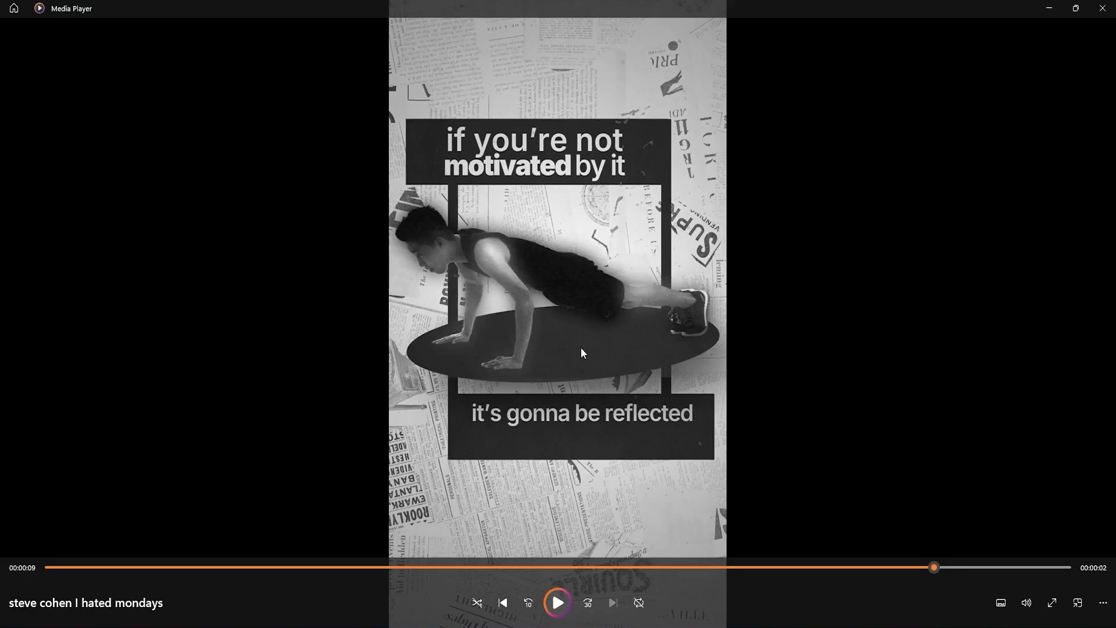
left_click_drag(943, 565, 1006, 565)
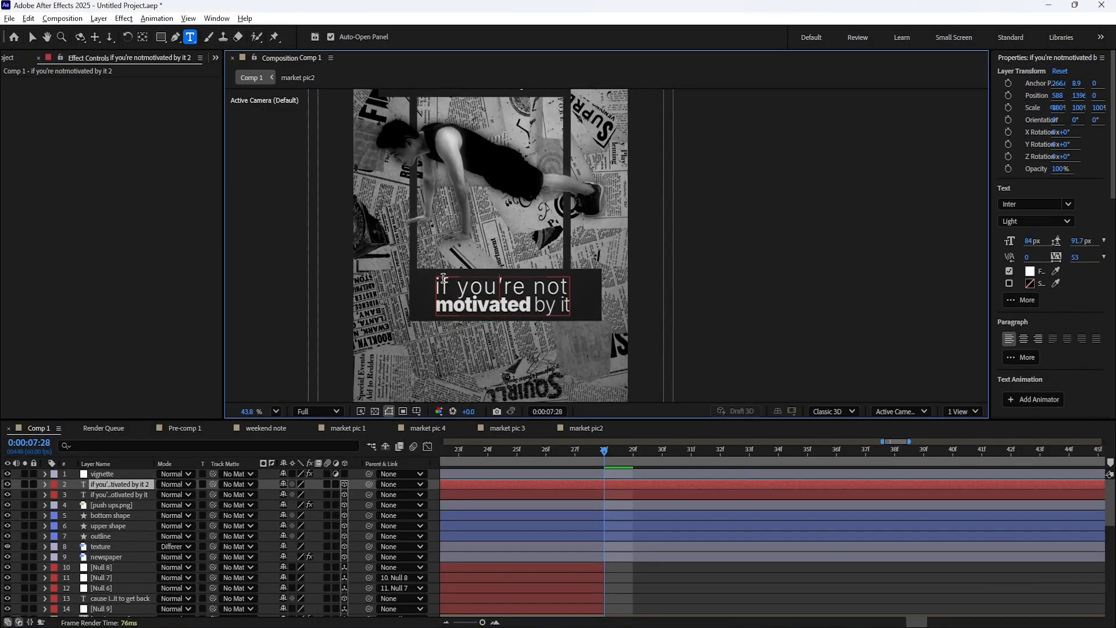
type("it's gonna be reflected")
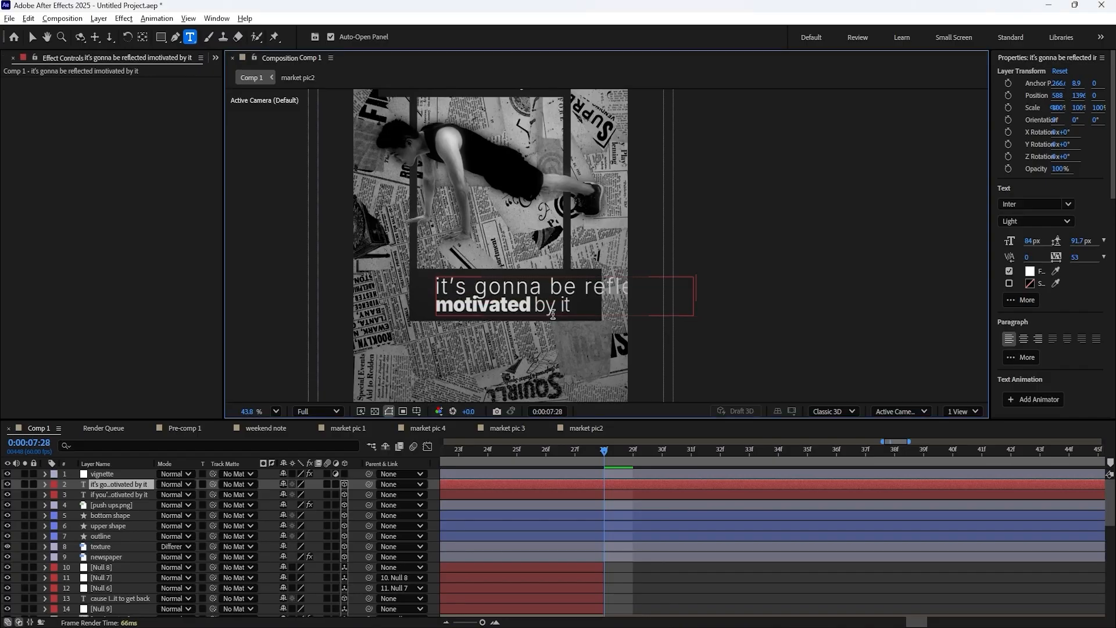
type("in the work you do")
- Tighten the light line's tracking and set the bold line's tracking to -14 so both lines are about equally wide
key("ctrl+a")
triple_click(599, 288)
left_click(1076, 257)
triple_click(599, 287)
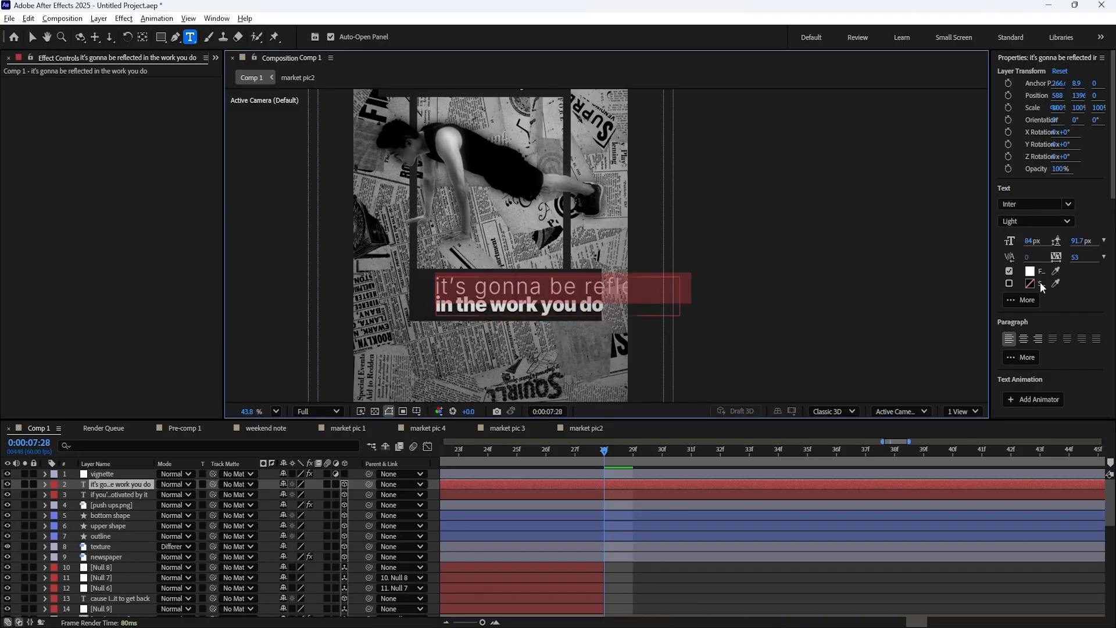
left_click(1076, 257)
type("-30")
left_click(640, 310)
triple_click(598, 287)
left_click(1032, 240)
type("70")
key("Return")
triple_click(592, 306)
left_click(1076, 257)
type("-30")
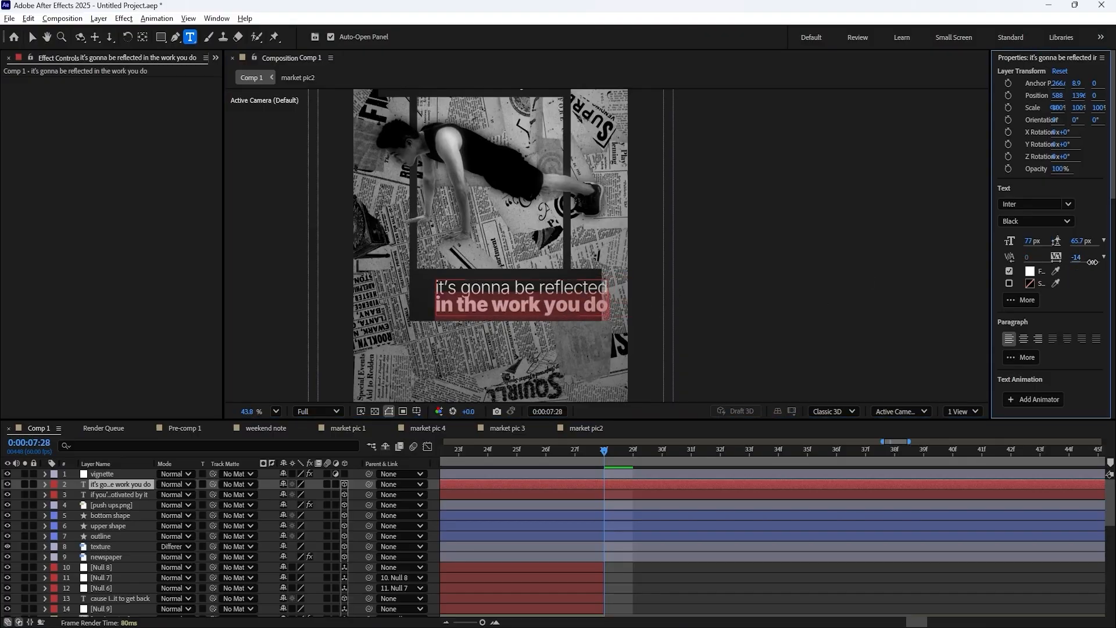
- Fit the "it's gonna be reflected" text inside the lower dark box, center its anchor point and nudge it slightly upward
left_click(120, 484)
key("v")
left_click_drag(486, 300, 470, 299)
left_click(157, 483)
key("ctrl+alt+Home")
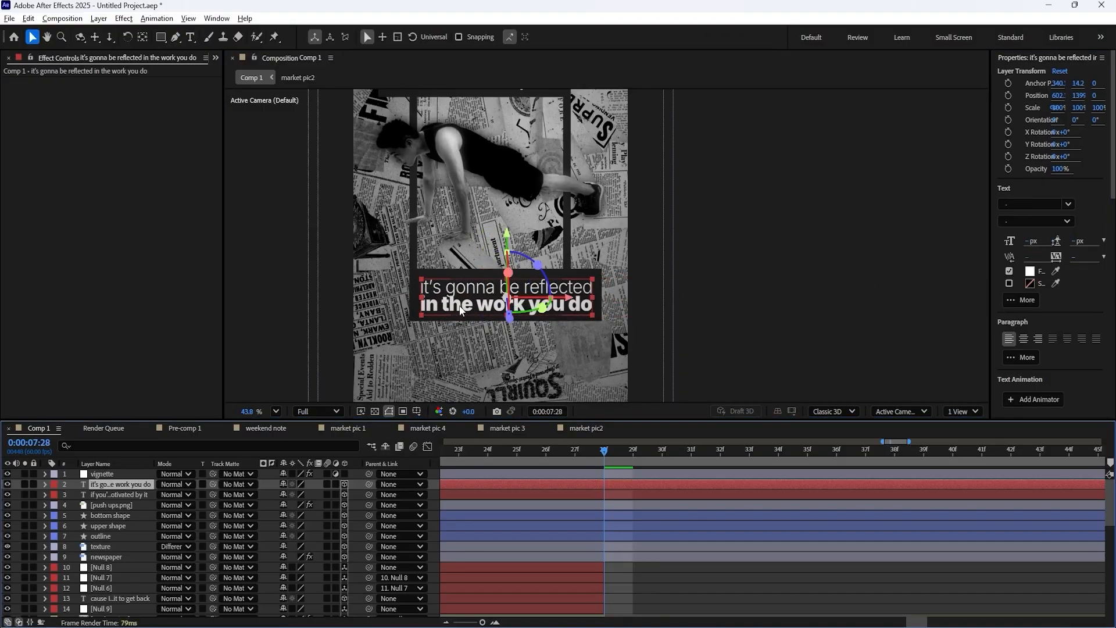
key("Up")
key("Up")
key("Up")
key("Up")
- Trim the start of both new text layers, push ups.png, the shapes, outline, texture and newspaper to 0:00:07:28
left_click(132, 523)
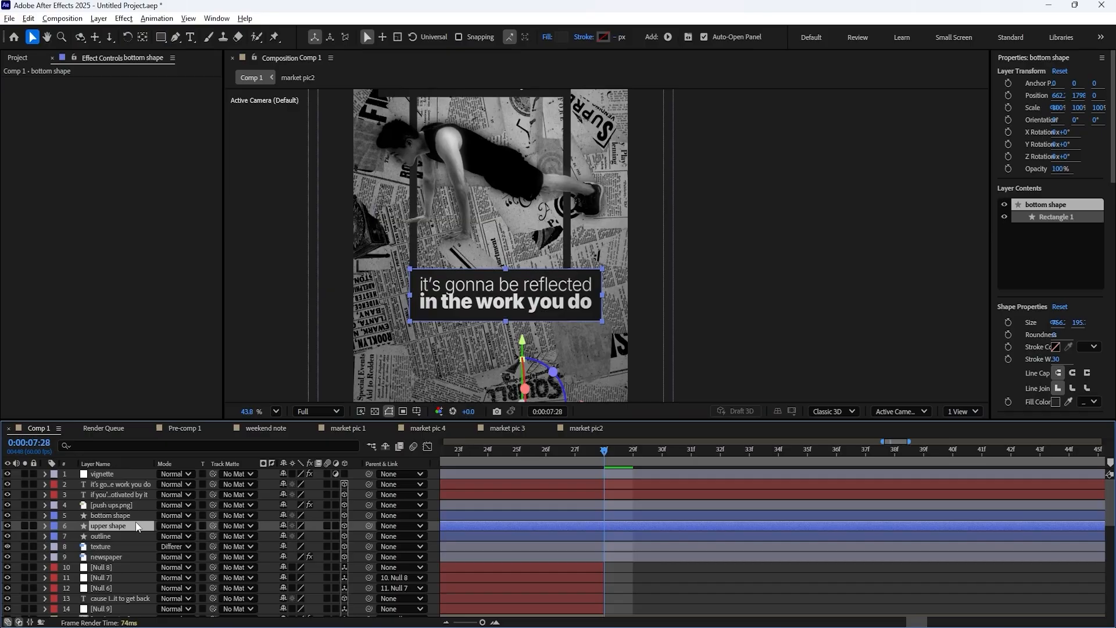
key("semicolon")
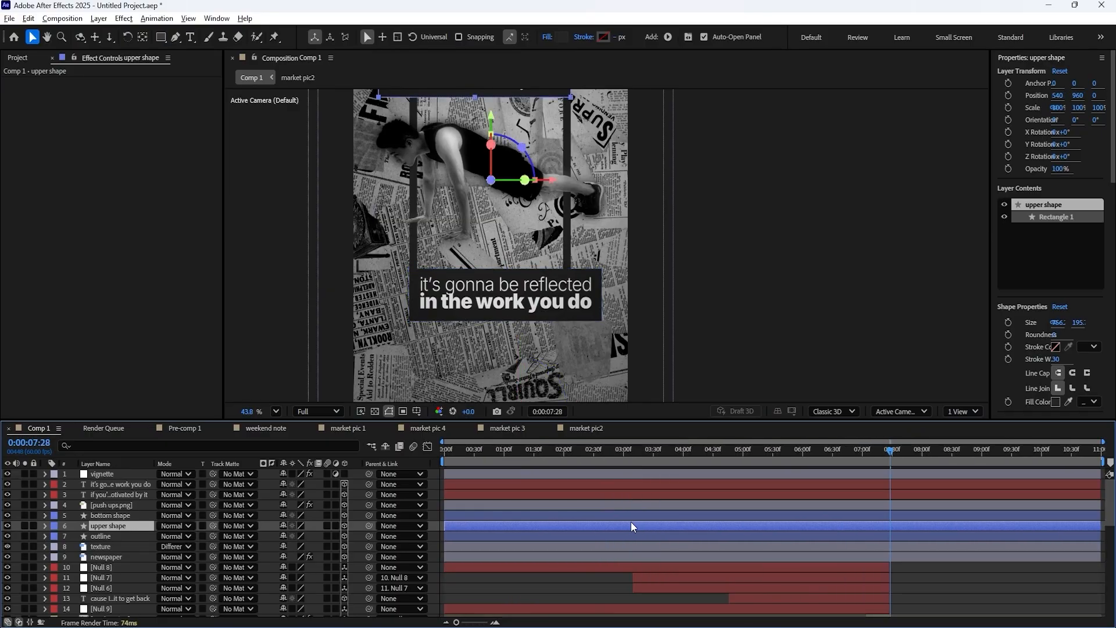
scroll(817, 550, "down", 8)
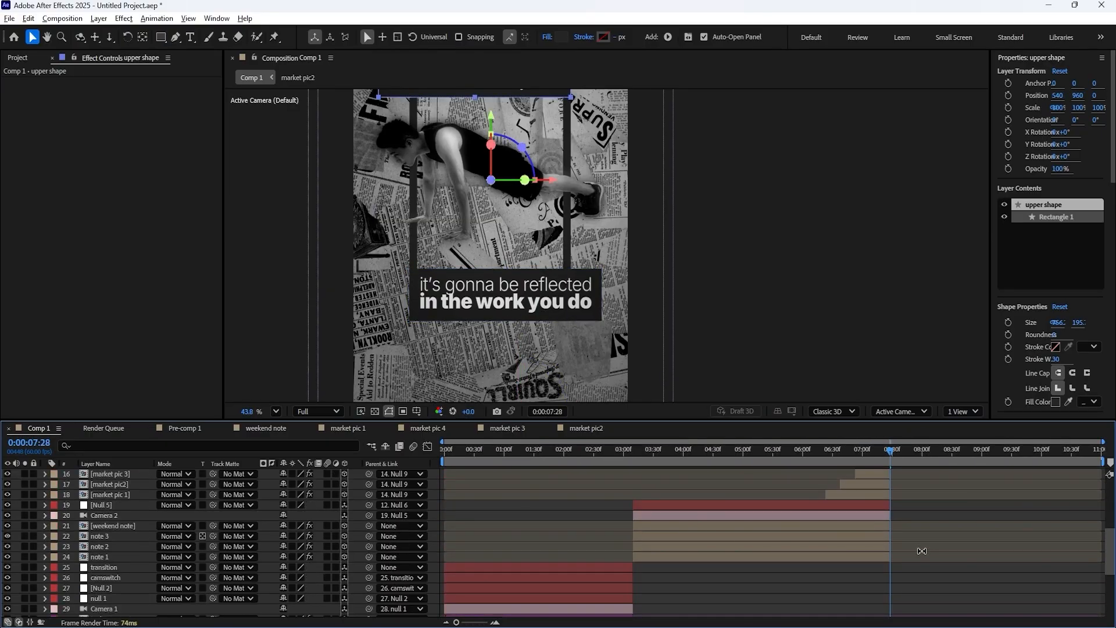
scroll(904, 546, "up", 8)
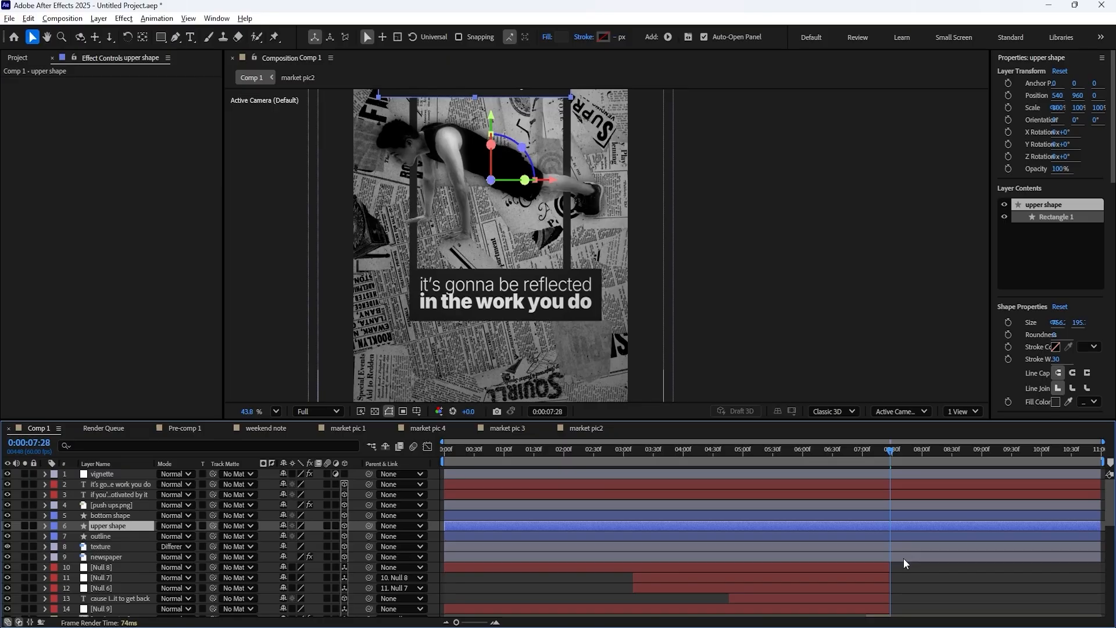
left_click(903, 558)
left_click(900, 482, "shift")
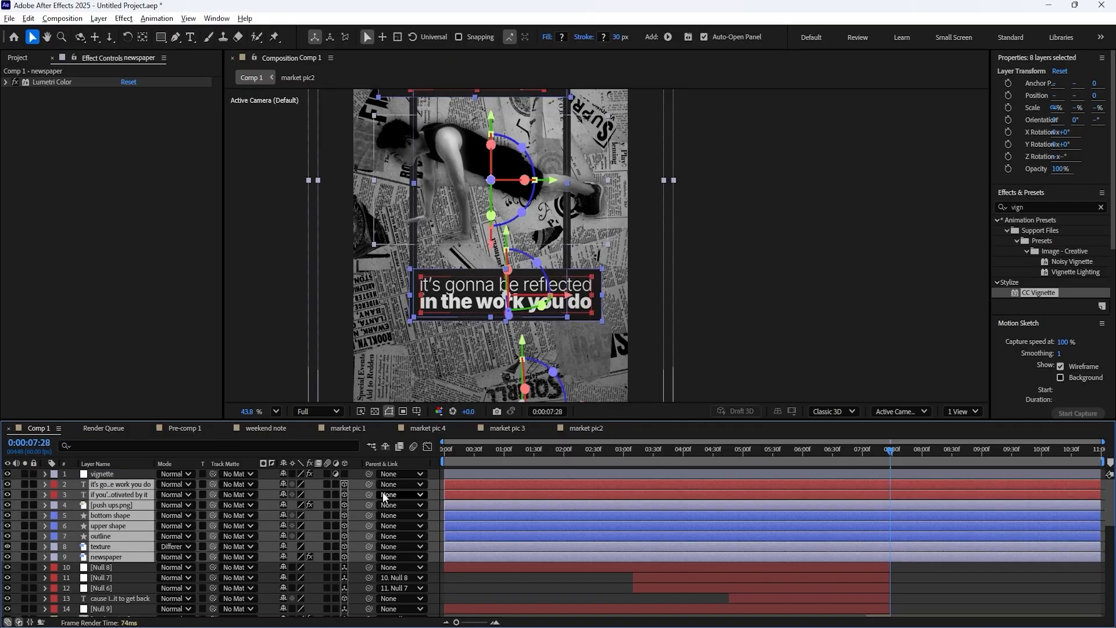
left_click_drag(445, 484, 891, 491)
scroll(905, 514, "up", 5)
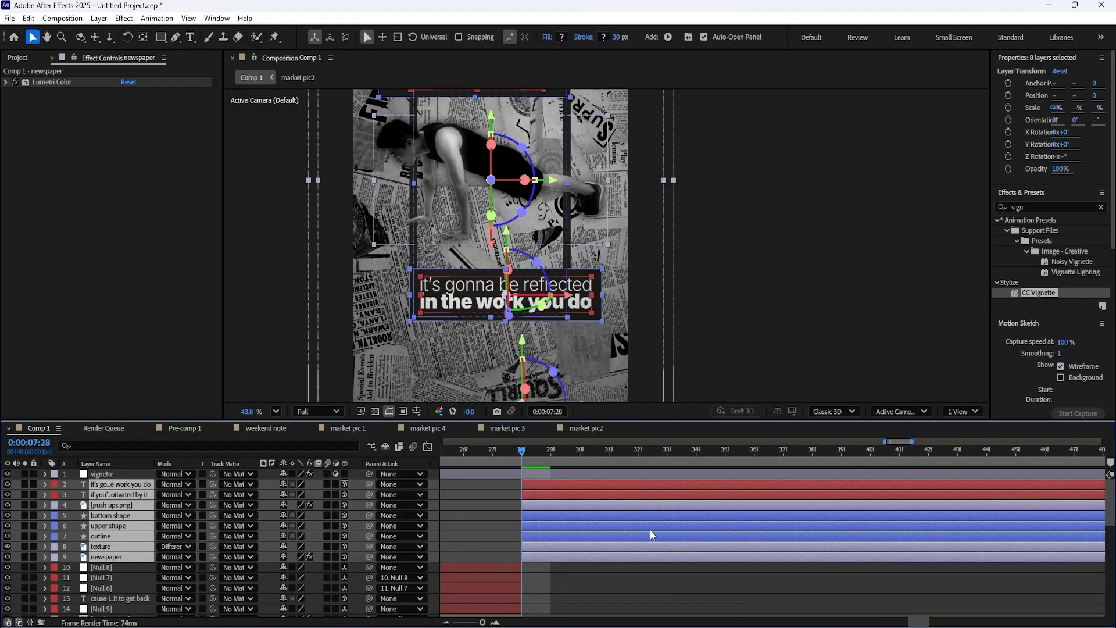
left_click_drag(509, 455, 522, 452)
scroll(486, 497, "down", 5)
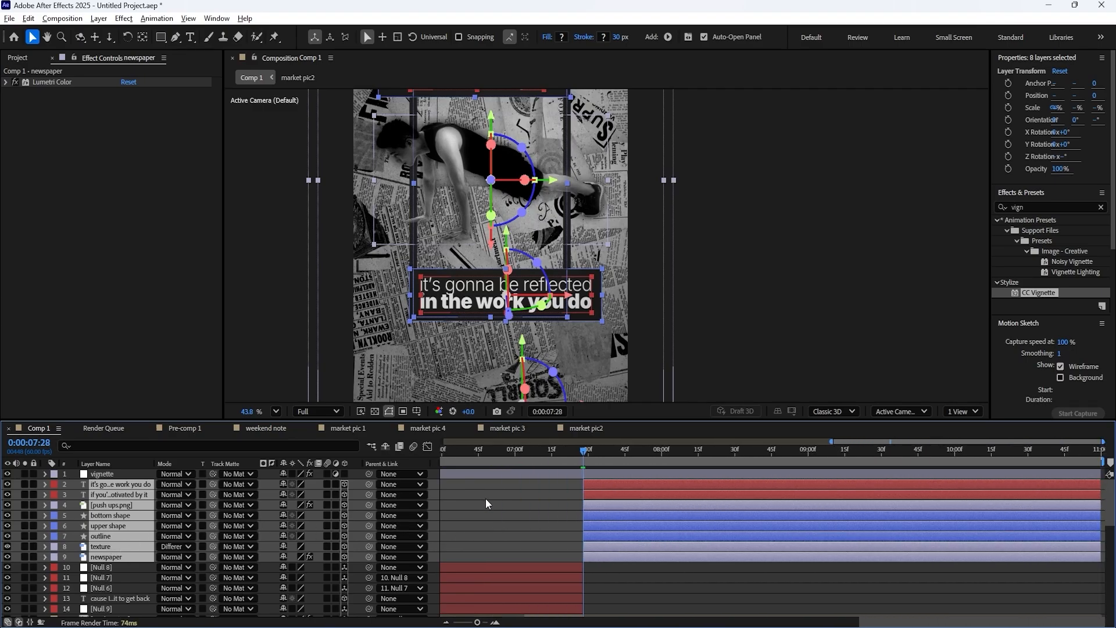
left_click(577, 498)
- Inspect the push-up scene and preview it from 0:00:07:27 to judge the timing of the second text
scroll(529, 201, "down", 2)
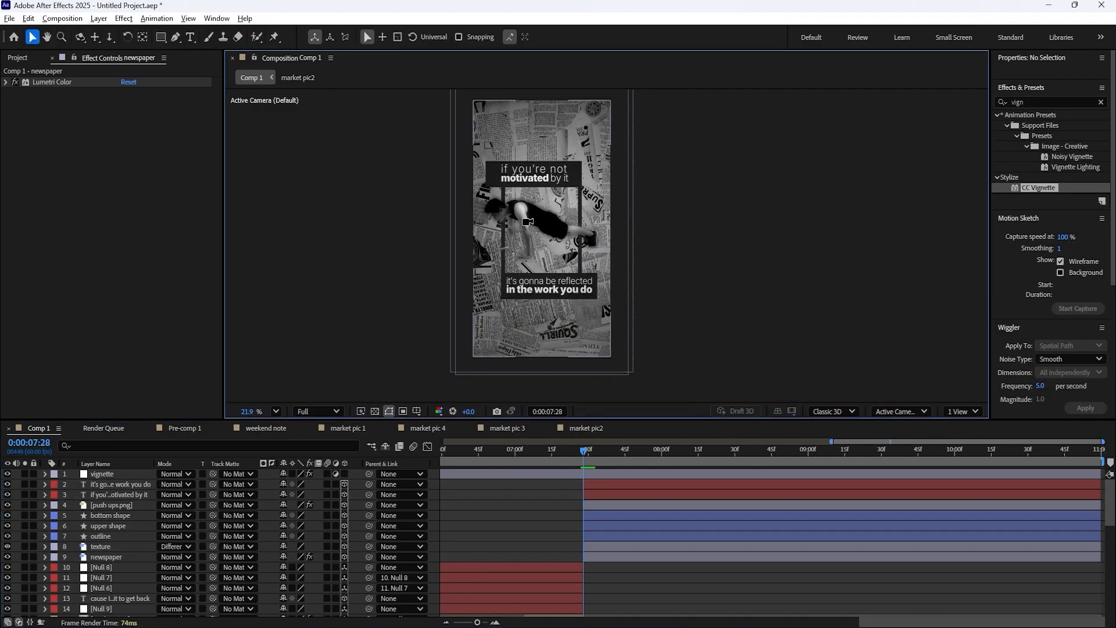
scroll(529, 202, "up", 1)
scroll(529, 202, "down", 2)
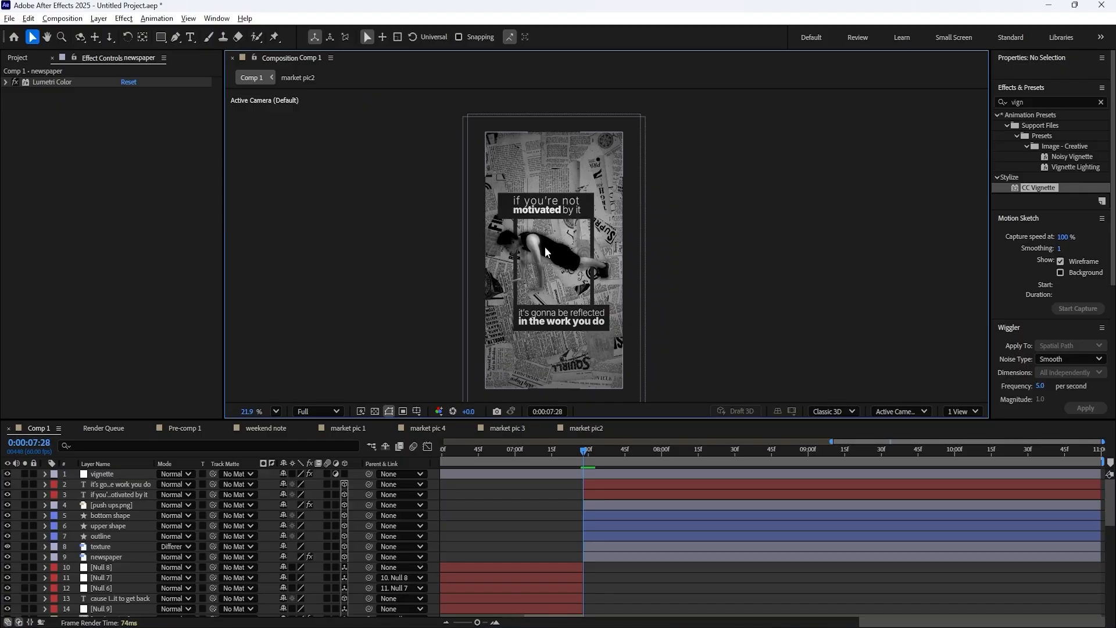
scroll(529, 252, "up", 5)
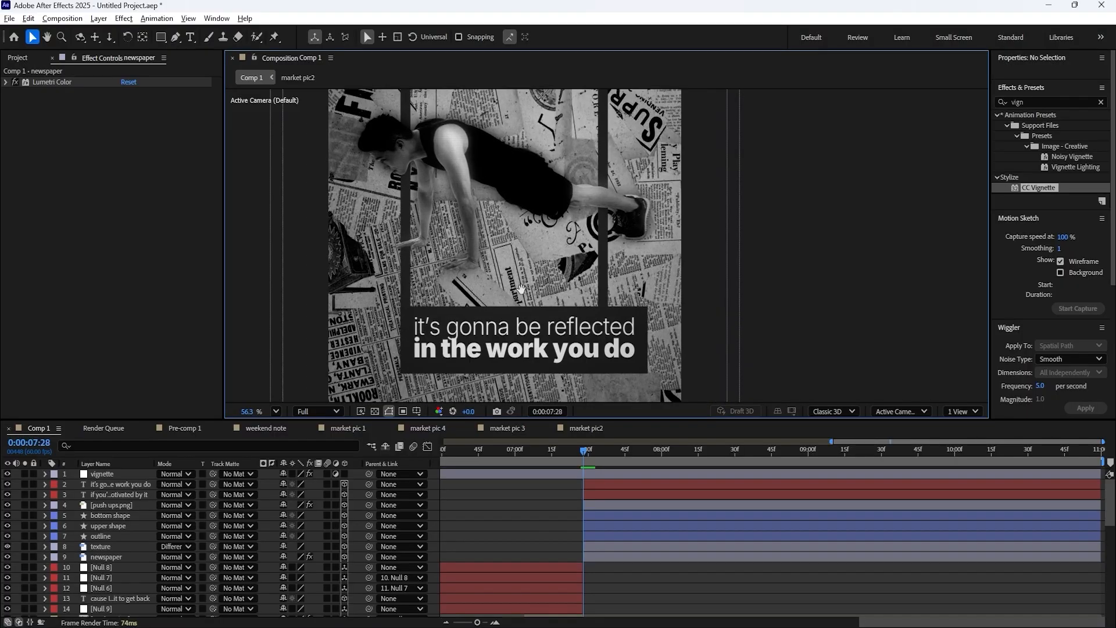
left_click_drag(521, 289, 527, 254)
left_click(129, 495)
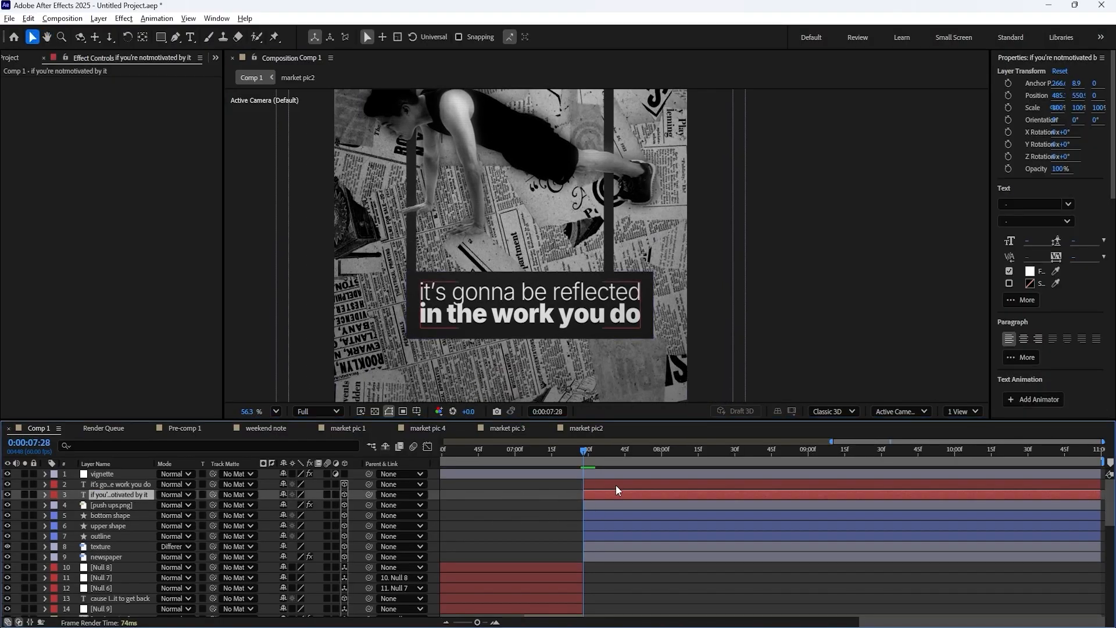
key("space")
key("Page_Up")
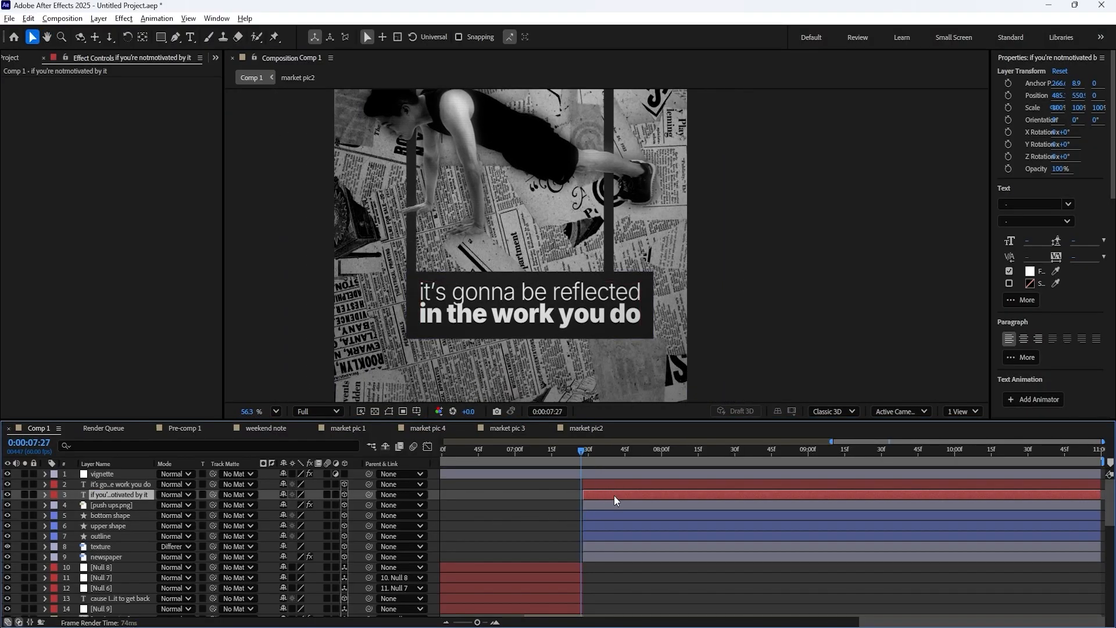
left_click(576, 508)
key("space")
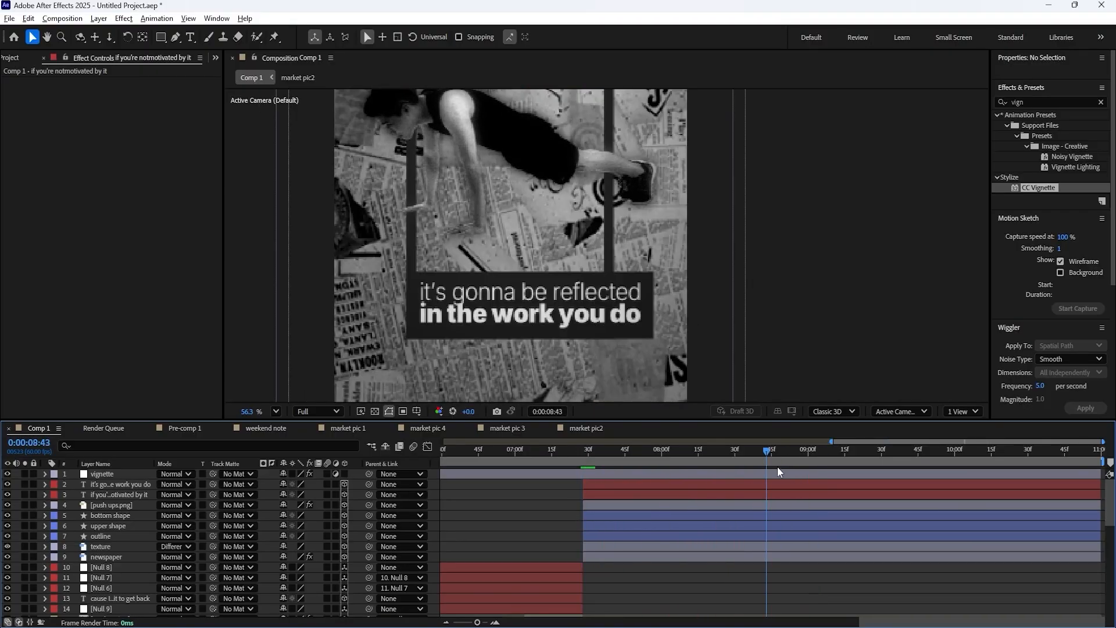
- Make the "it's gonna be reflected" layer start at 0:00:08:58 and last until the end of the composition
left_click(809, 465)
mouse_move(812, 469)
left_mouse_down()
mouse_move(820, 463)
mouse_move(803, 459)
left_mouse_up()
left_click(120, 484)
left_click(121, 495)
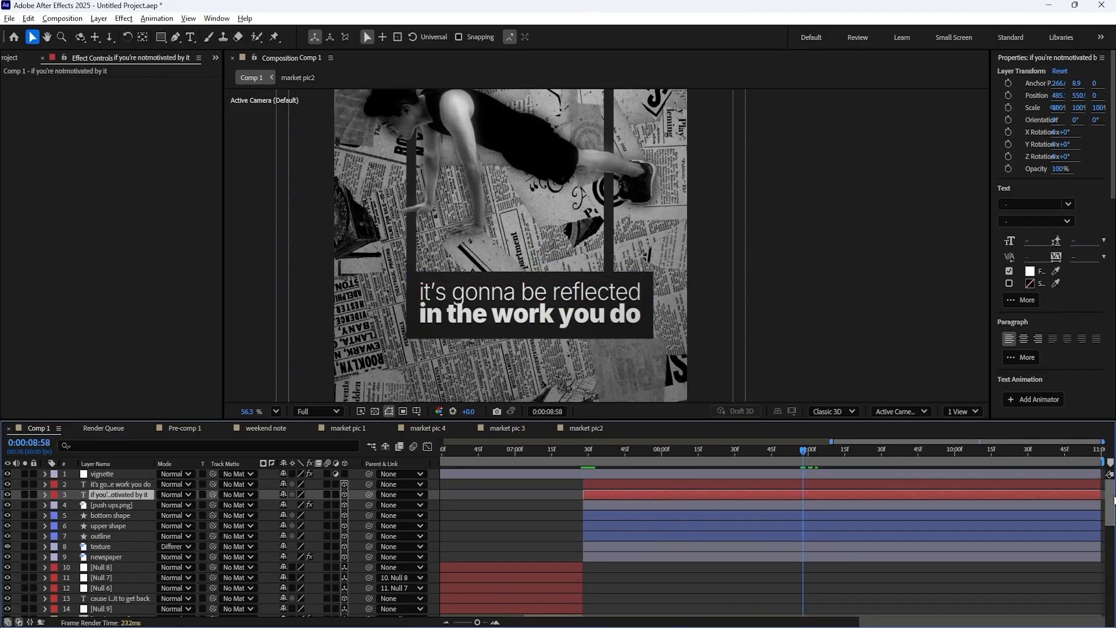
left_click_drag(1100, 494, 891, 498)
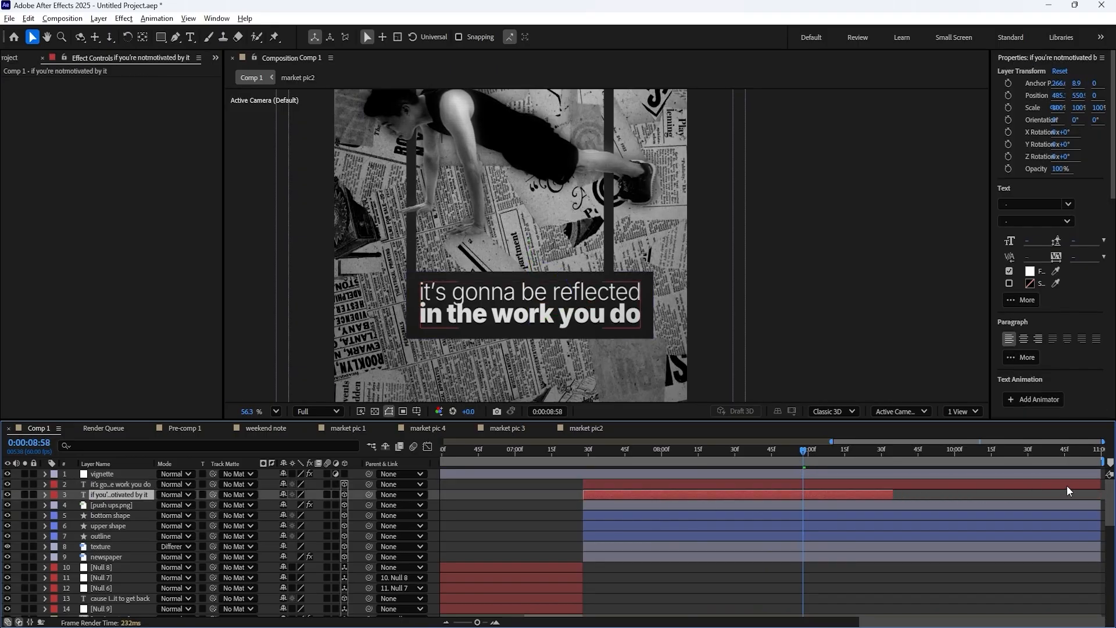
key("ctrl+z")
left_click_drag(1101, 483, 889, 479)
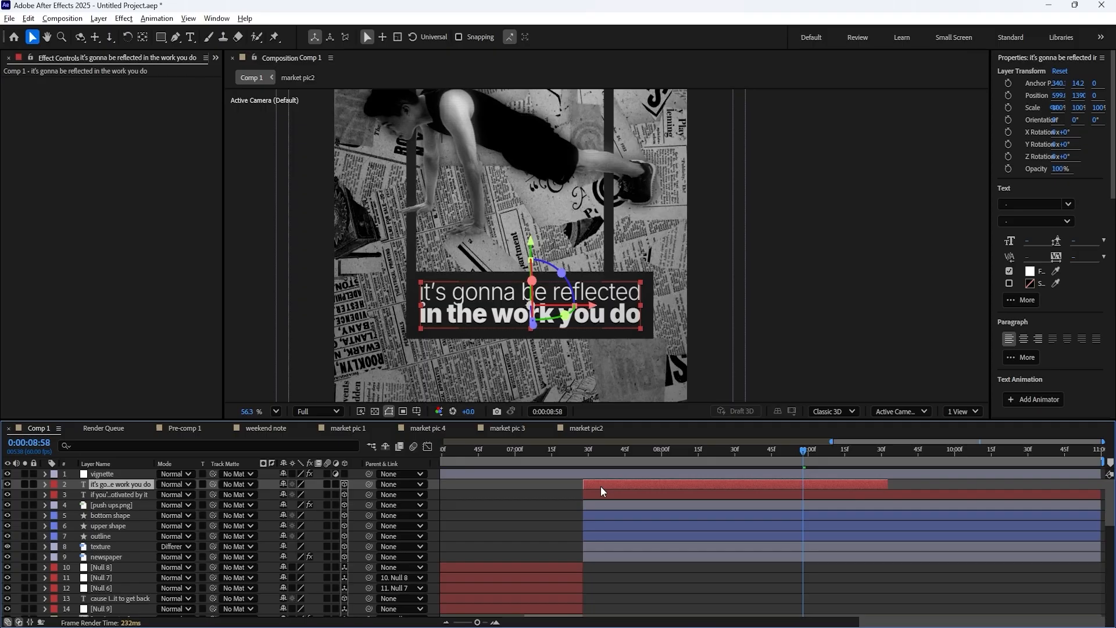
left_click_drag(601, 486, 703, 487)
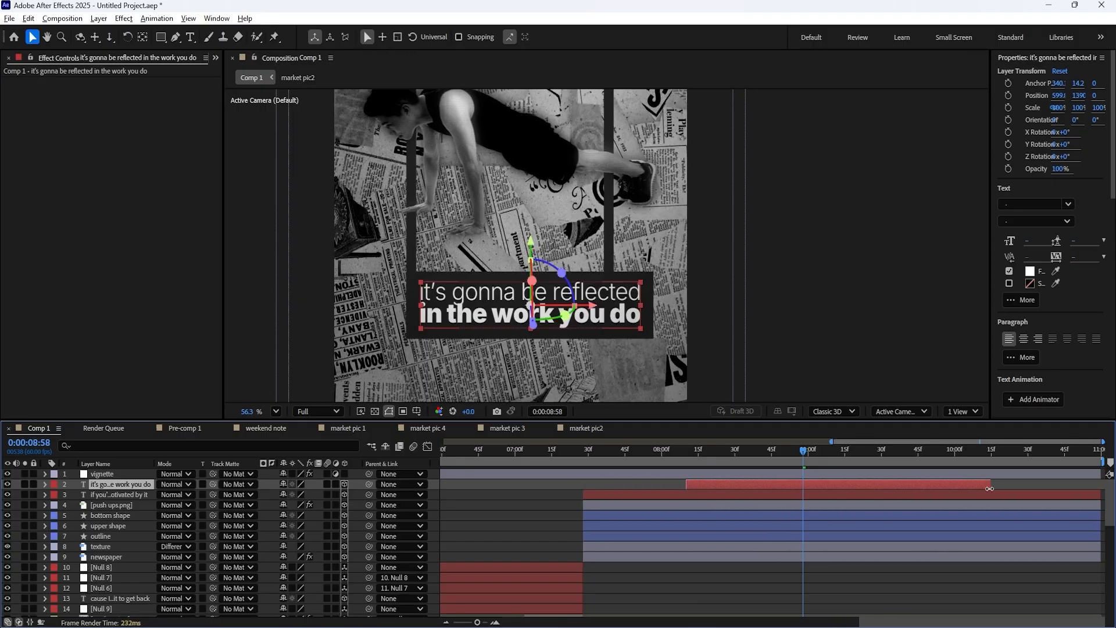
left_click_drag(988, 486, 900, 490)
left_click_drag(734, 485, 853, 486)
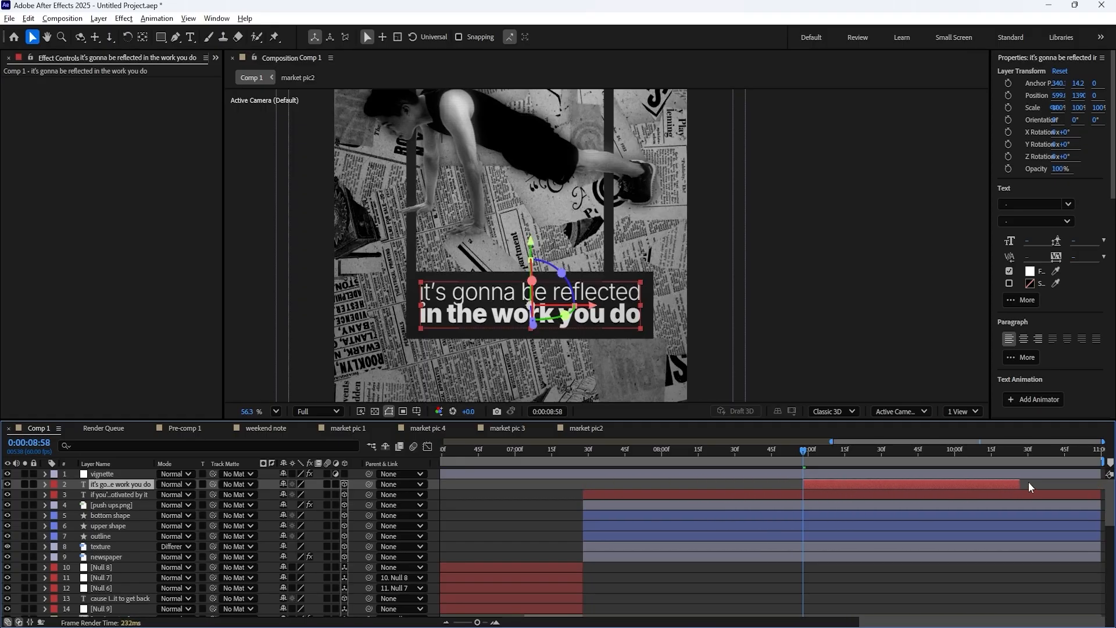
left_click_drag(1020, 484, 1087, 482)
- Find the Ripple 3 text animation preset and apply it to both text layers of the push-up scene
scroll(1086, 217, "down", 5)
left_click(1030, 147)
type("vign")
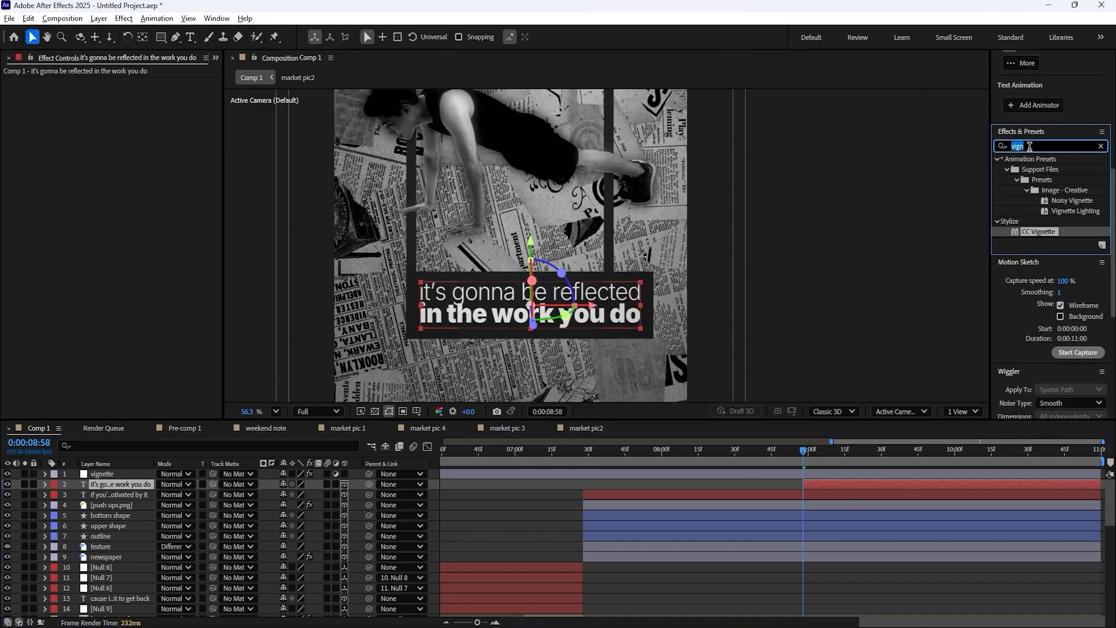
type("sid")
type("ripple")
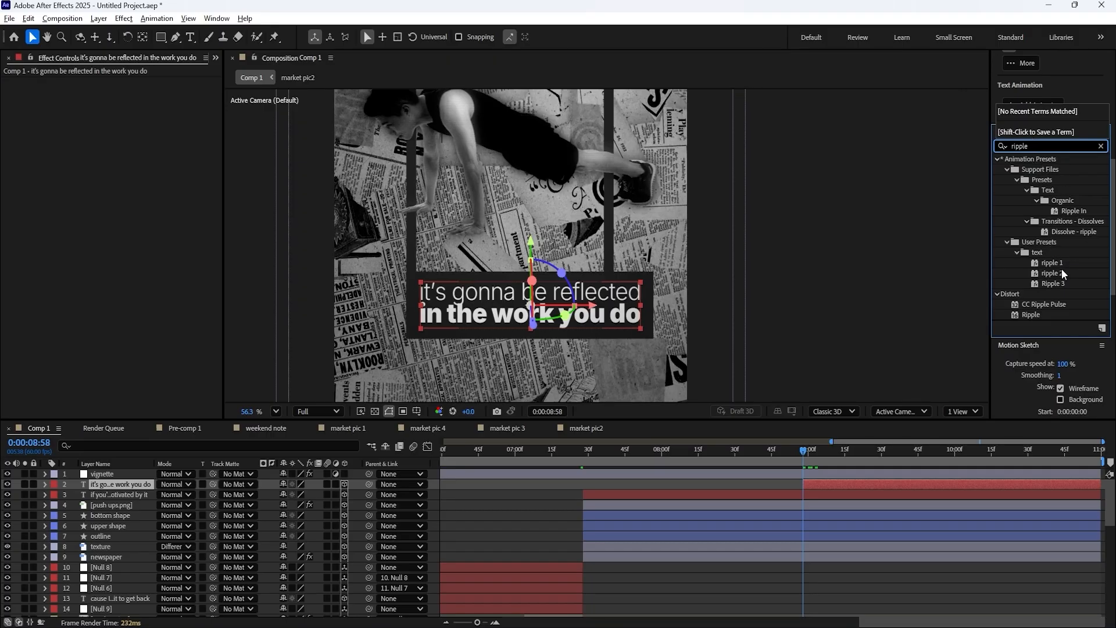
left_click_drag(1058, 285, 671, 498)
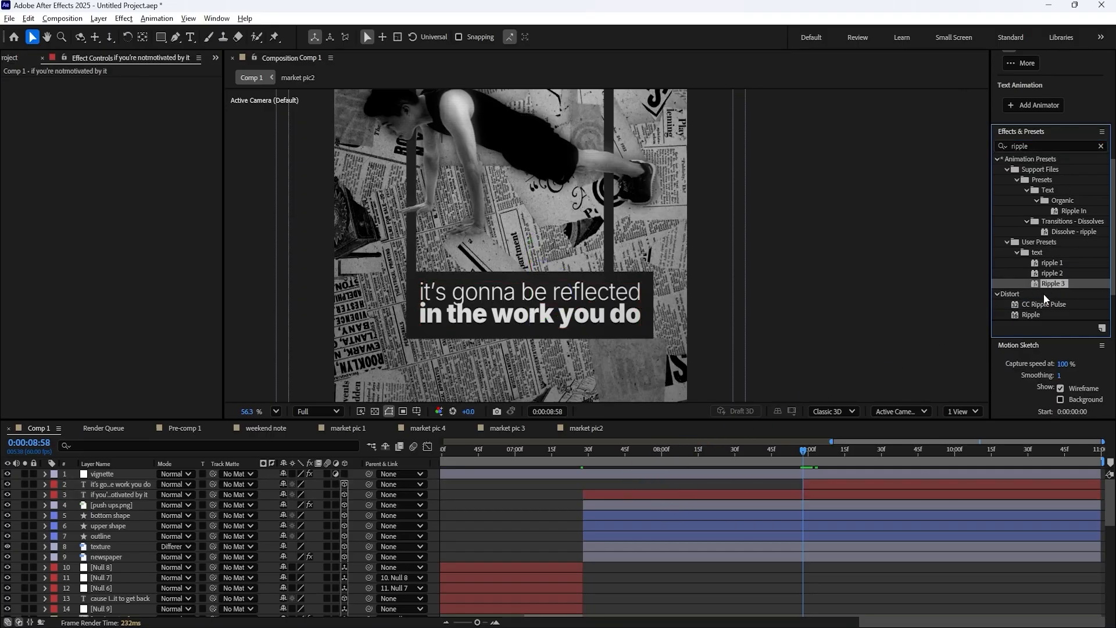
left_click_drag(1052, 285, 816, 485)
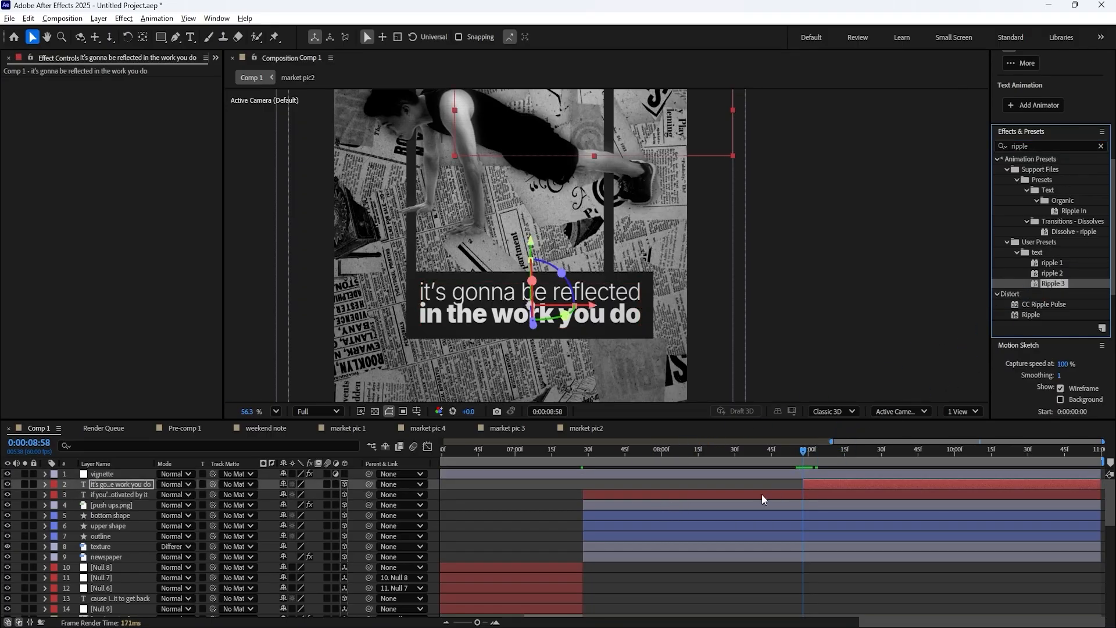
- Preview the ripple text animations in both dark boxes, starting from the beginning of the push-up scene
left_click_drag(587, 458, 581, 459)
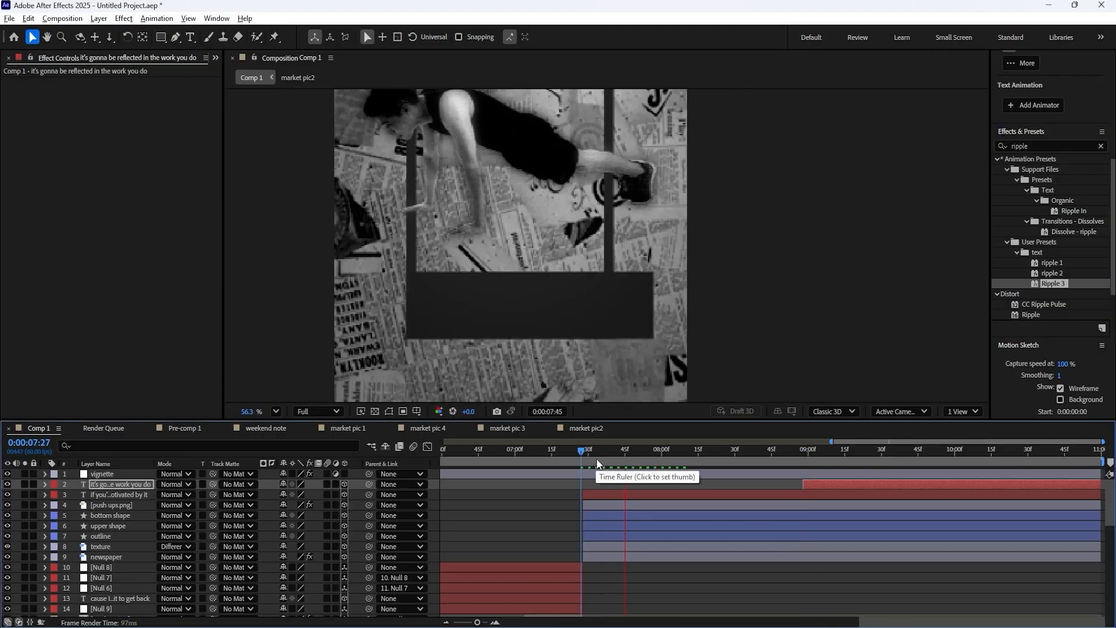
key("space")
scroll(599, 232, "down", 3)
scroll(575, 150, "up", 1)
left_click_drag(561, 144, 538, 195)
left_click(592, 452)
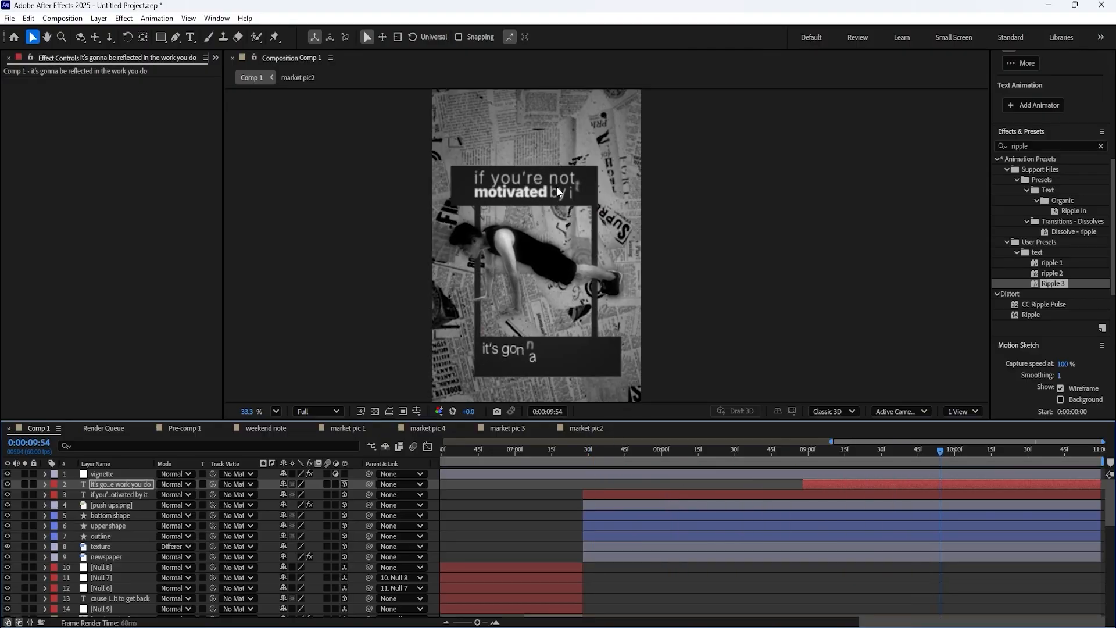
key("space")
left_click_drag(598, 451, 826, 443)
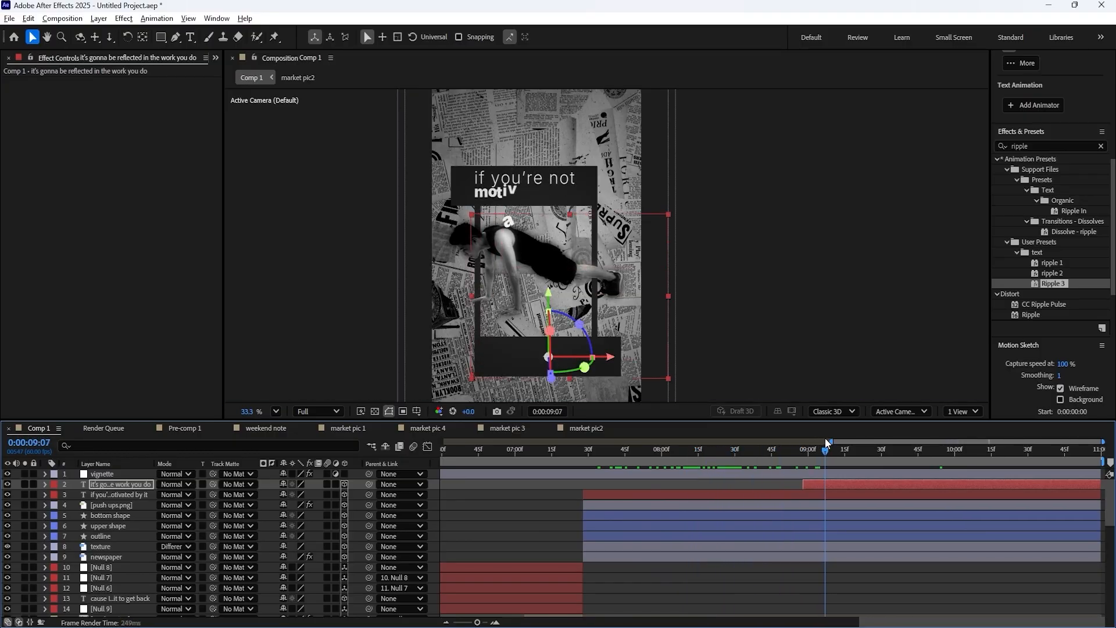
- Add a Drop Shadow to the "if you're not motivated by it" text with 100% opacity, distance 0 and softness 20
left_click(751, 493)
left_click(1032, 147)
type("droip")
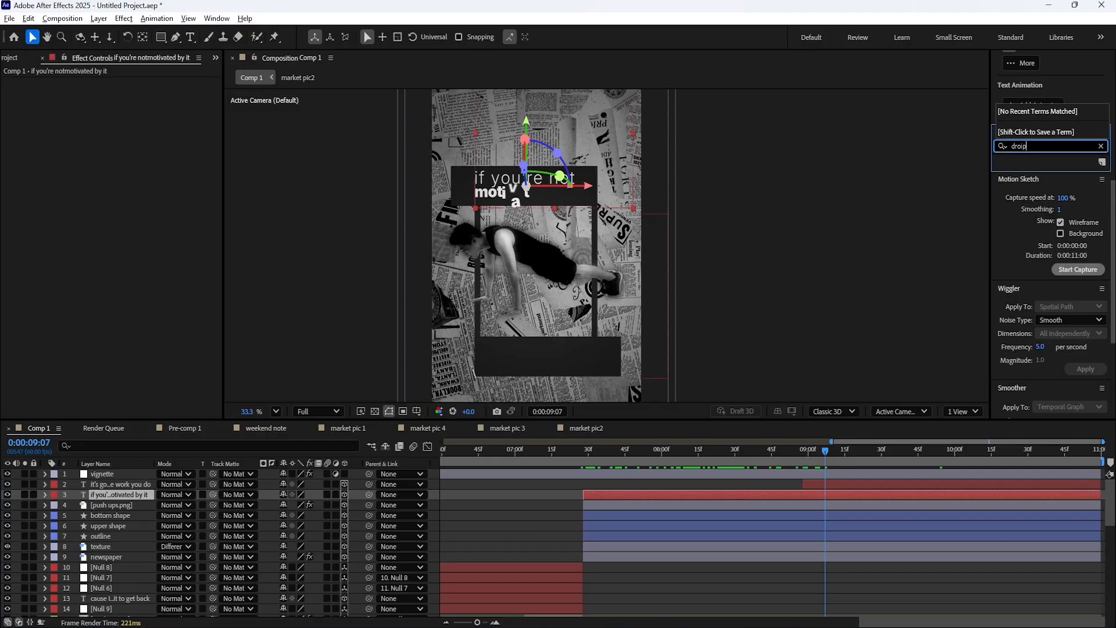
key("BackSpace")
key("BackSpace")
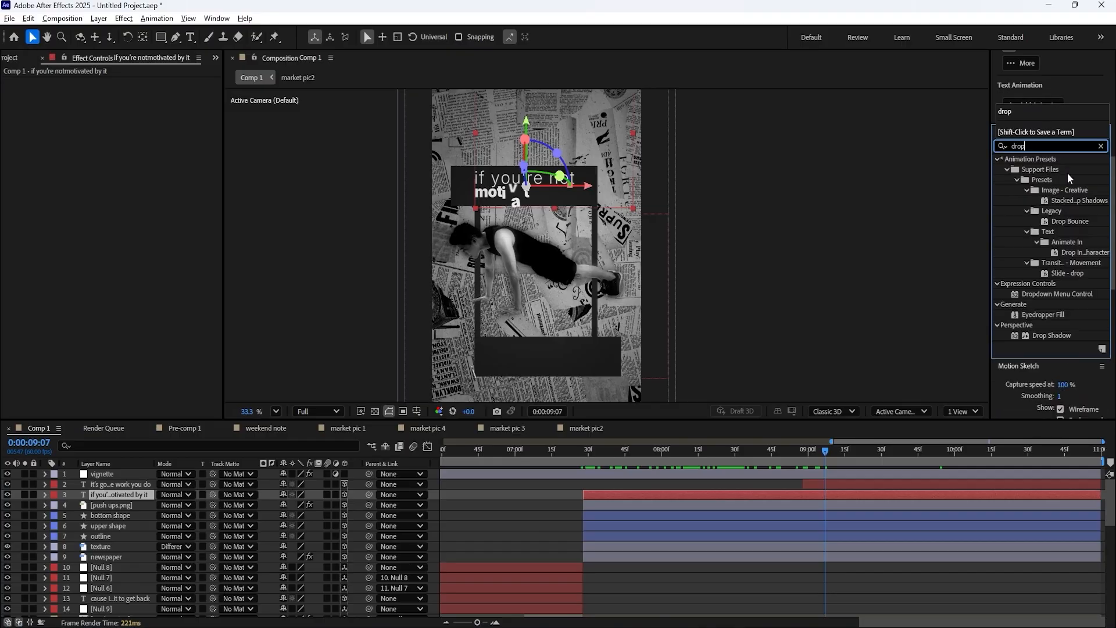
type("p")
left_click_drag(1051, 336, 198, 158)
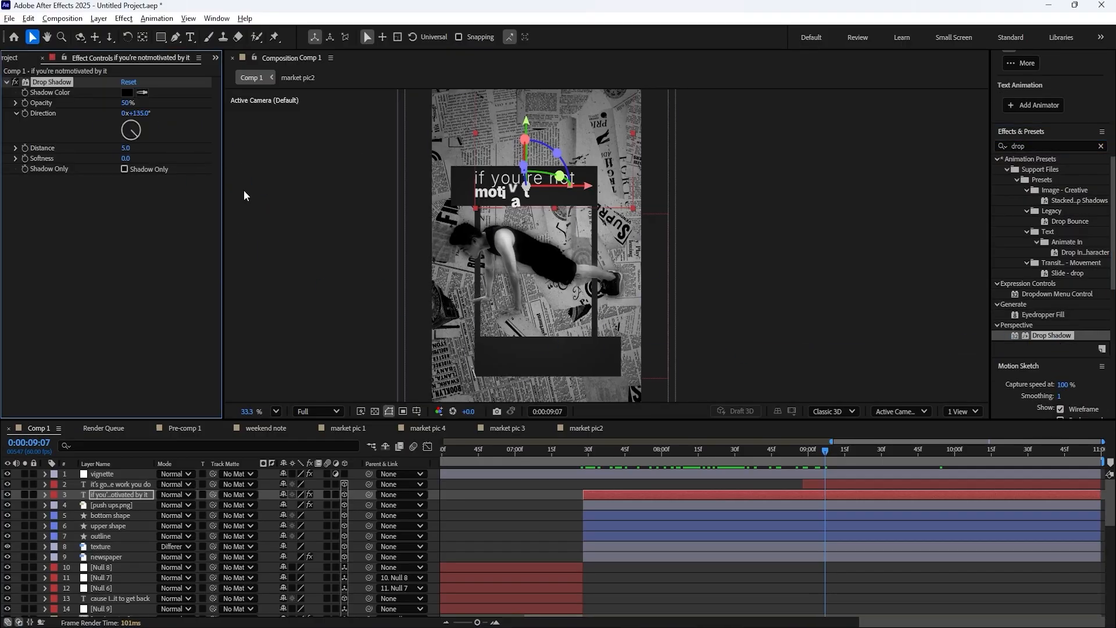
type("0")
key("Tab")
type("20")
key("Return")
left_click_drag(742, 454, 659, 449)
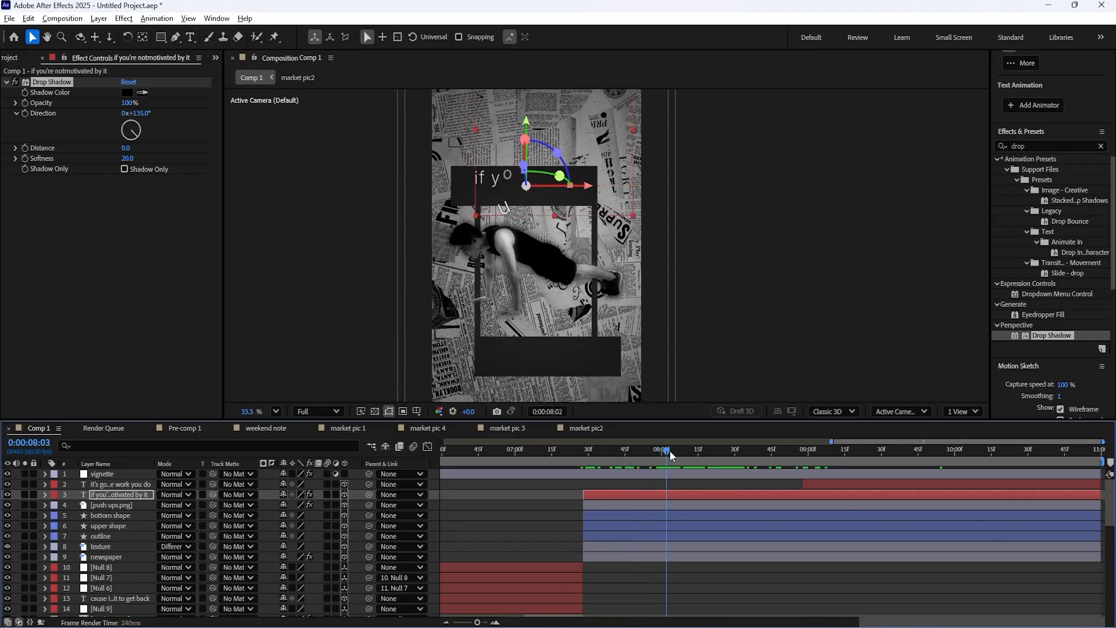
- Preview the shadowed "if you're not motivated by it" text animation from the start of the push-up scene
left_click_drag(670, 451, 703, 455)
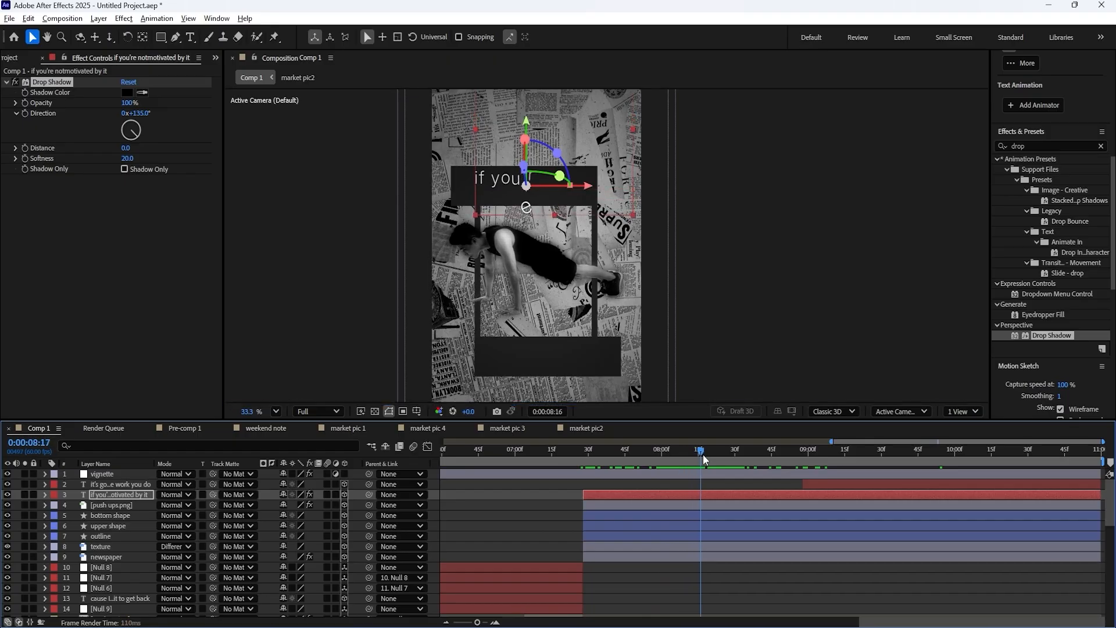
left_click_drag(590, 459, 595, 461)
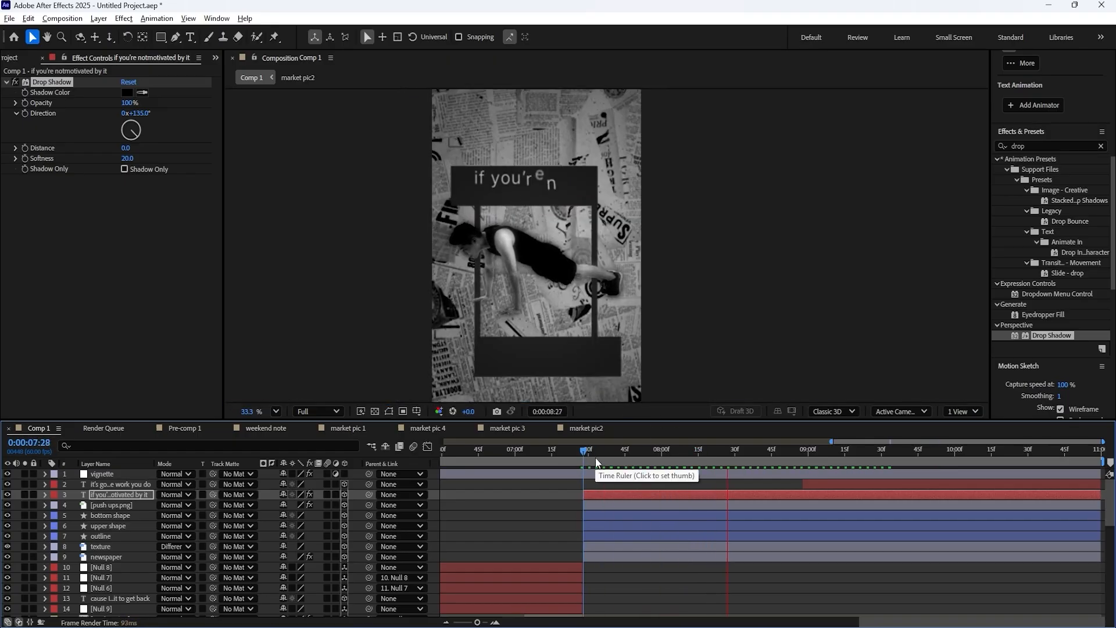
key("space")
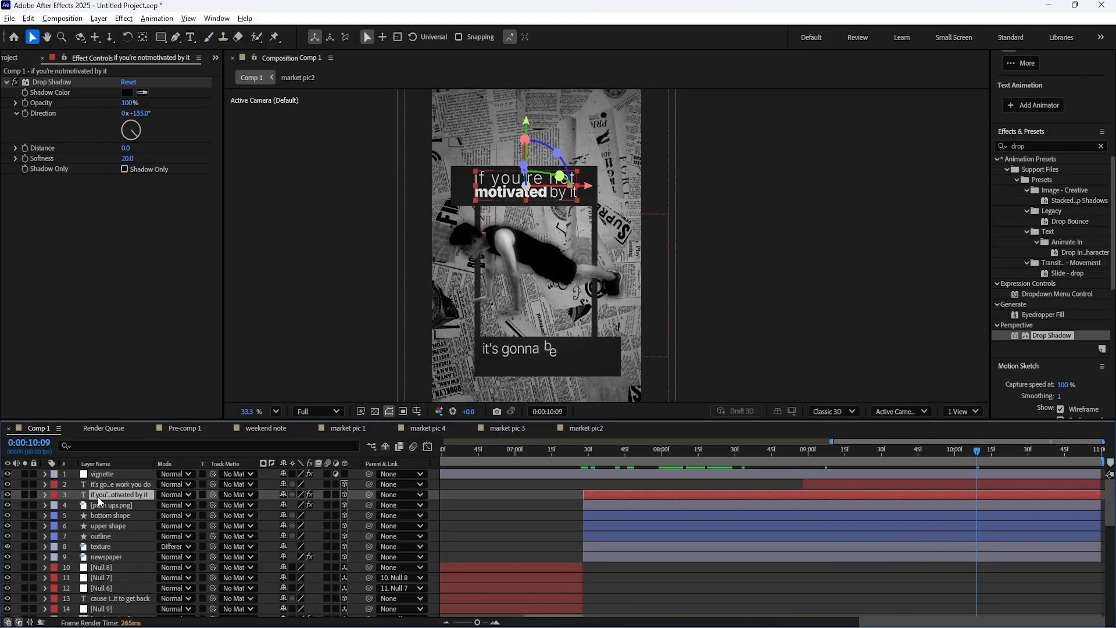
- Set the delay in the "if you're not motivated by it" text's Expression Selector Amount expression to .040 and preview the animation
left_click(45, 495)
left_click(55, 506)
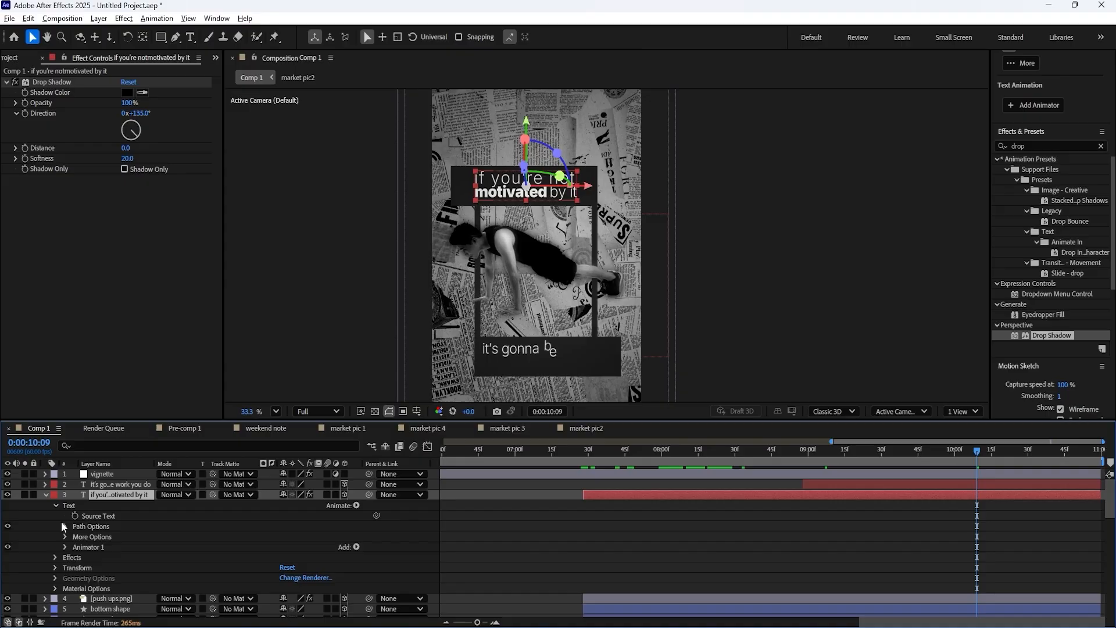
left_click(64, 548)
left_click(75, 560)
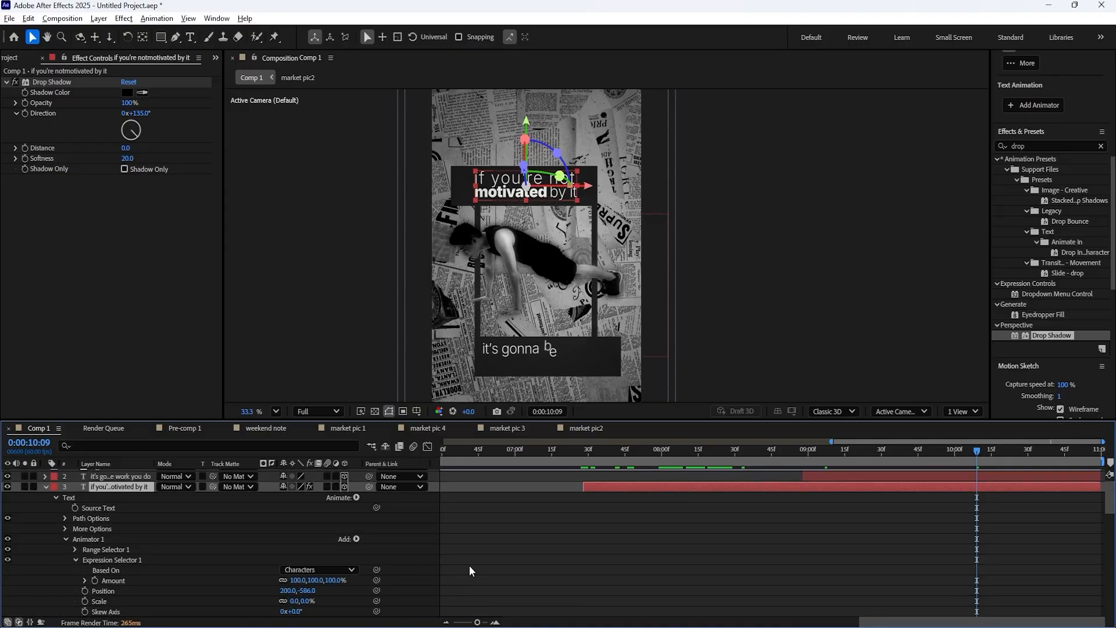
left_click(86, 580)
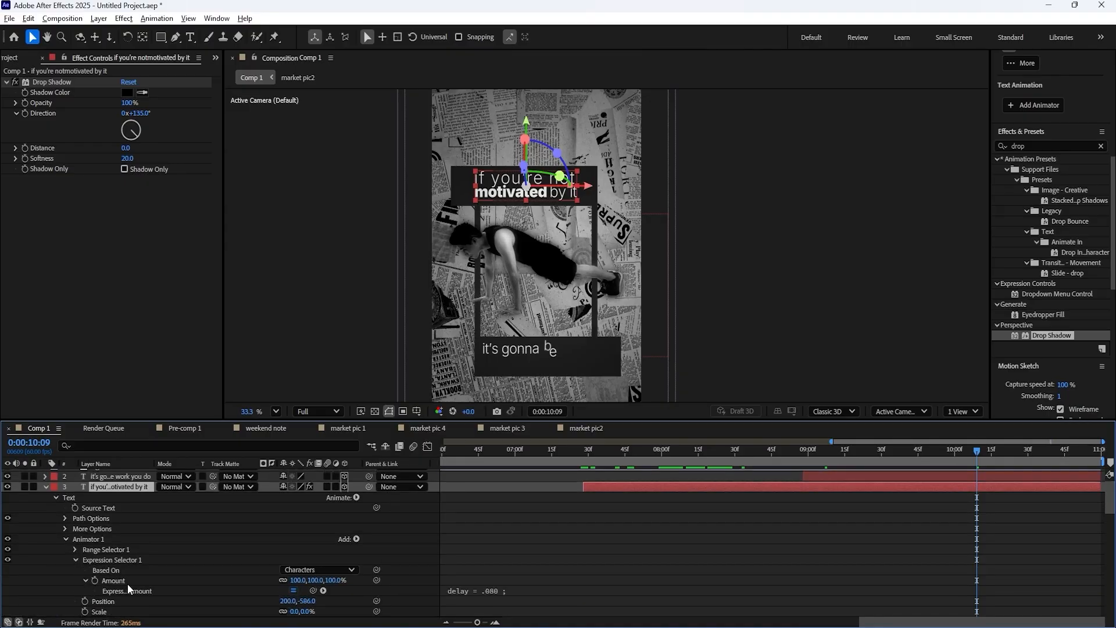
left_click(525, 596)
left_click(525, 589)
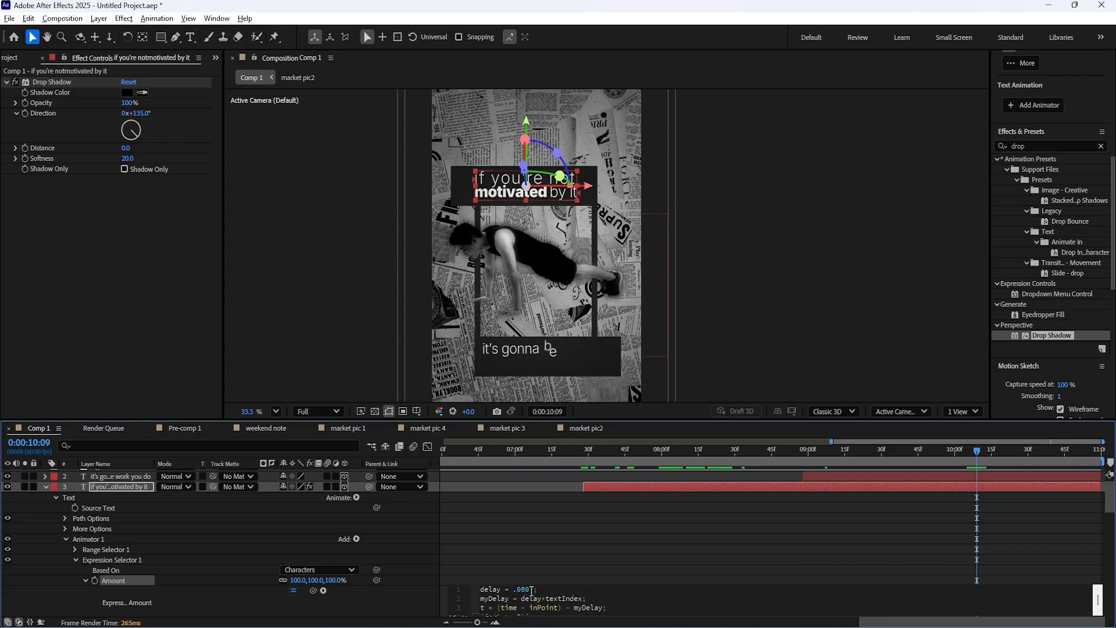
left_click(565, 571)
scroll(573, 583, "down", 1)
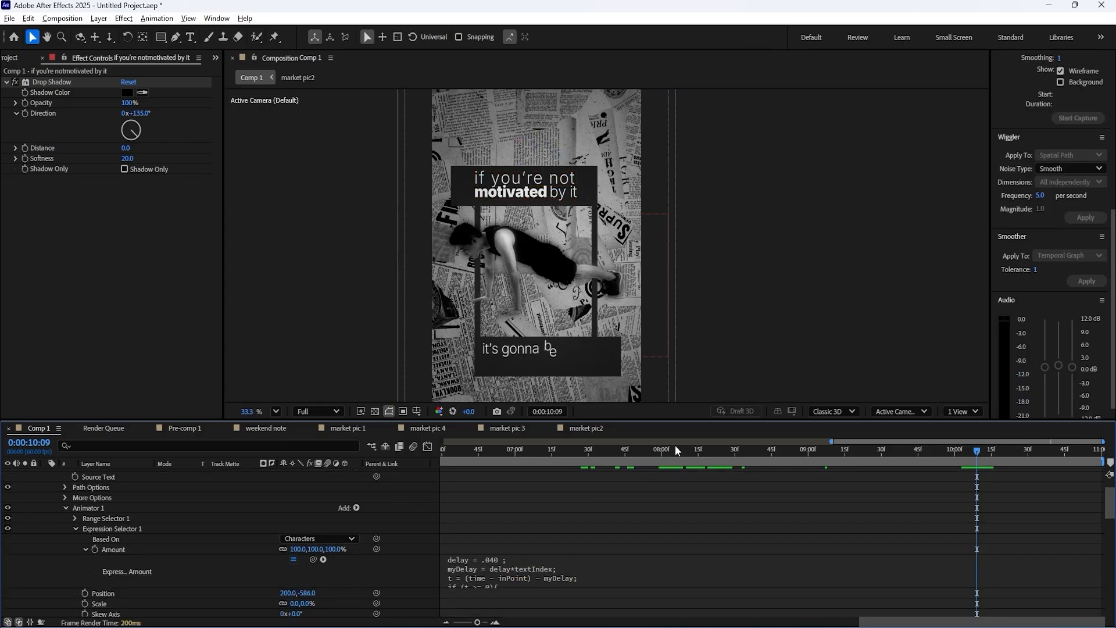
left_click_drag(638, 449, 610, 451)
key("space")
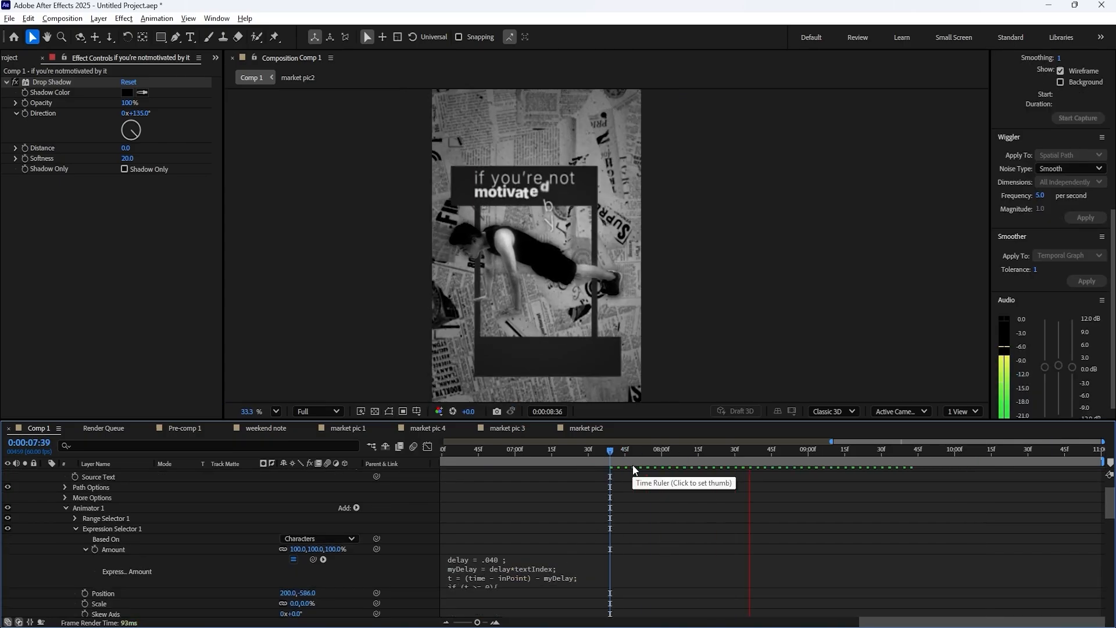
- Set freq to 2 in the "if you're not motivated by it" Amount expression and replay the text animation
left_click(512, 573)
left_click(528, 575)
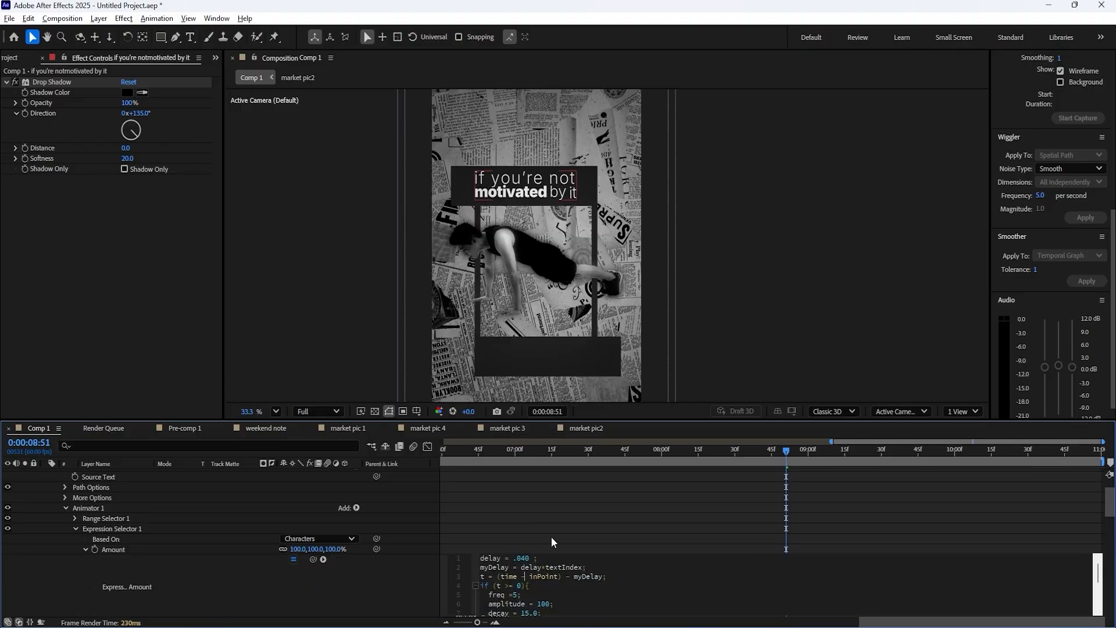
scroll(551, 536, "down", 1)
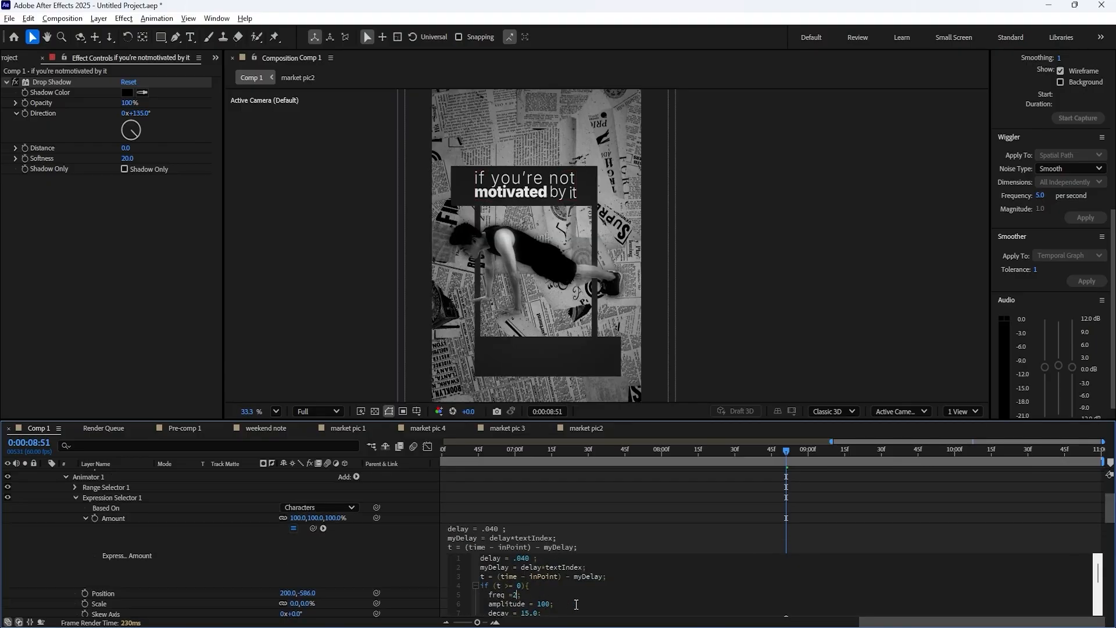
left_click(576, 543)
left_click(646, 451)
key("space")
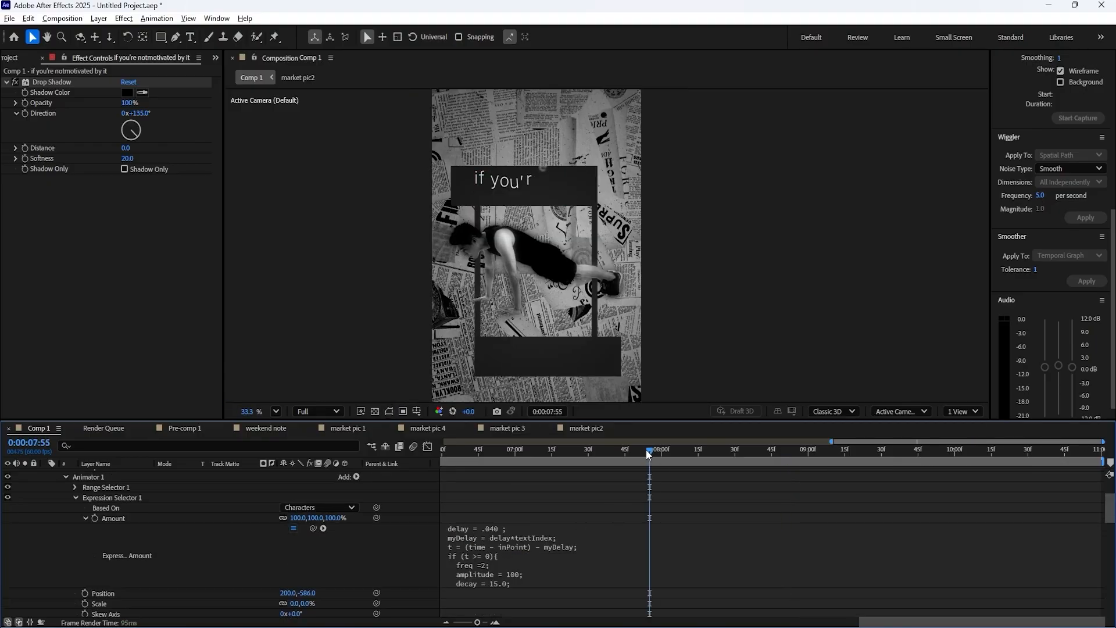
left_click(610, 449)
key("space")
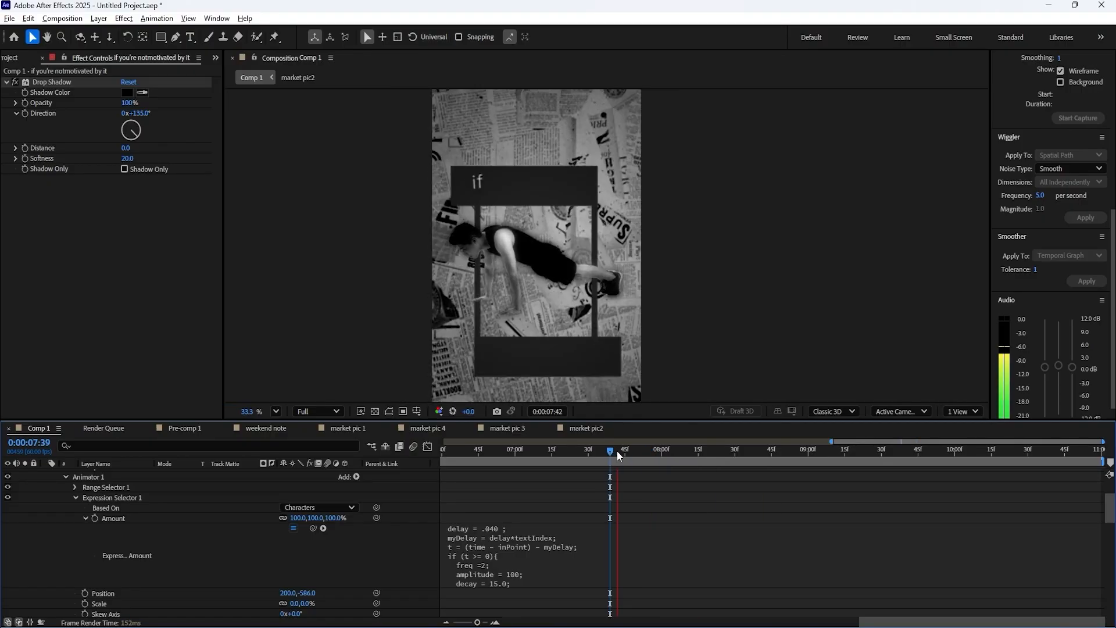
- Set amplitude to 50 and decay to 10.0 in the upper text's Amount expression, and preview the softer bounce
left_click(511, 577)
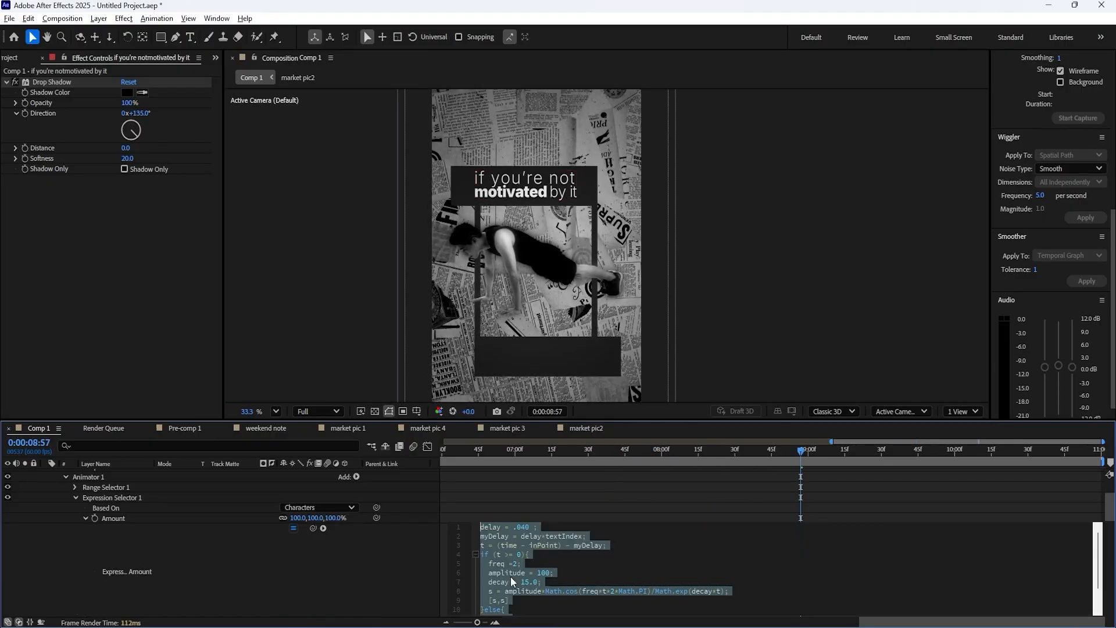
left_click(549, 573)
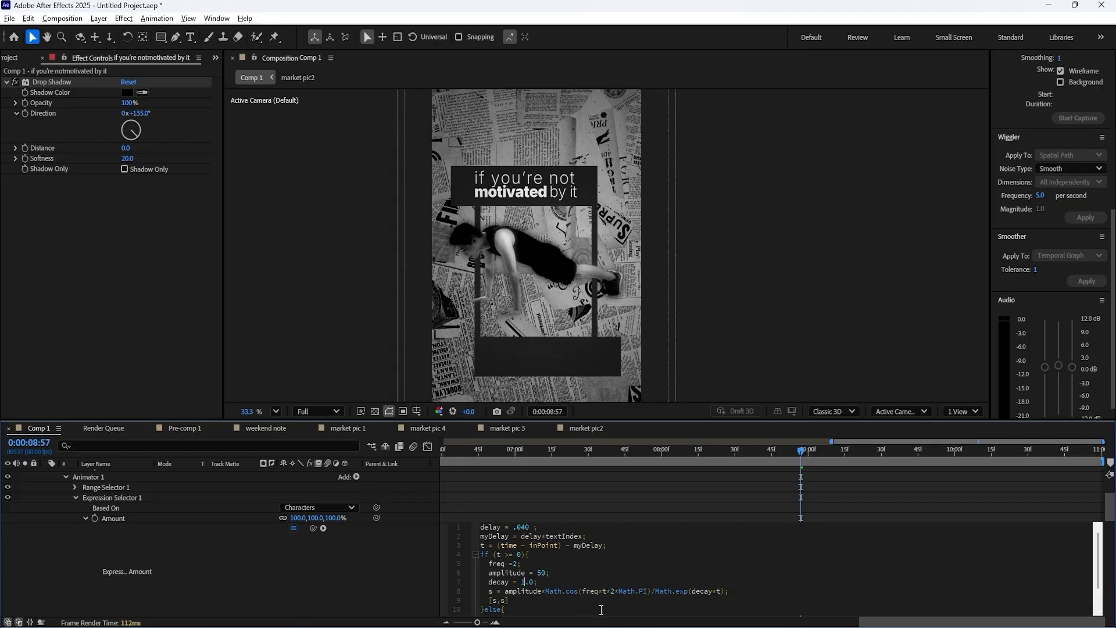
type("0")
key("KP_Enter")
left_click_drag(645, 458, 637, 452)
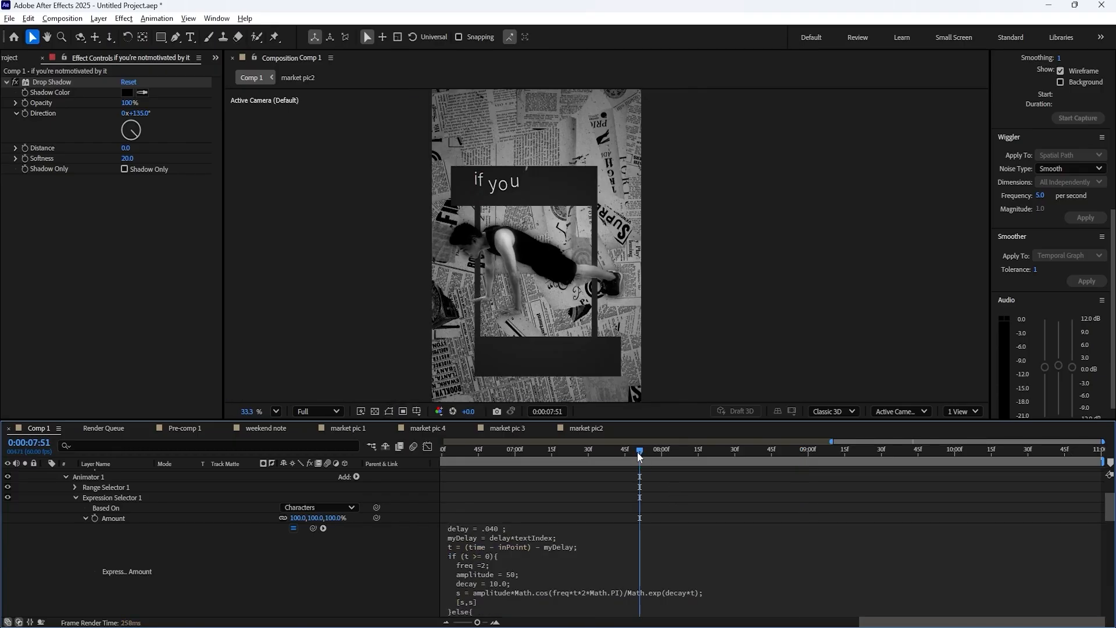
key("space")
left_click(617, 444)
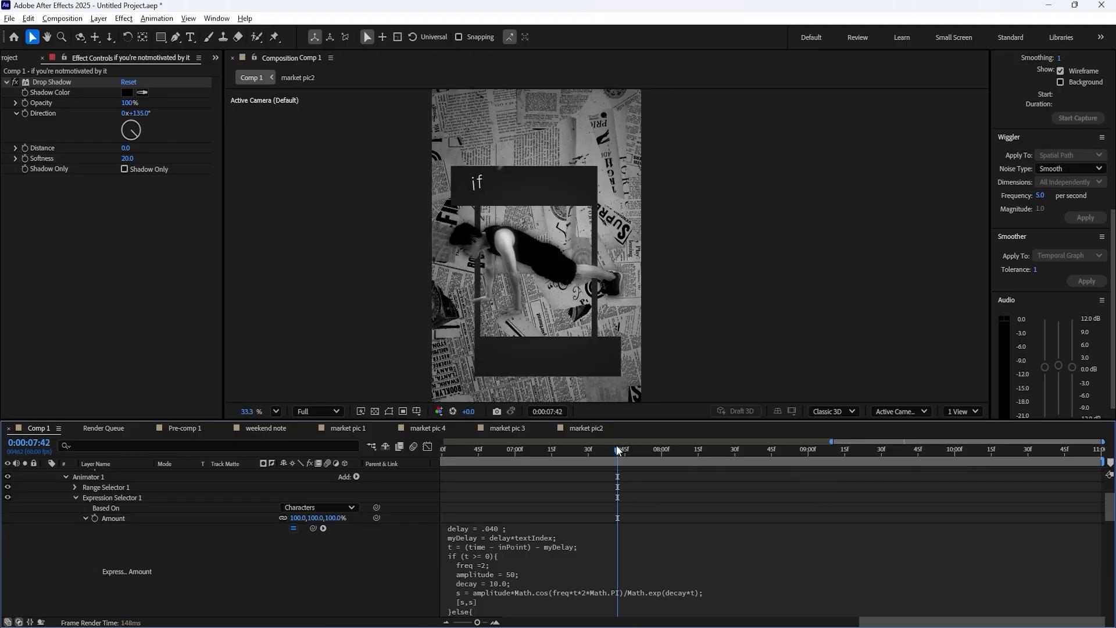
key("space")
left_click(569, 449)
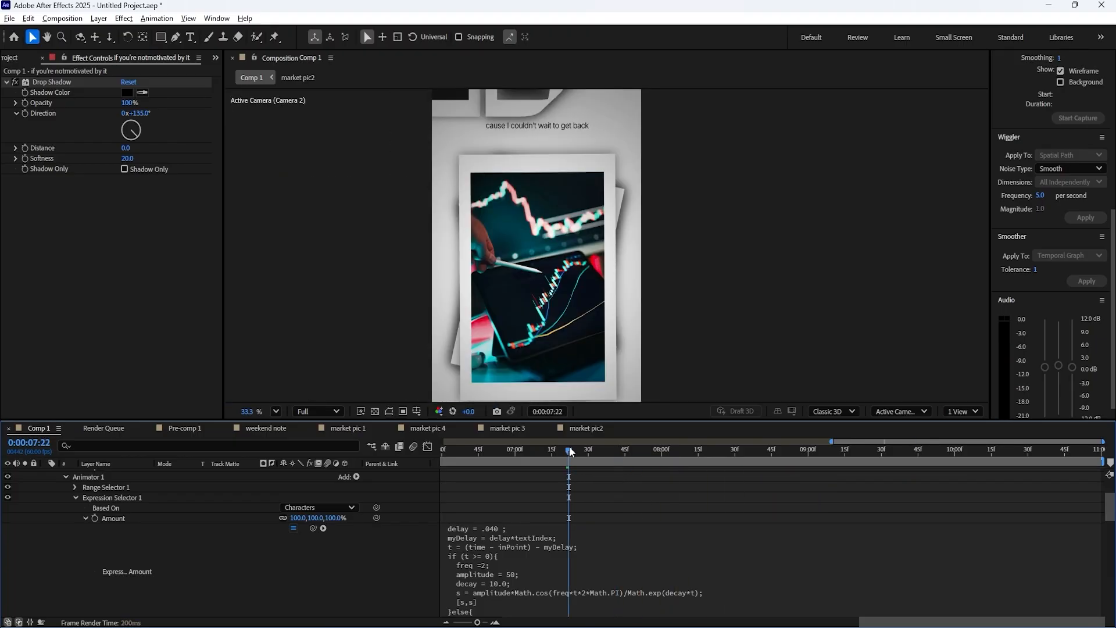
key("space")
- Copy the complete Amount expression of the "if you're not motivated by it" text and collapse its Animator 1
left_click(545, 555)
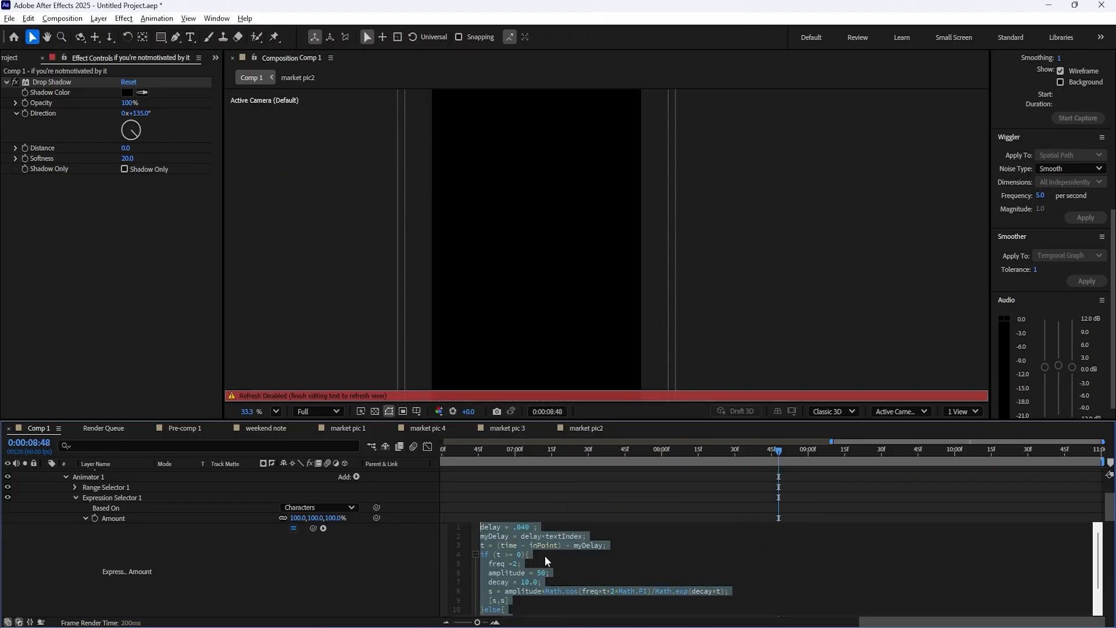
left_click(81, 523)
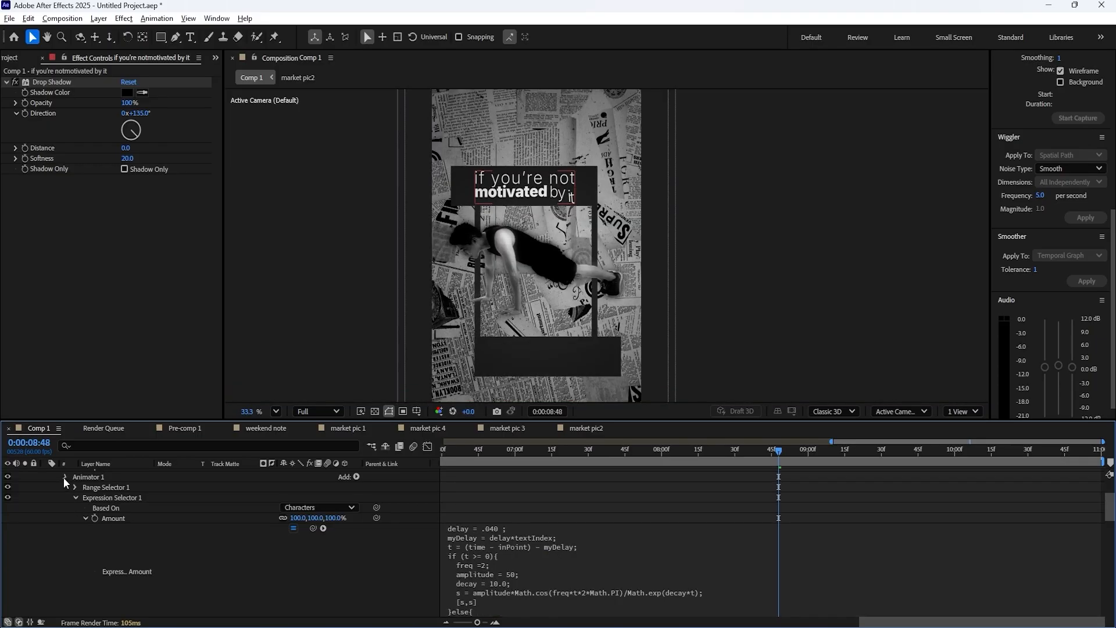
left_click(65, 477)
scroll(240, 520, "up", 2)
scroll(239, 516, "up", 1)
- Replace the Amount expression of the "it's gonna be reflected in the work you do" text with the copied one and preview both texts
left_click(71, 487)
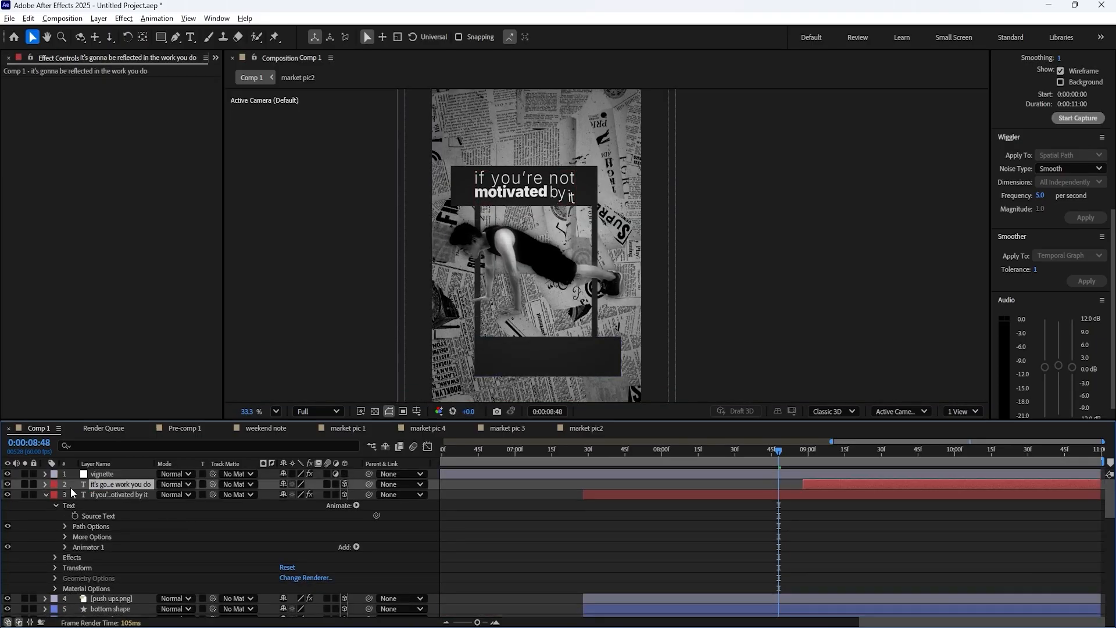
left_click(46, 483)
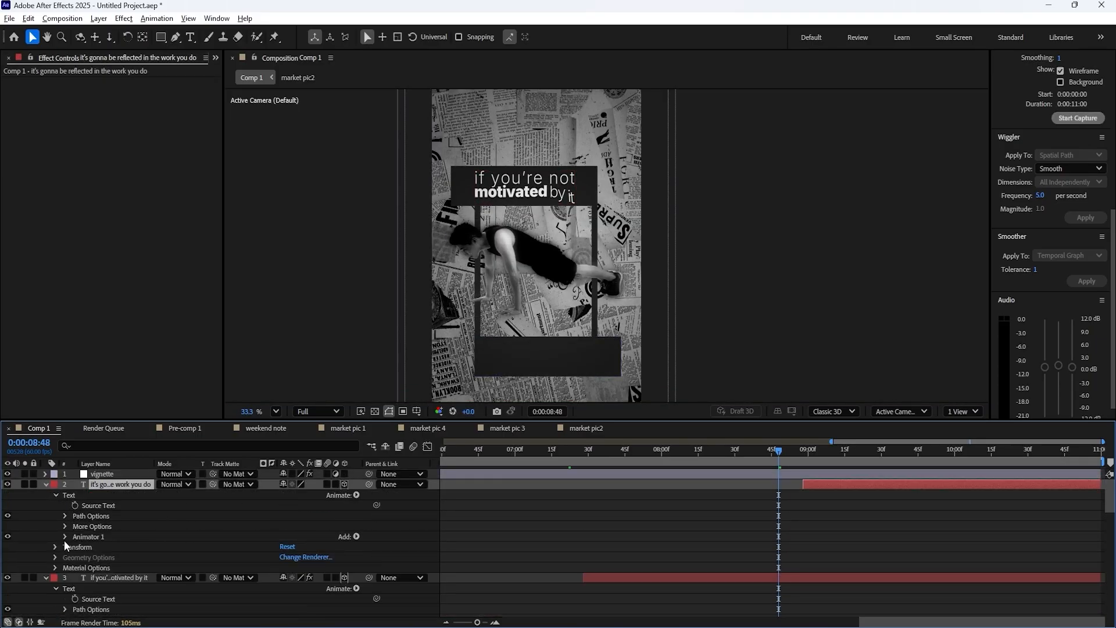
left_click(64, 537)
left_click(75, 558)
left_click(117, 570)
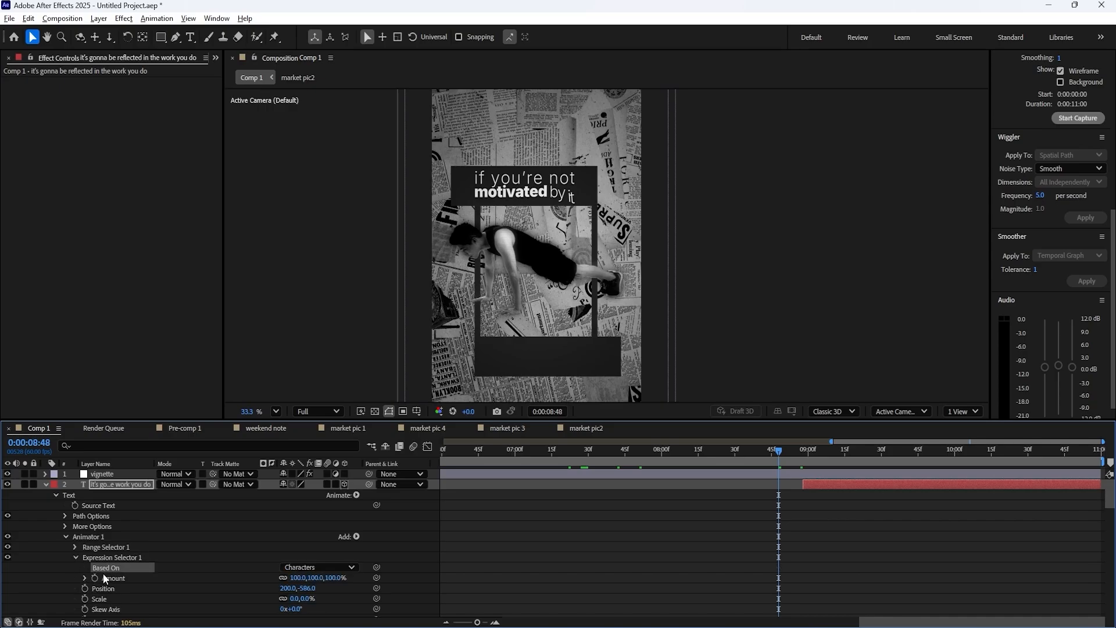
left_click(86, 578)
left_click(486, 591)
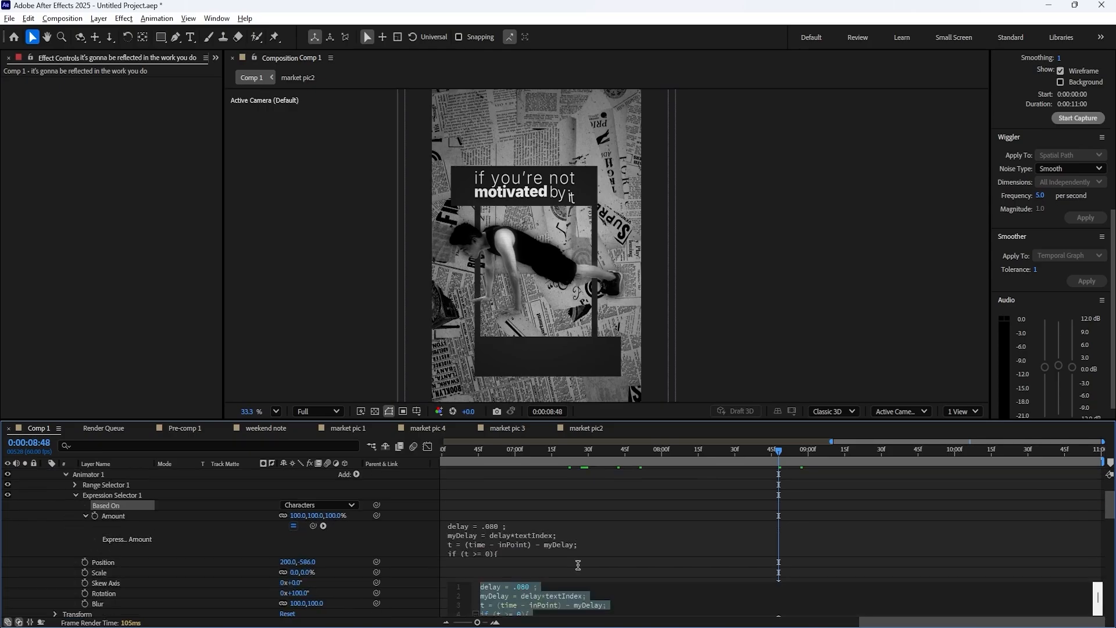
type("delay = .040 ; myDelay = delay*textIndex; t = (time - inPoint) - myDelay; if (t >= 0){   freq =2;   amplitude = 50;   decay = 10.0;   s = amplitude*Math.cos(freq*t*2*Math.PI)/Math.exp(decay*t);   [s,s] }else{   value }")
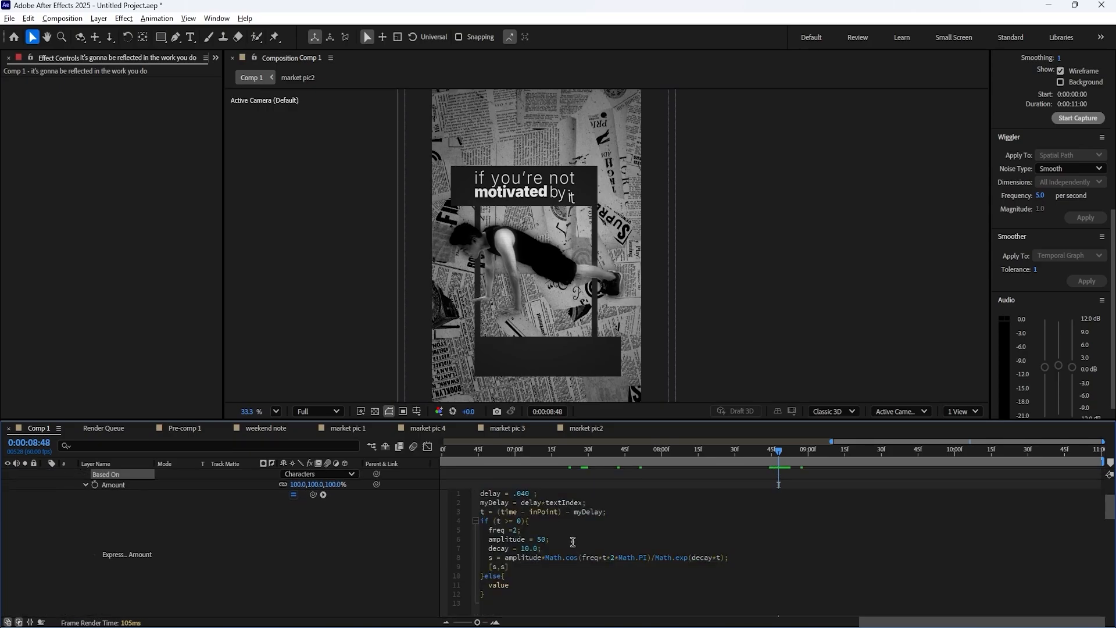
left_click(581, 457)
key("space")
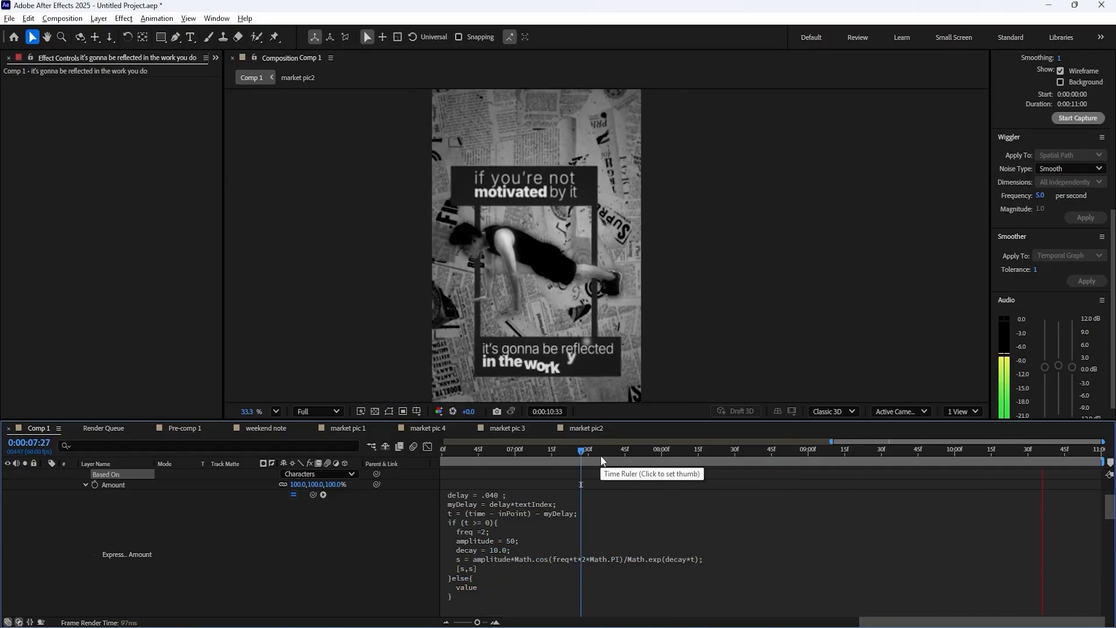
key("space")
- Set the delay in the "it's gonna be reflected in the work you do" Amount expression to .030 and preview the scene
left_click(85, 485)
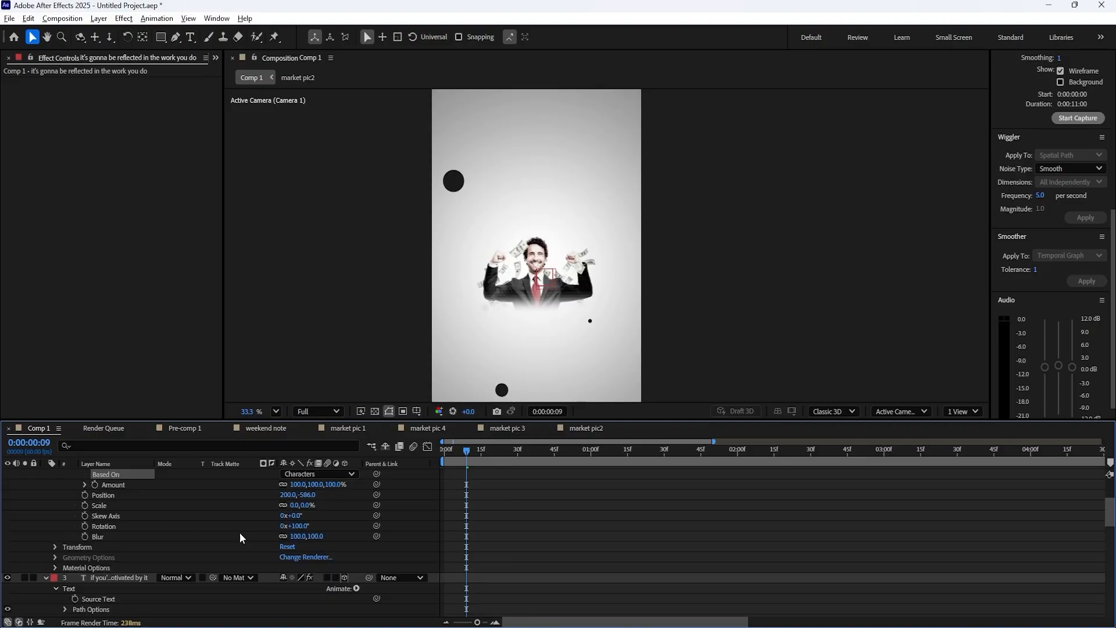
scroll(151, 530, "up", 2)
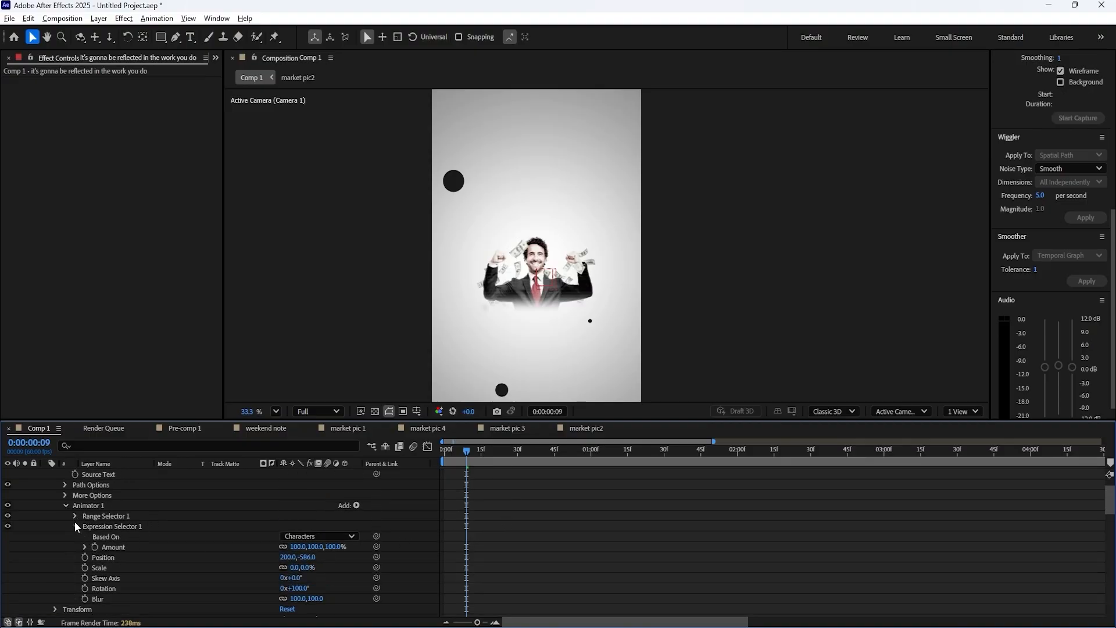
left_click(85, 547)
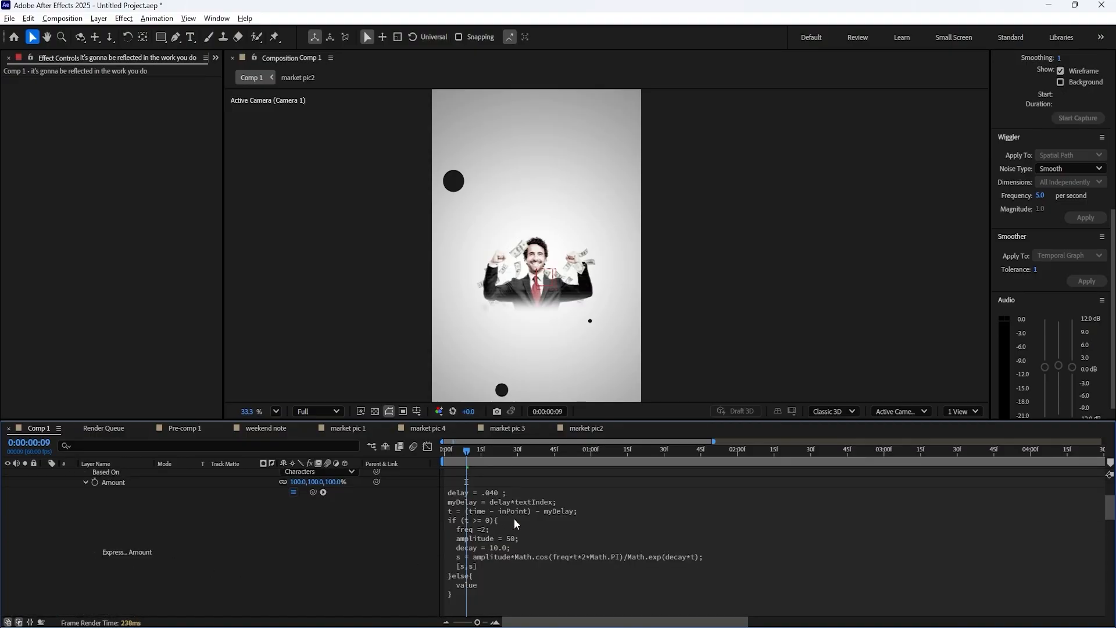
left_click(514, 518)
left_click(522, 491)
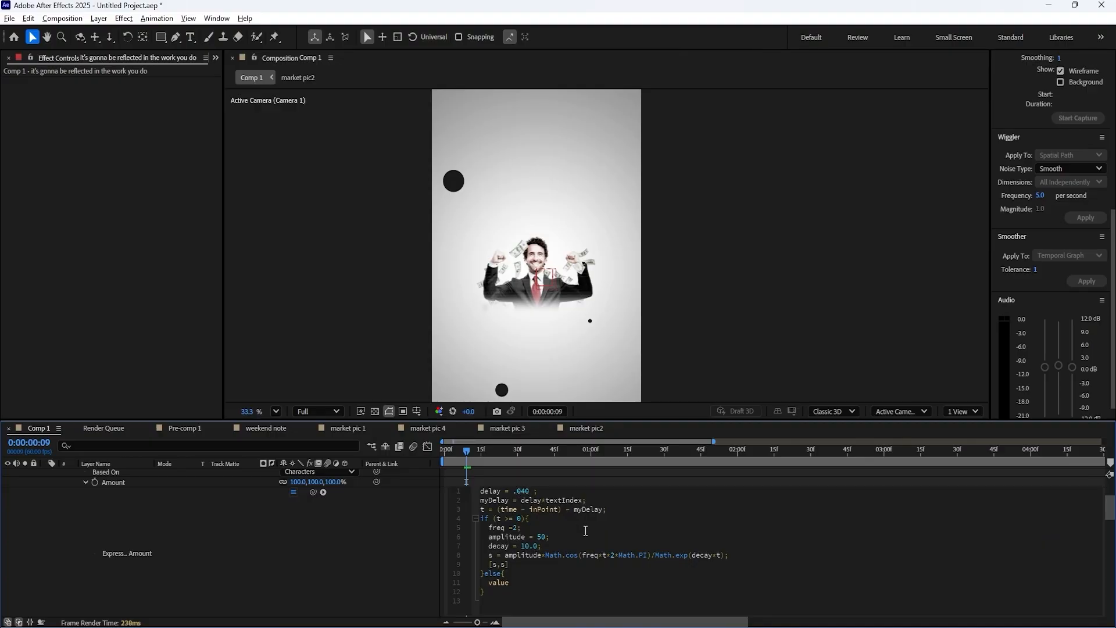
left_click(650, 450)
left_click(927, 449)
key("space")
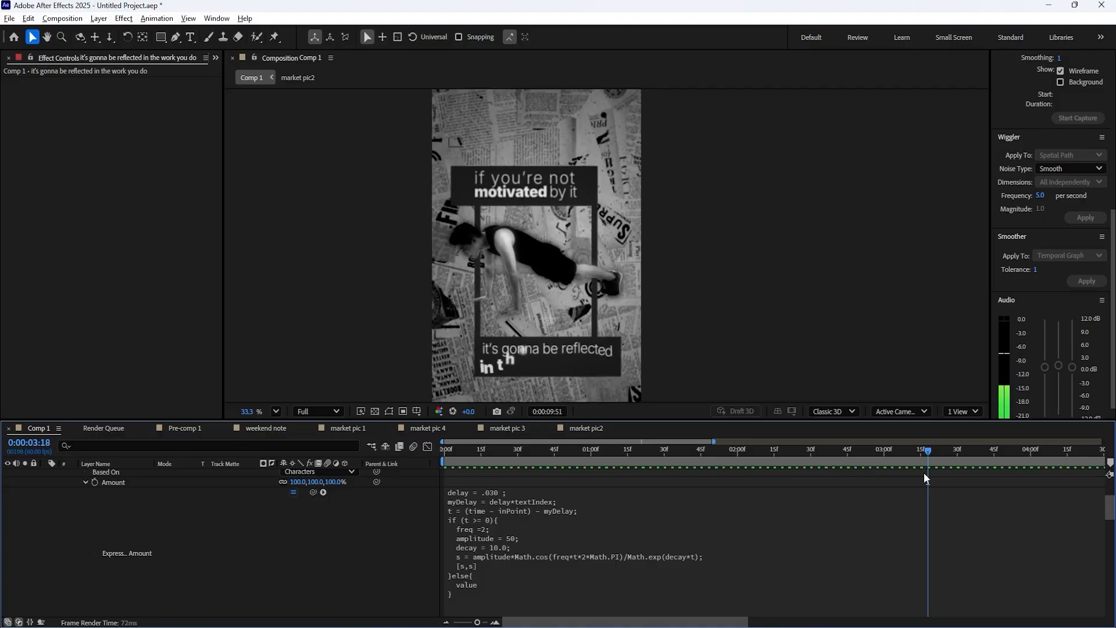
key("space")
- Collapse both text layers and draw an ellipse about 900 by 255 px across the middle of the scene on a new shape layer
scroll(71, 497, "up", 3)
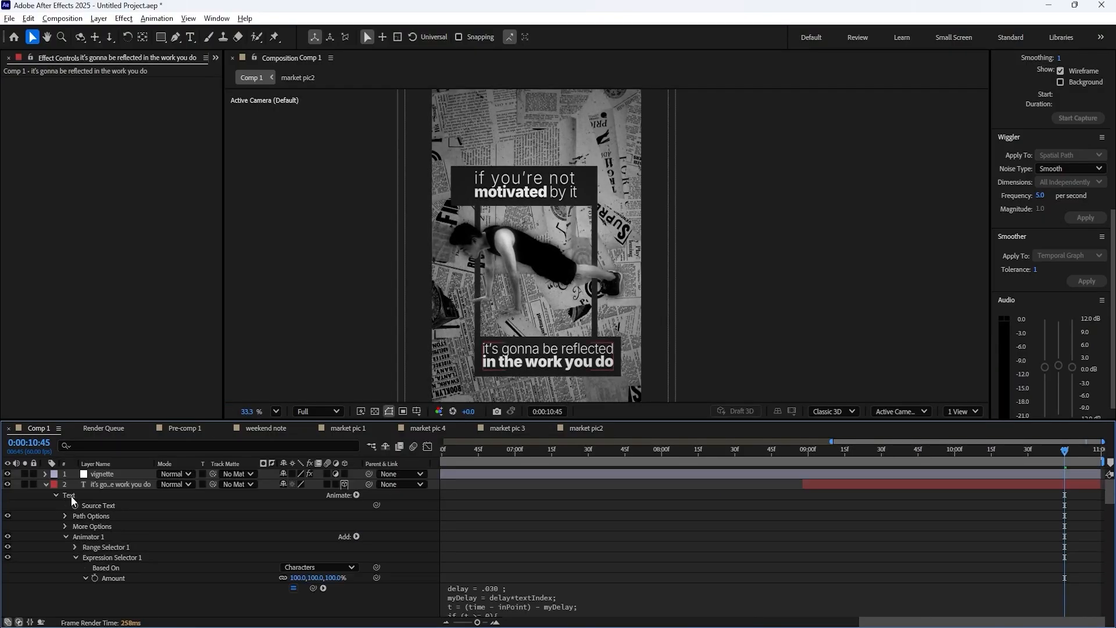
left_click(44, 483)
left_click(46, 494)
left_click(137, 517)
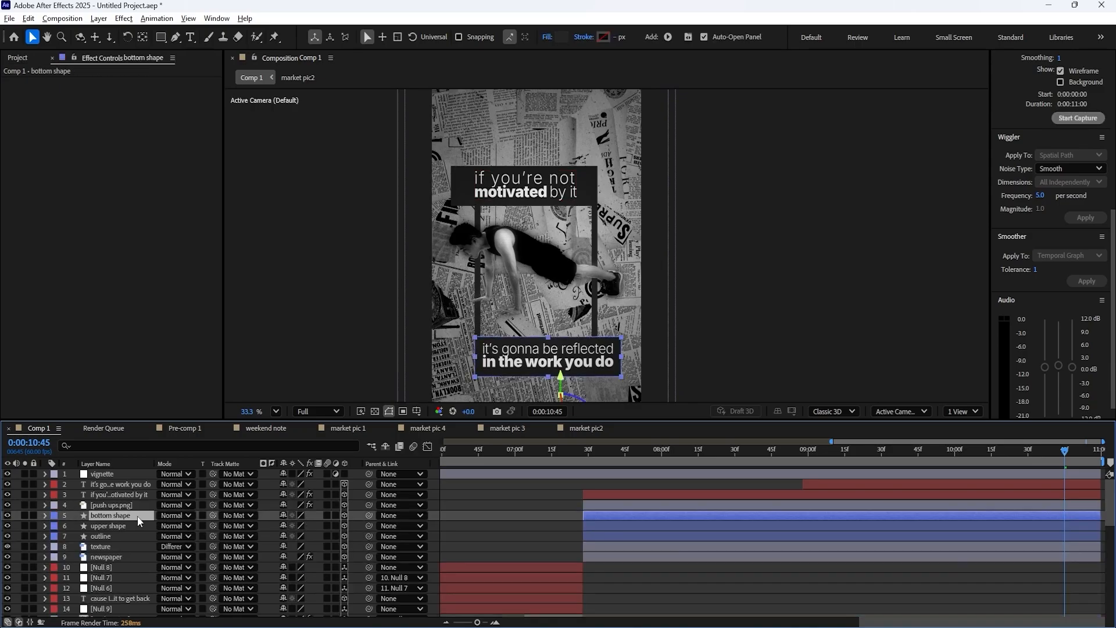
left_click(117, 484)
left_click(273, 487)
left_click(161, 37)
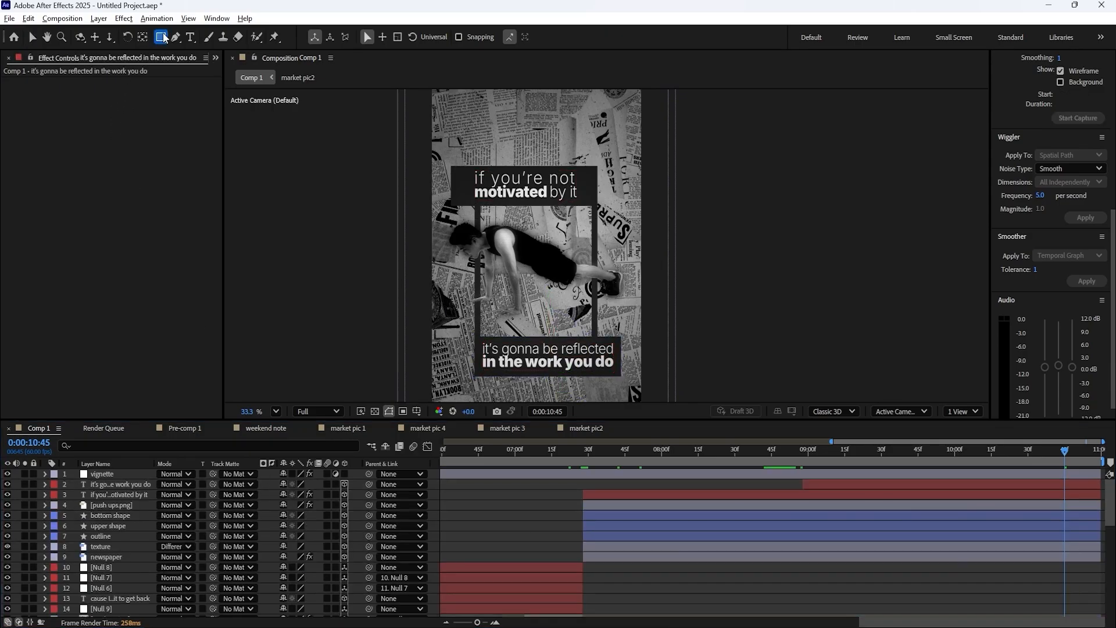
left_click(194, 63)
left_click_drag(457, 260, 631, 312)
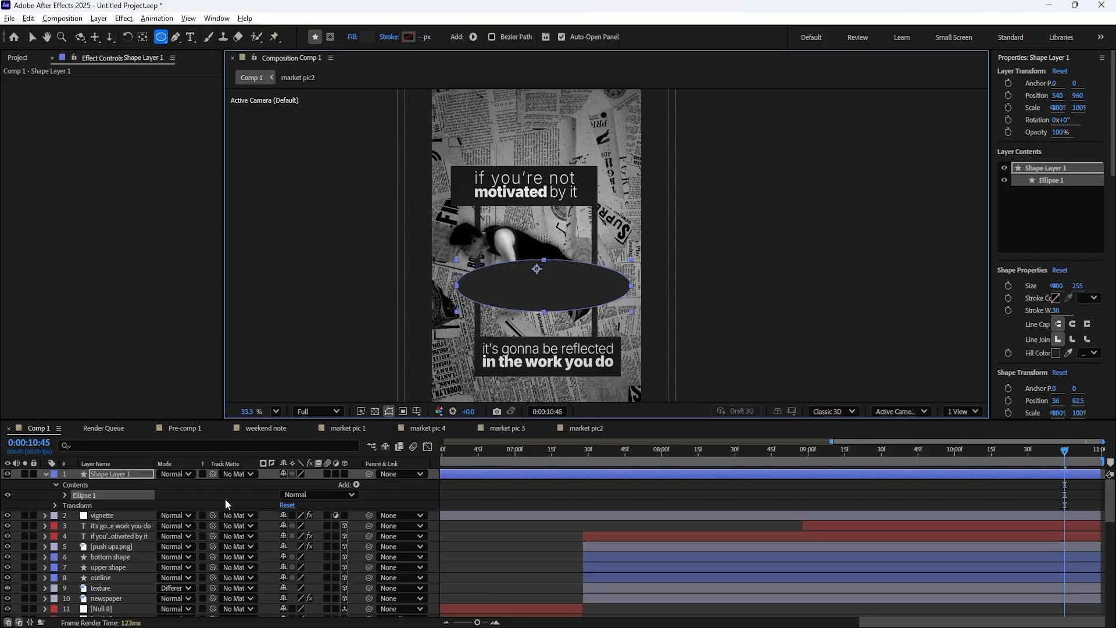
- Center the ellipse's anchor point, make Shape Layer 1 a 3D layer and move it down to about 543, 1026
left_click(345, 474)
left_click(344, 475)
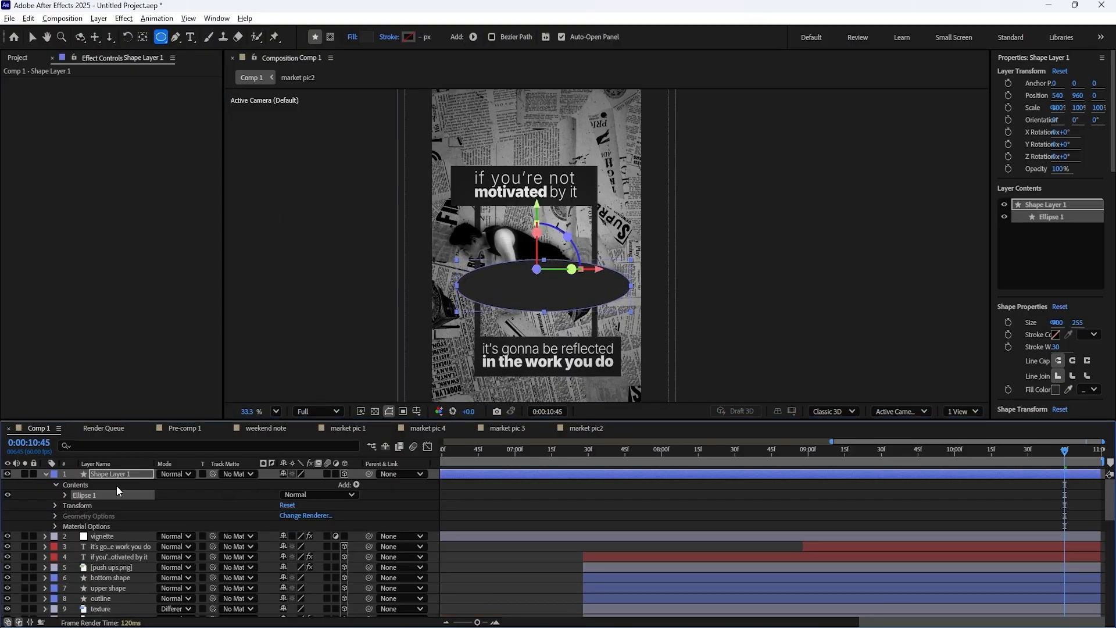
left_click(103, 476)
key("ctrl+alt+Home")
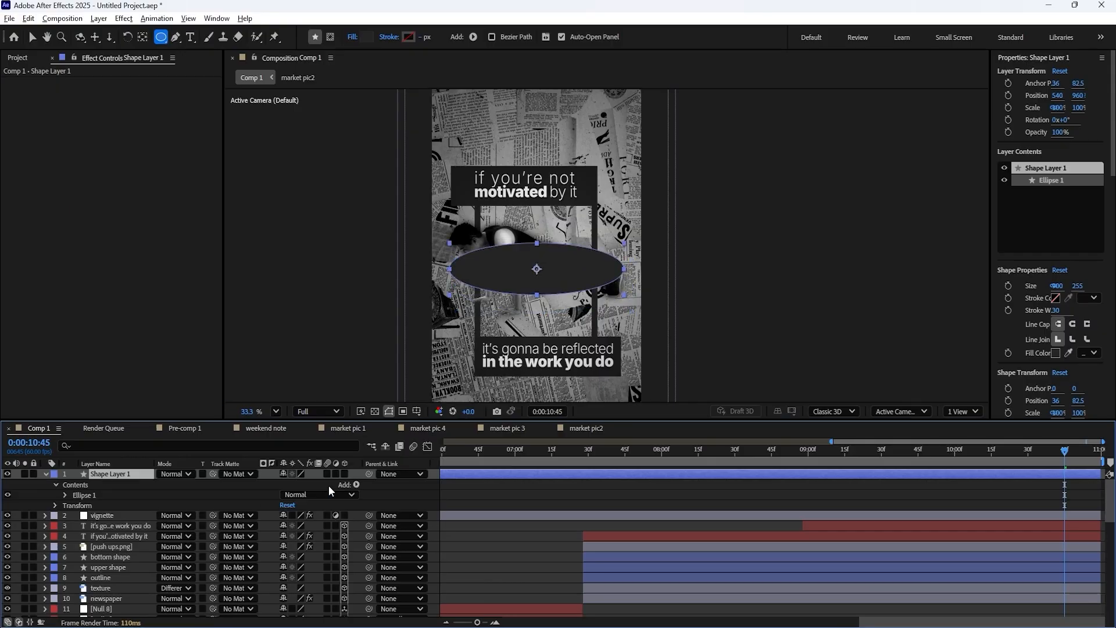
left_click(345, 475)
key("v")
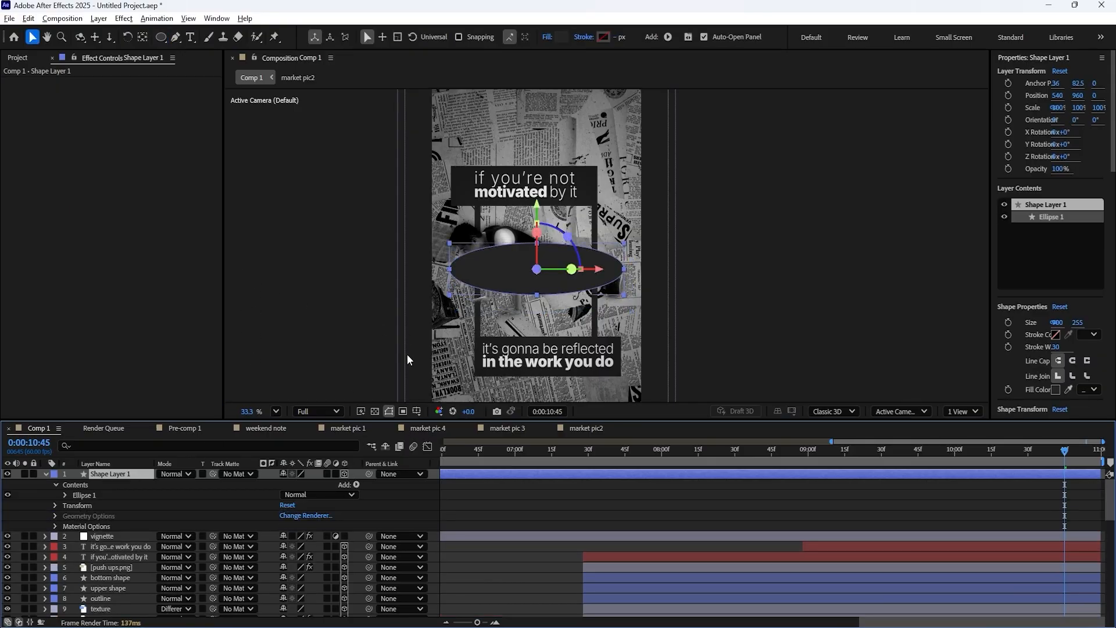
left_click_drag(511, 273, 513, 288)
- Tilt the ellipse by setting the Z value of its Orientation to 355°
key("r")
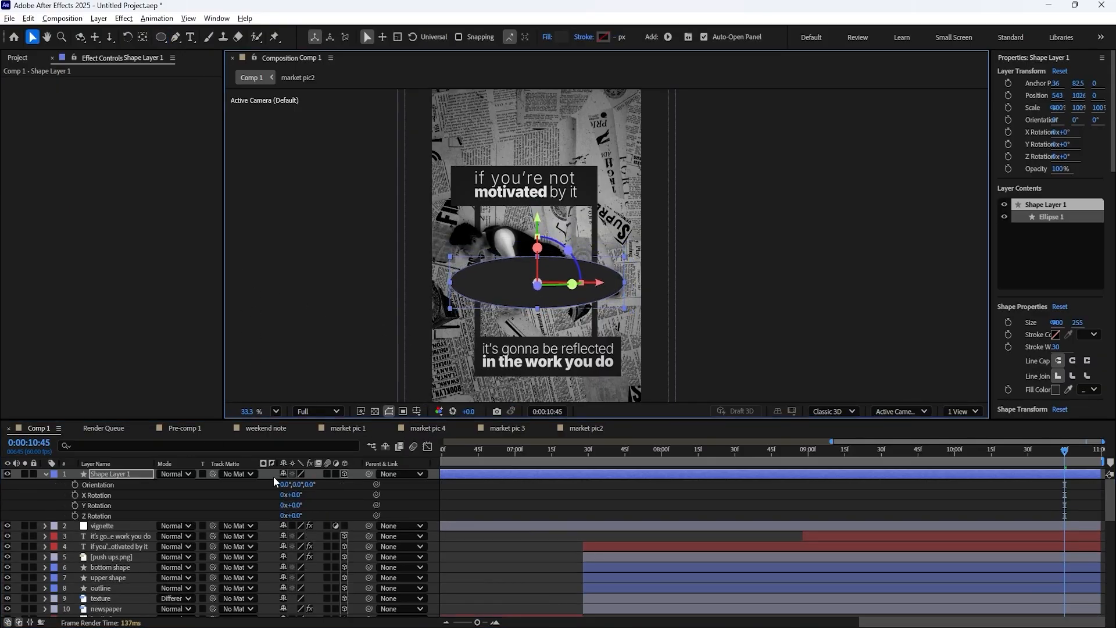
left_click(298, 516)
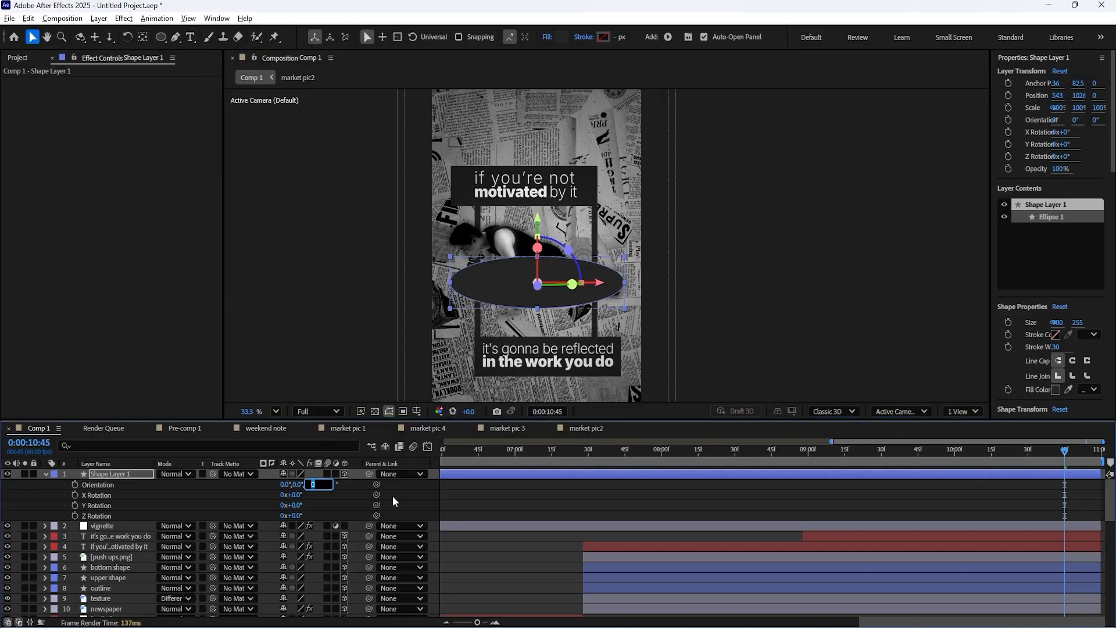
type("30")
key("Return")
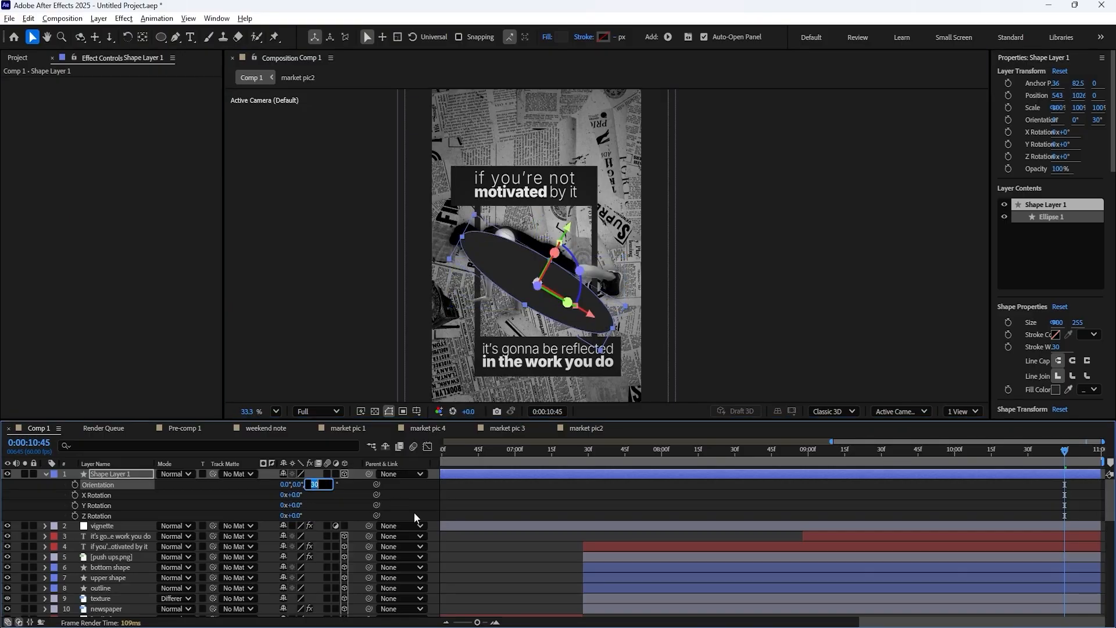
key("Return")
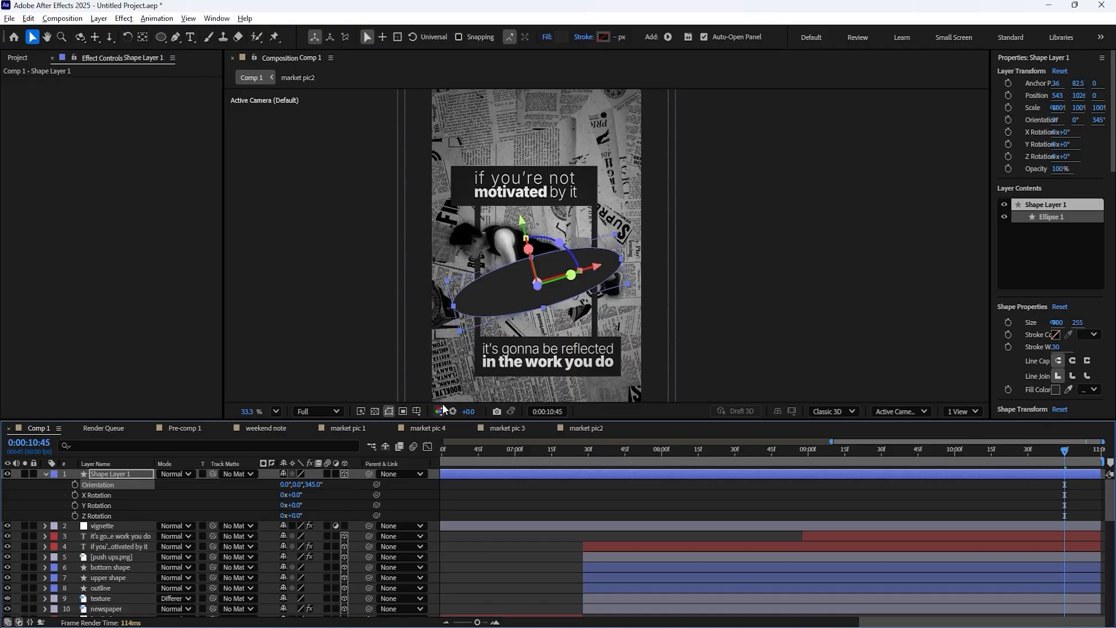
type("-10")
key("Return")
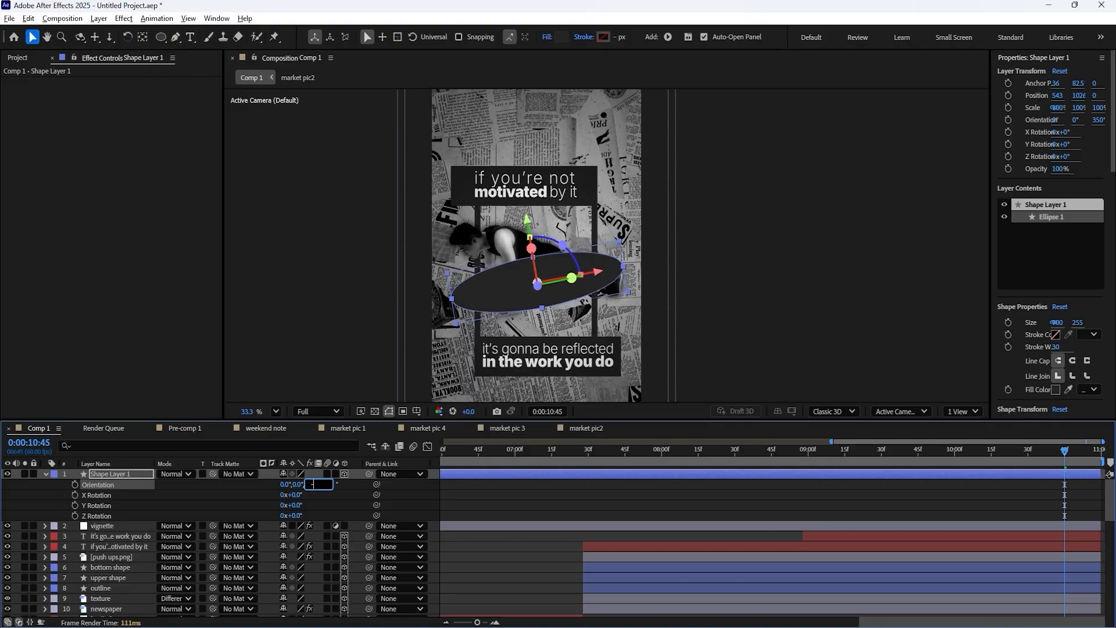
key("Return")
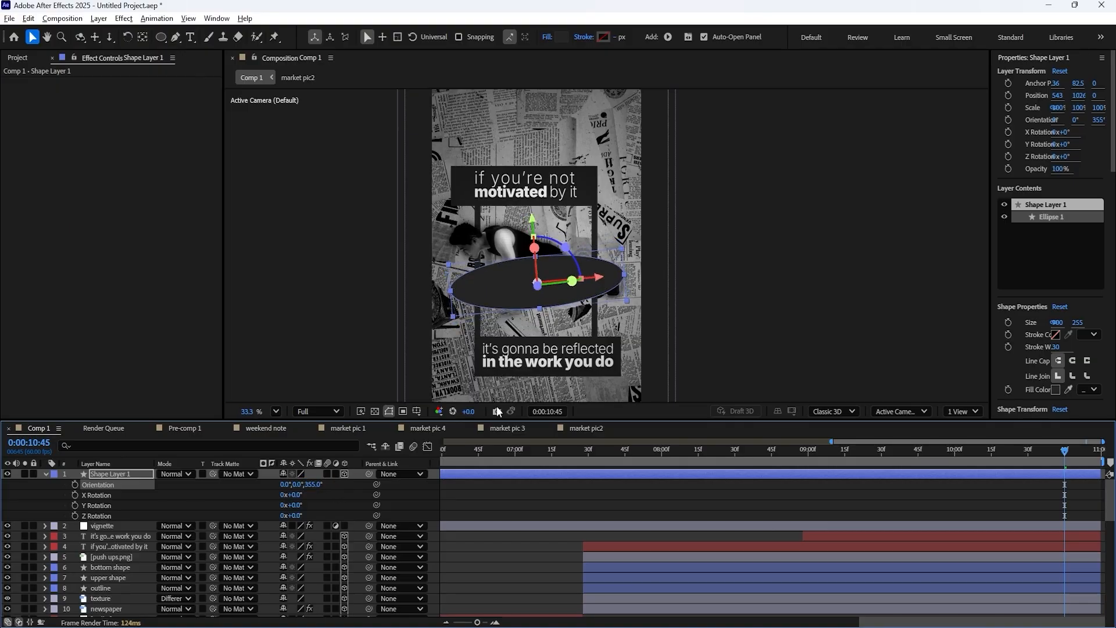
- Place the ellipse layer directly beneath the push ups.png layer and reposition it under the man at about 579, 1098
left_click_drag(512, 293, 517, 304)
left_click_drag(153, 474, 139, 558)
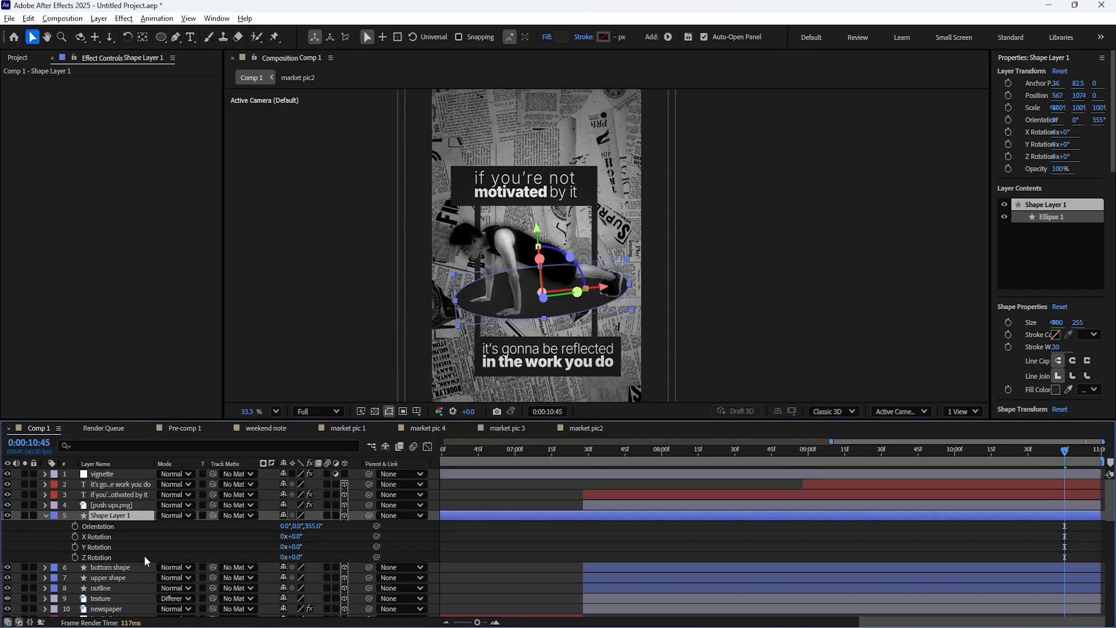
left_click_drag(536, 305, 539, 312)
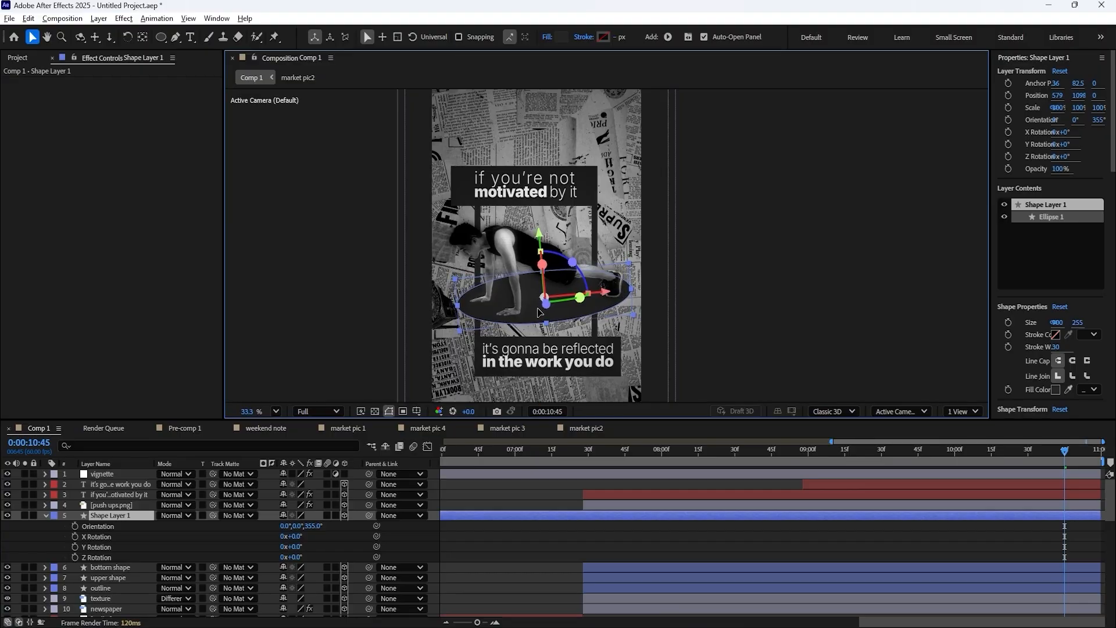
- Rename the ellipse layer as "round shape" and collapse its properties
left_click(119, 517)
right_click(119, 517)
left_click(192, 472)
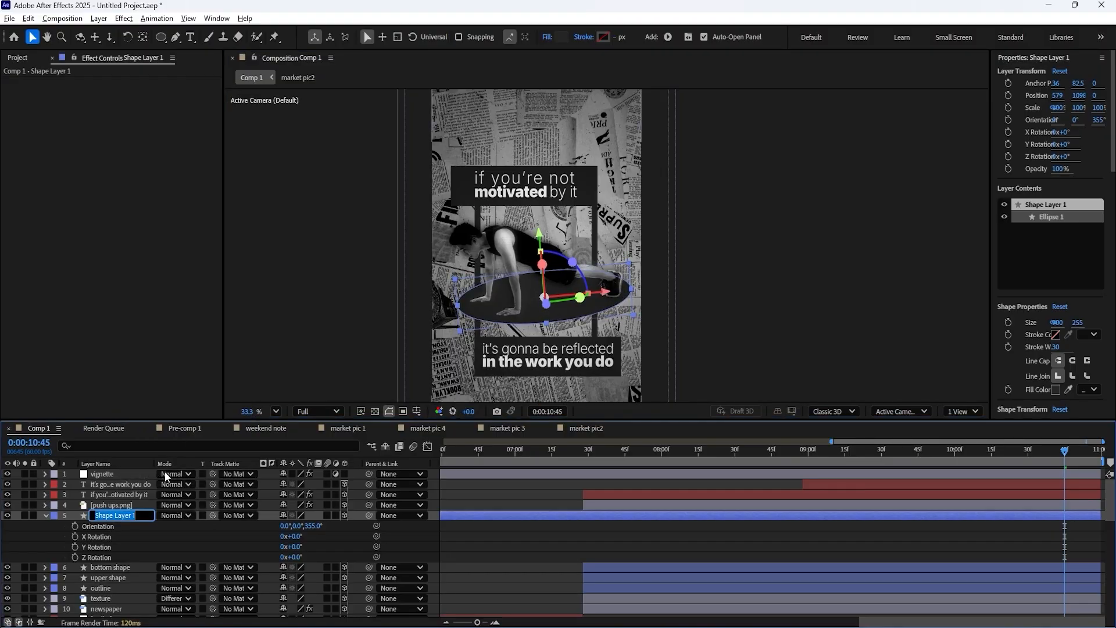
type("round shape")
key("Return")
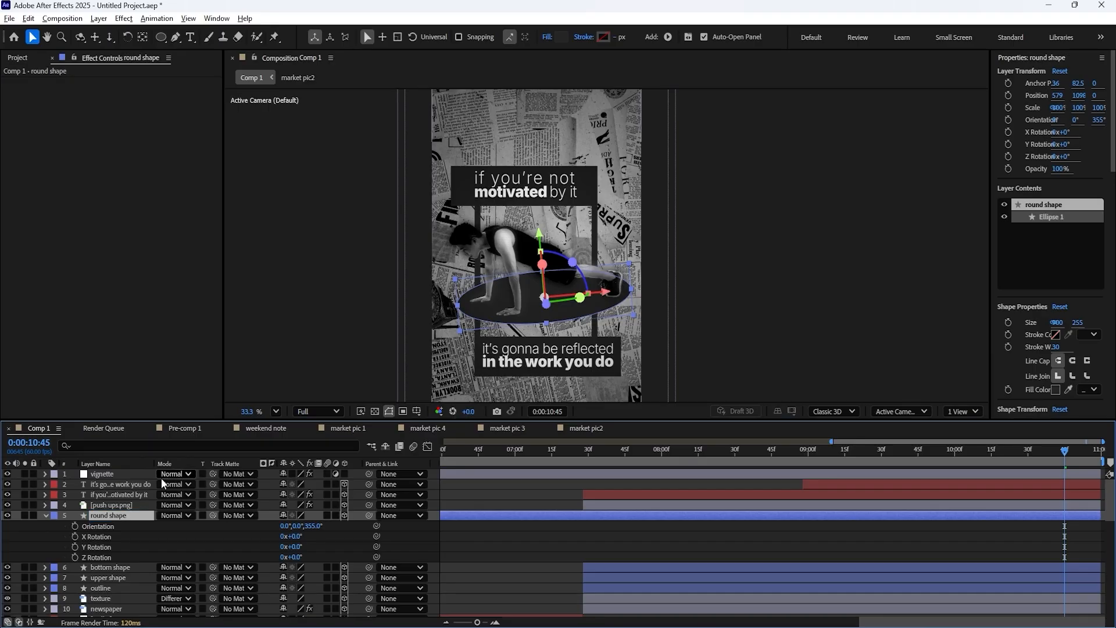
left_click(44, 516)
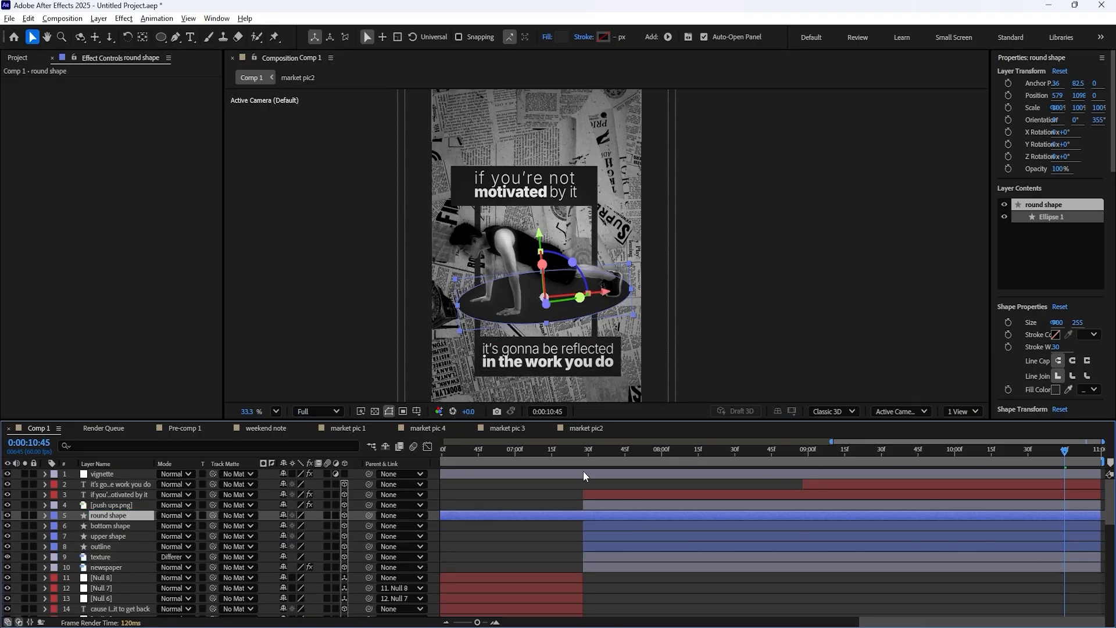
- Trim the start of the round shape layer to the push-up scene's beginning and go to 0:00:07:28
key("minus")
key("minus")
left_click_drag(446, 513, 910, 514)
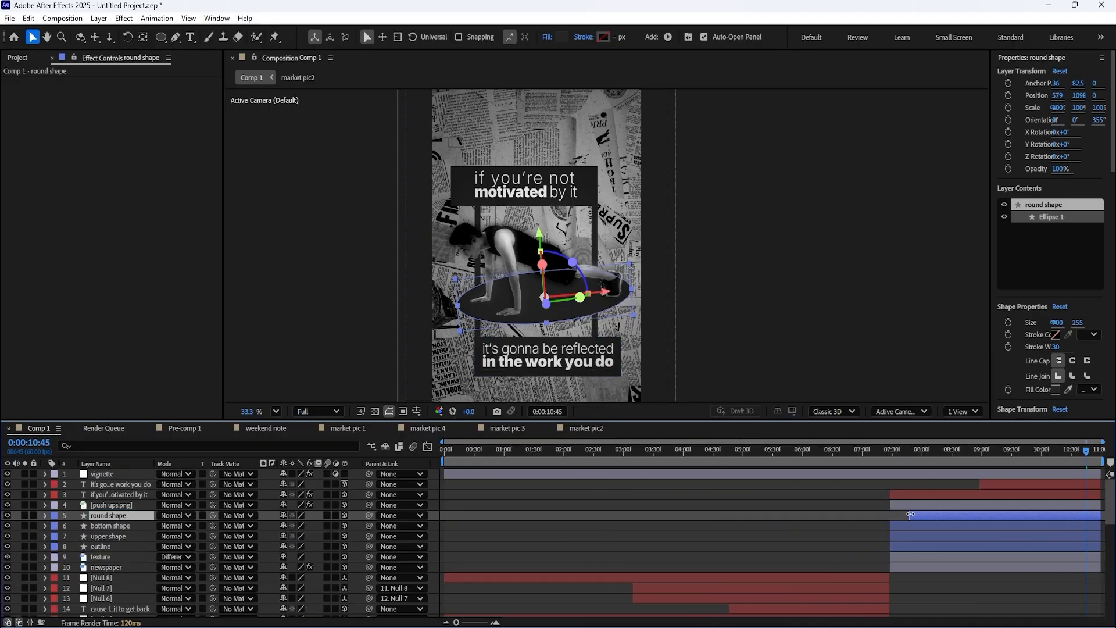
left_click_drag(894, 448, 889, 449)
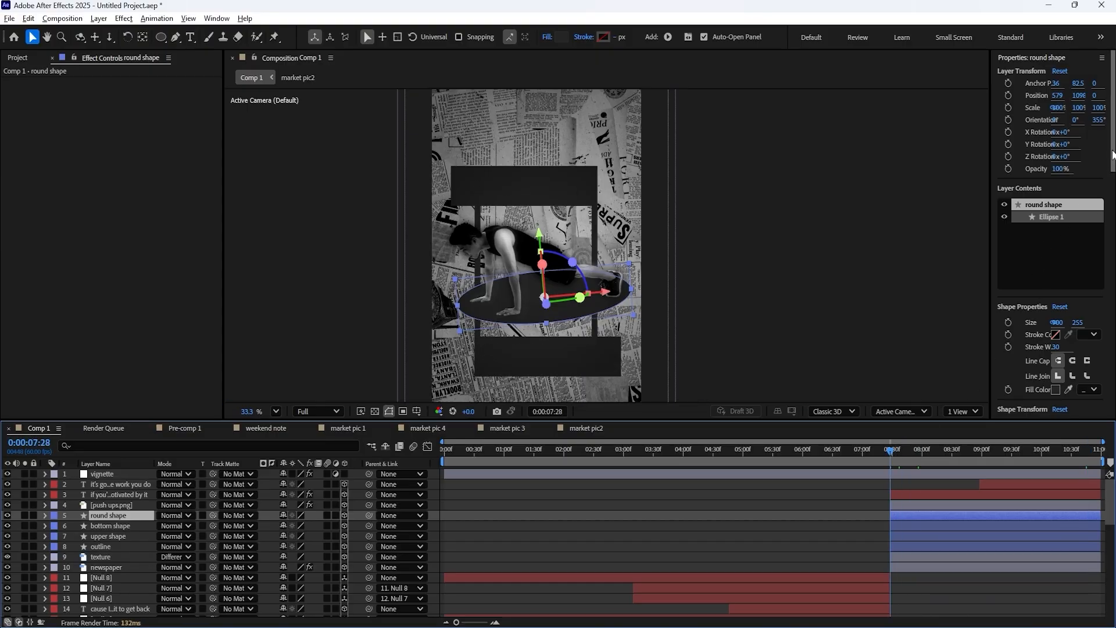
- Find the "Bouncy pop up" preset, apply it to the round shape layer and preview the animation
scroll(1112, 173, "down", 10)
scroll(1051, 232, "up", 1)
double_click(1029, 180)
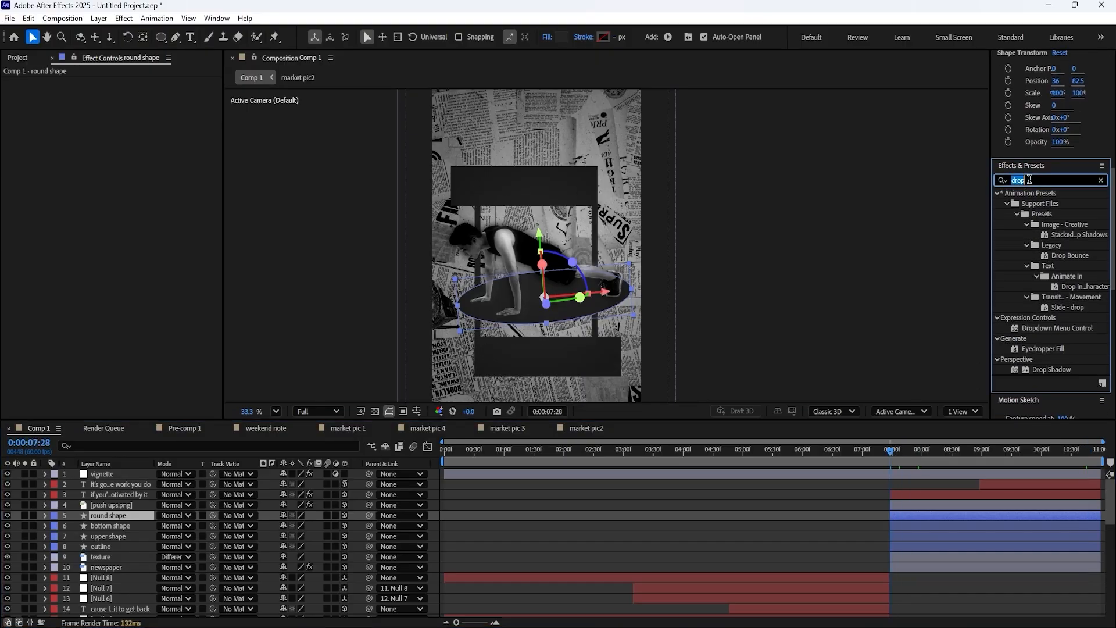
type("bouncy")
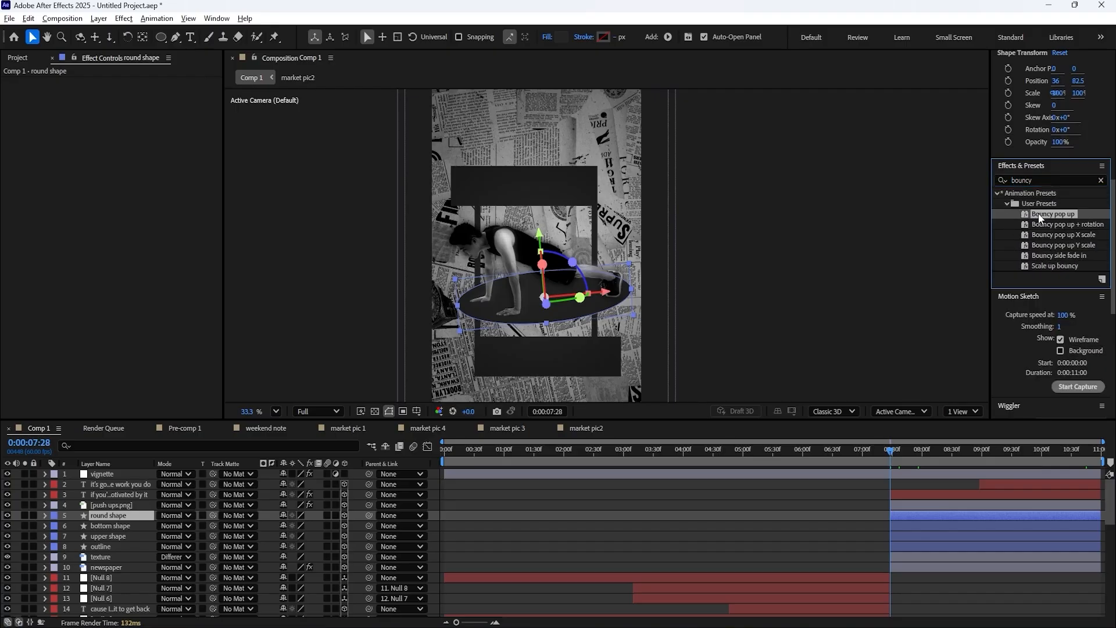
mouse_move(1046, 214)
left_mouse_down()
mouse_move(898, 524)
mouse_move(898, 515)
left_mouse_up()
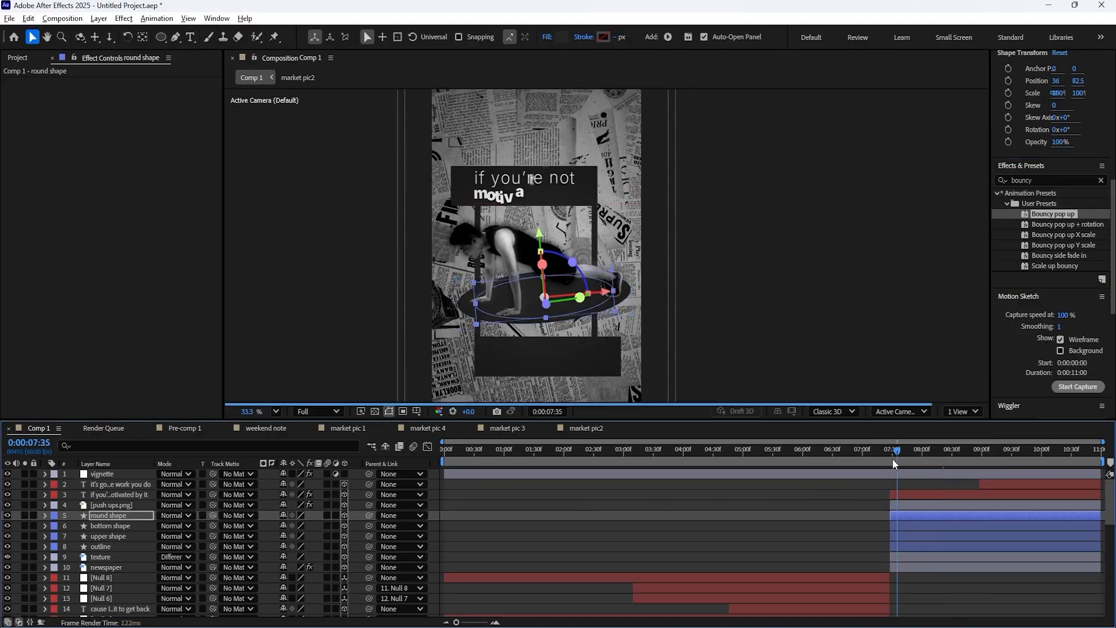
key("space")
- Select the upper shape layer, check the scene's opening up to 0:00:07:51 and return to 0:00:07:28
left_click(115, 527)
left_click(115, 536)
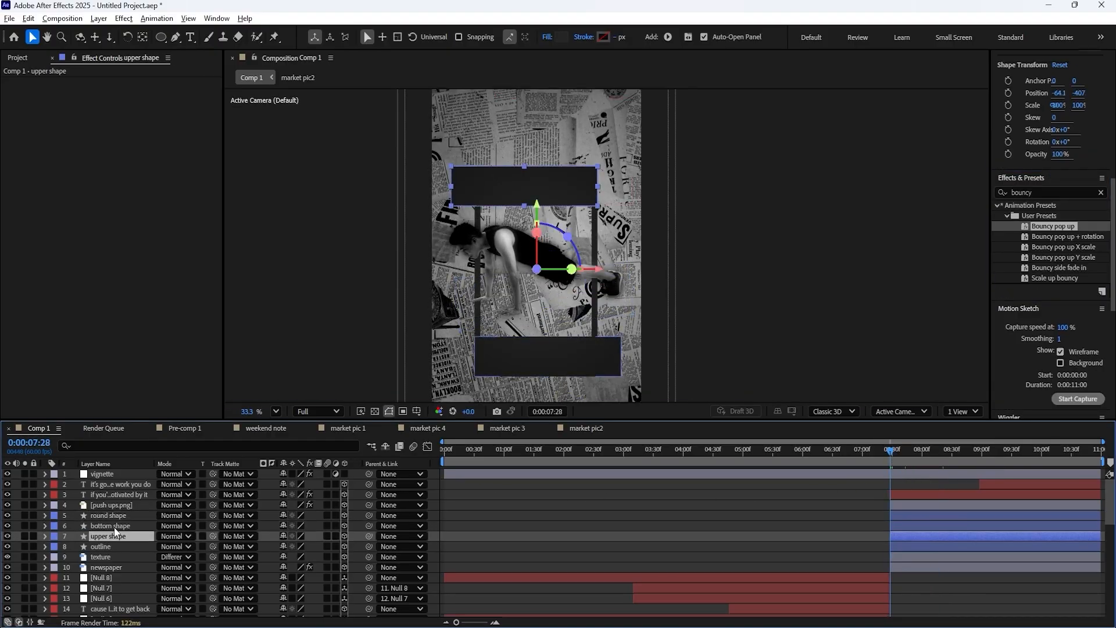
left_click(115, 527)
left_click(116, 538)
left_click_drag(891, 459, 913, 451)
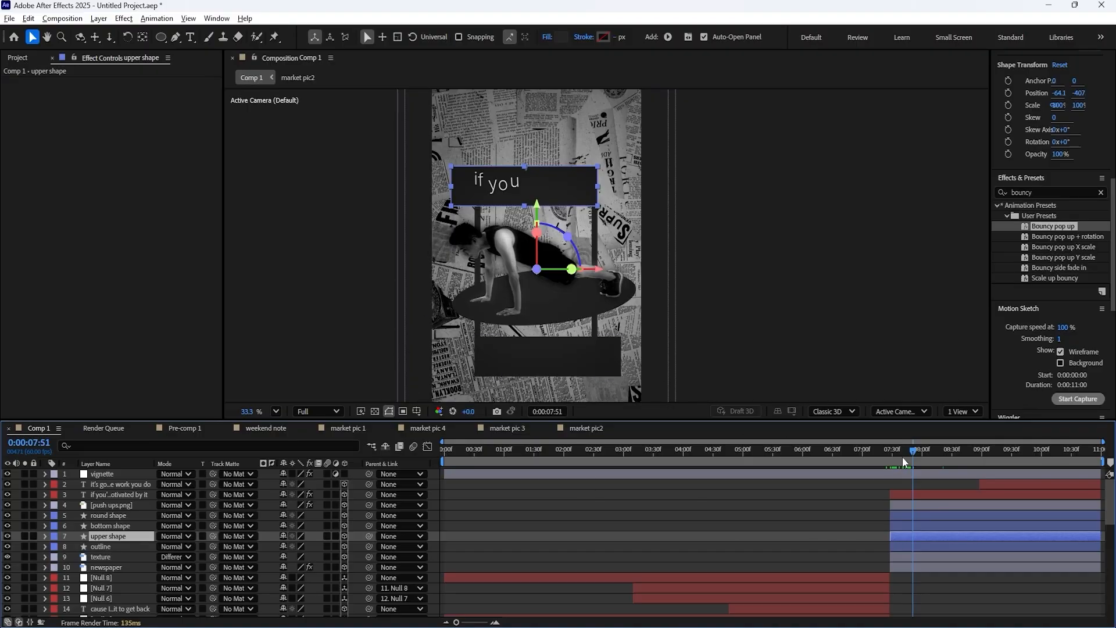
left_click(890, 454)
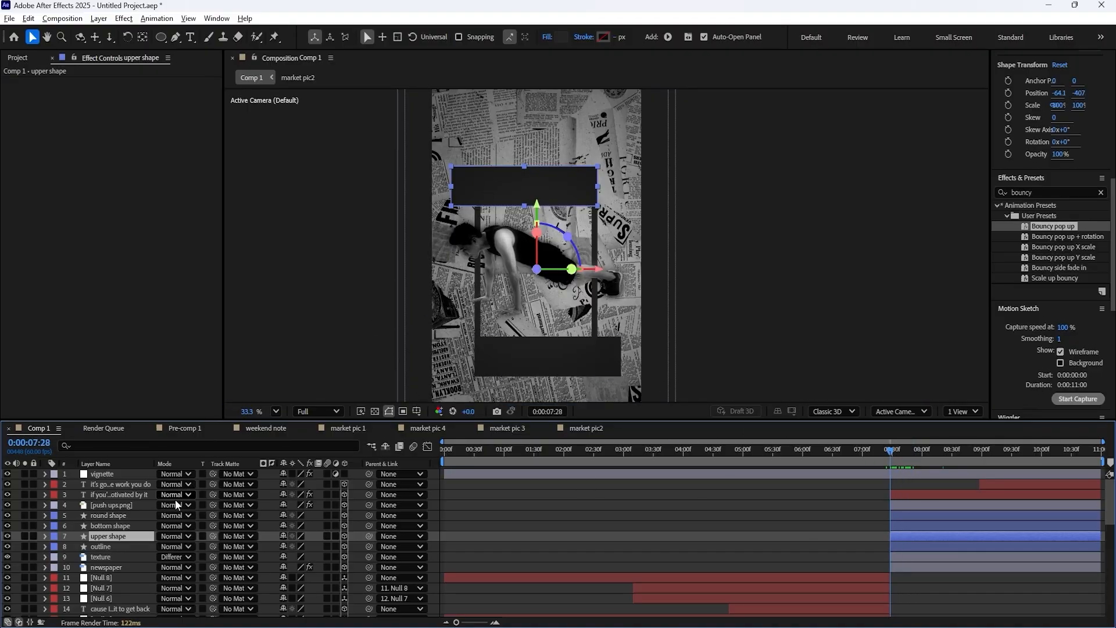
- Center the upper shape's anchor point and shift it to the middle of the rectangle's left edge
key("ctrl+alt+Home")
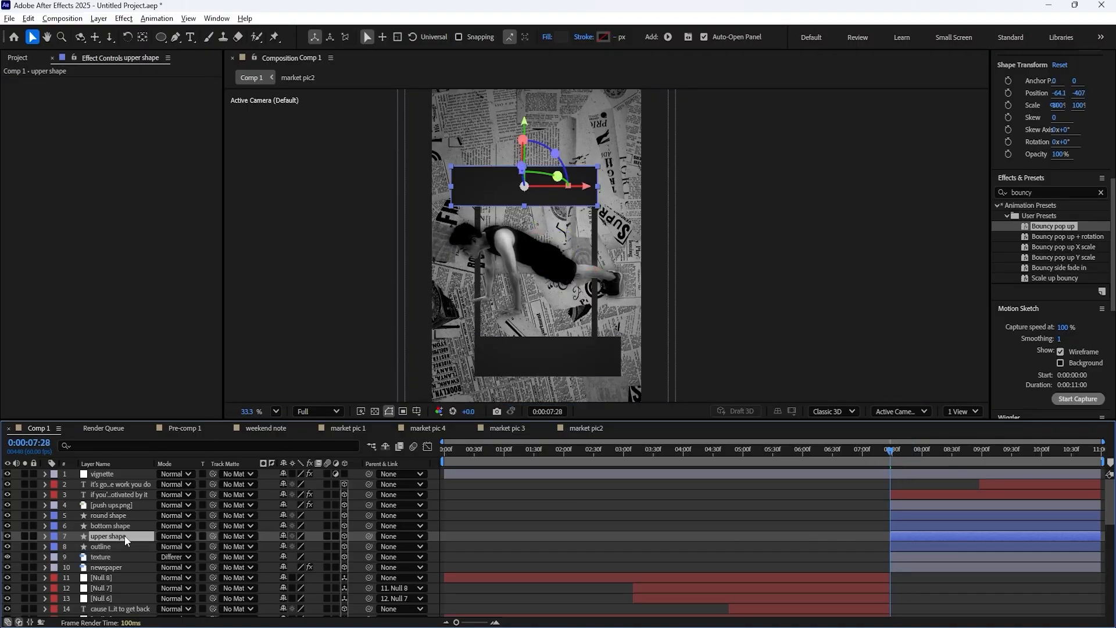
left_click_drag(523, 186, 521, 217)
key("ctrl+z")
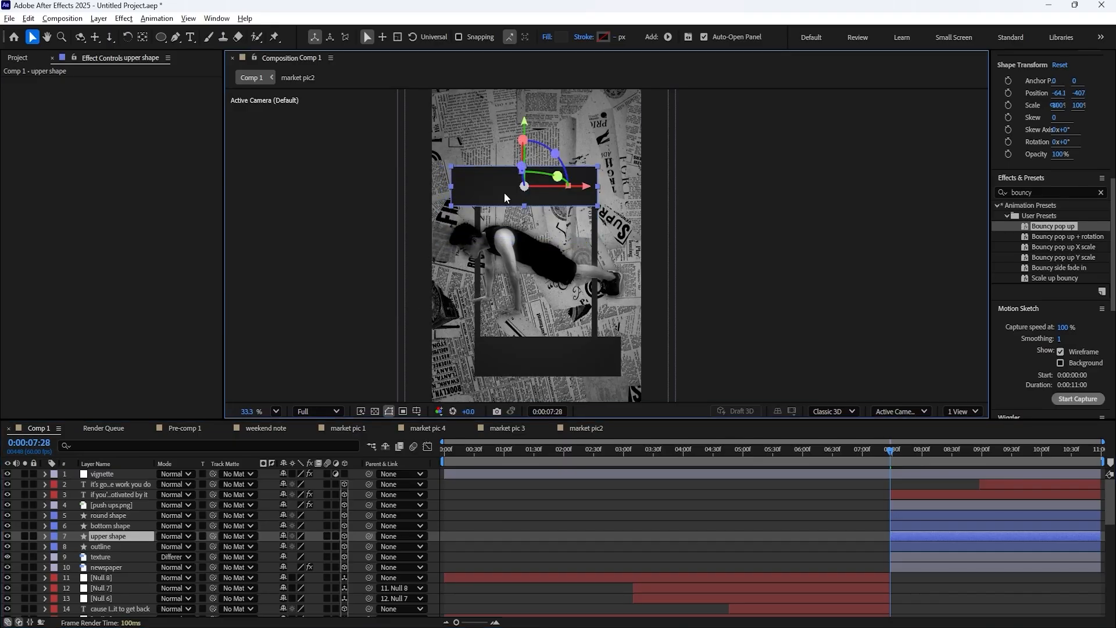
left_click(140, 38)
left_click_drag(523, 186, 456, 186)
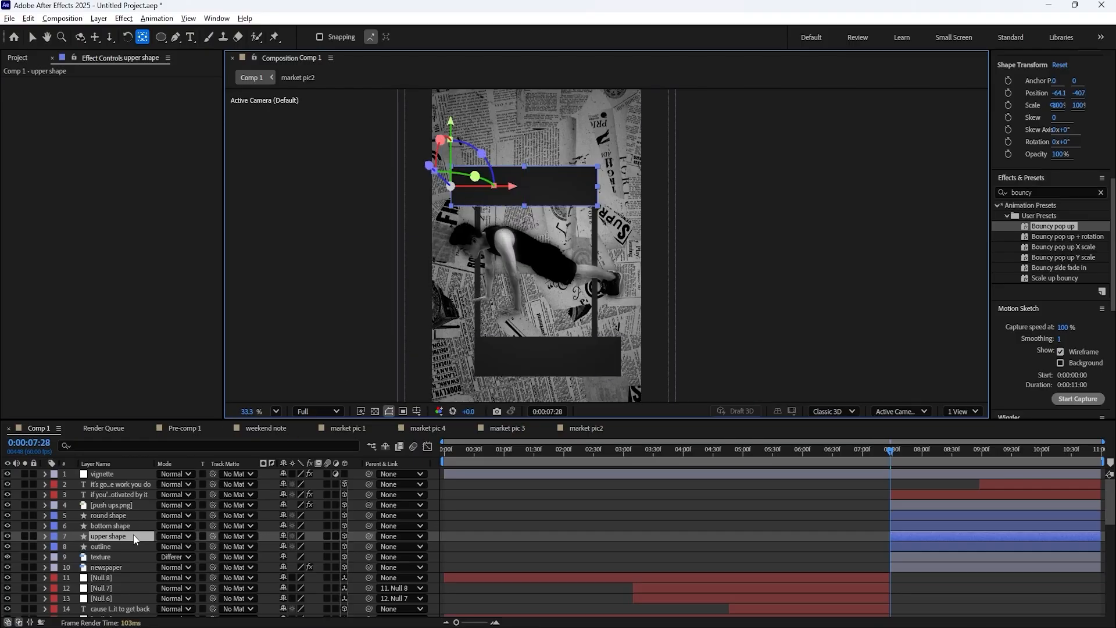
- Expand the upper shape's contents down to the properties of Rectangle Path 1
key("s")
left_click(47, 537)
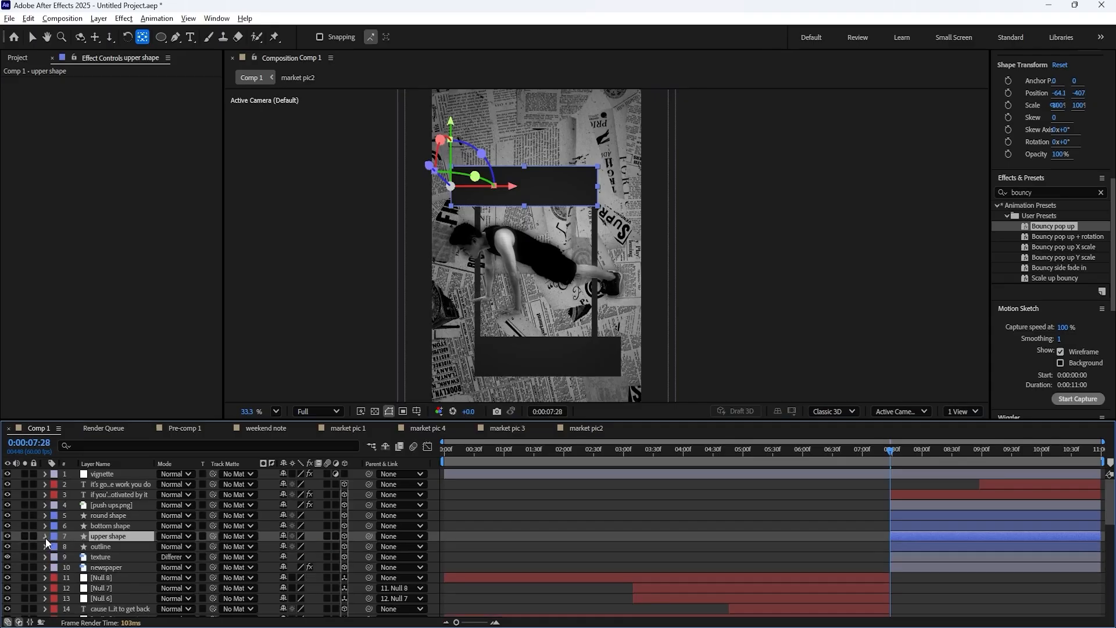
left_click(45, 537)
left_click(58, 509)
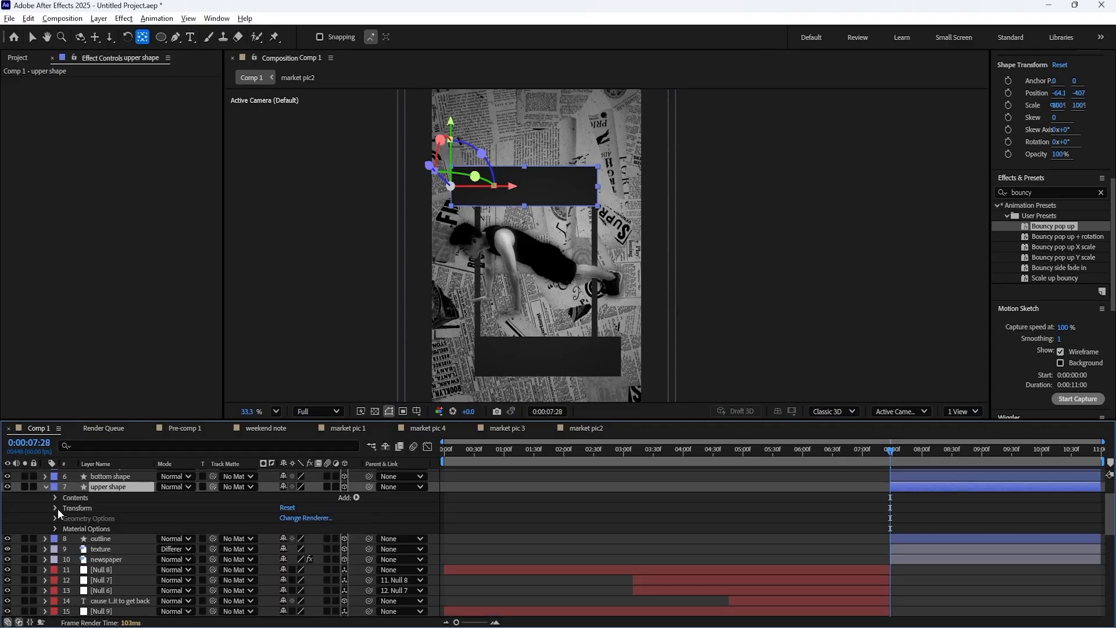
left_click(58, 510)
left_click(56, 501)
left_click(57, 499)
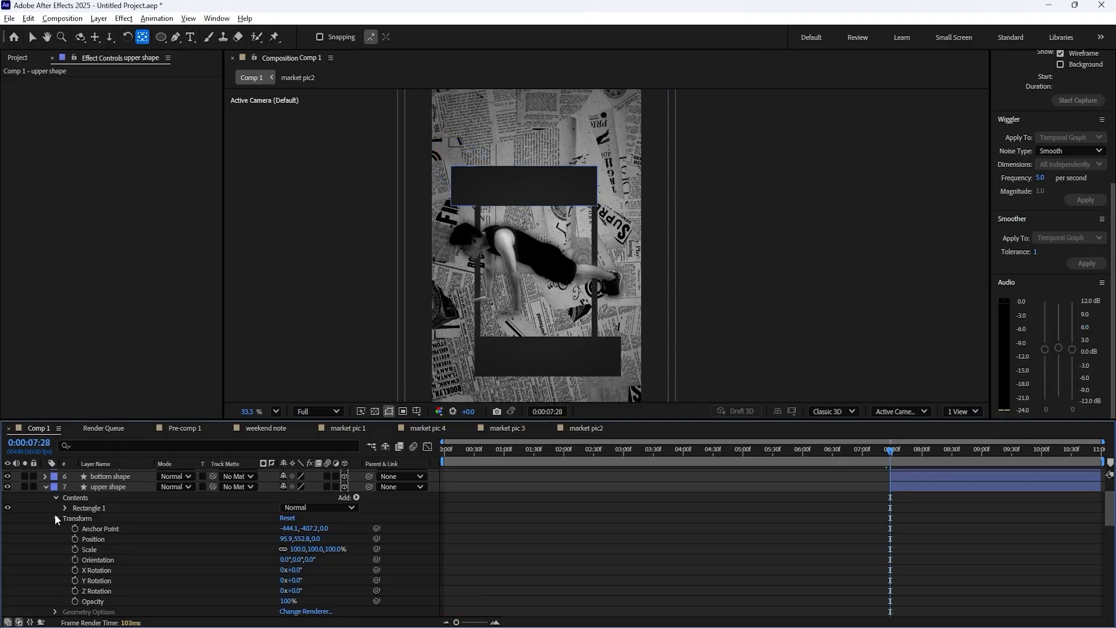
left_click(55, 516)
left_click(65, 507)
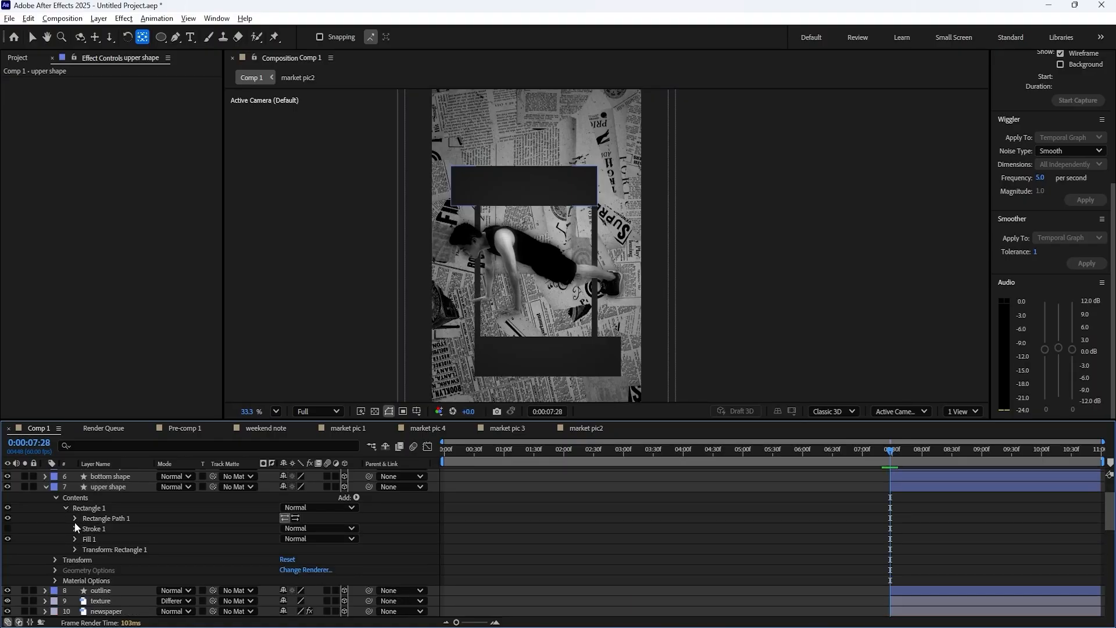
left_click(75, 519)
- Try reducing Rectangle Path 1's size and shifting the rectangle's own anchor point, undoing each attempt
left_click_drag(300, 528, 233, 533)
key("ctrl+z")
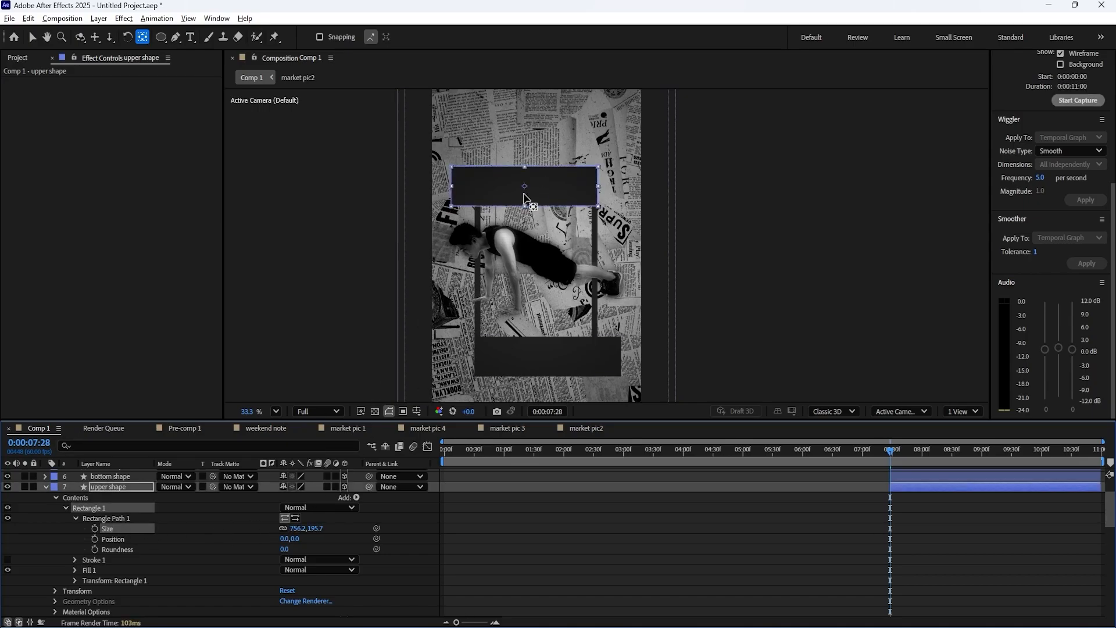
left_click_drag(528, 187, 521, 190)
key("ctrl+z")
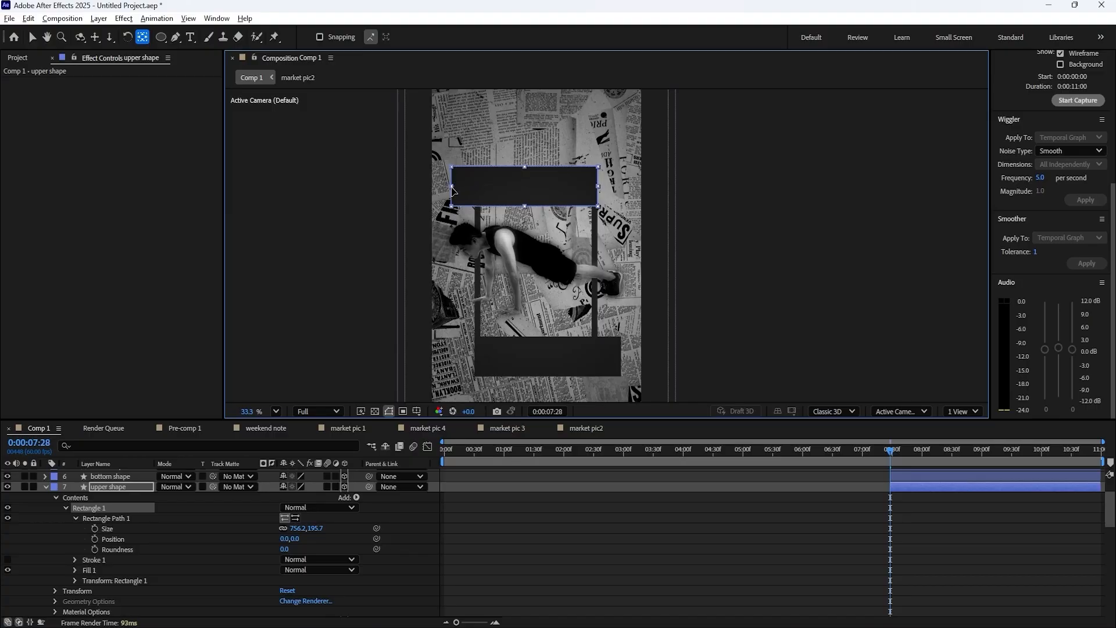
- Select the Size property of Rectangle Path 1 and try reducing it with linked proportions, undoing the change
left_click(110, 530)
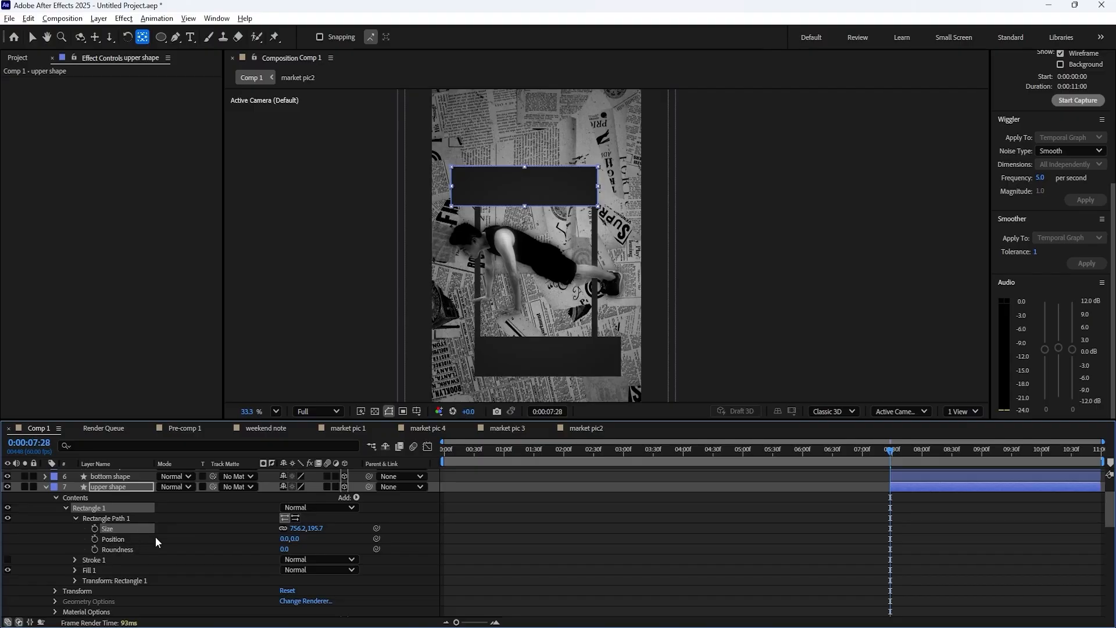
left_click(155, 538)
left_click(124, 528)
left_click(163, 529)
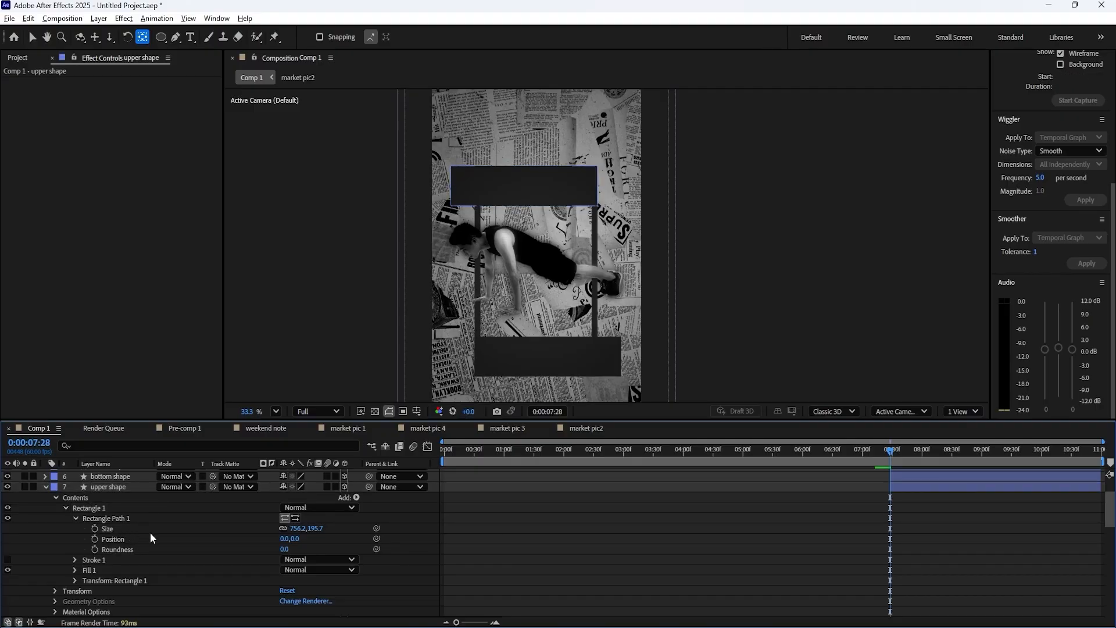
left_click(109, 530)
left_click(243, 532)
left_click_drag(295, 528, 217, 529)
key("ctrl+z")
- Unlink the proportions of Rectangle Path 1's size, try narrowing its width to 546.2 and undo the narrowing
left_click(283, 528)
left_click_drag(296, 528, 243, 505)
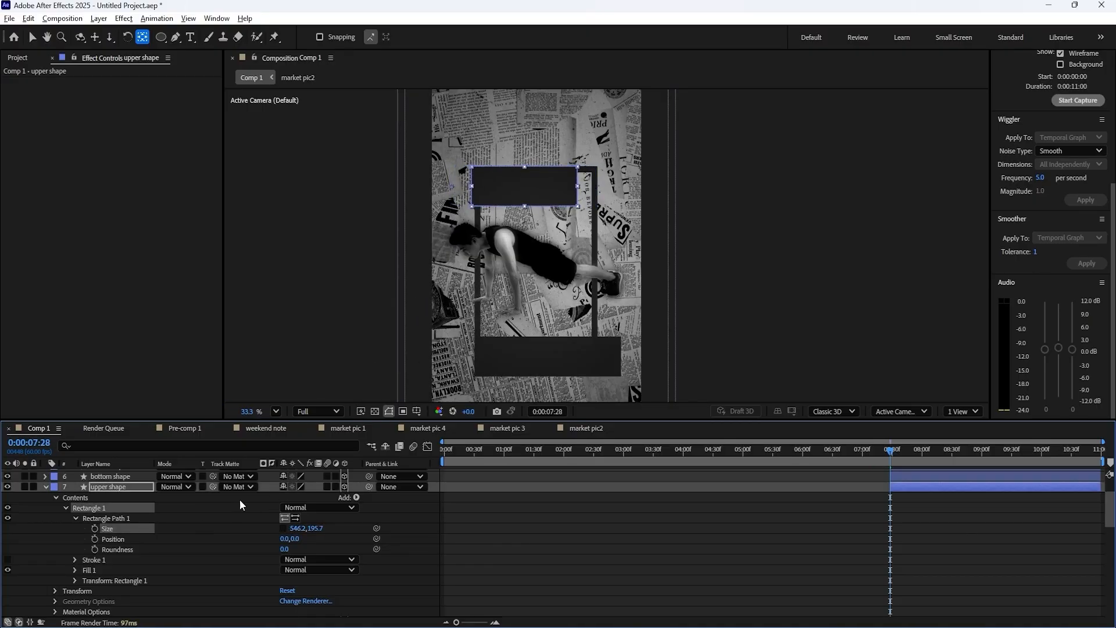
key("ctrl+z")
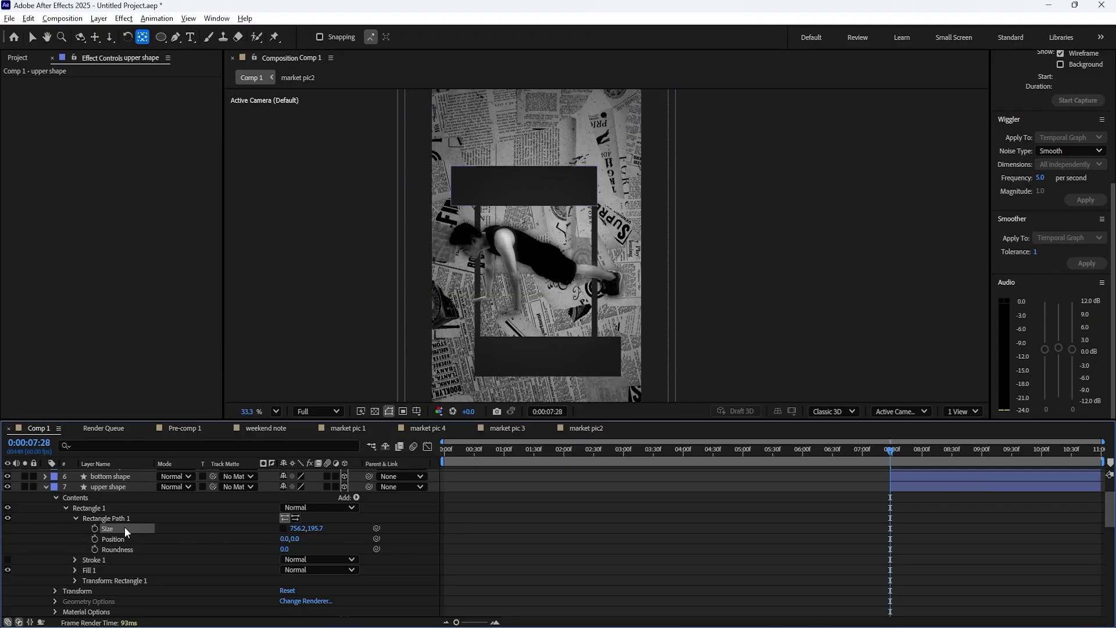
- Try shifting the upper shape's rectangle and reducing Rectangle Path 1's width, undoing both attempts
left_click(124, 527)
left_click(465, 190)
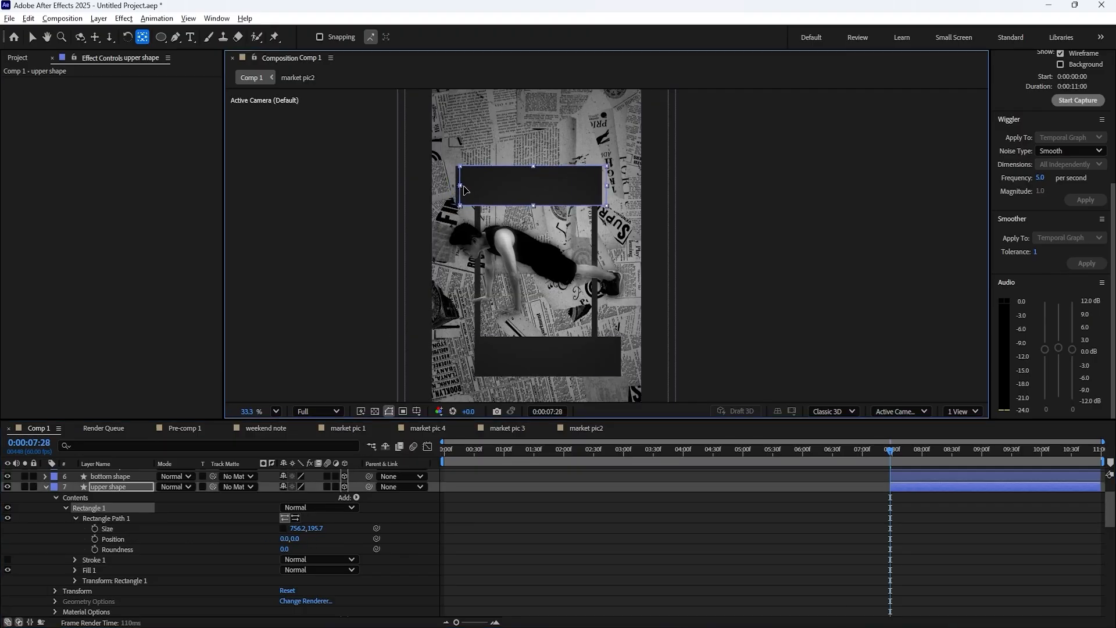
left_click_drag(298, 528, 114, 533)
key("ctrl+z")
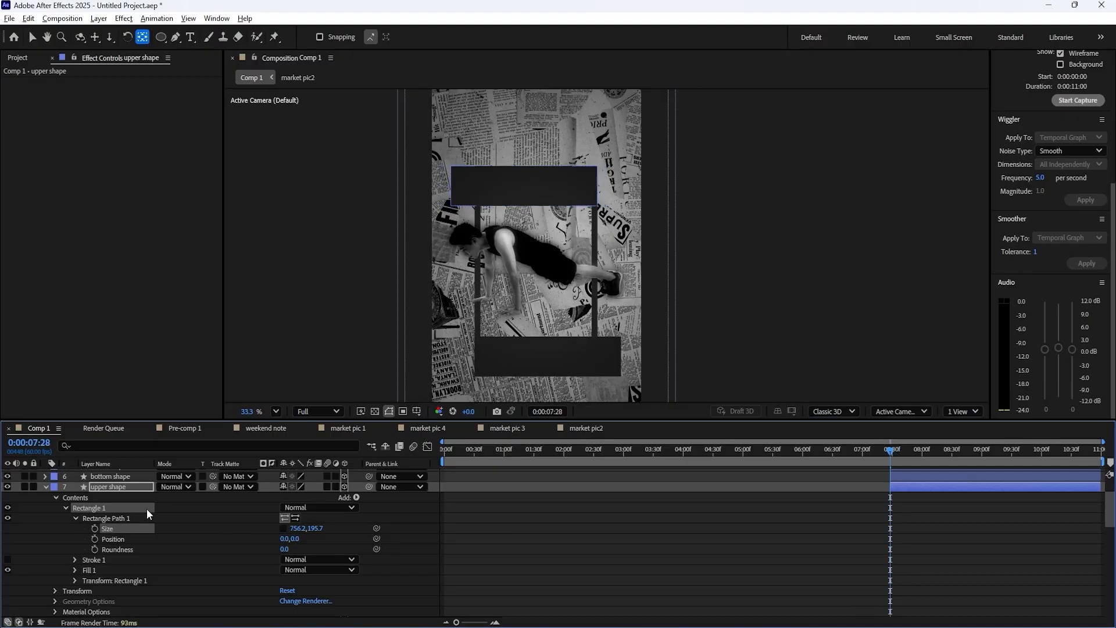
left_click(459, 247)
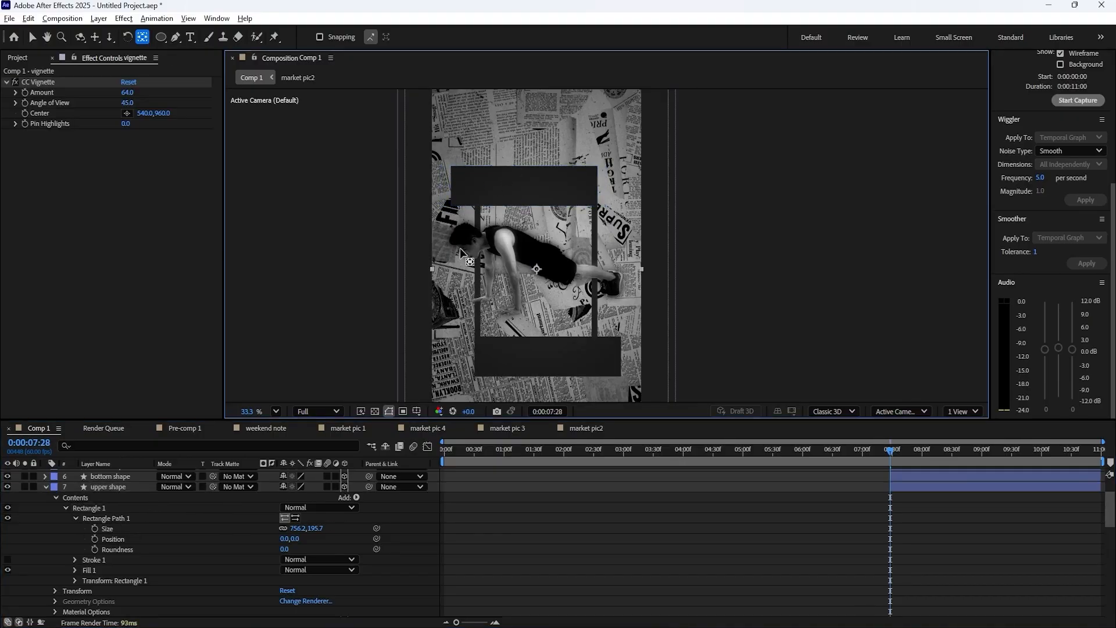
- Collapse the upper shape's contents and show only the layer's Scale property
left_click(67, 505)
left_click(56, 497)
left_click(45, 487)
left_click(94, 487)
key("s")
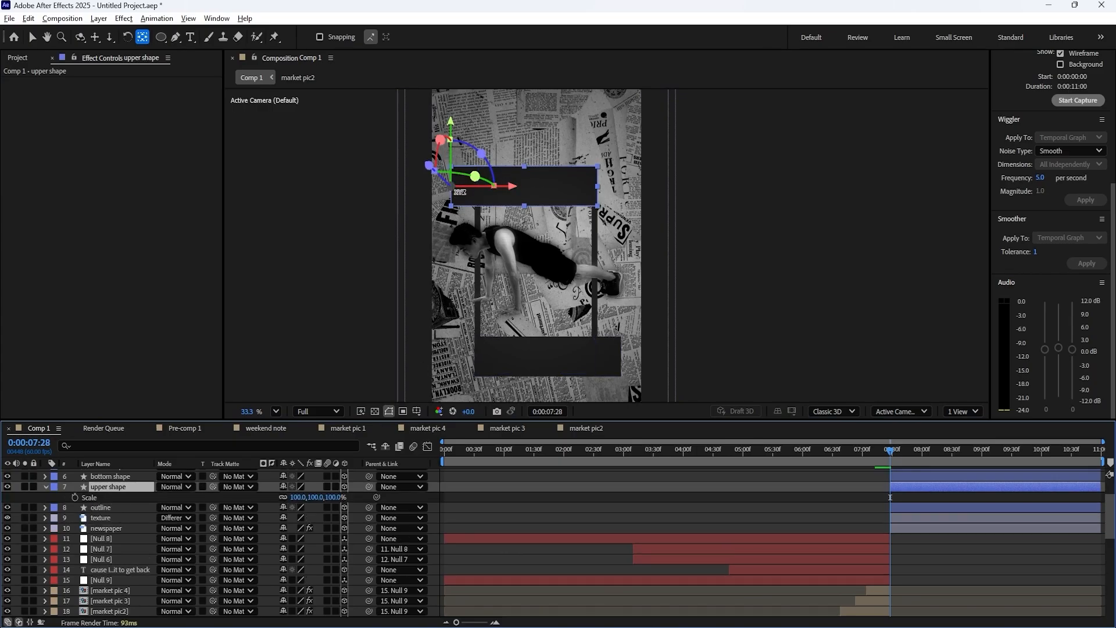
- Unlink the upper shape's scale and keyframe its horizontal scale from 0% at 0:00:07:28 to 100% at 0:00:08:45
left_click_drag(302, 501, 270, 502)
key("ctrl+z")
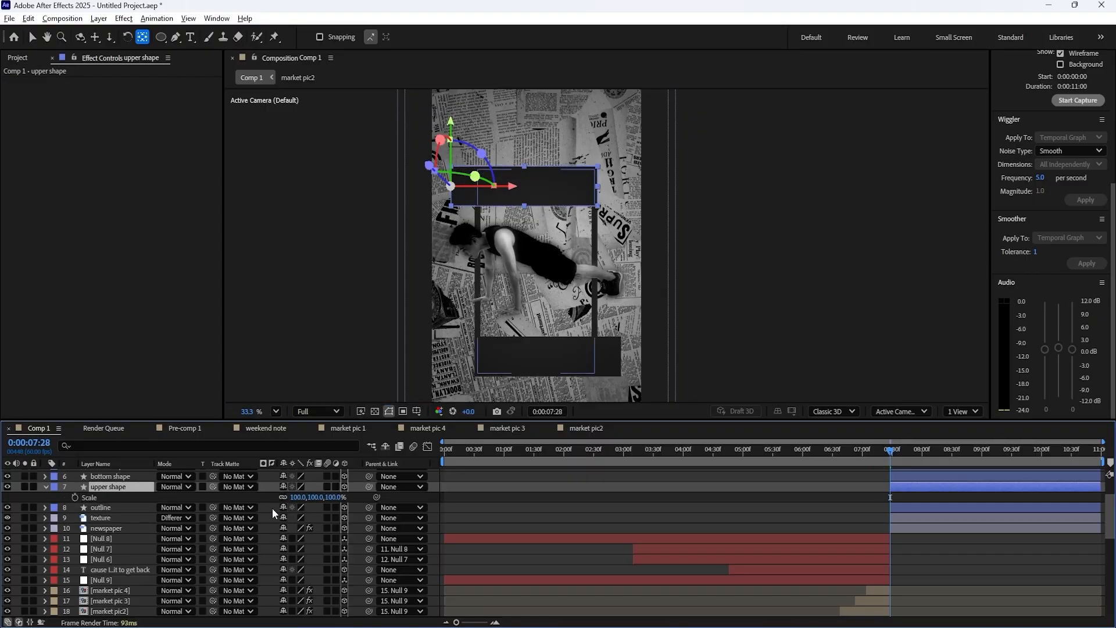
left_click(283, 497)
mouse_move(291, 498)
left_mouse_down()
mouse_move(263, 499)
mouse_move(297, 498)
left_mouse_up()
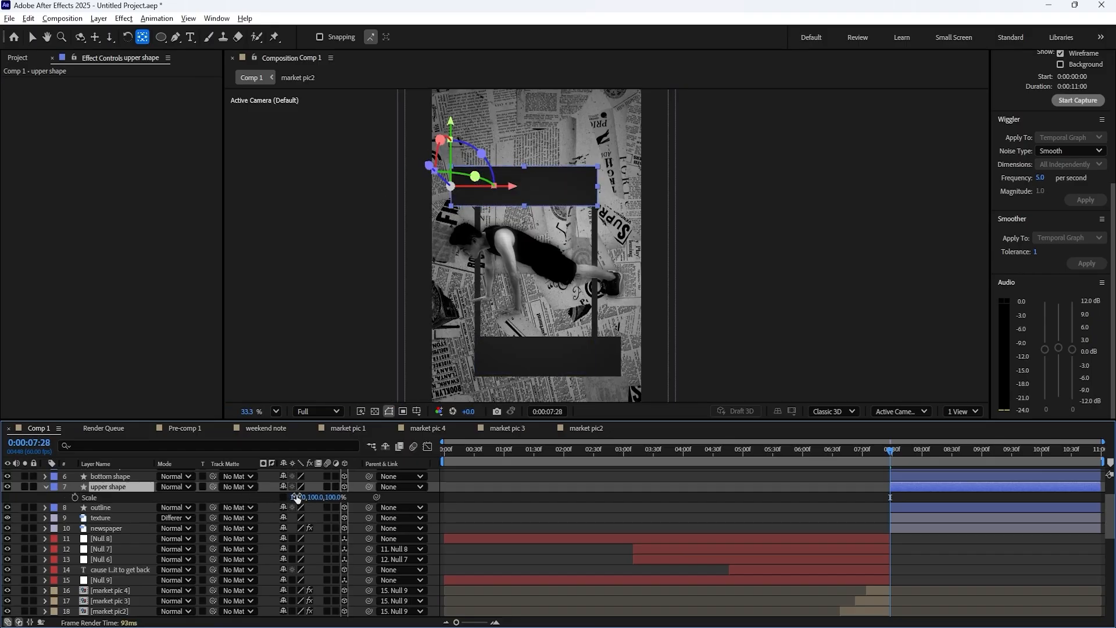
left_click(75, 497)
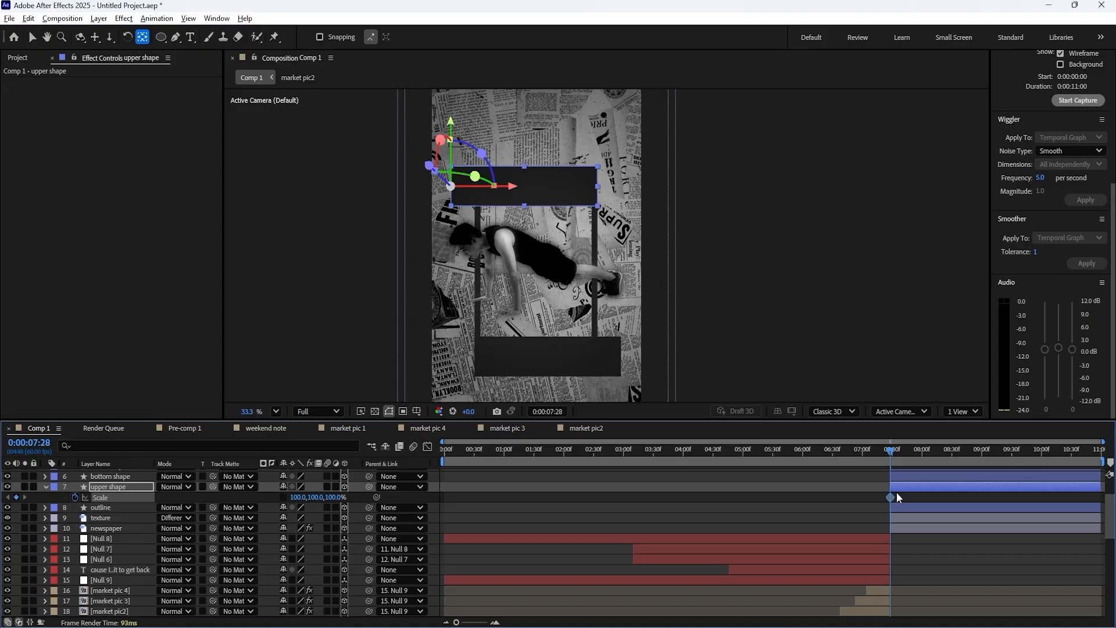
left_click_drag(901, 442, 967, 438)
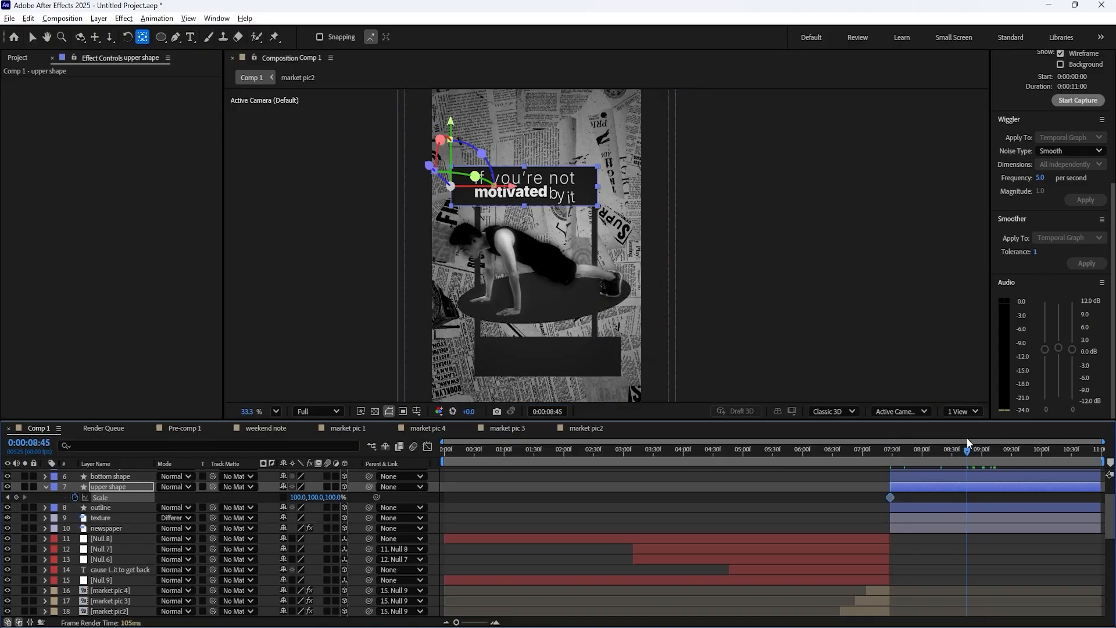
left_click(7, 497)
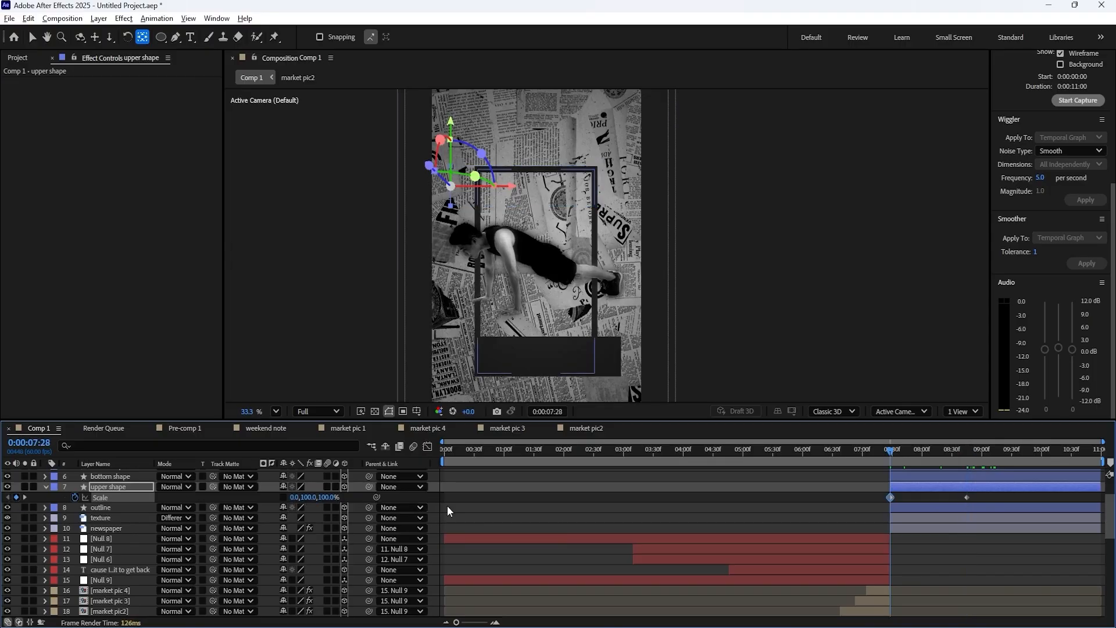
- Easy-ease the upper shape's two scale keyframes, reshape their speed graph to peak early with a long slowdown, and preview the animation
left_click_drag(448, 510, 977, 495)
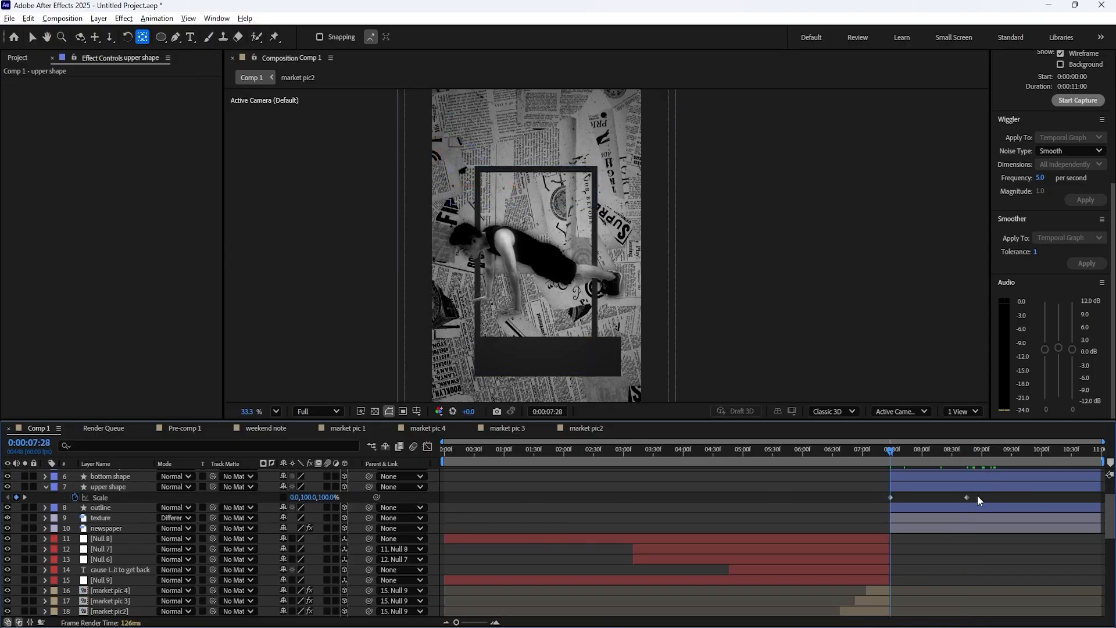
left_click(427, 447)
left_click(750, 609)
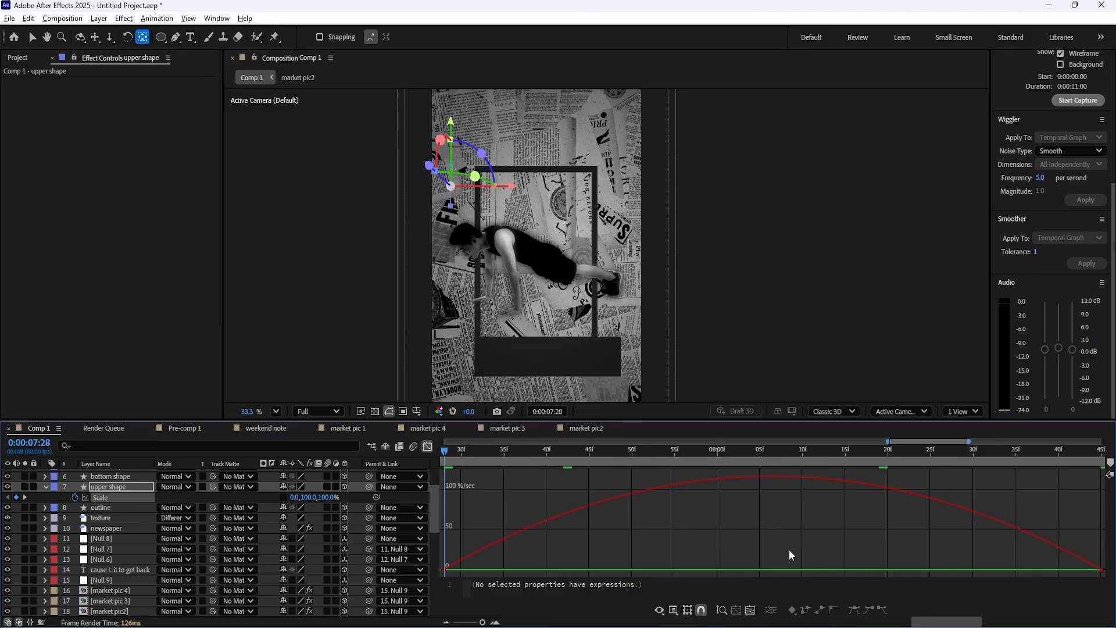
key(";")
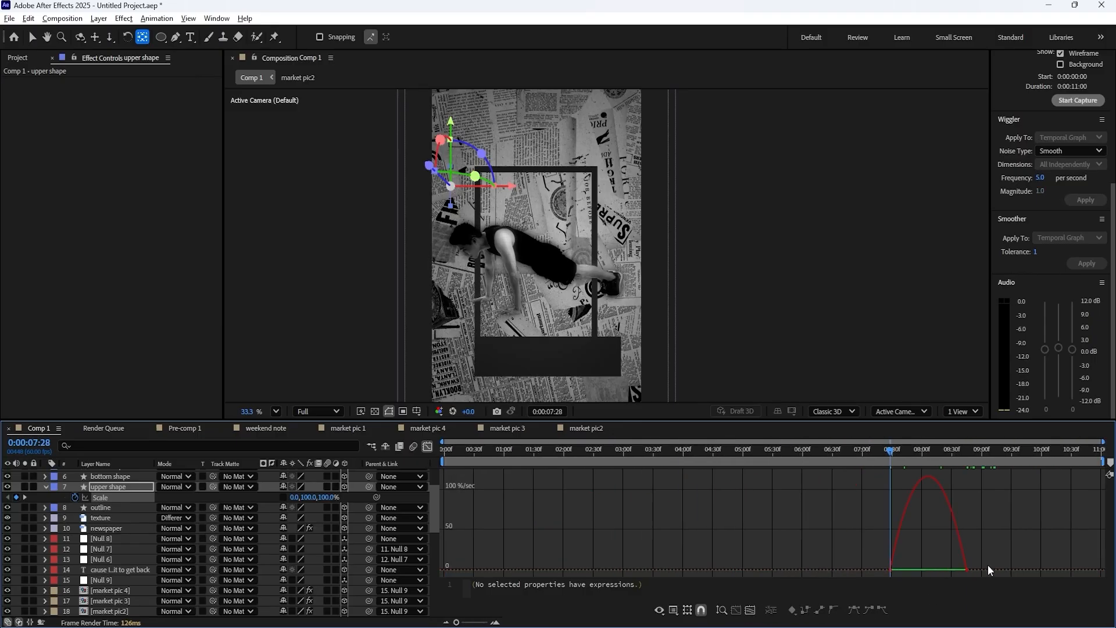
left_click_drag(988, 566, 883, 575)
left_click_drag(954, 569, 899, 568)
key("space")
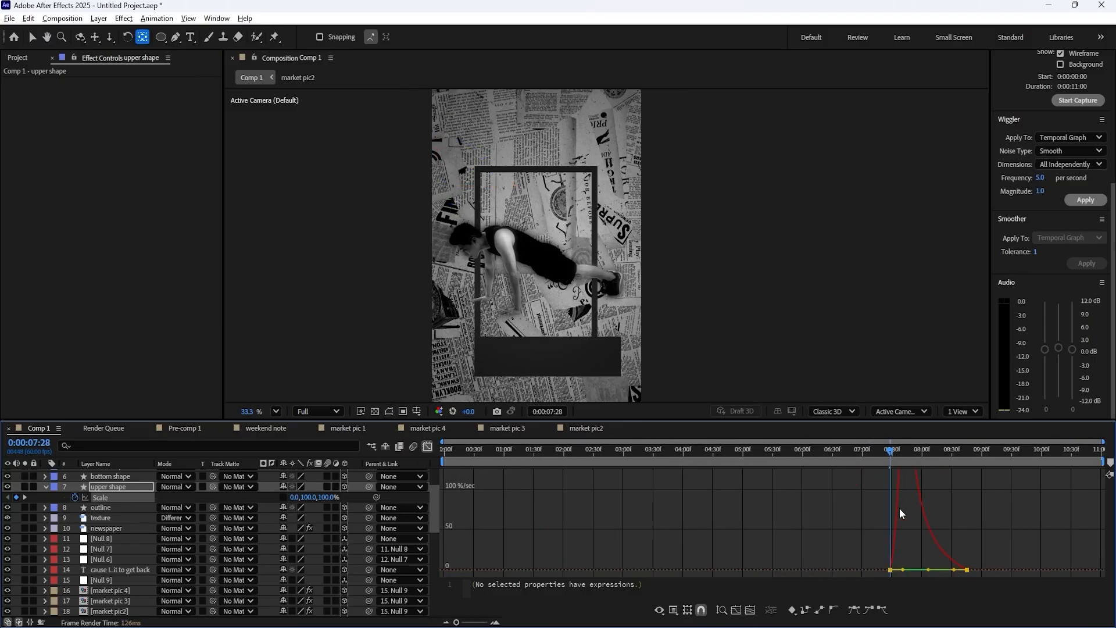
key("space")
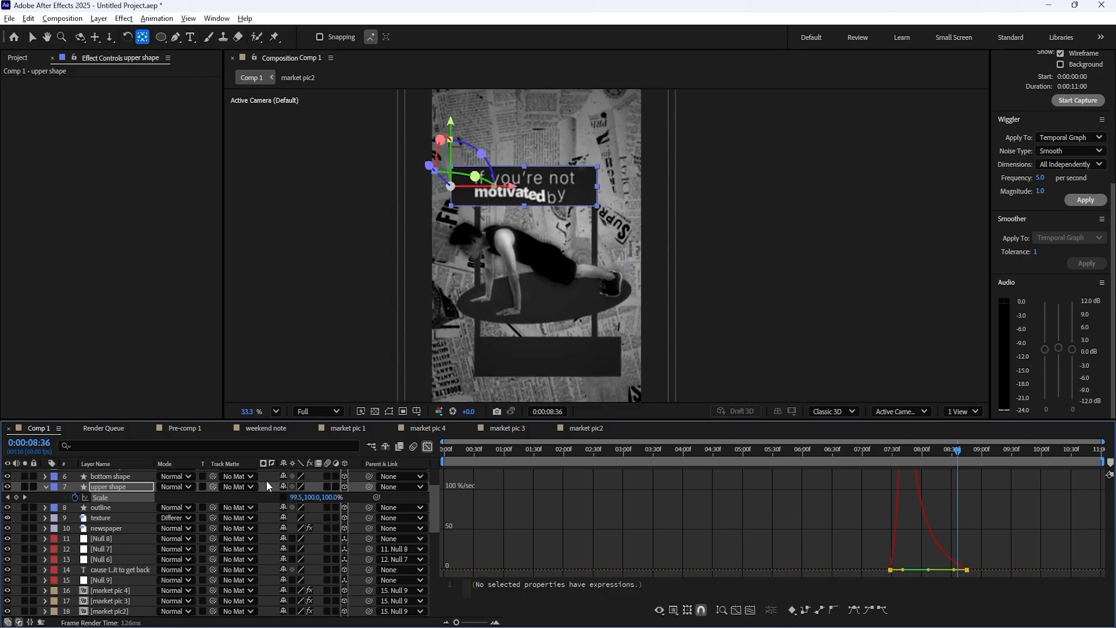
- Copy the Drop Shadow effect from the "if you're not motivated by it" text to the "it's gonna be reflected in the work you do" text
left_click(46, 487)
left_click(137, 146)
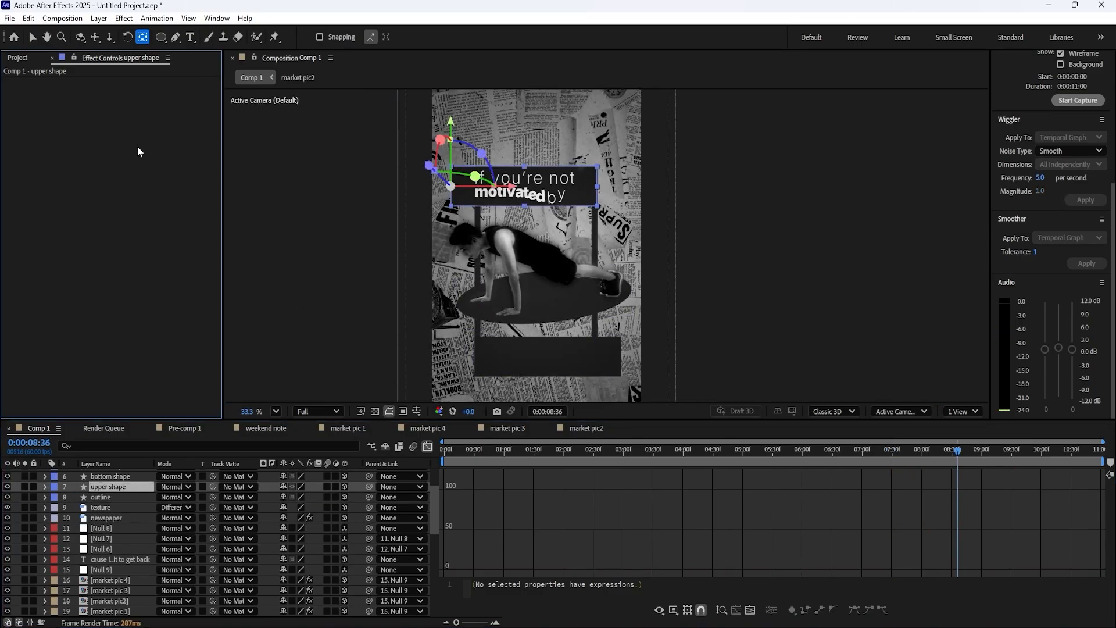
scroll(116, 515, "up", 3)
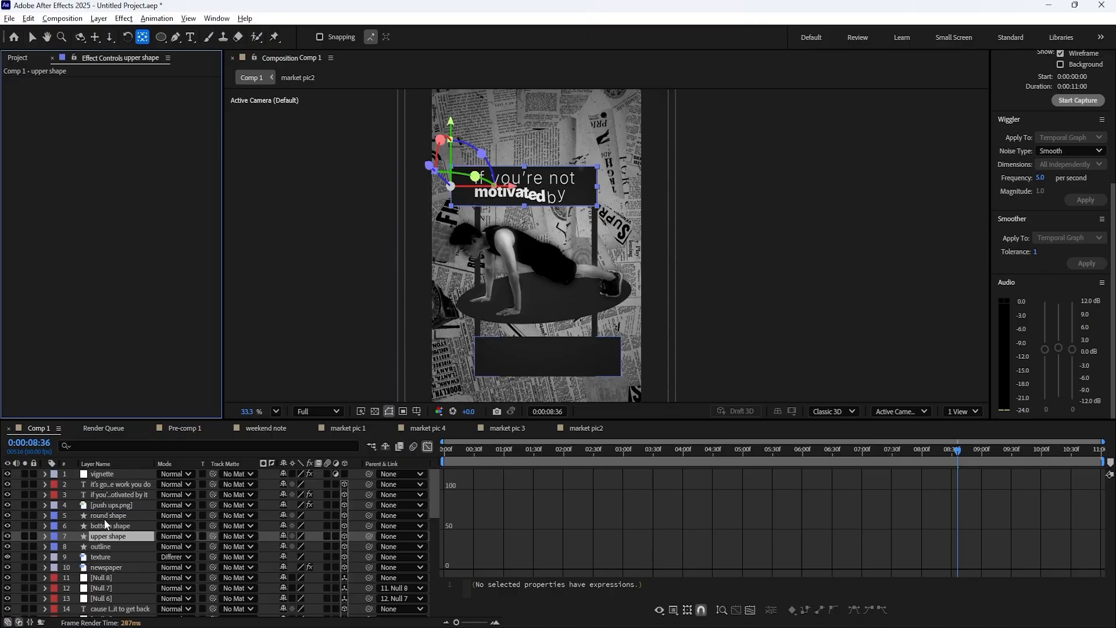
left_click(124, 484)
left_click(113, 494)
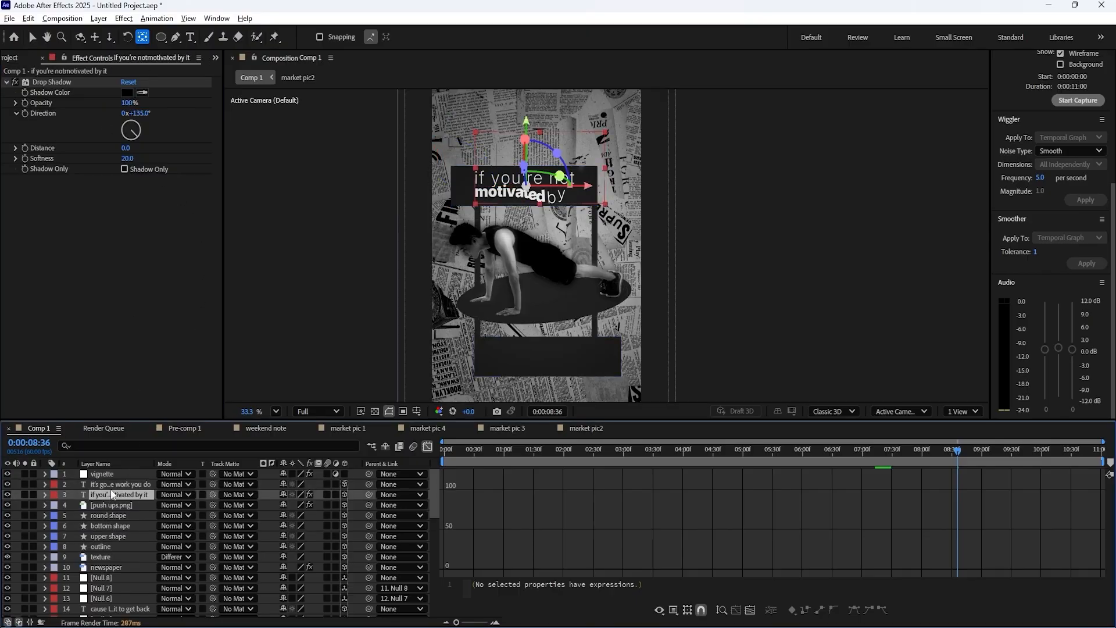
left_click(119, 484)
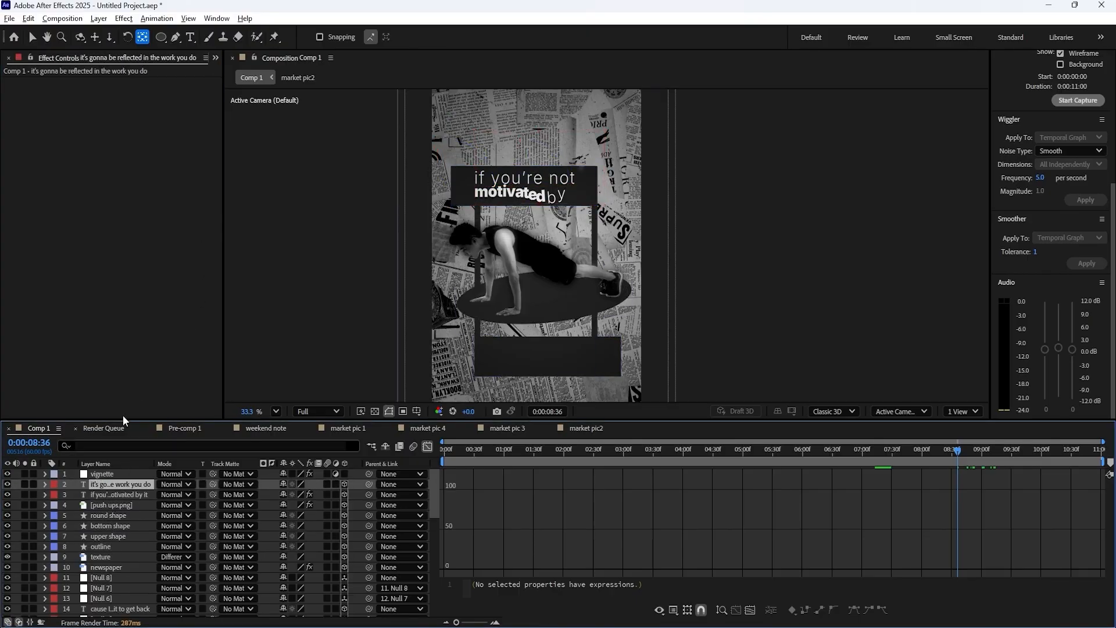
- Paste the Drop Shadow onto the upper shape and set its distance to 43 and softness to 300
left_click(114, 536)
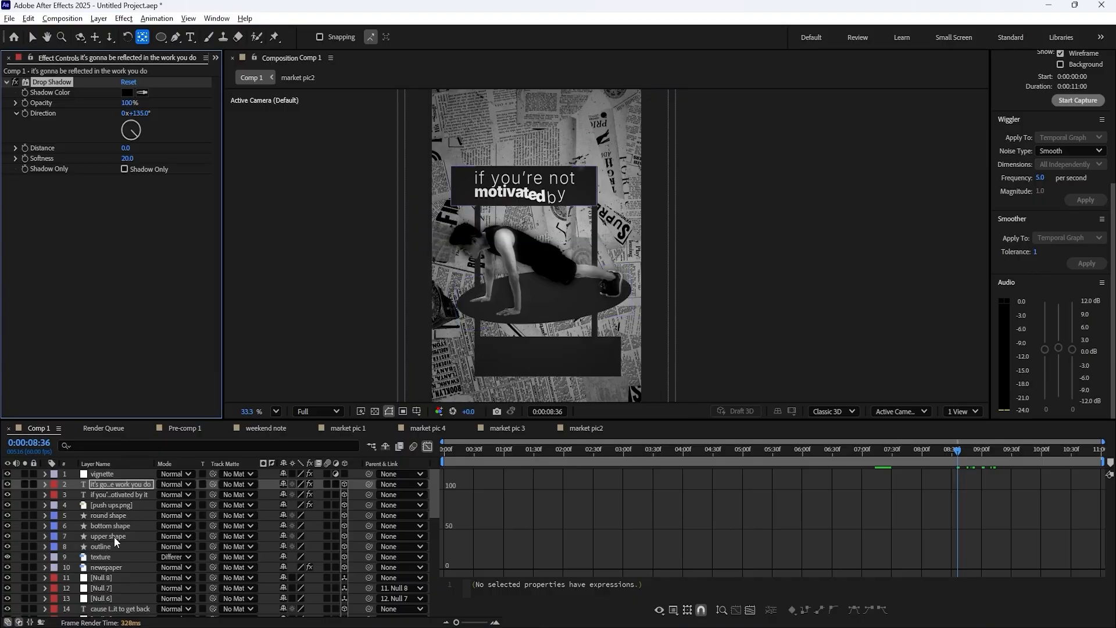
key("ctrl+v")
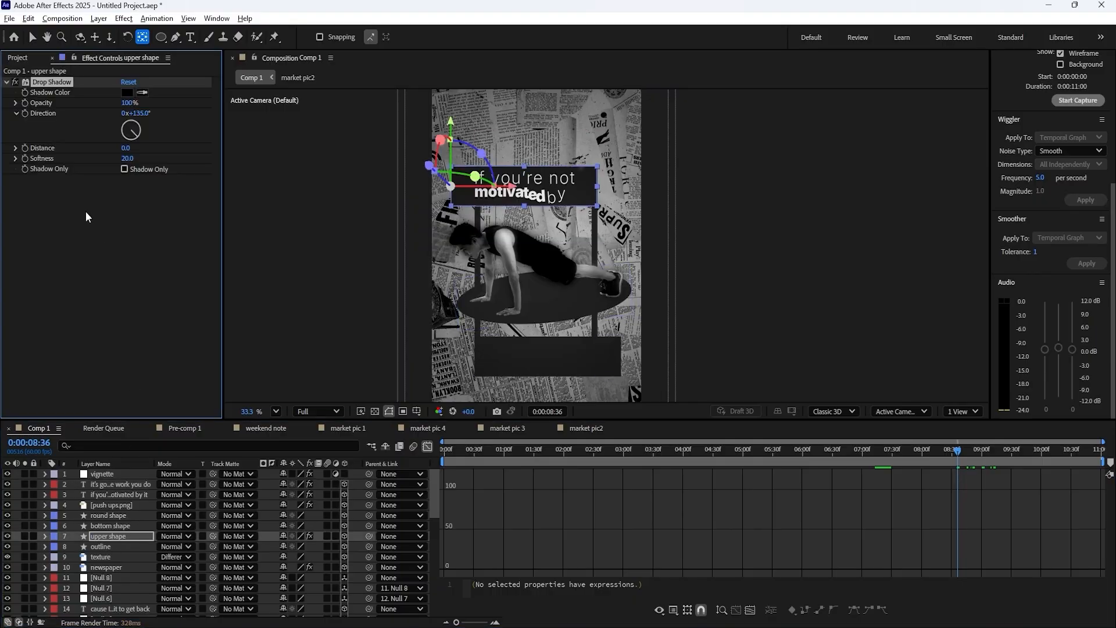
left_click_drag(125, 149, 142, 141)
left_click(128, 157)
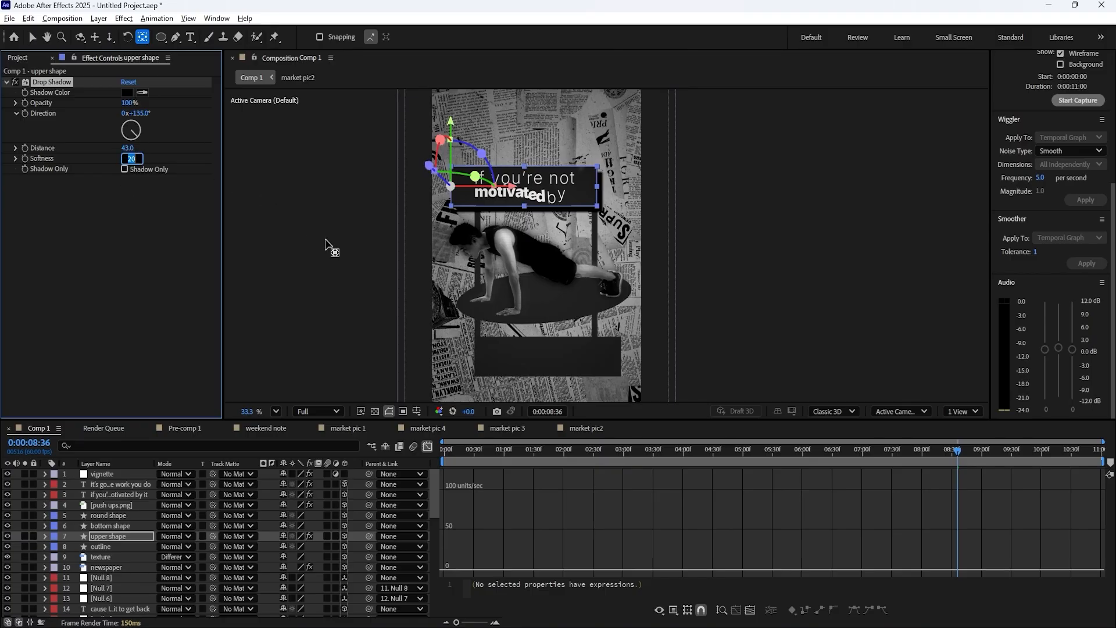
type("300")
key("Return")
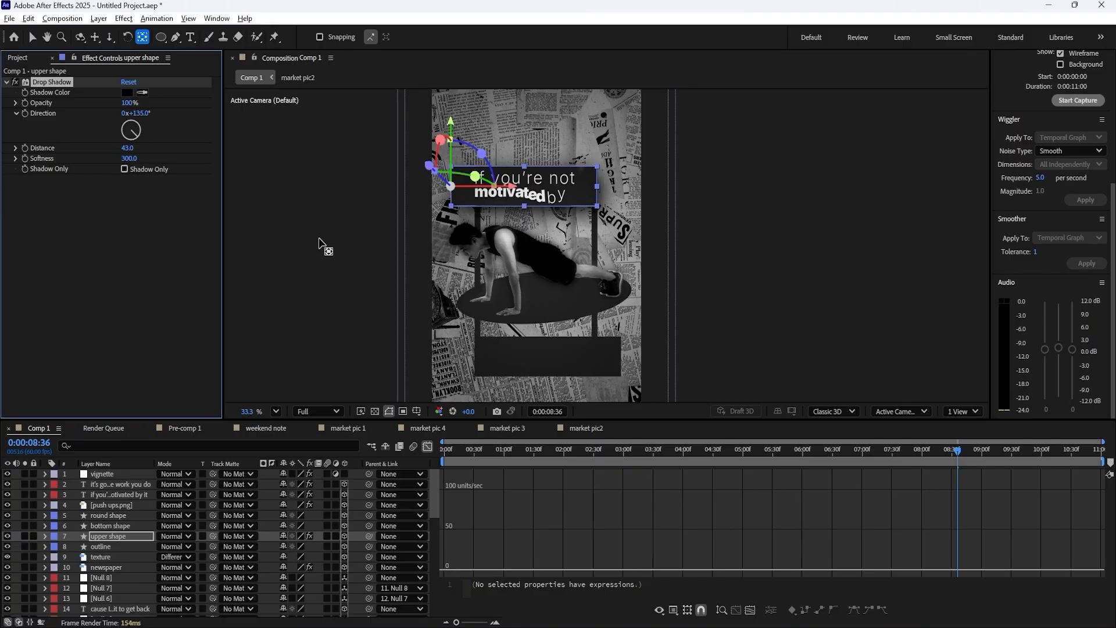
- Set the upper shape's shadow opacity to 50% and its softness to 78
left_click(129, 158)
type("50")
key("Return")
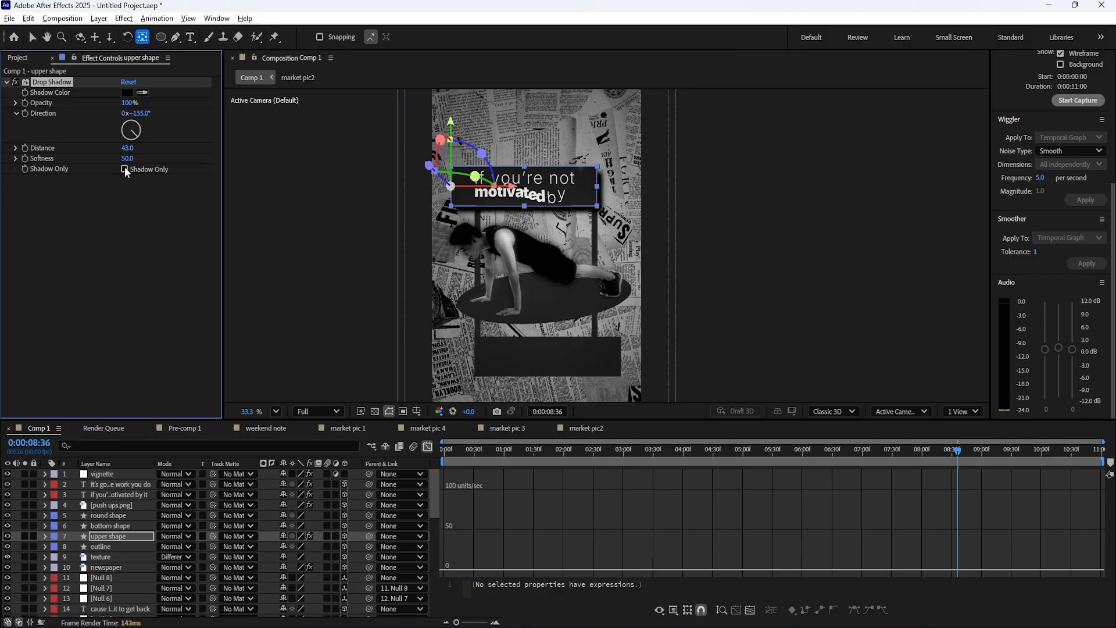
type("50")
key("Return")
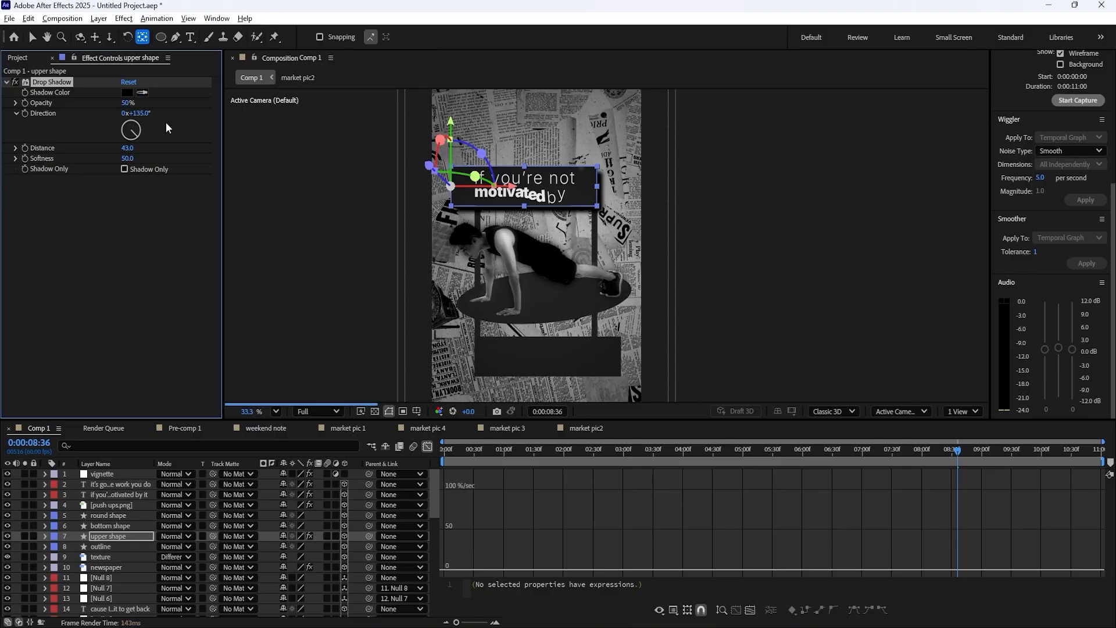
left_click_drag(128, 159, 140, 153)
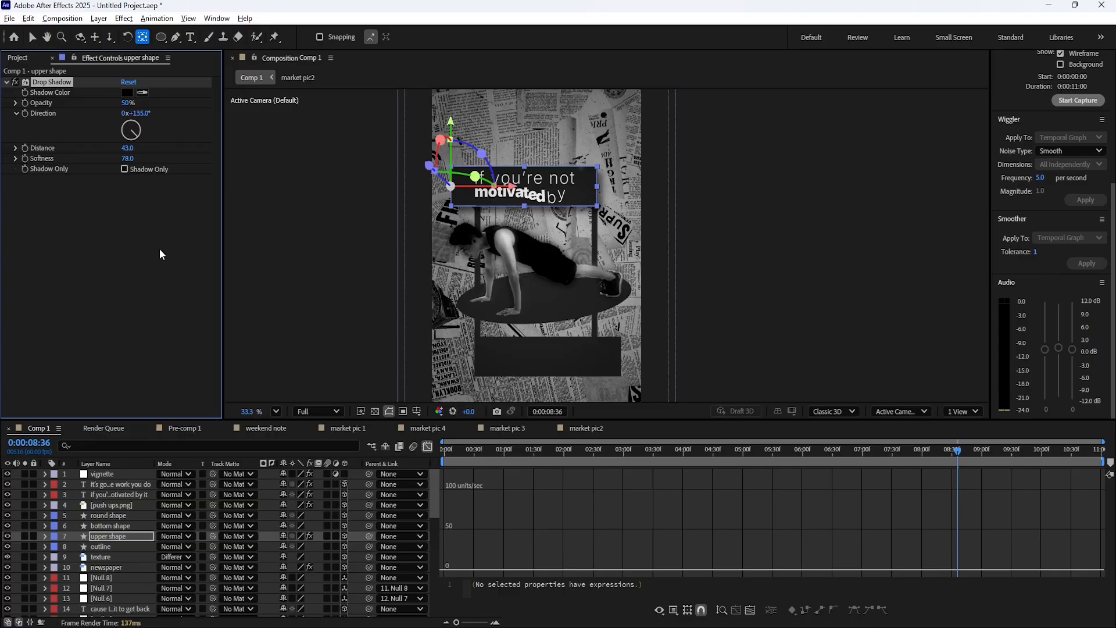
- Copy the upper shape's Drop Shadow onto the bottom shape and turn its direction to -48°
left_click(42, 83)
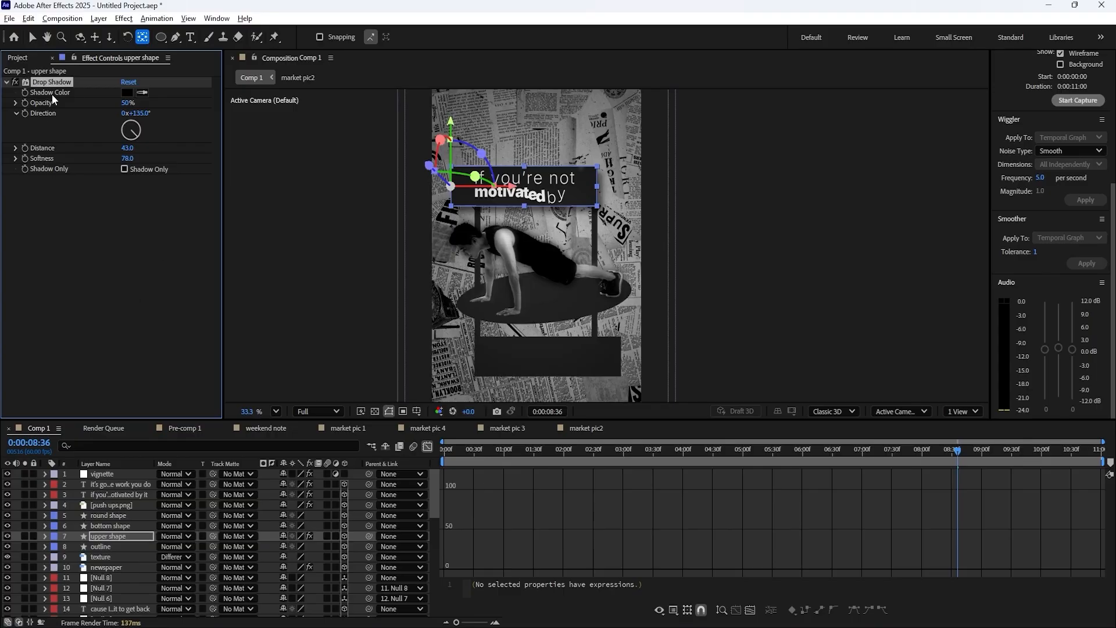
key("ctrl+c")
left_click(110, 525)
key("ctrl+v")
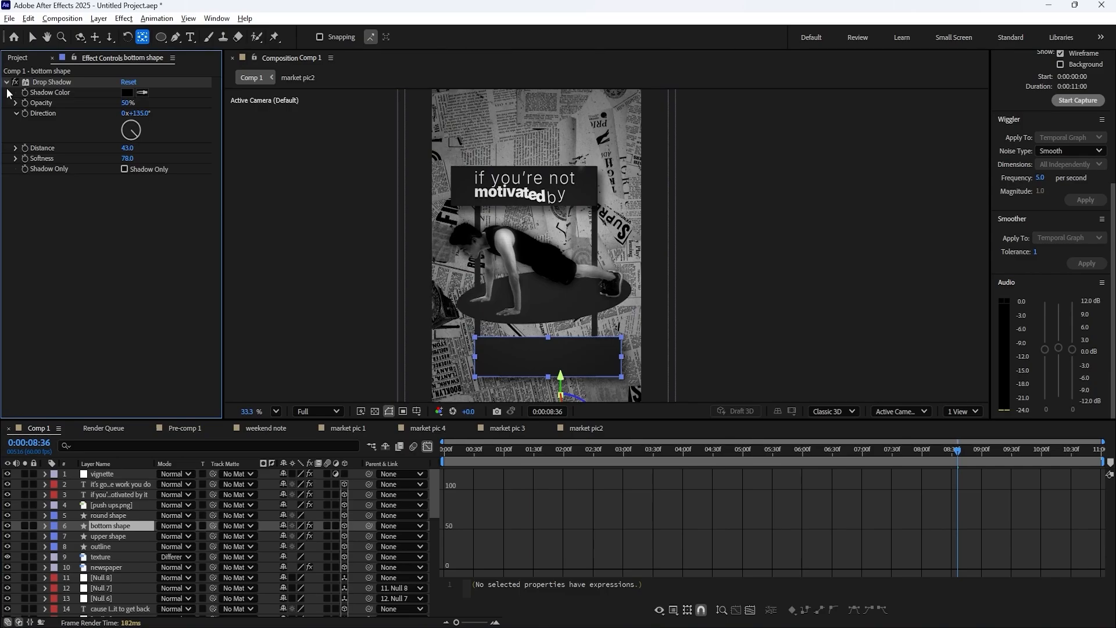
left_click(129, 128)
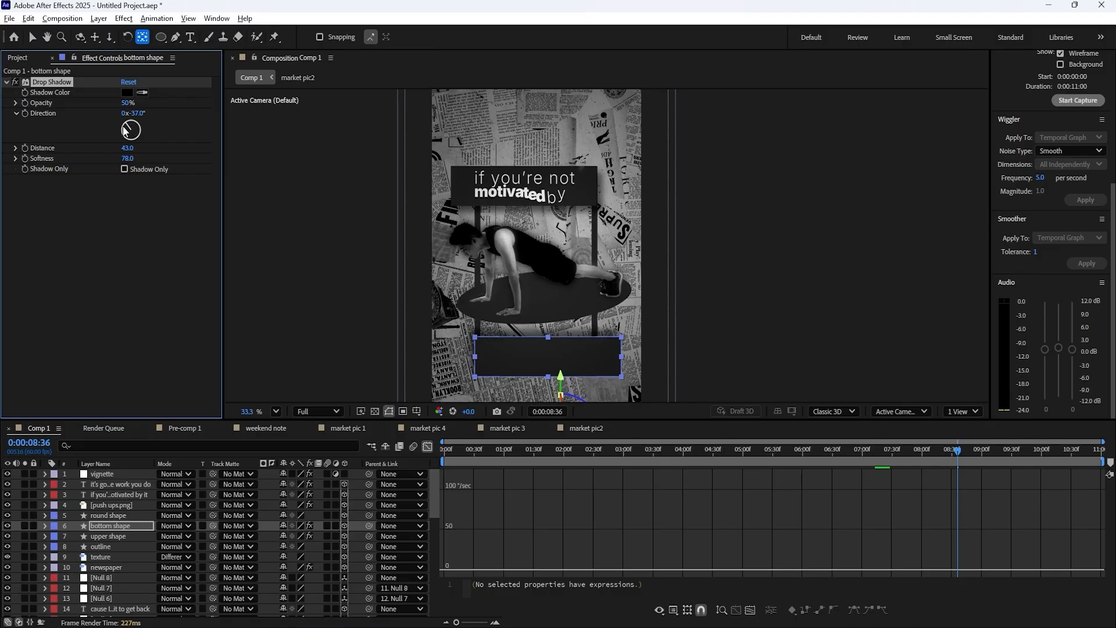
left_click_drag(125, 128, 129, 129)
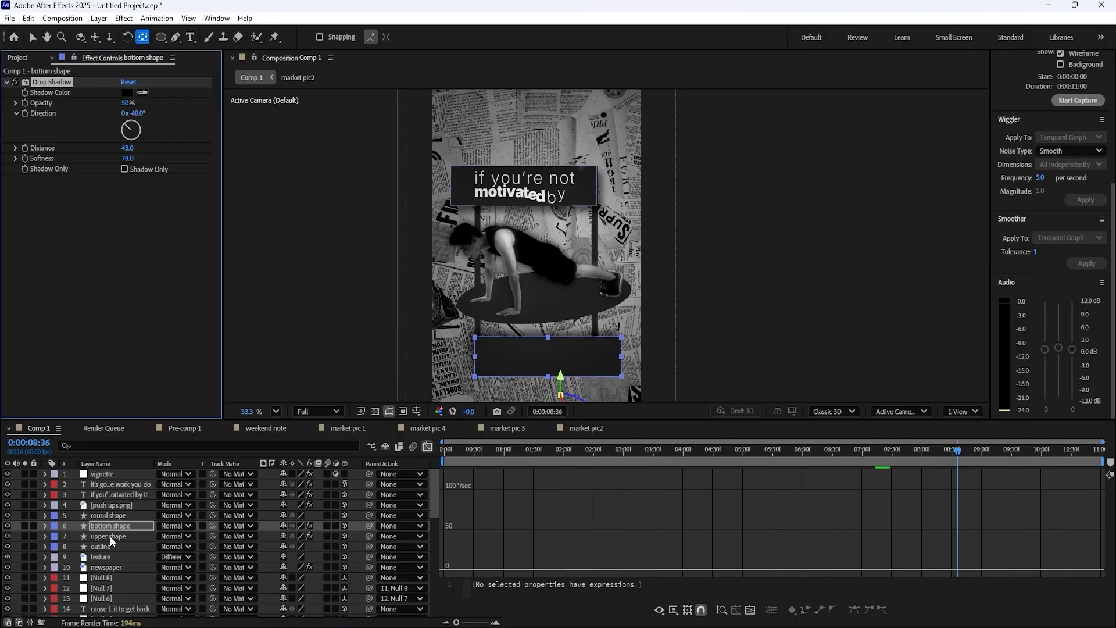
- Turn the direction of the upper shape's drop shadow to -45°
left_click(110, 536)
left_click(129, 129)
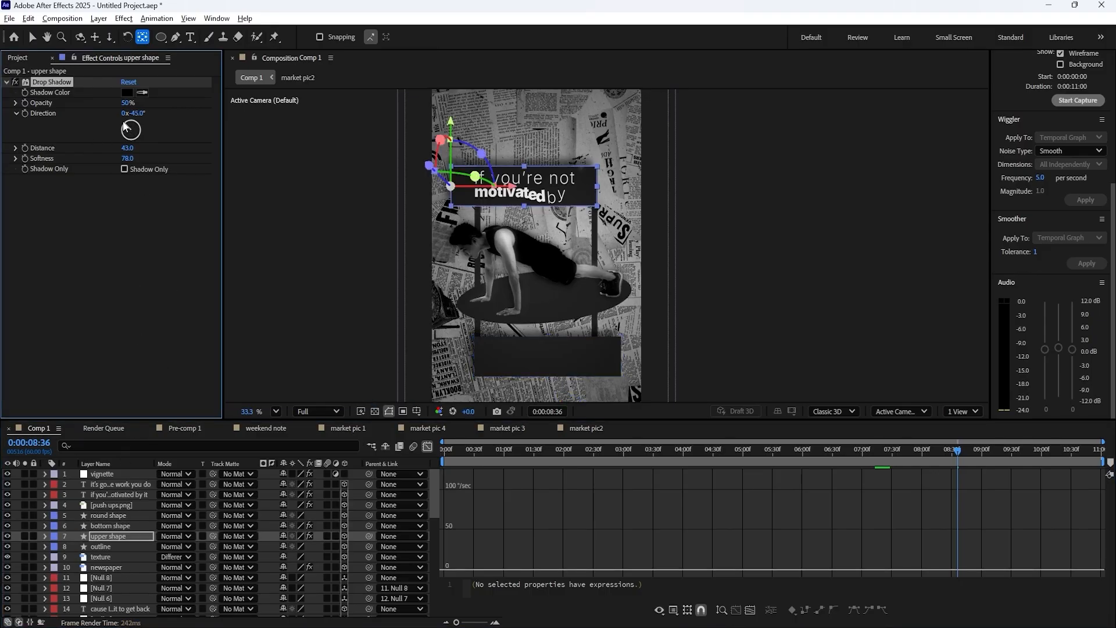
left_click(311, 242)
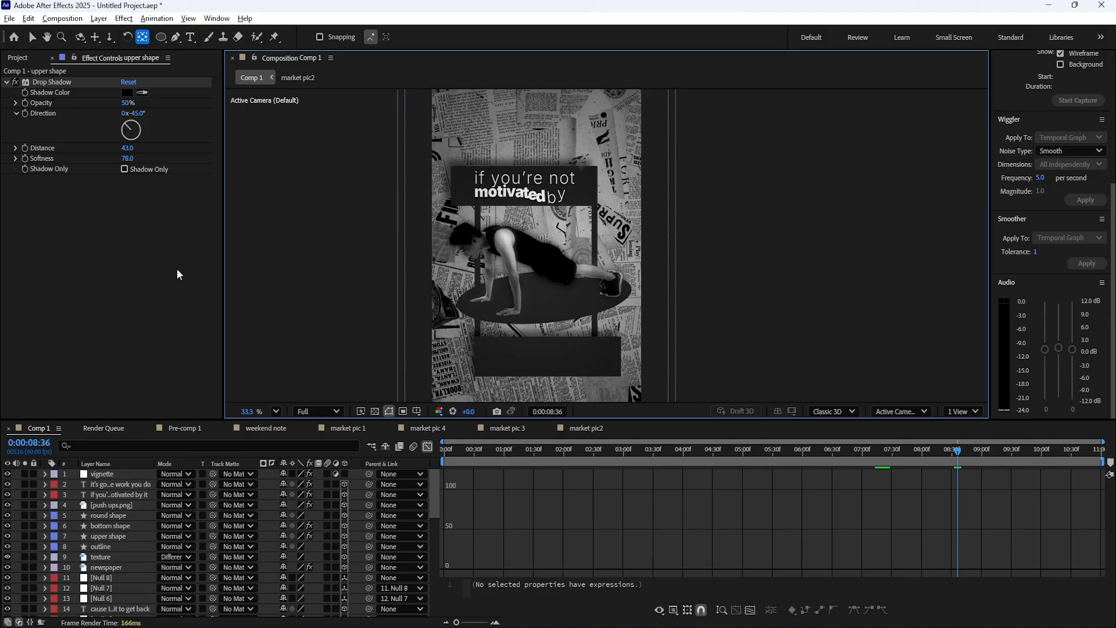
- Delete the Drop Shadow effect from the upper shape
left_click(52, 83)
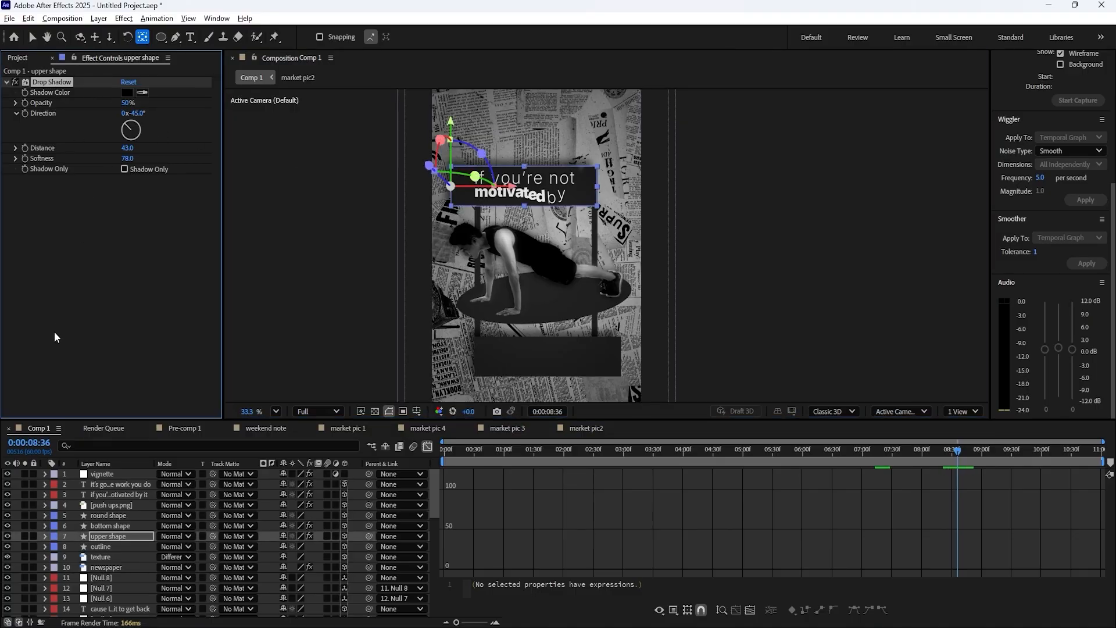
left_click(122, 526, "ctrl")
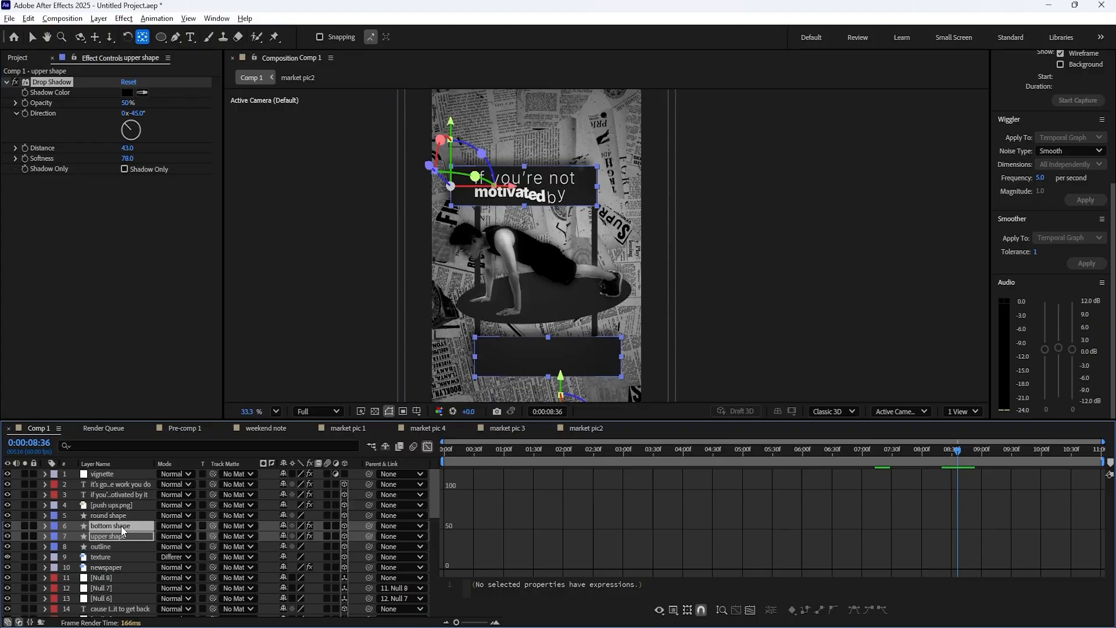
left_click(49, 85)
key("Delete")
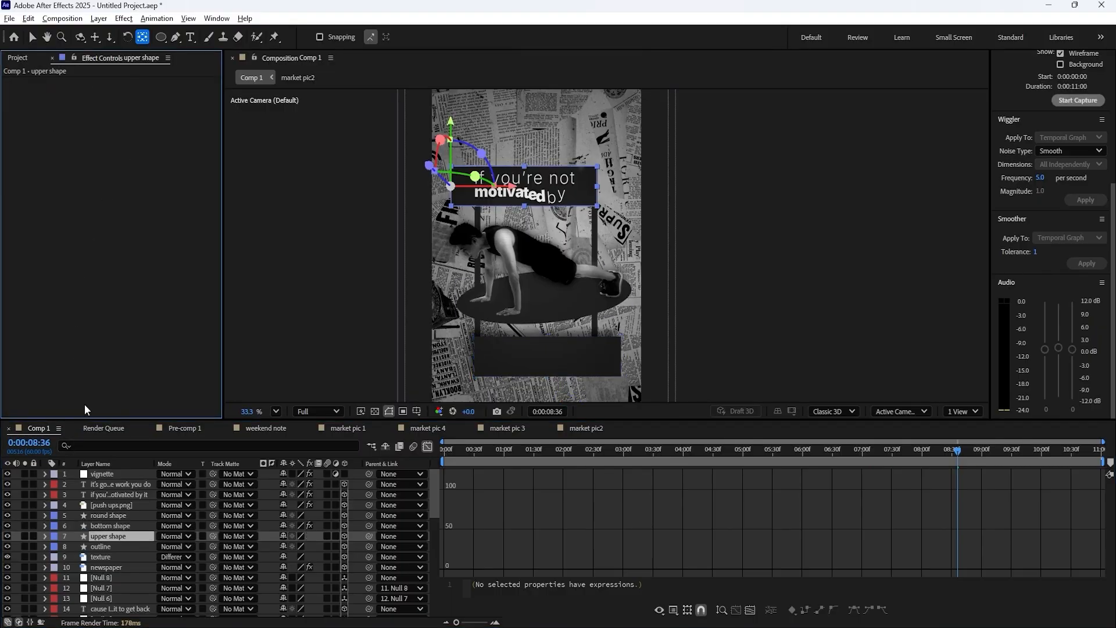
- Delete the Drop Shadow effect from the bottom shape
left_click(115, 535)
left_click(113, 526)
left_click(66, 90)
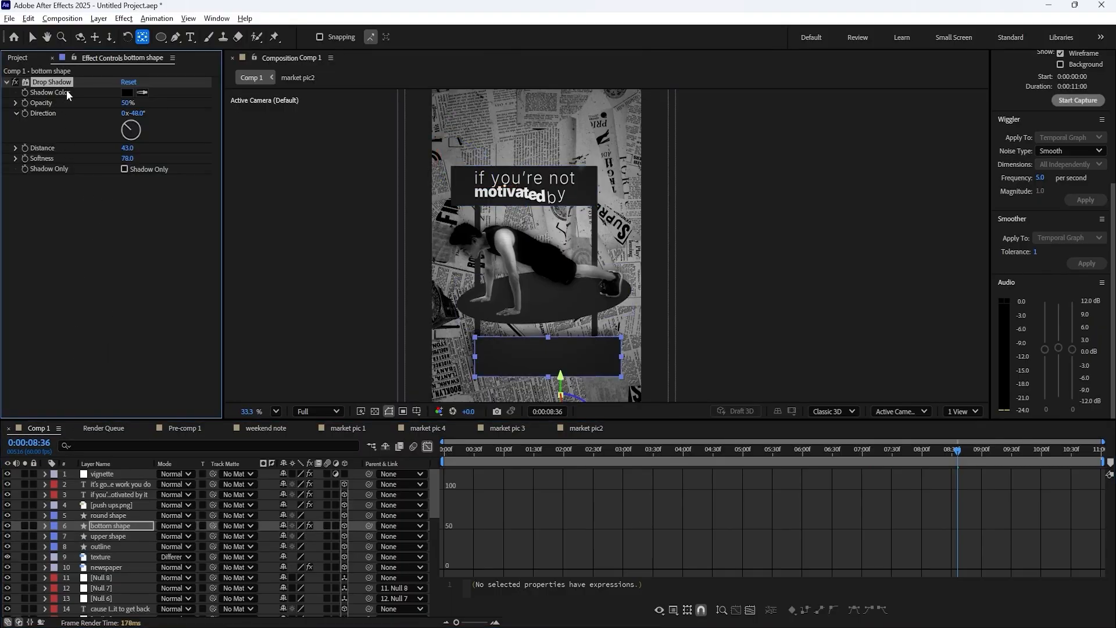
key("Delete")
- Paste the Drop Shadow with 50% opacity, 135° direction, 43 distance and 78 softness onto the round shape
left_click(138, 516)
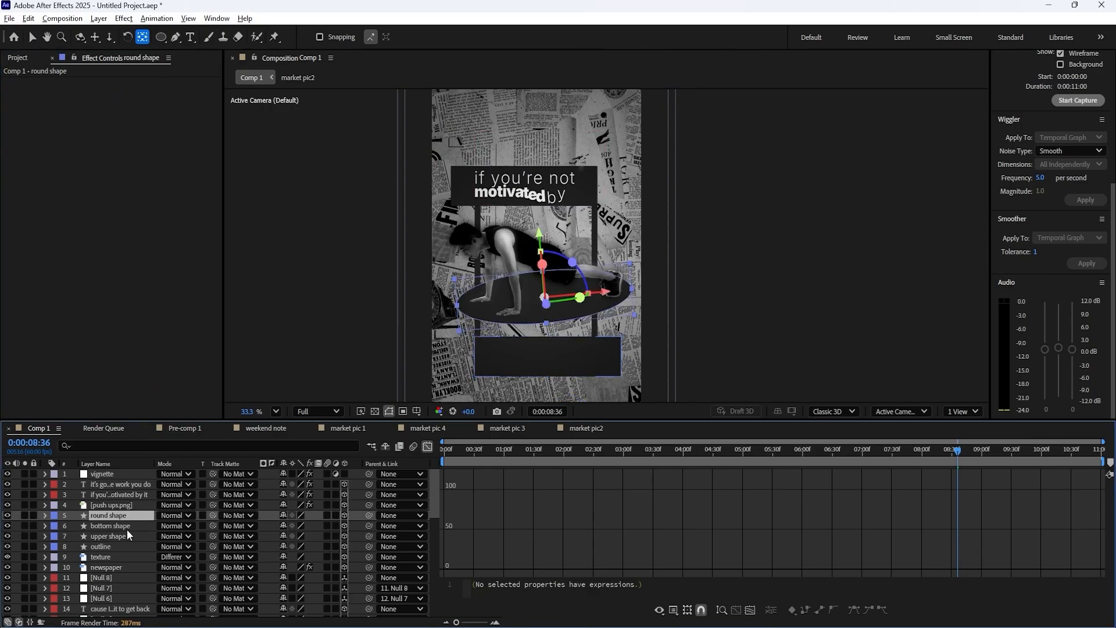
left_click(126, 526)
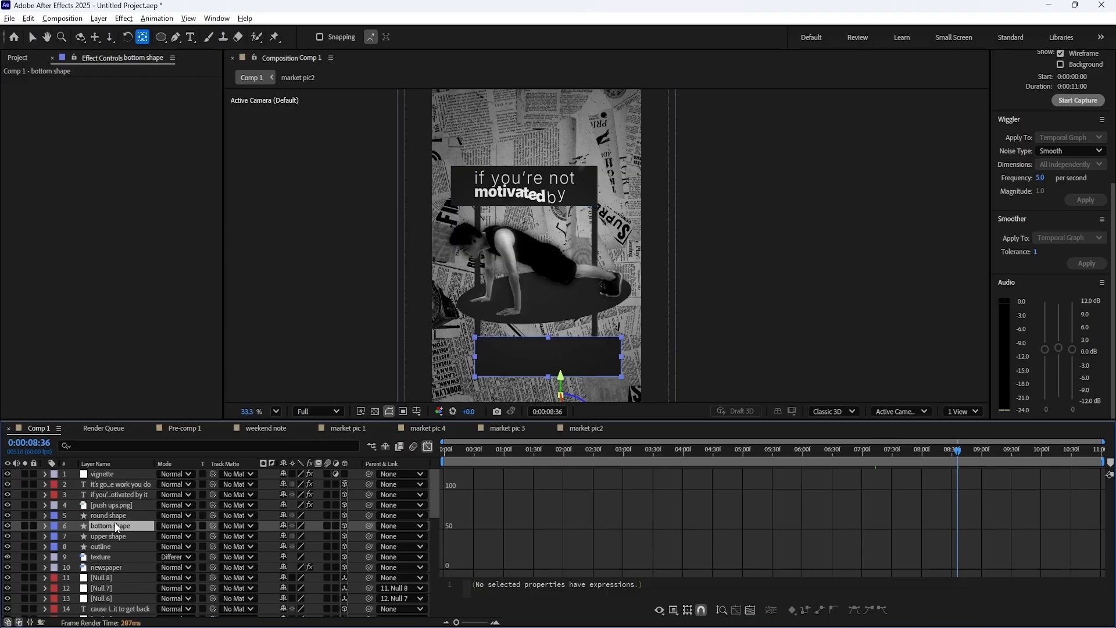
left_click(117, 514)
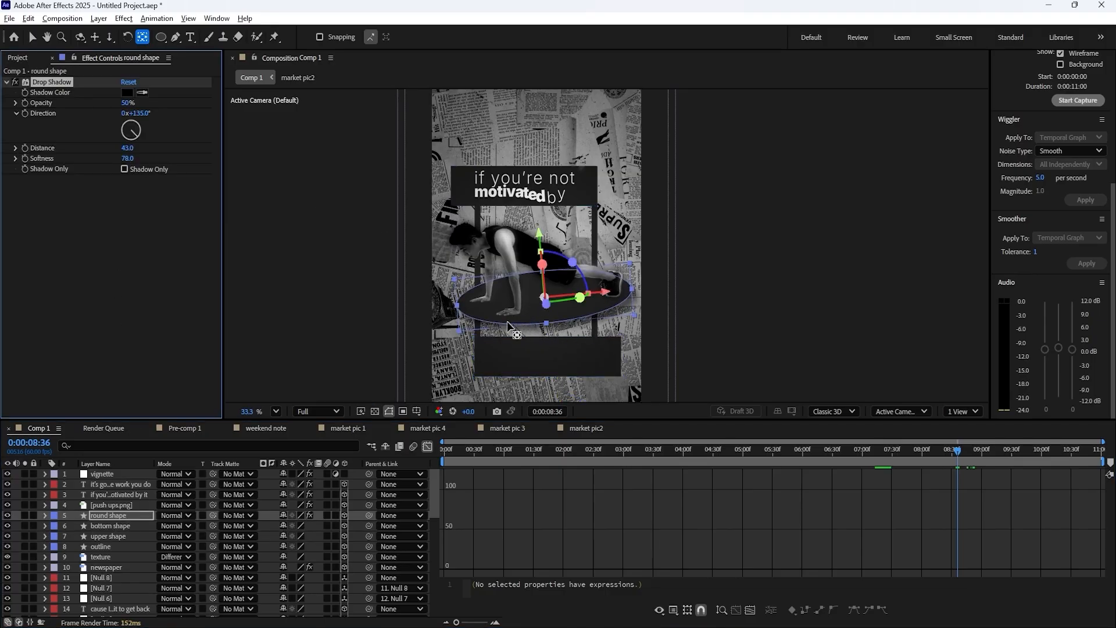
- Center the bottom shape's anchor point and move it to the middle of the shape's left edge
left_click(124, 533)
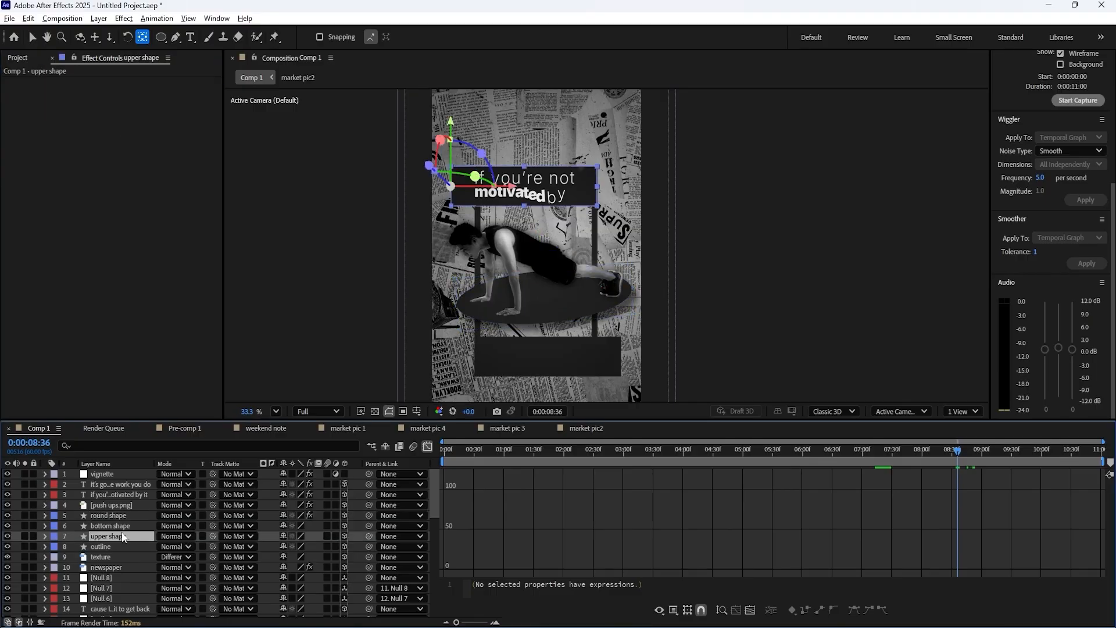
left_click(140, 525)
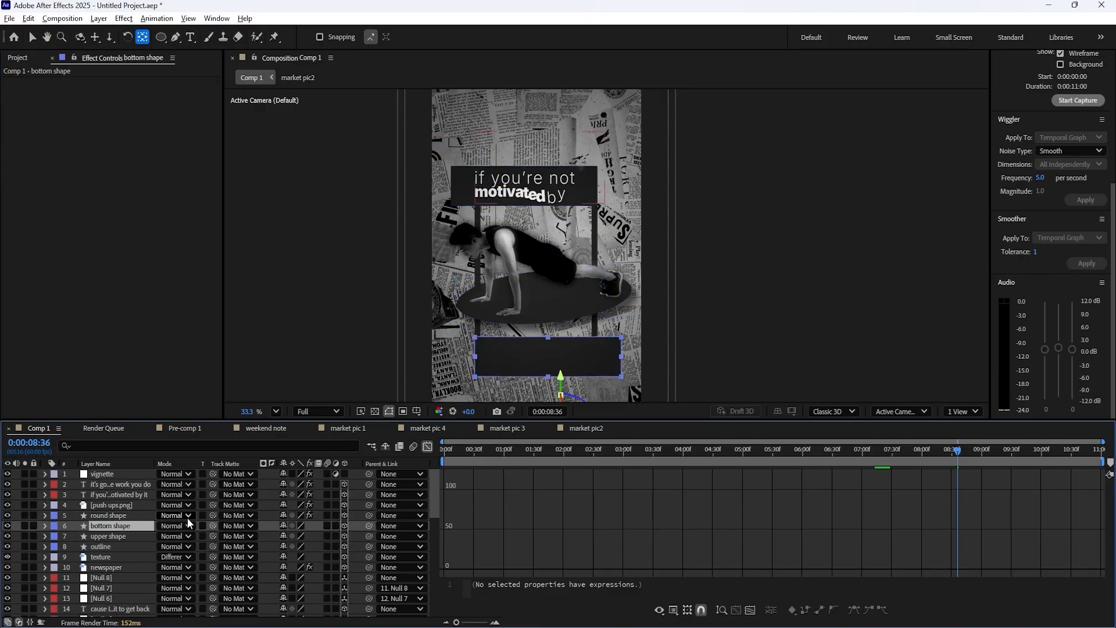
key("s")
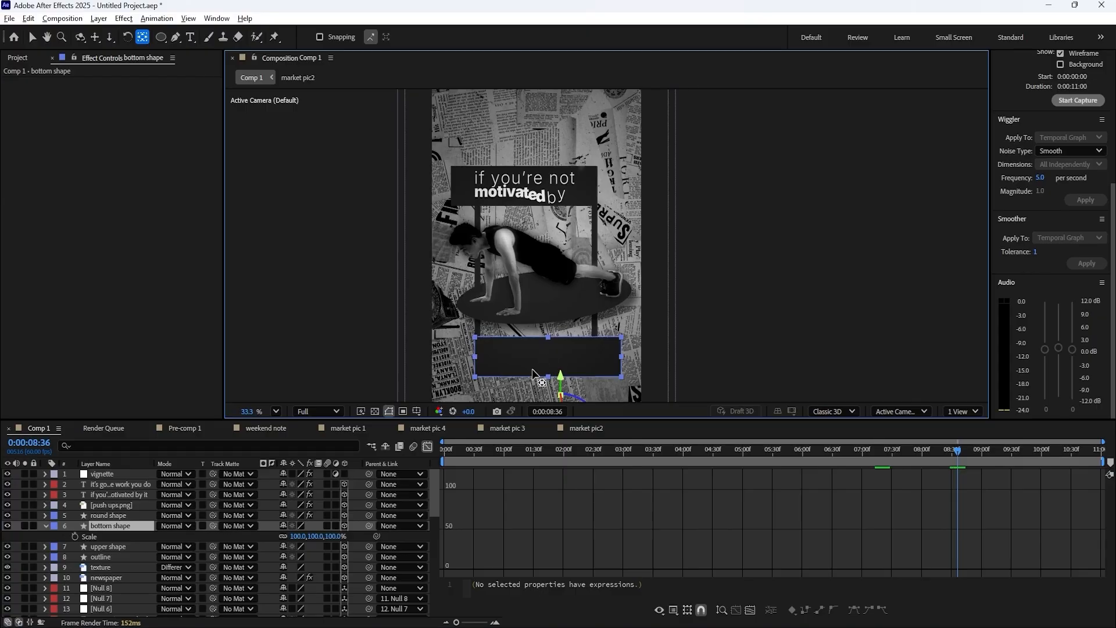
key("ctrl+alt+Home")
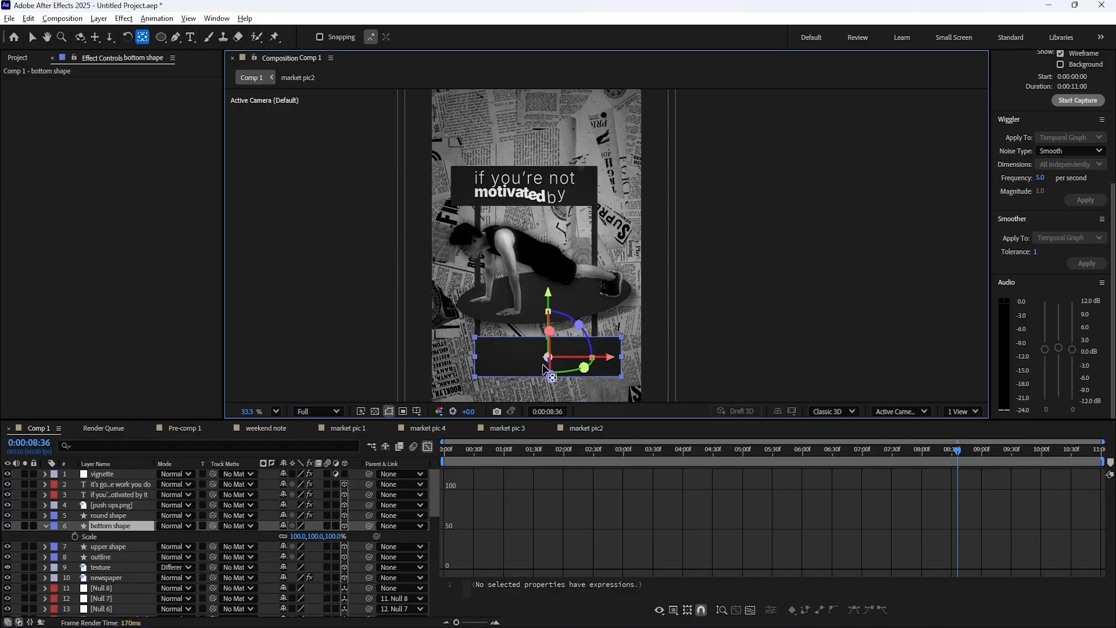
left_click_drag(548, 357, 474, 357)
- Keyframe the bottom shape's scale at 100% at 0:00:08:58, where its text begins, and again at 0:00:10:25
left_click(121, 526)
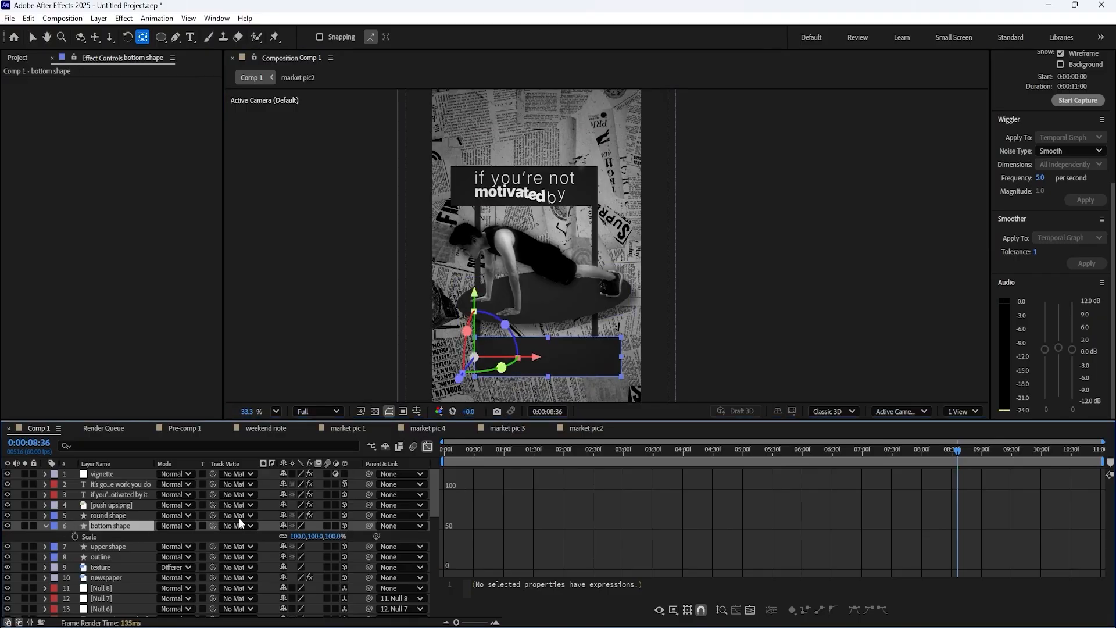
left_click(427, 445)
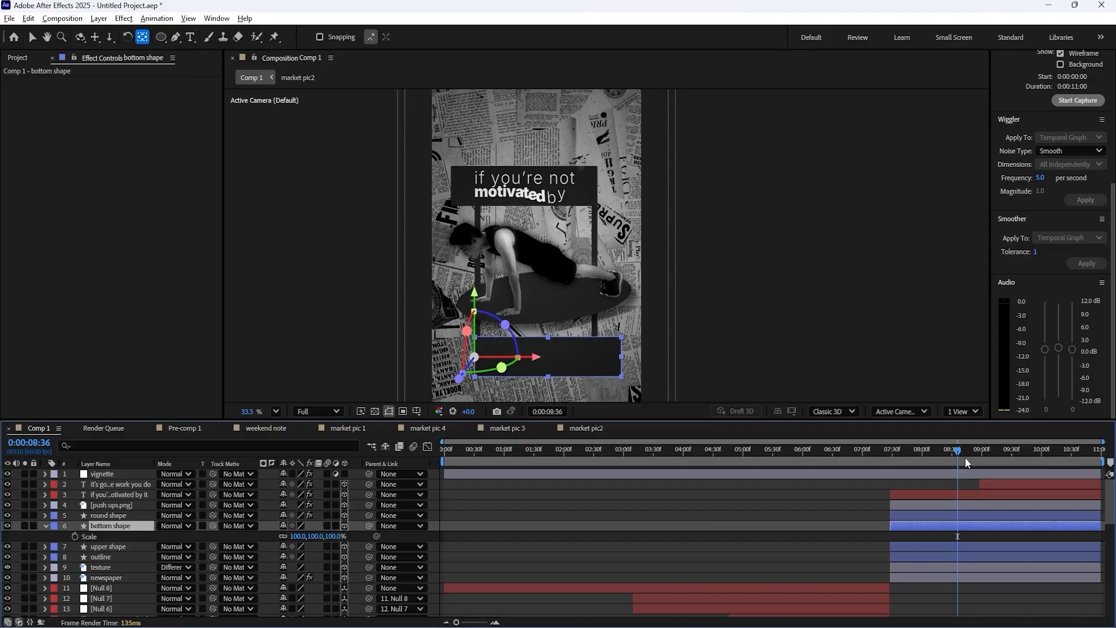
left_click_drag(964, 458, 986, 454)
left_click(128, 486)
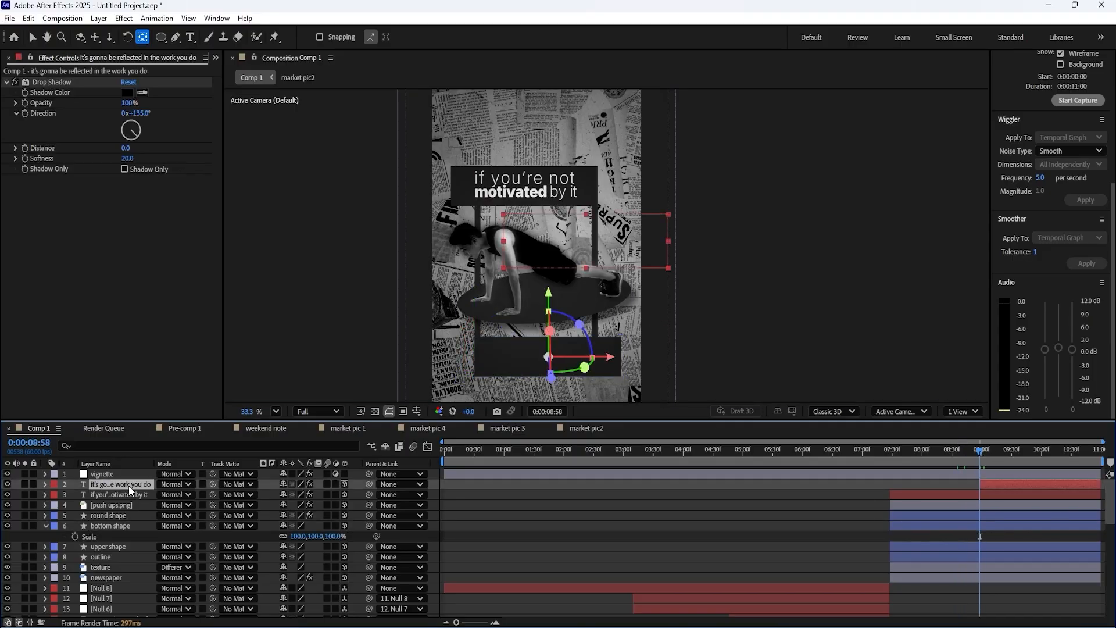
left_click(75, 535)
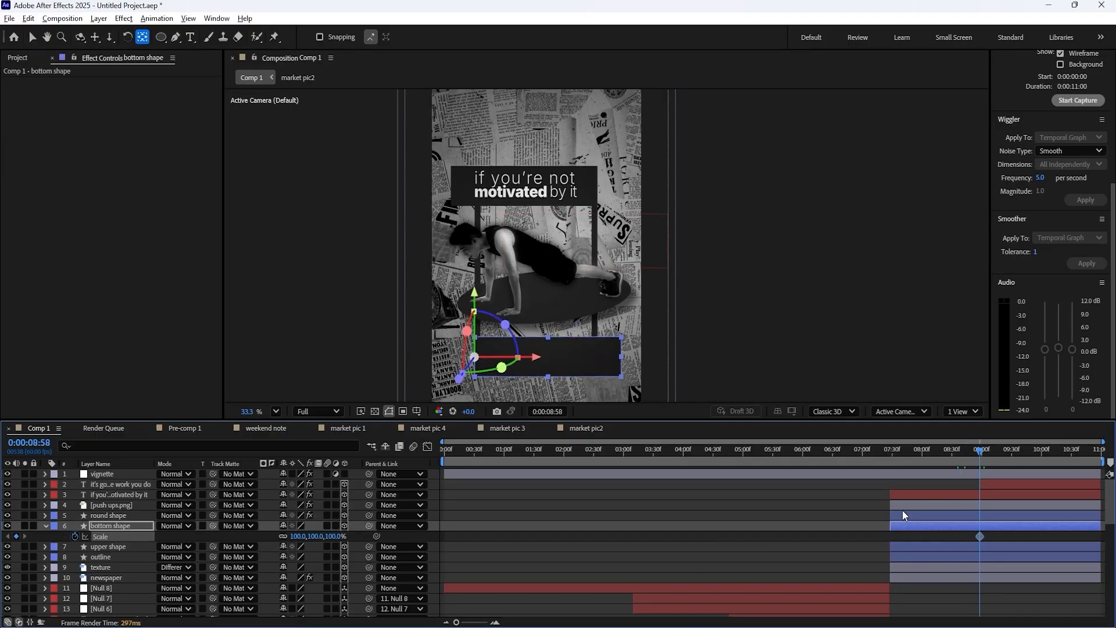
left_click_drag(1000, 462, 1066, 455)
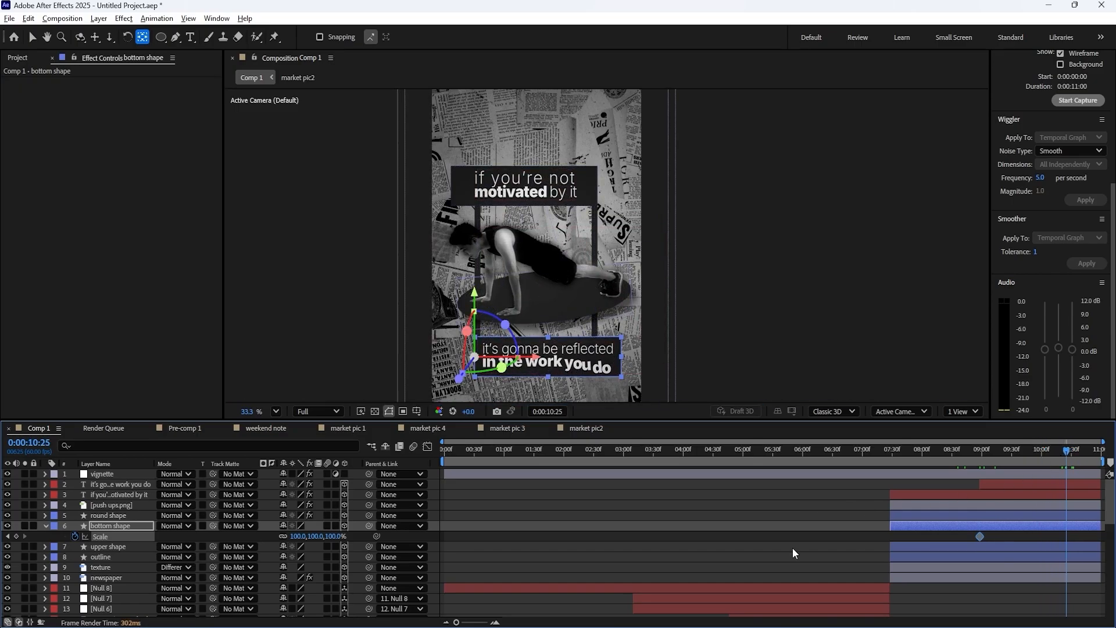
left_click(16, 536)
- Unlink the bottom shape's scale and set its horizontal value to 0% at the 0:00:08:58 keyframe
left_click(7, 536)
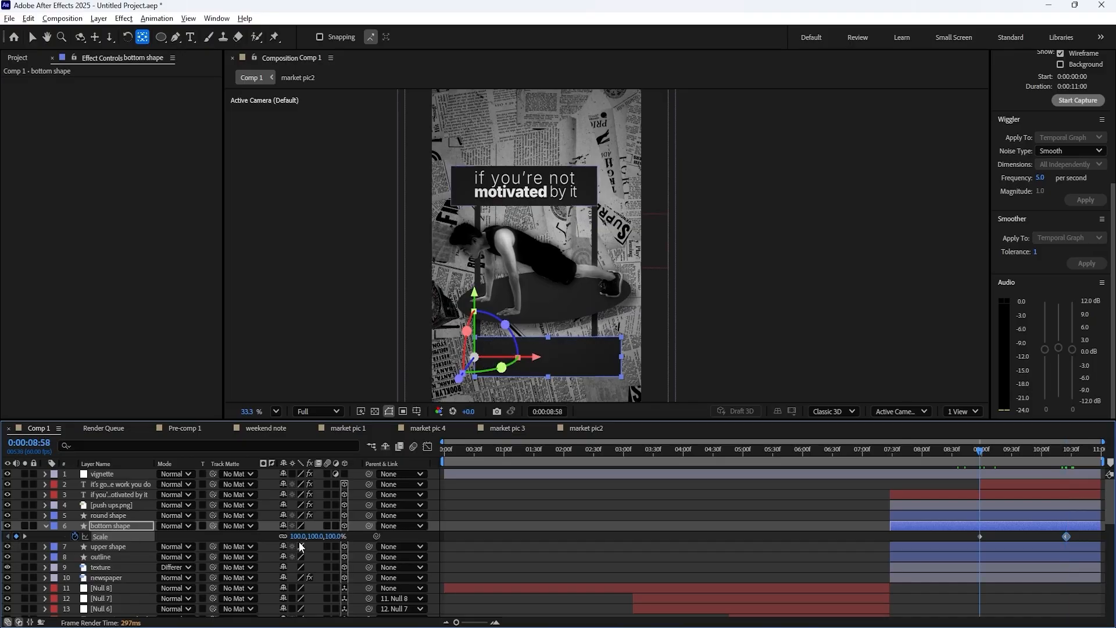
left_click_drag(295, 536, 255, 536)
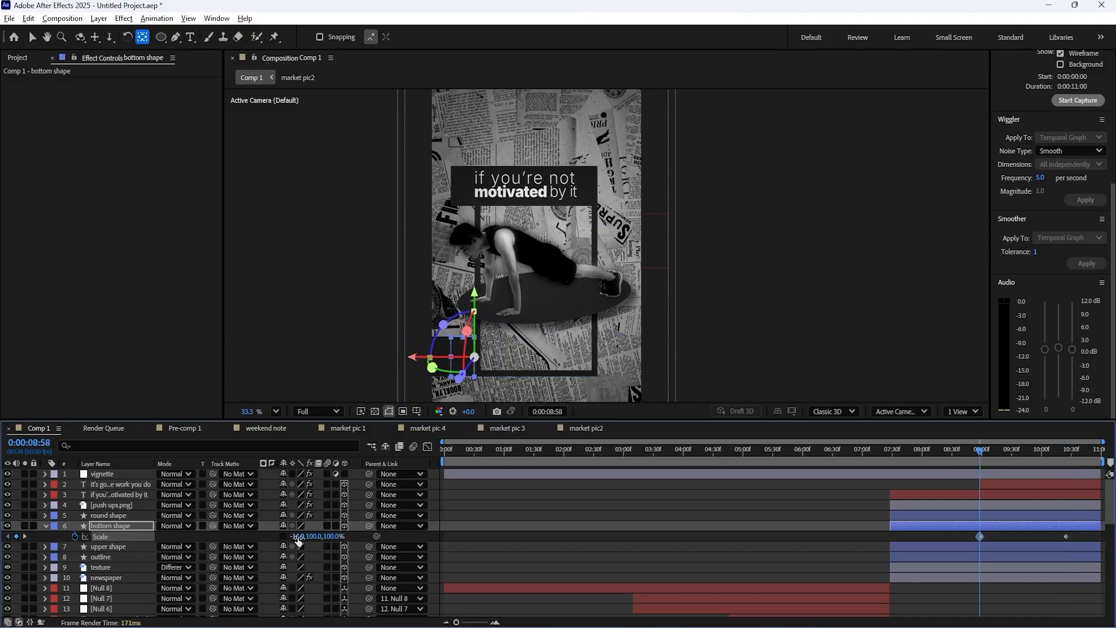
left_click(297, 536)
type("0")
key("Return")
- Ease both scale keyframes of the bottom shape with a fast start and slow finish, and preview the reveal
mouse_move(950, 539)
left_mouse_down()
mouse_move(1076, 540)
mouse_move(956, 541)
left_mouse_up()
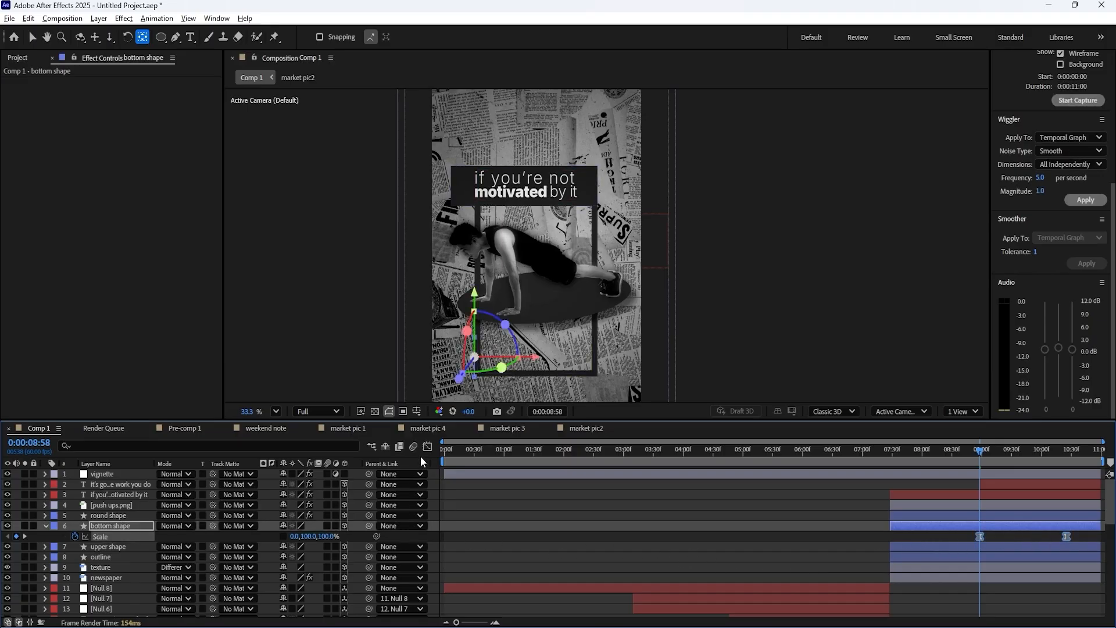
left_click(427, 446)
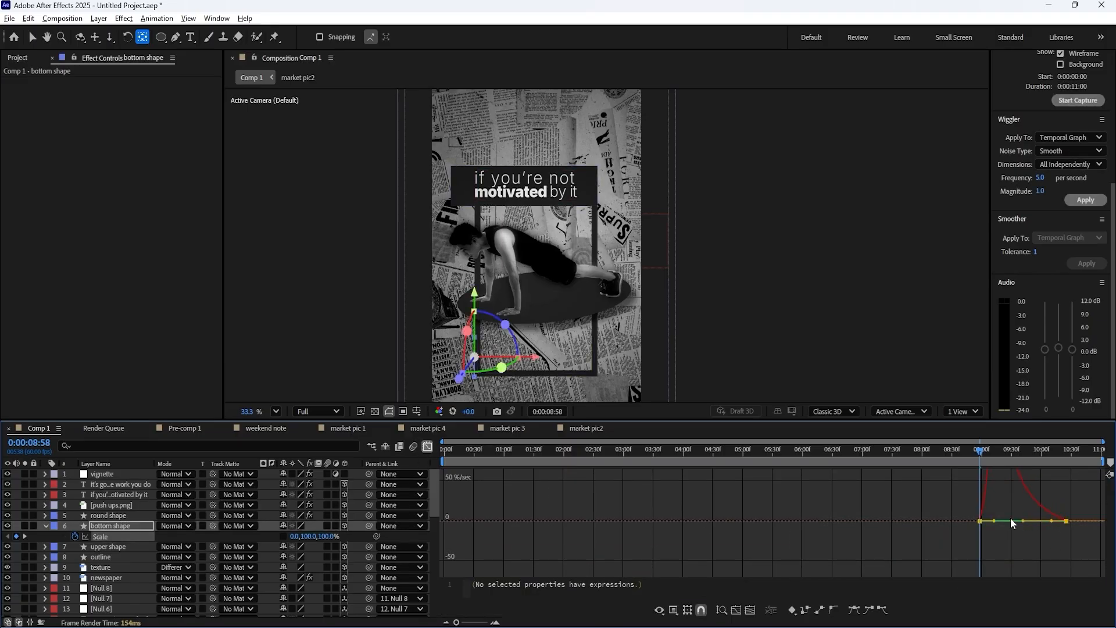
key("space")
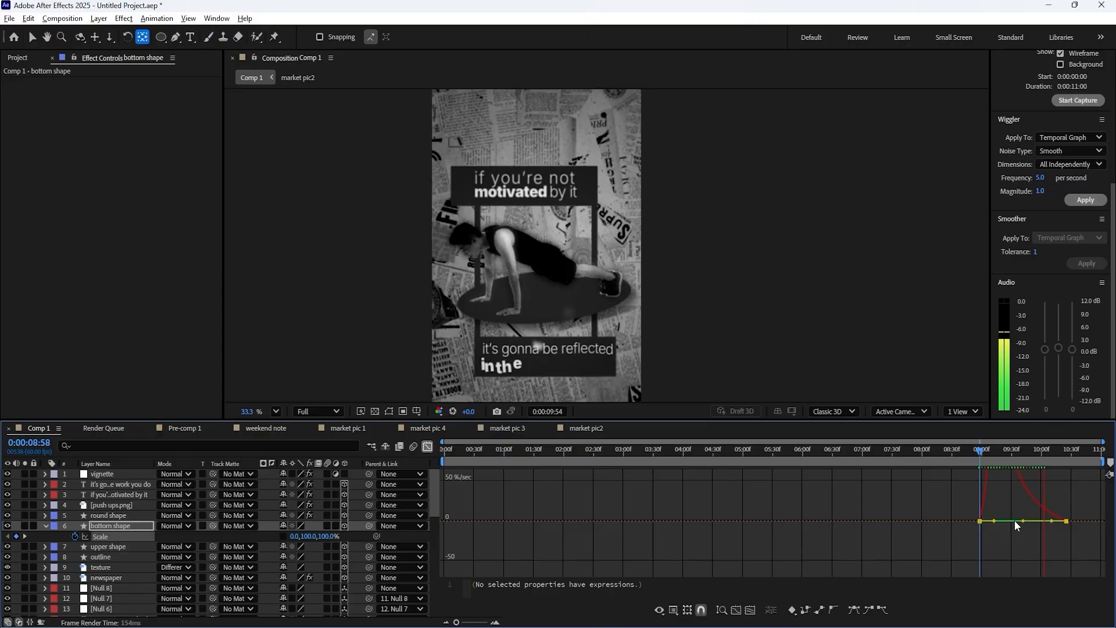
key("space")
left_click(45, 525)
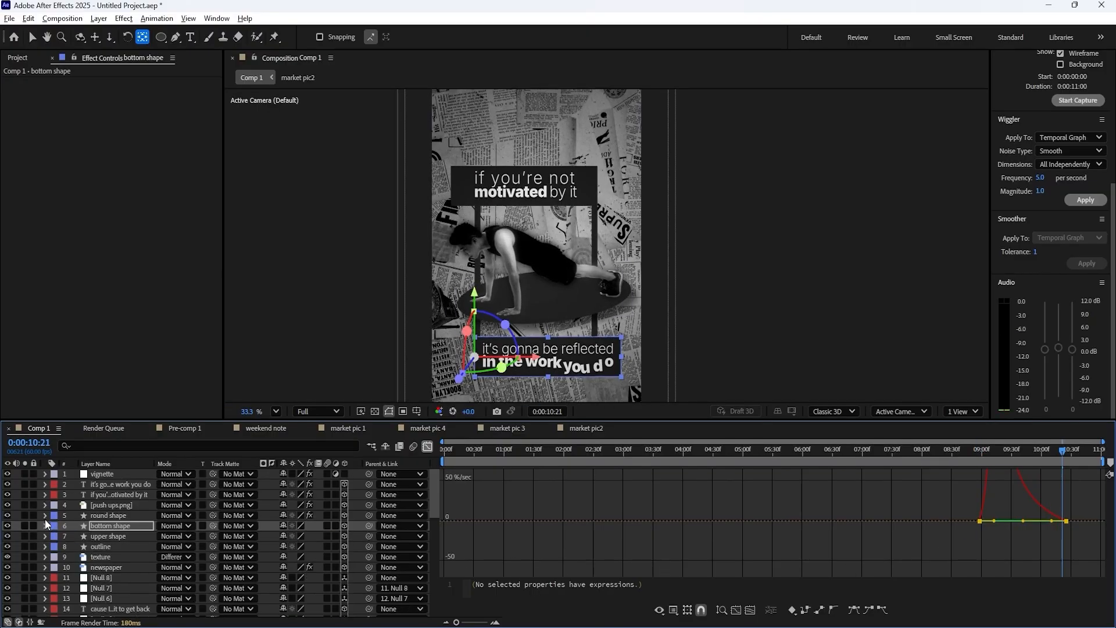
- Select the outline layer and close the Render Queue and all other timelines except Comp 1
left_click(125, 535)
left_click(121, 516)
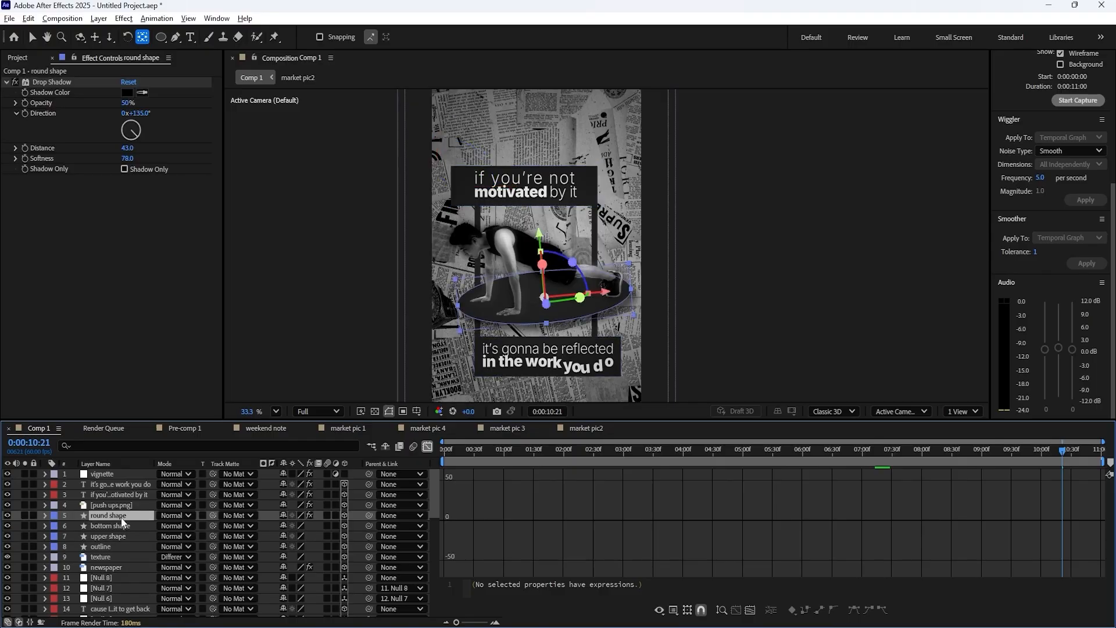
left_click(120, 547)
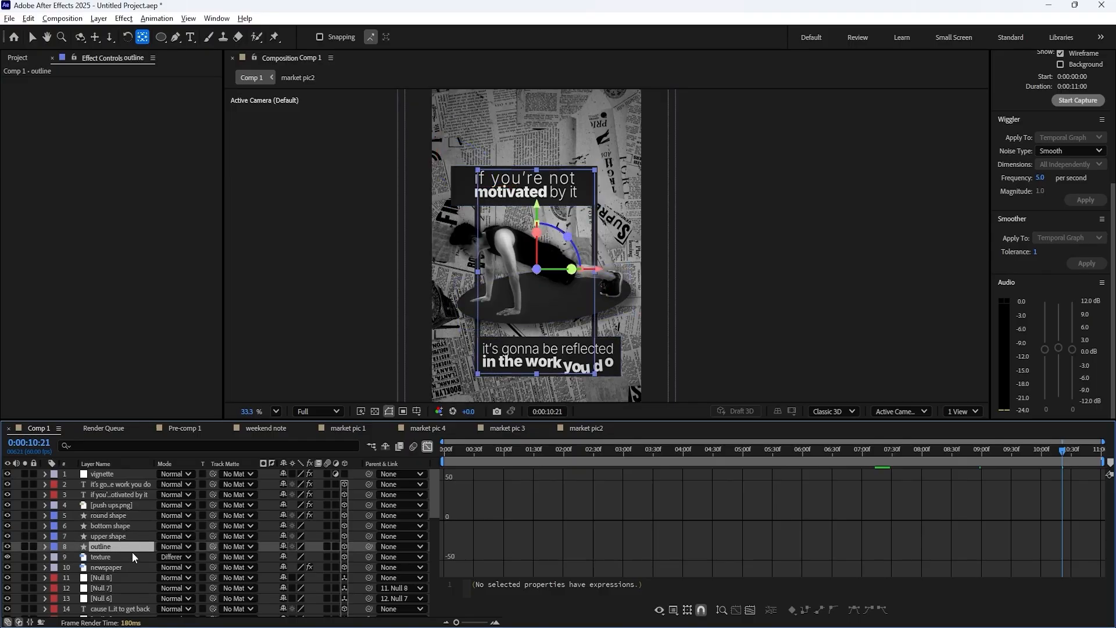
left_click(76, 430)
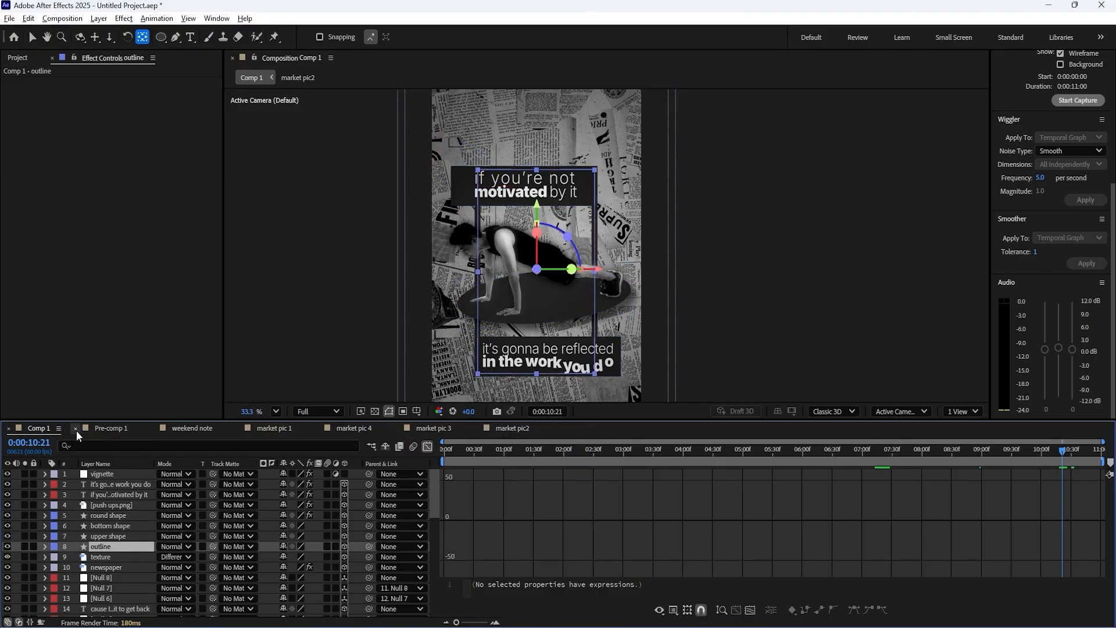
left_click(76, 430)
left_click(76, 430)
left_click(76, 430)
left_click(76, 431)
left_click(76, 430)
left_click(76, 430)
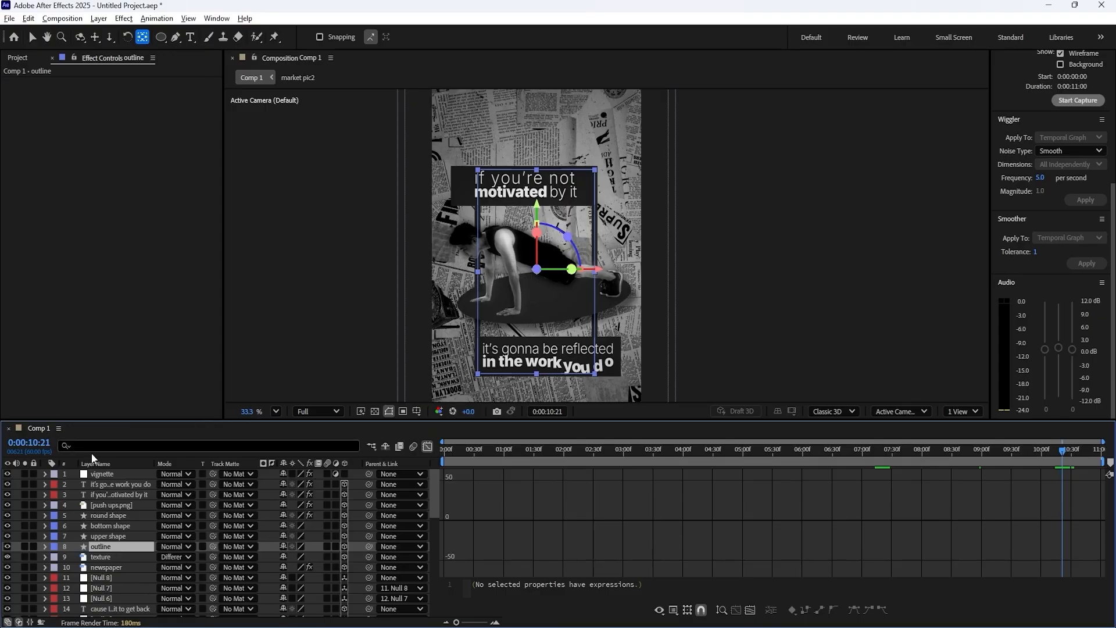
- Compare the push-up scene's opening with the reference video in Media Player and place the playhead at 0:00:07:57
left_click(427, 446)
left_click_drag(906, 459, 892, 460)
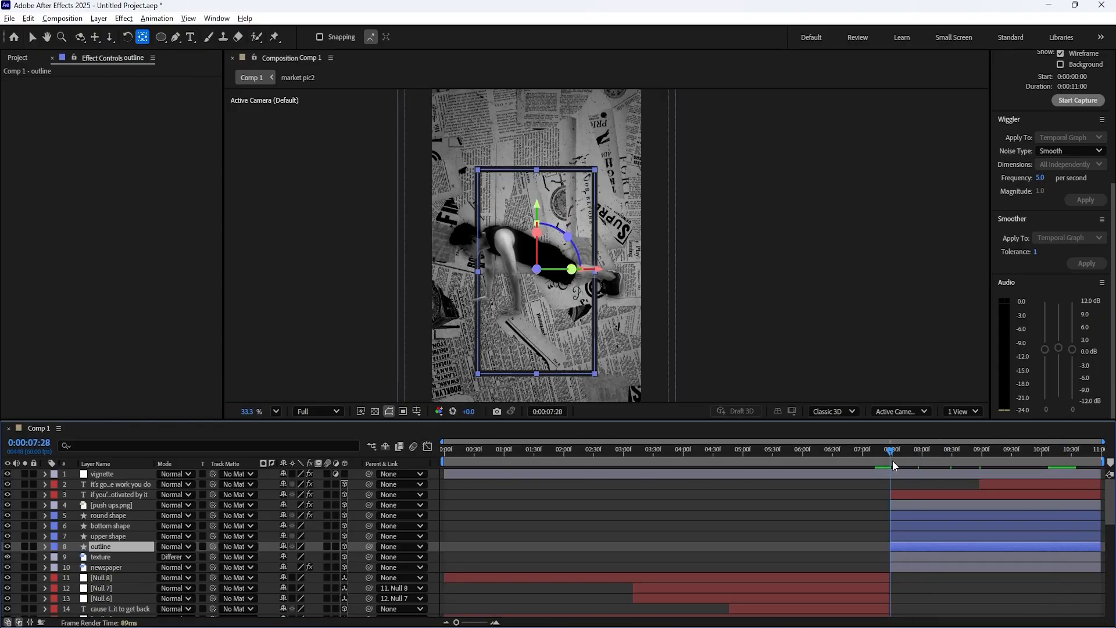
left_click(923, 452)
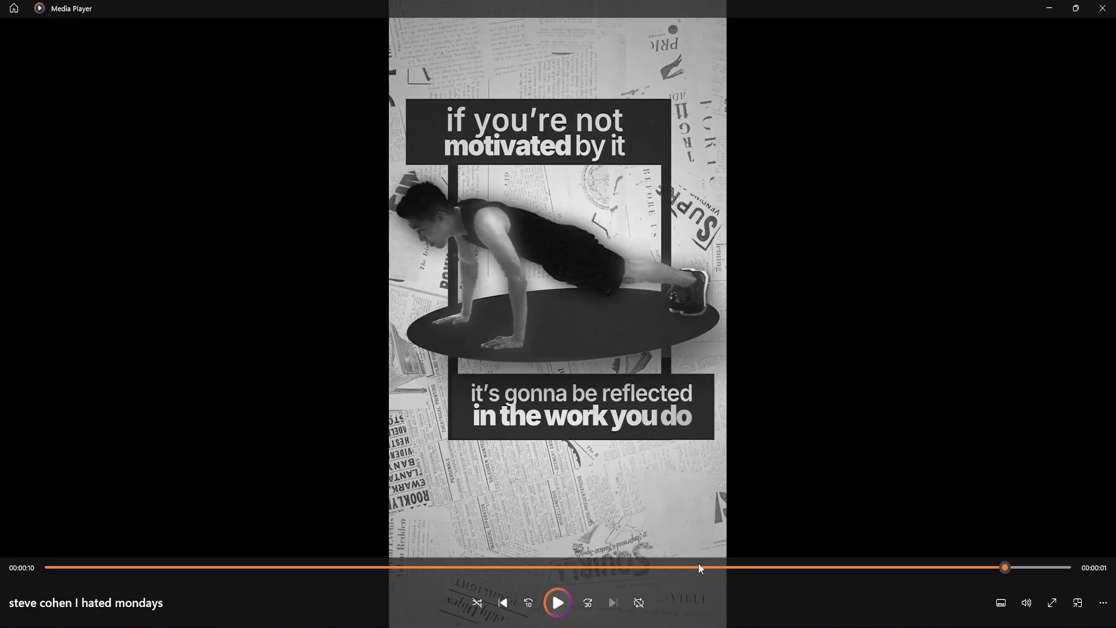
left_click_drag(926, 566, 802, 565)
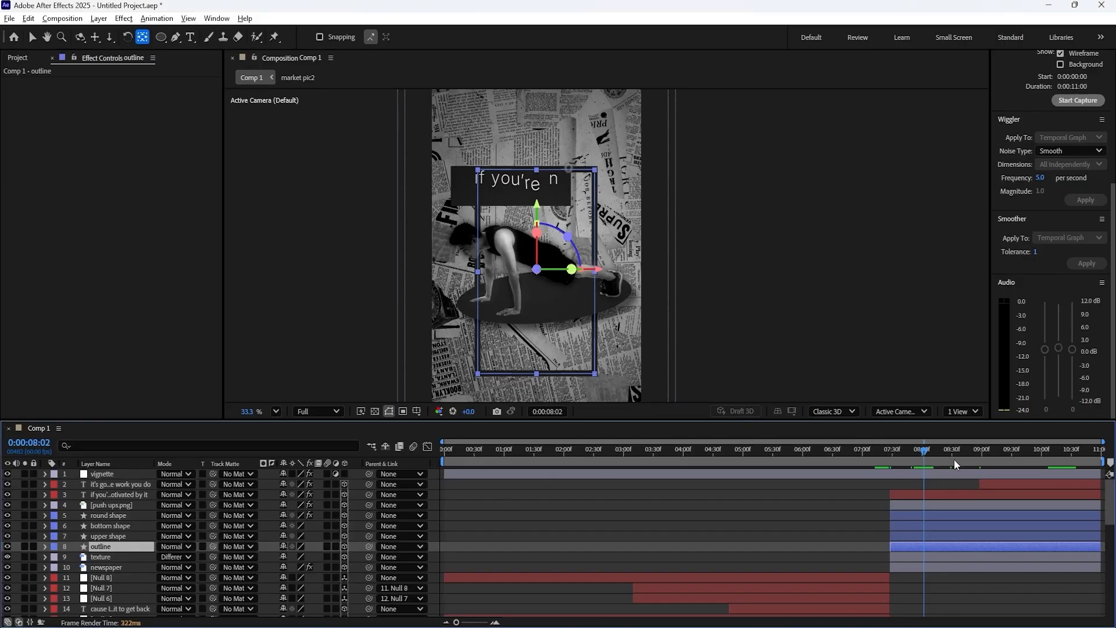
left_click_drag(927, 459, 919, 454)
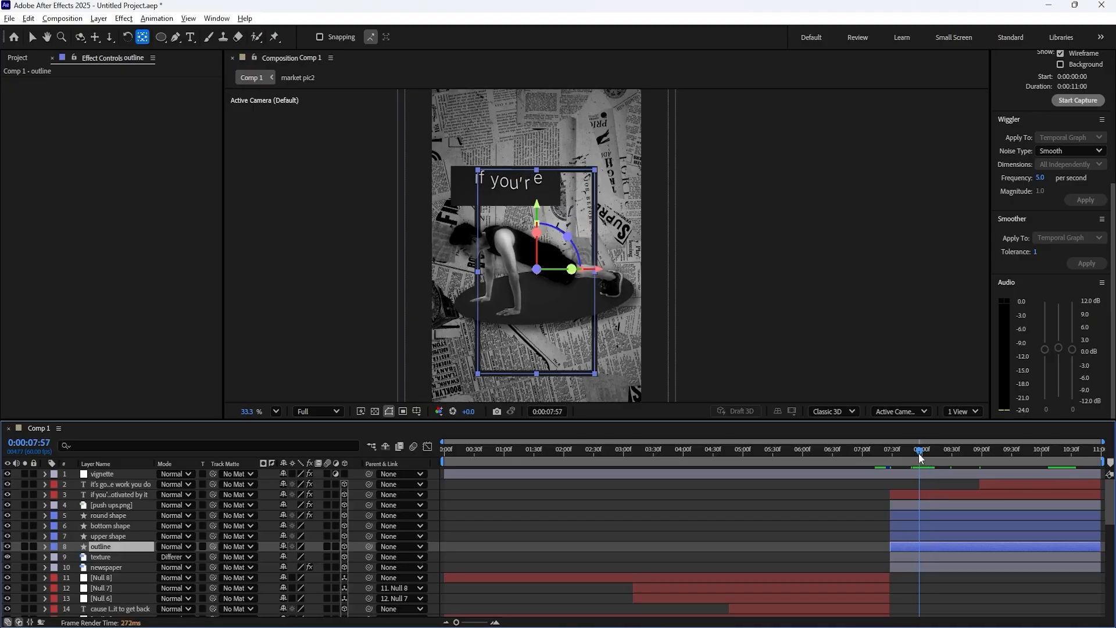
- Try to resize the outline's rectangle through the Size property of Rectangle Path 1
key("s")
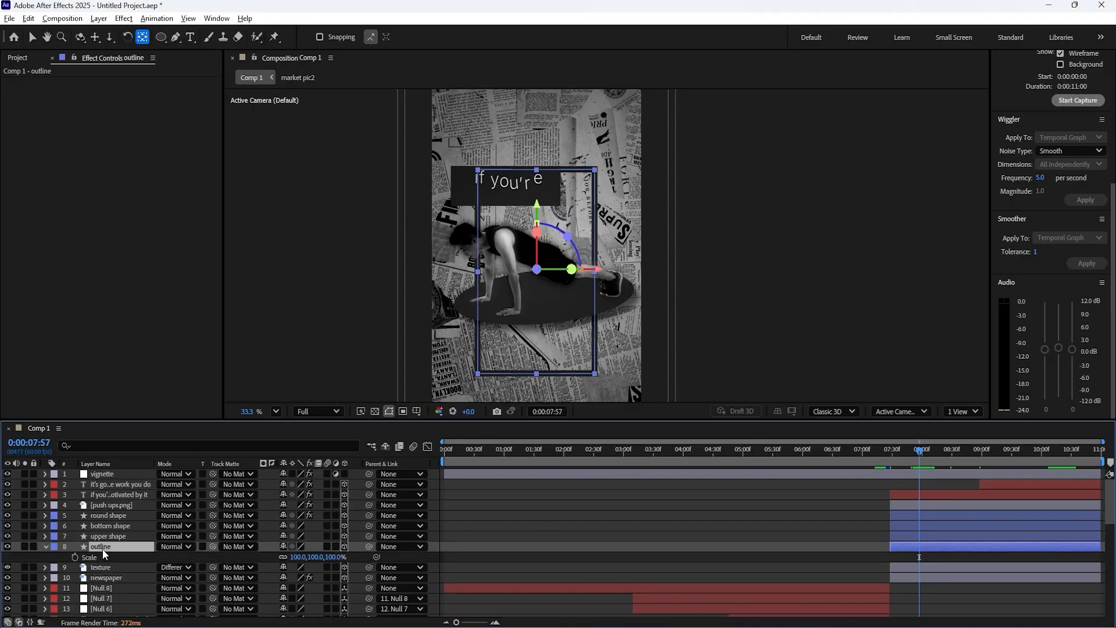
left_click(45, 545)
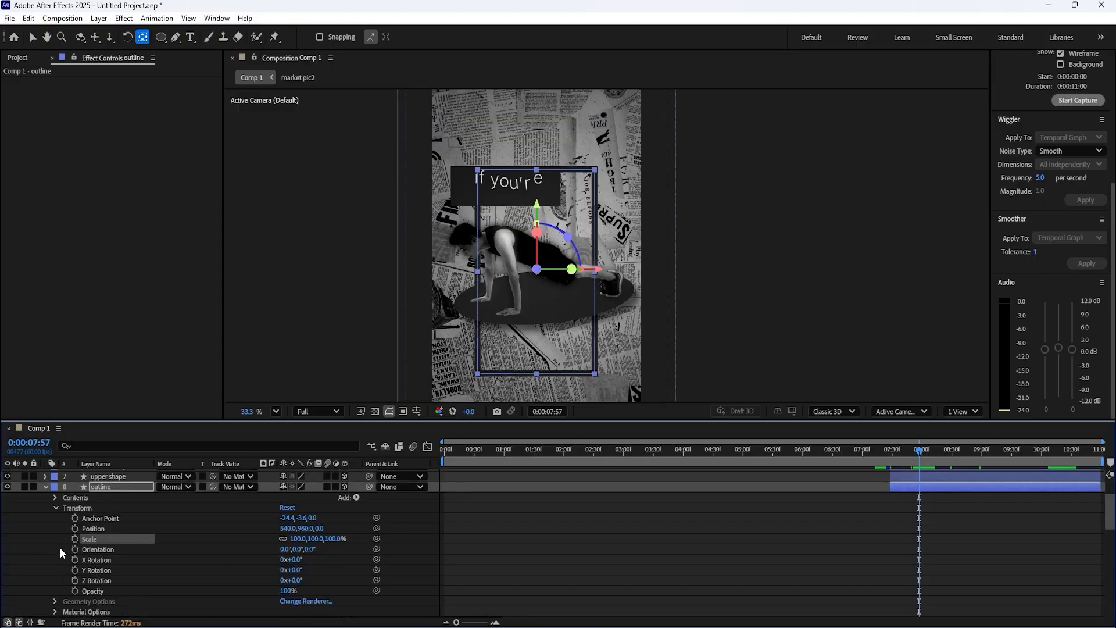
left_click(56, 507)
left_click(54, 496)
left_click(58, 509)
left_click(65, 508)
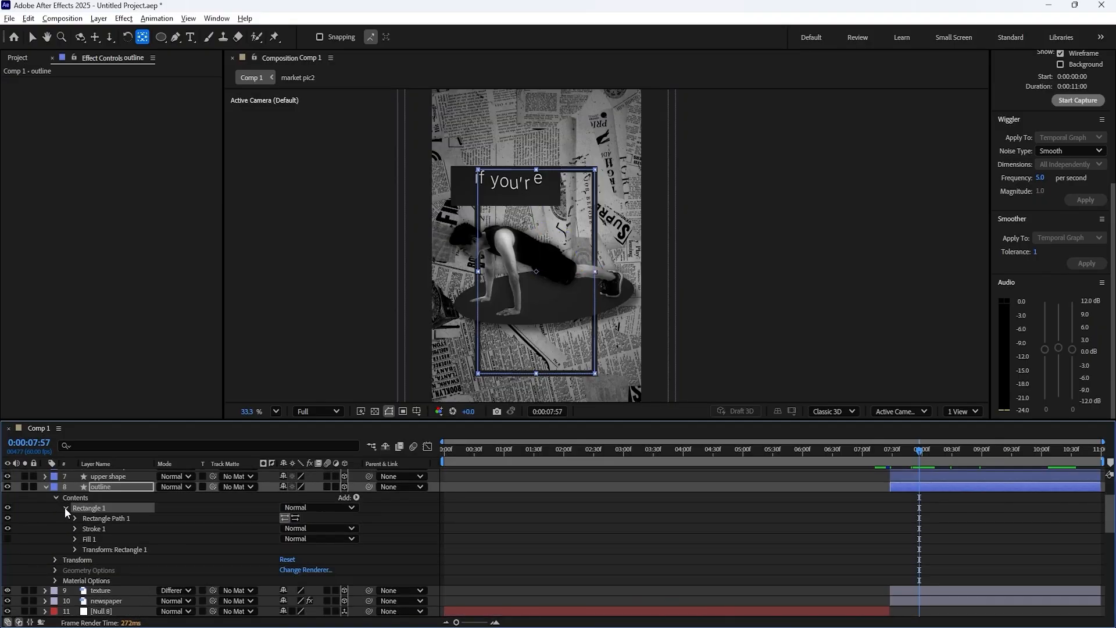
left_click(78, 551)
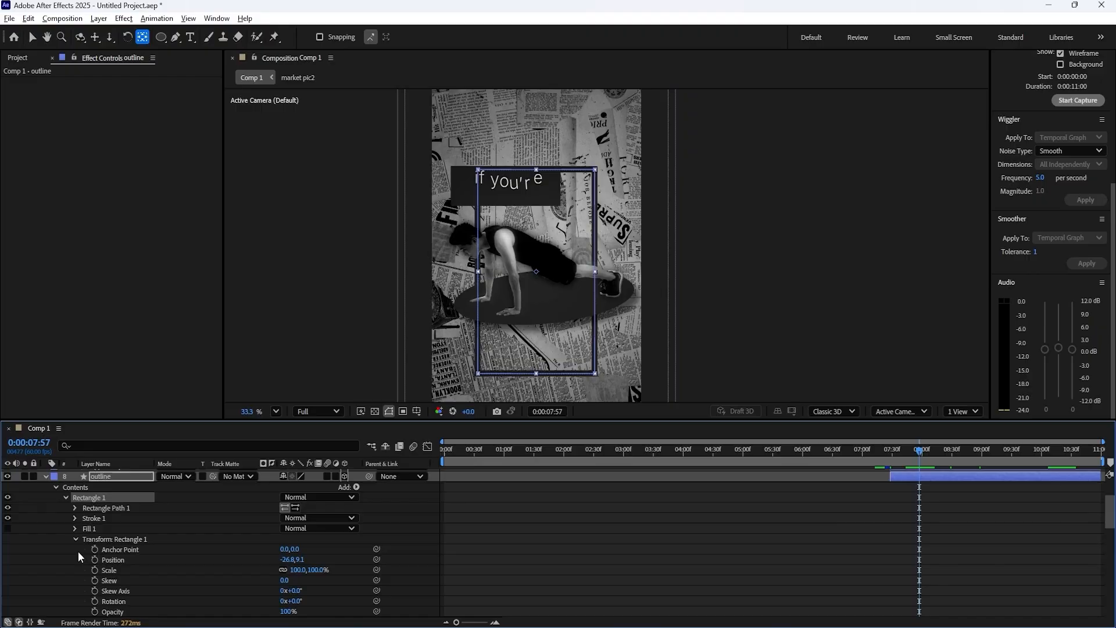
left_click(75, 540)
left_click(83, 510)
left_click(73, 507)
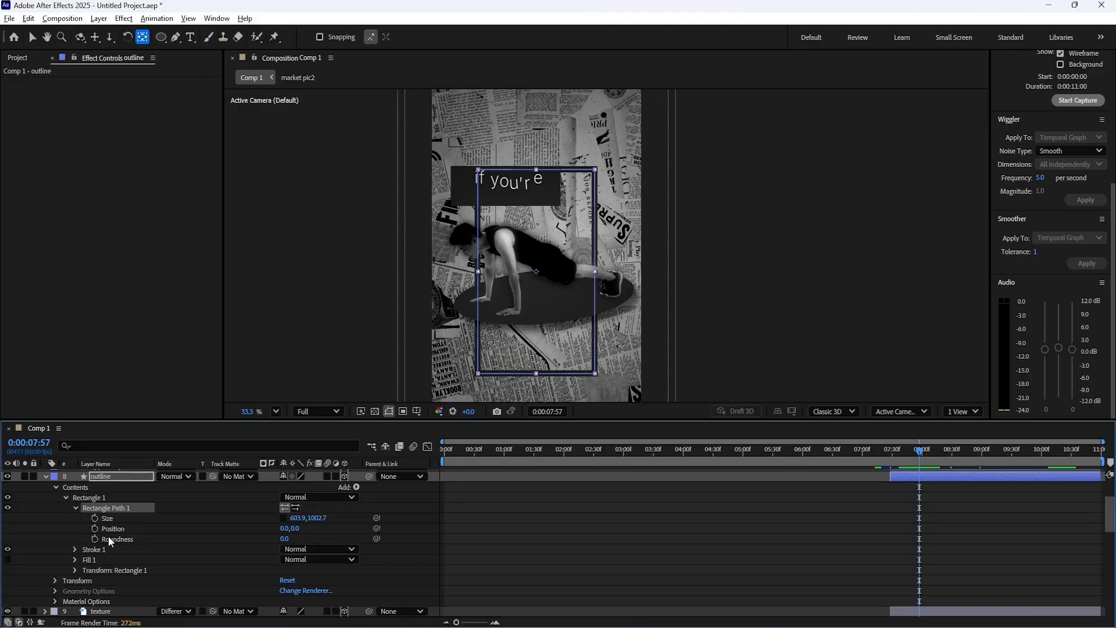
left_click_drag(300, 522, 92, 536)
key("ctrl+z")
- Set the outline layer's scale to 100, -45, 100% and inspect the stroke thickness at its corner
left_click(119, 476)
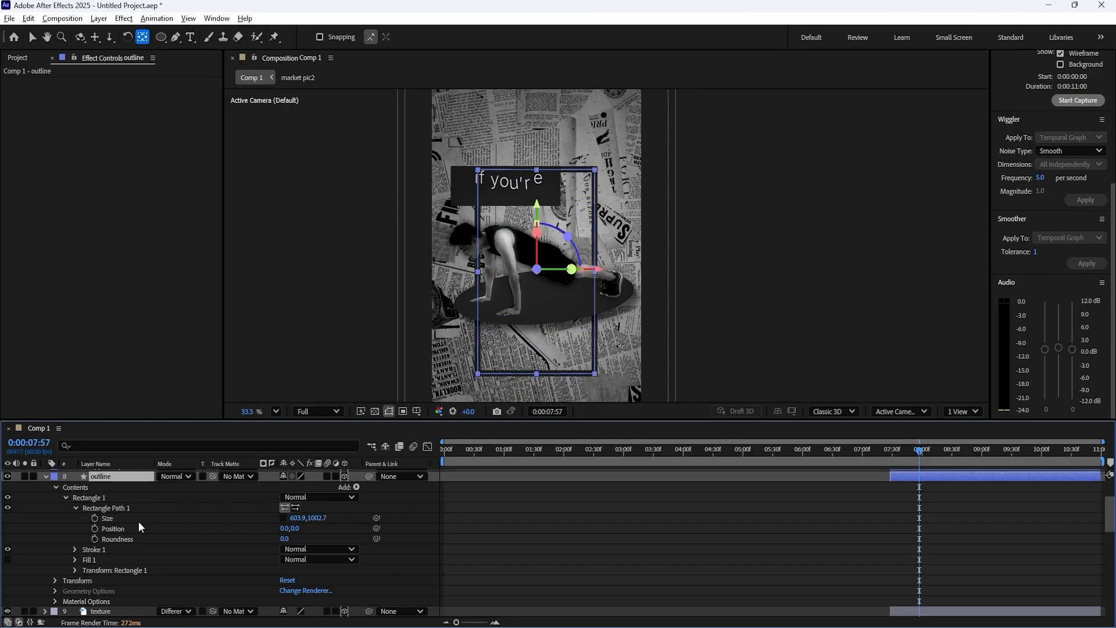
key("s")
mouse_move(313, 488)
left_mouse_down()
mouse_move(296, 489)
mouse_move(513, 474)
mouse_move(217, 493)
mouse_move(313, 479)
mouse_move(294, 487)
left_mouse_up()
scroll(689, 182, "up", 8)
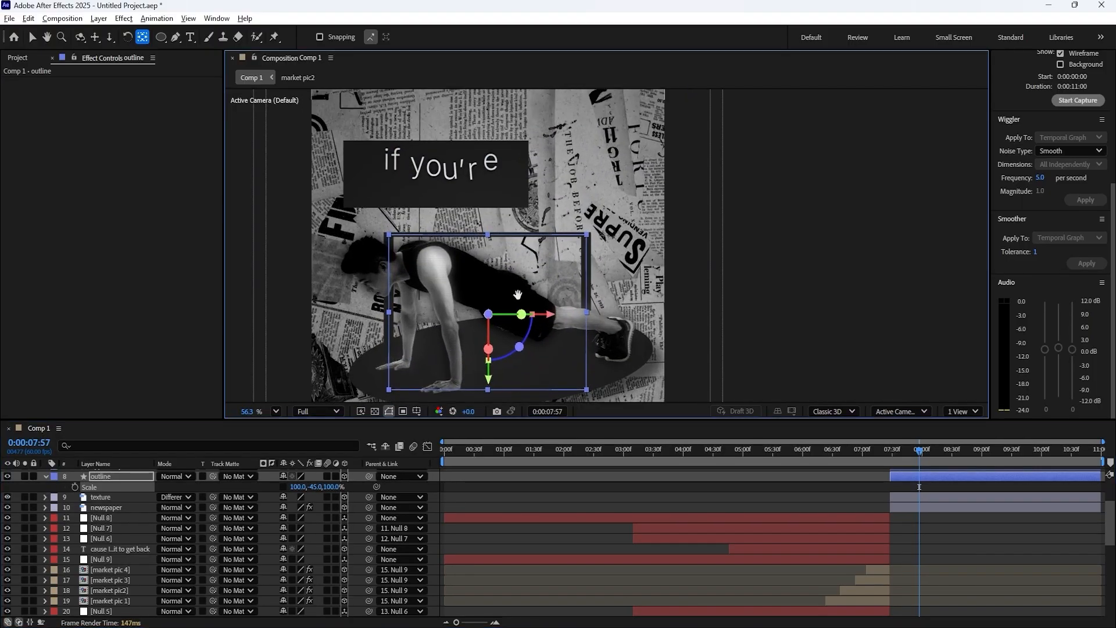
scroll(688, 183, "down", 3)
scroll(624, 312, "up", 4)
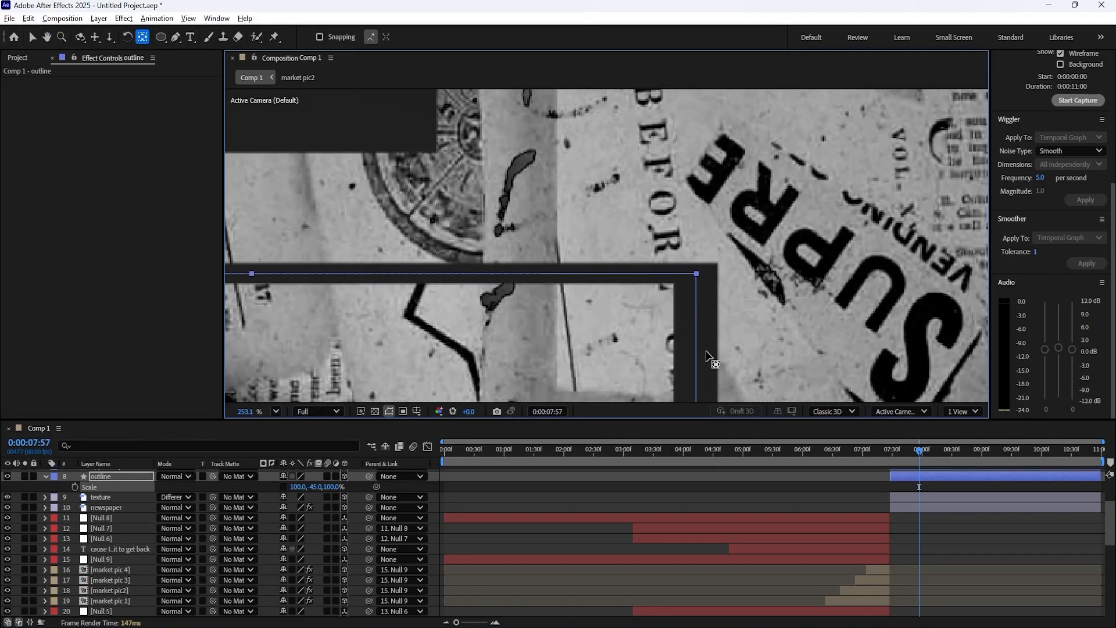
- Try to narrow the outline layer's rectangle by reducing the width in Rectangle Path 1's Size
scroll(700, 336, "down", 6)
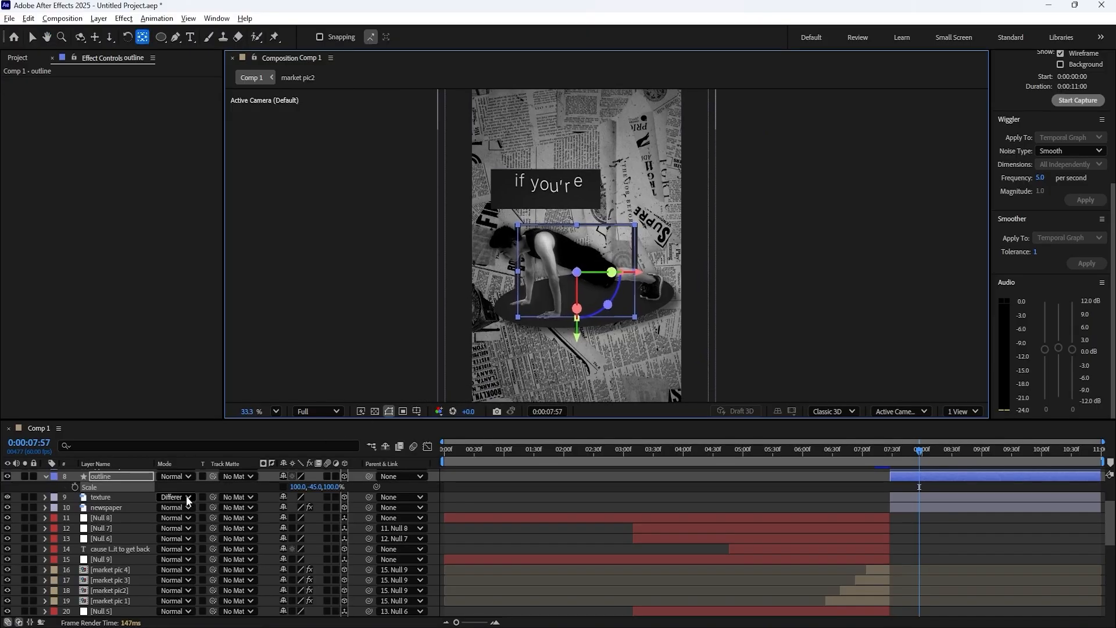
left_click(46, 476)
left_click(46, 477)
left_click(65, 498)
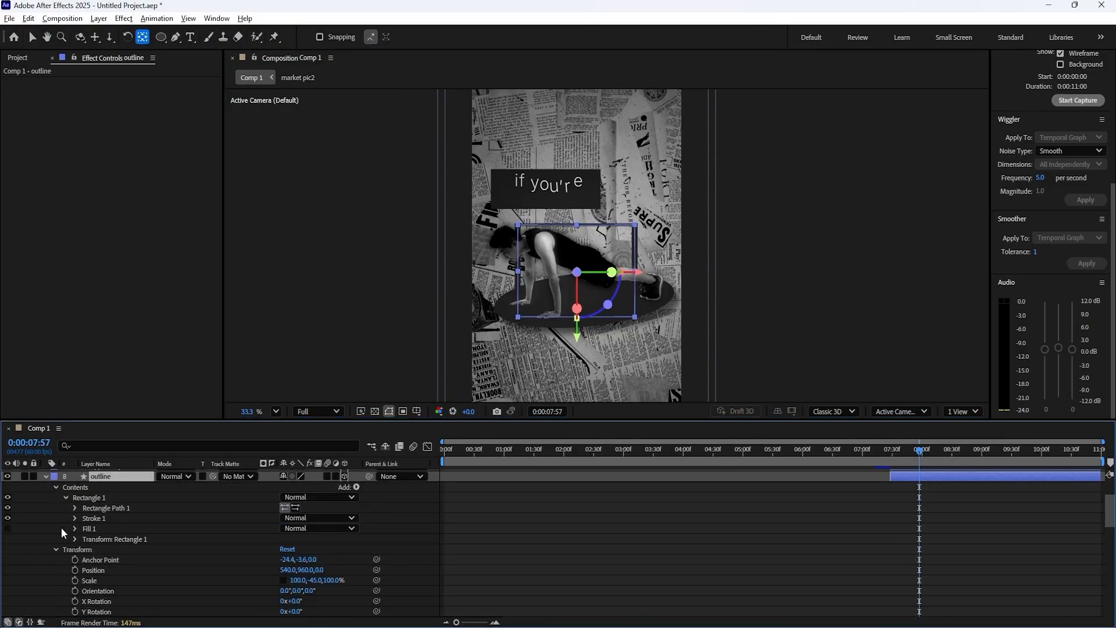
left_click(57, 549)
left_click(56, 550)
left_click(75, 508)
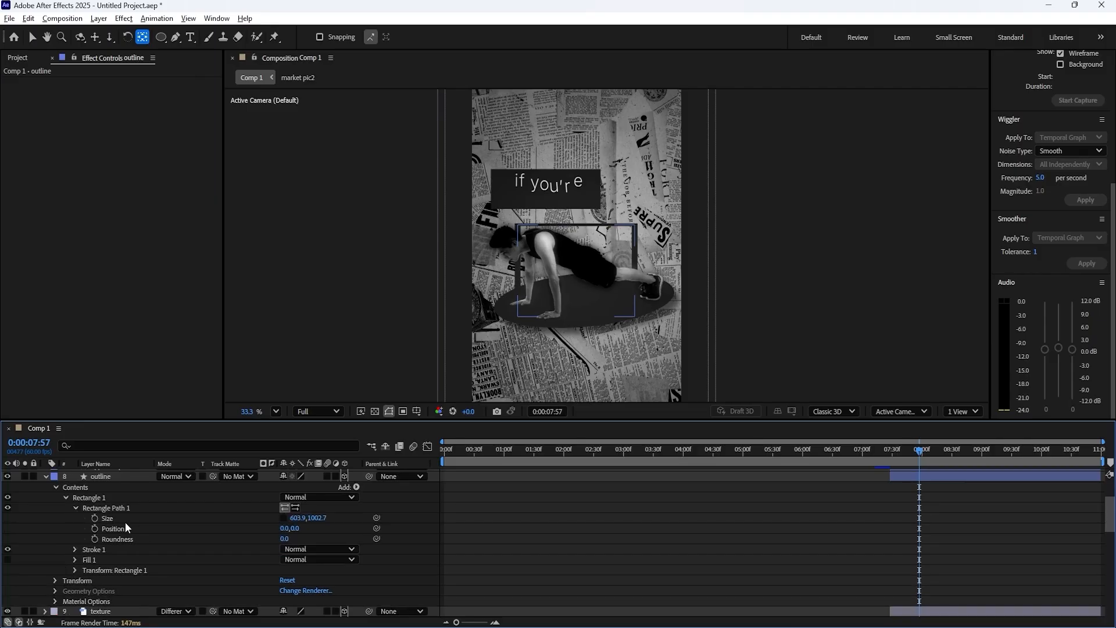
left_click(294, 522)
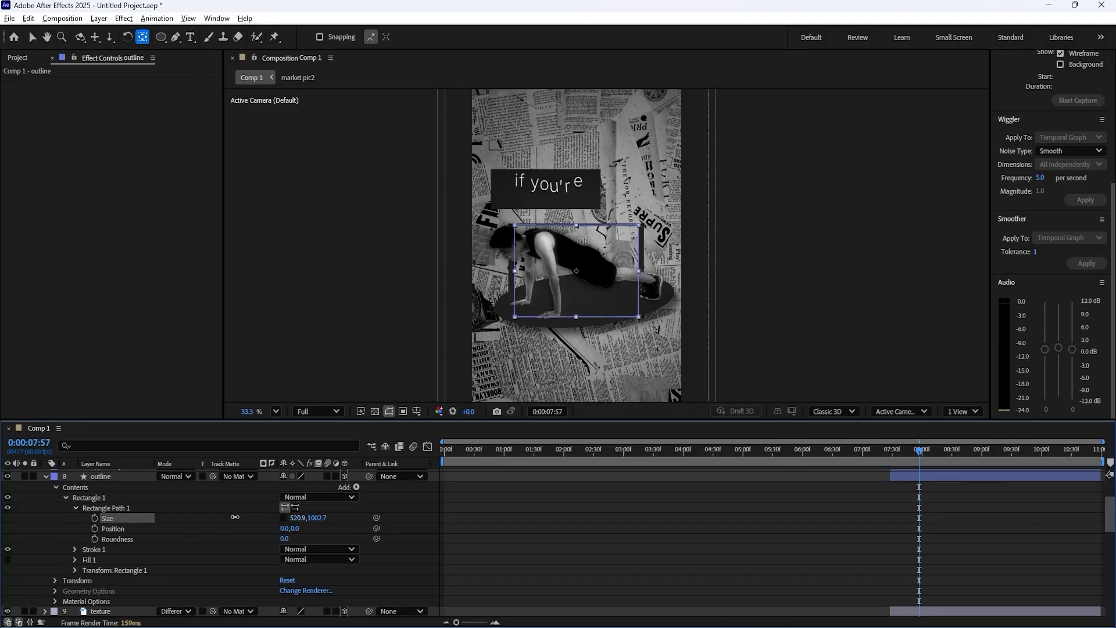
- Reset the outline layer's Scale to 100%
key("s")
right_click(128, 487)
left_click(166, 412)
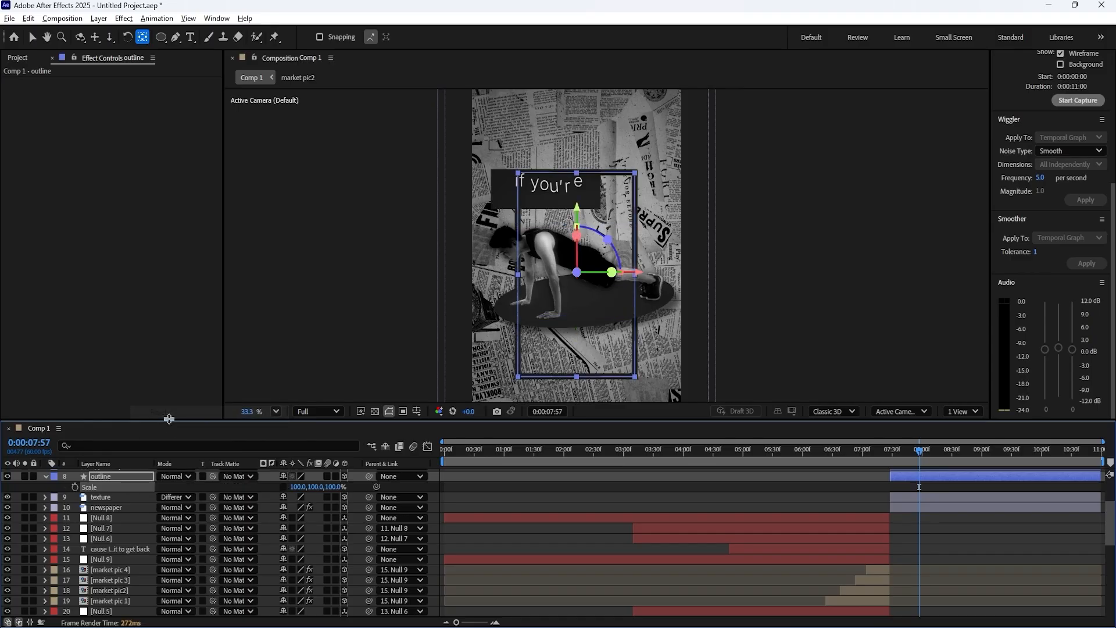
- Enable keyframing for the Size of Rectangle Path 1 in the outline layer at 0:00:07:28
left_click(45, 477)
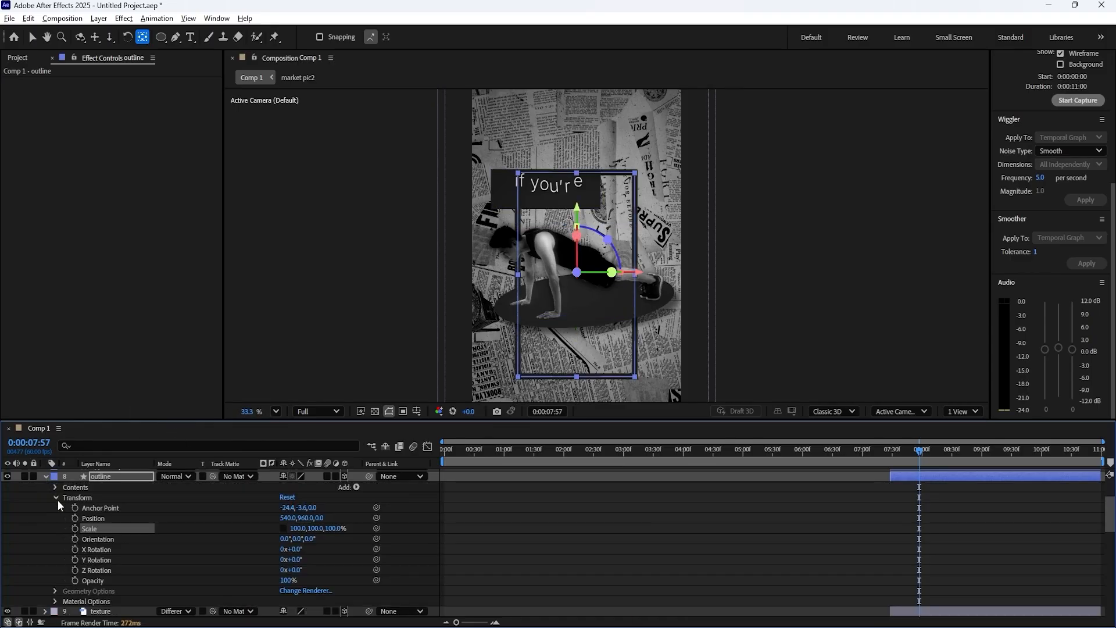
left_click(56, 550)
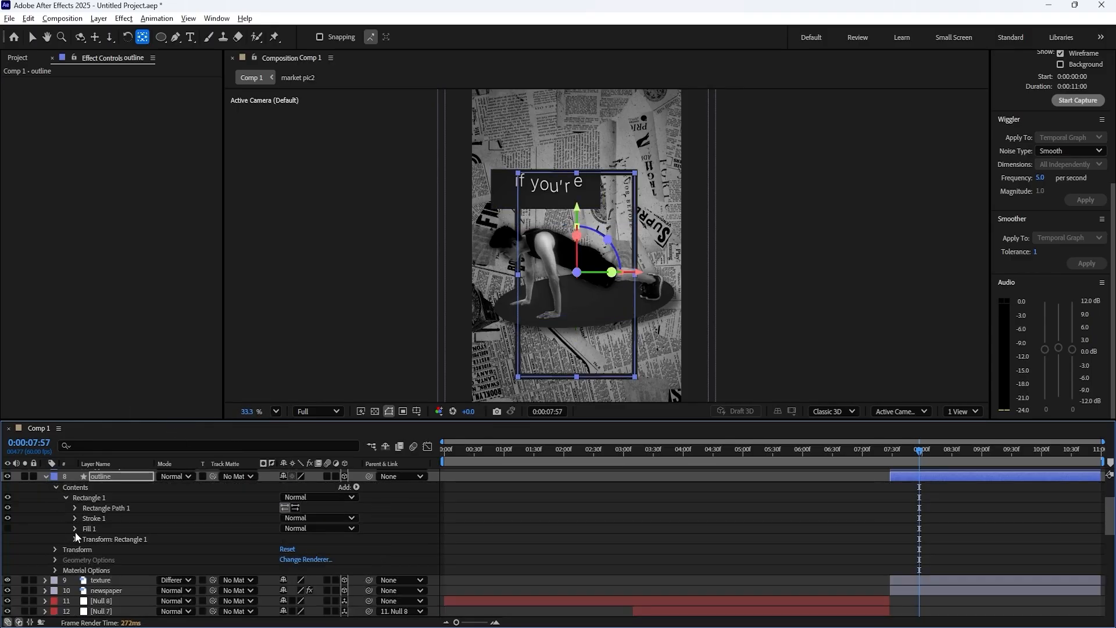
left_click(78, 508)
left_click(75, 508)
left_click(106, 519)
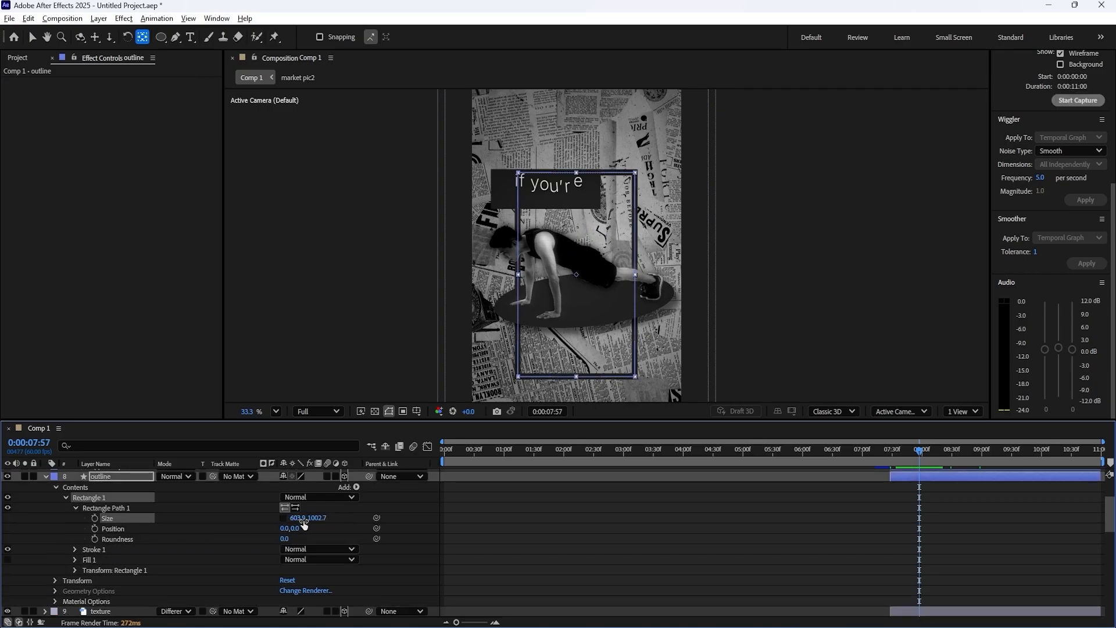
mouse_move(300, 518)
left_mouse_down()
mouse_move(323, 520)
mouse_move(307, 519)
left_mouse_up()
left_click_drag(946, 458, 892, 457)
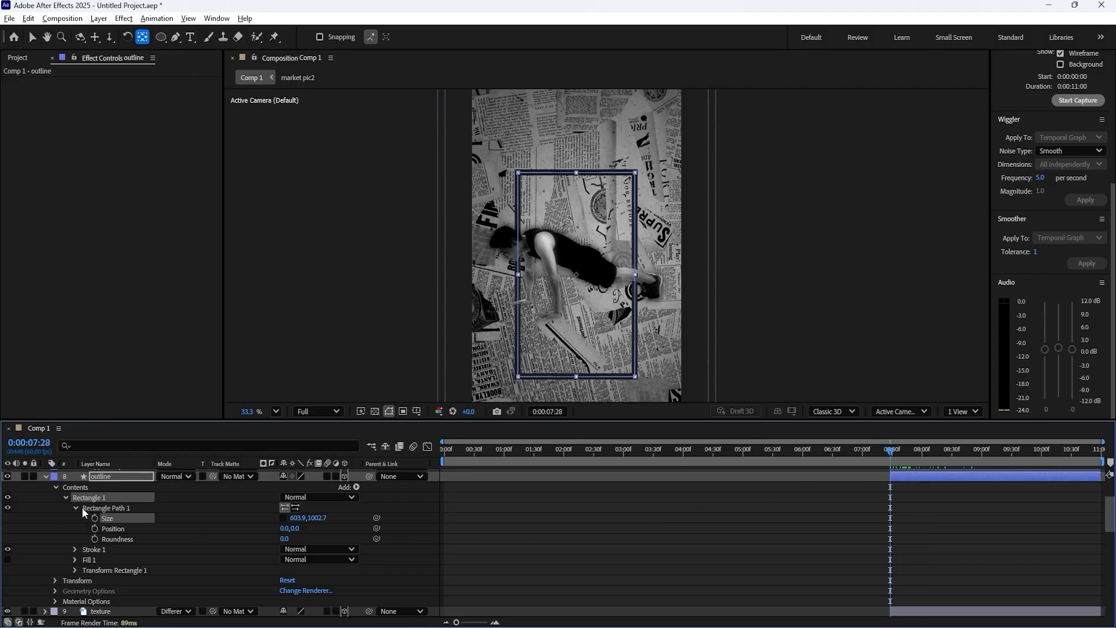
key("F2")
left_click(94, 518)
left_click_drag(982, 449, 893, 451)
key("shift+Right")
key("shift+Right")
key("shift+Right")
key("shift+Right")
key("shift+Right")
key("shift+Right")
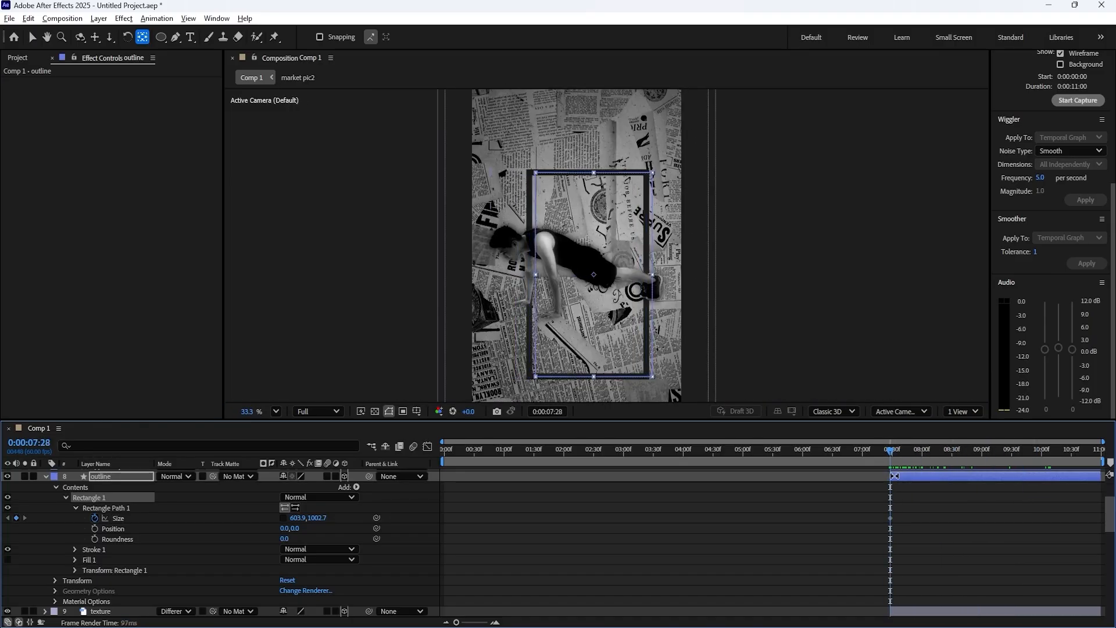
key("shift+Left")
key("shift+Left")
key("shift+Left")
key("shift+Left")
key("shift+Left")
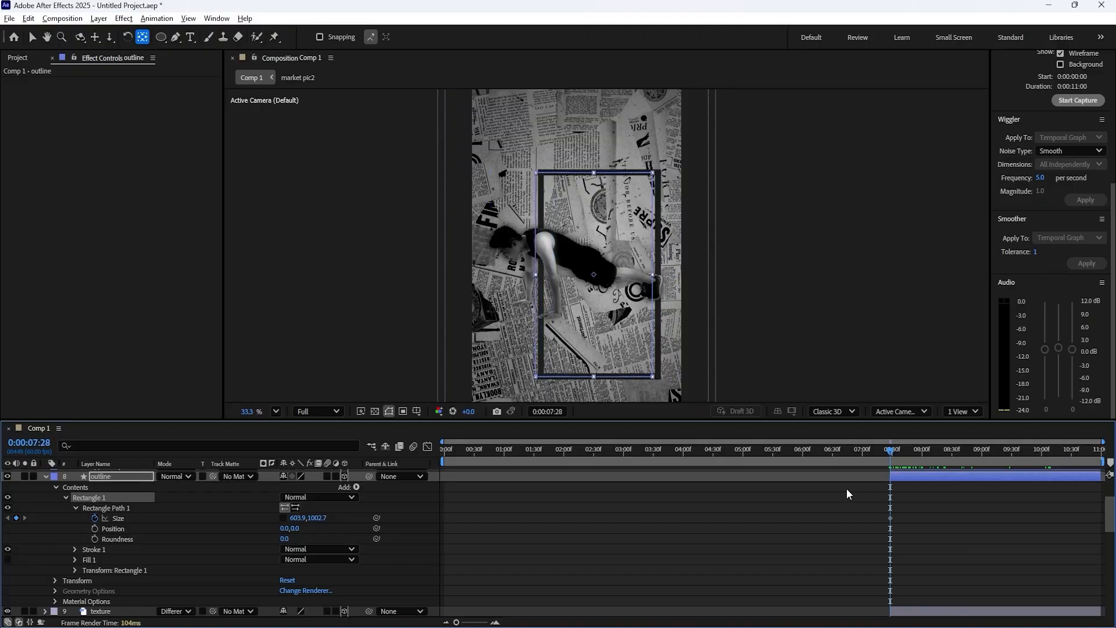
key("ctrl+z")
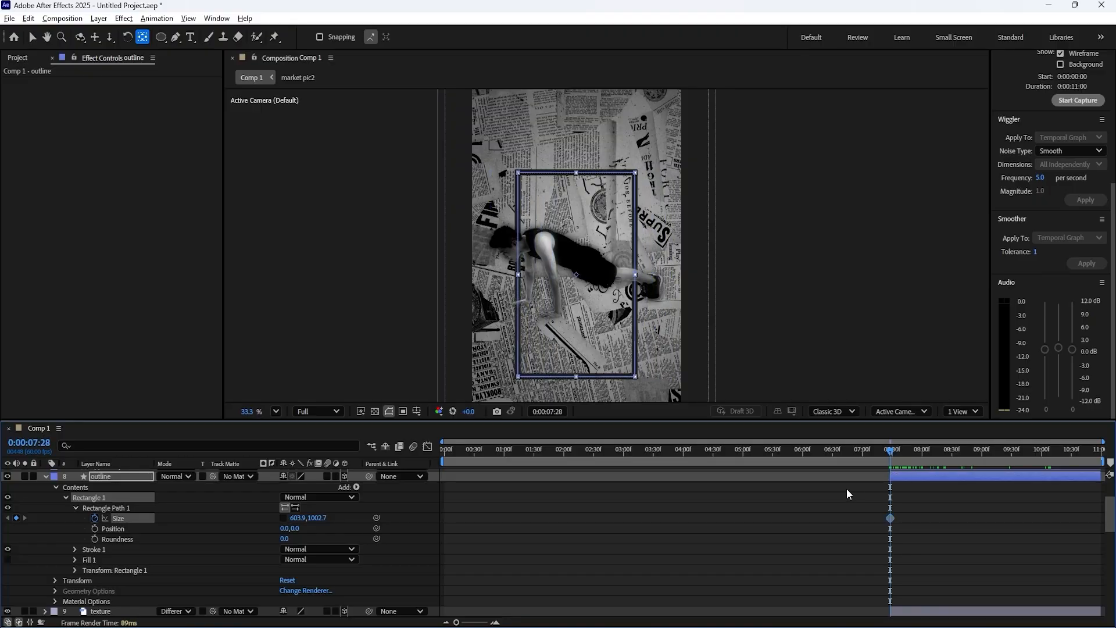
key("ctrl+z")
key("ctrl+shift+z")
left_click(780, 536)
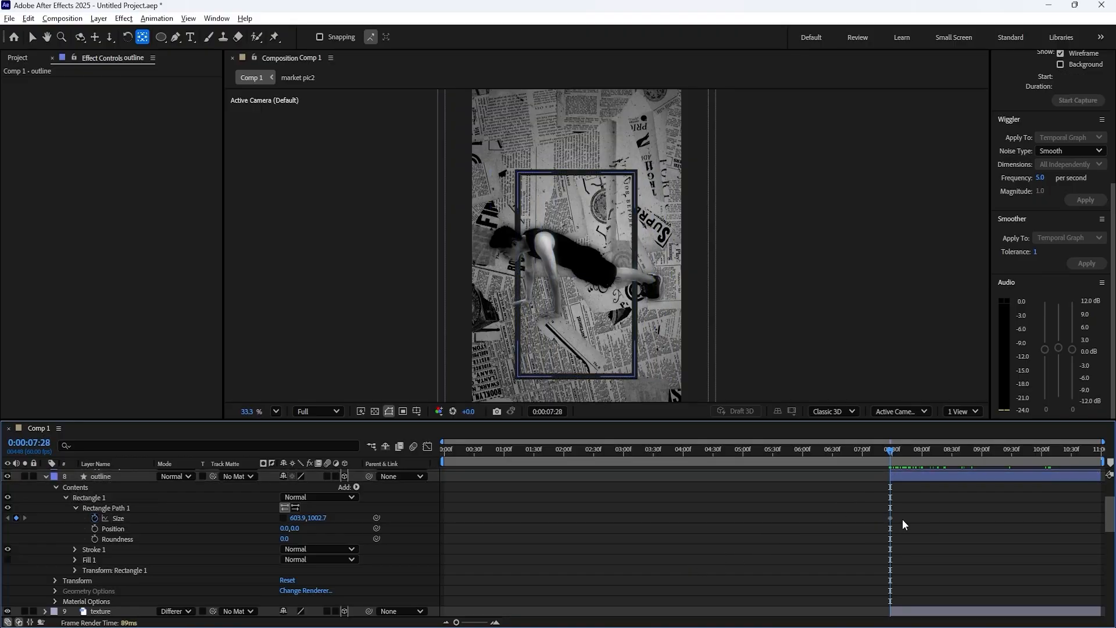
- Add a second Size keyframe with the same value to the outline's Rectangle Path 1 at 0:00:07:42
scroll(905, 499, "up", 4)
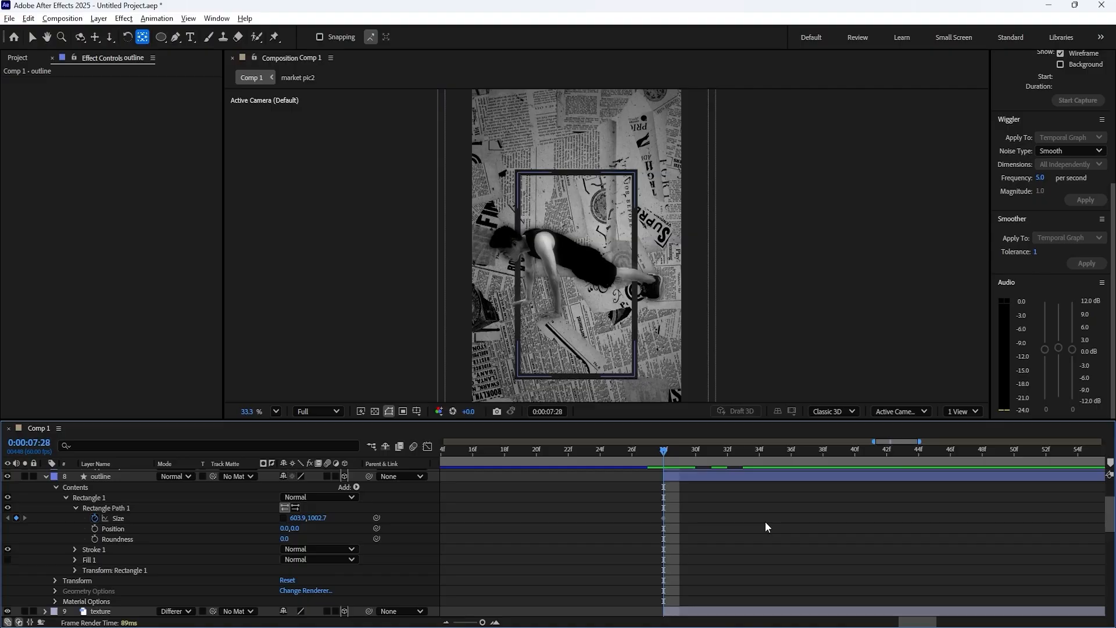
key("Page_Down")
key("Page_Down")
key("Page_Down")
key("Page_Down")
key("Page_Down")
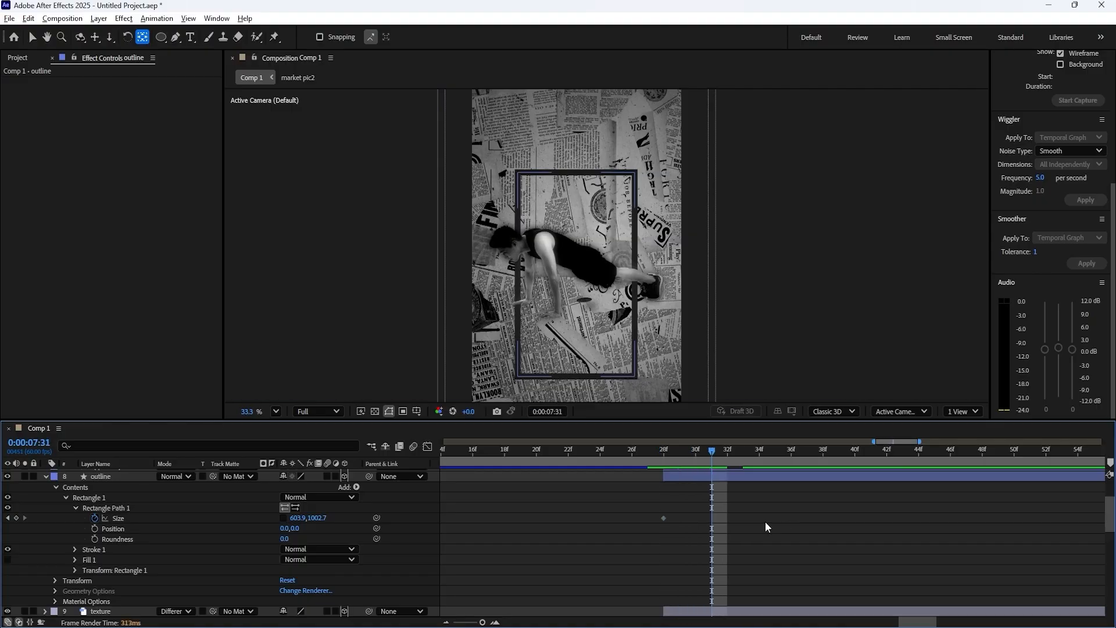
key("Page_Down")
key("Page_Down")
key("Page_Down")
key("Page_Down")
key("Page_Down")
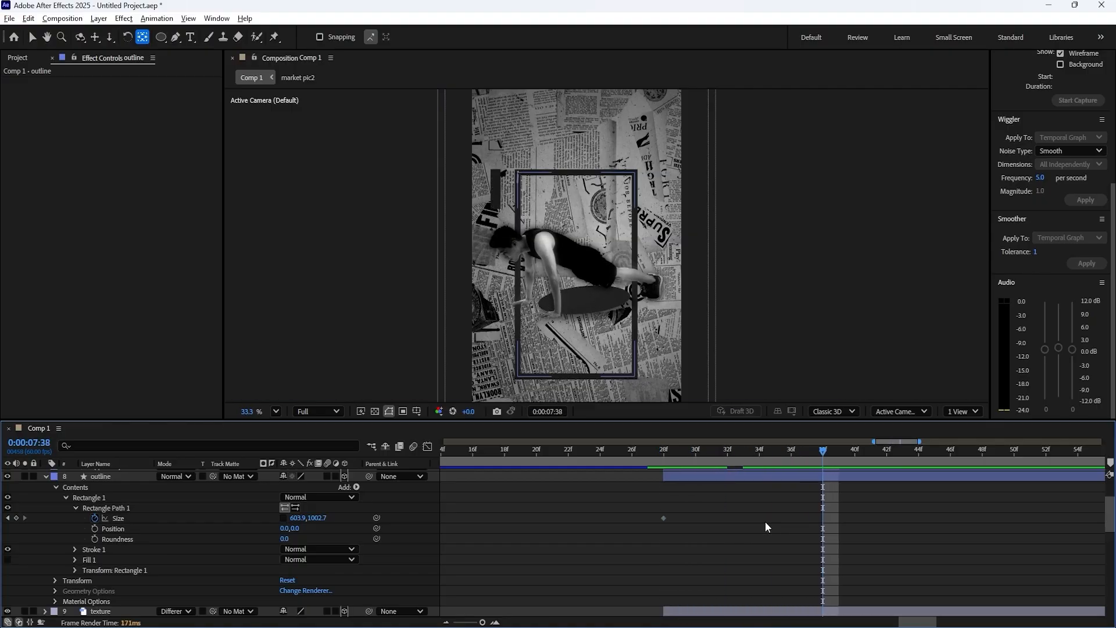
key("Page_Down")
key("Page_Down")
key("Page_Down")
key("Page_Down")
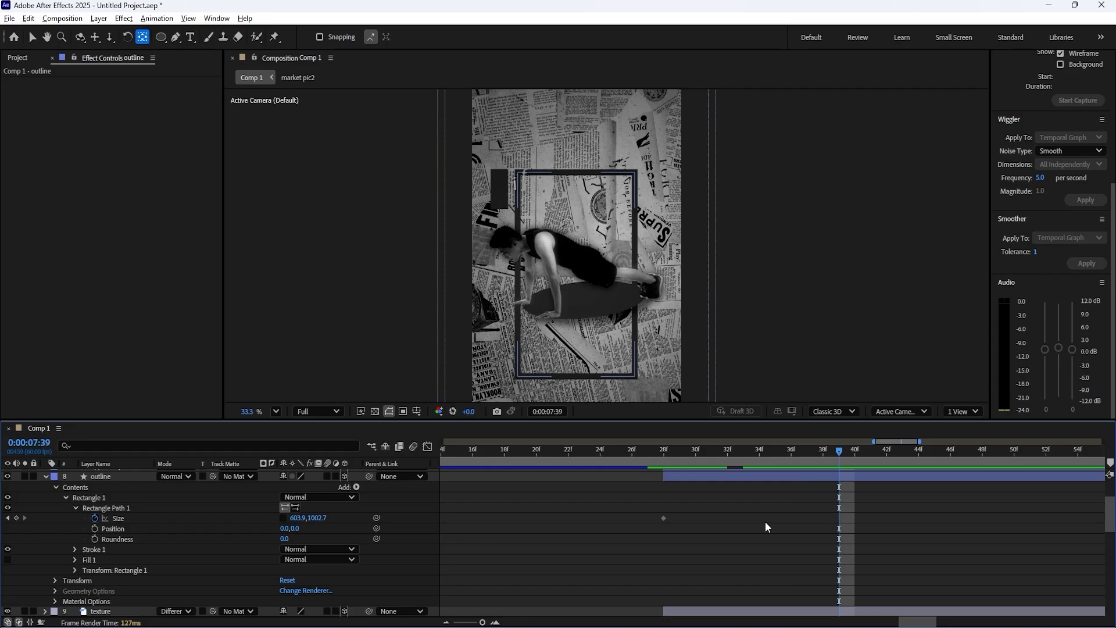
key("Page_Down")
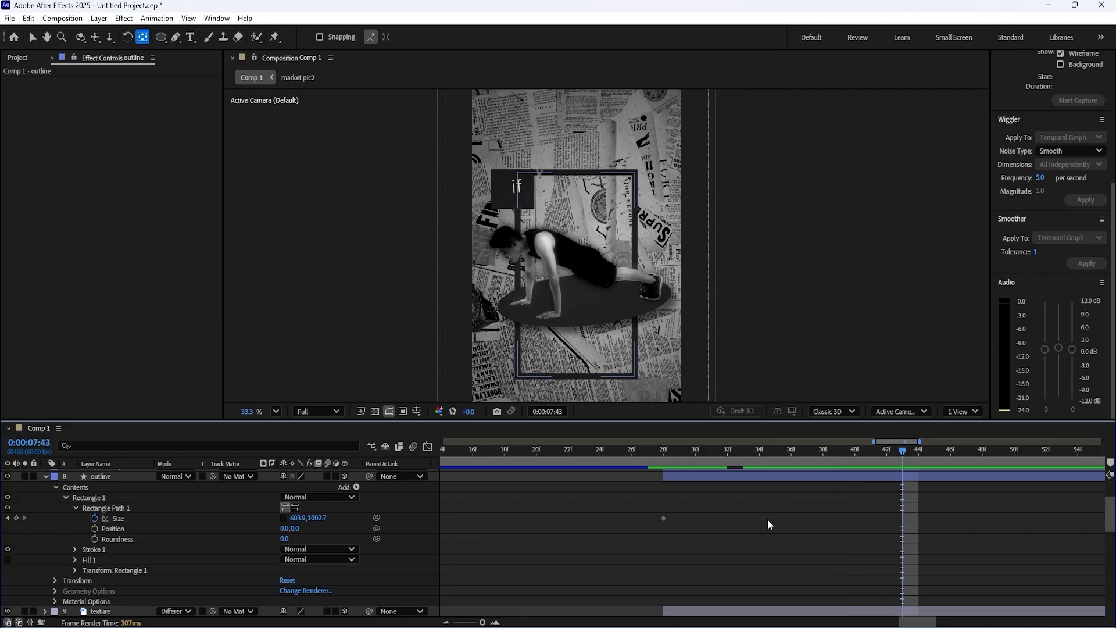
left_click_drag(675, 456, 696, 461)
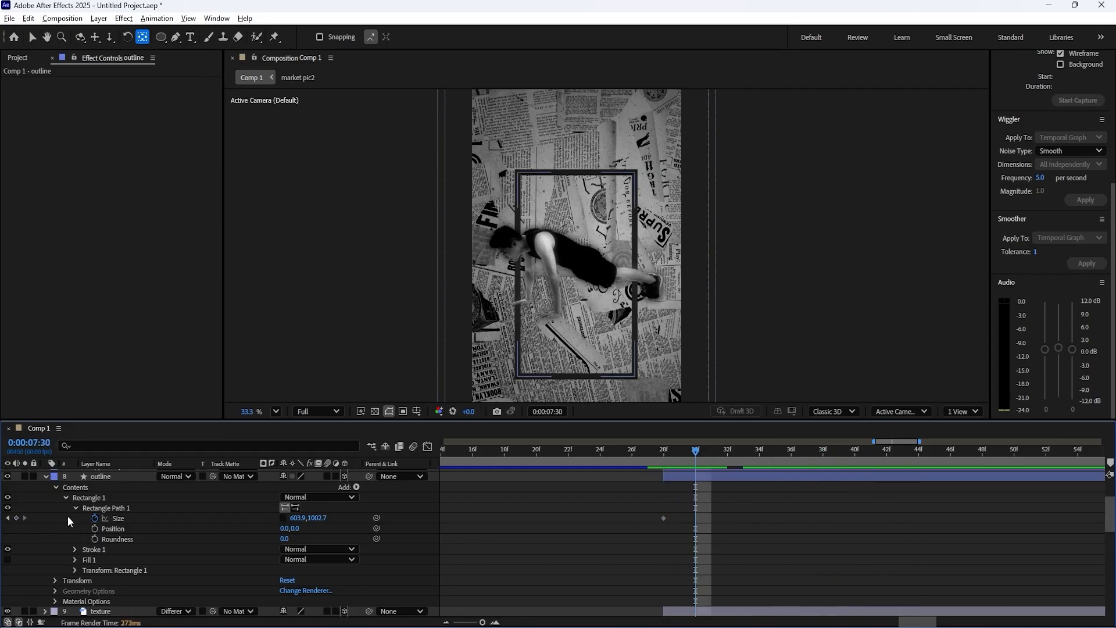
left_click(884, 452)
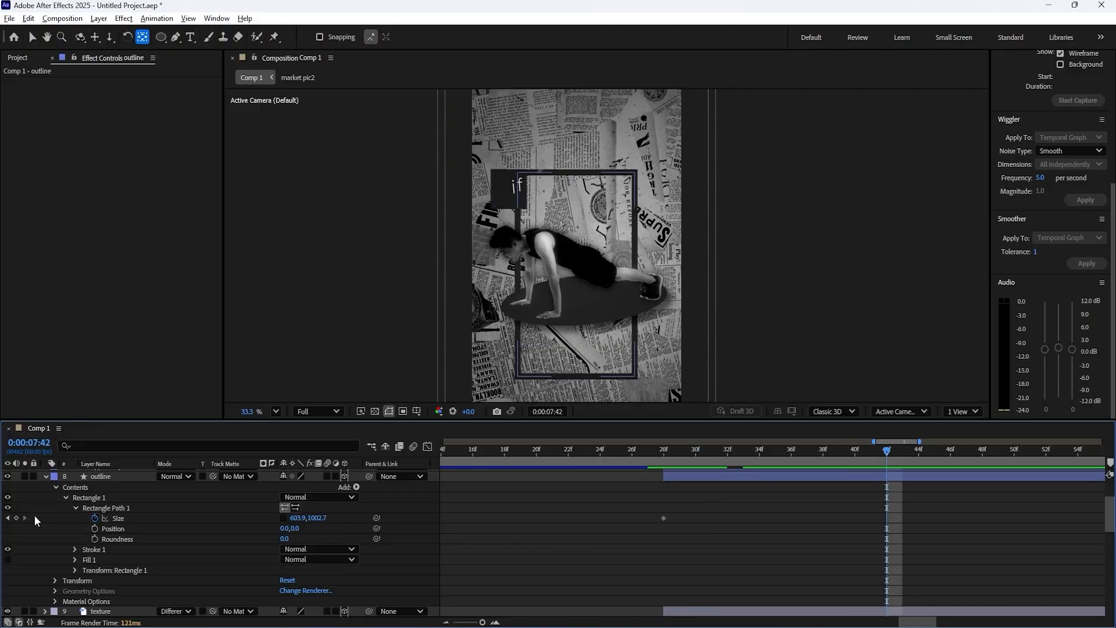
left_click(15, 518)
- Set the height in the outline's Size to 0 at the first keyframe, 0:00:07:28
left_click(7, 518)
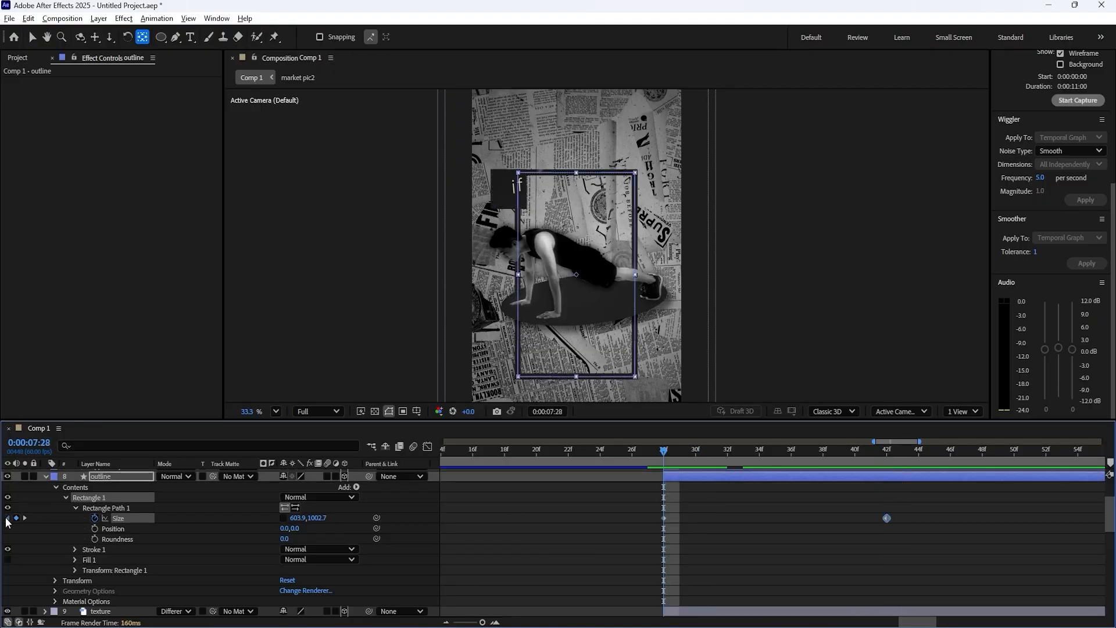
mouse_move(295, 523)
left_mouse_down()
mouse_move(273, 523)
mouse_move(301, 521)
left_mouse_up()
left_click(316, 519)
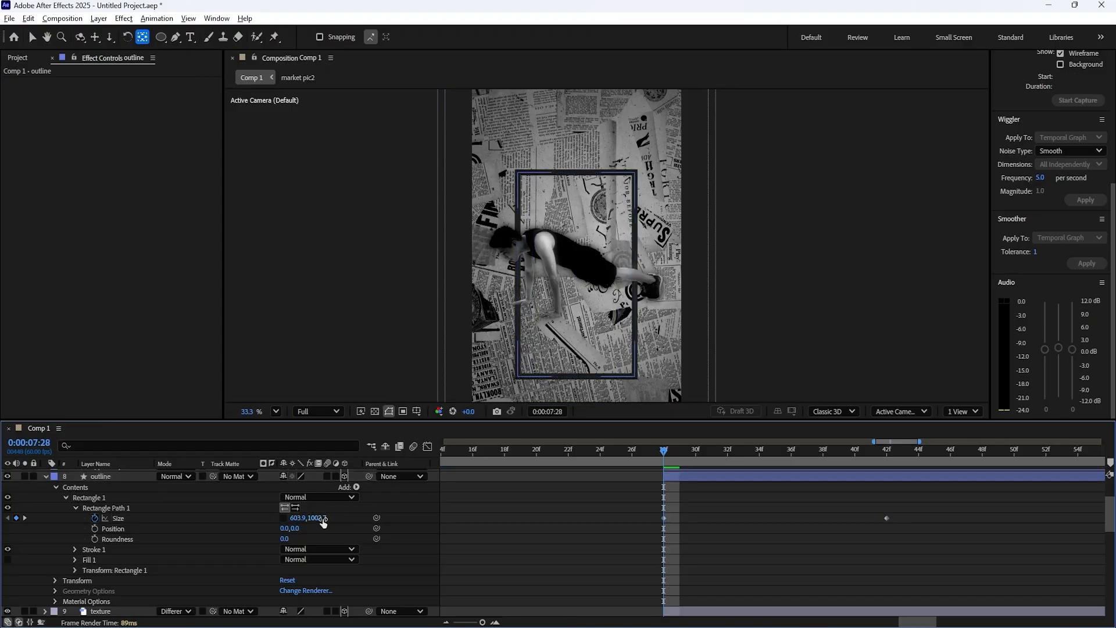
type("0")
key("Return")
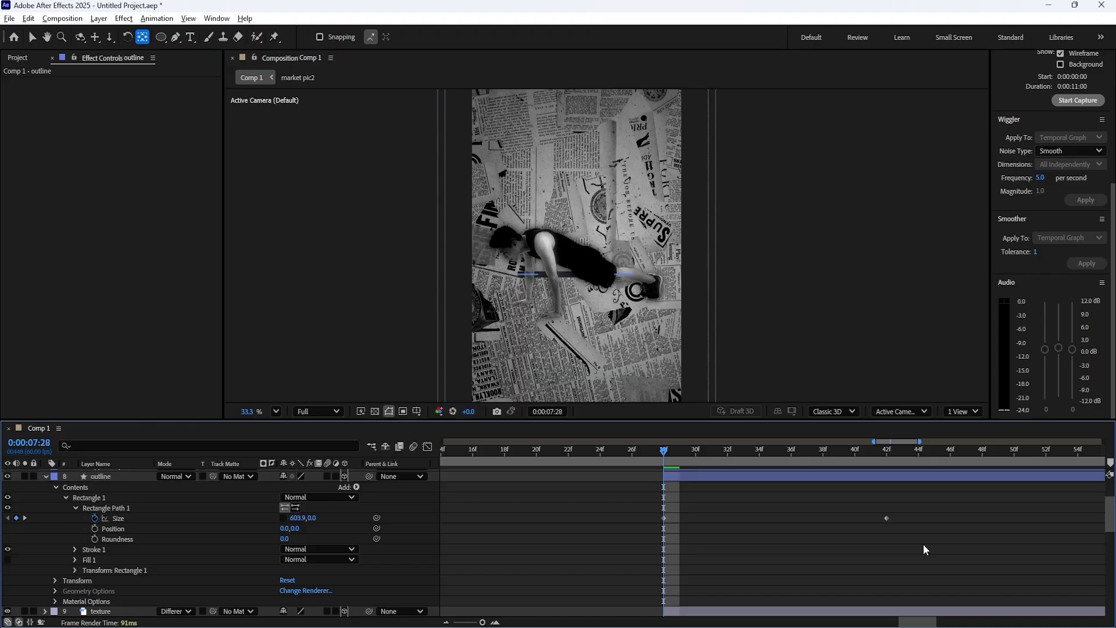
- Preview the outline's growing animation and return the current time to 0:00:07:28
left_click_drag(933, 552, 644, 488)
key("space")
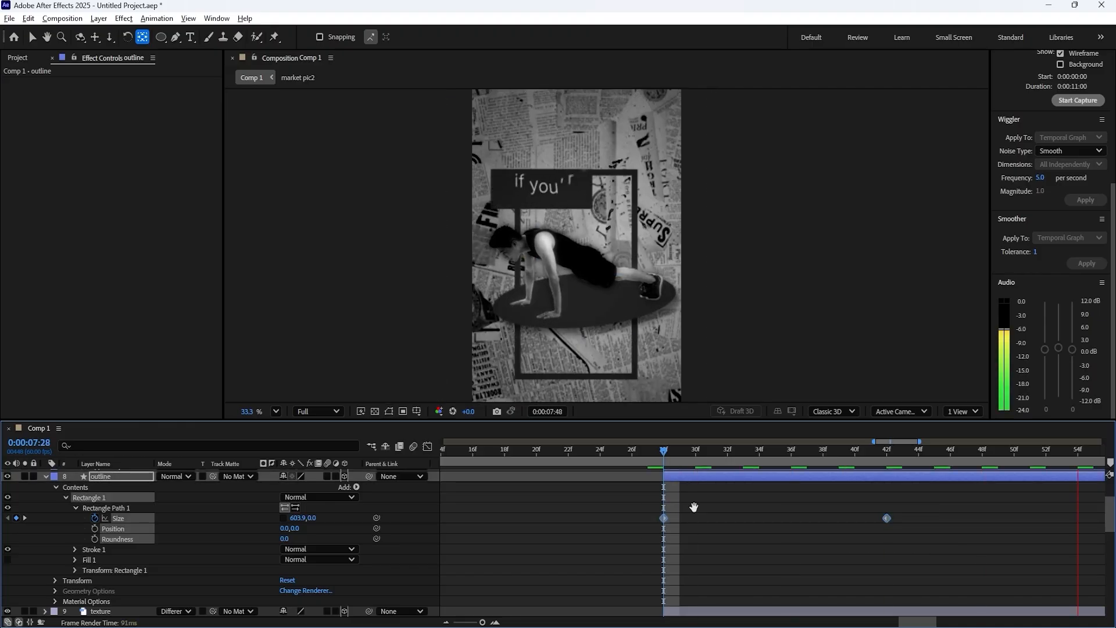
key("space")
scroll(683, 520, "down", 5)
left_click(846, 517)
mouse_move(887, 457)
left_mouse_down()
mouse_move(903, 462)
mouse_move(895, 458)
left_mouse_up()
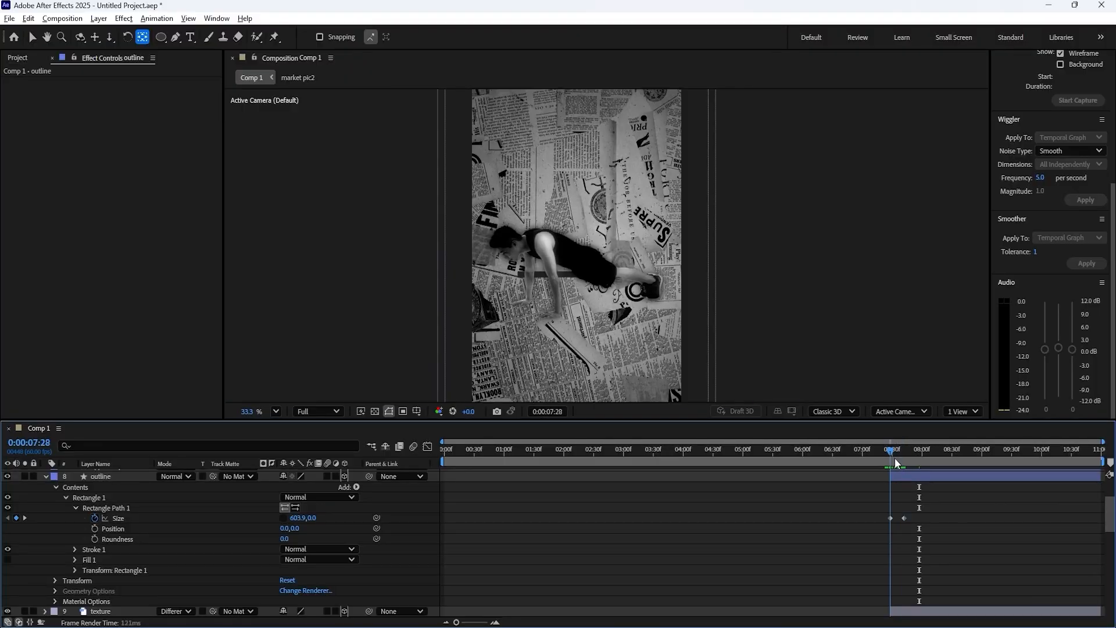
- Copy the whole amp/freq/decay expression from the round shape layer's Scale property
left_click(46, 476)
scroll(103, 514, "up", 3)
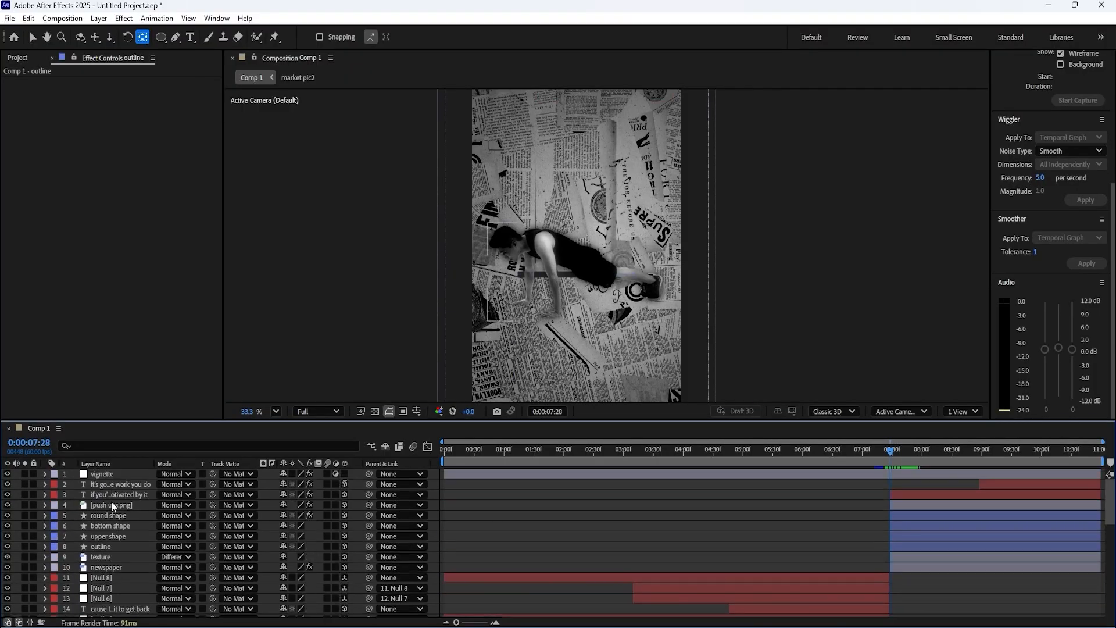
left_click(110, 517)
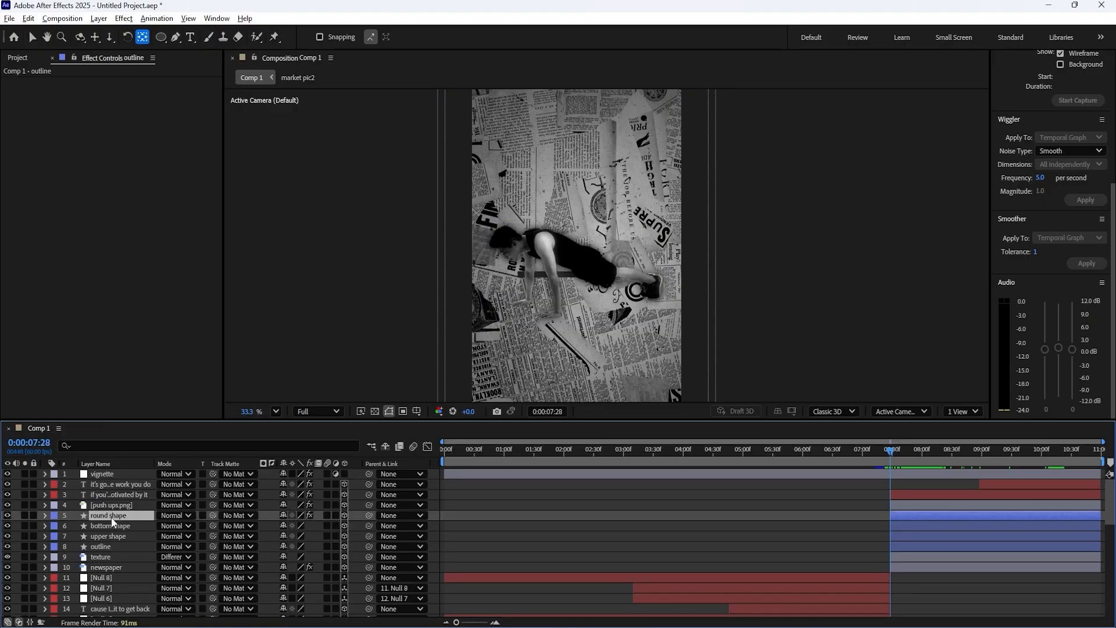
left_click(44, 517)
left_click(124, 548)
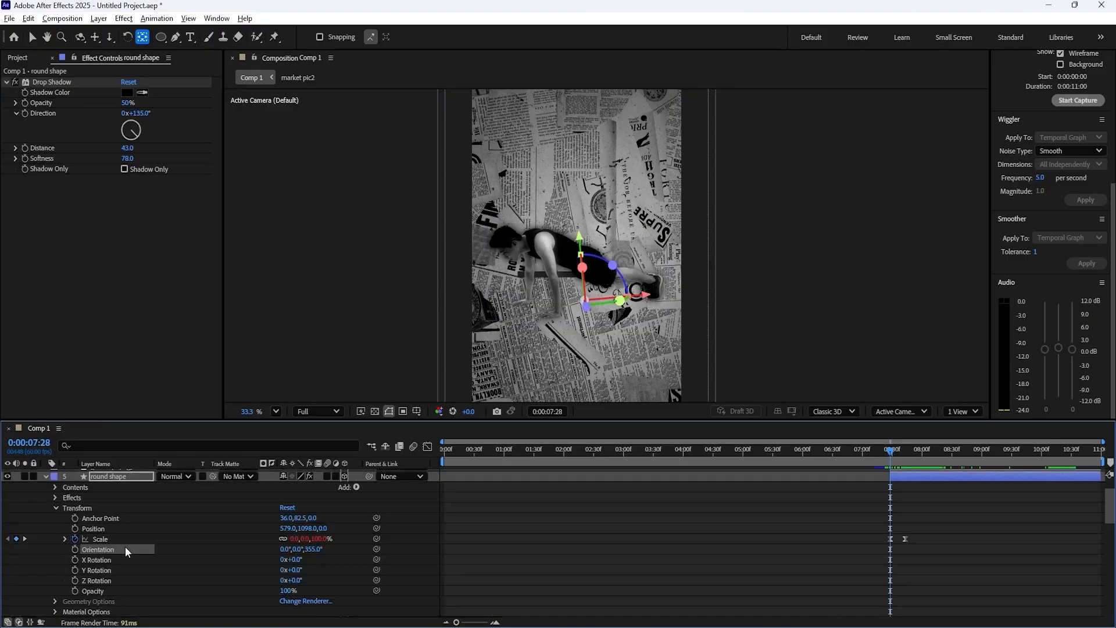
left_click(120, 540)
left_click(68, 538)
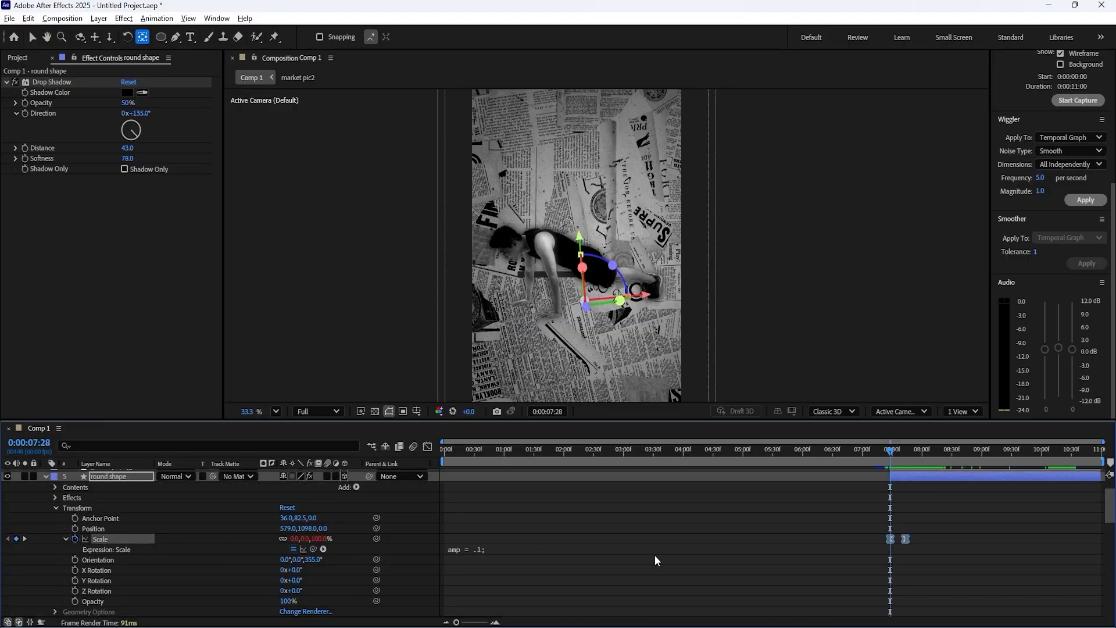
left_click(512, 551)
left_click(381, 561)
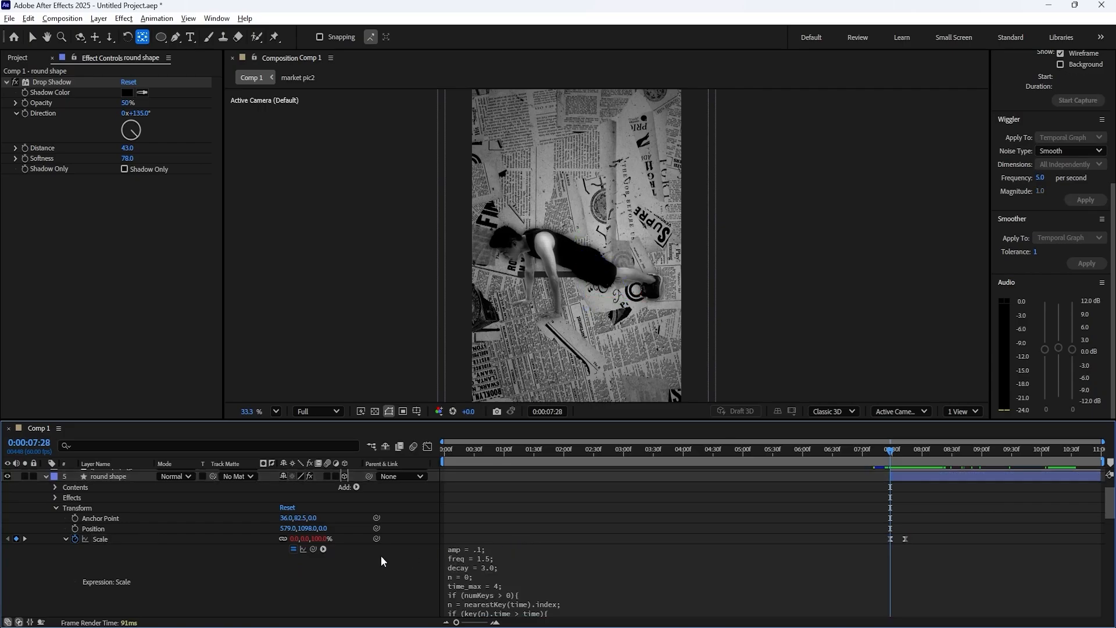
left_click(67, 539)
left_click(46, 475)
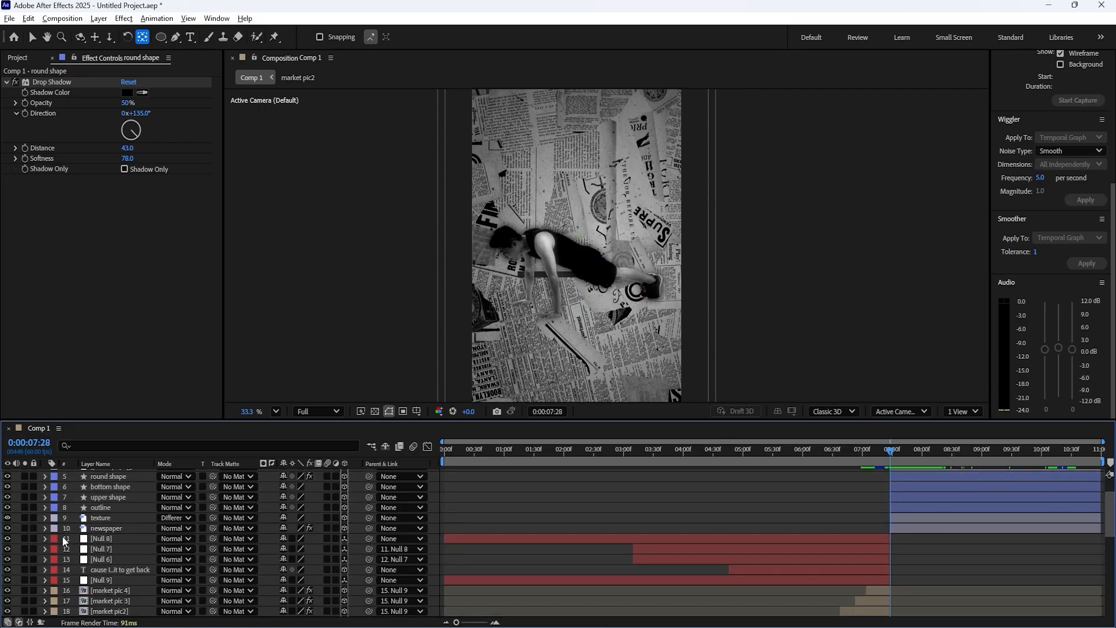
- Add an expression to the Size of the outline's Rectangle Path 1 and paste the copied bounce code
left_click(101, 508)
left_click(44, 507)
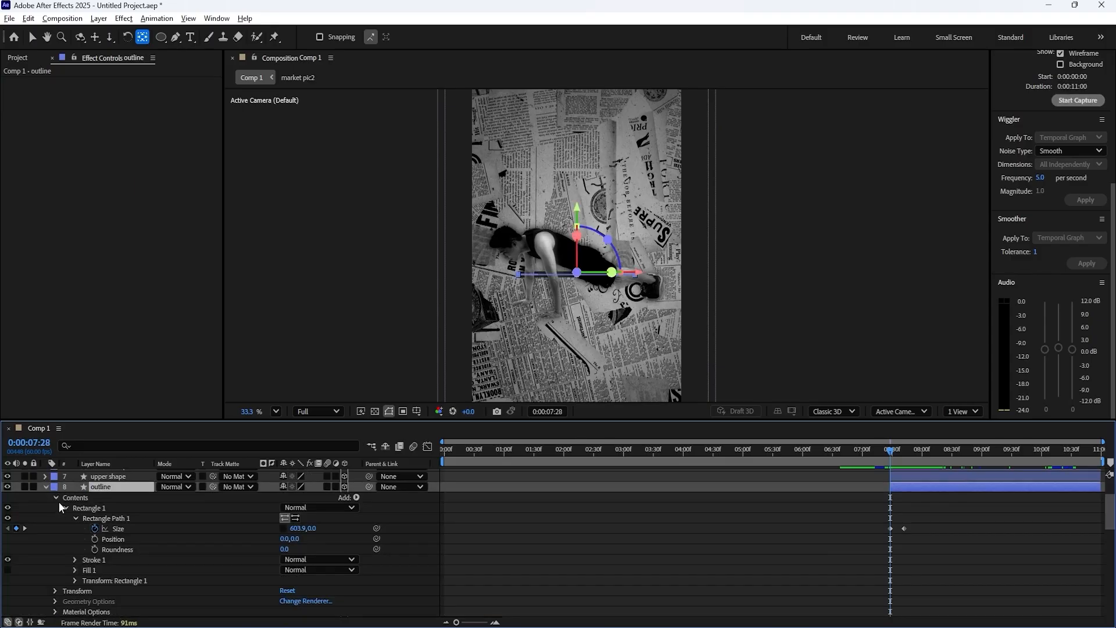
left_click(119, 529)
left_click(93, 528, "alt")
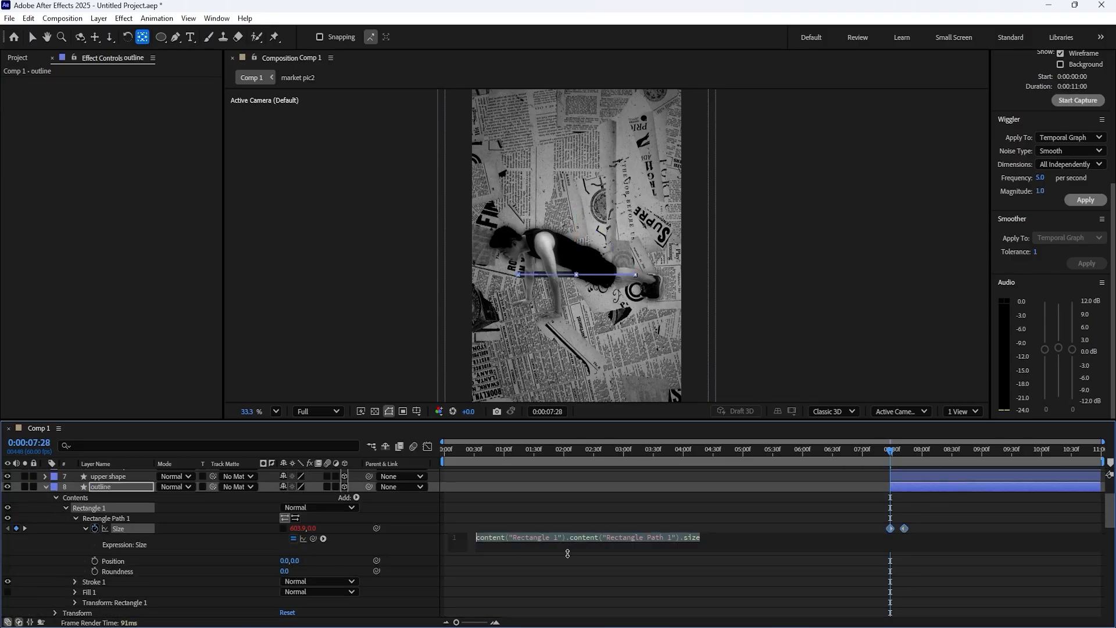
key("ctrl+v")
left_click(669, 515)
- Preview the outline's bounce and set amp to .05 in its Size expression
key("space")
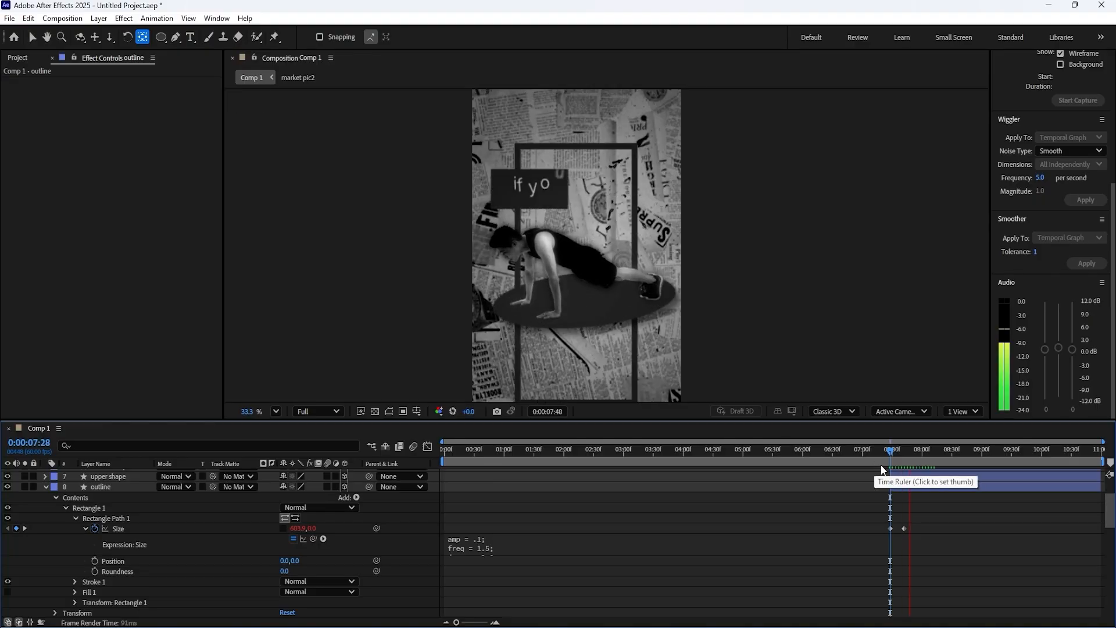
key("space")
left_click(500, 542)
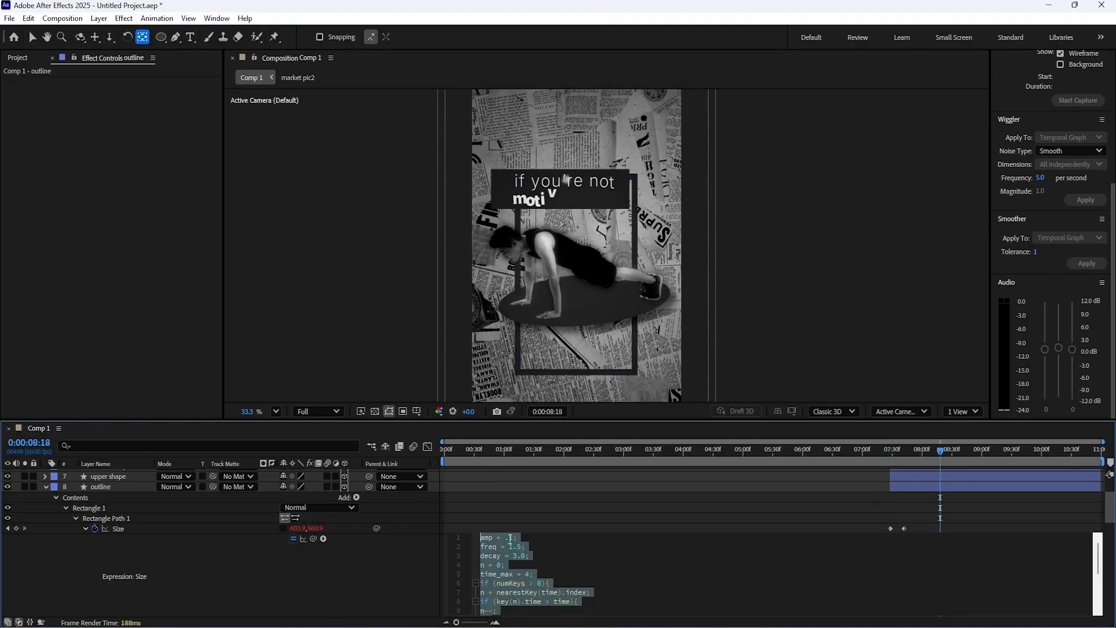
left_click(507, 538)
type("5")
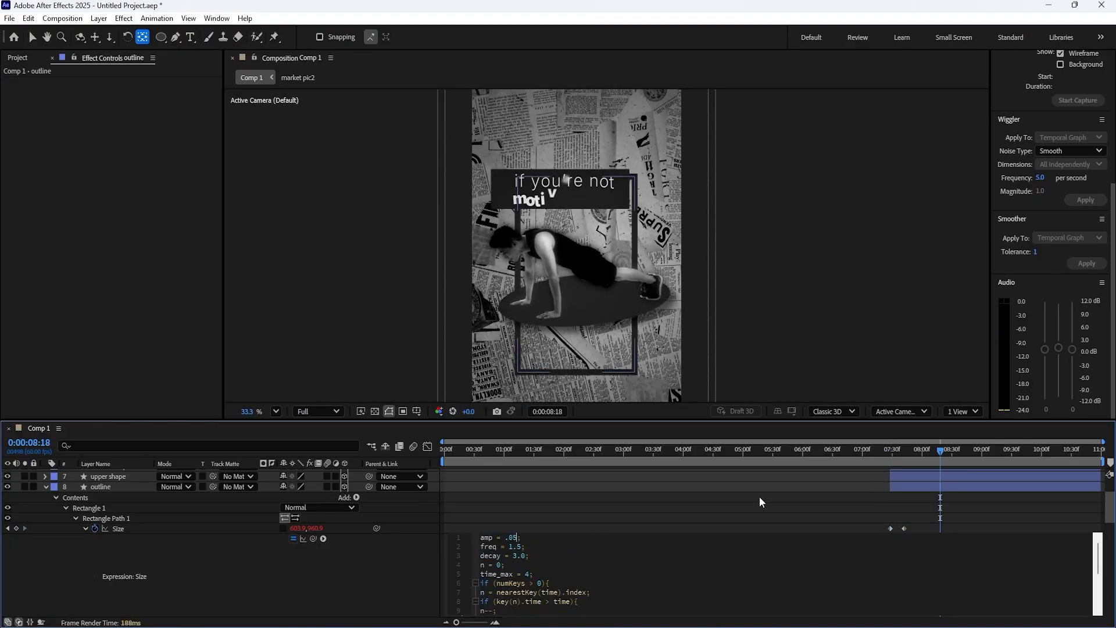
- Play back the softened outline bounce from 0:00:07:18 and collapse the outline layer's properties
left_click(878, 452)
key("space")
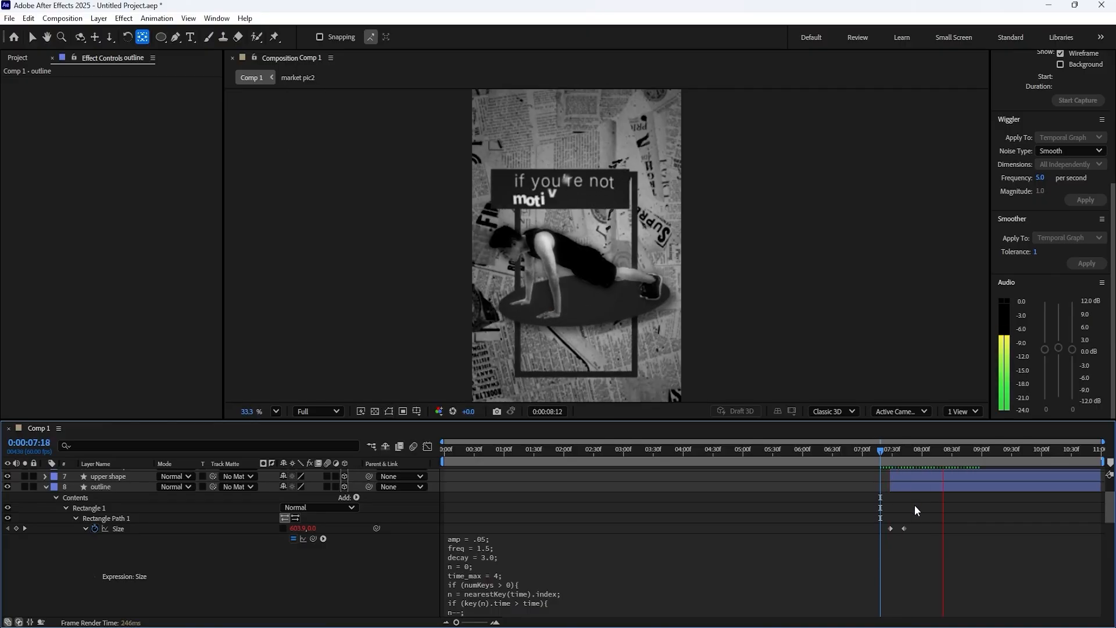
key("space")
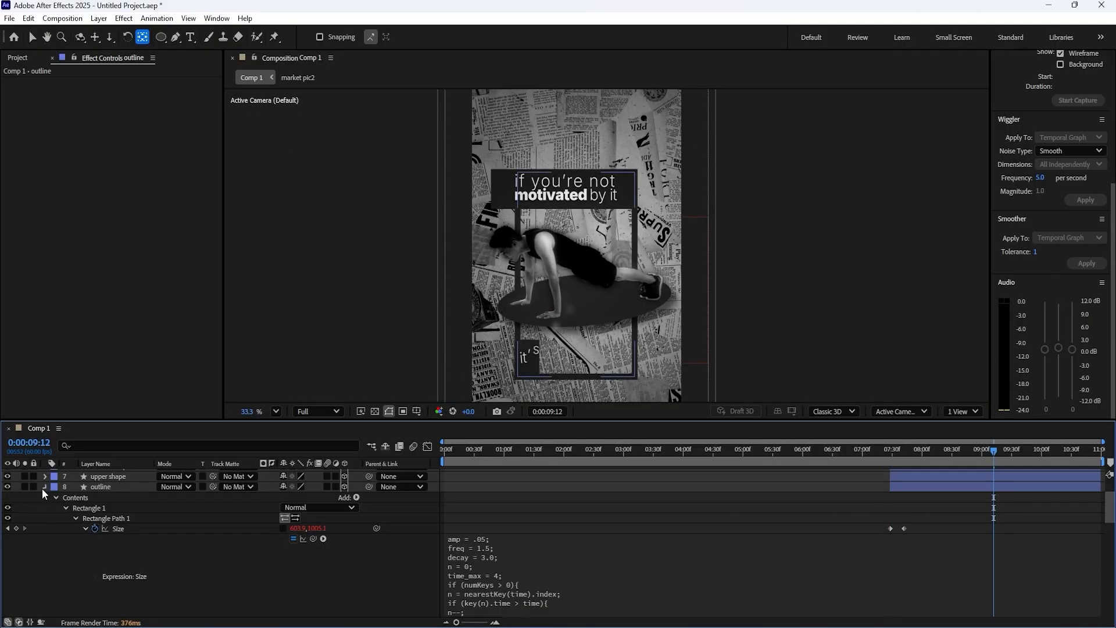
left_click(45, 487)
scroll(244, 499, "up", 3)
- Create a new two-node camera with the 50mm preset
right_click(360, 490)
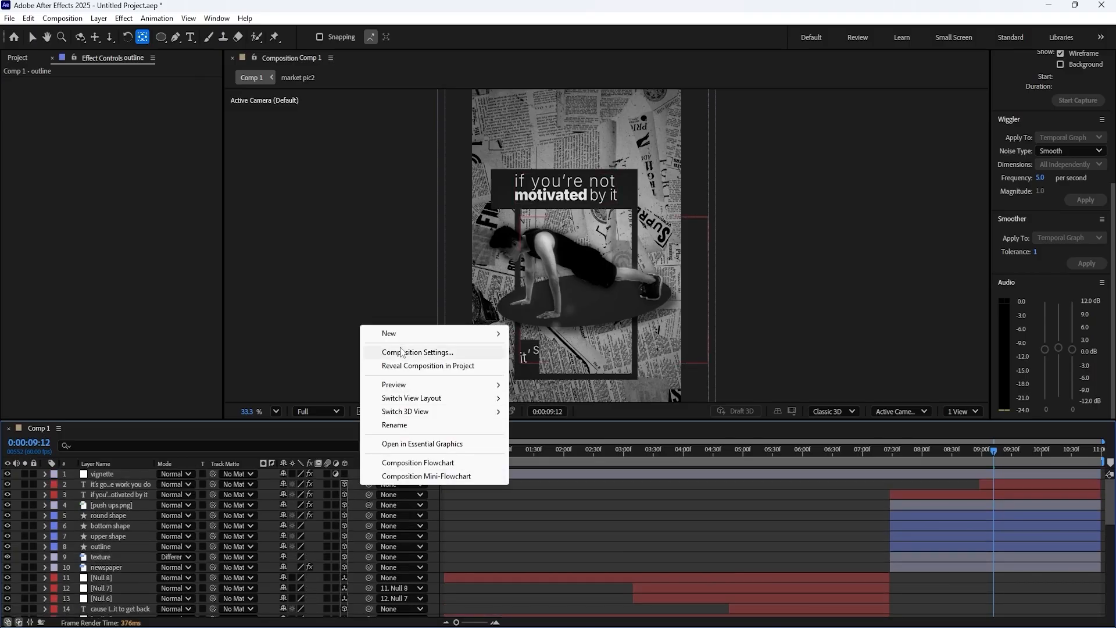
mouse_move(395, 327)
left_click(541, 387)
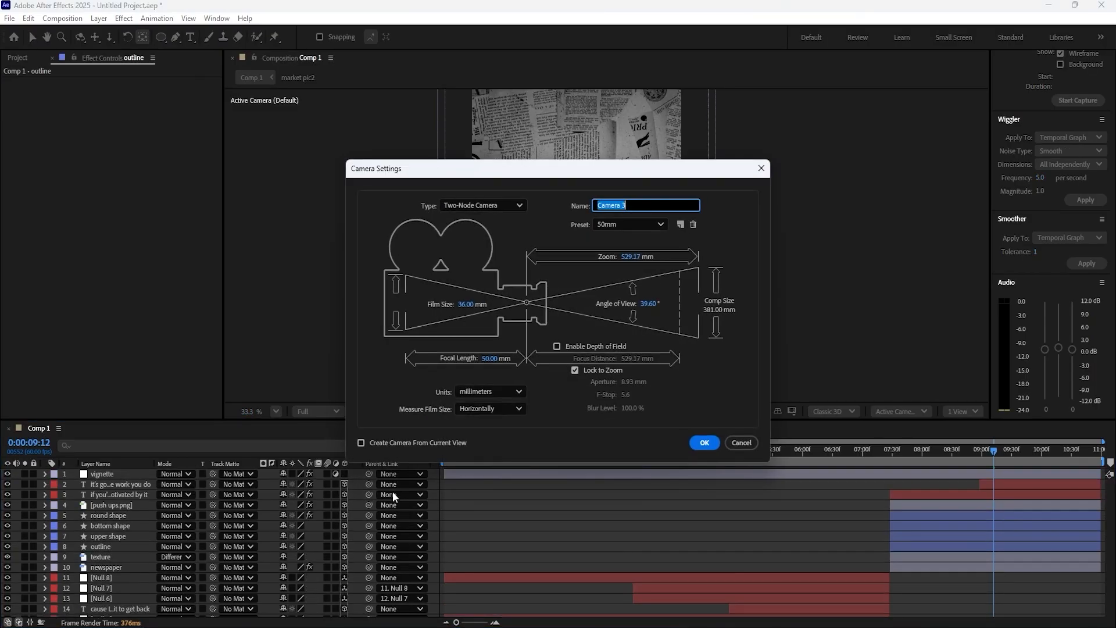
left_click(704, 442)
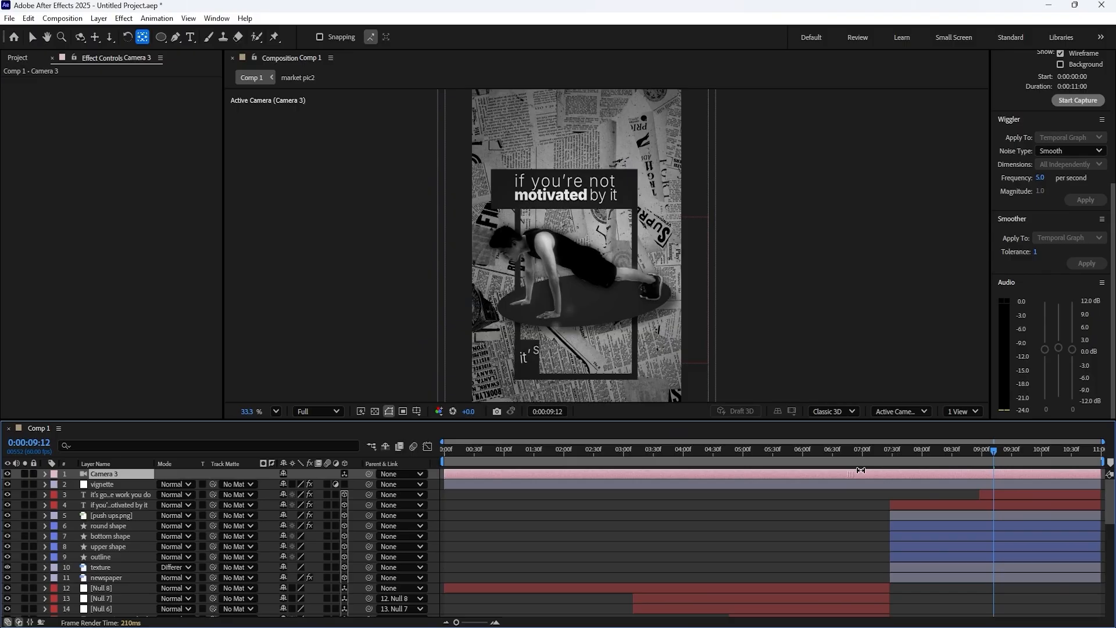
- Trim the new camera layer to start at 0:00:07:28 and place it directly below the vignette layer
left_click(736, 485)
left_click(463, 472)
left_click_drag(448, 472, 891, 473)
mouse_move(149, 479)
left_mouse_down()
mouse_move(120, 490)
mouse_move(138, 486)
left_mouse_up()
- Add a null object directly below the vignette layer and trim it to start at 0:00:07:28
right_click(192, 481)
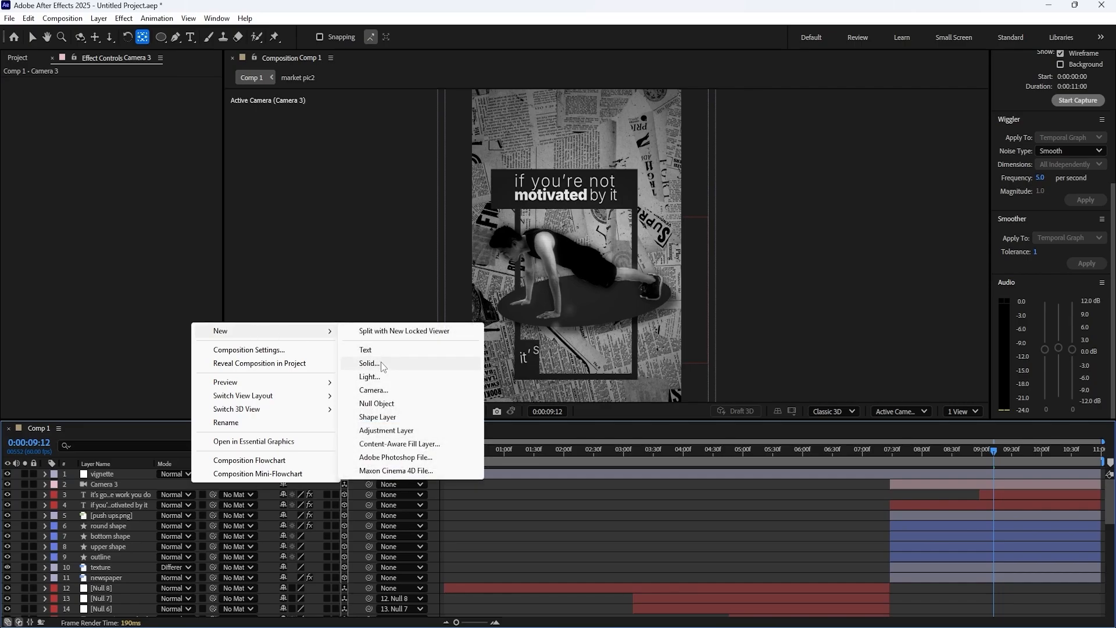
left_click(407, 404)
left_click_drag(127, 482, 128, 493)
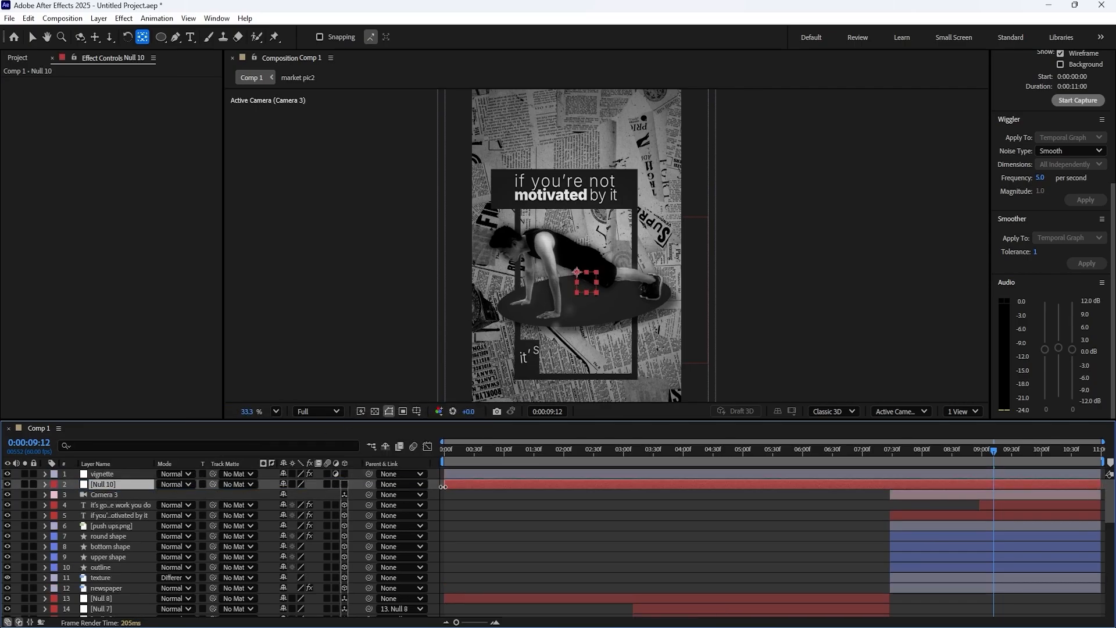
double_click(443, 486)
left_click_drag(445, 484, 890, 484)
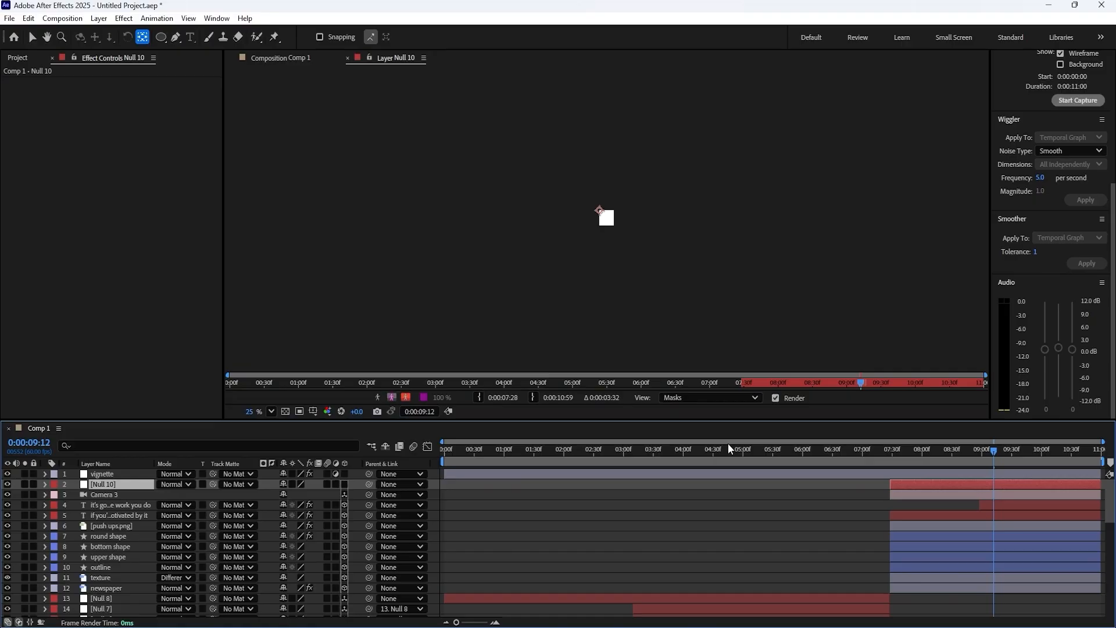
left_click(347, 58)
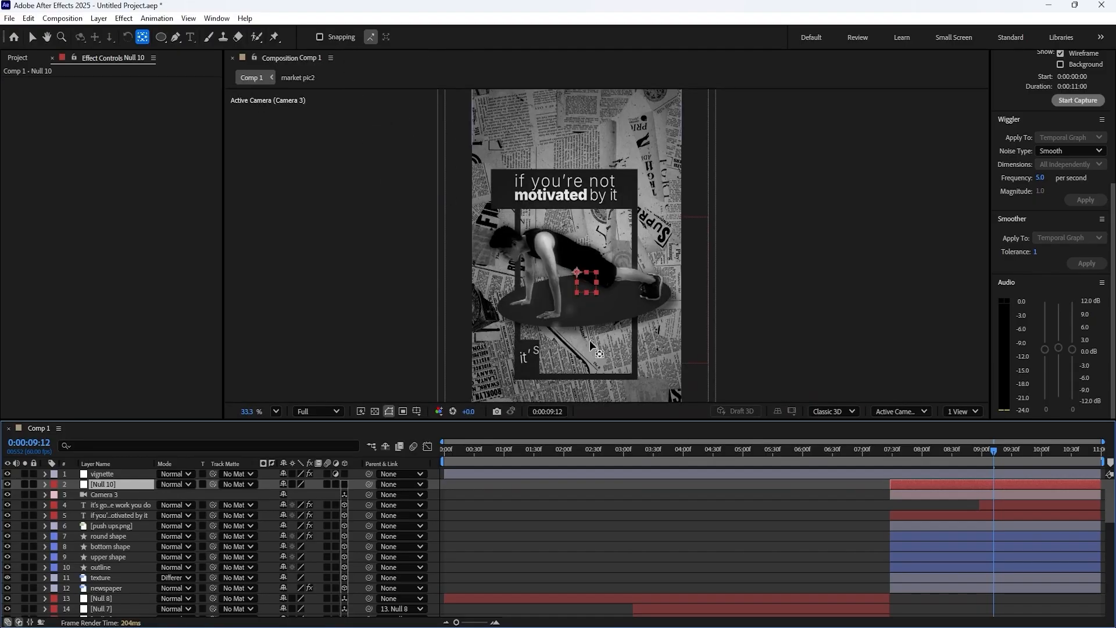
- Make the new null a 3D layer and parent Camera 3 to it
left_click(345, 484)
left_click_drag(369, 494, 131, 486)
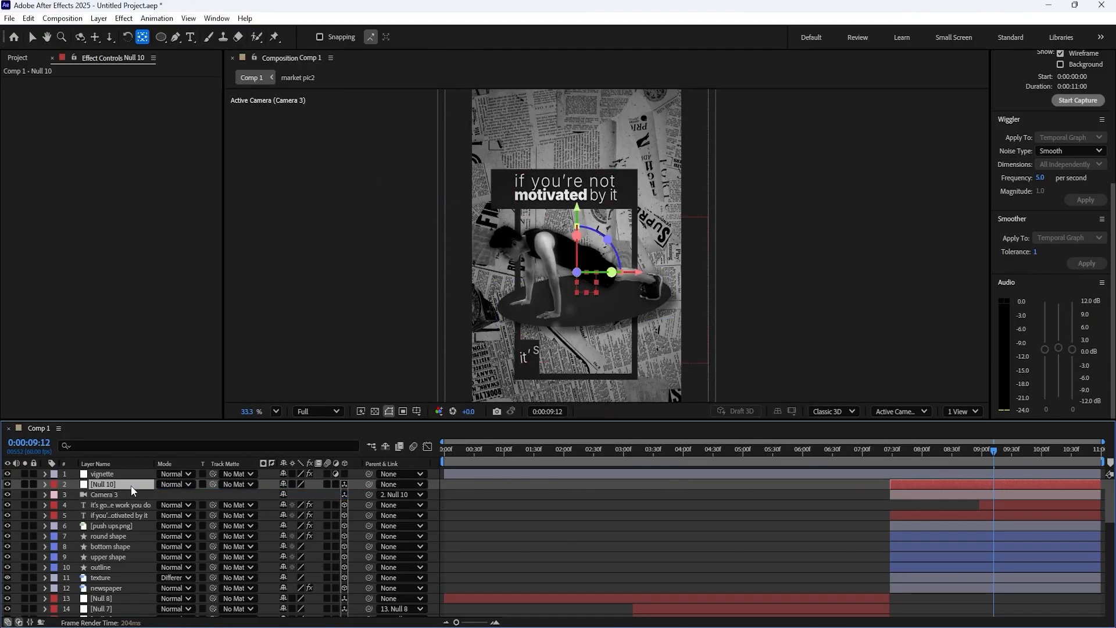
- Add a Position keyframe to the camera's null at 0:00:07:28, where the push-up scene begins
key("p")
left_click(928, 462)
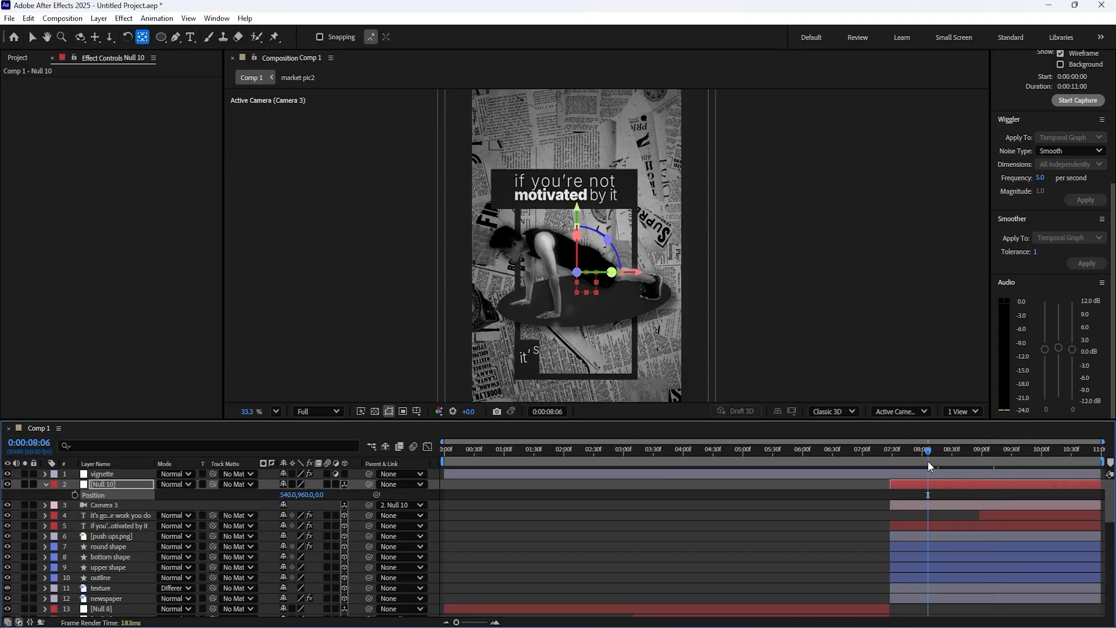
left_click_drag(928, 461, 891, 455)
scroll(905, 532, "up", 5)
scroll(891, 501, "down", 3)
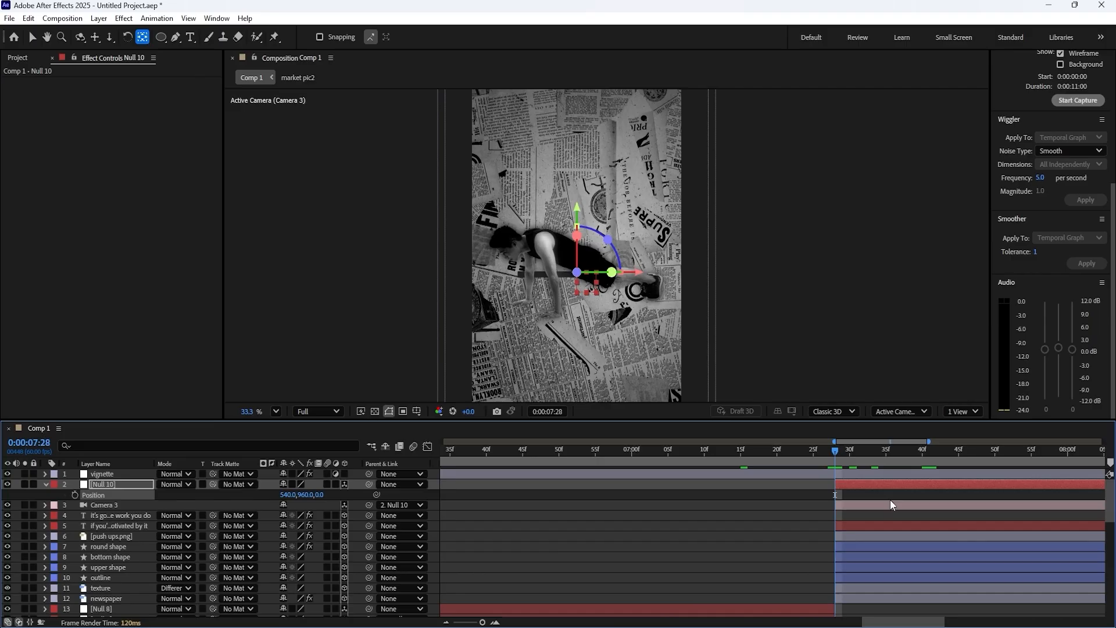
scroll(891, 499, "up", 3)
left_click(75, 495)
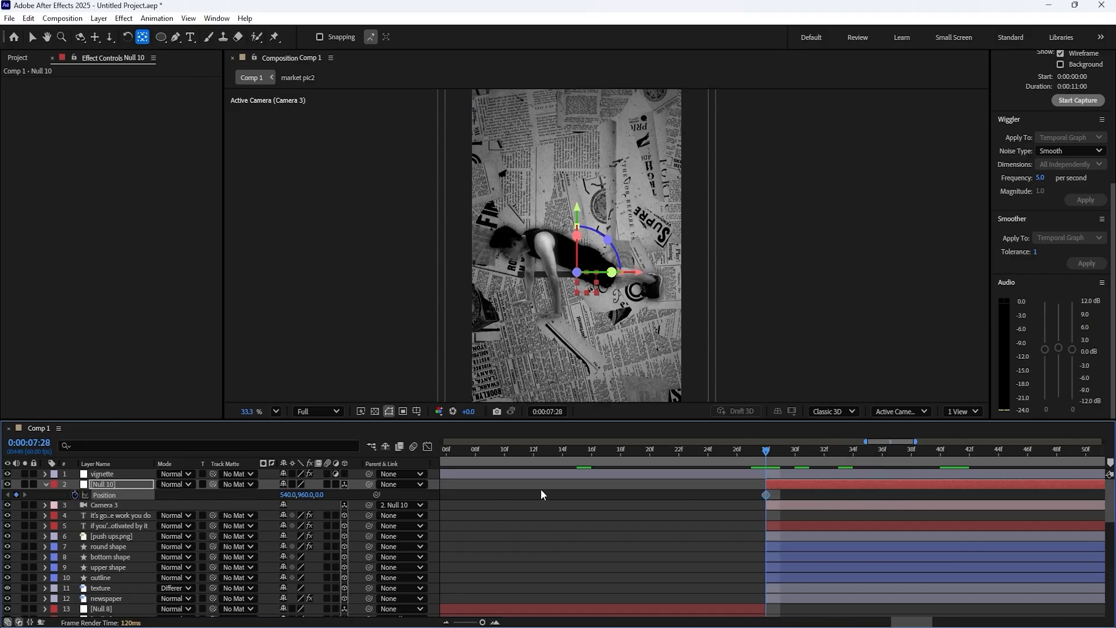
- Keyframe the null's Position at 0:00:09:13 with a Y value of 831 and set the viewer magnification to 25%
scroll(869, 458, "down", 5)
left_click_drag(883, 451, 988, 454)
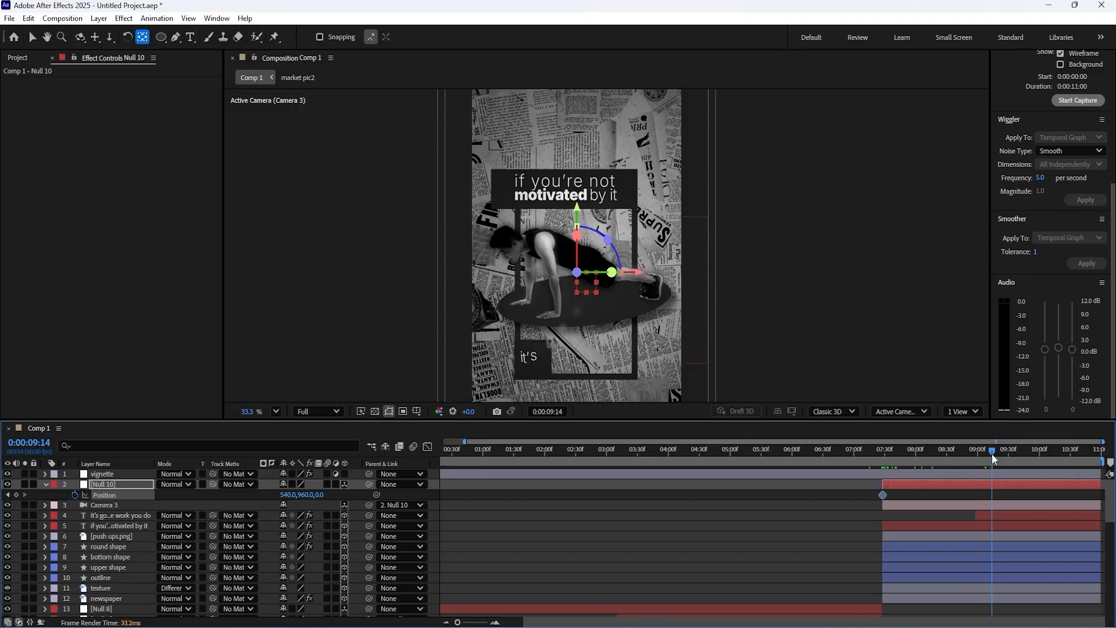
left_click_drag(993, 459, 990, 459)
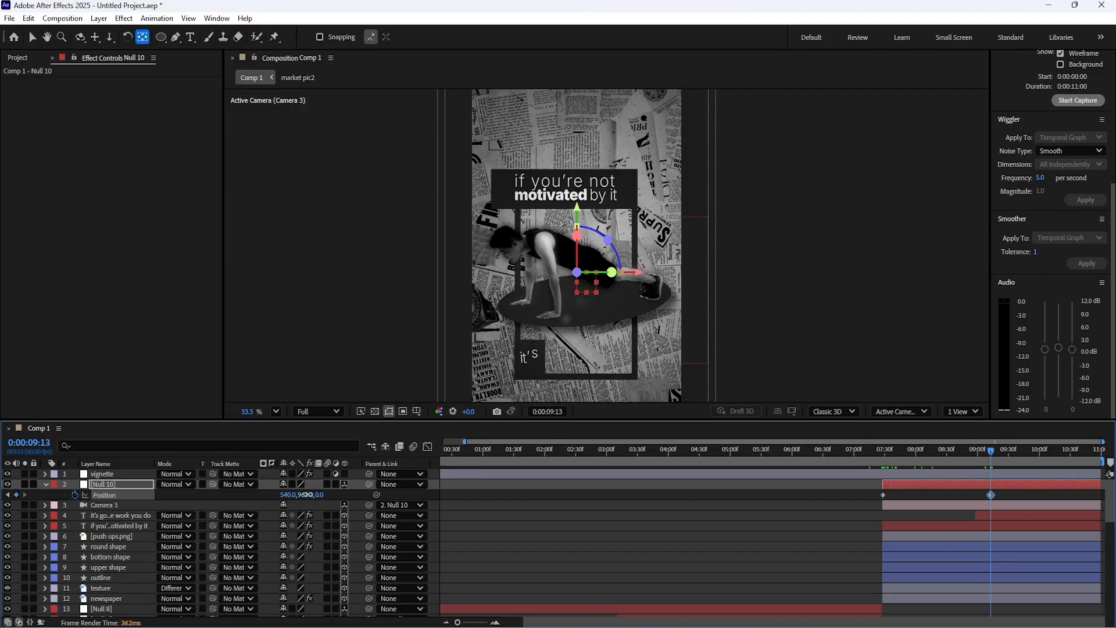
left_click_drag(308, 495, 234, 494)
scroll(430, 393, "down", 1)
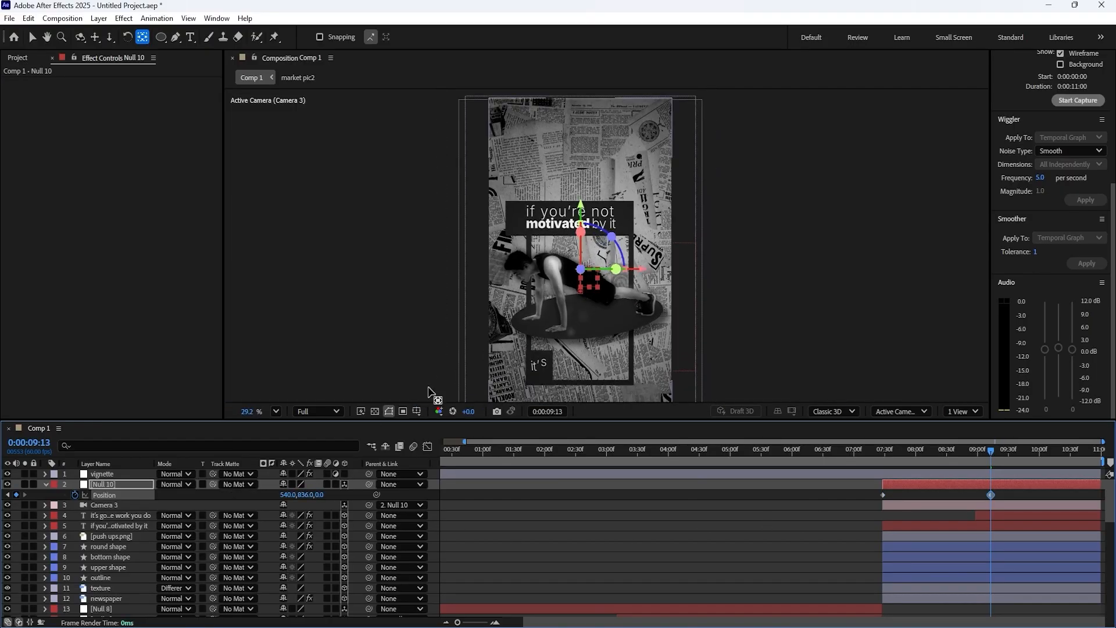
left_click(276, 410)
left_click(293, 175)
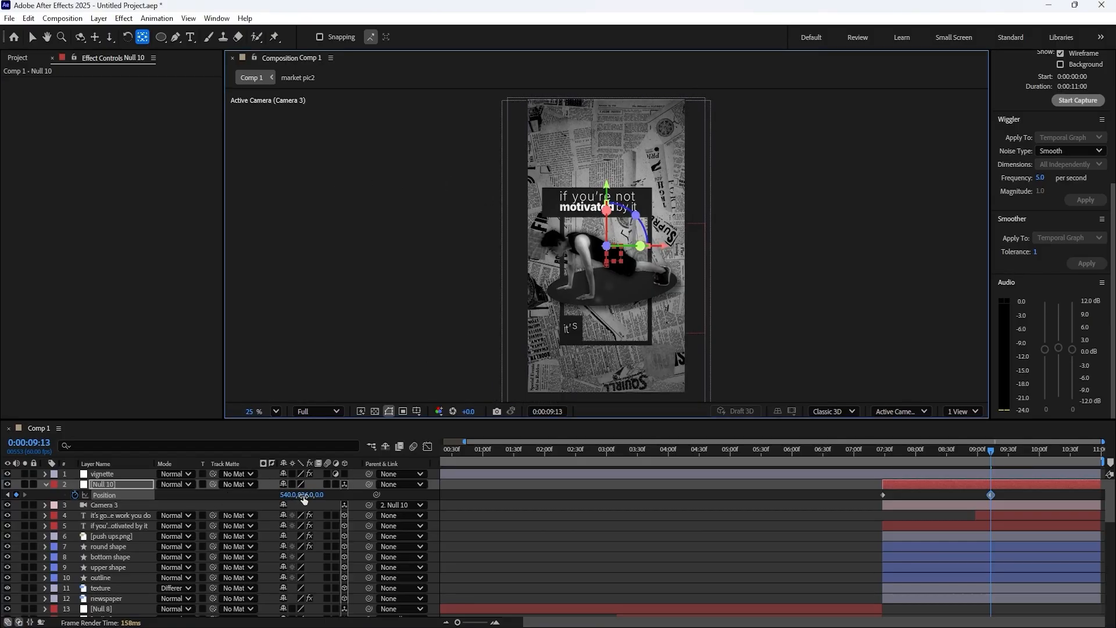
left_click_drag(304, 499, 302, 495)
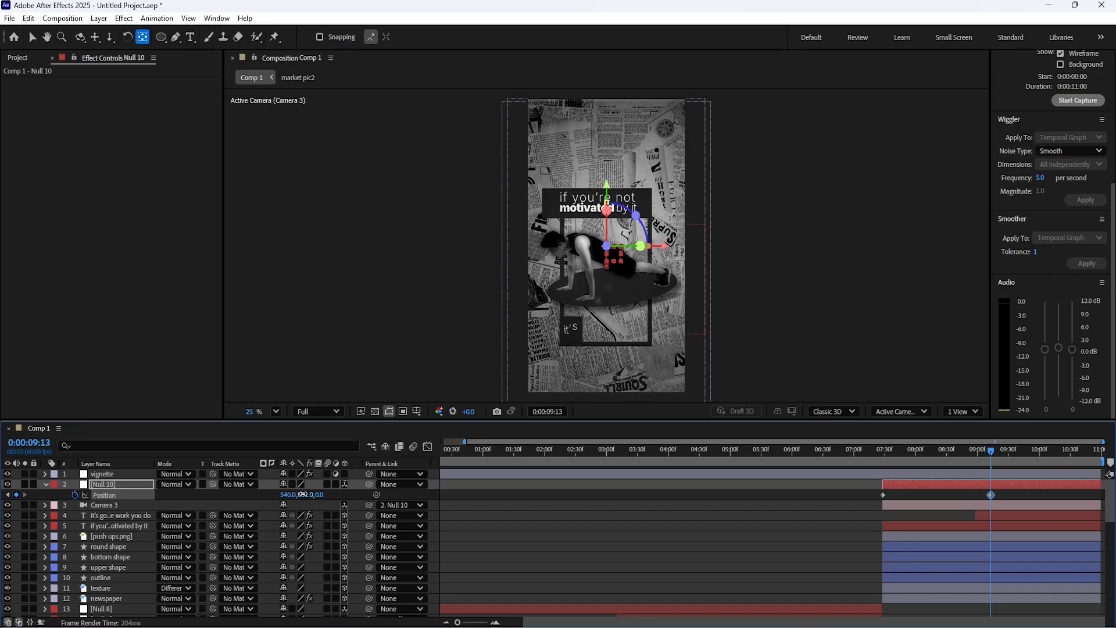
- Select both Position keyframes of the camera's null and apply Easy Ease to them
left_click(132, 496)
left_click(985, 498)
left_click(991, 495)
left_click(1003, 494)
left_click_drag(1014, 494, 860, 505)
left_click(853, 504)
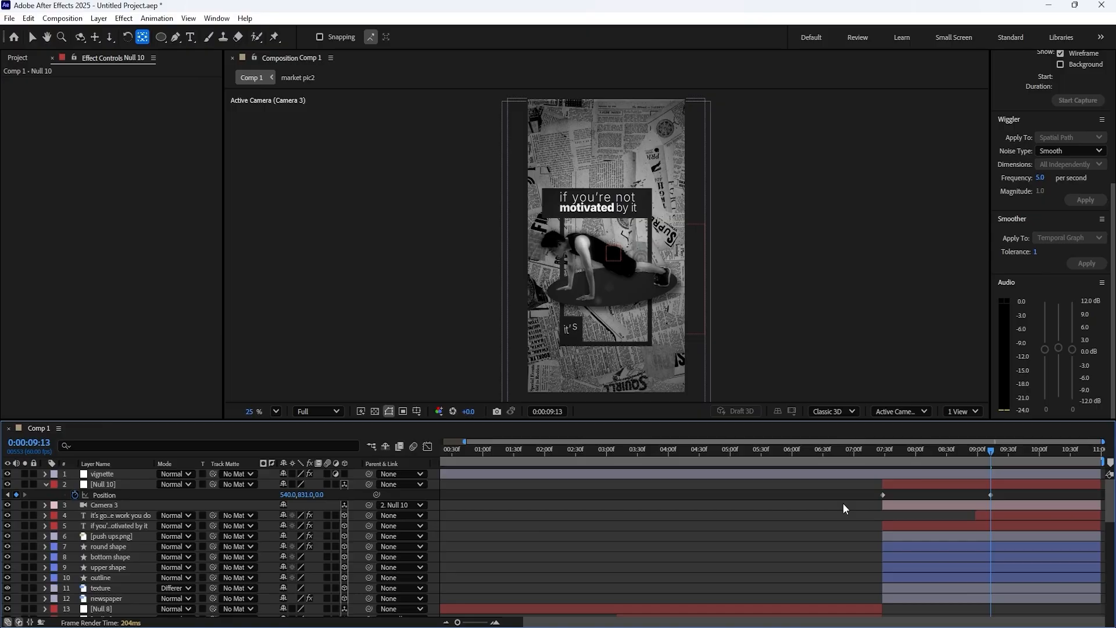
left_click_drag(1018, 486, 977, 525)
key("ctrl+z")
- Lengthen the ease out of the null's first Position keyframe in the speed graph
left_click(427, 446)
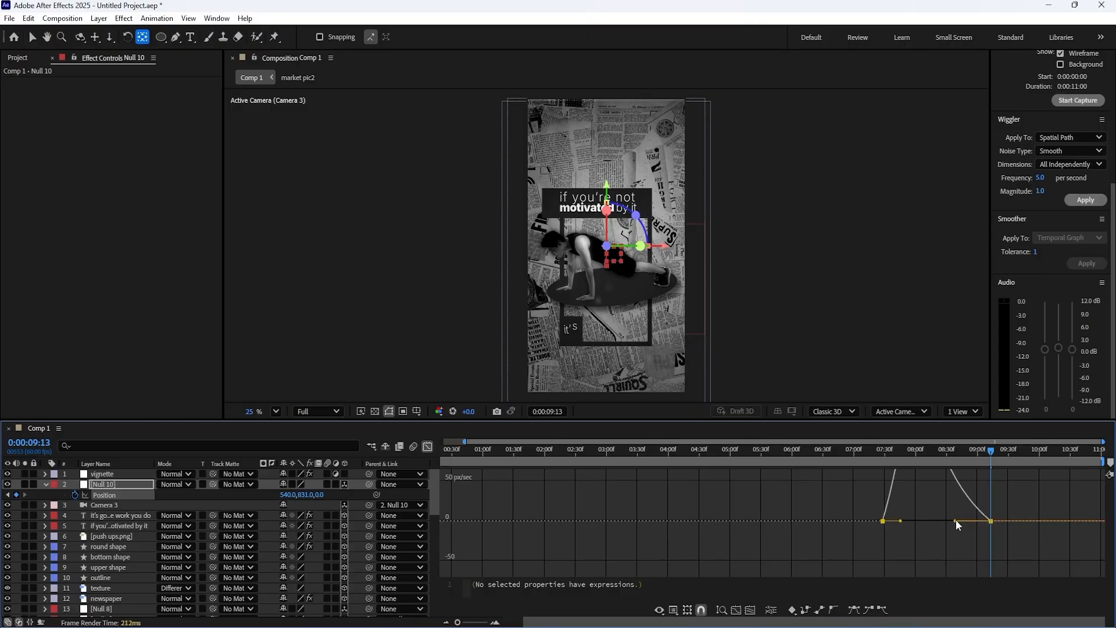
left_click_drag(898, 520, 913, 522)
left_click(882, 520)
left_click(428, 447)
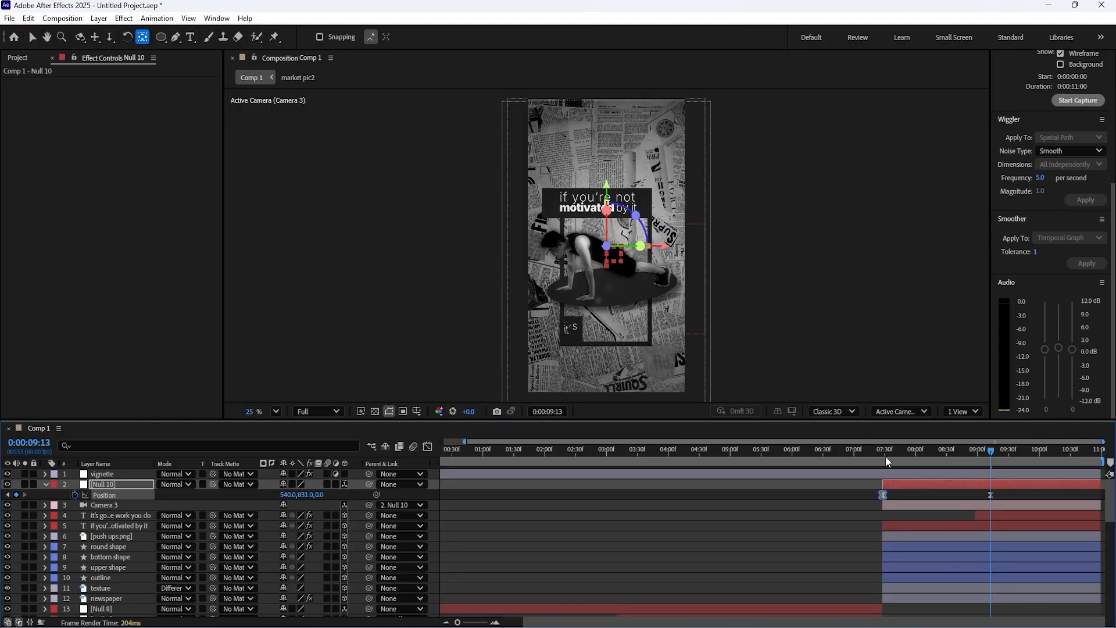
- Preview the eased camera move from 0:00:07:30
left_click(881, 451)
key("space")
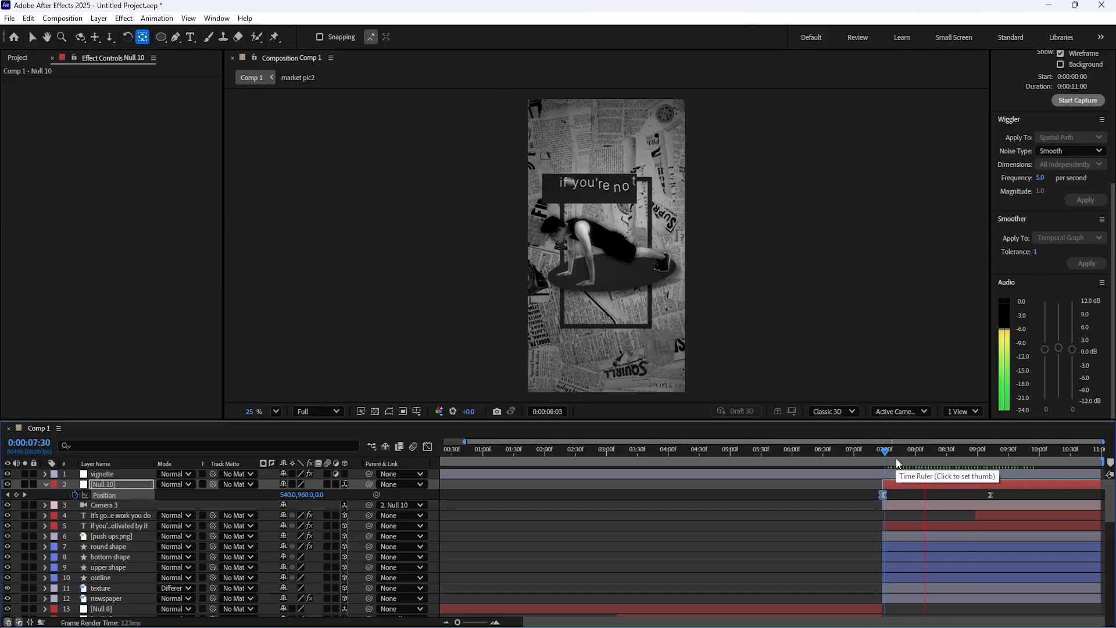
key("space")
- Shorten the outgoing ease of the null's first Position keyframe to almost nothing so the camera move starts abruptly
left_click(862, 499)
left_click(428, 447)
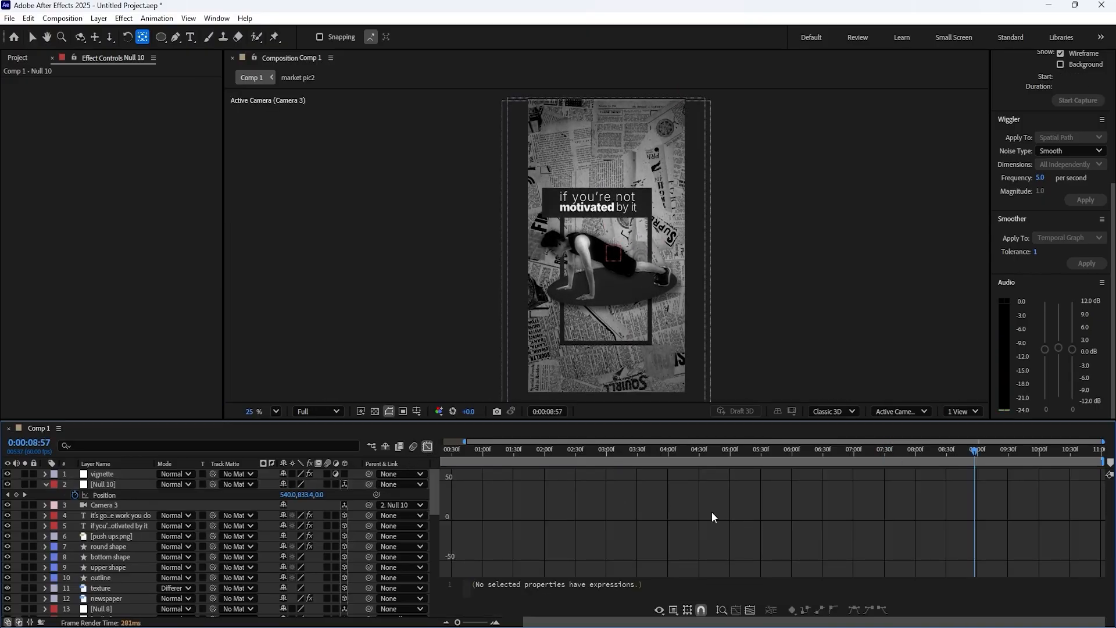
left_click(122, 496)
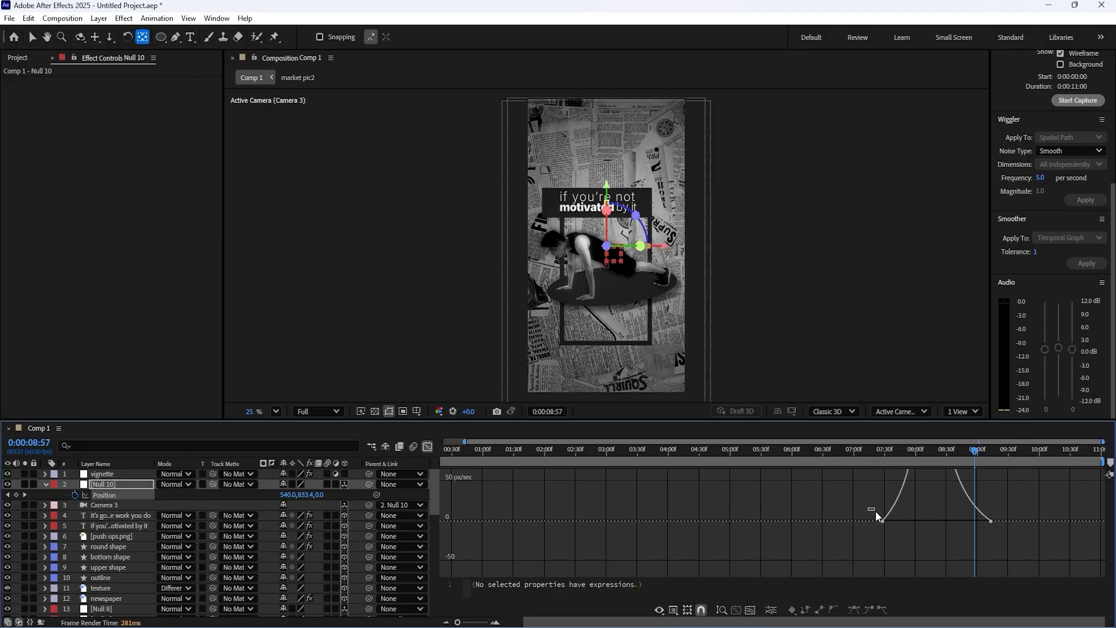
left_click_drag(876, 512, 885, 521)
- Preview the faster camera start and lengthen the ease into the null's second Position keyframe
left_click(885, 452)
key("space")
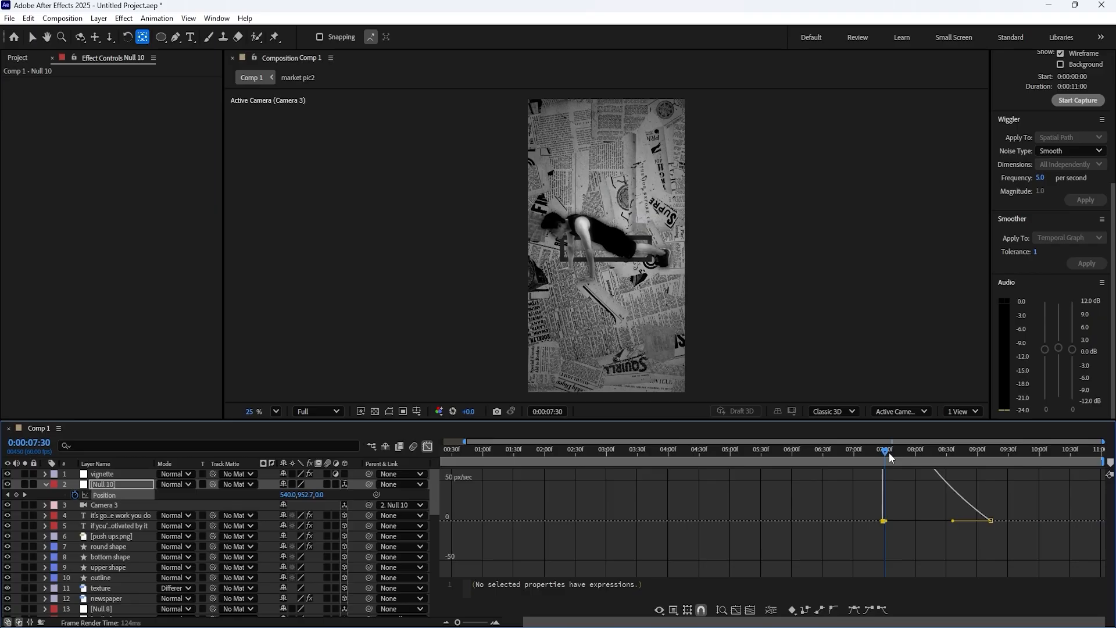
left_click(877, 454)
key("space")
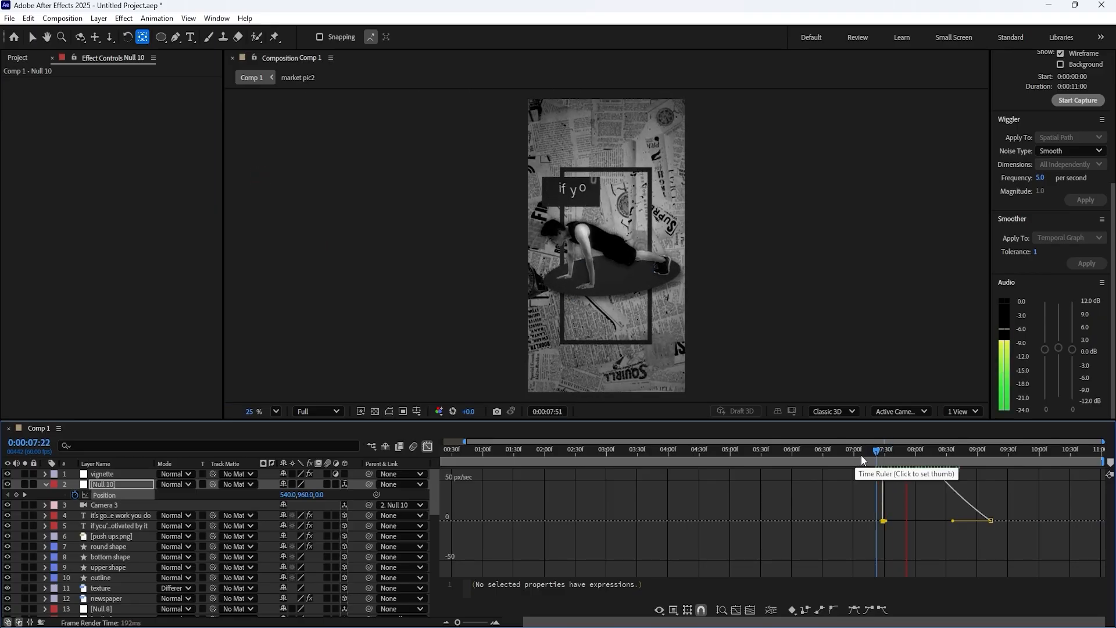
key("space")
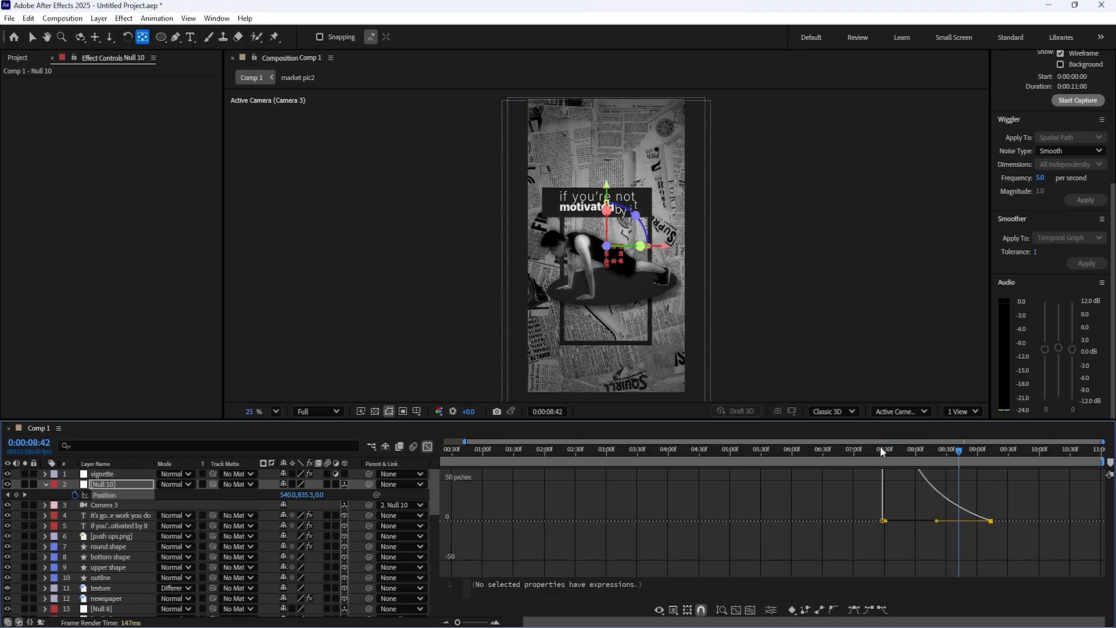
left_click(882, 452)
key("space")
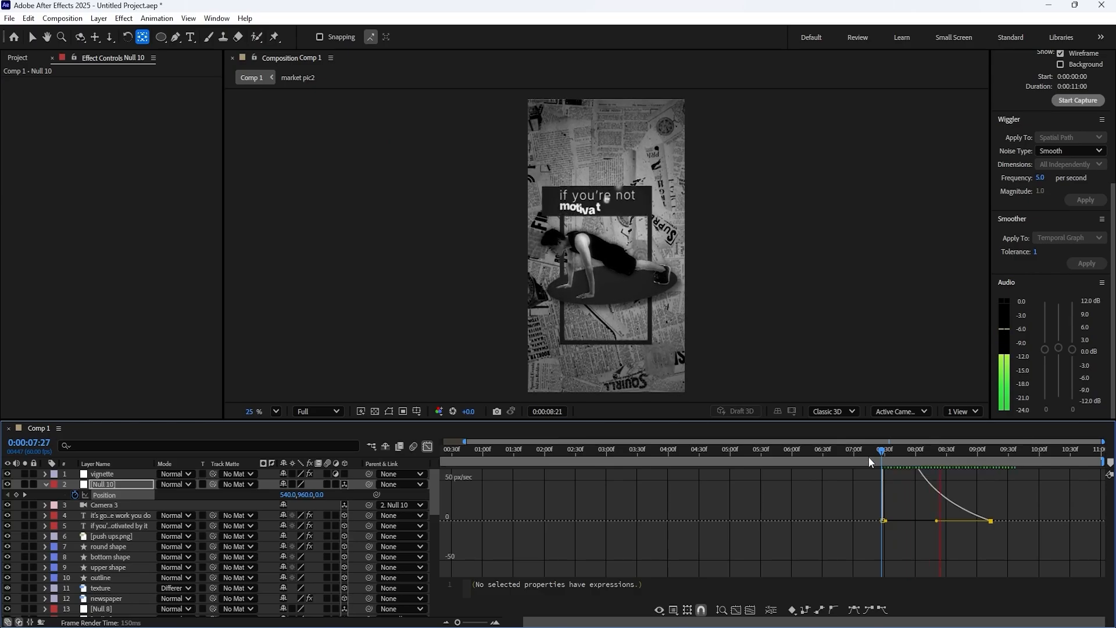
key("space")
- Close the speed graph and add another null object directly below the vignette layer
left_click(50, 484)
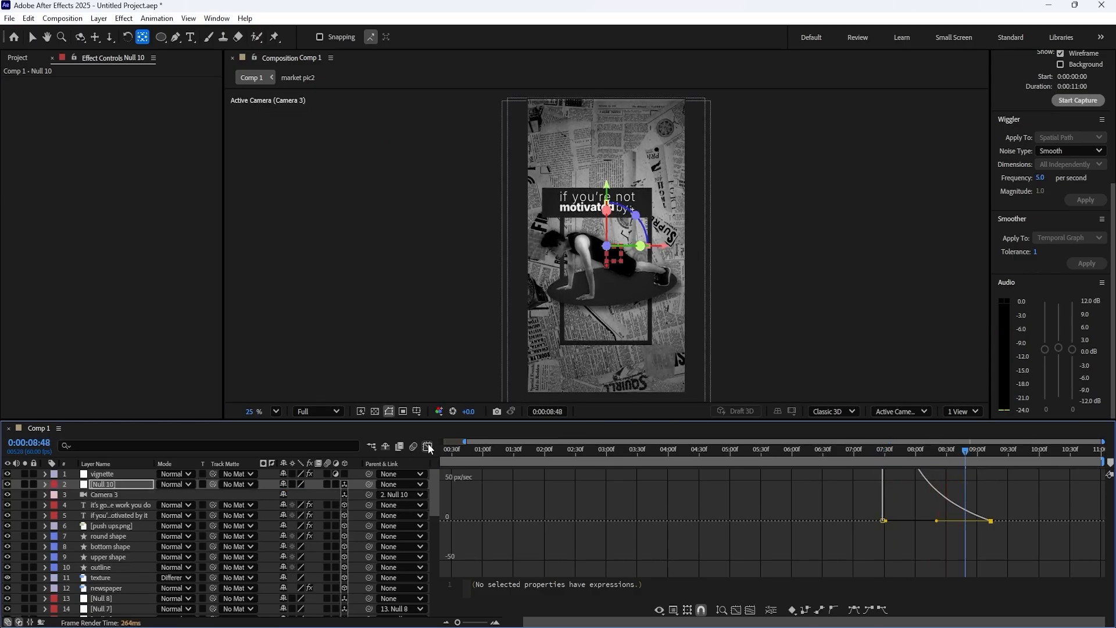
left_click(428, 446)
right_click(188, 496)
mouse_move(244, 341)
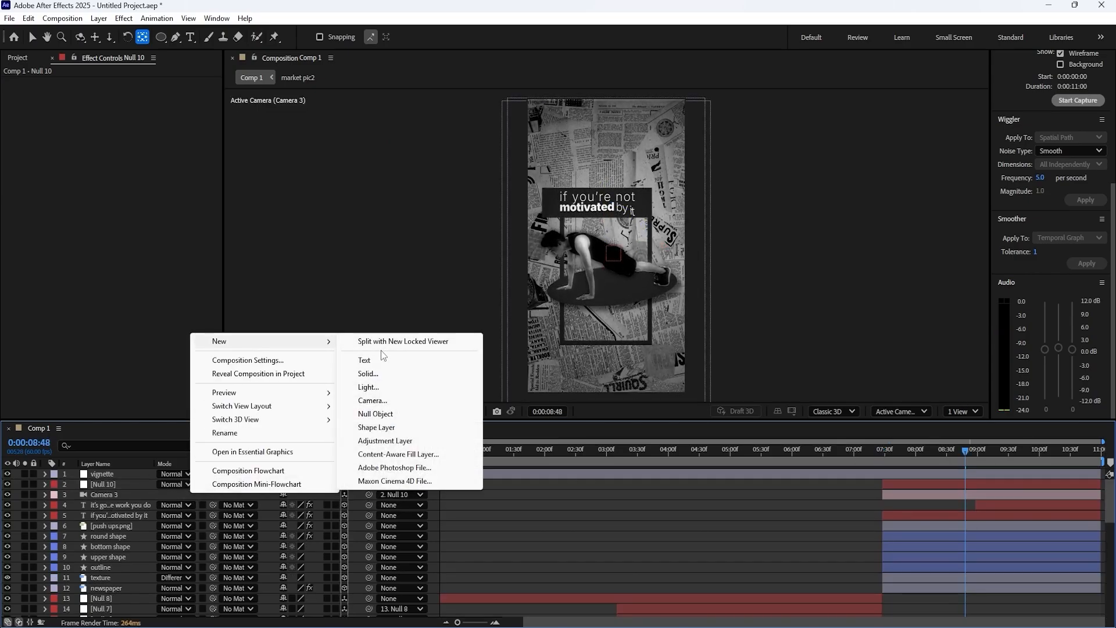
left_click(381, 414)
left_click_drag(125, 475, 119, 490)
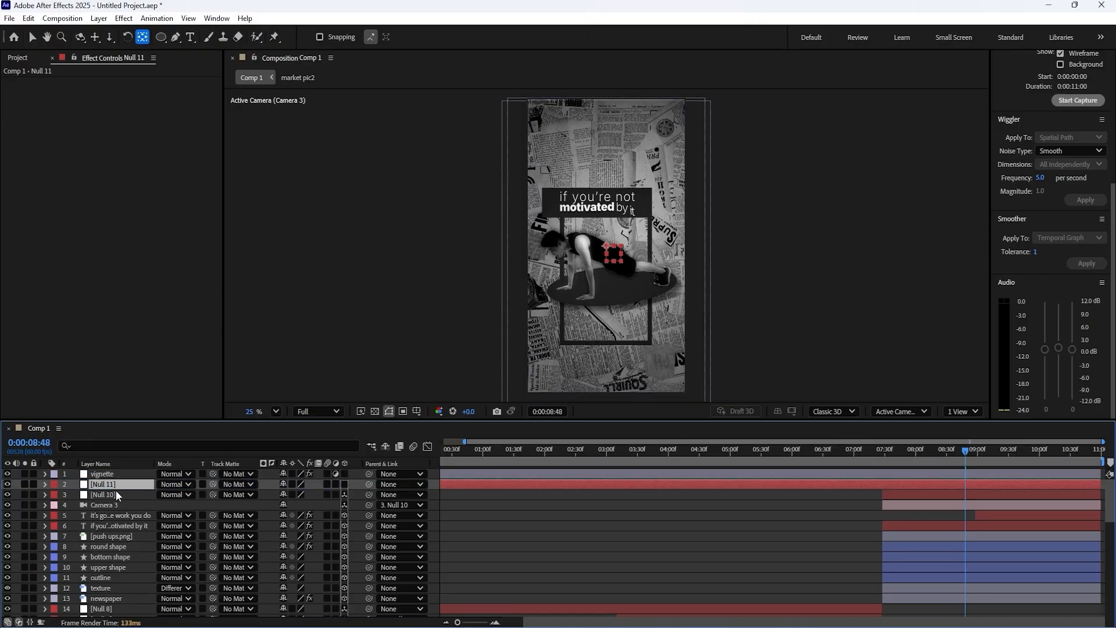
- Make the second null a 3D layer and parent Null 10 to it
left_click(117, 494)
left_click(120, 485)
left_click_drag(345, 490, 106, 483)
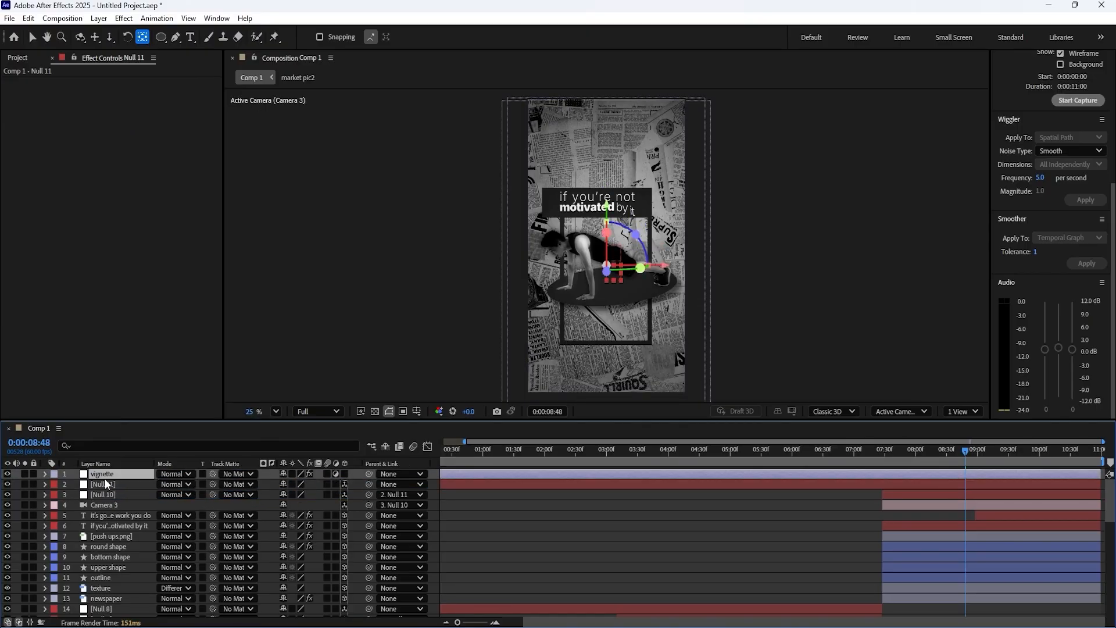
- Start Position keyframes on Null 11 at 0:00:08:48 and set its Y position to 1310 at 0:00:10:59
left_click(106, 484)
key("p")
left_click(110, 505)
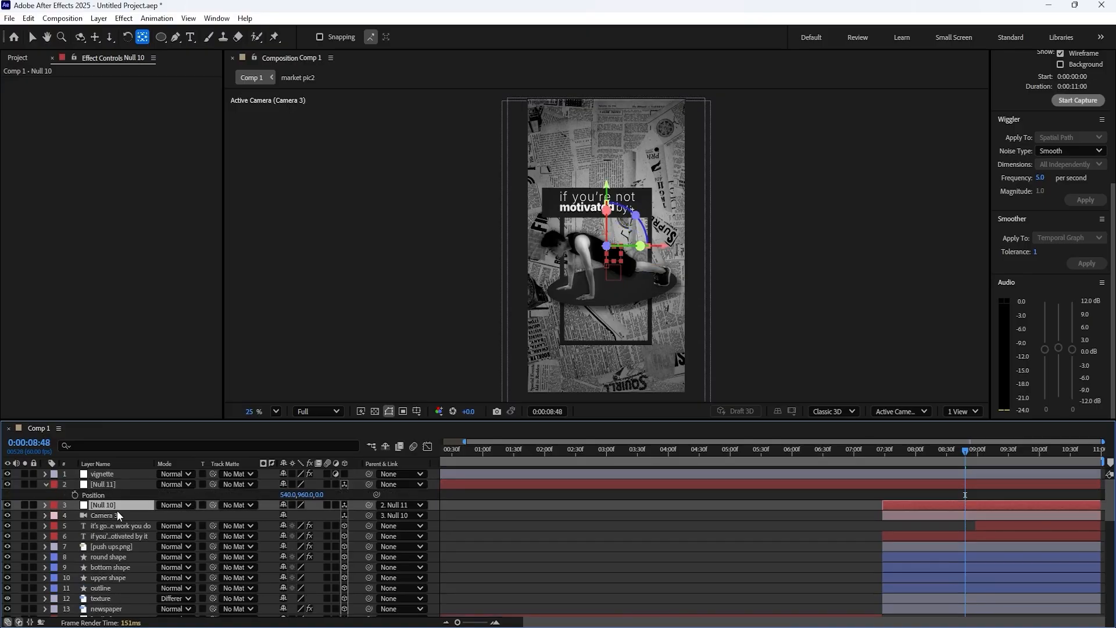
key("p")
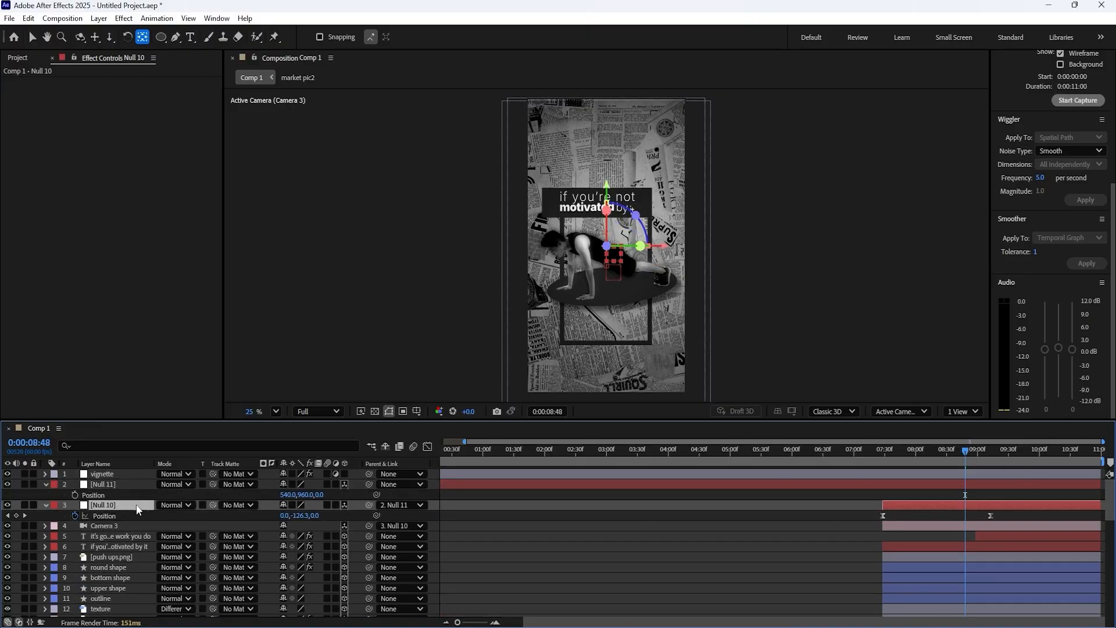
left_click(74, 495)
left_click_drag(983, 454, 1104, 452)
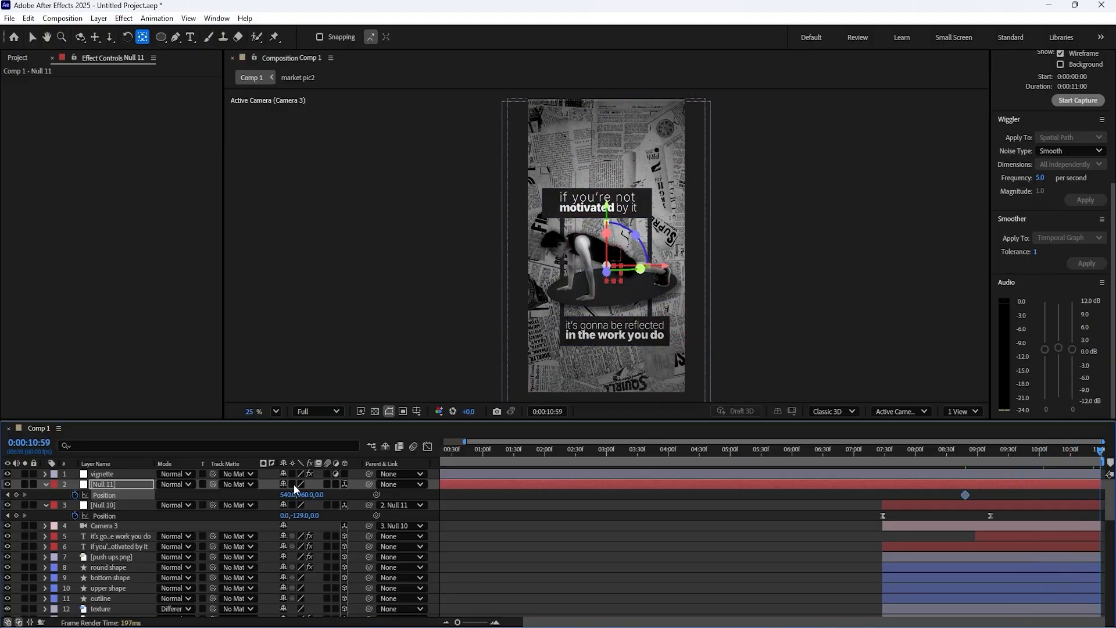
left_click_drag(304, 495, 557, 443)
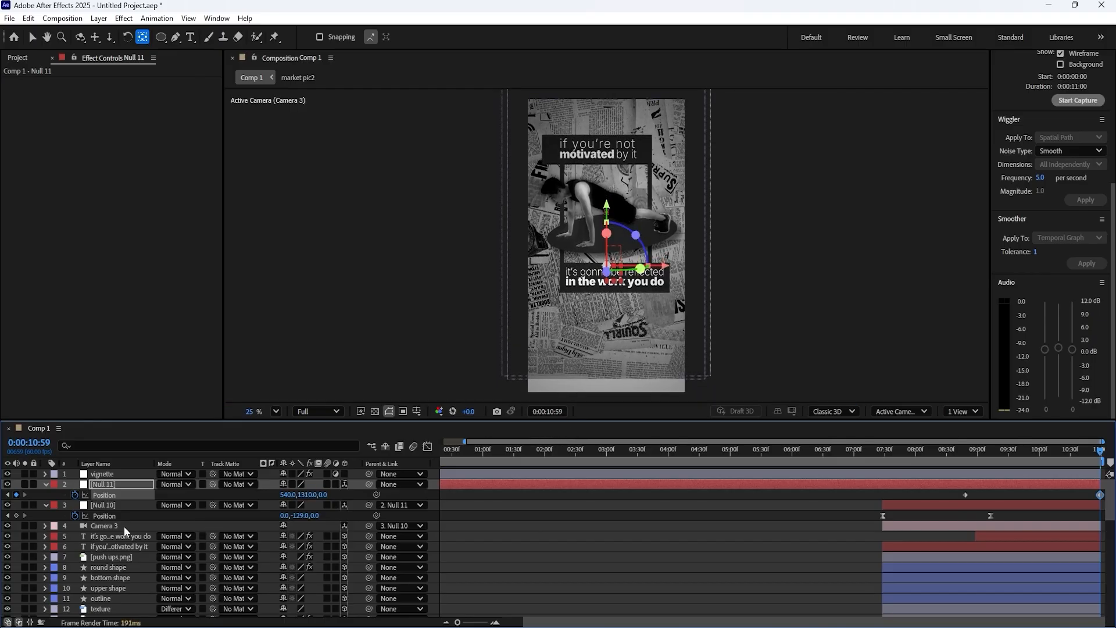
- Find the CC RepeTile effect and apply it to the newspaper layer
scroll(118, 588, "down", 2)
left_click(113, 588)
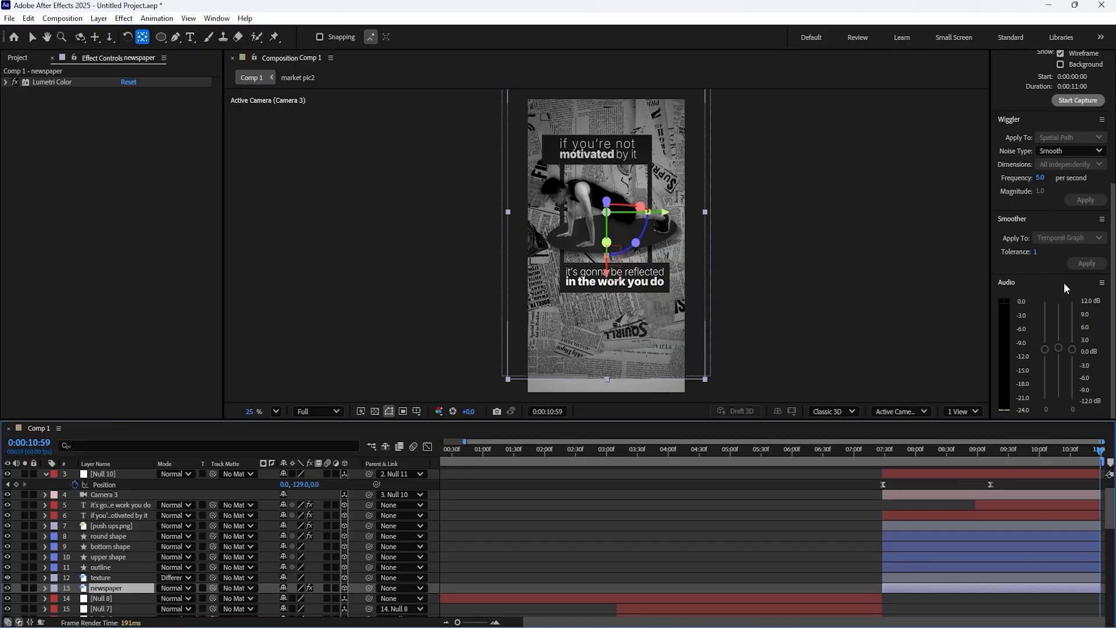
scroll(1093, 183, "up", 5)
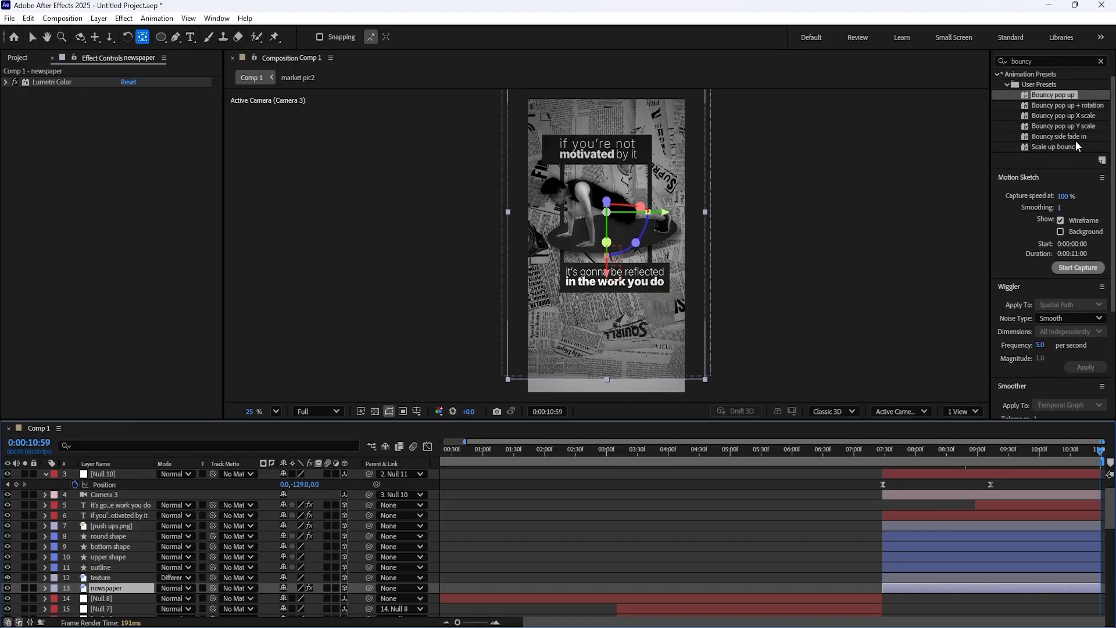
double_click(1037, 60)
type("repel")
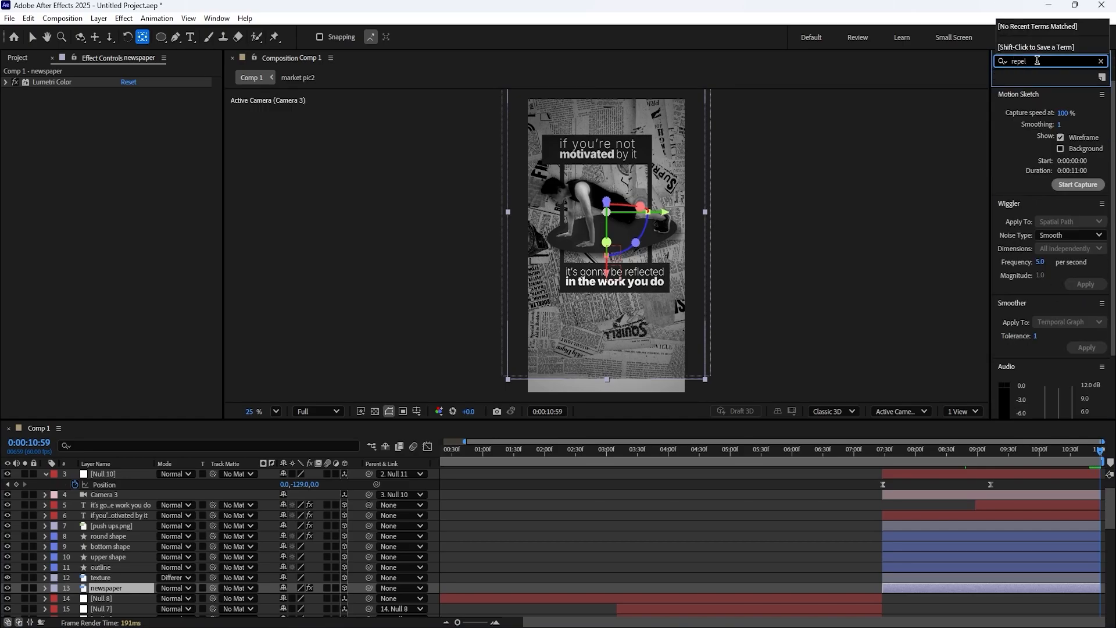
key("BackSpace")
left_click_drag(1039, 147, 114, 172)
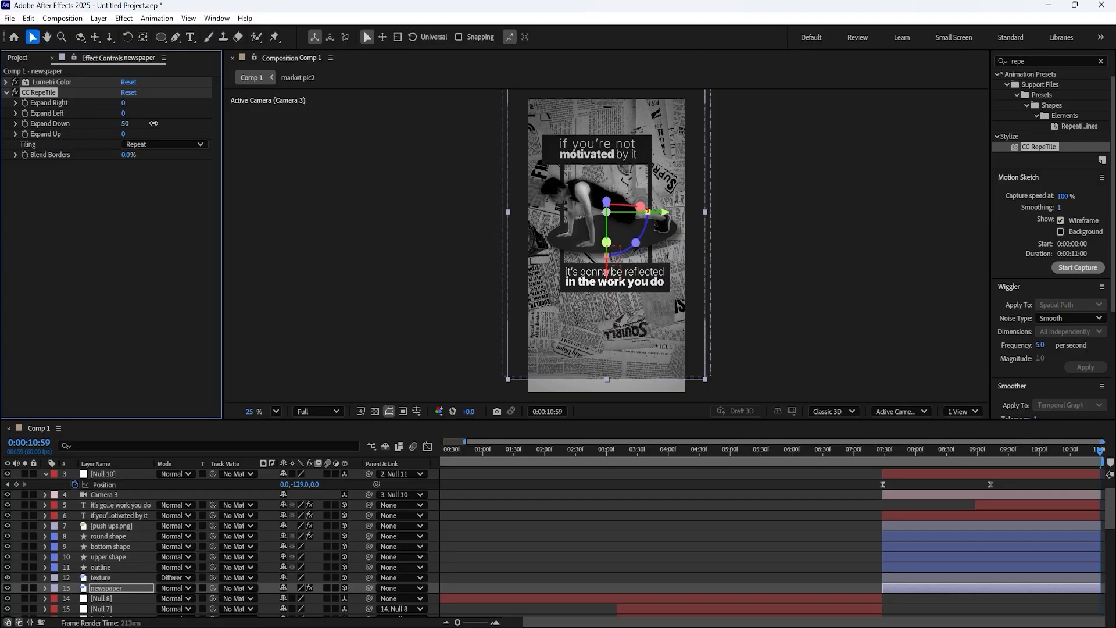
- Increase CC RepeTile's Expand Right and set Tiling to Unfold so the newspaper fills the uncovered strip of the frame
left_click_drag(236, 112, 237, 112)
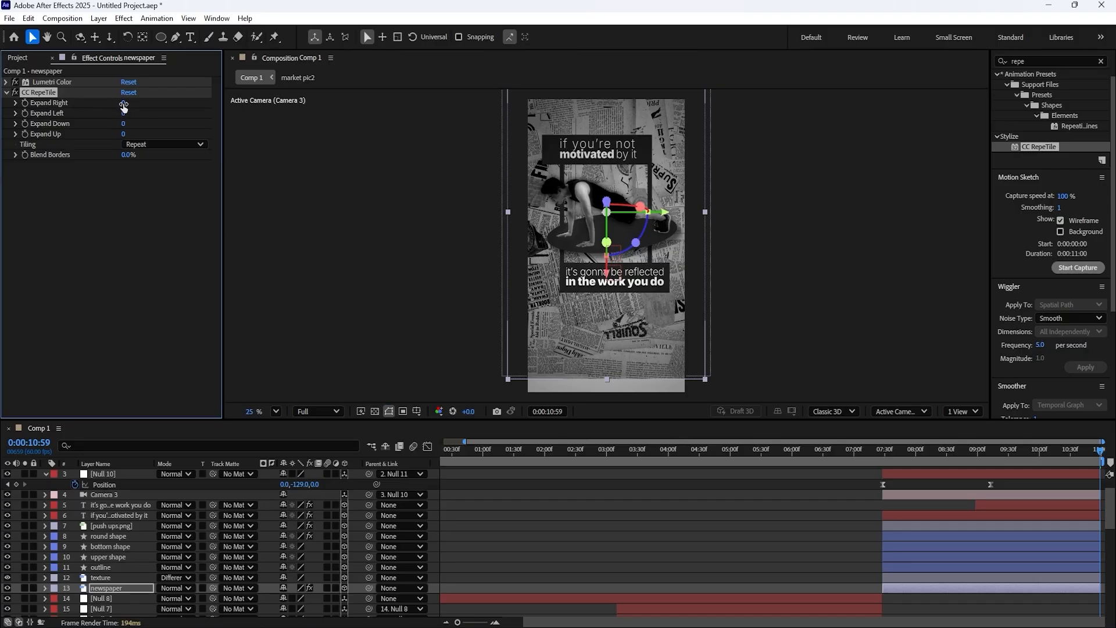
left_click_drag(123, 107, 191, 99)
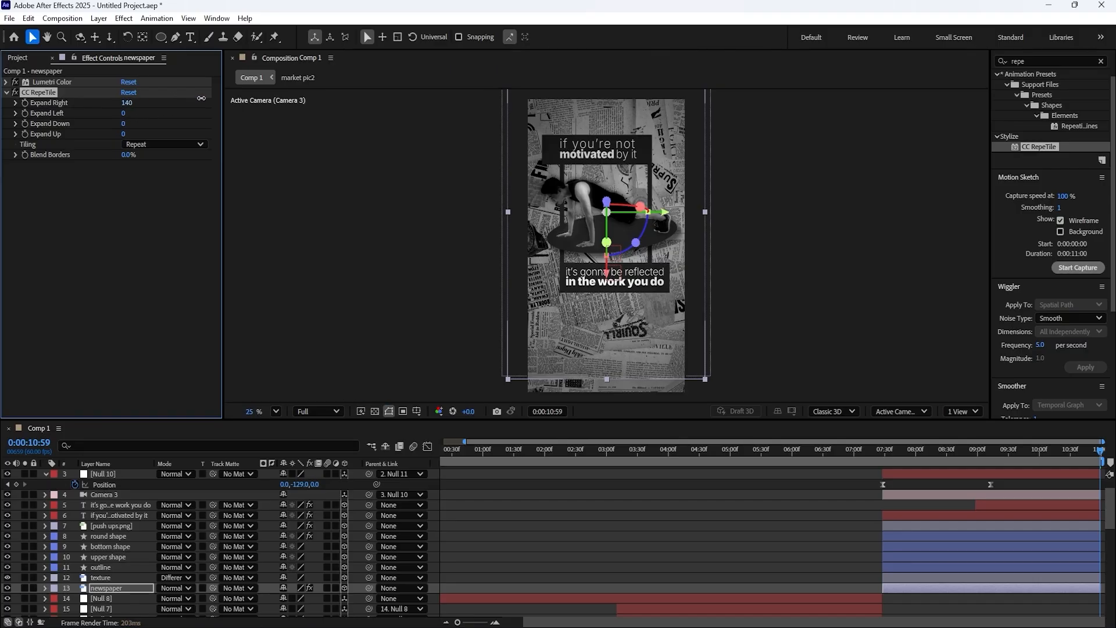
left_click(152, 145)
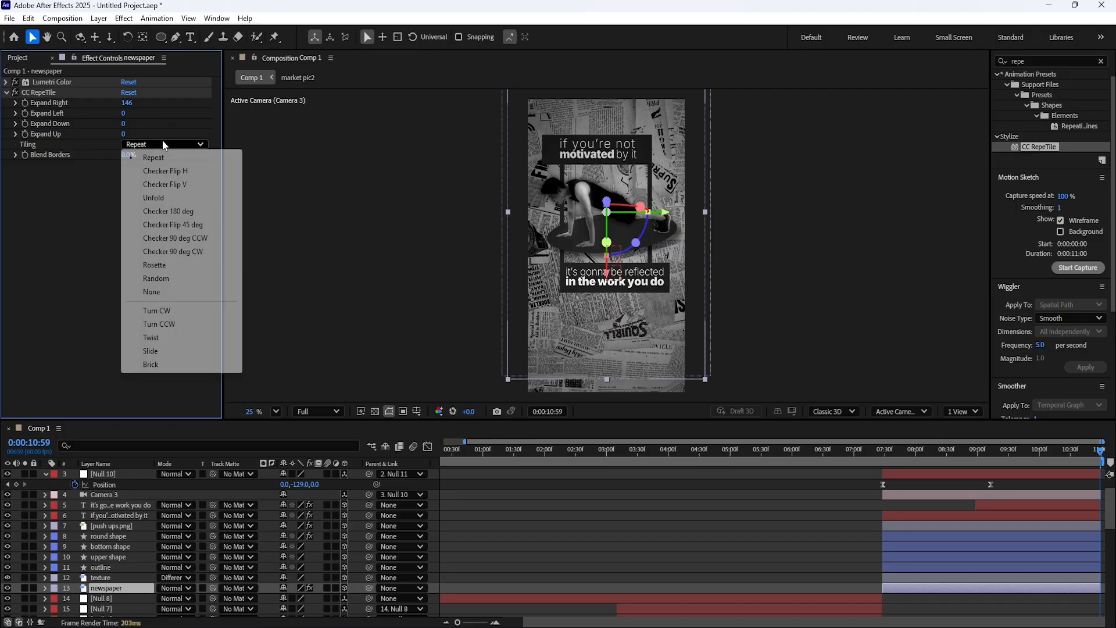
left_click(154, 198)
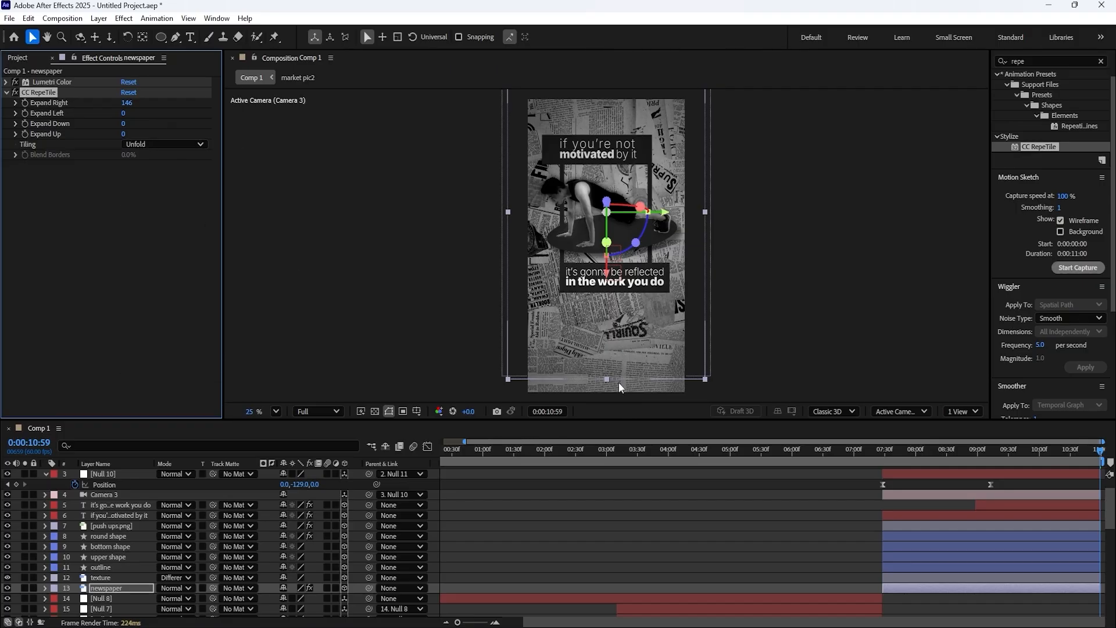
left_click_drag(126, 107, 156, 105)
left_click(7, 93)
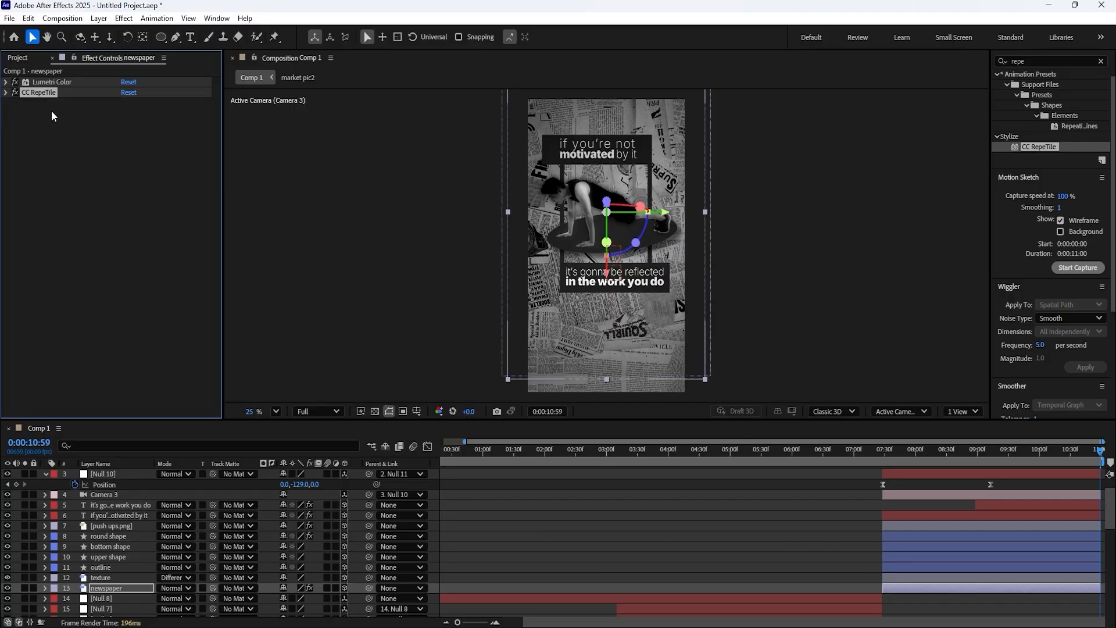
- Check the camera drift midway and set Null 11's Y position to 1317 at 0:00:10:59
left_click(126, 474)
left_click_drag(969, 454, 1037, 453)
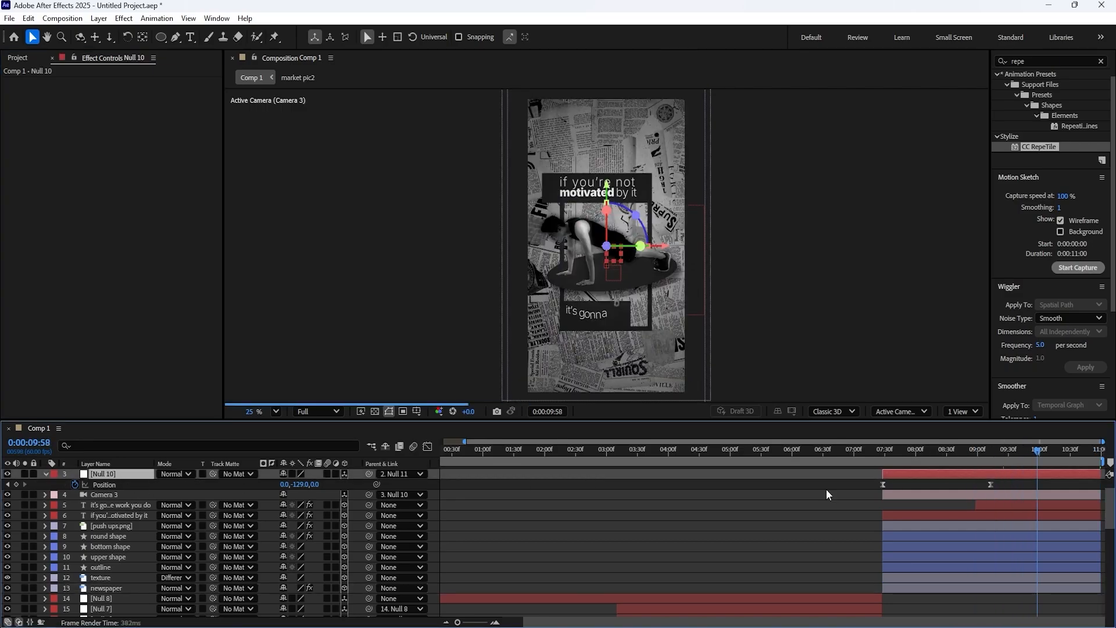
scroll(145, 486, "up", 2)
left_click(131, 485)
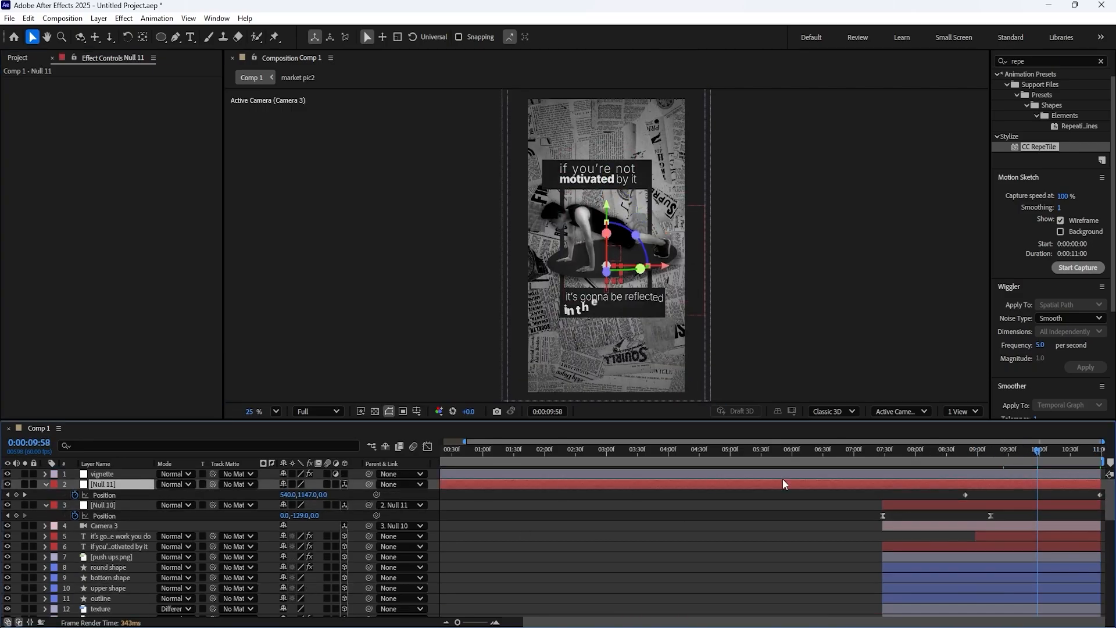
left_click(1096, 447)
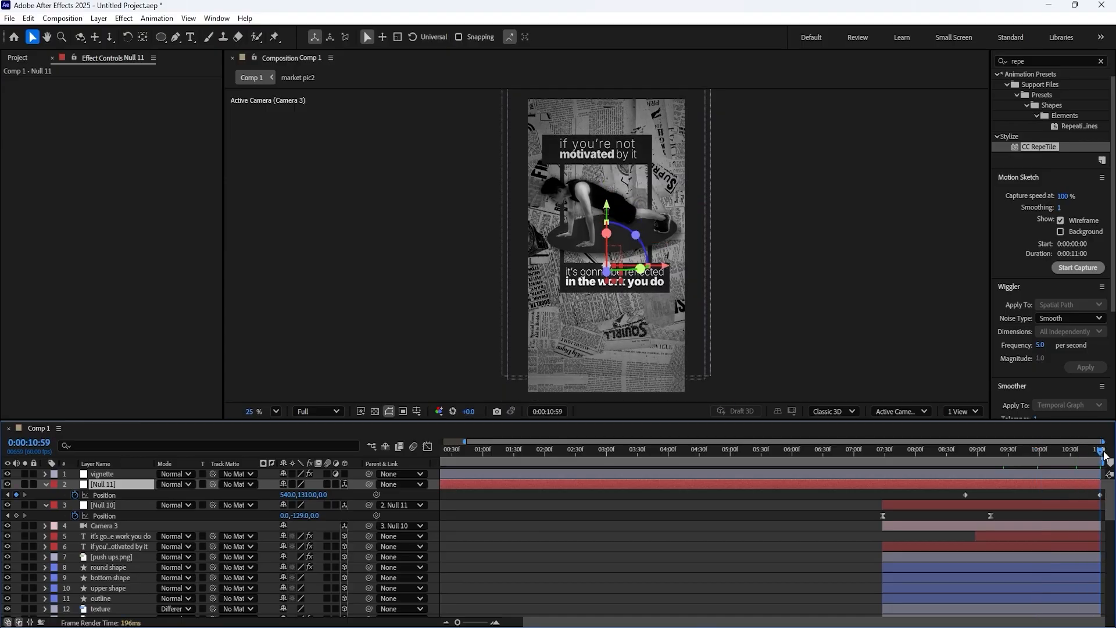
left_click_drag(302, 495, 306, 495)
- Easy-ease both Null 11 Position keyframes and lengthen their outgoing and incoming eases in the speed graph
left_click_drag(953, 492, 1098, 501)
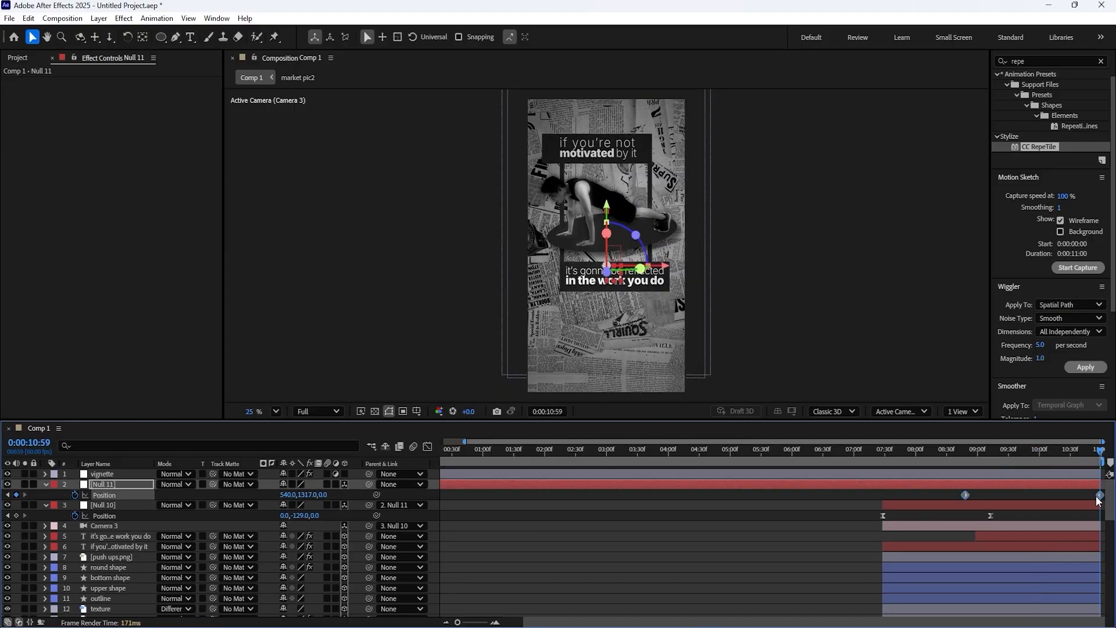
left_click(427, 446)
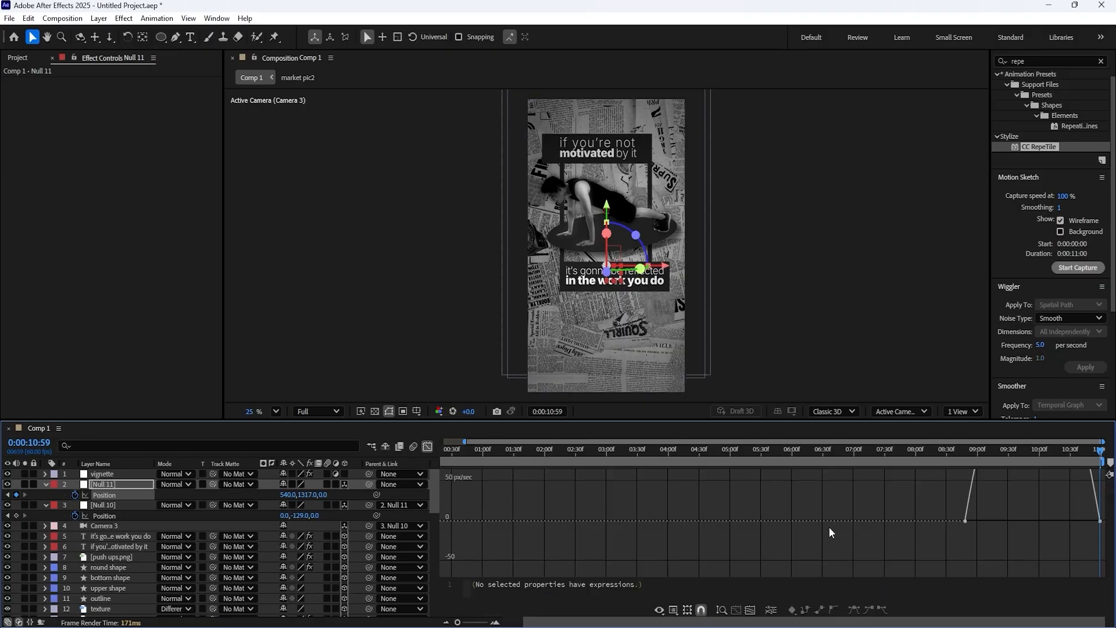
left_click_drag(988, 525, 1005, 524)
left_click_drag(1078, 520, 1011, 521)
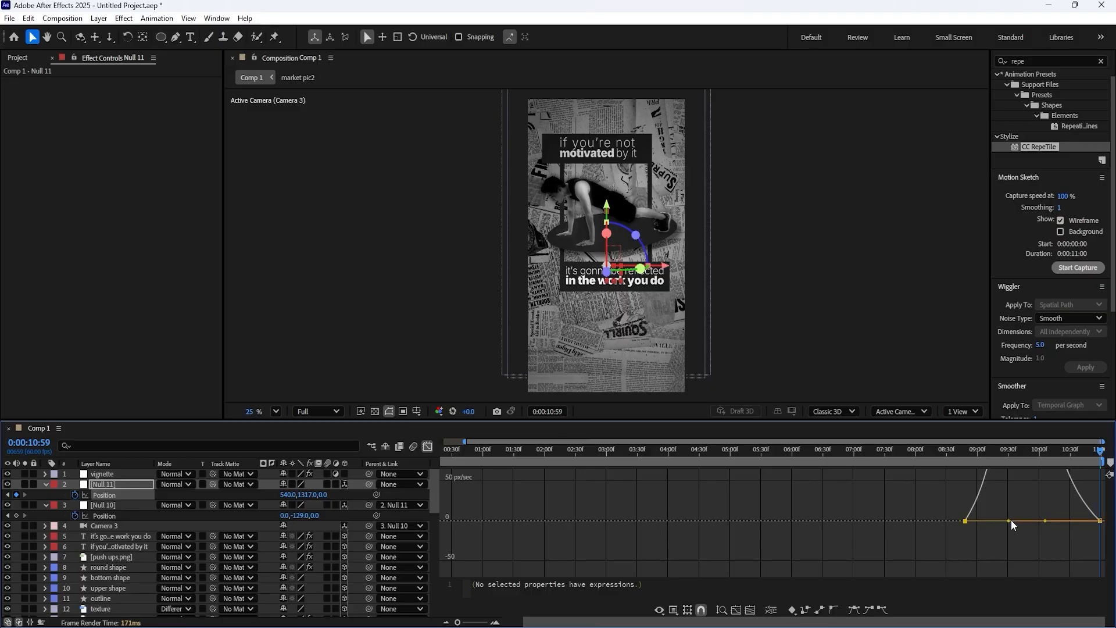
- Preview the eased camera drift from 0:00:08:37, close the speed graph and collapse both nulls' properties
left_click(953, 451)
key("space")
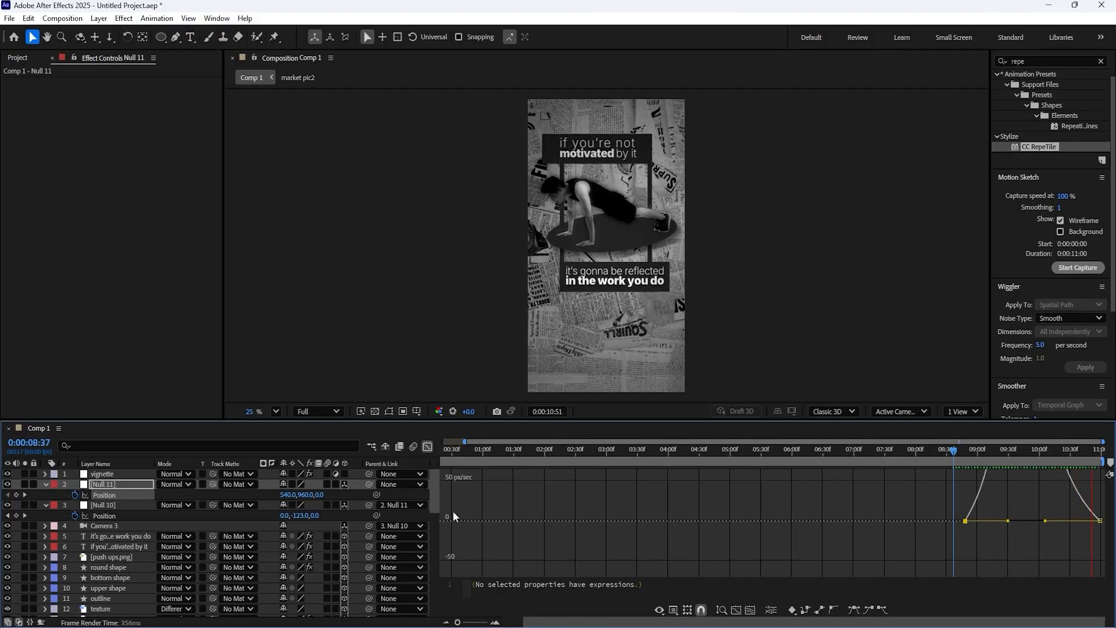
key("space")
left_click(428, 446)
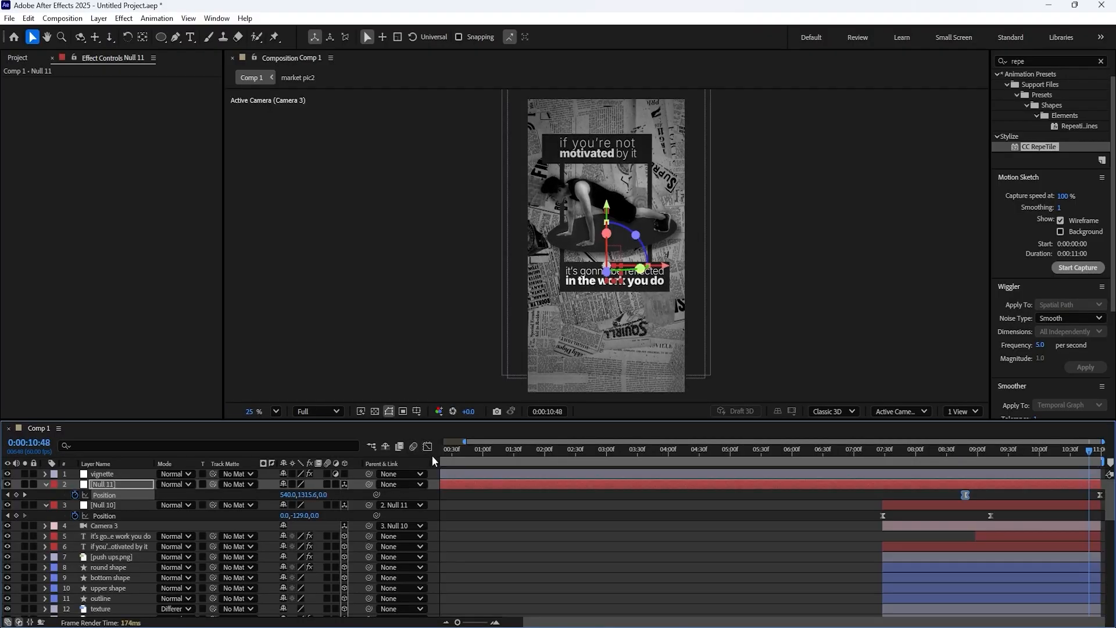
left_click(44, 483)
left_click(47, 493)
- Go to 0:00:07:22 and study the end of the stock-picture scene in the reference video in Media Player
mouse_move(889, 448)
left_mouse_down()
mouse_move(811, 451)
mouse_move(876, 449)
left_mouse_up()
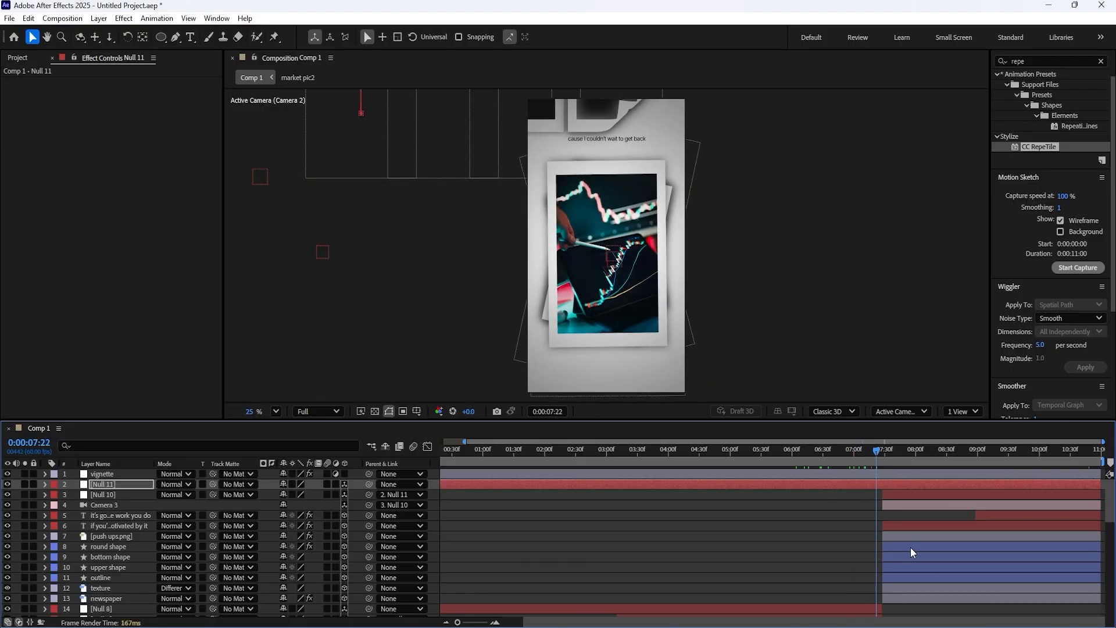
scroll(895, 561, "down", 5)
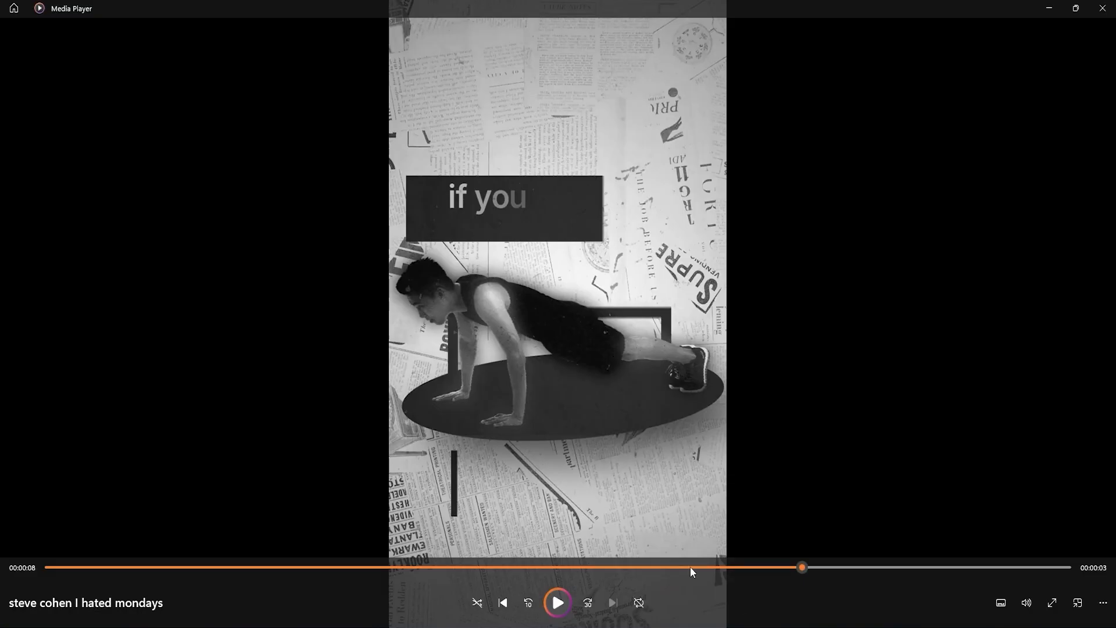
left_click_drag(691, 567, 627, 562)
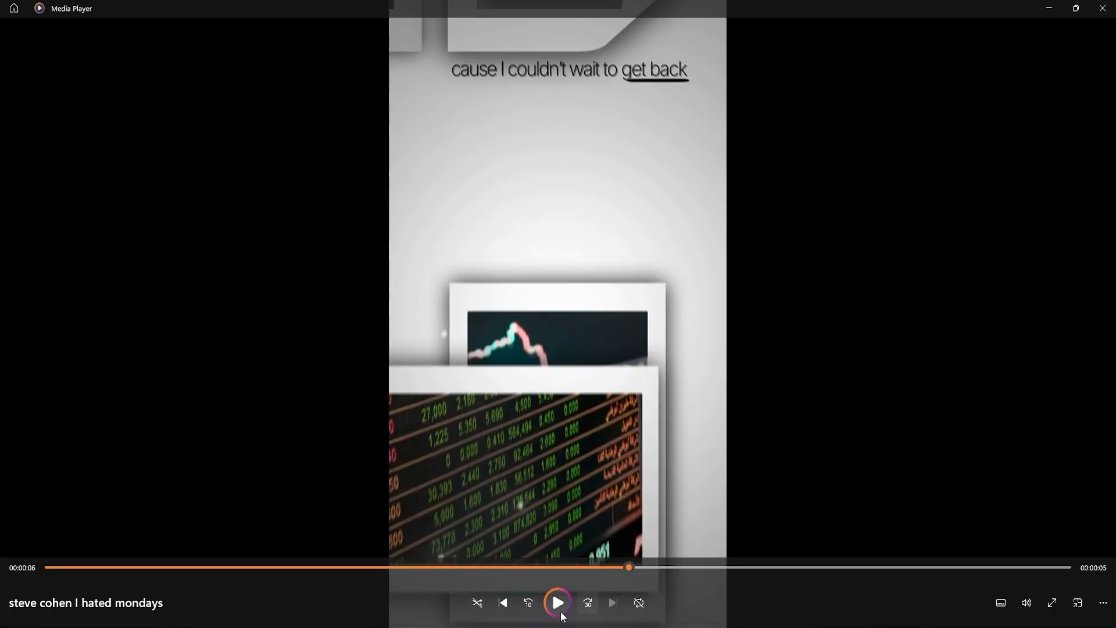
left_click(560, 609)
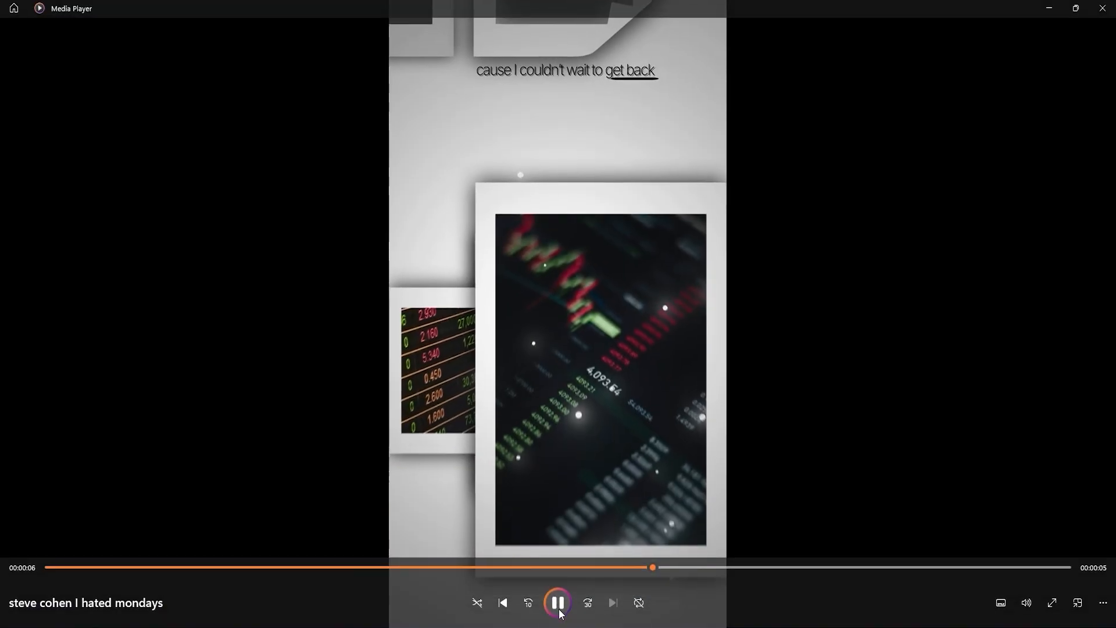
left_click(560, 608)
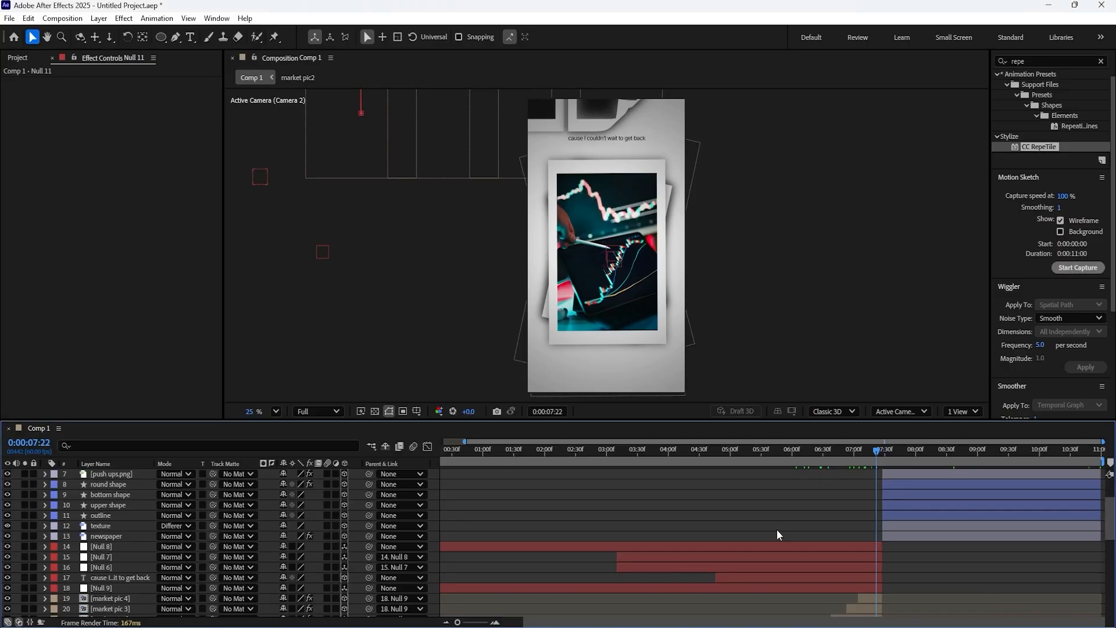
- Back in After Effects, add a null object directly above Null 8 and rename it "transition"
left_click(835, 549)
right_click(357, 555)
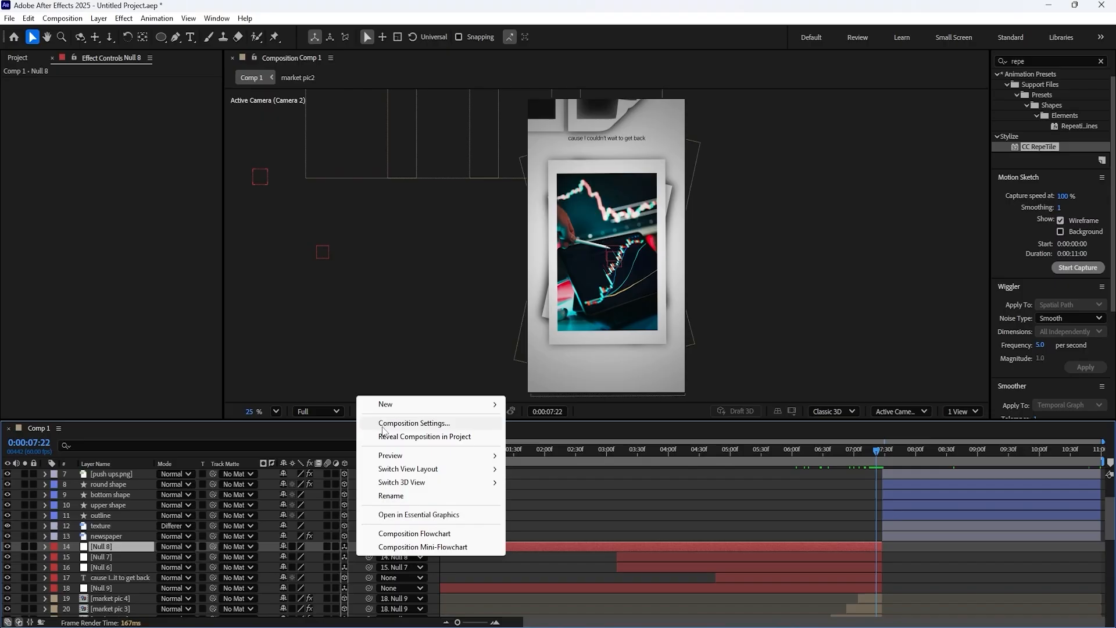
mouse_move(392, 401)
left_click(558, 476)
right_click(140, 551)
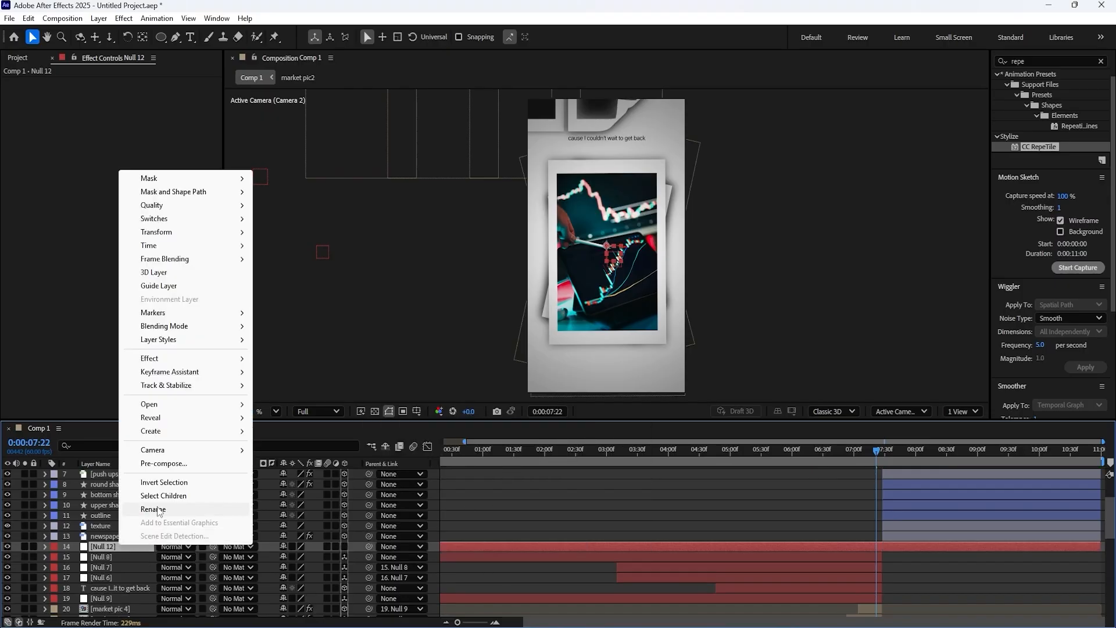
left_click(161, 549)
type("transition")
key("Return")
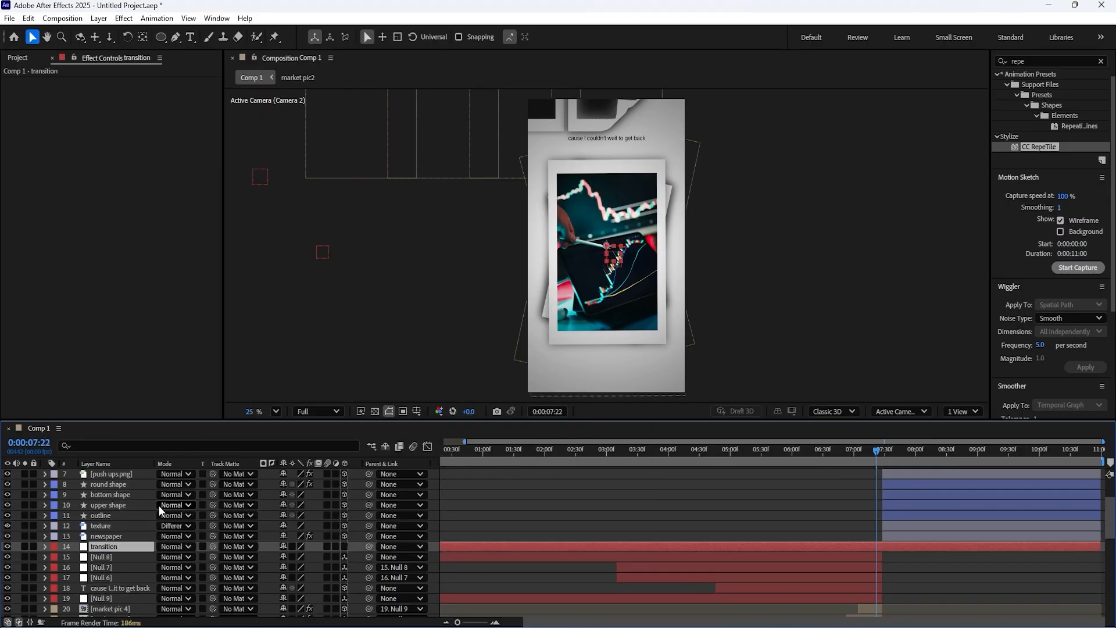
- Make the transition null a 3D layer and parent Null 8 to it
left_click(158, 560)
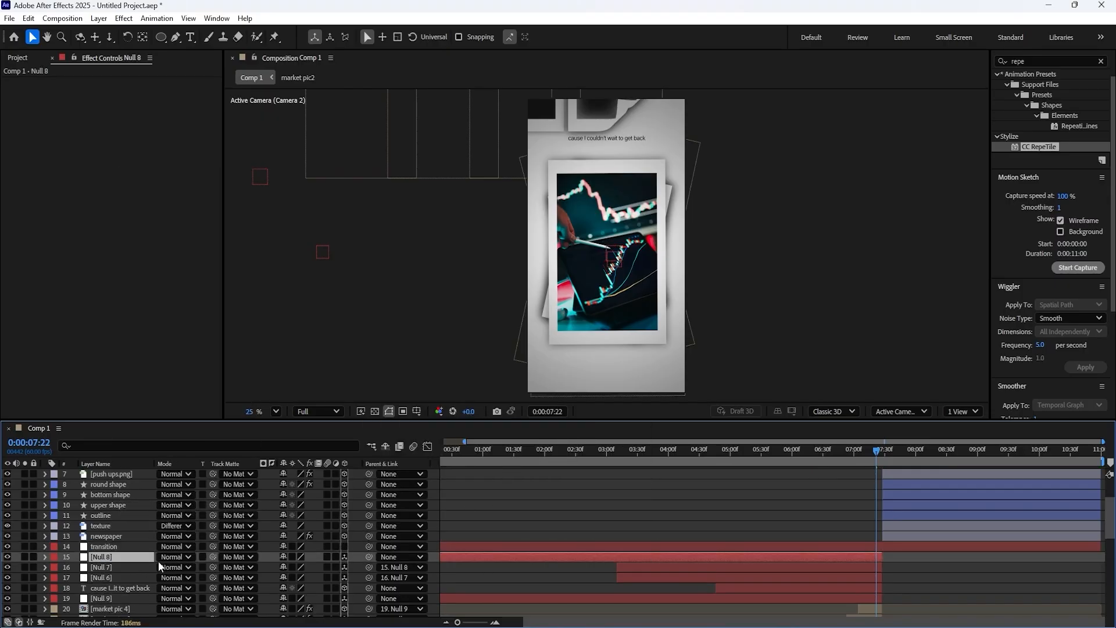
left_click(344, 547)
left_click_drag(368, 556, 103, 546)
- Add Position keyframes to the transition null at 0:00:07:28 and 0:00:06:48, and return to the later one
left_click(102, 546)
key("p")
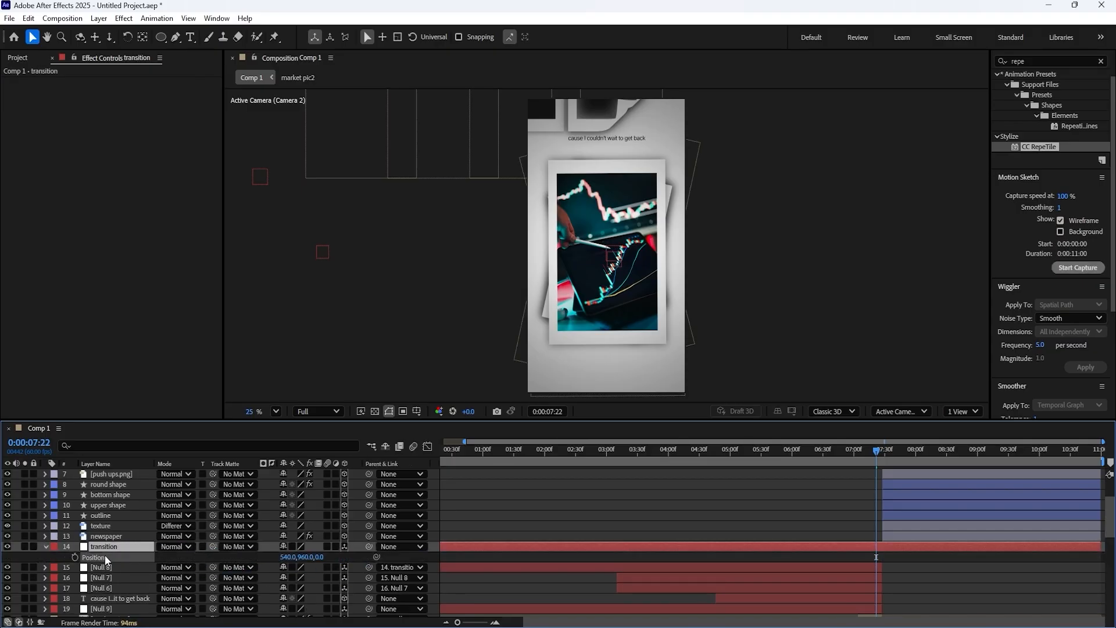
left_click(880, 452)
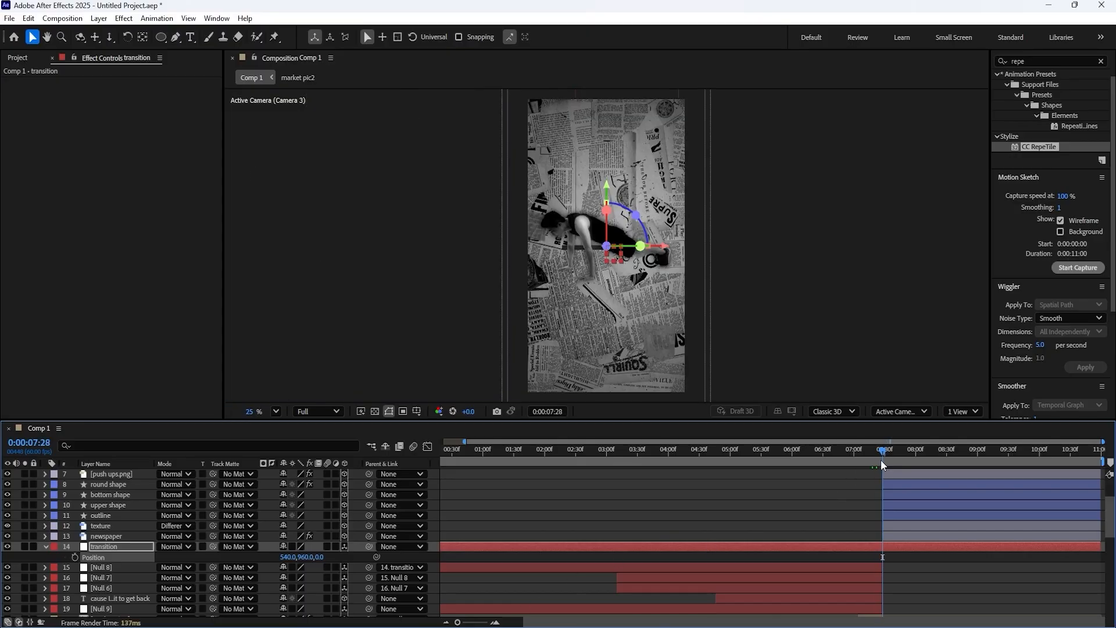
left_click(75, 557)
mouse_move(848, 459)
left_mouse_down()
mouse_move(808, 458)
mouse_move(841, 452)
left_mouse_up()
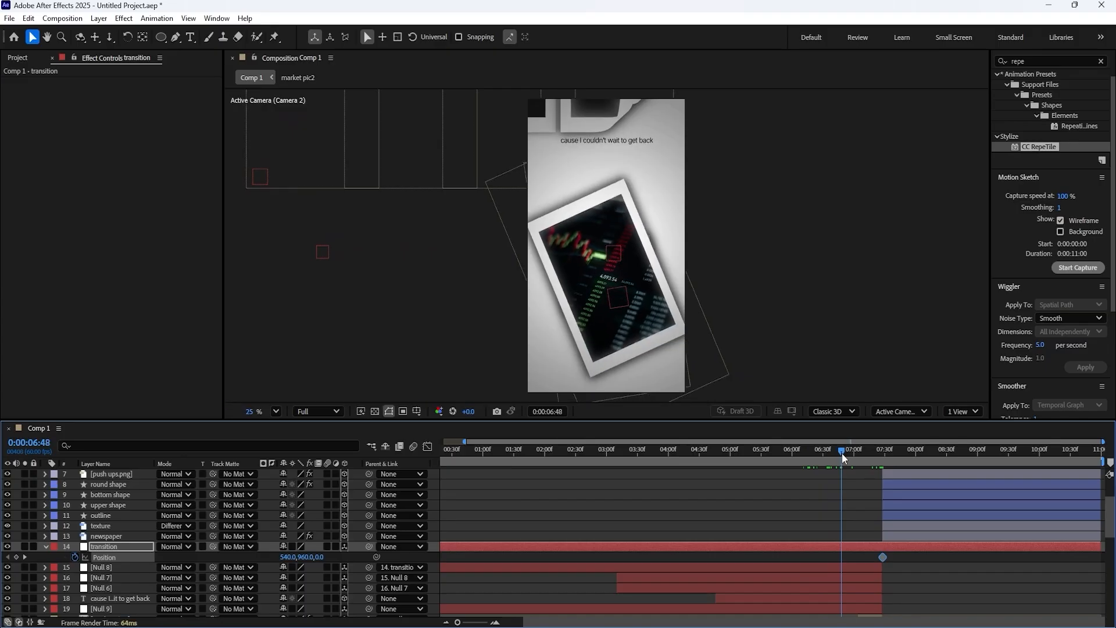
left_click(24, 557)
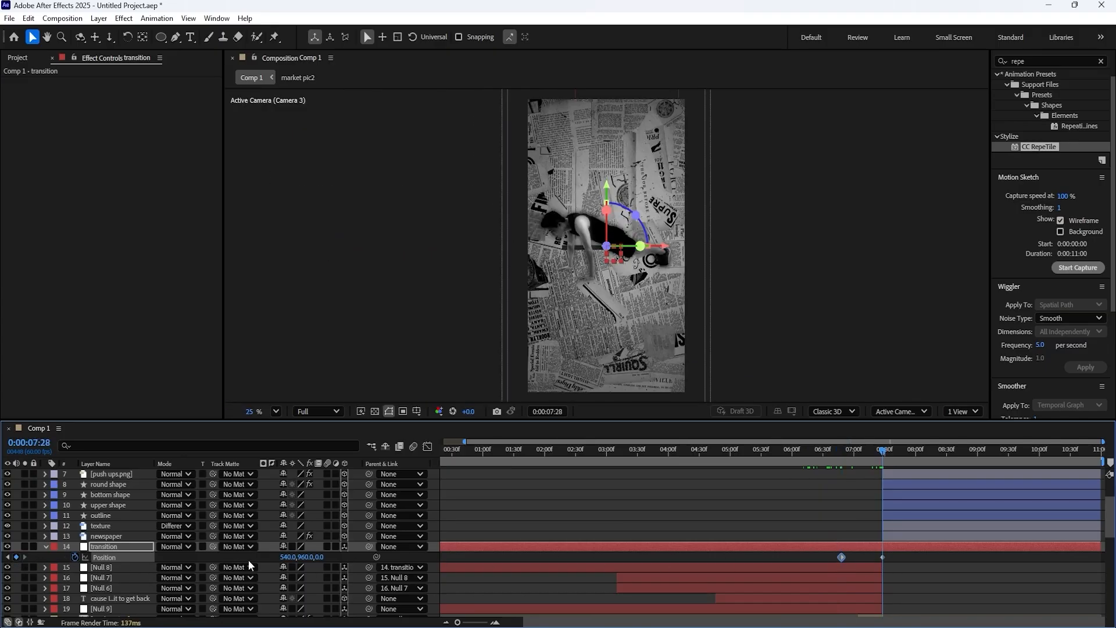
scroll(900, 541, "up", 4)
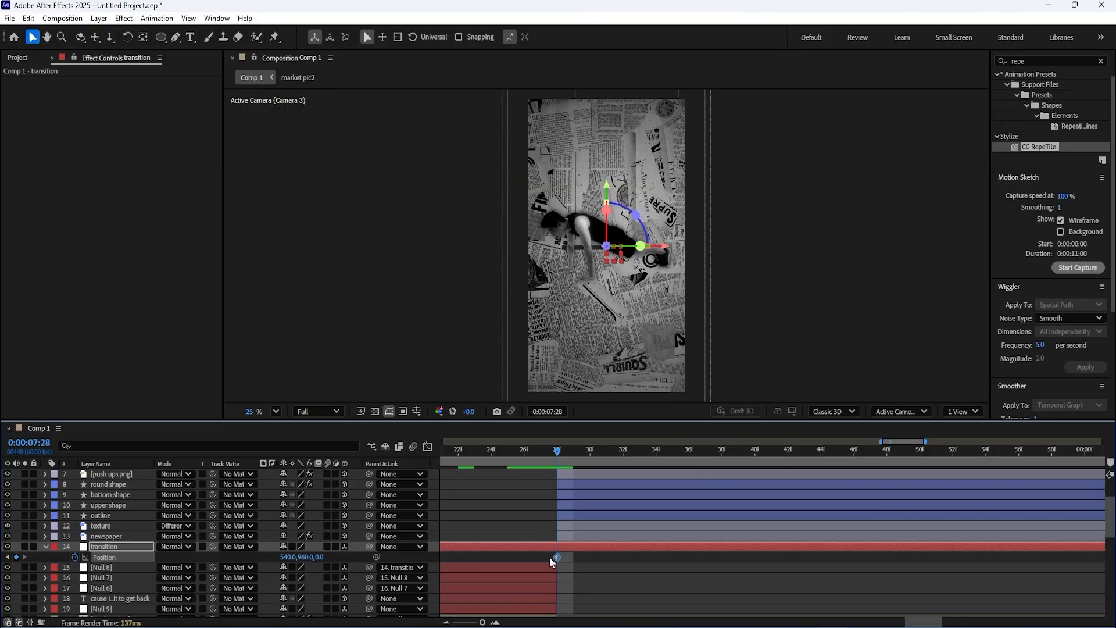
- Move the transition null's later Position keyframe to 0:00:07:27 and set its Z position there to -259
left_click_drag(550, 557, 546, 556)
left_click(545, 457)
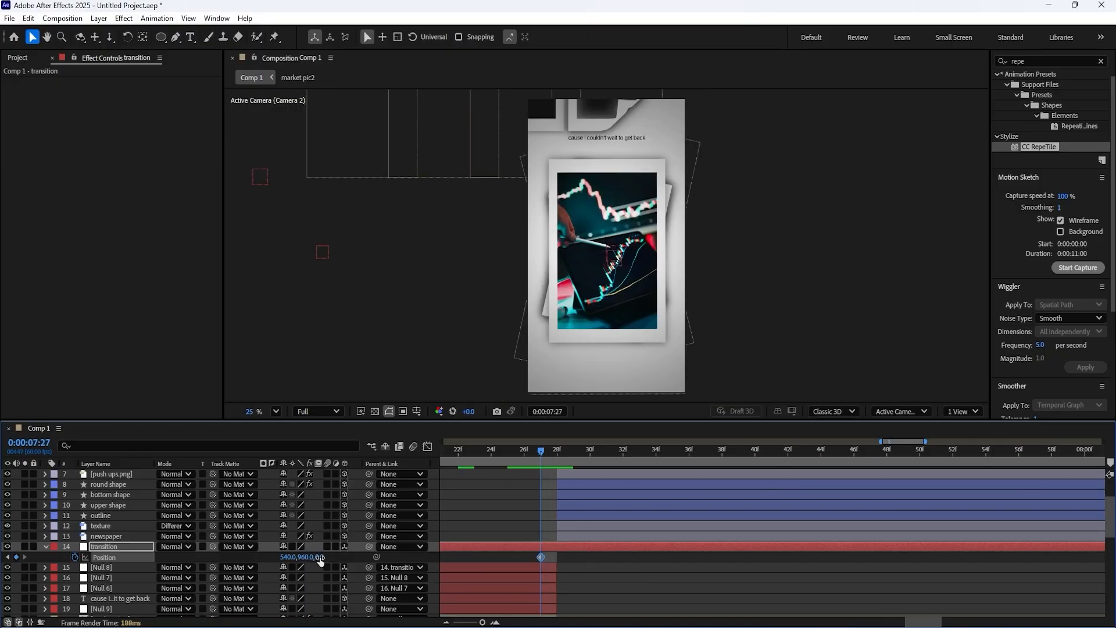
left_click_drag(320, 557, 195, 565)
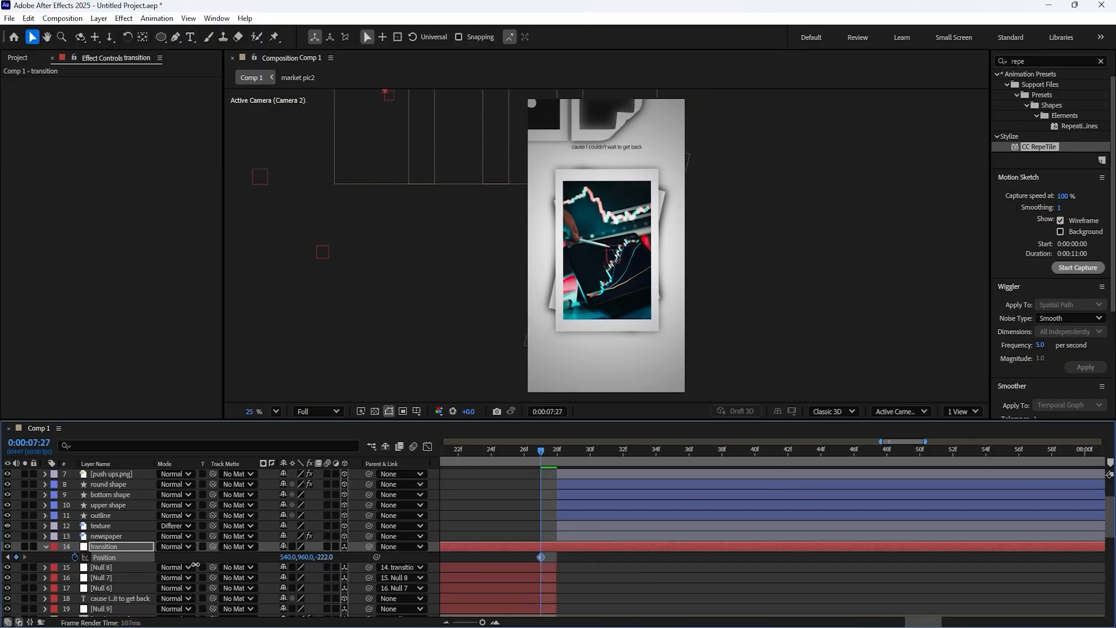
scroll(647, 541, "down", 2)
left_click_drag(322, 559, 299, 559)
- Apply Easy Ease to both of the transition null's Position keyframes and shift the later one to 0:00:07:28
left_click(643, 560)
left_click_drag(456, 559, 448, 559)
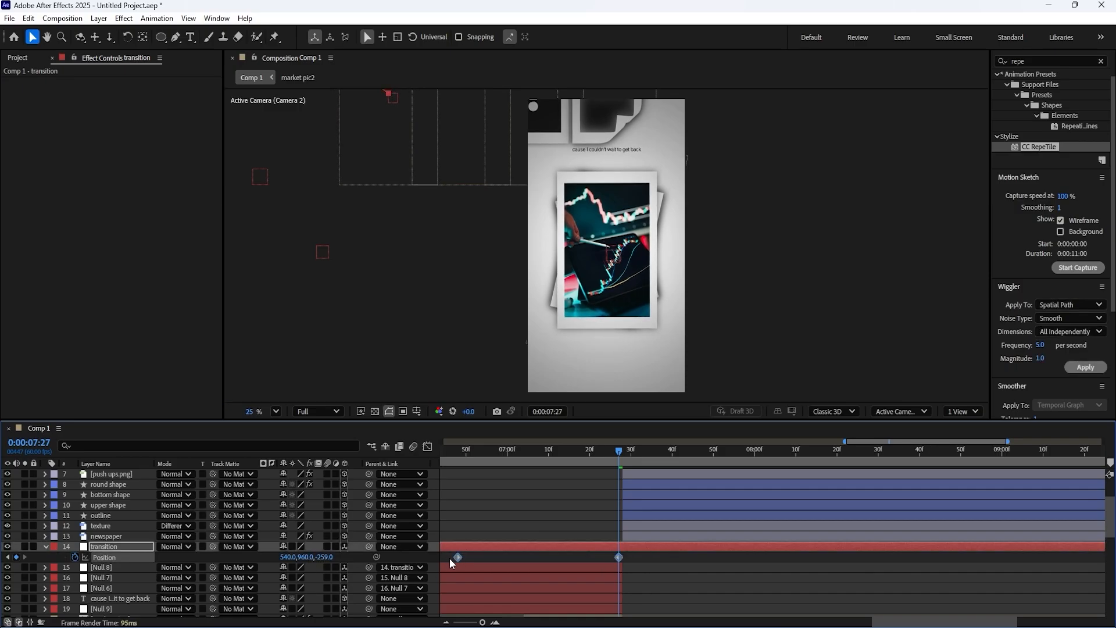
key("F9")
left_click(638, 559)
scroll(617, 558, "up", 2)
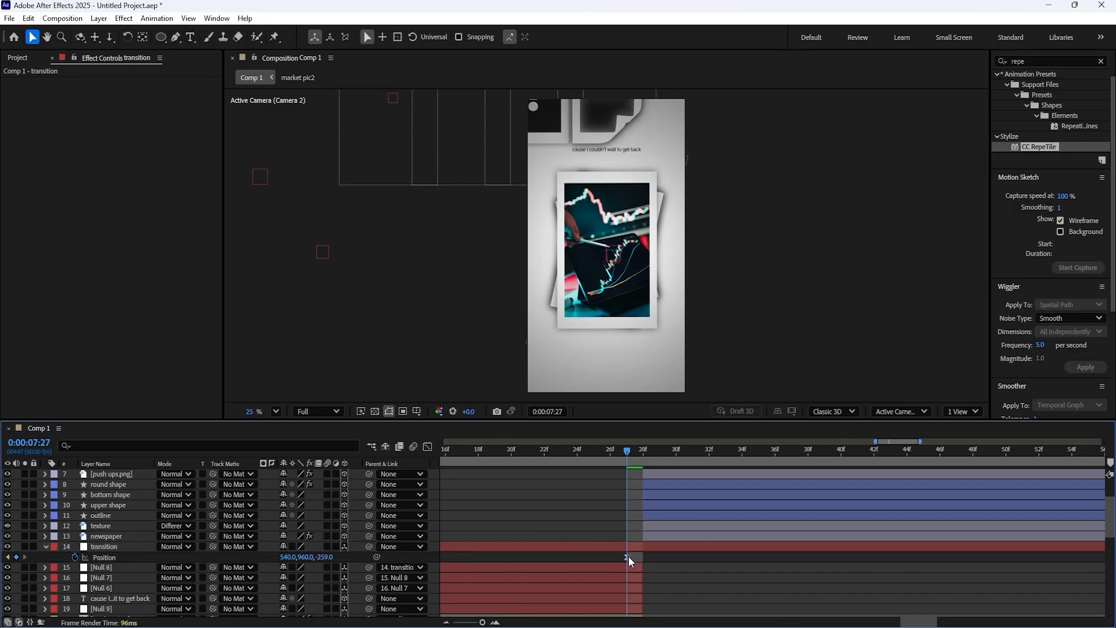
left_click_drag(629, 557, 638, 556)
scroll(697, 559, "down", 3)
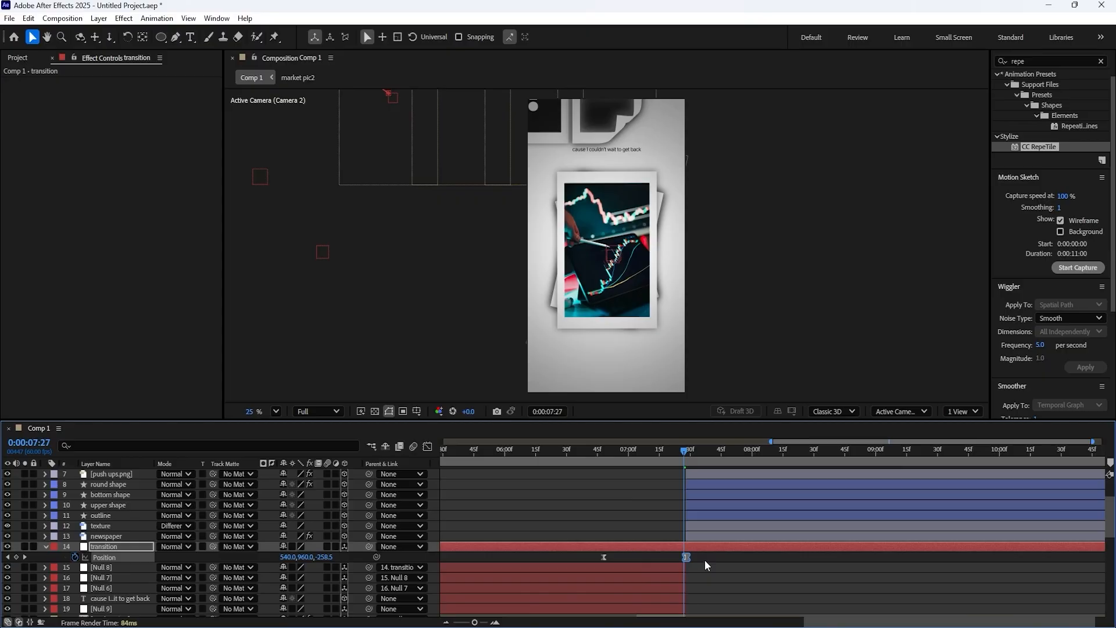
- Shape the transition null's Position speed curve so the move accelerates sharply into the last keyframe, then collapse its properties
left_click(428, 447)
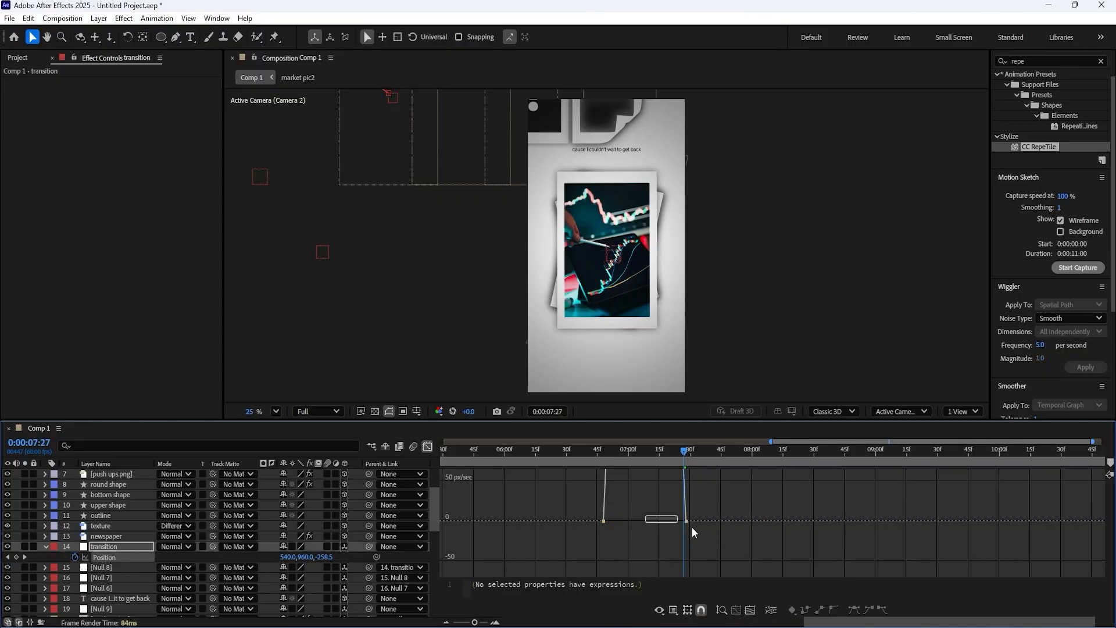
left_click(685, 521)
left_click_drag(673, 521, 644, 561)
left_click(427, 447)
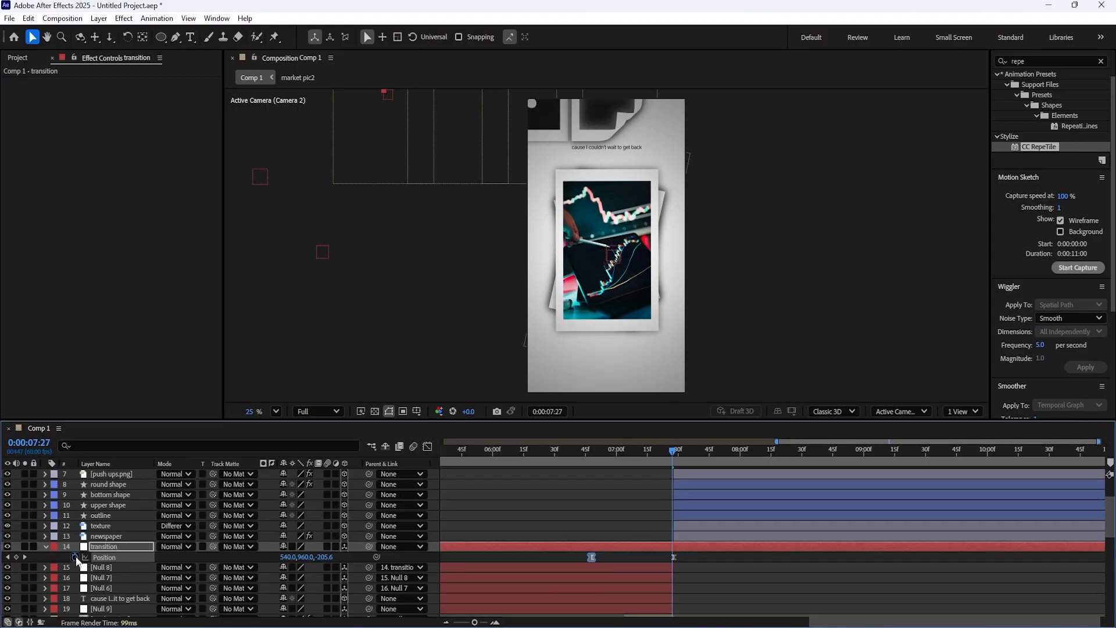
left_click(46, 546)
- Add a new null object for the push-up scene and rename it "transition in"
scroll(657, 506, "up", 2)
left_click(678, 498)
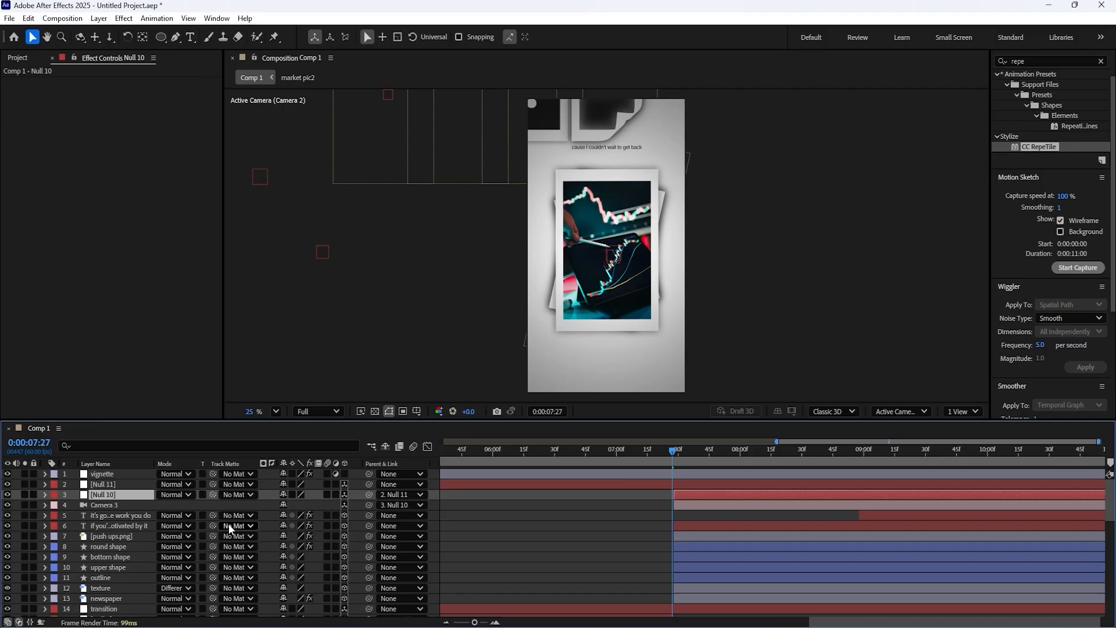
left_click(132, 485)
right_click(189, 501)
mouse_move(256, 352)
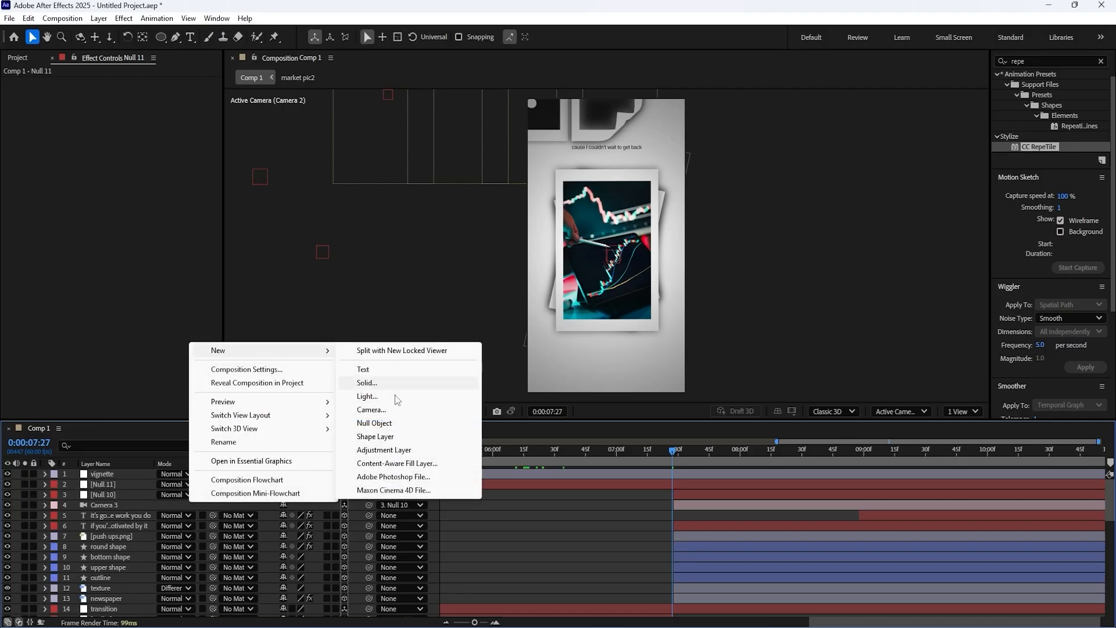
left_click(391, 427)
right_click(128, 473)
left_click(157, 435)
type("t")
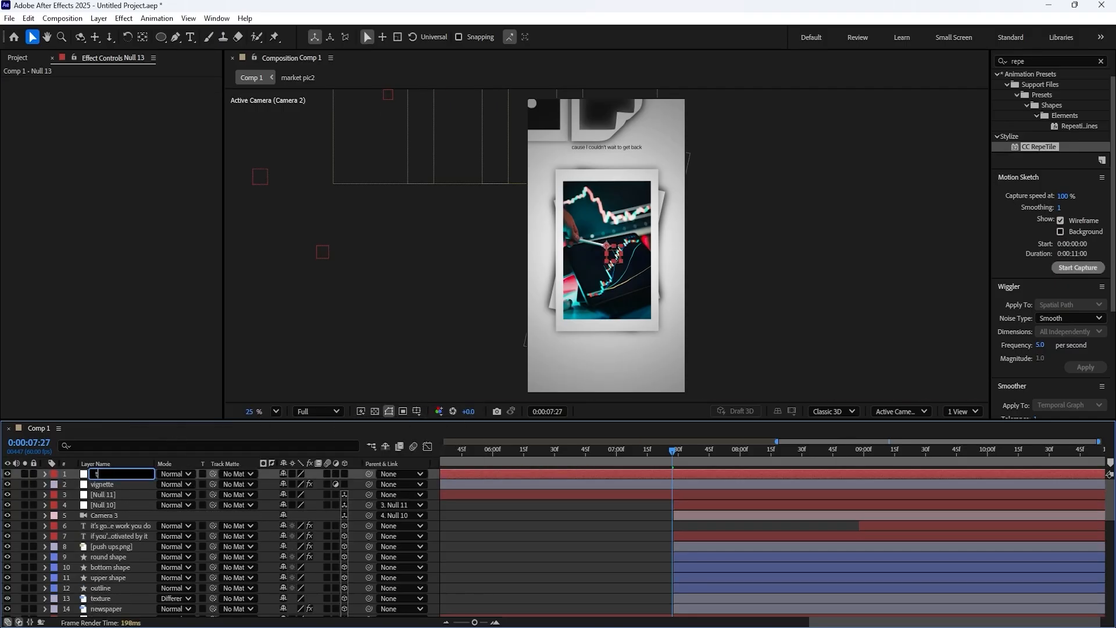
type("ransition in")
key("Return")
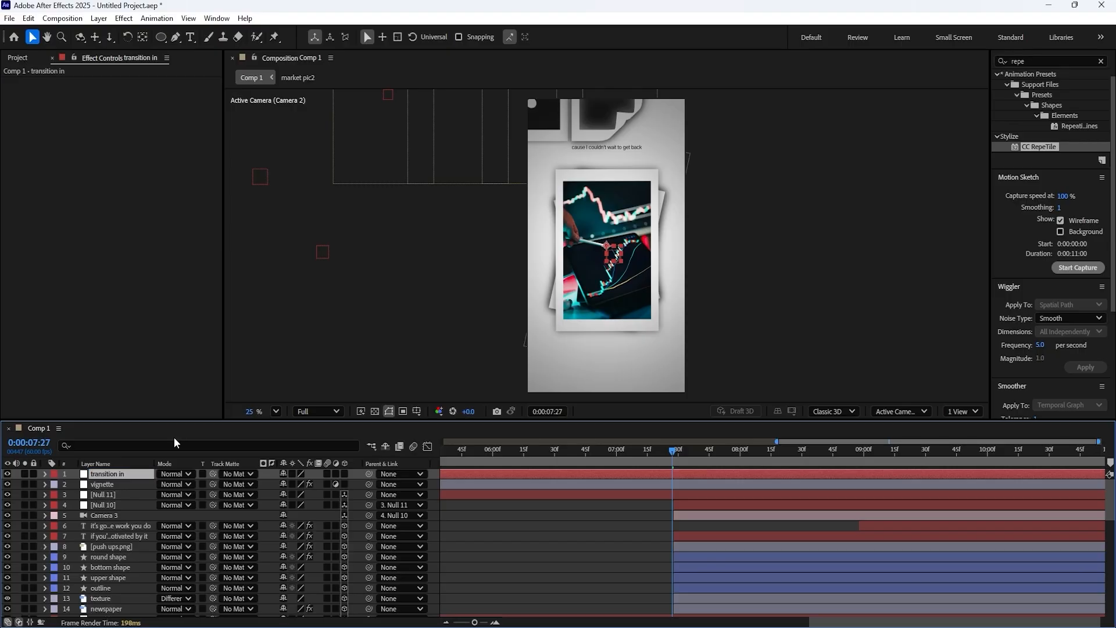
- Place the transition in null below the vignette layer, make it 3D and parent Null 11 to it
left_click_drag(134, 471, 128, 488)
left_click(133, 486)
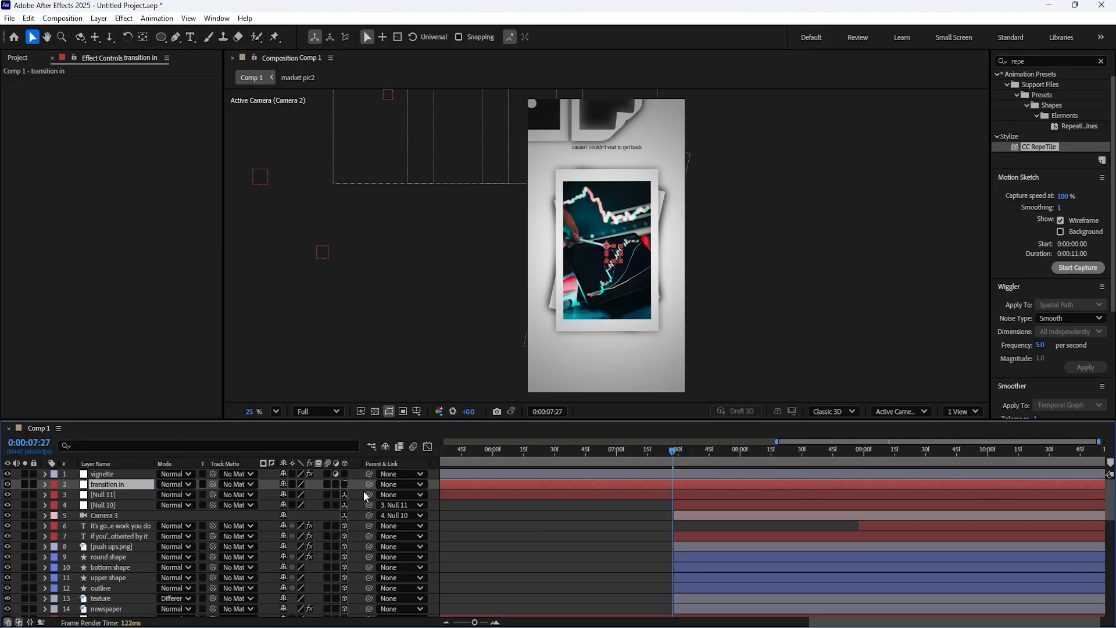
left_click(344, 484)
left_click_drag(369, 495, 124, 479)
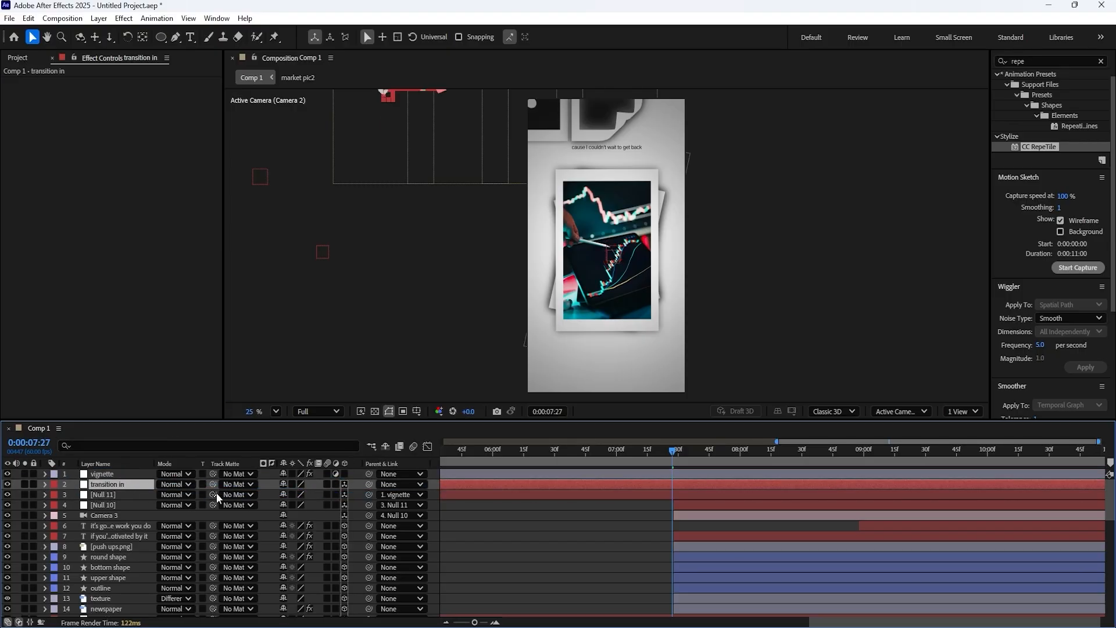
left_click_drag(367, 495, 138, 483)
- Trim the start of the transition in null and Null 11 to 0:00:07:28, where the push-up scene begins
left_click(472, 496)
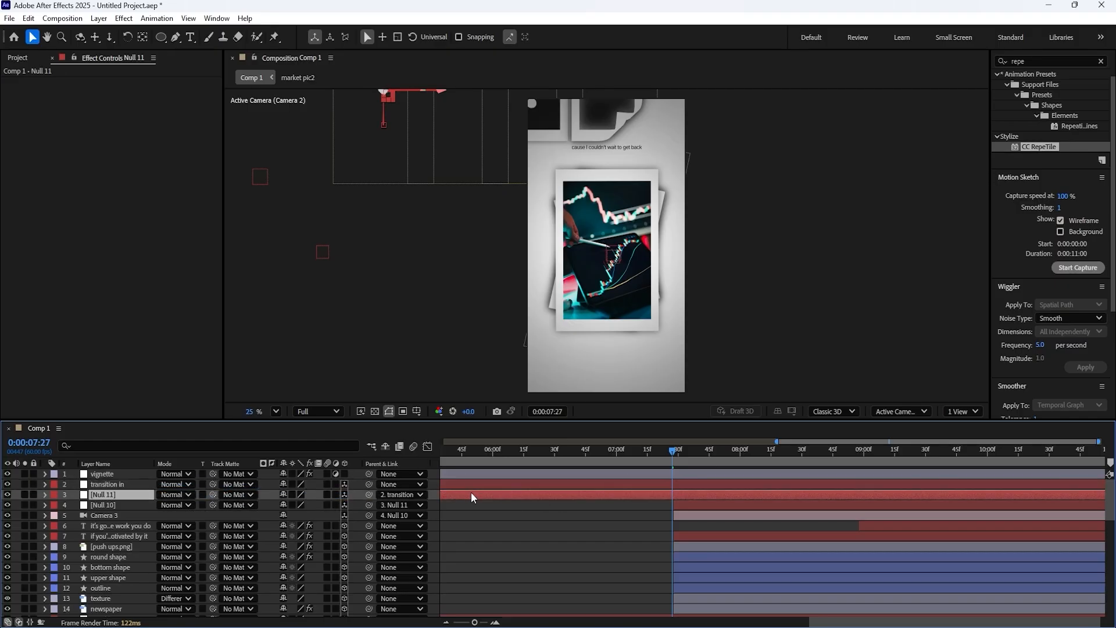
left_click(482, 486, "shift")
scroll(659, 497, "down", 3)
left_click_drag(444, 485, 857, 487)
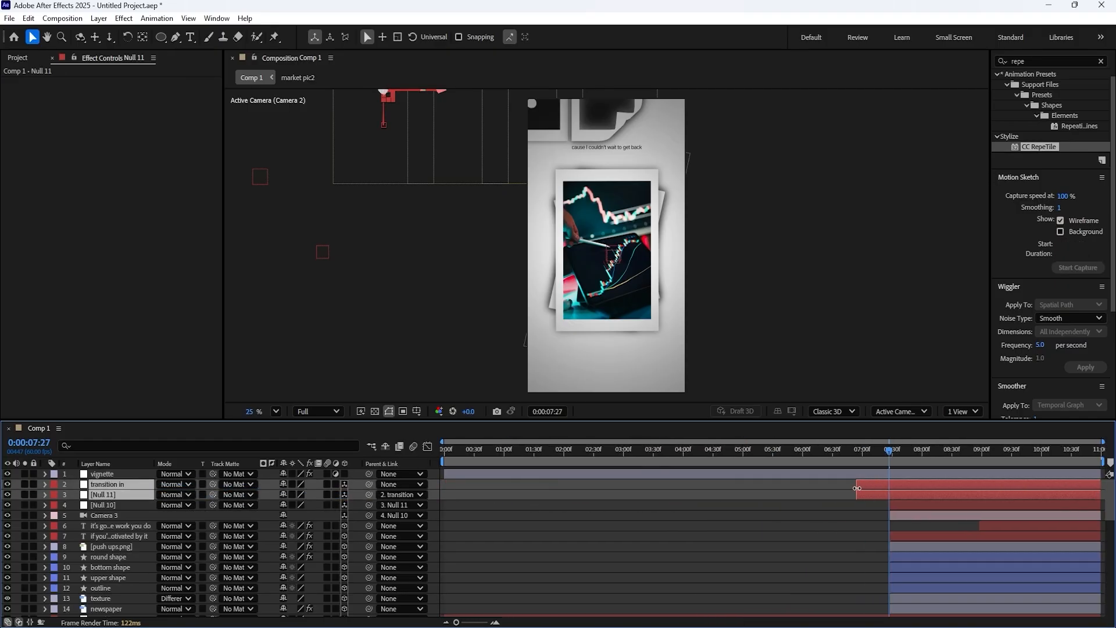
scroll(964, 497, "up", 5)
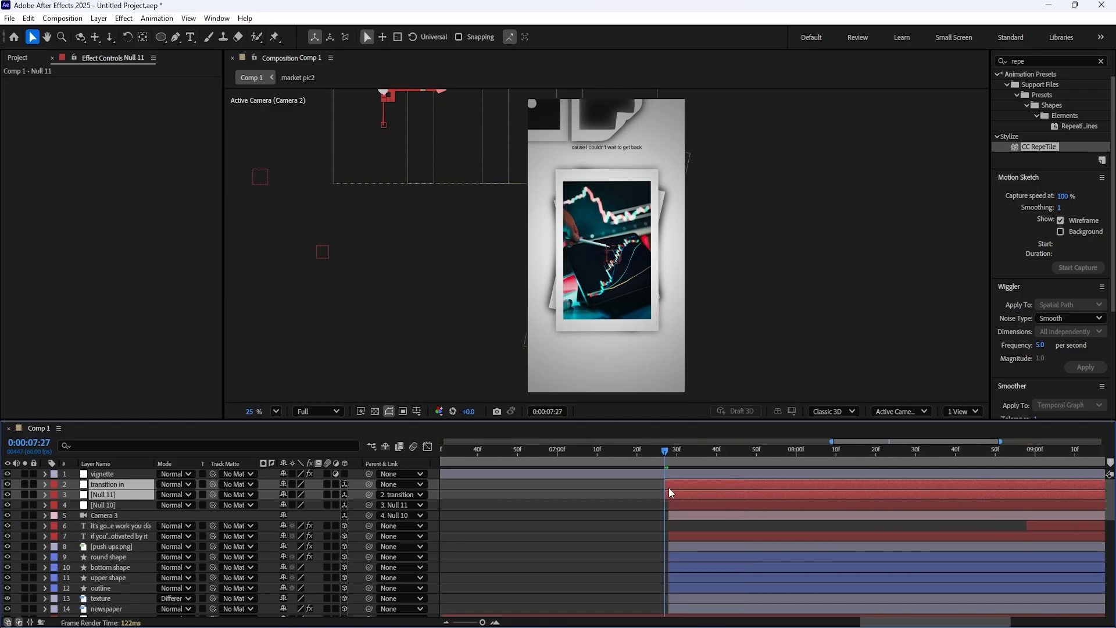
- Add a Position keyframe to the transition in null and align it with the layer's start at 0:00:07:28
left_click(685, 485)
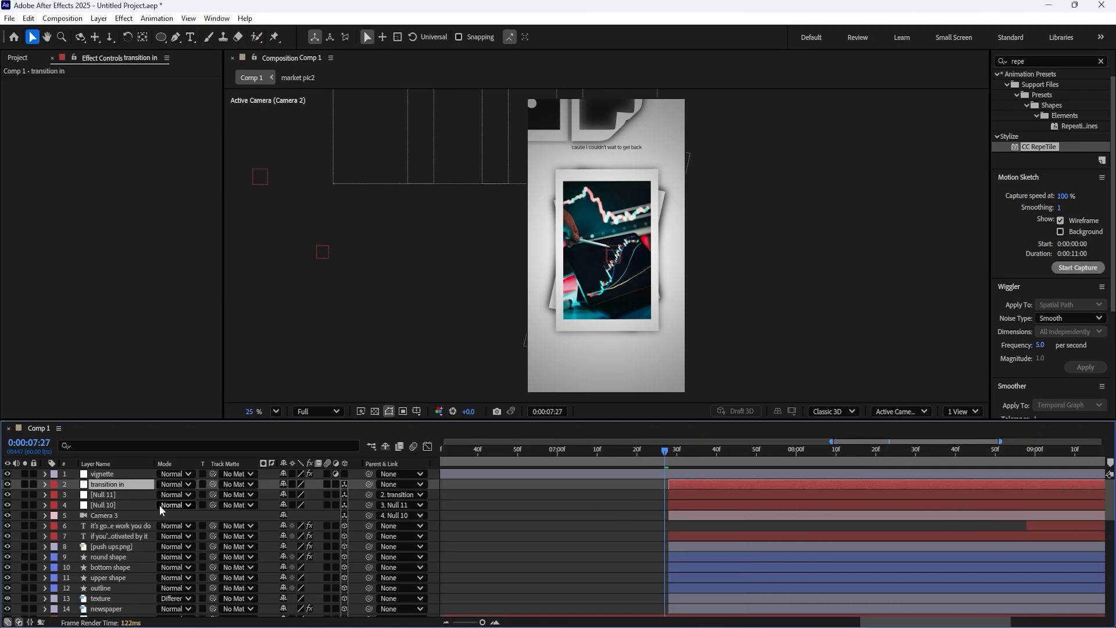
key("p")
key("alt+shift+p")
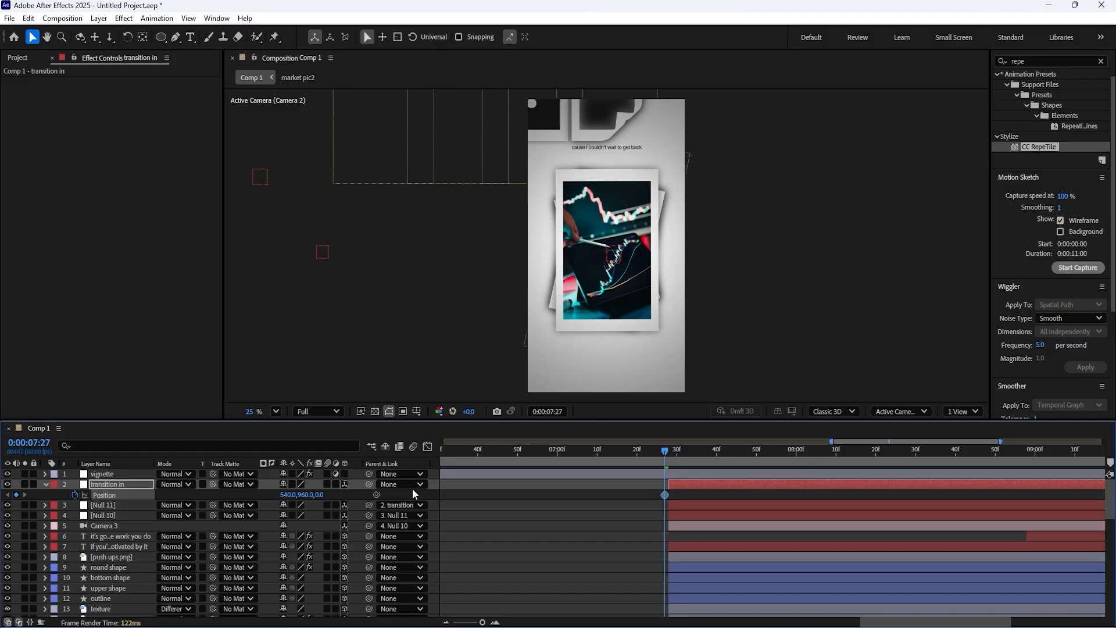
left_click_drag(666, 497, 670, 496)
- Reveal the transition null's Position keyframes and trim the layer's end to 0:00:07:28, where the stock-picture scene ends
left_click_drag(700, 450, 796, 451)
scroll(668, 511, "down", 5)
scroll(779, 501, "down", 5)
scroll(779, 499, "up", 1)
left_click(696, 506)
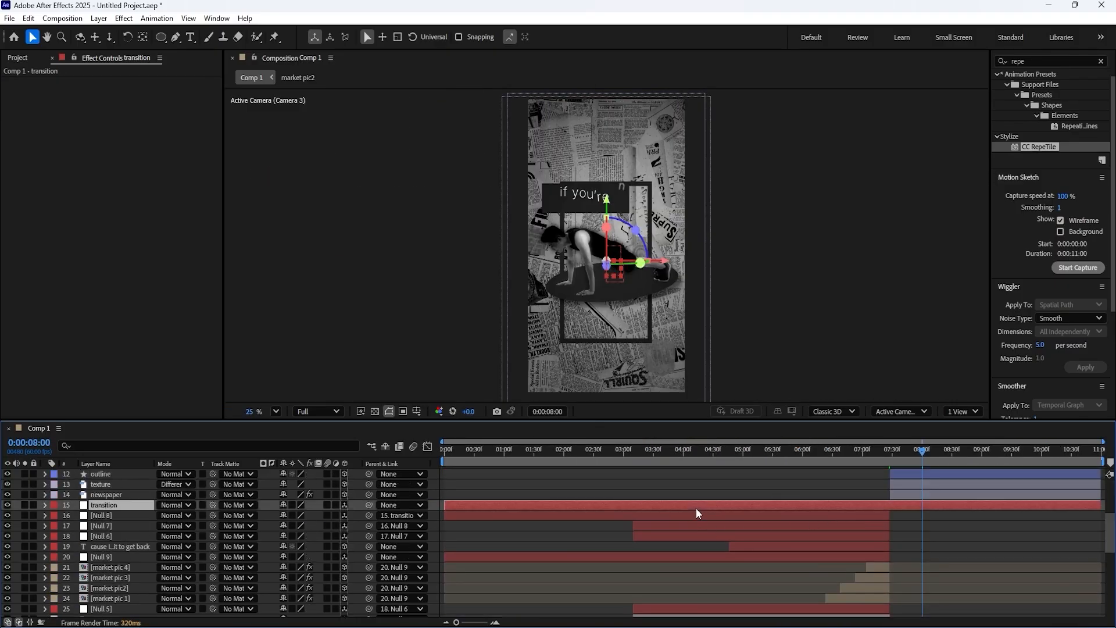
key("p")
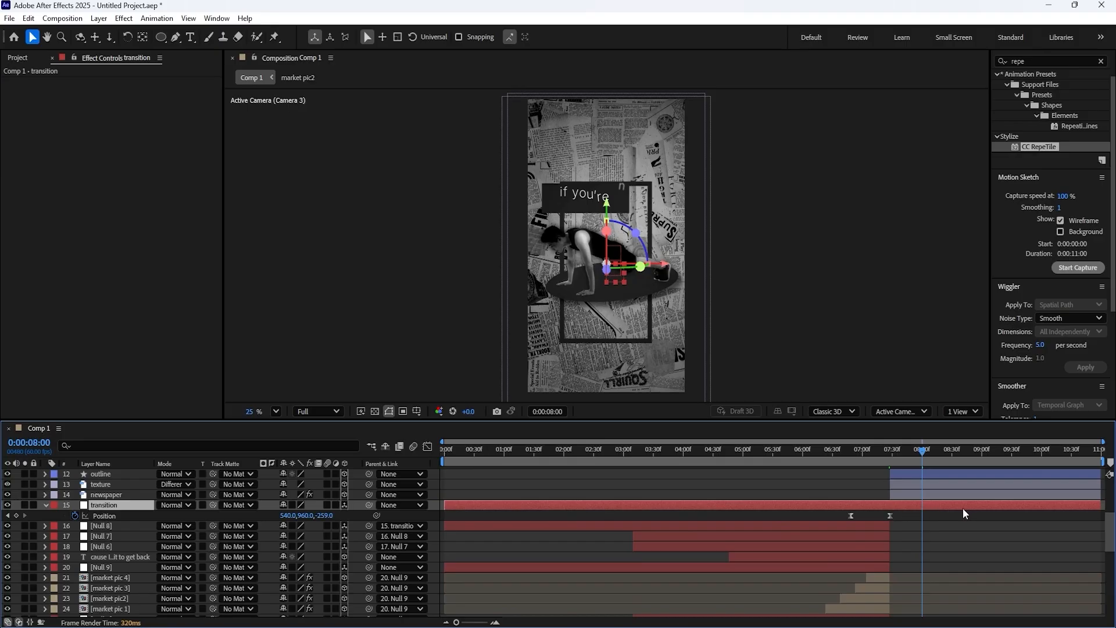
left_click_drag(1100, 504, 890, 505)
- Add a second Position keyframe to the transition in null at 0:00:08:25
left_click_drag(860, 453, 947, 459)
scroll(915, 518, "up", 5)
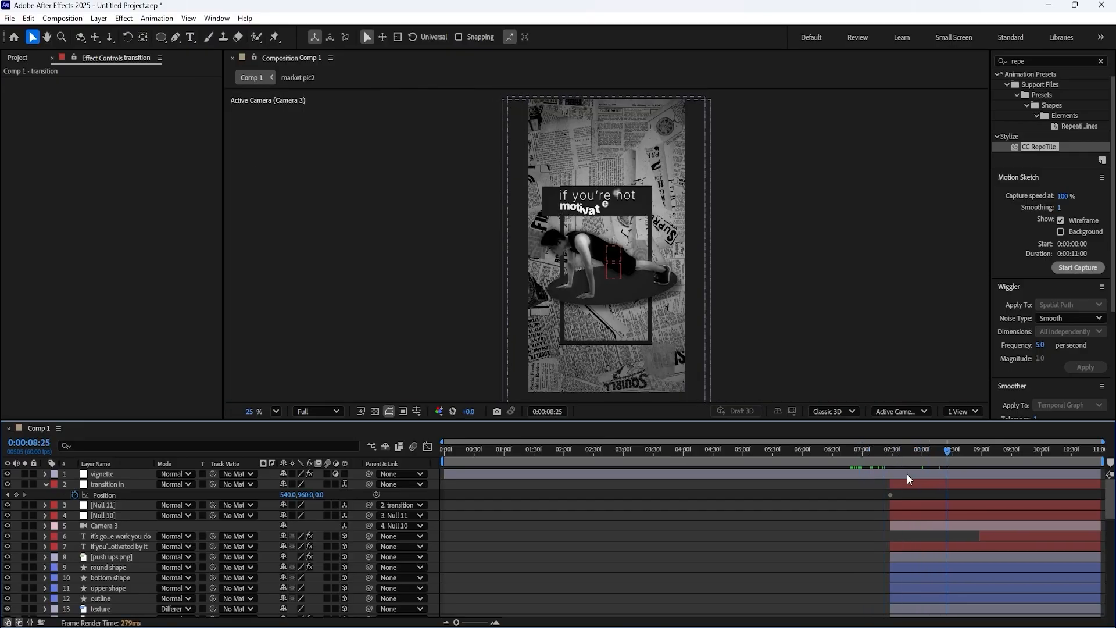
left_click(16, 495)
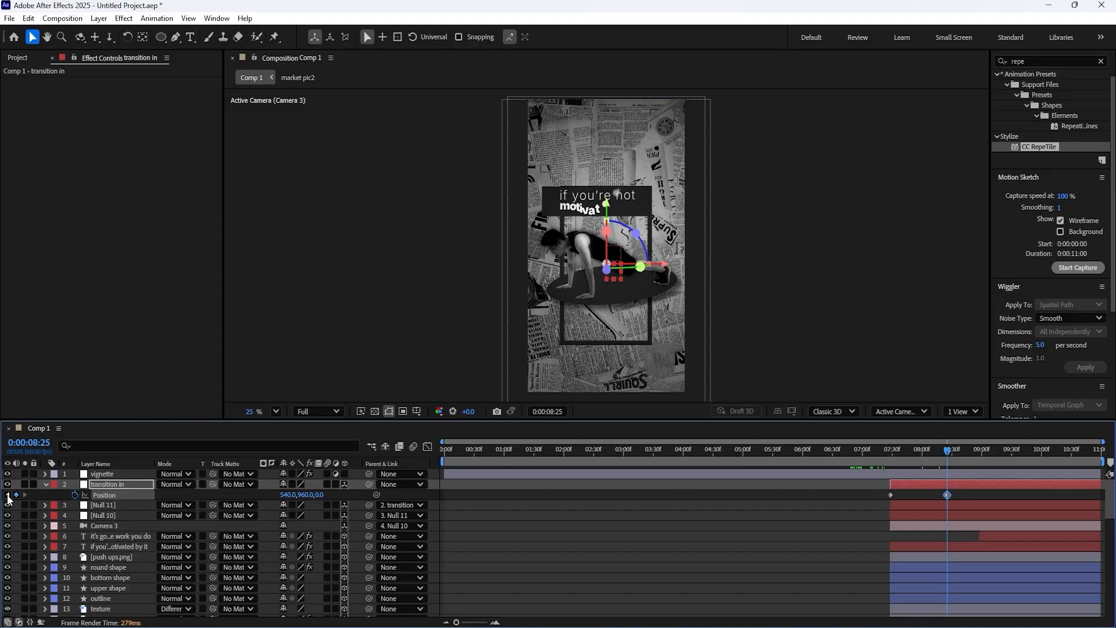
left_click(8, 495)
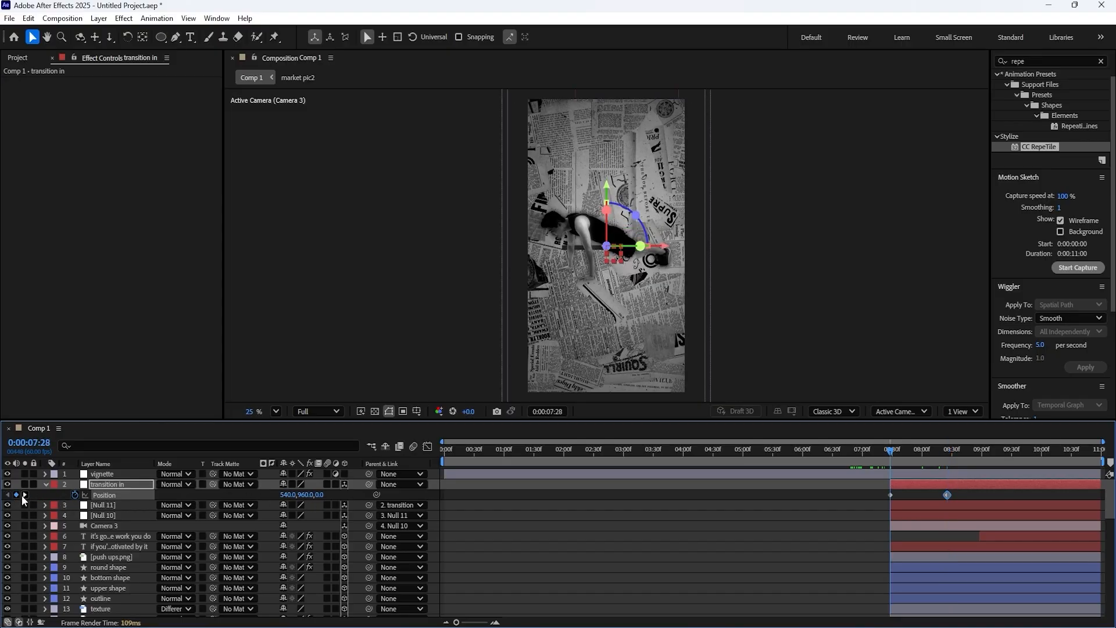
left_click(25, 495)
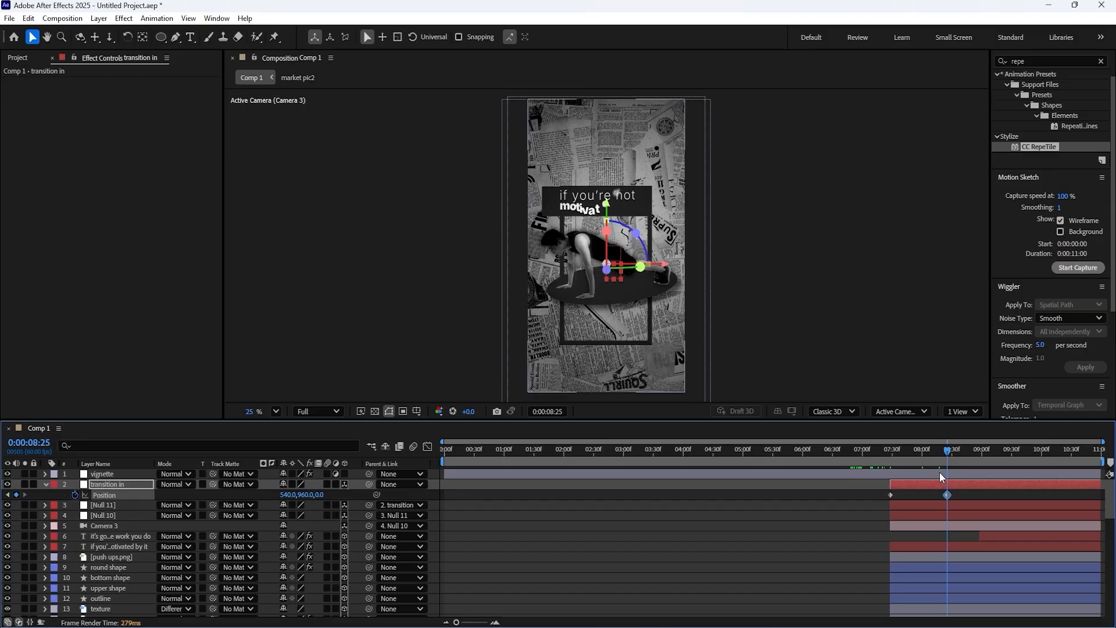
- Set the transition in null's Z position to 279 at 0:00:07:28 and scrub through the move to 0:00:08:29
left_click_drag(936, 459, 891, 459)
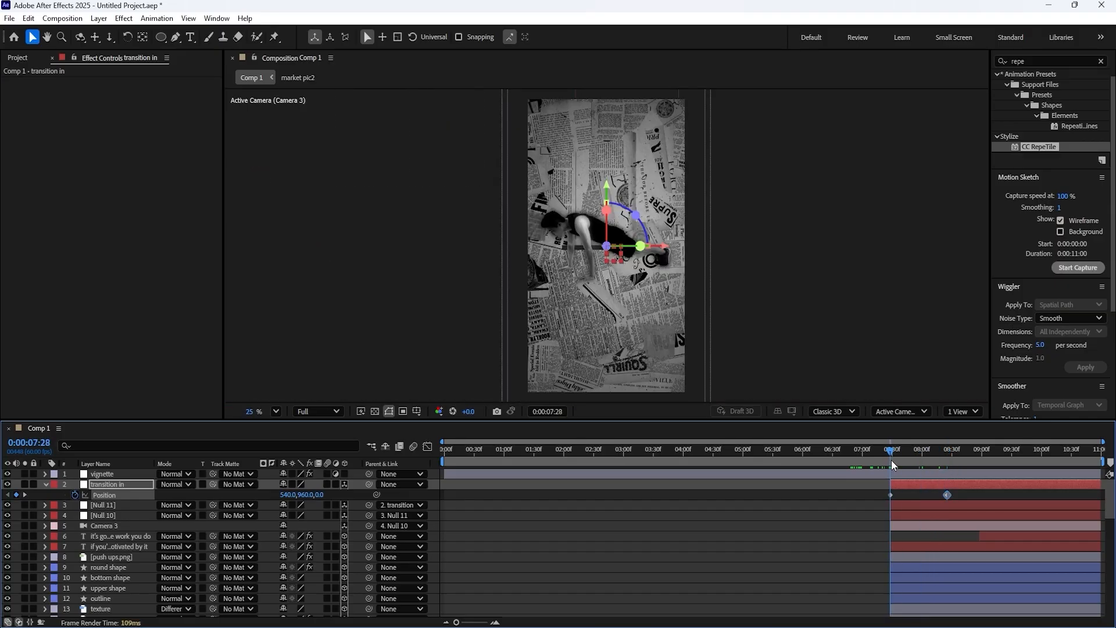
left_click_drag(319, 495, 463, 479)
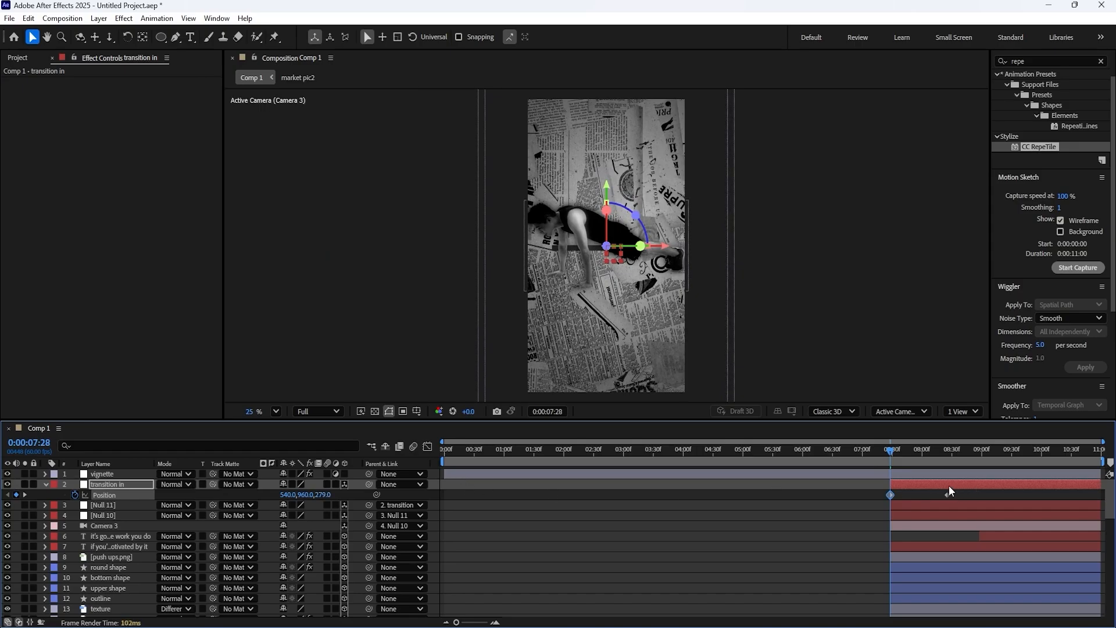
left_click_drag(905, 447, 951, 451)
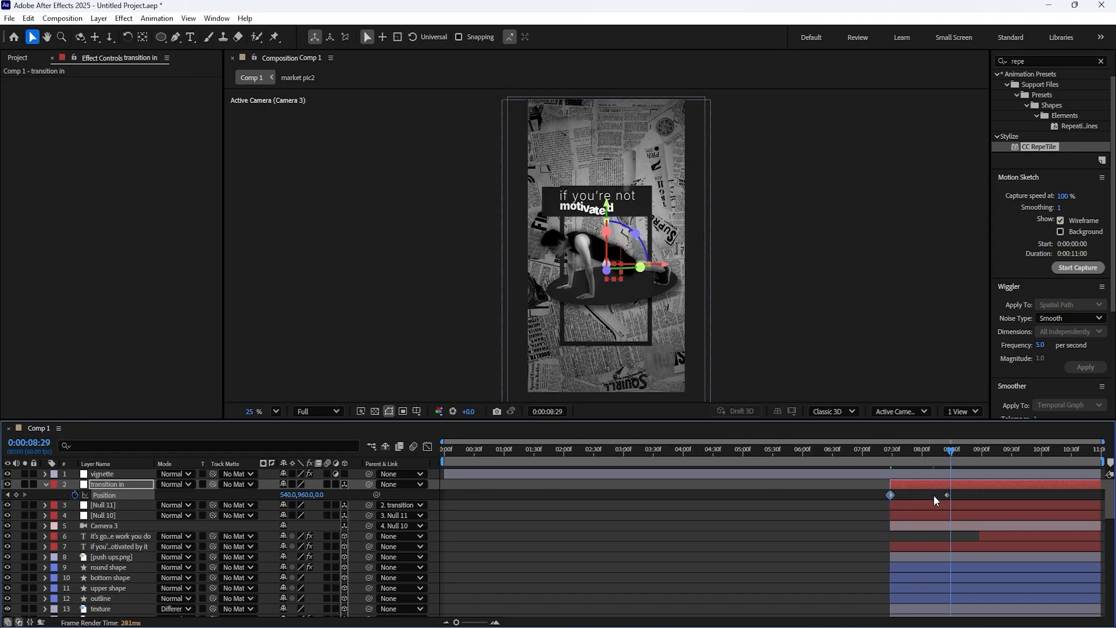
left_click(820, 504)
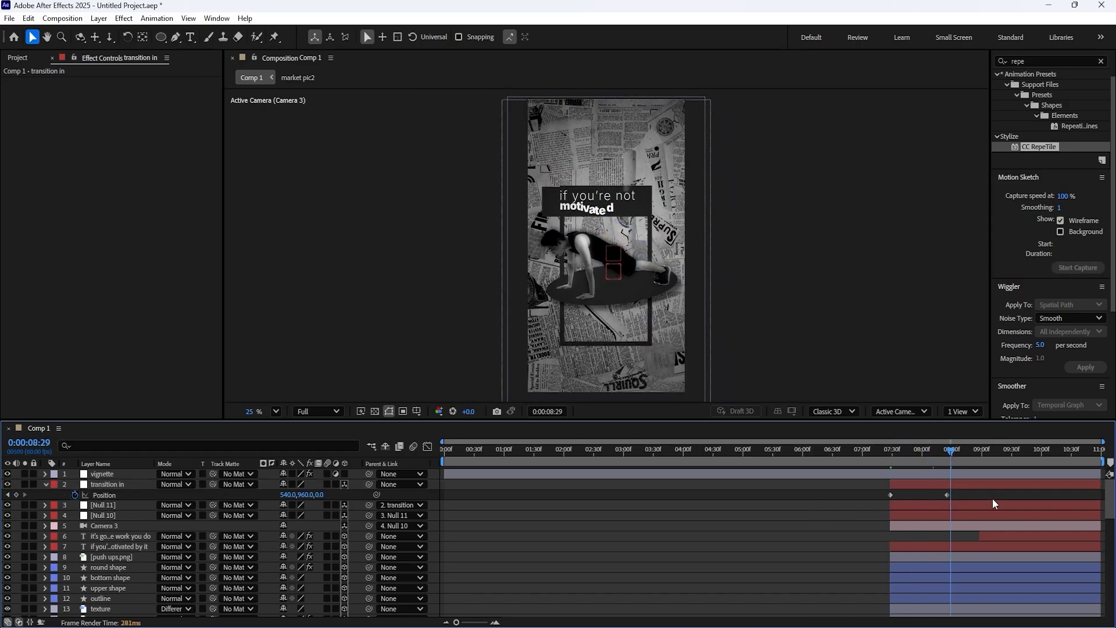
- Ease both of the transition in null's Position keyframes and shape the speed curve to peak at the start
left_click_drag(992, 498, 811, 504)
key("F10")
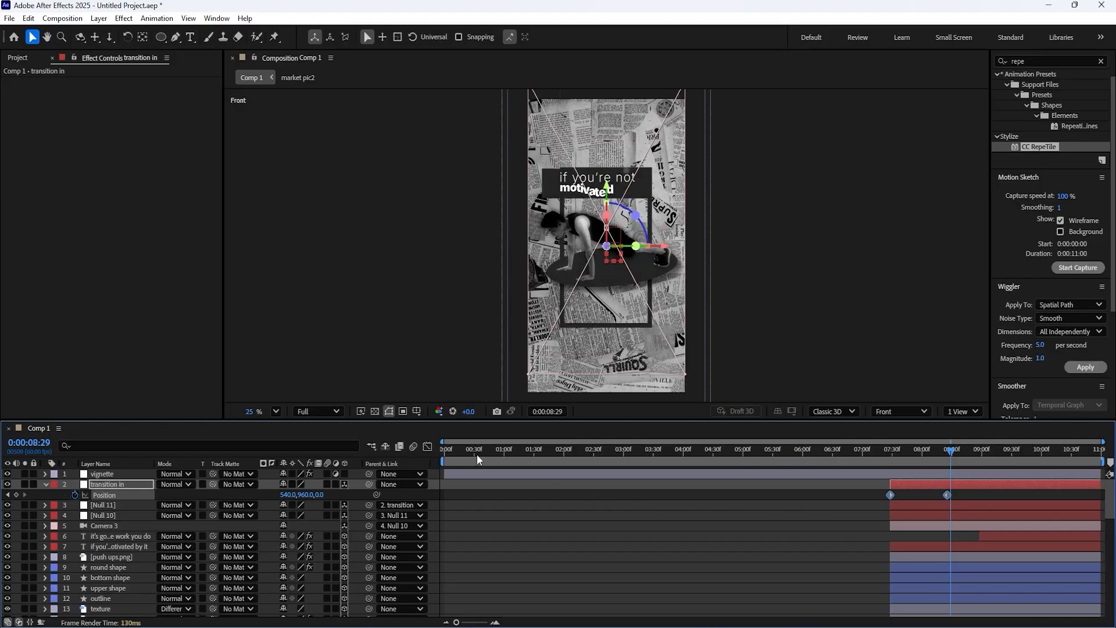
left_click(428, 448)
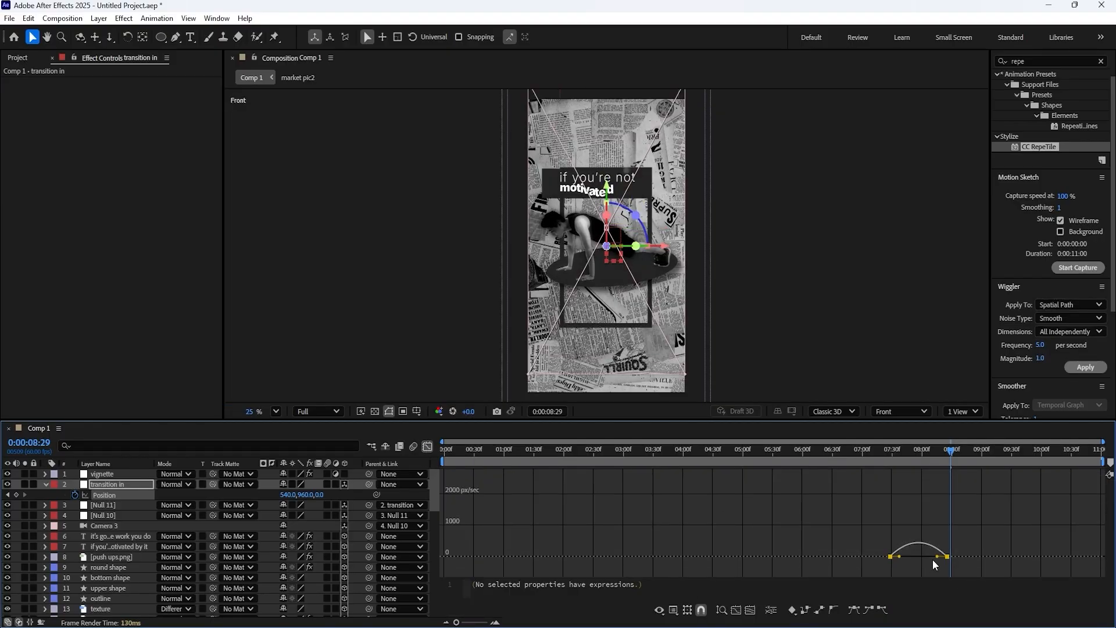
left_click_drag(933, 559, 870, 556)
- Scrub across the cut between the two scenes and examine the transition in null's Position keyframes and speed graph
mouse_move(883, 457)
left_mouse_down()
mouse_move(899, 457)
mouse_move(867, 459)
mouse_move(889, 461)
left_mouse_up()
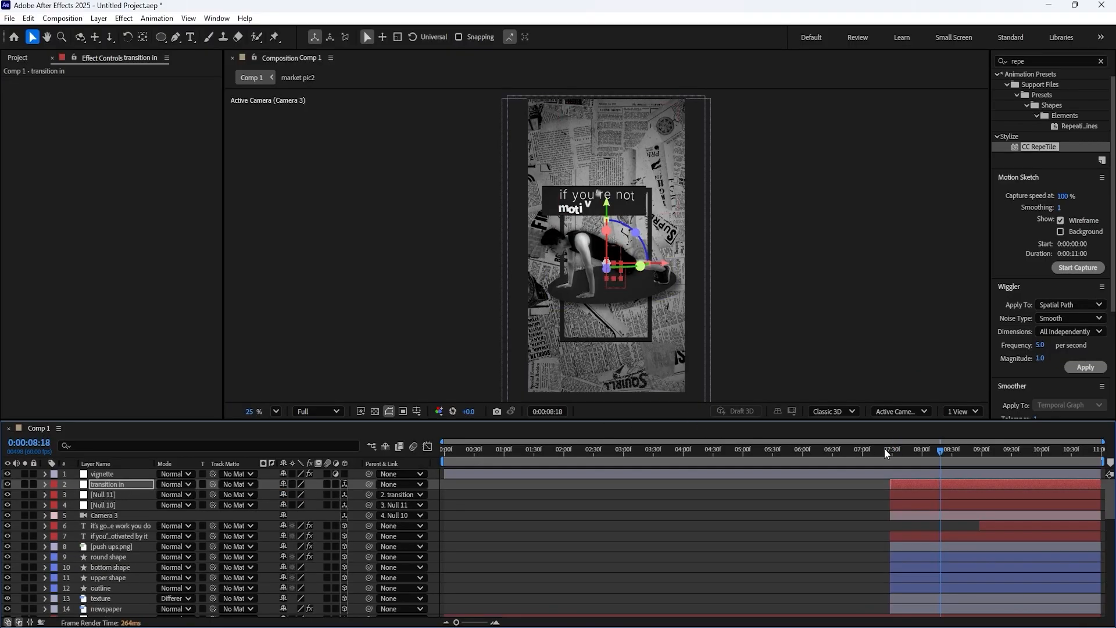
mouse_move(884, 448)
left_mouse_down()
mouse_move(855, 449)
mouse_move(868, 448)
left_mouse_up()
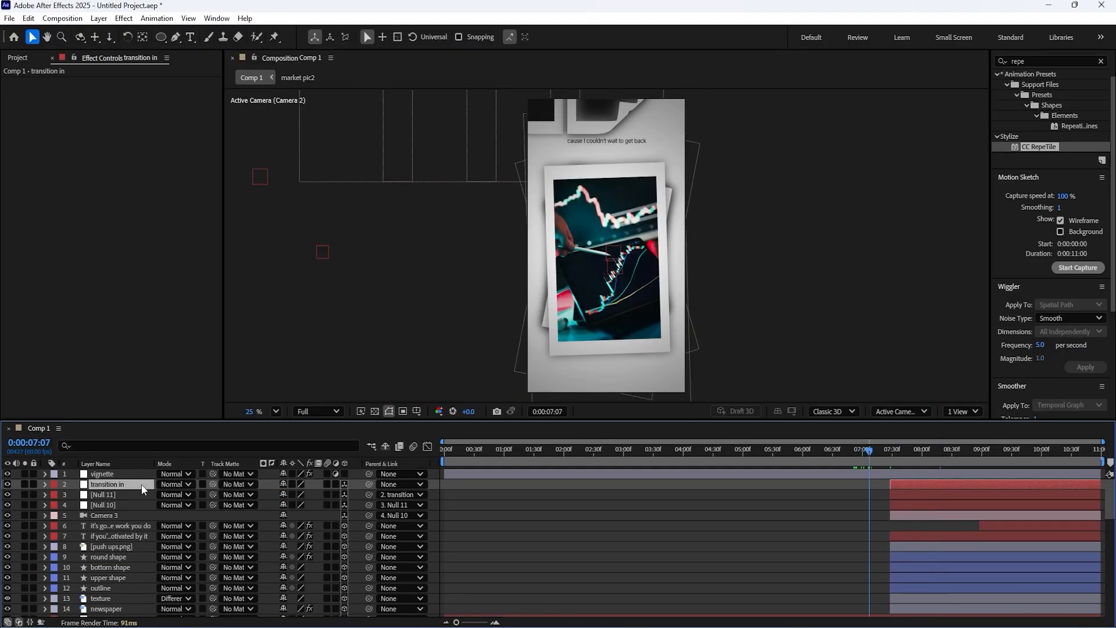
key("p")
left_click_drag(877, 501, 992, 494)
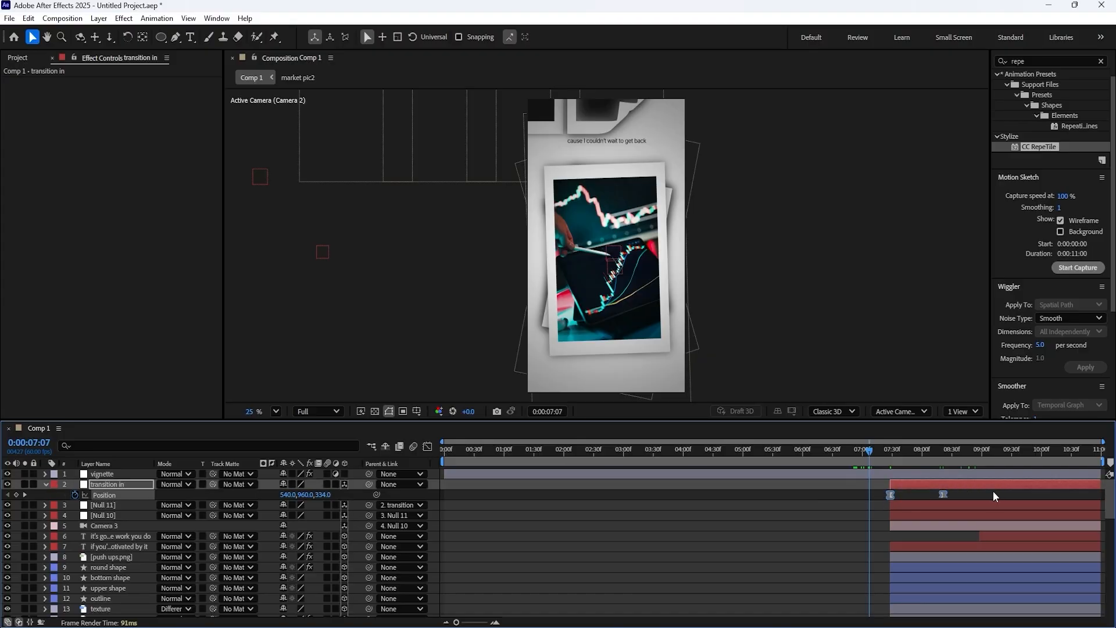
left_click(427, 446)
left_click(881, 455)
left_click_drag(881, 454, 893, 454)
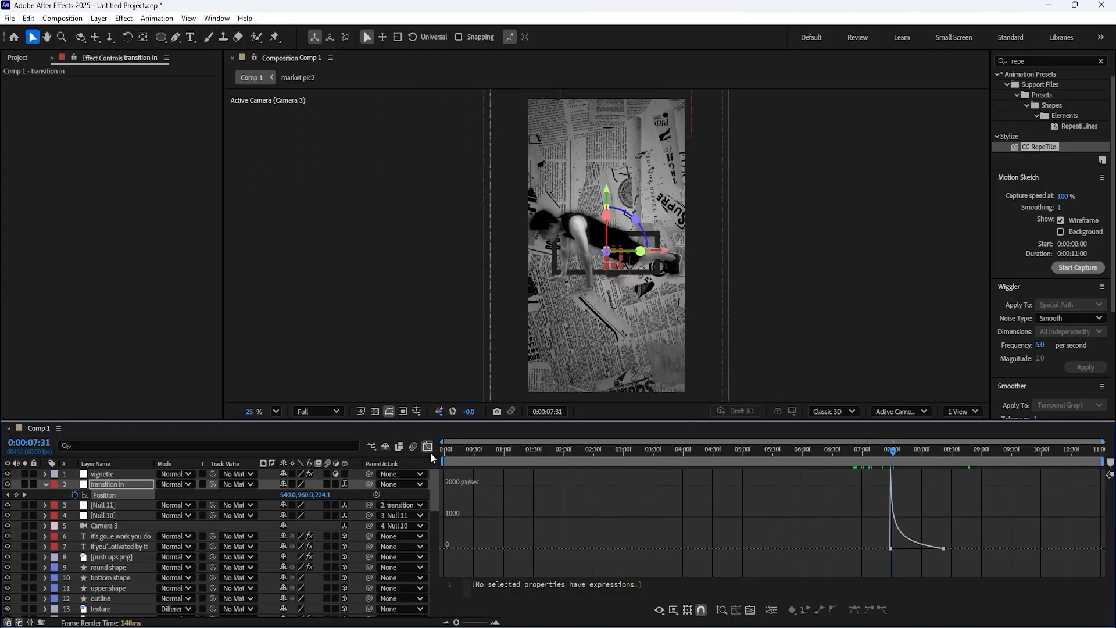
left_click(427, 447)
scroll(818, 517, "down", 3)
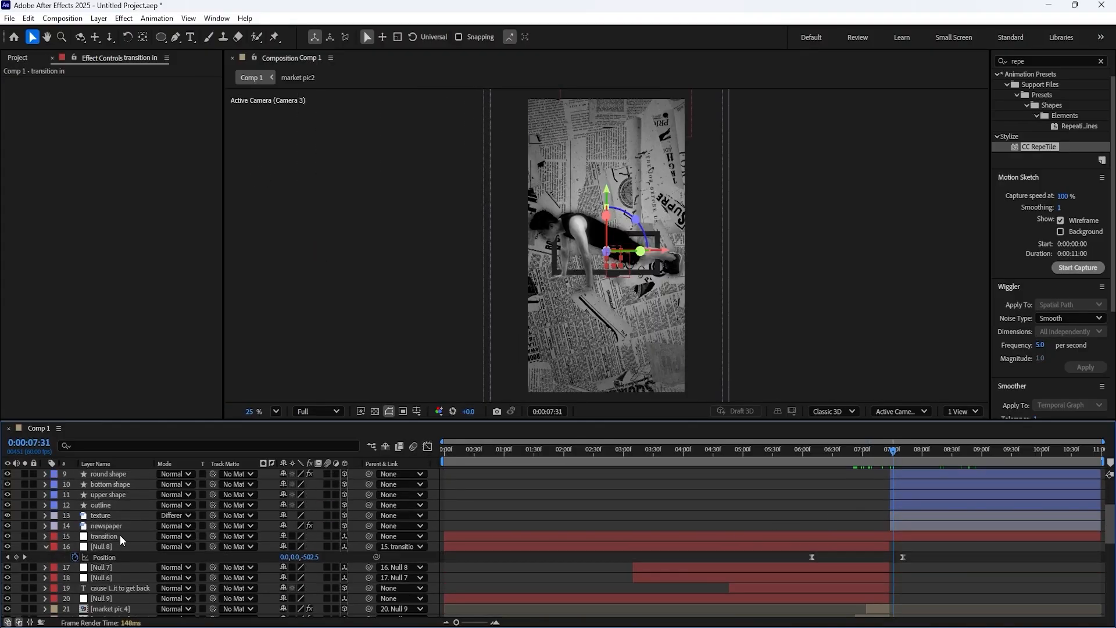
- Trim the transition null above Null 8 to end at the cut and check its Position speed graph
left_click(121, 537)
left_click_drag(1101, 535, 907, 548)
key("u")
left_click(428, 447)
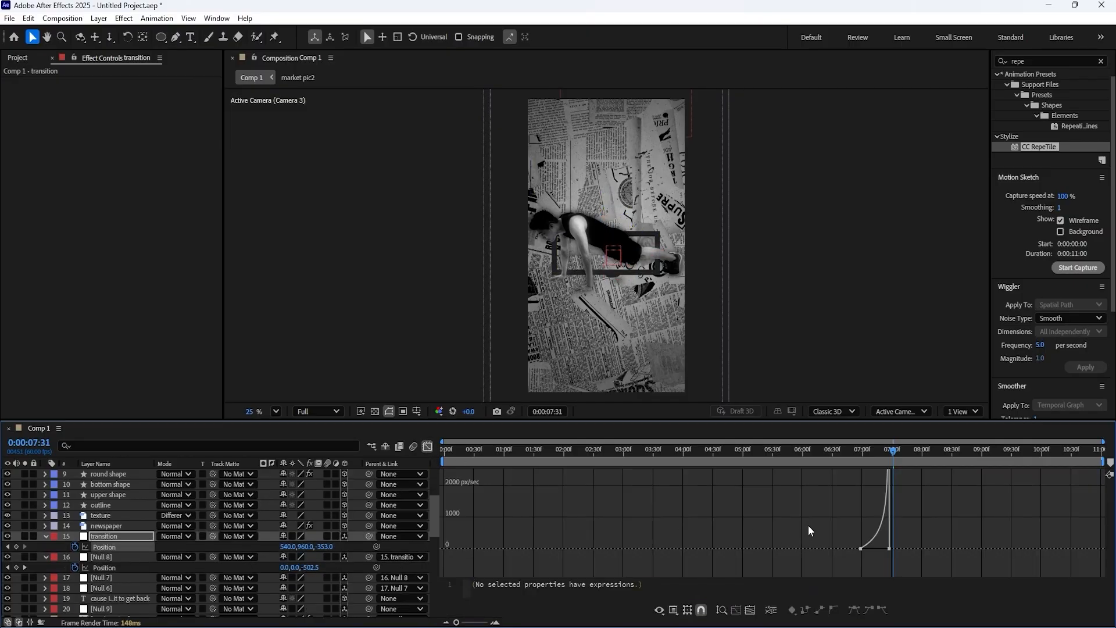
left_click(428, 447)
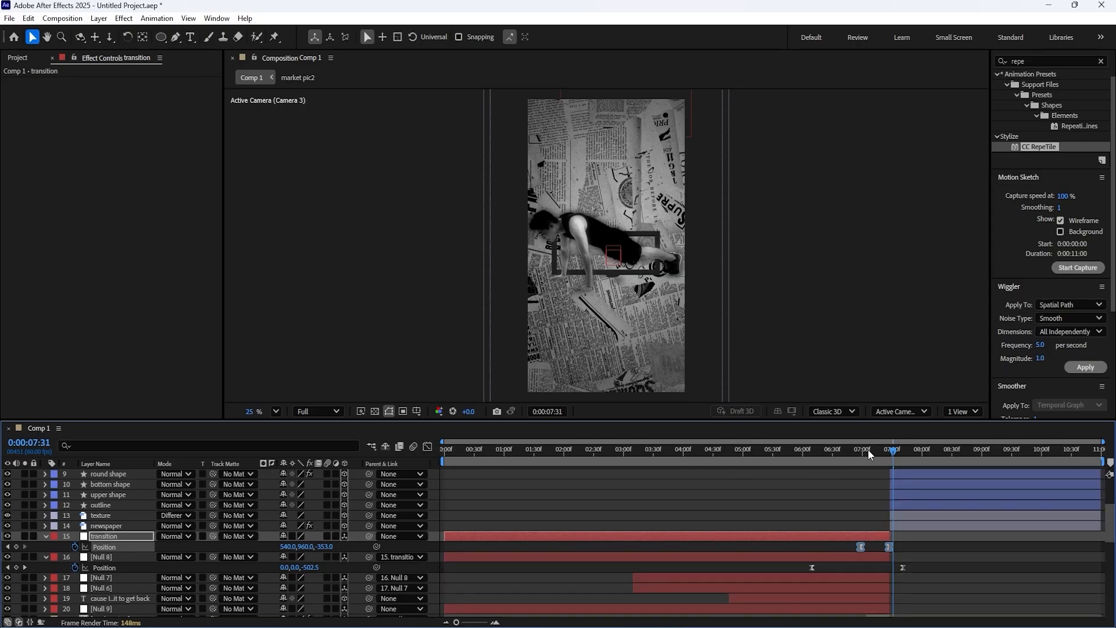
- Preview the transition from 0:00:06:52 across the cut into the push-up scene
left_click_drag(867, 449, 854, 449)
key("space")
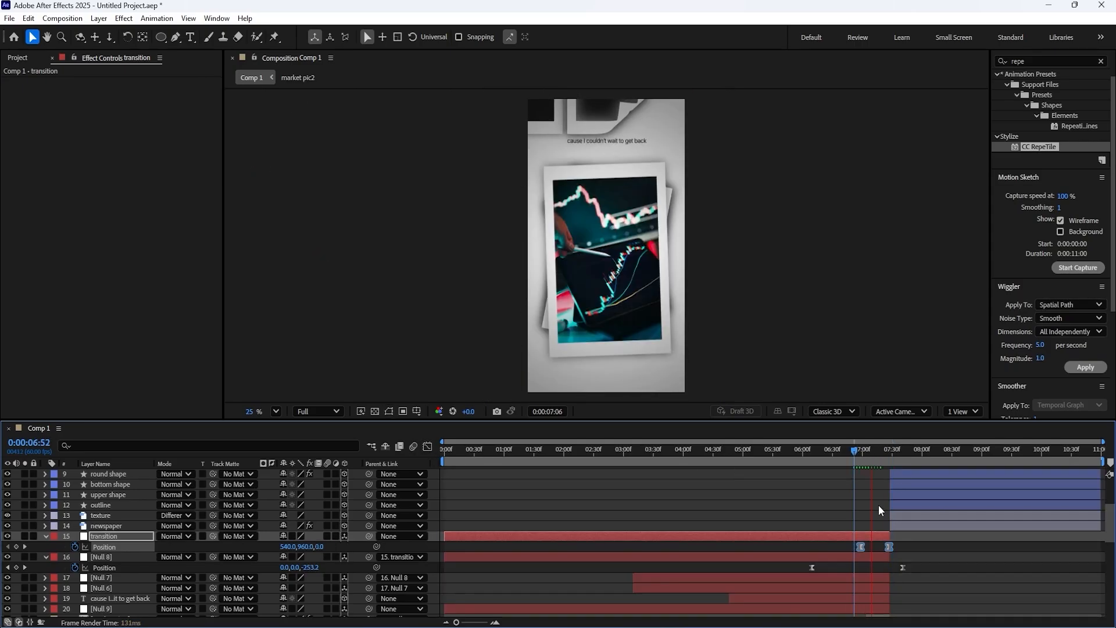
key("space")
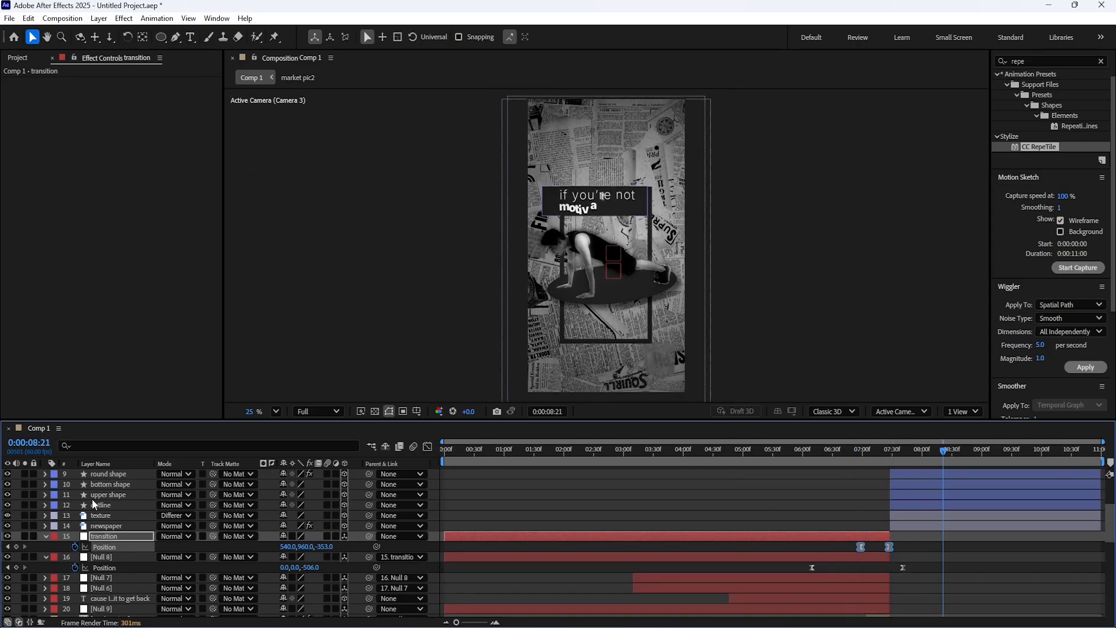
left_click(44, 535)
scroll(579, 494, "up", 5)
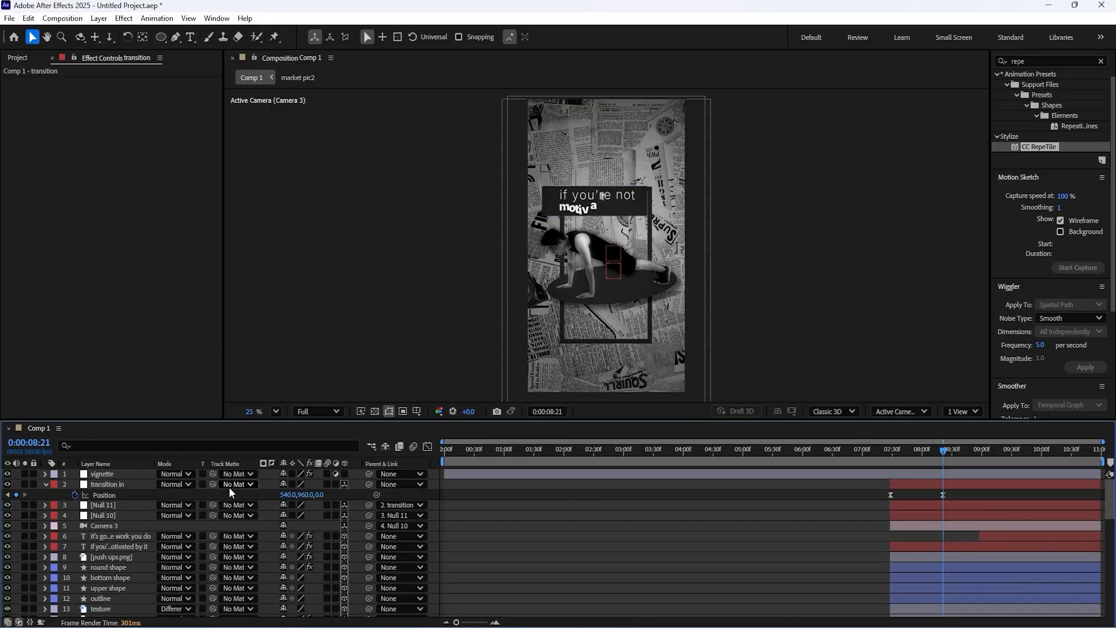
right_click(272, 487)
mouse_move(322, 336)
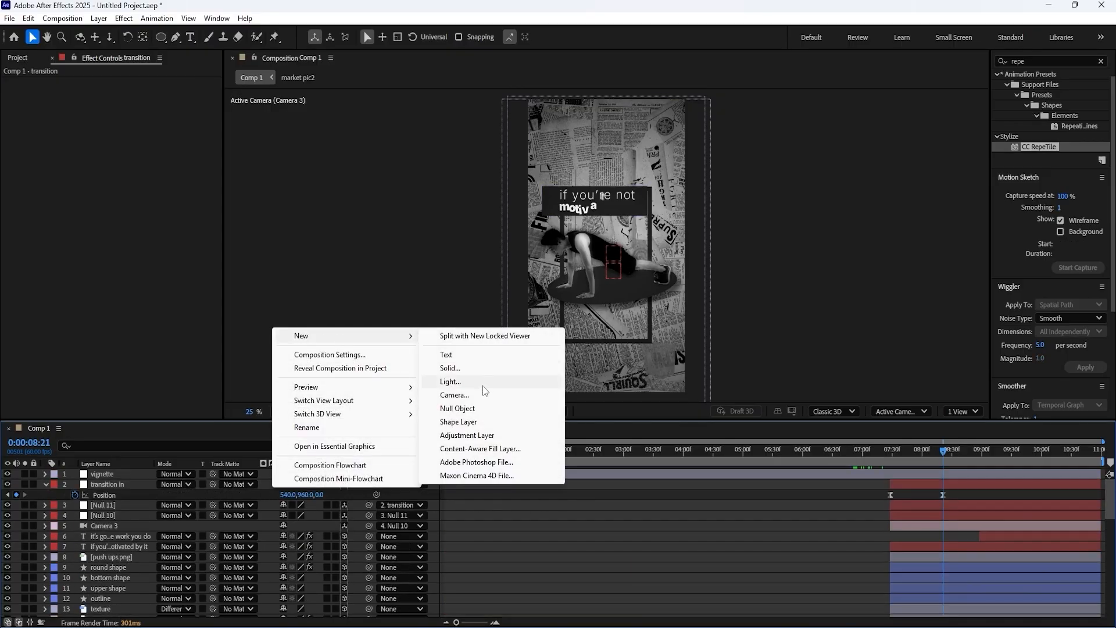
left_click(482, 409)
key("ctrl+z")
- Add an adjustment layer above all other layers and name it "transition blur"
right_click(337, 493)
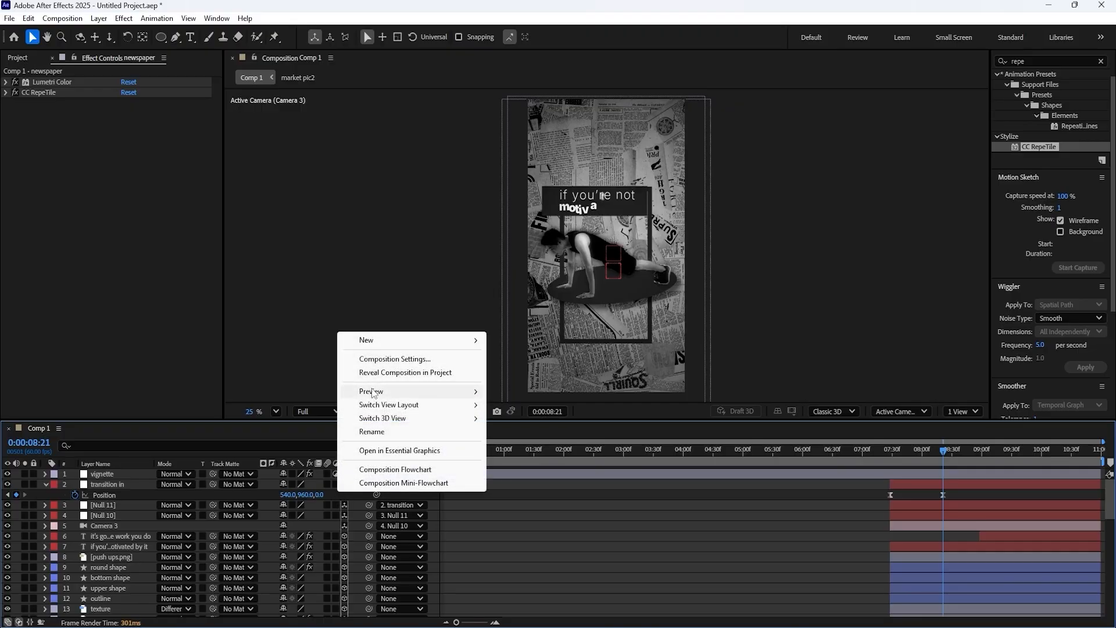
mouse_move(372, 340)
left_click(550, 440)
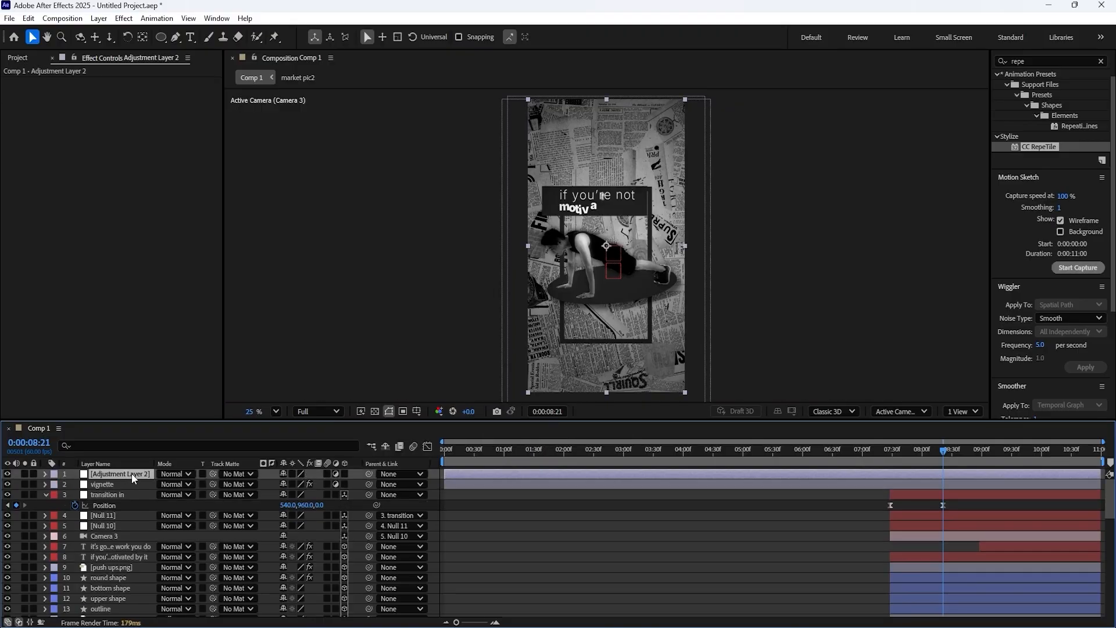
right_click(133, 477)
left_click(154, 465)
type("transition blur")
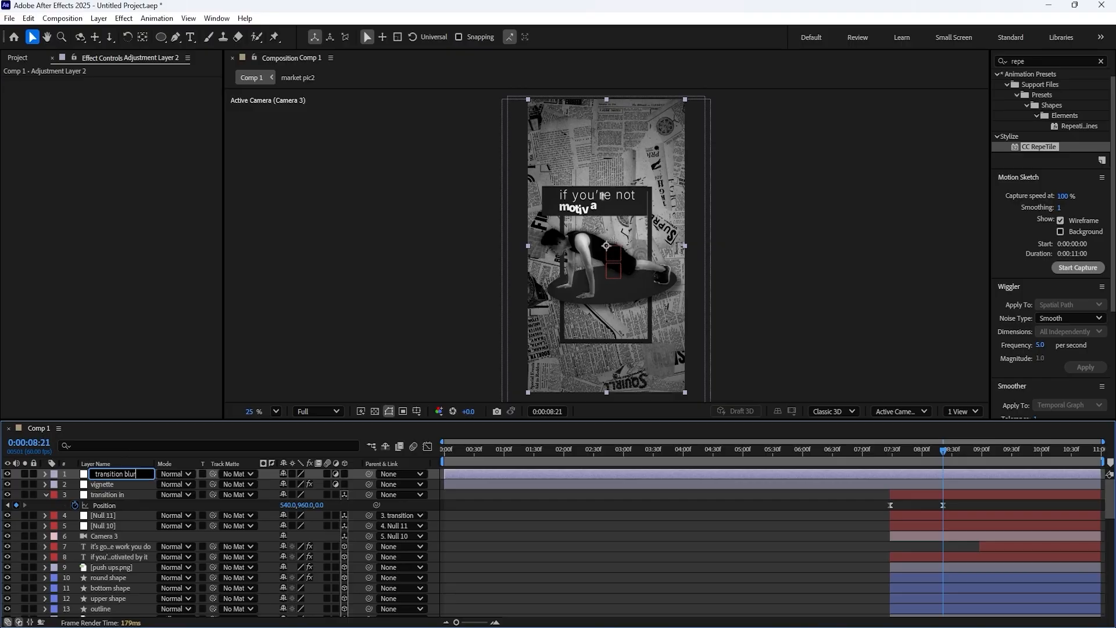
key("Return")
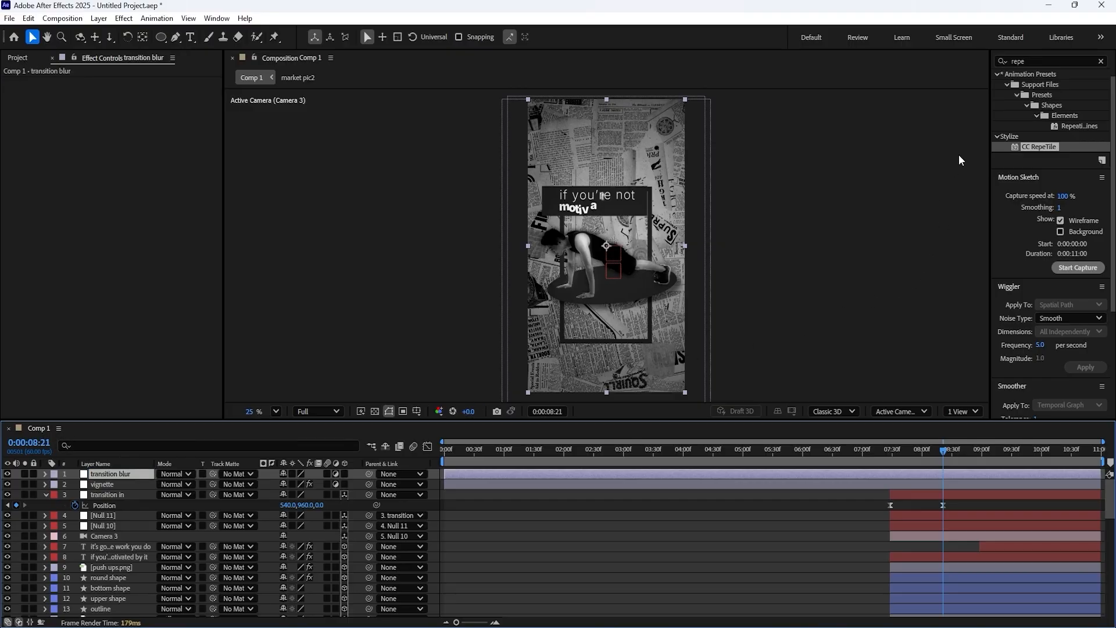
- Apply Gaussian Blur to the transition blur layer and add a Blurriness keyframe at the cut, 0:00:07:28
left_click(1043, 60)
type("gaus")
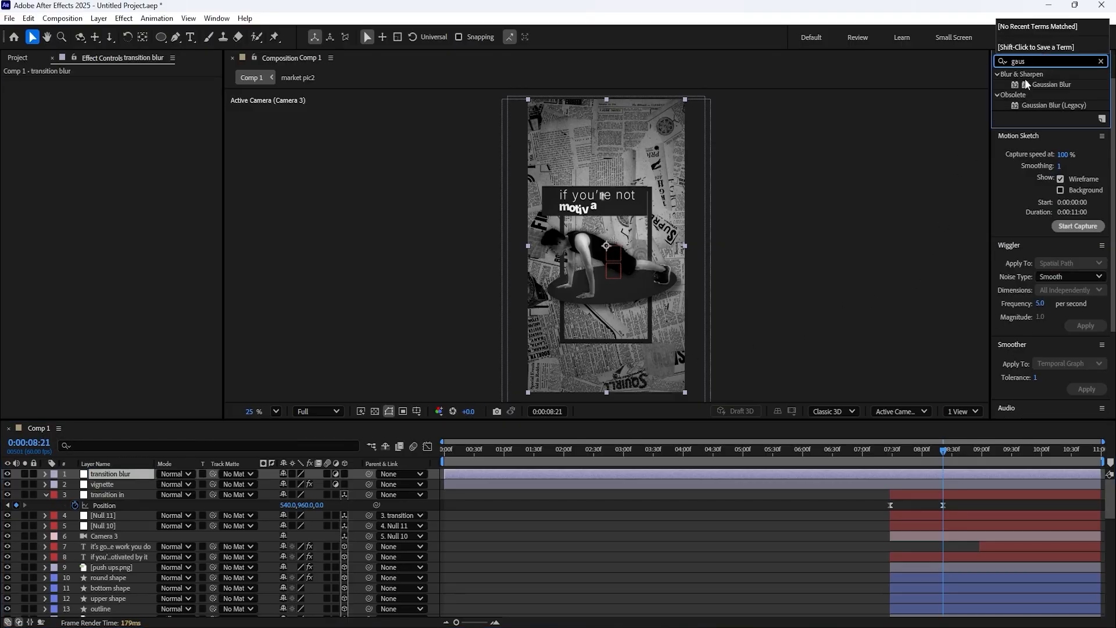
left_click_drag(1027, 84, 119, 475)
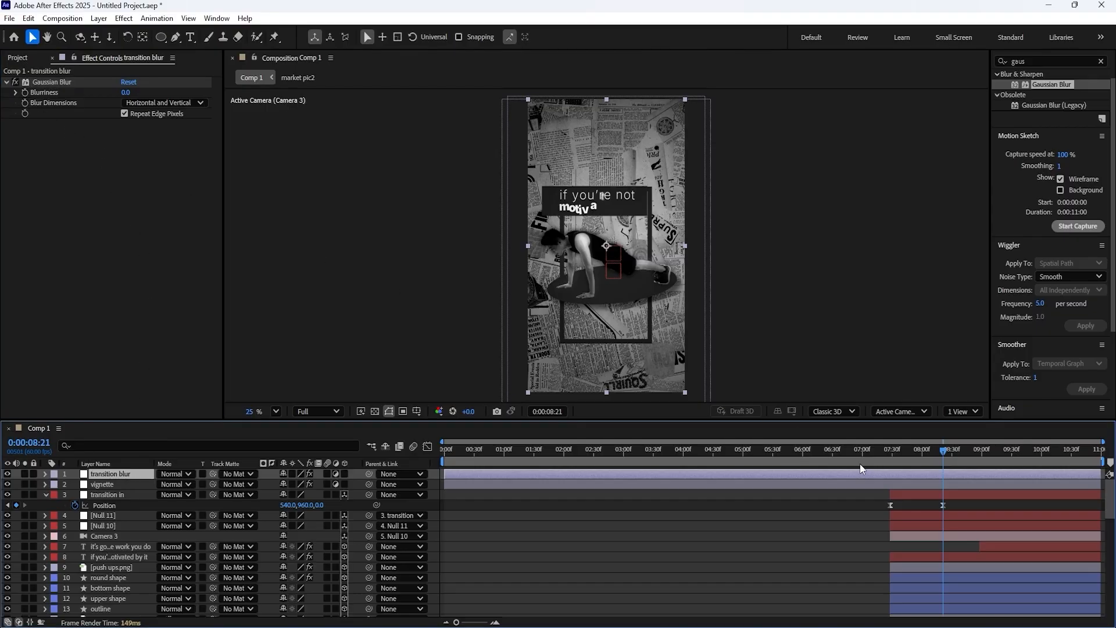
key("j")
left_click(123, 277)
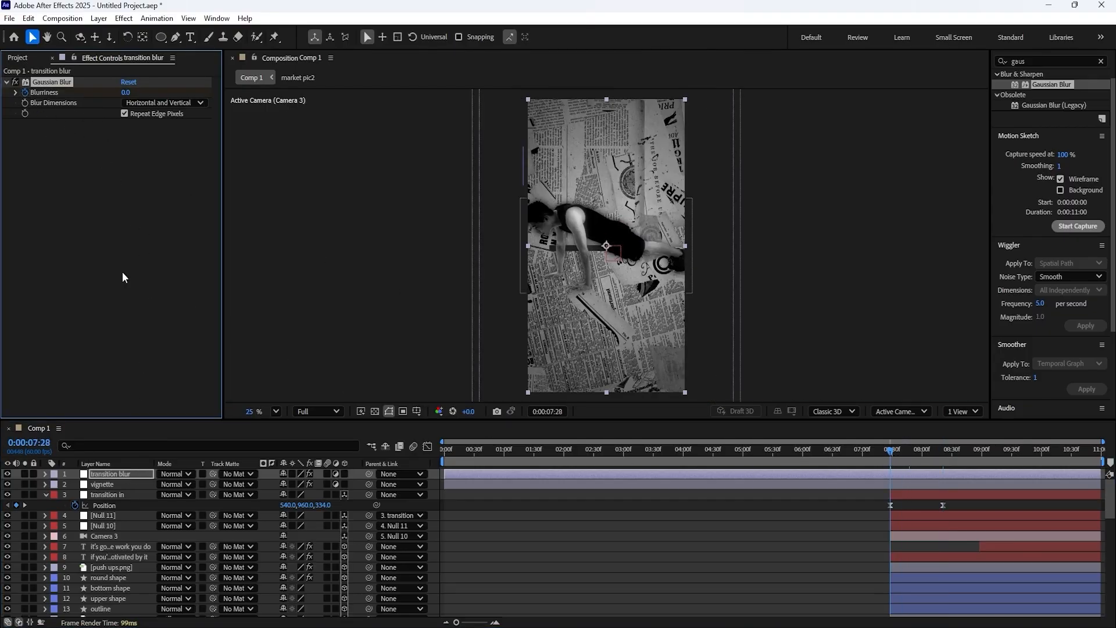
left_click(123, 475)
key("u")
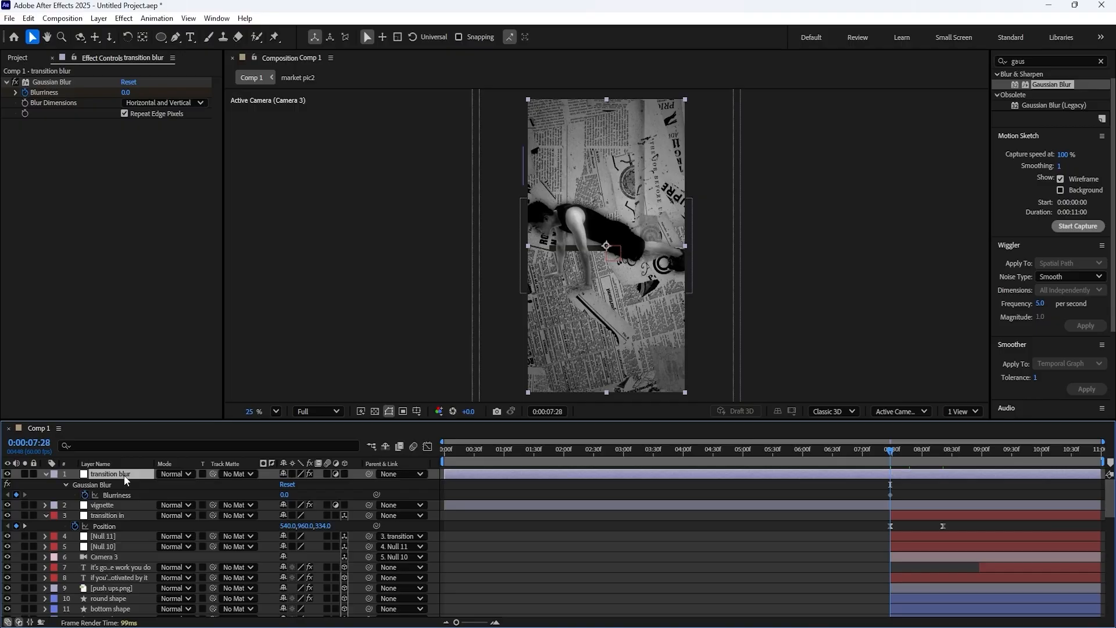
- Add Blurriness keyframes at 0:00:08:22 and 0:00:07:11, and pull the last one back to about 0:00:07:56
left_click(943, 449)
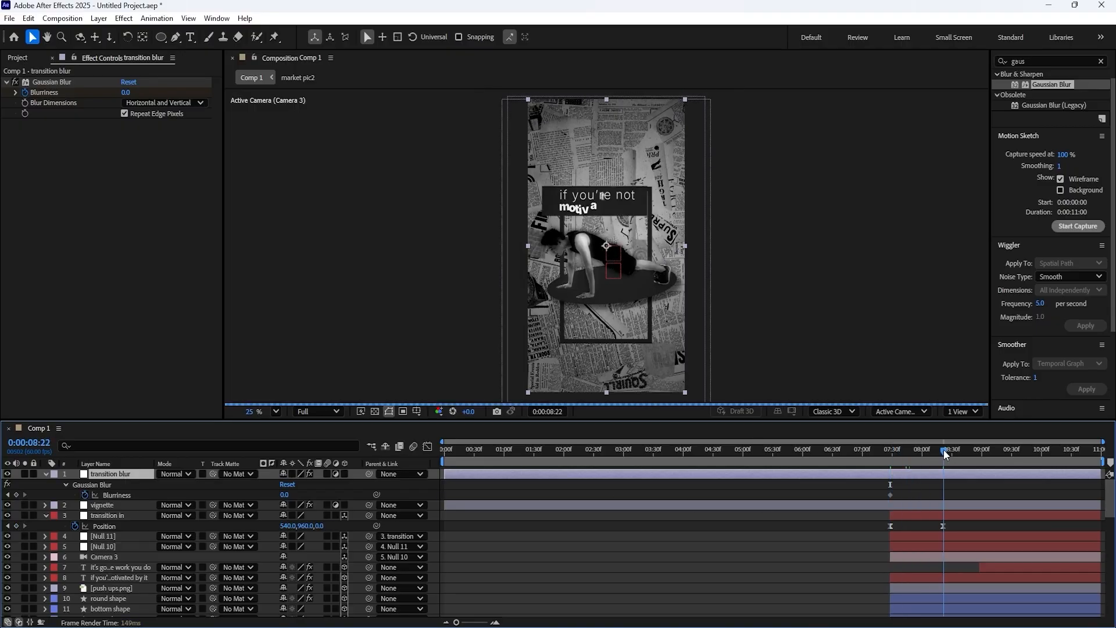
left_click(16, 495)
mouse_move(872, 451)
left_mouse_down()
mouse_move(845, 451)
mouse_move(873, 457)
left_mouse_up()
left_click(16, 495)
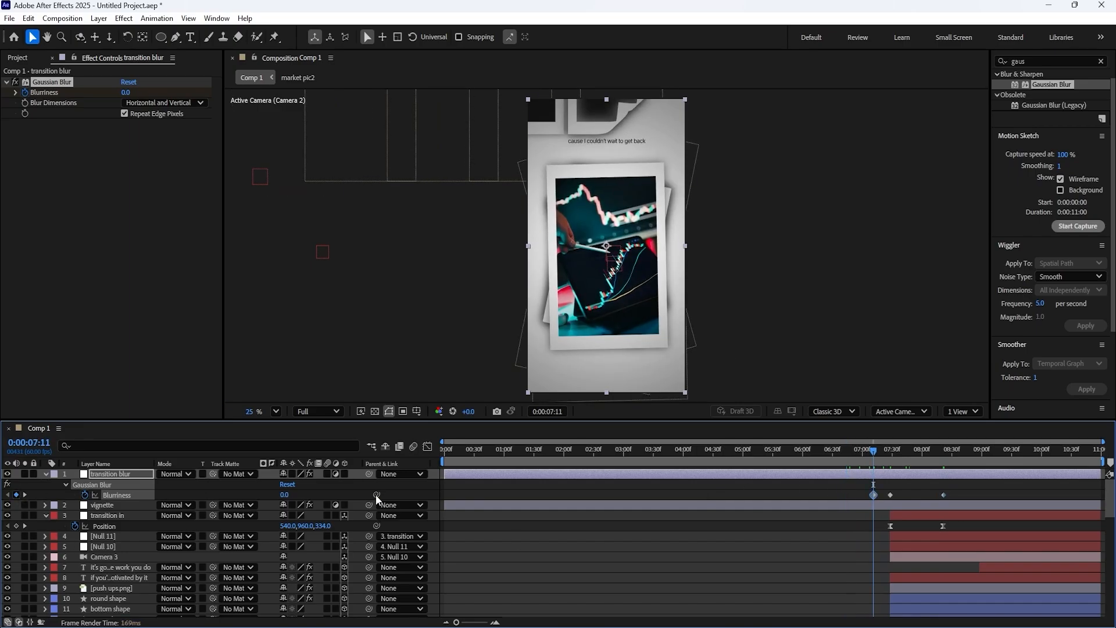
left_click(930, 493)
left_click_drag(944, 496, 919, 497)
- Set the transition blur layer's Blurriness to 20 at the cut, 0:00:07:28
left_click(908, 493)
left_click(897, 452)
key("j")
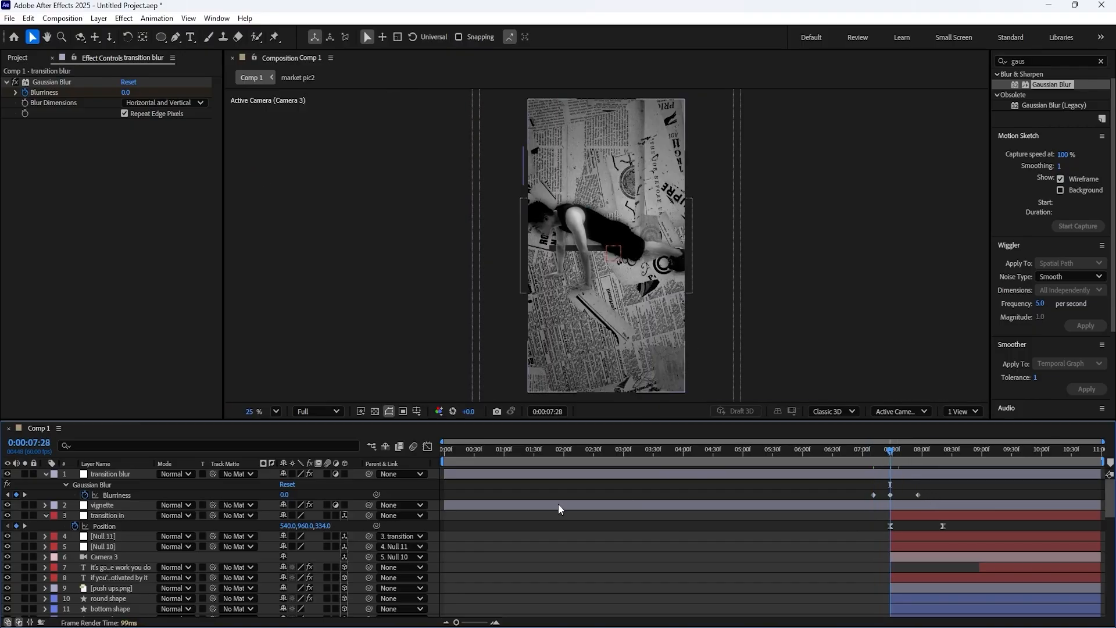
left_click_drag(286, 495, 382, 487)
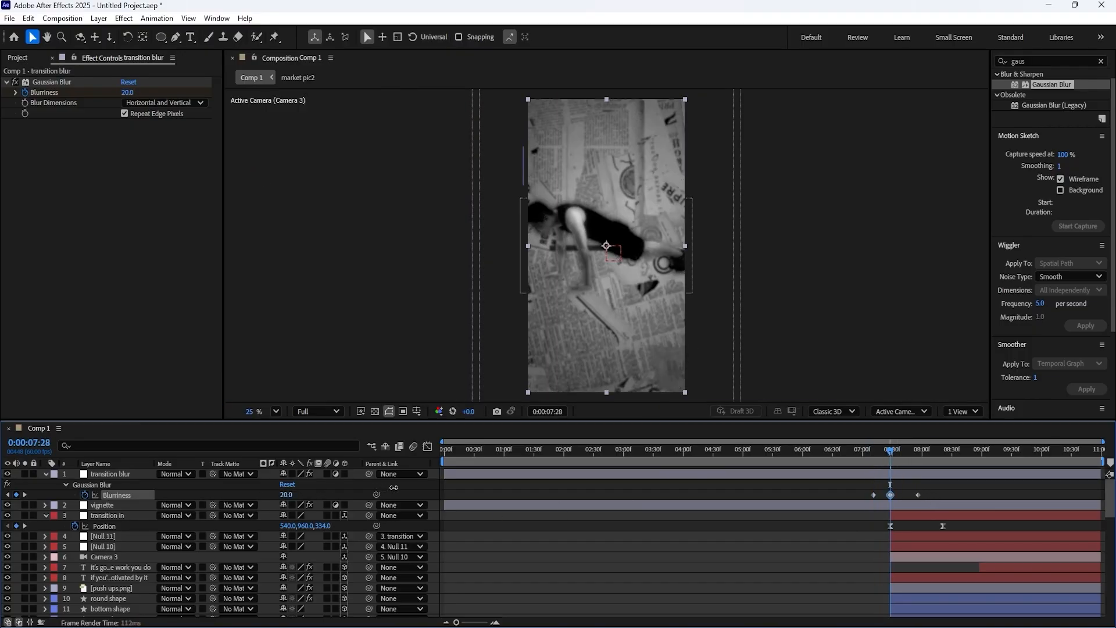
- Easy-ease all three Blurriness keyframes and show their speed curve enlarged in the graph editor
left_click_drag(828, 495, 981, 496)
key("F9")
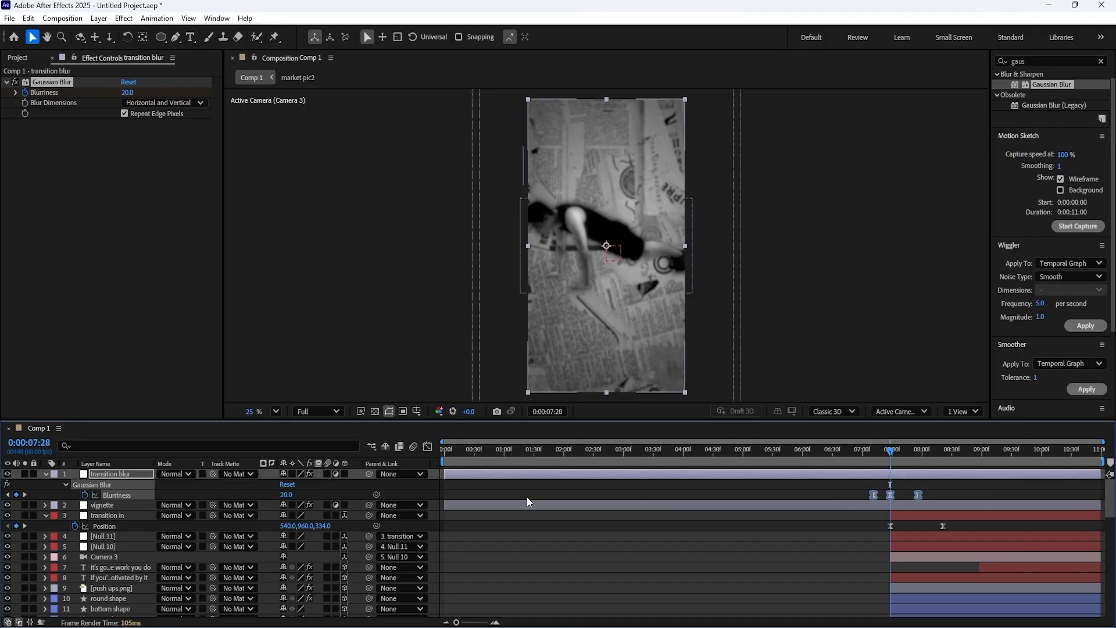
left_click(428, 446)
left_click_drag(828, 518, 948, 563)
key("=")
key("=")
key("=")
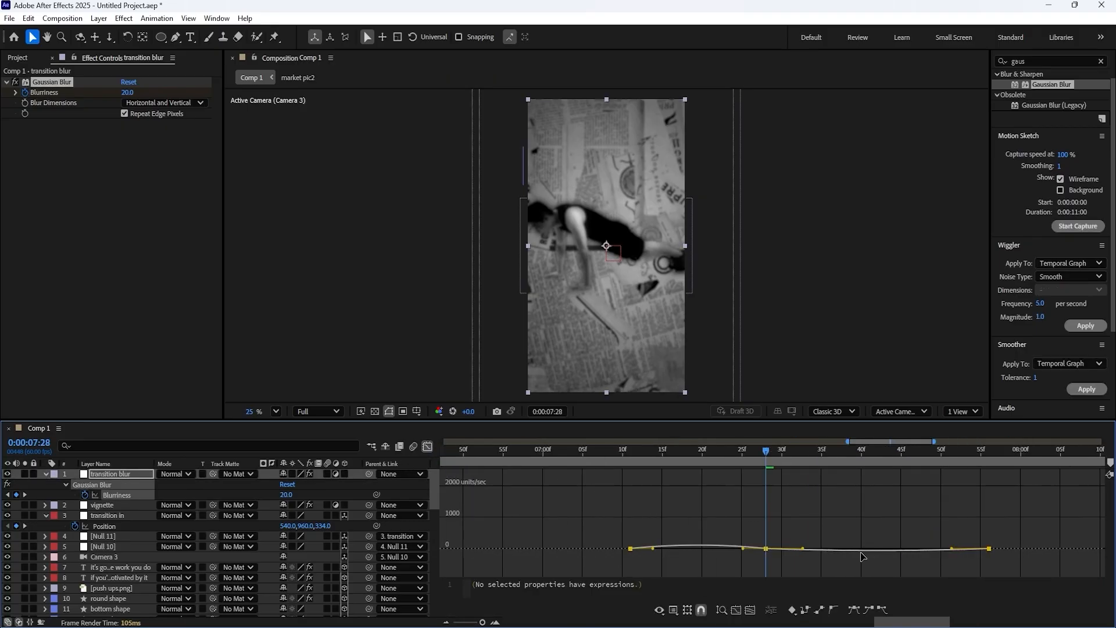
scroll(860, 553, "up", 1)
left_click(750, 611)
scroll(743, 561, "down", 1)
left_click(696, 536)
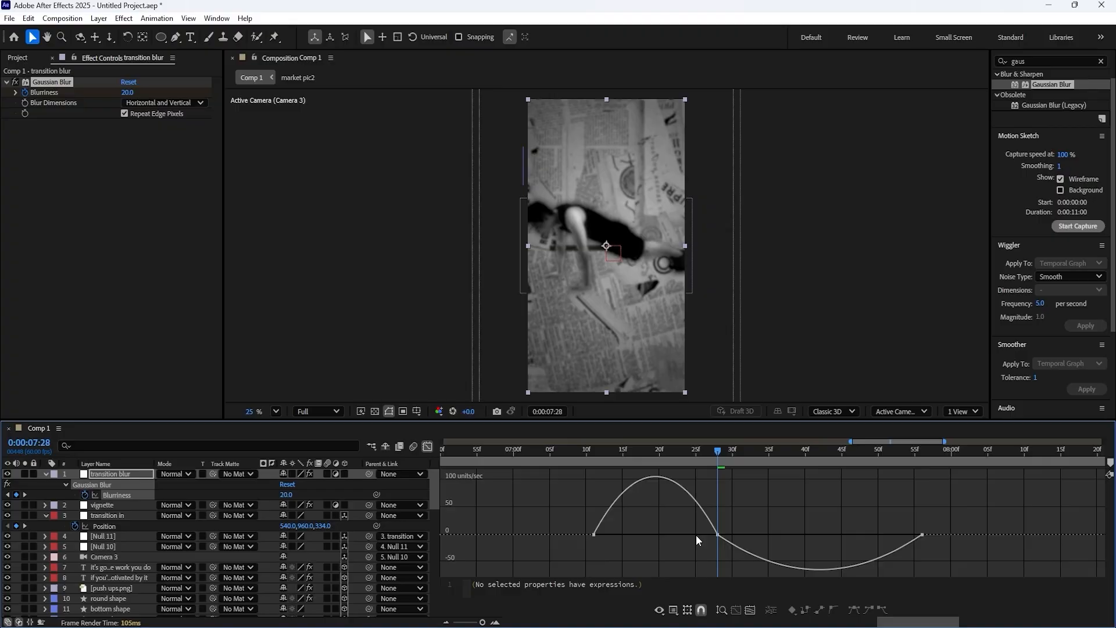
- Lengthen the influence handles between the first two Blurriness keyframes so the blur builds with a sharp speed peak, and scrub through it
left_click_drag(615, 534, 667, 535)
left_click_drag(612, 452, 672, 452)
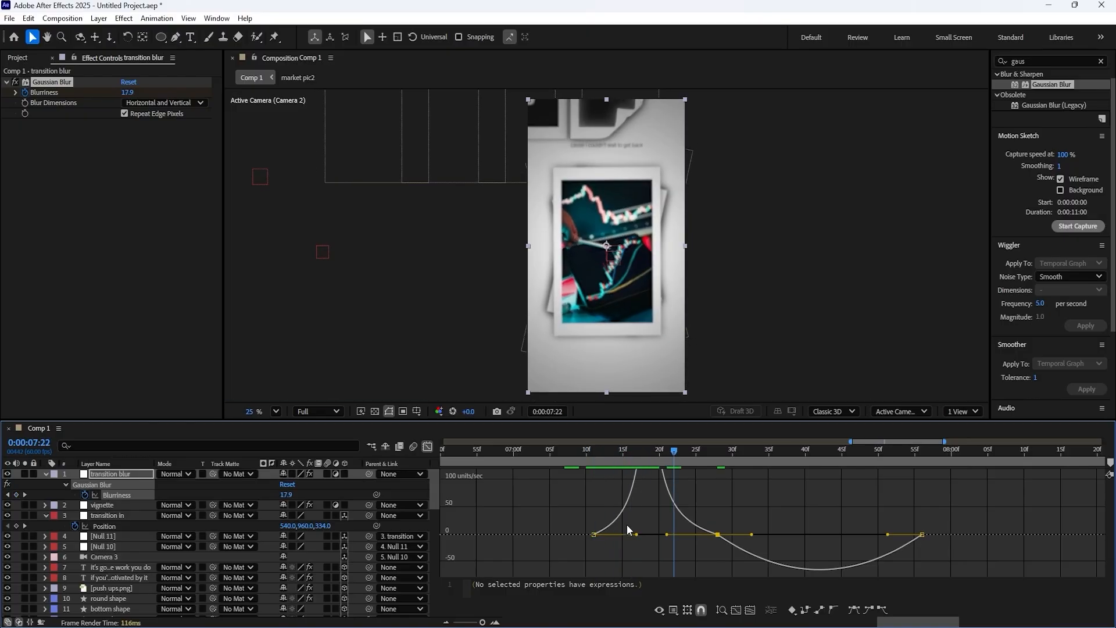
left_click_drag(594, 534, 677, 534)
key("ctrl+z")
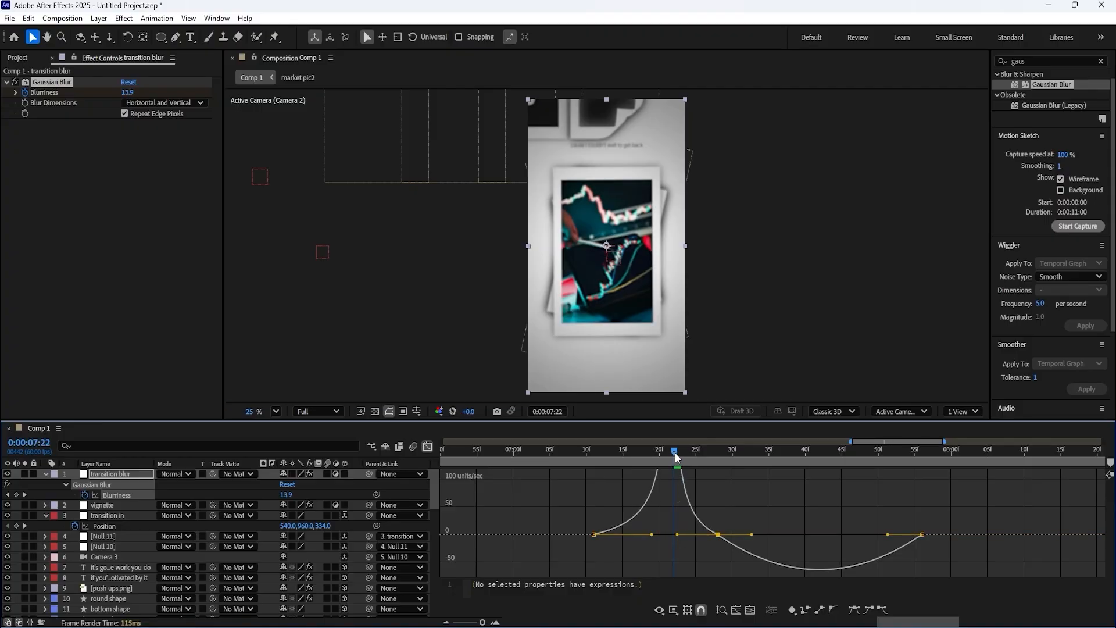
left_click_drag(674, 452, 776, 453)
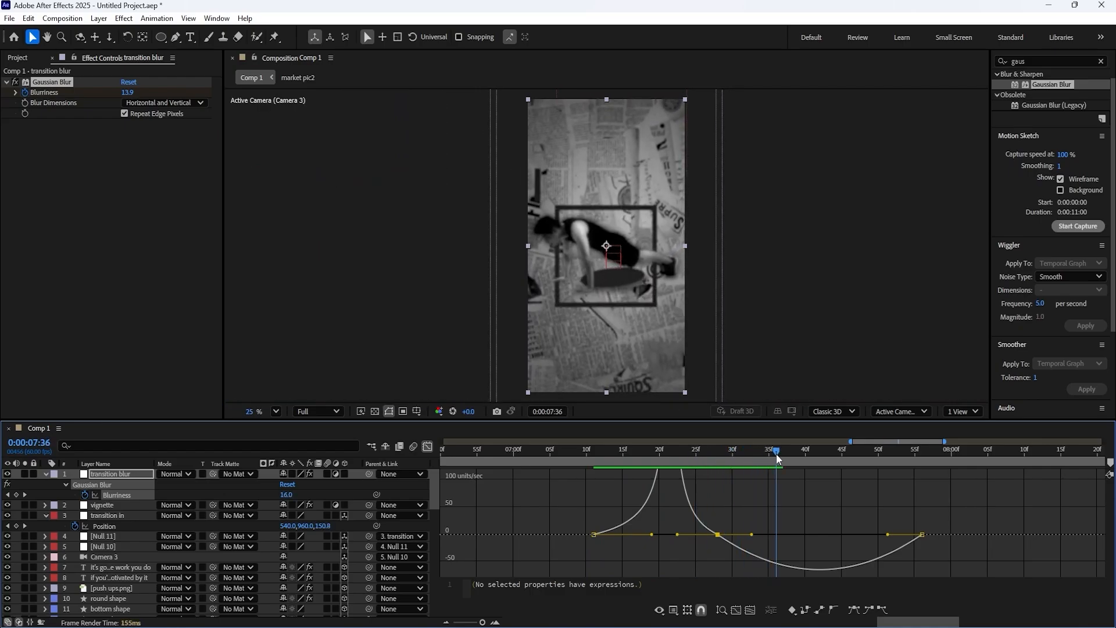
- Move the last Blurriness keyframe to 0:00:07:46, extend the middle keyframe's outgoing influence, and preview the blur
left_click_drag(752, 533, 775, 533)
left_click_drag(887, 534, 846, 536)
left_click_drag(755, 535, 866, 532)
left_click_drag(791, 451, 664, 505)
key("space")
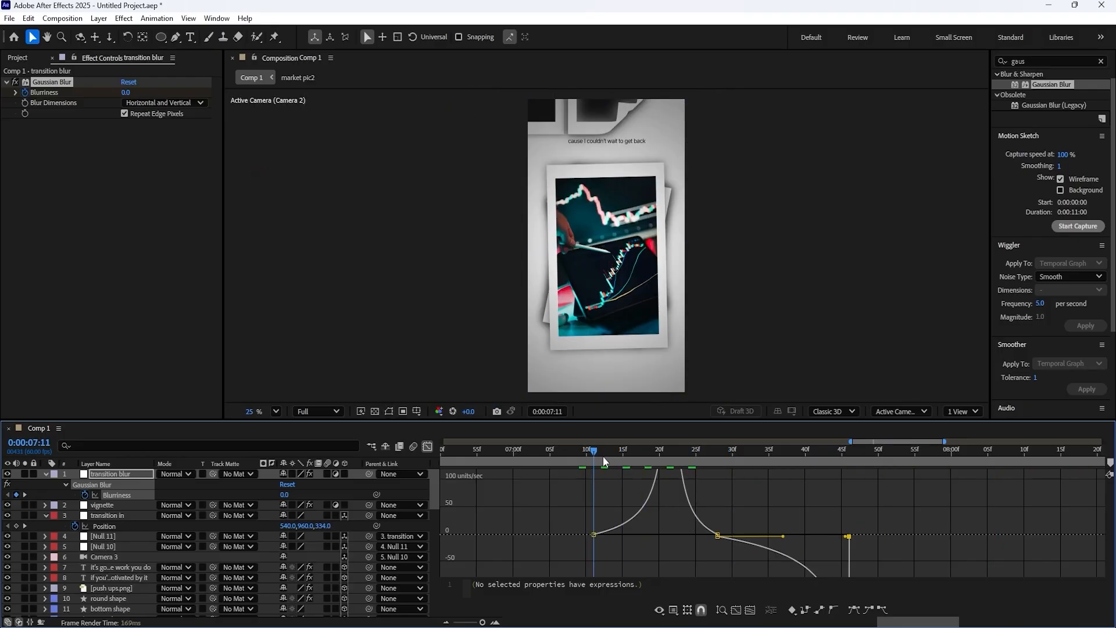
key("space")
key("space")
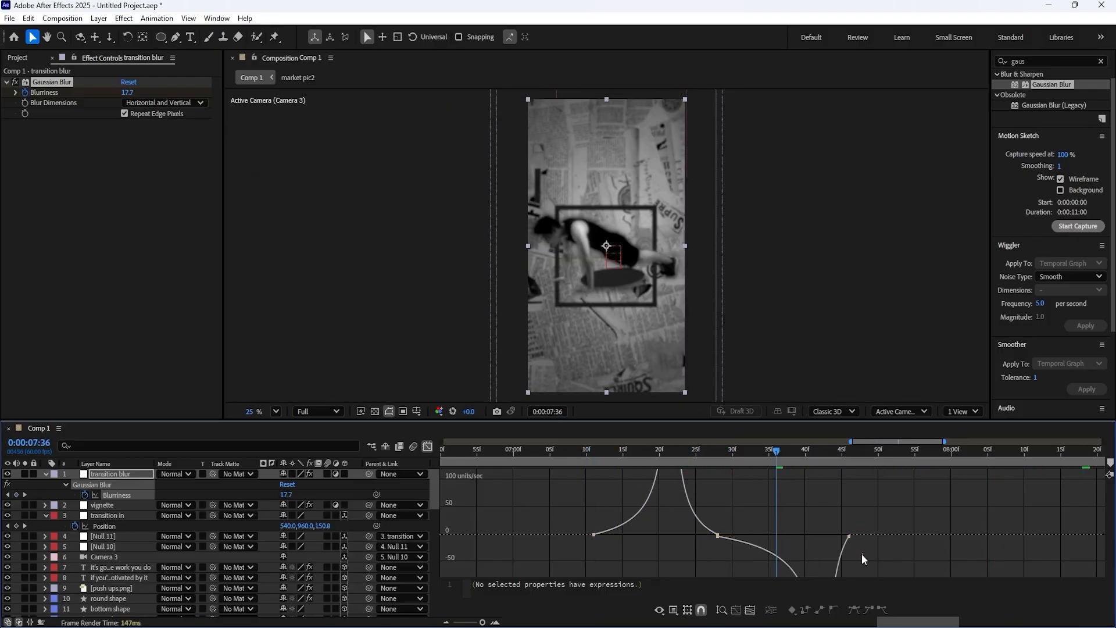
- Move the last Blurriness keyframe to 0:00:07:51, shorten the middle keyframe's outgoing influence, and preview the blurred transition
left_click_drag(849, 536, 885, 537)
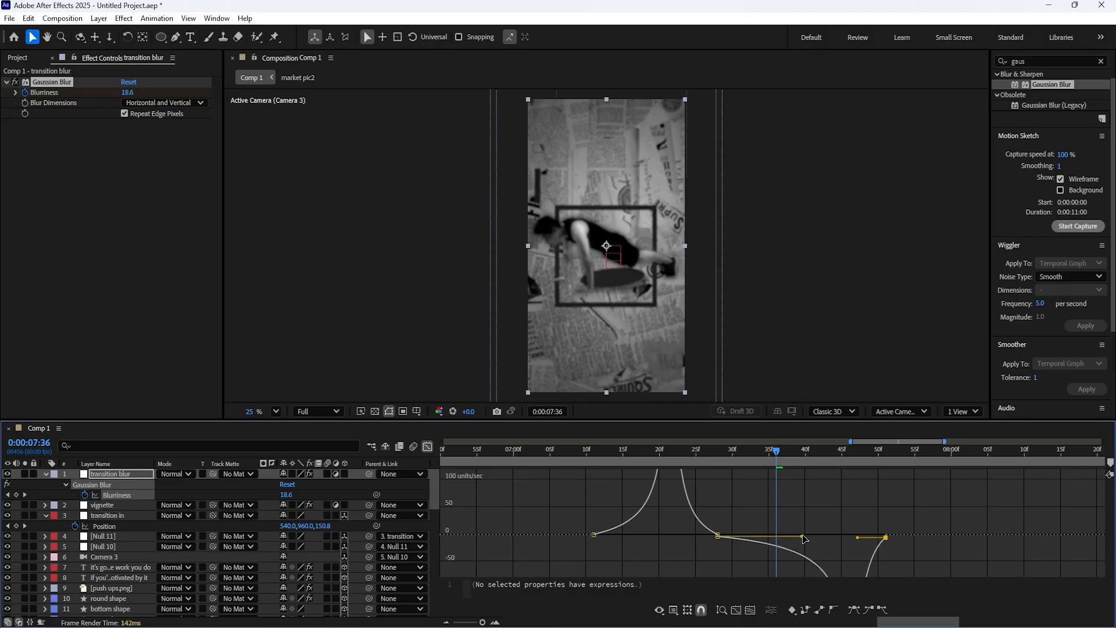
left_click_drag(803, 535, 763, 537)
left_click_drag(659, 452, 571, 456)
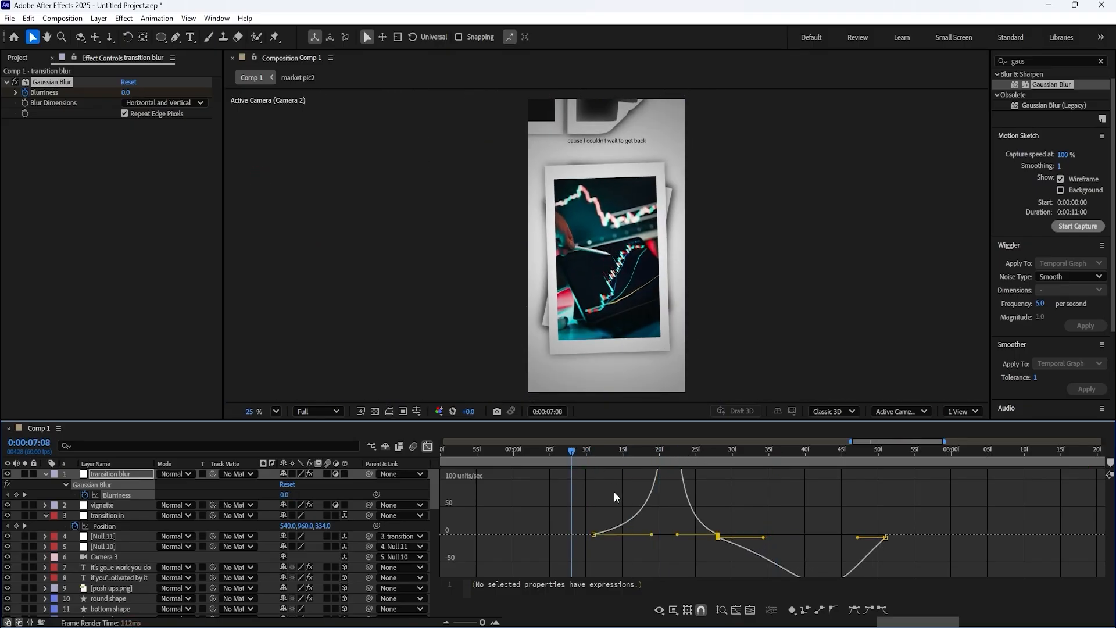
key("space")
left_click(609, 455)
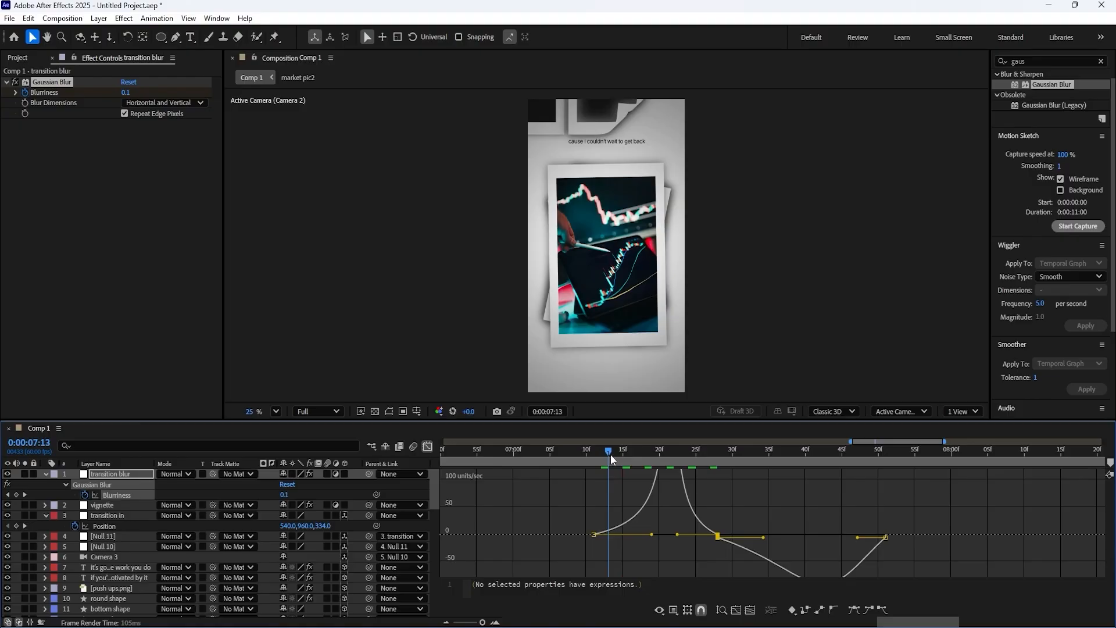
key("space")
left_click(427, 446)
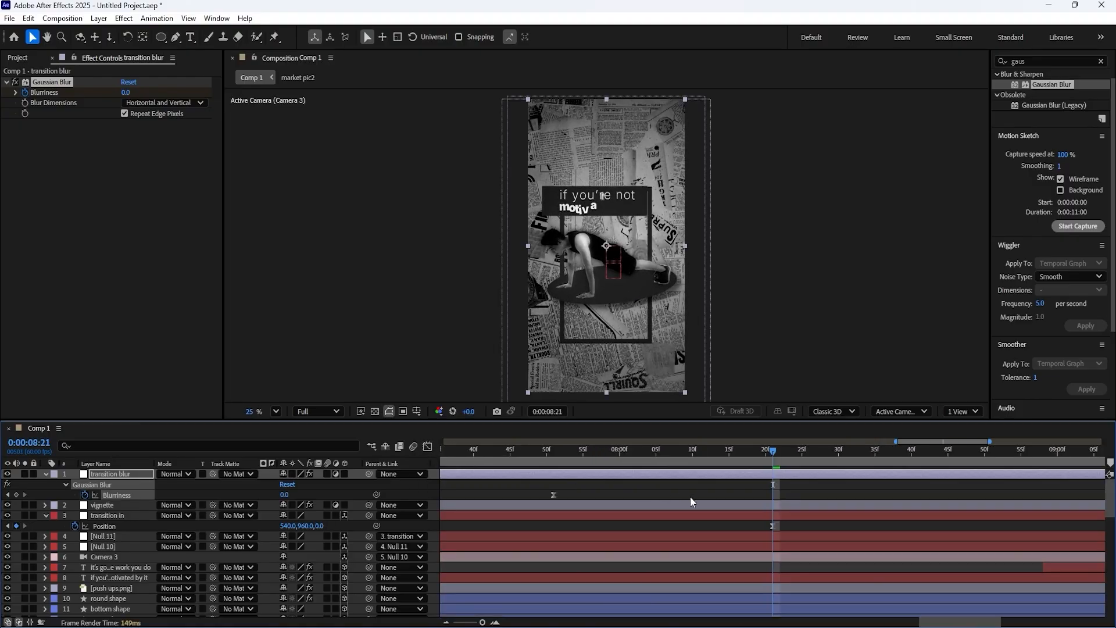
- Copy the three Blurriness keyframes and paste them at the earlier scene cut, 0:00:03:10
key("semicolon")
left_click_drag(568, 452, 513, 459)
left_click_drag(816, 494, 916, 496)
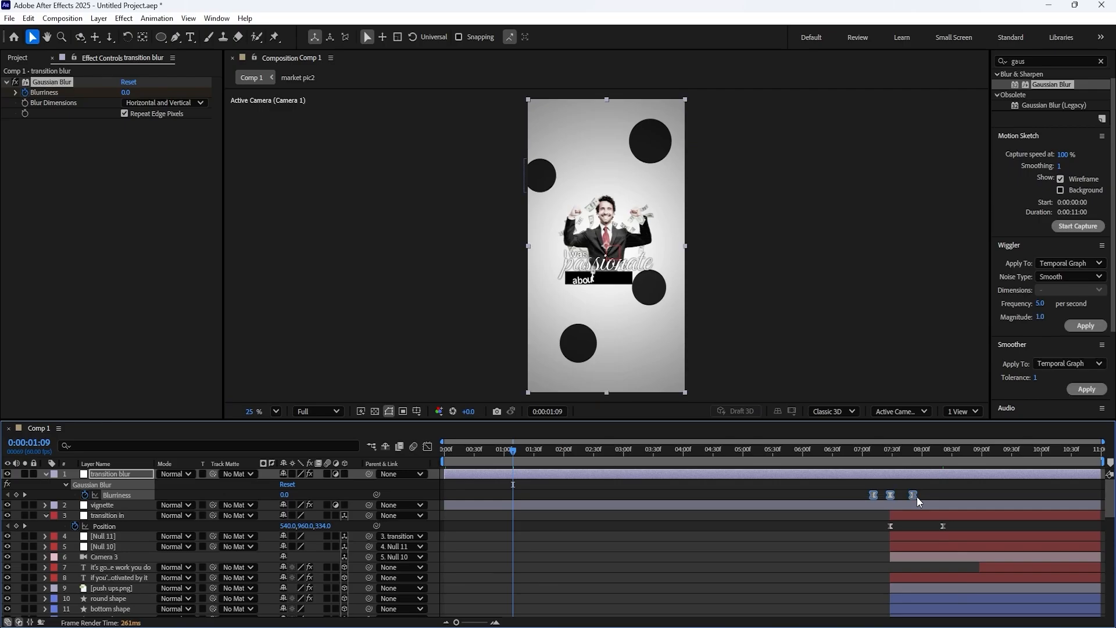
left_click_drag(596, 460, 636, 451)
scroll(617, 522, "down", 7)
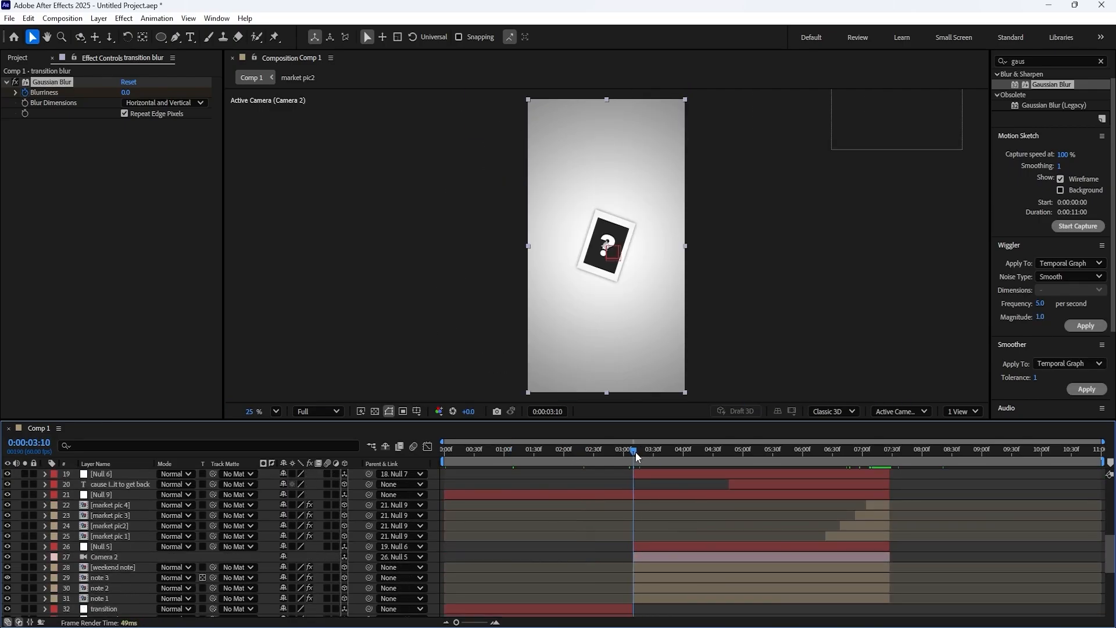
scroll(650, 538, "up", 7)
key("ctrl+c")
key("ctrl+v")
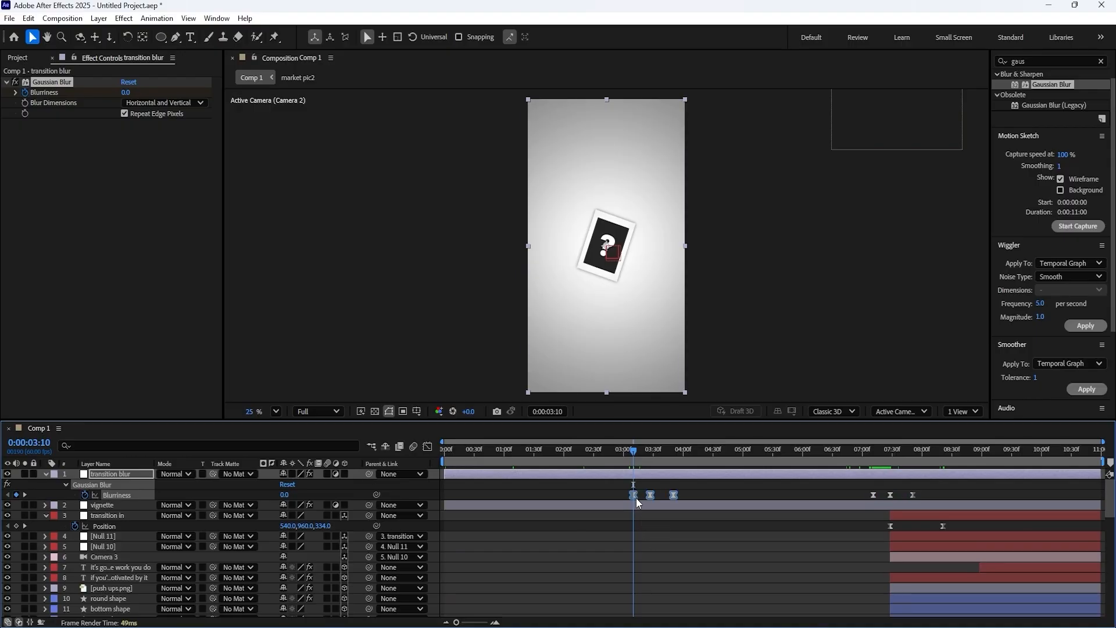
- Shift the pasted Blurriness keyframes earlier so the middle one sits at 0:00:03:10
mouse_move(622, 492)
left_mouse_down()
mouse_move(707, 494)
mouse_move(614, 493)
left_mouse_up()
key(";")
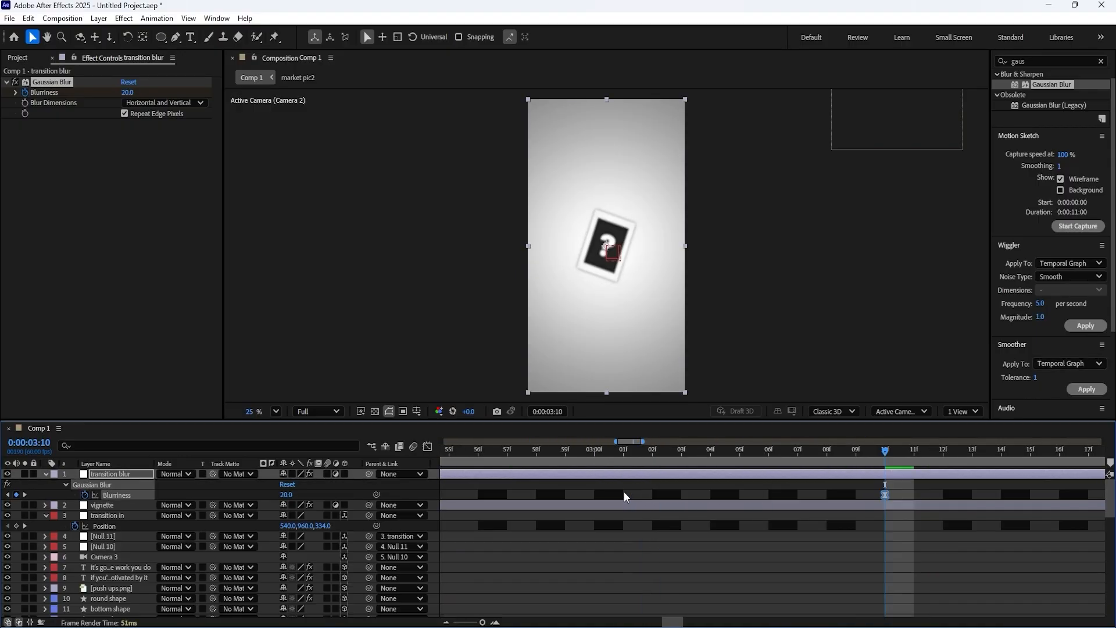
scroll(756, 495, "down", 5)
scroll(686, 500, "up", 3)
scroll(622, 493, "down", 4)
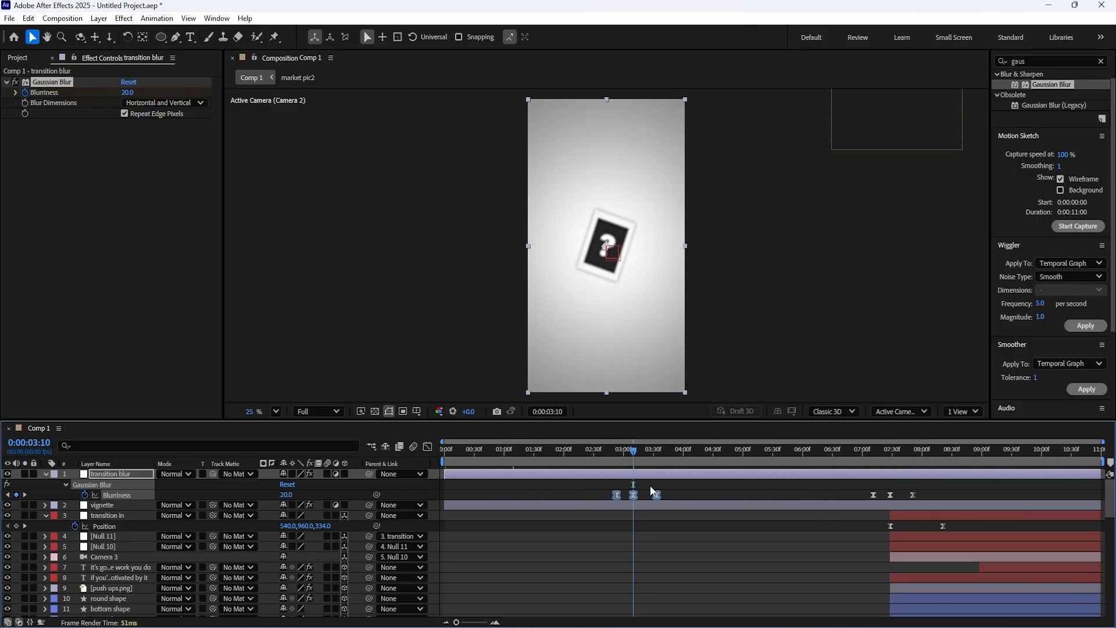
- Set the middle Blurriness keyframe at the earlier scene cut to 22 and preview the blurred transition
scroll(652, 495, "down", 5)
scroll(655, 500, "down", 2)
mouse_move(623, 449)
left_mouse_down()
mouse_move(608, 449)
mouse_move(632, 455)
left_mouse_up()
scroll(630, 529, "up", 8)
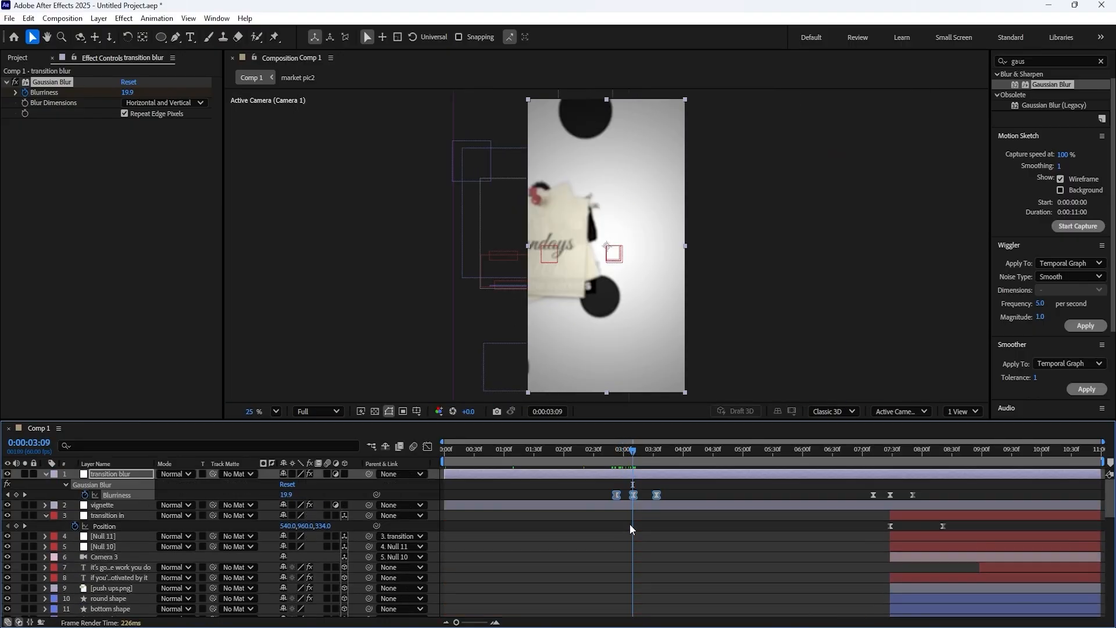
left_click(637, 489)
left_click(633, 495)
left_click_drag(286, 495, 300, 495)
left_click_drag(634, 454, 658, 453)
mouse_move(668, 452)
left_mouse_down()
mouse_move(695, 453)
mouse_move(681, 452)
left_mouse_up()
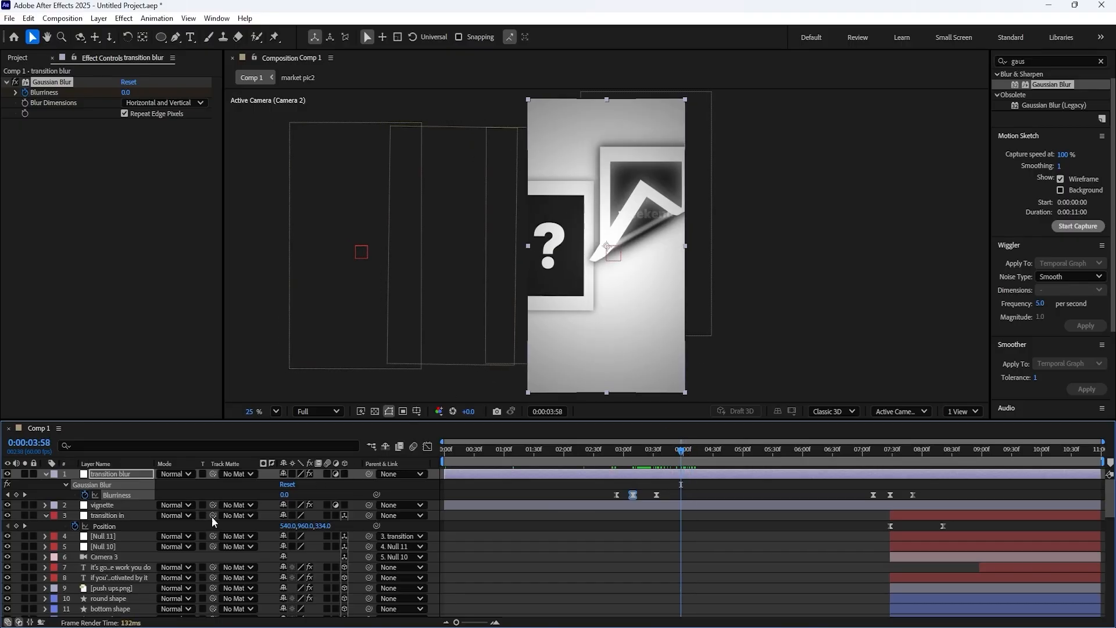
- Set the CC Page Turn Back Opacity of the weekend note layer to 100
scroll(132, 570, "down", 2)
scroll(122, 565, "down", 3)
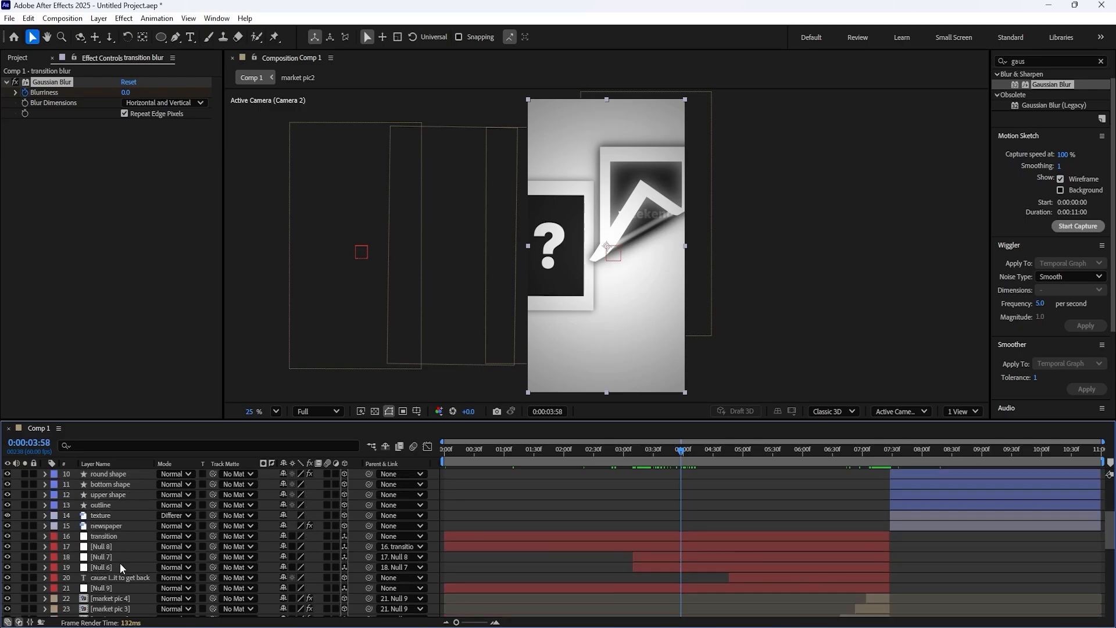
left_click(122, 567)
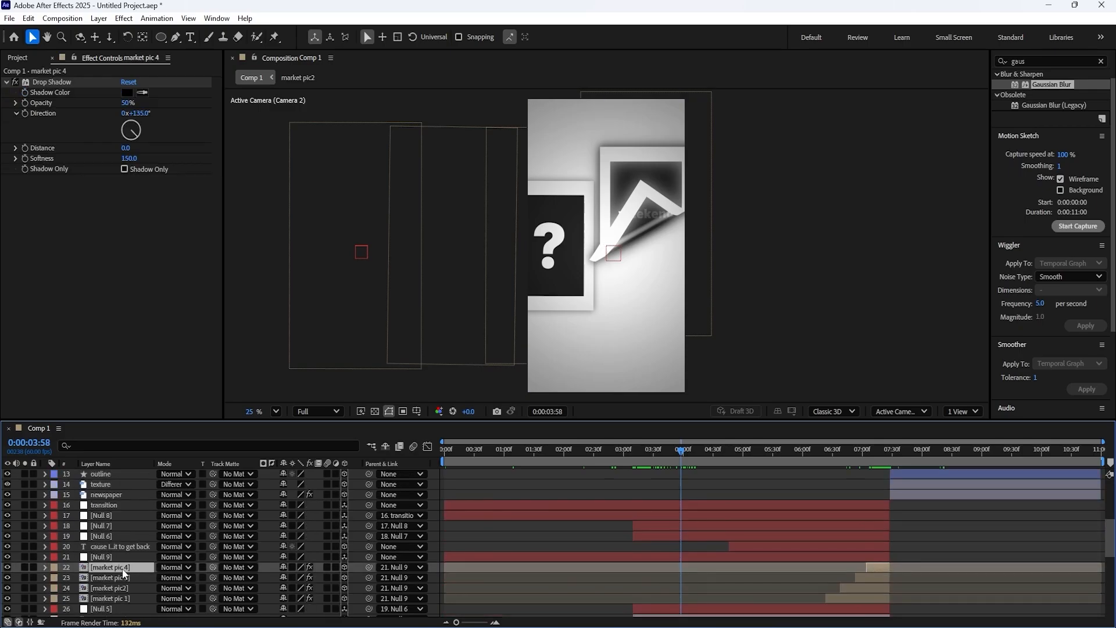
scroll(128, 539, "down", 3)
left_click(122, 537)
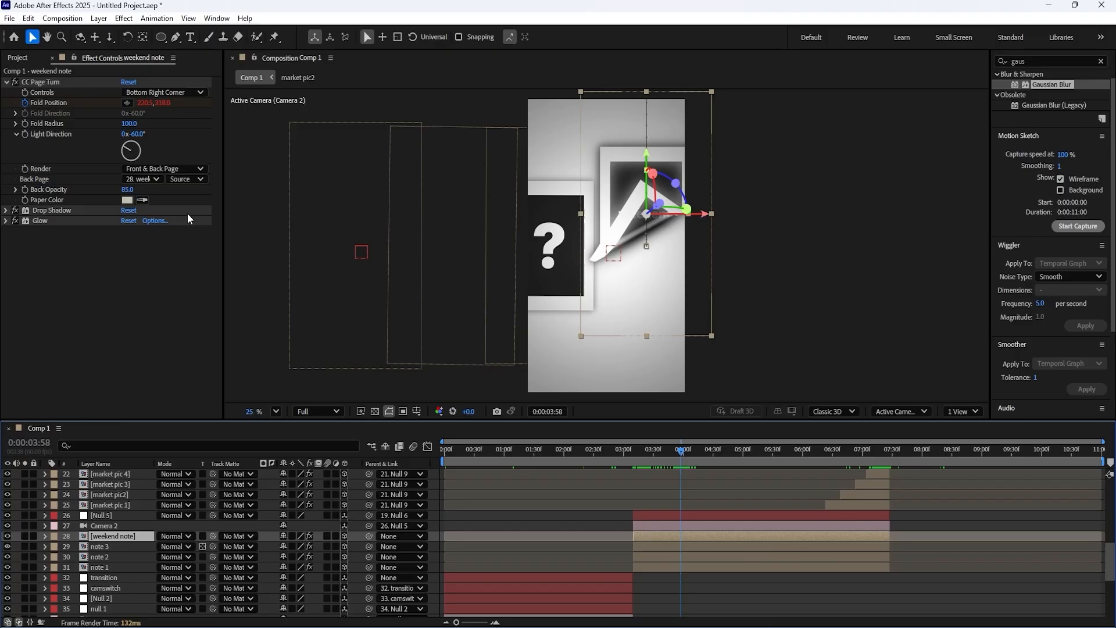
left_click(128, 189)
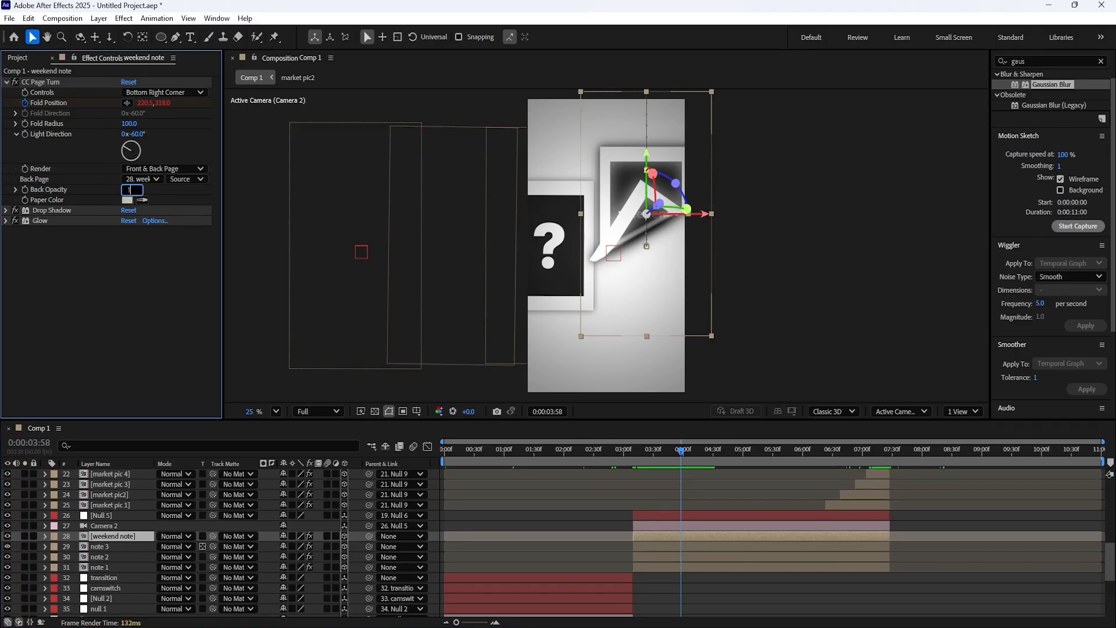
type("100")
key("Return")
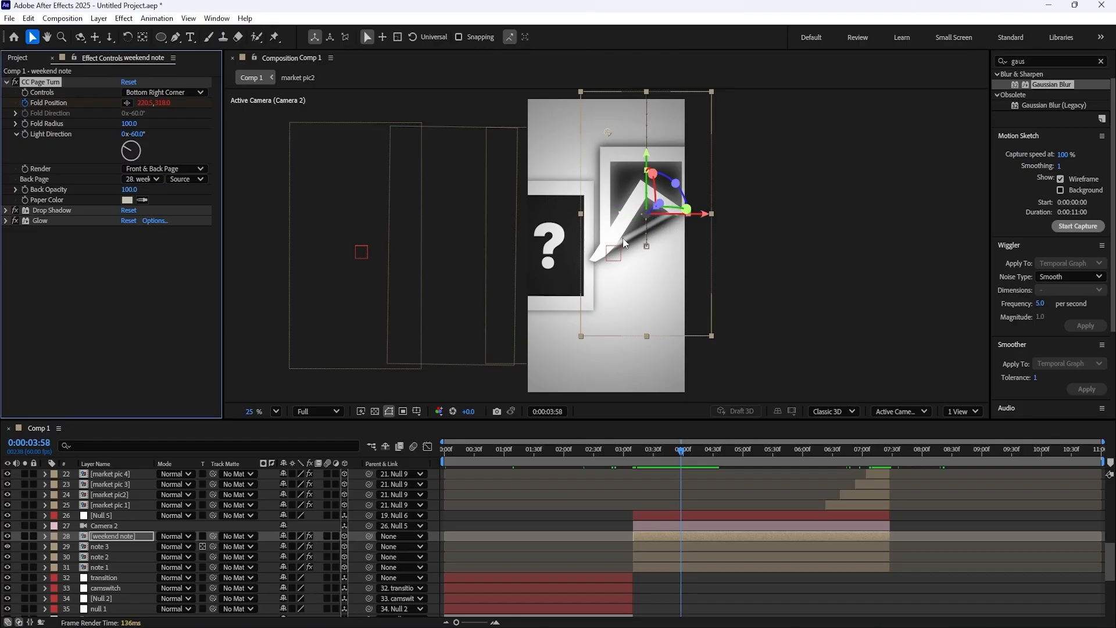
left_click(7, 82)
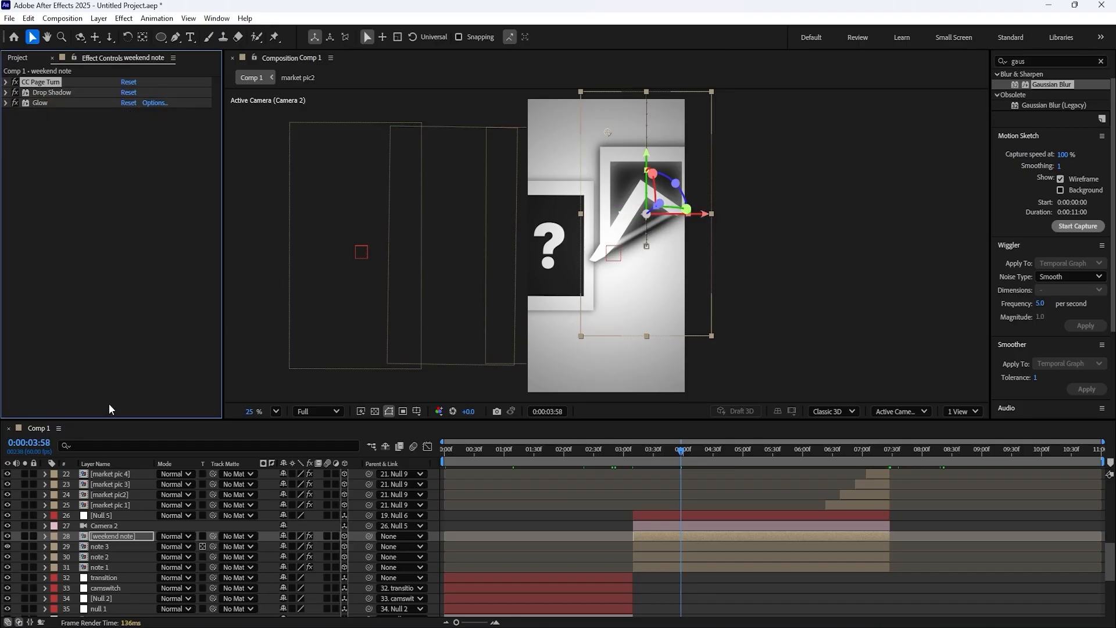
- Review the reference video in Media Player and add a white 1080 x 1920 px solid named speedlines above the weekend note layer
left_click(312, 526)
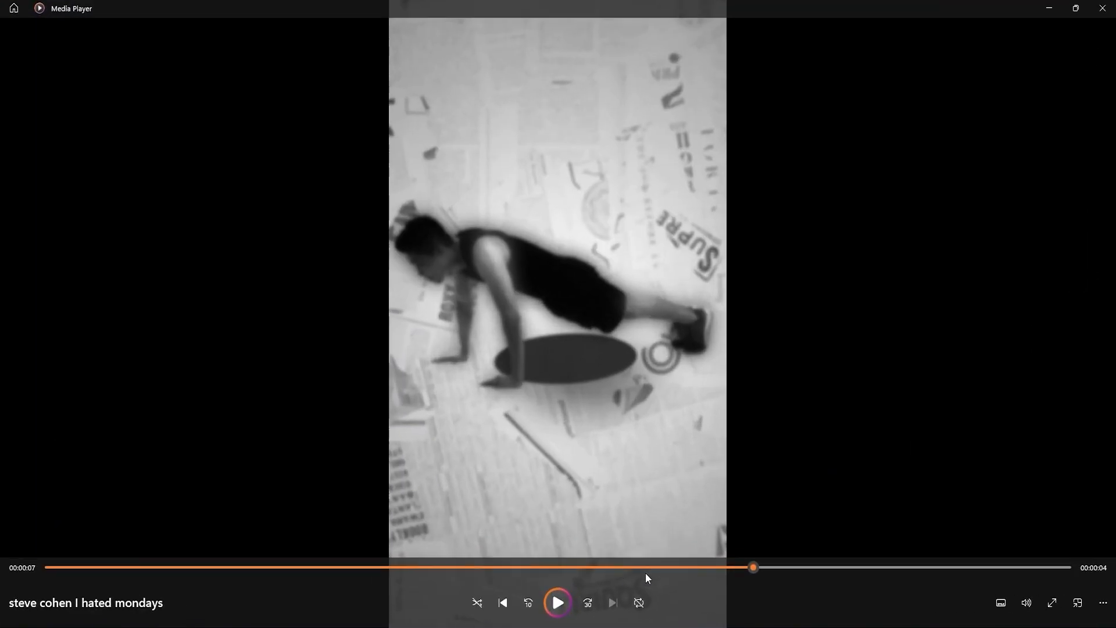
left_click_drag(645, 568, 332, 587)
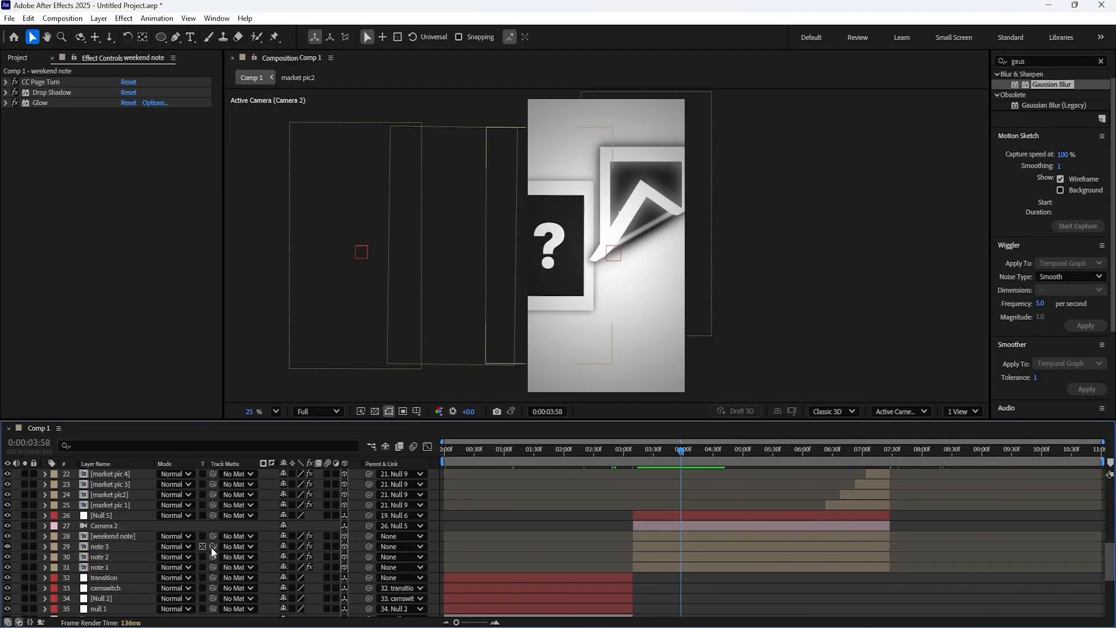
left_click(107, 534)
key("ctrl+y")
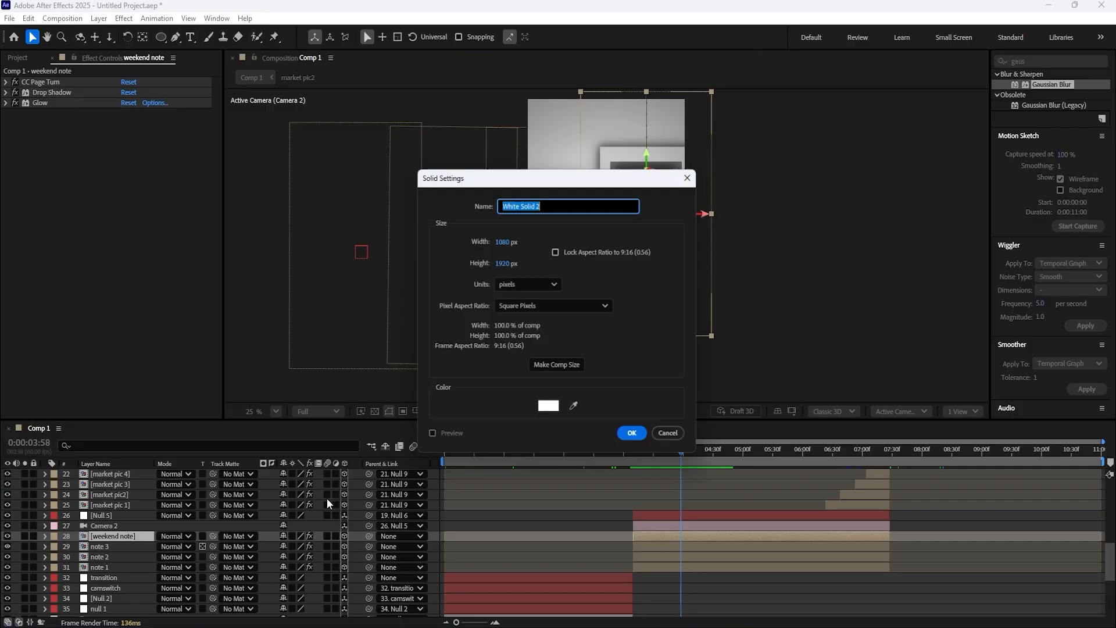
type("speedlines")
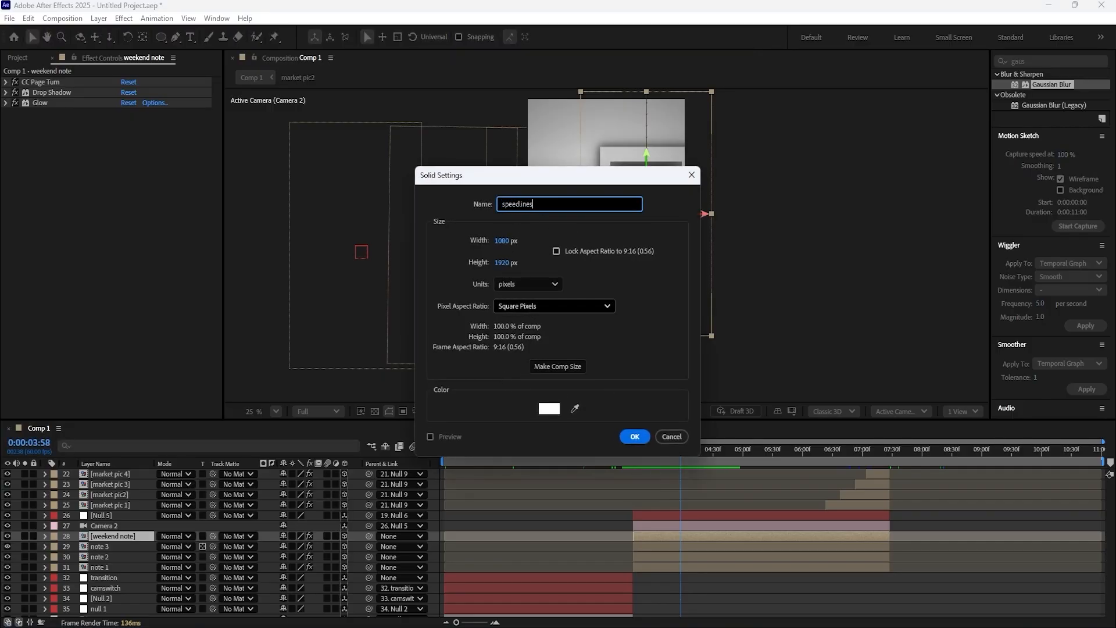
key("Return")
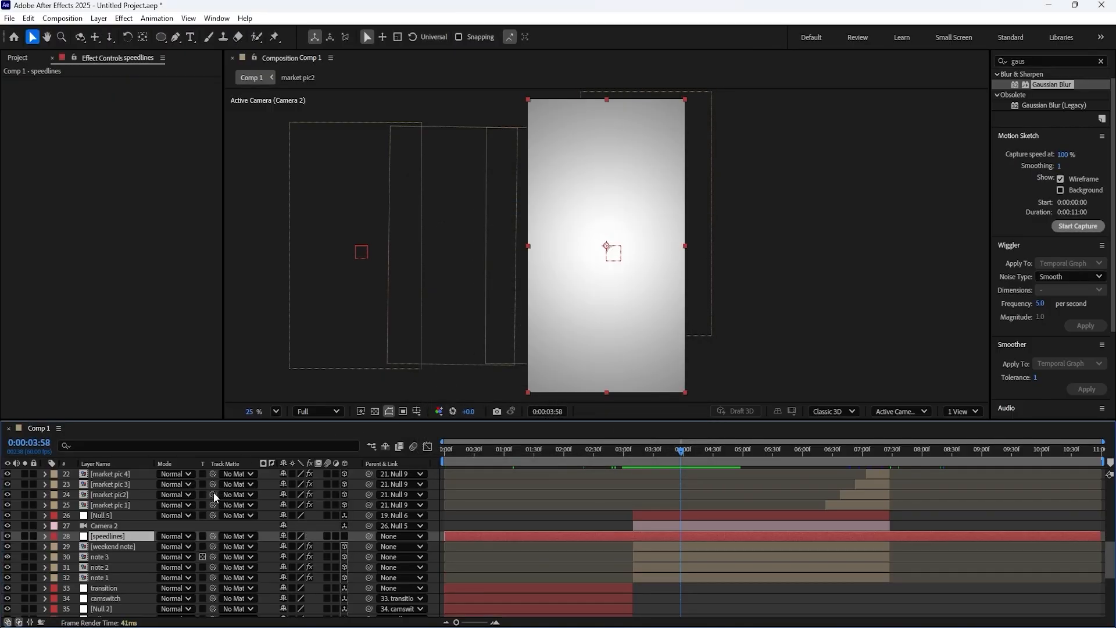
- Find the speed lines user preset and apply it to the speedlines solid
left_click(1048, 63)
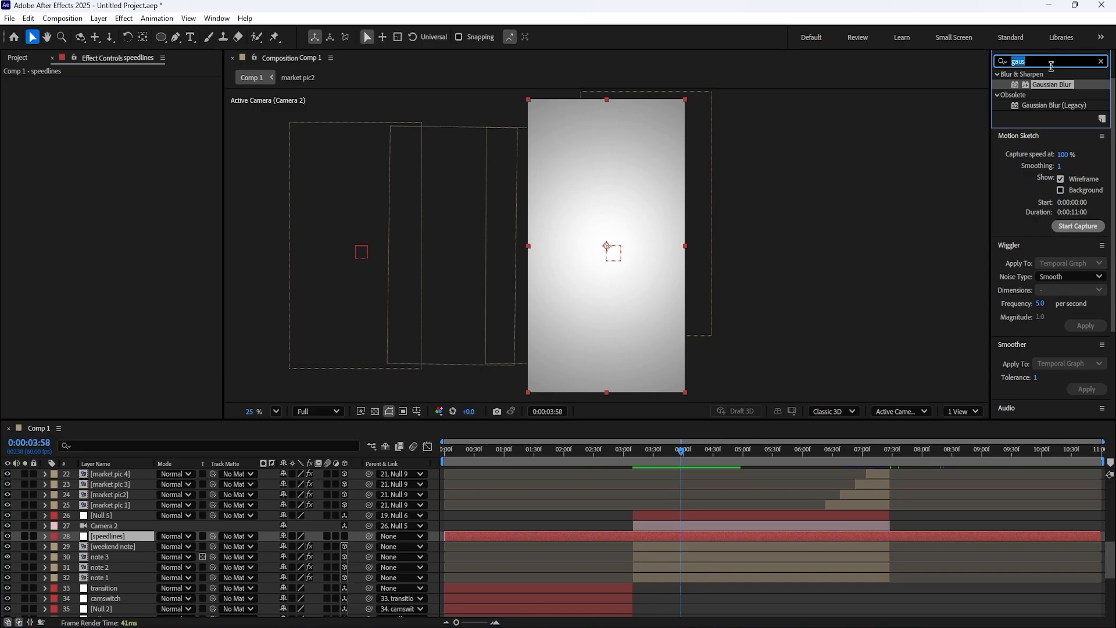
type("speed")
left_click(1049, 147)
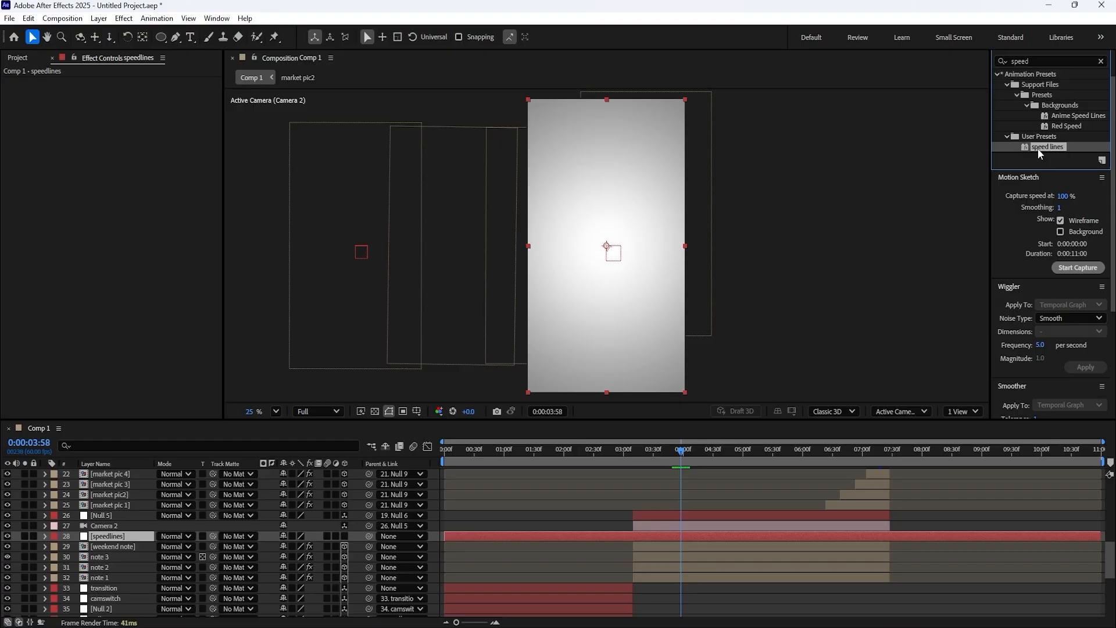
left_click_drag(1042, 148, 71, 188)
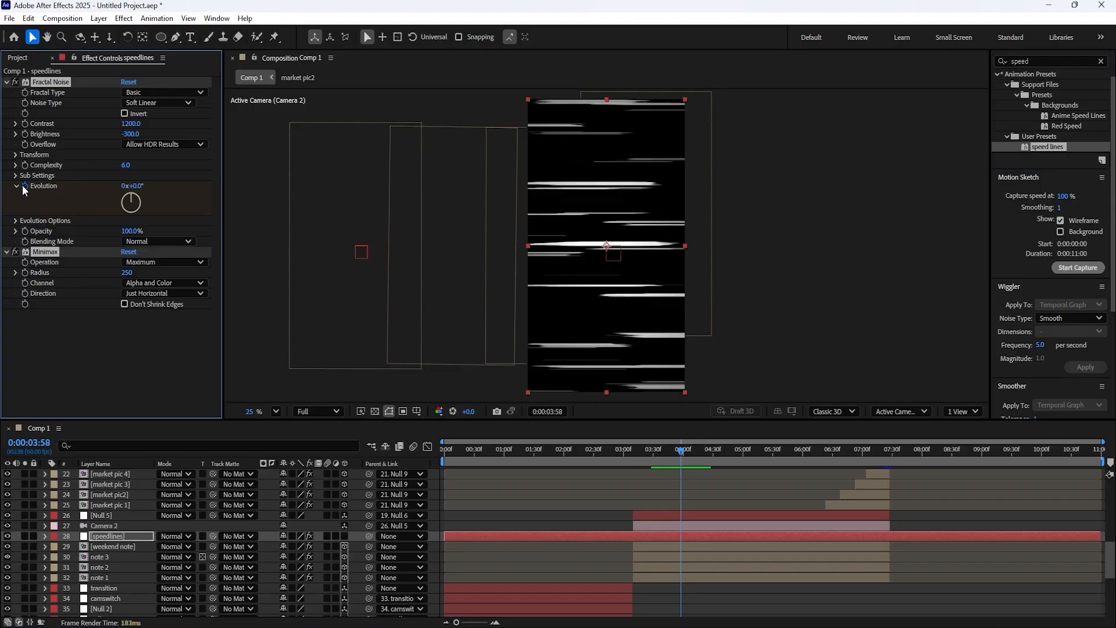
- Review the preset's Fractal Noise and Minimax settings and remove the keyframing from the Fractal Noise Evolution
left_click(41, 306)
key("ctrl+a")
left_click(6, 82)
left_click(78, 186)
left_click(50, 82)
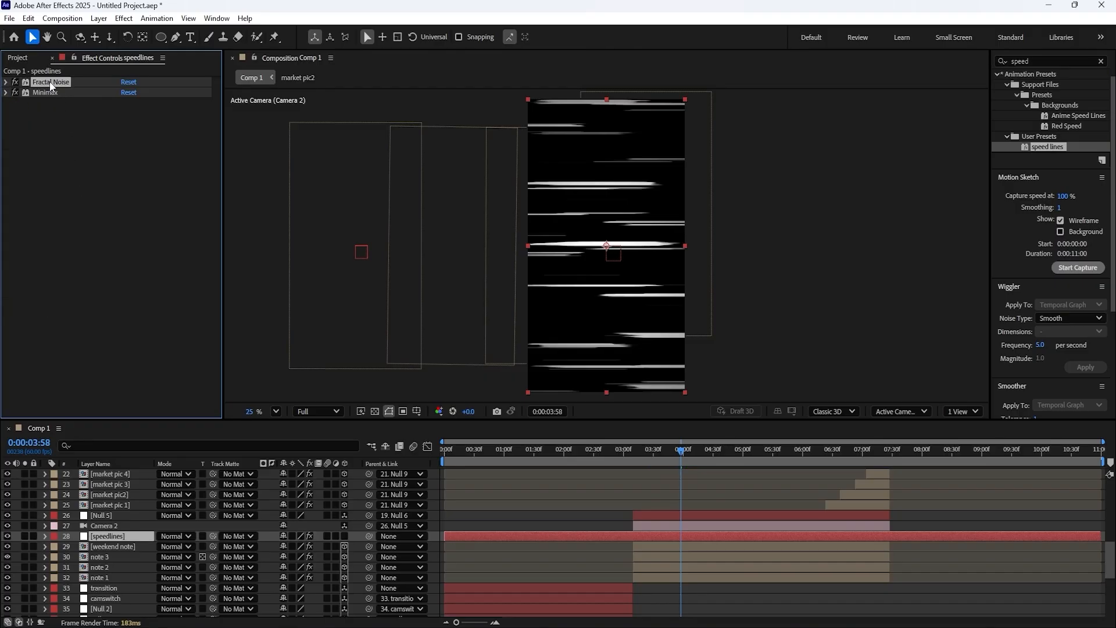
left_click(5, 83)
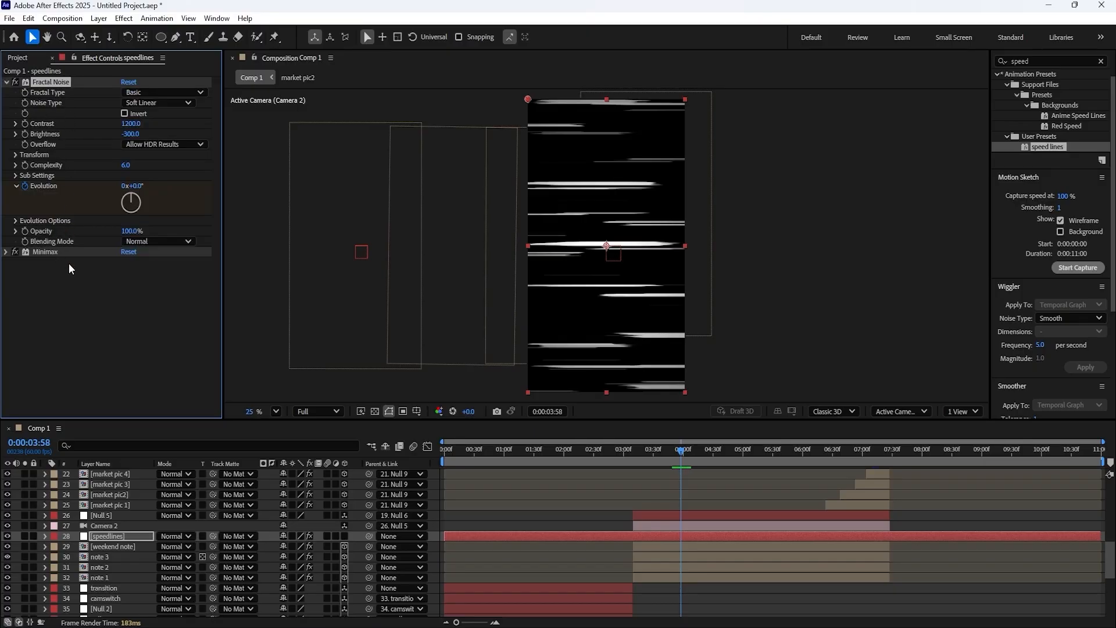
left_click(46, 253)
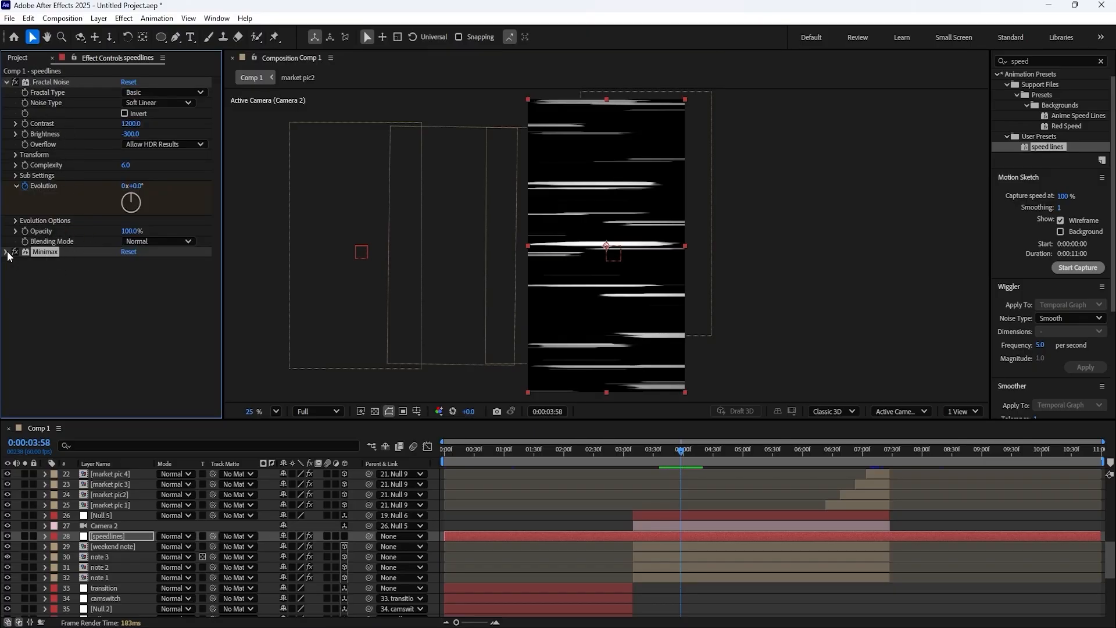
left_click(78, 336)
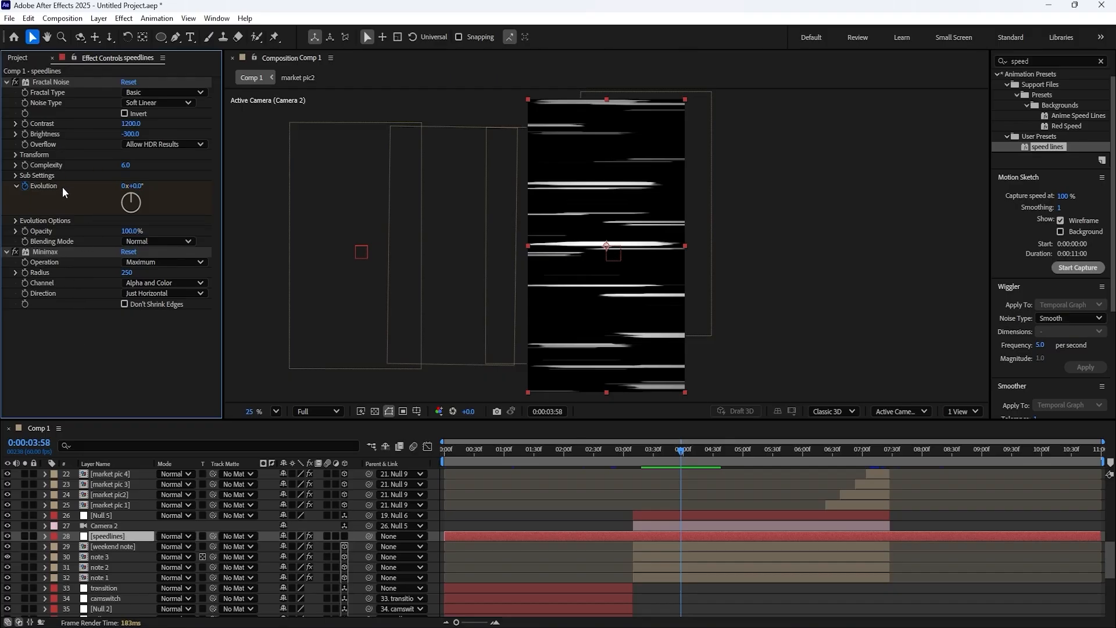
left_click(23, 187)
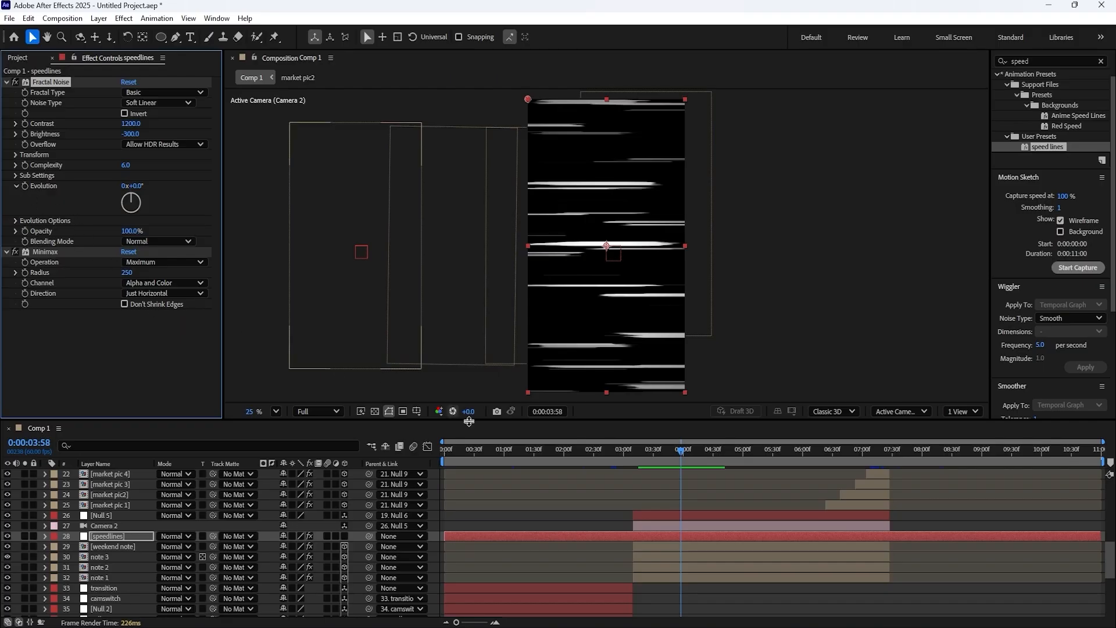
- At 0:00:03:09, set the speedlines layer's blending mode to Difference and its Fractal Noise Brightness to -323 and Contrast to 1077
left_click(633, 457)
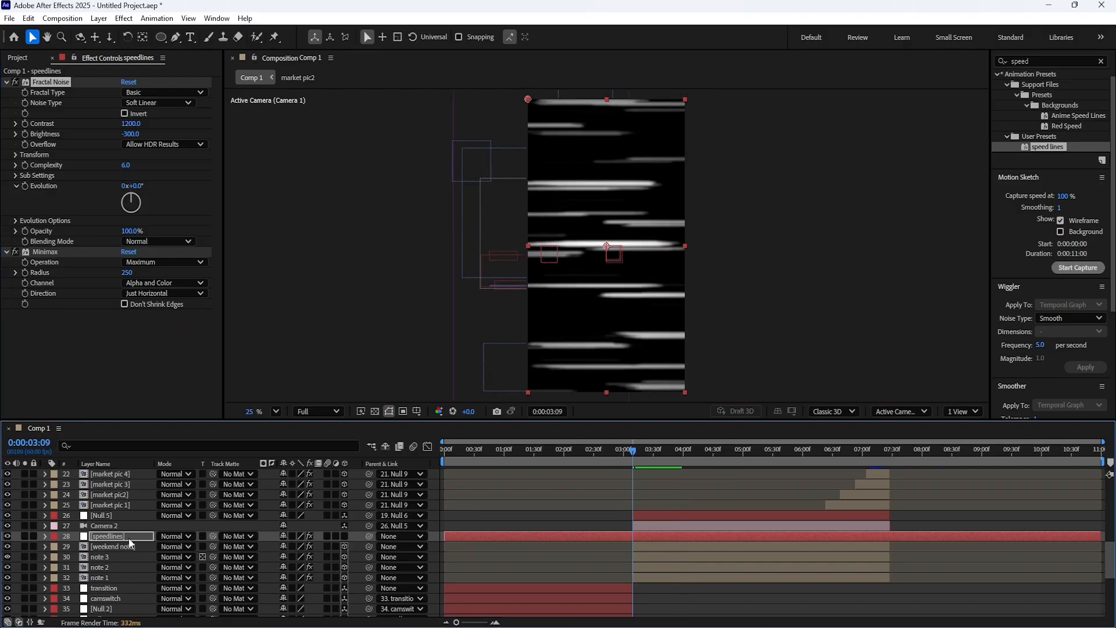
right_click(108, 539)
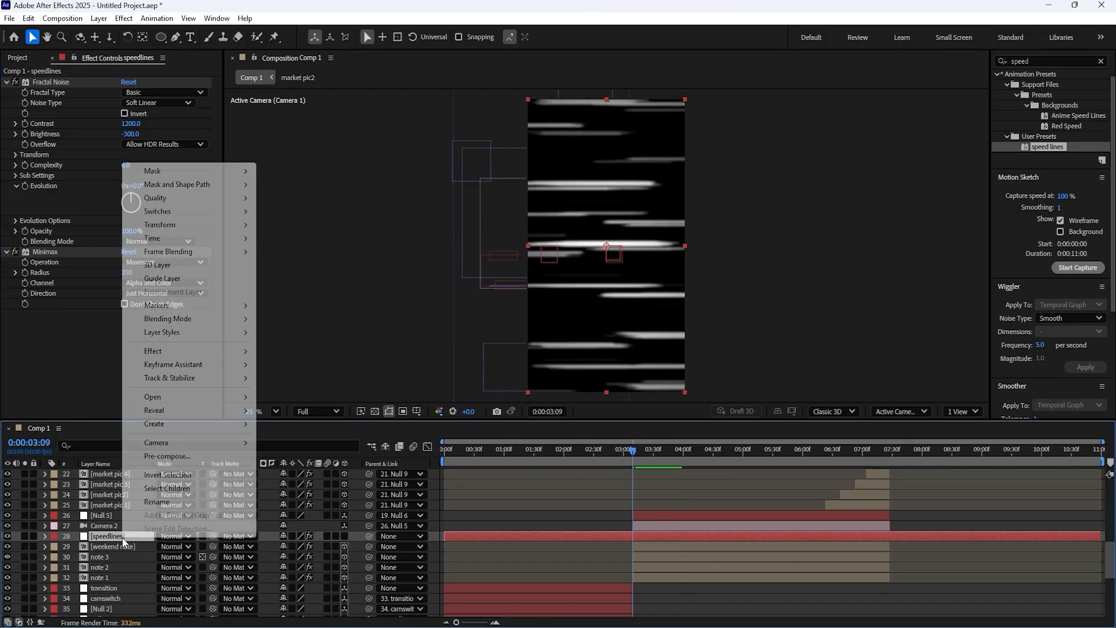
left_click(181, 539)
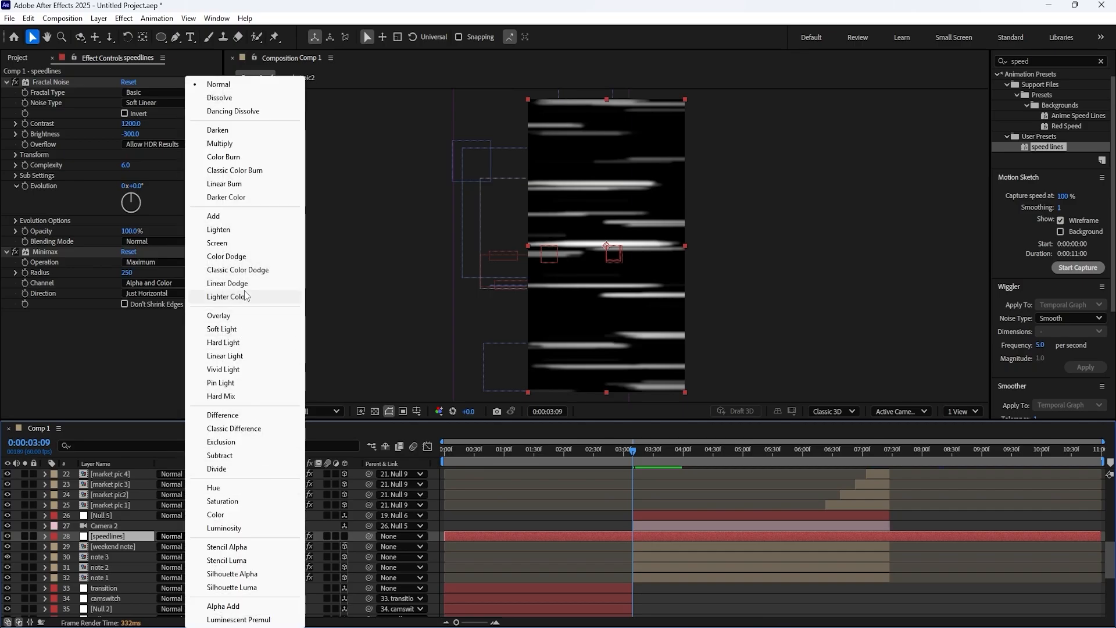
left_click(256, 414)
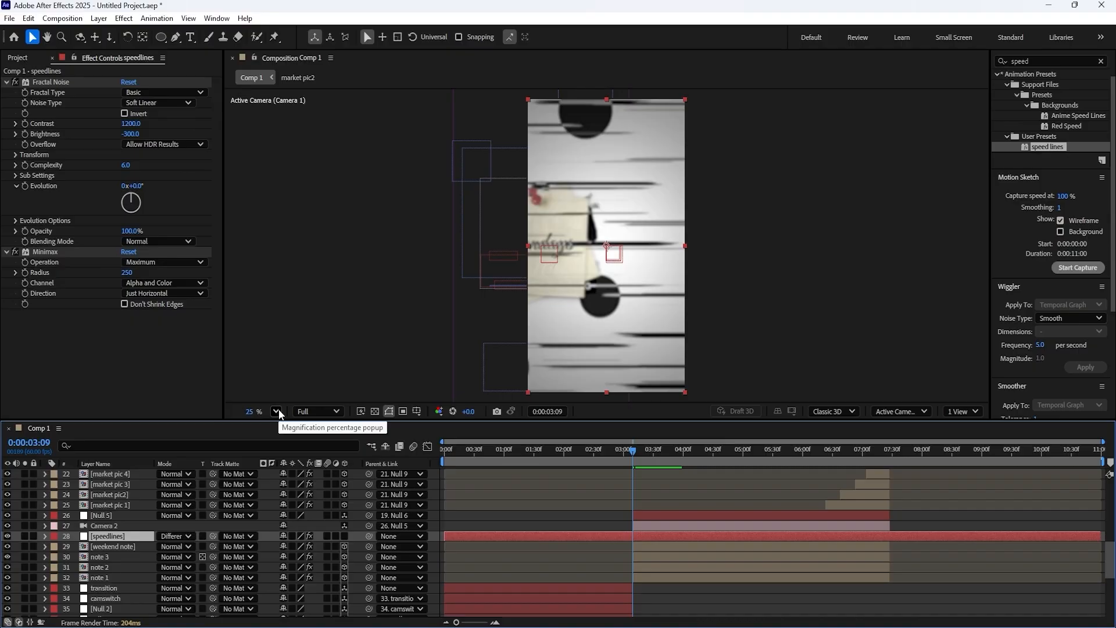
mouse_move(132, 135)
left_mouse_down()
mouse_move(141, 133)
mouse_move(113, 130)
mouse_move(197, 124)
mouse_move(125, 123)
left_mouse_up()
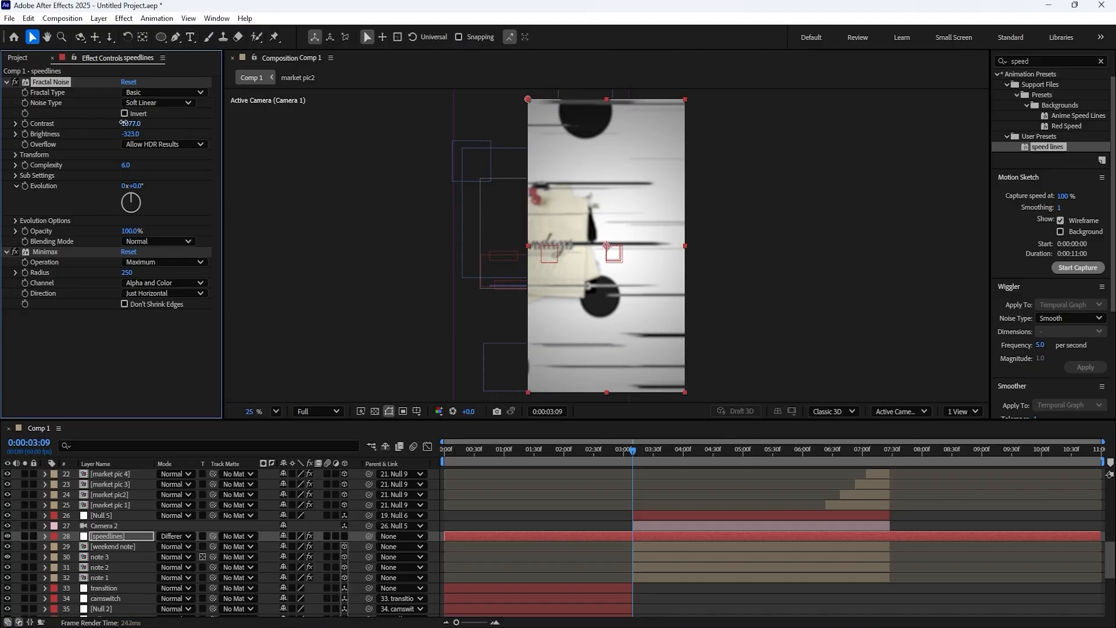
- Move the speedlines layer up the layer stack so it sits between vignette and transition blur
left_click(126, 535)
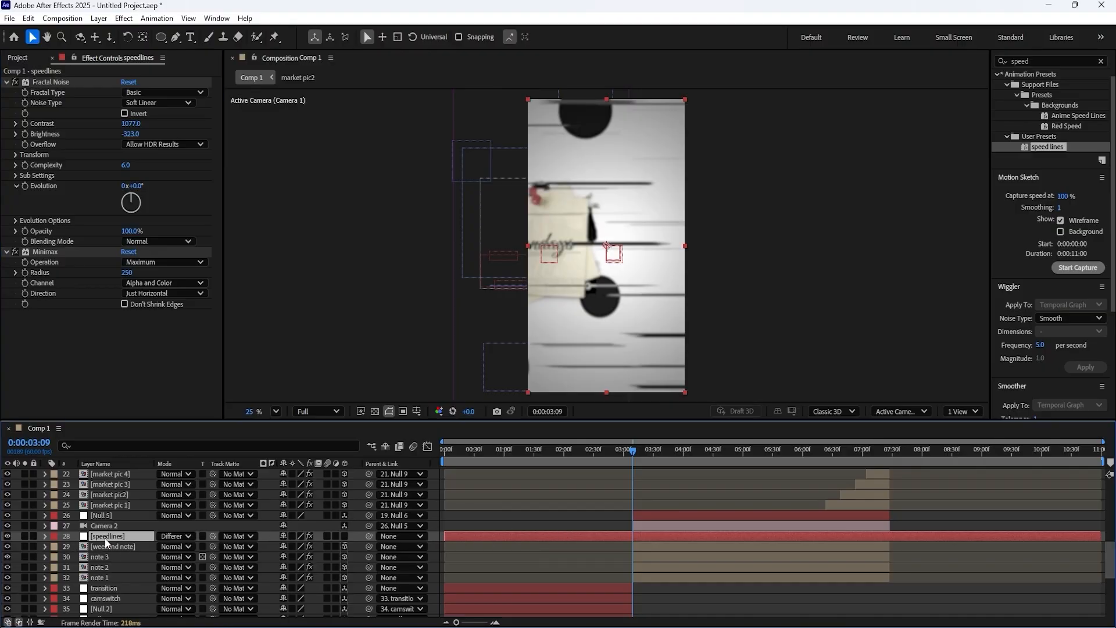
left_click_drag(105, 539, 114, 479)
scroll(116, 521, "up", 4)
left_click_drag(115, 611, 116, 480)
scroll(114, 541, "up", 1)
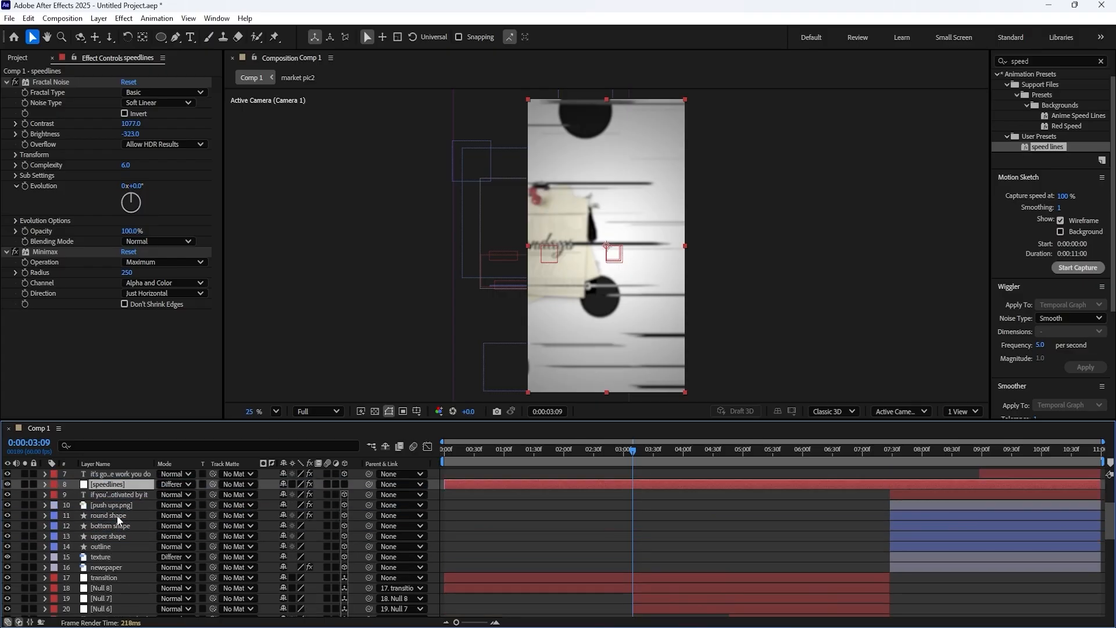
scroll(117, 516, "up", 2)
left_click_drag(113, 548, 118, 521)
left_click(104, 484)
left_click(113, 473)
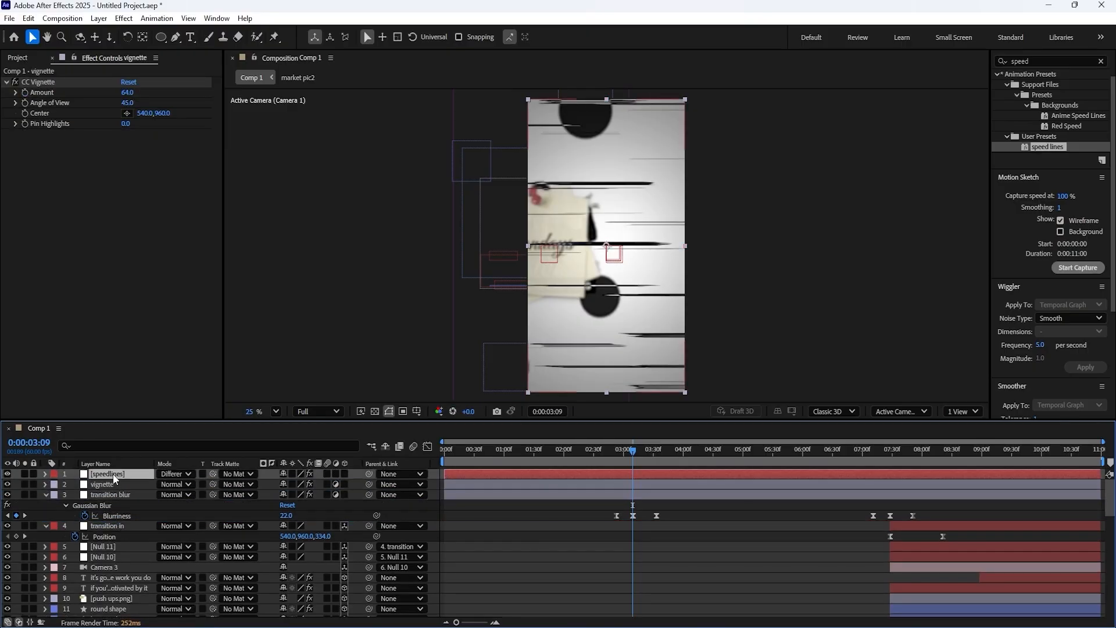
left_click_drag(113, 473, 112, 488)
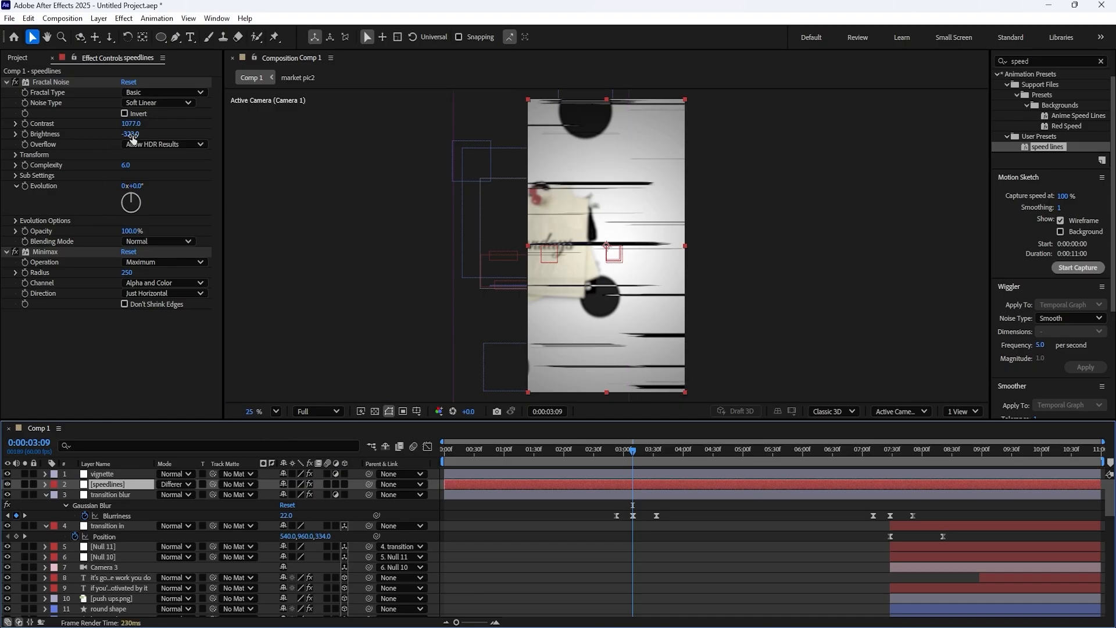
- Lower the speedlines layer's Fractal Noise Brightness to -339 and Contrast to 995
left_click_drag(132, 135, 84, 130)
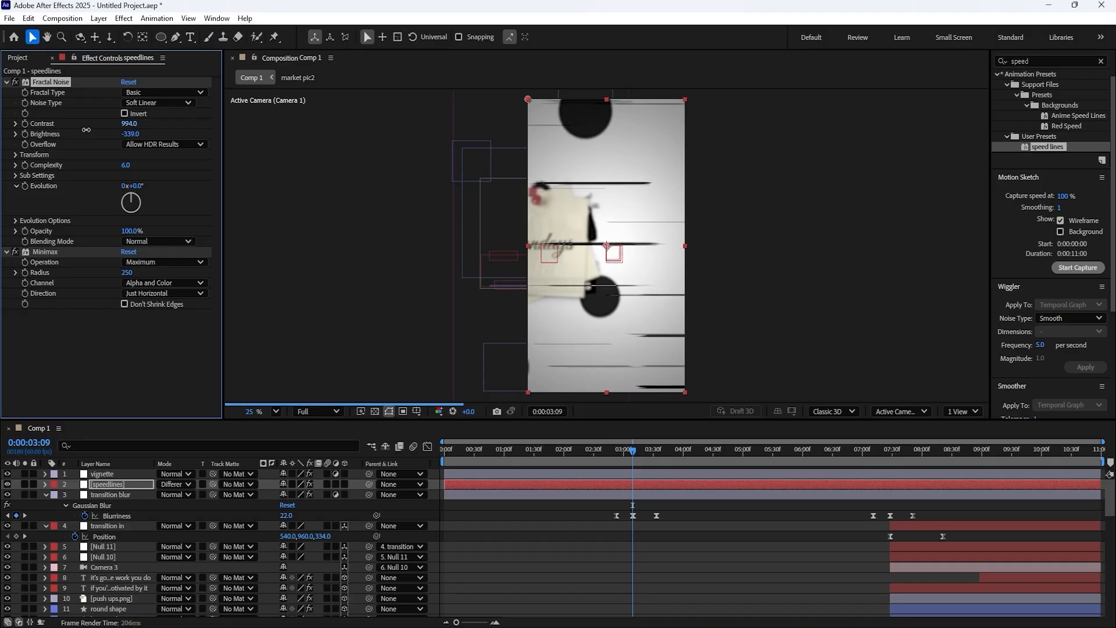
left_click(124, 486)
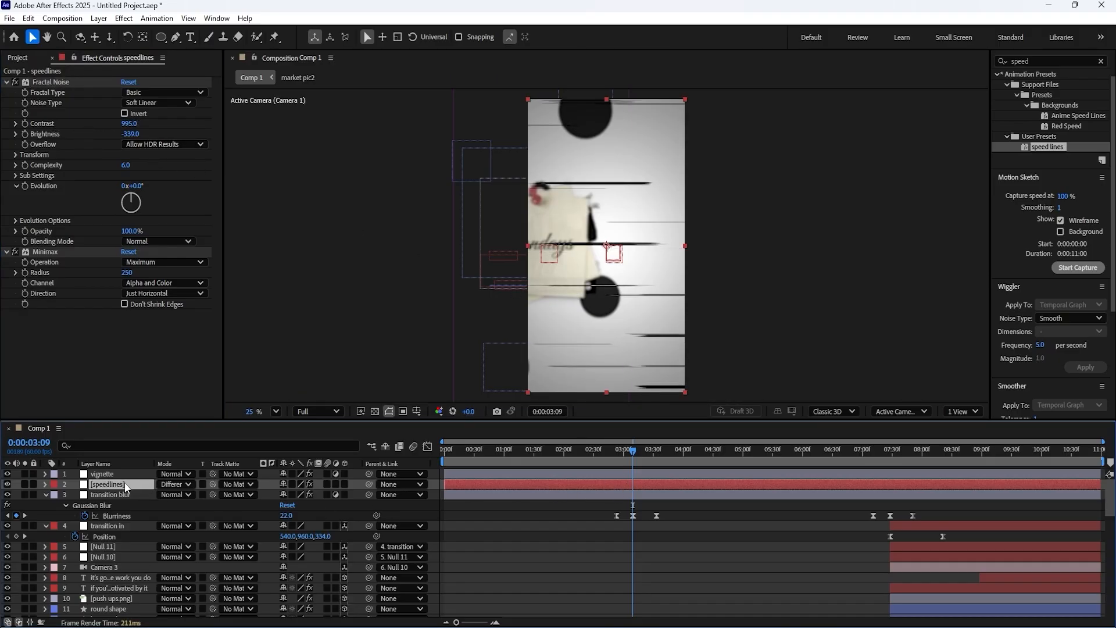
- Try the speedlines layer as a 3D layer around the earlier scene cut
left_click(344, 484)
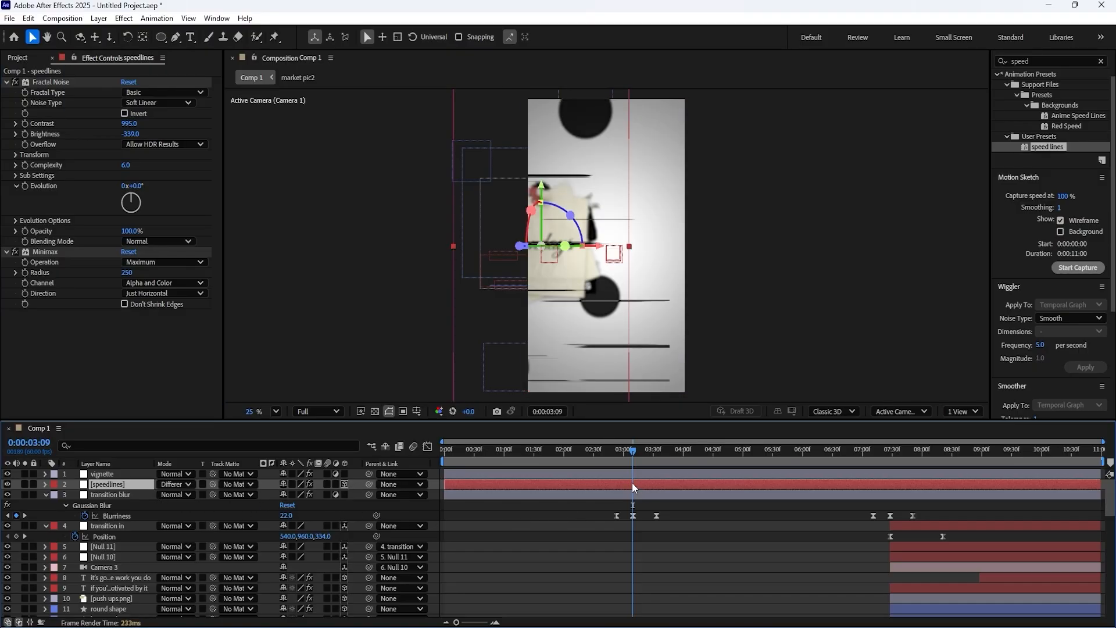
left_click(344, 484)
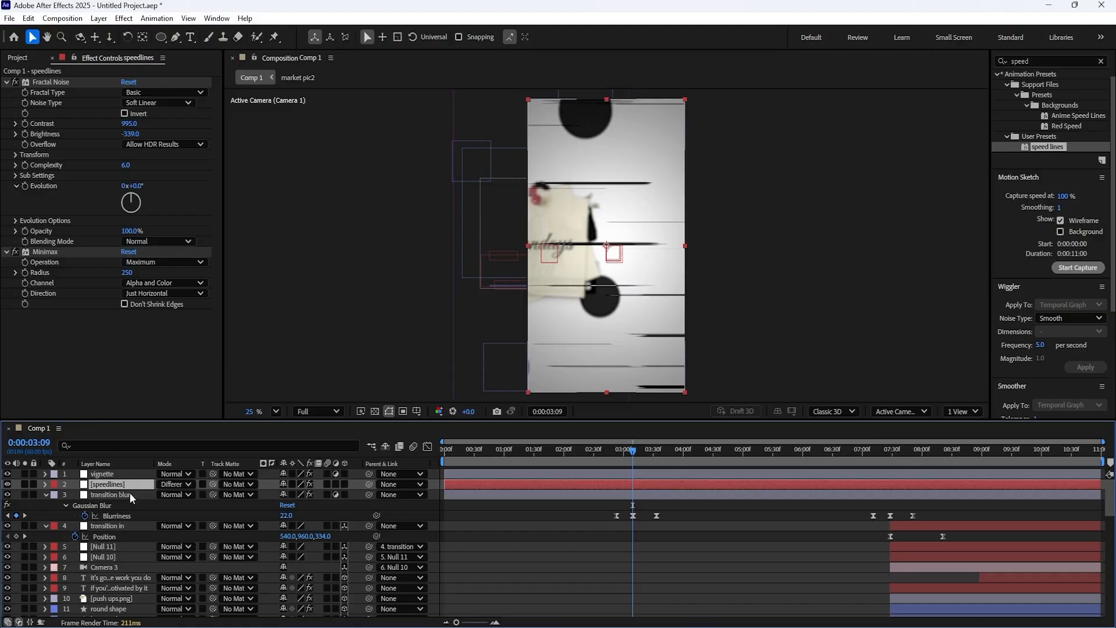
left_click(630, 455)
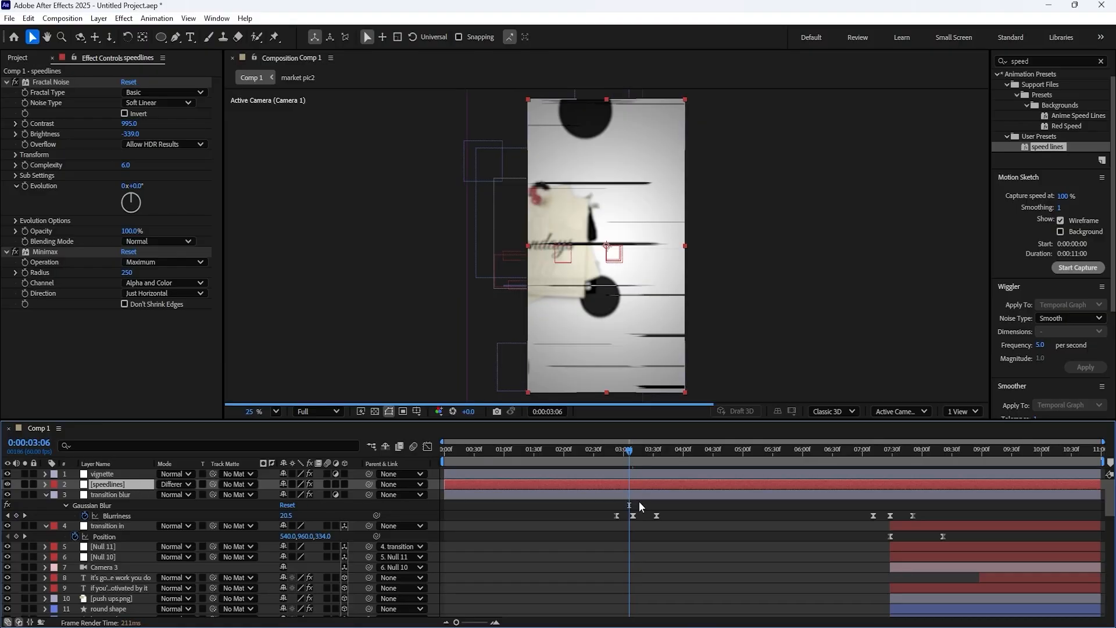
- Show the transition blur layer's Blurriness keyframes around the earlier scene cut in the Graph Editor
scroll(638, 501, "up", 3)
left_click_drag(582, 457, 611, 488)
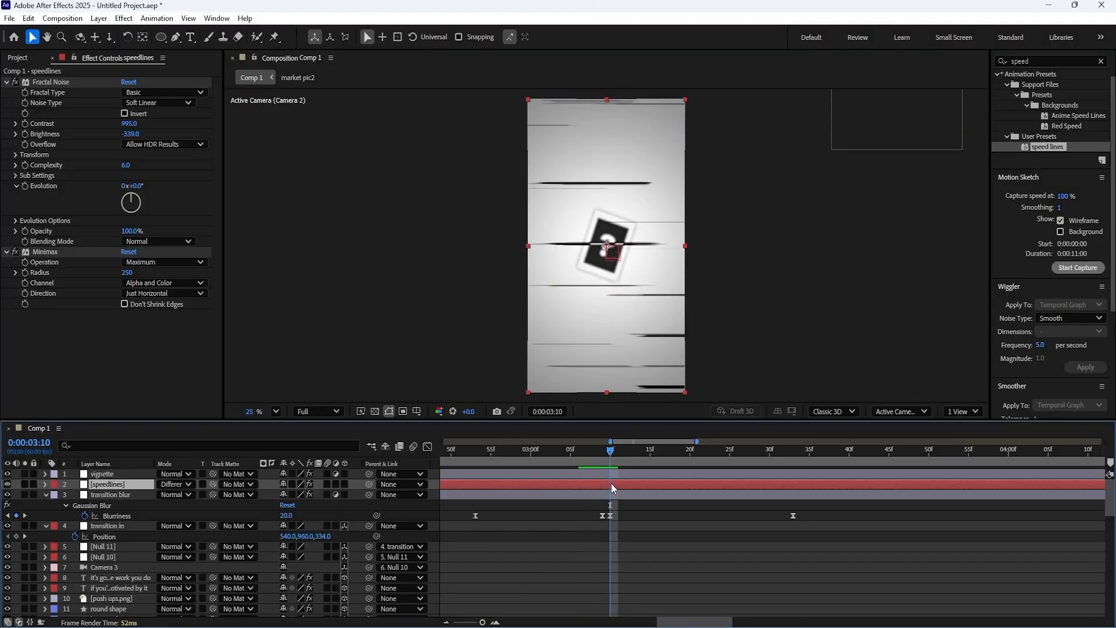
left_click_drag(832, 518, 451, 514)
left_click(428, 447)
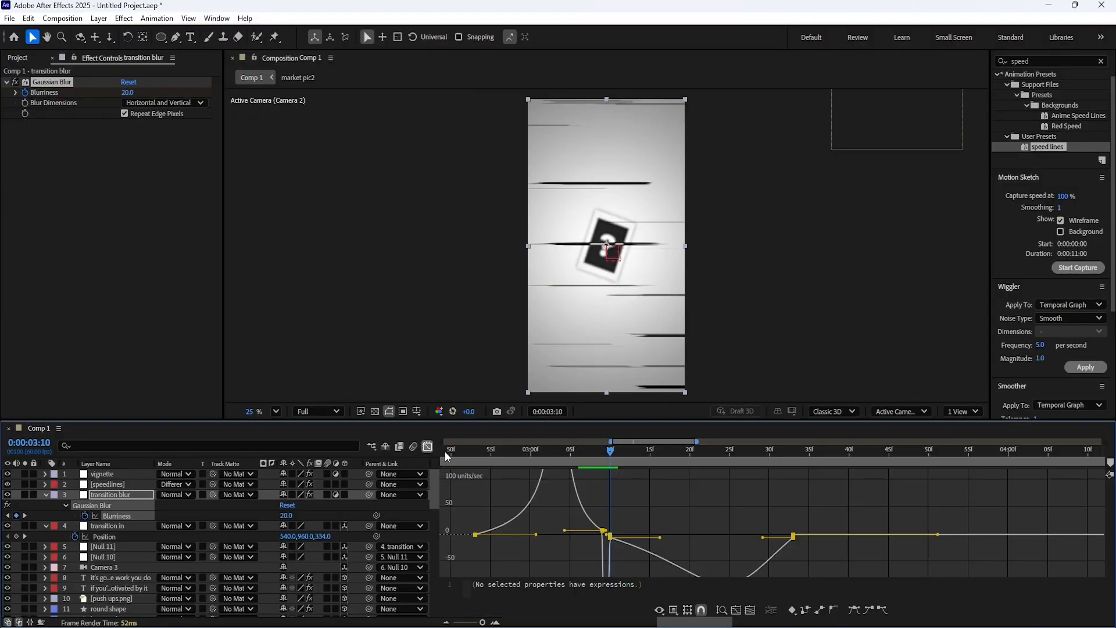
- Try deleting the transition blur's Blurriness keyframe at 0:00:03:10
left_click(610, 535)
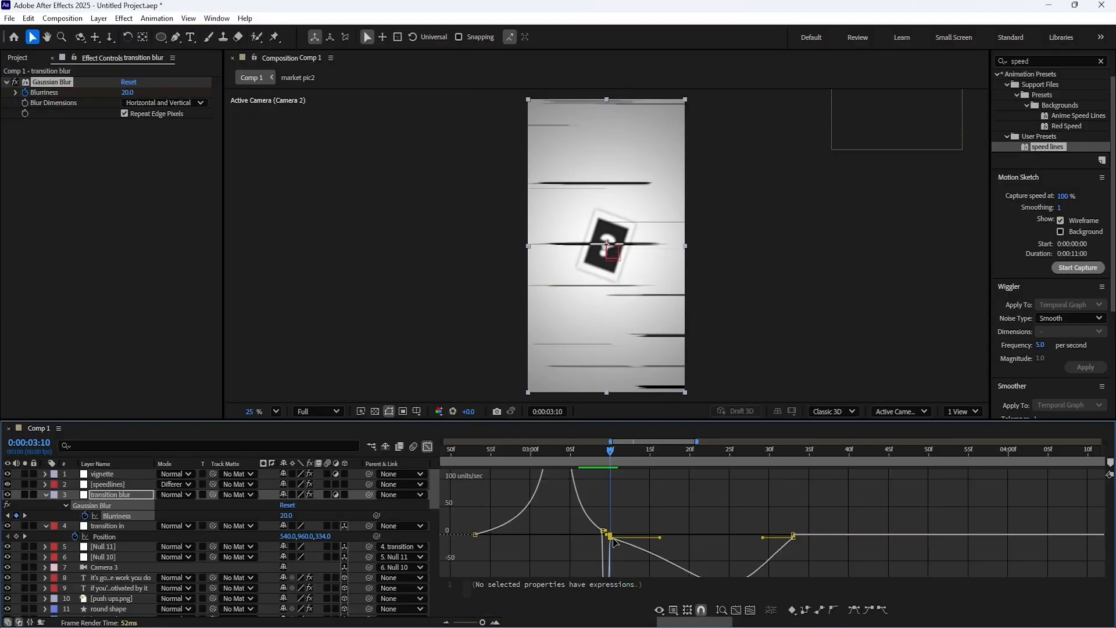
scroll(647, 514, "down", 3)
scroll(648, 515, "up", 2)
key("Delete")
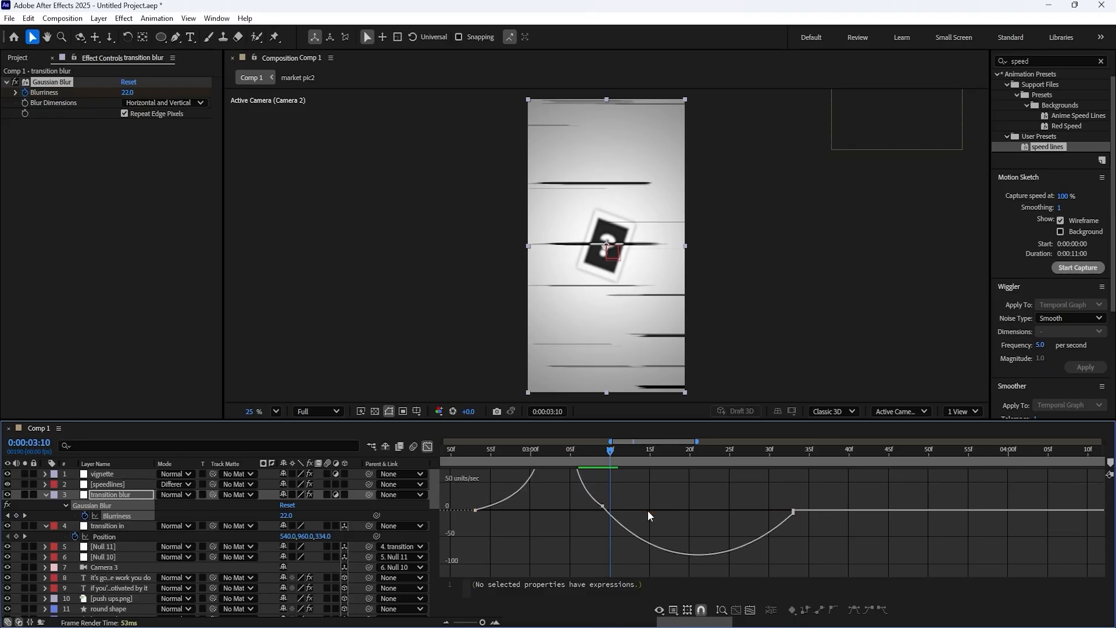
key("ctrl+z")
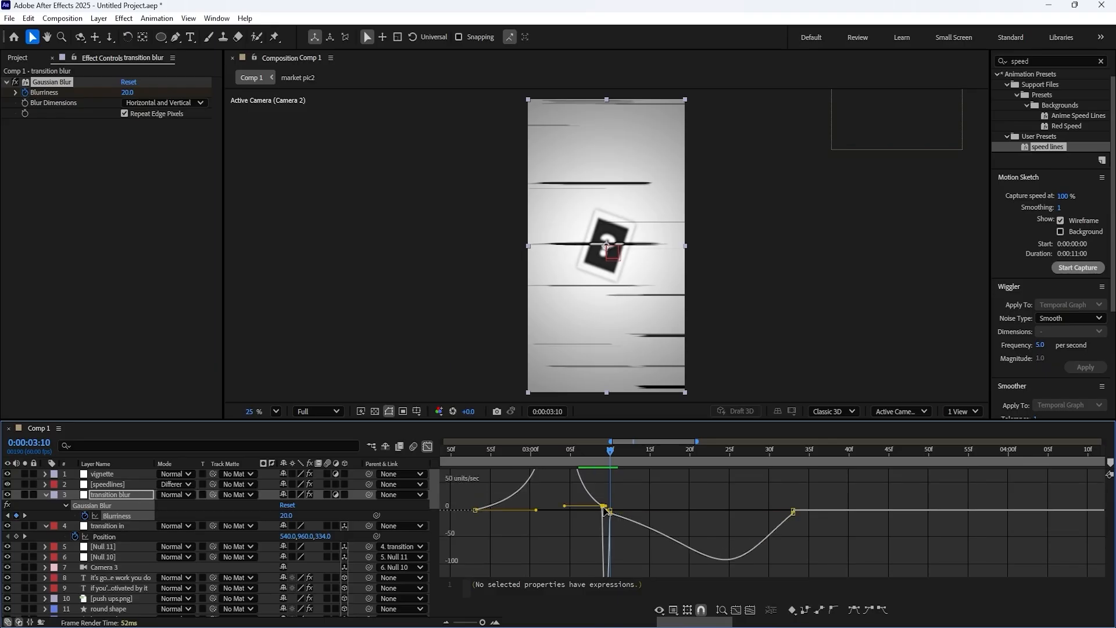
- Delete the extra Blurriness keyframe at 0:00:03:09, set the one at 0:00:03:10 to 22.9, and return to the layer bar view
left_click(608, 512)
left_click_drag(498, 452, 745, 465)
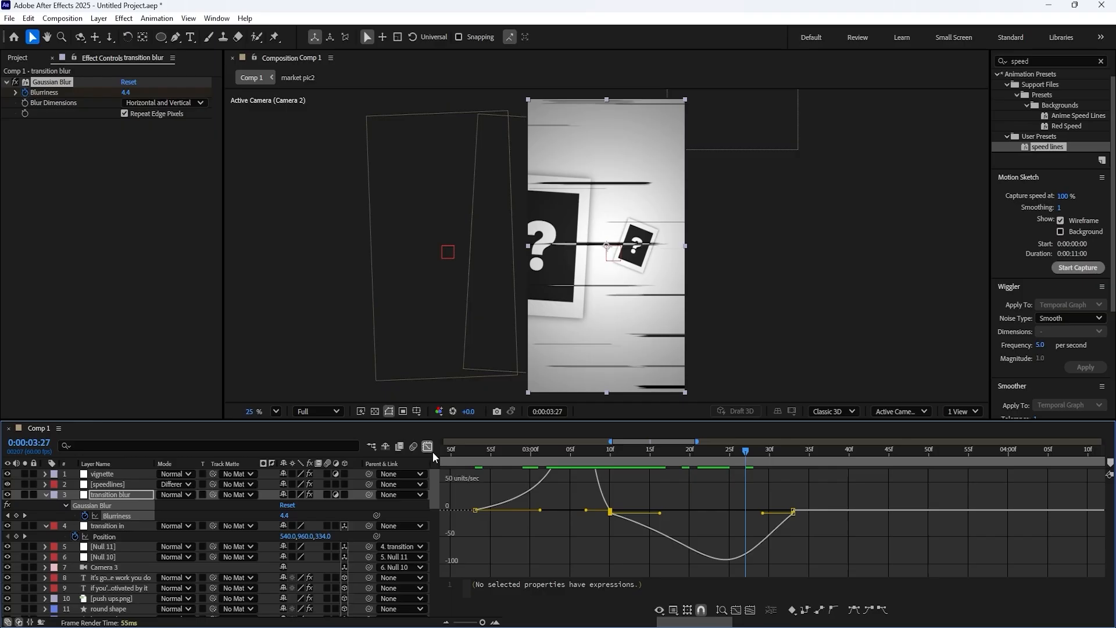
key("ctrl+z")
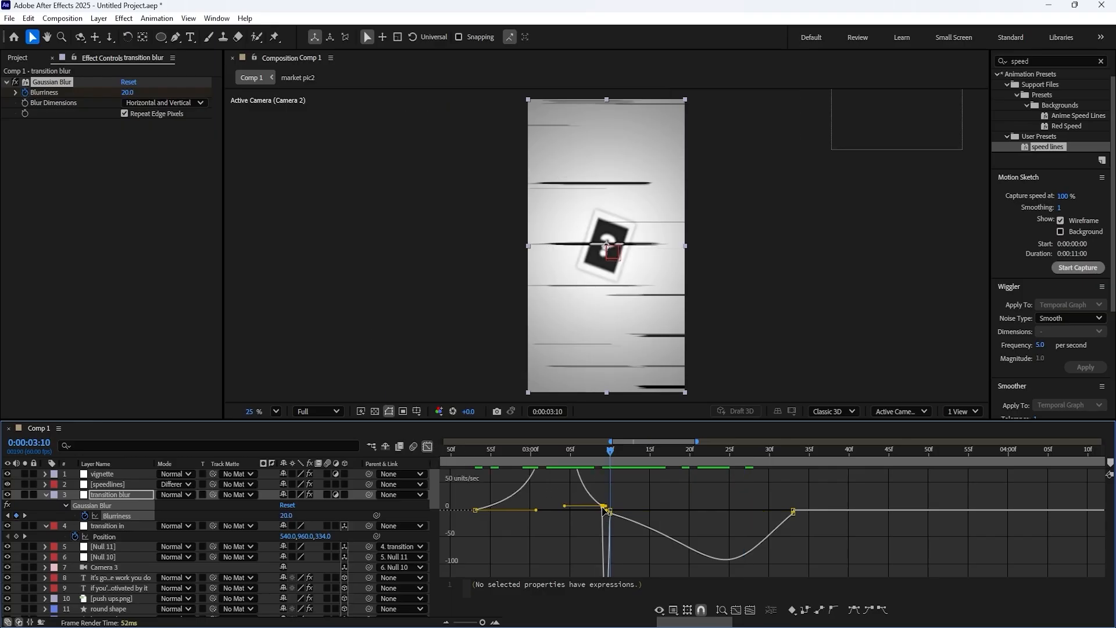
key("Delete")
mouse_move(608, 451)
left_mouse_down()
mouse_move(476, 453)
mouse_move(654, 453)
mouse_move(611, 453)
left_mouse_up()
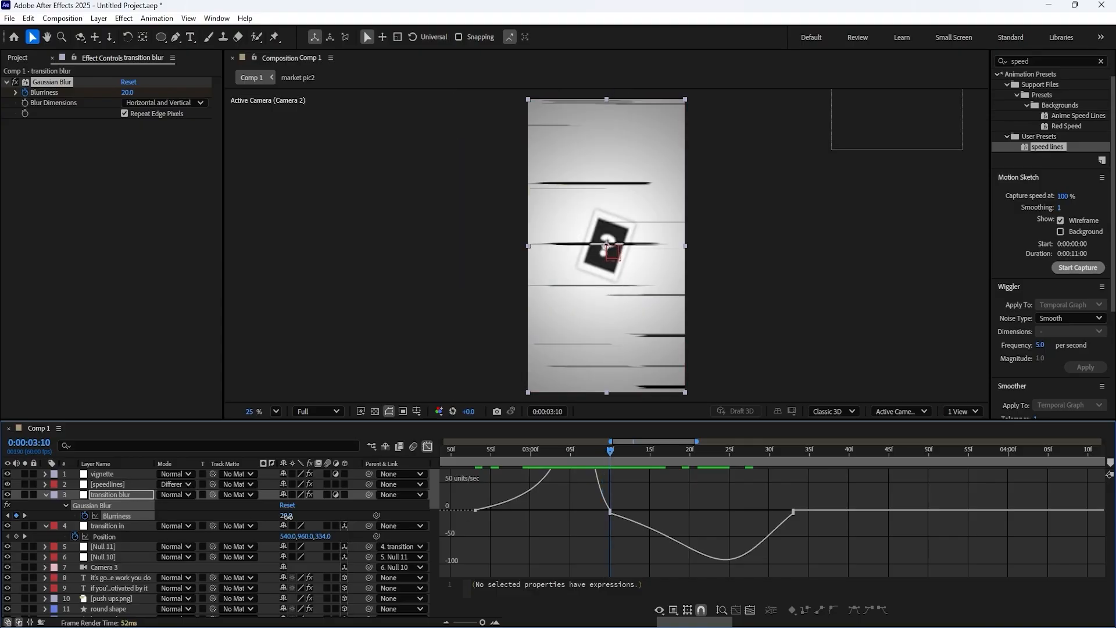
left_click_drag(287, 515, 305, 516)
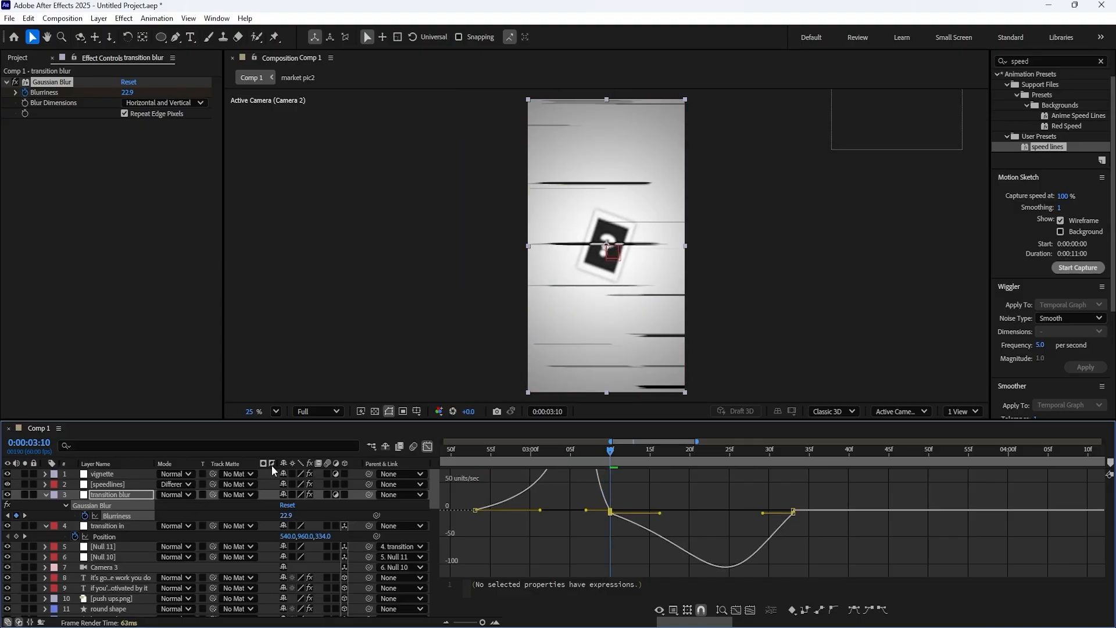
left_click(48, 495)
left_click(426, 447)
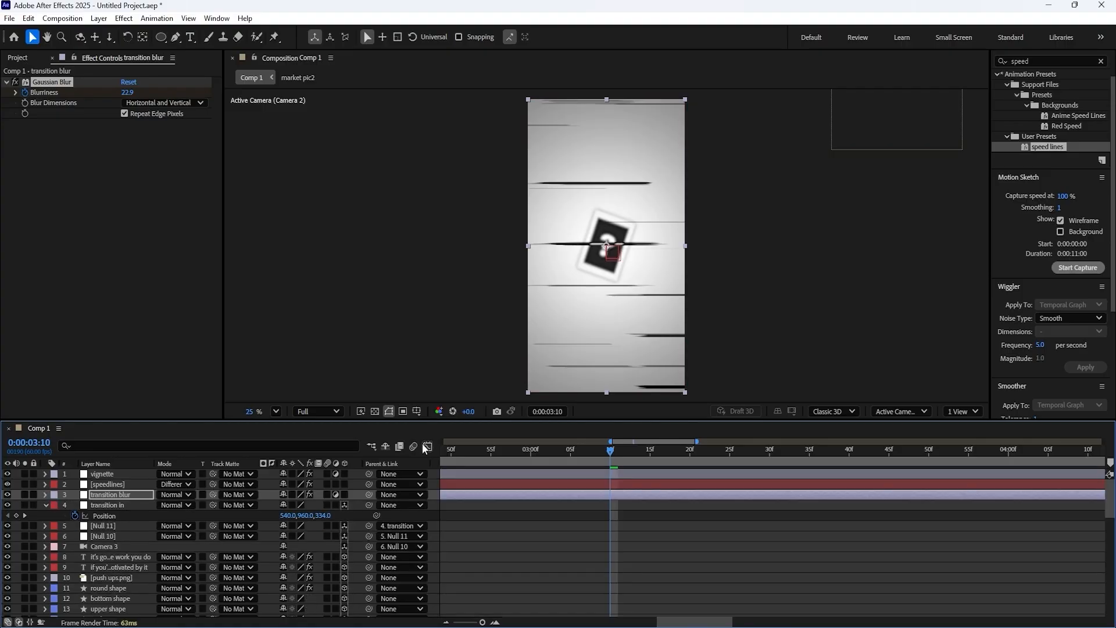
- Start keyframing the speedlines layer's Fractal Noise Brightness at 0:00:02:53, in line with the first transition blur keyframe
left_click(587, 455)
key("semicolon")
left_click(614, 484)
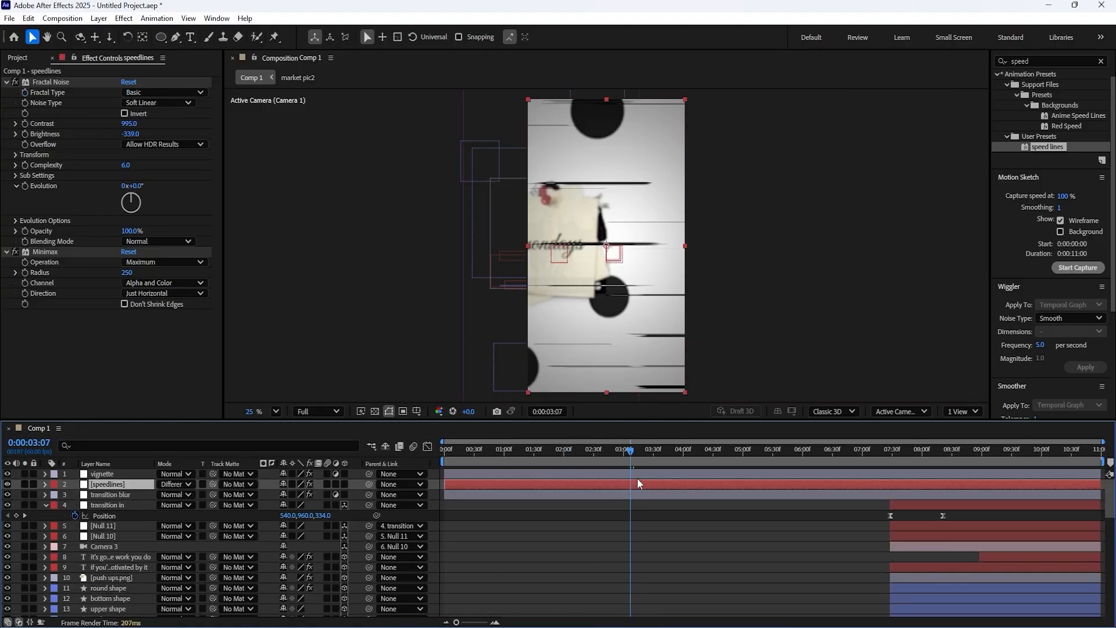
left_click(636, 453)
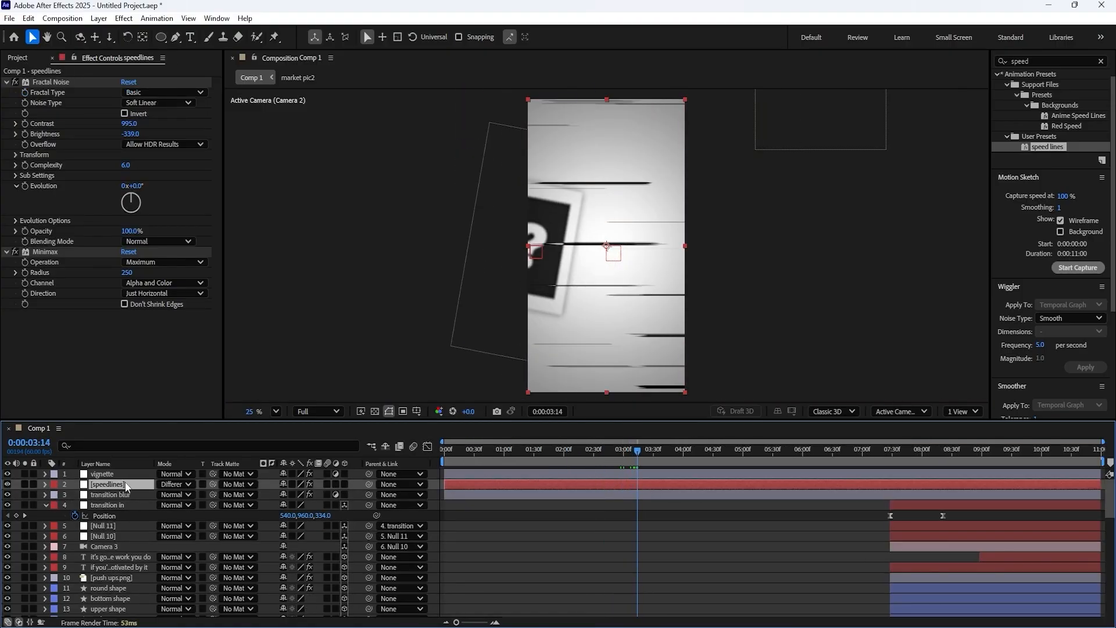
left_click_drag(649, 458, 615, 462)
left_click(111, 497)
key("u")
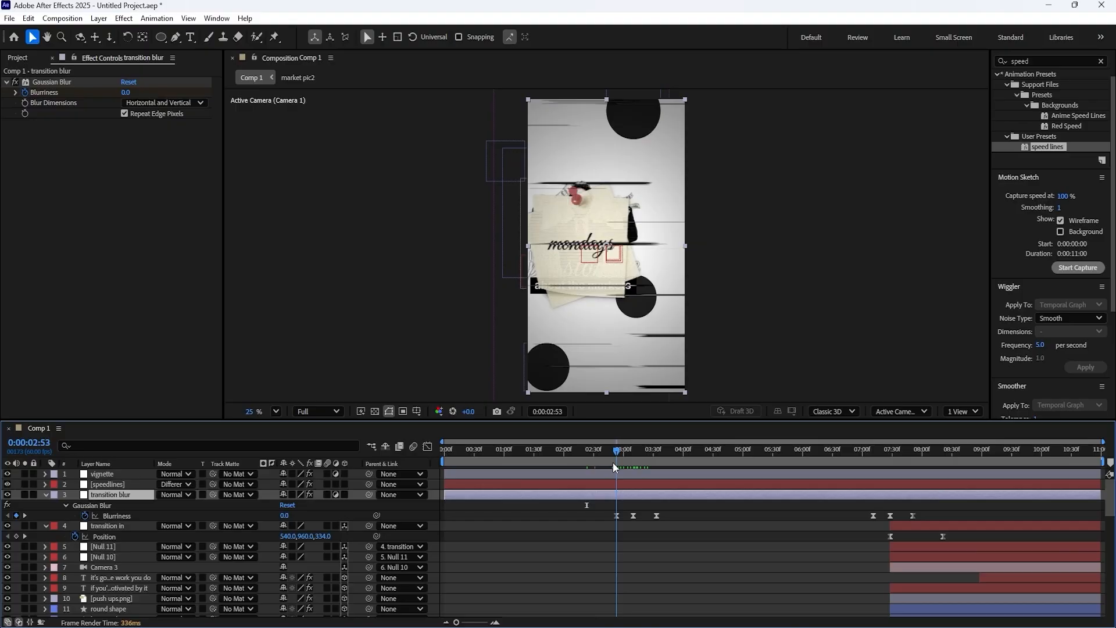
left_click(608, 485)
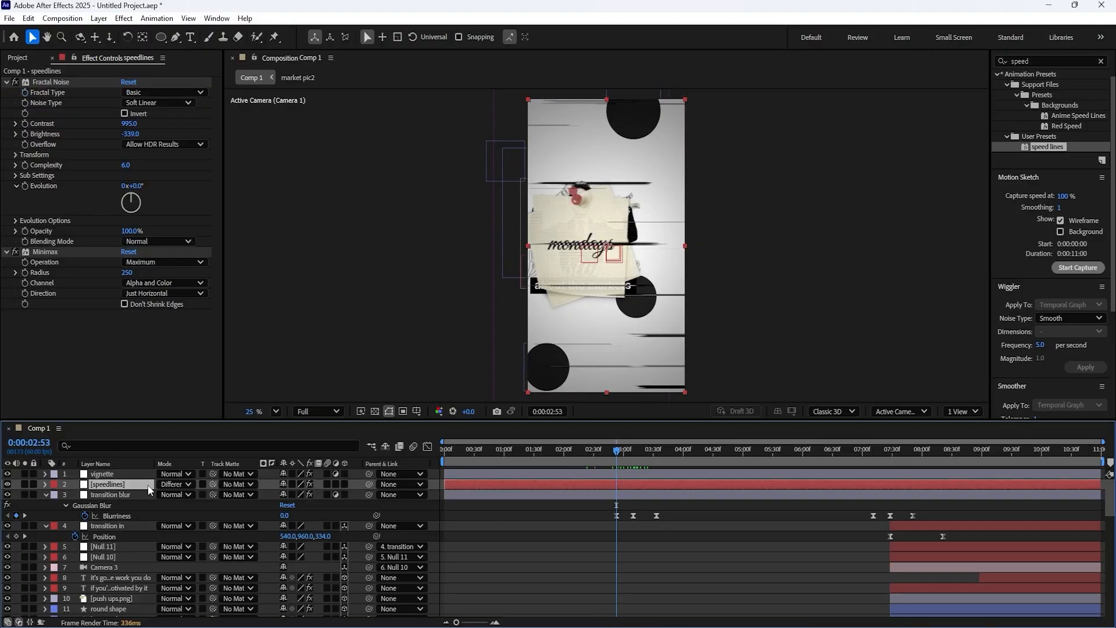
left_click(26, 136)
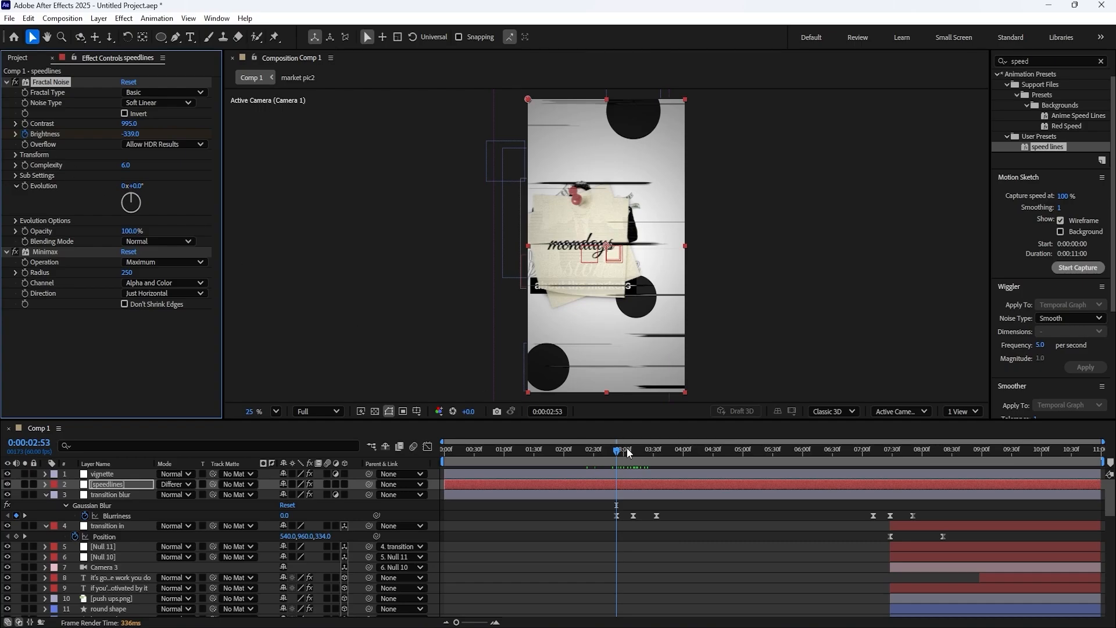
- Add Brightness keyframes to the speedlines layer at 0:00:03:09 and at 0:00:03:33, where the transition blur ends
left_click_drag(628, 453, 633, 453)
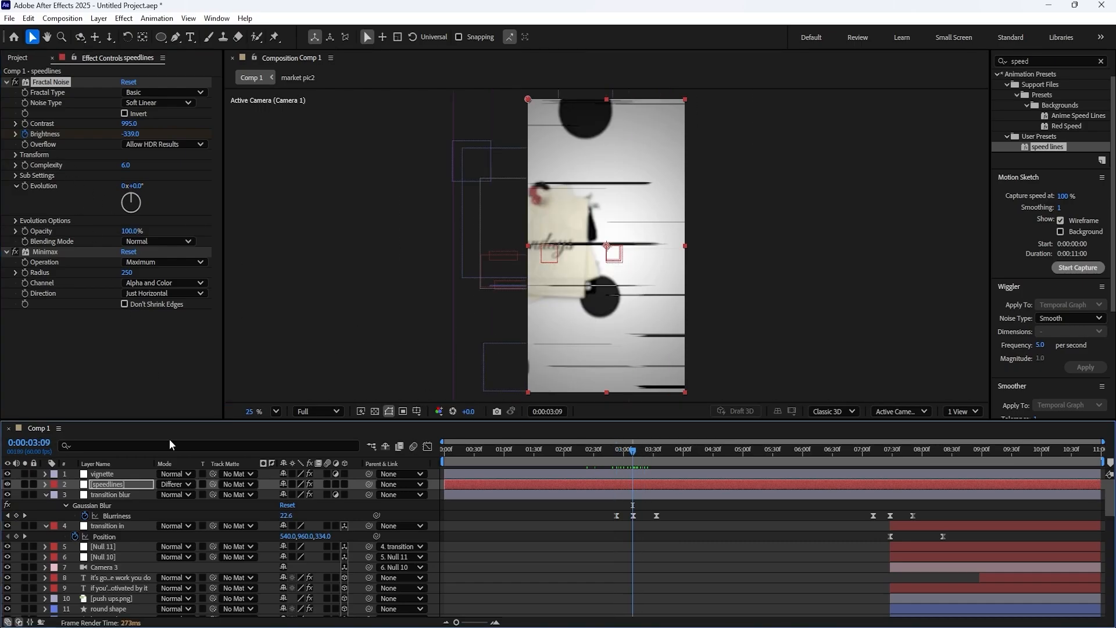
left_click(129, 483)
key("u")
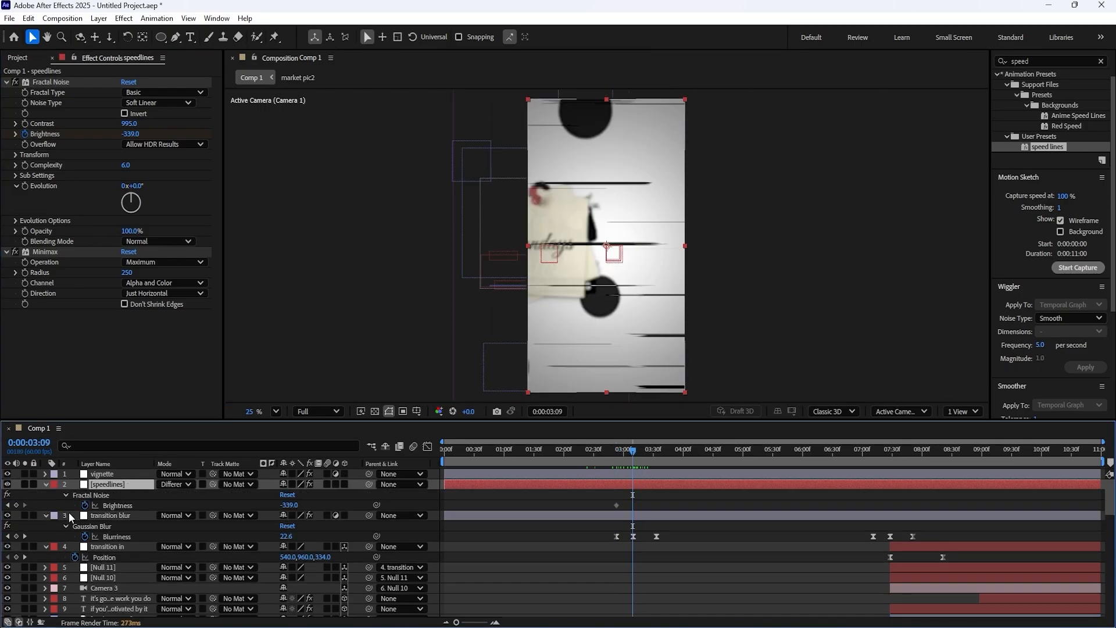
left_click(16, 505)
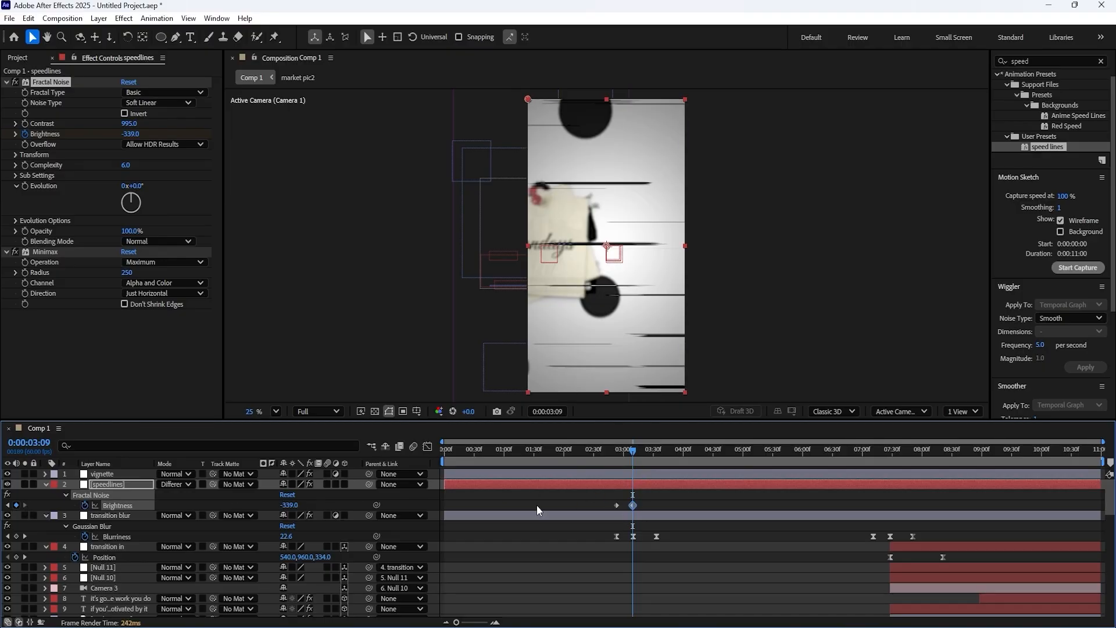
left_click(24, 536)
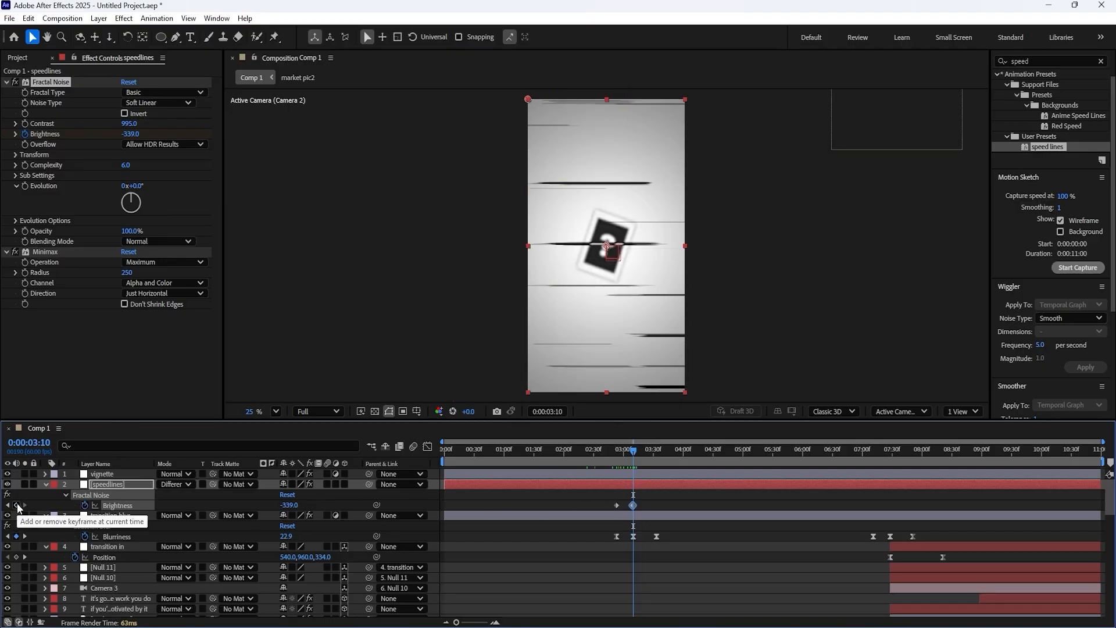
left_click(7, 536)
left_click(24, 536)
left_click(24, 536)
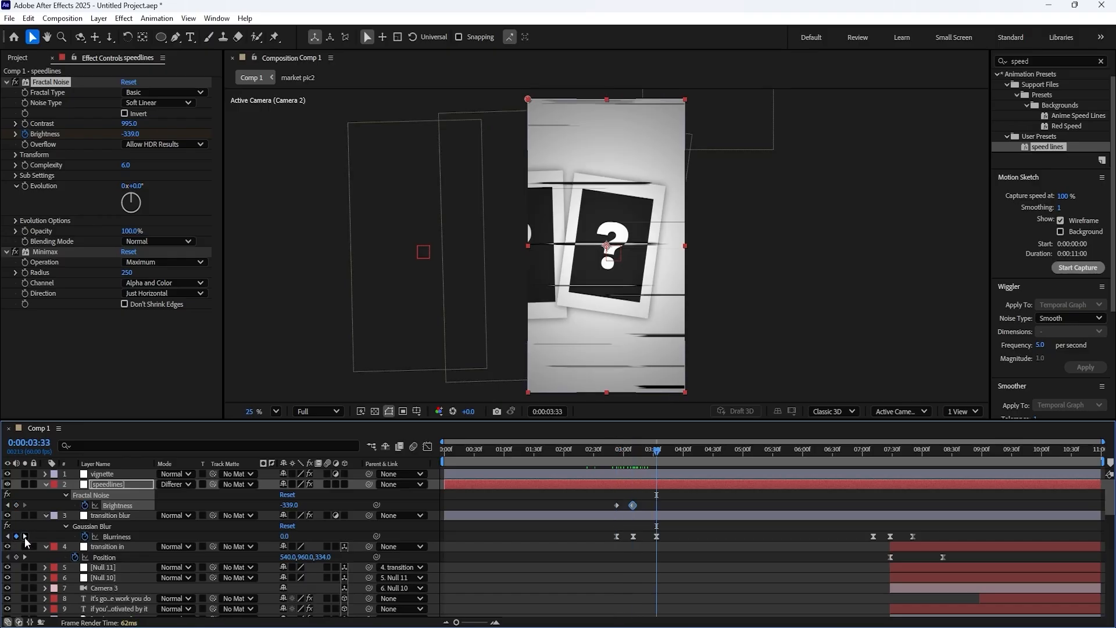
left_click(17, 505)
left_click_drag(702, 497, 584, 498)
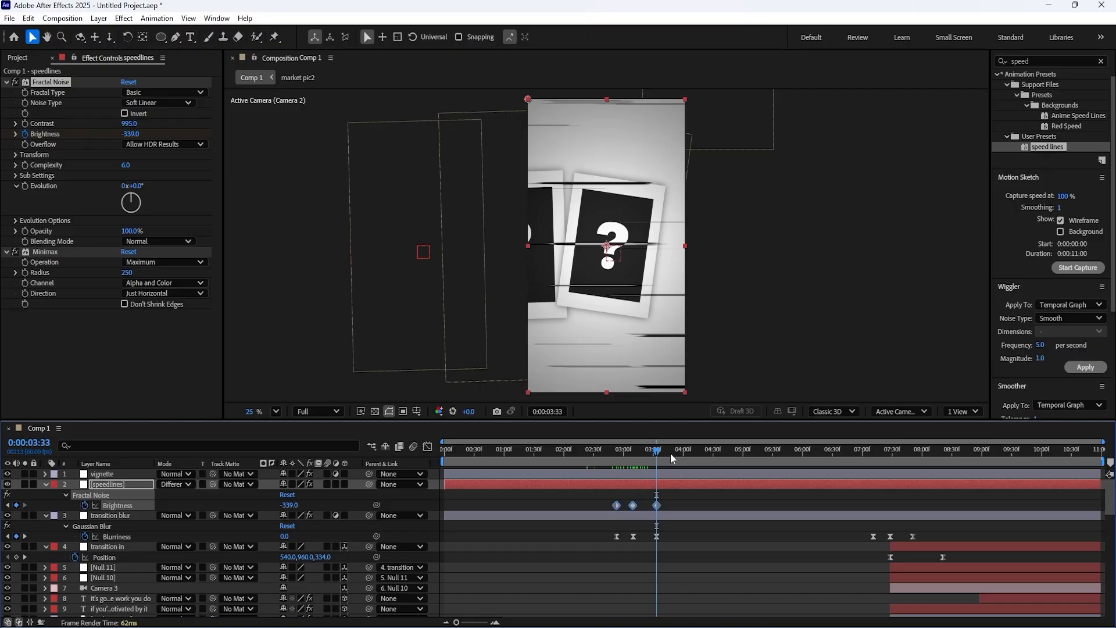
- Set the speedlines layer's first and last Brightness keyframes, at 0:00:02:53 and 0:00:03:33, to -511
left_click(634, 455)
left_click(634, 506)
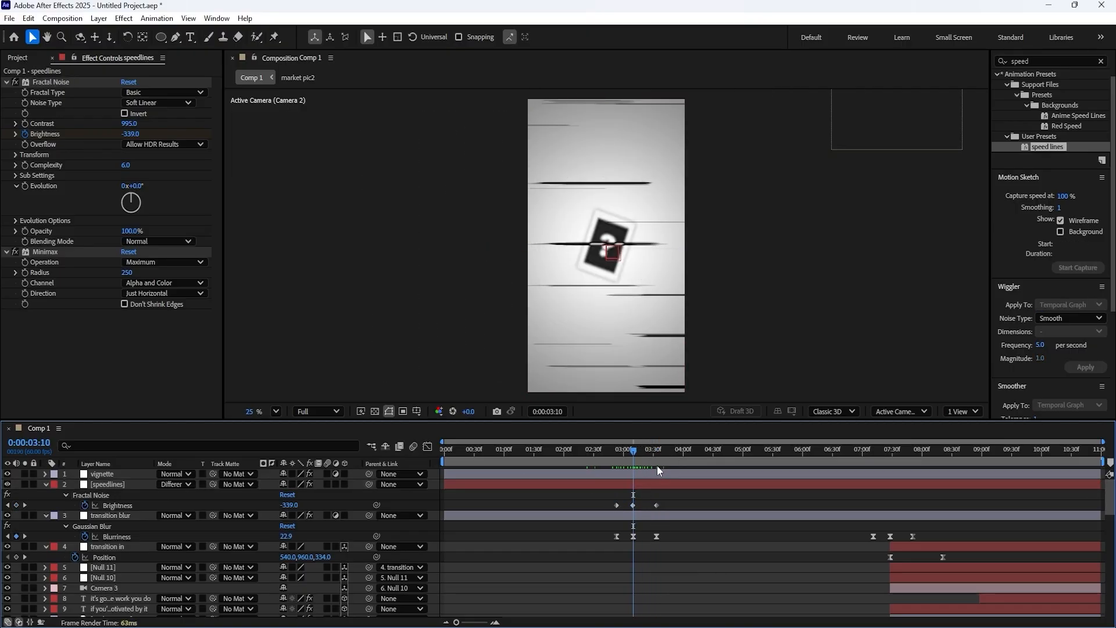
left_click(657, 458)
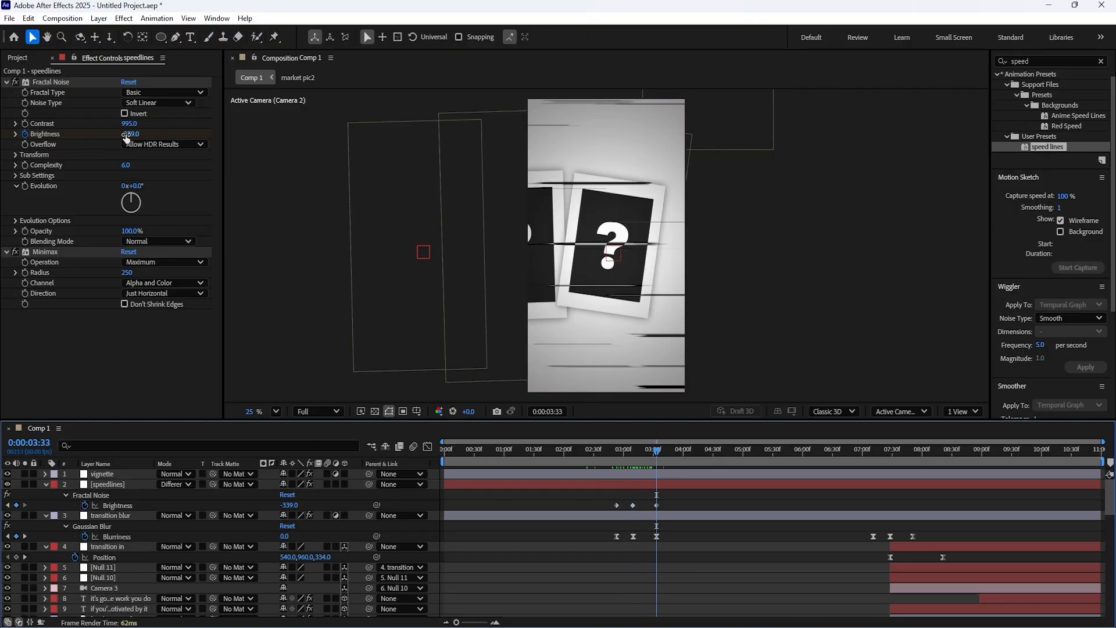
left_click_drag(129, 133, 28, 137)
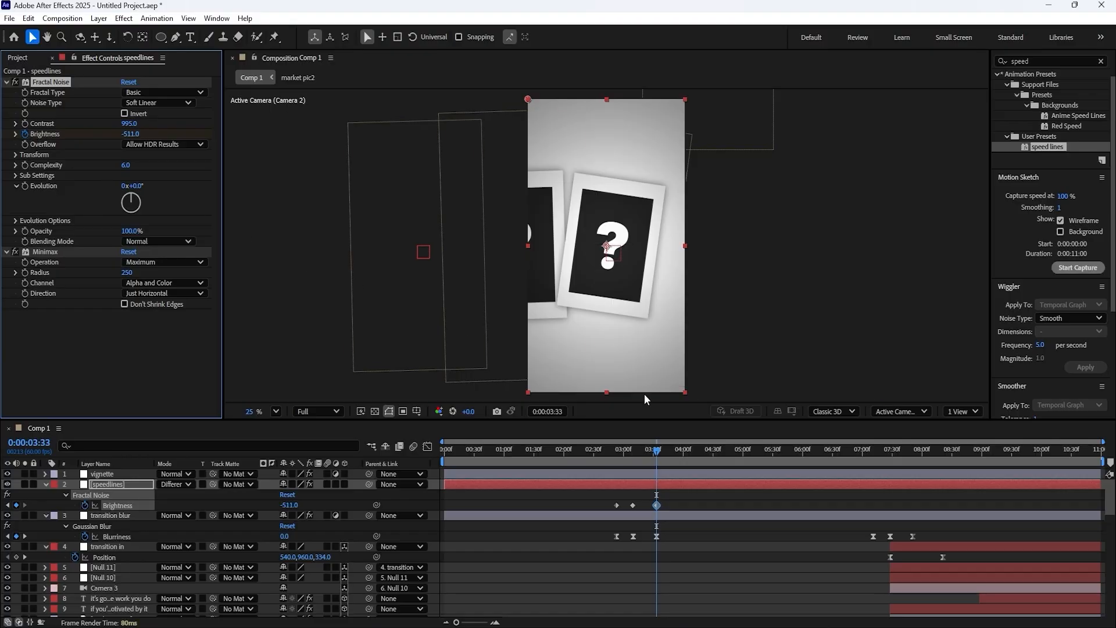
left_click(615, 460)
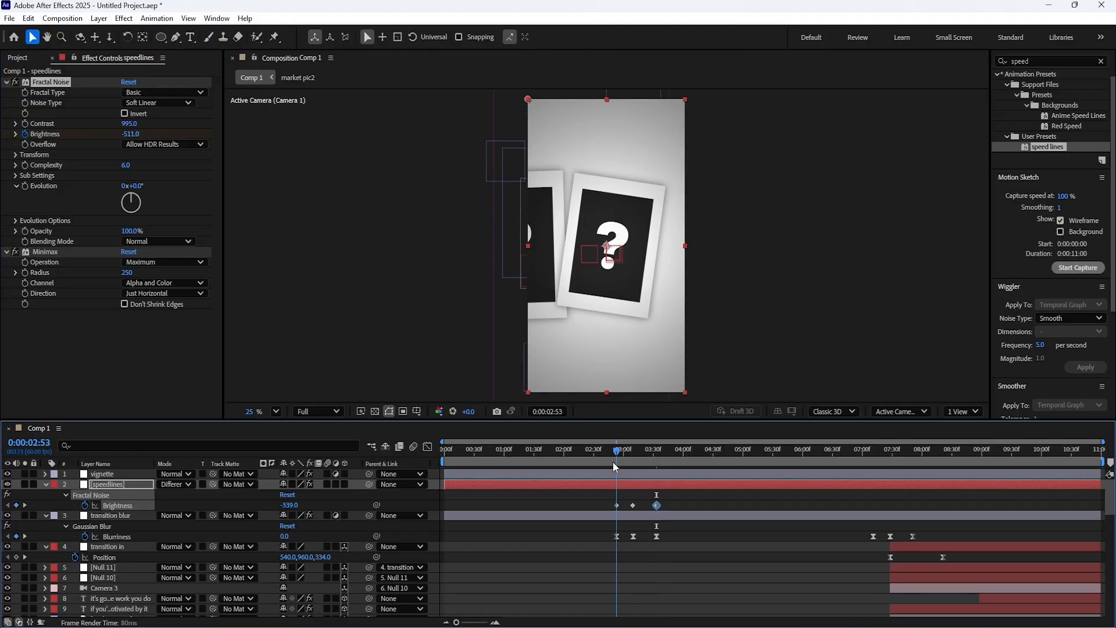
left_click_drag(134, 135, 125, 150)
left_click_drag(651, 462, 614, 456)
left_click(132, 134)
left_click_drag(130, 134, 60, 135)
mouse_move(610, 452)
left_mouse_down()
mouse_move(655, 455)
mouse_move(619, 456)
left_mouse_up()
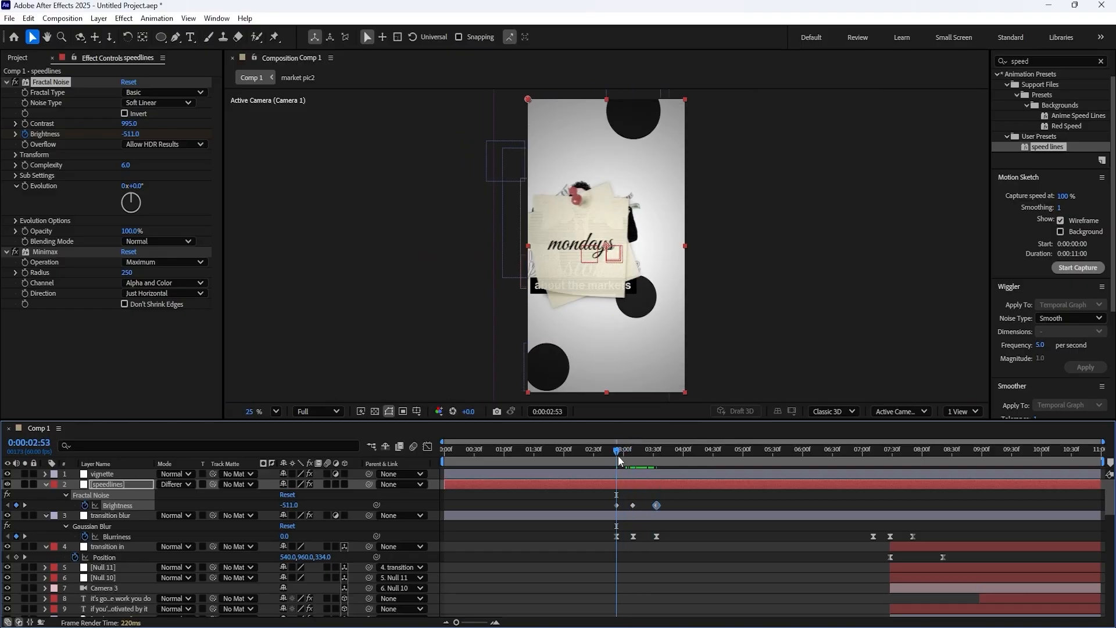
- Keyframe the speedlines layer's Fractal Noise Evolution from 0 at 0:00:02:53 to one full revolution at 0:00:03:33
left_click(25, 186)
left_click(123, 484)
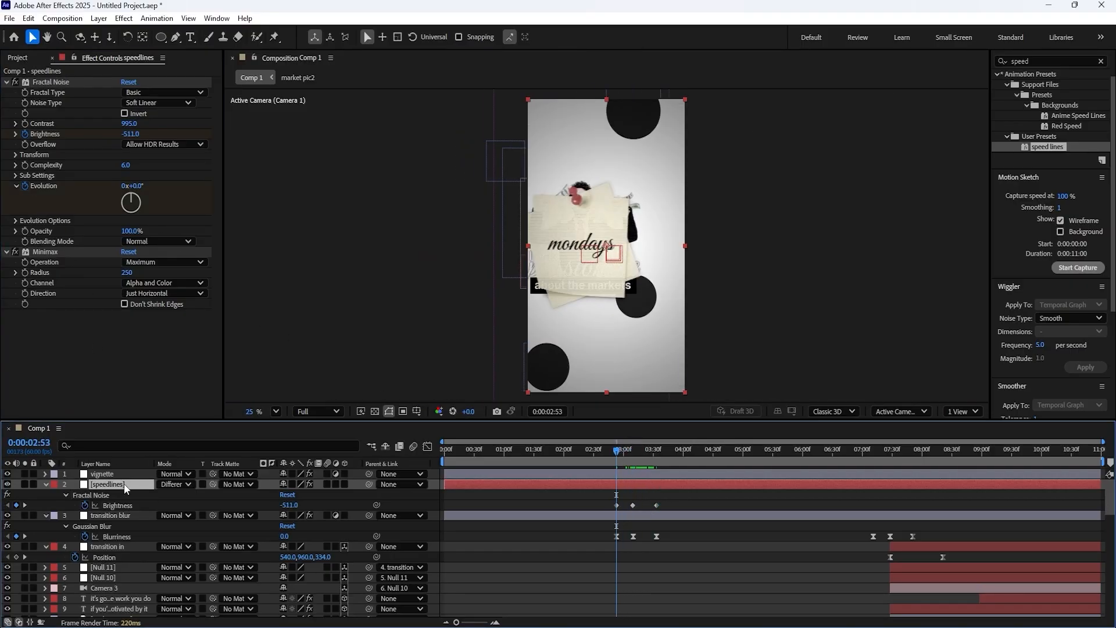
key("u")
key("u")
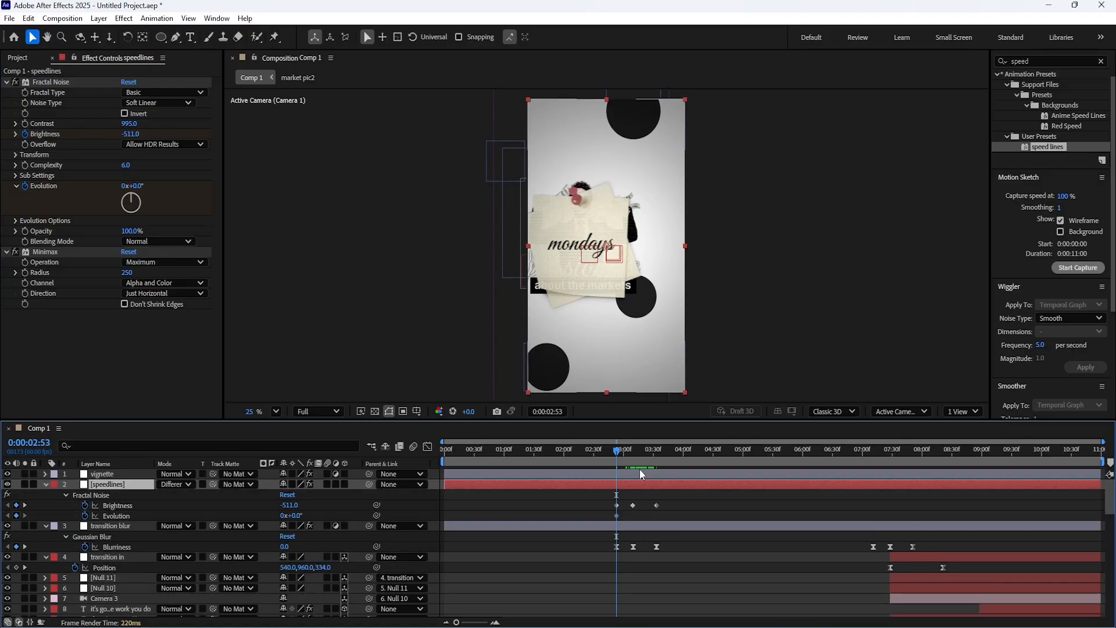
left_click_drag(623, 455, 654, 455)
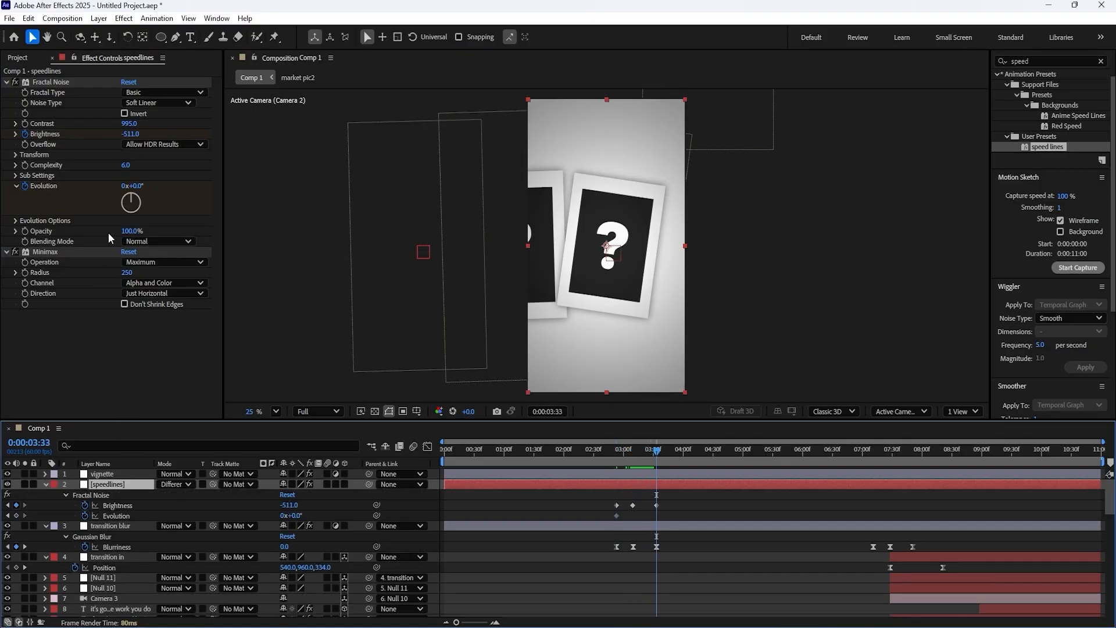
left_click(124, 186)
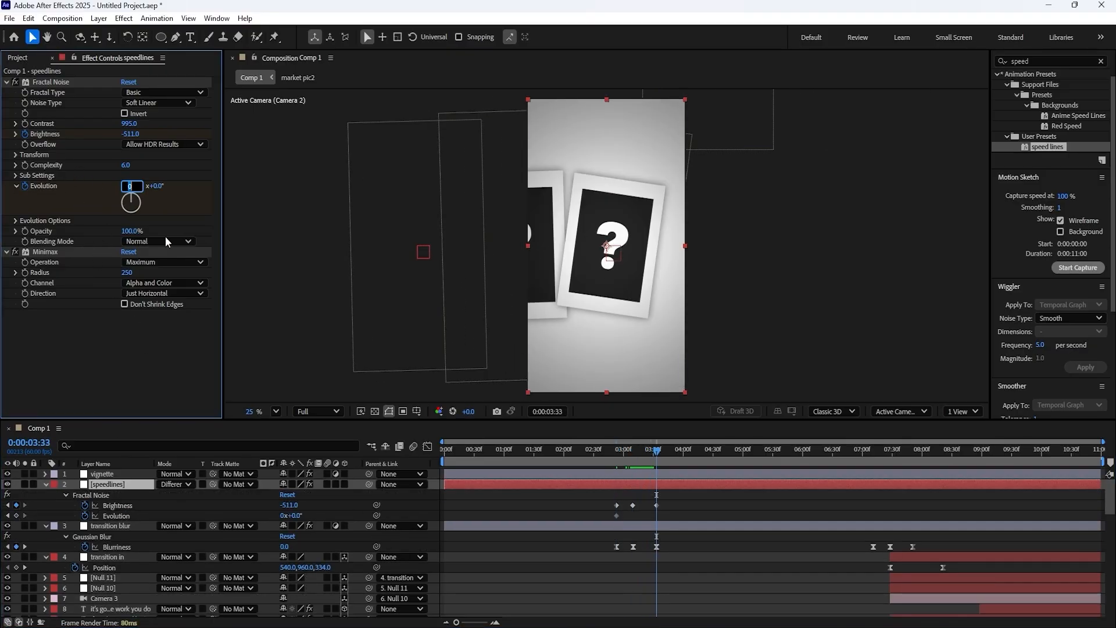
type("1")
key("Return")
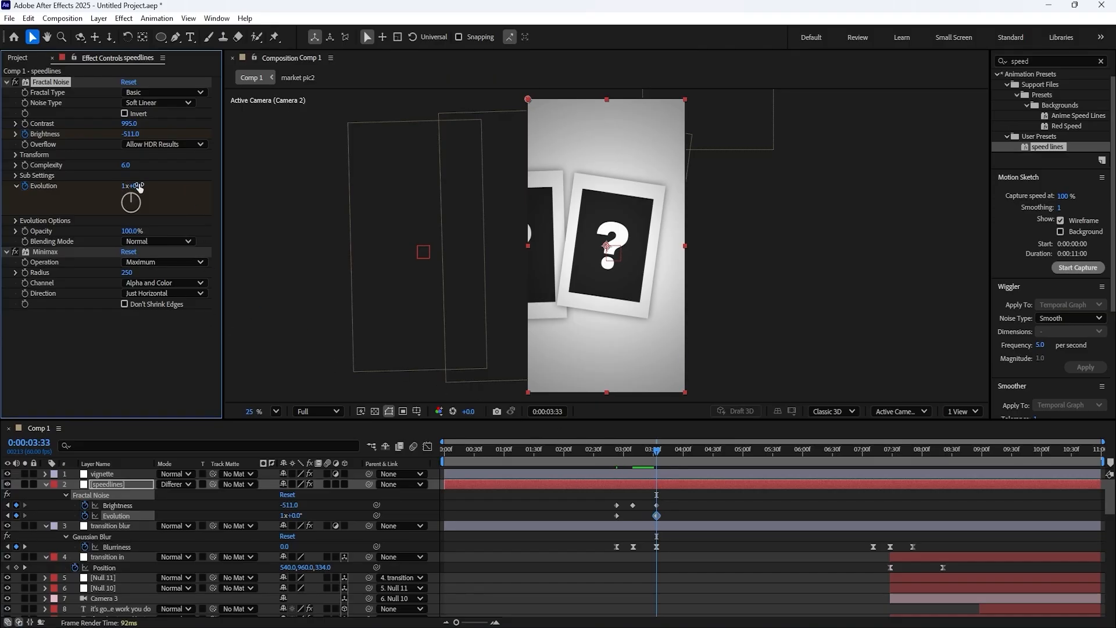
- Apply Easy Ease to all Brightness and Evolution keyframes of the speedlines layer
left_click(616, 517)
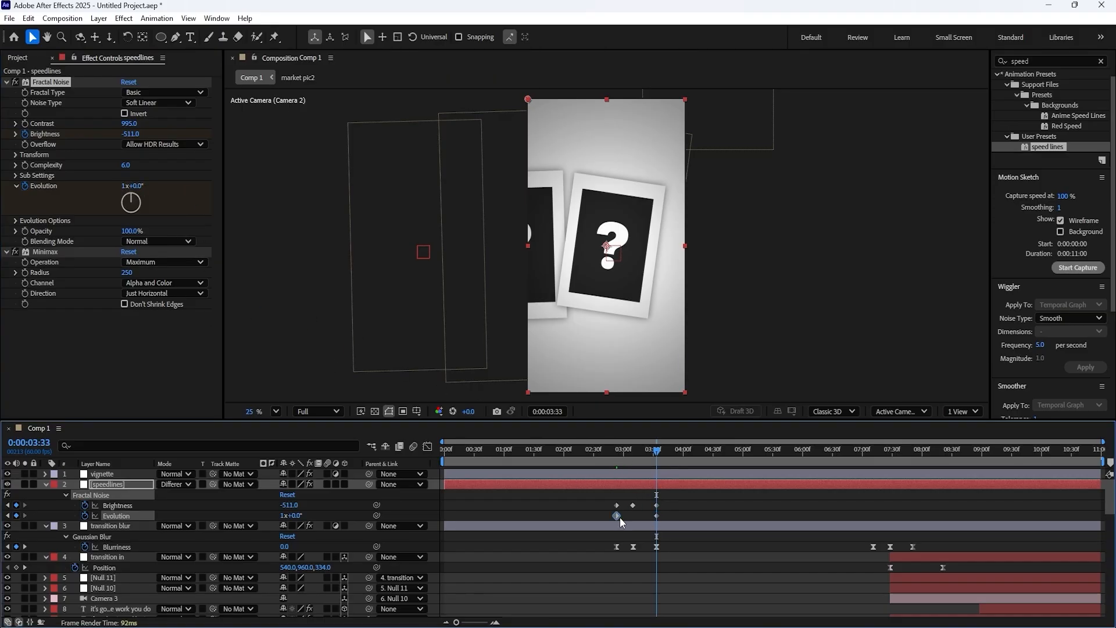
left_click(659, 515)
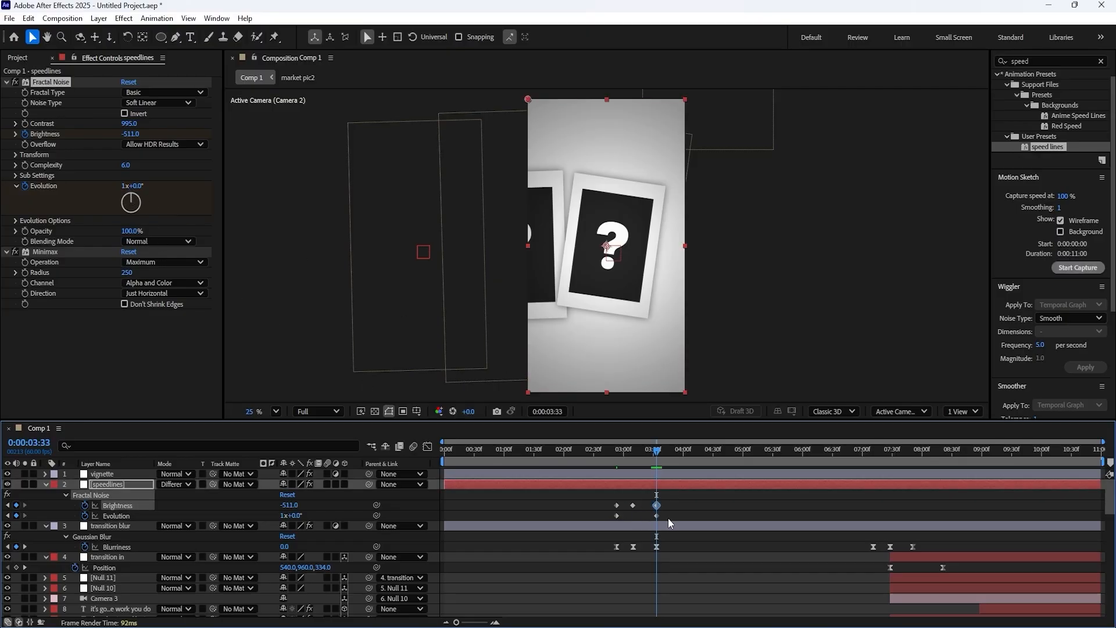
left_click_drag(671, 518, 591, 500)
key("F9")
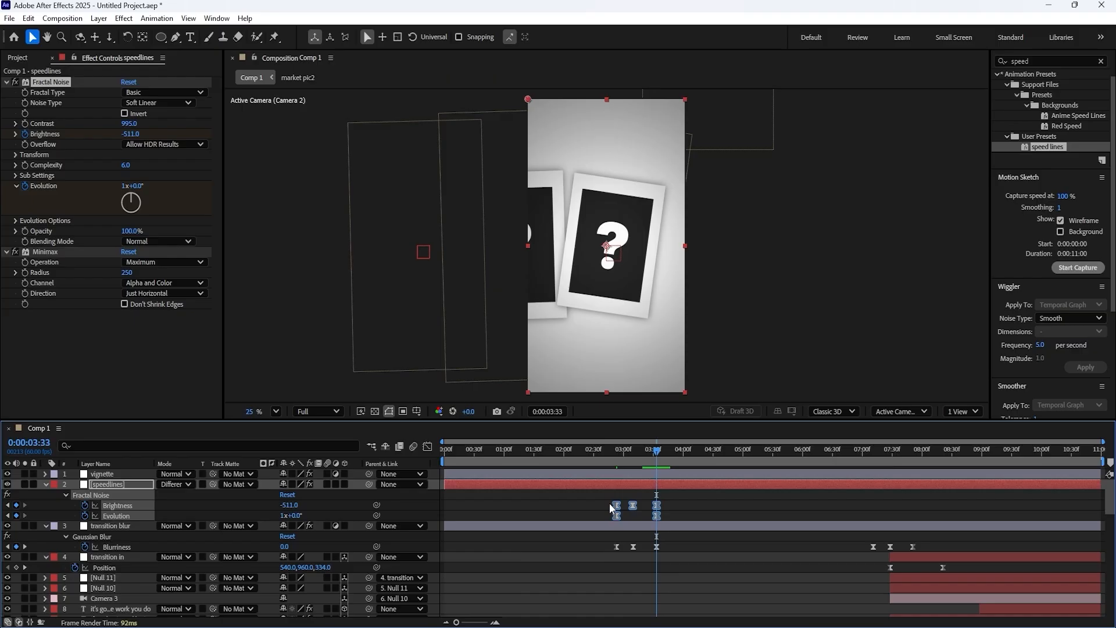
left_click(579, 526)
left_click(727, 505)
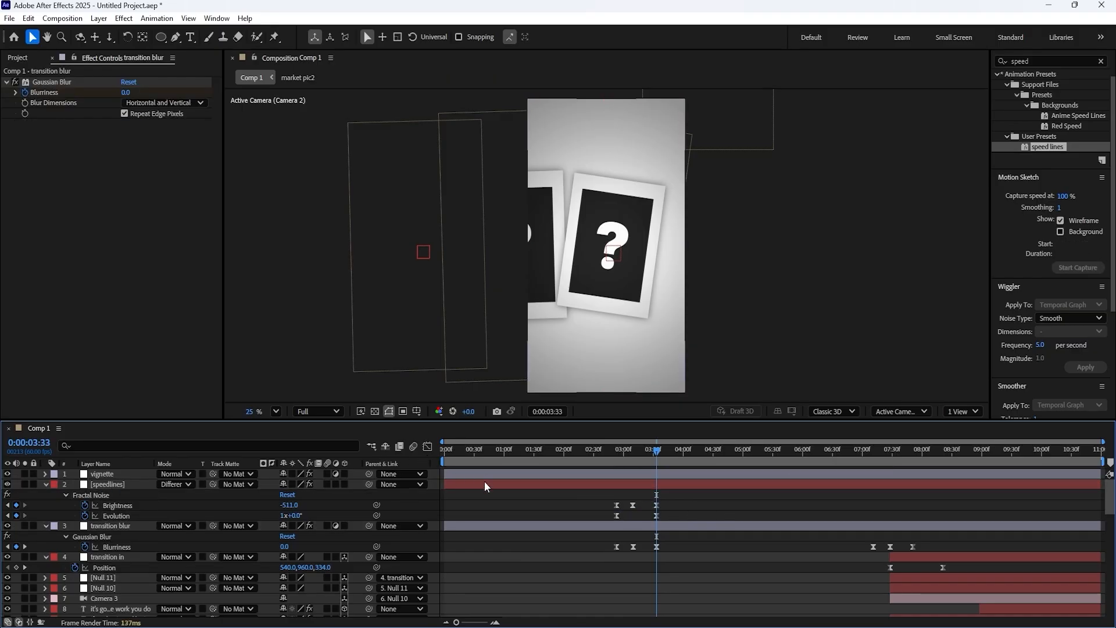
- Reshape the speedlines layer's Brightness speed graph for a sharp change at the middle and last keyframes and preview the transition
left_click_drag(594, 491, 681, 505)
left_click(427, 446)
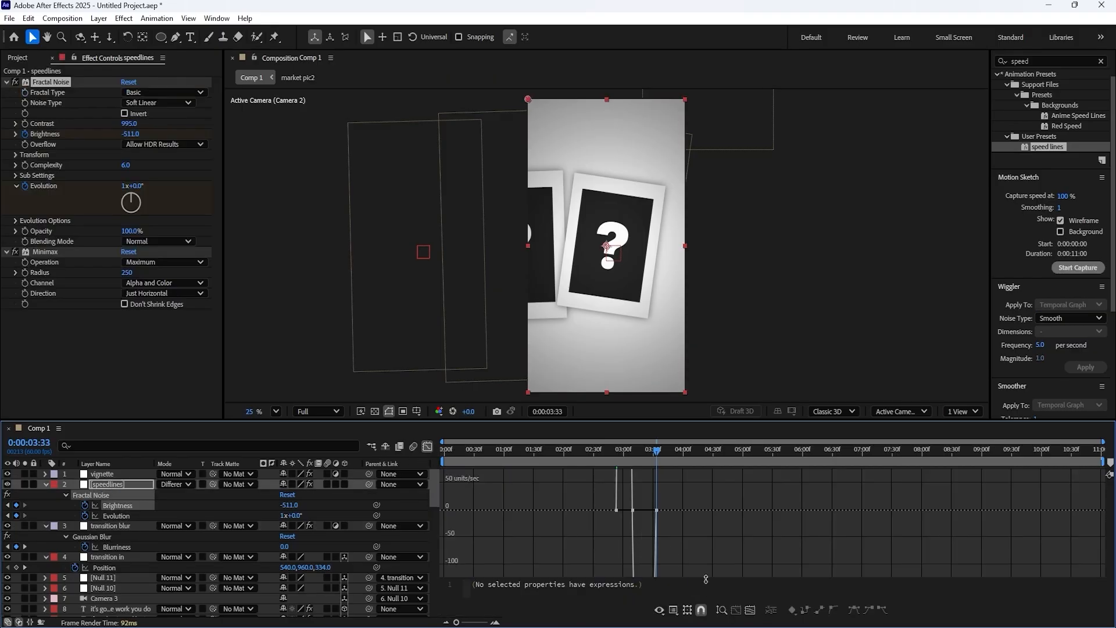
left_click(749, 609)
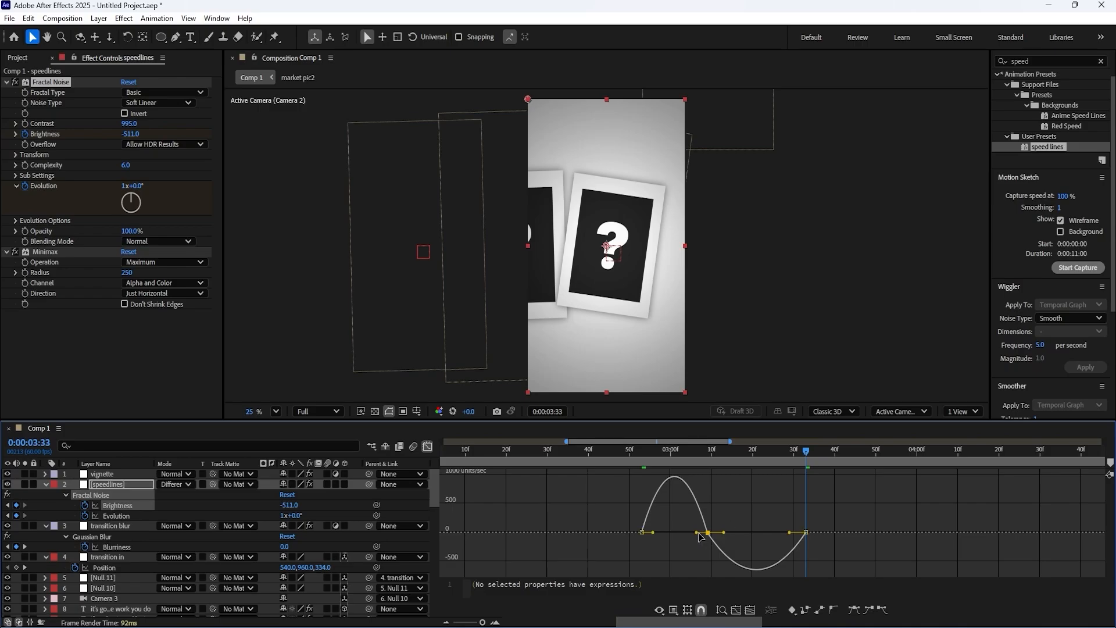
left_click_drag(697, 533, 705, 532)
left_click_drag(789, 532, 803, 532)
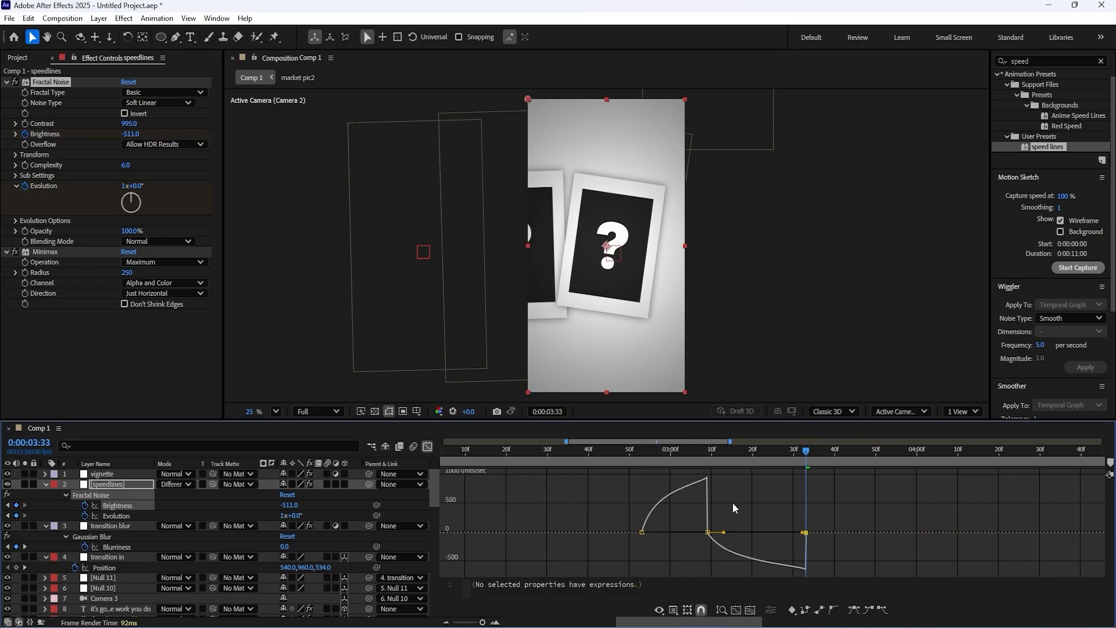
left_click_drag(724, 532, 756, 533)
left_click(626, 452)
key("space")
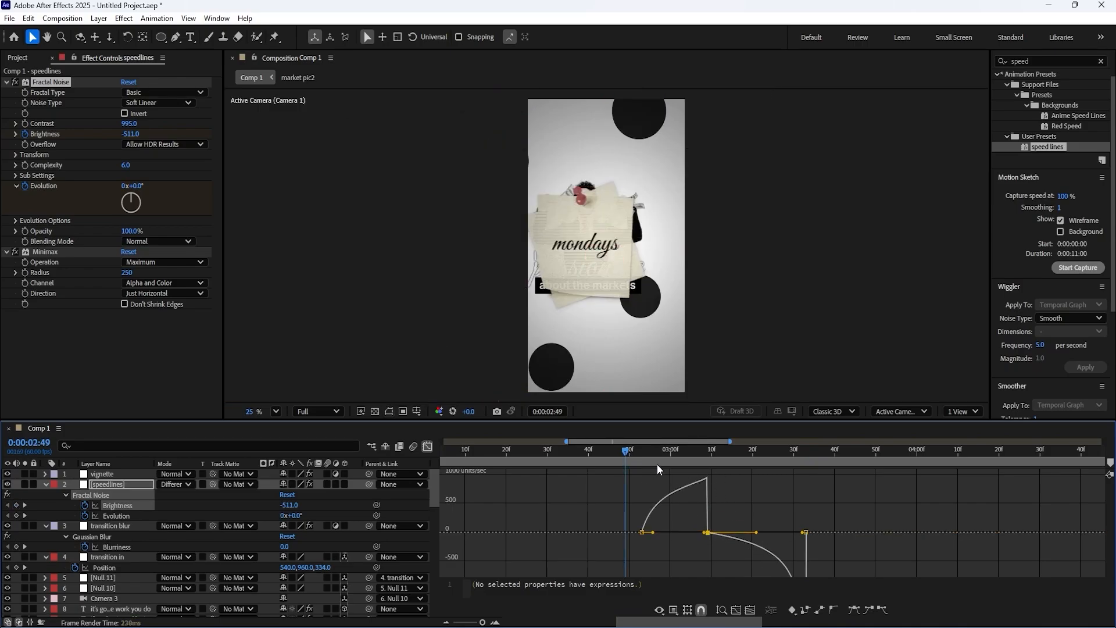
key("space")
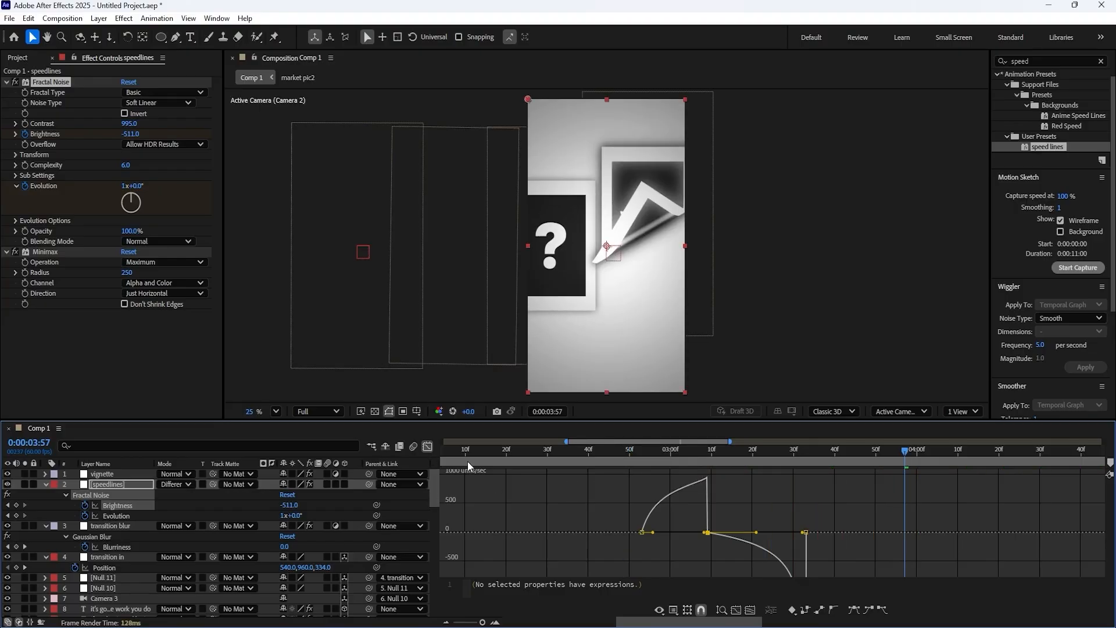
- Lengthen the easing of both speedlines Evolution keyframes in the speed graph so the speed peaks sharply mid-transition
left_click(427, 448)
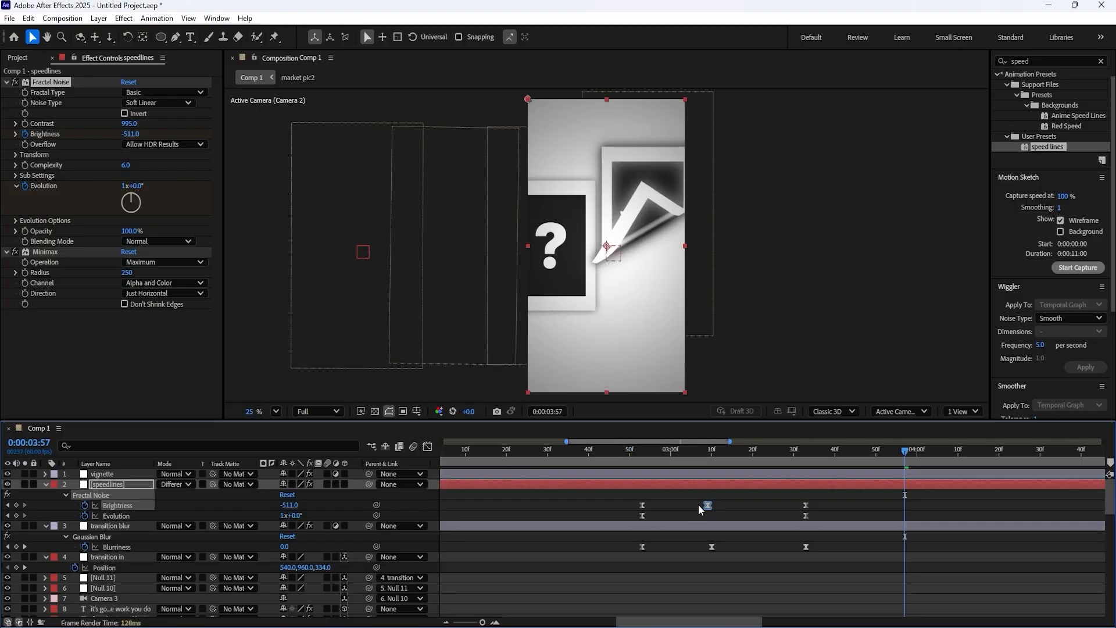
left_click_drag(817, 522, 598, 515)
left_click_drag(700, 458, 708, 459)
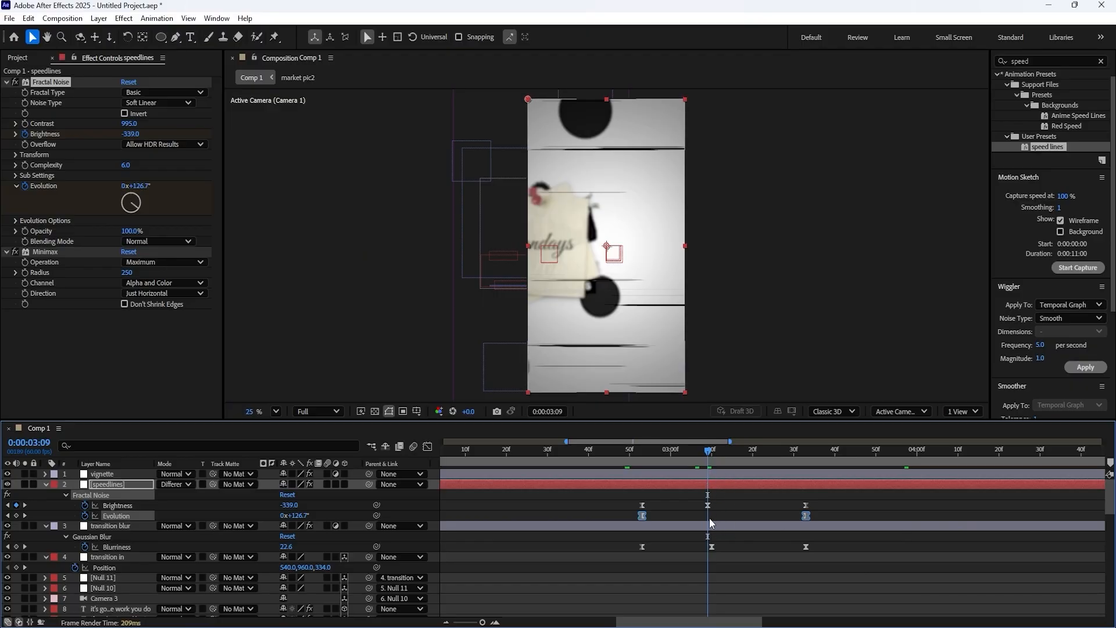
left_click(428, 447)
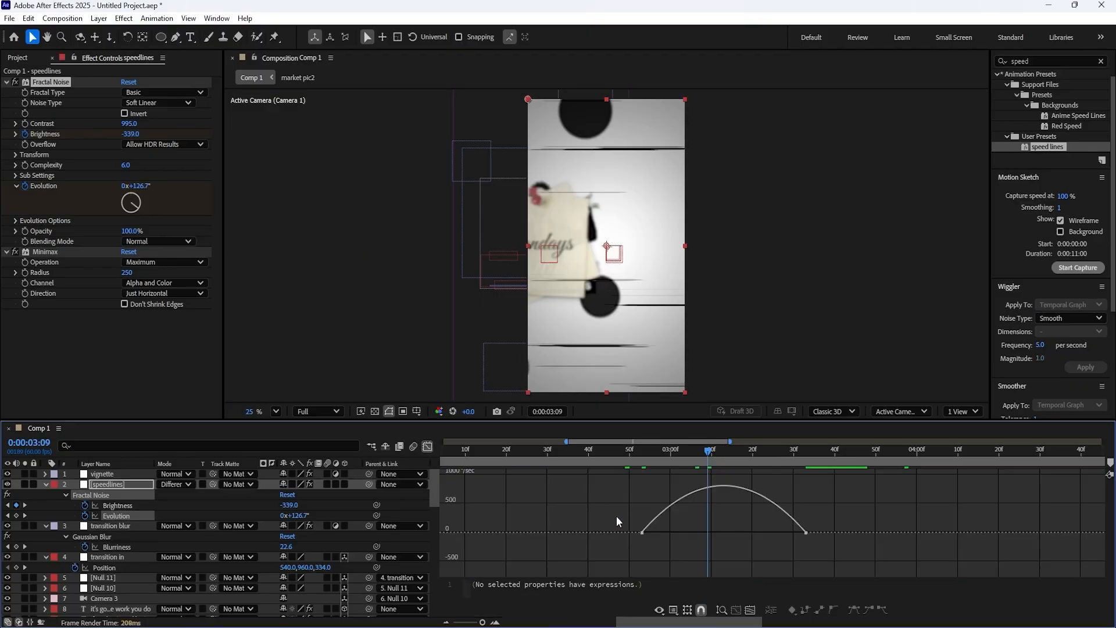
left_click_drag(616, 513, 742, 533)
left_click_drag(669, 533, 689, 533)
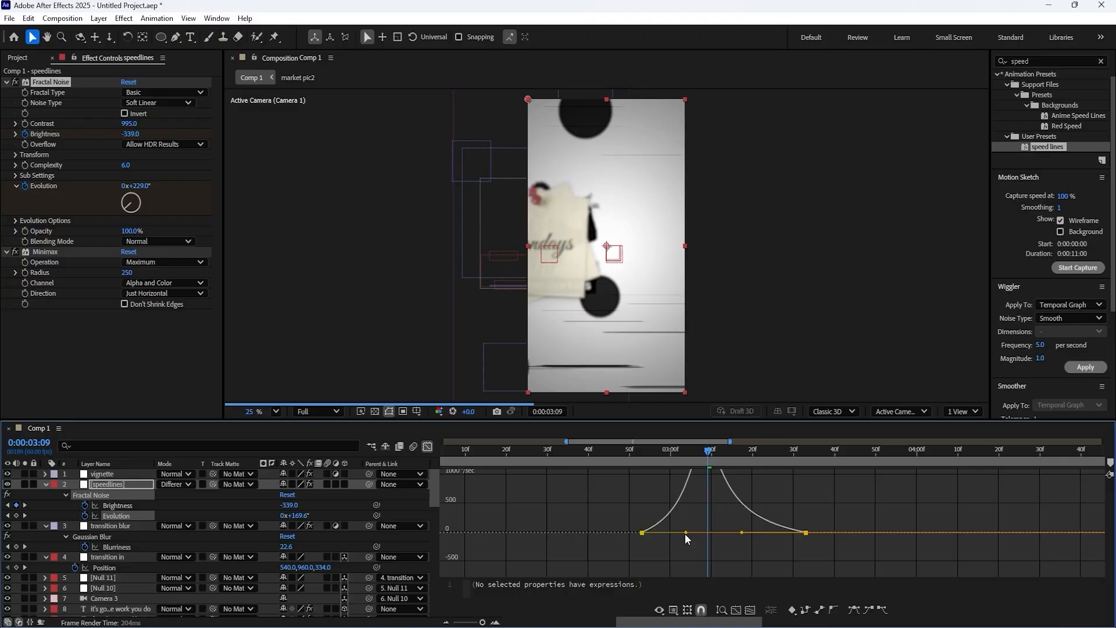
left_click(428, 446)
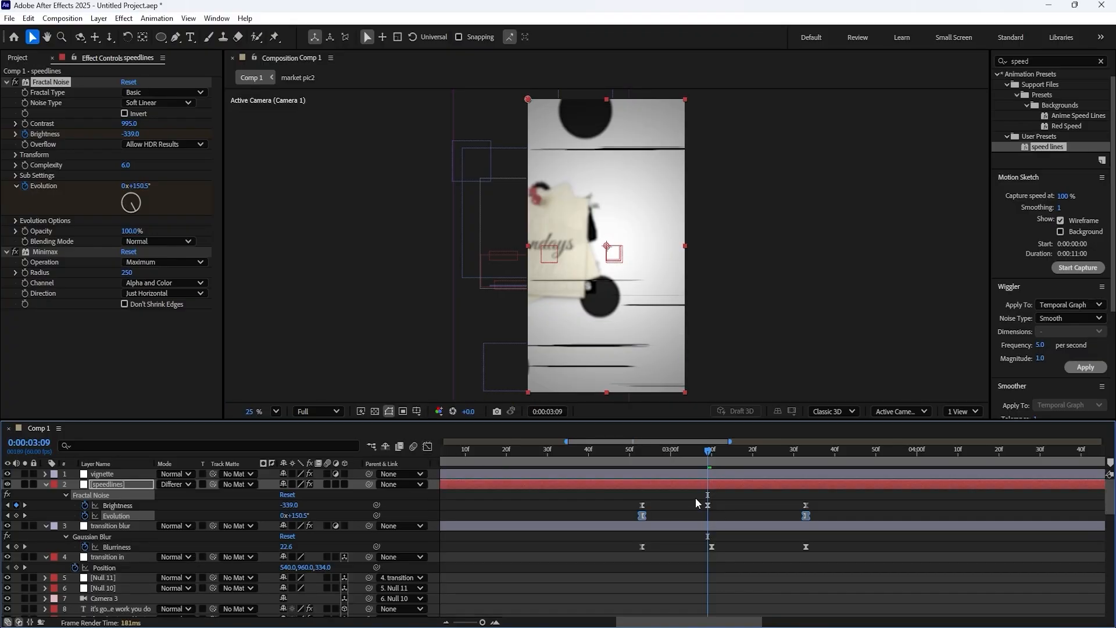
left_click(693, 500)
scroll(663, 507, "down", 2)
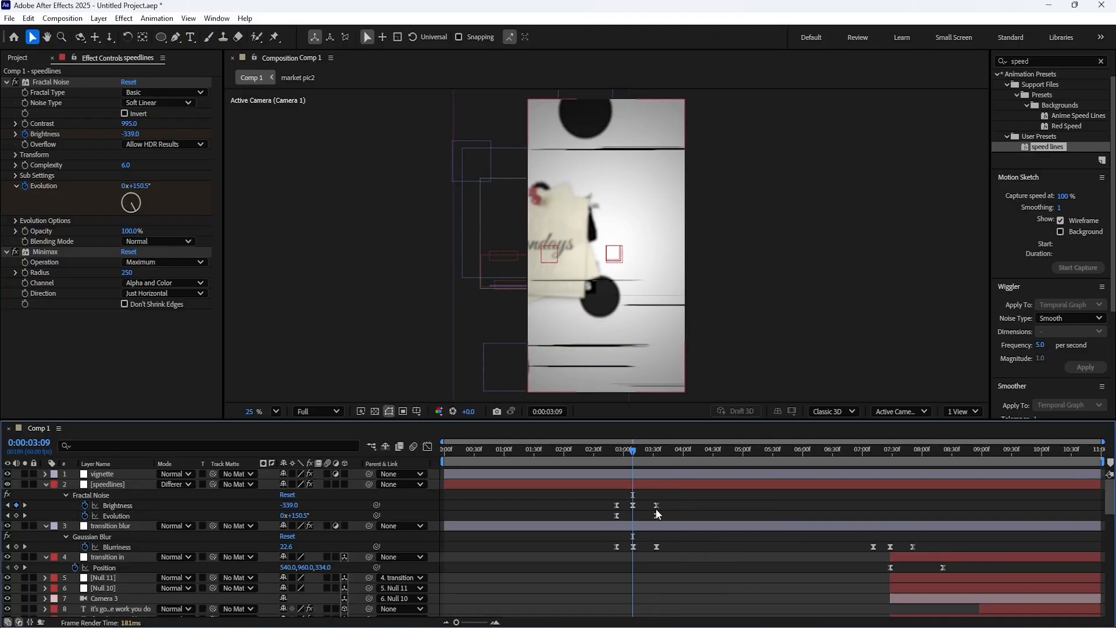
- Preview the speed lines through the first transition and make the speedlines layer a 3D layer
left_click(46, 485)
left_click(609, 451)
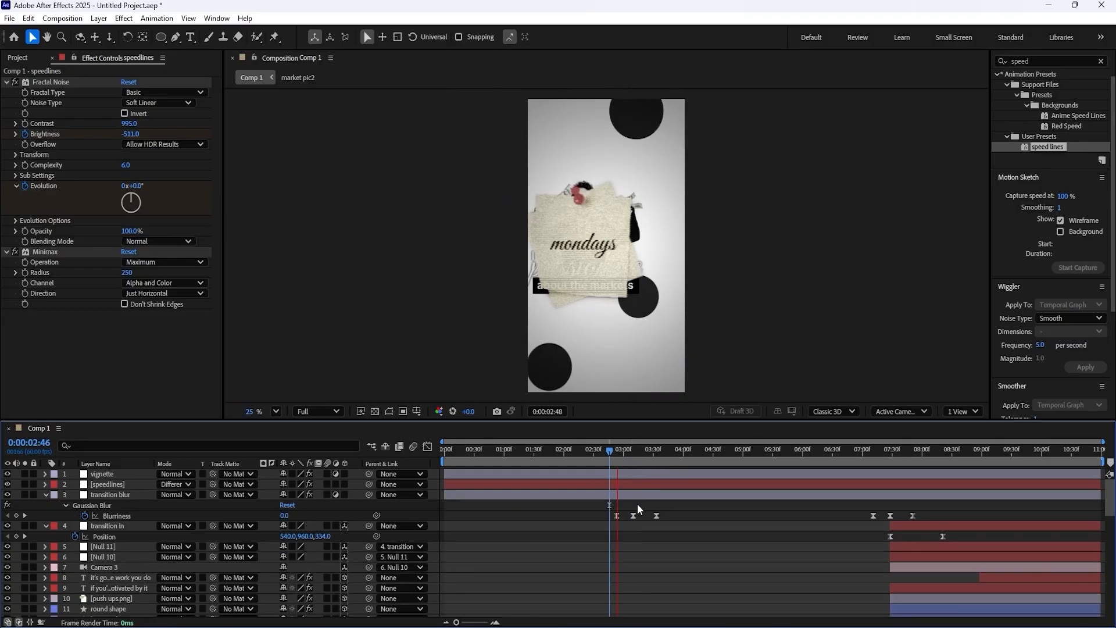
key("space")
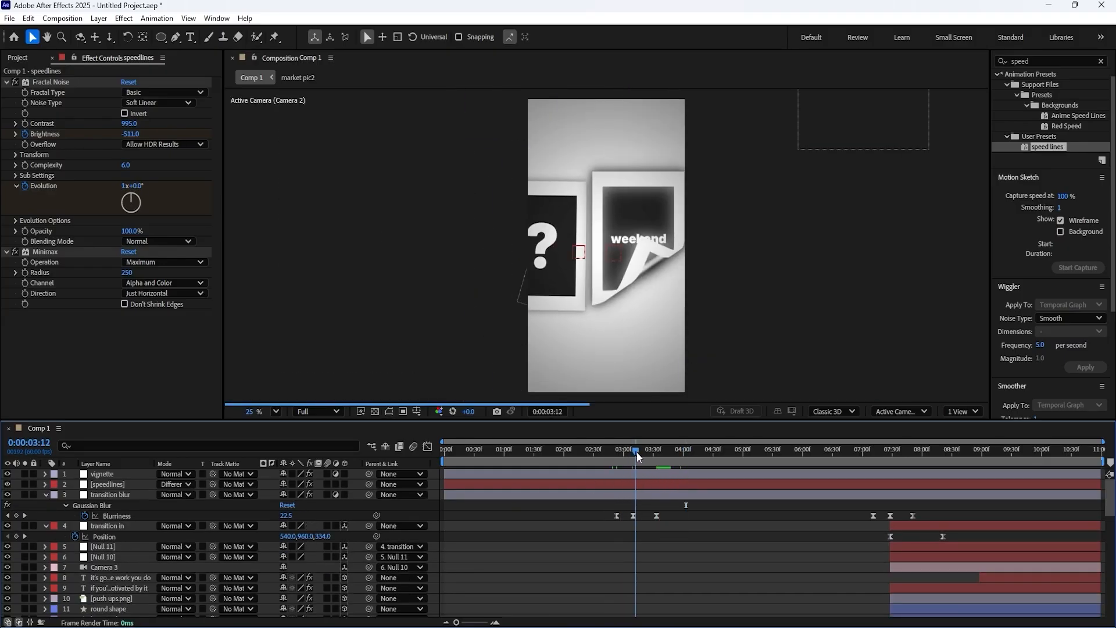
mouse_move(636, 452)
left_mouse_down()
mouse_move(625, 453)
mouse_move(641, 456)
left_mouse_up()
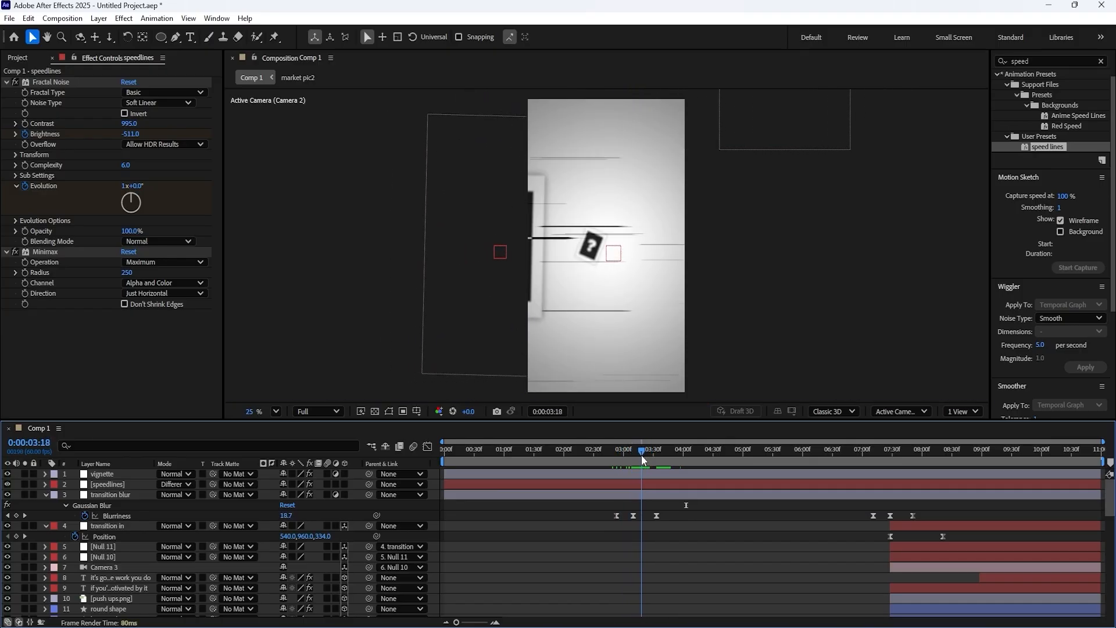
left_click(113, 486)
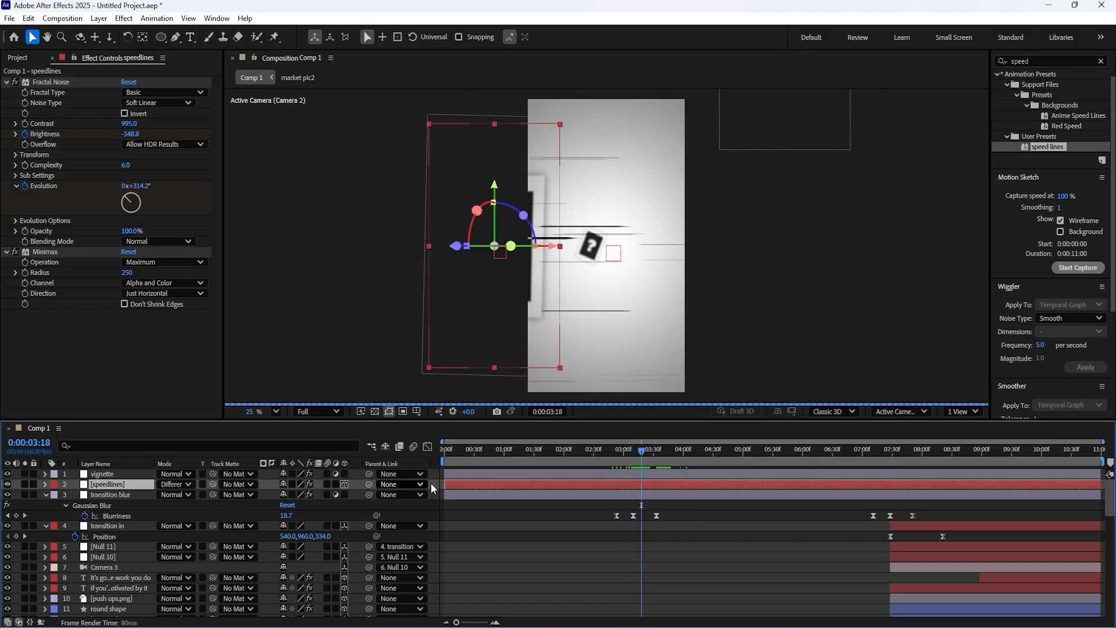
left_click_drag(617, 454, 638, 451)
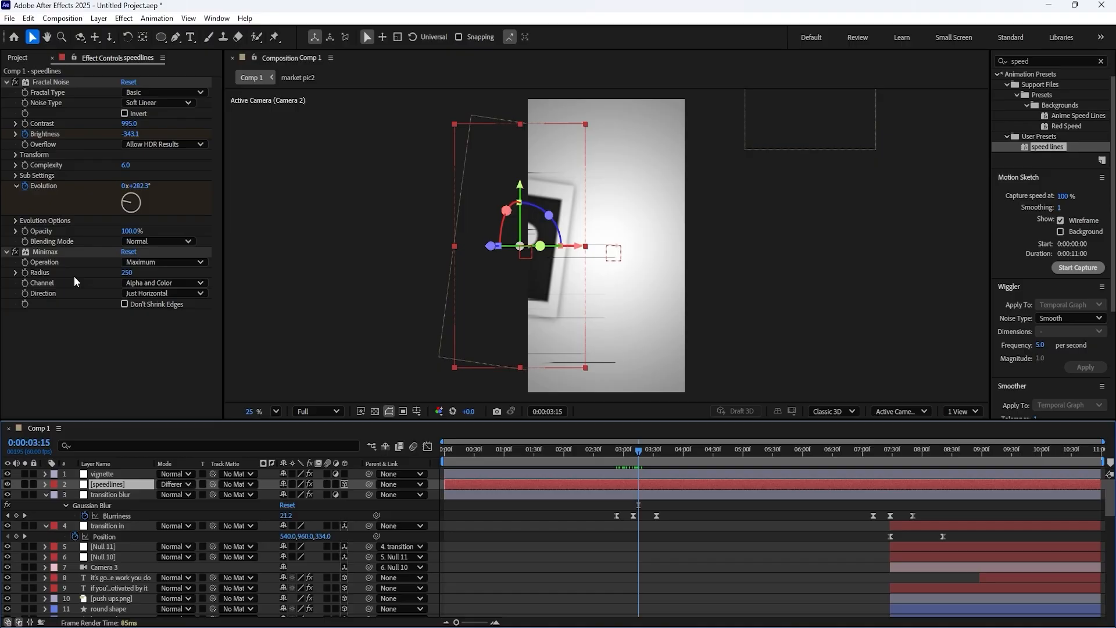
- Apply the CC RepeTile effect to the speedlines layer
left_click(7, 252)
left_click(7, 82)
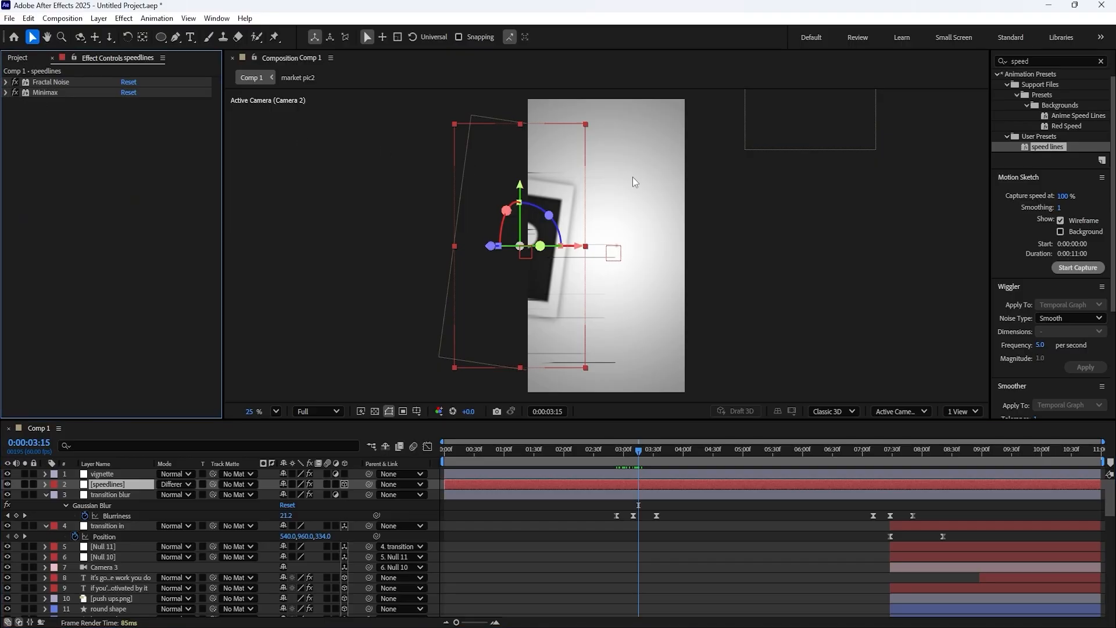
double_click(1035, 60)
type("repe")
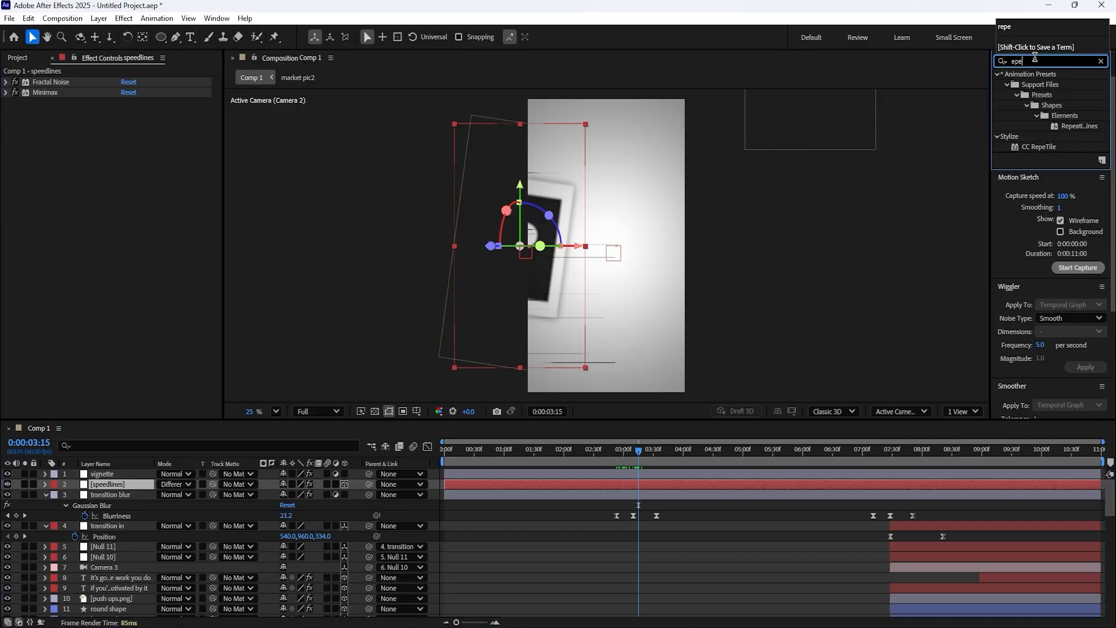
left_click_drag(1054, 144, 149, 204)
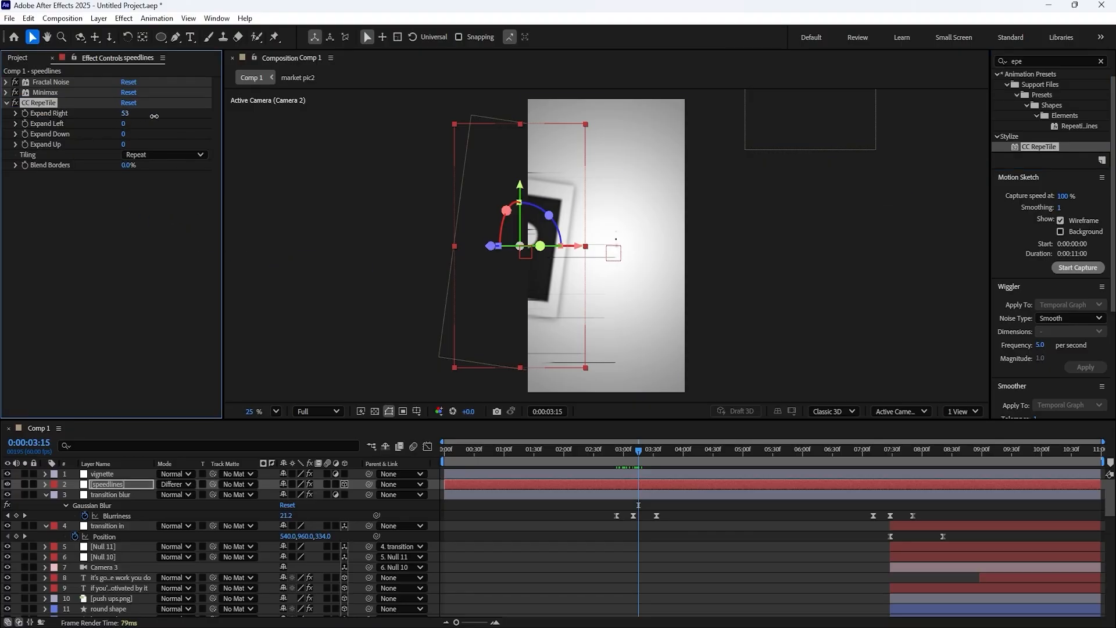
- Adjust the CC RepeTile Expand Right amount on the speedlines layer so the lines extend across the frame during the transition
left_click_drag(154, 115, 669, 419)
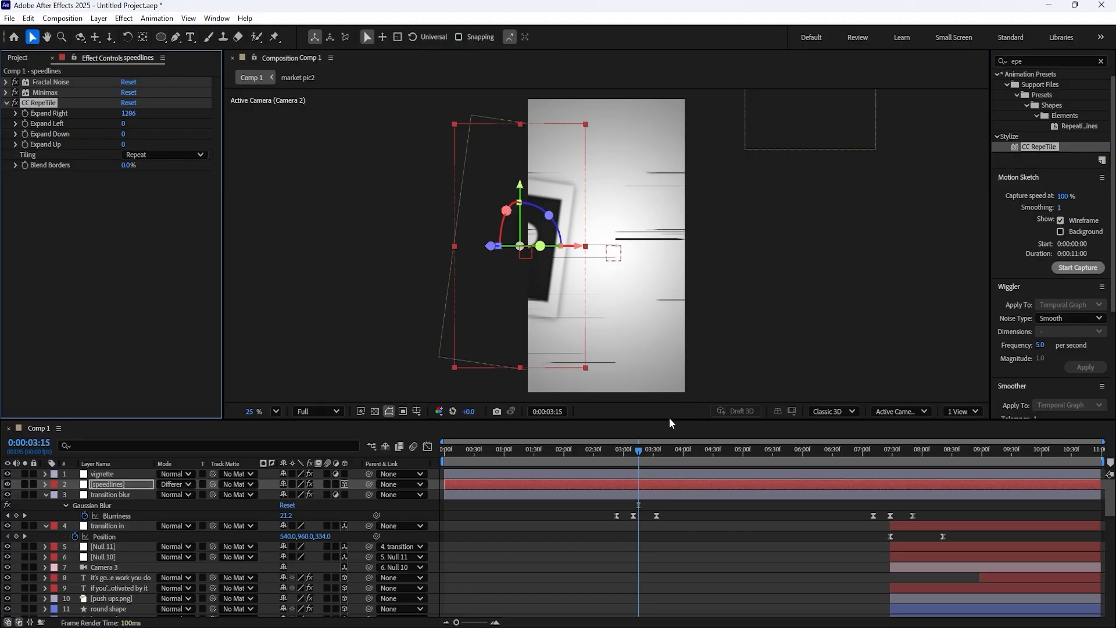
mouse_move(652, 456)
left_mouse_down()
mouse_move(660, 459)
mouse_move(650, 454)
left_mouse_up()
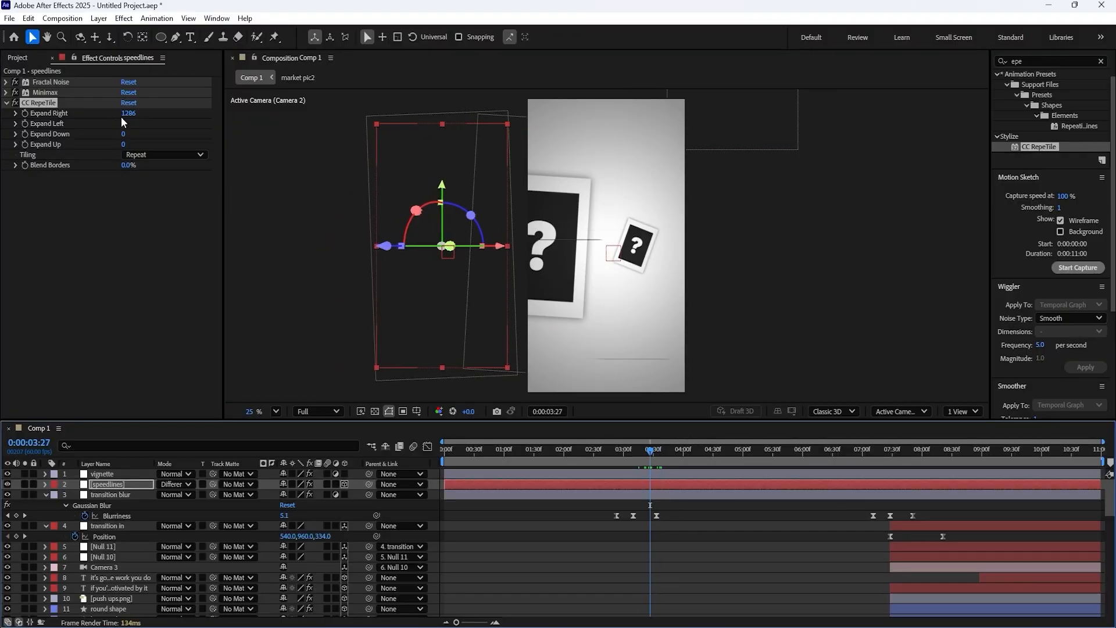
left_click_drag(128, 113, 244, 105)
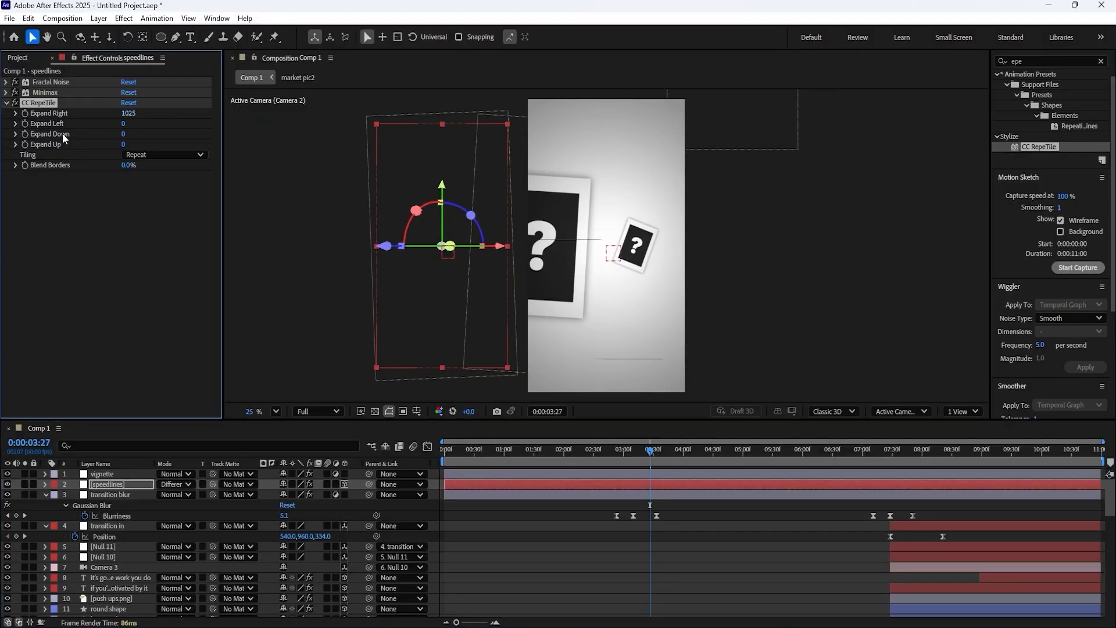
left_click_drag(125, 114, 23, 123)
left_click(127, 115)
left_click_drag(316, 97, 519, 71)
left_click(7, 103)
- Preview the first transition from 0:00:02:53 and collapse the transition blur layer's properties
left_click_drag(646, 451, 616, 452)
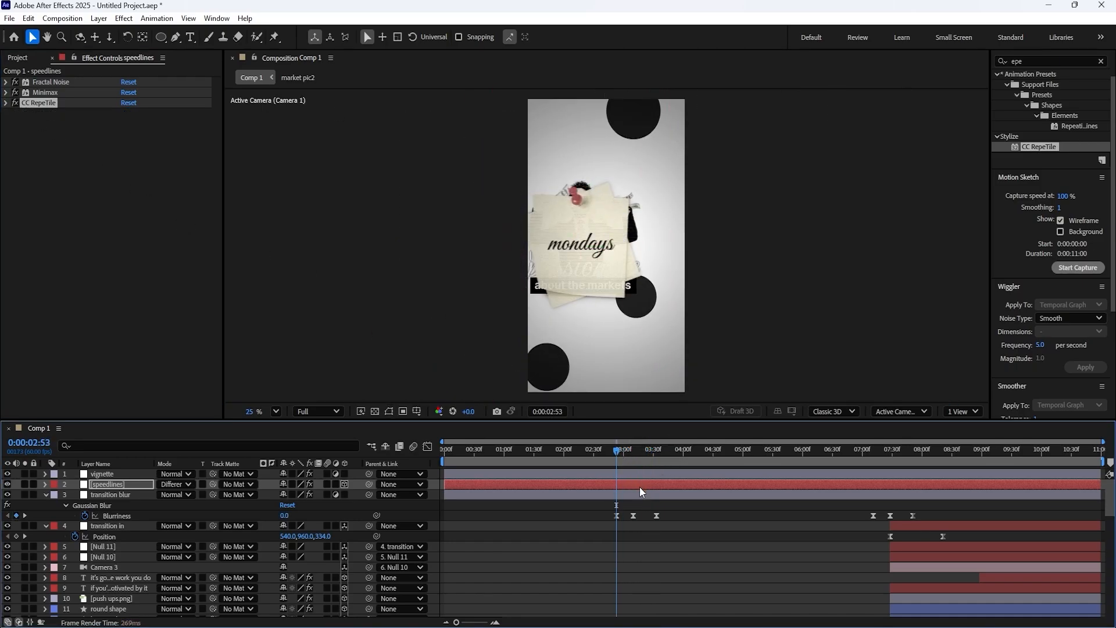
key("space")
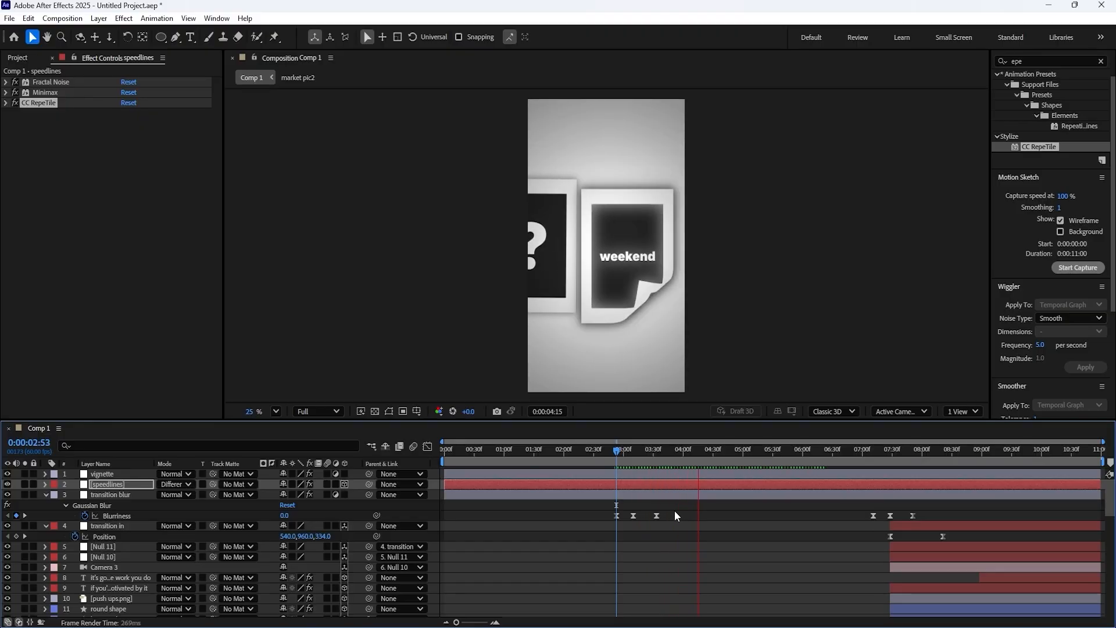
key("space")
left_click(46, 495)
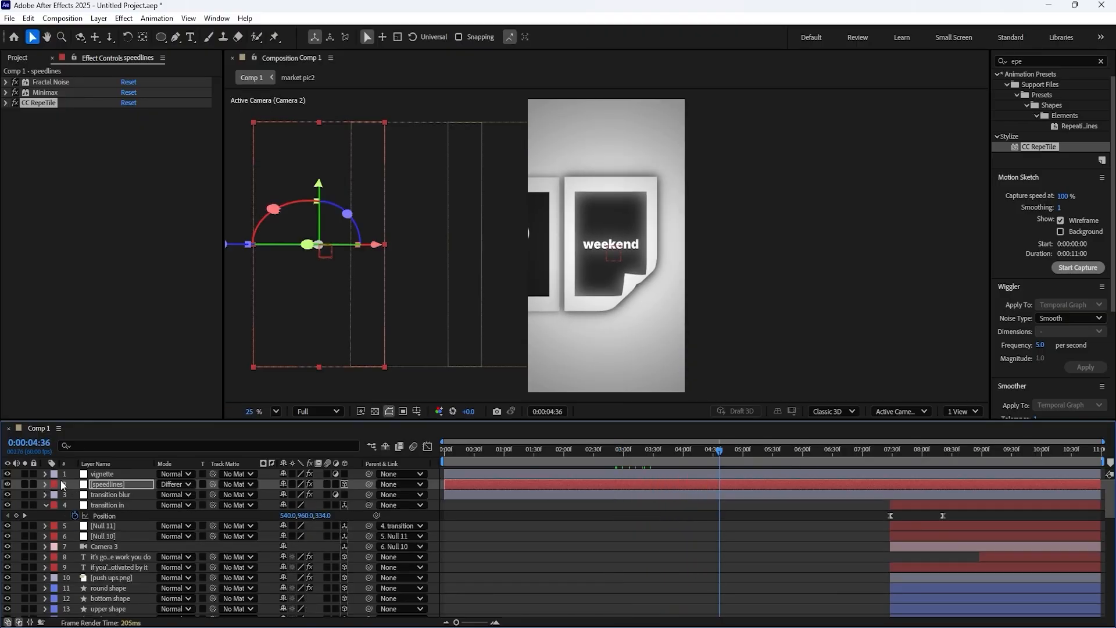
- Examine the push-up scene at 0:00:09:16 and compare it with the last part of the reference video in Media Player
left_click(120, 516)
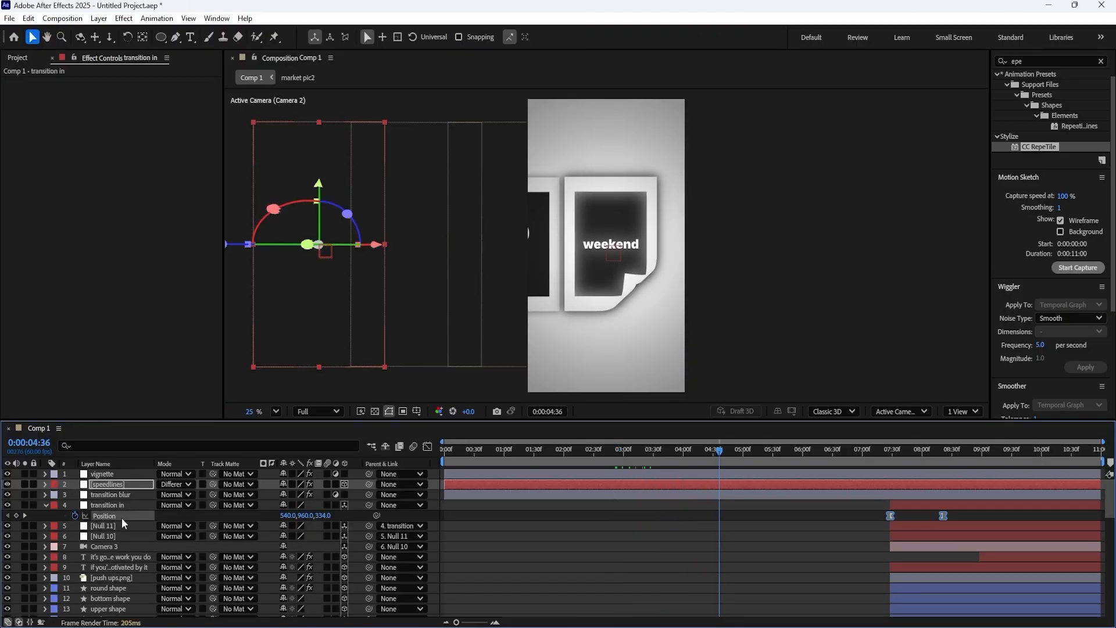
left_click(116, 473)
scroll(127, 529, "down", 2)
scroll(127, 528, "down", 1)
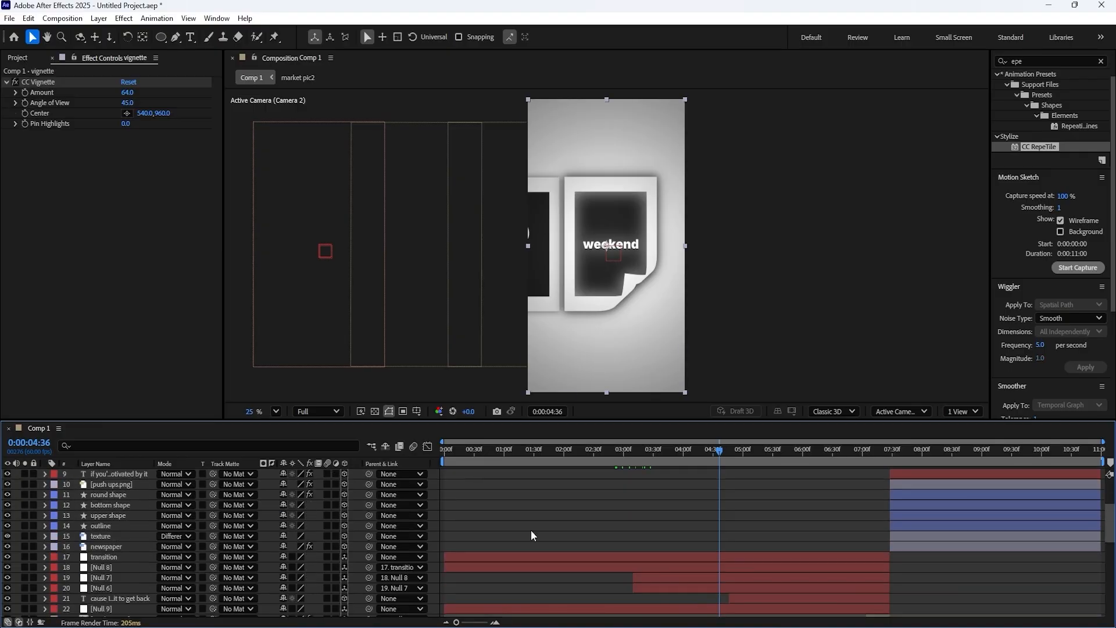
left_click(964, 484)
scroll(962, 500, "up", 1)
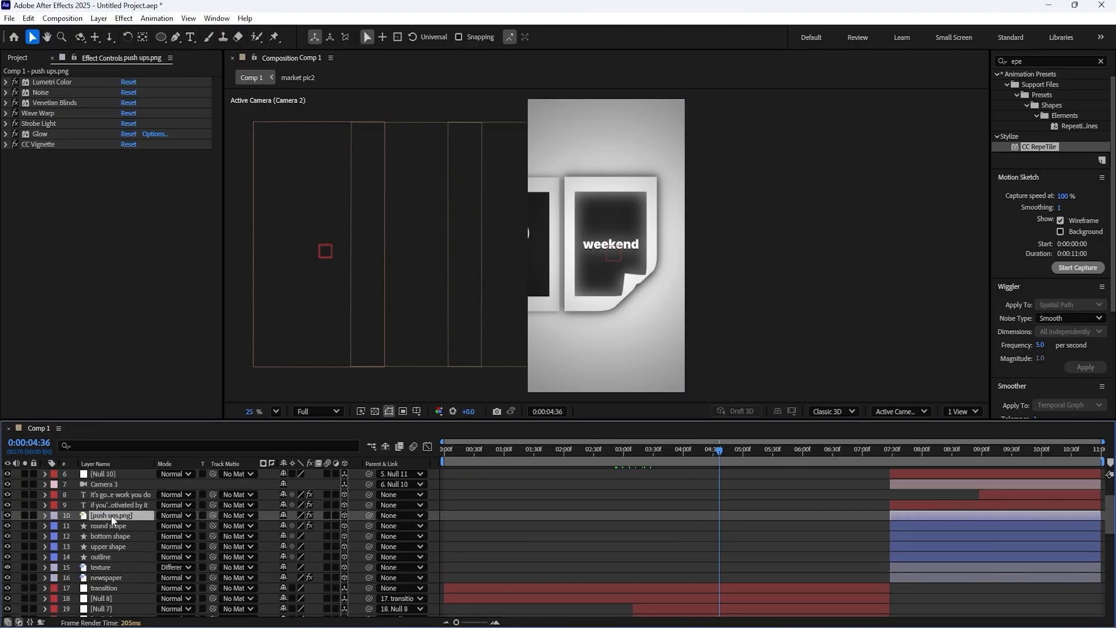
left_click_drag(931, 452, 997, 452)
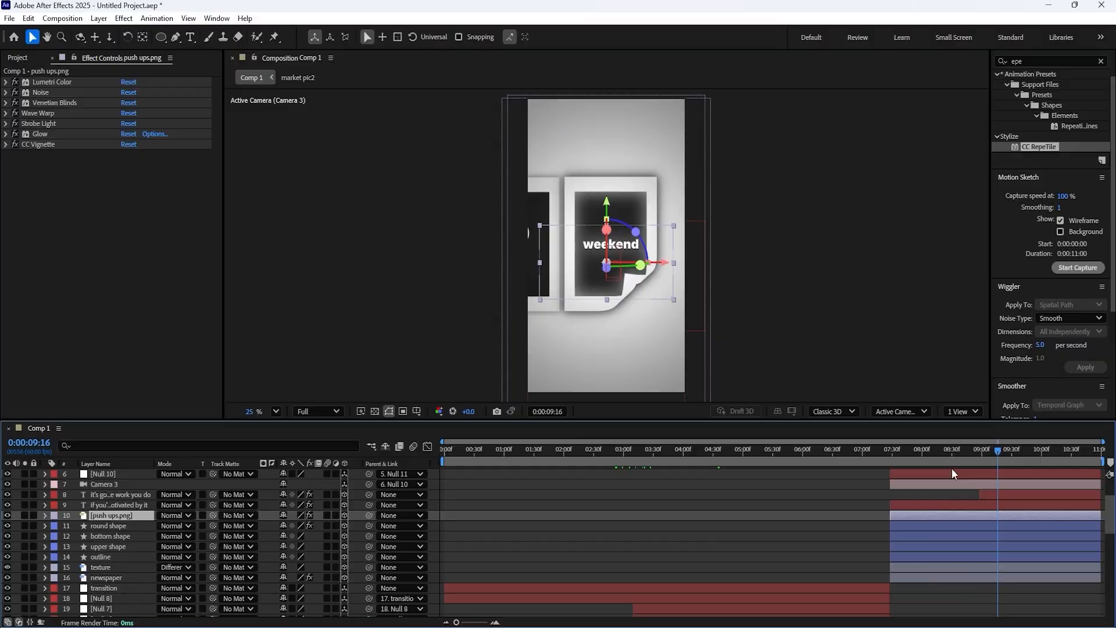
scroll(592, 257, "up", 3)
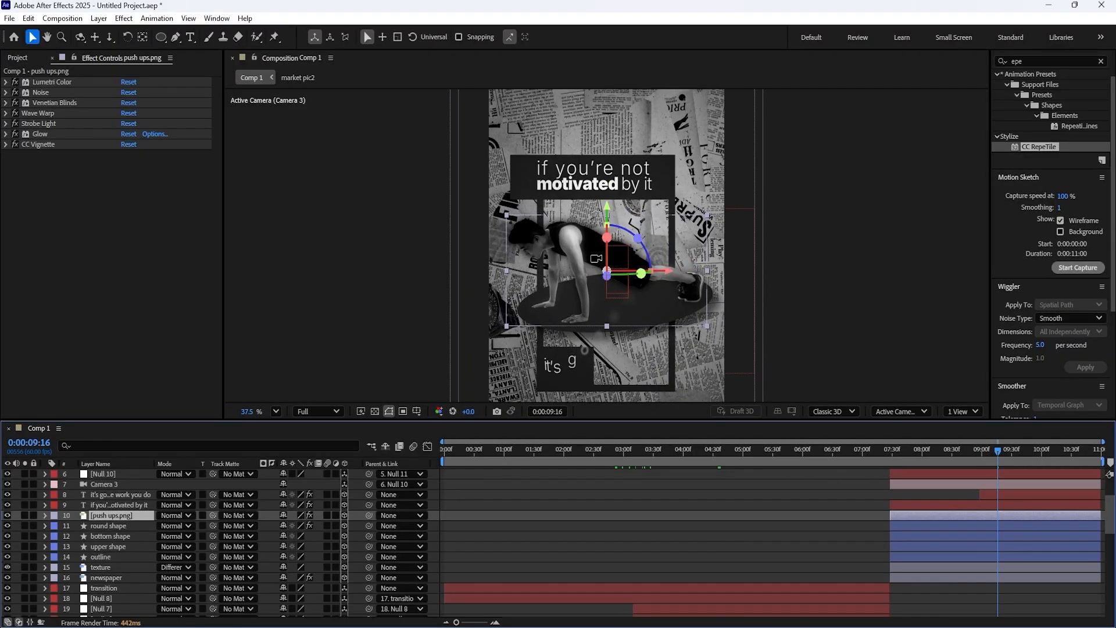
left_click_drag(594, 286, 598, 244)
scroll(600, 259, "up", 1)
scroll(601, 261, "down", 4)
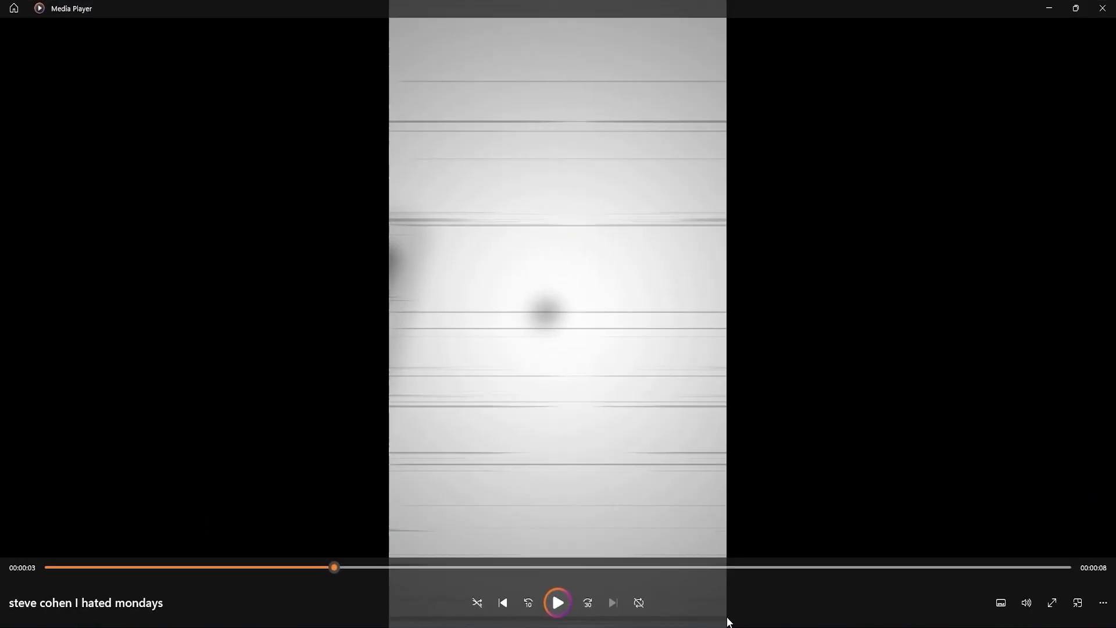
left_click_drag(806, 567, 951, 568)
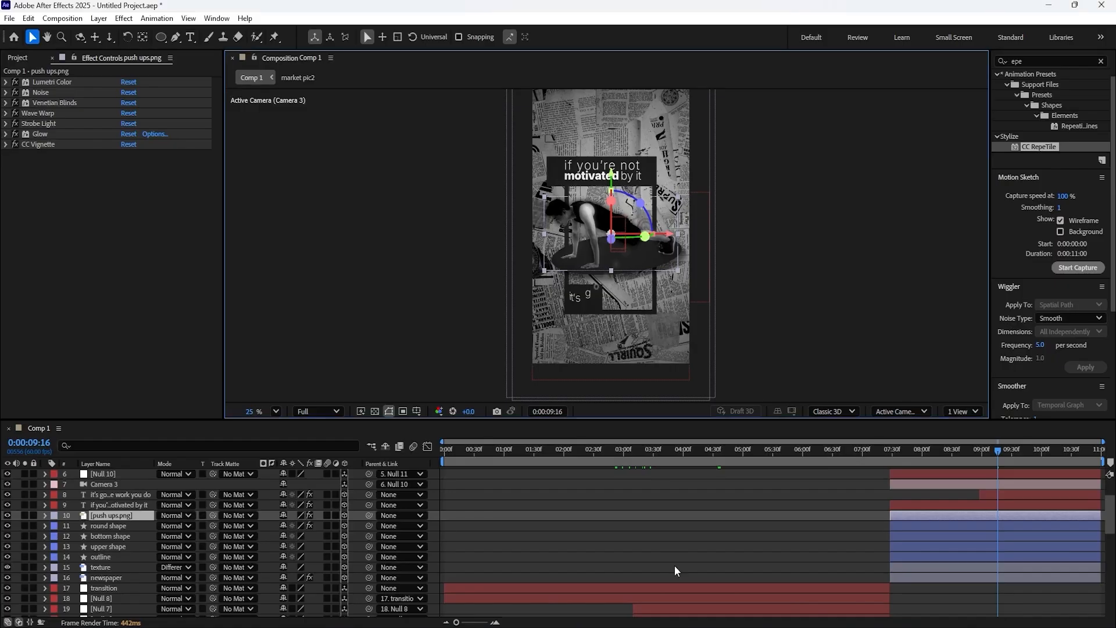
- Brighten the newspaper layer by setting its Lumetri Color Exposure to about 1.5
left_click(106, 578)
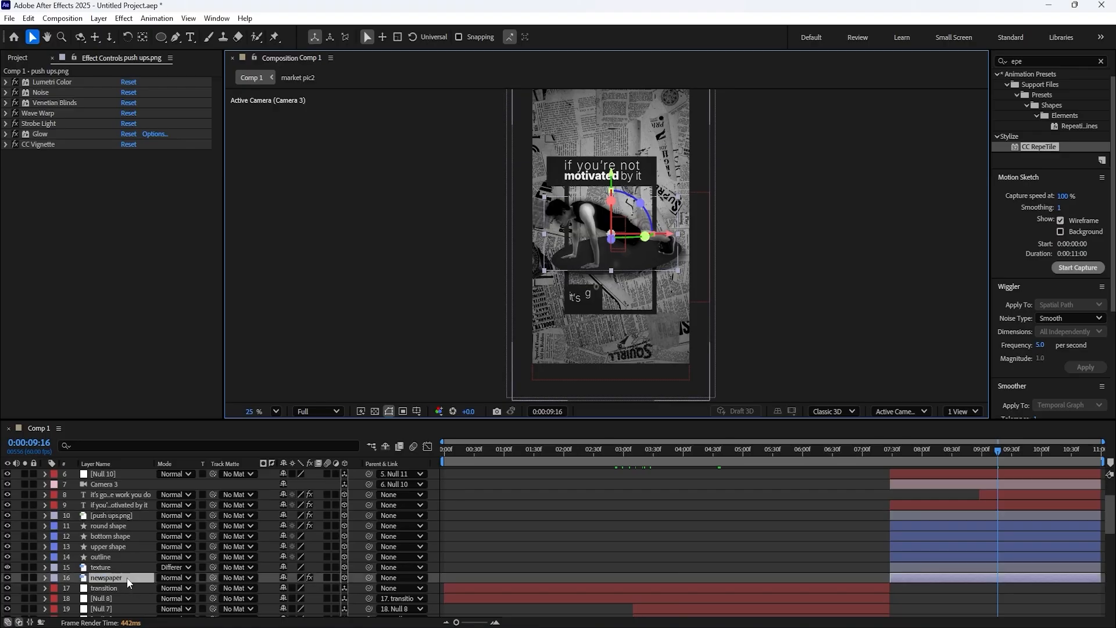
left_click(5, 82)
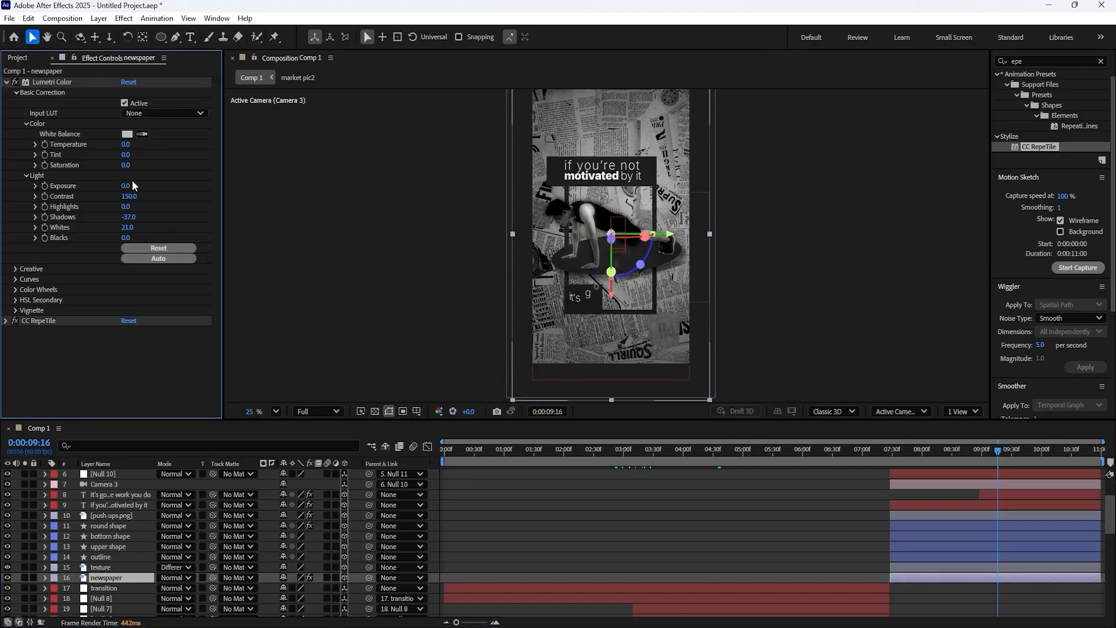
mouse_move(125, 185)
left_mouse_down()
mouse_move(136, 181)
mouse_move(128, 176)
left_mouse_up()
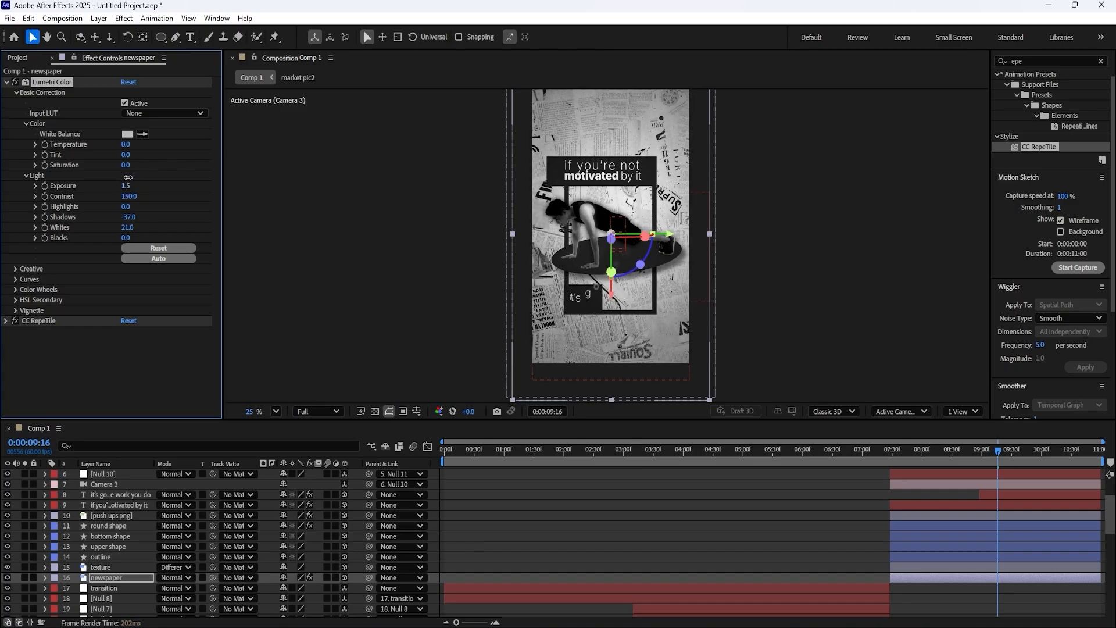
- Set the newspaper layer's Lumetri Color Whites to 0 and lower its Exposure to about 1
left_click(126, 227)
type("0")
left_click(125, 227)
type("0")
key("Return")
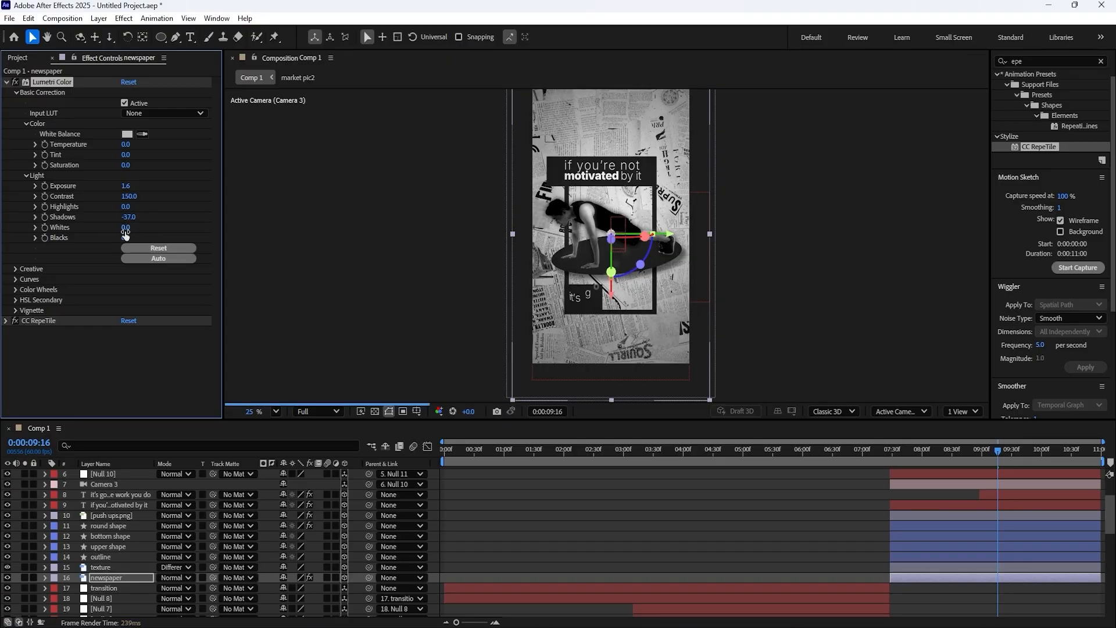
left_click(123, 185)
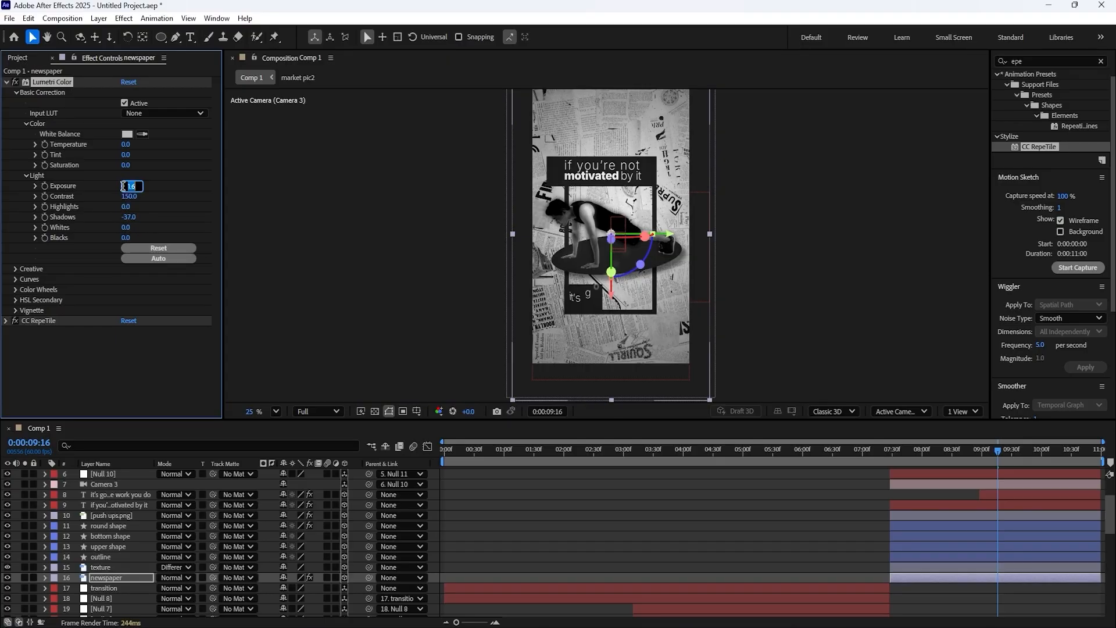
type("1")
key("Return")
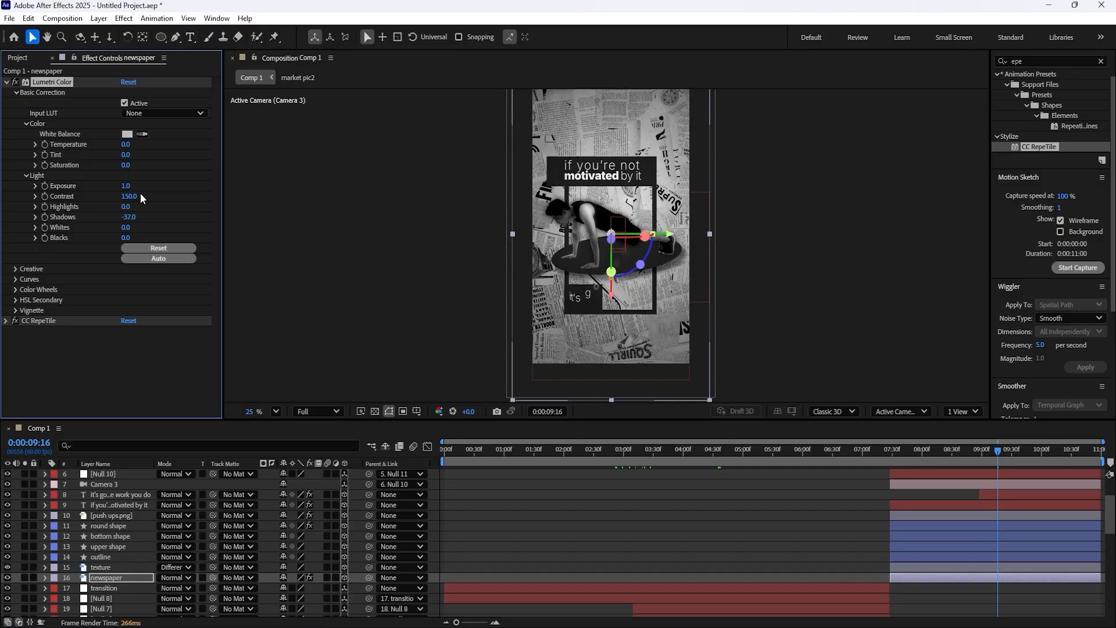
type(".2")
key("Return")
left_click(7, 82)
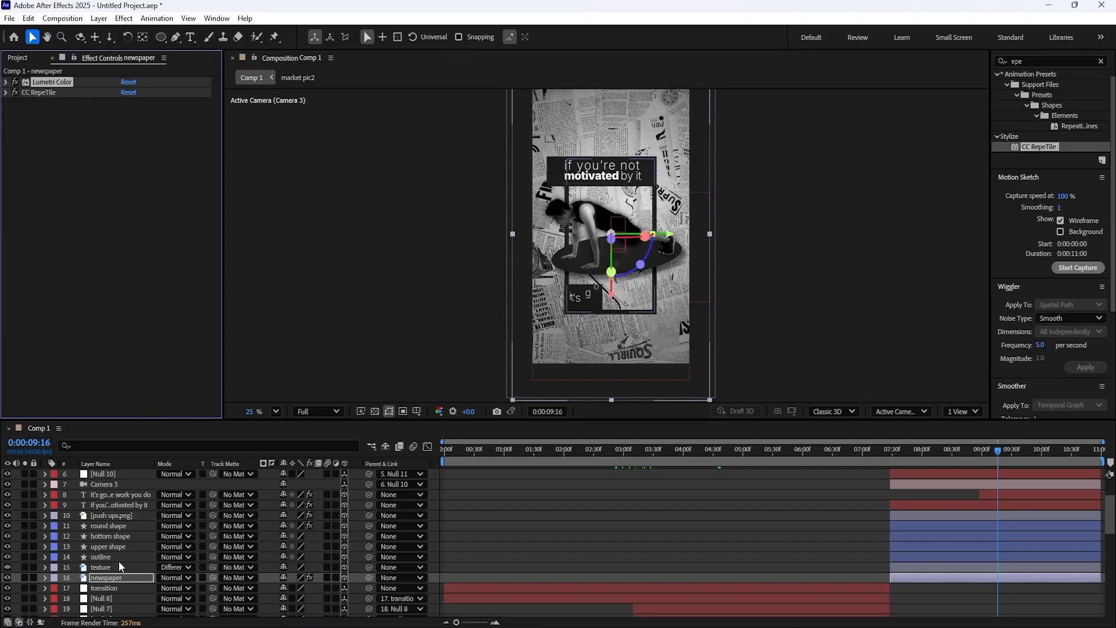
- Set the push ups.png layer's Glow Radius to 200 and its Glow Intensity to 0.8
left_click(119, 515)
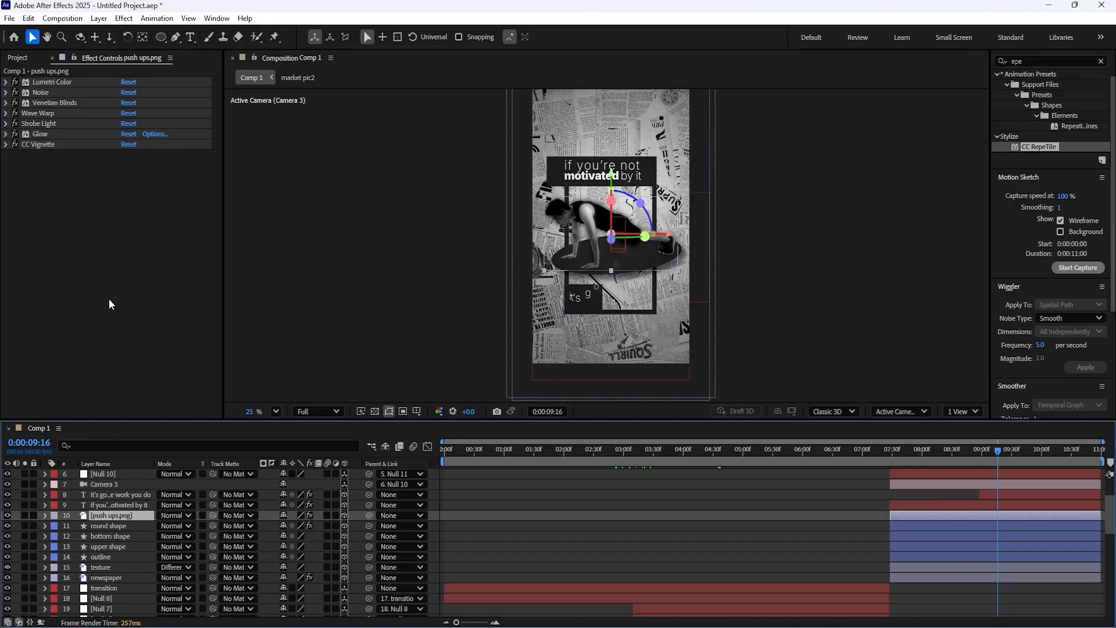
left_click(38, 135)
left_click(7, 134)
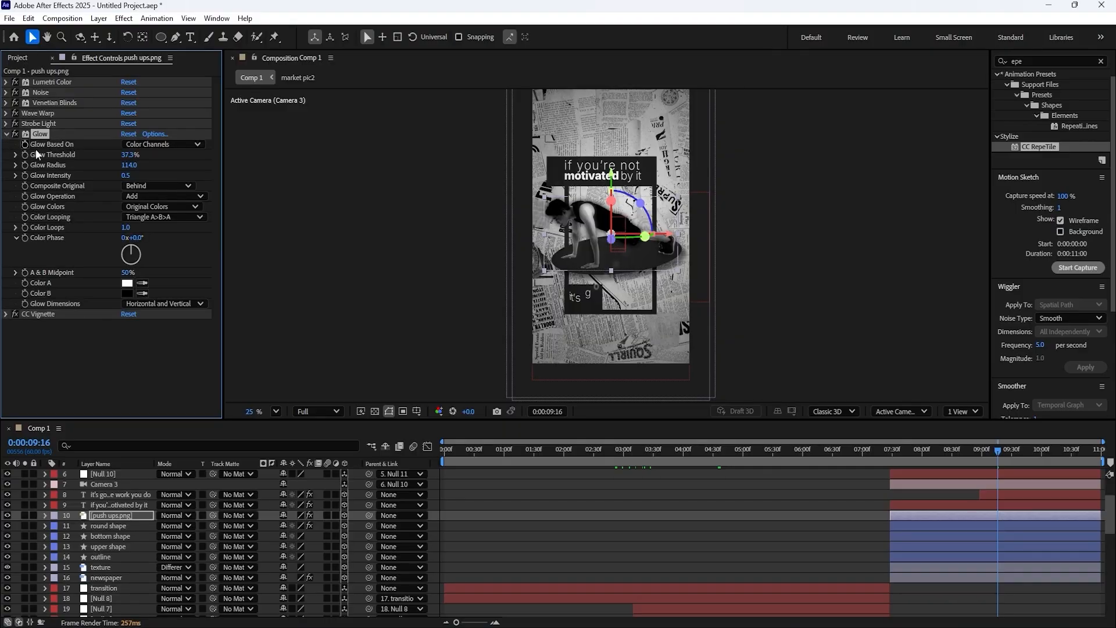
left_click(131, 167)
type("200")
key("Return")
left_click(129, 175)
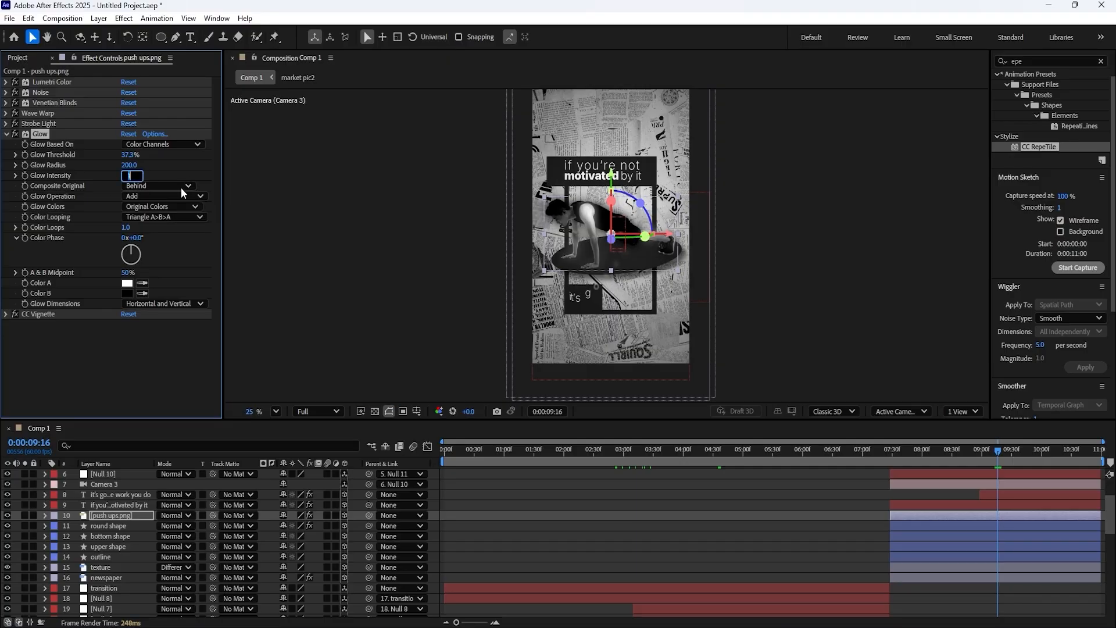
key("Return")
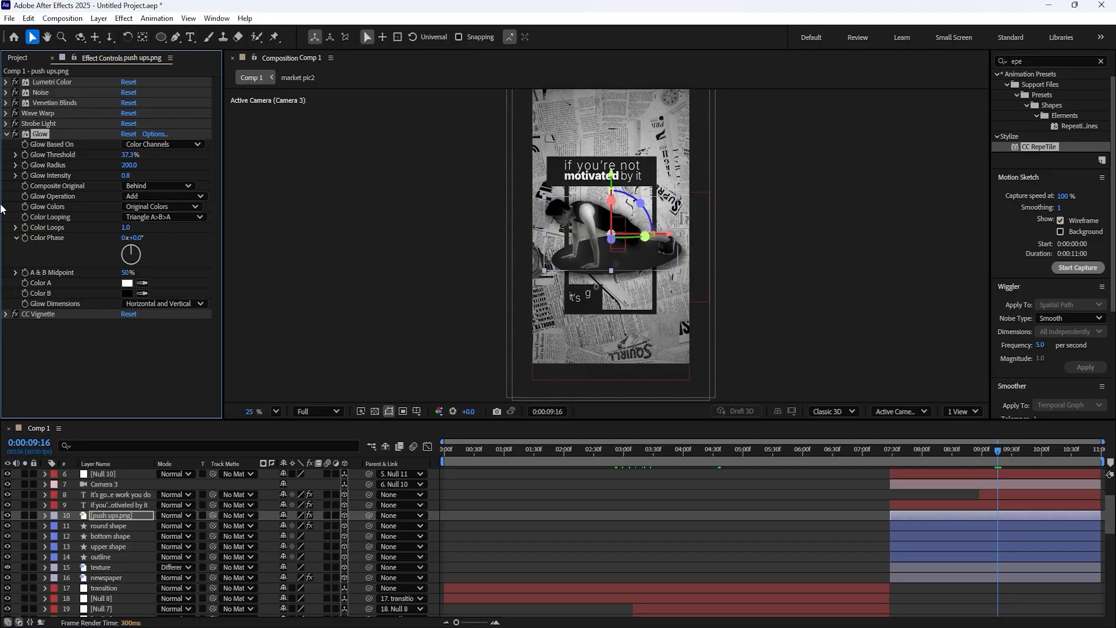
left_click(5, 134)
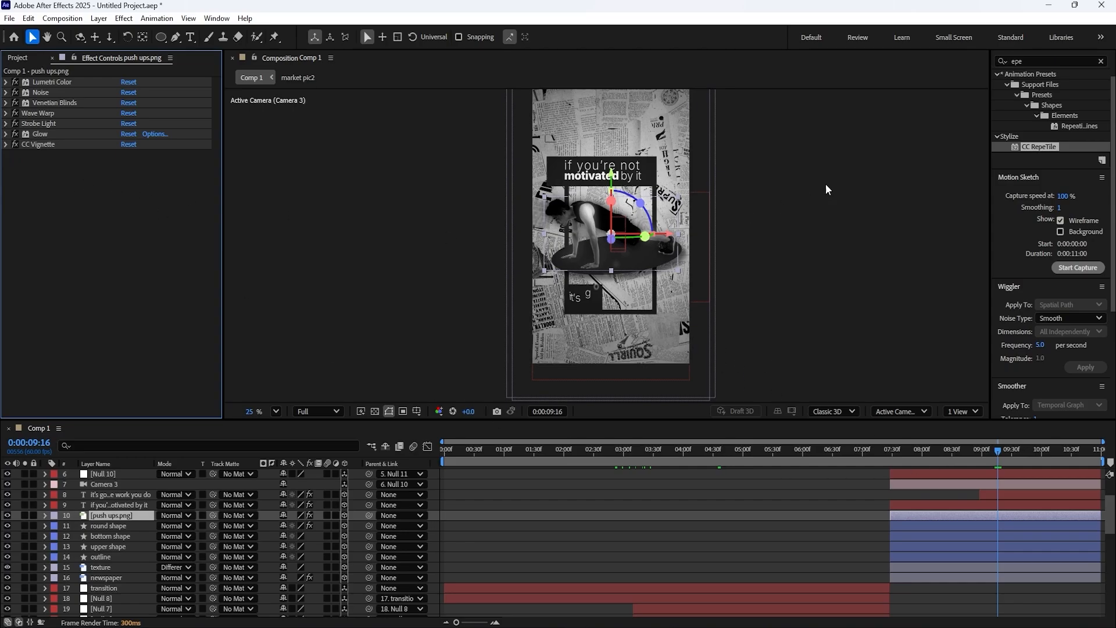
- Open the push ups.png layer by itself and place Puppet position pins on the man's head, face, neck and near shoulder
double_click(112, 519)
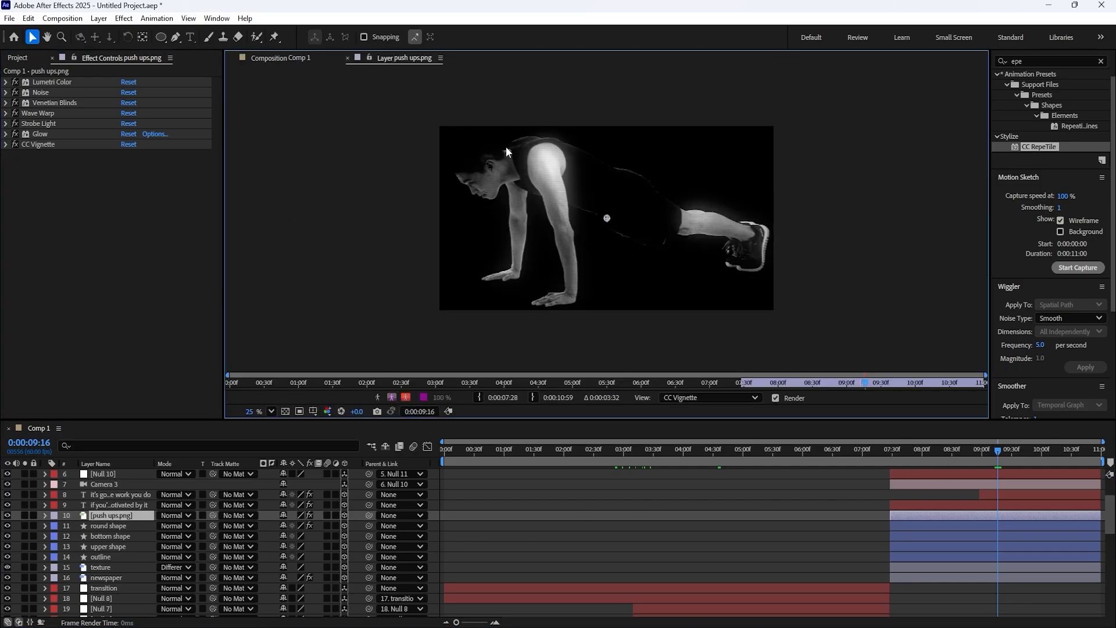
scroll(822, 184, "up", 1)
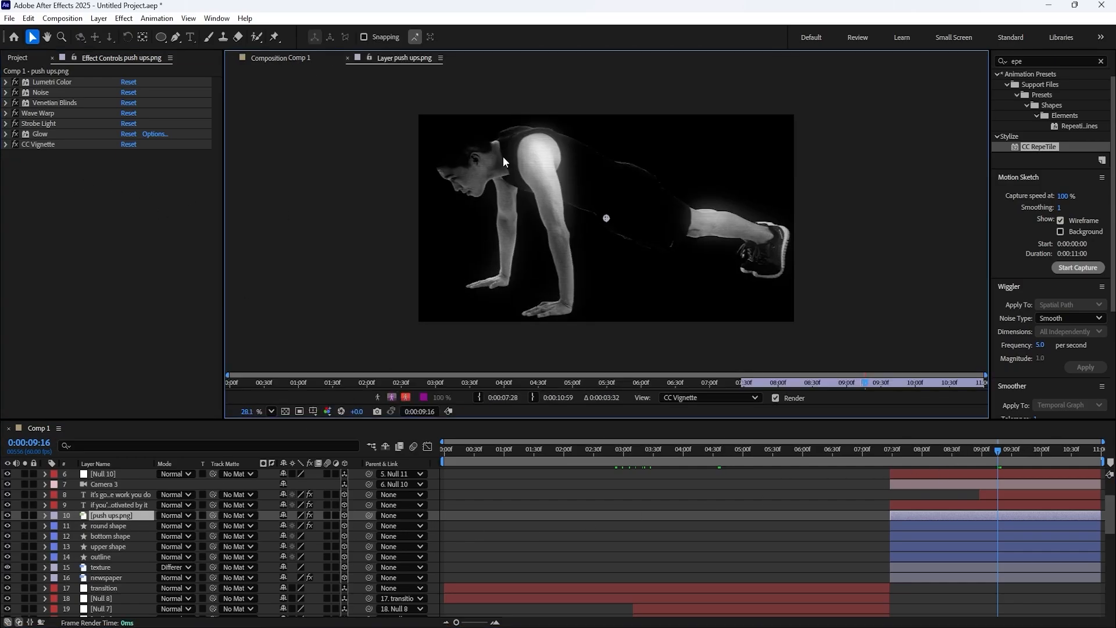
left_click(274, 36)
left_click(469, 202)
left_click(458, 149)
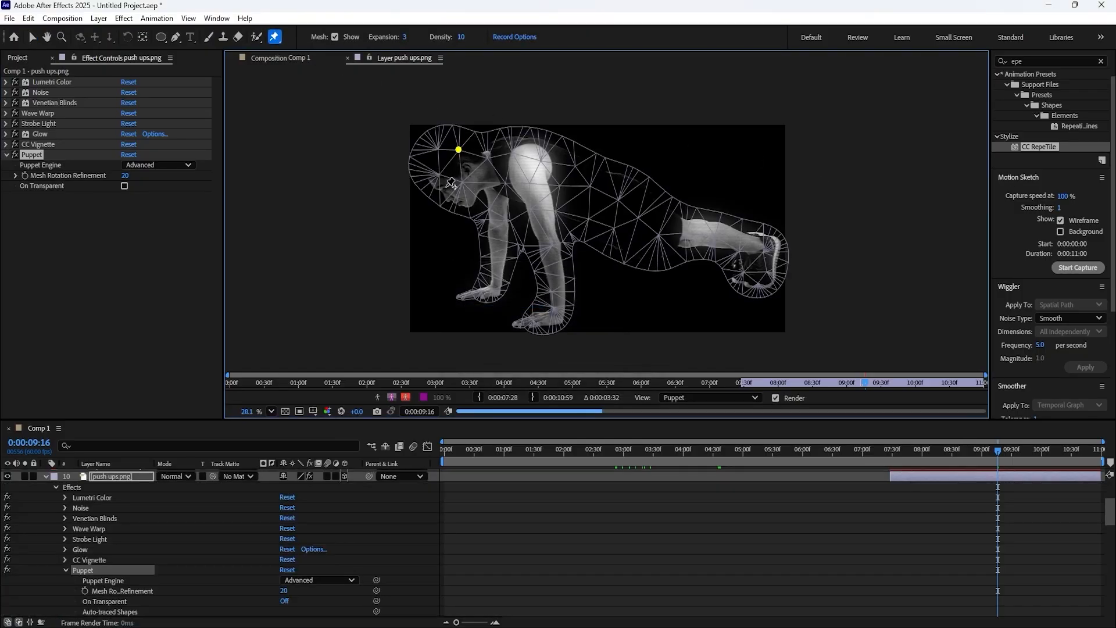
left_click(438, 182)
left_click(486, 167)
left_click(527, 144)
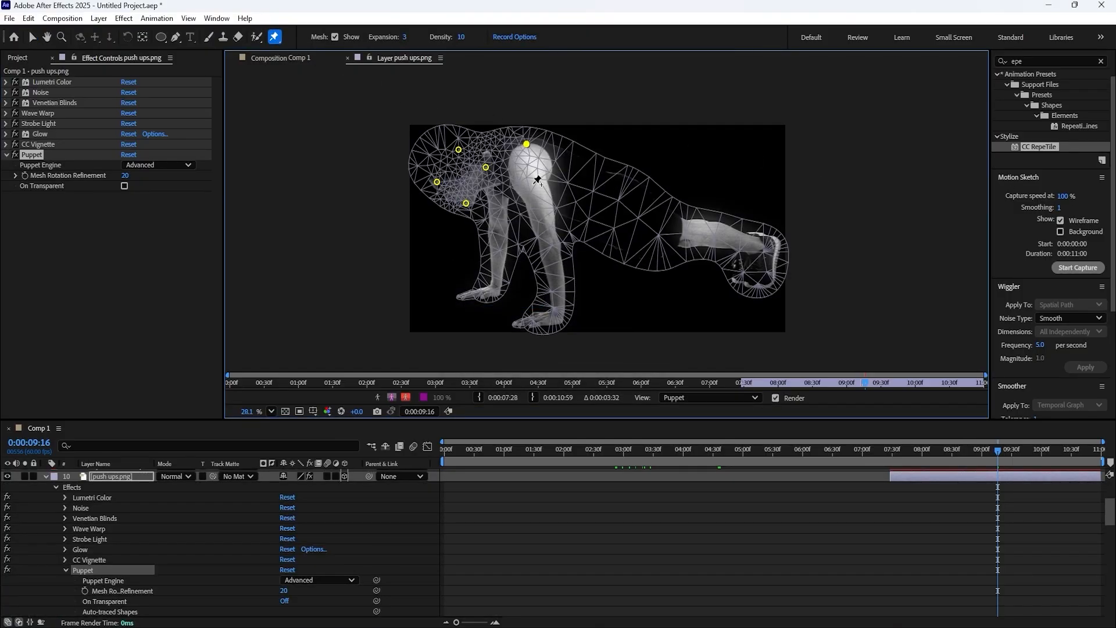
left_click(533, 182)
key("ctrl+z")
key("ctrl+z")
left_click(531, 166)
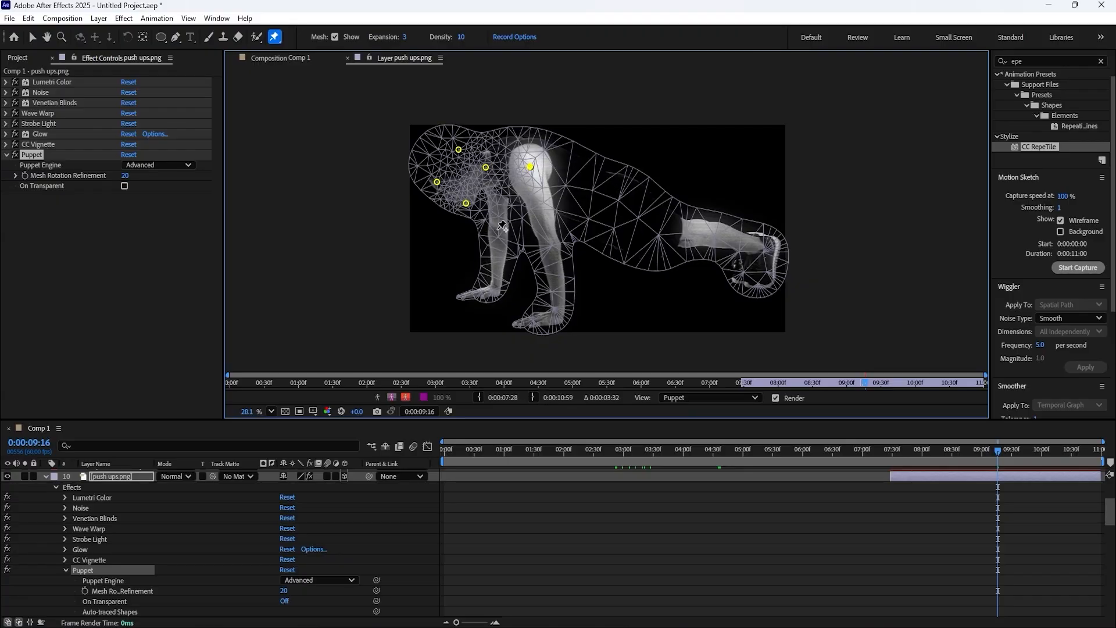
- Add Puppet pins at the elbow, wrist and fingers of both of the man's arms
left_click(497, 229)
left_click(494, 294)
left_click(466, 295)
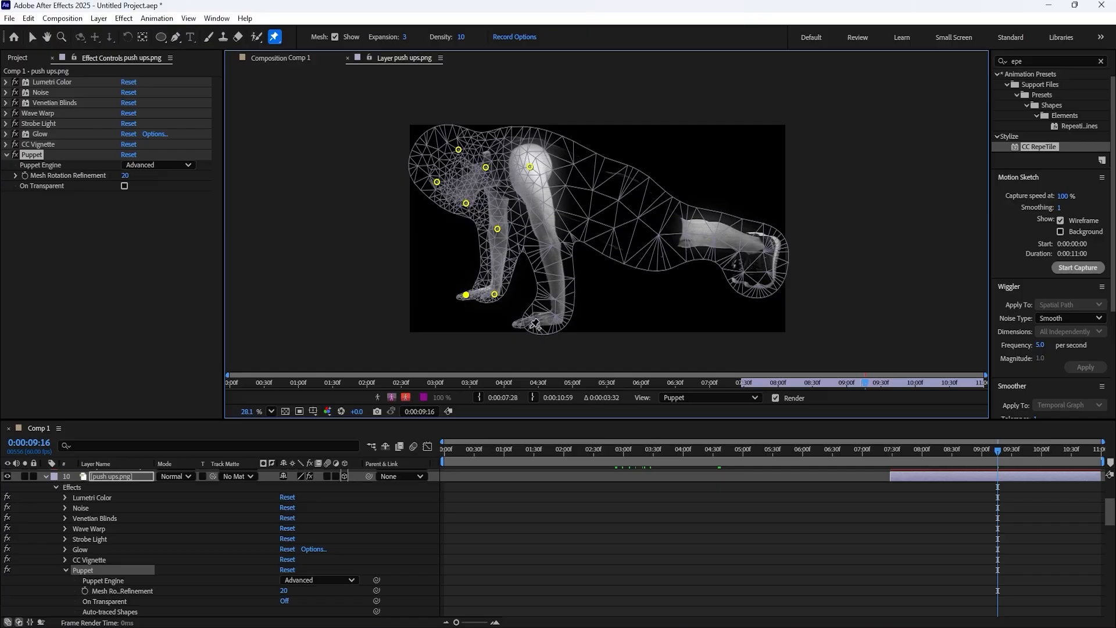
left_click(525, 327)
left_click(549, 319)
left_click(551, 248)
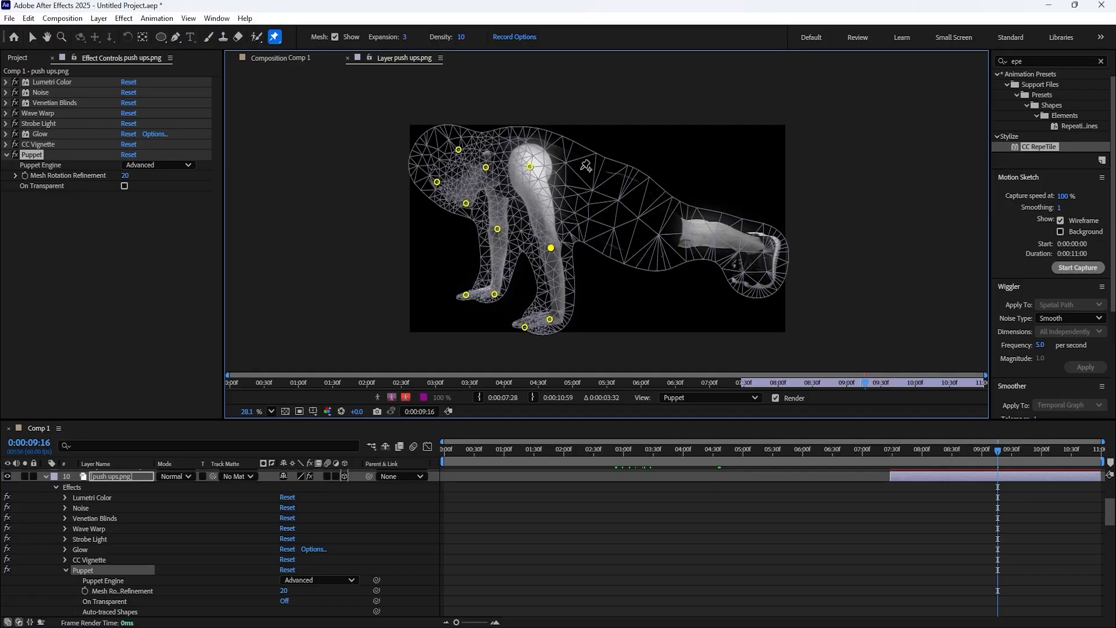
- Add Puppet pins along the man's back, belly, hips, thigh and ankle
left_click(581, 168)
left_click(636, 196)
left_click(574, 216)
left_click(630, 227)
left_click(676, 234)
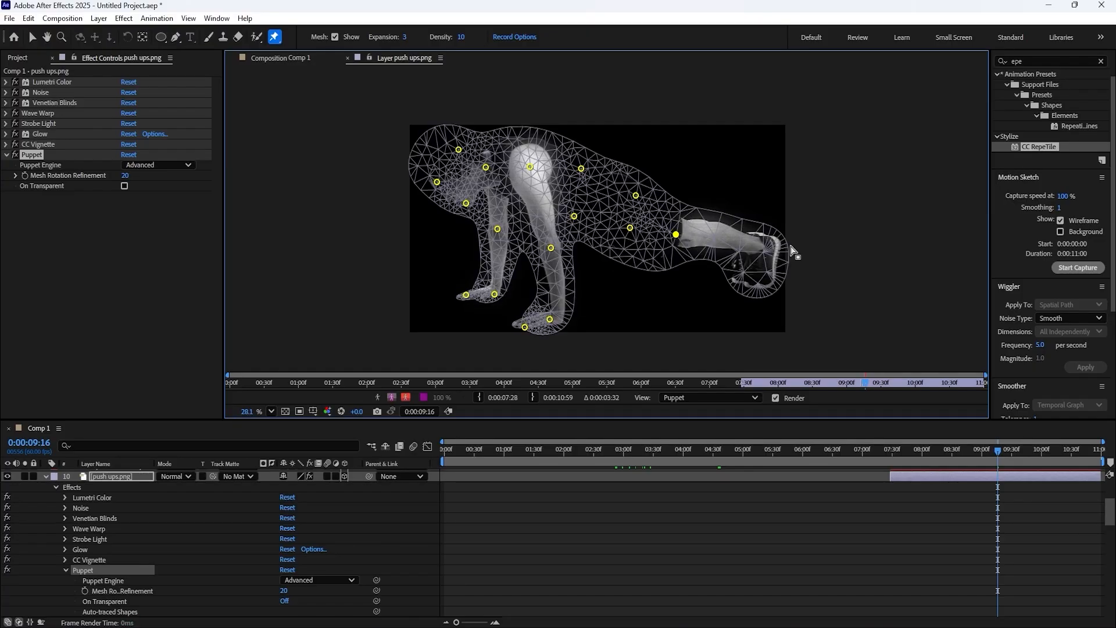
left_click(757, 245)
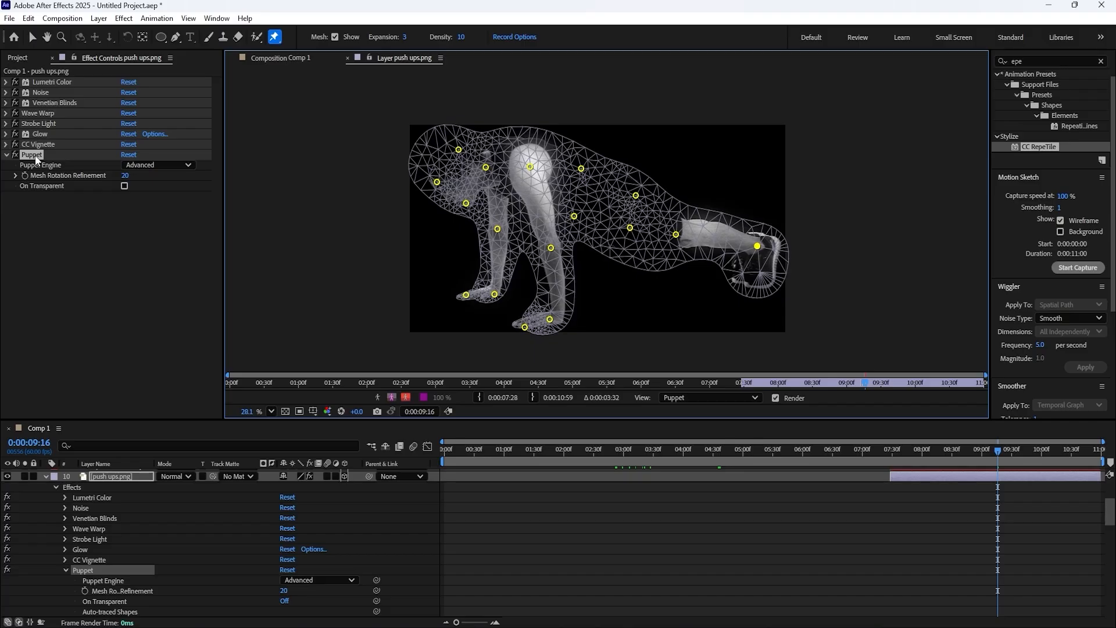
- Move the Puppet effect to the top of the push ups.png effect stack and check its pin keyframes
left_click_drag(35, 155, 43, 82)
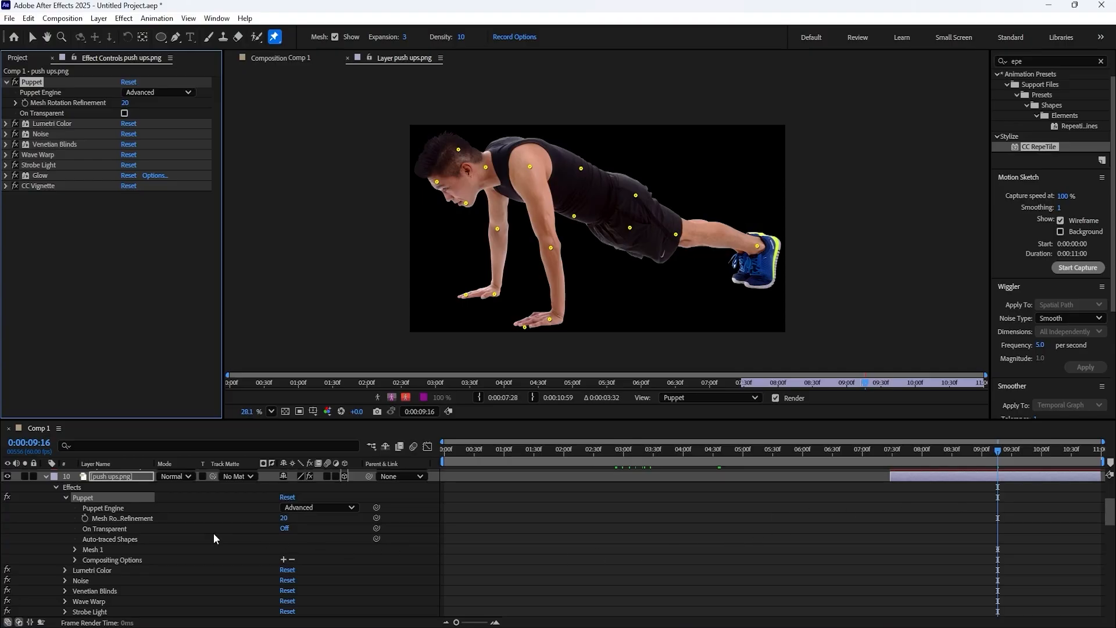
scroll(859, 526, "down", 5)
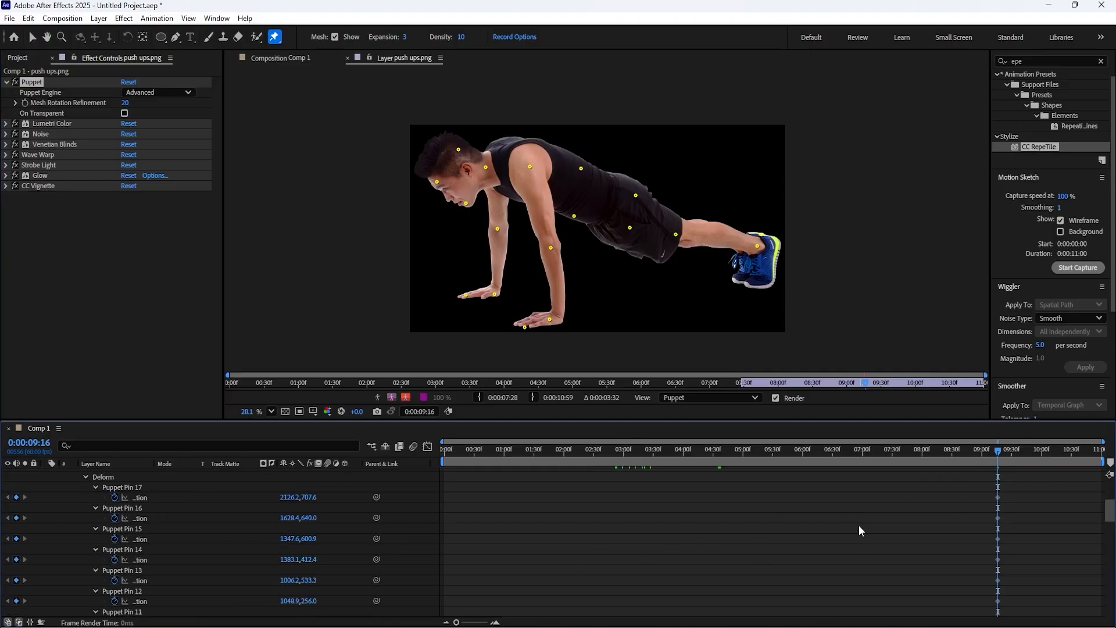
scroll(991, 529, "up", 5)
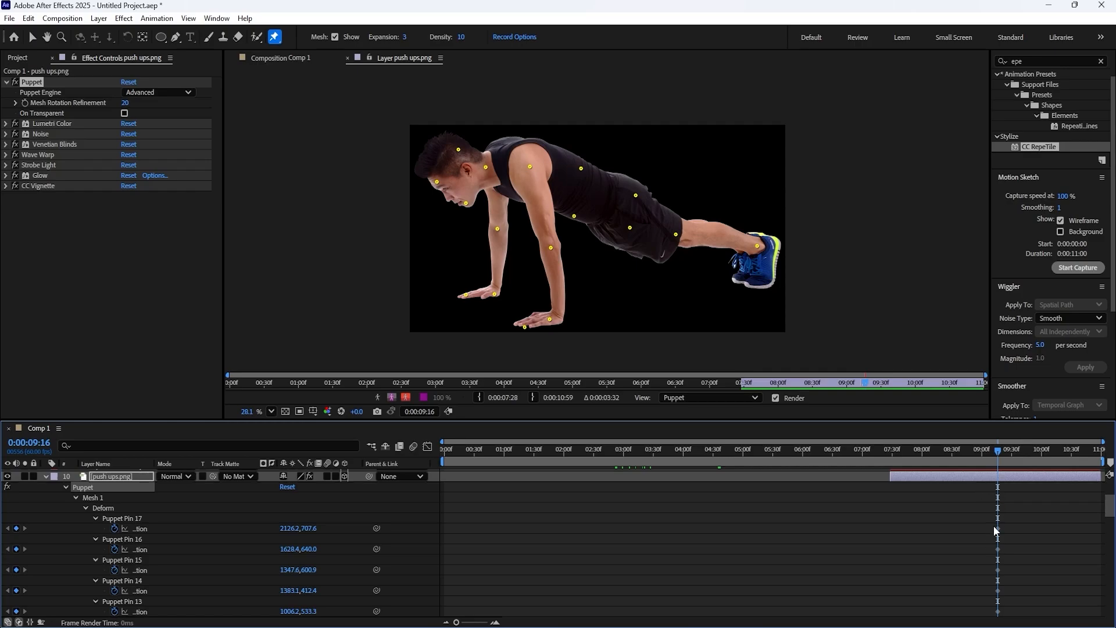
scroll(998, 551, "down", 7)
scroll(1000, 555, "up", 7)
scroll(1003, 524, "up", 3)
key("space")
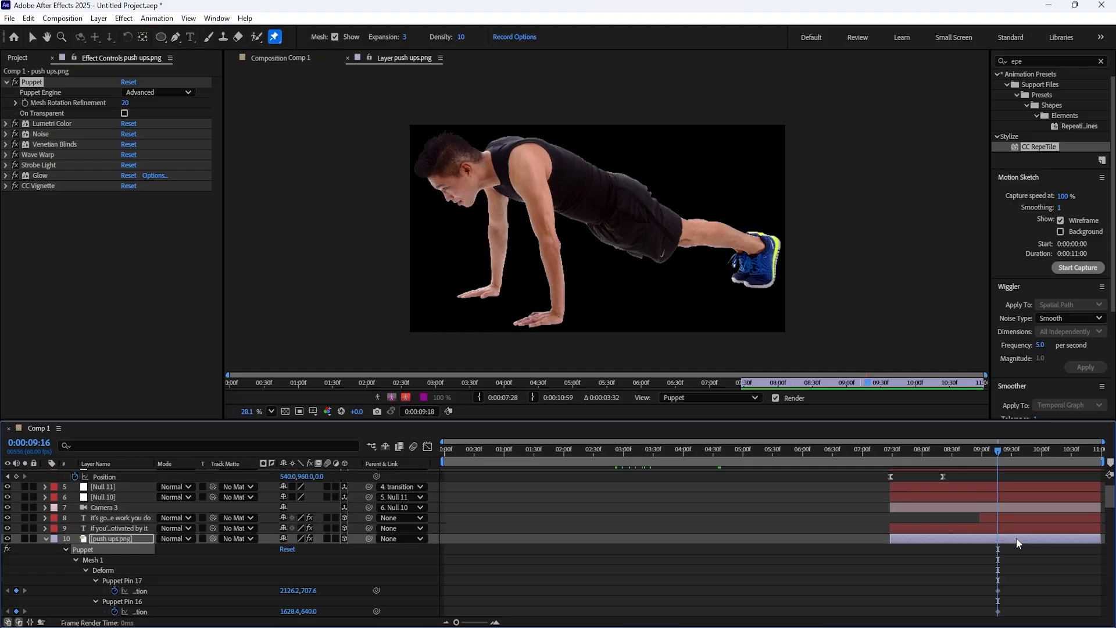
- At 0:00:10:59, move the man's head, face, neck and near shoulder pins slightly down to begin the lowered push-up pose
left_click_drag(1008, 463, 1106, 462)
left_click(466, 204)
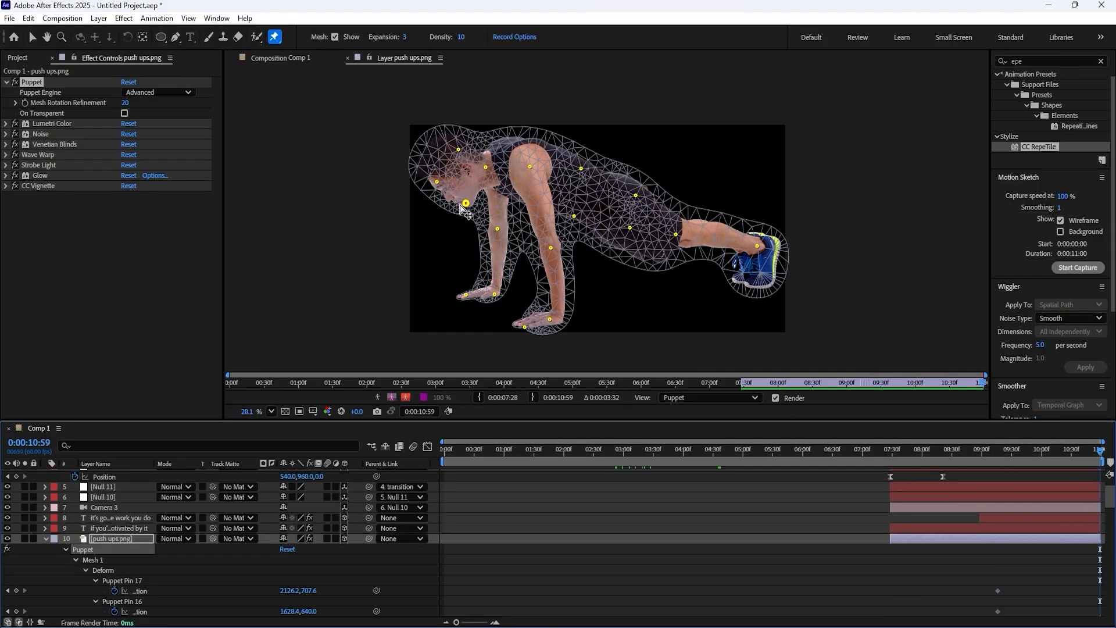
scroll(1010, 546, "down", 5)
scroll(1006, 539, "up", 2)
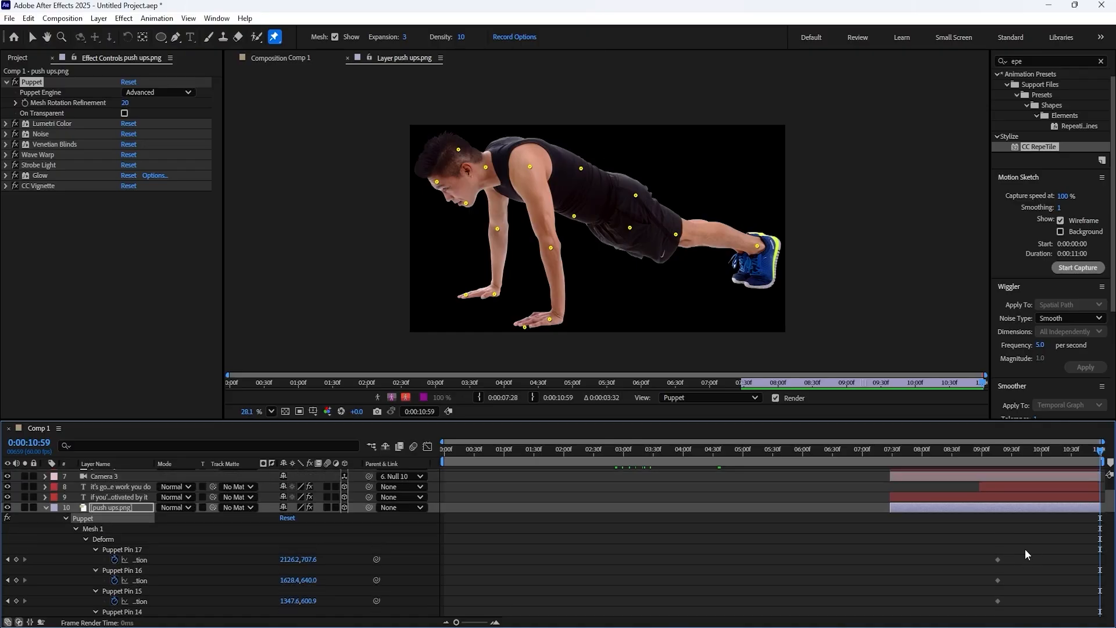
scroll(1078, 562, "up", 3)
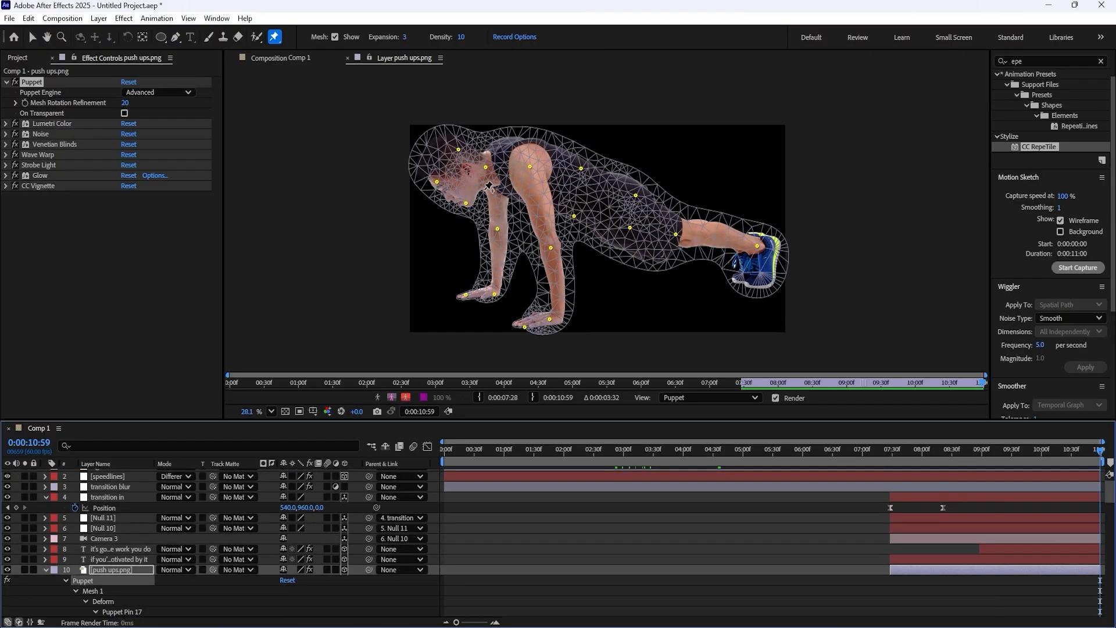
left_click(466, 204)
left_click_drag(465, 205, 434, 191)
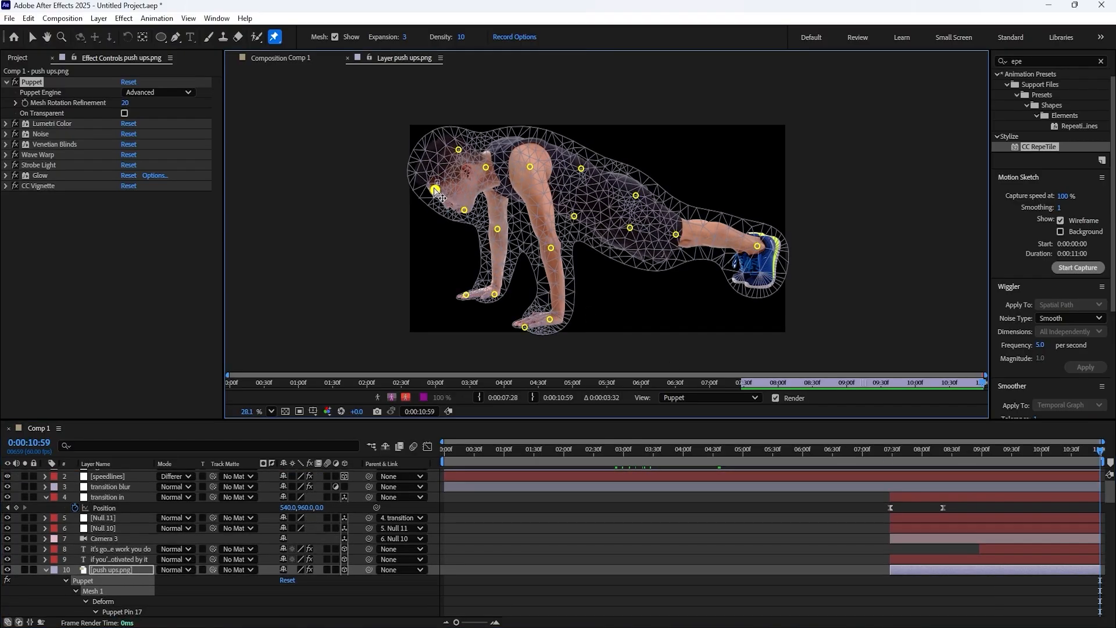
left_click_drag(458, 151, 527, 181)
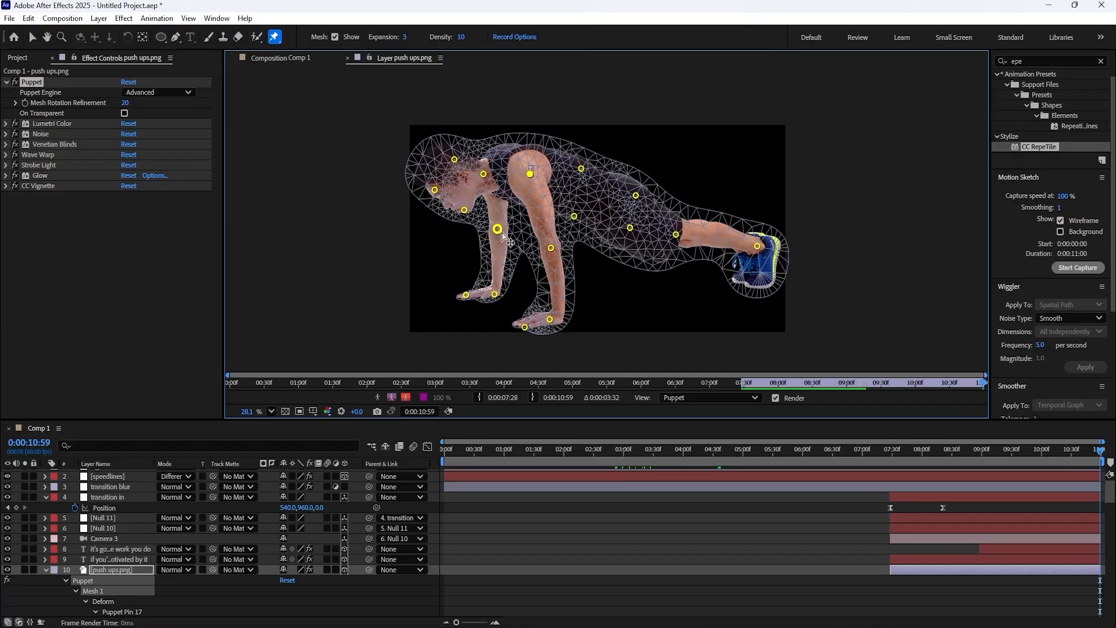
- Shift both elbow pins toward the feet and lower the torso, hip and thigh pins slightly
left_click_drag(505, 234, 574, 221)
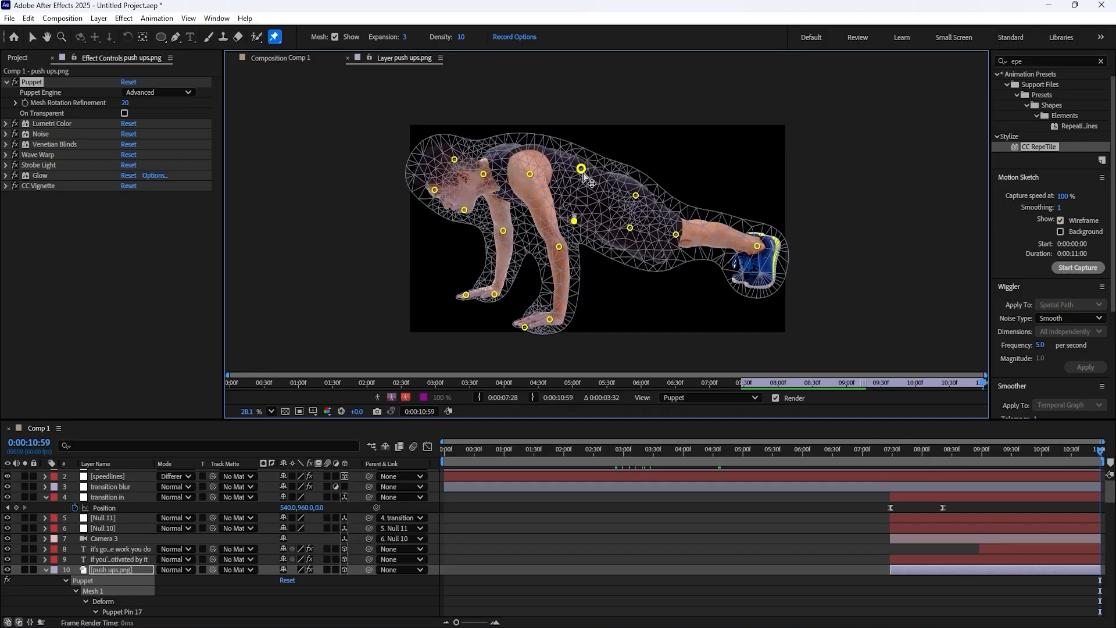
left_click_drag(582, 168, 583, 173)
left_click_drag(637, 198, 676, 238)
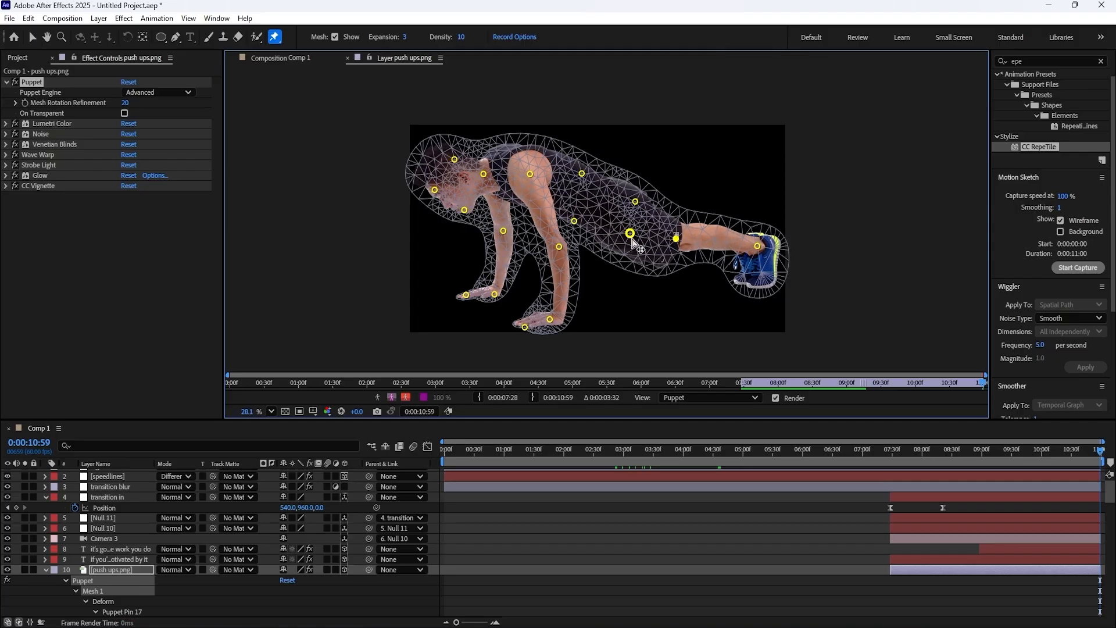
left_click_drag(635, 201, 635, 205)
- Refine the lowered pose by moving the upper back, neck and shoulder pins further down and nudging the near elbow pin up
left_click(582, 174)
left_click_drag(582, 174, 580, 178)
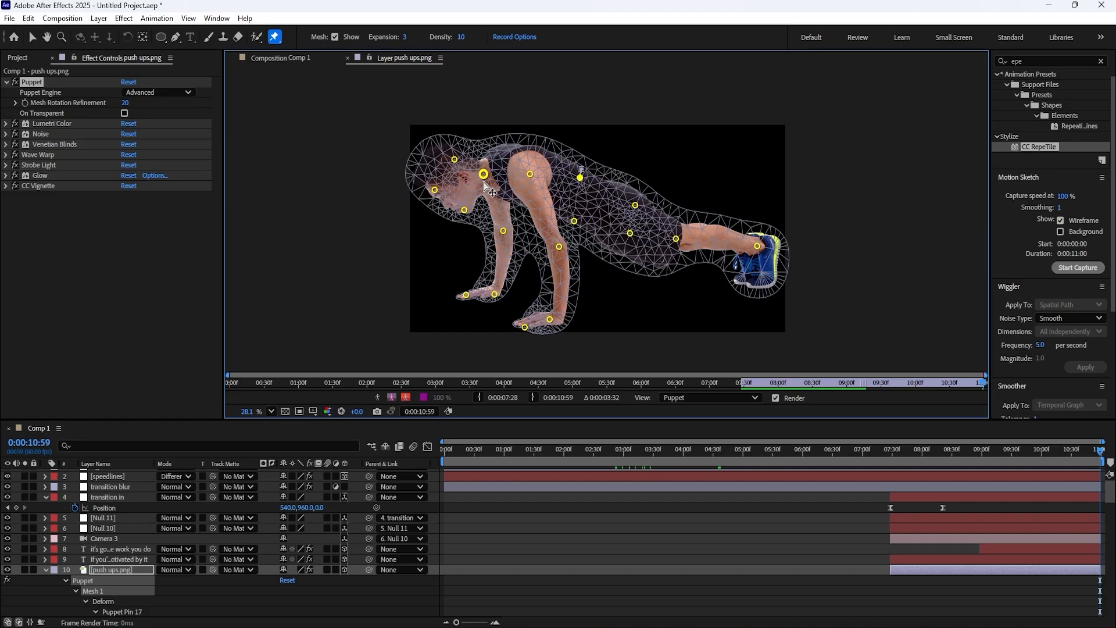
left_click_drag(485, 181, 531, 178)
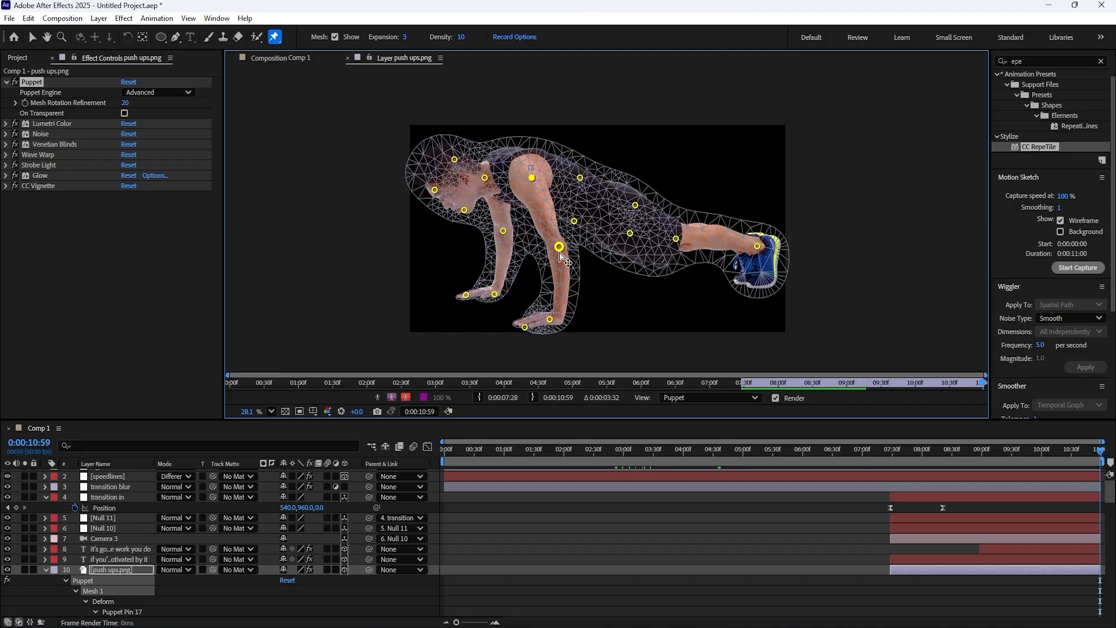
left_click_drag(559, 251, 559, 248)
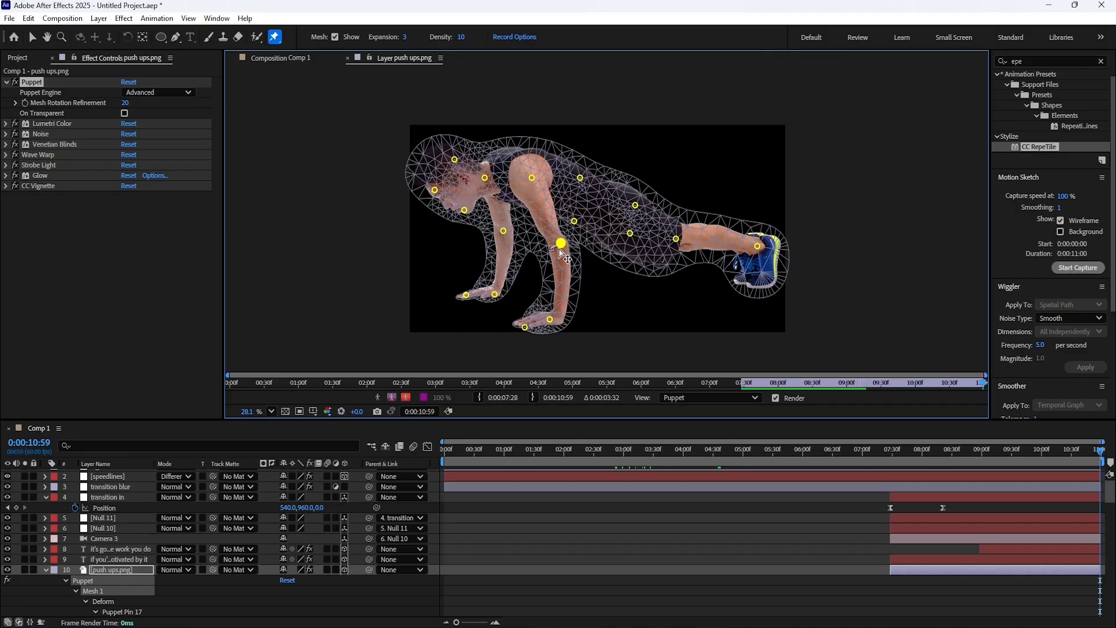
- Reveal the push ups.png layer's keyframed properties and review the Puppet pin keyframes in the timeline
scroll(1013, 558, "down", 3)
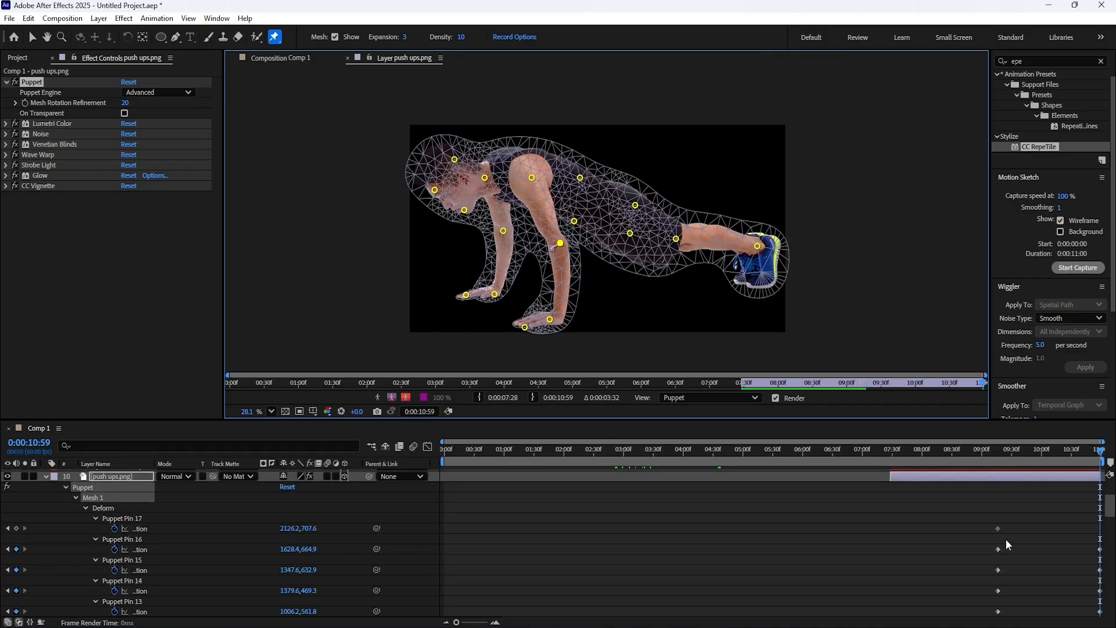
left_click(139, 478)
key("u")
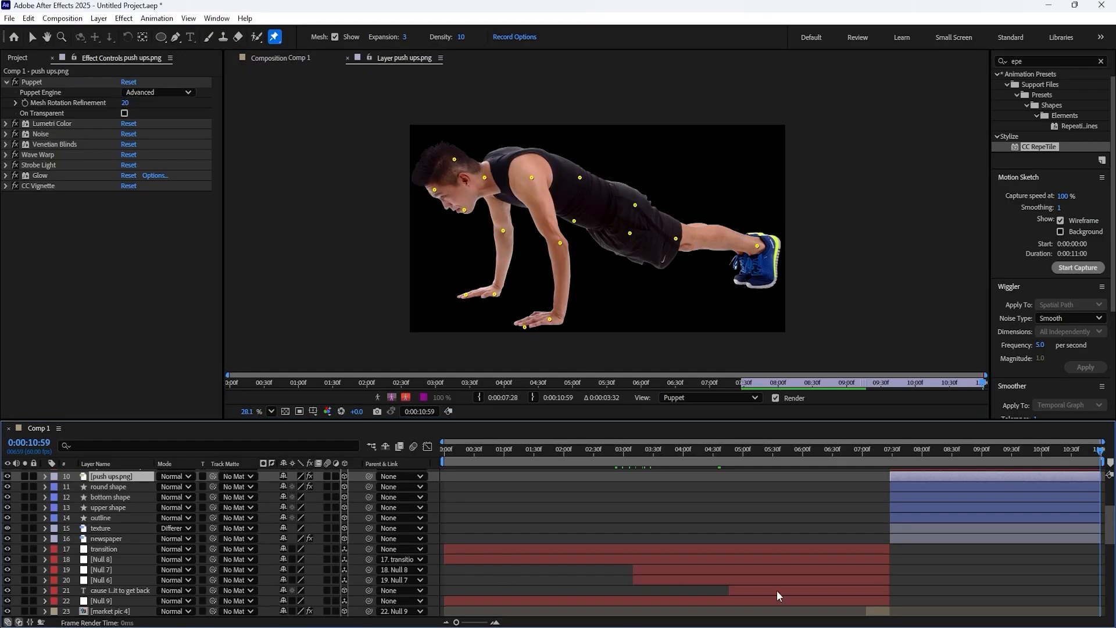
key("u")
scroll(1011, 540, "down", 3)
scroll(1008, 530, "up", 3)
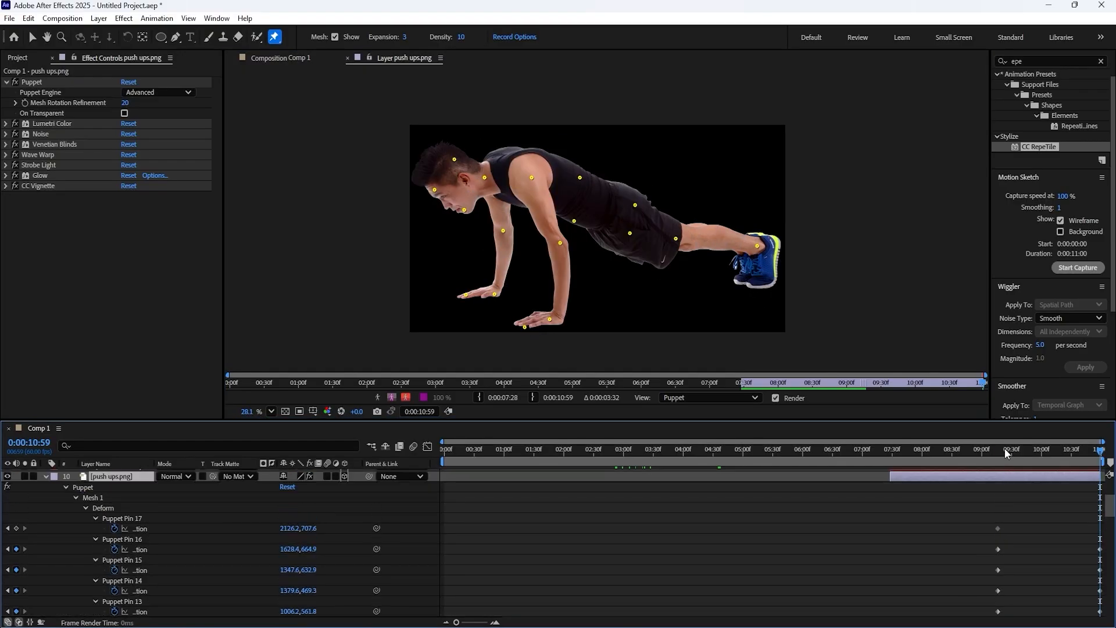
- Shift all of the push ups.png Puppet pin keyframes earlier so the first set sits at the layer's start
left_click_drag(1004, 448, 998, 451)
scroll(1034, 512, "down", 3)
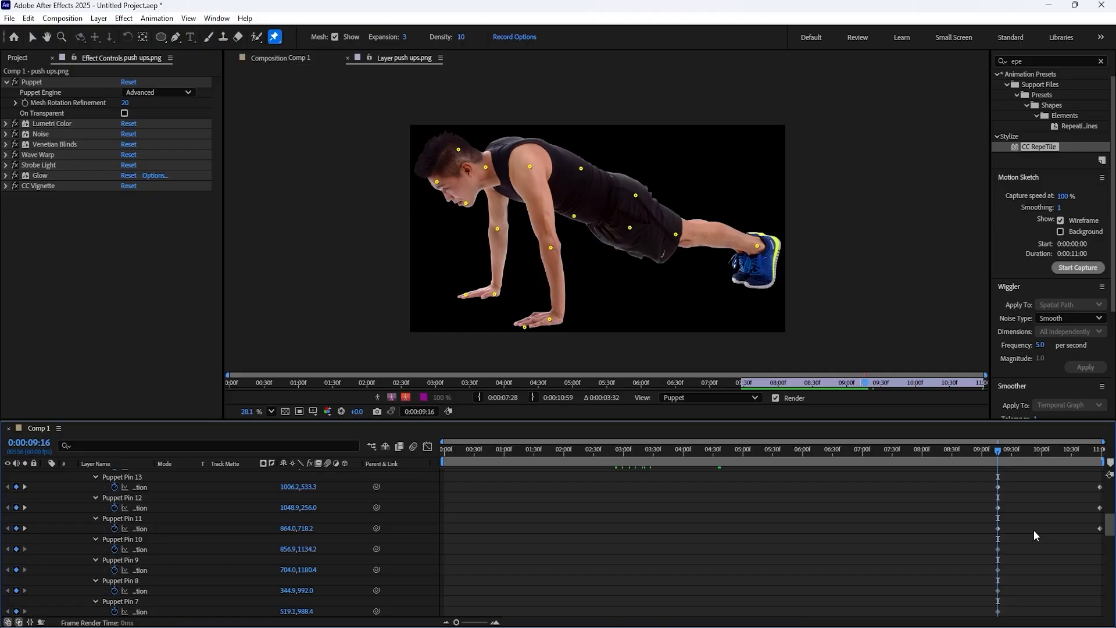
scroll(1034, 529, "down", 5)
left_click_drag(988, 581, 899, 582)
scroll(896, 583, "down", 3)
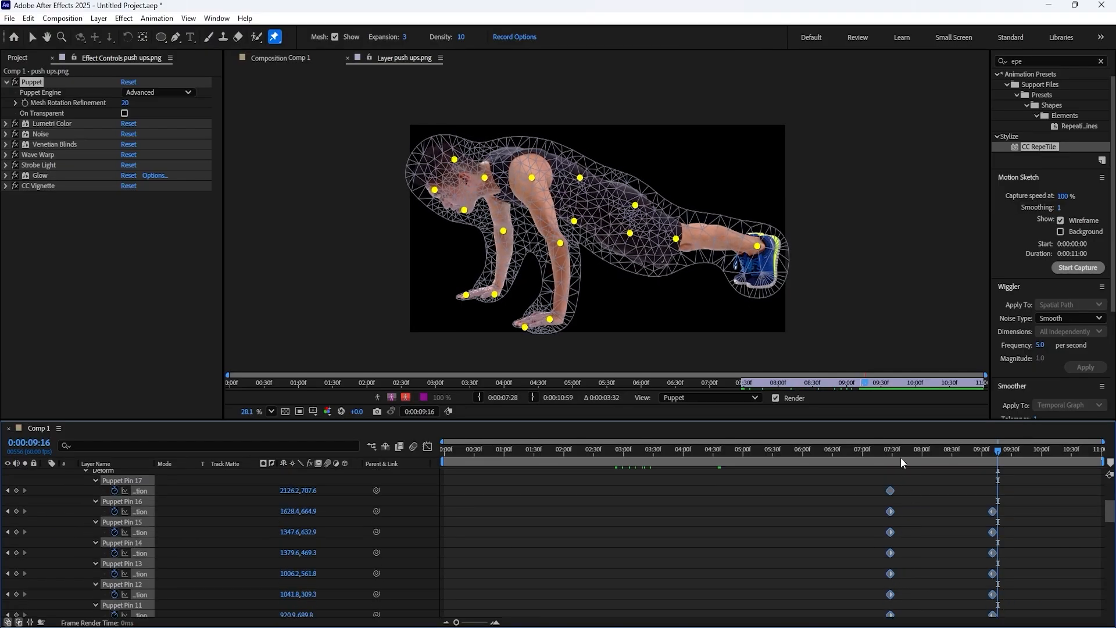
- Copy the Puppet pin keyframes at the layer's start and paste them at 0:00:10:59 to repeat the raised pose
left_click(915, 532)
scroll(916, 532, "down", 5)
left_click_drag(902, 546, 884, 598)
scroll(881, 534, "up", 8)
scroll(904, 555, "down", 3)
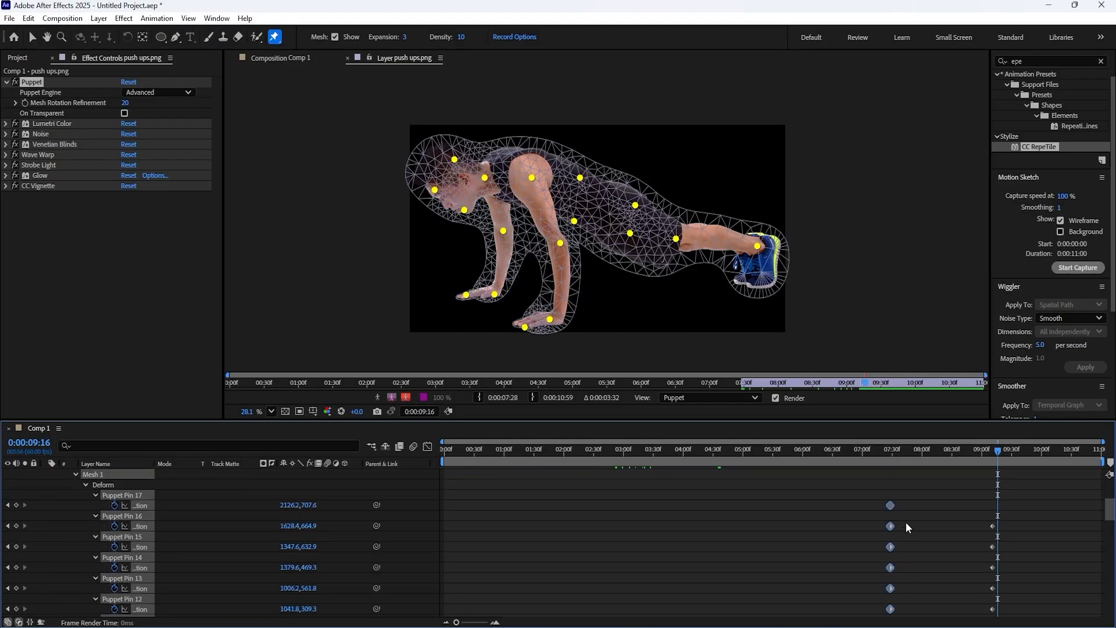
left_click_drag(1001, 451, 1100, 472)
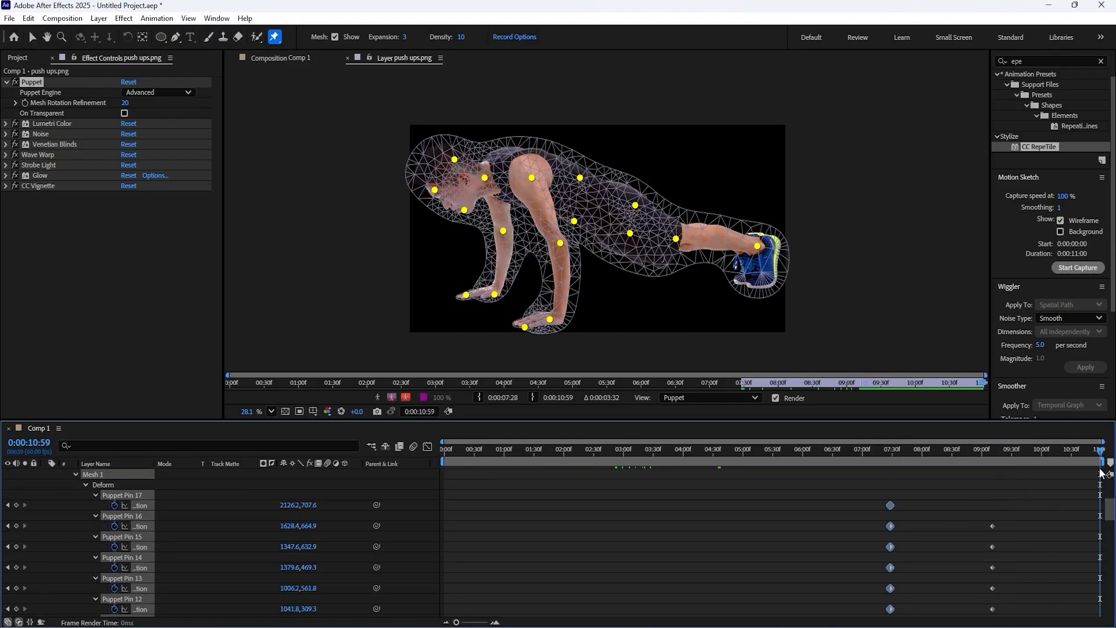
key("ctrl+v")
left_click(876, 494)
scroll(873, 490, "down", 4)
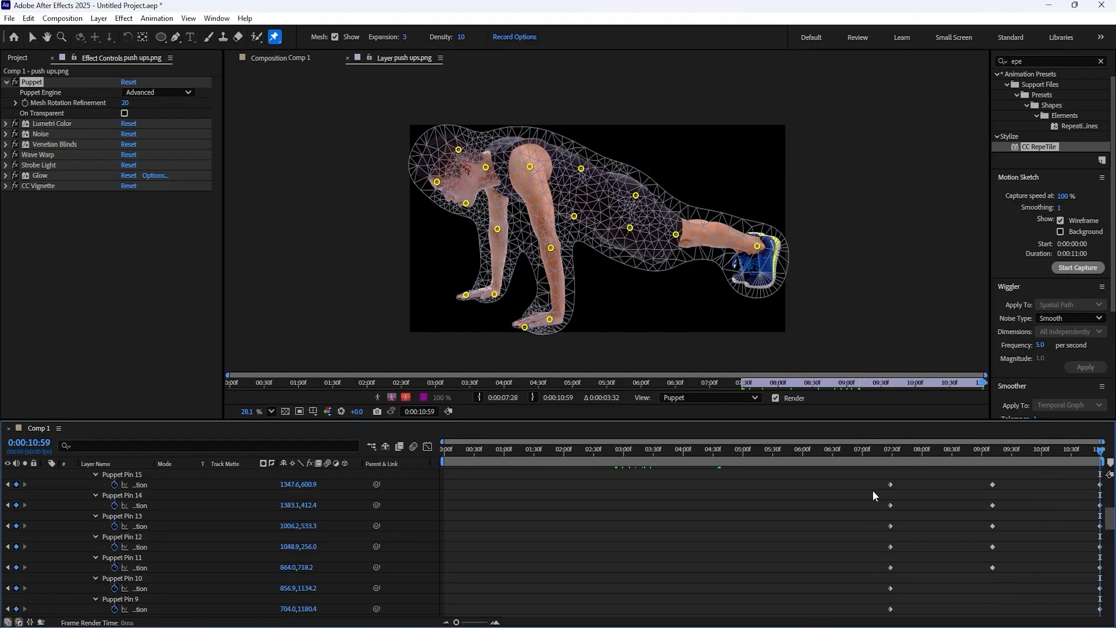
- Select the Puppet pin keyframes of all three poses and apply Easy Ease
scroll(873, 494, "up", 5)
left_click_drag(868, 501, 1107, 551)
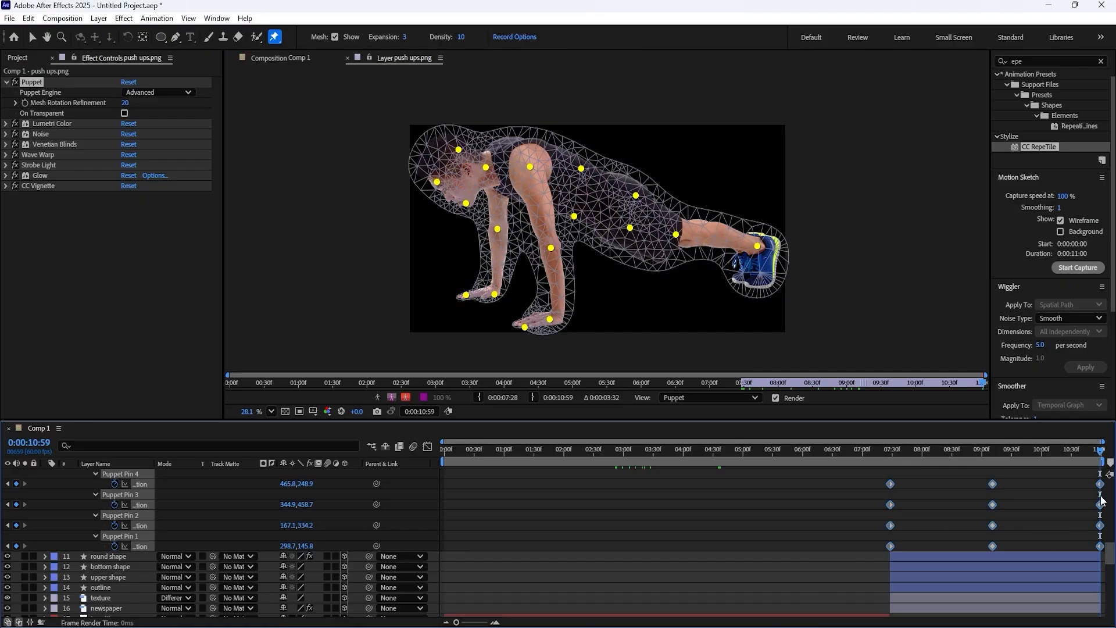
key("F9")
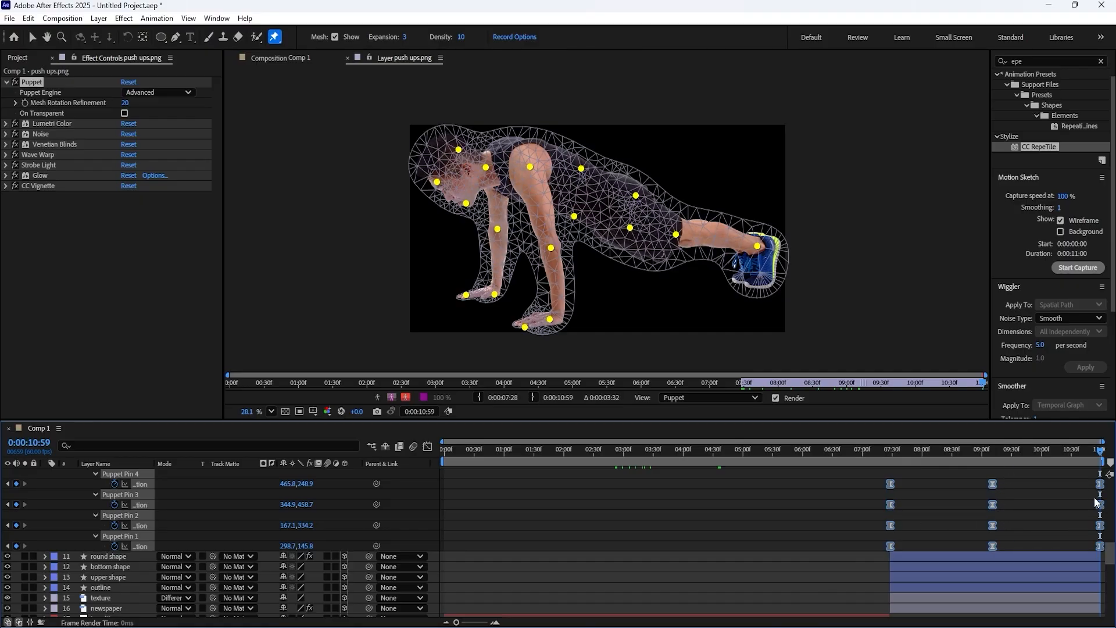
- Fit the pins' speed curves in the graph editor and lengthen the keyframe handles for steeper mid-motion peaks
left_click(427, 447)
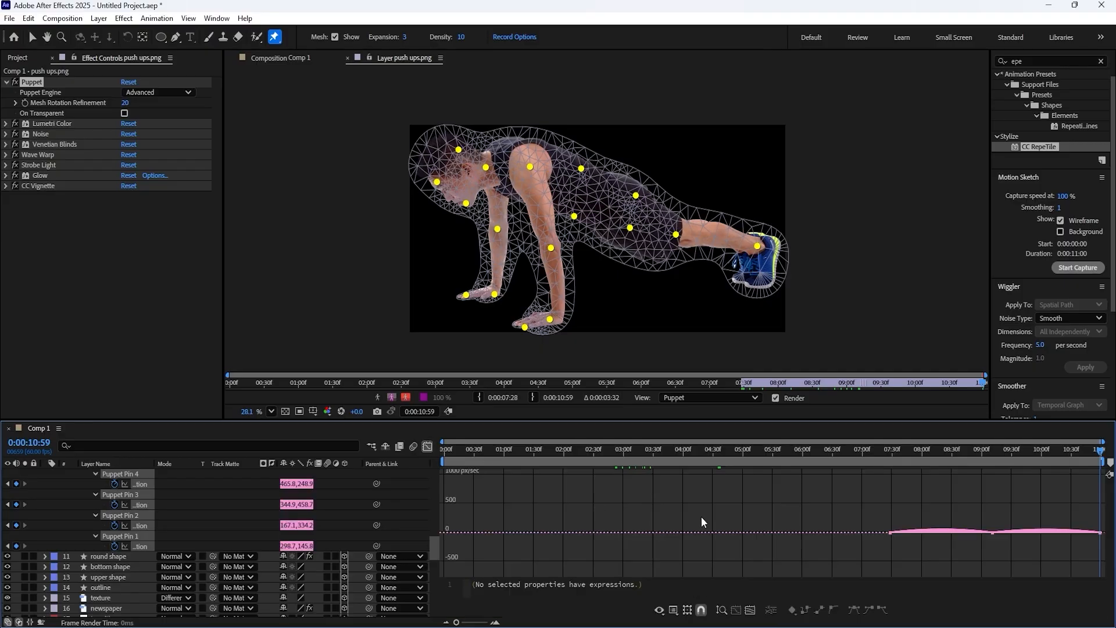
left_click(751, 609)
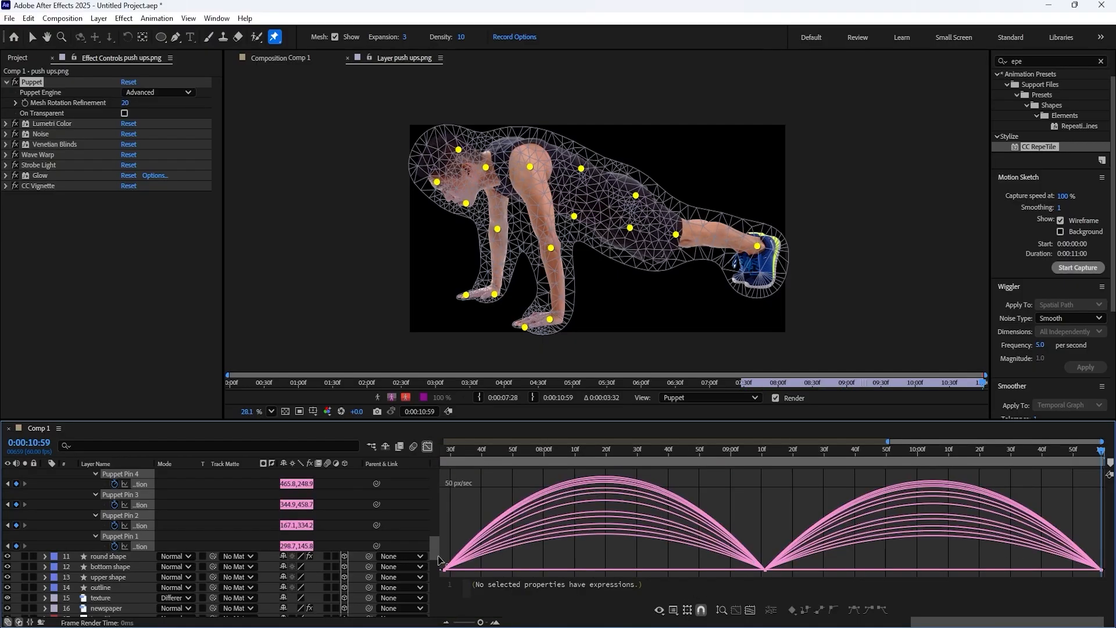
scroll(942, 540, "down", 3)
left_click_drag(860, 546, 1104, 575)
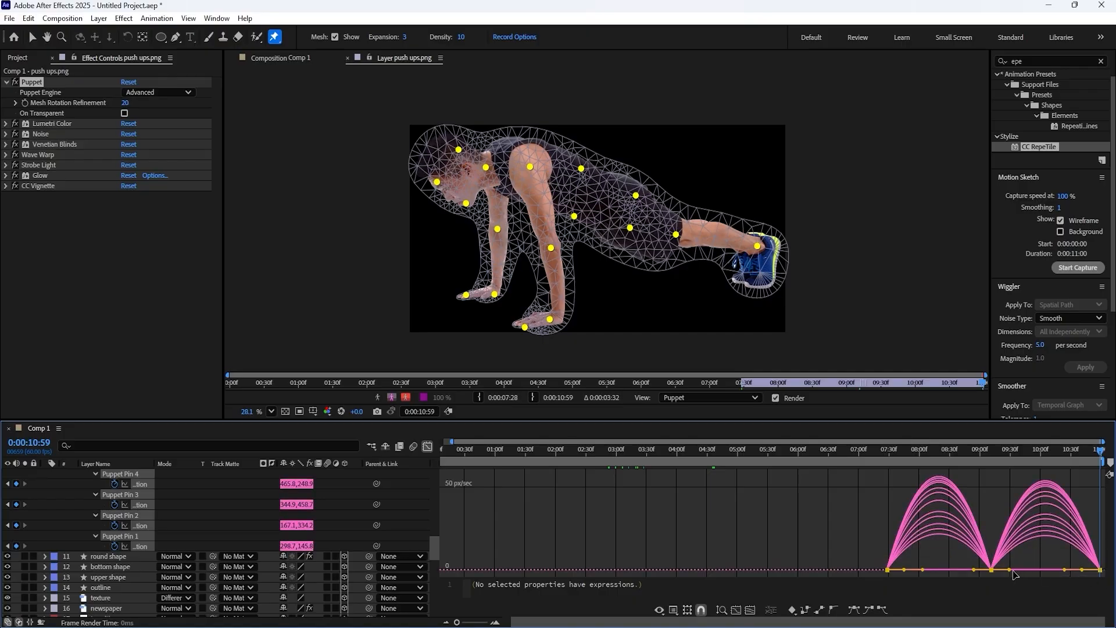
left_click_drag(1009, 570, 960, 571)
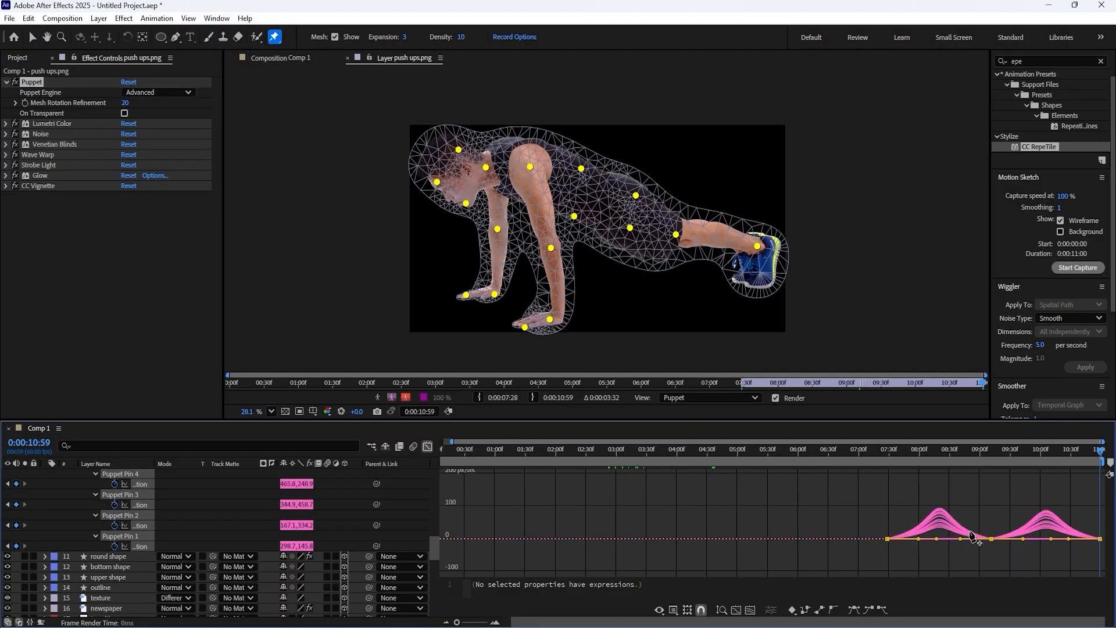
- Preview the eased push-up motion of the push ups.png layer
left_click(873, 458)
key("space")
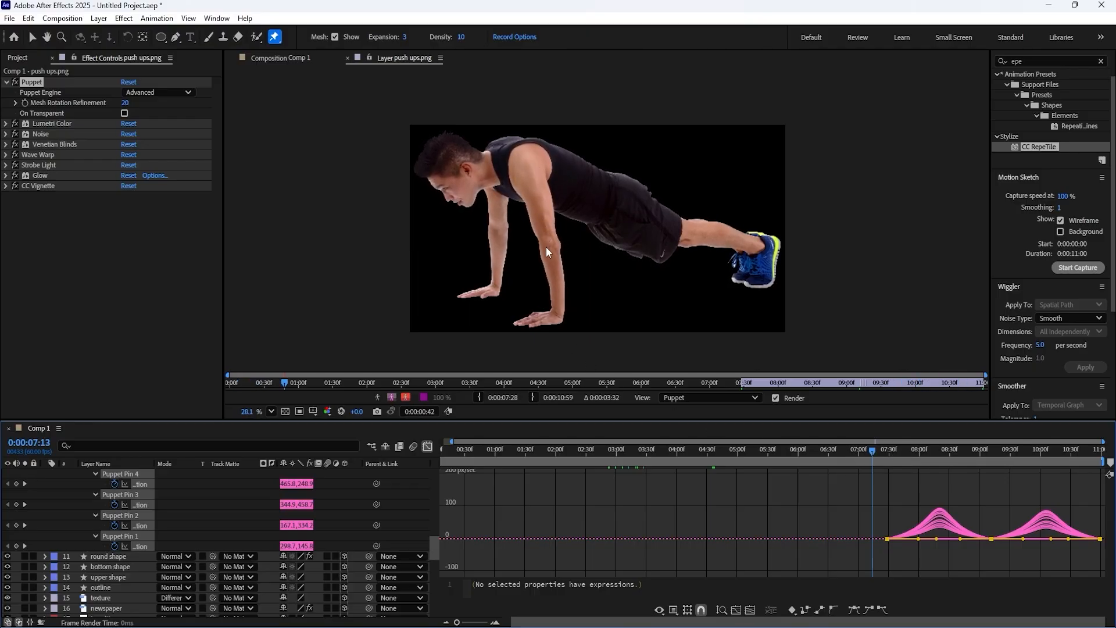
left_click(755, 384)
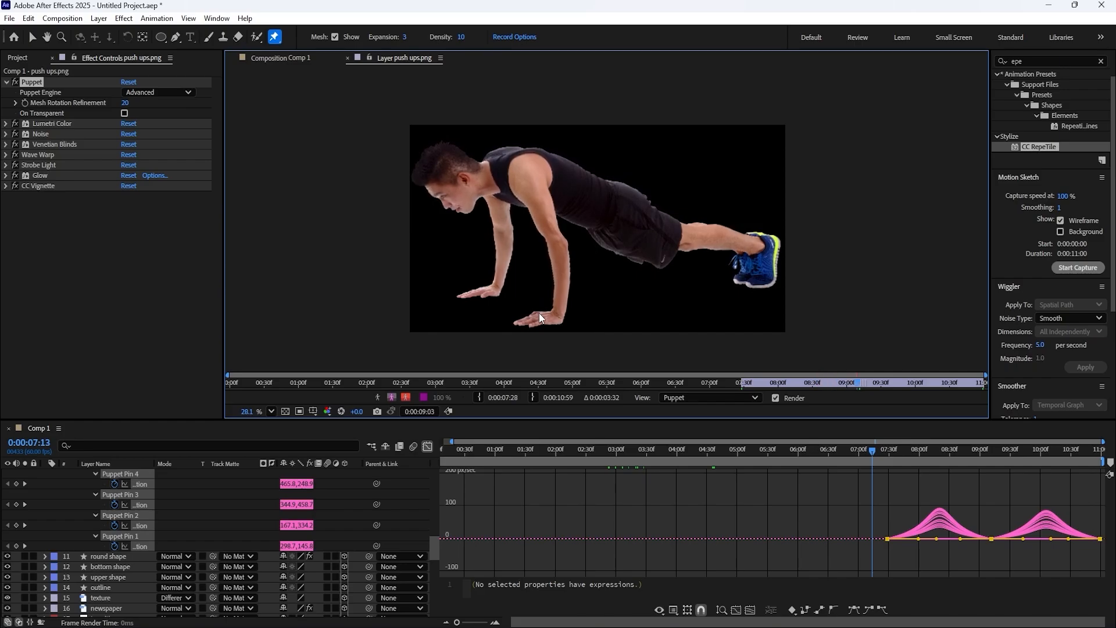
key("space")
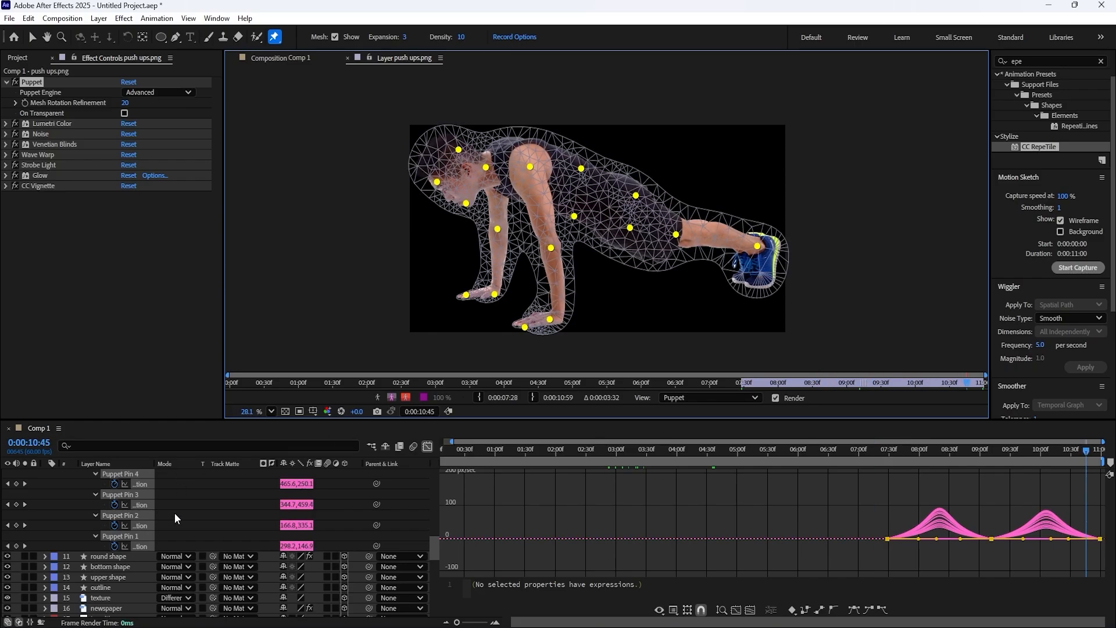
- Collapse the properties of the push ups.png and transition in layers and leave the graph editor
left_click(174, 512)
scroll(104, 505, "up", 9)
scroll(95, 523, "up", 4)
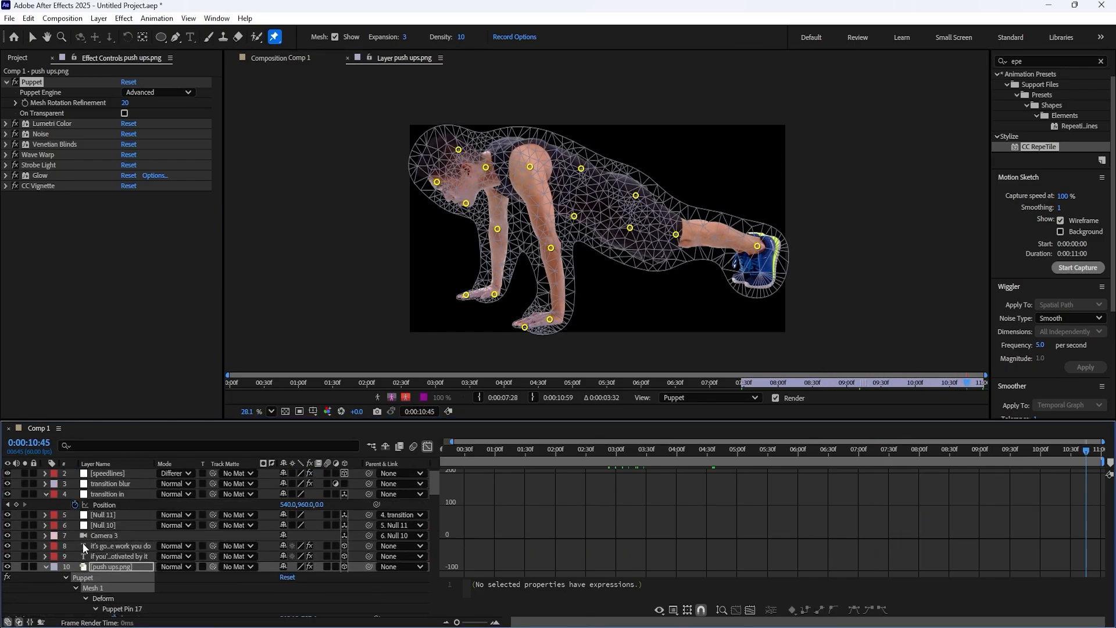
left_click(46, 566)
left_click(43, 493)
left_click(426, 452)
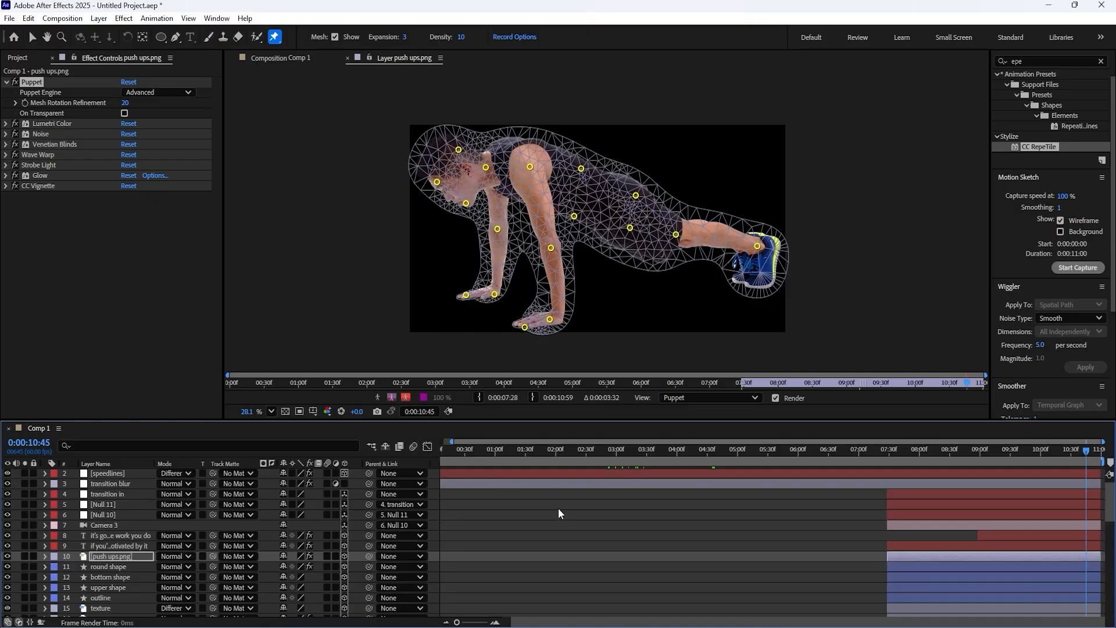
- Close the push ups.png layer view and preview Comp 1 from 0:00:00:00
key("Home")
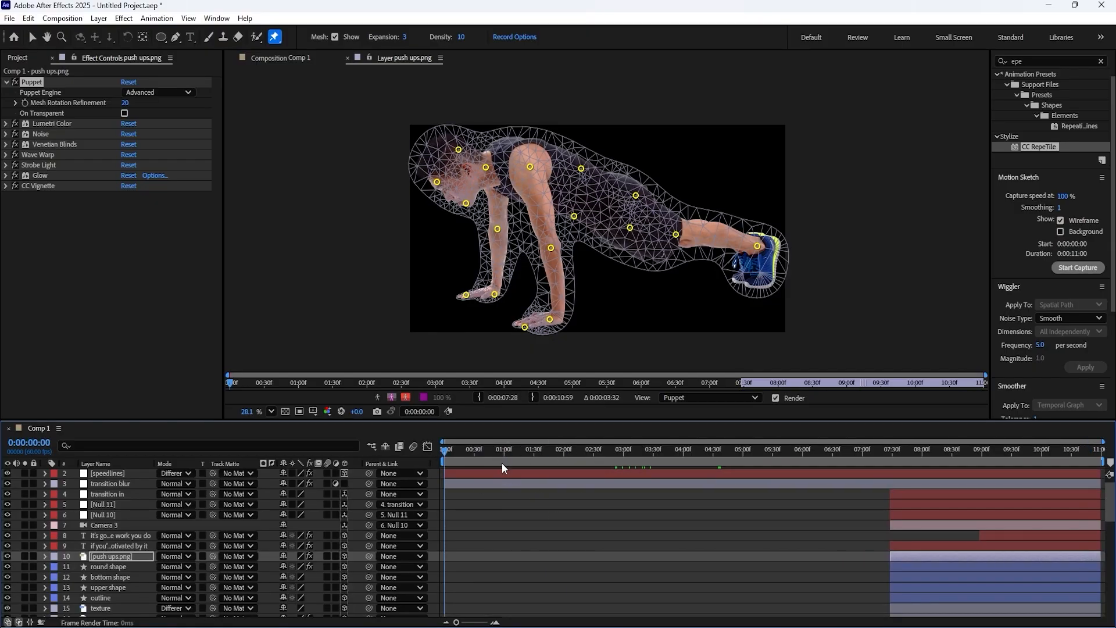
left_click(347, 57)
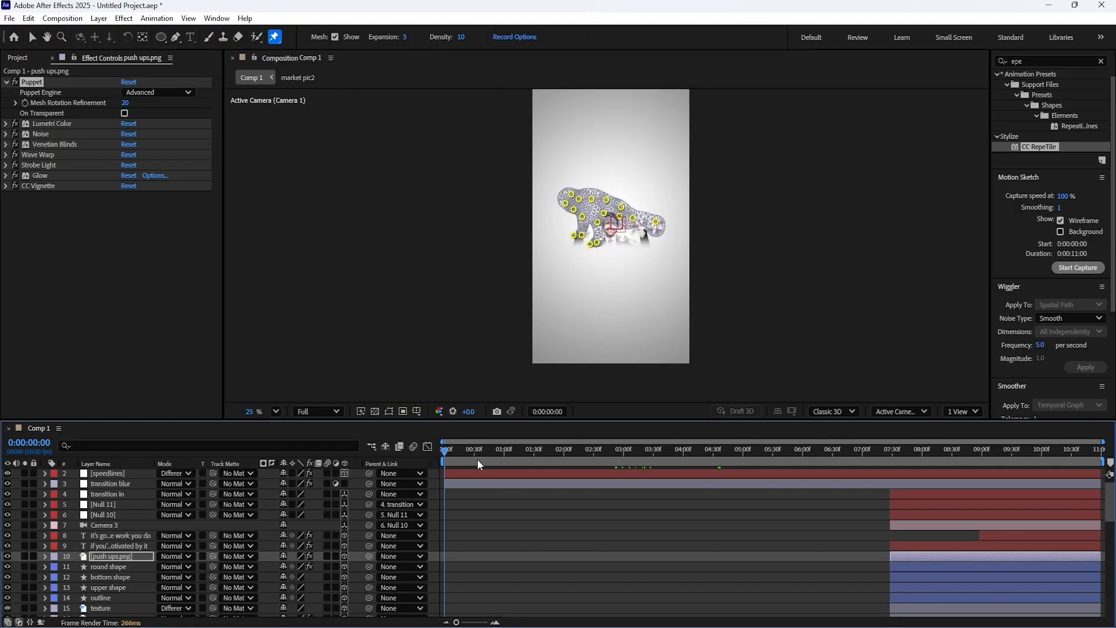
left_click(487, 494)
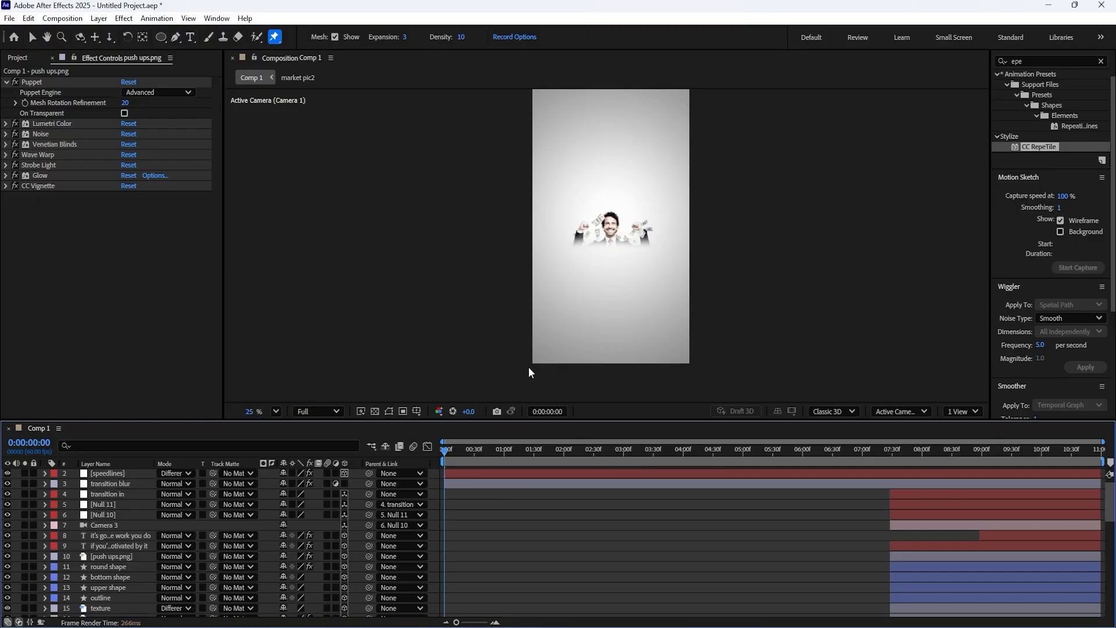
key("space")
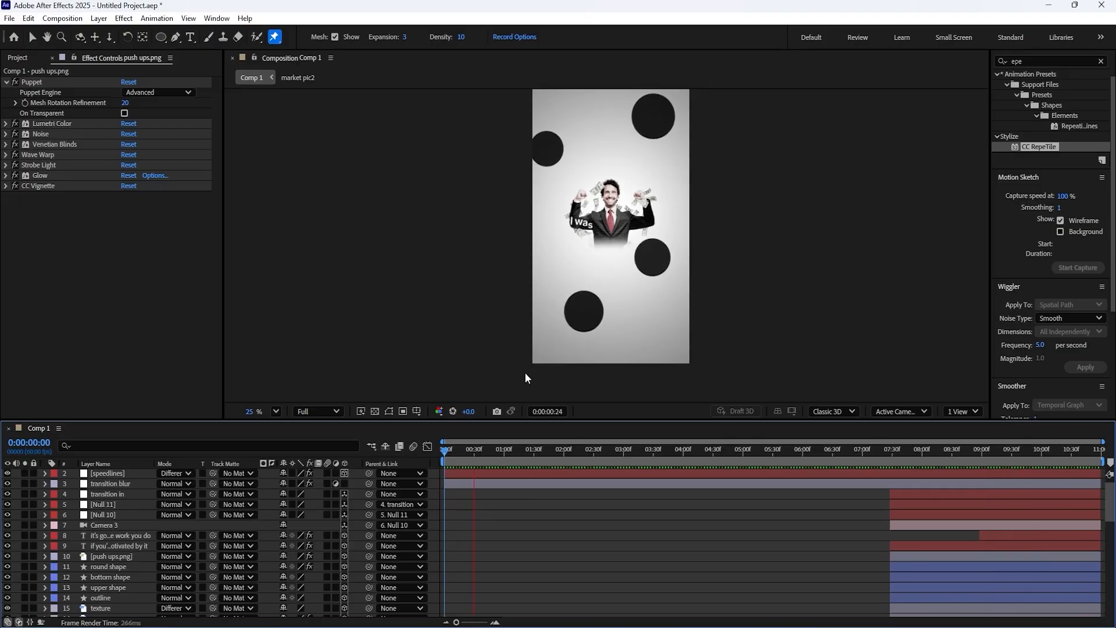
key("space")
left_click_drag(501, 452, 431, 452)
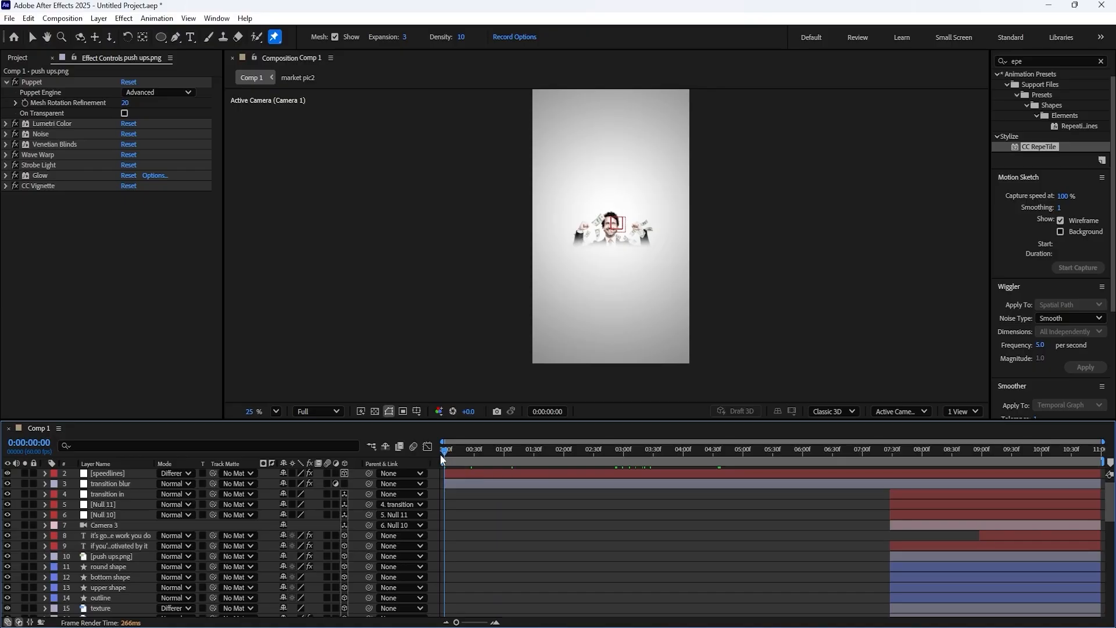
- Search the effects and presets for "text" and clear the search
left_click(1101, 61)
left_click(1074, 61)
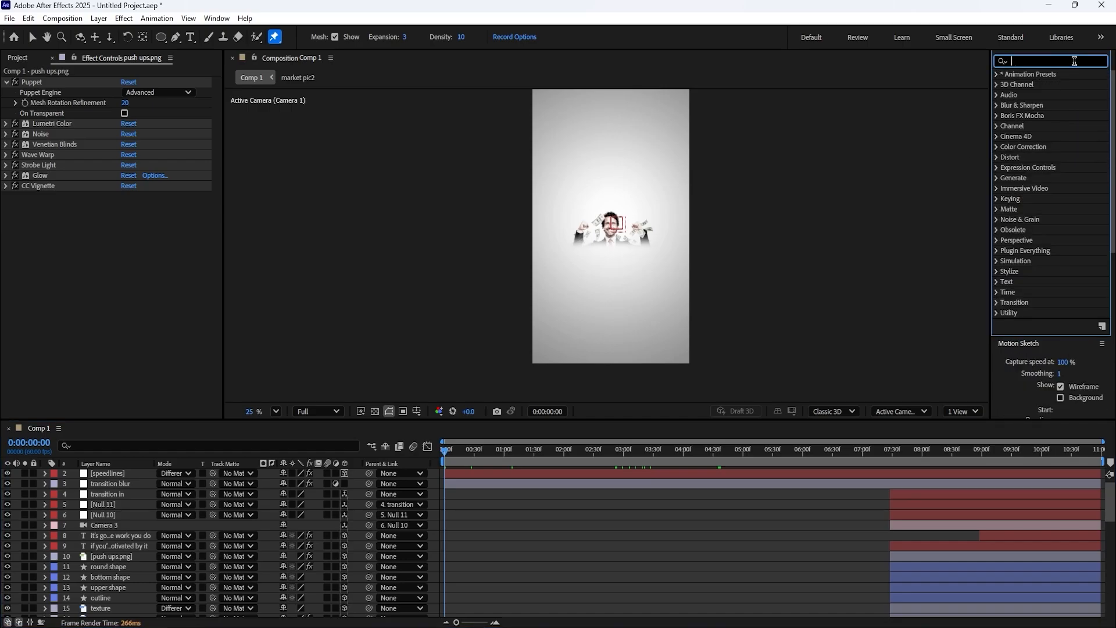
type("text")
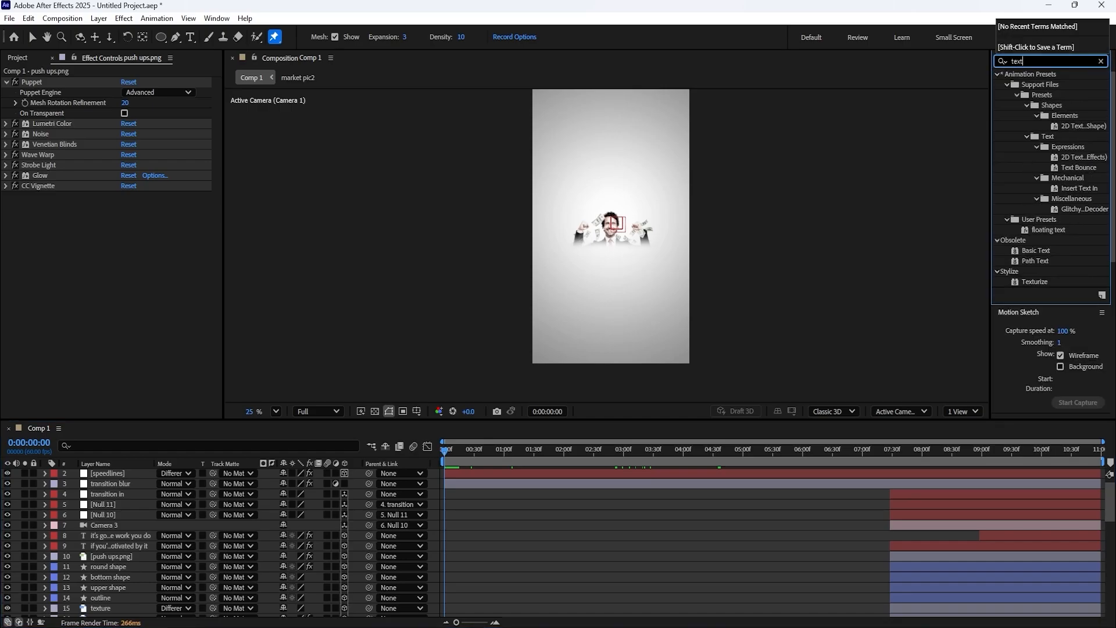
left_click(1100, 61)
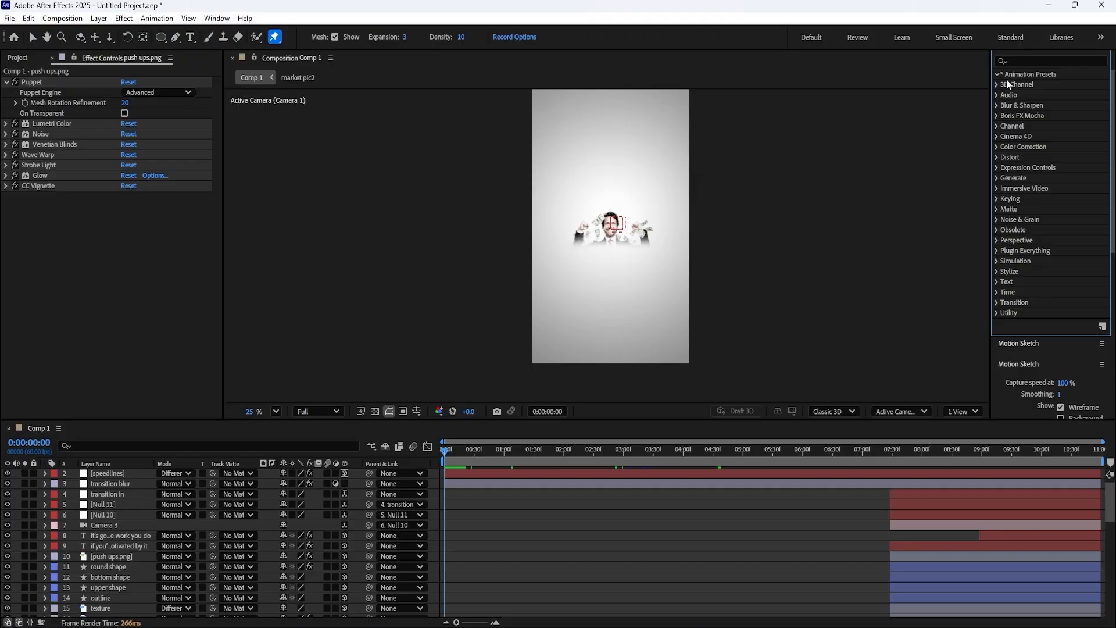
- Examine the User Presets text folder from dreamy 1 to slide up 4 and collapse the folder
left_click(1006, 94)
left_click(1016, 229)
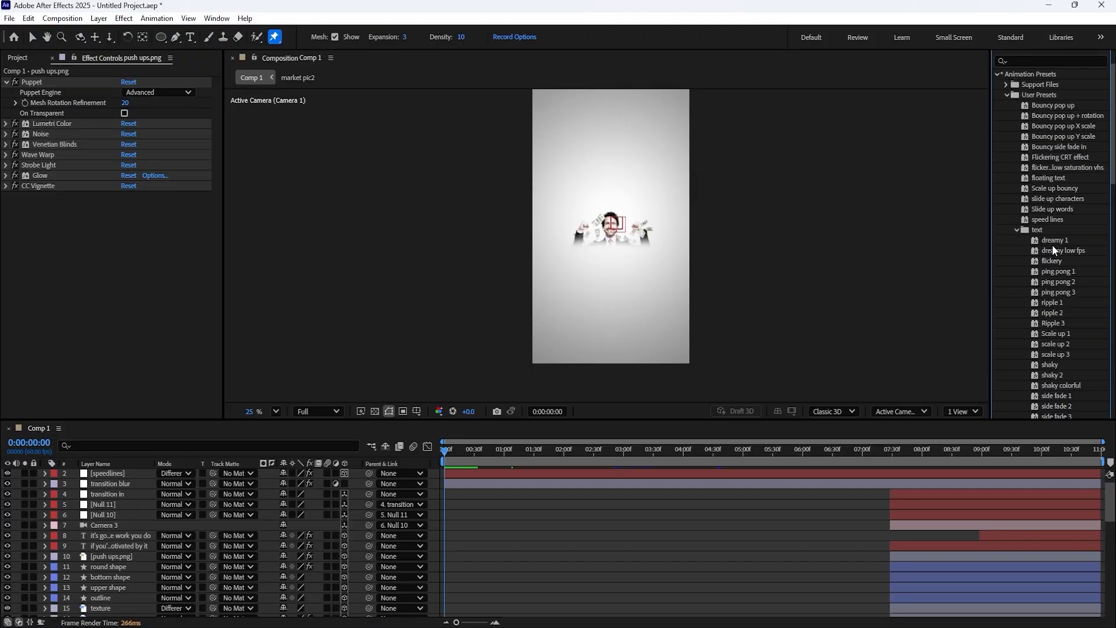
scroll(1055, 255, "down", 3)
left_click(1055, 168)
left_click(1049, 386, "shift")
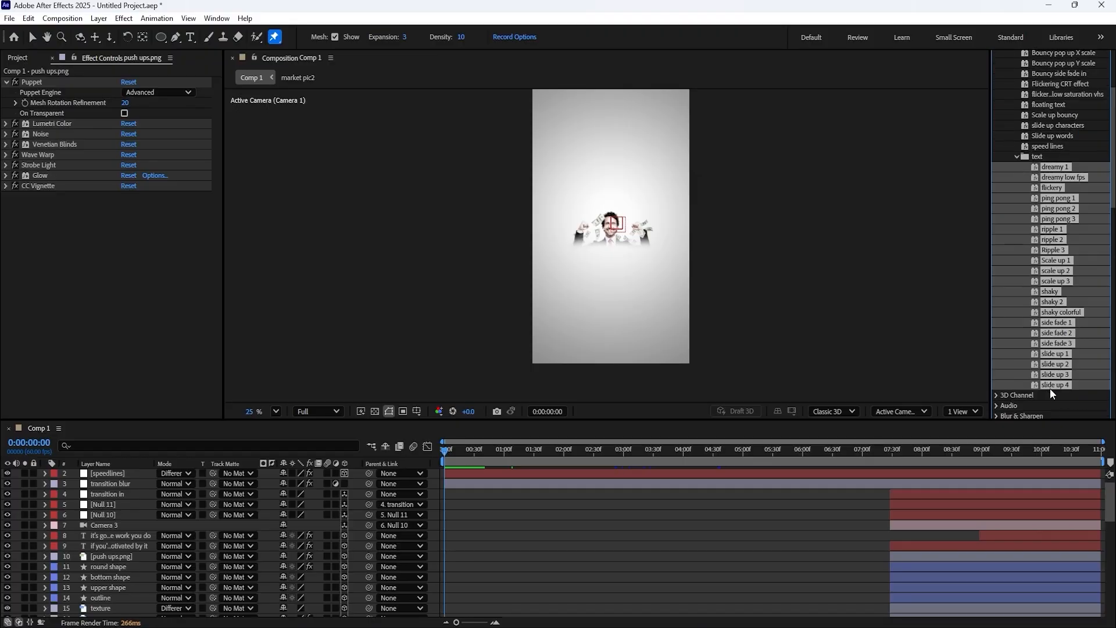
left_click(1073, 350)
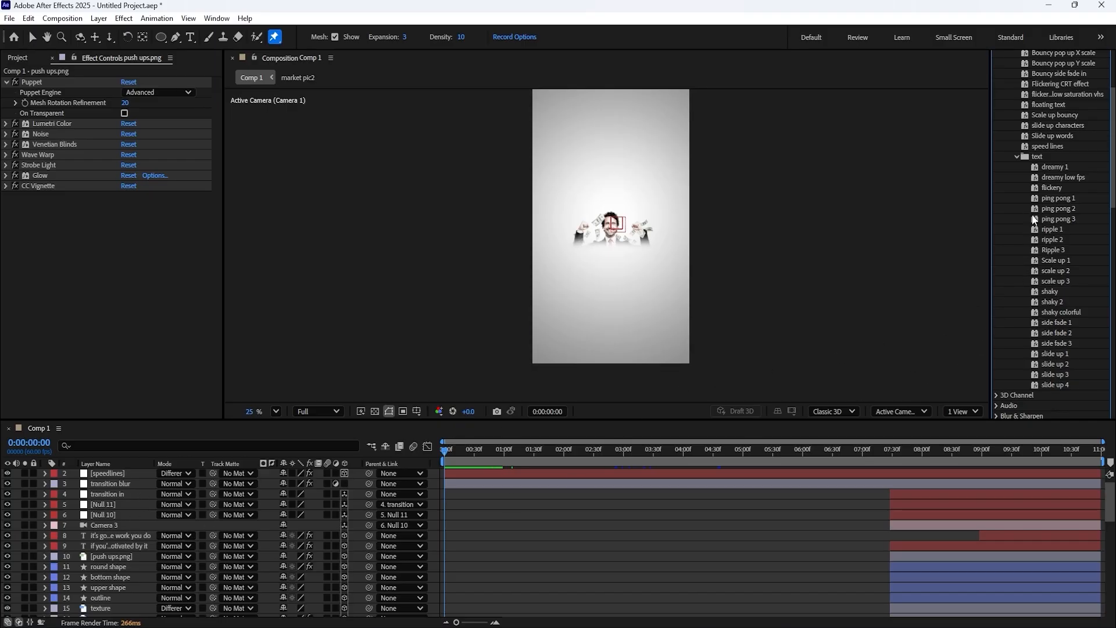
left_click(1062, 279)
scroll(1071, 260, "up", 2)
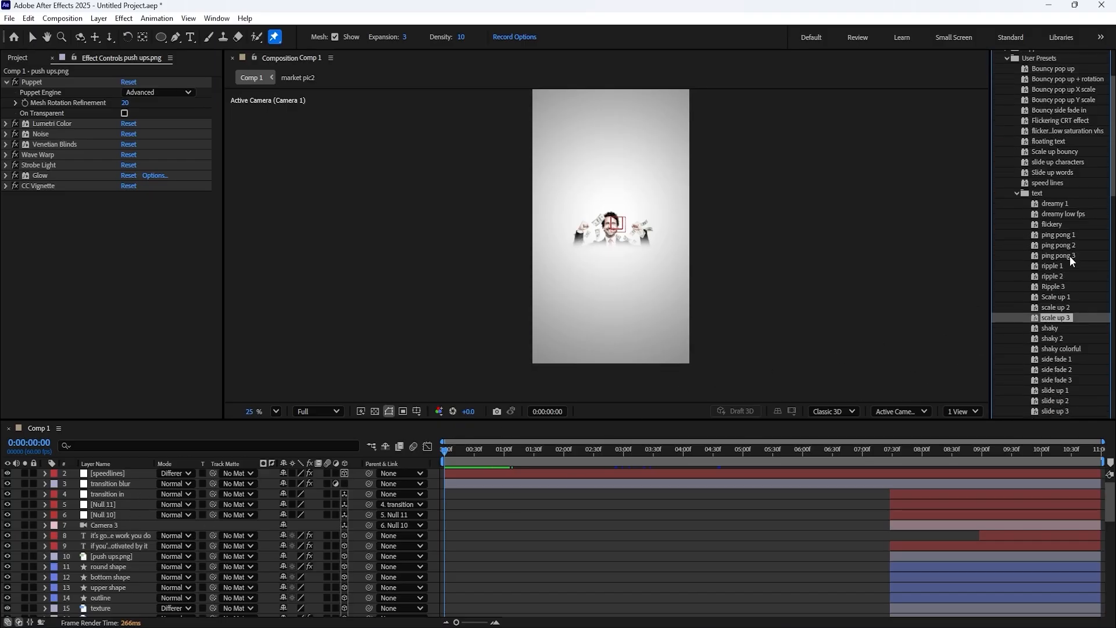
left_click(1016, 193)
scroll(1041, 158, "up", 4)
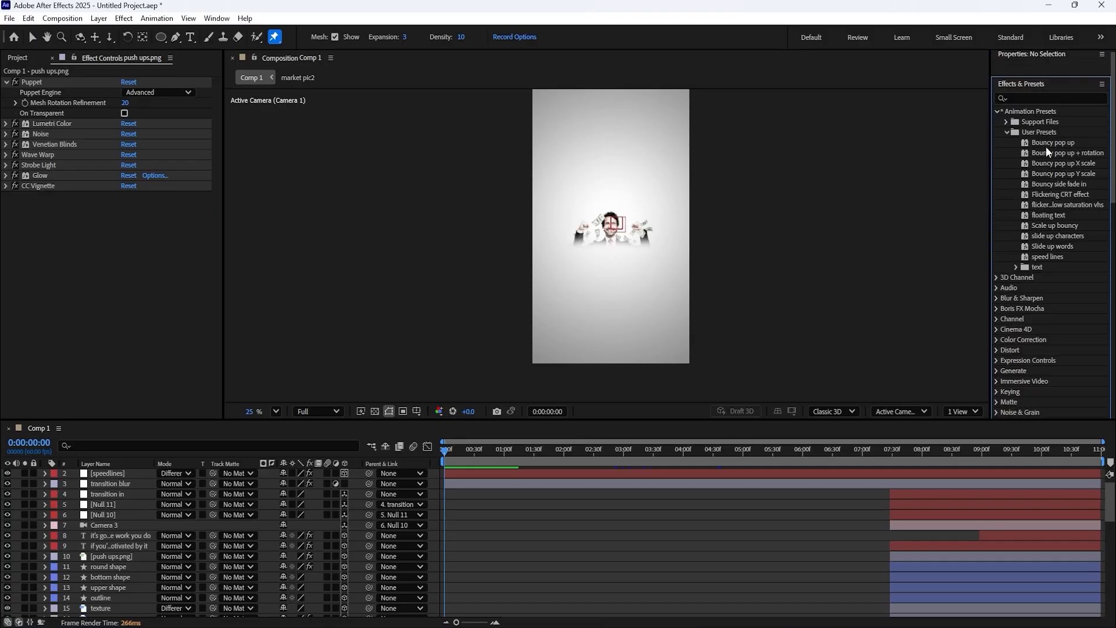
- Review the Bouncy pop up, low saturation vhs and speed lines user presets and collapse Animation Presets
left_click(1045, 145)
left_click(1063, 174, "shift")
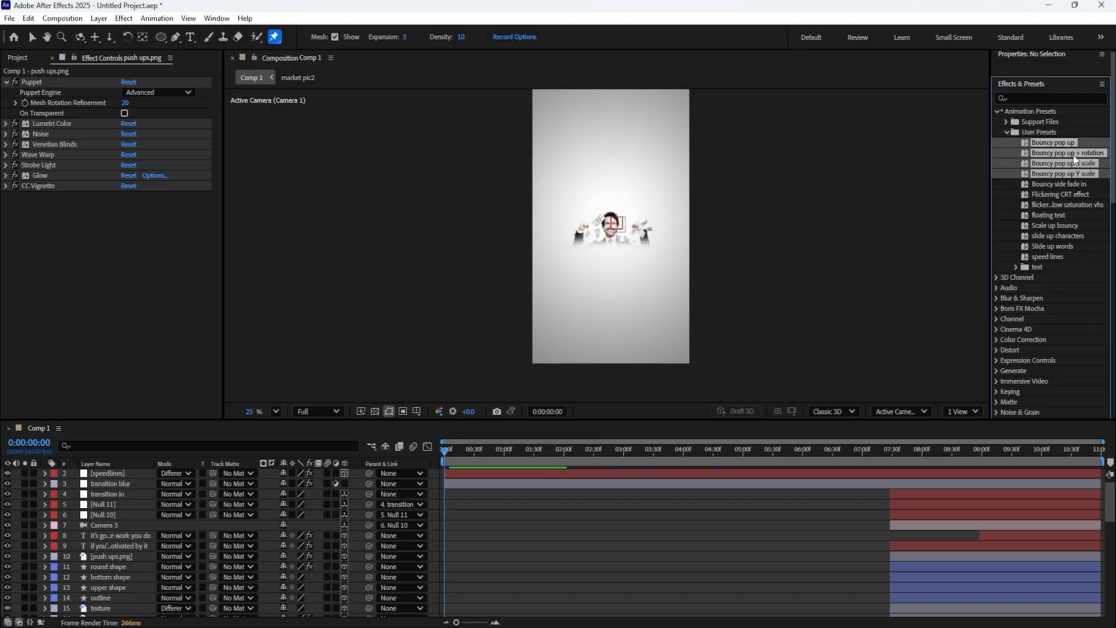
left_click(1063, 204)
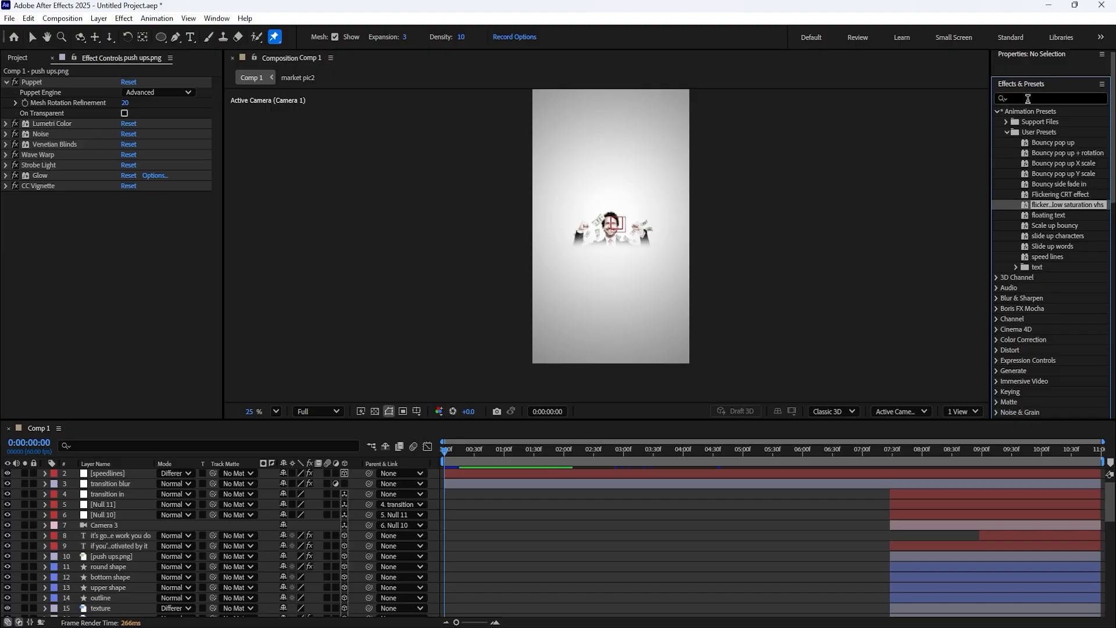
key("ctrl+f")
left_click_drag(1089, 204, 620, 228)
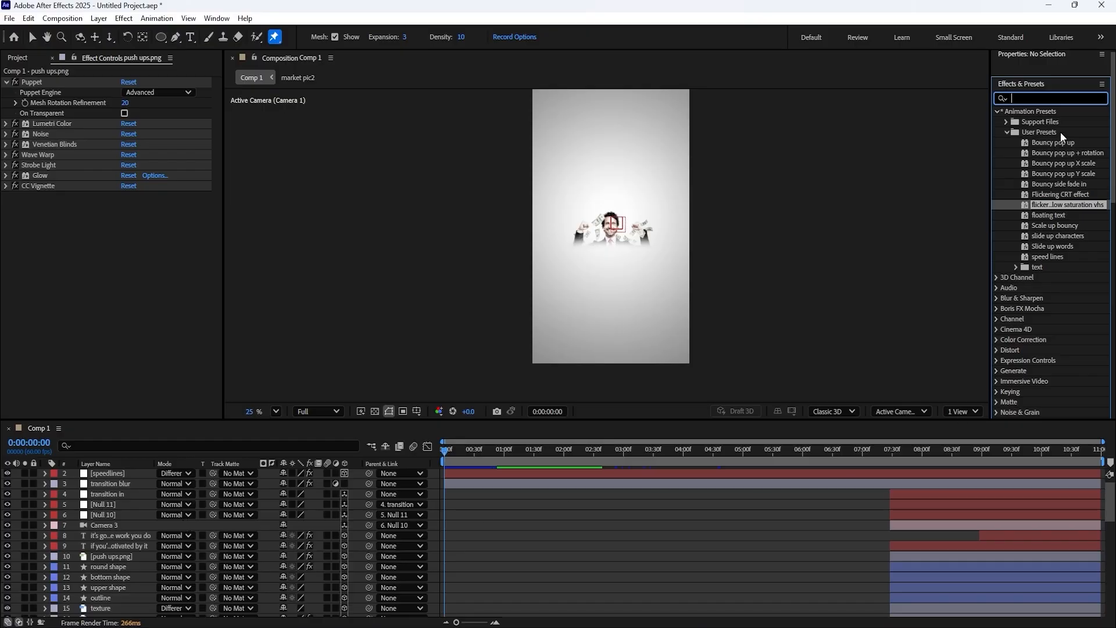
left_click(1041, 260)
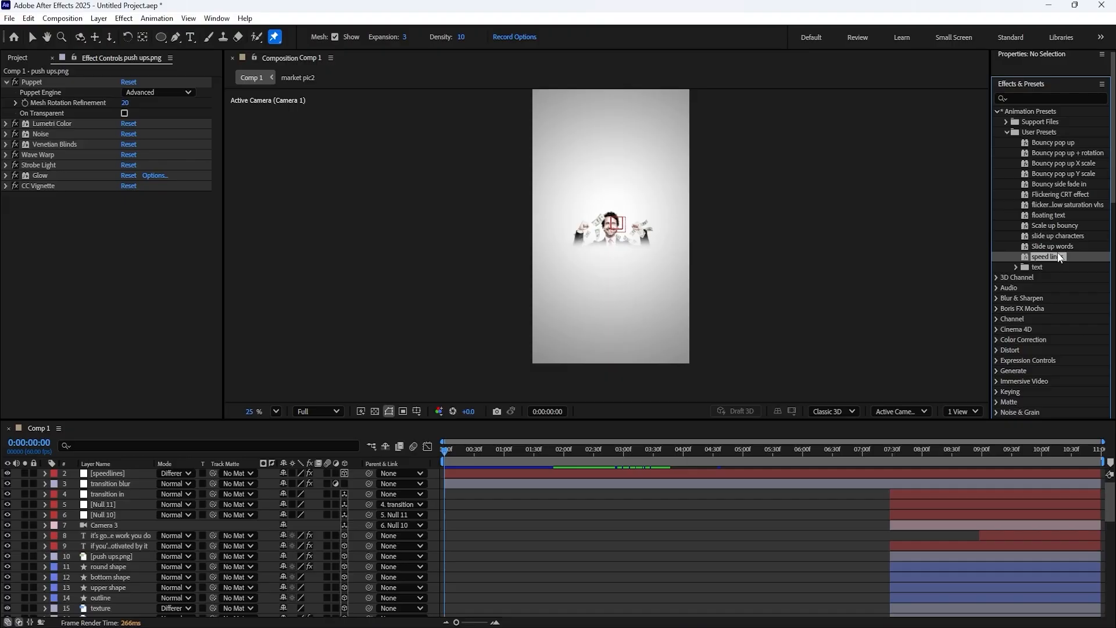
left_click(1007, 133)
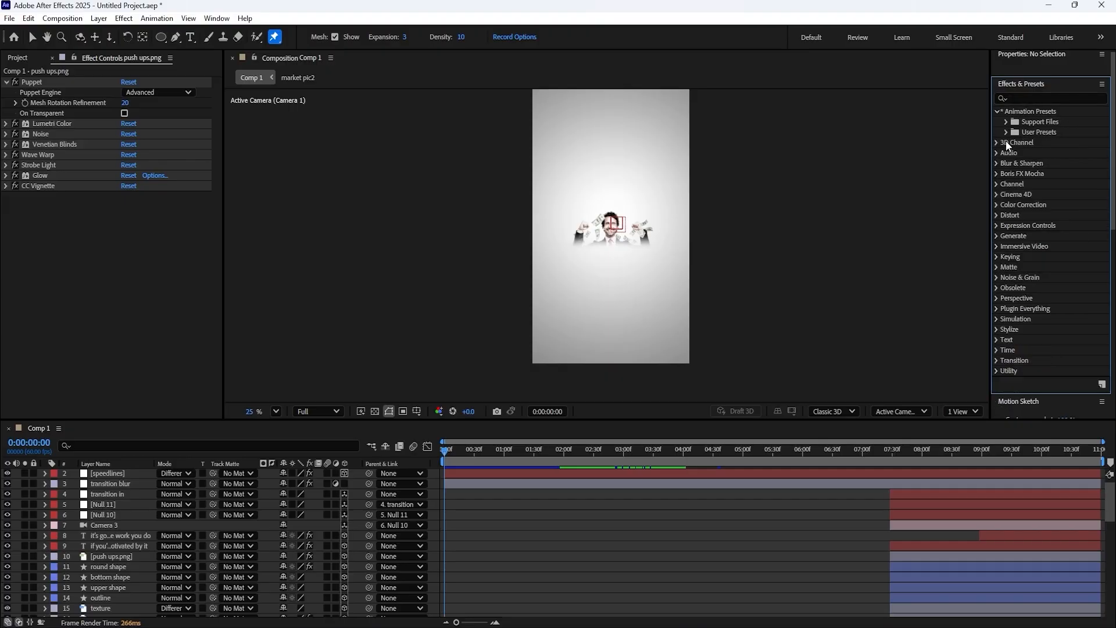
left_click(996, 111)
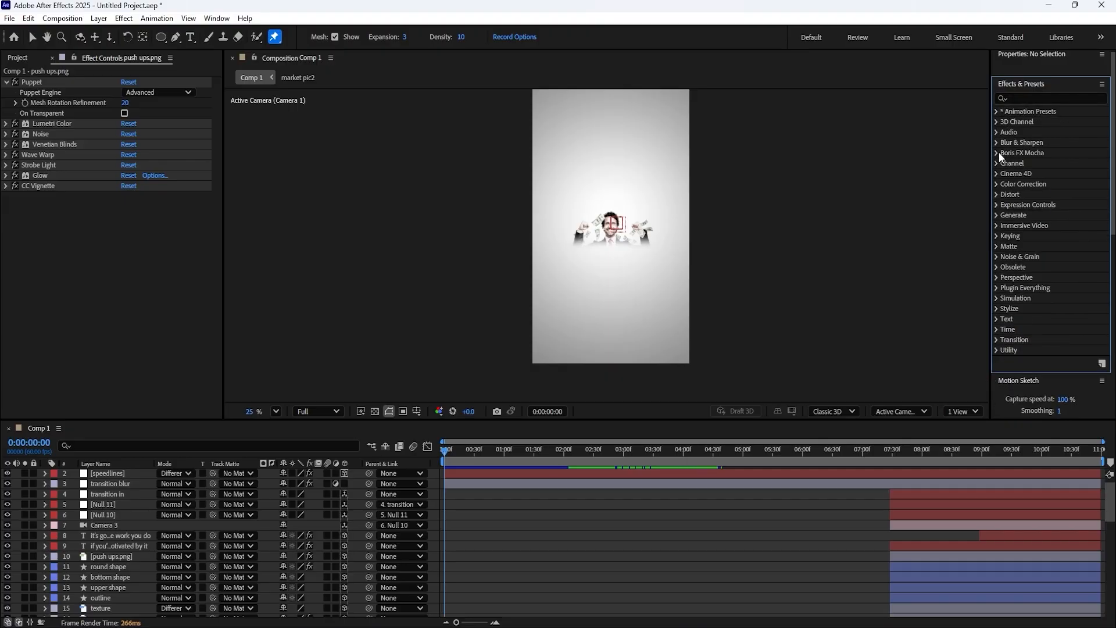